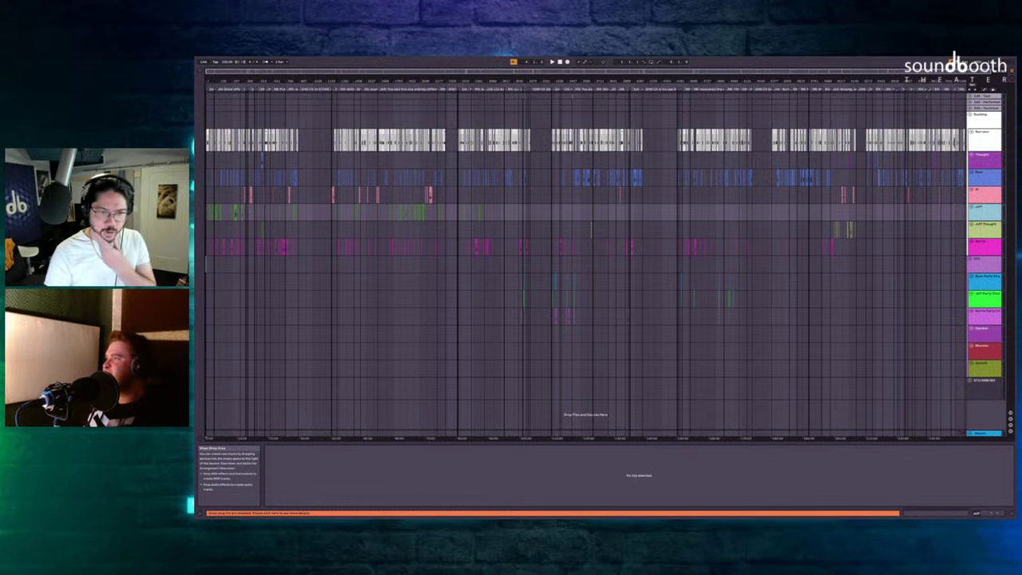
Examine the narrator and character voice clips near the start of the arrangement, and select the green voice track.
left_click(313, 248)
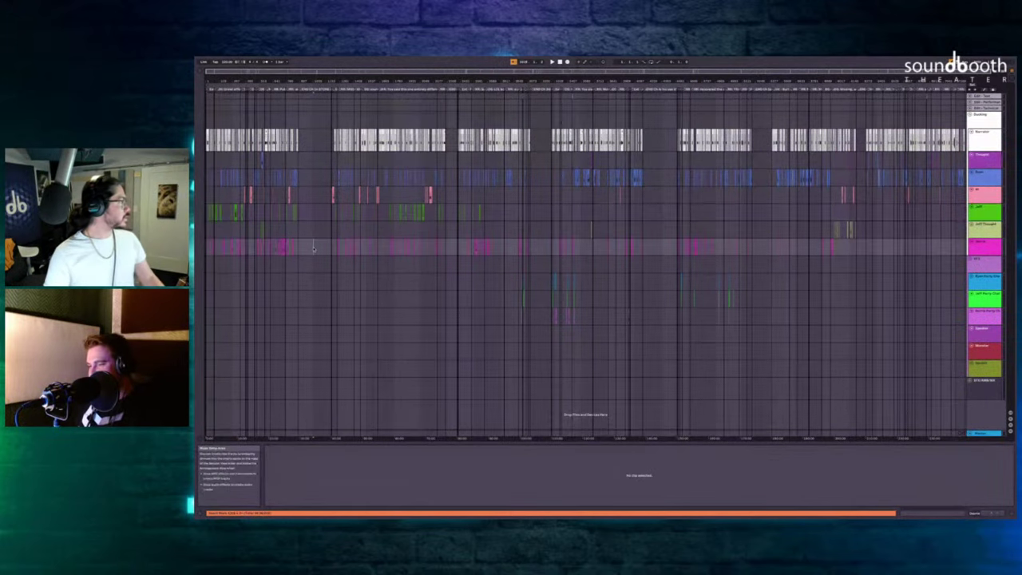
scroll(314, 248, "up", 5)
scroll(313, 249, "left", 10)
scroll(297, 224, "up", 5)
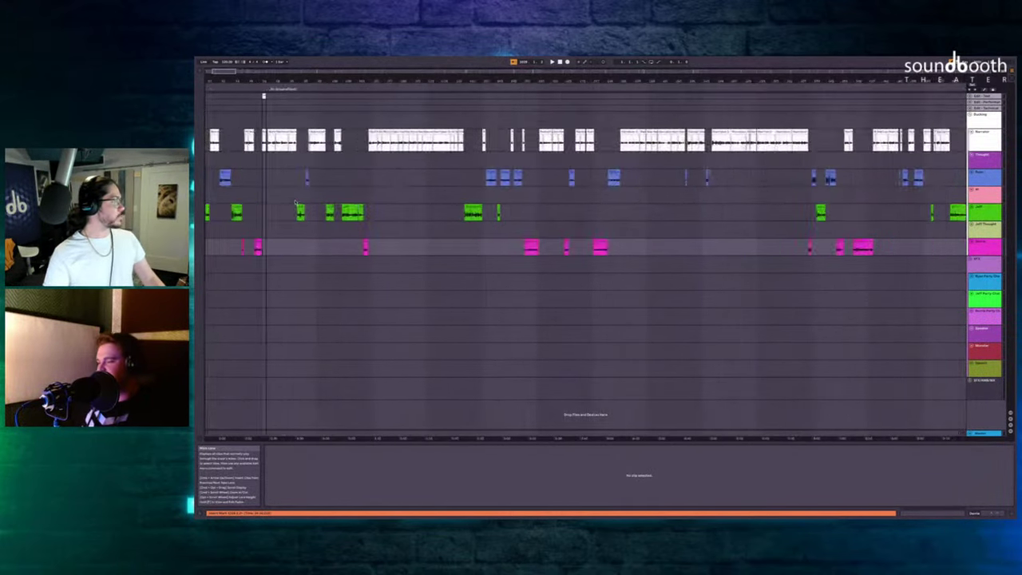
scroll(249, 203, "left", 3)
scroll(249, 204, "up", 3)
scroll(290, 204, "up", 3)
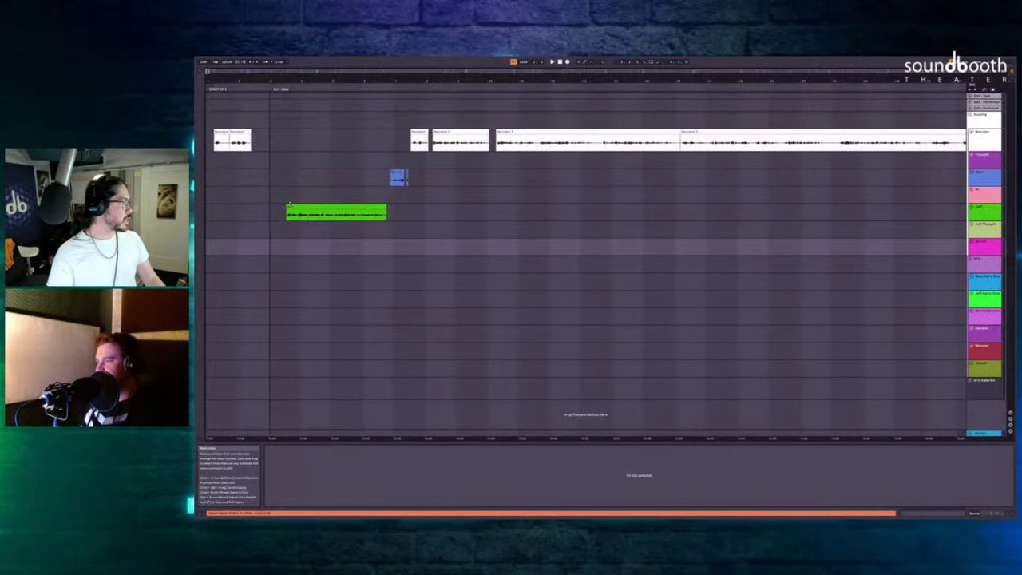
scroll(420, 210, "down", 3)
scroll(474, 226, "down", 3)
scroll(476, 227, "down", 6)
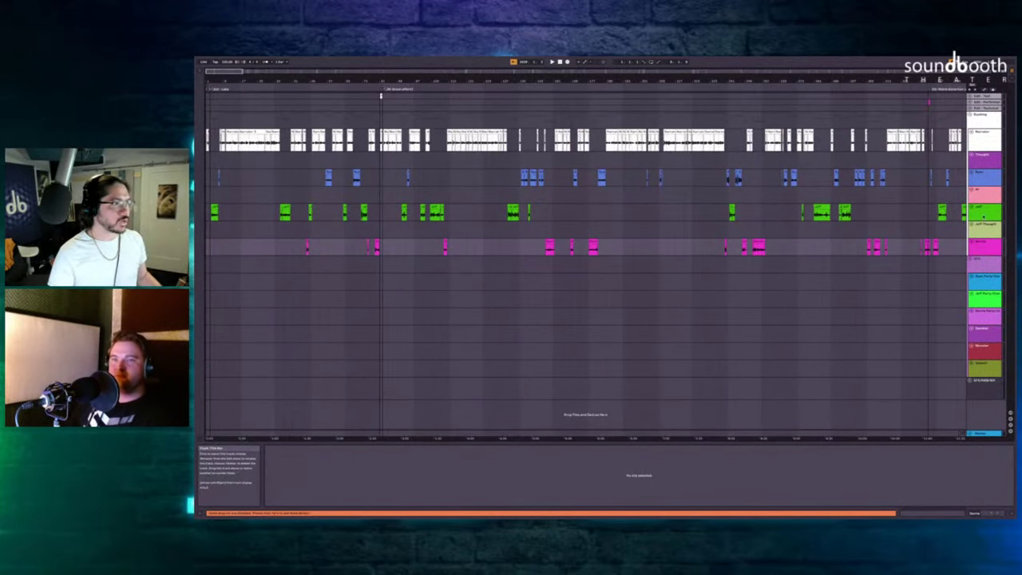
left_click(984, 212)
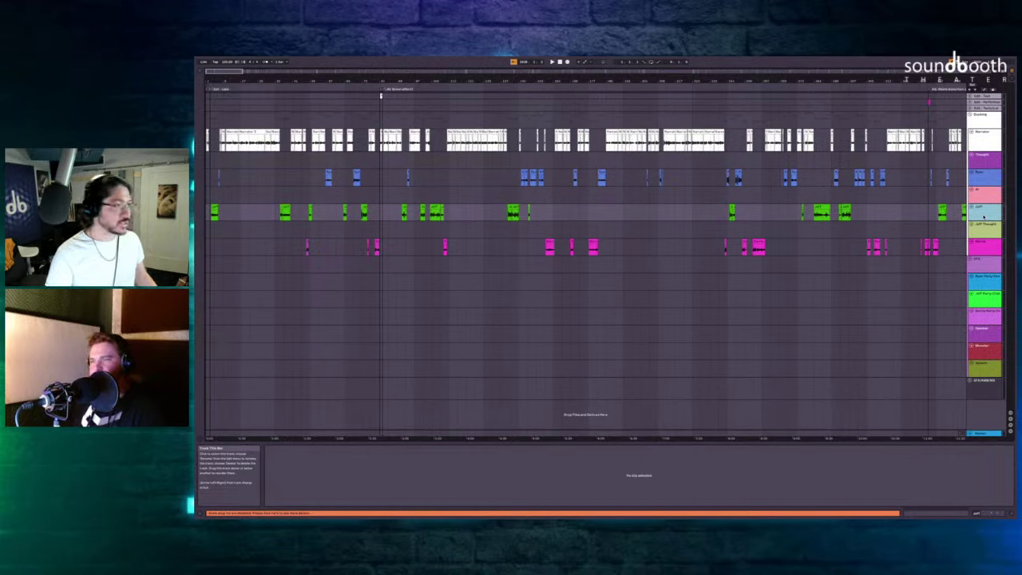
key("ctrl+d")
key("ctrl+d")
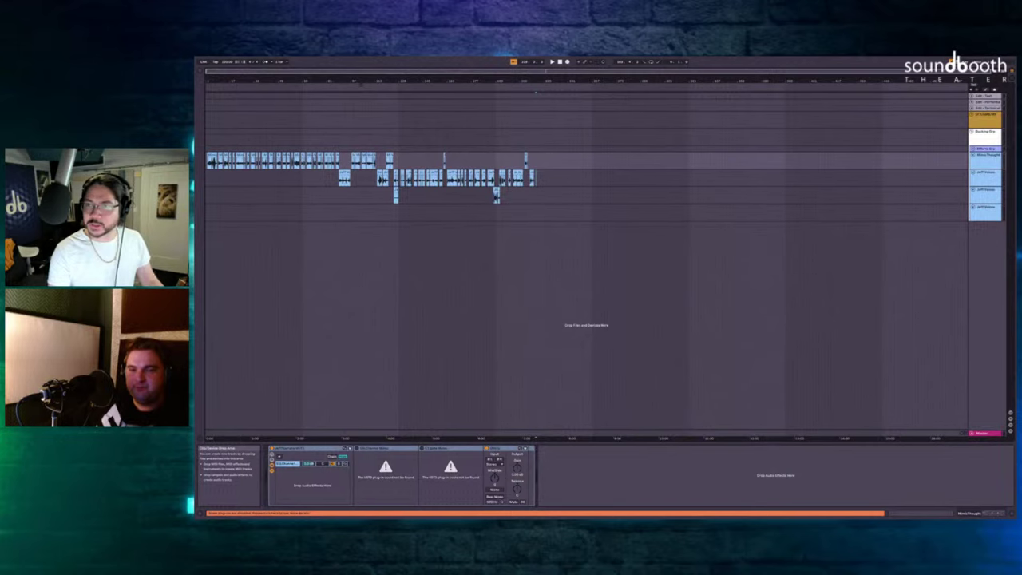
Examine the clips on the Mimic/Thought track up close and select its first clip.
left_click(280, 136)
scroll(281, 136, "up", 5)
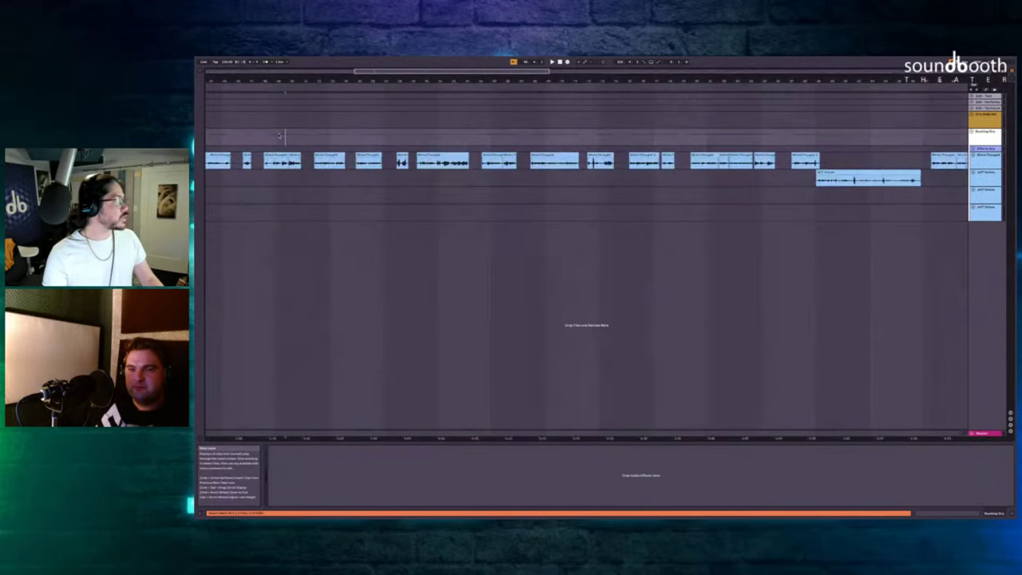
scroll(278, 136, "left", 5)
scroll(278, 136, "down", 5)
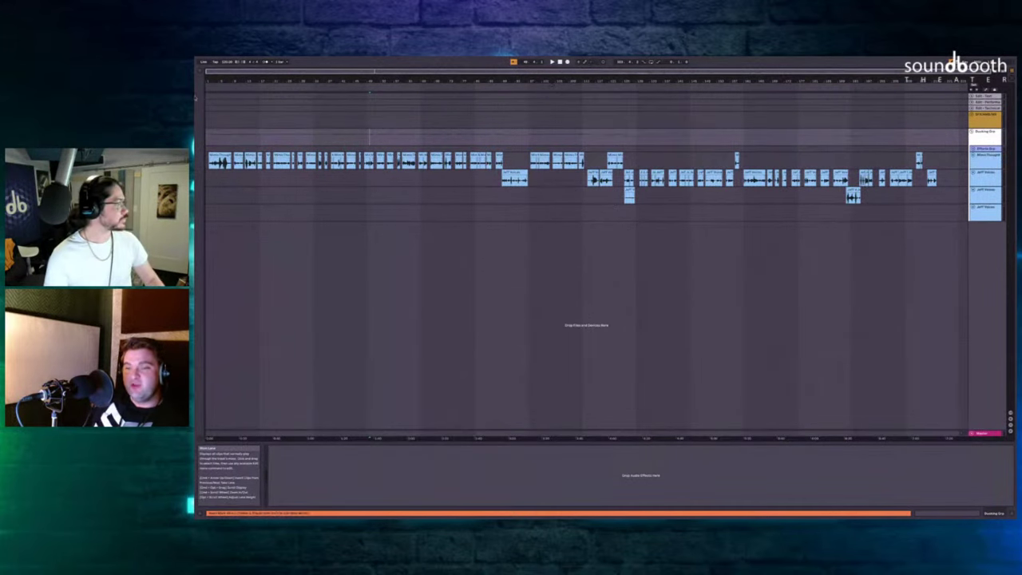
left_click(218, 158)
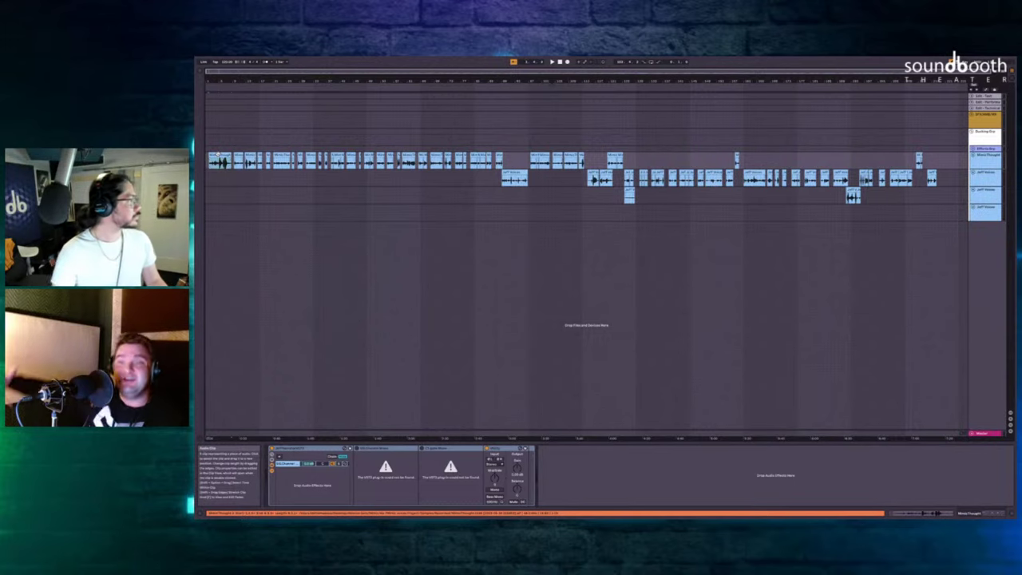
scroll(297, 148, "up", 5)
scroll(292, 145, "left", 5)
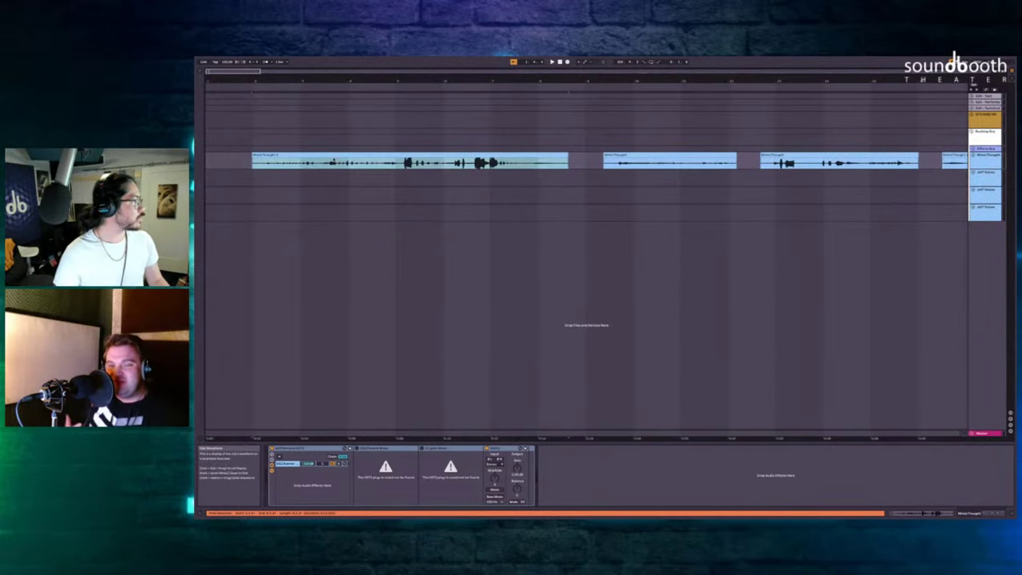
scroll(290, 159, "down", 2)
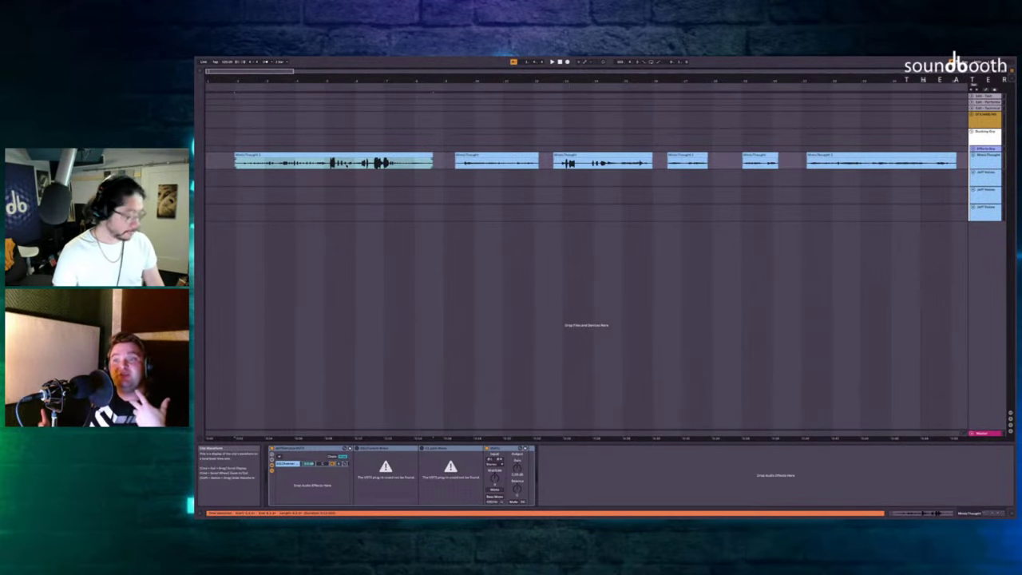
key("ctrl+alt+b")
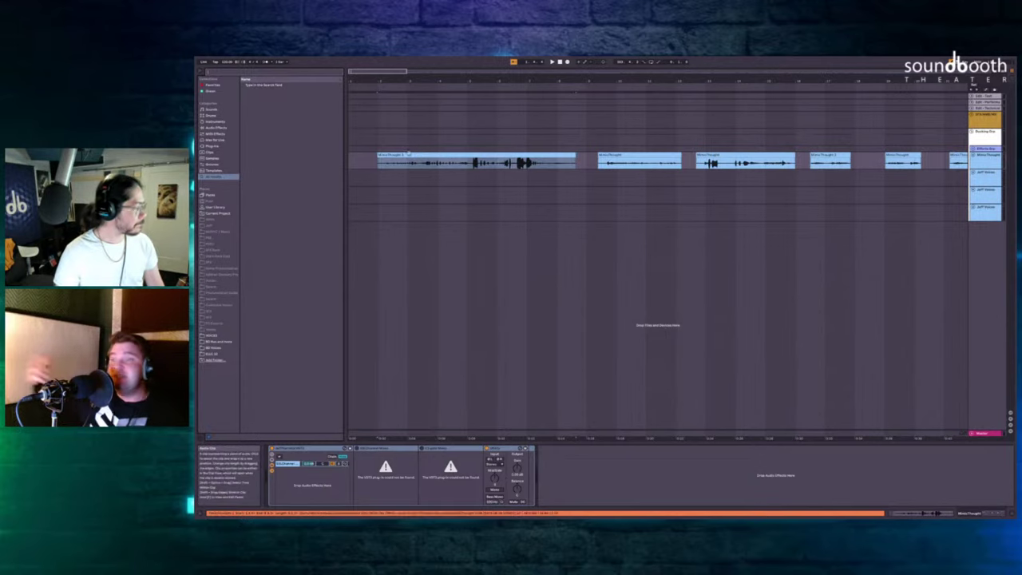
left_click(378, 124)
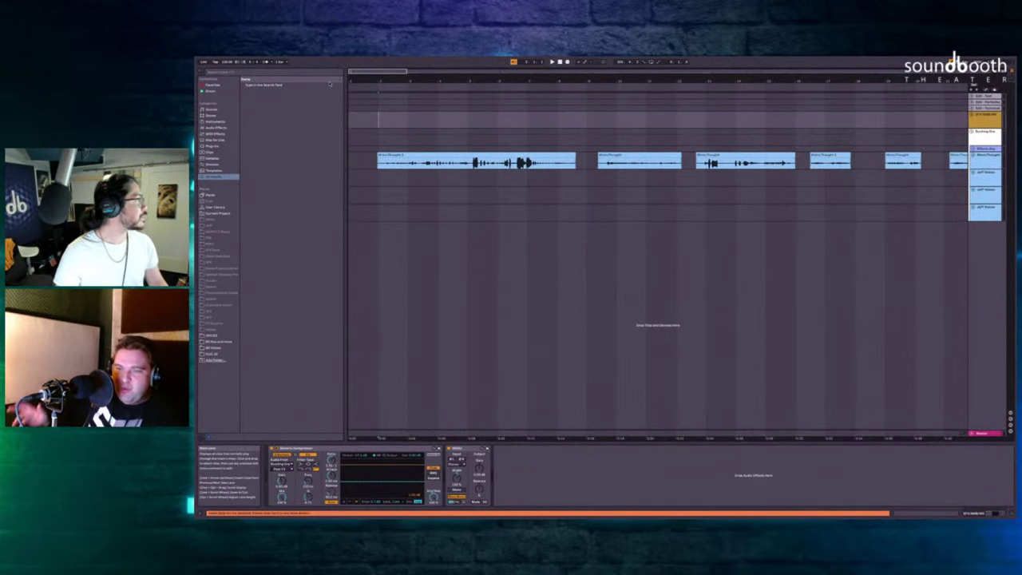
left_click(198, 72)
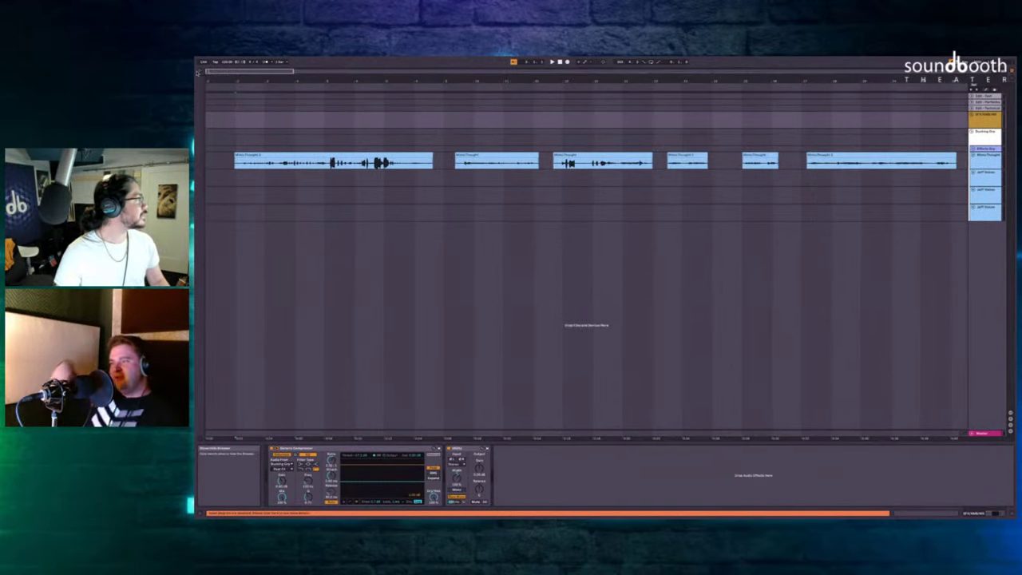
Play back the first clip on the Mimic/Thought track and stop when it ends.
left_click(297, 156)
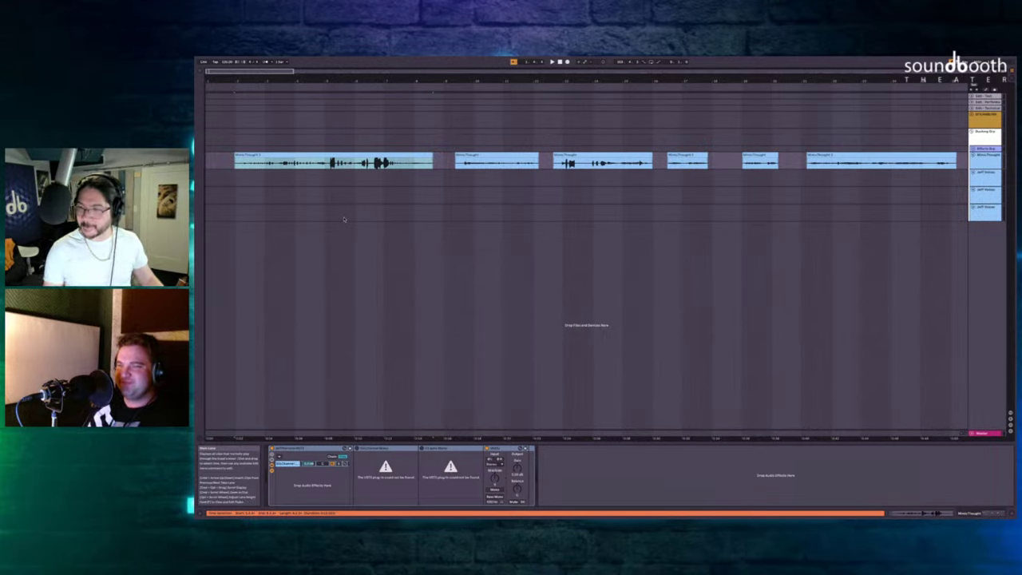
key("space")
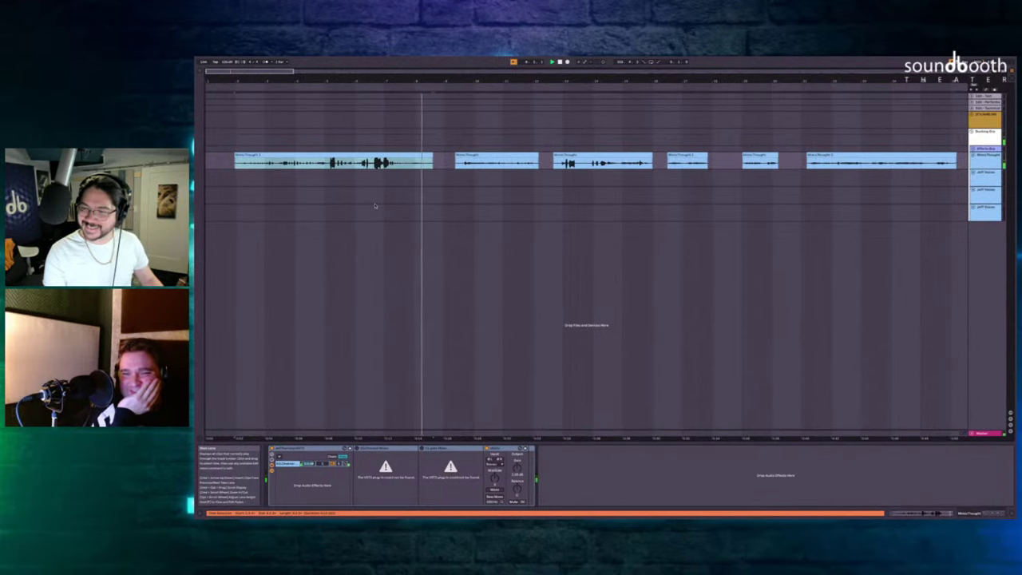
left_click(501, 194)
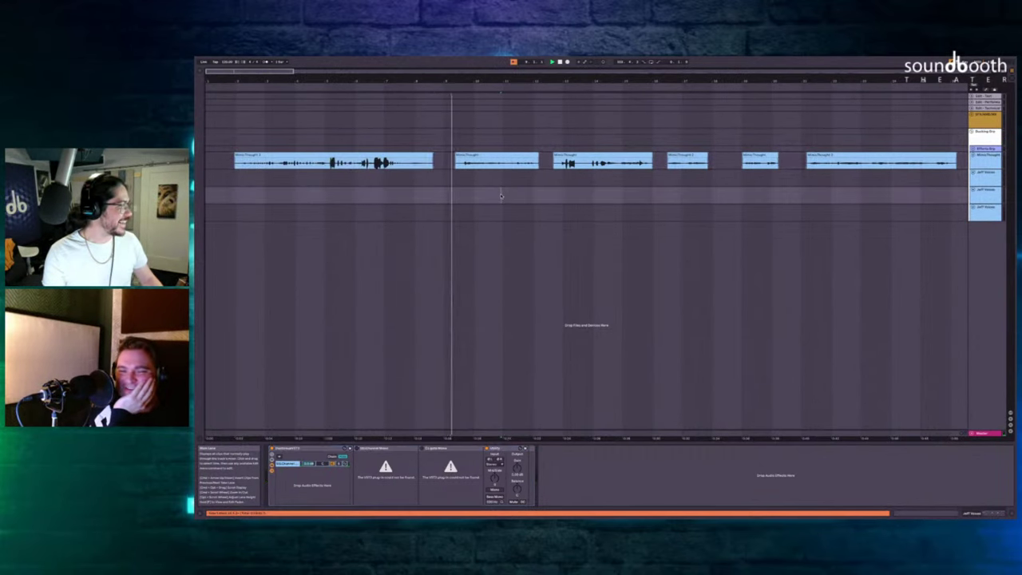
key("space")
Play the second clip on the Mimic/Thought track from just after its start.
scroll(501, 194, "up", 3)
left_click(385, 167)
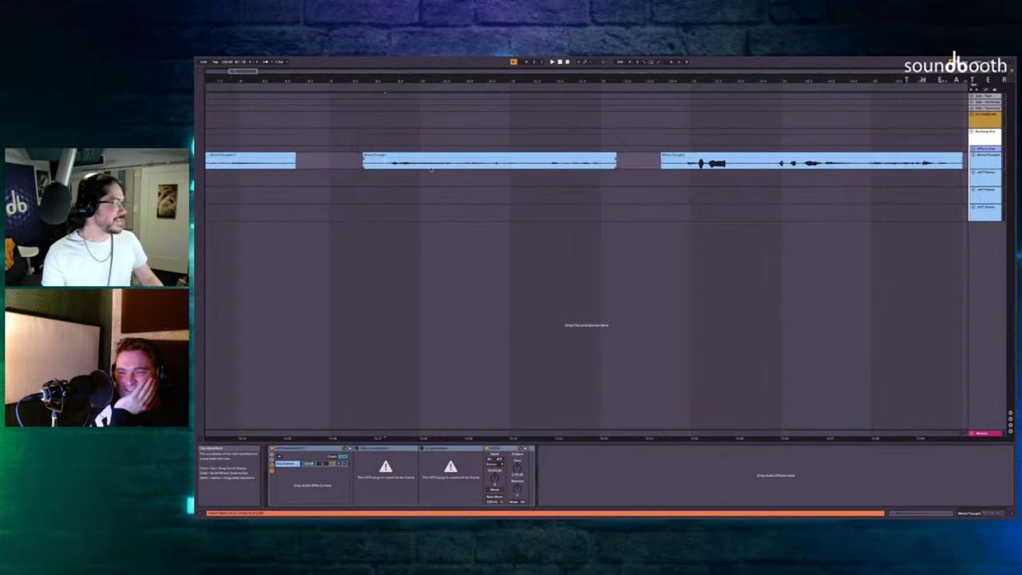
scroll(385, 167, "down", 2)
key("space")
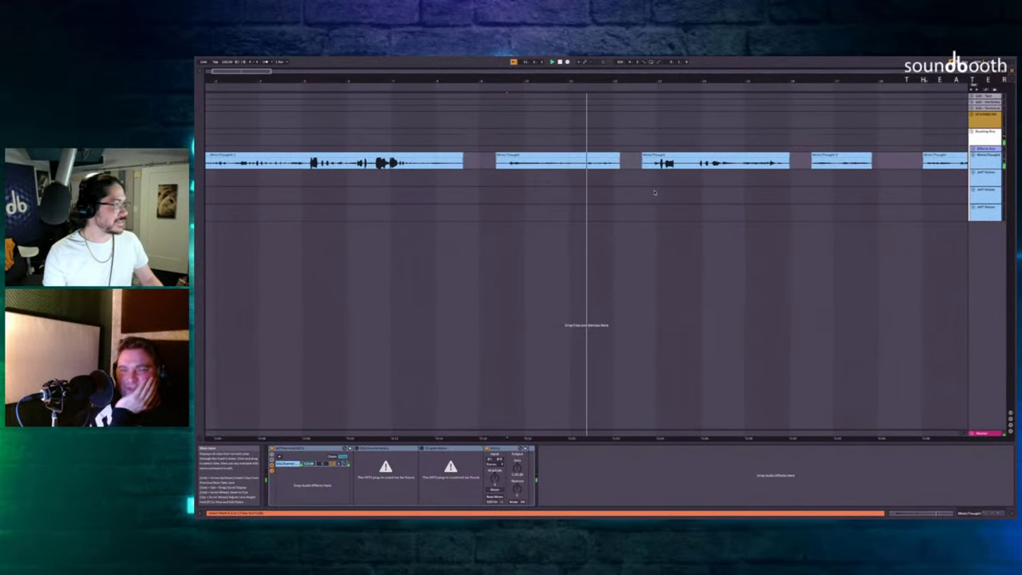
Listen to the Mimic/Thought track from the beginning of its third clip.
left_click(617, 166)
key("space")
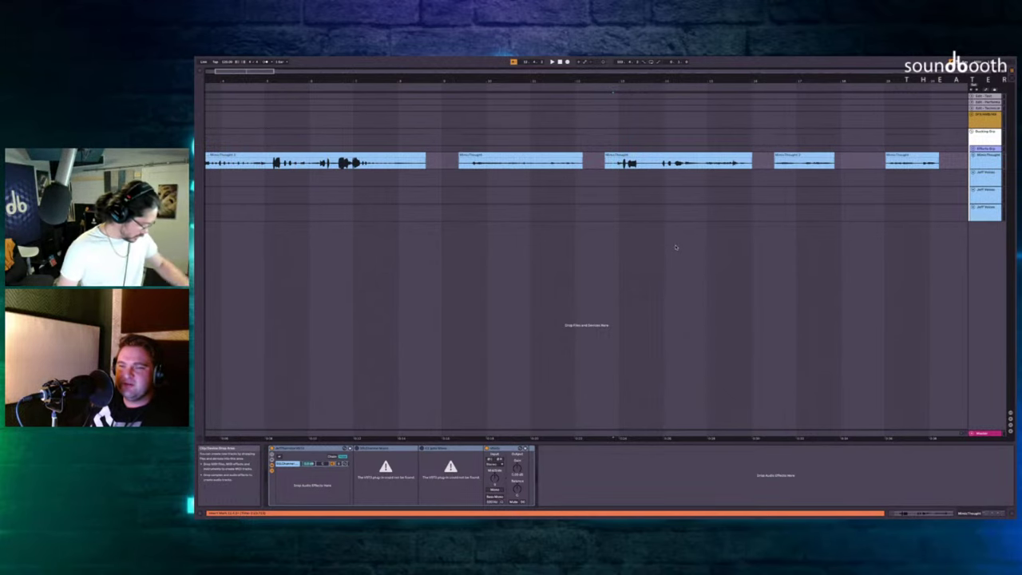
key("space")
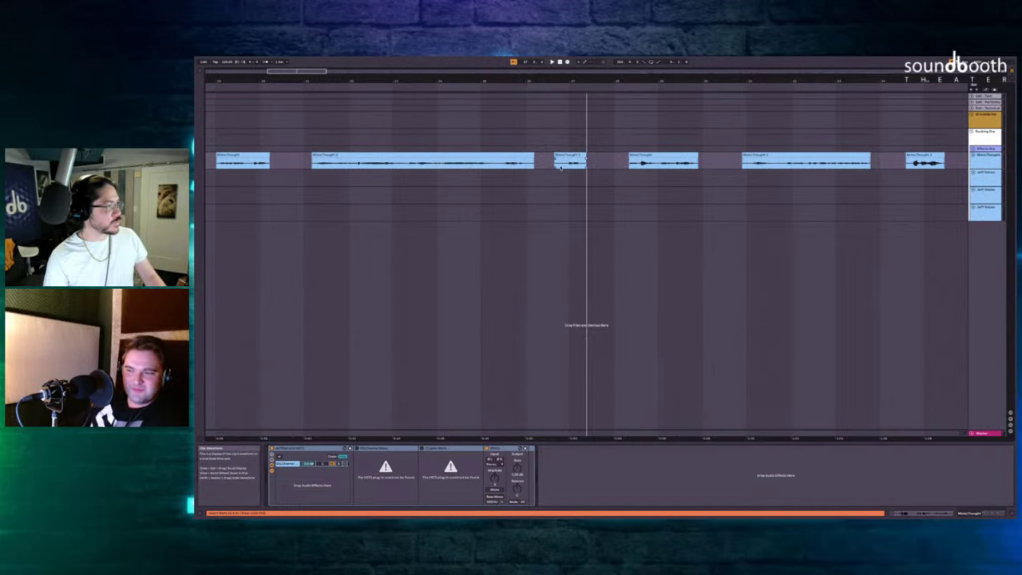
scroll(611, 164, "left", 2)
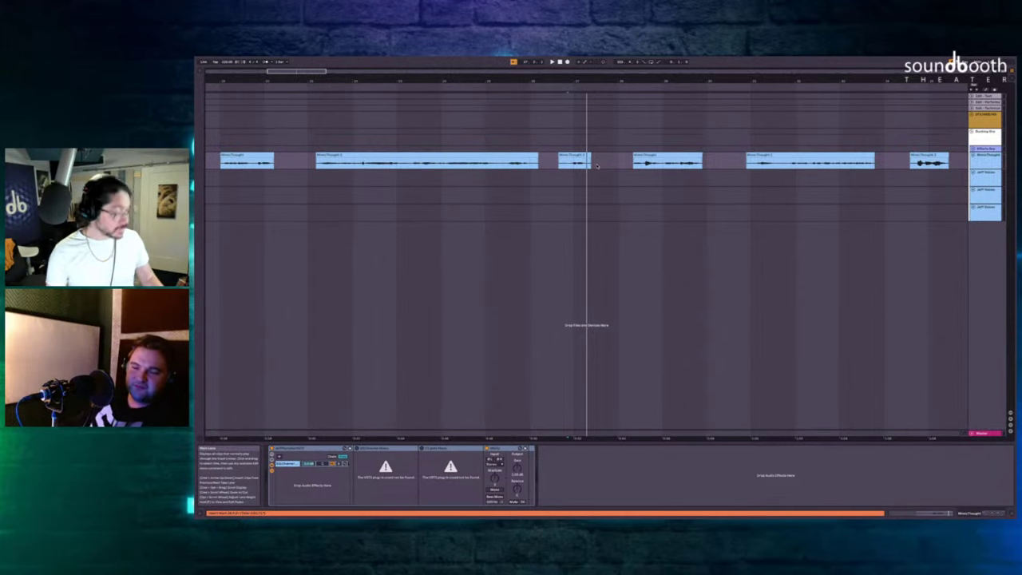
Play the medium-length clip after the short one, followed by the long clip next to it.
left_click(652, 155)
key("space")
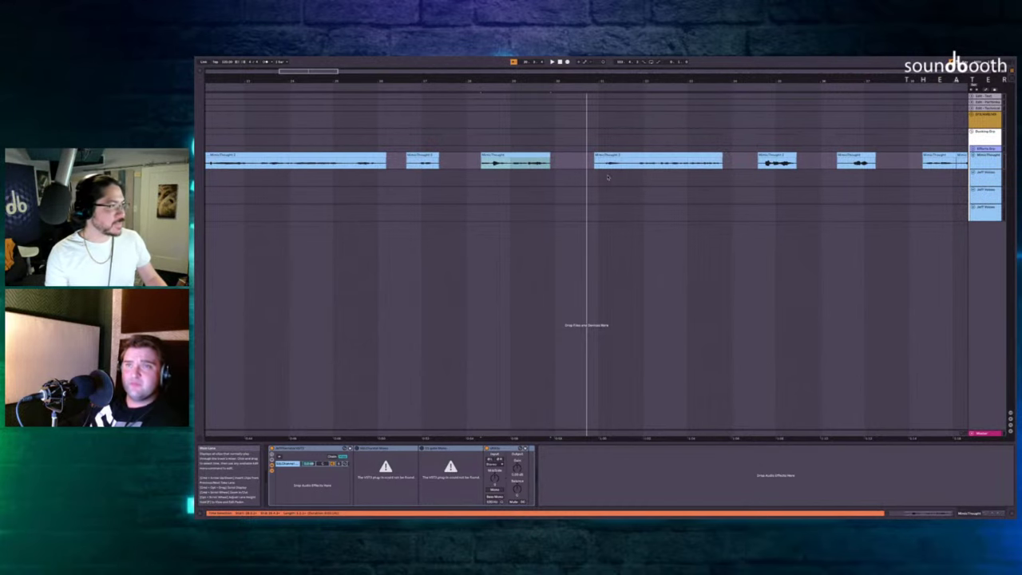
left_click(602, 172)
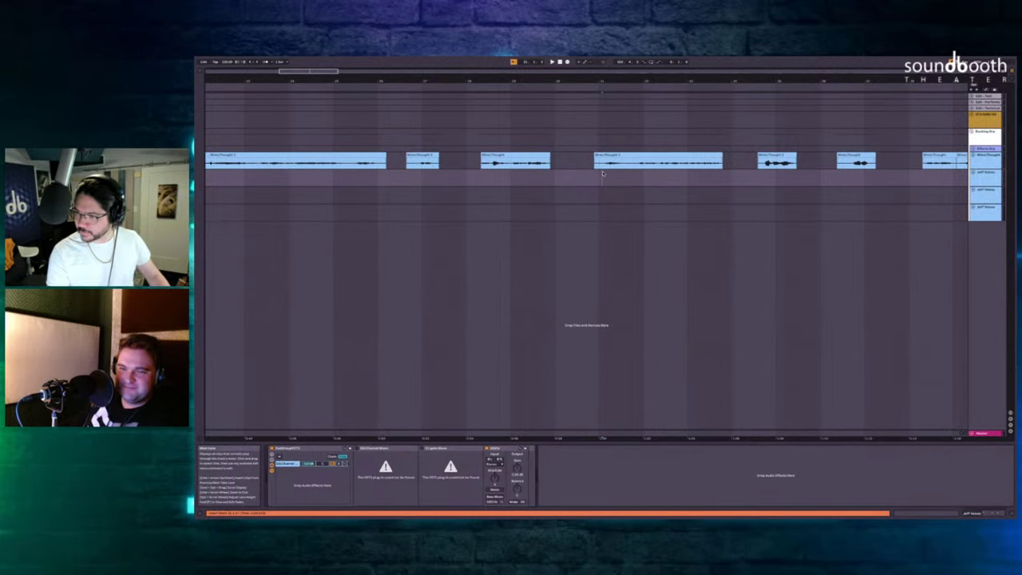
key("space")
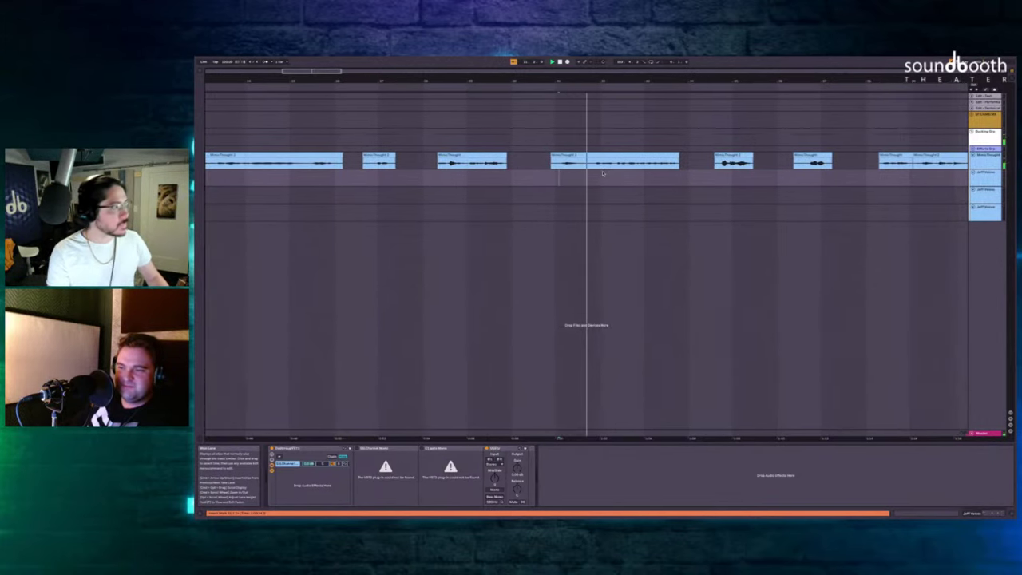
Play the short, loud Mimic/Thought clips located before the three adjoining clips.
left_click(661, 177)
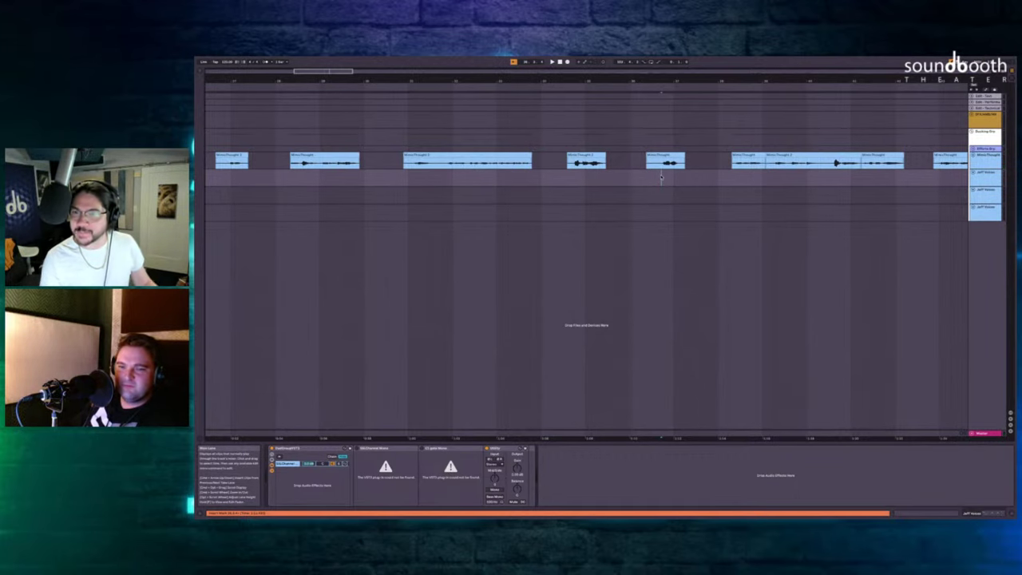
left_click(570, 176)
key("space")
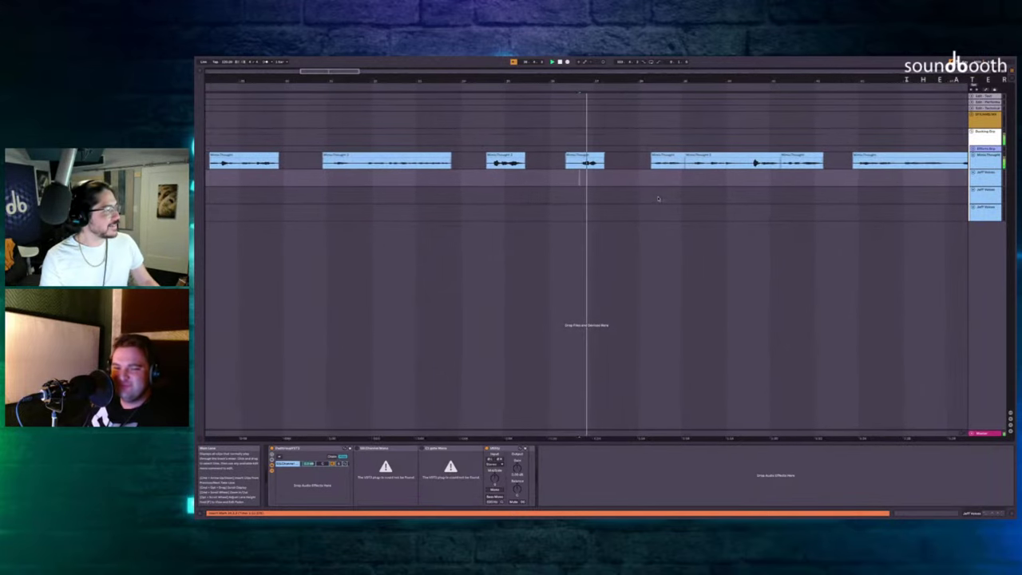
Listen to the three adjoining Mimic/Thought clips and replay them from the start of the middle one.
left_click(639, 174)
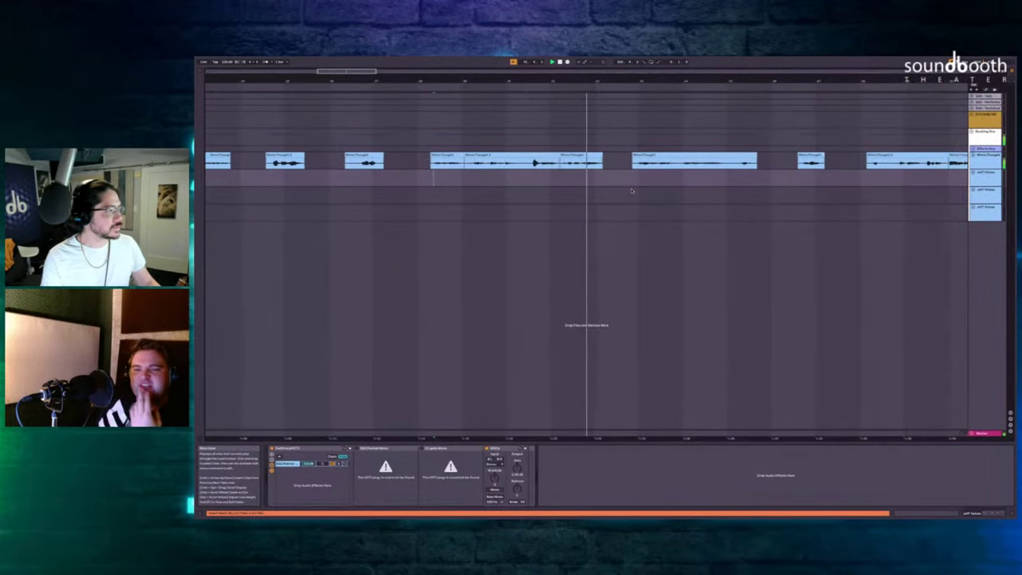
key("space")
left_click(616, 178)
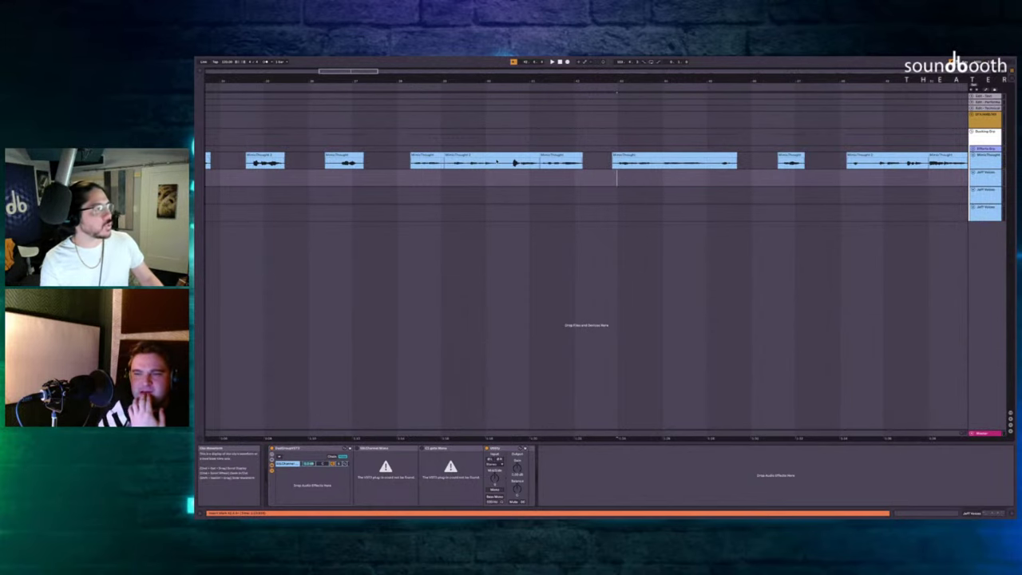
key("space")
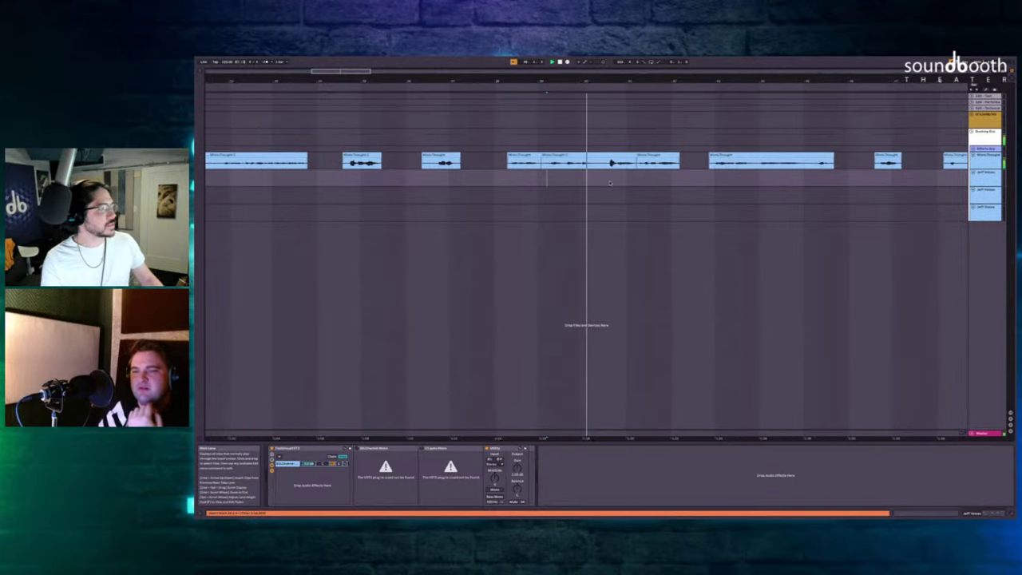
key("space")
Play the Mimic/Thought track from the long clip after the adjoining group, auditioning the separate clips that follow.
left_click(705, 164)
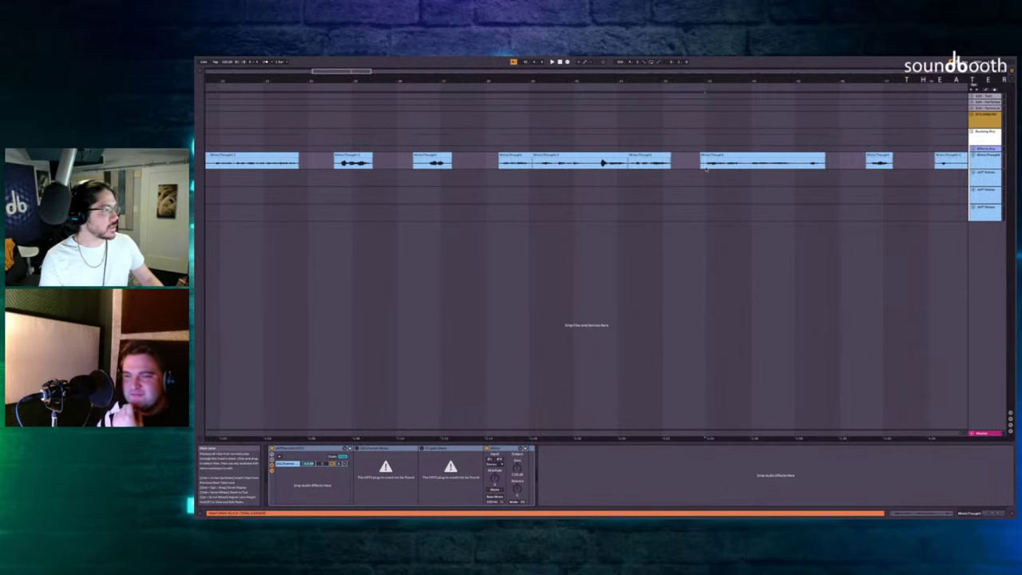
key("space")
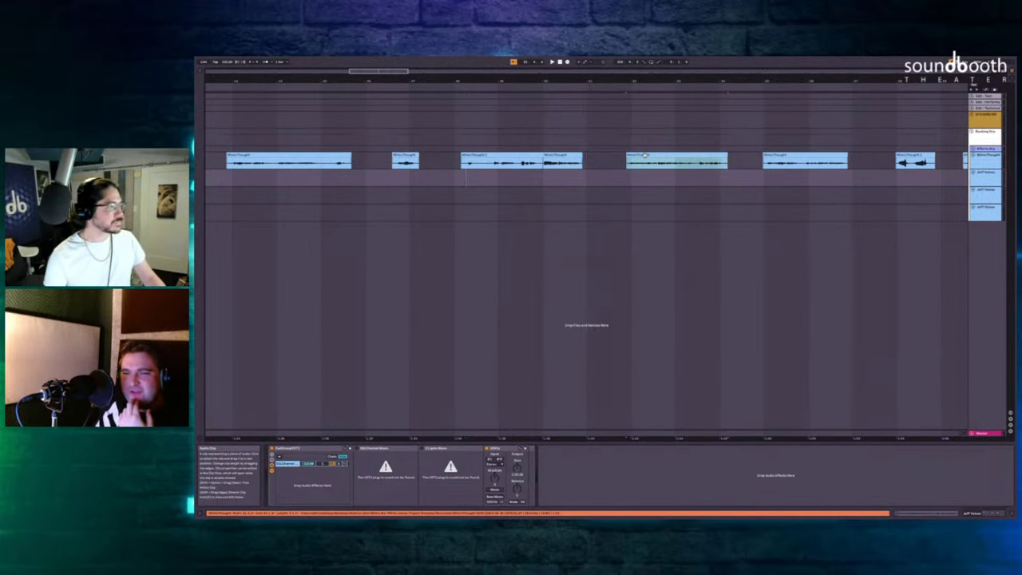
left_click(644, 155)
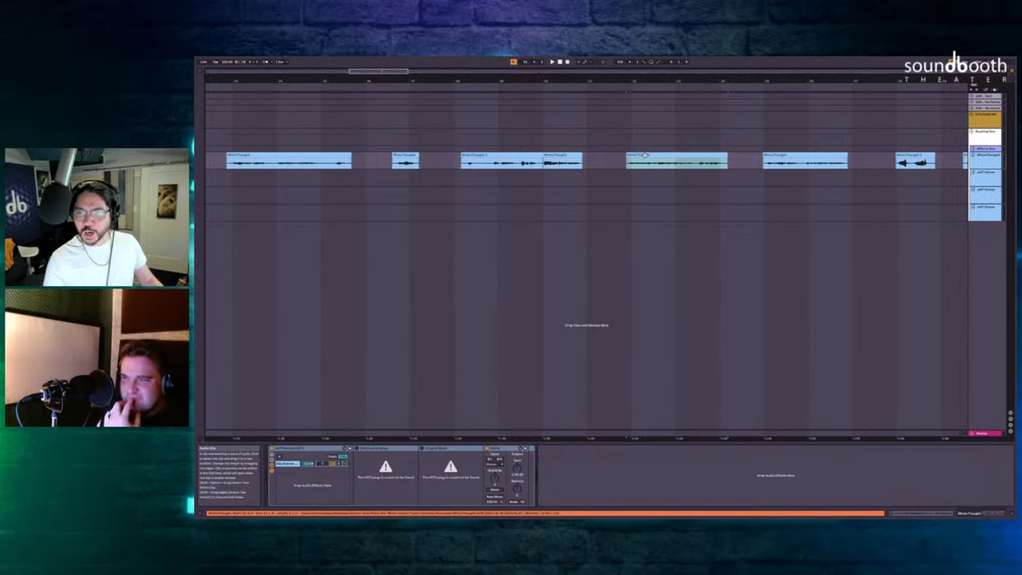
key("space")
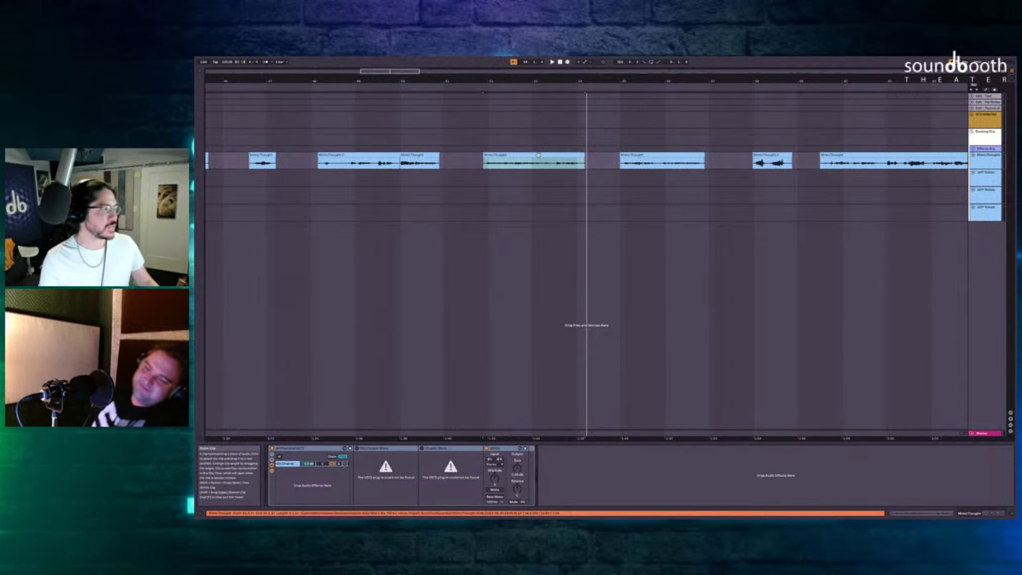
key("space")
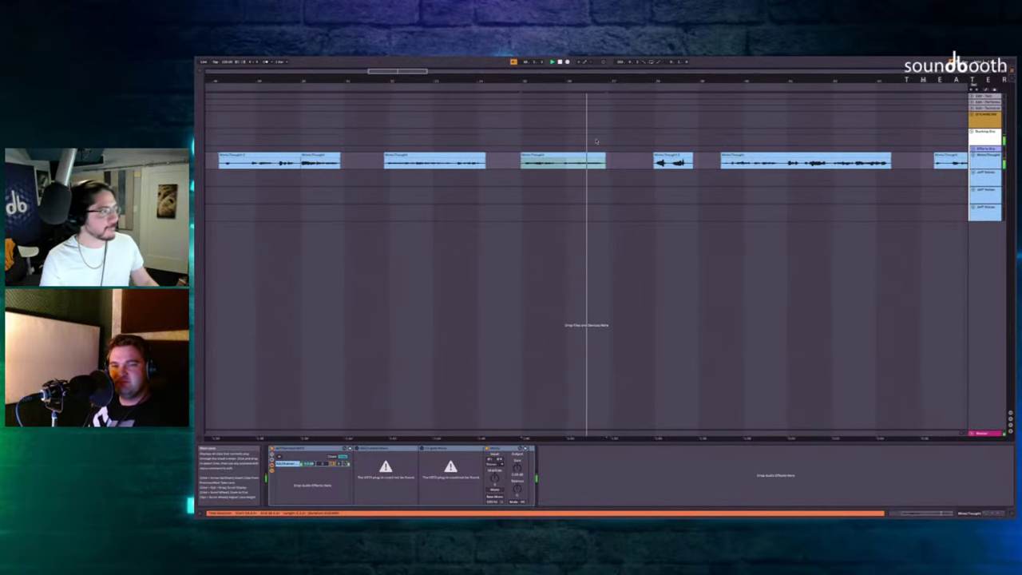
Play the Mimic/Thought track from the gap before the short loud clip through the next group of three adjoining clips.
left_click(620, 177)
key("space")
key("space")
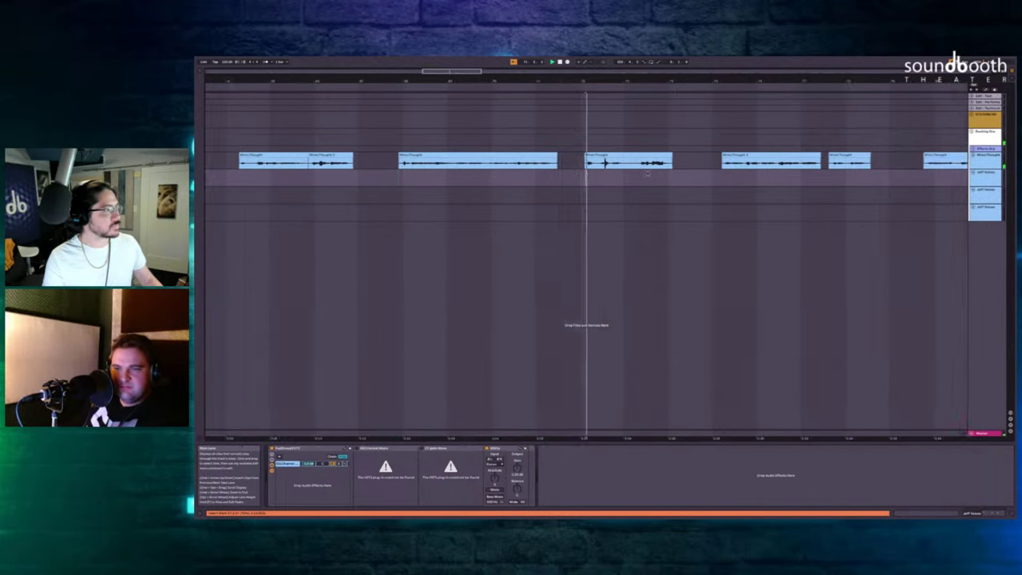
scroll(611, 184, "down", 8)
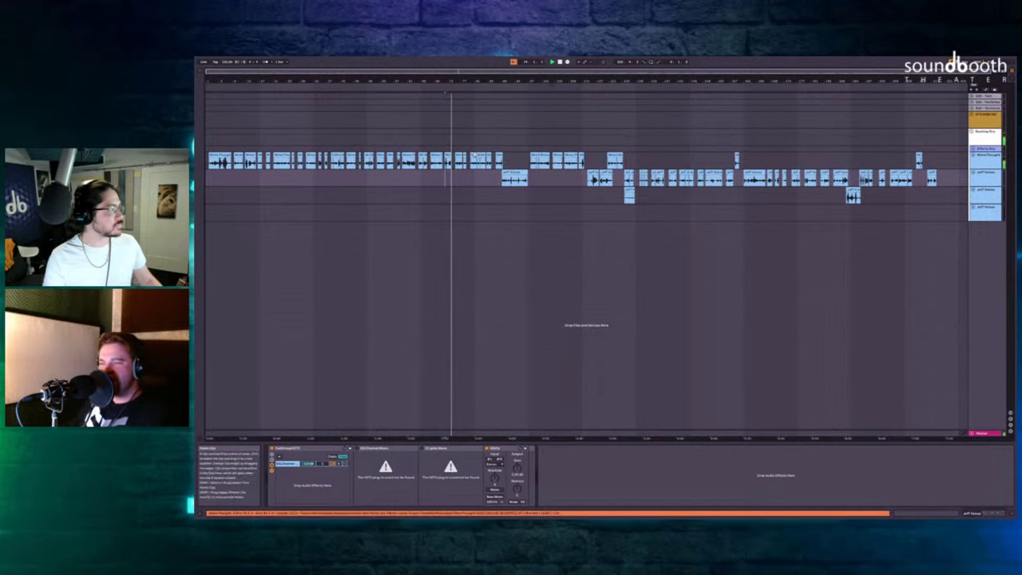
scroll(594, 170, "up", 6)
scroll(594, 169, "up", 5)
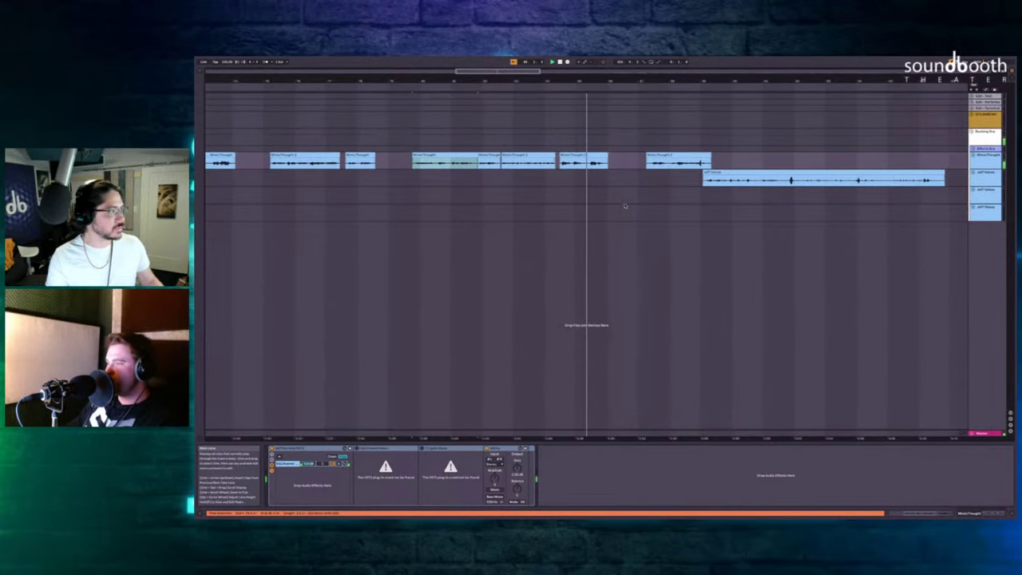
Play on from the Mimic/Thought clip whose end overlaps the long first clip of the Voices track below.
left_click(631, 176)
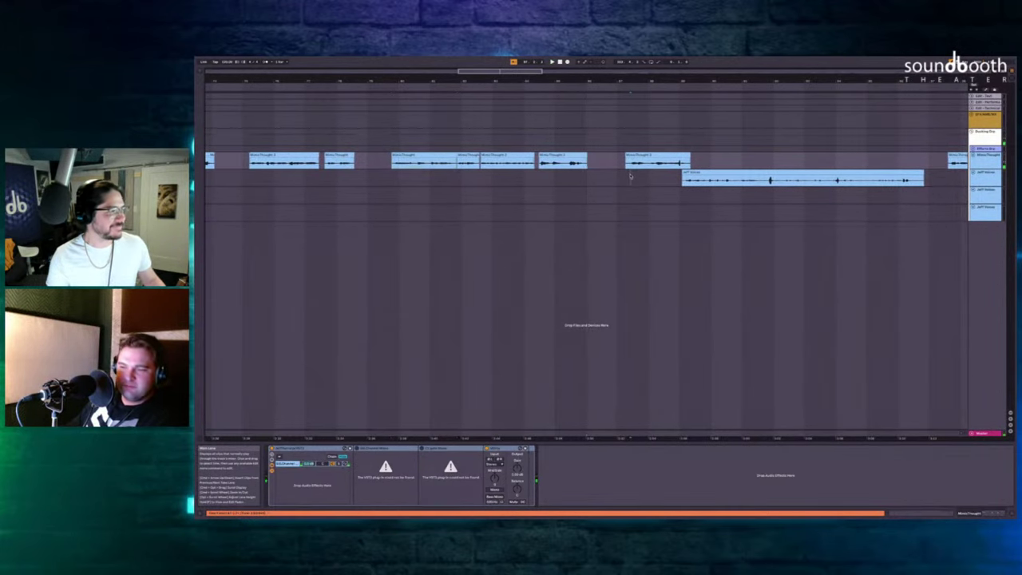
key("space")
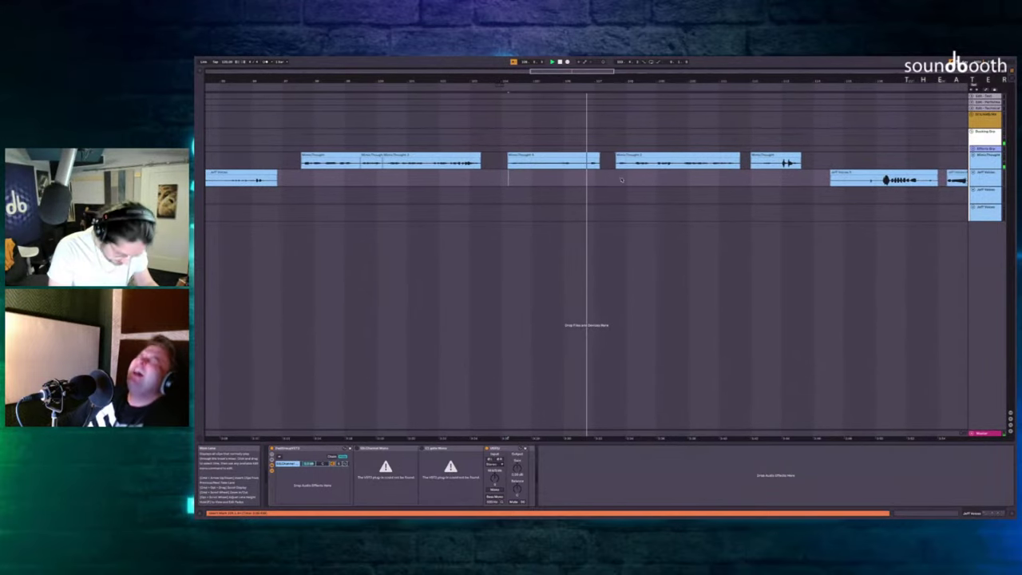
key("space")
Play the long Mimic/Thought clip, followed by the loud part of the short clip next to it.
left_click(615, 156)
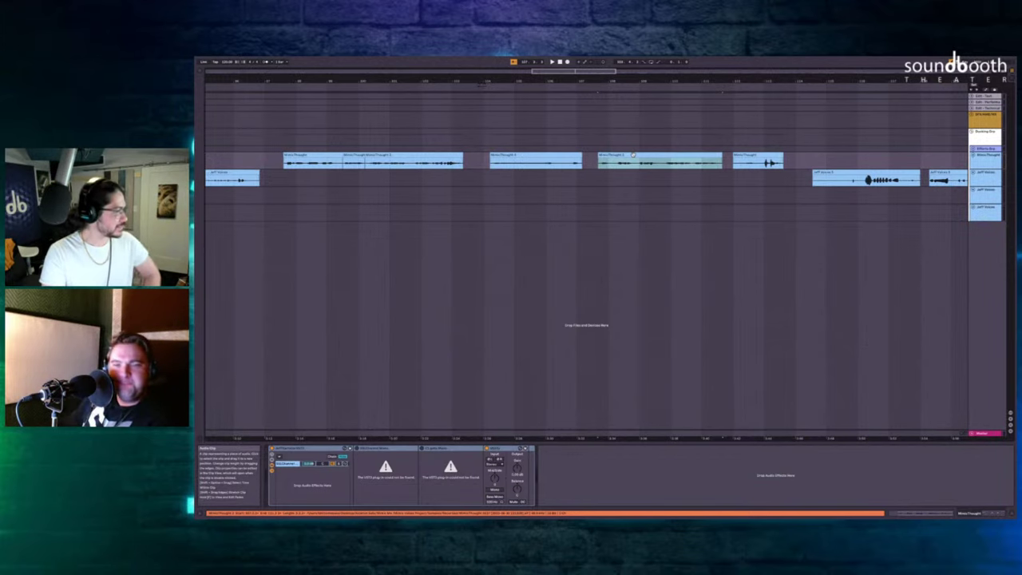
key("space")
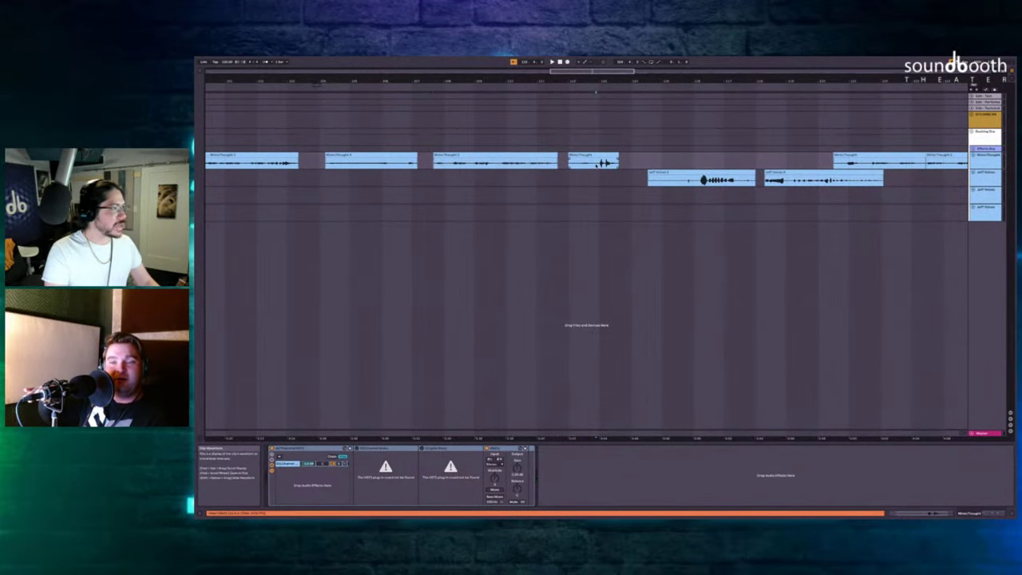
key("space")
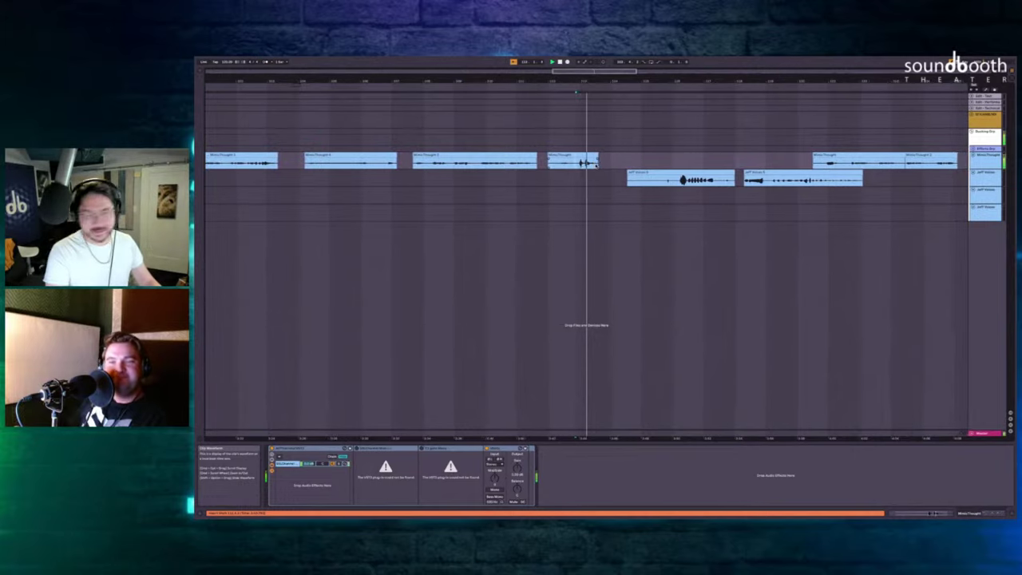
key("space")
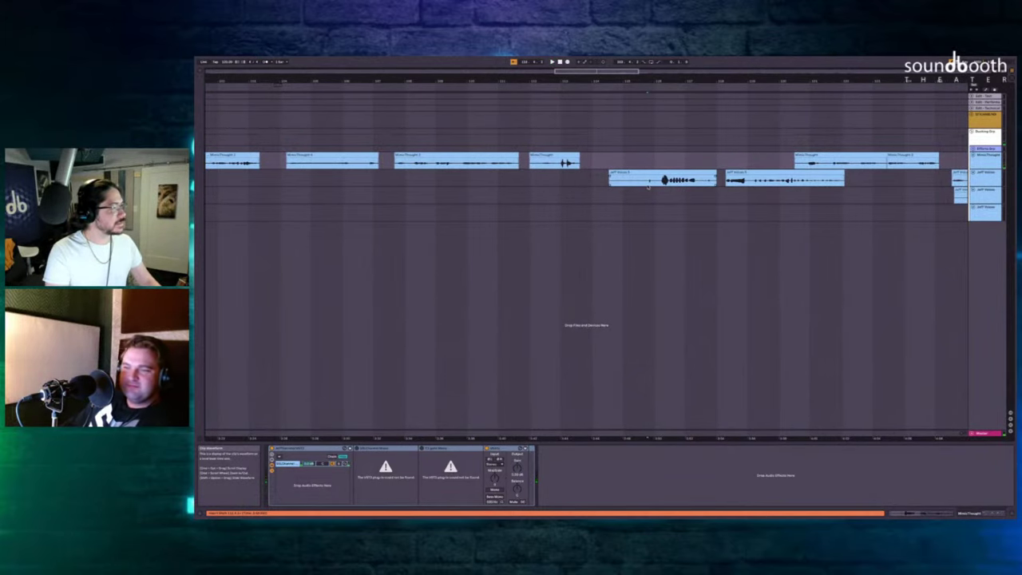
Audition the Voices clip with the loud burst, starting just before the burst.
left_click(648, 186)
key("space")
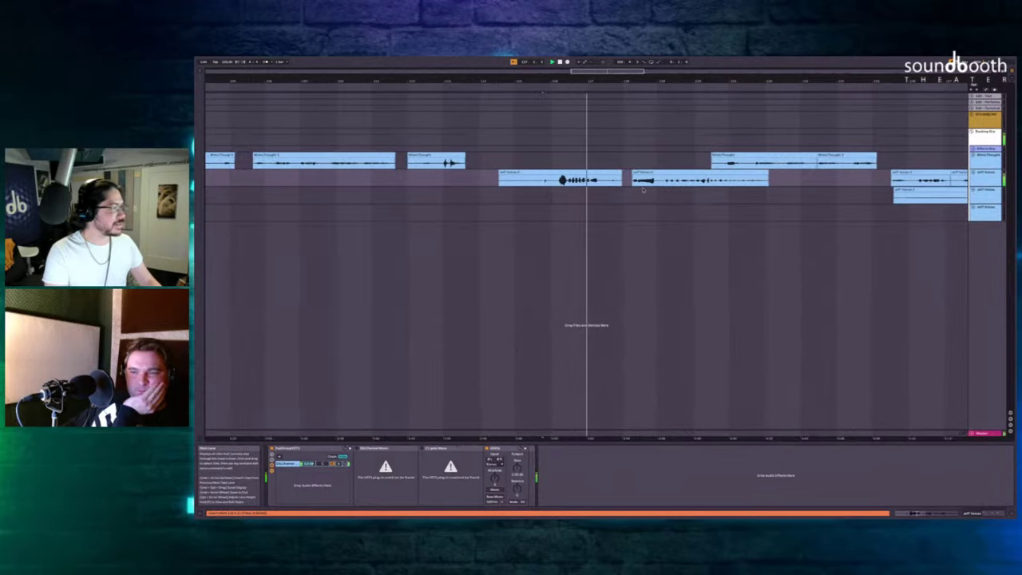
scroll(644, 190, "down", 4)
scroll(643, 190, "up", 3)
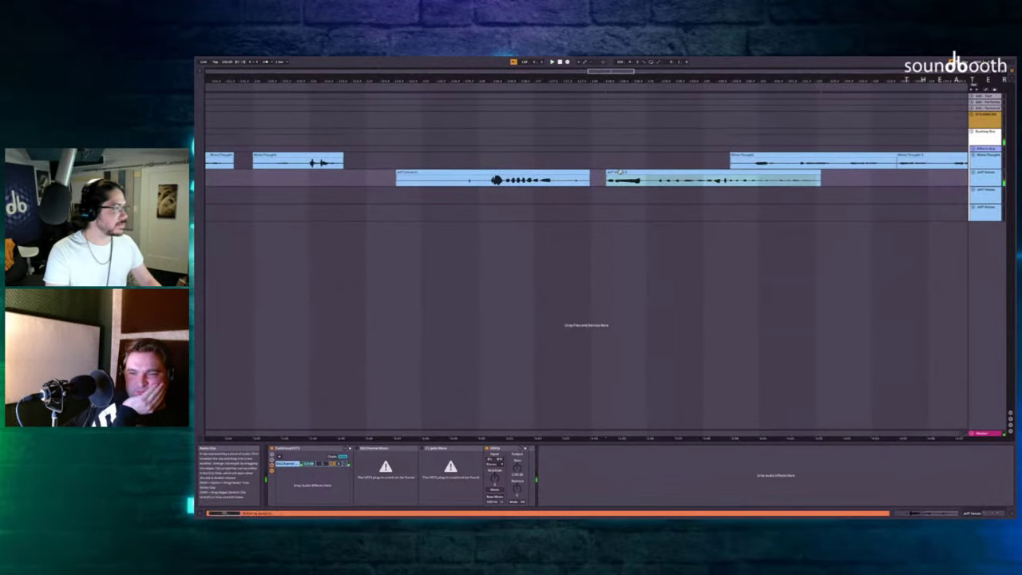
Play the Voices clip that follows the loud-burst clip from its start.
scroll(620, 172, "right", 2)
scroll(619, 171, "right", 2)
scroll(603, 171, "down", 1)
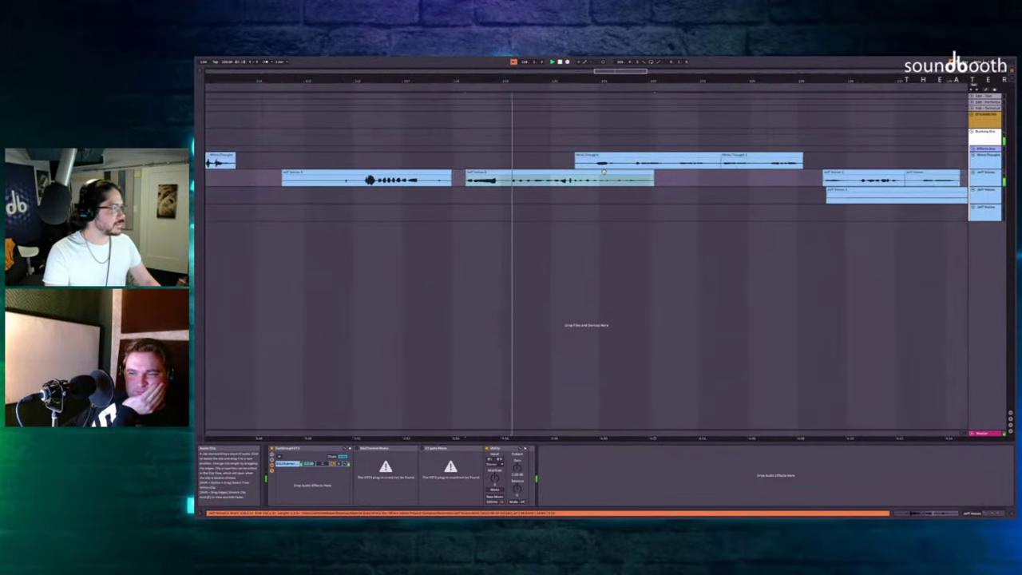
scroll(587, 171, "right", 1)
scroll(590, 182, "down", 3)
scroll(597, 195, "up", 4)
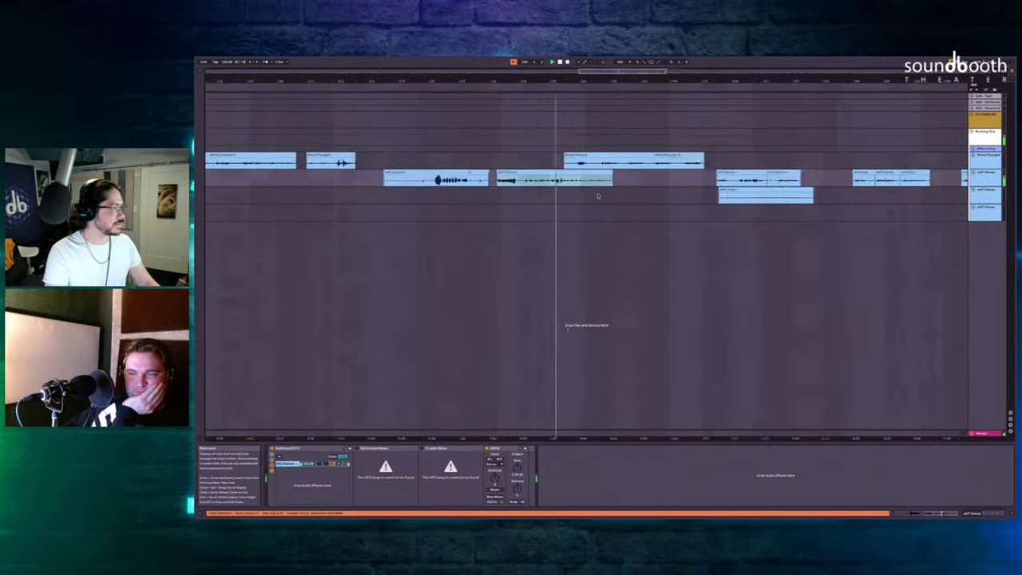
Listen through the overlapping pair of Mimic/Thought clips, then play the adjoining Voices pair stacked above a lower-track clip.
scroll(597, 196, "down", 2)
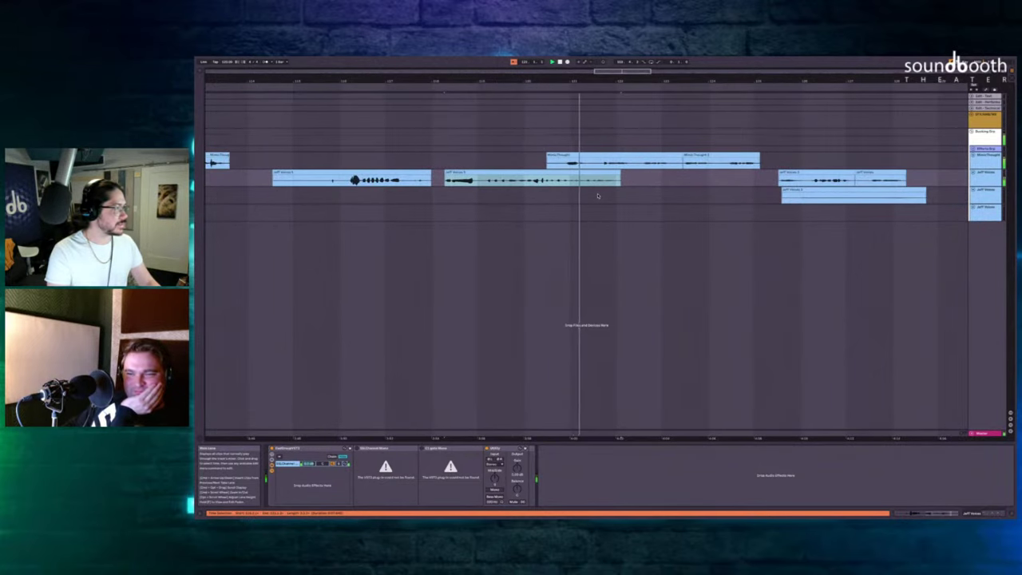
scroll(597, 196, "down", 3)
scroll(595, 194, "up", 2)
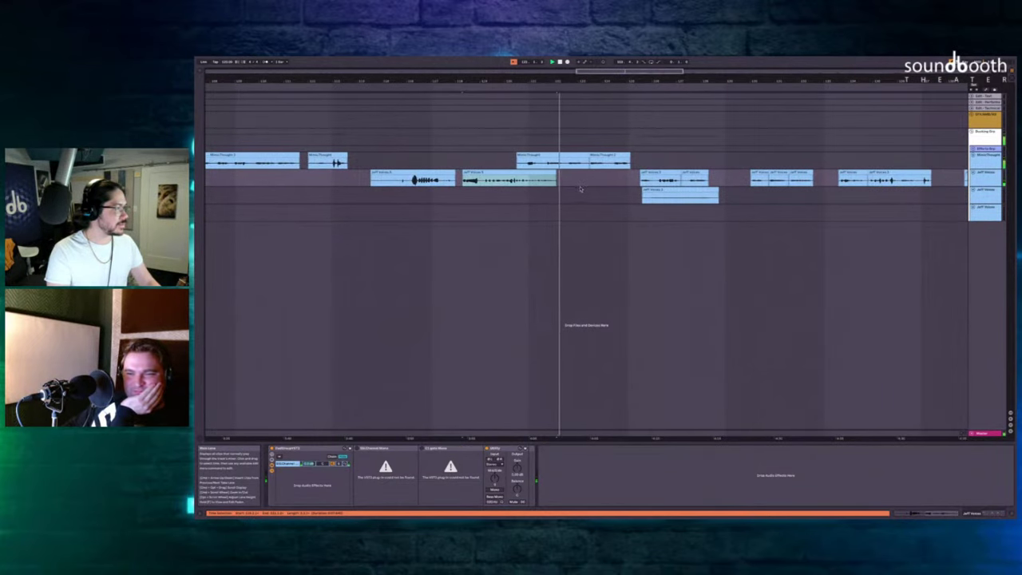
scroll(579, 189, "down", 2)
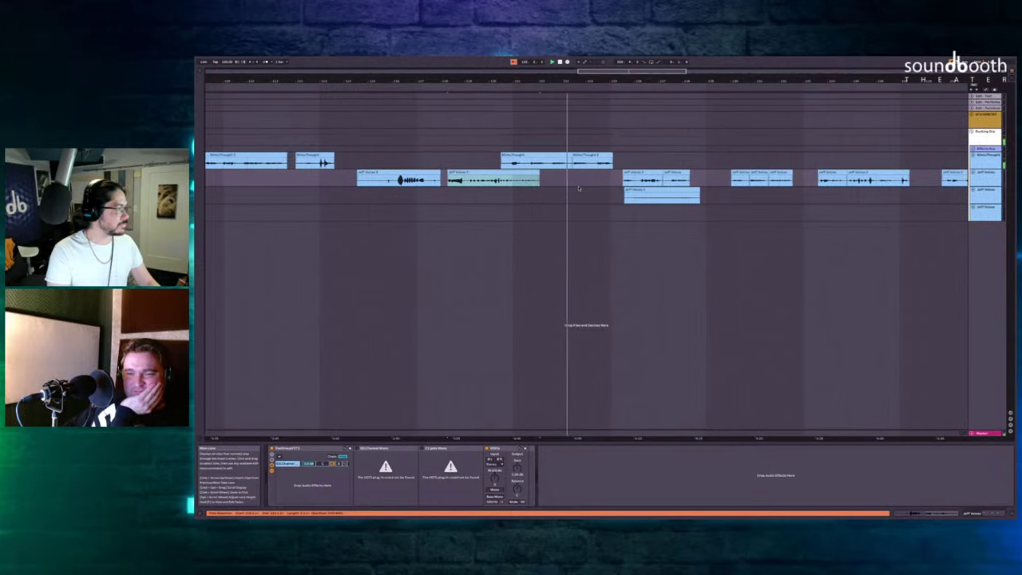
scroll(559, 184, "up", 3)
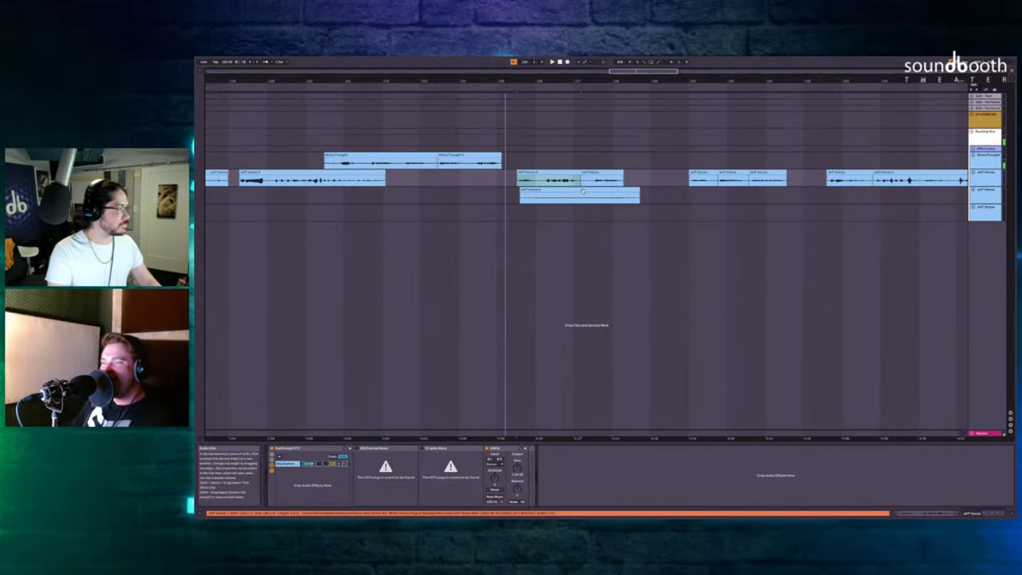
scroll(547, 180, "left", 2)
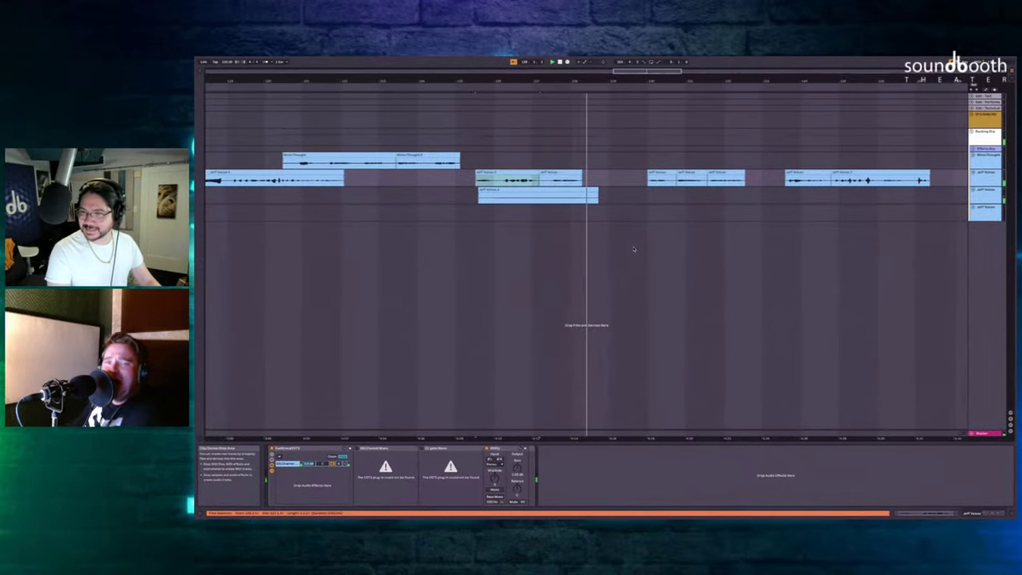
Play the group of three short adjoining Voices clips after the stacked pair.
scroll(607, 232, "right", 3)
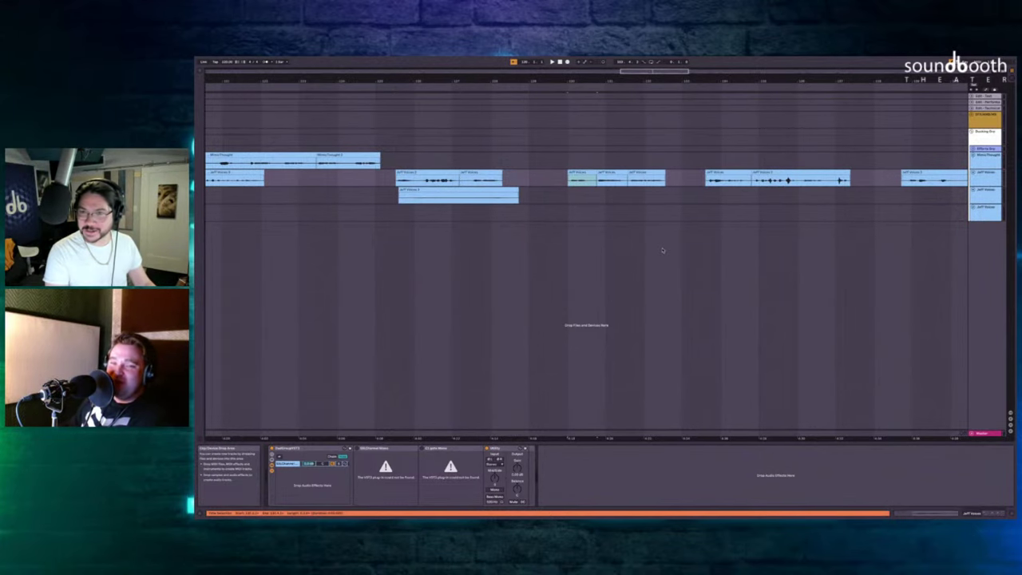
scroll(662, 250, "down", 3)
scroll(661, 250, "right", 1)
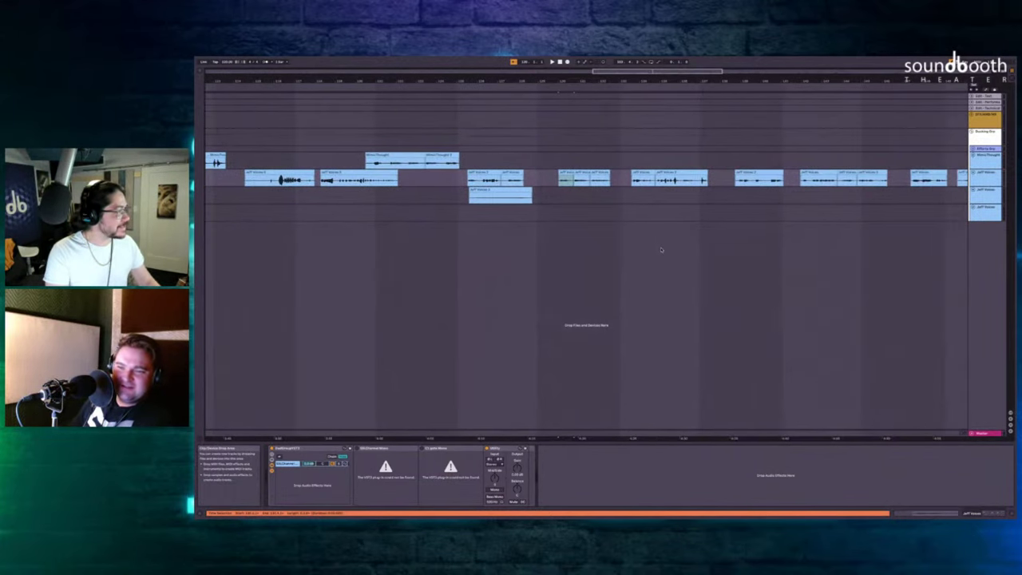
key("space")
scroll(647, 245, "up", 2)
scroll(647, 245, "down", 2)
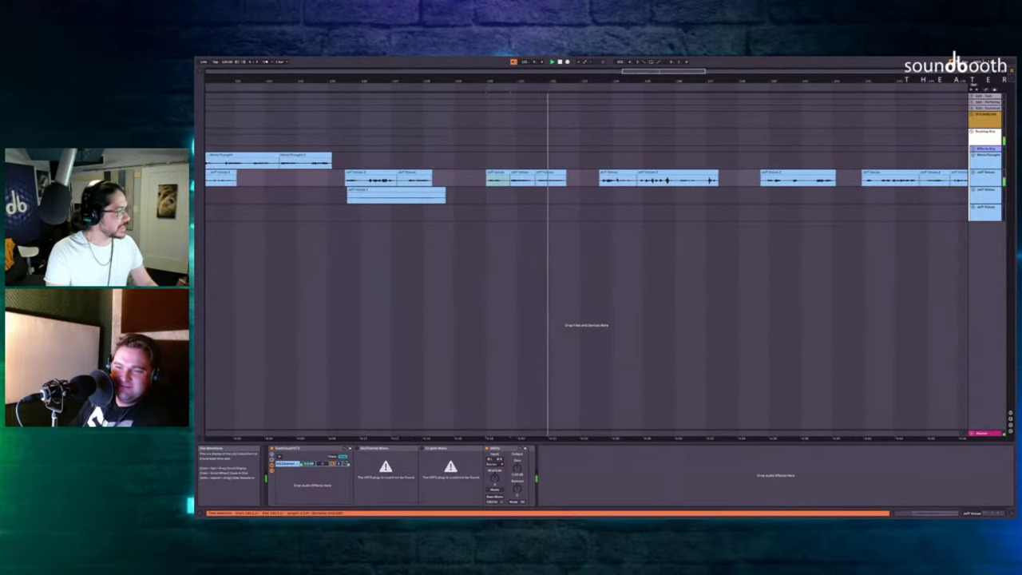
Play the pair of adjoining Voices clips after the group of three, followed by the separate clip behind it.
scroll(638, 206, "up", 1)
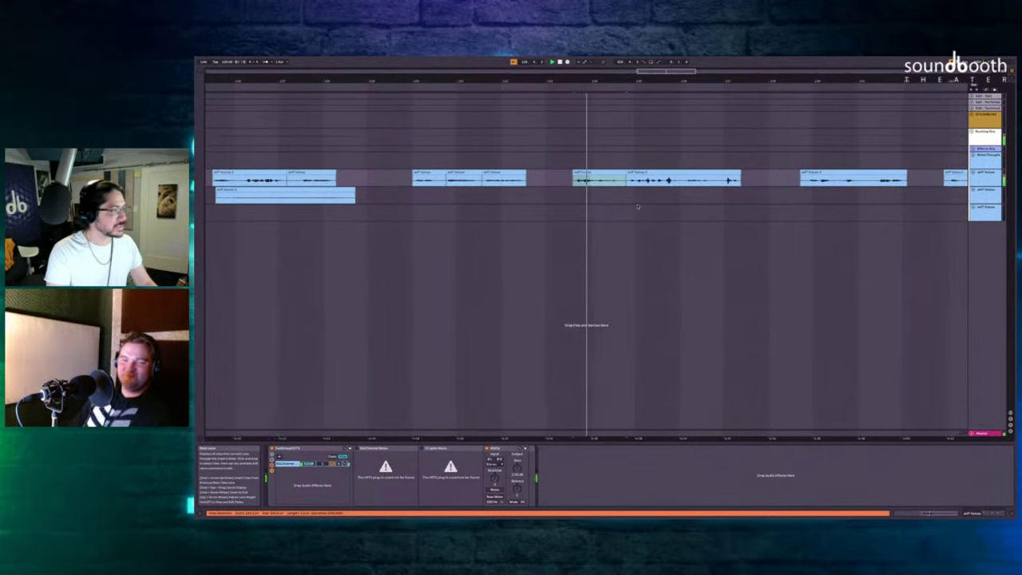
scroll(638, 207, "down", 1)
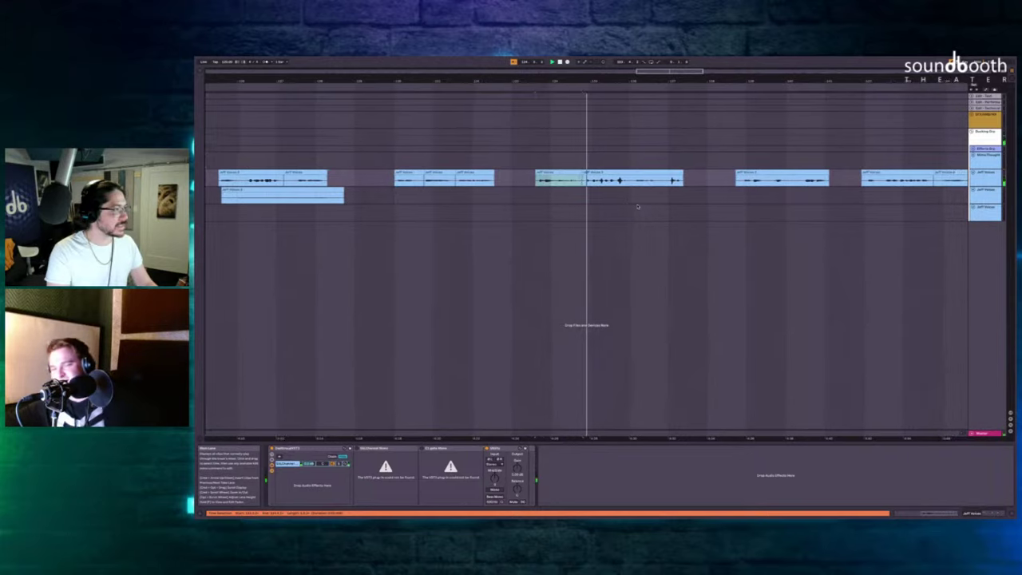
scroll(638, 207, "down", 1)
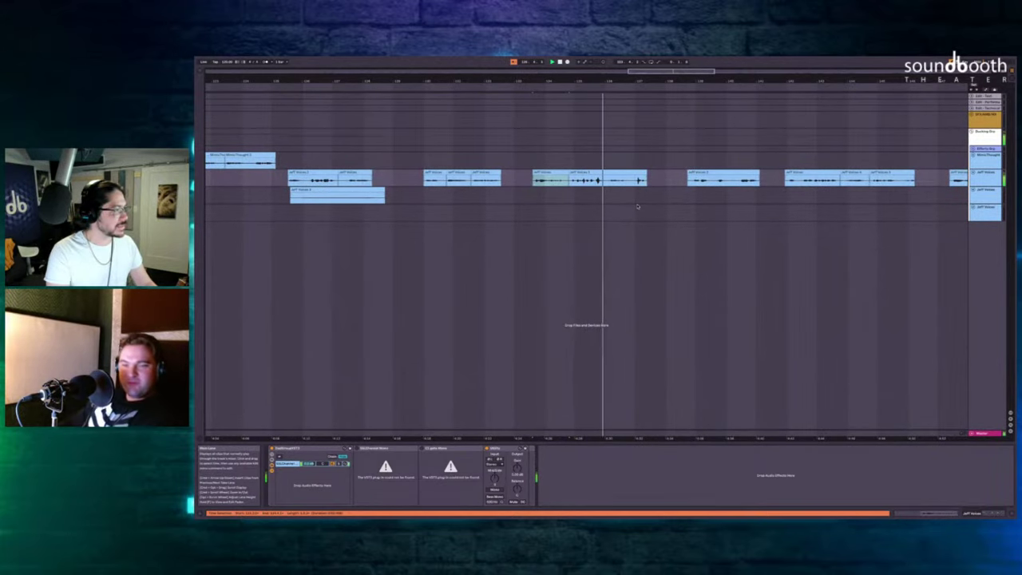
scroll(636, 206, "down", 1)
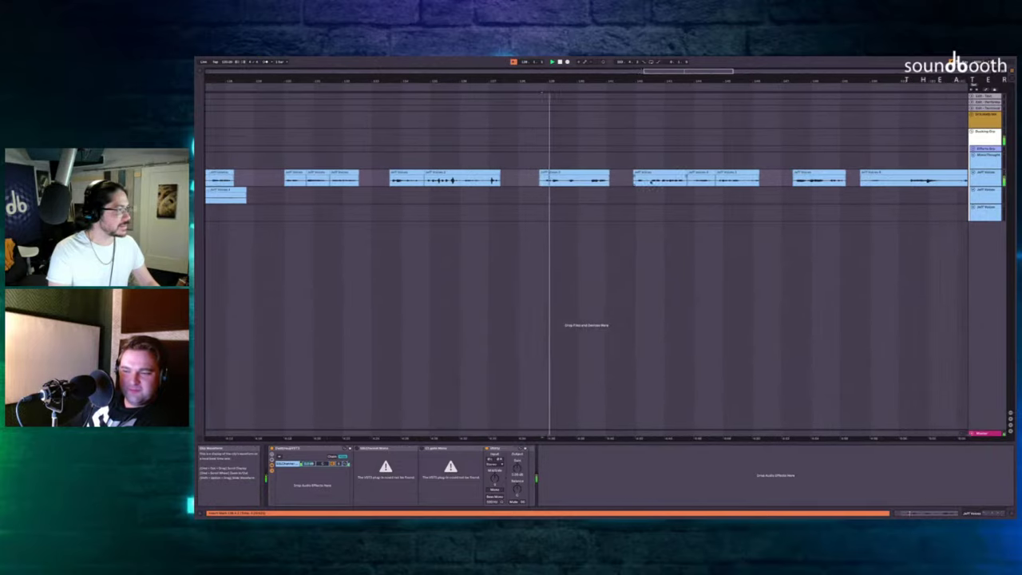
scroll(619, 182, "down", 3)
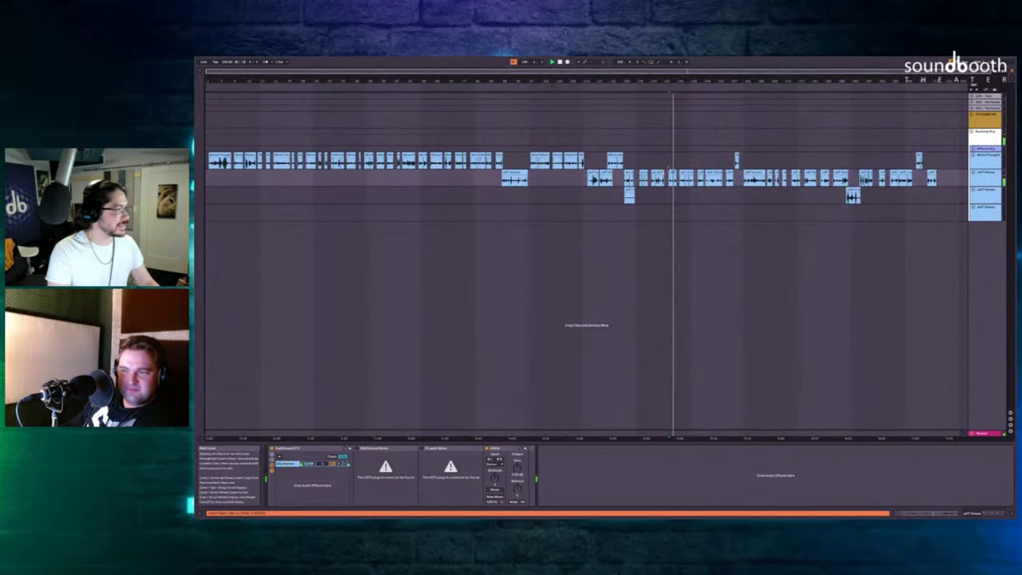
Play the next group of three adjoining Voices clips, following the separate clip.
scroll(620, 181, "up", 3)
scroll(623, 170, "up", 2)
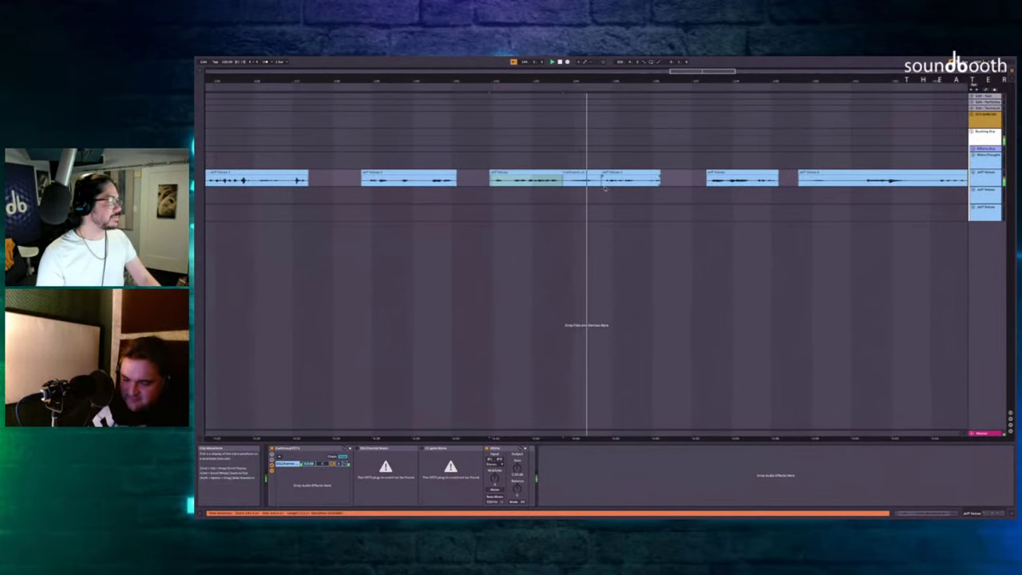
scroll(596, 197, "down", 3)
scroll(595, 197, "up", 3)
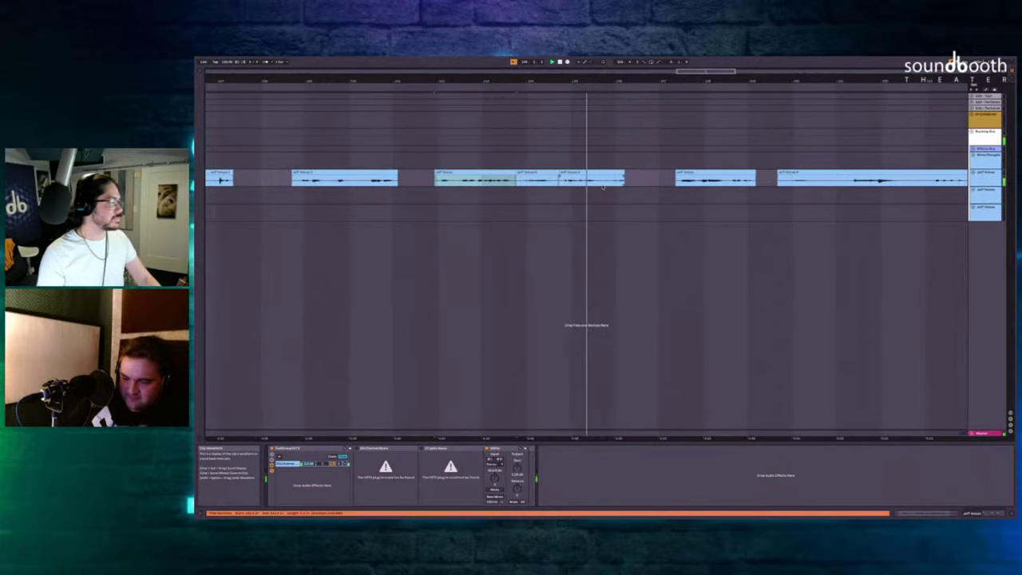
Select and play the short separate Voices clip located just before the long one.
scroll(603, 186, "right", 1)
left_click(638, 173)
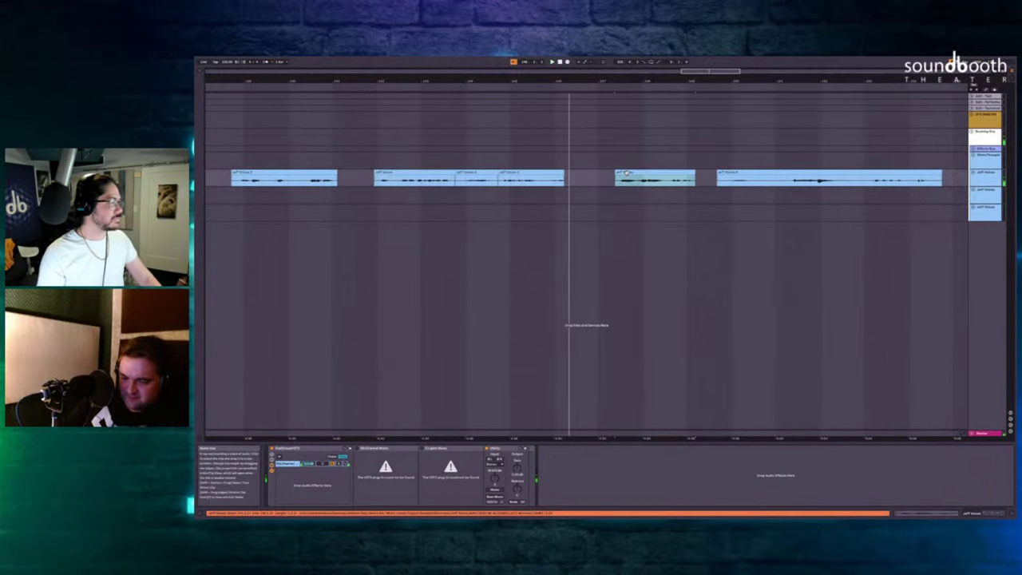
key("space")
key("space")
scroll(643, 209, "down", 5)
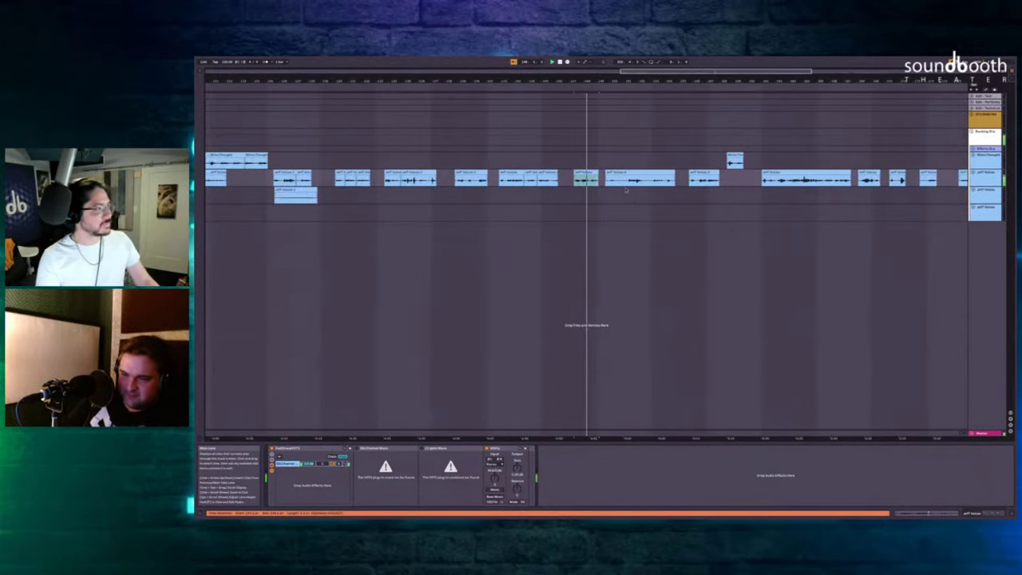
Play the long Voices clip from its start, then skip ahead to its second half.
scroll(591, 176, "up", 4)
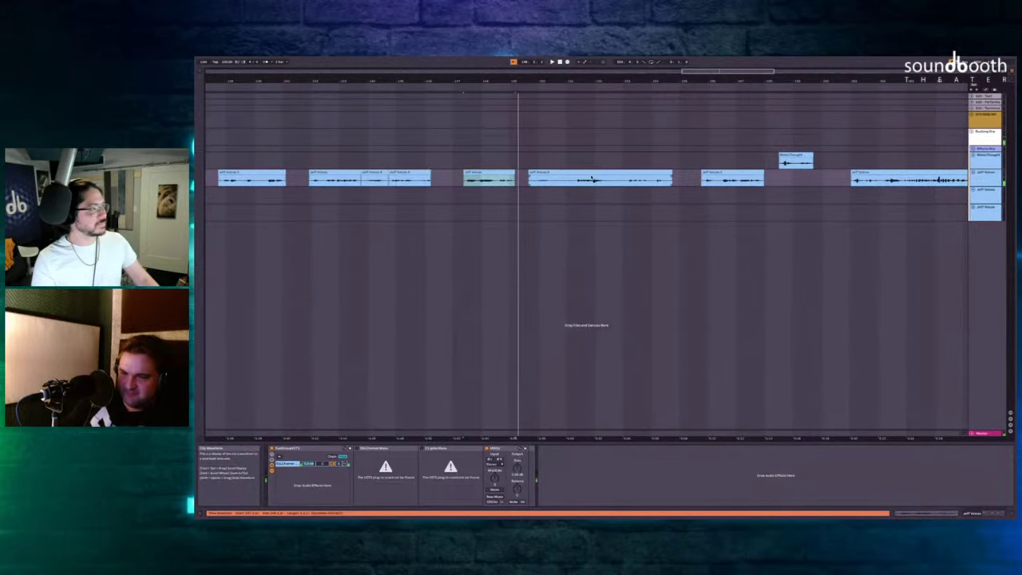
left_click(585, 173)
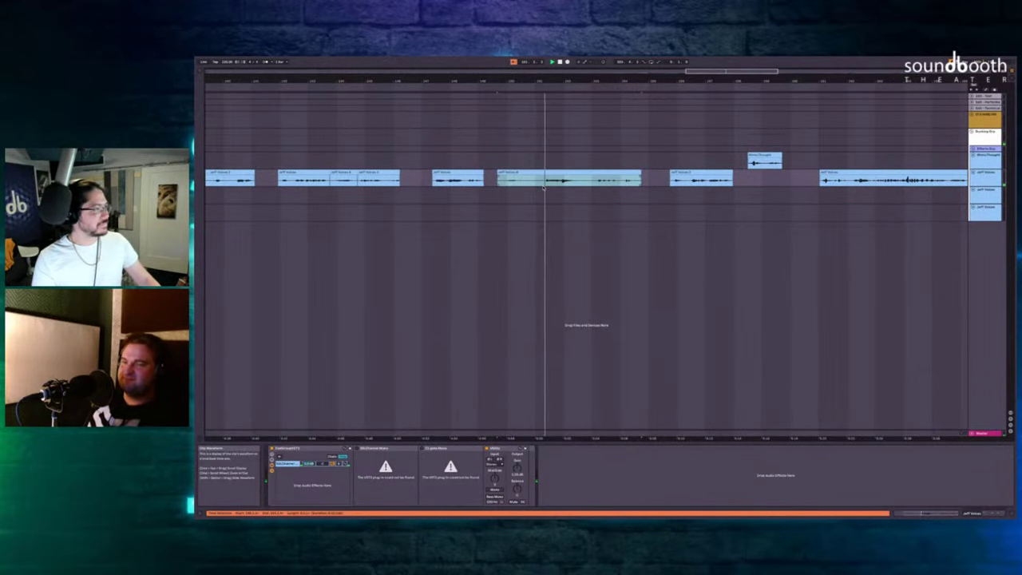
left_click(595, 184)
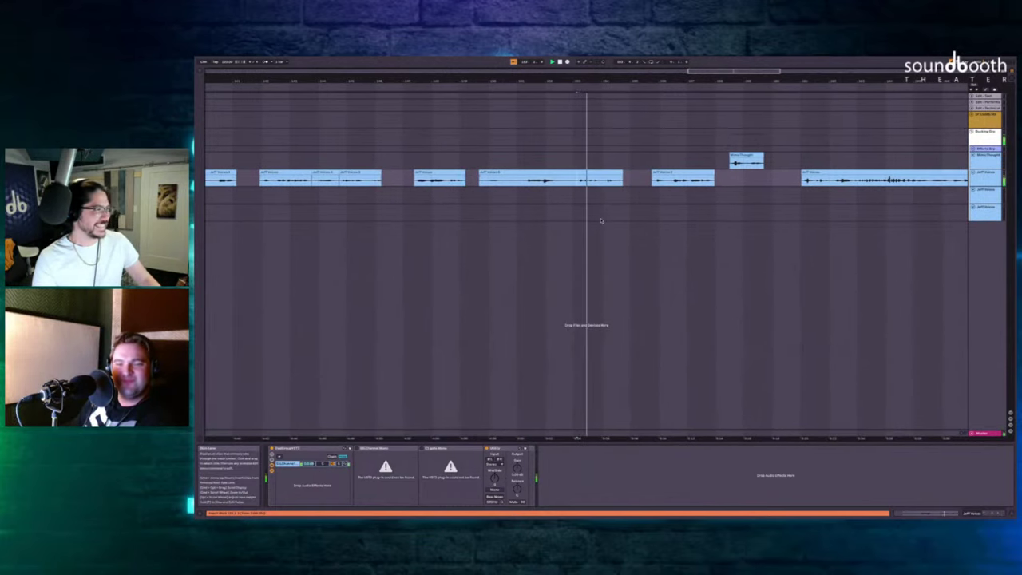
Select the Voices clip following the long one and stop playback.
scroll(601, 220, "down", 3)
scroll(602, 220, "right", 1)
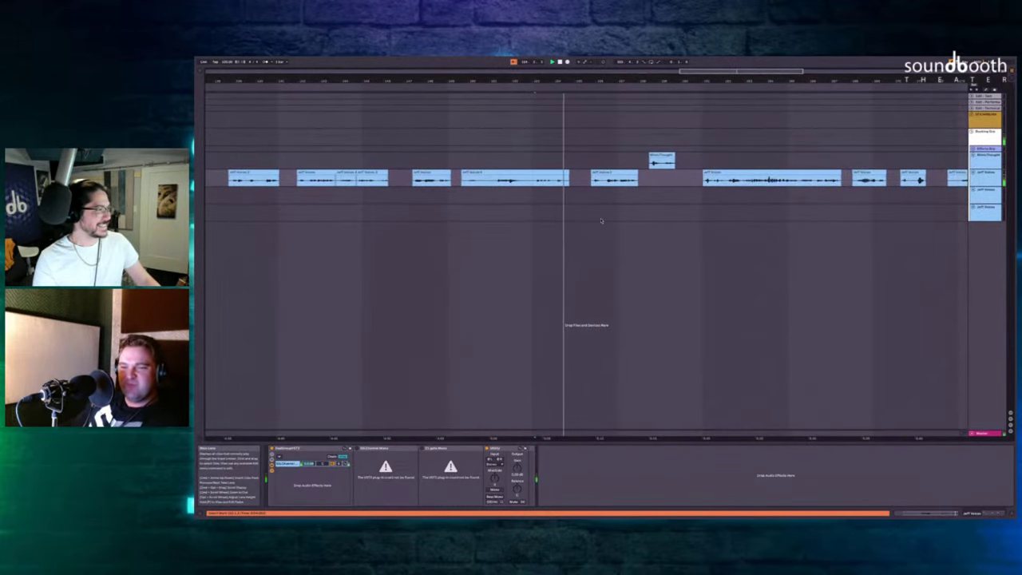
left_click(608, 171)
key("space")
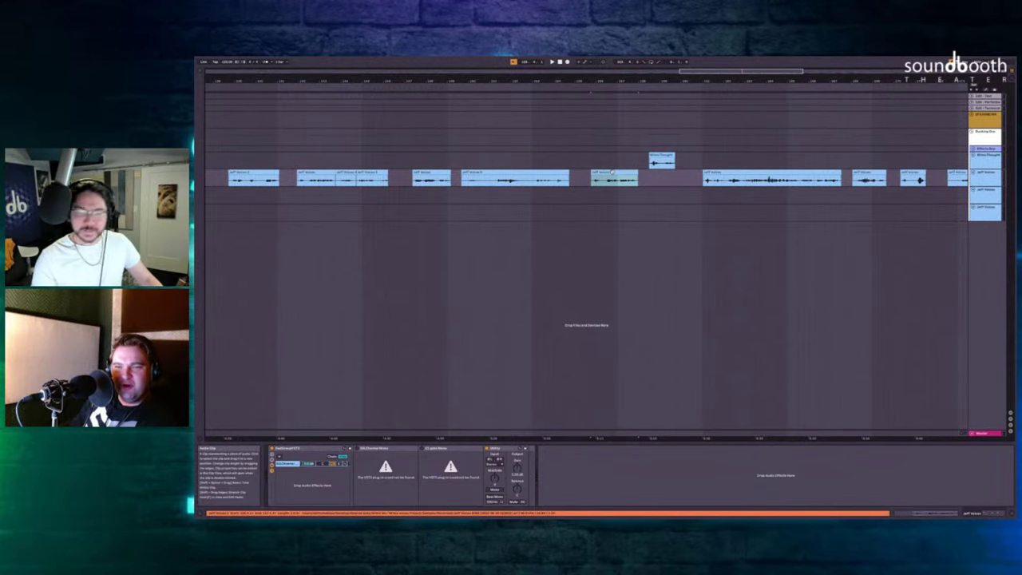
Start playback from the Voices clip whose end overlaps the clips on the Voices track below it.
scroll(612, 172, "down", 5)
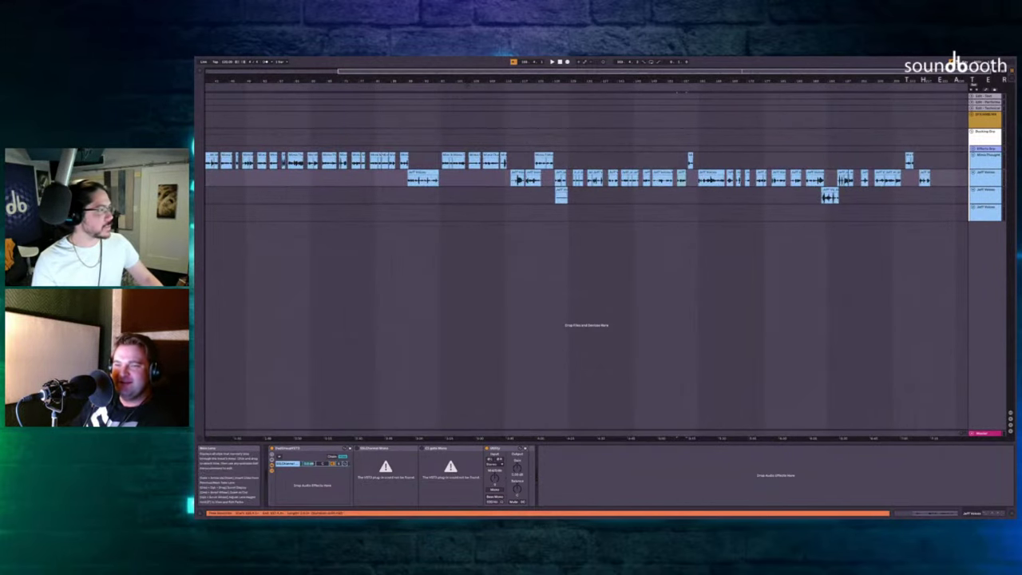
scroll(612, 172, "up", 5)
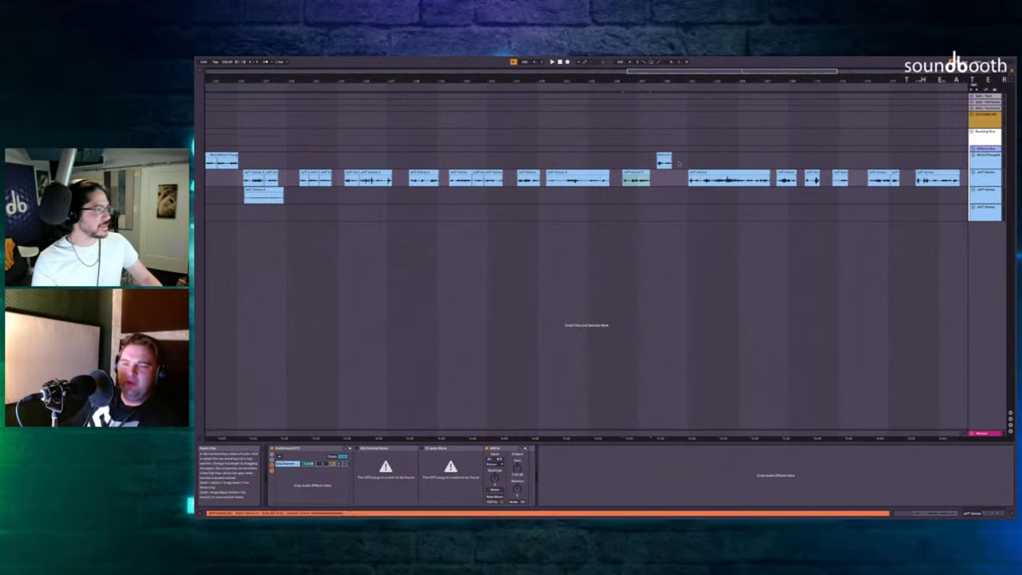
scroll(720, 174, "right", 5)
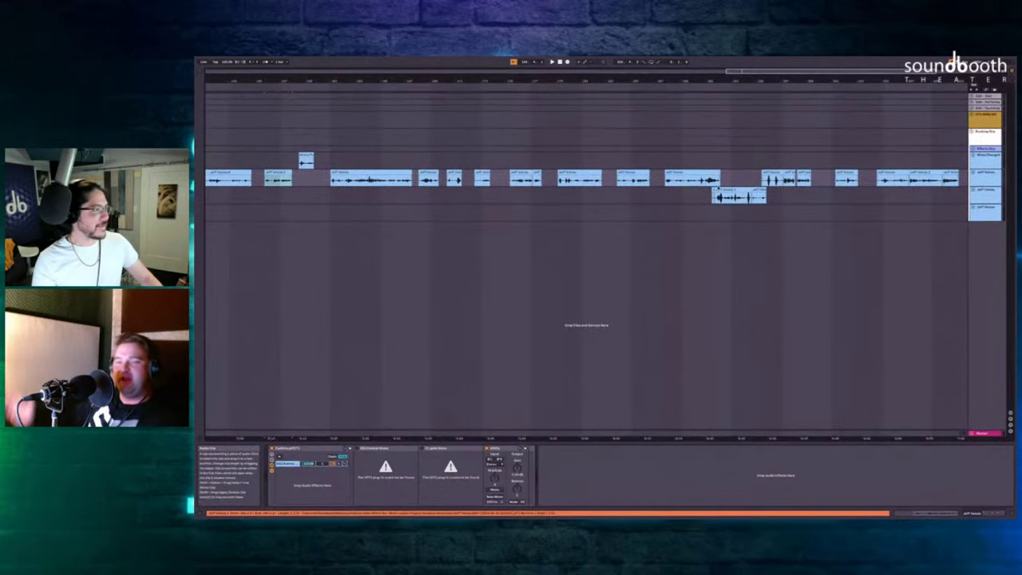
left_click(674, 173)
scroll(687, 172, "right", 4)
key("space")
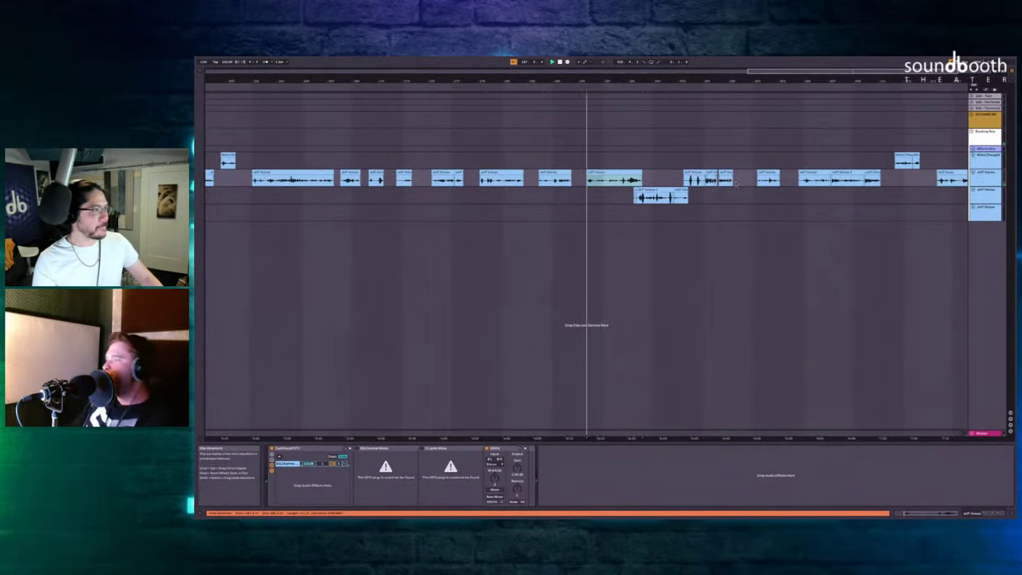
Follow playback through the overlapping Voices clips and the short adjoining clips after them, and stop at their end.
scroll(644, 166, "up", 3)
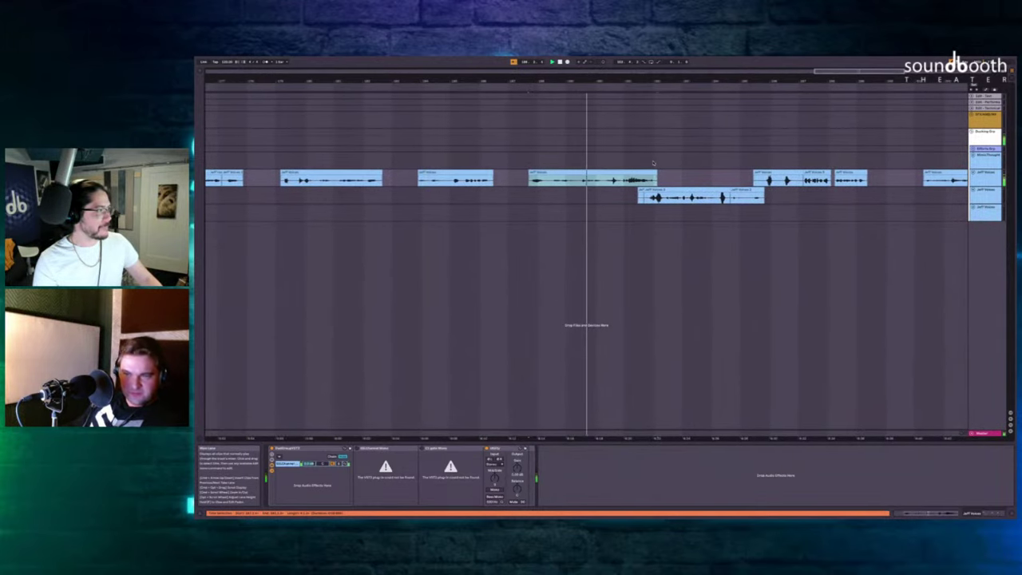
scroll(653, 163, "down", 3)
scroll(622, 162, "up", 4)
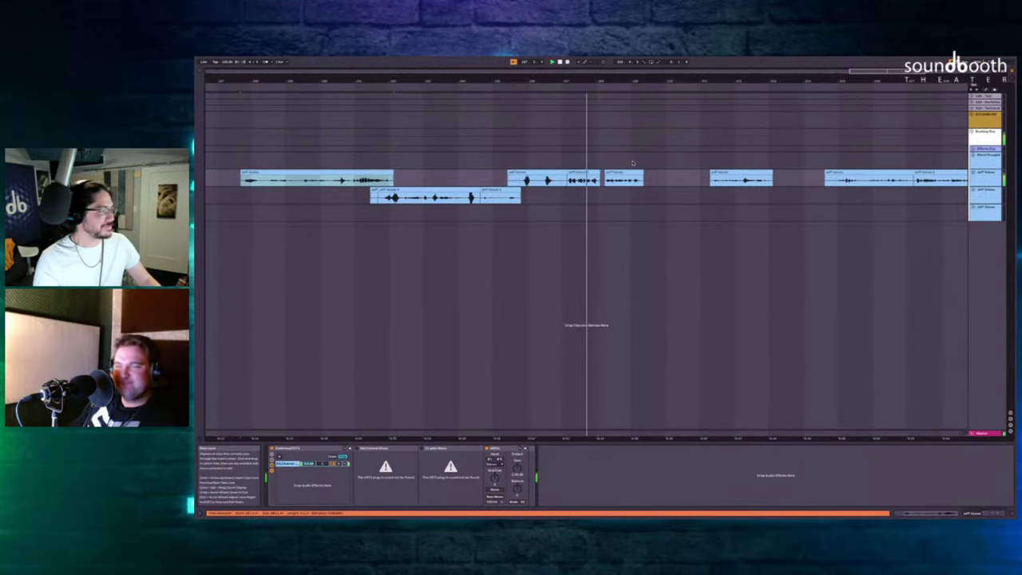
key("minus")
key("minus")
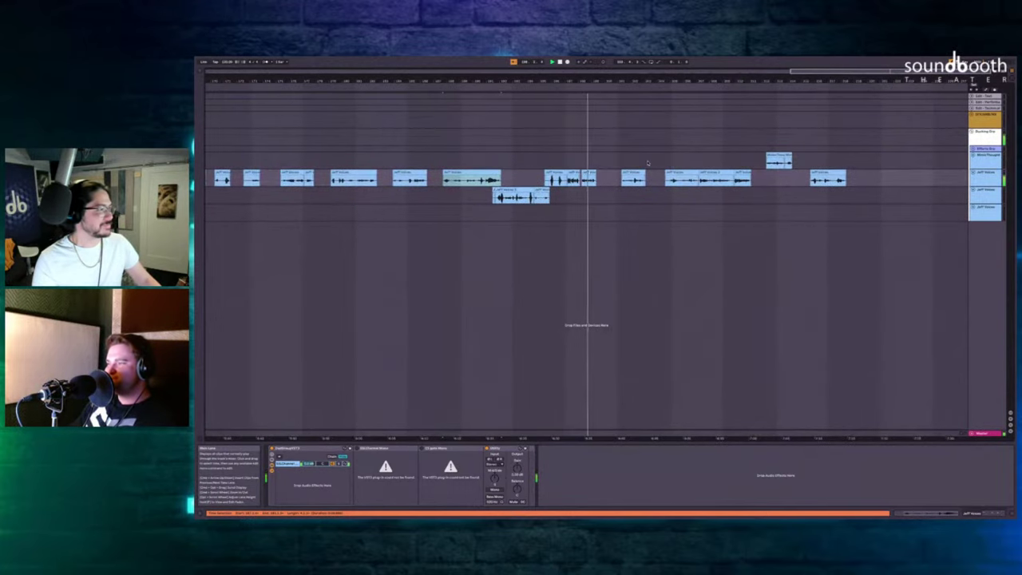
key("space")
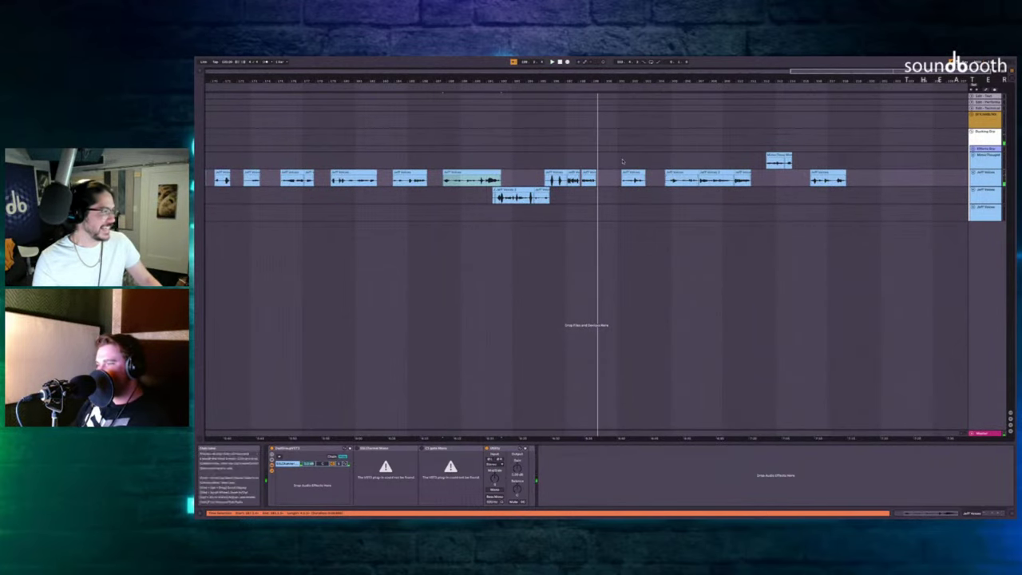
key("w")
left_click(783, 220)
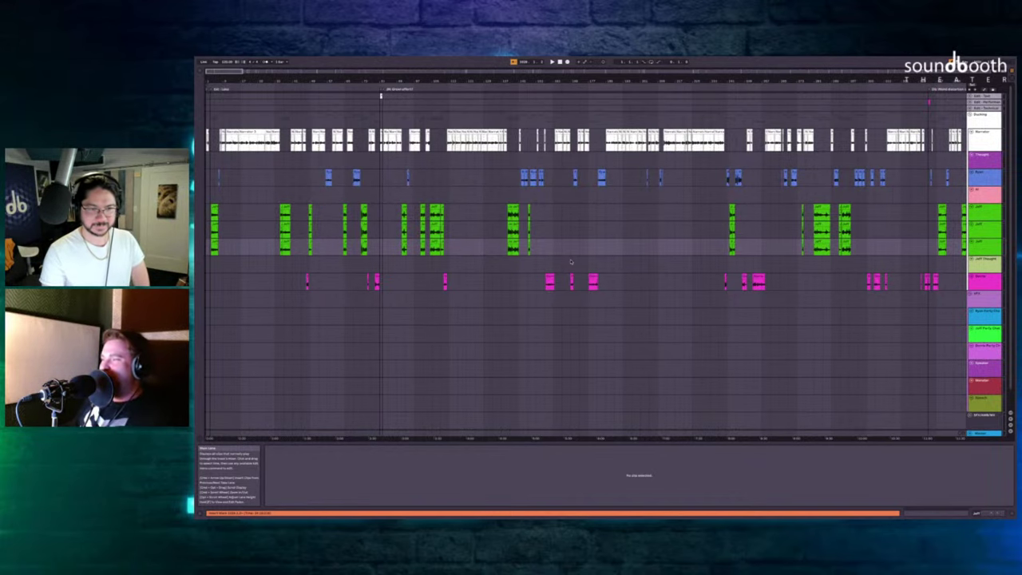
Delete all clips on the second and third green voice tracks across the whole session.
left_click(256, 199)
left_click(256, 206)
scroll(260, 205, "up", 5)
scroll(265, 202, "down", 5)
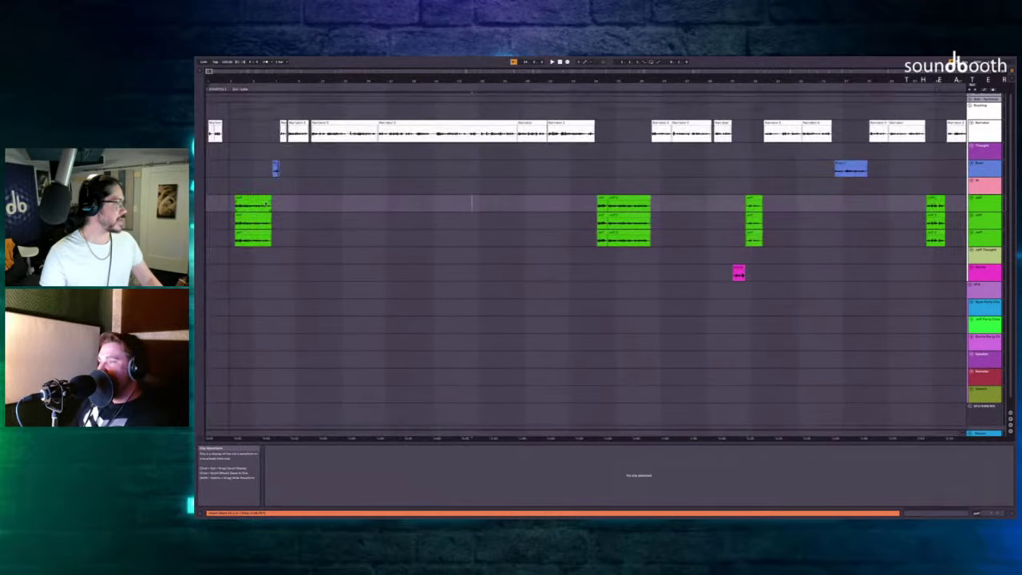
scroll(279, 225, "down", 5)
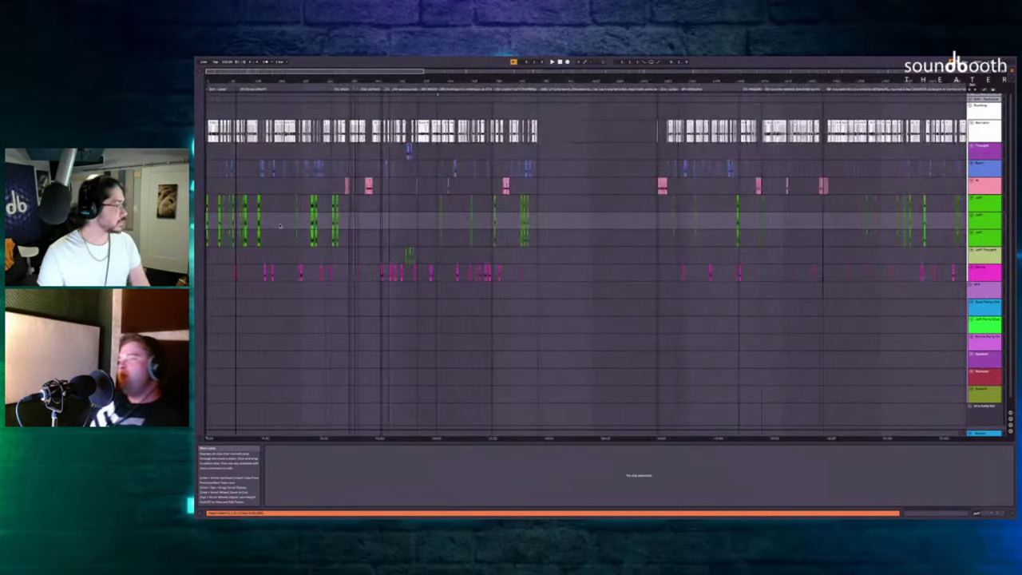
left_click(969, 238)
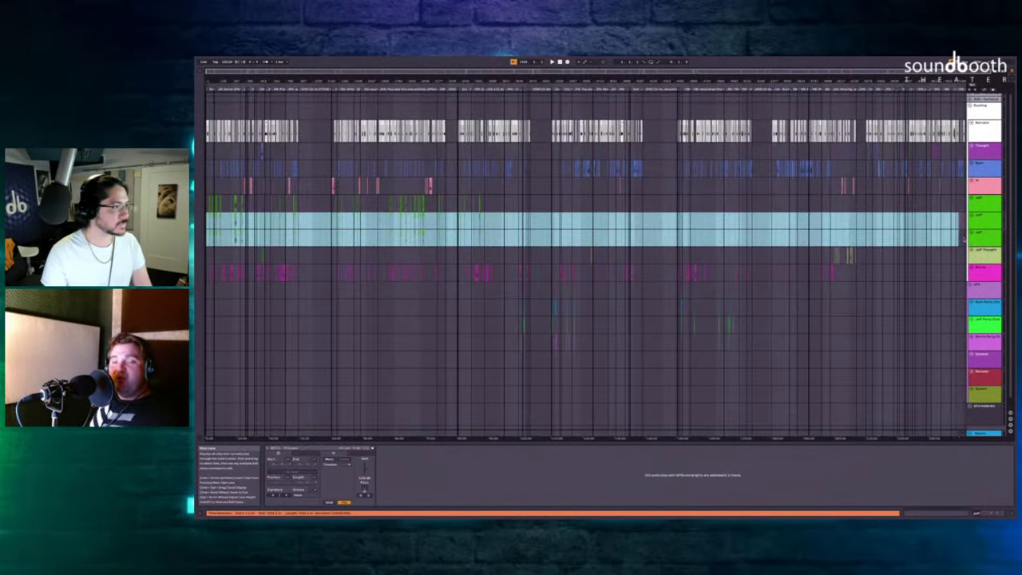
left_click(808, 232)
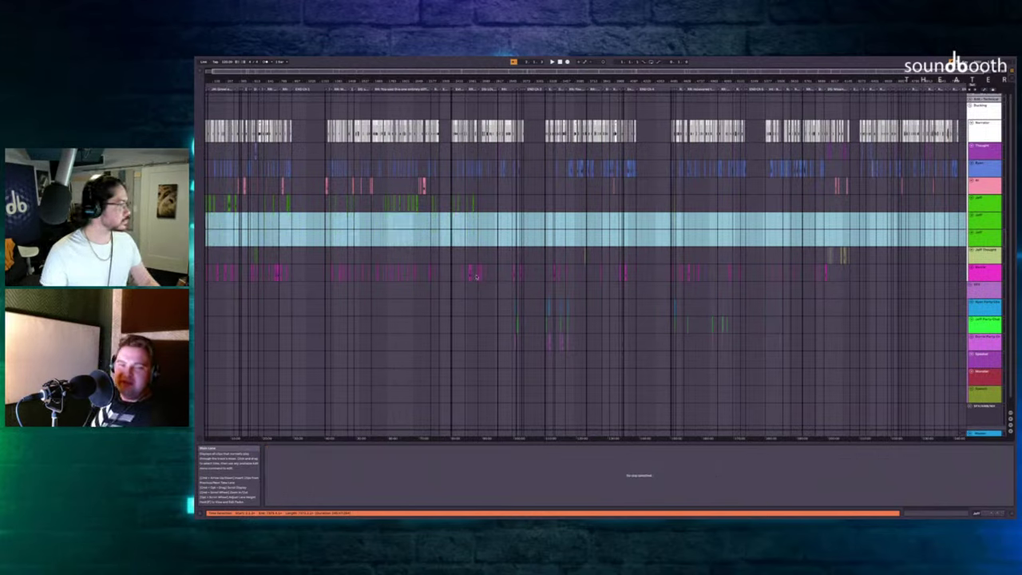
Move the Thought track above the three green voice tracks and duplicate it.
left_click_drag(985, 250, 984, 199)
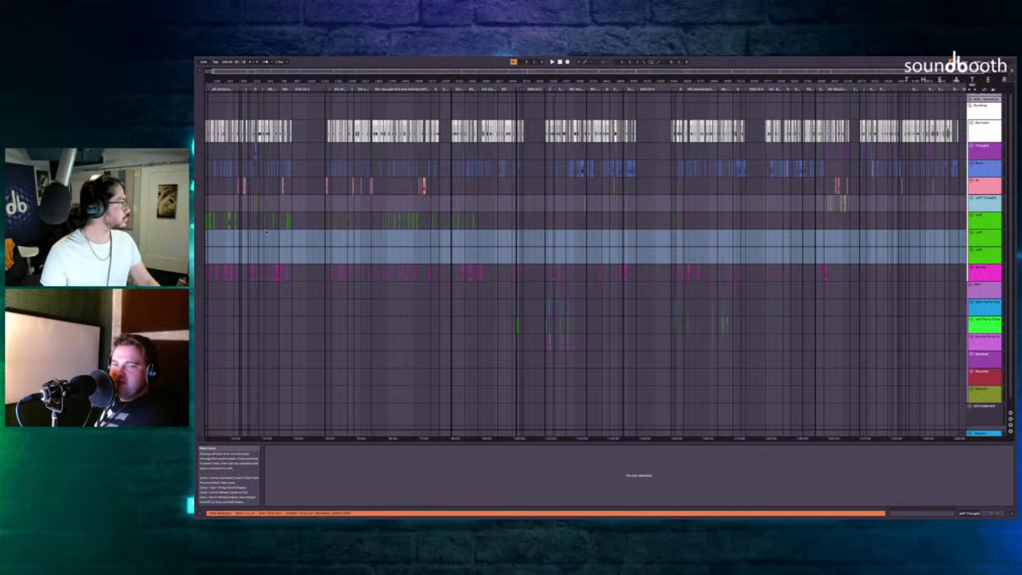
left_click(225, 206)
scroll(225, 207, "up", 6)
scroll(224, 207, "left", 3)
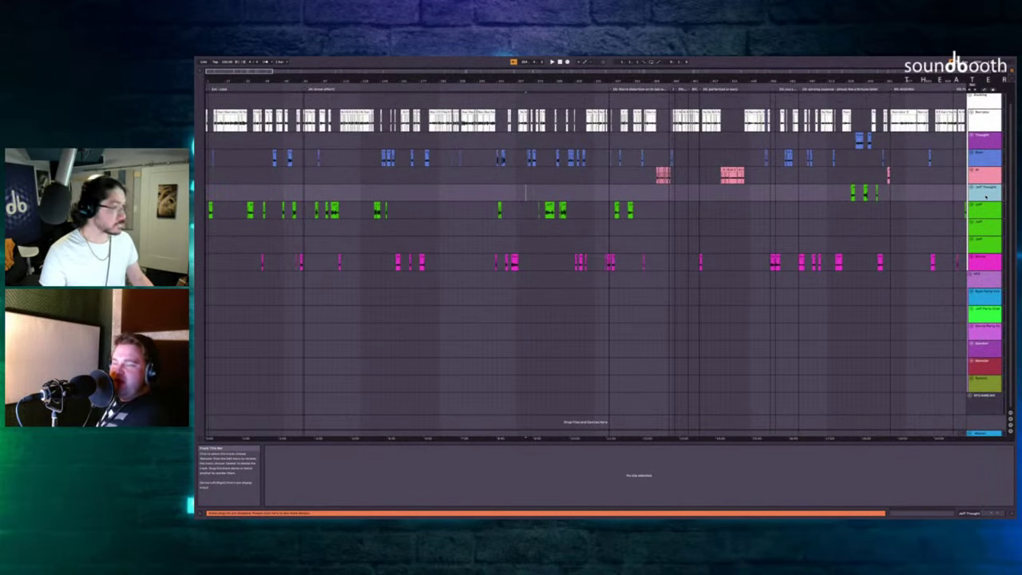
key("super+d")
Clear all clips from the duplicated Thought track through to the end of the session.
scroll(644, 234, "down", 6)
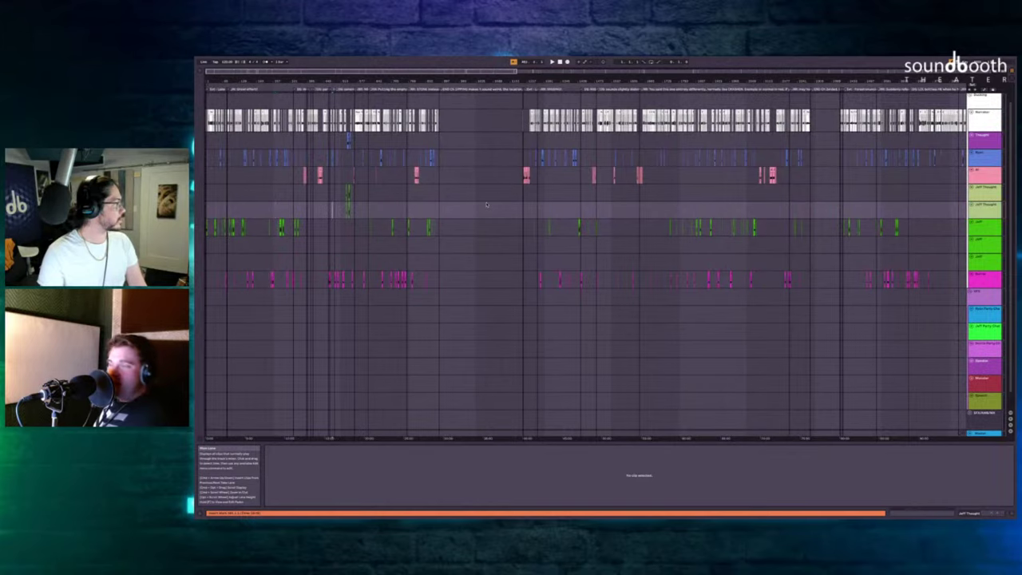
scroll(486, 205, "down", 3)
left_click(890, 211, "shift")
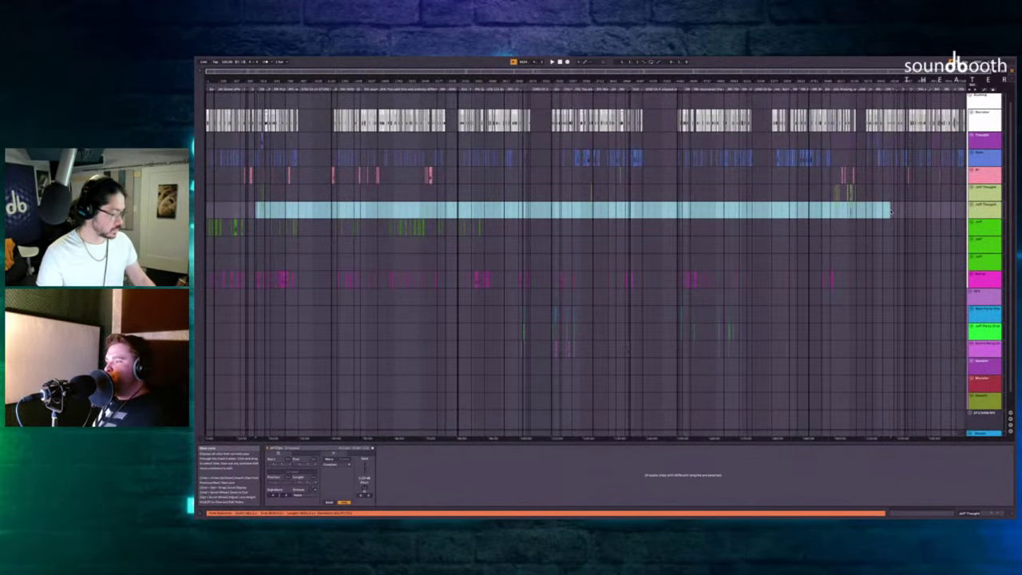
left_click(920, 210)
left_click_drag(912, 209, 966, 209)
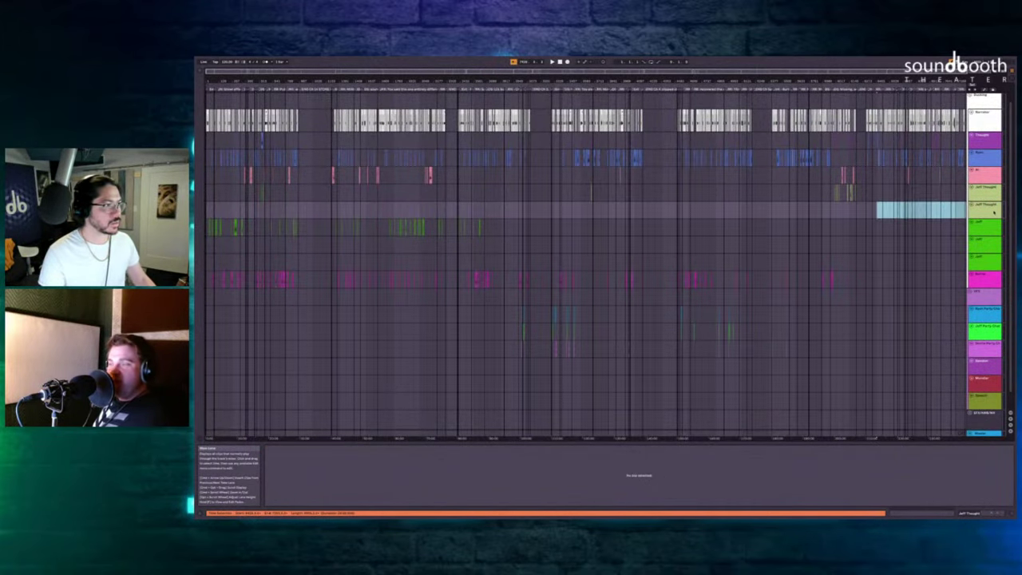
Return to the start of the session and show the mixer controls beside the tracks, keeping the return tracks hidden.
scroll(522, 196, "down", 1)
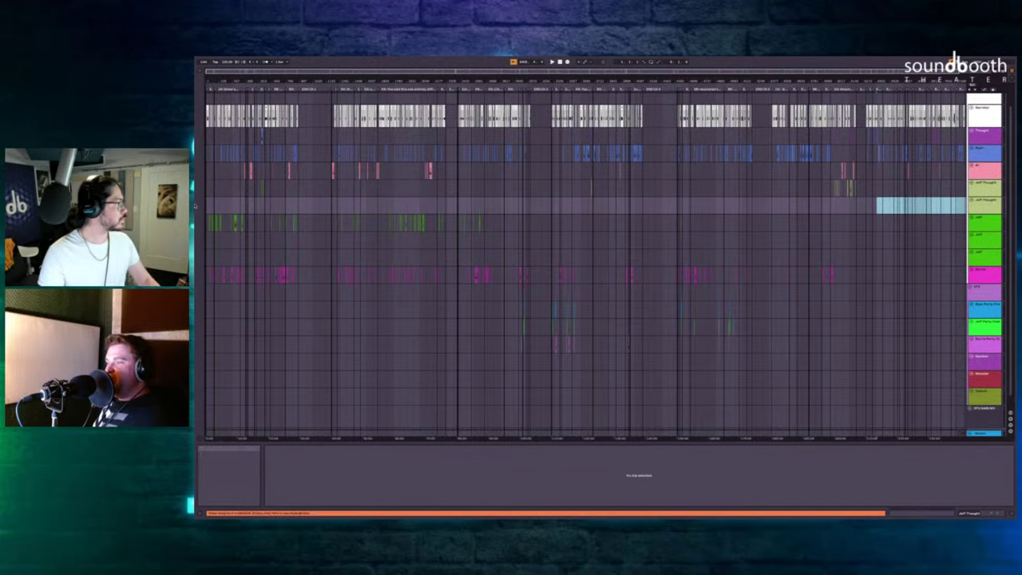
scroll(238, 198, "down", 1)
scroll(239, 198, "up", 5)
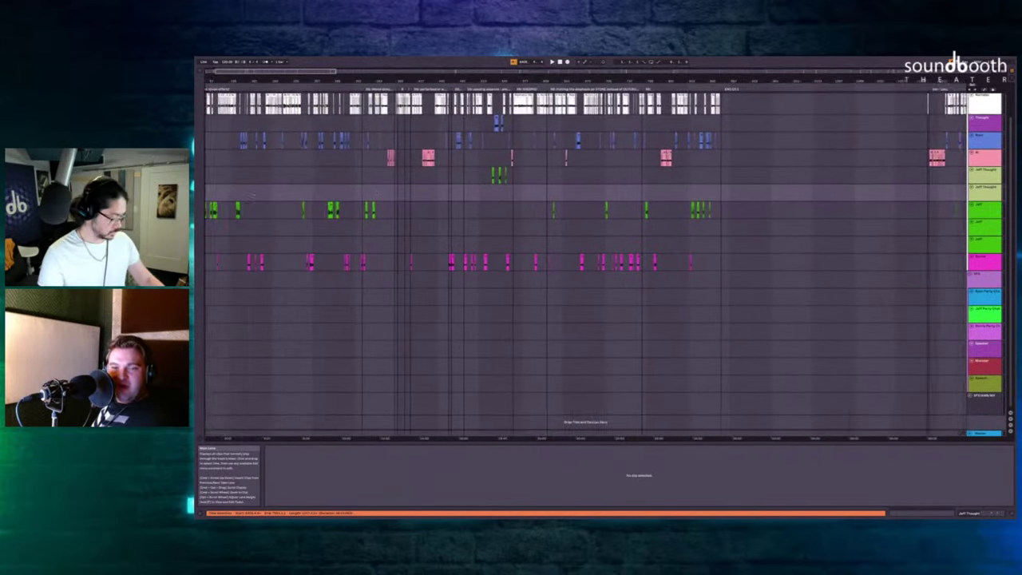
scroll(255, 192, "up", 3)
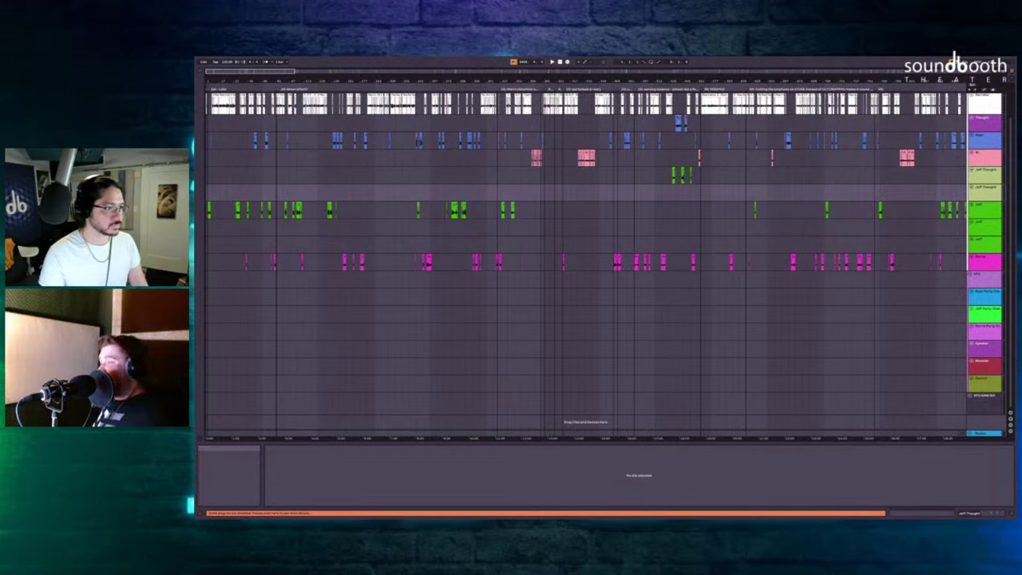
left_click(1010, 419)
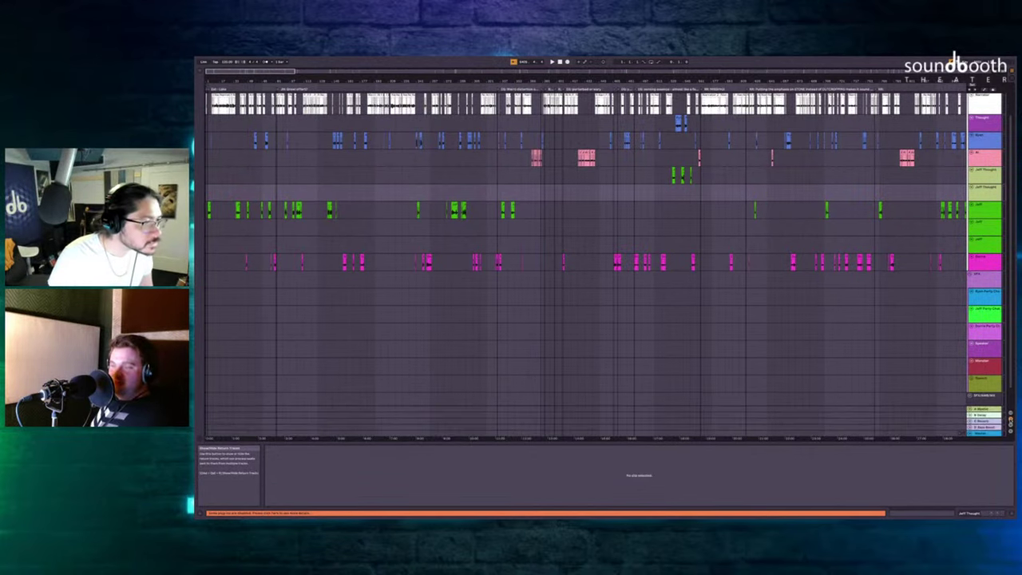
left_click(1010, 425)
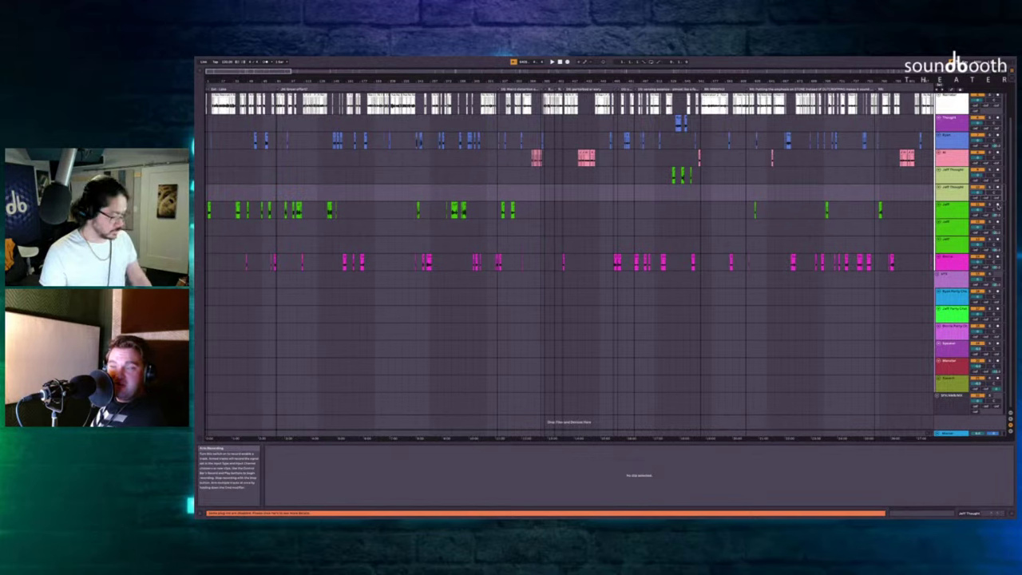
Check the key assignments of the voice and Thought tracks' record-arm buttons in key mapping mode, and leave the mode.
left_click(997, 206)
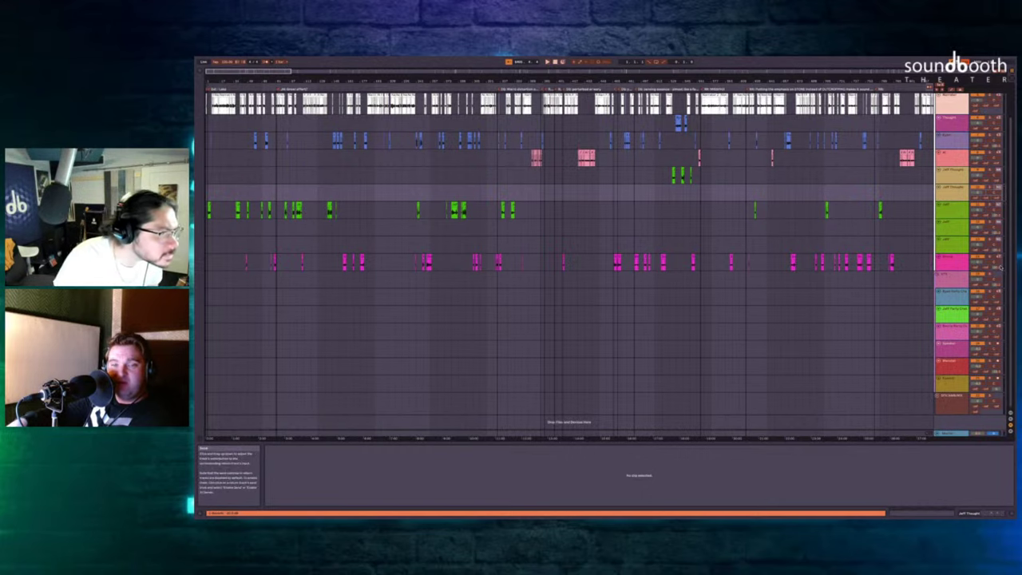
scroll(1000, 270, "up", 3)
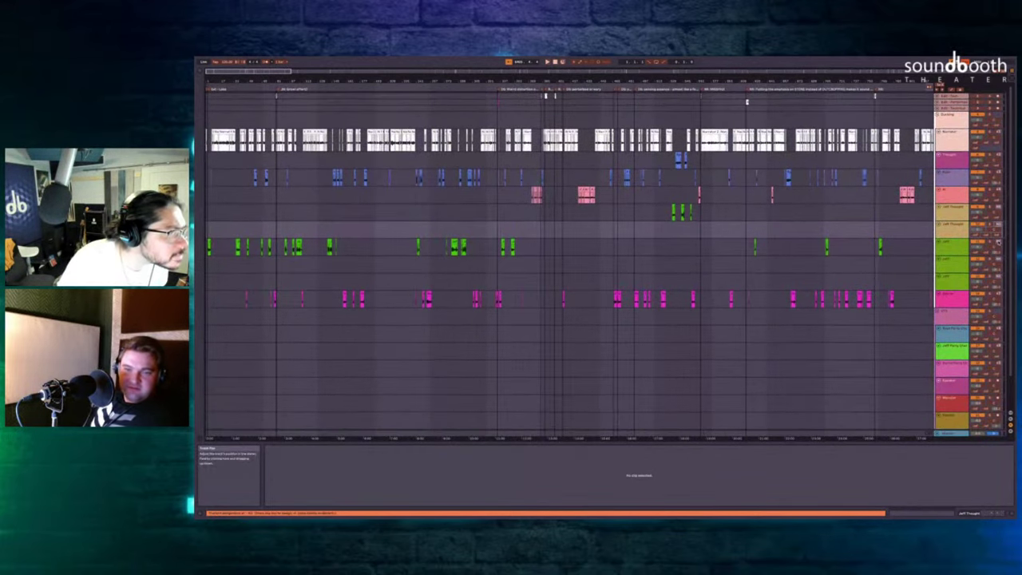
scroll(348, 191, "down", 3)
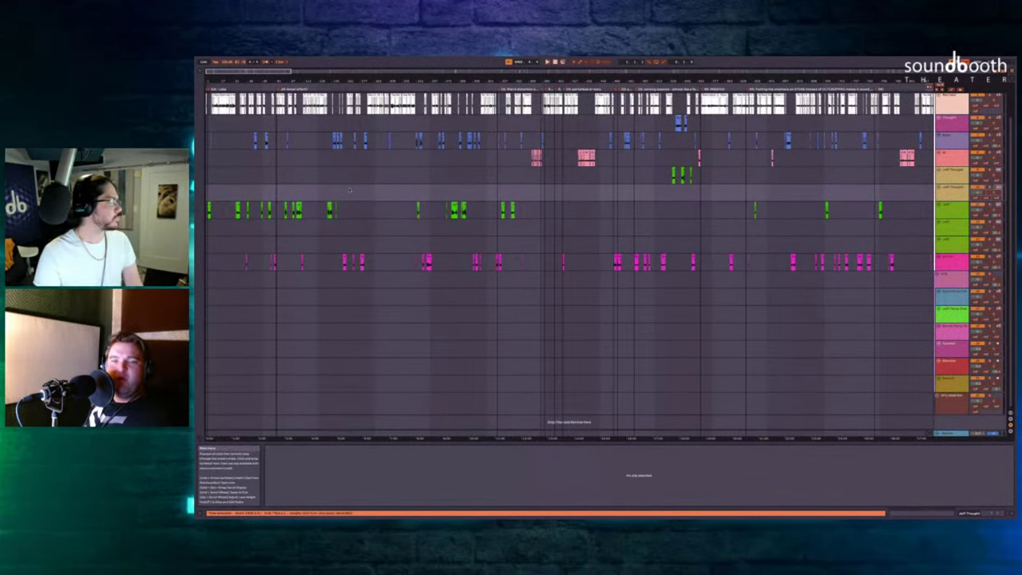
left_click(246, 191)
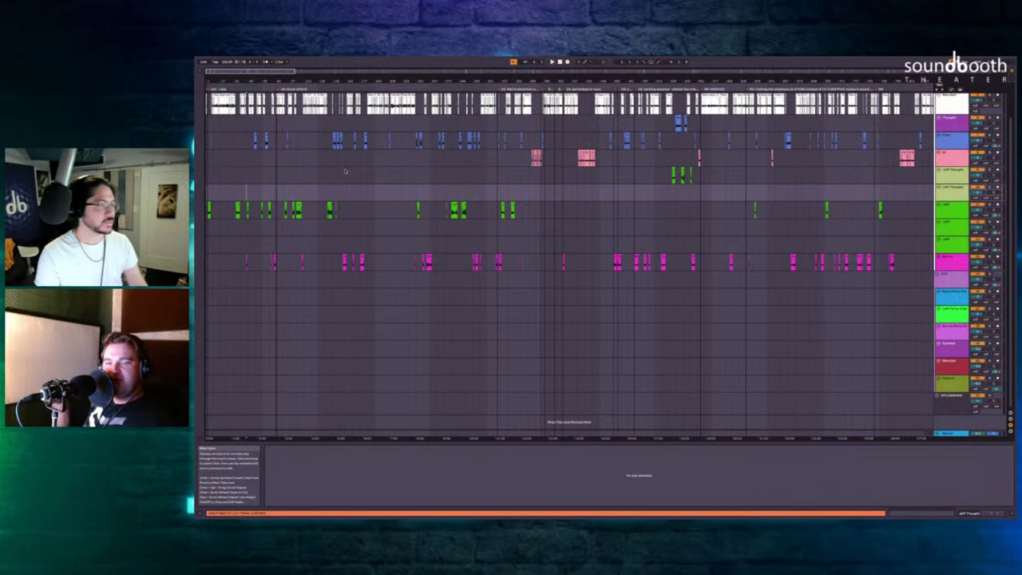
Delete the first clip on the first green voice track and record a new take in its place.
scroll(226, 174, "up", 8)
scroll(226, 174, "left", 3)
scroll(226, 174, "left", 2)
scroll(312, 168, "up", 5)
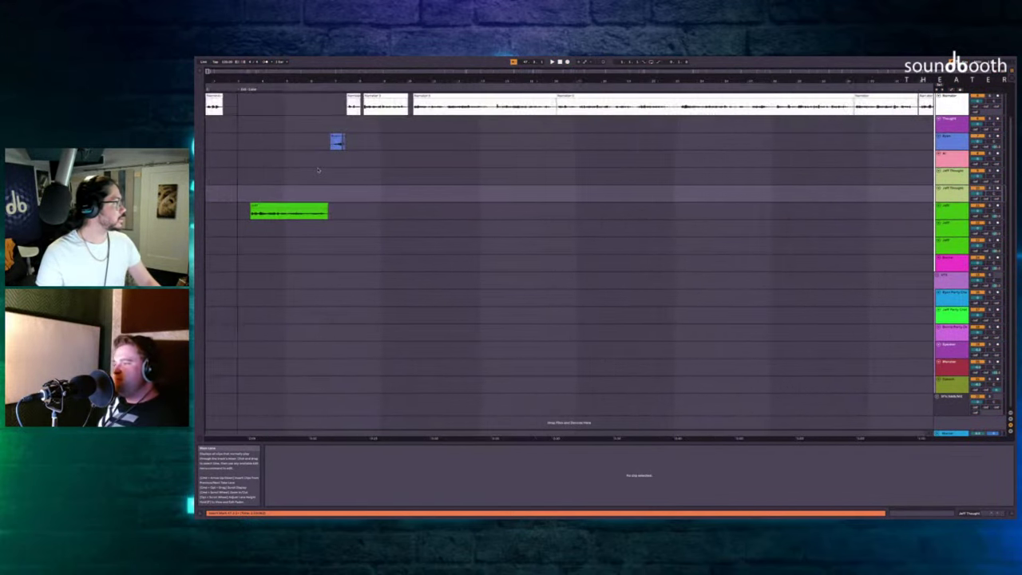
scroll(312, 169, "down", 2)
left_click(389, 206)
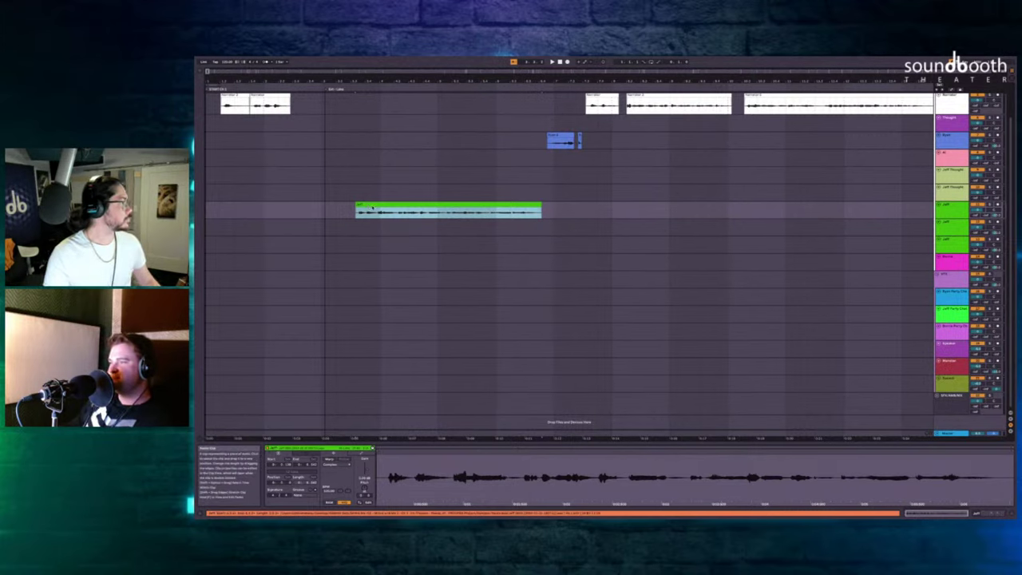
key("Delete")
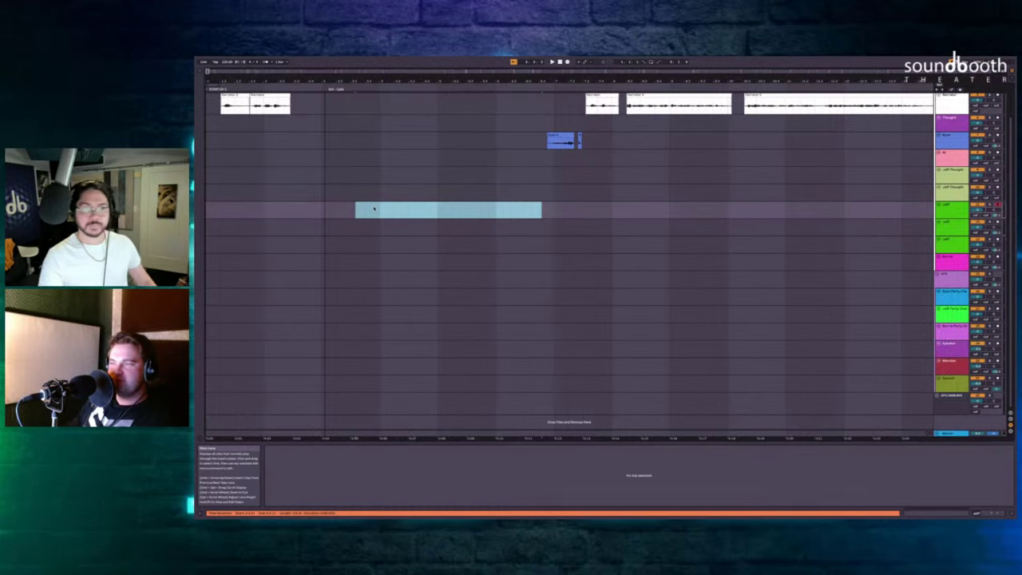
key("F9")
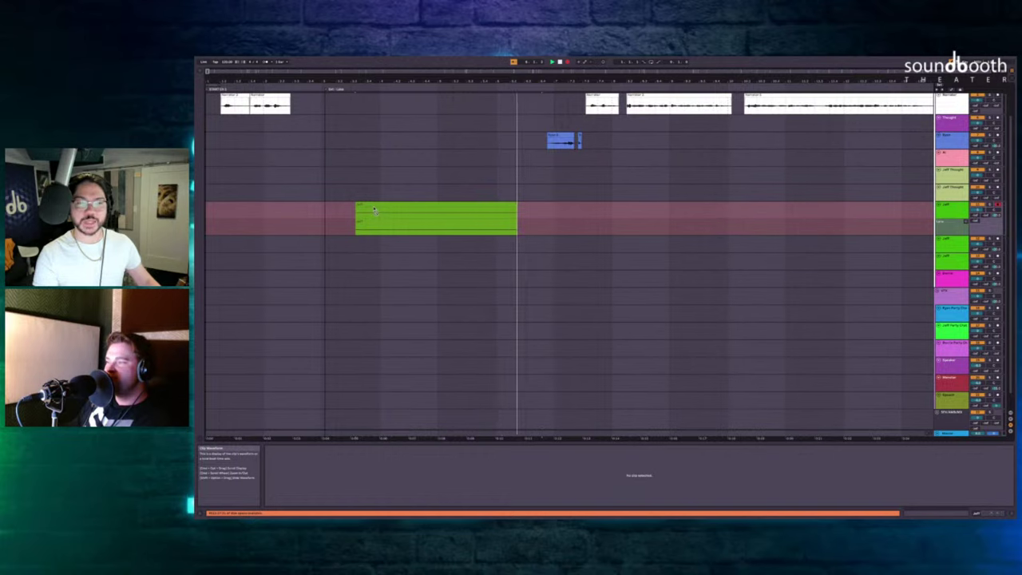
key("space")
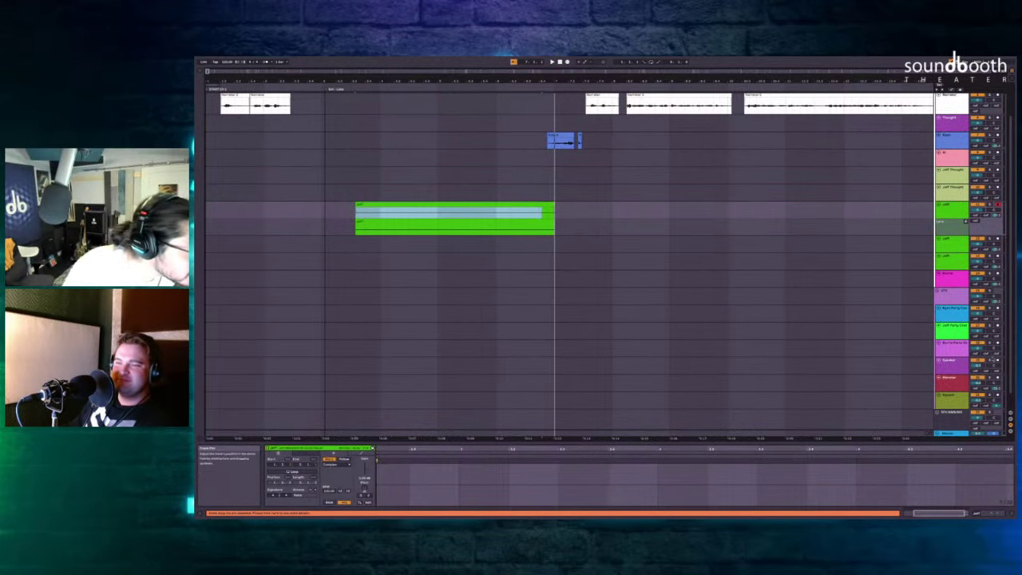
Show the tracks' input and output routing and change the input channel of the record-armed green voice track.
left_click(1010, 413)
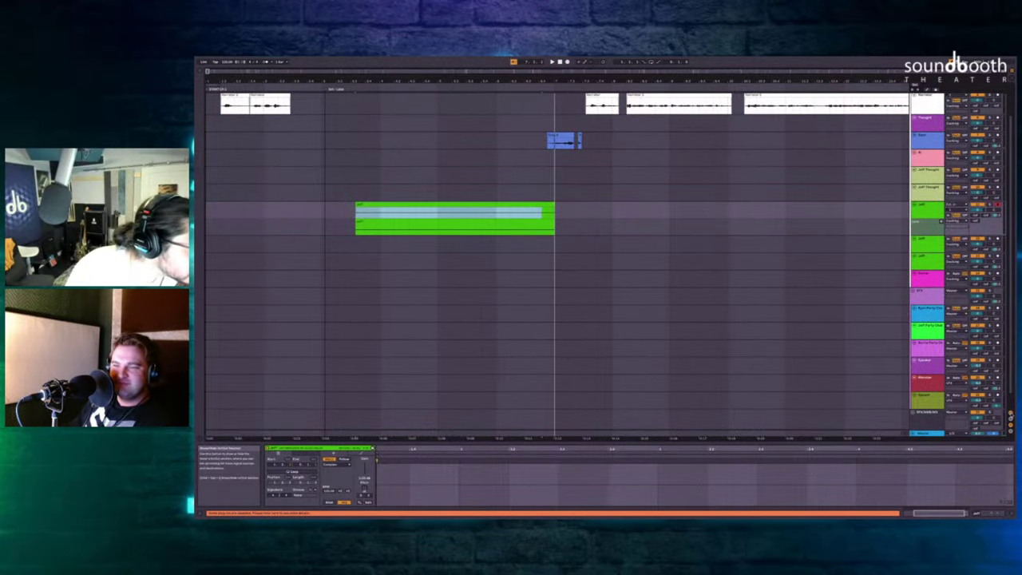
left_click(961, 209)
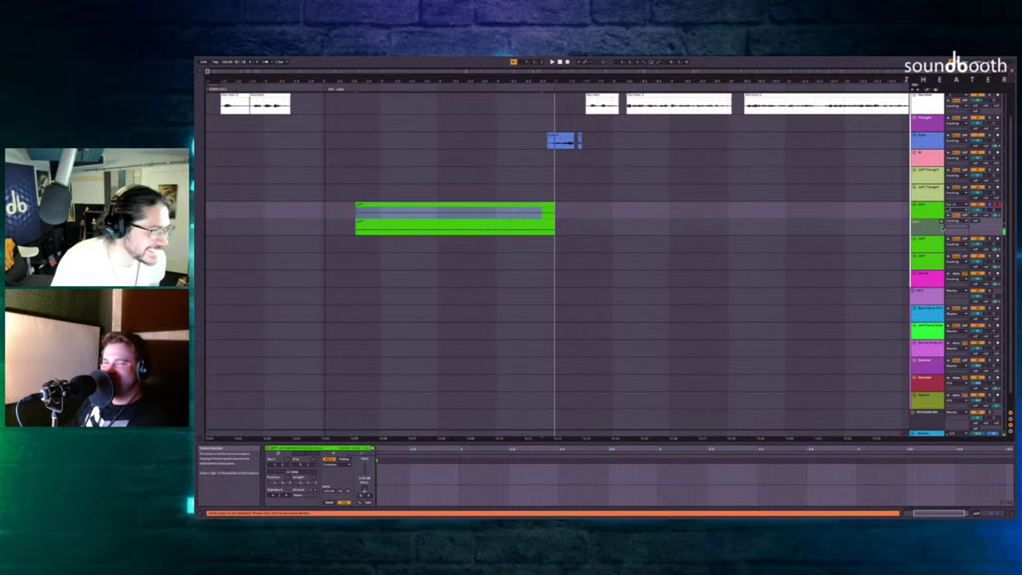
left_click(931, 217)
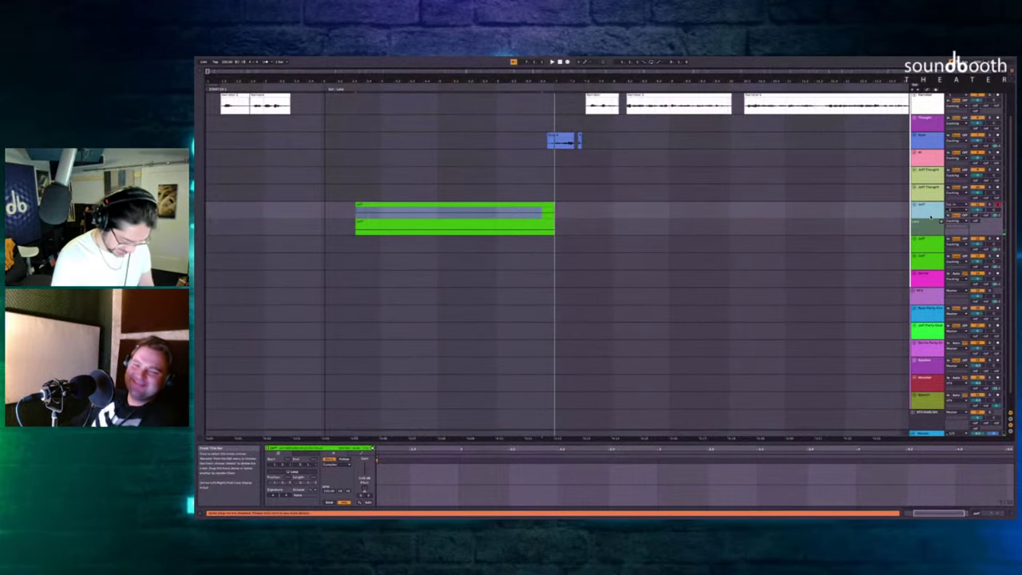
Hide the first green voice track's take lane and increase the height of the second green voice track.
key("ctrl+alt+u")
left_click(931, 227)
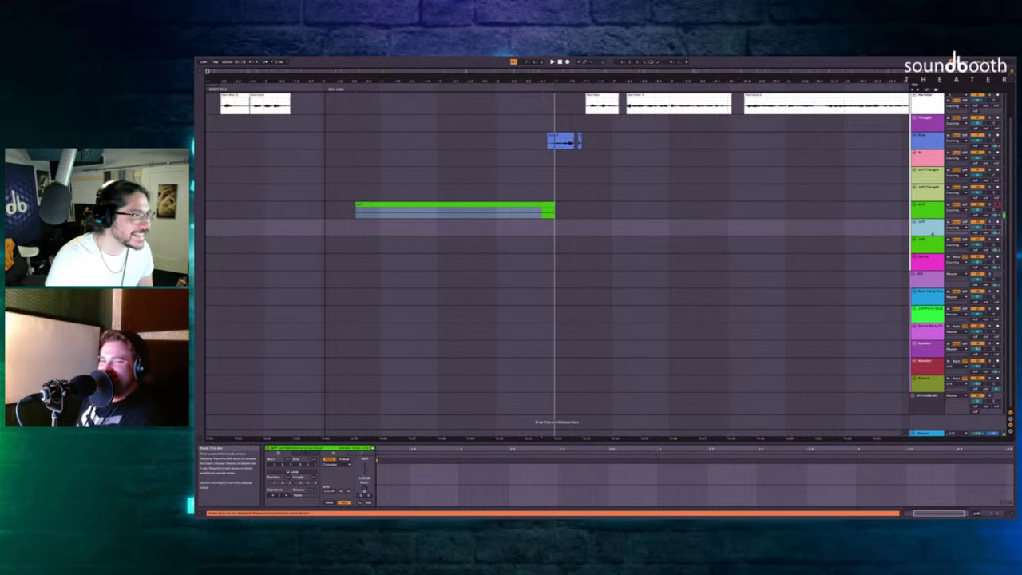
key("alt+plus")
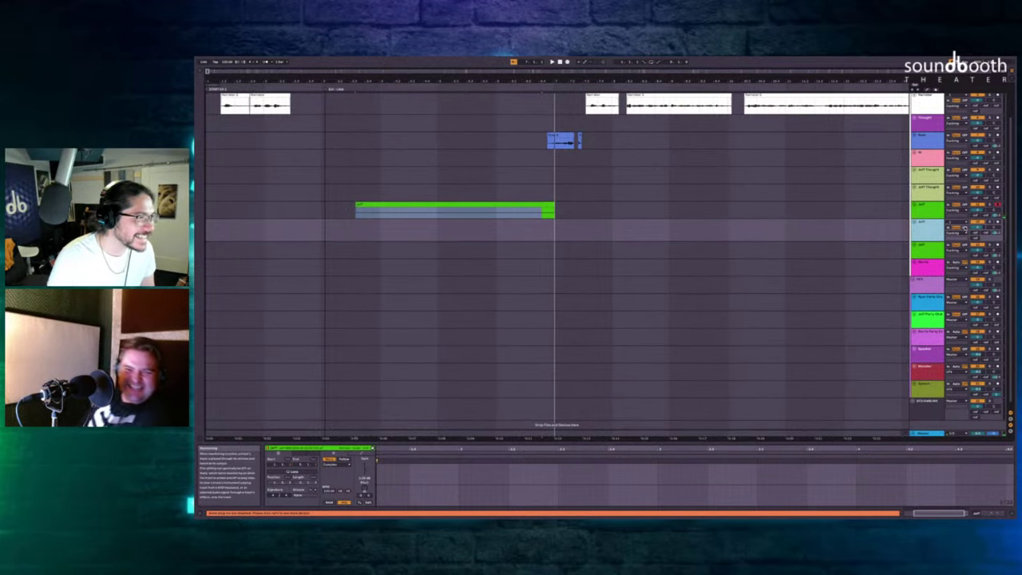
Set monitoring to Off on the three green voice tracks and both green Thought tracks, enlarging their rows to reach the controls.
left_click(964, 228)
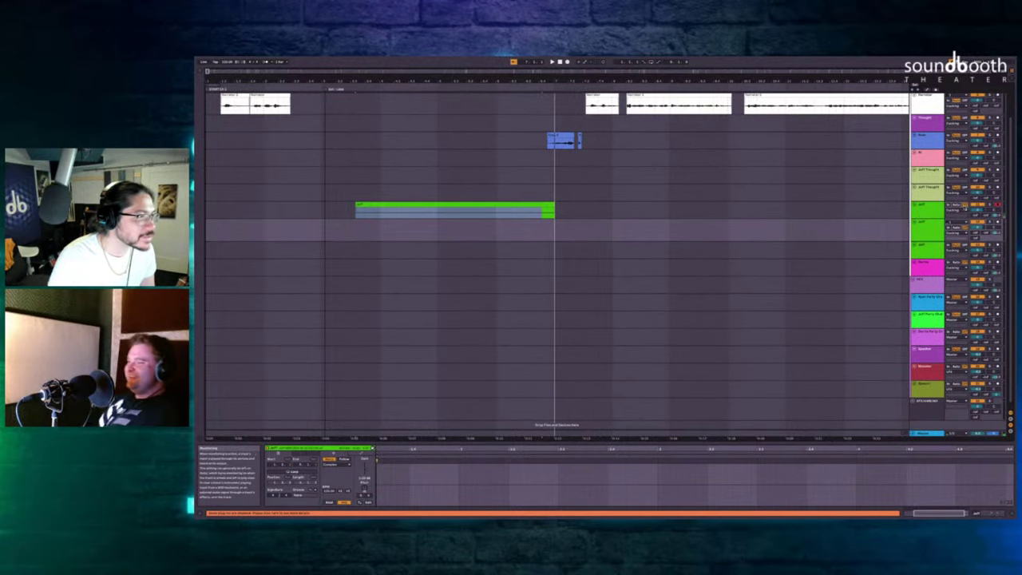
left_click(926, 216)
left_click_drag(925, 219, 926, 224)
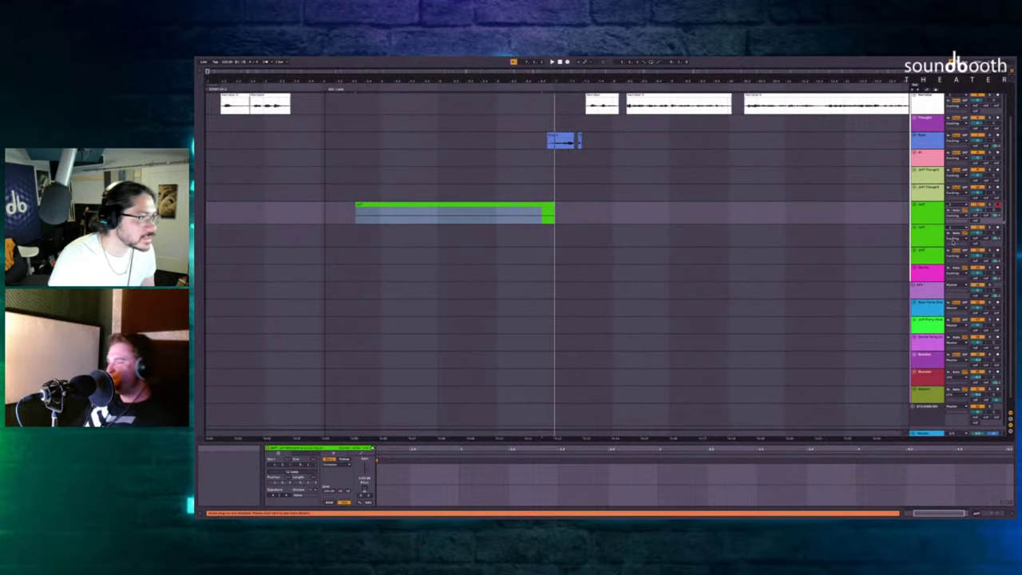
left_click(940, 260)
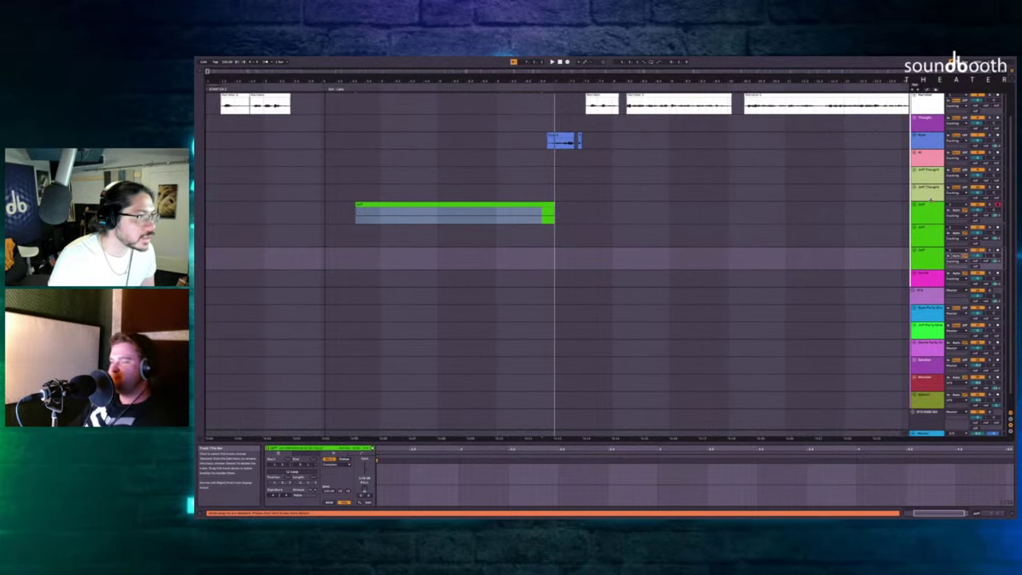
left_click(956, 195)
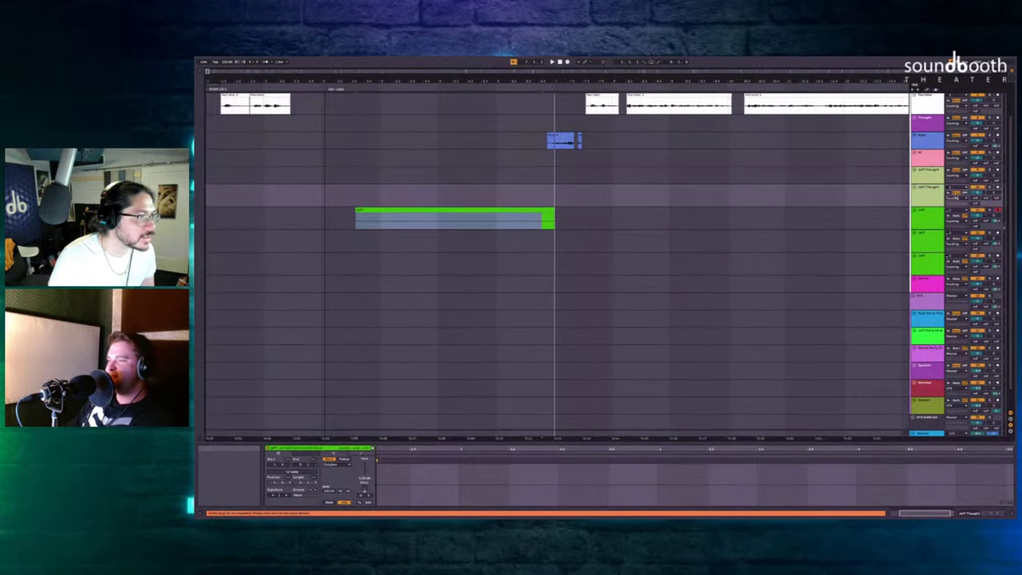
left_click(947, 171)
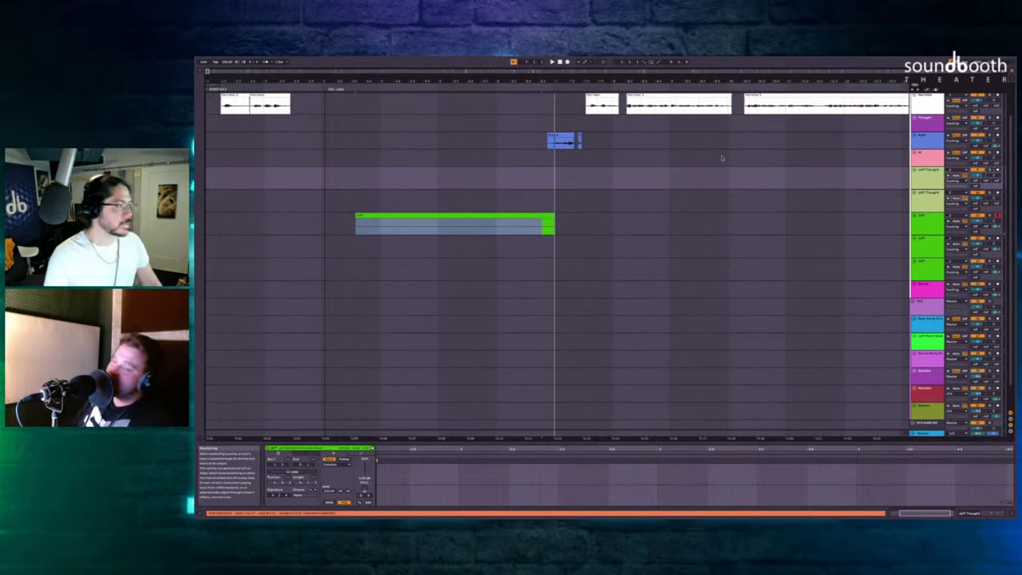
Record a new take over the silent clip on the first green voice track, starting at the clip's beginning.
left_click(508, 217)
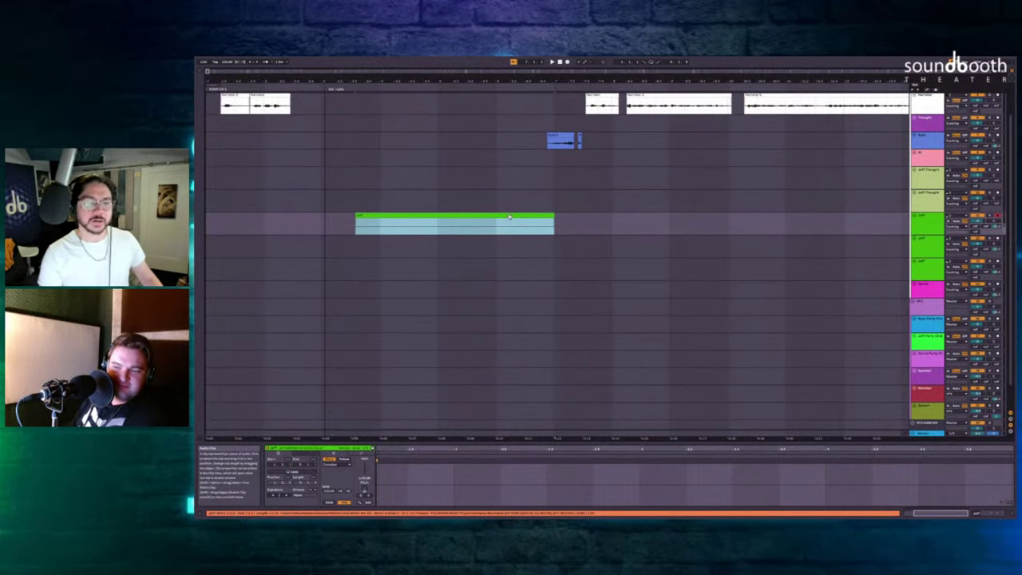
left_click(381, 216)
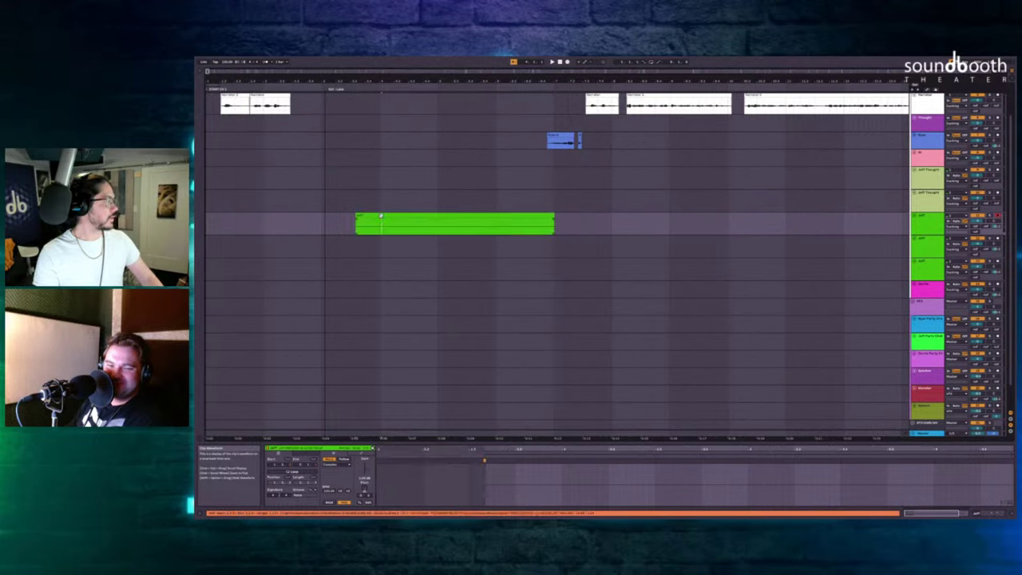
left_click(381, 215)
key("F9")
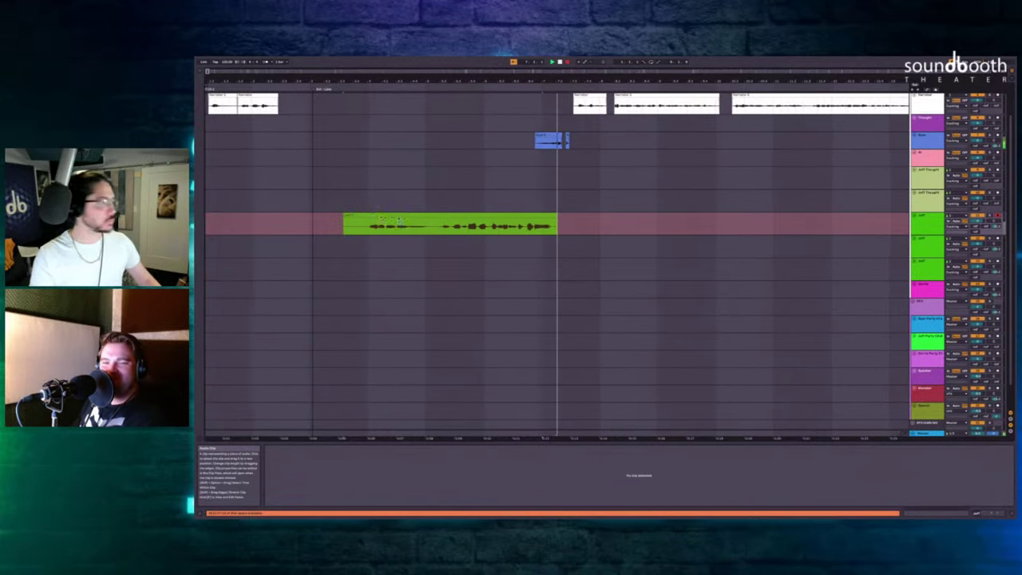
key("space")
scroll(493, 184, "up", 3)
scroll(495, 183, "down", 3)
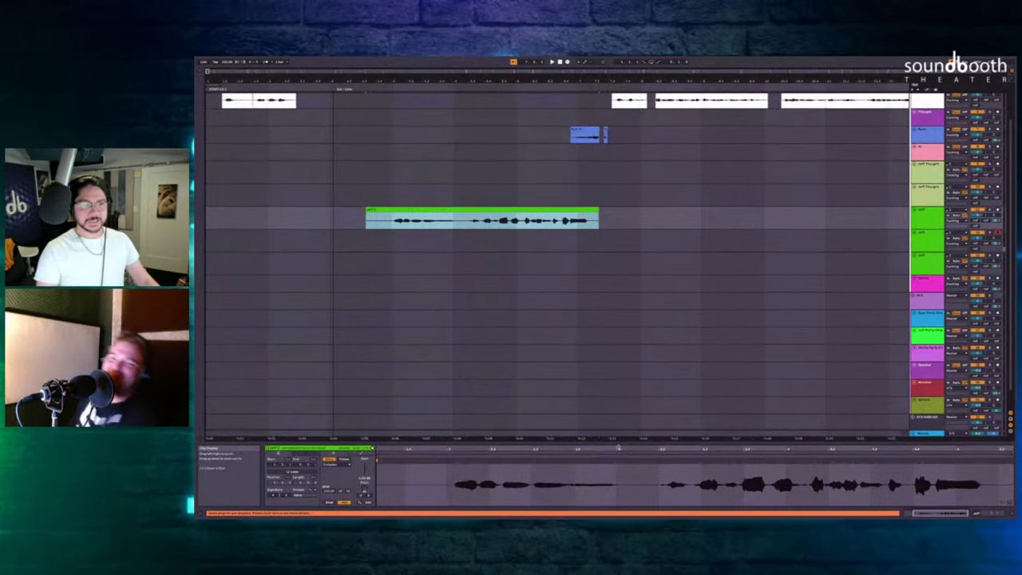
Record a take on the second green voice track and arm the third green voice track for recording.
key("F9")
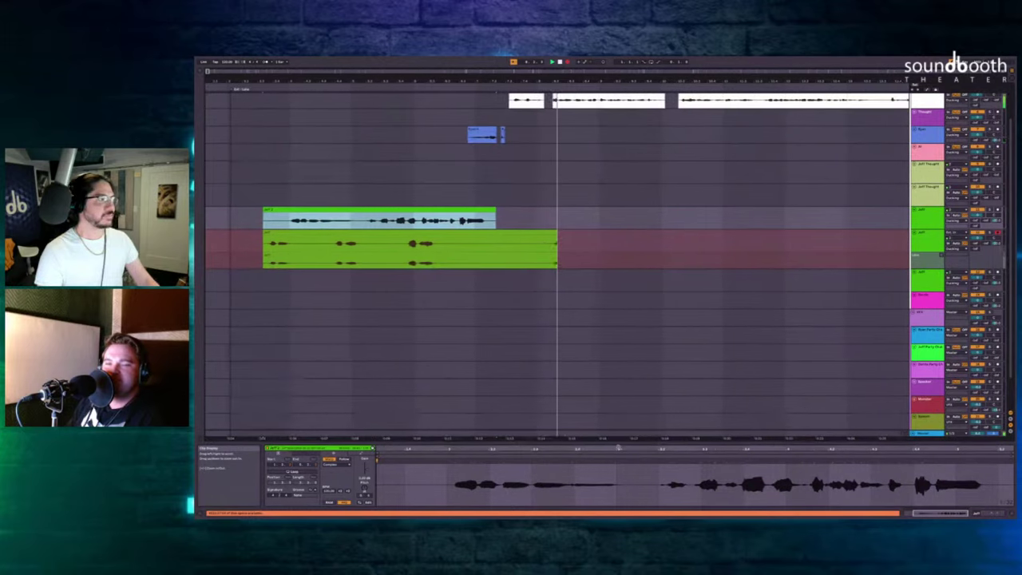
scroll(410, 272, "left", 3)
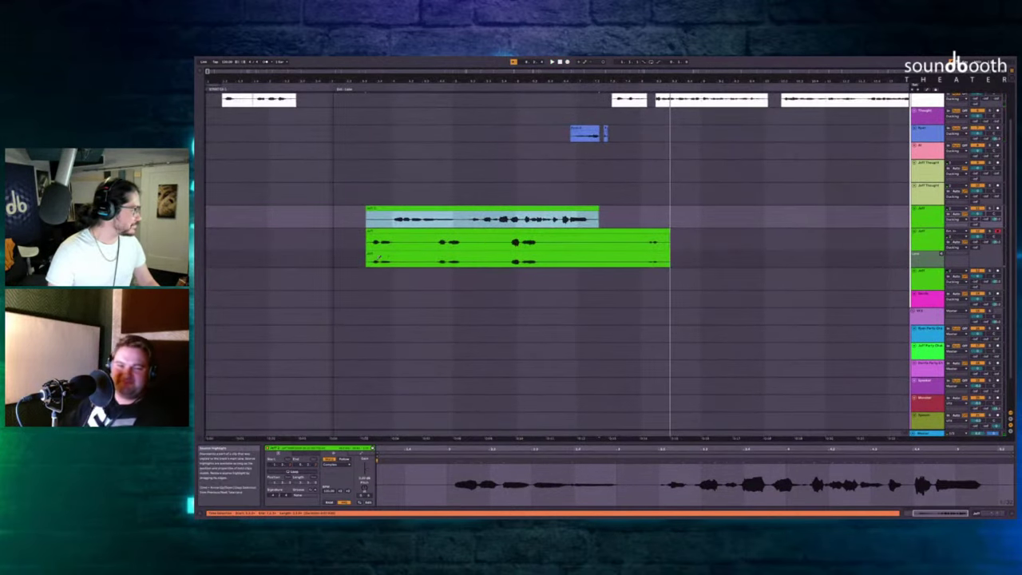
left_click(998, 270)
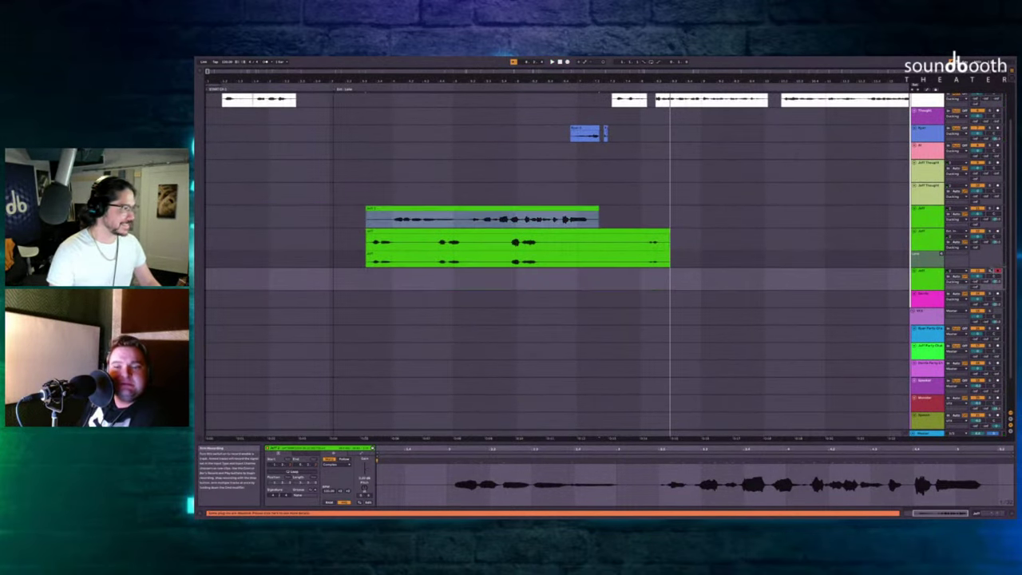
Hide the second green voice track's take lane and record a take on the third from the start of the clip above.
left_click(930, 241)
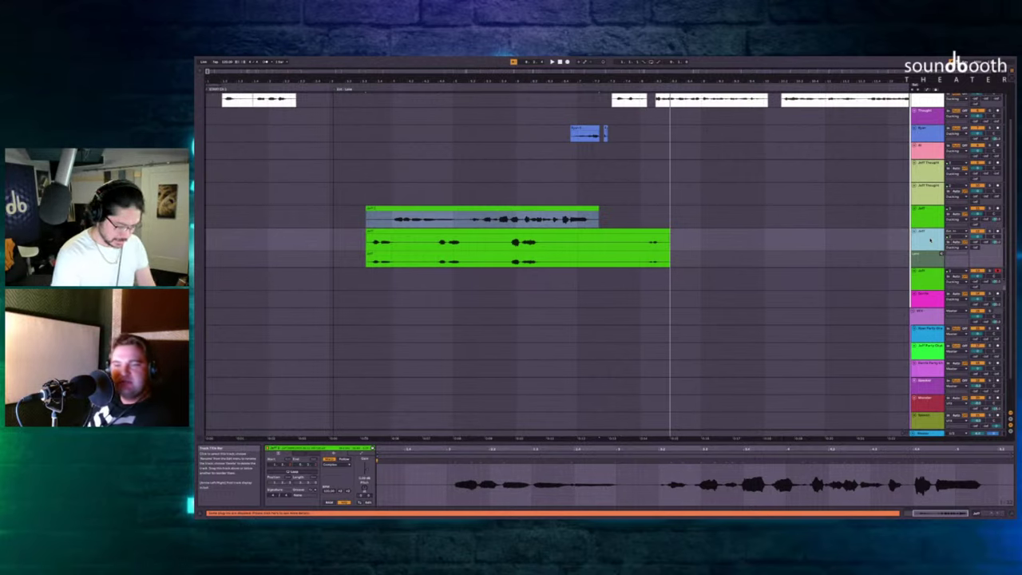
key("super+alt+u")
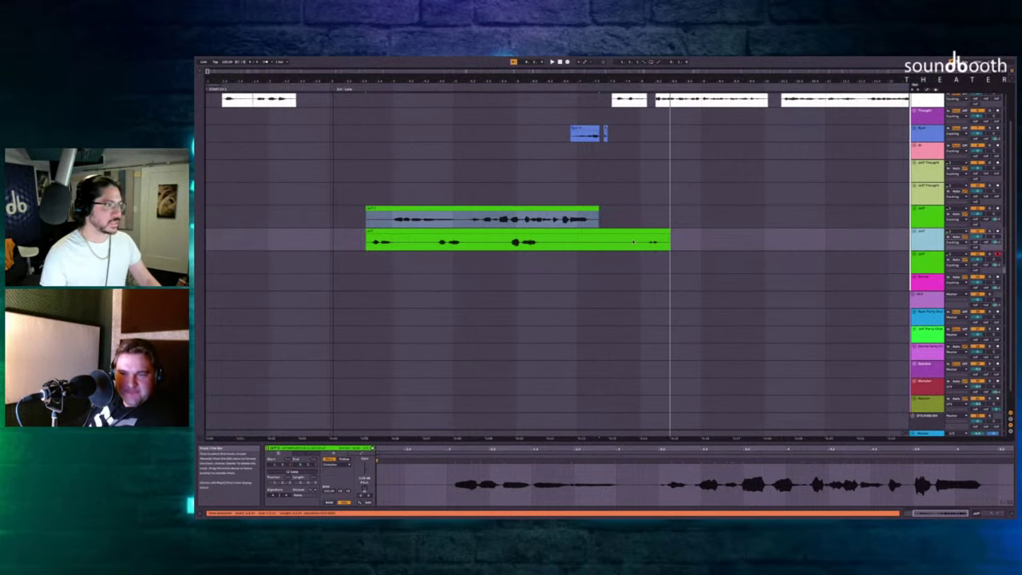
left_click(405, 231)
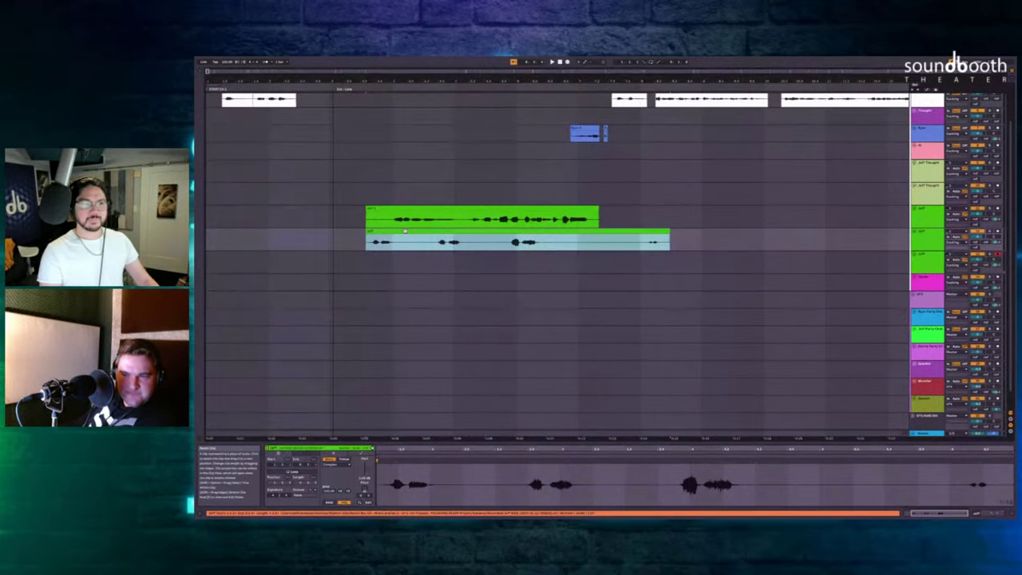
key("F9")
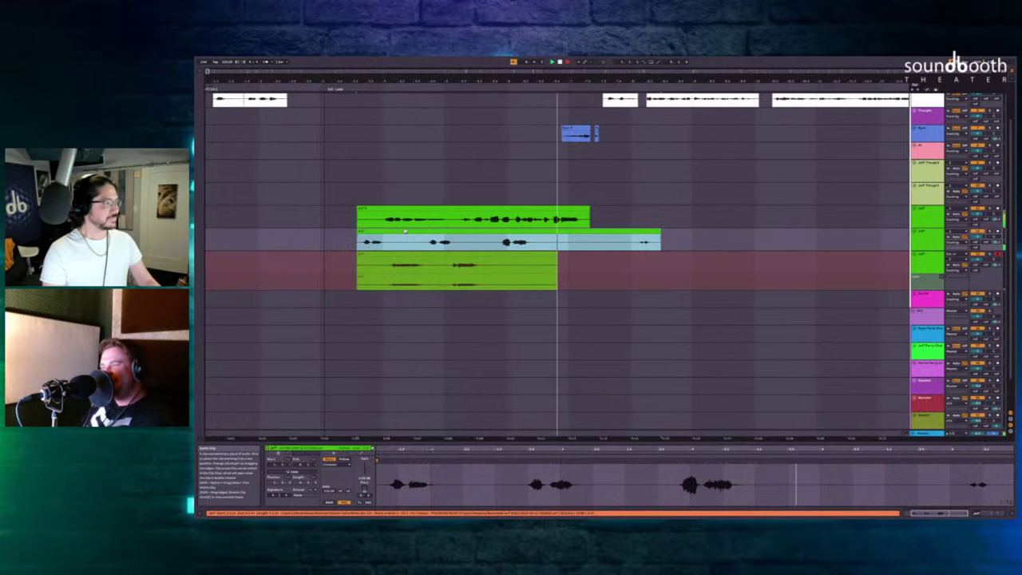
key("space")
scroll(412, 232, "down", 3)
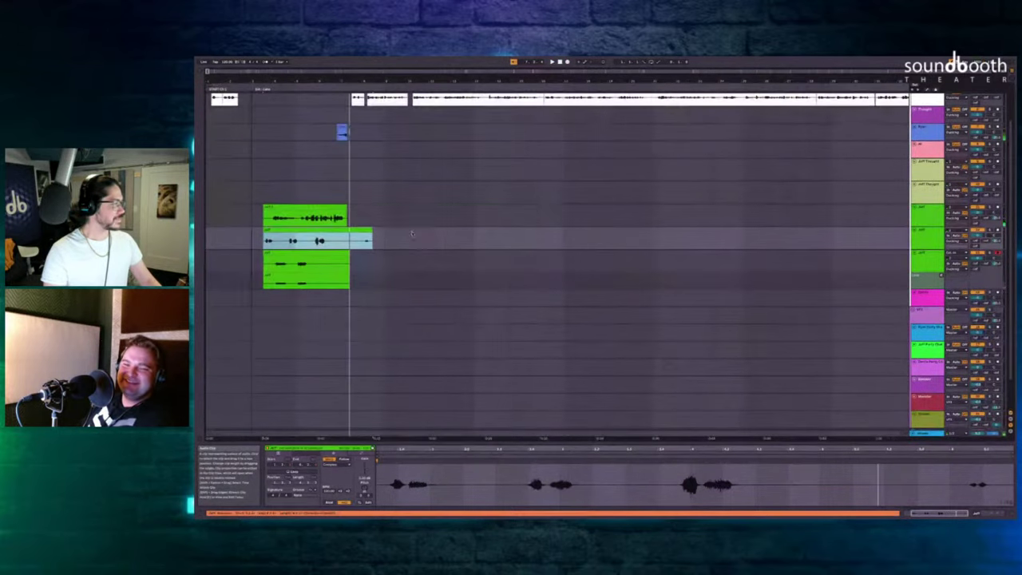
Hide the take lane of the third green voice track.
left_click(923, 258)
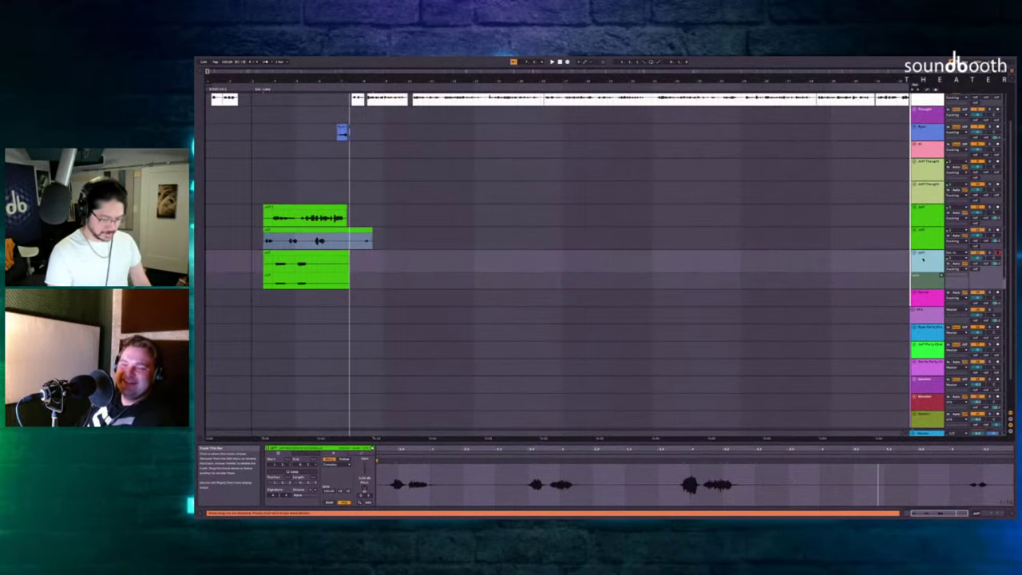
key("ctrl+alt+u")
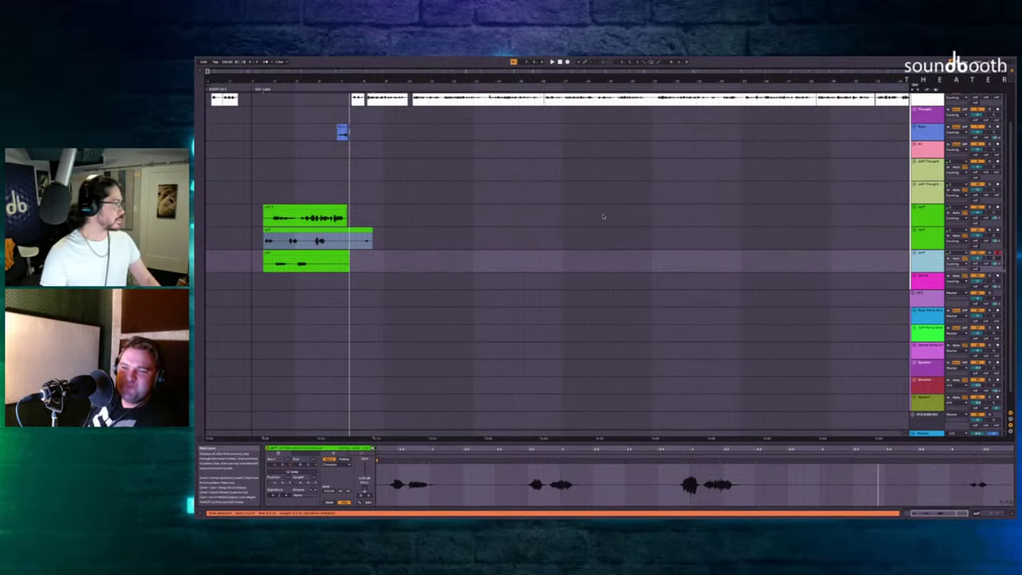
scroll(602, 216, "down", 1)
Show the automation lanes and bring up the Utility gain automation on the second and third green voice tracks.
left_click(936, 237)
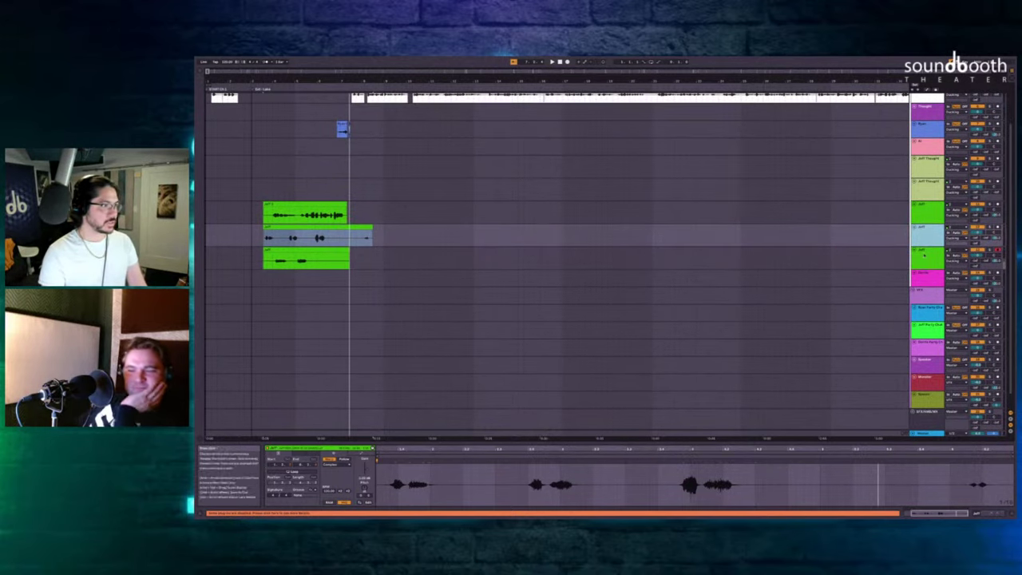
key("a")
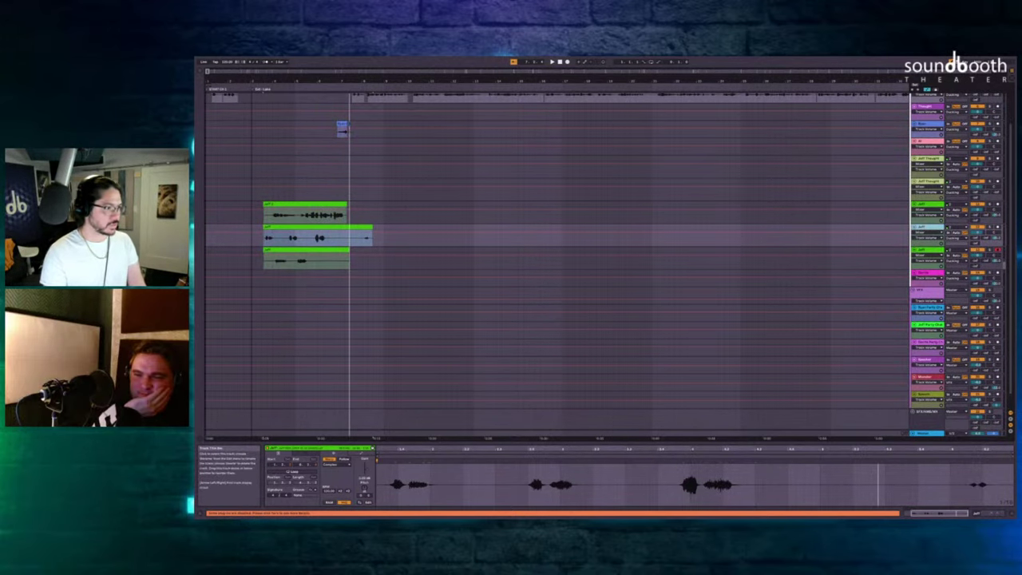
left_click(984, 512)
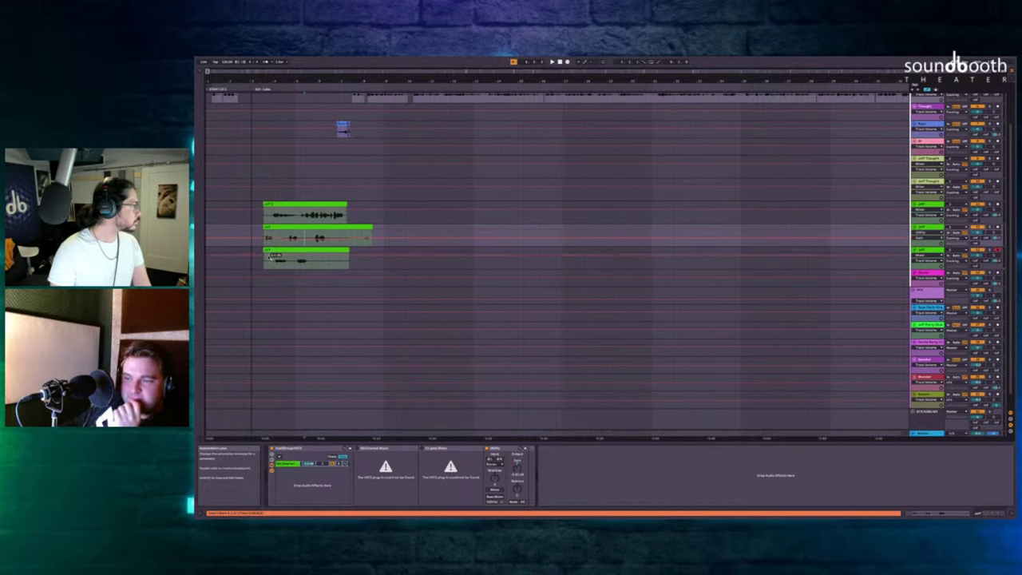
left_click(270, 255)
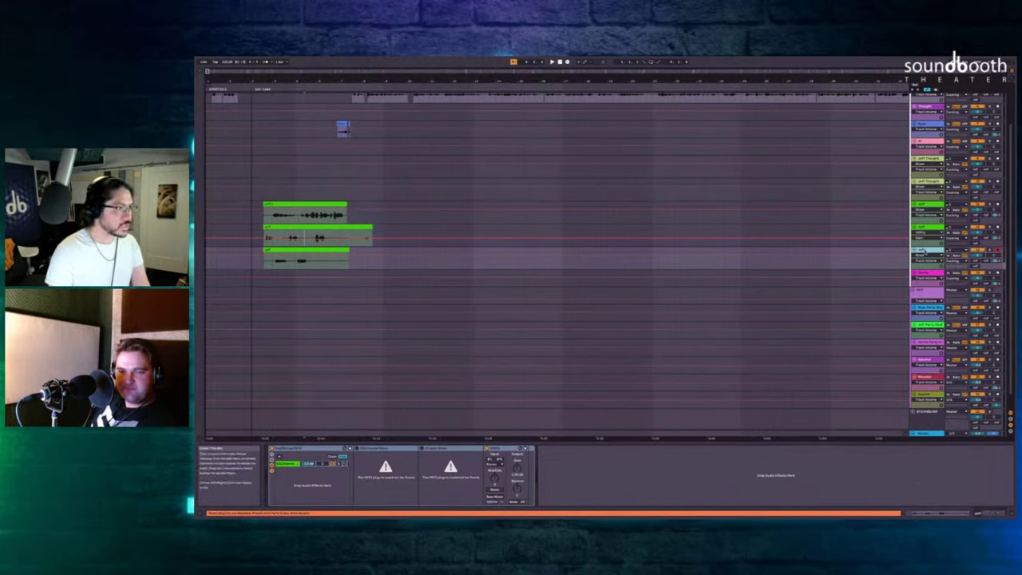
left_click(516, 468)
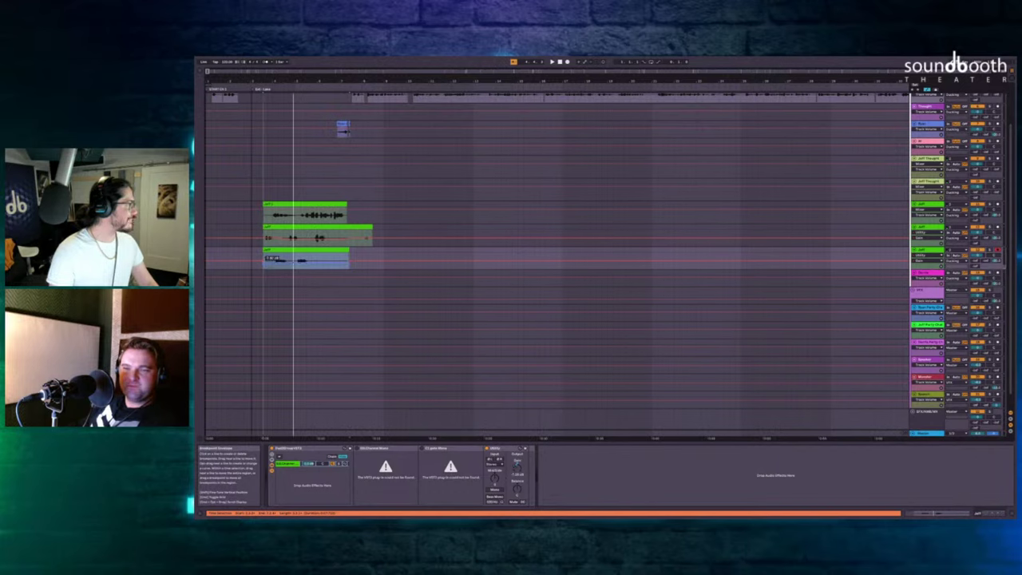
Play back the three layered takes on the green voice tracks together.
key("space")
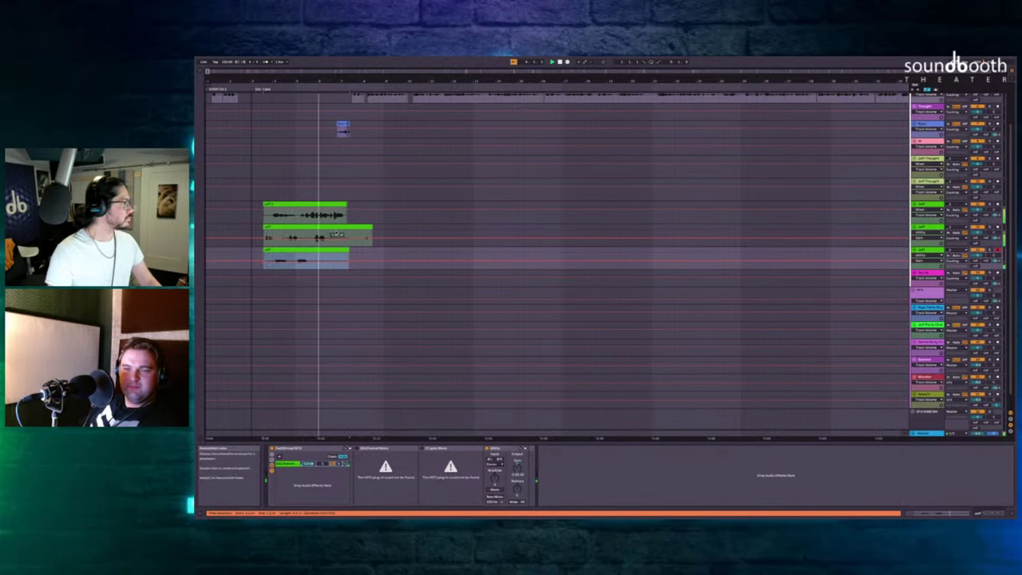
key("plus")
key("plus")
key("minus")
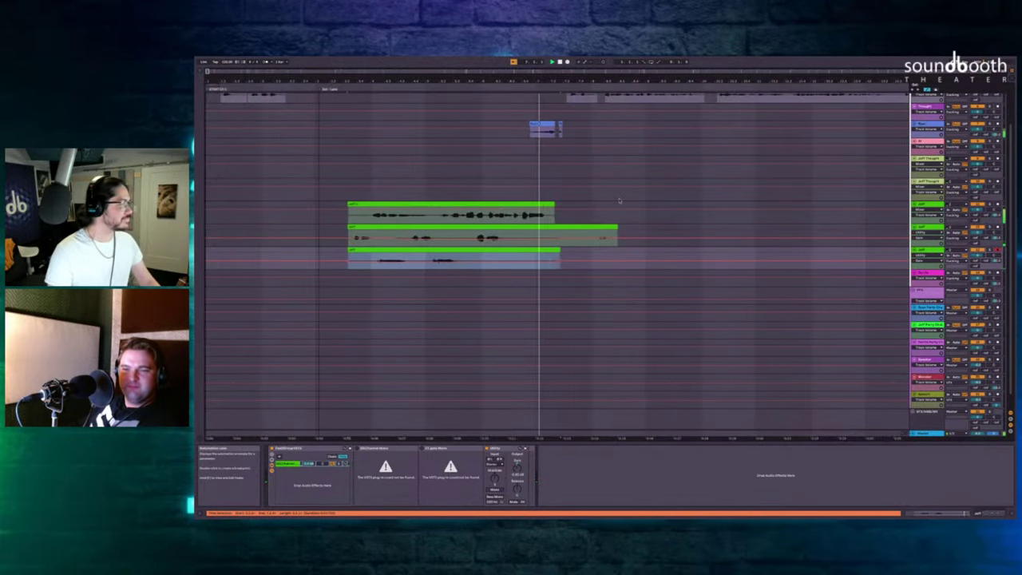
key("minus")
key("plus")
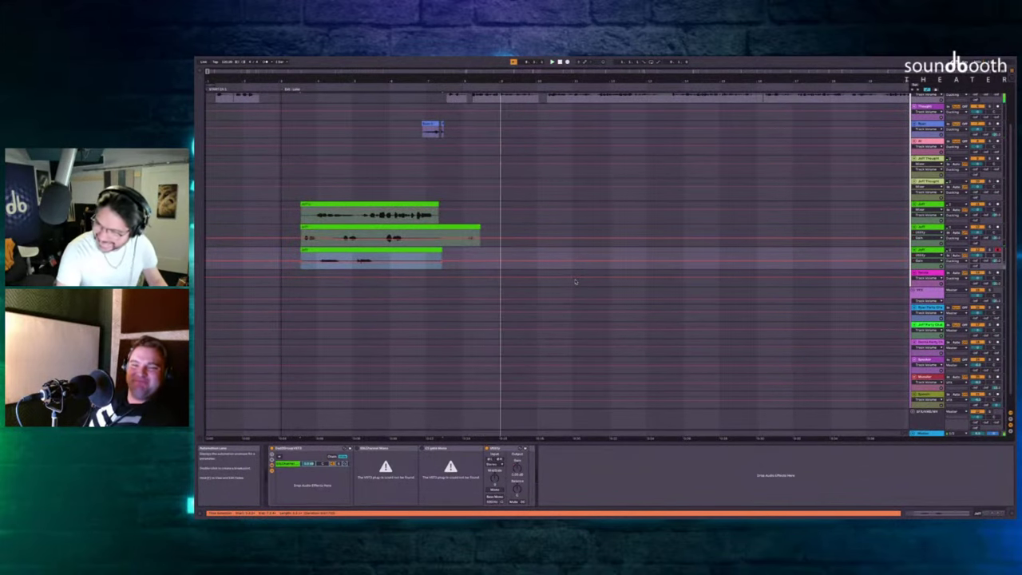
Hide the automation lanes and record a new take over the next clip further along the first green voice track.
key("a")
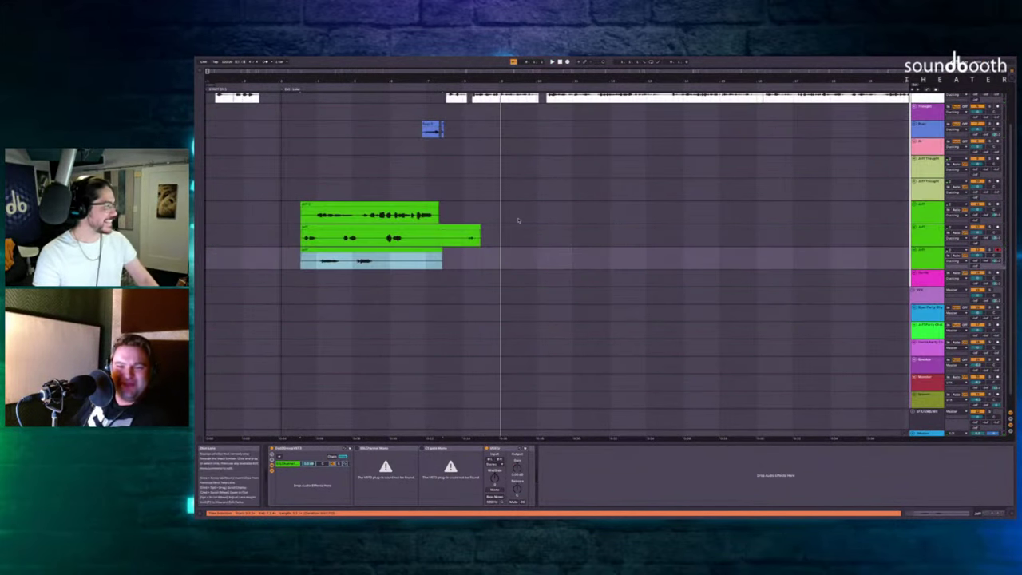
scroll(520, 221, "up", 3)
key("minus")
scroll(519, 220, "right", 4)
scroll(518, 220, "right", 3)
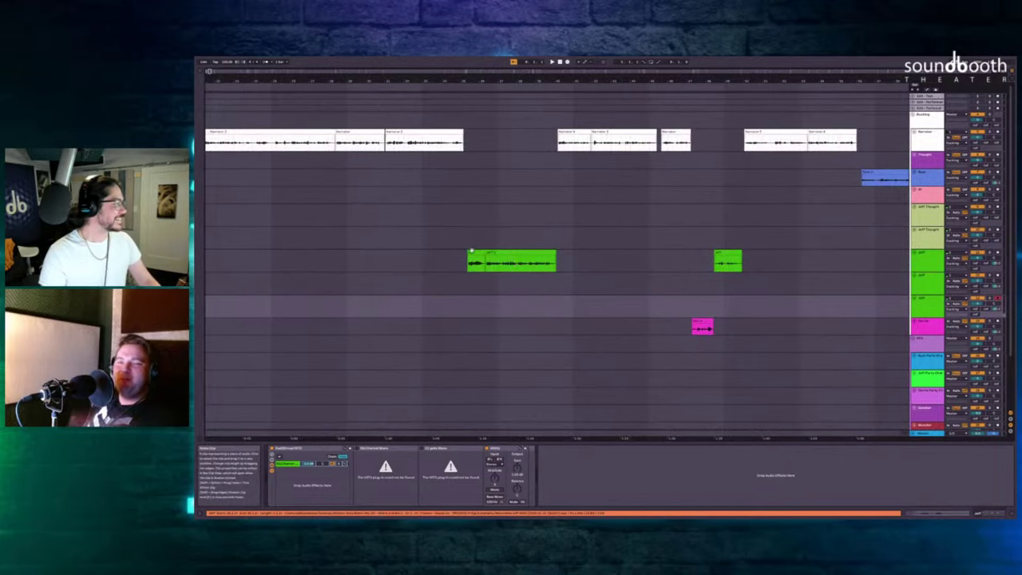
left_click(475, 253)
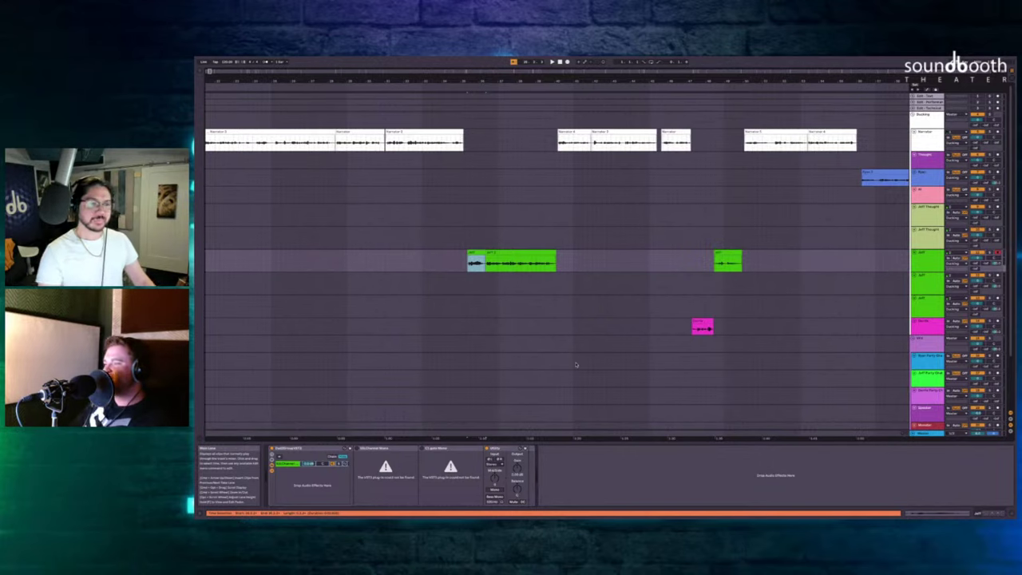
key("space")
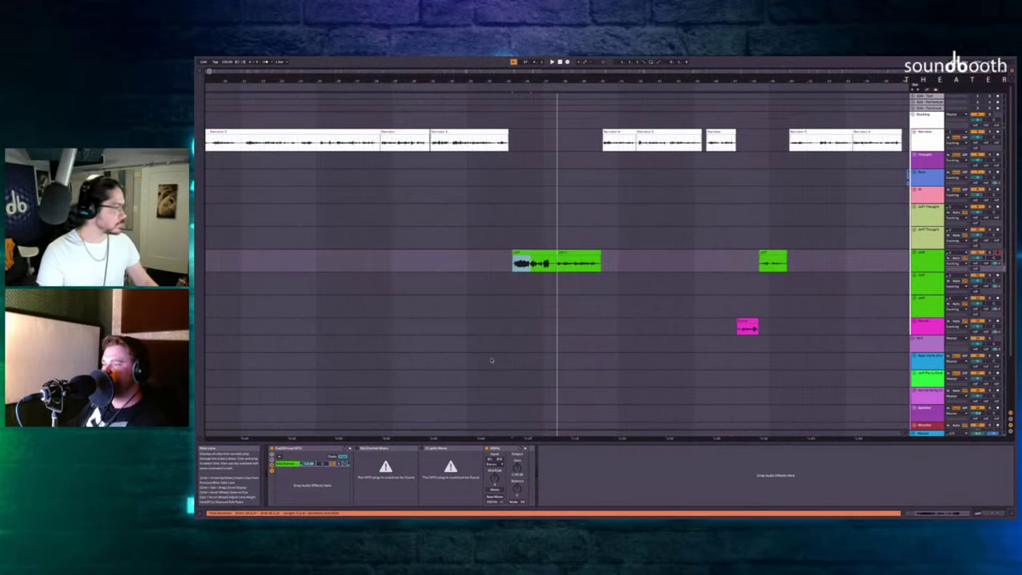
Play the newly recorded clip on the first green voice track and delete everything after its opening lines.
scroll(491, 360, "up", 5)
left_click(515, 266)
key("space")
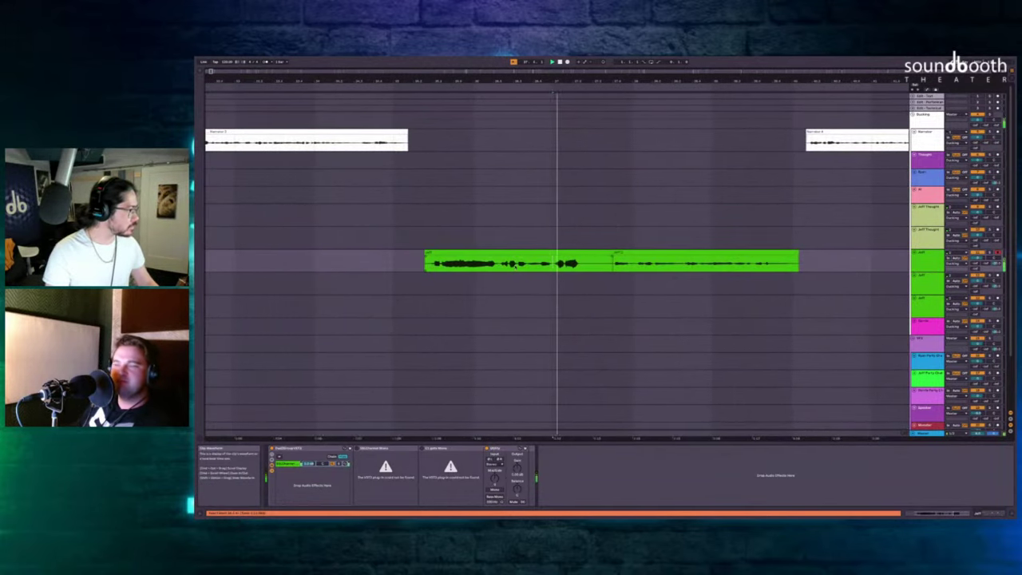
key("space")
left_click_drag(541, 262, 819, 276)
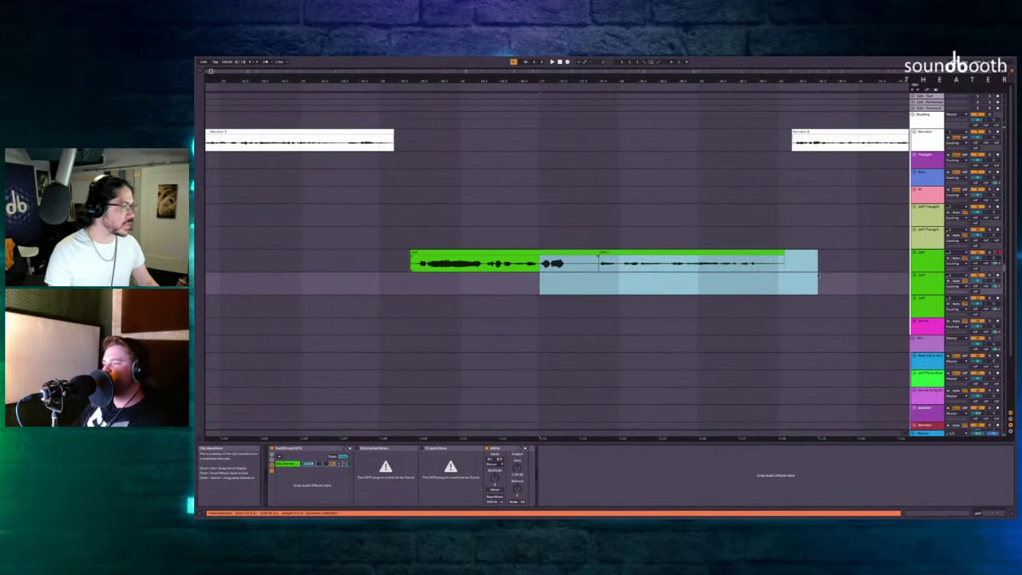
key("Delete")
Play into the cut and record two new takes after it on the first green voice track.
left_click(484, 214)
key("space")
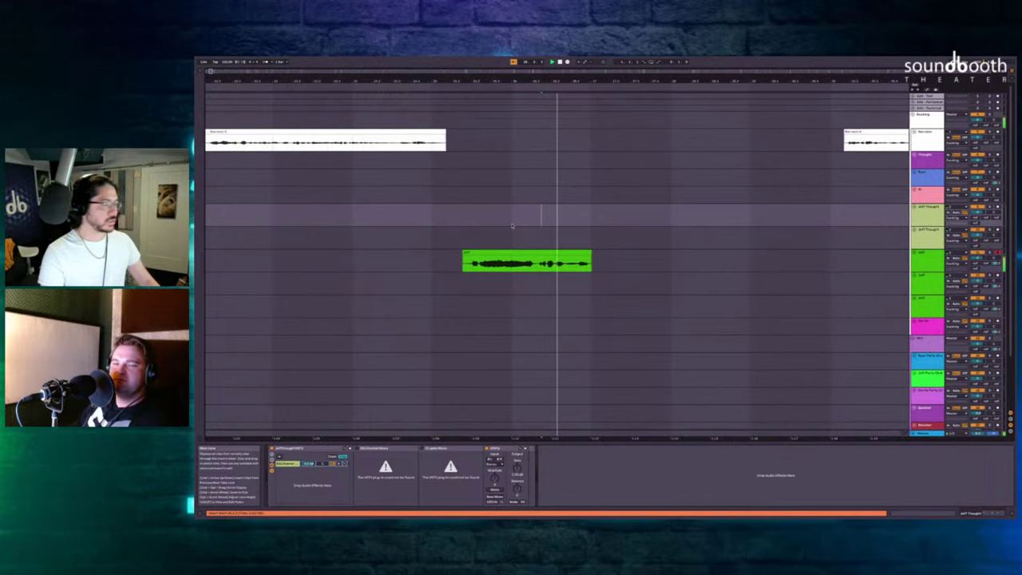
key("space")
left_click(551, 239)
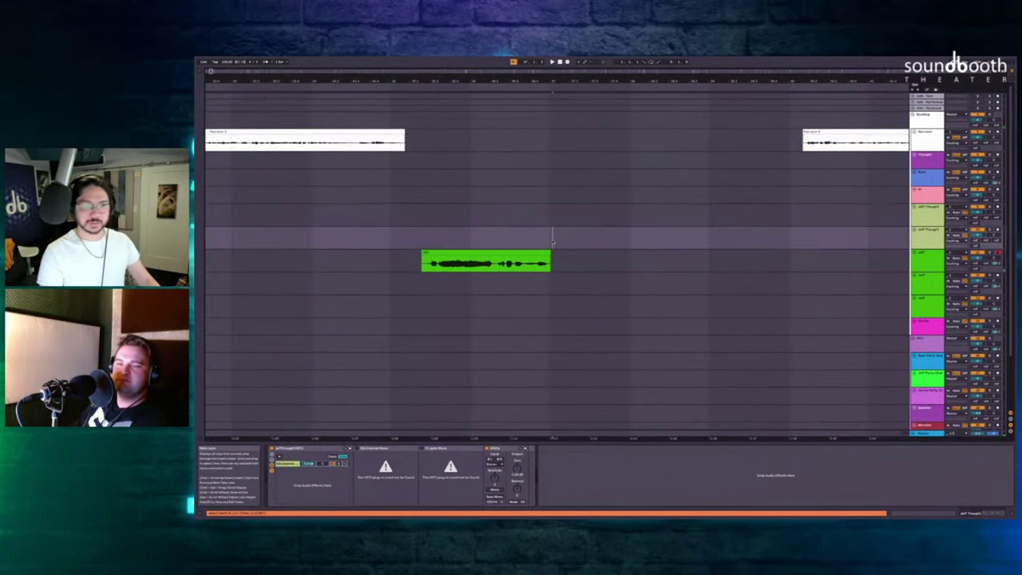
key("F9")
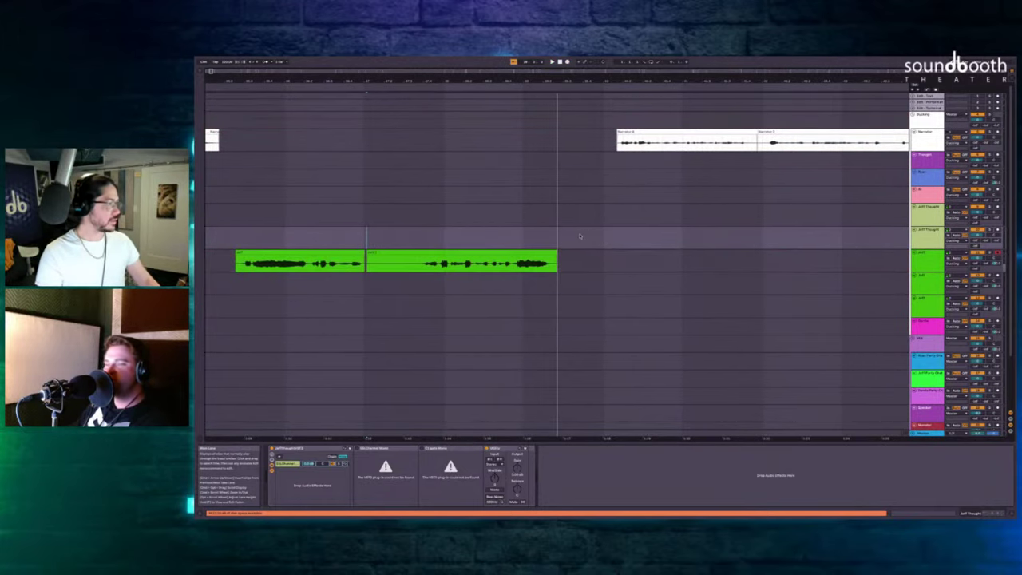
key("F9")
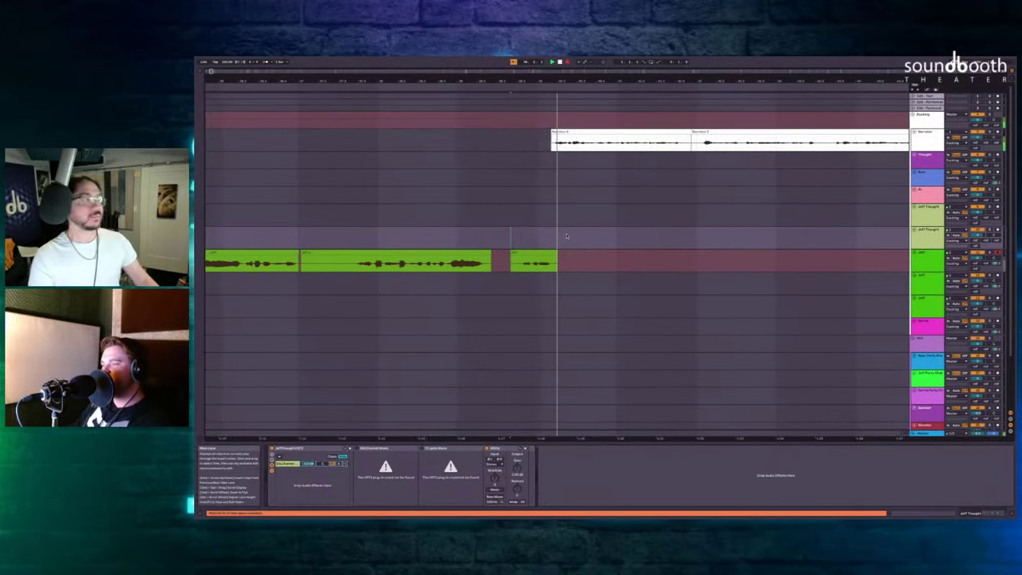
key("space")
Arm the second green voice track and record a response take from the start of the first clip above it.
left_click_drag(563, 235, 670, 226)
scroll(664, 226, "down", 3)
left_click(527, 242)
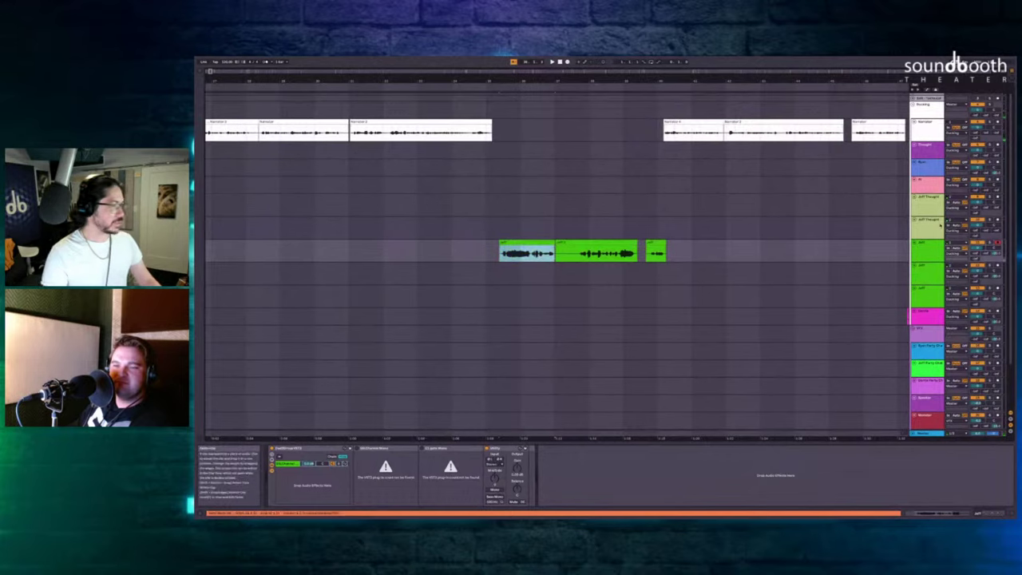
key("Down")
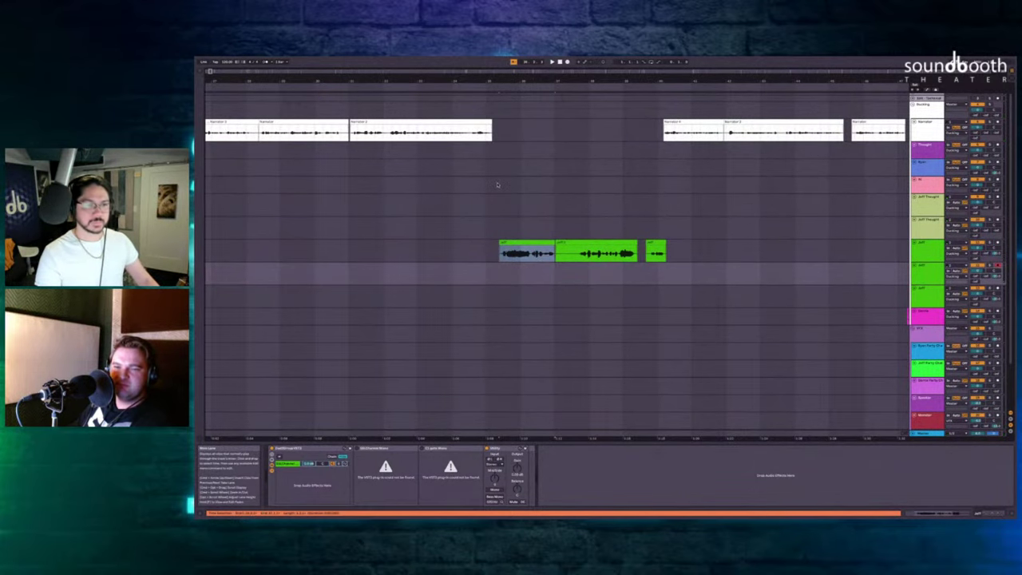
key("F9")
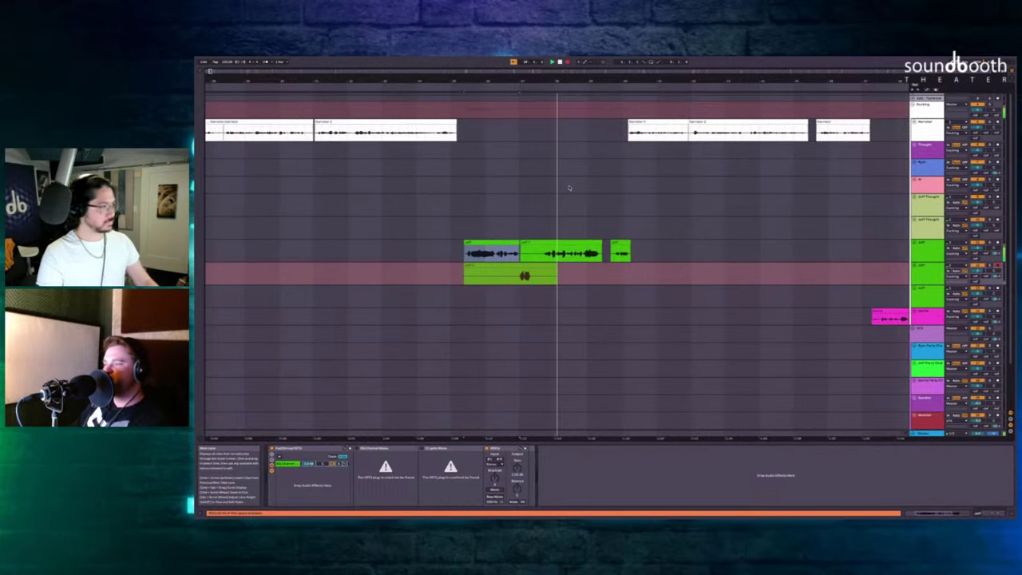
key("space")
Delete the latter part of the response take on the second green voice track and re-record it from that point.
scroll(525, 256, "up", 3)
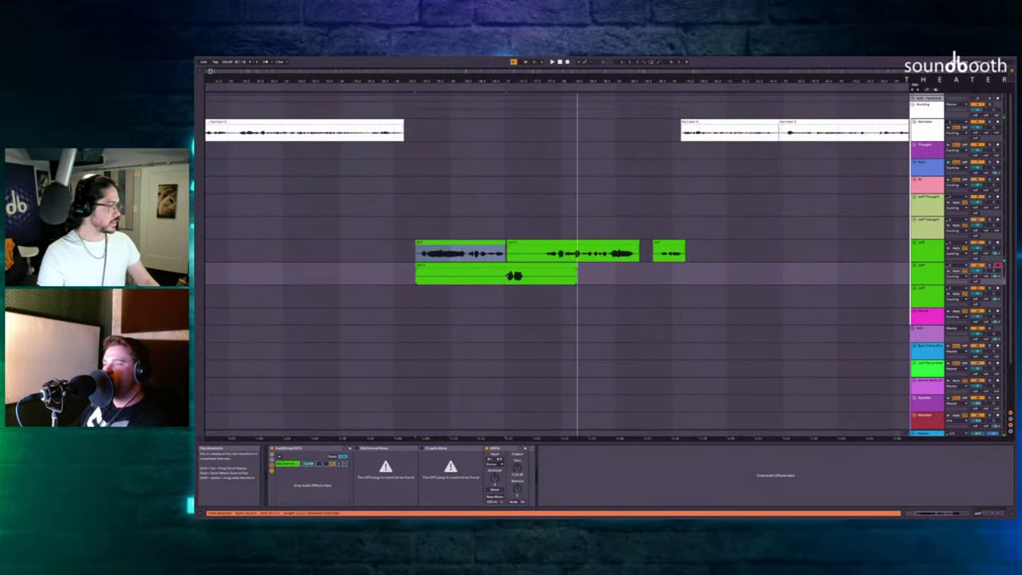
left_click(505, 275)
left_click(492, 266)
left_click(492, 279)
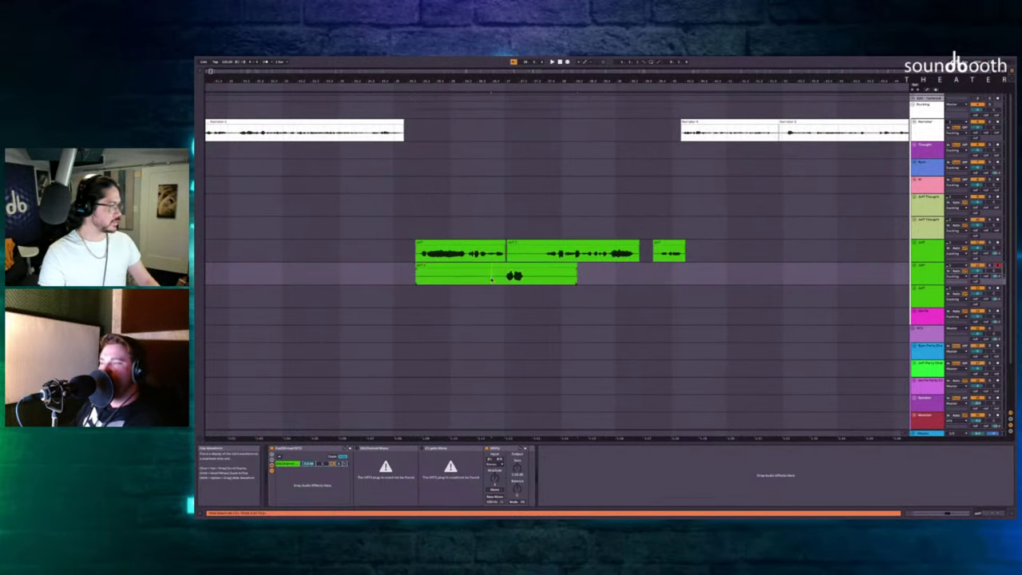
left_click_drag(491, 279, 628, 279)
key("Delete")
key("F9")
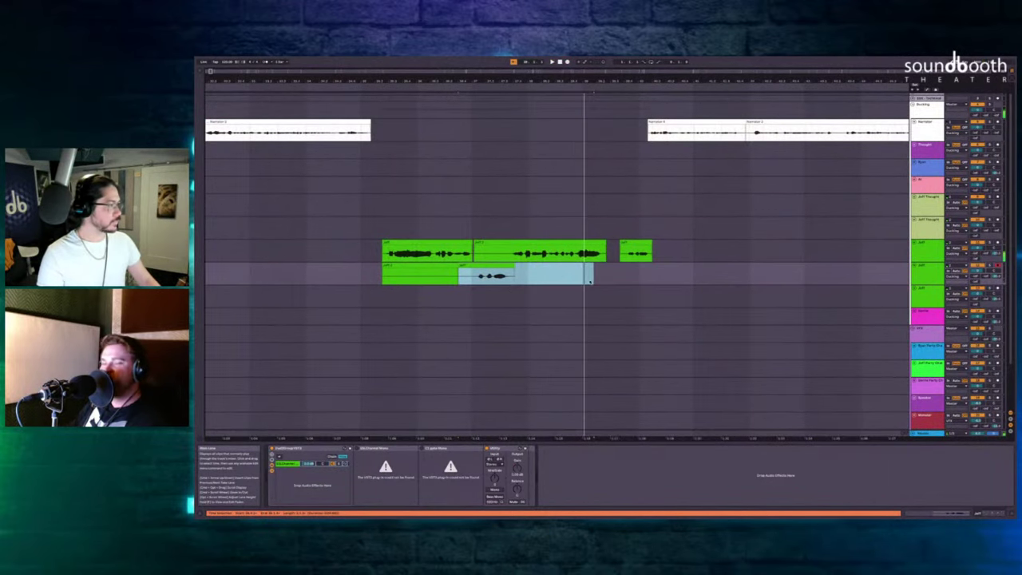
Arm the third green voice track and play back the takes on the first and second green voice tracks.
left_click(997, 288)
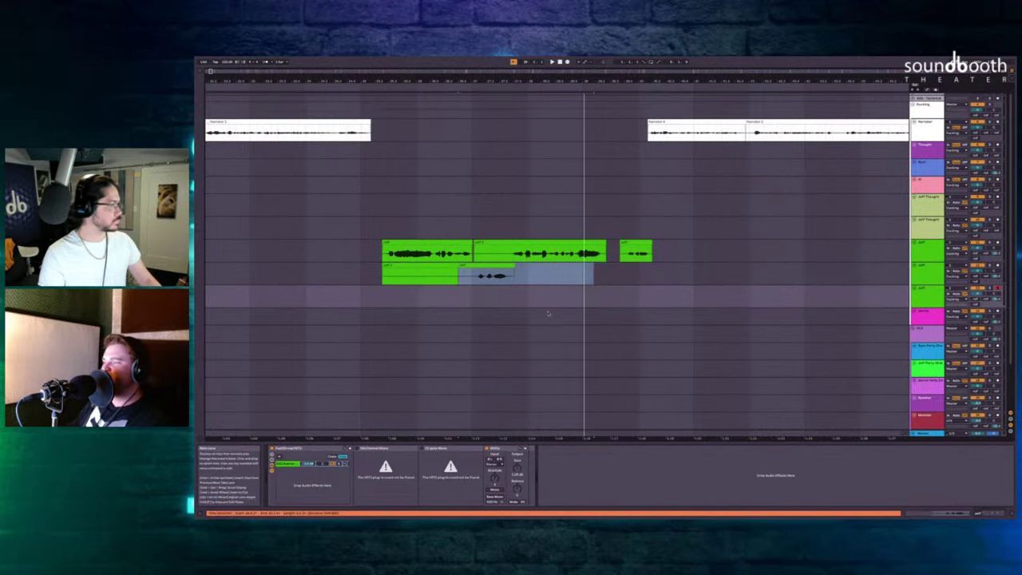
left_click(392, 266)
key("space")
left_click(488, 266)
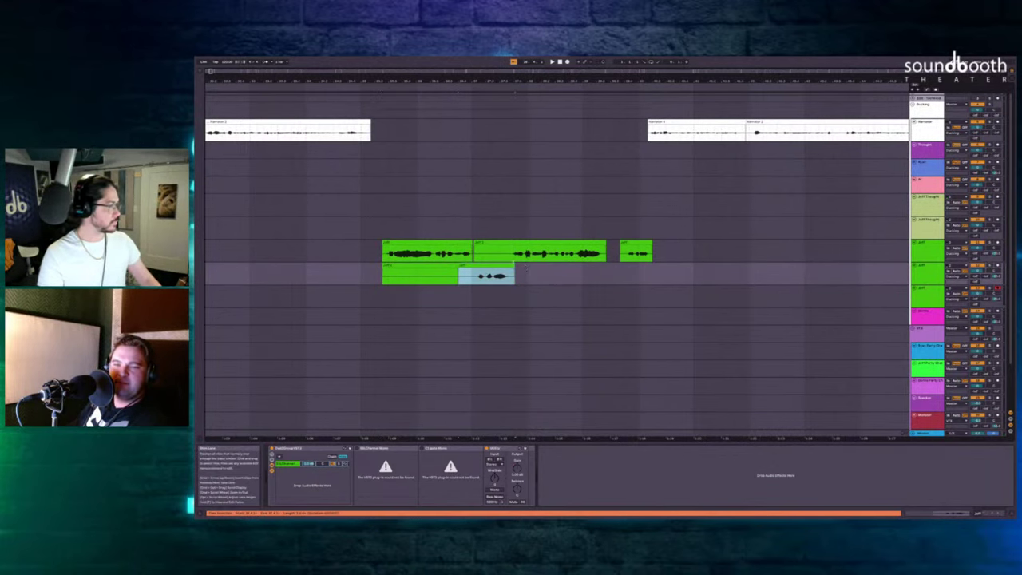
left_click(511, 250)
key("space")
left_click(561, 243)
key("space")
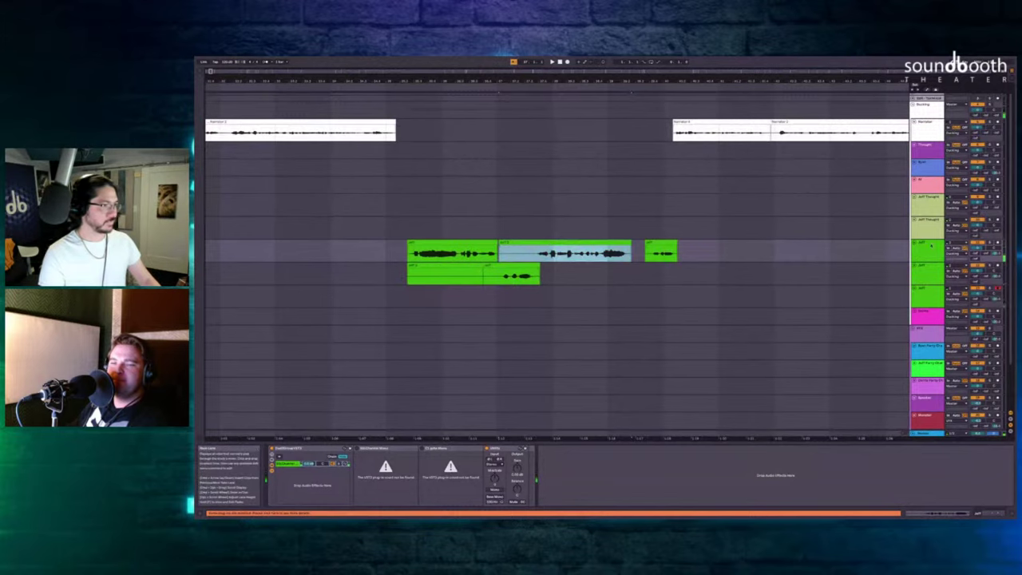
Arm the first green voice track and punch in a new take shortly after the start of its second clip.
left_click(998, 243)
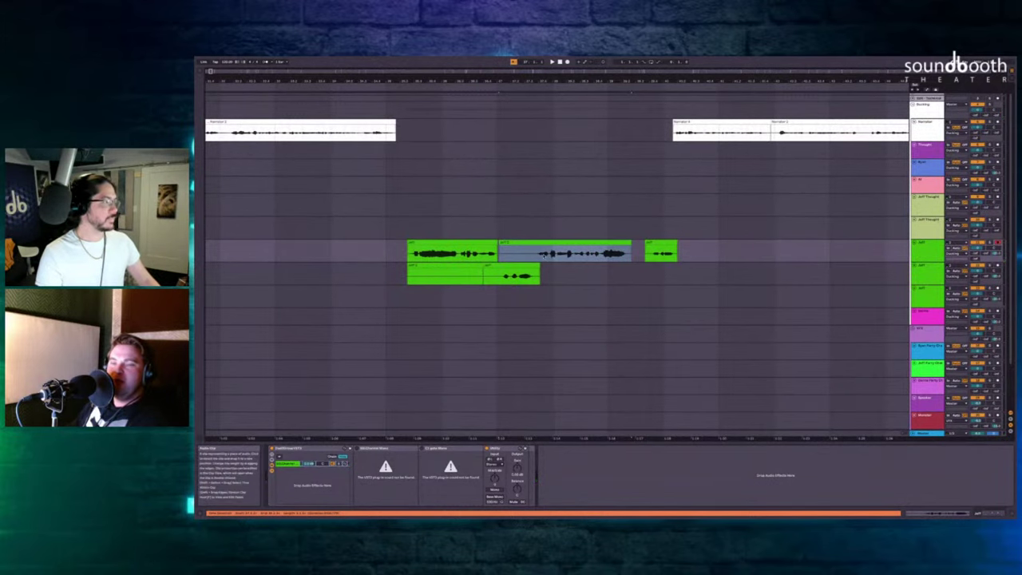
left_click(514, 223)
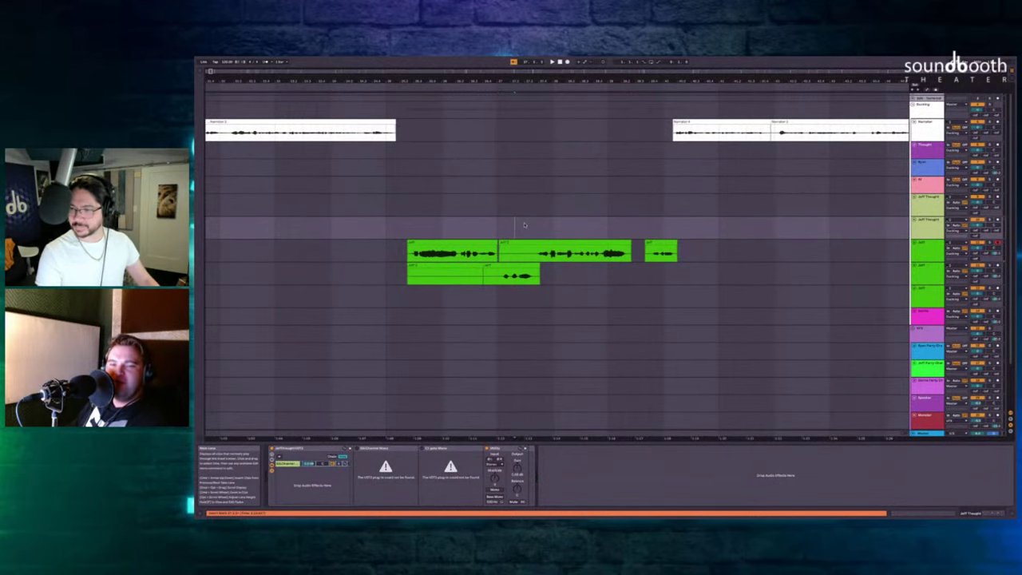
key("space")
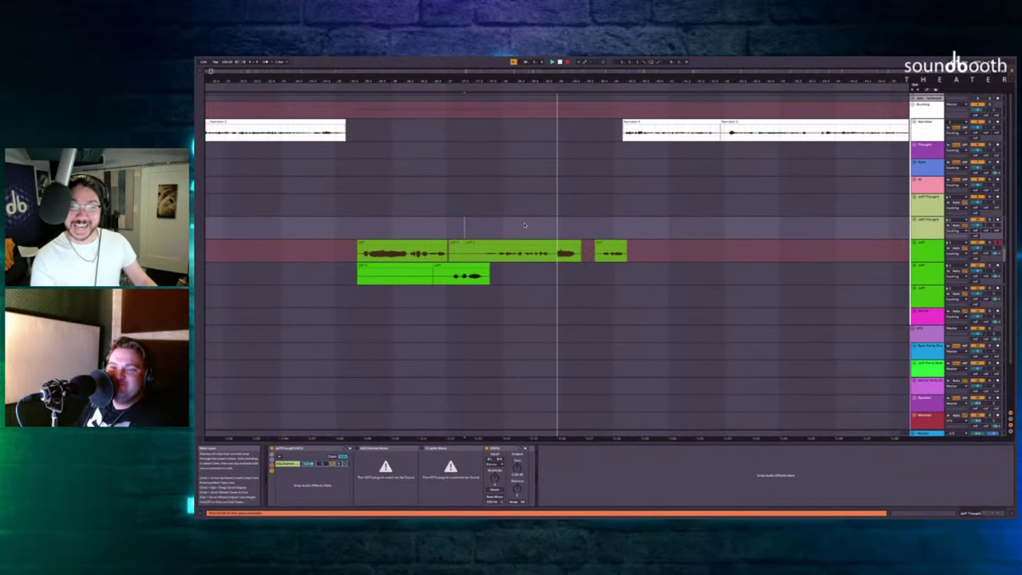
scroll(496, 223, "left", 2)
key("space")
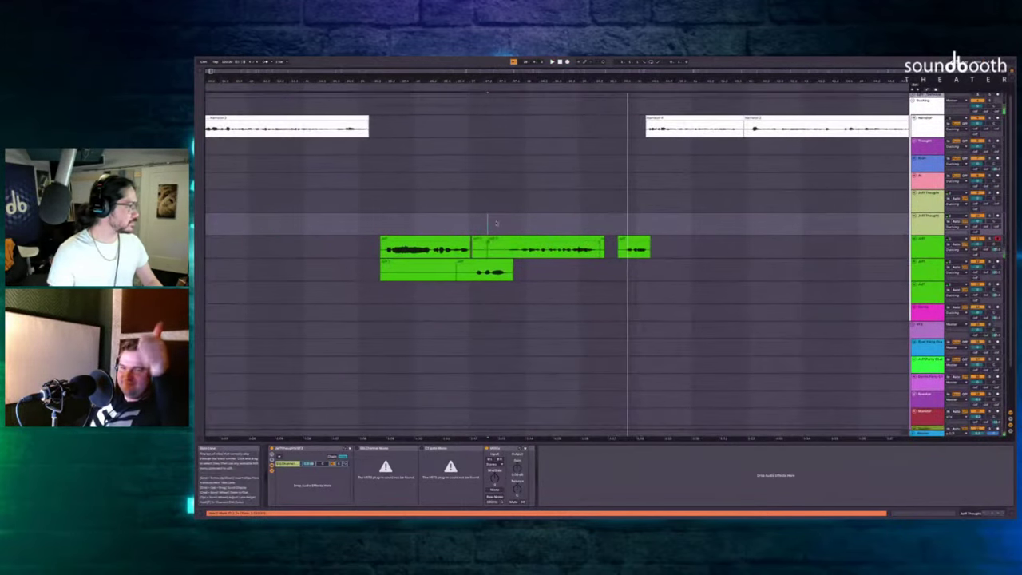
Play the lines from the start, extend the first clip to meet the second on the first green voice track, and replay the join.
scroll(535, 221, "left", 3)
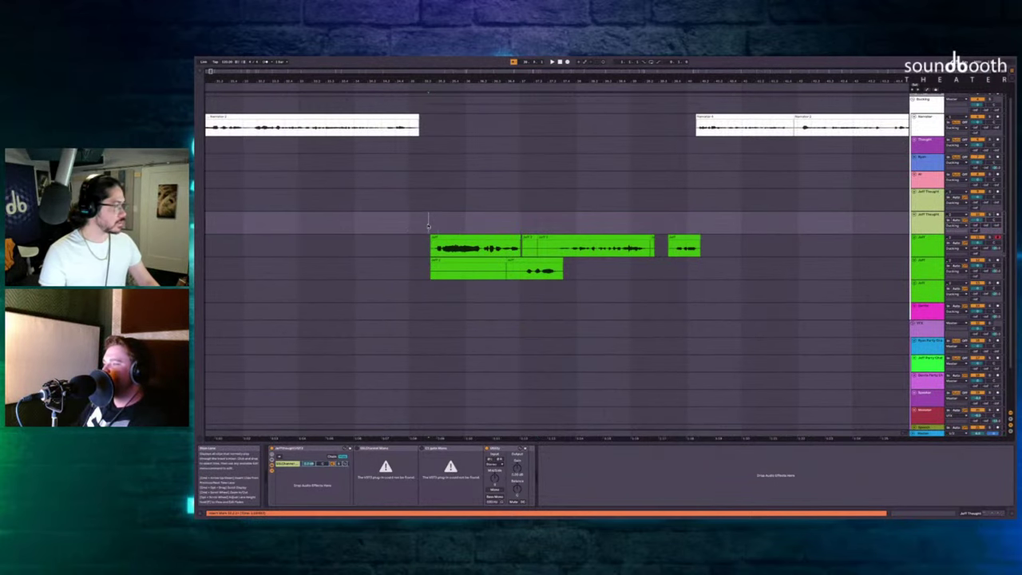
key("space")
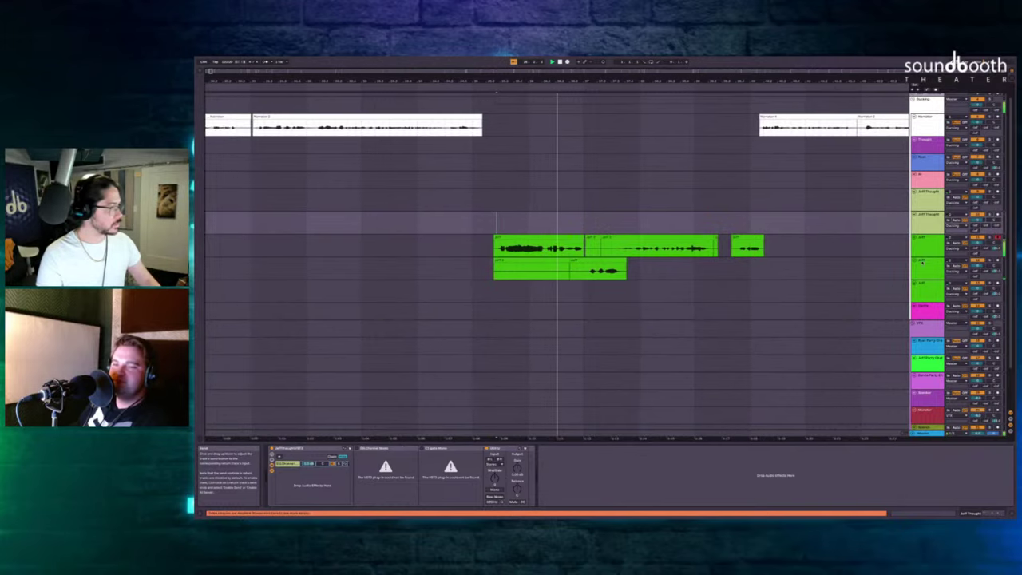
key("space")
scroll(561, 247, "up", 3)
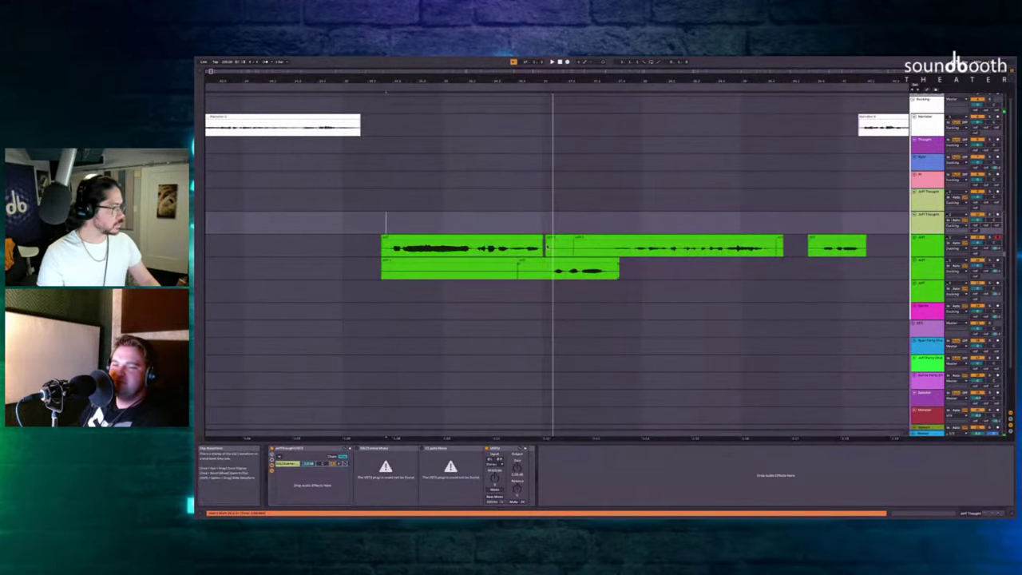
left_click(543, 247)
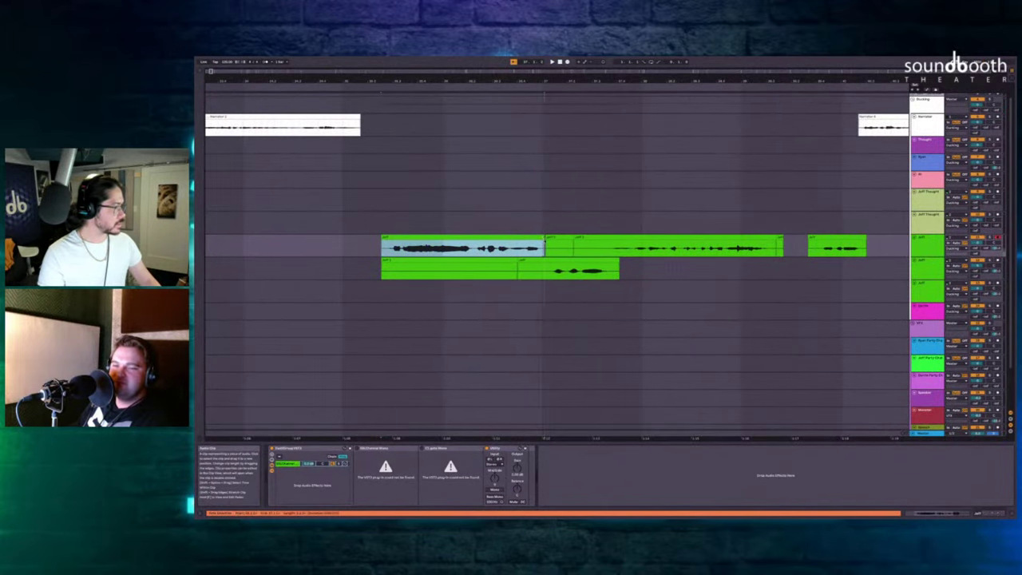
left_click(513, 222)
key("space")
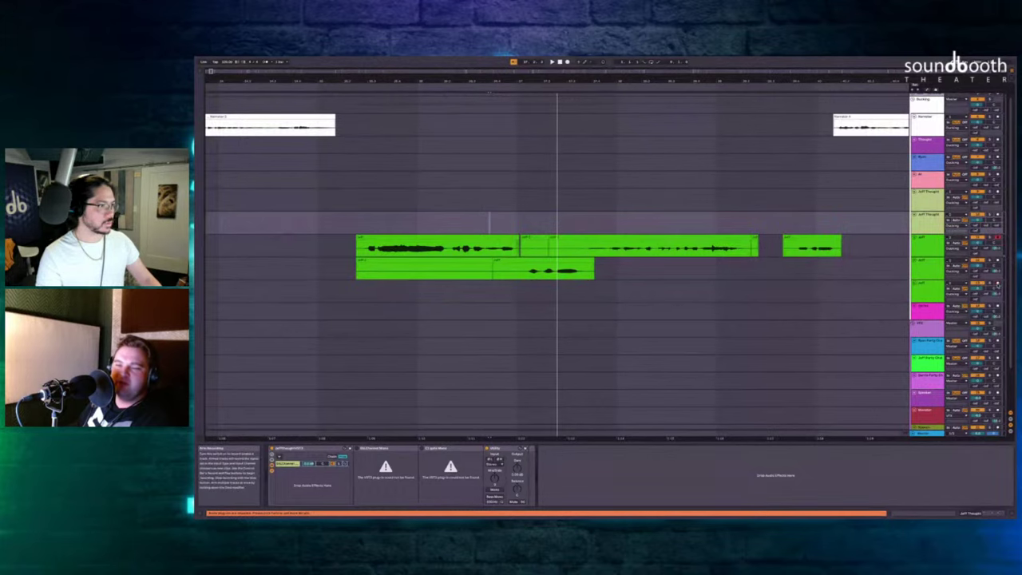
Arm the third green voice track and delete the short leftover clip before the punched-in take on the first green voice track.
left_click(640, 298)
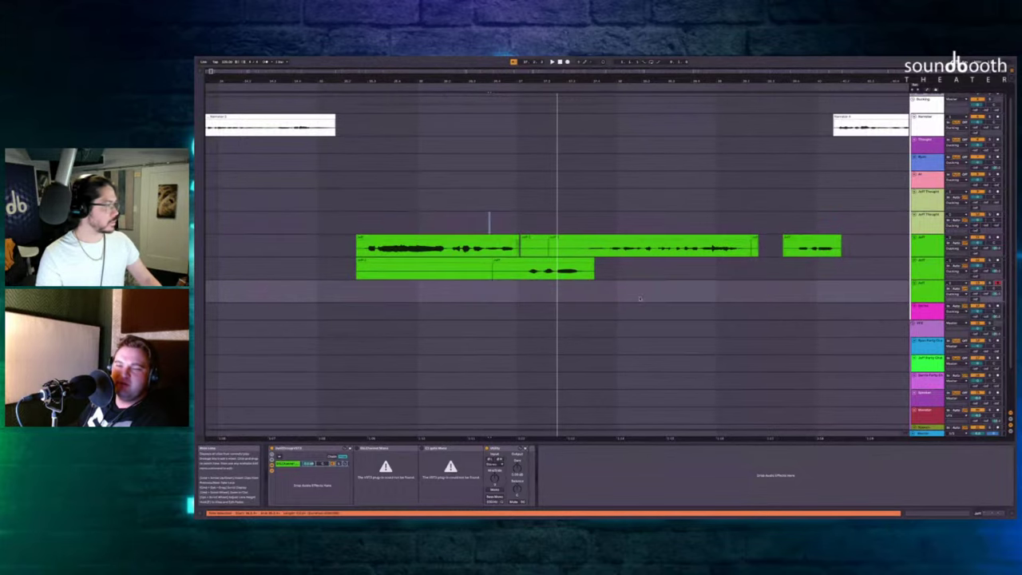
left_click(534, 240)
key("Delete")
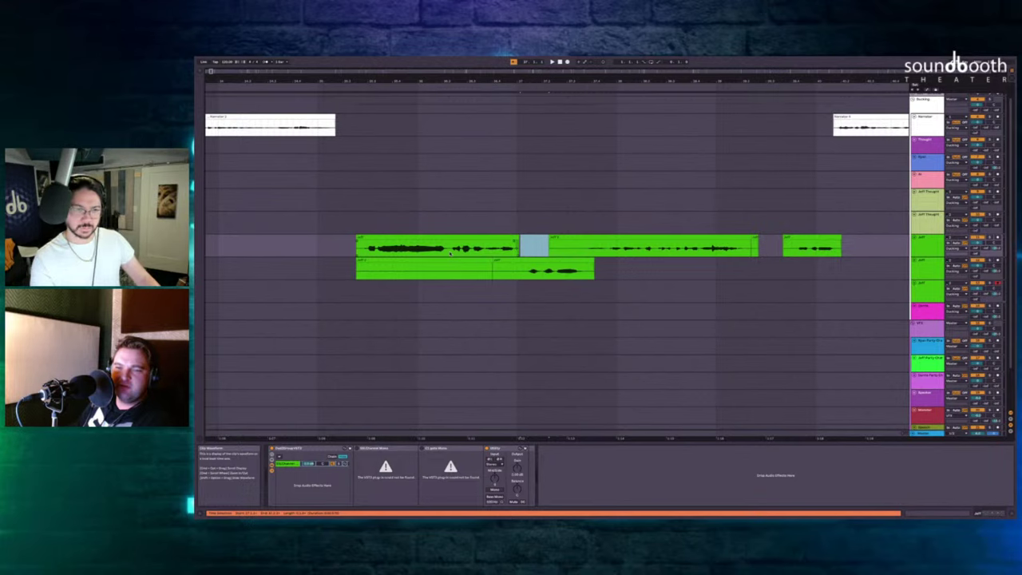
key("Delete")
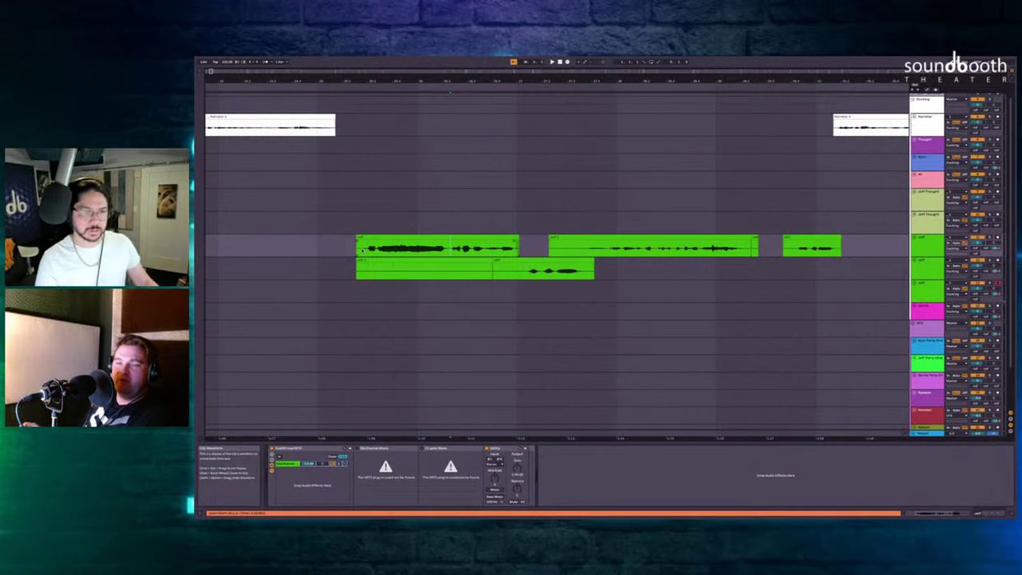
Listen to the response on the second green voice track and move its spoken part slightly earlier.
left_click(524, 276)
key("space")
key("space")
scroll(563, 264, "left", 1)
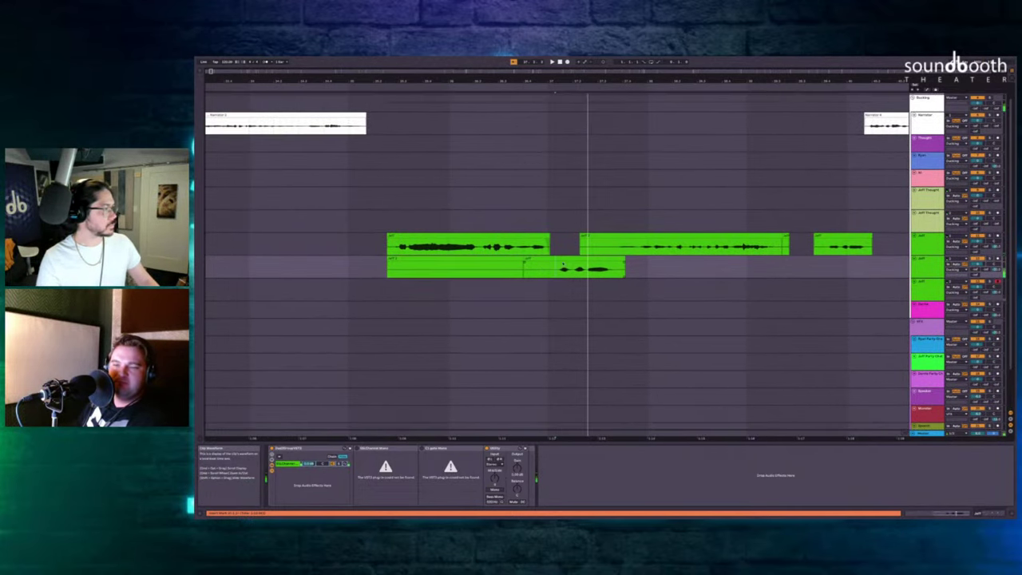
left_click_drag(555, 266, 668, 266)
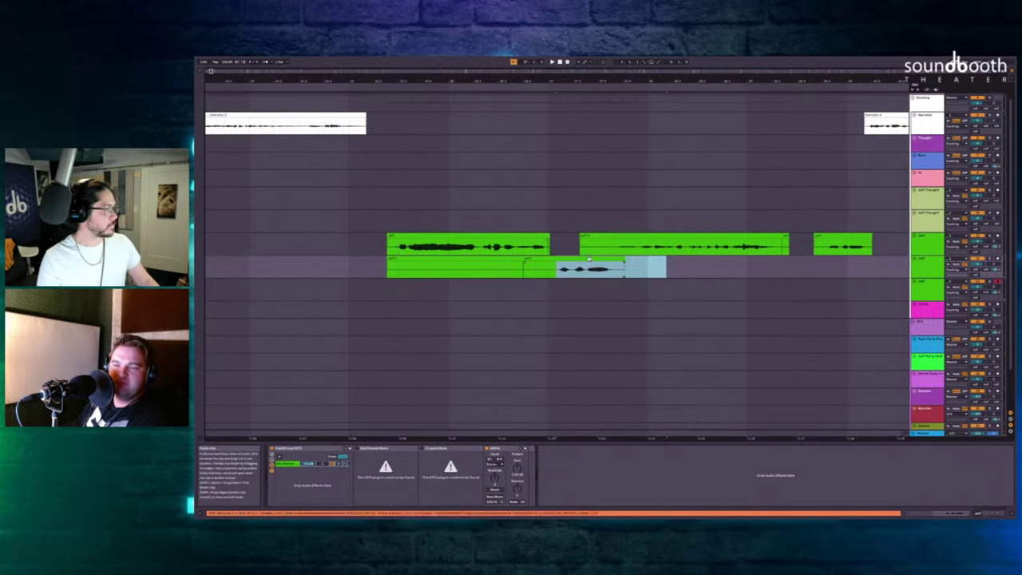
left_click_drag(591, 263, 573, 261)
Play back the moved response together with the lines on the first green voice track.
left_click(502, 198)
key("space")
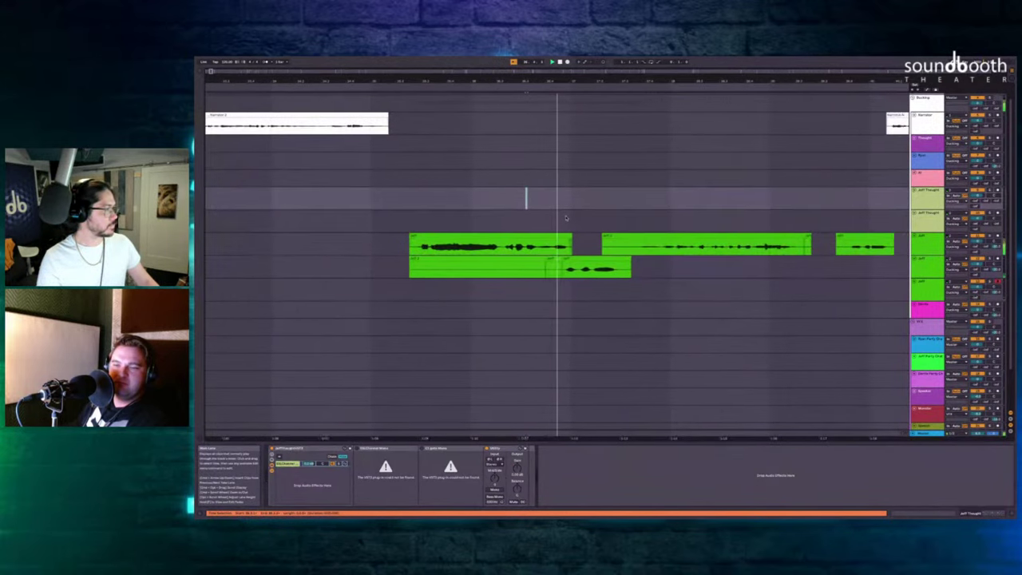
scroll(566, 220, "down", 2)
scroll(542, 218, "up", 2)
key("space")
scroll(541, 218, "left", 2)
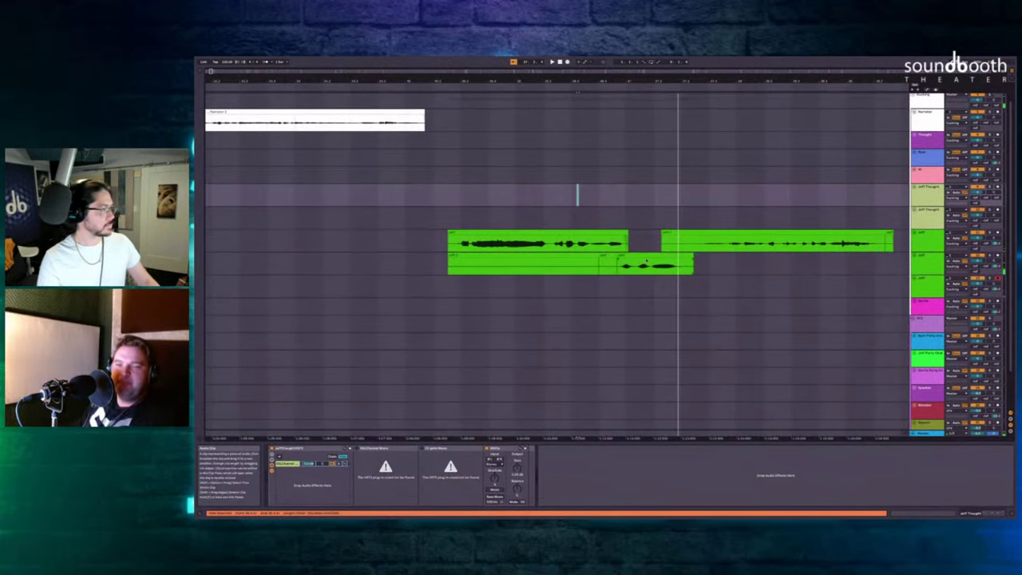
Delete the two leftover clips before the moved response on the second green voice track.
left_click(607, 261)
key("Delete")
left_click(529, 260)
key("Delete")
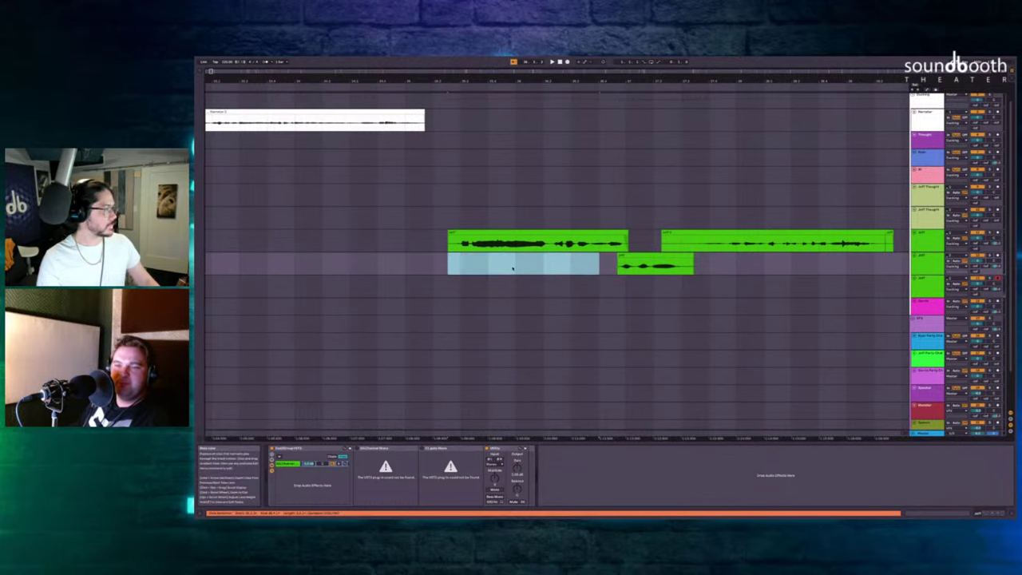
Record a short interjection take on the third green voice track beneath the first clip of the lines.
left_click(473, 272)
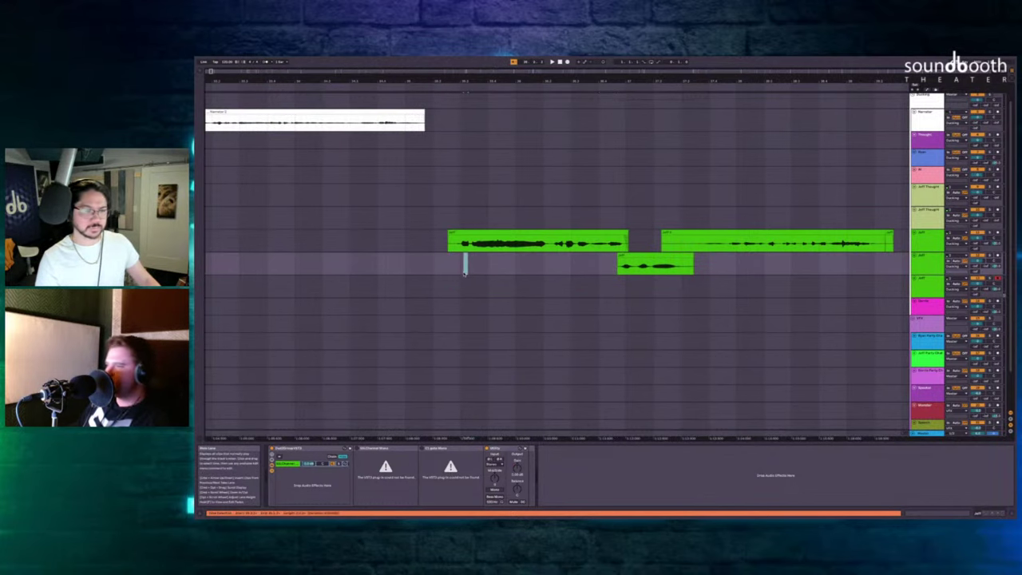
key("F9")
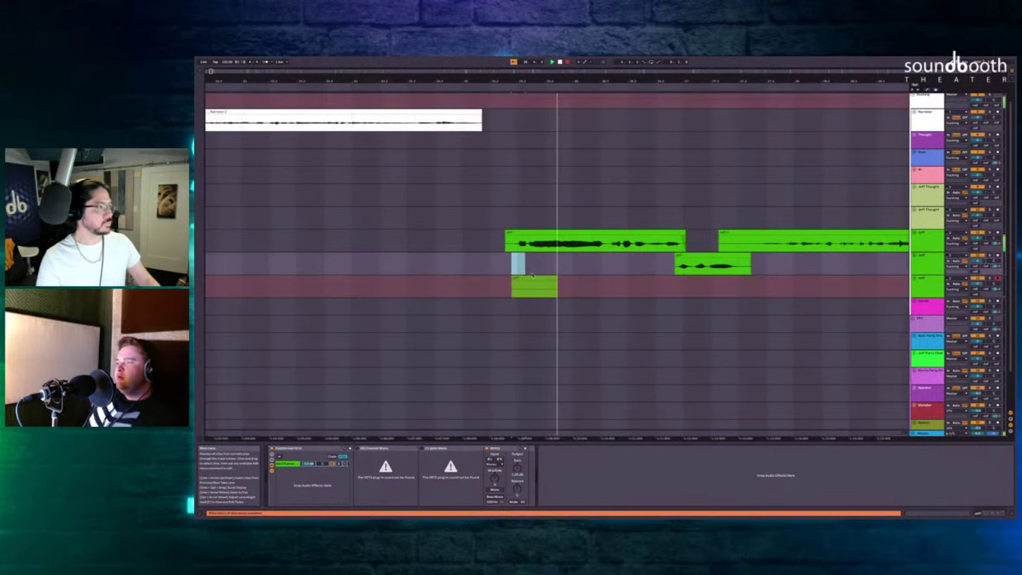
key("F9")
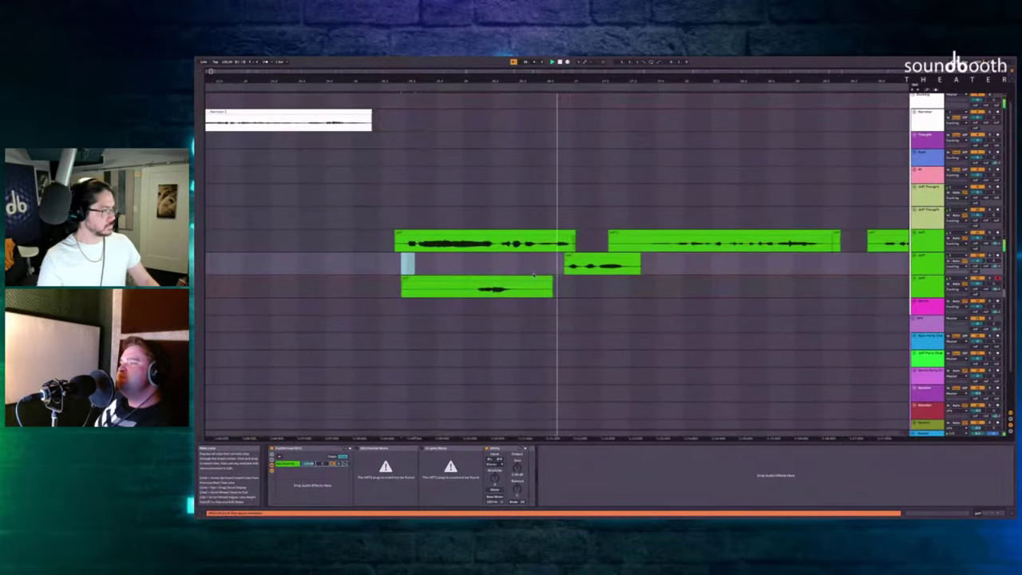
Record another reaction take on the third green voice track beneath the second and third clips of the lines.
left_click(504, 223)
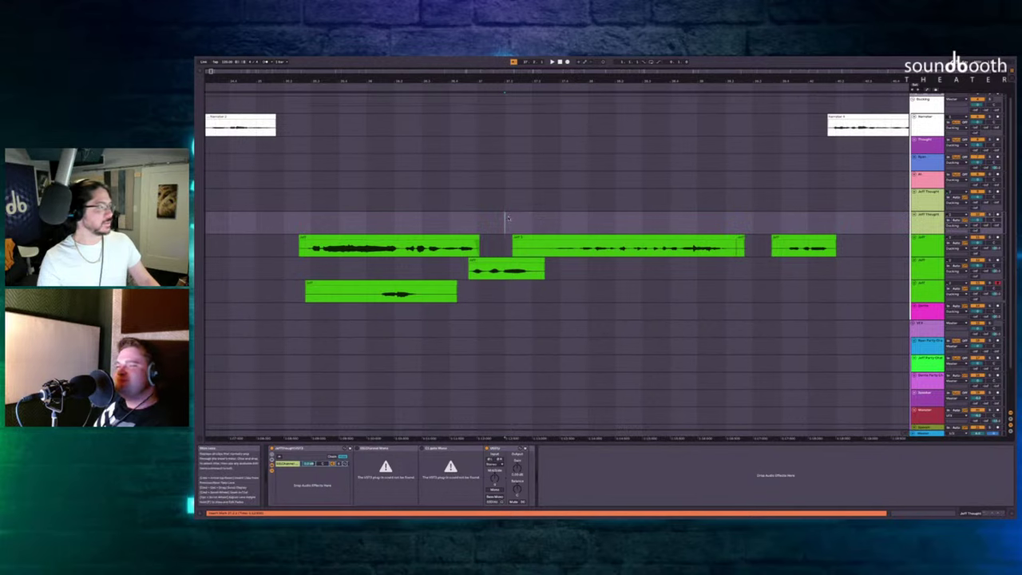
key("F9")
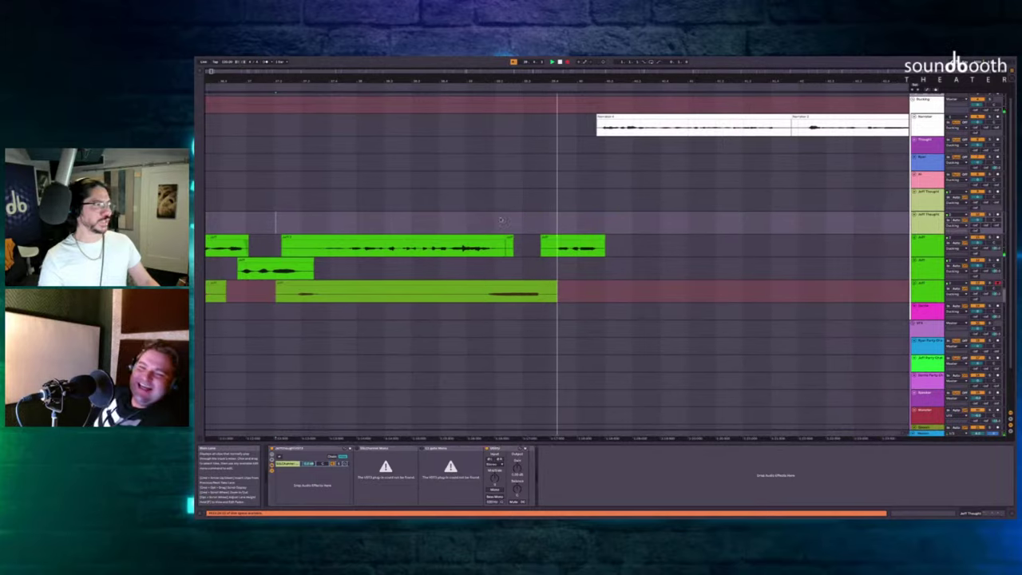
key("F9")
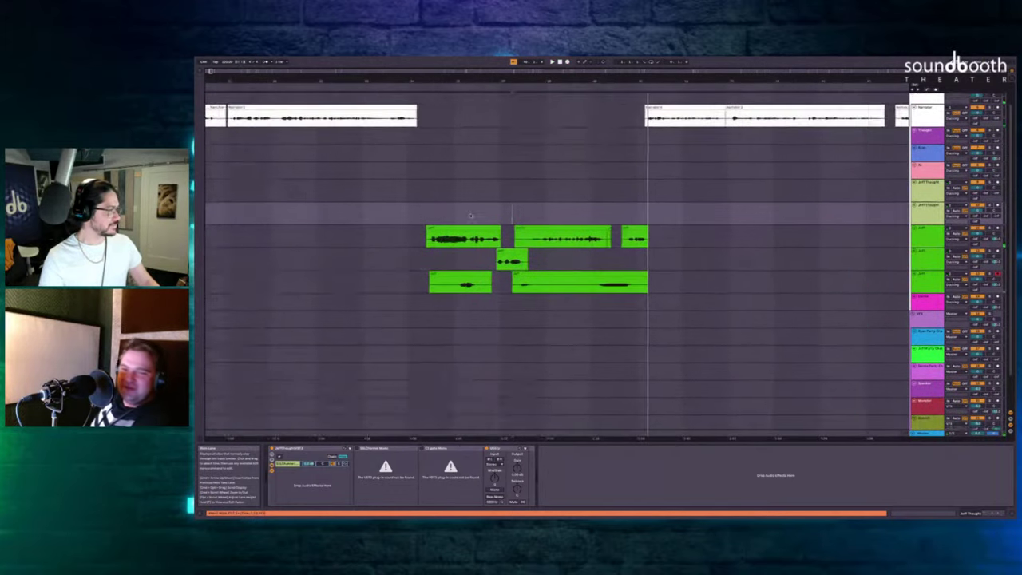
Play back the layered takes on all three green voice tracks from the start of the first clip.
scroll(617, 199, "down", 4)
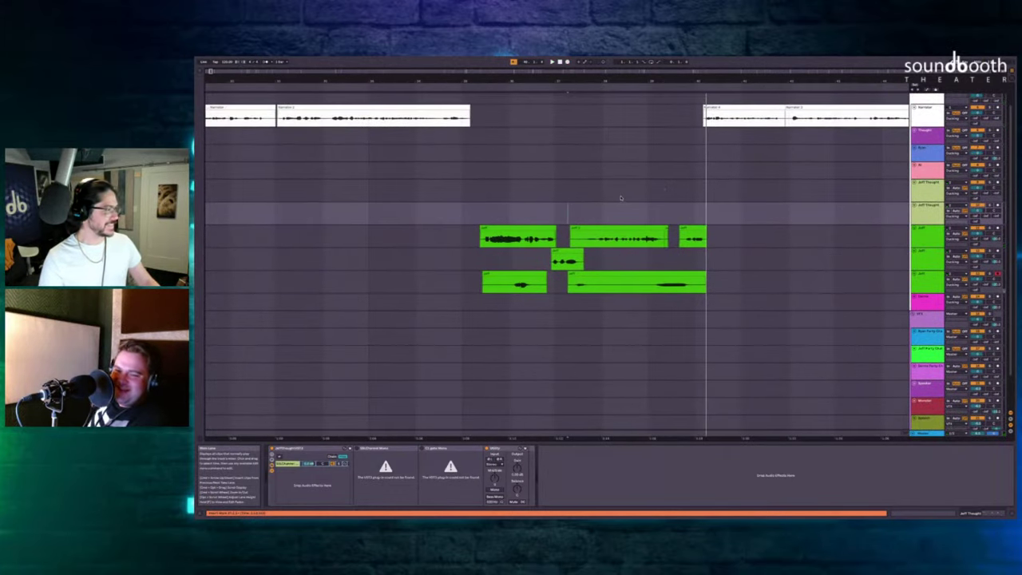
left_click(498, 207)
key("space")
scroll(497, 207, "up", 3)
scroll(562, 208, "up", 5)
scroll(562, 209, "down", 4)
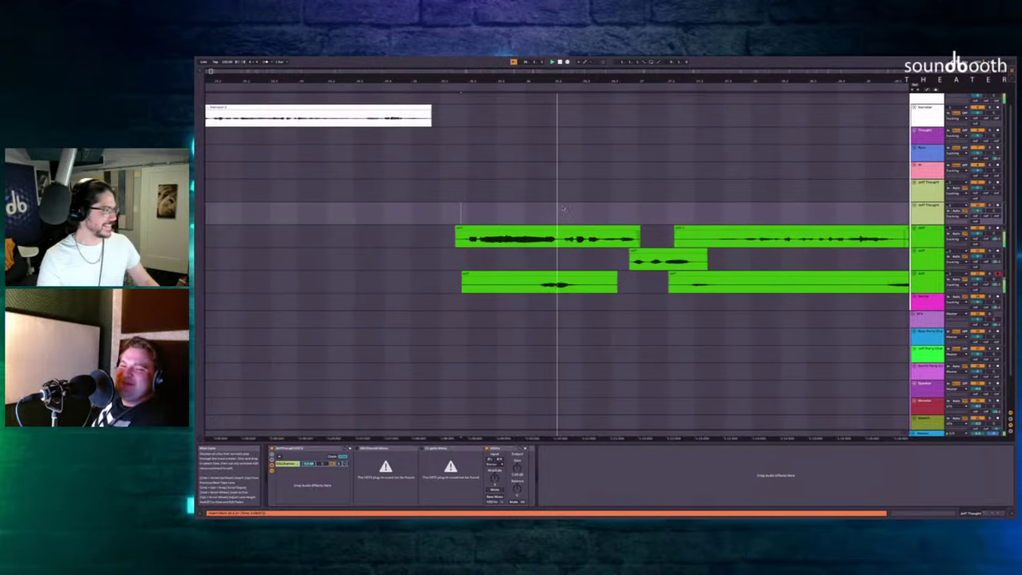
scroll(563, 209, "down", 1, "ctrl")
scroll(562, 210, "up", 2, "ctrl")
scroll(563, 210, "down", 4, "ctrl")
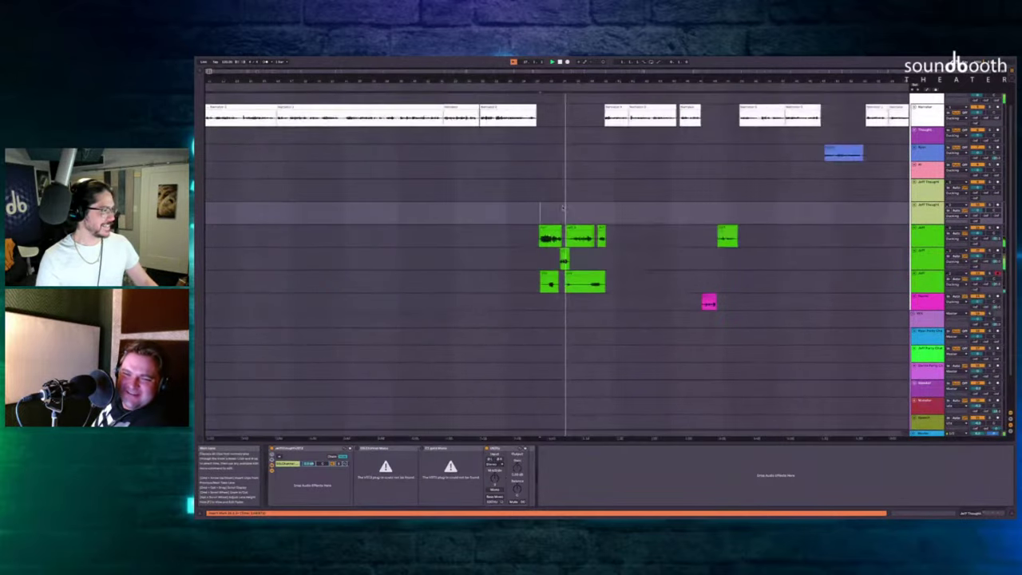
scroll(563, 209, "up", 3, "ctrl")
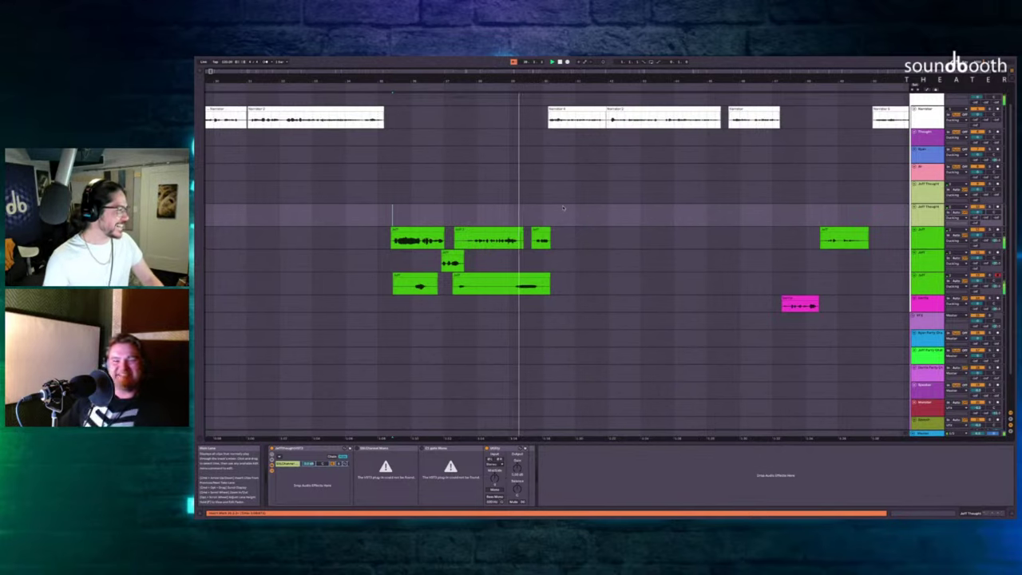
scroll(563, 209, "up", 4, "ctrl")
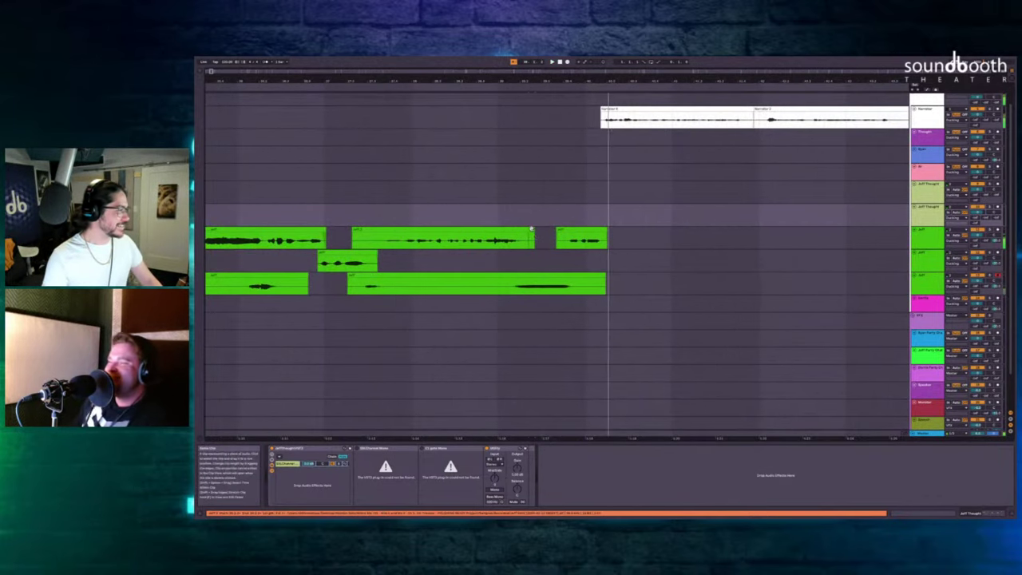
Delete the leftover audio between the second and third clips on the first green voice track.
left_click_drag(531, 230, 526, 245)
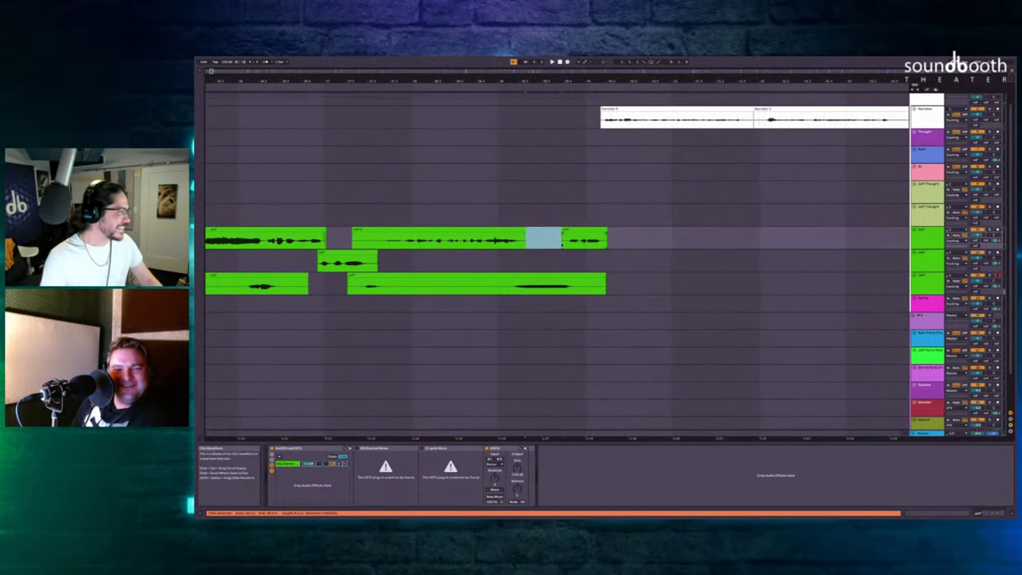
scroll(556, 266, "right", 3)
Record another response take on the second green voice track, starting around the end of the second clip of the lines.
left_click(468, 265)
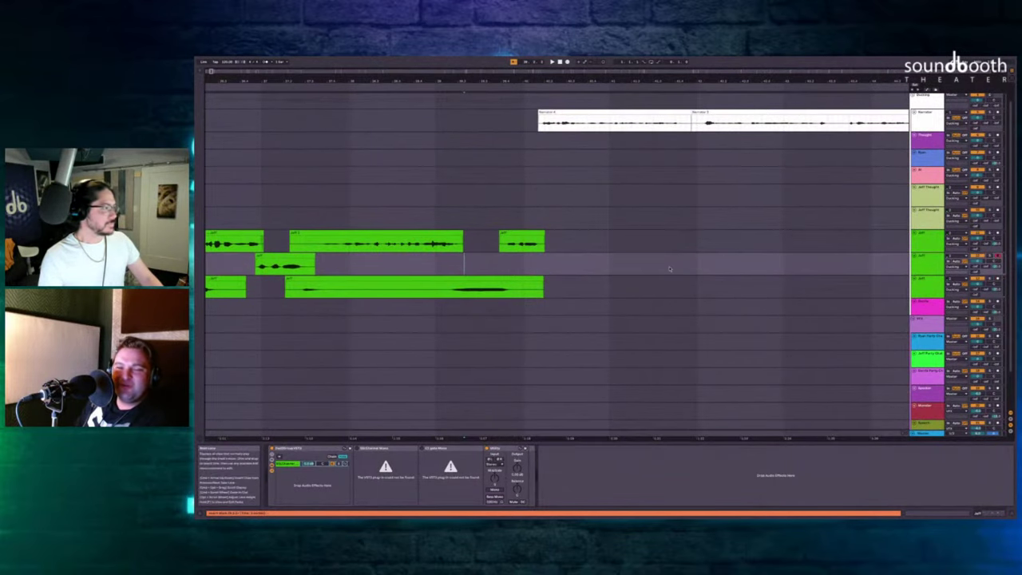
scroll(608, 266, "left", 2)
scroll(603, 267, "down", 3)
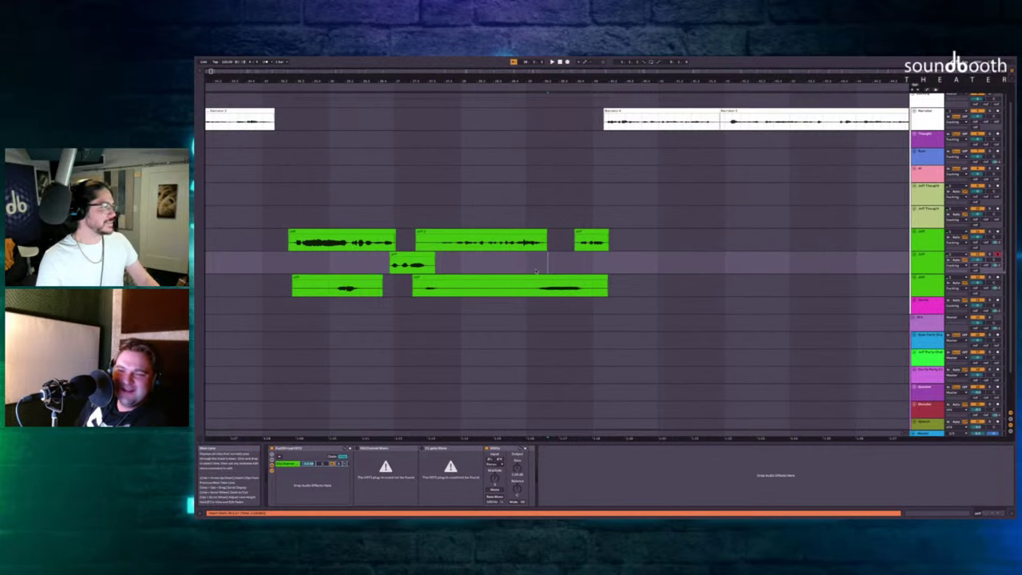
key("F9")
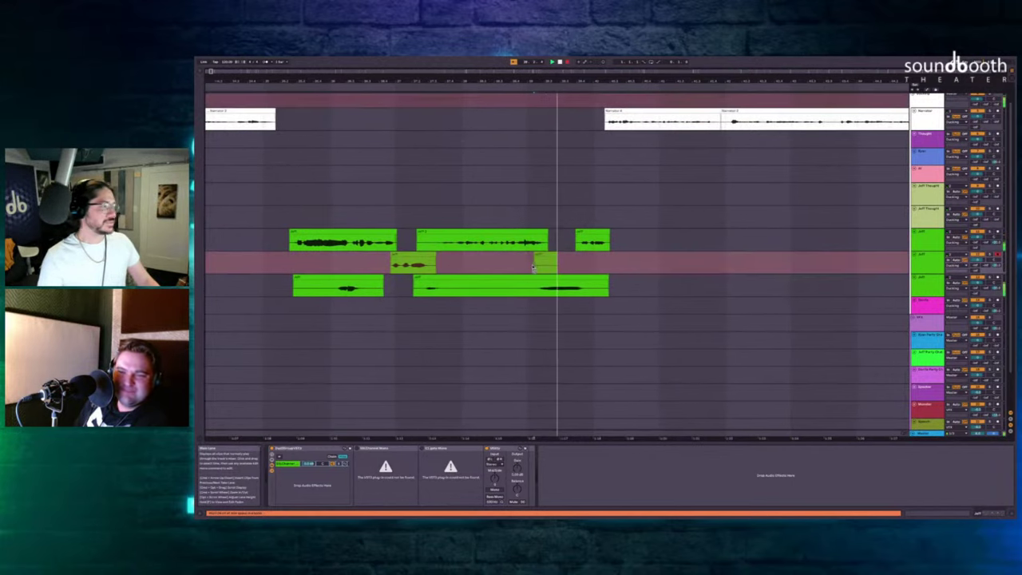
key("F9")
key("space")
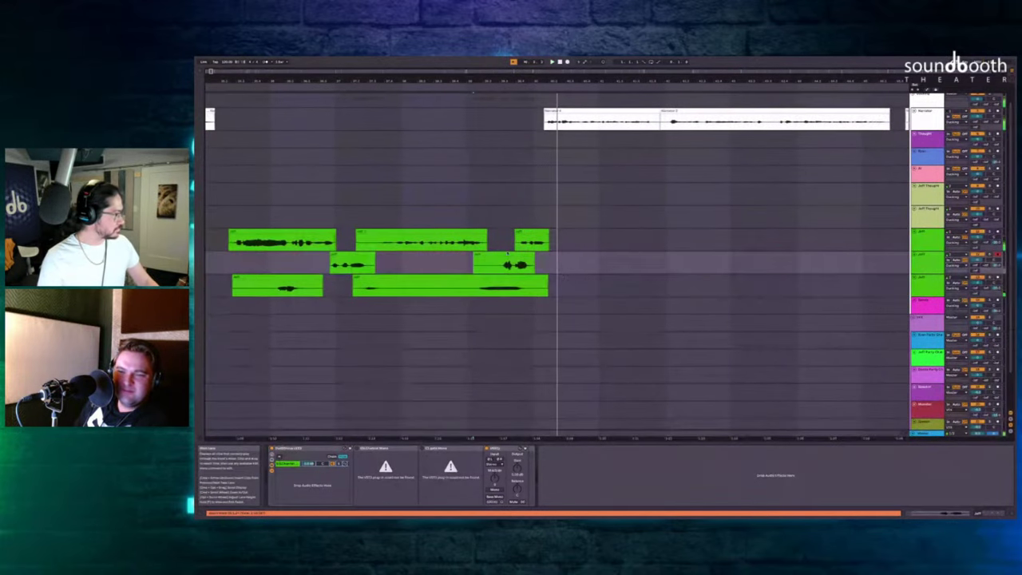
Play back the new response together with the final lines on the green voice tracks.
left_click(488, 226)
key("space")
scroll(519, 224, "down", 3)
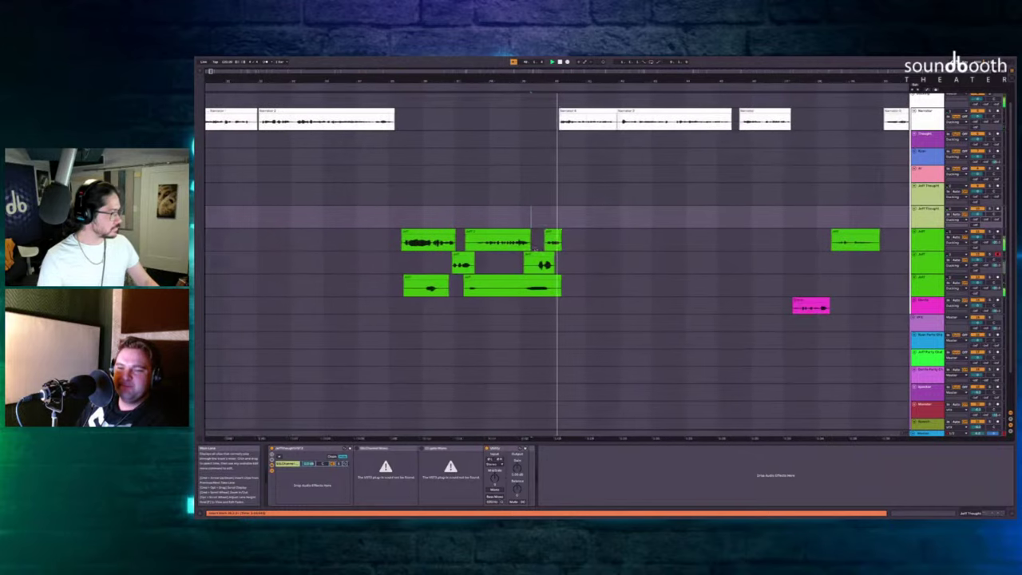
scroll(511, 220, "up", 4)
left_click_drag(510, 217, 651, 218)
scroll(650, 218, "down", 3, "ctrl")
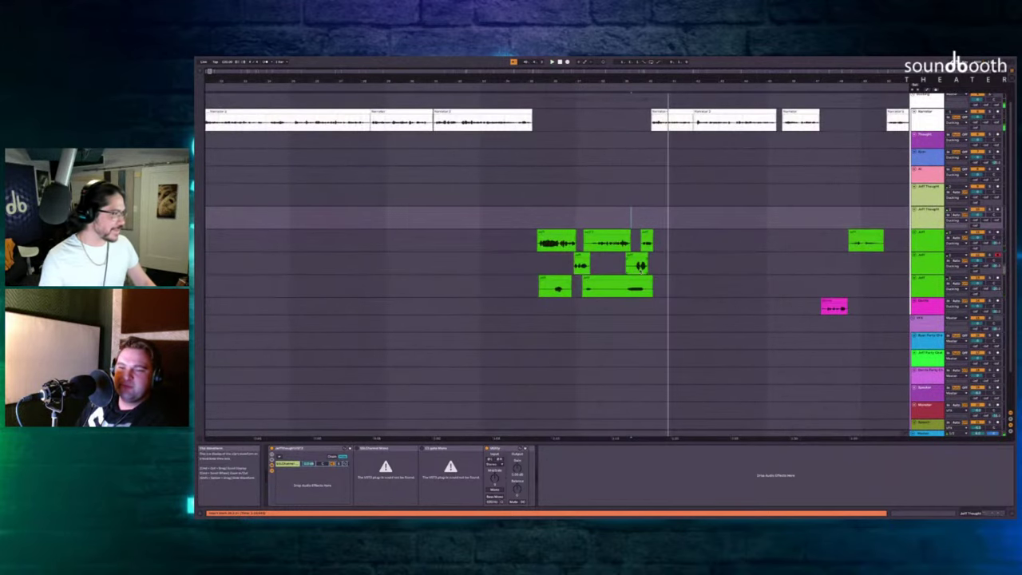
Select the newest response clip on the second green voice track and display its gain automation.
left_click(631, 257)
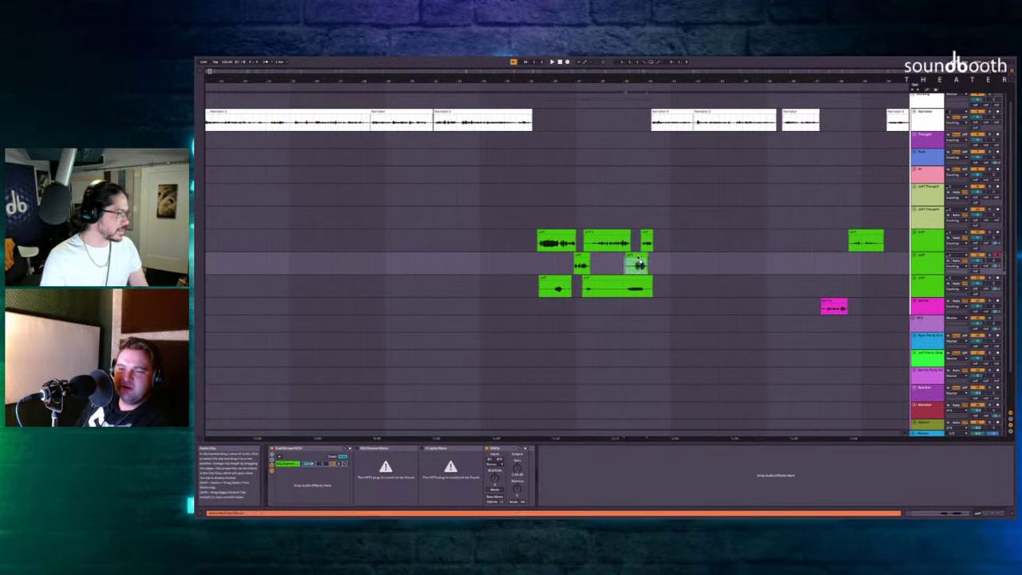
left_click(550, 263, "shift")
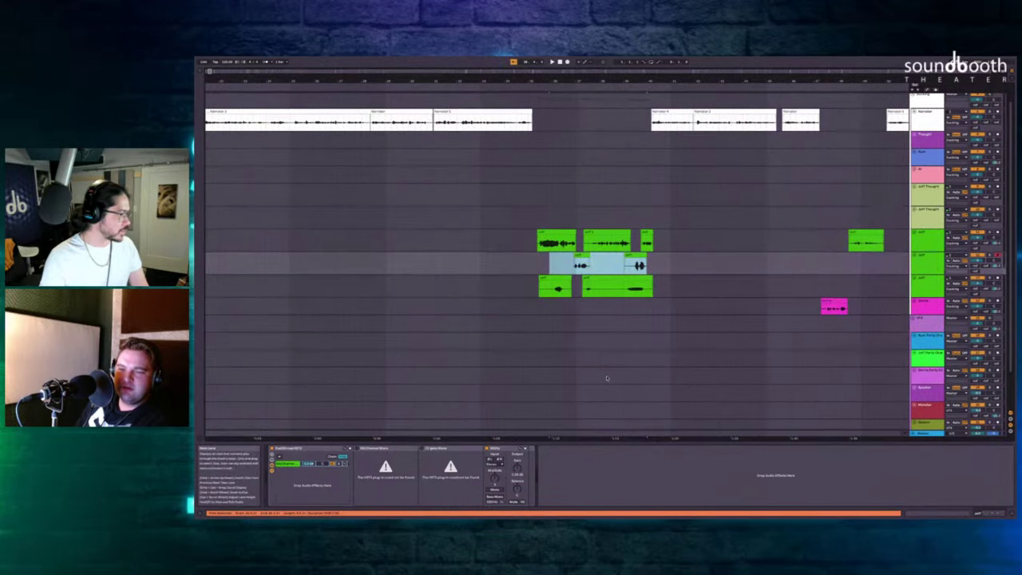
left_click(519, 469)
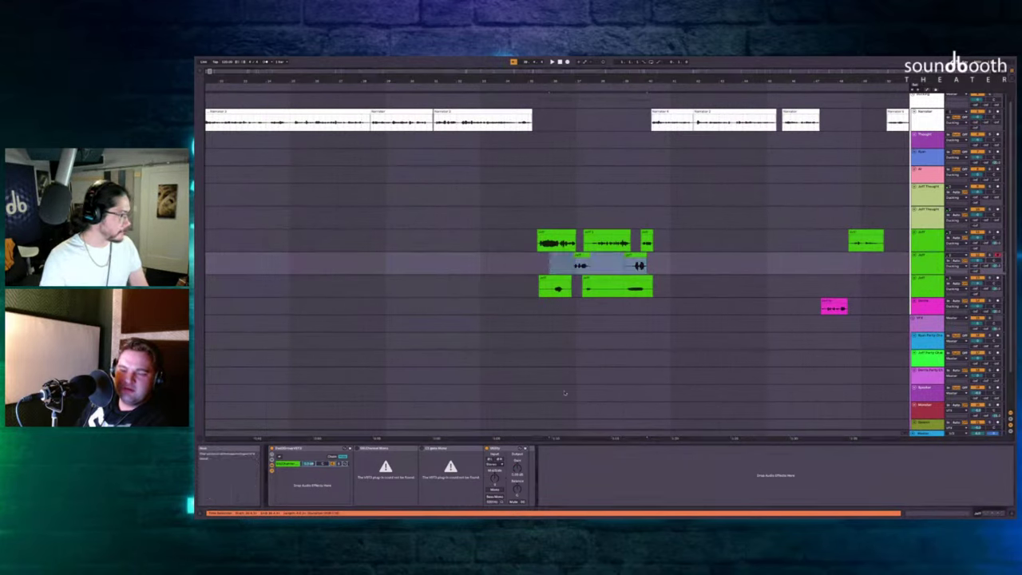
left_click(616, 263)
left_click(635, 258)
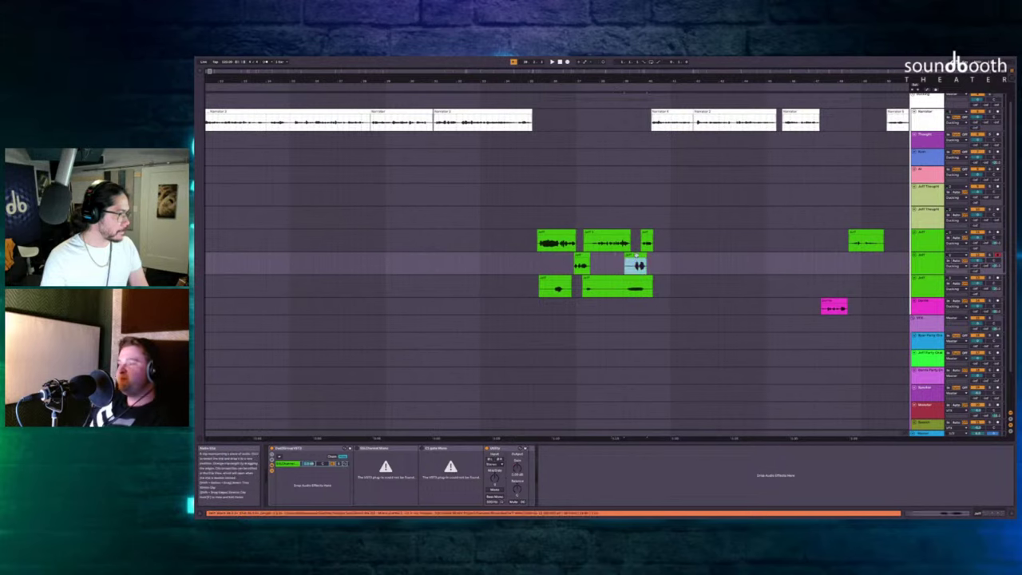
key("a")
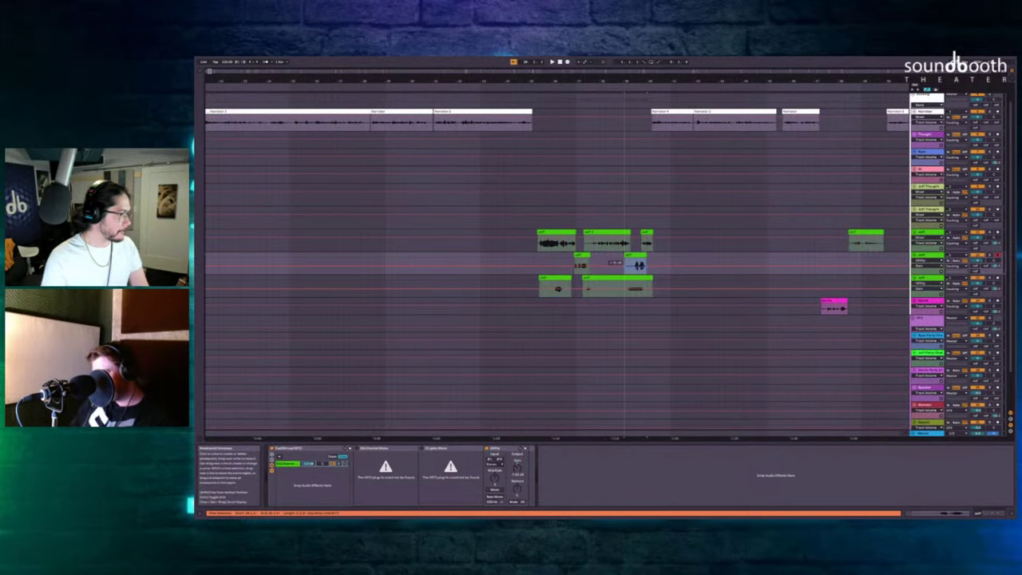
Listen to the response again with the surrounding takes and hide the automation lanes.
left_click(632, 222)
key("space")
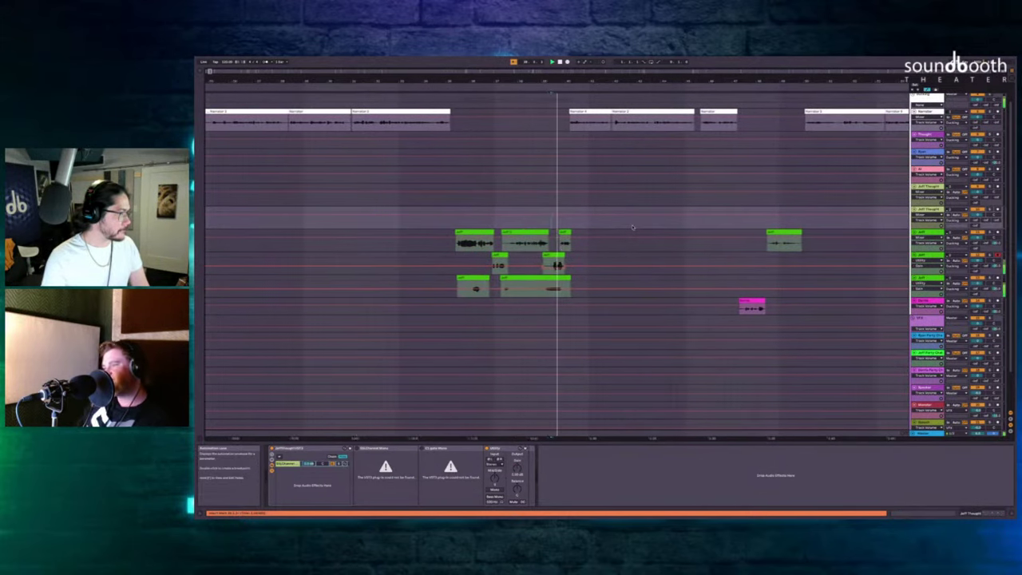
key("a")
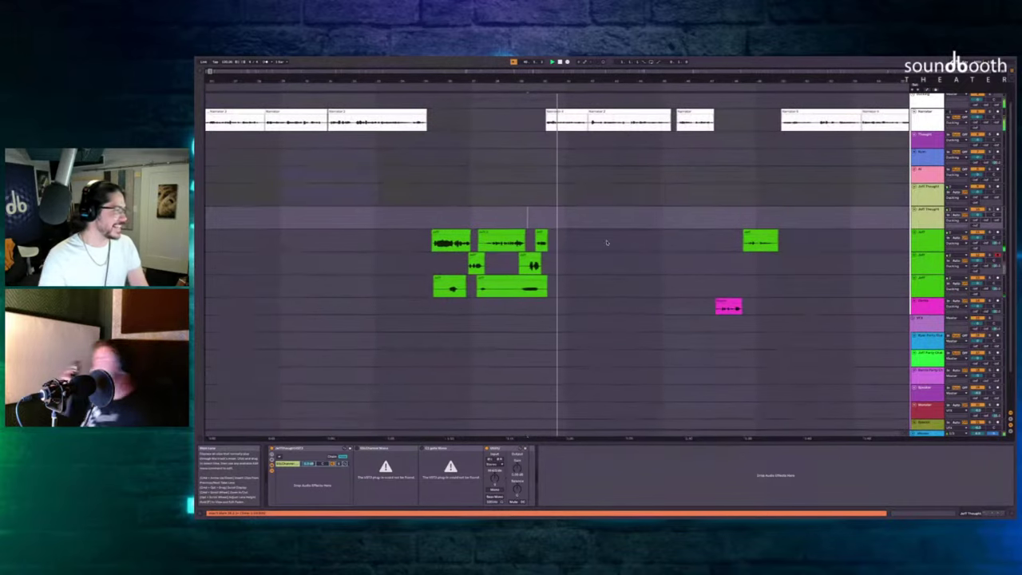
key("space")
Find and listen to the single clip on the first green voice track that follows the magenta clip.
scroll(639, 208, "down", 6)
scroll(609, 168, "up", 6)
scroll(484, 185, "left", 5)
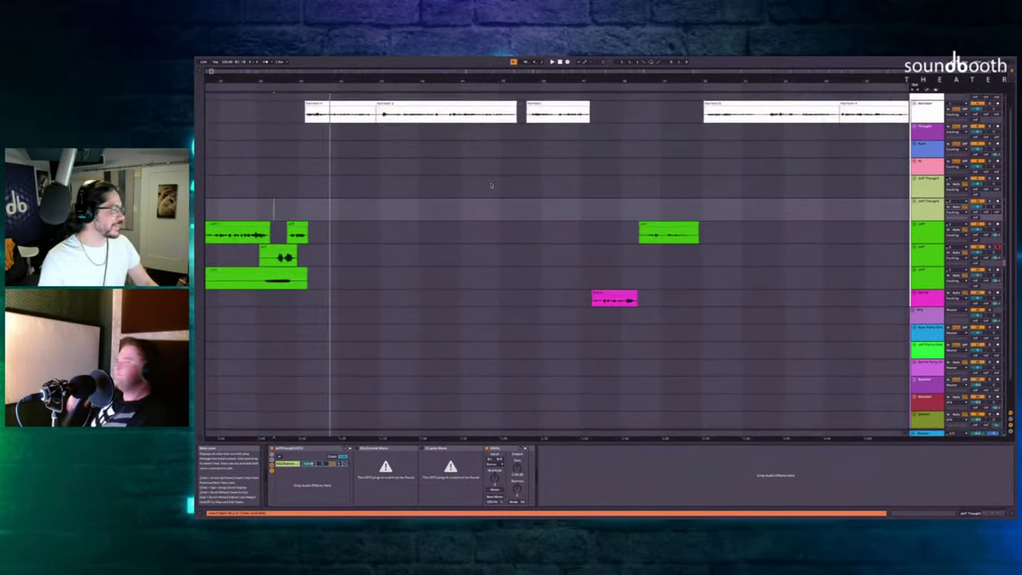
scroll(490, 185, "right", 4)
scroll(495, 182, "left", 3)
left_click(487, 158)
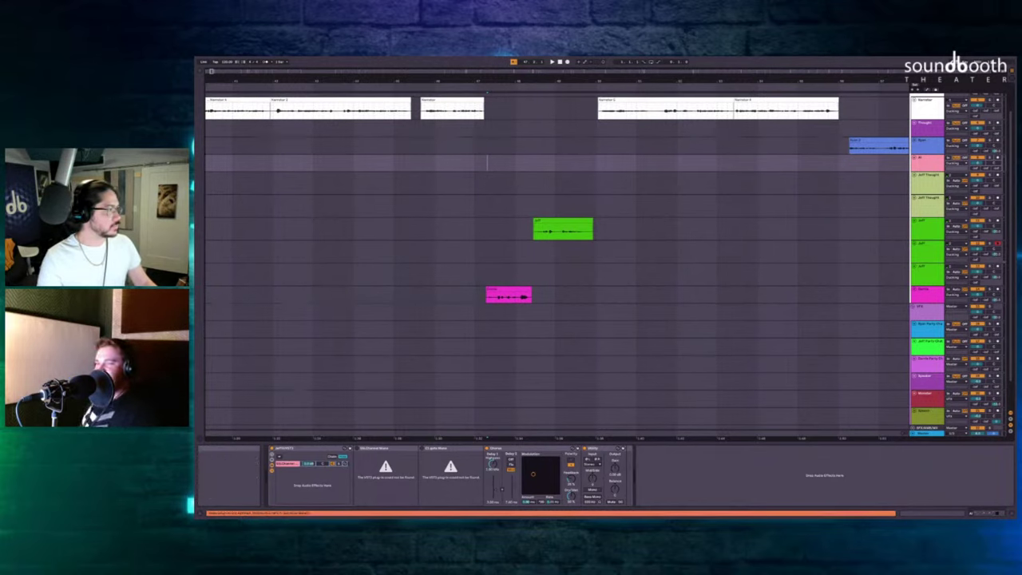
left_click(556, 221)
key("space")
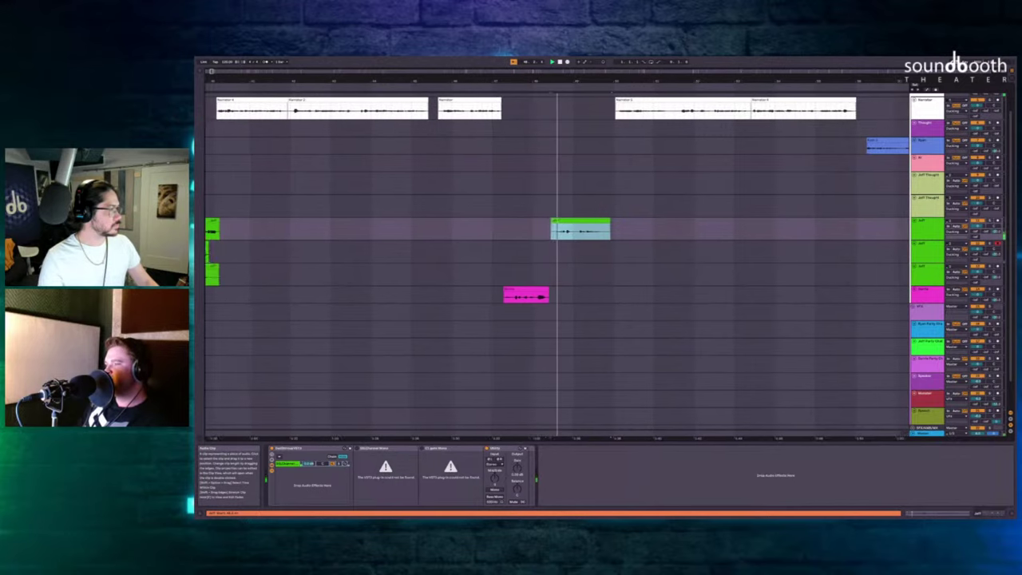
scroll(549, 222, "down", 2)
scroll(548, 222, "up", 3)
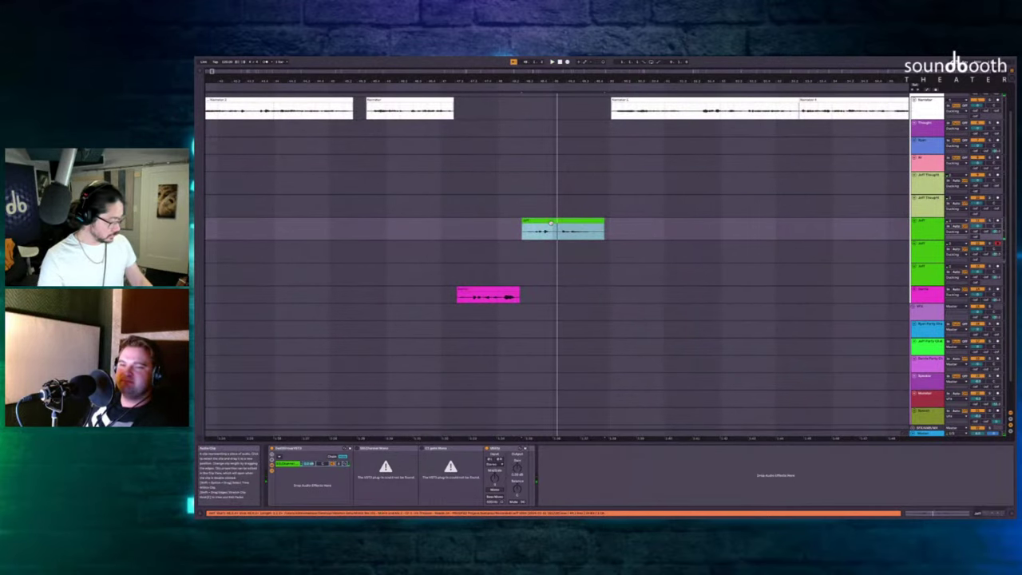
Delete the clip following the magenta clip on the first green voice track and record a replacement take there.
left_click(548, 228)
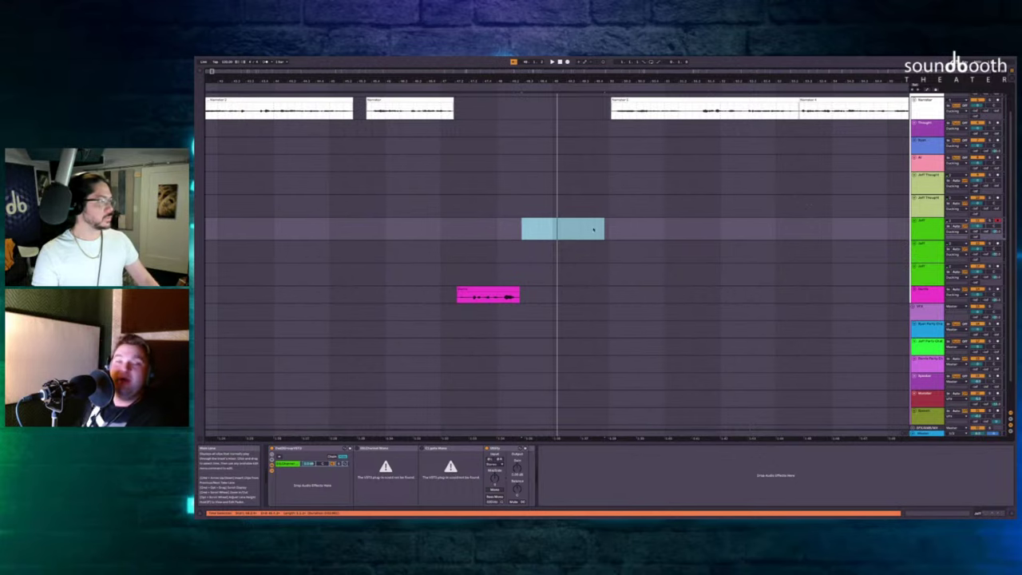
key("Delete")
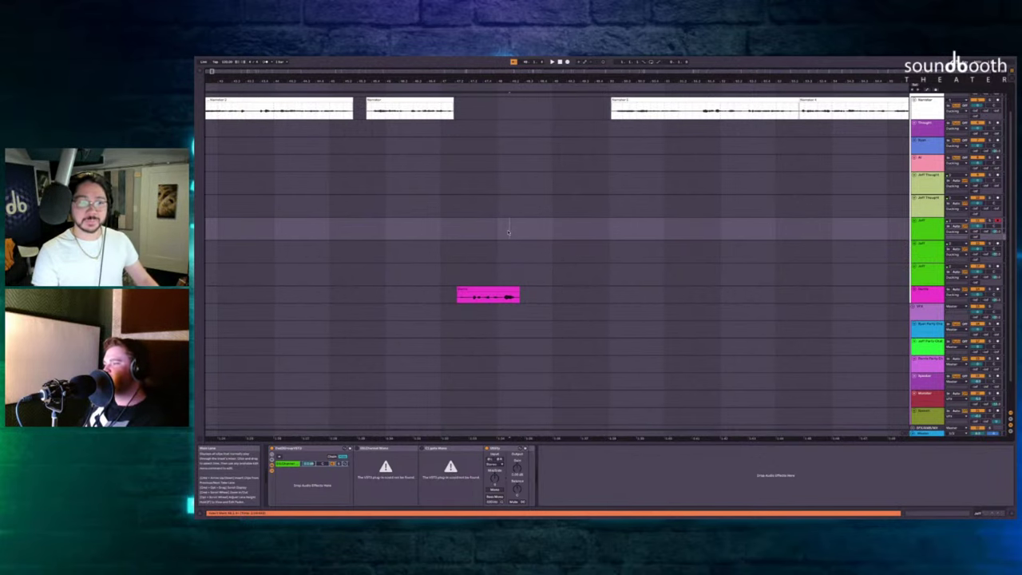
key("F9")
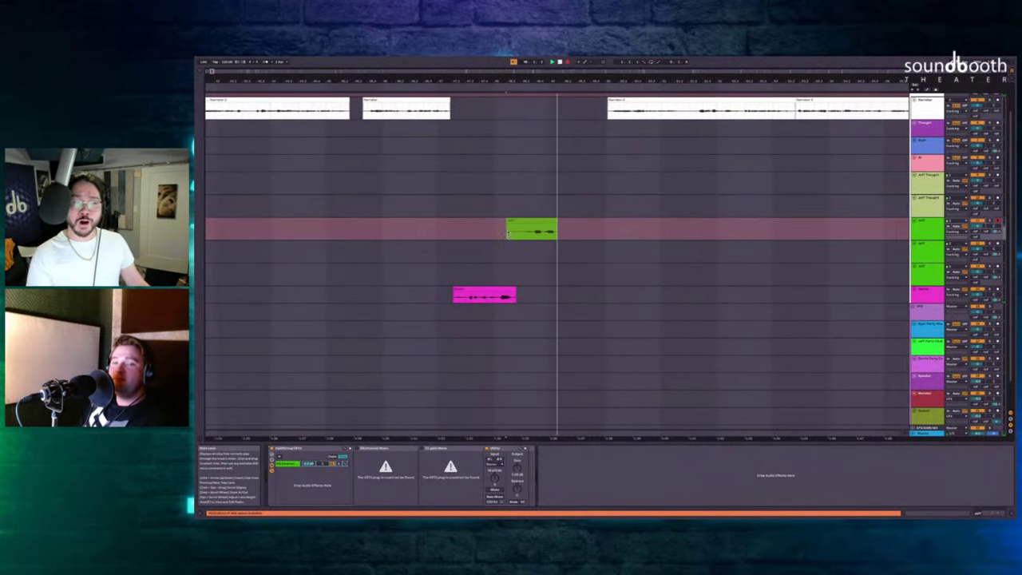
key("space")
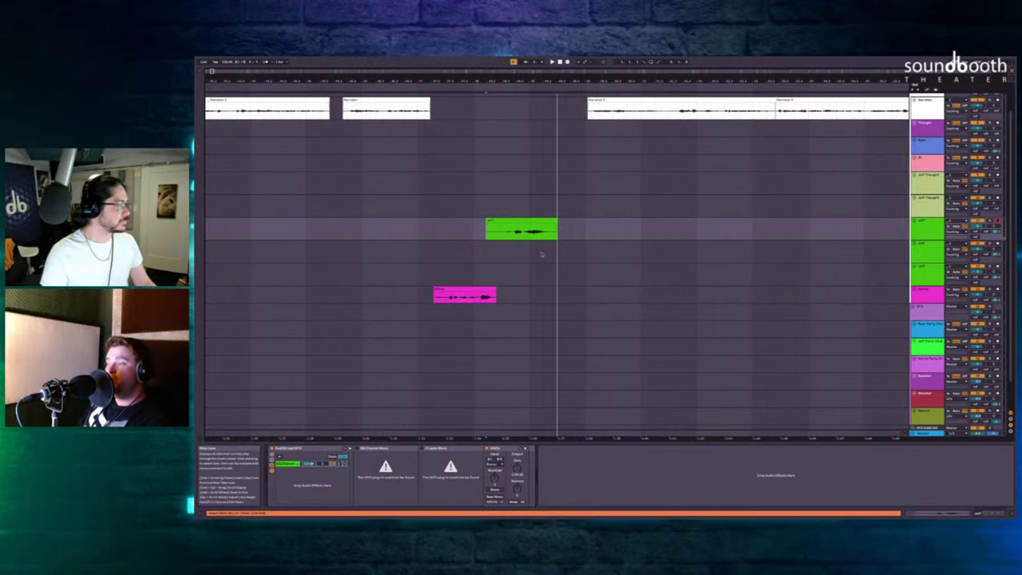
Arm the second green voice track and record a follow-up take overlapping the replacement take.
left_click(998, 244)
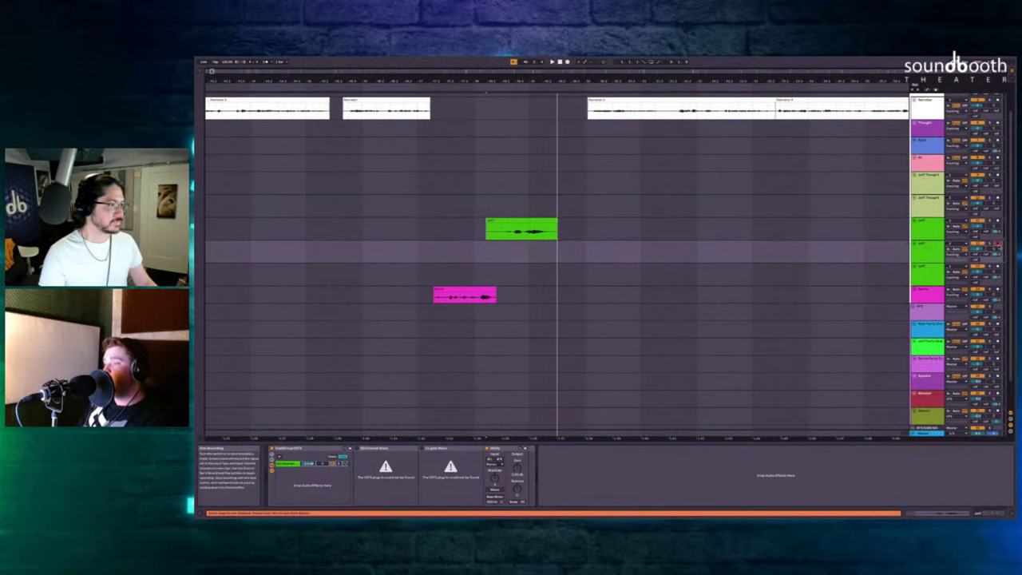
key("F9")
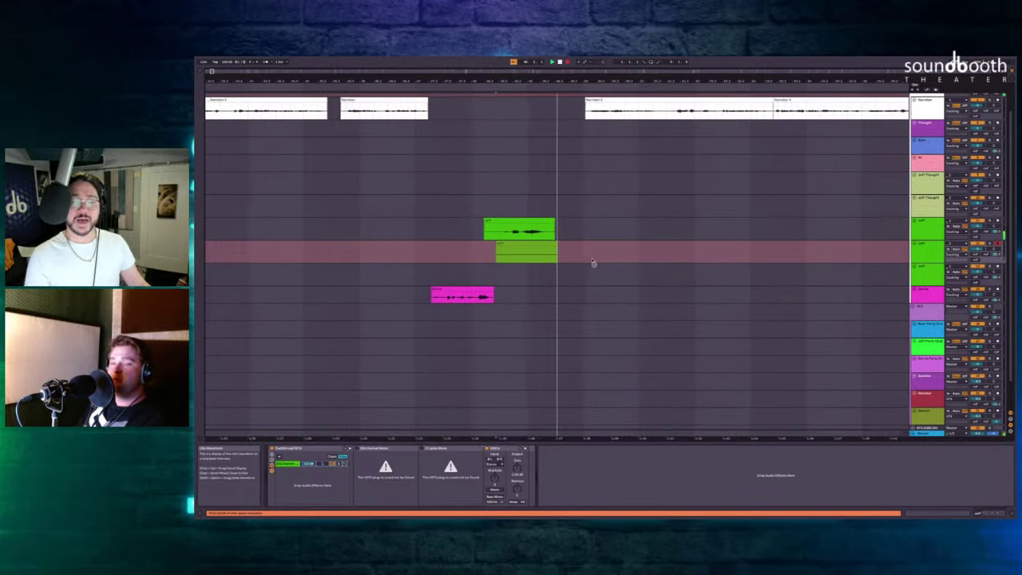
key("space")
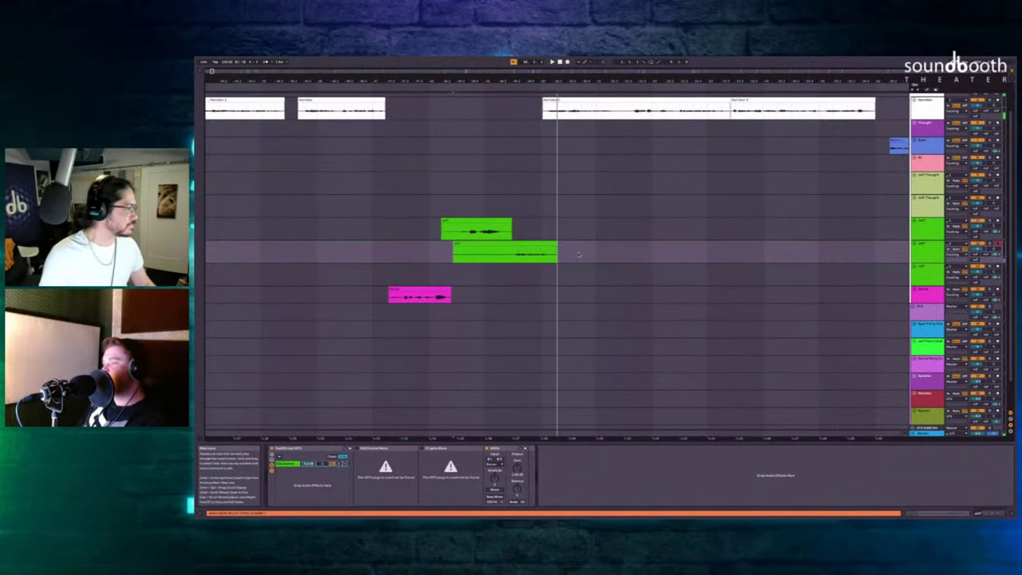
Select the span where the end of the follow-up take overlaps the narration and insert silence there.
scroll(527, 176, "up", 5)
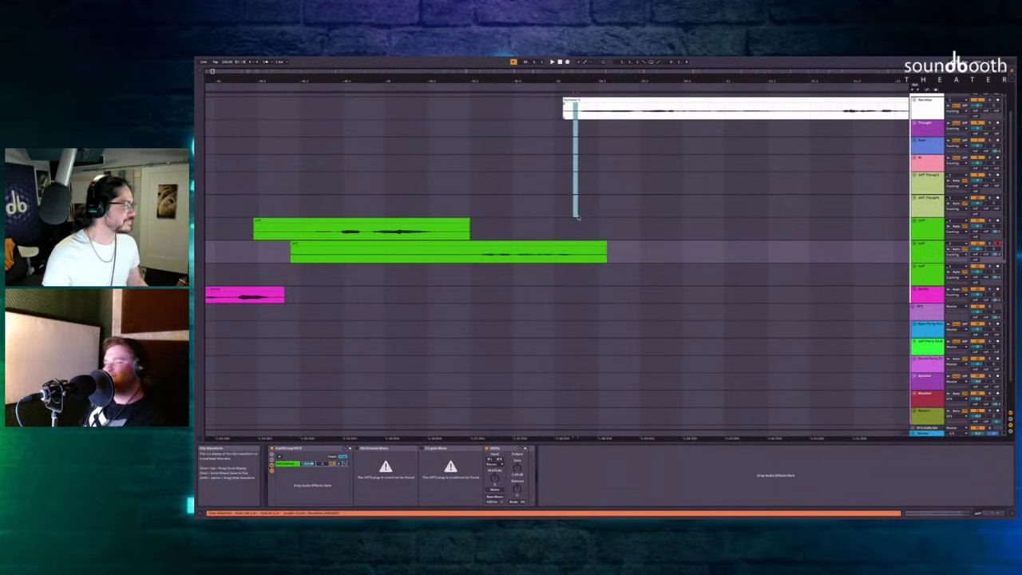
mouse_move(577, 216)
left_mouse_down()
mouse_move(647, 249)
mouse_move(588, 252)
left_mouse_up()
key("super+i")
scroll(449, 173, "left", 3)
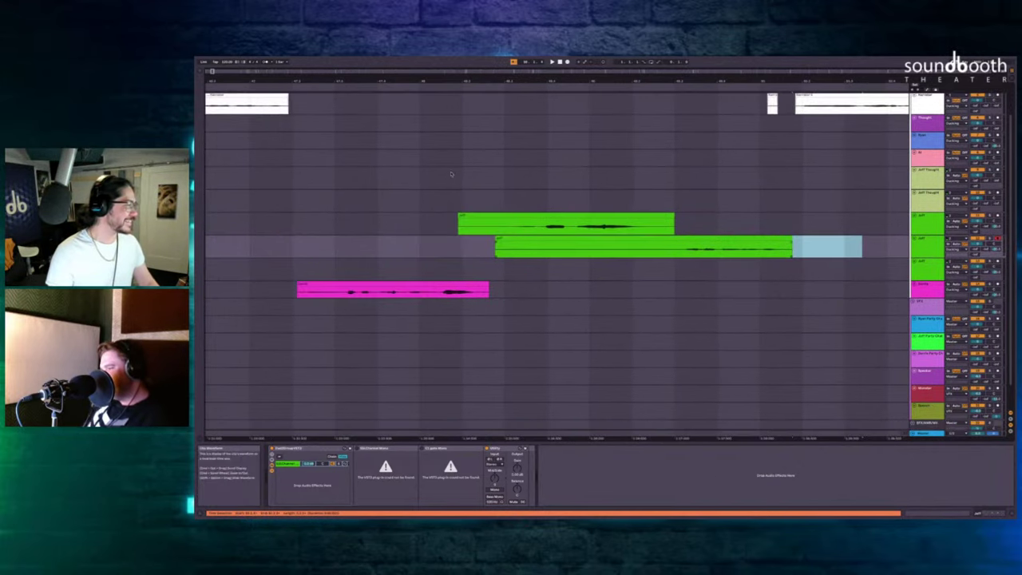
Play back the two overlapping green takes from the end of the magenta clip through to the start of the narration.
left_click(408, 175)
key("space")
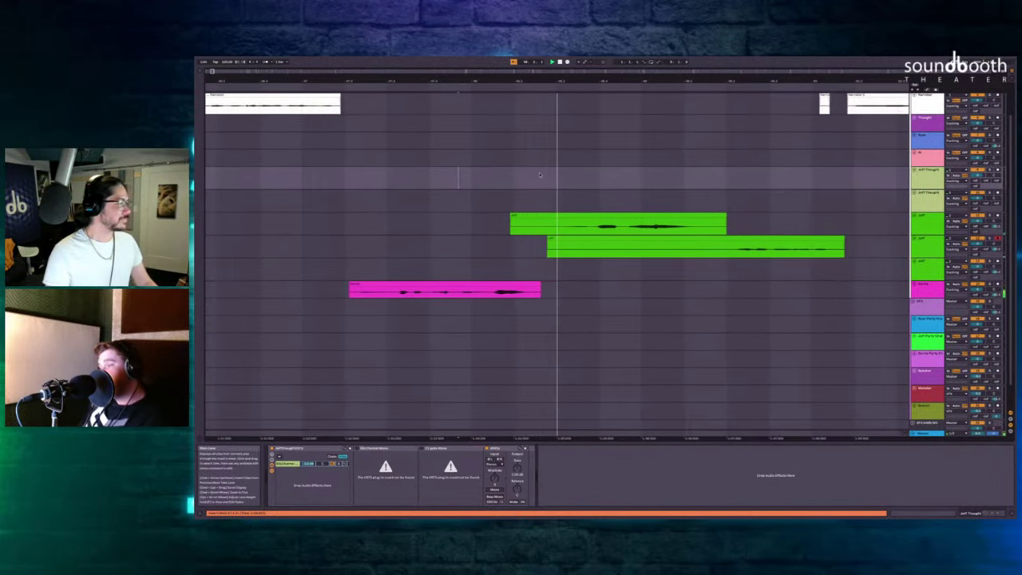
scroll(547, 174, "down", 3)
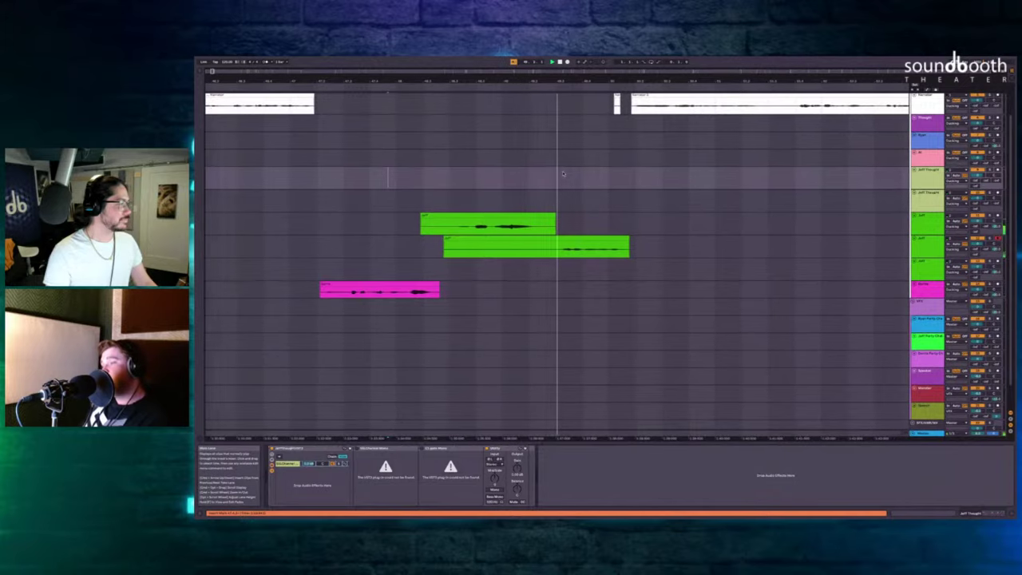
scroll(529, 179, "up", 2)
scroll(529, 178, "down", 3)
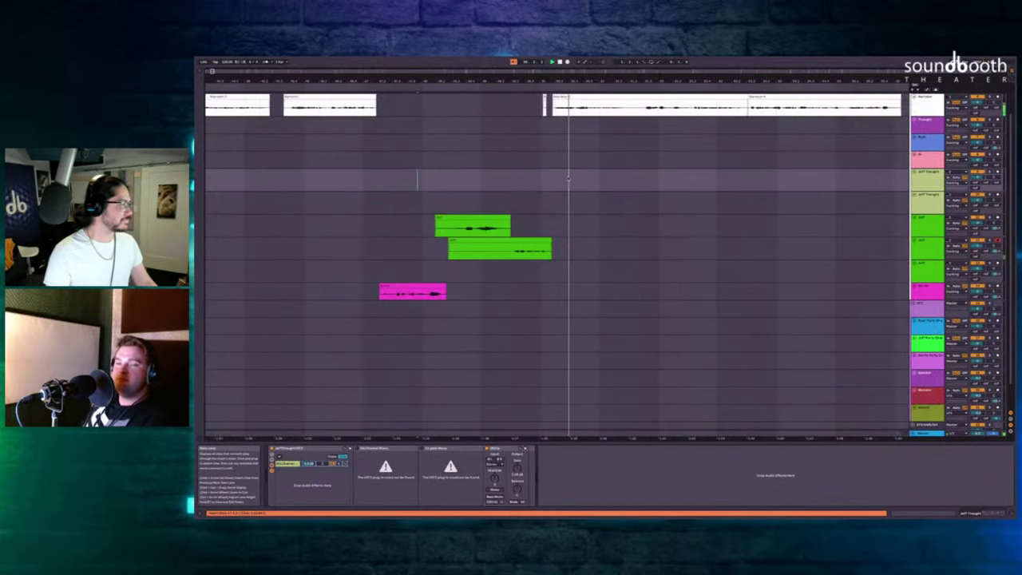
scroll(421, 264, "up", 3)
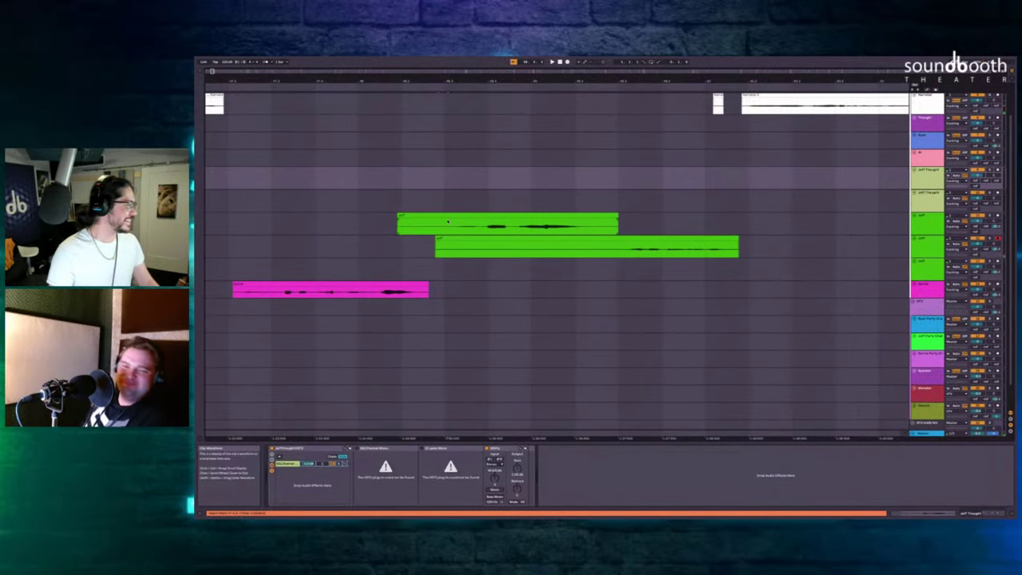
Close up the excess time after the magenta clip and clear the silent starts of both overlapping green takes.
key("super+shift+BackSpace")
left_click(413, 215)
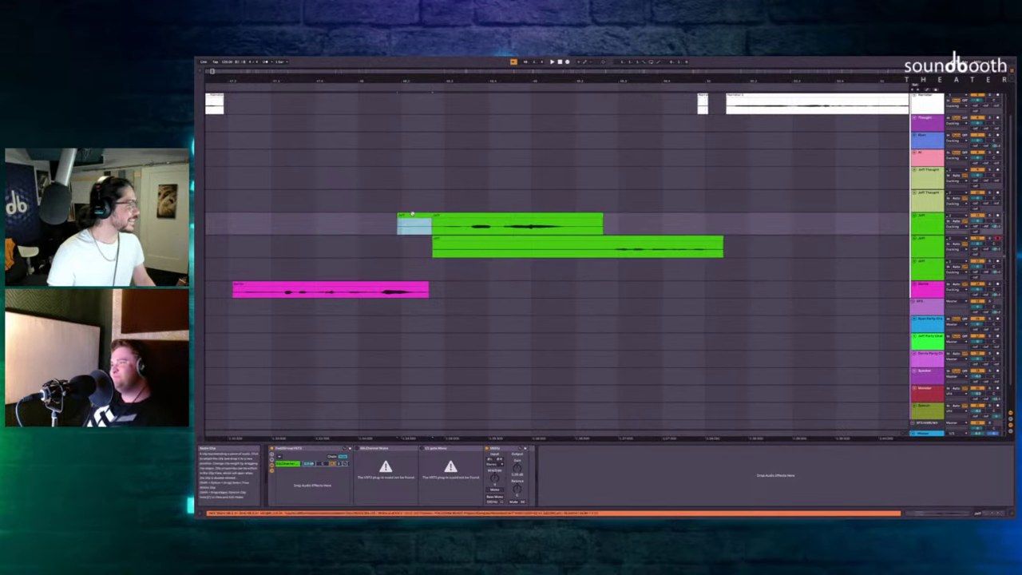
key("BackSpace")
left_click(418, 244)
left_click_drag(418, 245, 586, 250)
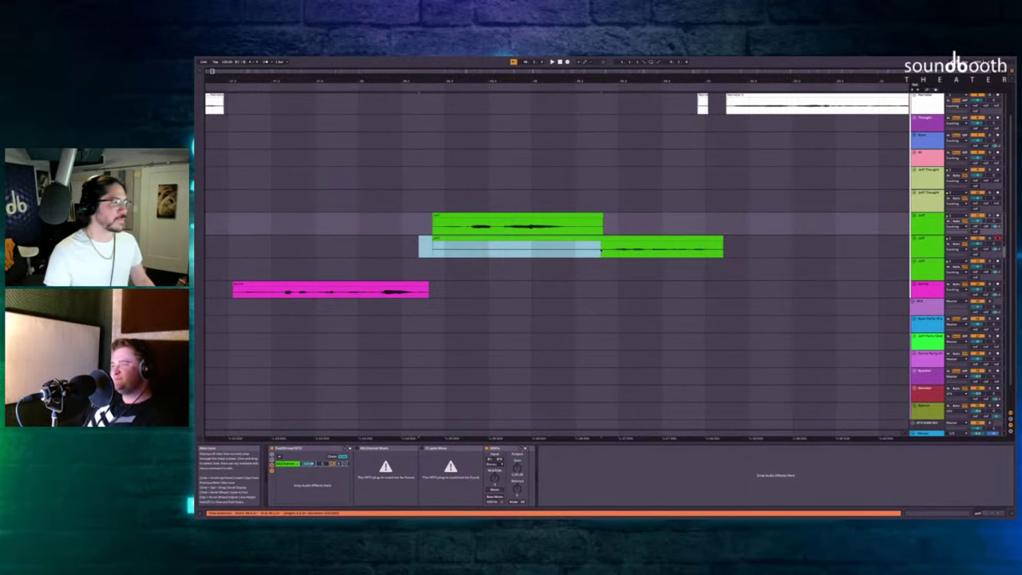
key("Delete")
Record a replacement take over the next clip on the first green voice track, starting around the end of the preceding narration.
scroll(674, 222, "right", 10)
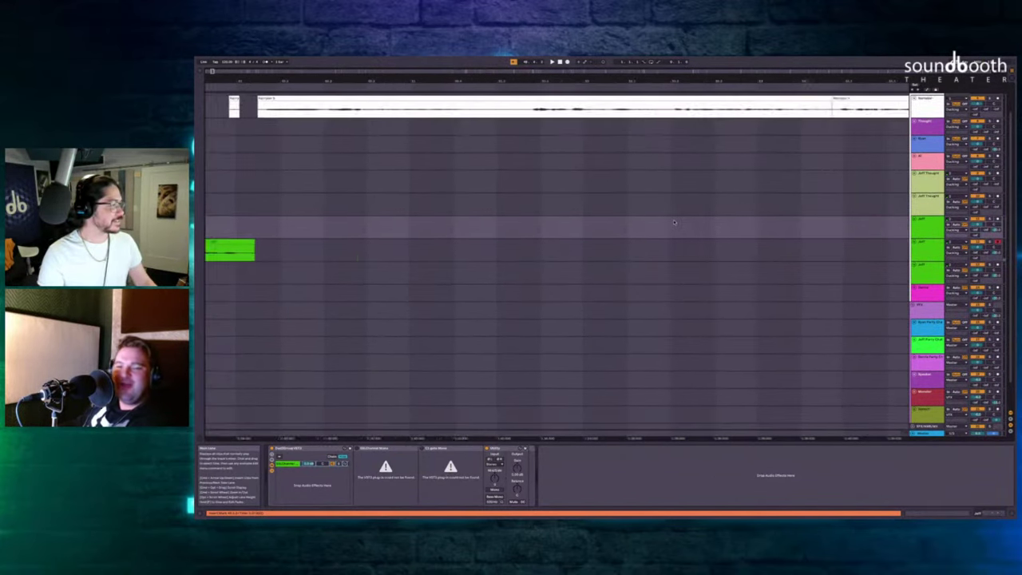
scroll(674, 222, "down", 10)
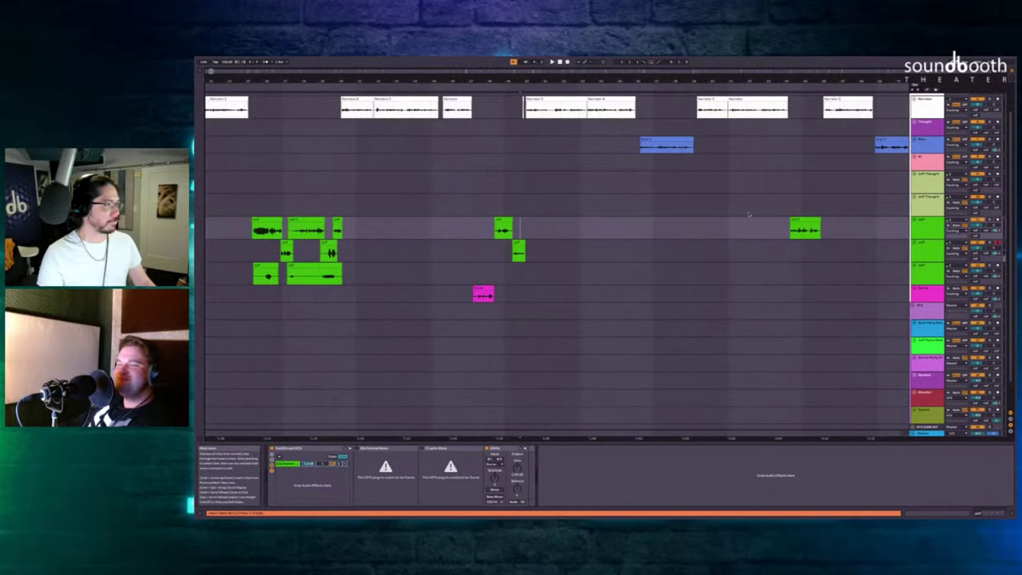
left_click(802, 219)
scroll(805, 219, "up", 6)
scroll(802, 219, "right", 4)
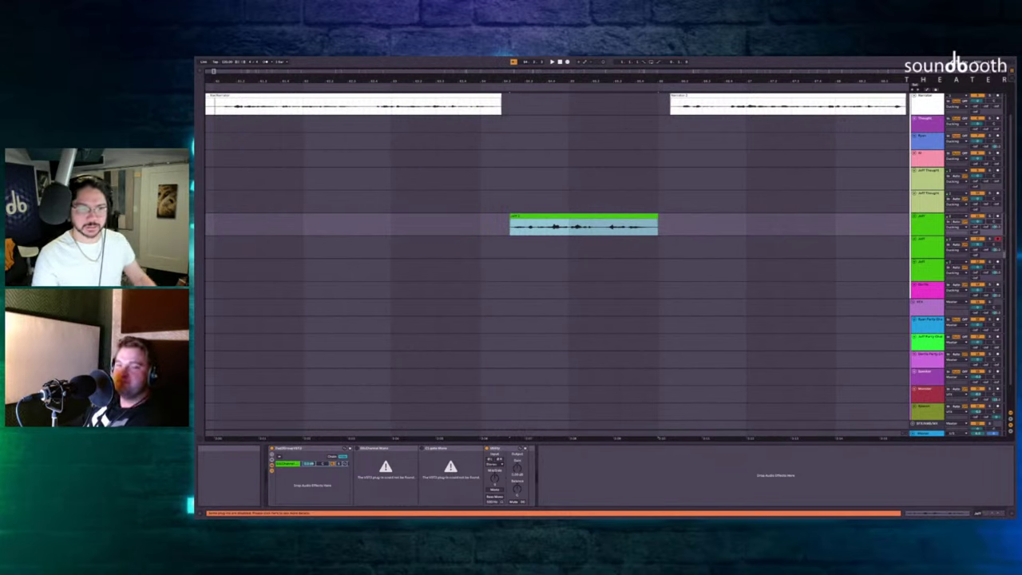
scroll(514, 195, "up", 1)
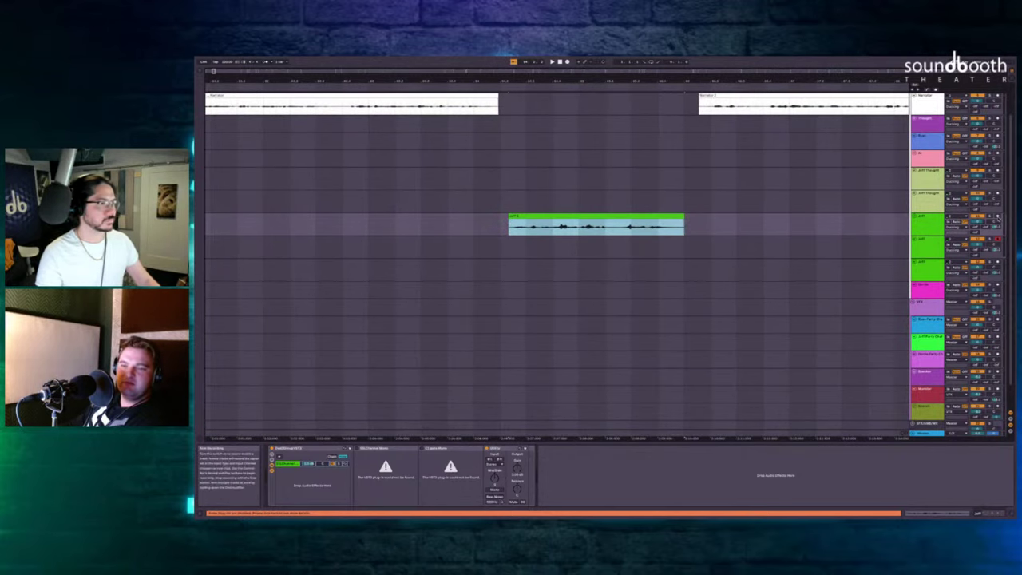
left_click(631, 197)
left_click(494, 146)
scroll(494, 146, "up", 1)
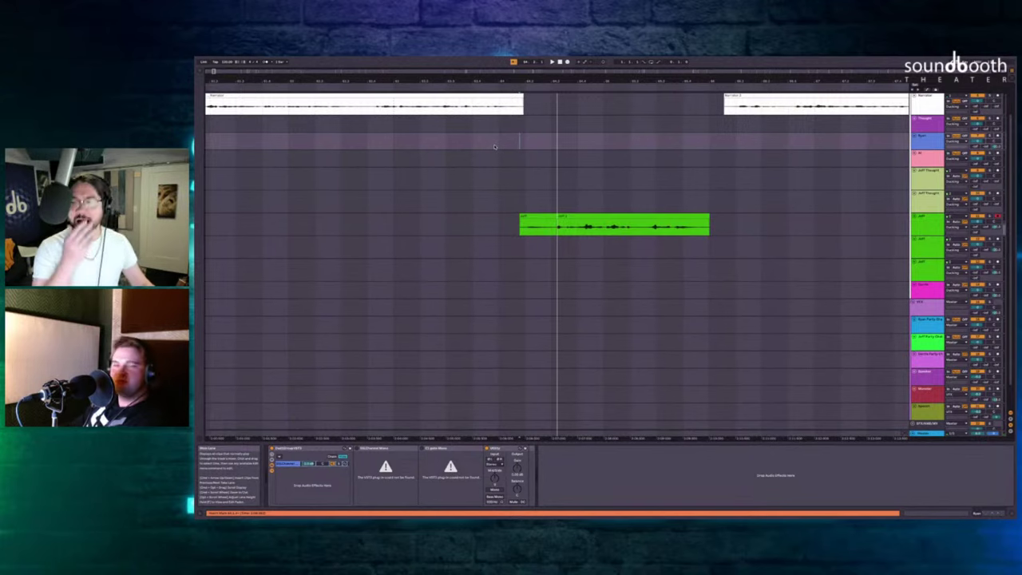
key("F9")
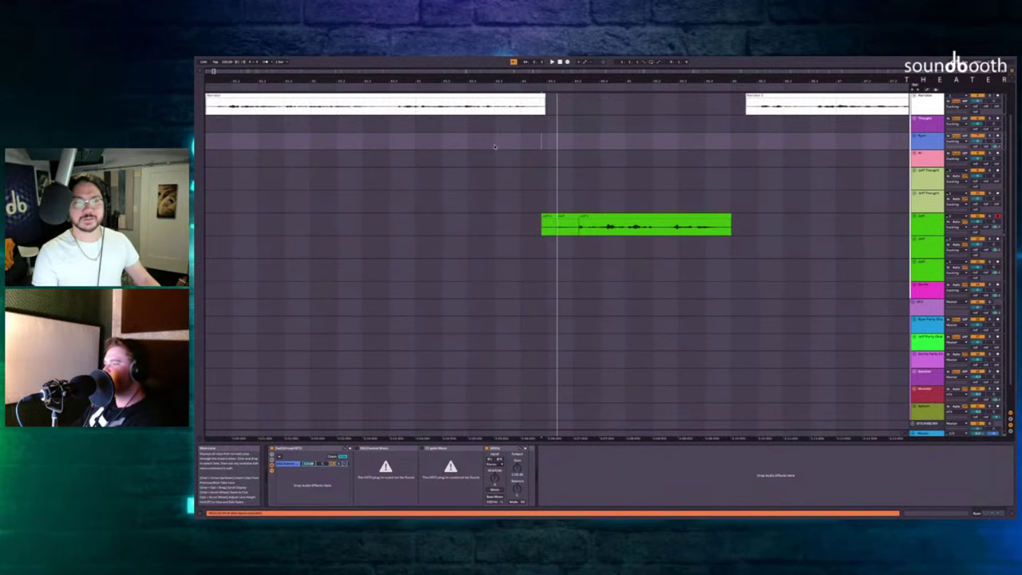
key("space")
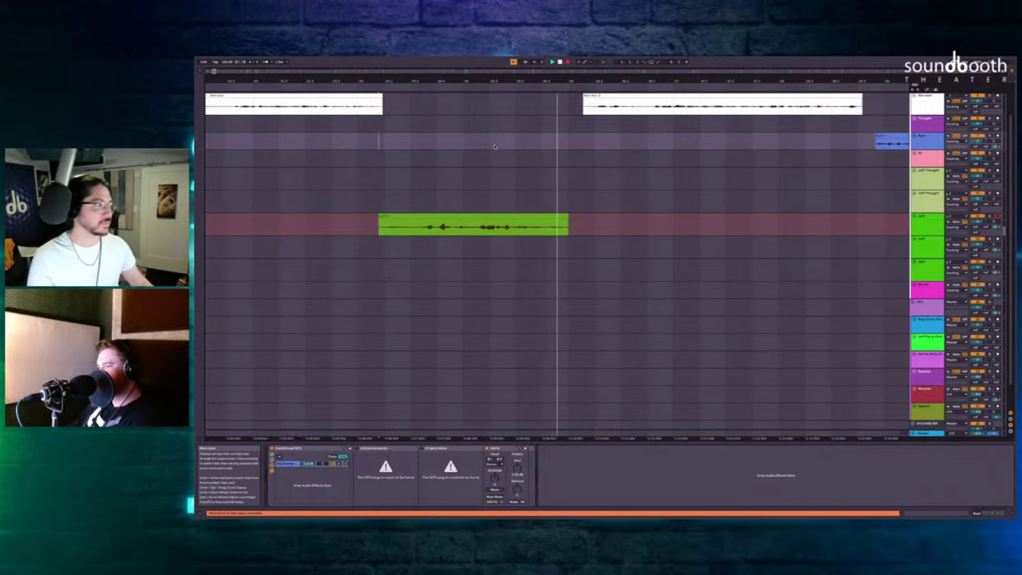
key("space")
Trim the end of the replacement take and record an overlapping follow-up take on the second green voice track.
left_click_drag(549, 224, 732, 220)
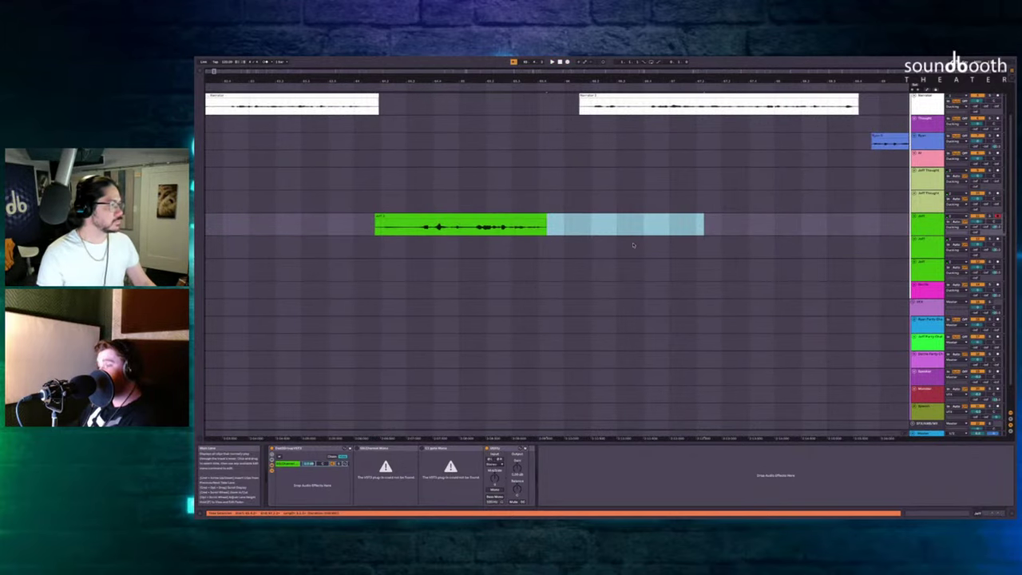
left_click(517, 247)
left_click(997, 238)
key("F9")
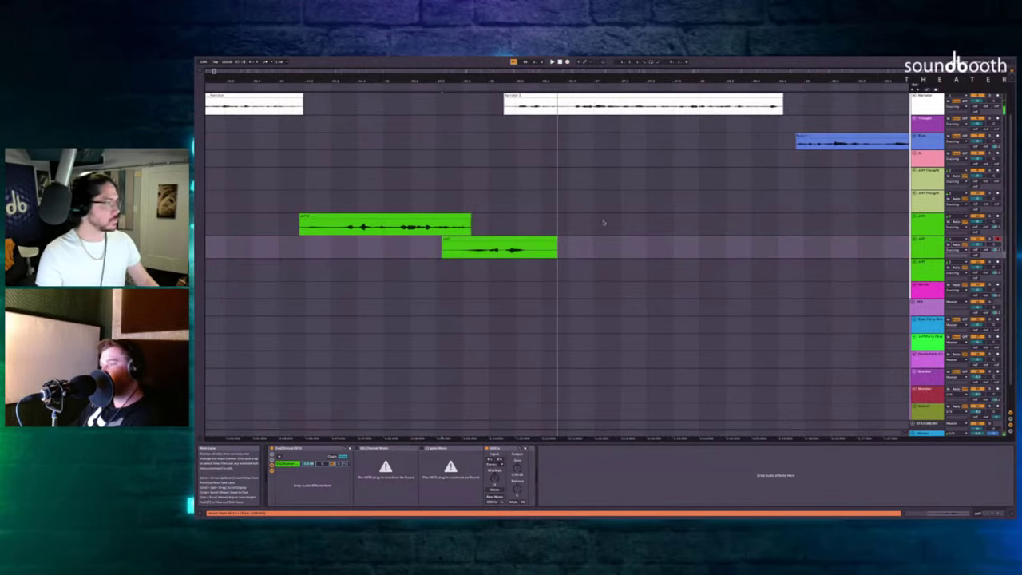
key("space")
Insert silence where the new follow-up take runs into the narration and play the passage back.
left_click_drag(512, 105, 546, 251)
key("ctrl+i")
left_click_drag(477, 161, 298, 185)
key("space")
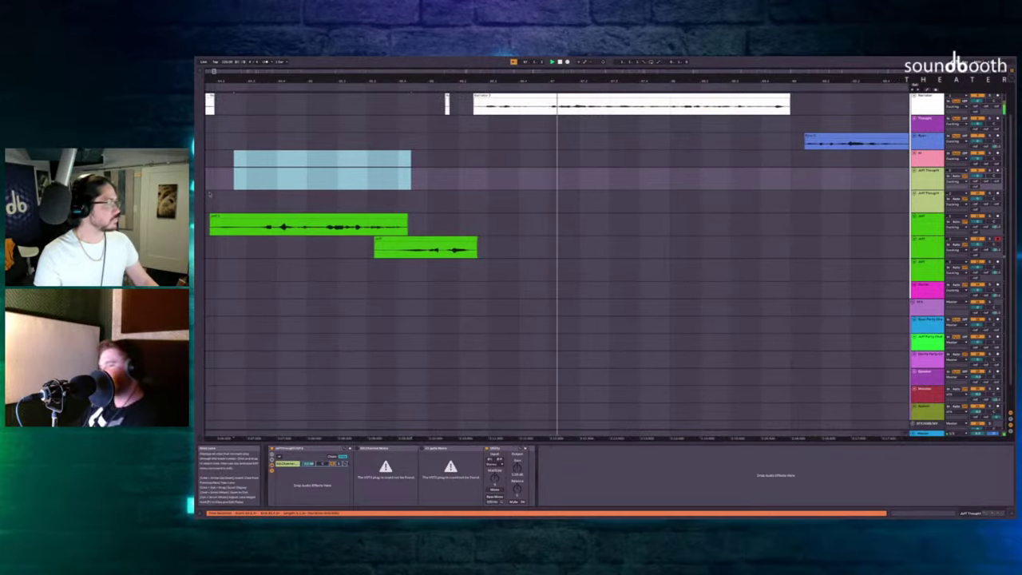
left_click(486, 130)
key("space")
Delete the leftover narration fragment above the follow-up take and insert silence over that span.
scroll(486, 130, "left", 2)
scroll(487, 130, "up", 4)
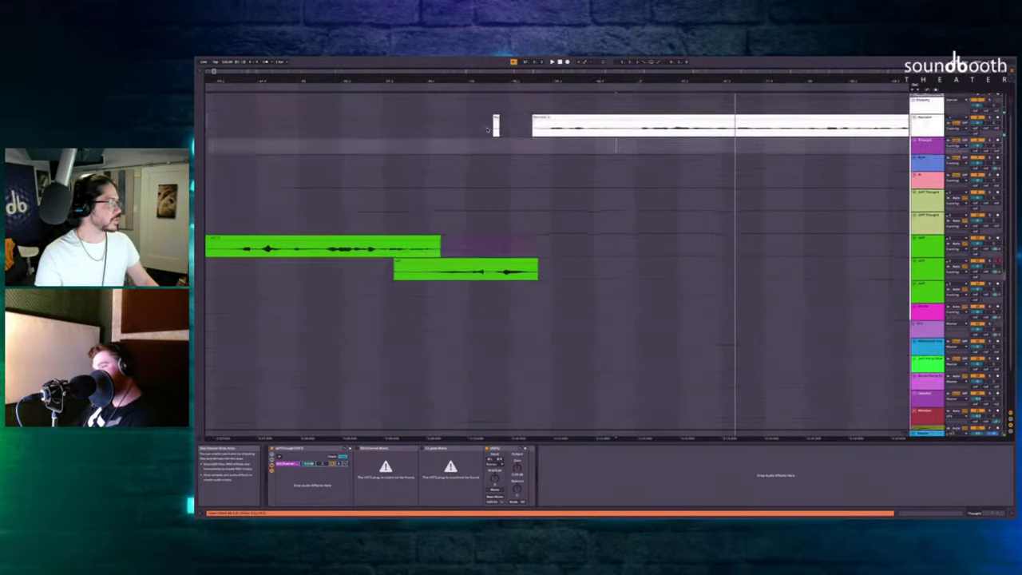
left_click_drag(463, 140, 556, 146)
key("Delete")
key("super+i")
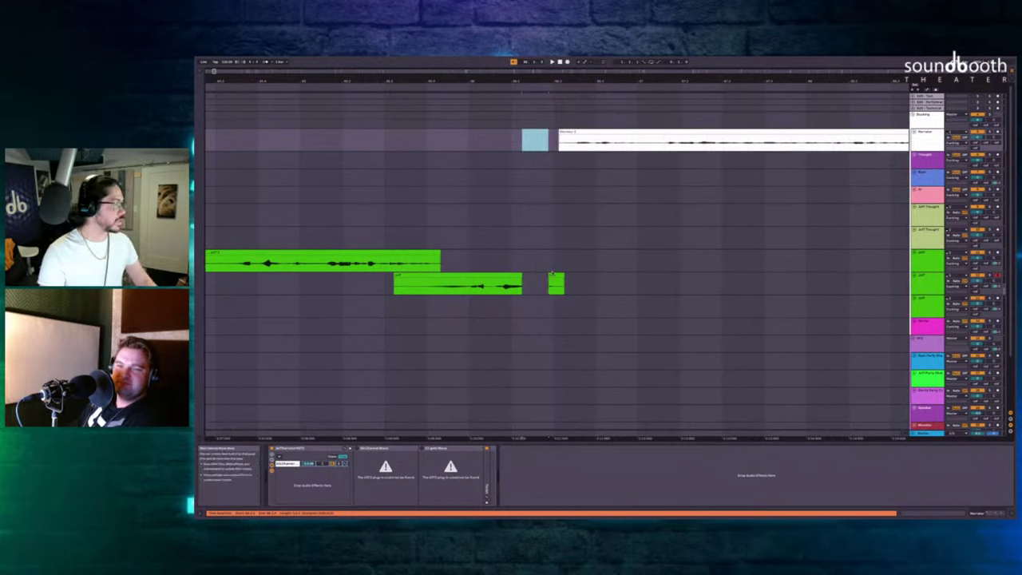
Clean up the split end of the follow-up take and add a named locator just after it.
left_click_drag(522, 279, 548, 288)
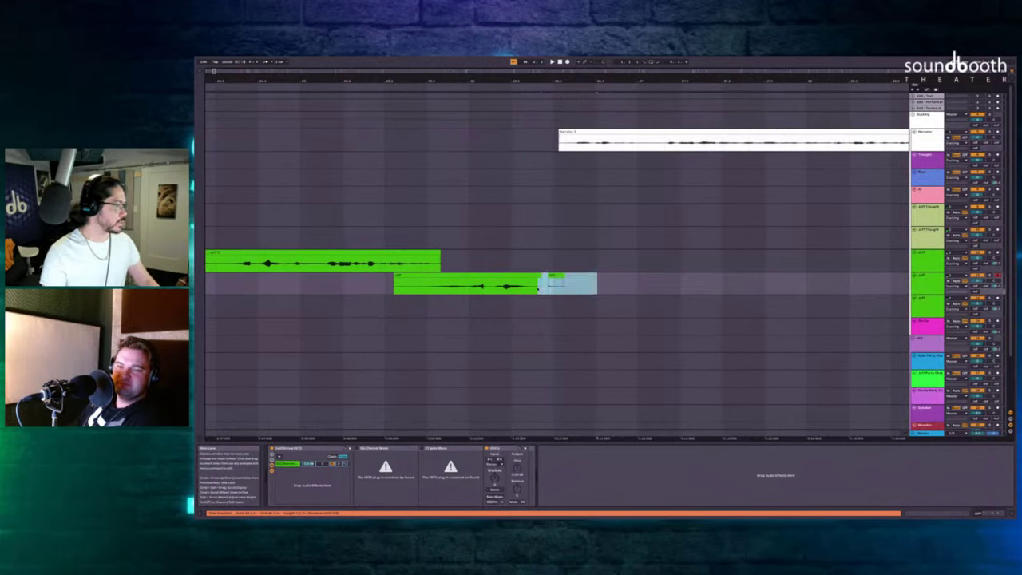
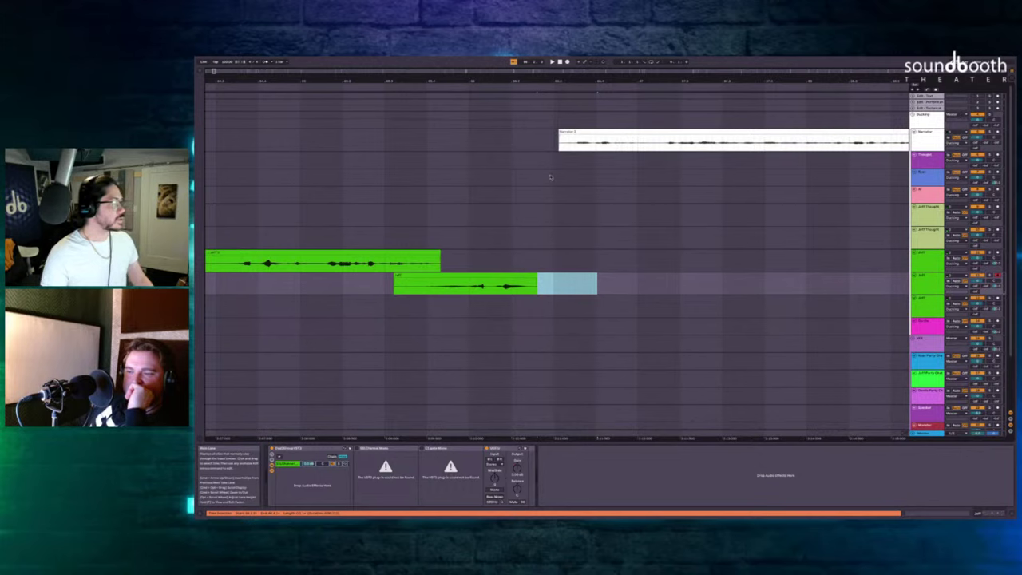
left_click(542, 89)
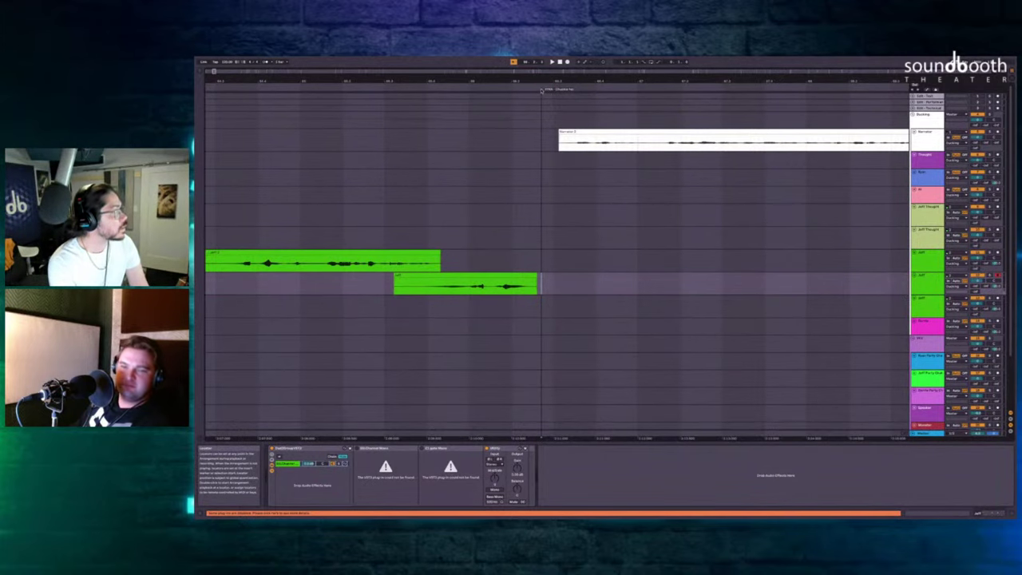
Find and listen to the blue clip that leads into the next pair of clips on the first green voice track.
scroll(619, 237, "down", 5)
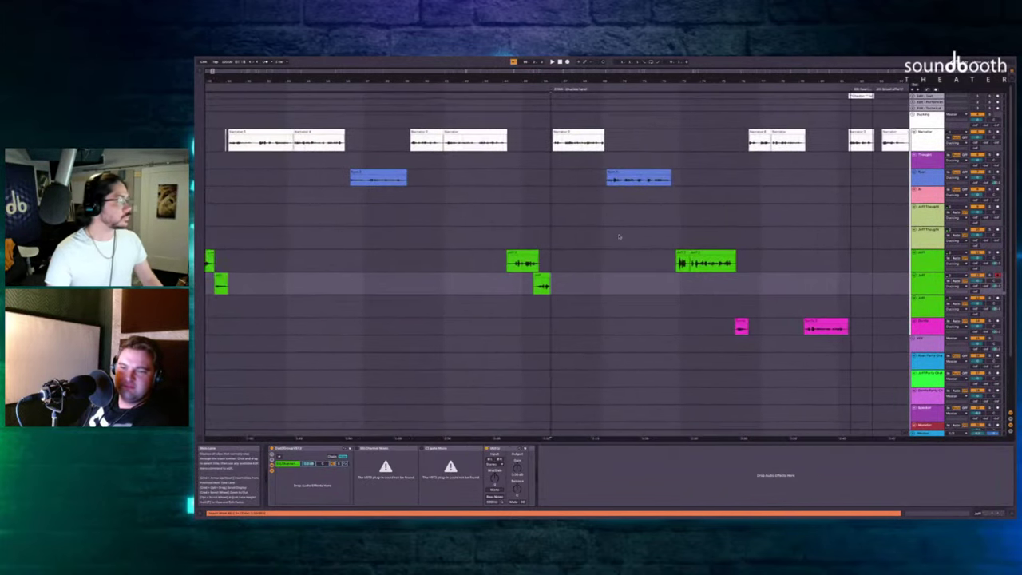
scroll(619, 236, "right", 2)
scroll(559, 239, "right", 3)
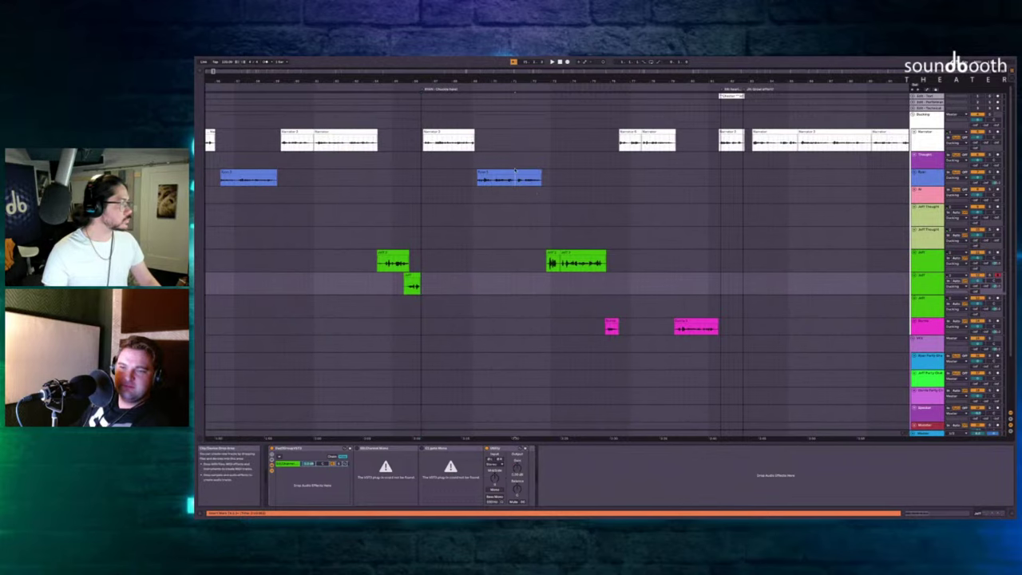
left_click(514, 171)
left_click(514, 172)
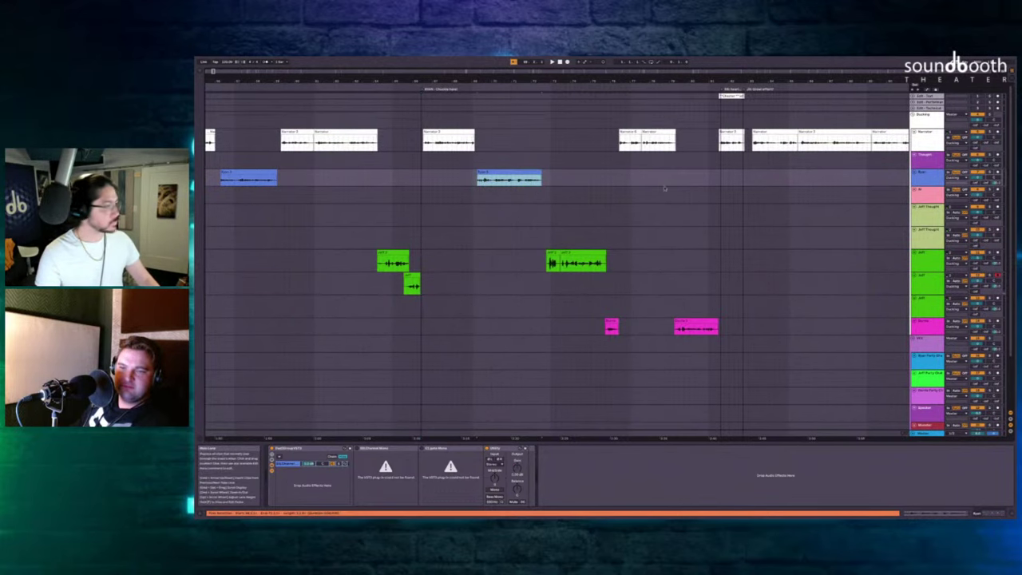
key("space")
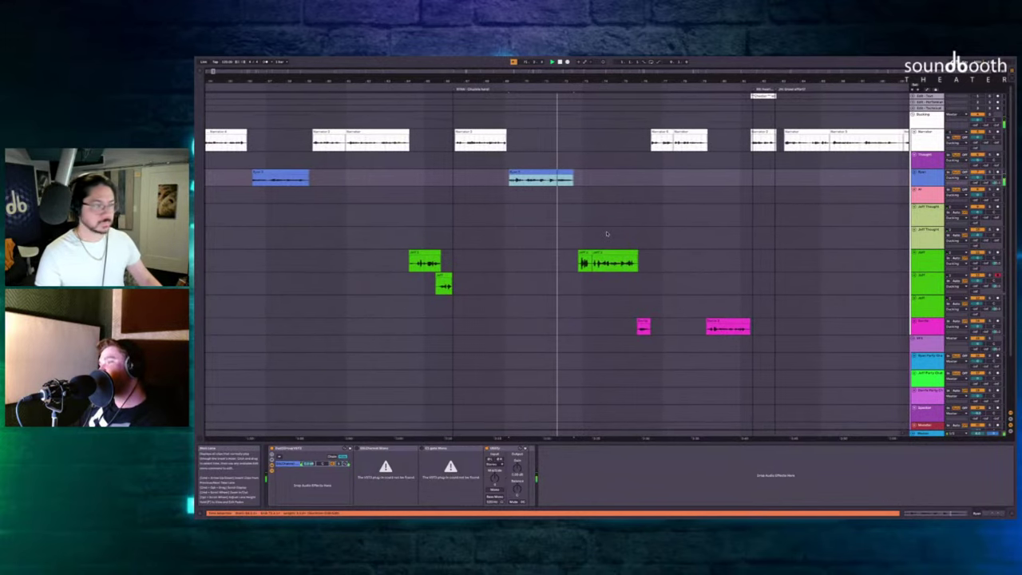
scroll(559, 213, "up", 3)
key("space")
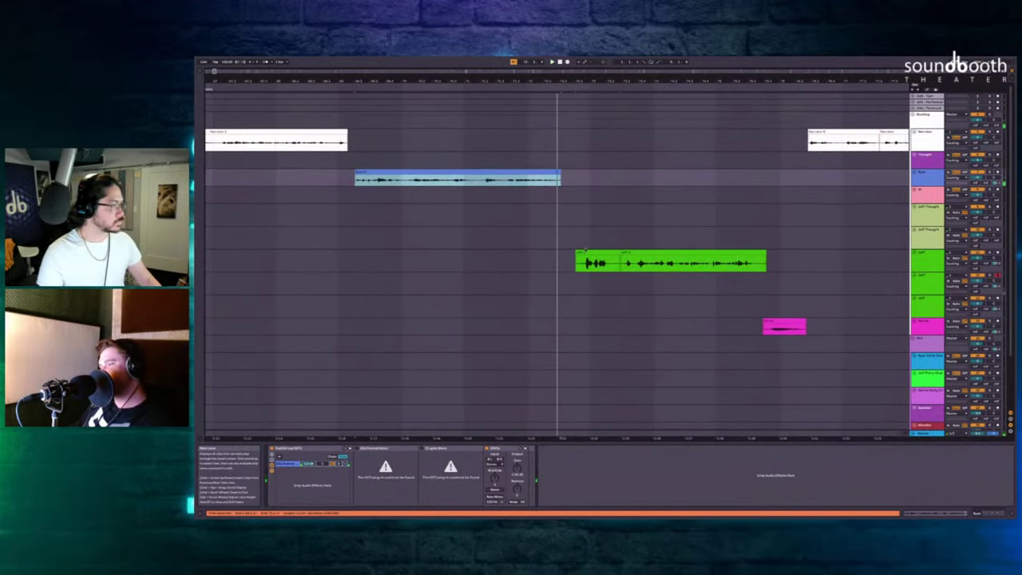
Delete the two clips after the blue clip on the first green voice track and record a replacement take overlapping the blue clip's end.
left_click(587, 252)
key("Delete")
left_click(630, 253)
key("Delete")
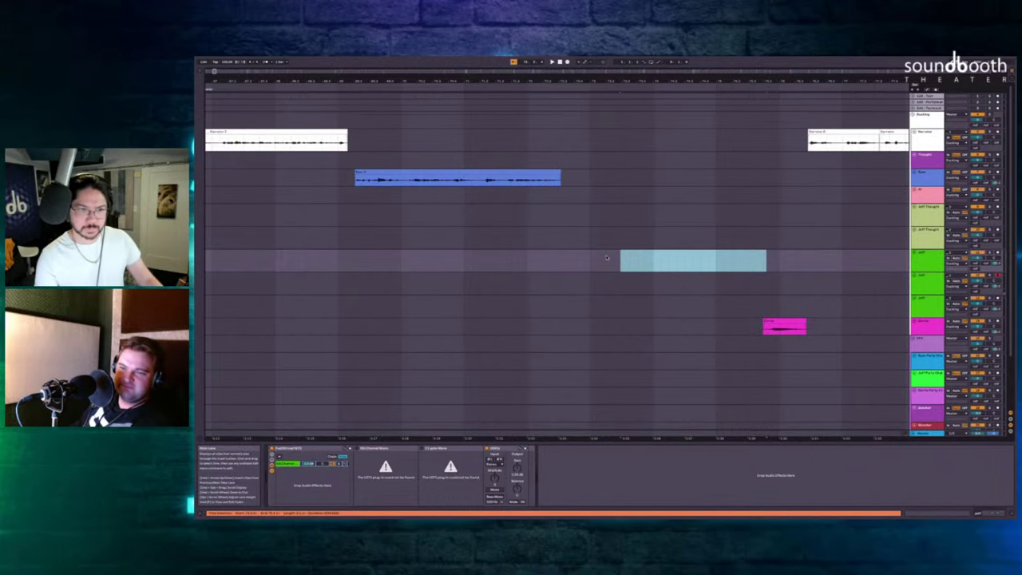
left_click(542, 196)
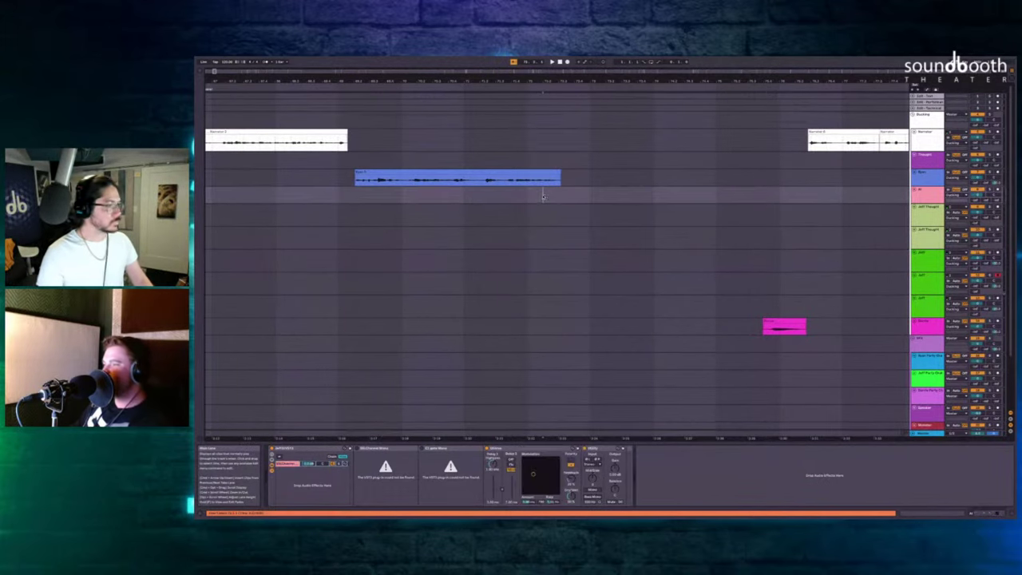
key("F9")
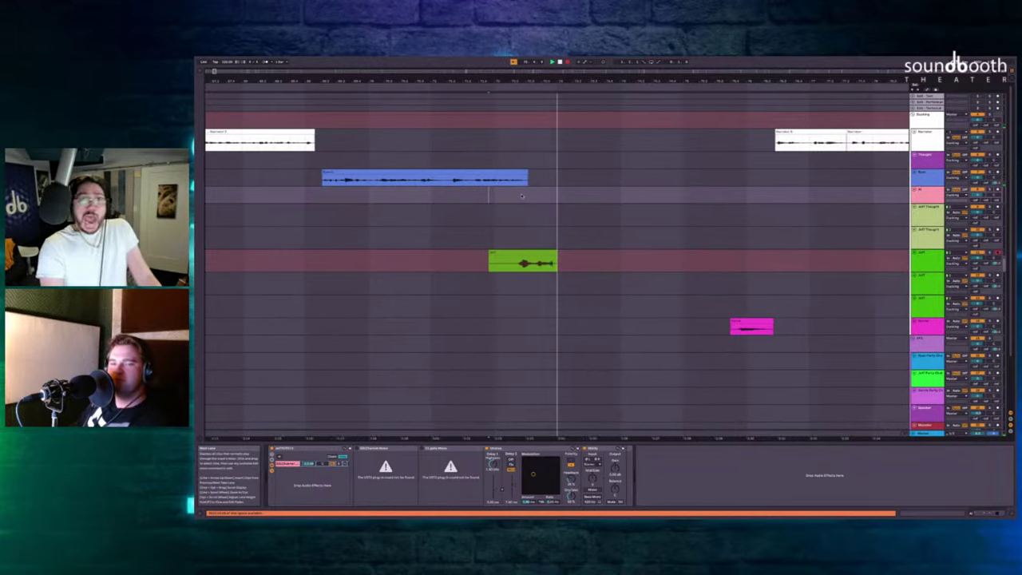
key("space")
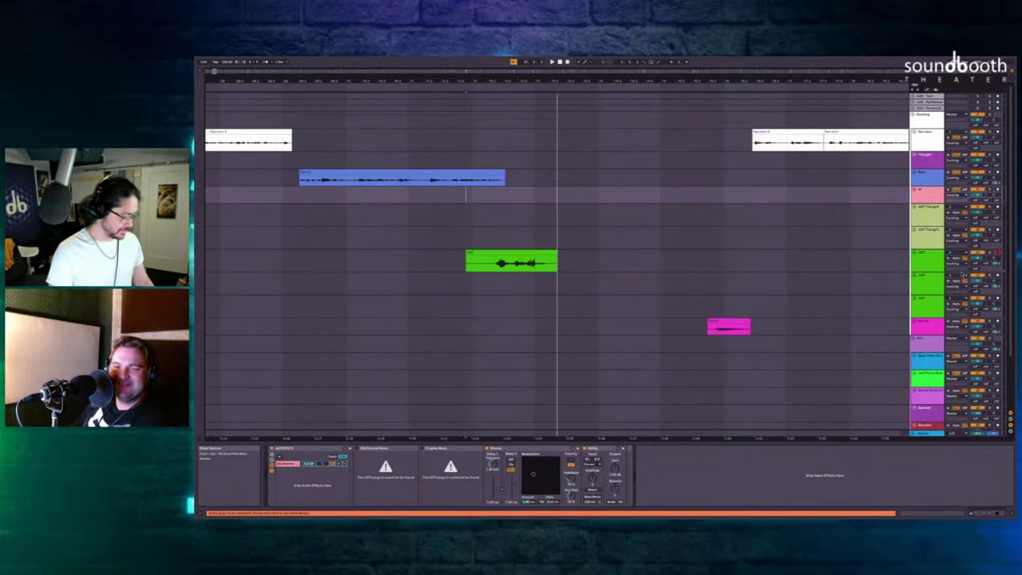
Play back the new take and punch in an overlapping take on the second green voice track near its end.
left_click(487, 222)
key("space")
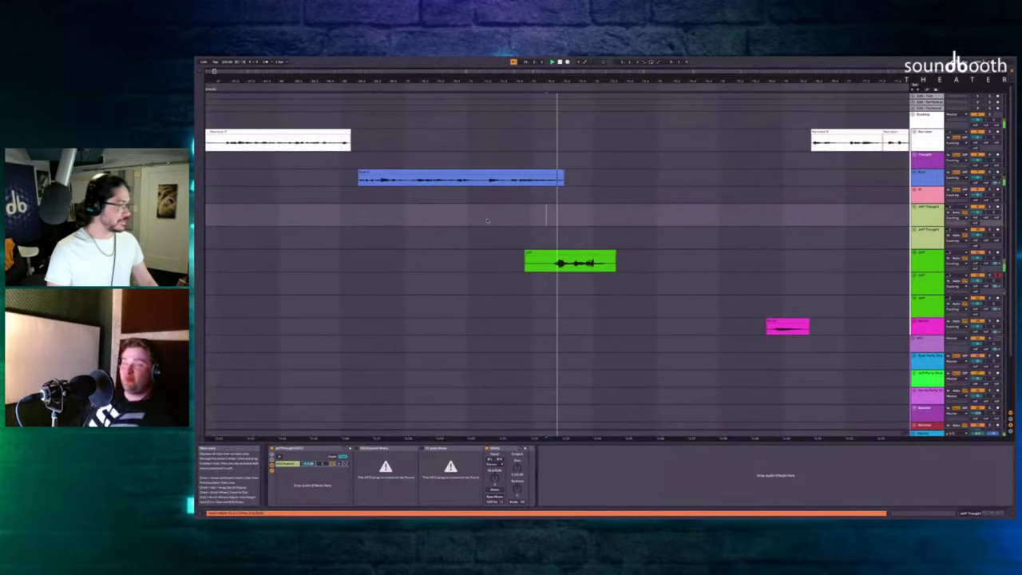
key("F9")
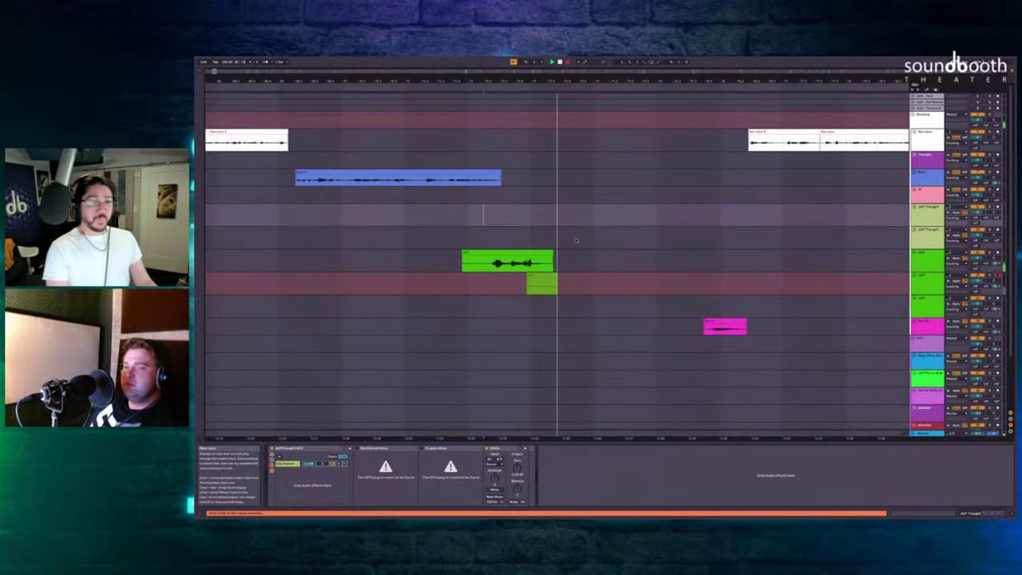
key("space")
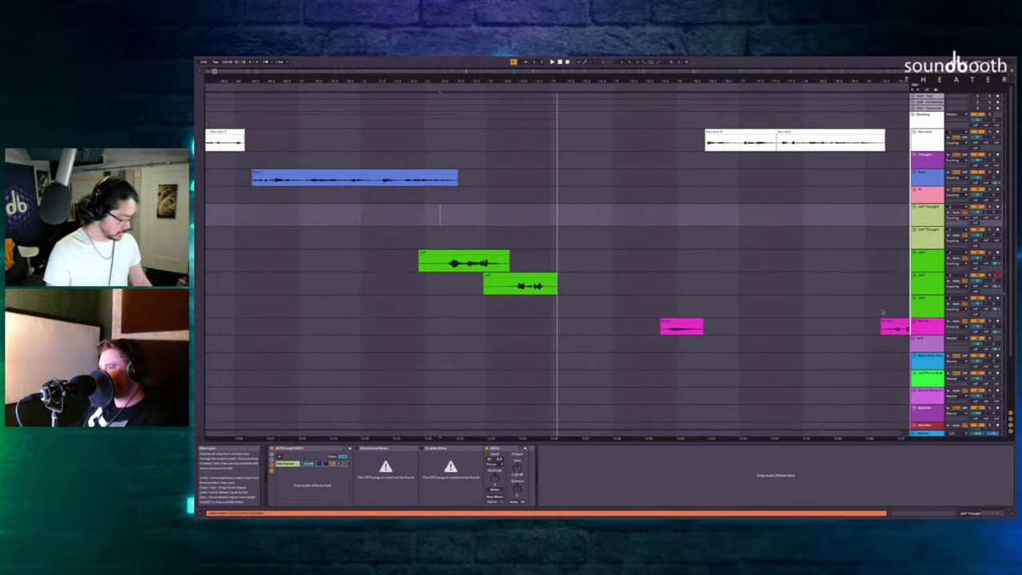
Record a further take on the third green voice track, overlapping the end of the second track's take.
left_click(535, 261)
key("F9")
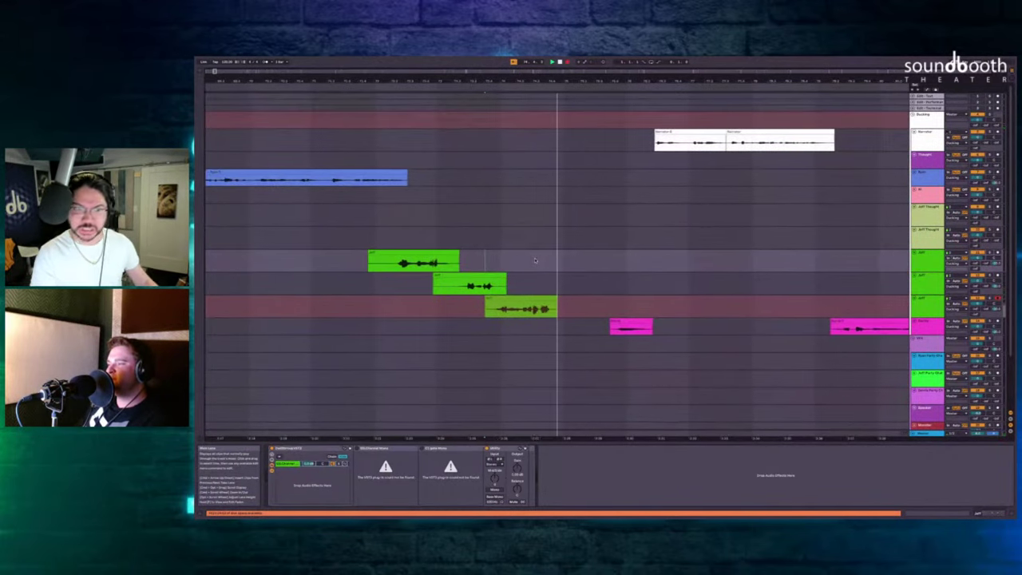
key("space")
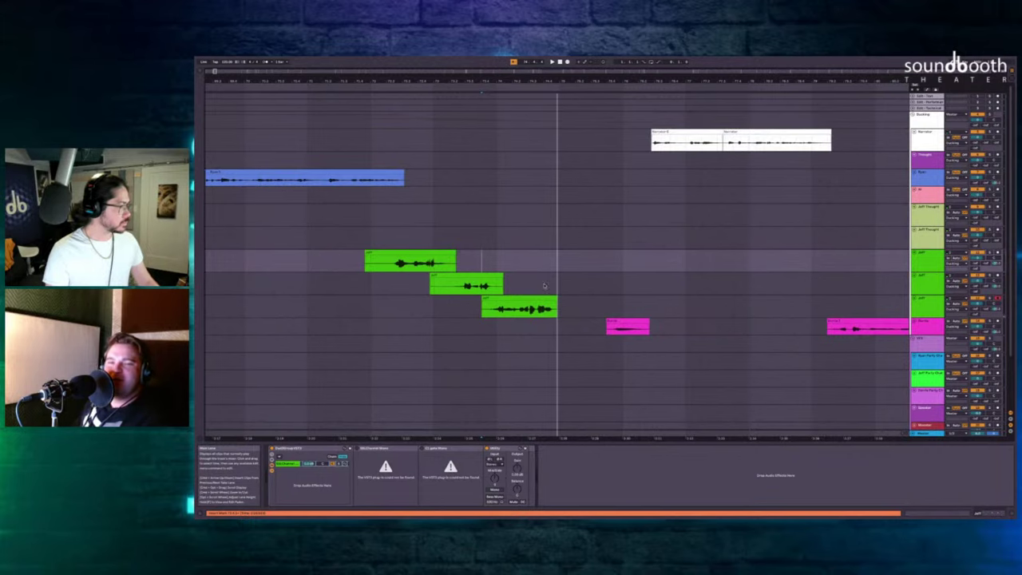
Record another take on the second green voice track, starting before the end of the third green track's take.
left_click(545, 285)
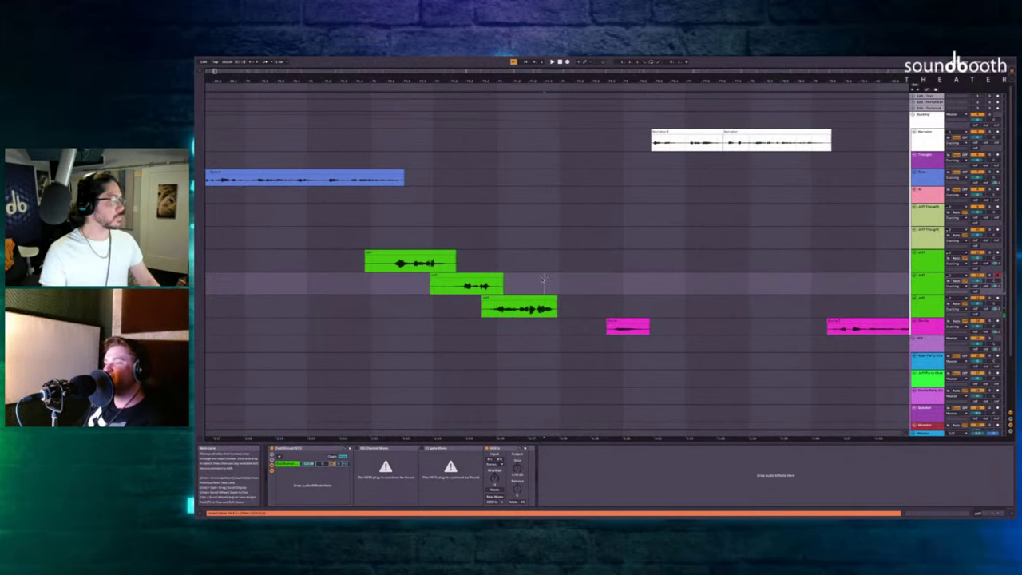
key("ctrl+r")
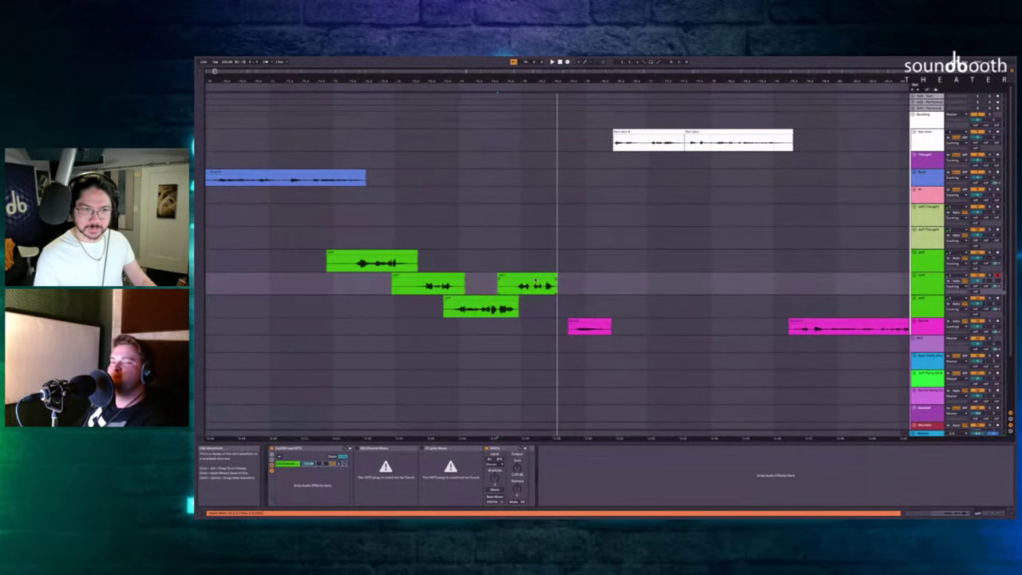
key("F9")
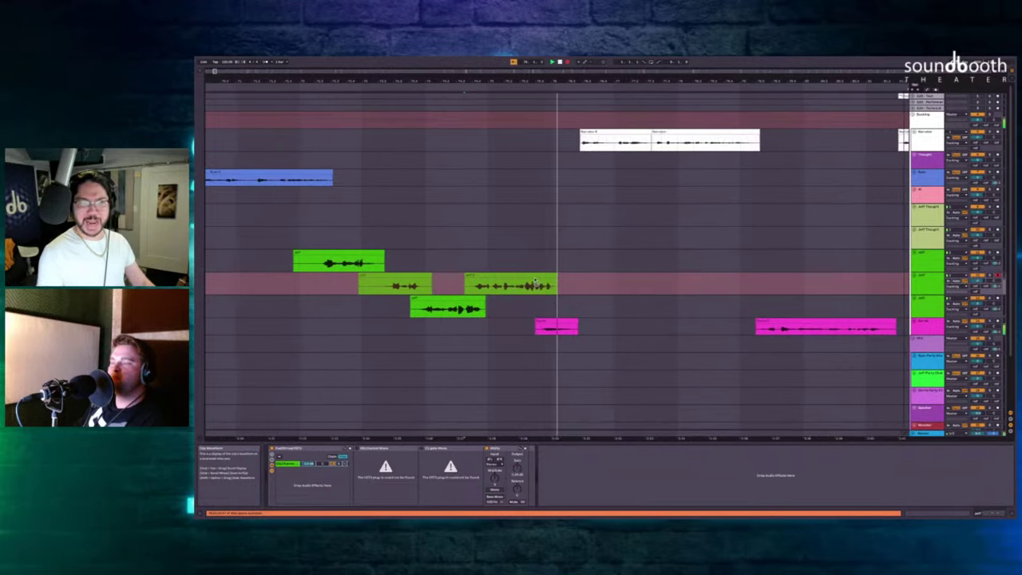
key("space")
Insert a short stretch of silence across all tracks near the start of the magenta clip.
scroll(529, 257, "up", 3)
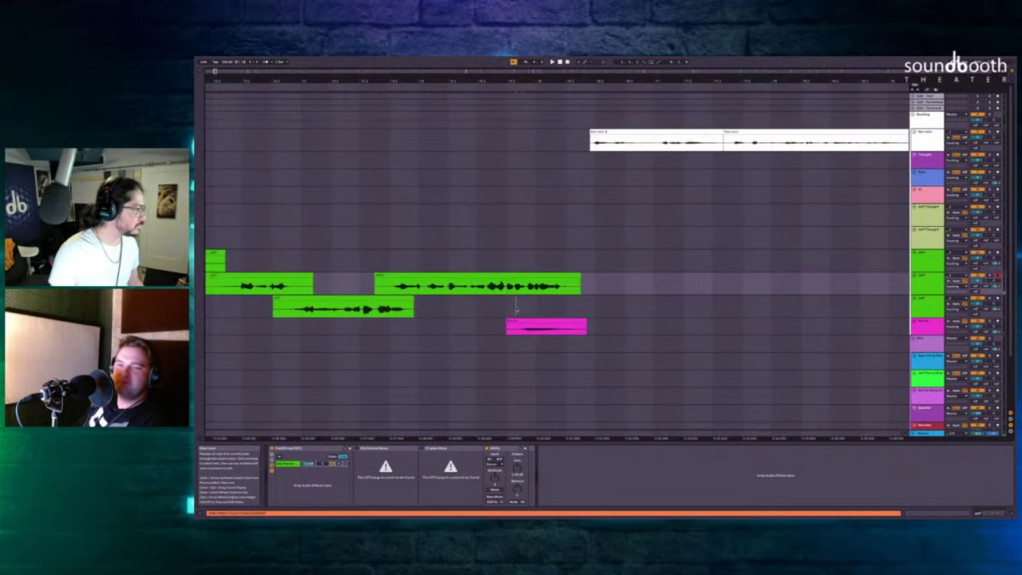
left_click_drag(516, 297, 569, 317)
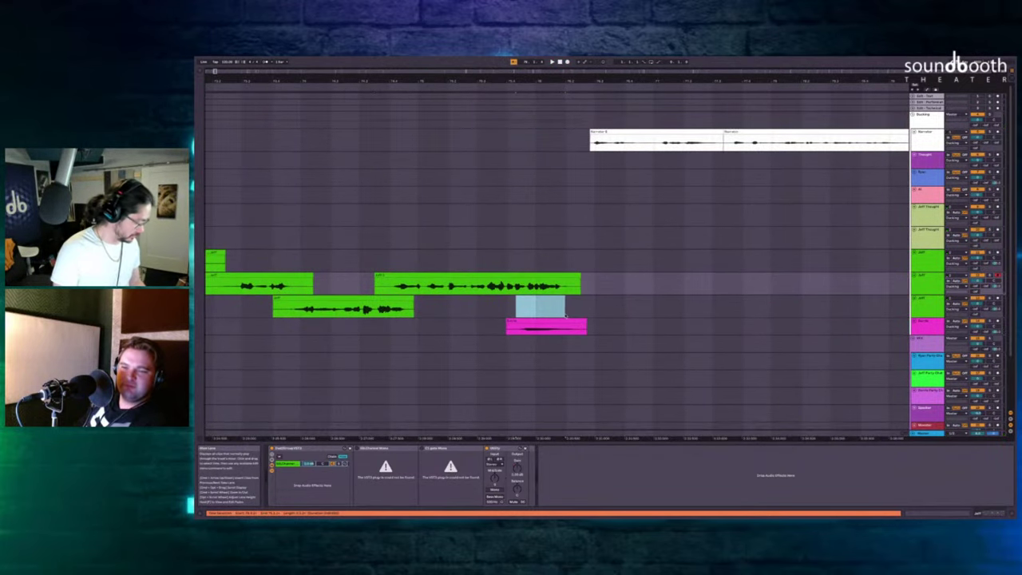
key("ctrl+i")
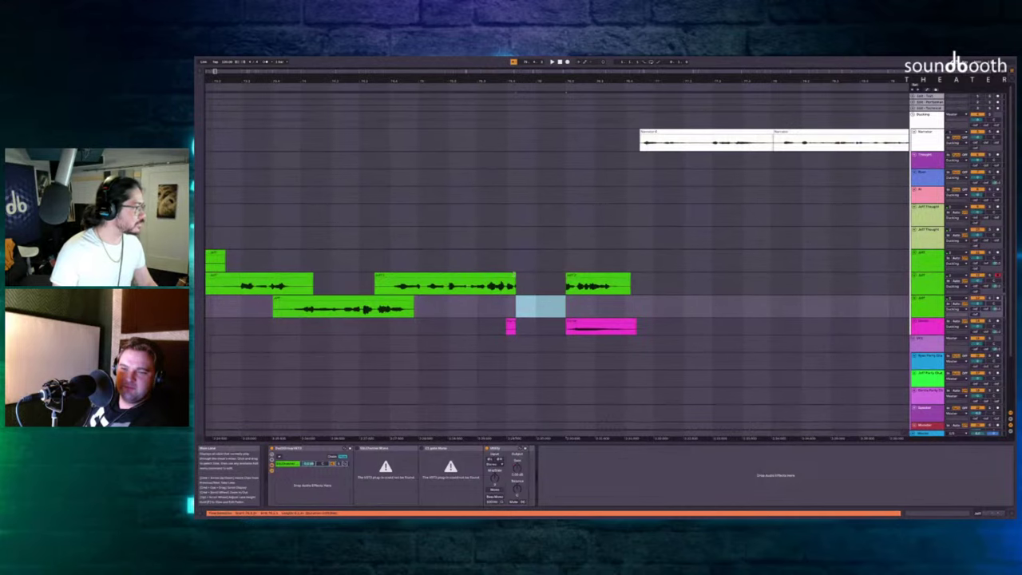
Extend the split green take back over the inserted gap and delete the leftover fragments on the green and magenta tracks.
left_click_drag(513, 275, 581, 275)
left_click_drag(651, 284, 573, 283)
key("Delete")
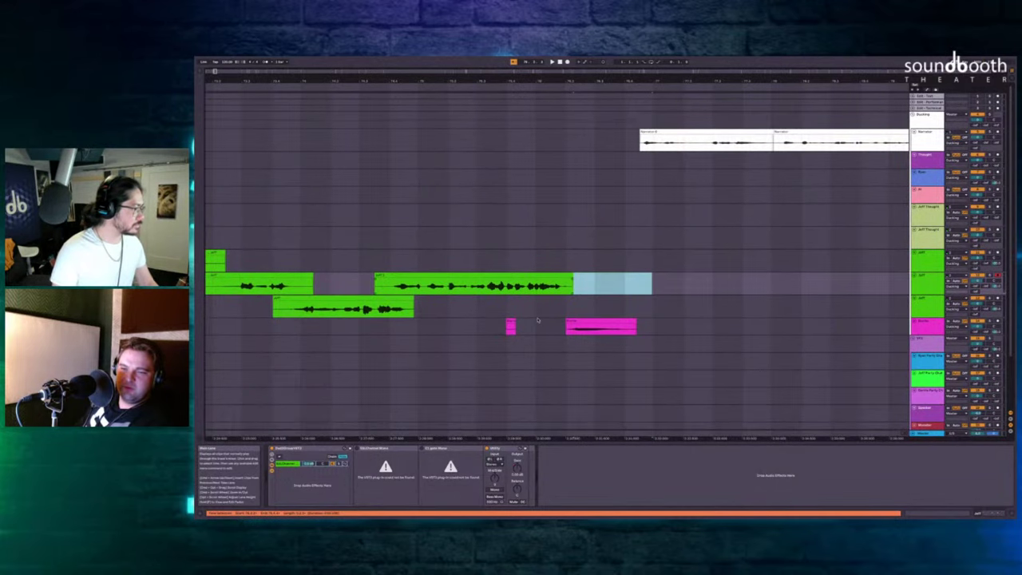
left_click_drag(532, 326, 456, 327)
key("Delete")
Play back the overlapping green takes and listen through the magenta and narrator clips that follow.
scroll(453, 328, "left", 3)
scroll(451, 328, "down", 2)
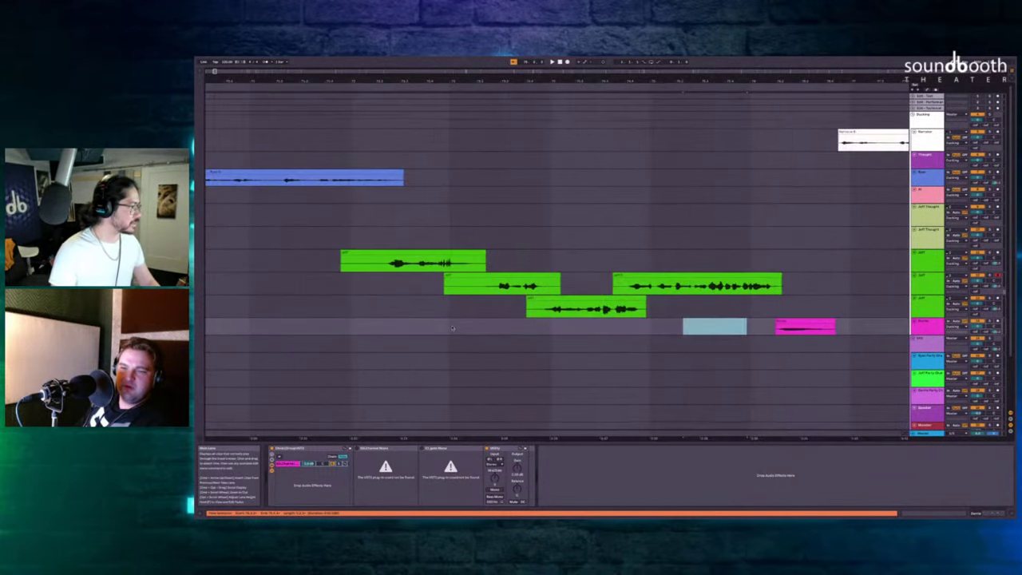
left_click(369, 210)
key("space")
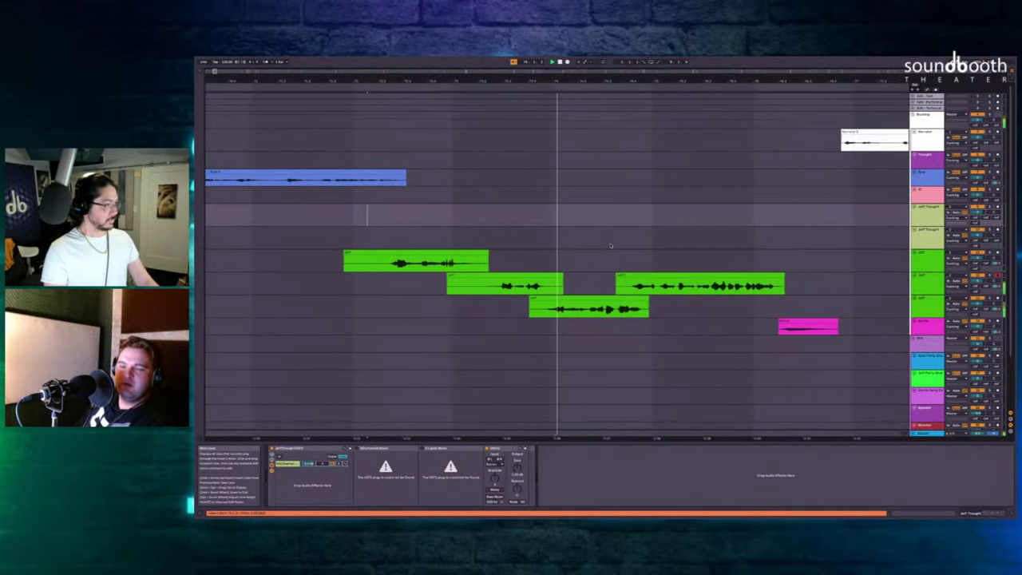
scroll(610, 246, "down", 3)
scroll(610, 246, "up", 4)
scroll(609, 246, "down", 5)
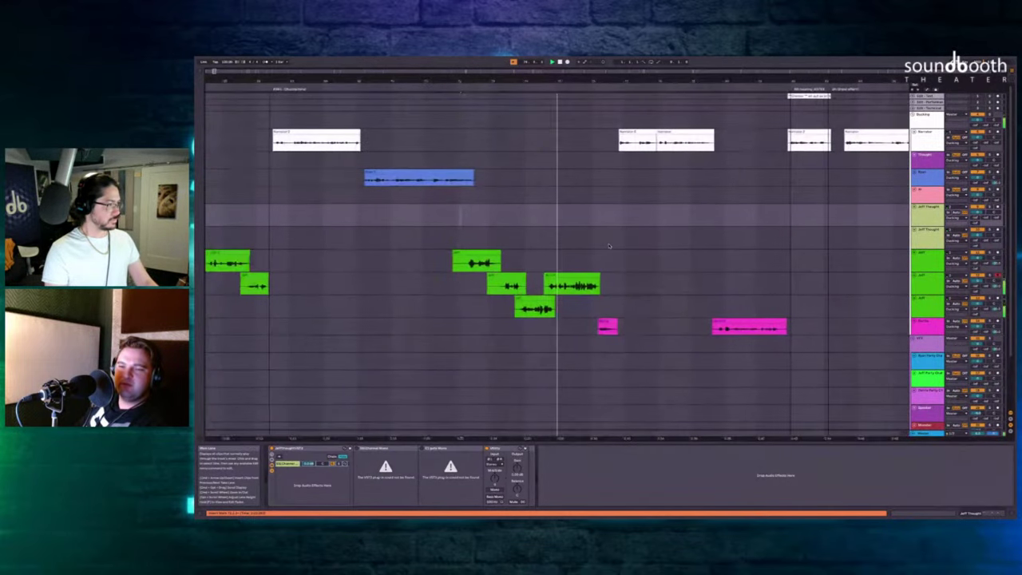
scroll(582, 242, "up", 1)
scroll(519, 245, "up", 2)
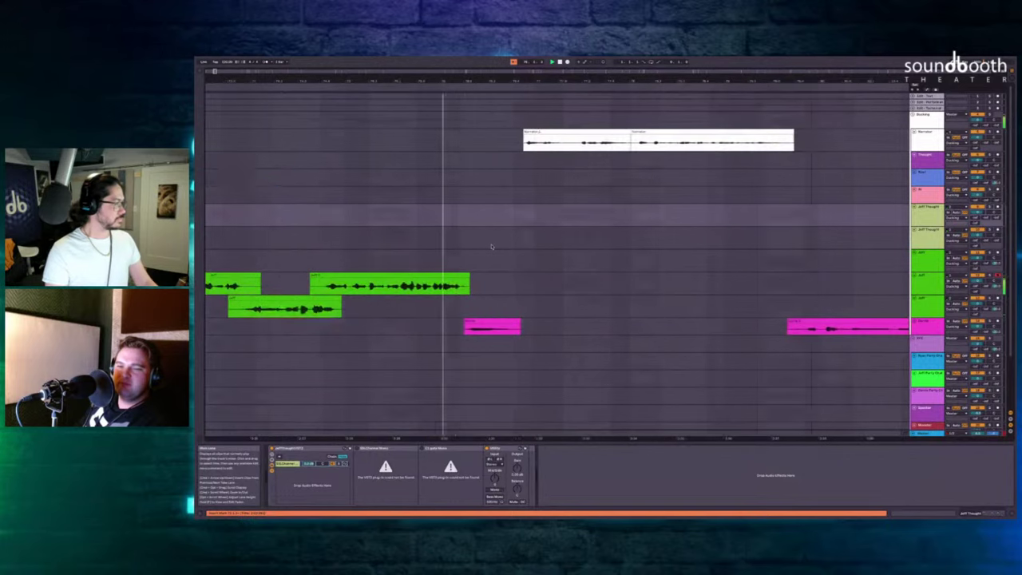
scroll(491, 246, "down", 4)
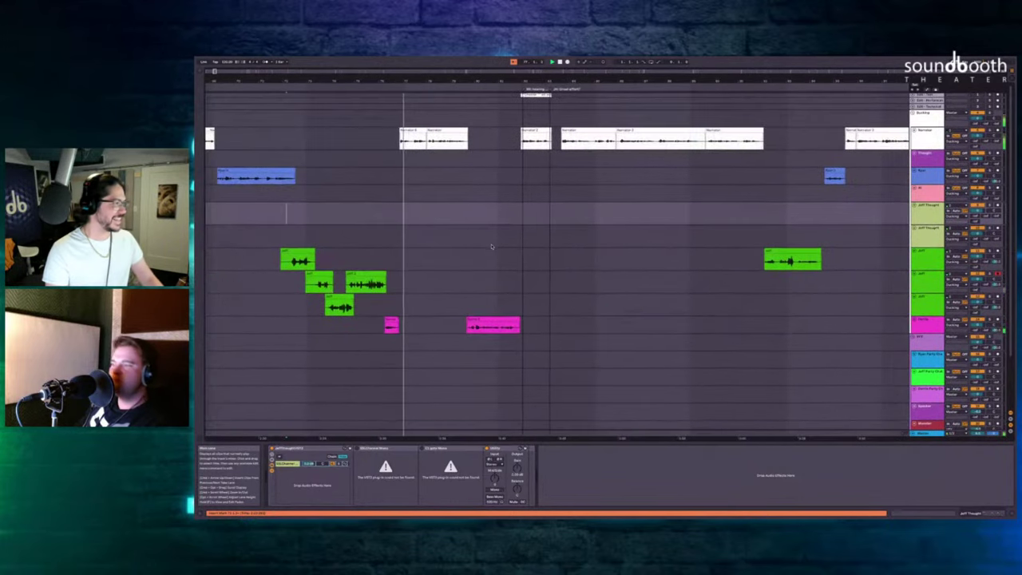
scroll(491, 247, "right", 3)
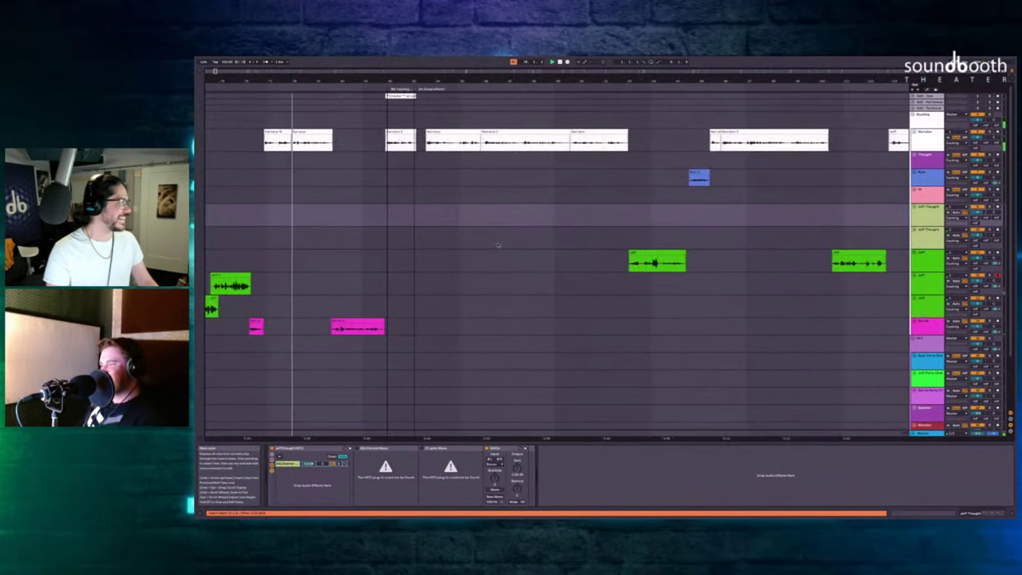
Punch in a take on the first green voice track, starting during the short narrator clip after the long magenta clip.
scroll(497, 245, "up", 2)
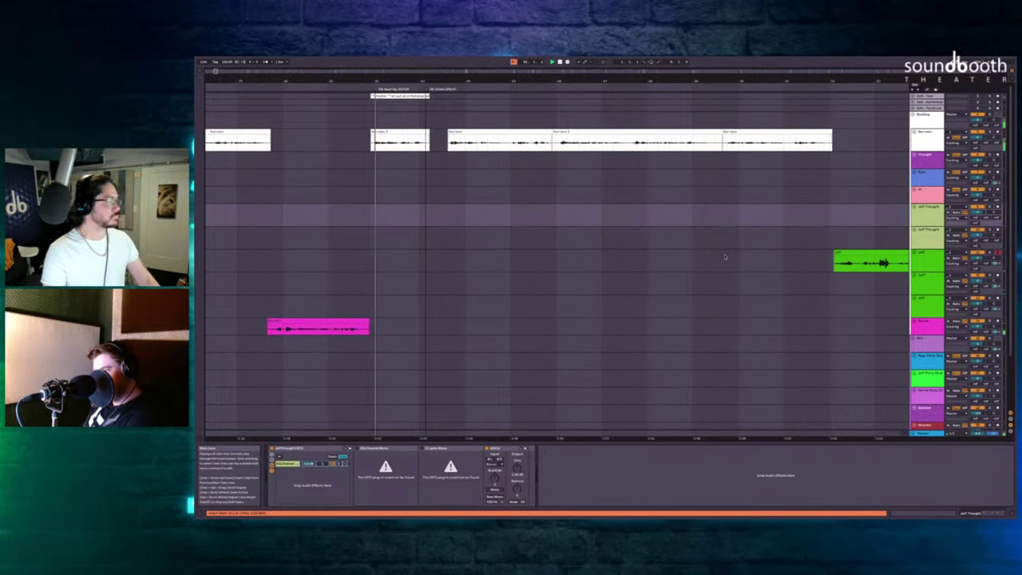
key("F9")
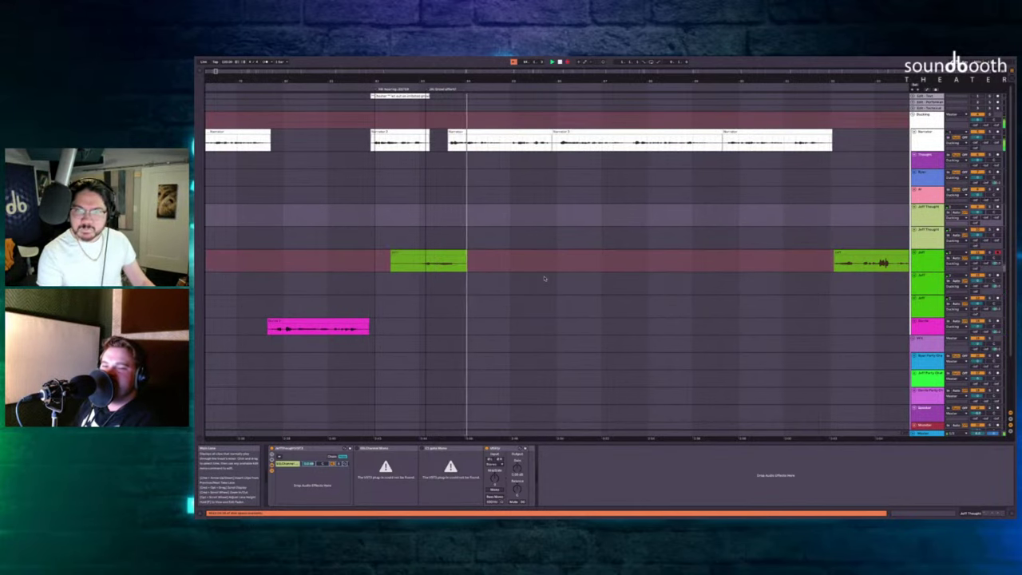
key("F9")
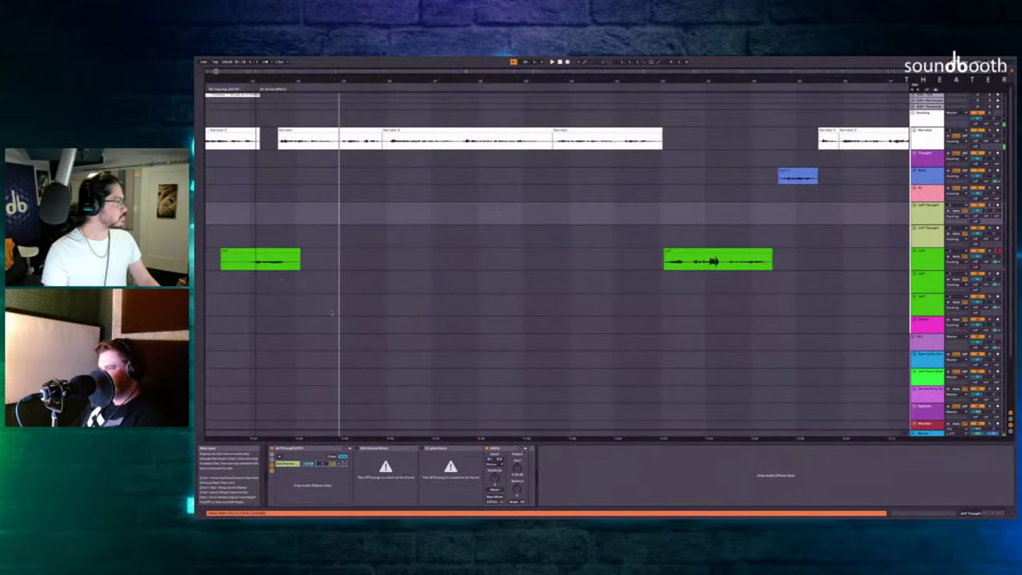
Record a layered take on the second green voice track from the same start point and play both takes back together.
left_click(260, 253)
key("F9")
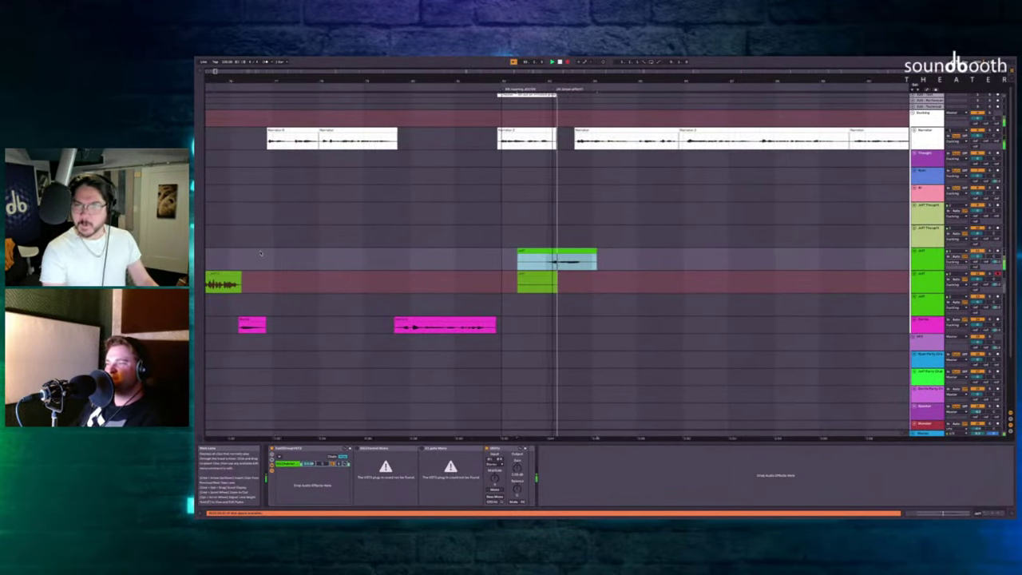
key("F9")
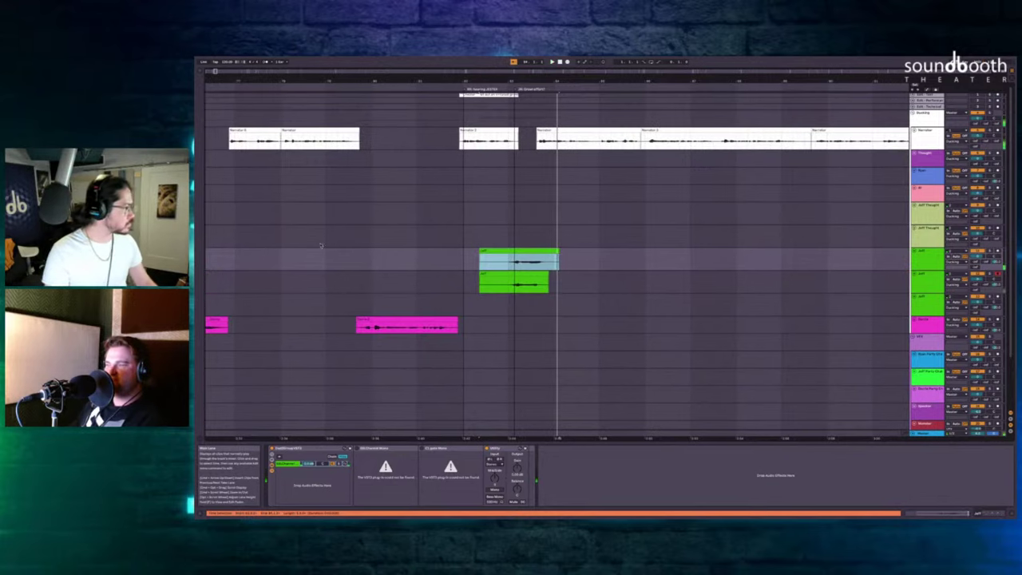
left_click(508, 238)
key("space")
scroll(508, 238, "right", 15)
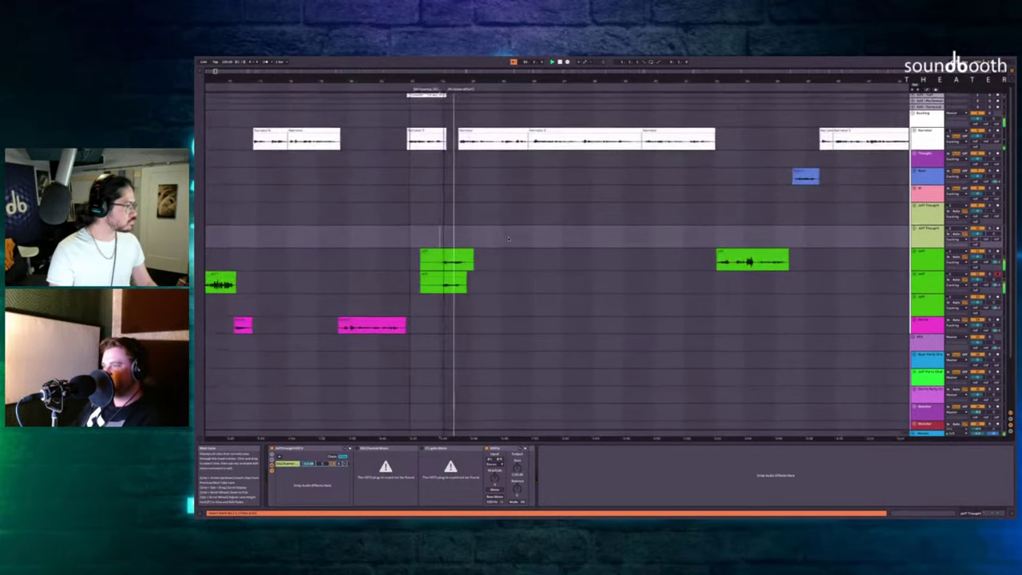
Record a replacement take over the green clip before the short blue clip and delete the old clip's remainder.
left_click(648, 254)
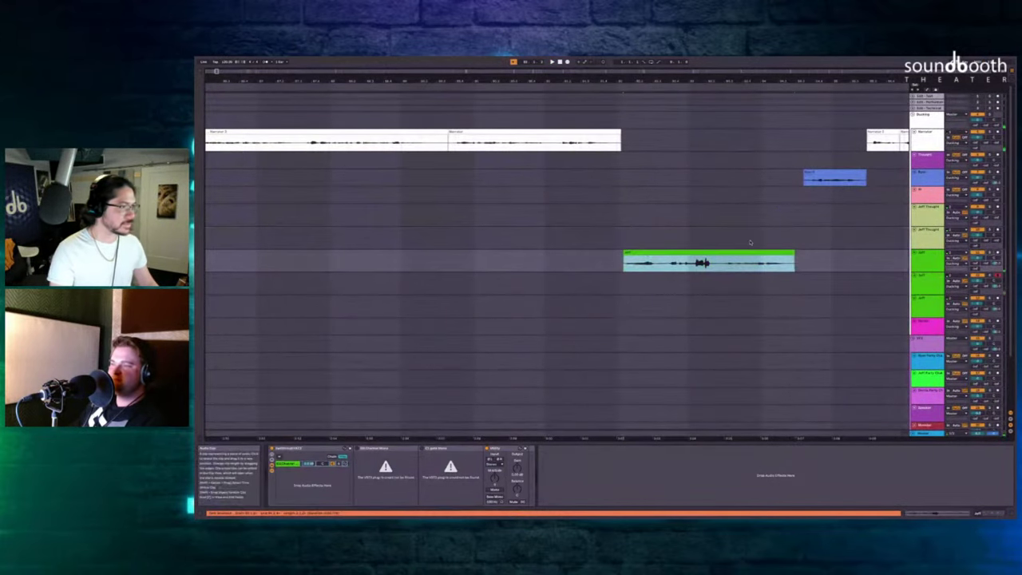
scroll(408, 235, "left", 5)
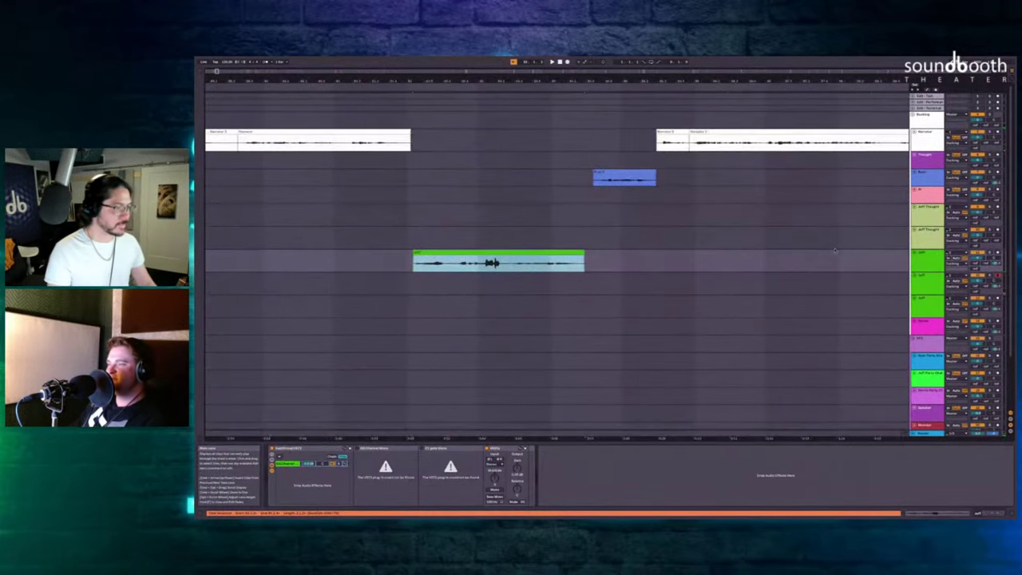
left_click(406, 175)
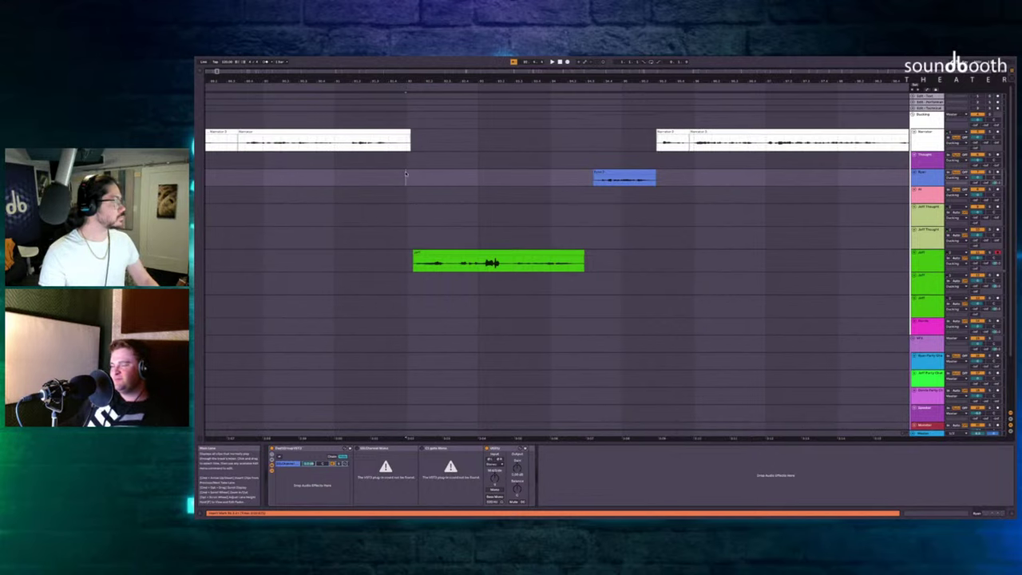
key("F9")
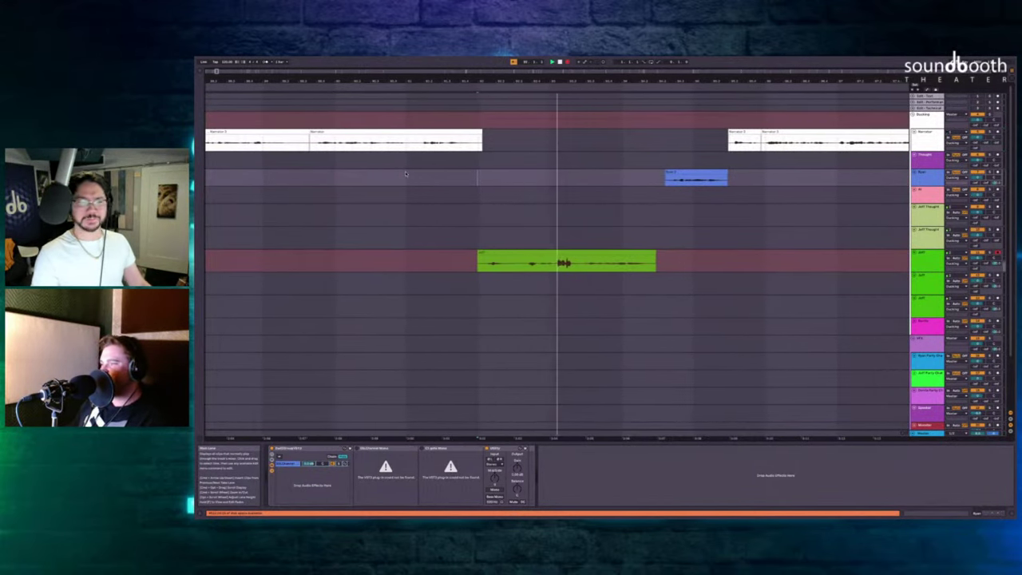
left_click(570, 252)
key("Delete")
Record a take on the second green voice track overlapping the replacement's end, and trim its end to just before the blue clip.
left_click(527, 230)
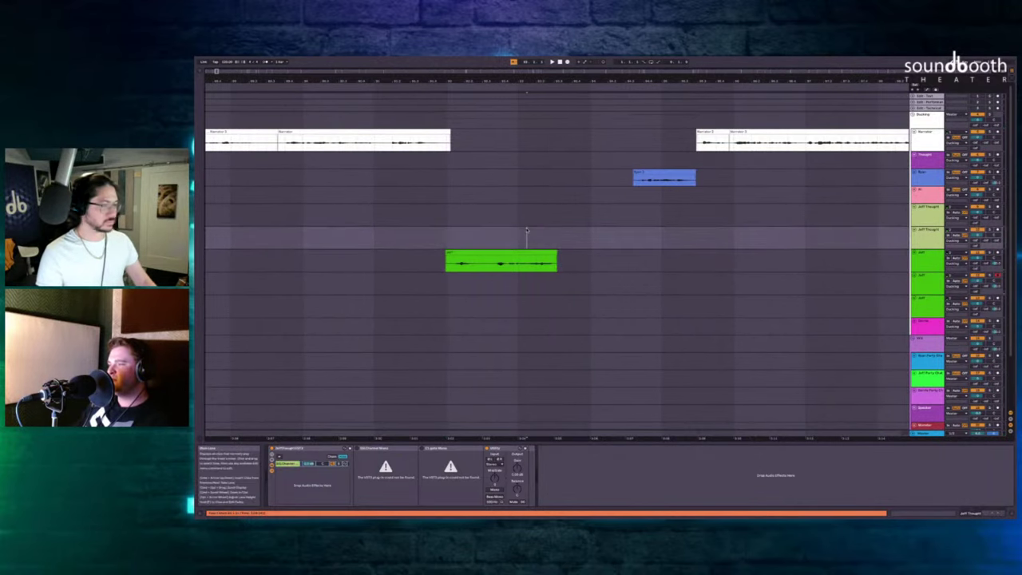
key("F9")
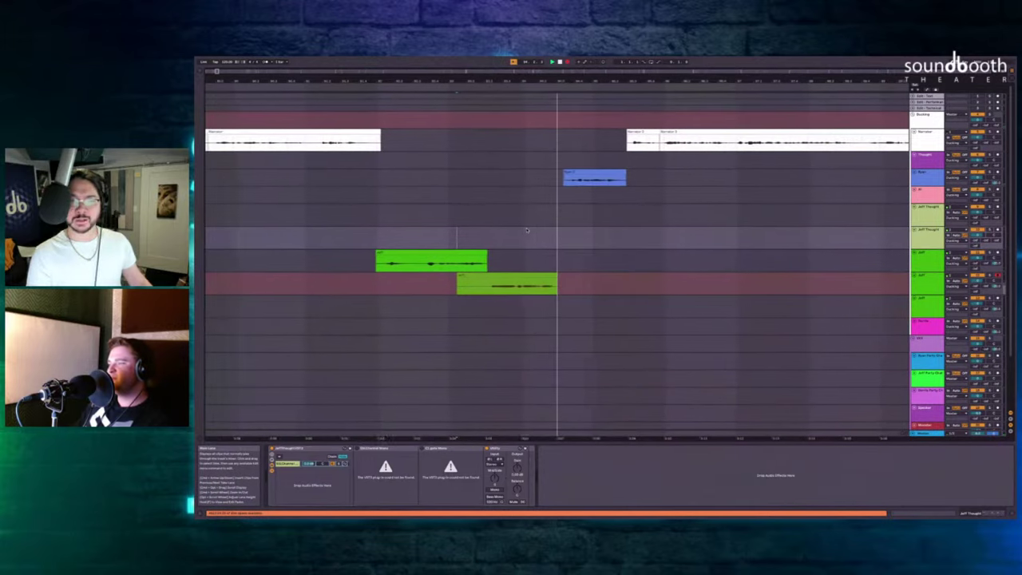
key("space")
left_click_drag(619, 281, 576, 281)
Play back the two overlapping green takes and listen on through the blue clip.
left_click(396, 227)
key("space")
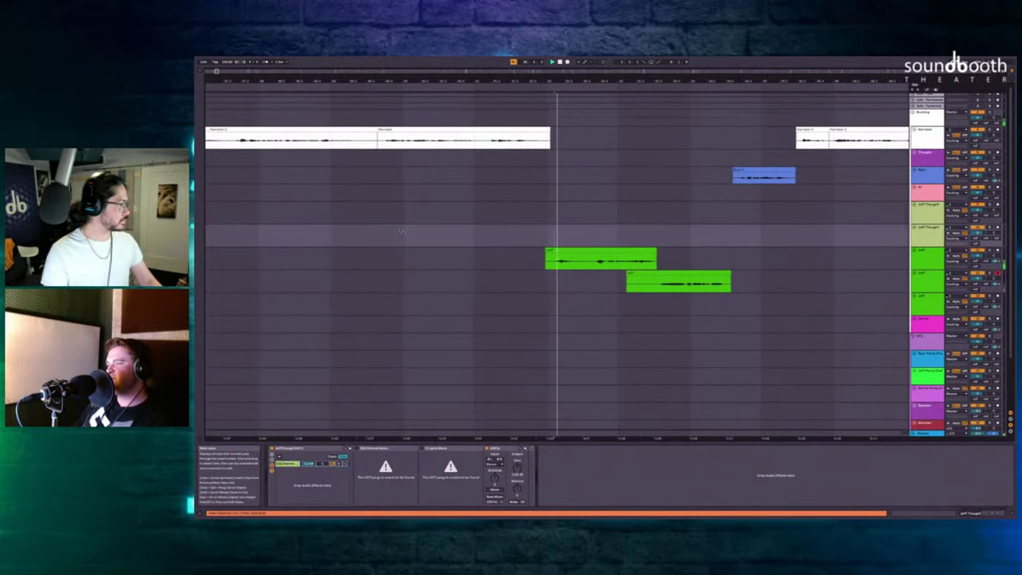
scroll(716, 229, "up", 3)
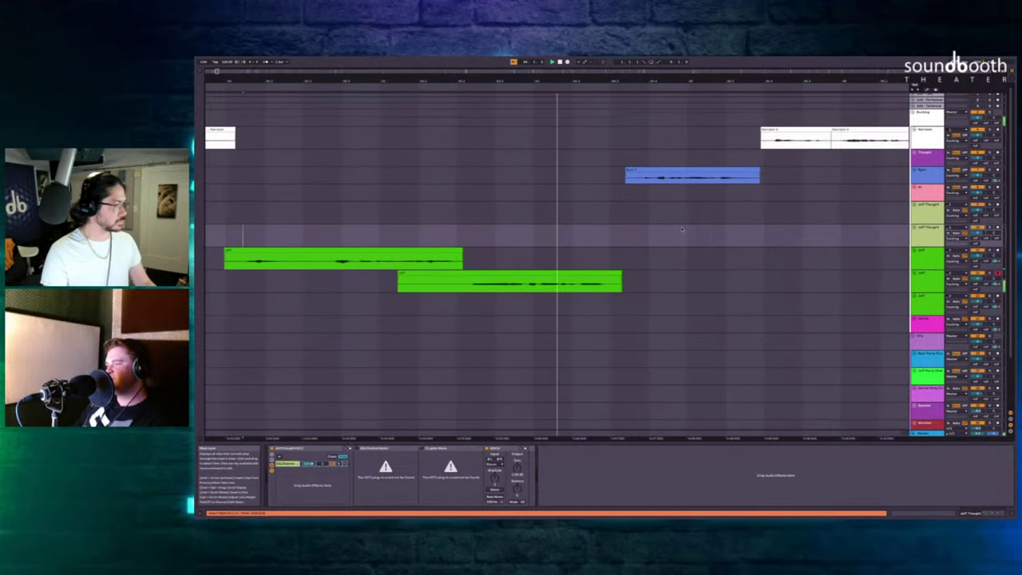
key("minus")
key("minus")
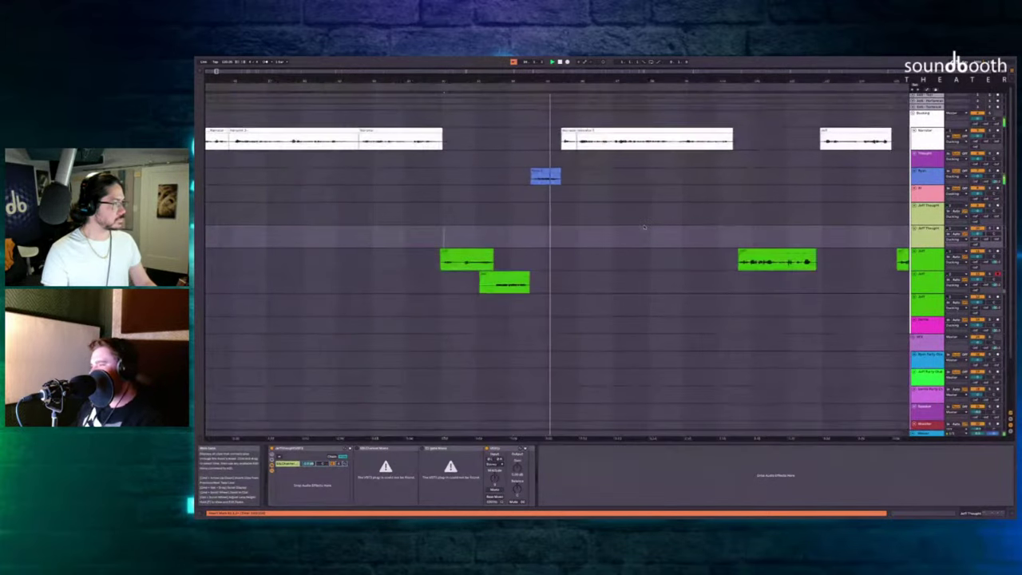
Record a replacement over the start of the next clip on the first green voice track and delete the old clip's remainder.
left_click(677, 253)
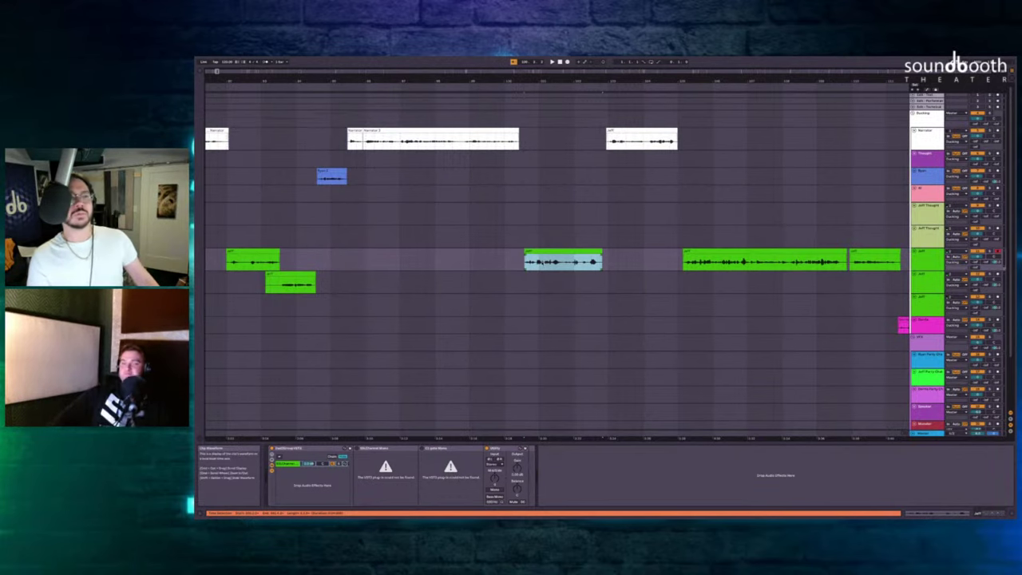
key("F9")
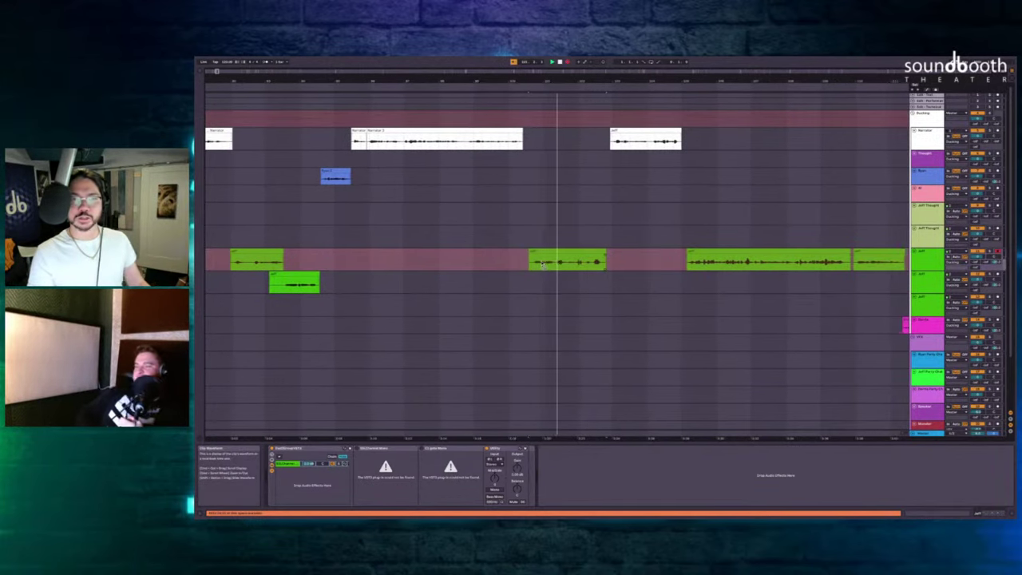
left_click(568, 251)
left_click(568, 251)
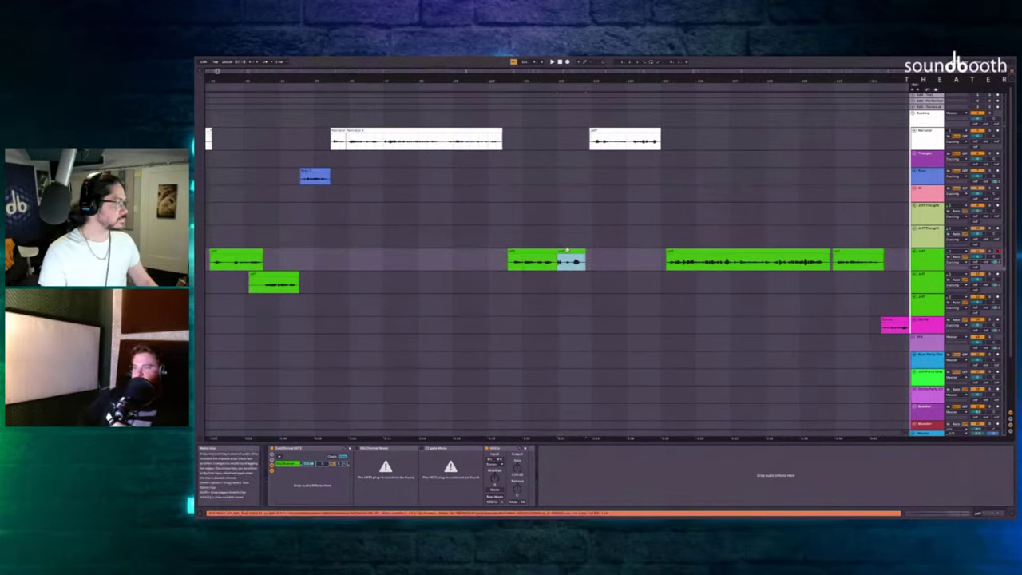
key("Delete")
Record a take on the second green voice track, overlapping the end of the new take above it.
left_click(537, 283)
key("F9")
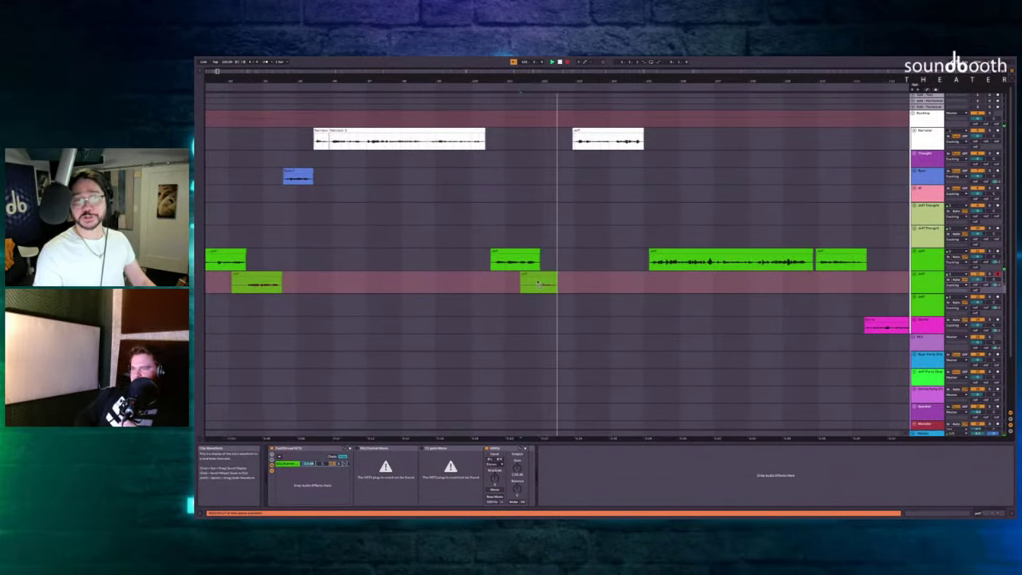
key("F9")
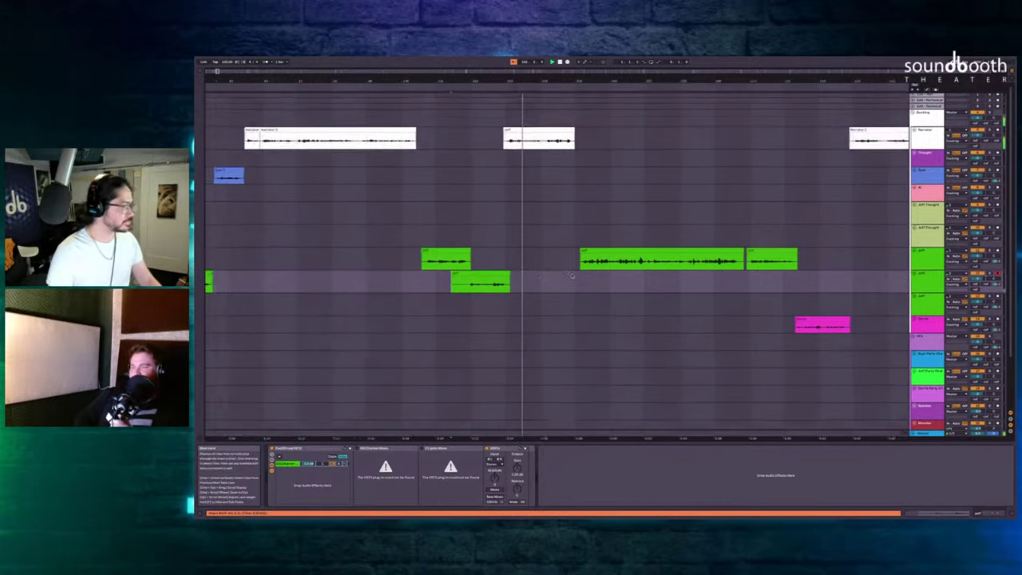
Delete the overlapping take on the second green voice track, keeping its time range selected as the recording start.
left_click(601, 252)
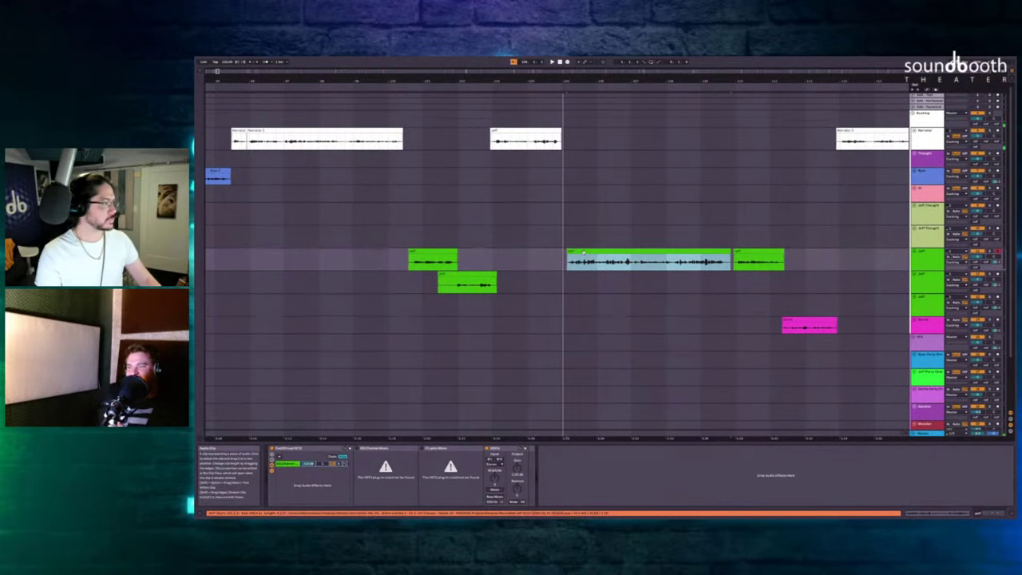
left_click(562, 163)
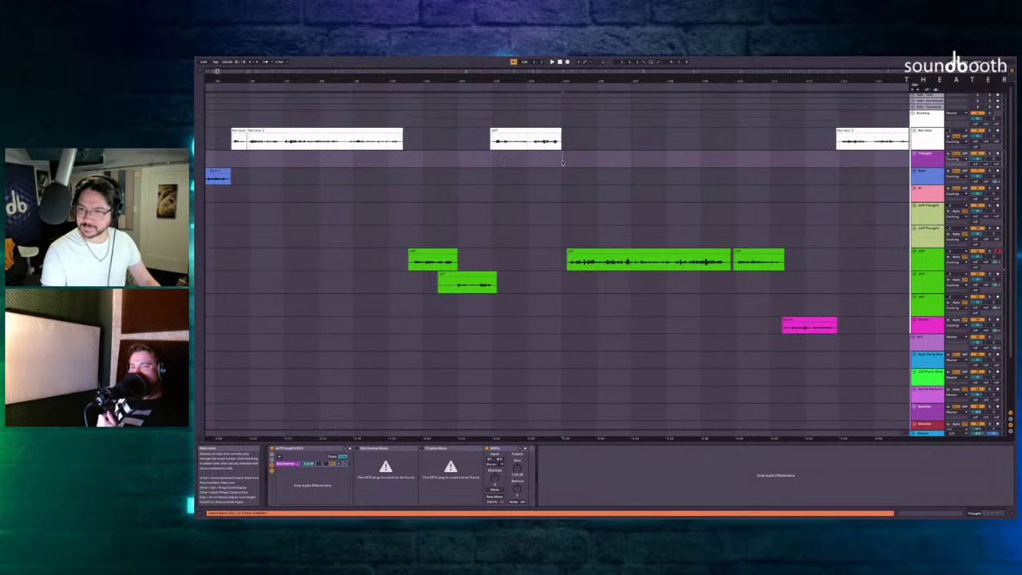
left_click(463, 275)
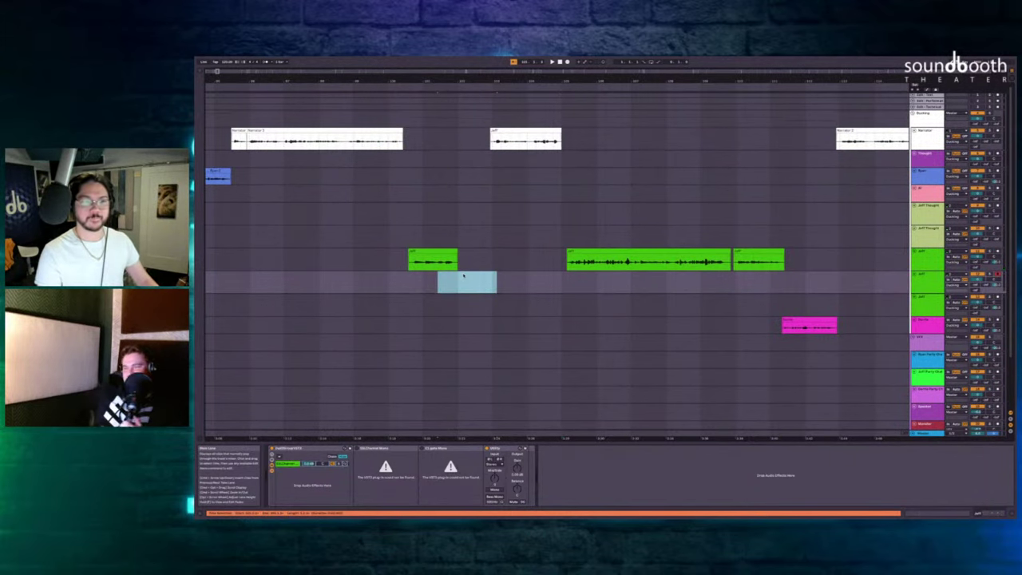
Record a new take in the cleared range on the second green voice track, restarting the recording for each new attempt.
key("F9")
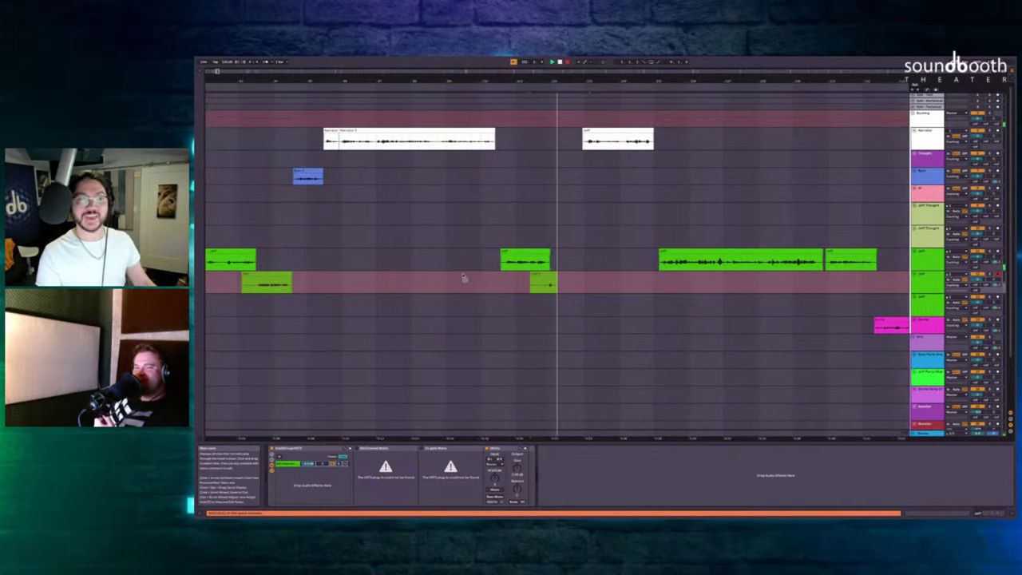
key("space")
key("F9")
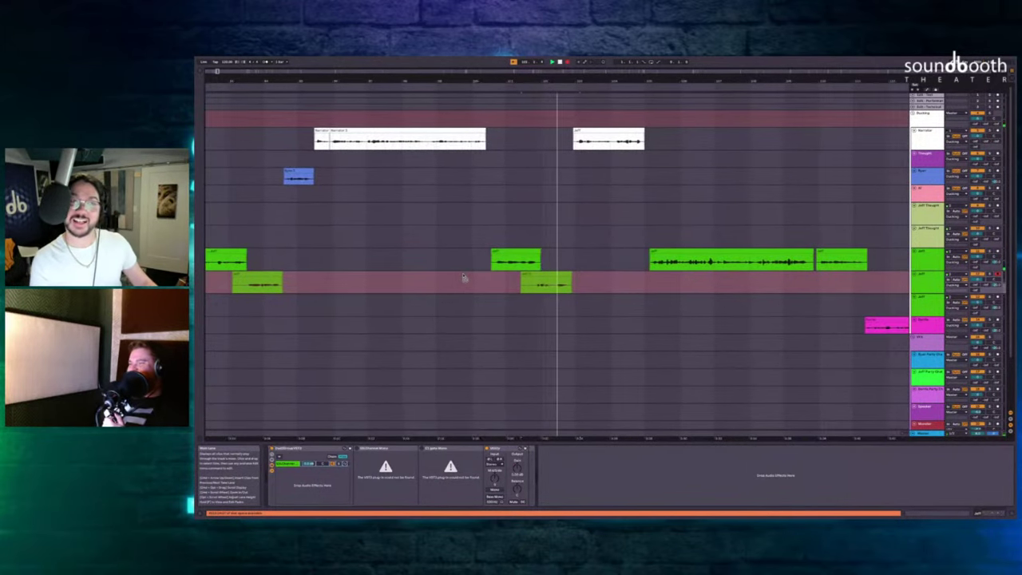
key("space")
key("F9")
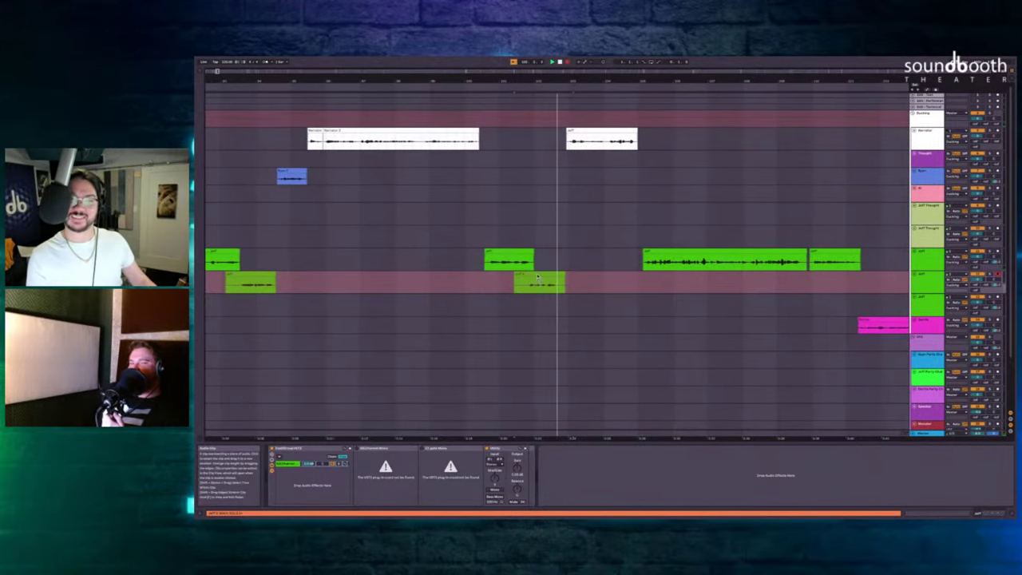
key("F9")
scroll(523, 174, "right", 1)
key("space")
scroll(521, 173, "up", 3)
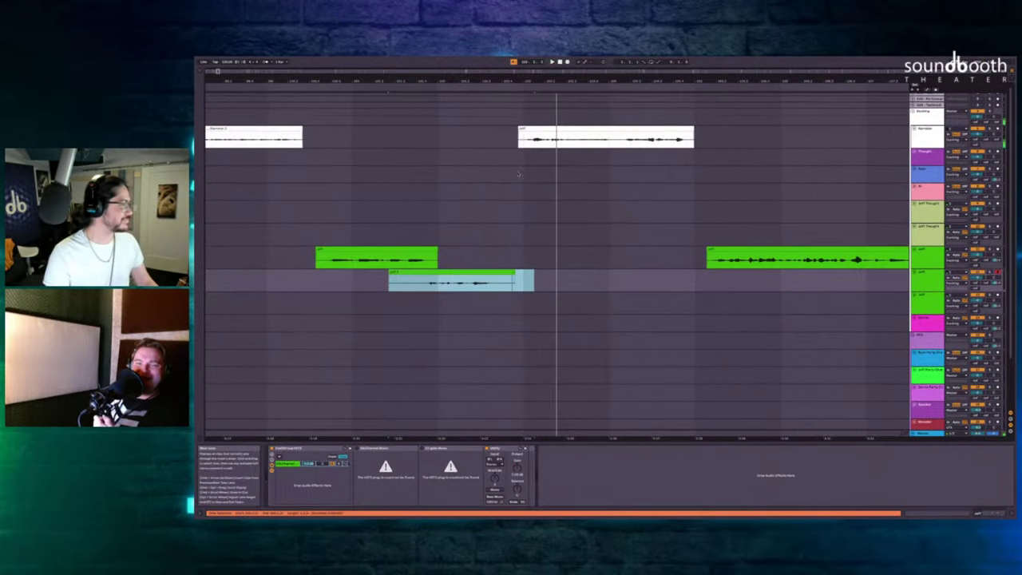
Delete the short stretch of time just before the white clip, and remove the silent start of the new second-track take.
left_click_drag(521, 153, 511, 264)
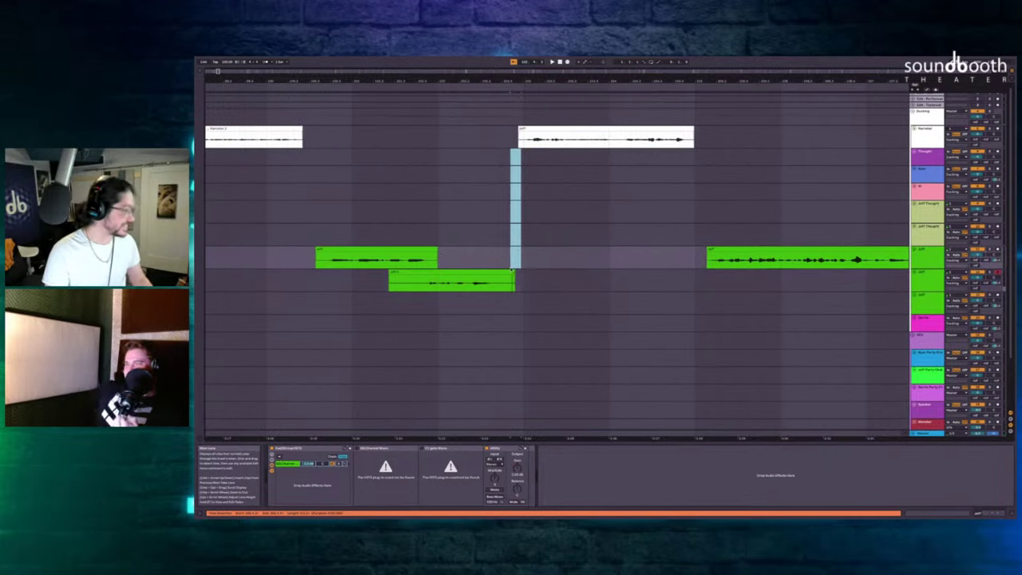
key("super+shift+BackSpace")
left_click(370, 211)
key("space")
key("plus")
scroll(481, 211, "down", 3)
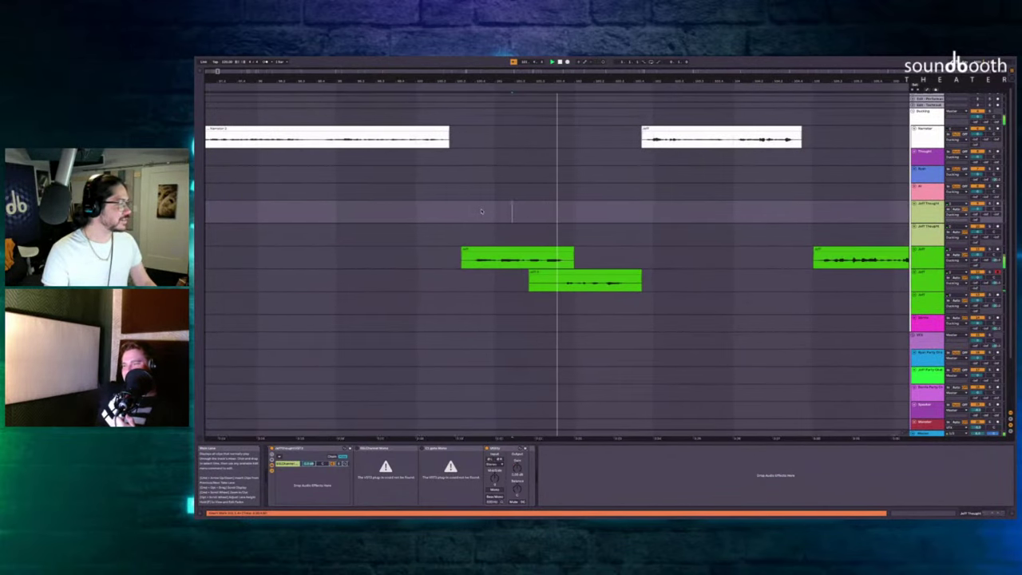
left_click_drag(447, 280, 379, 280)
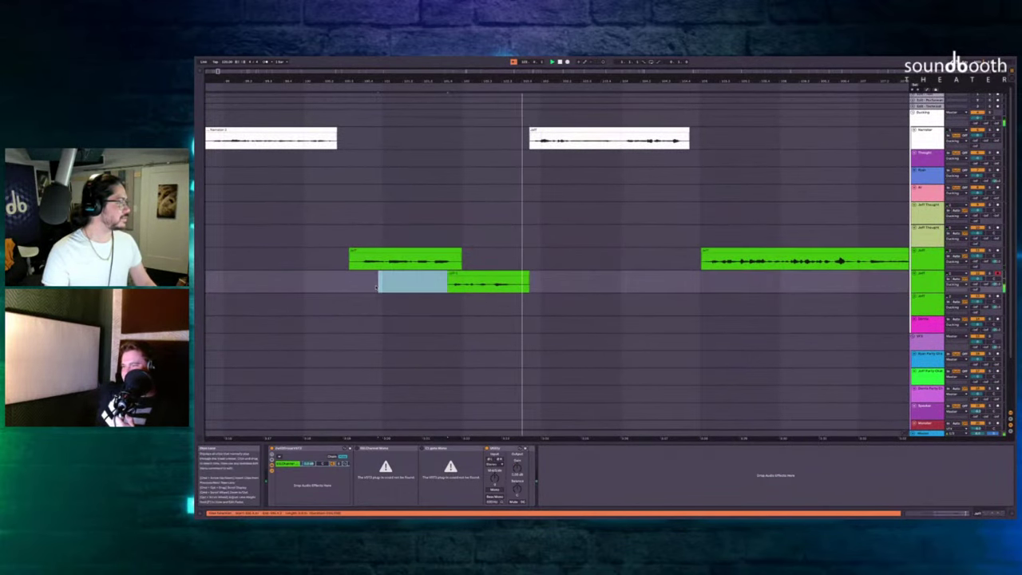
scroll(450, 251, "right", 4)
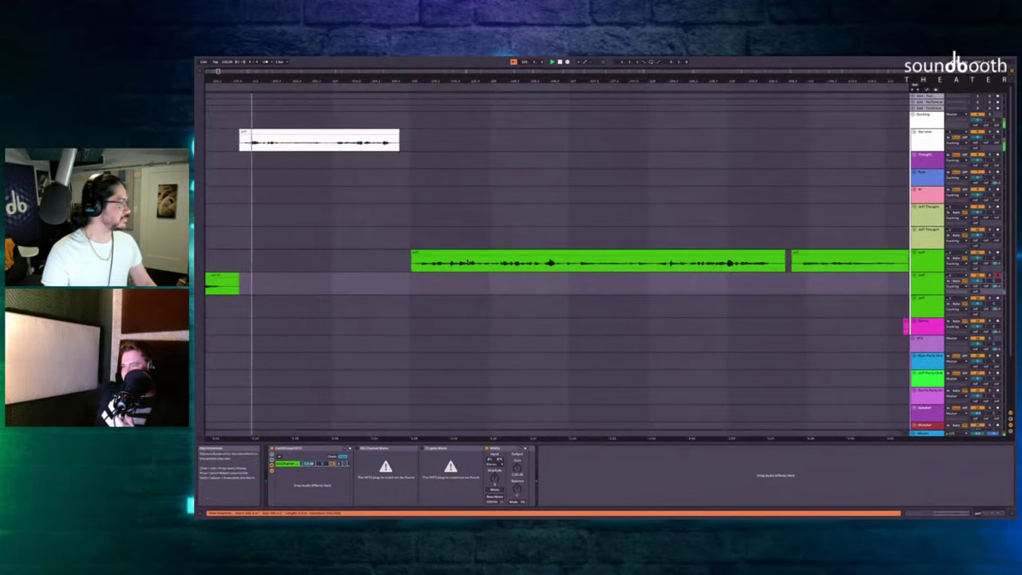
Record over the start of the long clip on the first green voice track, and punch in again partway through the new take.
left_click(396, 160)
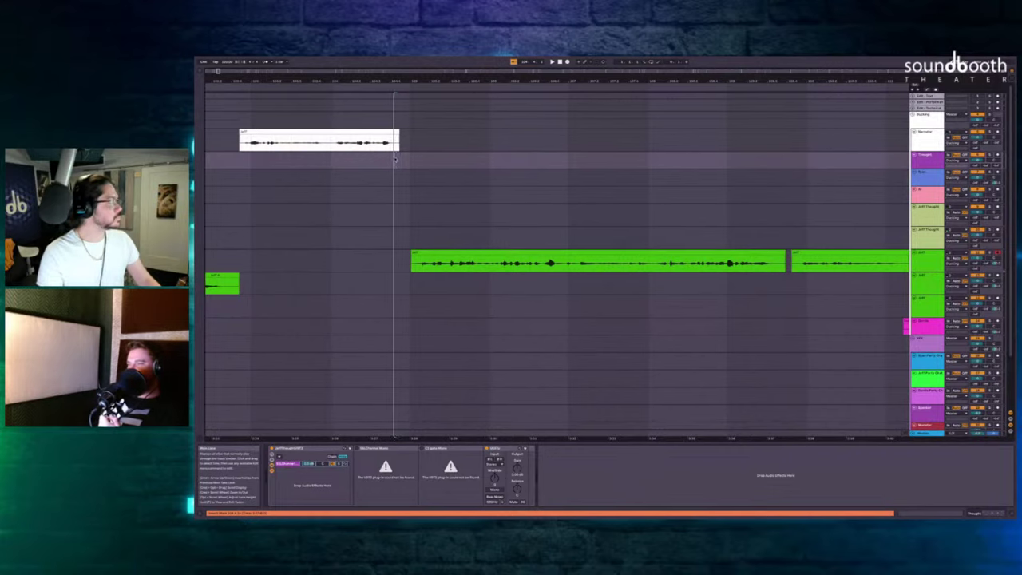
key("F9")
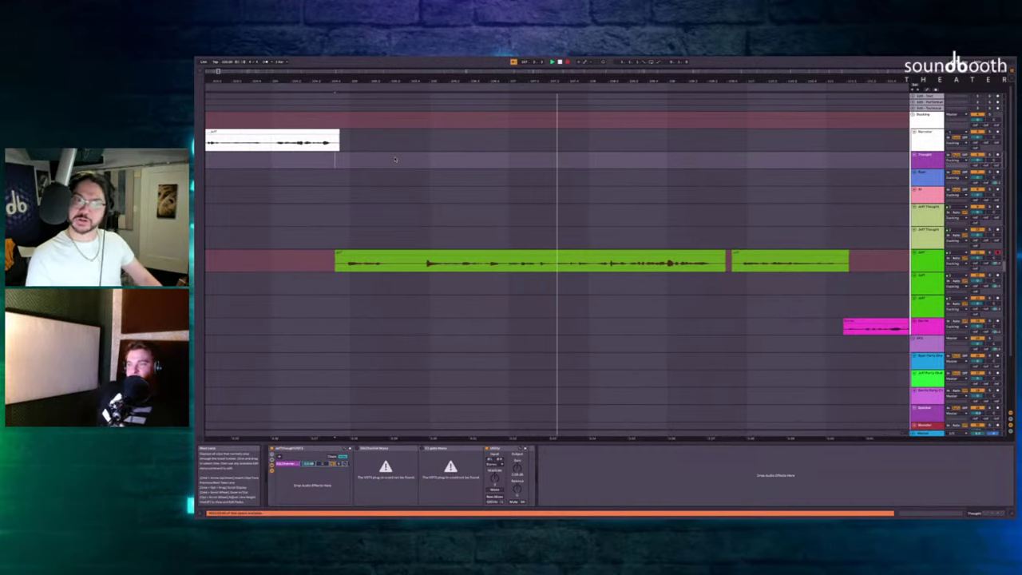
key("space")
left_click(402, 269)
key("F9")
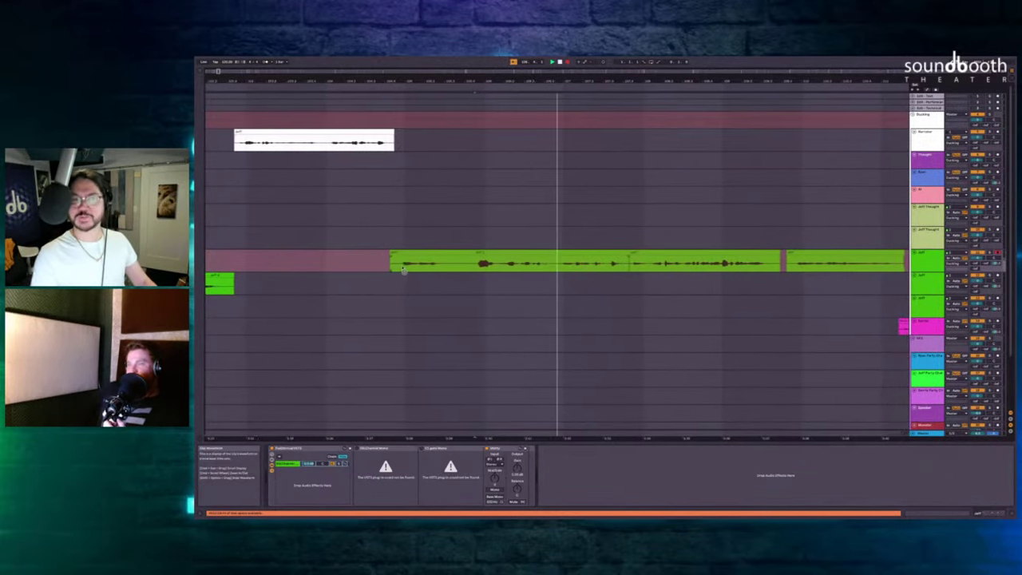
key("space")
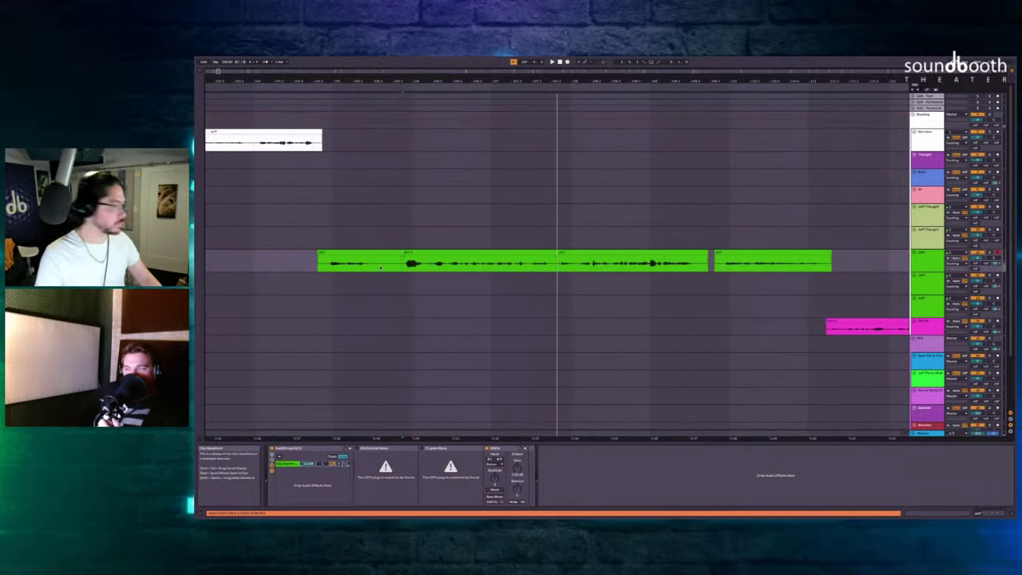
Record a short take on the second green voice track overlapping the opening of the new first-track take, and play both back.
left_click(326, 280)
key("F9")
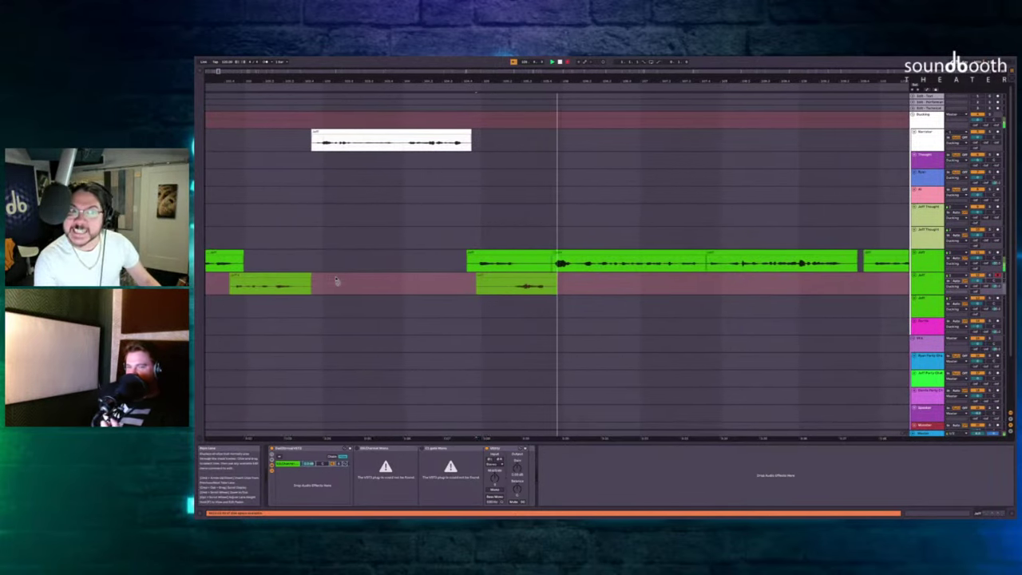
key("F9")
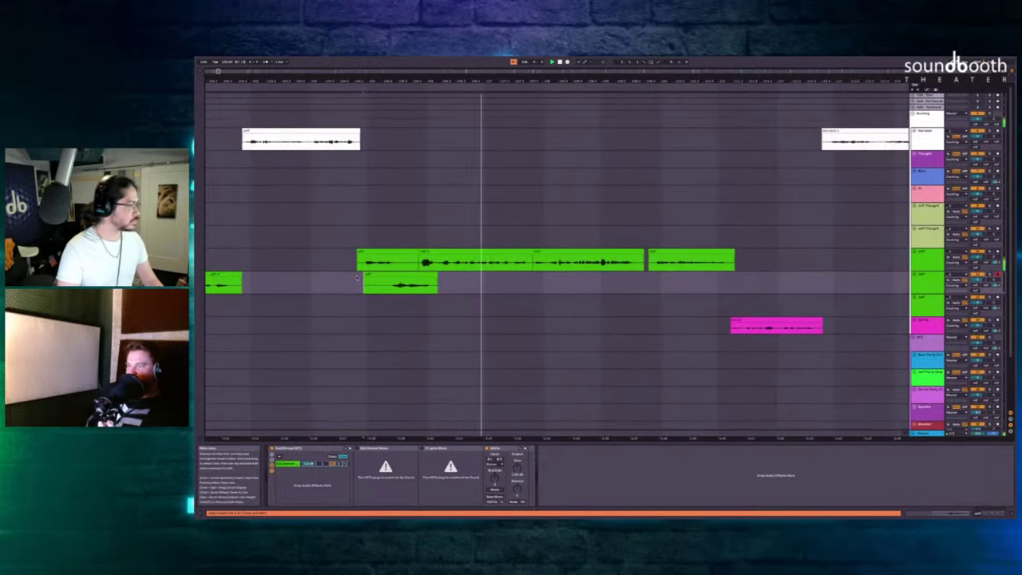
left_click(310, 230)
scroll(436, 224, "down", 3)
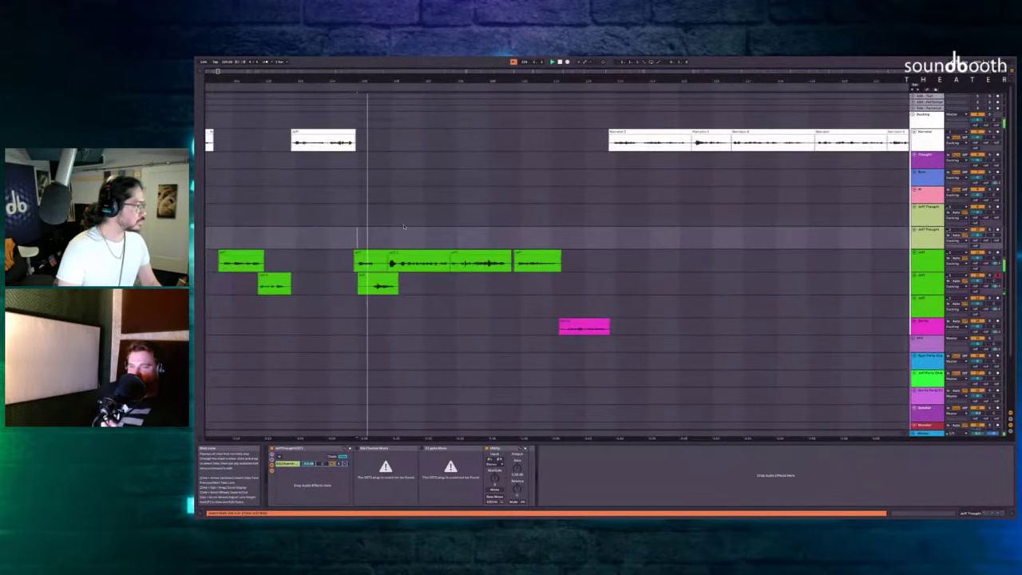
scroll(436, 224, "up", 4)
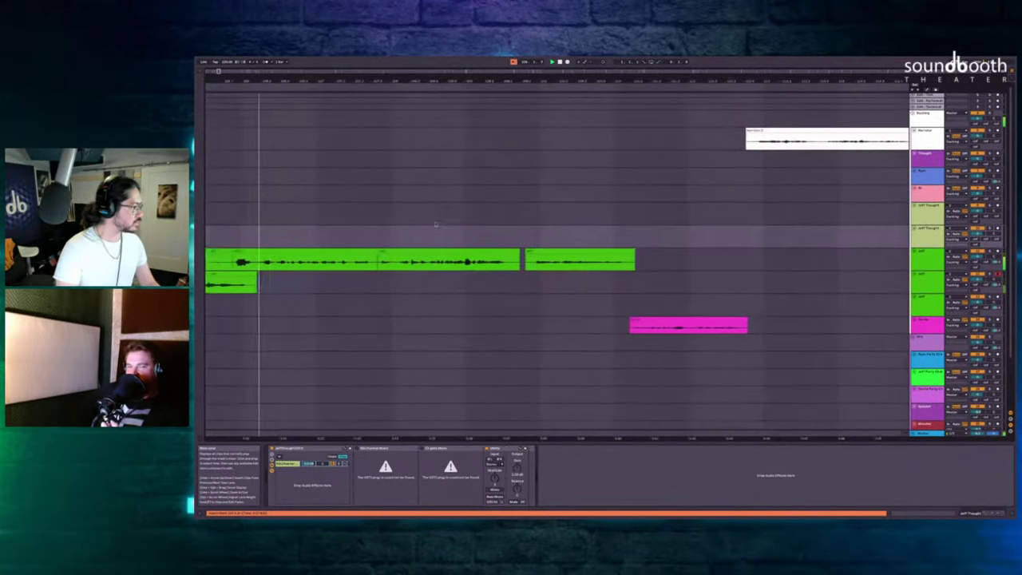
Replace the old clip's remainder on the first green voice track with a new recording, and tighten its join to the preceding take.
left_click(428, 253)
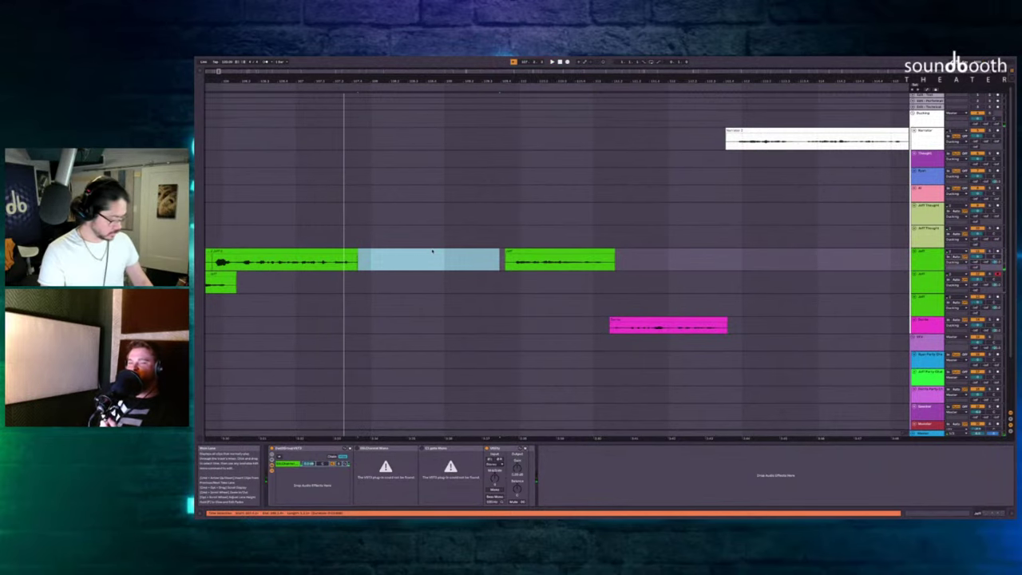
key("F9")
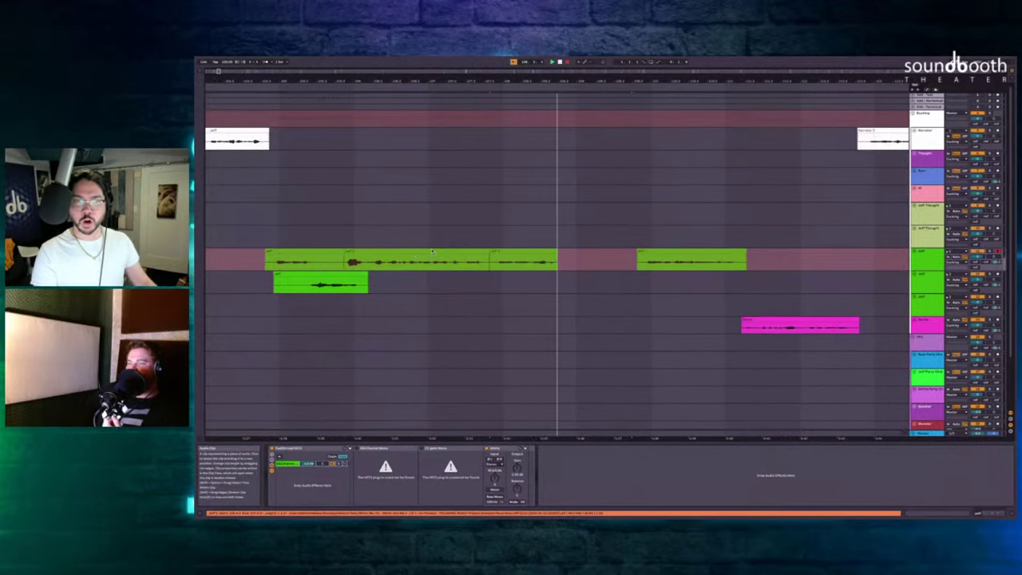
key("space")
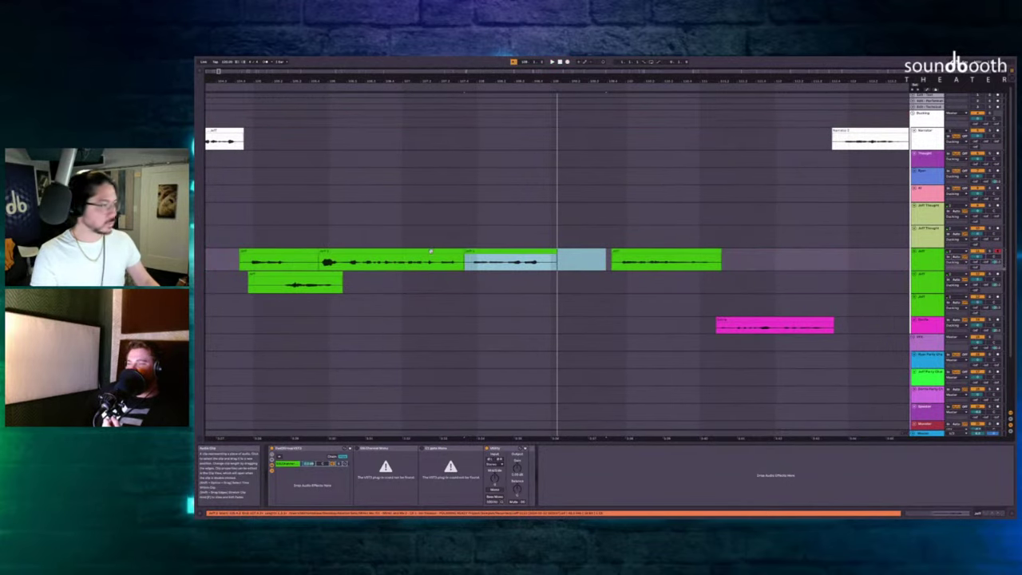
left_click_drag(487, 252, 461, 252)
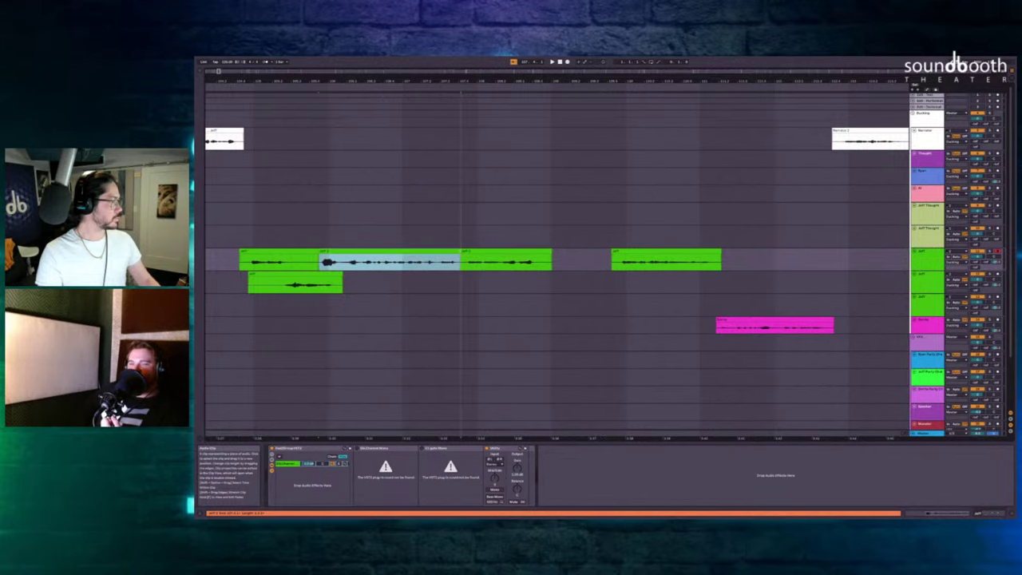
Delete the next clip on the first green voice track and punch in a take on the second, overlapping the preceding take's end.
left_click(436, 237)
key("space")
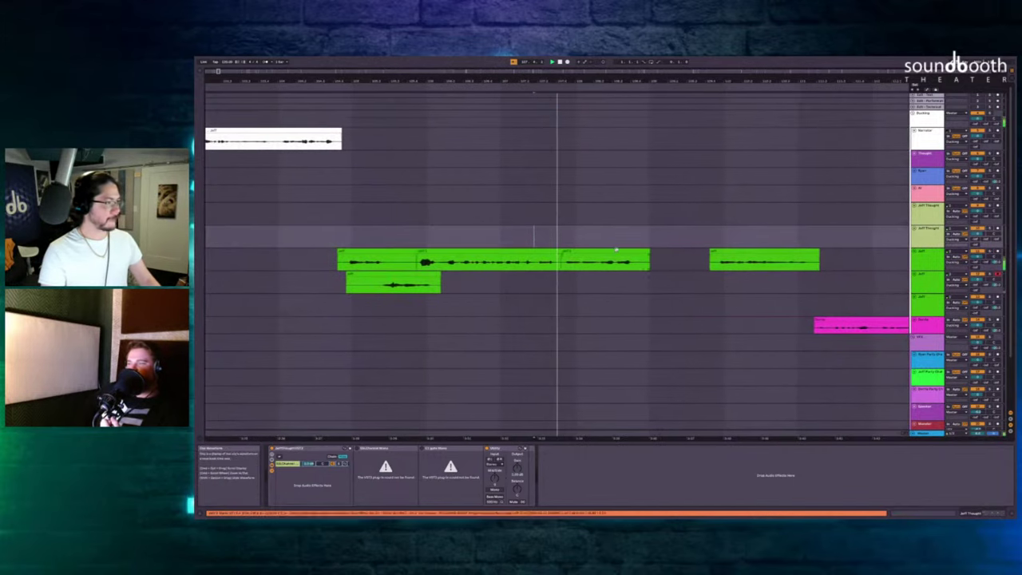
left_click_drag(685, 262, 815, 258)
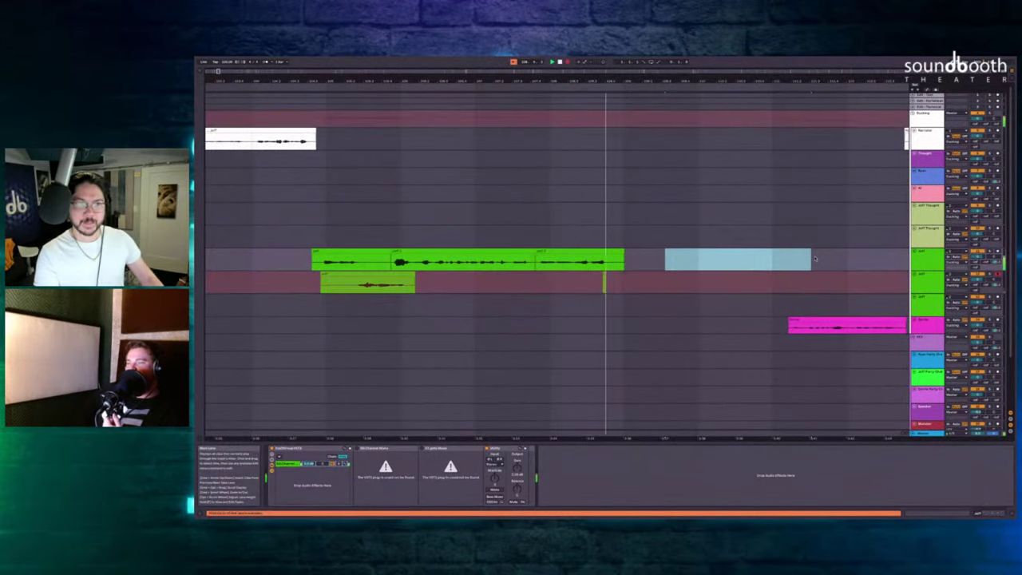
left_click(585, 236)
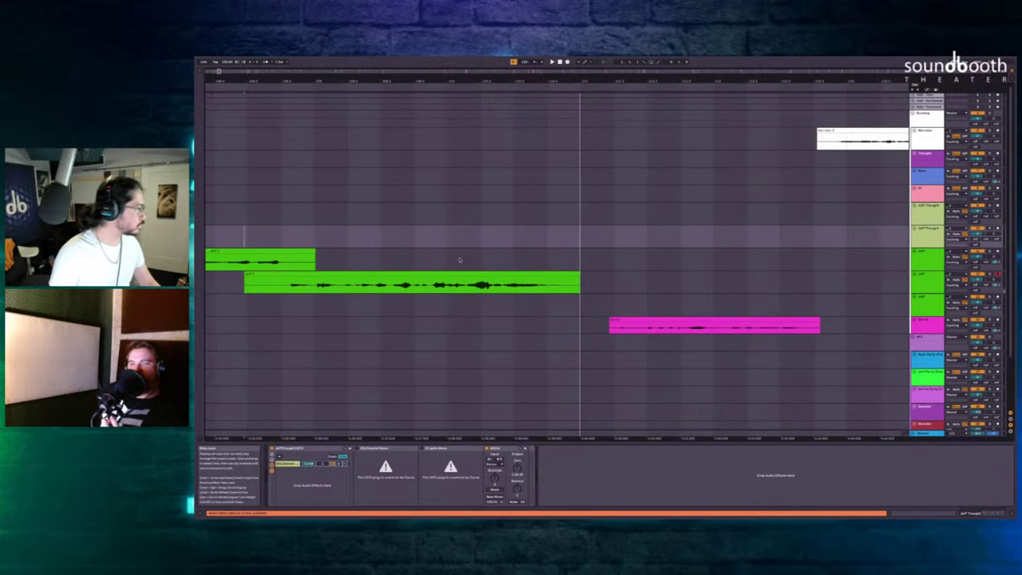
Play back the new overlap and delete the empty time between the second-track take and the magenta clip.
left_click(411, 217)
key("space")
scroll(479, 263, "right", 3)
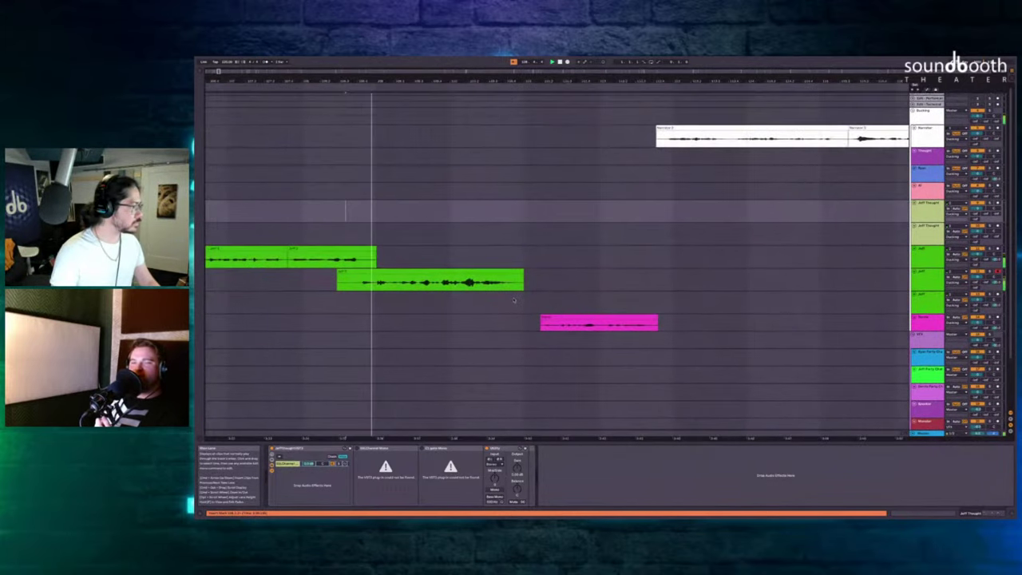
scroll(536, 302, "right", 1)
left_click_drag(509, 287, 490, 336)
key("super+shift+BackSpace")
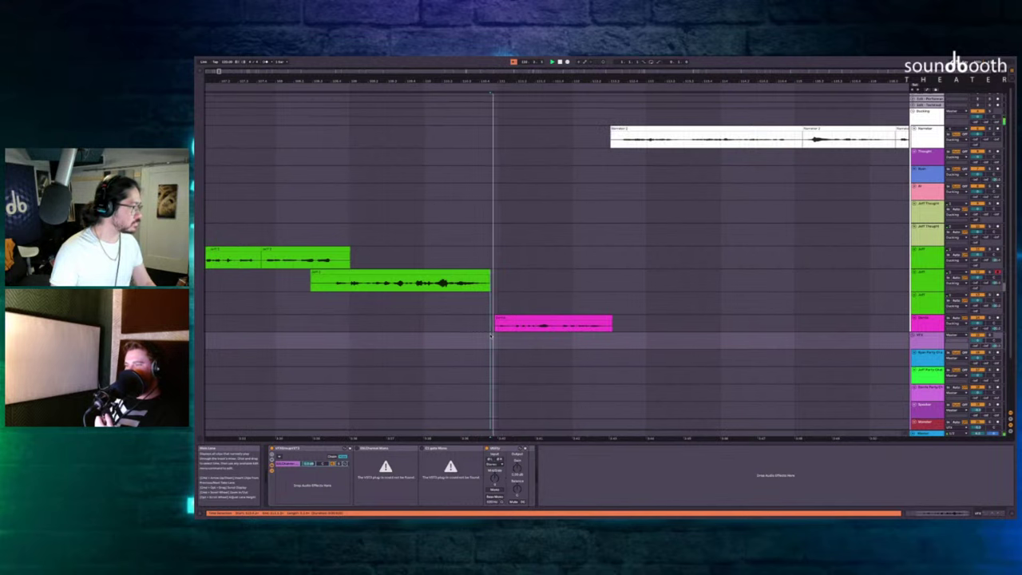
Delete the green clips that follow the long narration section, and place the insertion point at the end of that narration.
scroll(501, 307, "down", 5)
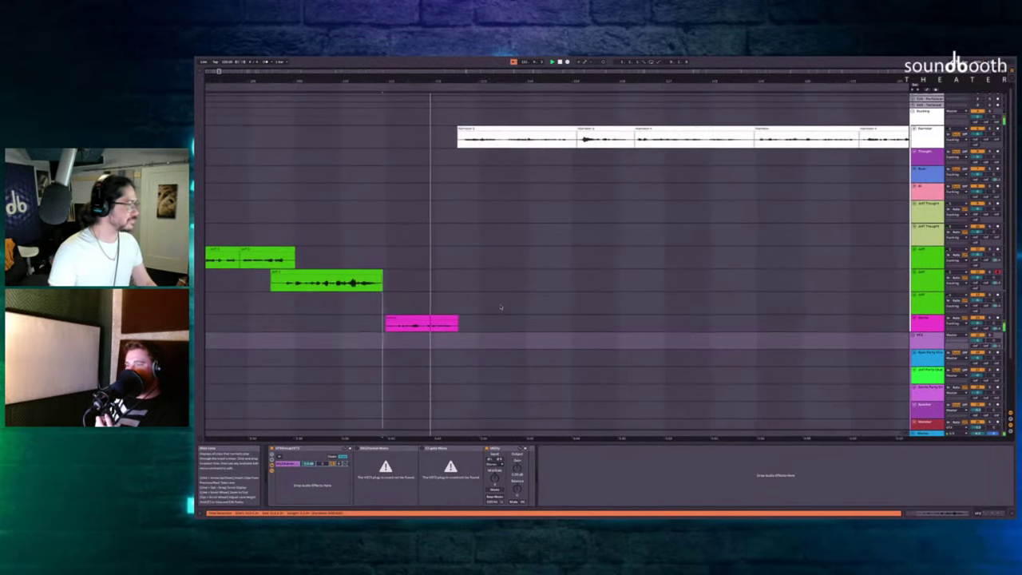
scroll(501, 308, "right", 4)
scroll(501, 307, "down", 3)
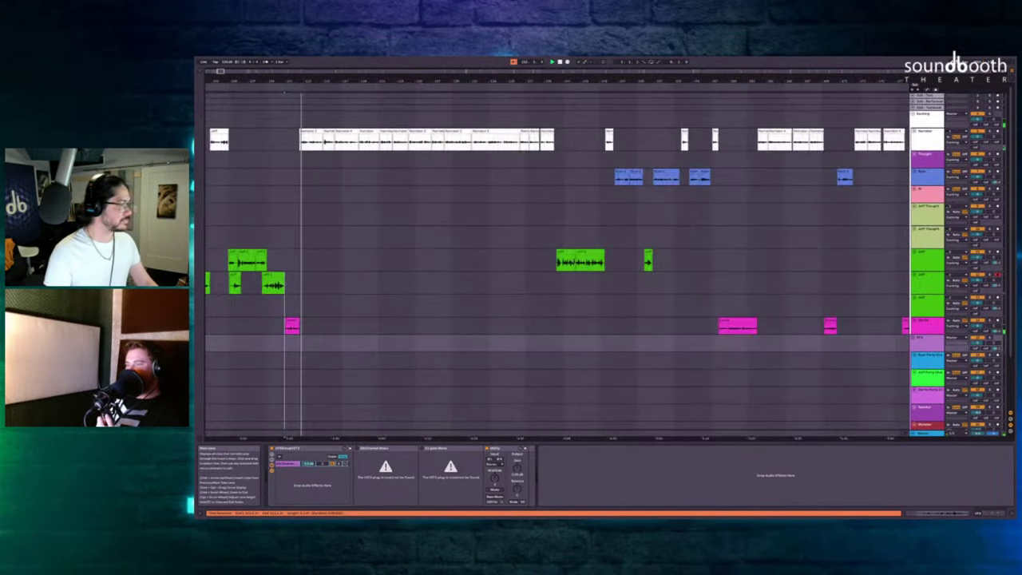
scroll(566, 253, "up", 5)
left_click(566, 253)
key("space")
scroll(566, 253, "right", 2)
left_click_drag(452, 262, 692, 262)
key("Delete")
key("plus")
key("plus")
left_click(481, 160)
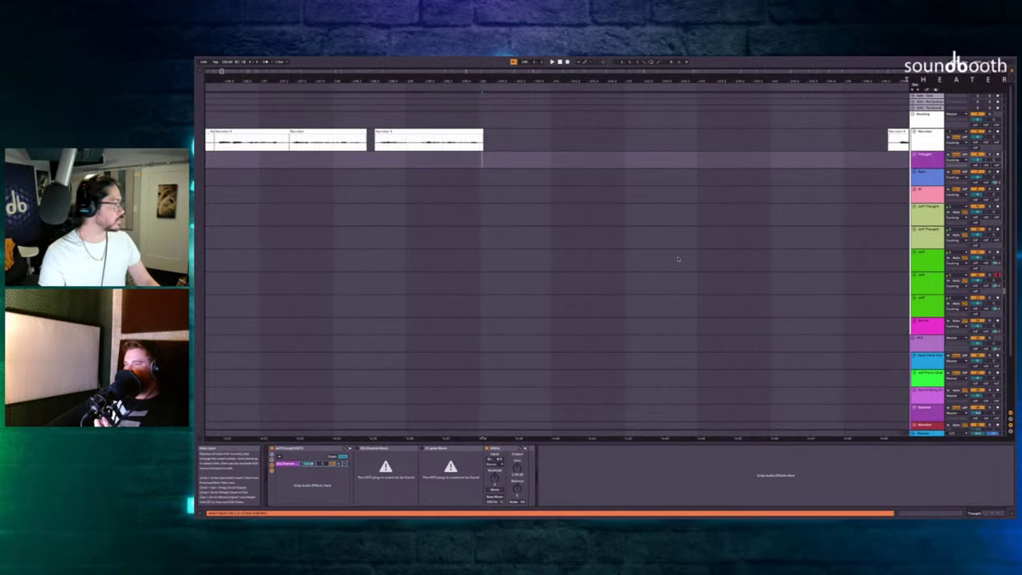
Review the layered takes across the session, and return to the end of the long narration section.
key("minus")
key("minus")
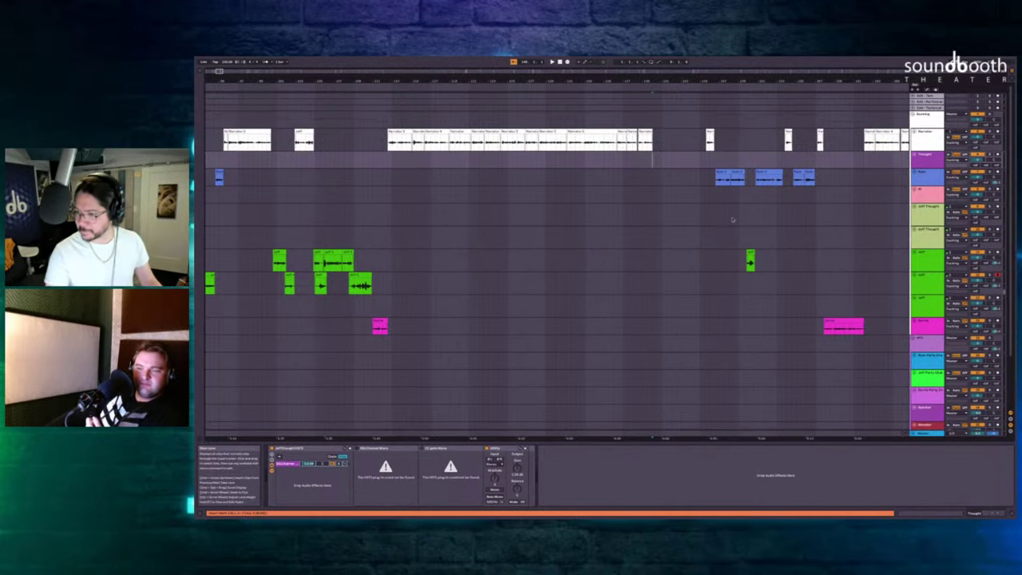
scroll(460, 319, "left", 2)
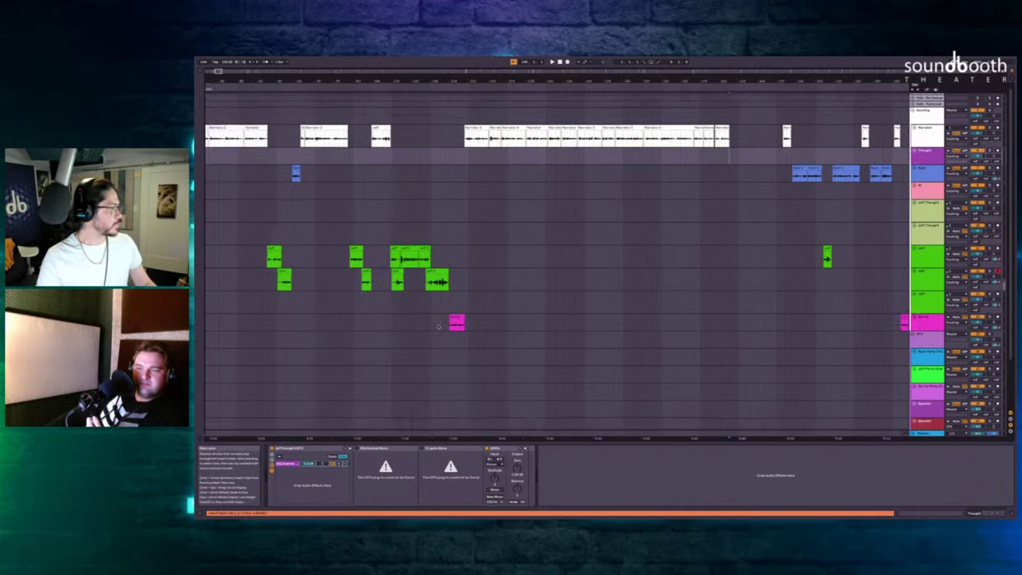
key("minus")
key("minus")
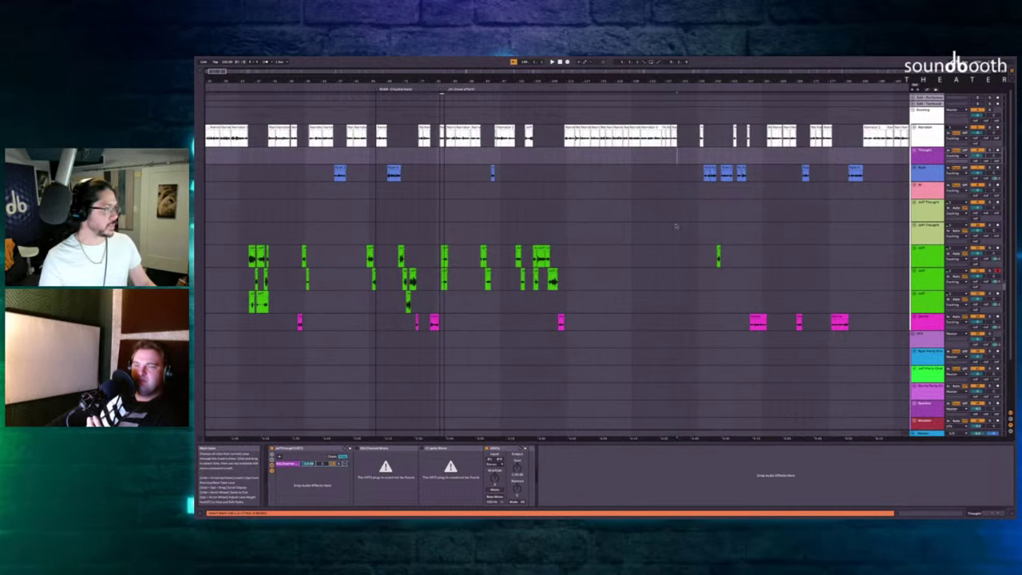
scroll(680, 224, "up", 5)
scroll(674, 147, "up", 4)
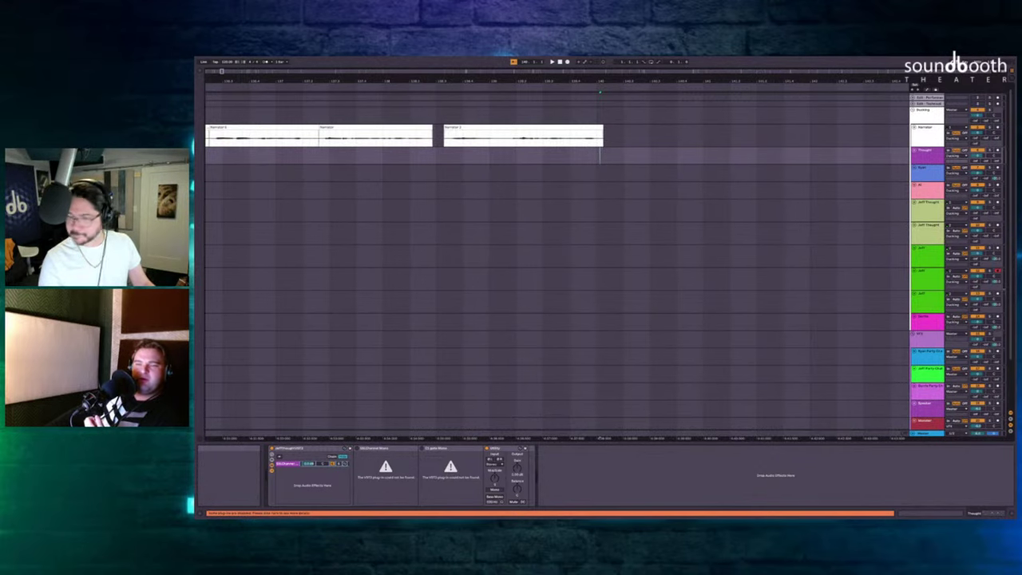
Go back to the earlier layered green takes and play back their transition into the magenta clip.
scroll(640, 237, "down", 10)
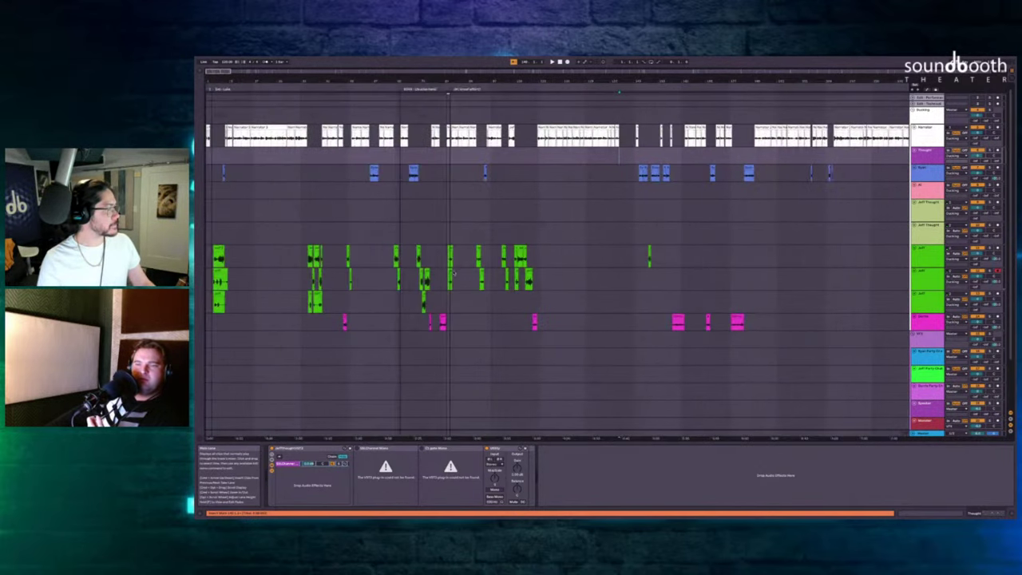
left_click(433, 278)
scroll(433, 277, "up", 10)
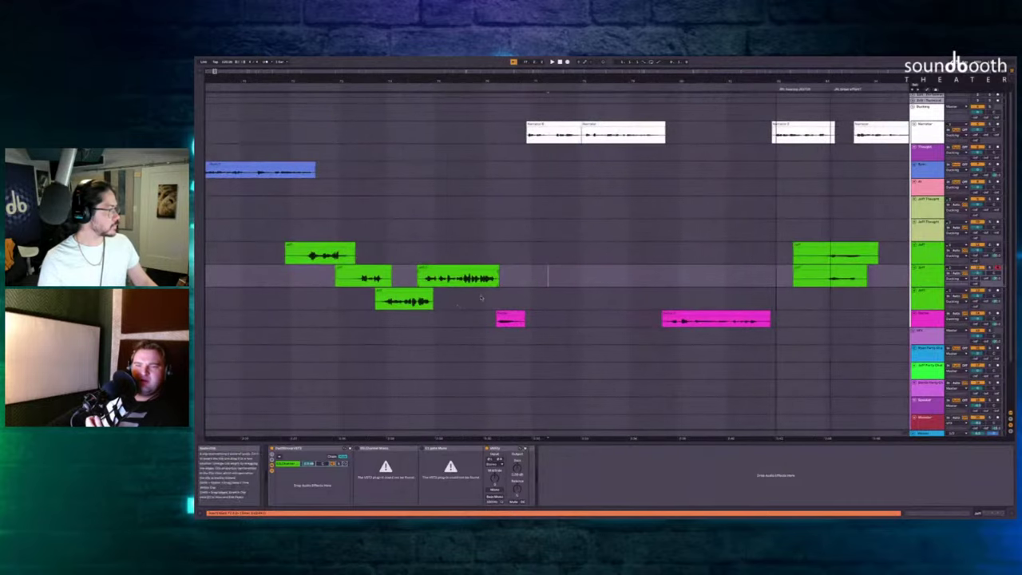
left_click(457, 306)
key("space")
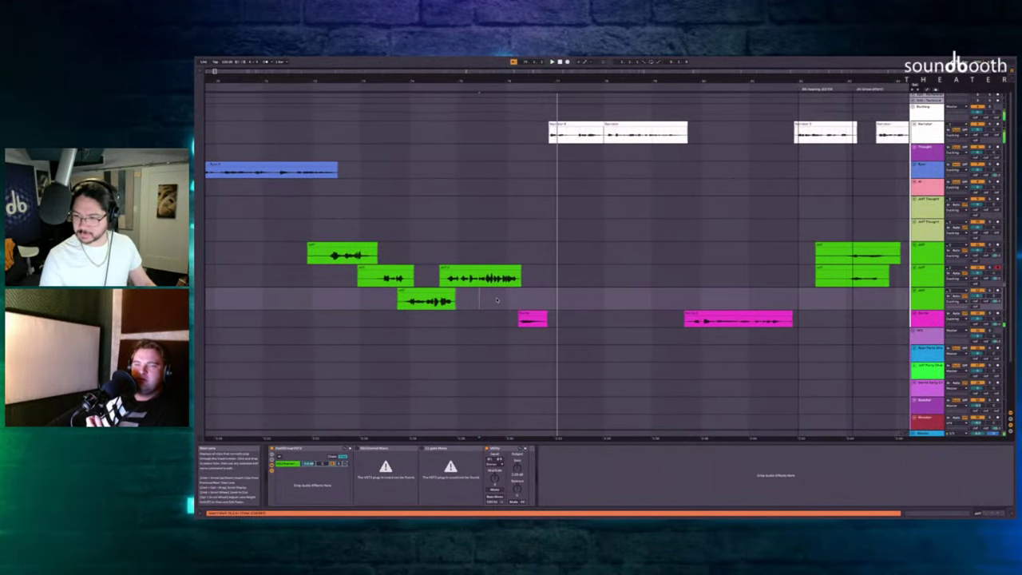
Insert a short gap before the magenta clip, delete the overlapping tail of the second-track green take, and play back the edit.
key("plus")
key("plus")
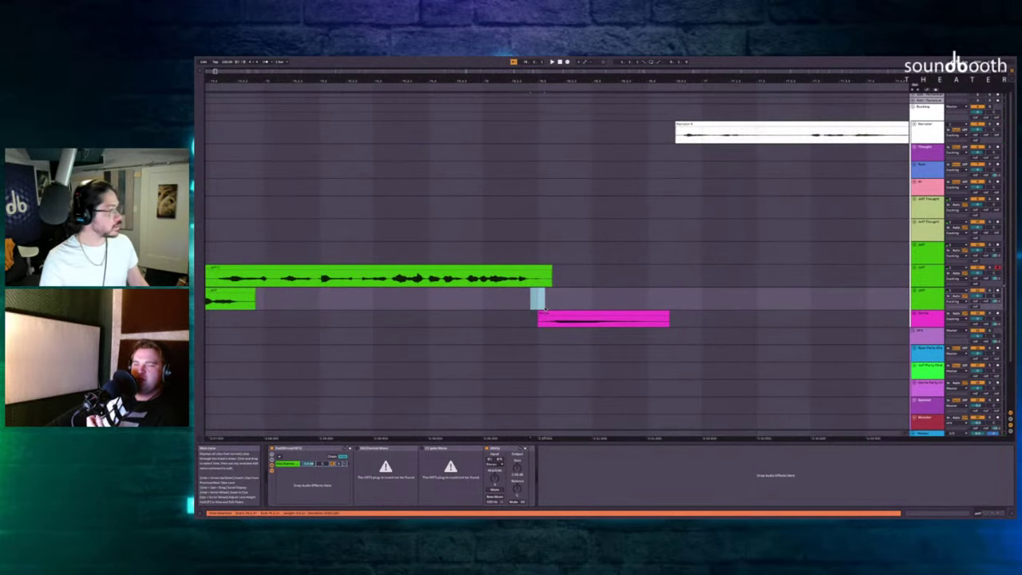
key("super+i")
mouse_move(530, 268)
left_mouse_down()
mouse_move(566, 269)
mouse_move(548, 277)
left_mouse_up()
key("Delete")
left_click(498, 230)
key("space")
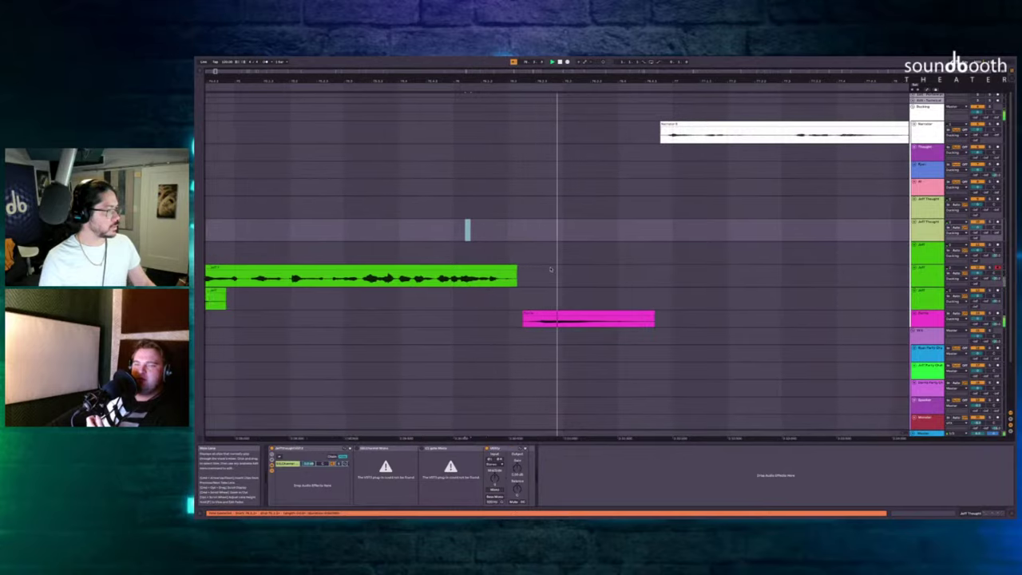
Insert a little more empty time between the second-track green take and the magenta clip, and play back the widened gap.
key("minus")
scroll(547, 269, "down", 3)
key("space")
scroll(528, 272, "up", 5)
left_click(564, 297)
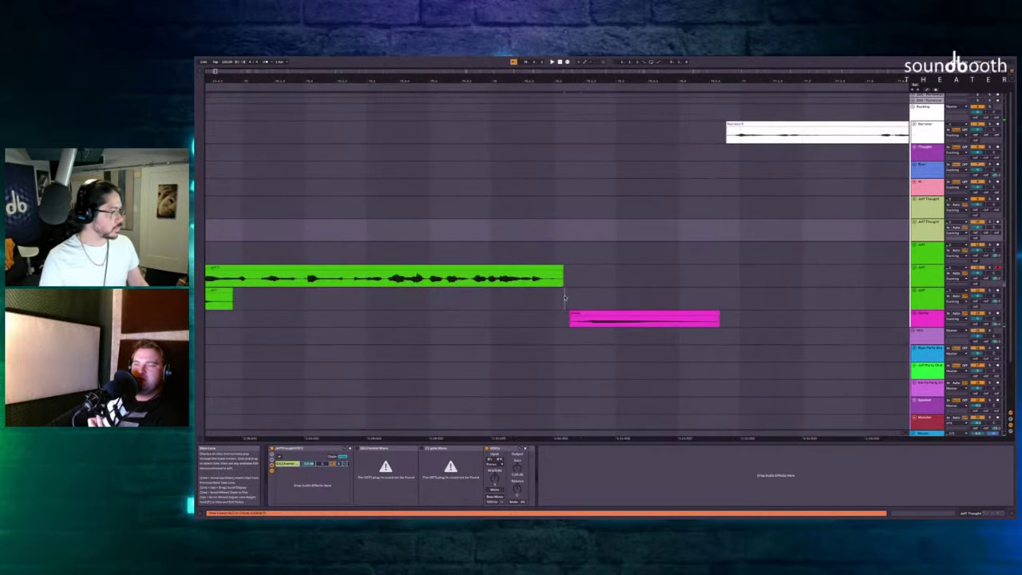
left_click_drag(589, 300, 508, 230)
key("space")
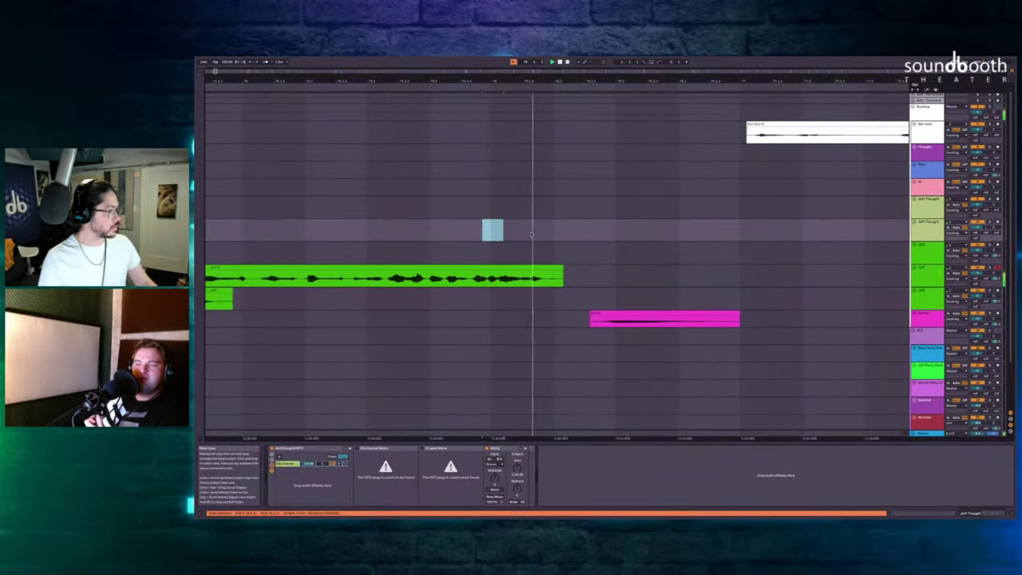
scroll(538, 235, "down", 8)
key("space")
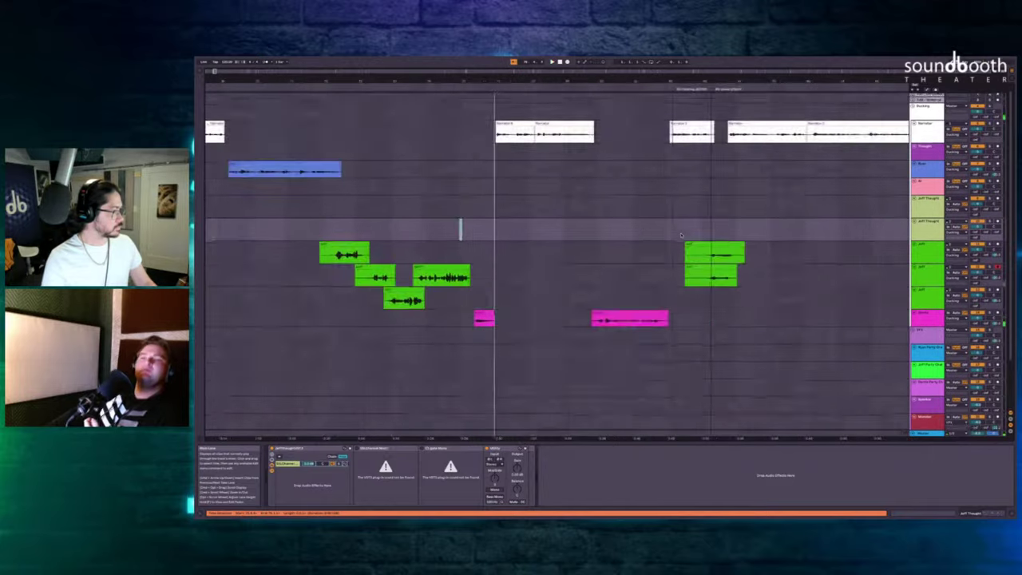
Play back the next group of layered green takes up to the magenta clip, and return to the long narration section.
scroll(681, 234, "right", 3)
scroll(661, 235, "up", 4)
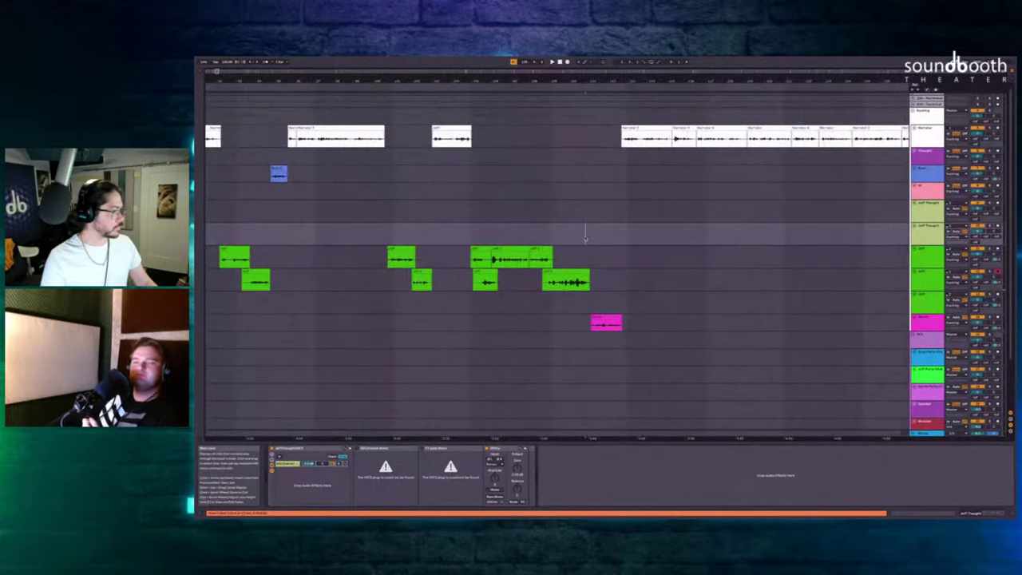
key("plus")
key("plus")
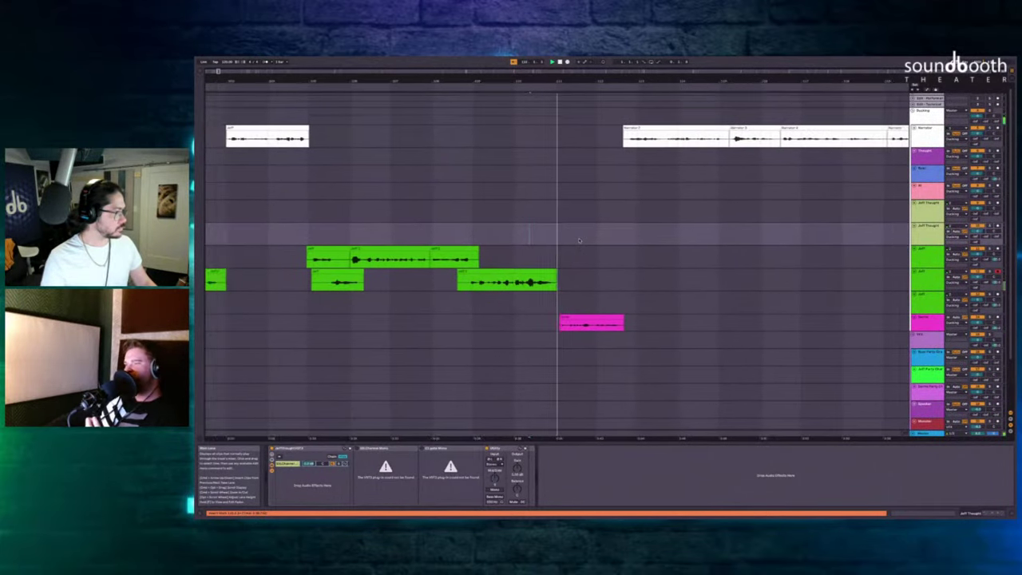
key("minus")
key("minus")
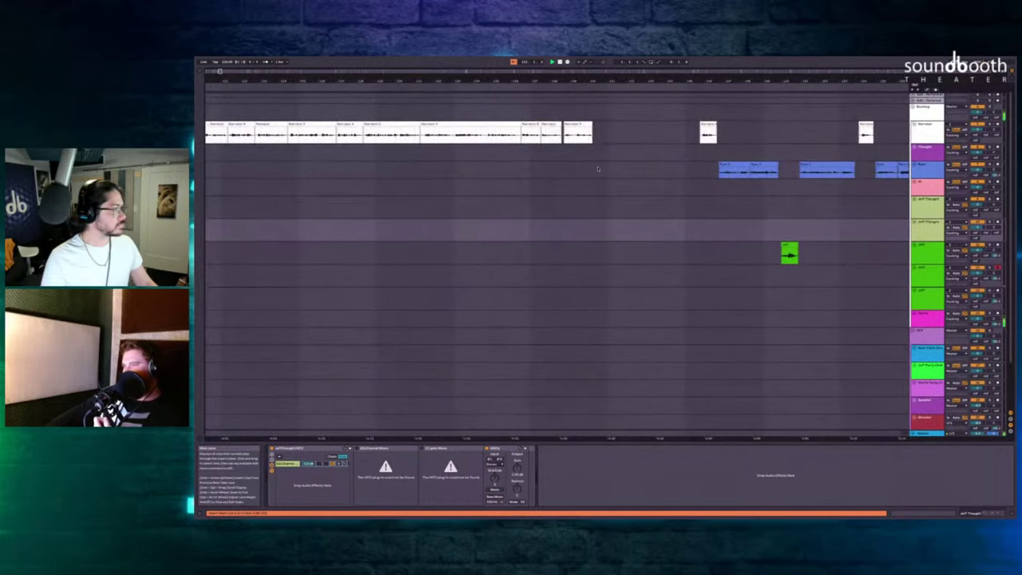
Insert empty time after the long narration section and record a short take on the first green voice track from the narration's end.
left_click(593, 153)
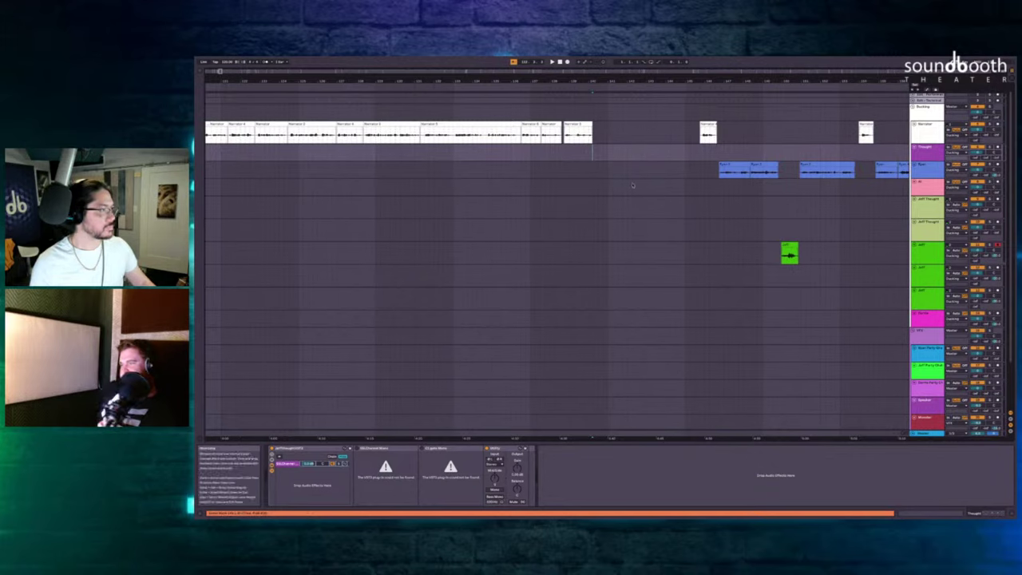
left_click_drag(602, 149, 678, 154)
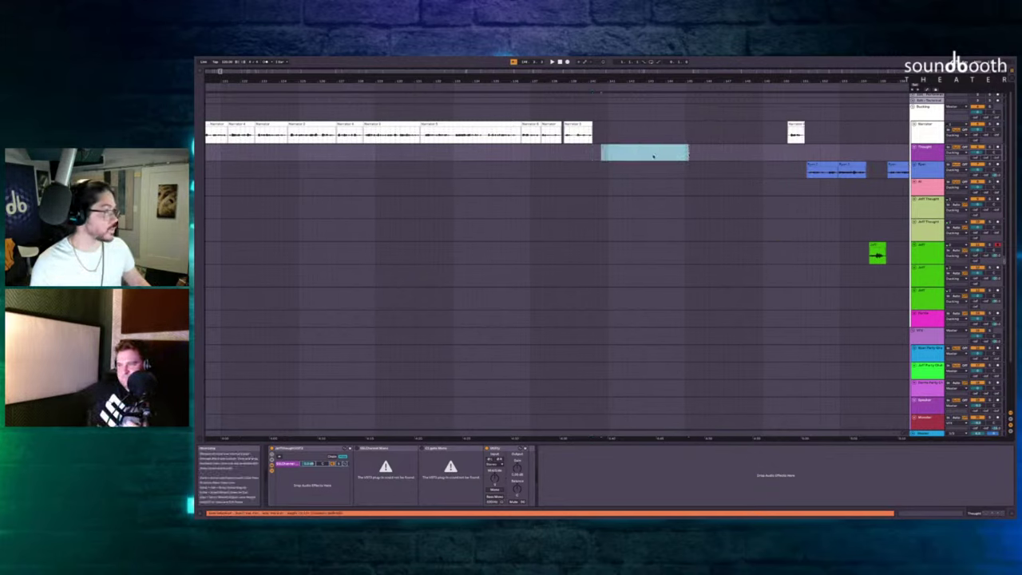
scroll(627, 154, "up", 3)
left_click(542, 149)
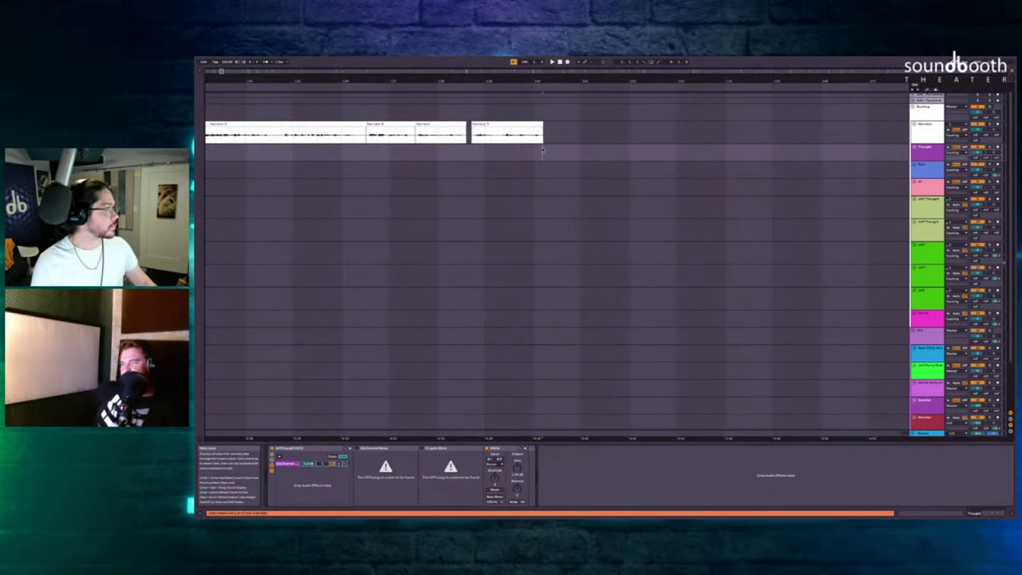
key("space")
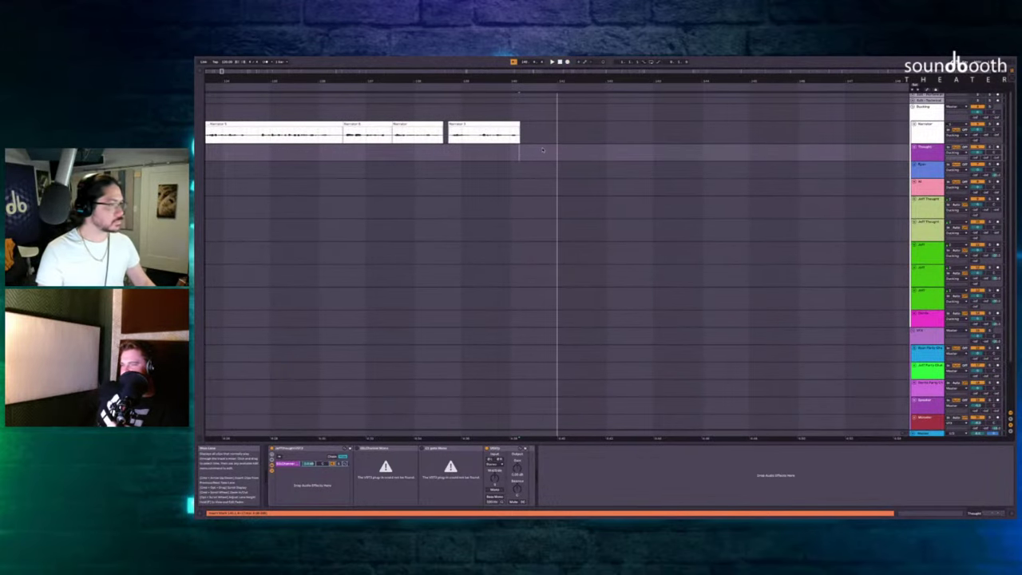
key("F9")
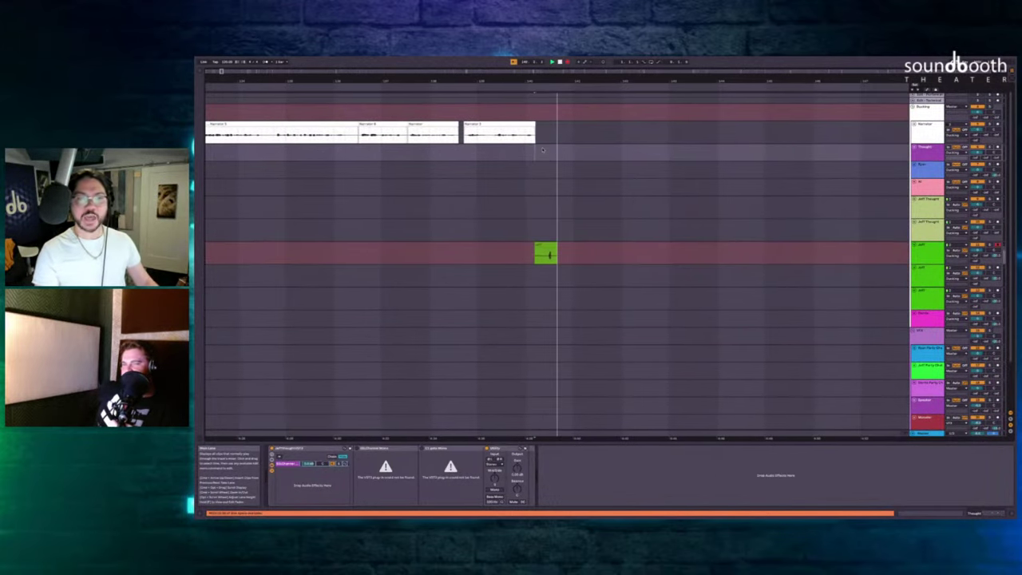
key("space")
Record a take on the second green voice track, starting before the end of the short first-track take.
scroll(549, 181, "up", 3)
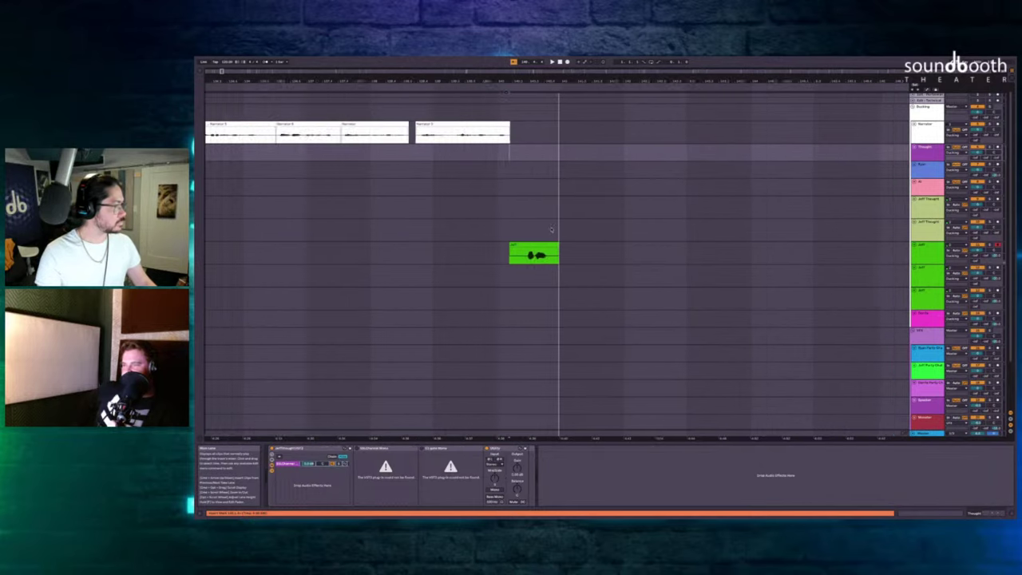
left_click(542, 230)
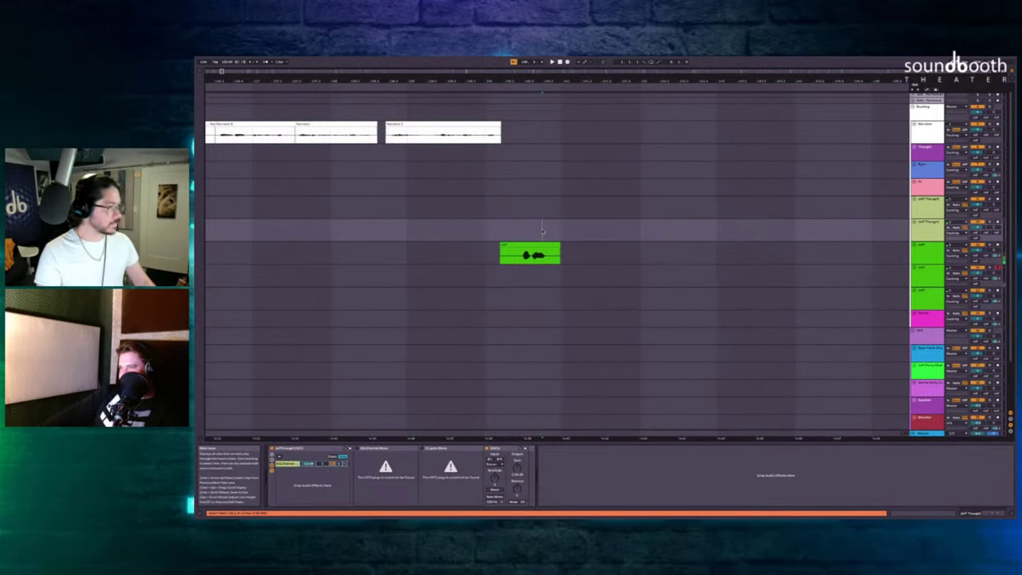
key("F9")
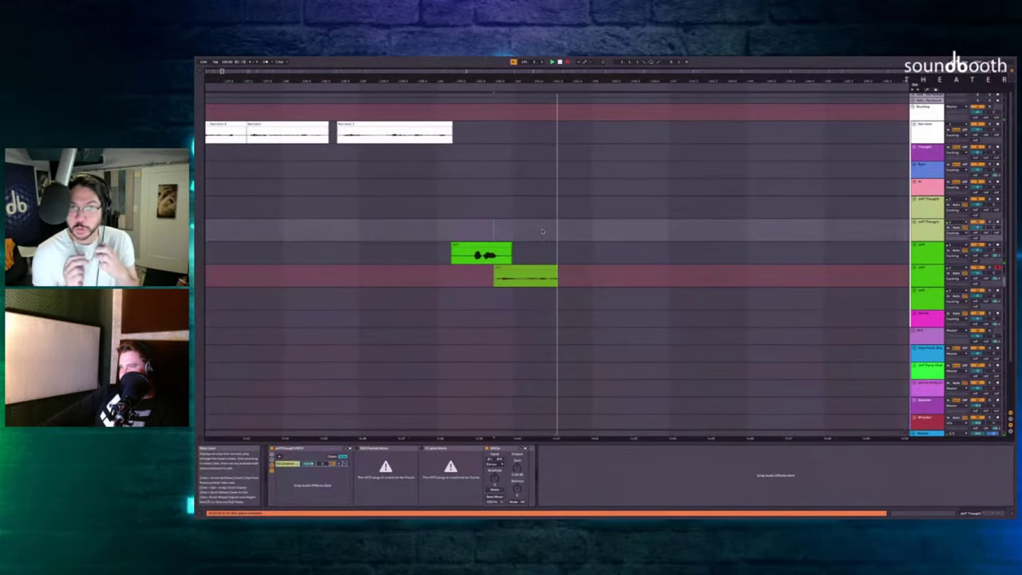
key("space")
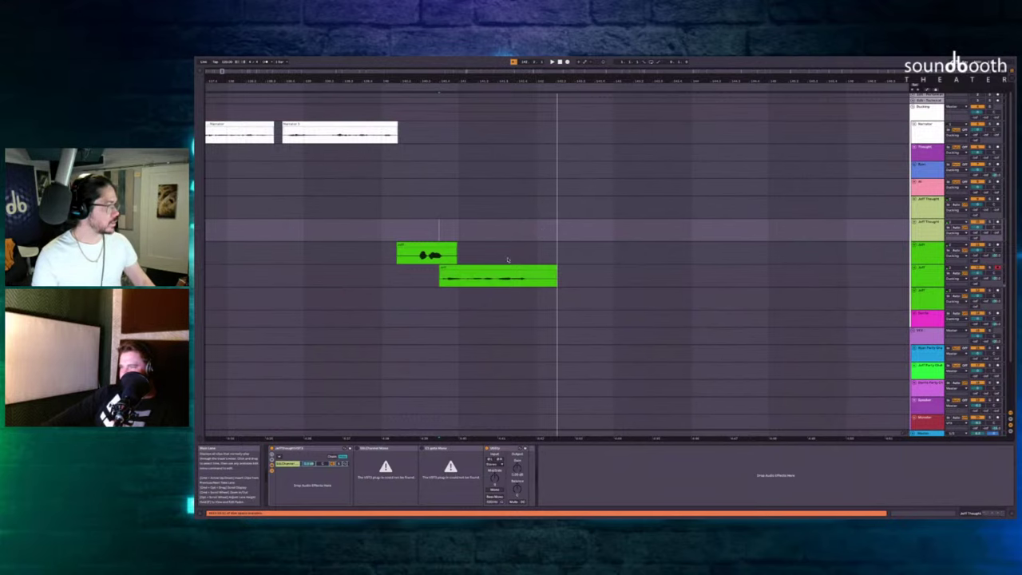
Punch in a take on the first green voice track over the end of the second-track take, redoing it from the same point.
left_click(512, 255)
key("F9")
key("space")
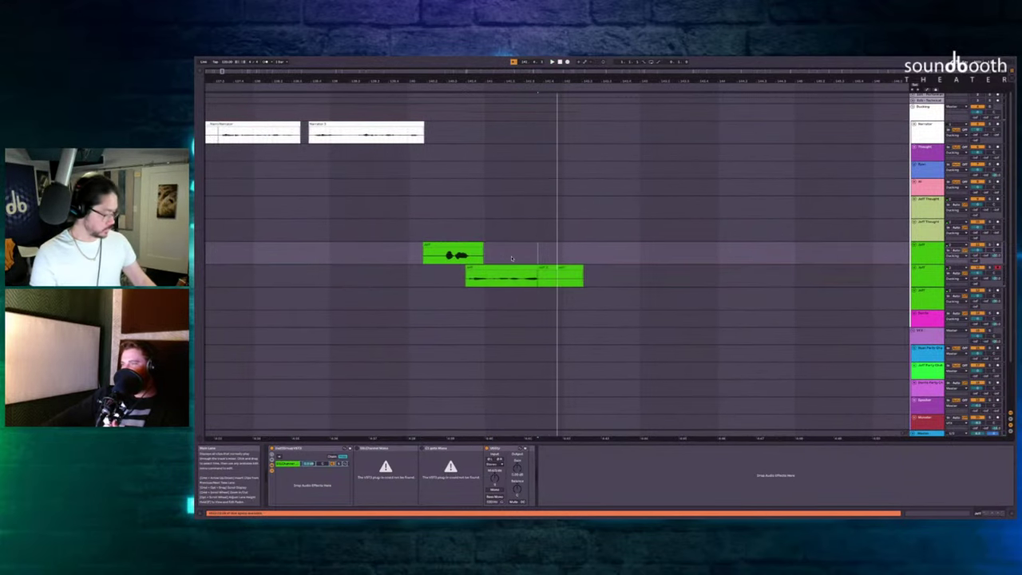
key("F9")
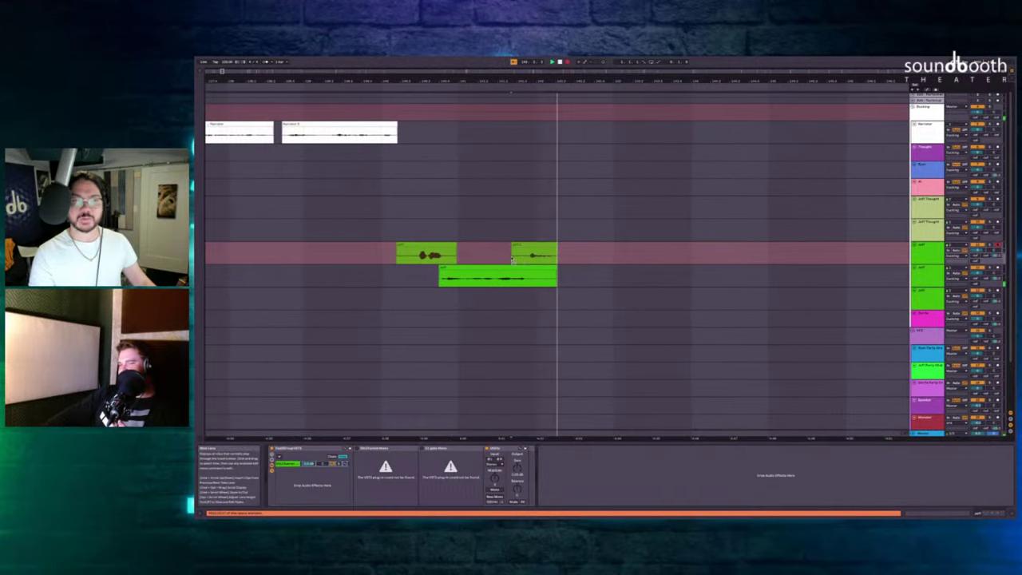
key("F9")
key("F9")
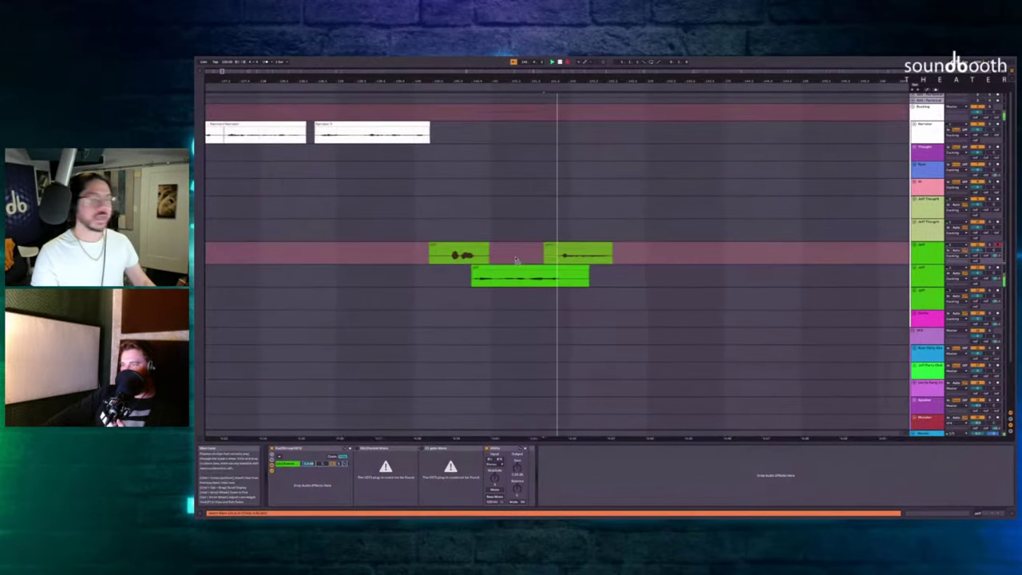
key("F9")
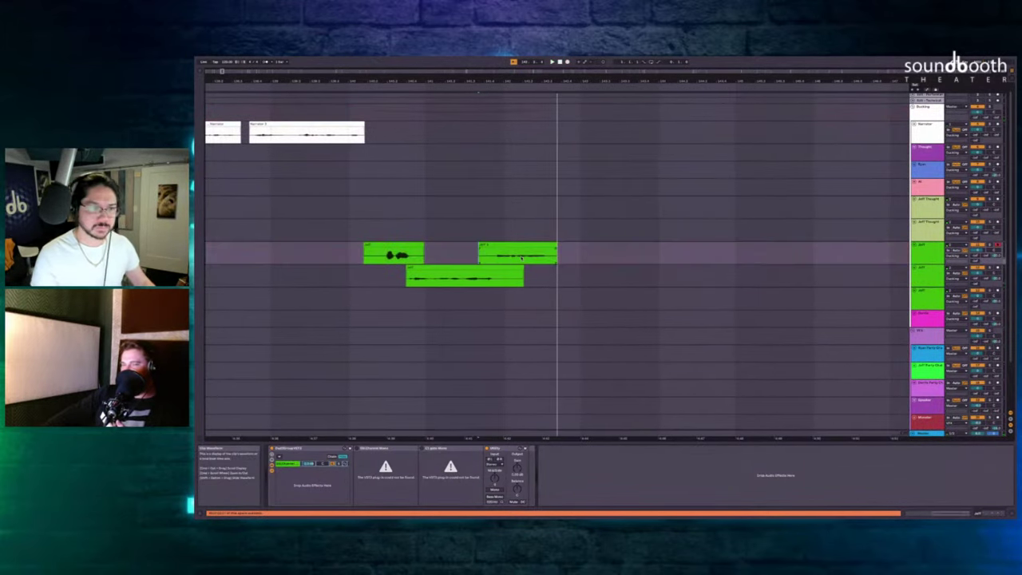
Record another take on the second green voice track, starting before the end of the latest first-track take.
left_click(537, 275)
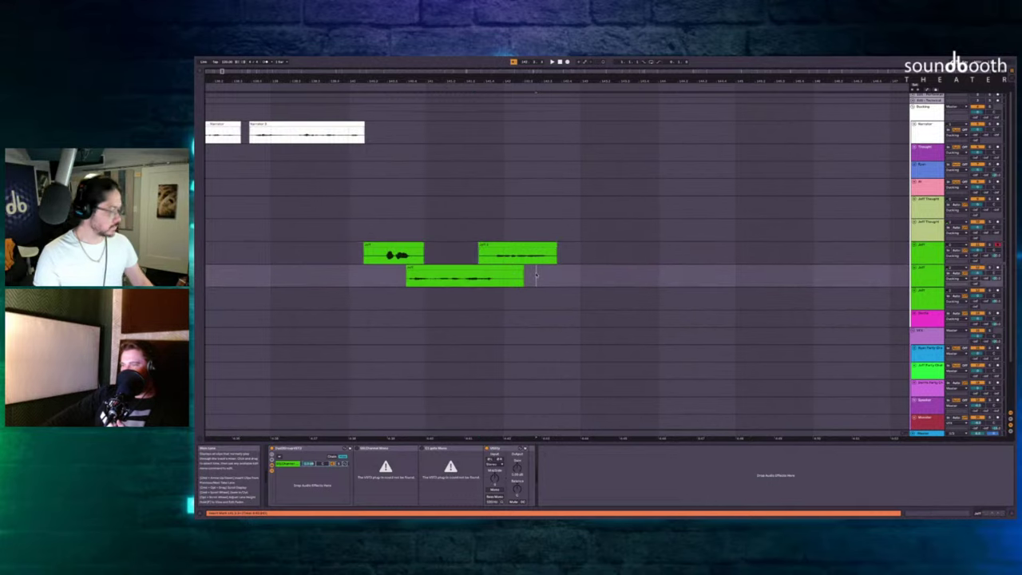
key("F9")
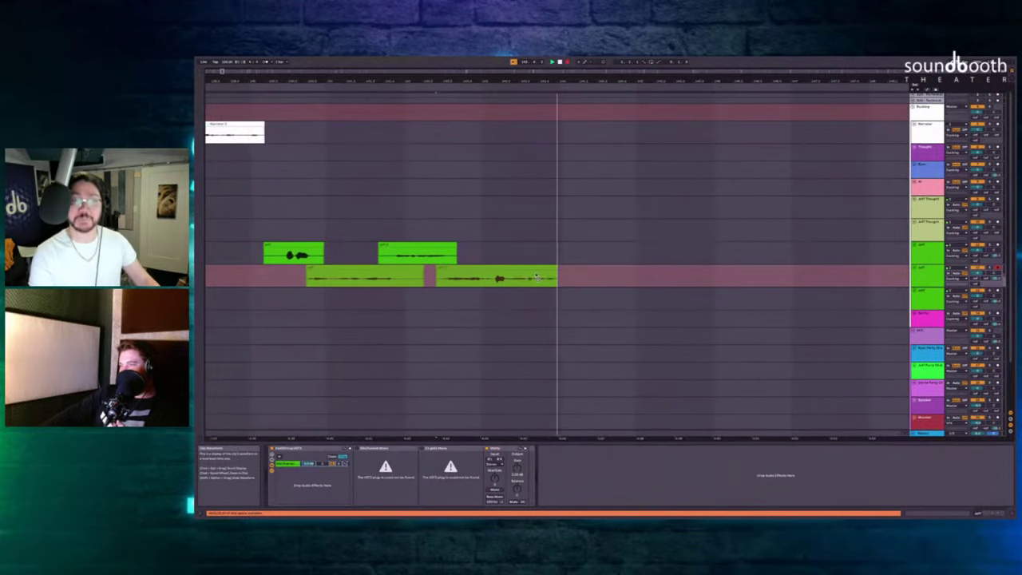
key("space")
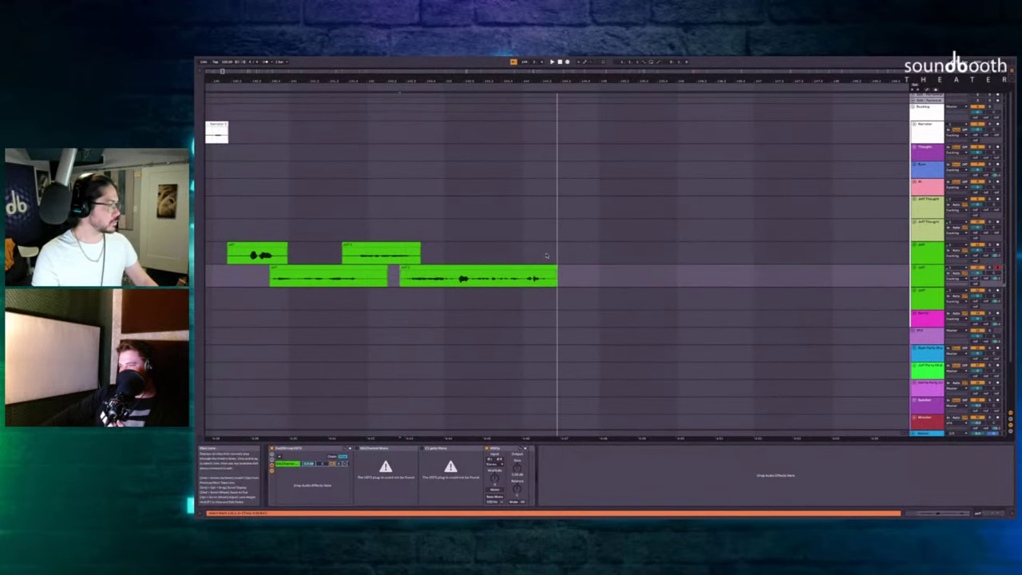
Re-record the latest take on the second green voice track from its start and delete the leftover tail.
left_click(544, 254)
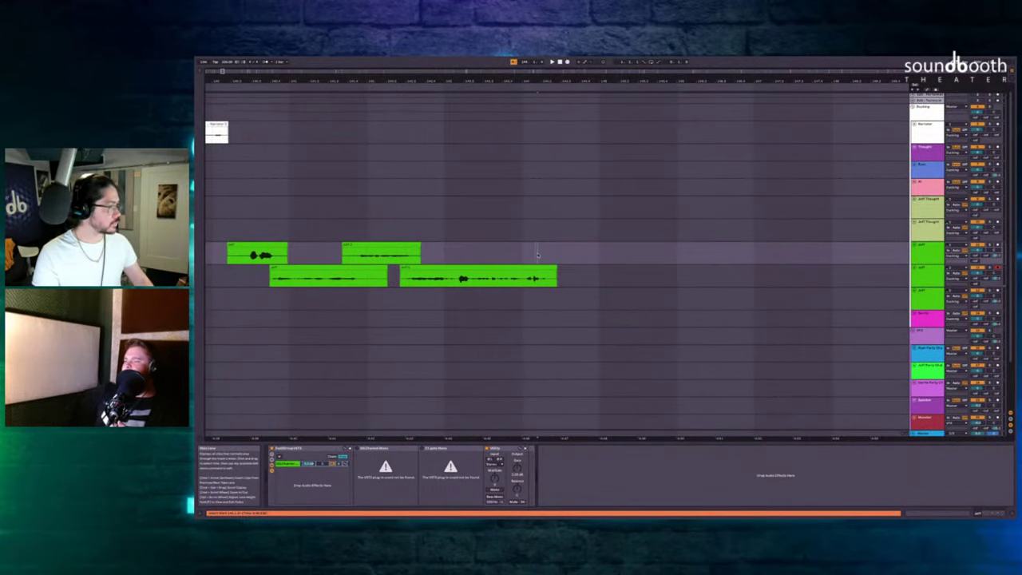
scroll(535, 254, "left", 3)
scroll(534, 255, "down", 3)
left_click(566, 261)
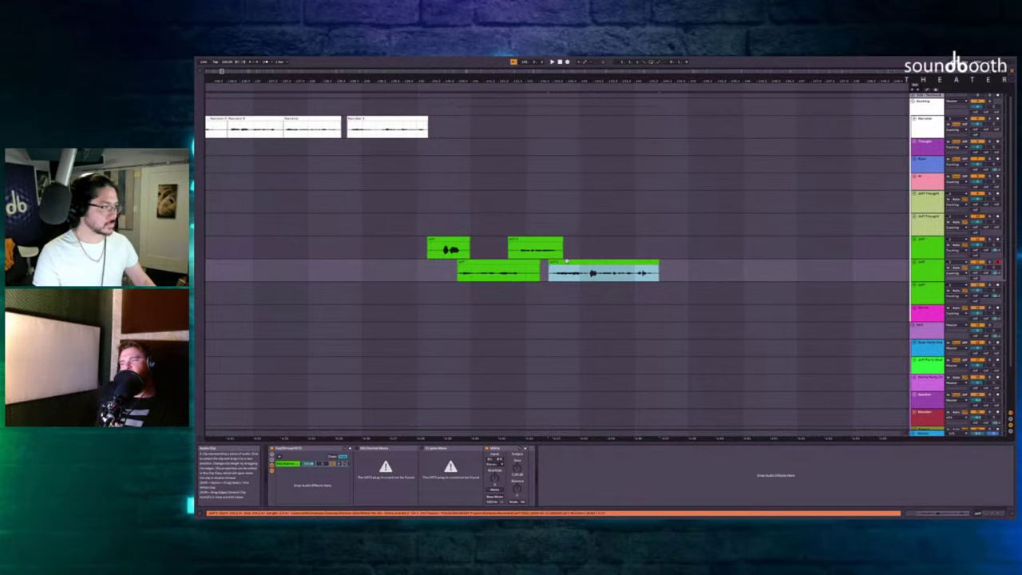
scroll(566, 261, "up", 3)
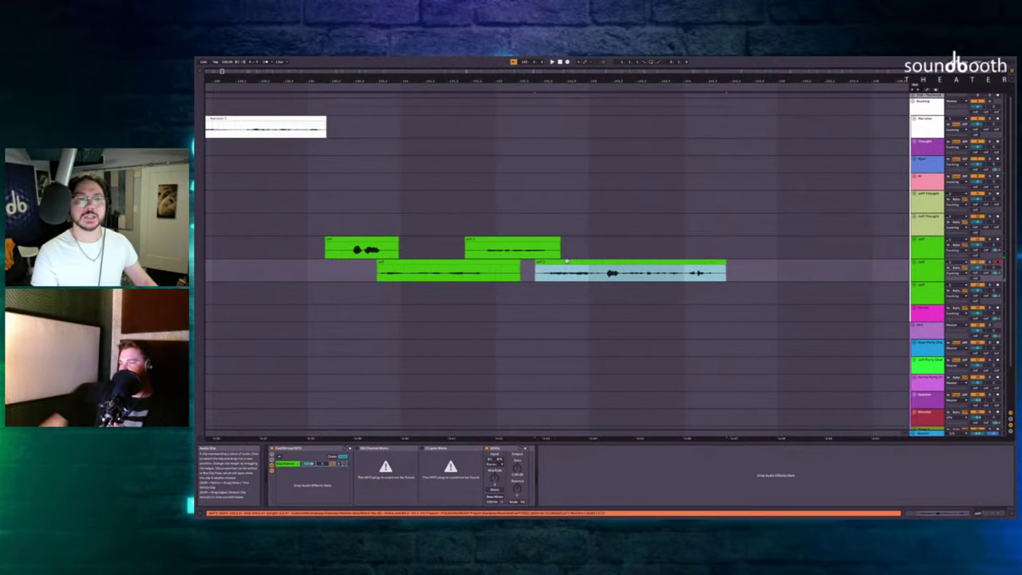
key("space")
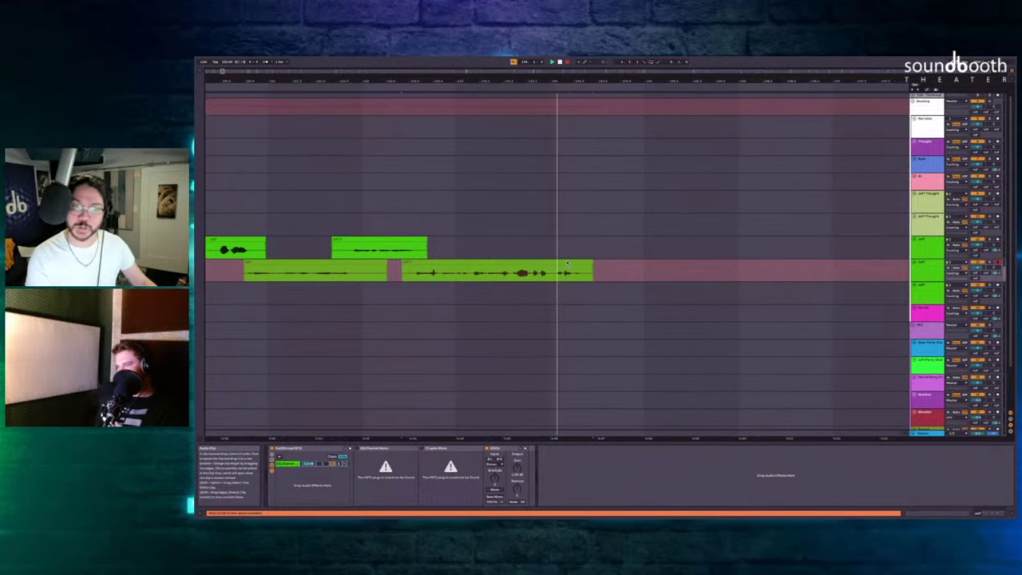
key("space")
left_click_drag(559, 269, 659, 270)
key("Delete")
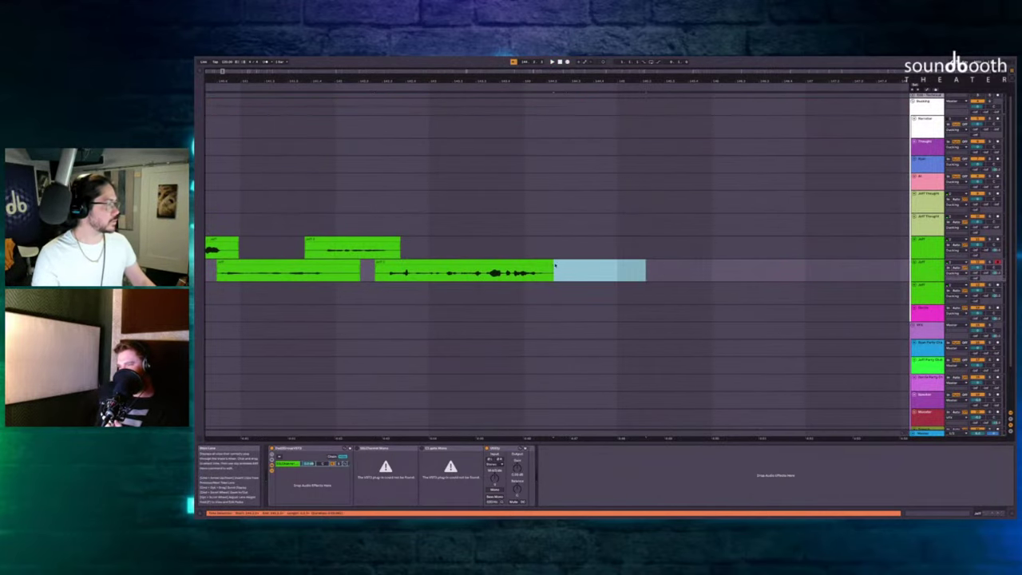
Record a take on the third green voice track, overlapping the end of the trimmed second-track take.
left_click(534, 251)
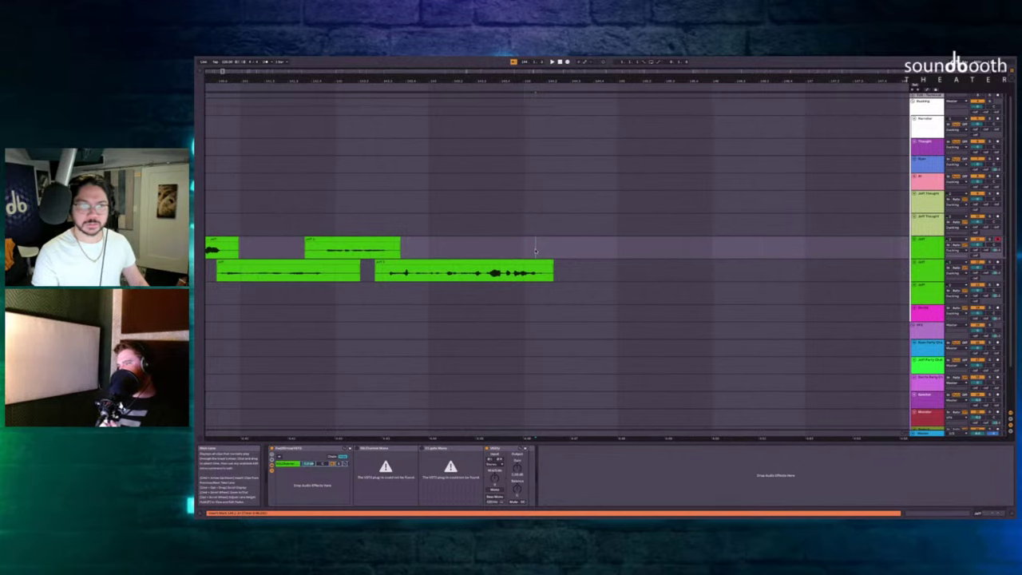
key("F9")
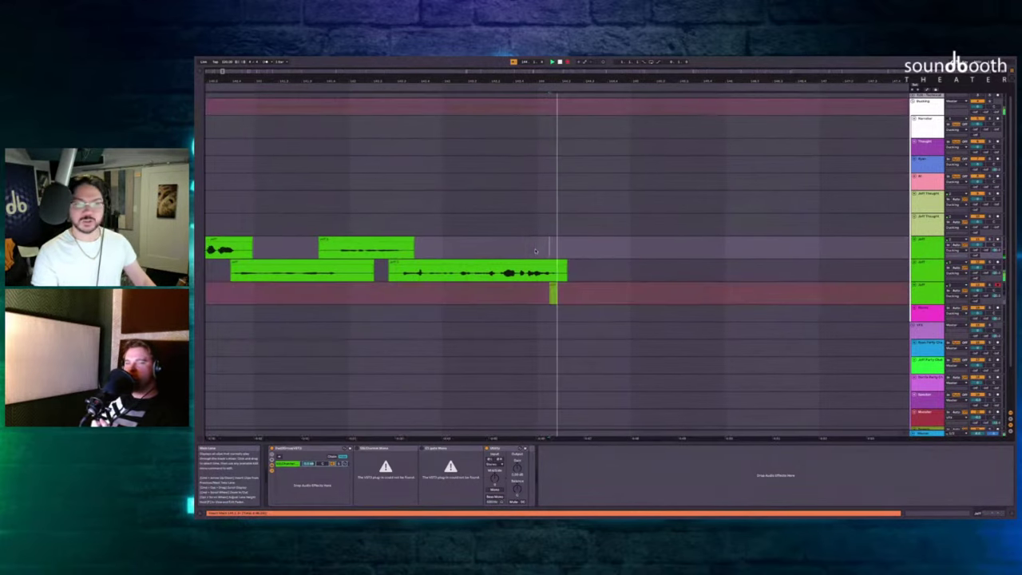
key("space")
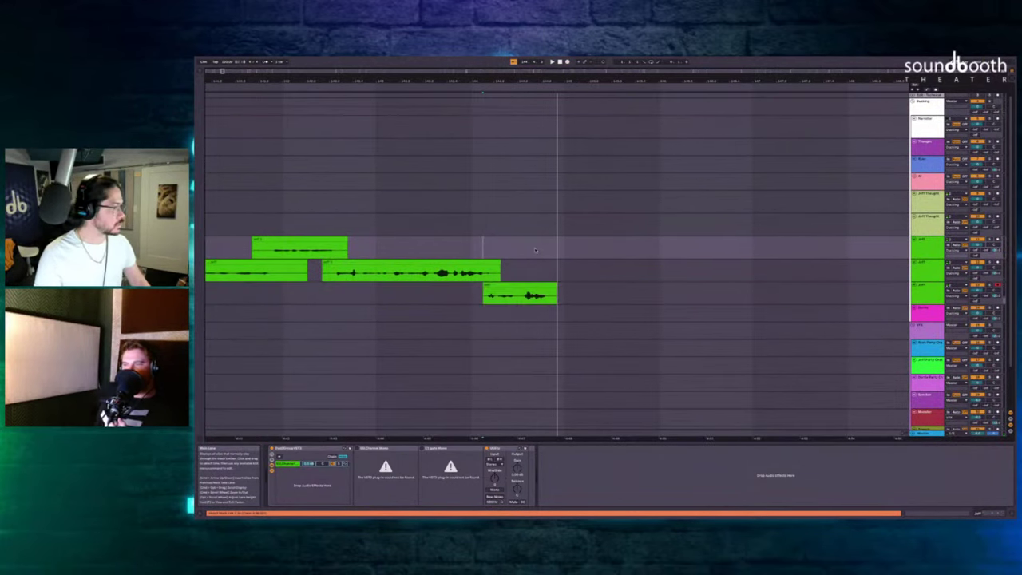
Record a take on the second green voice track over the latest third-track take's end, and another on the third overlapping its end.
left_click(535, 251)
key("F9")
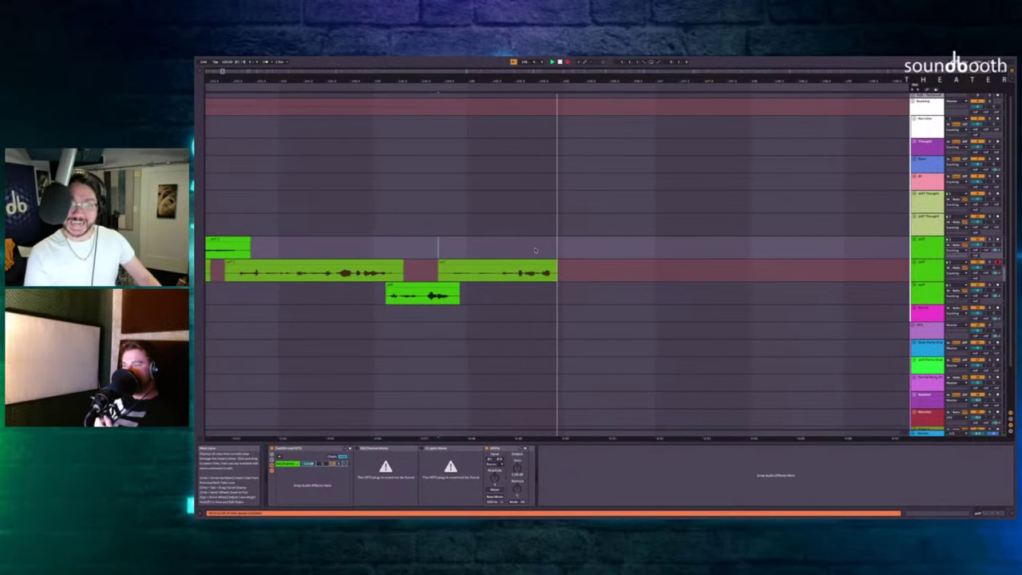
key("space")
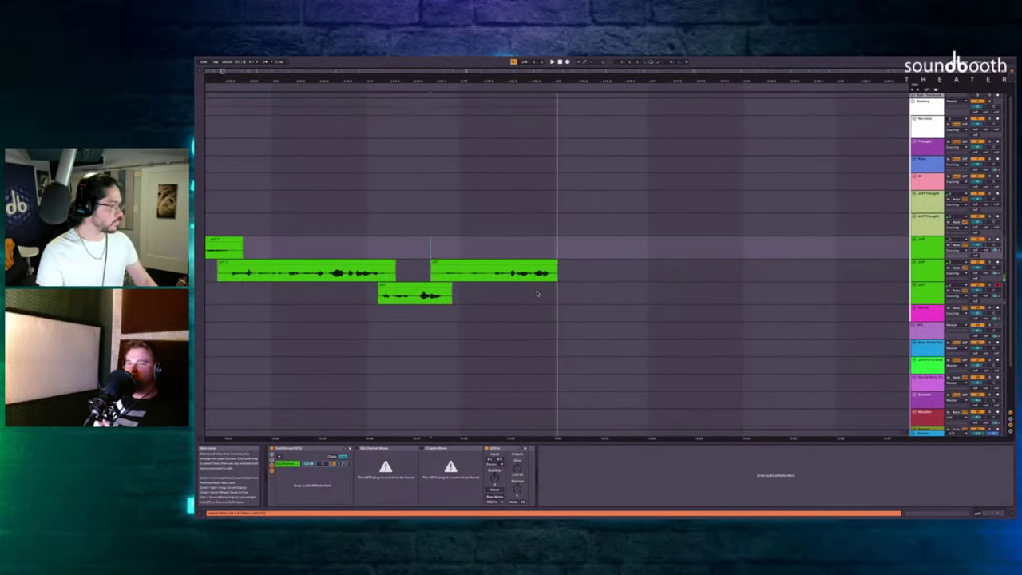
key("F9")
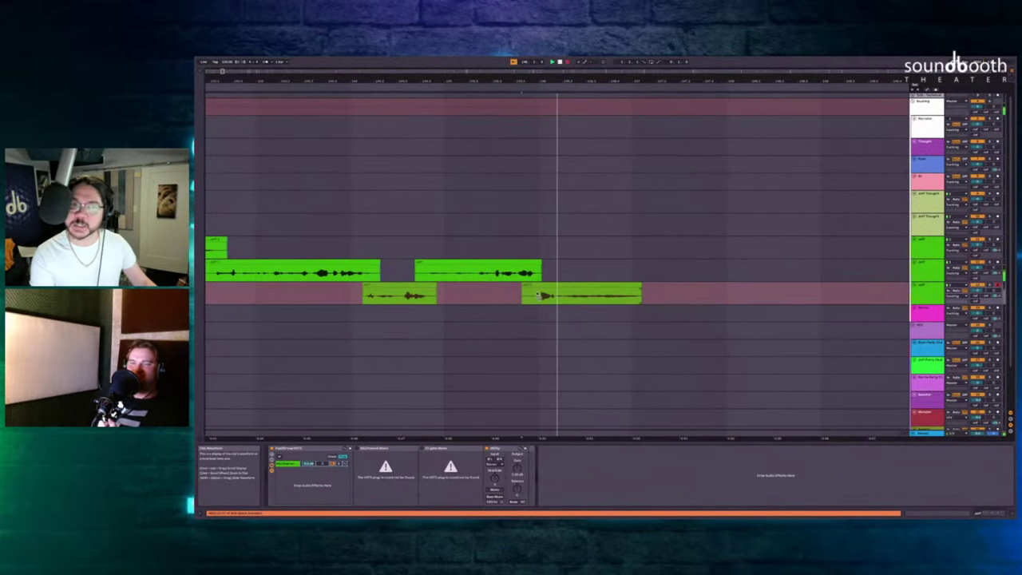
key("space")
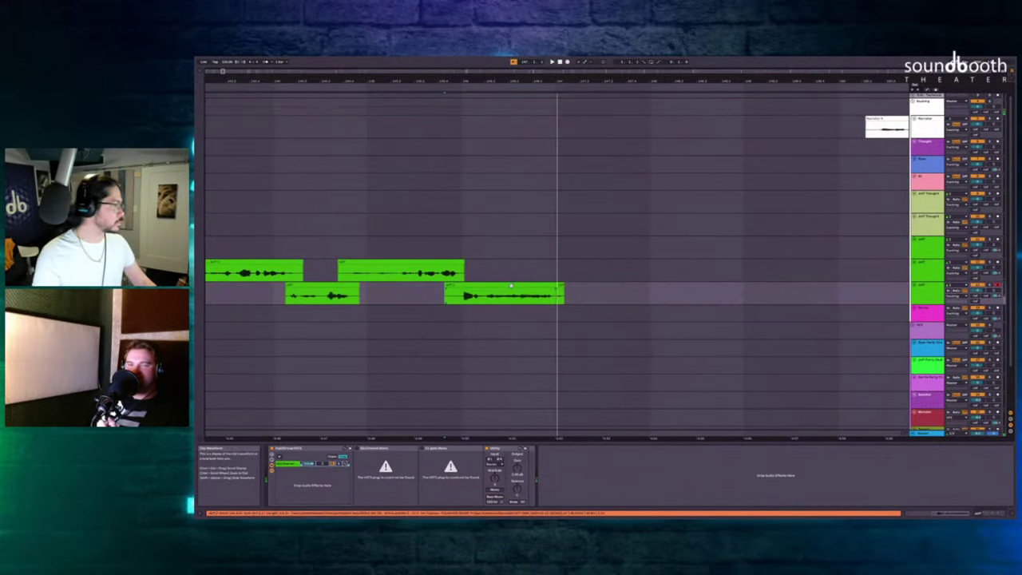
Move the newest take on the third green voice track slightly earlier and delete the leftover fragment after it.
scroll(511, 285, "left", 2)
scroll(524, 286, "up", 3)
left_click_drag(523, 288, 505, 290)
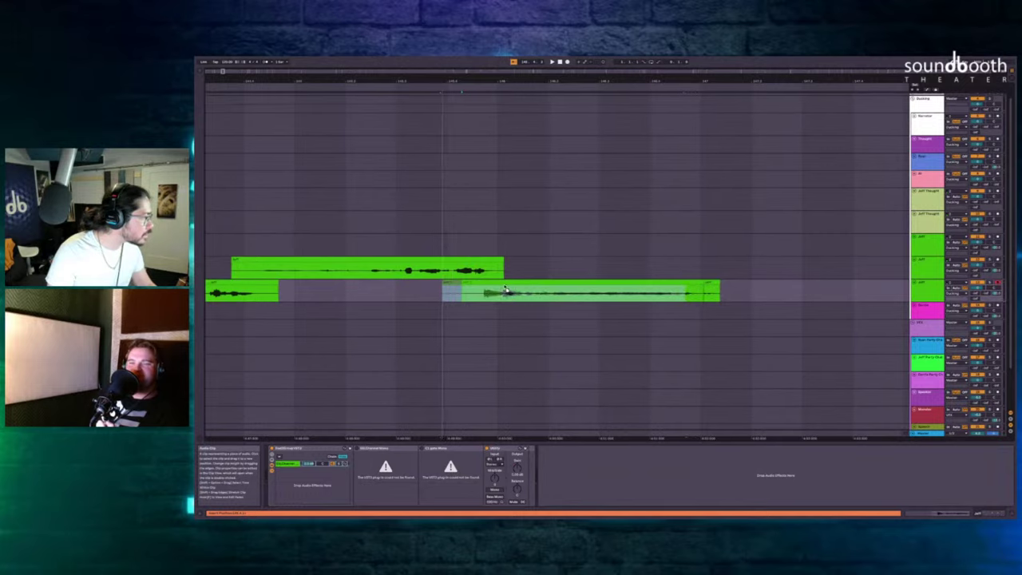
scroll(504, 292, "down", 3)
left_click_drag(700, 284, 808, 285)
key("Delete")
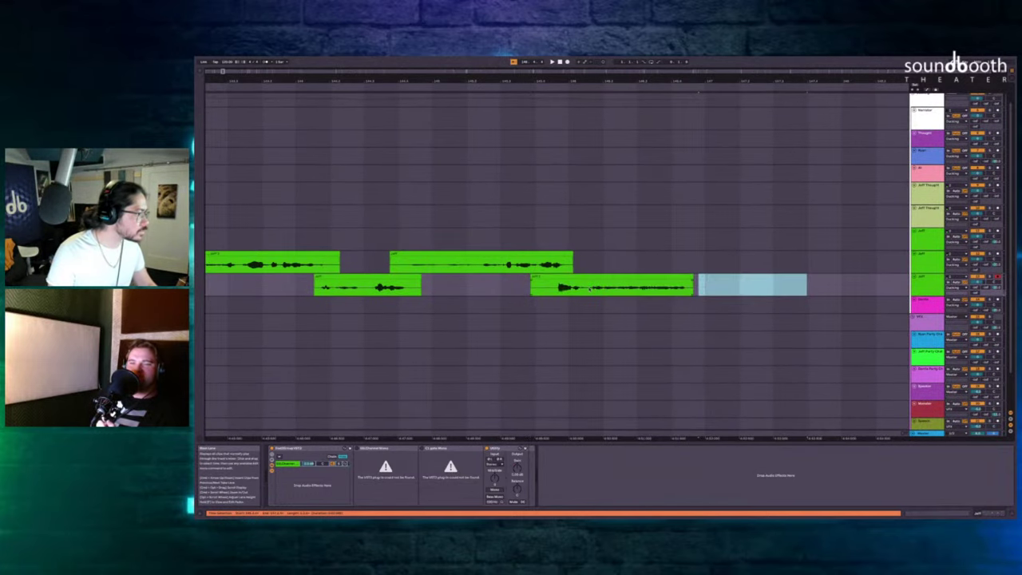
Play back the layered green voice takes from before their start.
scroll(589, 289, "down", 2)
scroll(589, 289, "left", 3)
left_click(291, 203)
key("space")
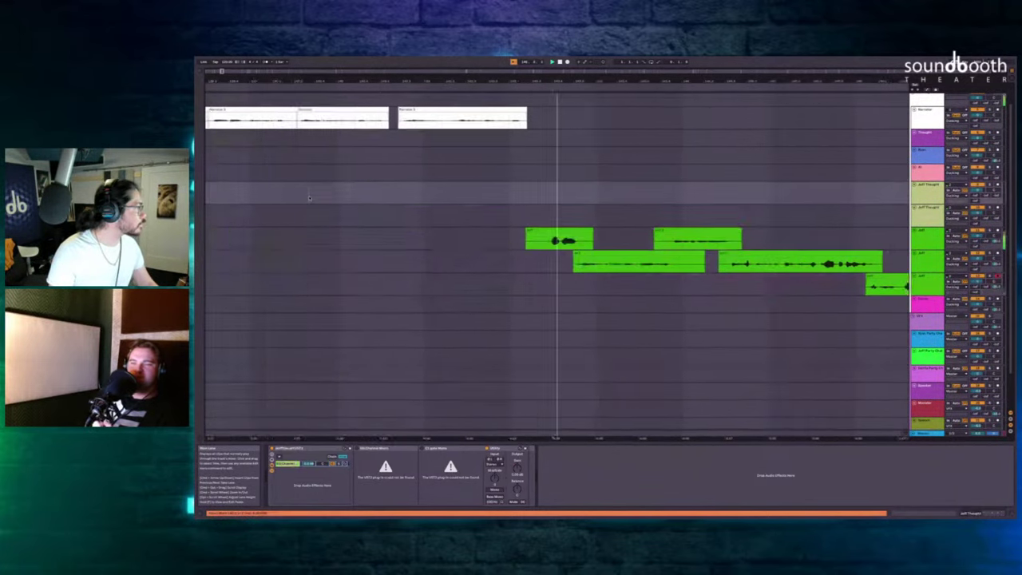
Remove the empty time between the last green take and the next narrator clip, pulling all following clips forward.
scroll(602, 183, "right", 4)
scroll(602, 183, "down", 3)
scroll(602, 183, "up", 3)
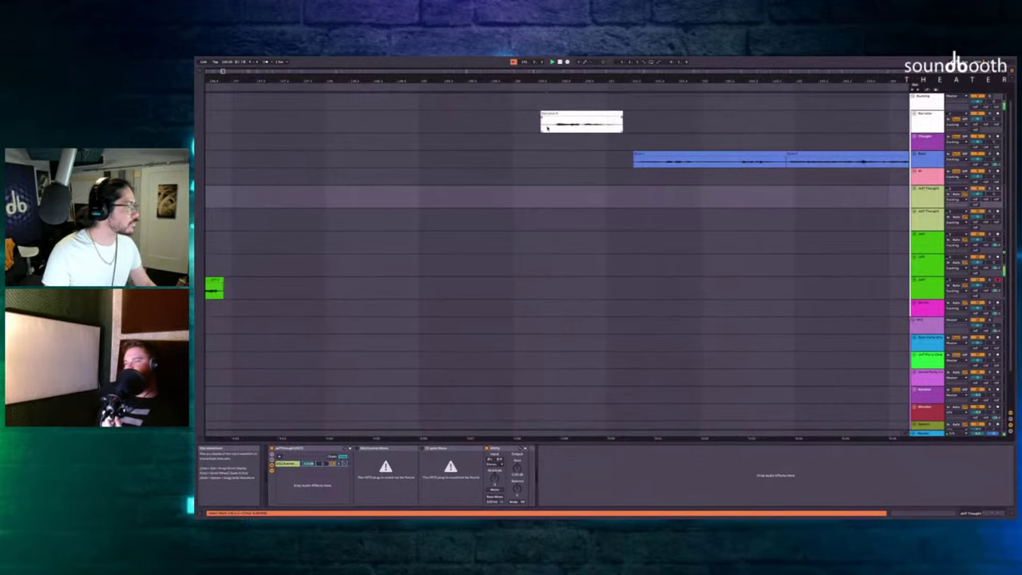
scroll(582, 147, "left", 10)
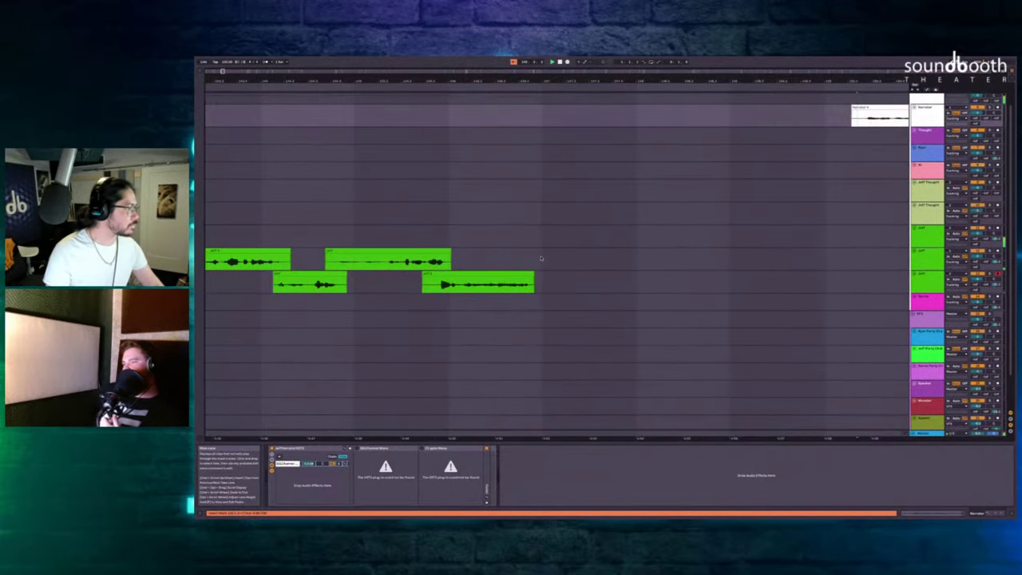
left_click_drag(542, 257, 859, 107)
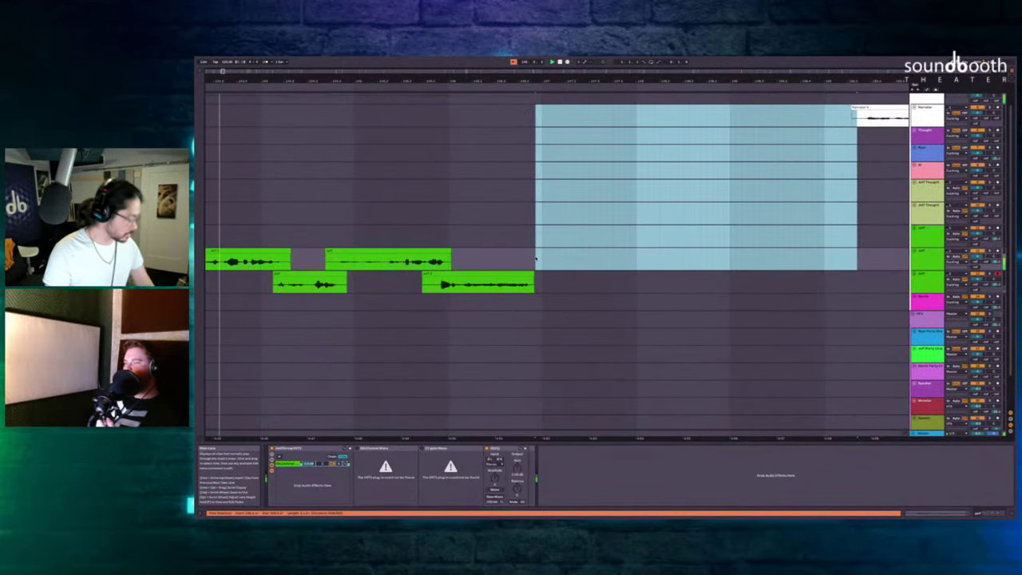
key("ctrl+shift+Delete")
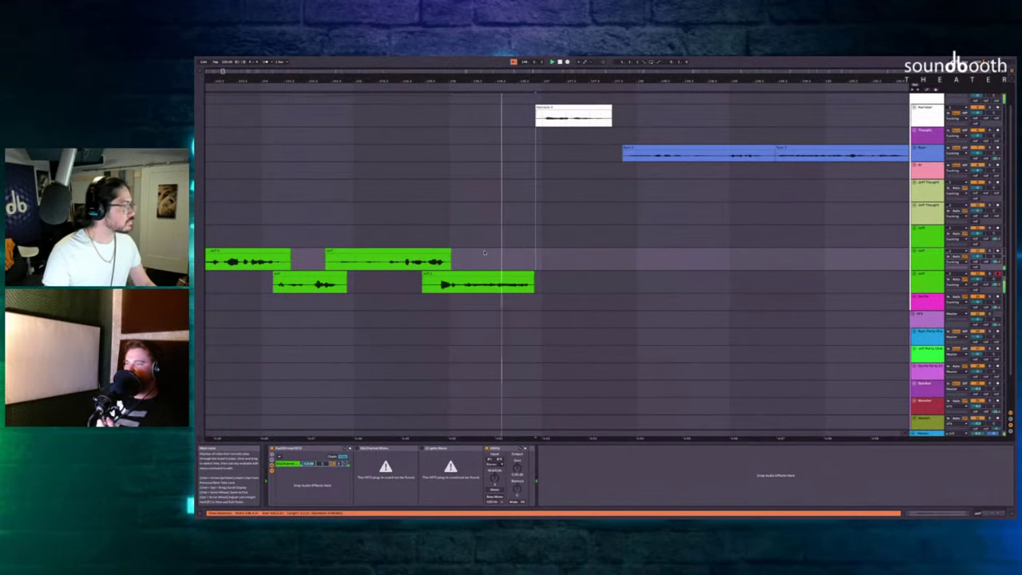
Nudge the last take on the third green voice track slightly later to meet the narrator clip, and play back the overlap.
scroll(484, 260, "up", 3)
left_click(416, 278)
key("space")
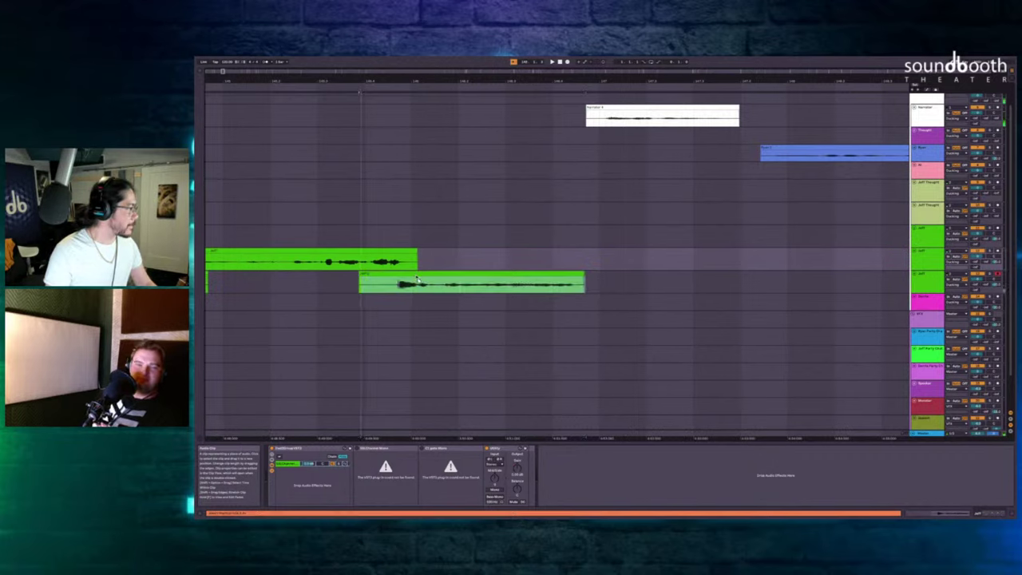
key("super+z")
key("space")
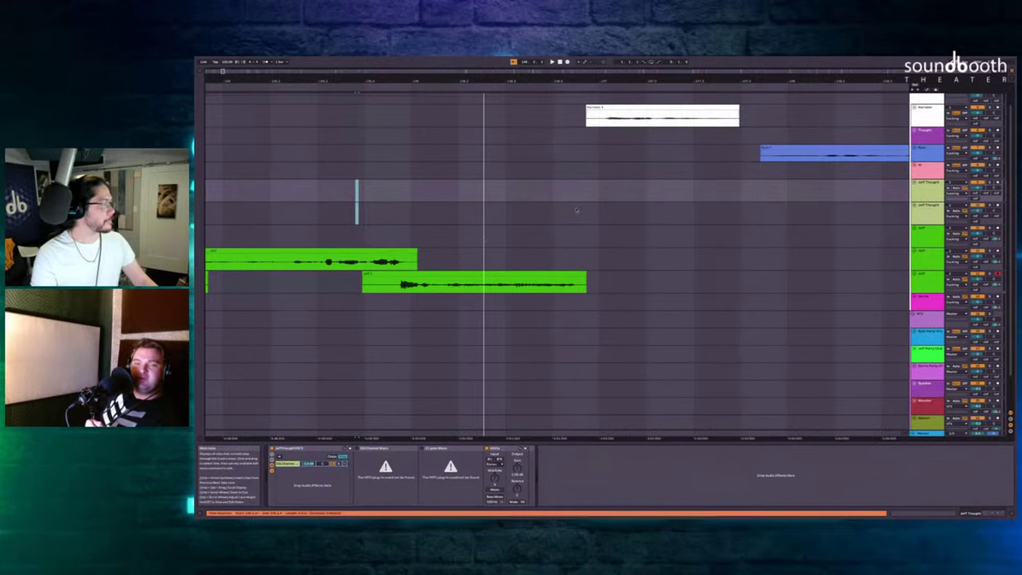
Delete the old clip on the first green voice track that sits in the gap between the blue clips.
scroll(605, 183, "down", 6)
scroll(604, 183, "right", 3)
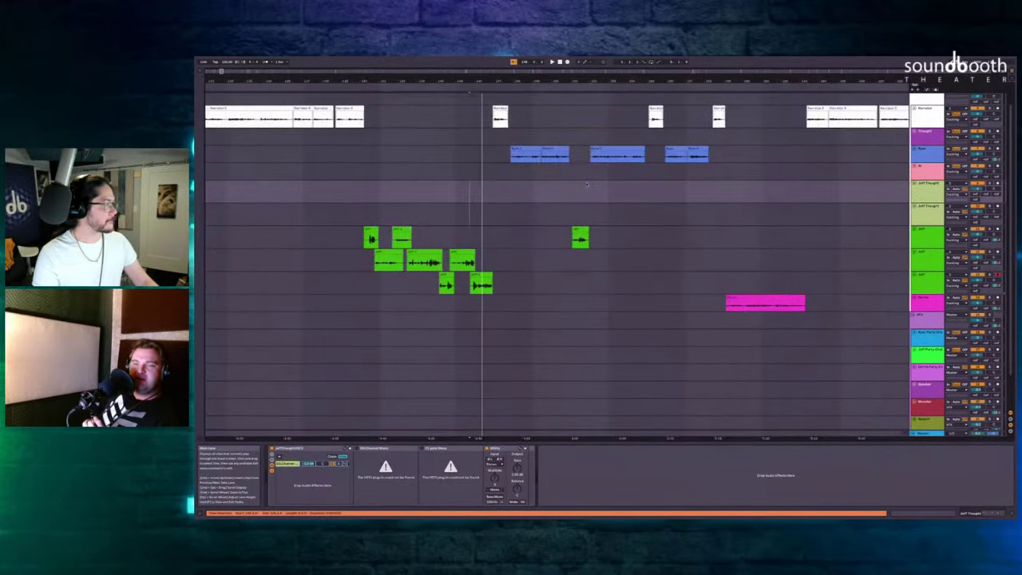
scroll(586, 184, "down", 1)
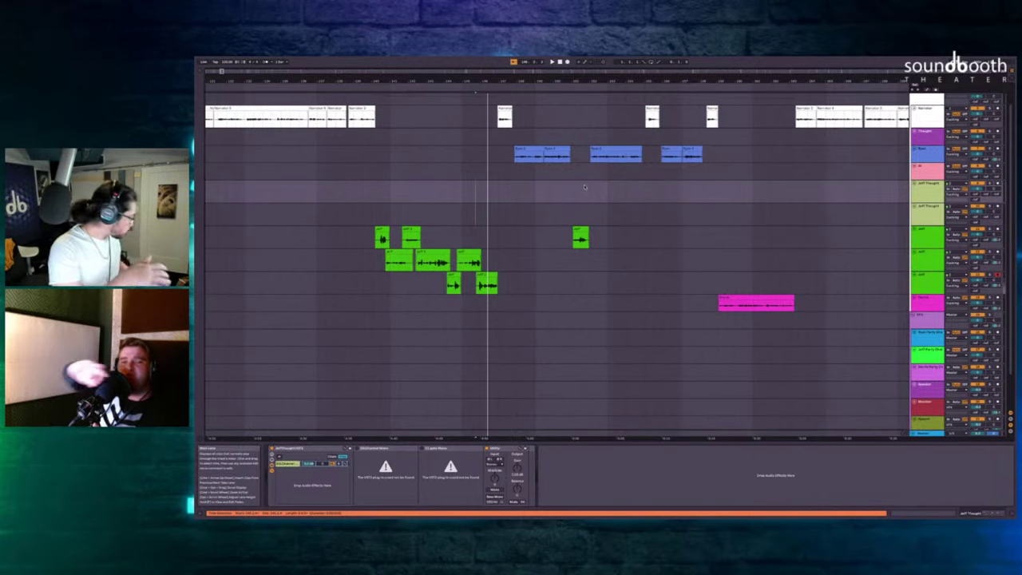
scroll(563, 186, "up", 3)
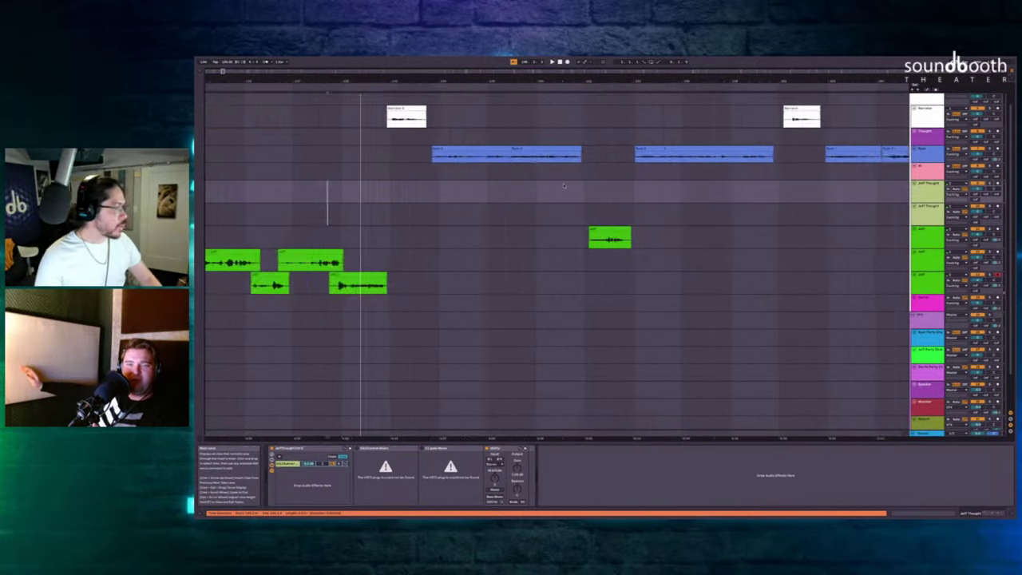
scroll(563, 186, "down", 3)
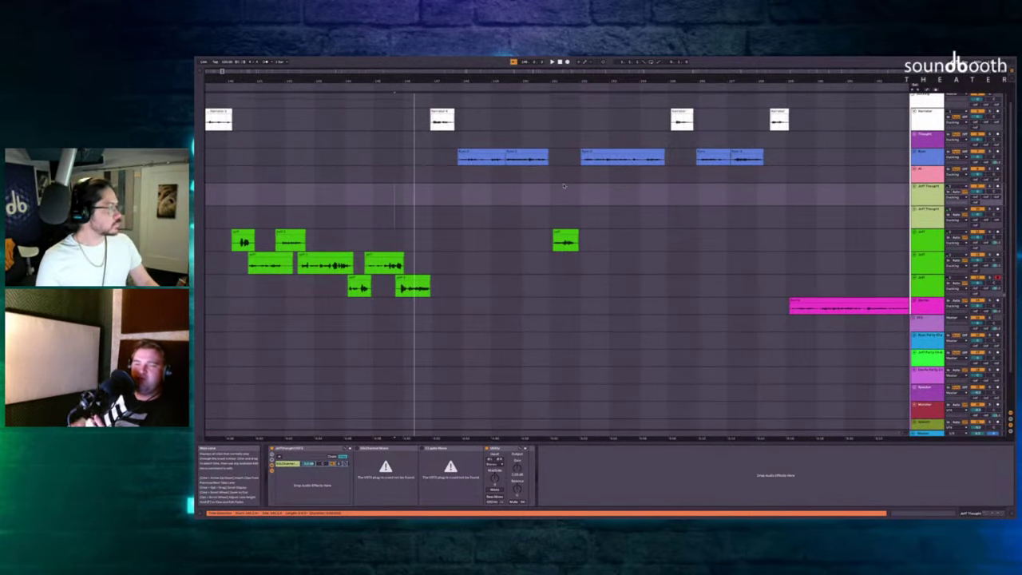
scroll(545, 176, "up", 2)
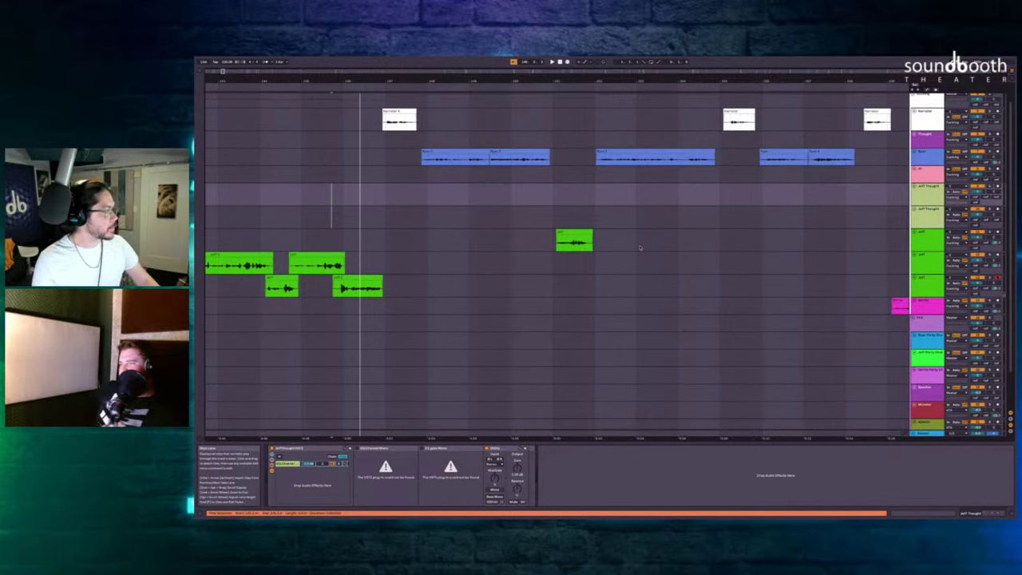
left_click(574, 239)
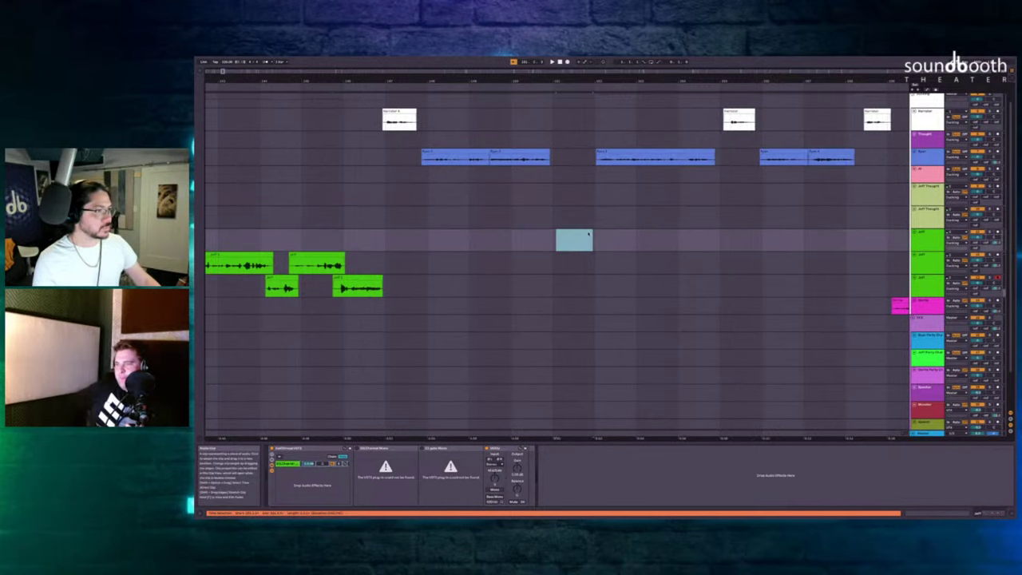
Play from the blue dialogue after the narrator clip and record a new take on the first green voice track across the following gap.
left_click(423, 175)
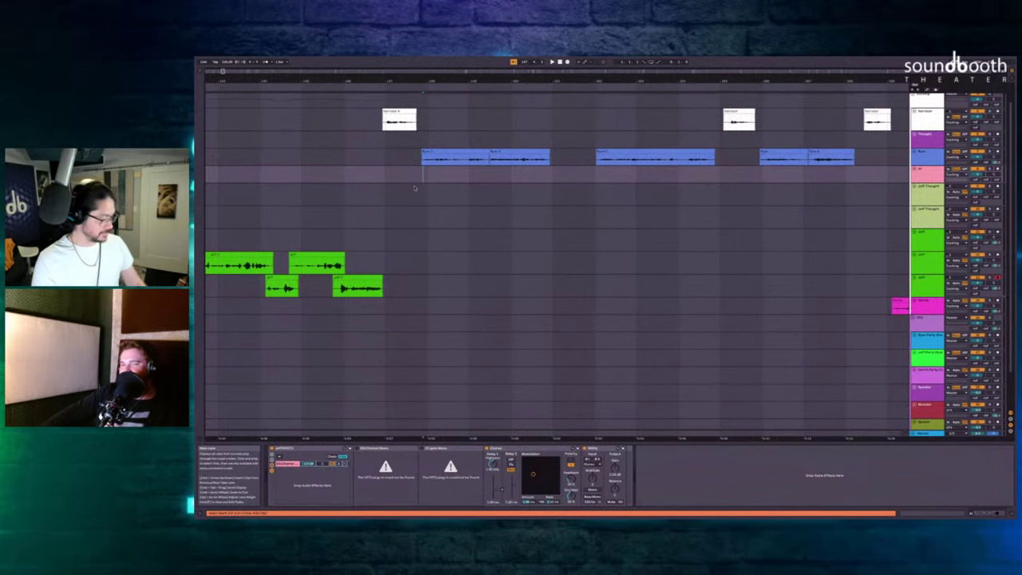
scroll(416, 186, "up", 2)
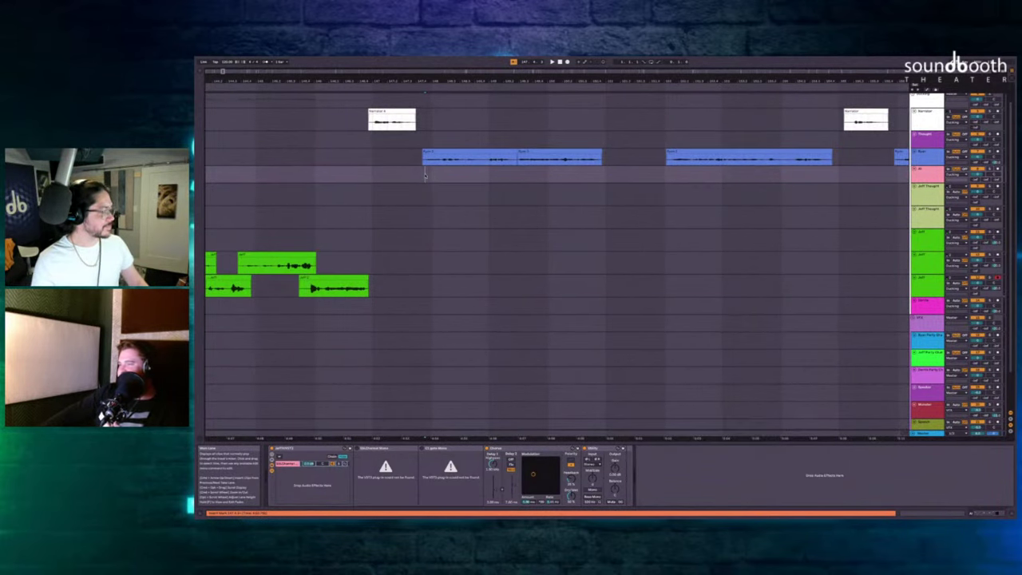
key("space")
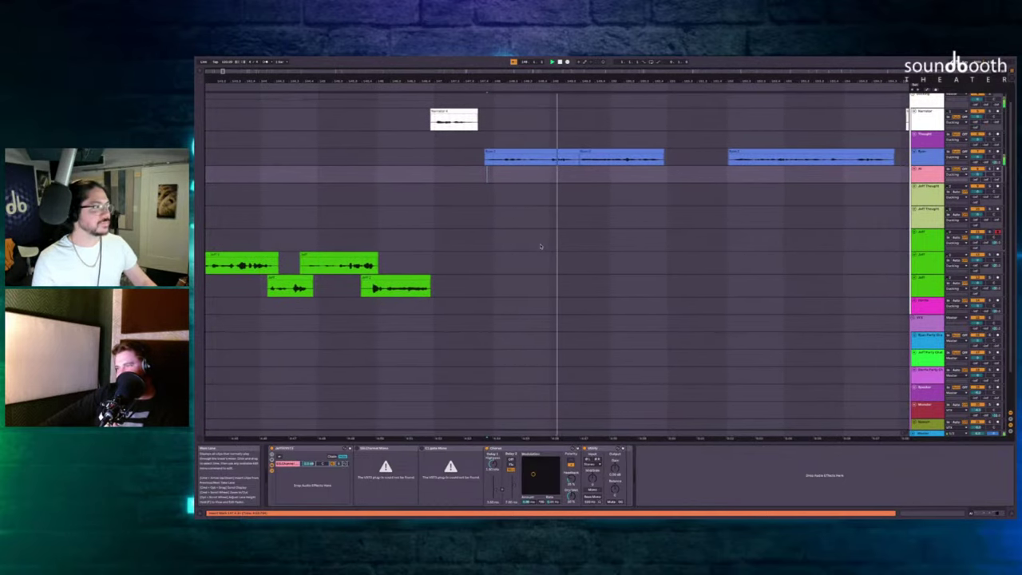
key("F9")
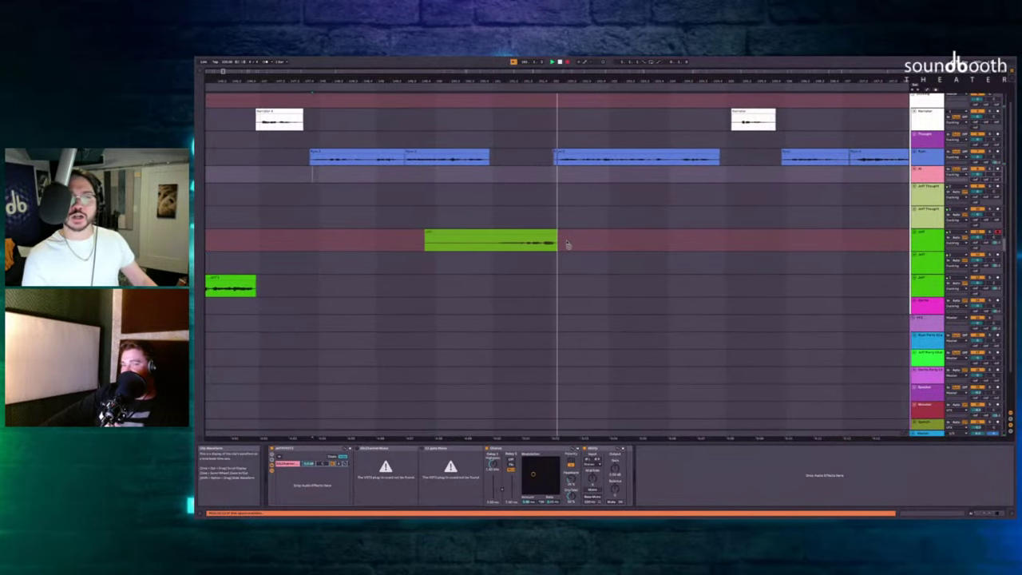
key("F9")
Play back the new first-track take from the end of the blue dialogue into the next blue clip.
left_click(515, 192)
key("space")
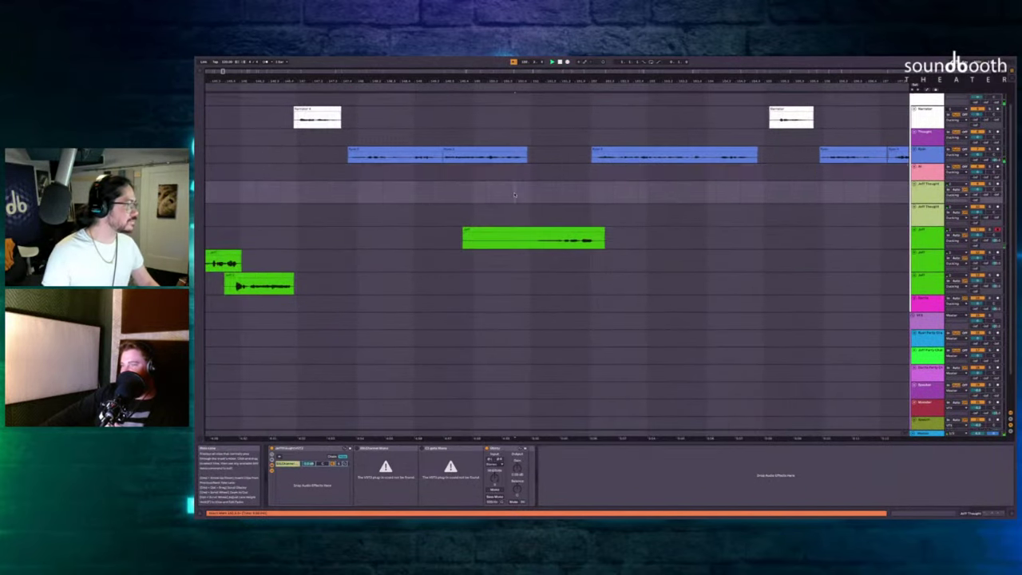
key("plus")
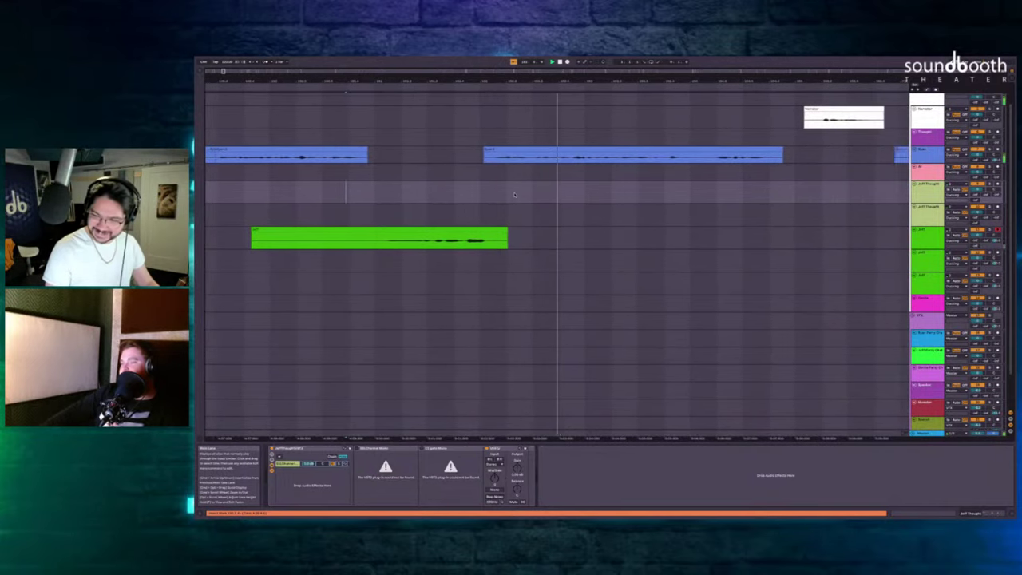
left_click(617, 237)
key("space")
Delete the silent beginning of the new first-track take so it starts at the end of the preceding blue clip.
key("minus")
scroll(617, 237, "left", 3)
scroll(617, 238, "down", 2)
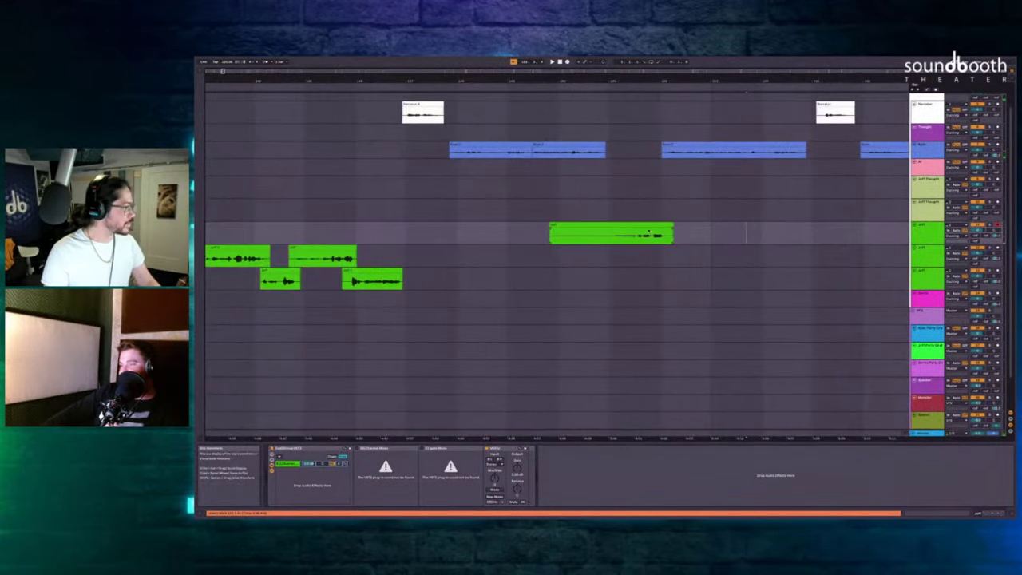
left_click_drag(605, 237, 508, 234)
key("Delete")
scroll(630, 200, "up", 4)
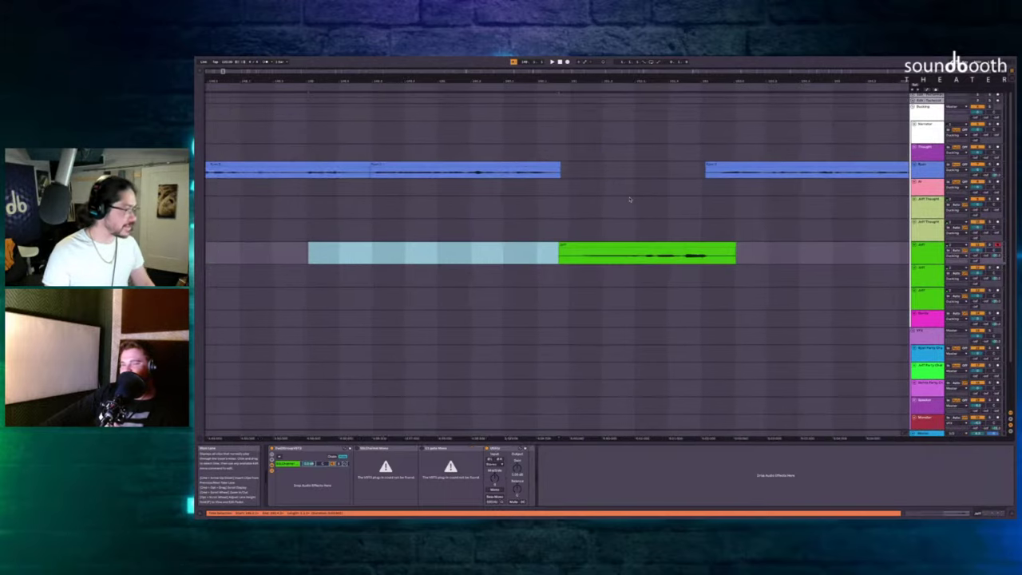
Play back the transition from the trimmed green take into the next blue clip.
scroll(629, 200, "down", 4)
scroll(629, 199, "right", 1)
left_click(604, 204)
key("space")
Look farther along the timeline for the next existing clips on the first green voice track.
scroll(605, 203, "right", 4)
scroll(605, 203, "down", 3)
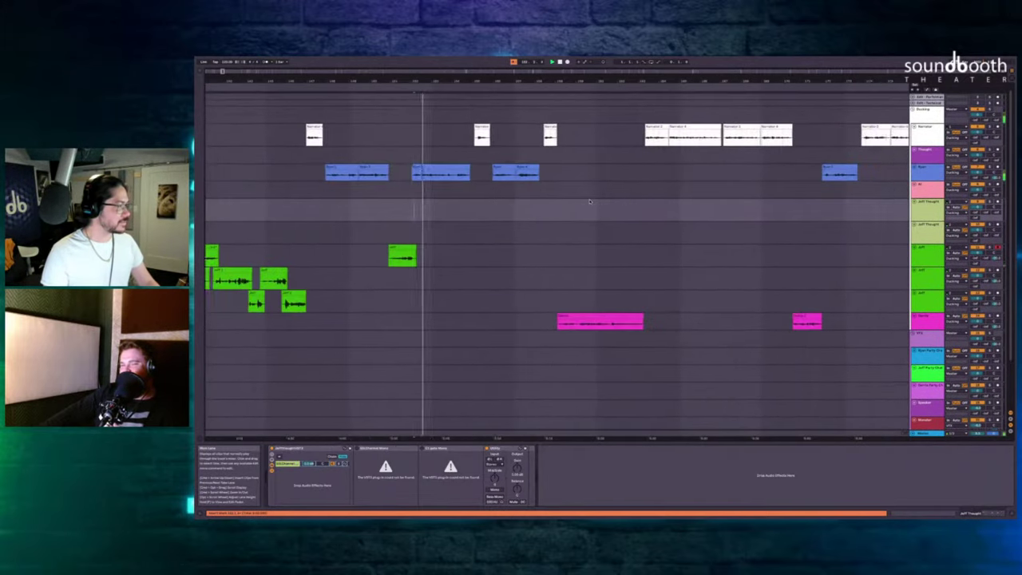
scroll(590, 200, "up", 4)
scroll(590, 200, "down", 4)
scroll(590, 200, "right", 3)
scroll(590, 200, "down", 3)
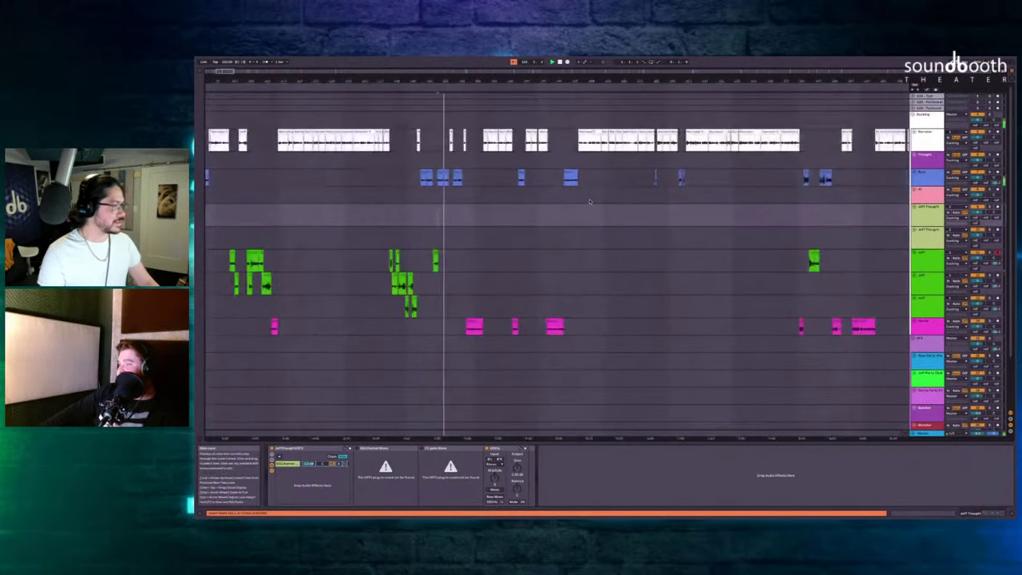
scroll(590, 201, "right", 3)
scroll(590, 201, "right", 2)
scroll(580, 199, "up", 6)
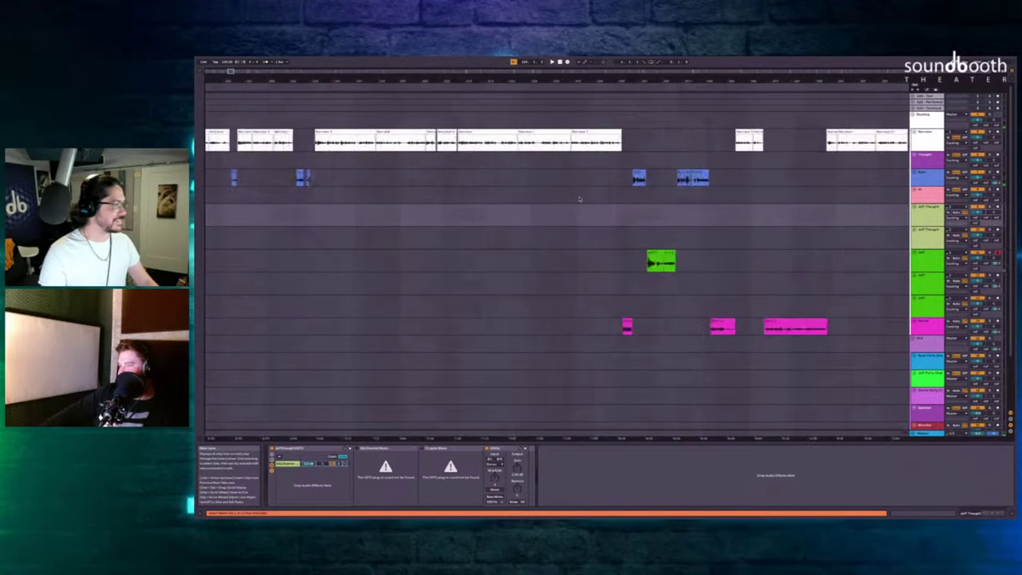
left_click(457, 269)
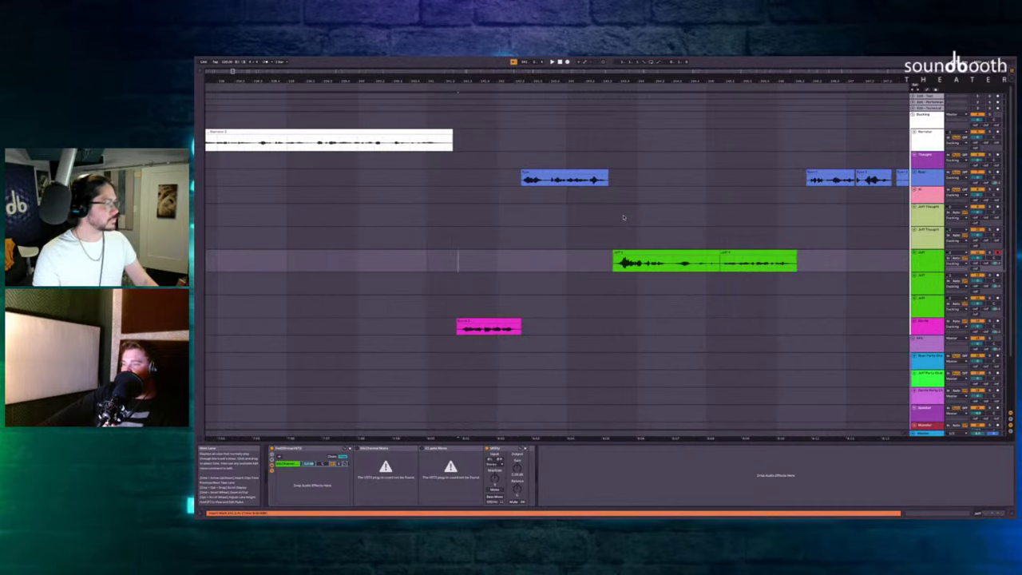
Insert silence the length of the second of the two adjoining green clips before it, separating it from the first.
scroll(613, 223, "right", 2)
scroll(589, 239, "up", 5)
scroll(588, 240, "down", 3)
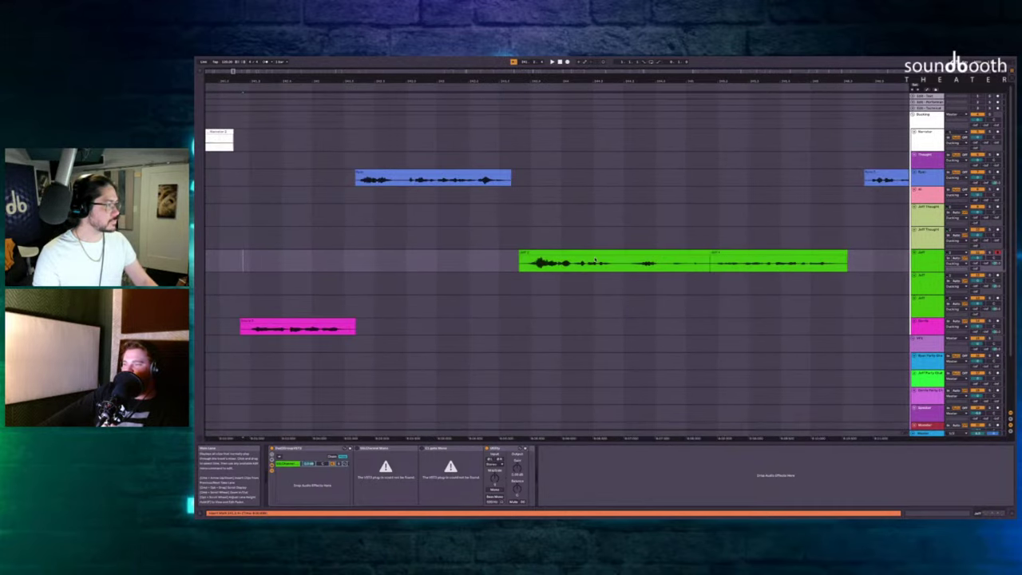
left_click(754, 252)
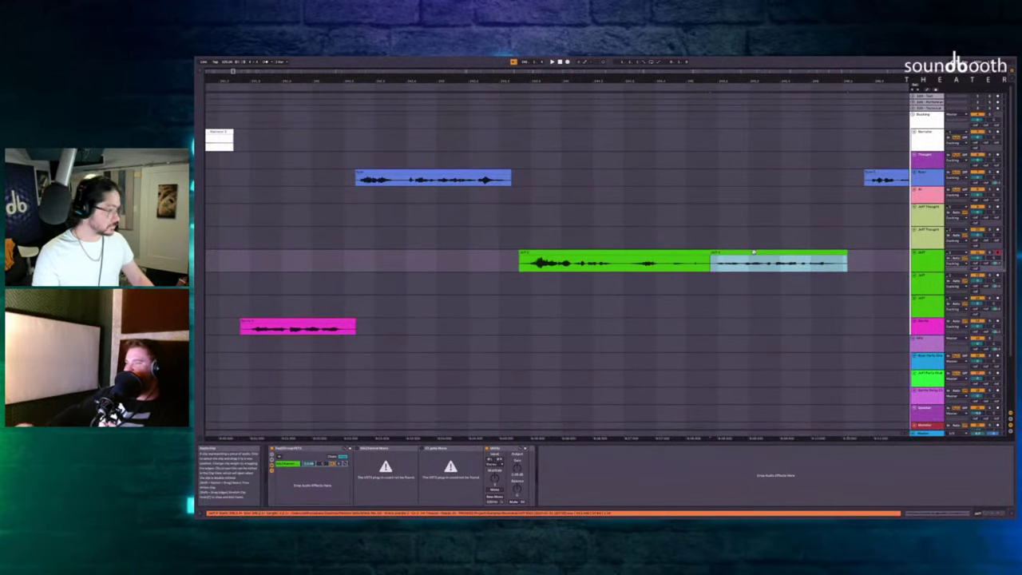
key("ctrl+i")
Punch in a take on the first green voice track over the start of its existing clip, beginning before the preceding blue clip ends.
left_click(480, 217)
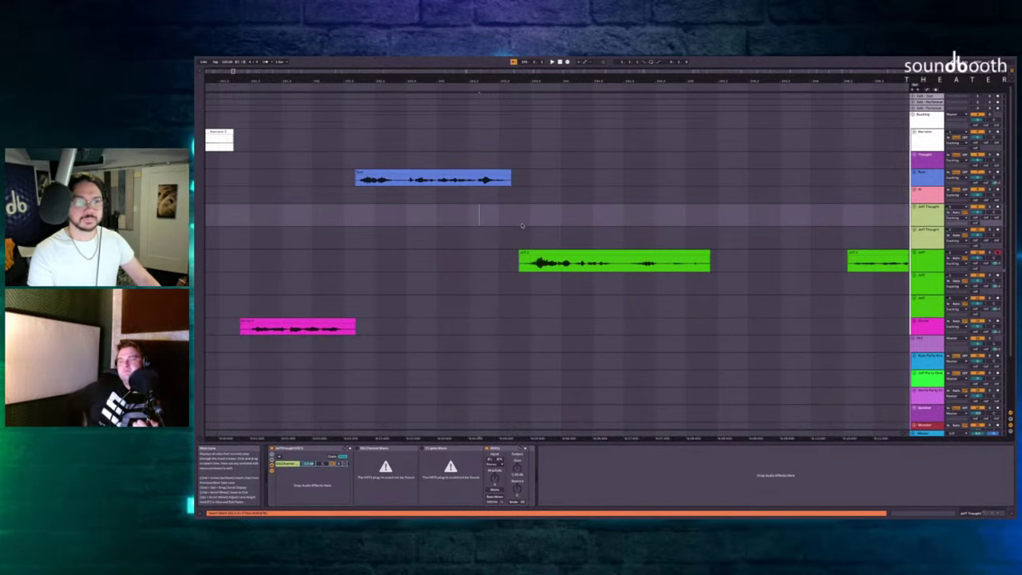
key("space")
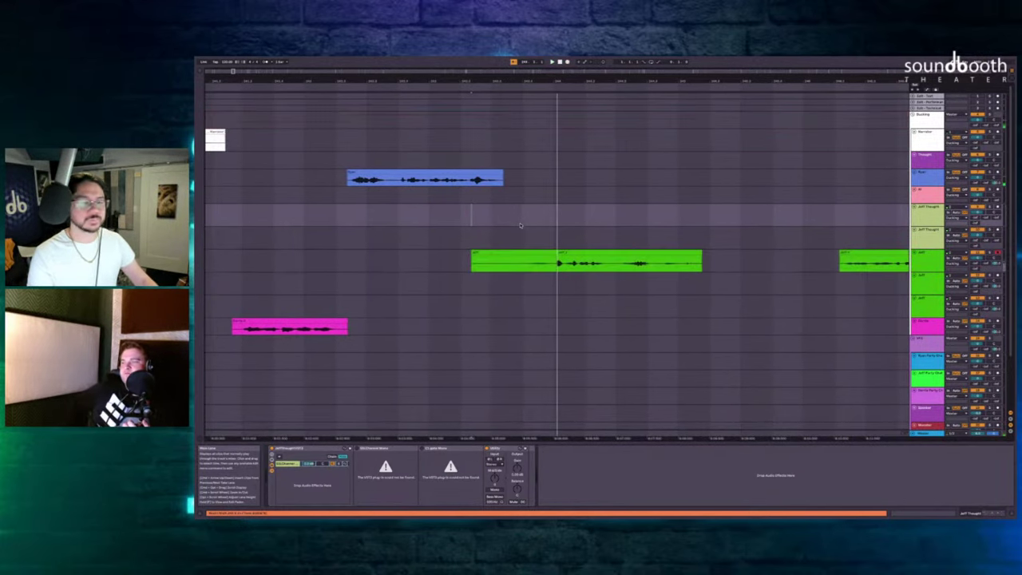
key("space")
left_click(501, 198)
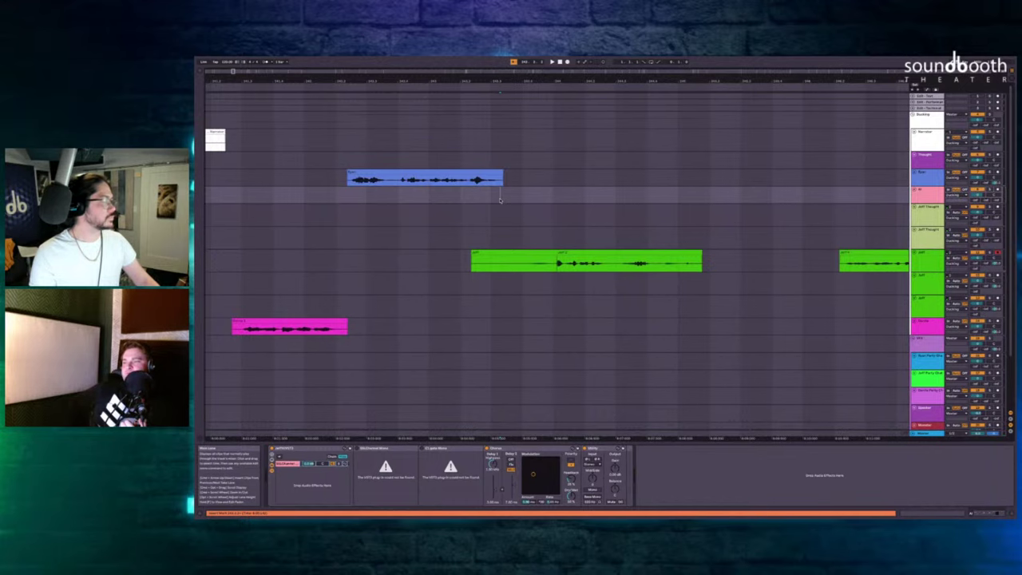
Stop the transport and trim the empty lead-in off the newest take on the first green dialogue track.
key("space")
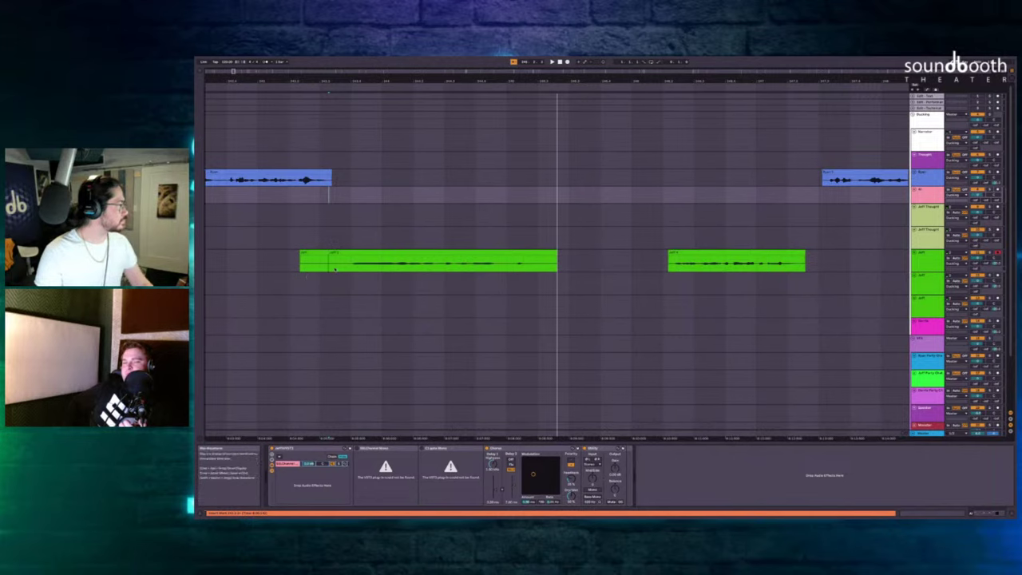
left_click_drag(336, 263, 283, 263)
key("Delete")
left_click(528, 288)
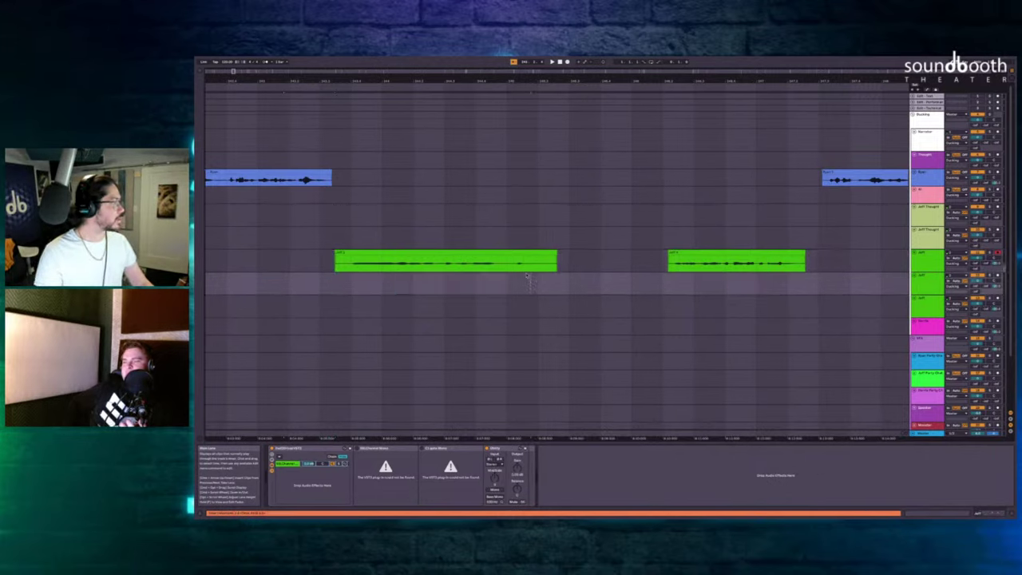
Review the gap and the neighbouring clips around the trimmed take on the first green dialogue track.
left_click(603, 178)
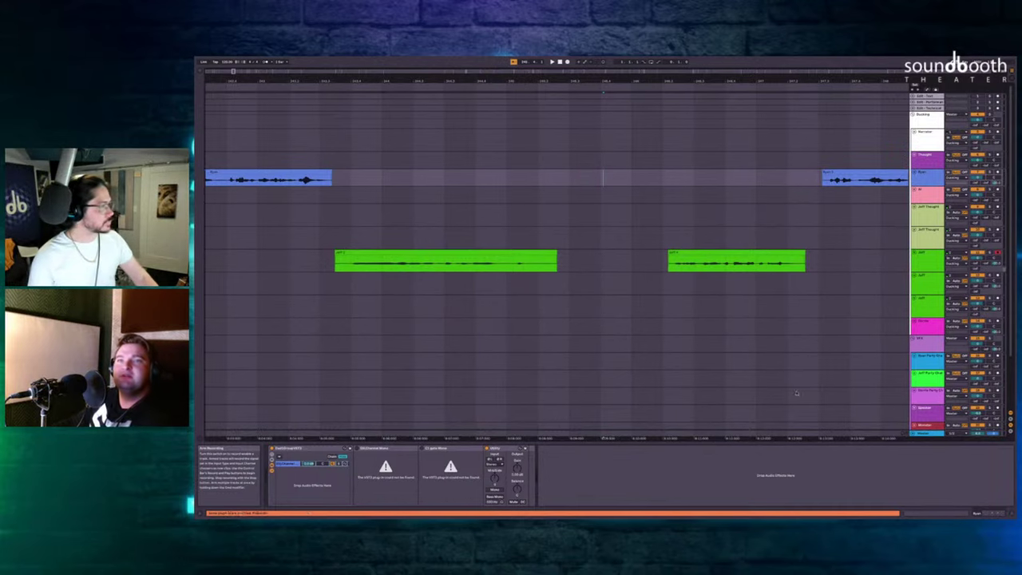
scroll(483, 285, "right", 2)
scroll(484, 284, "up", 3)
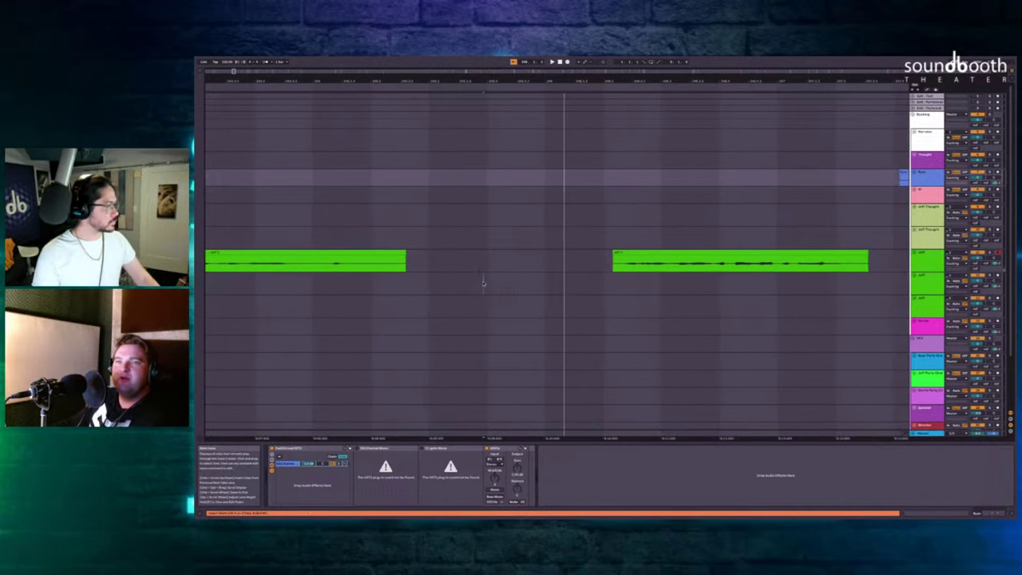
left_click(563, 284)
left_click(271, 282)
scroll(270, 282, "down", 3)
left_click(259, 282)
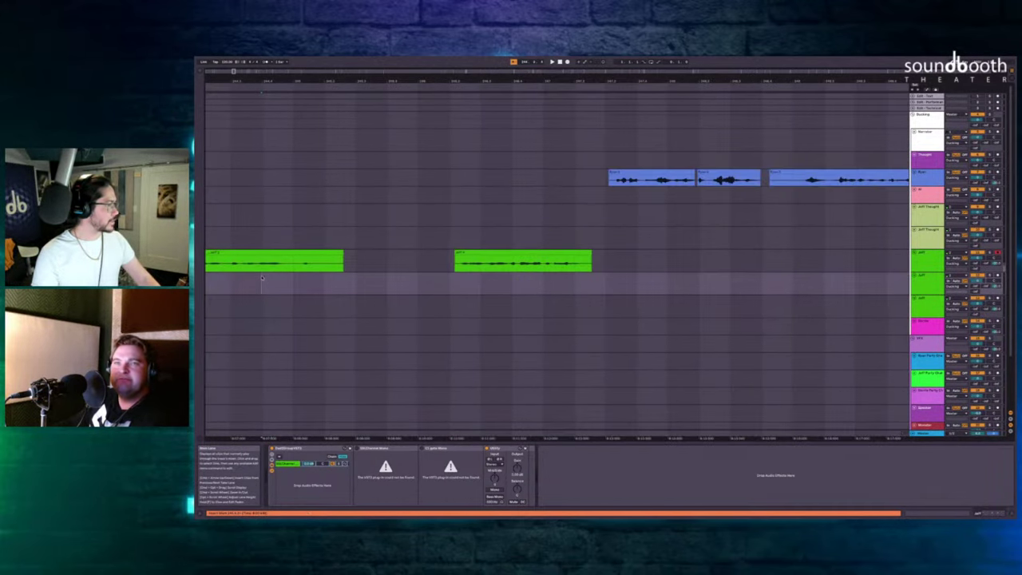
key("space")
scroll(310, 285, "down", 4)
scroll(568, 283, "up", 3)
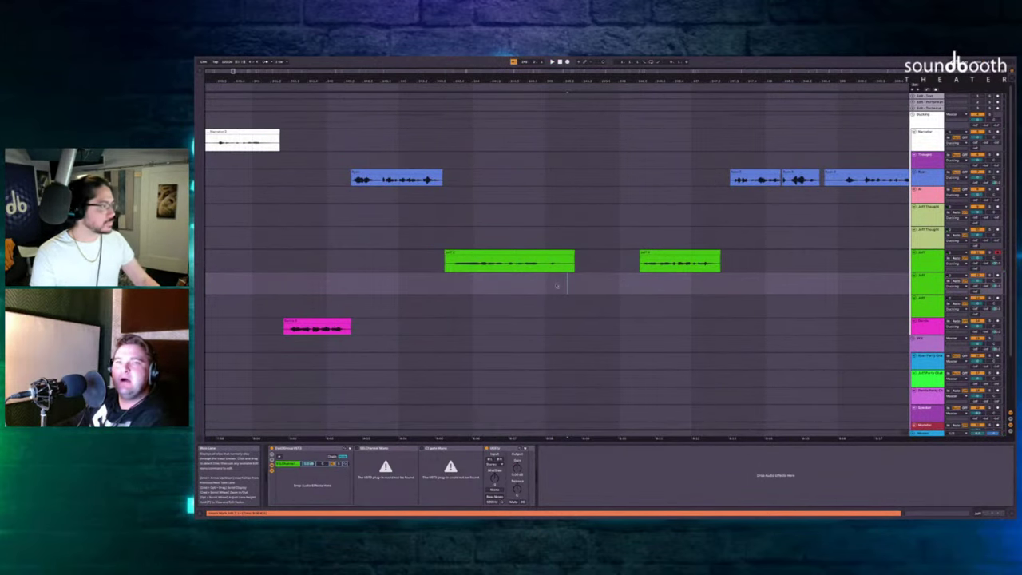
Record a pickup on the second green track from near the end of the trimmed take, and delete the following clip on the first green track.
left_click(563, 282)
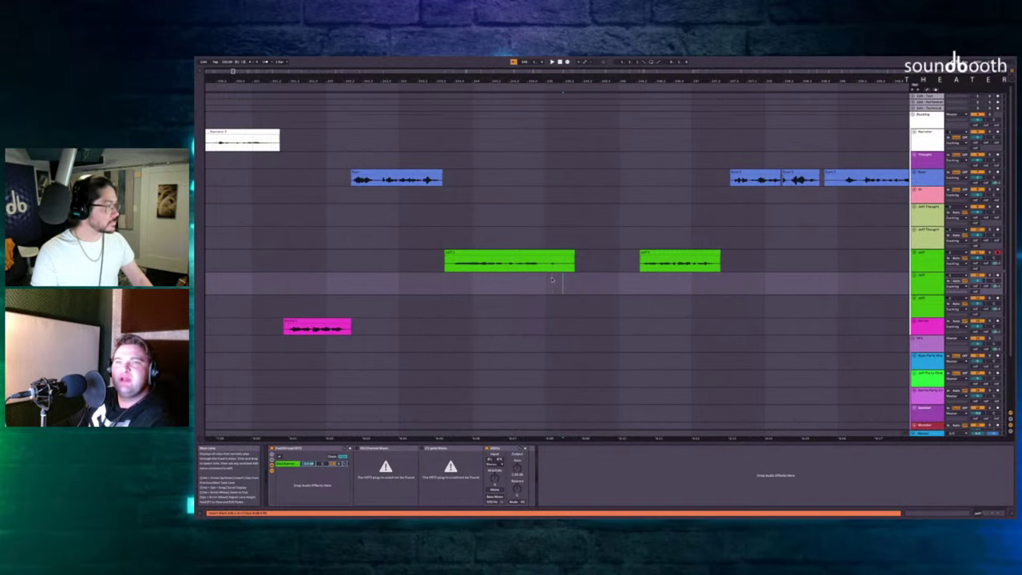
left_click(551, 280)
left_click(547, 280)
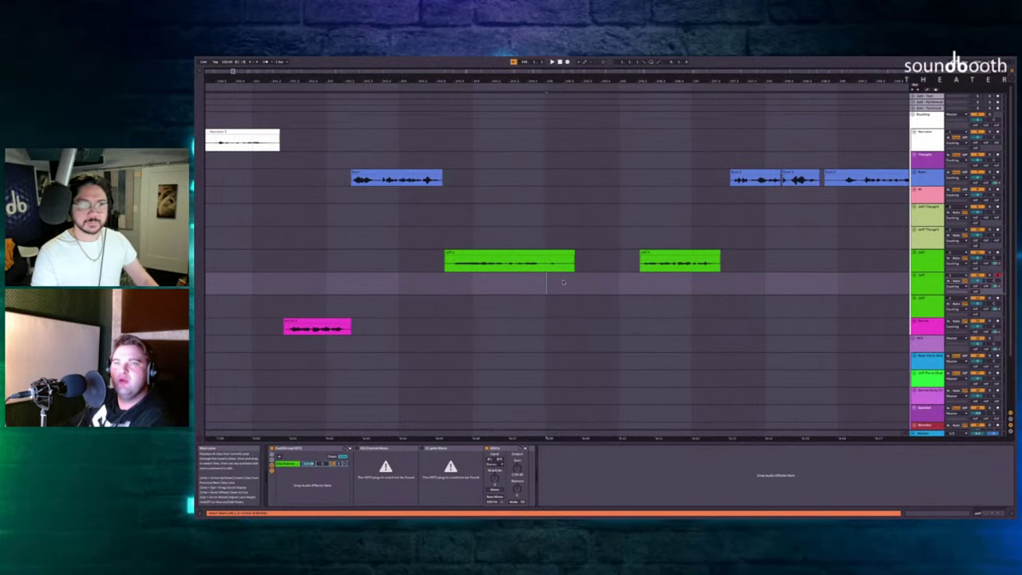
key("F9")
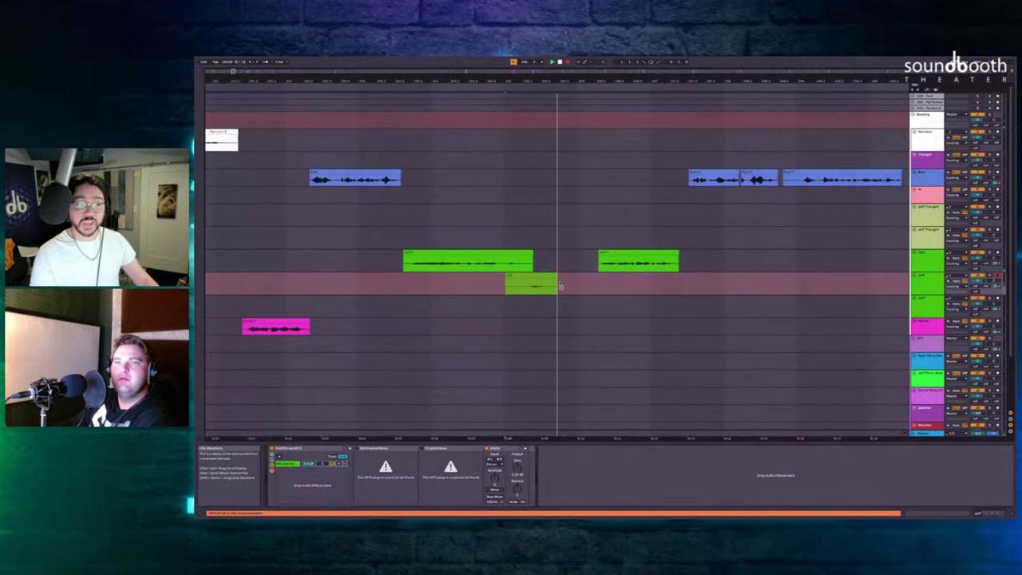
left_click(607, 259)
key("Delete")
Re-record the line over the pickup on the second green track, starting just after its beginning.
left_click(501, 279)
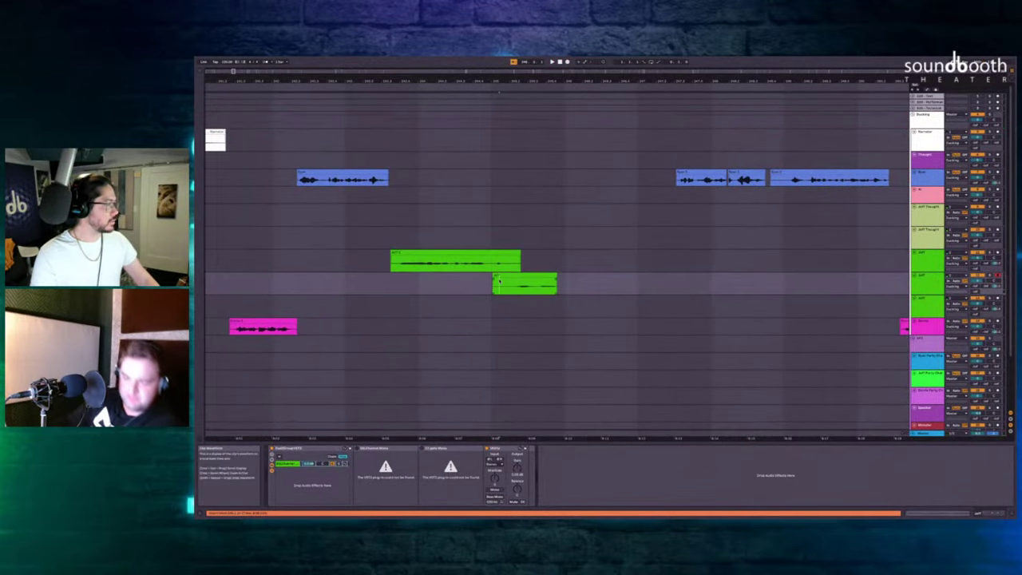
key("F9")
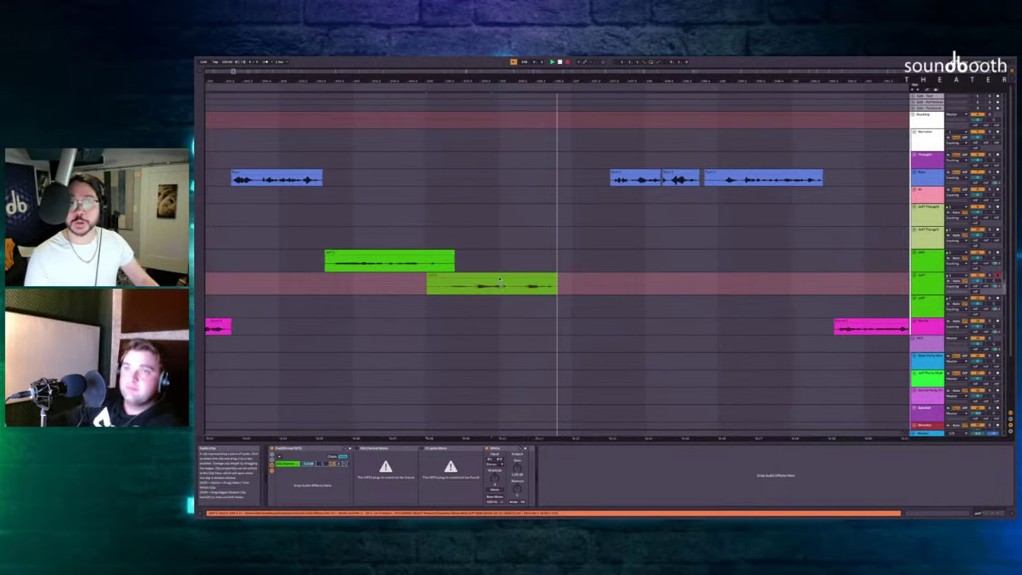
key("space")
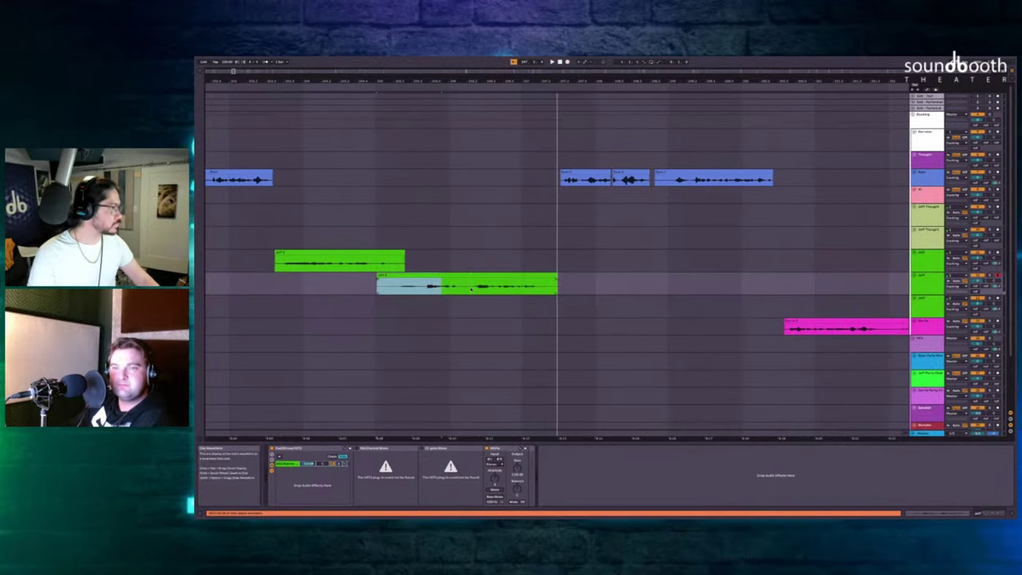
Punch in another take partway through the second green track's clip, replacing its later part.
left_click(471, 289)
key("space")
key("F9")
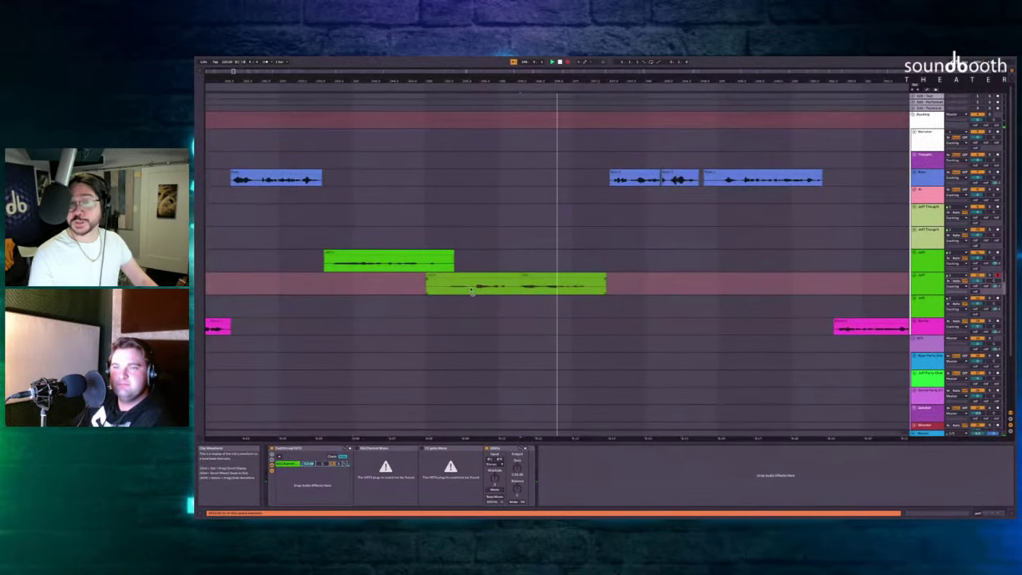
key("space")
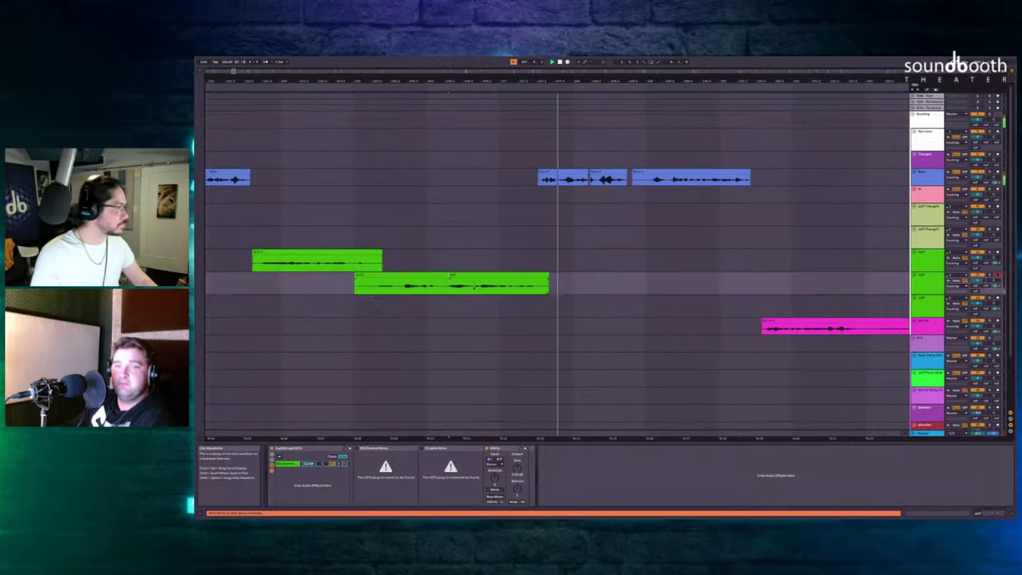
Place a short stereo audio clip on the first green track above the middle of the recorded takes and play it.
scroll(551, 240, "up", 3)
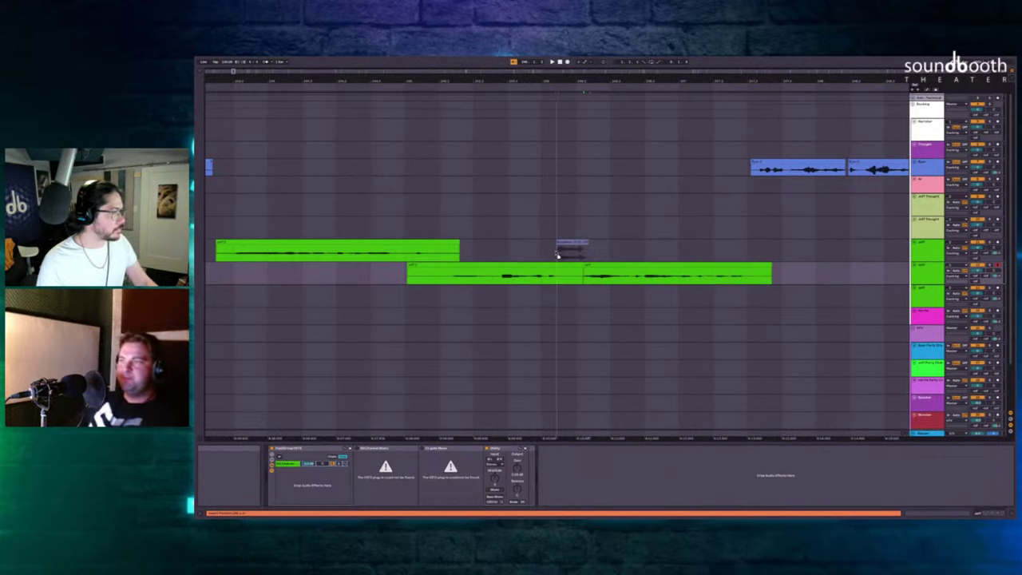
left_click_drag(557, 254, 557, 254)
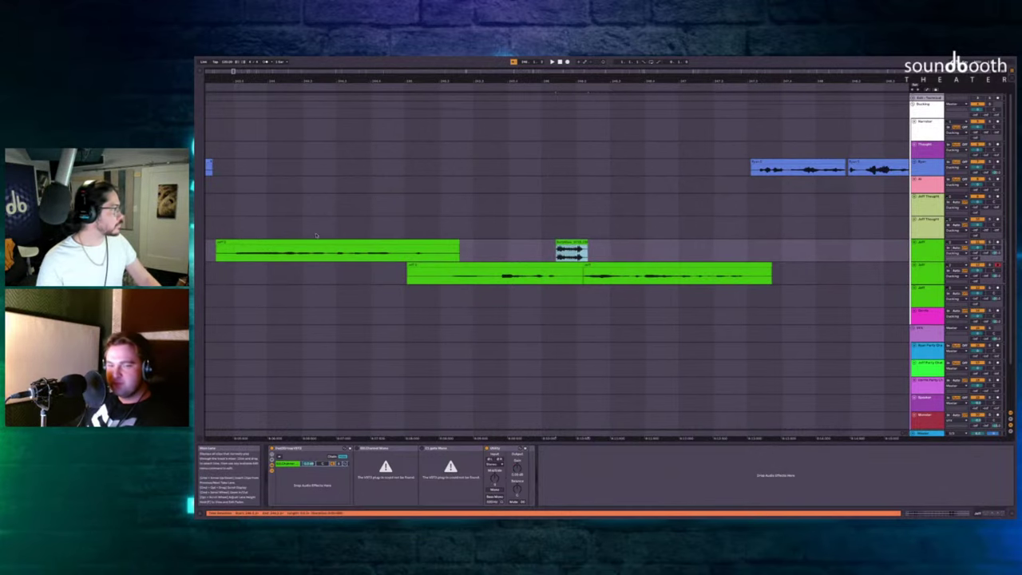
key("space")
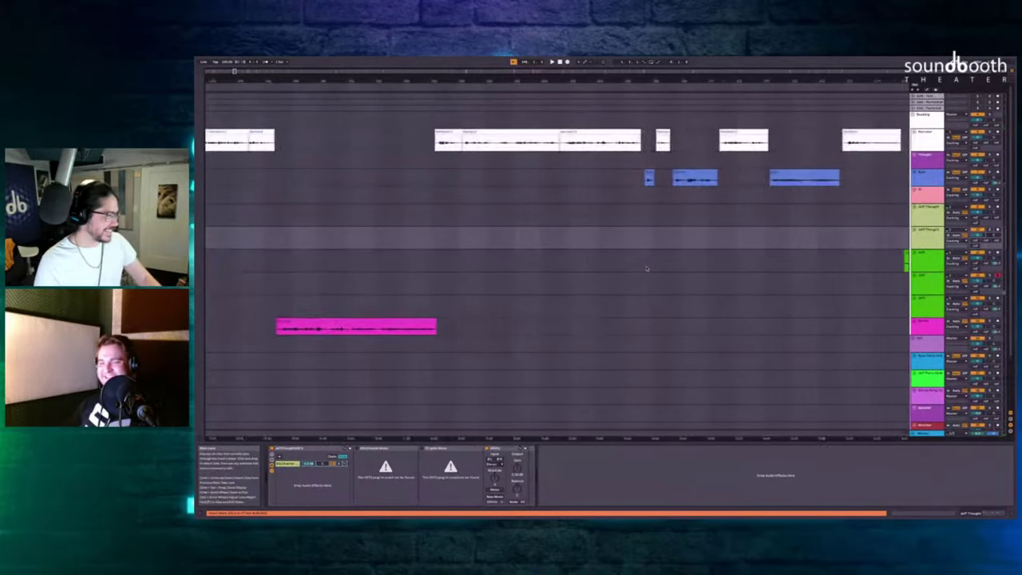
Play the next scene from the start of the narrator clip and record a new take of the line on the first green track.
scroll(647, 269, "down", 3)
left_click(622, 252)
scroll(623, 250, "up", 5)
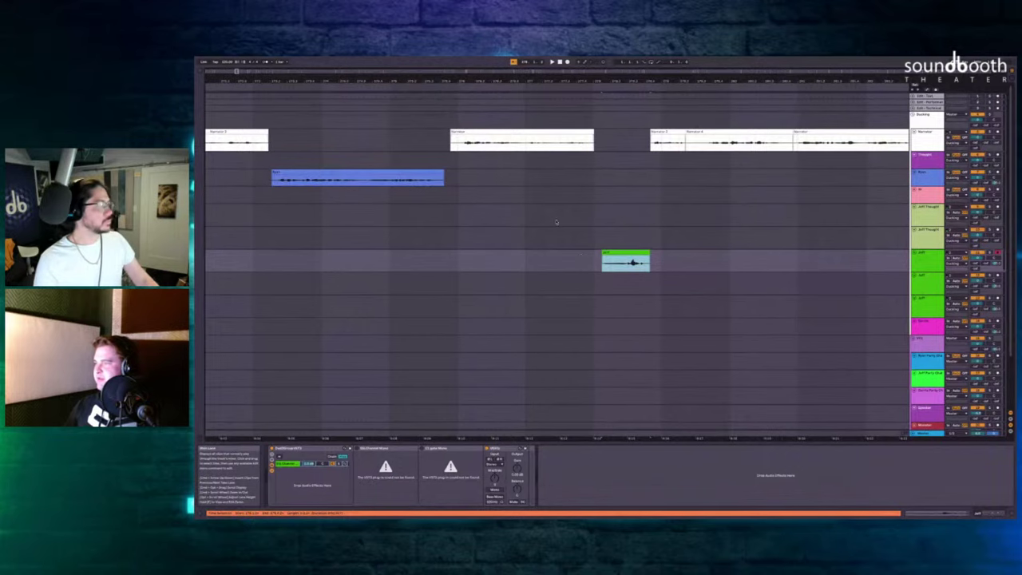
left_click(556, 177)
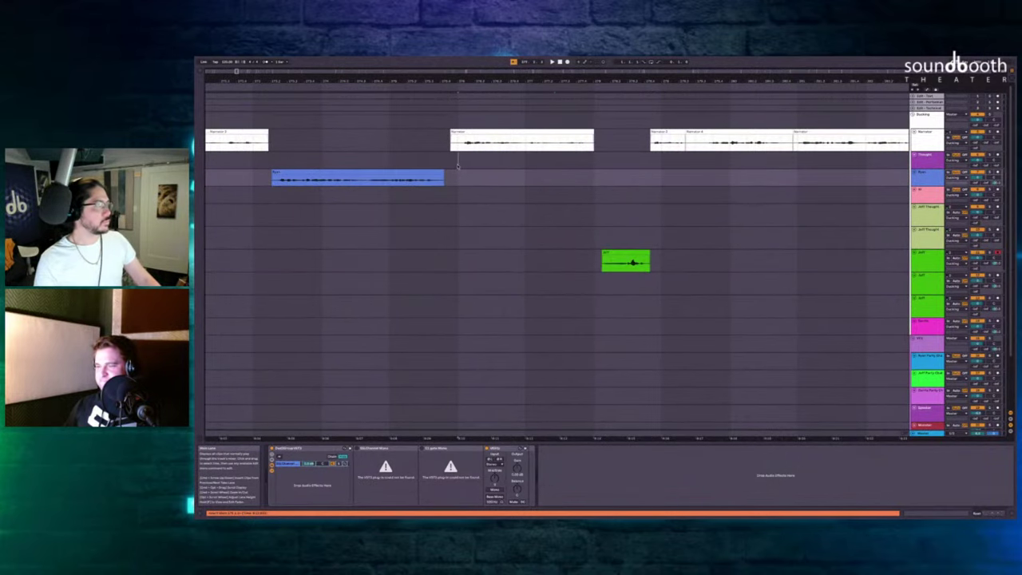
key("space")
key("F9")
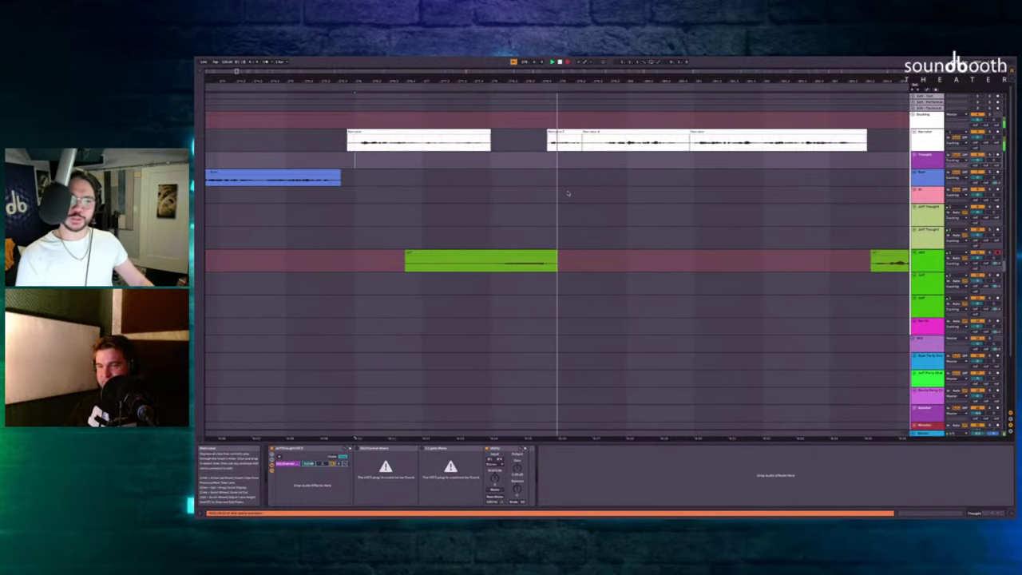
key("F9")
Insert silence before the next narrator clip and delete the split-off tail of the take on the first green track.
left_click_drag(537, 154, 627, 176)
key("ctrl+i")
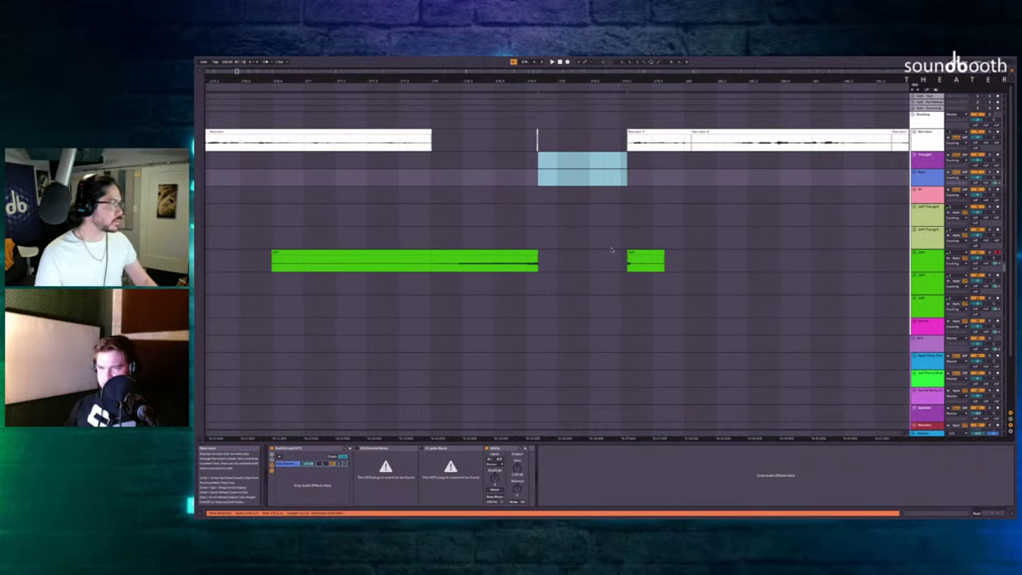
left_click_drag(611, 247, 573, 252)
key("Delete")
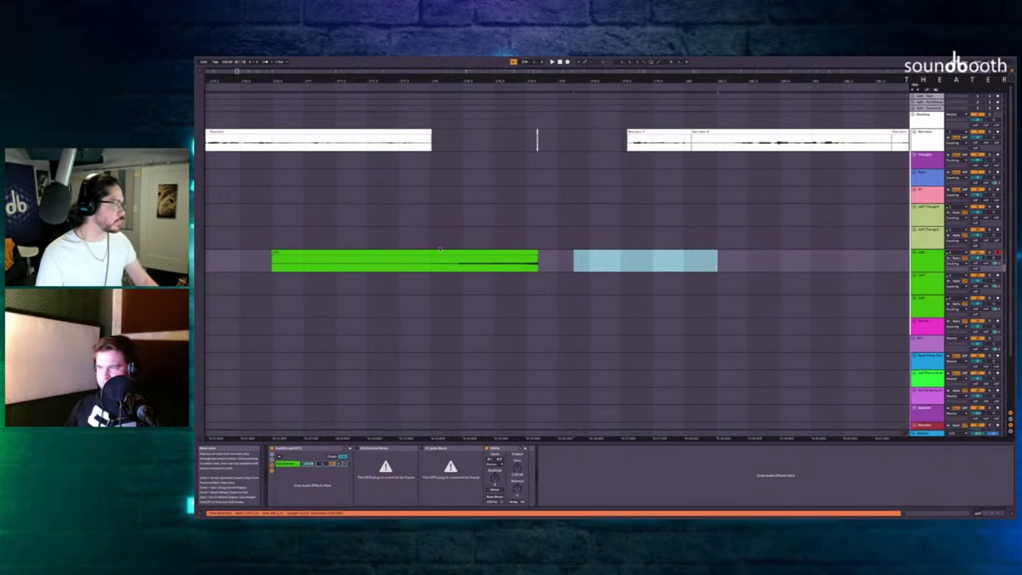
Punch in a new take on the first green track from partway through the existing clip.
left_click(345, 185)
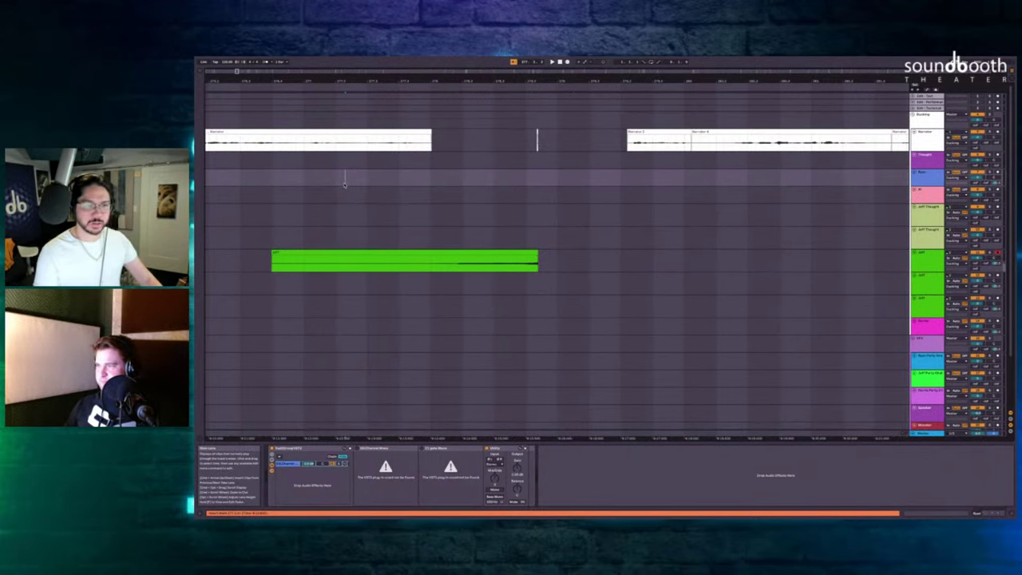
key("F9")
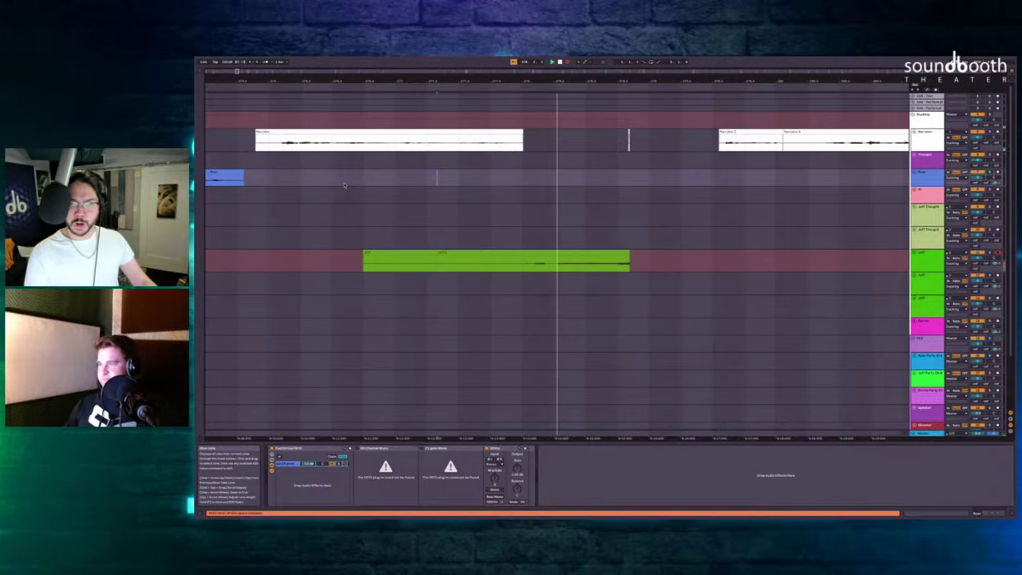
key("space")
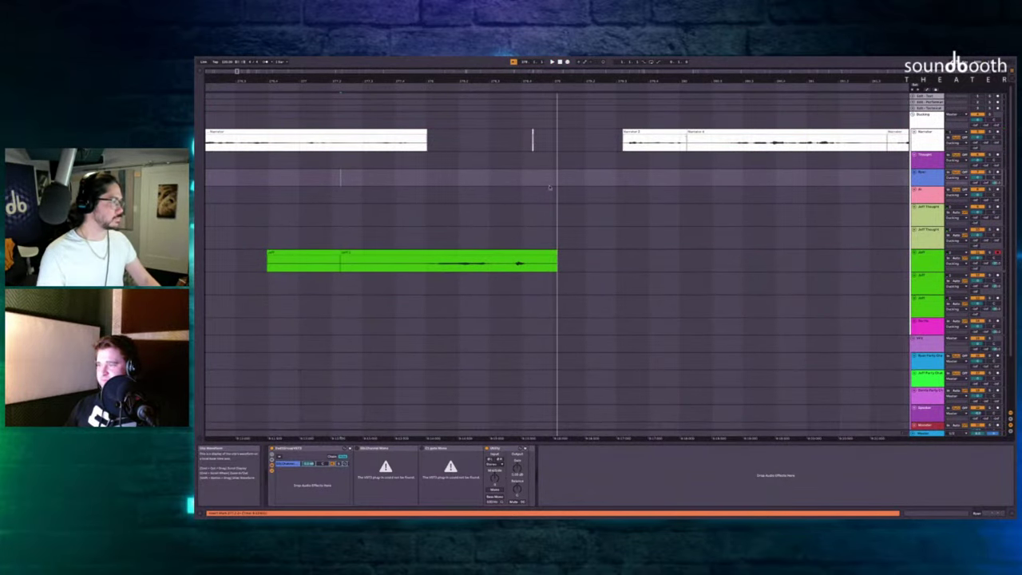
Record short layered takes on the second and third green tracks beneath the end of the main take.
left_click(513, 238)
key("F9")
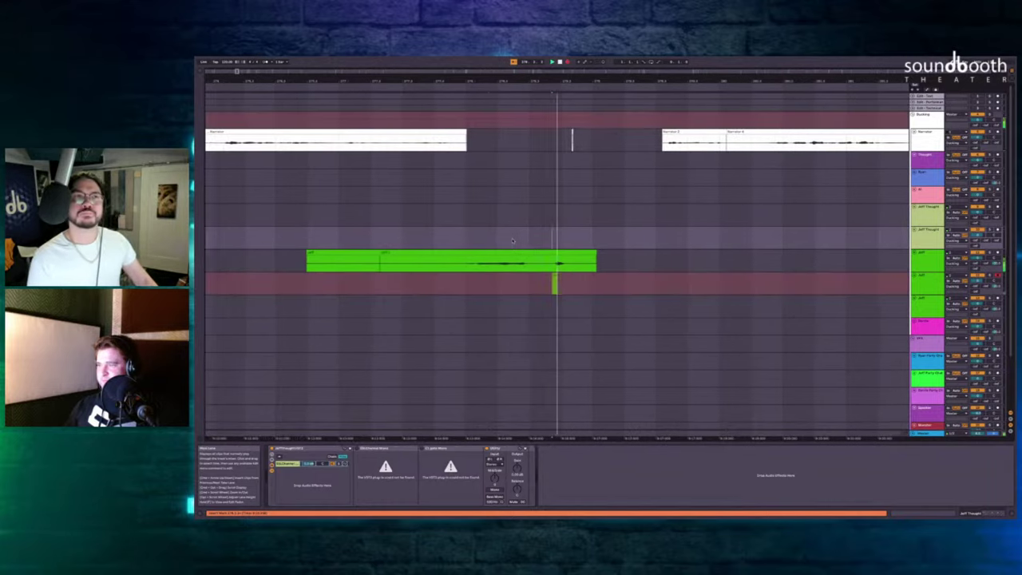
key("space")
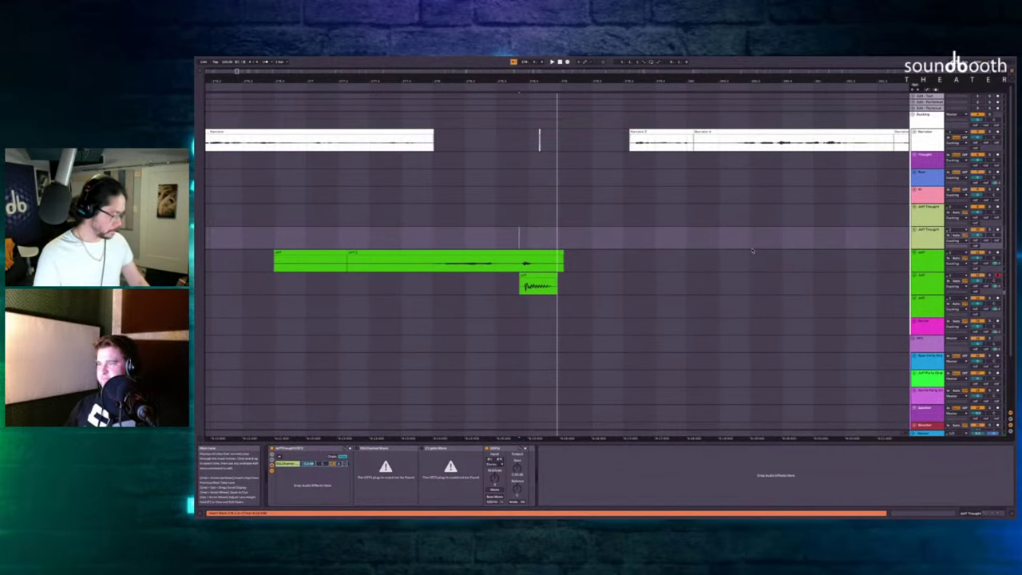
key("F9")
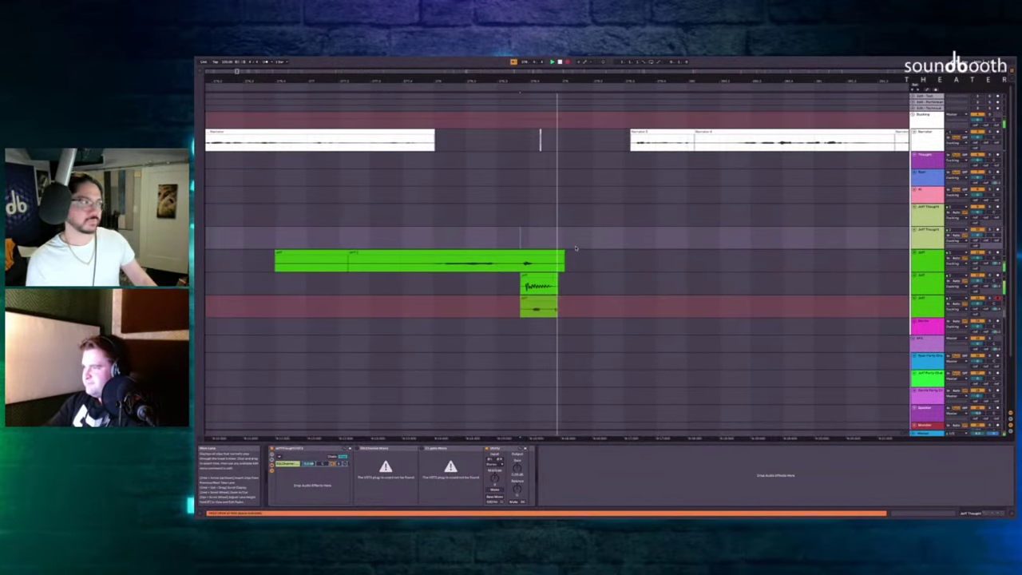
key("space")
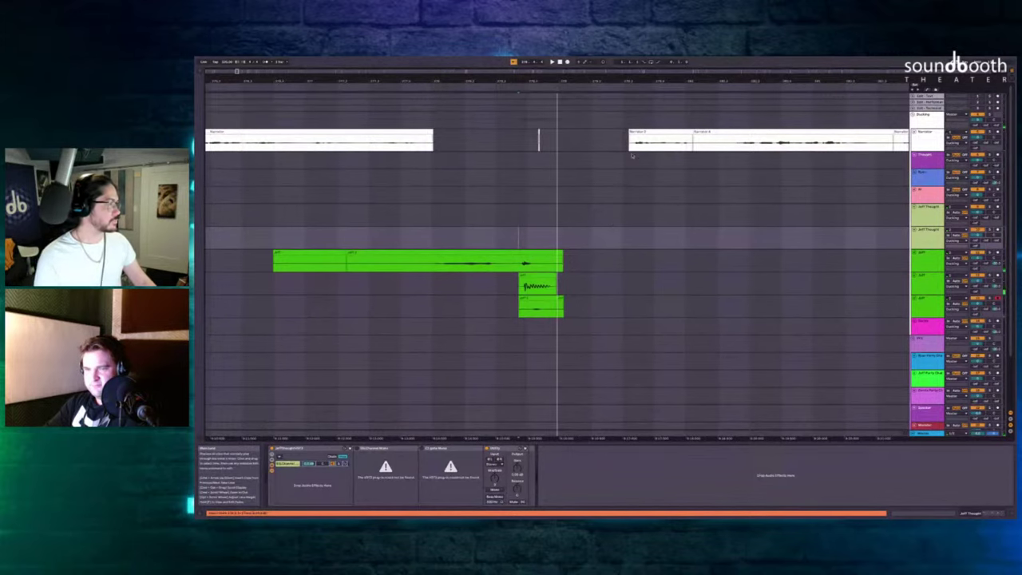
Delete the time between the stacked green takes and the next narrator clip, and extend the takes' ends slightly past the cut.
left_click_drag(631, 156, 546, 298)
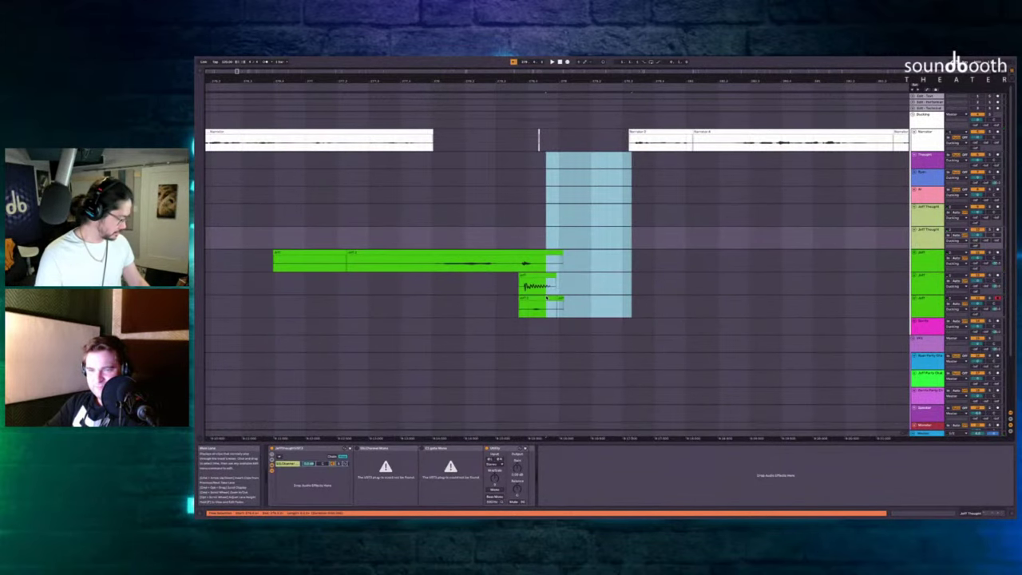
key("super+shift+BackSpace")
left_click_drag(529, 238, 556, 302)
left_click(498, 212)
key("space")
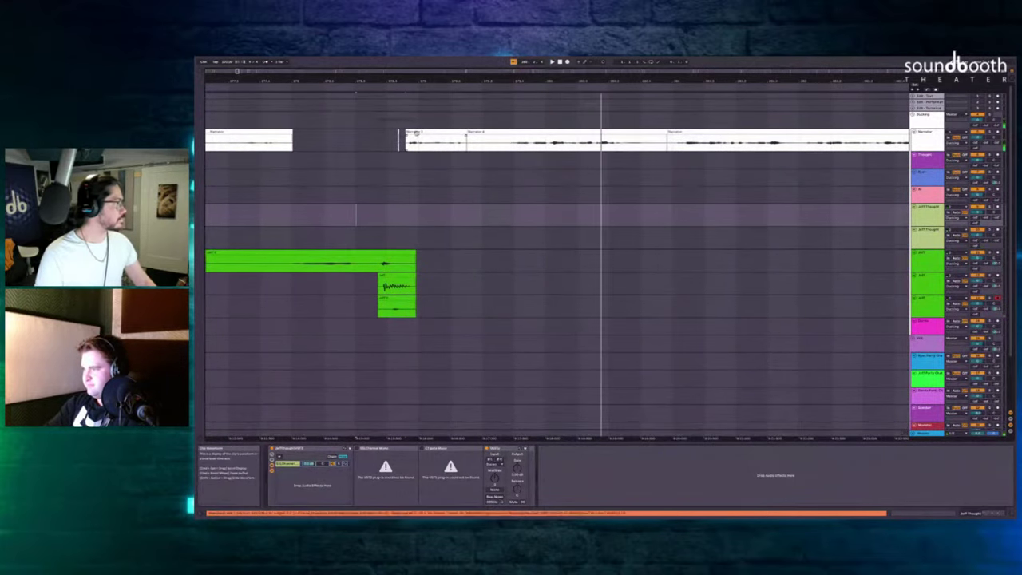
Delete the short narrator clip after the stacked takes and remove its time up to the next narrator speech.
left_click(416, 133)
key("space")
key("Delete")
left_click_drag(496, 146, 408, 213)
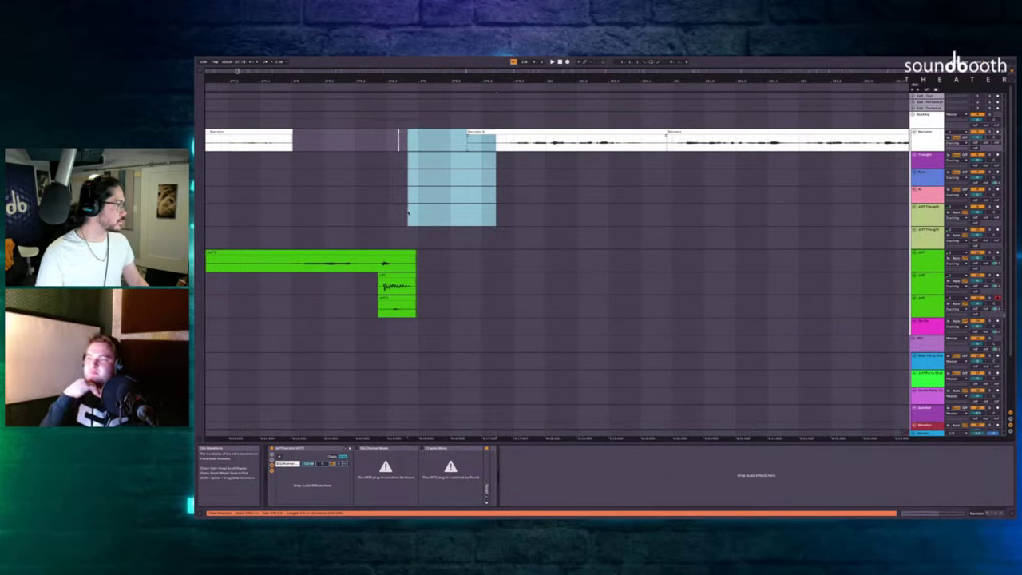
key("ctrl+shift+Delete")
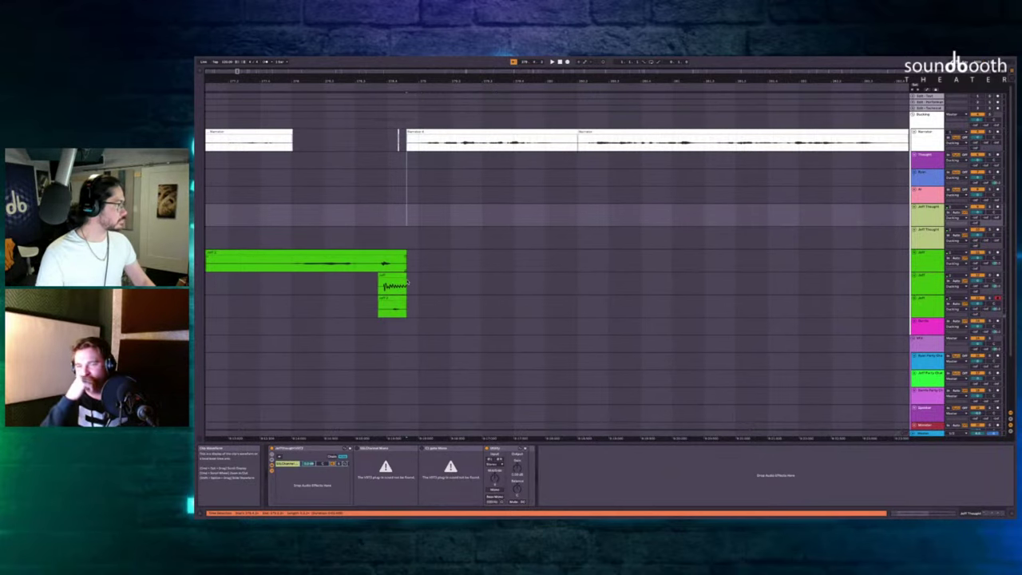
Extend the ends of the three stacked green takes and trim the empty lead-in from the main take on the first green track.
left_click_drag(451, 214, 415, 299)
left_click(391, 298)
scroll(438, 194, "left", 3)
left_click_drag(435, 192, 360, 192)
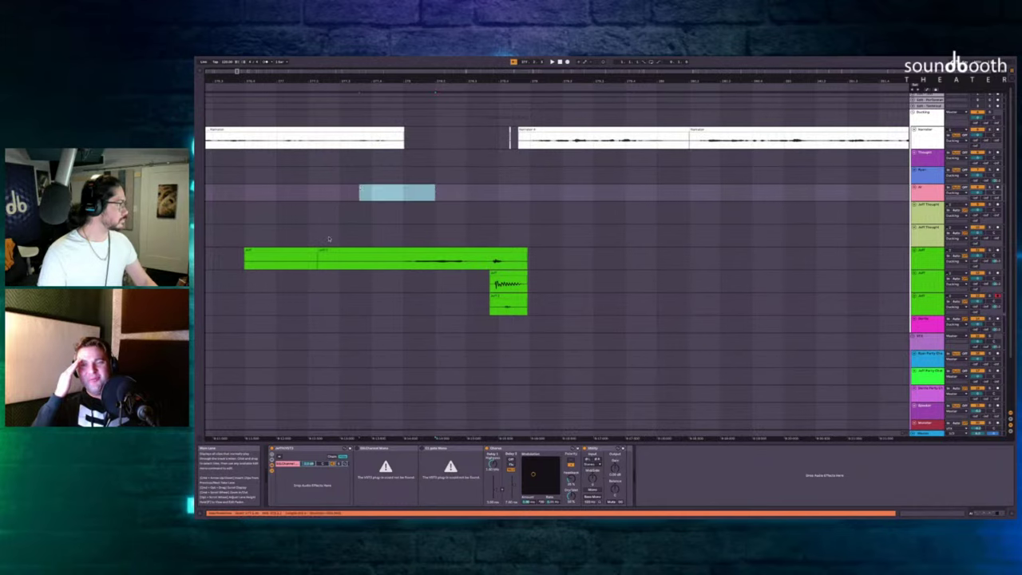
left_click_drag(372, 267, 223, 259)
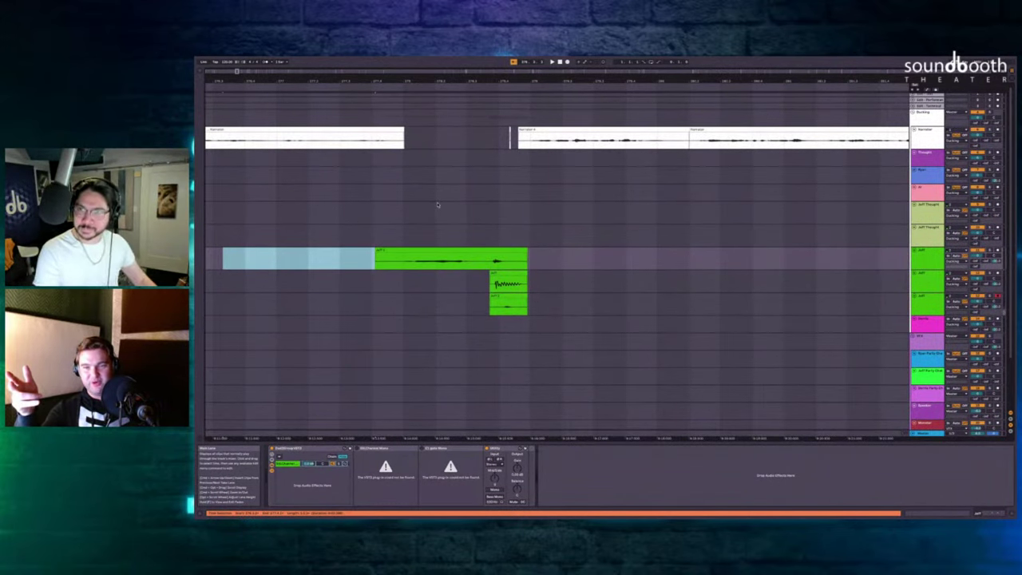
Play back the tightened section from just before the main green take.
left_click(371, 163)
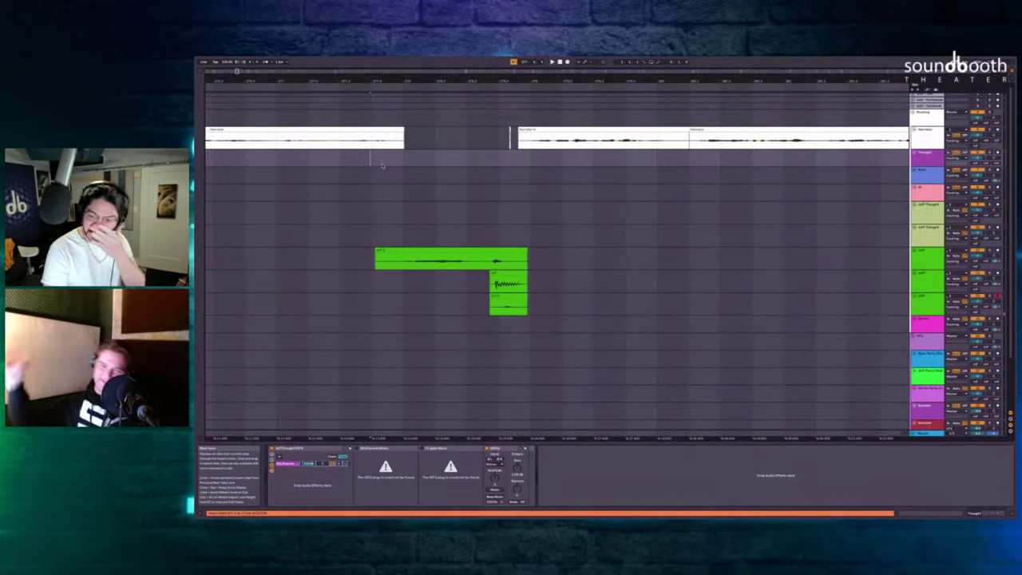
left_click(380, 161)
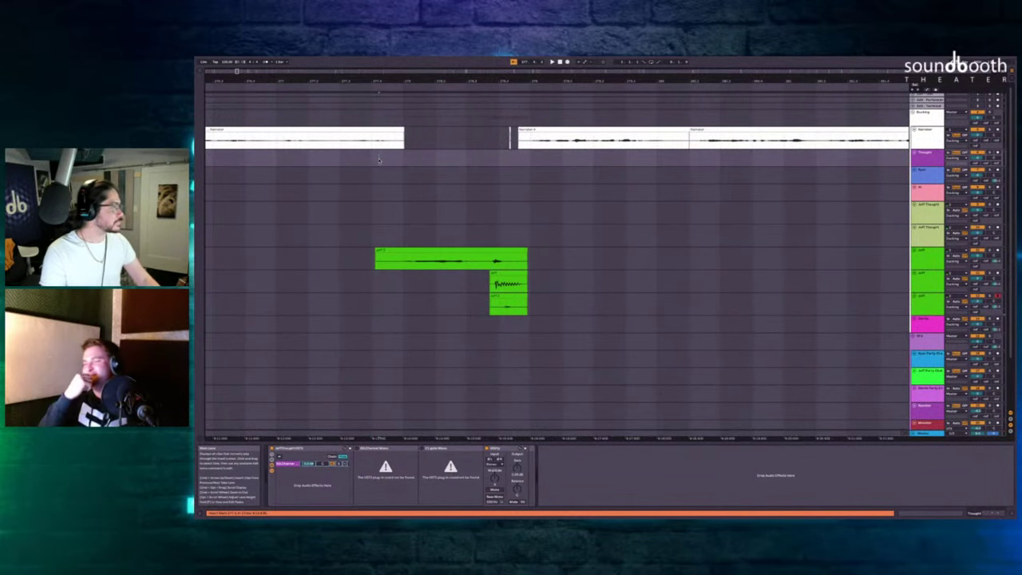
key("space")
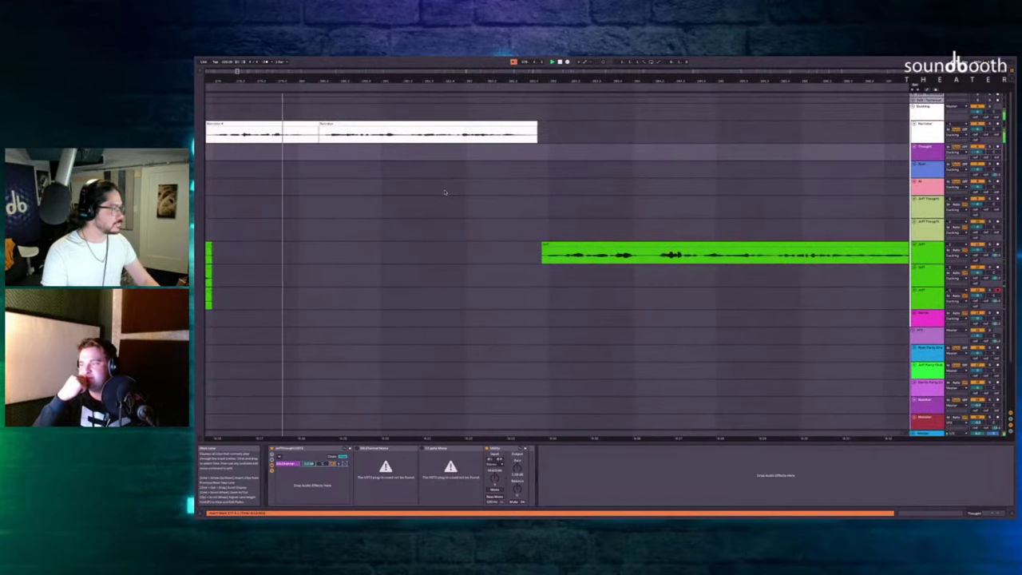
Insert silence ahead of the long green clip that follows the narrator clip, pushing it further back.
left_click(577, 235)
left_click(577, 243)
scroll(578, 244, "right", 3)
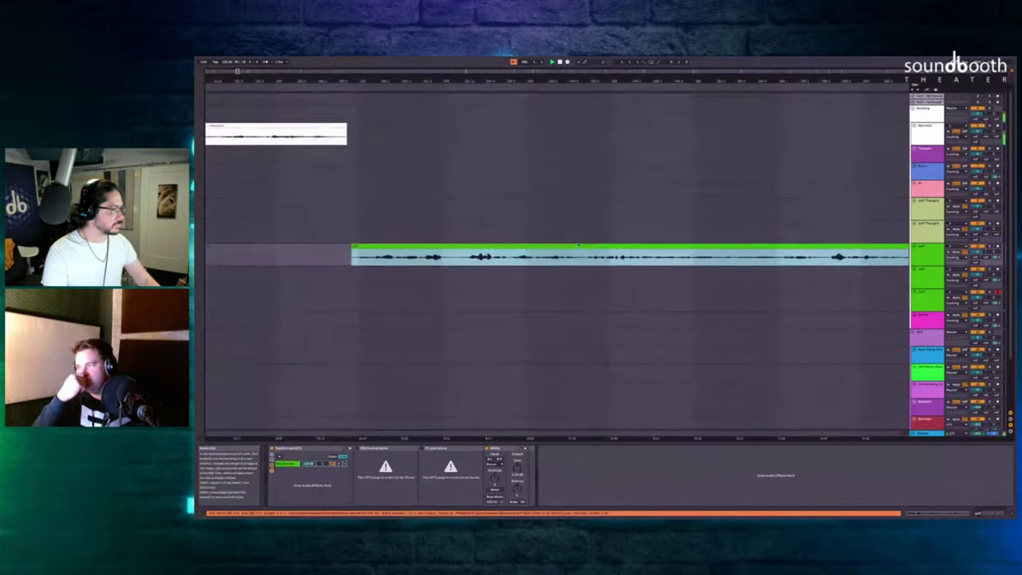
scroll(577, 244, "down", 3)
key("super+i")
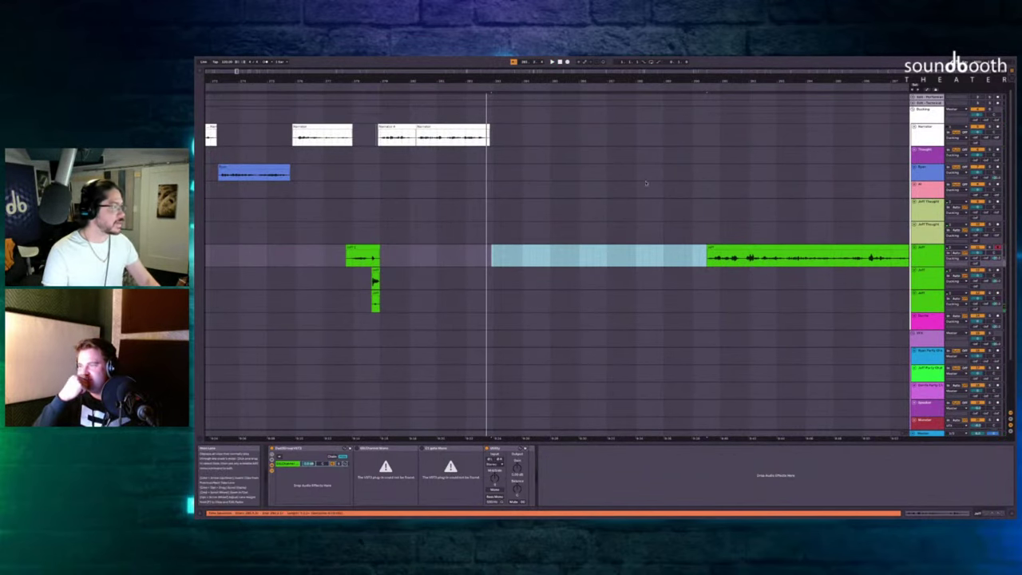
Record a new take on the first green track, starting just before the narrator clip ends.
left_click(487, 157)
scroll(487, 157, "up", 4)
left_click_drag(504, 157, 480, 157)
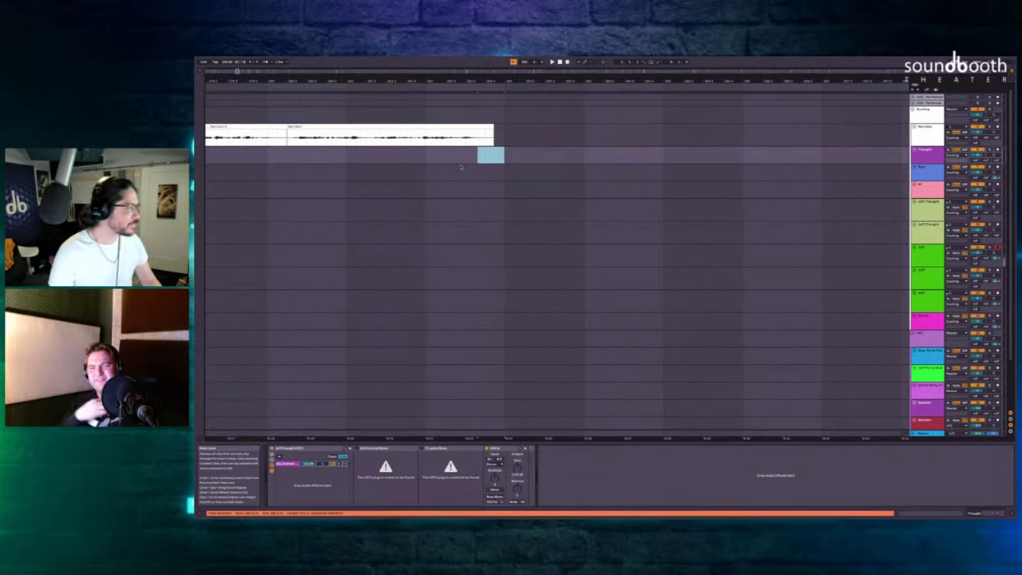
left_click(474, 155)
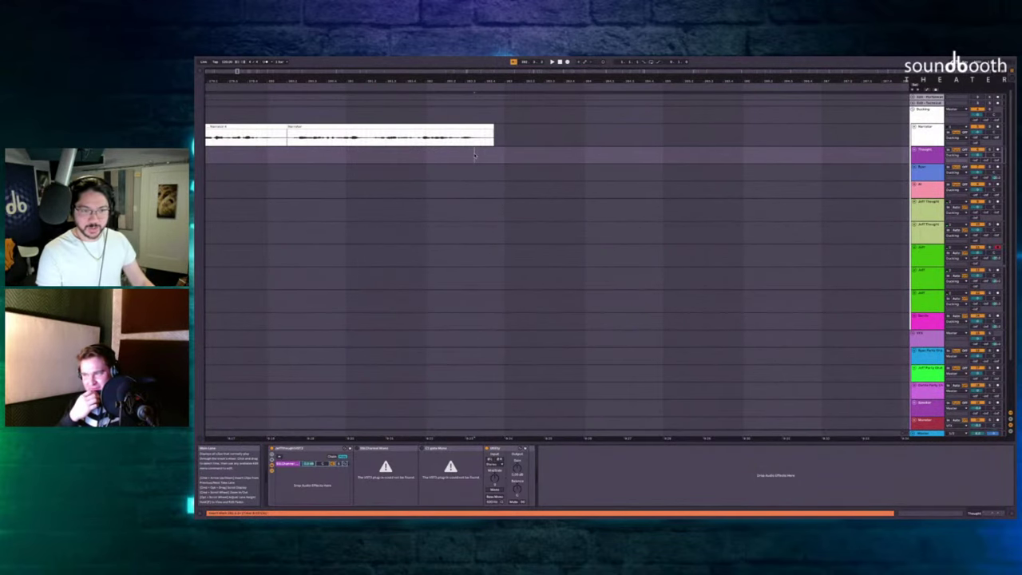
key("space")
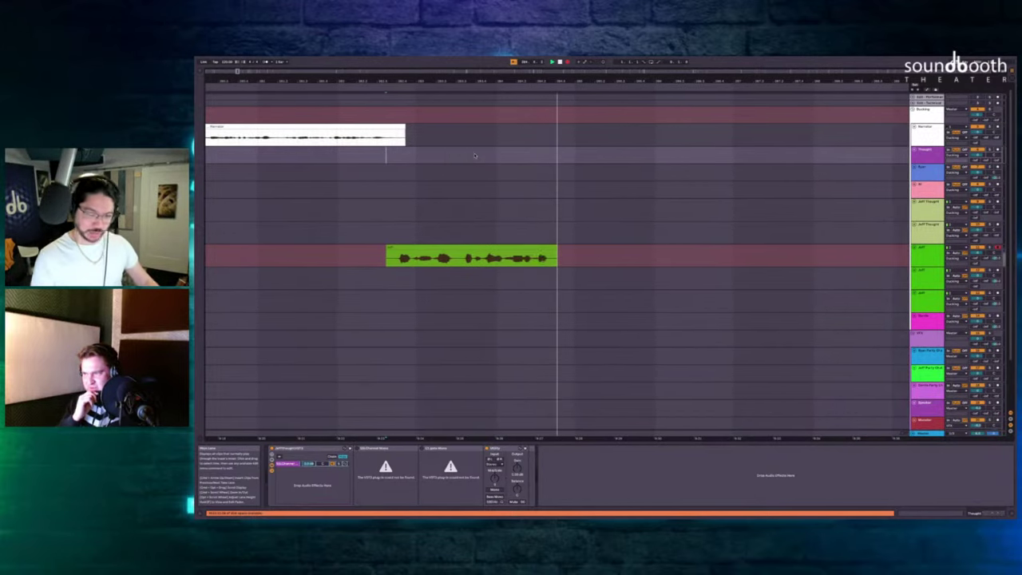
key("space")
scroll(474, 141, "up", 3)
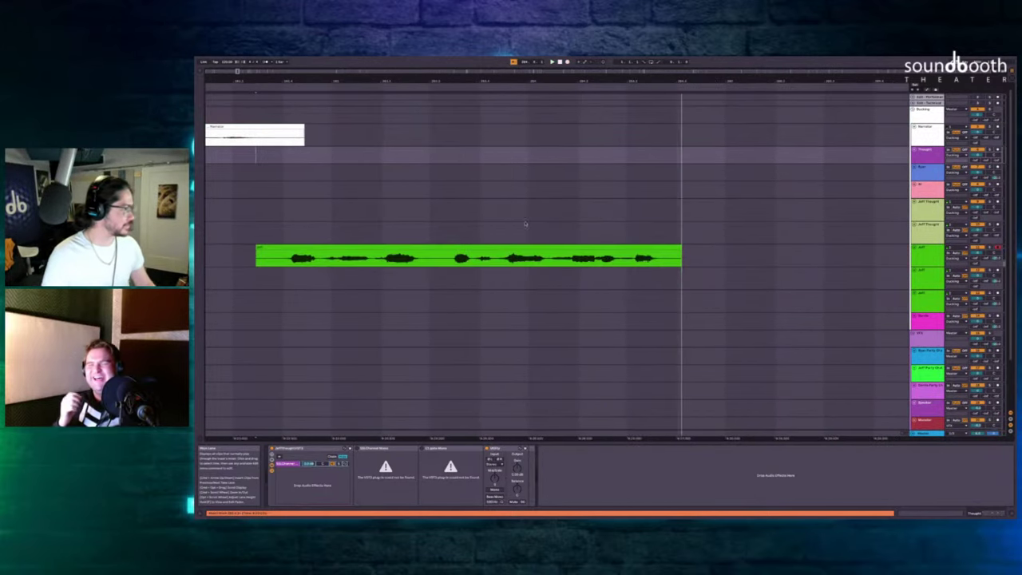
Record a take on the second green track, starting slightly before the first track's new take ends.
left_click(643, 228)
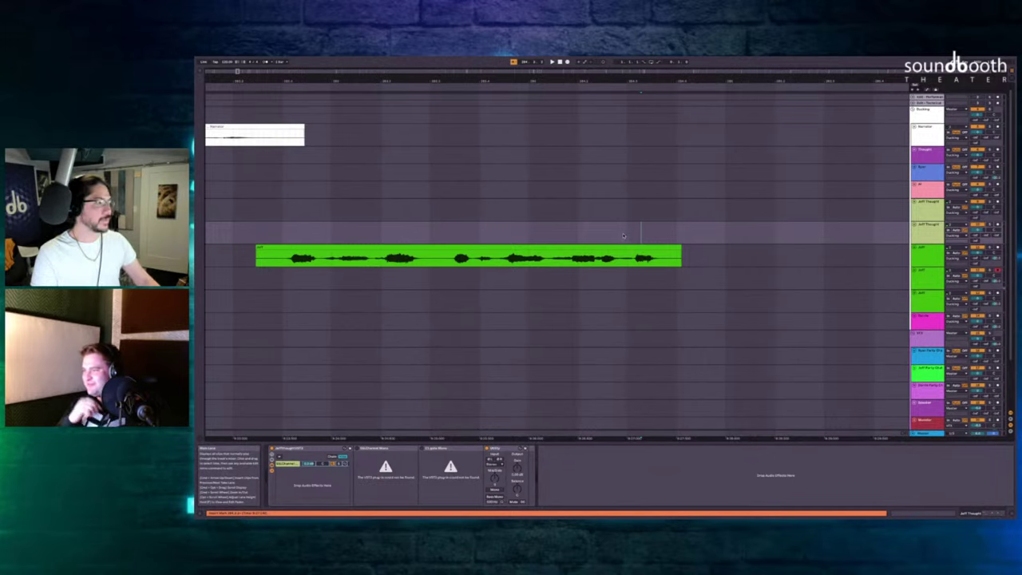
key("F9")
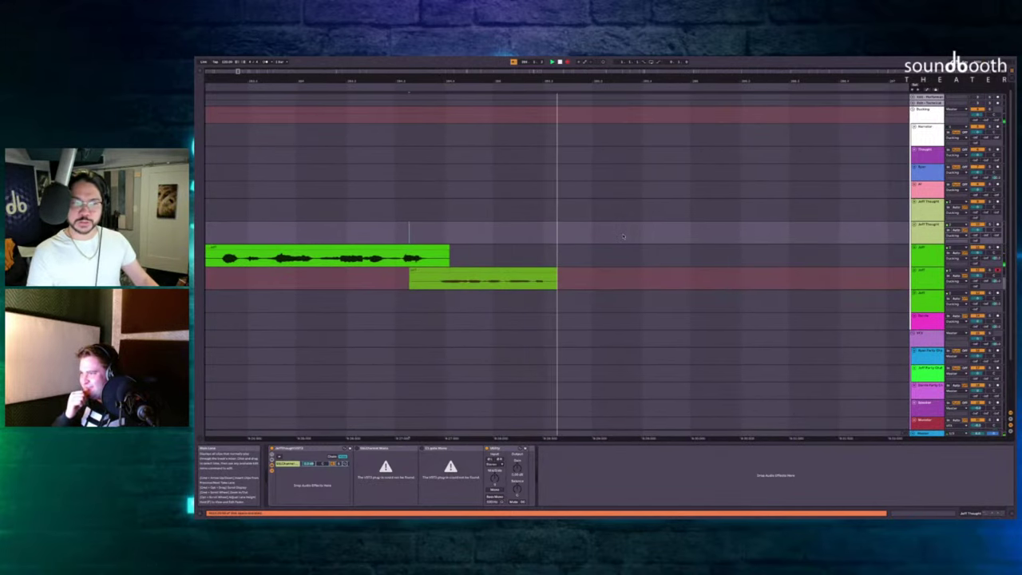
key("space")
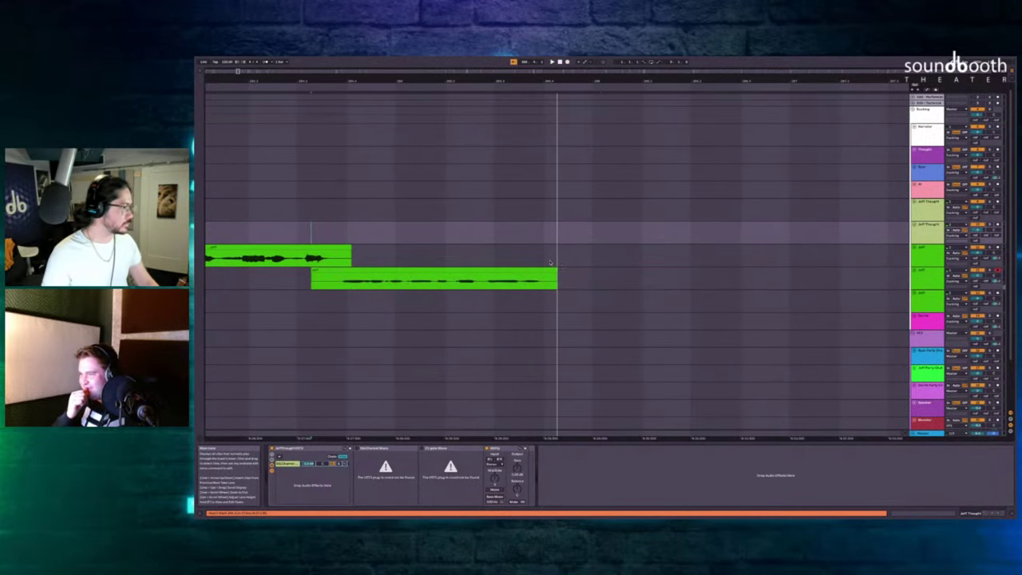
Record the next take on the first green track, starting just inside the end of the second track's take.
left_click_drag(550, 262, 582, 307)
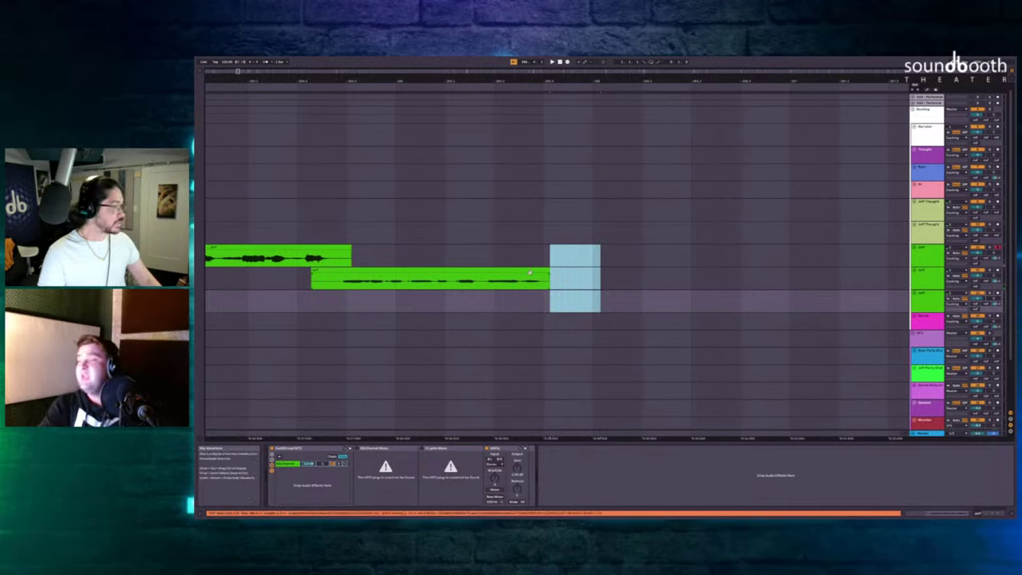
key("F9")
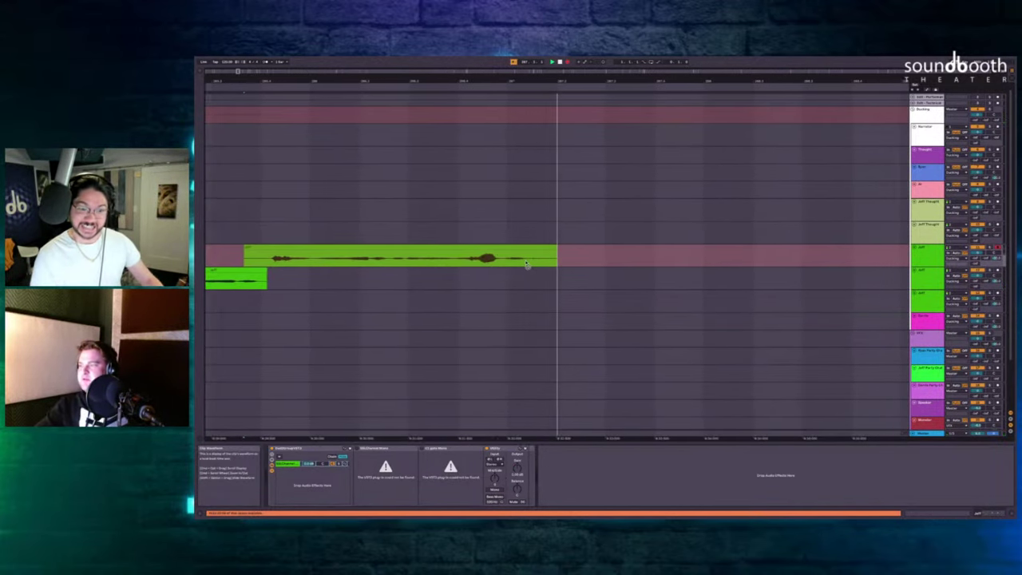
scroll(526, 262, "left", 2)
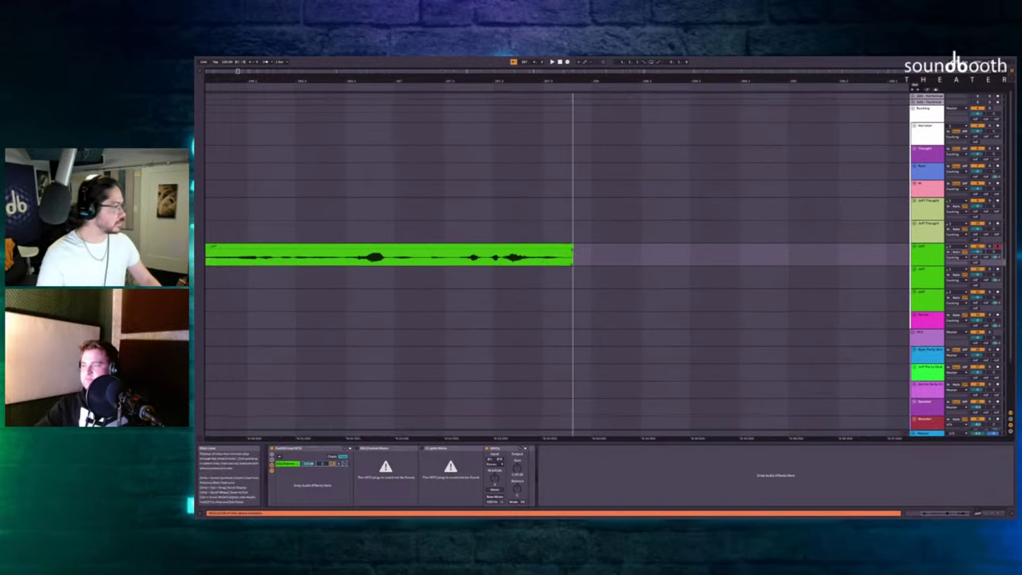
Record a short overlapping reply on the second green track beneath the end of the first track's second take.
left_click(583, 281)
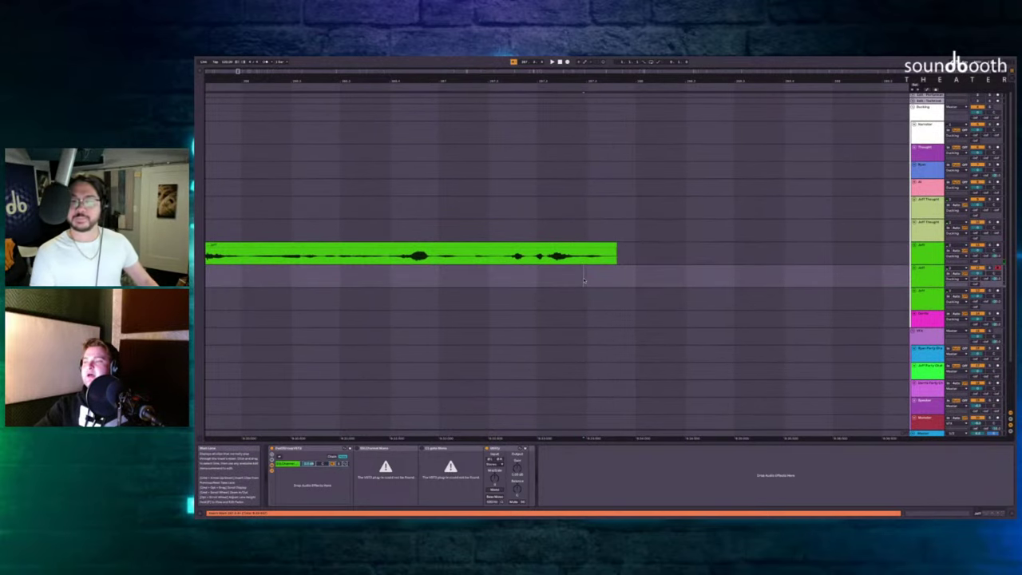
key("space")
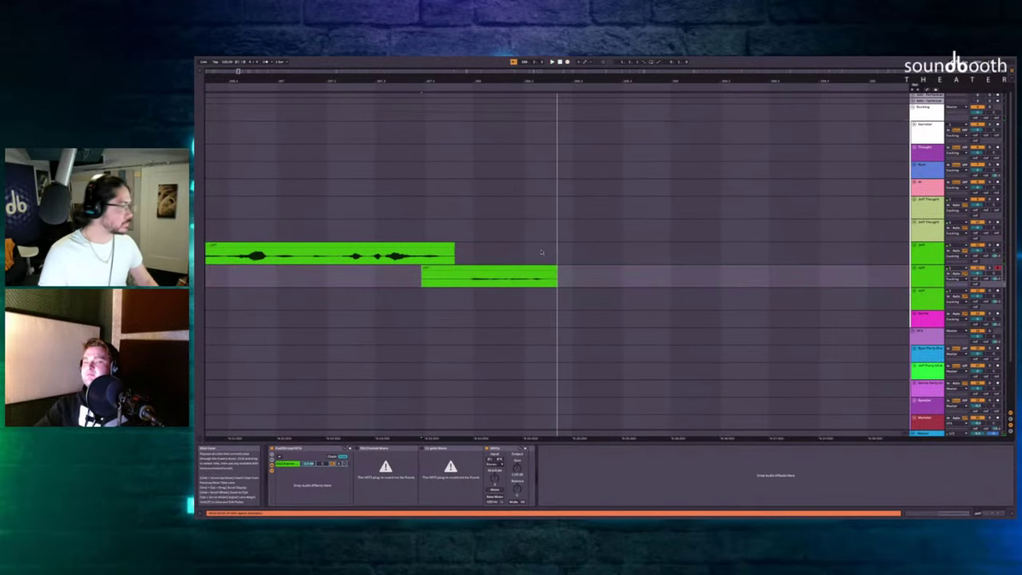
key("space")
Record a third take on the first green track and a short overlapping take on the second track beneath its end.
left_click(531, 250)
scroll(531, 250, "left", 1)
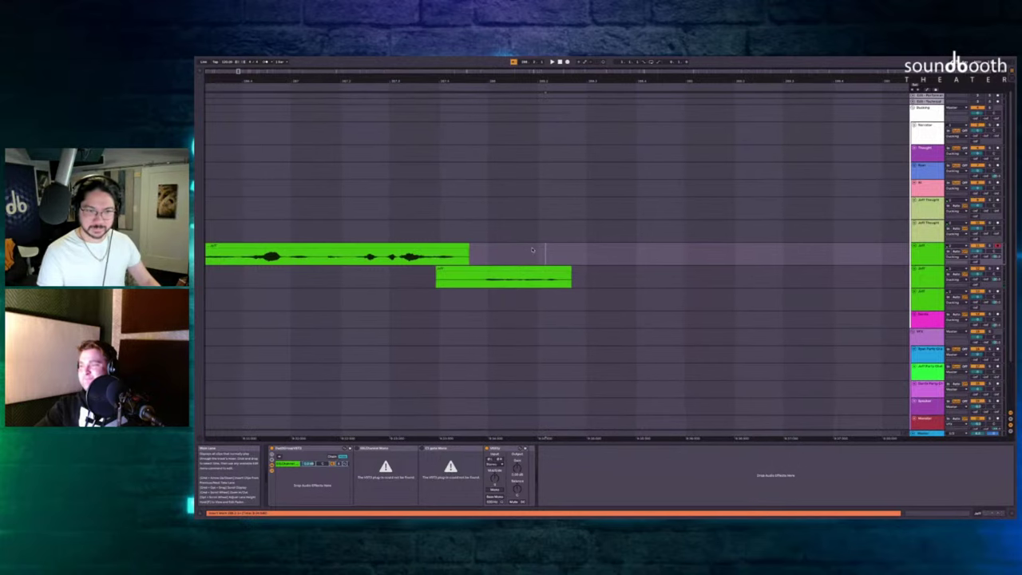
key("space")
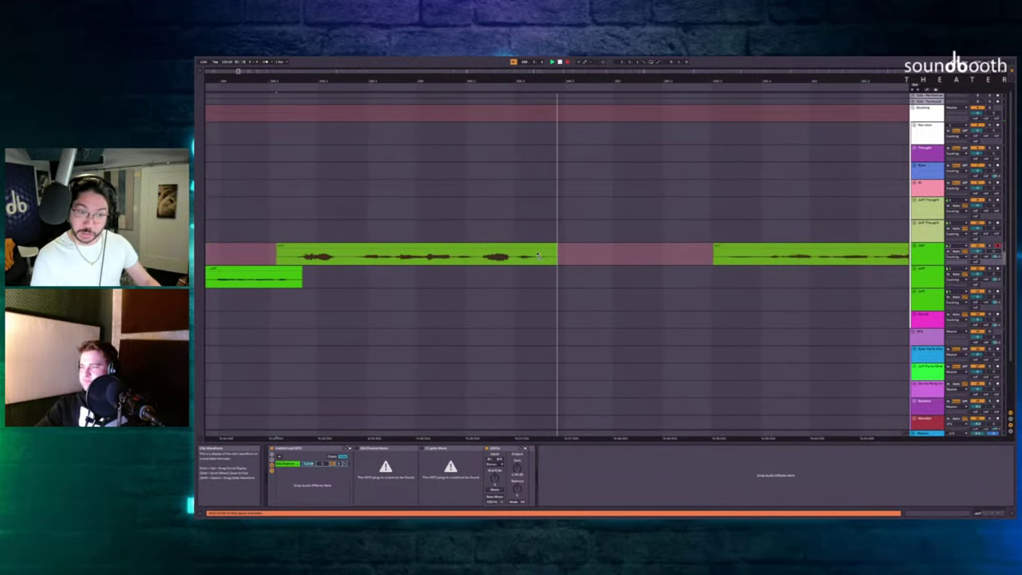
key("space")
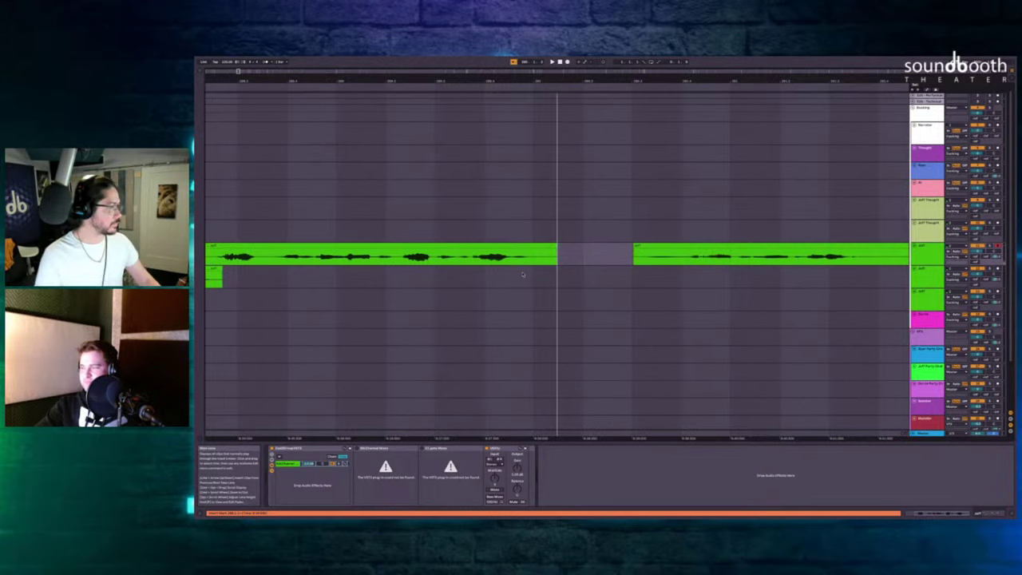
left_click(516, 277)
key("F9")
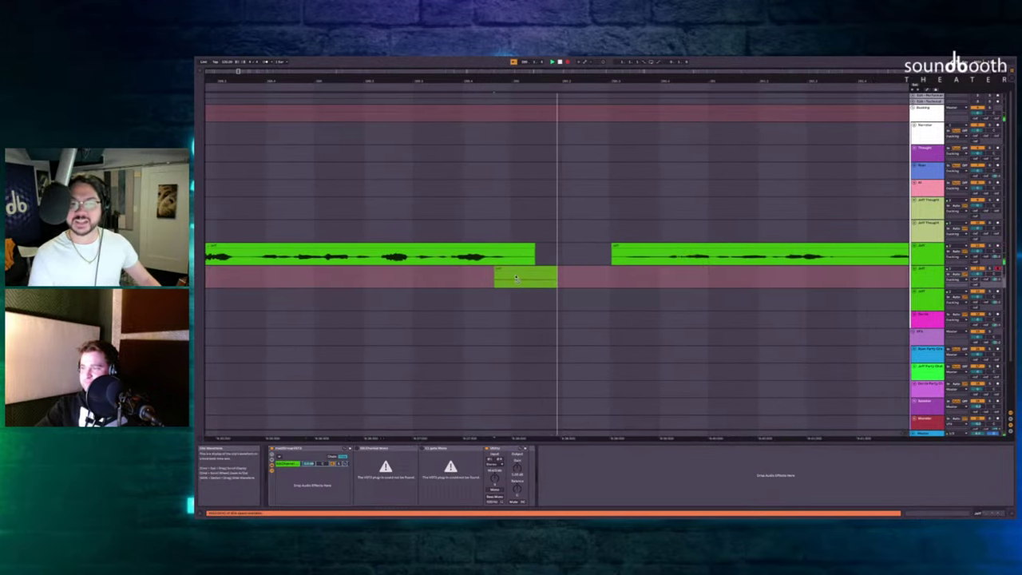
Delete the old green clip that follows the newly recorded third take on the first green track.
left_click(678, 236)
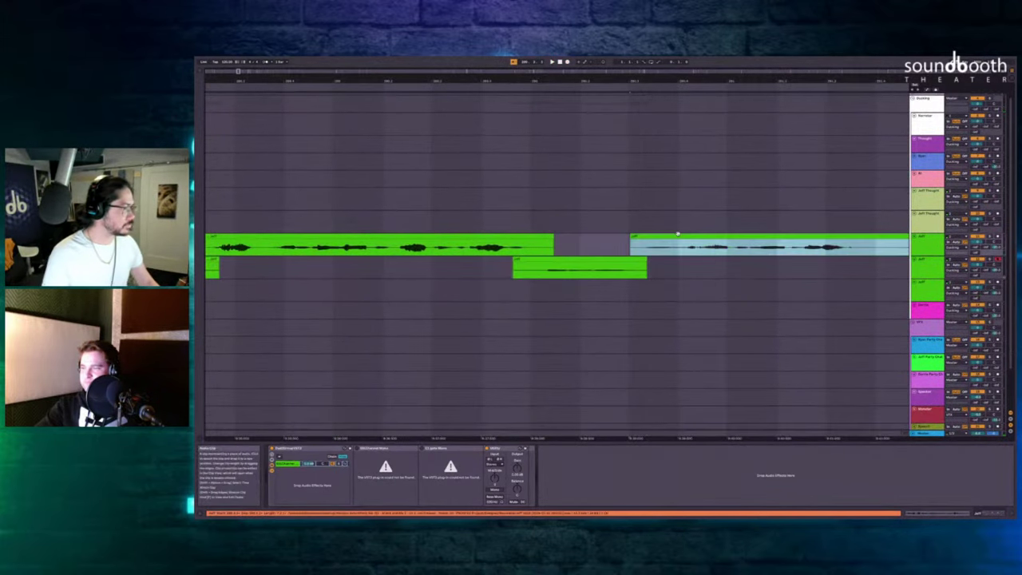
key("Delete")
scroll(678, 234, "down", 5)
scroll(593, 234, "left", 2)
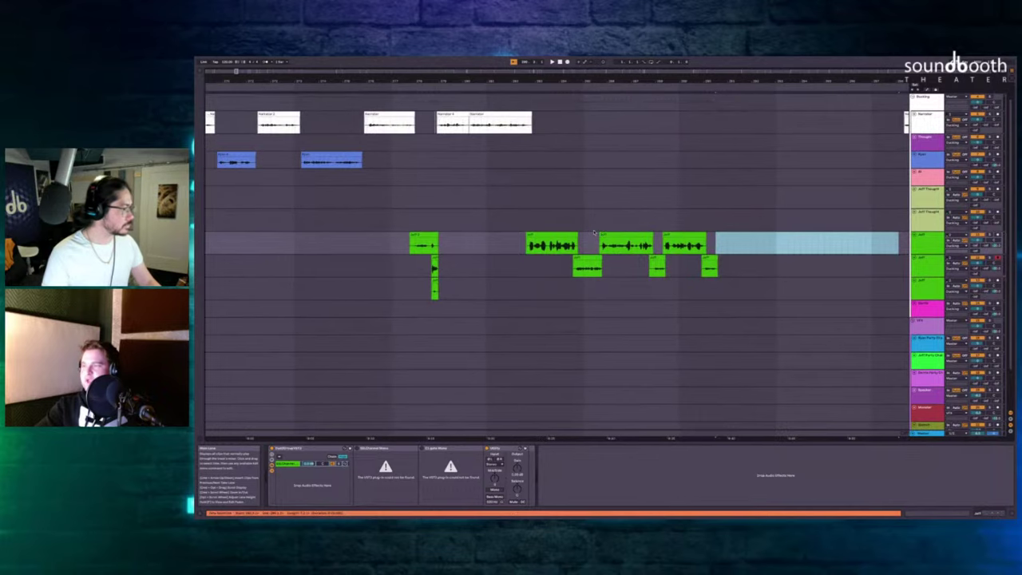
Re-record the earliest of the new takes on the second green track, starting slightly earlier beneath the first take.
scroll(596, 235, "up", 5)
scroll(593, 231, "right", 1)
scroll(590, 231, "up", 1)
scroll(591, 230, "right", 1)
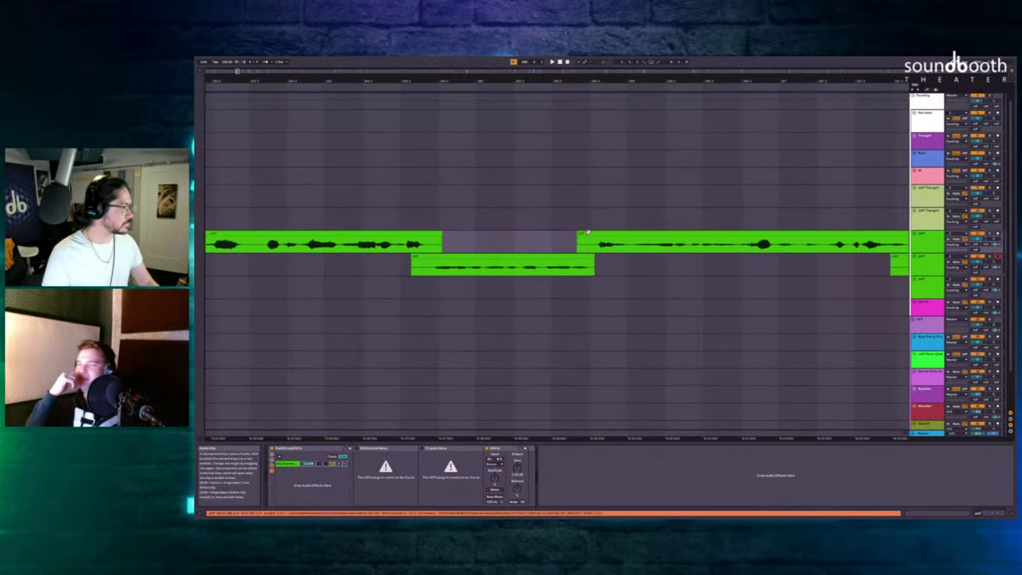
scroll(593, 231, "down", 2)
scroll(623, 232, "right", 3)
scroll(638, 232, "left", 4)
scroll(638, 232, "down", 1)
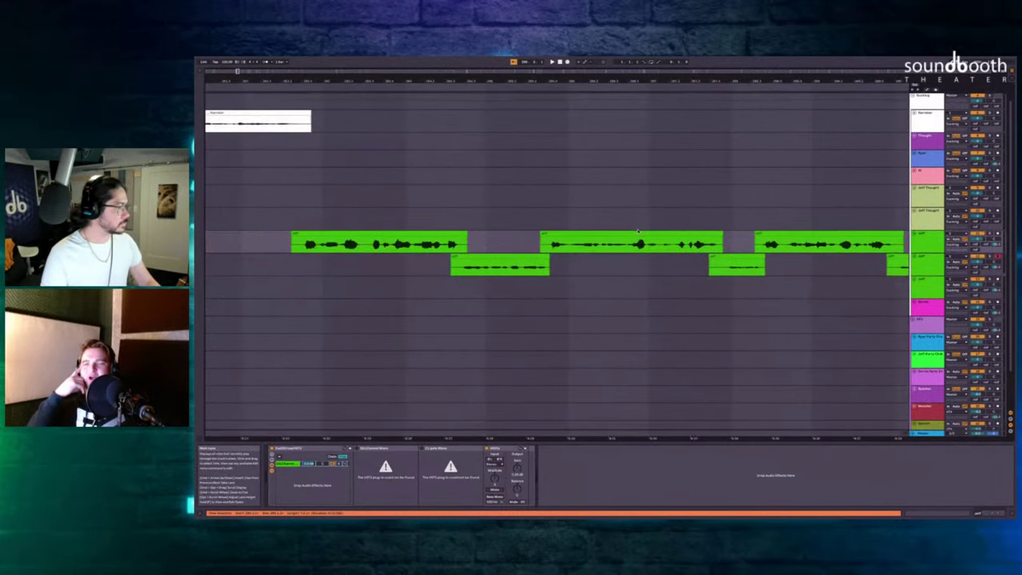
left_click(471, 255)
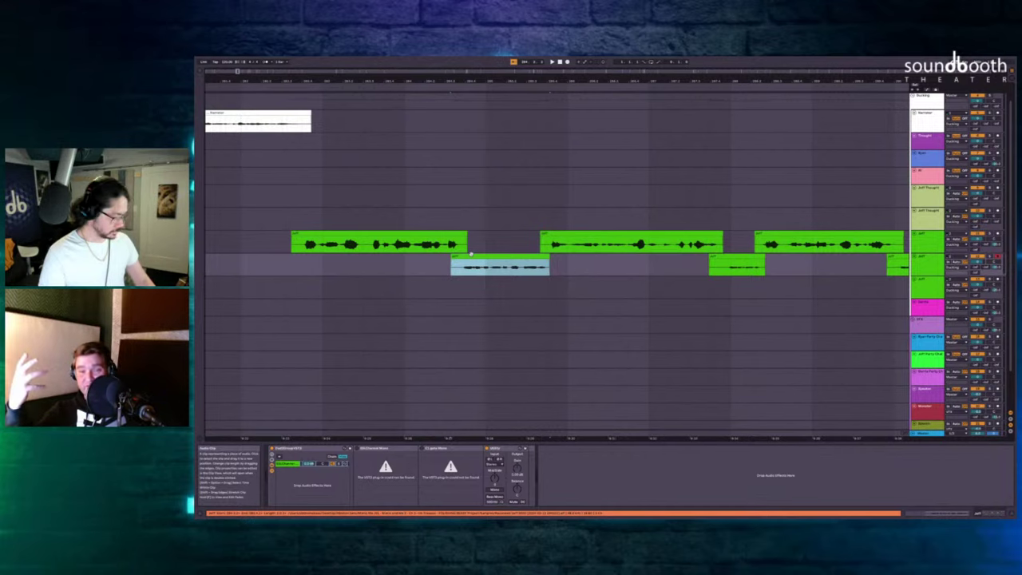
left_click(432, 264)
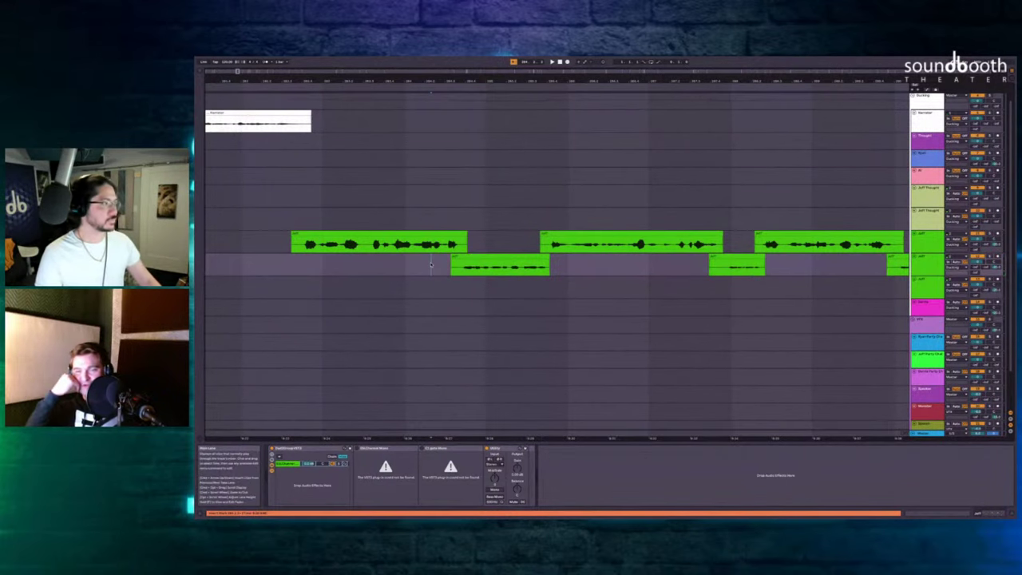
key("space")
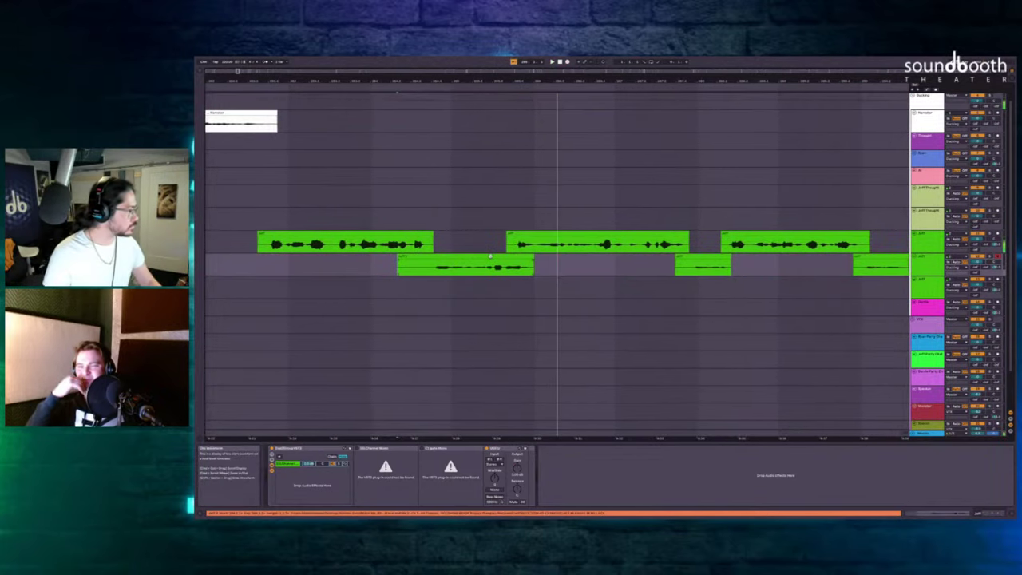
Insert time across the three green tracks near the second take's start, and extend the retake over the gap, removing its leftover end.
left_click_drag(531, 249, 547, 295)
key("ctrl+i")
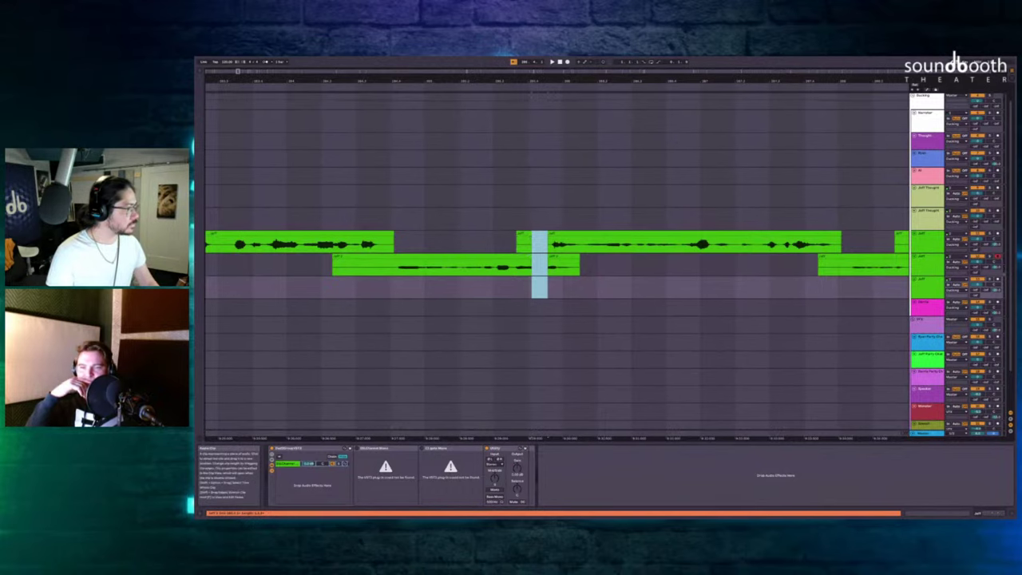
left_click_drag(530, 260, 556, 269)
key("Delete")
scroll(557, 266, "right", 3)
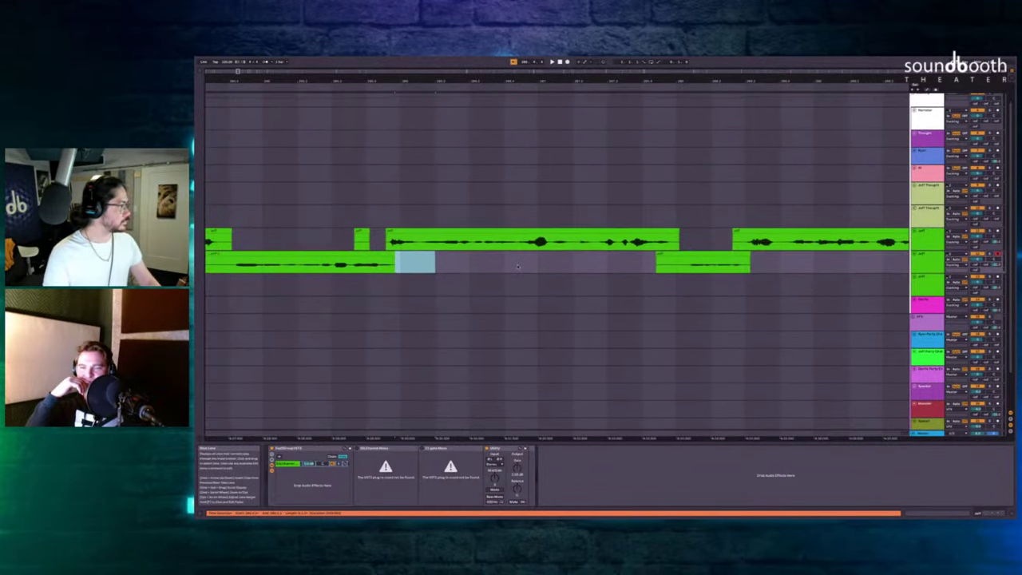
Play back the new alternating dialogue from the beginning of the first take.
scroll(517, 267, "down", 3)
left_click(246, 213)
key("space")
scroll(388, 197, "right", 6)
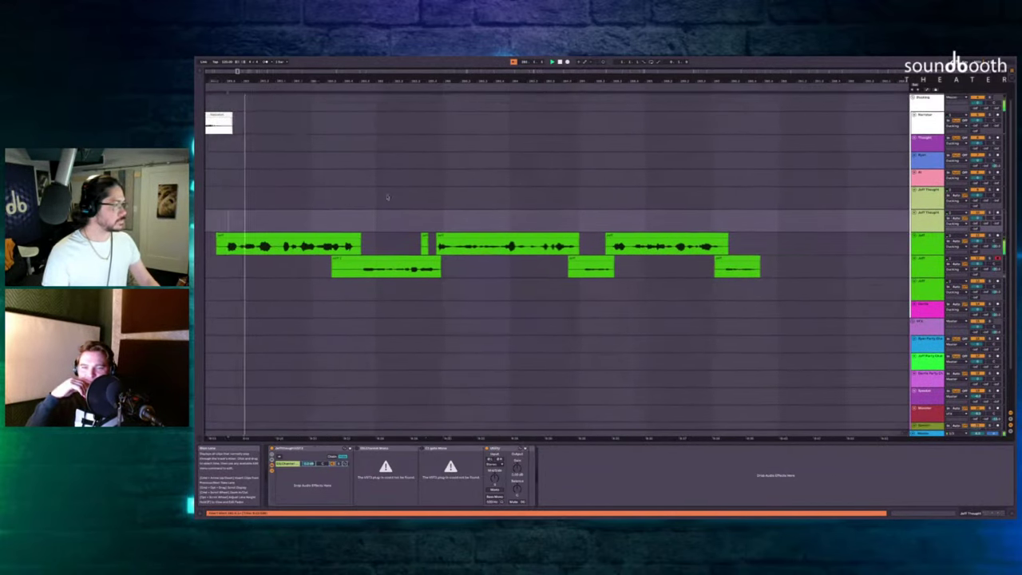
scroll(527, 197, "down", 3)
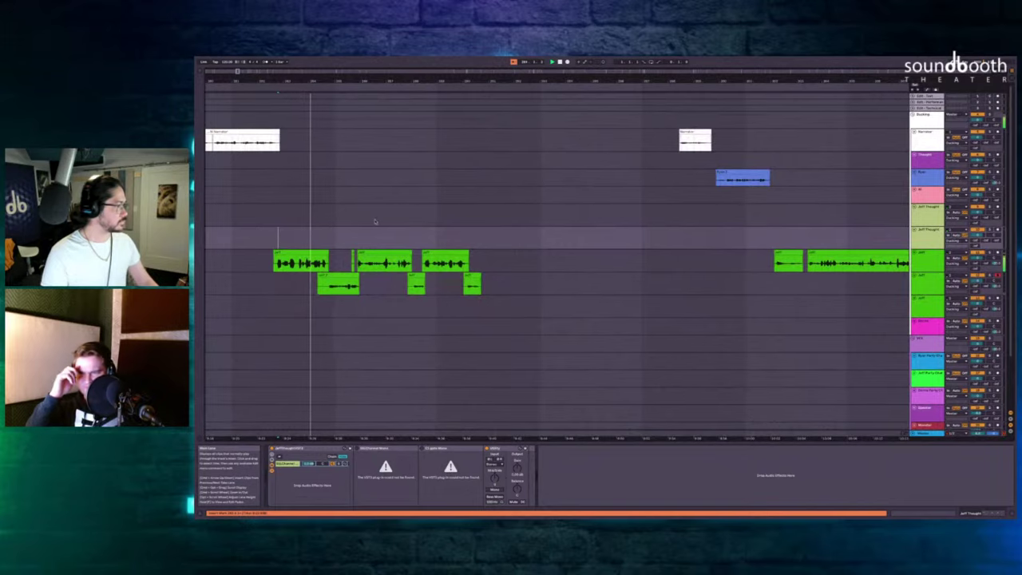
Delete a short stretch of time across the three green tracks at the second long take's end, and extend that take over the cut.
scroll(287, 216, "up", 4)
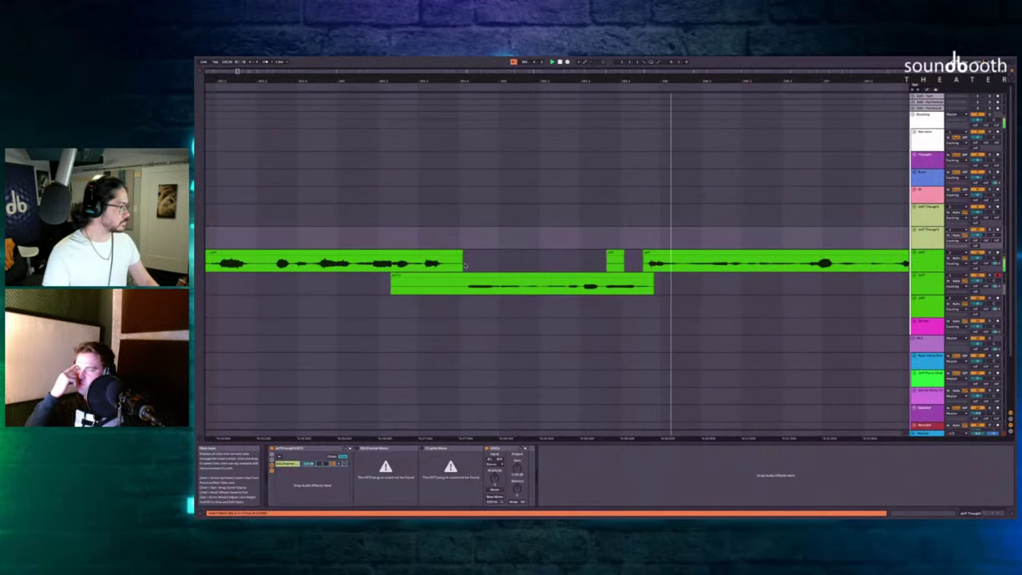
left_click_drag(464, 271, 449, 312)
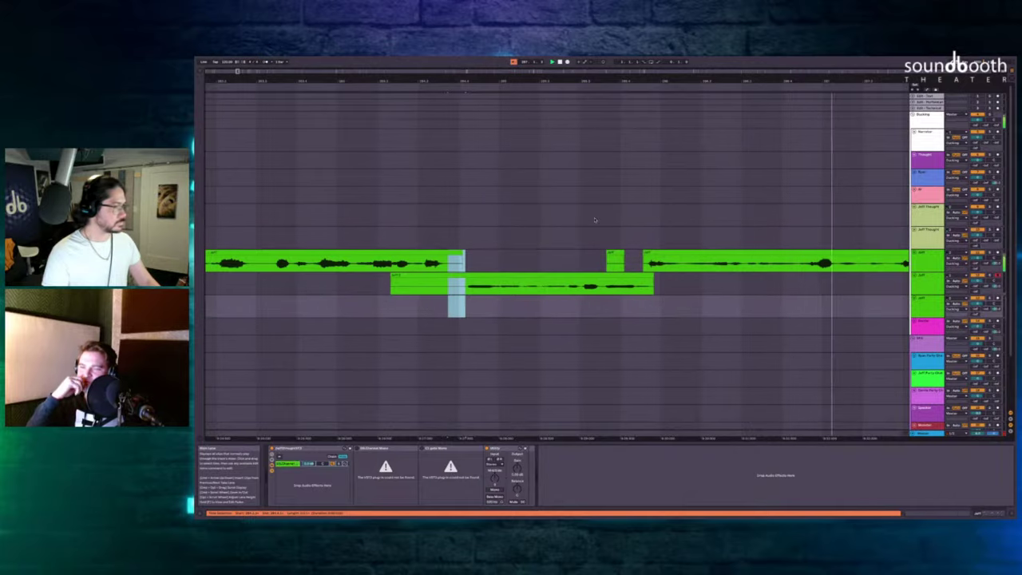
scroll(594, 220, "right", 4)
scroll(594, 219, "down", 3)
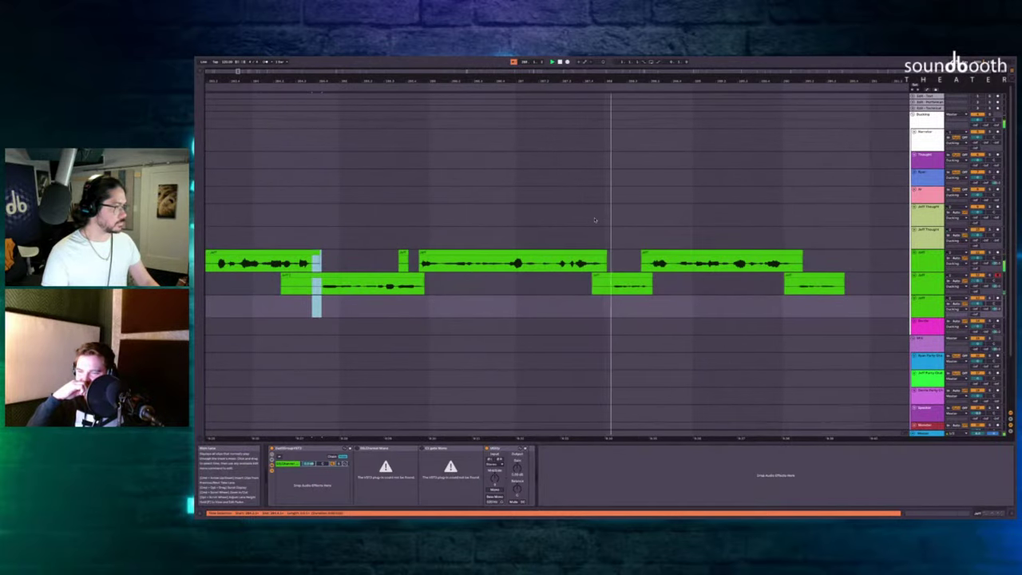
scroll(631, 228, "up", 2)
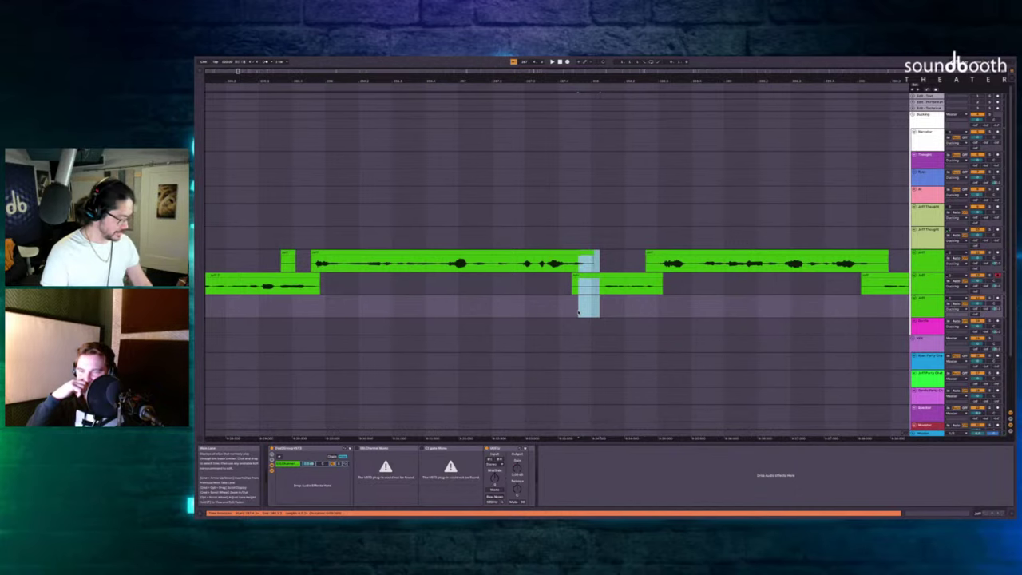
key("ctrl+shift+Delete")
left_click_drag(576, 250, 594, 250)
Delete a short stretch of time across the three green tracks at the first take's end, and lengthen that take slightly.
scroll(594, 250, "left", 5)
left_click(473, 255)
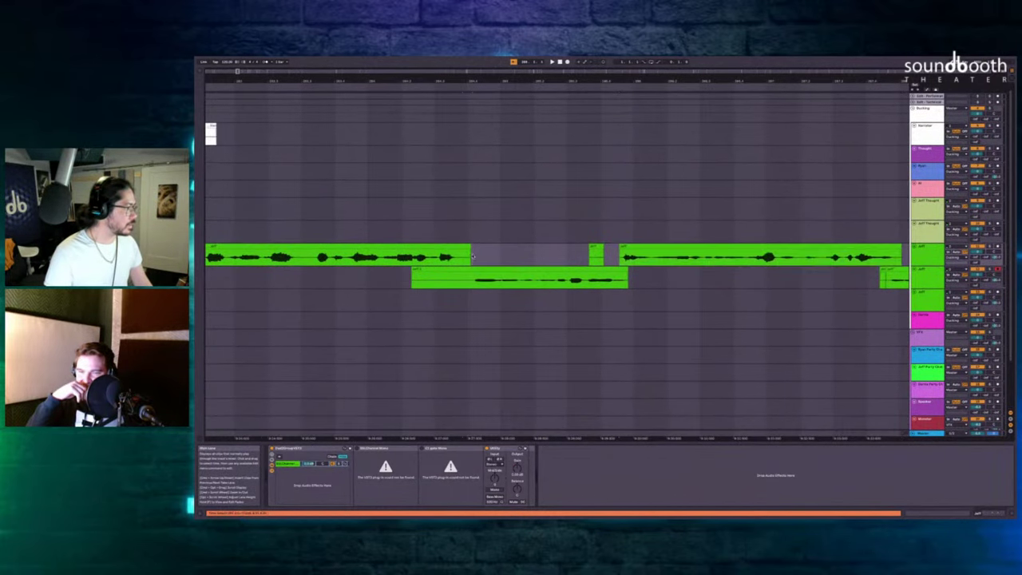
key("super+shift+Delete")
left_click_drag(452, 247, 464, 248)
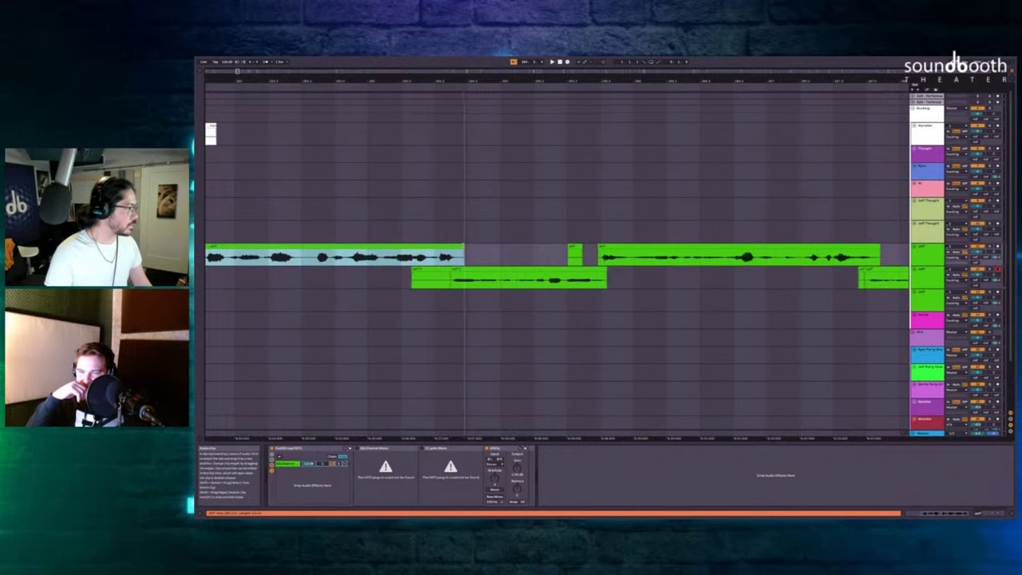
Play back the tightened dialogue from the beginning of the first take on the first green track.
scroll(553, 271, "right", 3)
scroll(552, 272, "right", 6)
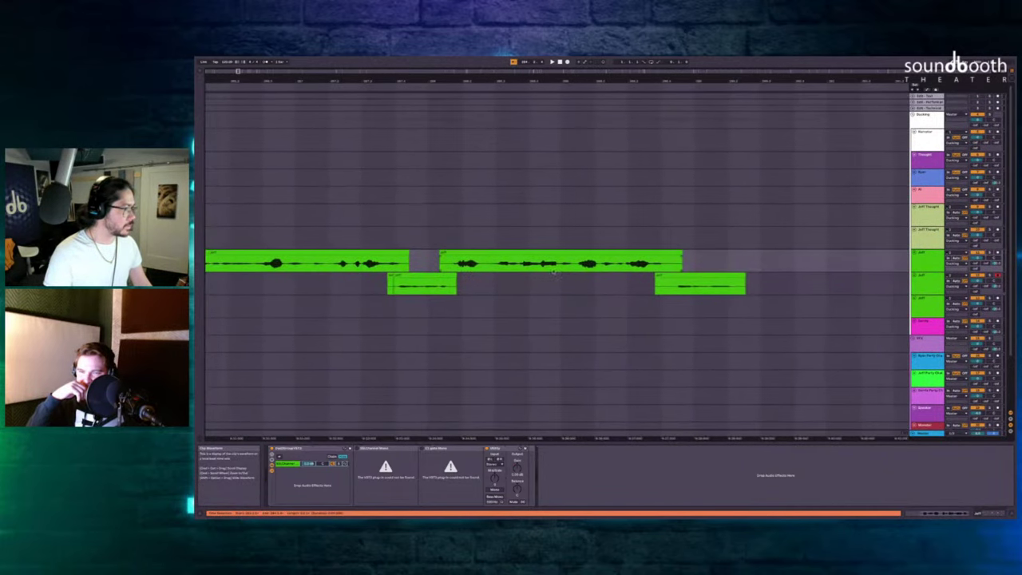
scroll(642, 265, "down", 3)
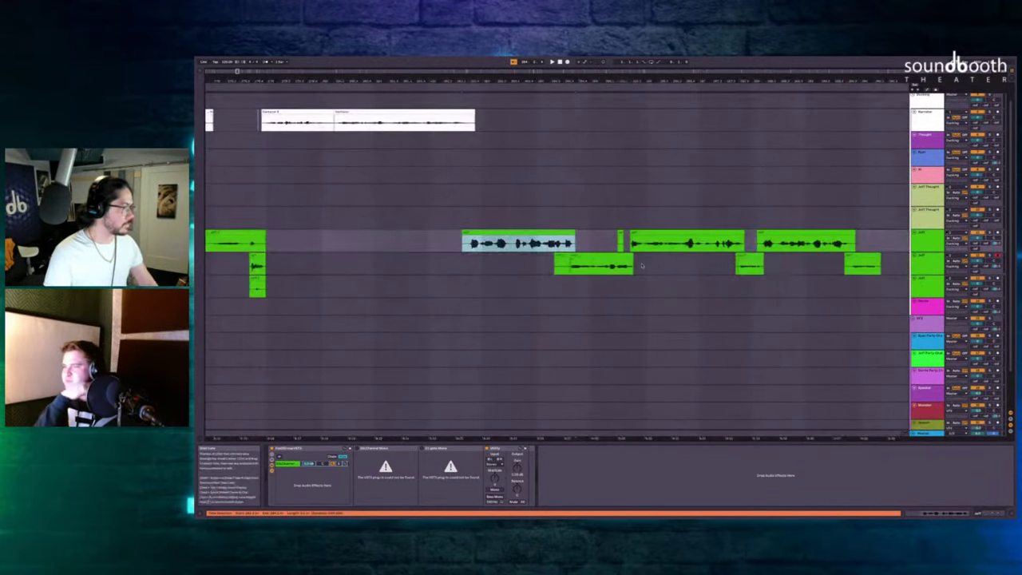
left_click(475, 216)
key("space")
scroll(561, 201, "right", 3)
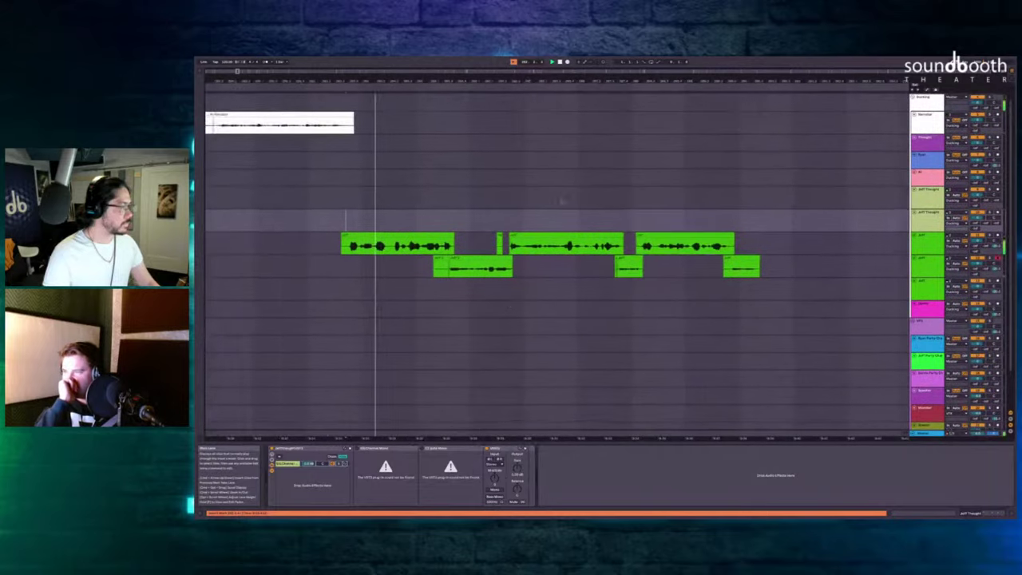
Remove the leading piece of the earliest clip on the second green track and extend the remaining clip's start slightly earlier.
left_click(384, 260)
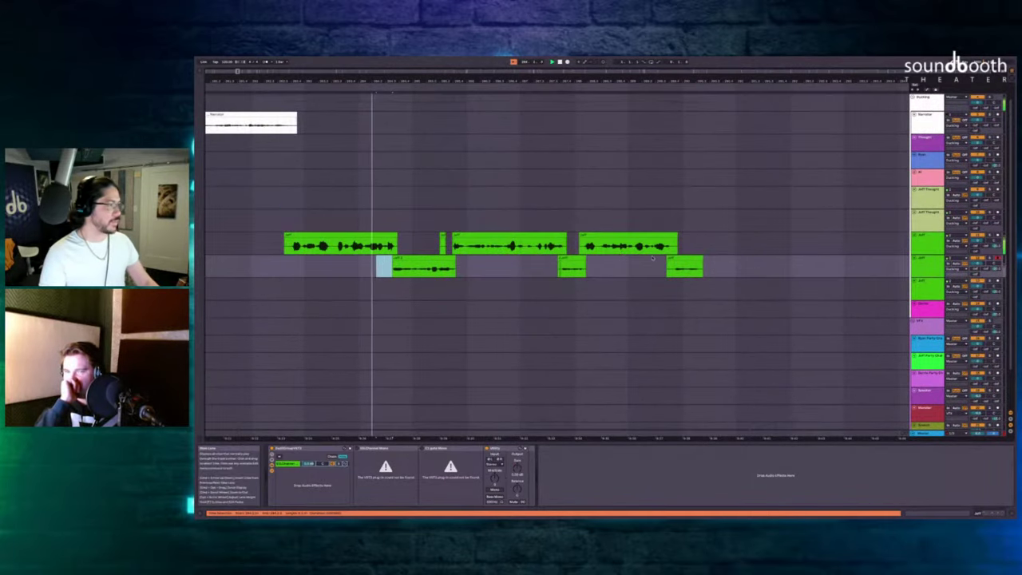
scroll(396, 280, "up", 3)
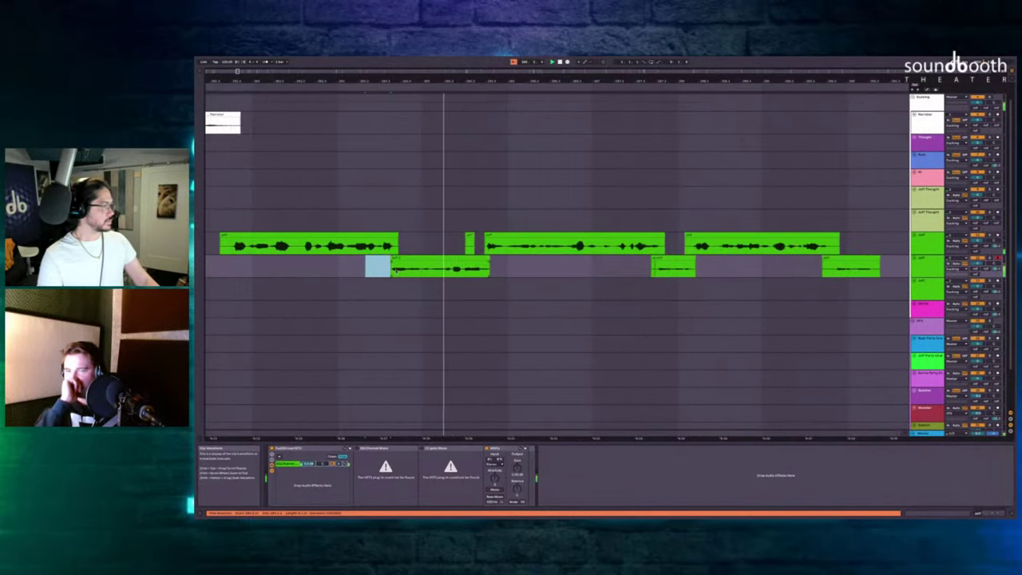
left_click_drag(392, 258, 404, 237)
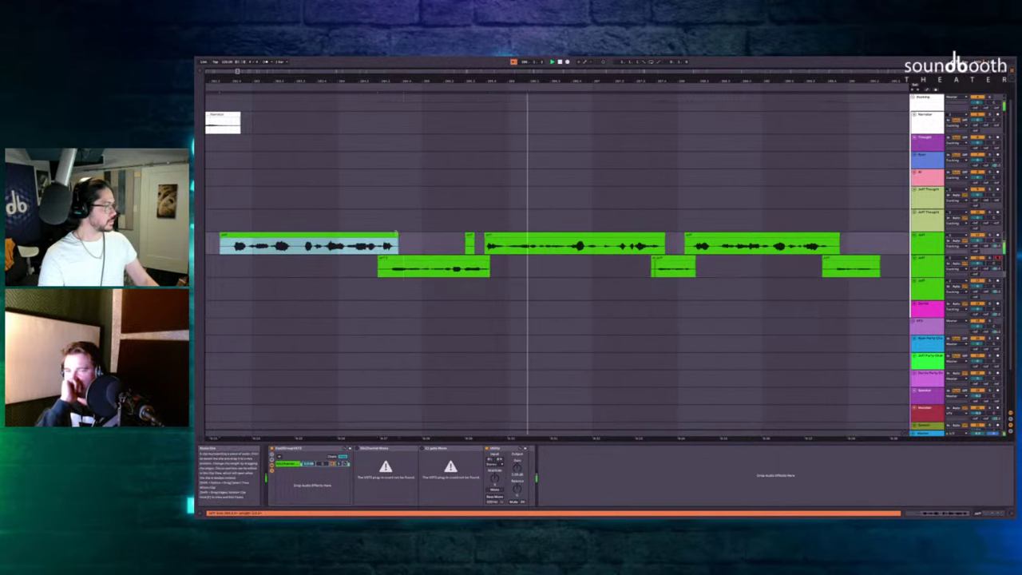
Delete the small leftover fragment before the second long take on the first green track while listening to the remaining dialogue.
left_click(469, 238)
scroll(469, 238, "right", 3)
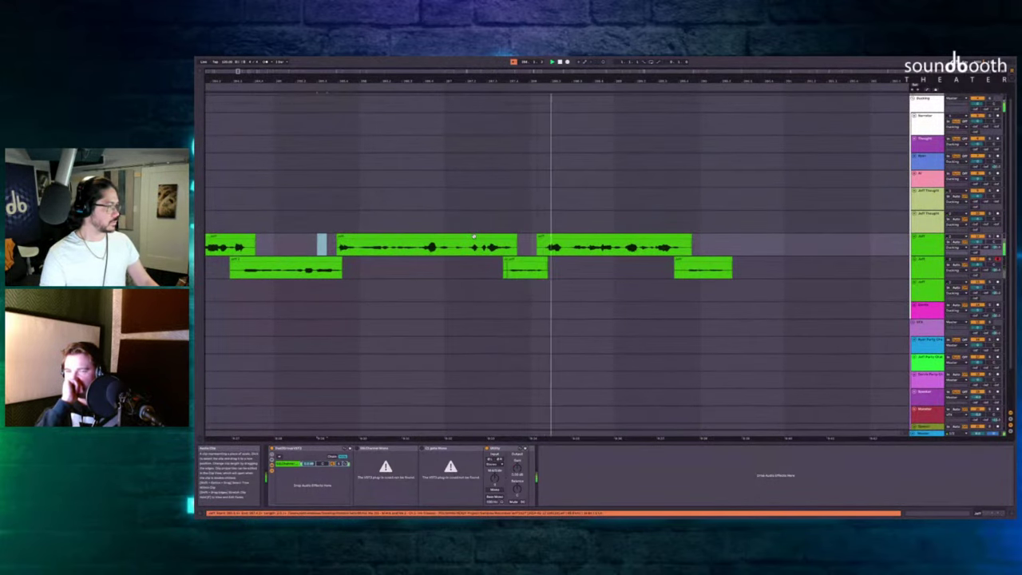
scroll(575, 261, "right", 3)
scroll(559, 263, "right", 3)
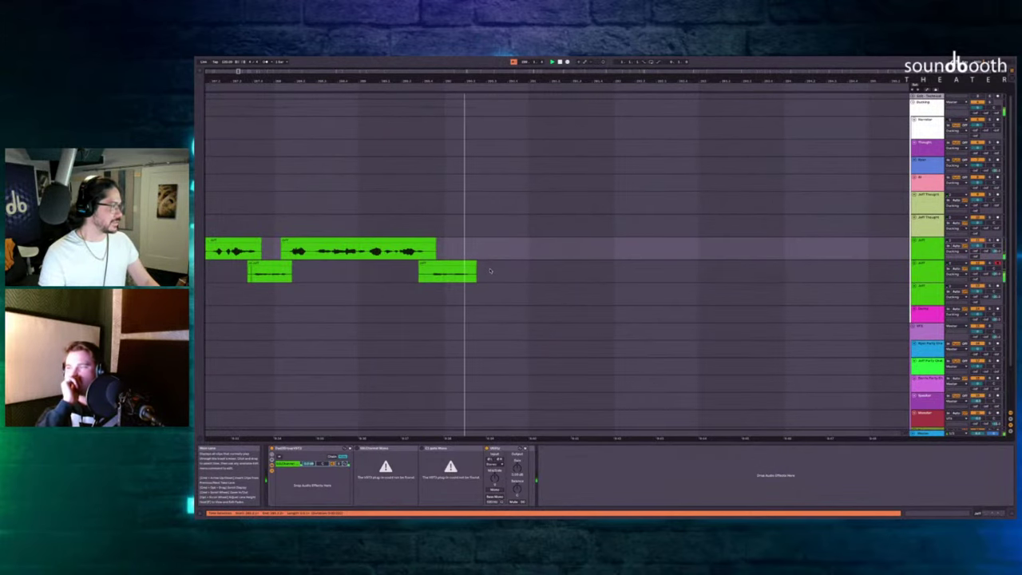
Delete the empty time between the last take on the second green track and the following narrator clip.
scroll(489, 271, "up", 1)
scroll(487, 271, "right", 1)
left_click(443, 269)
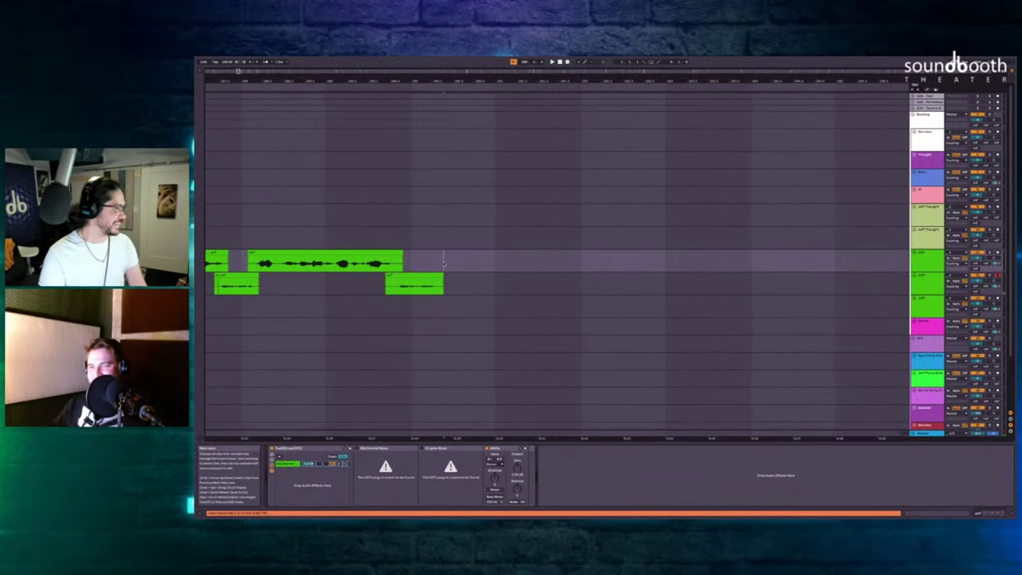
key("minus")
key("minus")
left_click_drag(443, 267, 684, 144)
key("shift+super+BackSpace")
scroll(477, 166, "up", 3)
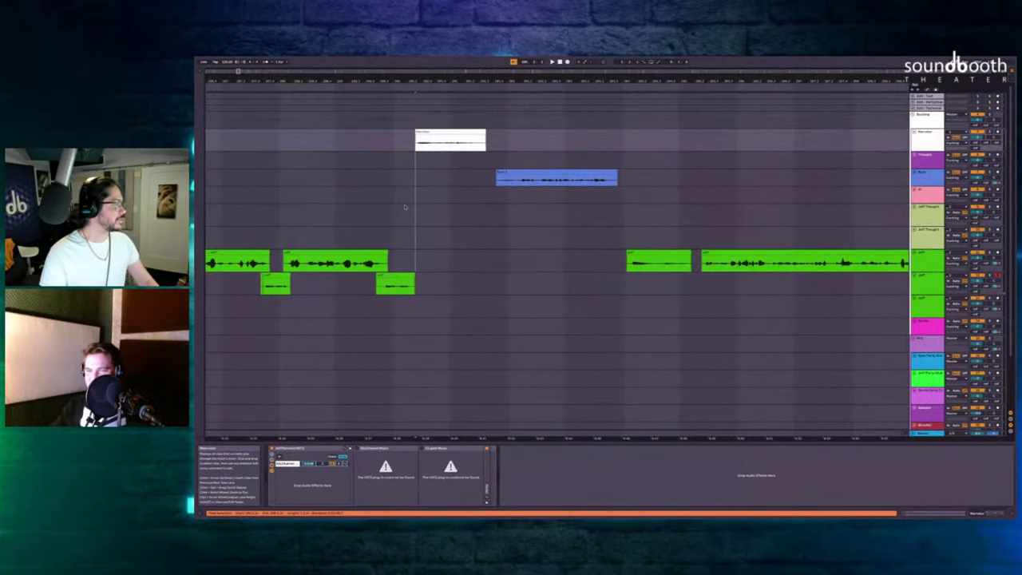
Play back the transition into the narrator and blue clips, and record a new first-green-track take from near the blue clip's end.
left_click(404, 209)
key("space")
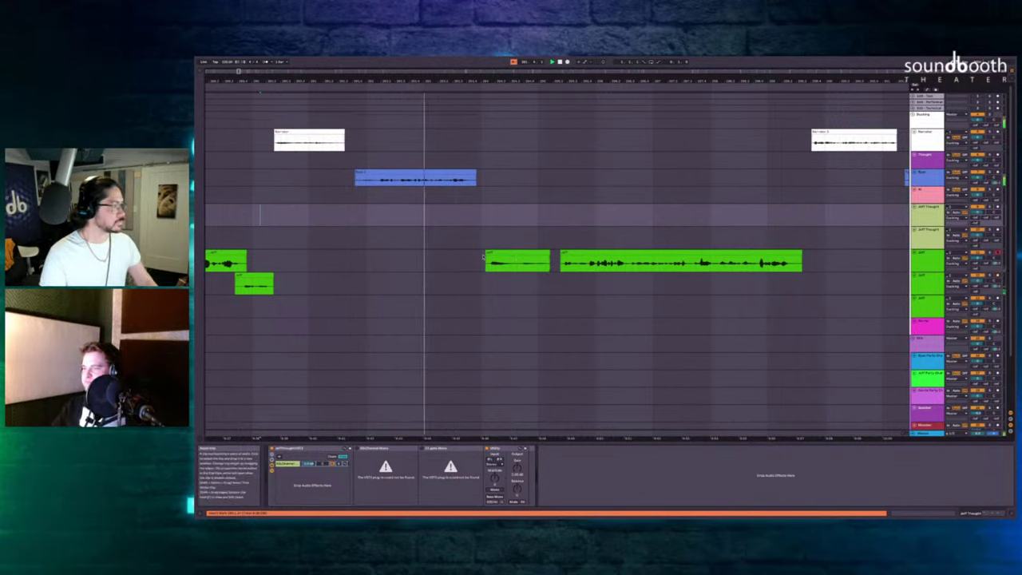
left_click(471, 191)
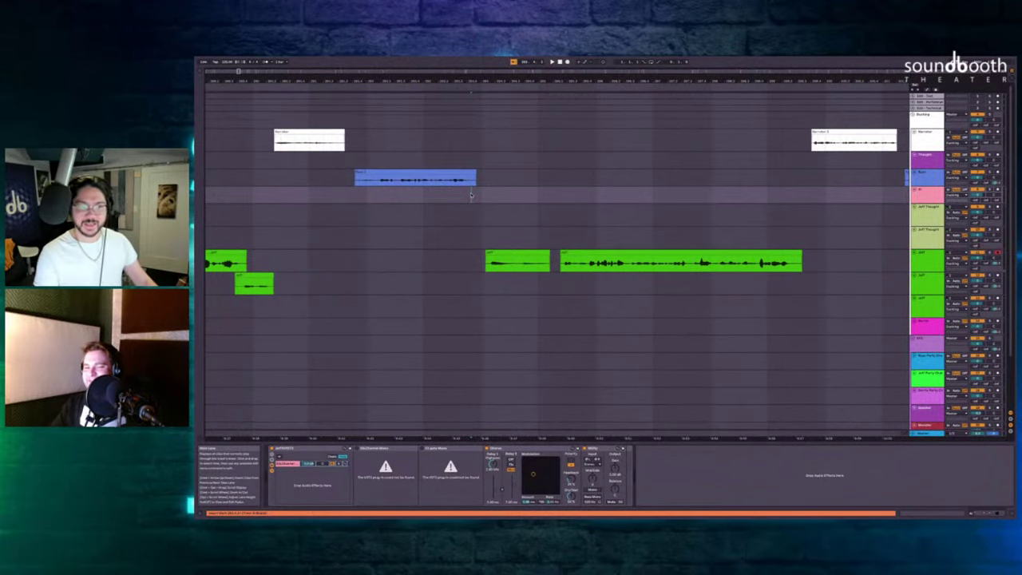
key("space")
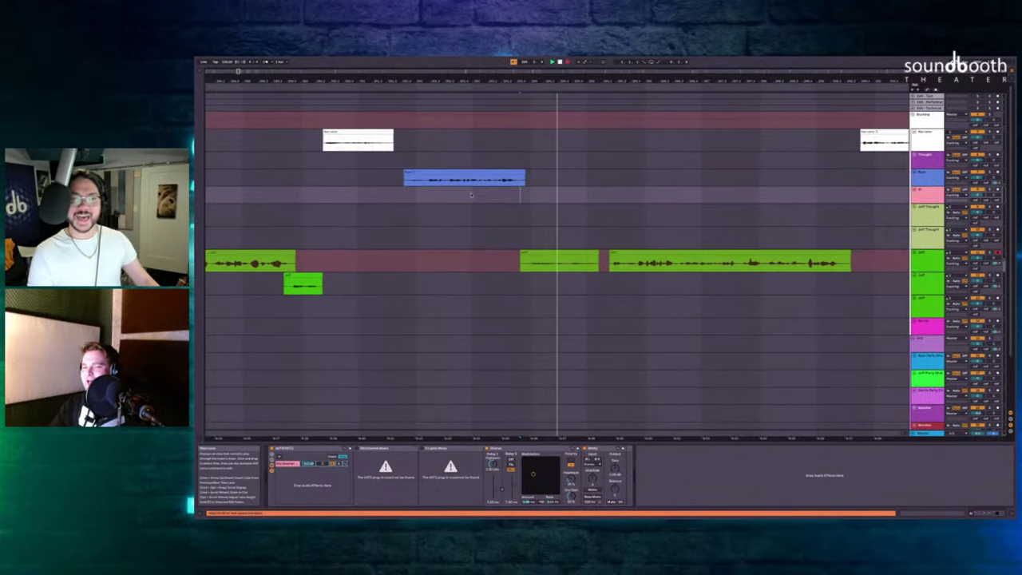
key("space")
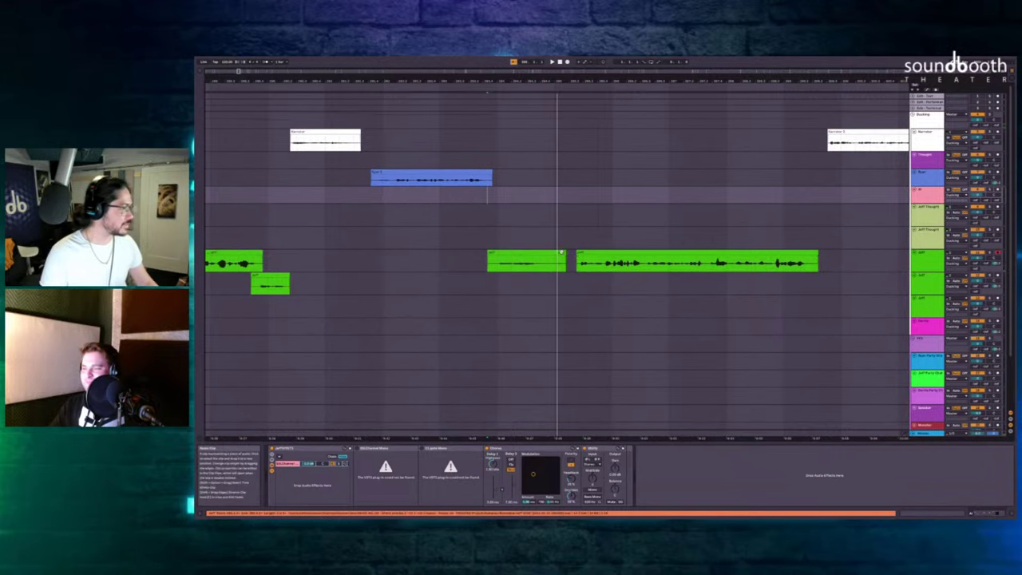
Remove the old leftover at the end of the new take and delete the long old green clip following it.
left_click_drag(557, 257, 570, 254)
left_click(588, 252)
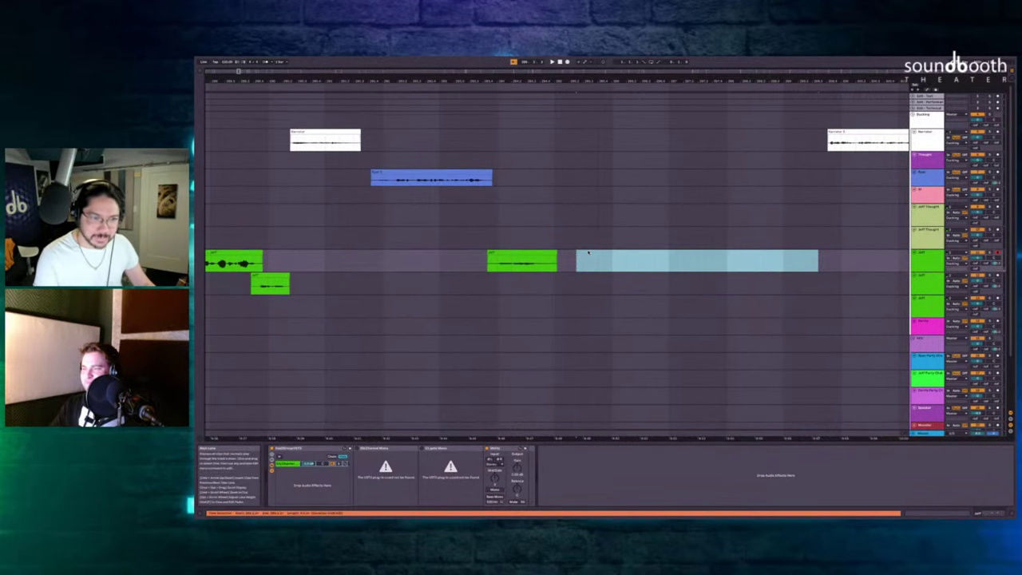
key("Delete")
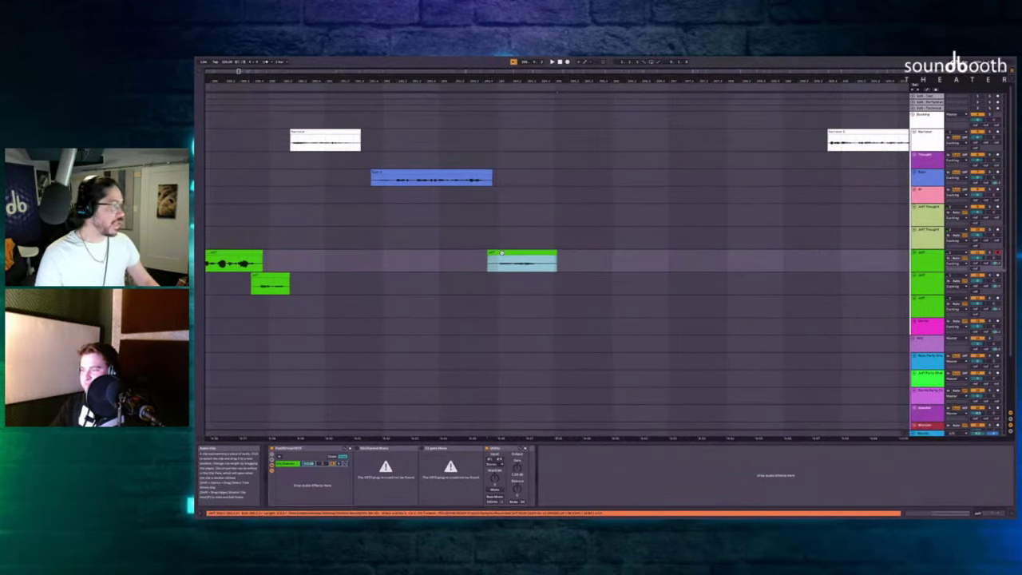
Re-record the new take after the blue clip on the first green track.
key("space")
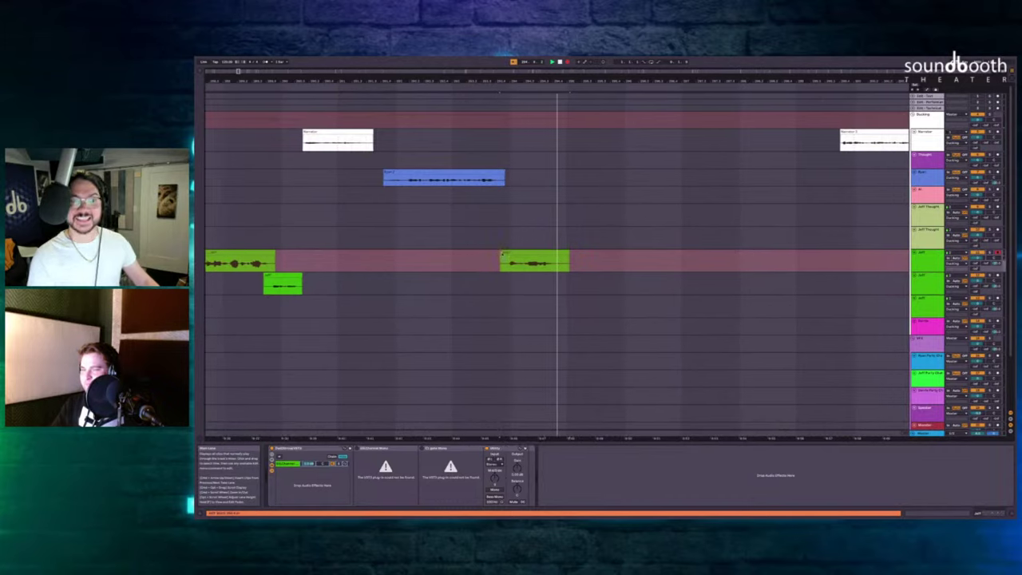
left_click(501, 253)
key("space")
Record a reply on the second green track, starting just before the end of the re-recorded take above.
left_click(543, 278)
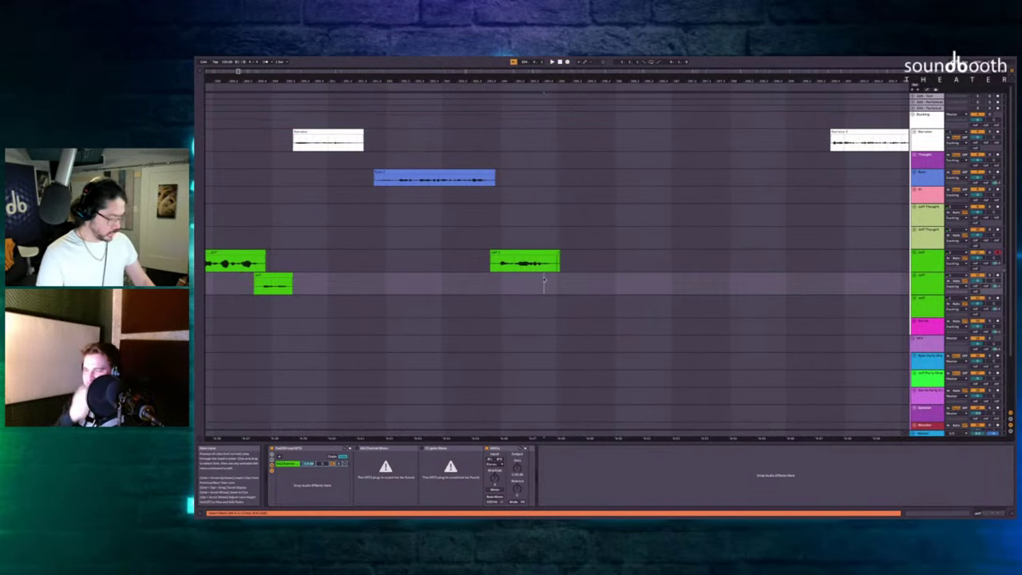
key("F9")
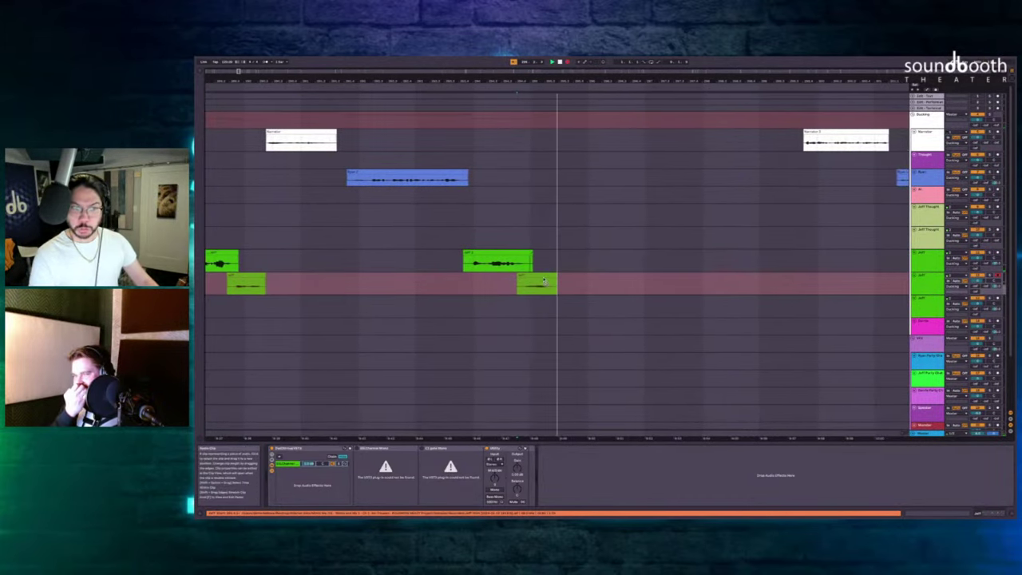
key("space")
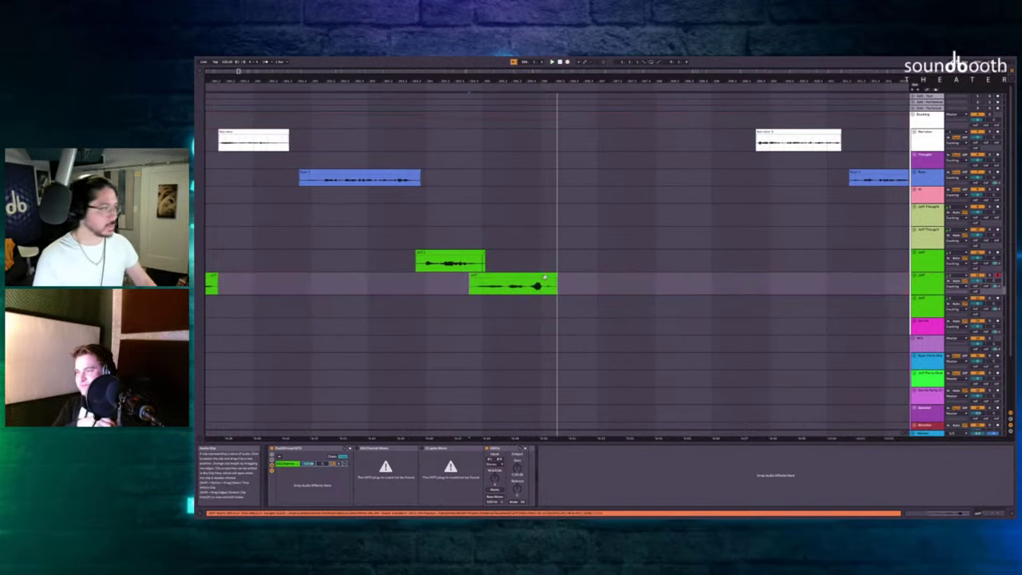
Record the next line on the first green track, overlapping the end of the reply on the second green track.
left_click(543, 259)
key("F9")
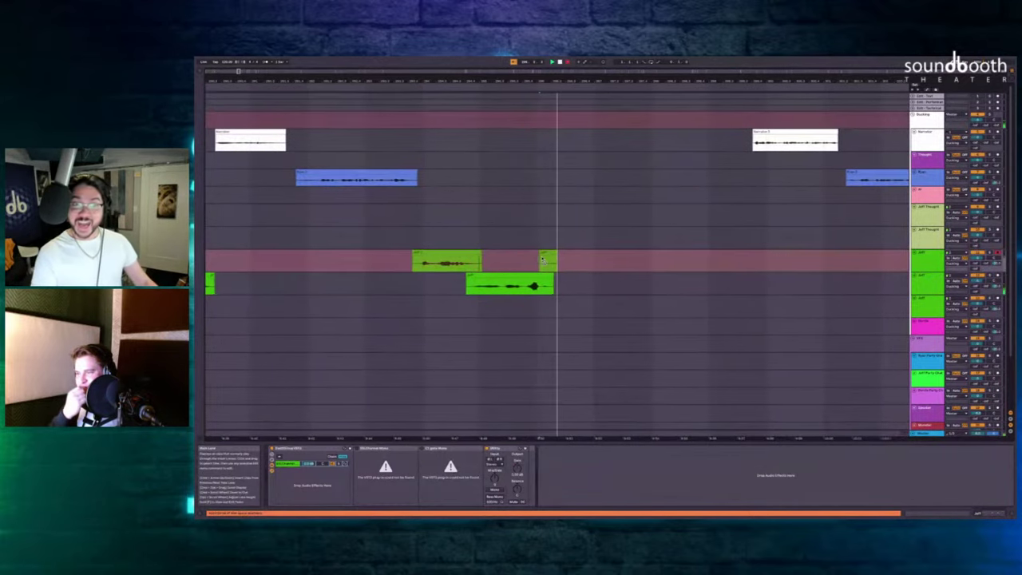
key("space")
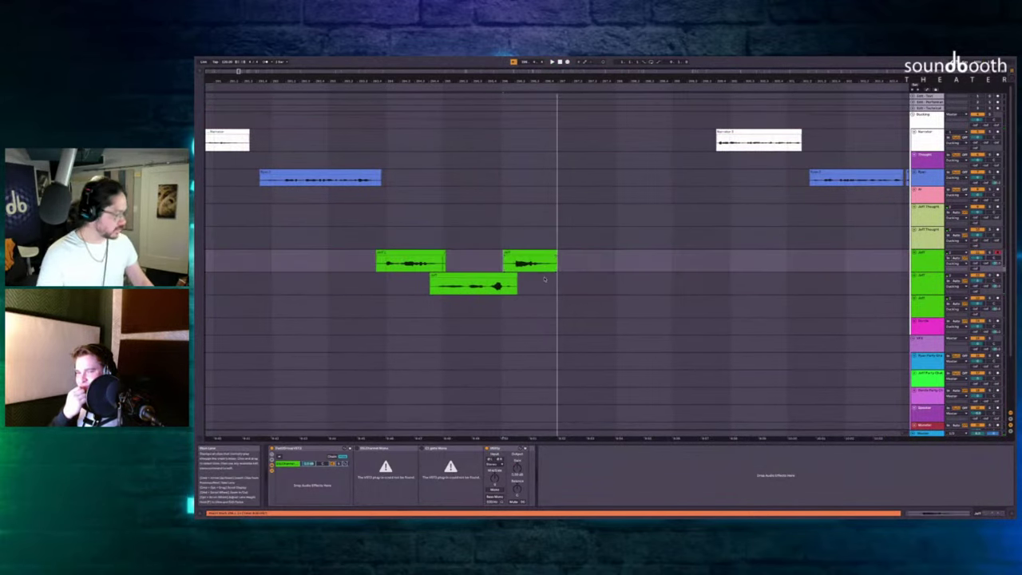
Record a second reply on the second green track, overlapping the end of the latest first-track take.
left_click(543, 278)
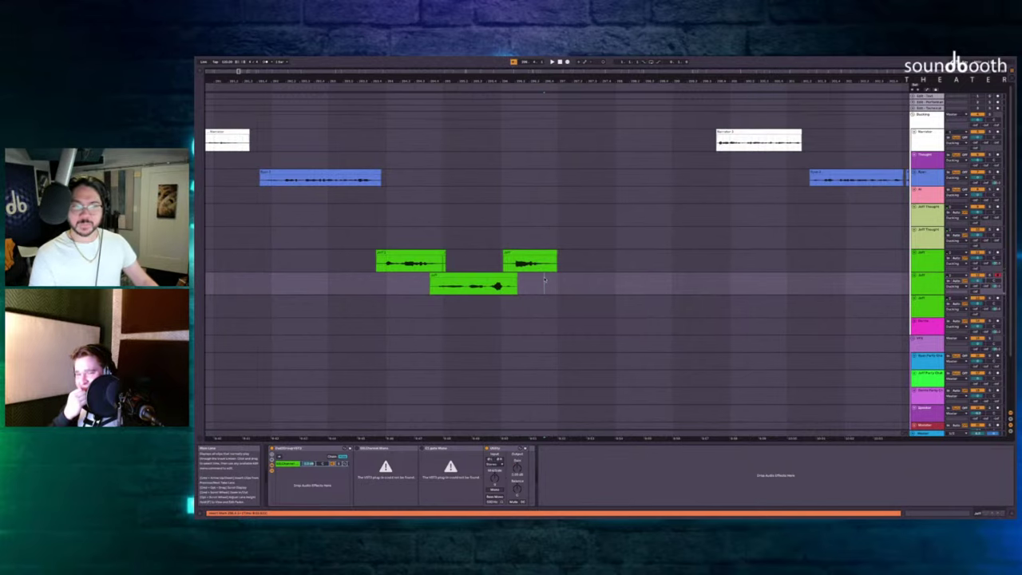
key("F9")
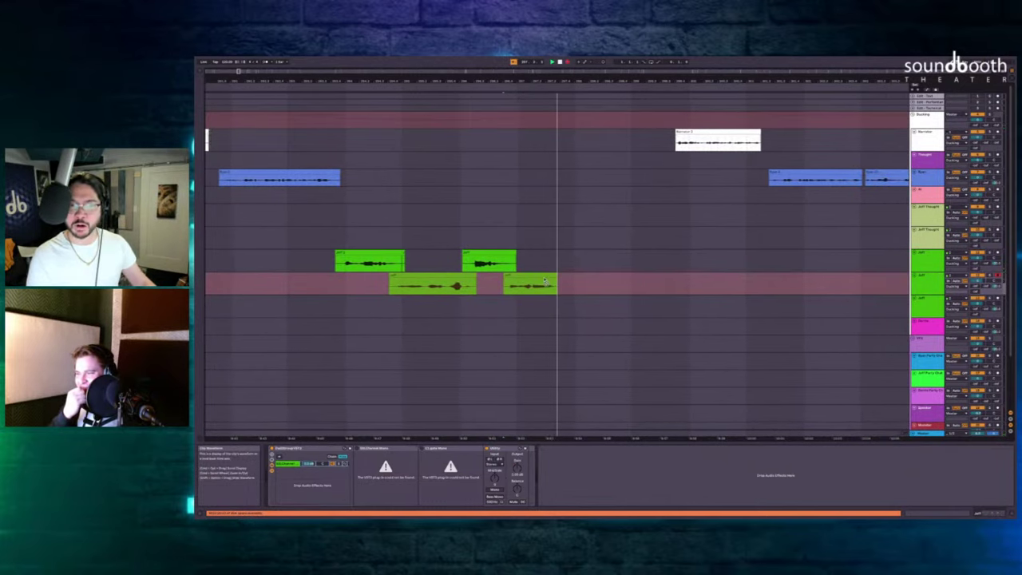
key("space")
Record a third take on the first green track over the second reply's end, and re-record and extend its closing part.
left_click(542, 260)
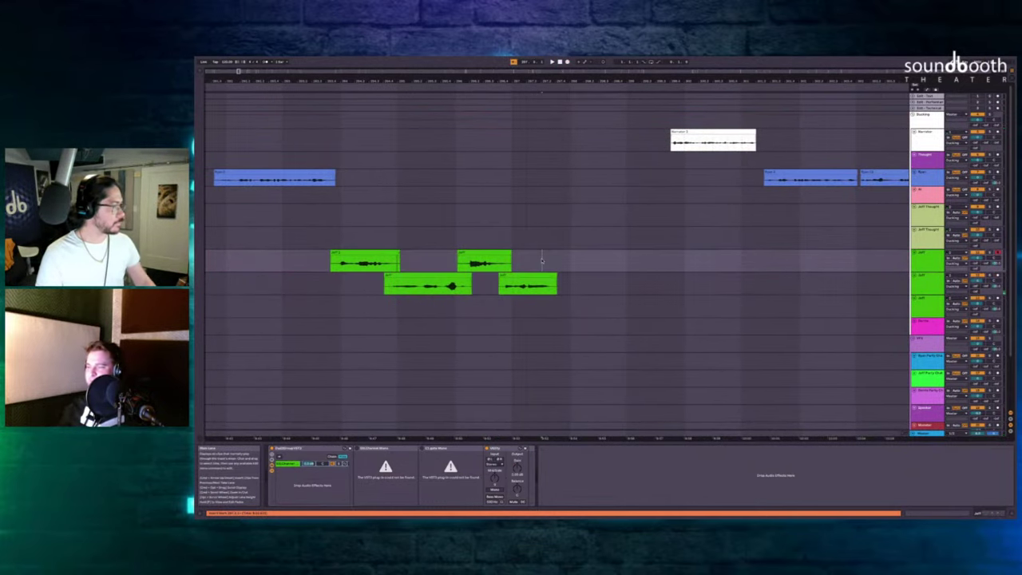
key("F9")
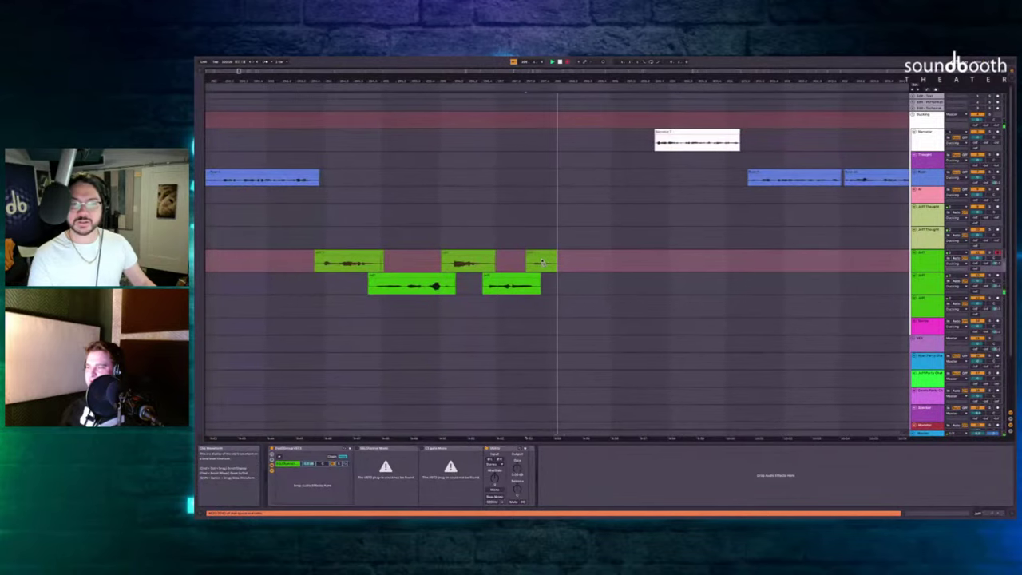
key("space")
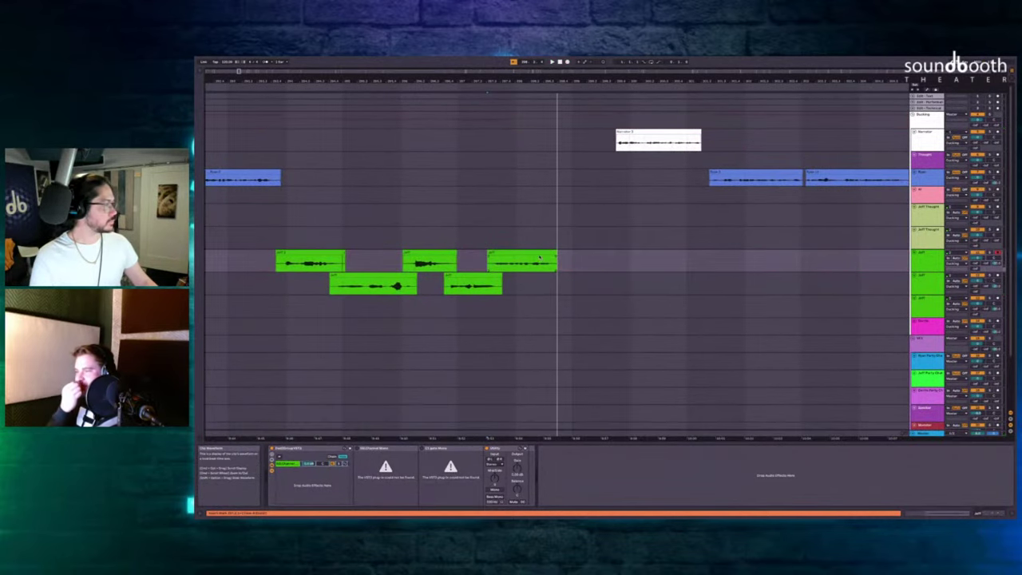
key("F9")
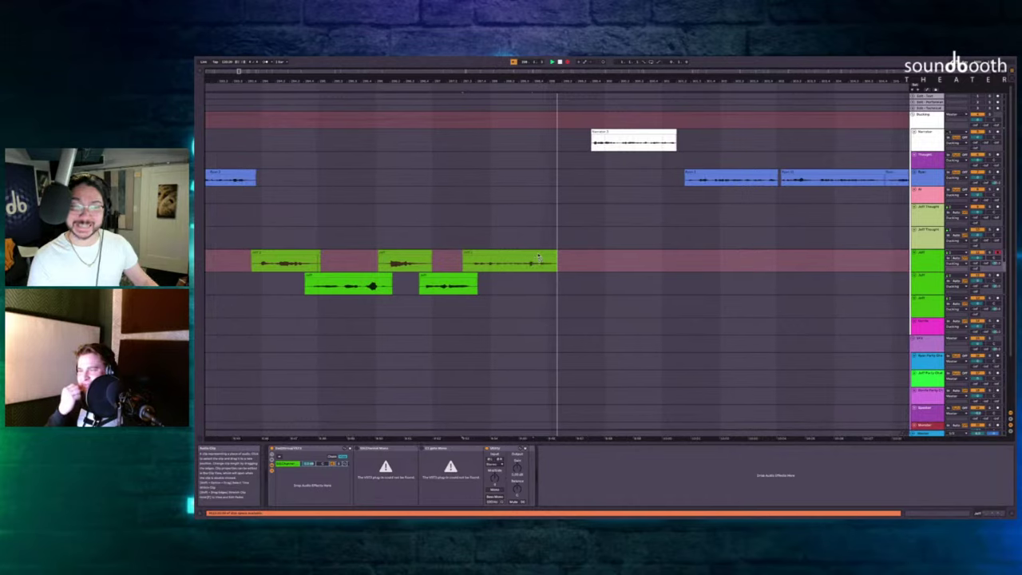
key("space")
Open up extra time before the narrator clip and record a reply on the second green track, overlapping the end of the latest first-track take.
left_click(592, 133)
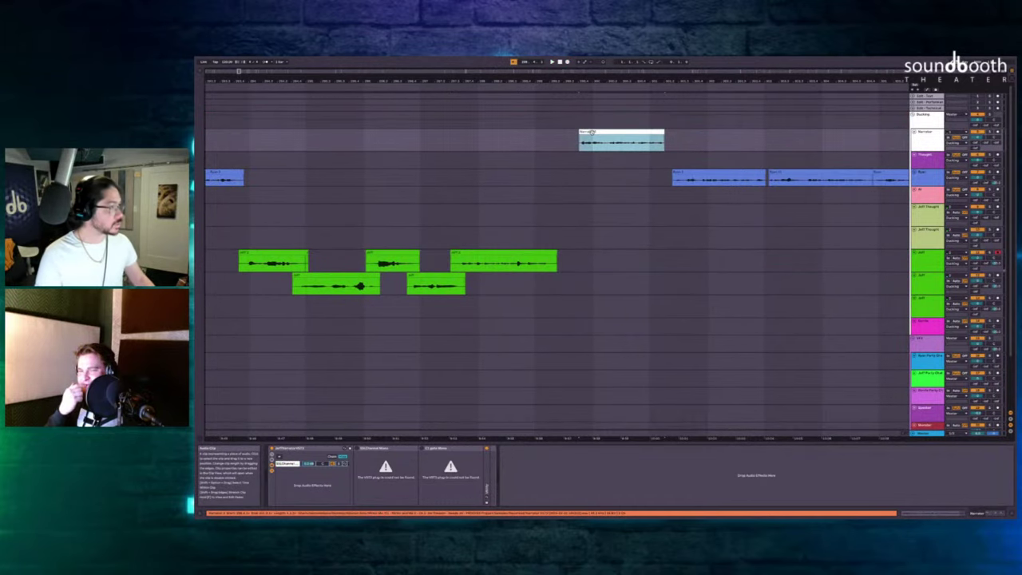
key("ctrl+shift+d")
left_click(543, 235)
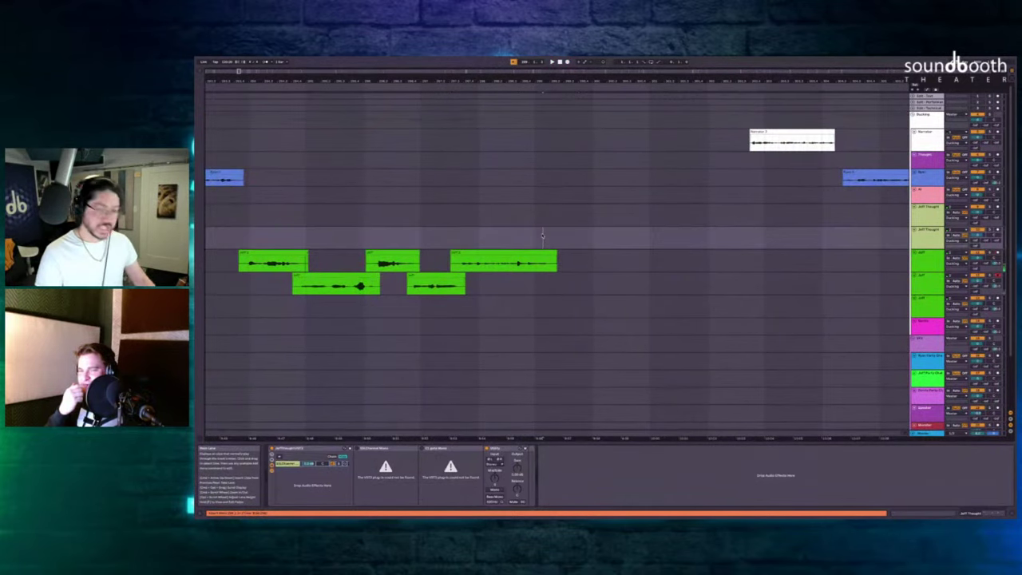
key("F9")
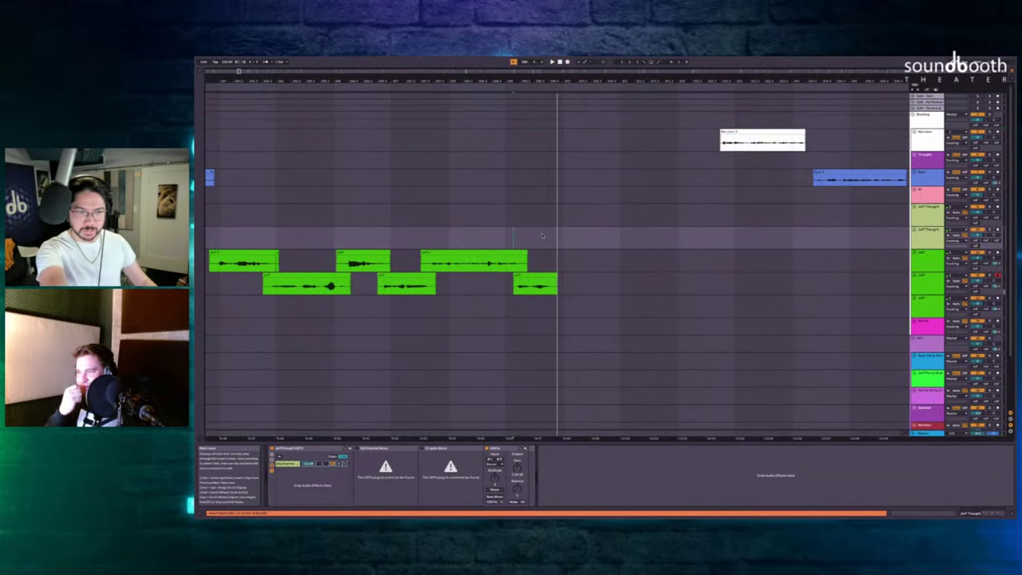
key("F9")
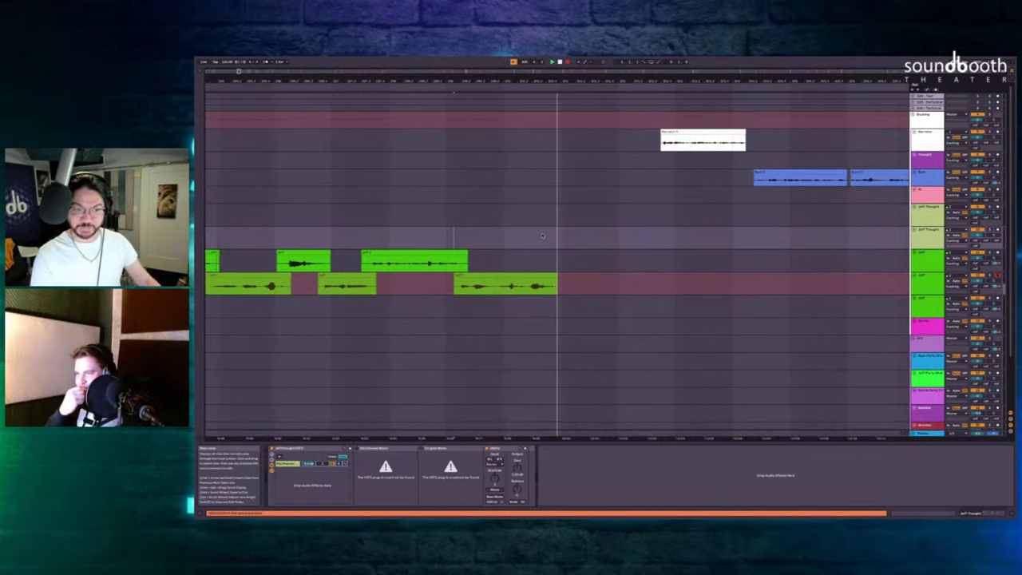
key("space")
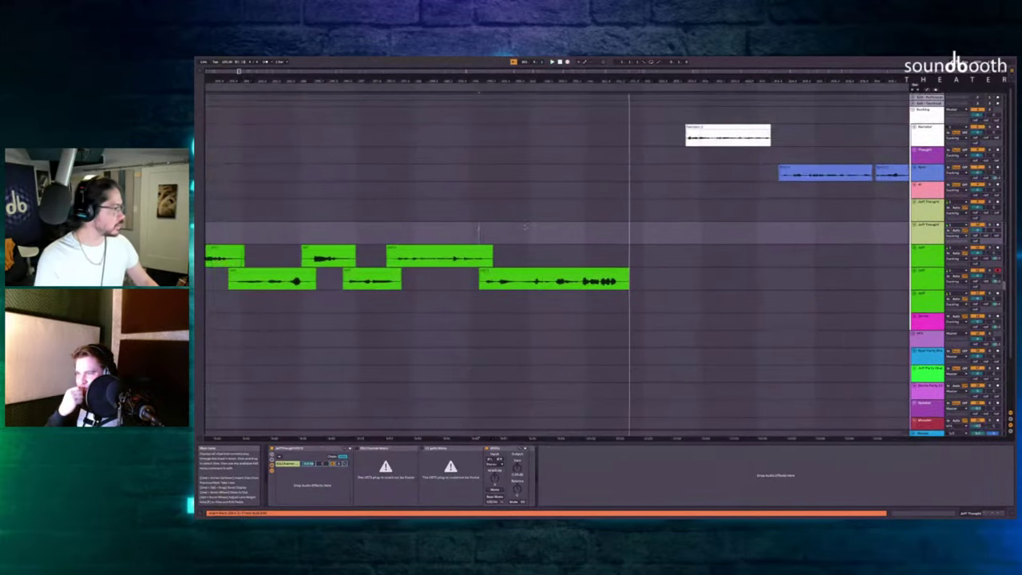
Close the gap after the new second-track reply so the narrator clip starts right at its end.
scroll(589, 211, "down", 3)
scroll(602, 210, "up", 6)
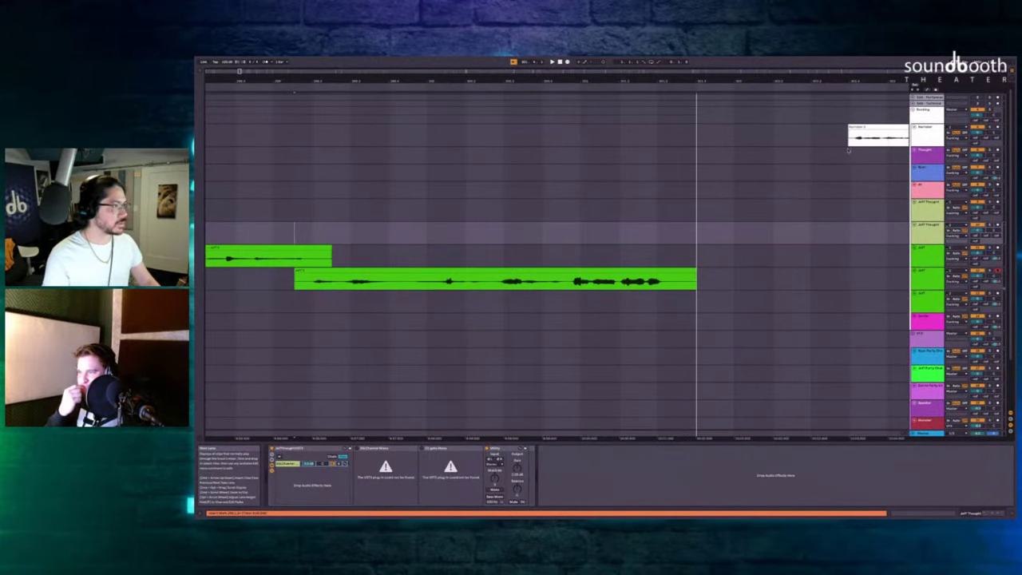
left_click_drag(849, 150, 684, 289)
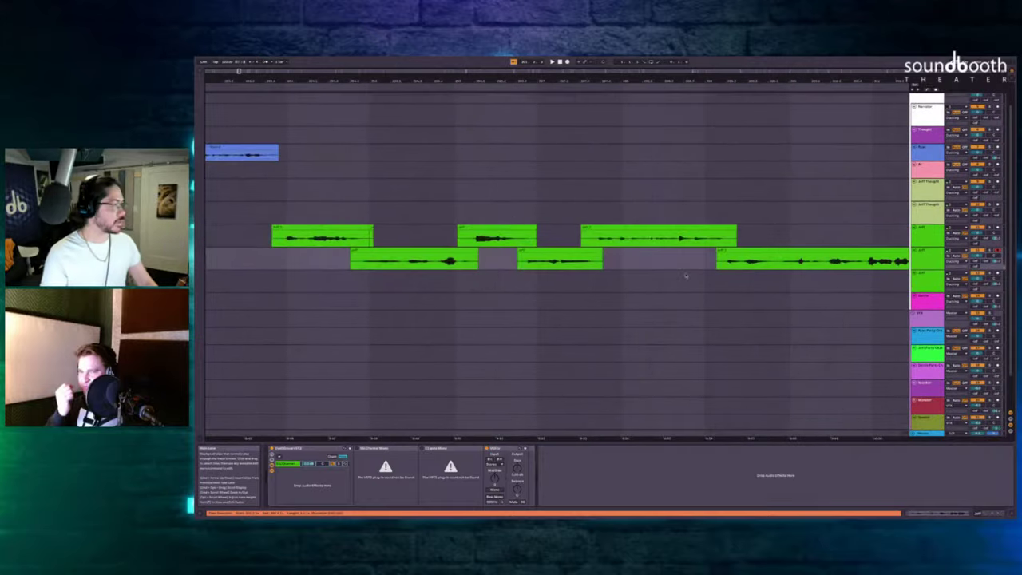
Spot-check the start of the new green-track exchange and the handoff from its last reply to the narrator clip.
left_click(274, 209)
key("space")
key("space")
scroll(720, 240, "right", 4)
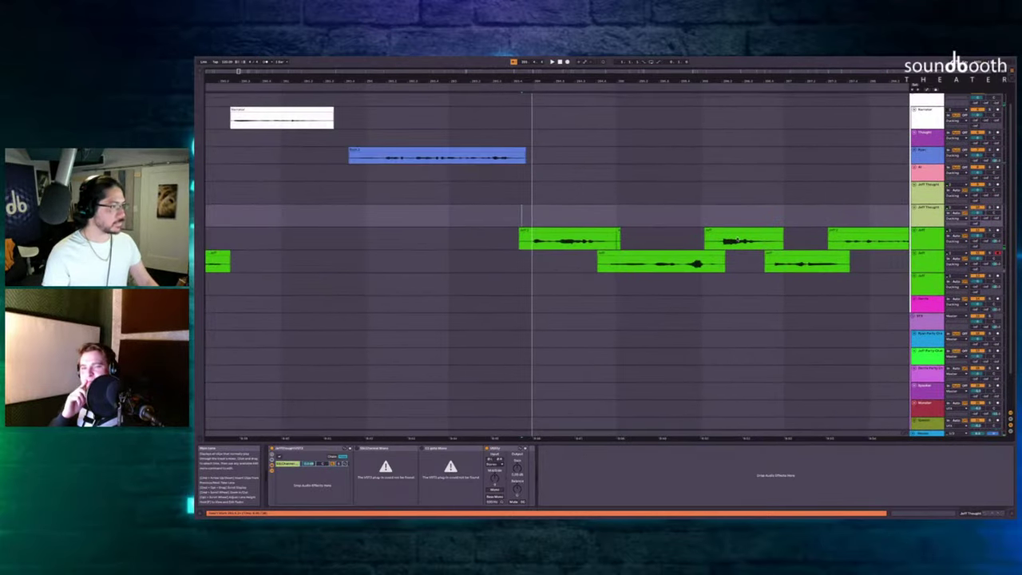
scroll(720, 241, "right", 3)
scroll(721, 241, "down", 3)
scroll(723, 240, "right", 2)
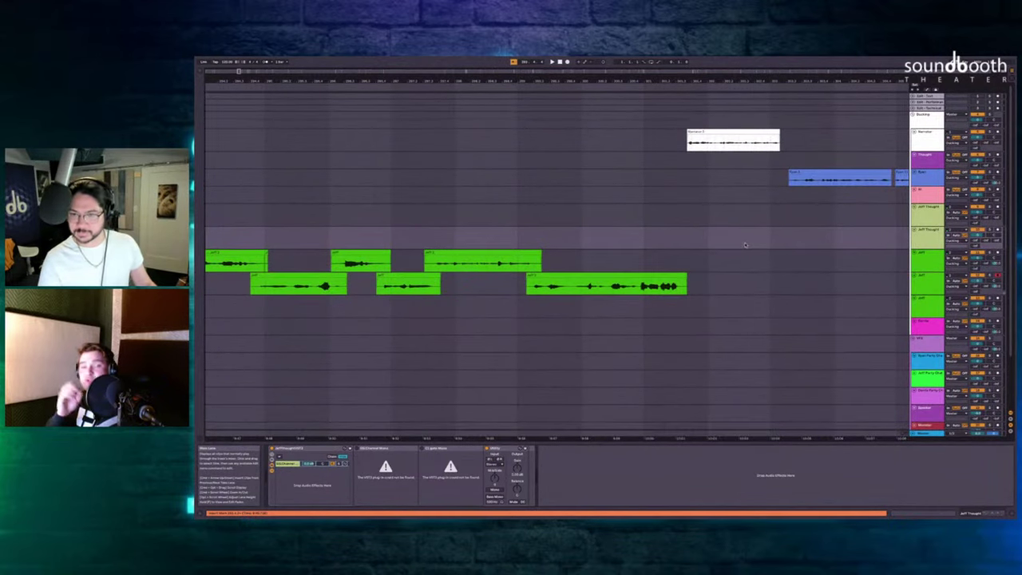
Review the arrangement around the new exchange, and play the exchange back from its first take through the final reply.
scroll(573, 253, "right", 10)
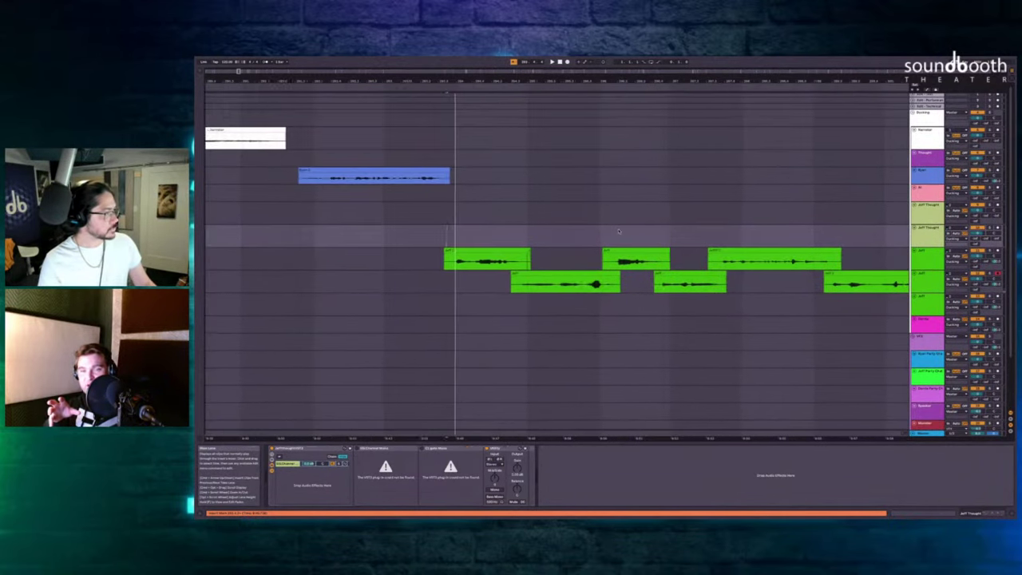
scroll(618, 230, "down", 4)
scroll(650, 215, "up", 3)
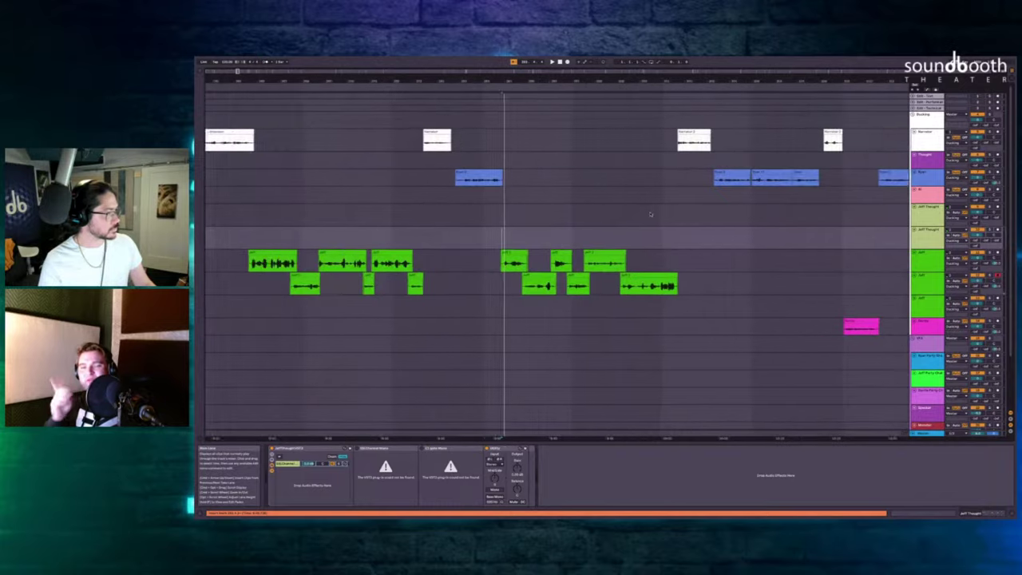
scroll(606, 220, "right", 3)
scroll(484, 232, "up", 2)
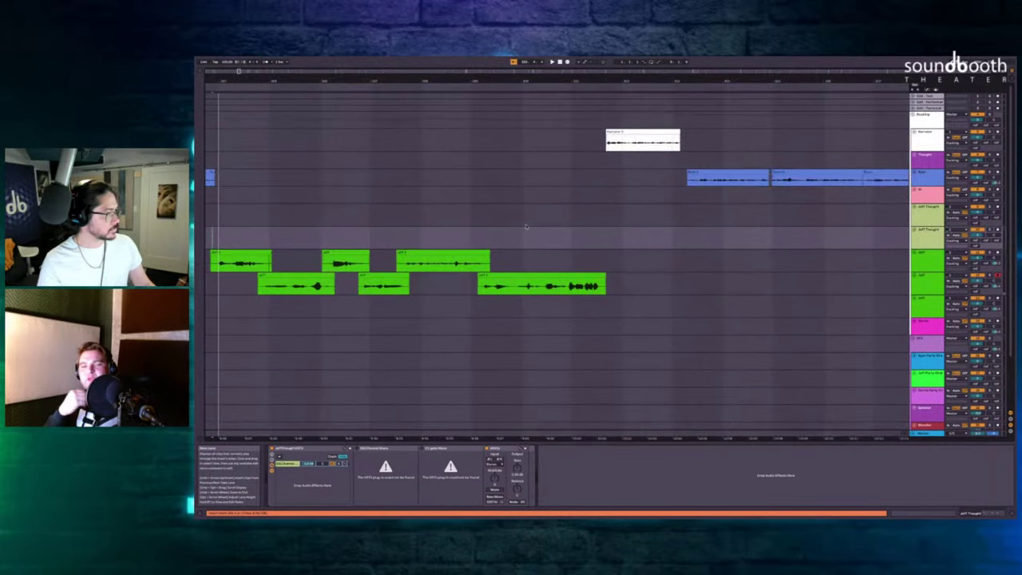
scroll(524, 228, "down", 4)
scroll(522, 228, "up", 2)
scroll(520, 228, "down", 2)
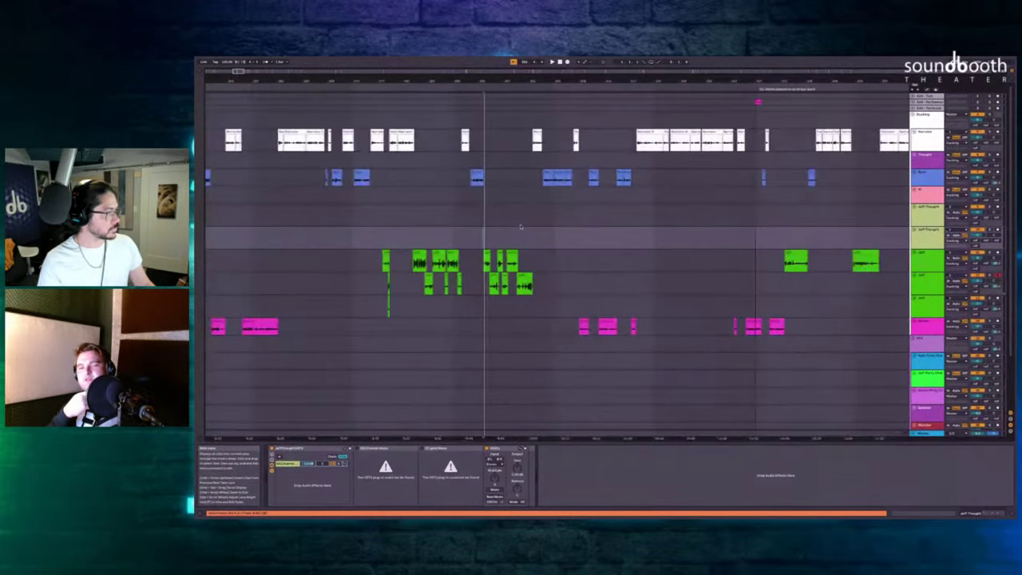
scroll(520, 226, "down", 4)
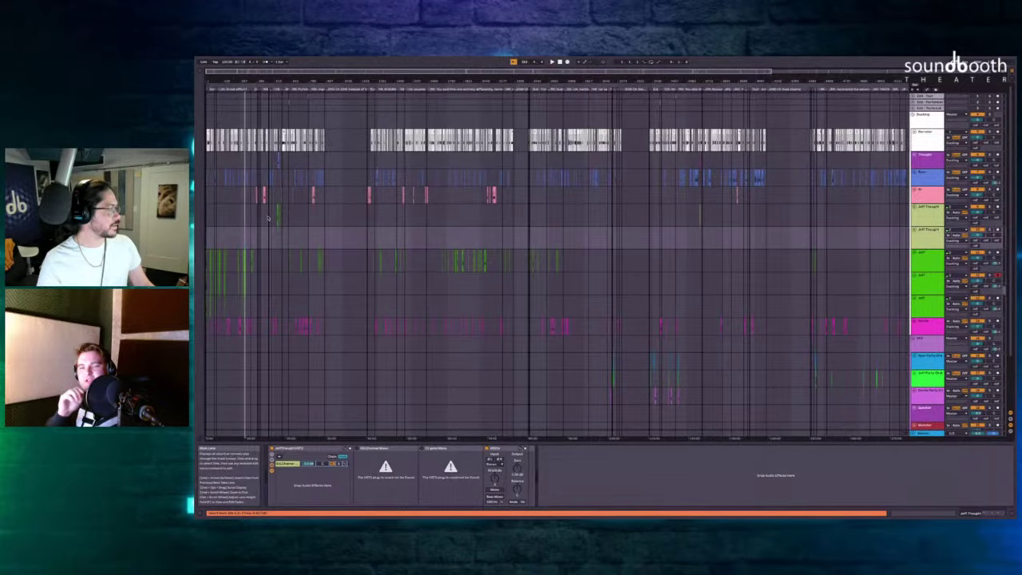
scroll(561, 181, "up", 6)
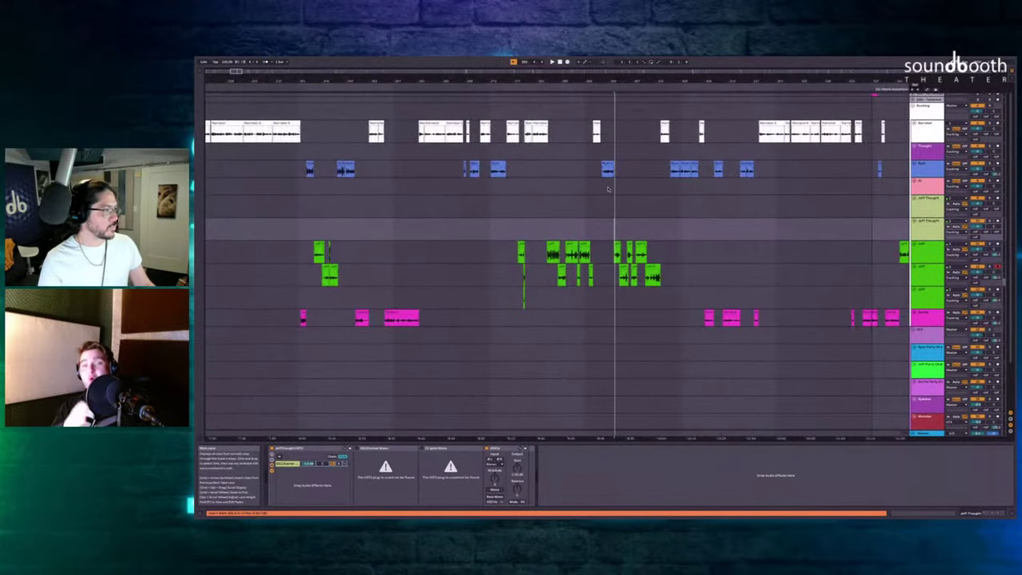
scroll(607, 189, "up", 8)
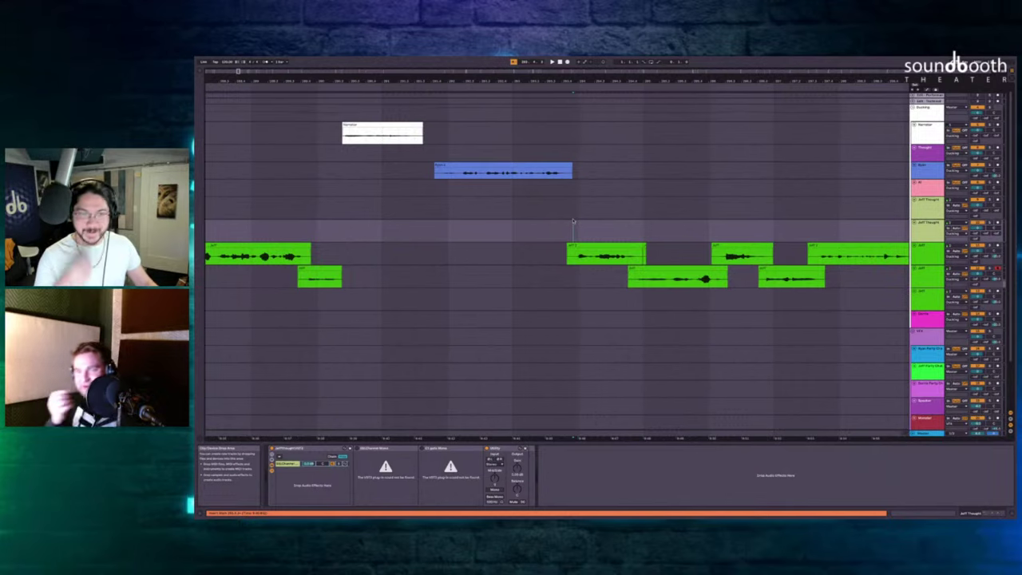
key("space")
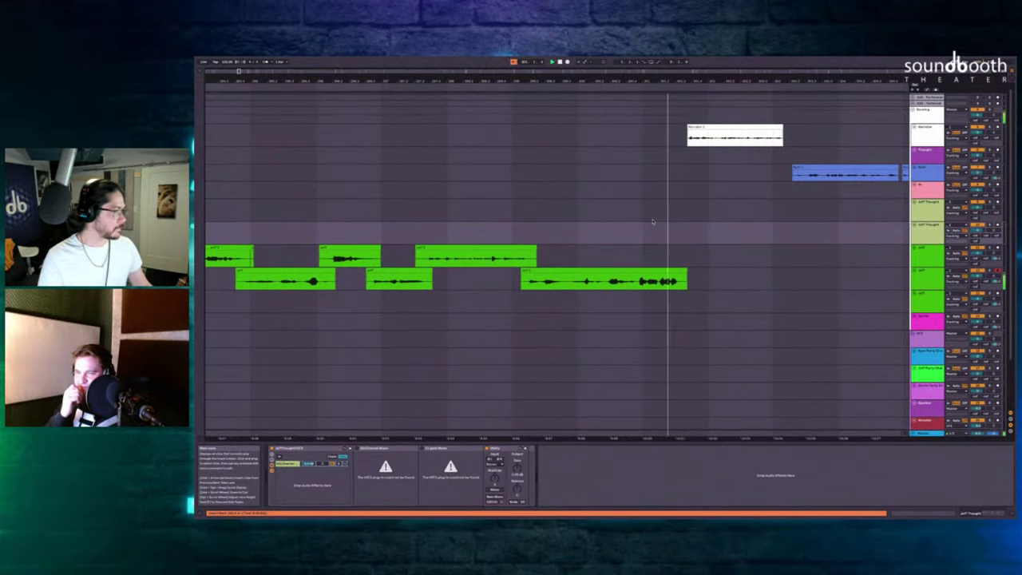
Go back to the session's opening scene and play the three layered green-track takes from their start.
scroll(653, 221, "down", 10)
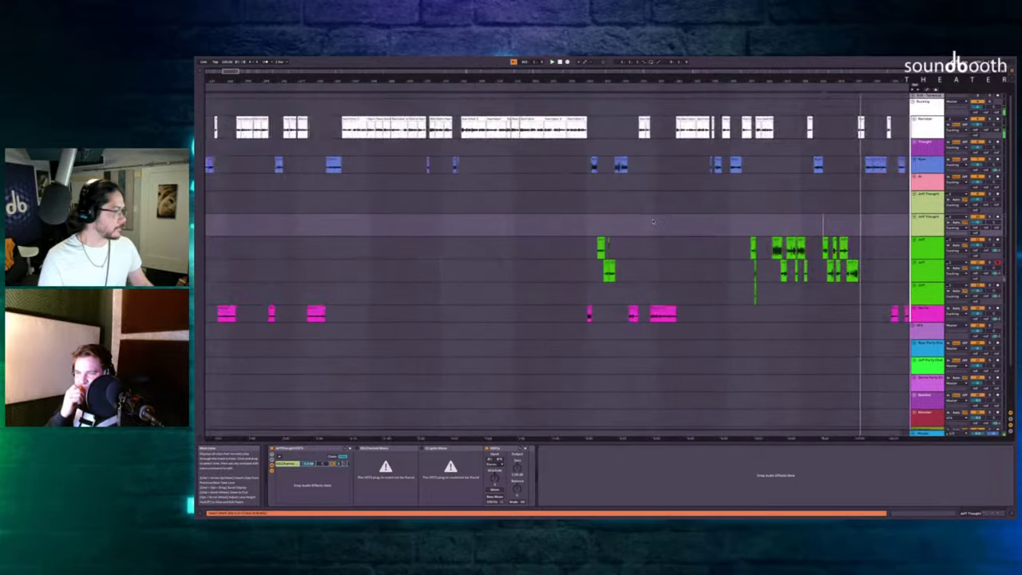
scroll(235, 219, "up", 10)
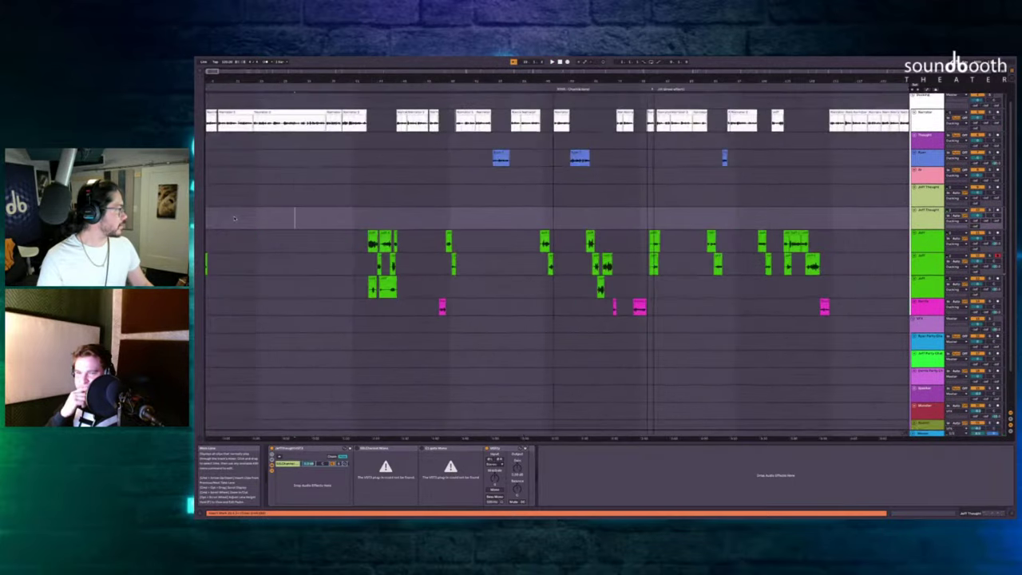
left_click(222, 183)
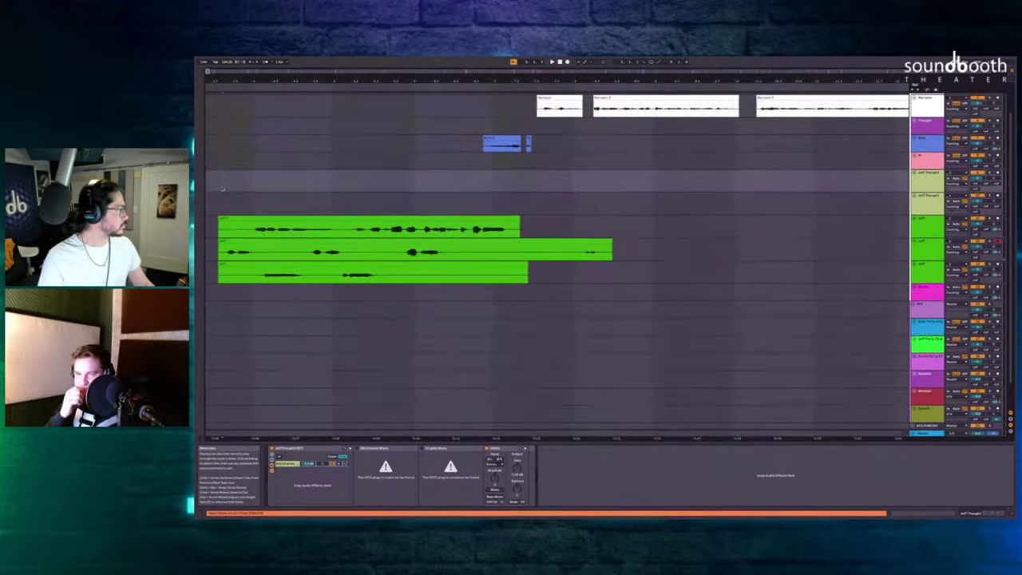
key("space")
key("plus")
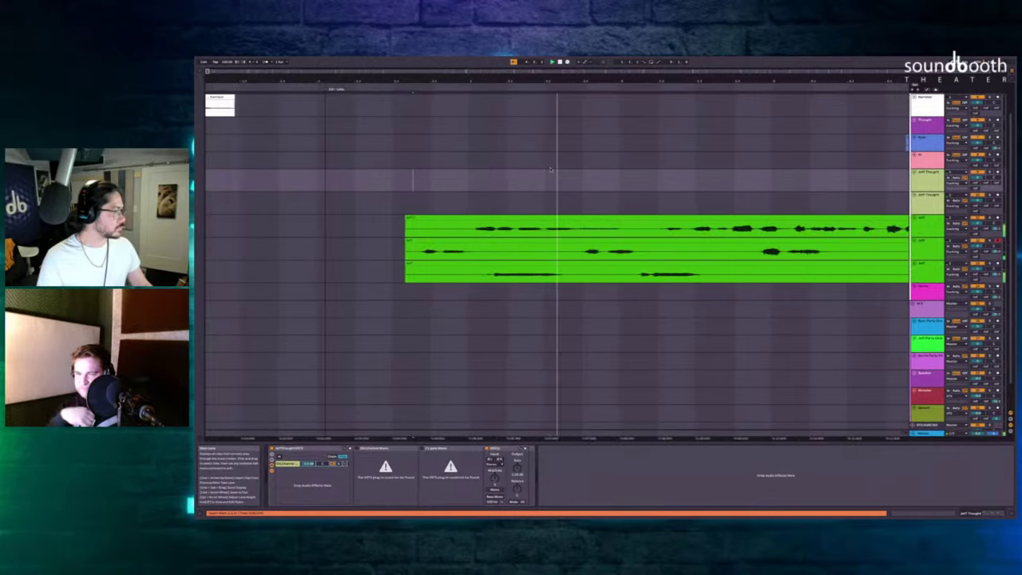
key("minus")
key("minus")
key("minus")
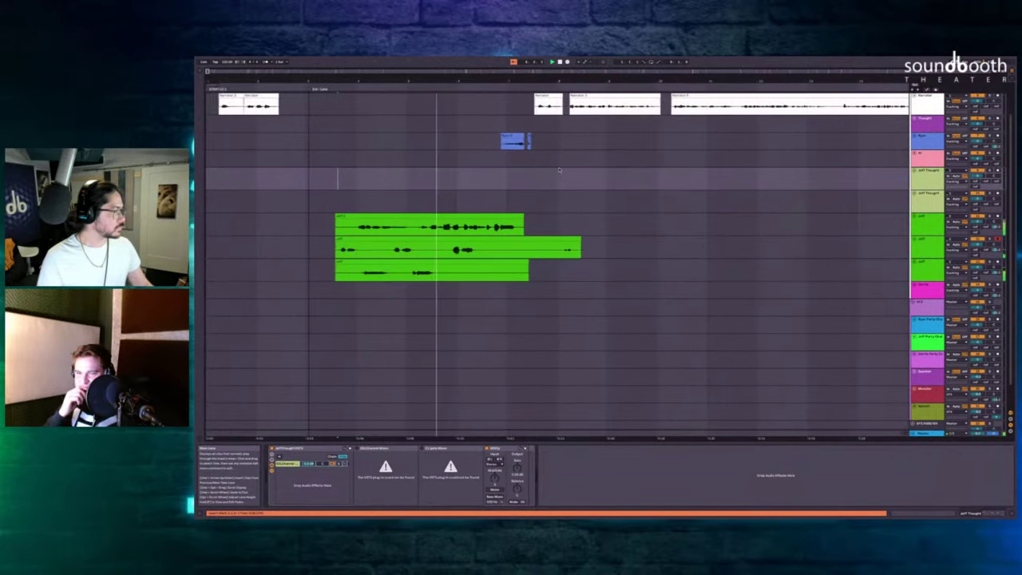
key("space")
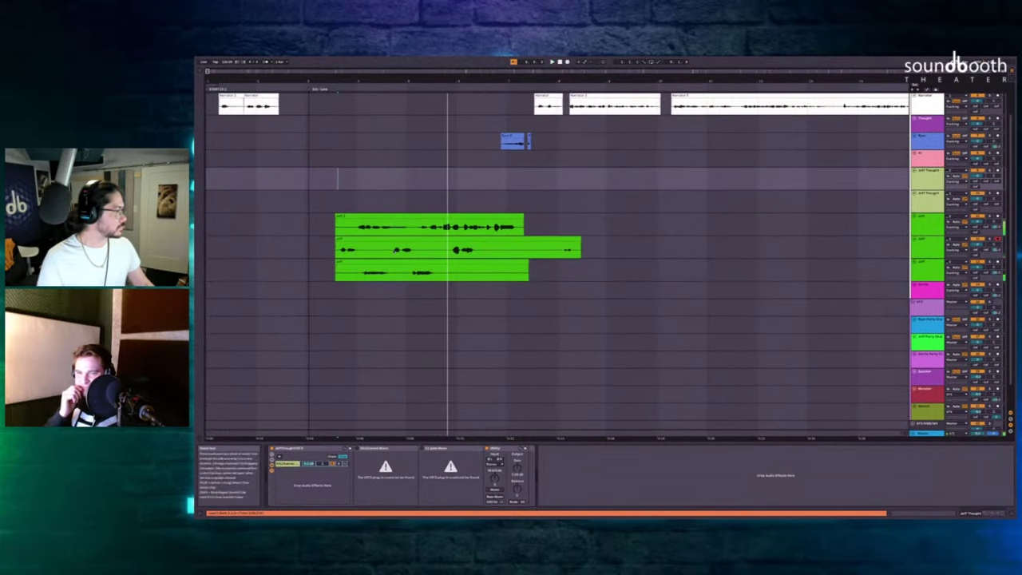
Re-record the opening line of the long take on the second green track in the session's first scene.
left_click(393, 248)
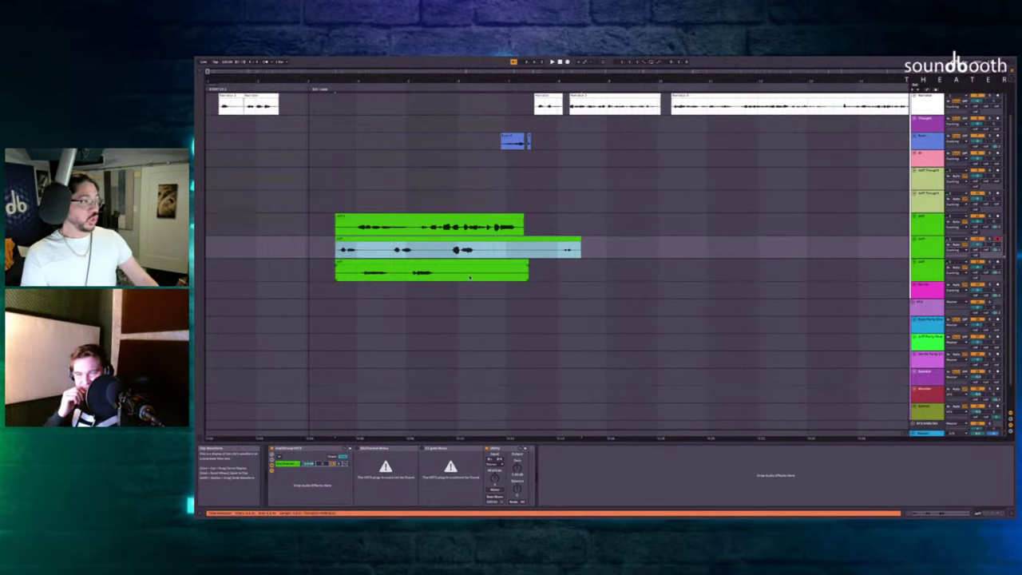
key("F9")
key("F9")
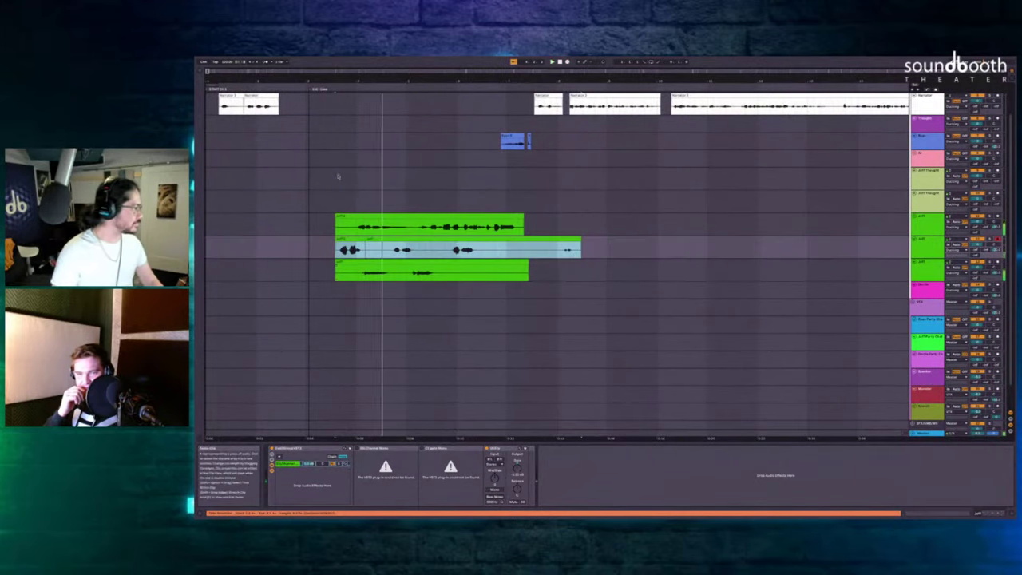
Listen through the three layered green takes with the re-recorded opening line in place.
key("plus")
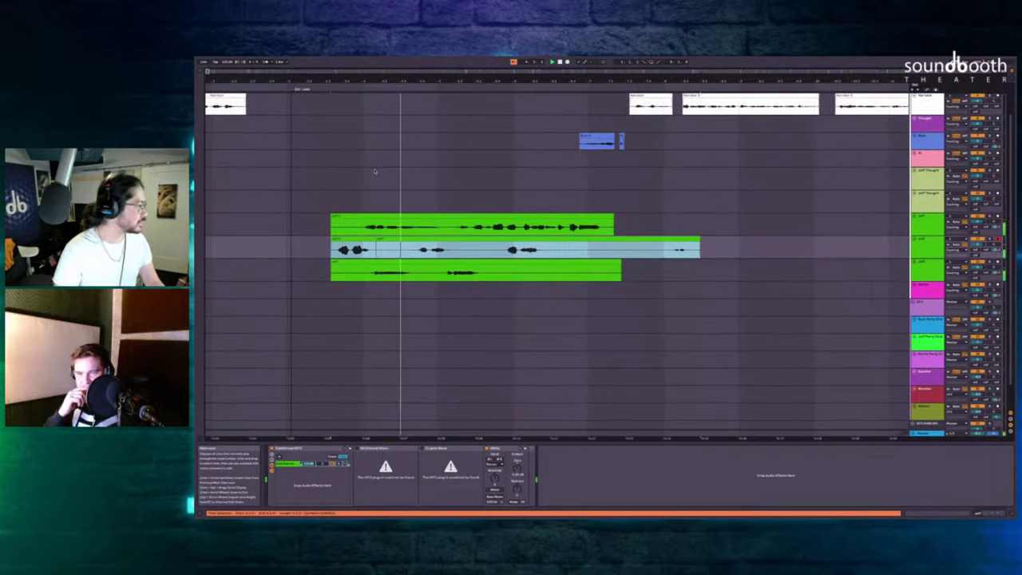
scroll(378, 169, "right", 2)
scroll(419, 169, "up", 3)
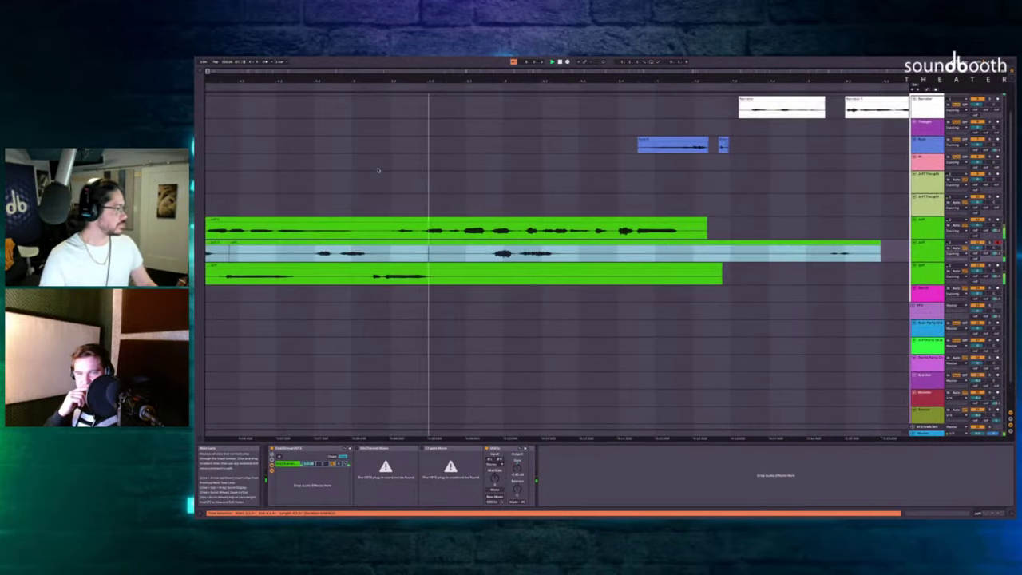
scroll(424, 168, "down", 4)
scroll(441, 168, "up", 3)
scroll(440, 168, "down", 4)
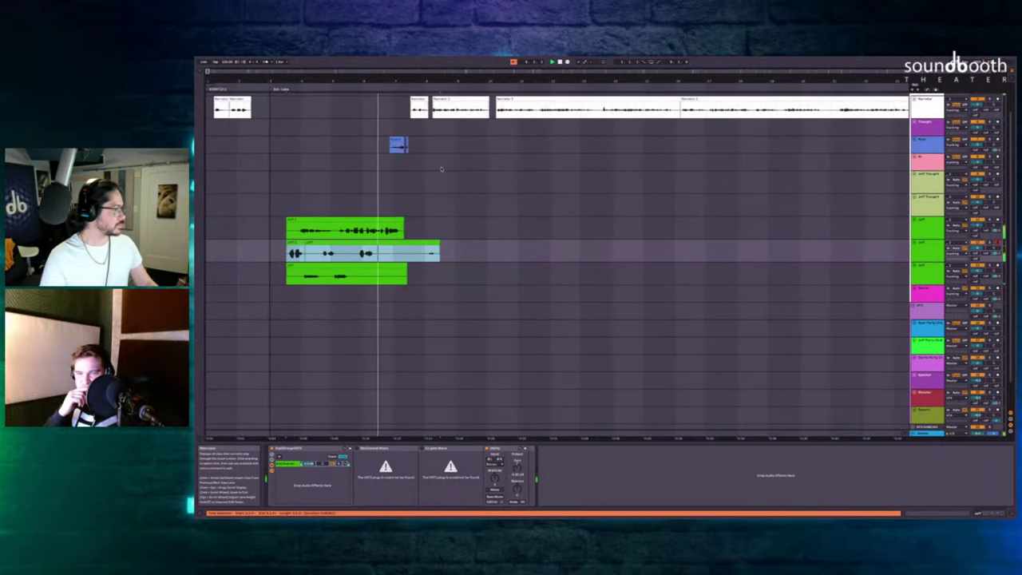
scroll(426, 170, "up", 4)
scroll(502, 187, "left", 3)
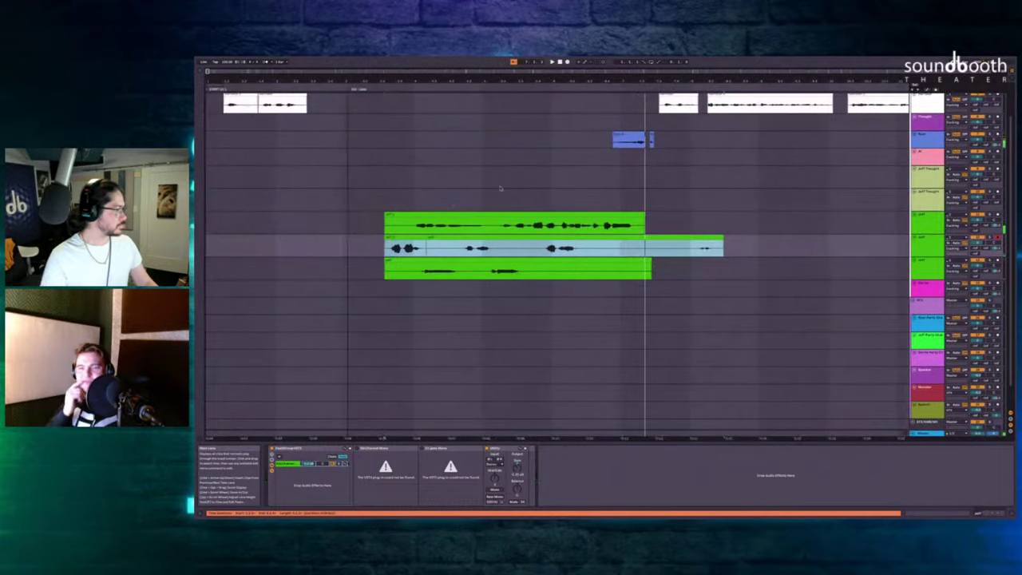
Re-record the third phrase of the second green track's take, and play back the replacement with the other layers.
left_click(539, 172)
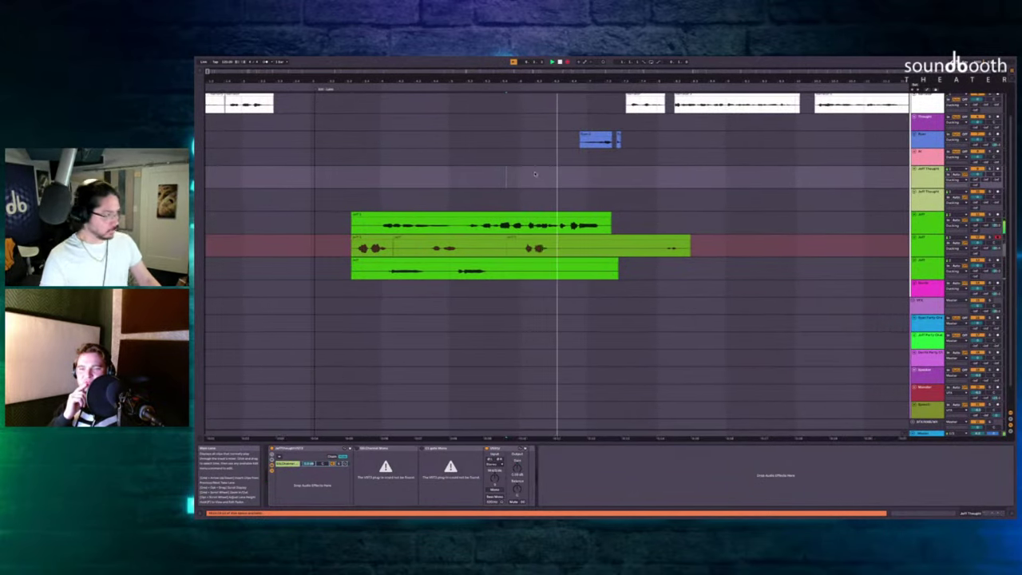
scroll(453, 182, "up", 5)
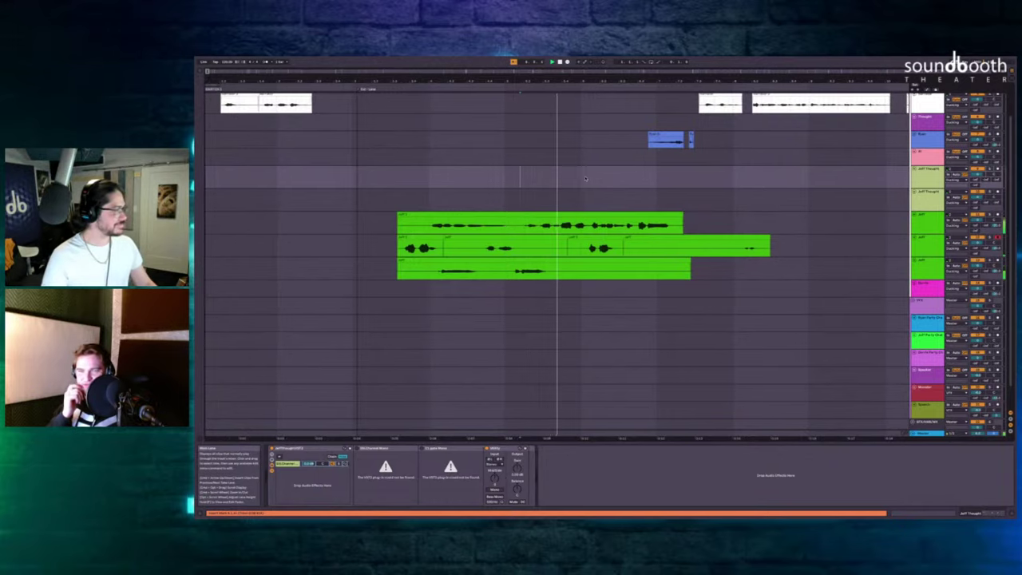
key("space")
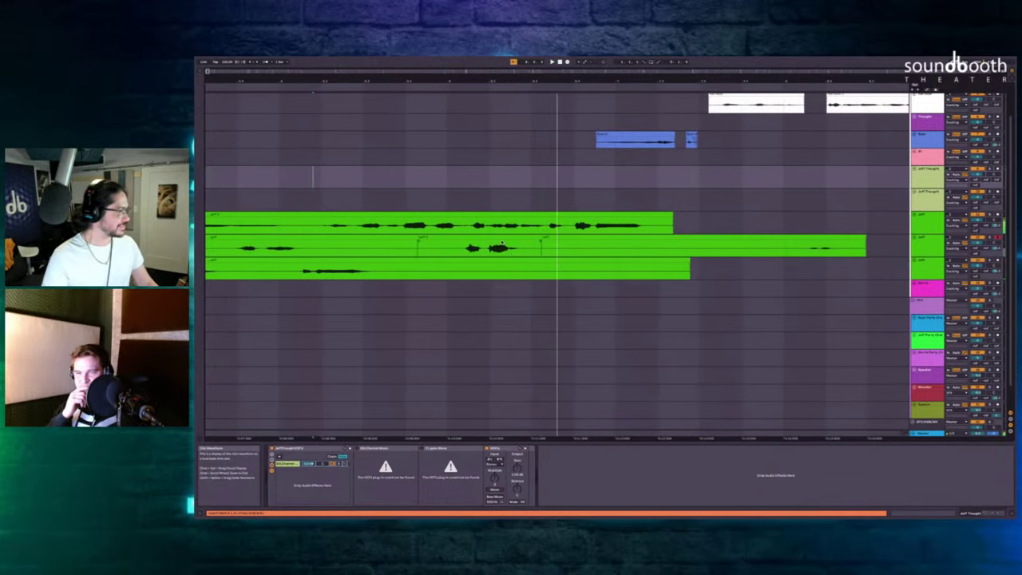
Nudge the re-recorded third phrase slightly earlier on the second green track, and play the layered takes through to the narrator clips.
left_click_drag(497, 243, 487, 244)
left_click(371, 181)
key("space")
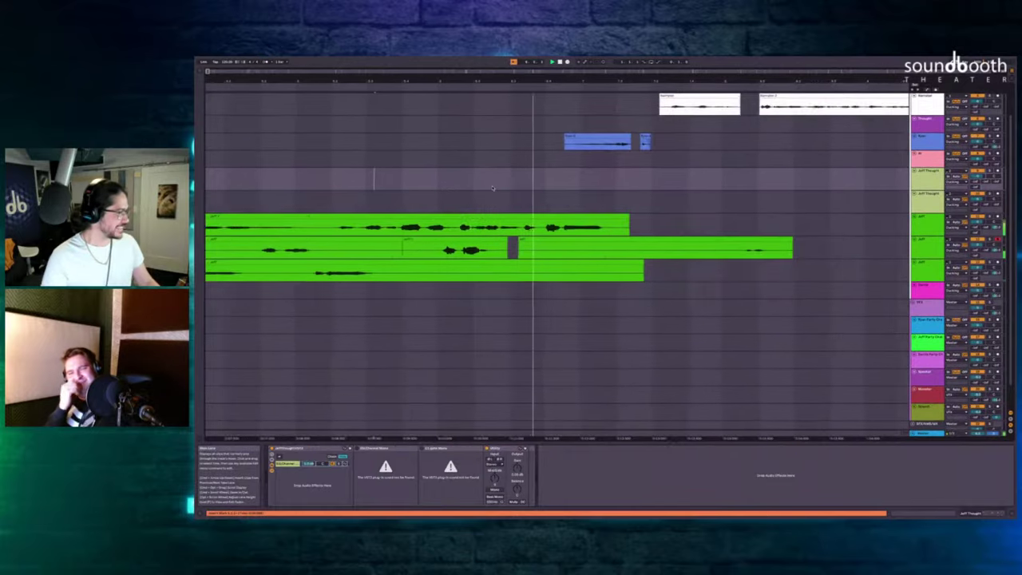
scroll(488, 186, "down", 4)
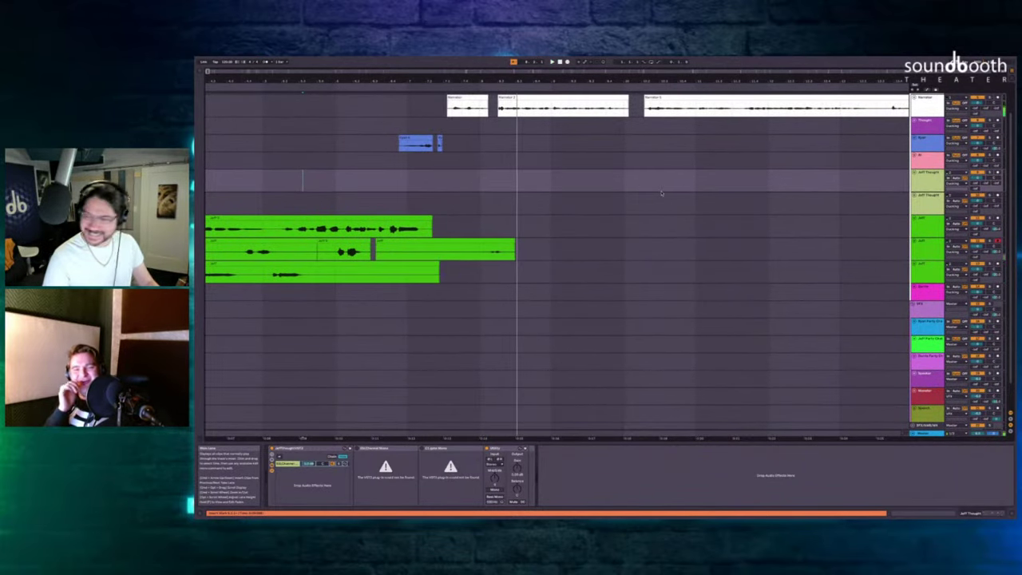
scroll(623, 195, "left", 5)
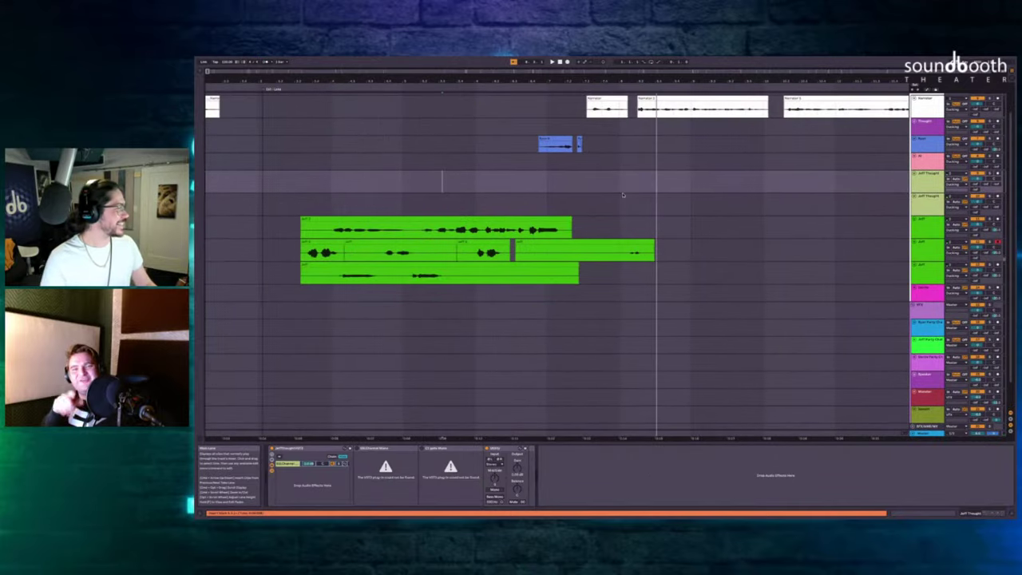
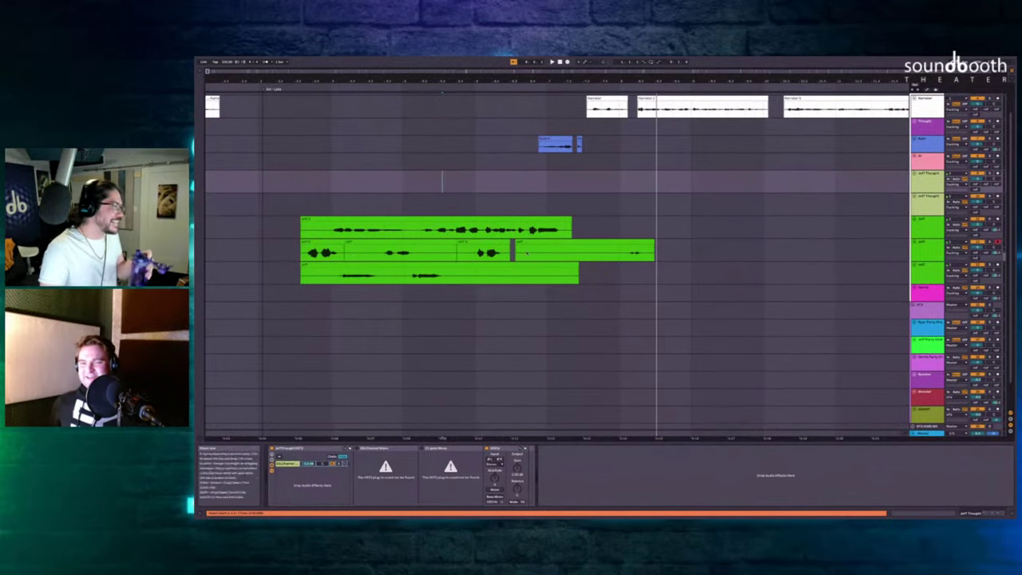
Clear the silent stretch between the third phrase and the closing phrase on the second green track in the first scene.
left_click_drag(509, 252, 622, 258)
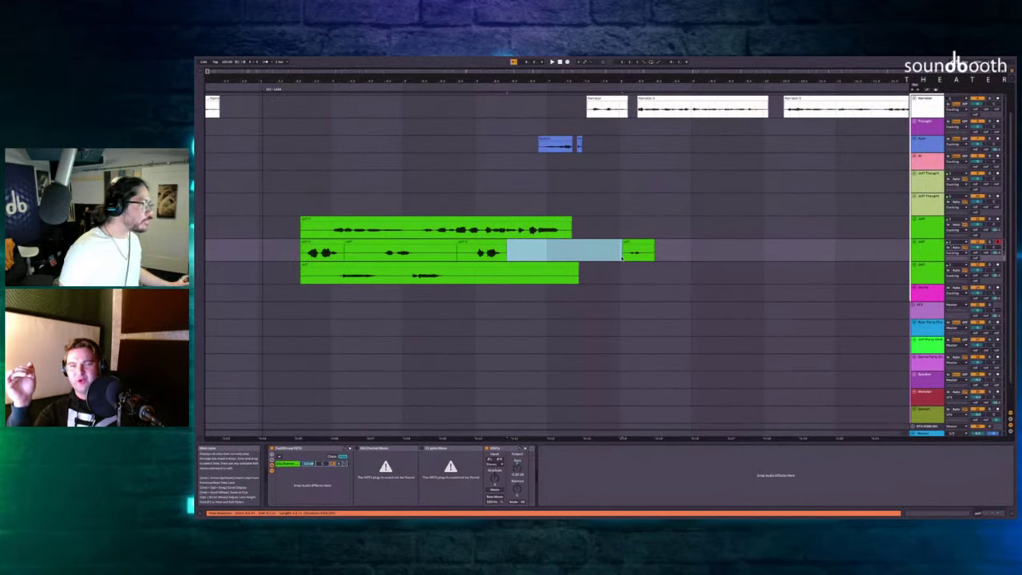
Play the three layered green takes in the next scene, between the two blocks of narrator clips.
scroll(683, 226, "down", 10)
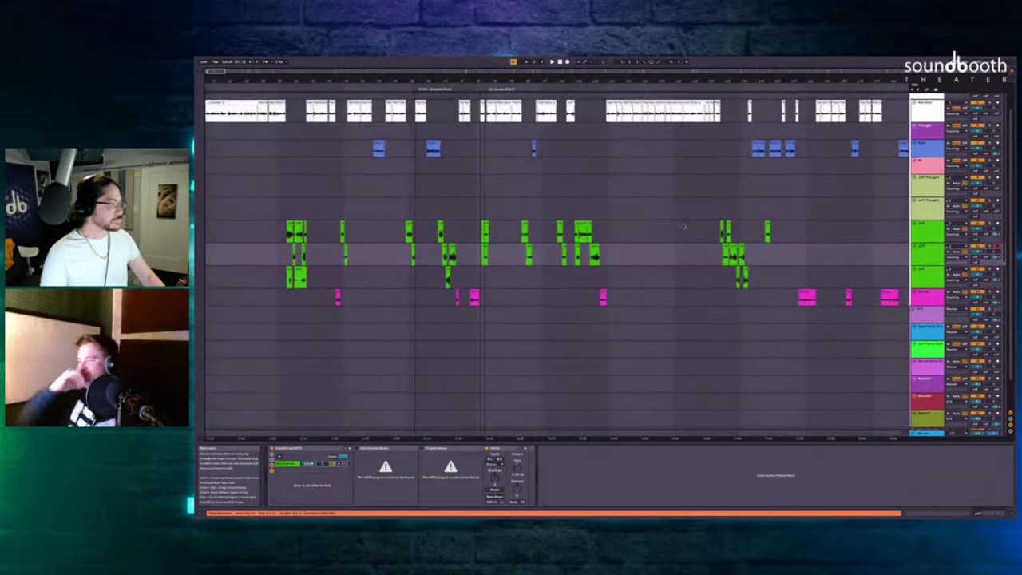
left_click(263, 193)
scroll(319, 194, "up", 10)
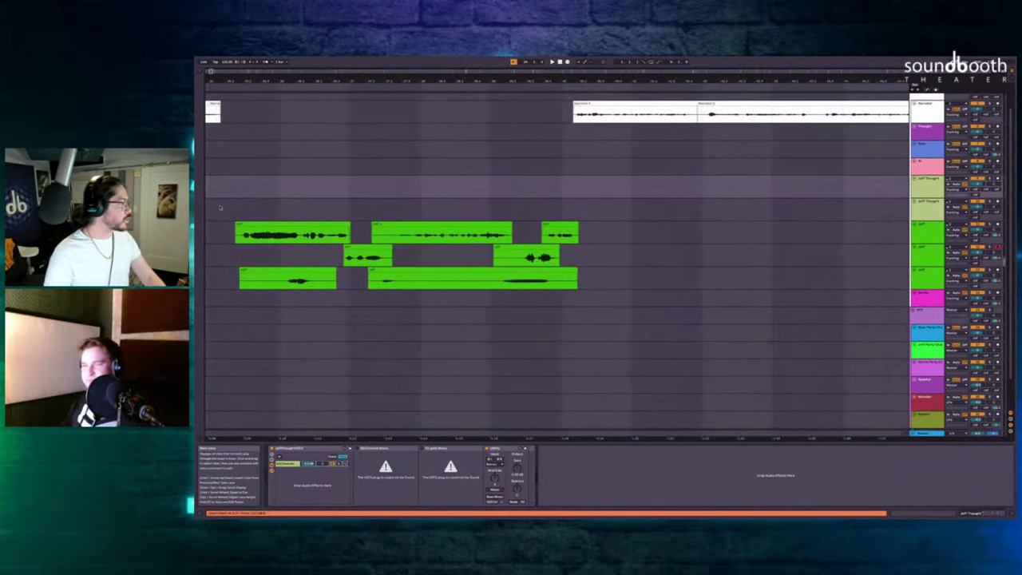
left_click(366, 204)
key("space")
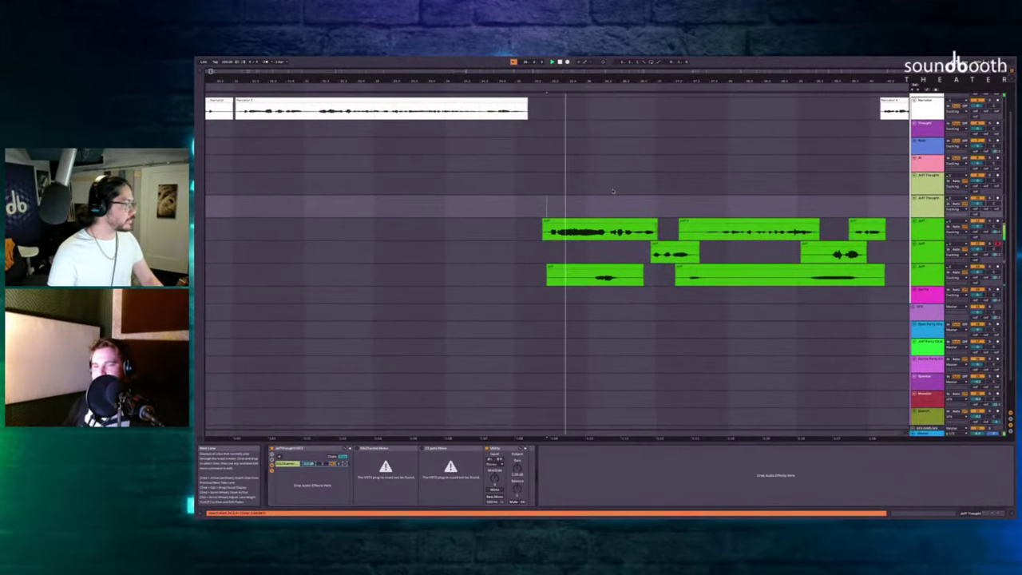
scroll(612, 191, "up", 4)
scroll(612, 192, "down", 5)
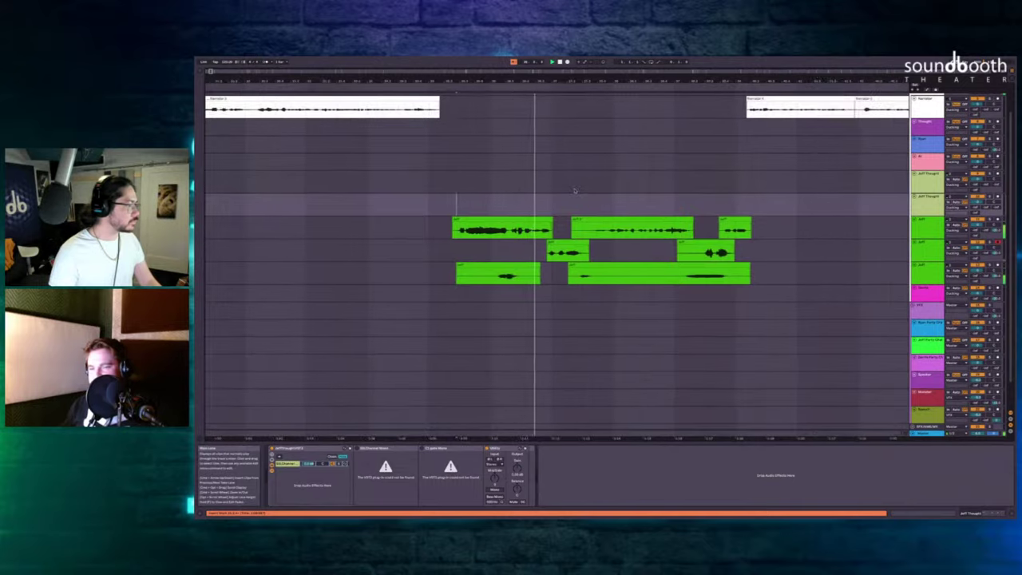
left_click_drag(574, 190, 525, 196)
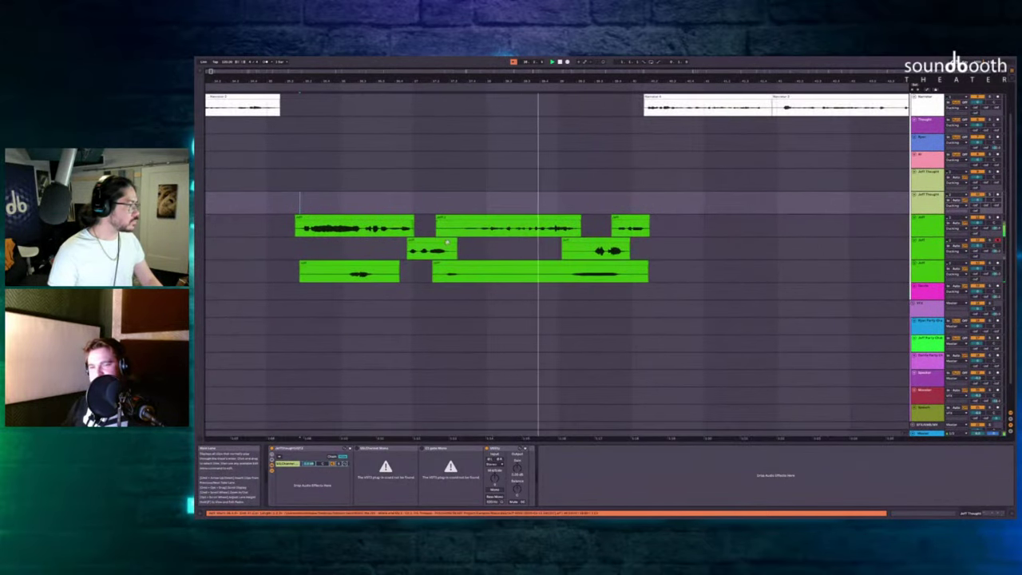
Try re-recording the first phrase on the second green track of this scene.
left_click(438, 242)
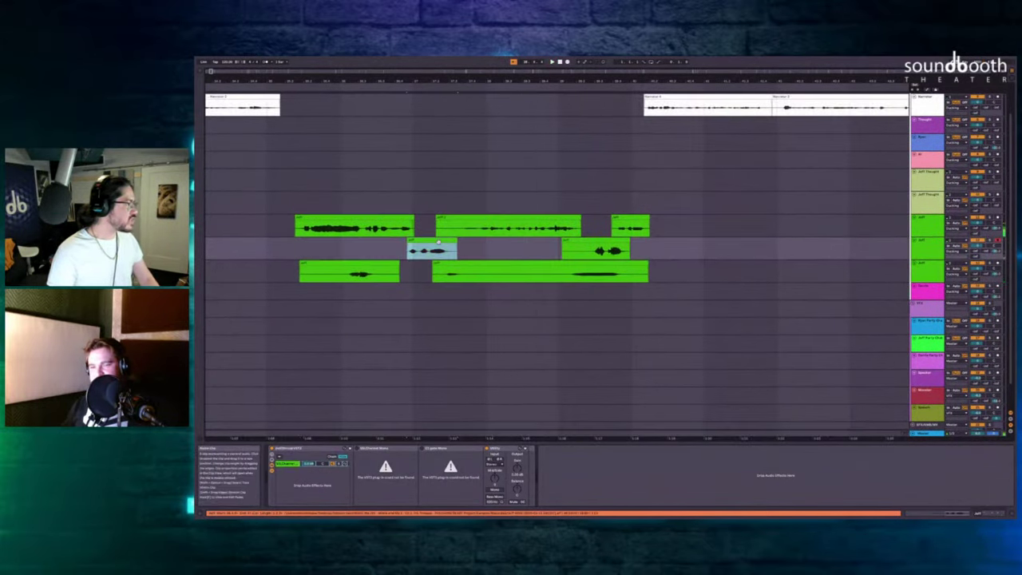
left_click(398, 252)
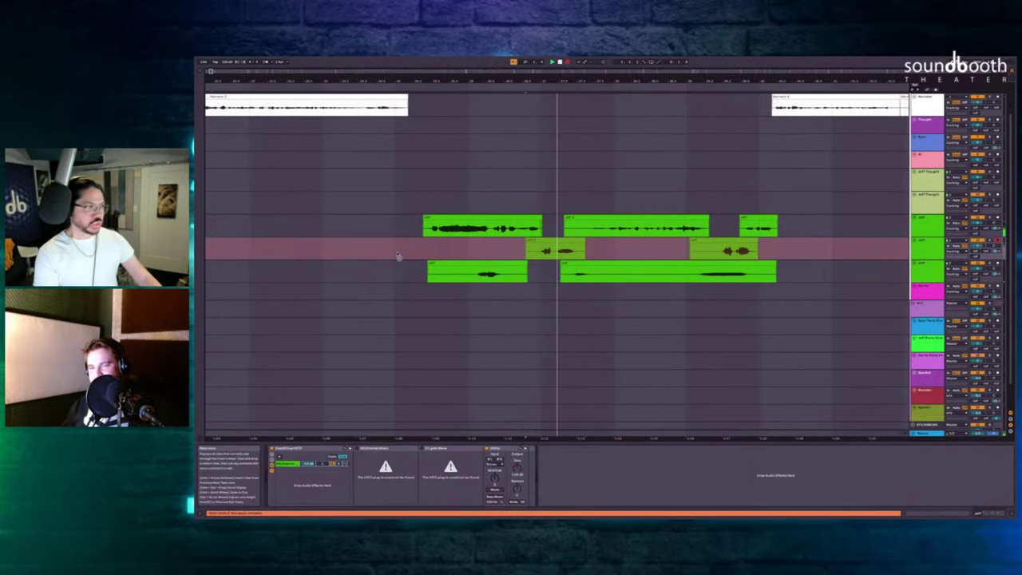
key("space")
scroll(455, 247, "up", 3)
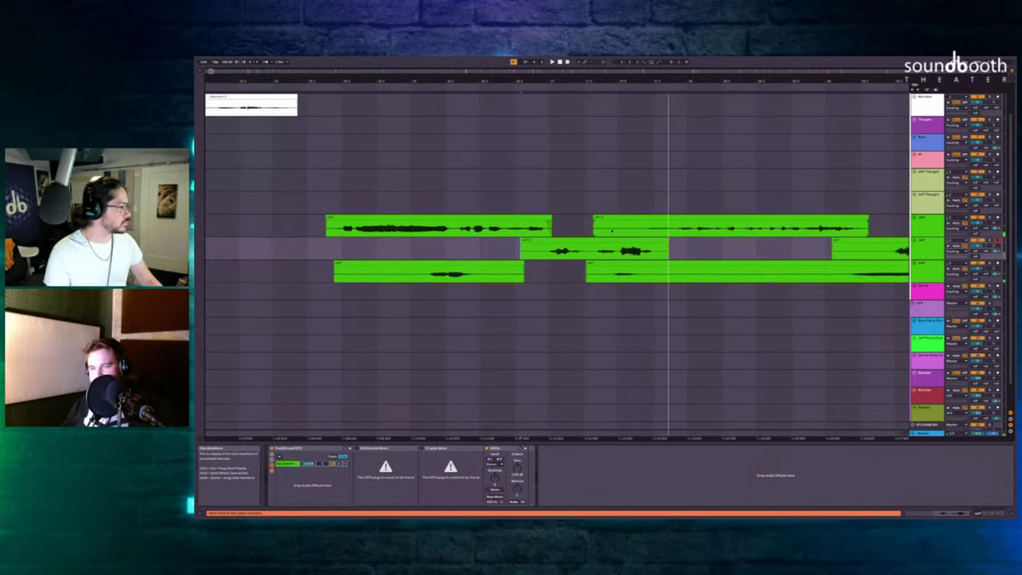
Try nudging the re-recorded first phrase slightly earlier on the second green track, and play it with the other layers.
left_click(580, 245)
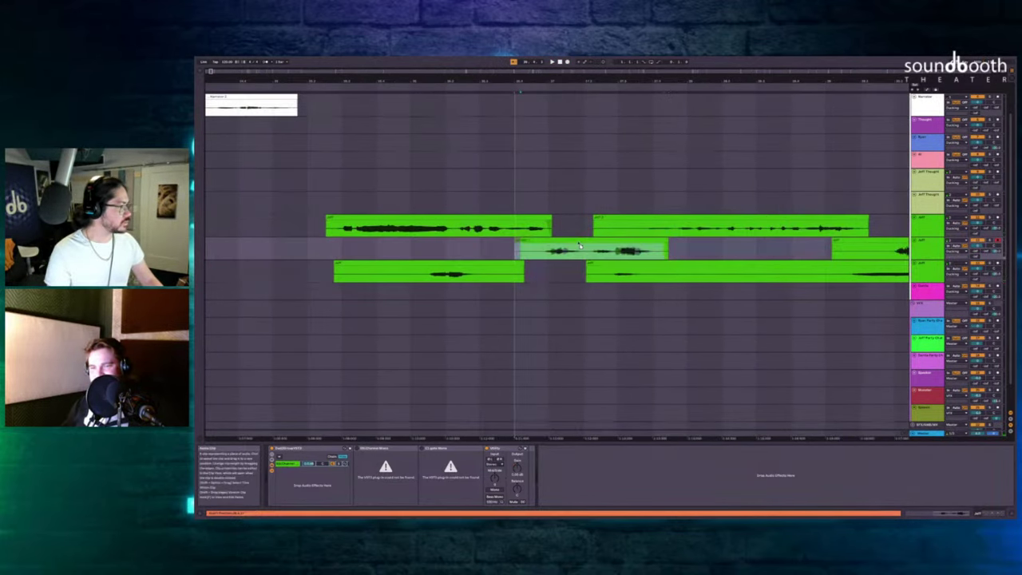
left_click(490, 179)
key("space")
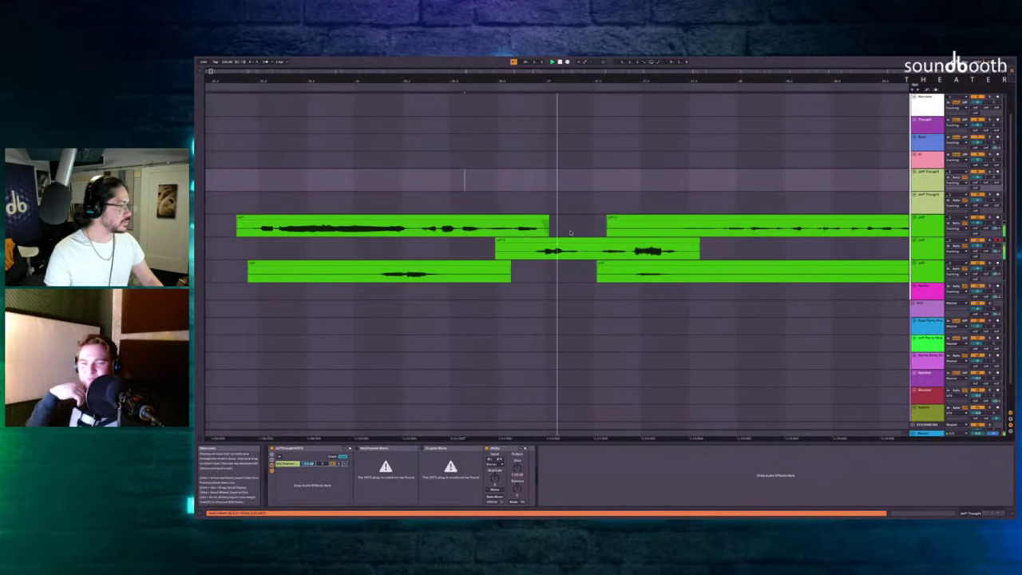
scroll(571, 232, "down", 5)
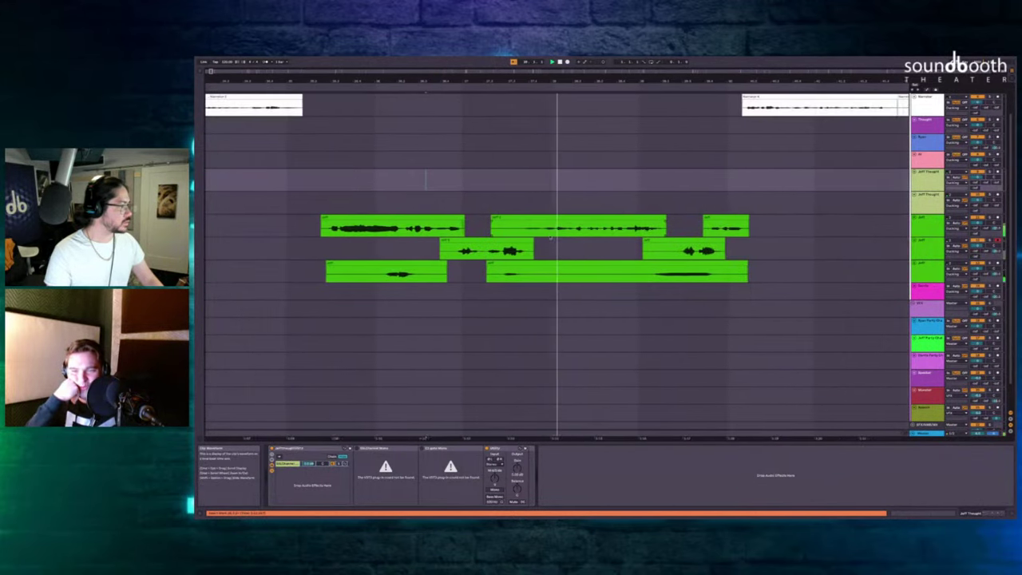
Undo the nudge and the re-recording of the second green track's first phrase, and play the layers with the earlier take.
left_click(488, 280)
scroll(489, 279, "up", 3)
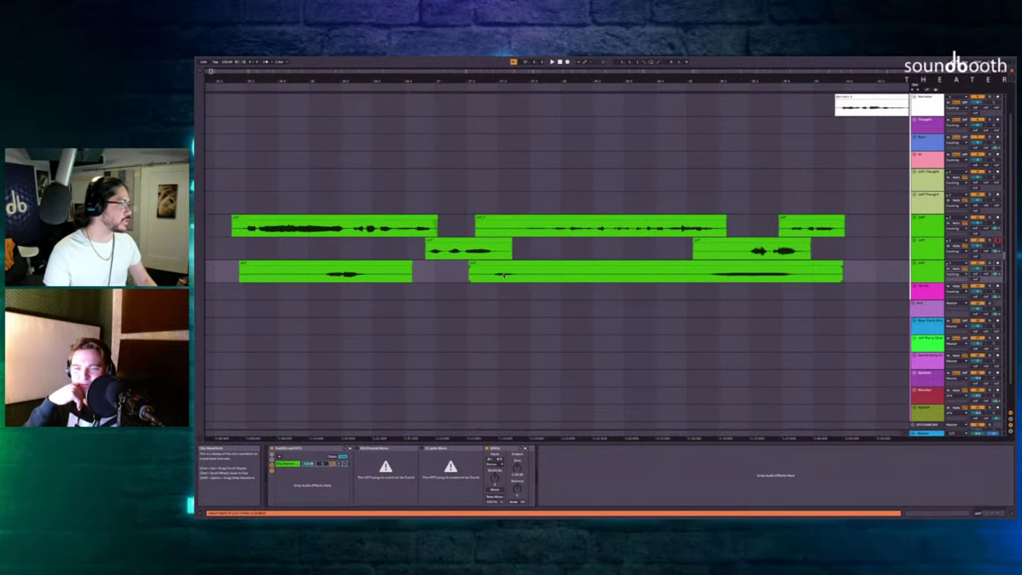
left_click(412, 191)
scroll(479, 190, "up", 5)
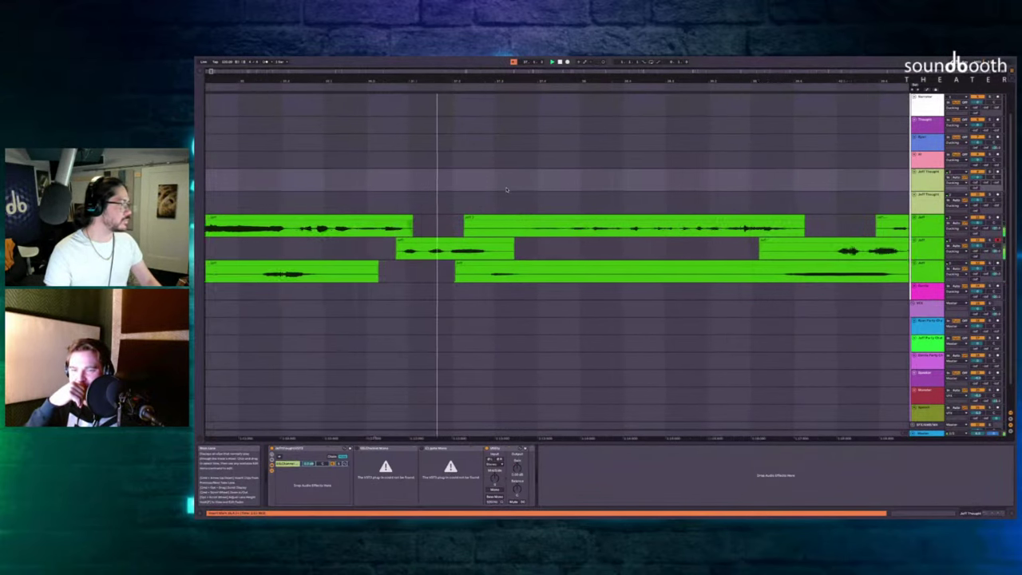
scroll(506, 189, "down", 5)
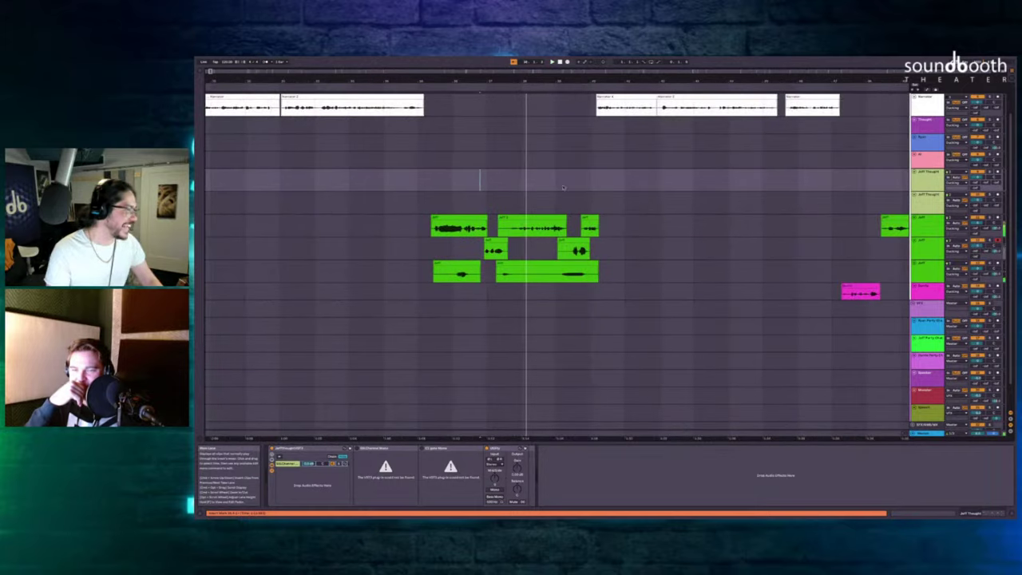
scroll(562, 186, "up", 5)
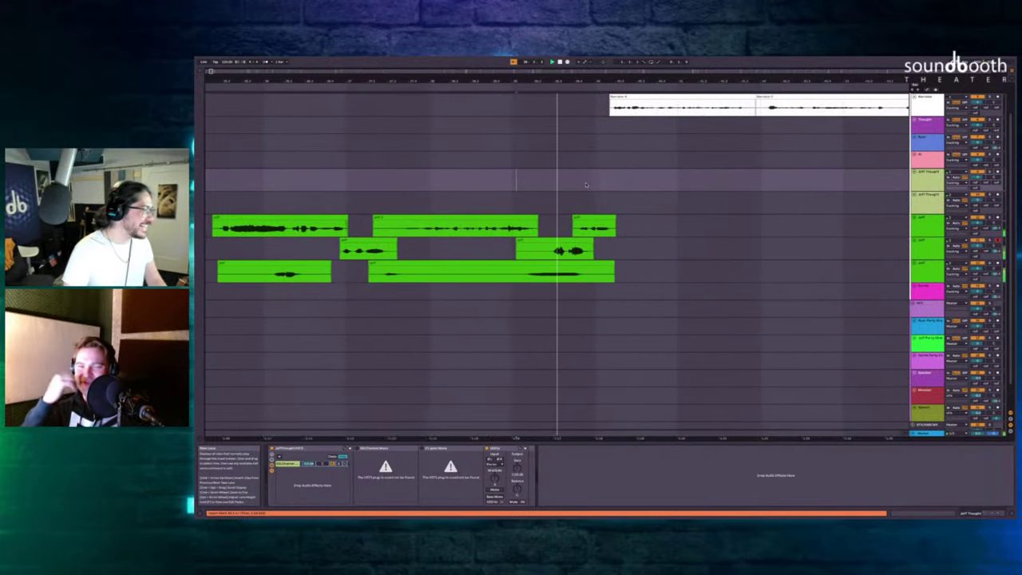
scroll(585, 184, "down", 5)
Re-record the second phrase on the second green track over its existing clip.
left_click(544, 250)
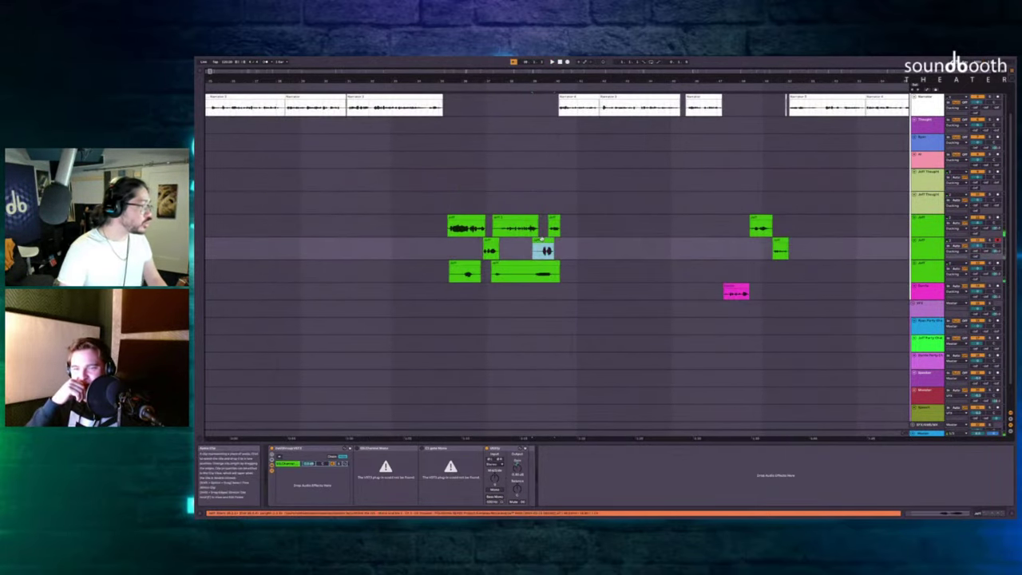
scroll(543, 243, "up", 5)
key("F9")
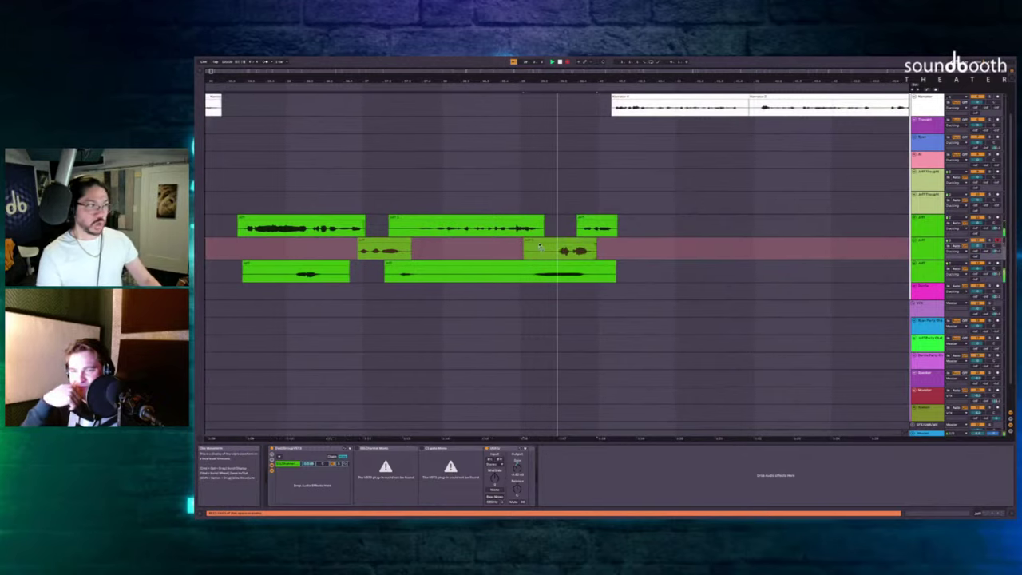
key("F9")
scroll(541, 247, "up", 2)
key("space")
scroll(597, 244, "left", 2)
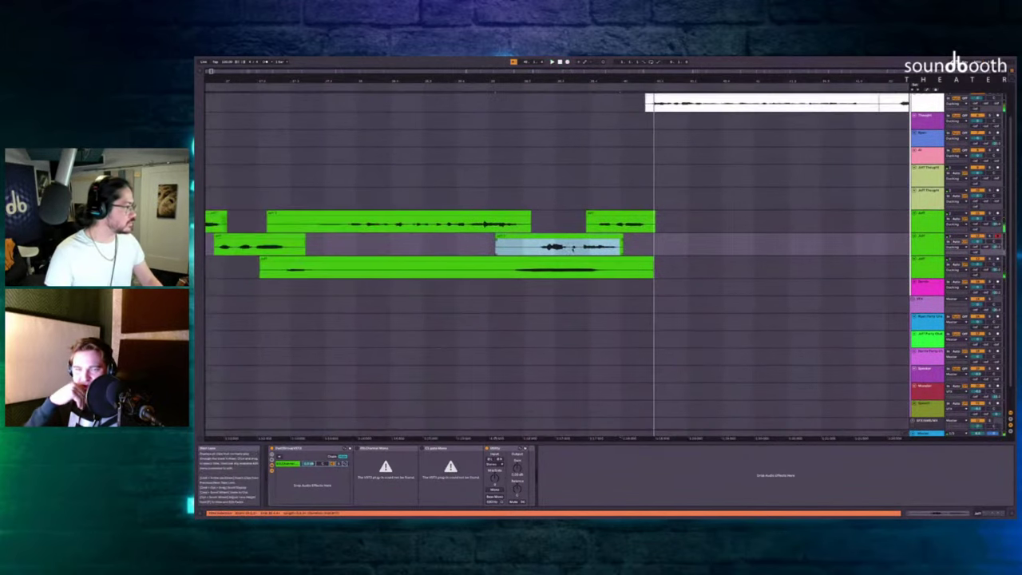
Play back the replaced second phrase with the other green layers through to the narrator clip.
left_click(504, 160)
key("space")
scroll(538, 167, "down", 2)
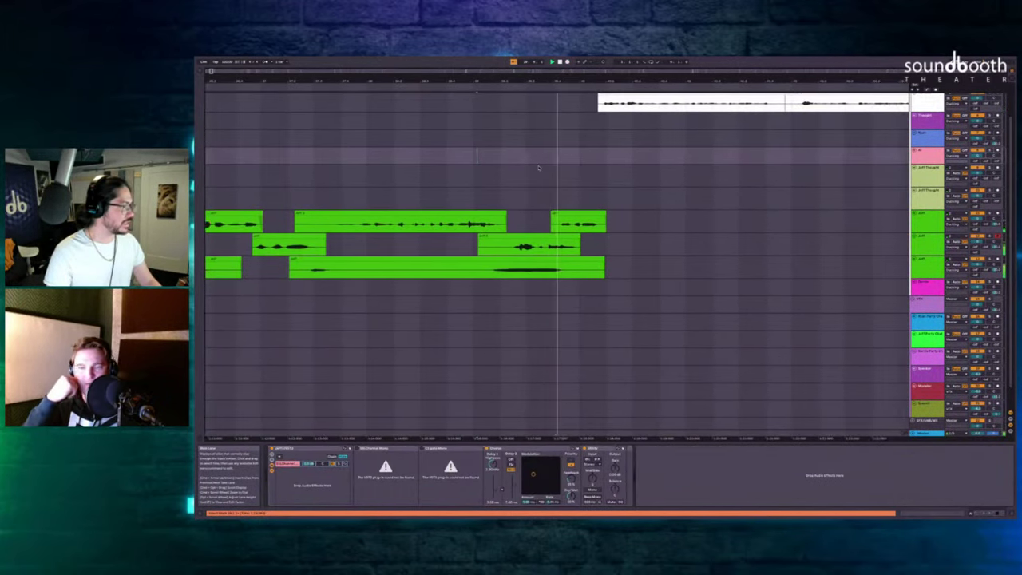
scroll(607, 187, "down", 5)
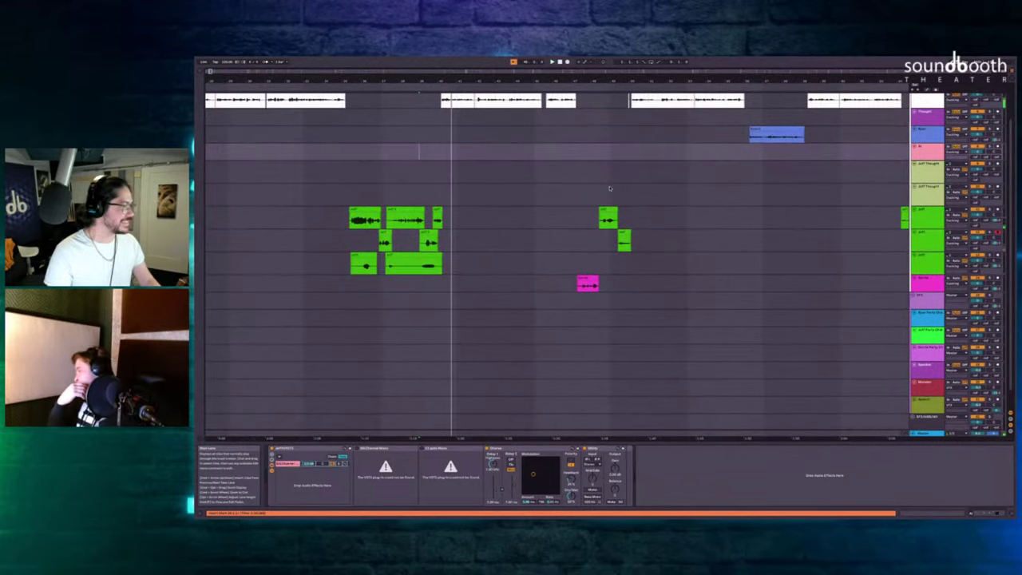
Record another, longer take of the second green track's closing line, running past the end of the other two layers.
left_click(603, 189)
scroll(608, 196, "up", 5)
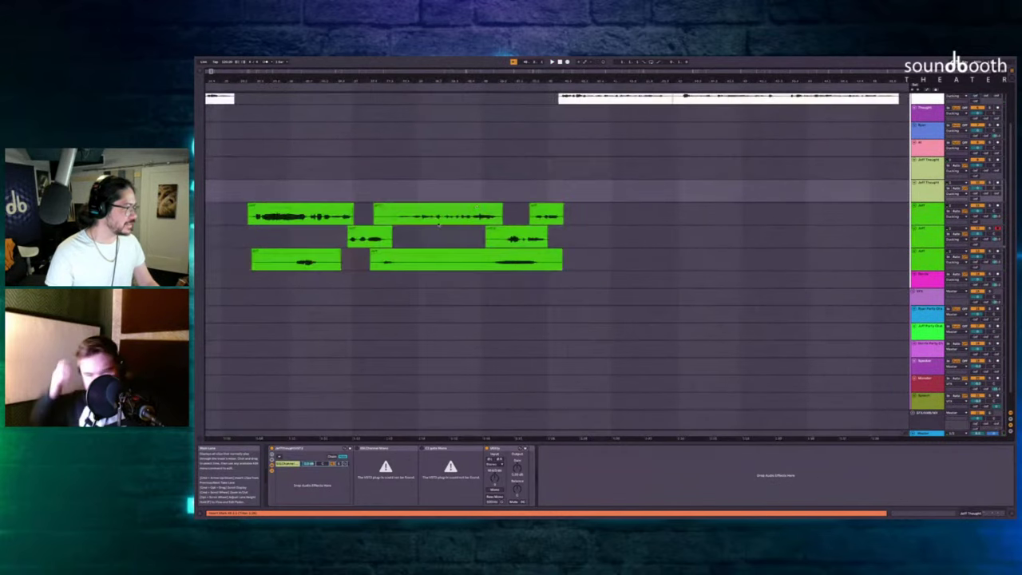
scroll(607, 199, "up", 3)
left_click(576, 175)
key("F9")
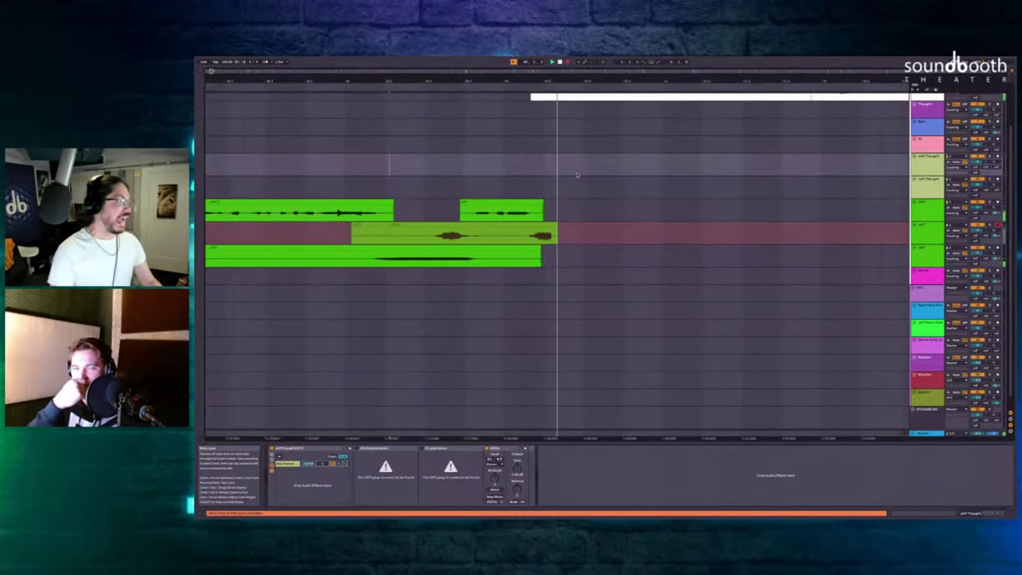
key("F9")
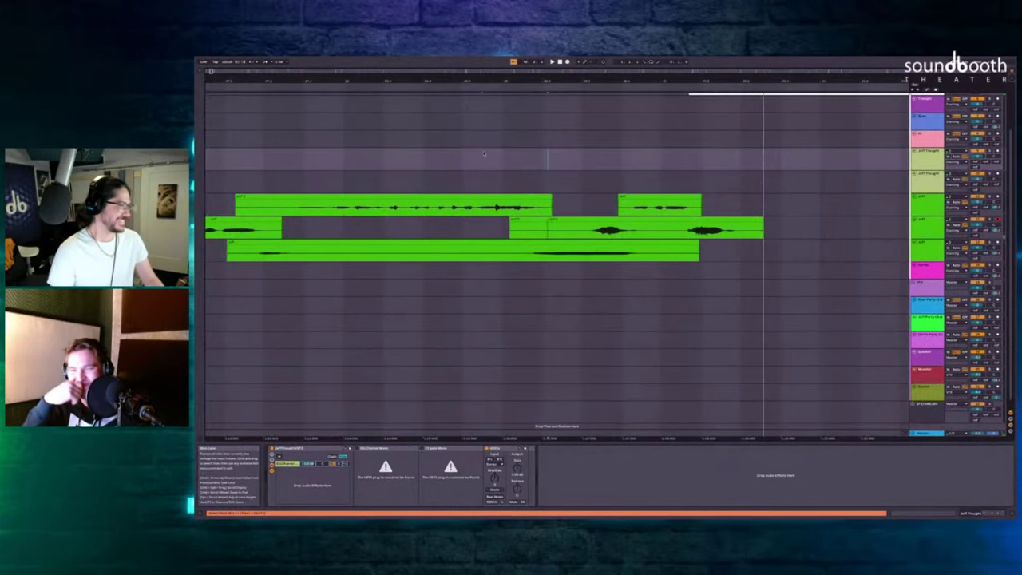
Play back the longer closing take together with the other green layers.
scroll(620, 162, "down", 2)
scroll(620, 161, "down", 2)
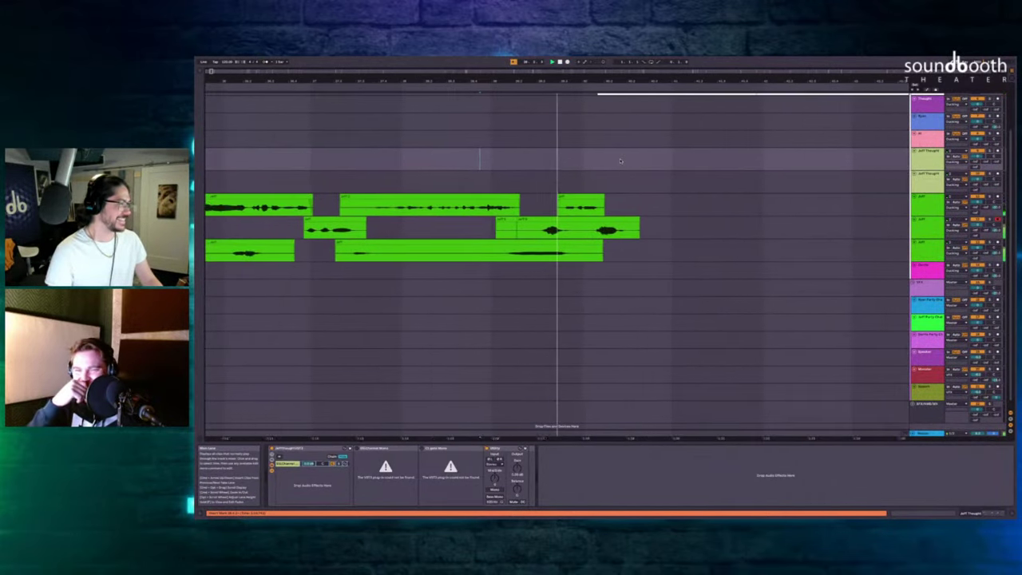
scroll(546, 163, "down", 5)
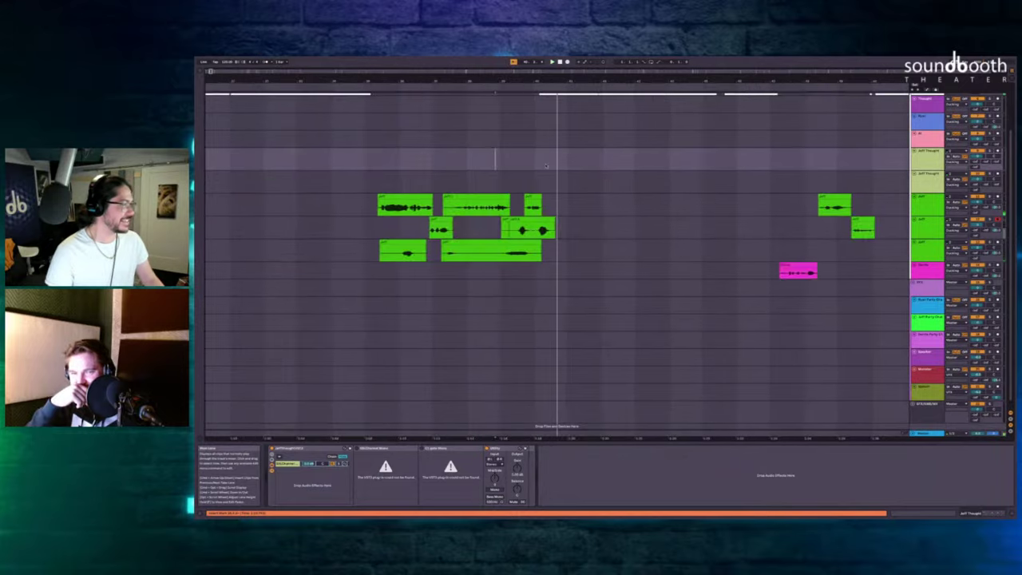
Insert a short stretch of empty time across the arrangement just after the start of the following narrator clip.
scroll(545, 166, "up", 7)
scroll(545, 165, "up", 2)
left_click_drag(529, 136, 551, 183)
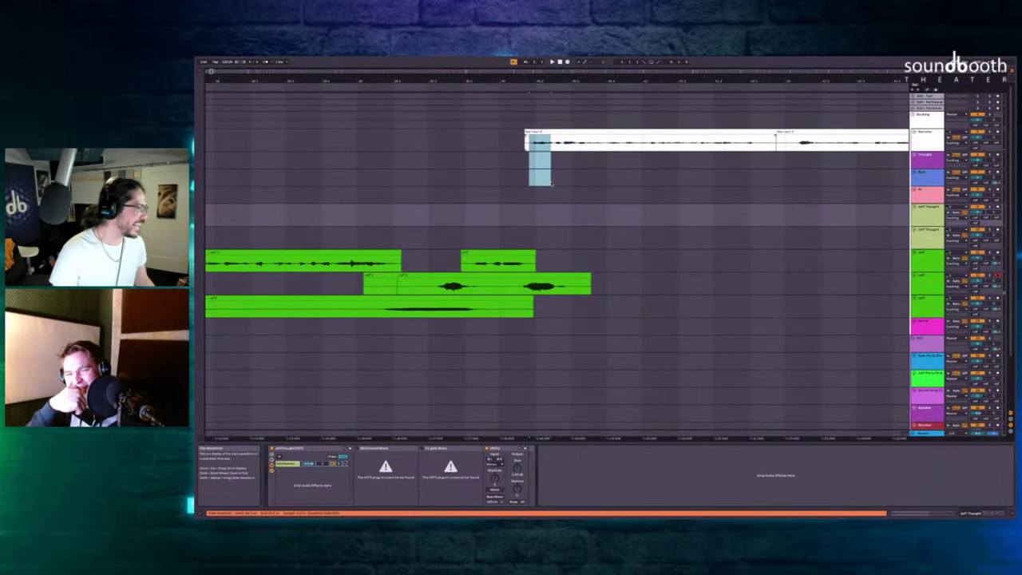
key("ctrl+i")
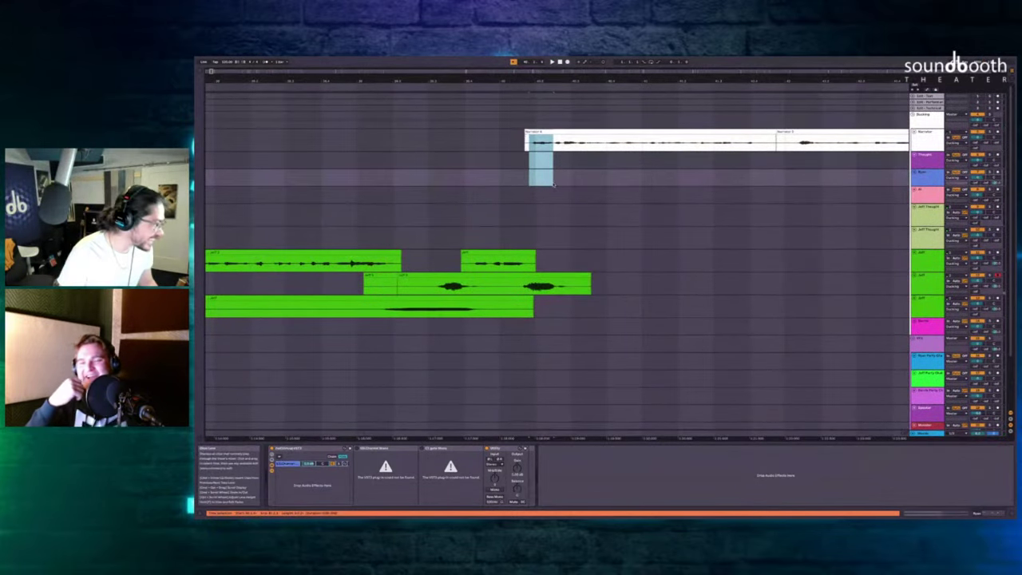
Delete the split-off tails on the three green tracks and keep the second track's final phrase running across the inserted gap.
left_click_drag(527, 276, 763, 288)
key("Delete")
left_click_drag(539, 256, 687, 260)
key("Delete")
left_click_drag(602, 306, 529, 306)
key("Delete")
Play the end of the layered green takes through the widened gap into the narrator clip.
left_click(425, 232)
key("space")
scroll(479, 232, "left", 3)
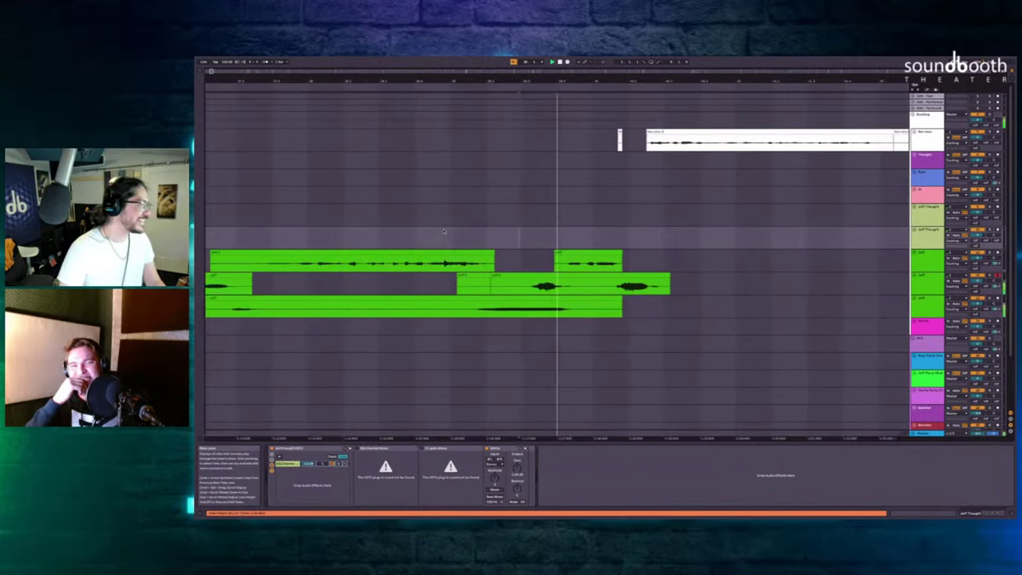
scroll(519, 232, "right", 2)
scroll(629, 228, "right", 1)
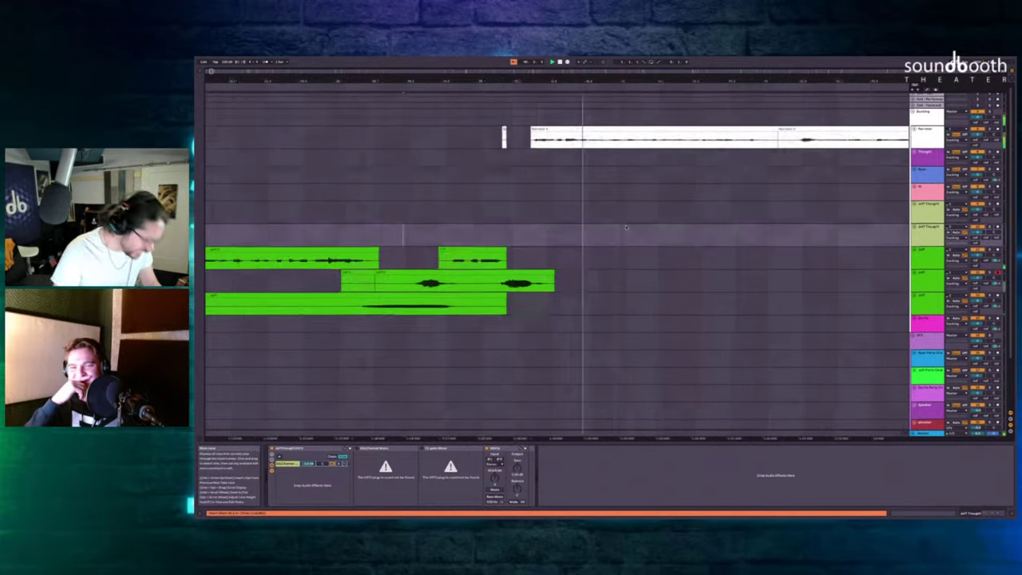
scroll(628, 228, "down", 3)
key("space")
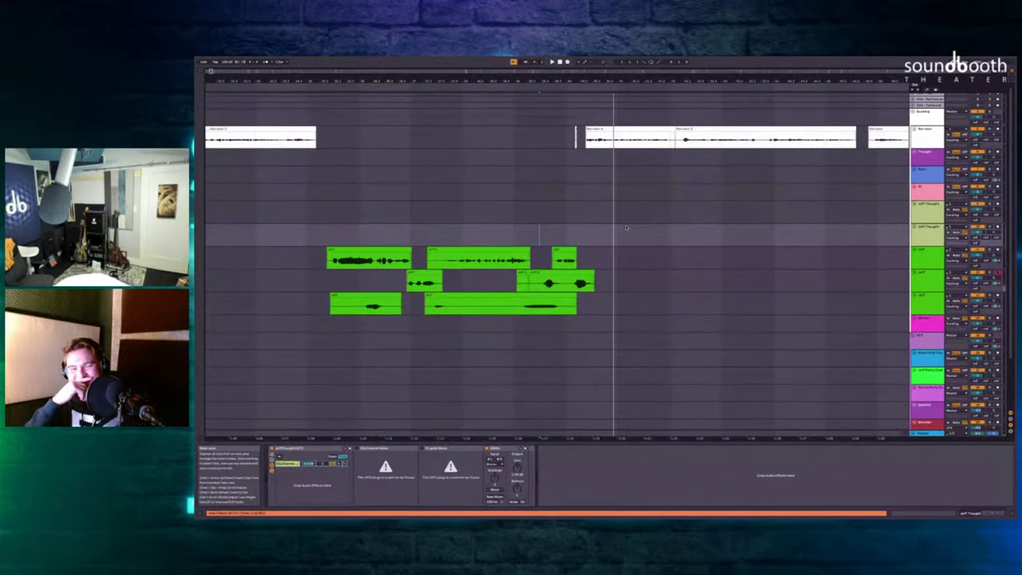
Insert another short stretch of time just before the narrator clip to widen the pause after the green takes.
scroll(592, 191, "up", 3)
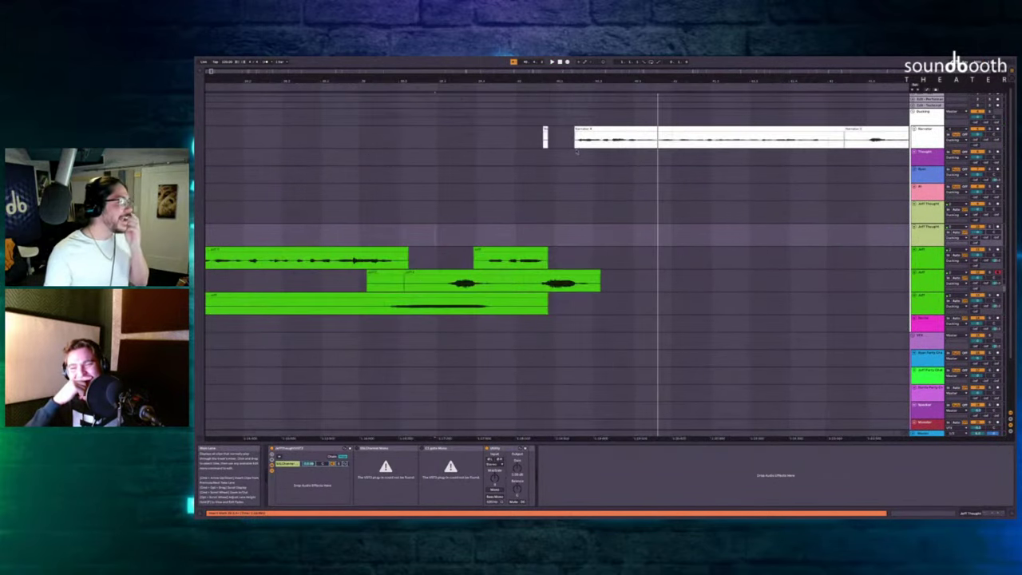
left_click_drag(571, 155, 581, 223)
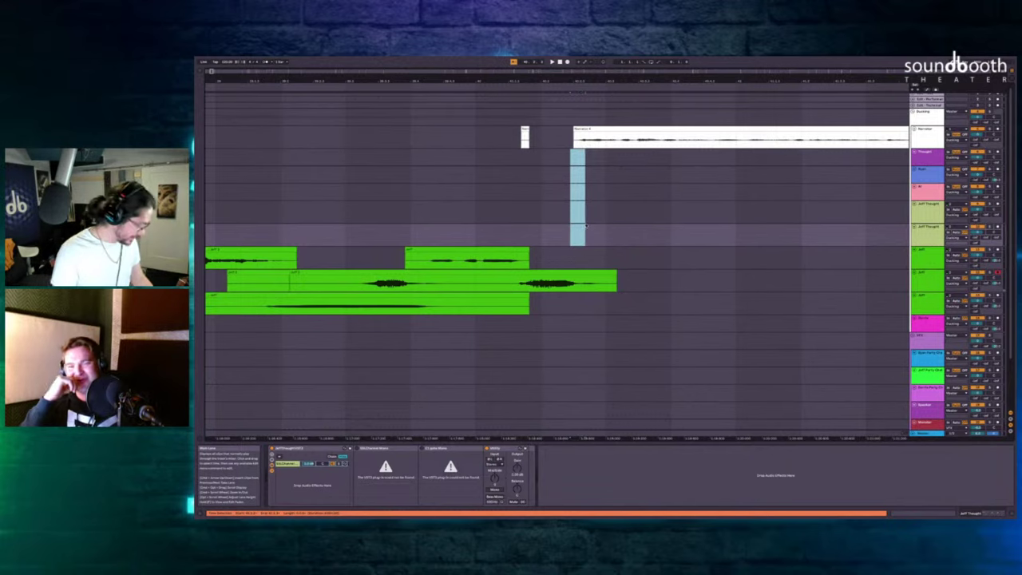
key("super+i")
Clean up the second green track's closing clip around the new gap and trim its tail slightly shorter.
left_click_drag(570, 273, 642, 273)
left_click_drag(667, 282, 609, 282)
left_click_drag(547, 211, 520, 211)
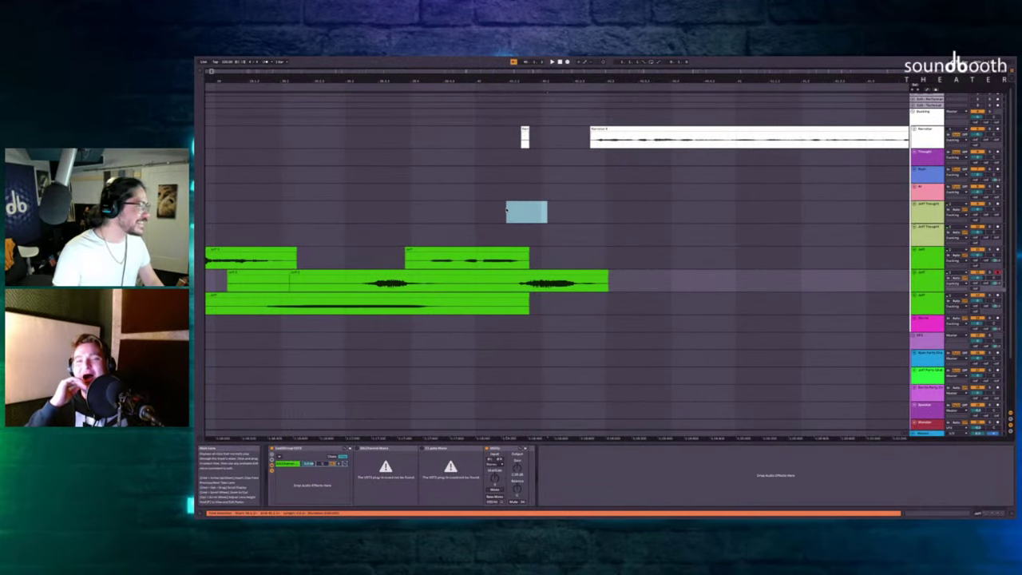
Remove the short narrator fragment ahead of the long narrator clip and play the transition out of the layered green takes.
left_click_drag(490, 132, 550, 133)
key("space")
scroll(575, 159, "down", 3)
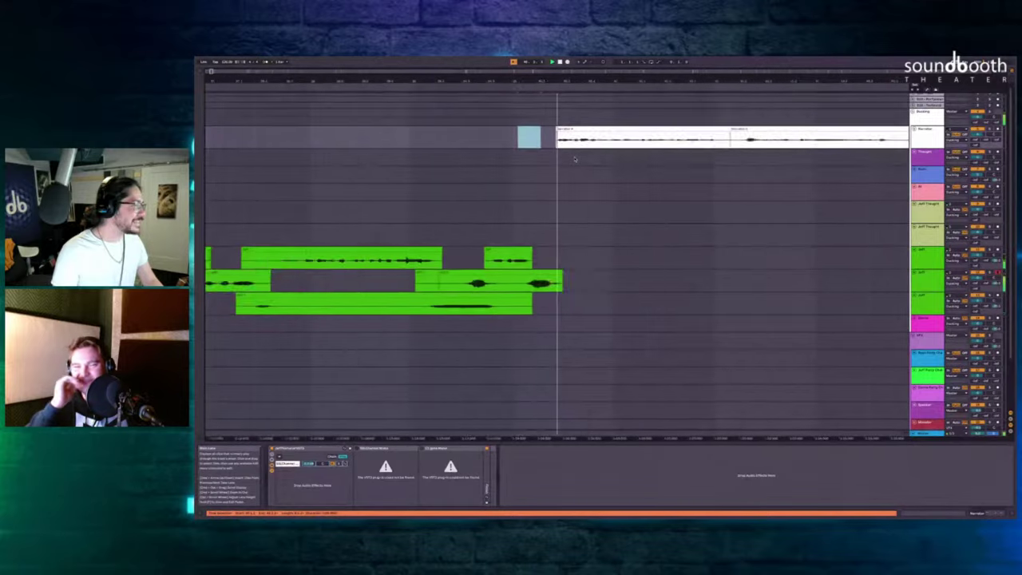
Play the two green clips following the magenta line and delete the tiny narrator fragment before the next narrator clip.
scroll(575, 159, "down", 5)
scroll(566, 170, "right", 3)
scroll(379, 240, "up", 5)
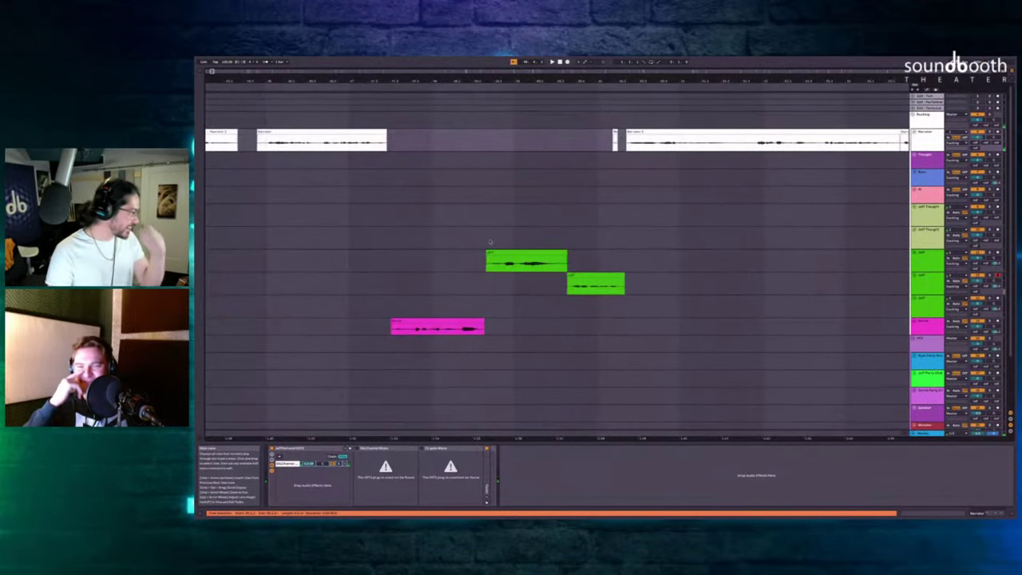
left_click(479, 226)
scroll(499, 227, "down", 2)
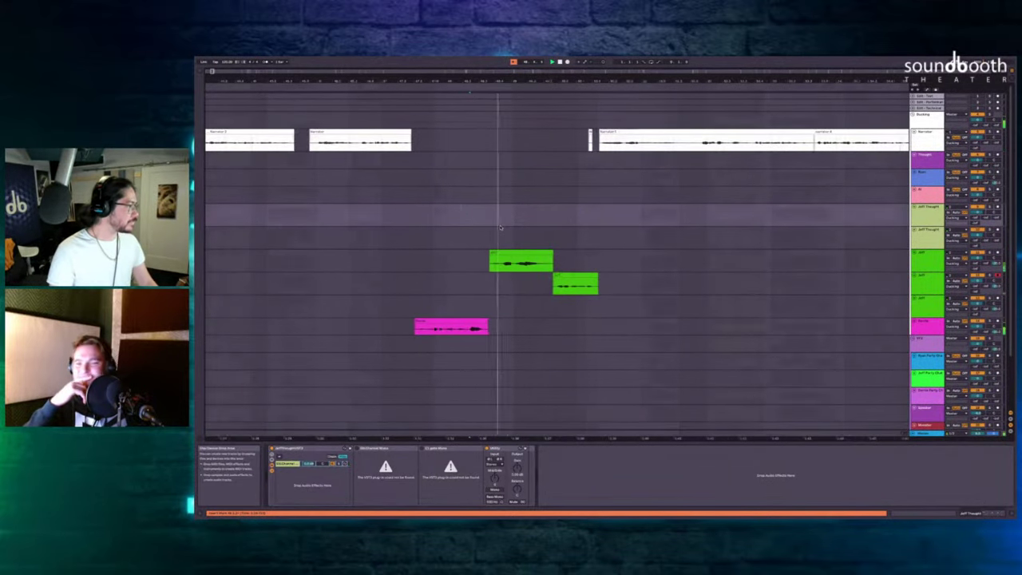
scroll(522, 227, "up", 3)
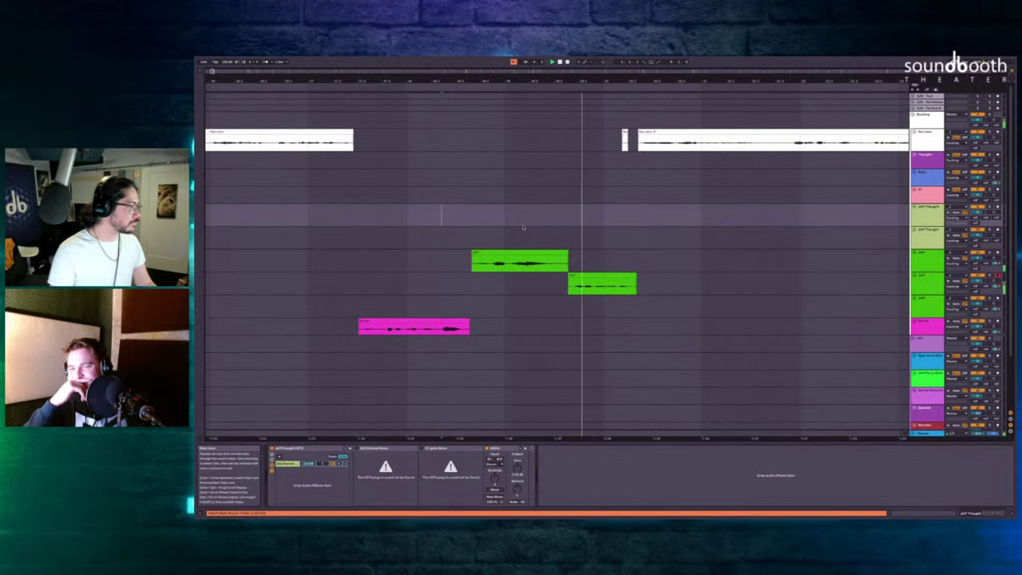
left_click_drag(607, 140, 637, 149)
key("Delete")
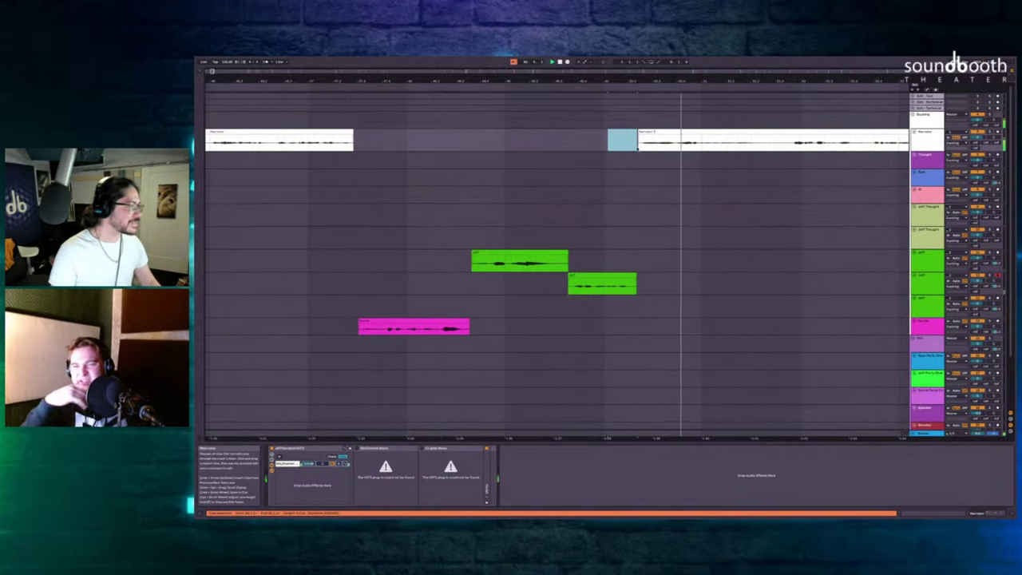
Play the next overlapping pair of green clips through to the locator before the following narrator clip.
key("space")
scroll(637, 149, "right", 4)
scroll(637, 149, "down", 4)
scroll(638, 164, "right", 3)
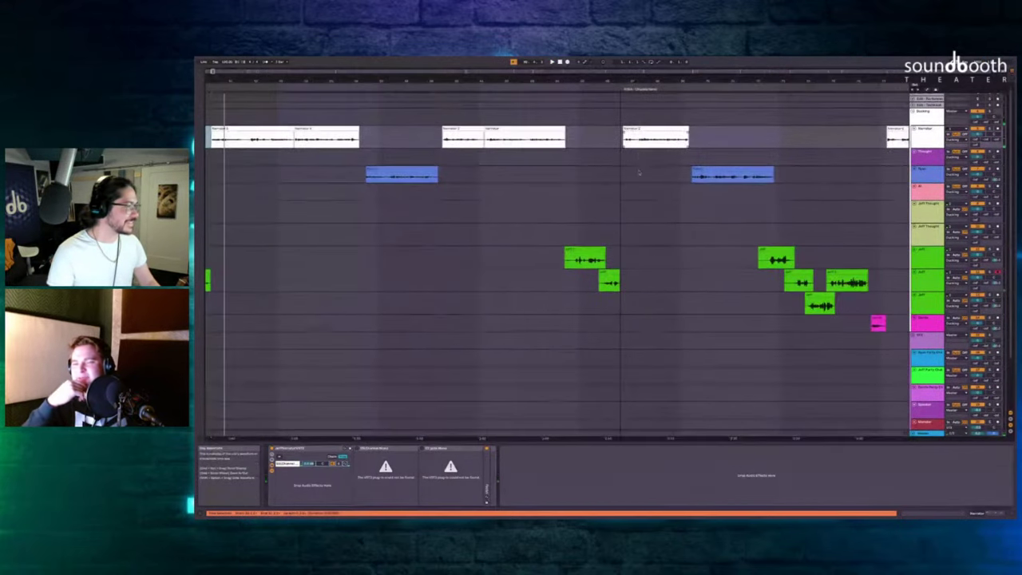
left_click(570, 222)
key("space")
scroll(570, 223, "up", 4)
scroll(592, 224, "up", 1)
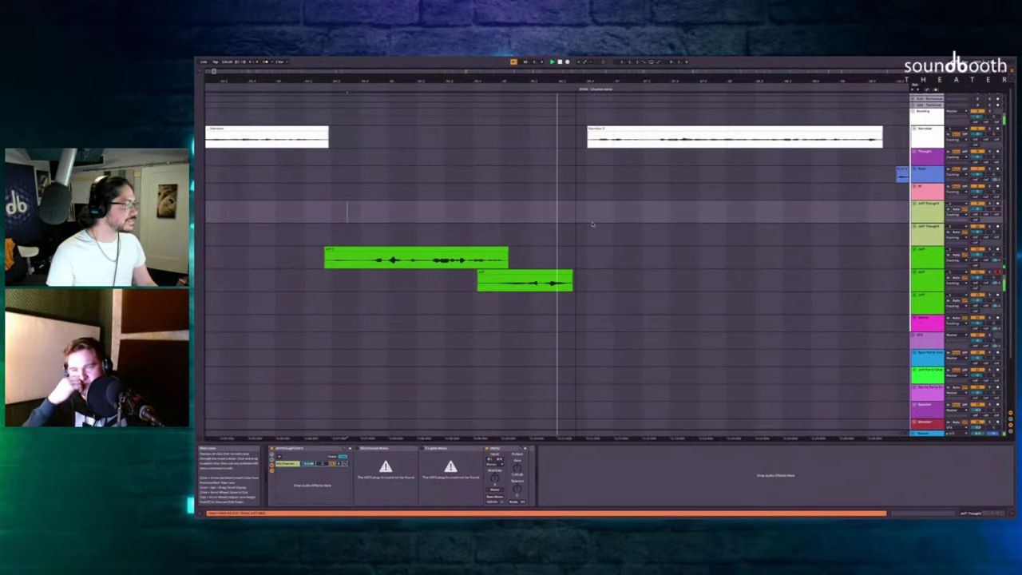
left_click(479, 271)
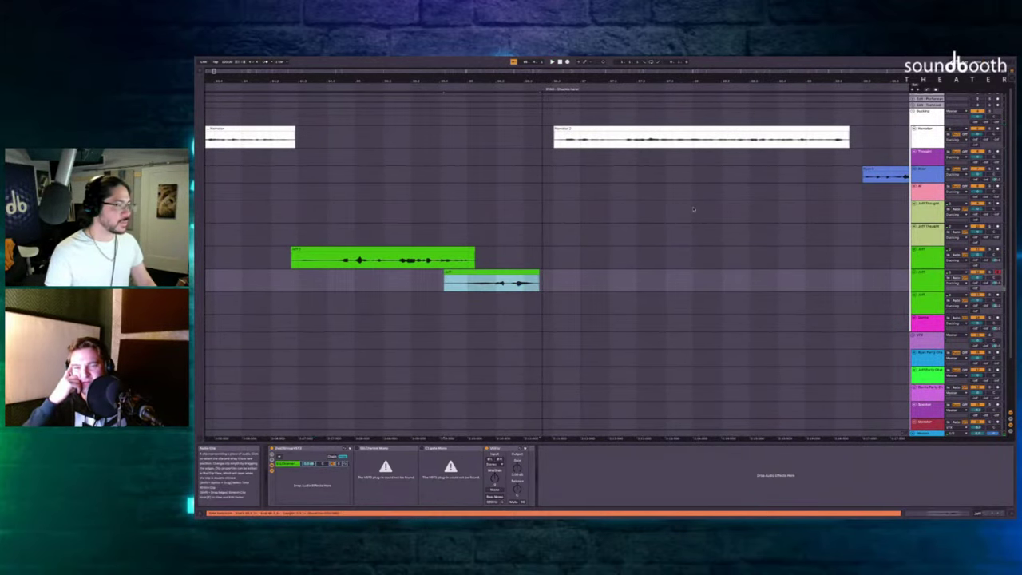
Play from the end of the blue clip through the staggered takes on the three green tracks.
scroll(693, 209, "down", 3)
left_click(572, 225)
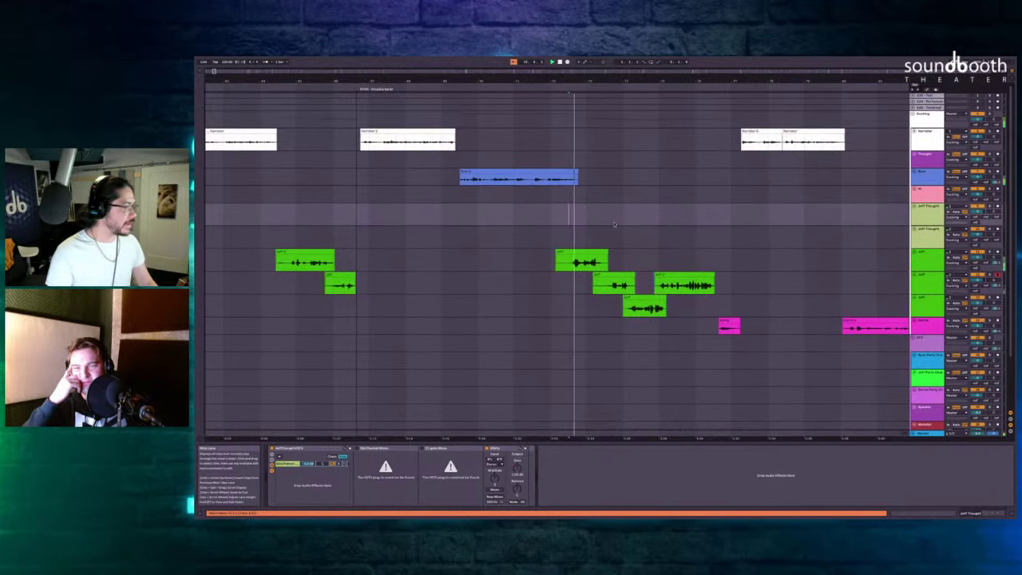
scroll(572, 225, "up", 3)
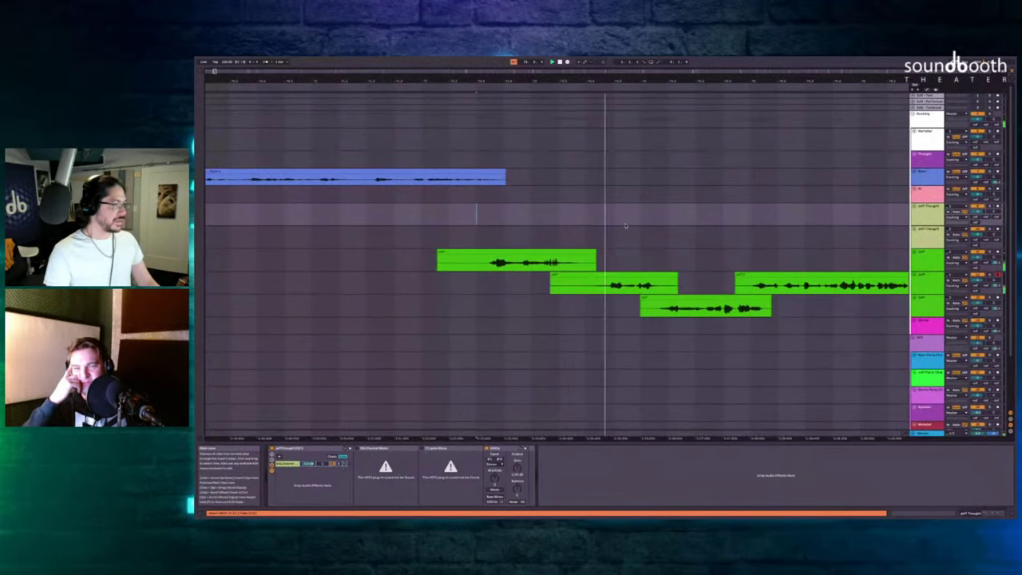
scroll(625, 226, "right", 5)
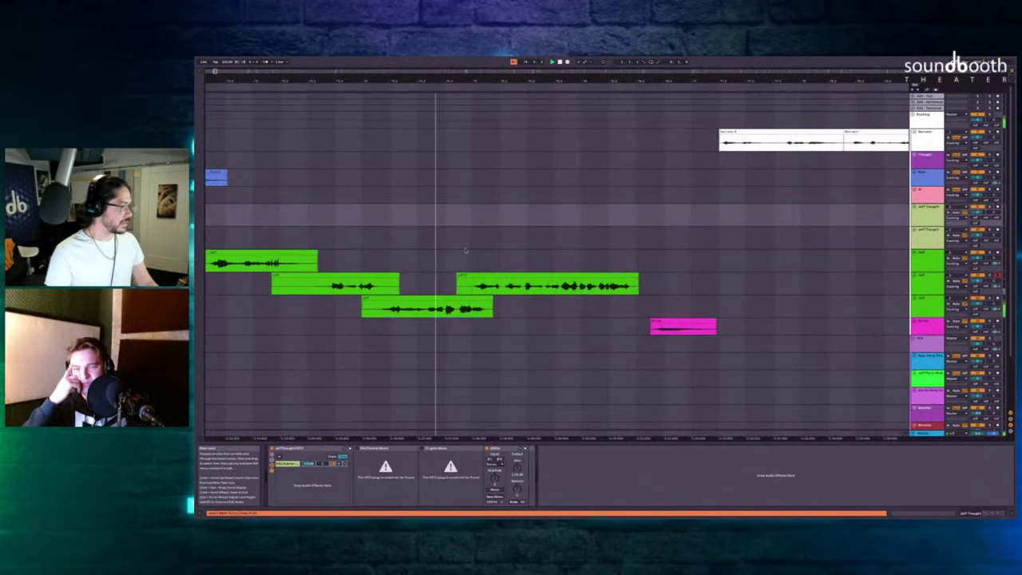
scroll(456, 252, "left", 1)
key("space")
Arm the third green track and record a new take over its clip in the staggered group.
left_click(428, 298)
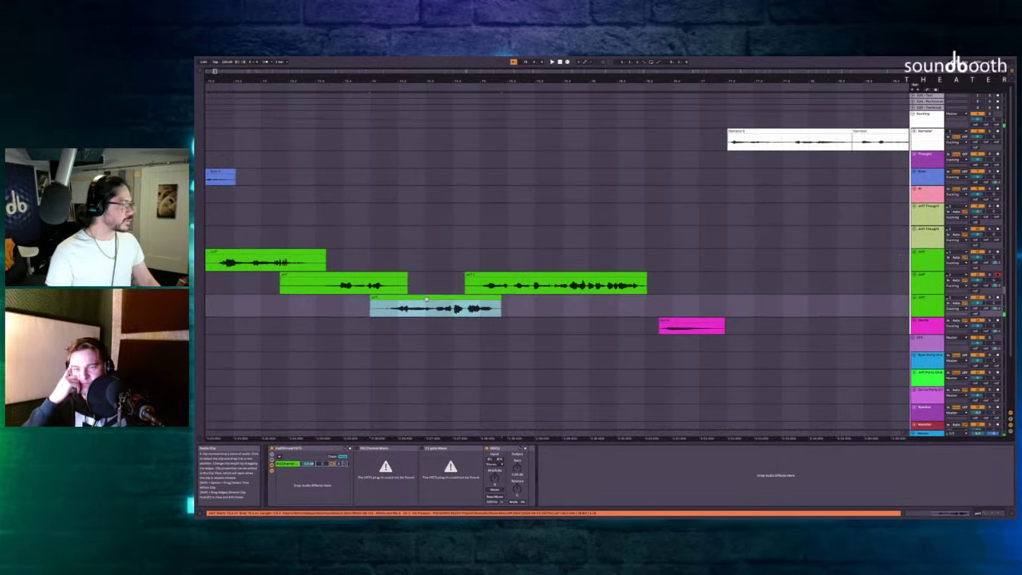
left_click(997, 297)
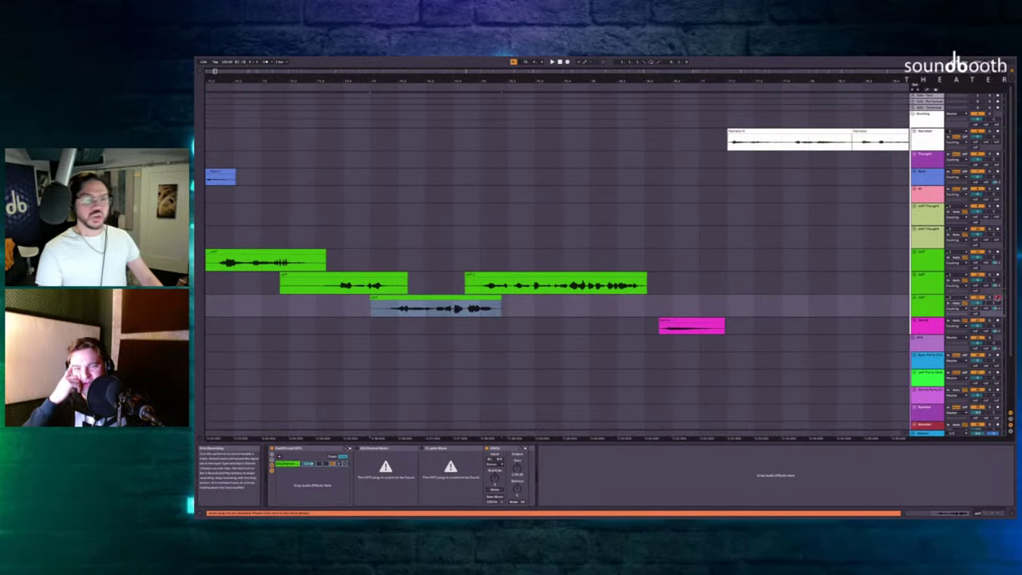
key("F9")
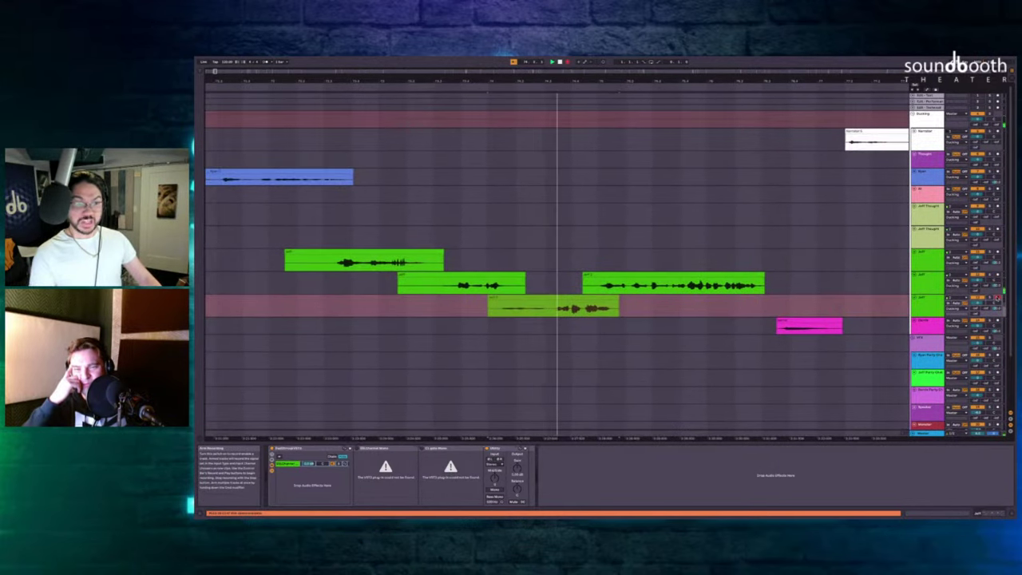
key("space")
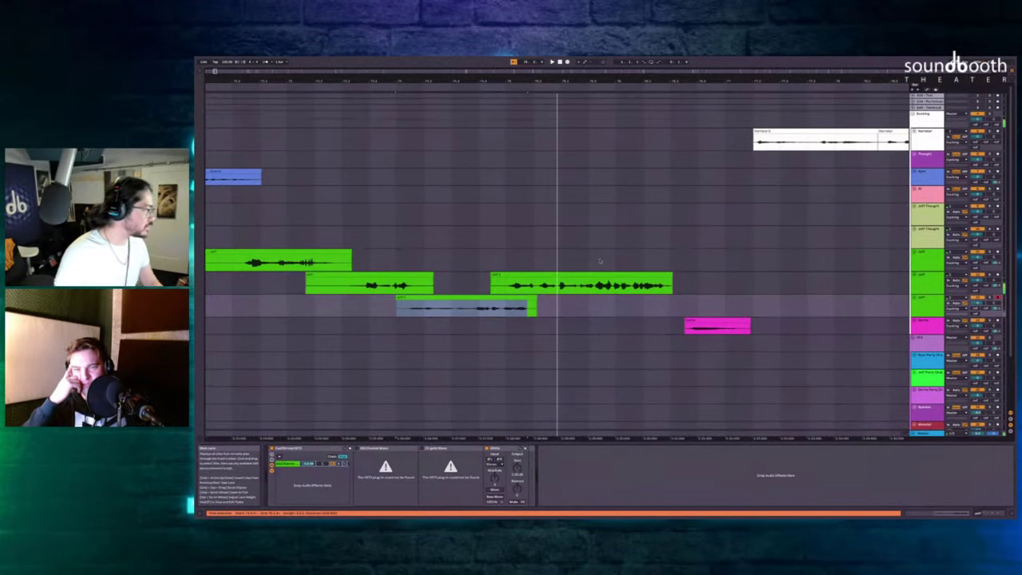
Insert a short gap near the start of the second green track's closing clip, and re-record the third track's take through it.
scroll(495, 251, "up", 5)
left_click_drag(525, 286, 586, 287)
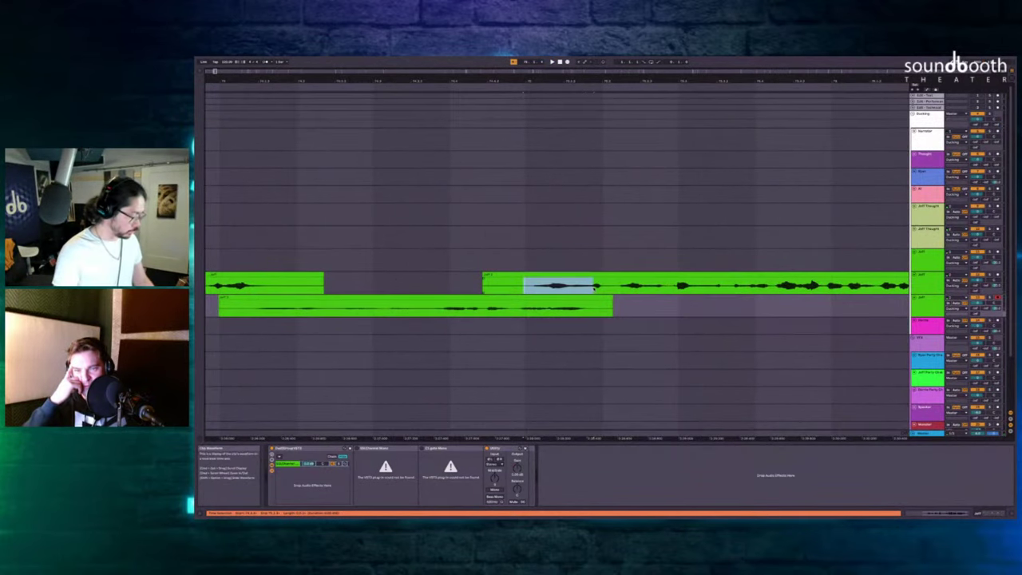
key("F9")
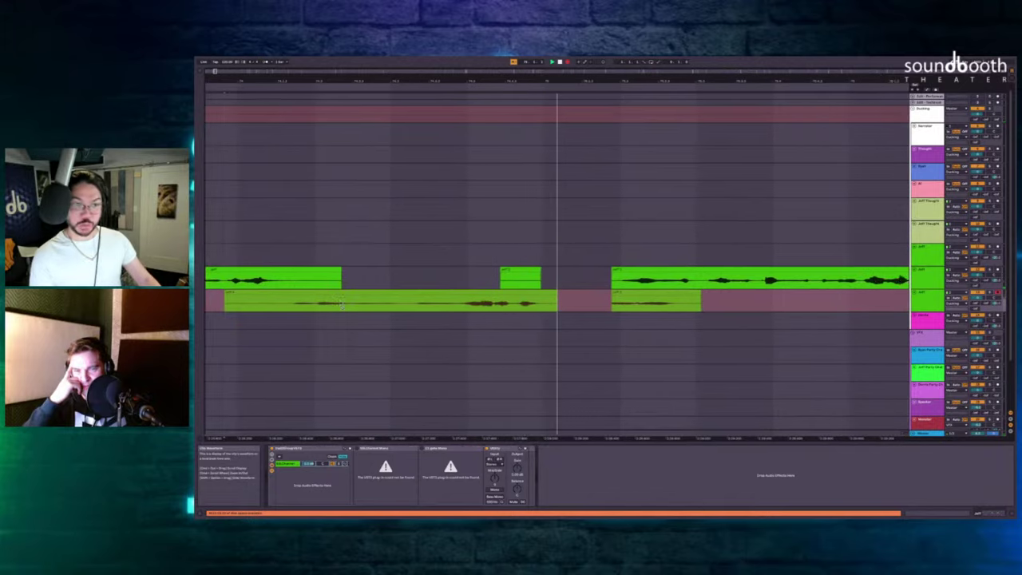
key("space")
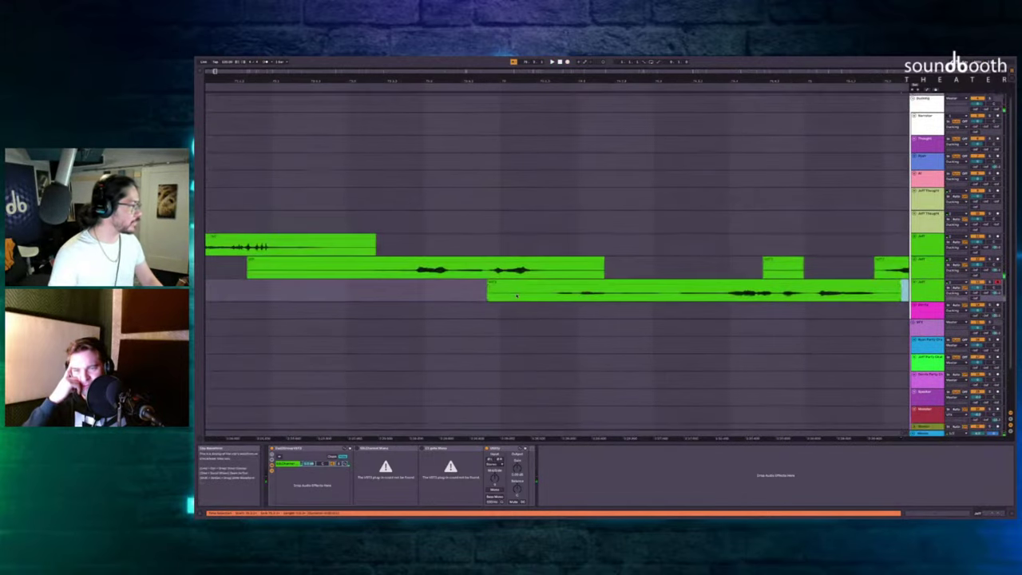
Play the new take in context and delete the leftover fragment before the second green track's closing clip.
left_click(522, 213)
key("space")
scroll(524, 215, "down", 3)
scroll(559, 240, "up", 2)
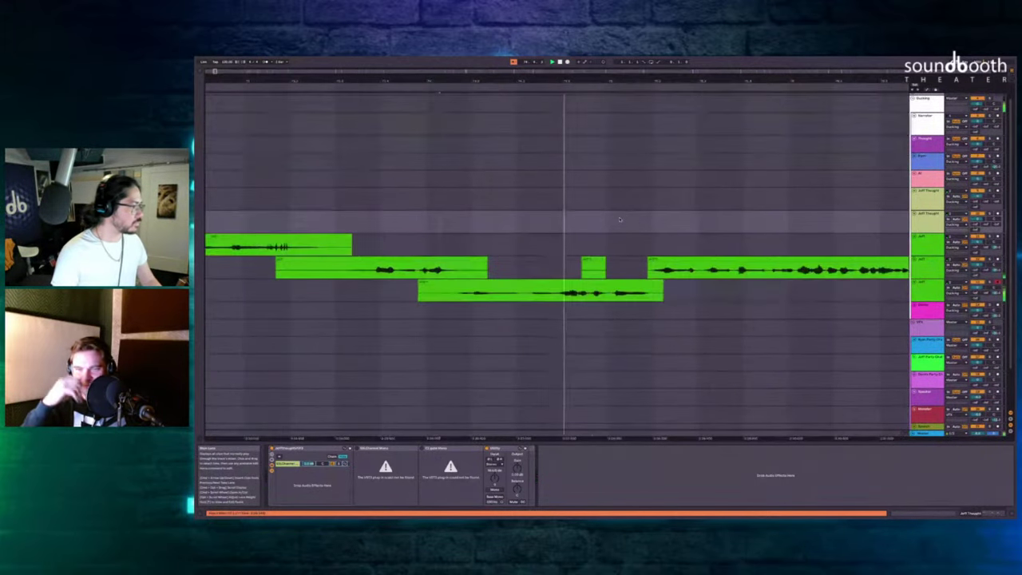
left_click_drag(559, 262, 620, 263)
key("Delete")
scroll(619, 263, "right", 2)
scroll(603, 263, "down", 5)
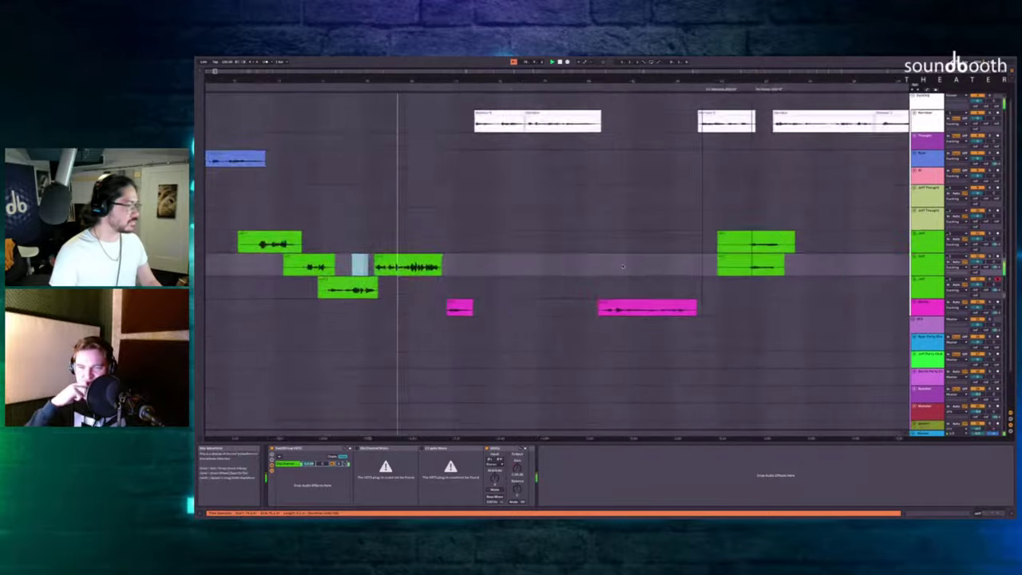
scroll(603, 263, "down", 4)
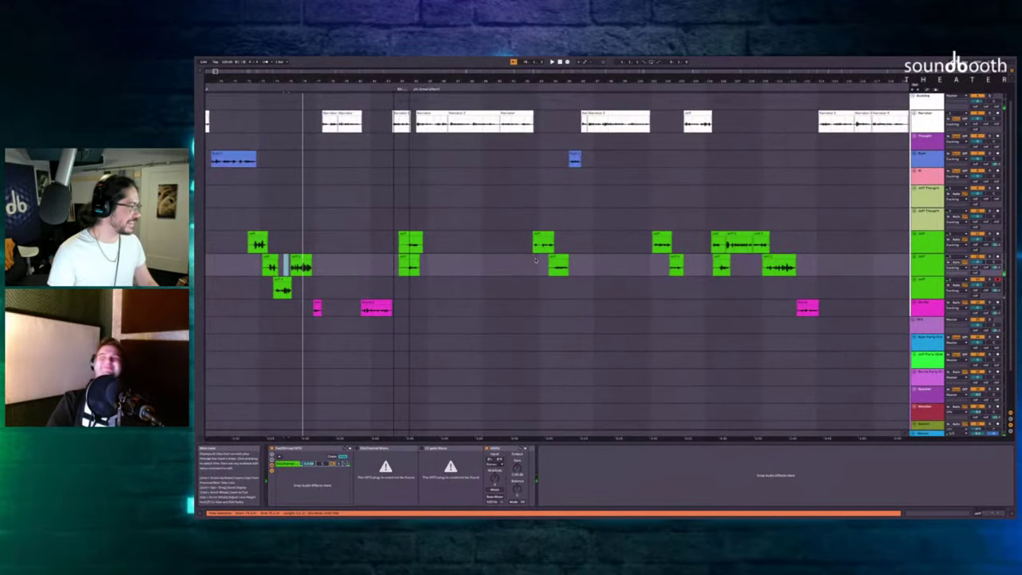
key("space")
Survey the remaining green dialogue clips along the timeline to locate the next lines needing a retake.
left_click(533, 260)
scroll(483, 258, "down", 5)
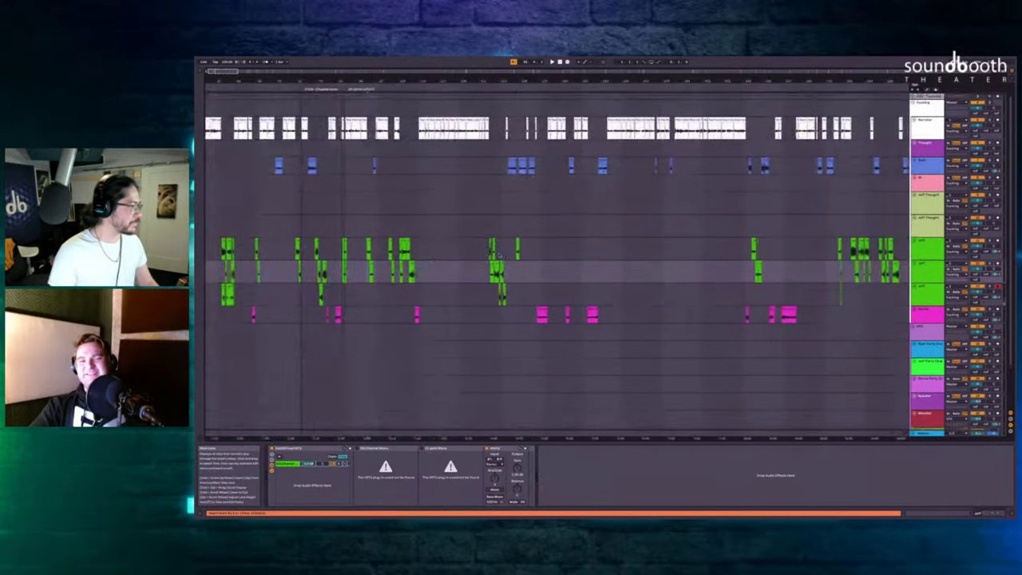
scroll(483, 259, "right", 6)
scroll(483, 258, "left", 3)
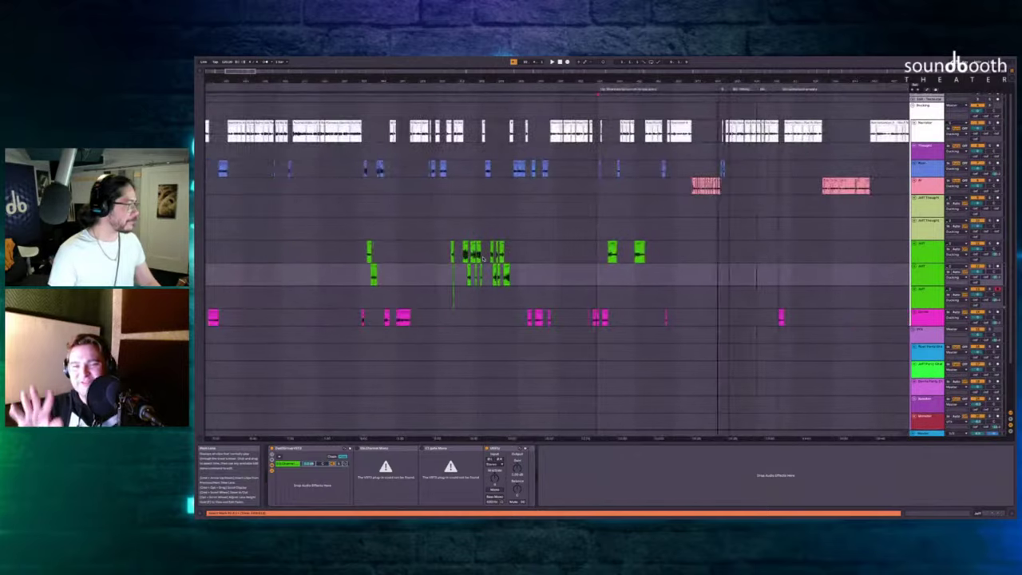
scroll(484, 259, "down", 4)
scroll(564, 257, "right", 4)
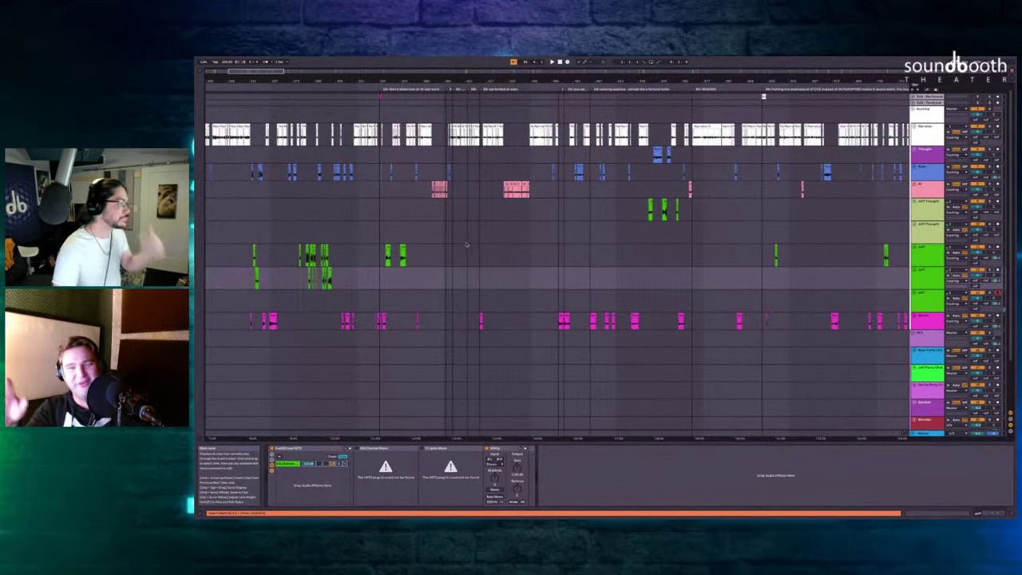
scroll(466, 244, "left", 5)
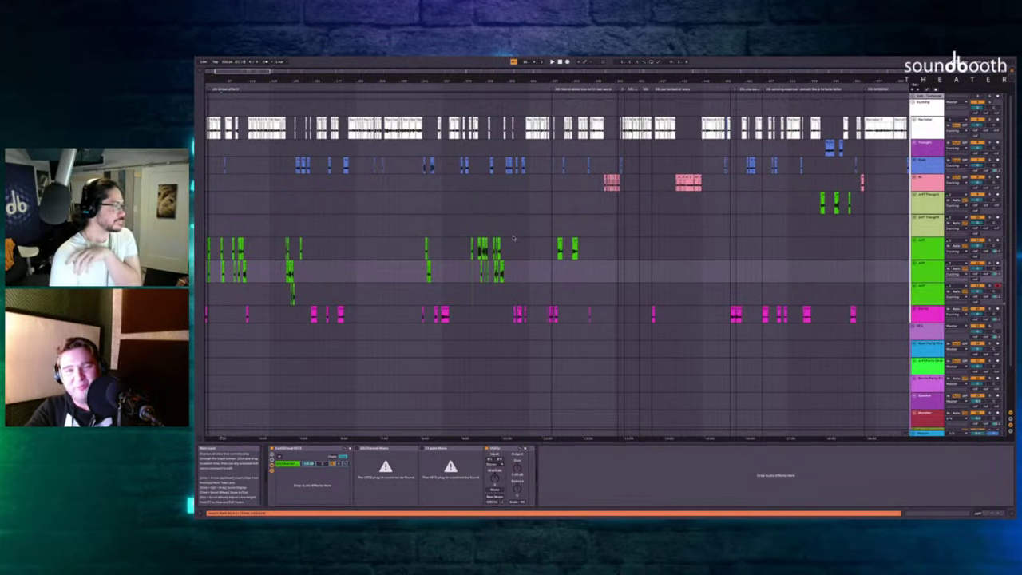
scroll(479, 260, "up", 10)
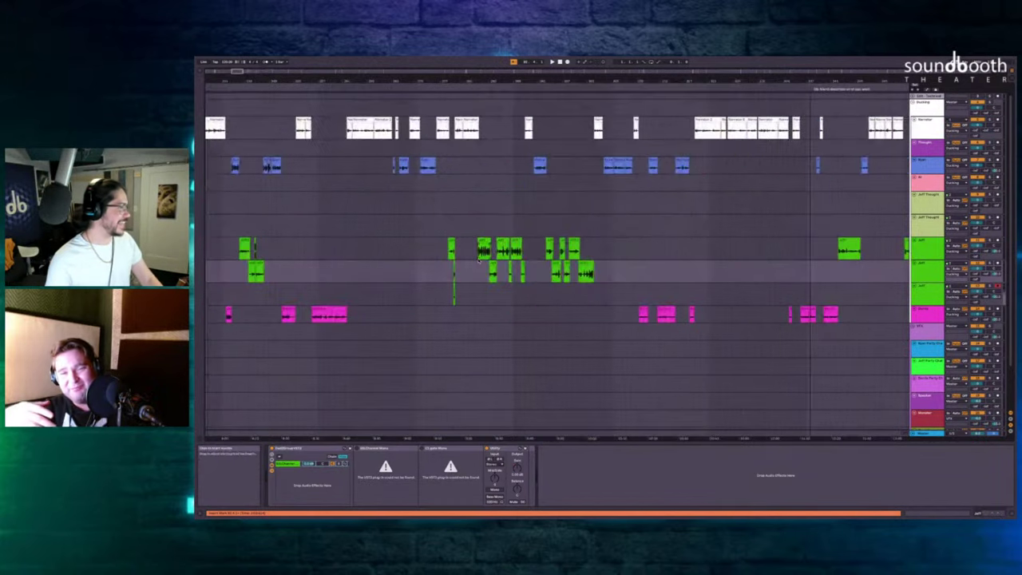
scroll(479, 260, "down", 10)
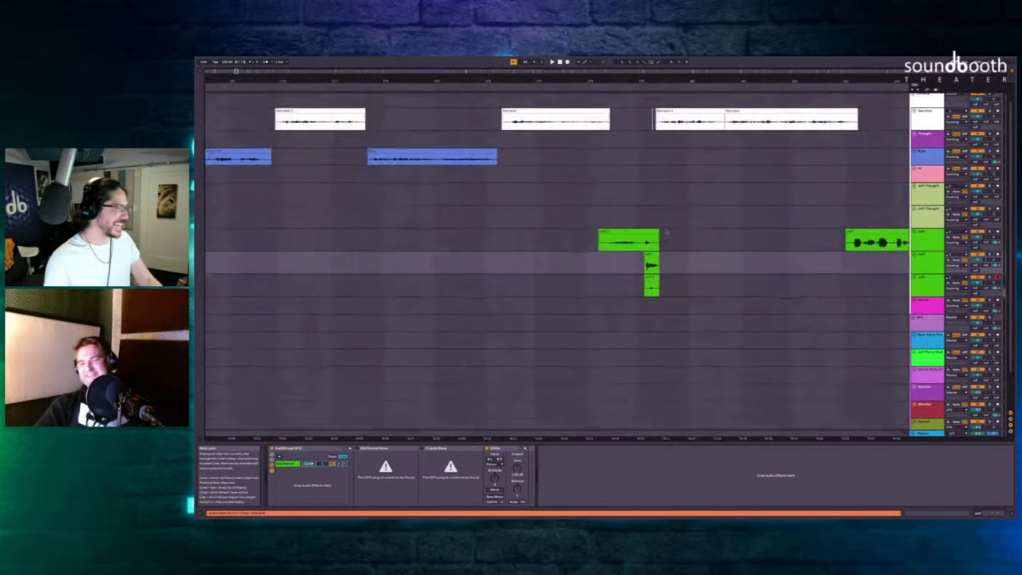
scroll(661, 231, "right", 15)
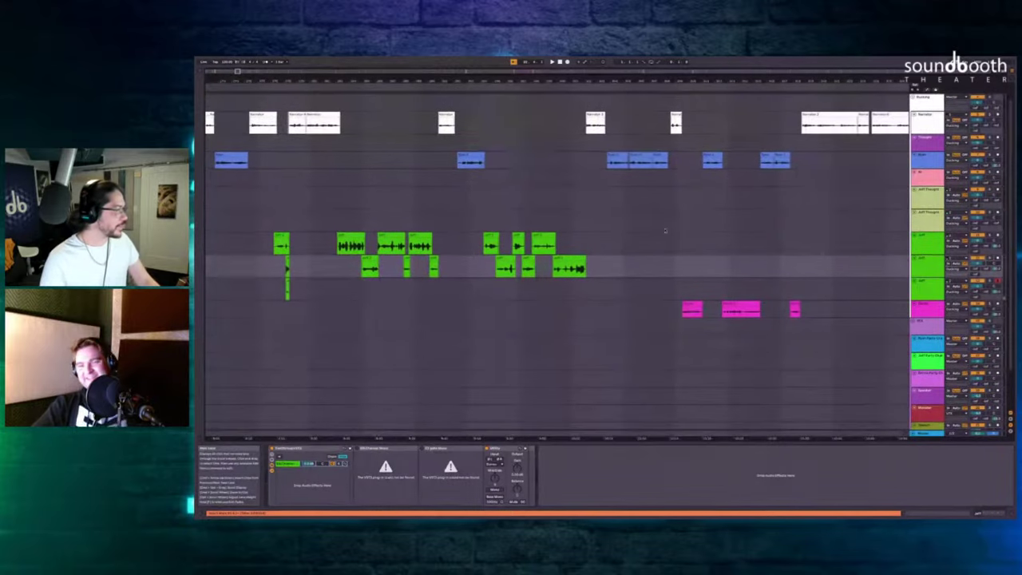
Spot-check playback at the lone green clip following the magenta lines and at the end of the preceding green exchange.
left_click(496, 229)
key("space")
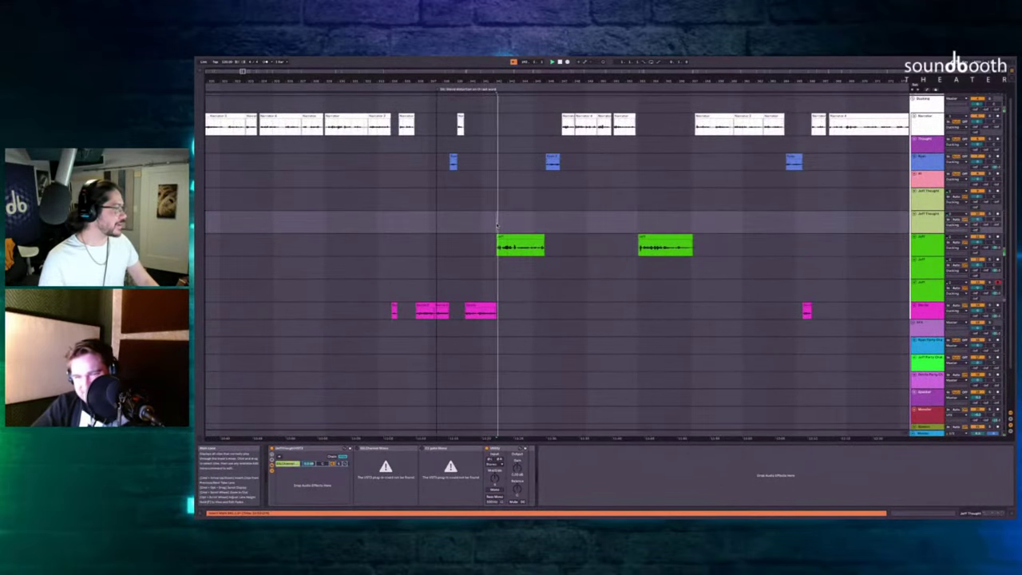
scroll(566, 227, "left", 15)
scroll(565, 226, "right", 10)
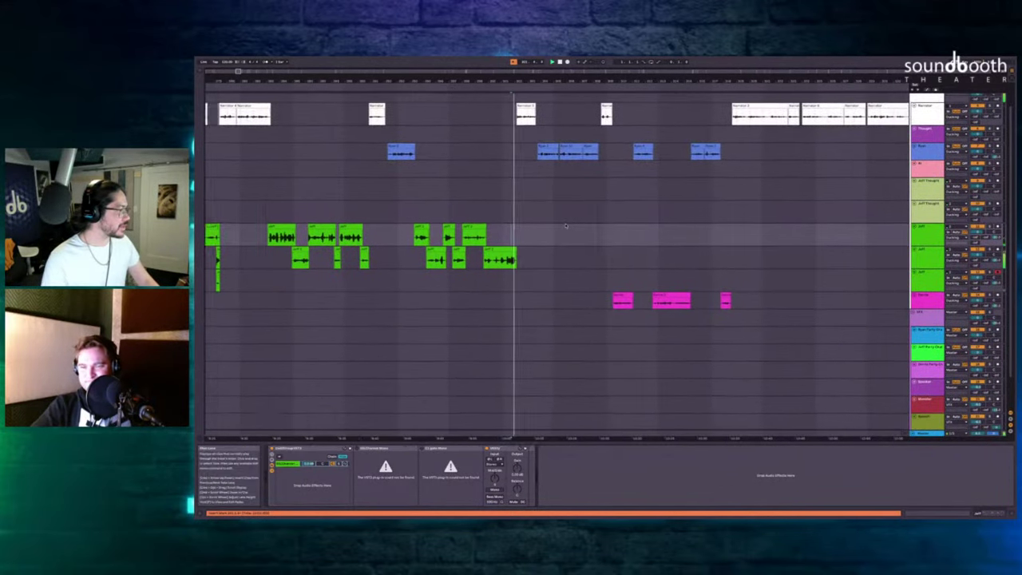
scroll(570, 227, "right", 2)
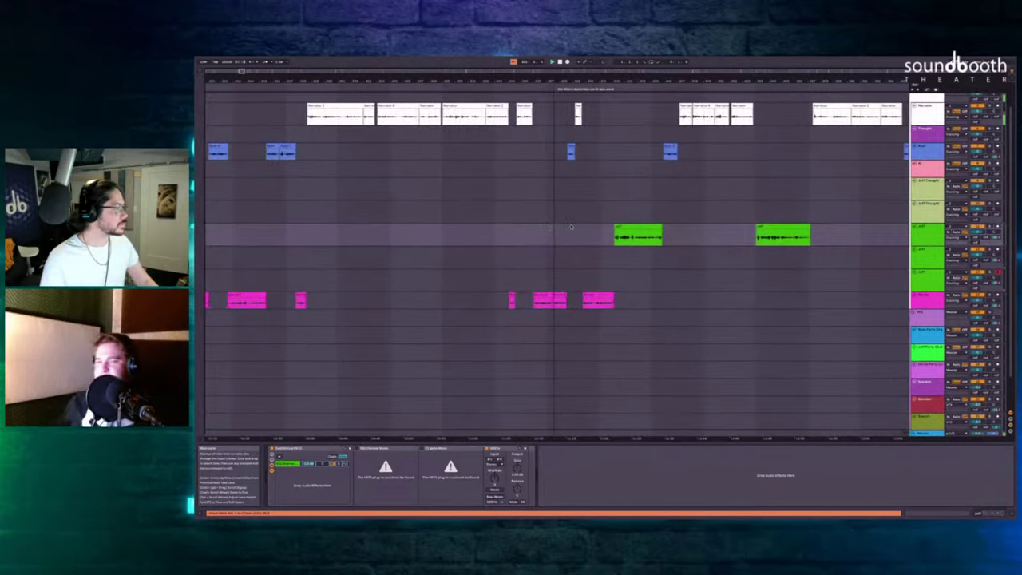
Play the magenta line leading into the first of the two lone green clips.
scroll(571, 227, "left", 5)
scroll(571, 227, "right", 3)
left_click(619, 197)
scroll(618, 197, "up", 5)
key("space")
scroll(619, 197, "right", 6)
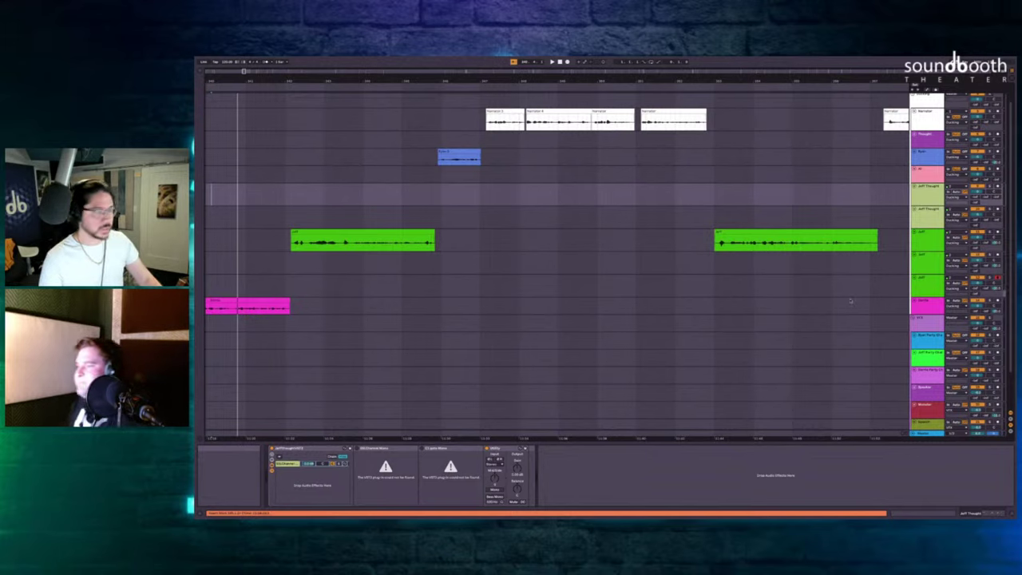
Delete the lone green clip after the magenta line and record a replacement take in its place on the first green track.
scroll(358, 231, "left", 2)
left_click(358, 231)
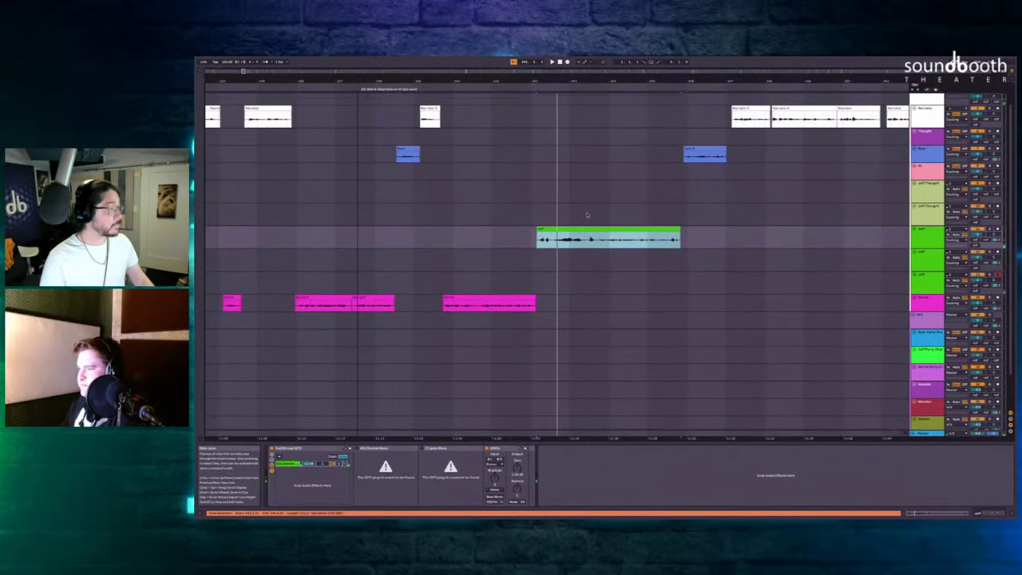
key("Delete")
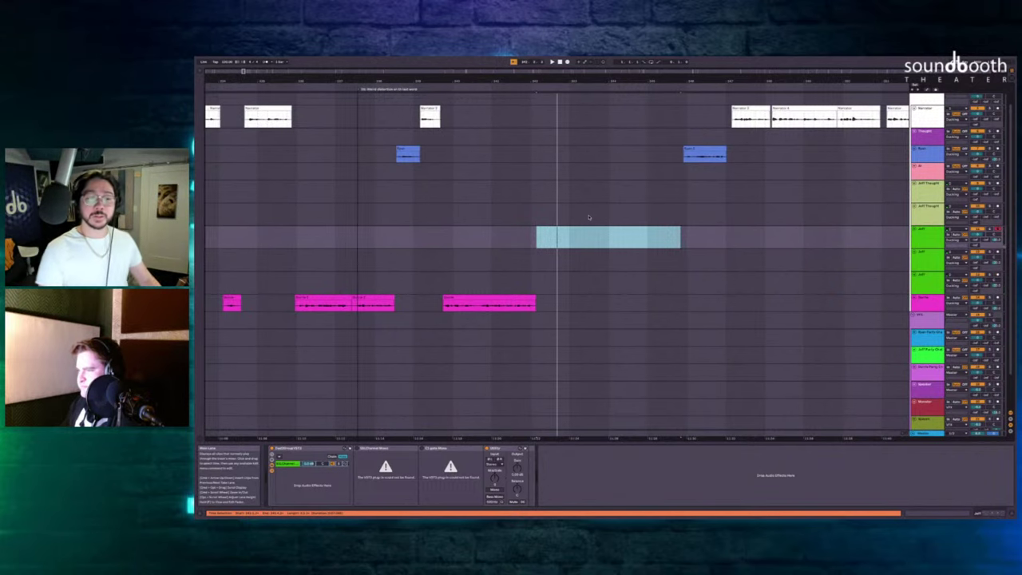
key("F9")
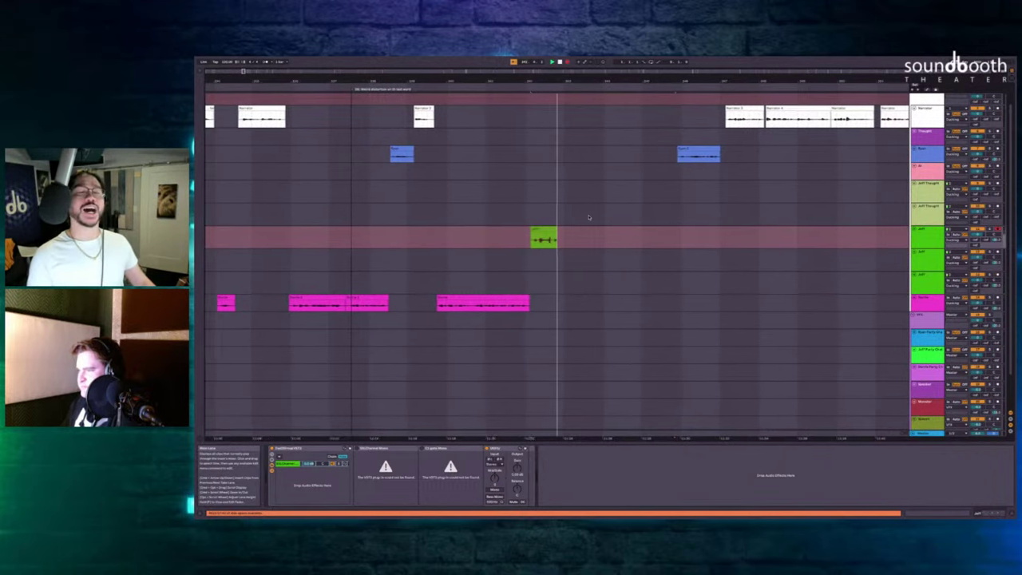
key("F9")
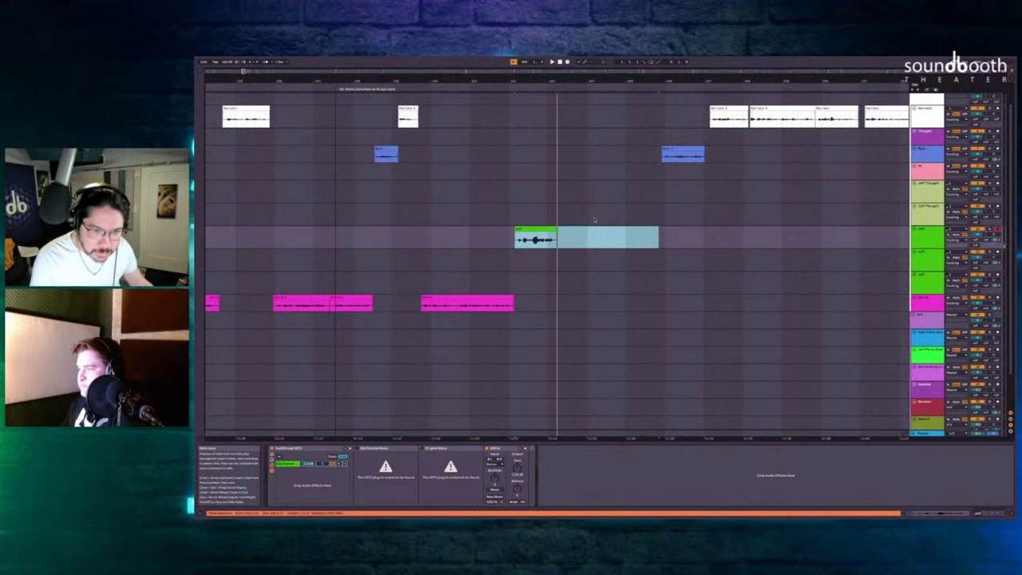
Re-record that line on the first green track, starting just before the magenta clip ends.
scroll(547, 211, "up", 3)
left_click(550, 216)
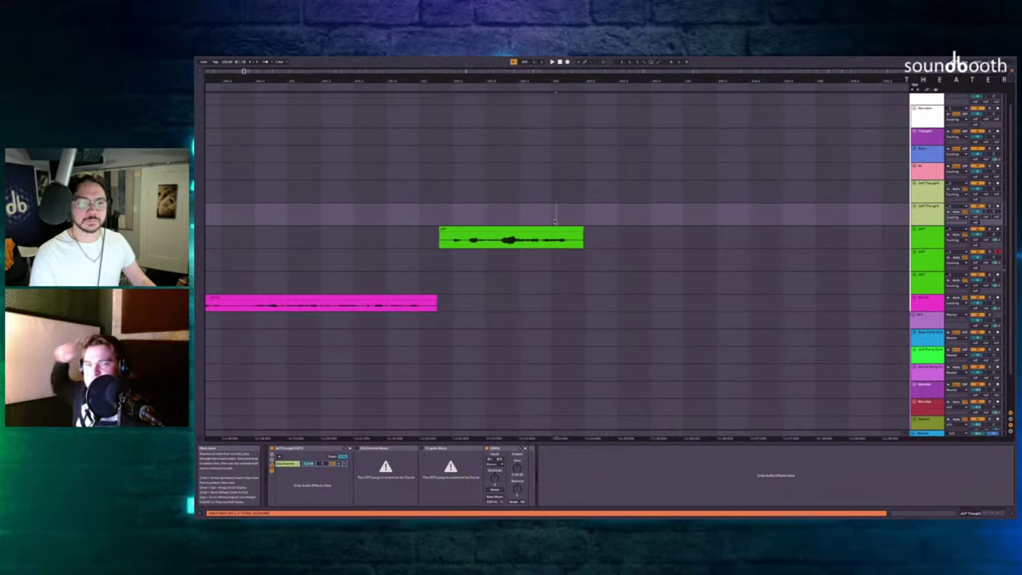
scroll(555, 221, "left", 3)
left_click(542, 226)
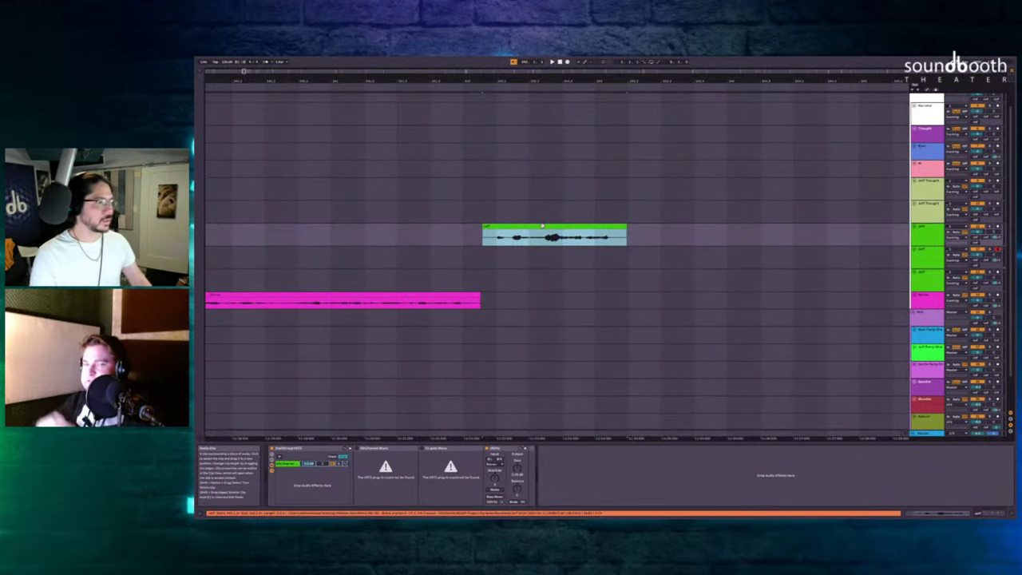
left_click(460, 199)
key("F9")
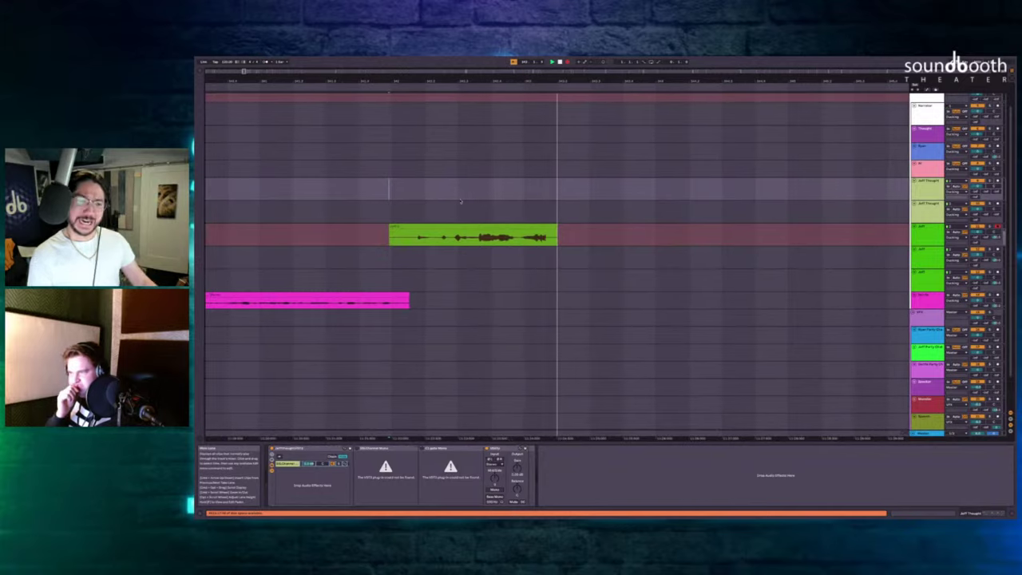
Record the next two lines as staggered takes on the second and third green tracks, each overlapping the end of the previous one.
left_click(526, 213)
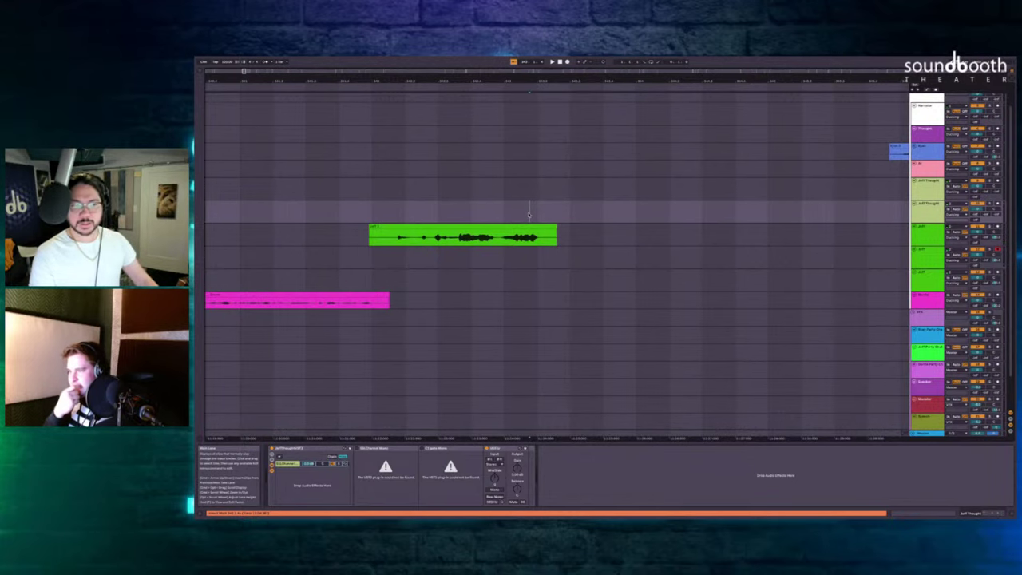
key("F9")
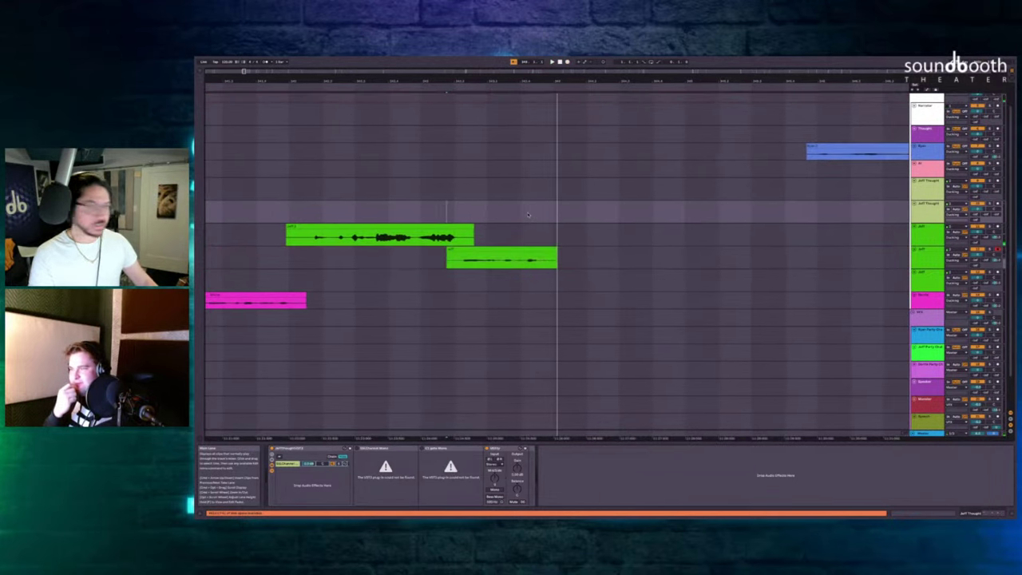
left_click(533, 218)
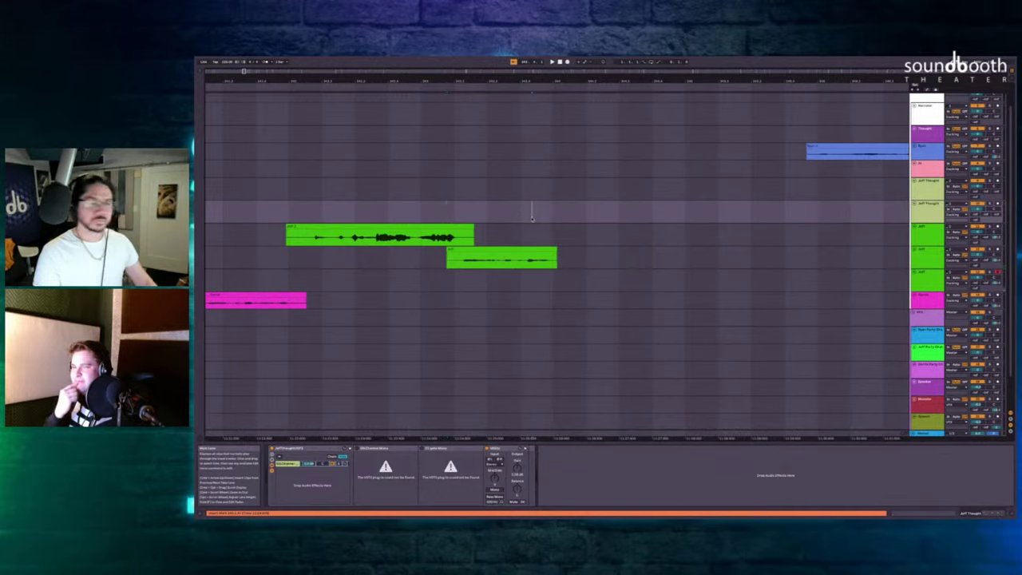
key("F9")
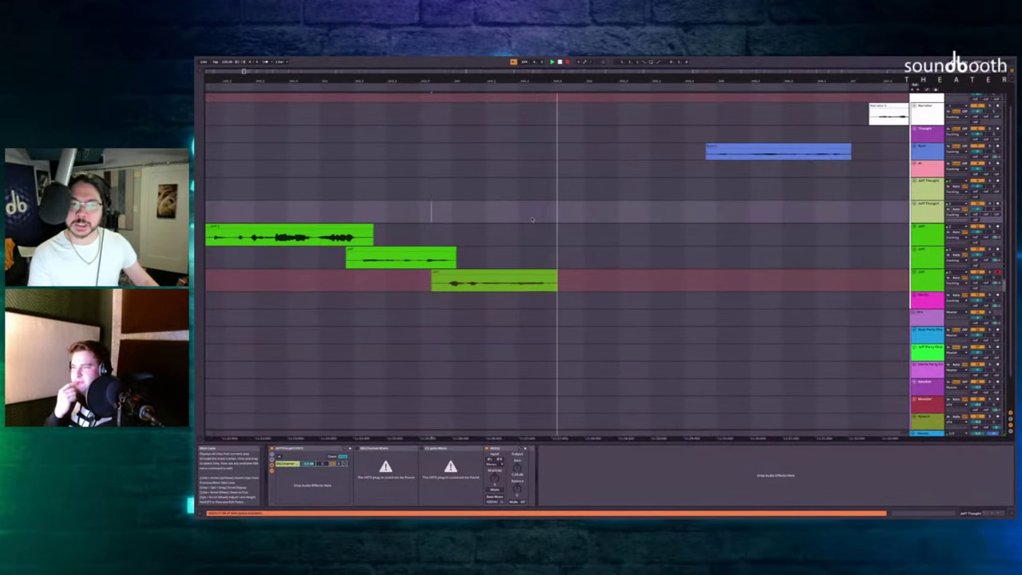
Record a further line on the second green track, overlapping the end of the third green track's take.
left_click(538, 255)
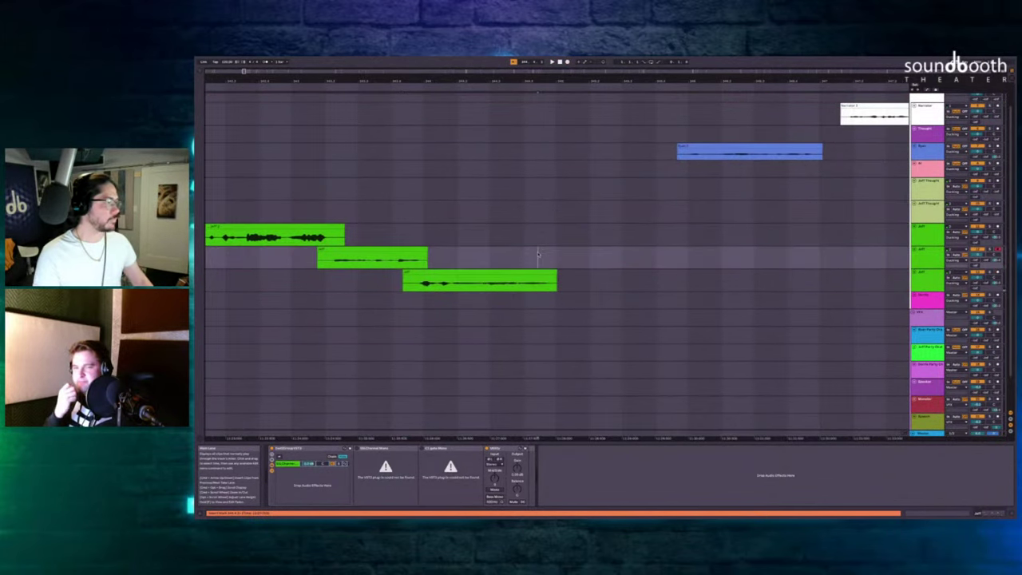
key("F9")
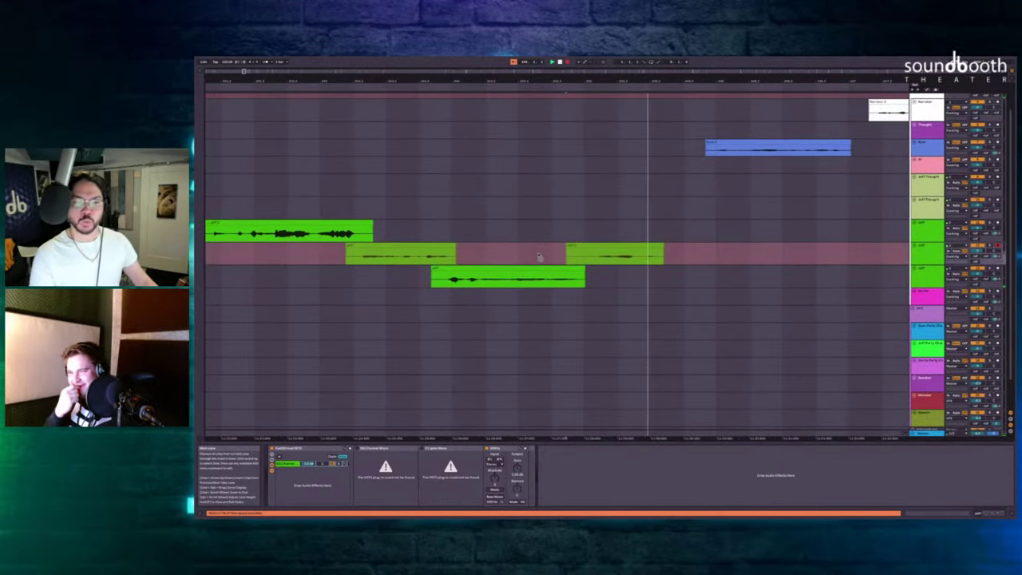
key("F9")
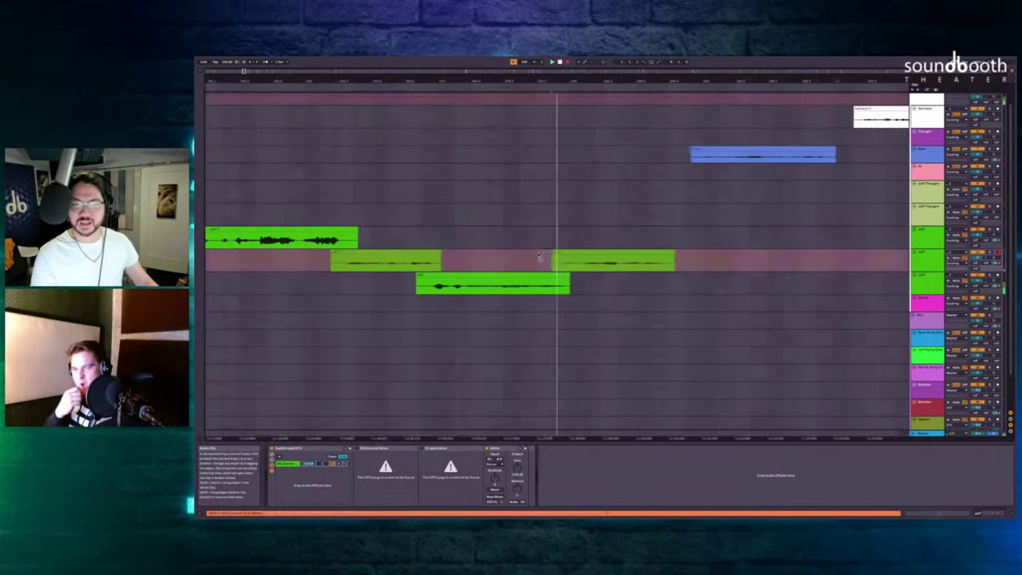
key("space")
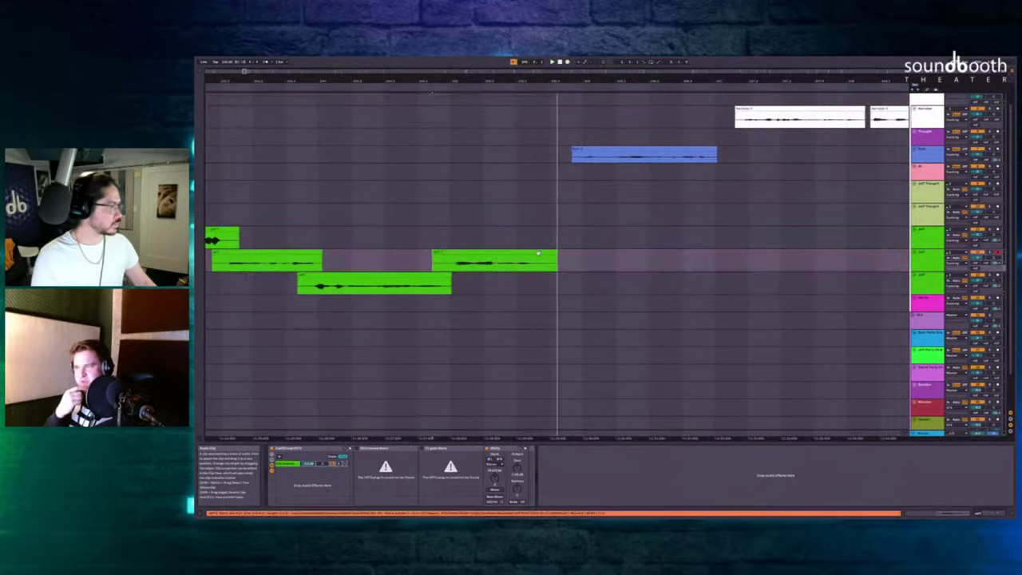
Insert a stretch of silence as long as the blue clip in front of it to make room for another take.
scroll(536, 224, "right", 2)
left_click(480, 240)
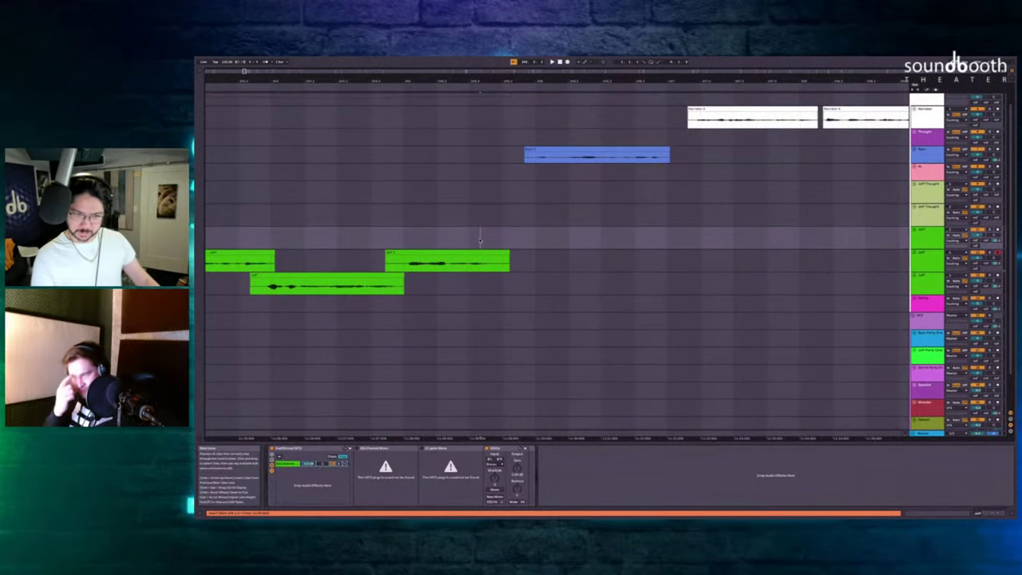
left_click(536, 149)
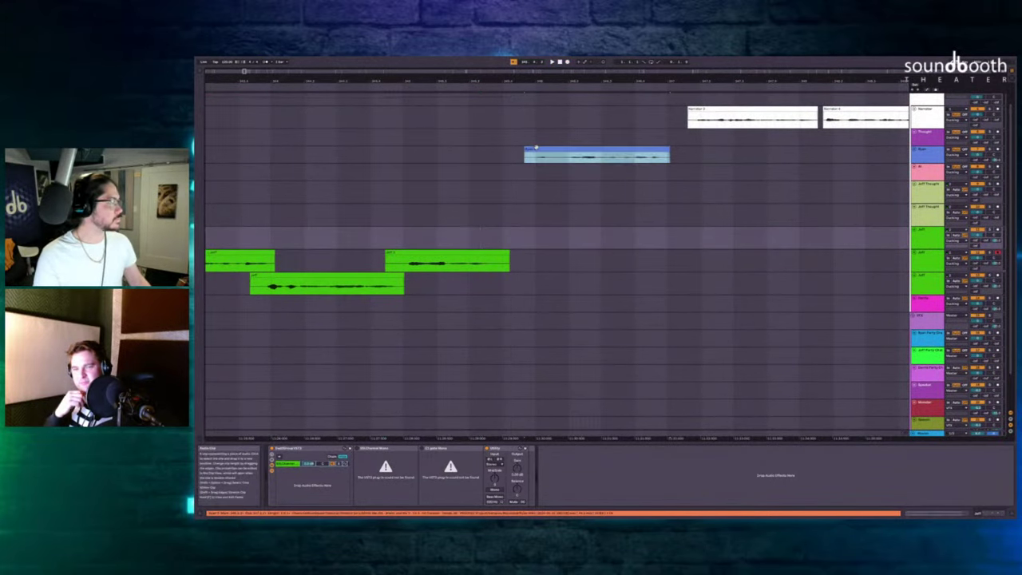
key("super+i")
Record the closing line on the first green track, overlapping the end of the second green track's latest take.
left_click(490, 234)
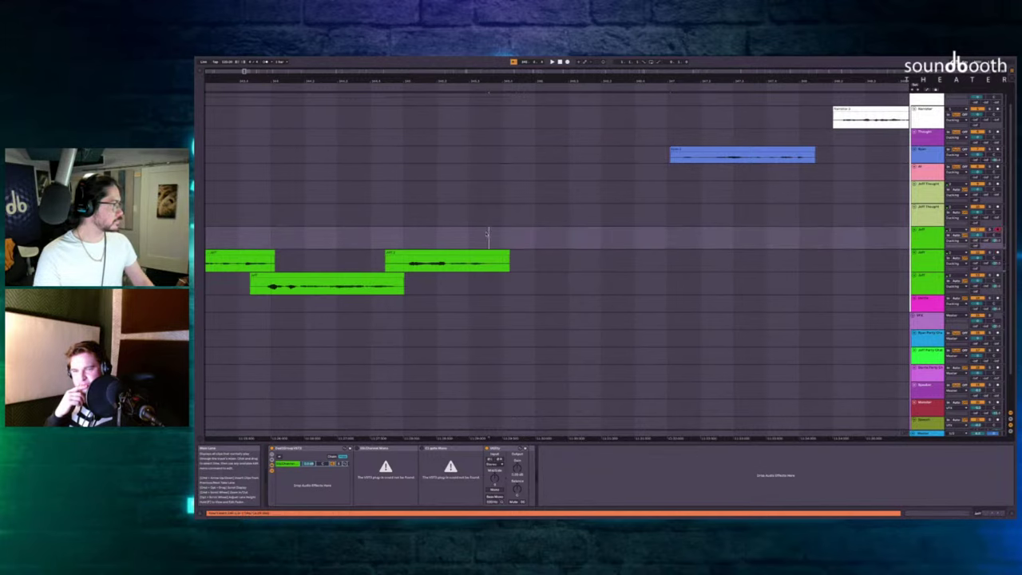
key("F9")
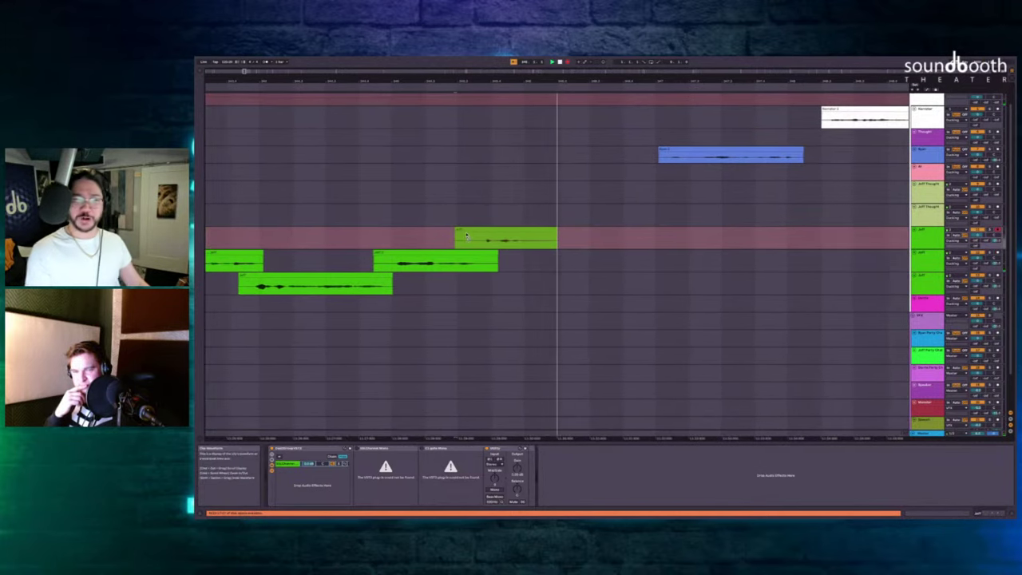
key("space")
Nudge the final green take slightly earlier, and move it together with the preceding second-track take slightly earlier to tighten the overlaps.
scroll(467, 235, "left", 2)
key("minus")
key("plus")
key("plus")
key("plus")
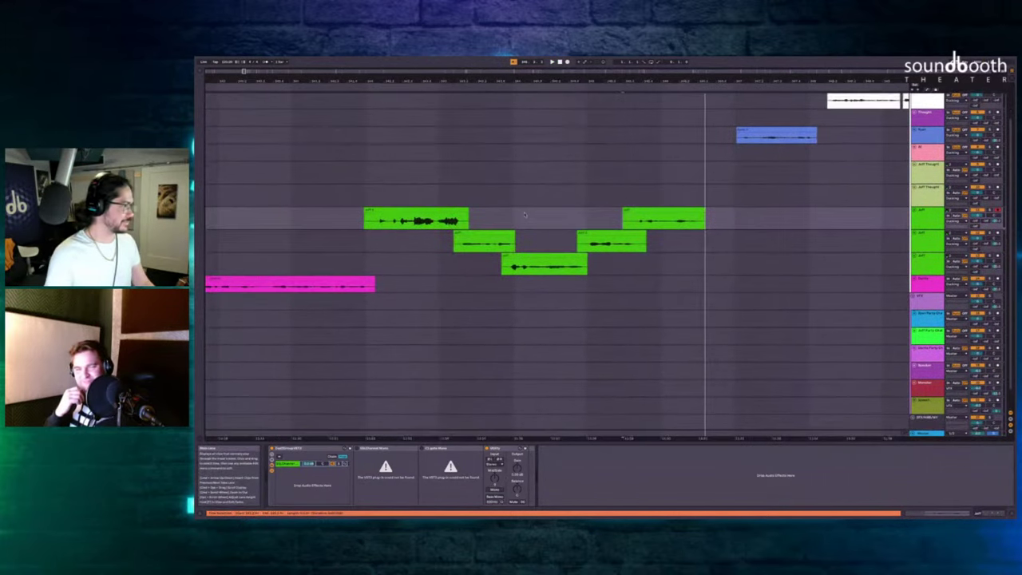
left_click(600, 210)
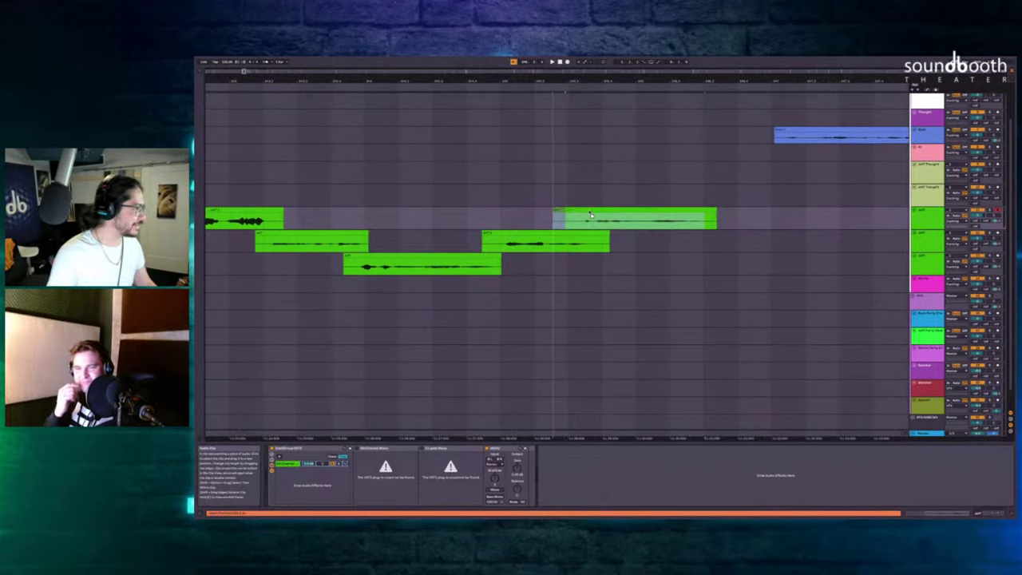
scroll(651, 230, "left", 5)
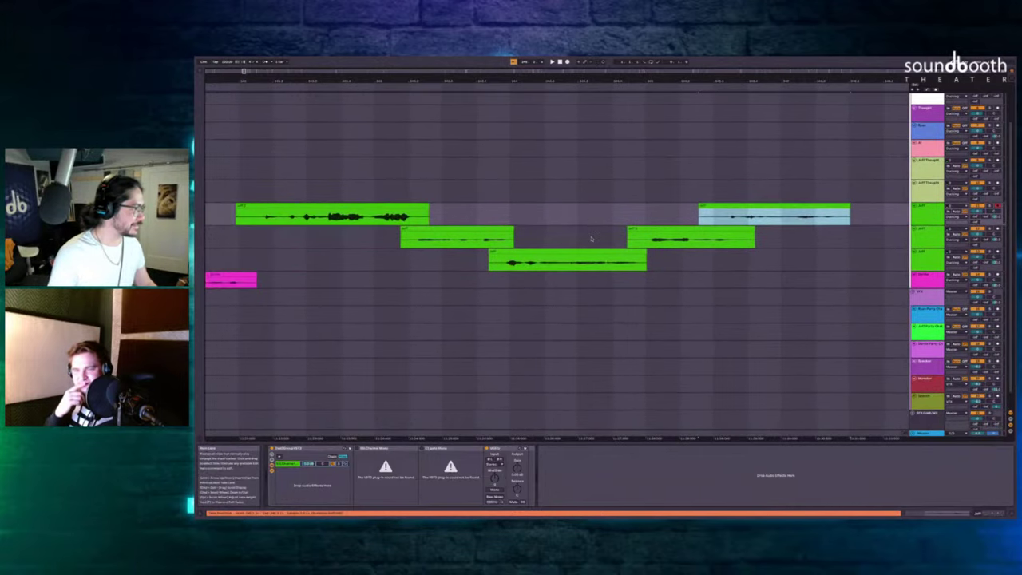
left_click(651, 230, "shift")
left_click_drag(651, 230, 639, 230)
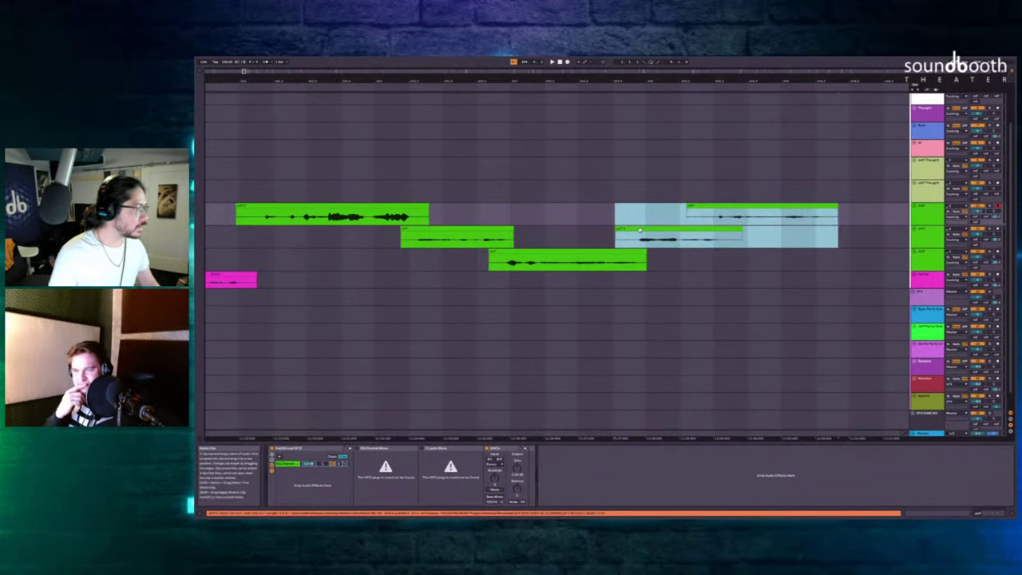
Play the green exchange from its start and delete the empty time between the final take and the blue clip.
left_click(260, 178)
key("space")
scroll(644, 146, "right", 15)
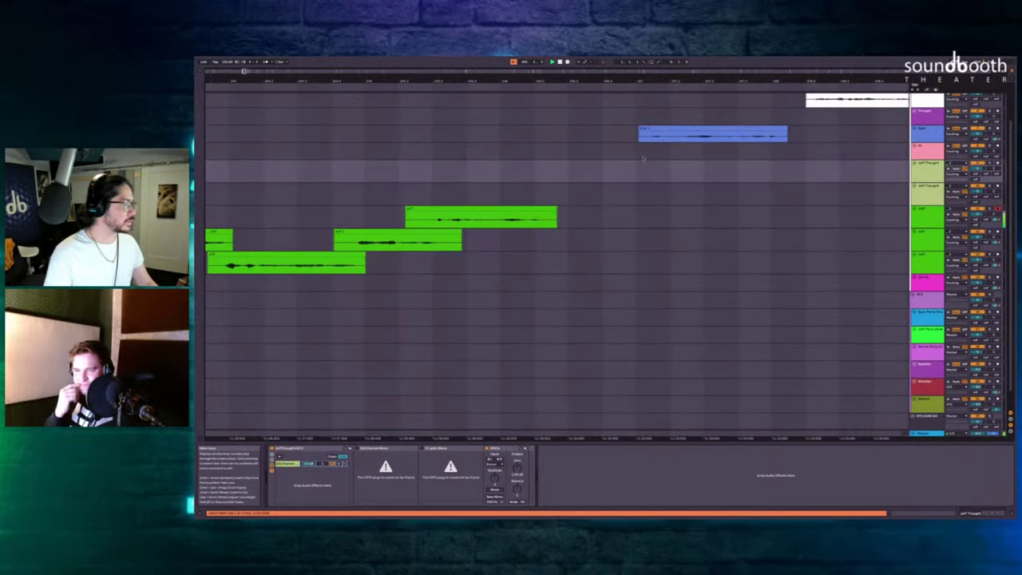
left_click_drag(644, 146, 565, 227)
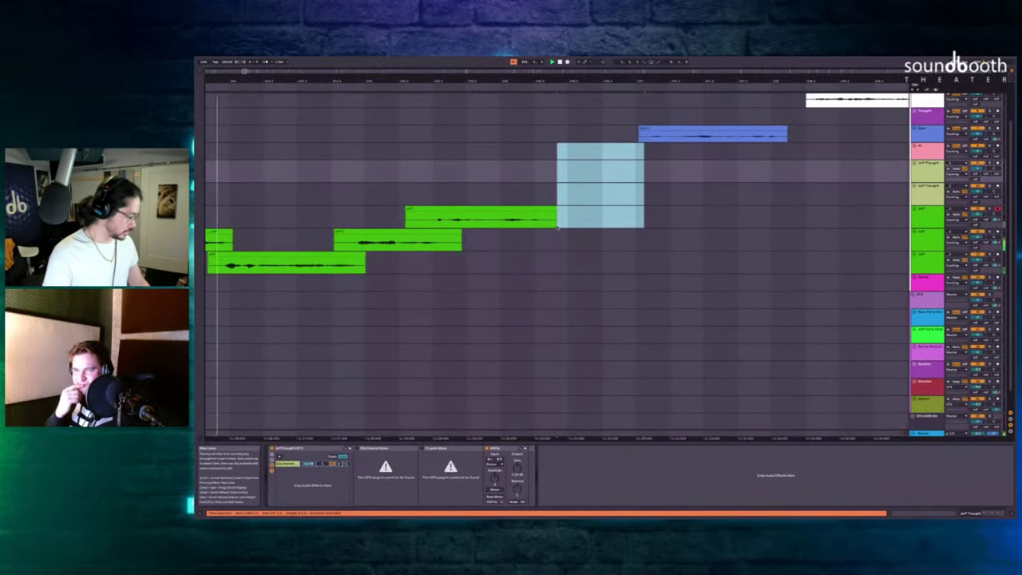
key("ctrl+shift+Delete")
Listen through the tightened green exchange and the blue line into the narrator clips.
scroll(516, 210, "left", 5)
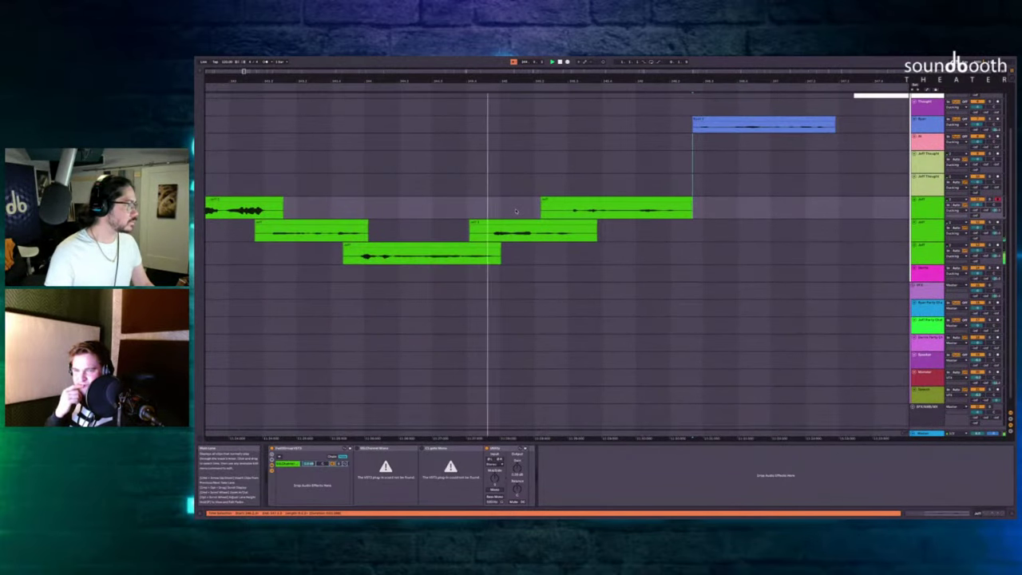
scroll(516, 210, "right", 1)
scroll(515, 212, "up", 3)
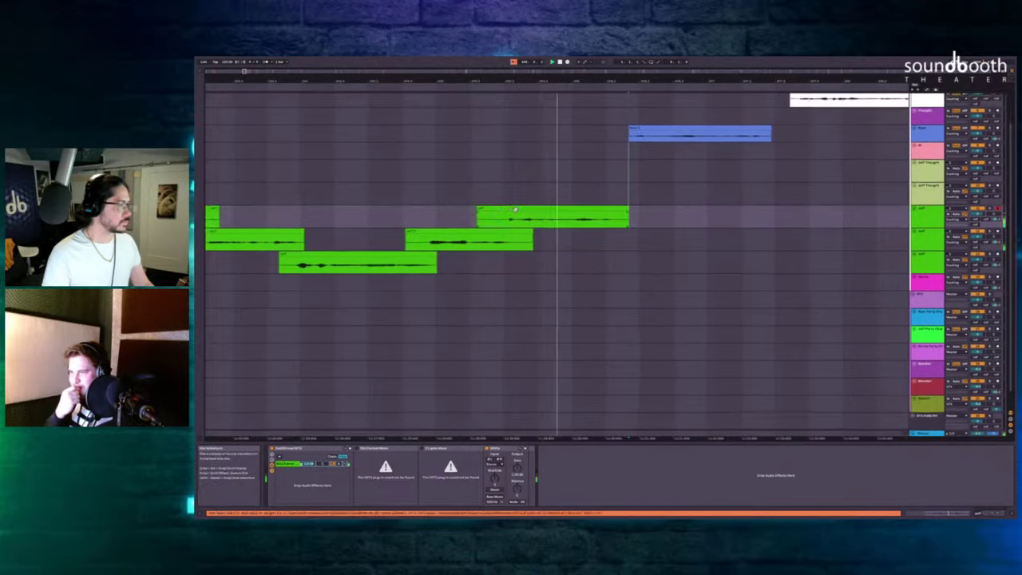
scroll(515, 211, "right", 1)
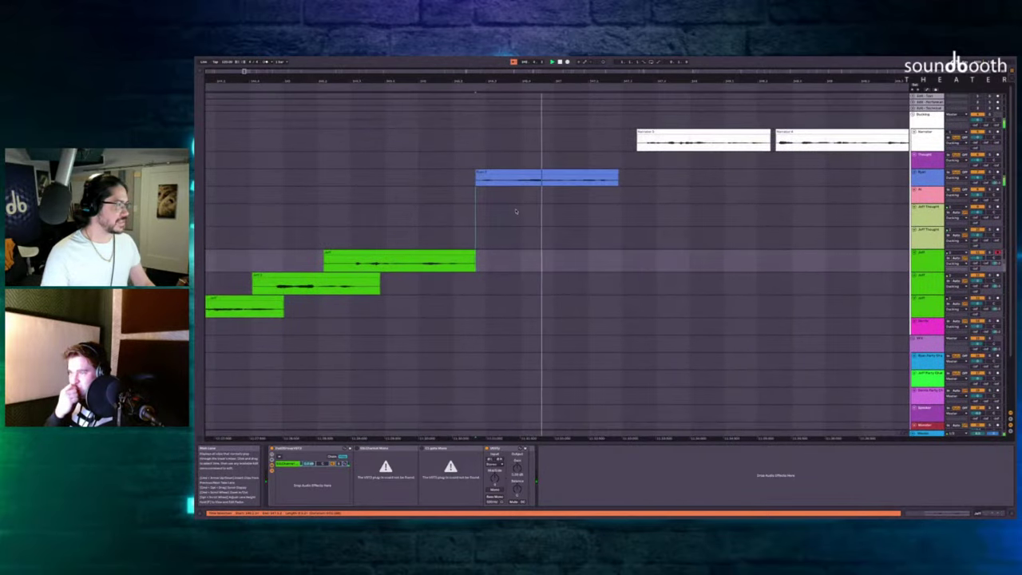
scroll(516, 210, "down", 8)
scroll(586, 201, "up", 3)
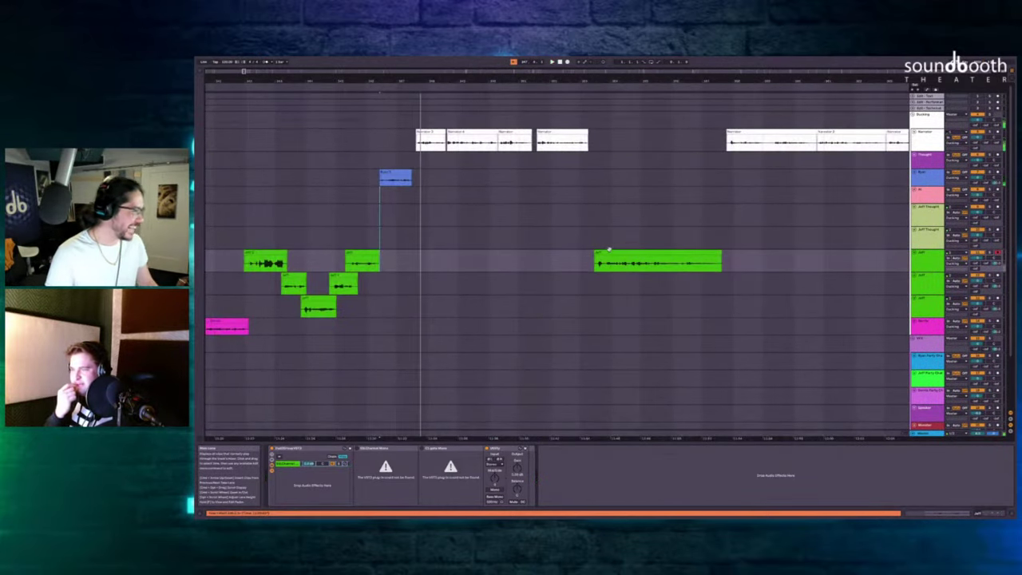
Record a new take on the third green track beneath the narrator clips, running from Narrator 4 past the start of the lone green clip.
left_click(608, 253)
scroll(605, 209, "up", 3)
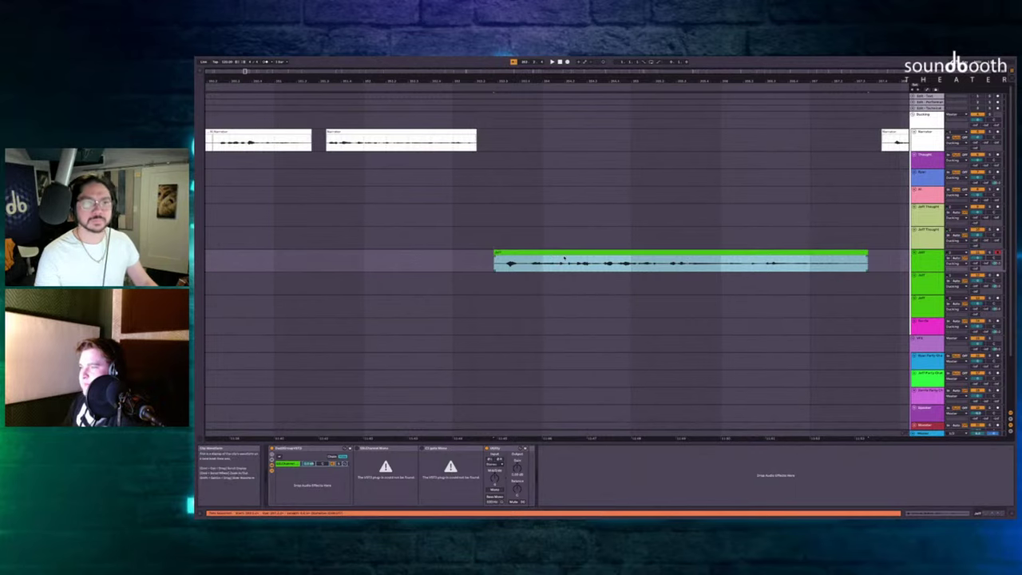
scroll(564, 258, "left", 2)
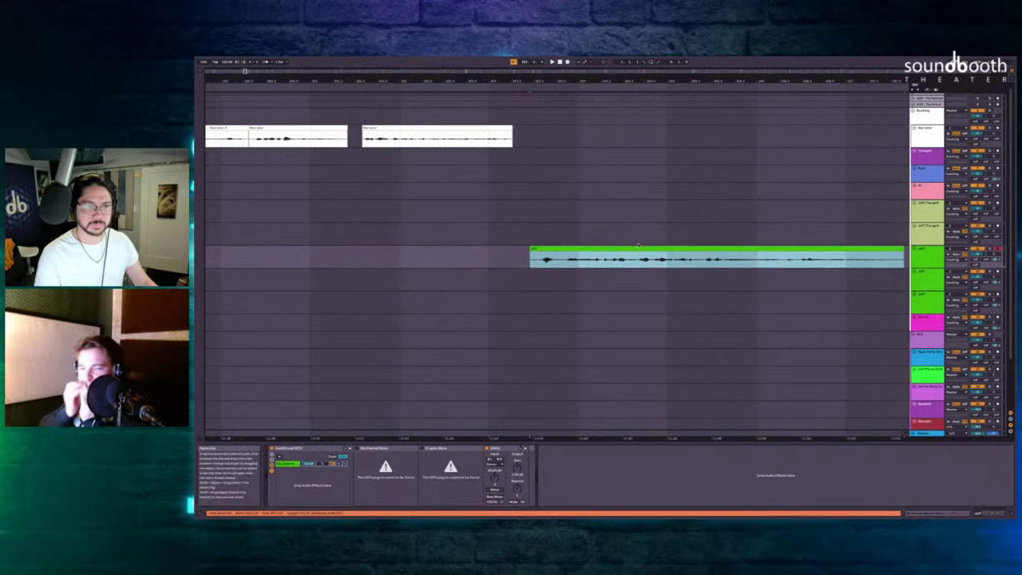
scroll(638, 245, "left", 6)
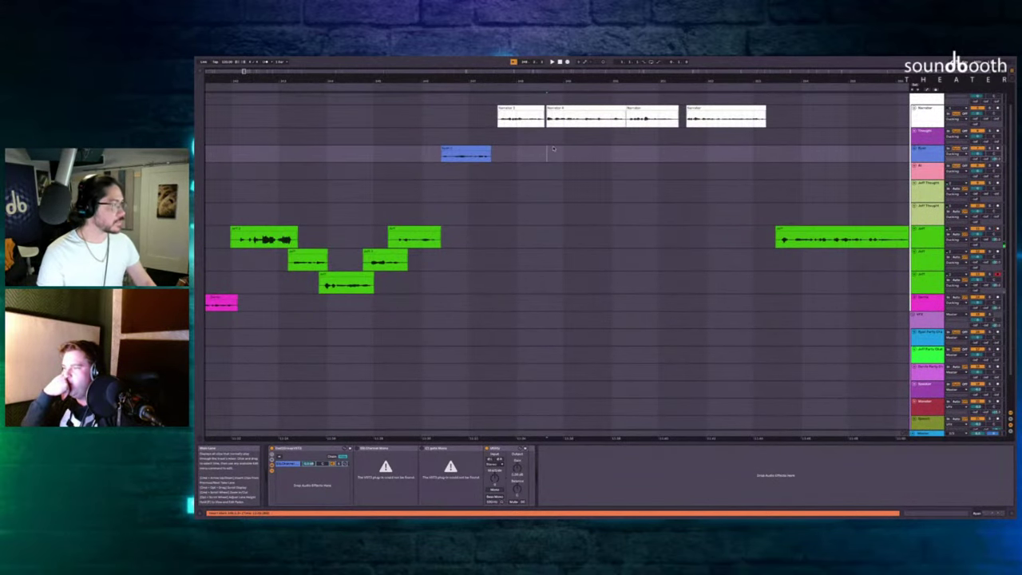
key("F9")
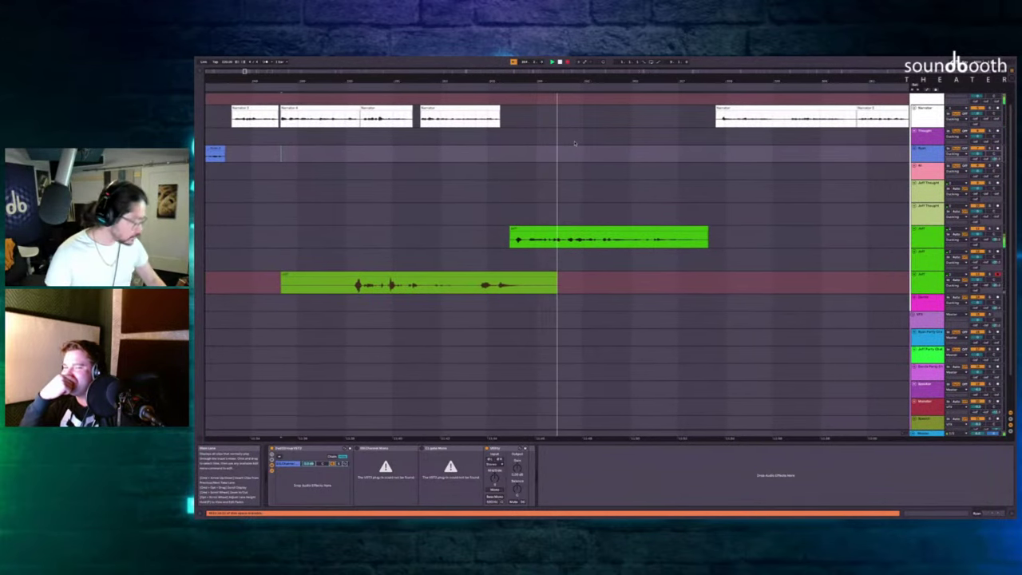
key("space")
Play back the new third-track take against the narrator clips to check its timing.
scroll(401, 179, "left", 2)
left_click(443, 217)
key("space")
scroll(524, 223, "left", 1)
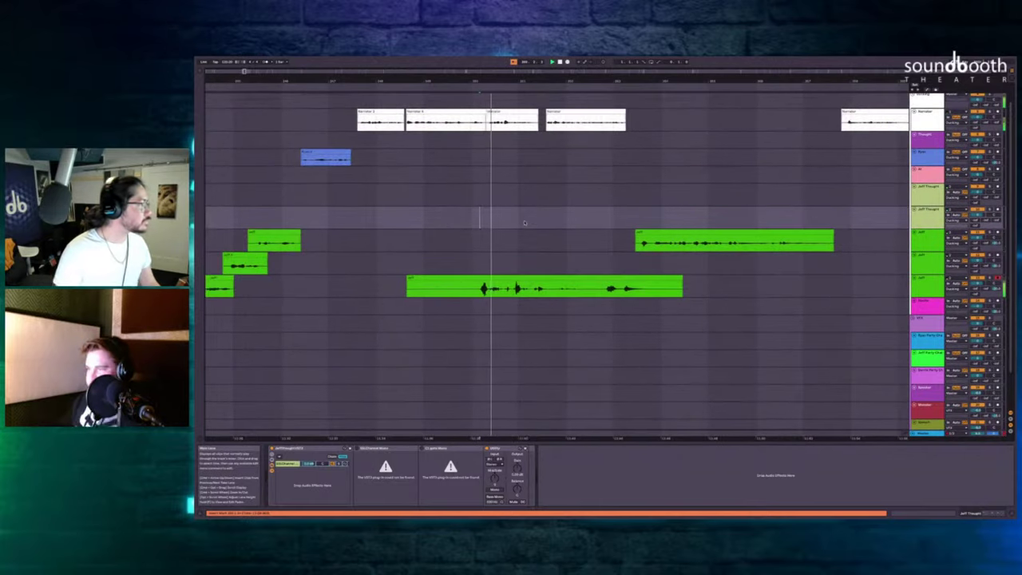
scroll(531, 231, "up", 3)
scroll(542, 258, "right", 2)
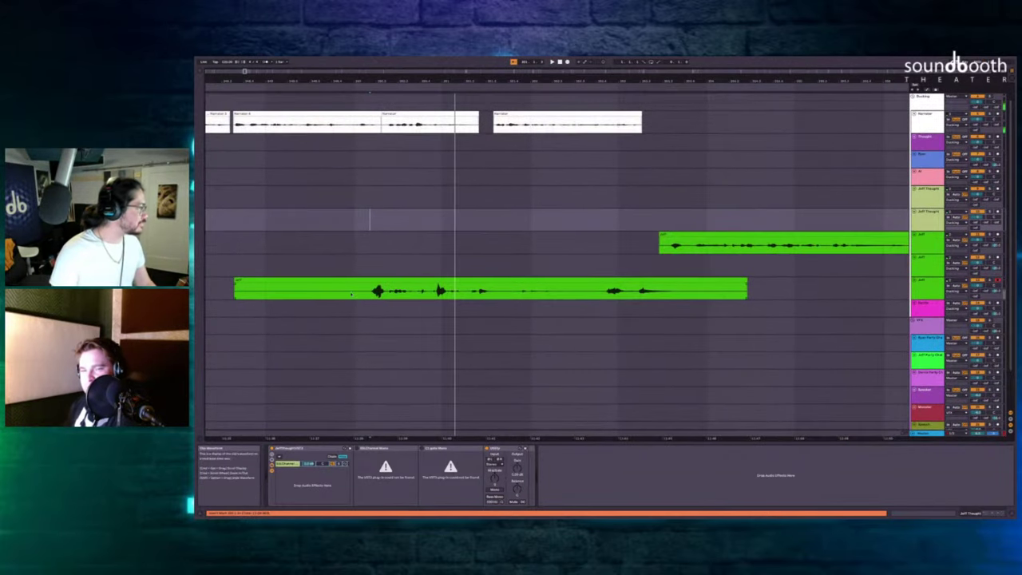
Split the spoken section out of the third green track's take and lower its clip gain.
left_click_drag(367, 293, 685, 289)
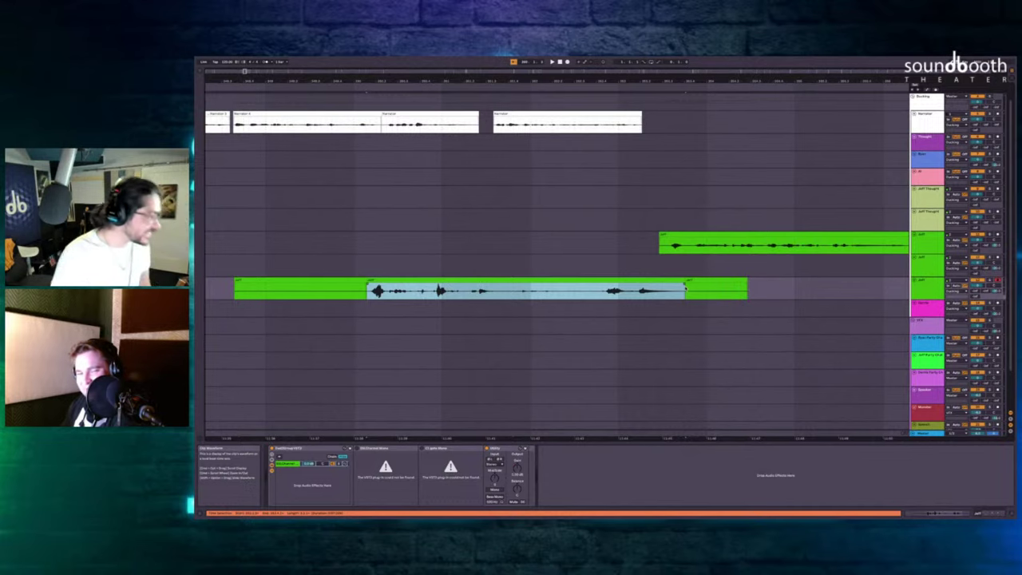
key("shift+Tab")
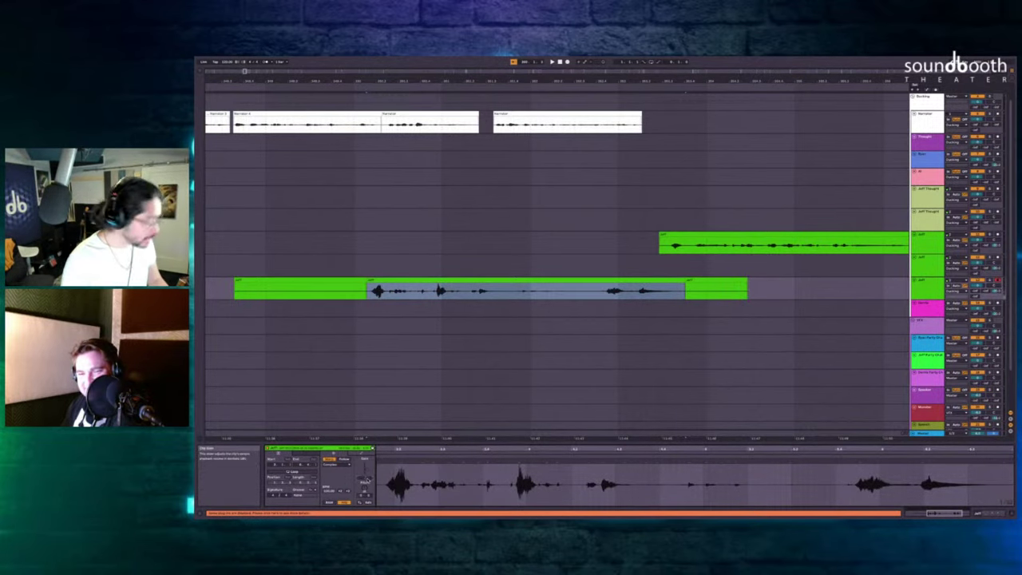
left_click_drag(367, 479, 367, 491)
Play back the quieter third-track section against the narrator clips to check its level.
key("space")
key("minus")
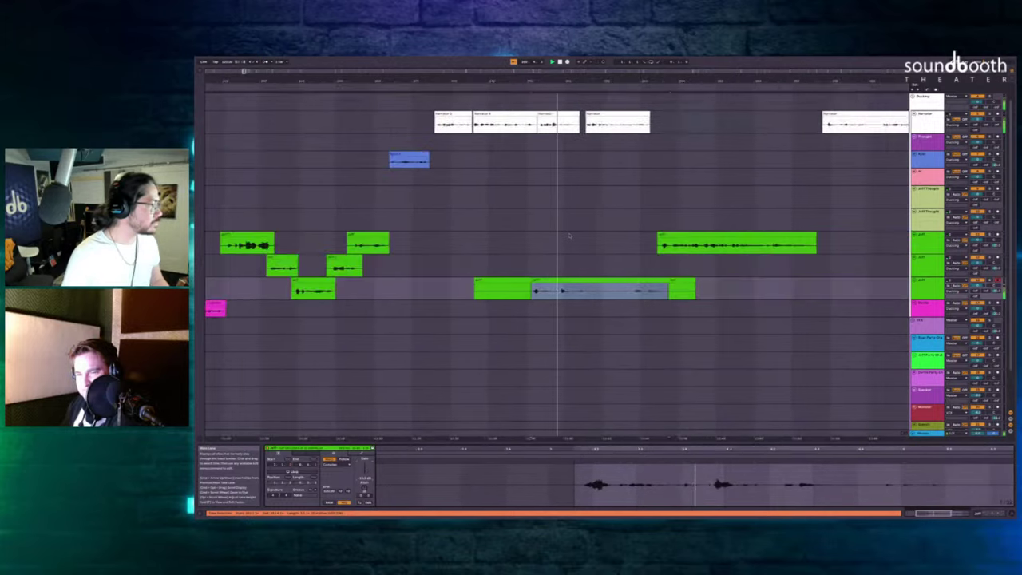
scroll(569, 235, "up", 4)
scroll(569, 236, "down", 3)
scroll(569, 235, "down", 3)
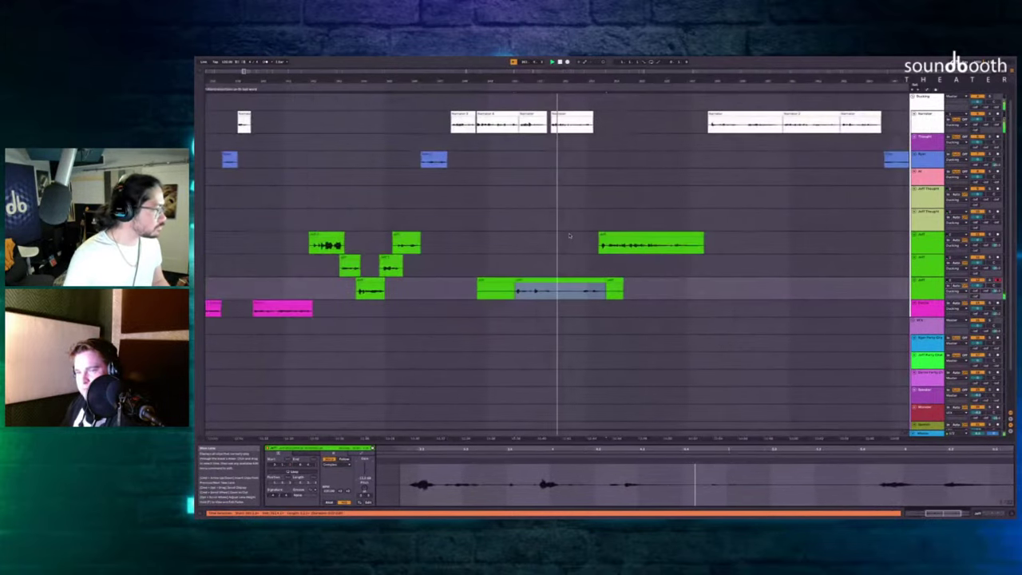
scroll(569, 236, "up", 5)
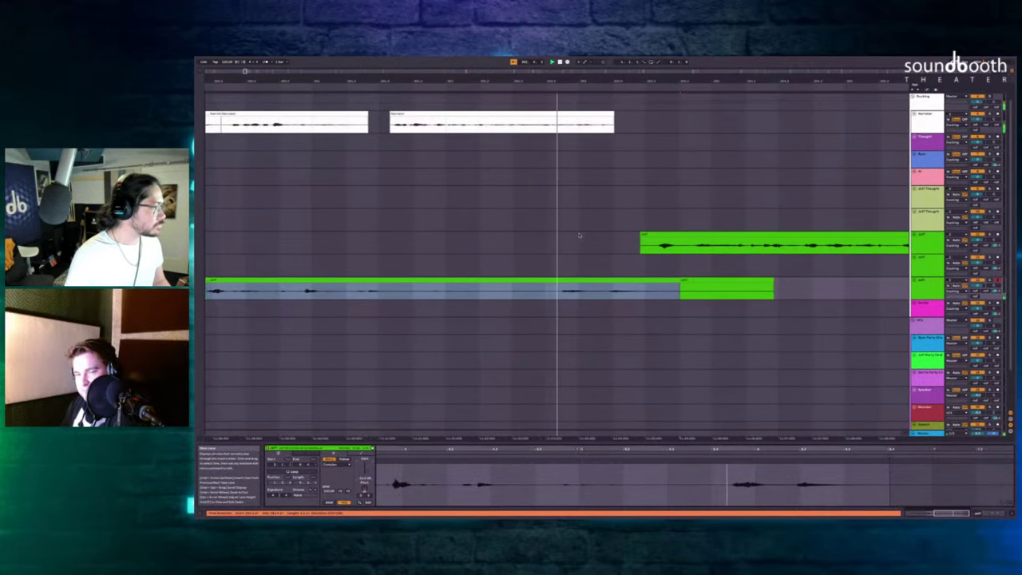
Delete the lone clip on the first green track and the leftover tail of the third-track take.
left_click(579, 235)
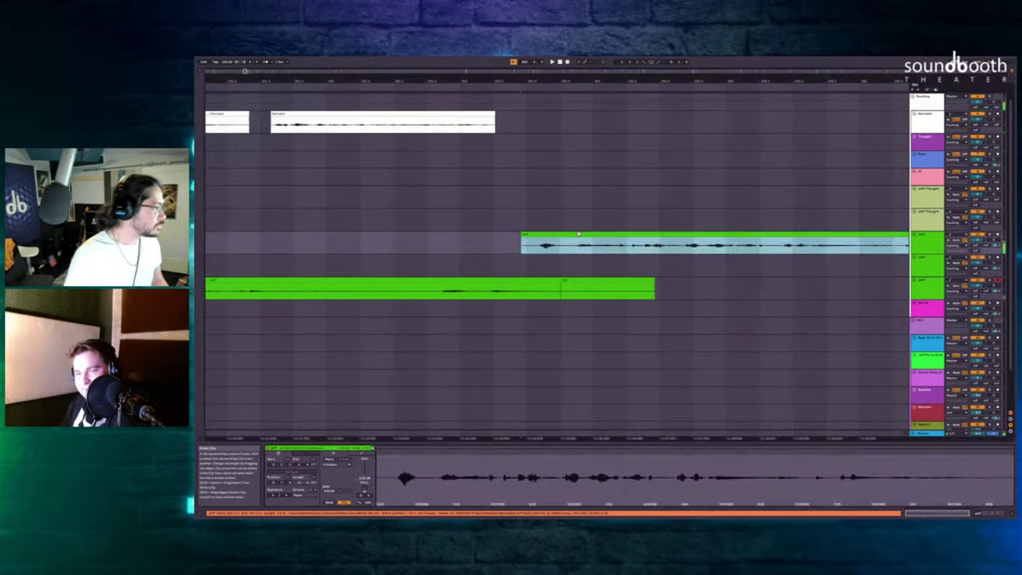
key("Delete")
left_click(565, 284)
key("Delete")
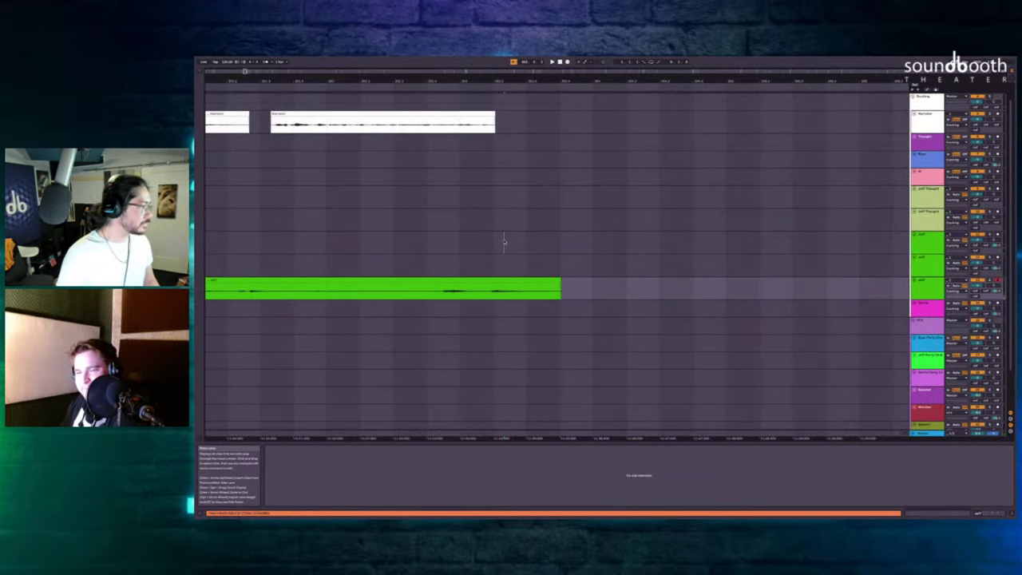
Record a new take on the first green track, starting right after the narrator clip and overlapping the end of the third-track take.
left_click(504, 242)
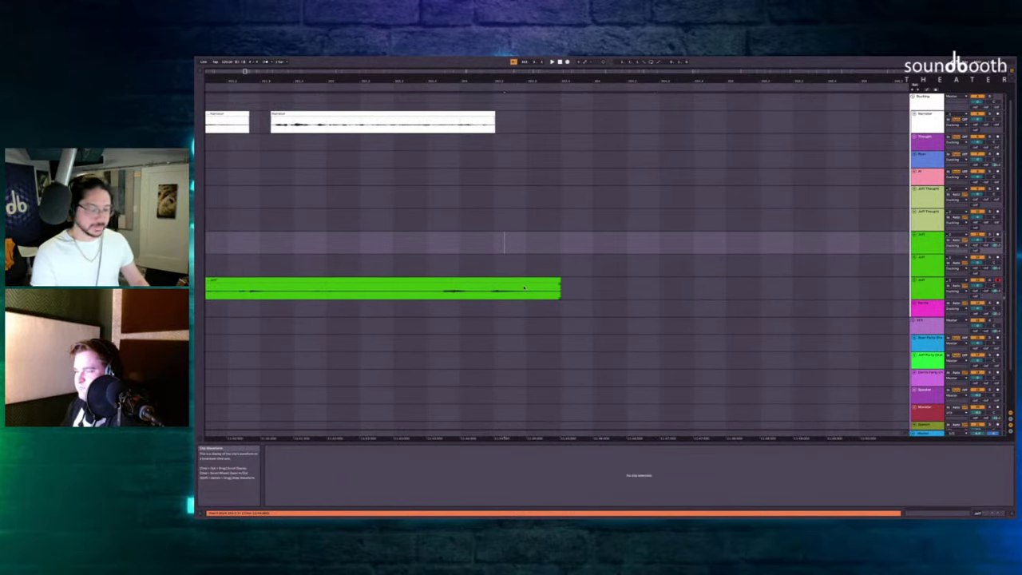
key("F9")
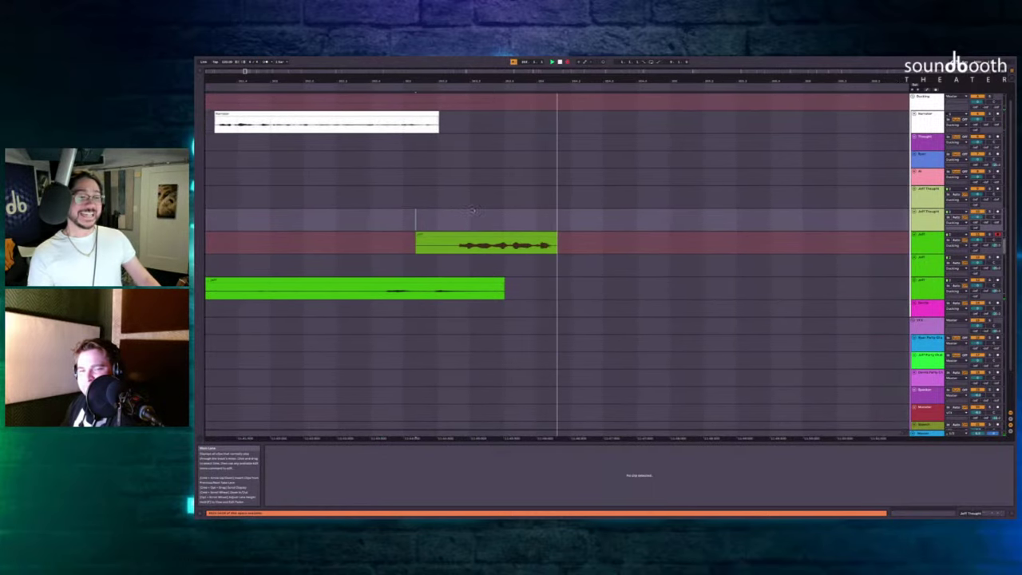
key("space")
Record a reply on the second green track, overlapping the end of the new first-track take.
left_click(519, 266)
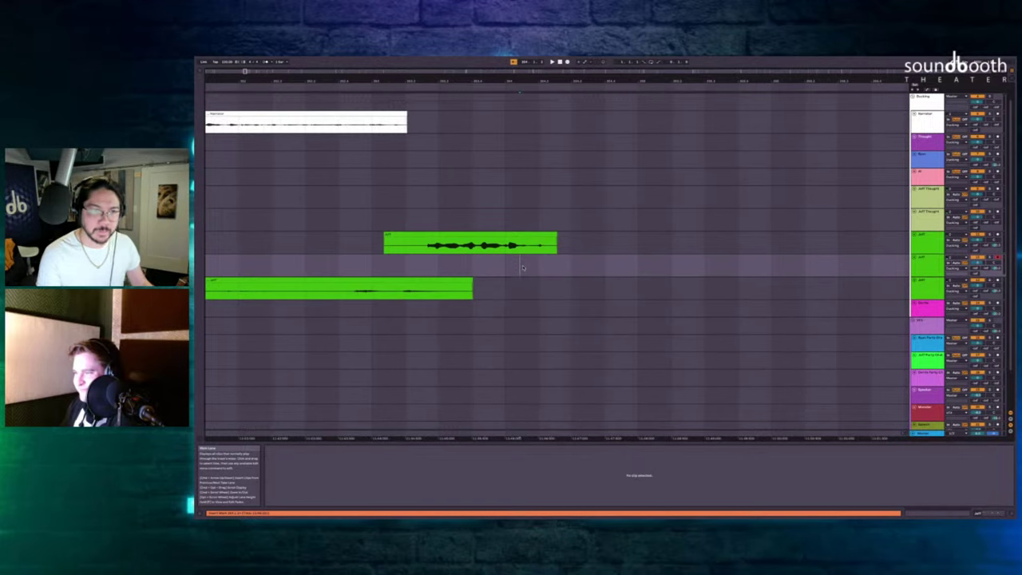
scroll(600, 239, "right", 3)
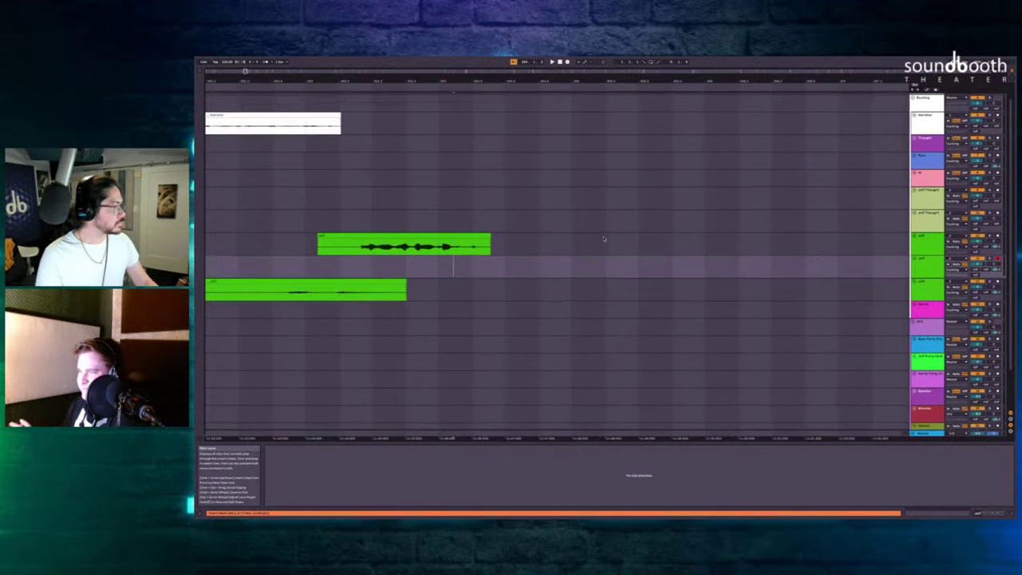
key("F9")
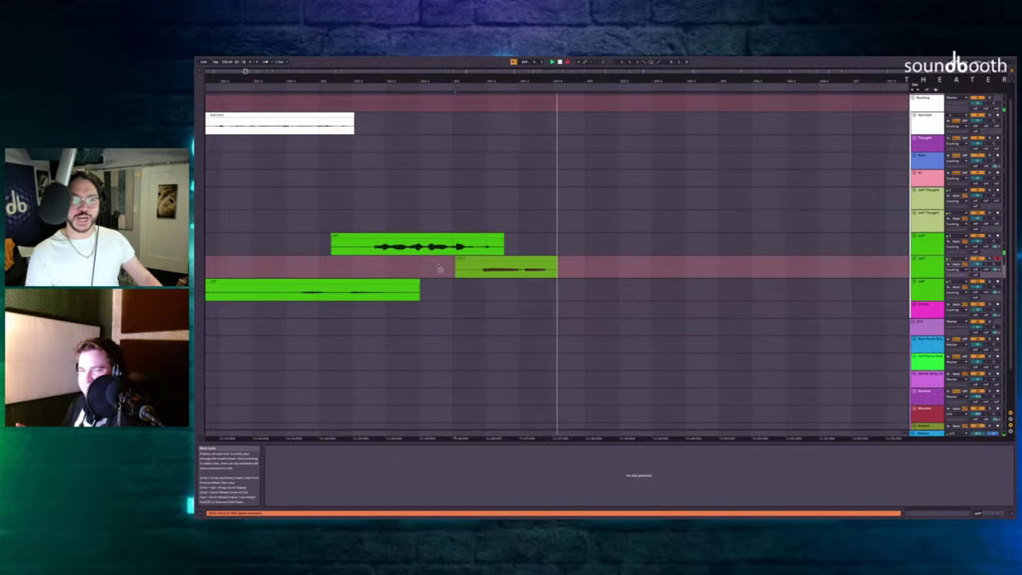
key("space")
Record another line on the first green track, starting over the second-track reply just after the previous first-track take.
left_click(505, 238)
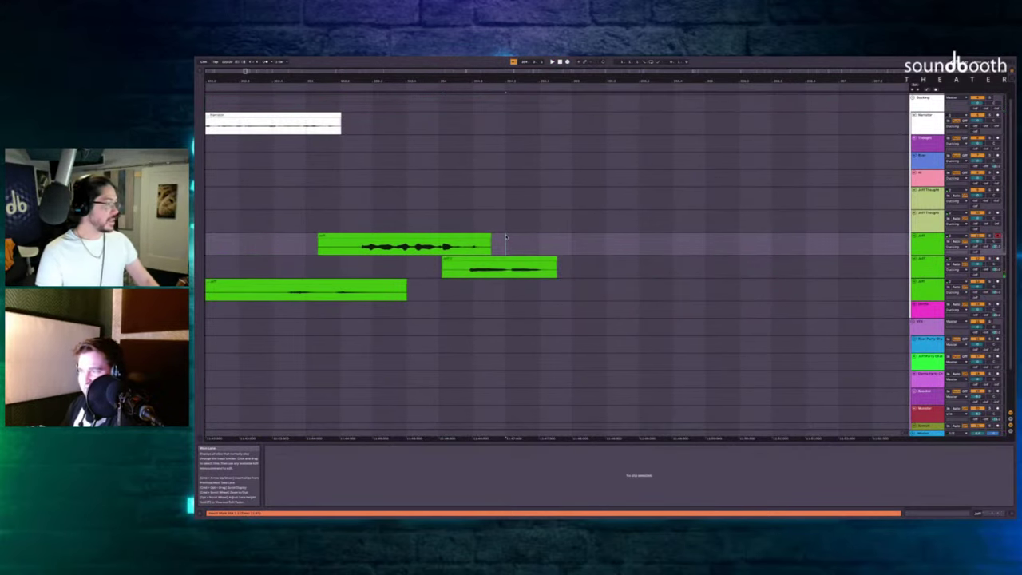
key("F9")
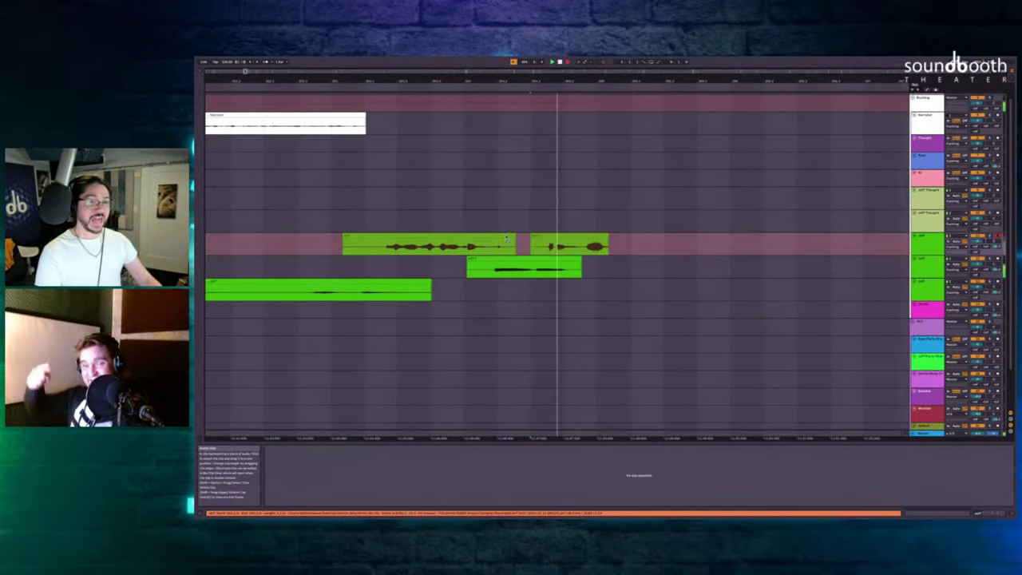
key("space")
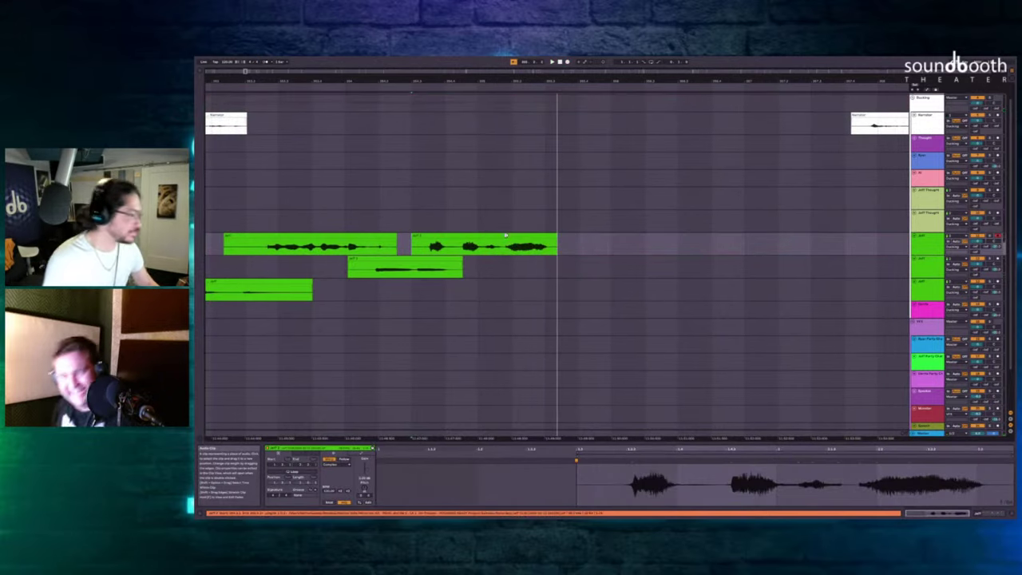
Record a longer take on the second green track, beginning over the end of the latest first-track line.
left_click(537, 269)
scroll(551, 266, "left", 3)
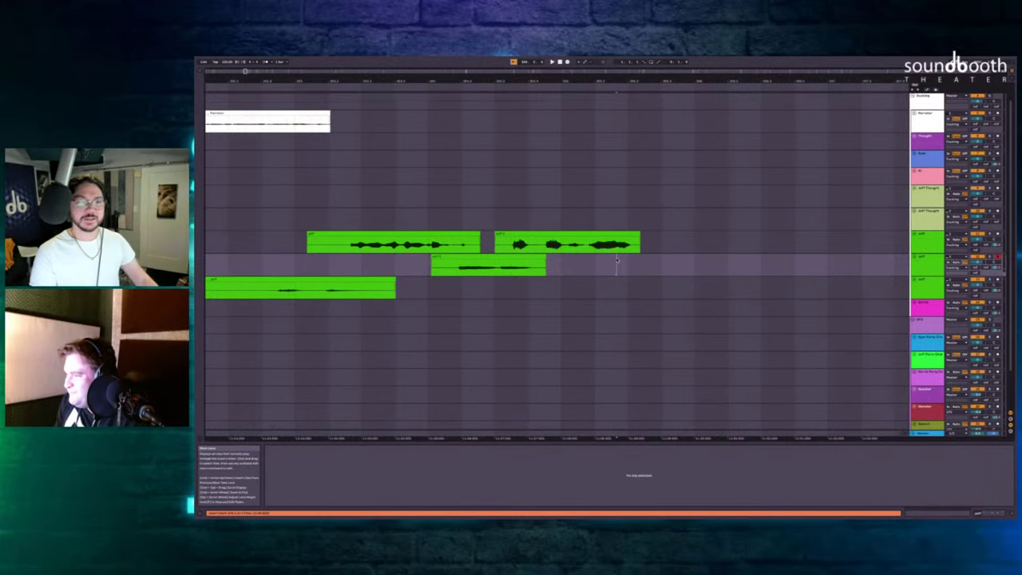
key("F9")
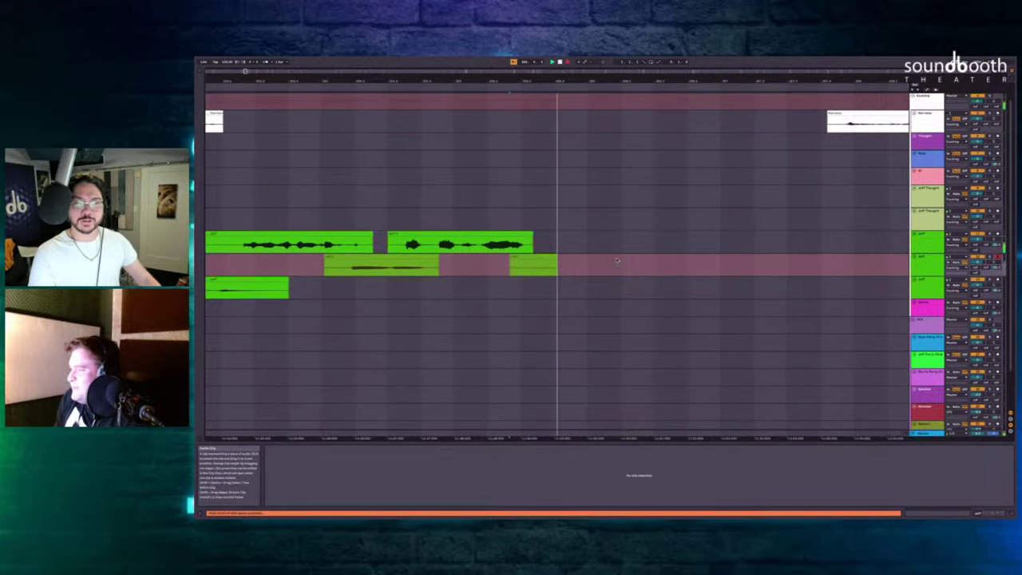
key("space")
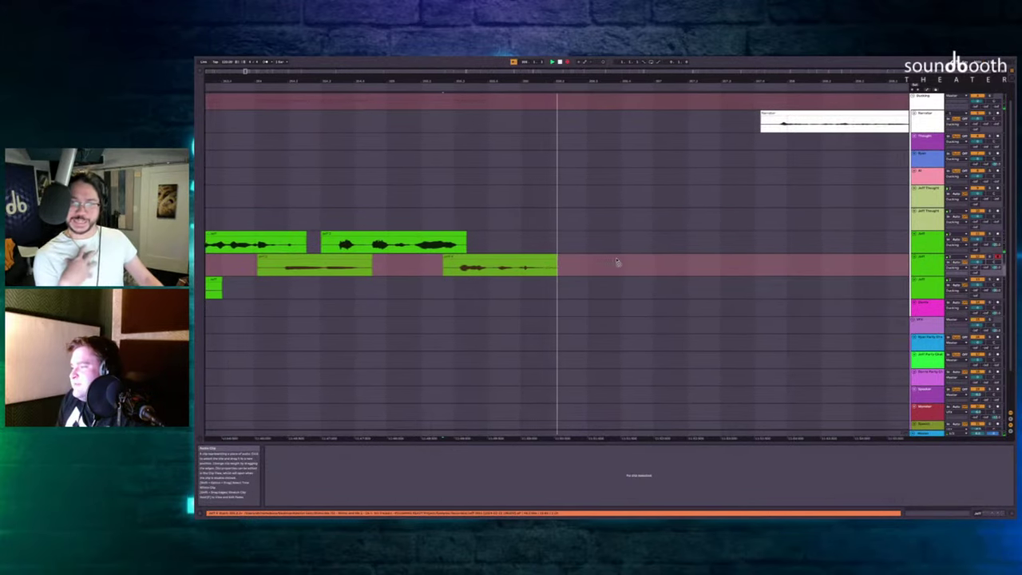
key("space")
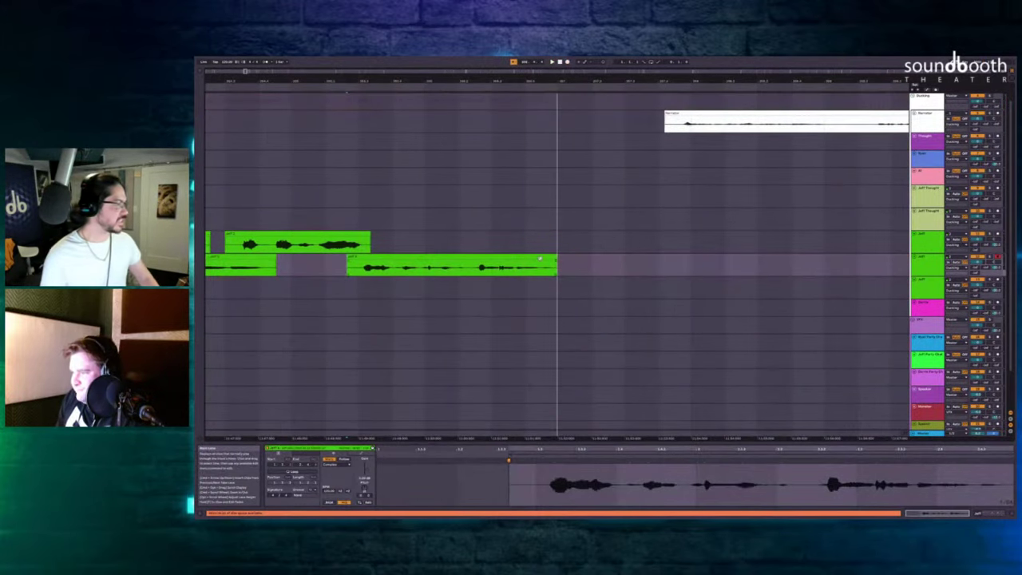
Record the closing line on the first green track, from the end of the longer second-track take into the narrator clip.
left_click(520, 241)
key("F9")
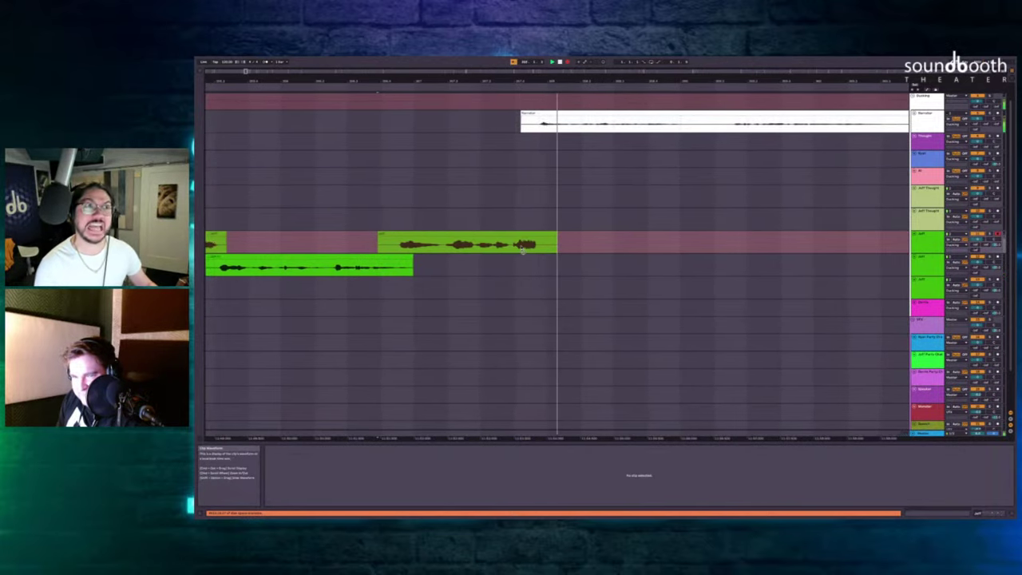
key("space")
Clear part of the narrator overlap and delete the tail of the closing green take so it ends where the narration resumes.
left_click_drag(511, 137, 542, 250)
left_click_drag(512, 236, 557, 237)
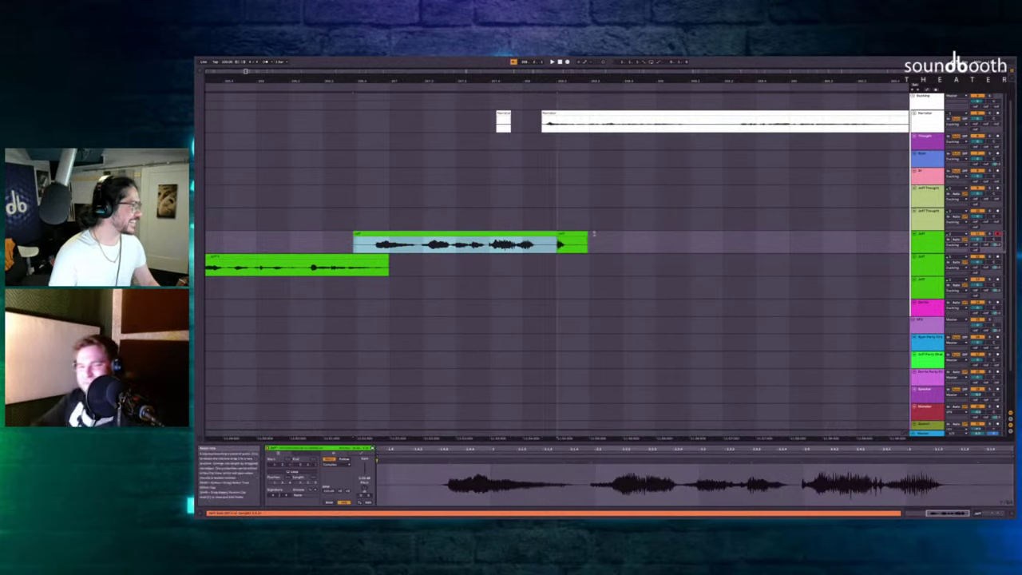
left_click_drag(624, 242, 542, 242)
key("Delete")
scroll(542, 241, "left", 1)
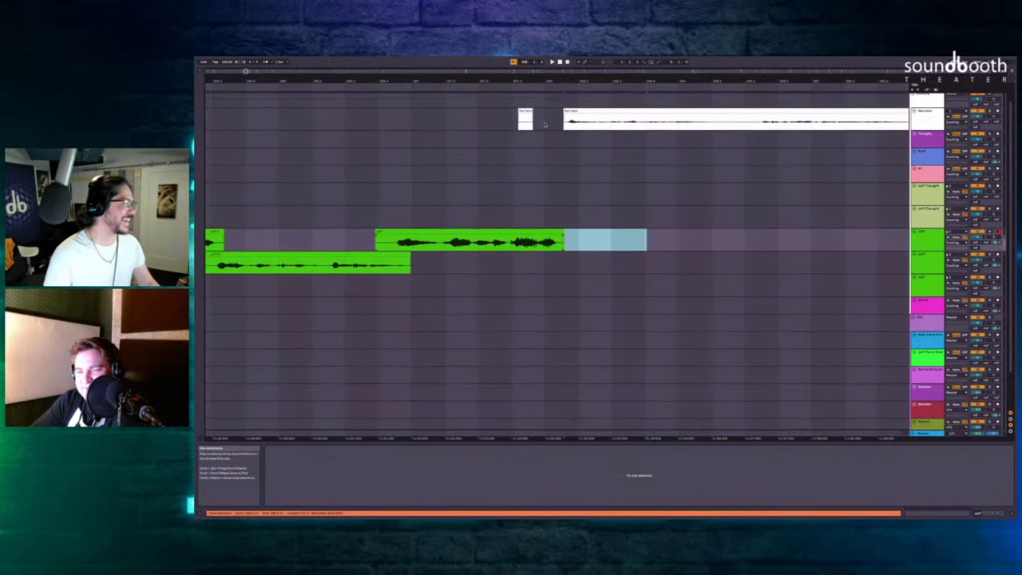
Delete the leftover narrator fragment above the closing green take.
left_click_drag(545, 123, 463, 123)
key("Delete")
scroll(572, 222, "left", 4)
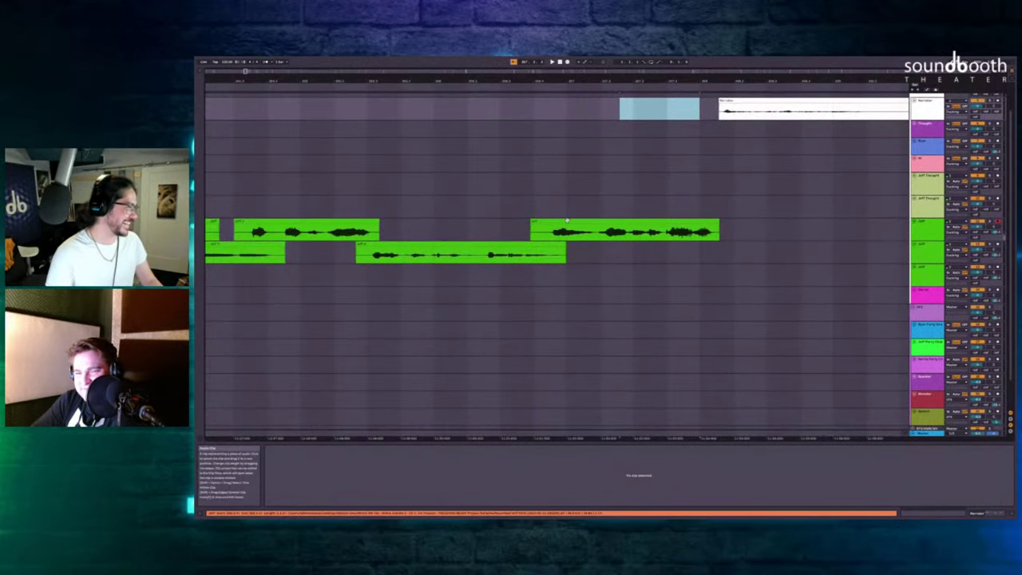
Play the whole green exchange from the third-track section through to the following narrator clips.
scroll(566, 222, "right", 15)
scroll(365, 190, "down", 5)
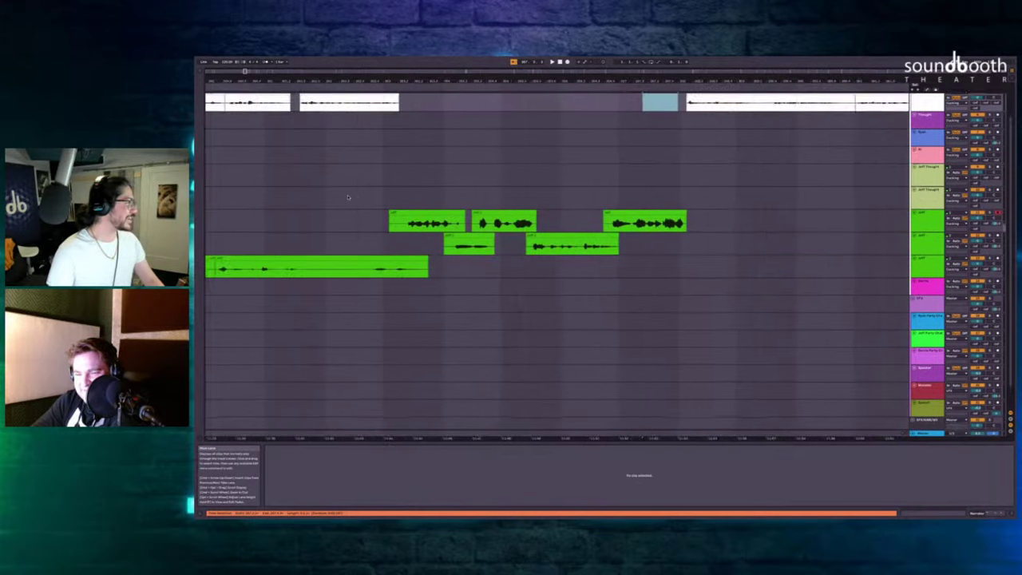
scroll(347, 197, "left", 4)
left_click(391, 256)
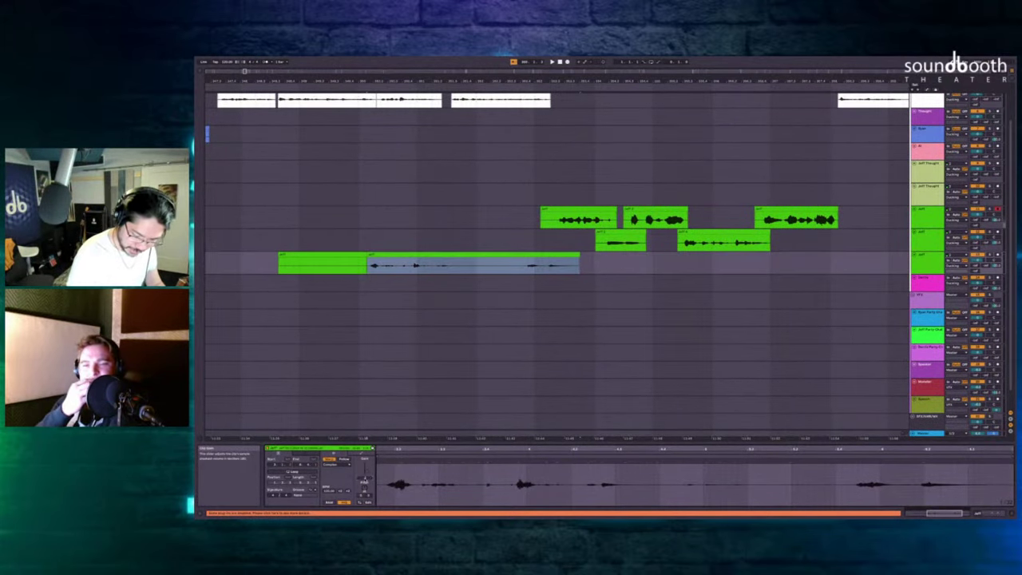
key("space")
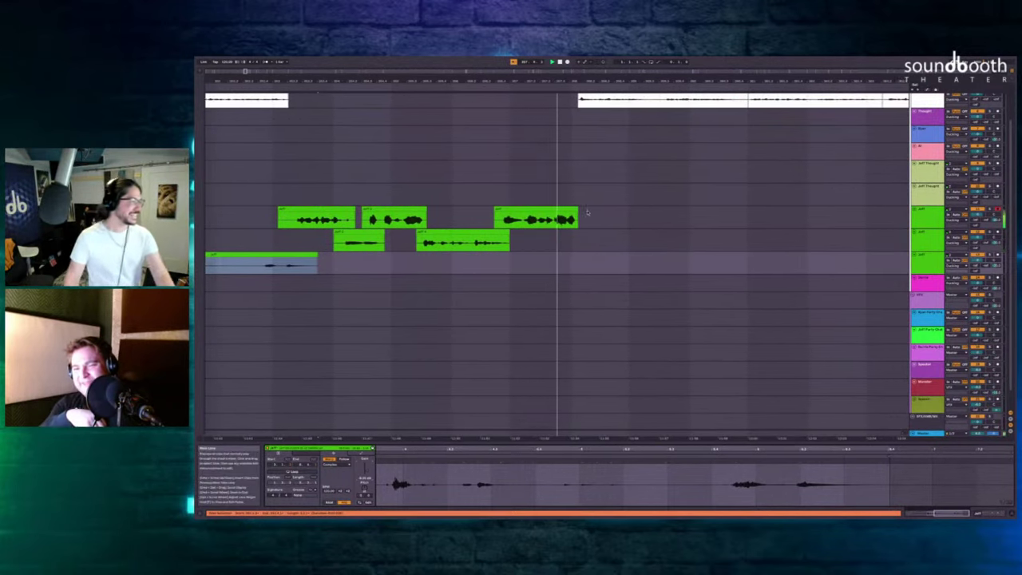
scroll(611, 215, "down", 3)
scroll(611, 215, "up", 2)
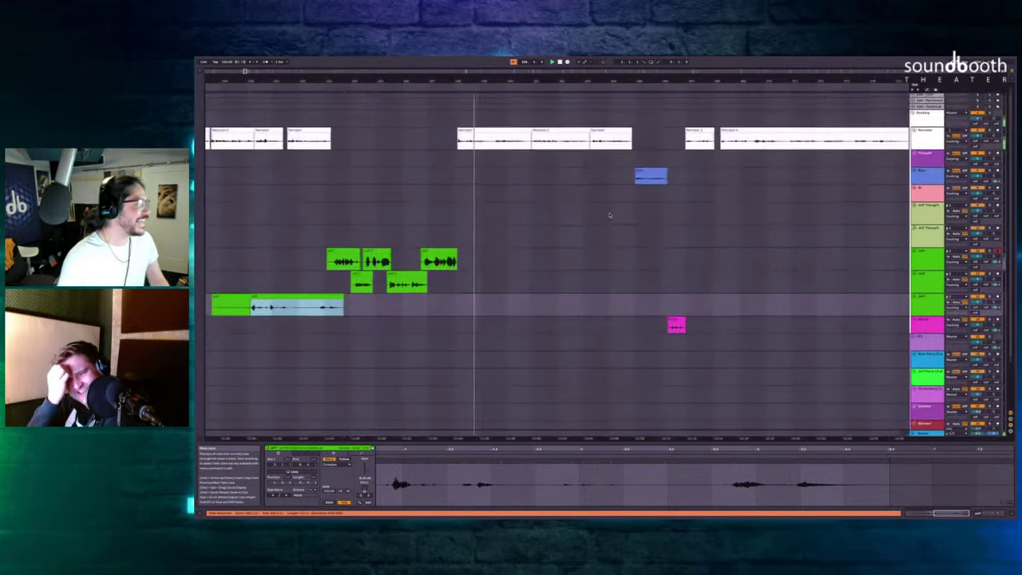
key("space")
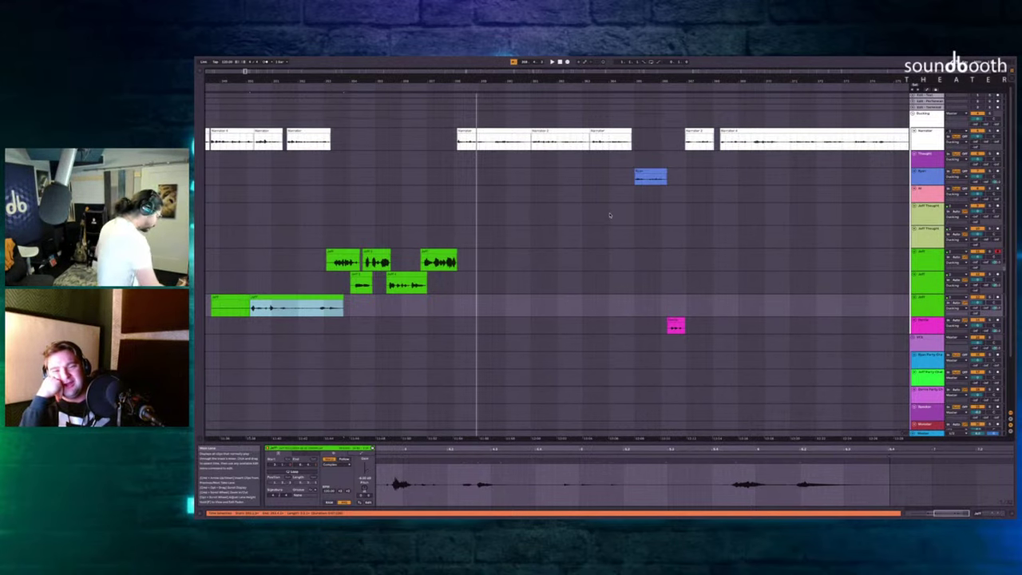
Look ahead through the arrangement for the next green dialogue and select the first green clip on the upper Thought track.
scroll(607, 179, "right", 3)
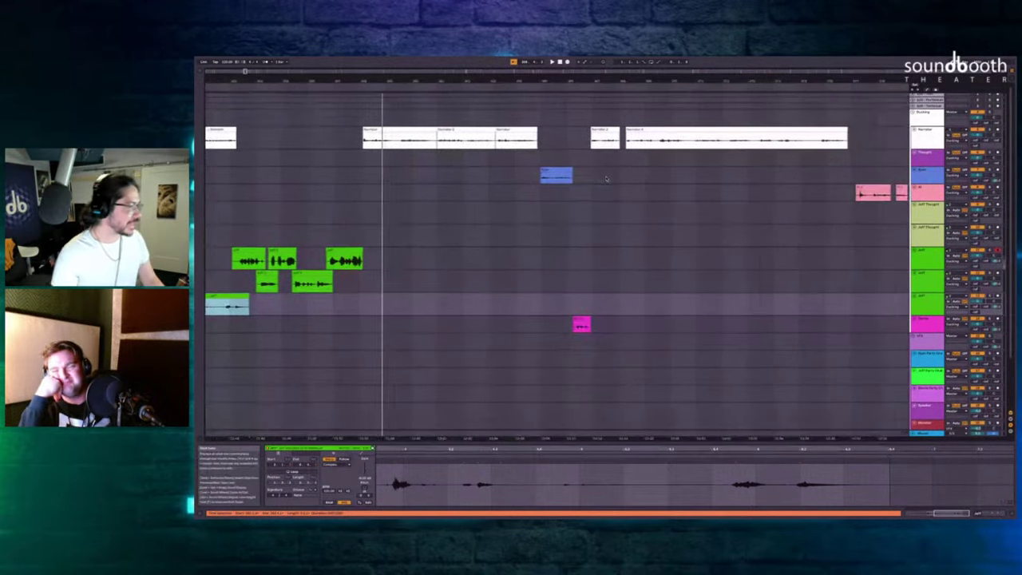
scroll(607, 179, "down", 3)
scroll(607, 179, "down", 4)
scroll(681, 213, "right", 3)
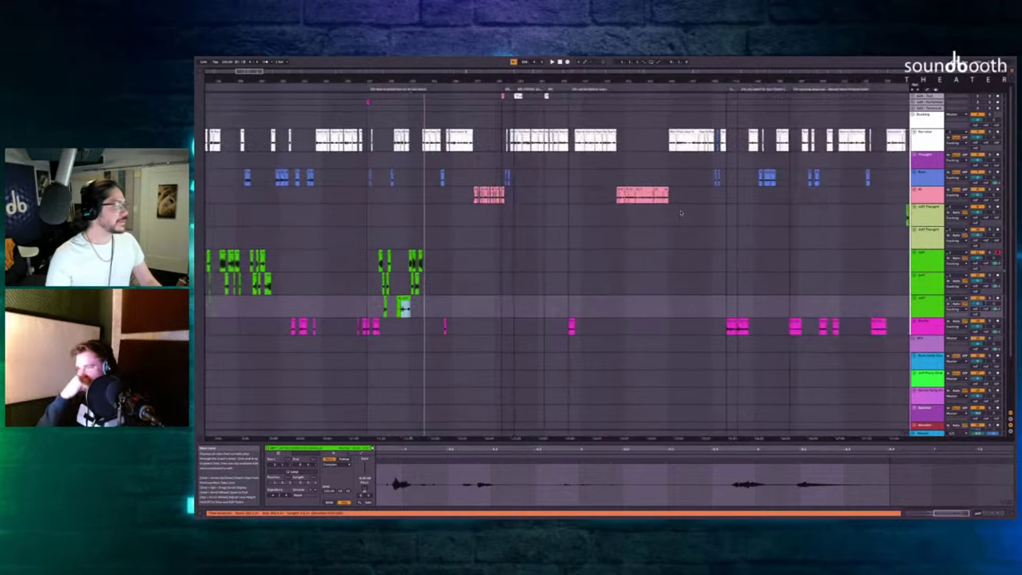
scroll(681, 213, "down", 4)
scroll(591, 193, "up", 4)
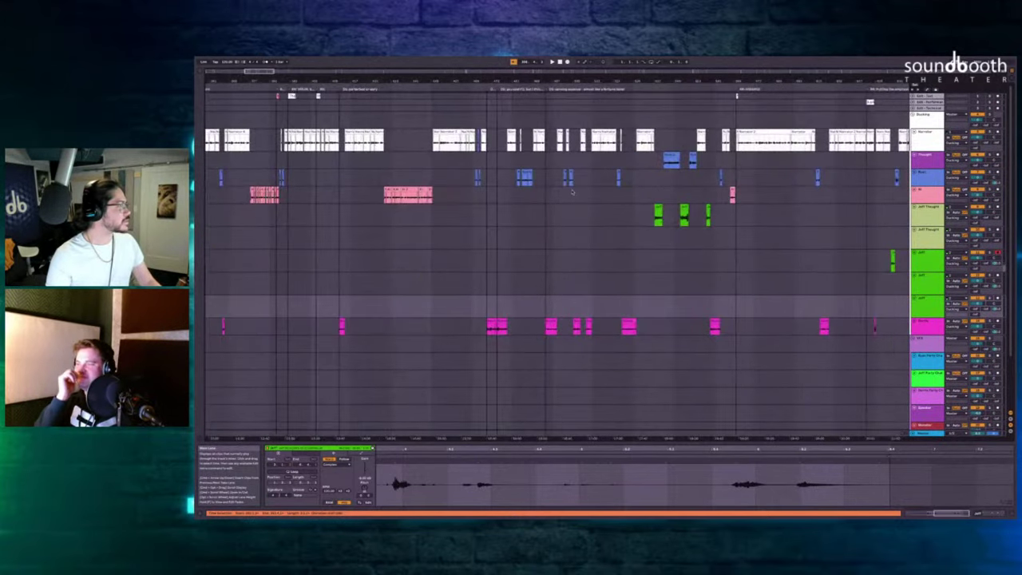
scroll(303, 194, "up", 4)
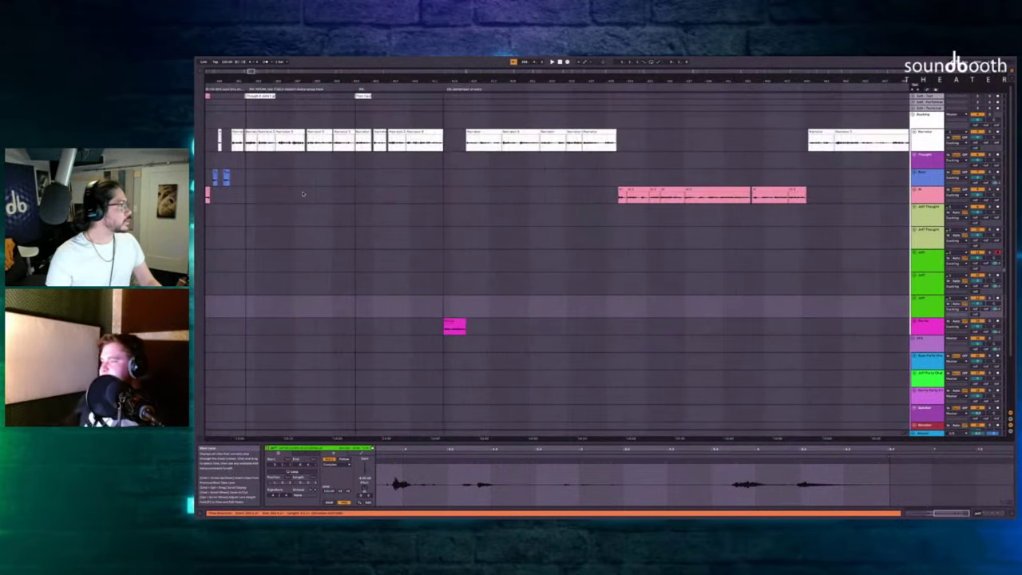
scroll(392, 196, "right", 3)
scroll(392, 196, "right", 3)
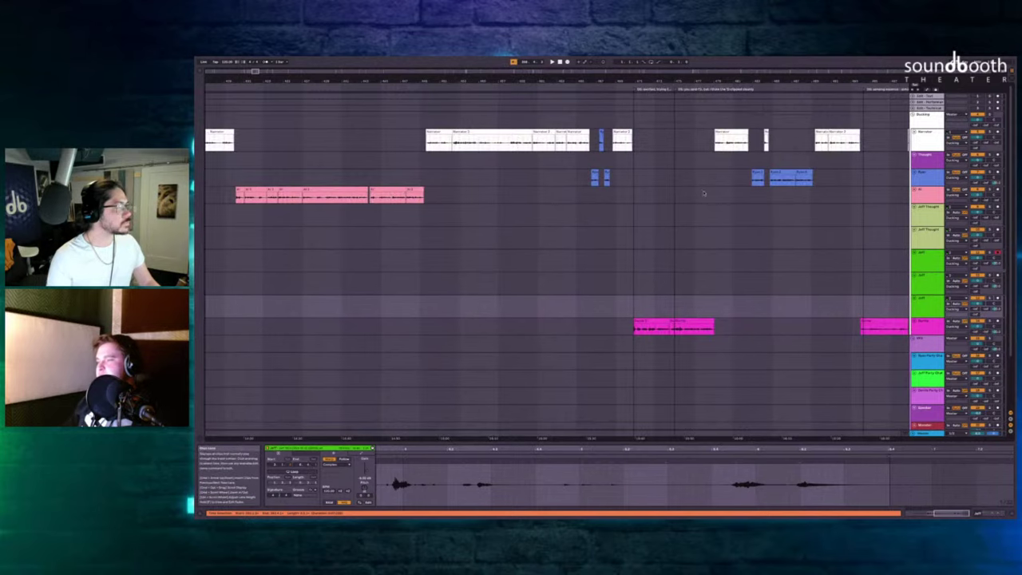
scroll(705, 194, "right", 3)
scroll(705, 194, "right", 10)
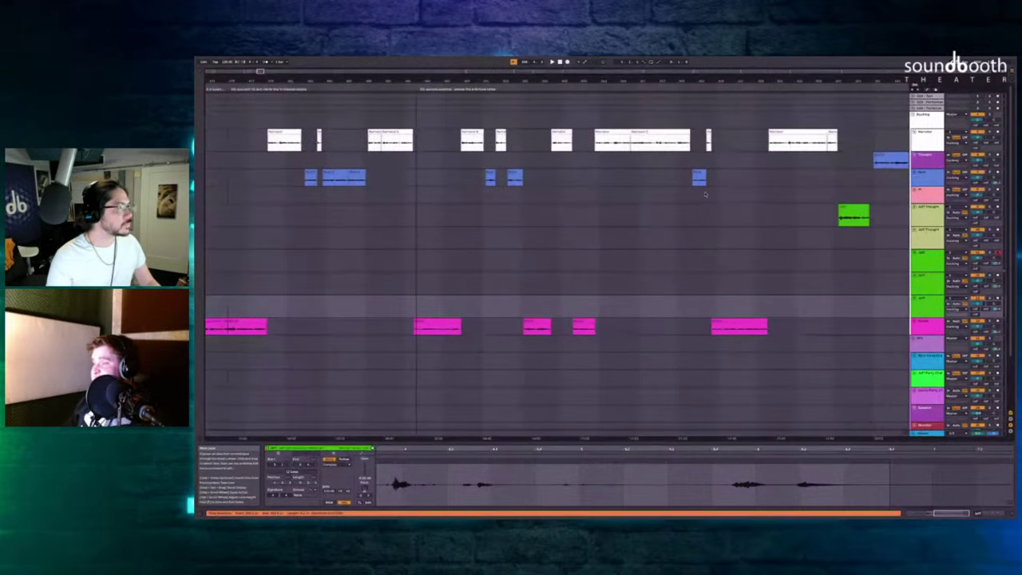
left_click(684, 209)
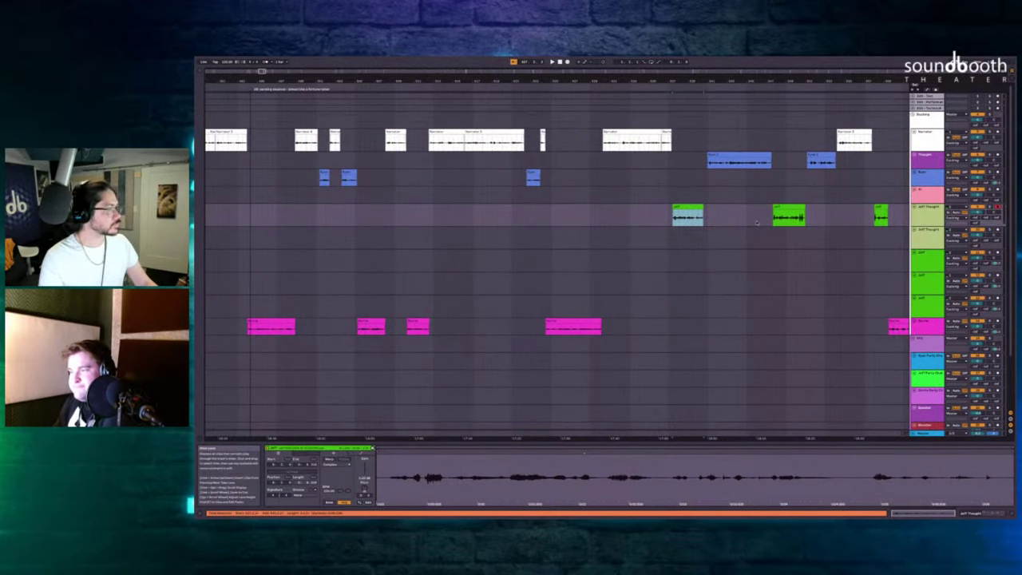
Insert silence ahead of the first green clip and record a new take on the upper Thought track right after the narrator clip.
scroll(727, 222, "up", 5)
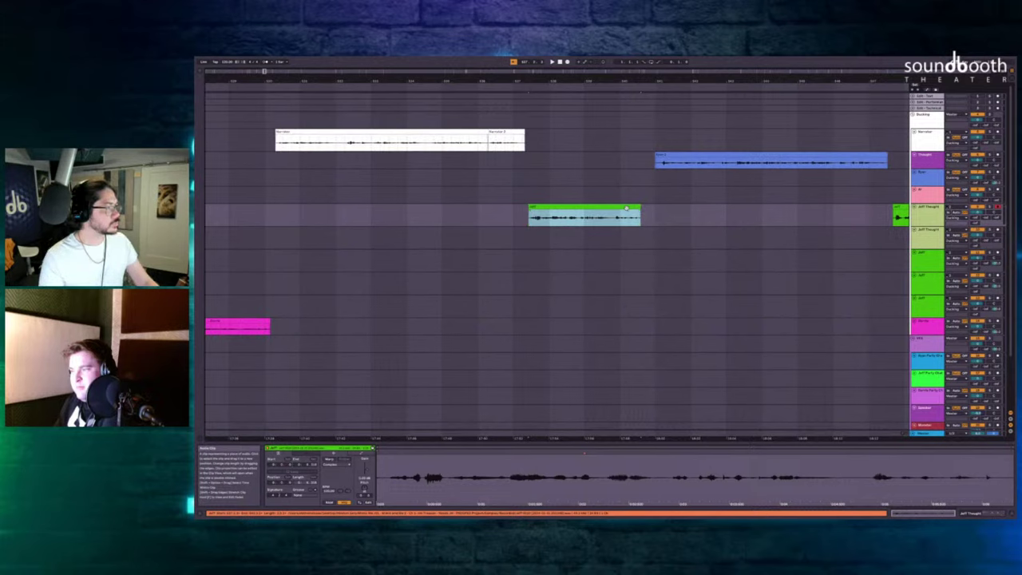
key("ctrl+i")
left_click(523, 162)
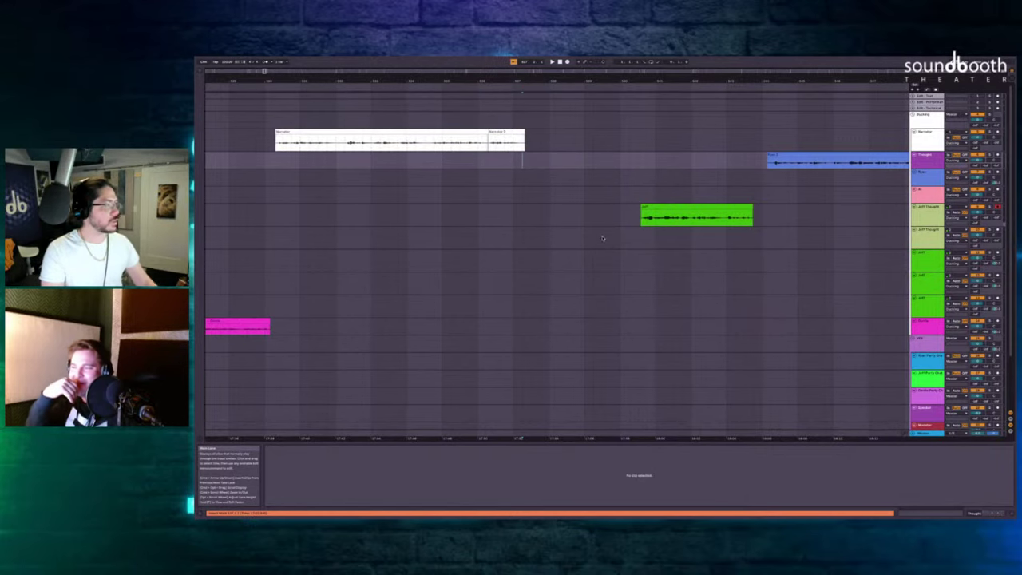
key("F9")
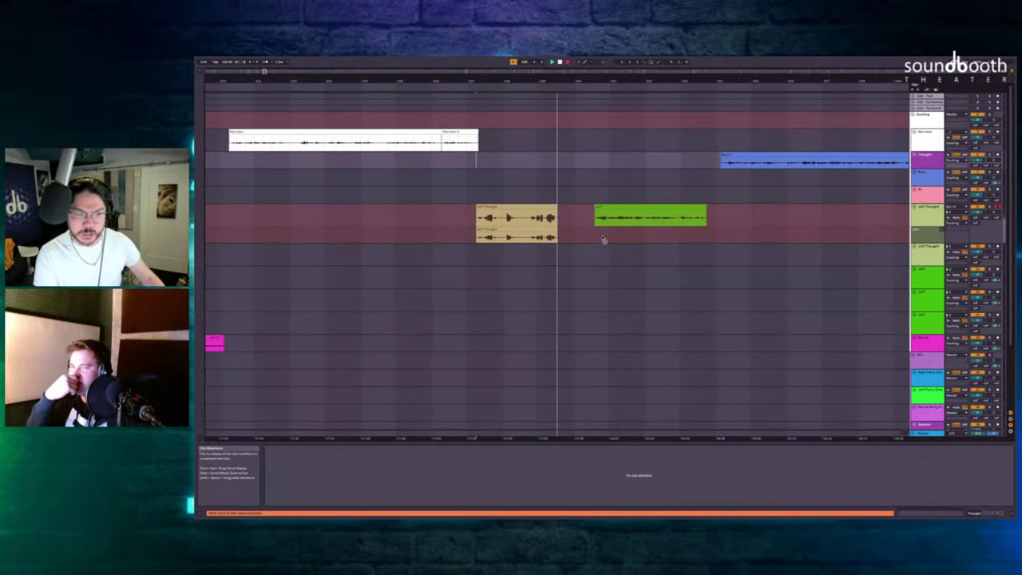
key("F9")
scroll(553, 221, "up", 2)
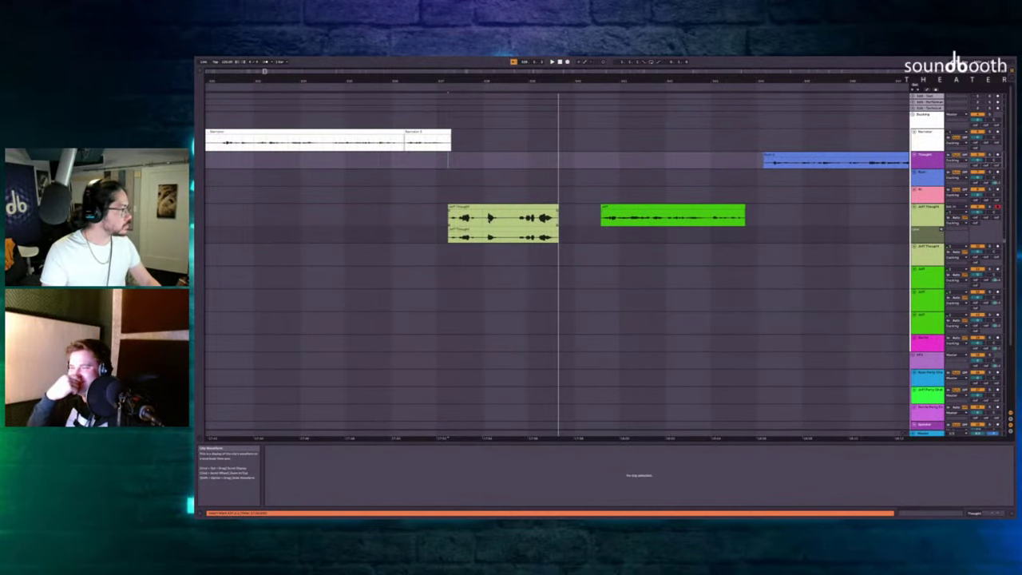
Open a pause in the new Thought take between its first and second phrases.
left_click_drag(484, 218, 499, 259)
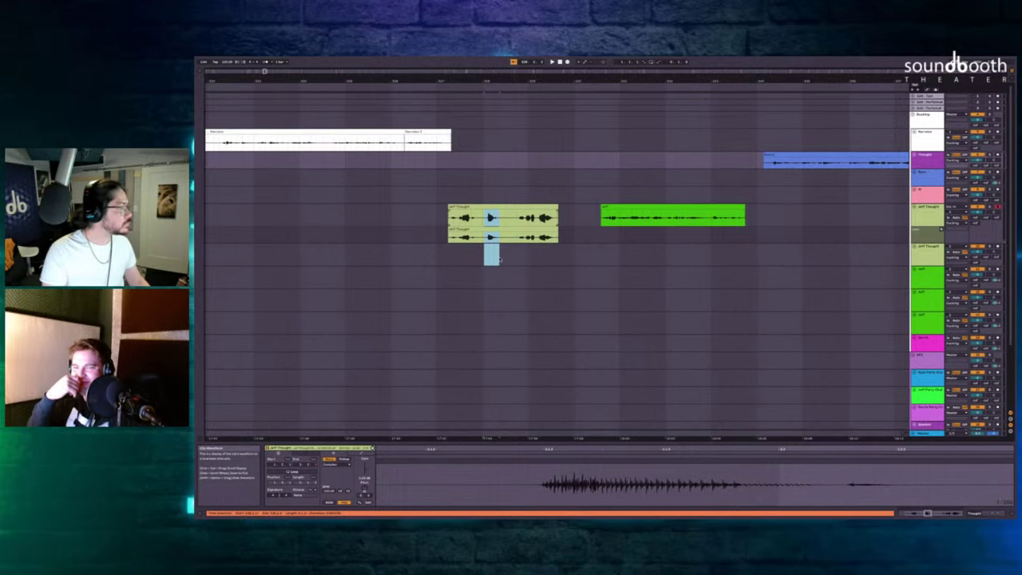
key("z")
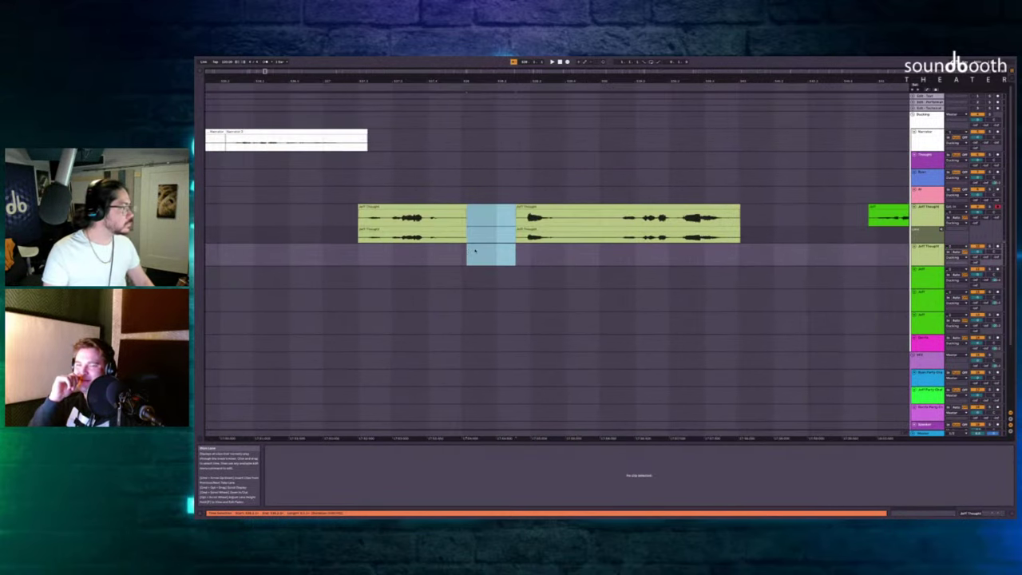
key("Delete")
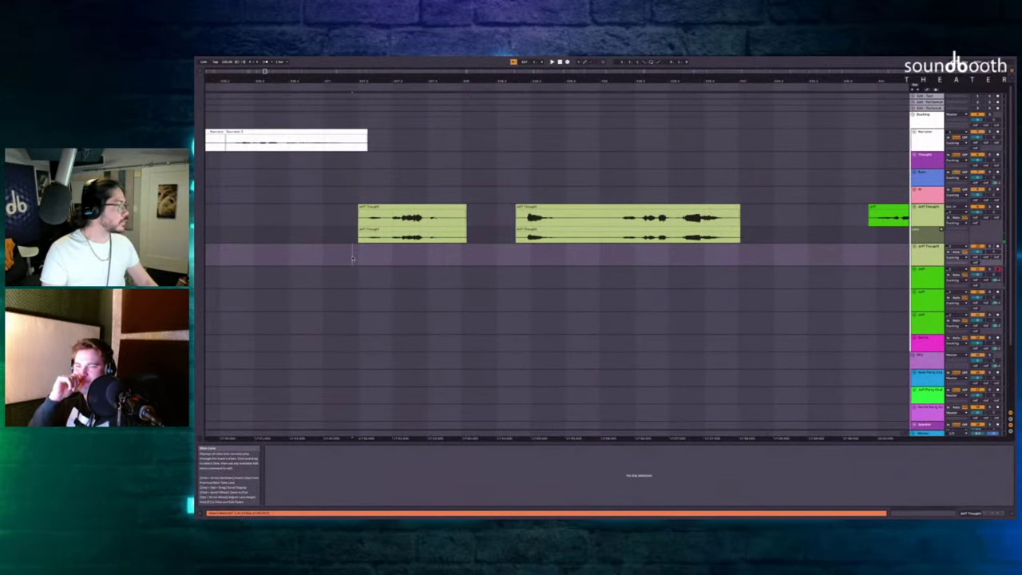
Record an overlapping take on the first green track beneath the Thought phrases and hide the upper Thought track's take lanes.
key("F9")
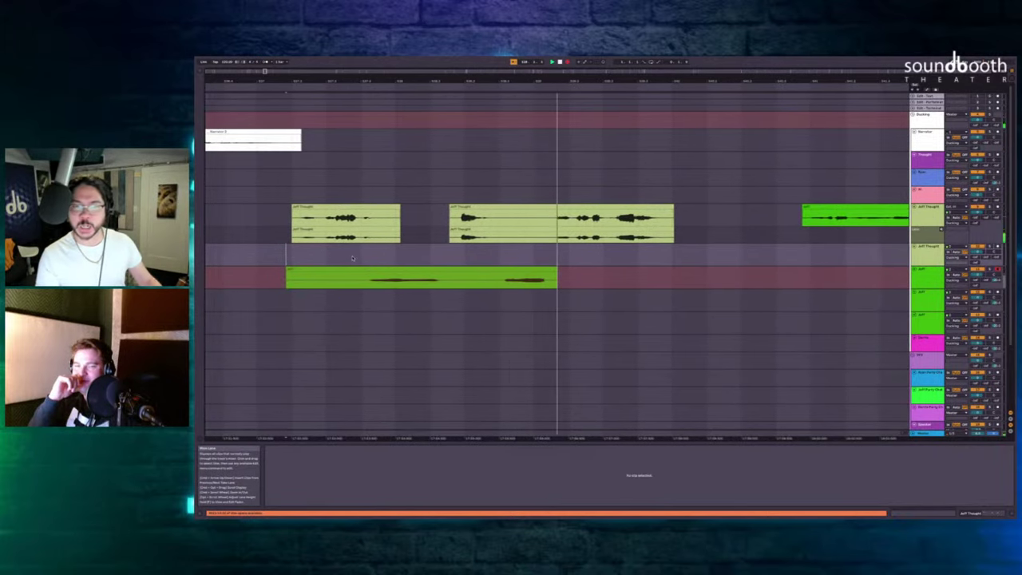
key("space")
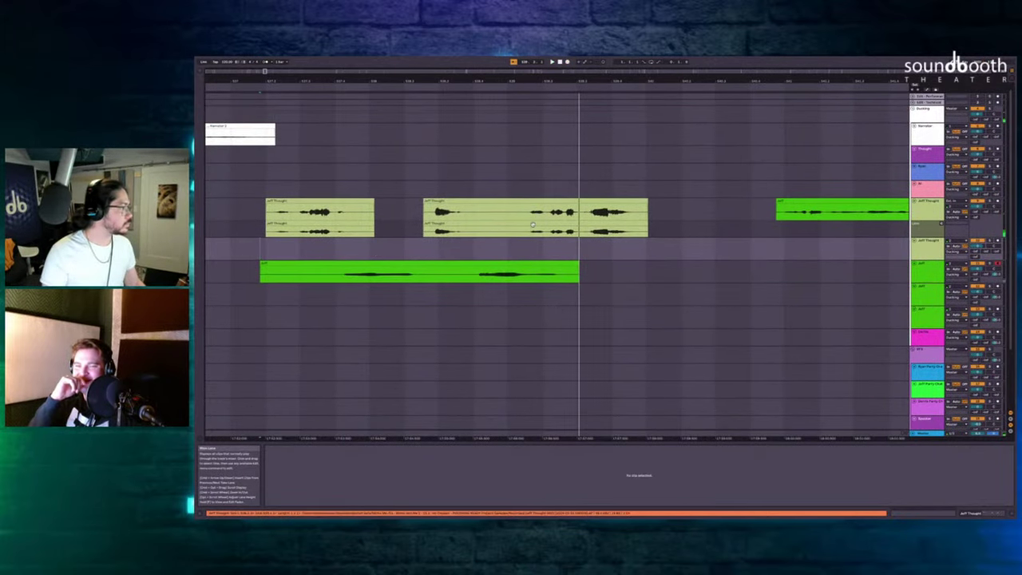
left_click_drag(533, 225, 559, 270)
key("ctrl+z")
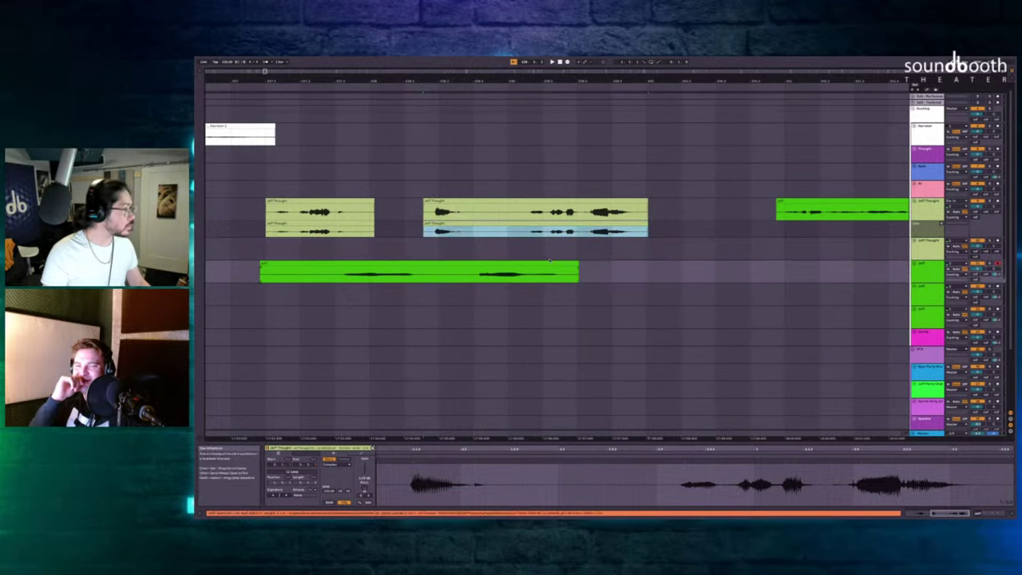
left_click(936, 208)
key("ctrl+alt+u")
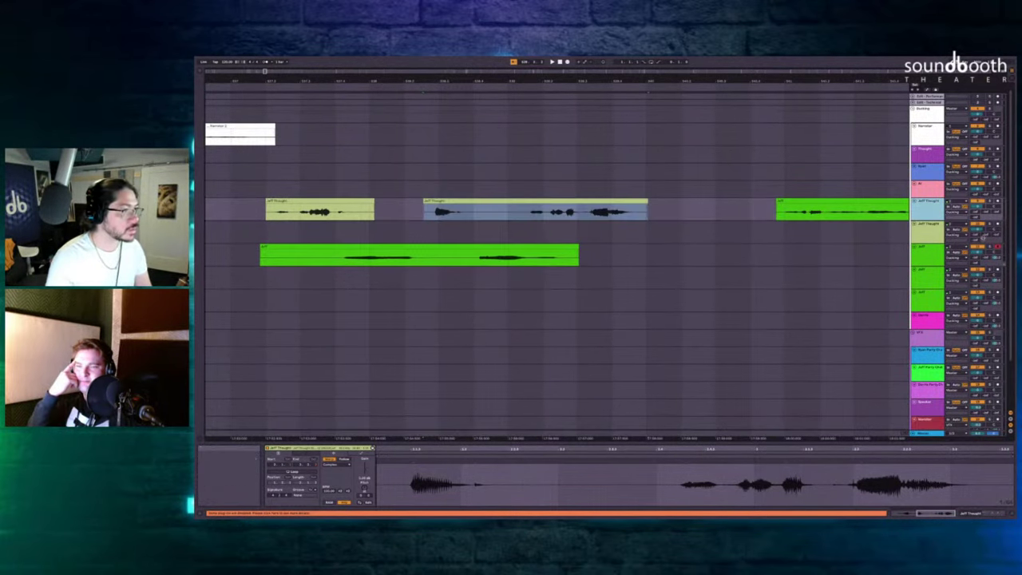
Move the green take up to the lower Thought track and shift the upper take's closing phrases later.
left_click(932, 241)
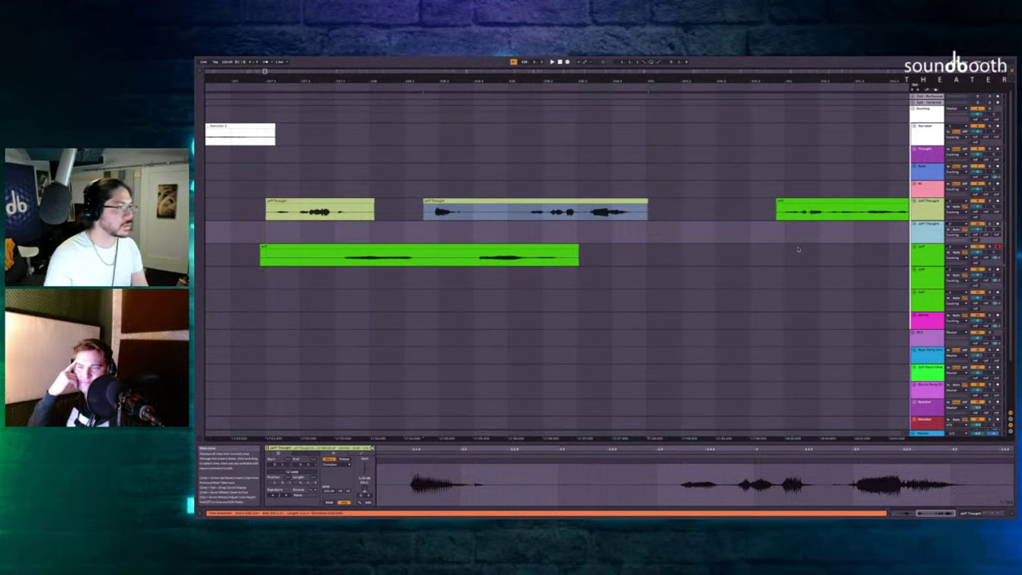
left_click_drag(543, 255, 691, 212)
scroll(443, 222, "up", 1)
left_click_drag(612, 206, 632, 206)
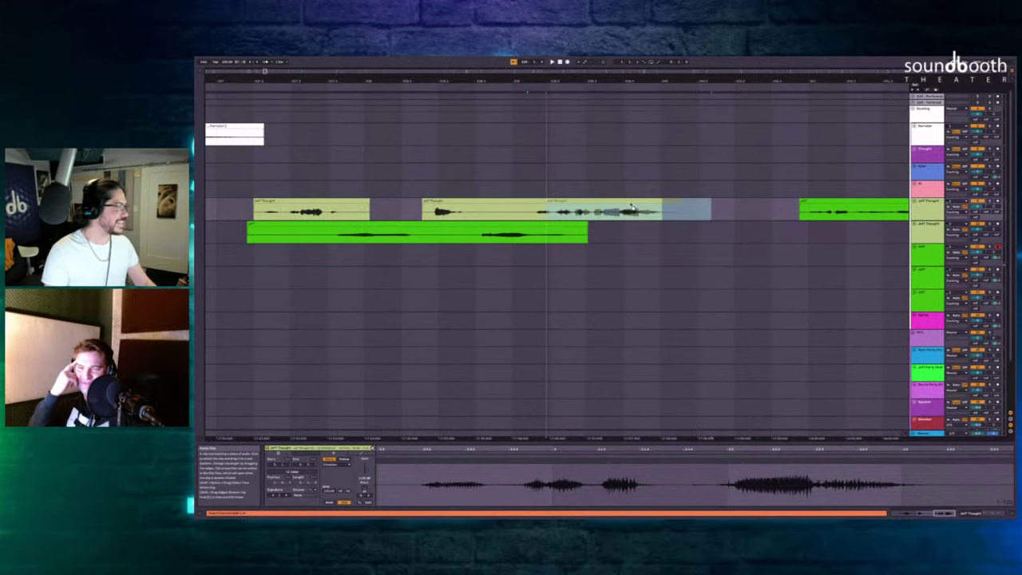
key("ctrl+e")
scroll(622, 212, "left", 3)
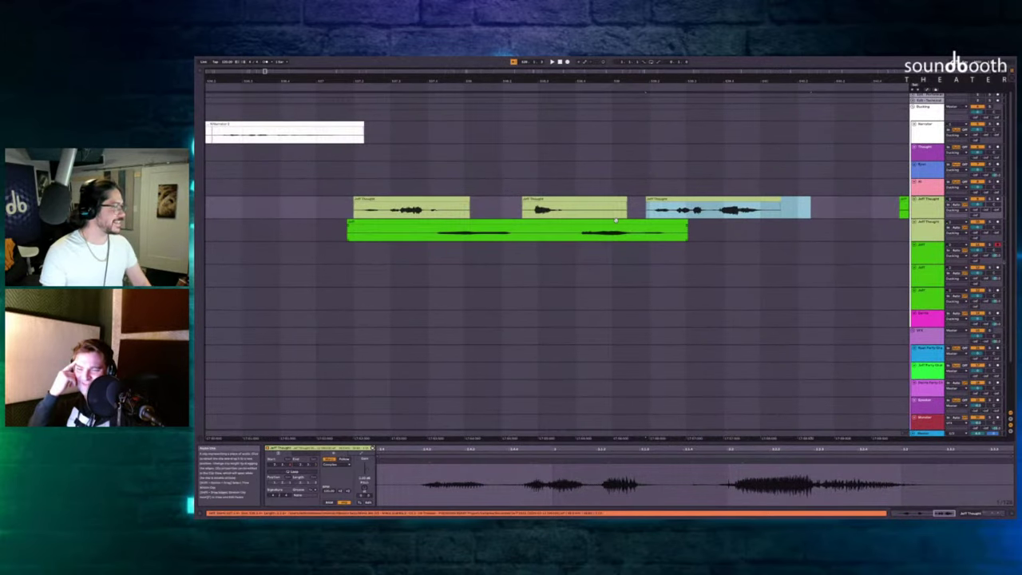
Shift the closing phrases on both Thought tracks slightly earlier and delete the silence after the short middle clip.
left_click_drag(570, 231, 723, 199)
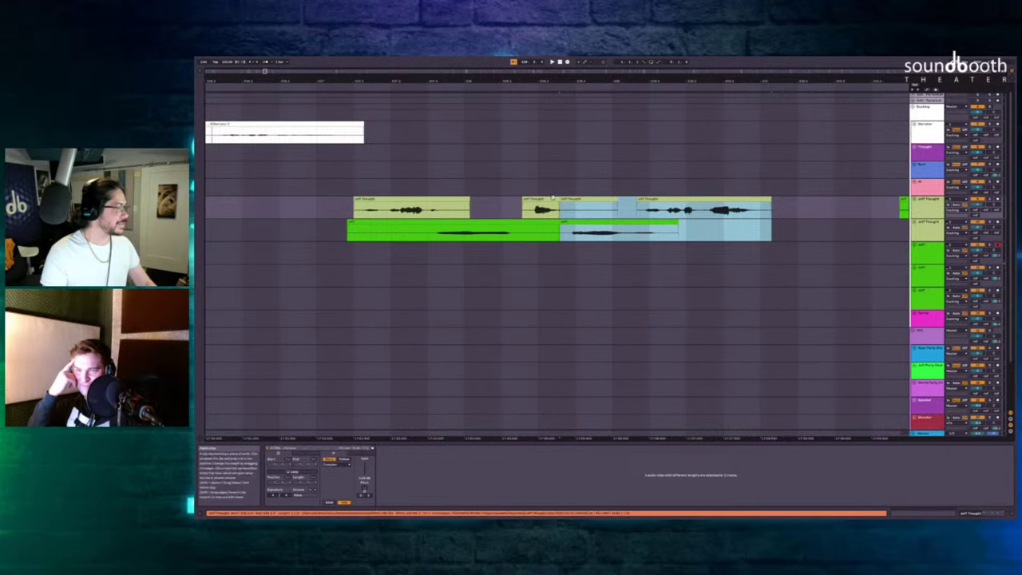
left_click_drag(557, 199, 575, 199)
left_click(590, 199)
key("Delete")
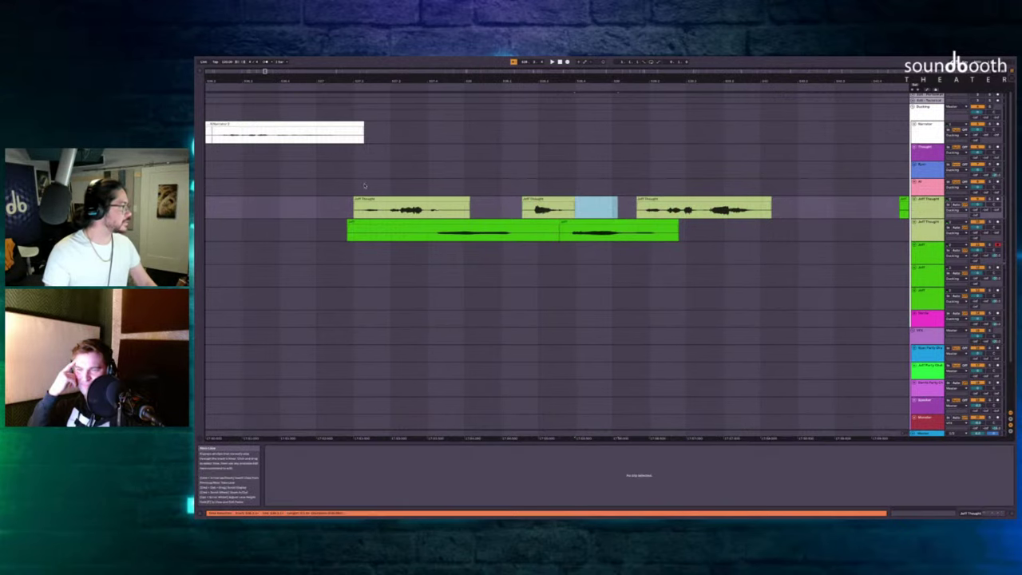
Play the overlapping exchange and cut a short stretch of time from both Thought tracks just before the middle phrase.
left_click(364, 186)
key("space")
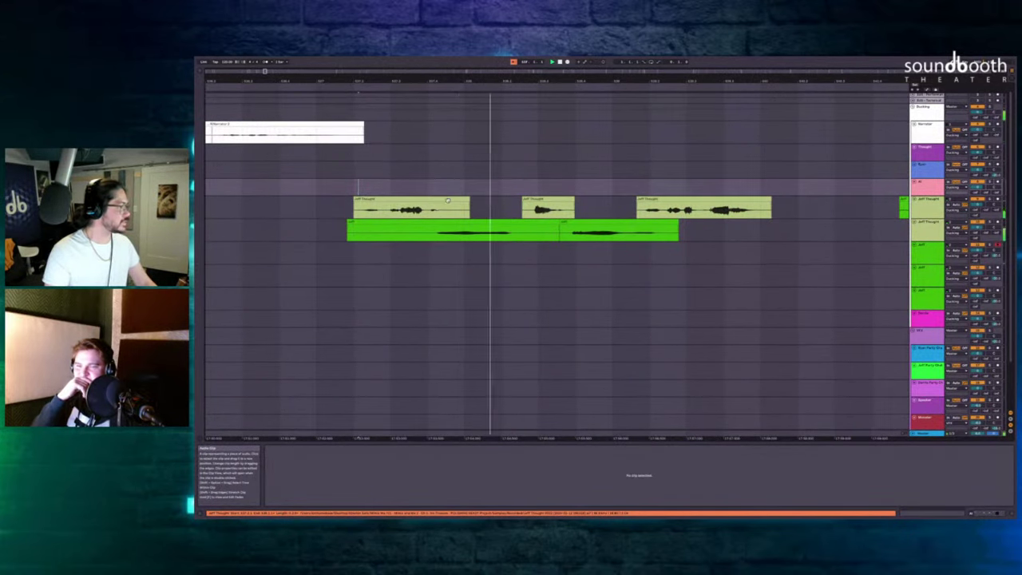
left_click(533, 210)
key("space")
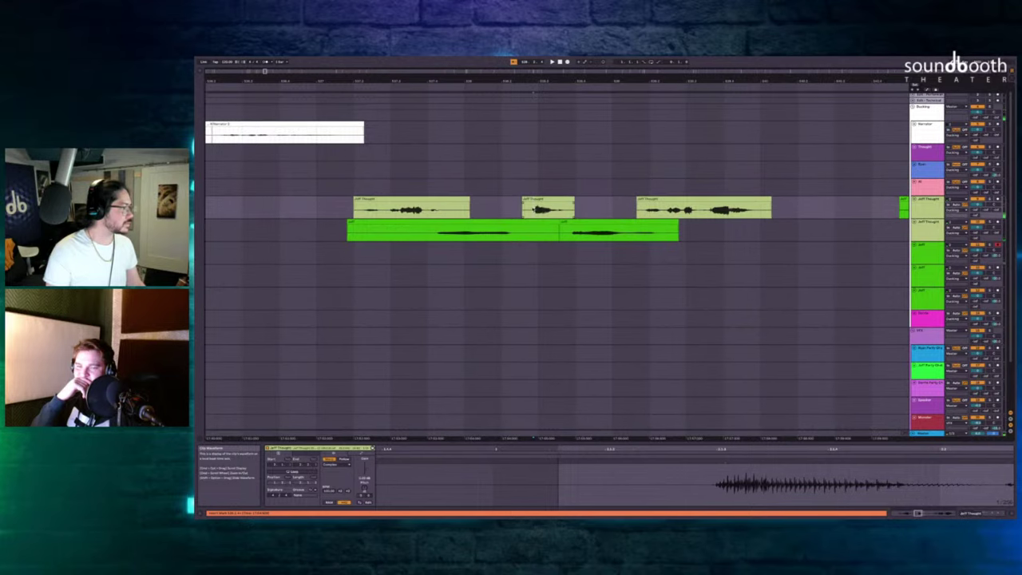
mouse_move(528, 206)
left_mouse_down()
mouse_move(528, 236)
mouse_move(506, 245)
mouse_move(517, 224)
left_mouse_up()
key("ctrl+shift+Delete")
Play the tightened exchange from its start and trim the silent tail off the last Thought clip.
left_click(357, 187)
key("space")
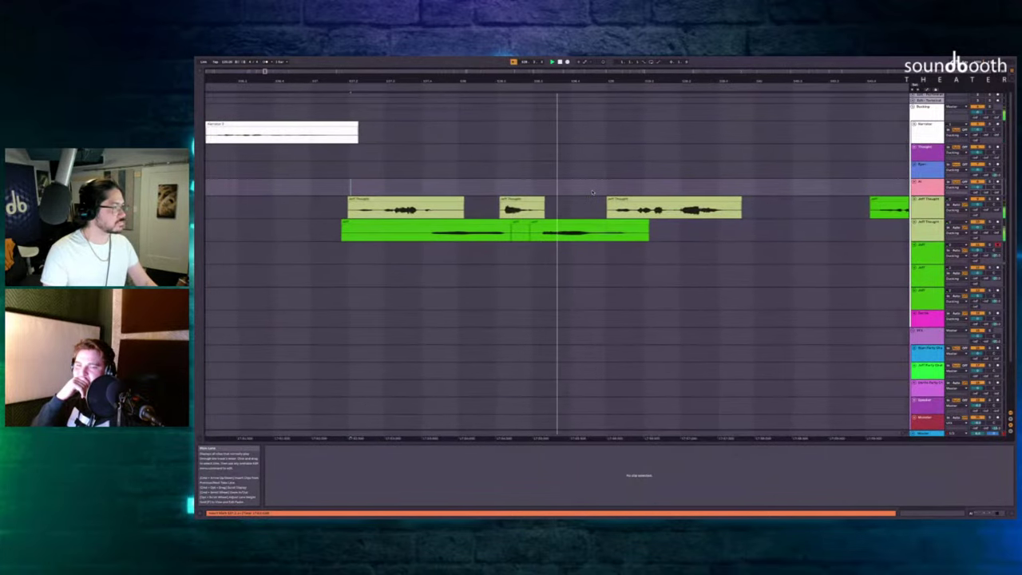
scroll(591, 192, "up", 1)
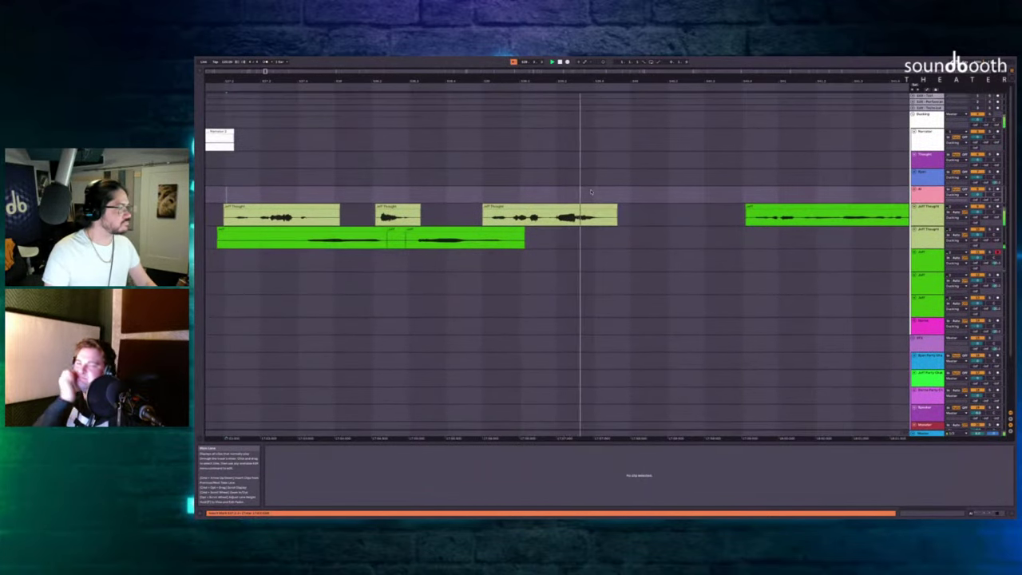
key("space")
left_click_drag(608, 193, 673, 260)
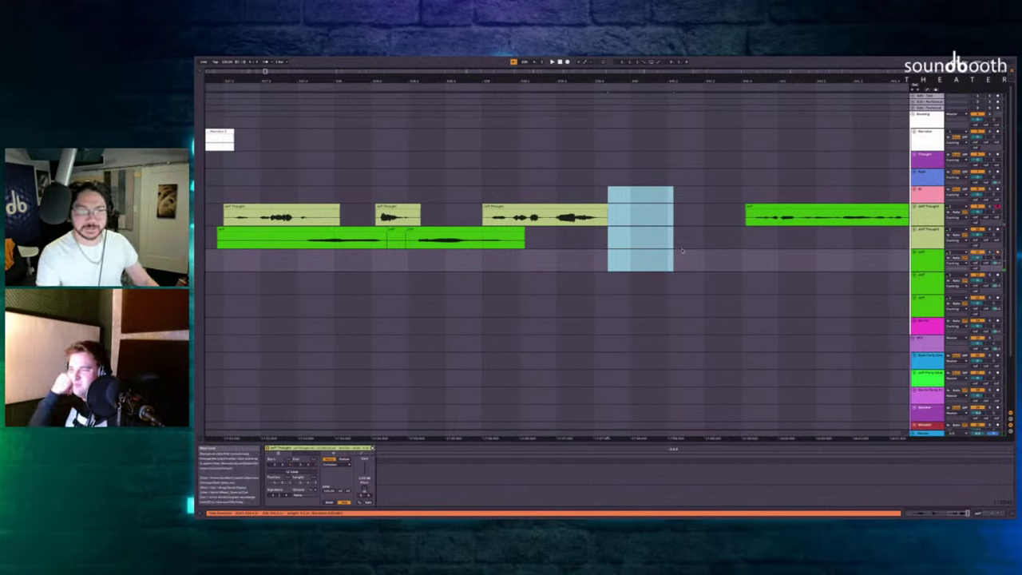
Try a short take on the second green track over the end of the last Thought clip, and delete it.
left_click(585, 237)
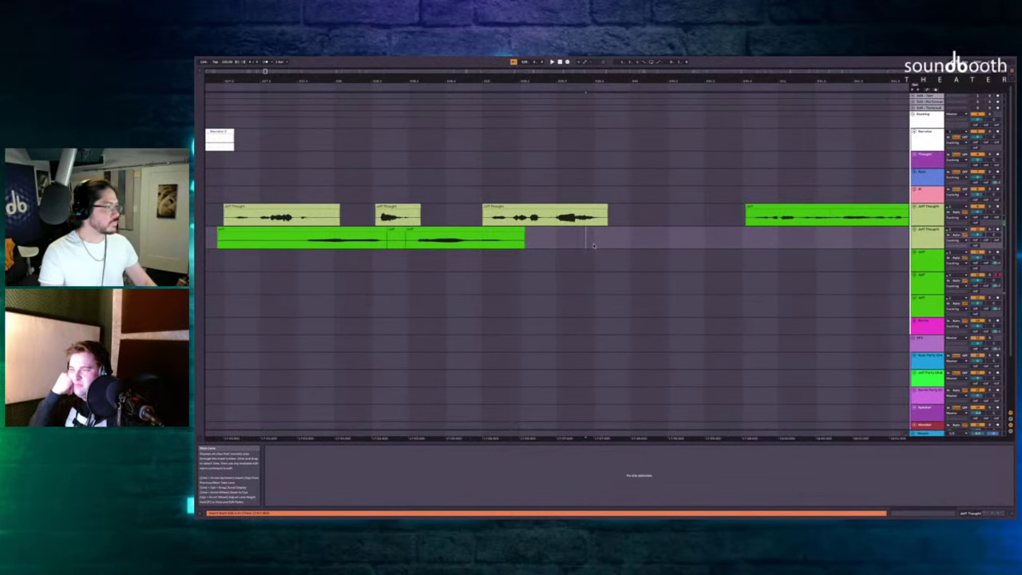
key("F9")
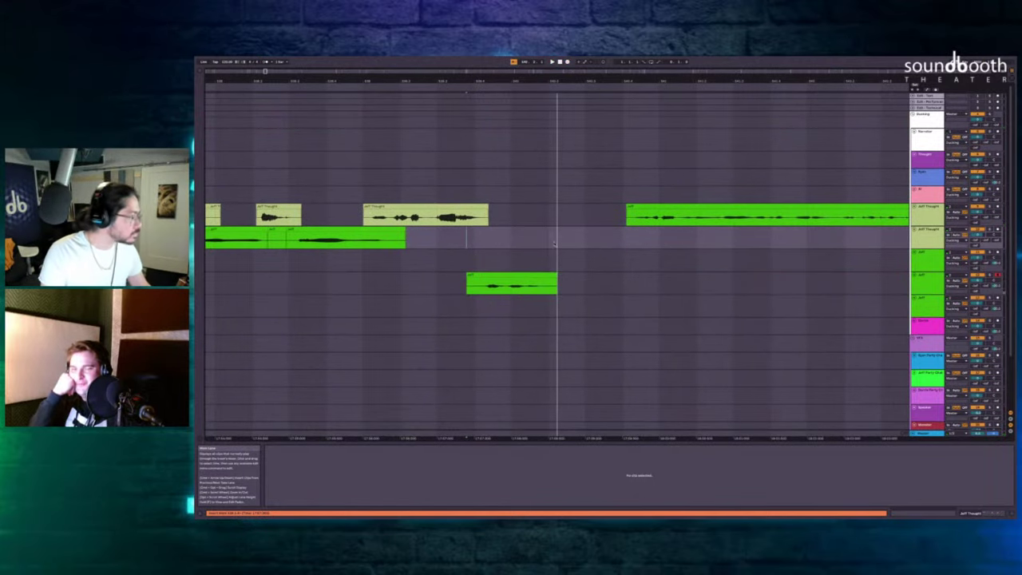
key("space")
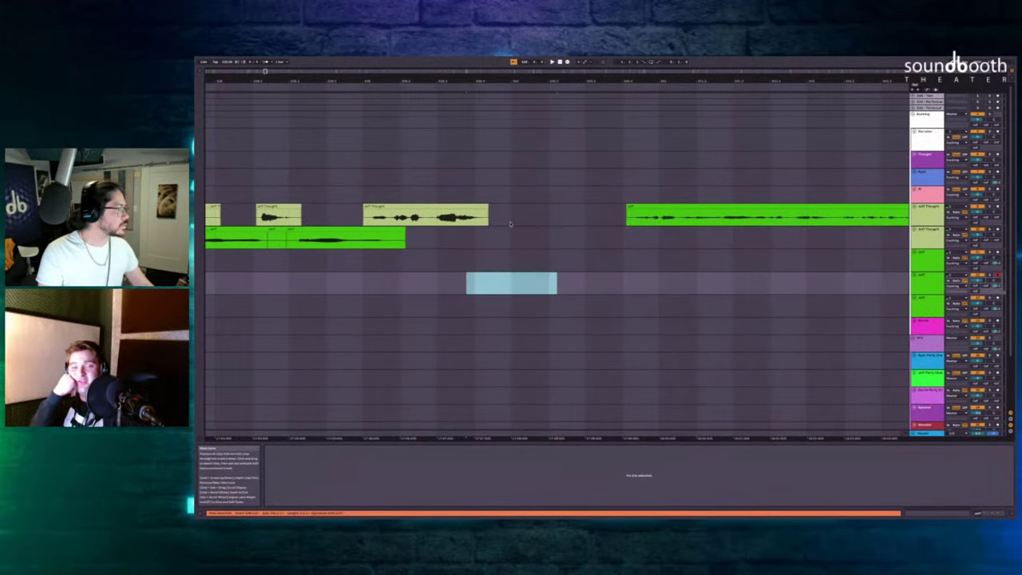
key("Delete")
Record a replacement take on the upper Thought track over the green clip and delete the green remainder behind it.
left_click(493, 214)
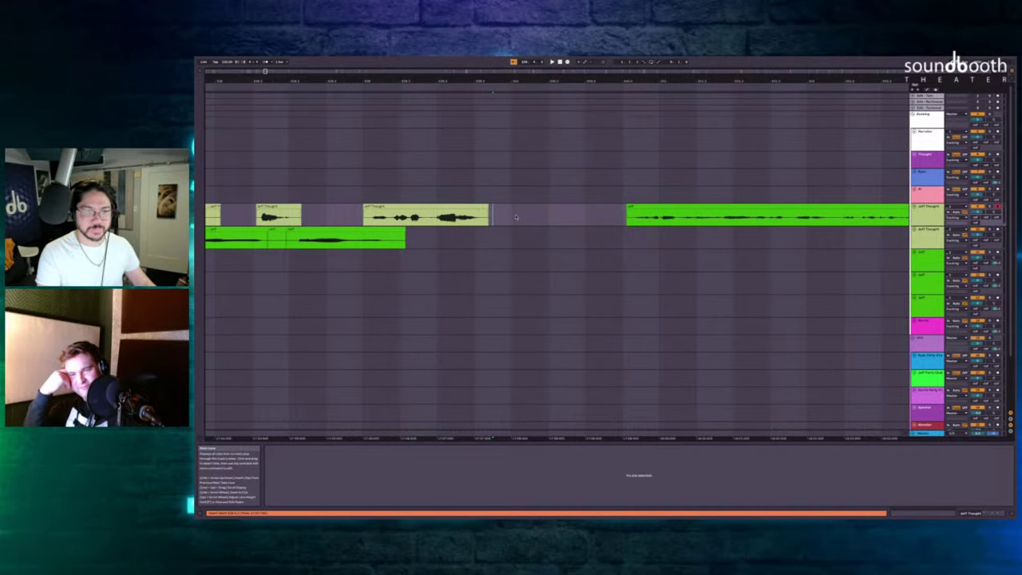
key("space")
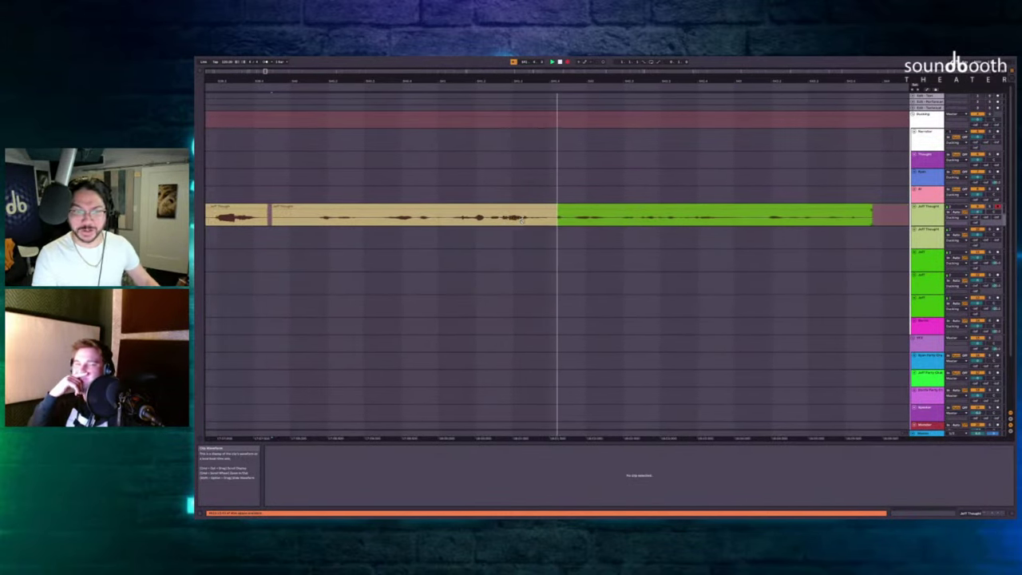
key("space")
left_click(588, 207)
key("Delete")
scroll(578, 213, "left", 3)
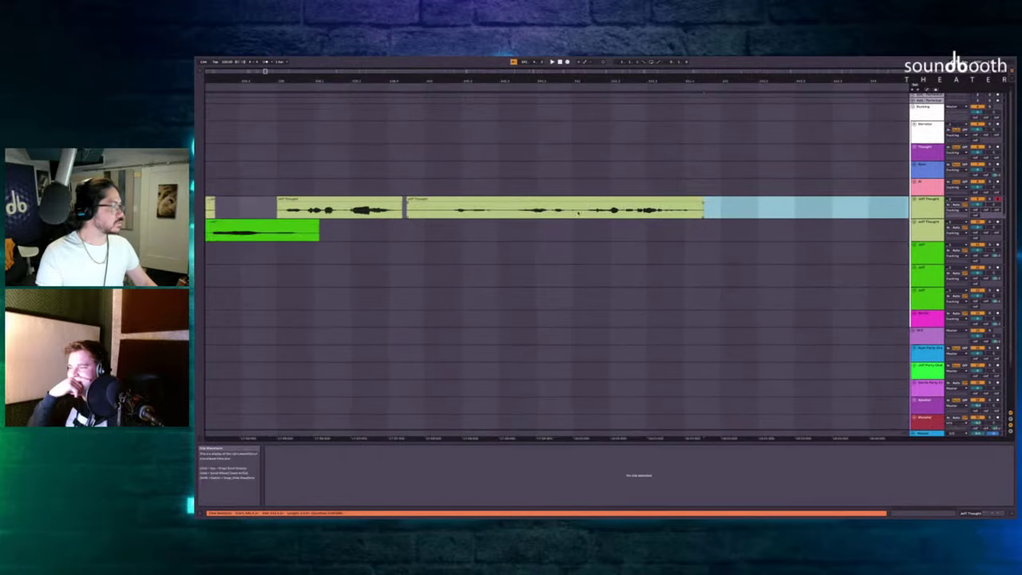
scroll(578, 211, "left", 3)
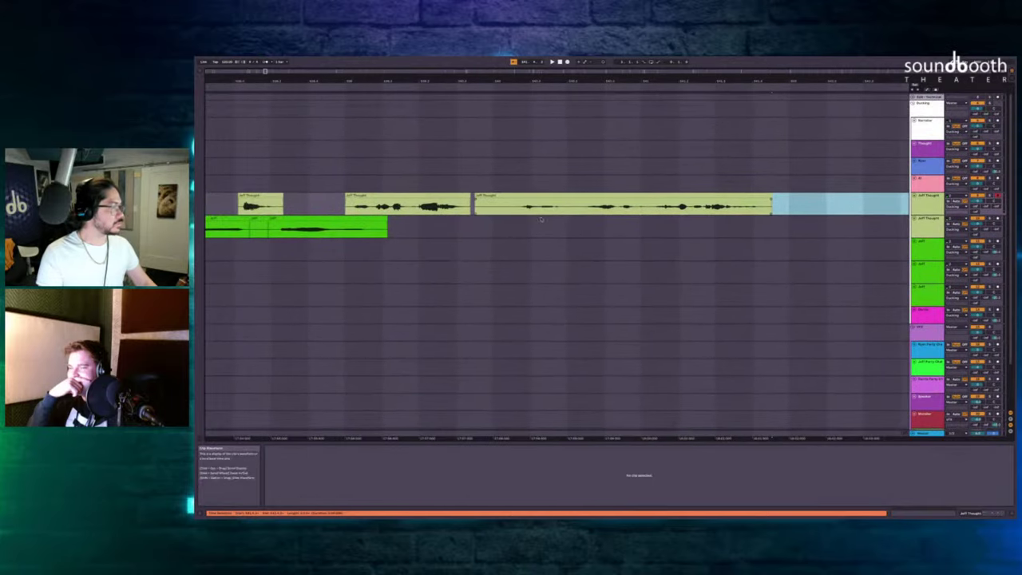
Move the new take earlier so it butts against the preceding Thought clip, and play across the join.
left_click(446, 230)
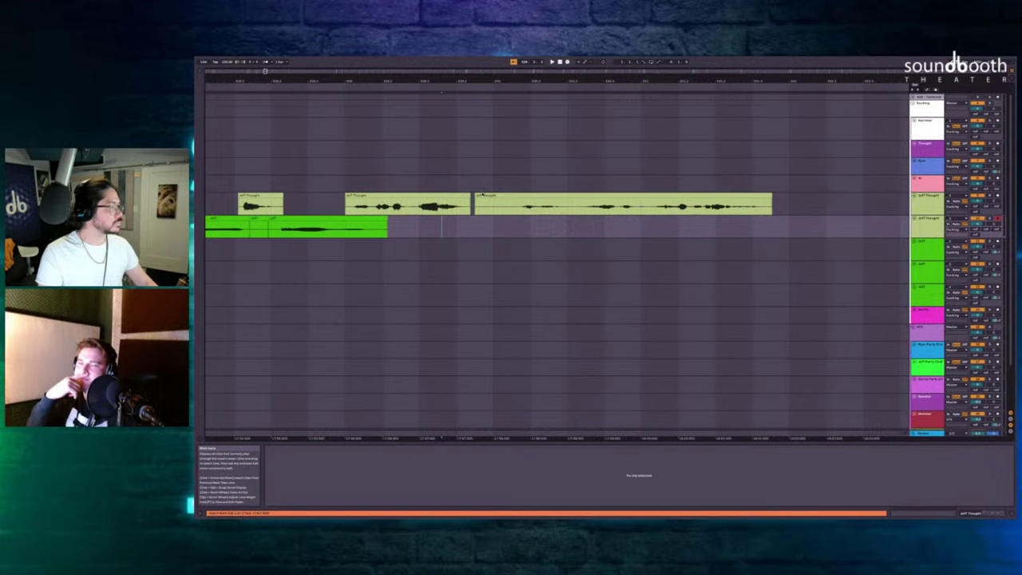
mouse_move(476, 194)
left_mouse_down()
mouse_move(508, 197)
mouse_move(483, 200)
left_mouse_up()
left_click(425, 181)
key("space")
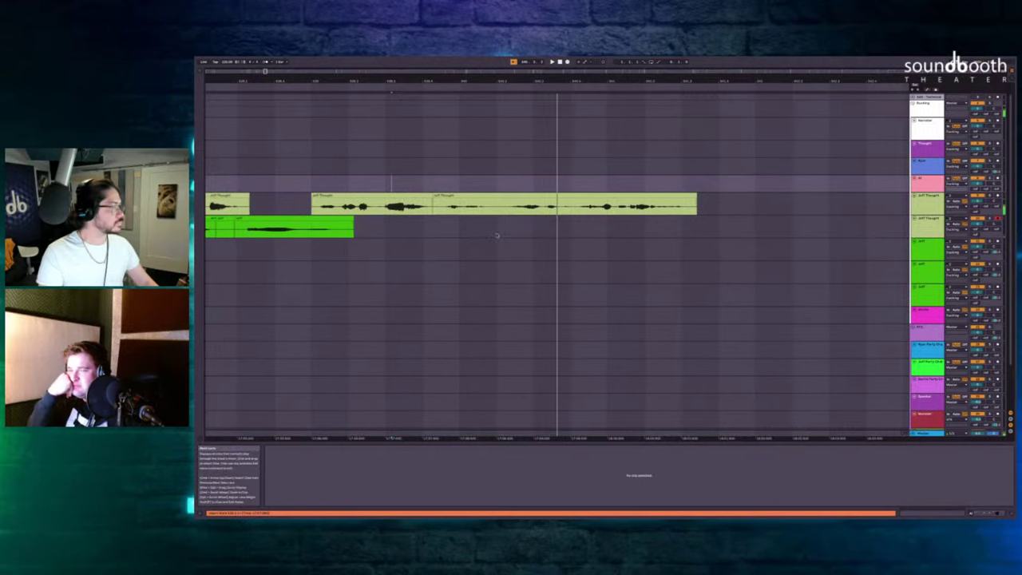
left_click(458, 233)
key("F9")
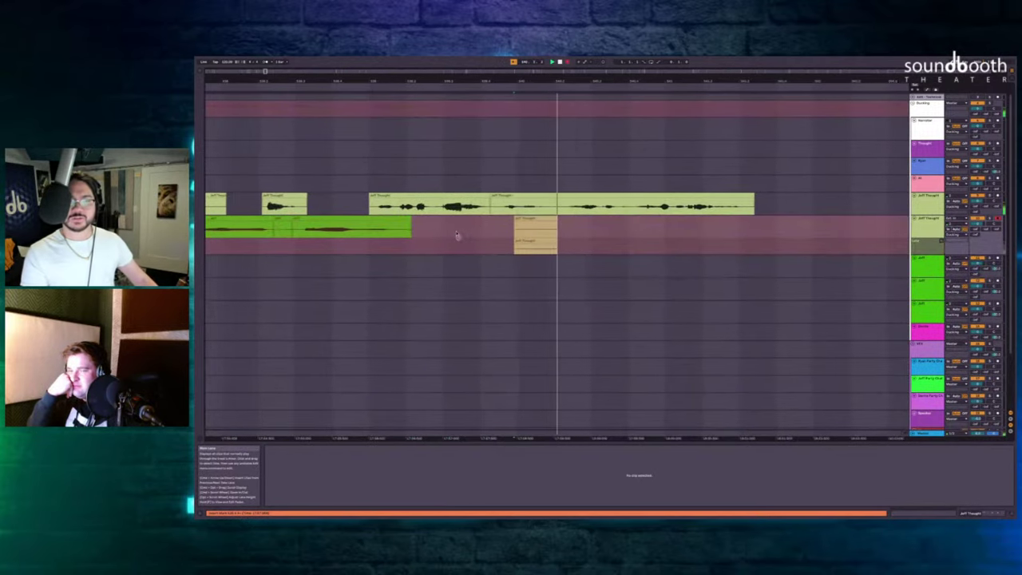
key("space")
Record an overlapping take on the lower Thought track, starting near the beginning of the latest upper take.
left_click(468, 230)
key("F9")
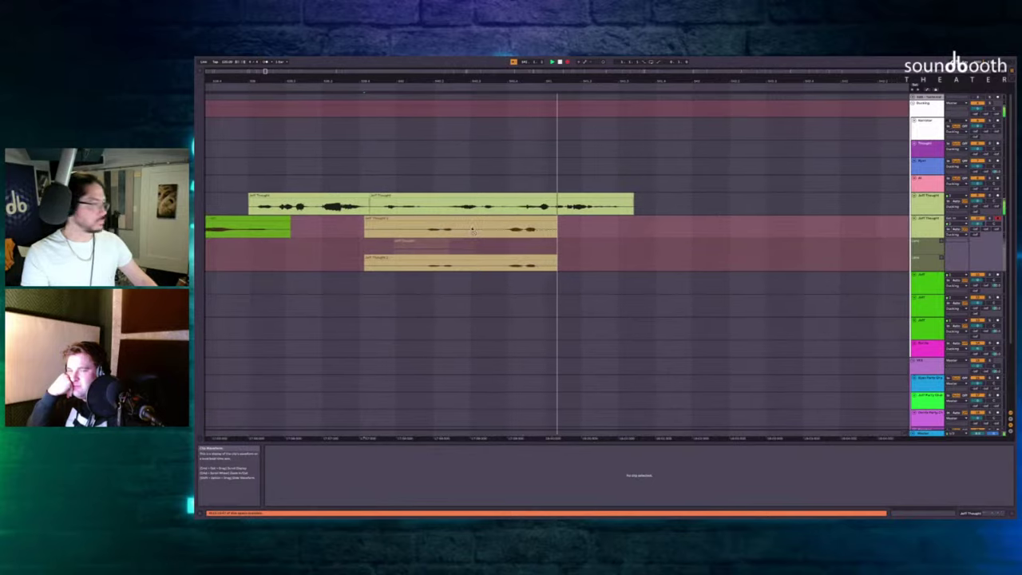
key("F9")
scroll(472, 230, "left", 2)
key("space")
scroll(605, 184, "up", 3)
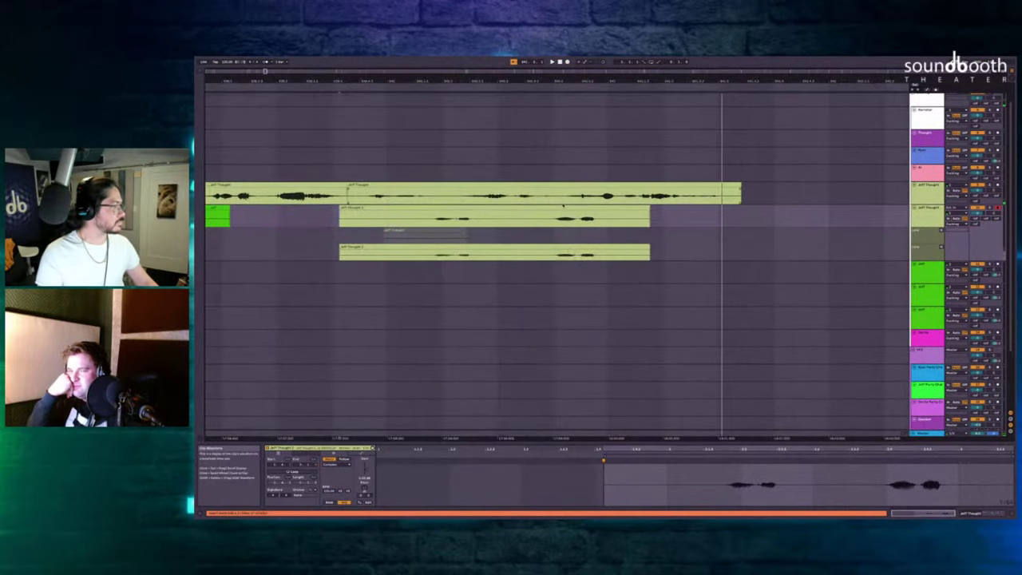
Shift the final phrase of the upper Thought take slightly later and play it against the lower take.
left_click_drag(563, 205, 796, 196)
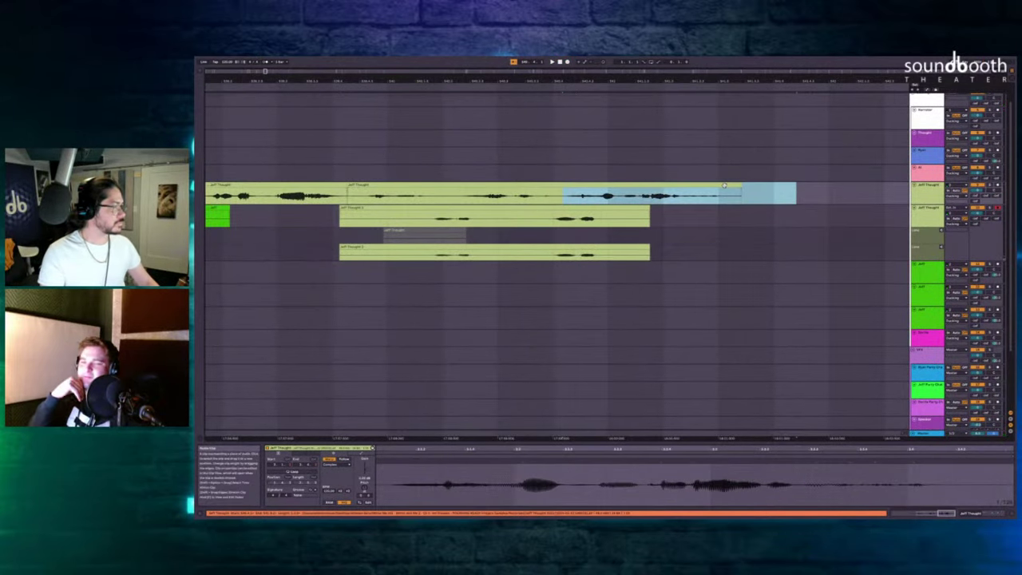
left_click_drag(724, 185, 741, 185)
scroll(740, 186, "left", 2)
left_click(413, 171)
key("space")
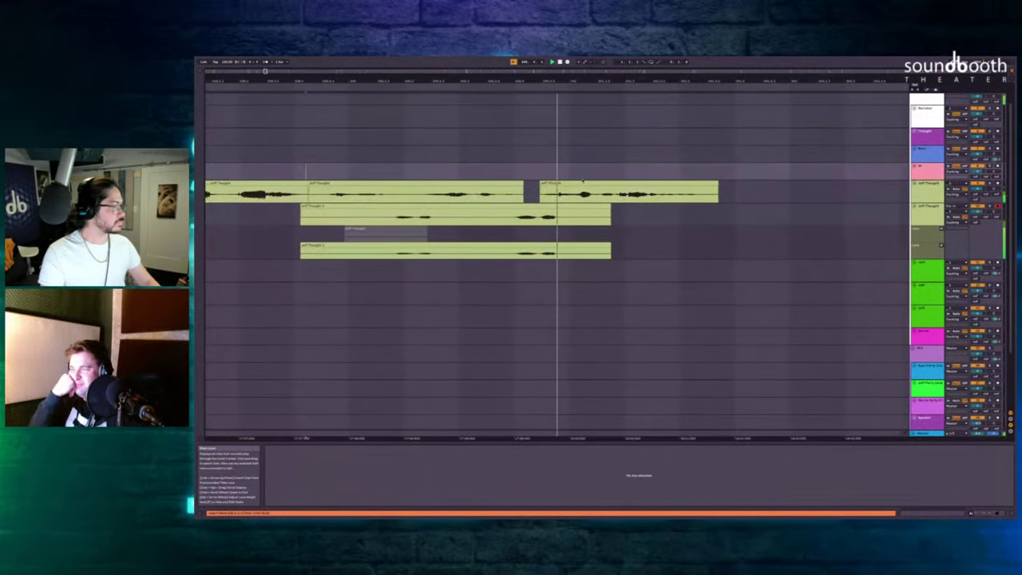
Nudge the final phrase on the upper Thought track slightly later, and hide the take lanes on both Thought tracks.
left_click(581, 183)
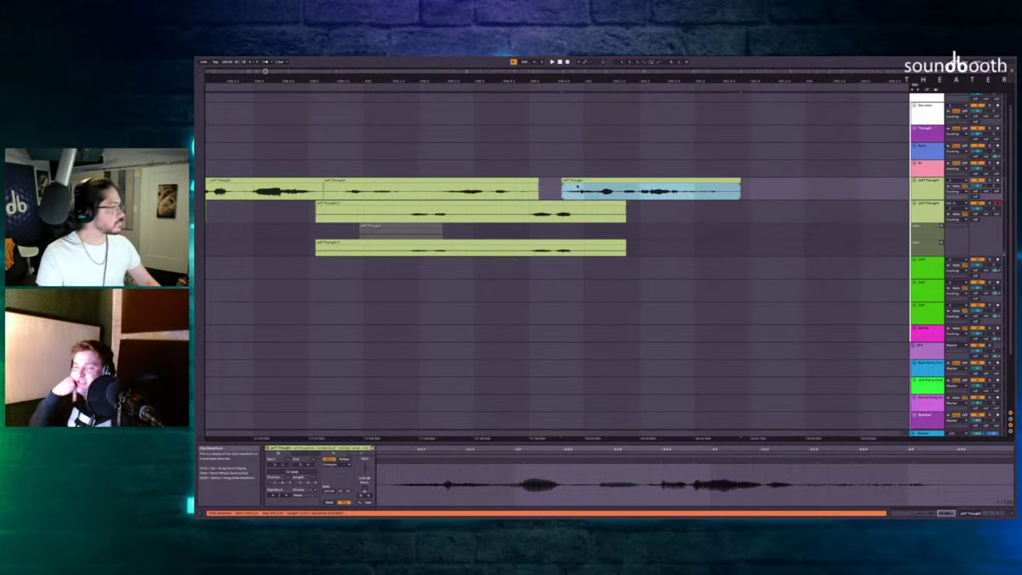
scroll(577, 185, "left", 4)
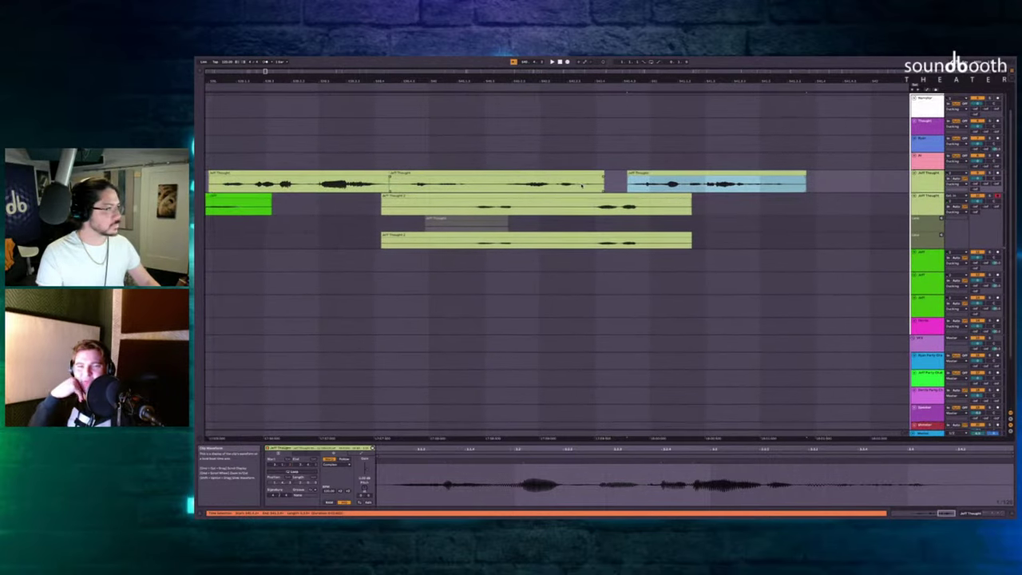
scroll(591, 192, "right", 9)
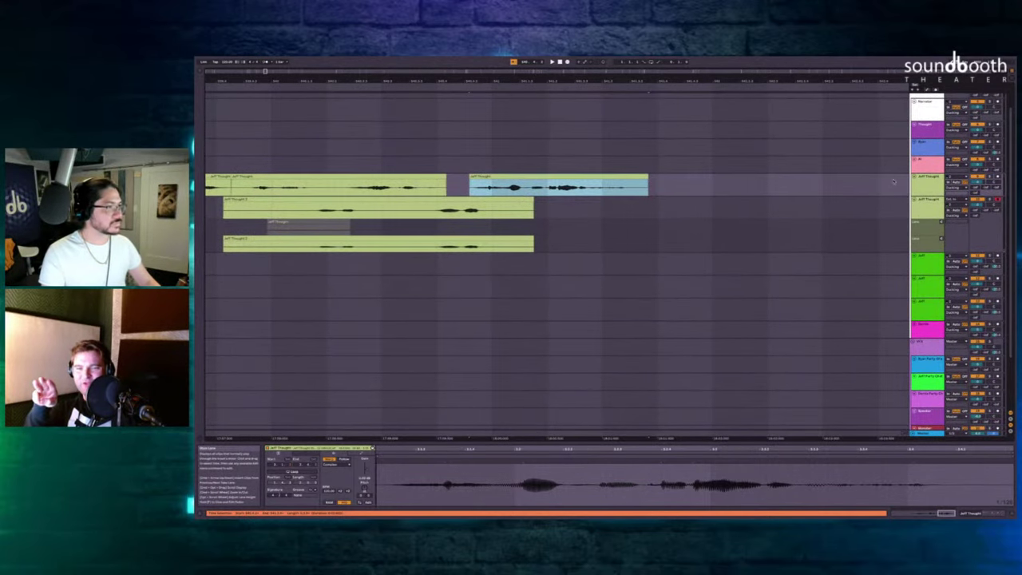
left_click(920, 186)
key("ctrl+alt+u")
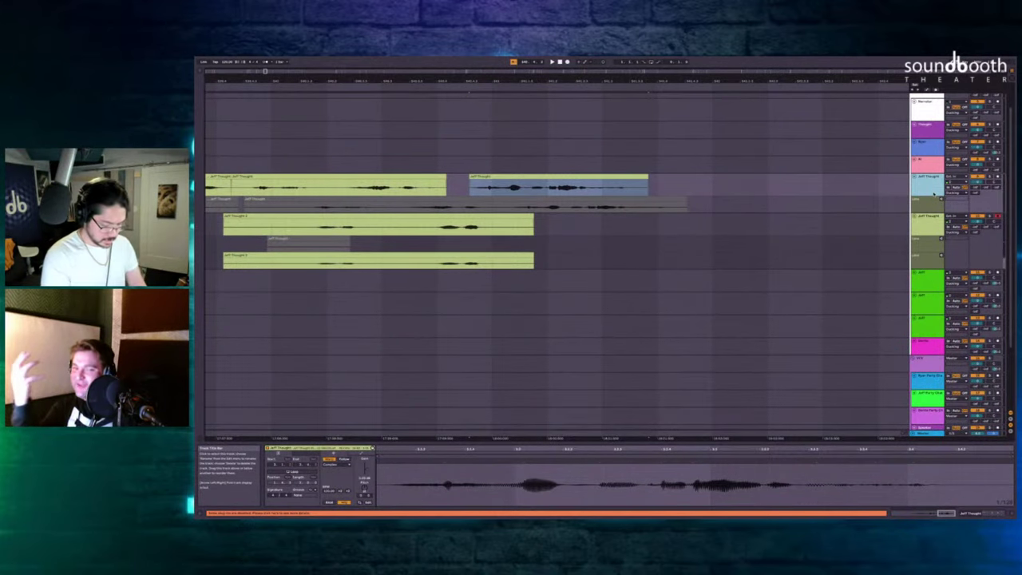
key("ctrl+alt+u")
Record a new take on the upper Thought track, starting just before its final phrase ends.
left_click(641, 208)
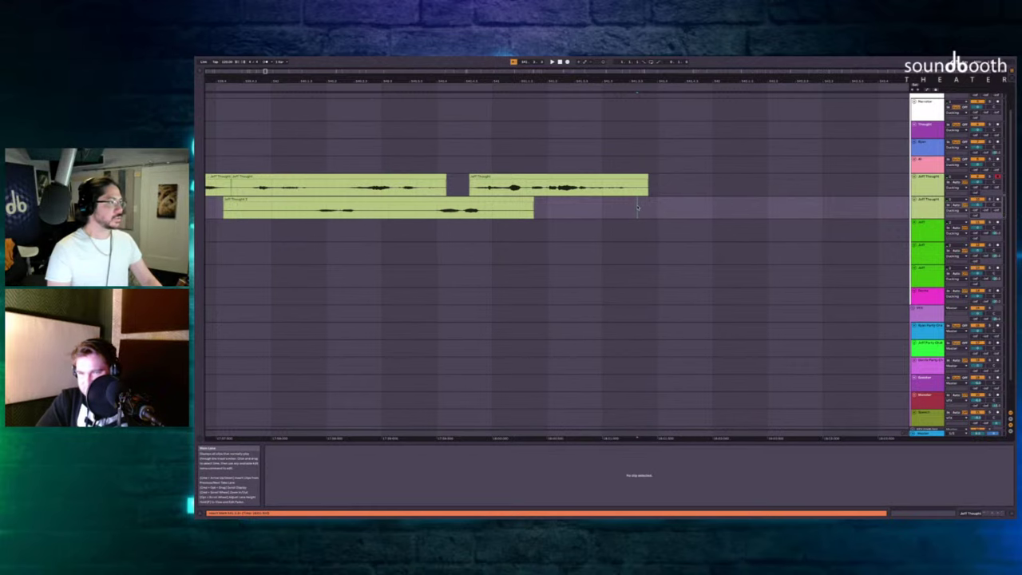
key("F9")
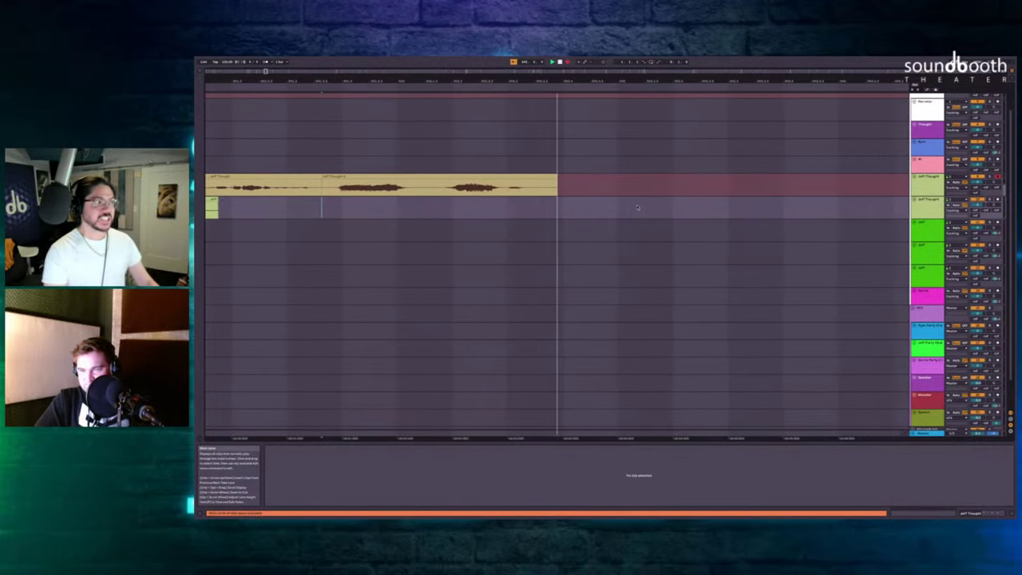
key("space")
Record an overlapping take on the lower Thought track, starting just after the beginning of the latest upper take.
scroll(479, 216, "left", 3)
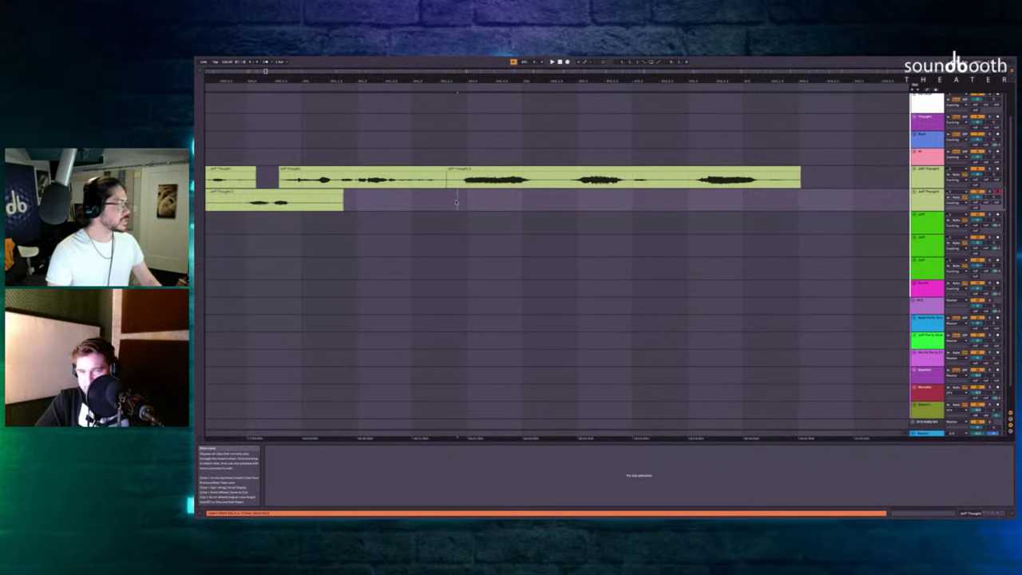
key("F9")
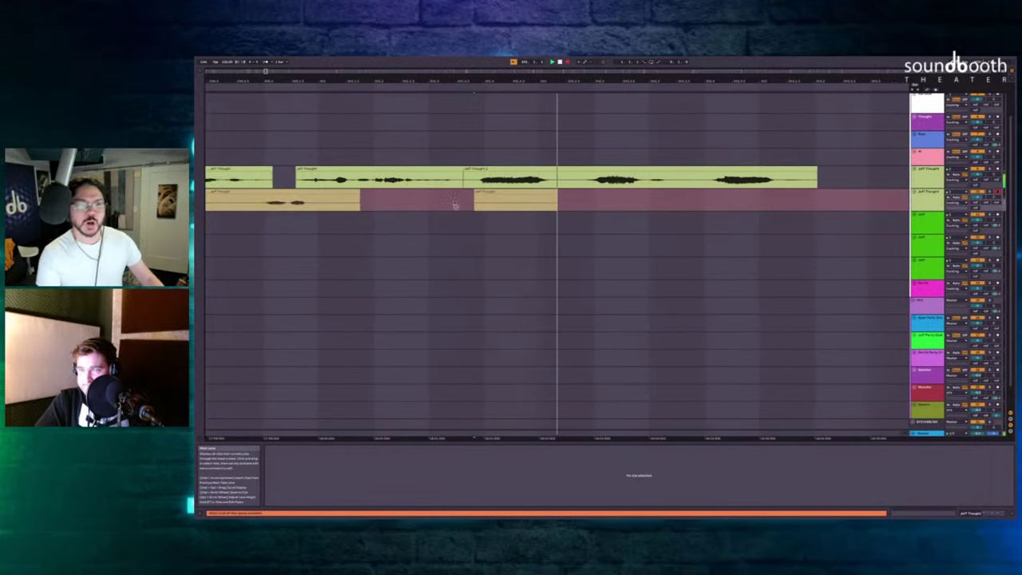
key("F9")
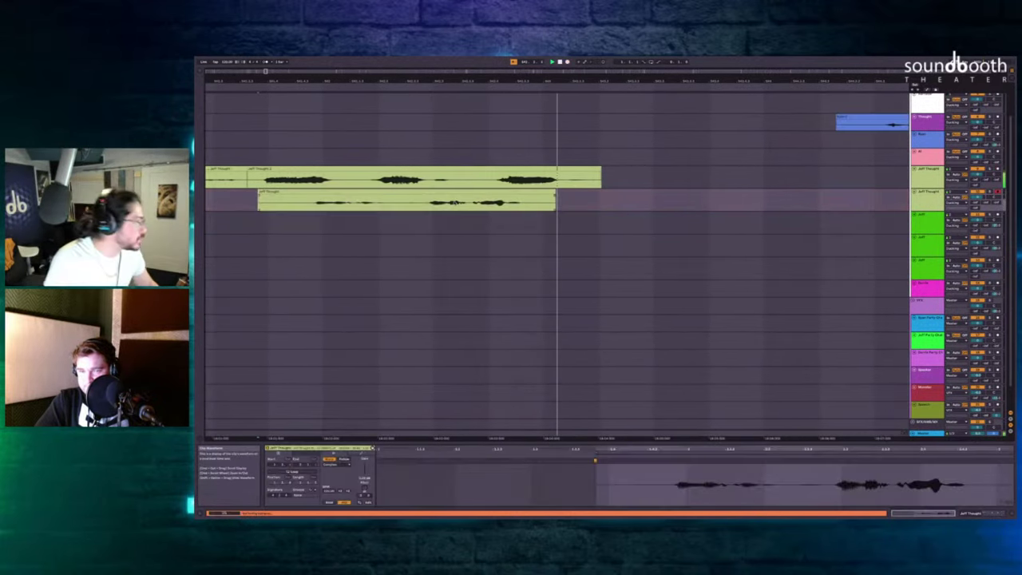
scroll(456, 206, "left", 3)
key("space")
Examine the layered Thought takes and neighbouring narrator and character clips around the newest overlap.
scroll(515, 192, "down", 2)
scroll(576, 169, "down", 3)
scroll(563, 169, "right", 2)
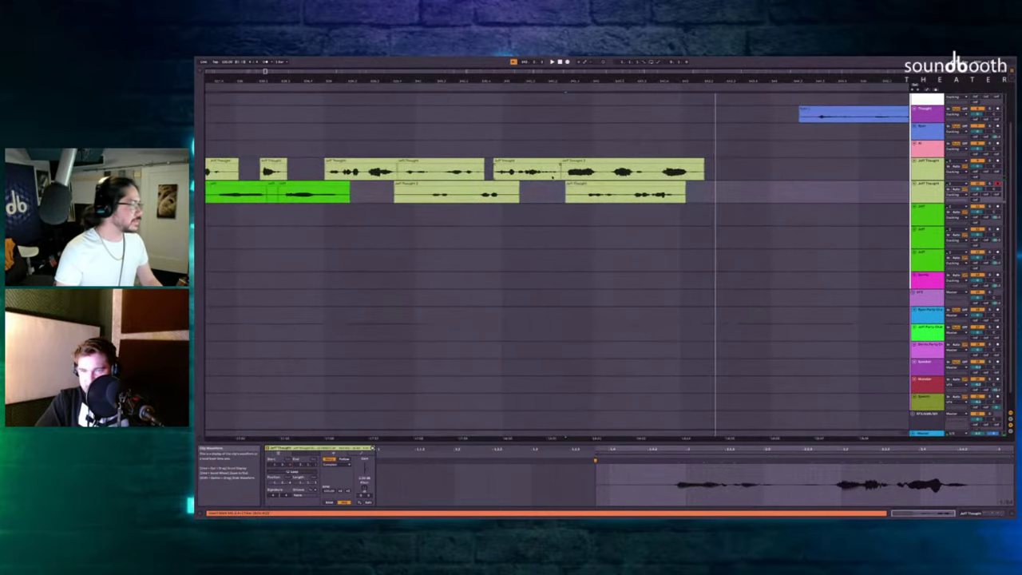
scroll(559, 169, "down", 4)
scroll(566, 169, "up", 4)
scroll(571, 177, "up", 2)
scroll(572, 177, "left", 1)
scroll(654, 176, "down", 2)
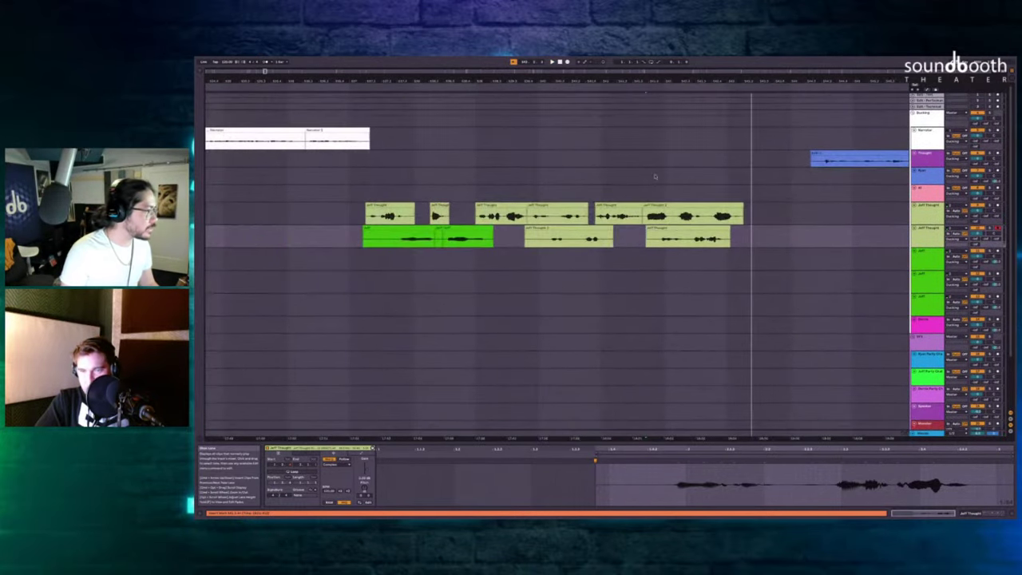
scroll(709, 173, "up", 6)
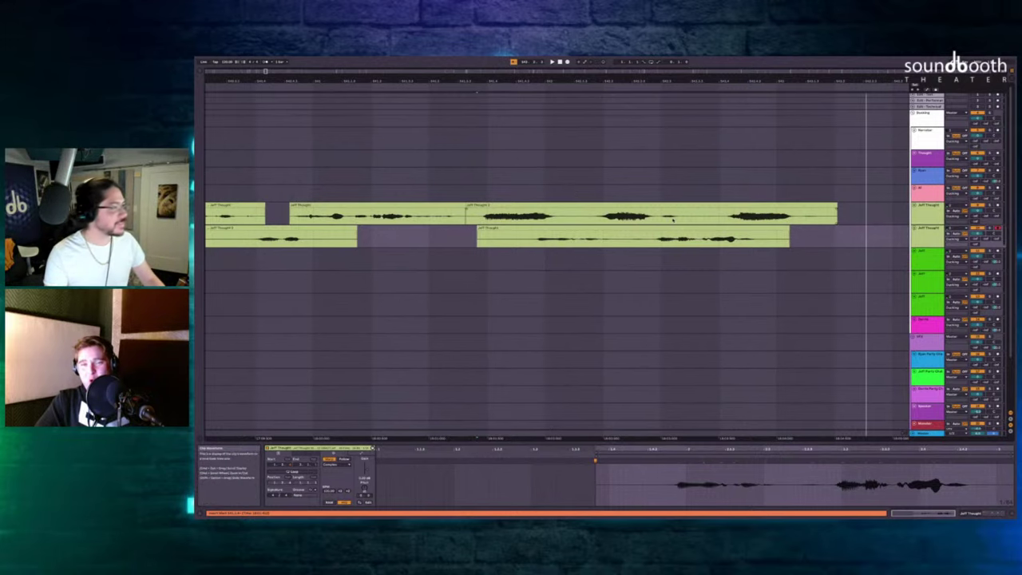
scroll(673, 220, "down", 2)
scroll(642, 227, "up", 2)
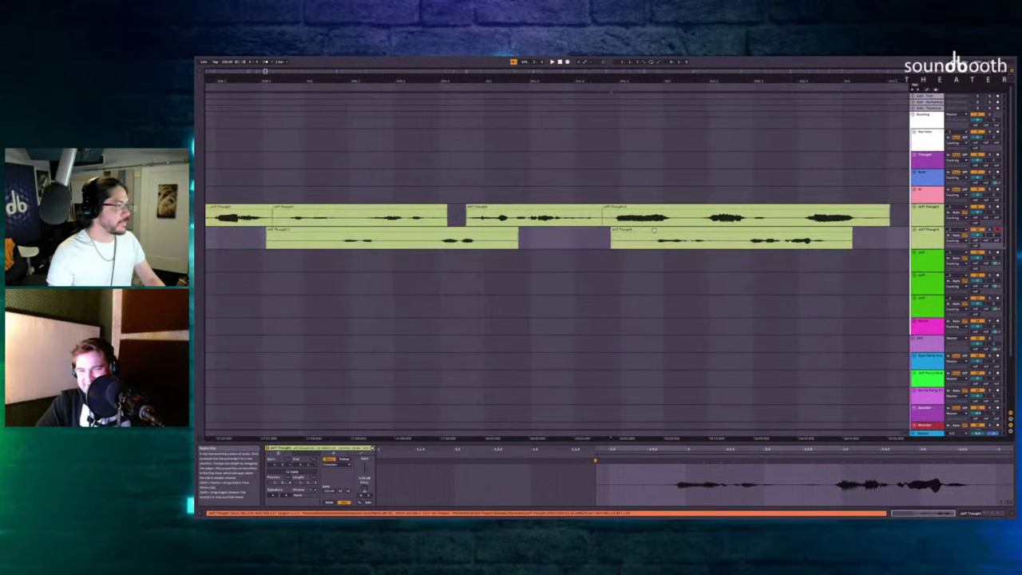
left_click(616, 268)
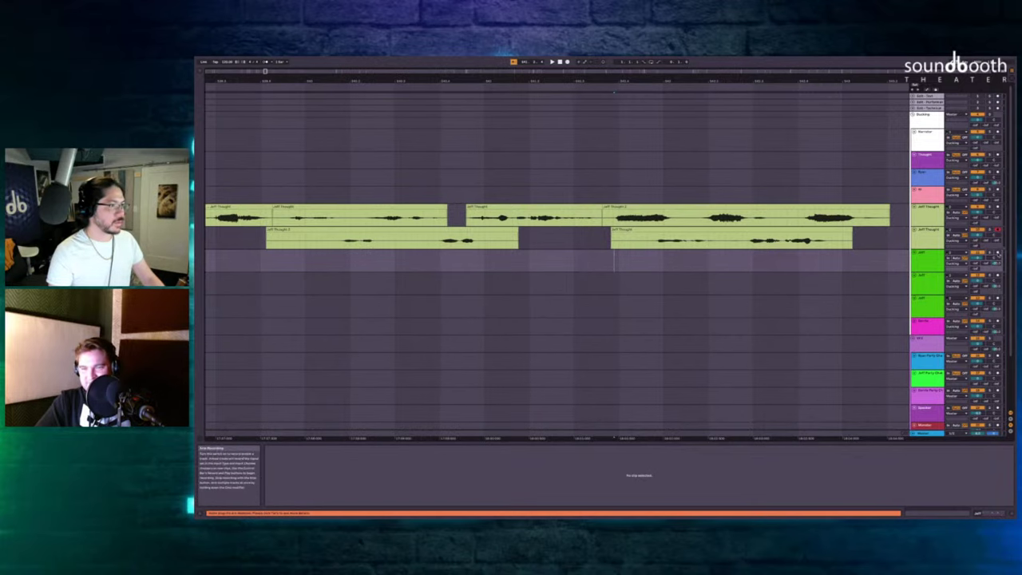
key("F9")
key("space")
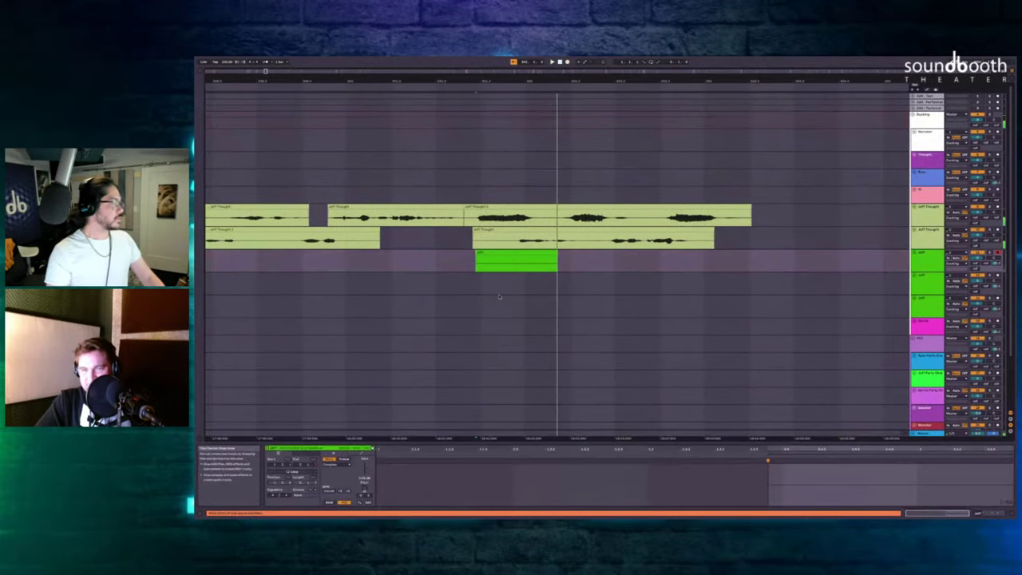
key("space")
Record a third overlapping take on the first green track, starting slightly before the latest upper Thought take, and play the layers together.
left_click(437, 263)
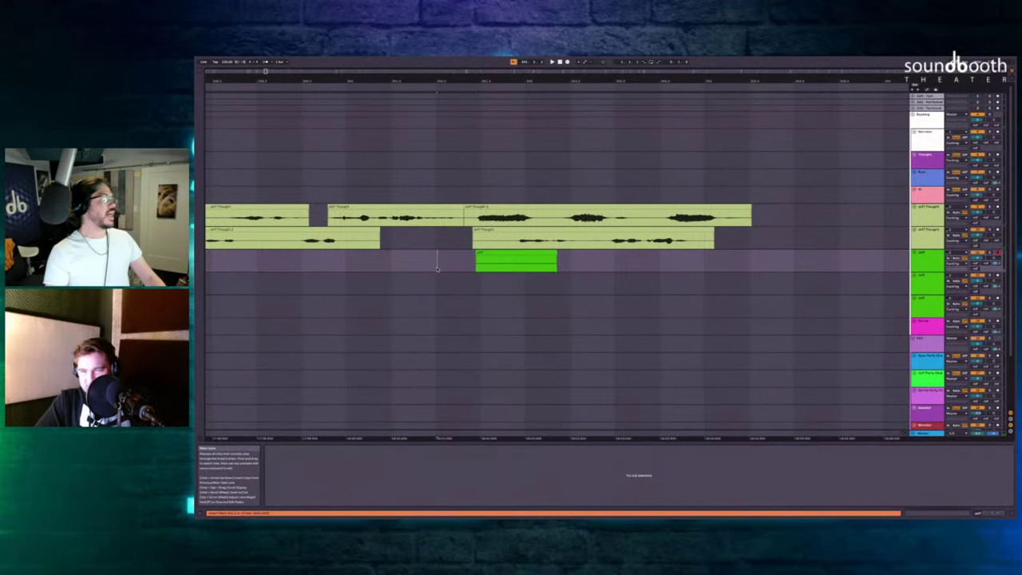
key("F9")
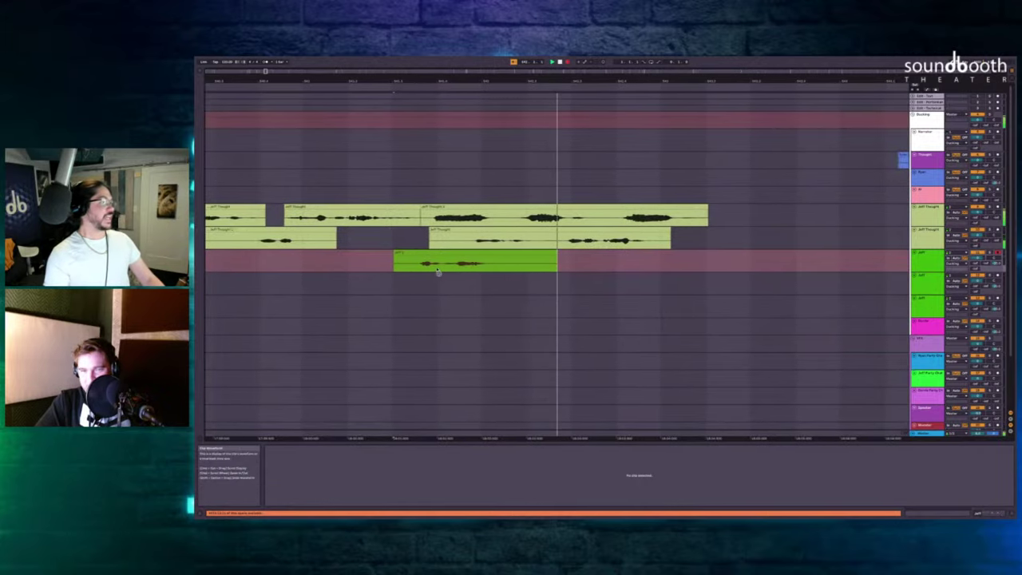
key("space")
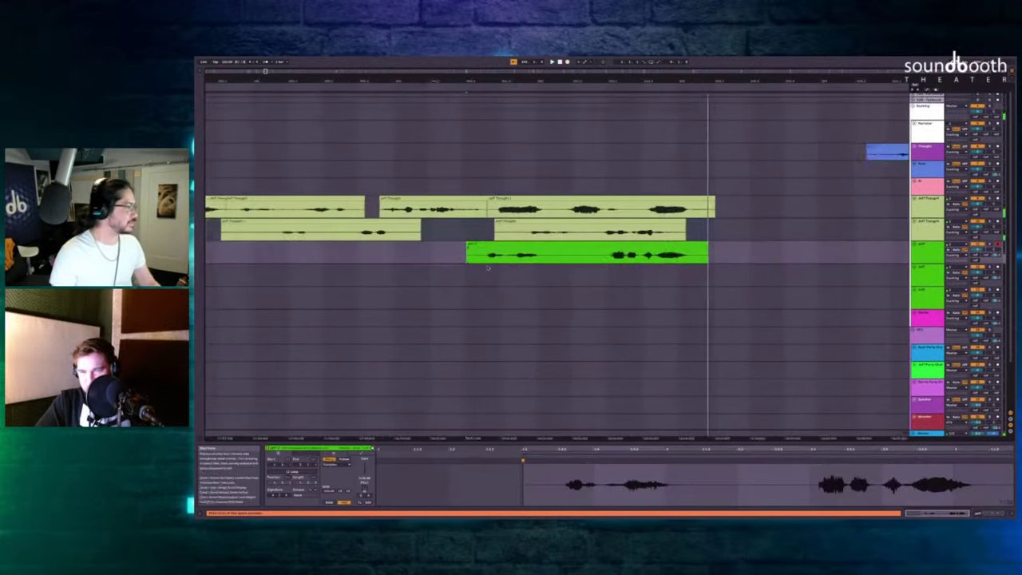
scroll(487, 267, "down", 2)
scroll(476, 242, "up", 5)
left_click(484, 132)
key("space")
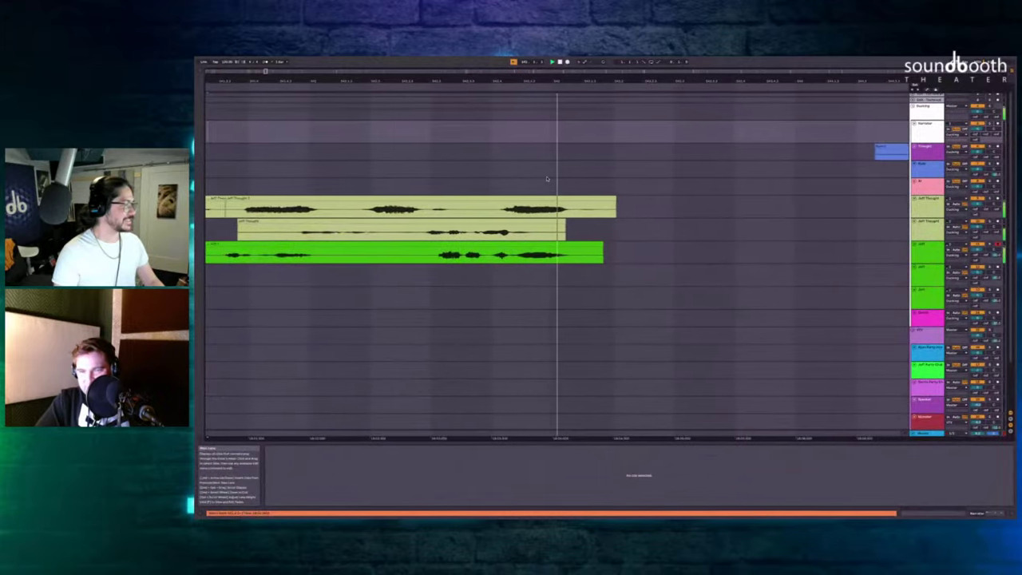
scroll(548, 179, "down", 3)
key("space")
Split off the second phrase of the new green take and shift it slightly earlier, over the take's silent stretch.
scroll(515, 238, "left", 1)
scroll(511, 239, "up", 4)
scroll(520, 240, "down", 1)
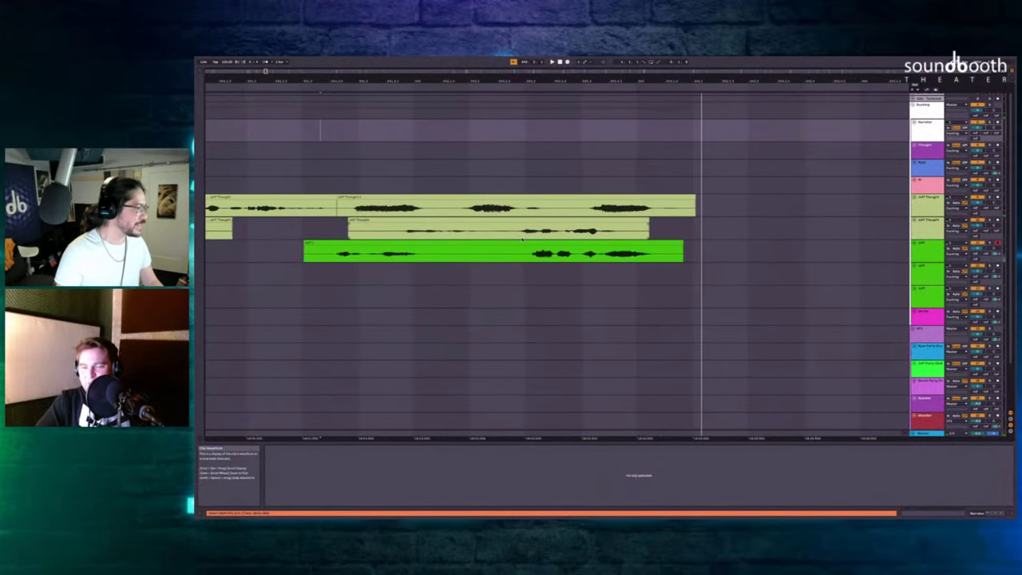
left_click_drag(525, 243, 702, 249)
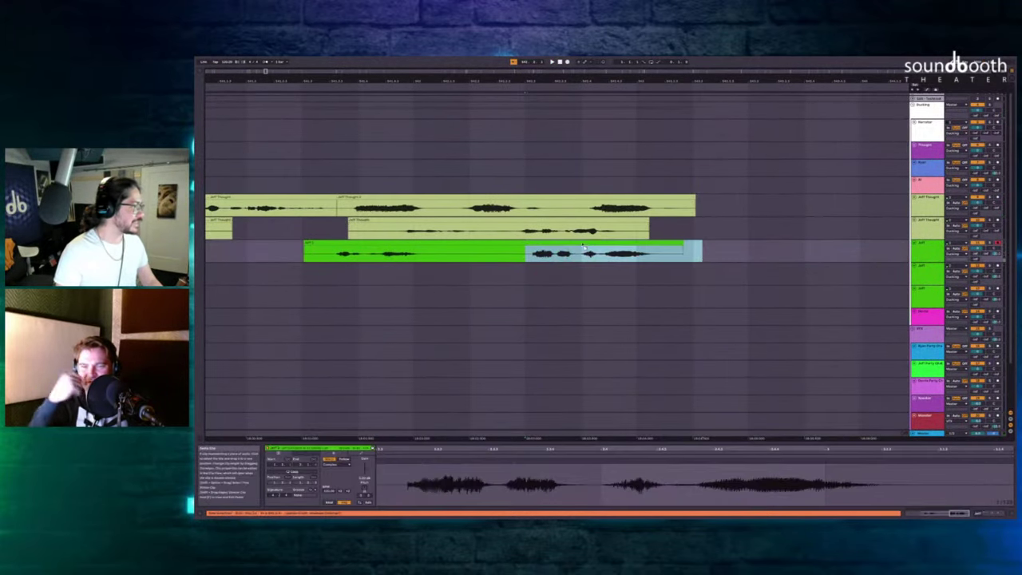
left_click_drag(584, 246, 535, 242)
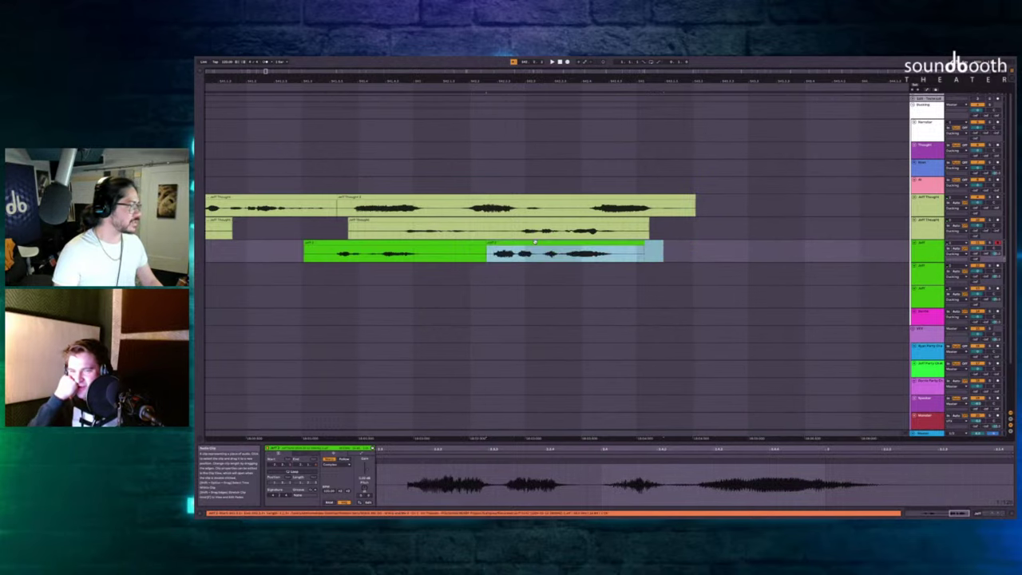
left_click(355, 182)
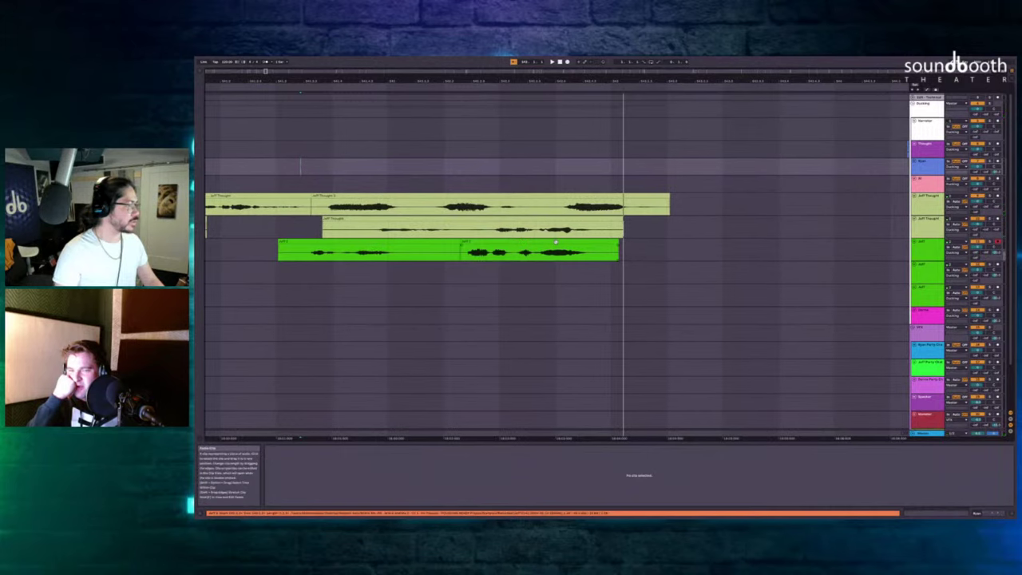
Move the second green phrase later so it starts near the end of the lower Thought take, and play the overlap.
left_click_drag(569, 249, 705, 258)
scroll(705, 258, "left", 2)
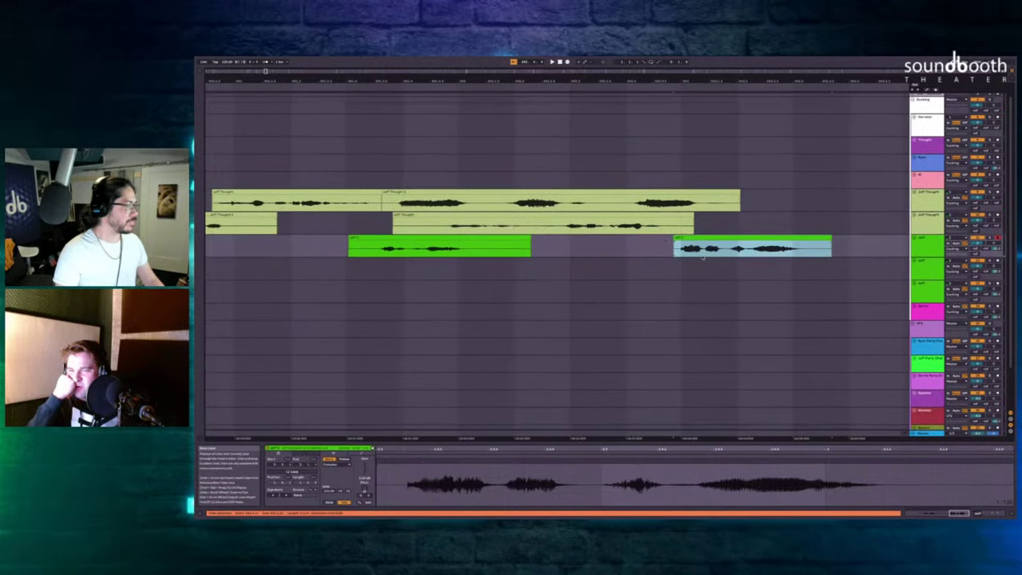
left_click(364, 152)
key("space")
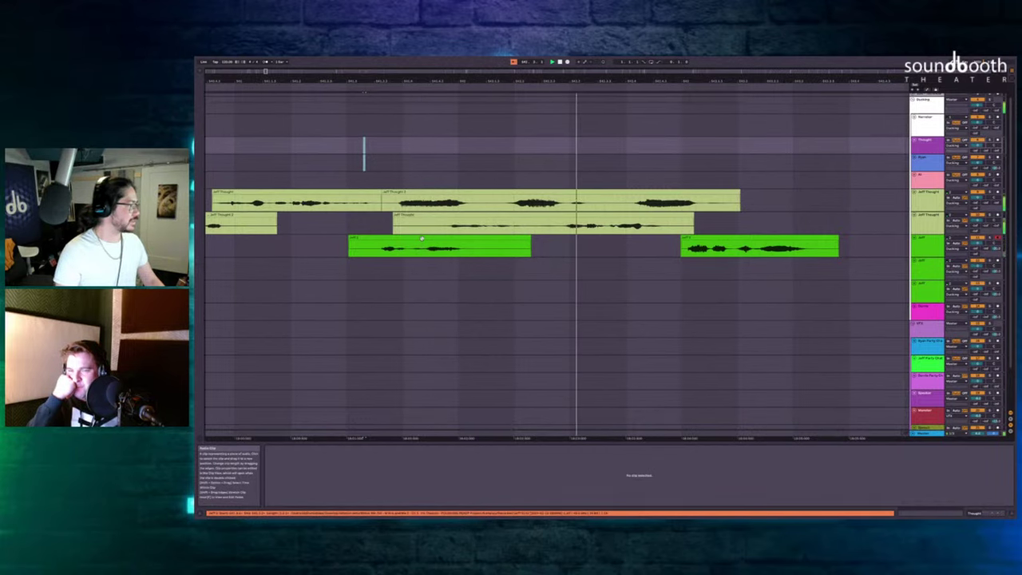
Shift the first green phrase slightly earlier and play the layered lines through to the end of the second green phrase.
key("space")
left_click_drag(419, 238, 399, 238)
key("space")
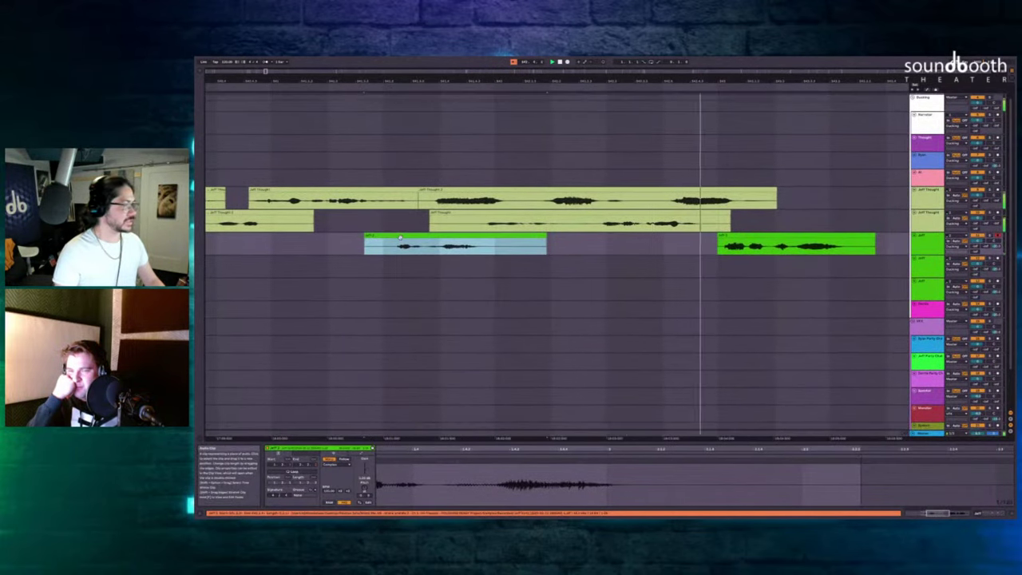
scroll(402, 238, "right", 3)
scroll(436, 226, "up", 1)
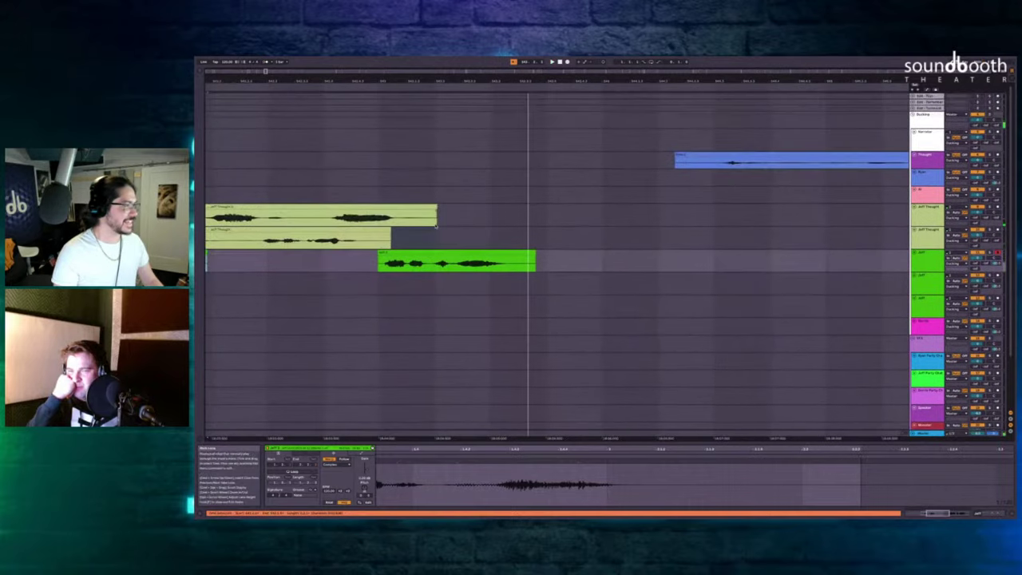
Delete the empty time before the blue clip so it starts near the end of the last green phrase, and play the transition.
left_click_drag(708, 173, 500, 194)
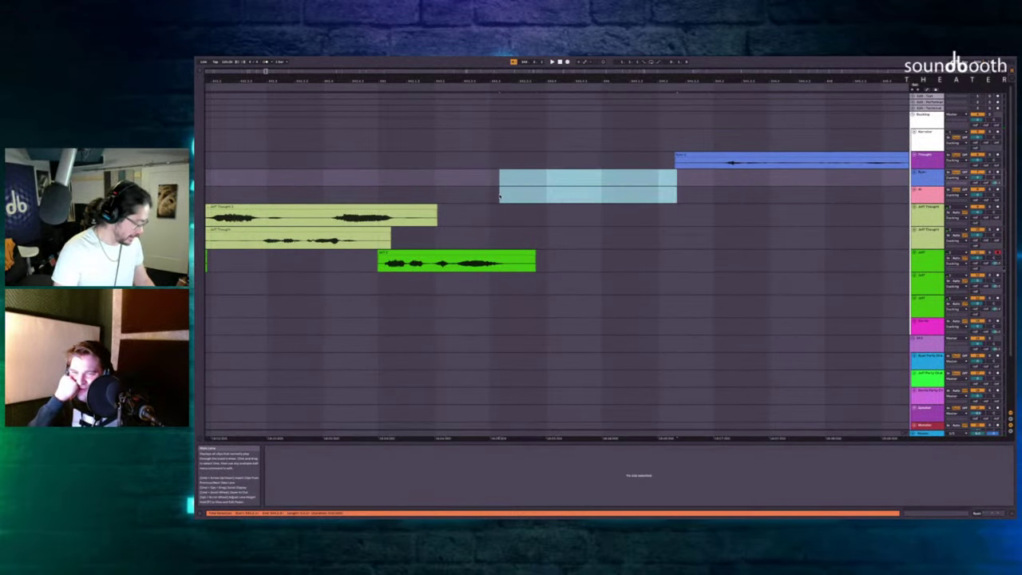
key("ctrl+shift+Delete")
left_click_drag(497, 250, 535, 250)
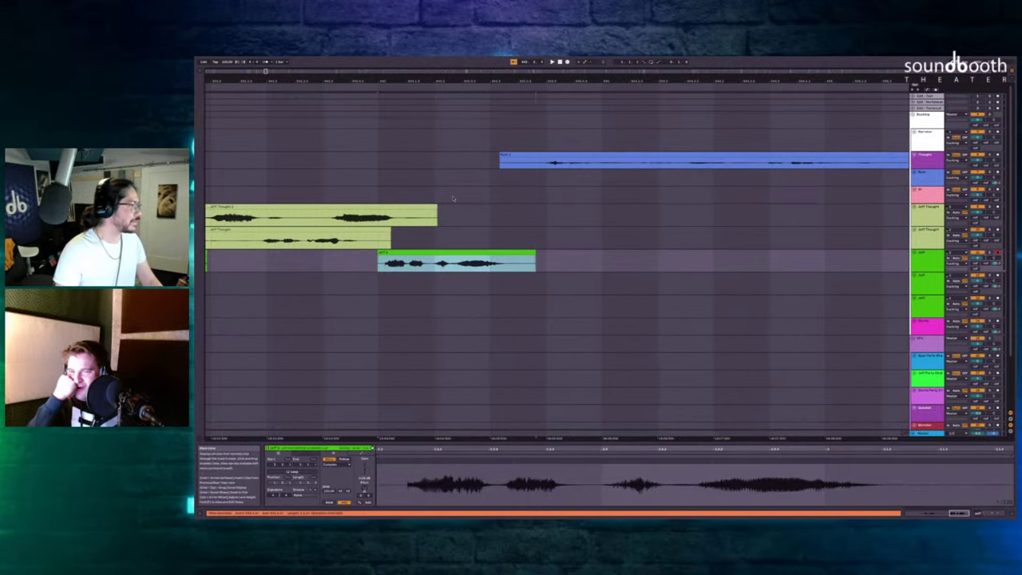
left_click(451, 196)
key("space")
Insert silence as long as the green clip on the upper Thought track ahead of it, pushing the following clips later.
scroll(565, 188, "down", 3)
scroll(565, 189, "right", 3)
scroll(565, 189, "down", 3)
scroll(565, 189, "right", 3)
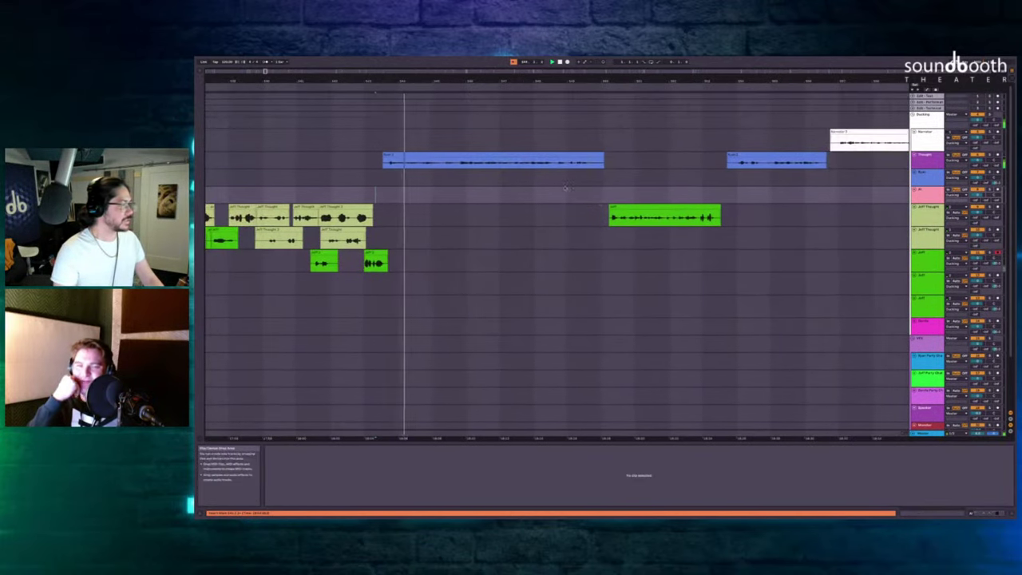
left_click(637, 210)
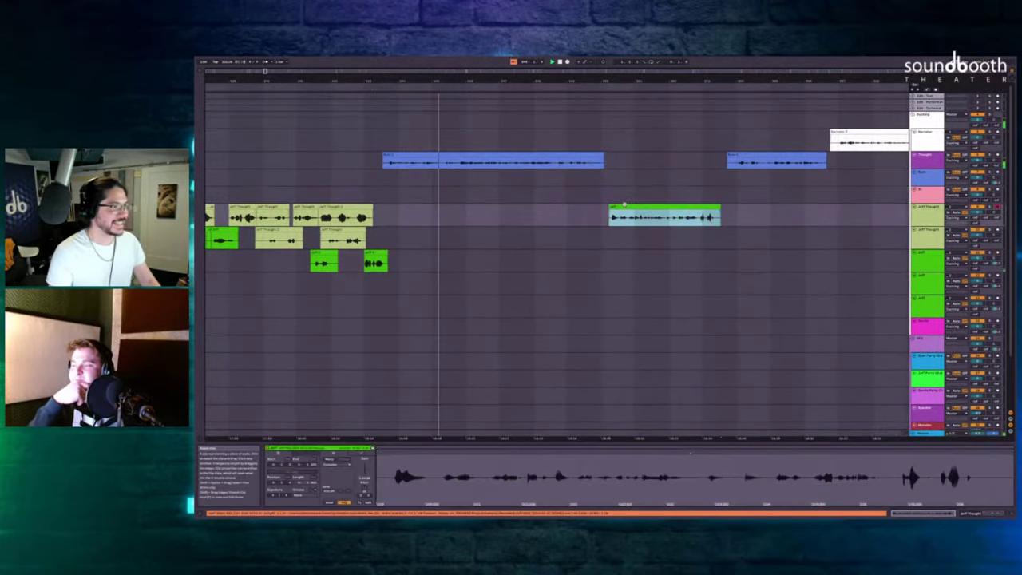
scroll(589, 192, "up", 3)
left_click(617, 178)
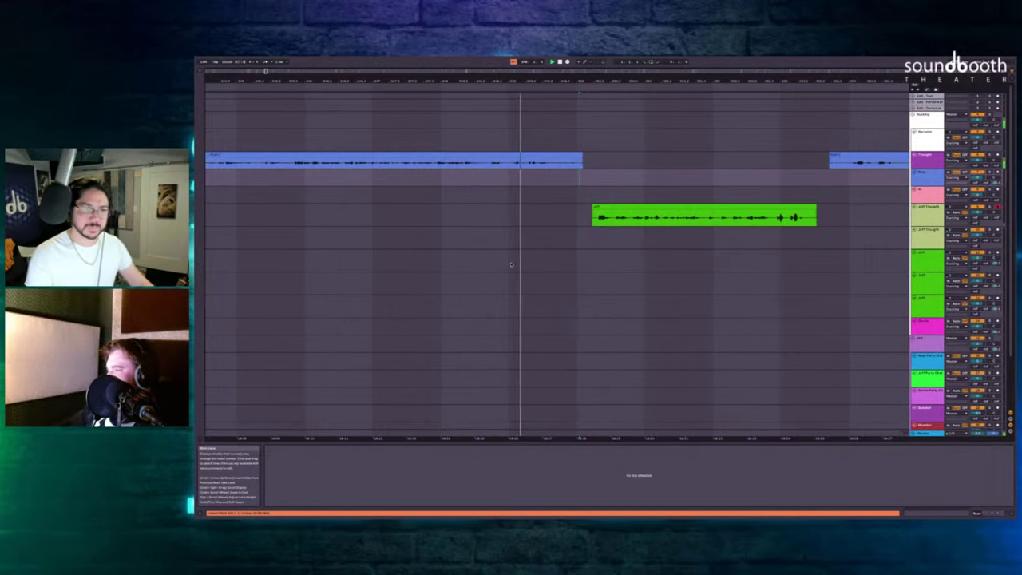
left_click(611, 208)
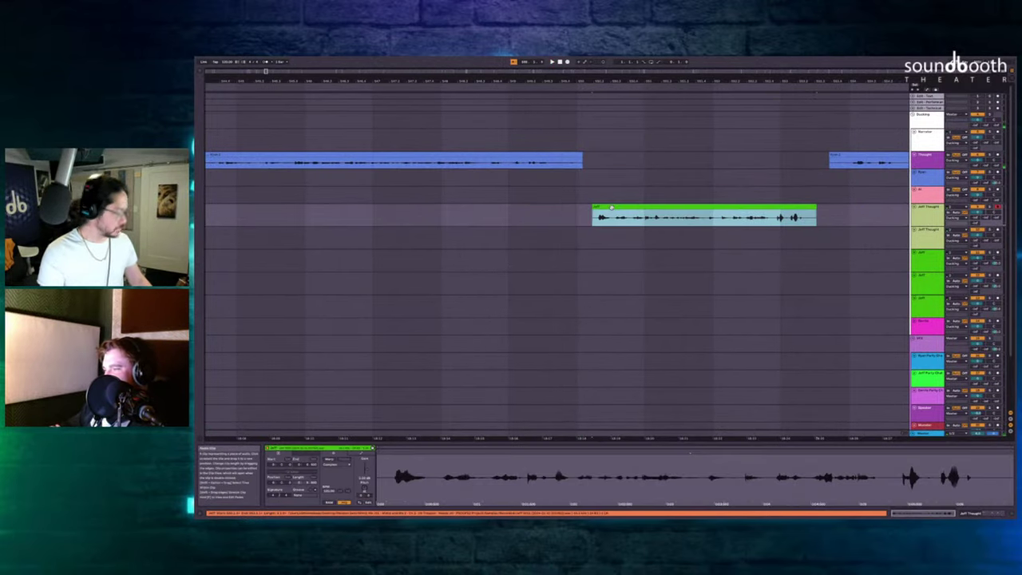
key("super+i")
Record a new take on the upper Thought track in the inserted gap, coming in as the blue clip ends.
left_click(549, 177)
key("space")
key("F9")
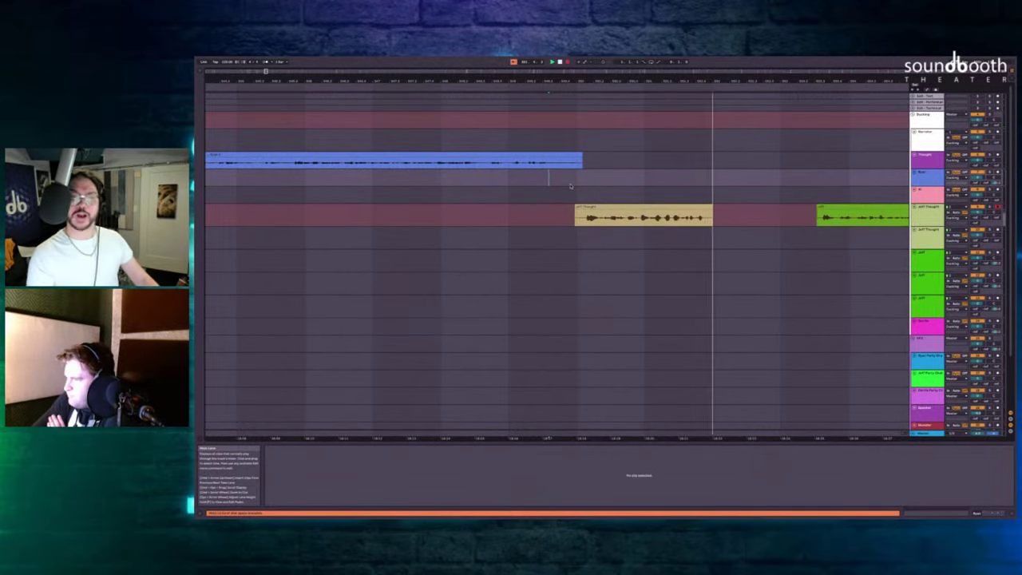
key("space")
scroll(598, 193, "right", 2)
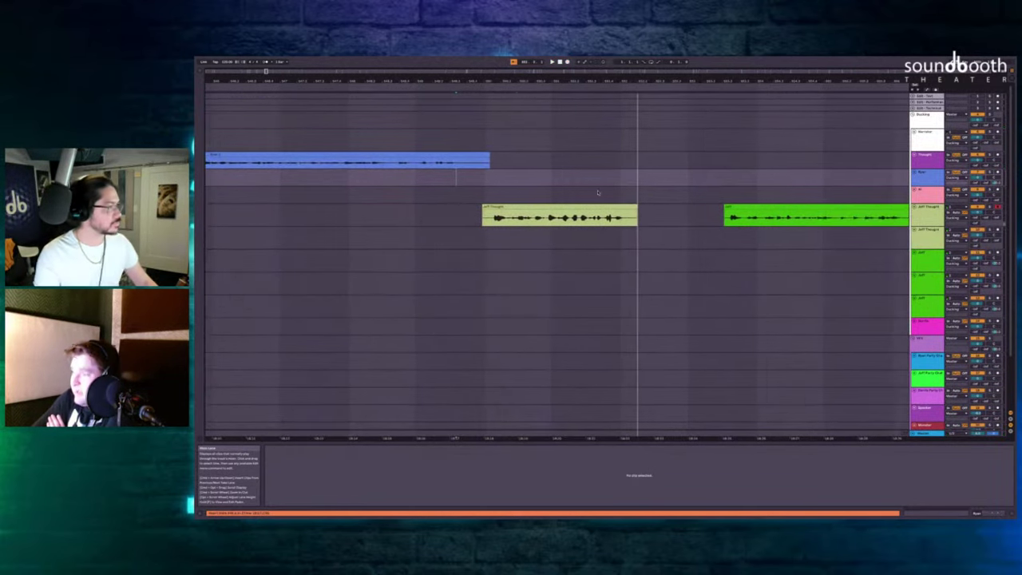
Delete the old green clip after the new take and record an overlapping line on the lower Thought track near that take's end.
left_click(627, 235)
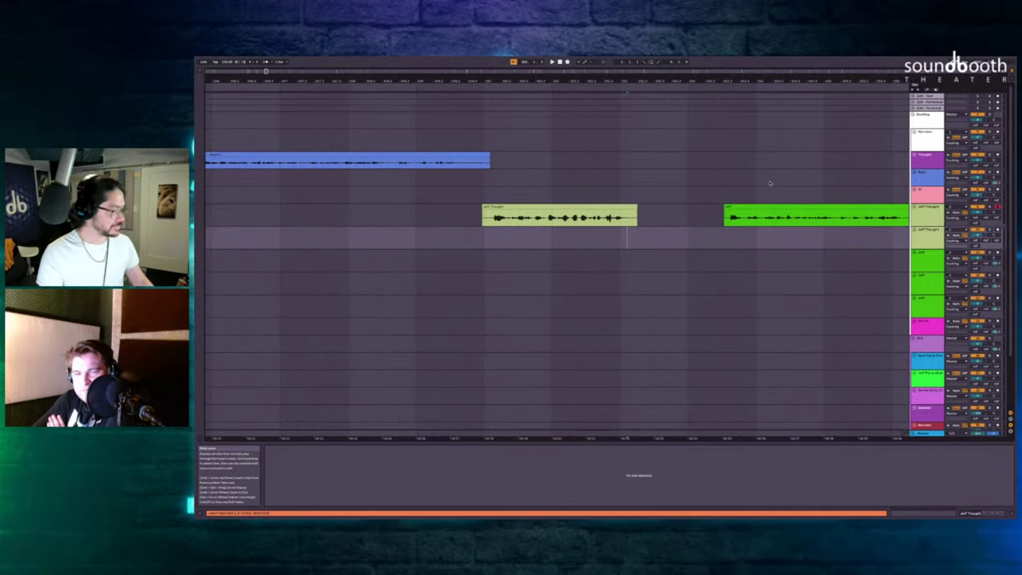
left_click(735, 207)
key("Delete")
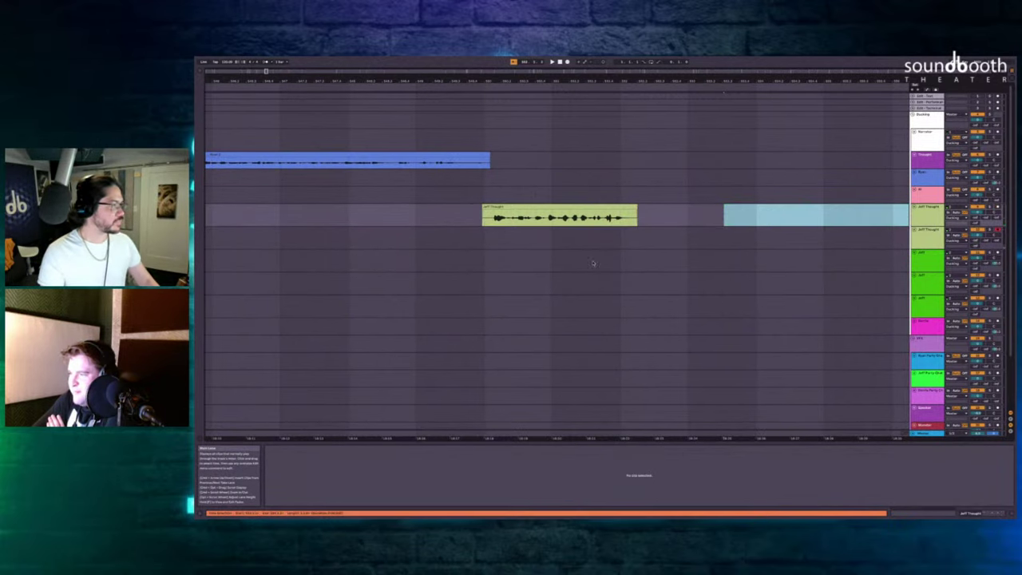
left_click(606, 242)
key("F9")
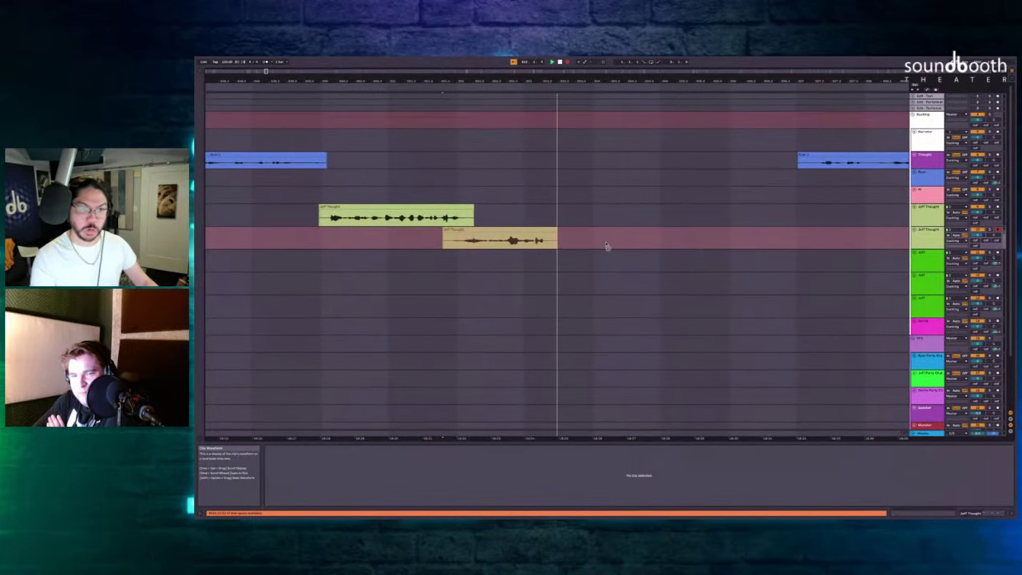
key("space")
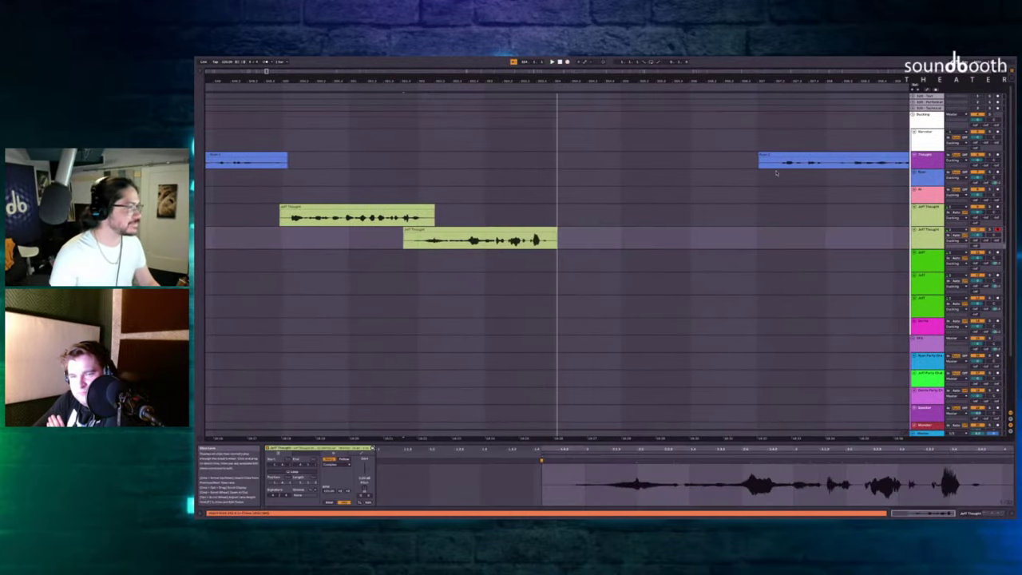
Delete the empty time between the lower take and the next blue clip, and play the layered takes through into that clip.
left_click_drag(775, 173, 551, 245)
key("super+shift+BackSpace")
scroll(559, 240, "left", 3)
left_click(448, 171)
key("space")
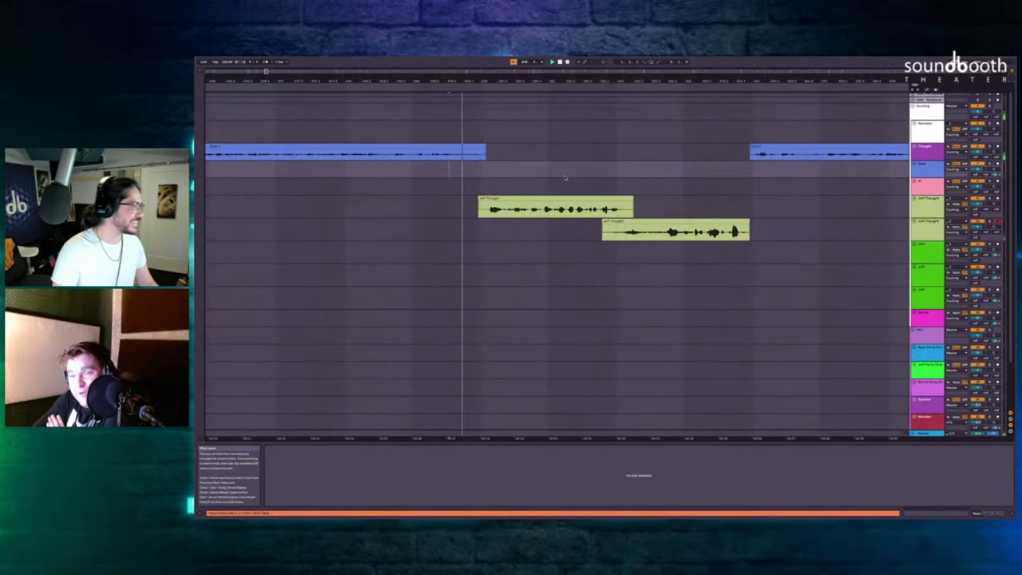
scroll(509, 182, "up", 2)
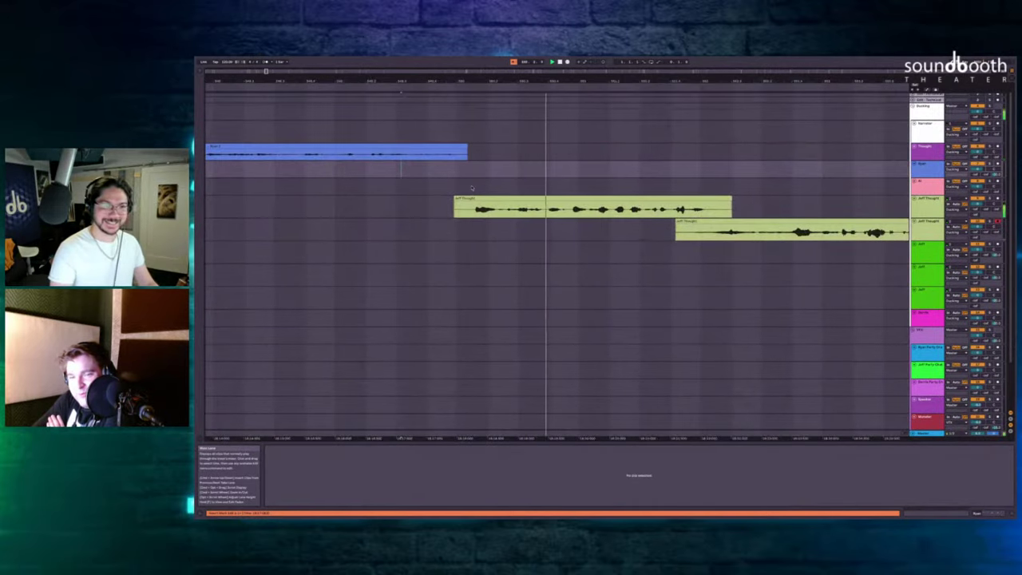
scroll(460, 190, "up", 2)
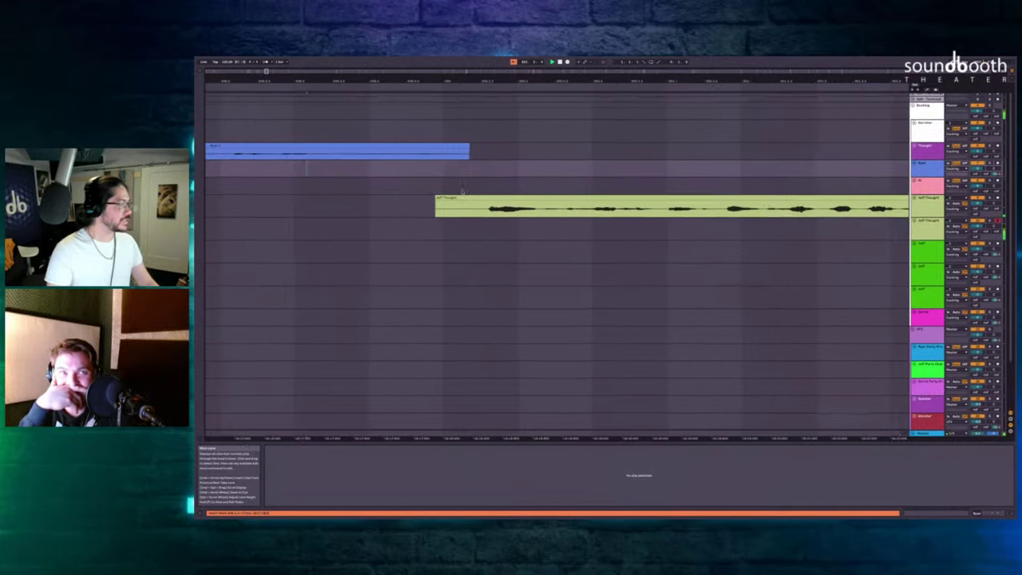
scroll(467, 192, "down", 3)
scroll(461, 192, "up", 3)
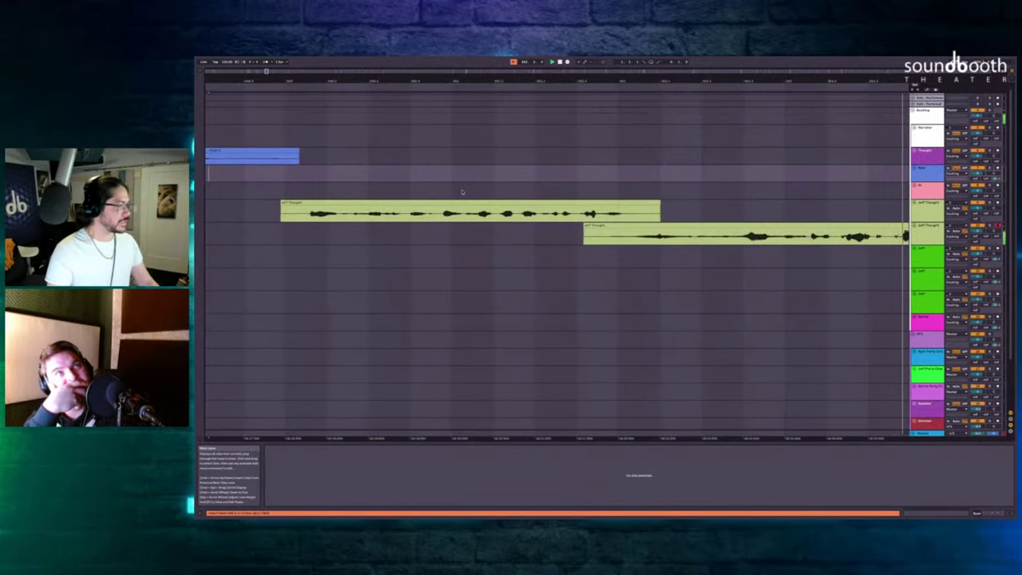
scroll(463, 192, "down", 3)
scroll(462, 192, "left", 2)
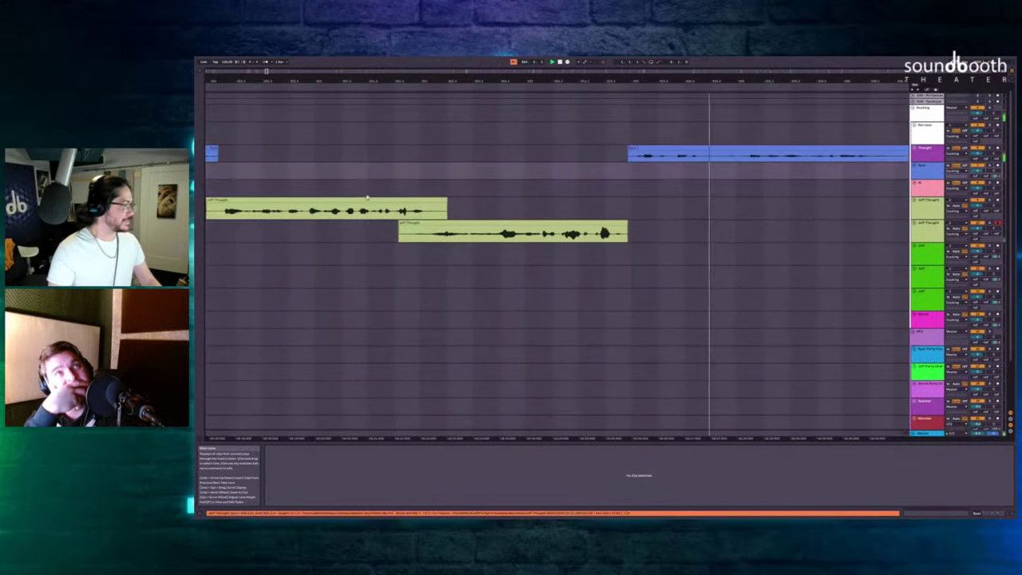
scroll(375, 193, "left", 3)
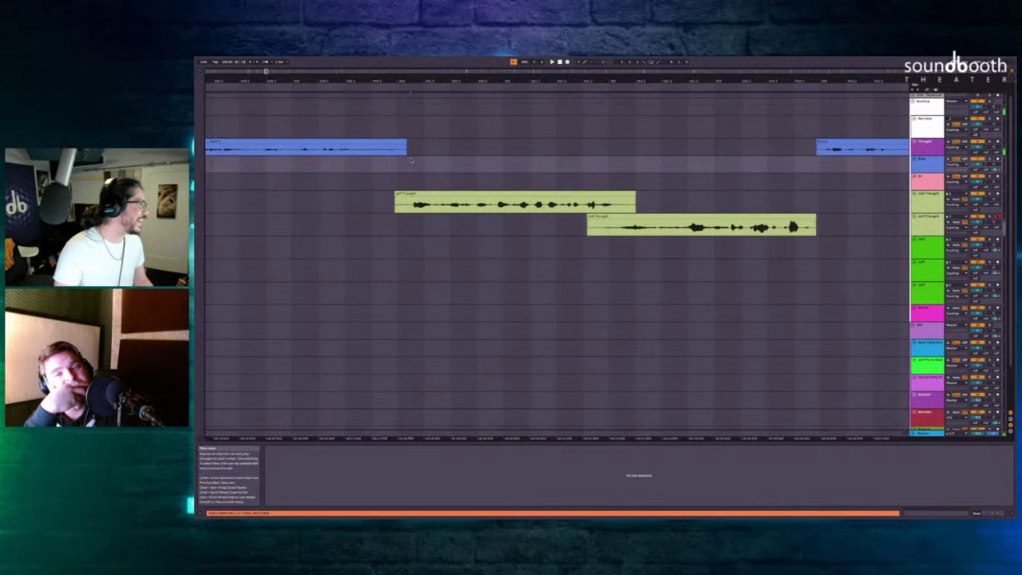
Remove the silent lead-in of the upper take while keeping the preceding blue clip's full end overlapping it, and play the tightened passage.
key("ctrl+shift+Delete")
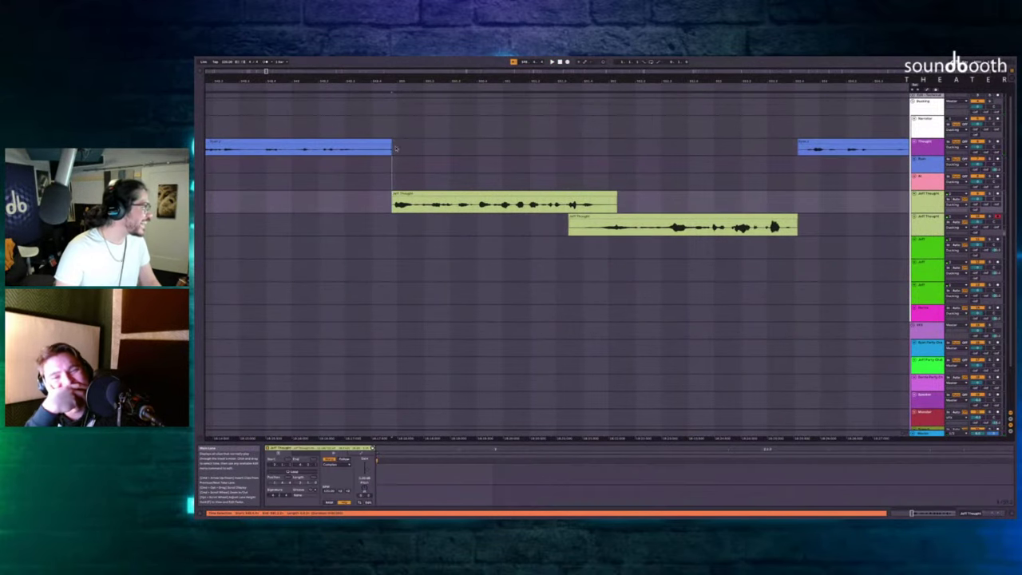
left_click_drag(391, 145, 406, 145)
left_click_drag(336, 107, 340, 107)
key("space")
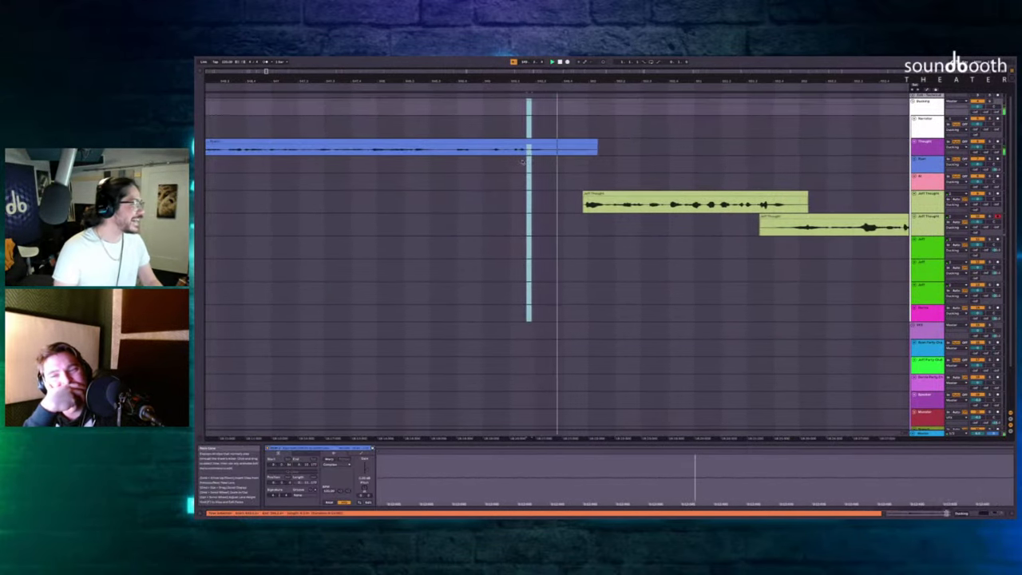
scroll(567, 162, "down", 4)
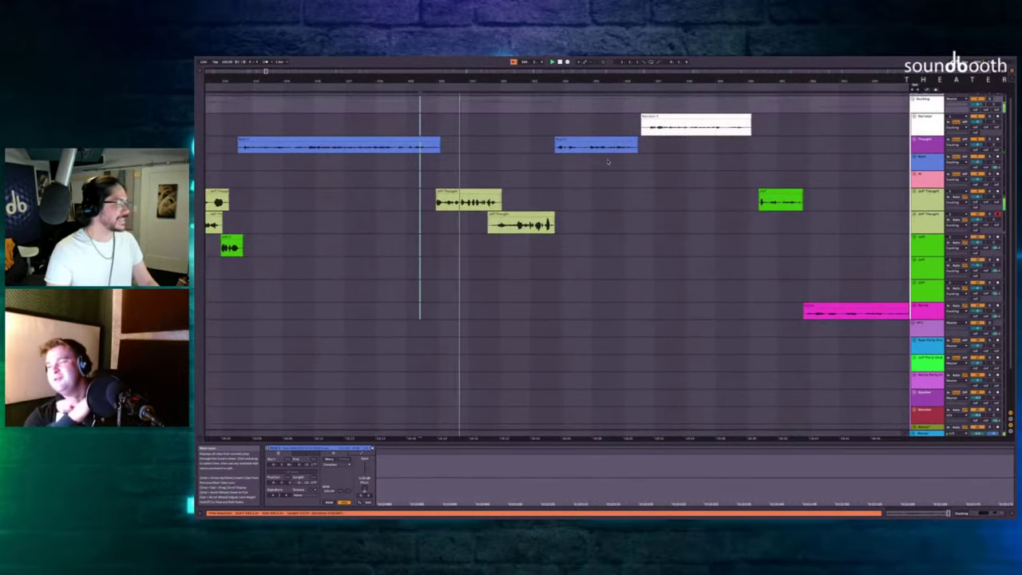
scroll(573, 197, "up", 3)
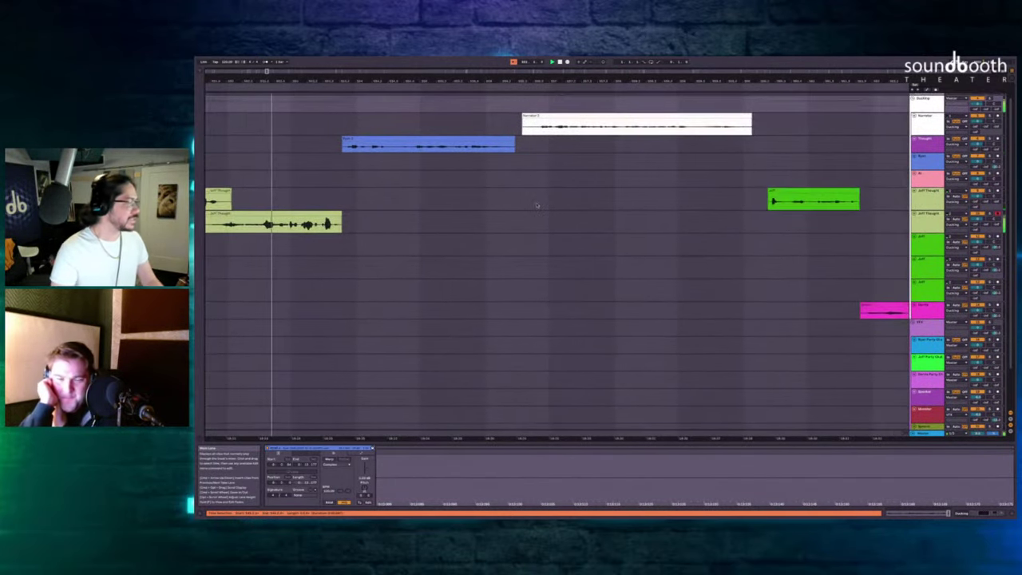
scroll(607, 204, "down", 2)
scroll(593, 205, "left", 3)
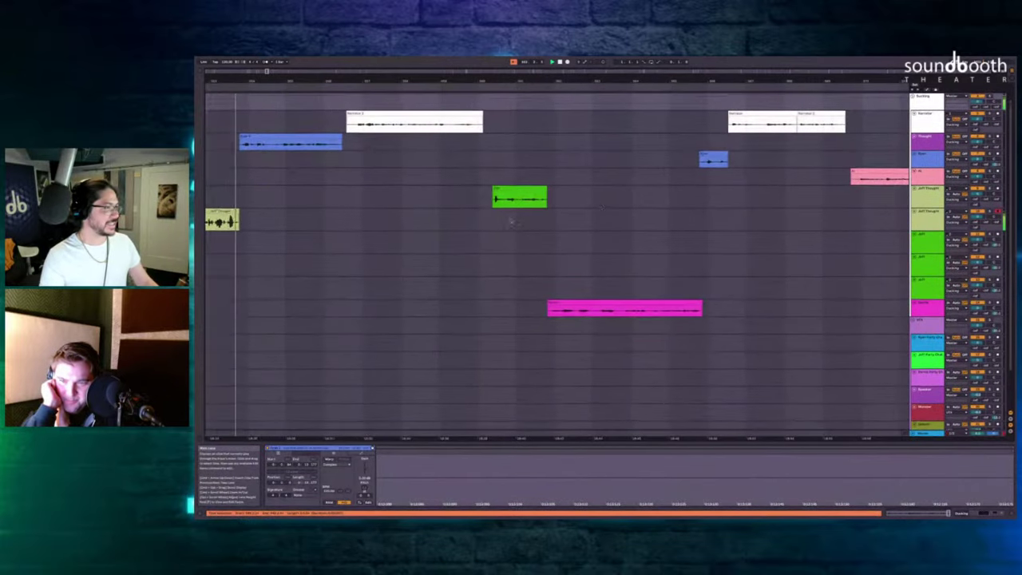
scroll(518, 221, "right", 1)
Try a new take on the upper Thought track at the end of the narrator clip, recording over the old green clip.
left_click(623, 180)
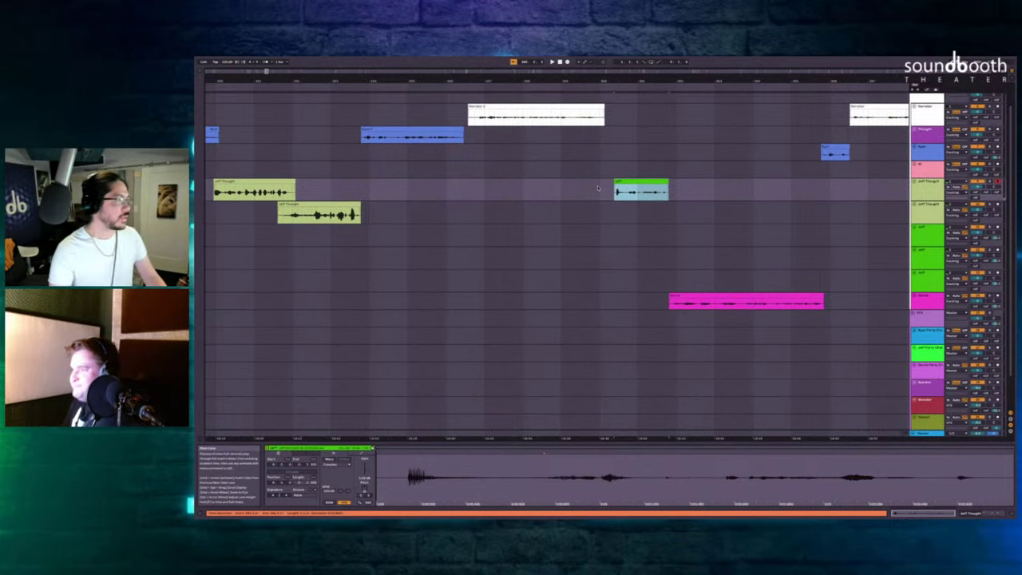
scroll(598, 187, "up", 3)
left_click(608, 158)
key("F9")
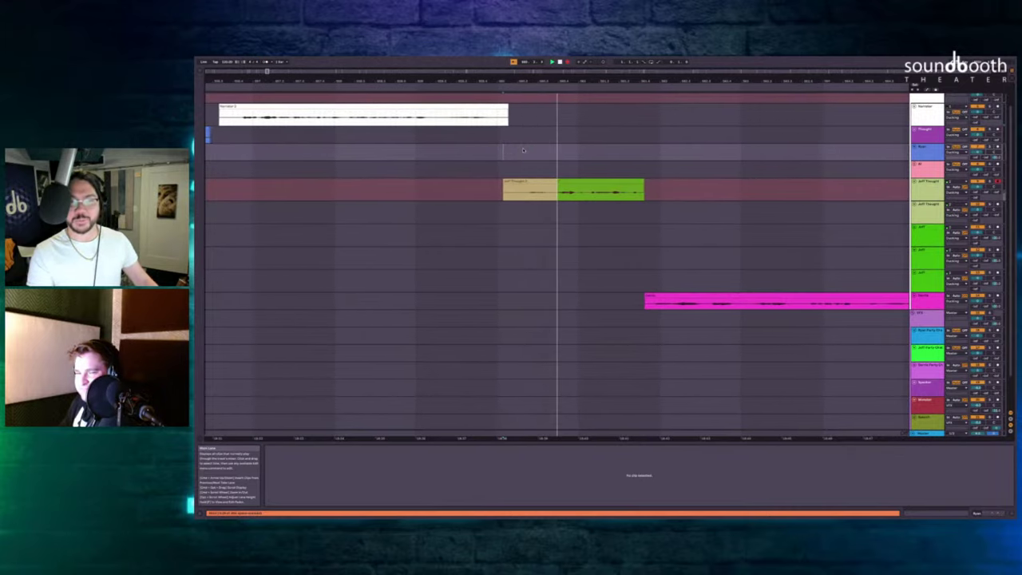
Delete the remainder of the old green clip and re-record the upper Thought take from the same starting point.
left_click(574, 183)
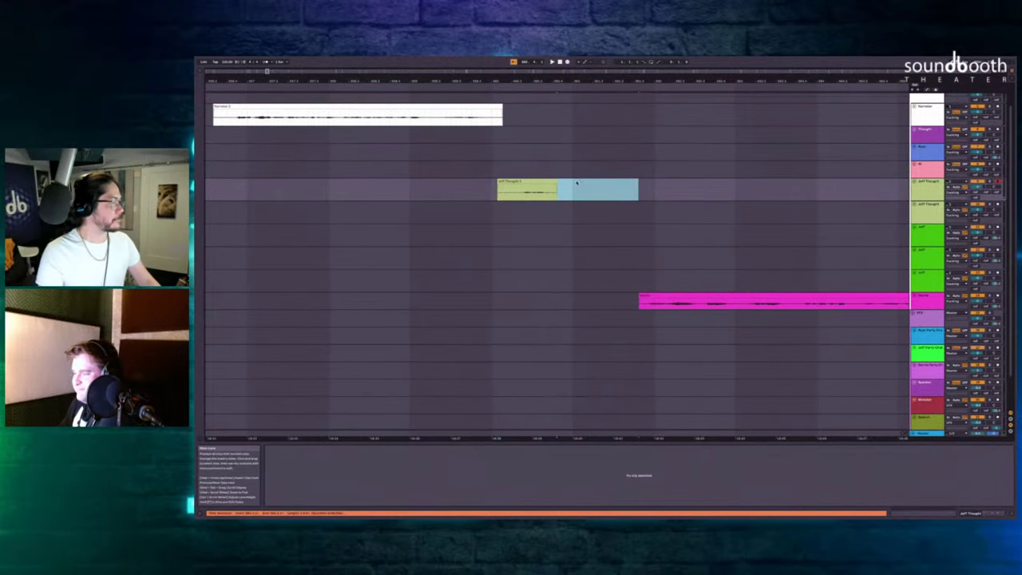
key("Delete")
left_click(535, 186)
key("F9")
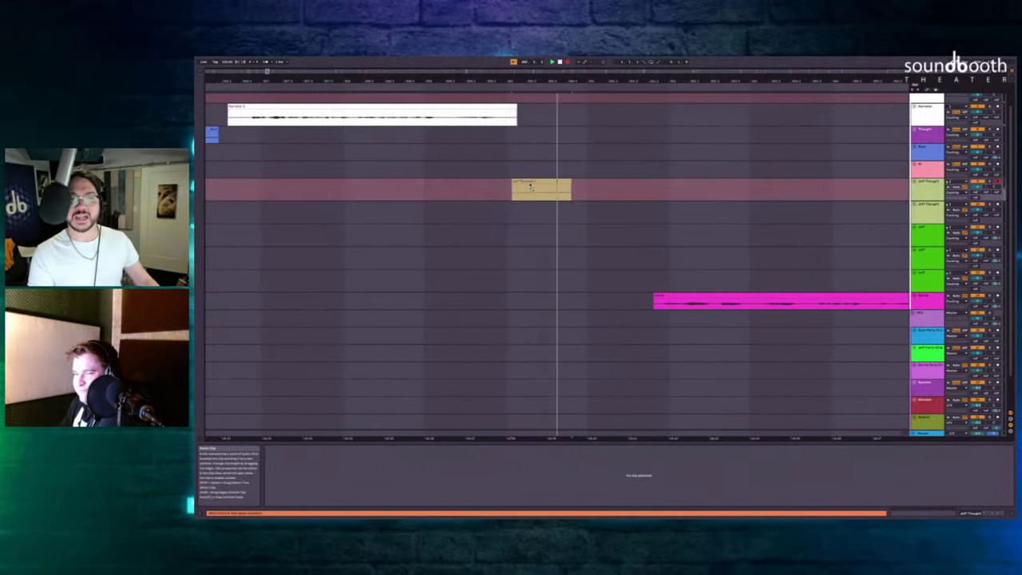
key("space")
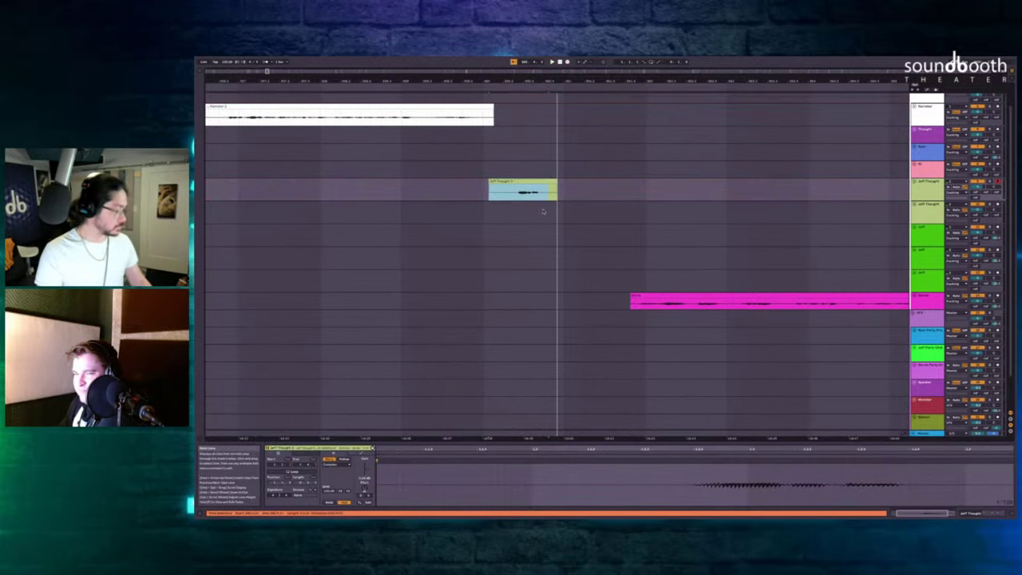
Record an overlapping take on the lower Thought track, coming in midway through the upper take.
left_click(528, 214)
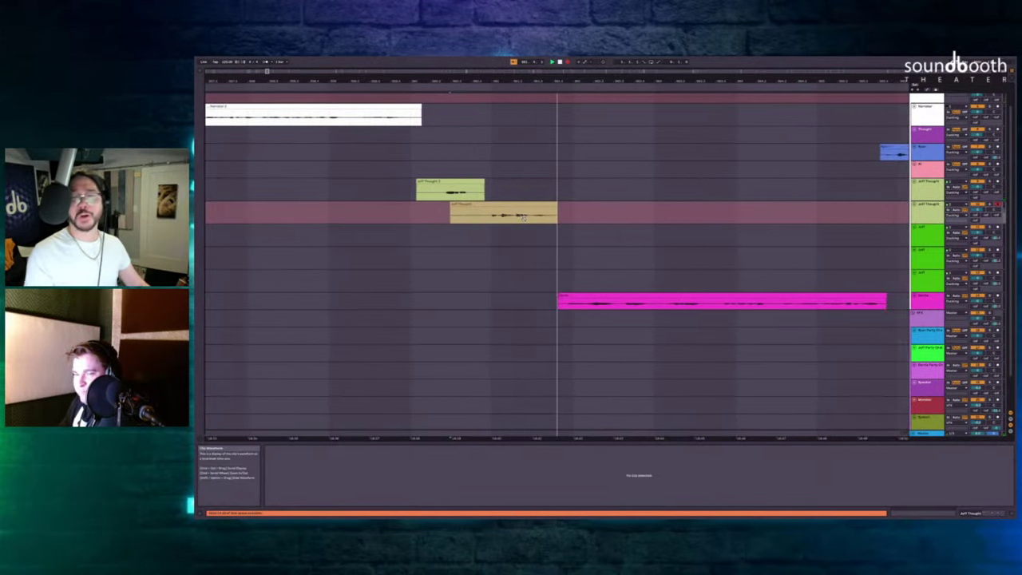
key("space")
scroll(552, 234, "left", 1)
scroll(551, 235, "left", 1)
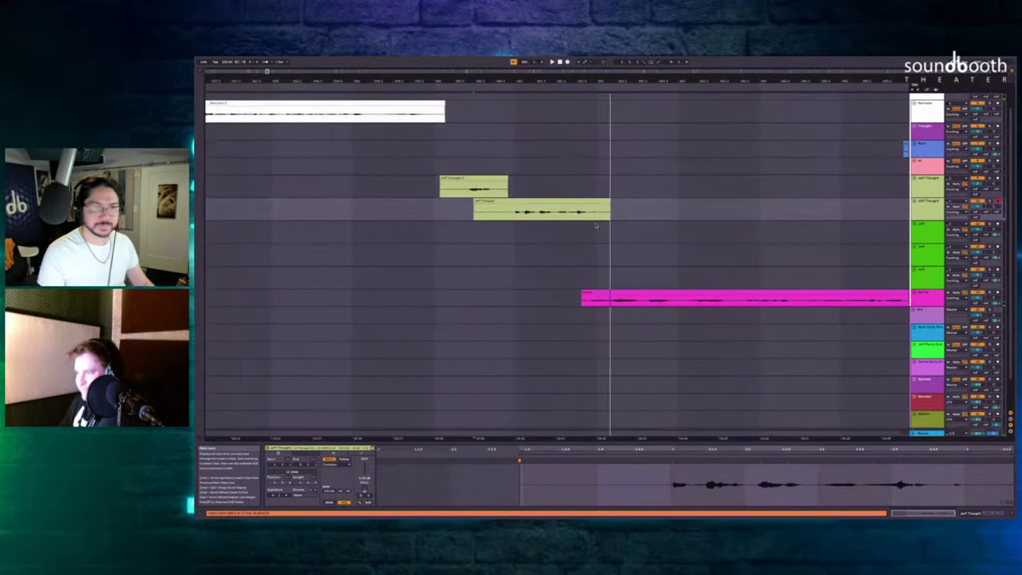
Insert a short stretch of silence across the tracks where the lower take overlaps the magenta clip, pushing the following audio later.
scroll(596, 225, "up", 4)
scroll(607, 223, "right", 2)
scroll(499, 247, "up", 2)
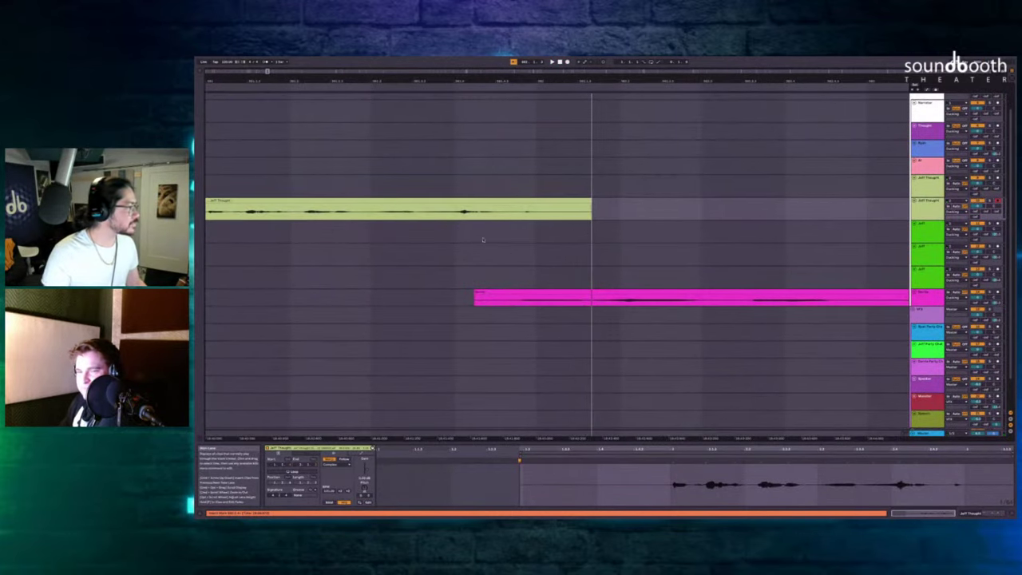
left_click(494, 241)
left_click_drag(550, 252, 553, 252)
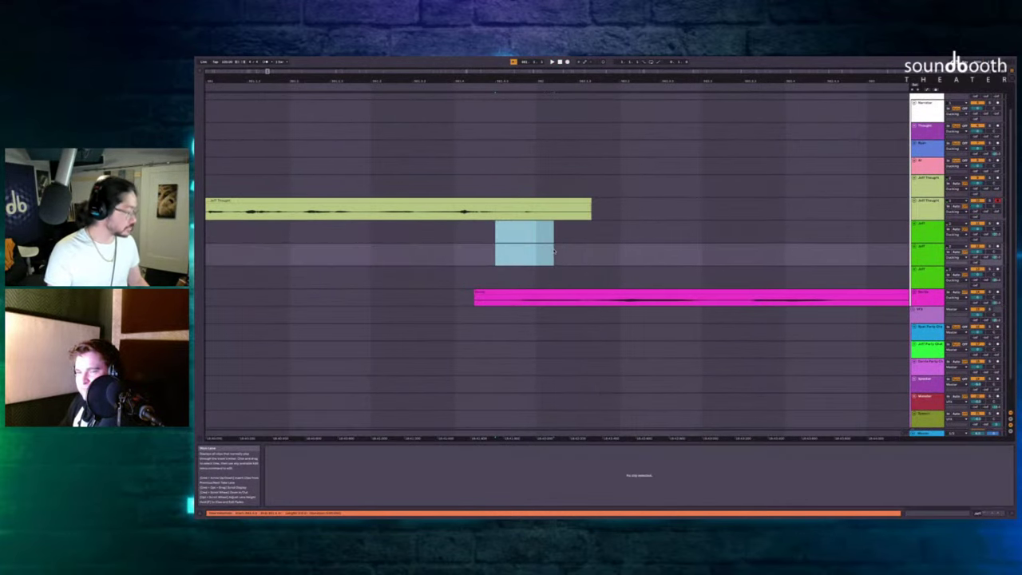
key("ctrl+i")
Extend the lower take back over the inserted gap and trim off its excess tail.
left_click_drag(494, 202, 593, 206)
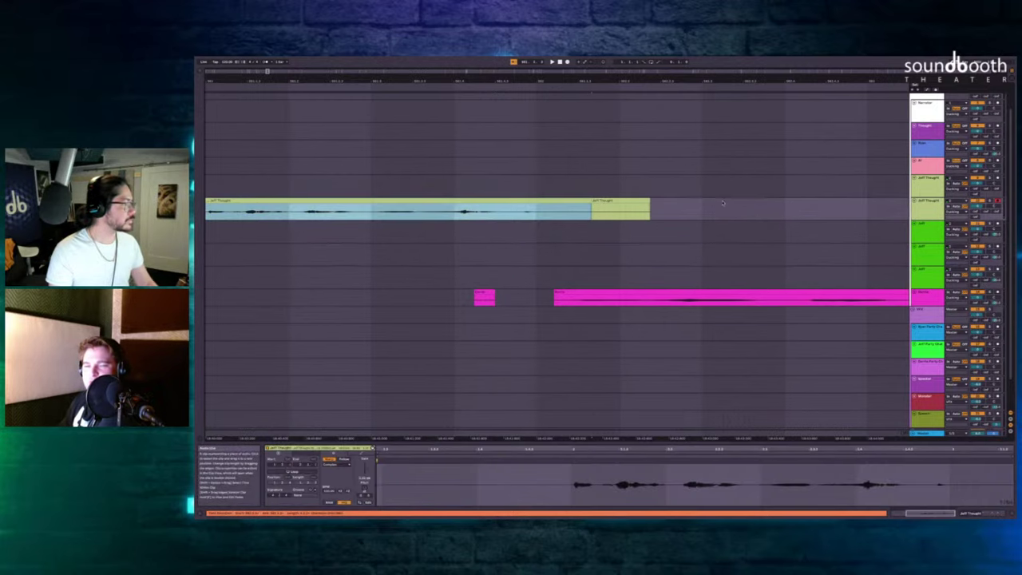
left_click_drag(730, 209, 566, 209)
key("Delete")
Play the two new layered takes from the end of the narrator clip.
scroll(566, 209, "left", 1)
scroll(566, 209, "left", 5)
scroll(566, 209, "down", 3)
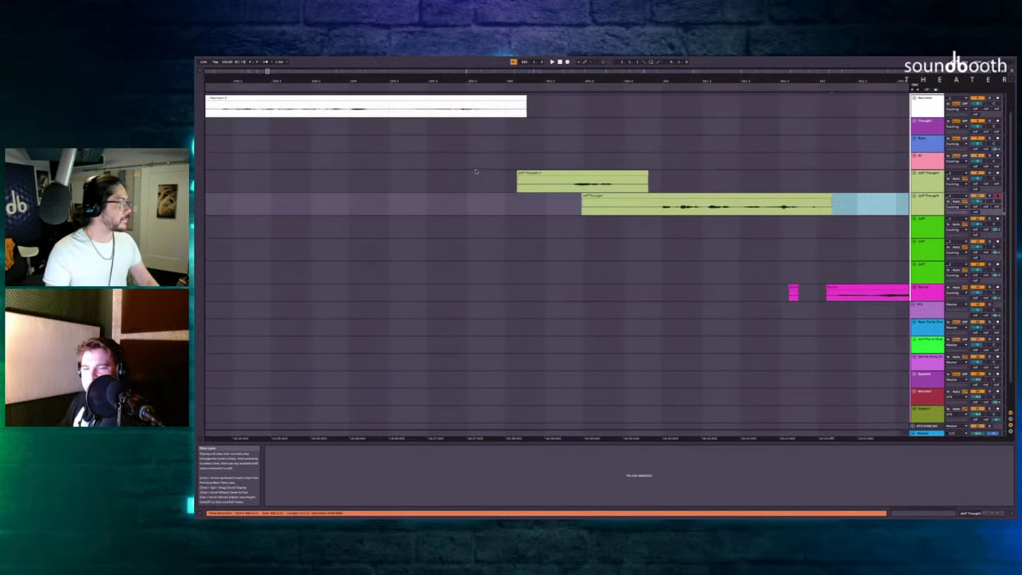
left_click(476, 175)
key("space")
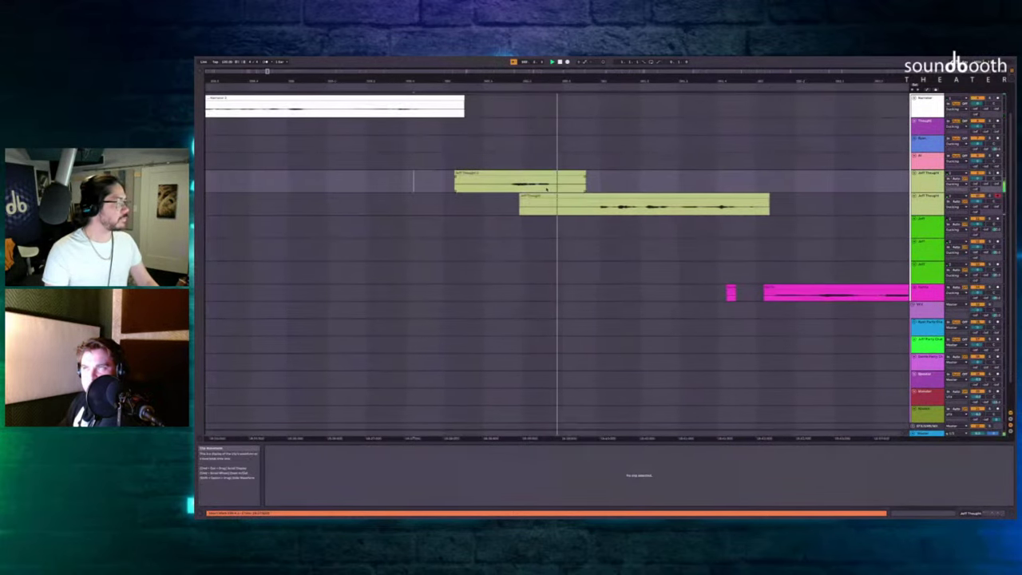
scroll(509, 171, "up", 3)
scroll(508, 172, "down", 6)
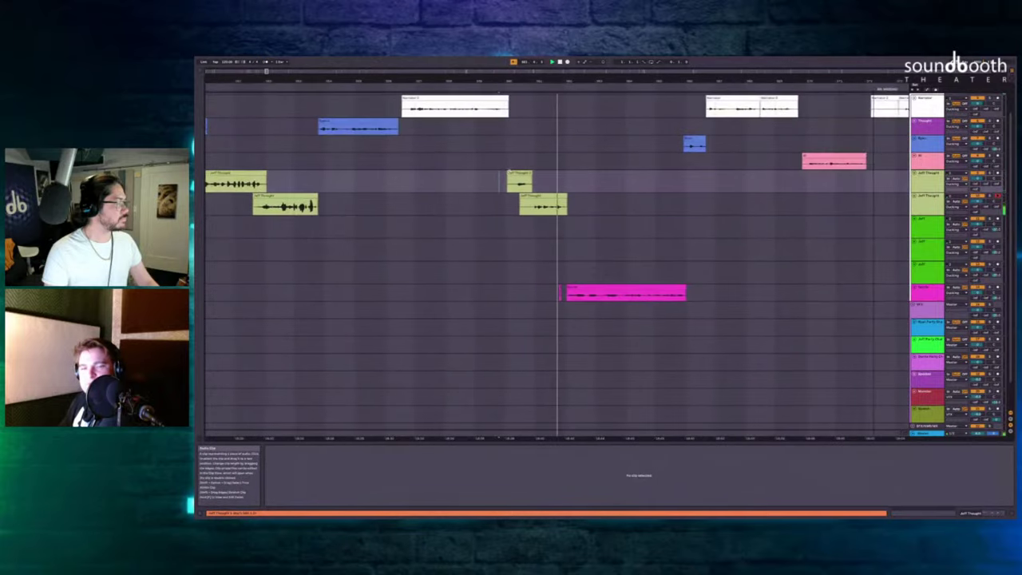
Delete the small leftover fragment in front of the magenta clip.
scroll(508, 171, "up", 3)
left_click_drag(487, 308, 529, 287)
key("Delete")
scroll(527, 284, "right", 3)
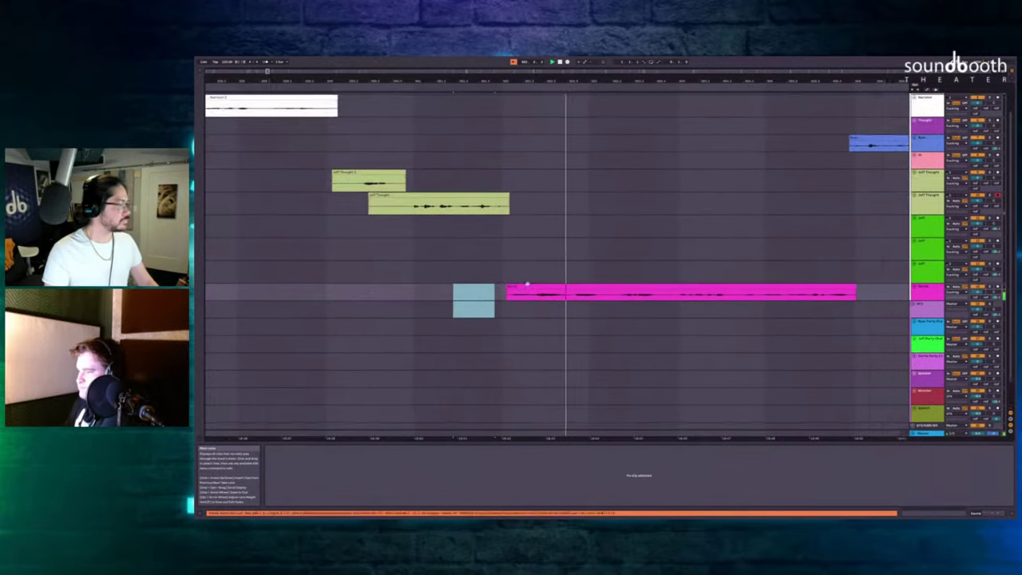
Look ahead along the timeline to the next green dialogue clip and back to the last layered takes.
scroll(506, 285, "down", 6)
scroll(506, 284, "down", 8)
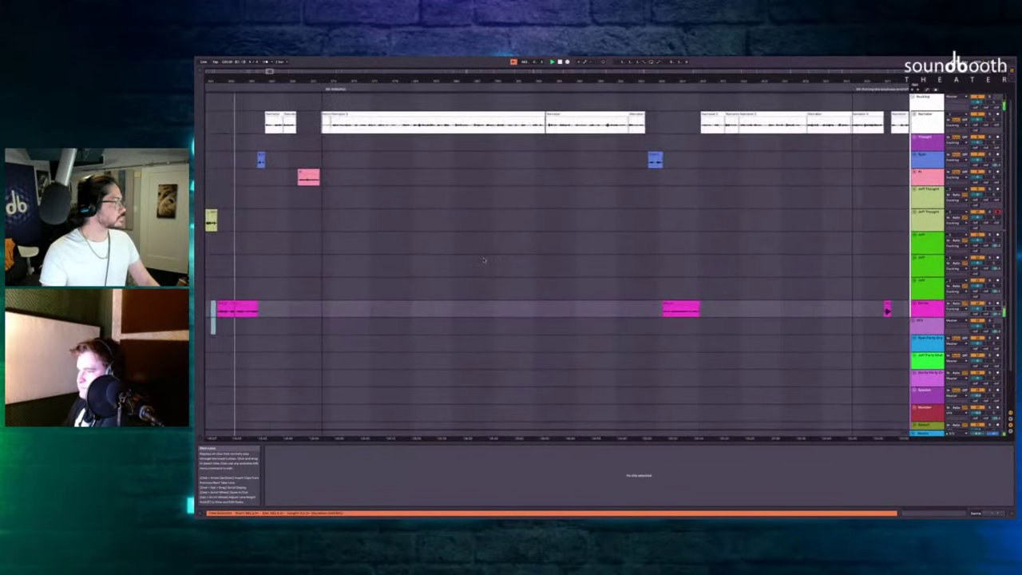
left_click(429, 206)
scroll(426, 210, "up", 8)
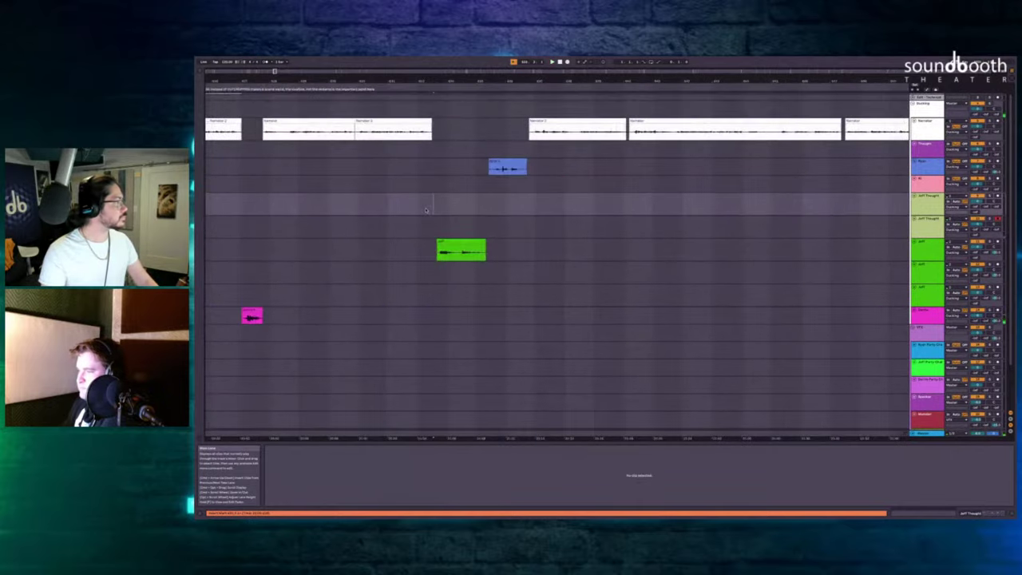
scroll(426, 210, "left", 3)
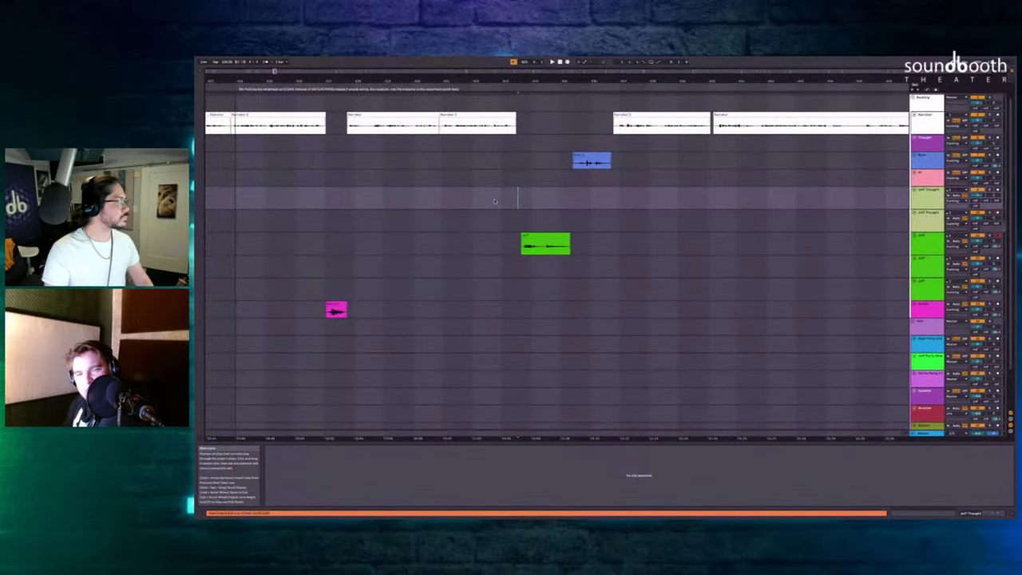
scroll(494, 200, "down", 6)
scroll(495, 201, "down", 2)
scroll(403, 210, "left", 4)
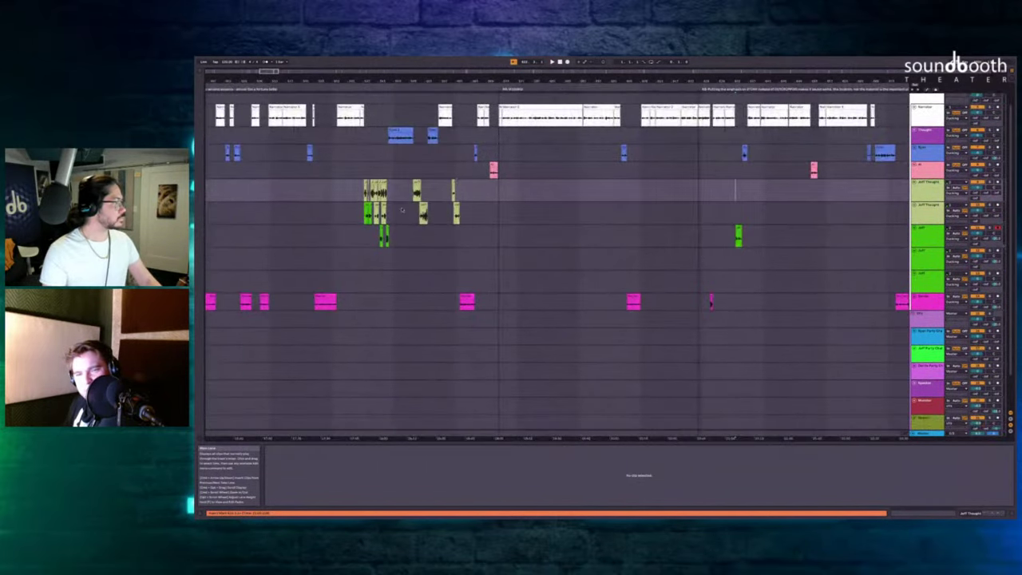
scroll(463, 173, "up", 5)
scroll(511, 188, "left", 3)
scroll(553, 198, "up", 3)
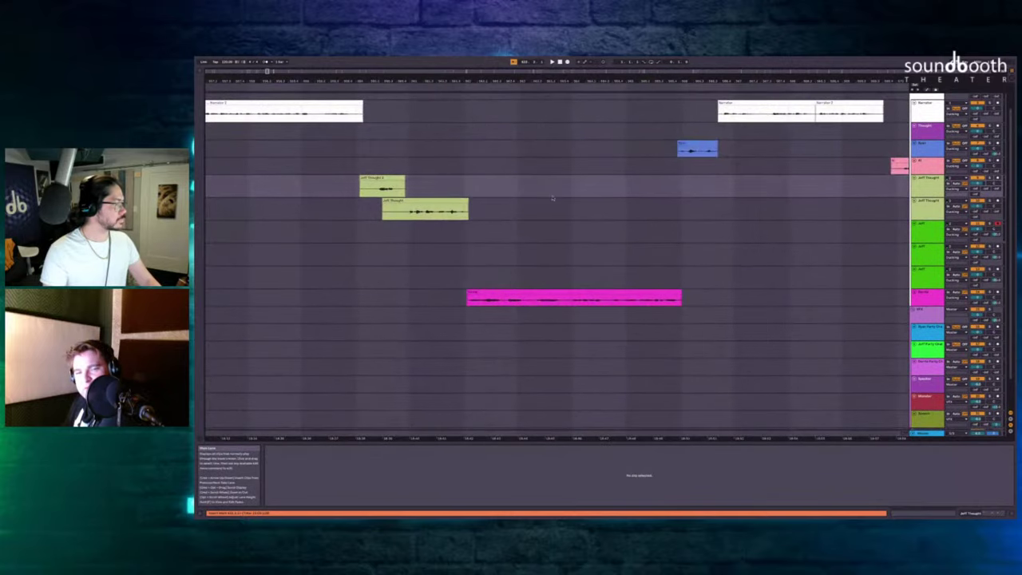
Play the magenta clip that follows the layered takes.
left_click(471, 254)
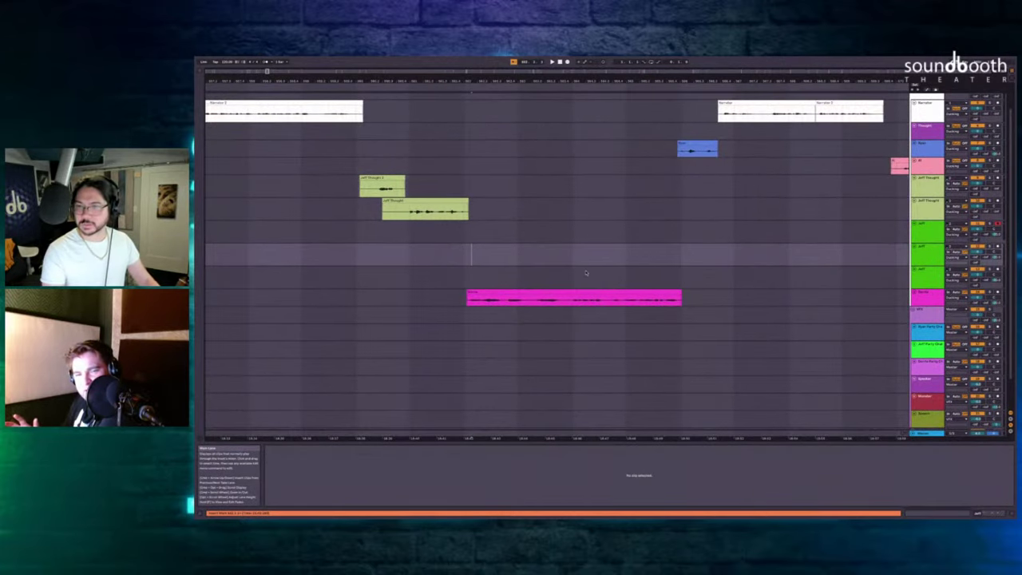
key("space")
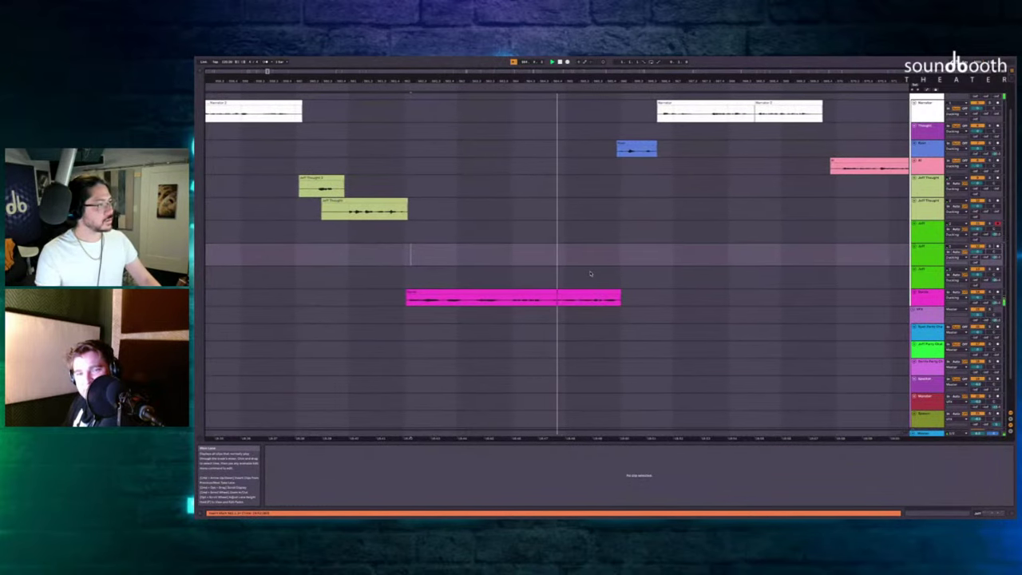
scroll(656, 261, "right", 3)
Go to the next green dialogue clip after the later narrator section and play it.
scroll(656, 260, "down", 4)
scroll(657, 260, "right", 8)
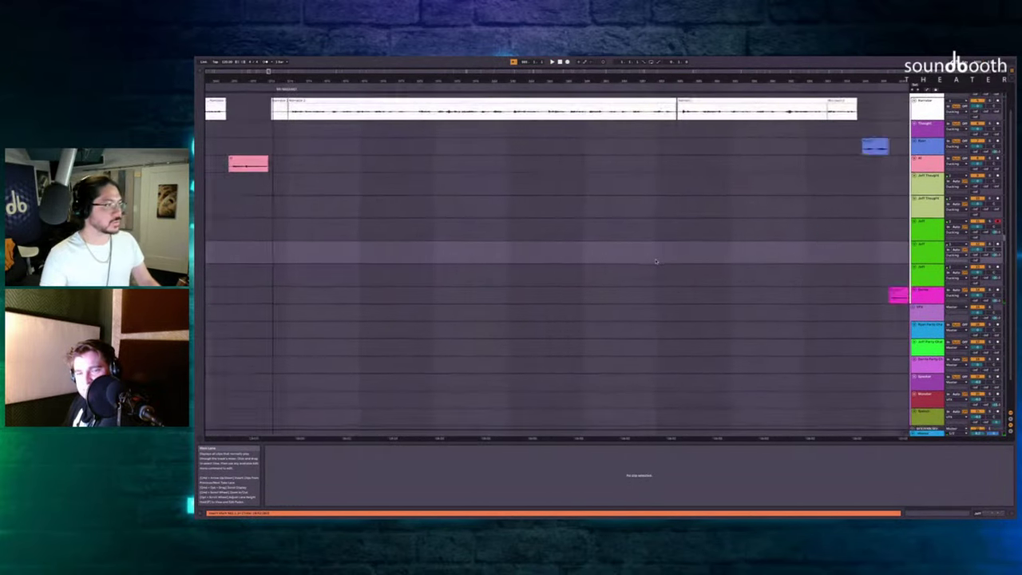
scroll(657, 262, "right", 8)
scroll(656, 262, "up", 1)
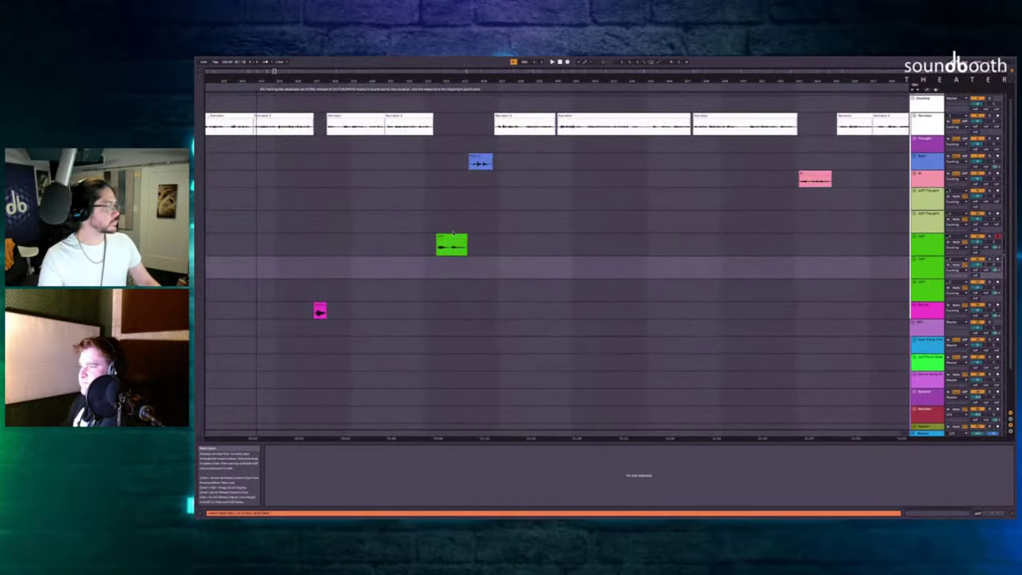
left_click(452, 233)
scroll(502, 212, "up", 5)
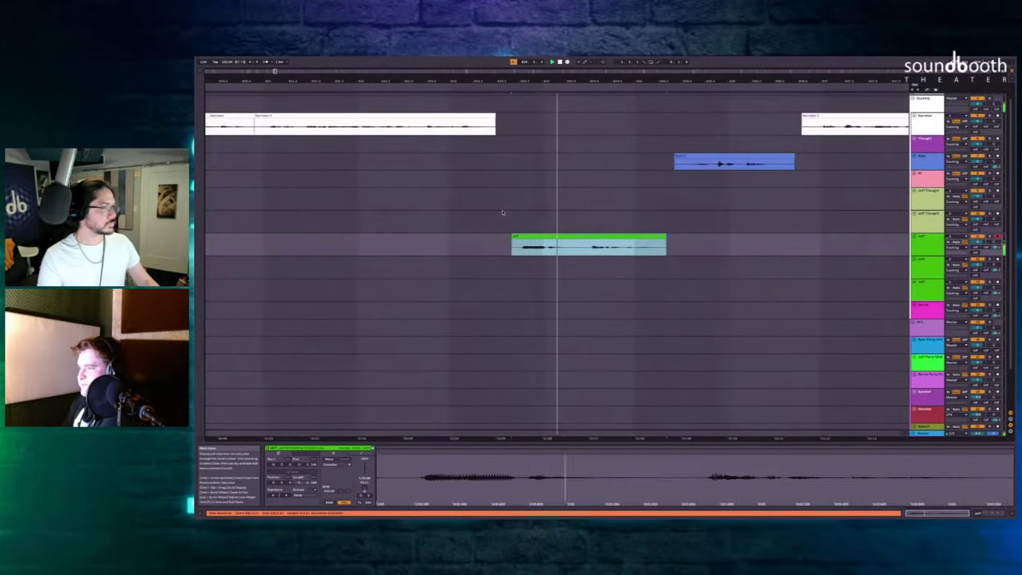
Stop playback and insert silence in front of the selected Jeff clip, equal to the clip's length.
scroll(588, 203, "right", 1)
key("space")
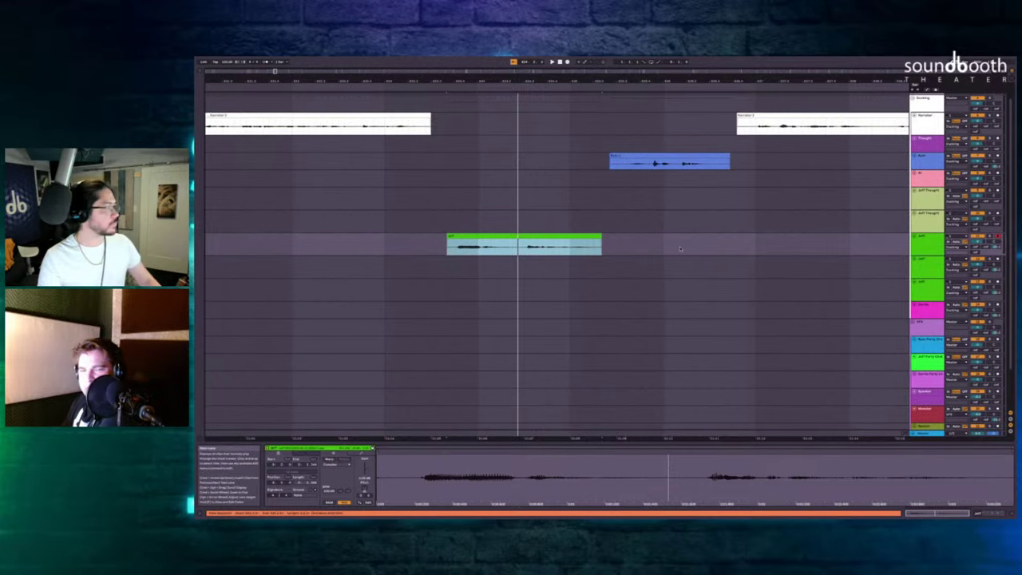
scroll(485, 275, "up", 2)
key("ctrl+i")
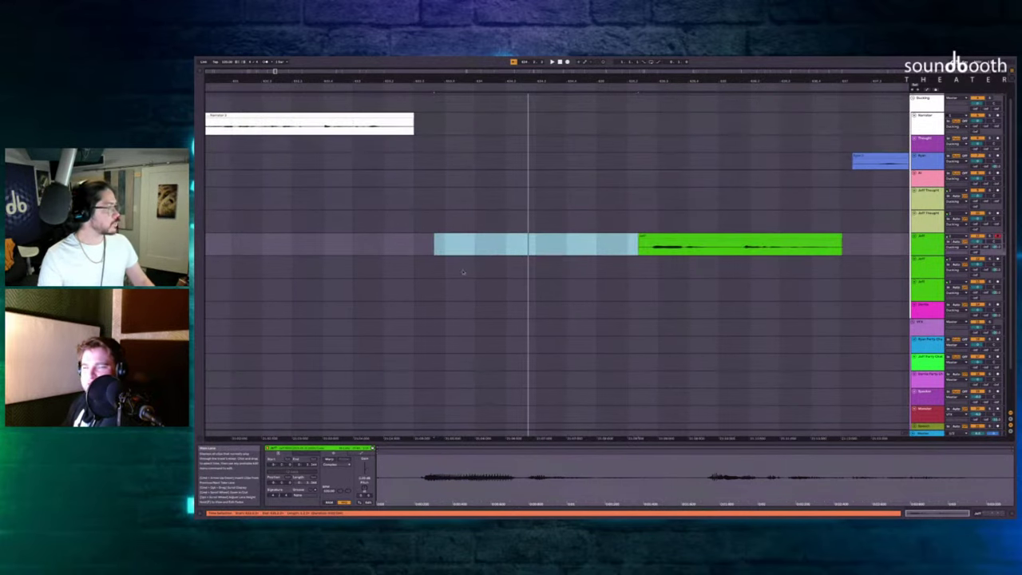
Record a new line on the first Jeff track, starting just before the end of the narrator clip.
left_click(410, 144)
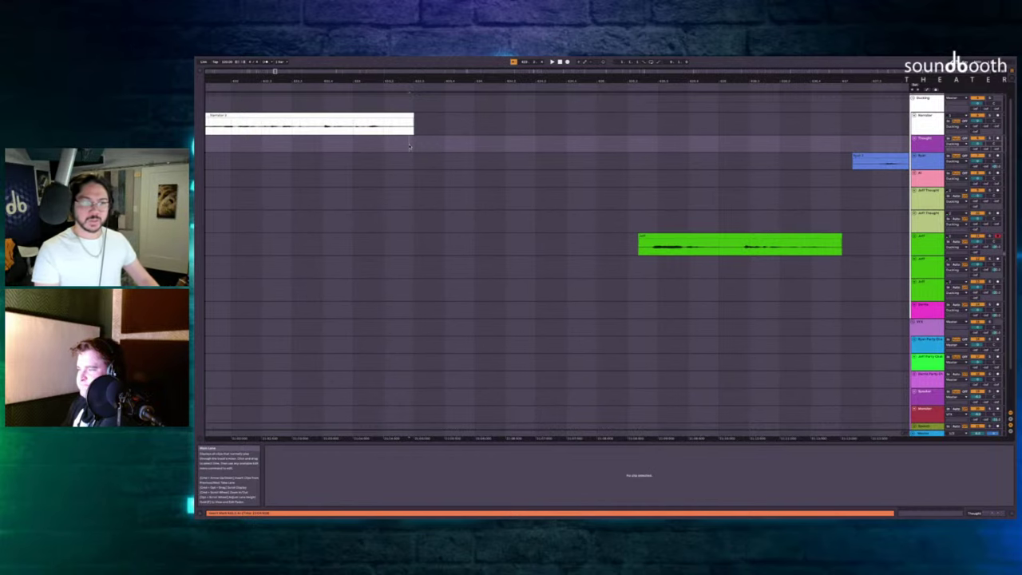
key("F9")
key("space")
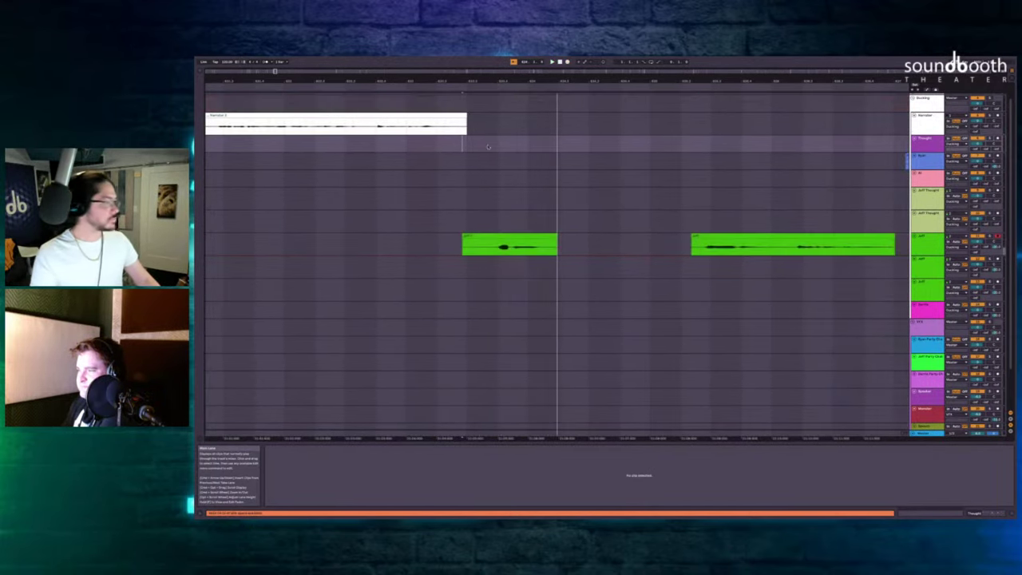
key("space")
left_click(532, 266)
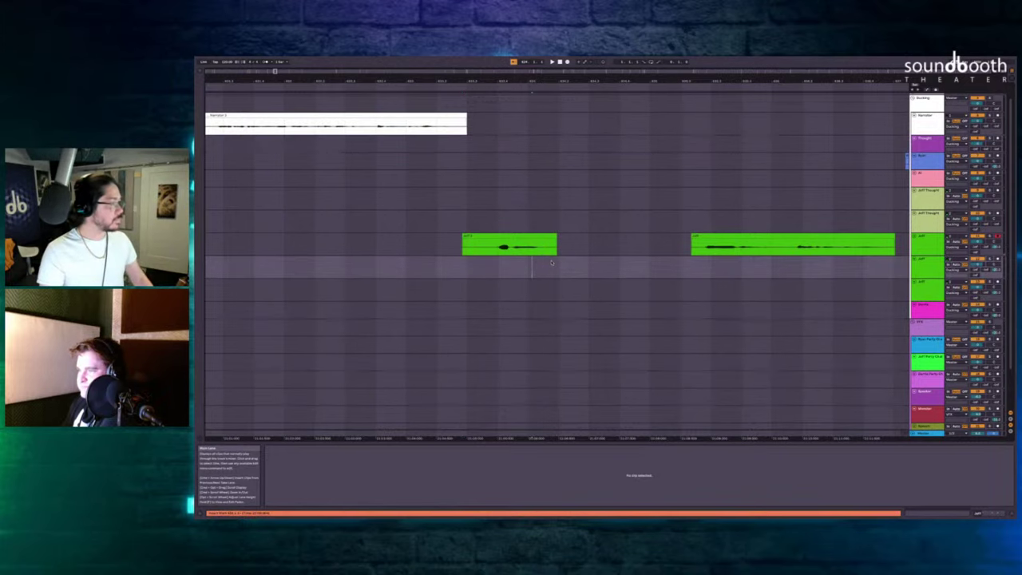
Delete the old Jeff clip and record the following line on the lower Jeff Thought track, overlapping the new take's end.
left_click(704, 239)
key("Delete")
key("F9")
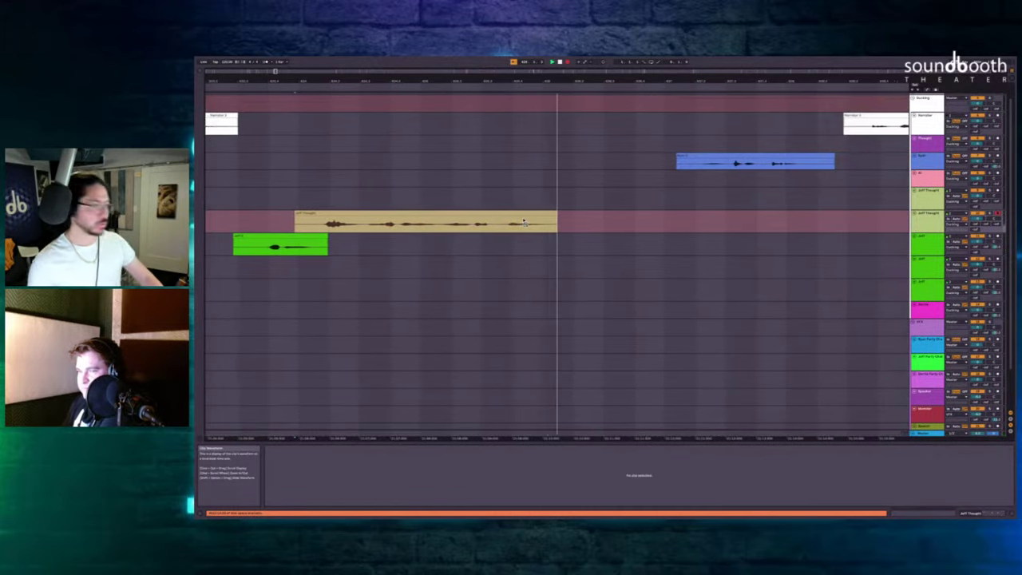
key("space")
Delete the empty time between the new Jeff Thought take and the blue clip that follows it.
left_click_drag(760, 170, 635, 252)
key("super+shift+BackSpace")
scroll(575, 216, "left", 3)
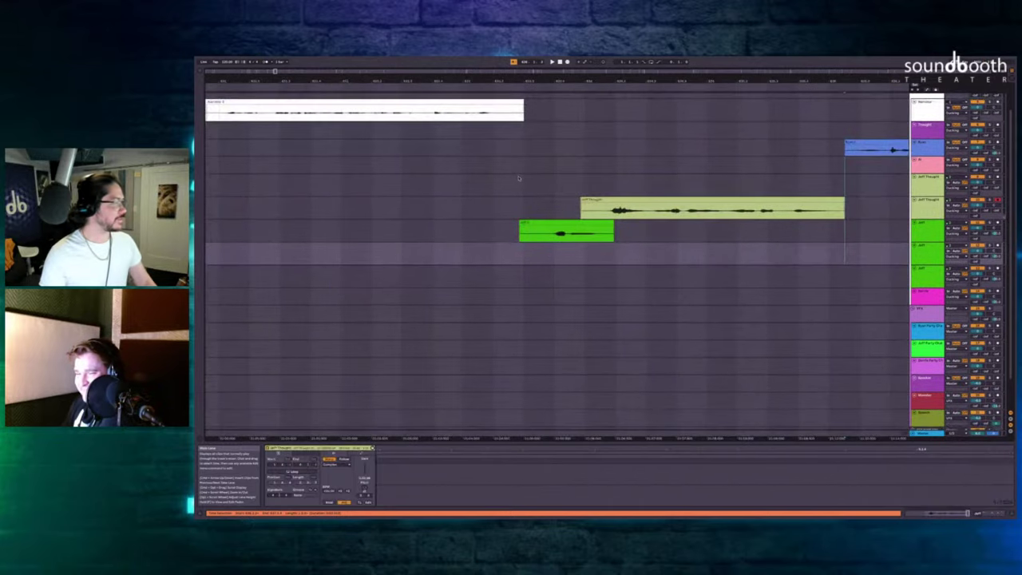
Play back the transition from the narration through the new Jeff and Jeff Thought takes.
left_click(533, 180)
key("space")
scroll(538, 179, "down", 2)
scroll(538, 179, "right", 2)
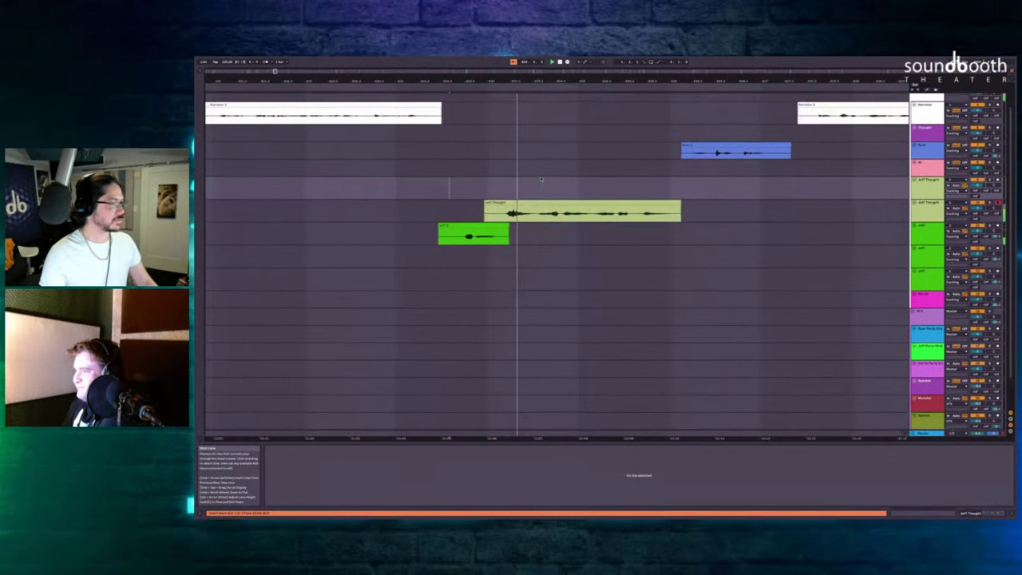
Move the Jeff Thought take to the second Jeff track, keeping its position in time.
left_click(533, 202)
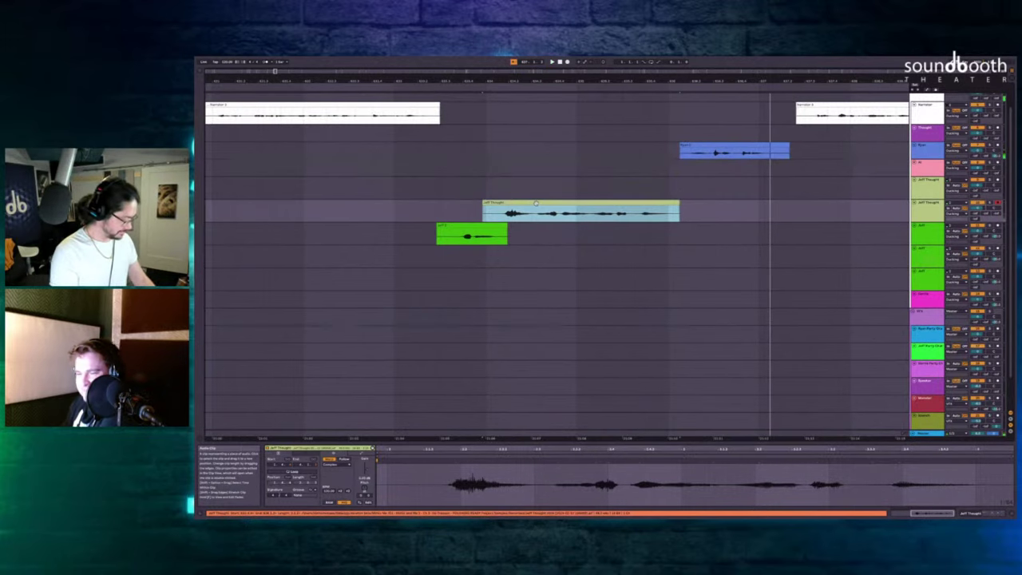
key("ctrl+x")
key("Down")
key("Down")
key("ctrl+v")
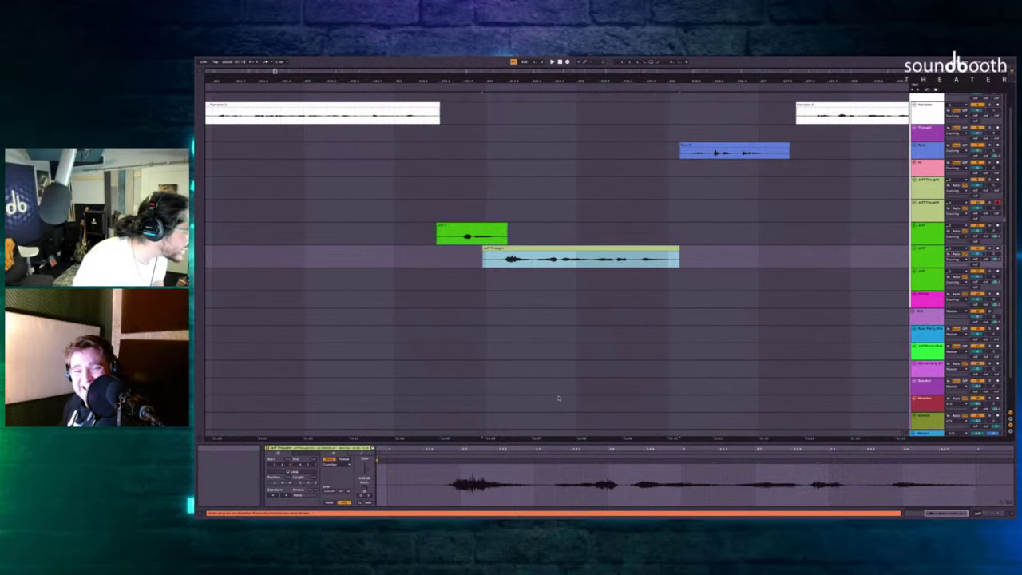
key("ctrl+shift+c")
Find the next pair of adjoining Jeff clips and insert silence between them, as long as the second clip.
left_click(617, 211)
scroll(716, 230, "down", 5)
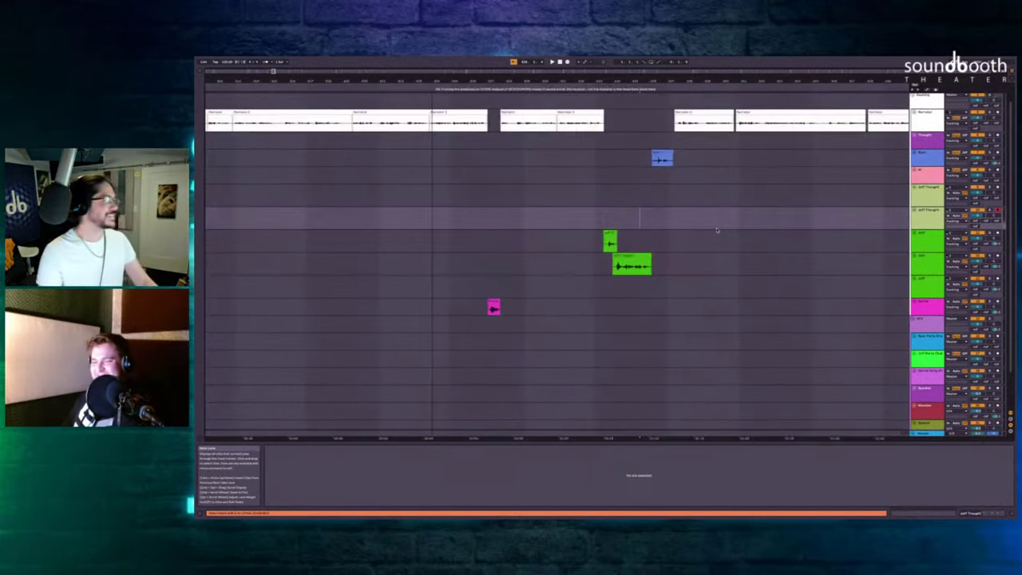
key("minus")
key("minus")
key("minus")
key("minus")
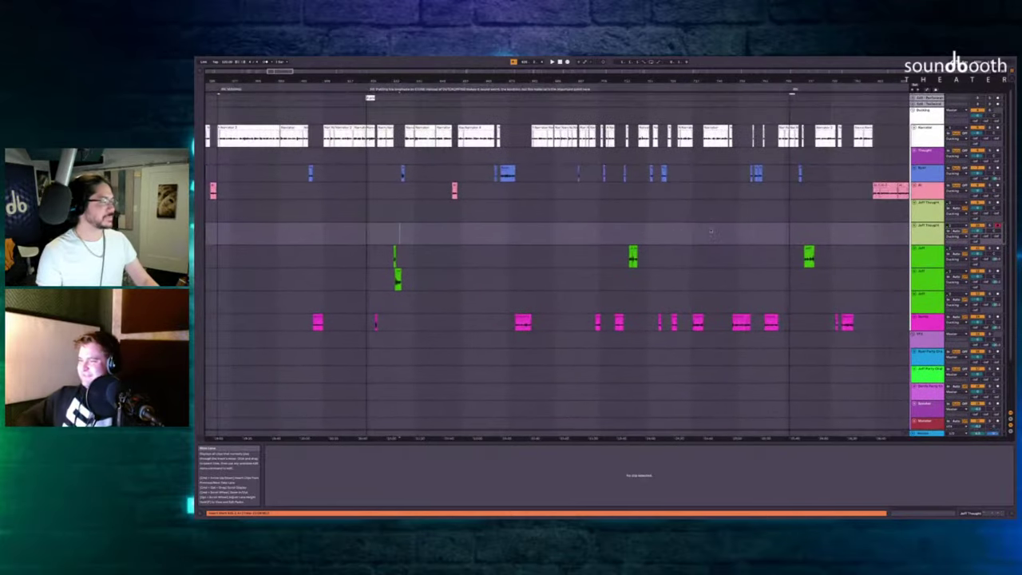
key("plus")
key("plus")
key("plus")
key("plus")
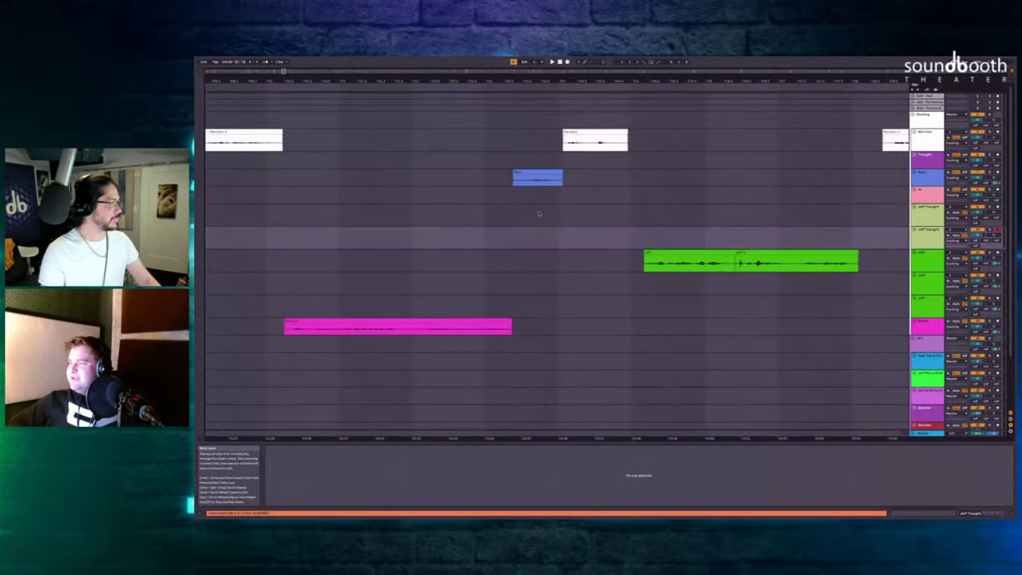
left_click(519, 214)
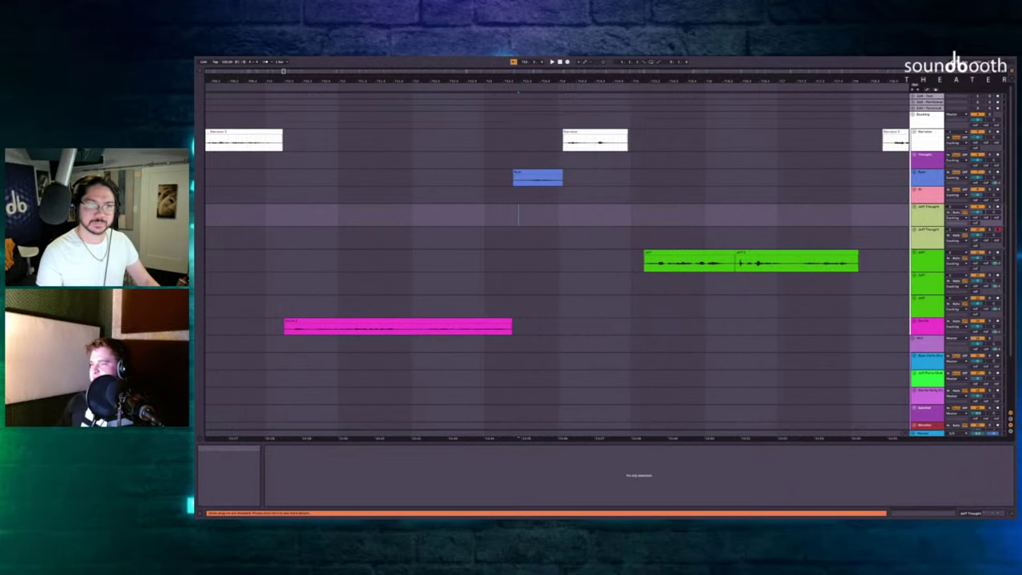
scroll(846, 200, "up", 3)
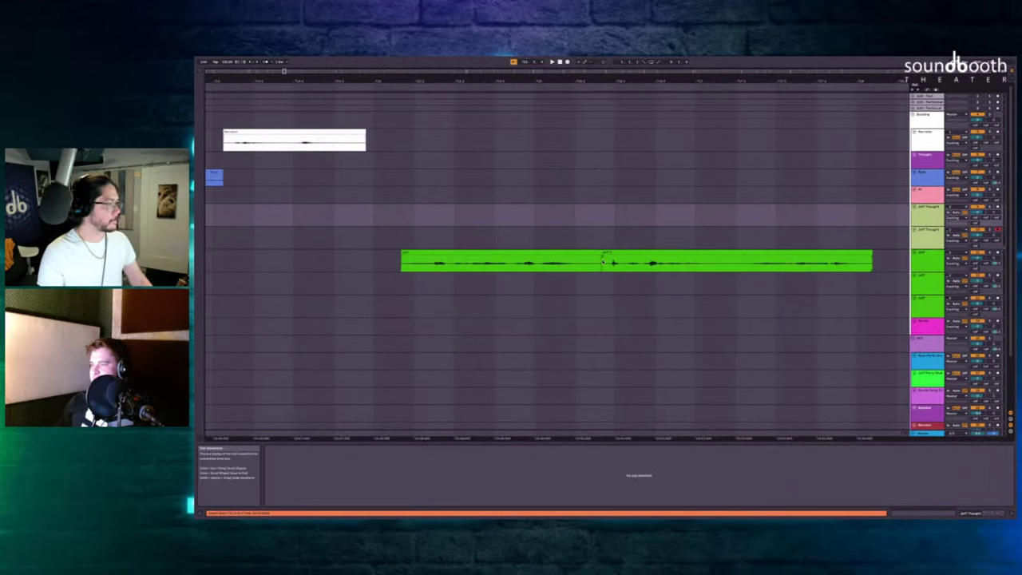
left_click(614, 255)
key("super+i")
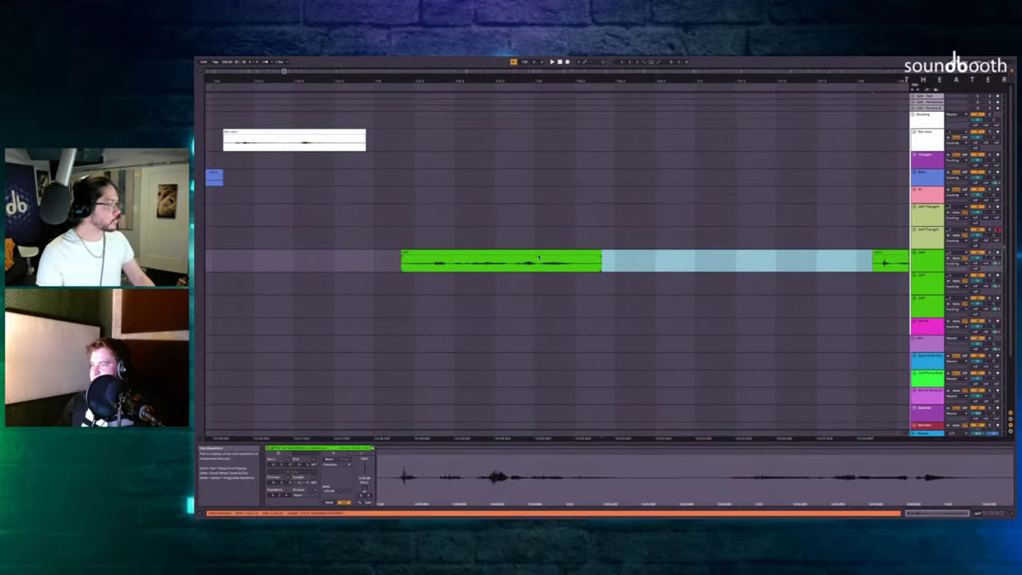
Record a new take of the line over the first clip of the pair on the Jeff track.
left_click(537, 253)
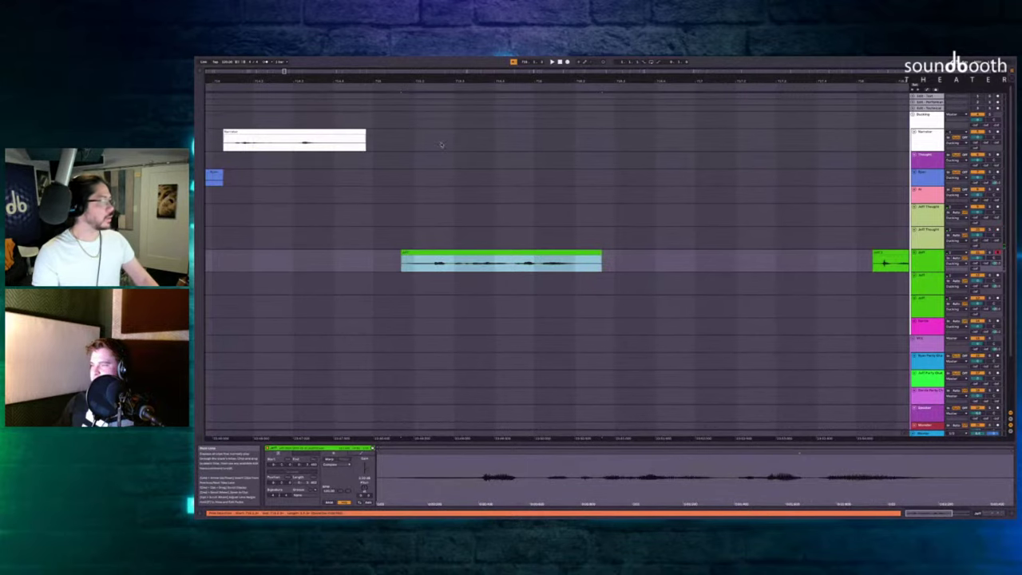
left_click(239, 182)
key("space")
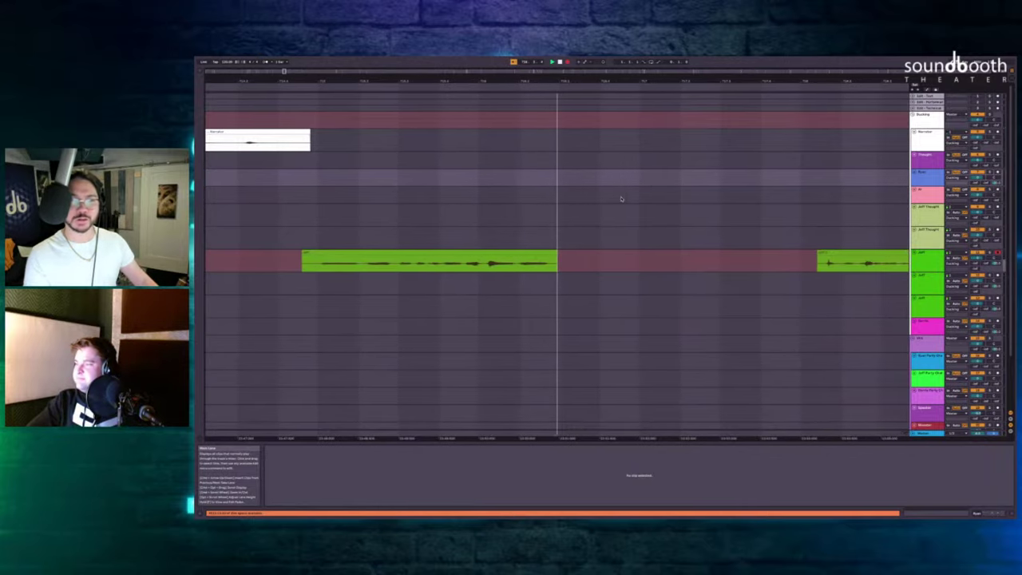
key("space")
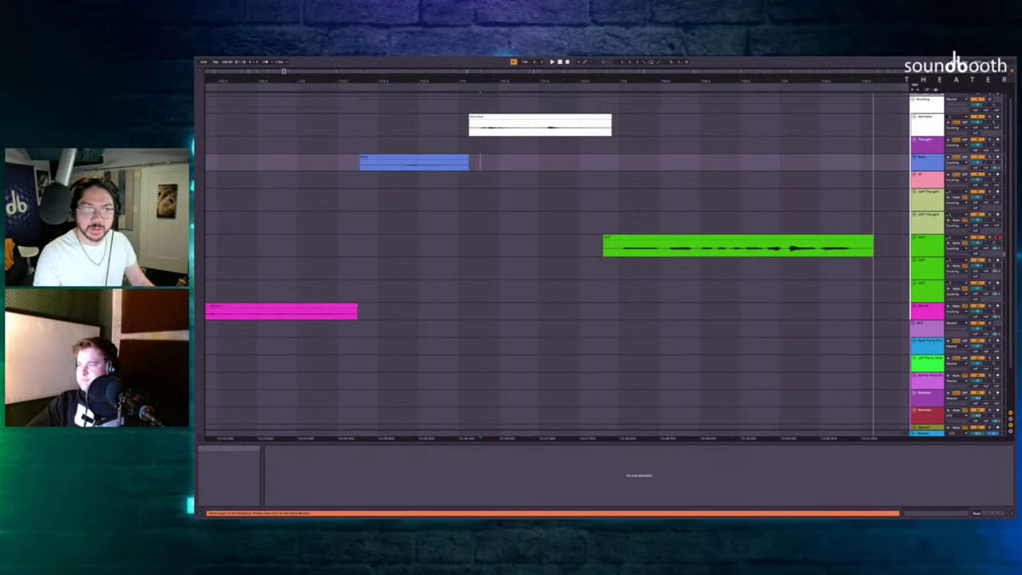
Record another take from the start of the Jeff clip and delete the unwanted audio after the spoken line.
left_click(648, 238)
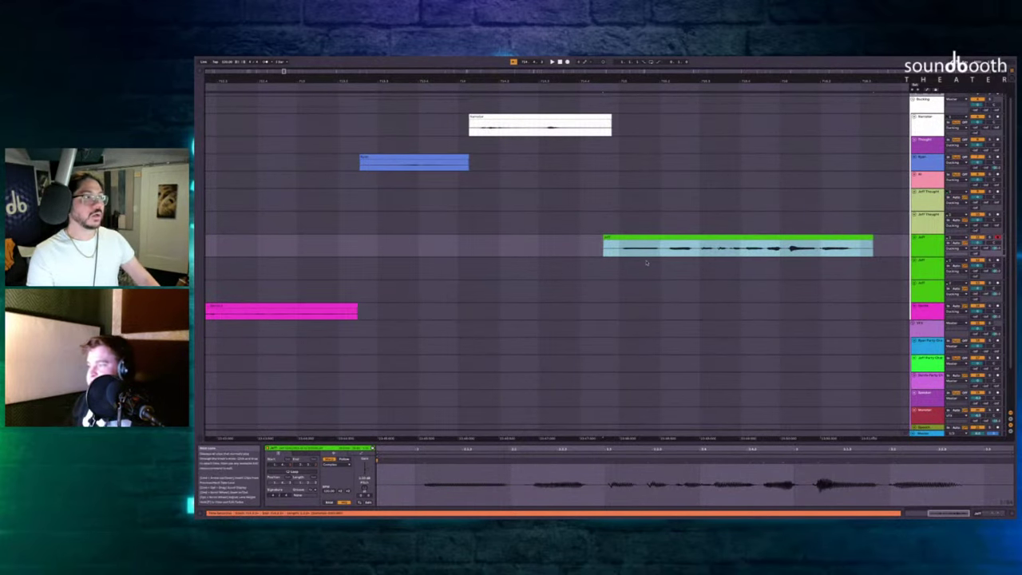
key("space")
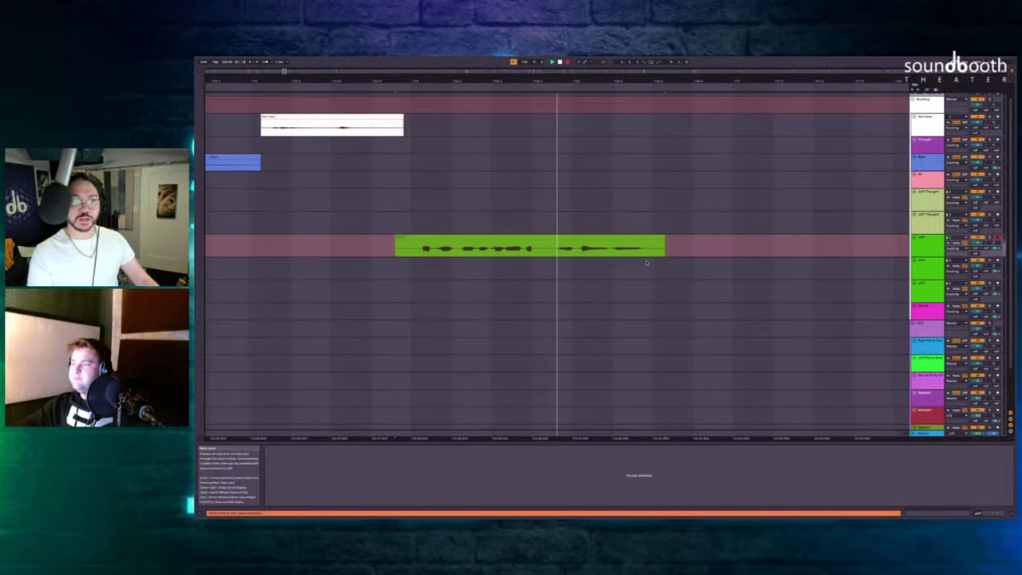
key("space")
left_click_drag(538, 248, 726, 246)
key("Delete")
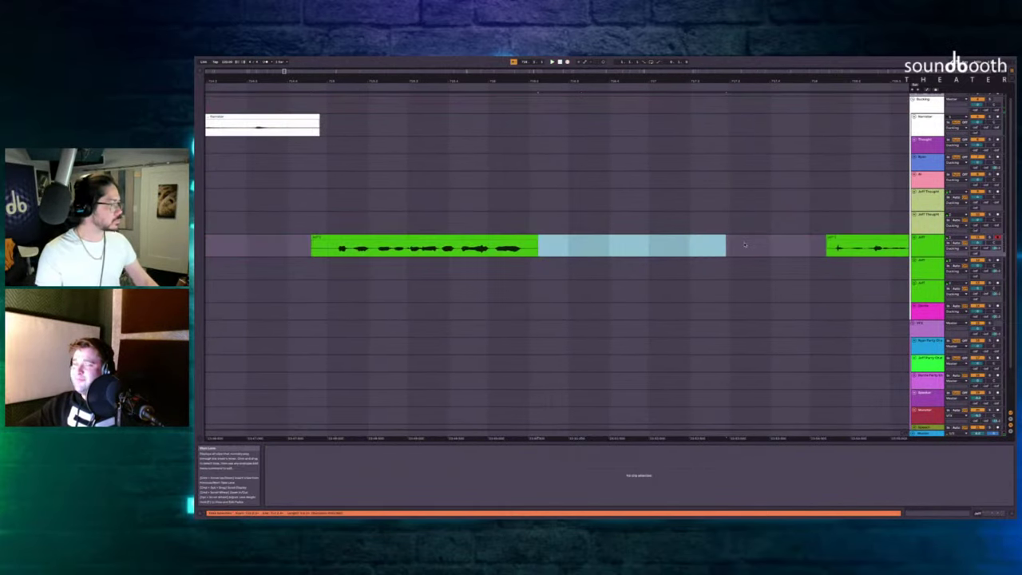
Record the next line on the second Jeff track, starting slightly before the first take ends.
left_click(502, 269)
key("F9")
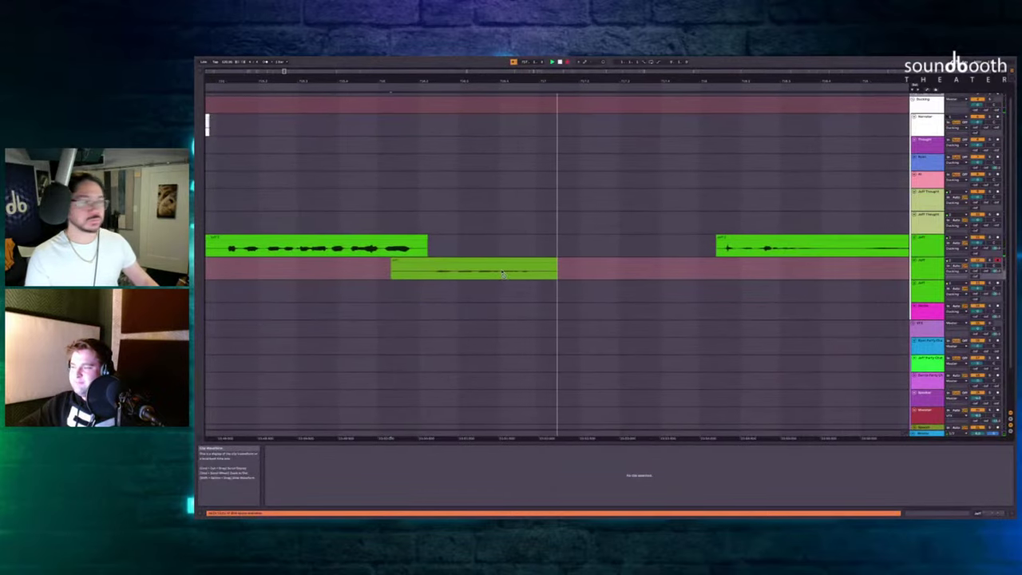
key("space")
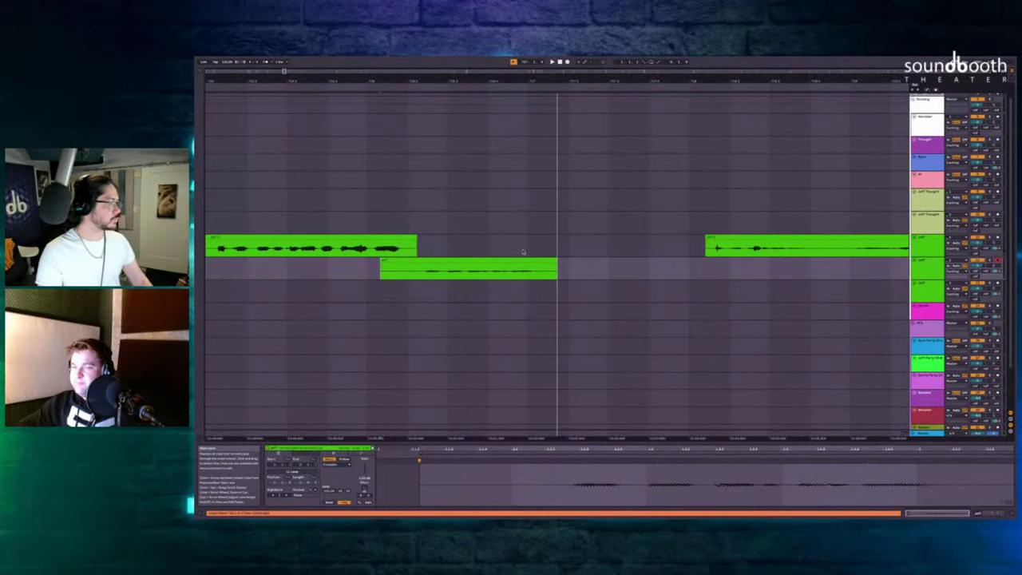
Record the following line on the first Jeff track, starting slightly before the second track's take ends.
left_click(522, 252)
key("F9")
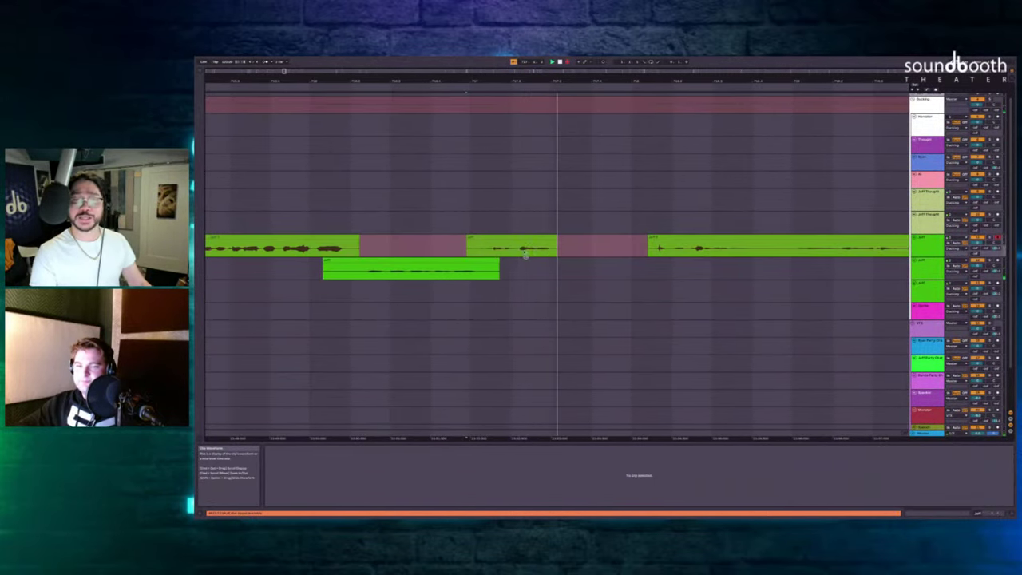
key("space")
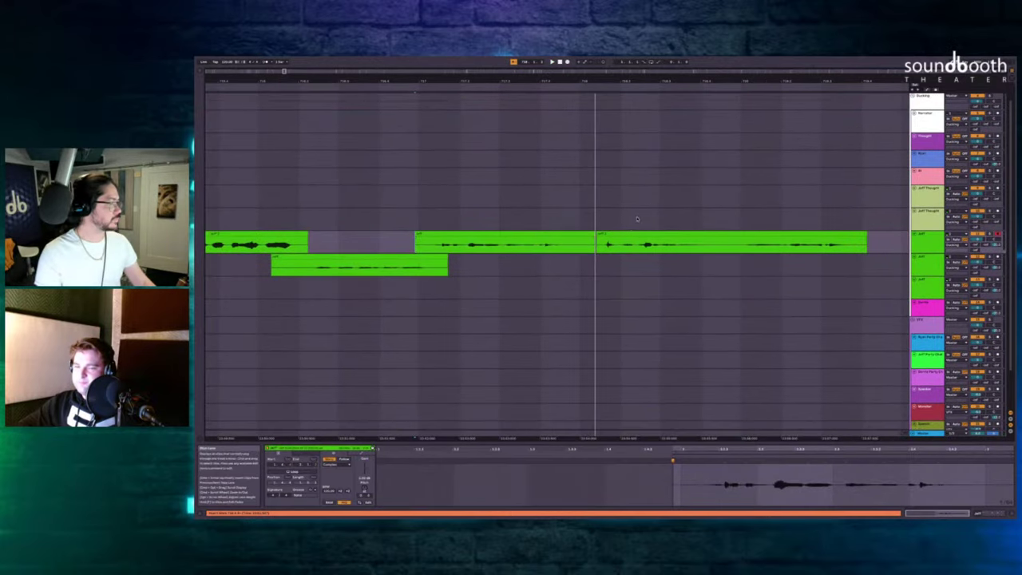
Delete the old Jeff clip after the new takes and remove the surplus time before the next narrator clip.
key("Delete")
key("super+shift+Delete")
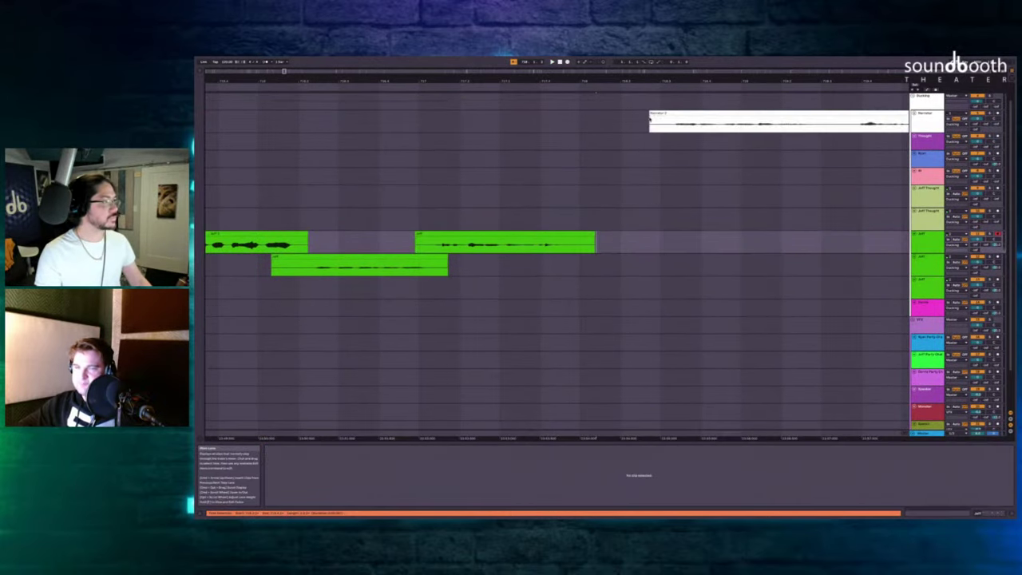
left_click_drag(659, 137, 585, 240)
key("super+shift+Delete")
scroll(517, 217, "left", 3)
scroll(518, 217, "down", 1)
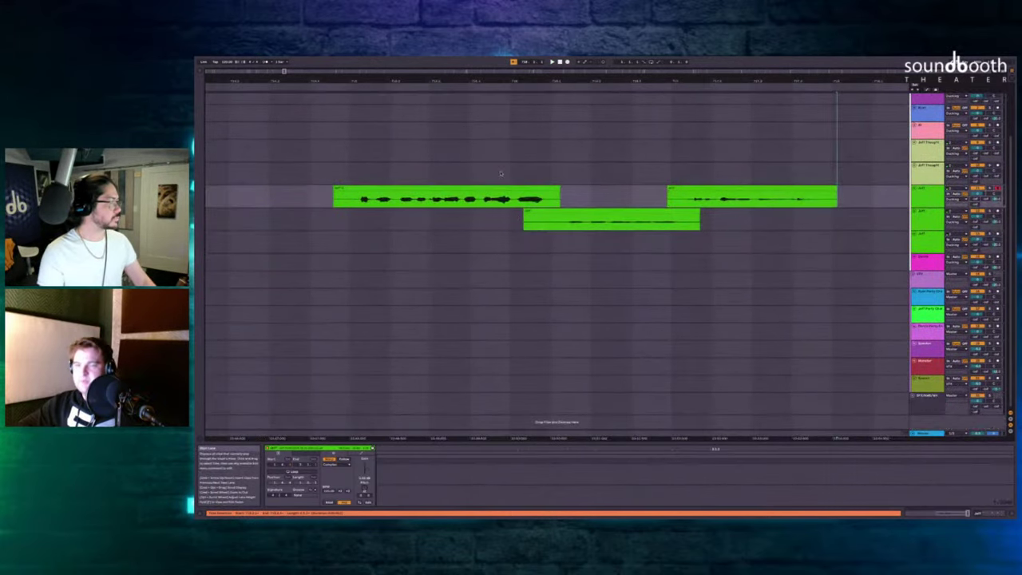
Remove short slices of time at both overlaps between the Jeff takes, and extend the first take's end back out.
left_click(682, 210)
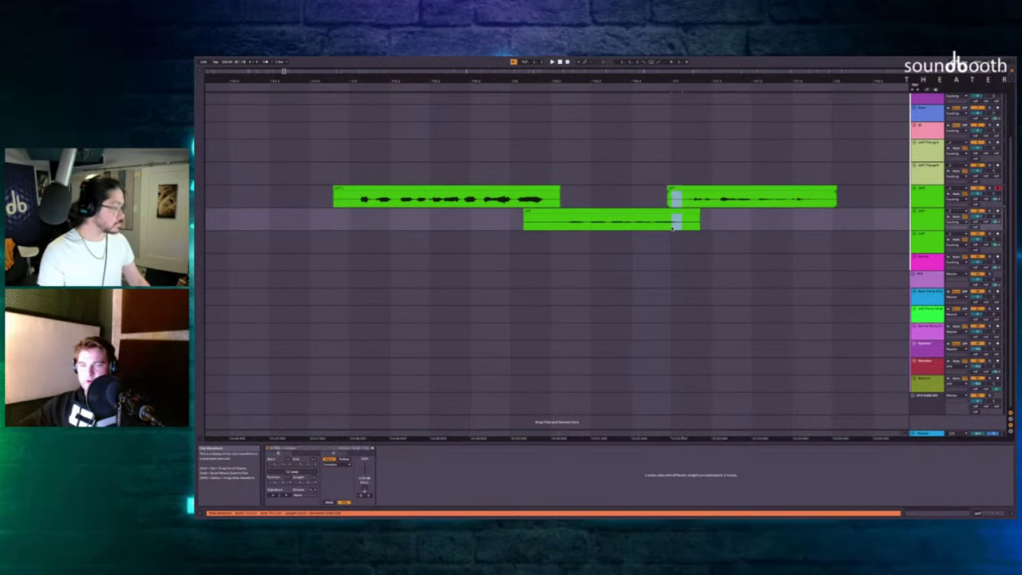
key("ctrl+shift+Delete")
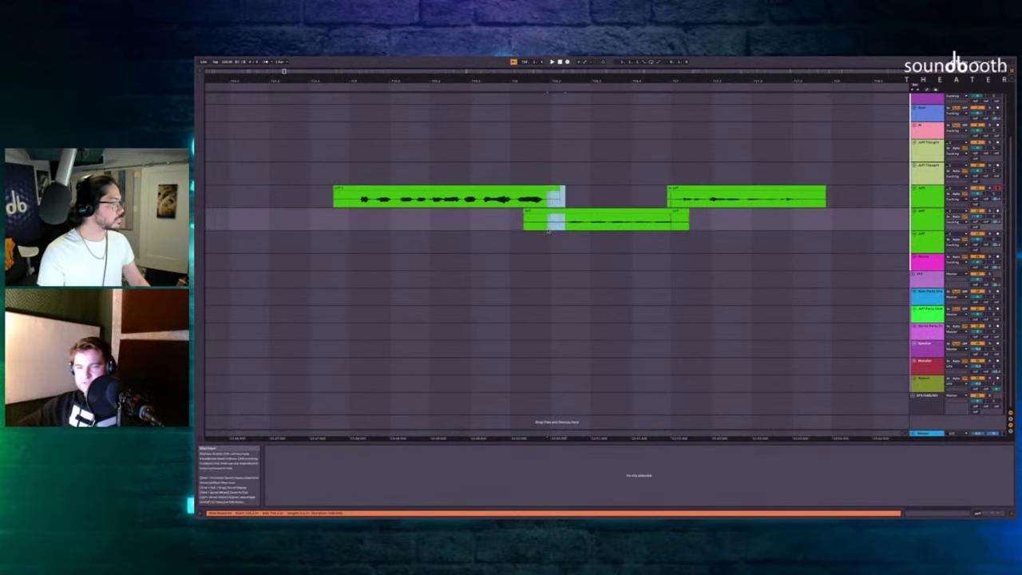
key("ctrl+shift+Delete")
left_click_drag(546, 187, 566, 189)
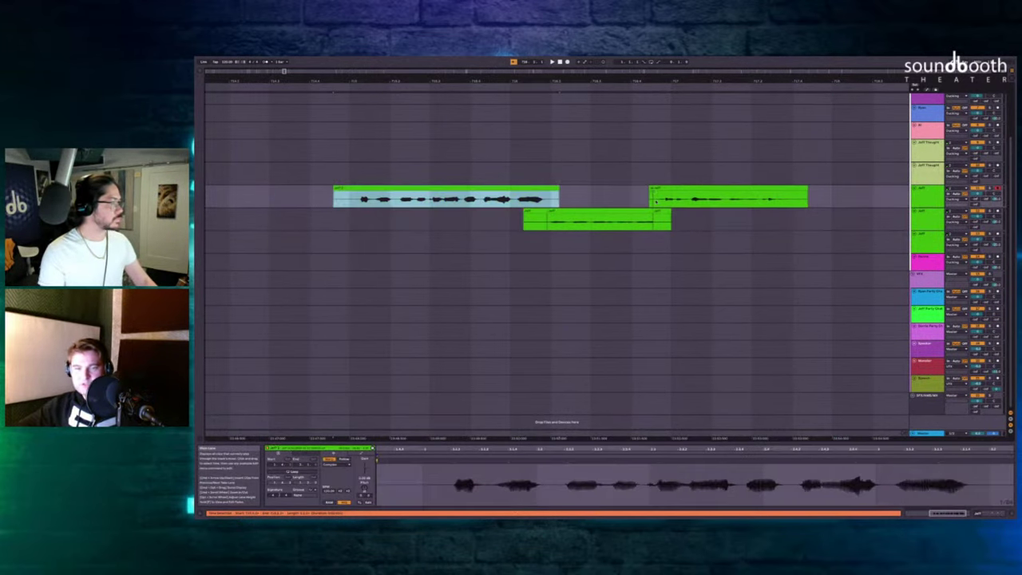
Trim the end of the take on the second Jeff track and delete the leftover fragment at its start.
mouse_move(675, 222)
left_mouse_down()
mouse_move(653, 222)
mouse_move(653, 212)
mouse_move(666, 213)
left_mouse_up()
key("Delete")
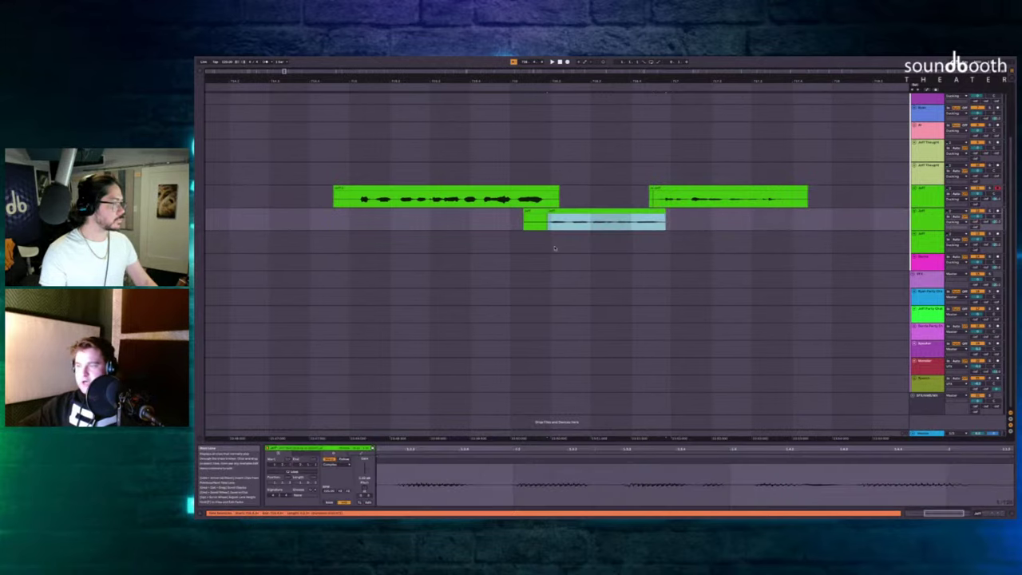
left_click(540, 215)
key("Delete")
Play back the overlapping Jeff takes from the start of the first spoken line.
left_click_drag(455, 157, 361, 172)
key("space")
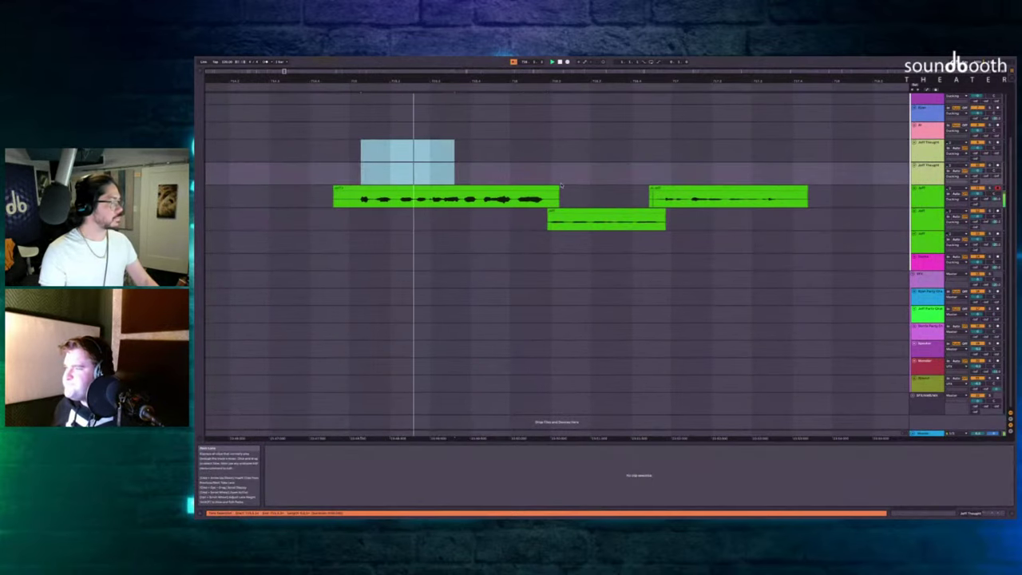
left_click(548, 214)
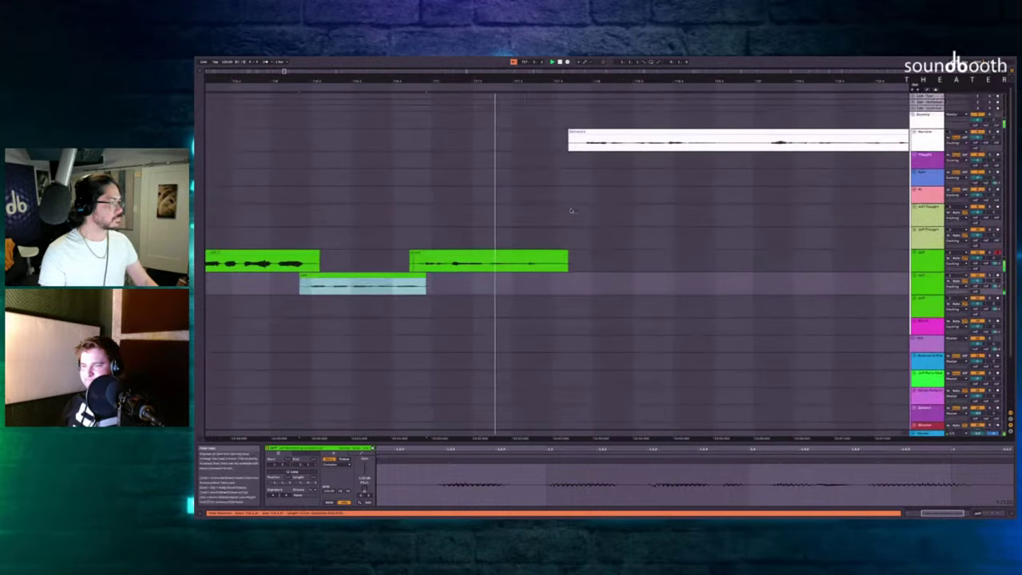
Delete the small leftover fragment at the start of the last take on the first Jeff track.
scroll(587, 188, "up", 3)
left_click(412, 252)
key("Delete")
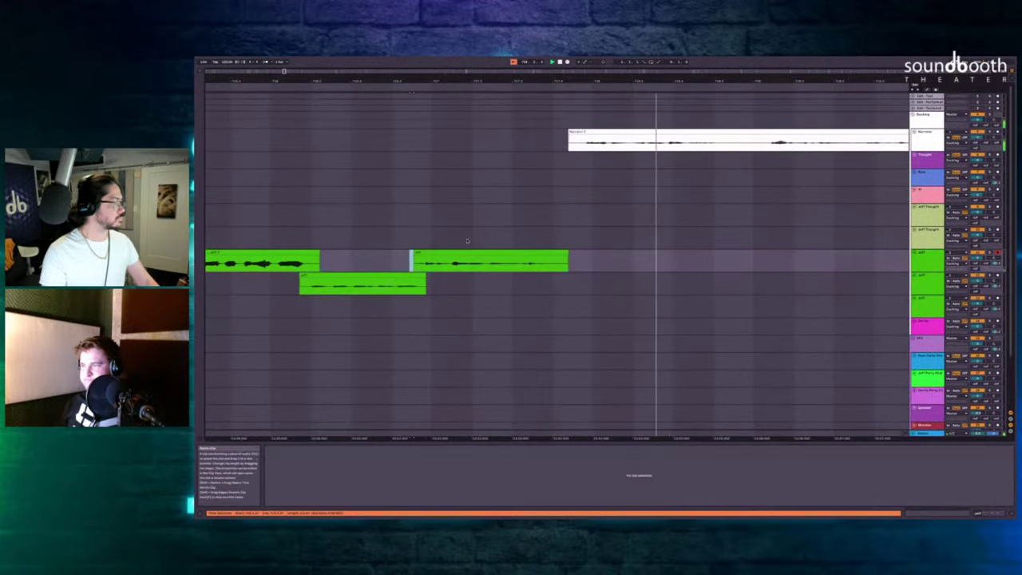
Stop playback and insert silence ahead of the next old Jeff clip, equal to that clip's length.
scroll(504, 235, "down", 3)
scroll(504, 234, "down", 3)
key("space")
scroll(505, 234, "right", 3)
scroll(505, 234, "down", 2)
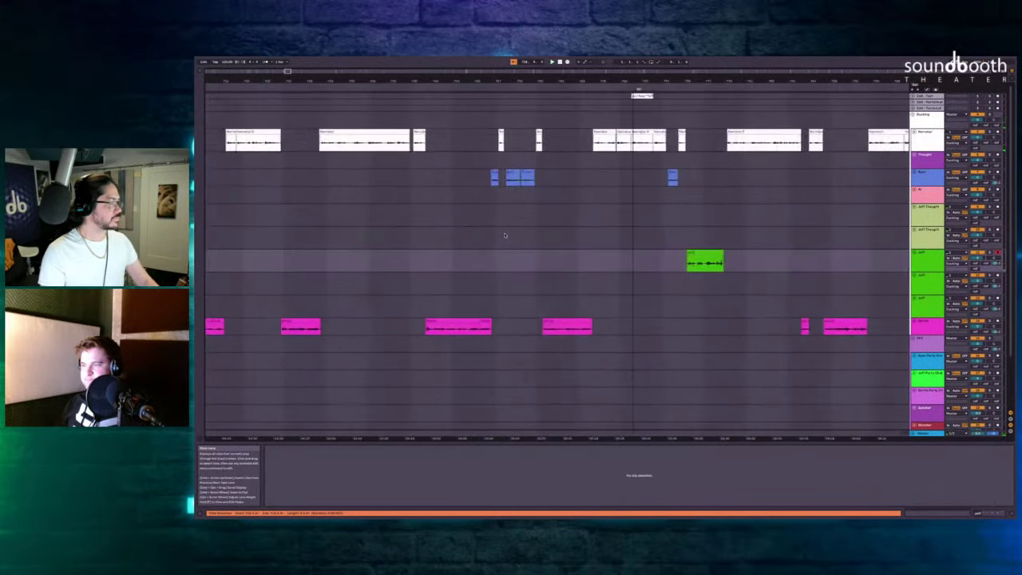
scroll(505, 234, "right", 3)
left_click(563, 256)
scroll(563, 254, "up", 5)
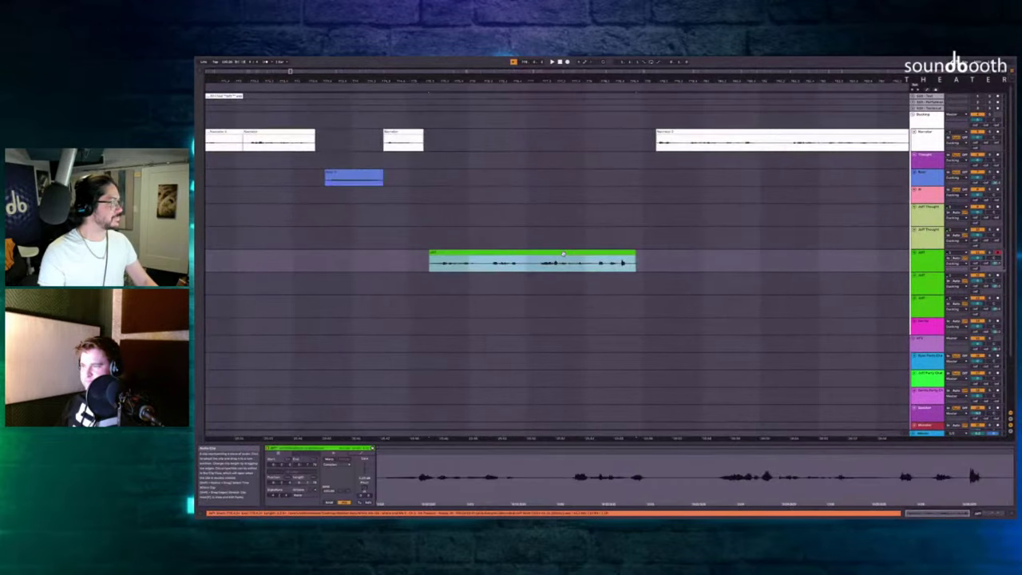
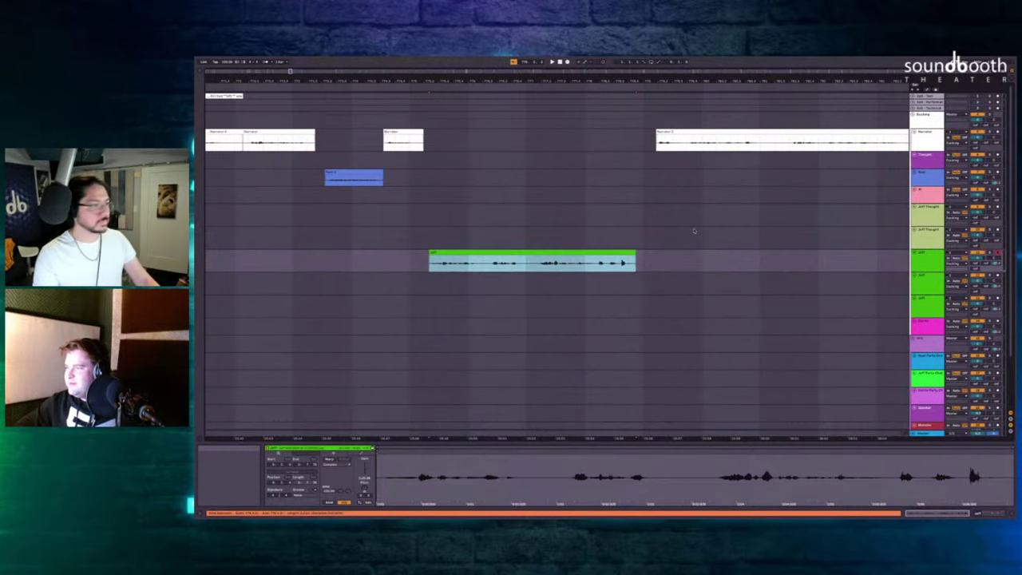
key("ctrl+i")
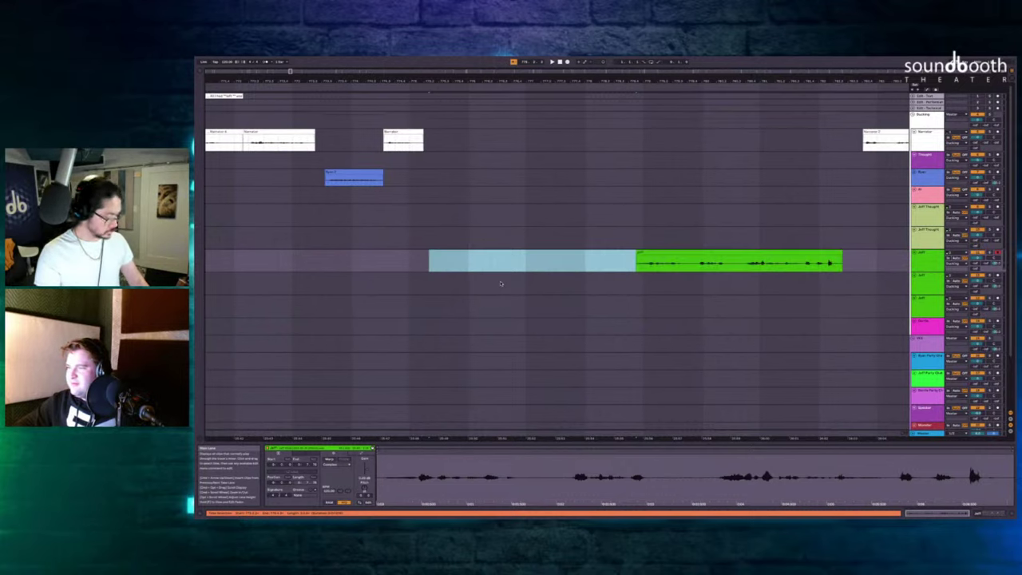
Play in from the short narrator clip and record a new Jeff take after it on the first Jeff track.
left_click(407, 167)
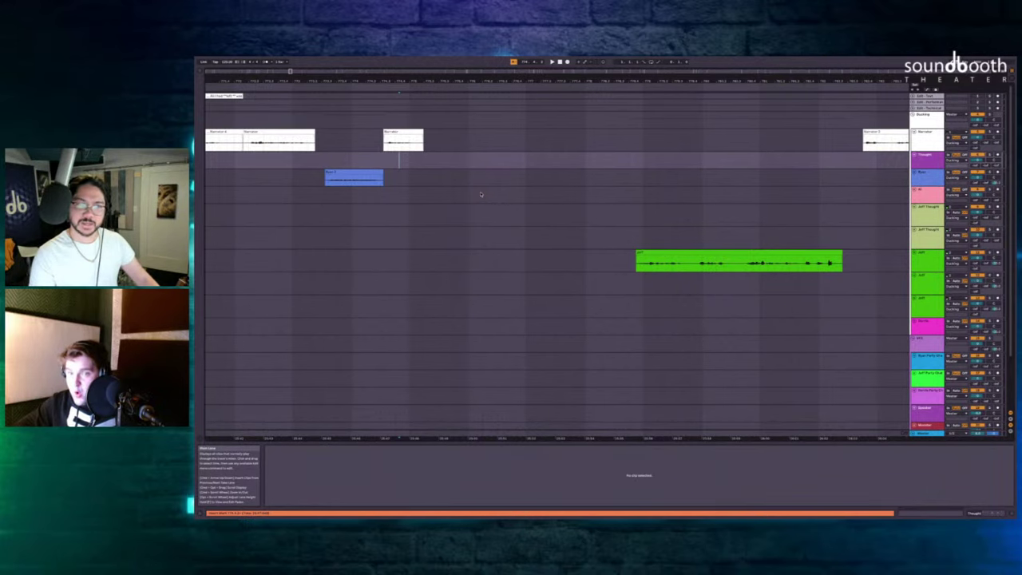
key("space")
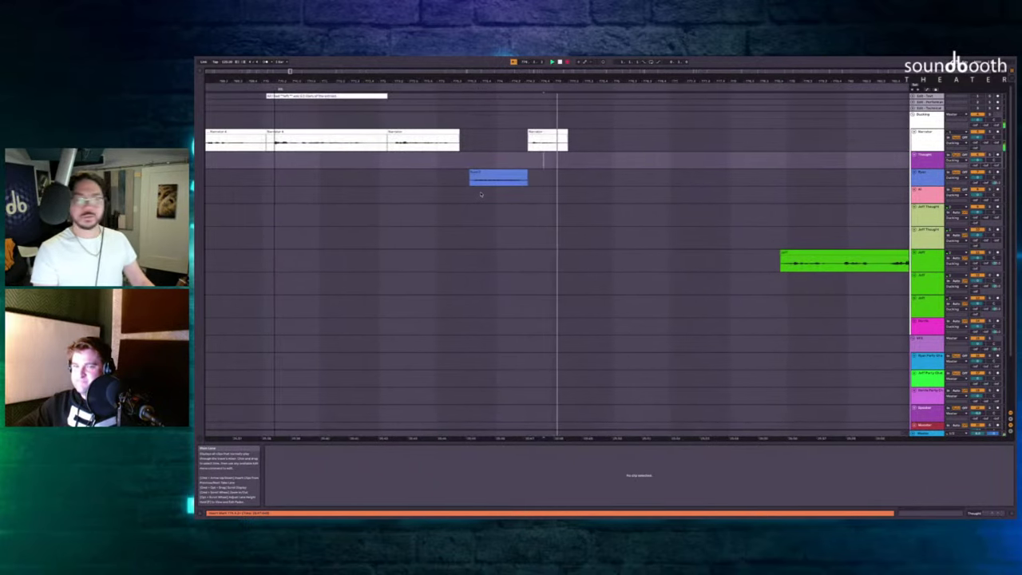
key("F9")
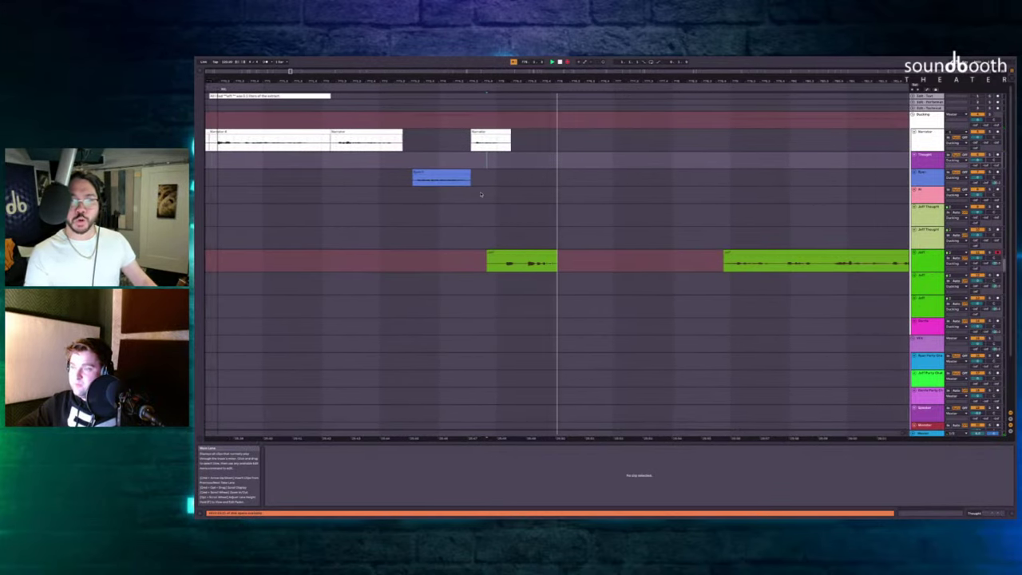
key("F9")
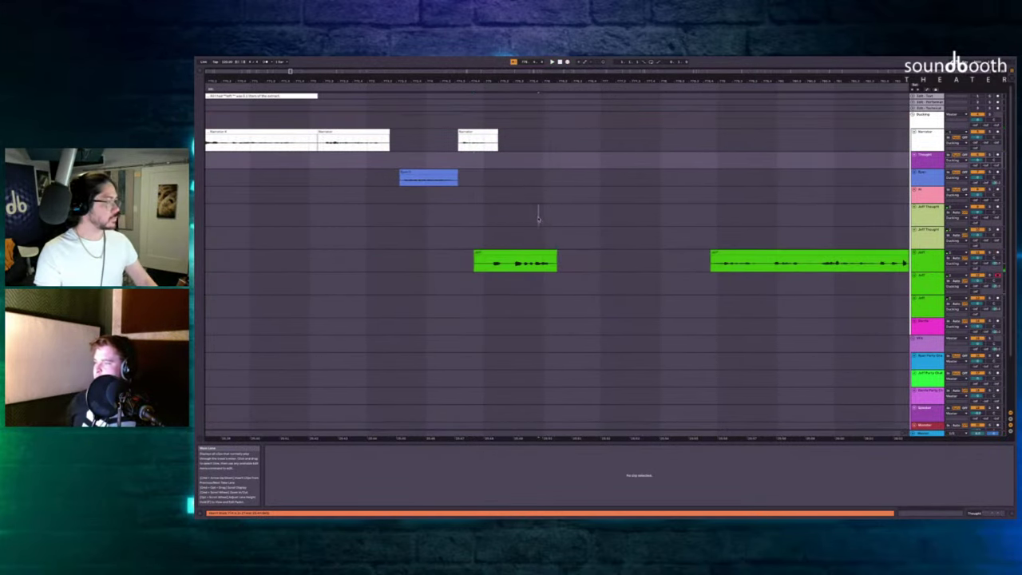
Record the second line on the second Jeff track and the third on the first, each overlapping the end of the previous take.
left_click(538, 215)
key("F9")
key("F9")
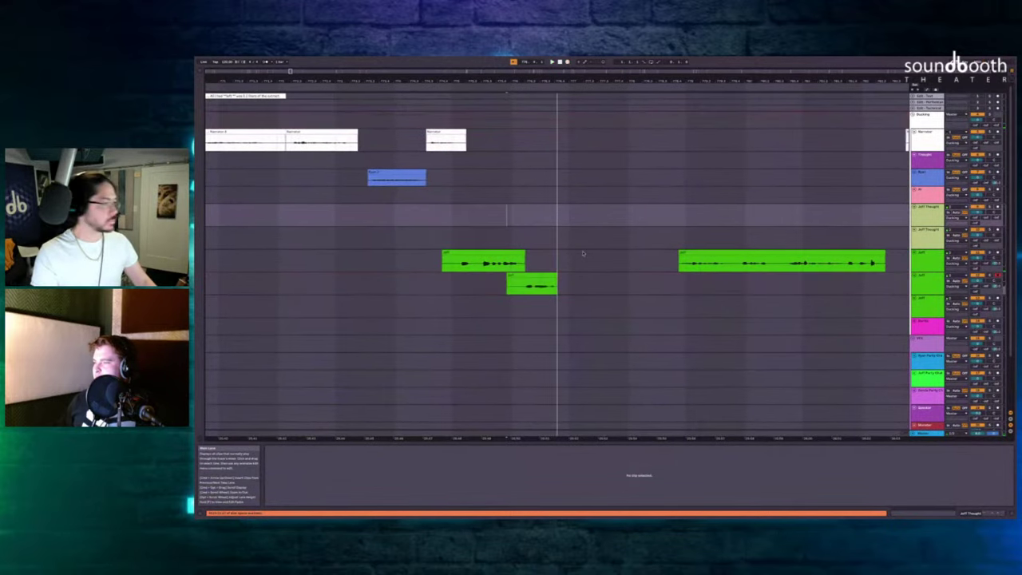
key("F9")
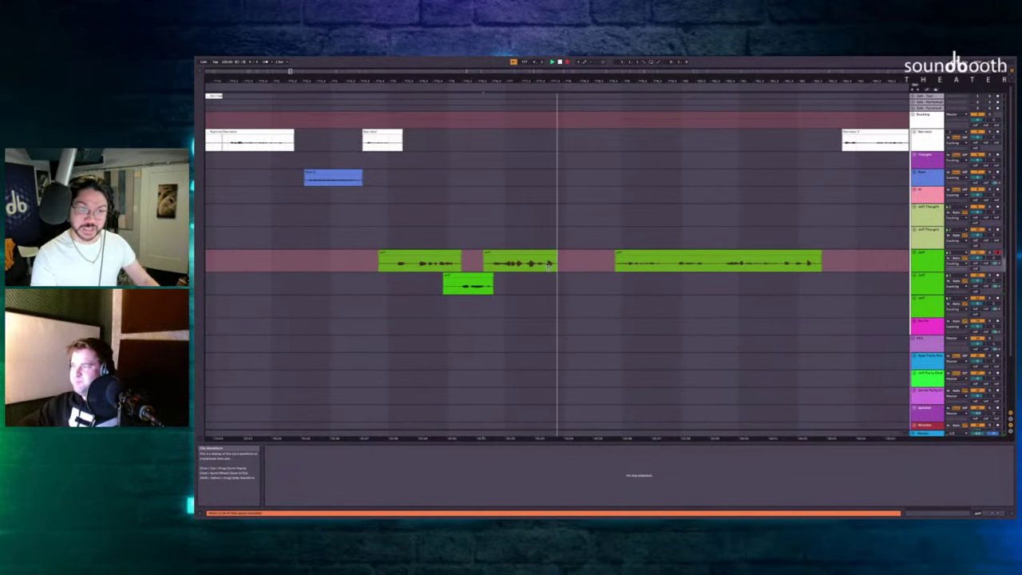
Delete the old Jeff clip that follows the newly recorded takes.
left_click(585, 258)
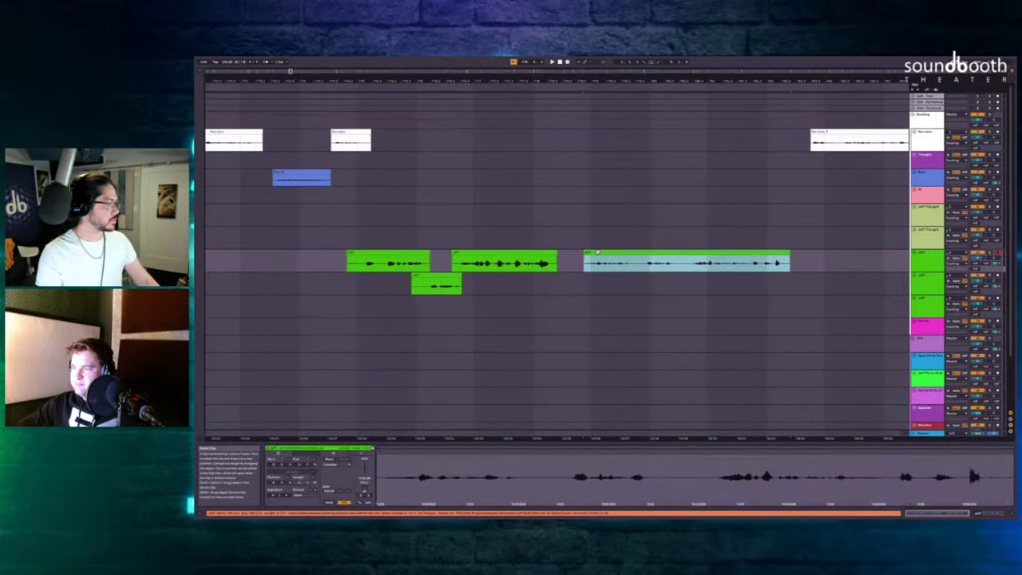
key("Delete")
left_click(539, 286)
scroll(548, 285, "left", 1)
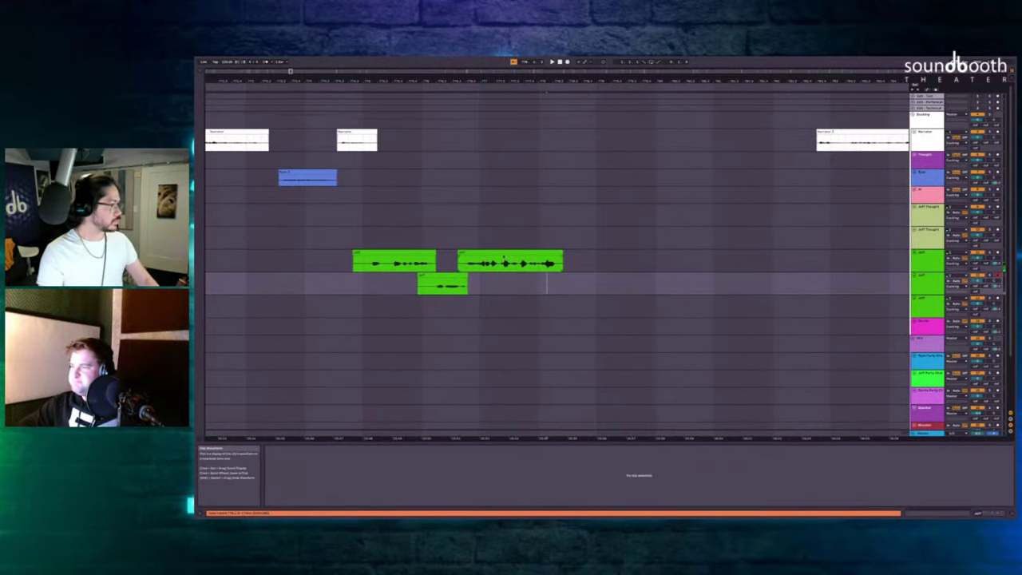
Re-record over the last take on the first Jeff track and delete the leftover audio at its end.
left_click(516, 247)
left_click(515, 251)
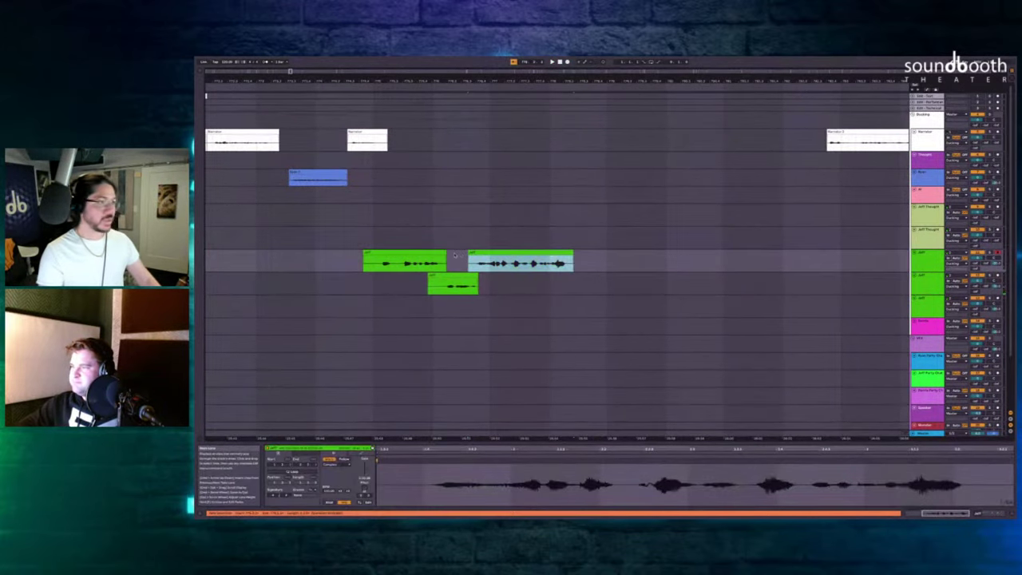
left_click(455, 255)
key("F9")
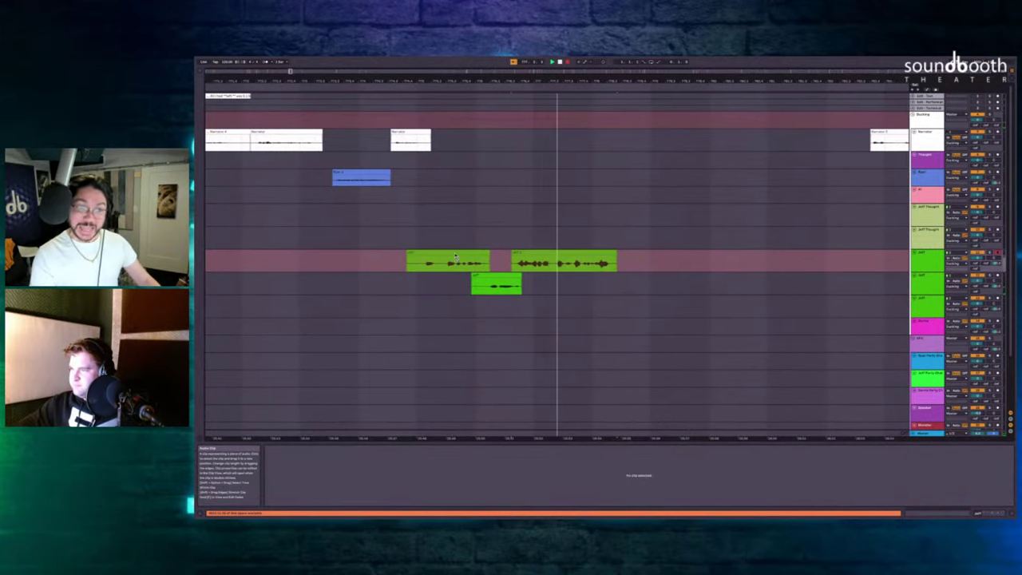
left_click(498, 249)
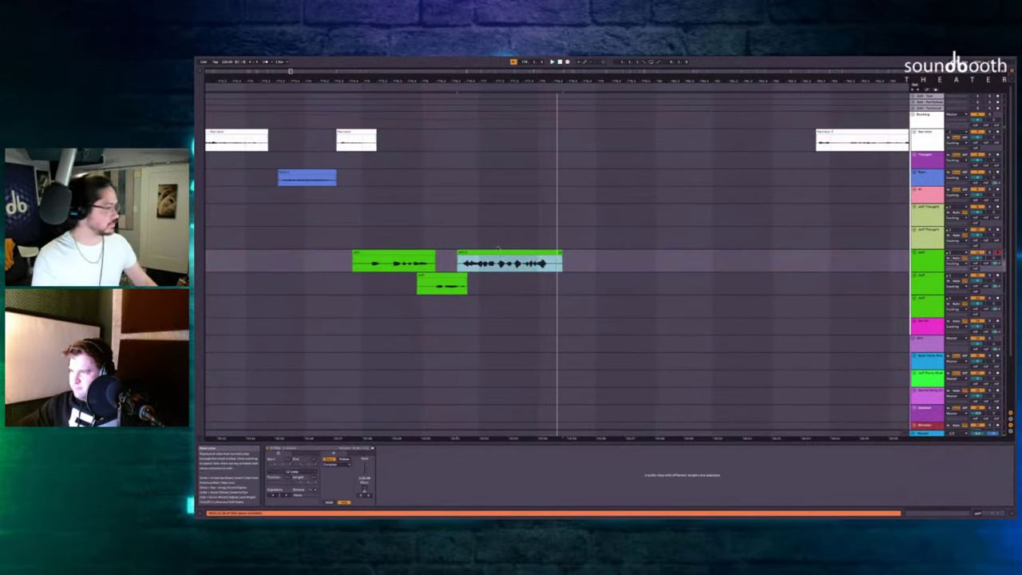
left_click_drag(552, 268, 659, 266)
key("Delete")
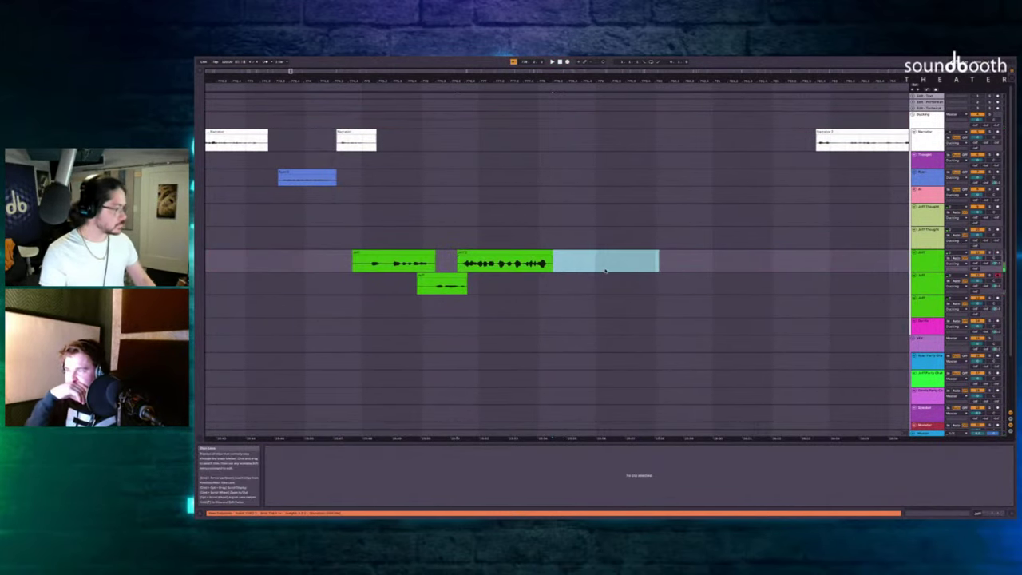
Record the next line on the second Jeff track, overlapping the end of the previous take, and redo that take twice.
key("F9")
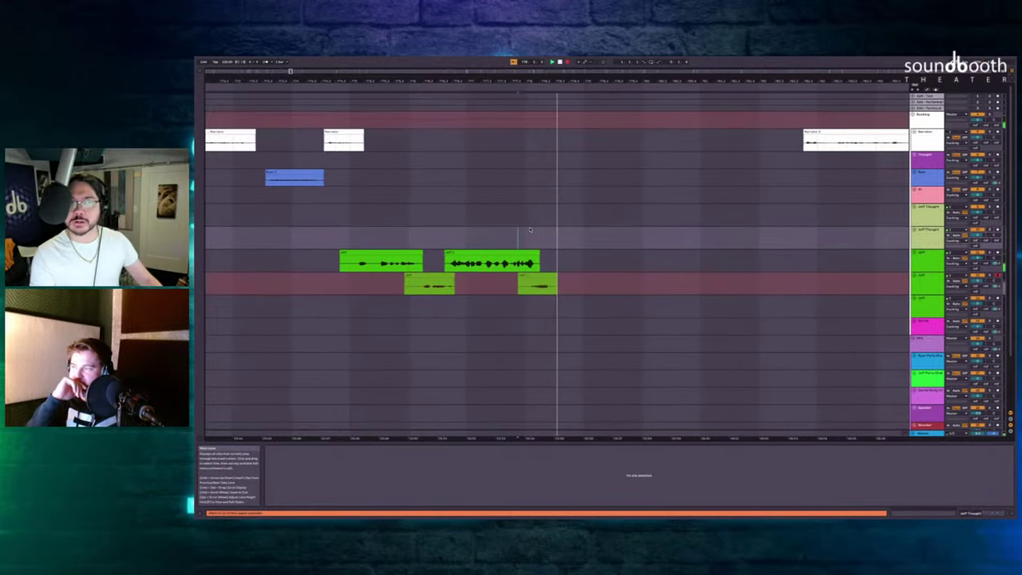
key("space")
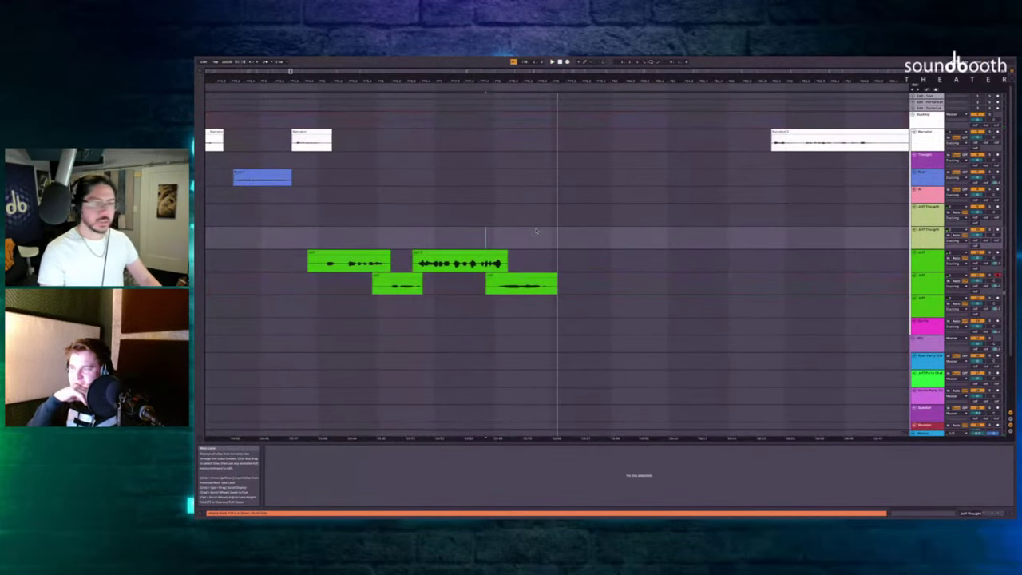
key("F9")
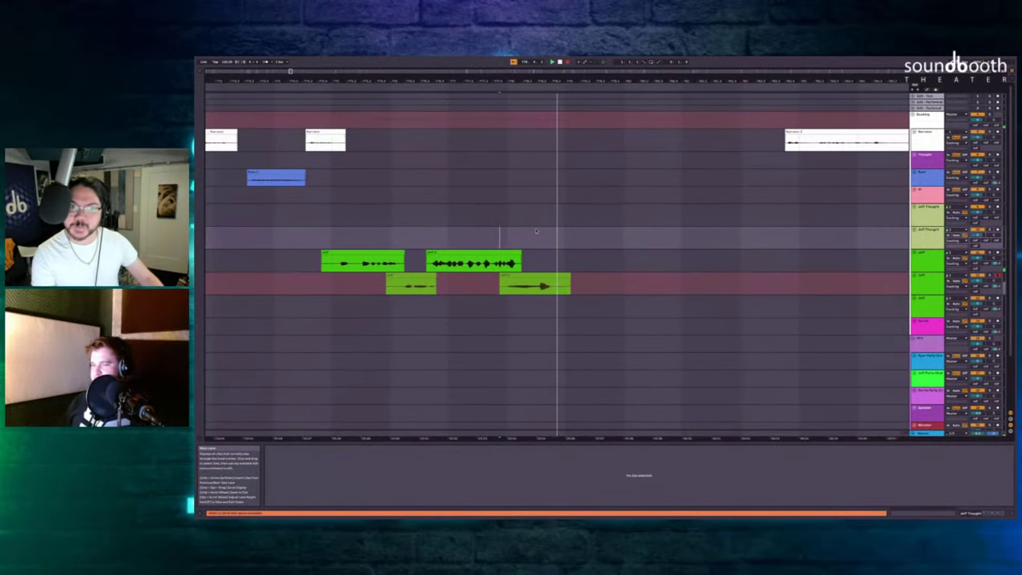
key("F9")
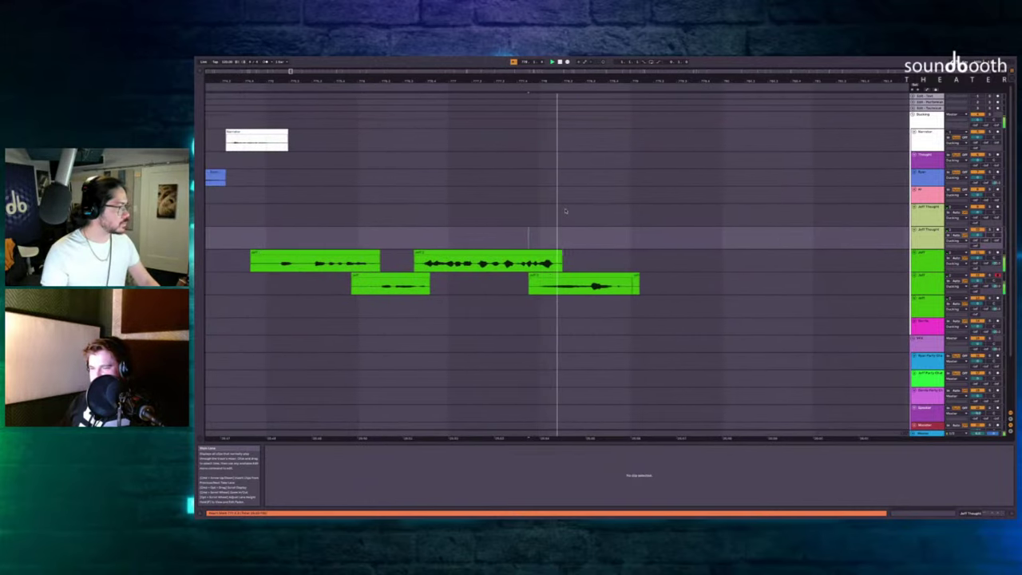
scroll(573, 212, "down", 3)
scroll(577, 212, "up", 3)
key("space")
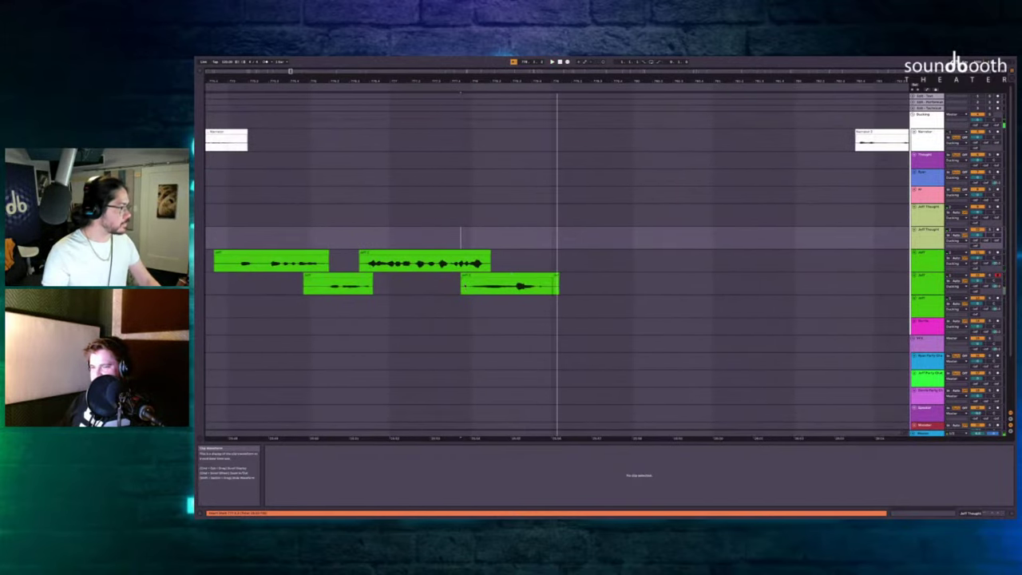
key("F9")
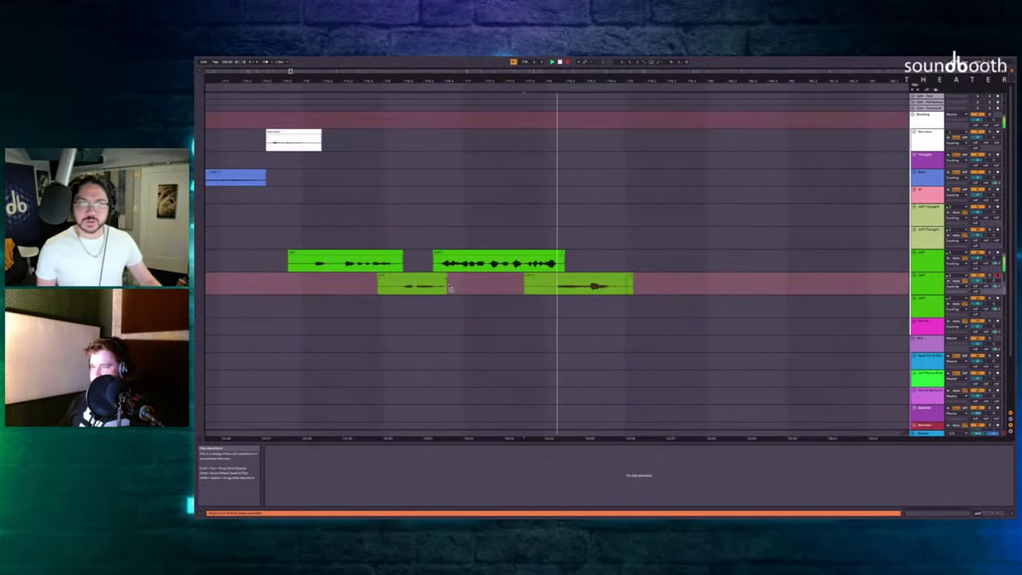
key("space")
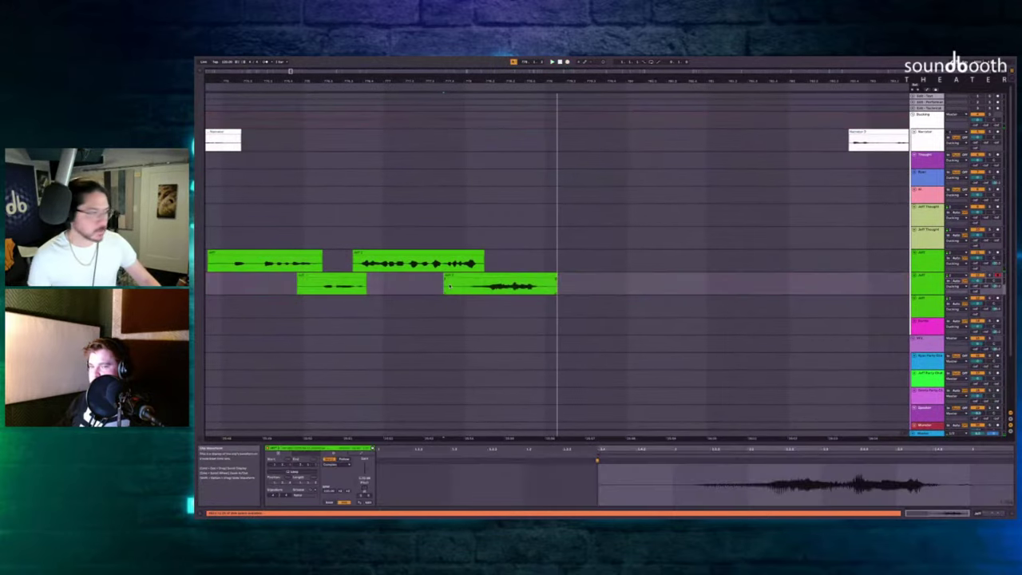
Remove the empty time between the end of the last Jeff take and the next narrator clip.
left_click(536, 214)
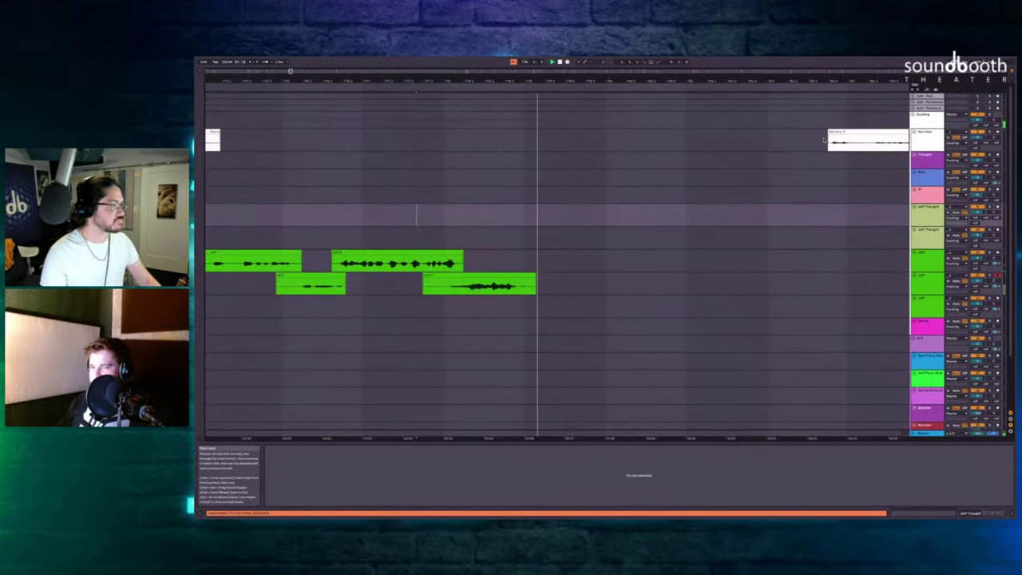
left_click_drag(823, 139, 516, 289)
key("super+shift+Delete")
scroll(534, 289, "left", 5)
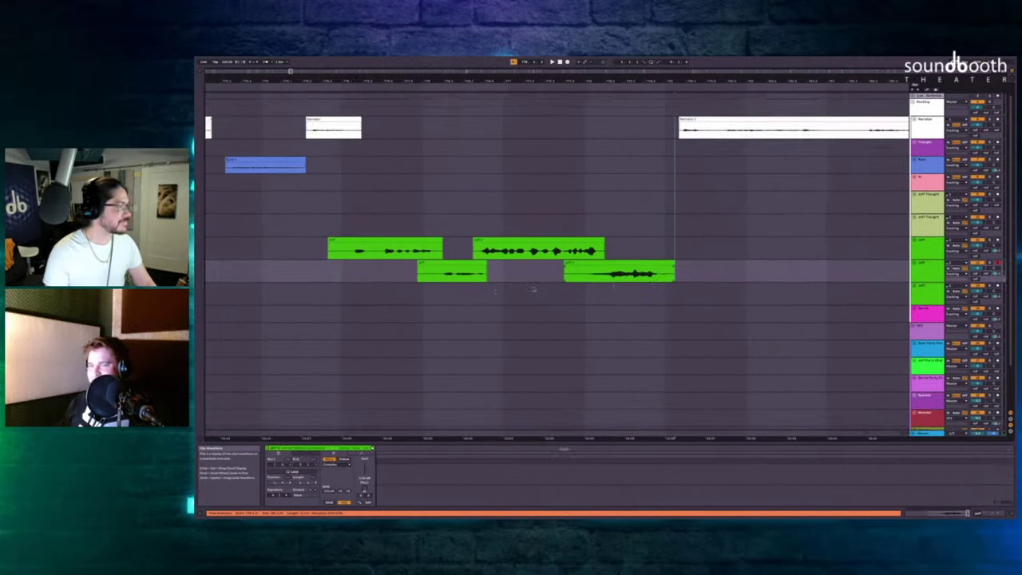
Play back the new Jeff takes and trim the unwanted start of the first take on the first Jeff track.
left_click(487, 180)
key("space")
scroll(538, 229, "up", 2)
left_click(519, 267)
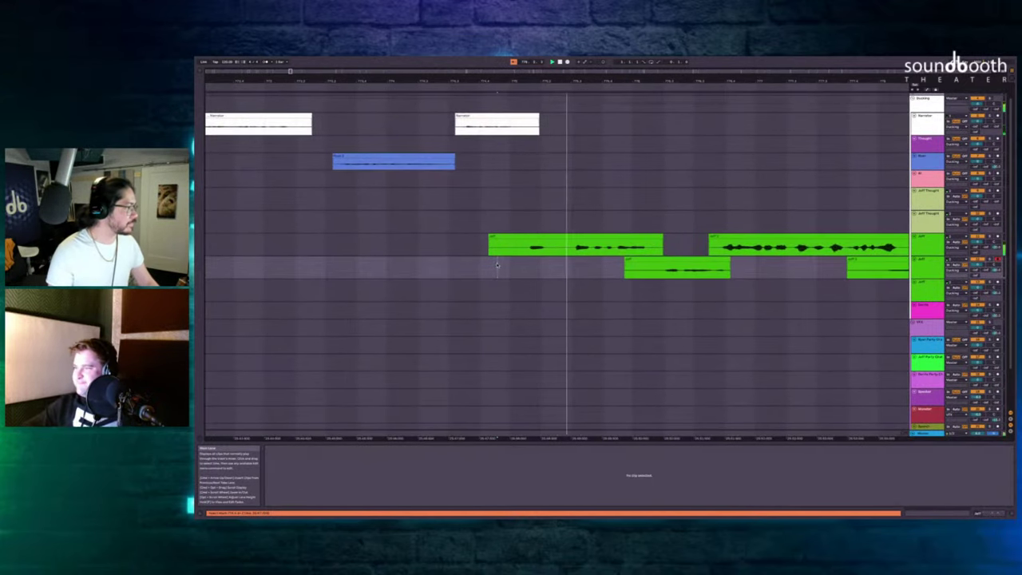
left_click_drag(519, 248, 430, 248)
key("Delete")
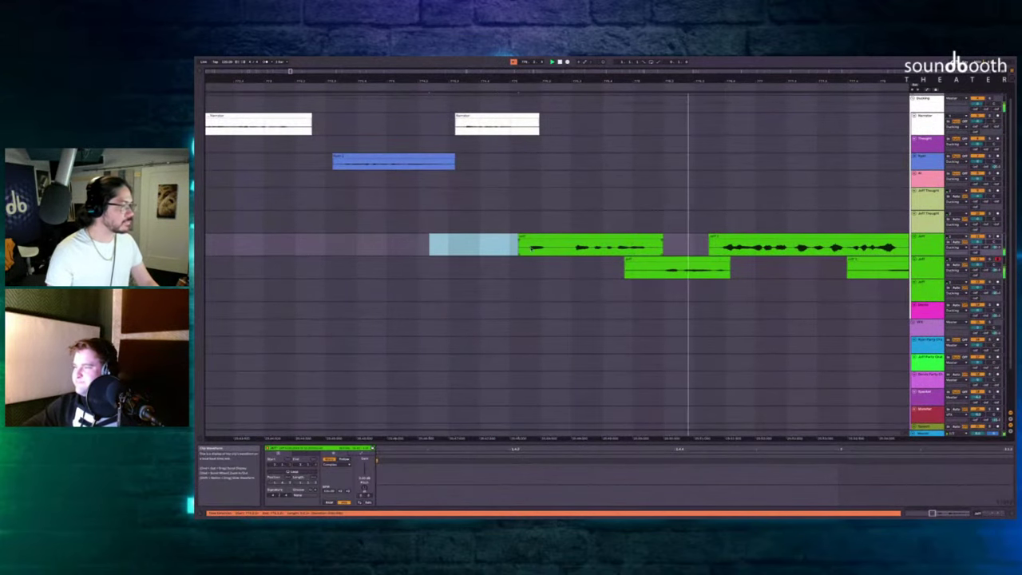
At the next Jeff passage, insert silence ahead of the second of three adjoining Jeff clips, equal to that clip's length.
scroll(604, 240, "right", 3)
scroll(604, 237, "down", 2)
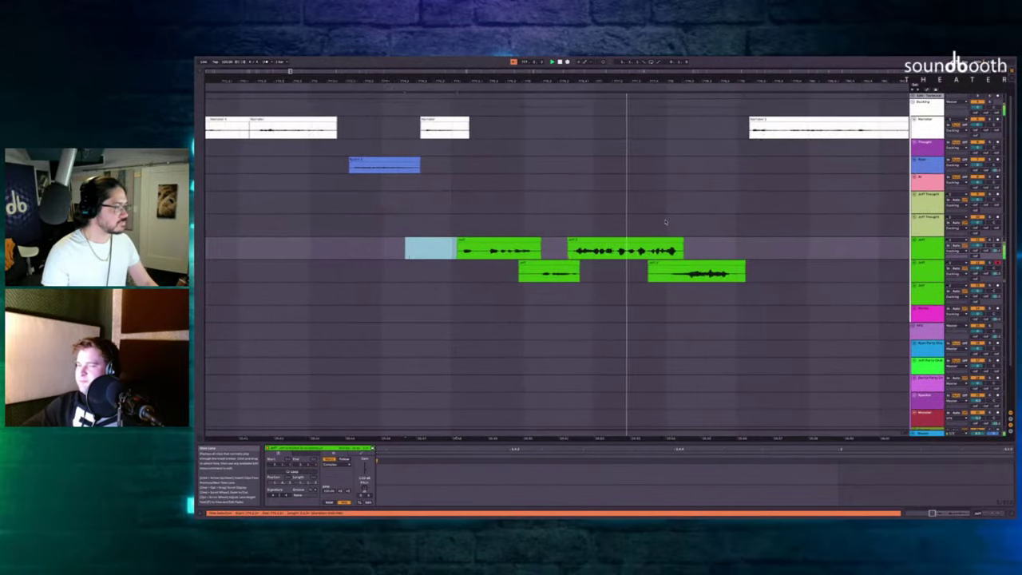
scroll(666, 229, "down", 3)
scroll(665, 221, "down", 5)
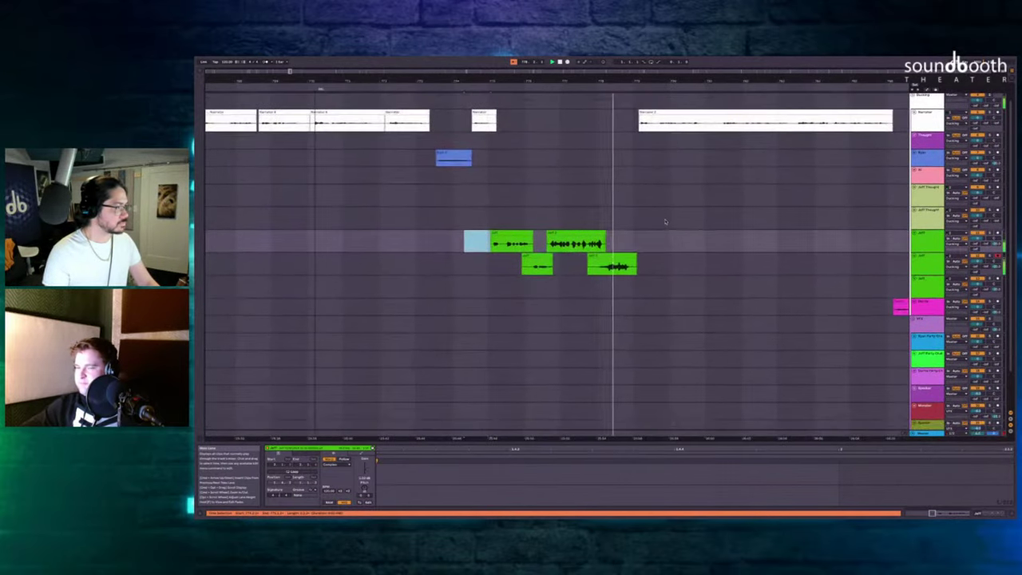
scroll(663, 222, "down", 8)
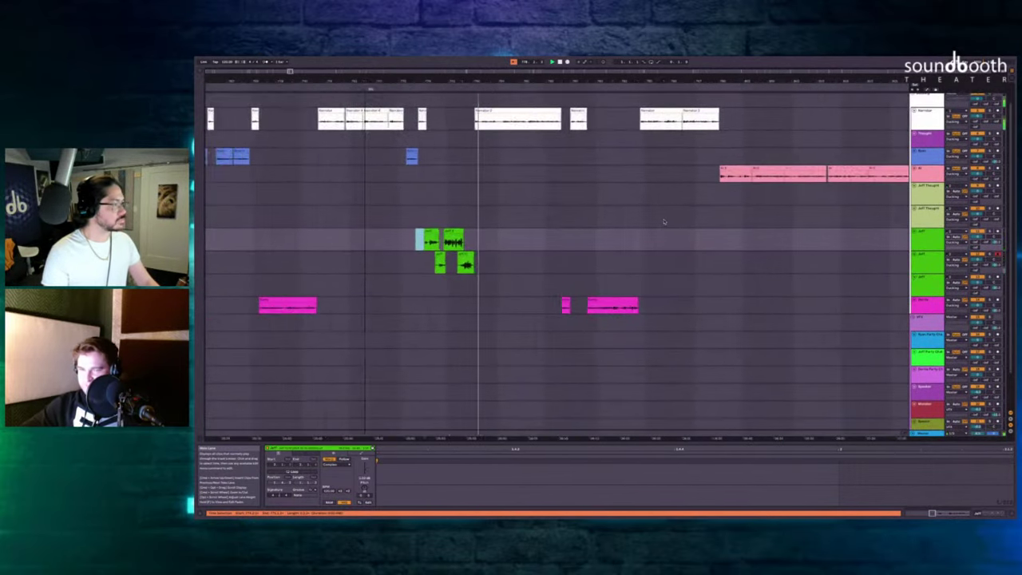
scroll(632, 223, "up", 10)
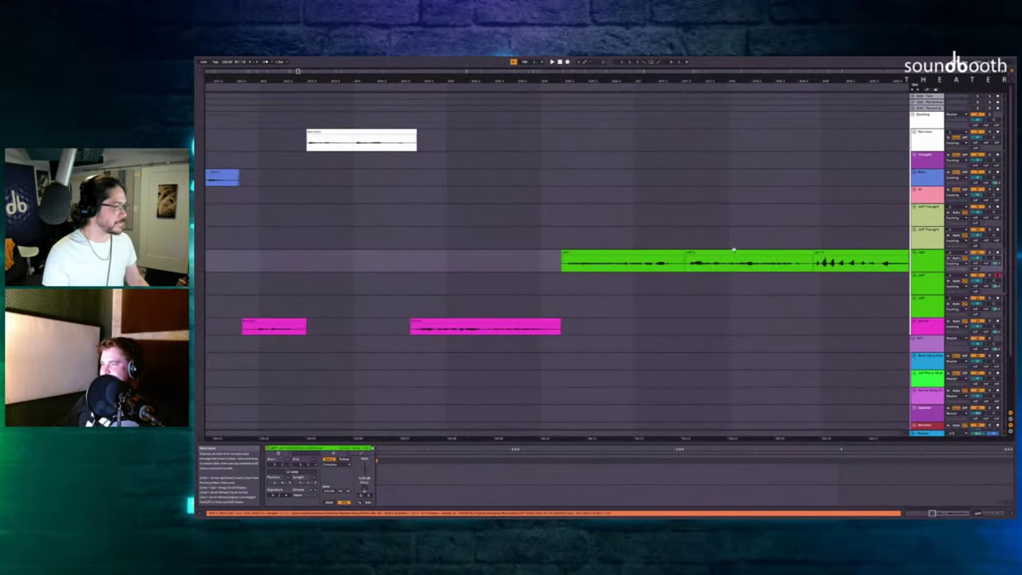
left_click(733, 254)
key("Delete")
left_click(413, 277)
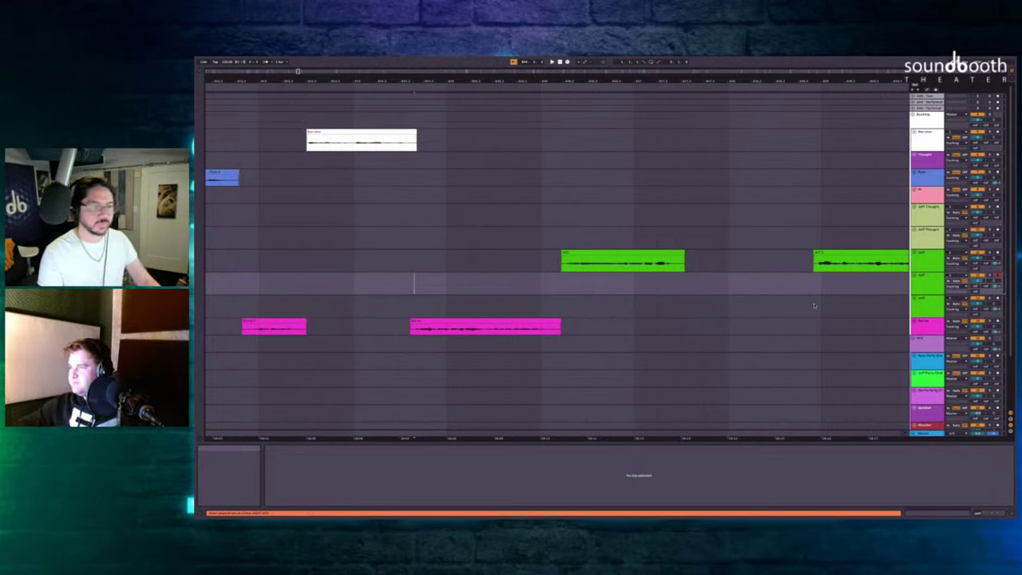
Record a new Jeff take over the first old clip, starting just before the preceding magenta clip ends, and delete the old clip after it.
left_click(583, 252)
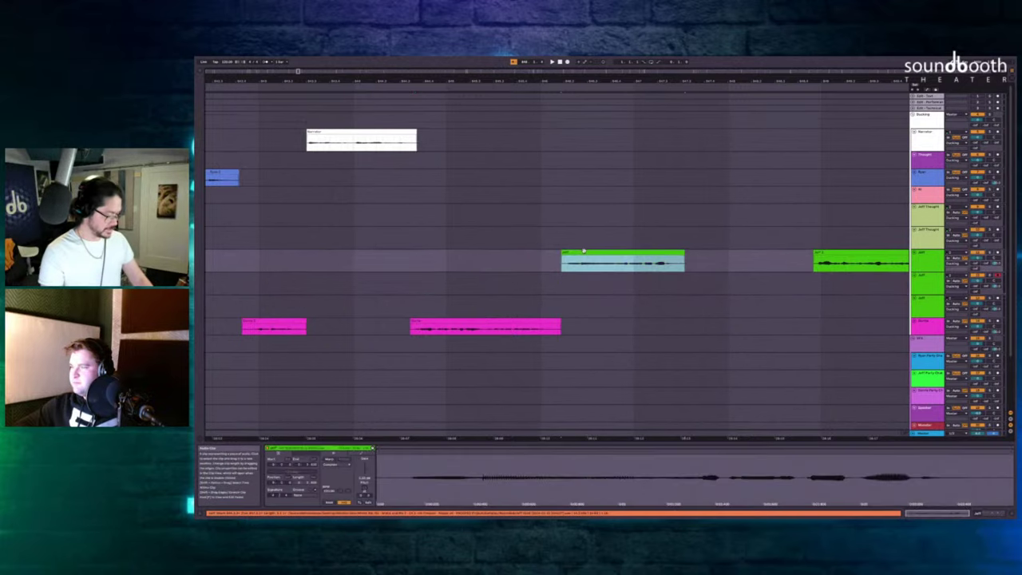
left_click(495, 246)
key("F9")
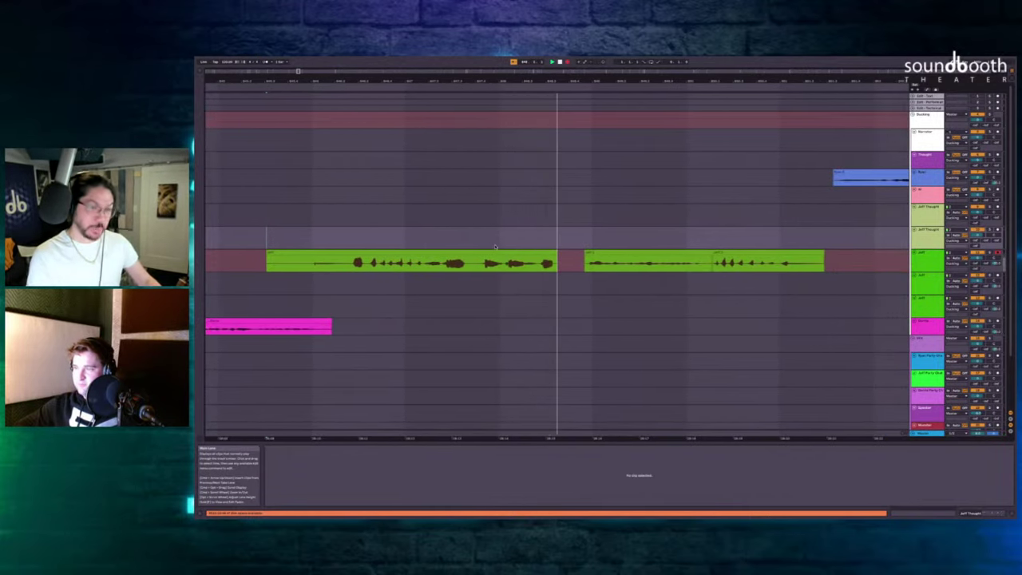
key("space")
left_click(593, 253)
key("Delete")
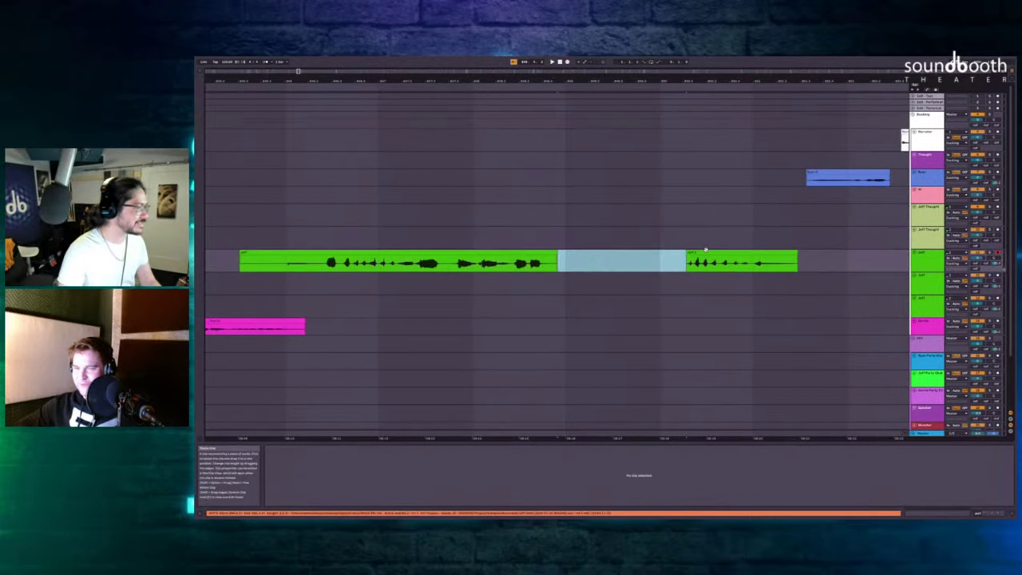
Delete the old clip after the new Jeff take and record the next take on the second Jeff track, starting before the first take ends.
left_click(704, 253)
key("Delete")
left_click(524, 285)
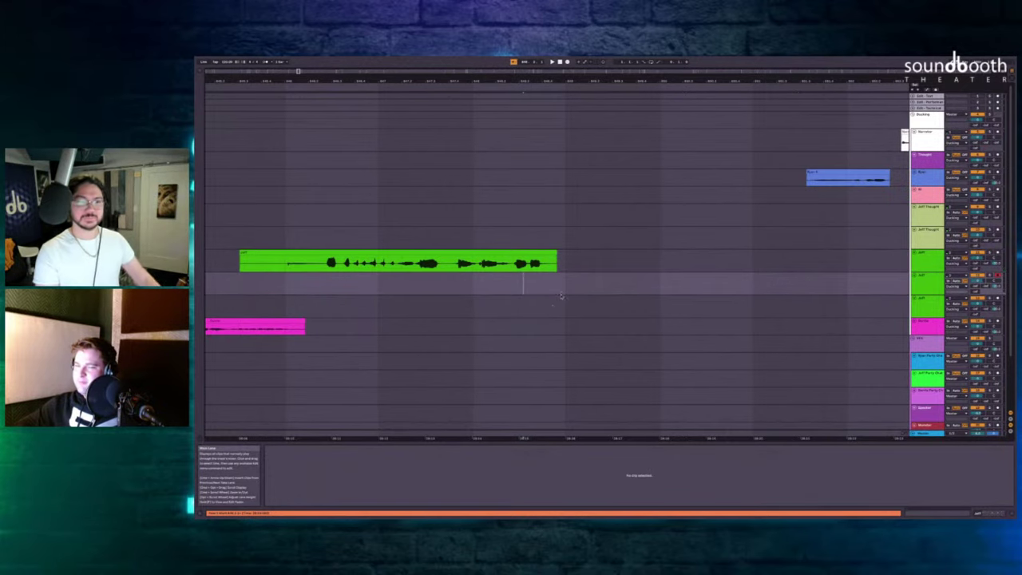
key("F9")
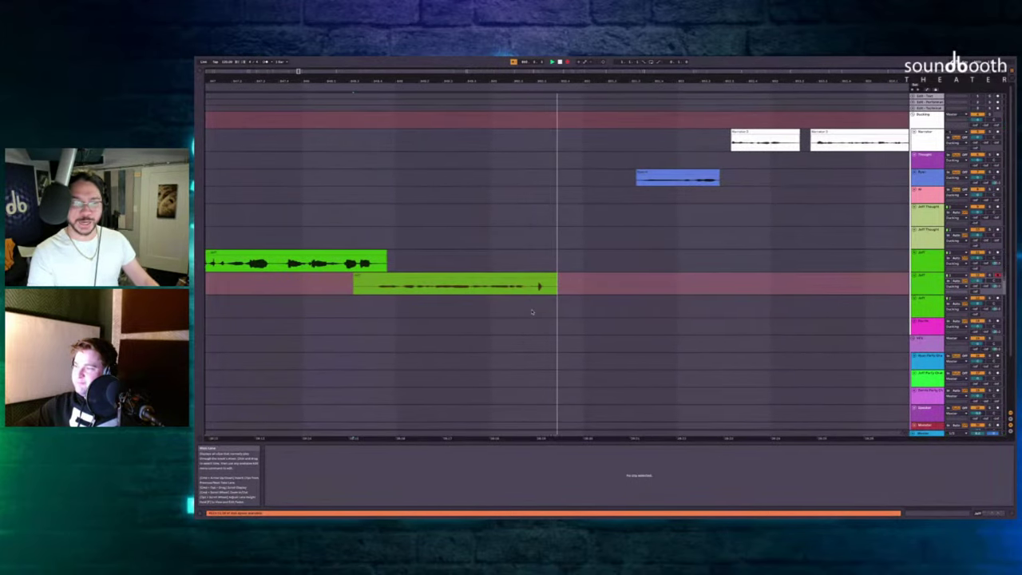
key("space")
Play back the new Jeff takes and remove the empty time between the second take's end and the next blue clip.
scroll(502, 304, "left", 3)
left_click(441, 283)
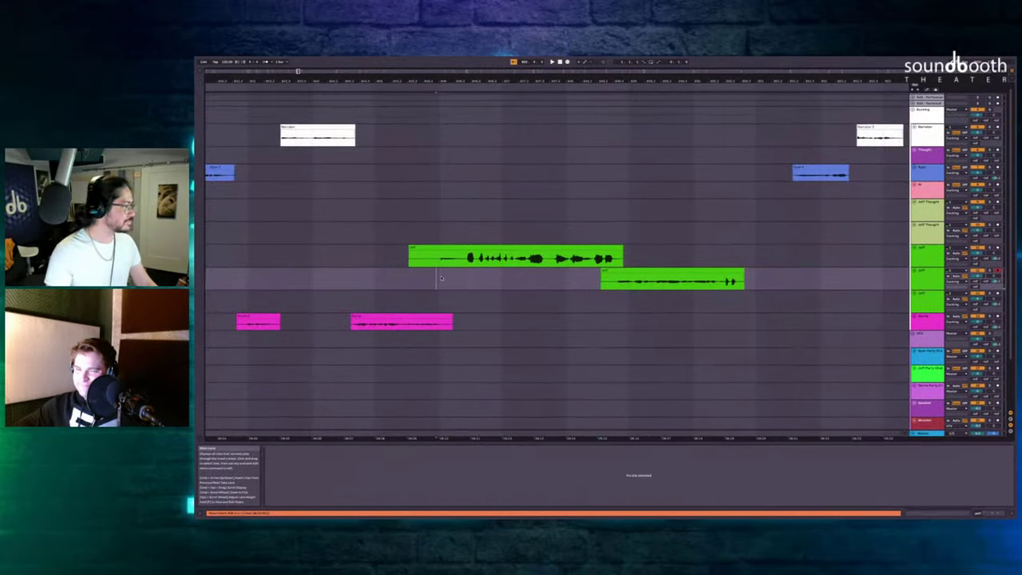
scroll(686, 239, "right", 2)
key("space")
scroll(698, 199, "right", 4)
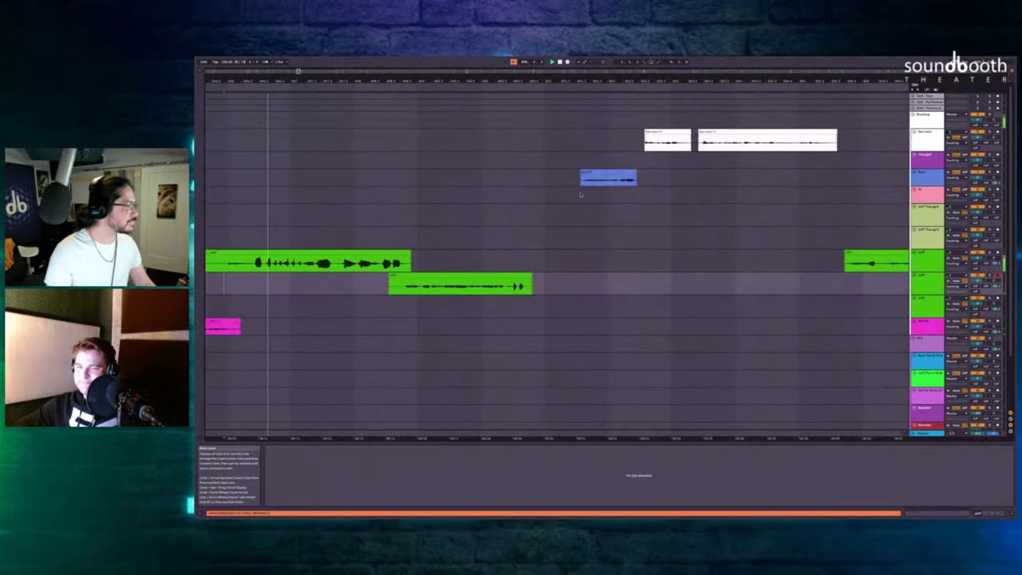
scroll(580, 194, "up", 5)
left_click_drag(579, 188, 412, 271)
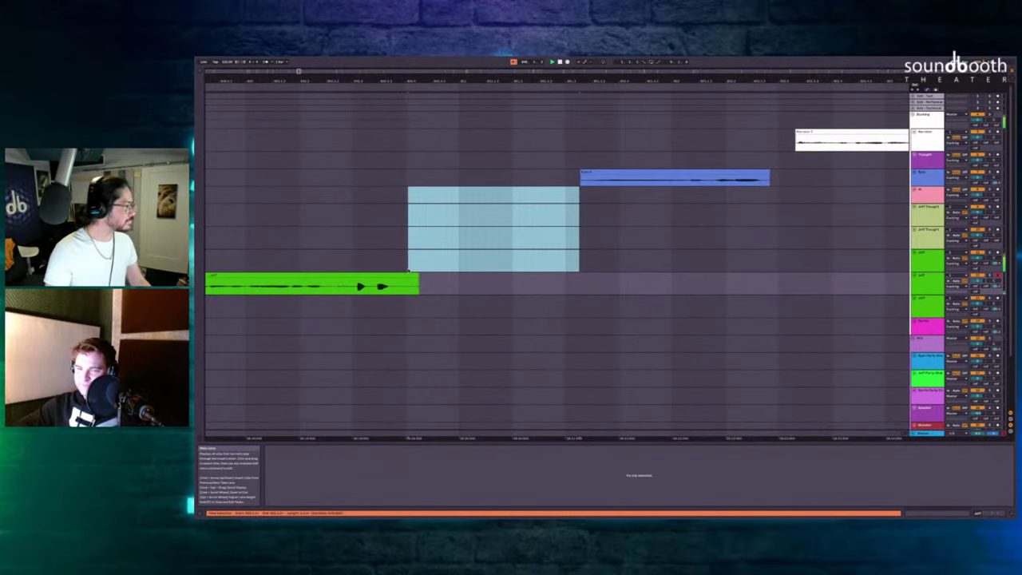
key("super+shift+BackSpace")
scroll(657, 229, "left", 3)
scroll(657, 228, "down", 4)
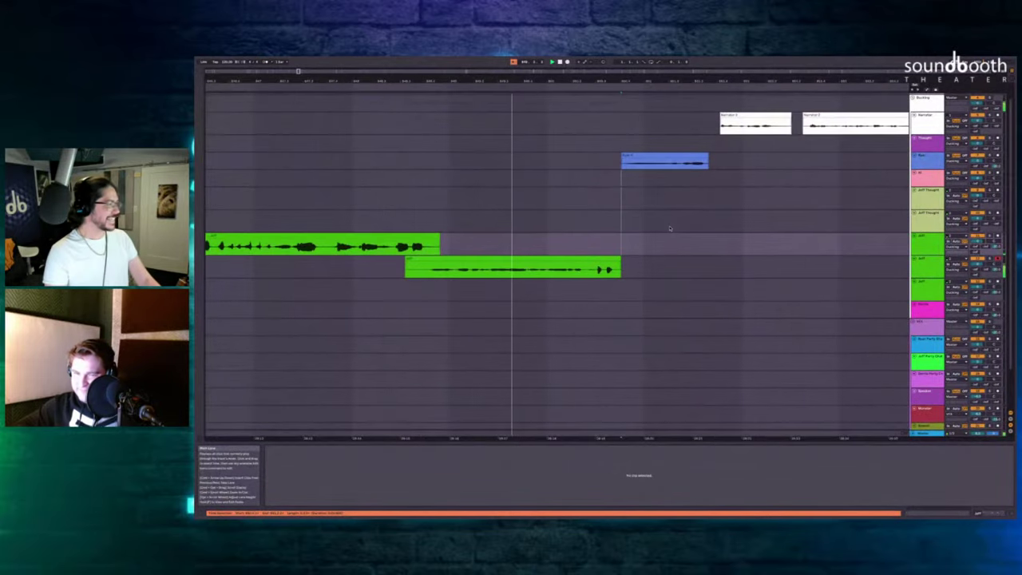
scroll(603, 228, "right", 2)
scroll(603, 228, "up", 4)
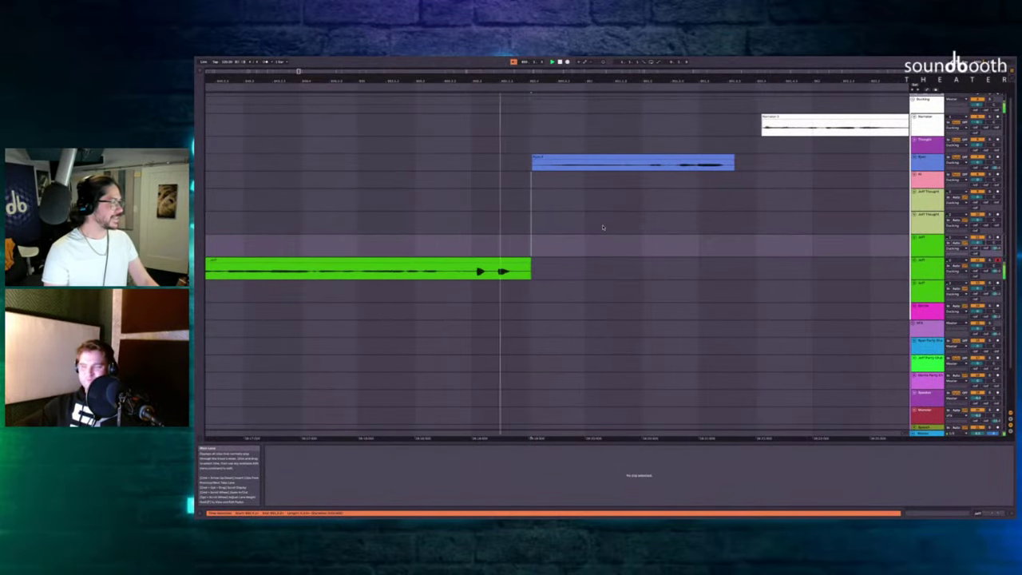
At the next Jeff passage after the two narrator clips, insert silence ahead of the Jeff clip, equal to that clip's length.
scroll(602, 227, "down", 3)
scroll(603, 229, "right", 8)
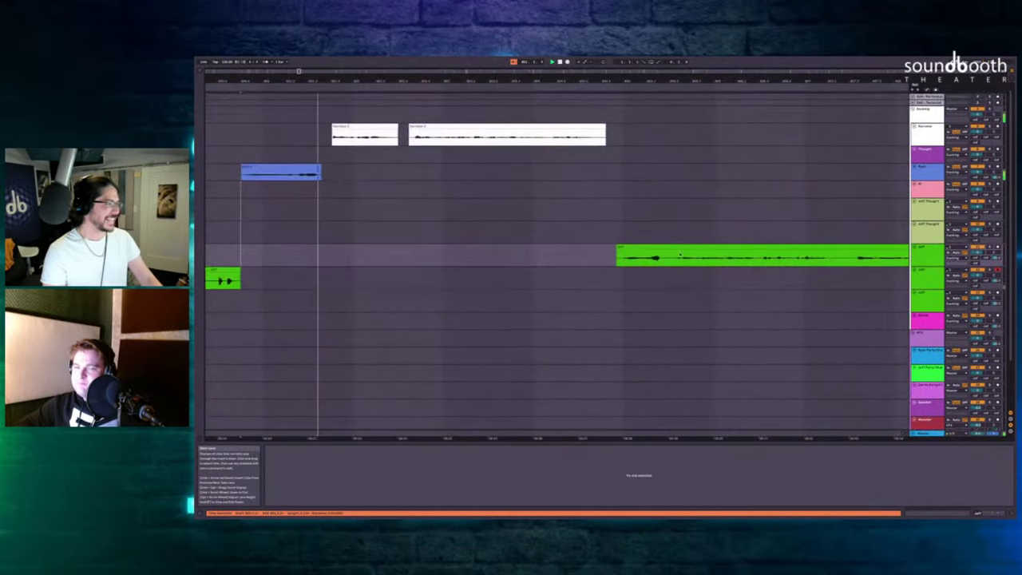
left_click(673, 249)
scroll(673, 249, "right", 4)
scroll(673, 249, "down", 3)
key("ctrl+i")
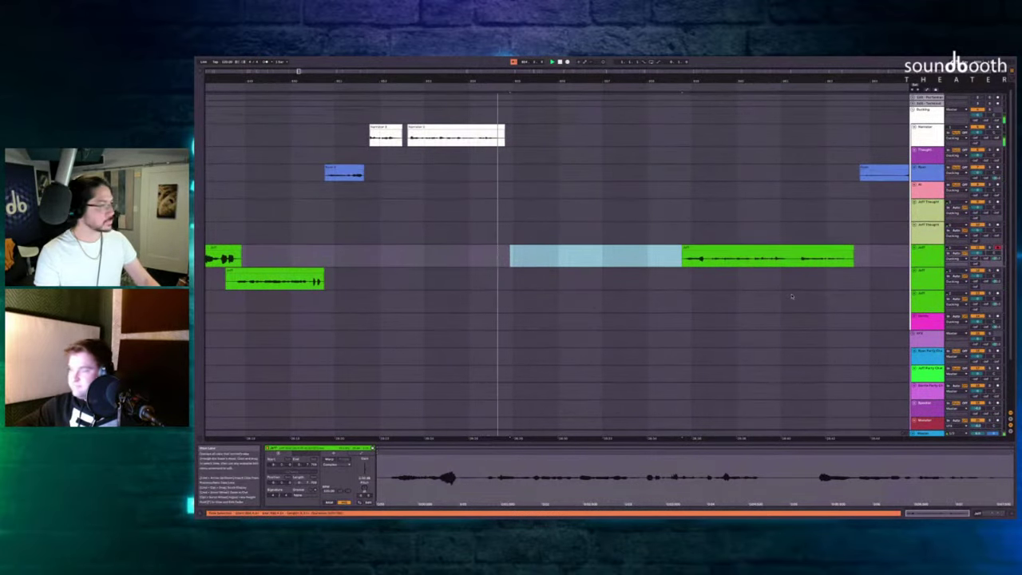
Record a short Jeff take from the narrator clip's end and an overlapping second take on the second Jeff track.
key("F9")
key("F9")
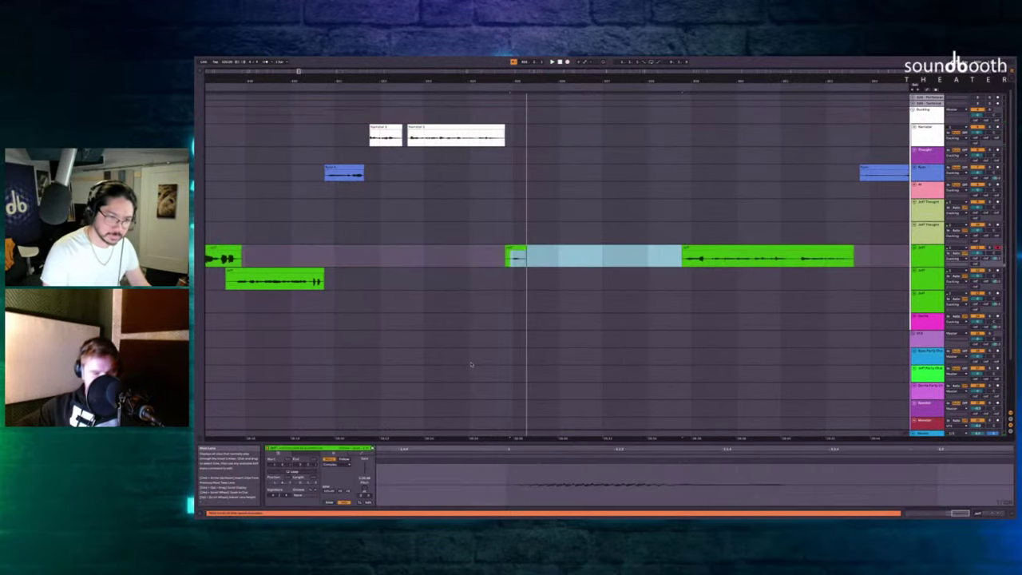
scroll(513, 344, "up", 4)
left_click(567, 254)
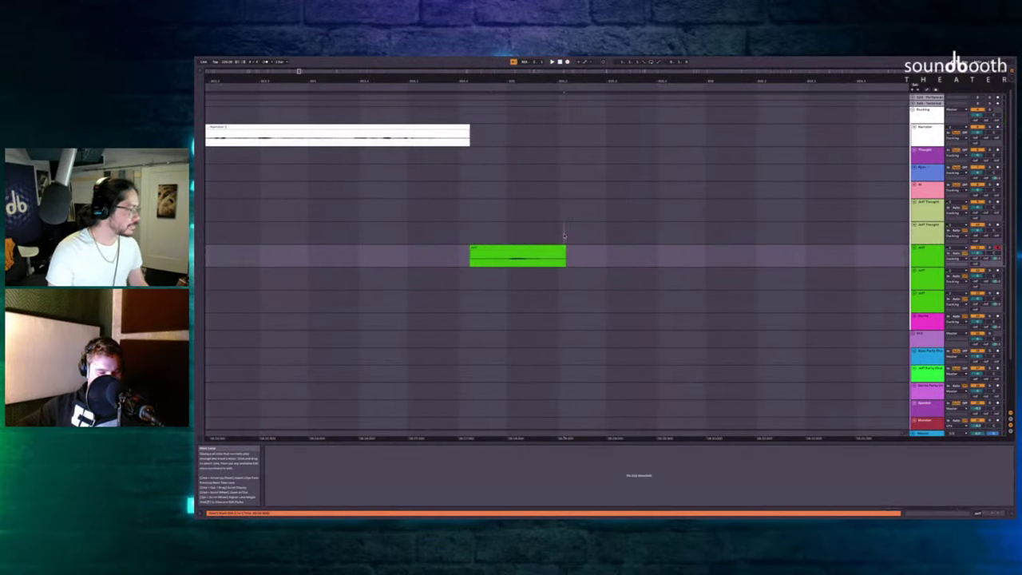
left_click(564, 236)
key("F9")
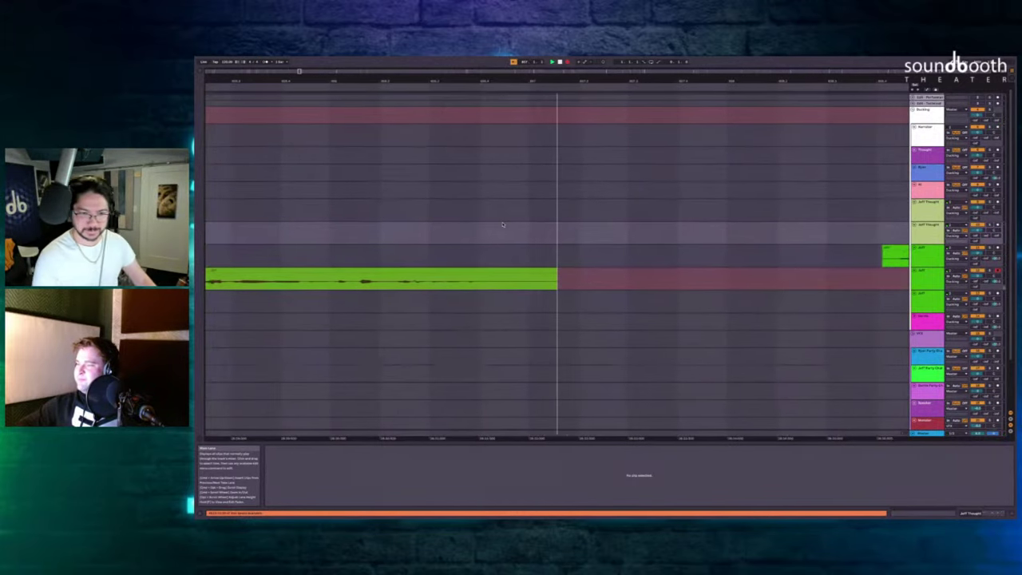
key("space")
key("ctrl+z")
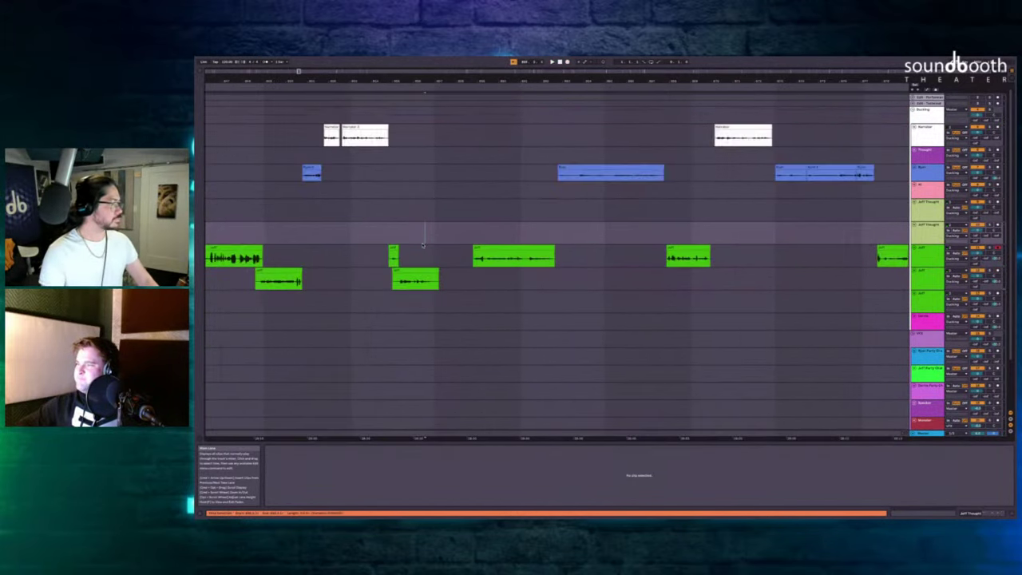
Record a third take on the first Jeff track and a fourth on the second, each starting just before the preceding take ends.
key("F9")
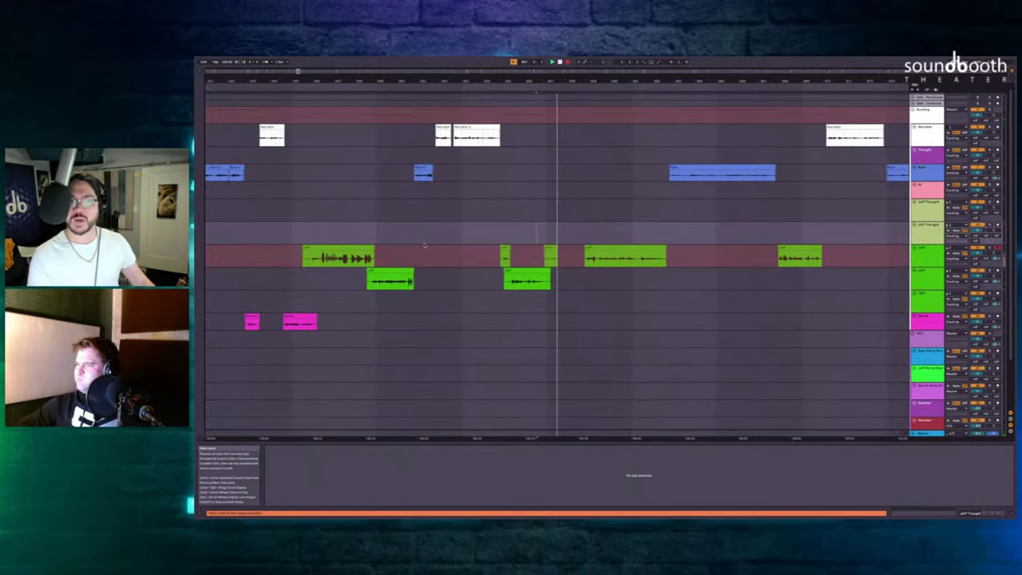
key("space")
scroll(687, 200, "left", 3)
scroll(690, 199, "up", 5)
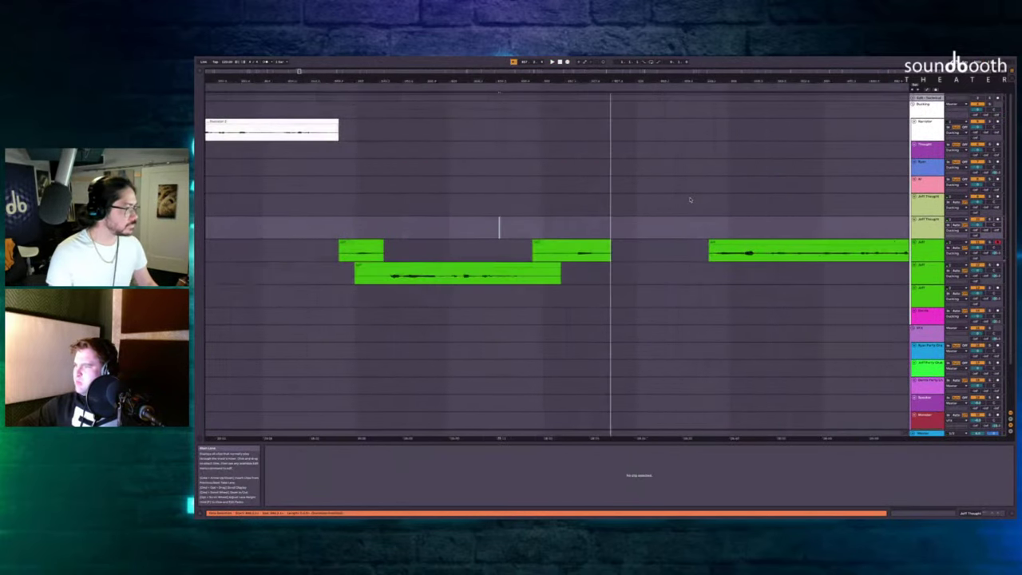
scroll(690, 200, "up", 3)
left_click(507, 276)
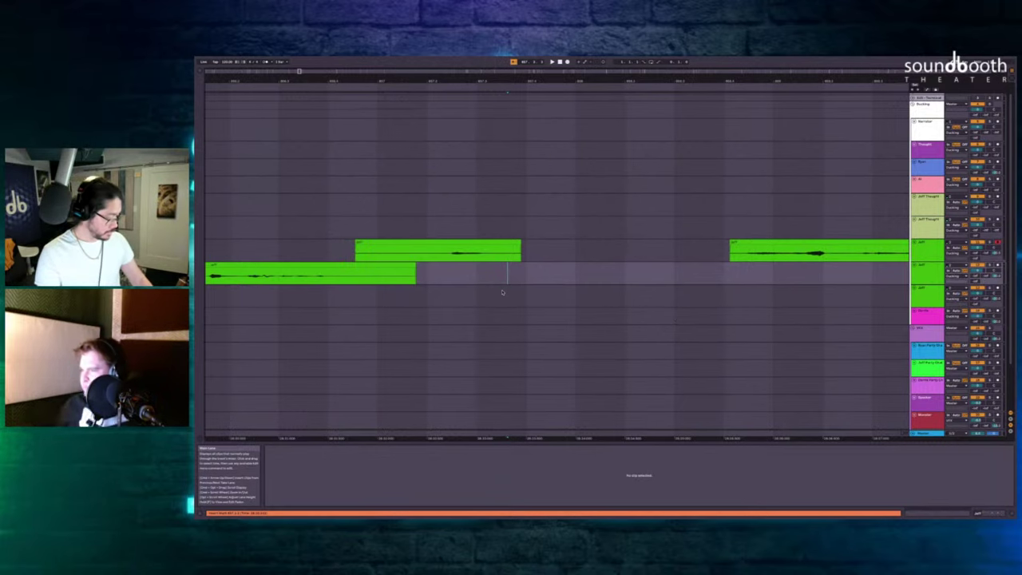
key("F9")
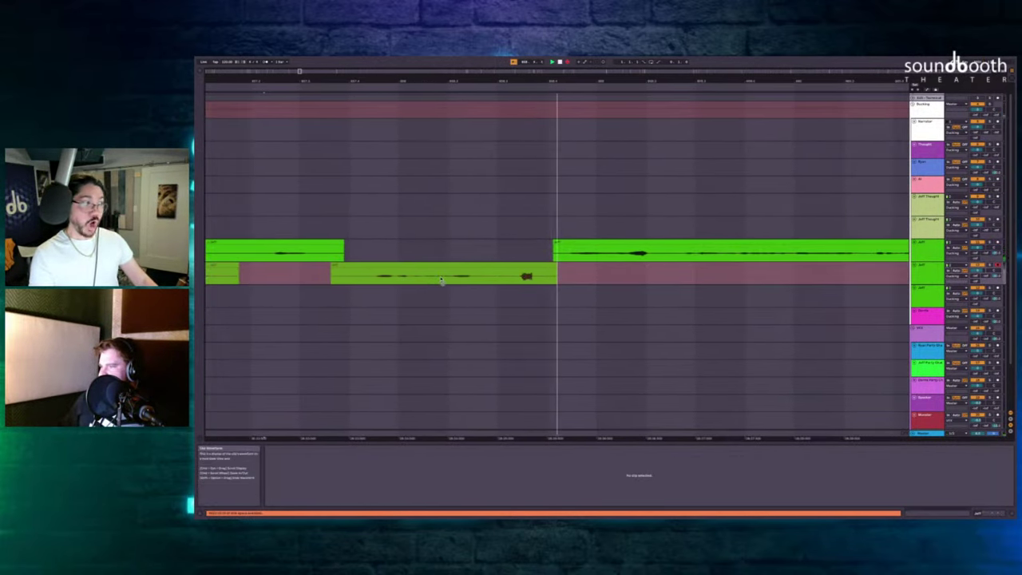
key("space")
Delete the old Jeff clip after the new takes and cut the four new takes from both Jeff tracks.
left_click(517, 239)
scroll(518, 242, "right", 3)
scroll(511, 242, "down", 4)
key("Delete")
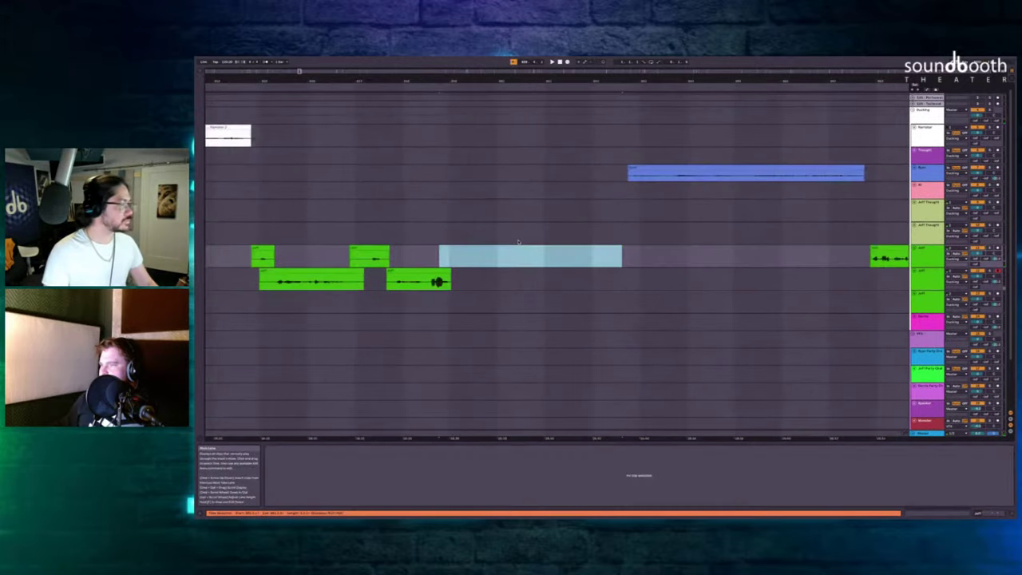
scroll(503, 240, "left", 4)
scroll(456, 234, "up", 6)
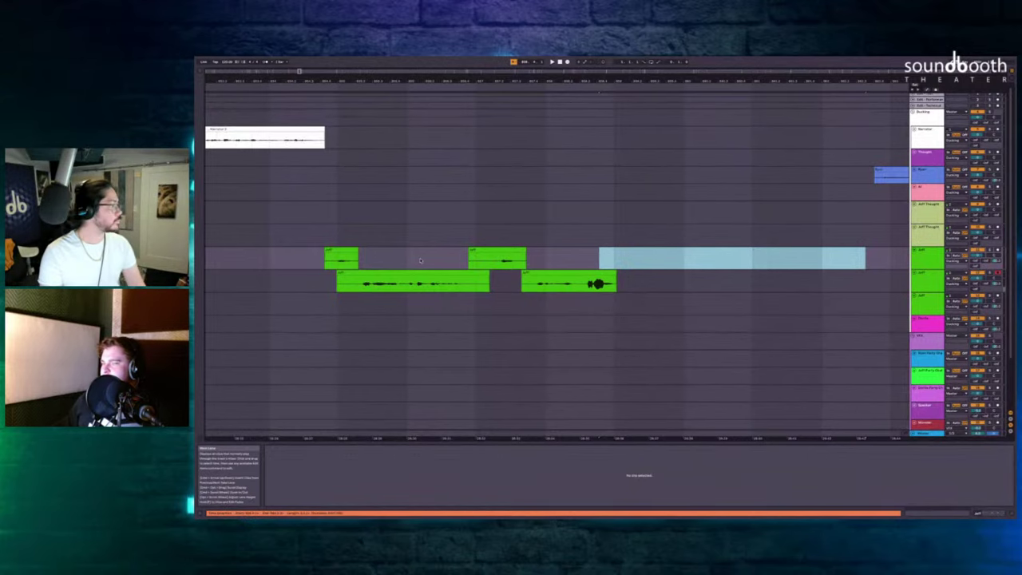
left_click_drag(315, 268, 675, 292)
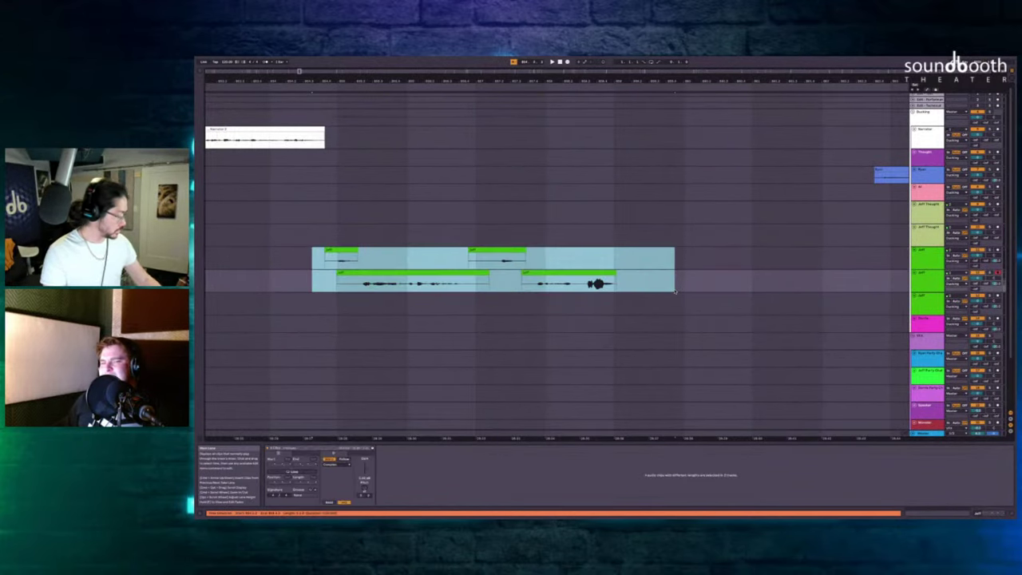
key("Delete")
At the Jeff passage after the long blue clip, insert silence equal to the old clip's length and paste the four cut takes there.
scroll(674, 292, "right", 6)
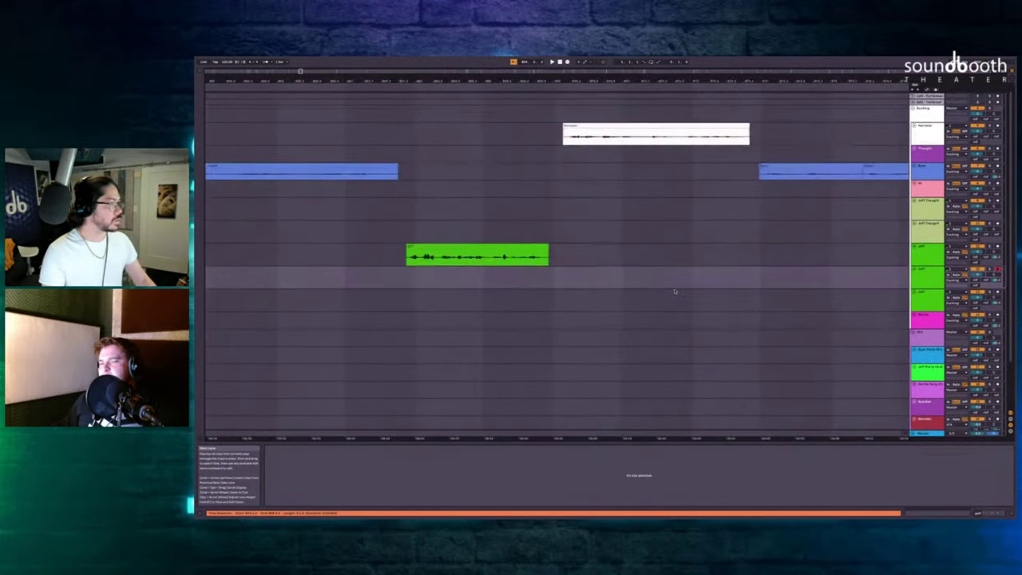
left_click(456, 254)
key("ctrl+i")
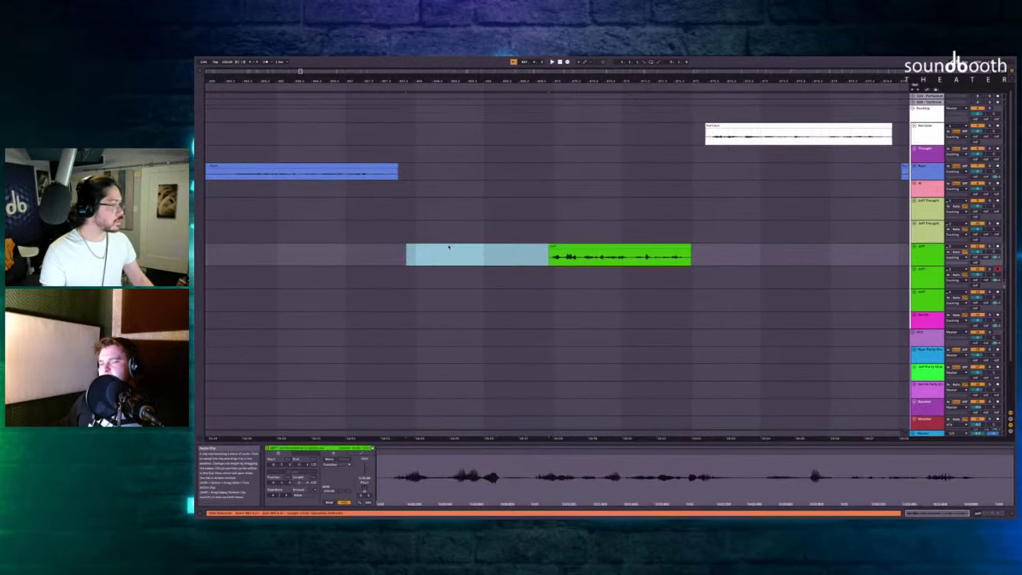
key("ctrl+v")
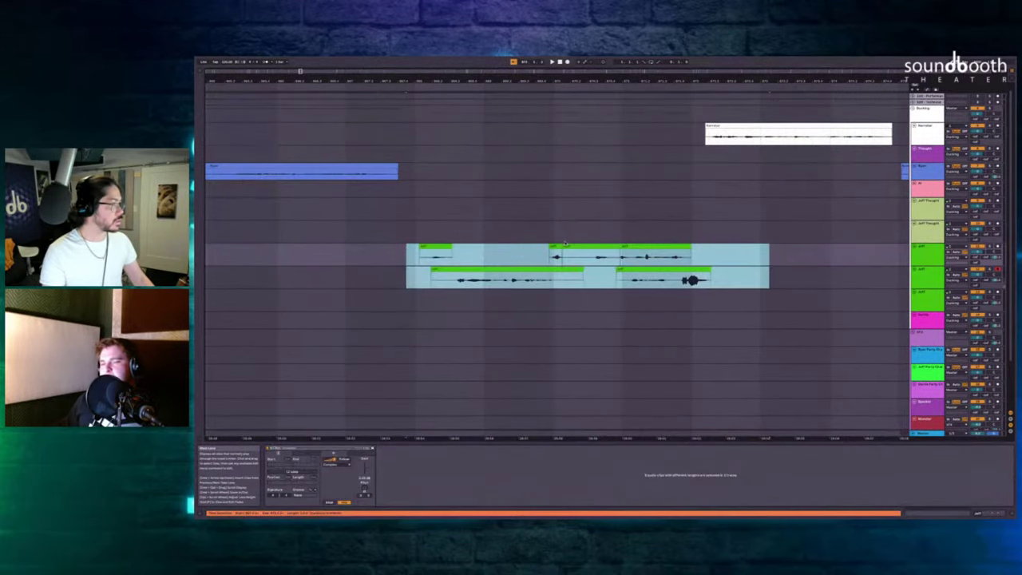
Delete the leftover pieces of the old Jeff clip around the pasted takes on the first Jeff track.
left_click(555, 246)
key("Delete")
left_click(640, 247)
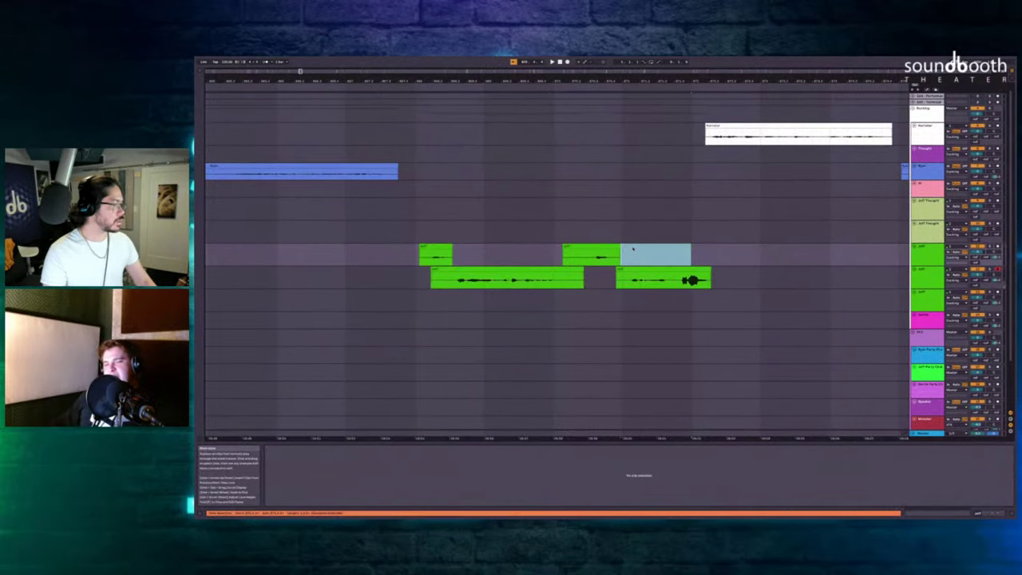
Return to the emptied earlier passage and record a Jeff take on the first Jeff track from the narrator clip's end, redoing it once.
scroll(639, 249, "left", 5)
scroll(632, 249, "right", 2)
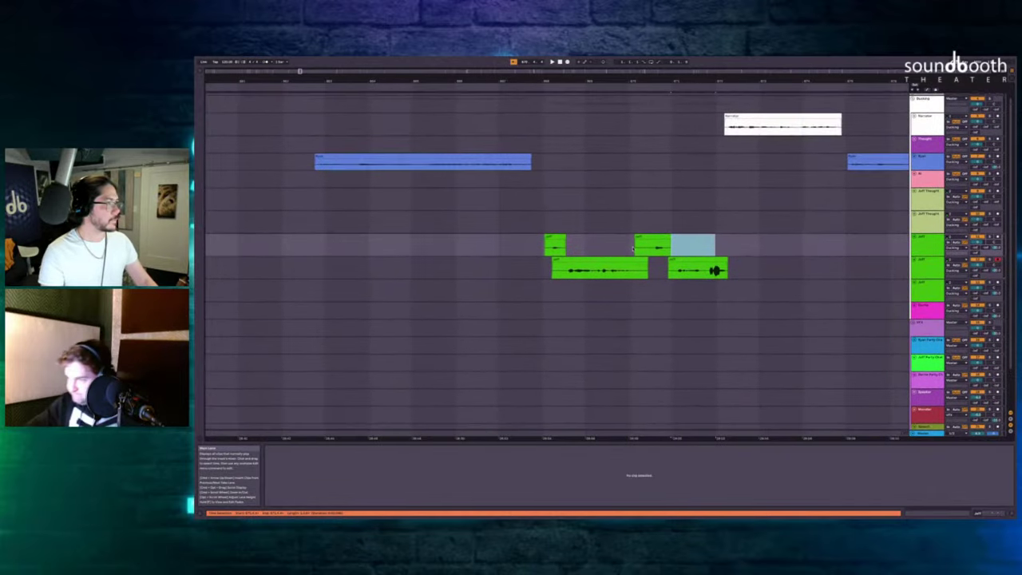
left_click(562, 238)
scroll(562, 238, "left", 10)
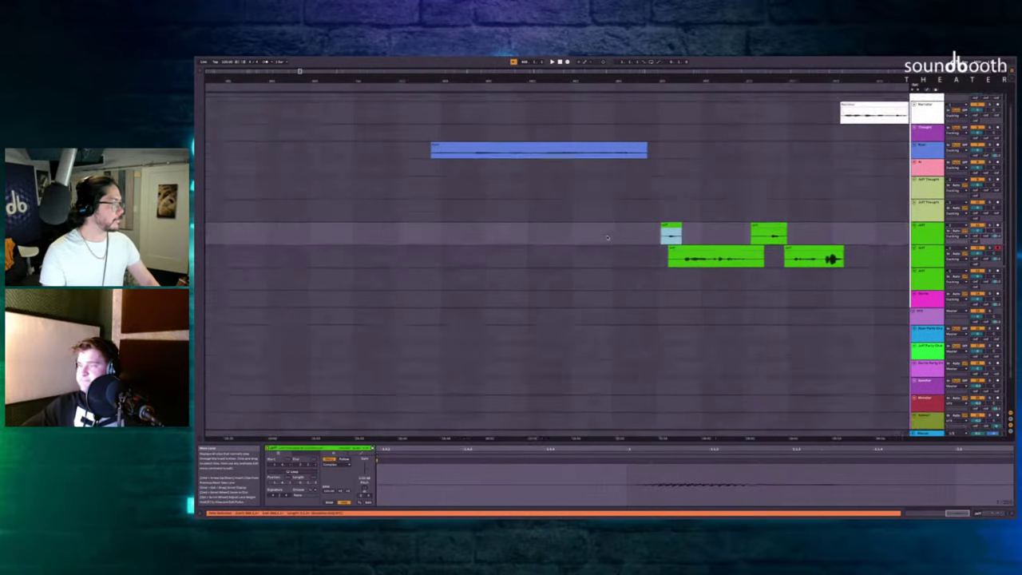
left_click(547, 129)
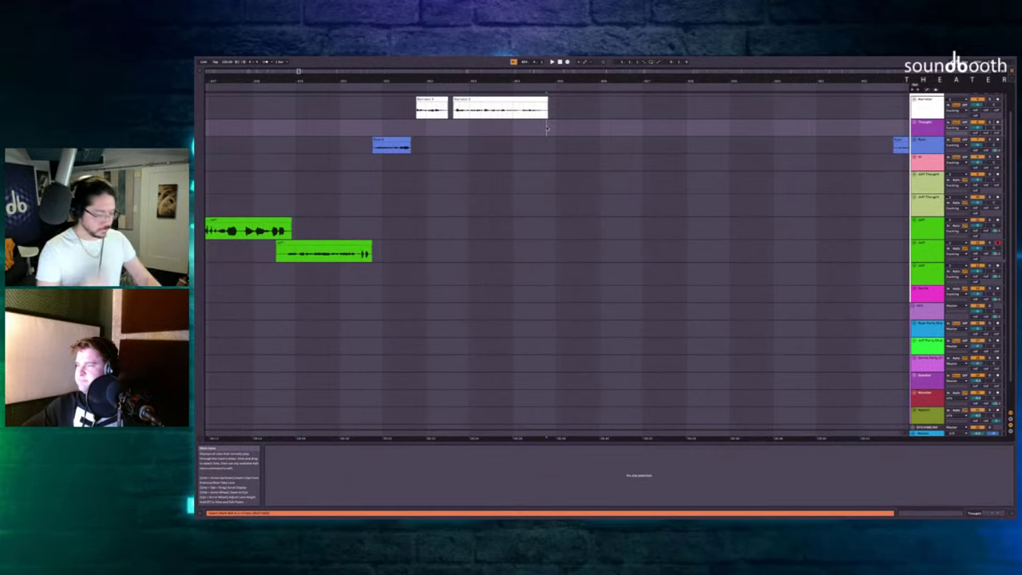
key("F9")
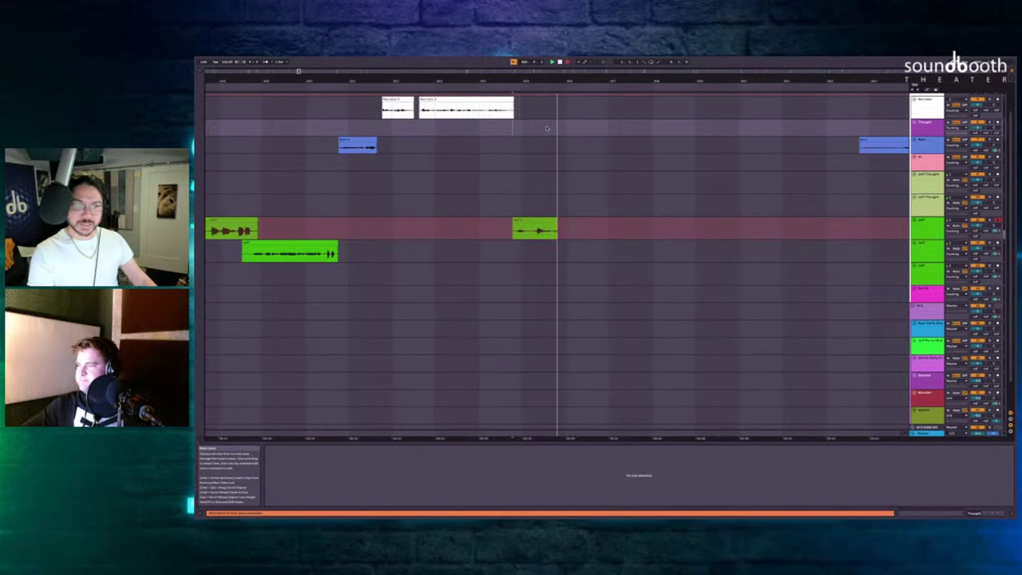
key("space")
key("F9")
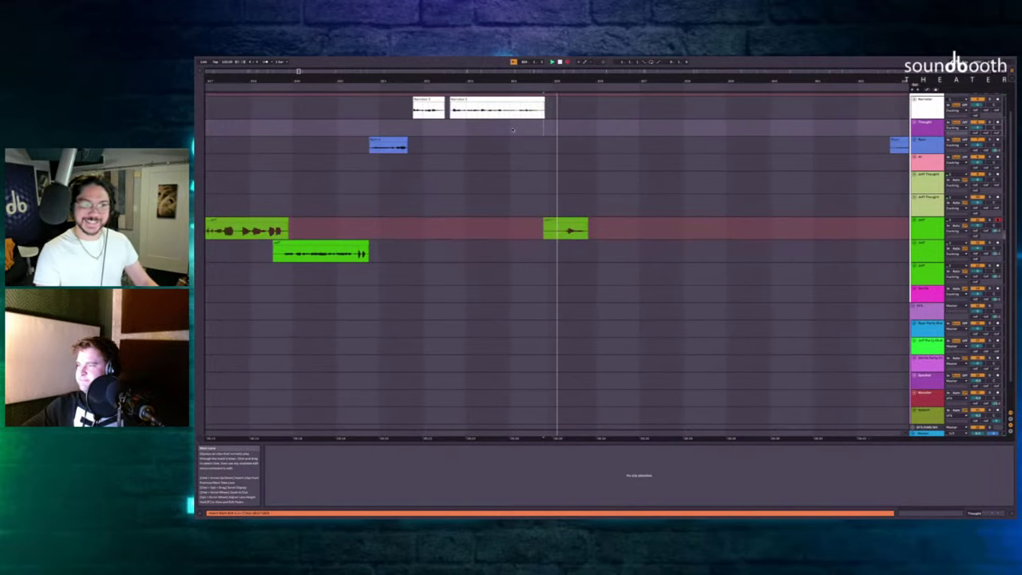
key("space")
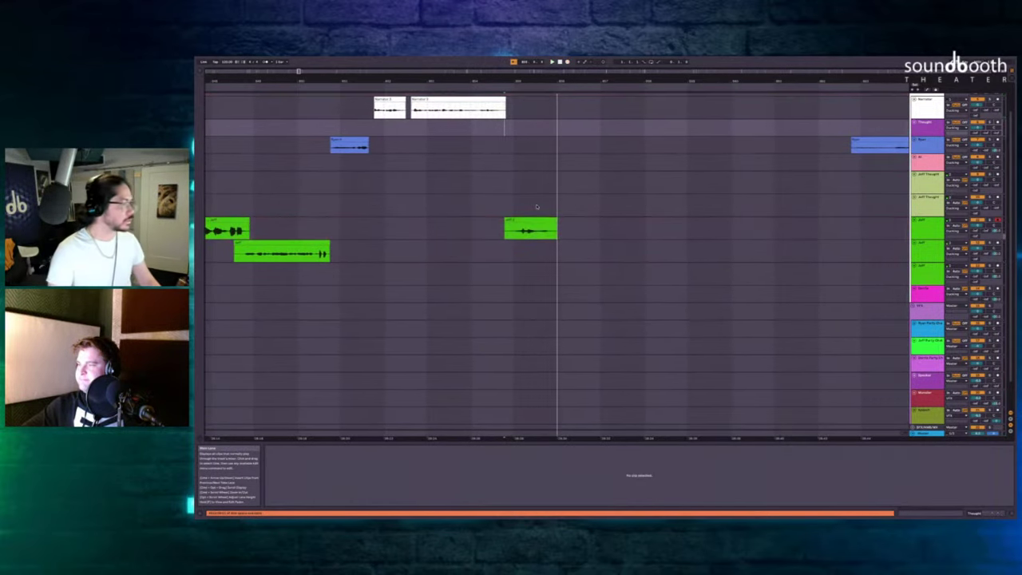
Record the following two Jeff takes on the second and first Jeff tracks, each overlapping the tail of the take before it.
scroll(538, 206, "up", 3)
left_click(549, 251)
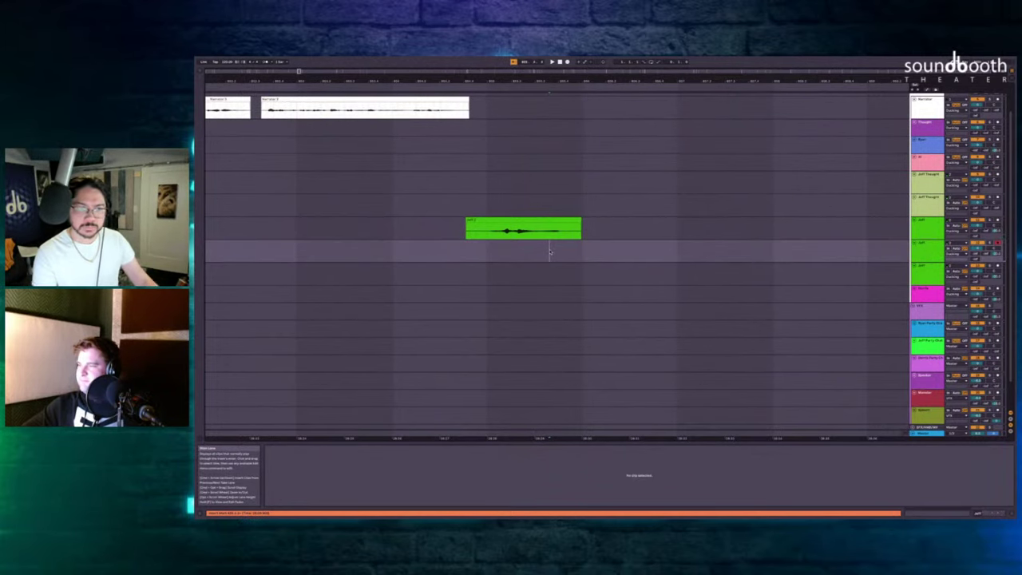
key("F9")
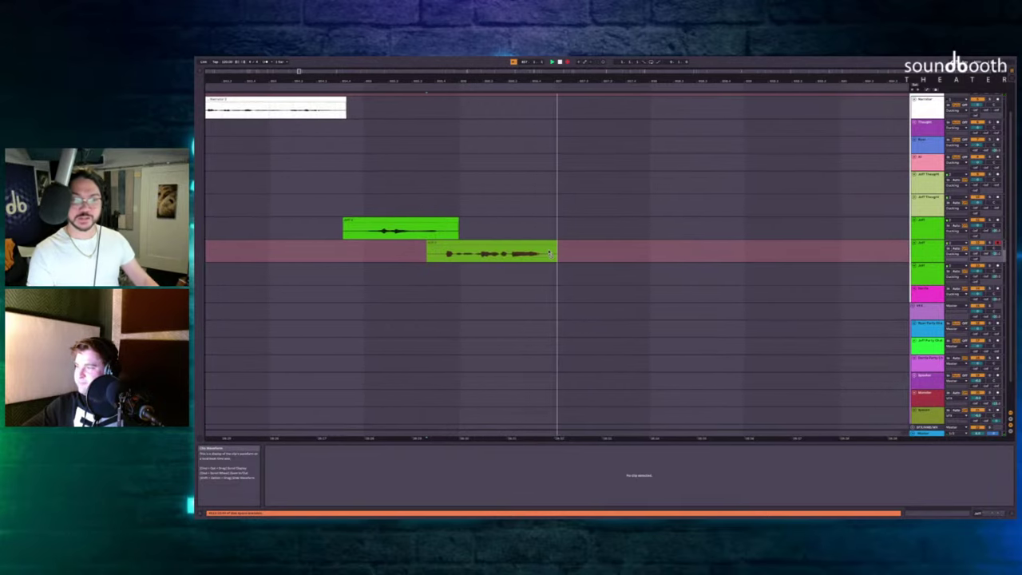
key("space")
left_click(526, 228)
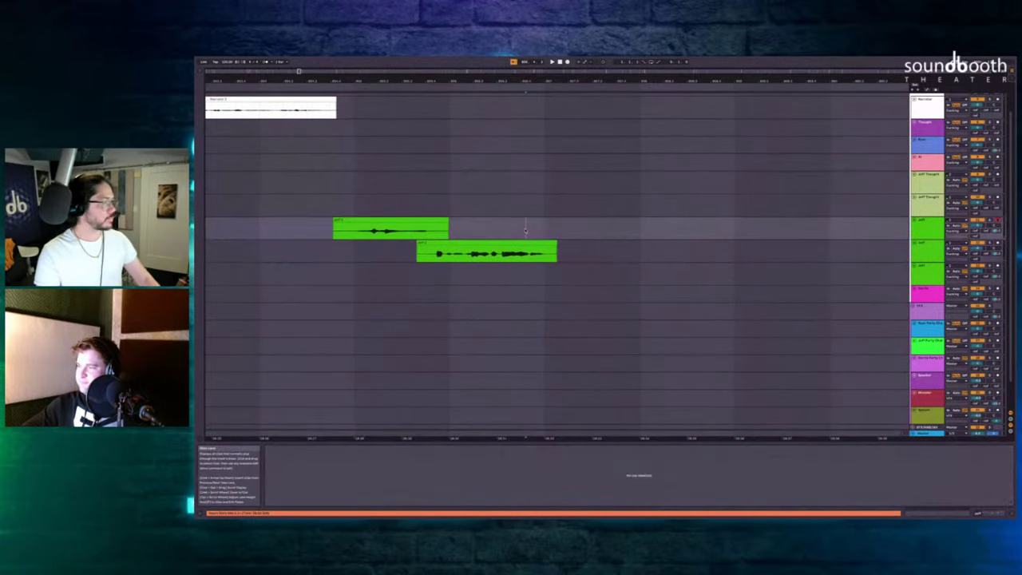
key("F9")
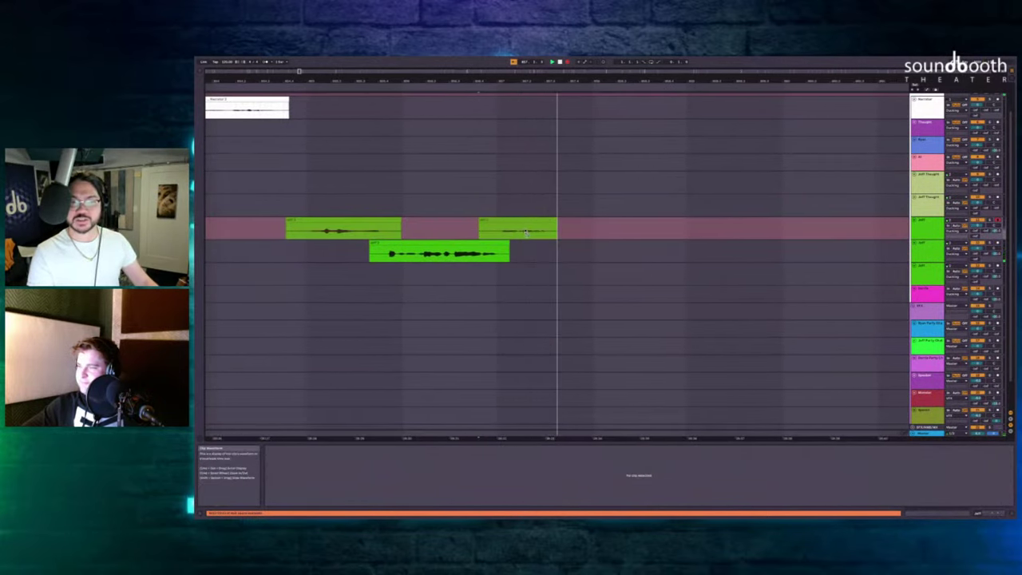
key("space")
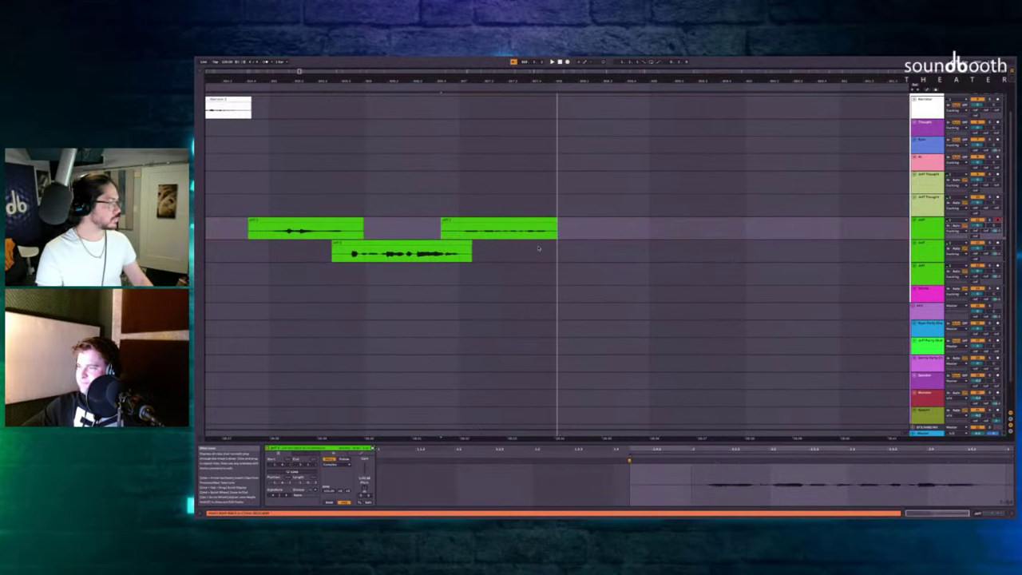
Record the fourth Jeff take on the second Jeff track, overlapping the third take's tail, and delete the empty time before the next blue clip.
left_click(538, 249)
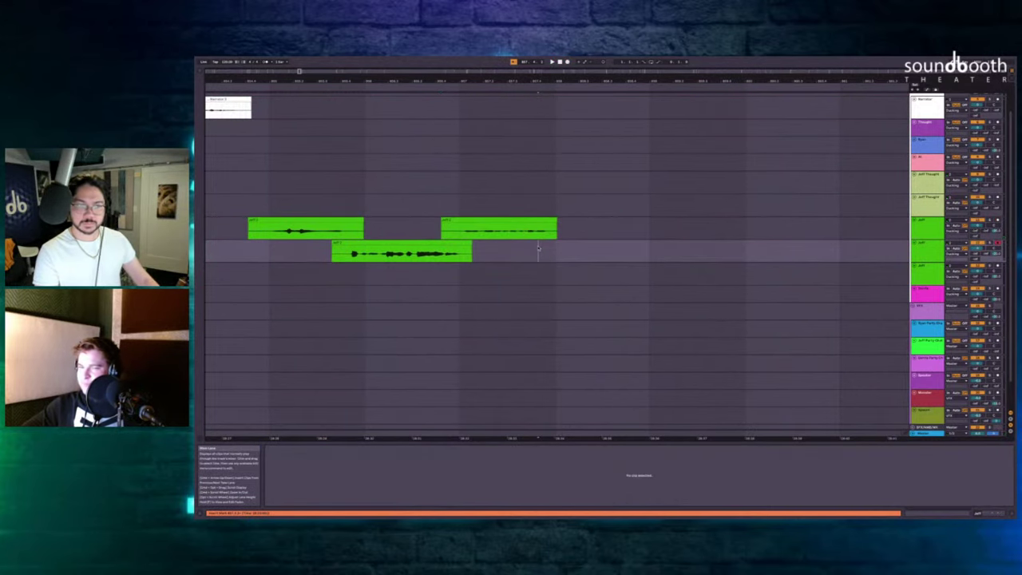
key("F9")
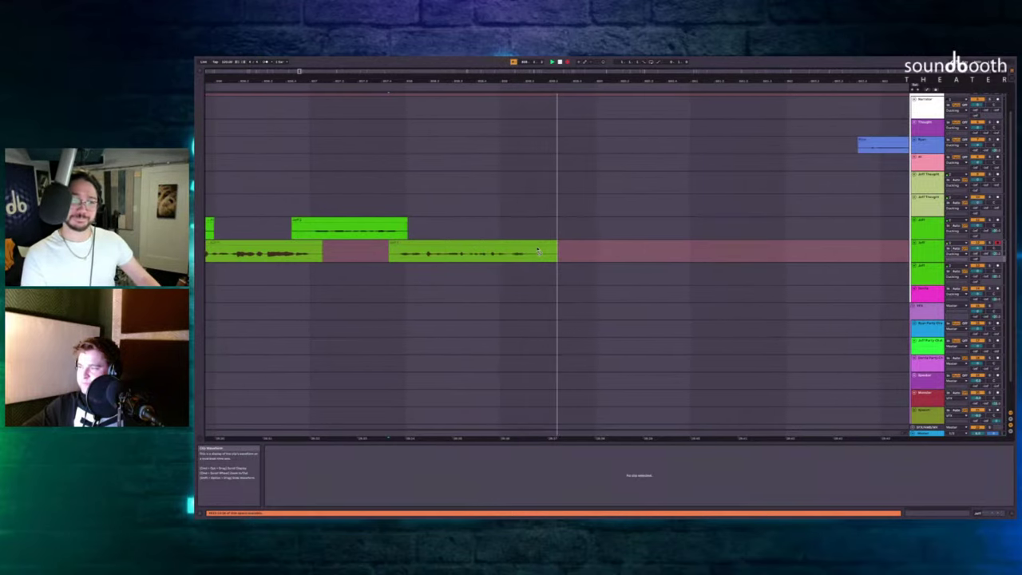
key("space")
left_click_drag(767, 167, 449, 255)
key("ctrl+shift+Delete")
scroll(450, 252, "left", 4)
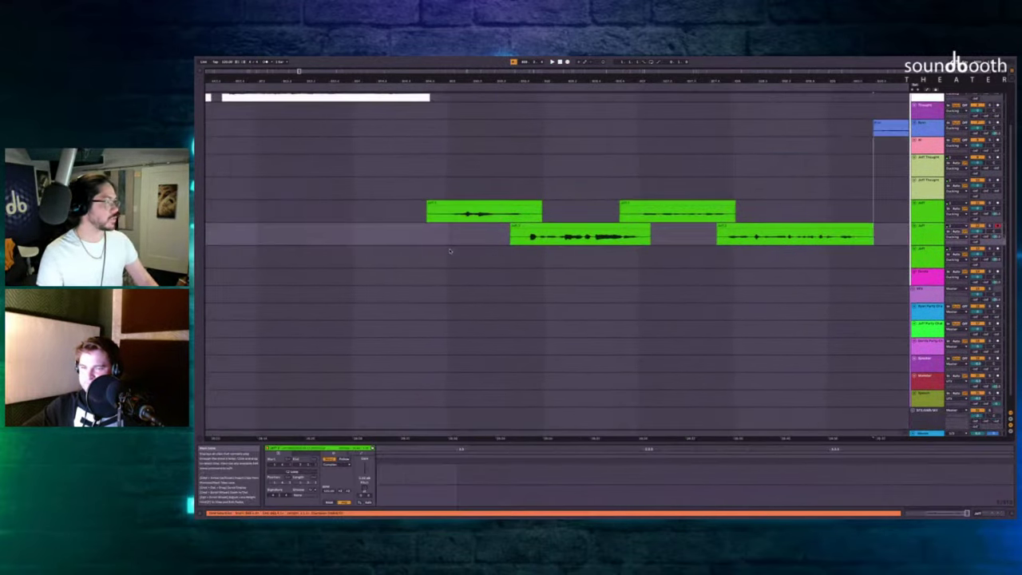
Play back the four new Jeff takes from the narrator clip's end through to the start of the long blue clip.
scroll(450, 251, "down", 4)
left_click(451, 166)
key("plus")
key("space")
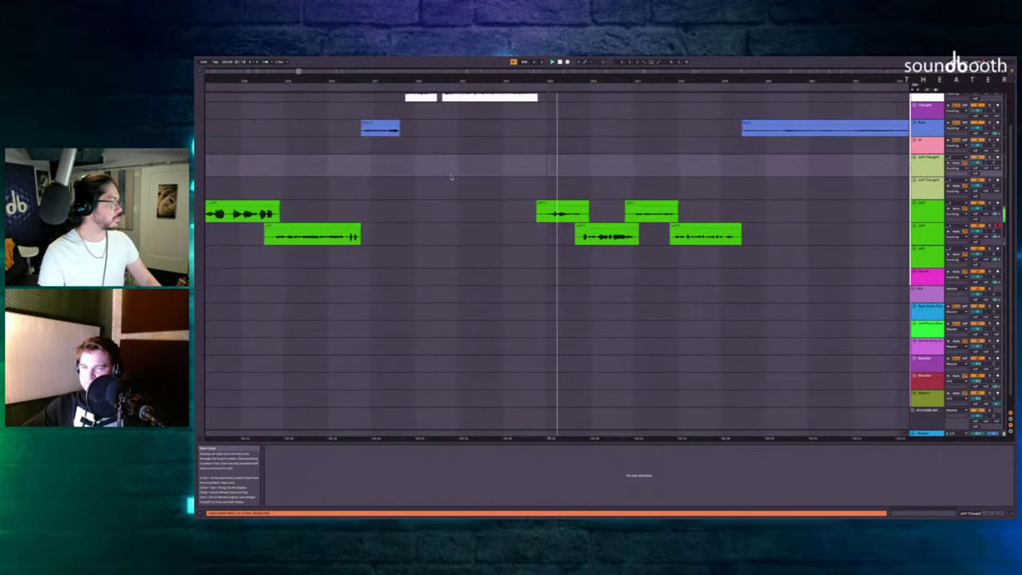
scroll(598, 184, "up", 3)
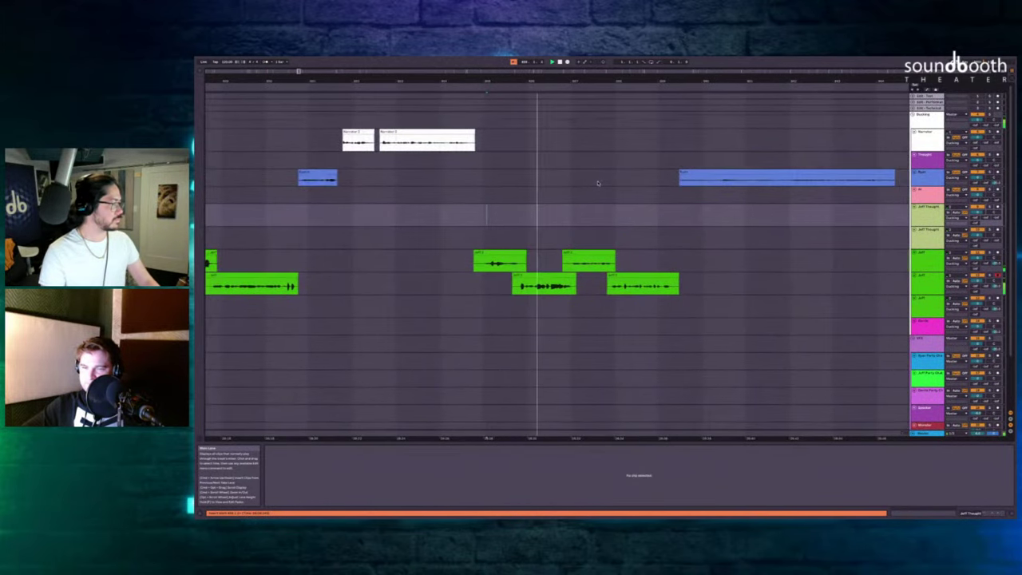
key("plus")
scroll(597, 185, "right", 2)
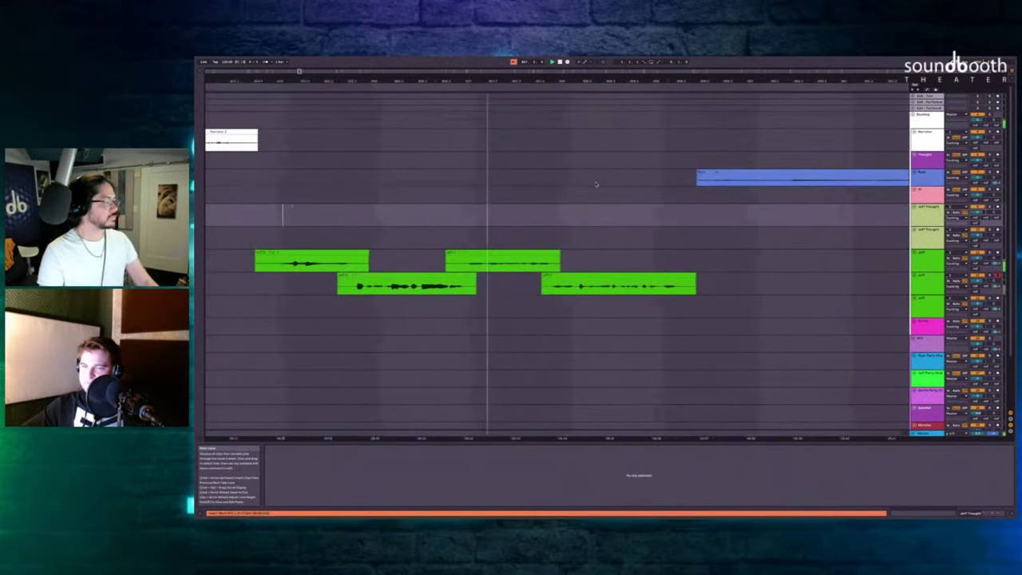
scroll(602, 184, "down", 3)
scroll(601, 185, "up", 3)
scroll(602, 182, "right", 4)
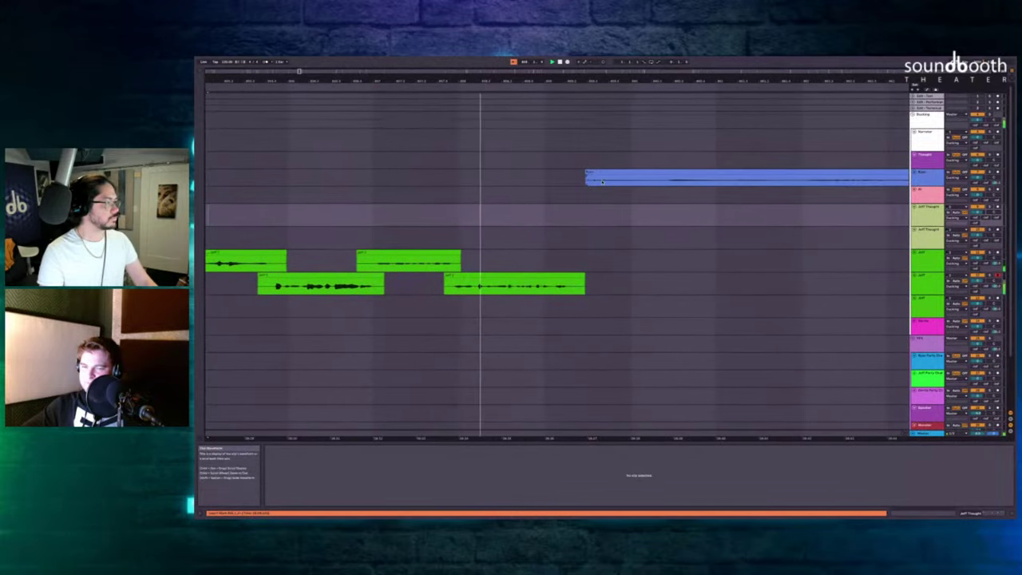
scroll(604, 182, "down", 2)
scroll(627, 237, "right", 1)
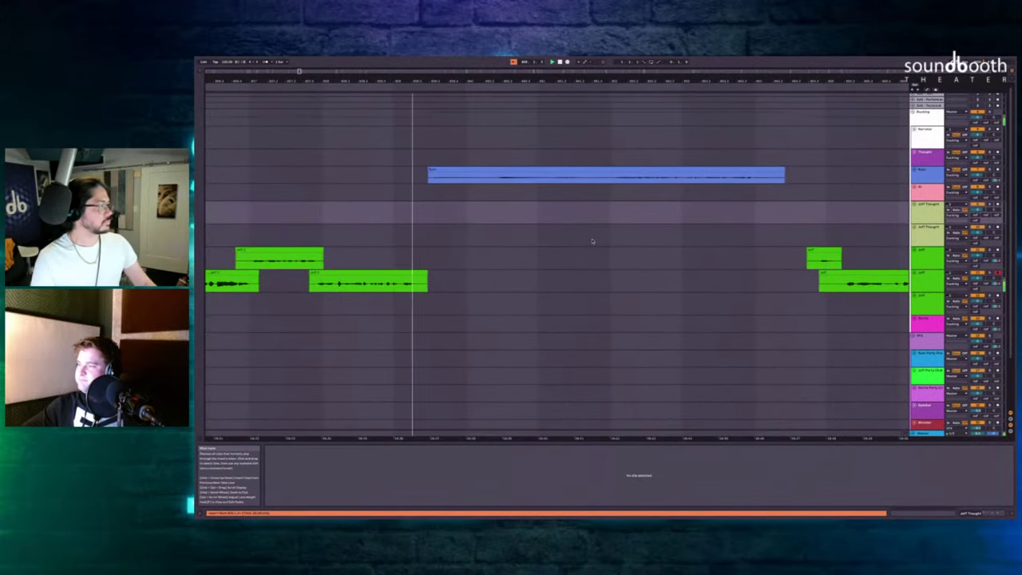
Delete most of the empty time between the long blue clip's end and the Jeff takes that follow it.
scroll(593, 241, "right", 2)
scroll(593, 241, "right", 3)
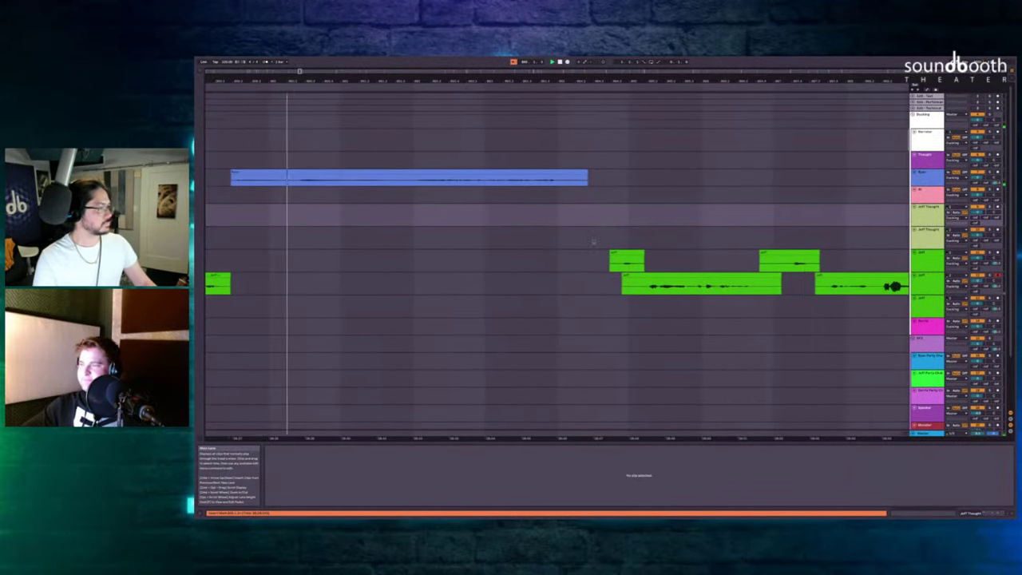
scroll(593, 241, "right", 3)
left_click_drag(481, 202, 468, 241)
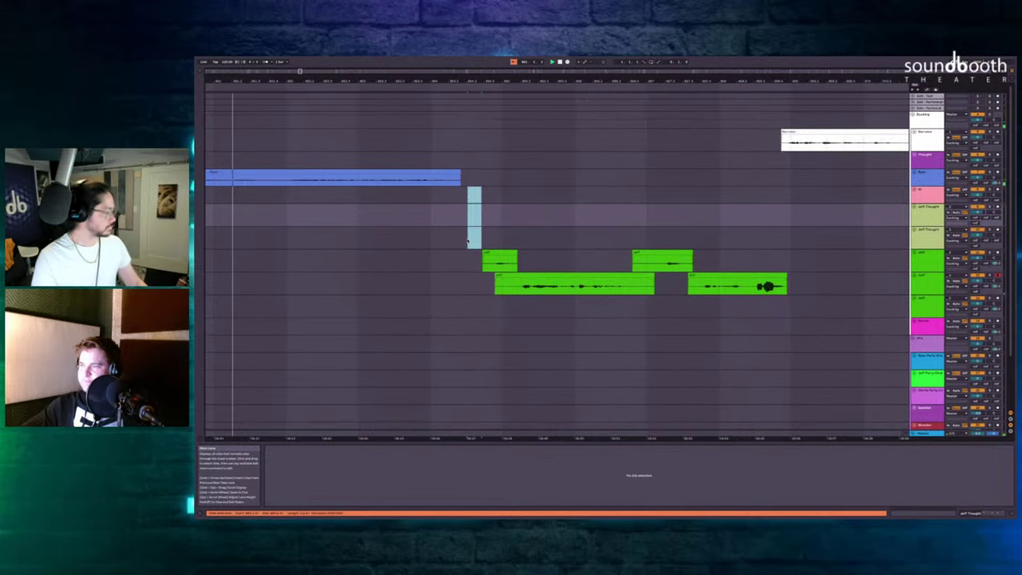
key("ctrl+shift+Delete")
At the next old Jeff clip, insert silence equal to its length and record a take on the first Jeff track, overlapping the preceding blue clip's end.
scroll(467, 241, "right", 3)
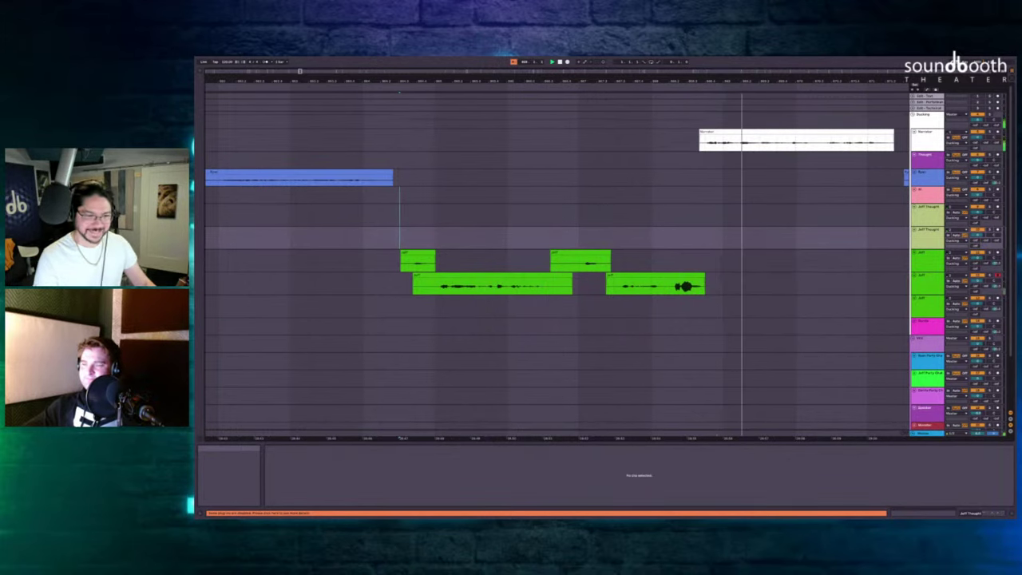
left_click(697, 221)
scroll(698, 220, "right", 6)
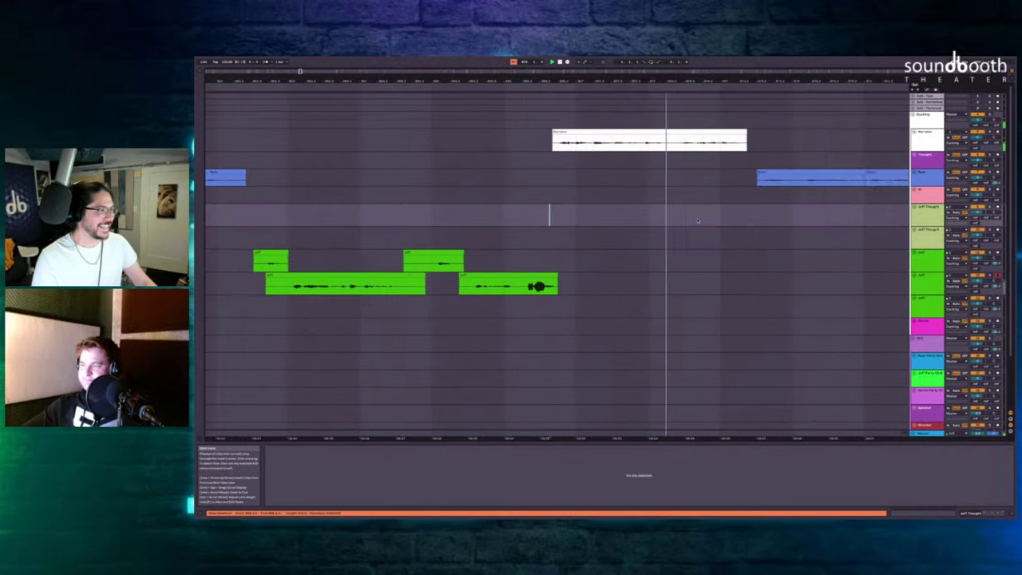
scroll(697, 221, "right", 5)
left_click(625, 261)
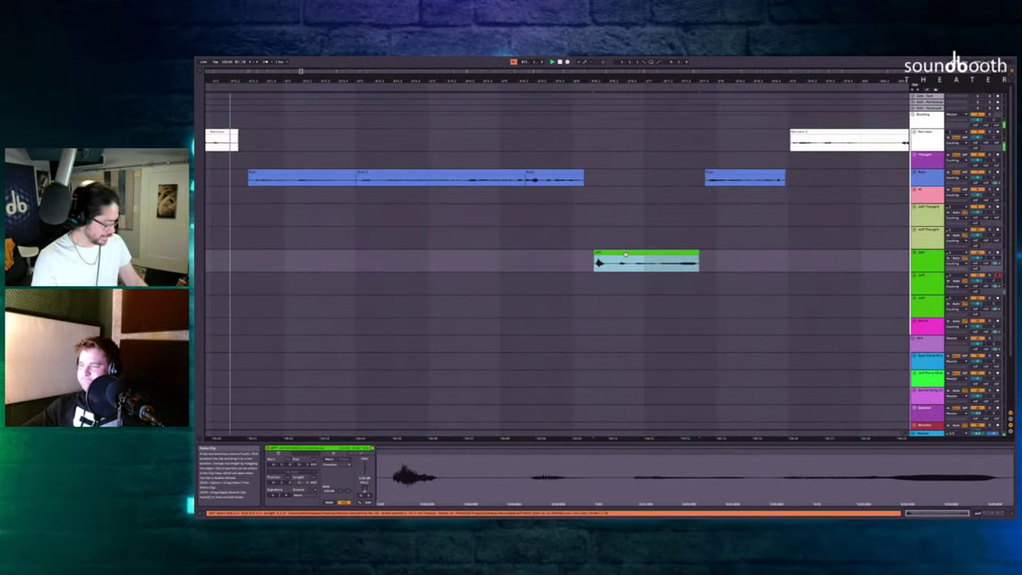
key("ctrl+i")
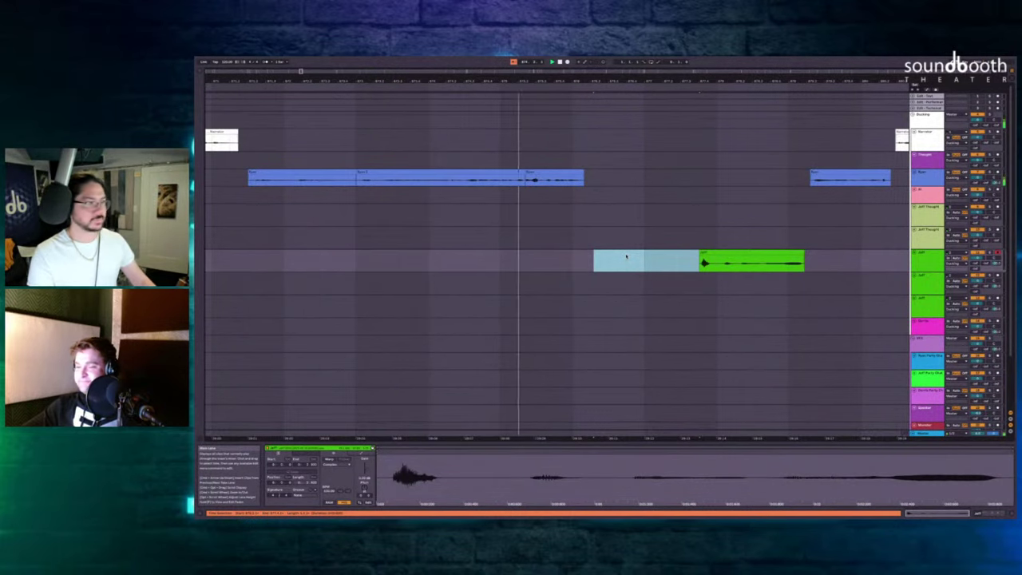
key("F9")
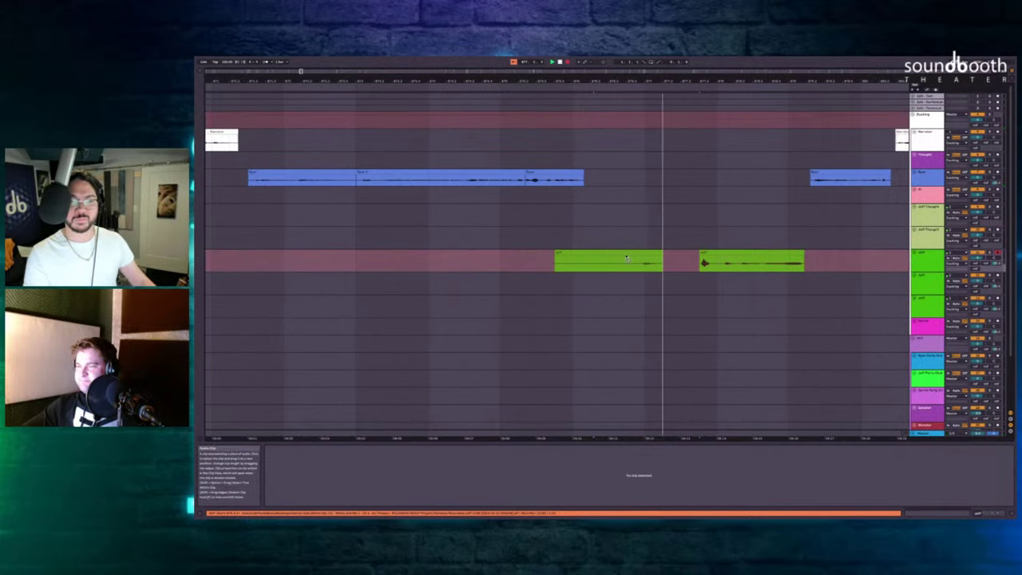
key("space")
Try re-recording over the new Jeff take twice, punching in at or just after its start.
key("F9")
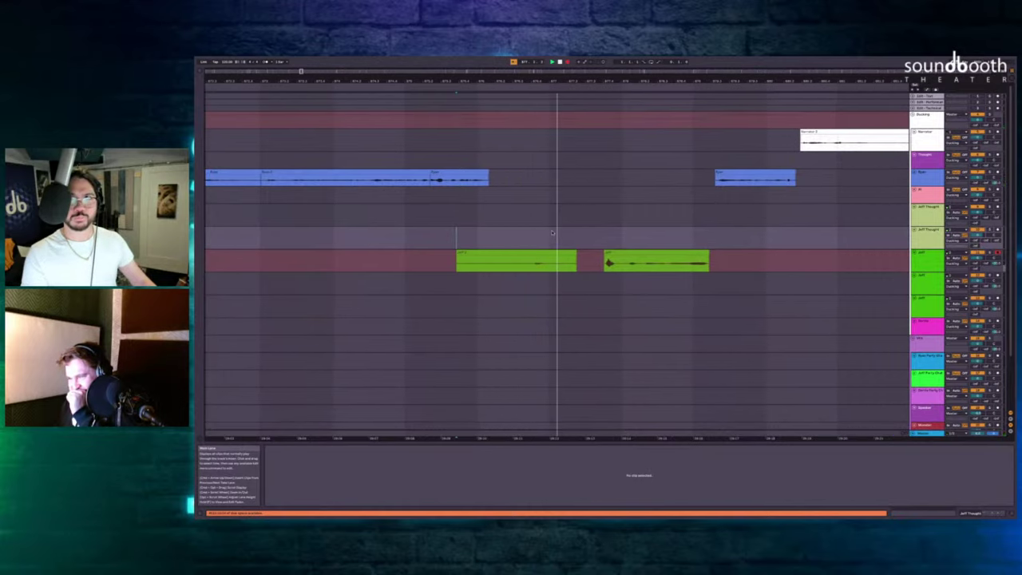
key("F9")
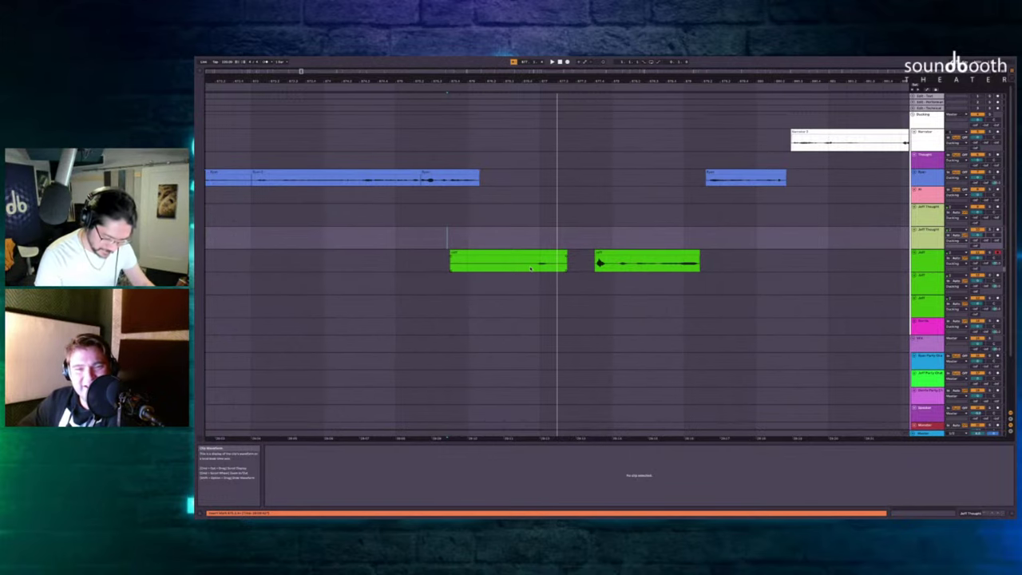
left_click(530, 268)
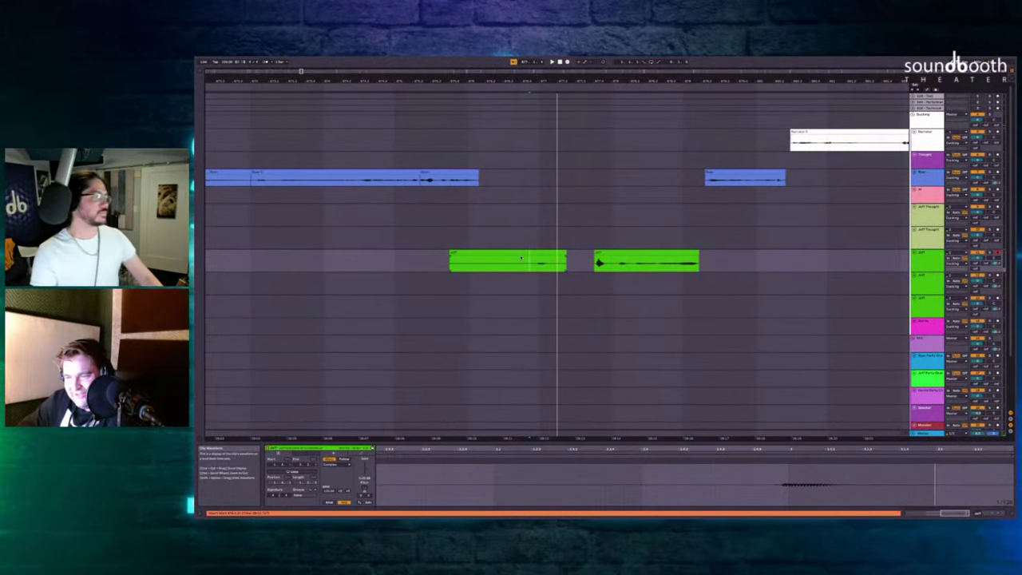
left_click(469, 228)
key("F9")
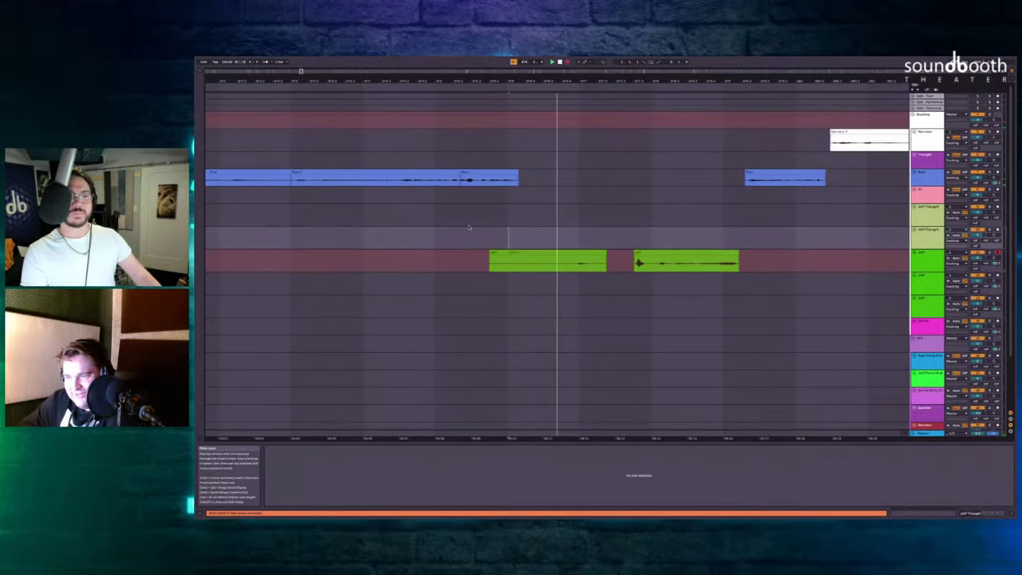
key("F9")
Play back the partial retake, delete the leftover tail piece, and undo back to the first recorded take.
left_click(462, 207)
key("space")
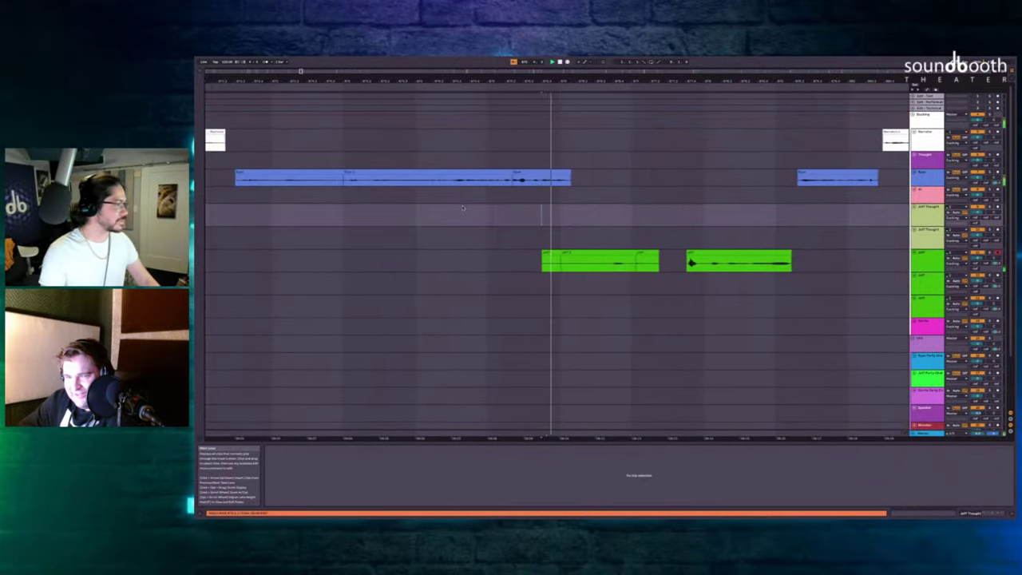
scroll(511, 231, "right", 2)
left_click(581, 252)
key("Delete")
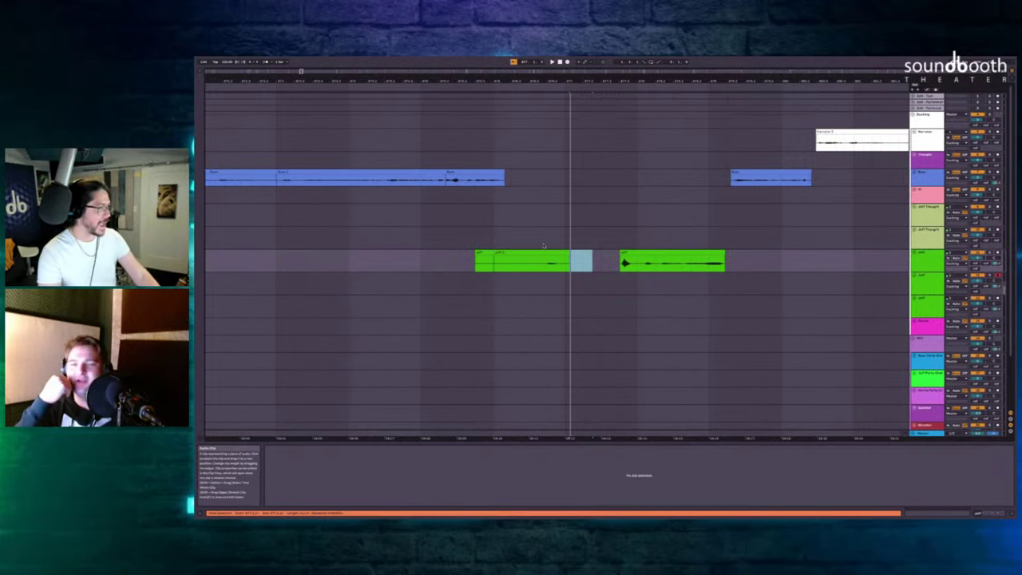
left_click(541, 268)
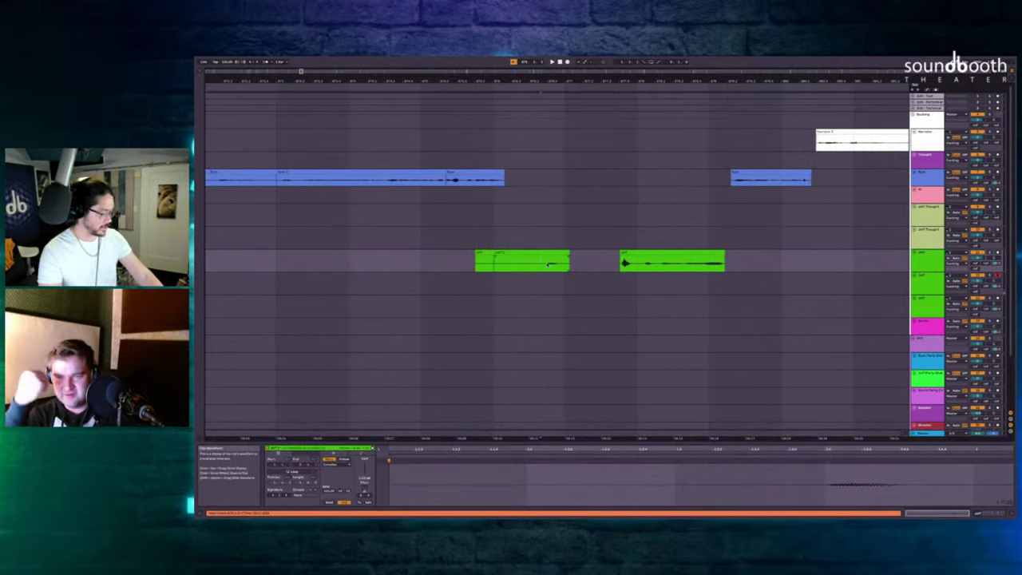
key("super+z")
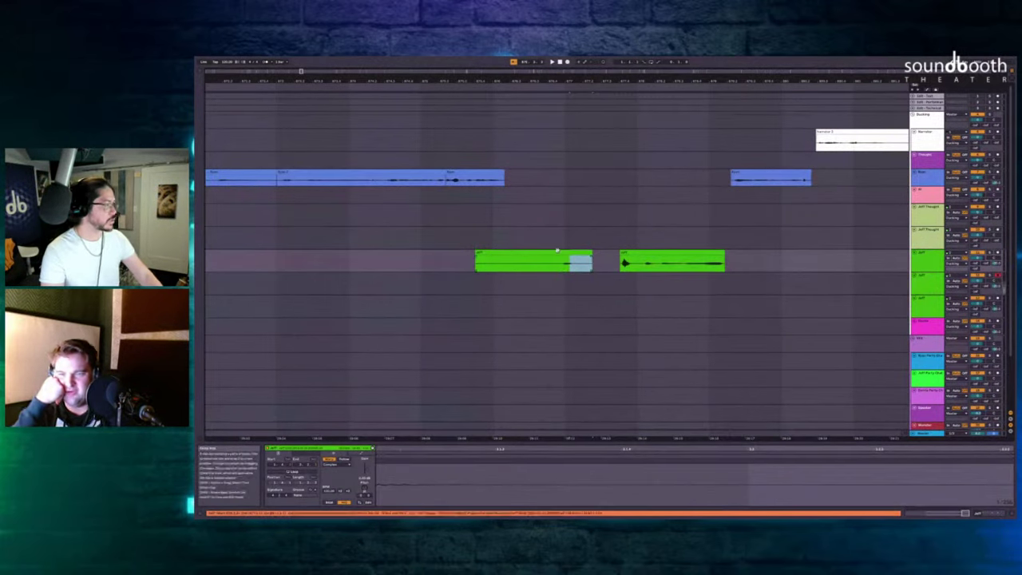
Move the recorded Jeff take slightly earlier under the preceding blue clip and play the transition.
left_click_drag(561, 252, 551, 251)
left_click_drag(449, 194, 388, 209)
key("space")
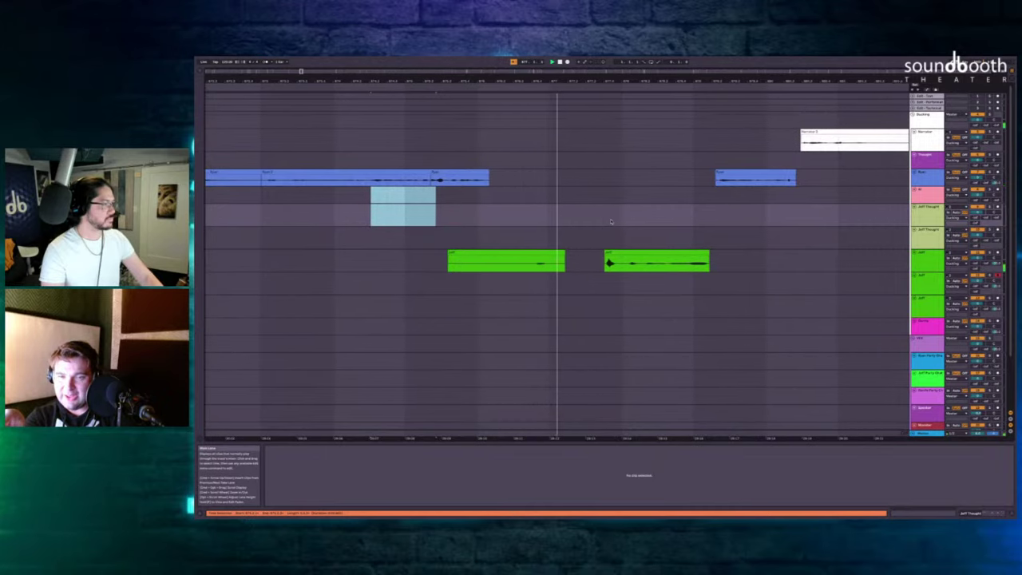
Trim the end of the new Jeff take and delete the old Jeff clip after it on the first Jeff track.
left_click(558, 266)
left_click_drag(558, 266, 737, 266)
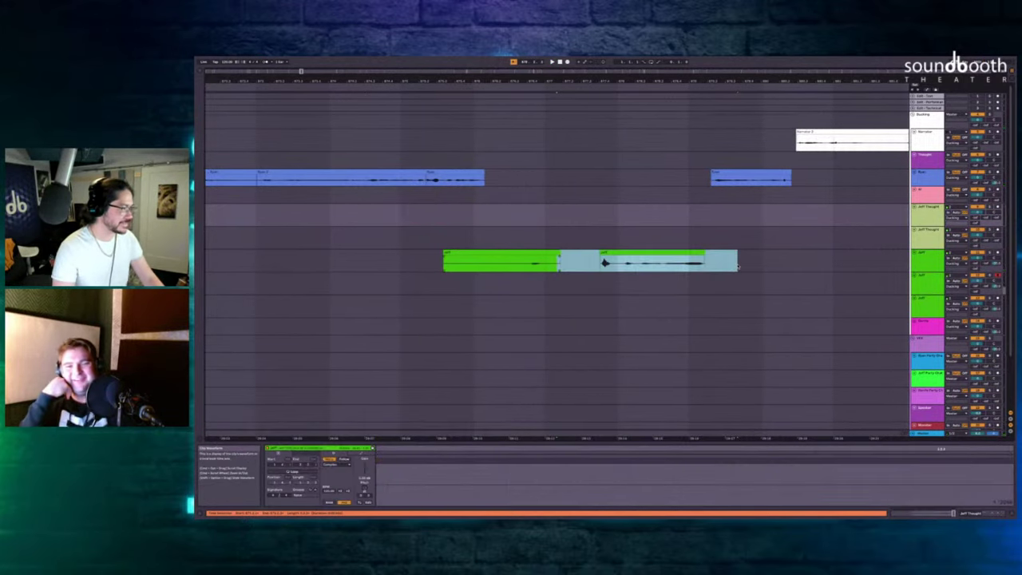
key("Delete")
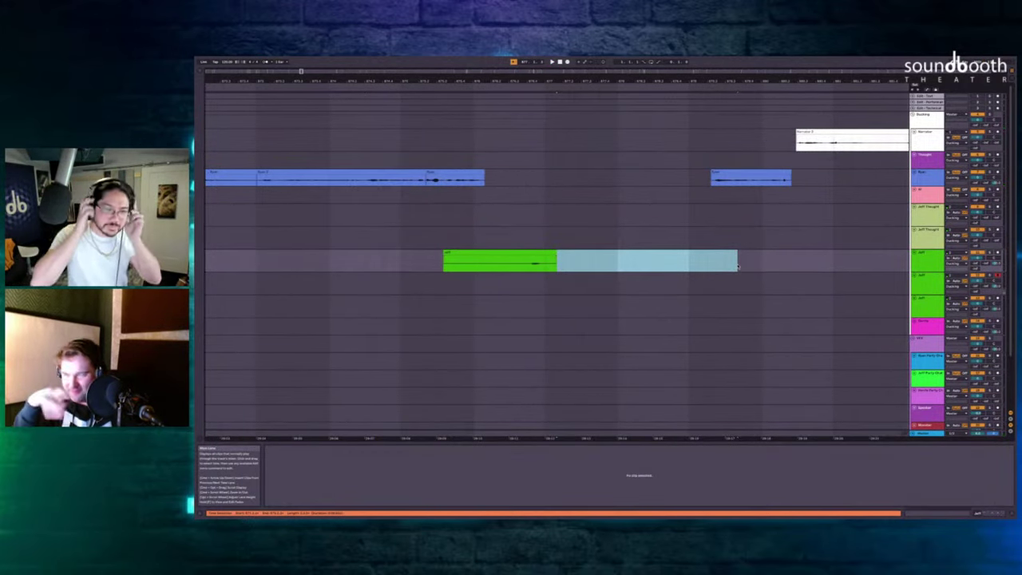
Record the following Jeff take on the second Jeff track, starting over the tail of the first take.
left_click(527, 231)
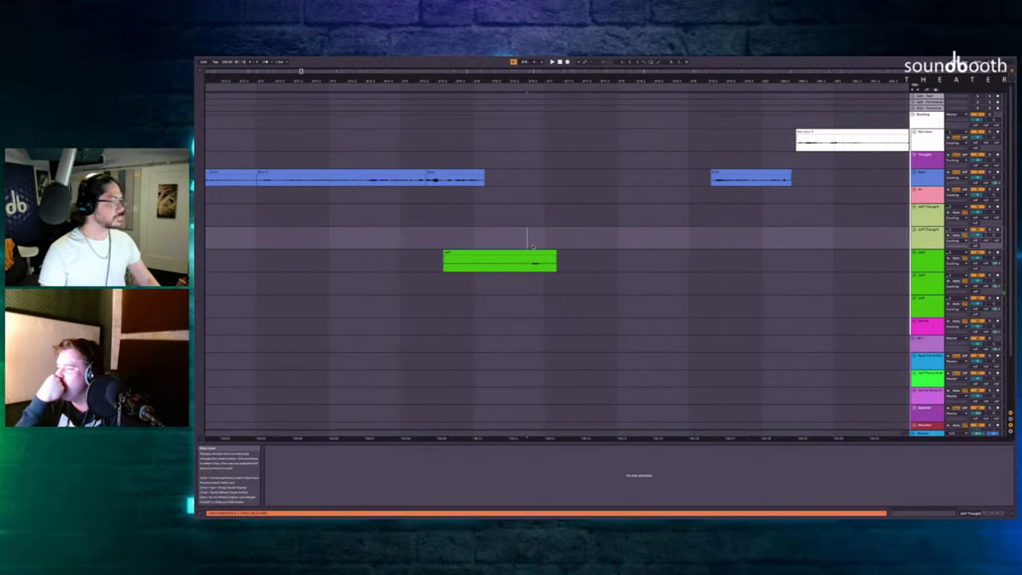
key("space")
key("F9")
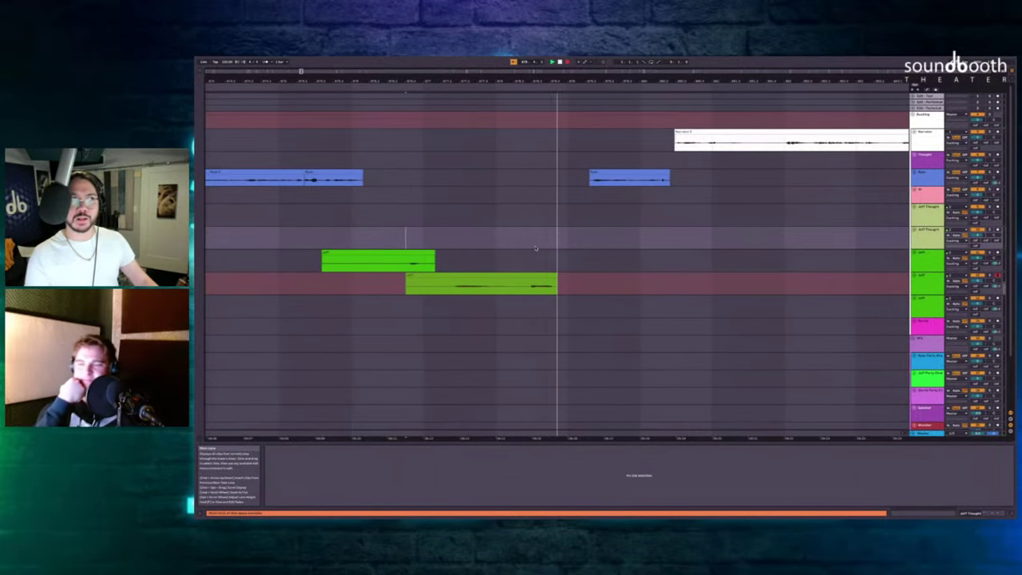
key("F9")
Play back the two new Jeff takes and delete the dead time between the second take's last words and the following blue clip.
scroll(618, 224, "left", 1)
scroll(619, 224, "down", 5)
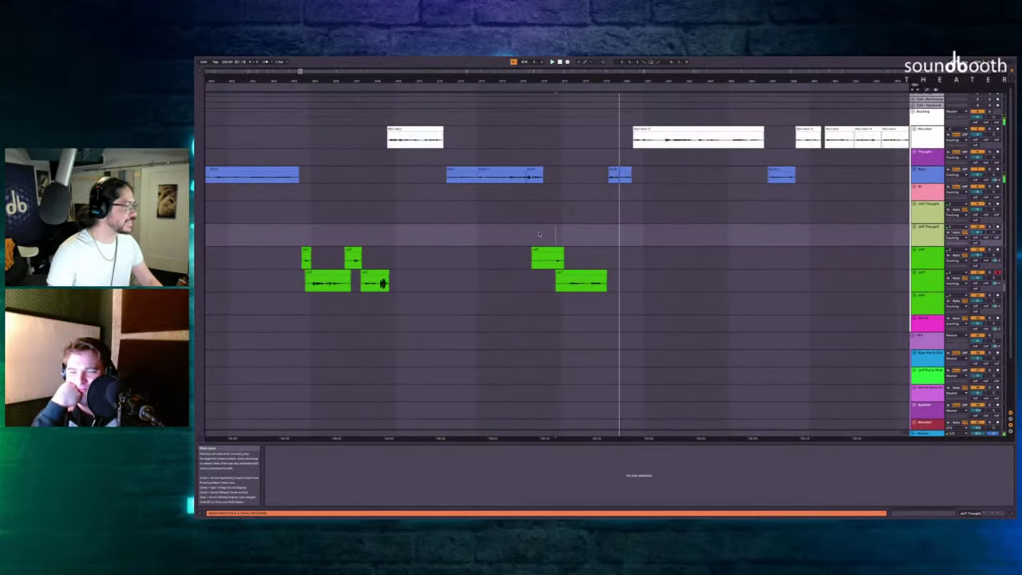
scroll(550, 229, "up", 5)
left_click(506, 214)
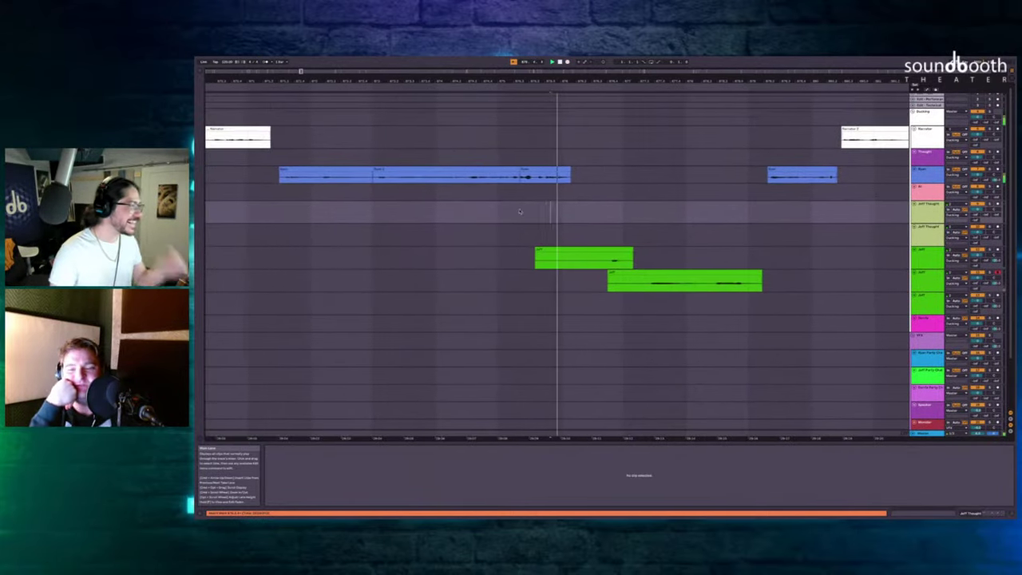
left_click(459, 195)
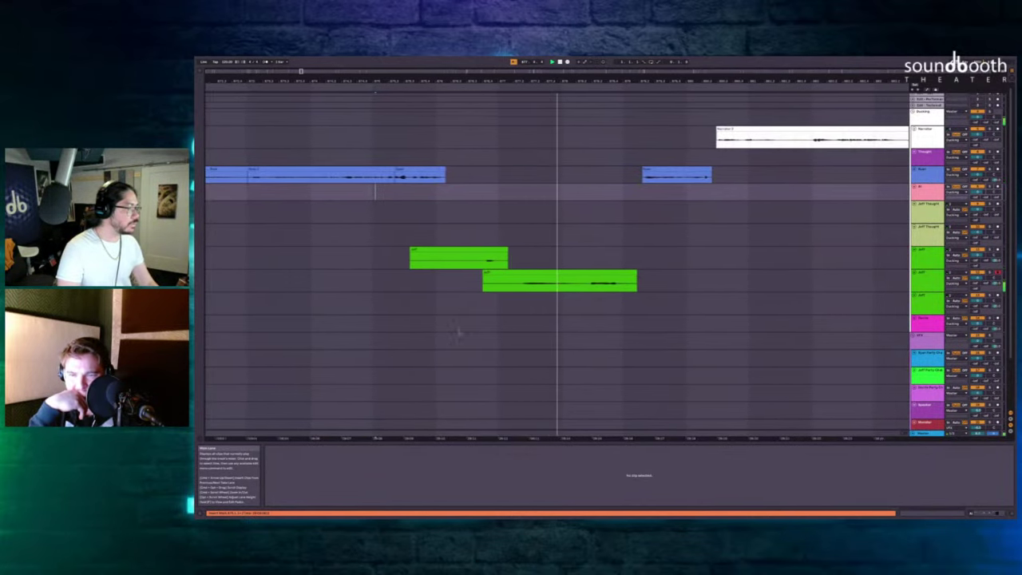
key("plus")
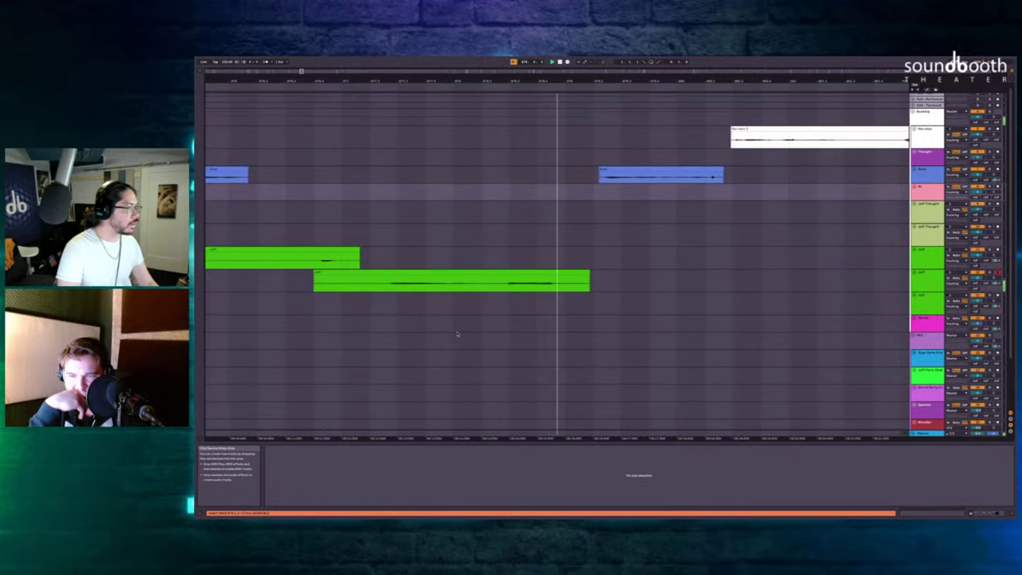
key("minus")
key("plus")
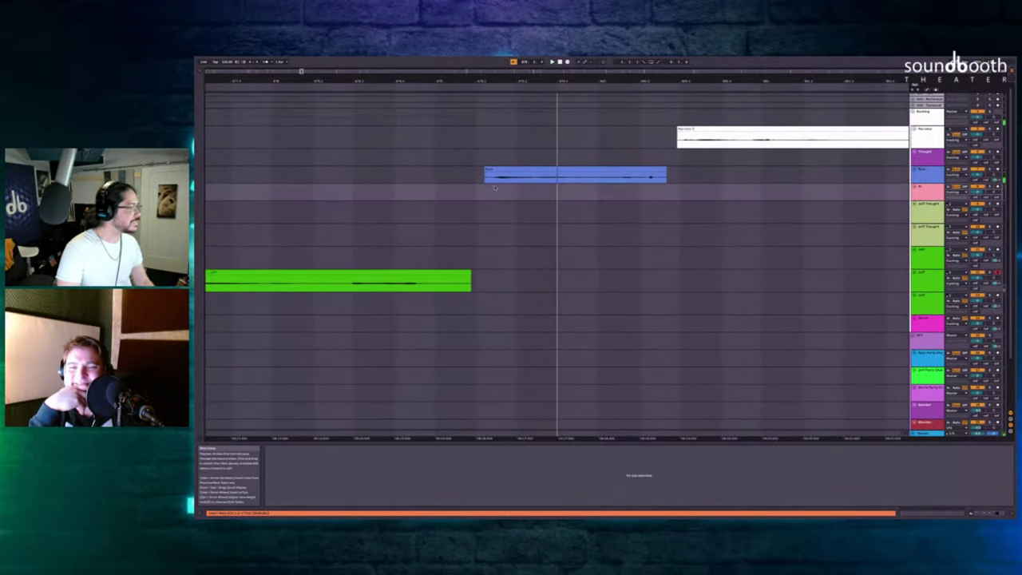
left_click_drag(486, 178, 347, 279)
key("ctrl+shift+Delete")
Trim the silent start off the second Jeff take up to its first words, and play the transition between the two takes.
scroll(444, 272, "left", 4)
key("Delete")
scroll(470, 249, "left", 5)
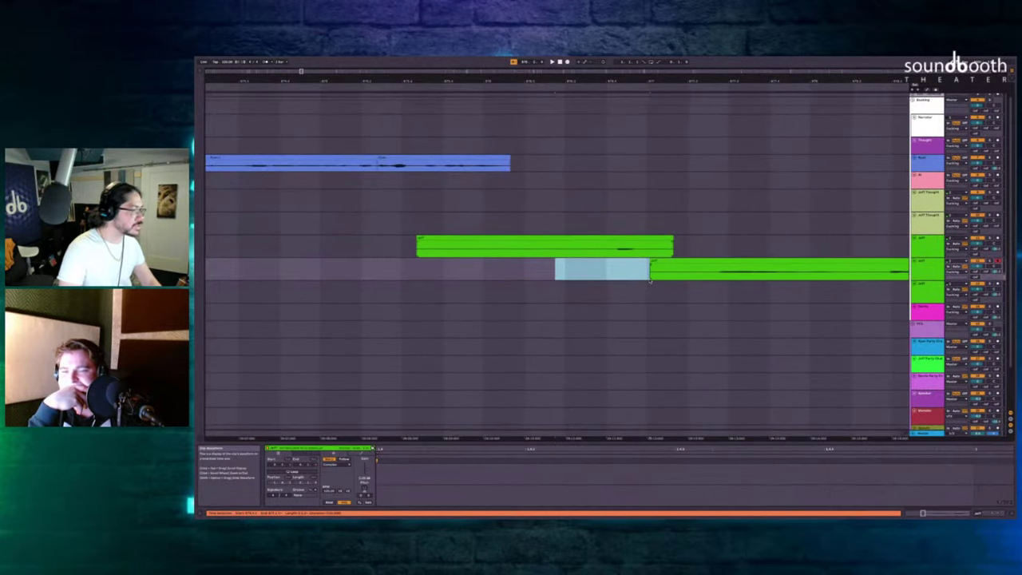
left_click_drag(632, 271, 711, 272)
key("Delete")
left_click(587, 205)
key("space")
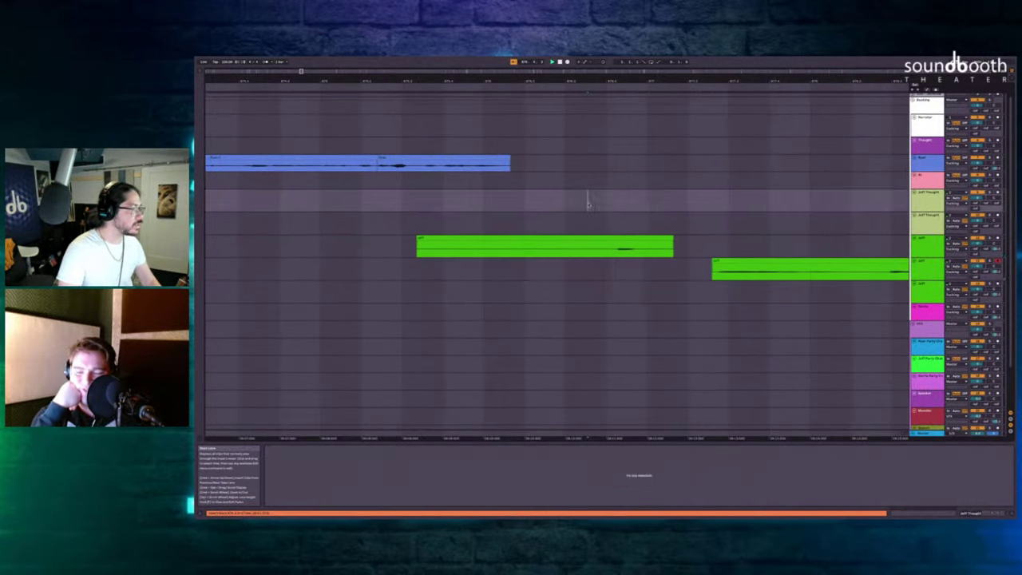
Play back the second new Jeff take through the following blue clip and into the narration.
key("space")
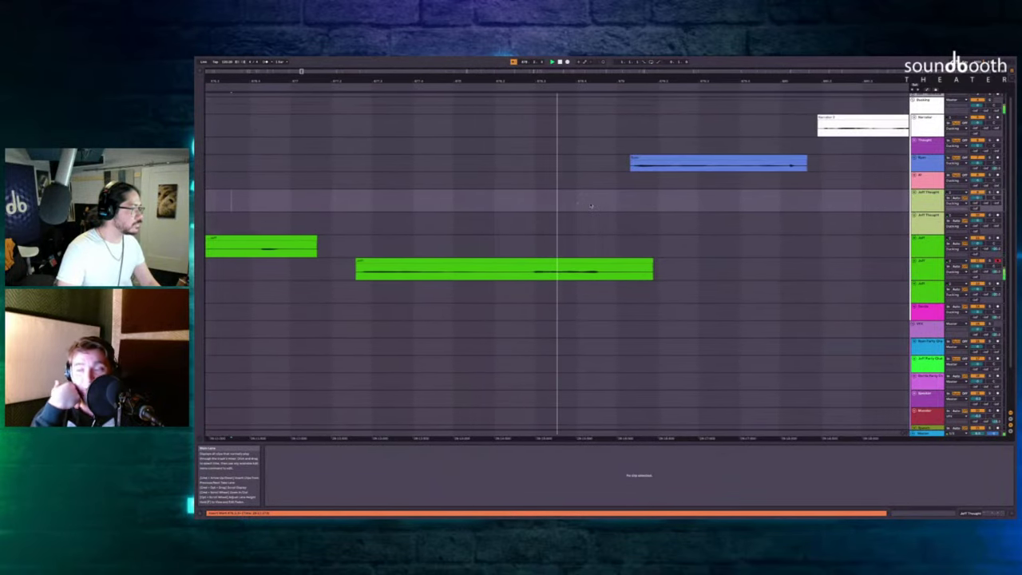
scroll(591, 206, "right", 2)
scroll(591, 206, "down", 3)
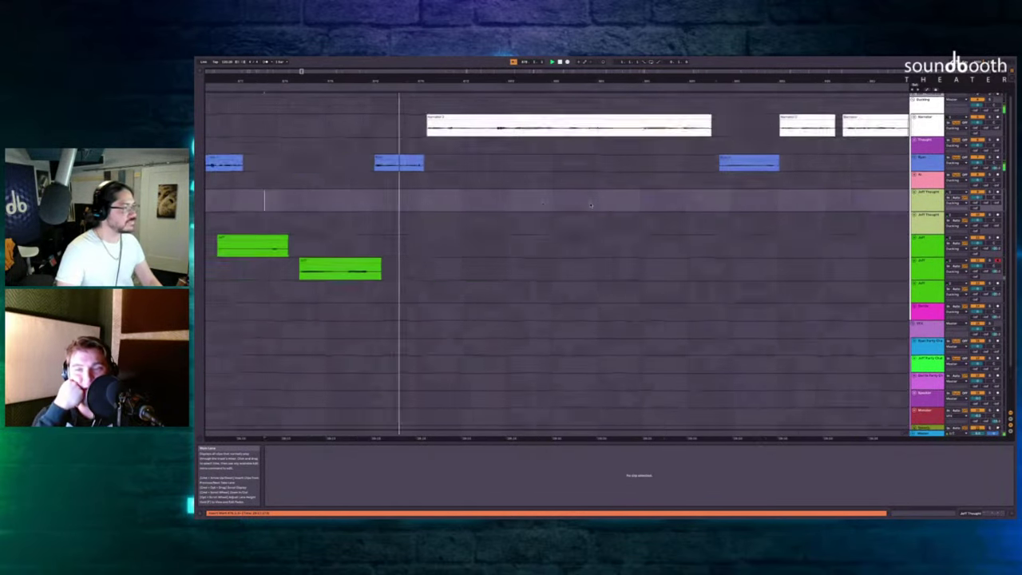
scroll(590, 204, "down", 5)
key("space")
Find the next old Jeff clip, in the passage after the run of pink clips, and select it.
scroll(590, 204, "right", 8)
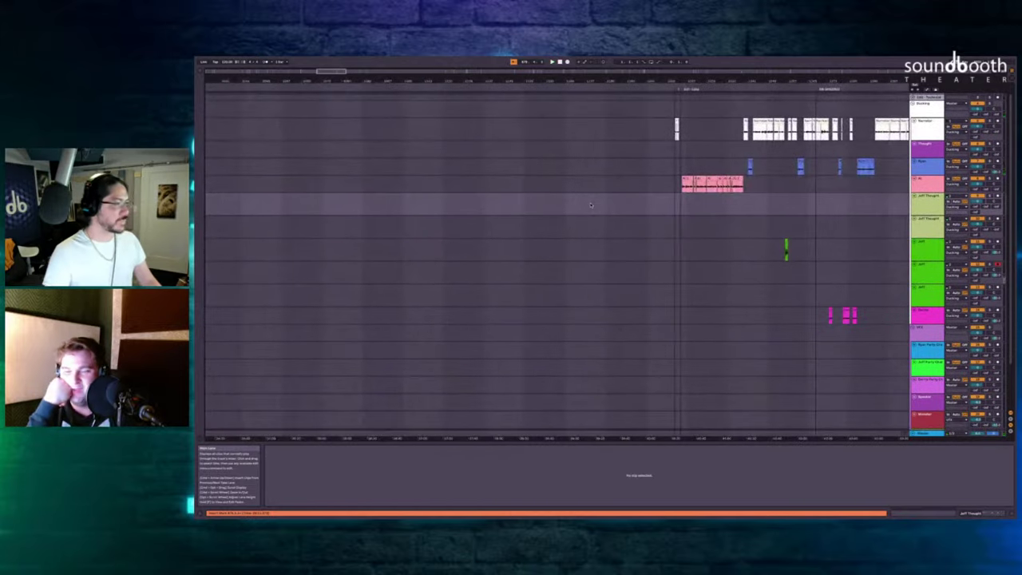
key("minus")
key("minus")
scroll(345, 205, "up", 6)
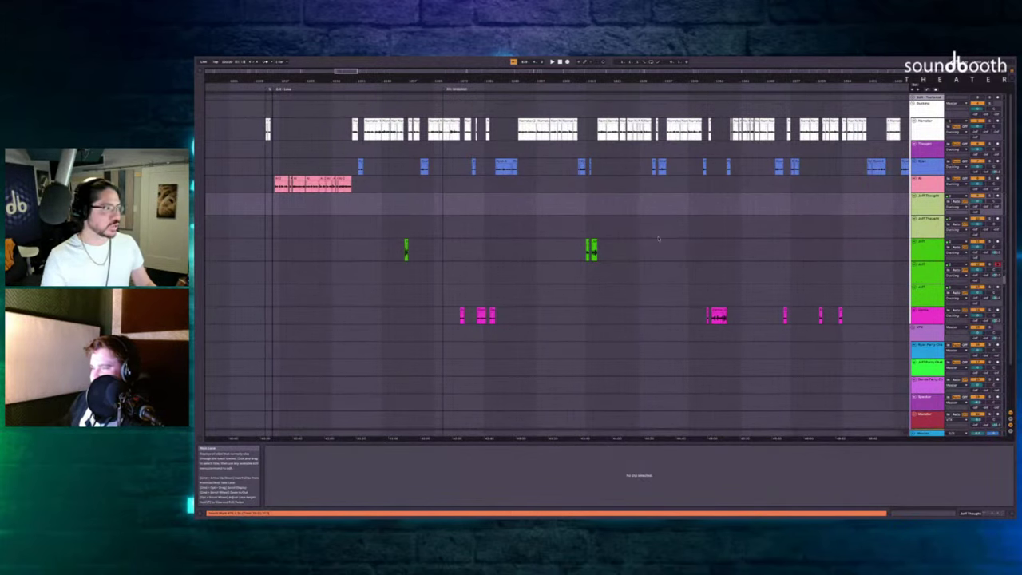
scroll(629, 244, "down", 5)
scroll(506, 241, "up", 3)
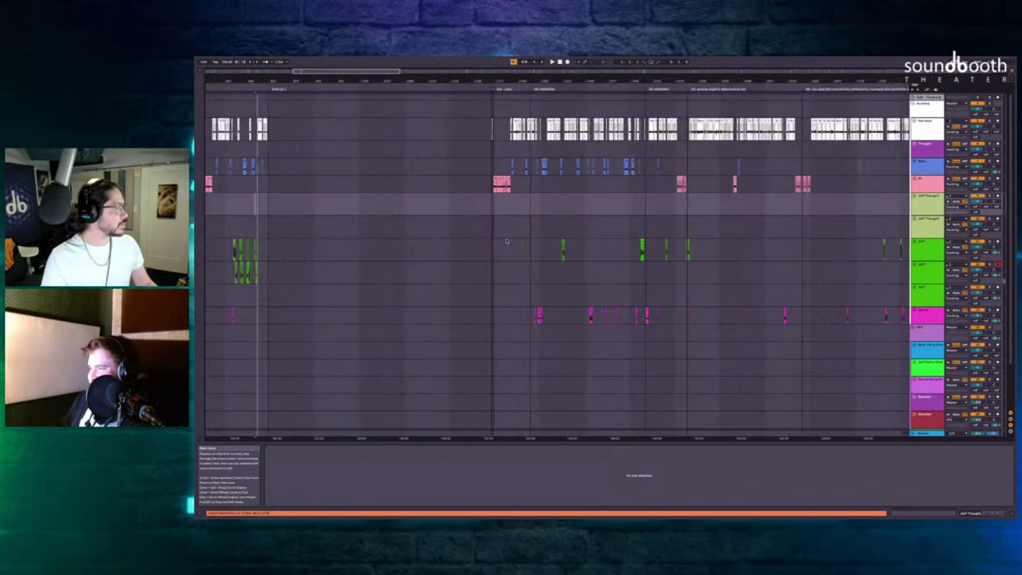
scroll(515, 218, "down", 4)
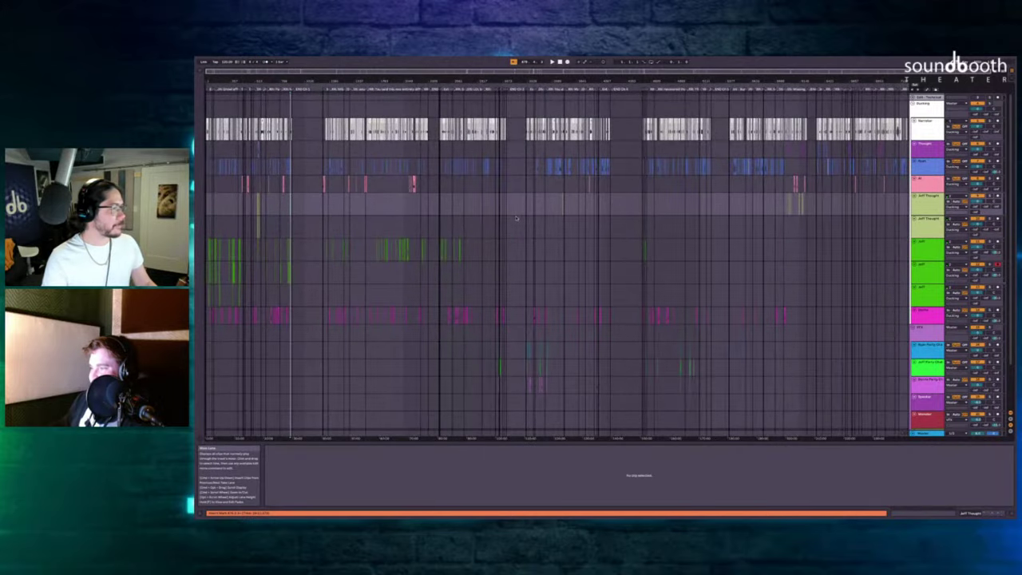
scroll(333, 200, "up", 6)
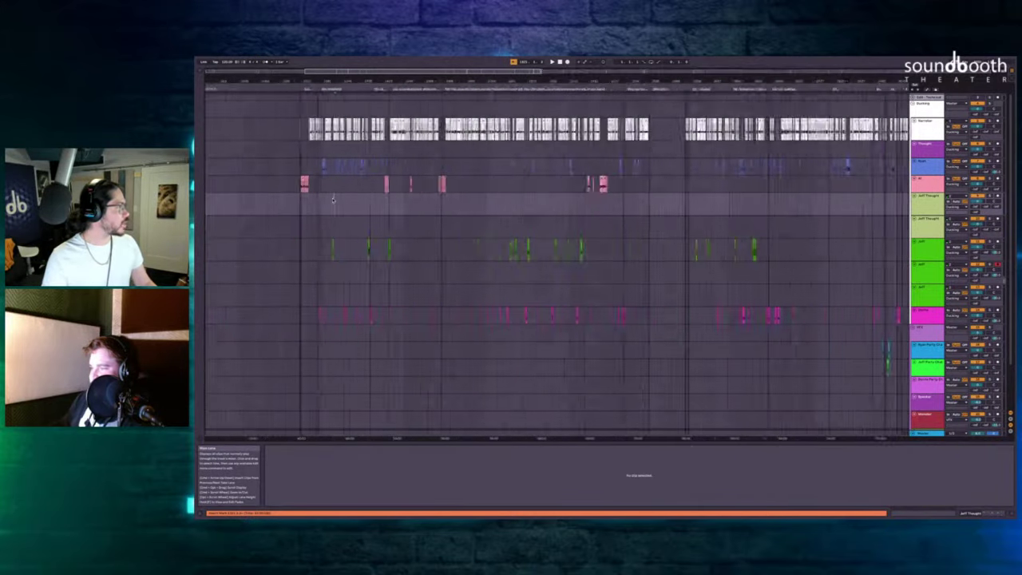
scroll(330, 199, "up", 8)
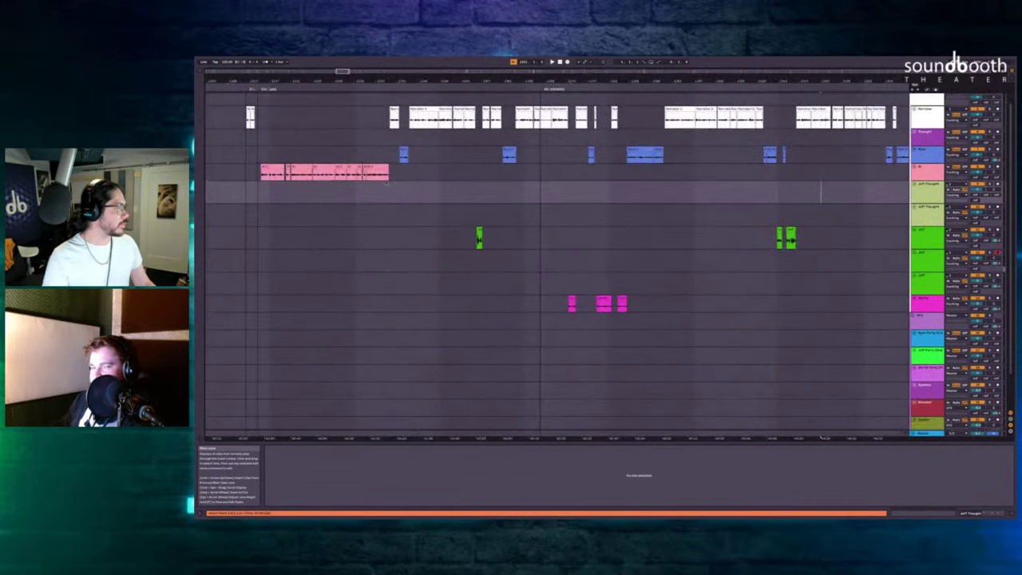
scroll(528, 190, "right", 1)
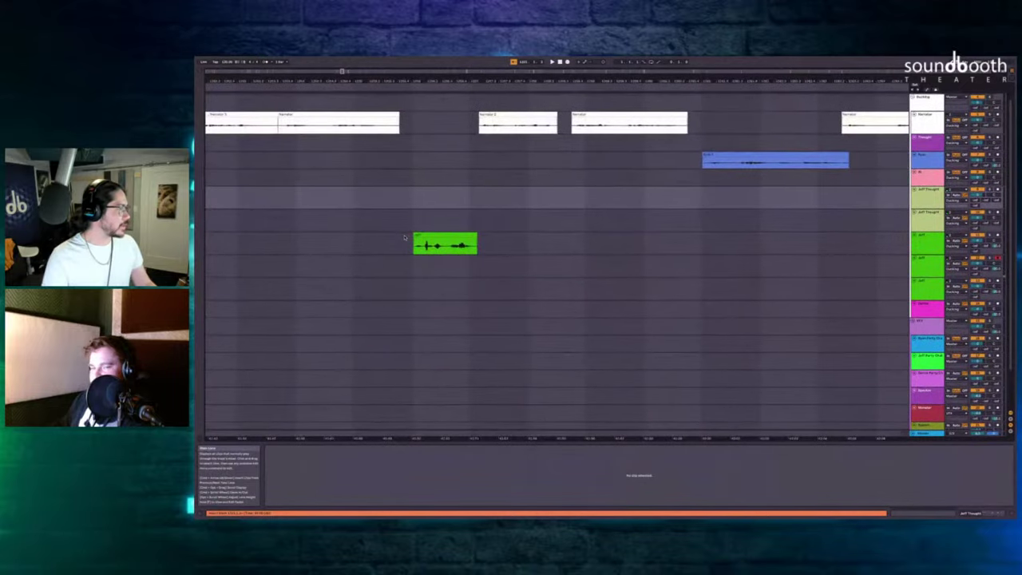
left_click(428, 236)
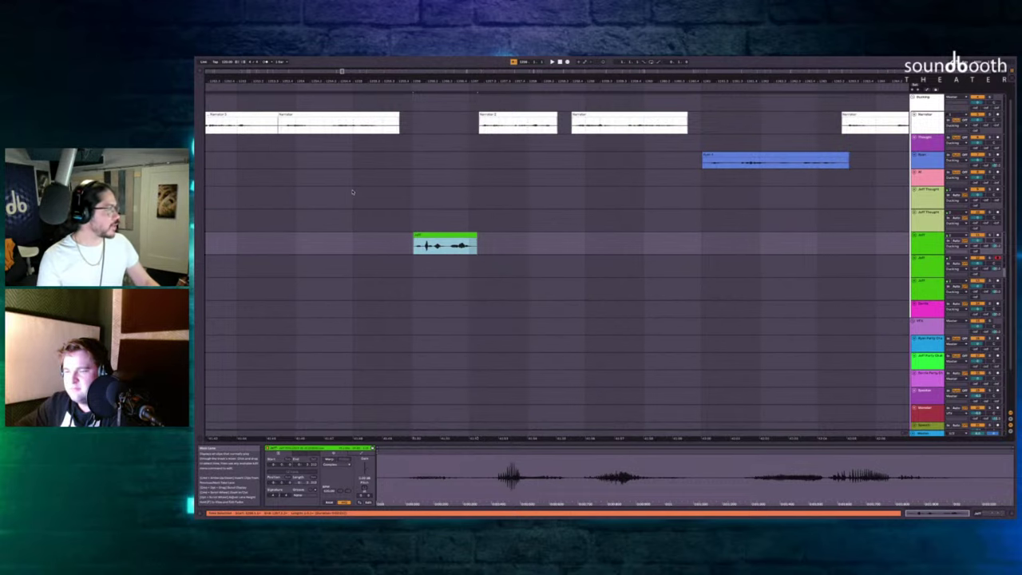
Record a new take over the old Jeff clip on the first Jeff track, starting just before the preceding Narrator clip ends.
scroll(398, 168, "down", 4)
left_click(371, 142)
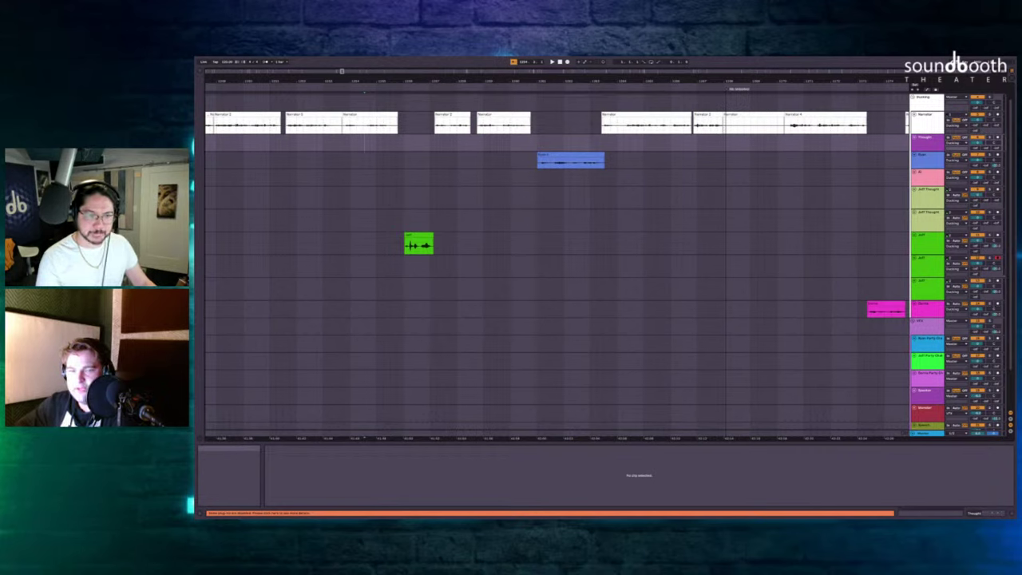
scroll(381, 207, "up", 5)
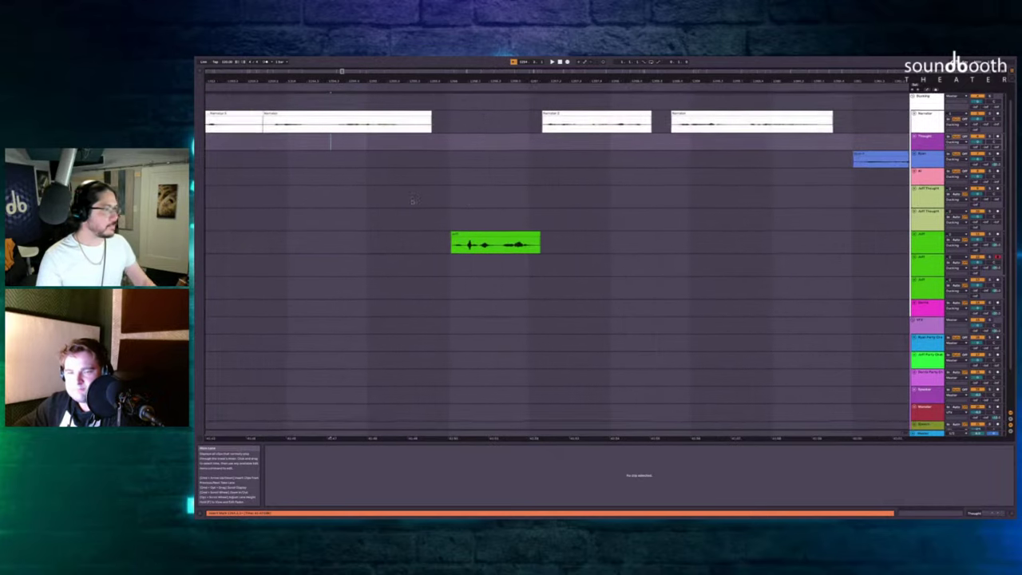
left_click_drag(381, 211, 433, 214)
left_click(469, 162)
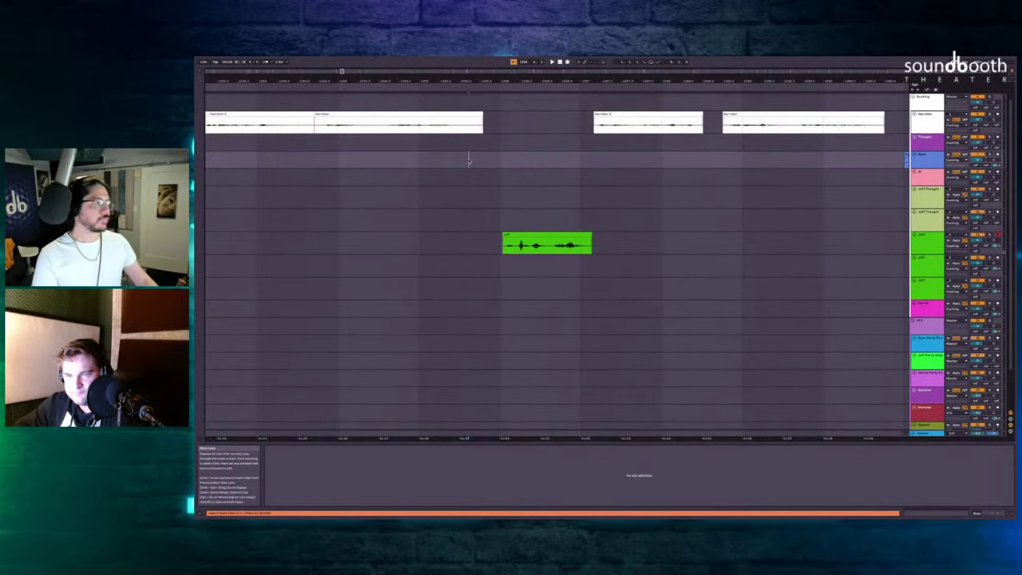
key("F9")
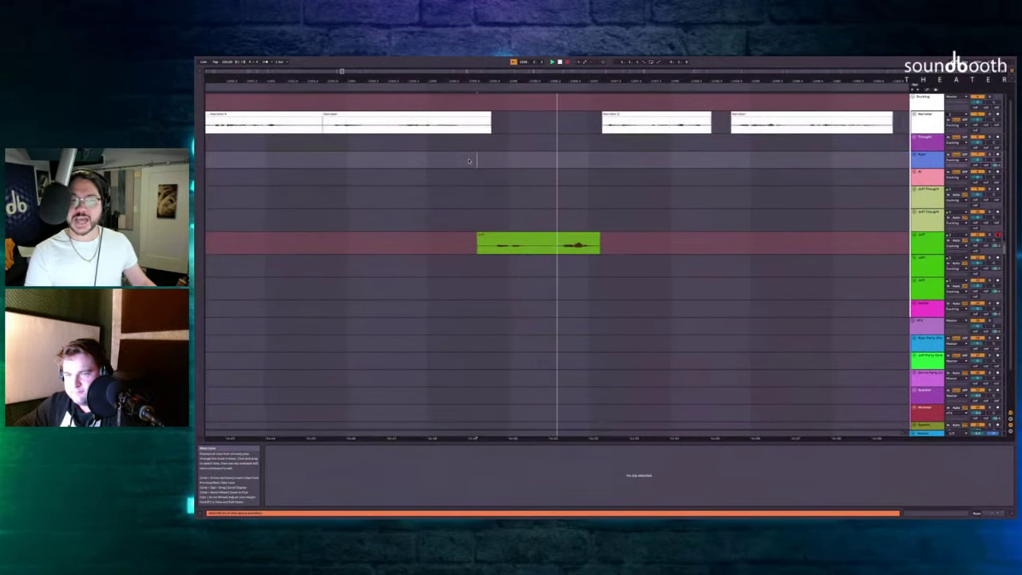
key("space")
Play back the new Jeff take and delete the old clip's leftover together with its time, up to the next Narrator clip.
scroll(476, 160, "up", 3)
left_click_drag(476, 161, 348, 167)
left_click(349, 240)
key("space")
left_click_drag(793, 240, 687, 238)
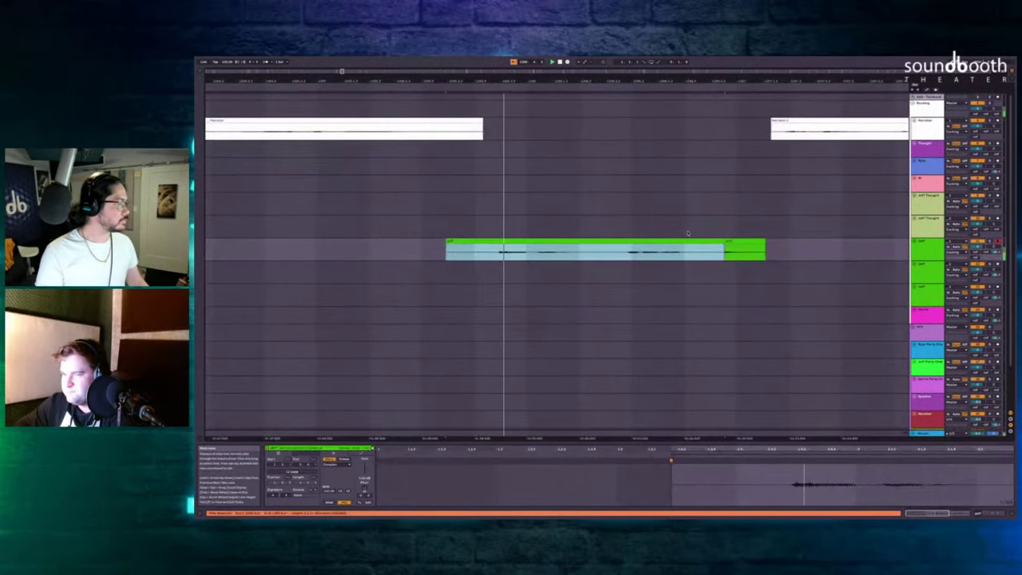
left_click(745, 239)
key("super+shift+BackSpace")
scroll(747, 240, "down", 8)
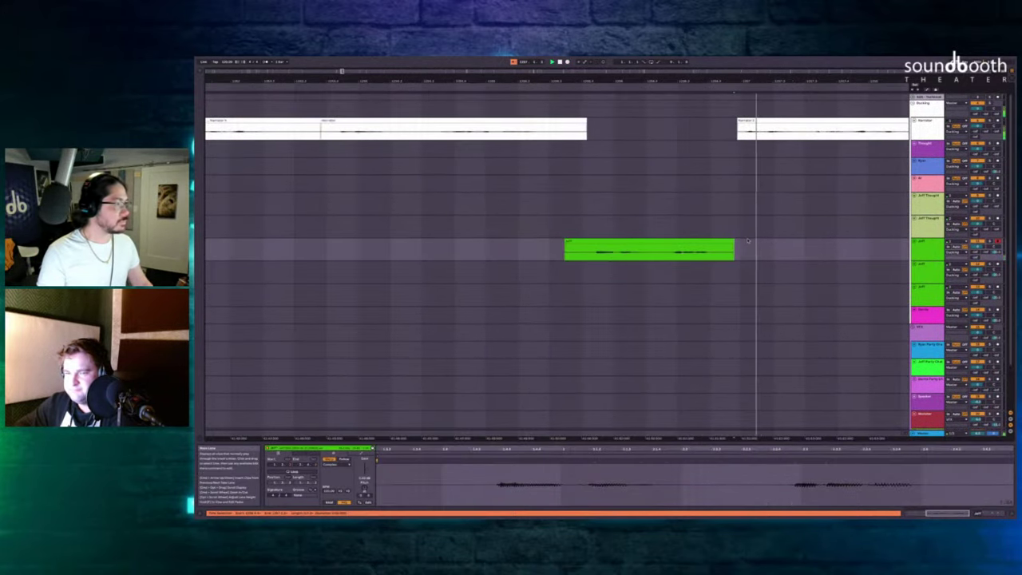
Record new takes over the next two old clips on the first Jeff track, on either side of the short blue clip.
scroll(747, 239, "down", 3)
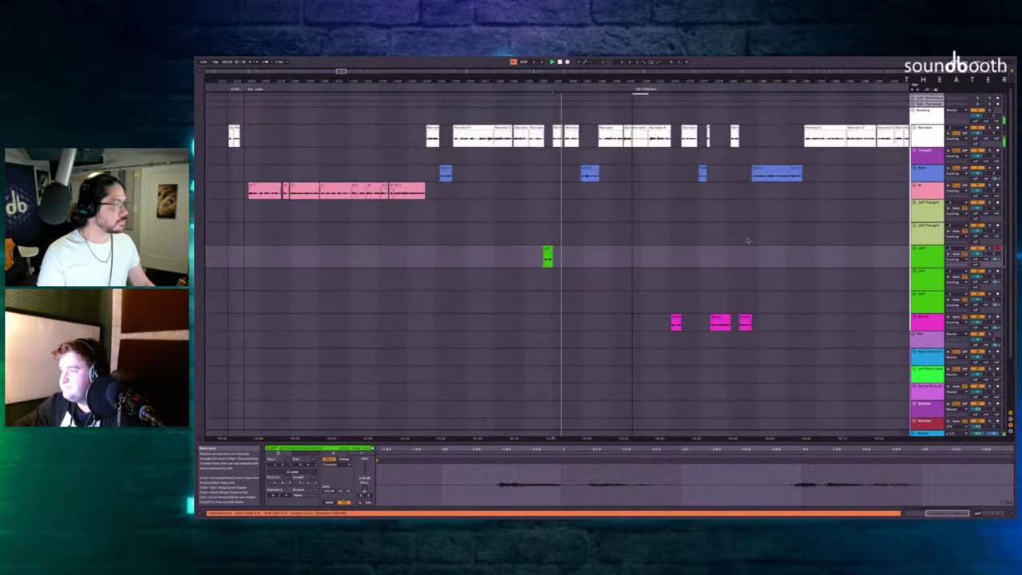
scroll(719, 233, "right", 5)
scroll(703, 228, "up", 6)
scroll(703, 228, "up", 3)
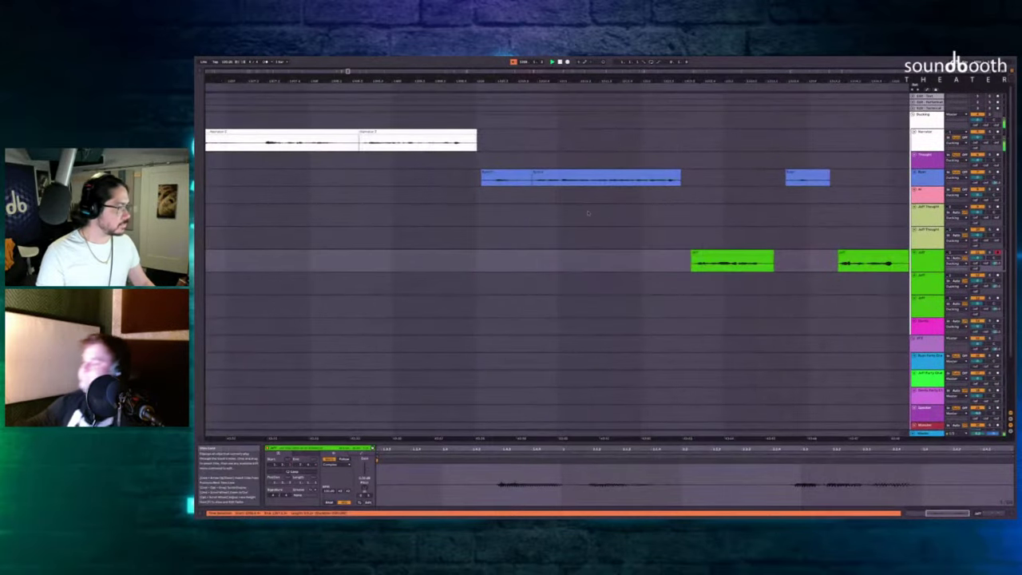
left_click(488, 195)
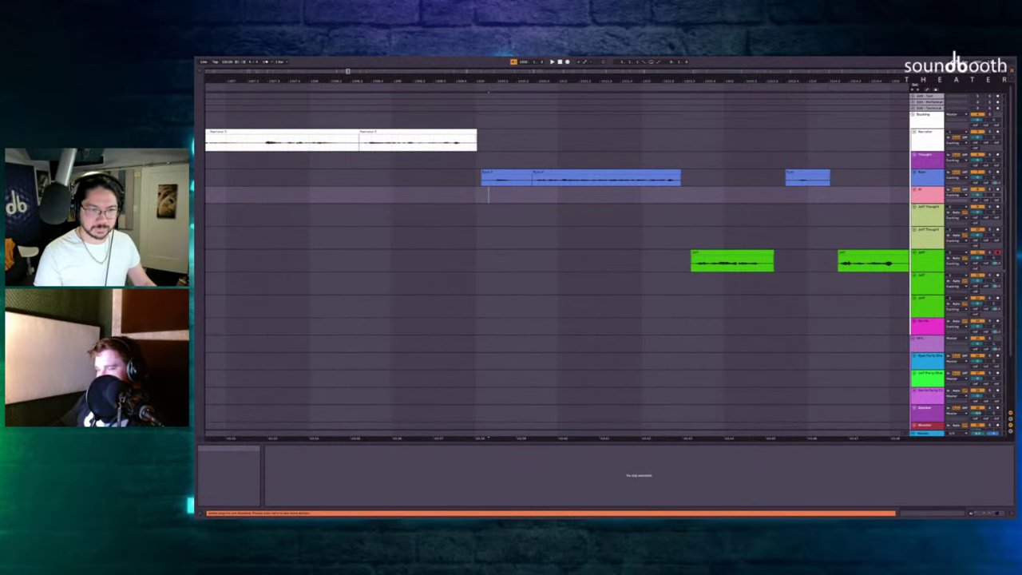
scroll(666, 229, "right", 3)
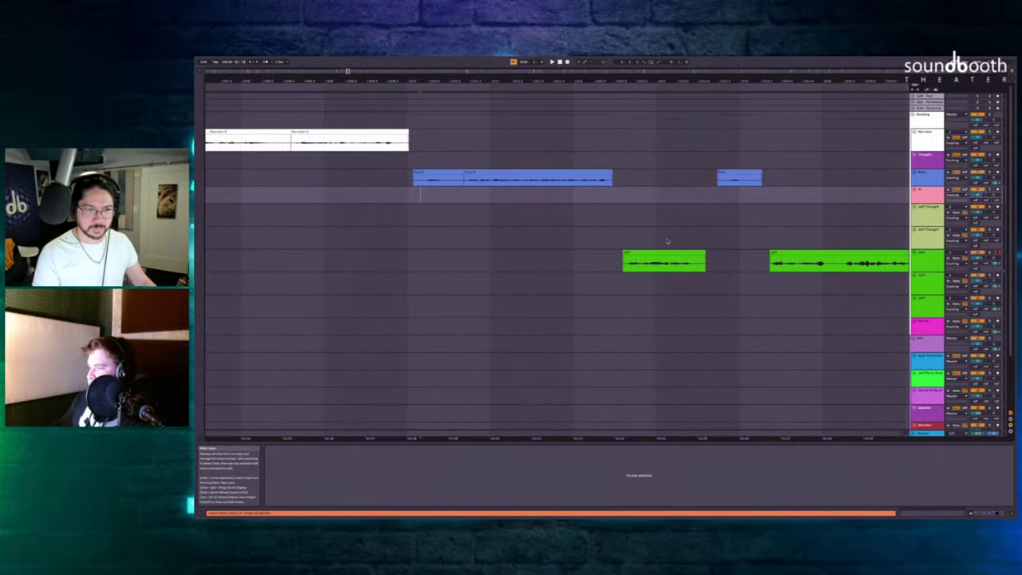
left_click(631, 254)
left_click(582, 215)
key("space")
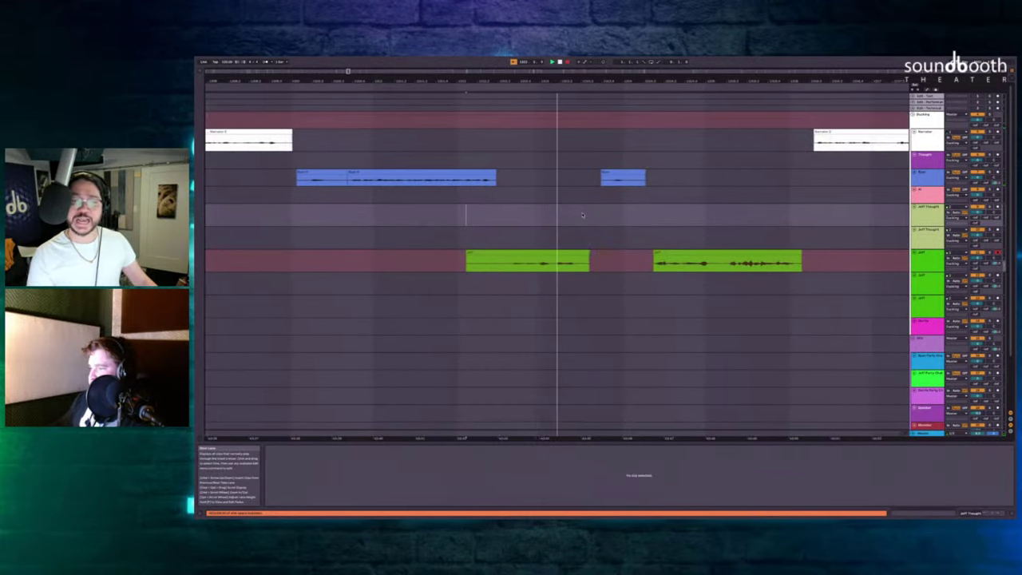
key("F9")
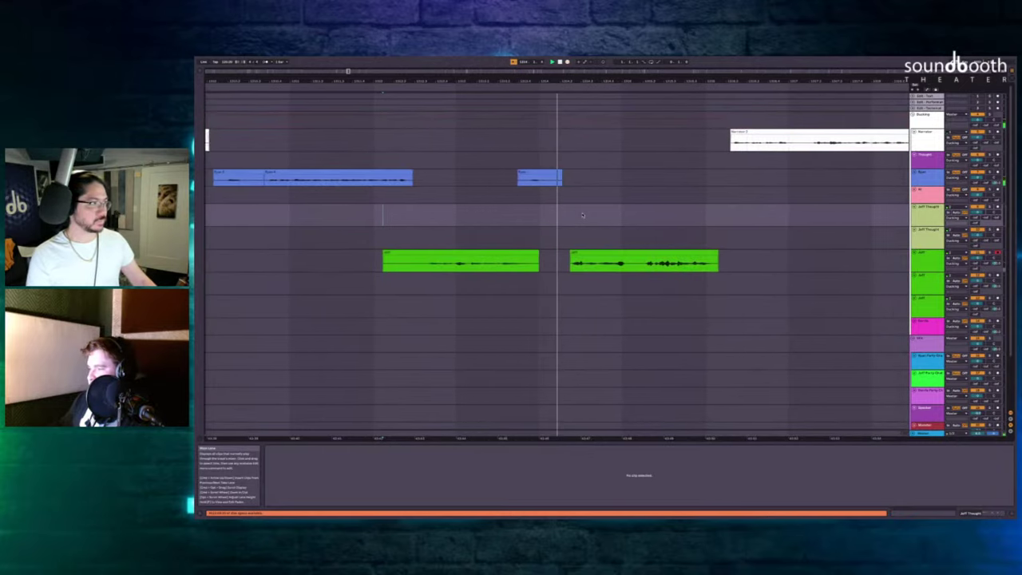
key("space")
key("F9")
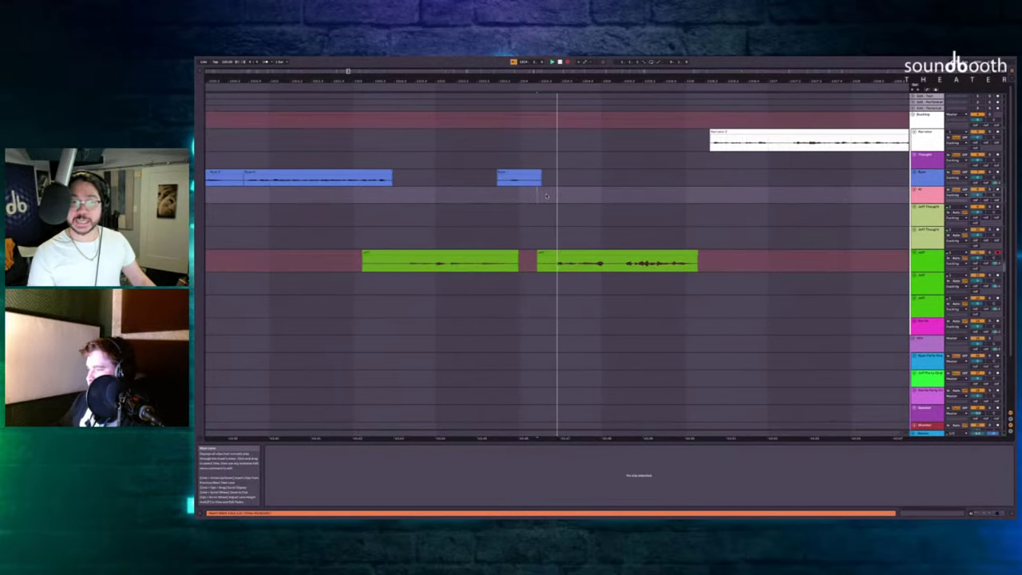
key("space")
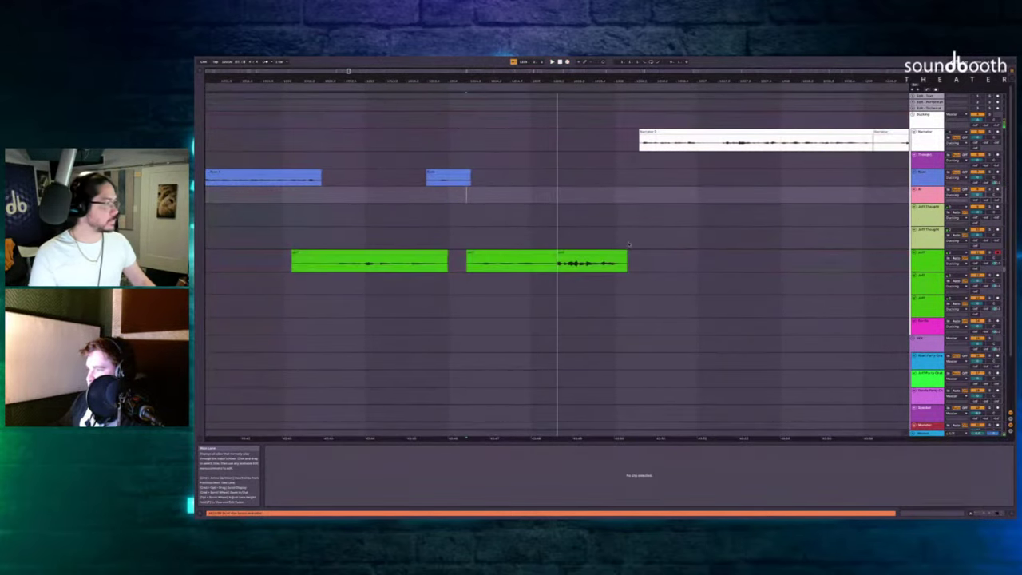
Insert silence the length of the old Jeff clip's leftover in front of it, and delete that leftover.
left_click(590, 255)
key("super+i")
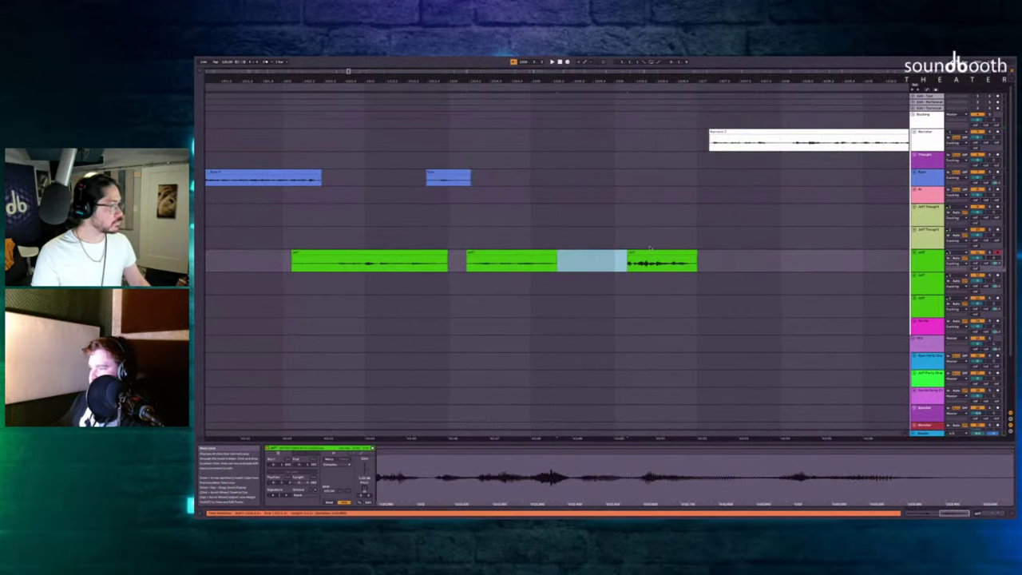
left_click(647, 251)
key("Delete")
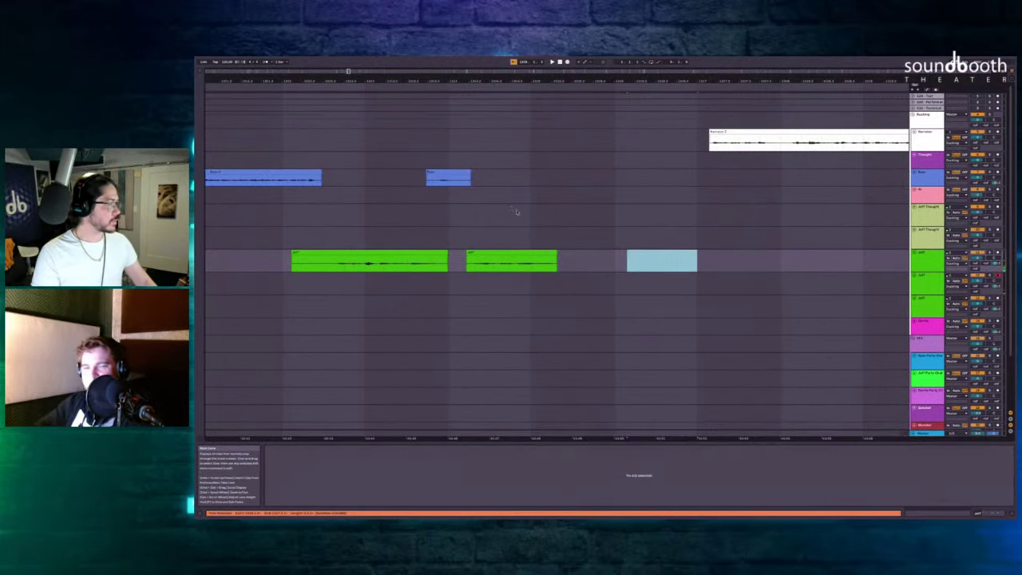
Record the next Jeff take on the second Jeff track, starting over the tail of the last take on the first track.
left_click(519, 214)
key("F9")
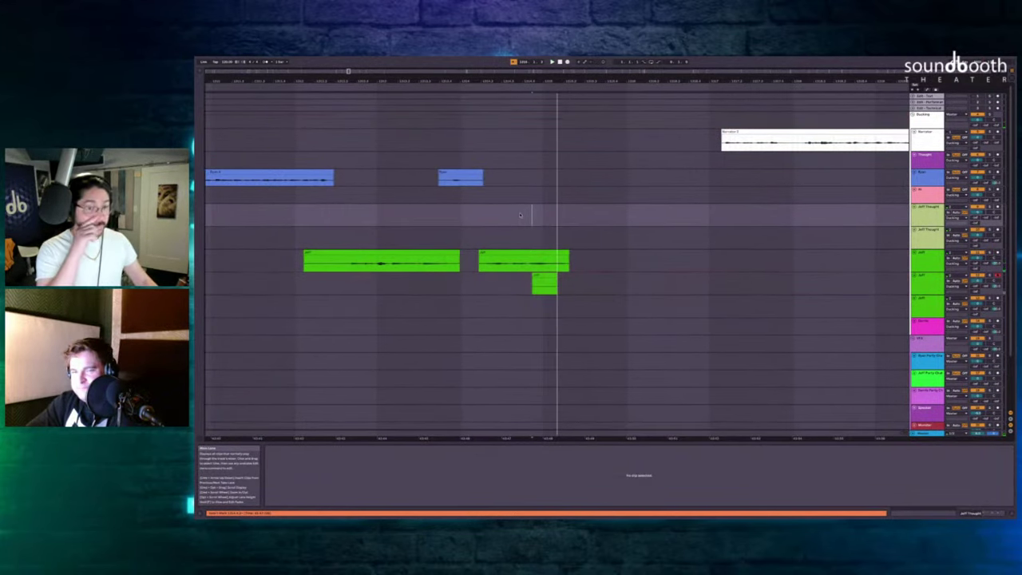
key("F9")
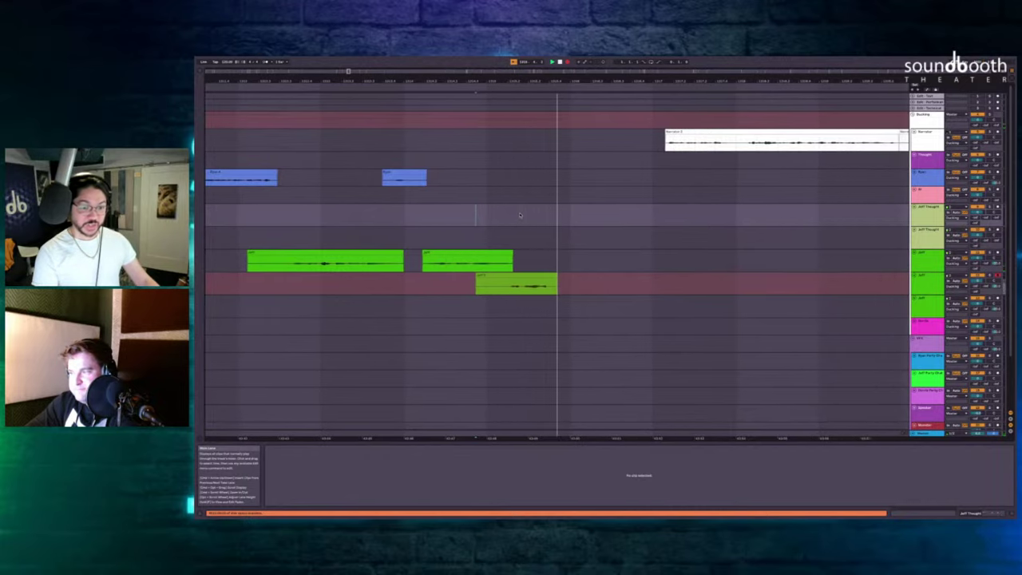
key("space")
Record the following Jeff line back on the first Jeff track, starting over the tail of the second-track take.
left_click(529, 261)
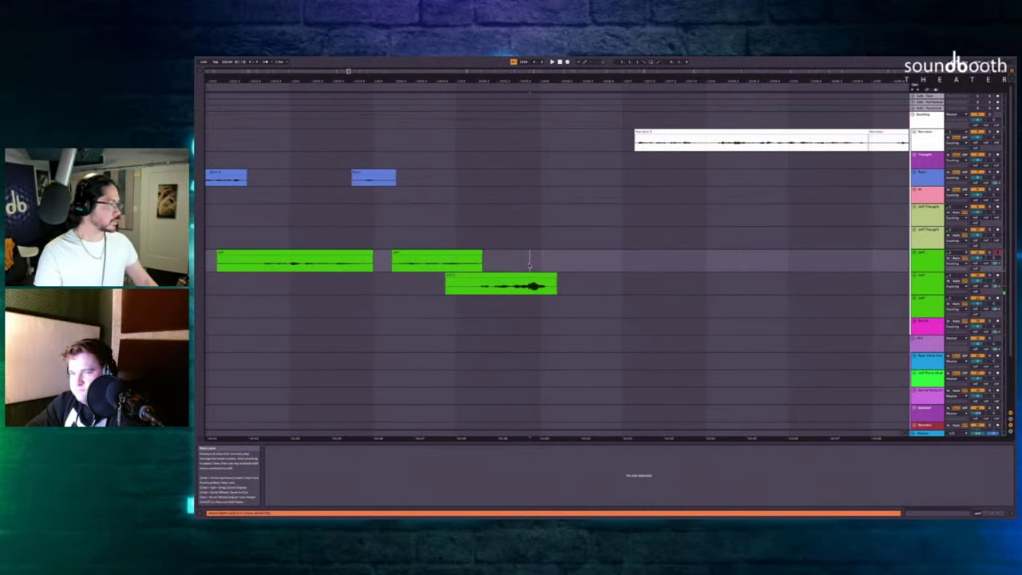
key("F9")
key("space")
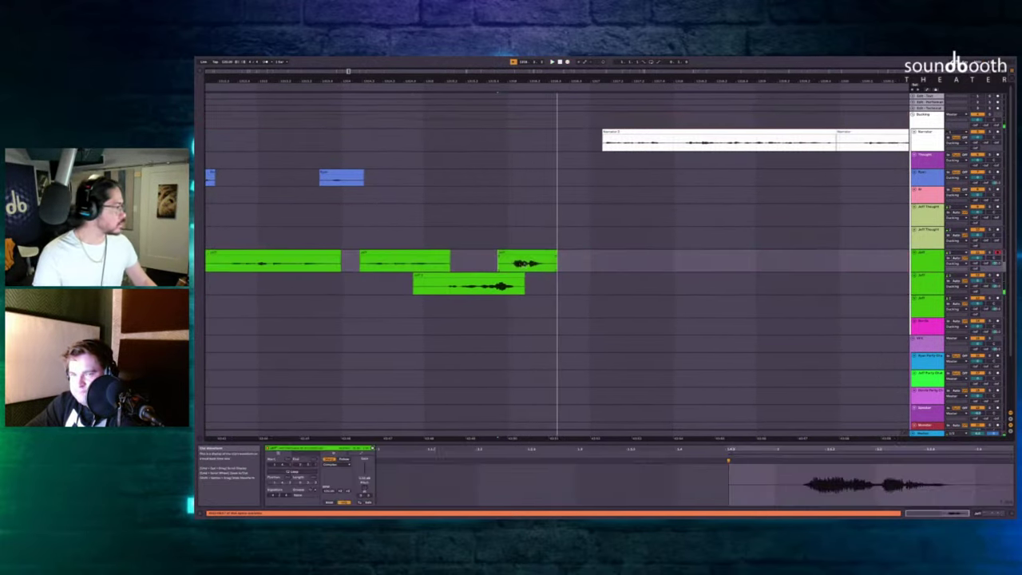
Play back the overlapping Jeff takes and delete the dead time between the last take and the following Narrator clip.
scroll(465, 212, "left", 2)
left_click(450, 231)
key("space")
scroll(713, 171, "right", 3)
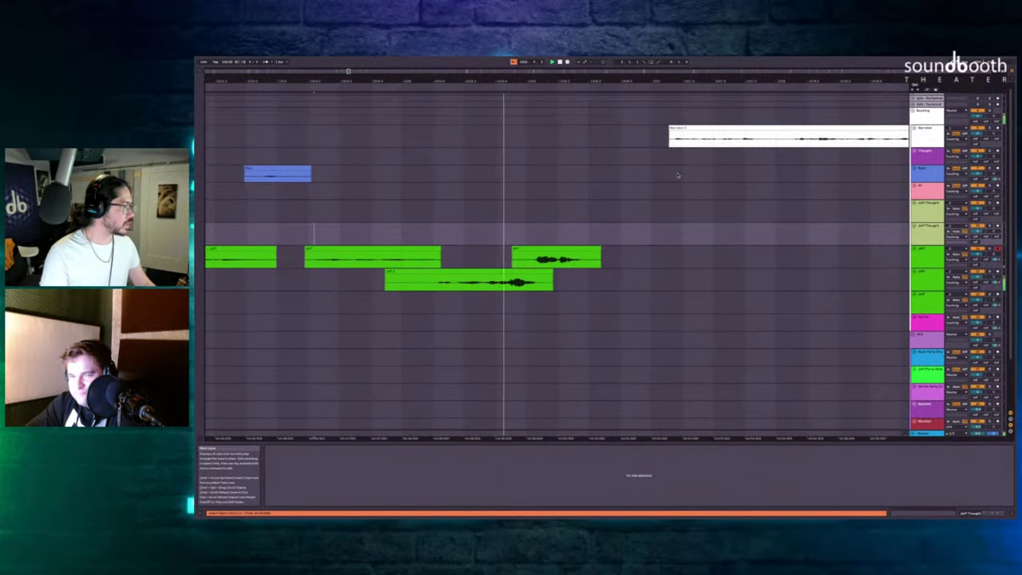
left_click(670, 141)
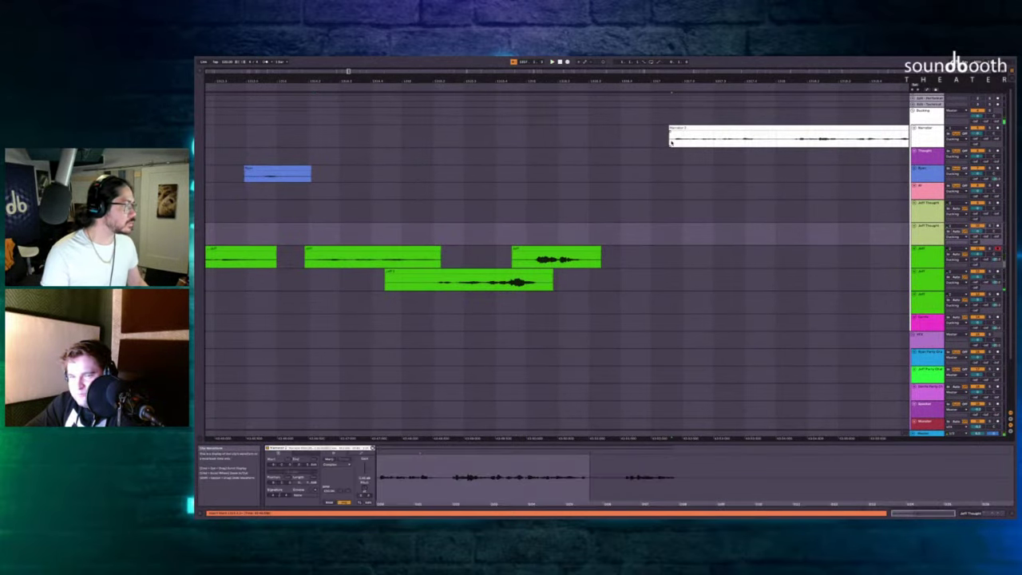
left_click_drag(670, 142, 594, 240)
key("super+shift+Delete")
Insert silence the length of the next passage's first old Jeff clip ahead of it, after the short Narrator clip.
scroll(595, 240, "right", 3)
scroll(595, 239, "down", 8)
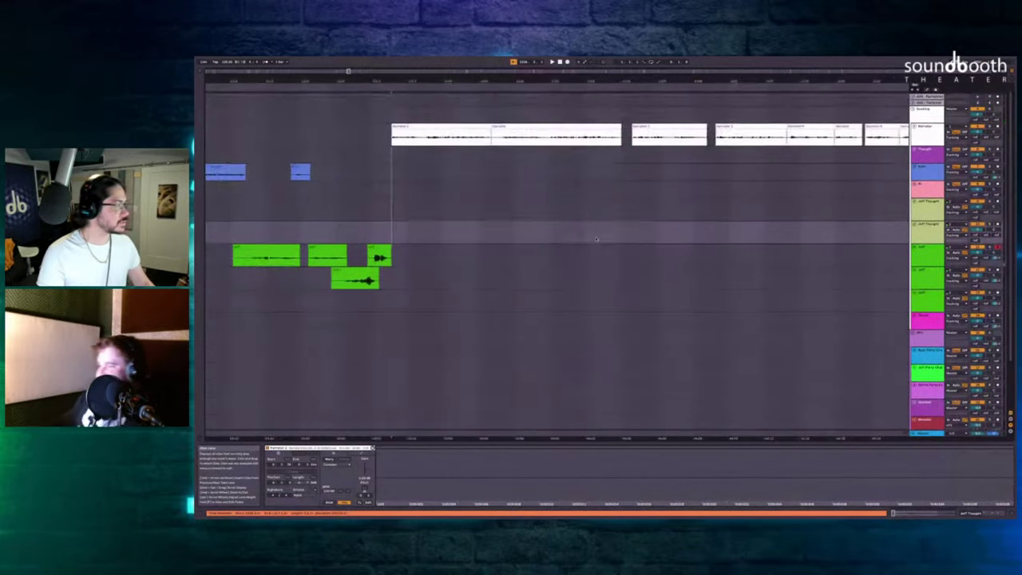
scroll(595, 239, "up", 10)
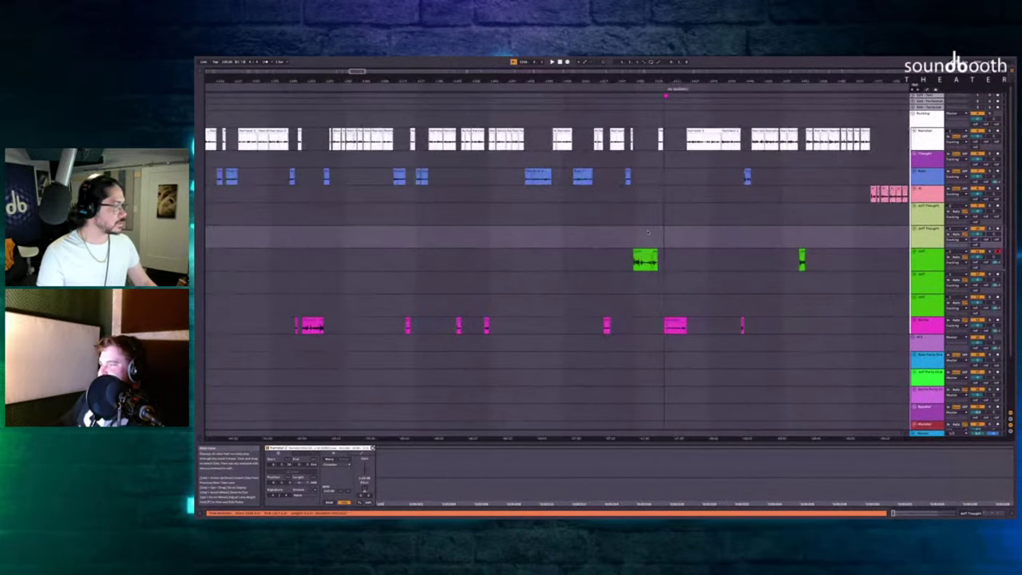
left_click(598, 250)
key("super+i")
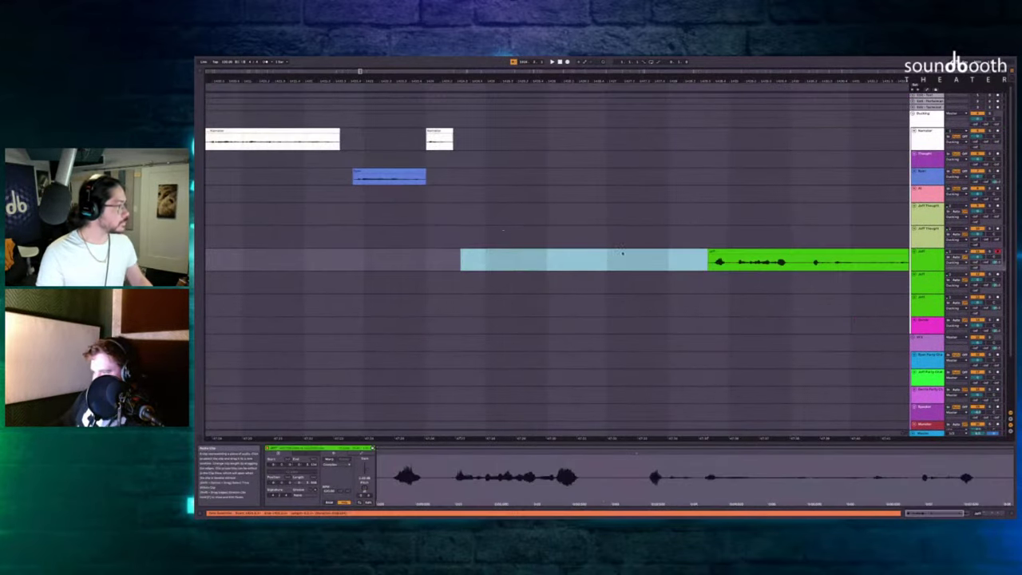
Play the lead-in and record the passage's first Jeff line on the first Jeff track, starting just before the short Narrator clip ends.
left_click(358, 209)
key("space")
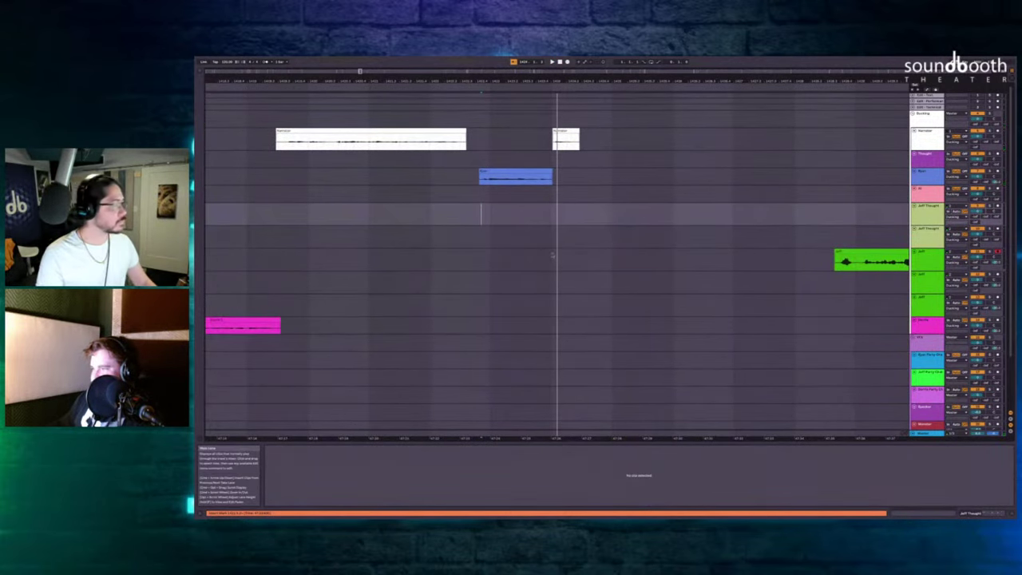
scroll(604, 204, "up", 4)
key("space")
left_click(522, 158)
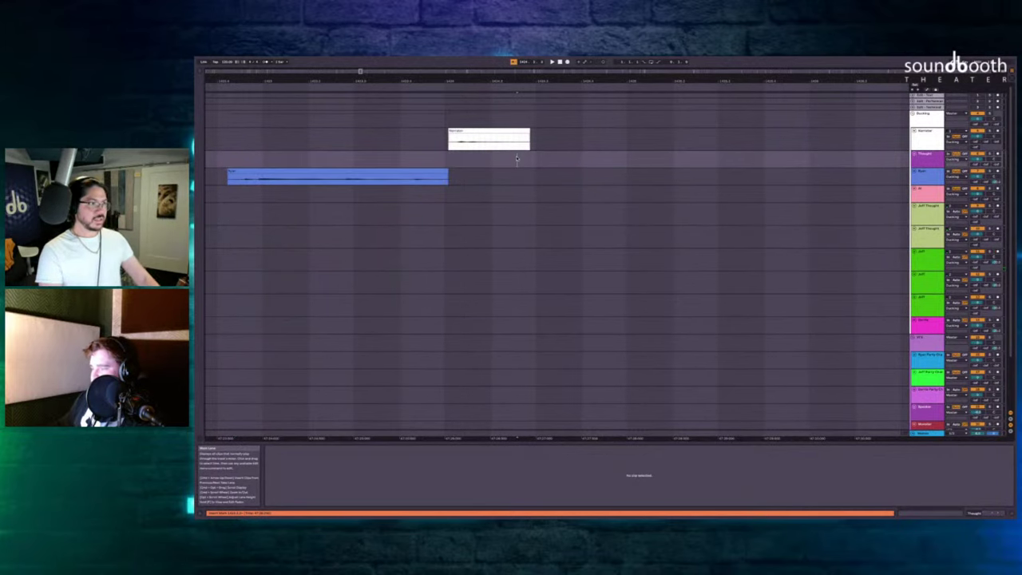
key("F9")
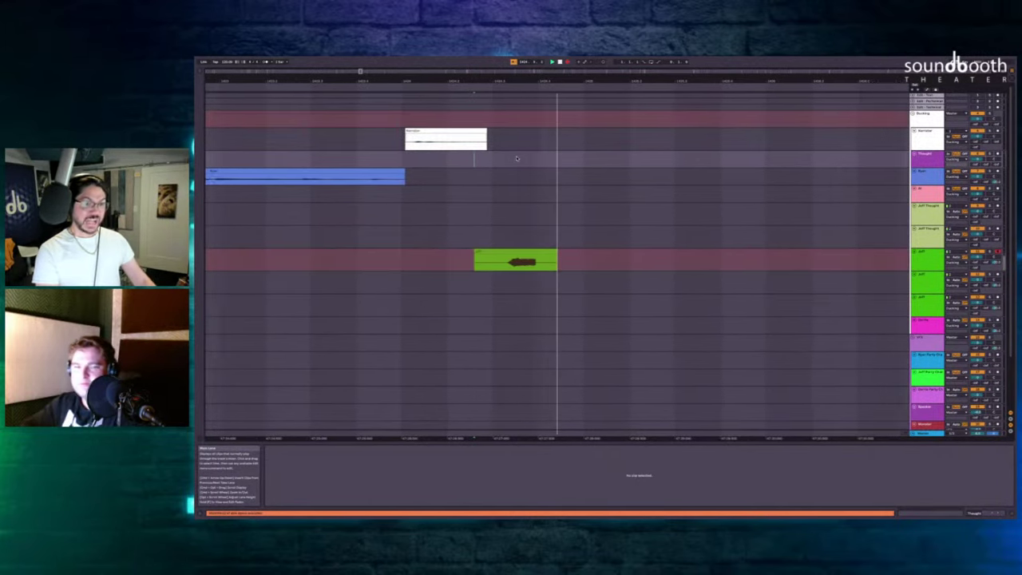
Record the next Jeff line on the second Jeff track over the tail of the first take, and trim the new clip's end.
left_click(513, 228)
key("F9")
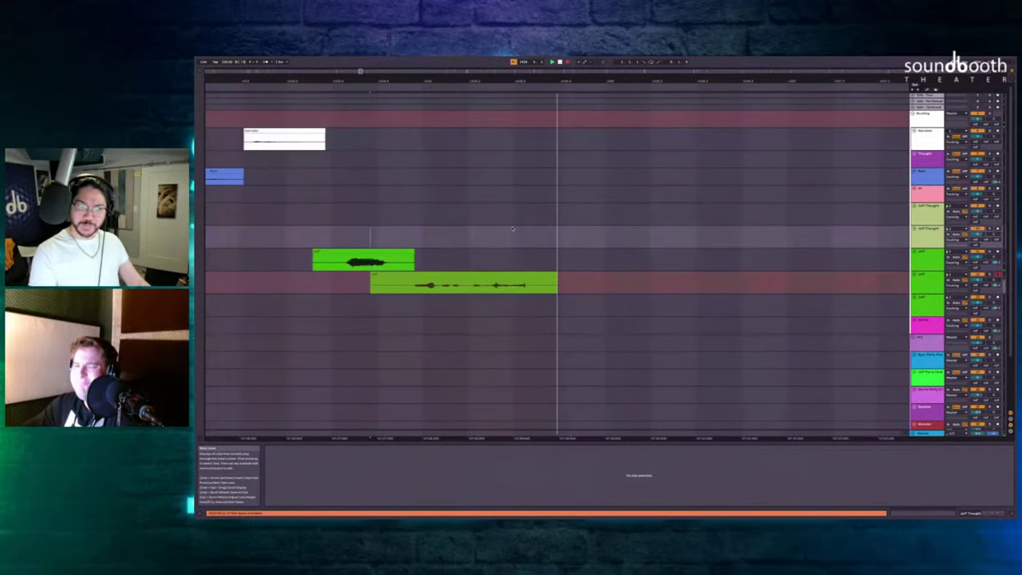
key("space")
left_click(514, 258)
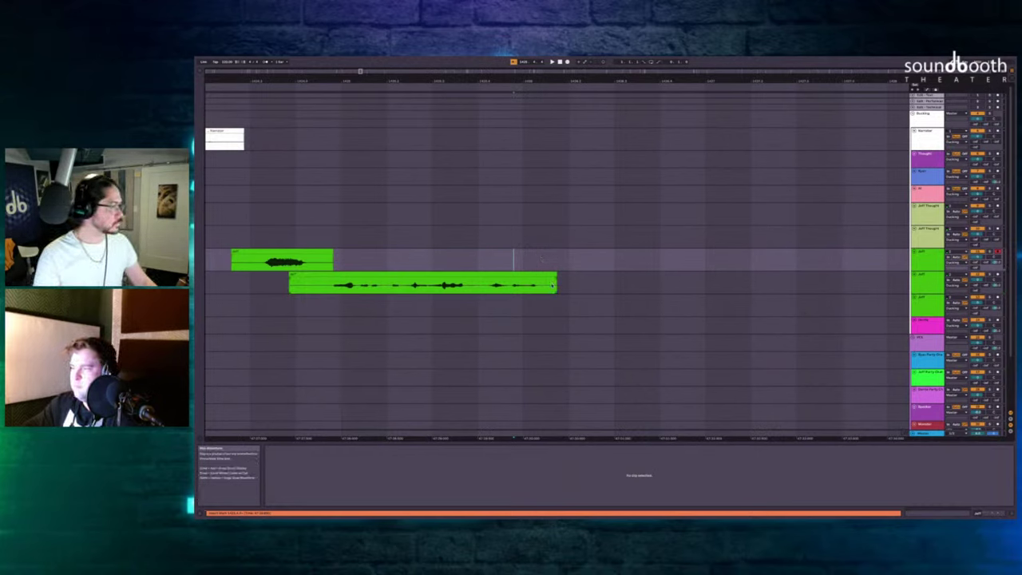
left_click(554, 286)
left_click_drag(553, 285, 609, 286)
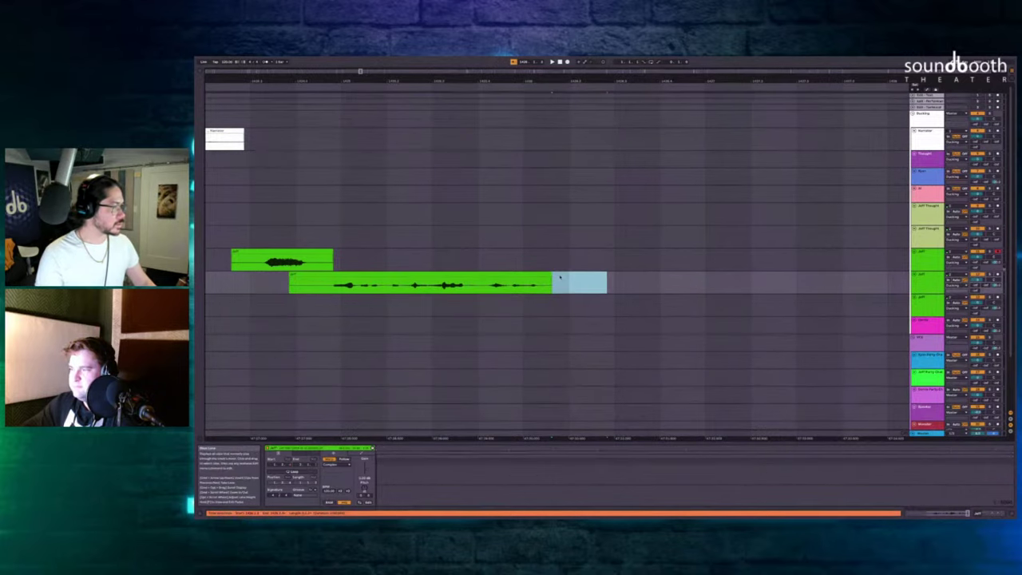
left_click(526, 262)
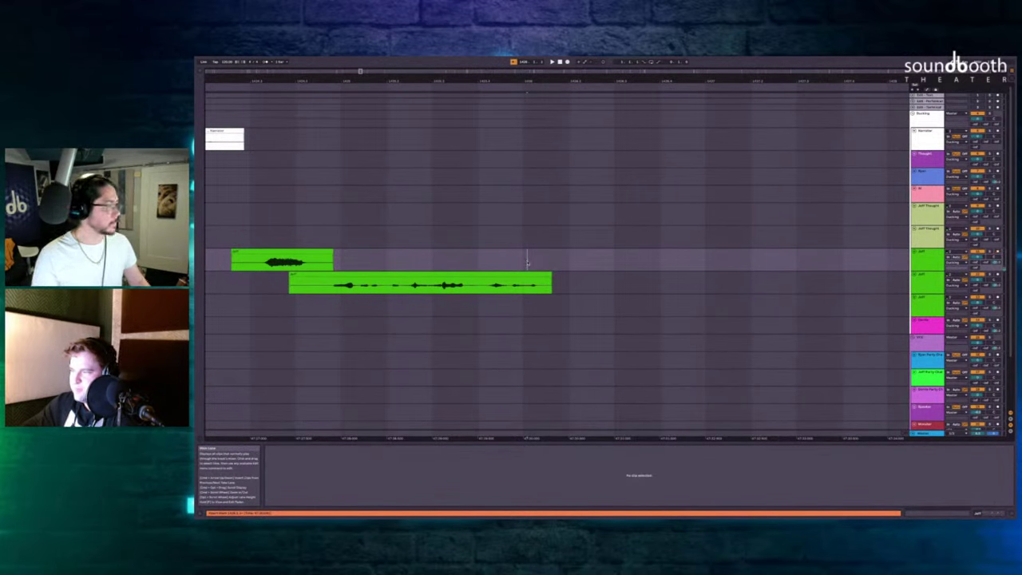
key("F9")
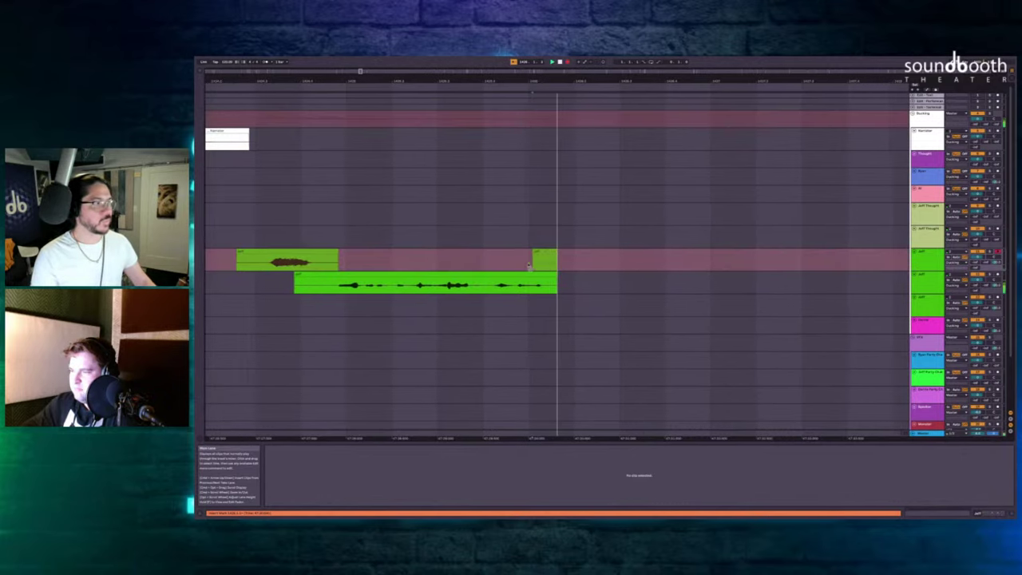
key("space")
left_click(535, 253)
key("Delete")
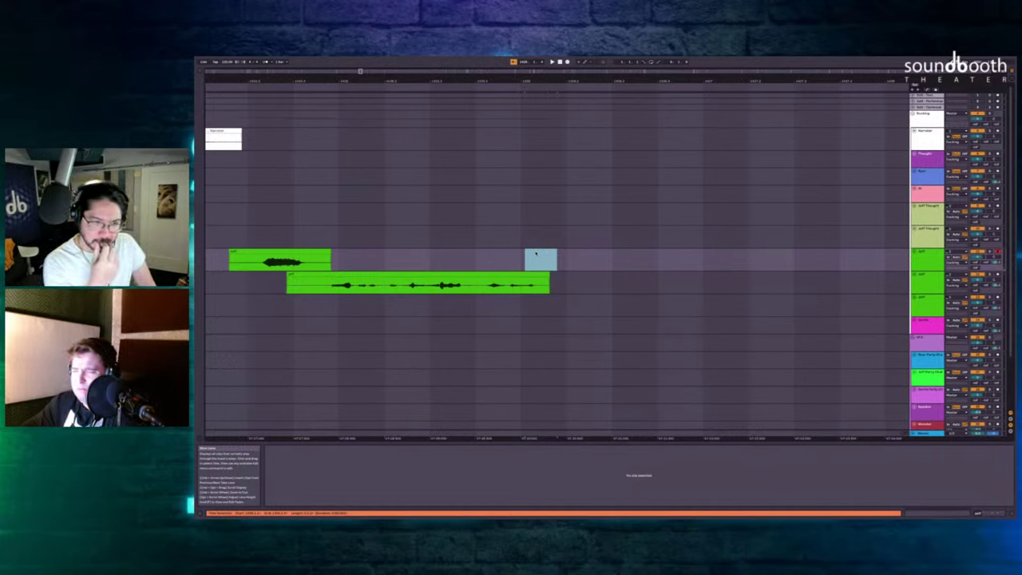
Play back the end of the second-track take and record the following Jeff line right after it on the same track.
left_click(486, 262)
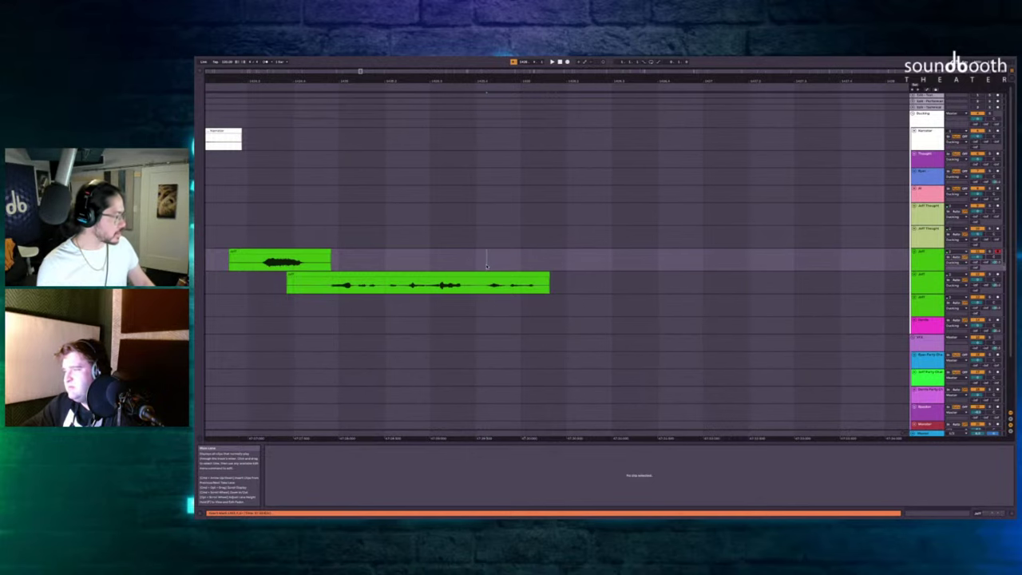
key("space")
key("F9")
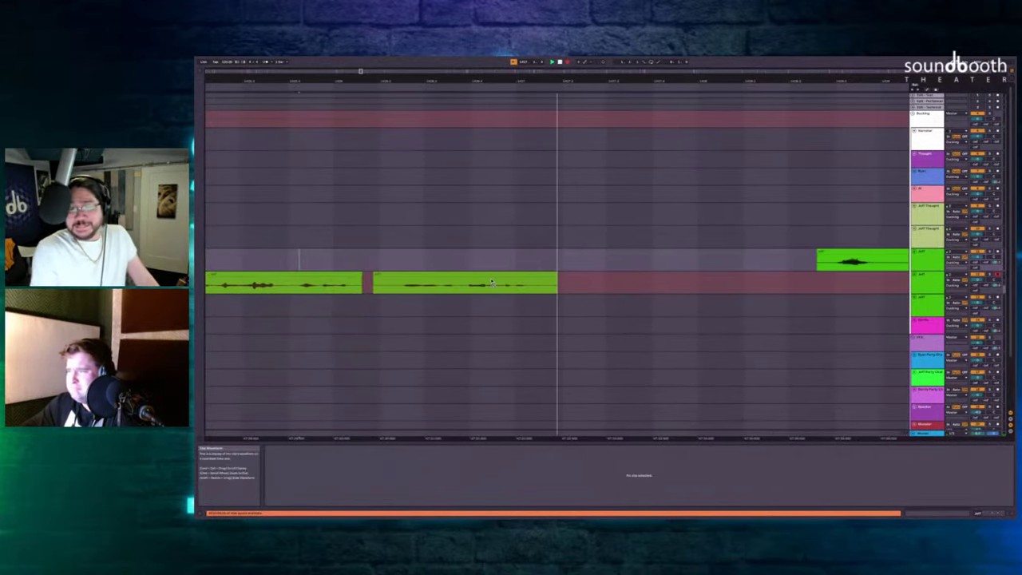
key("F9")
Record the next Jeff line on the first Jeff track over the second-track take's tail, retaking it from the same starting point.
key("F9")
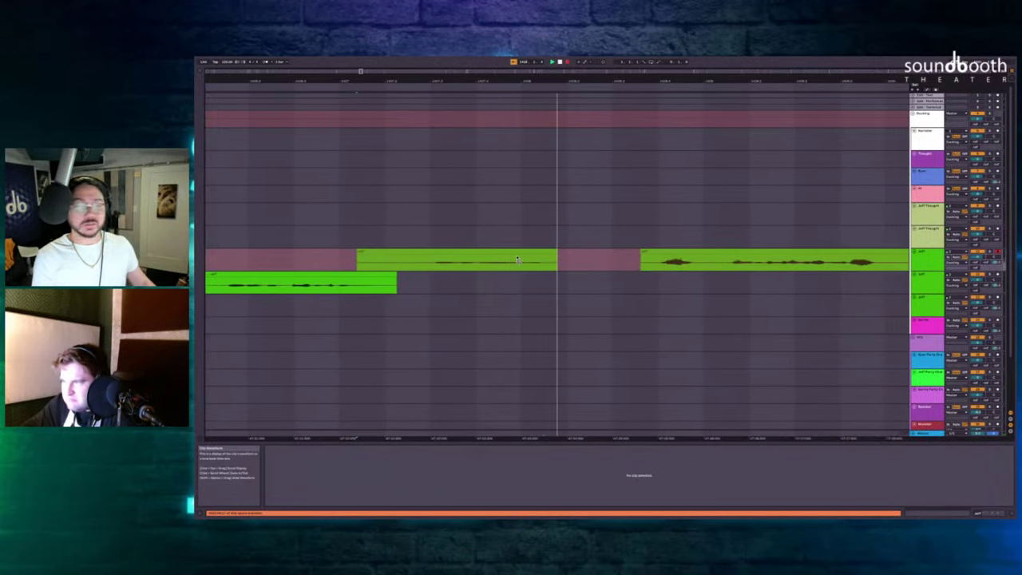
key("F9")
left_click(658, 251)
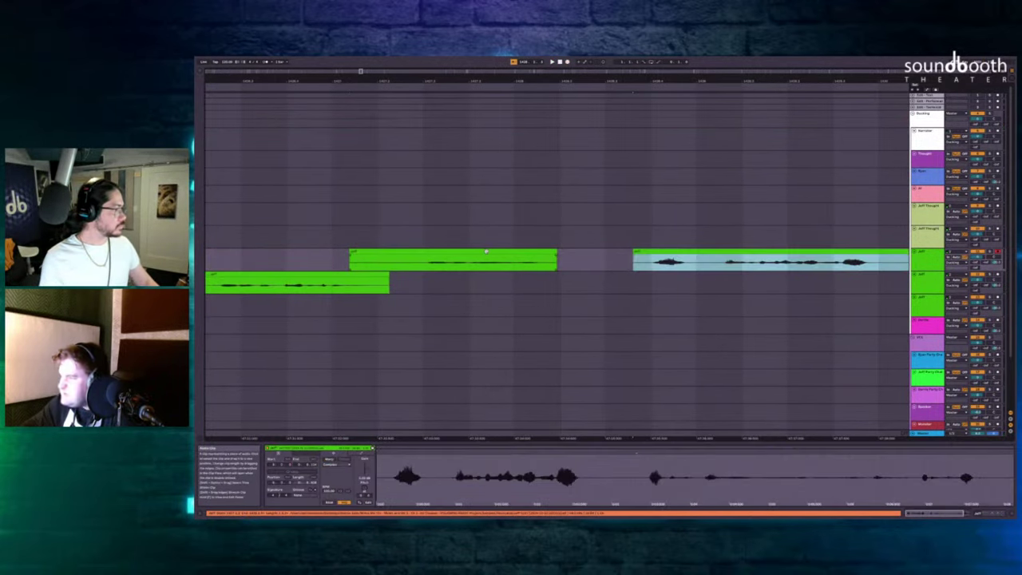
key("F9")
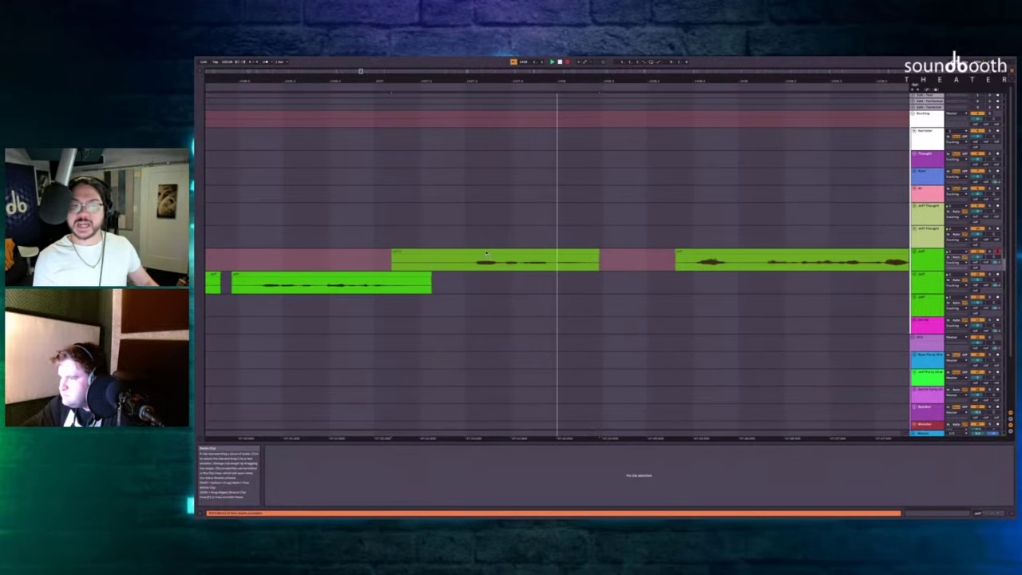
key("F9")
Delete the old Jeff clip that follows the new take on the first Jeff track.
left_click(630, 253)
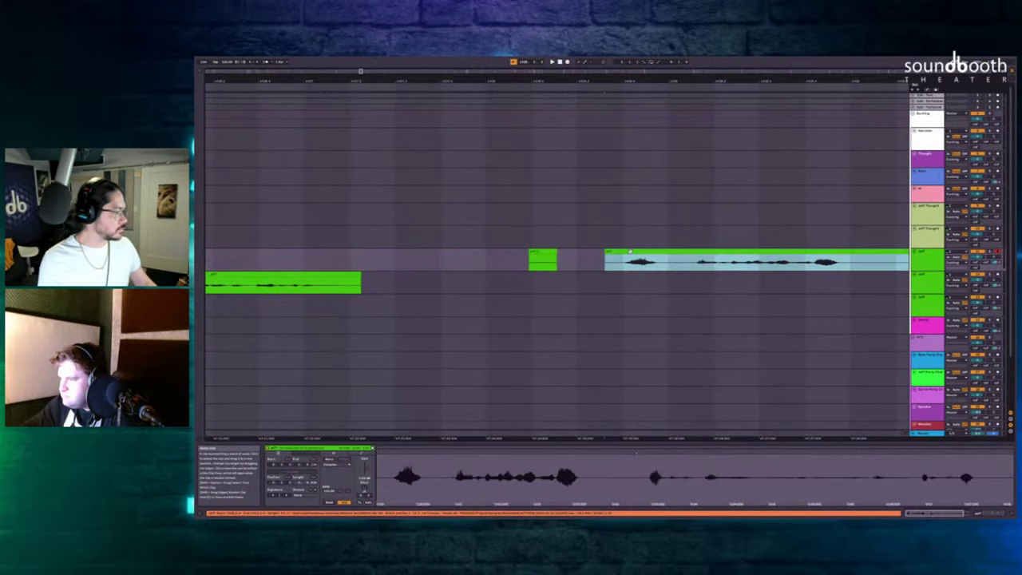
key("ctrl+z")
left_click(630, 252)
key("Delete")
Record another Jeff line on the second Jeff track, starting before the end of the latest first-track take.
left_click(580, 261)
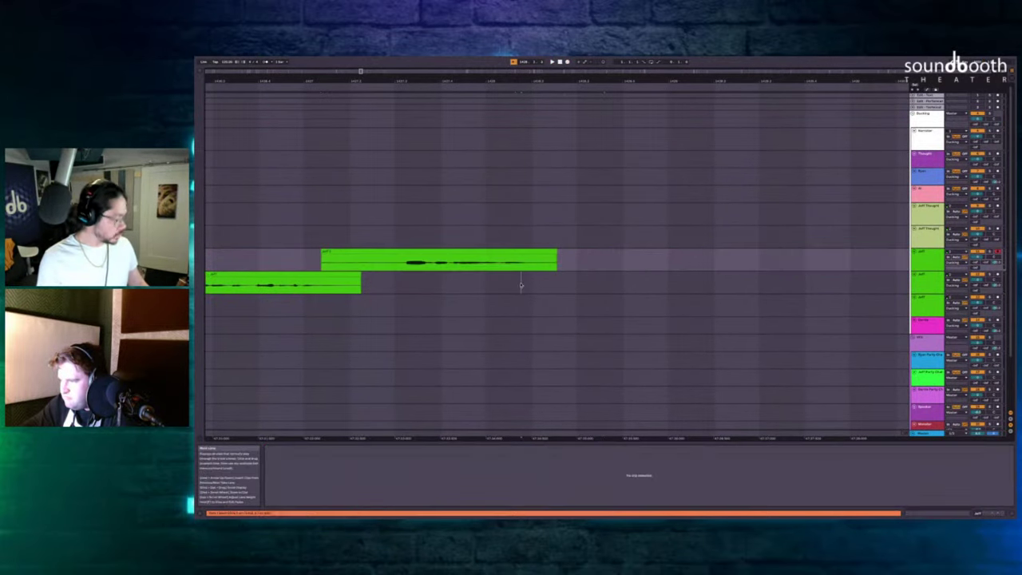
left_click_drag(520, 284, 503, 288)
key("F9")
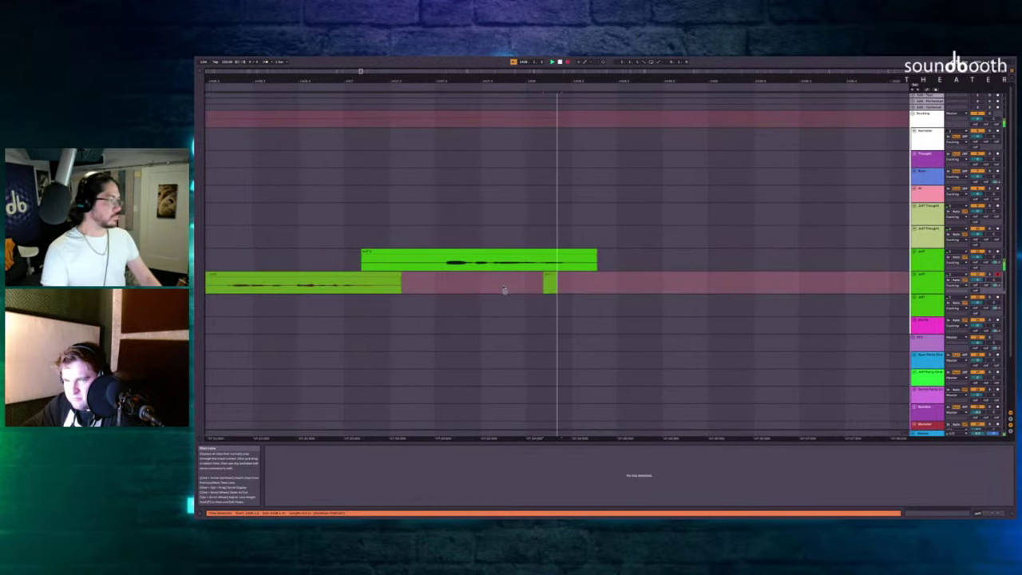
key("space")
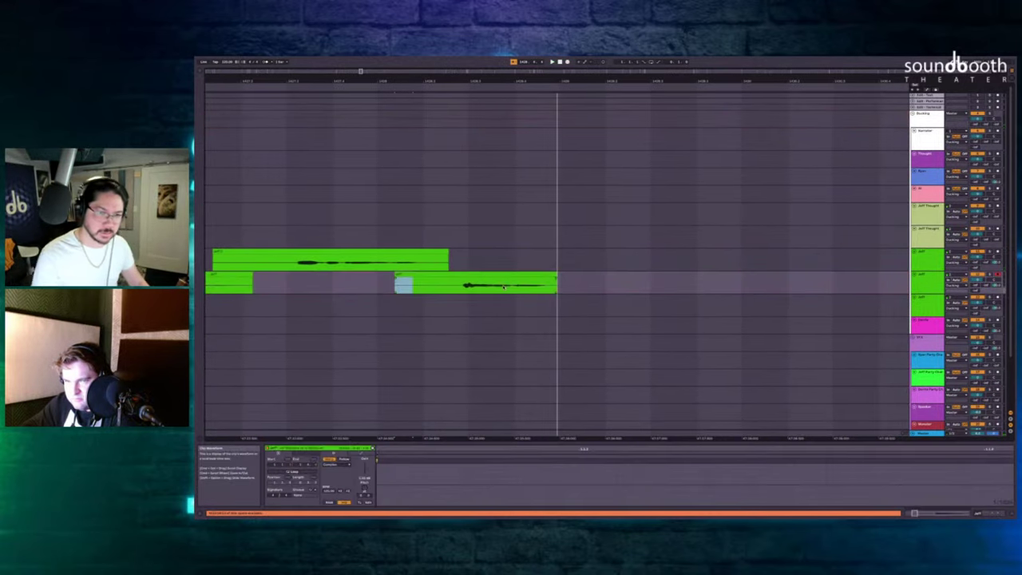
Record the passage's last Jeff line on the first Jeff track over the second-track take's tail, retaking it twice from the same start.
left_click(533, 258)
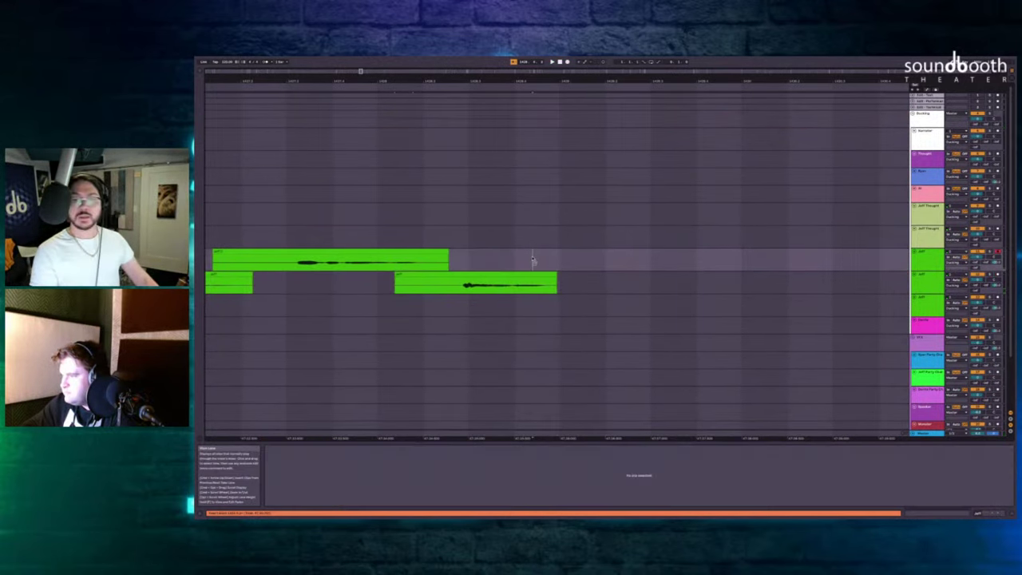
key("F9")
key("space")
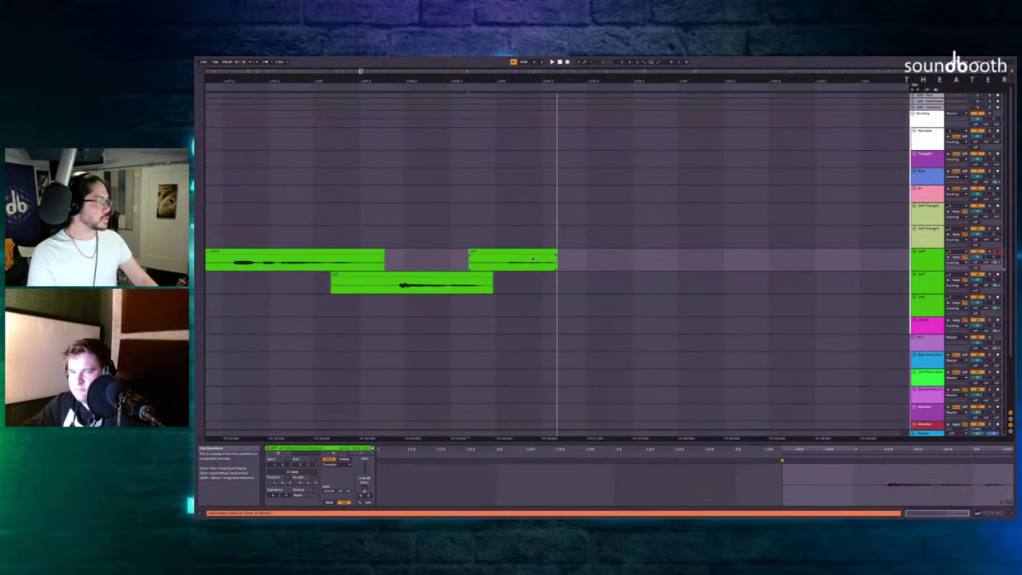
left_click(495, 252)
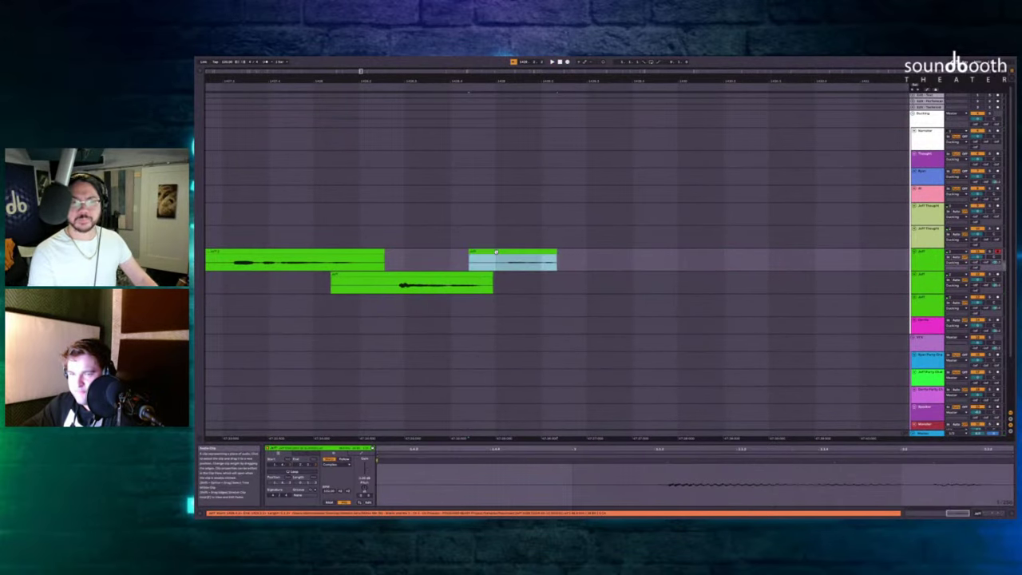
key("F9")
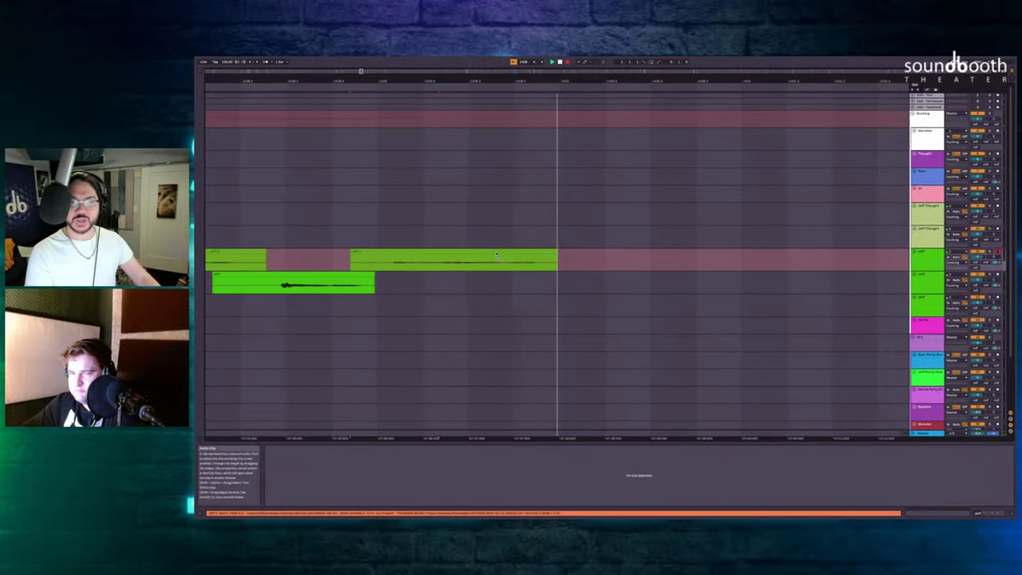
key("space")
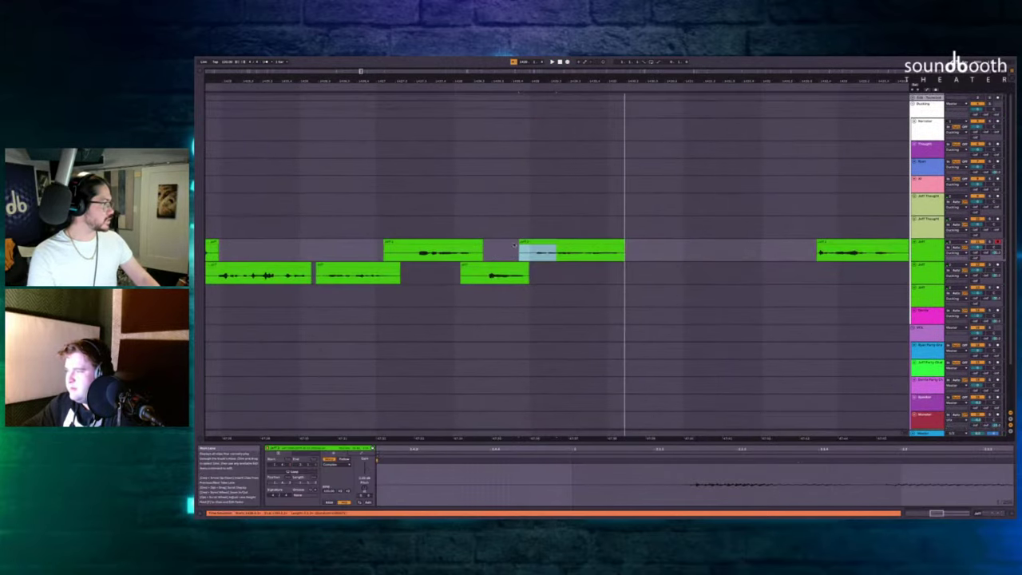
left_click(531, 241)
key("F9")
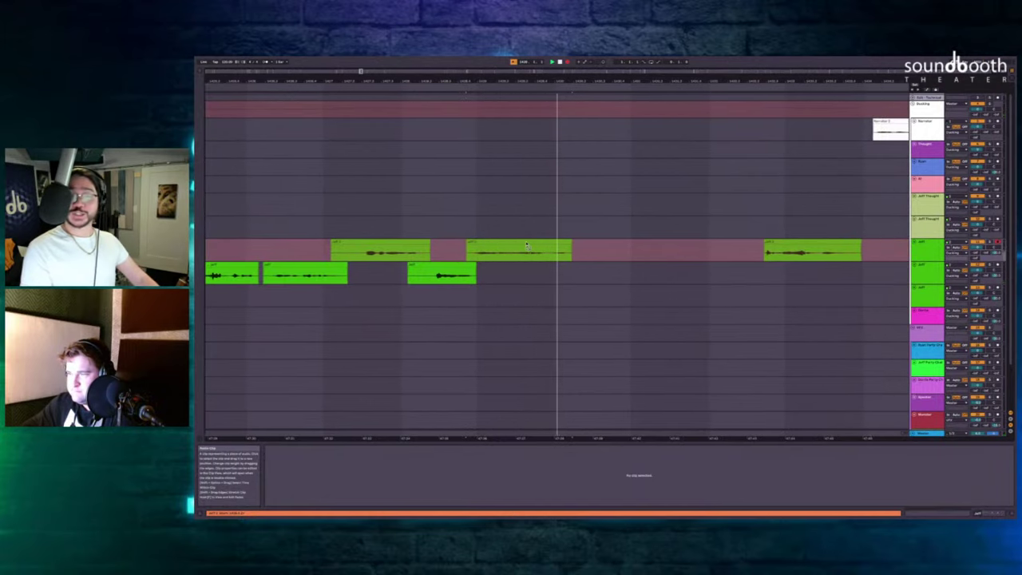
key("space")
Play back the passage's new Jeff takes and delete the time from the last take to the next Narrator clip, including the old Jeff clip.
scroll(517, 244, "down", 3)
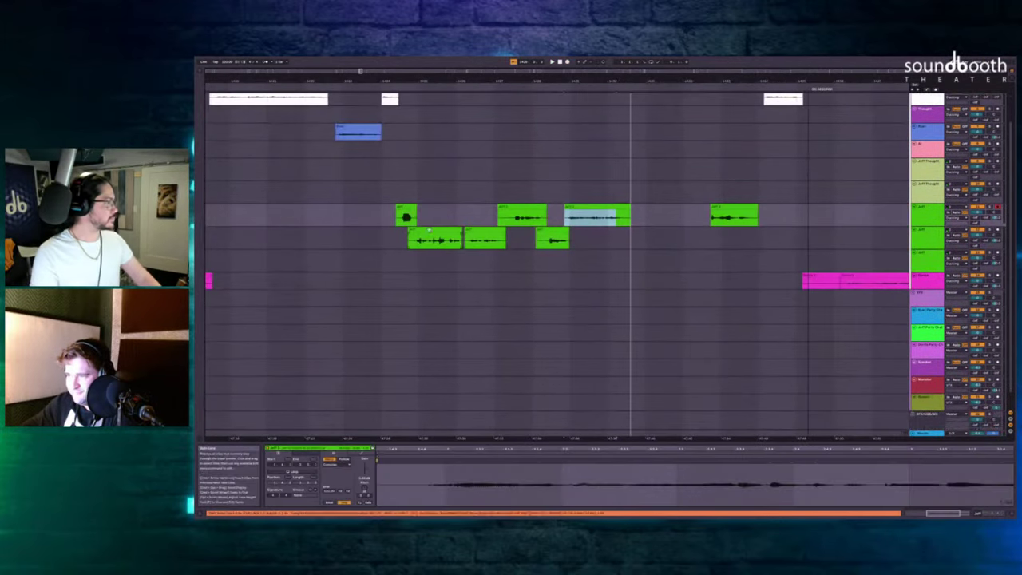
left_click(403, 197)
scroll(402, 196, "left", 2)
key("space")
scroll(403, 196, "right", 2)
scroll(553, 190, "right", 1)
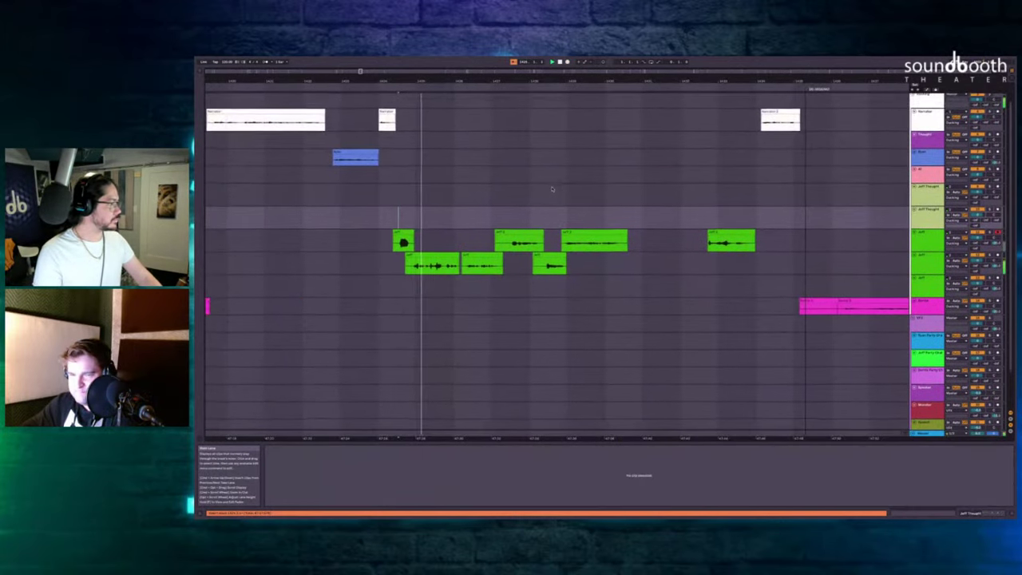
scroll(552, 190, "up", 1)
scroll(741, 169, "up", 3)
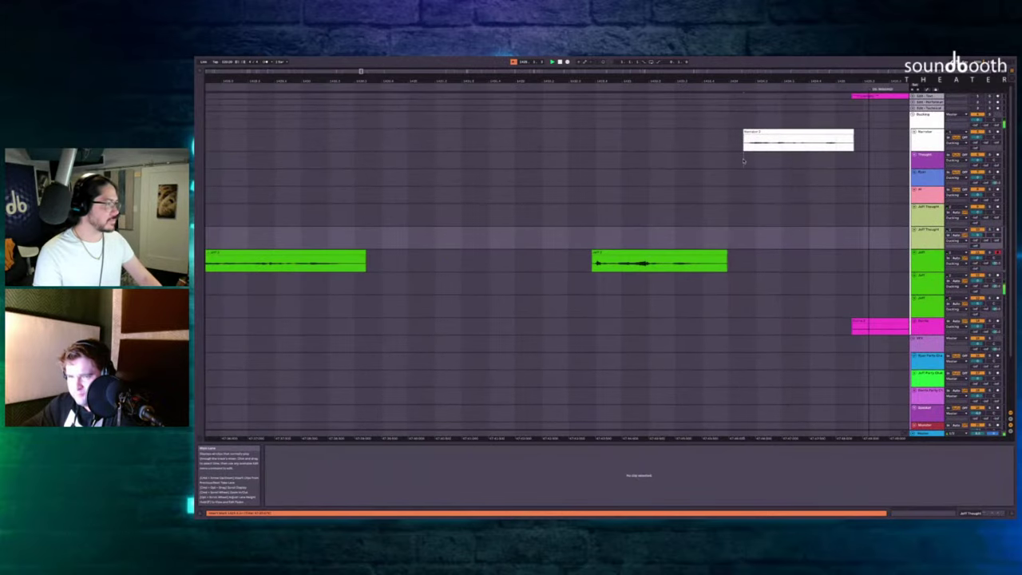
left_click_drag(742, 161, 360, 328)
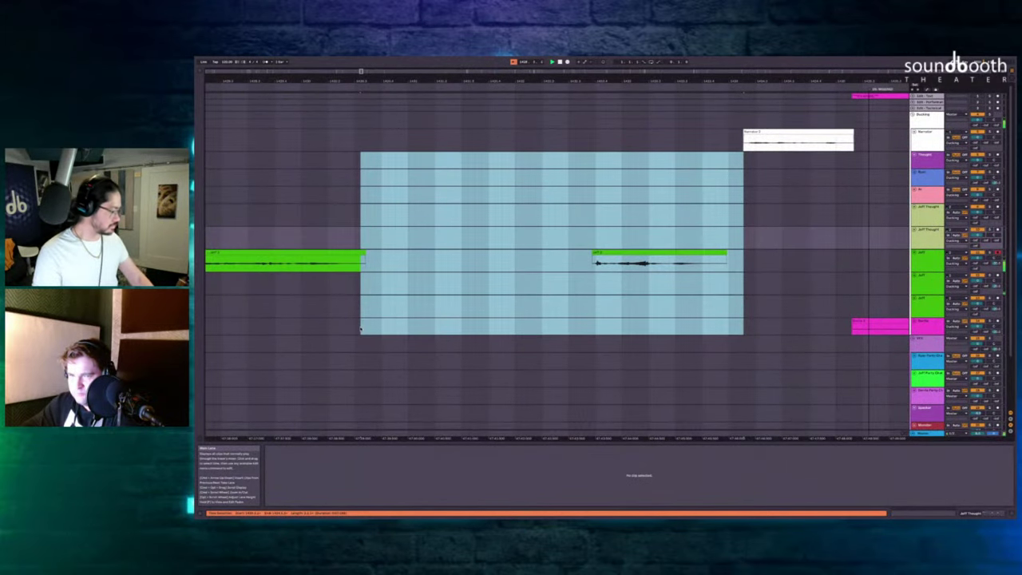
key("shift+super+BackSpace")
Check the tightened transition into the Narrator clip, look ahead for the next old Jeff clips, and return to play the new takes.
scroll(392, 306, "left", 3)
scroll(392, 306, "down", 1)
scroll(392, 305, "down", 3)
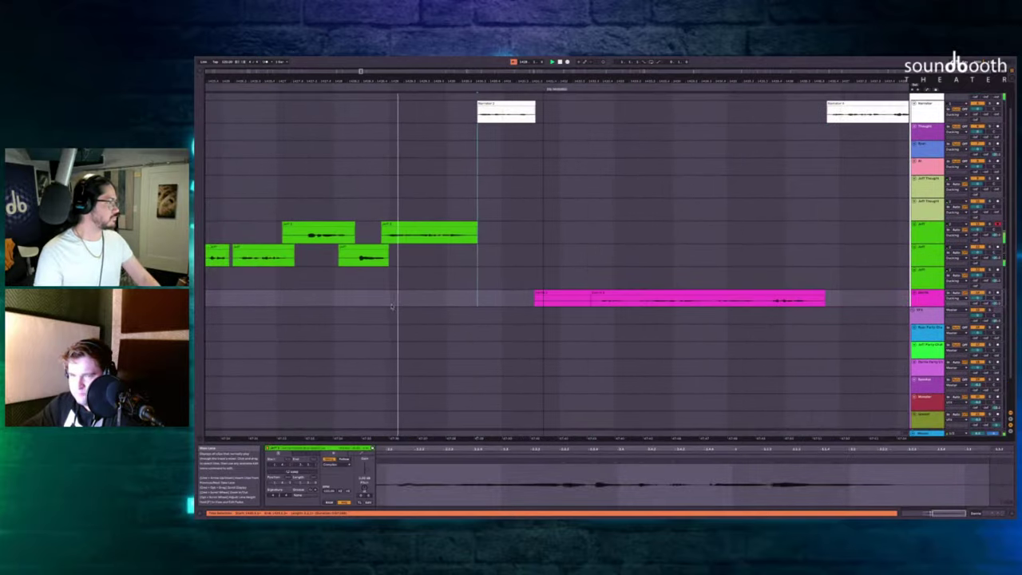
scroll(431, 280, "up", 2)
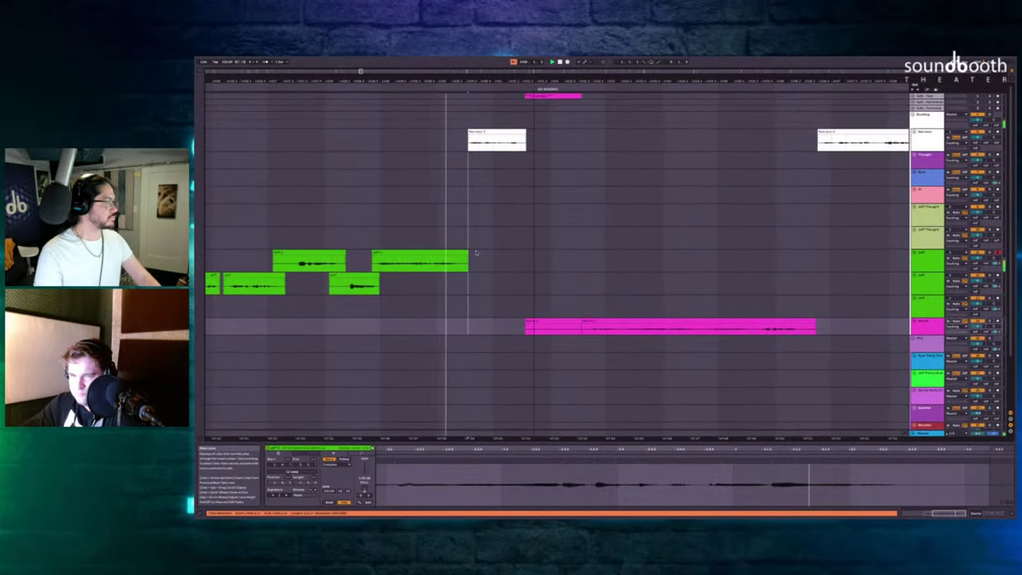
scroll(476, 252, "right", 3)
scroll(476, 252, "down", 3)
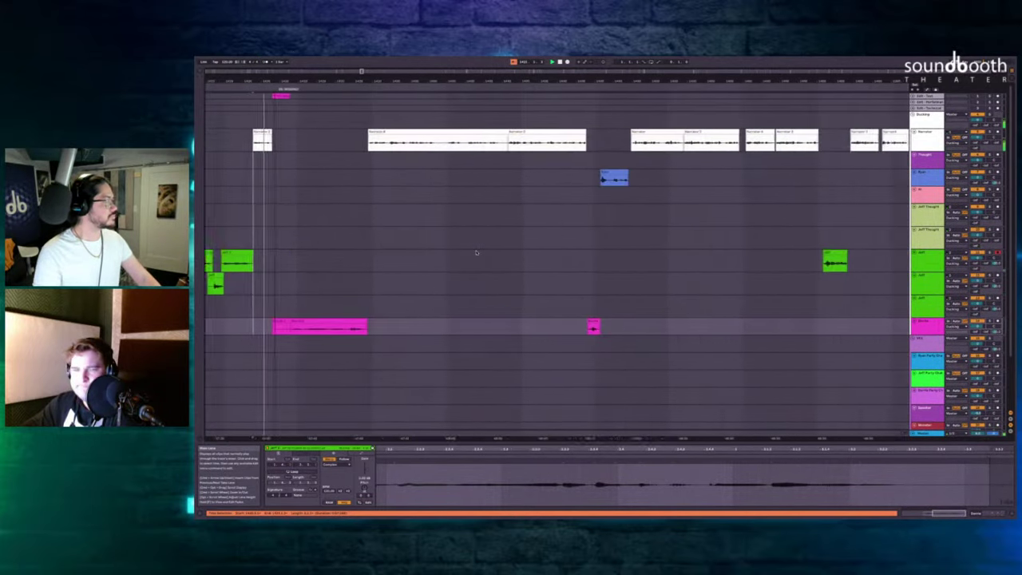
key("minus")
scroll(446, 246, "up", 4)
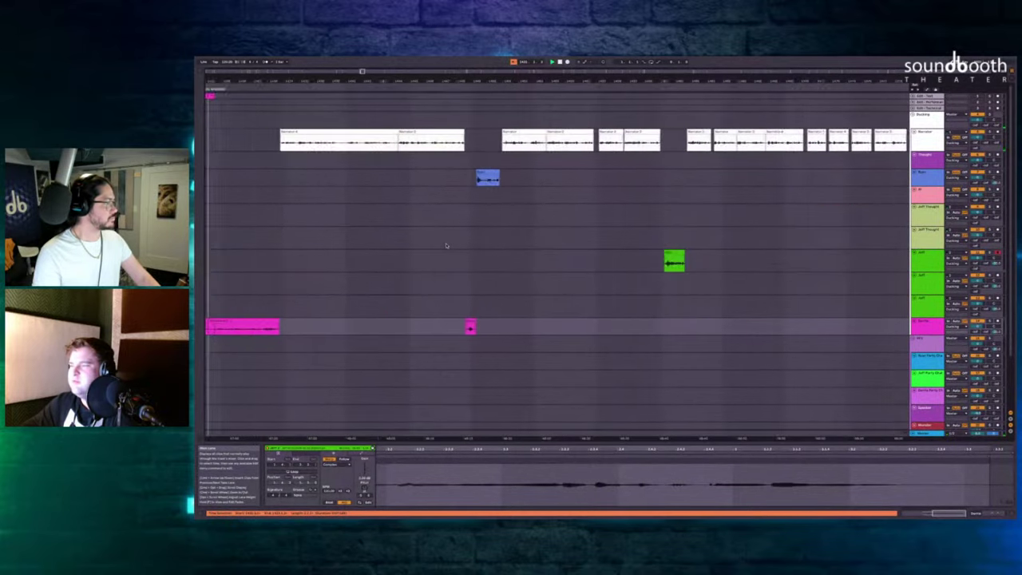
scroll(455, 233, "down", 3)
scroll(455, 233, "right", 2)
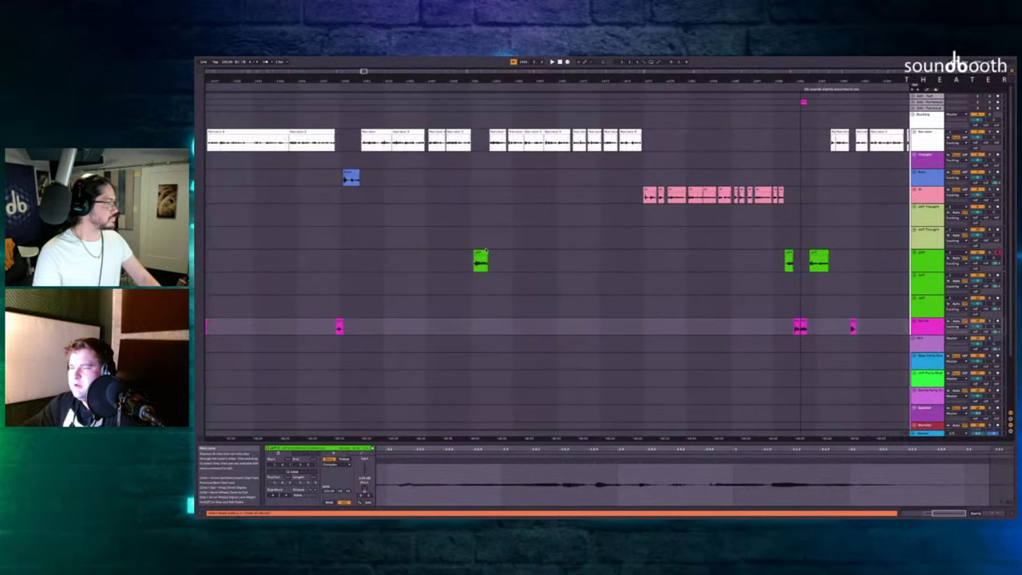
scroll(485, 250, "left", 4)
scroll(700, 232, "right", 1)
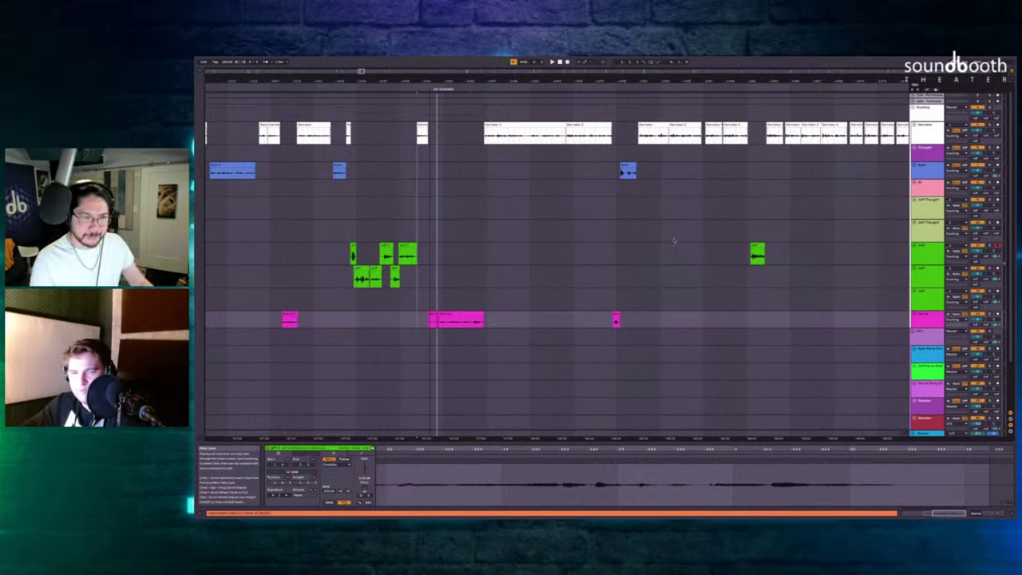
scroll(391, 232, "up", 5)
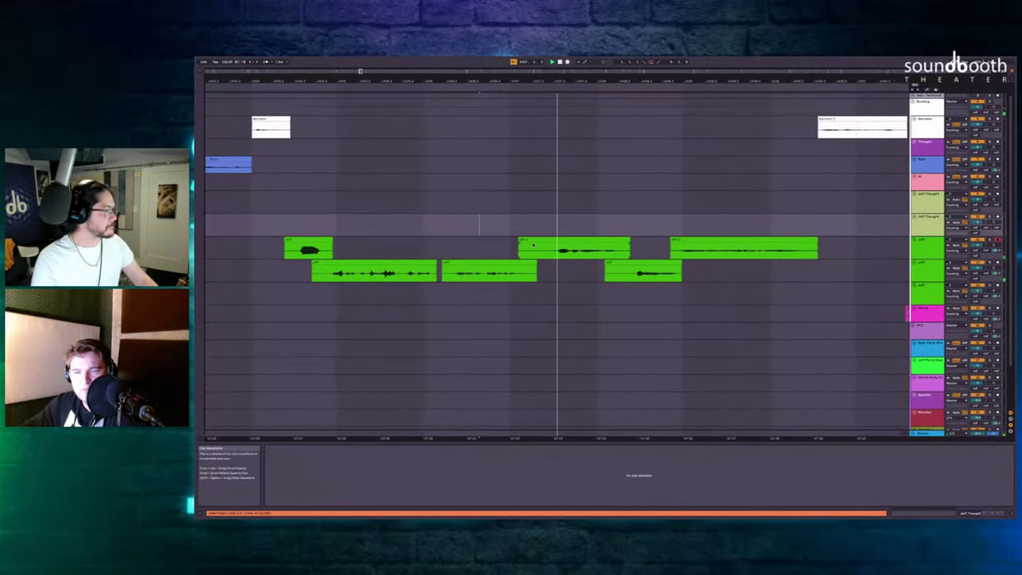
Re-record the middle line on the first Jeff track from ahead of its existing take, retaking it again from the same start.
scroll(506, 233, "up", 3)
left_click(491, 239)
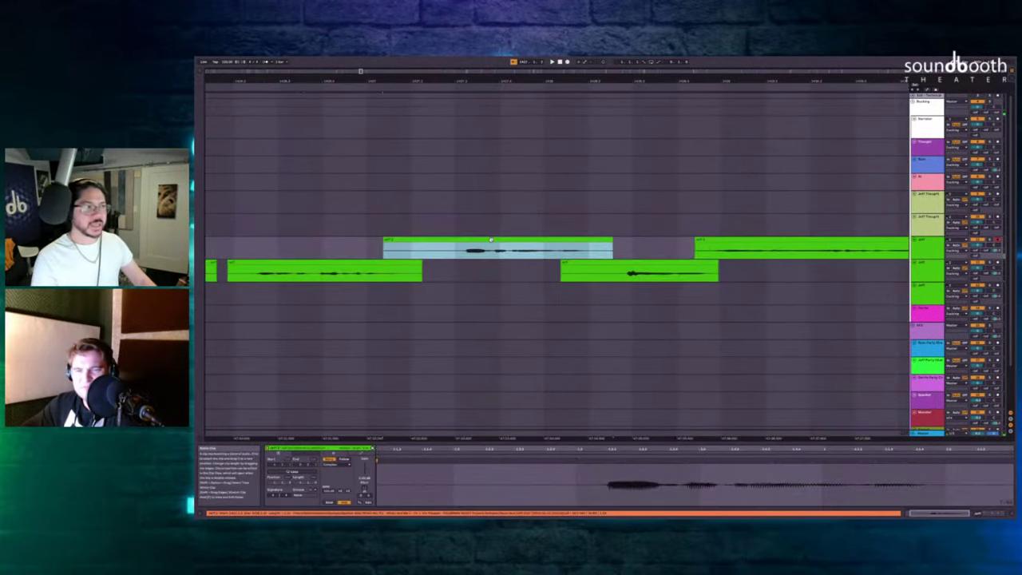
left_click(308, 245)
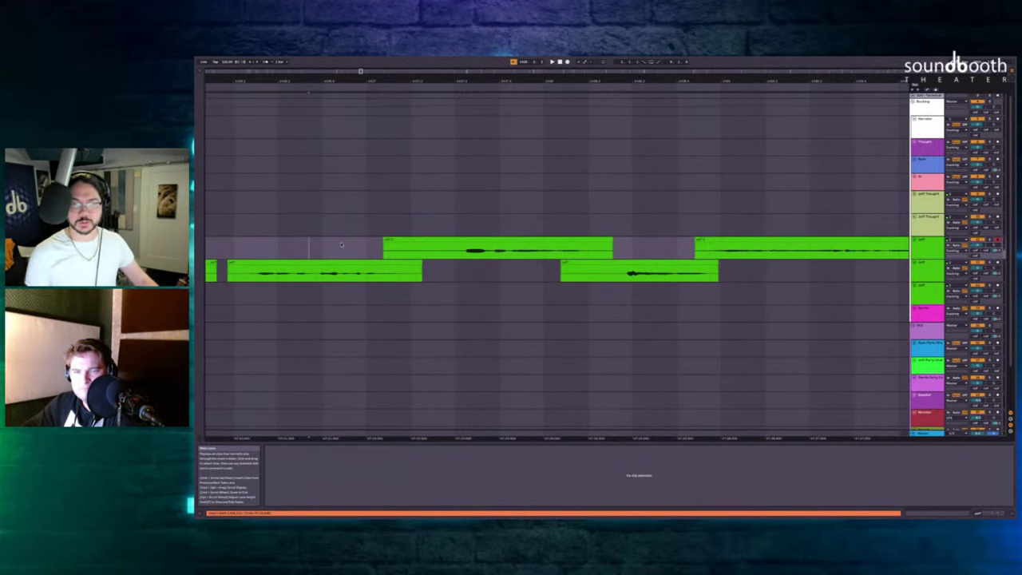
key("F9")
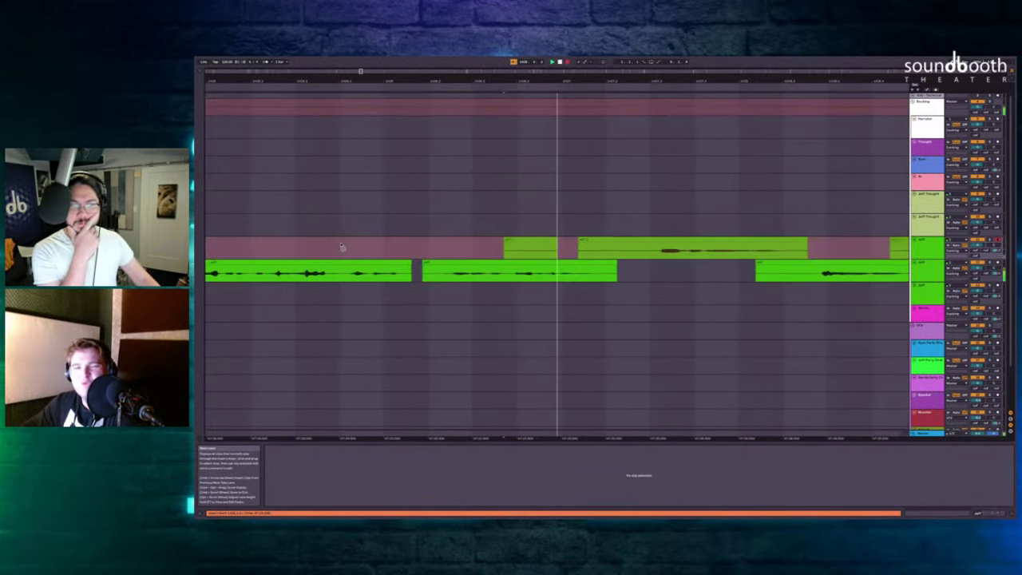
key("space")
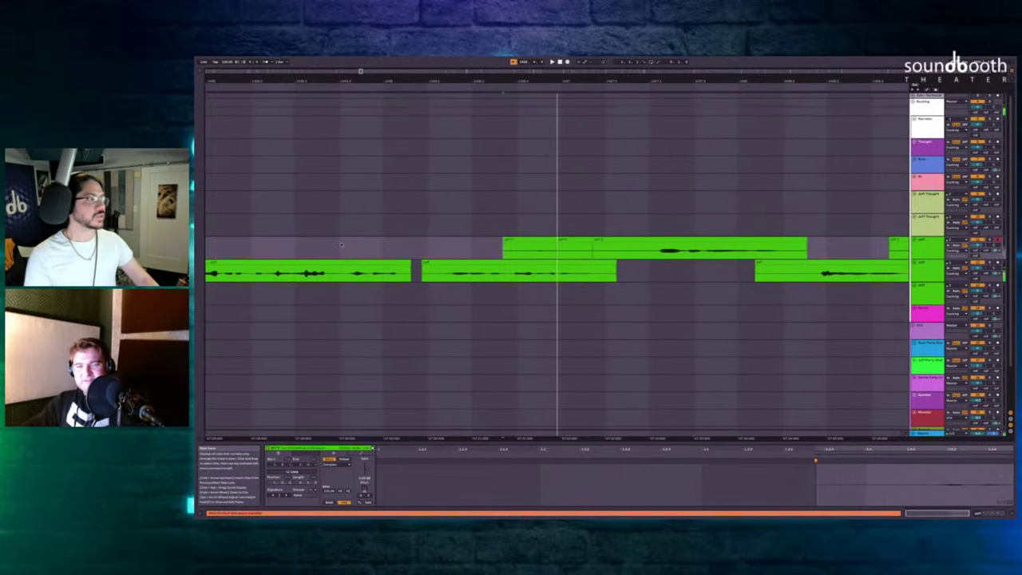
left_click(537, 251)
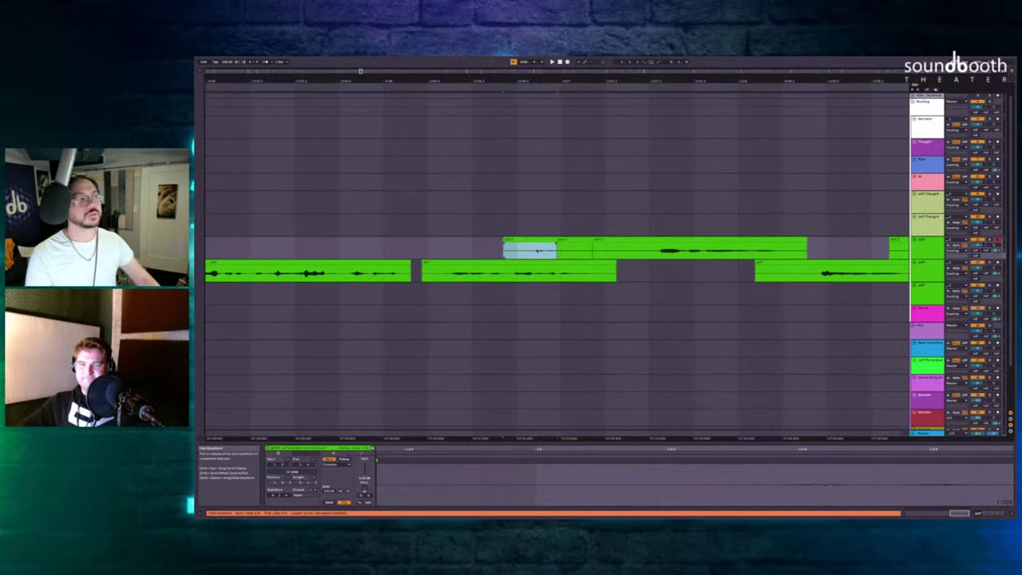
key("space")
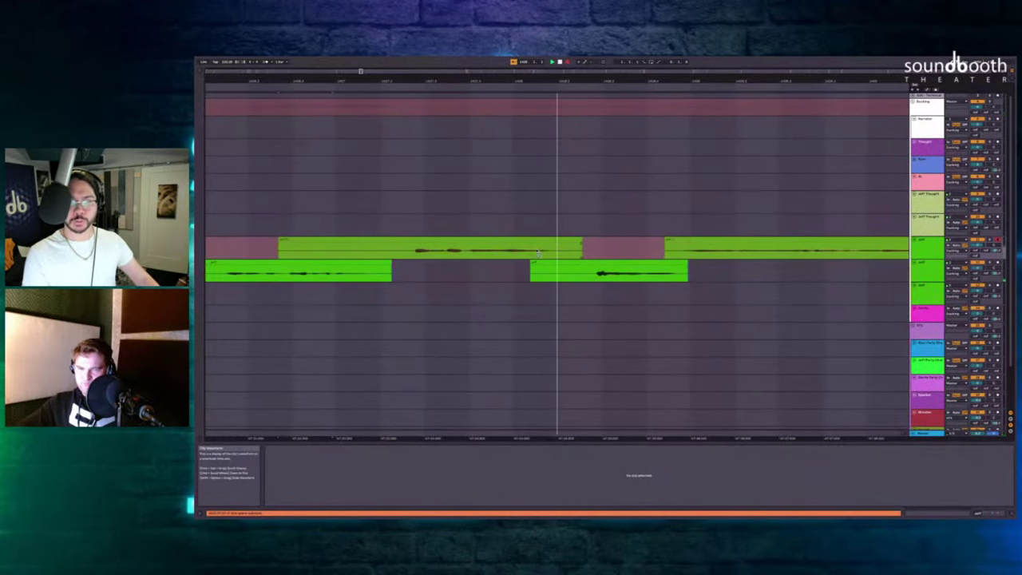
left_click(535, 251)
scroll(538, 250, "left", 3)
scroll(538, 250, "down", 1)
key("space")
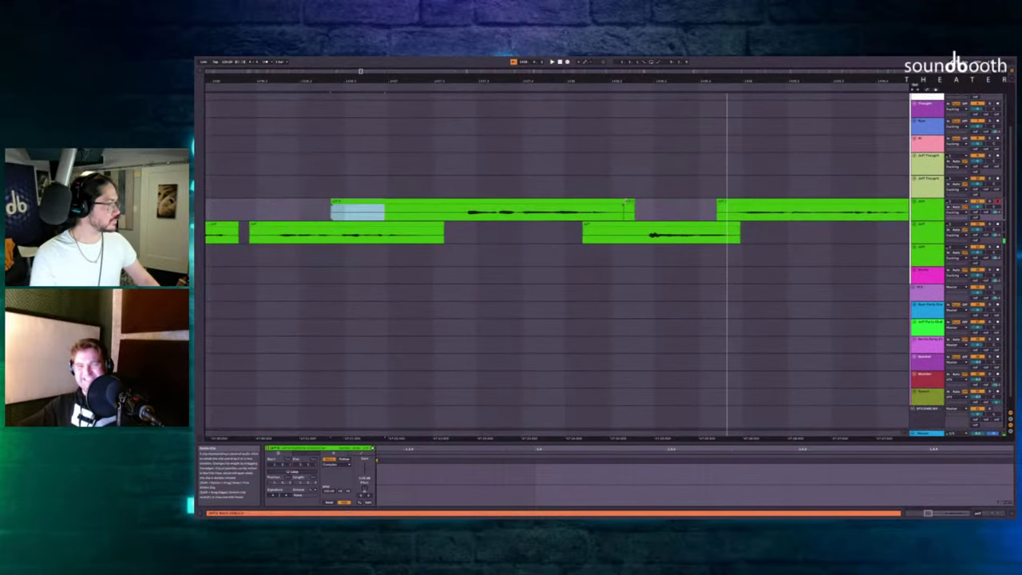
Delete the old take's leftover sliver, play back the retake and trim away its lead-in up to the start of the speech.
left_click(629, 202)
key("Delete")
scroll(629, 201, "left", 3)
scroll(629, 201, "down", 1)
left_click(595, 171)
key("space")
key("minus")
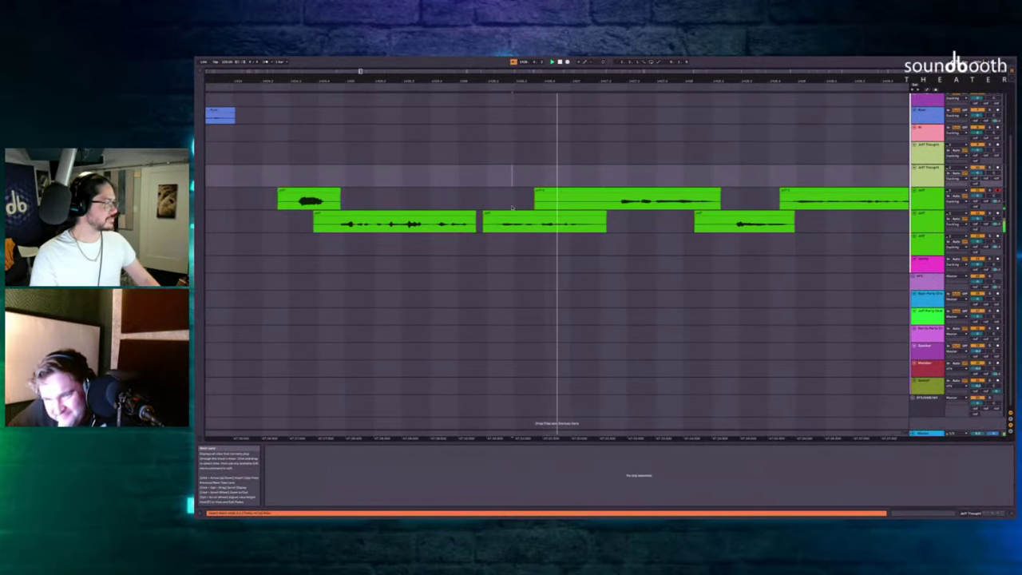
left_click_drag(509, 207, 606, 207)
key("Delete")
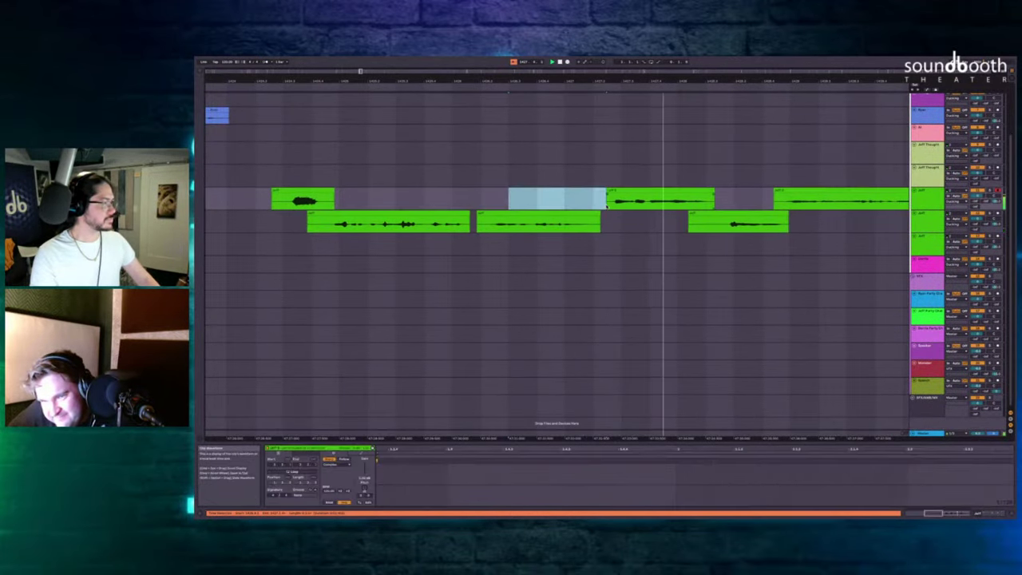
Check the remaining takes through to the Narrator clip and look ahead for the next old Jeff clip between Narrator clips.
scroll(607, 207, "right", 5)
scroll(607, 207, "up", 1)
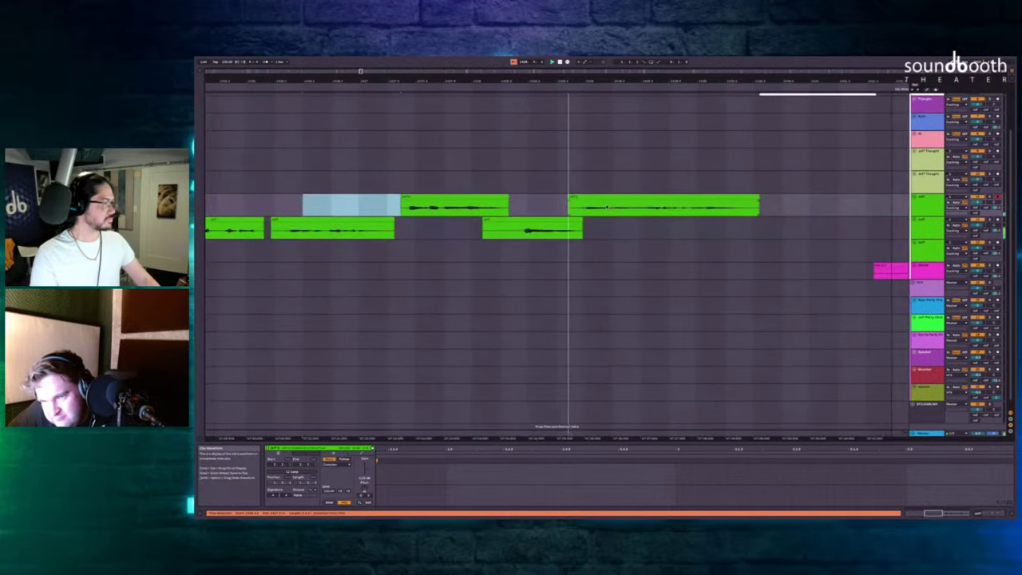
scroll(607, 207, "down", 5)
scroll(607, 207, "up", 2)
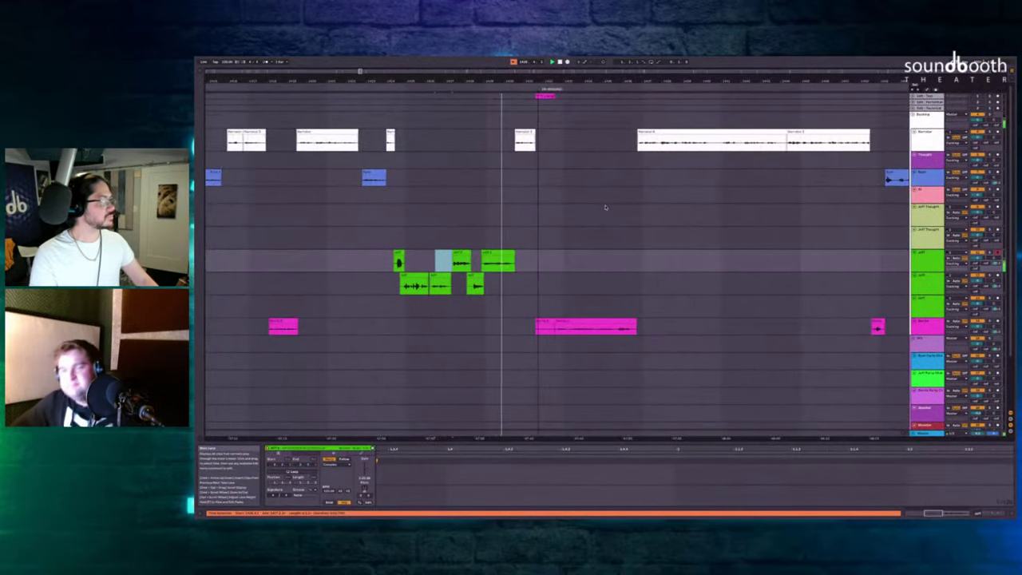
scroll(606, 207, "right", 2)
scroll(606, 206, "right", 10)
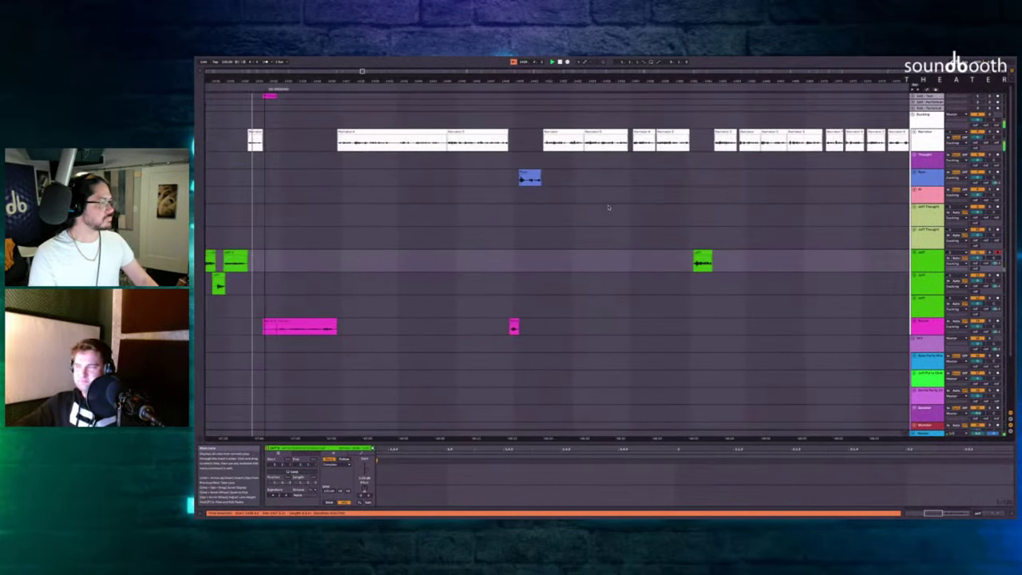
scroll(608, 207, "up", 5)
scroll(583, 234, "up", 6)
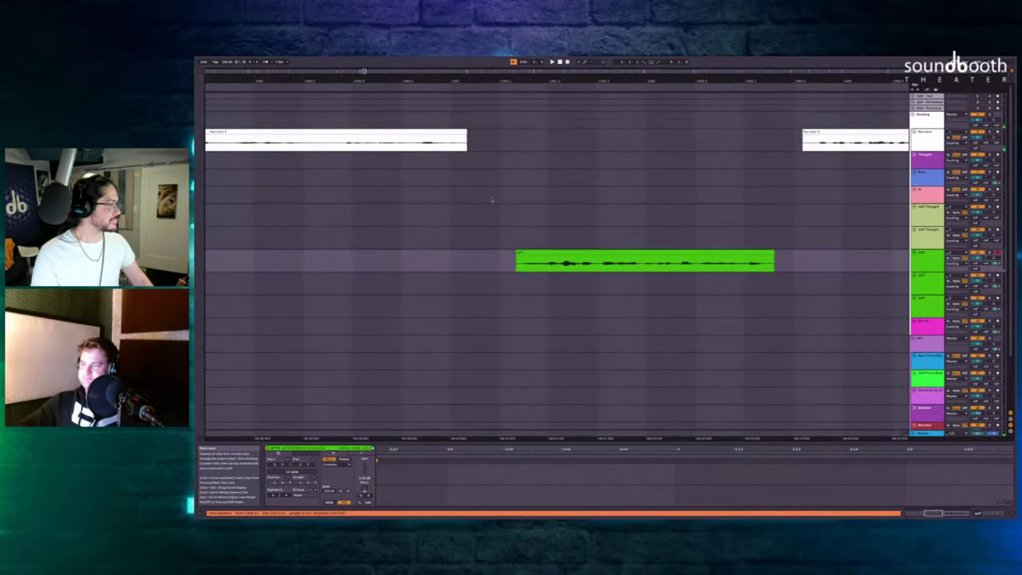
Re-record the Jeff line between the two Narrator clips, starting just after the first one, and play through the following transition.
left_click(483, 177)
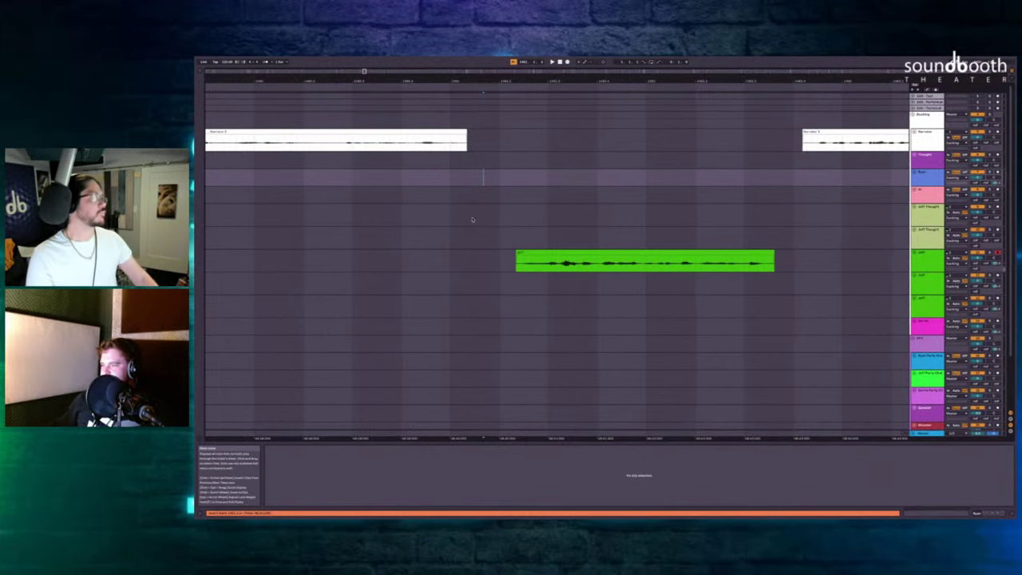
left_click(485, 165)
key("space")
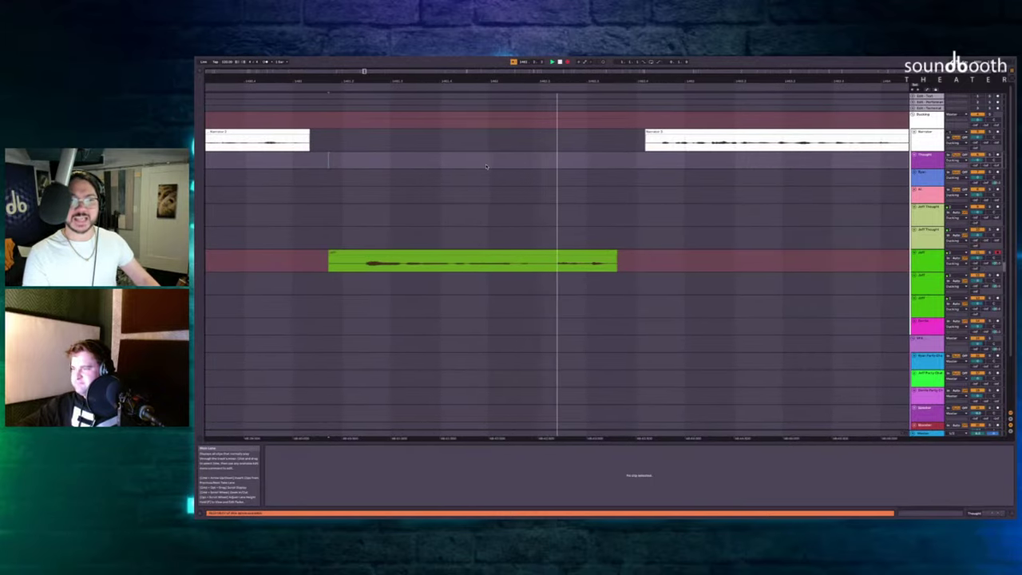
key("F9")
scroll(491, 166, "left", 2)
scroll(492, 166, "down", 6)
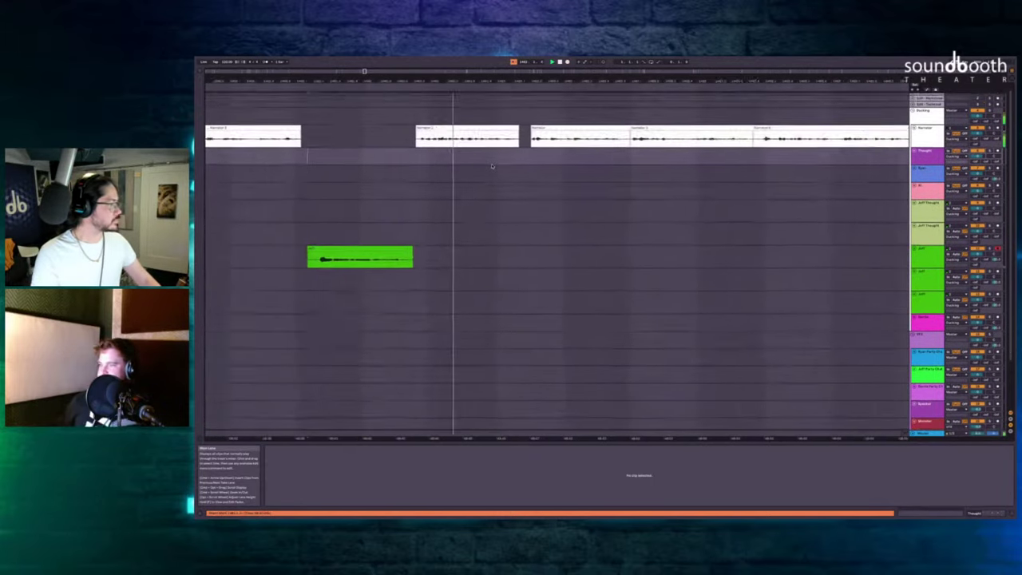
key("space")
Re-record the Jeff line that follows the last light-pink character clip on the first Jeff track, retaking it once from the same start.
scroll(491, 166, "right", 5)
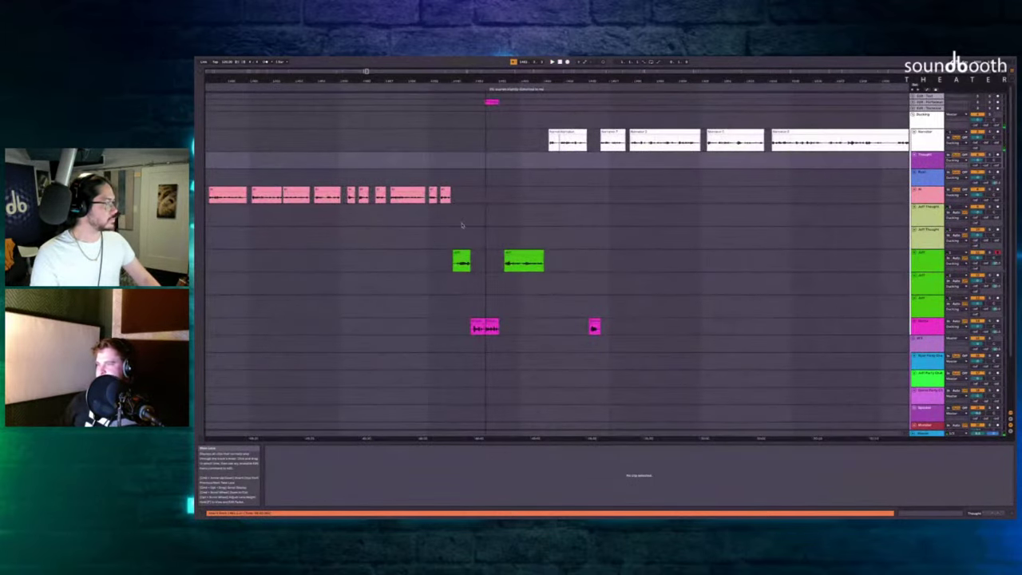
scroll(462, 226, "up", 5)
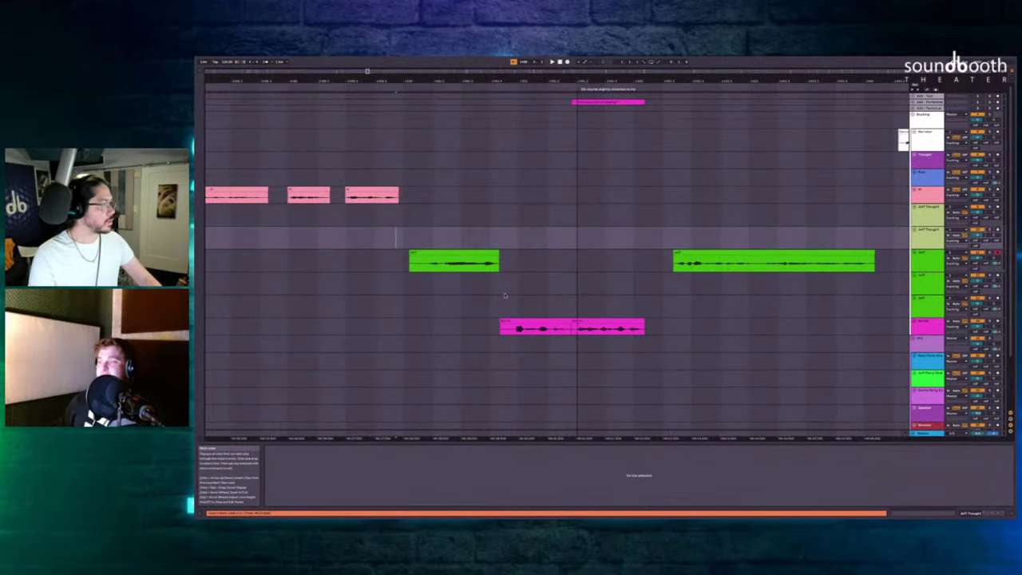
left_click(413, 254)
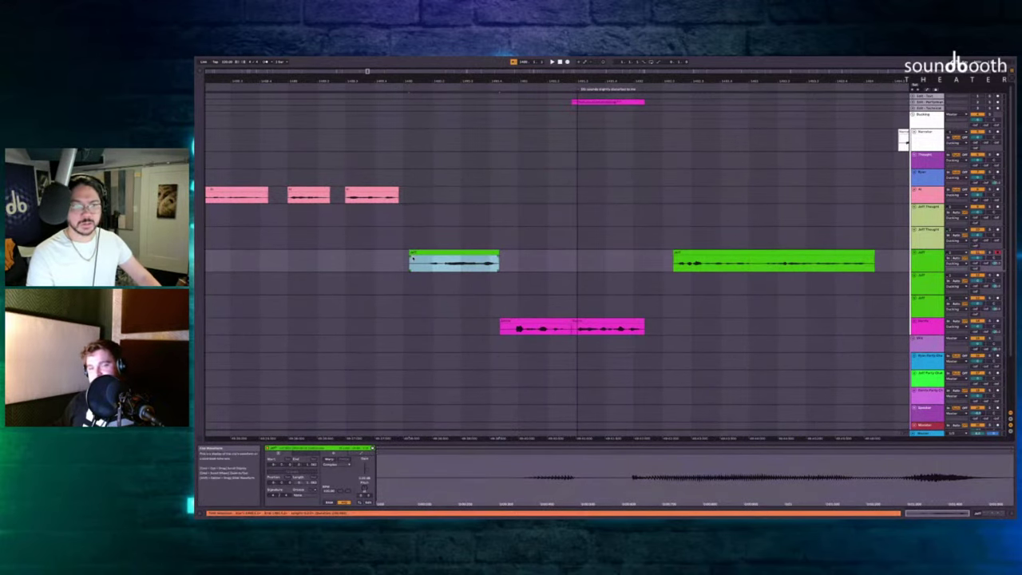
left_click(391, 229)
key("F9")
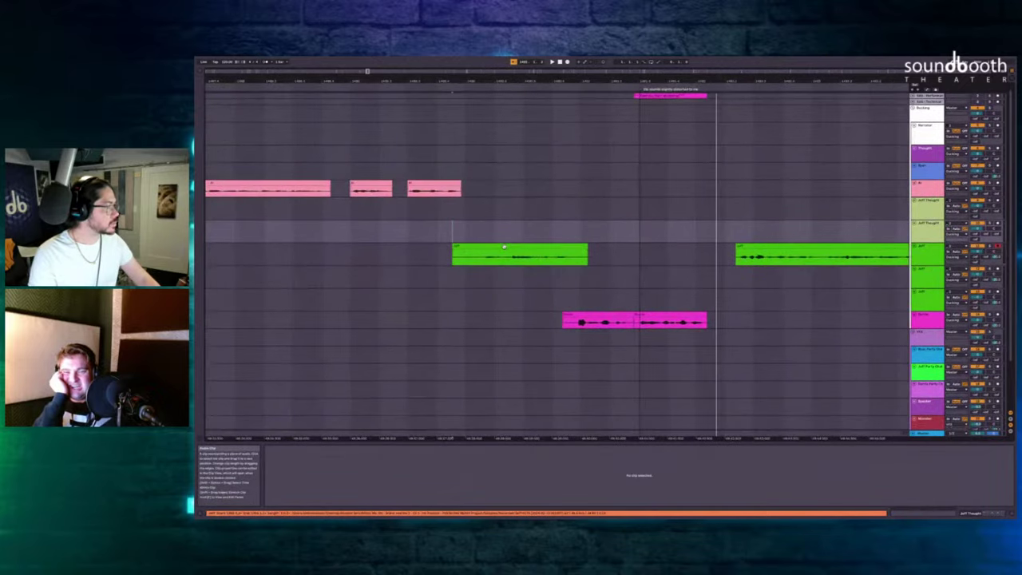
left_click(501, 248)
key("F9")
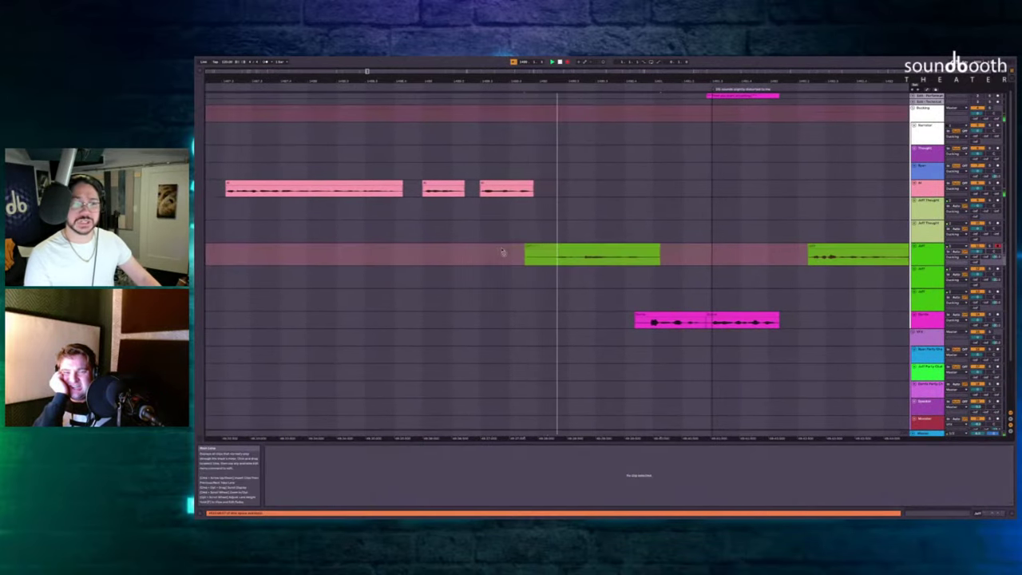
left_click(503, 252)
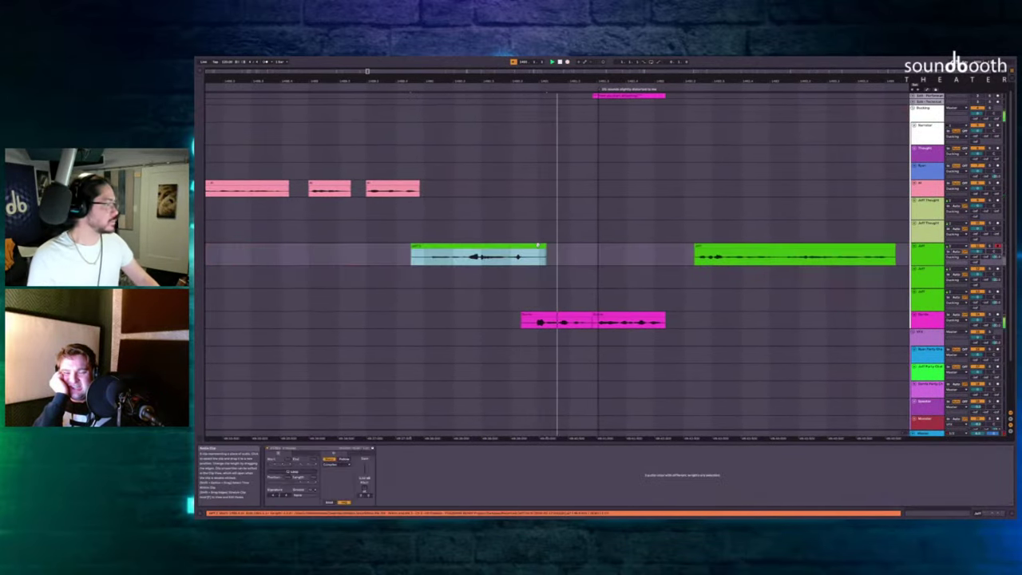
Play back the new Jeff take from the end of the light-pink clips through the magenta character's reply.
left_click(411, 217)
scroll(411, 217, "up", 3)
key("space")
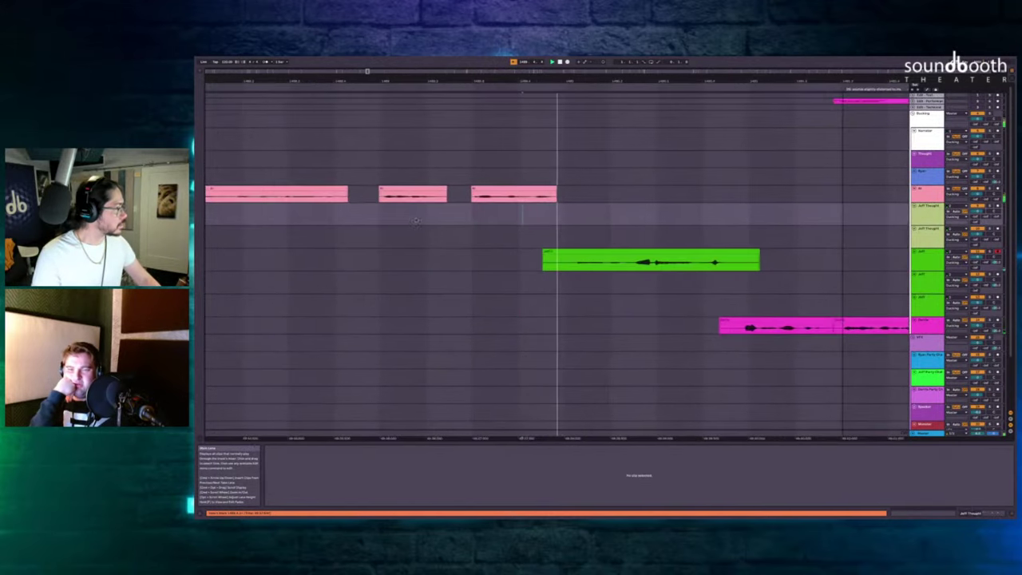
scroll(487, 228, "right", 2)
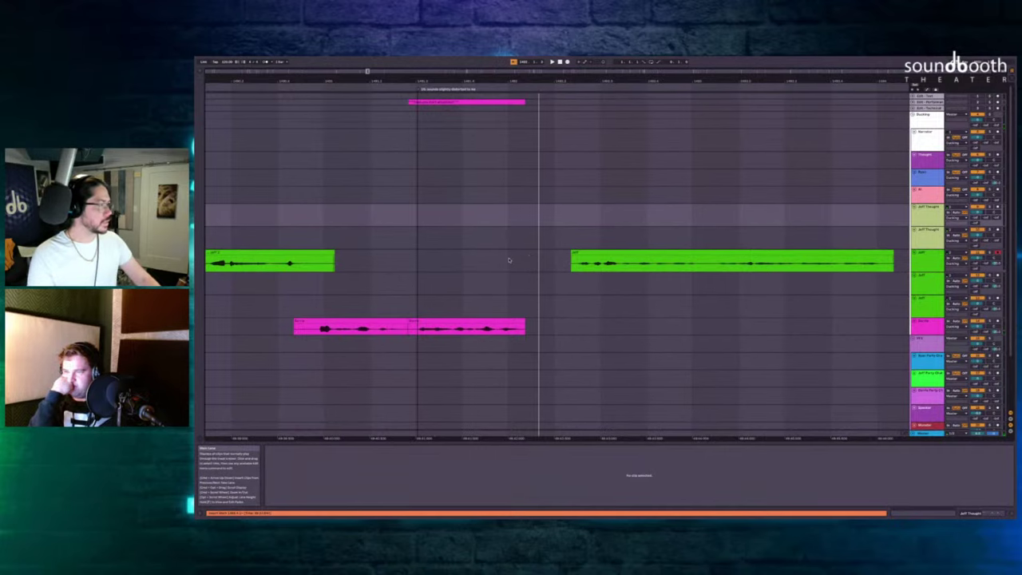
Record the next Jeff line on the first Jeff track, starting just before the magenta clip ends, over the start of the old clip.
left_click(508, 260)
key("space")
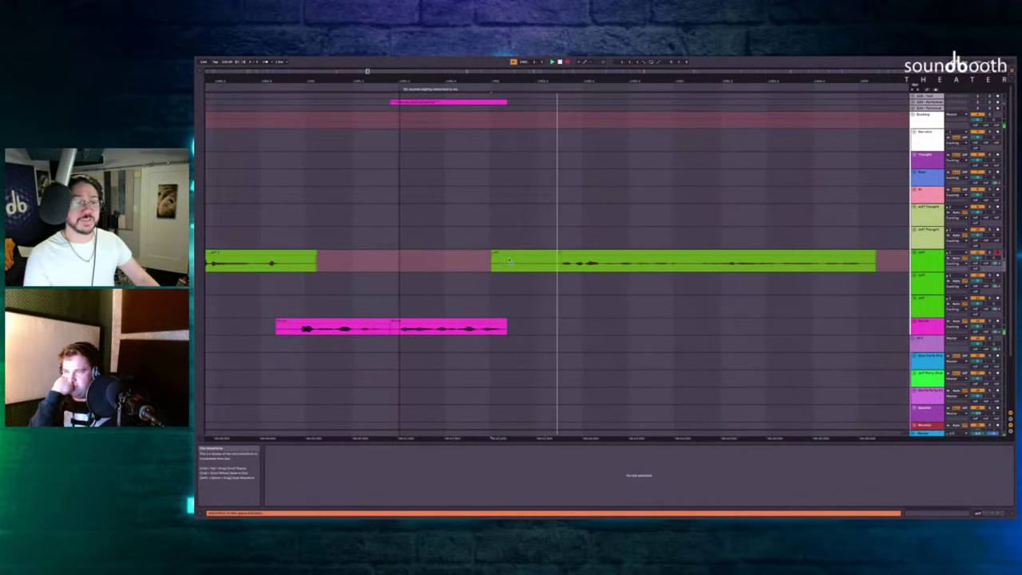
key("space")
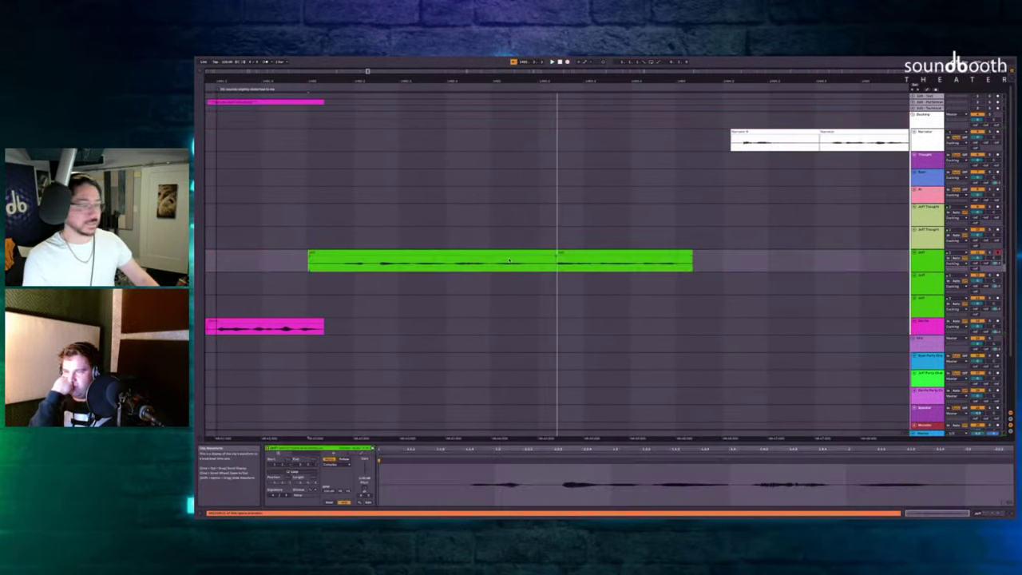
Insert silence twice after the new take to make room before the Narrator clip, and delete the remaining piece of the old Jeff clip.
left_click(602, 253)
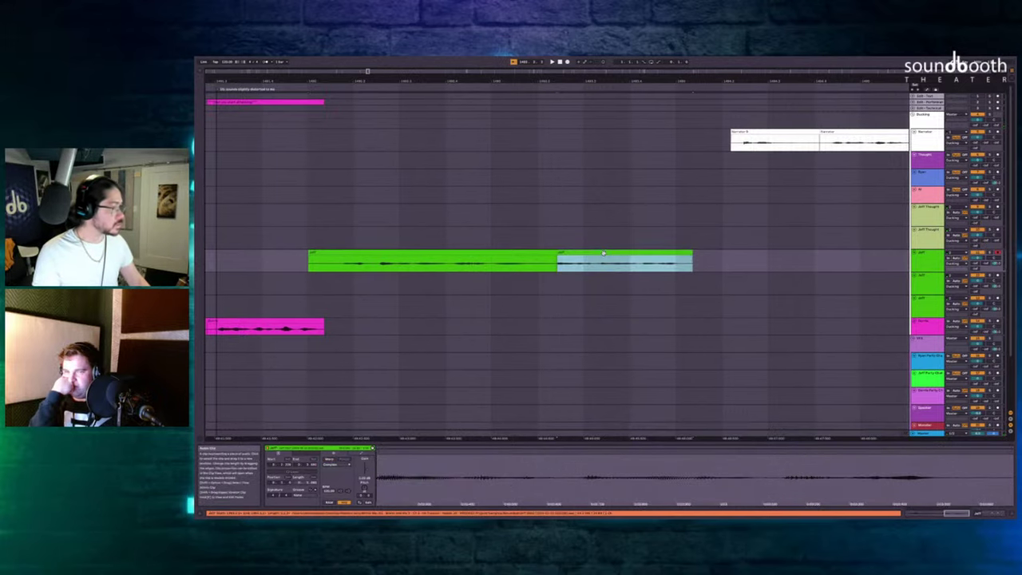
key("super+i")
key("super+i")
scroll(624, 252, "right", 3)
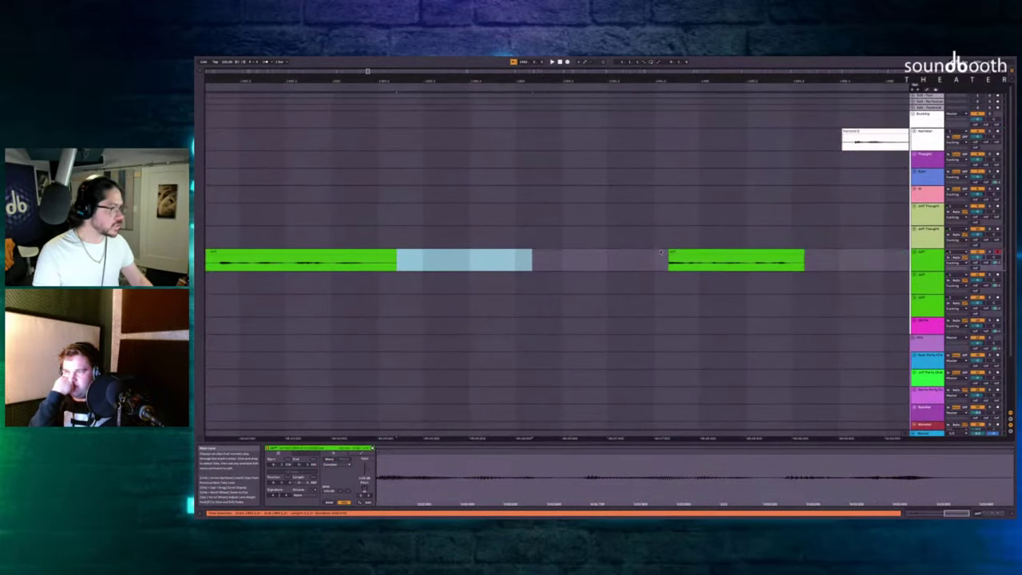
left_click(670, 245)
left_click(673, 252)
key("Delete")
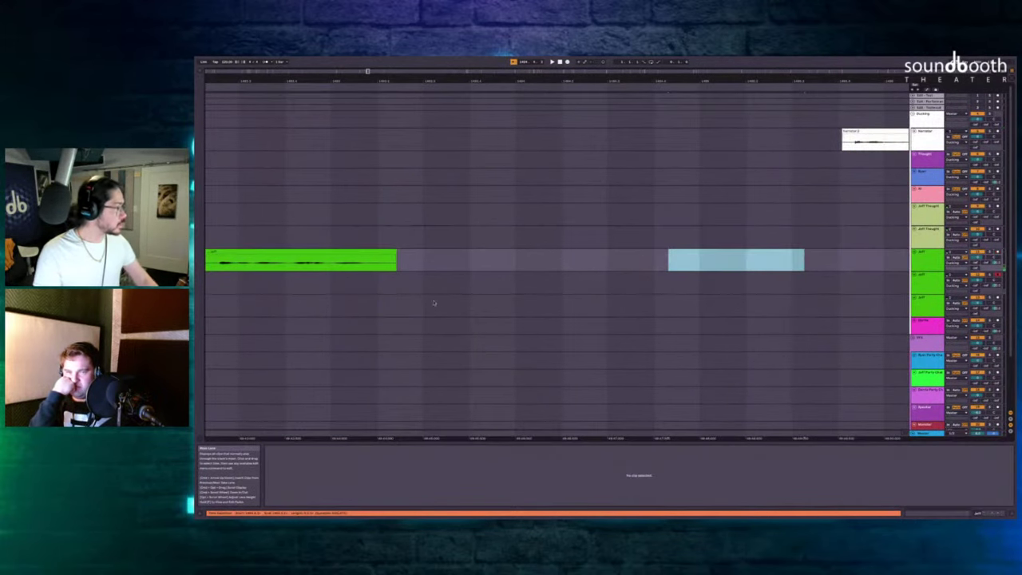
Record the following Jeff line on the second Jeff track over the first-track take's tail and trim the end of the new take.
key("F9")
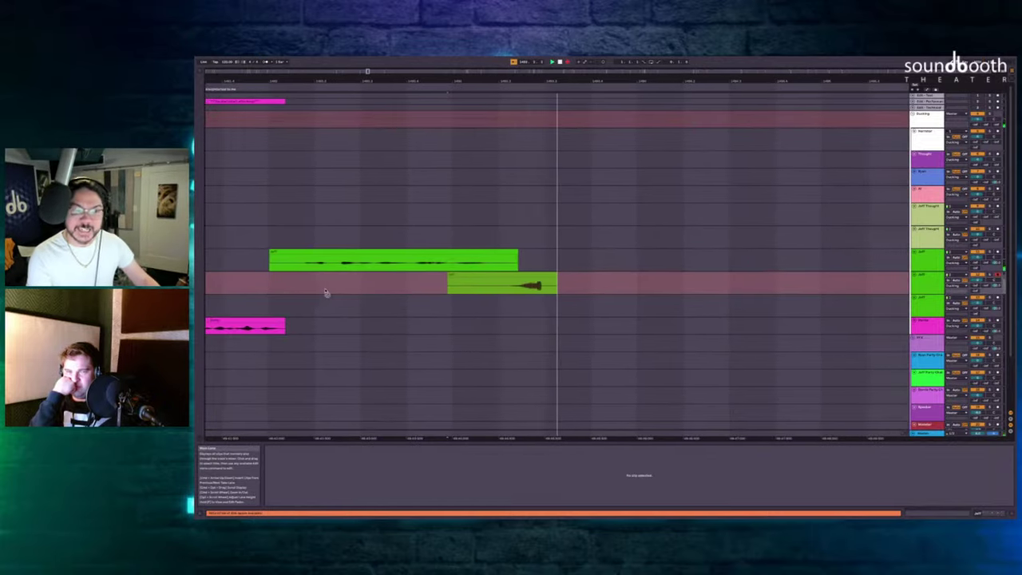
key("space")
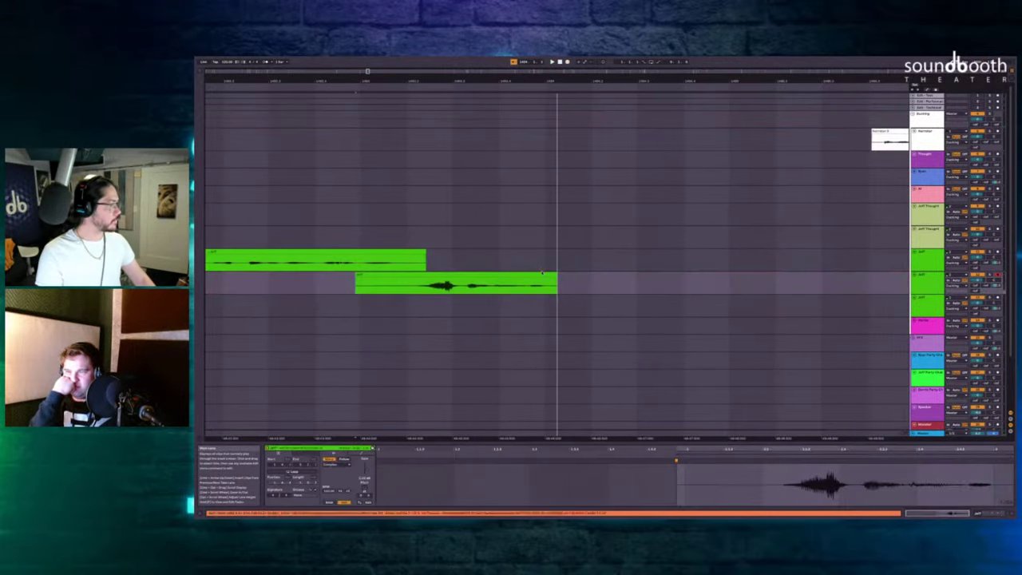
left_click(530, 261)
left_click_drag(552, 266, 602, 306)
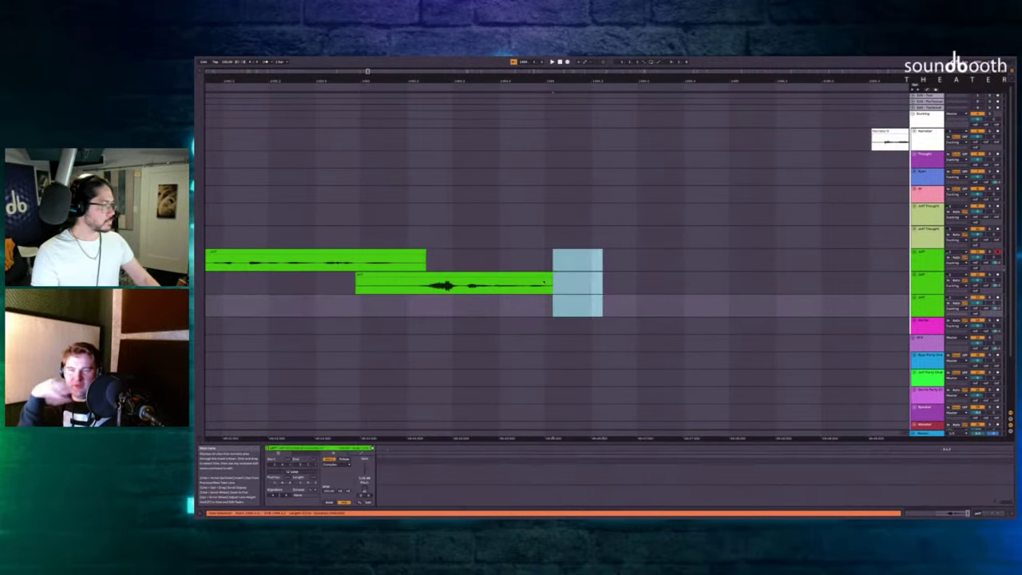
key("Delete")
Record the passage's next Jeff line on the first Jeff track, starting just before the second-track take ends.
left_click(523, 263)
key("F9")
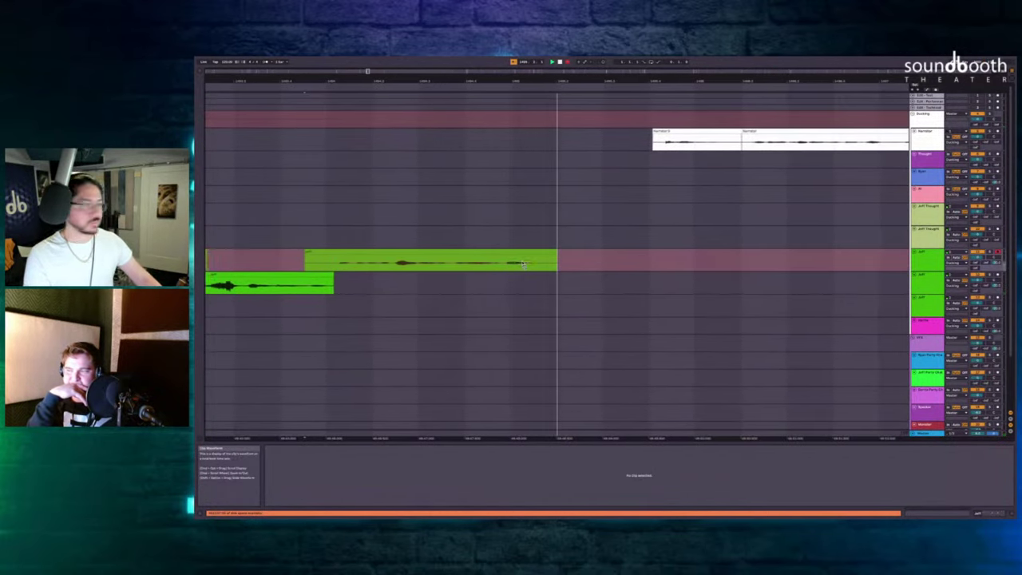
key("space")
Delete the time between the end of the last Jeff take and the start of the following Narrator clip.
left_click_drag(629, 157, 559, 244)
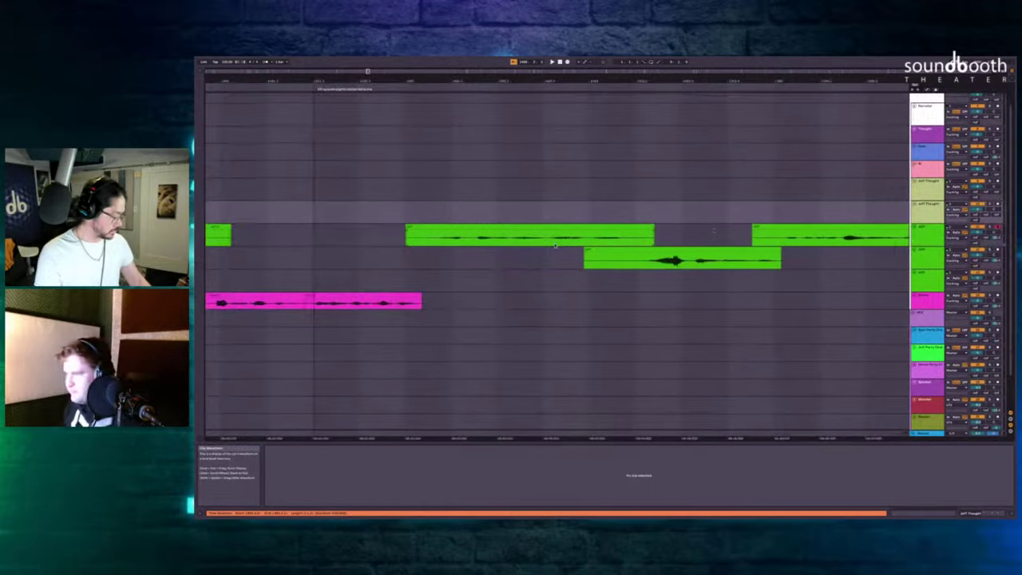
scroll(555, 245, "right", 4)
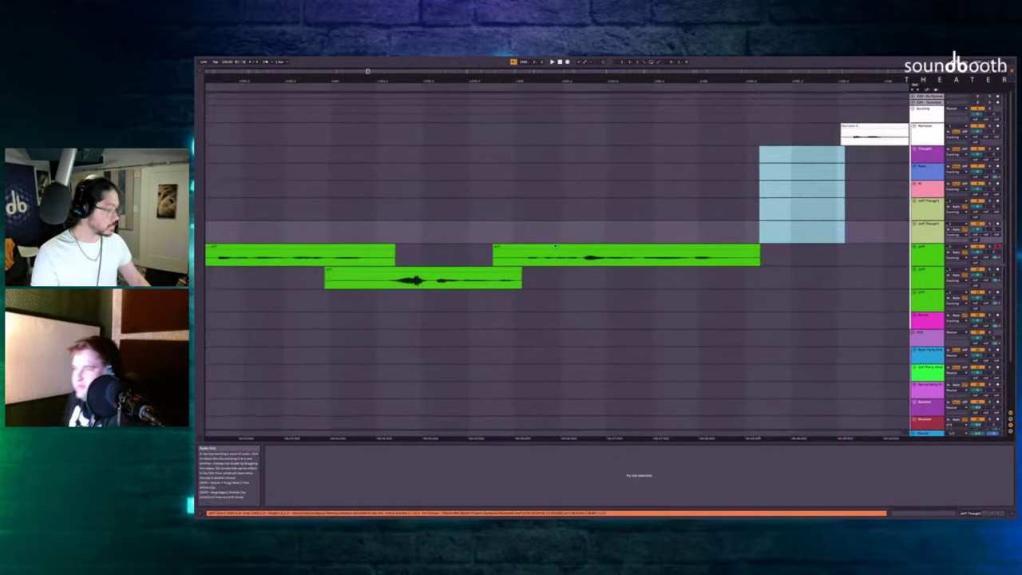
key("super+shift+BackSpace")
Play back the re-recorded Jeff passage from just before its first new take through to the Narrator clip.
scroll(555, 245, "left", 2)
scroll(554, 246, "down", 3)
left_click(372, 240)
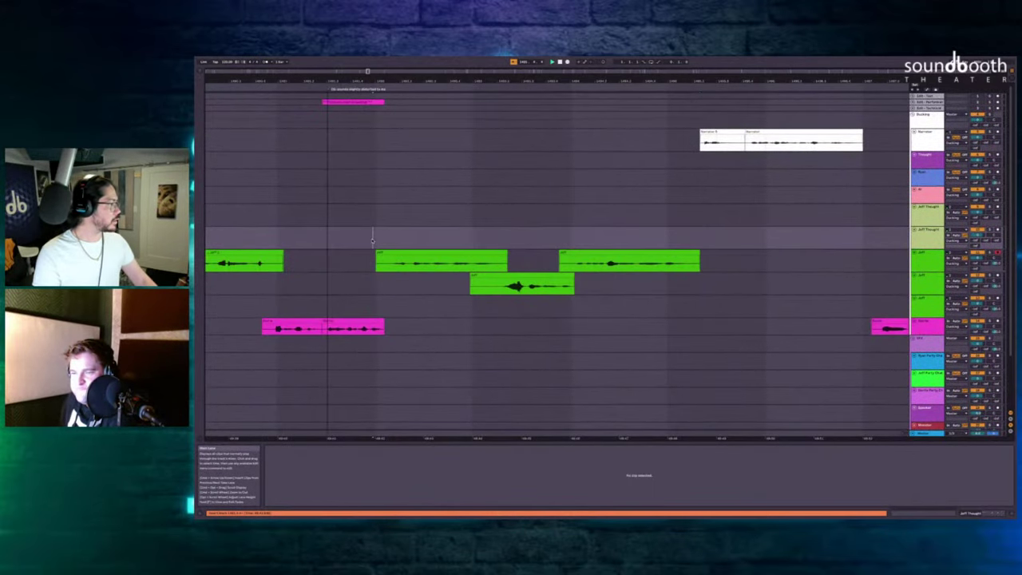
key("space")
scroll(467, 239, "right", 2)
scroll(453, 239, "right", 1)
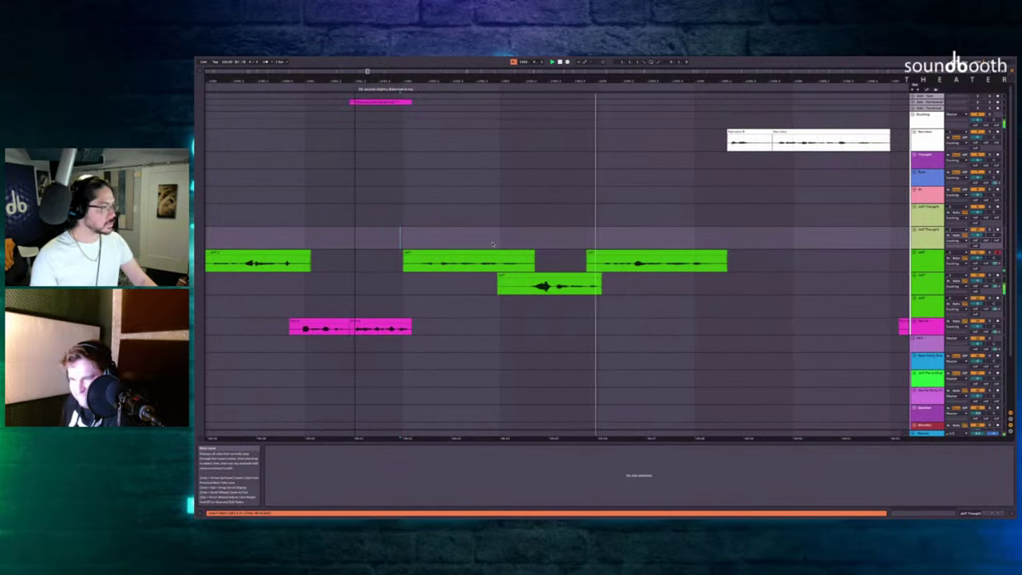
scroll(595, 241, "right", 5)
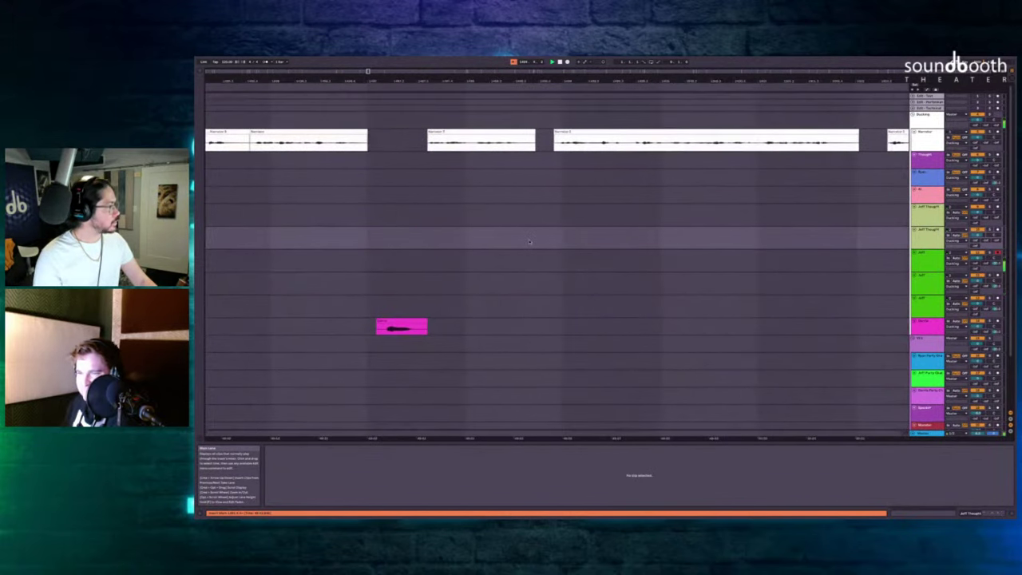
scroll(558, 241, "down", 3)
scroll(529, 241, "right", 1)
scroll(528, 241, "right", 5)
key("space")
Insert silence the length of the second old Jeff clip before it in the next Jeff passage, separating the two clips.
scroll(529, 241, "down", 5)
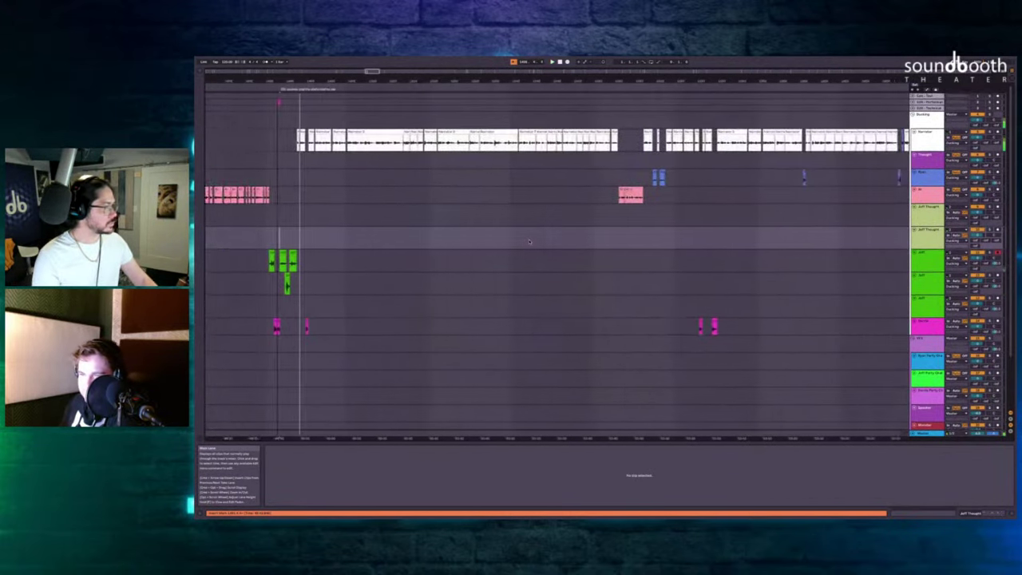
scroll(529, 241, "right", 8)
scroll(529, 241, "right", 10)
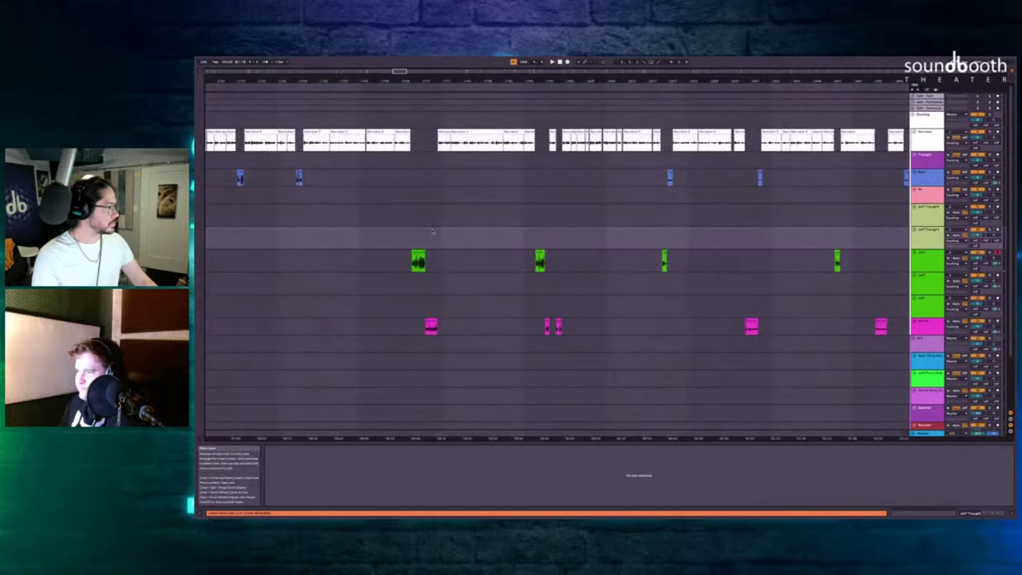
scroll(479, 236, "up", 6)
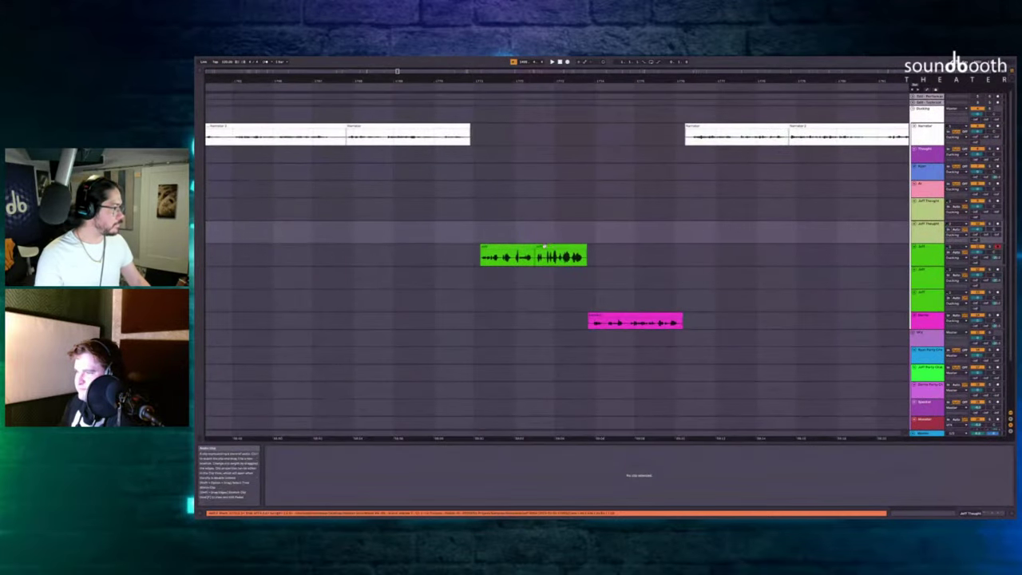
left_click(546, 248)
scroll(546, 249, "up", 3)
key("ctrl+i")
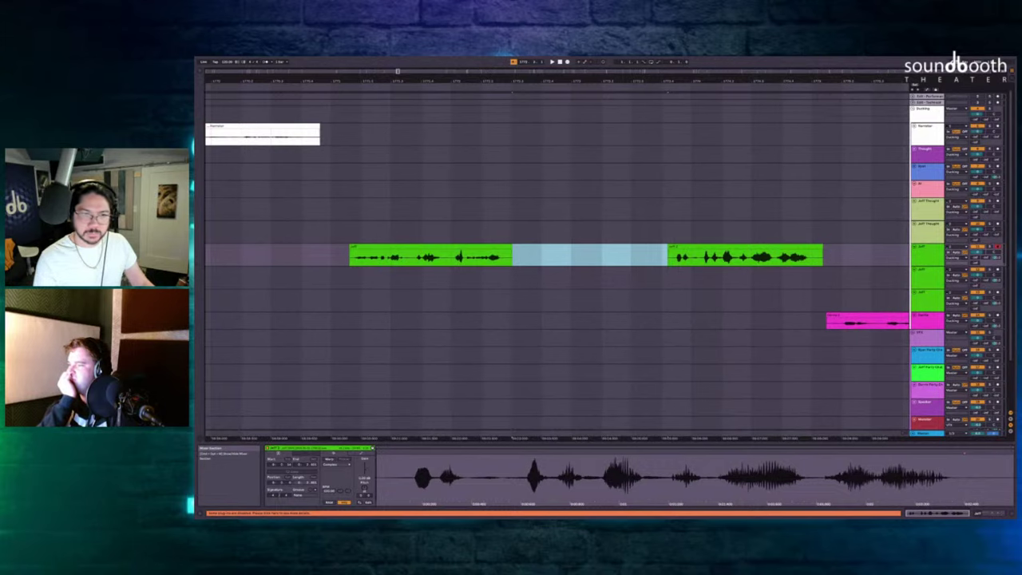
Delete the first old Jeff clip after the Narrator clip in this passage.
scroll(617, 241, "left", 3)
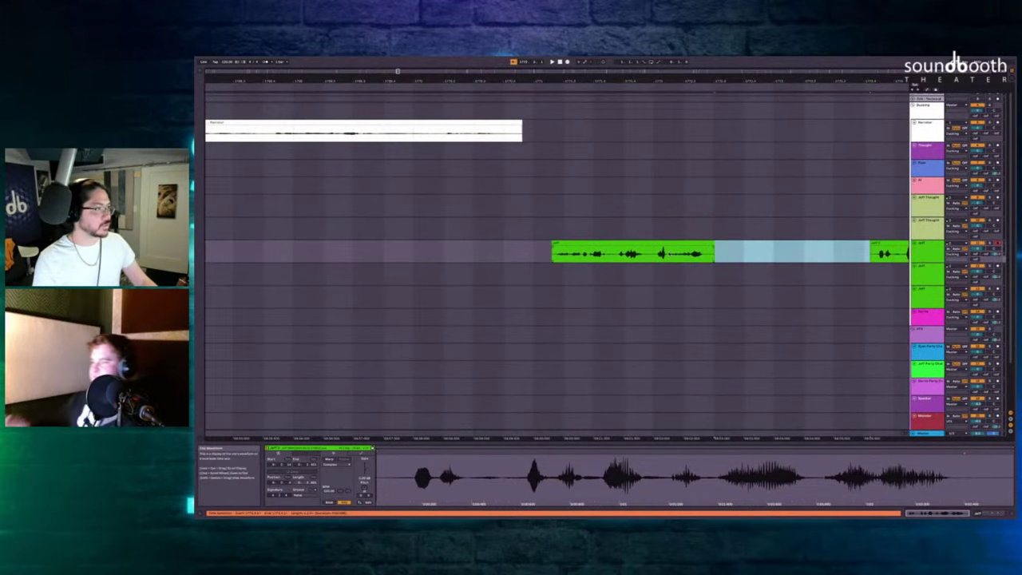
scroll(630, 254, "right", 2)
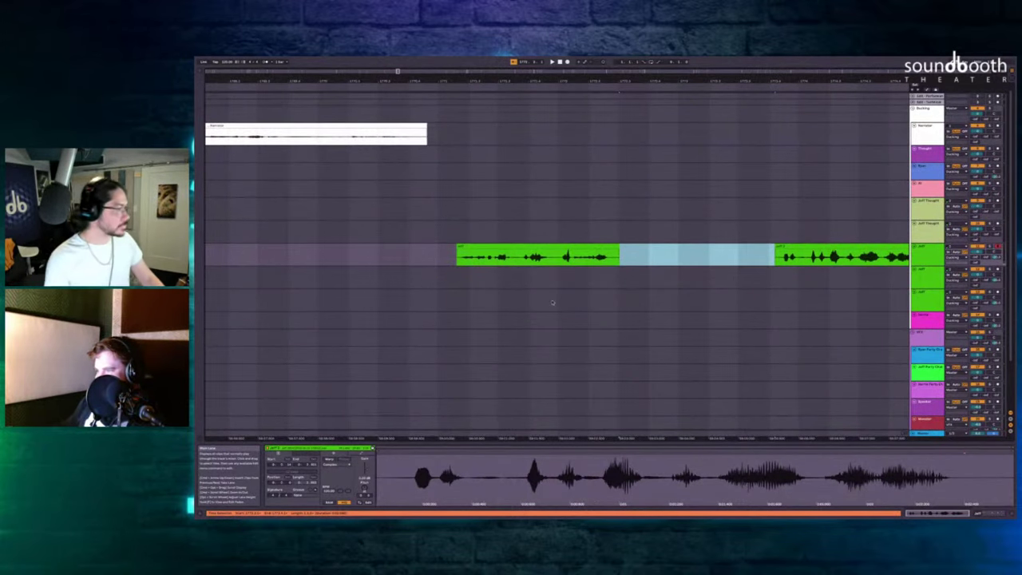
left_click_drag(640, 261, 407, 253)
key("Delete")
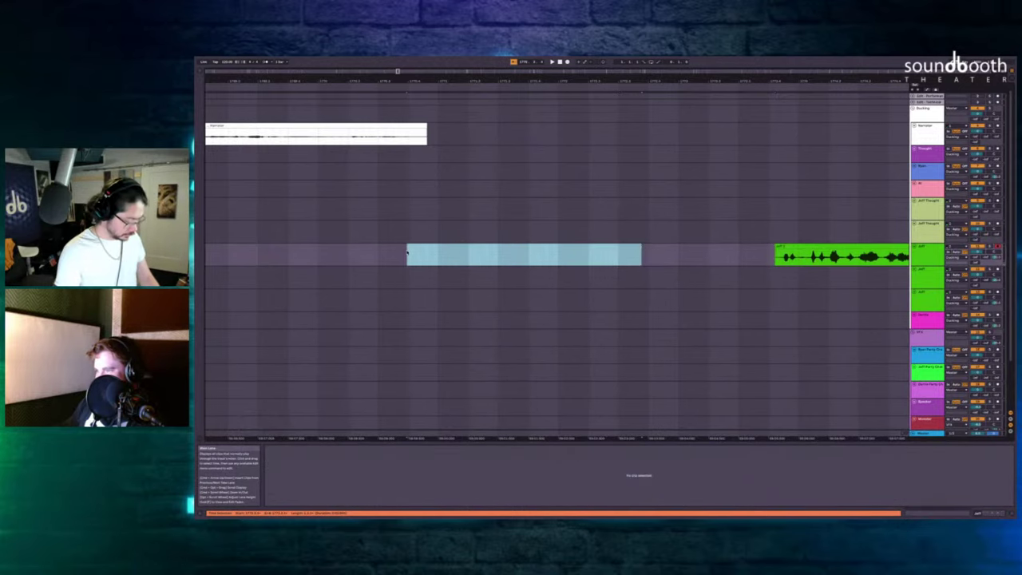
Record the opening Jeff line on the first Jeff track from just before the Narrator clip ends, and retake it from the same point.
left_click(396, 167)
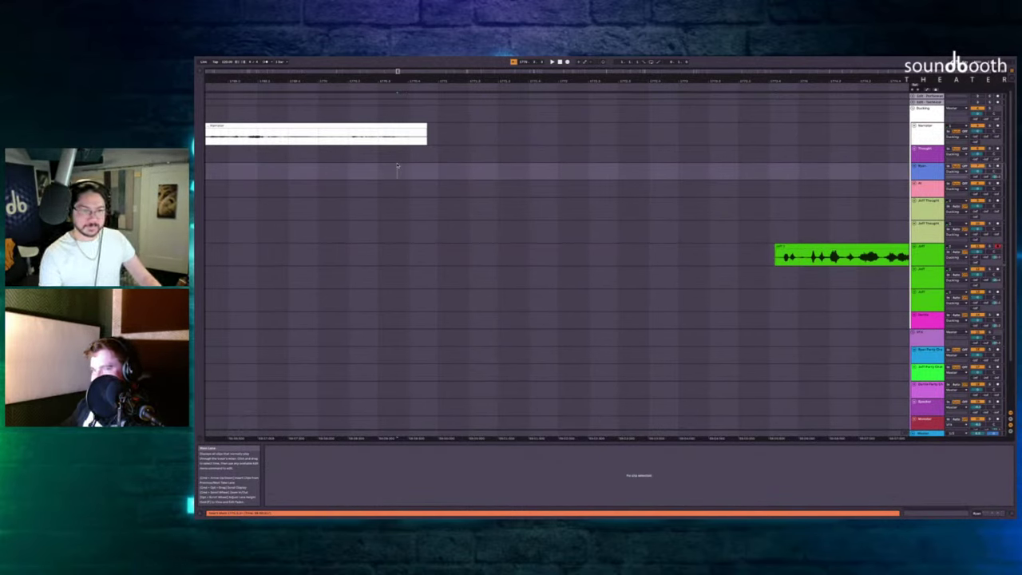
key("F9")
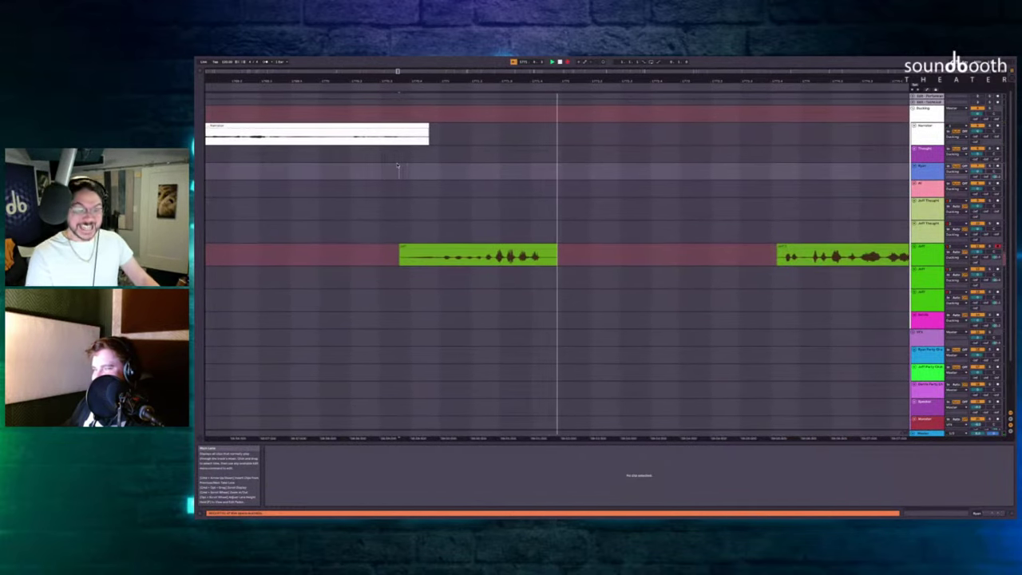
key("space")
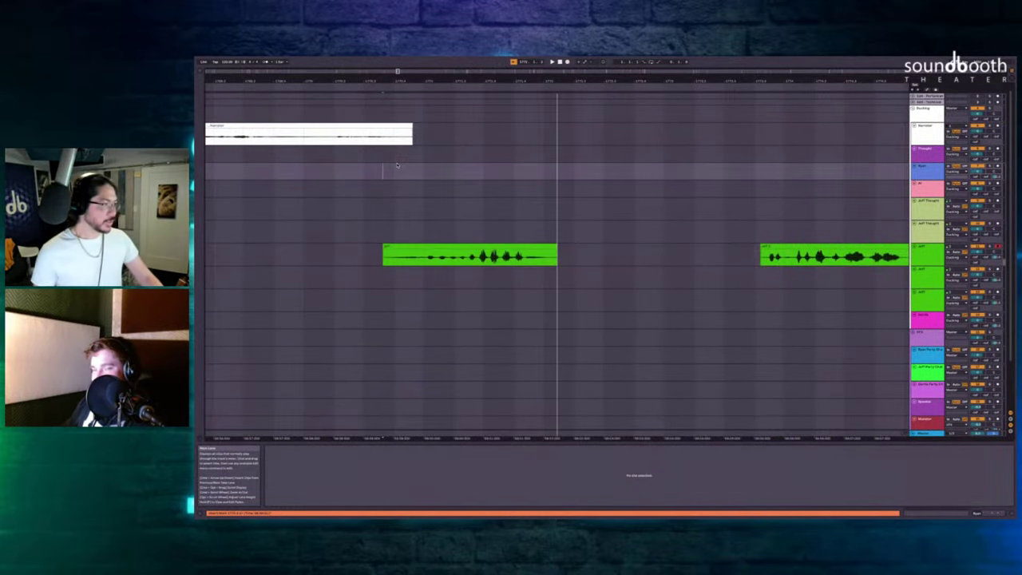
key("F9")
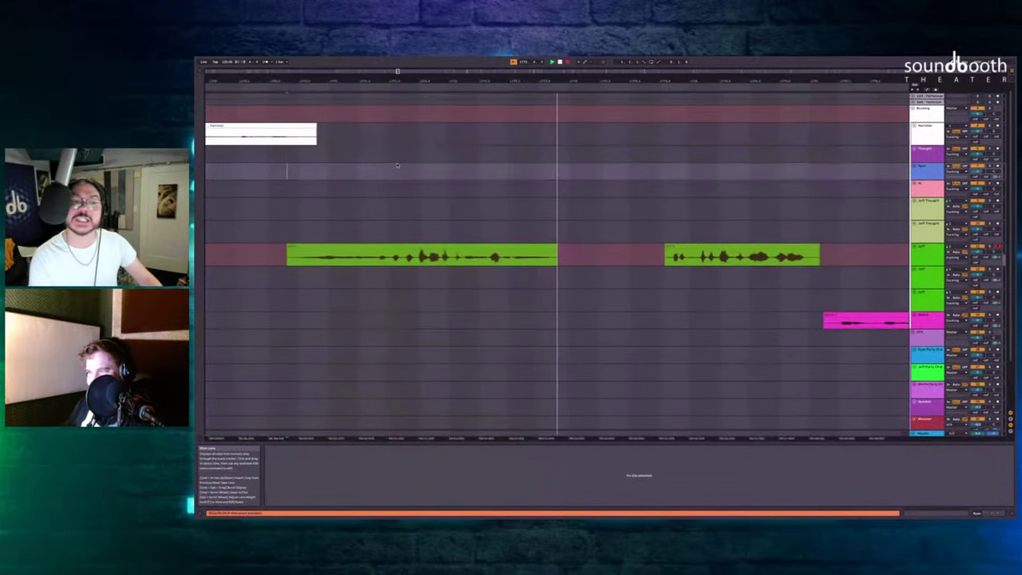
key("space")
Record the next Jeff line on the second Jeff track, starting just before the first-track take ends.
left_click(527, 281)
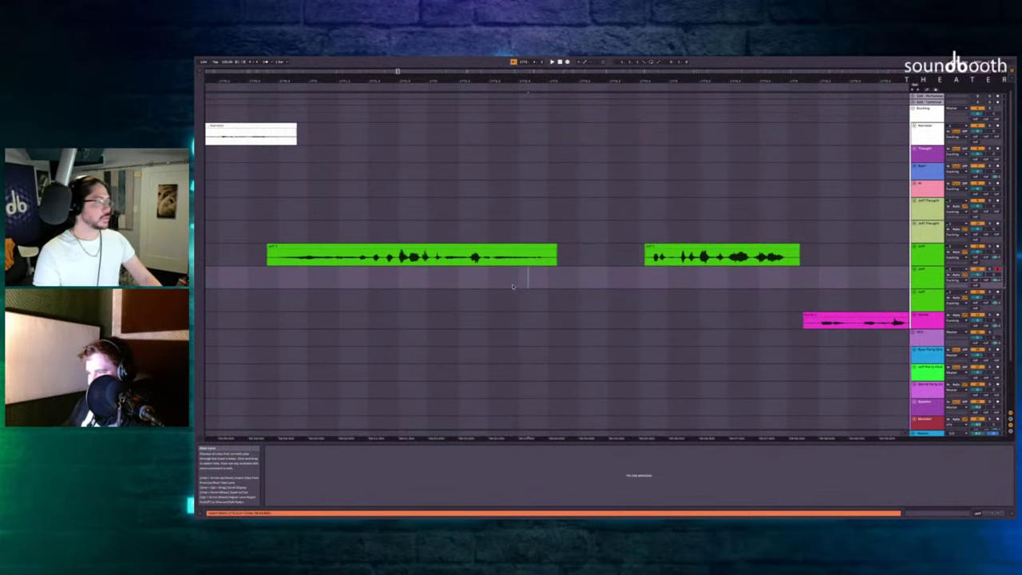
key("F9")
key("F9")
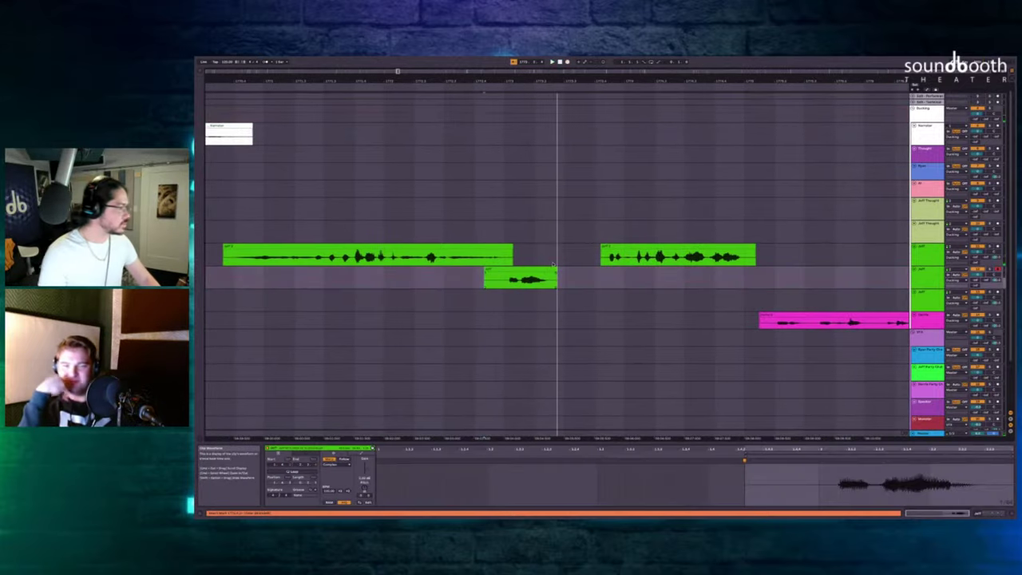
Record the following Jeff line on the first Jeff track from just before the second-track take ends, over most of the remaining old clip.
left_click(536, 255)
key("F9")
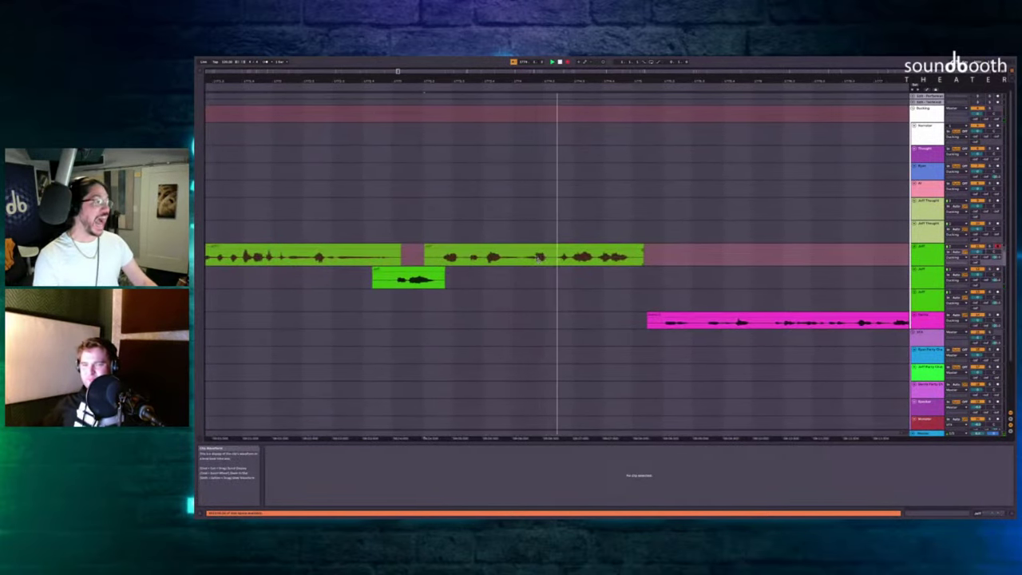
key("F9")
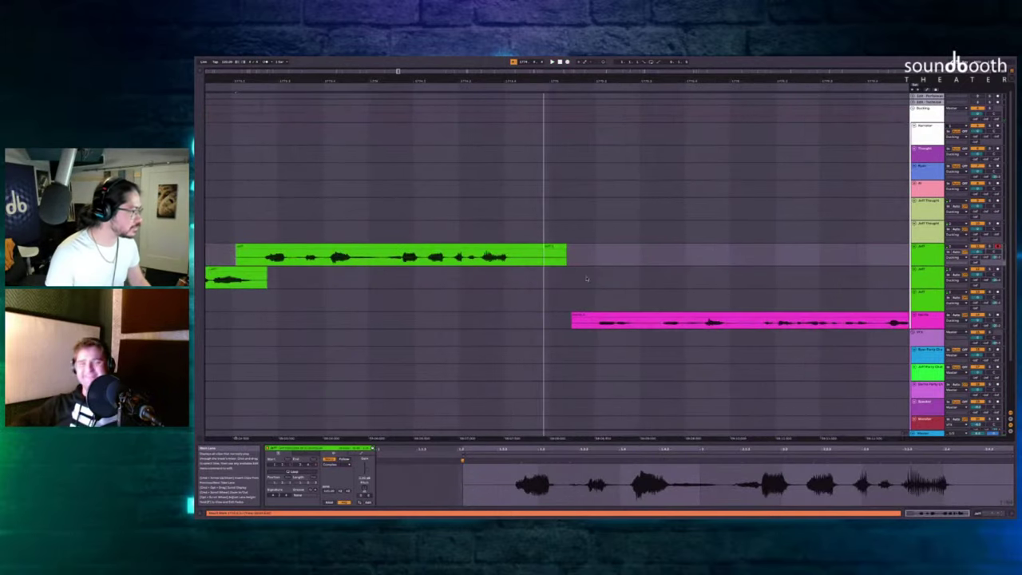
Delete the time from the new take's tail into the start of the magenta clip, and extend the take's end over that clip.
left_click_drag(586, 251, 495, 310)
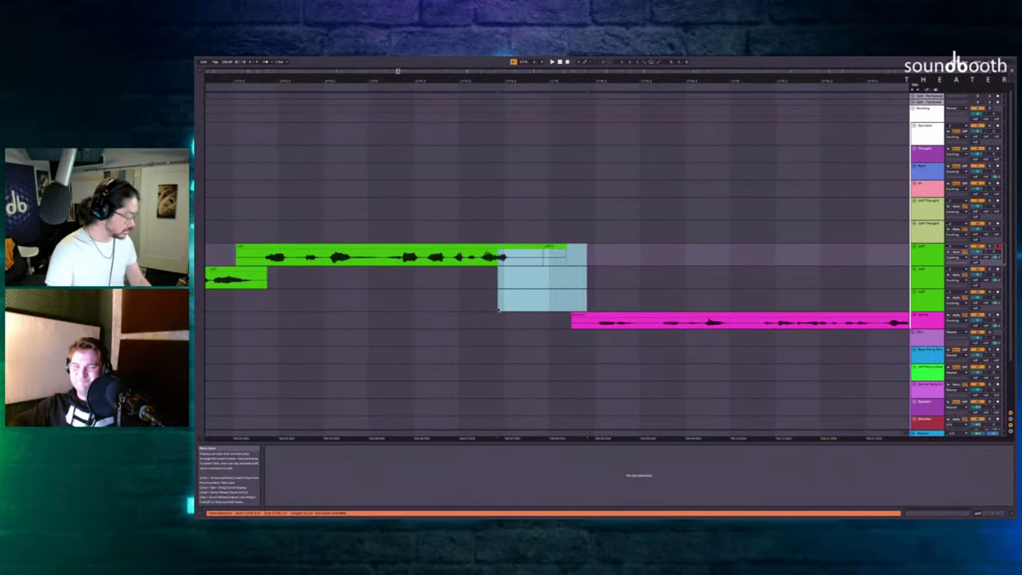
key("ctrl+shift+Delete")
left_click_drag(495, 249, 543, 248)
Play back the new Jeff takes from just before the Narrator clip ends.
scroll(354, 216, "left", 5)
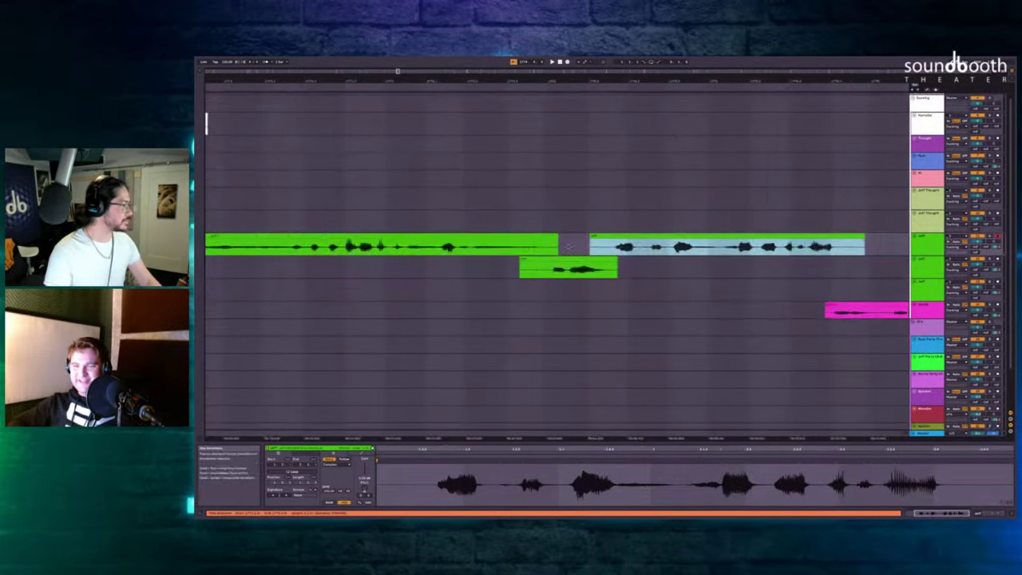
scroll(353, 216, "down", 4)
scroll(365, 170, "up", 2)
left_click(368, 165)
key("space")
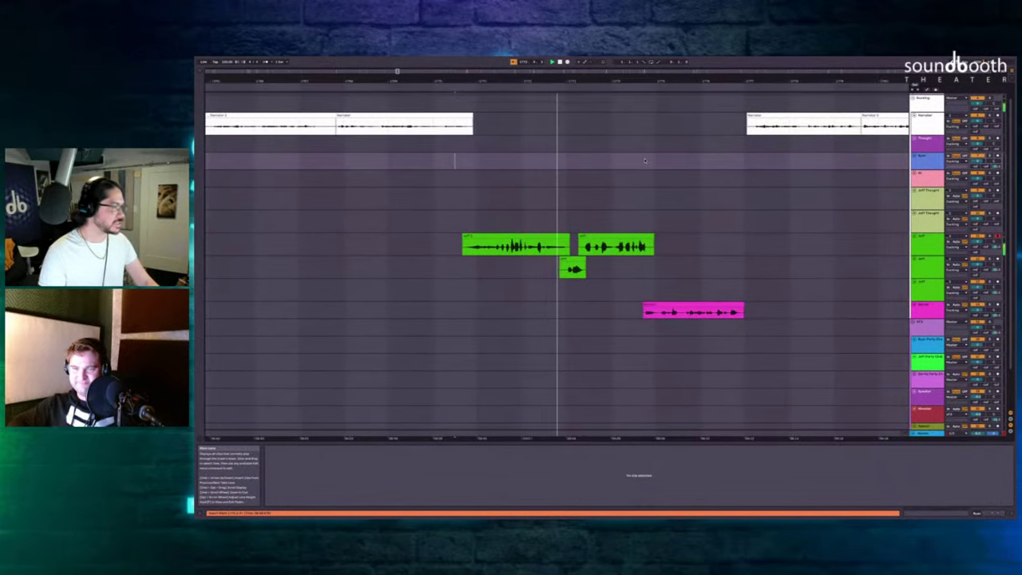
scroll(511, 185, "up", 3)
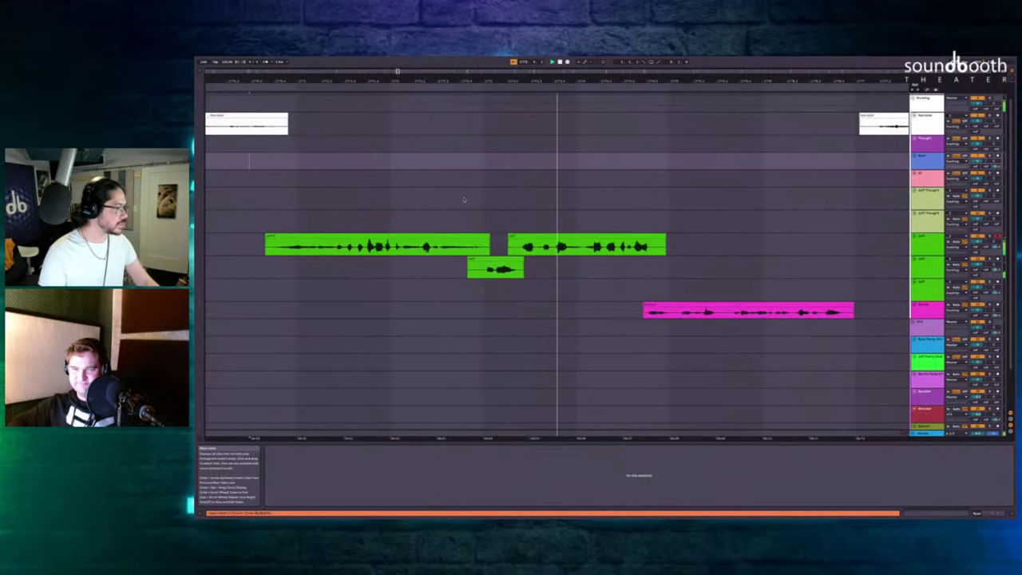
Delete a short stretch of time around the quiet opening of the second-track take to tighten the pause between the Jeff lines.
scroll(466, 200, "up", 3)
scroll(464, 199, "down", 2)
scroll(463, 200, "up", 5)
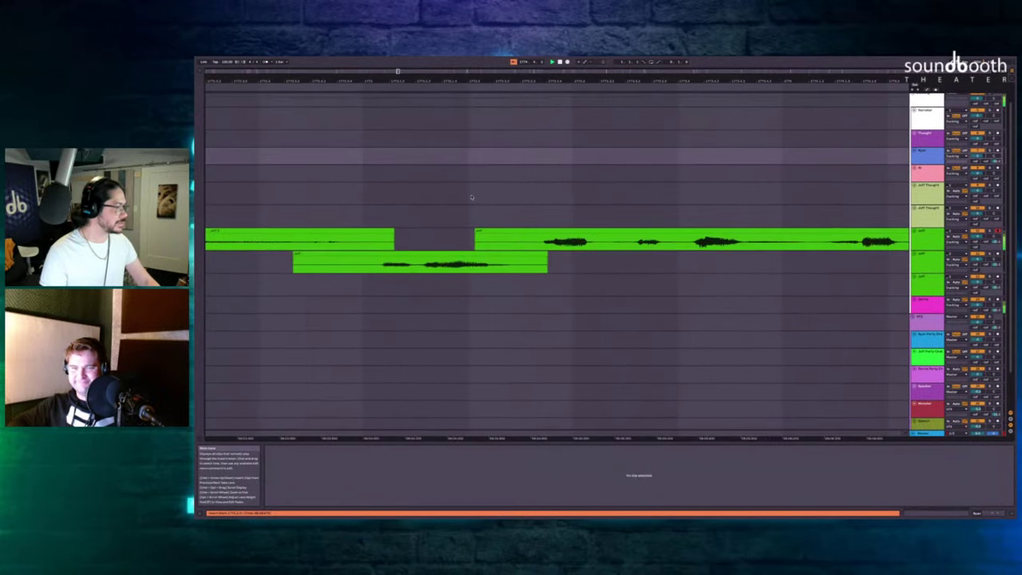
left_click_drag(652, 254, 662, 222)
key("super+shift+BackSpace")
Record an overlapping Jeff line on the second Jeff track beneath the last first-track take, starting shortly after the previous second-track take ends.
scroll(663, 221, "down", 3)
scroll(666, 222, "right", 1)
left_click_drag(654, 259, 615, 267)
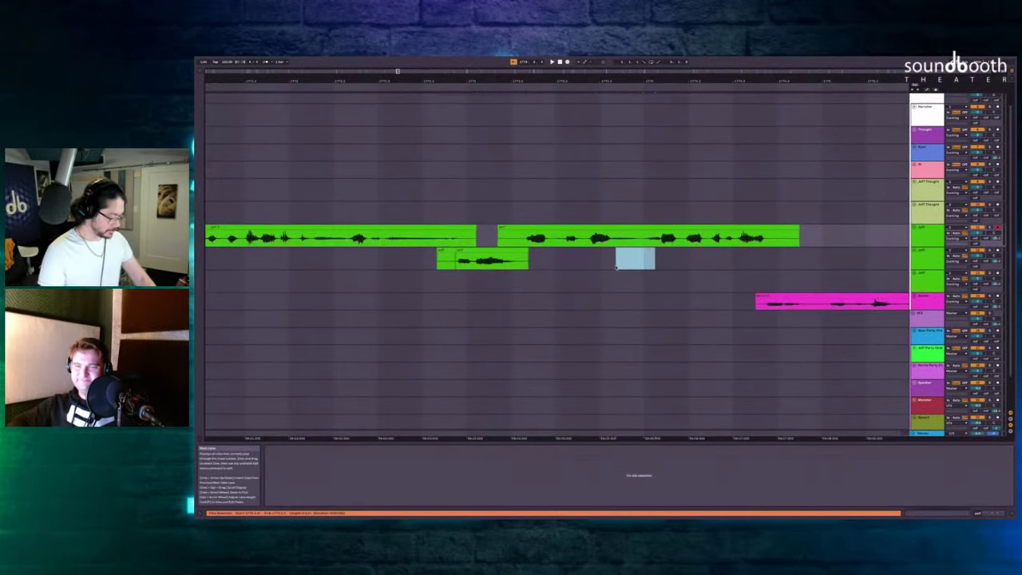
key("F9")
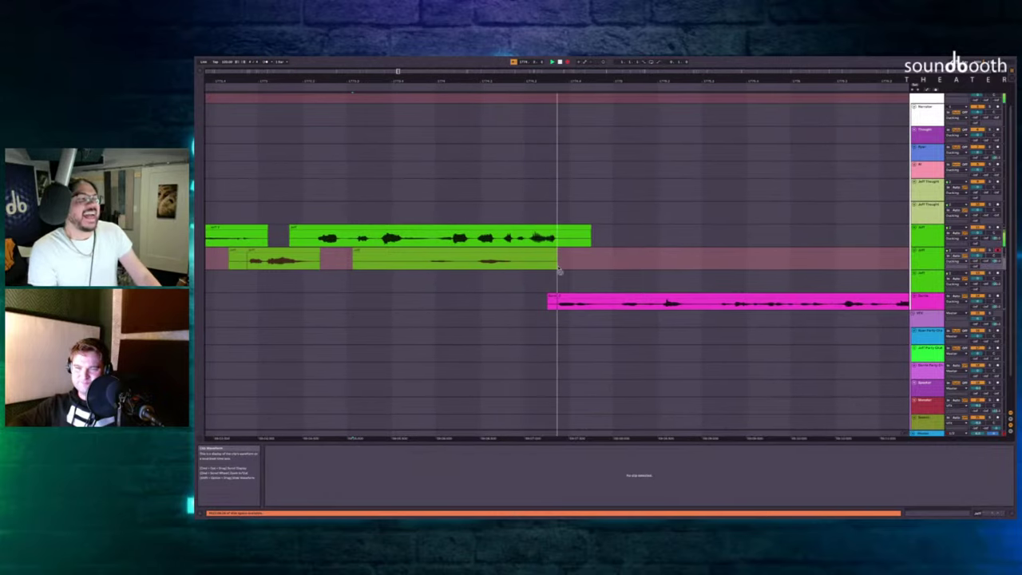
key("space")
Play back the overlapping Jeff lines into the magenta clip and select the Jeff clip of the next passage.
left_click(476, 279)
key("space")
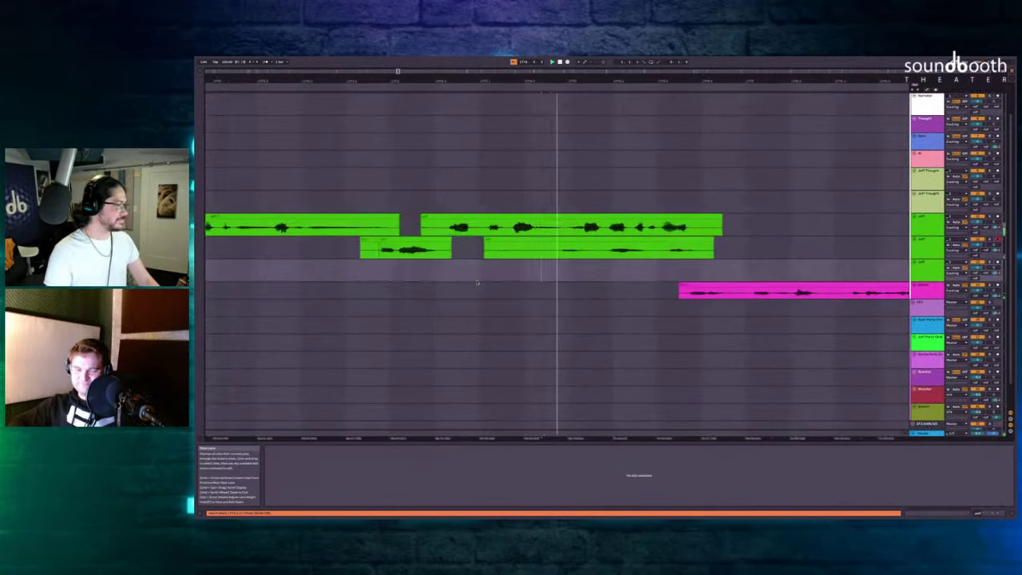
key("plus")
key("minus")
key("minus")
scroll(478, 281, "up", 1)
scroll(478, 281, "down", 6)
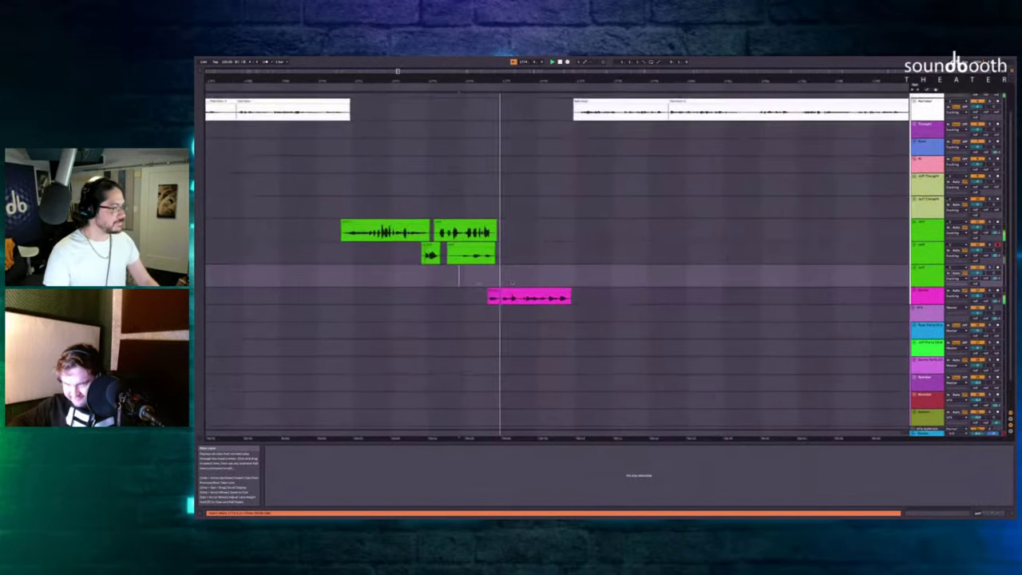
scroll(477, 282, "right", 3)
left_click(366, 249)
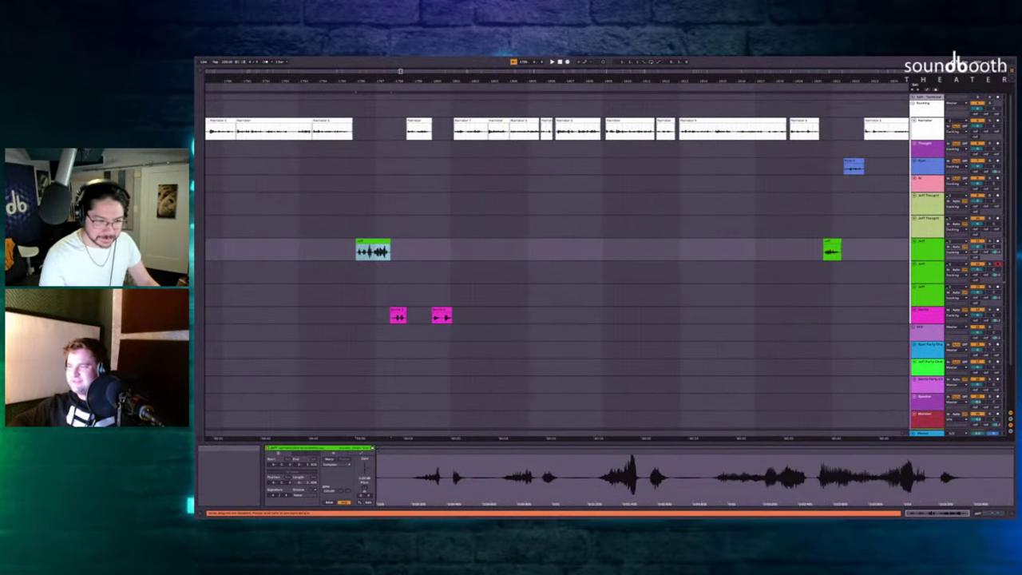
Record another overlapping Jeff layer on the third Jeff track, starting just after the second-track layer begins.
scroll(393, 344, "left", 6)
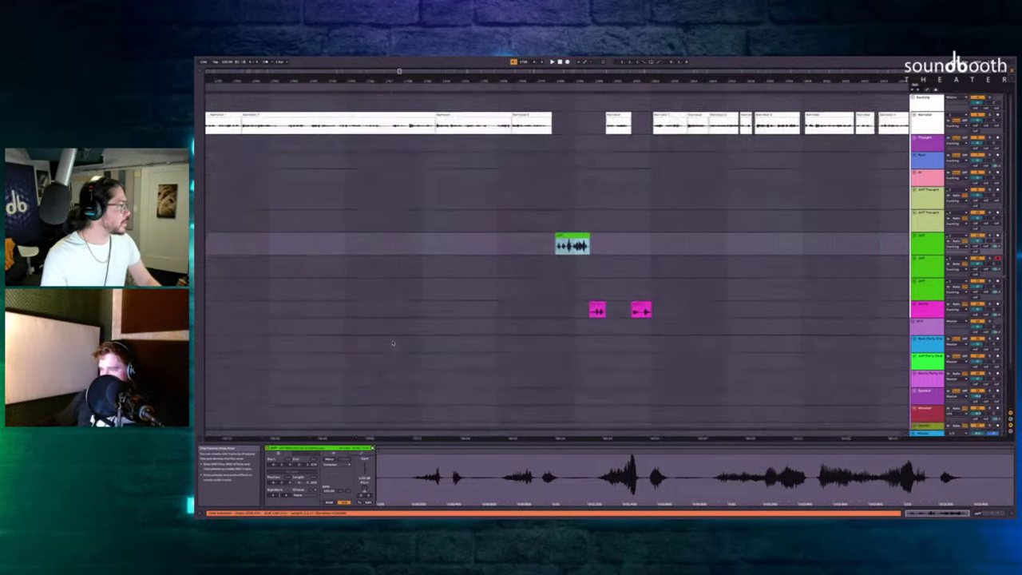
scroll(437, 292, "up", 6)
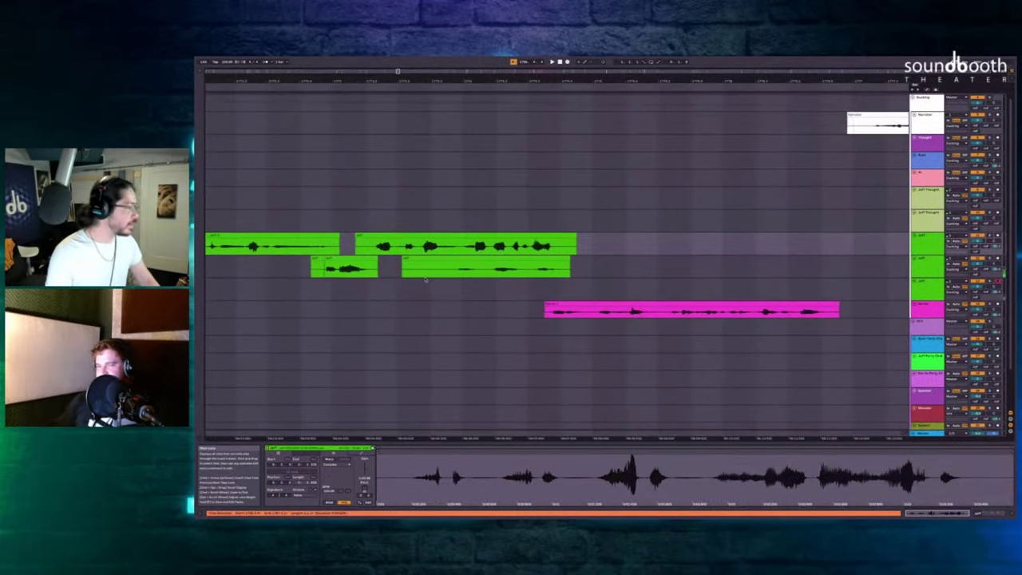
left_click(417, 293)
key("F9")
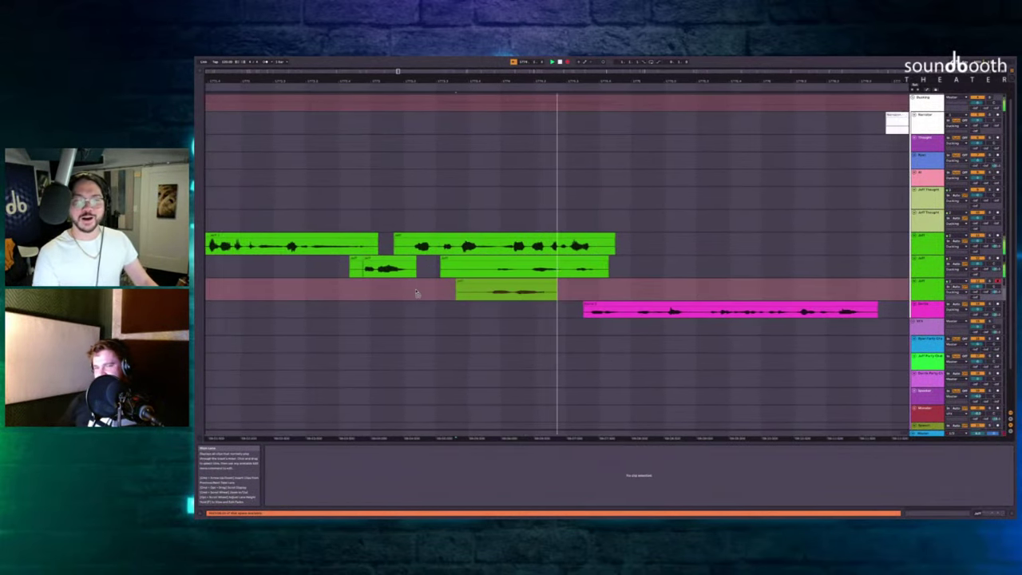
Play back the three layered Jeff takes into the magenta clip.
left_click(384, 199)
key("space")
scroll(540, 201, "up", 1)
scroll(539, 201, "down", 6)
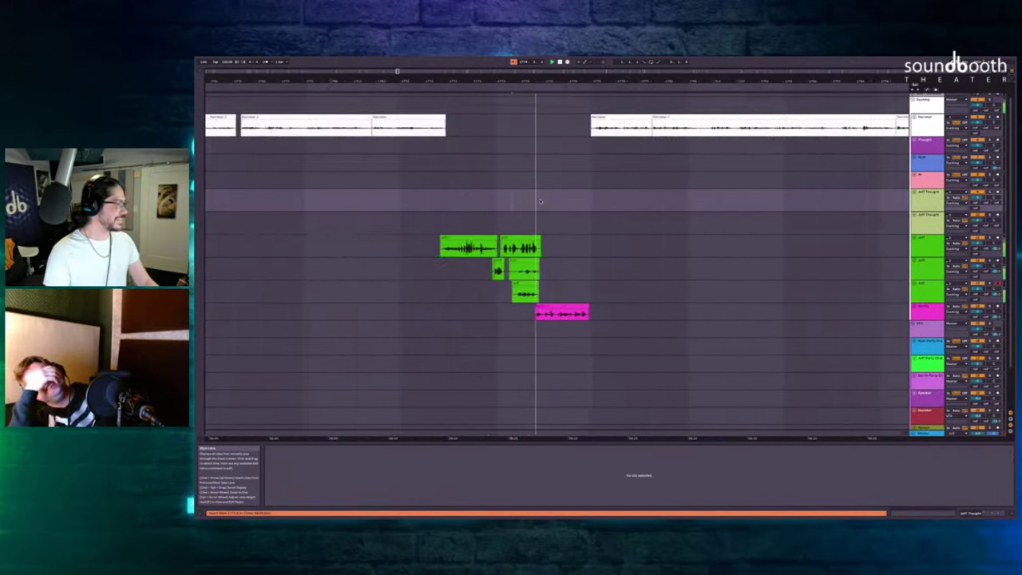
scroll(539, 201, "down", 2)
scroll(540, 201, "right", 5)
Re-record the next passage's Jeff line on the first Jeff track, starting just before the preceding narrator clip ends, in place of the old clip.
left_click(524, 242)
key("space")
scroll(524, 242, "up", 3)
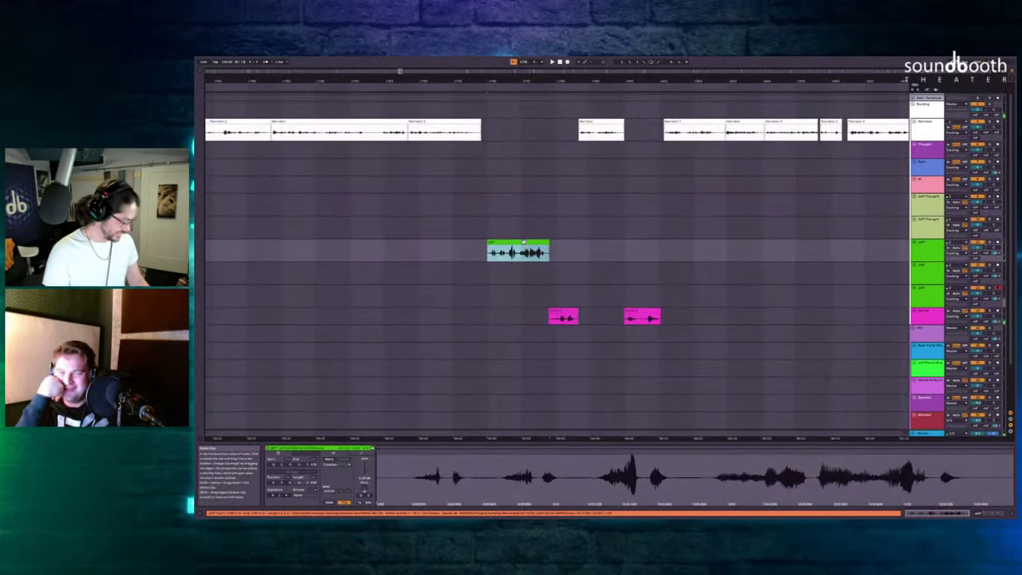
scroll(524, 242, "up", 4)
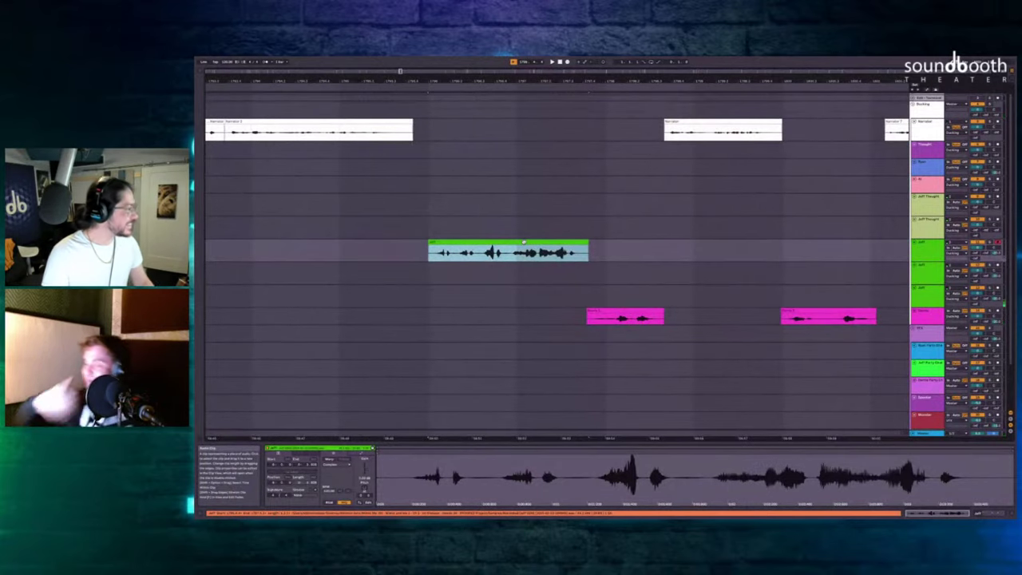
left_click(381, 186)
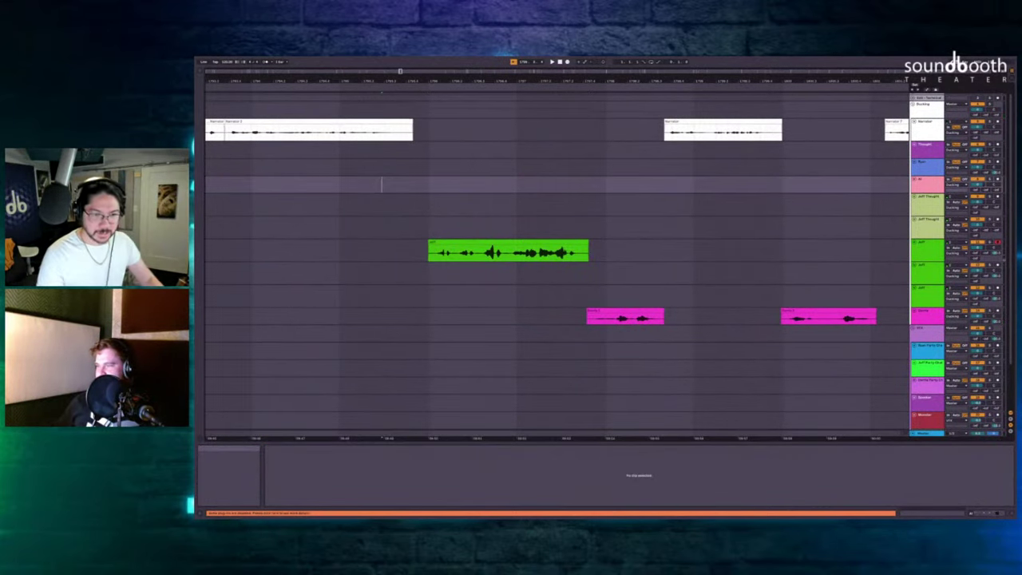
left_click(379, 150)
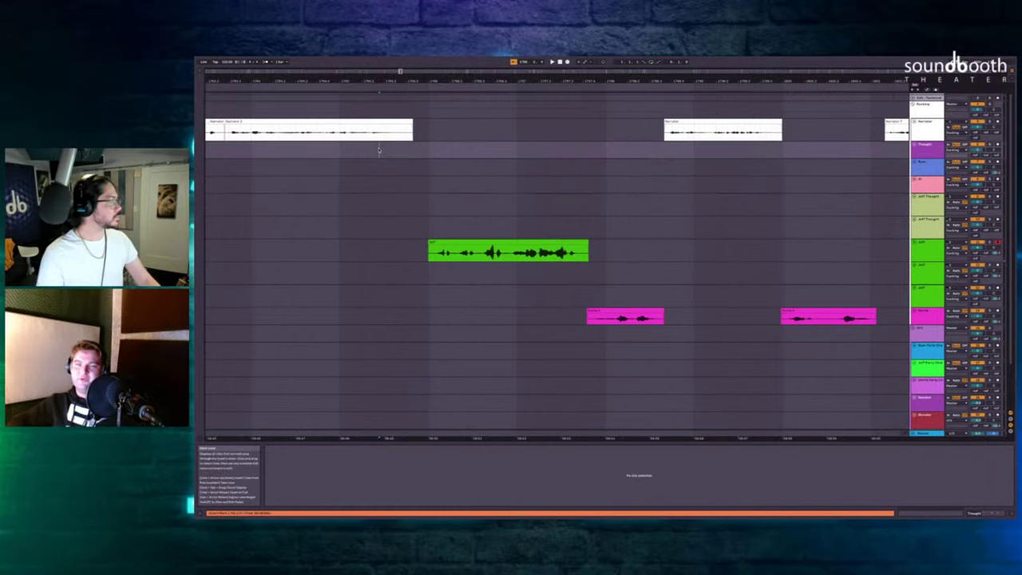
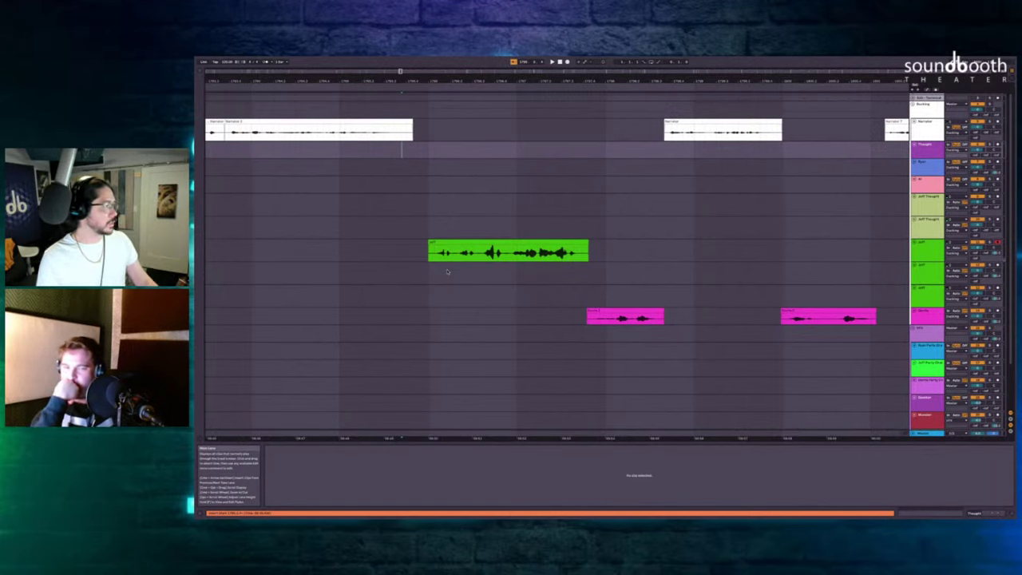
key("space")
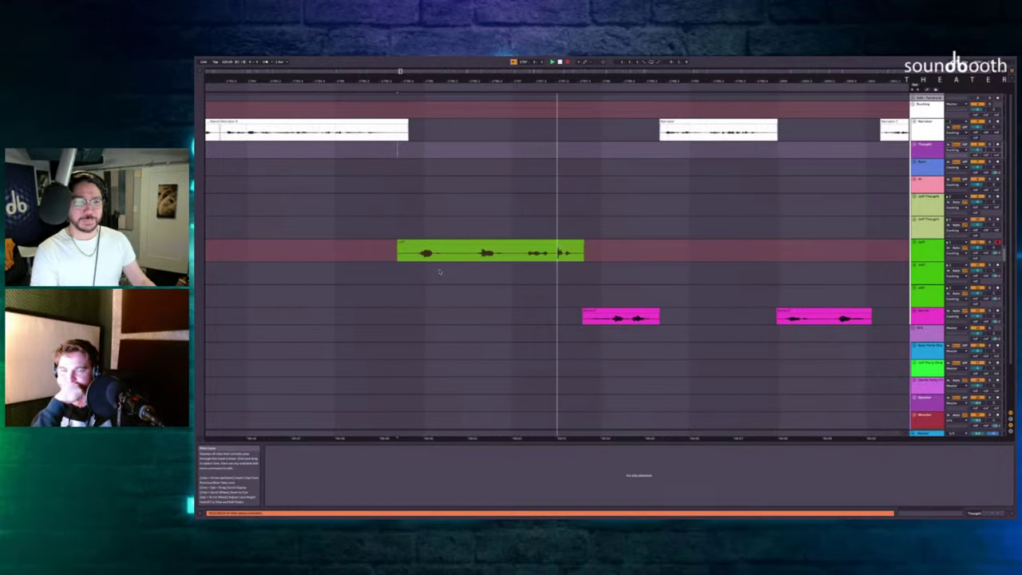
scroll(523, 255, "up", 2, "ctrl")
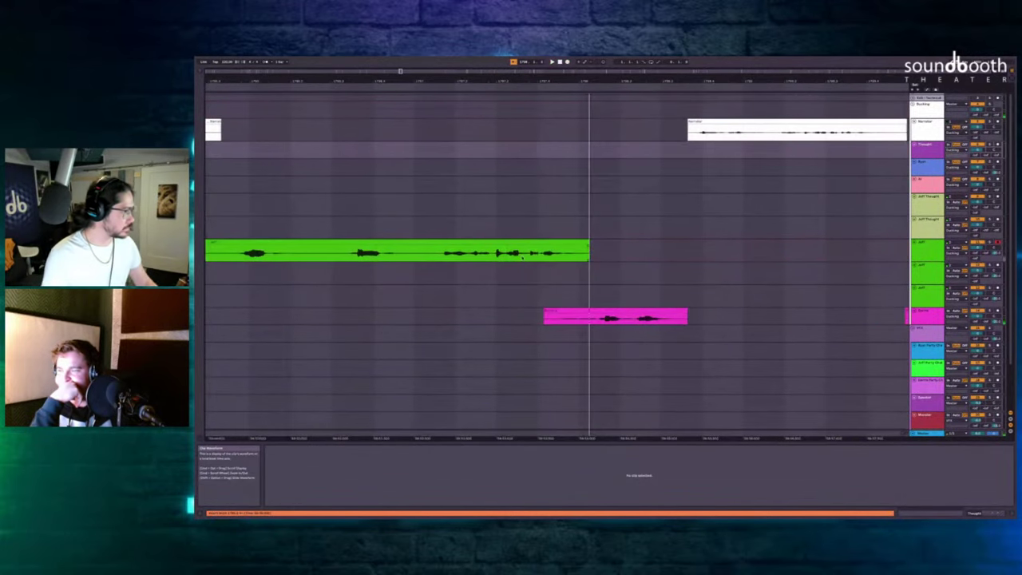
Record an overlapping Jeff layer on the second Jeff track, starting just after the new first-track take begins.
scroll(522, 258, "down", 2, "ctrl")
scroll(545, 265, "down", 1)
left_click(470, 256)
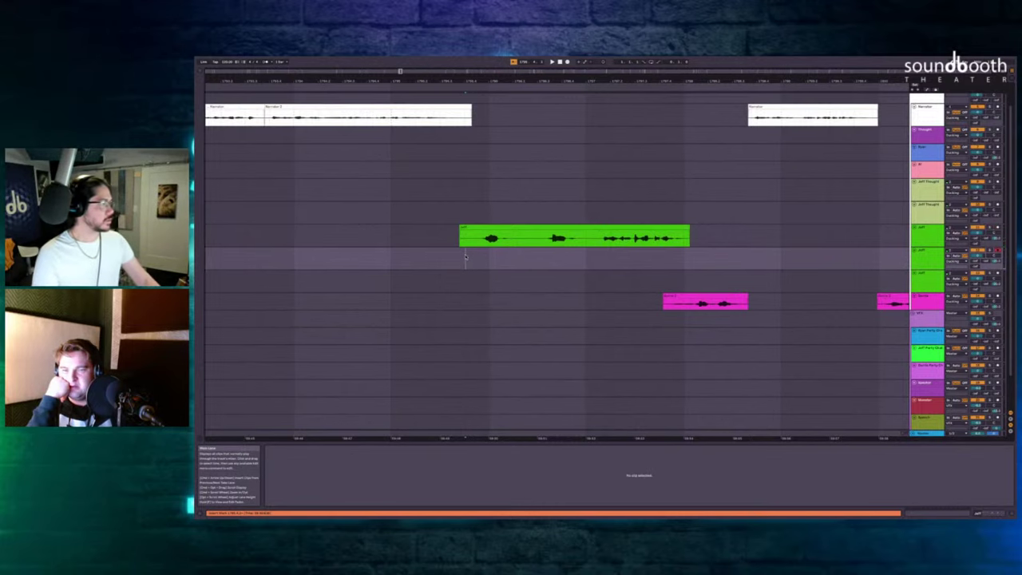
key("F9")
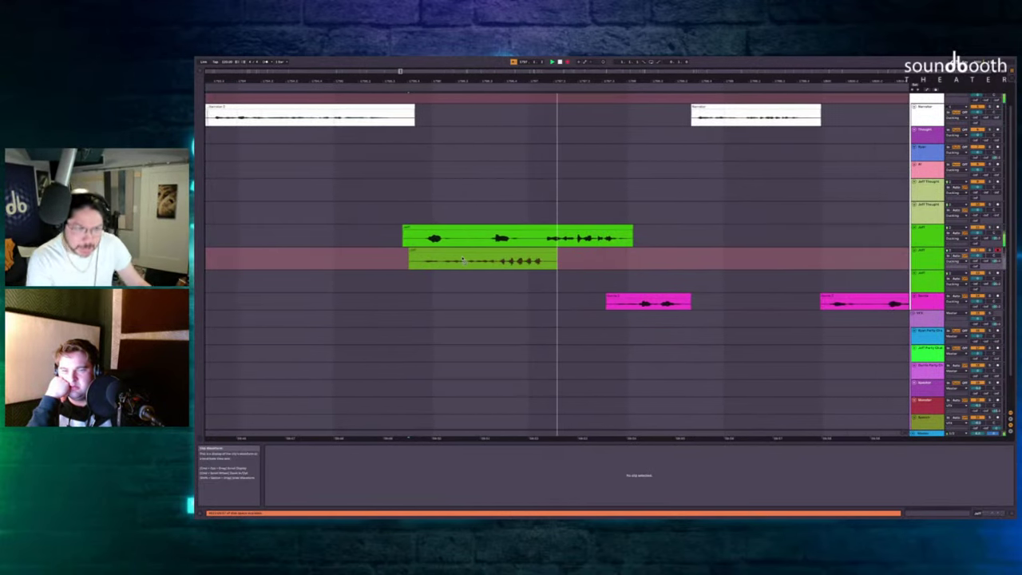
key("F9")
scroll(487, 264, "left", 2)
scroll(488, 263, "left", 1)
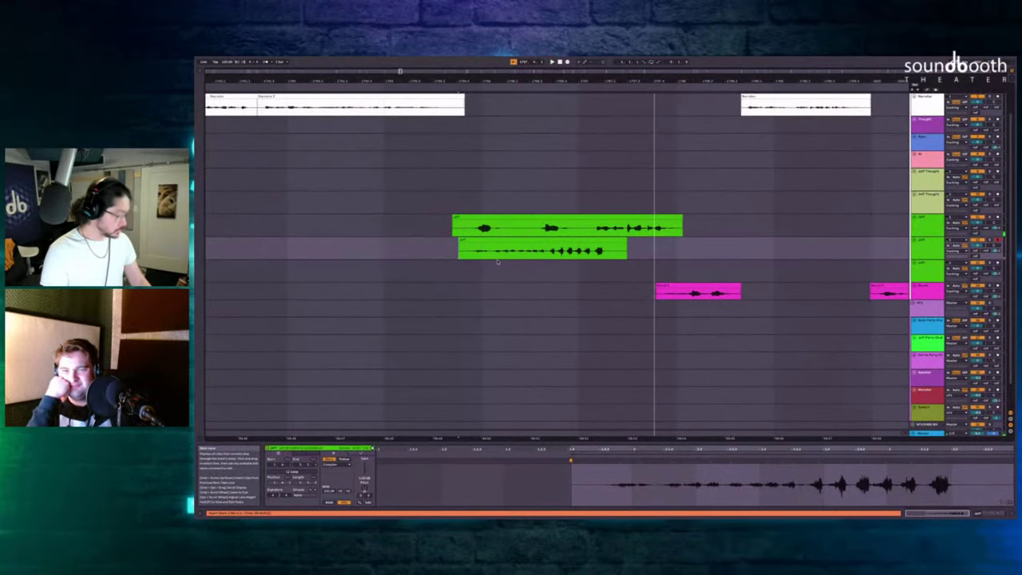
Record a third overlapping Jeff layer on the third Jeff track, starting just after the second-track layer begins.
scroll(483, 261, "up", 2)
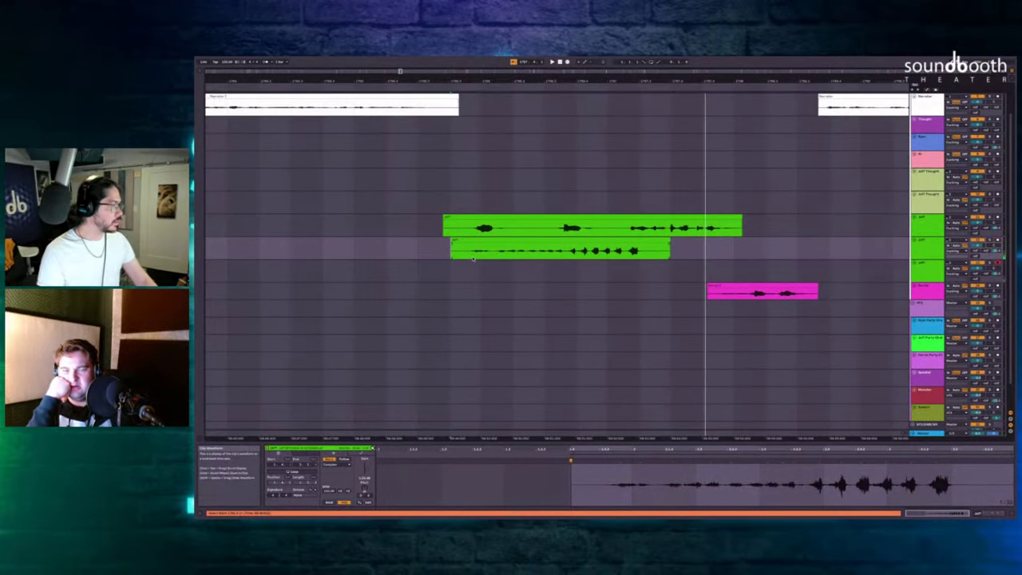
left_click(458, 268)
key("F9")
scroll(458, 270, "left", 3)
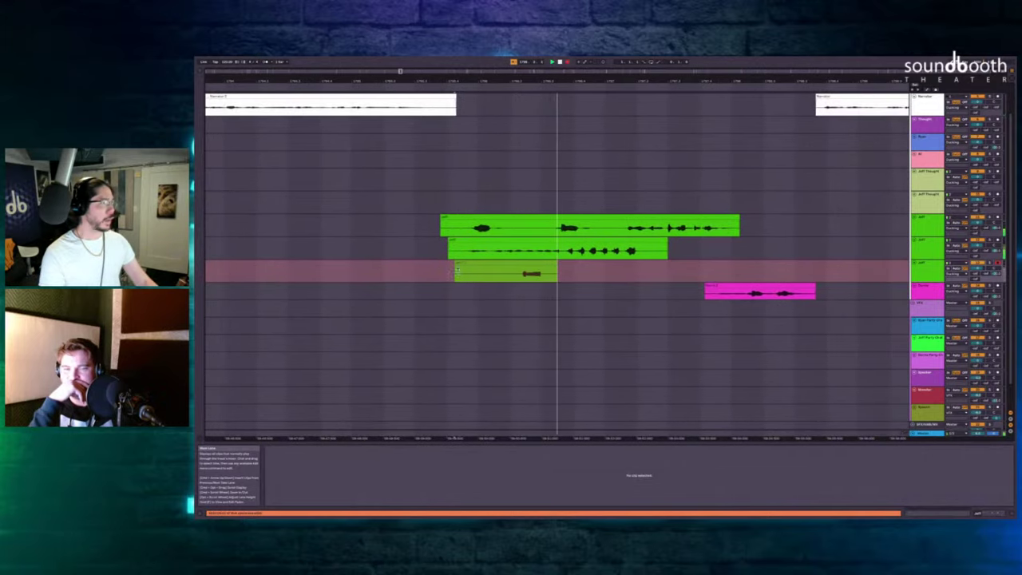
key("F9")
scroll(459, 264, "left", 2)
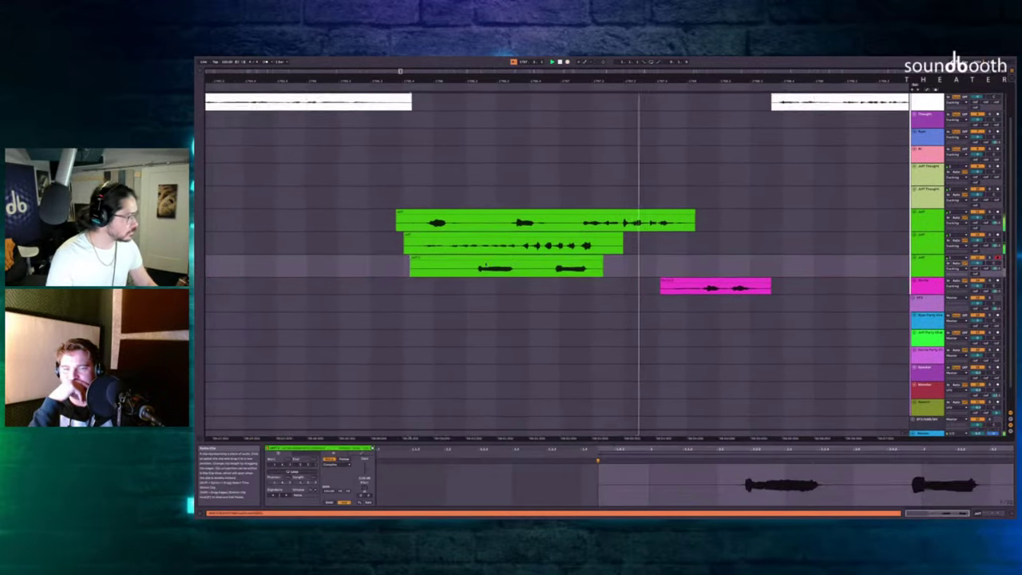
Play back the three overlapping Jeff layers from just before their start and select the Jeff clip of the following passage.
scroll(461, 217, "down", 2)
key("space")
left_click(456, 197)
key("space")
scroll(457, 197, "up", 2)
scroll(515, 191, "down", 3)
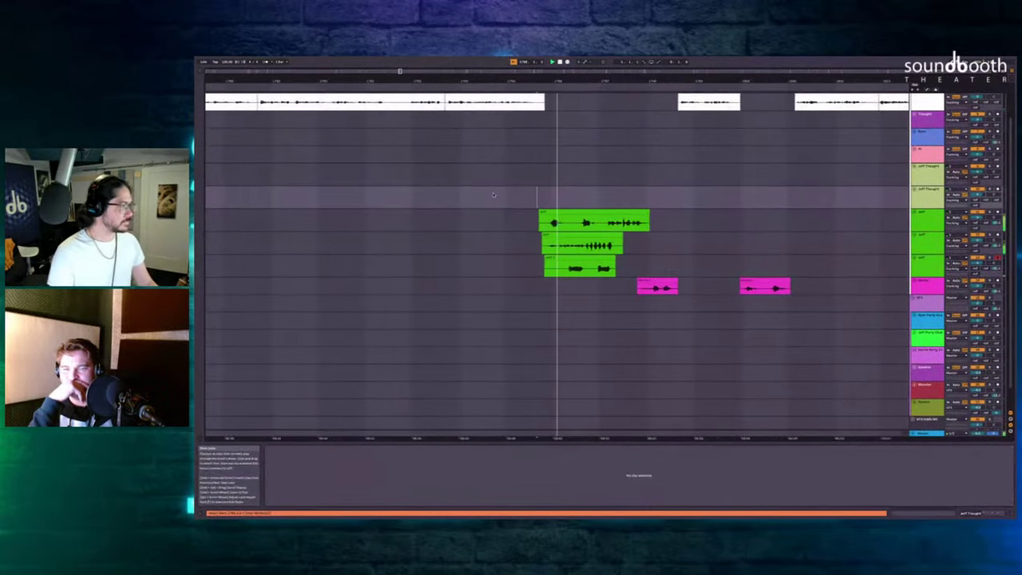
scroll(515, 192, "up", 3)
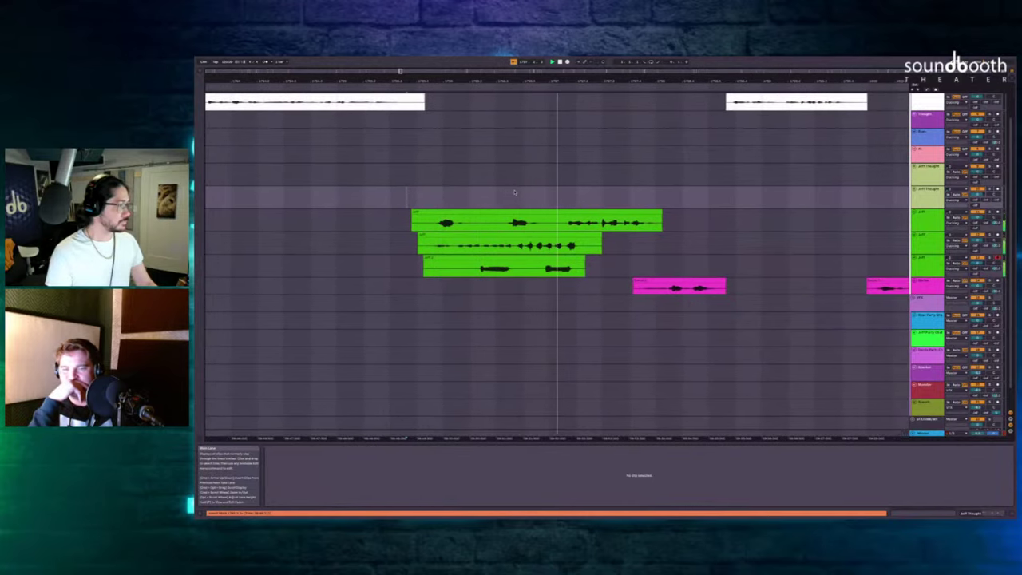
scroll(519, 191, "down", 2)
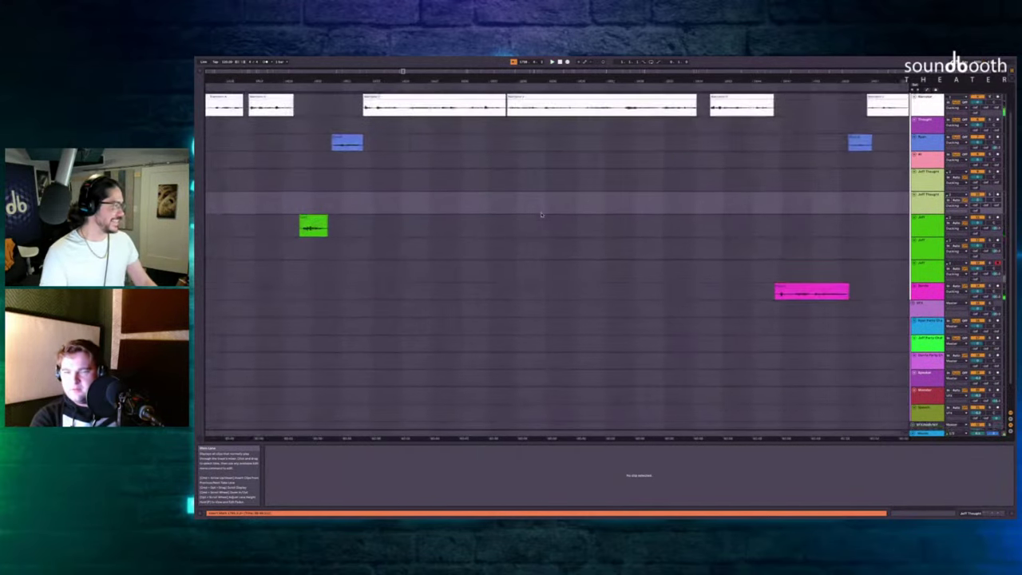
left_click(443, 219)
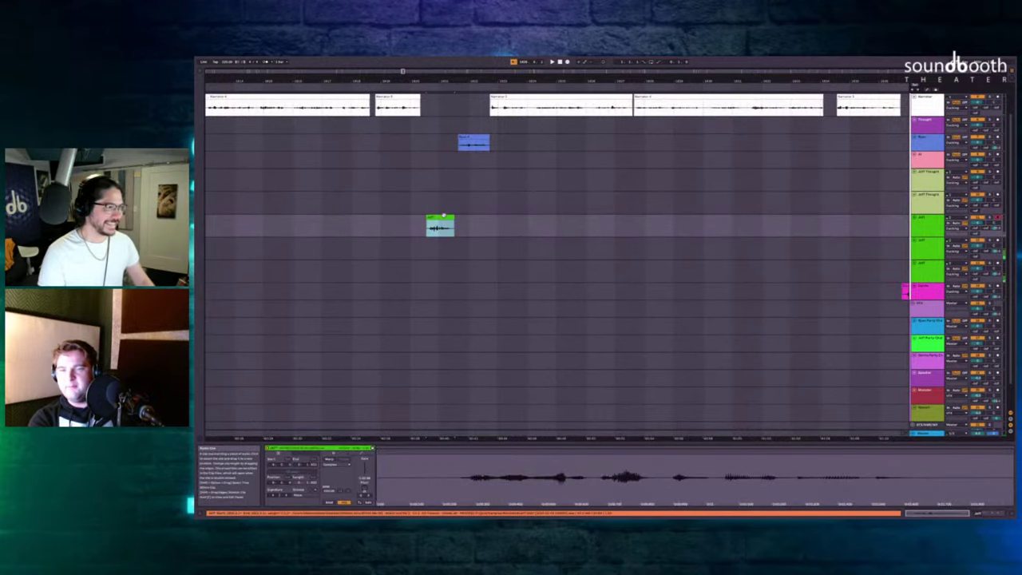
Split off the second sound in the third-track Jeff layer and shift it slightly earlier.
scroll(443, 217, "up", 8)
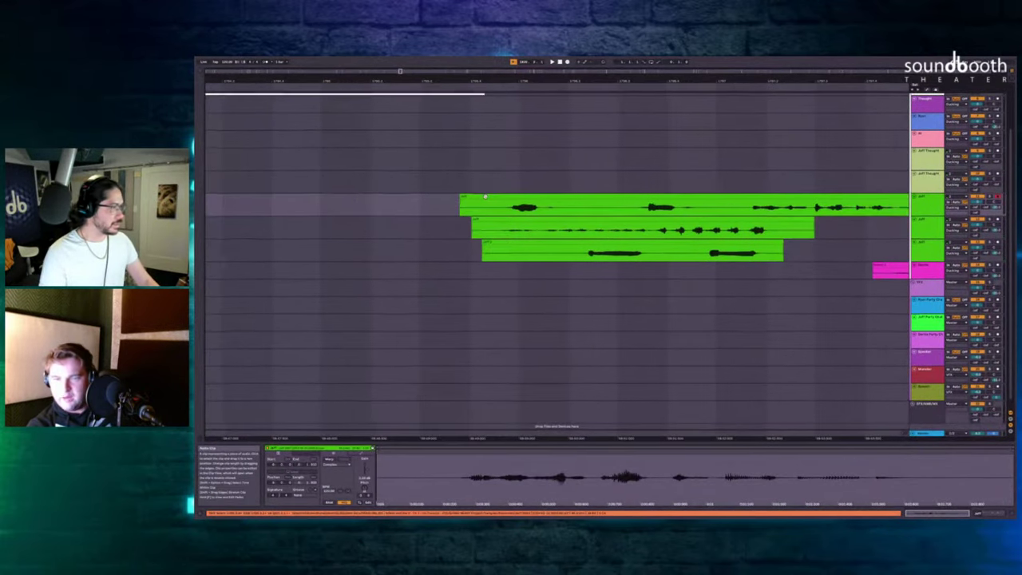
left_click_drag(631, 253, 703, 258)
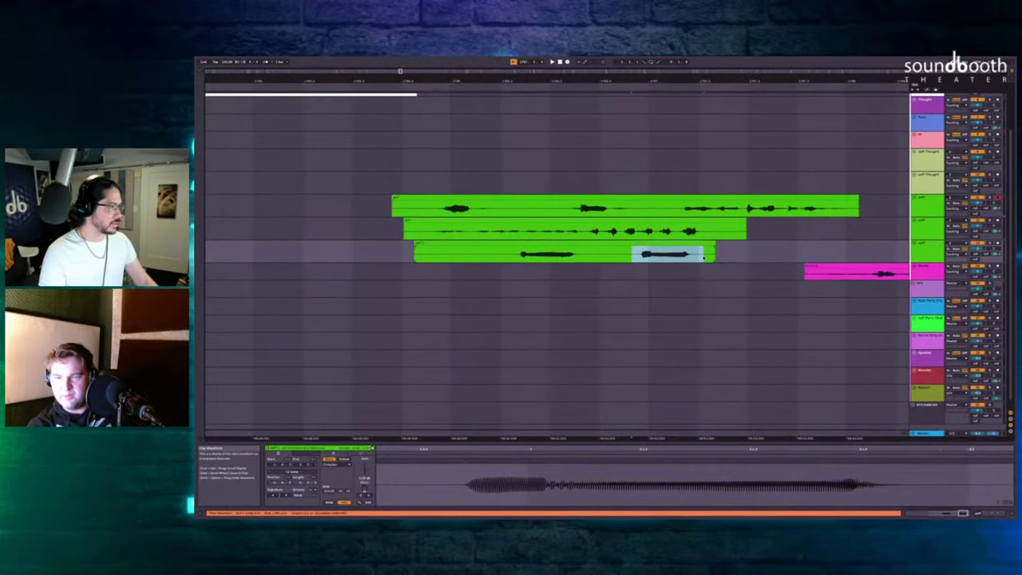
key("ctrl+e")
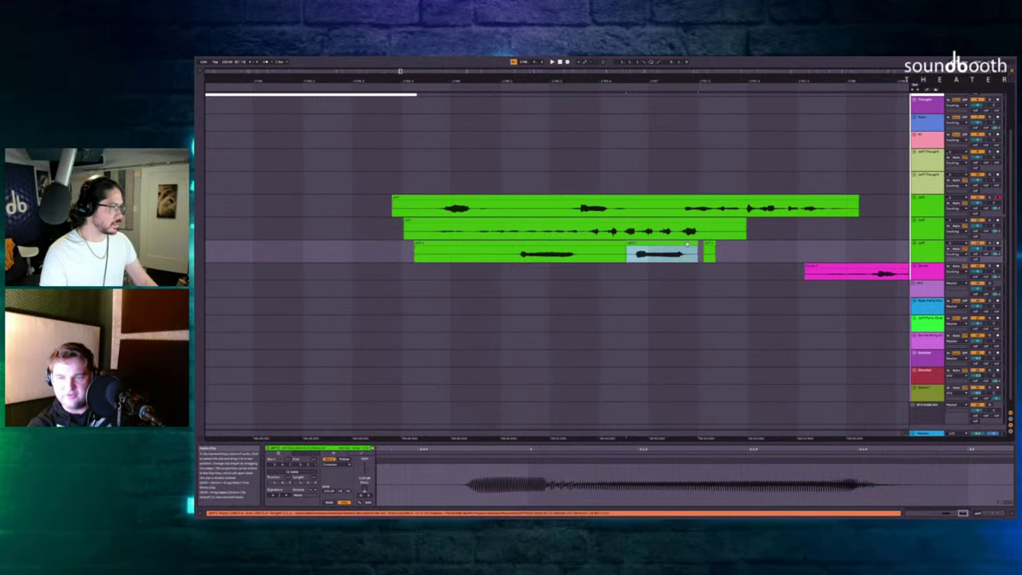
Play back the adjusted layers into the magenta clip and delete the leftover fragment at the third-track layer's end.
left_click(547, 177)
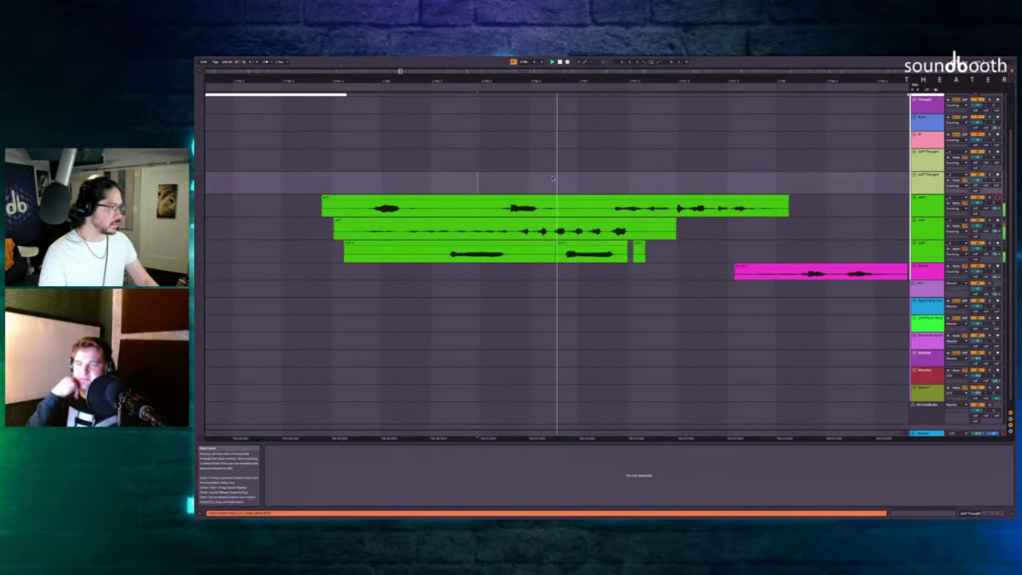
scroll(554, 178, "down", 5)
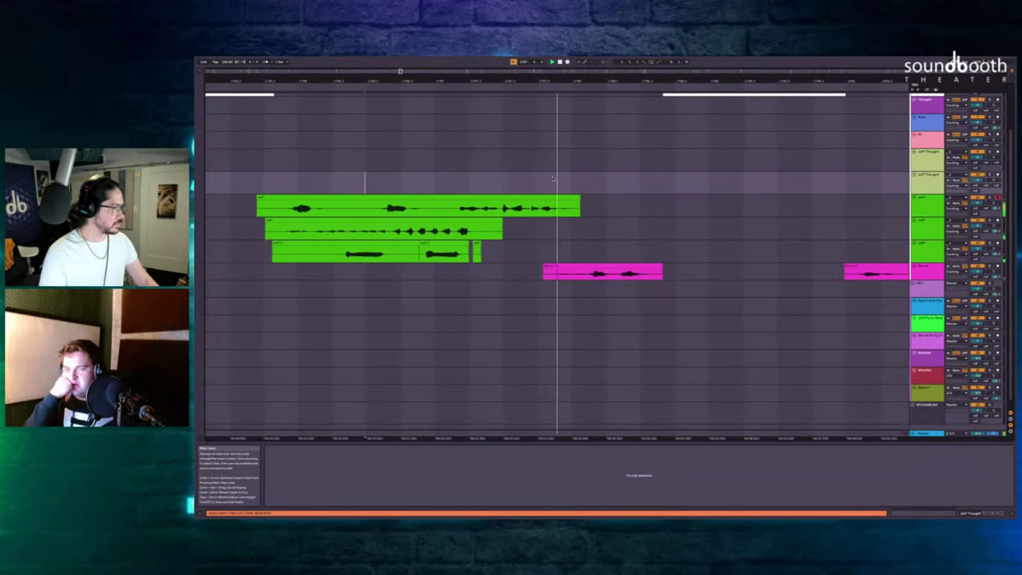
scroll(471, 224, "up", 8)
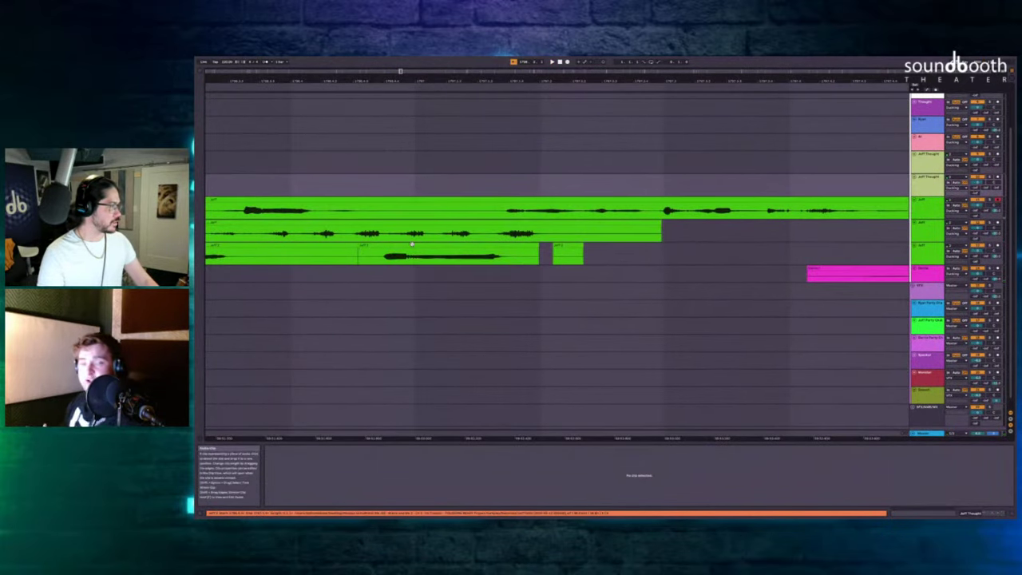
left_click_drag(618, 263, 534, 263)
scroll(535, 264, "down", 8)
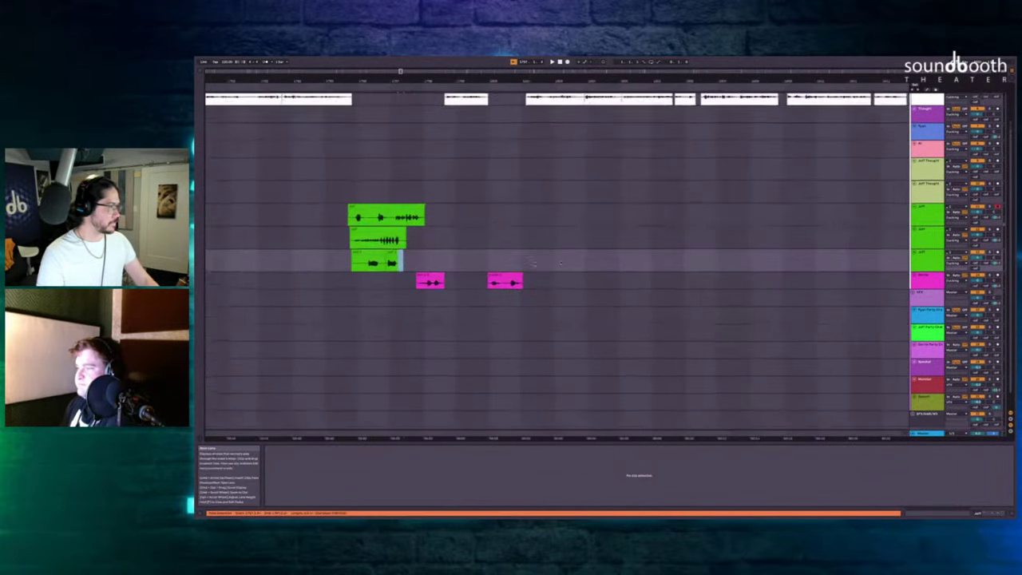
Insert silence as long as the following passage's Jeff clip directly before that clip.
scroll(535, 264, "right", 5)
scroll(534, 264, "up", 8)
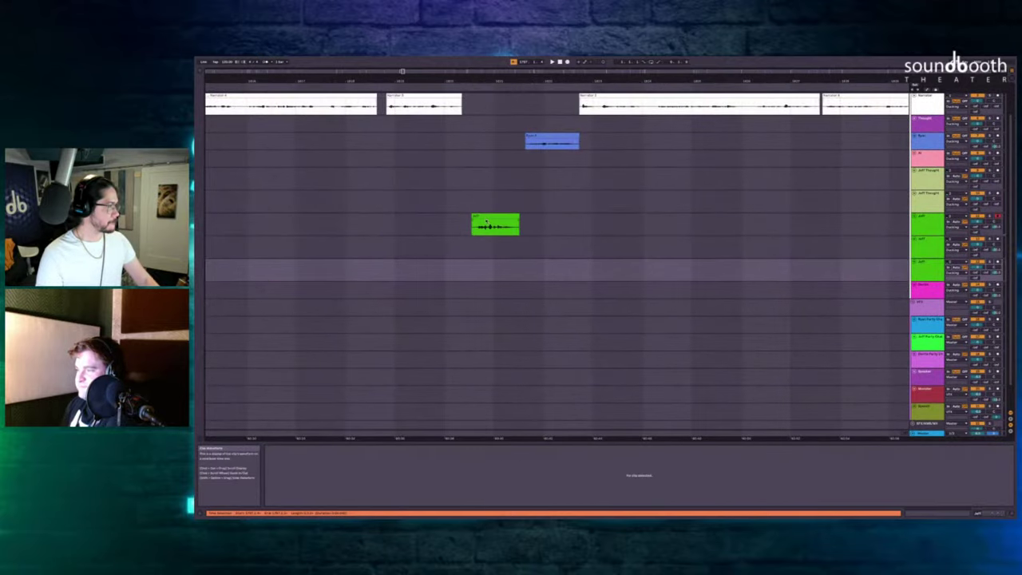
left_click(484, 214)
key("space")
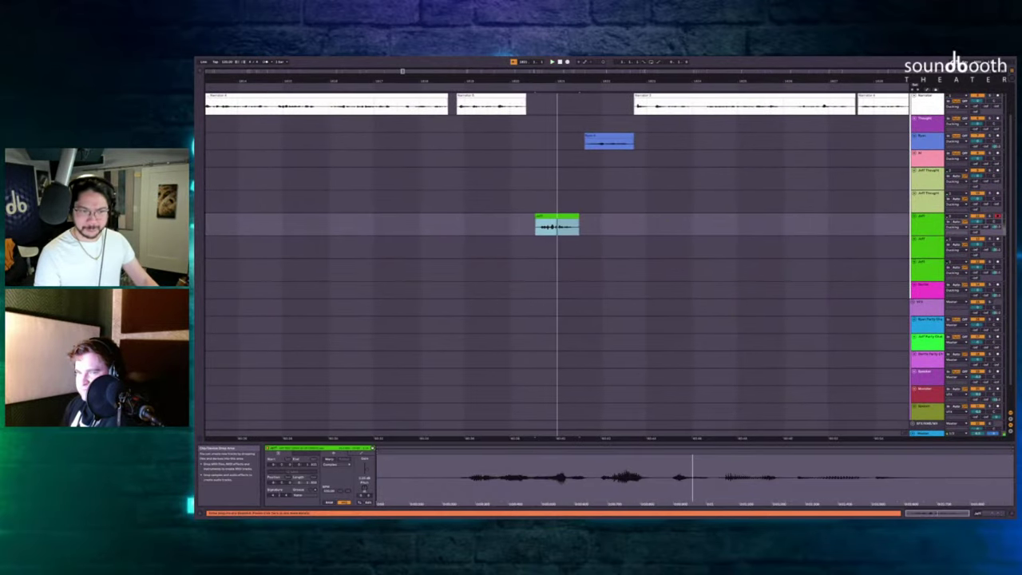
scroll(691, 260, "up", 5)
scroll(555, 258, "down", 4)
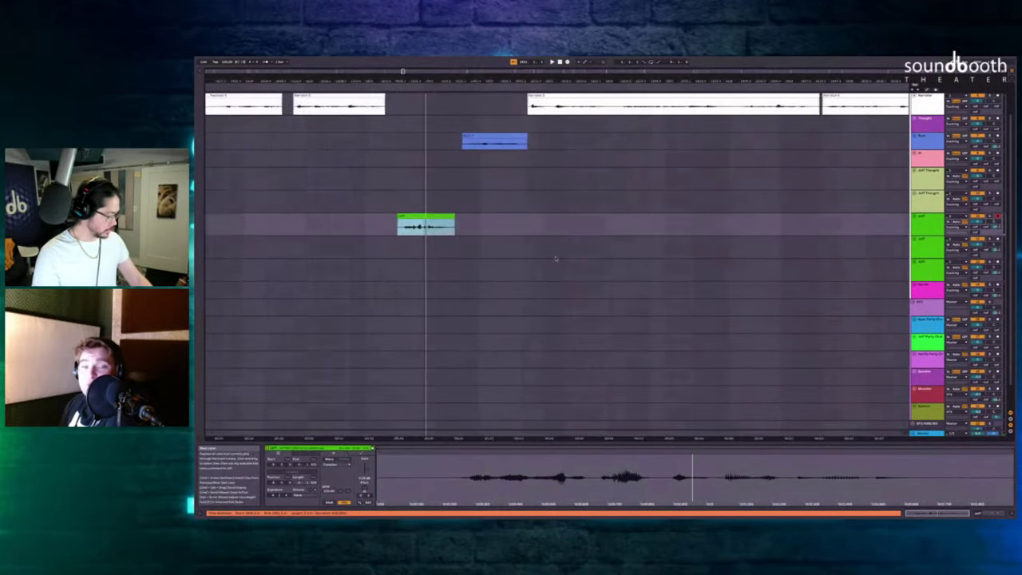
scroll(557, 258, "left", 2)
scroll(543, 253, "up", 4)
key("super+i")
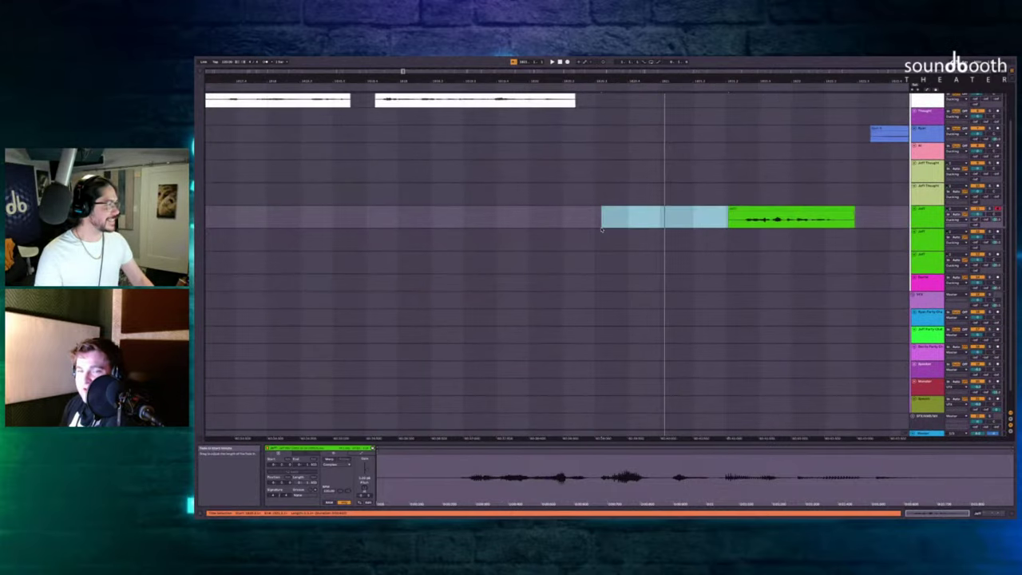
Record and retake the Jeff line on the first Jeff track from the narrator clip's end, and remove the old Jeff clip.
left_click(570, 116)
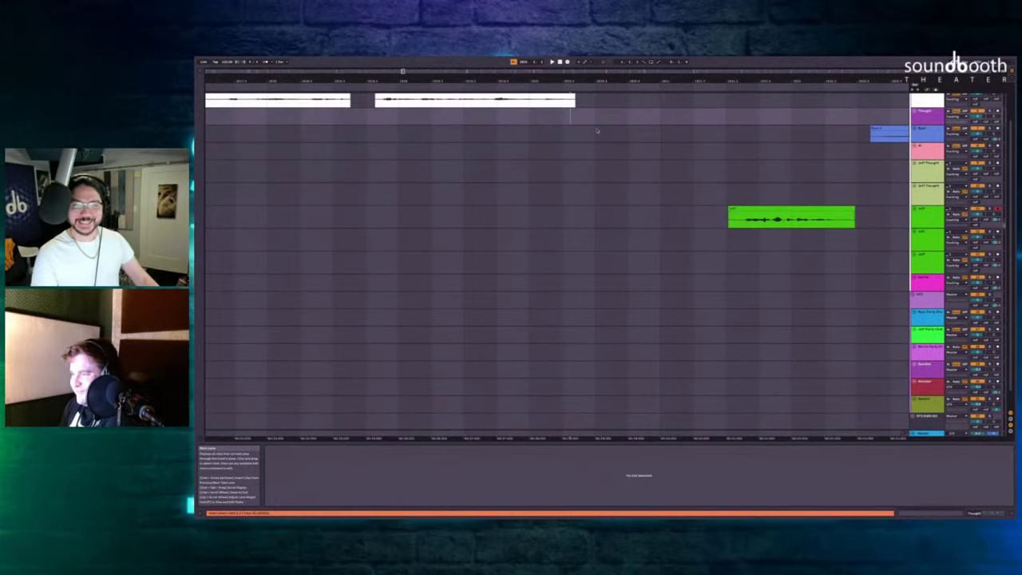
key("space")
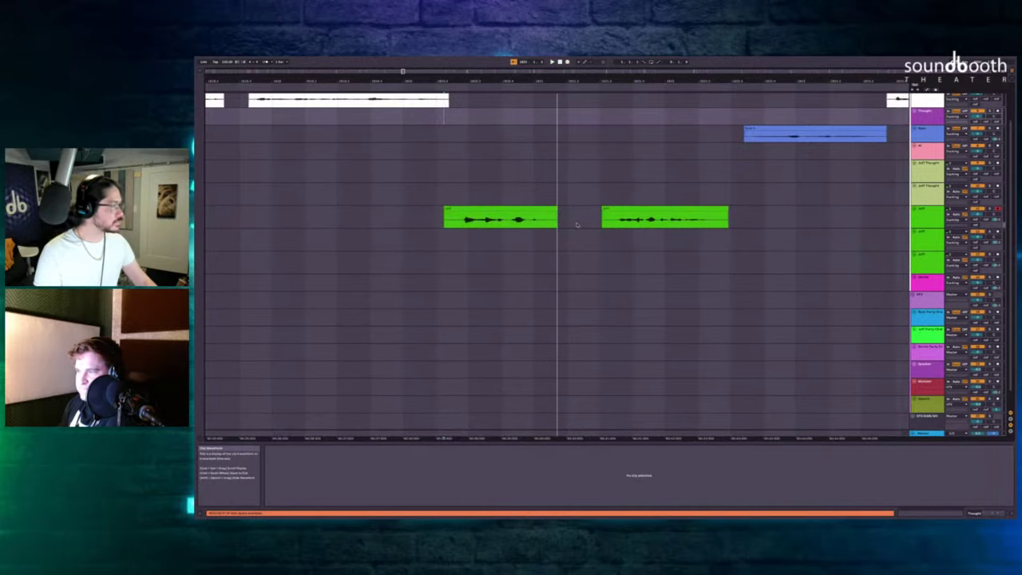
key("F9")
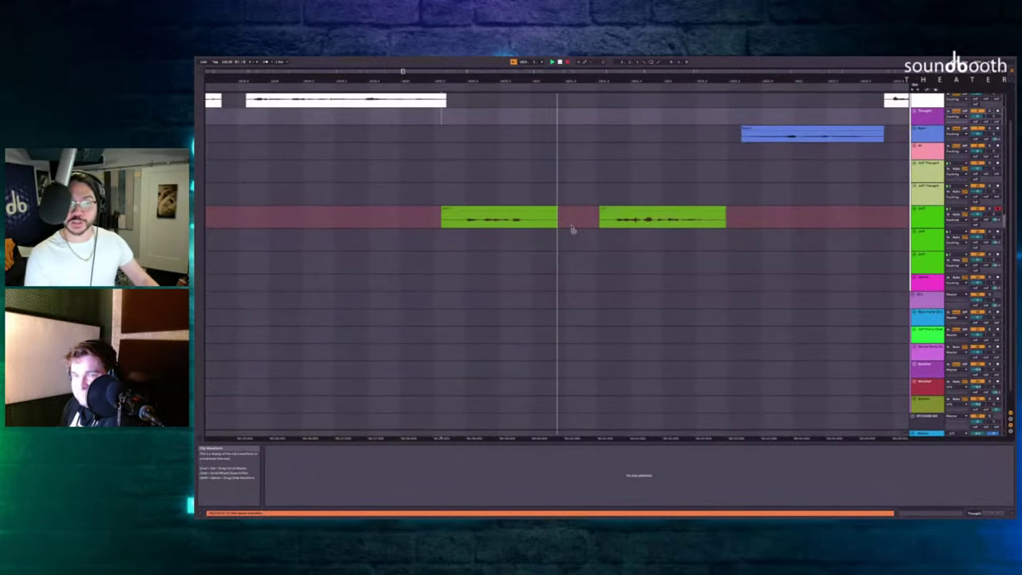
key("space")
Record an overlapping Jeff line on the second Jeff track, starting at the last loud peak of the first-track take.
left_click(507, 242)
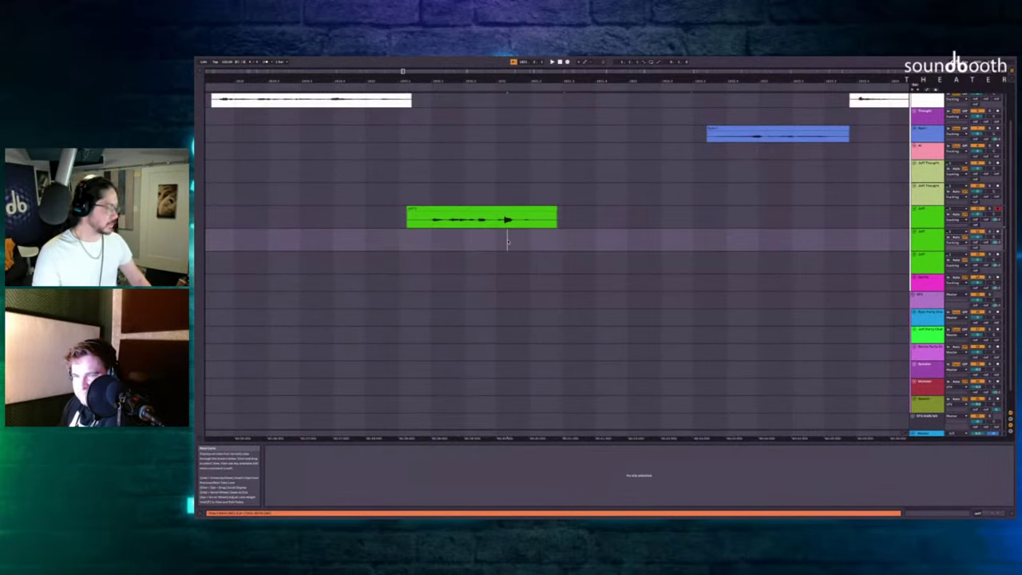
key("F9")
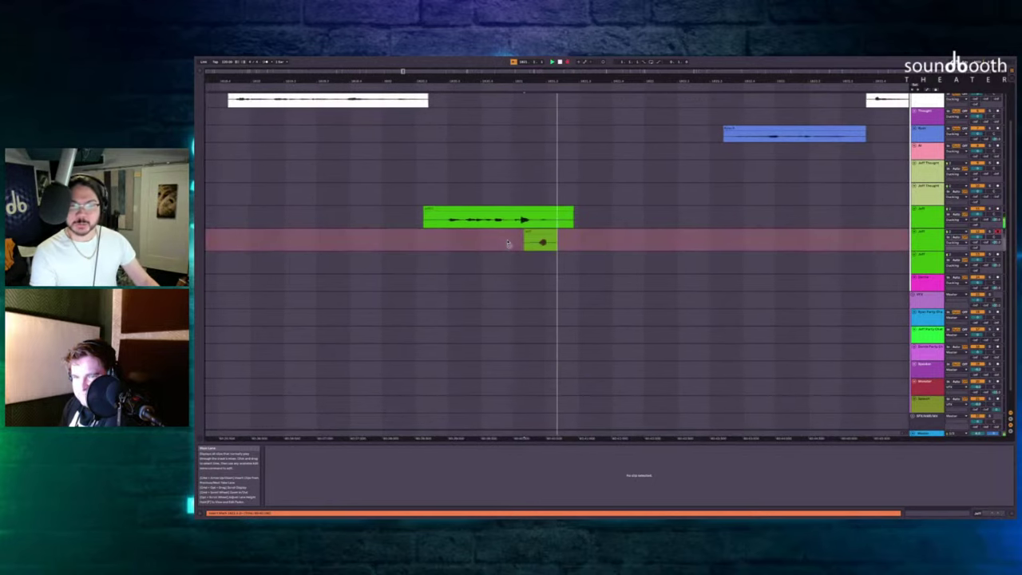
key("space")
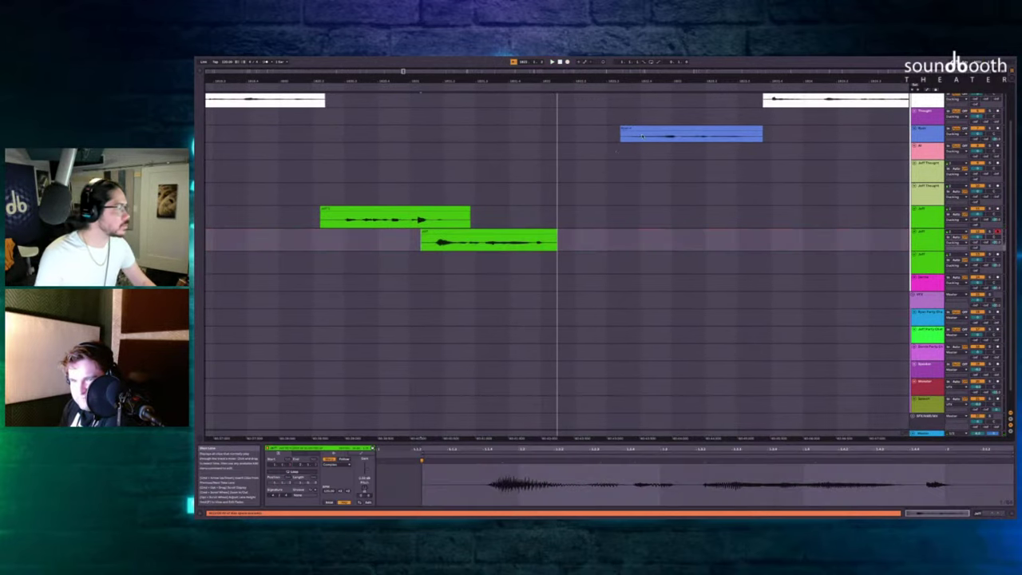
Delete the time gap between the second-track Jeff take's end and the blue clip across all tracks.
left_click_drag(623, 148, 554, 226)
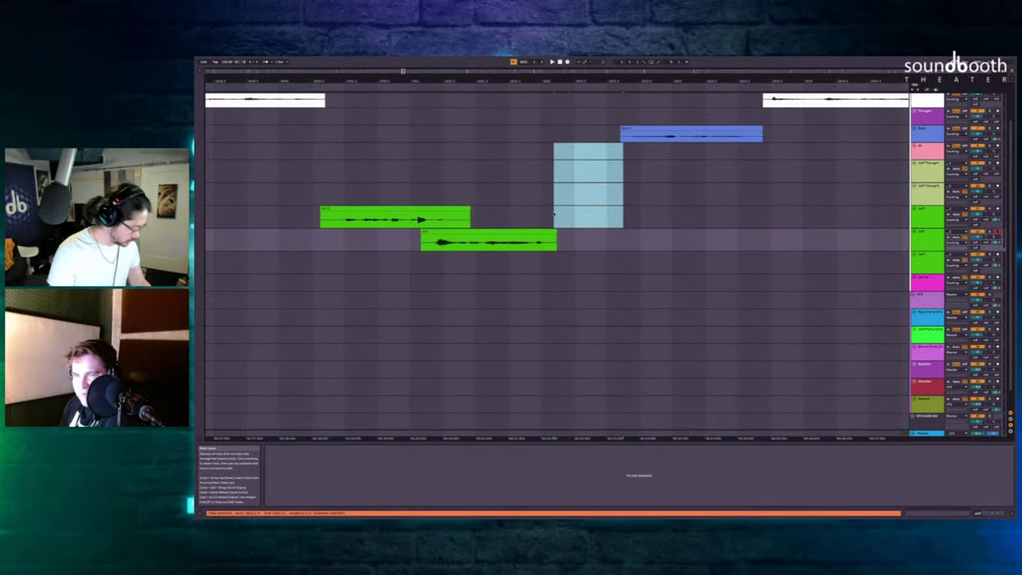
key("ctrl+shift+Delete")
scroll(479, 153, "up", 3)
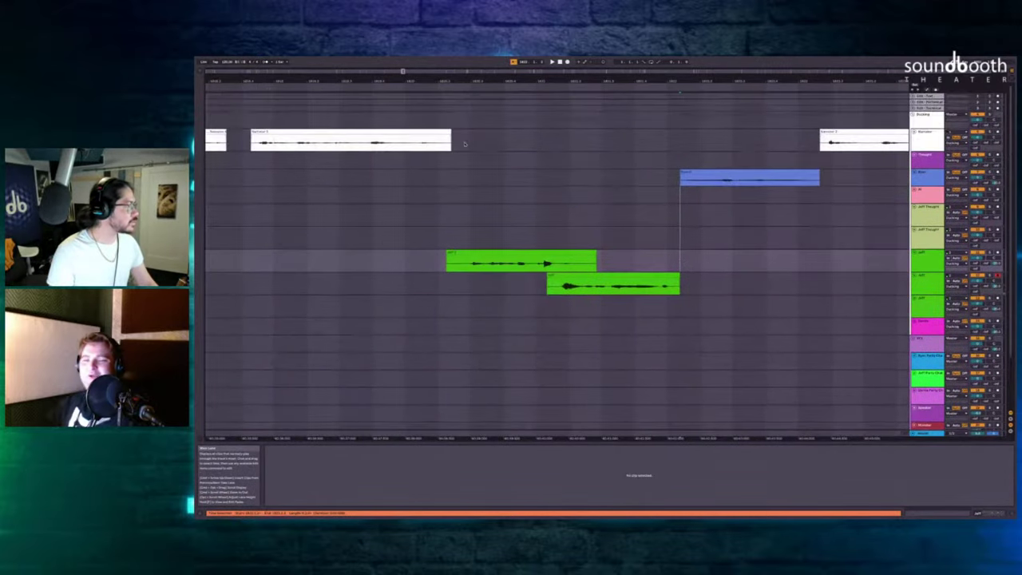
Play back the overlapping Jeff takes from the narrator clip's end into the blue clip.
left_click(428, 175)
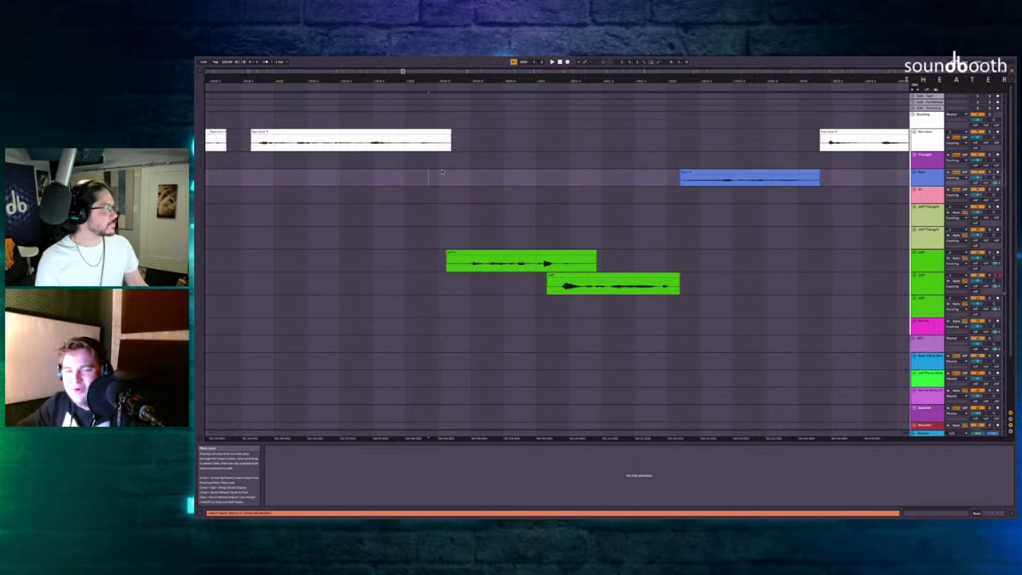
scroll(442, 171, "up", 1)
scroll(441, 170, "down", 10)
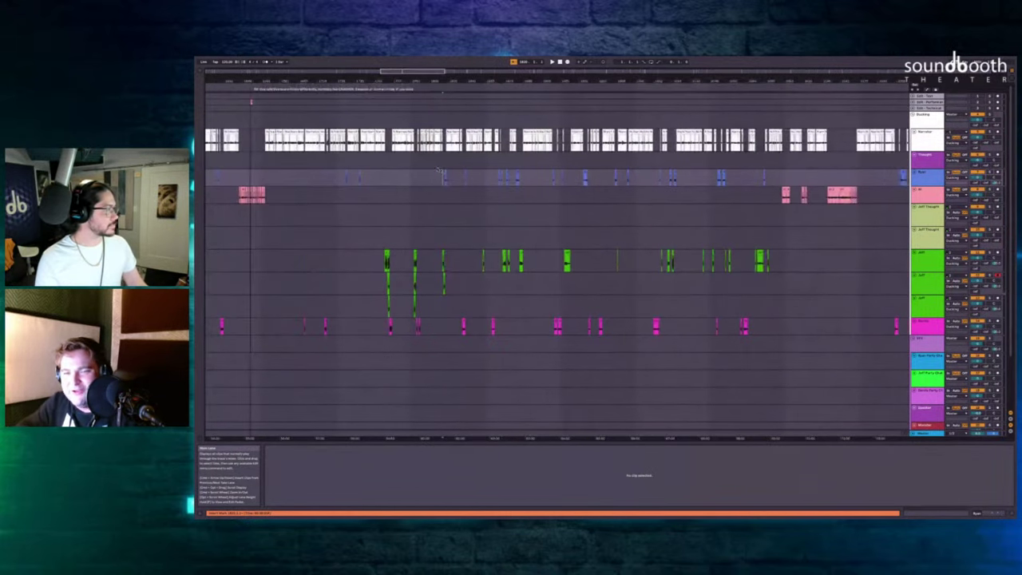
scroll(434, 165, "up", 3)
scroll(433, 165, "up", 10)
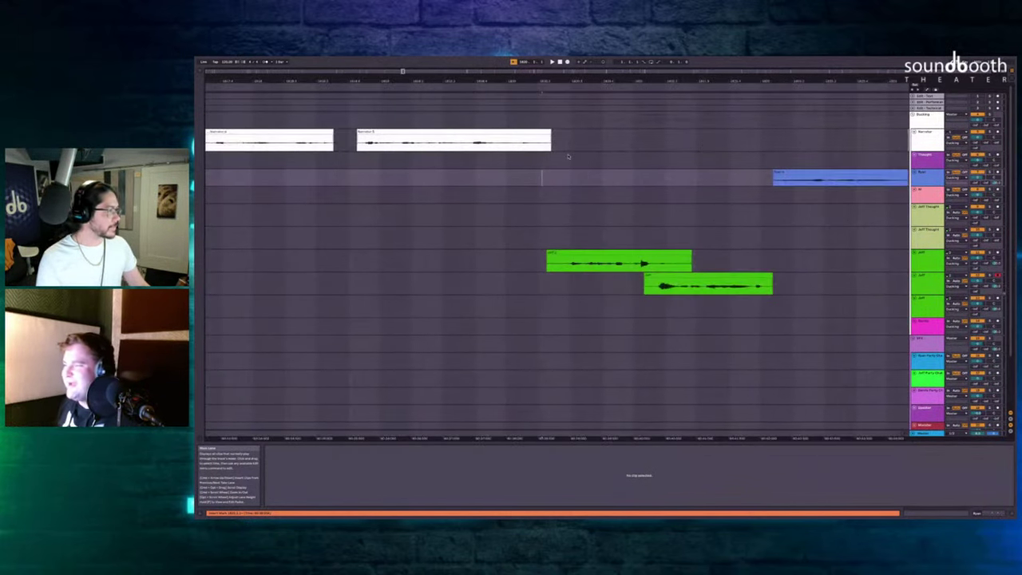
left_click(542, 162)
key("space")
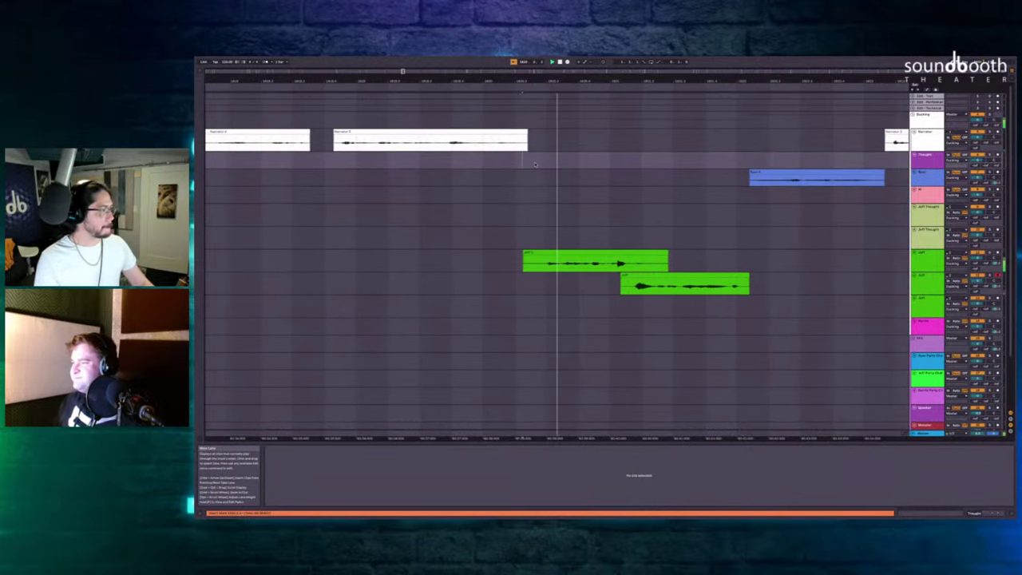
scroll(504, 171, "down", 3)
scroll(504, 172, "up", 2)
scroll(502, 184, "down", 3)
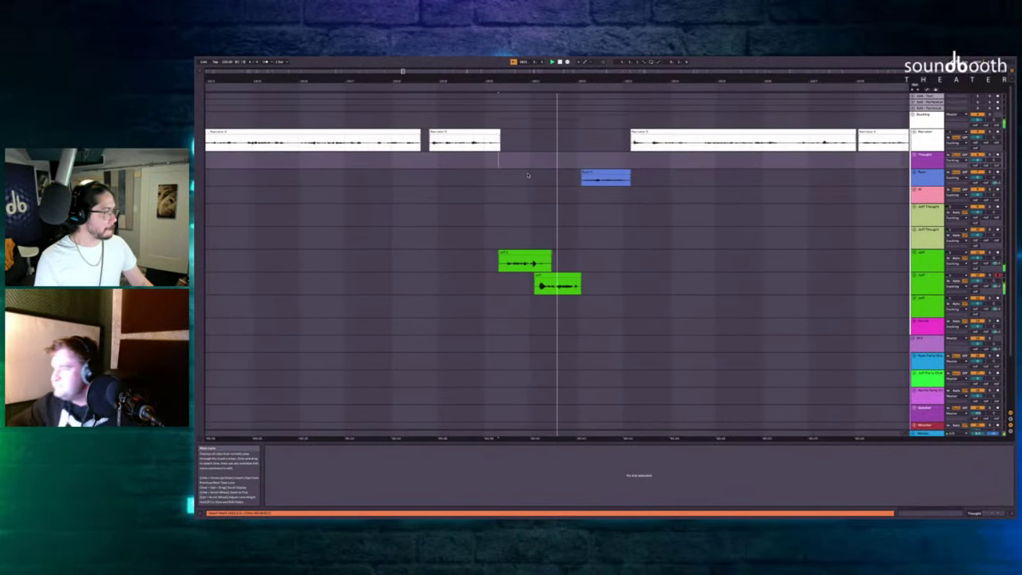
scroll(500, 195, "up", 8)
scroll(442, 233, "down", 5)
scroll(443, 232, "up", 7)
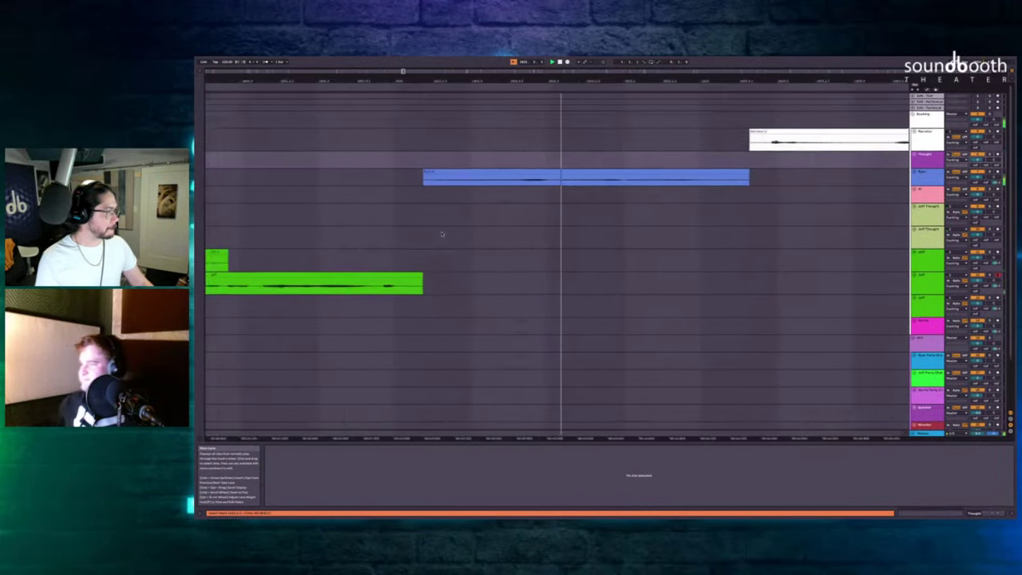
scroll(442, 233, "left", 3)
key("space")
Shift the second-track Jeff clip slightly later so its end overlaps the blue clip's start, and play back the transition.
left_click_drag(344, 277, 356, 276)
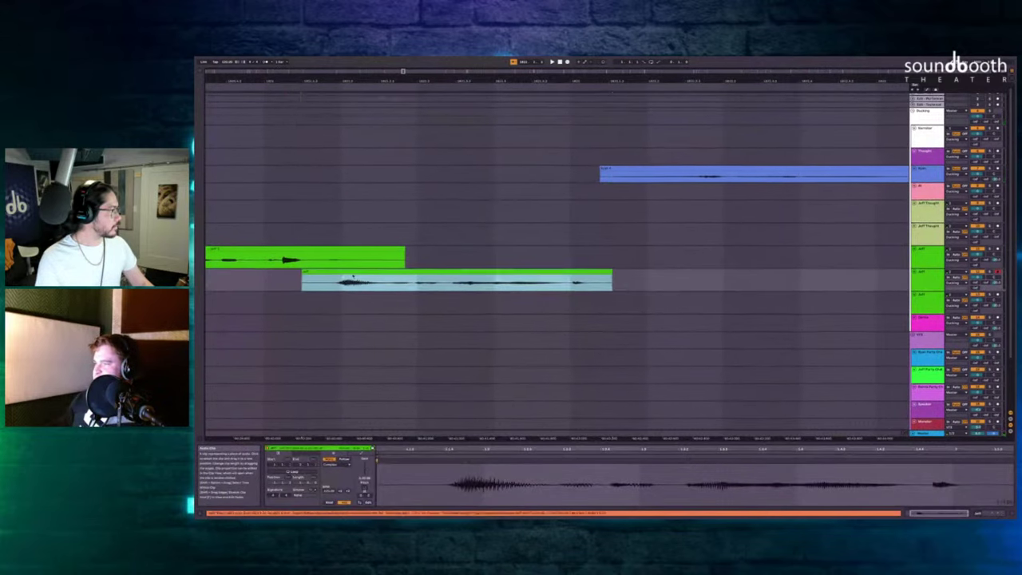
scroll(357, 277, "left", 2)
left_click(290, 218)
key("space")
scroll(426, 216, "right", 2)
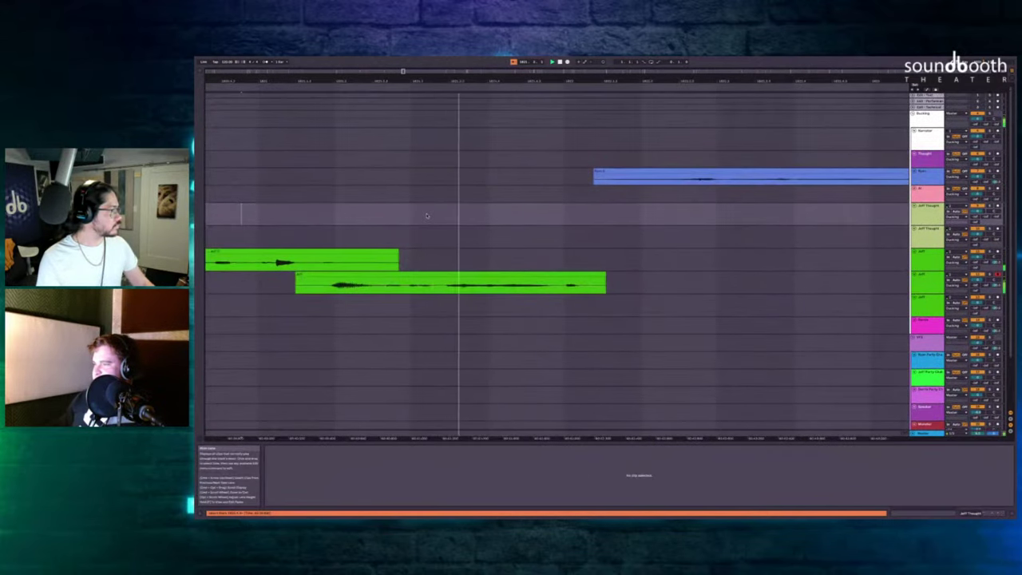
scroll(426, 215, "down", 6)
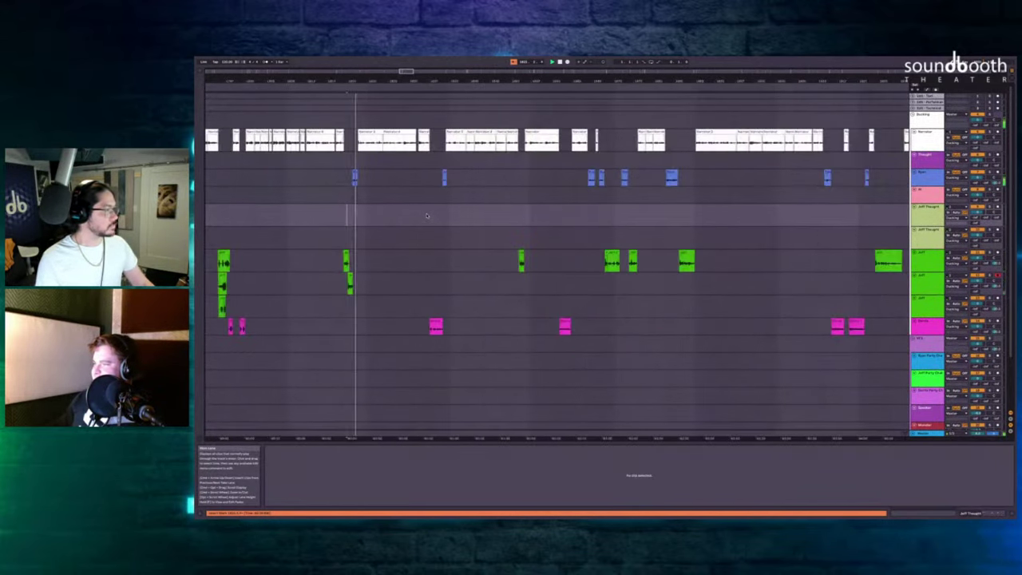
Play the narration leading into the next single Jeff clip and insert silence of that clip's length directly before it.
scroll(412, 216, "up", 6)
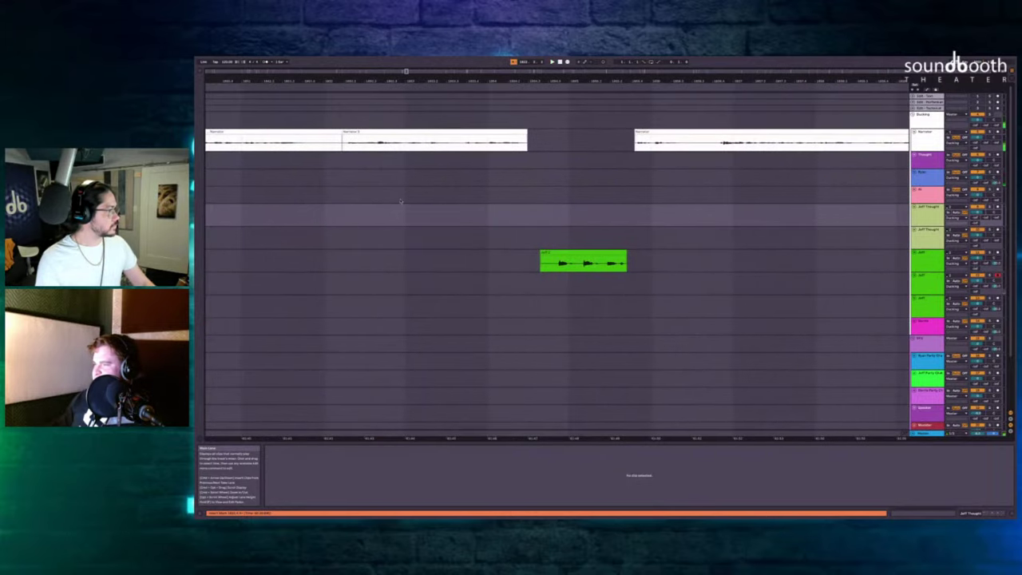
left_click(343, 171)
scroll(344, 171, "left", 2)
scroll(431, 170, "down", 4)
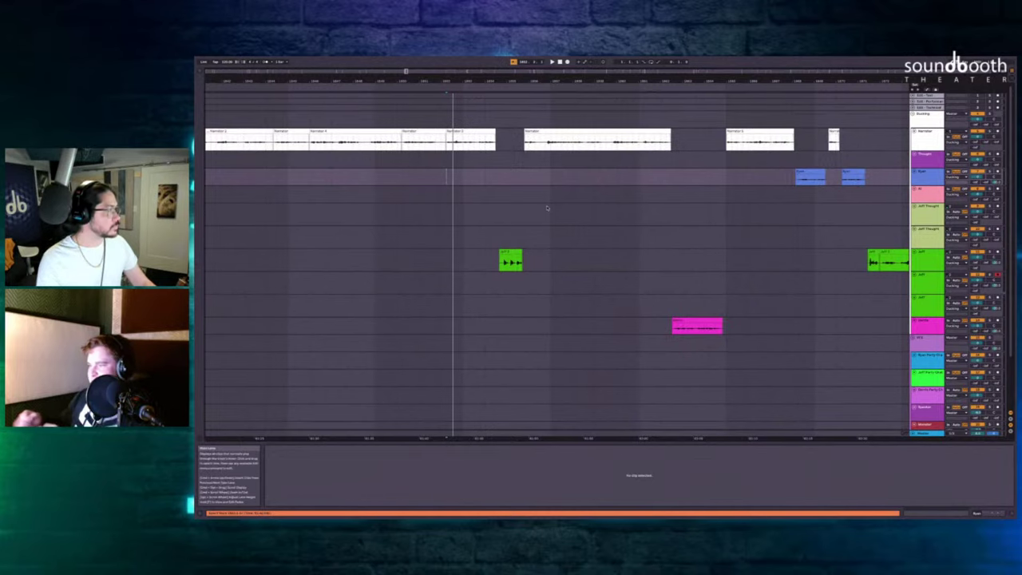
scroll(499, 255, "up", 3)
left_click(517, 254)
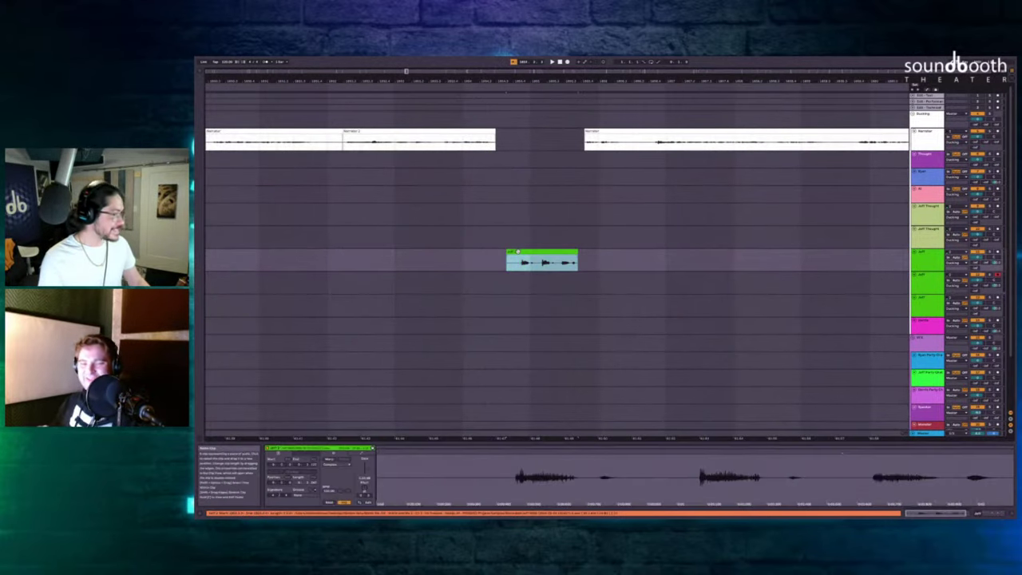
key("super+i")
Record the Jeff line on the first Jeff track from the narrator clip's end and remove the old clip's leftover piece.
scroll(483, 170, "up", 3)
left_click(519, 164)
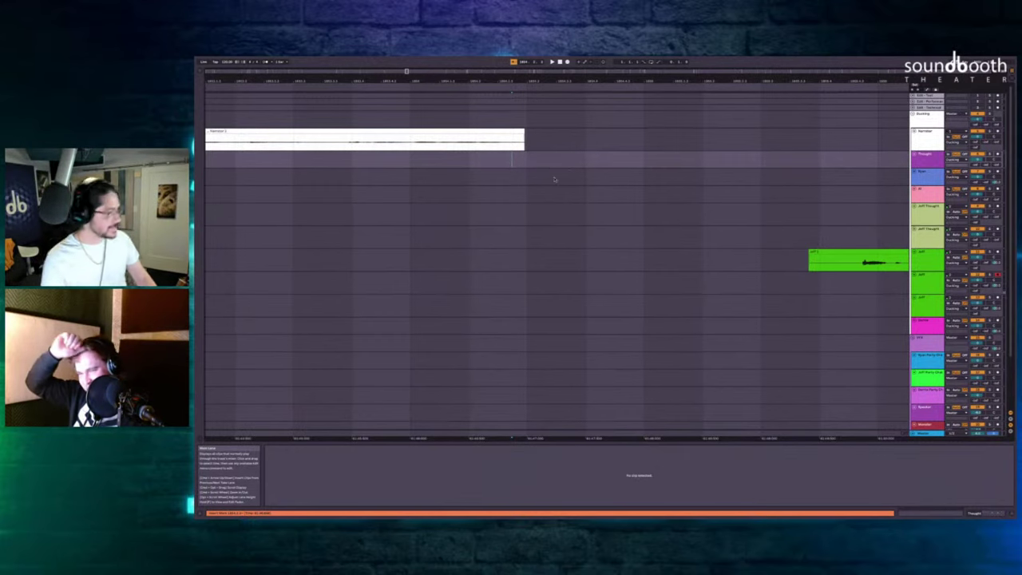
scroll(524, 166, "up", 1)
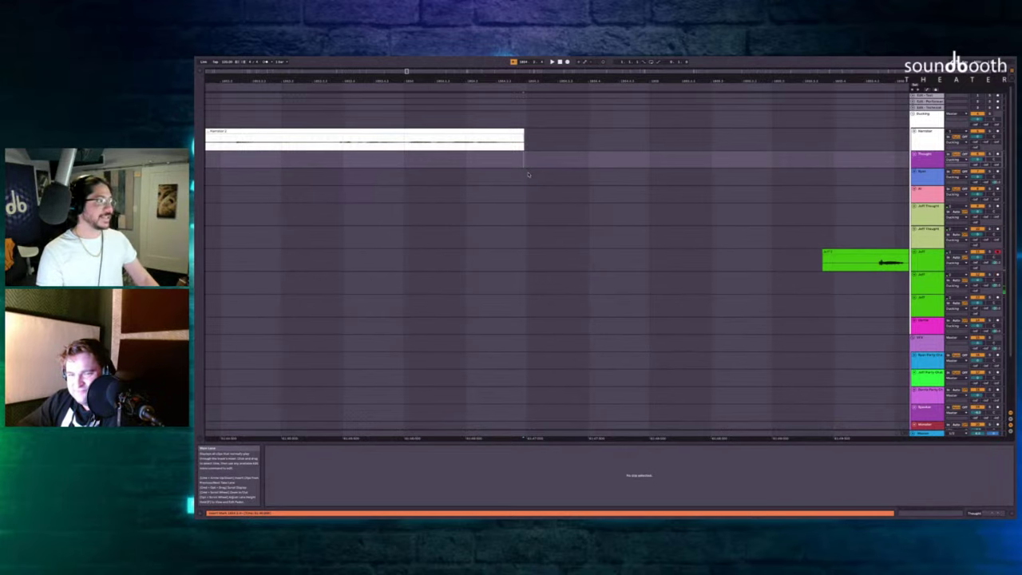
key("F9")
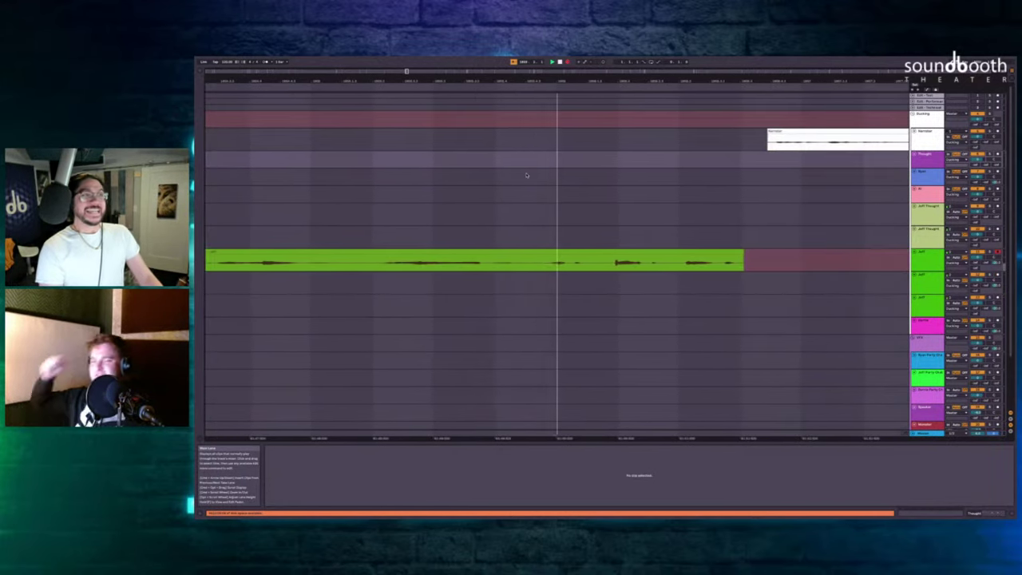
key("space")
left_click(582, 241)
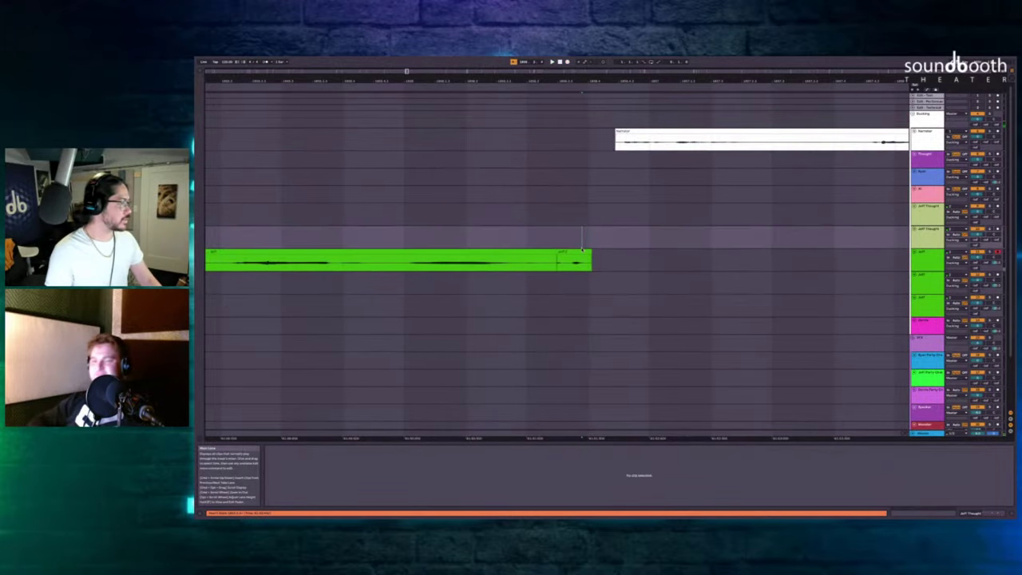
left_click(579, 254)
Record a second Jeff layer on the second Jeff track, starting at about the narrator clip's end.
scroll(579, 254, "left", 5)
scroll(579, 254, "down", 1)
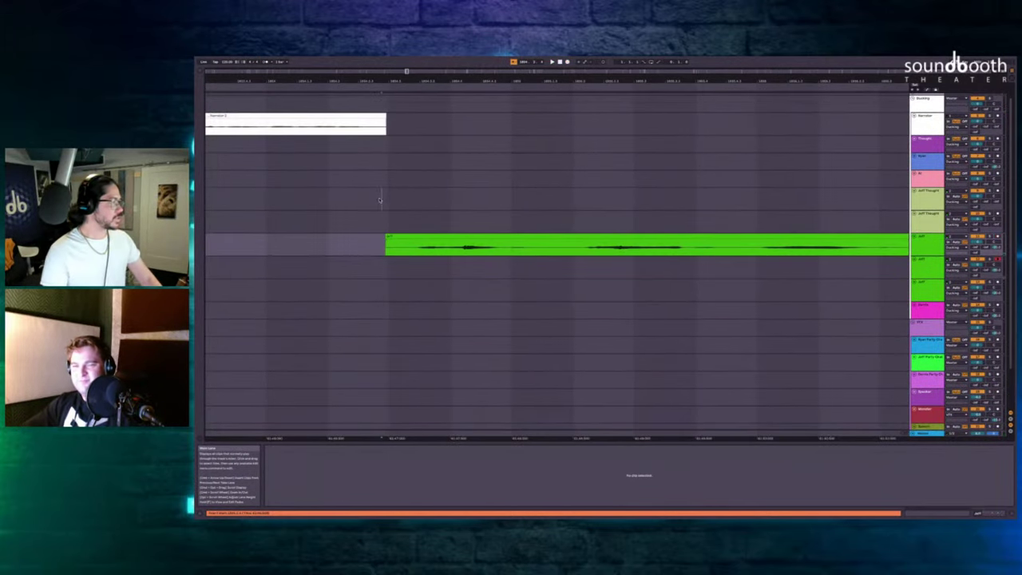
key("F9")
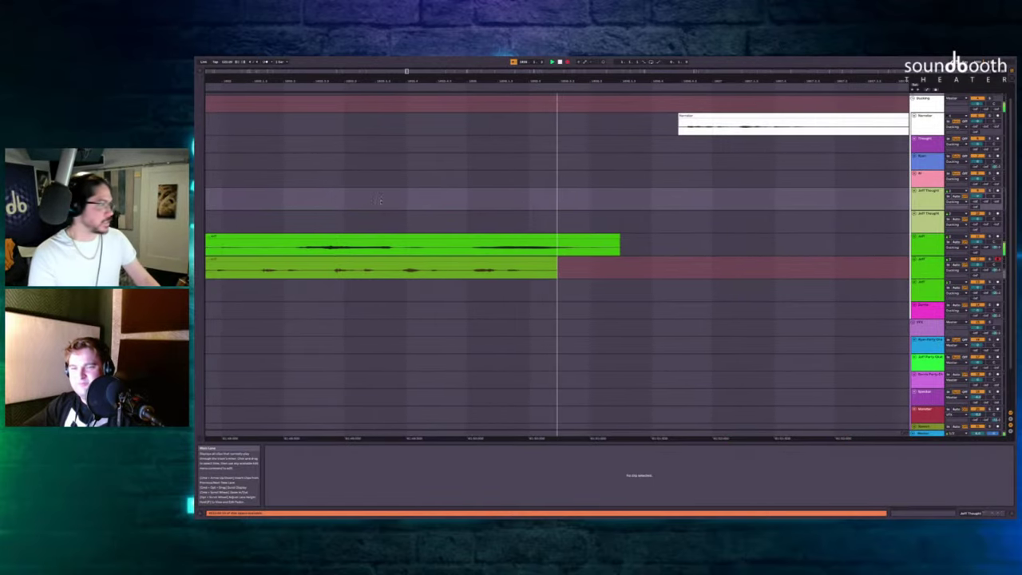
key("space")
Arm the third Jeff track and record a third layer on it from the narrator clip's end.
scroll(395, 213, "left", 3)
scroll(394, 213, "down", 1)
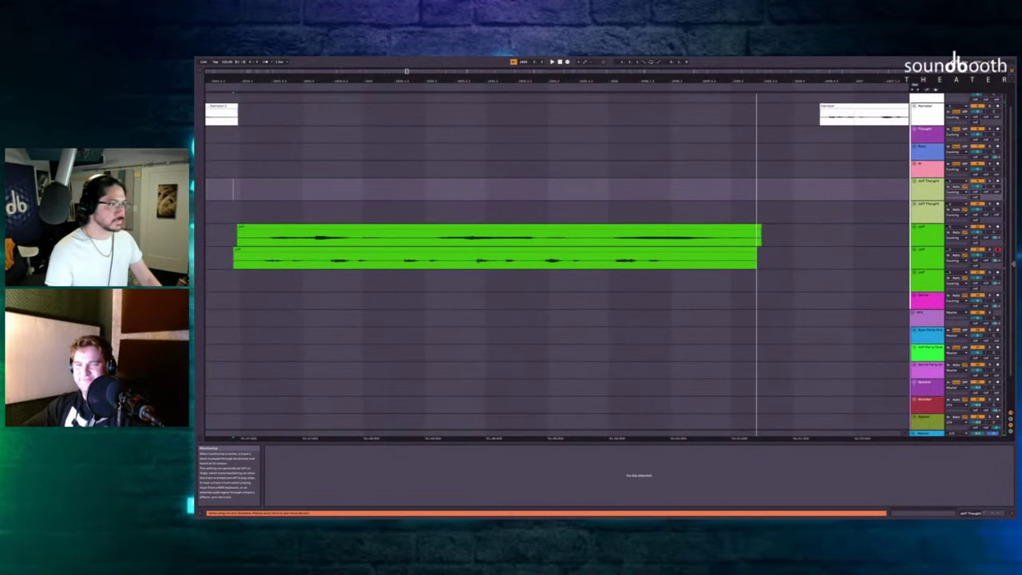
left_click(996, 273)
scroll(311, 228, "left", 2)
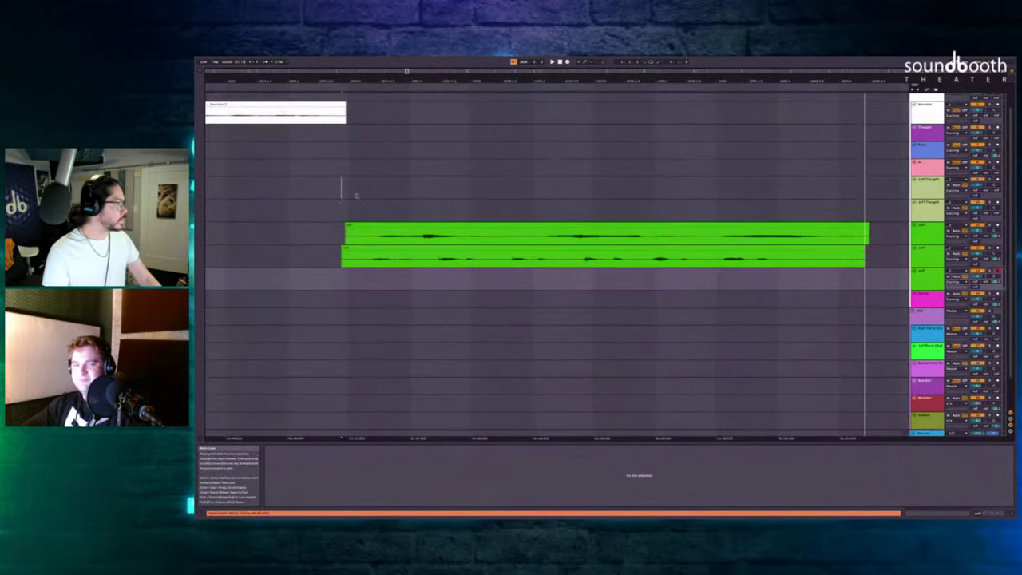
left_click(346, 175)
key("F9")
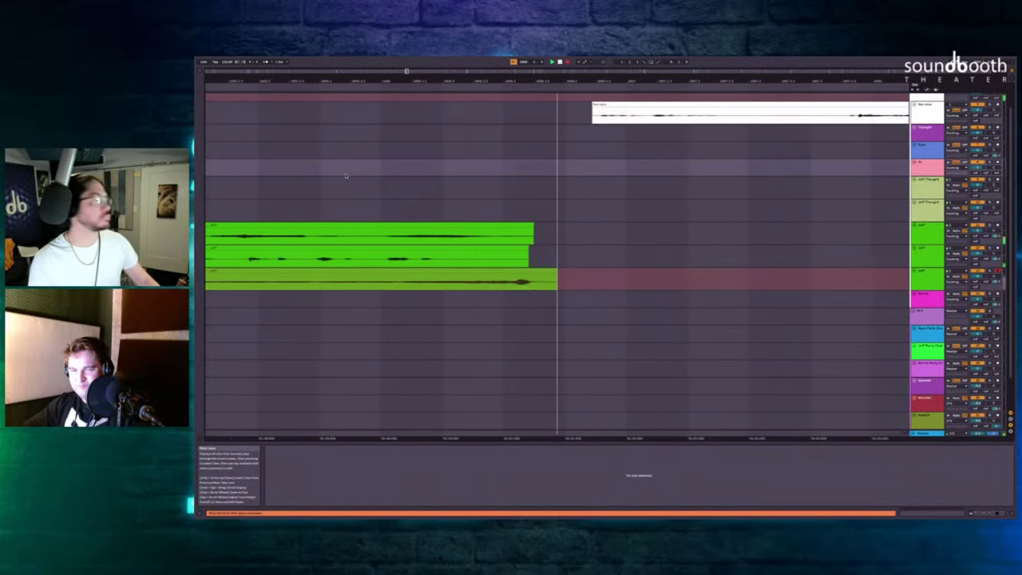
key("space")
Play back the three stacked Jeff layers into the following narrator clip.
scroll(346, 176, "left", 3)
key("space")
key("minus")
key("minus")
key("minus")
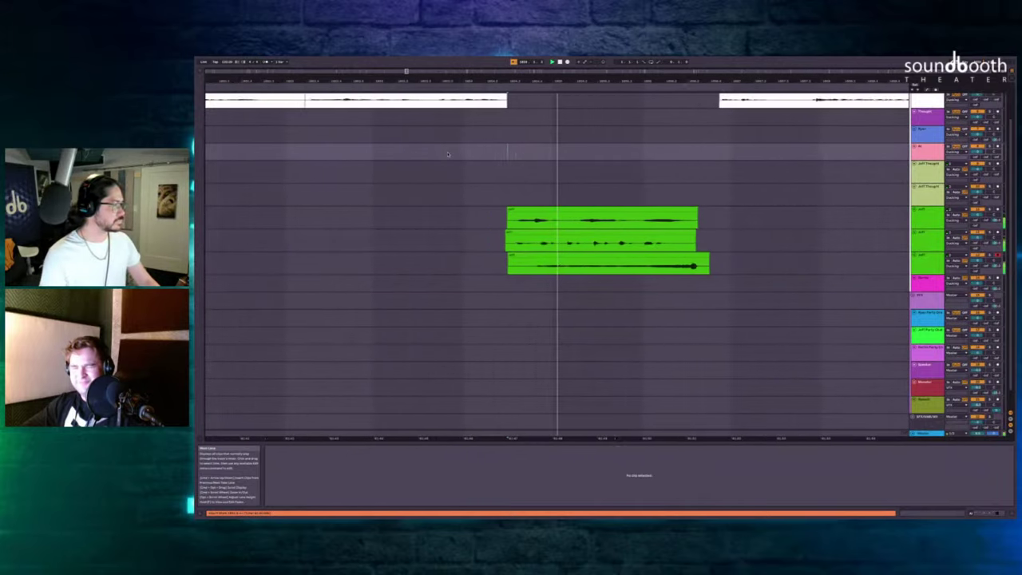
left_click(567, 262)
scroll(567, 262, "up", 7, "ctrl")
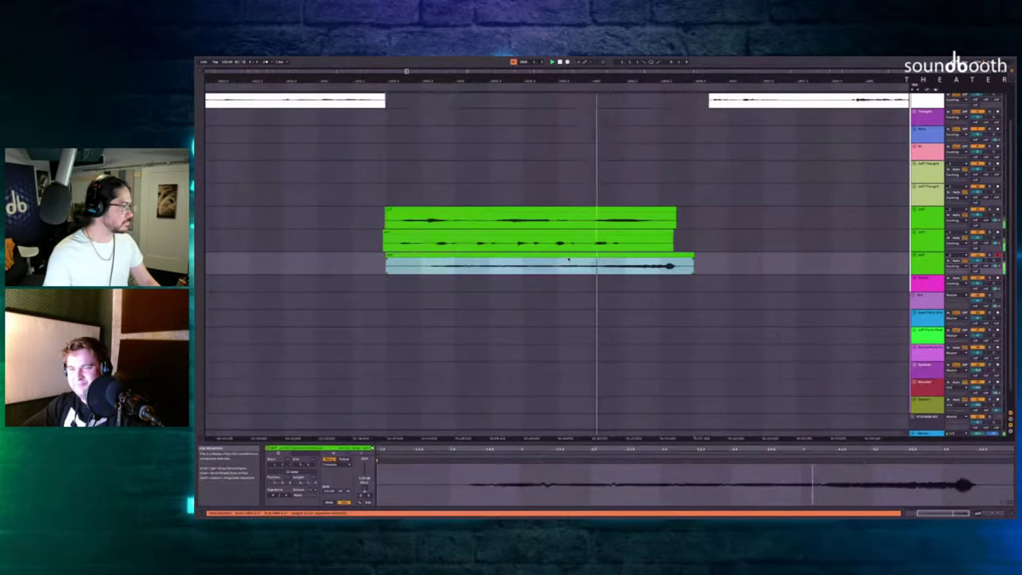
scroll(568, 261, "down", 6, "ctrl")
scroll(569, 259, "down", 6, "ctrl")
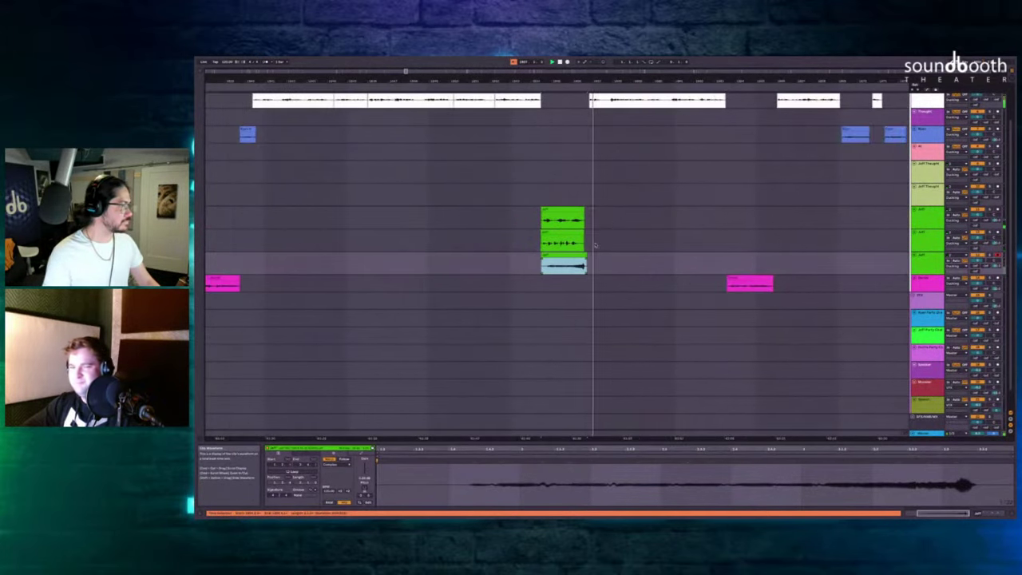
scroll(626, 226, "up", 7, "ctrl")
key("space")
Delete the time gap between the third-track Jeff layer's end and the following narrator clip.
scroll(508, 222, "left", 3)
scroll(603, 137, "up", 2, "ctrl")
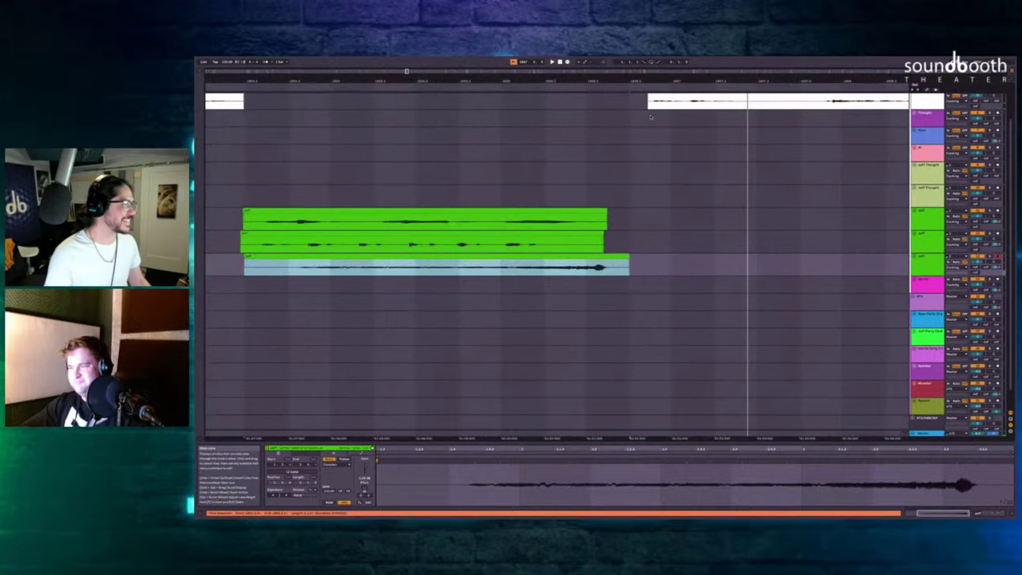
left_click_drag(648, 116, 629, 287)
key("super+shift+BackSpace")
Adjust the third-track Jeff clip's gain and play back the layers into the narrator clip.
scroll(559, 248, "left", 1)
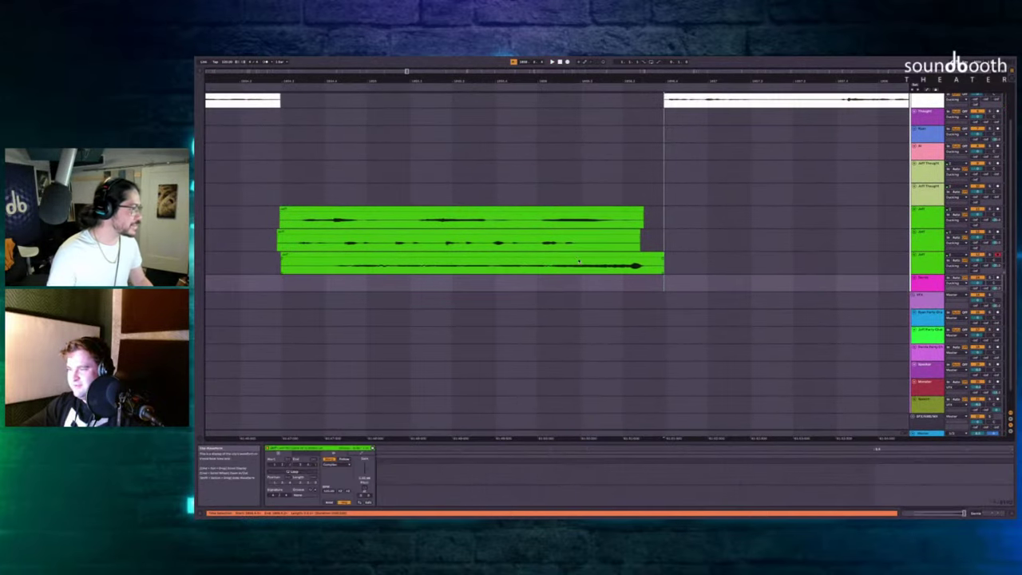
left_click(384, 256)
left_click(366, 479)
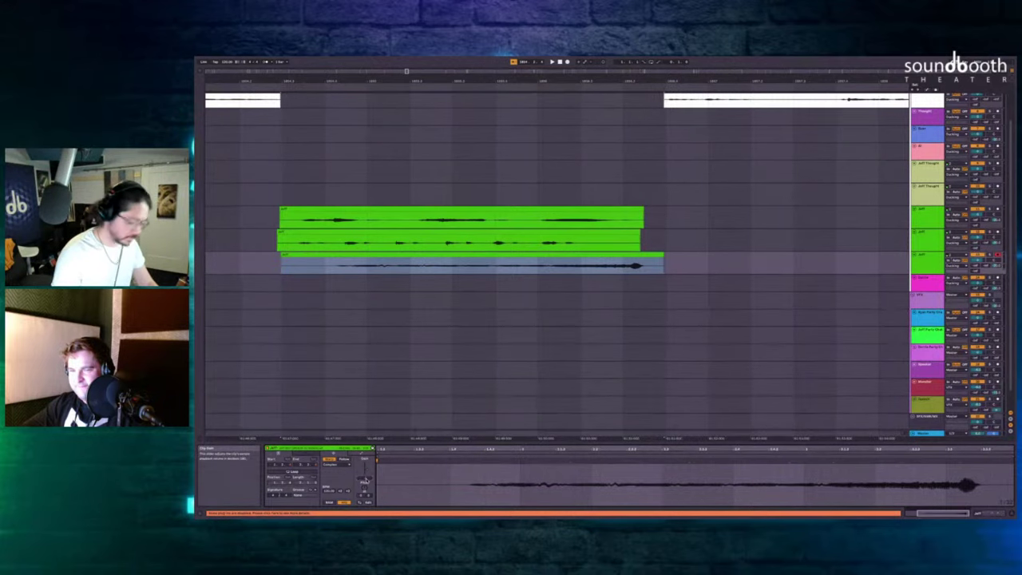
key("space")
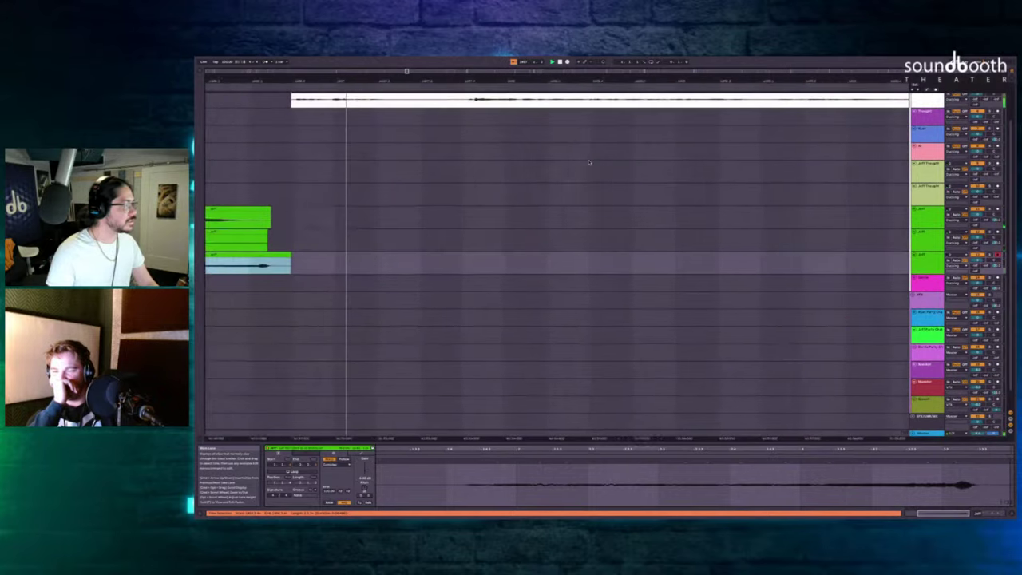
scroll(589, 163, "right", 2)
scroll(589, 162, "down", 4)
scroll(593, 162, "right", 2)
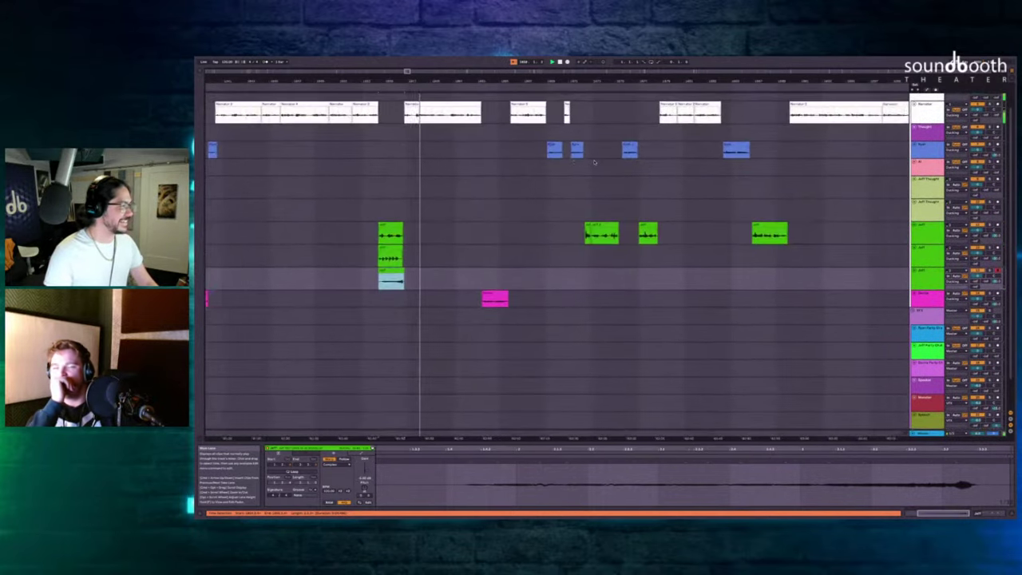
Insert silence between the next passage's two adjoining Jeff clips, as long as the second clip.
scroll(596, 166, "up", 6)
left_click(312, 173)
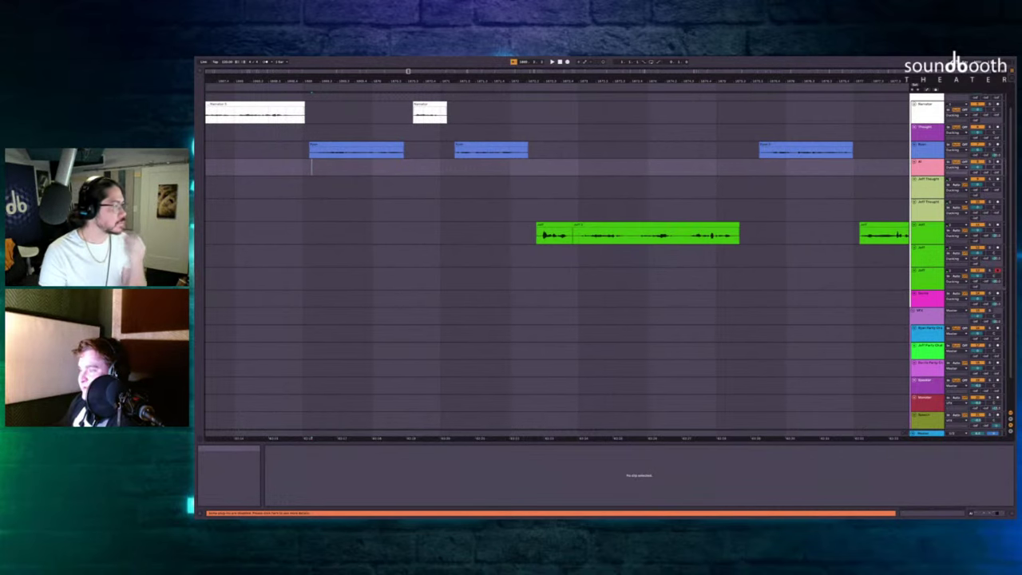
left_click(586, 227)
key("super+i")
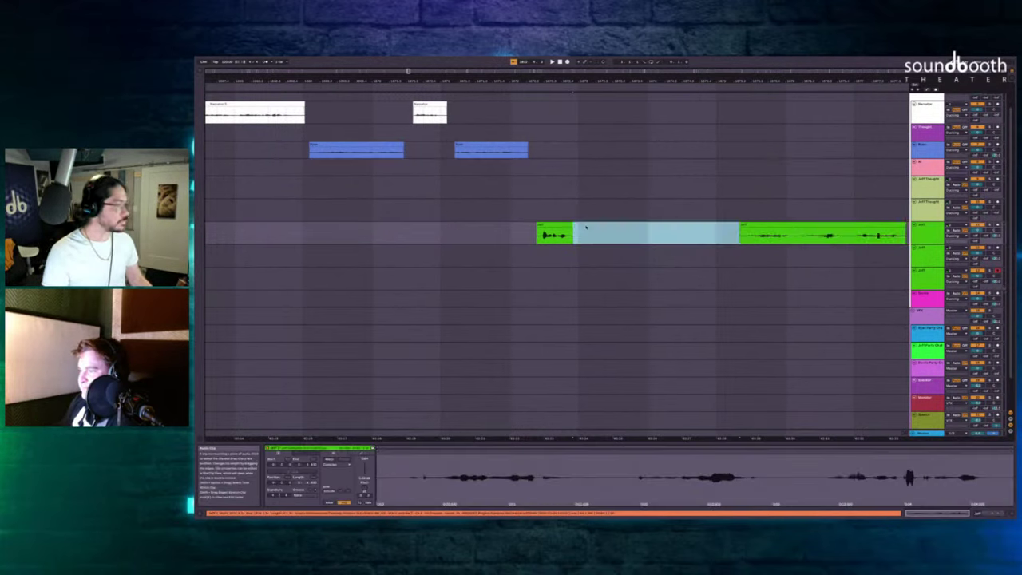
key("Delete")
Record a new Jeff line on the first Jeff track from the second blue clip's end, replacing the short old clip.
left_click(543, 226)
scroll(546, 224, "up", 3)
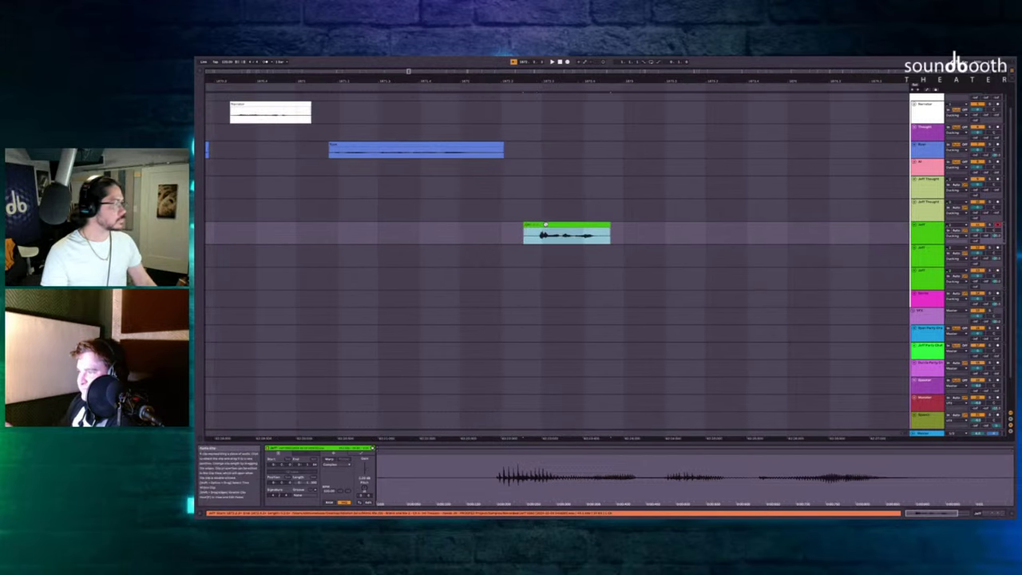
left_click(501, 173)
key("F9")
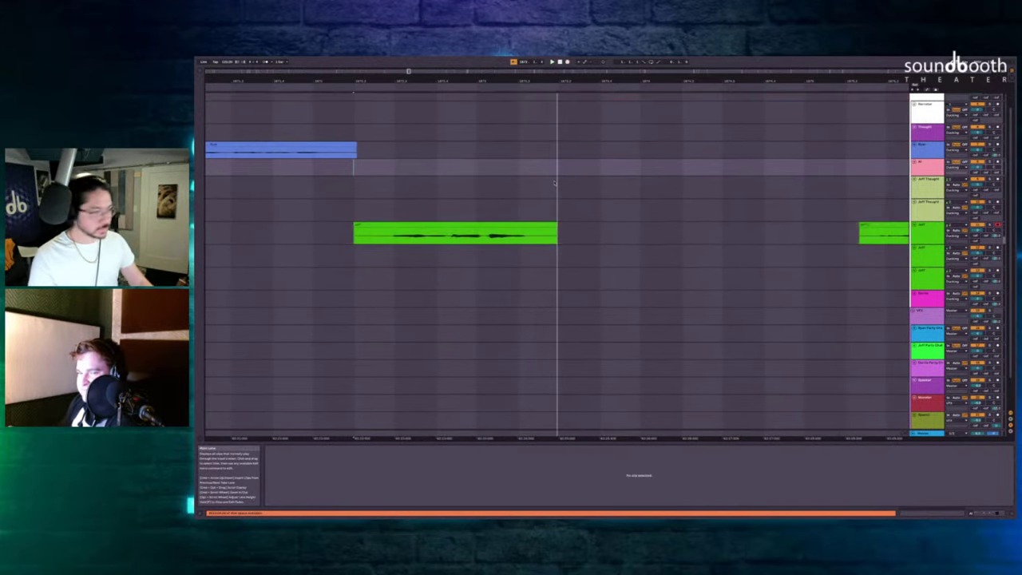
Record a Jeff line on the second Jeff track, starting just before the end of the new first-track Jeff clip.
key("space")
left_click(545, 254)
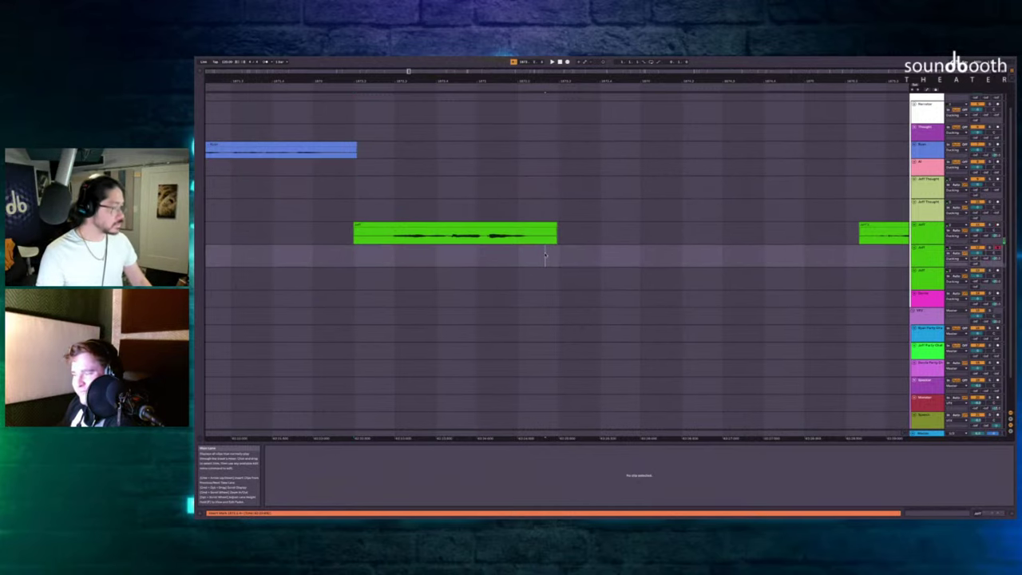
key("F9")
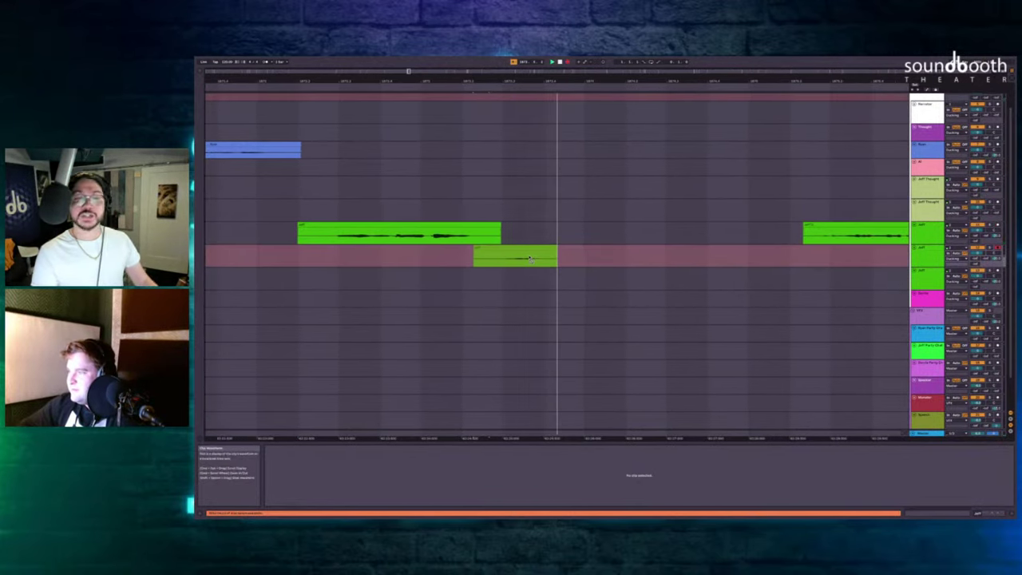
key("space")
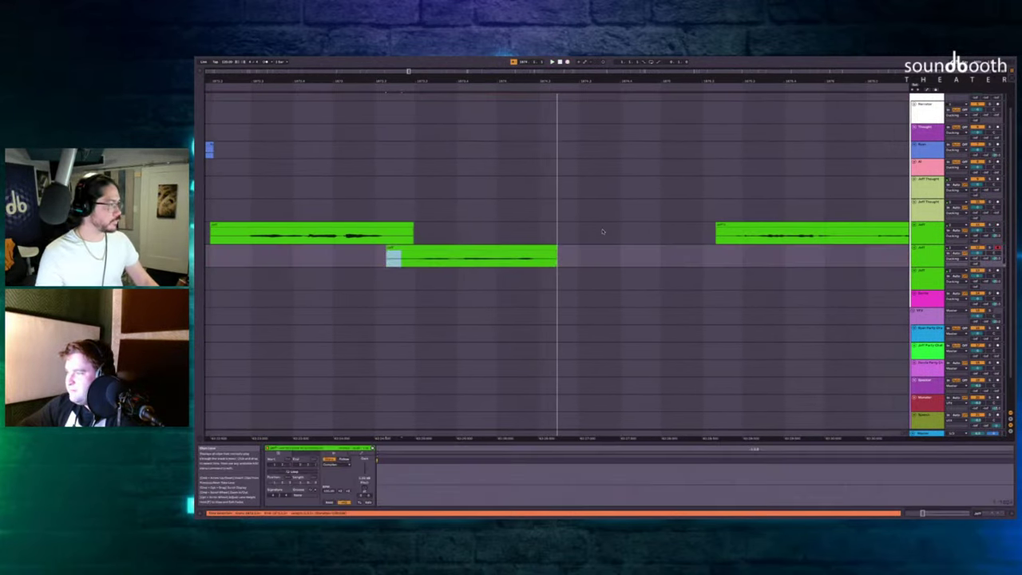
Record another Jeff line on the second Jeff track after a short gap, deleting the old first-track clip ahead of it.
left_click(579, 261)
key("F9")
key("space")
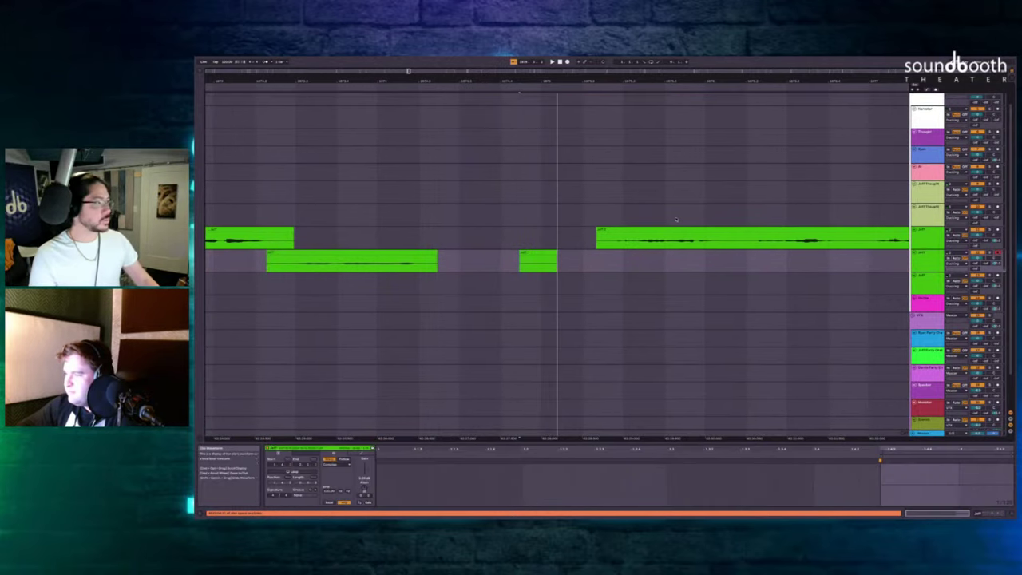
left_click(675, 233)
key("Delete")
left_click(524, 255)
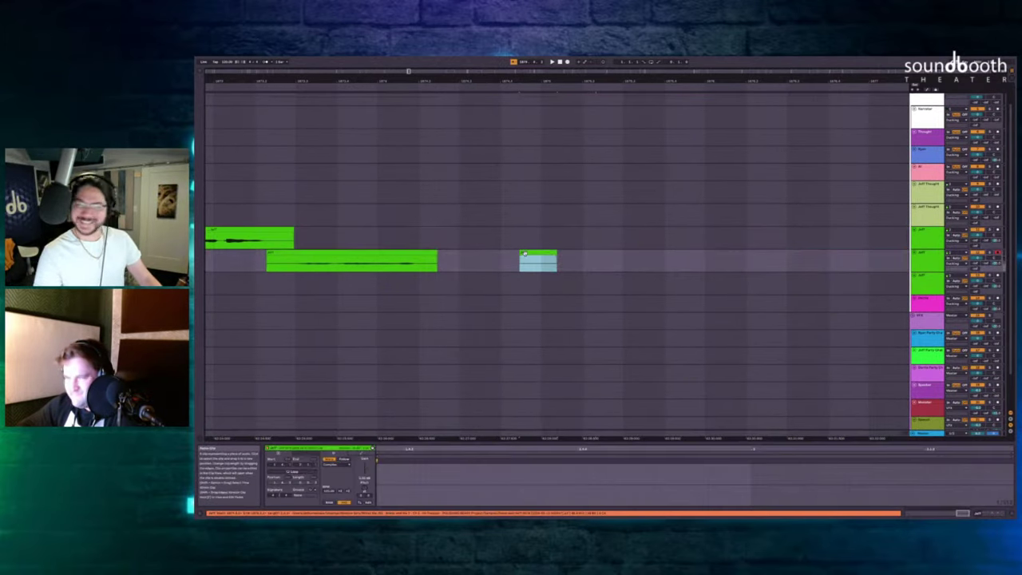
key("F9")
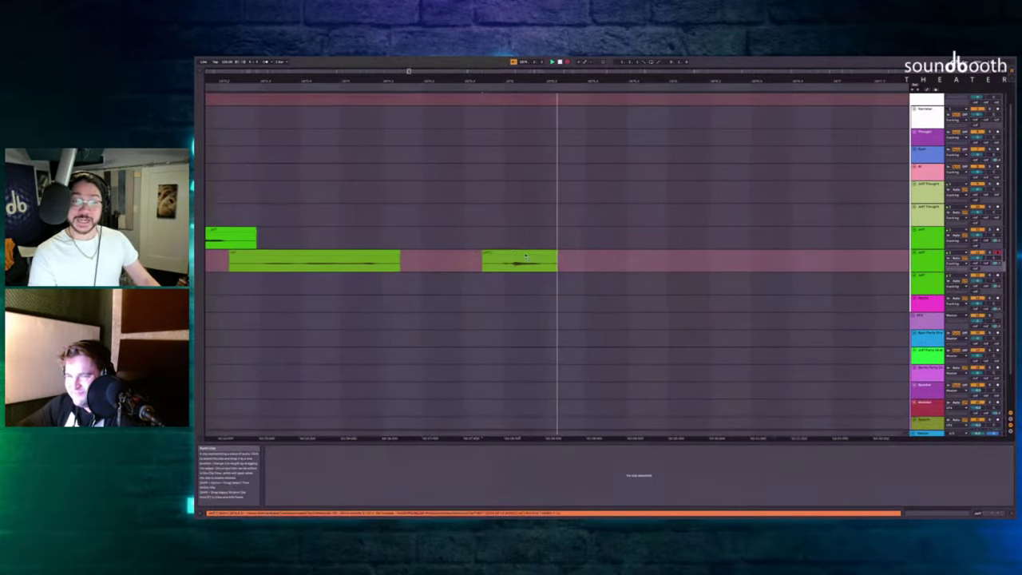
key("space")
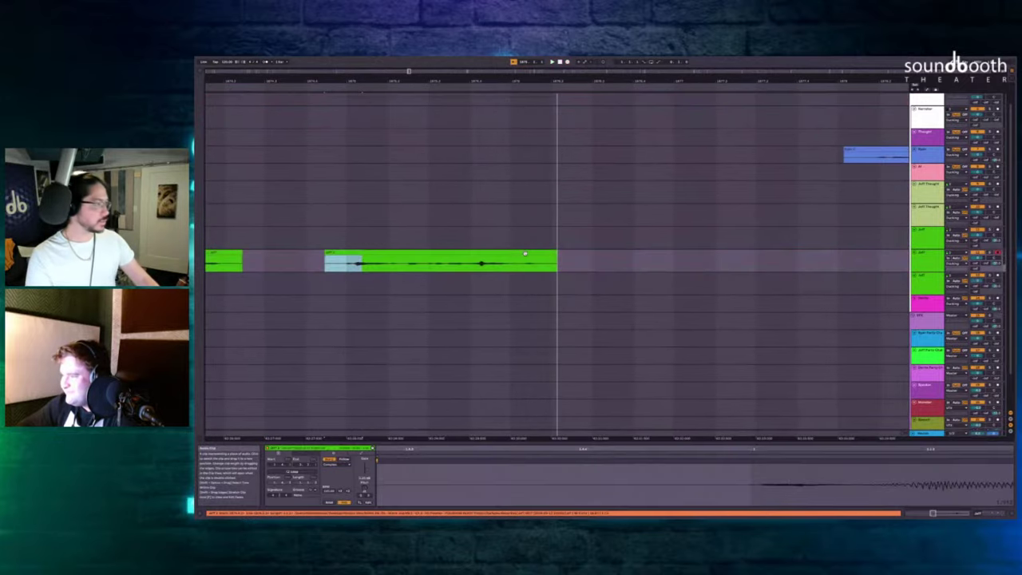
Record an overlapping layer on the third Jeff track, starting around the end of the first-track Jeff clip.
scroll(526, 254, "left", 5)
scroll(526, 253, "down", 1)
left_click(511, 269)
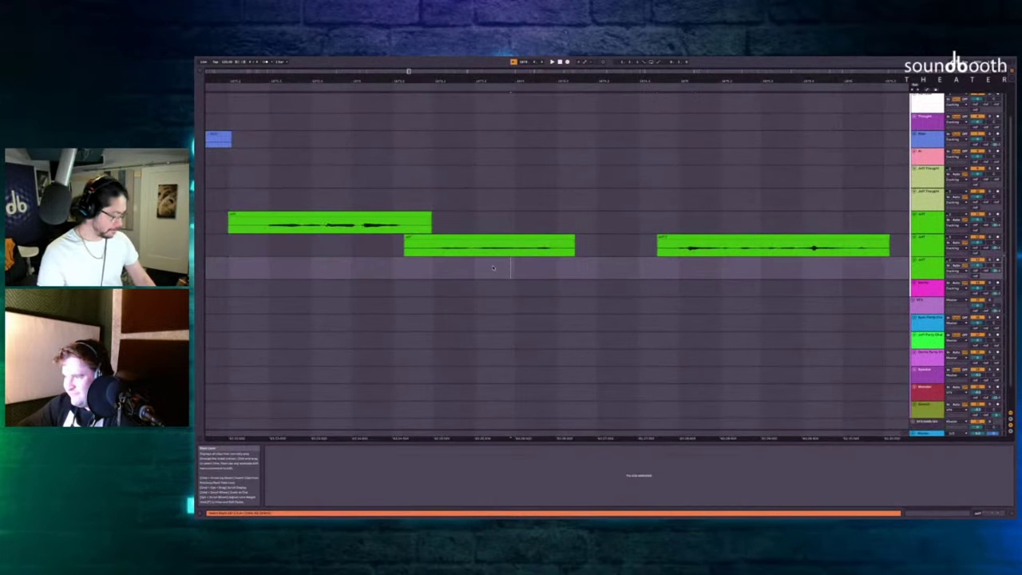
key("space")
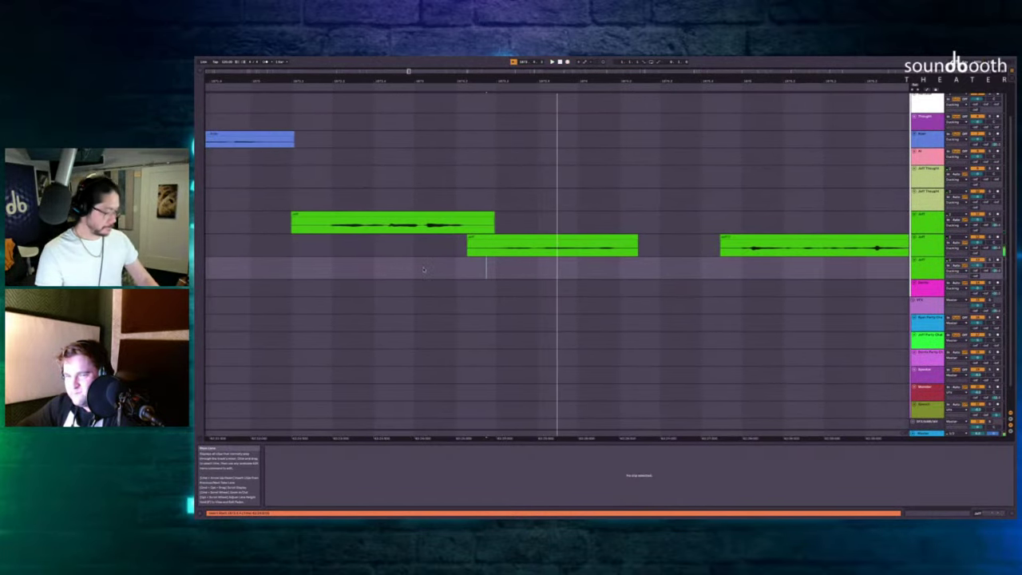
key("F9")
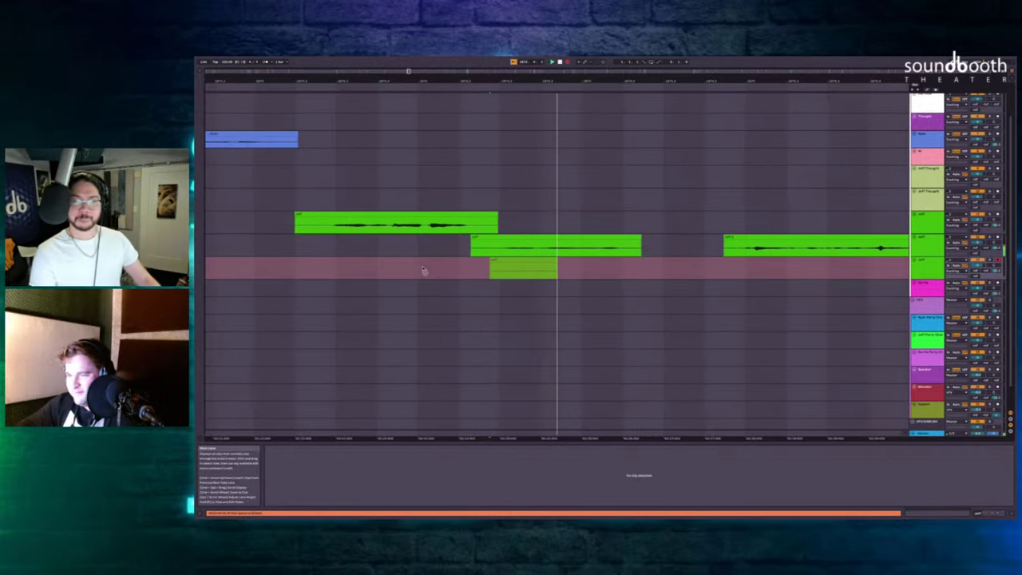
key("F9")
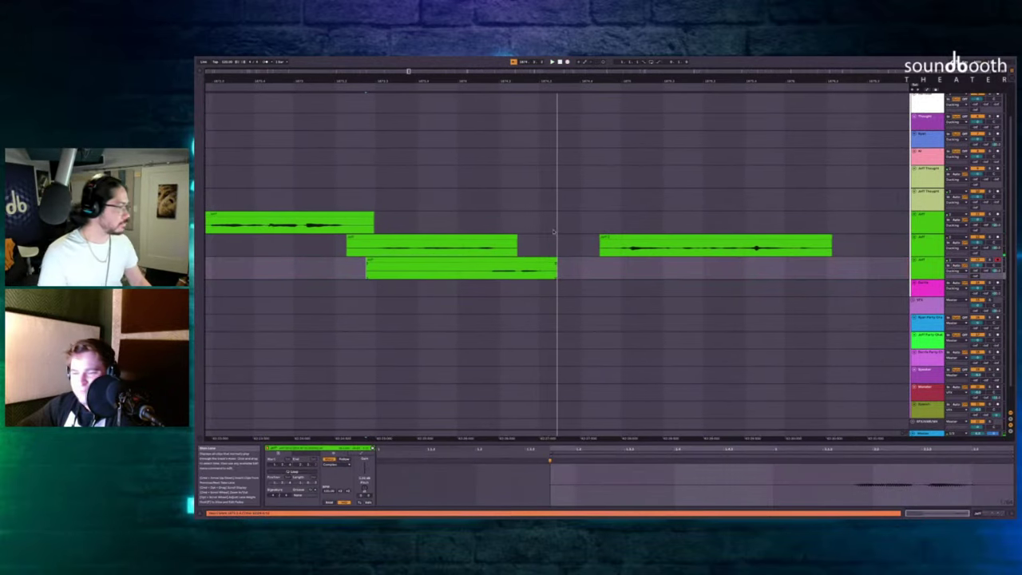
key("space")
Trim the start of the last second-track Jeff clip, pull it earlier to overlap the third-track layer's end, and play it back.
left_click_drag(609, 249, 557, 262)
key("ctrl+shift+Delete")
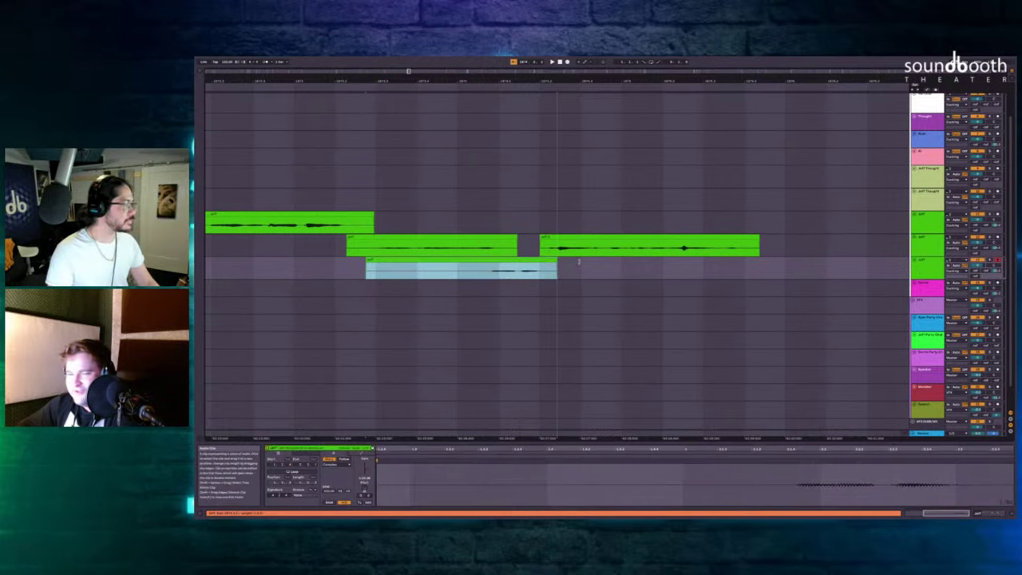
scroll(581, 264, "right", 3)
left_click(422, 225)
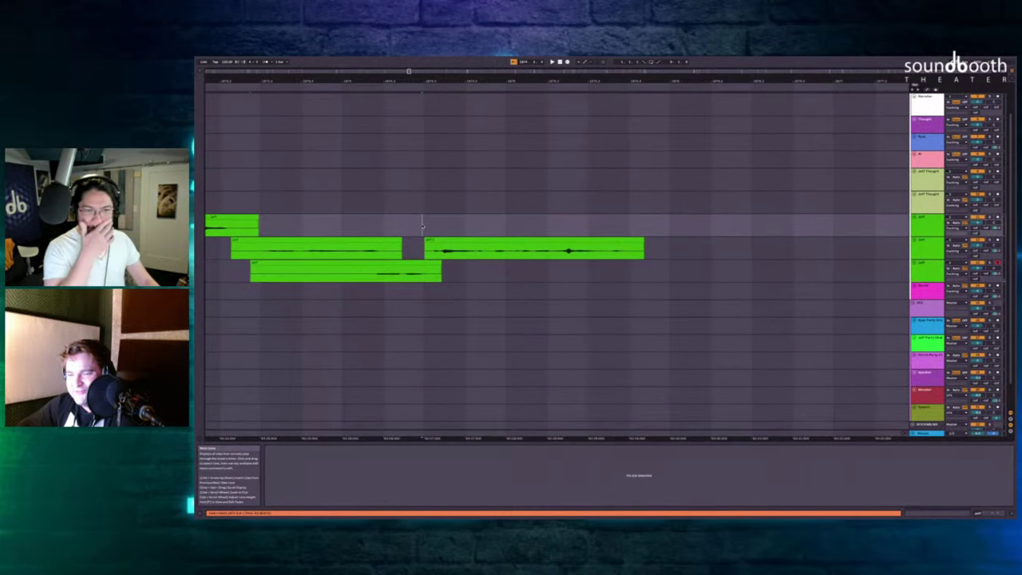
key("space")
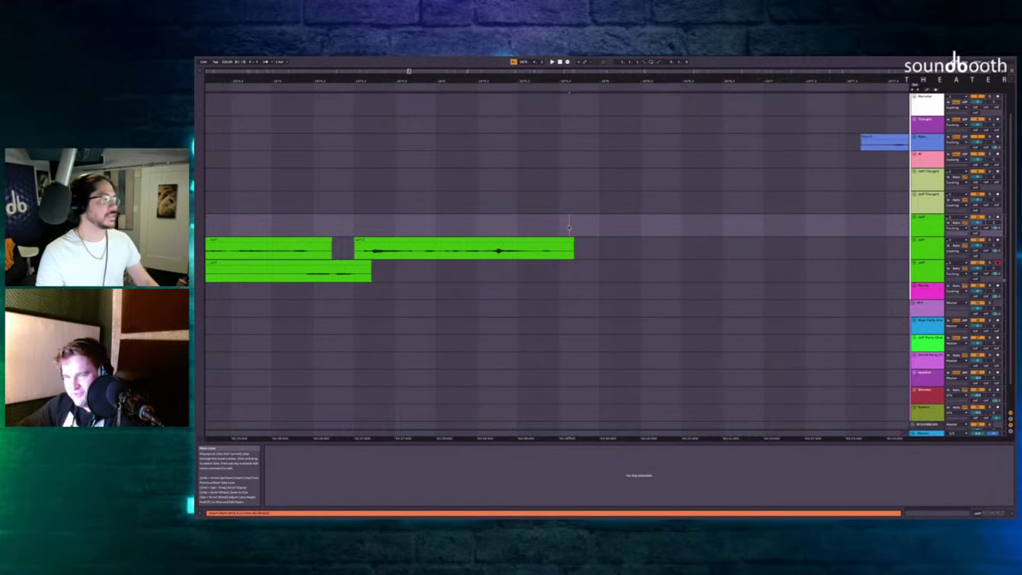
Record a take on the third Jeff track, starting before the end of the last second-track Jeff clip.
scroll(563, 227, "left", 2)
scroll(563, 228, "down", 3)
scroll(556, 228, "right", 1)
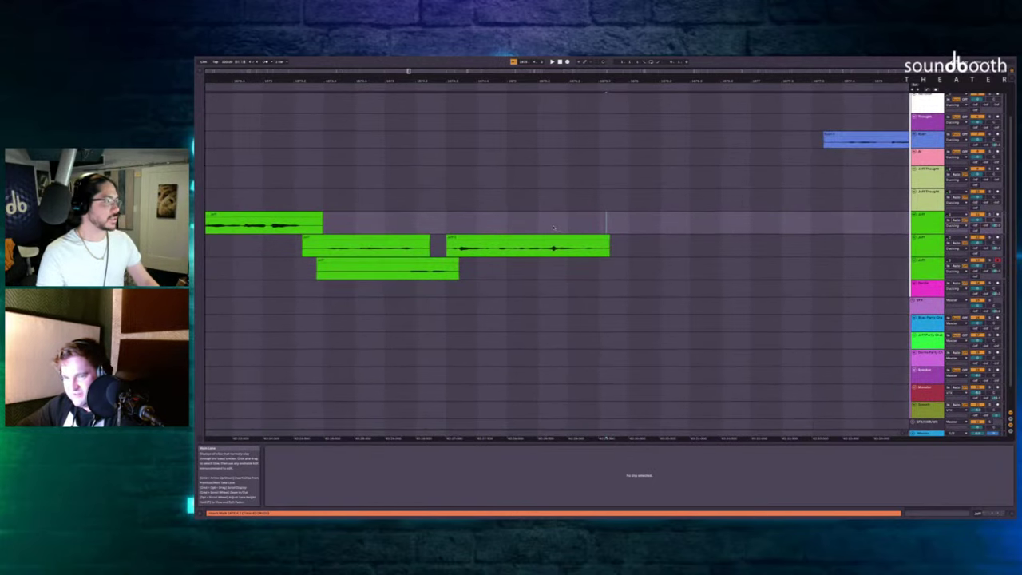
scroll(579, 218, "right", 1)
scroll(602, 210, "down", 3)
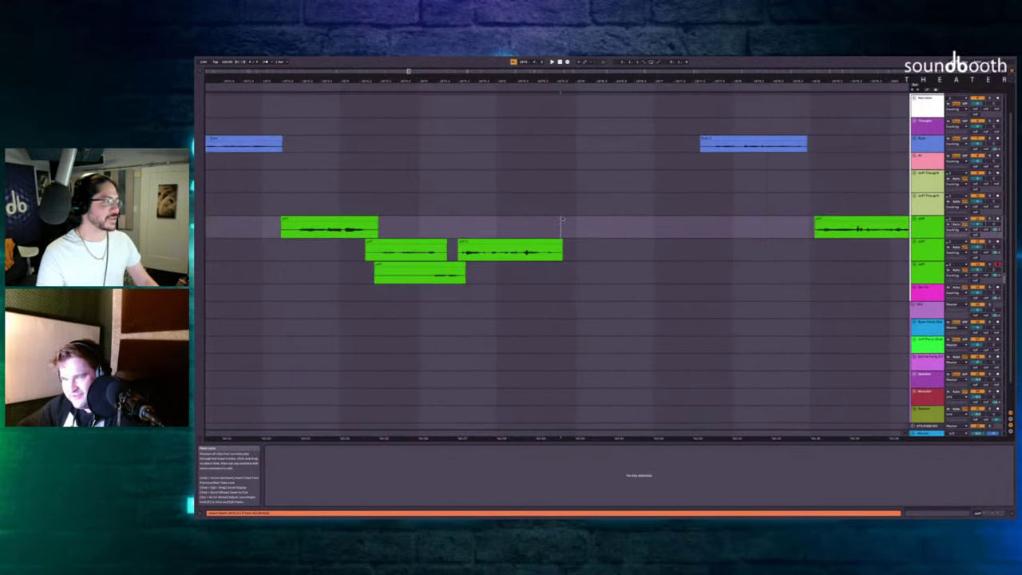
scroll(584, 218, "up", 4)
scroll(585, 217, "right", 2)
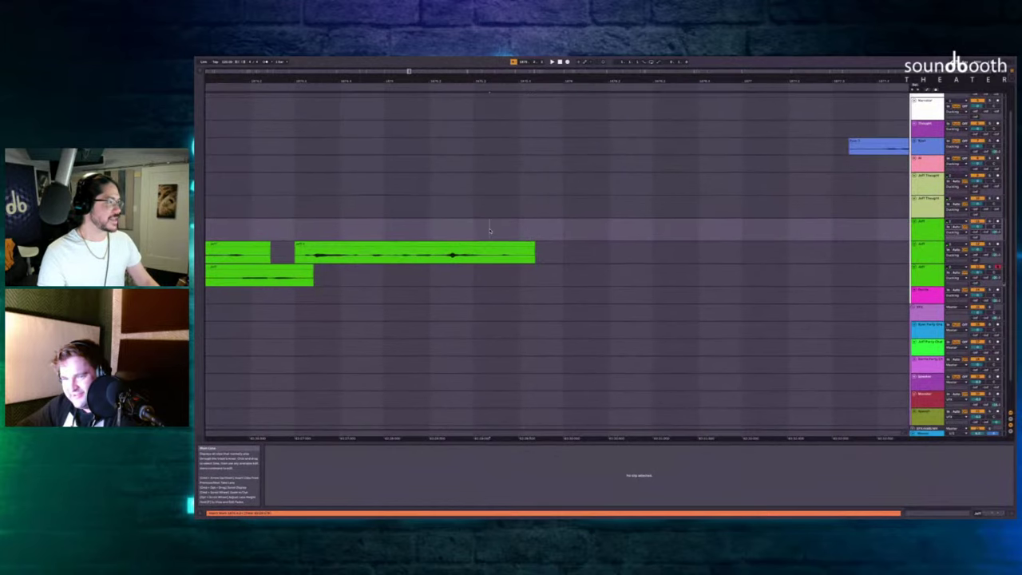
key("F9")
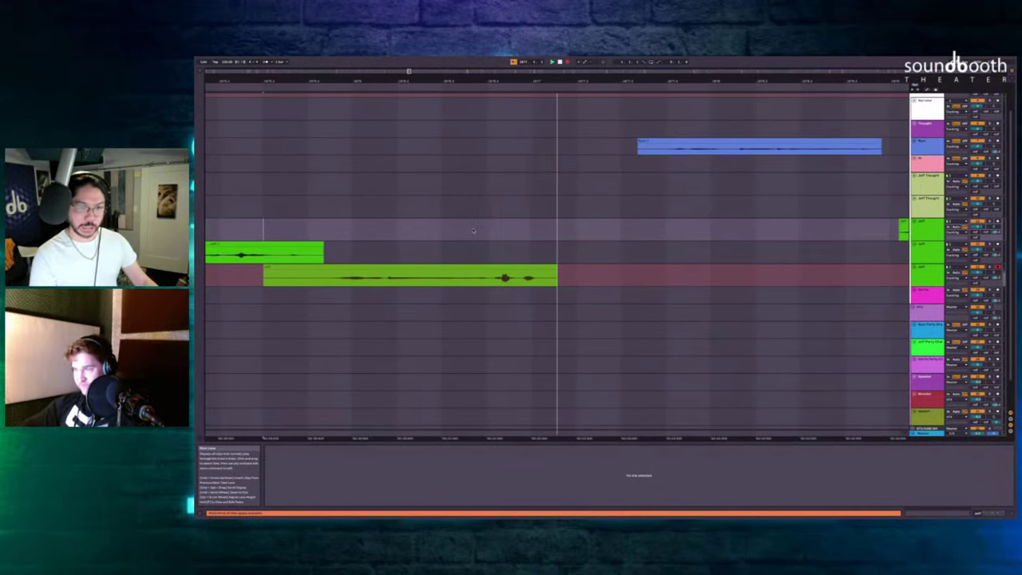
key("space")
Re-record the last third-track Jeff line from the same starting point, replacing the previous take.
scroll(474, 231, "left", 3)
scroll(477, 223, "down", 3)
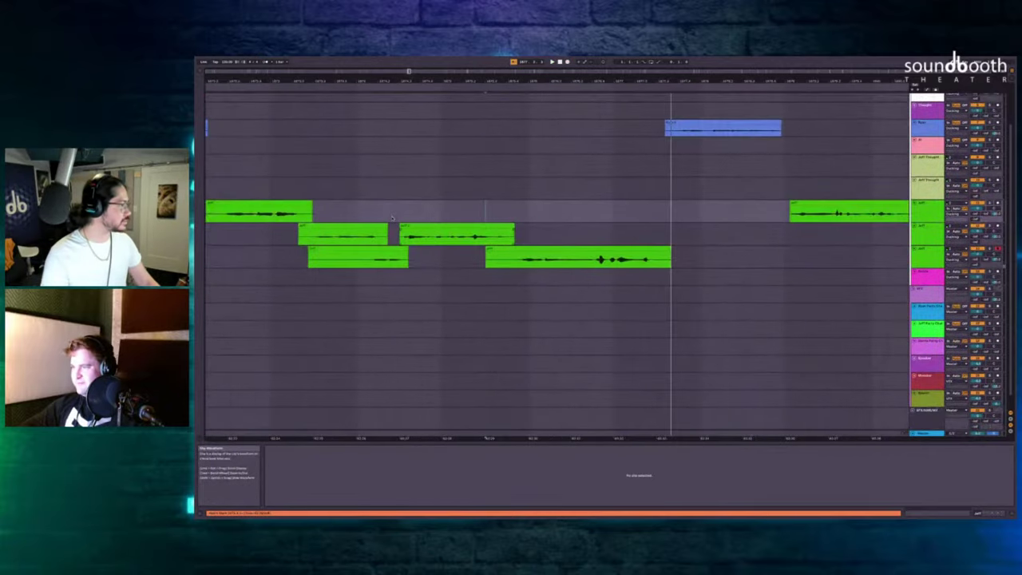
scroll(479, 194, "left", 2)
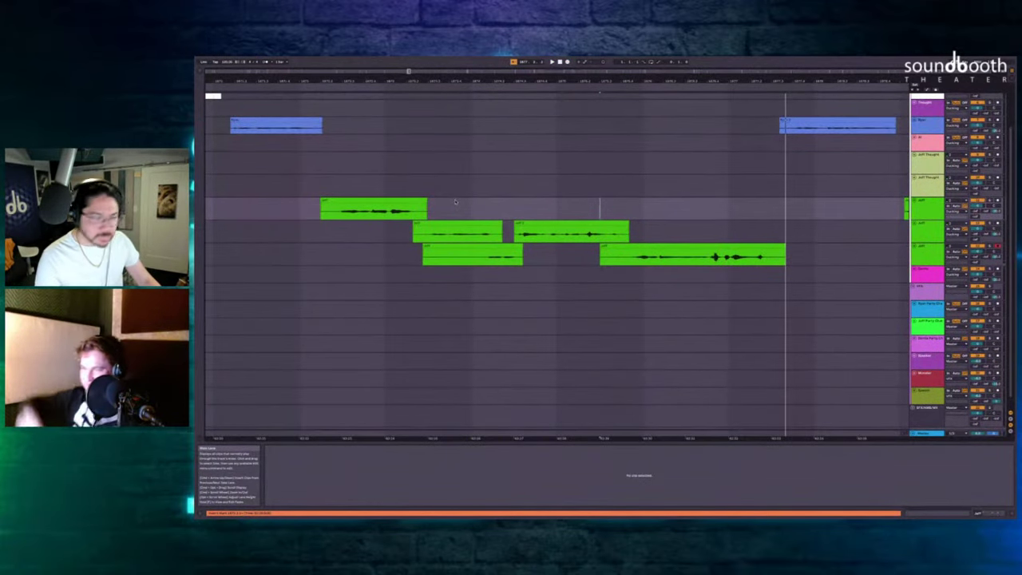
left_click(586, 169)
key("F9")
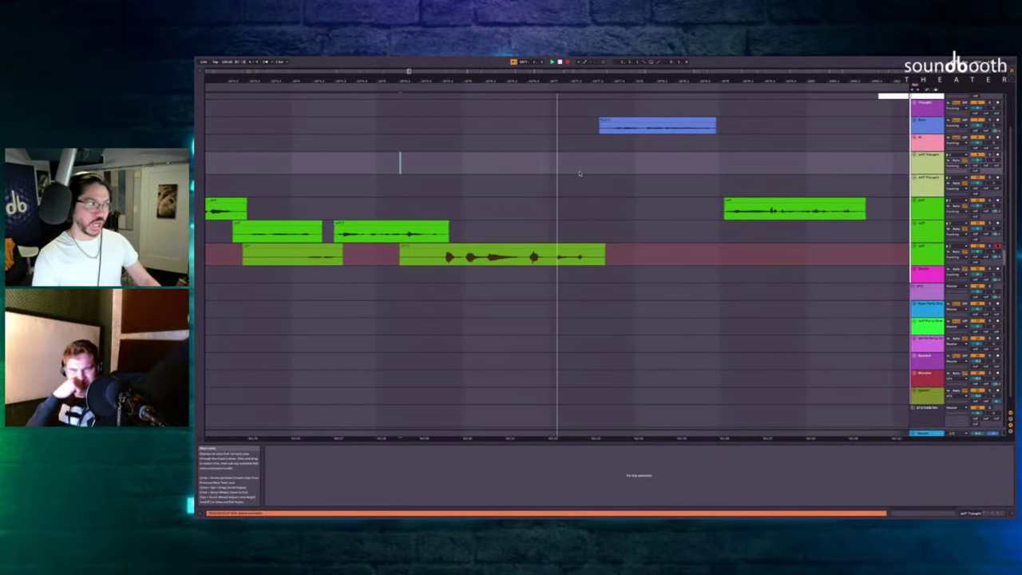
key("space")
Play back the layered Jeff passage from the first-track clip into the overlapping layers.
scroll(581, 174, "left", 5)
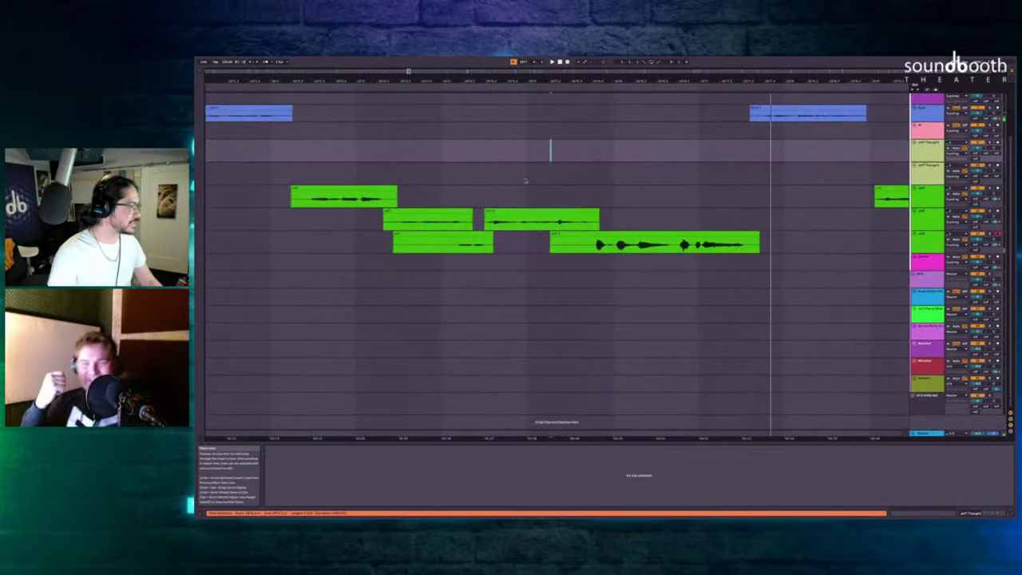
scroll(526, 181, "down", 3)
left_click(453, 159)
key("space")
scroll(486, 157, "right", 3)
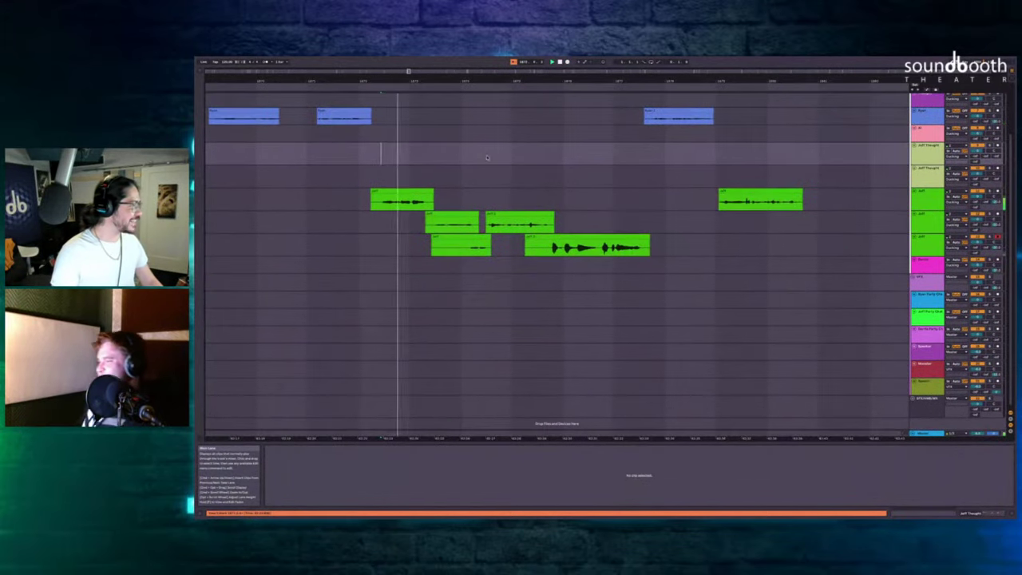
scroll(486, 157, "up", 3)
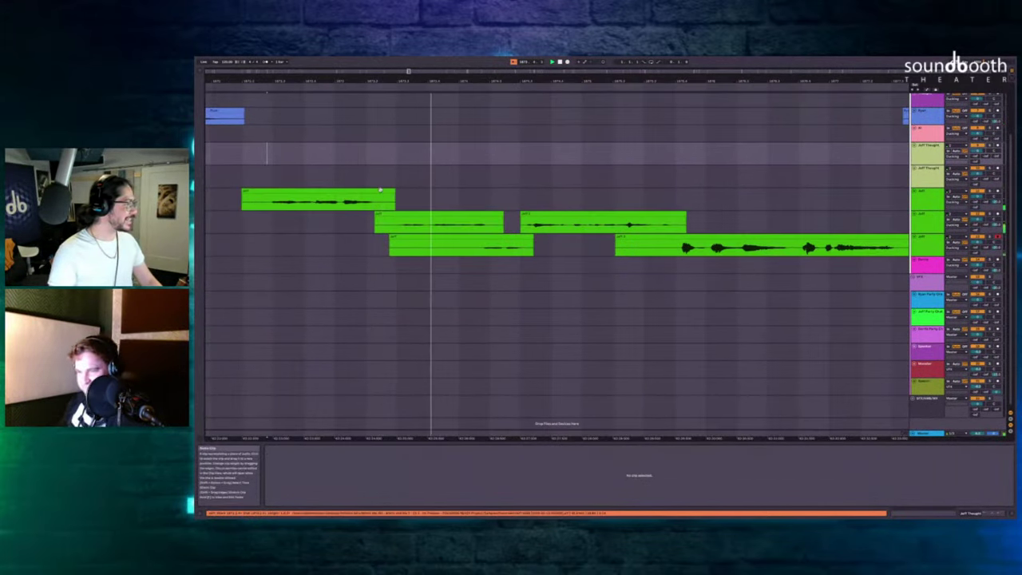
scroll(380, 231, "up", 3)
key("space")
Cut the overlap between the first-track Jeff clip and the following layers, delete the leftover time gap, and play back the passage.
left_click_drag(354, 246, 389, 221)
key("Delete")
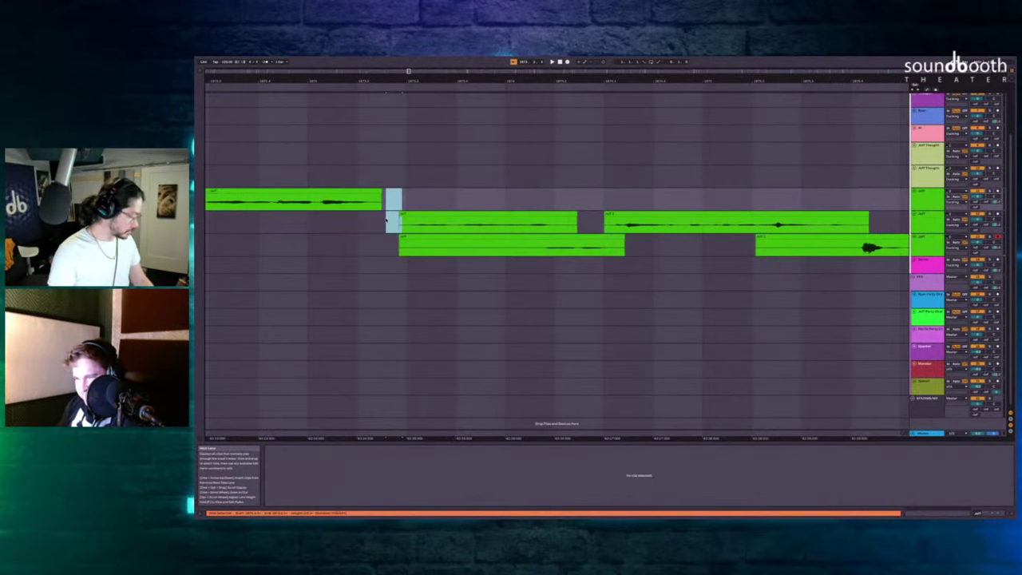
key("super+shift+Delete")
left_click_drag(316, 153, 341, 134)
key("space")
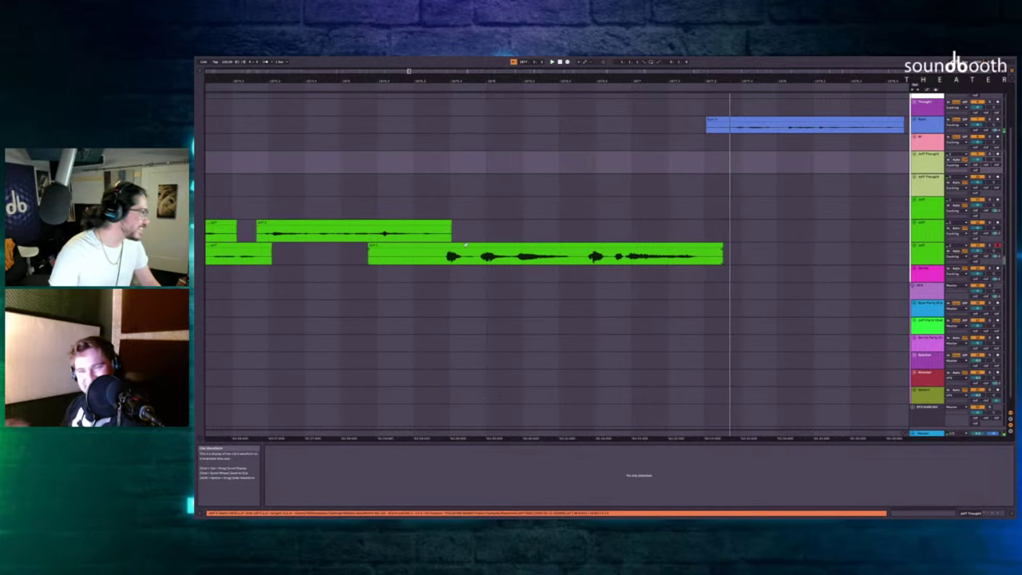
Shift the last third-track Jeff clip slightly earlier, trim the silence from its start, and play into the blue clip.
left_click(451, 250)
left_click_drag(451, 250, 451, 250)
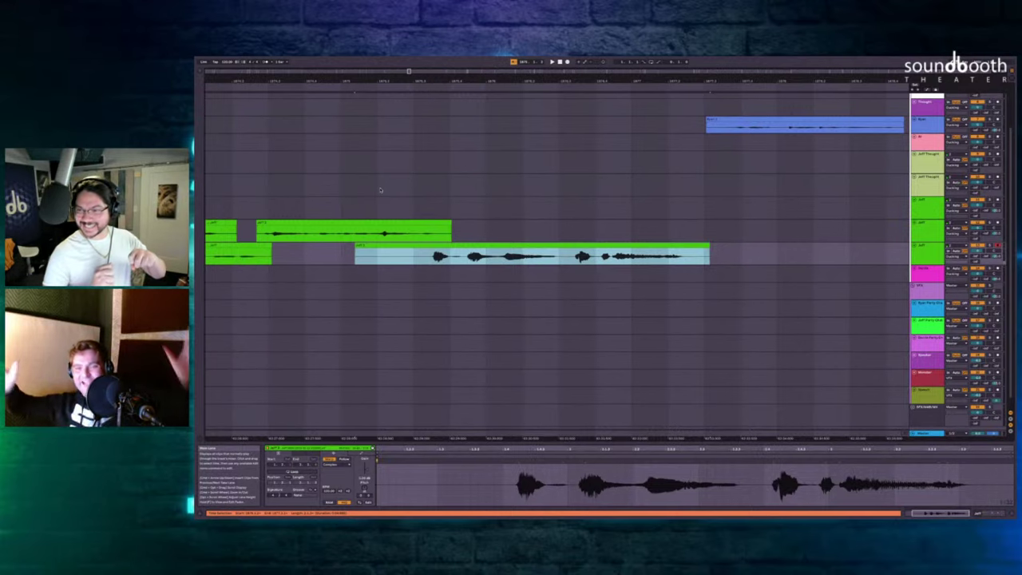
left_click(377, 181)
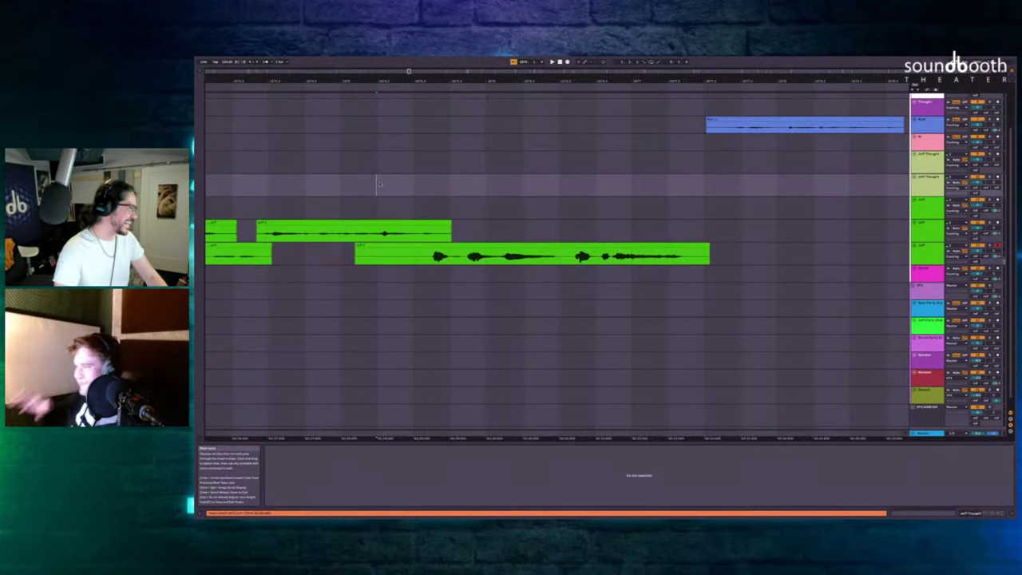
key("space")
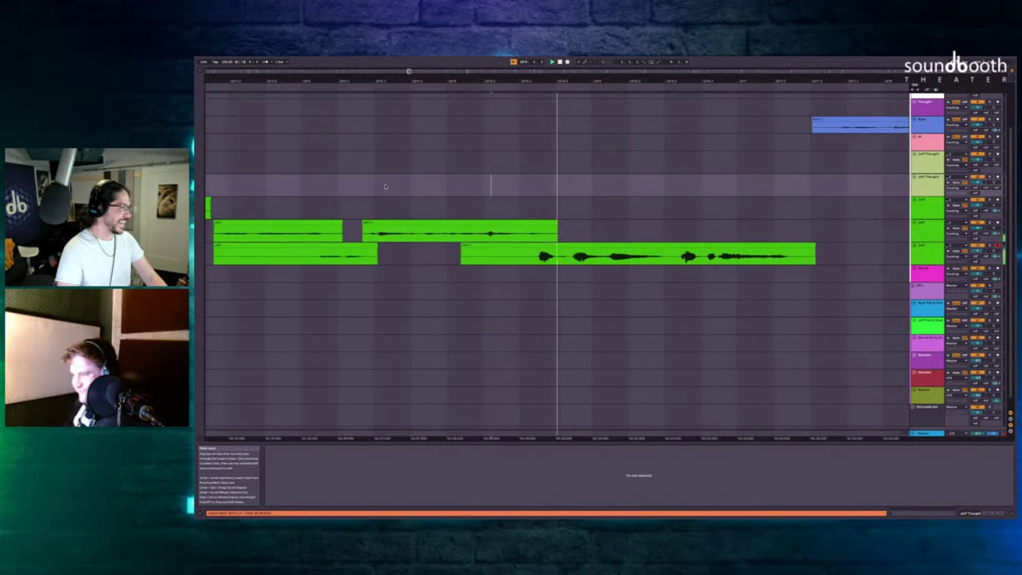
left_click_drag(455, 252, 344, 252)
key("Delete")
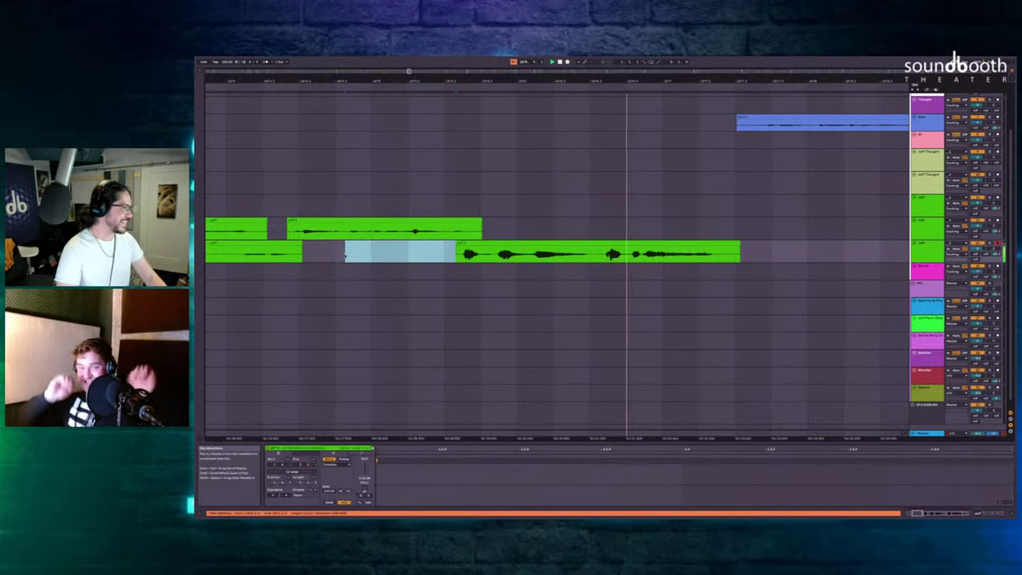
scroll(623, 239, "right", 2)
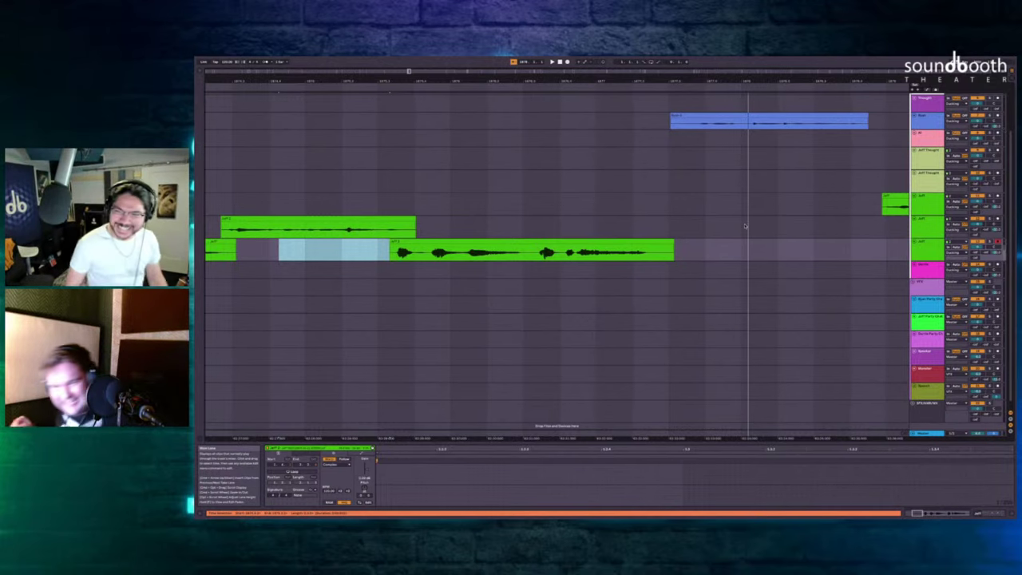
Insert silence before the first-track Jeff clip that follows the blue clip, as long as that Jeff clip.
scroll(737, 208, "right", 5)
scroll(717, 191, "down", 3)
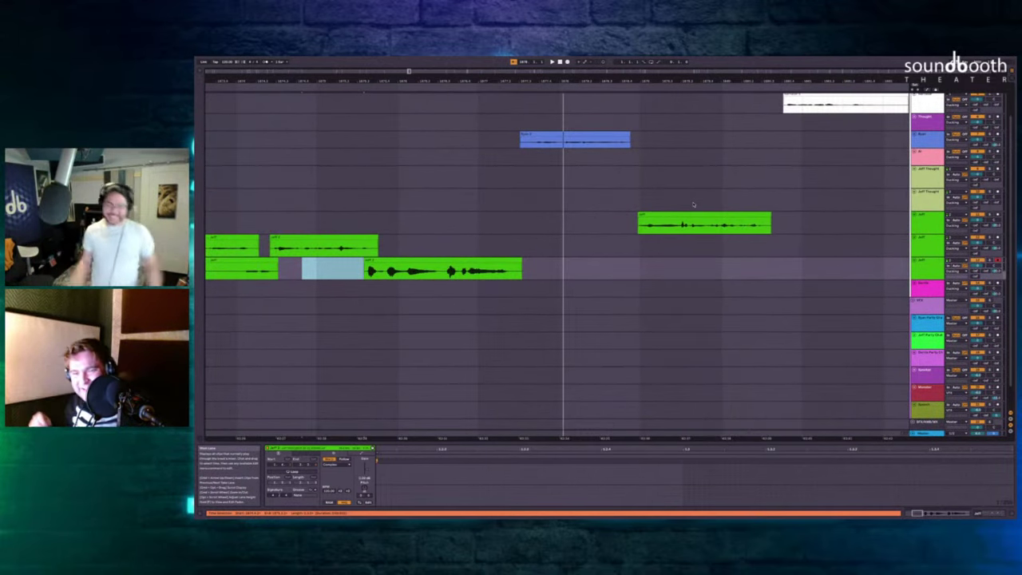
scroll(693, 205, "down", 2)
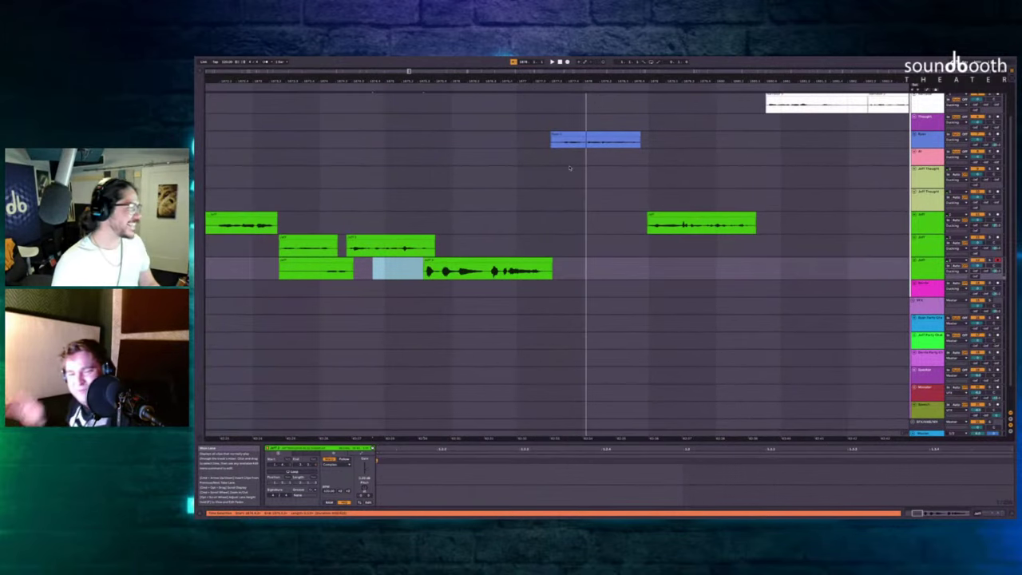
scroll(568, 172, "up", 4)
scroll(603, 165, "right", 3)
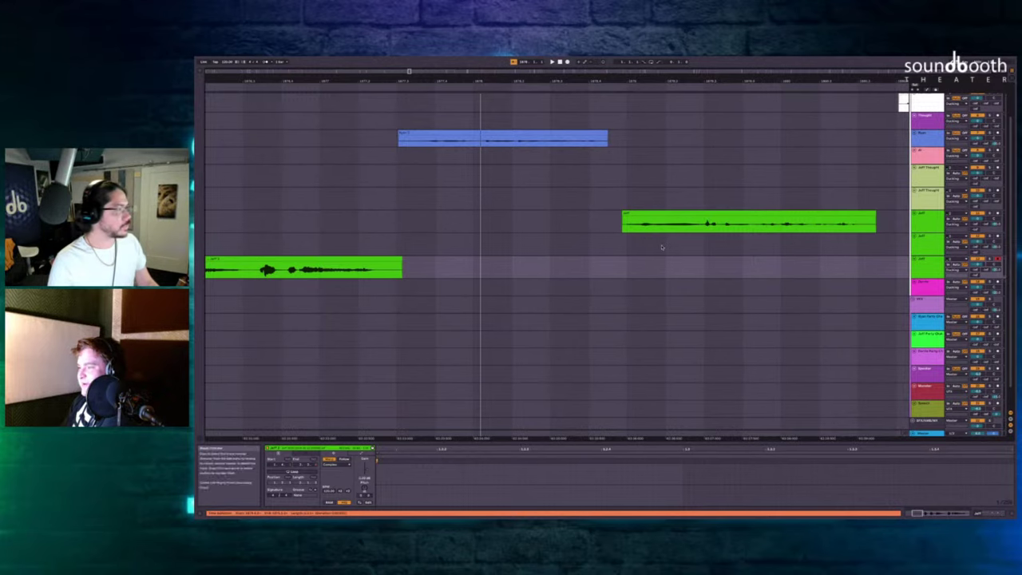
left_click(648, 220)
scroll(648, 215, "right", 4)
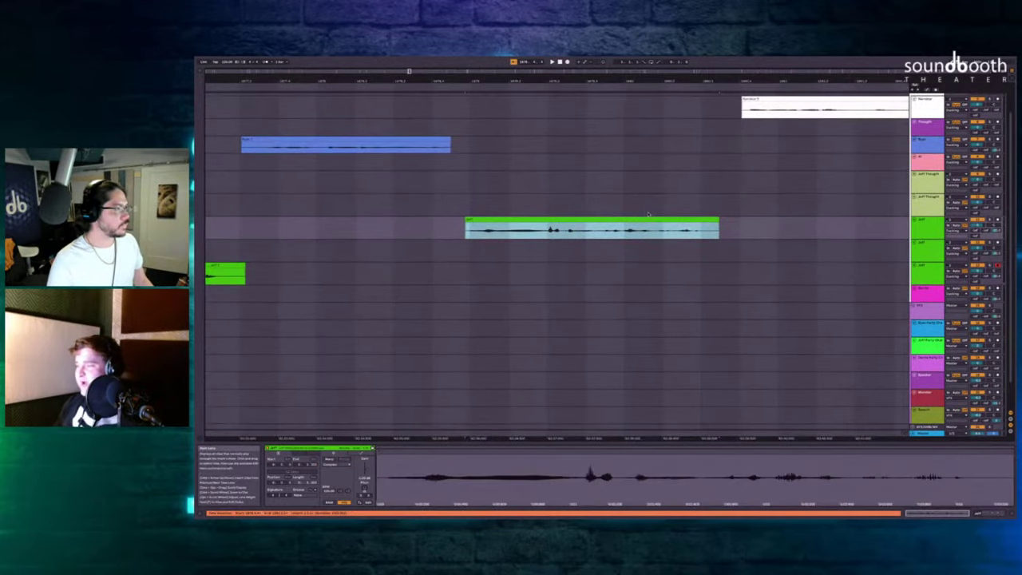
key("super+i")
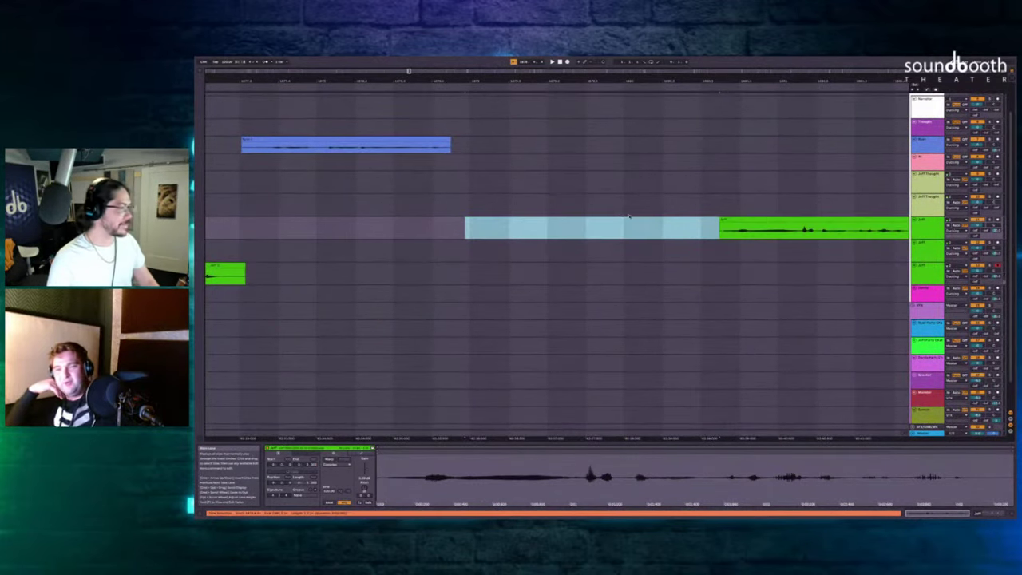
Record two overlapping replacement lines after the blue clip, the first on the upper green track and the second on the middle green track.
left_click(409, 184)
key("F9")
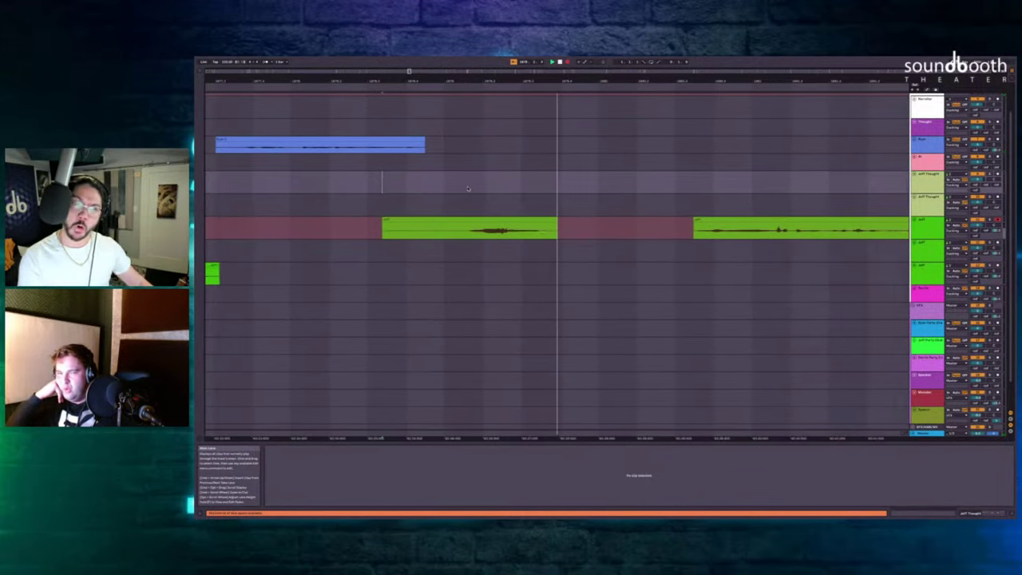
key("space")
left_click(511, 250)
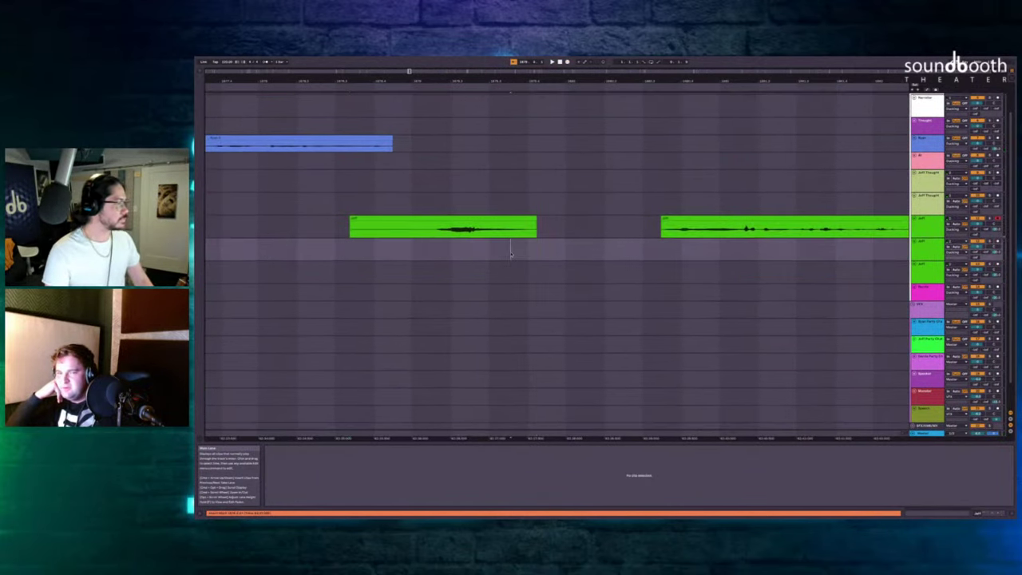
key("F9")
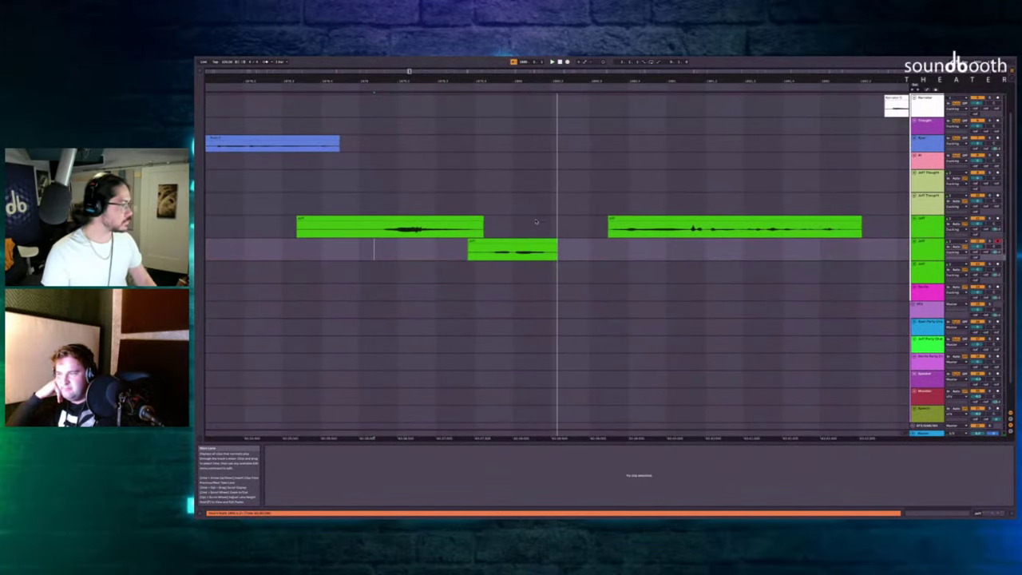
key("space")
Record the next line on the upper green track and delete the old clip directly behind the new take.
left_click(527, 226)
key("F9")
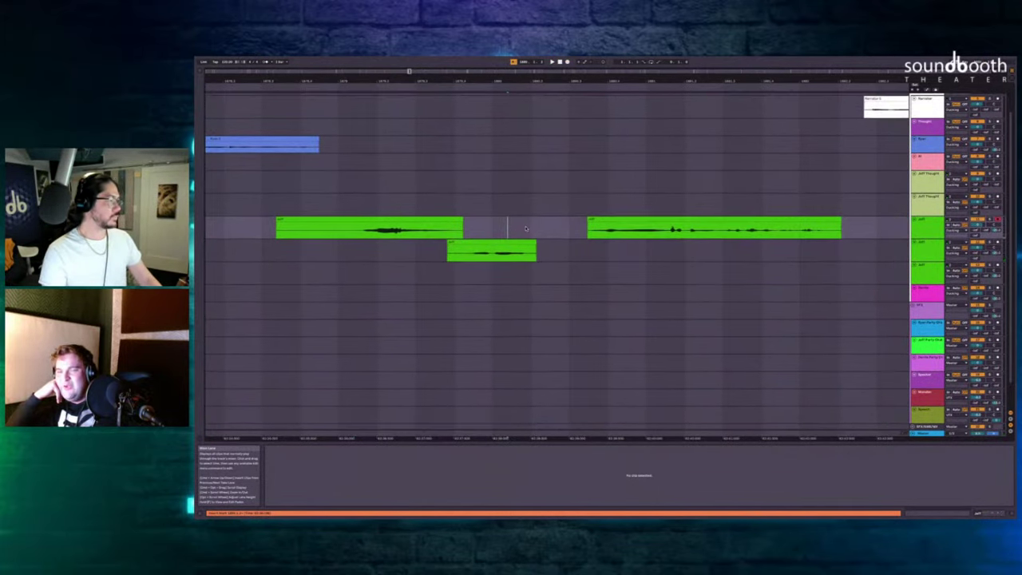
key("space")
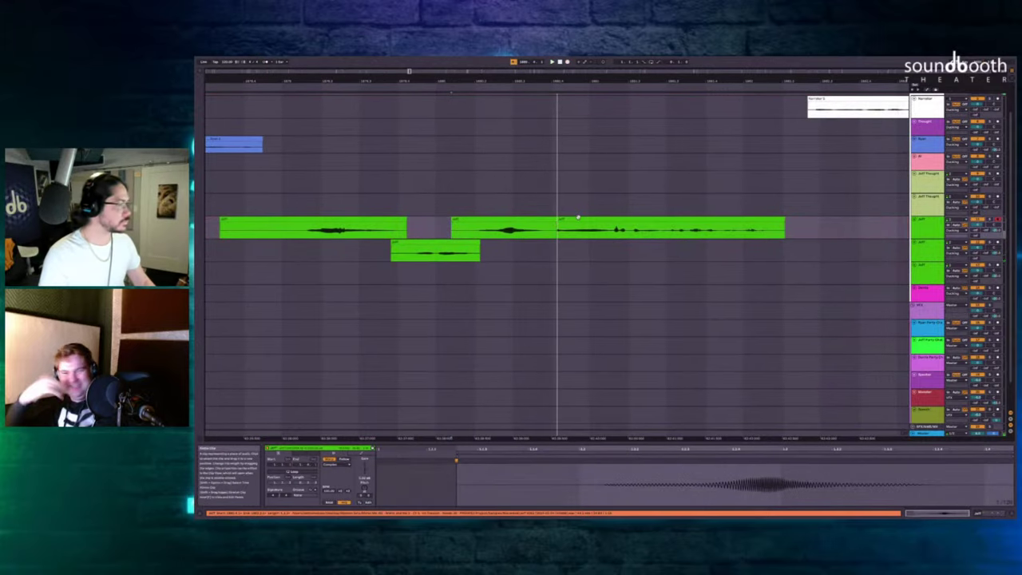
left_click(578, 220)
key("Delete")
Record the following line on the middle green track, starting just before the last upper take ends.
left_click(530, 254)
left_click(529, 253)
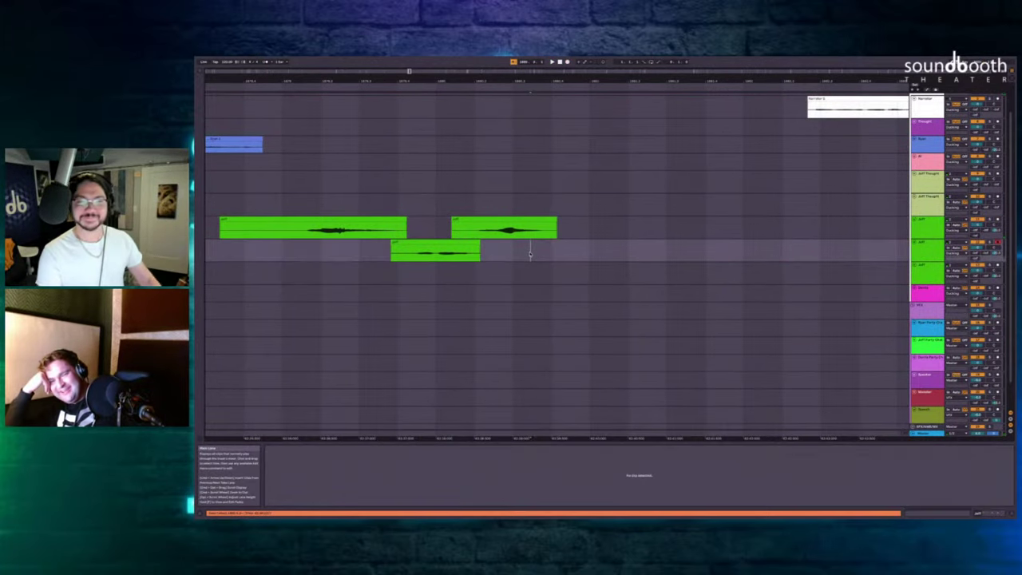
key("F9")
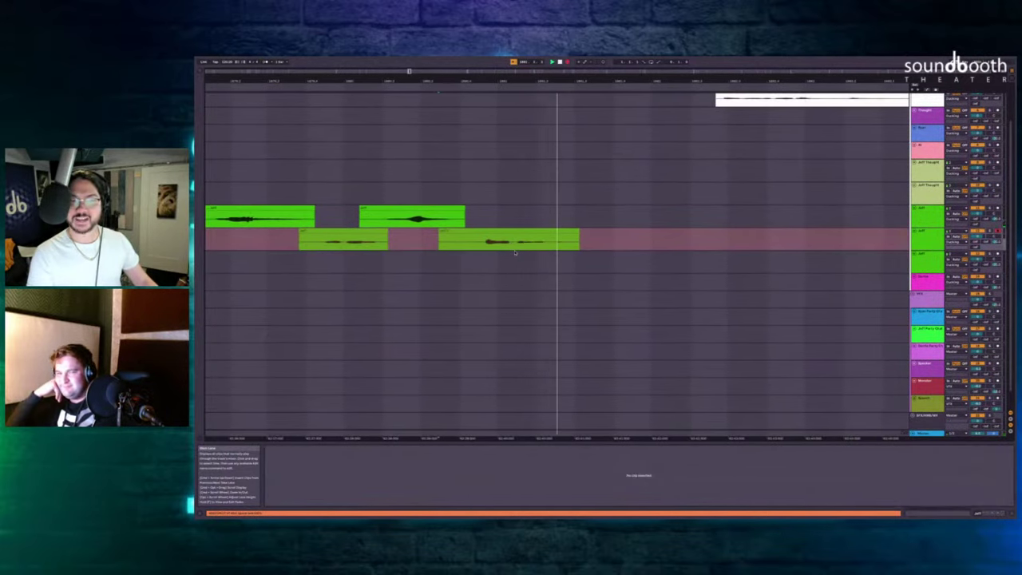
key("space")
Play back the new green takes and delete the empty time between the last take and the following narrator clip.
scroll(516, 252, "left", 5)
scroll(547, 234, "up", 3)
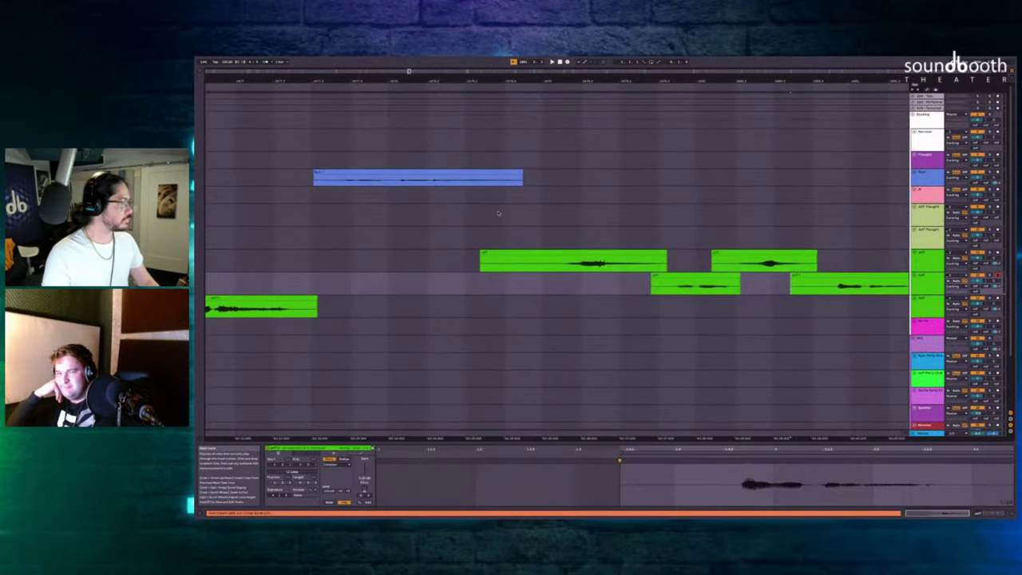
left_click(475, 213)
key("space")
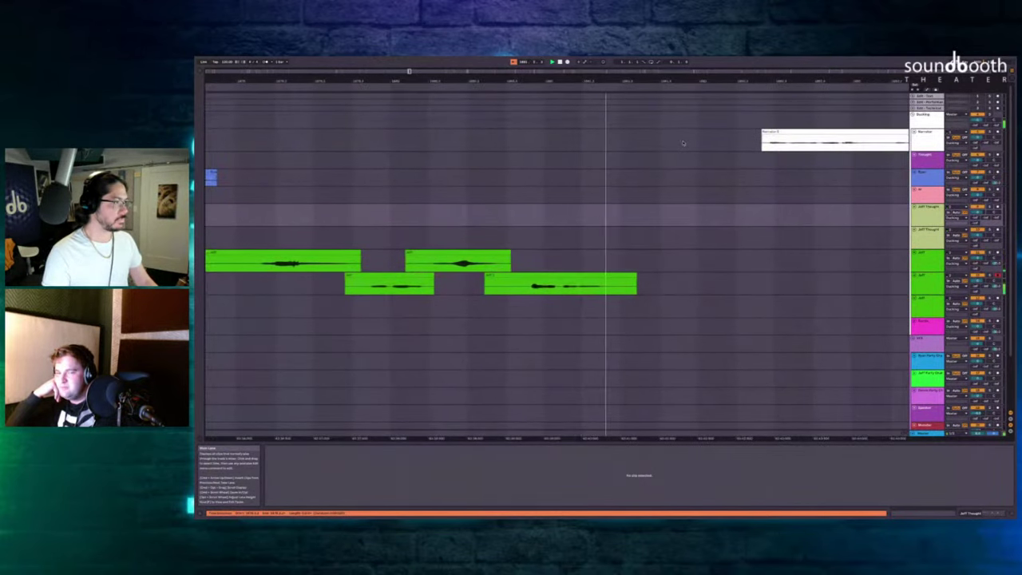
left_click_drag(756, 180, 639, 292)
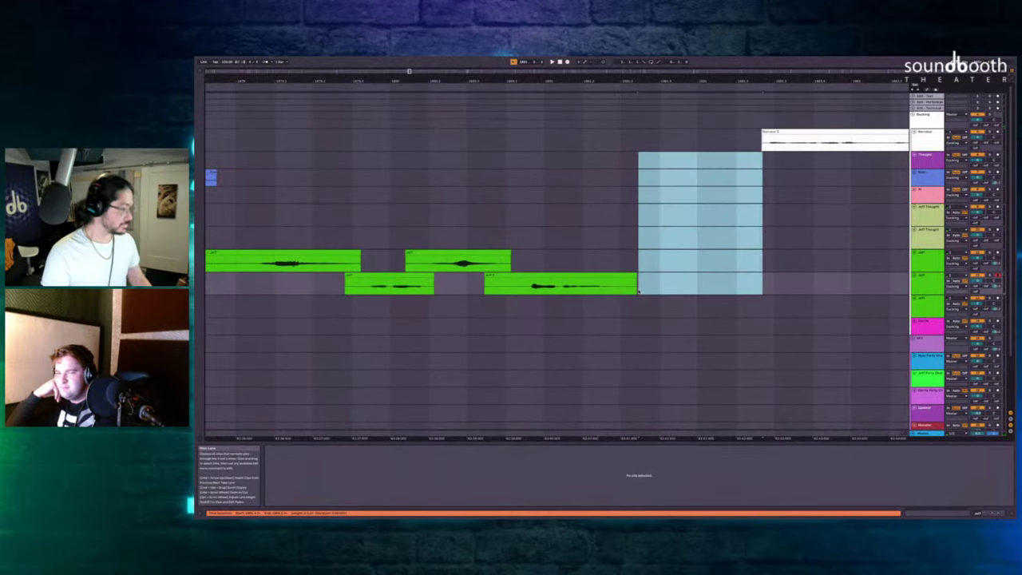
key("ctrl+shift+Delete")
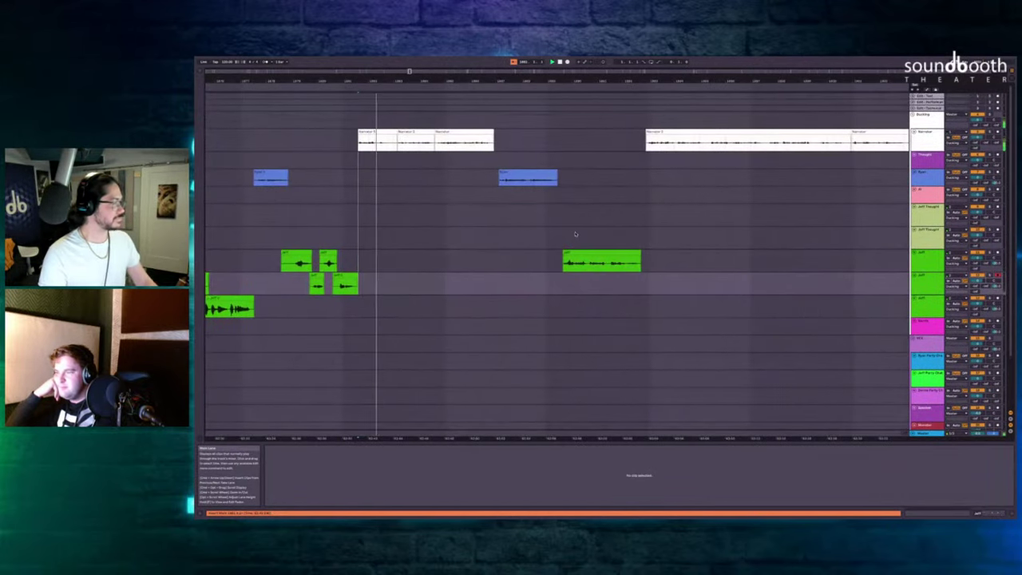
Delete the old green clip between the next blue clip and the narrator clip that follows it.
left_click(575, 254)
scroll(576, 254, "up", 3)
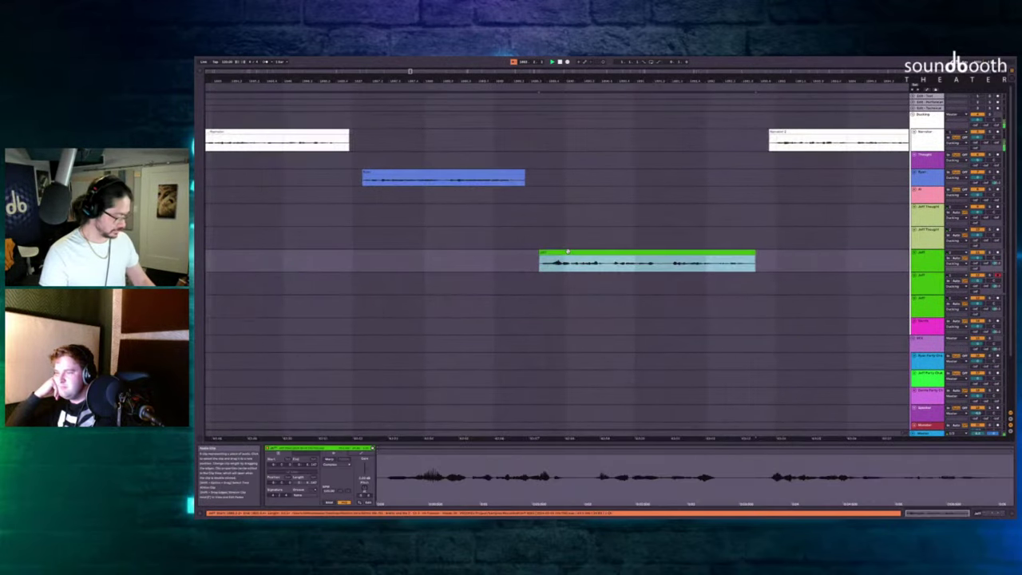
key("Delete")
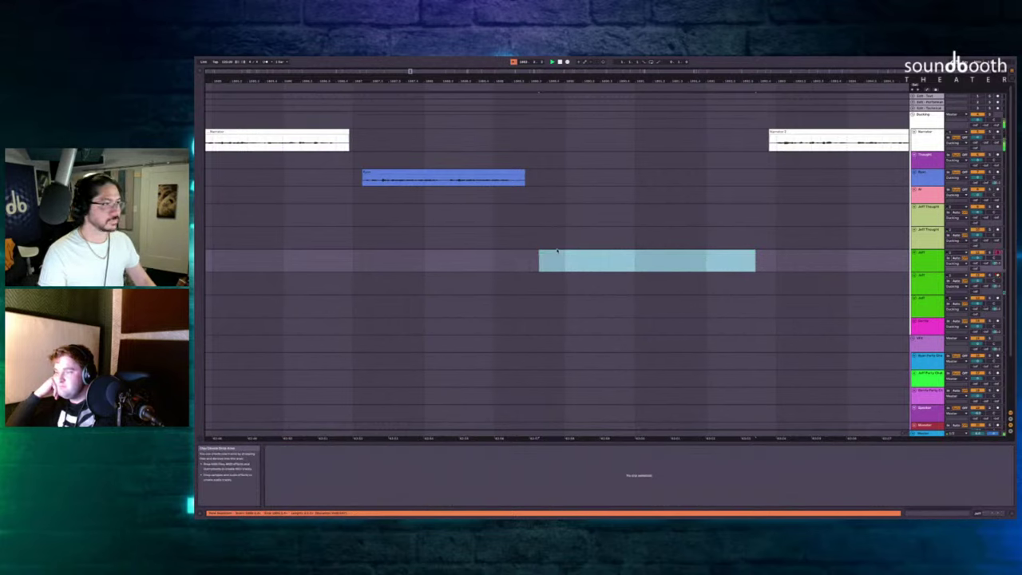
Record a replacement line on the upper green track, starting near the end of the blue clip.
left_click(513, 195)
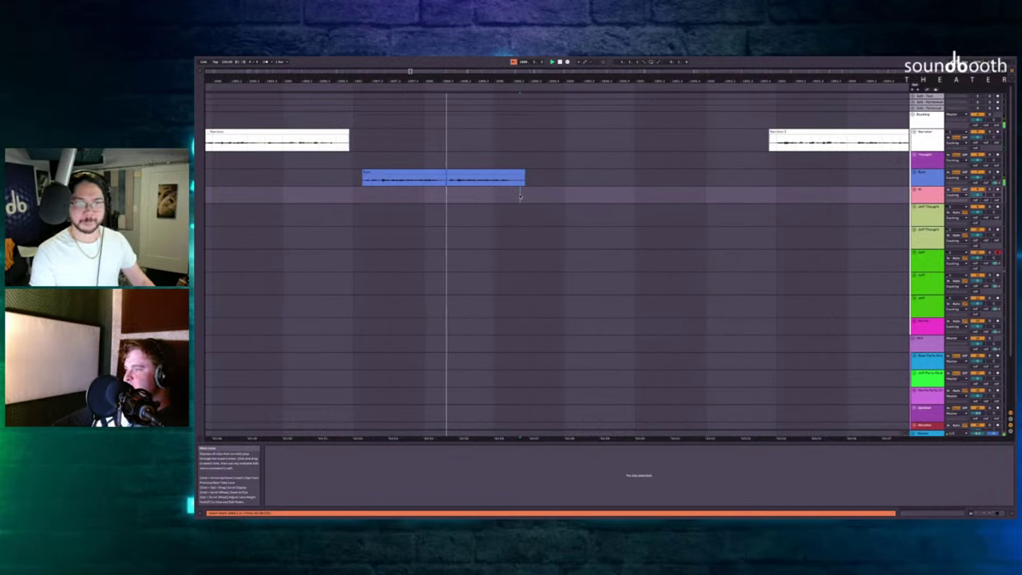
key("F9")
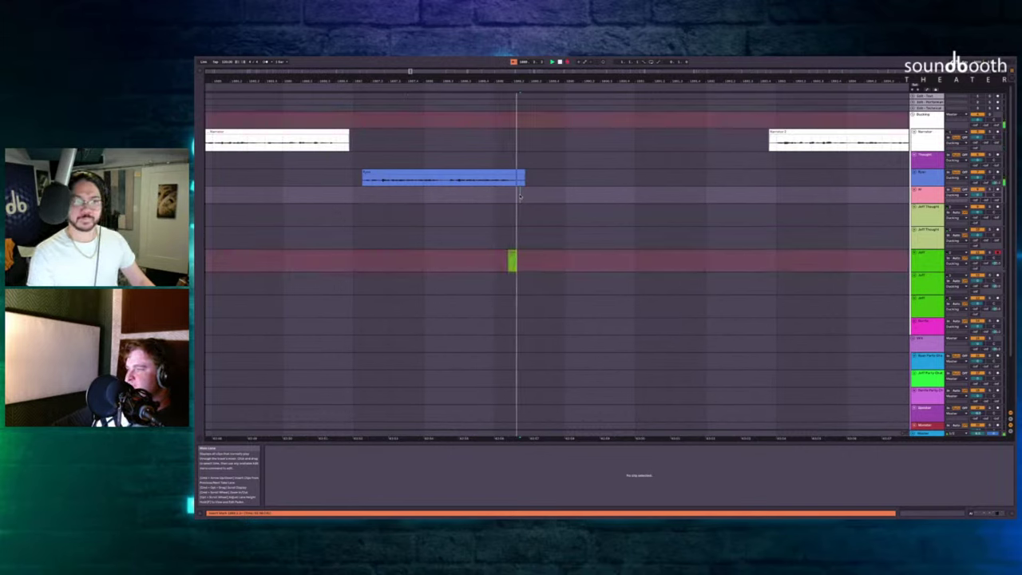
key("space")
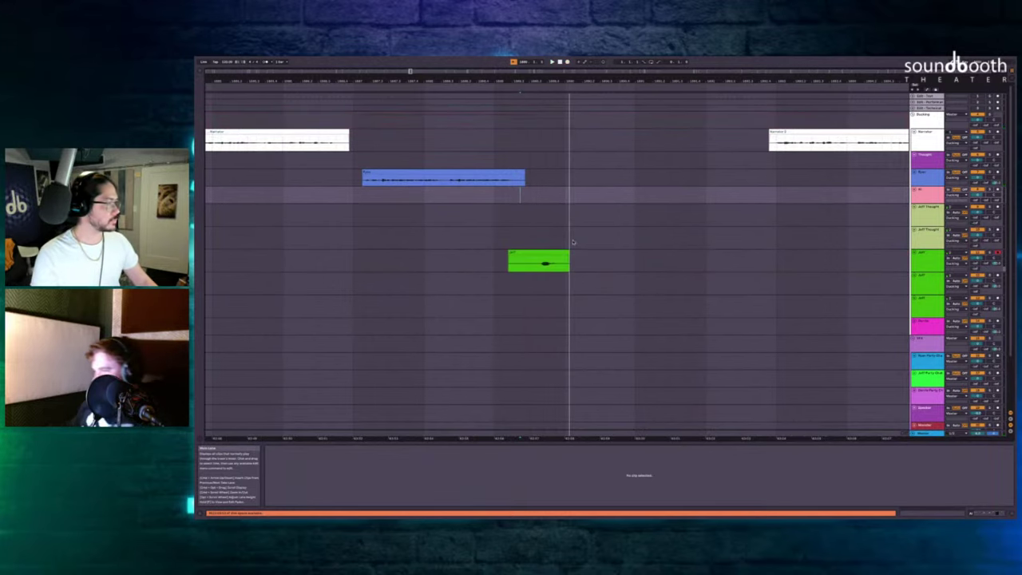
left_click(567, 237)
key("F9")
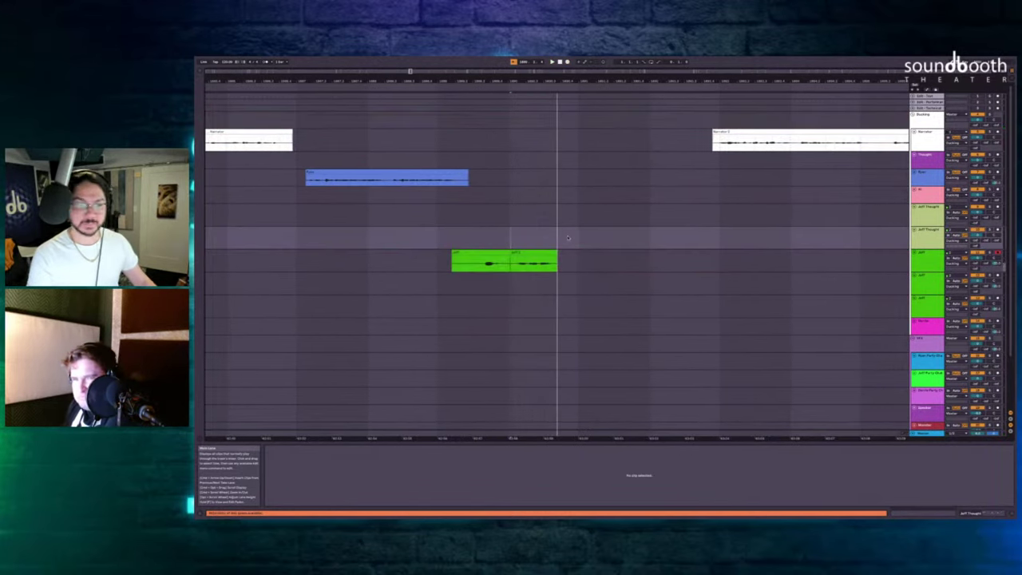
key("F9")
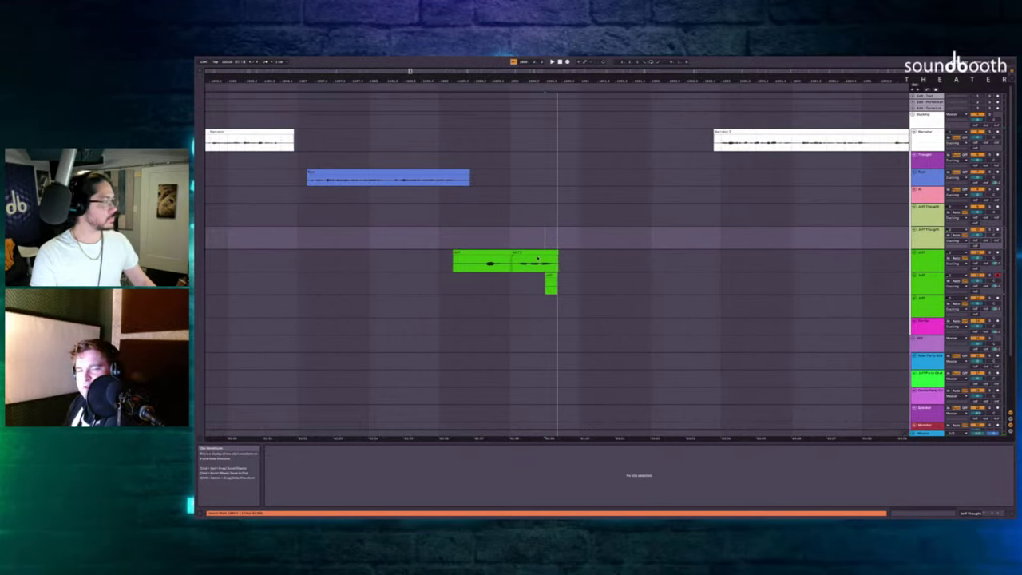
left_click(537, 257)
key("Delete")
left_click(549, 276)
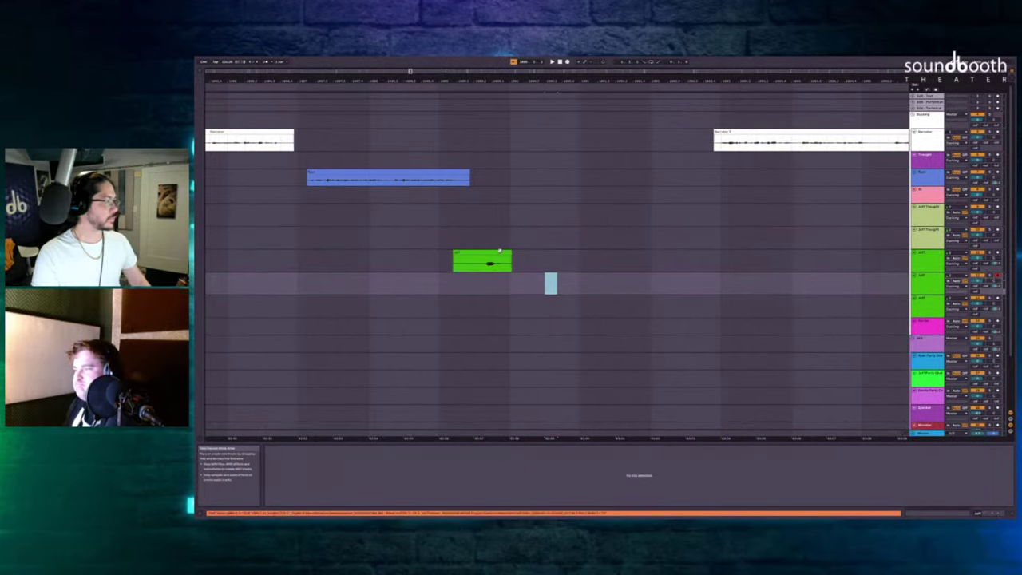
key("Delete")
Record the second line on the middle green track and the third on the upper green track, each overlapping the previous take.
left_click(486, 238)
key("F9")
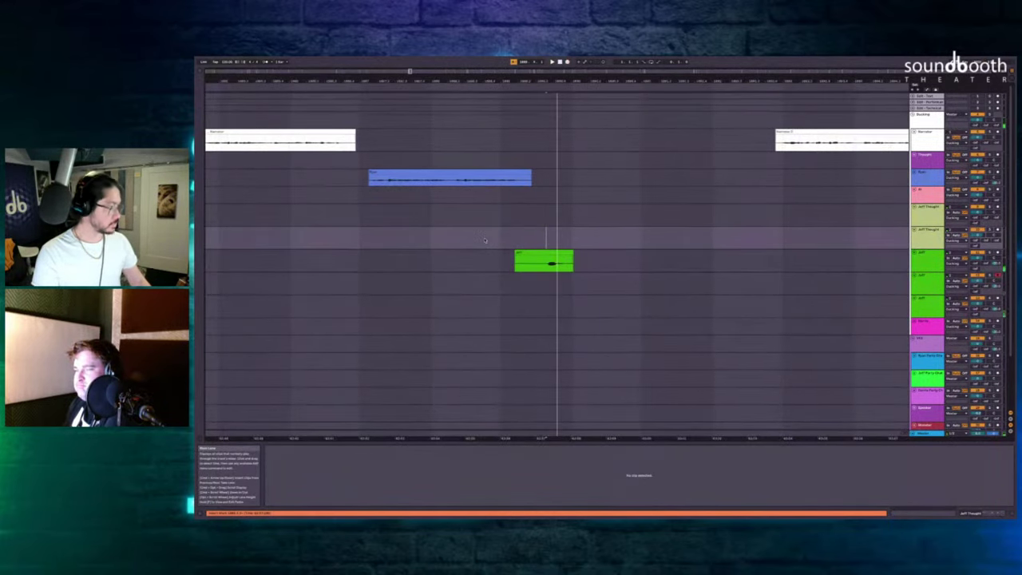
key("F9")
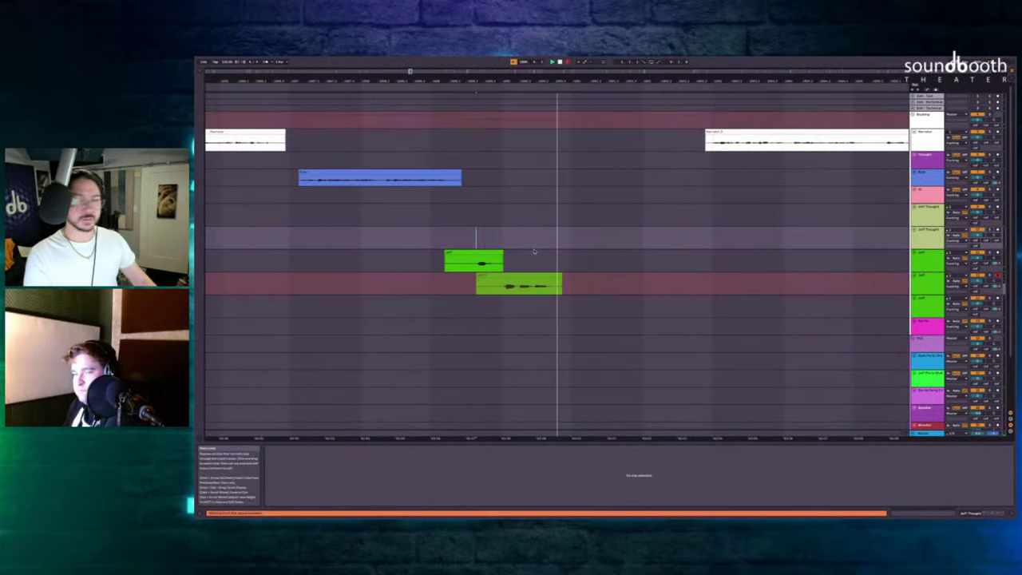
key("F9")
left_click(529, 256)
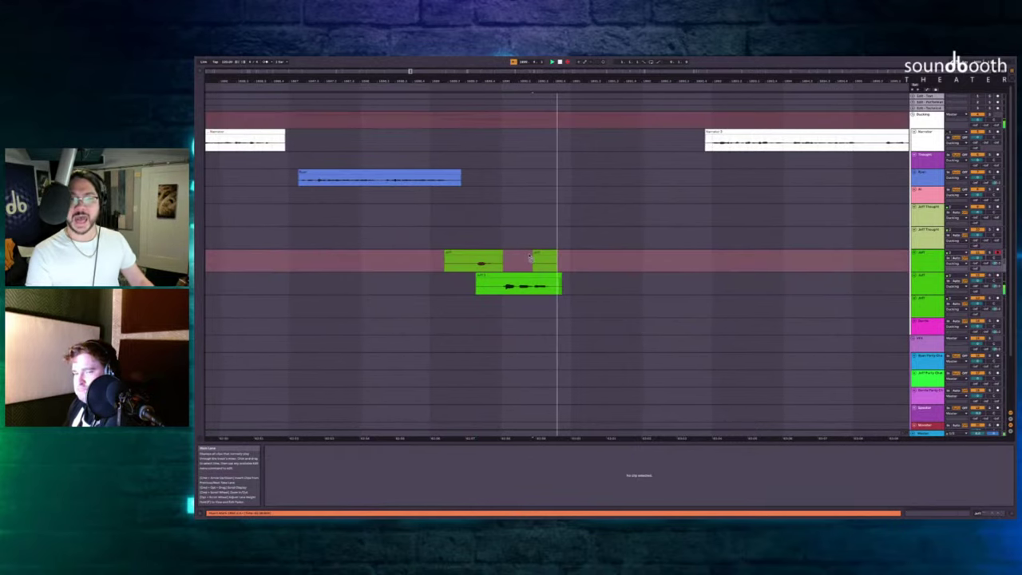
key("space")
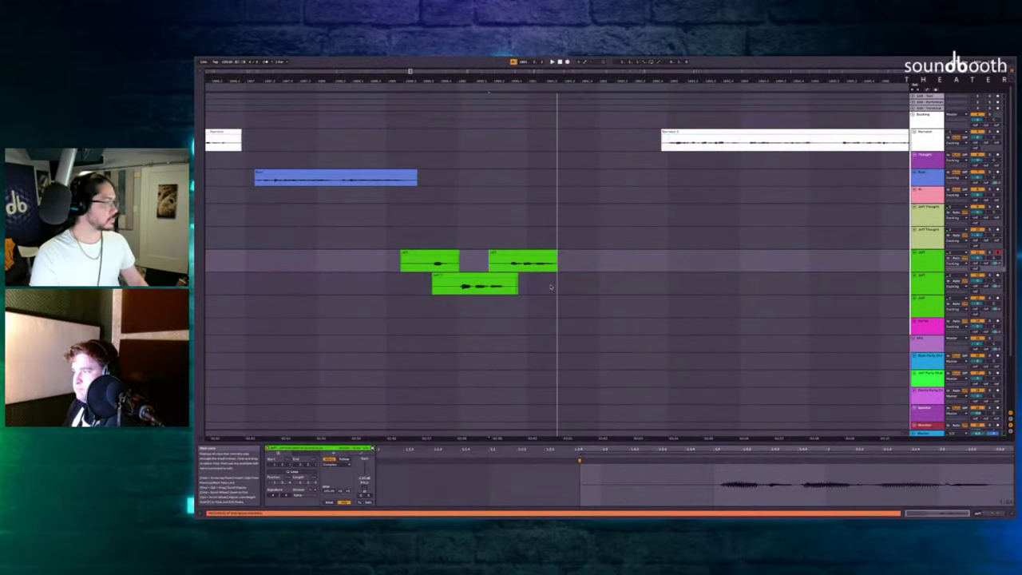
Record the fourth line on the middle green track and insert extra time before the following narrator clip.
left_click(550, 287)
key("F9")
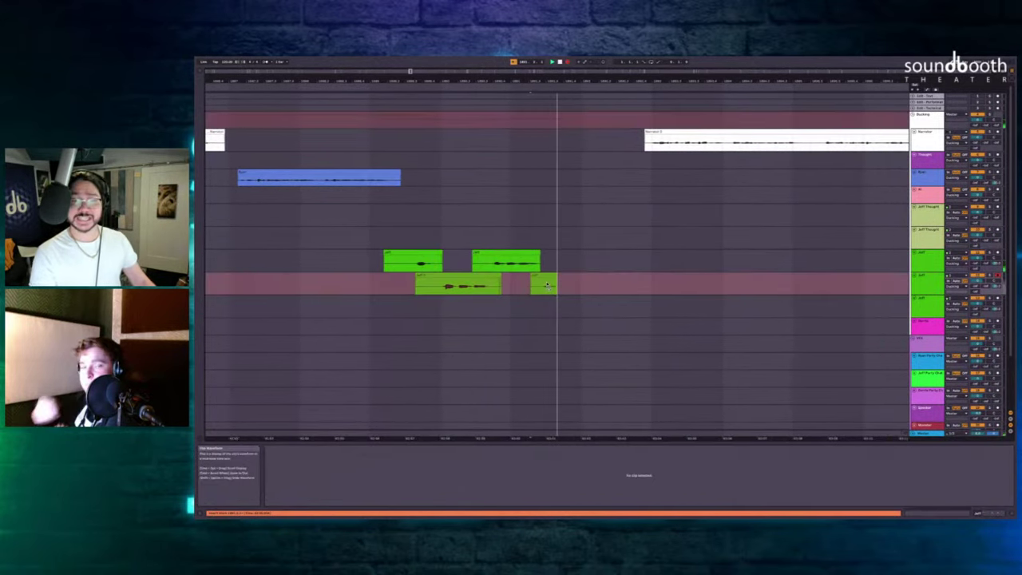
key("space")
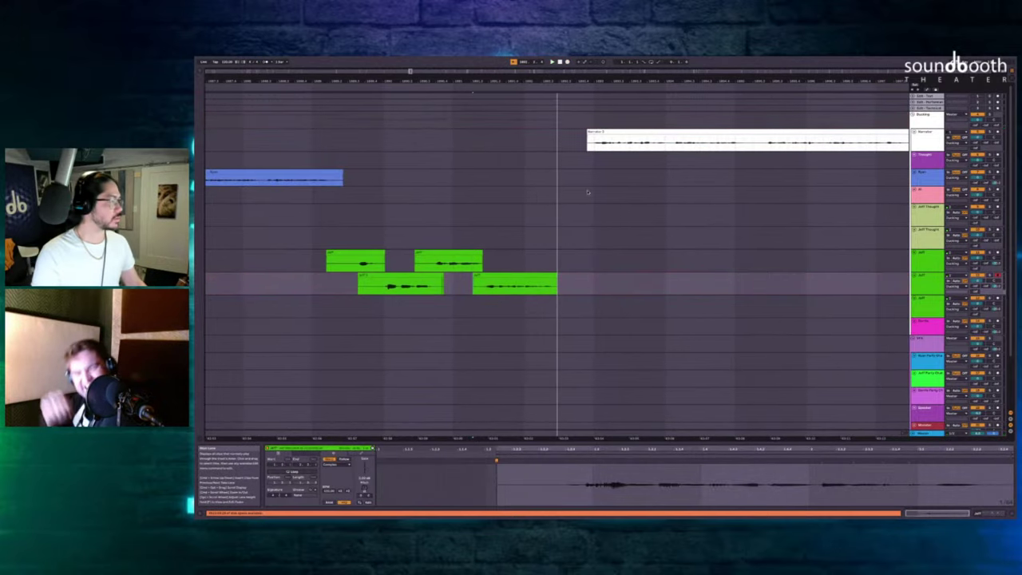
left_click_drag(574, 159, 649, 166)
key("super+i")
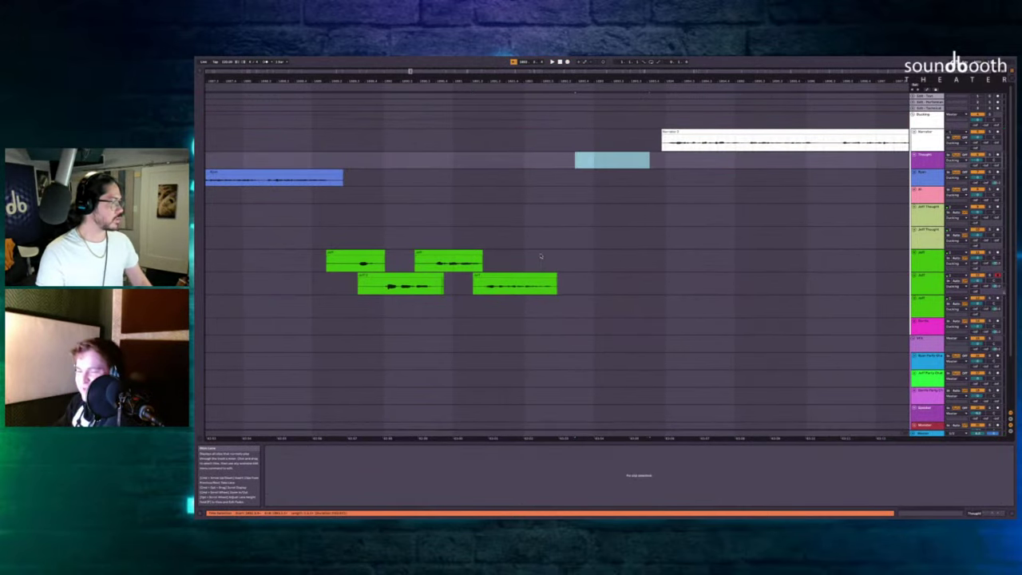
Record the fifth line on the upper green track, starting shortly before the last middle-track take ends.
left_click(540, 256)
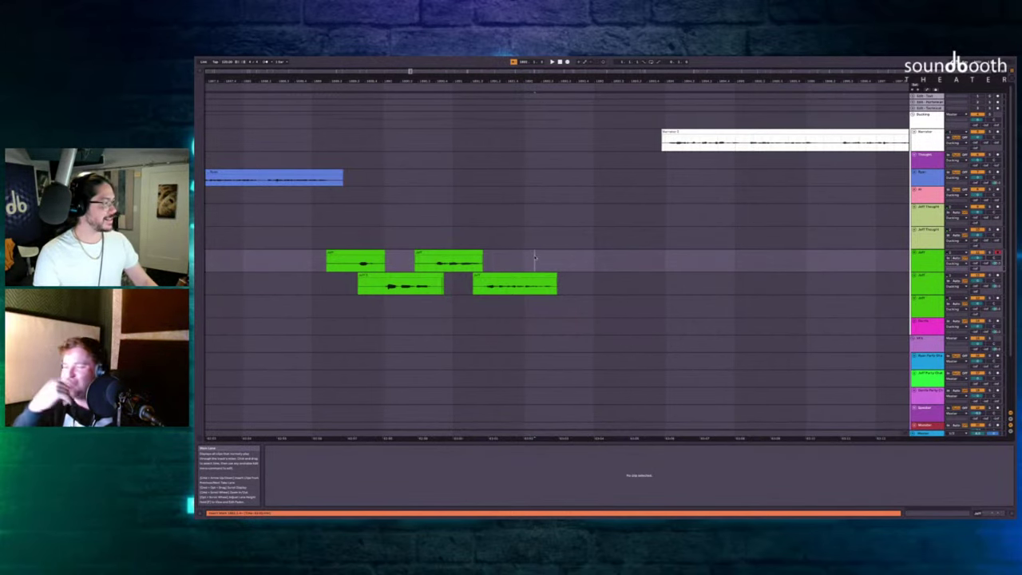
scroll(535, 256, "up", 3)
scroll(535, 256, "down", 2)
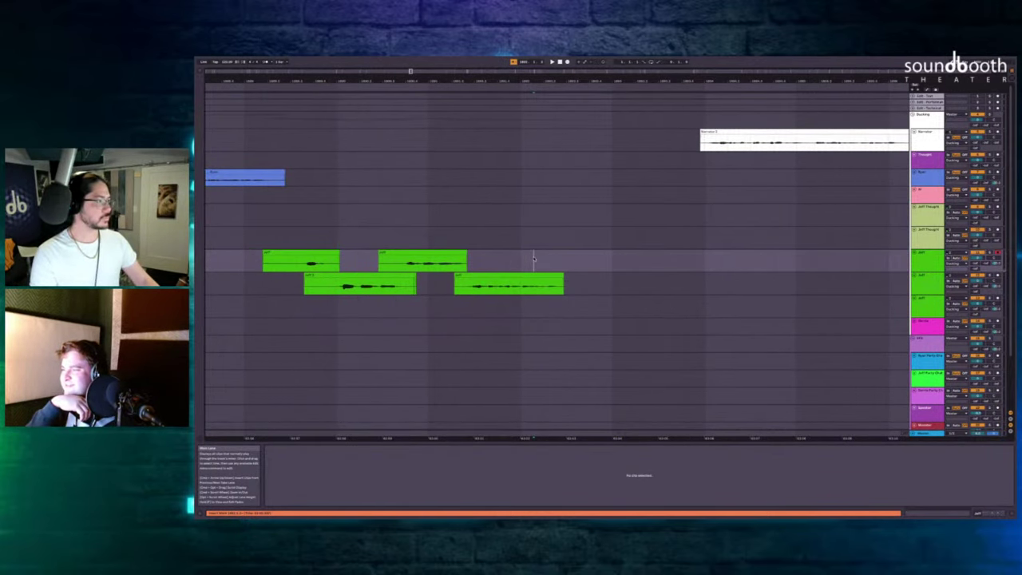
key("F9")
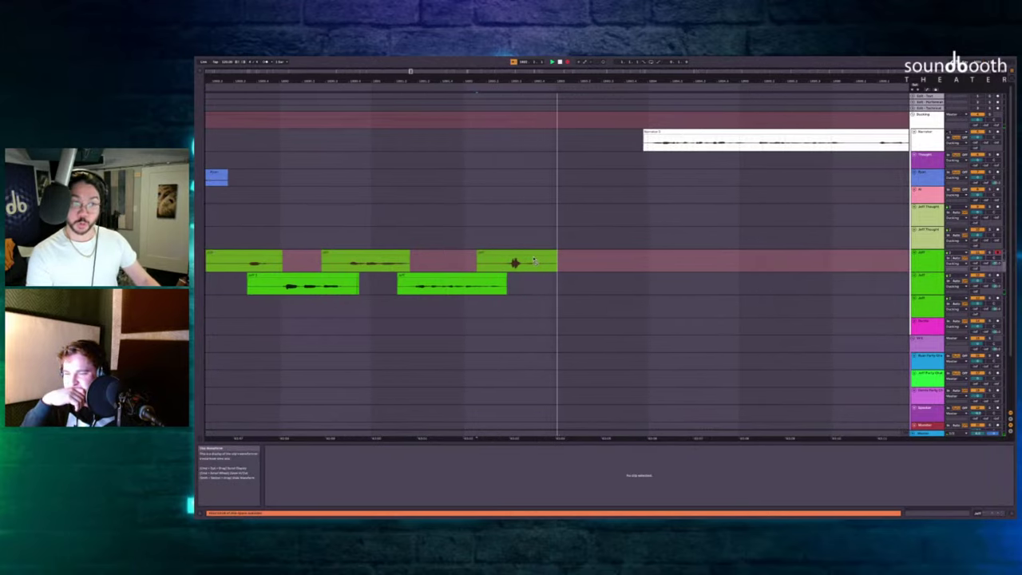
key("space")
Play back the newly recorded series of green takes from just after the blue clip.
scroll(533, 261, "down", 1)
scroll(533, 261, "left", 3)
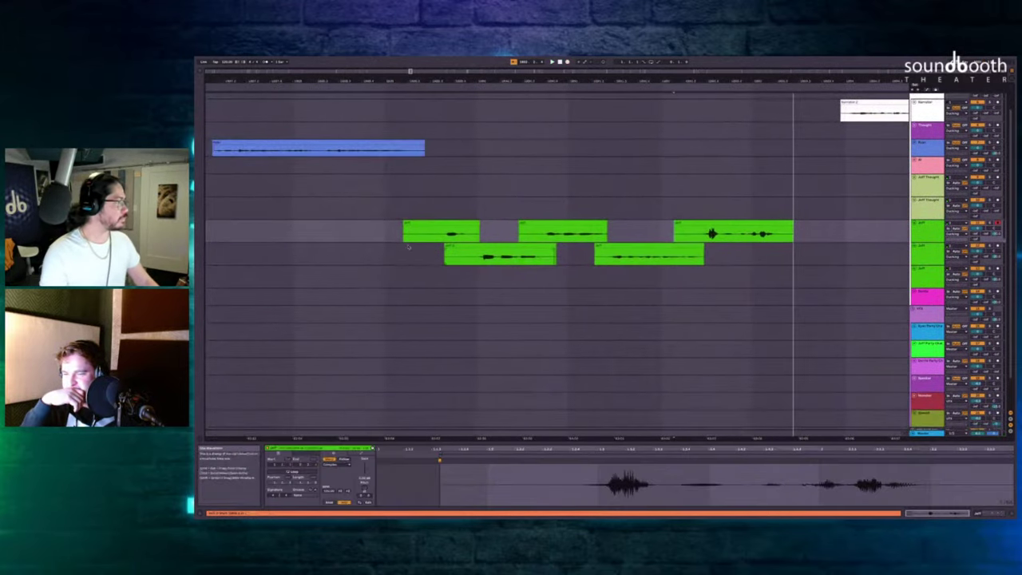
left_click(444, 187)
scroll(450, 187, "left", 2)
key("space")
scroll(441, 189, "right", 3)
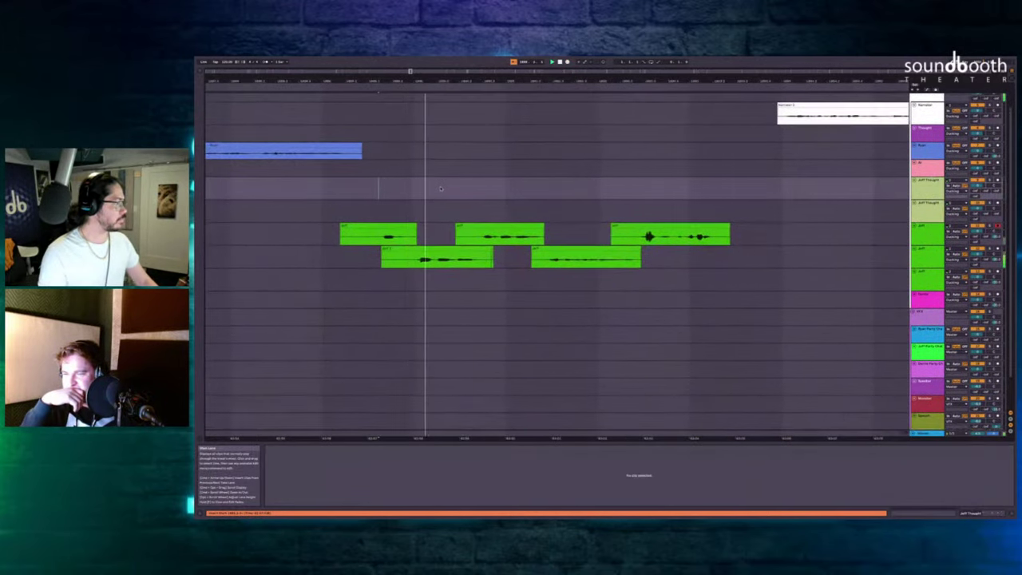
Delete the empty time between the fifth green take and the narrator clip so they sit directly together.
scroll(441, 188, "right", 3)
scroll(441, 189, "up", 1)
left_click_drag(615, 140, 565, 206)
key("ctrl+shift+Delete")
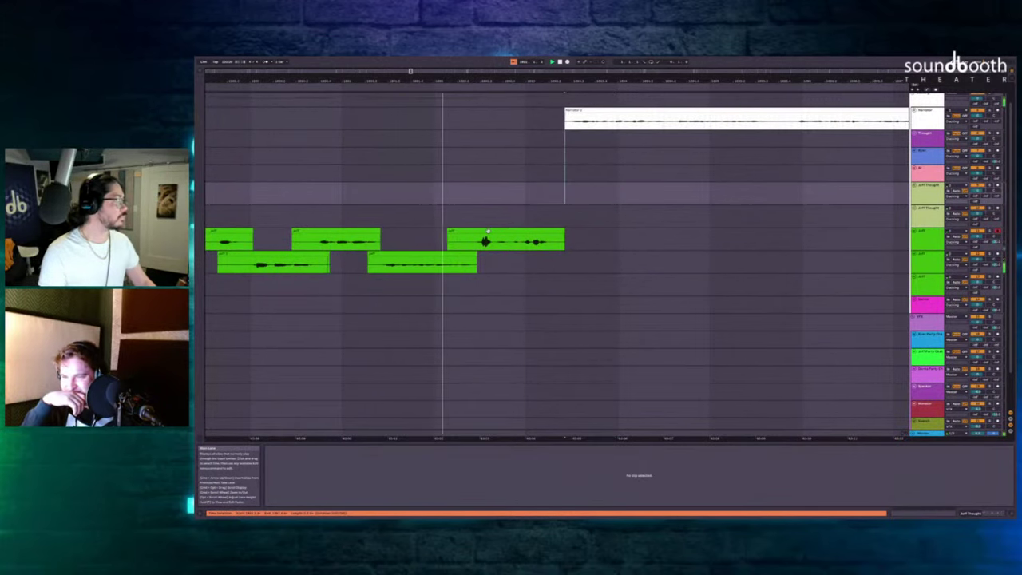
Tighten the start of the last upper green take by deleting a short stretch of time and its silent lead-in.
scroll(488, 231, "up", 5)
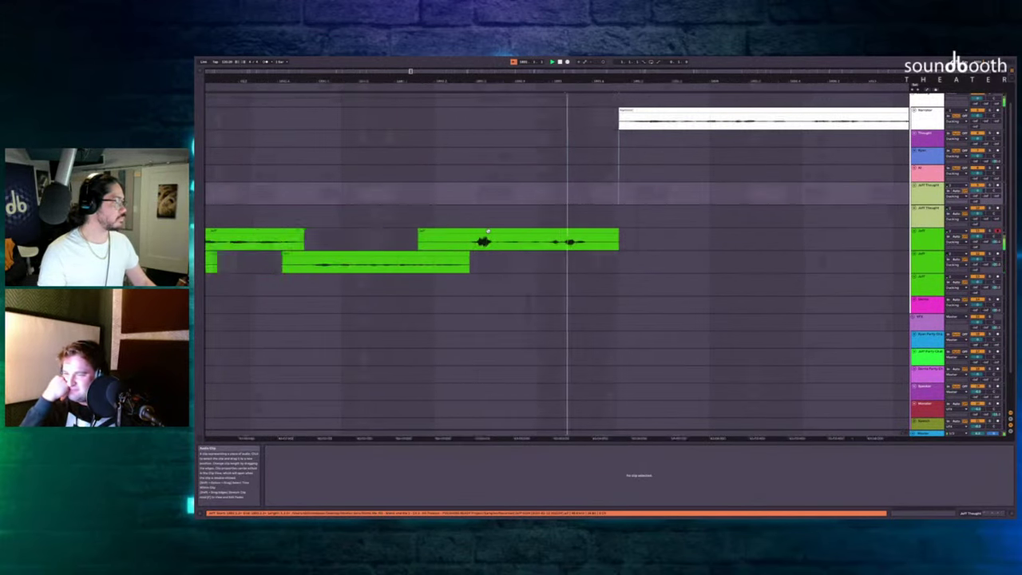
left_click_drag(477, 234, 503, 249)
key("super+shift+BackSpace")
left_click(454, 224)
key("Delete")
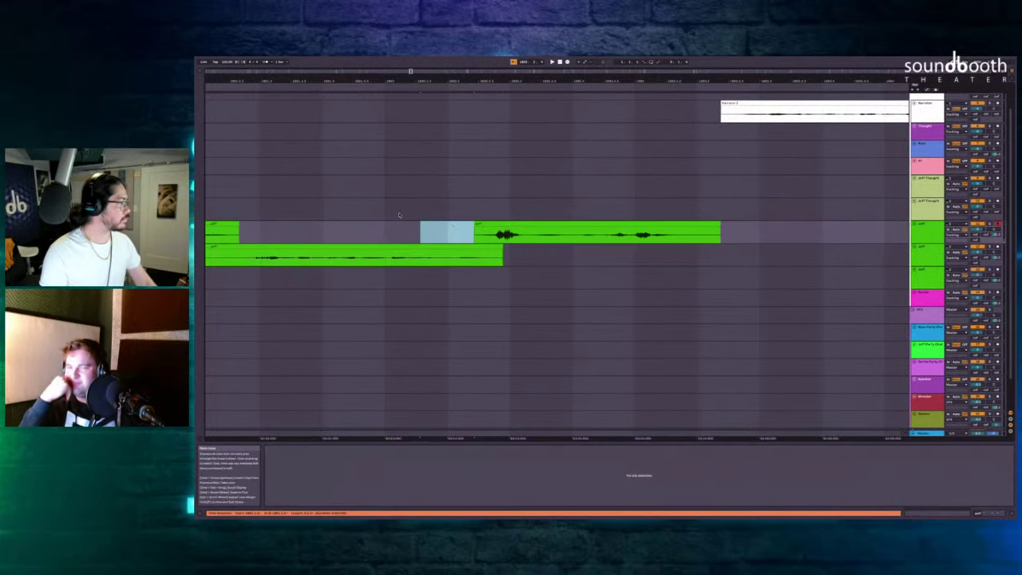
Play back the transition from just before the tightened green take into the narrator clip.
left_click_drag(394, 210, 376, 210)
key("space")
scroll(383, 209, "down", 5)
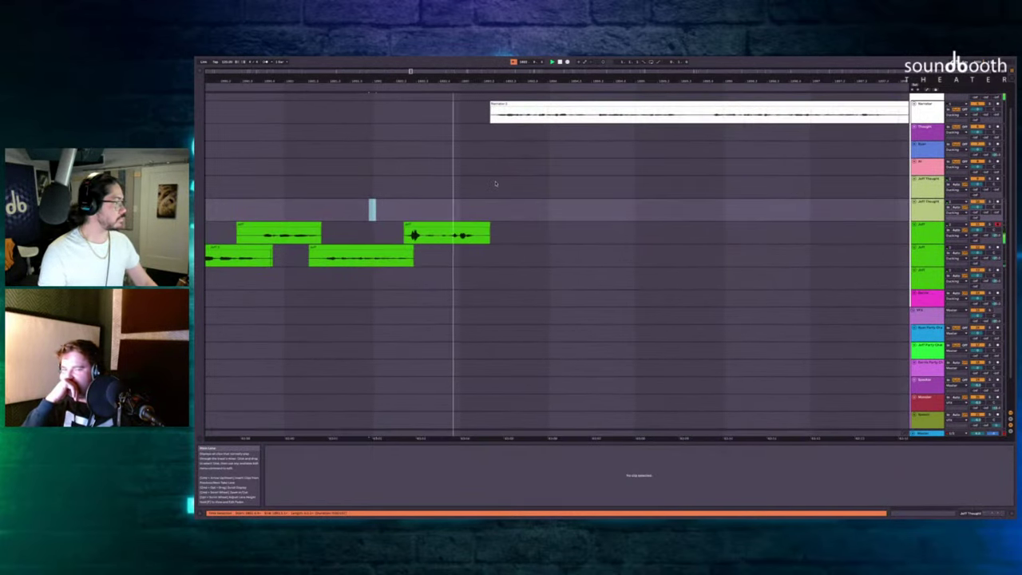
Insert empty time as long as the next green clip directly before it, making room for new takes.
scroll(496, 184, "right", 3)
scroll(496, 184, "down", 5)
scroll(496, 184, "right", 8)
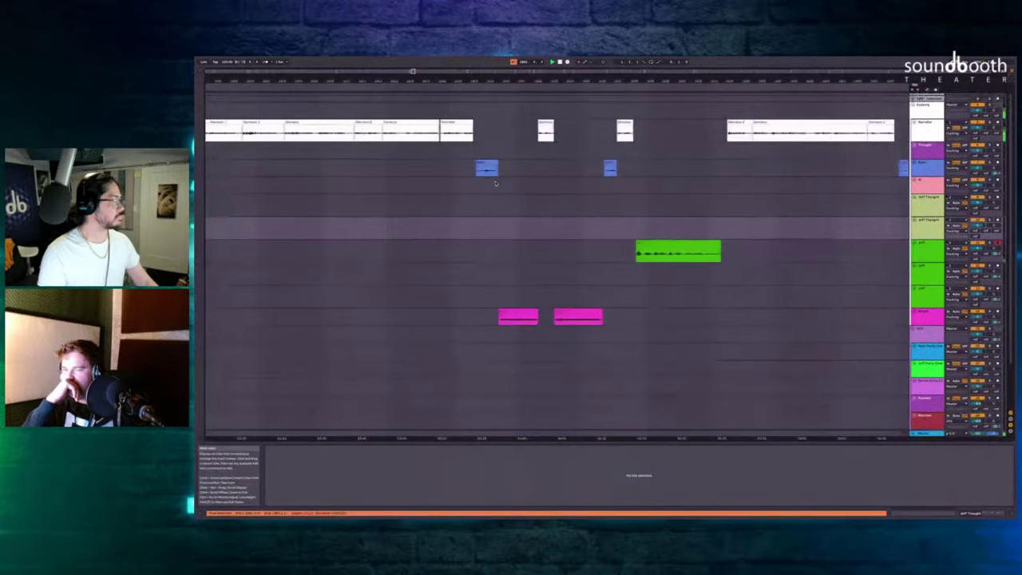
scroll(496, 183, "down", 2)
scroll(531, 192, "right", 5)
scroll(451, 240, "up", 5)
key("space")
left_click(450, 251)
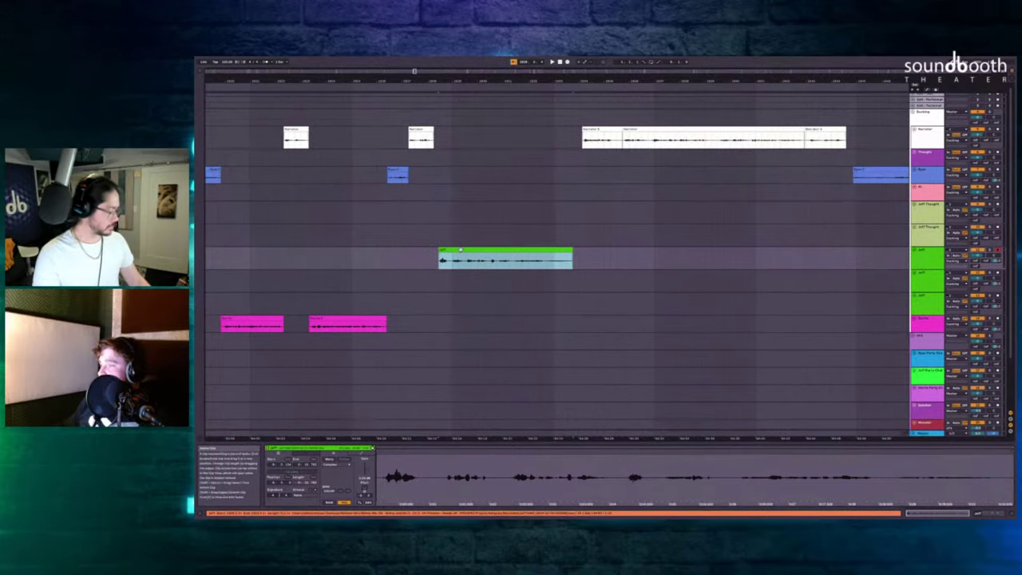
key("ctrl+i")
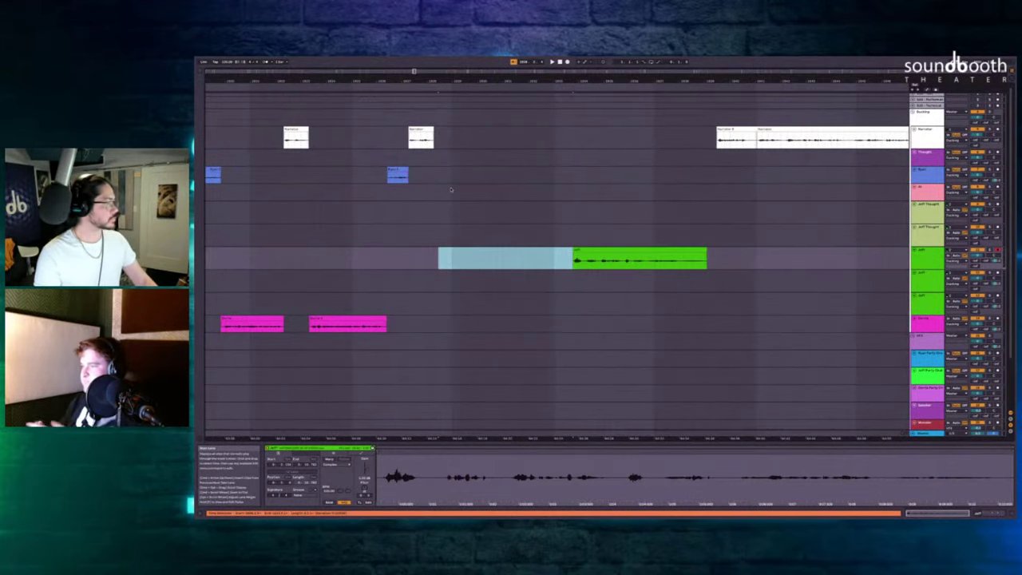
Record two overlapping takes, one on the first and one on the second green track, starting at the end of the short narrator clip.
scroll(451, 189, "up", 5)
left_click(392, 156)
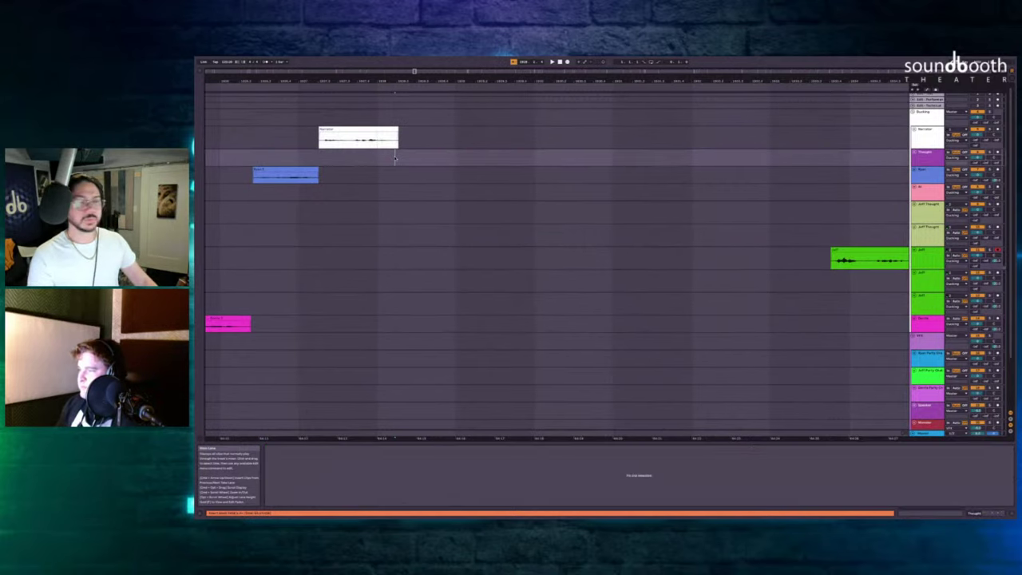
key("F9")
key("space")
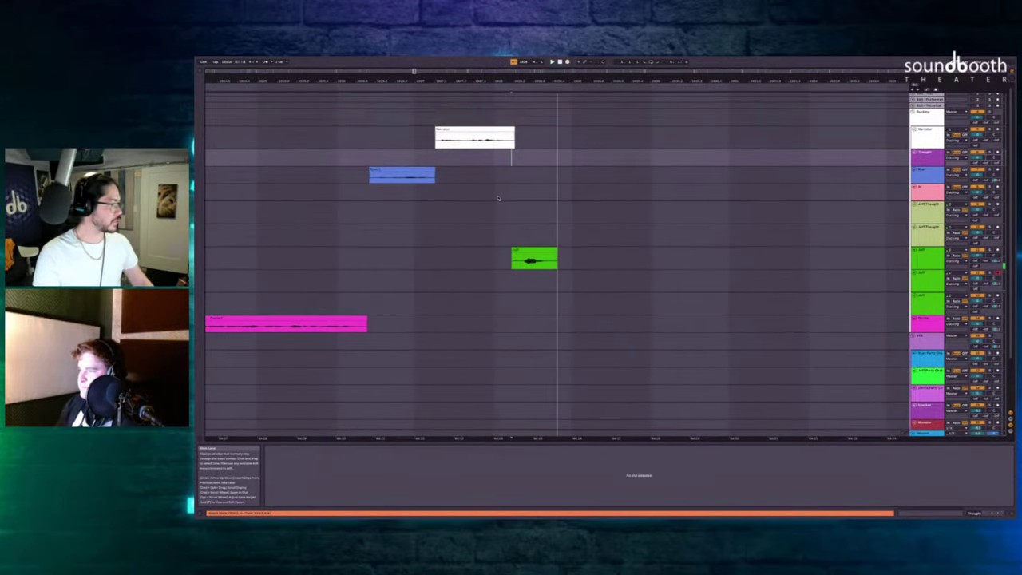
left_click(536, 223)
key("F9")
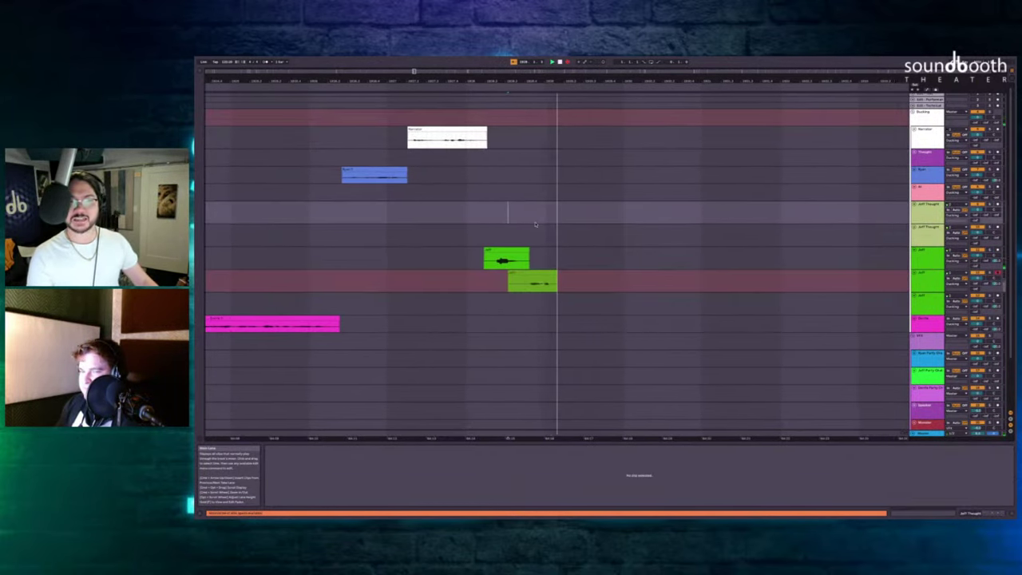
key("space")
Record two more takes, alternating between the first and second green tracks, and shift the lower one slightly earlier.
key("F9")
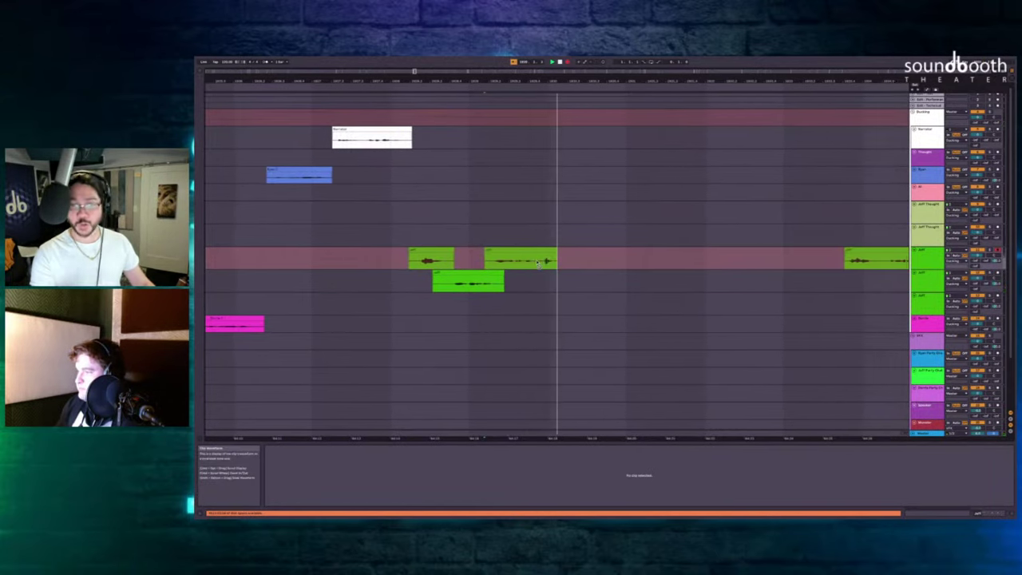
key("space")
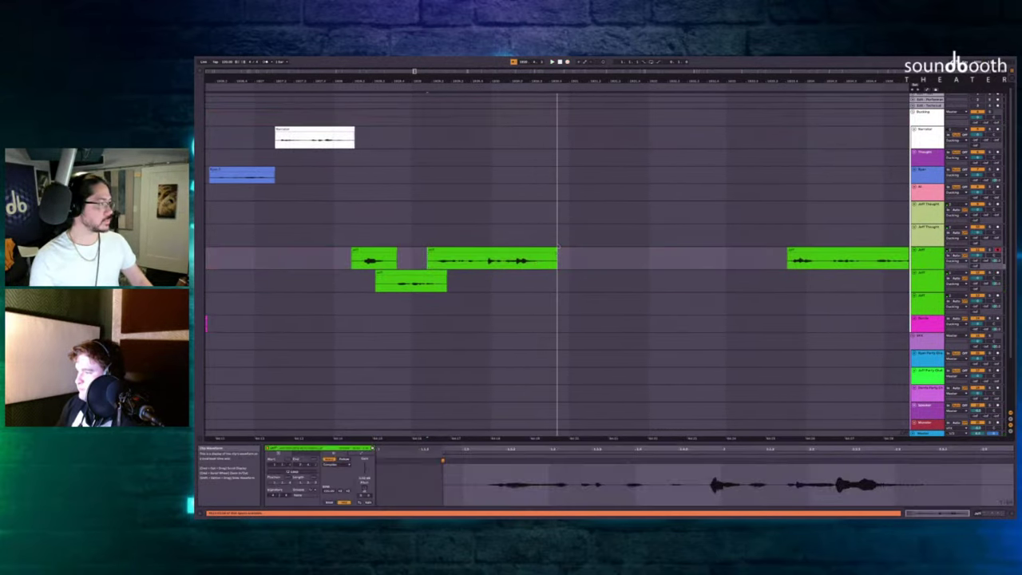
key("F9")
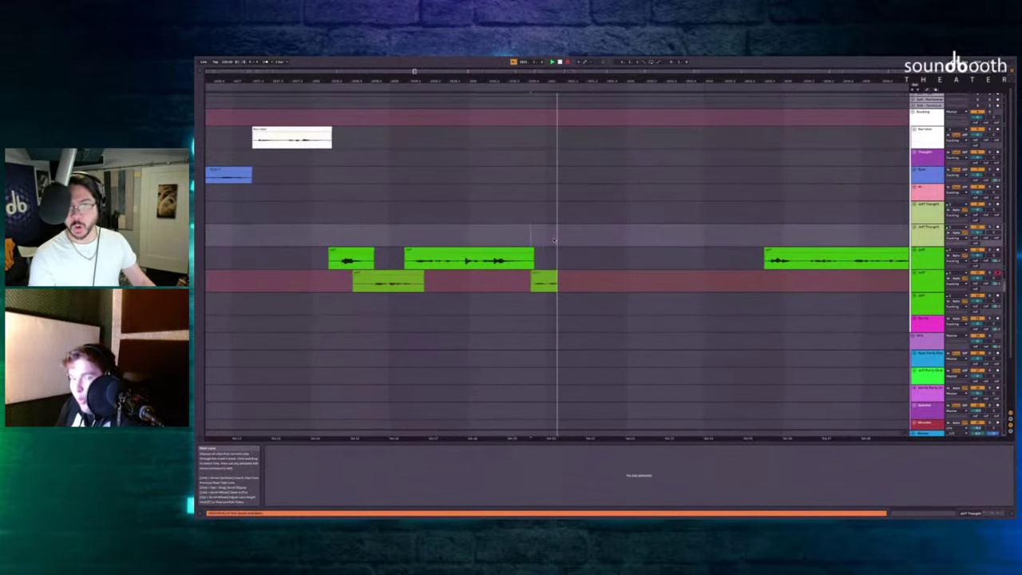
key("space")
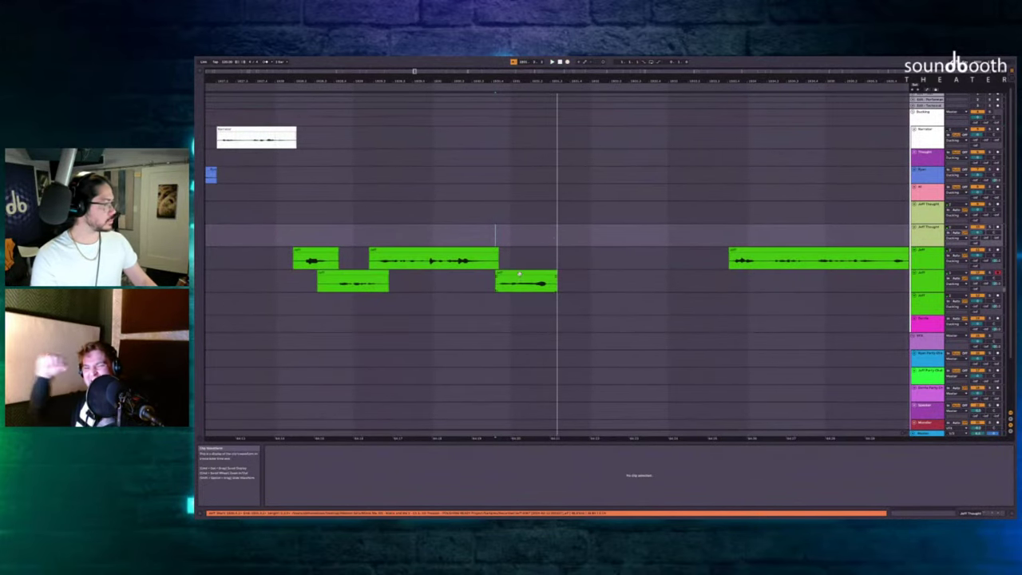
left_click_drag(519, 274, 512, 274)
Record the fifth take on the first green track and the sixth on the second green track, continuing the series.
left_click(511, 253)
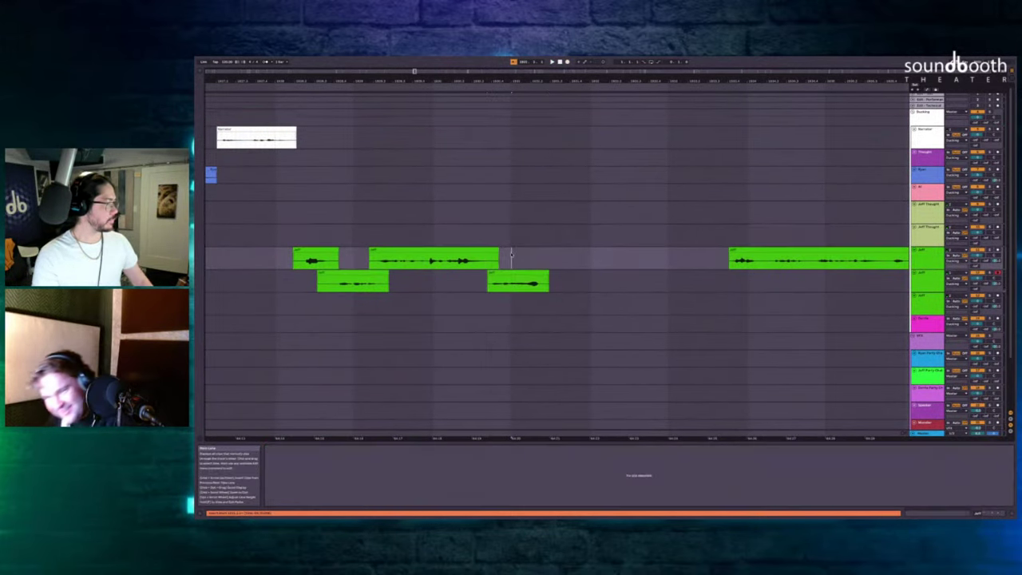
key("F9")
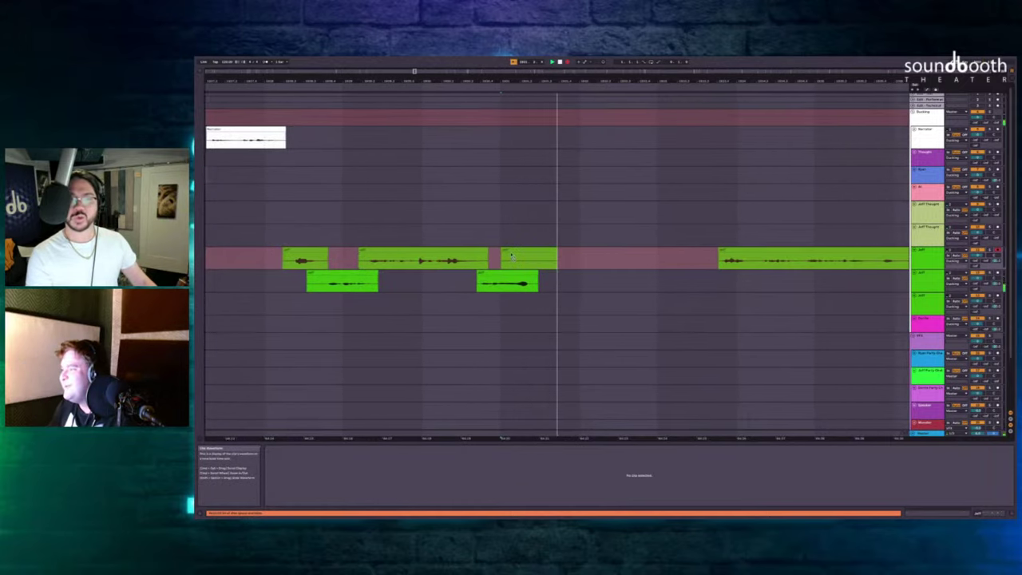
key("space")
left_click(557, 274)
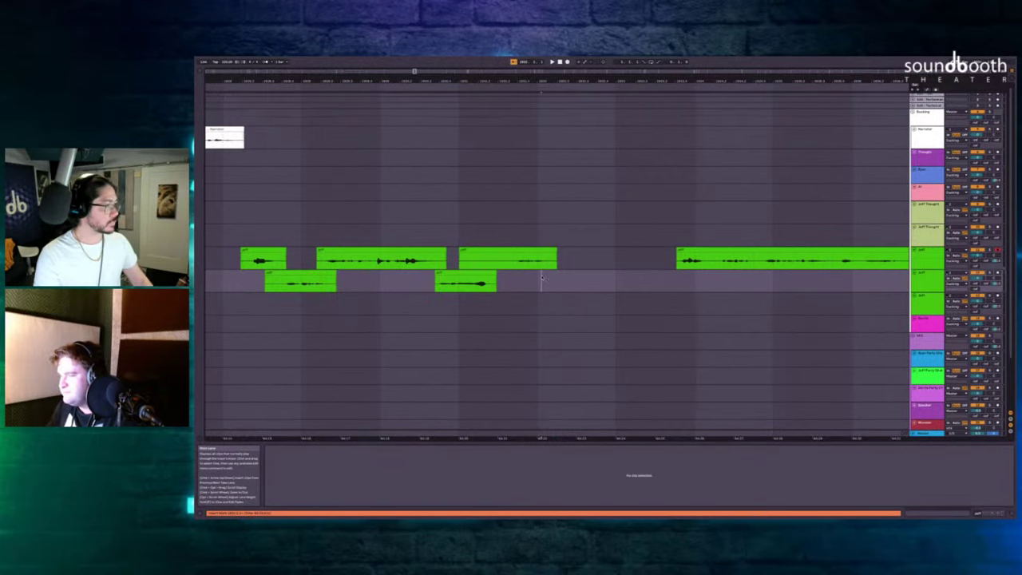
key("F9")
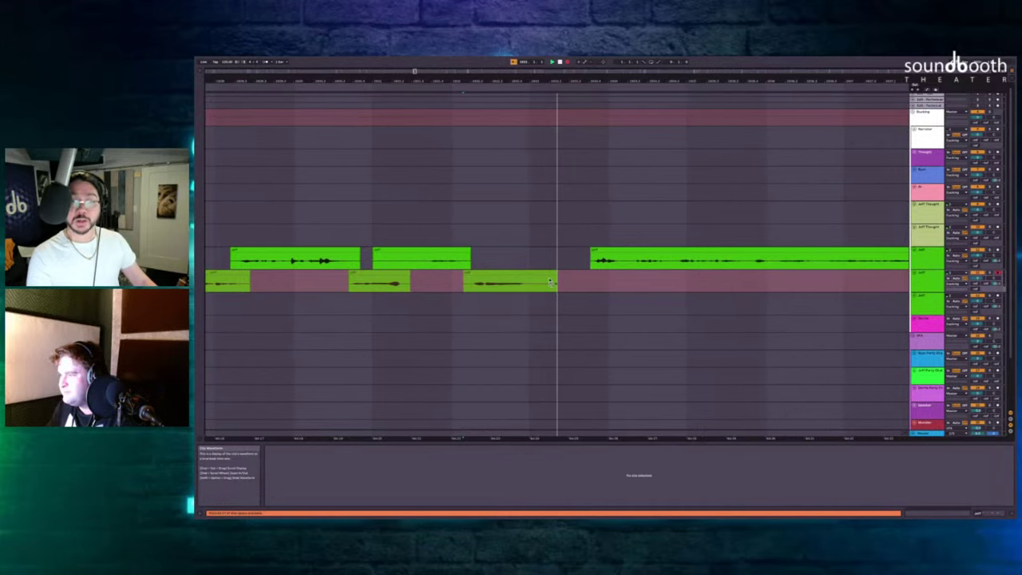
key("space")
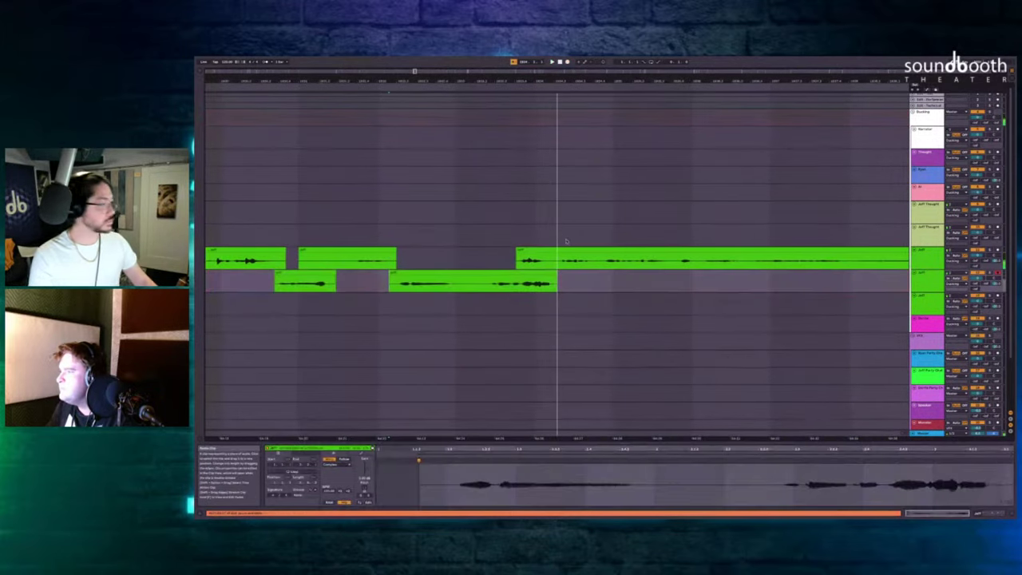
Delete the long original clip from the first green track and record a new take there above the long lower take.
left_click(549, 247)
key("Delete")
scroll(548, 249, "left", 2)
left_click(479, 250)
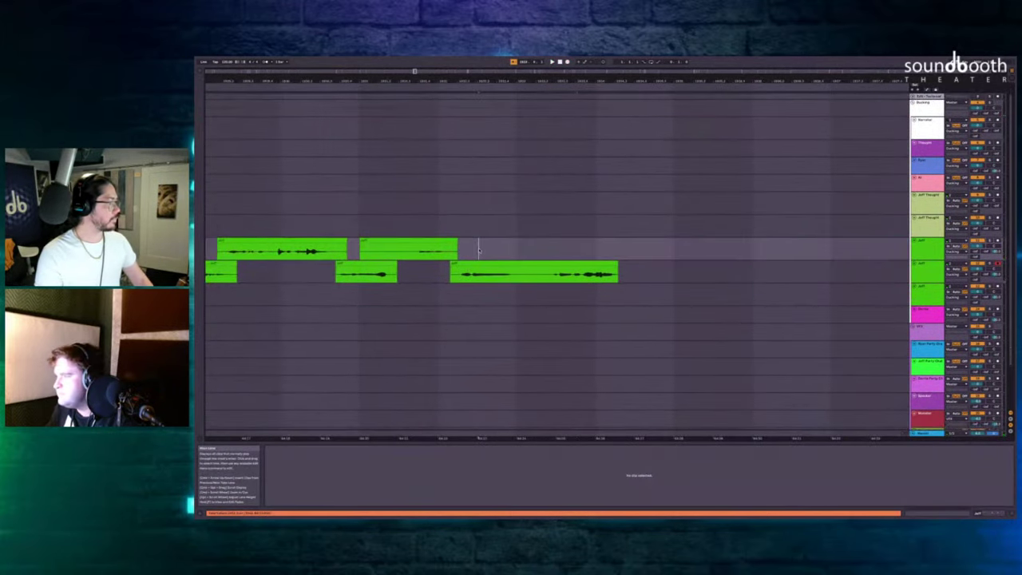
key("F9")
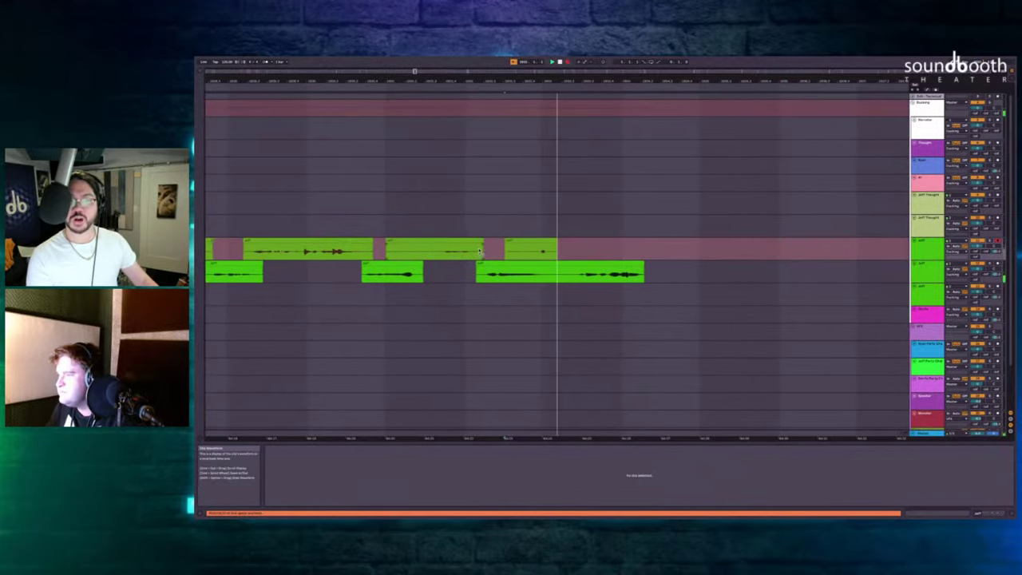
key("space")
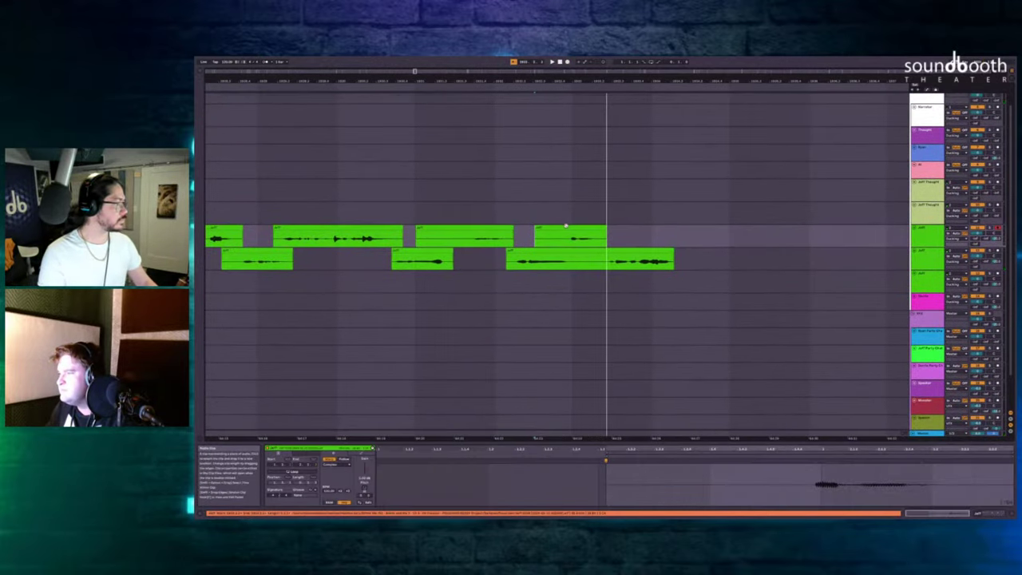
Shift the last upper take and the second phrase of the long lower take slightly earlier and play back the overlap.
left_click_drag(566, 227, 563, 228)
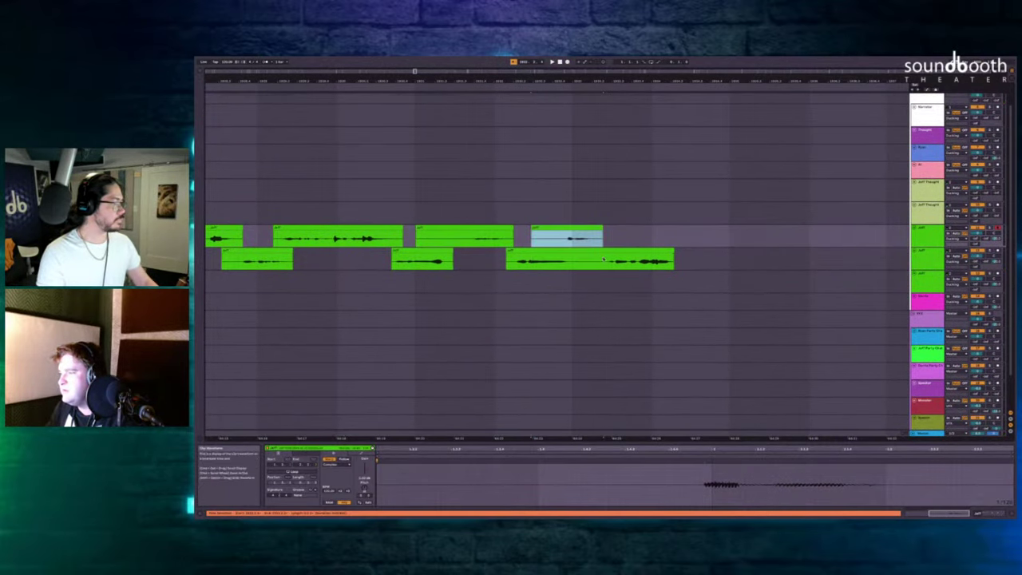
left_click_drag(604, 259, 700, 259)
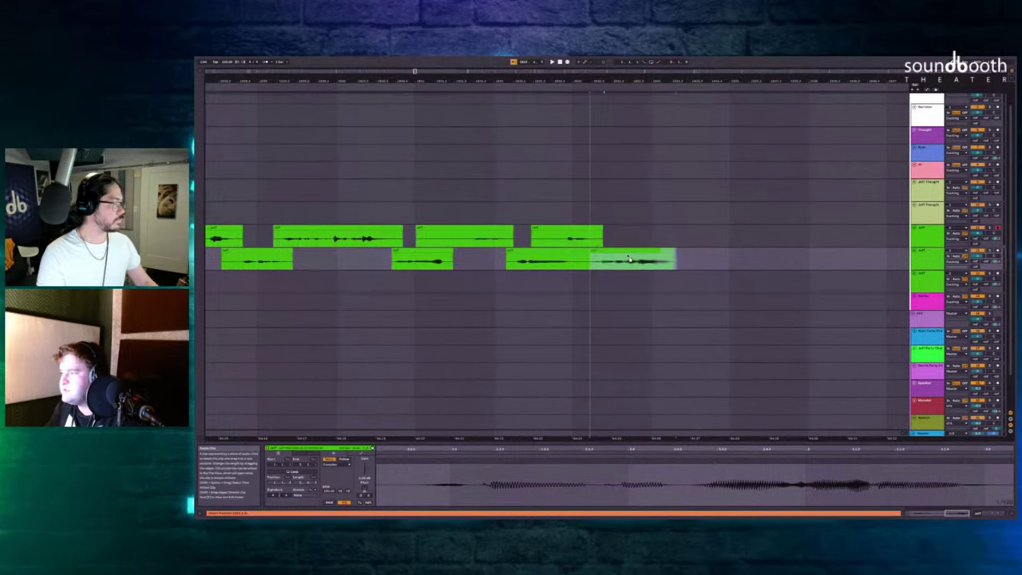
left_click(545, 199)
key("space")
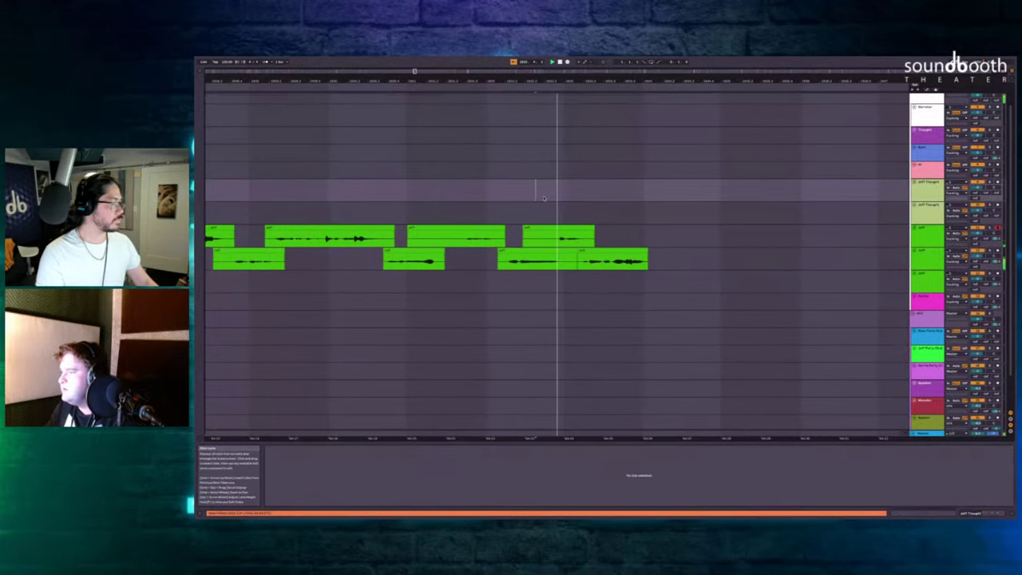
scroll(543, 196, "left", 2)
left_click(549, 195)
key("space")
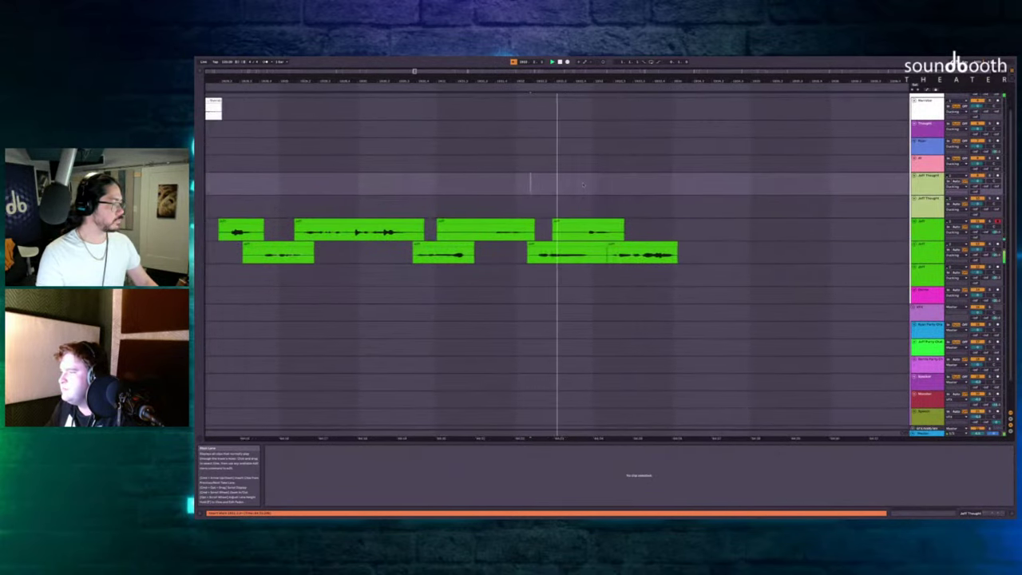
key("plus")
key("space")
Re-record the first phrase of the split lower take on the second green track and remove the leftover piece of old audio.
left_click(484, 239)
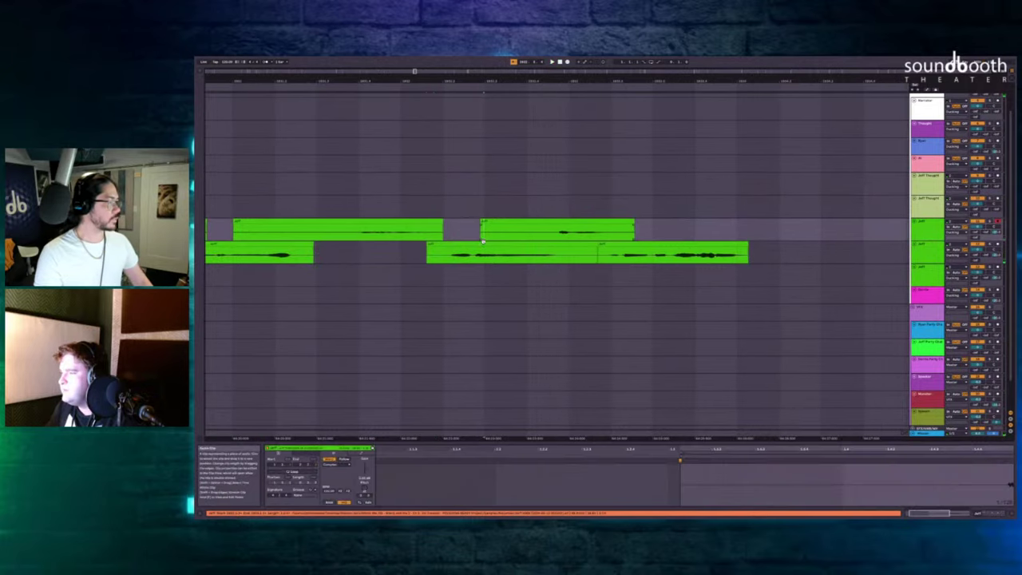
left_click(484, 245)
key("c")
key("F9")
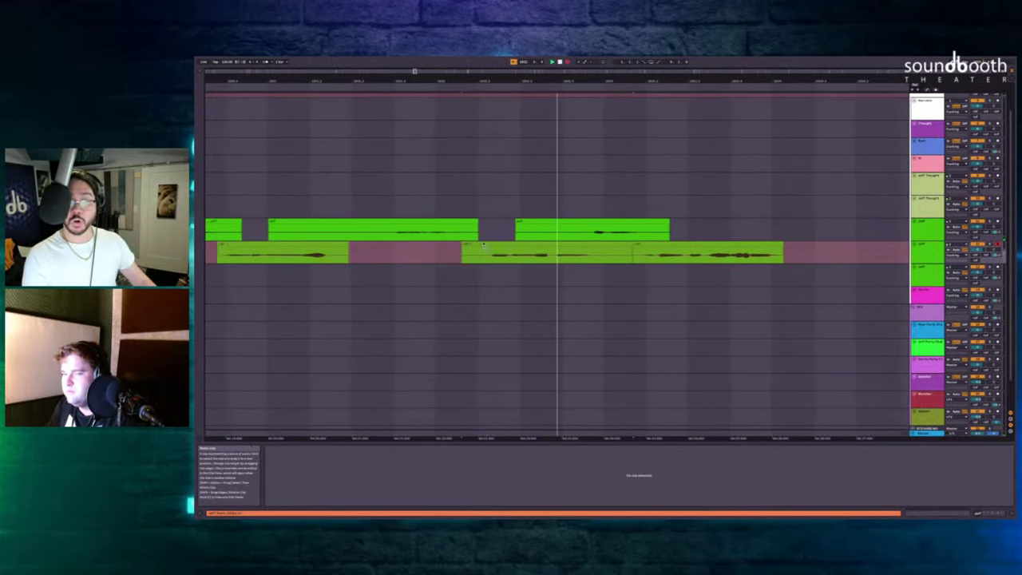
left_click(514, 244)
left_click(588, 242)
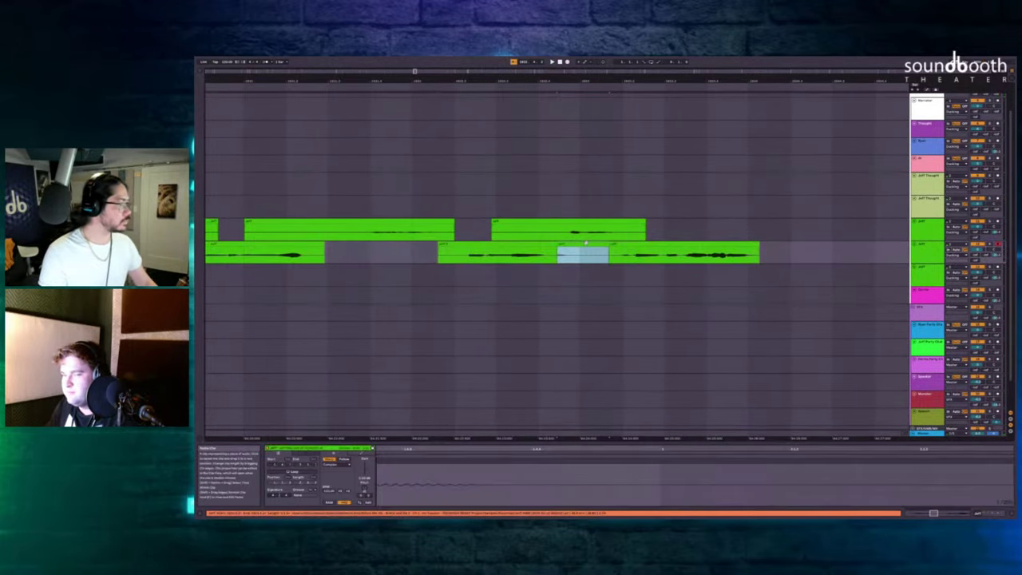
Move the last upper take earlier, close to the preceding upper take, and play back the result.
left_click(582, 222)
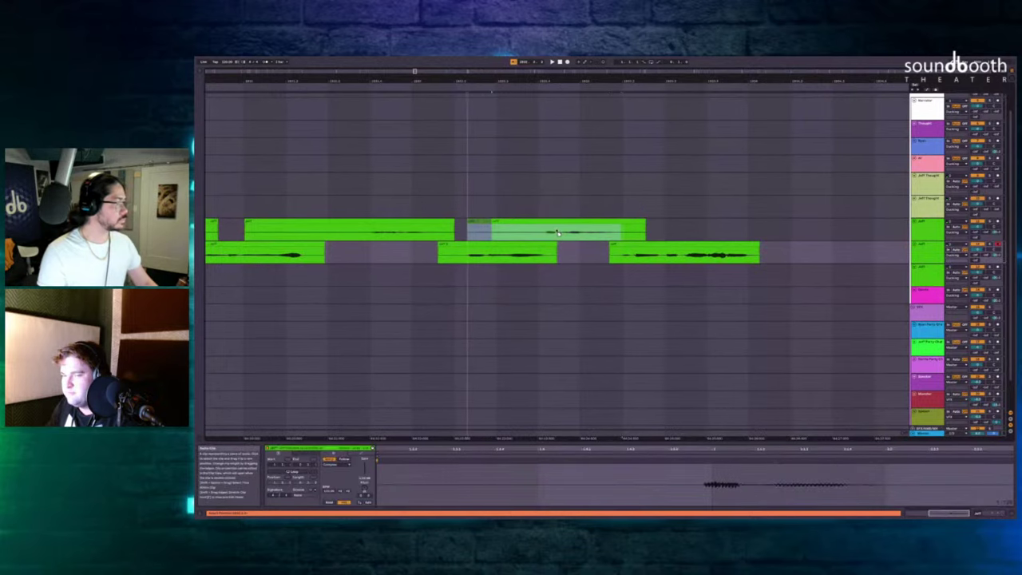
key("space")
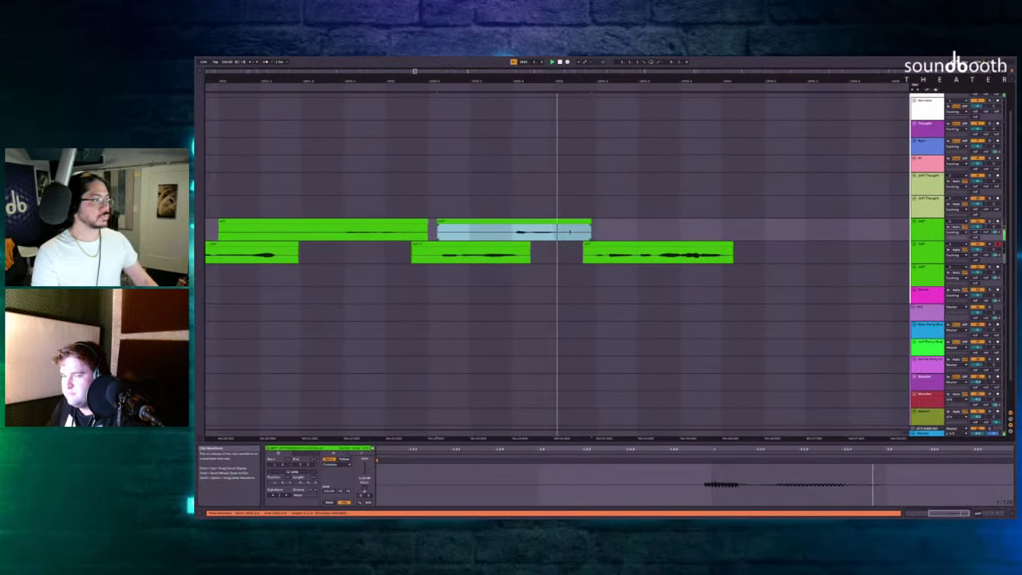
Delete the last take on the second green track and record a replacement overlapping the end of the last upper take.
left_click(542, 245)
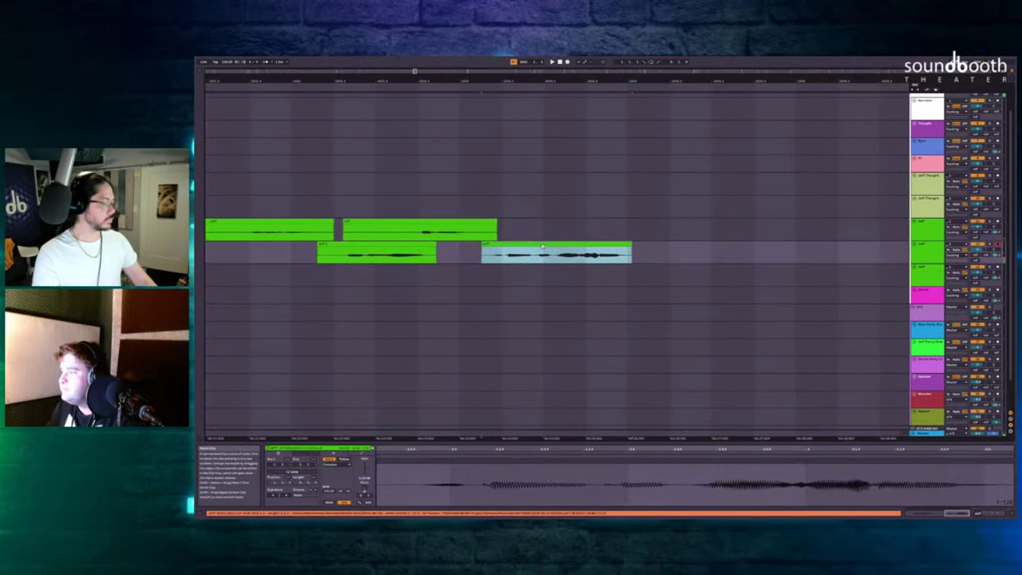
key("Delete")
left_click(389, 200)
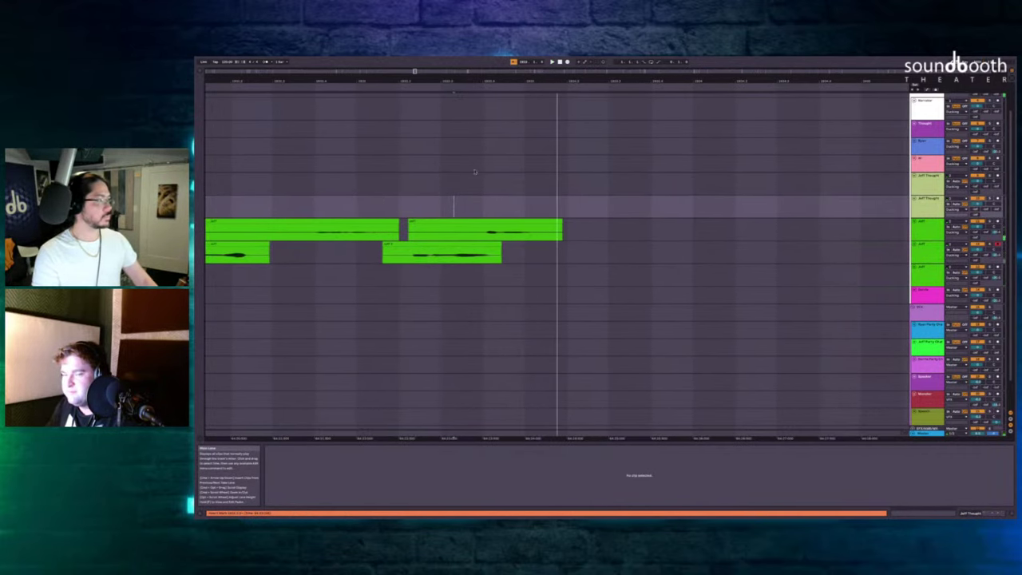
left_click(531, 182)
key("F9")
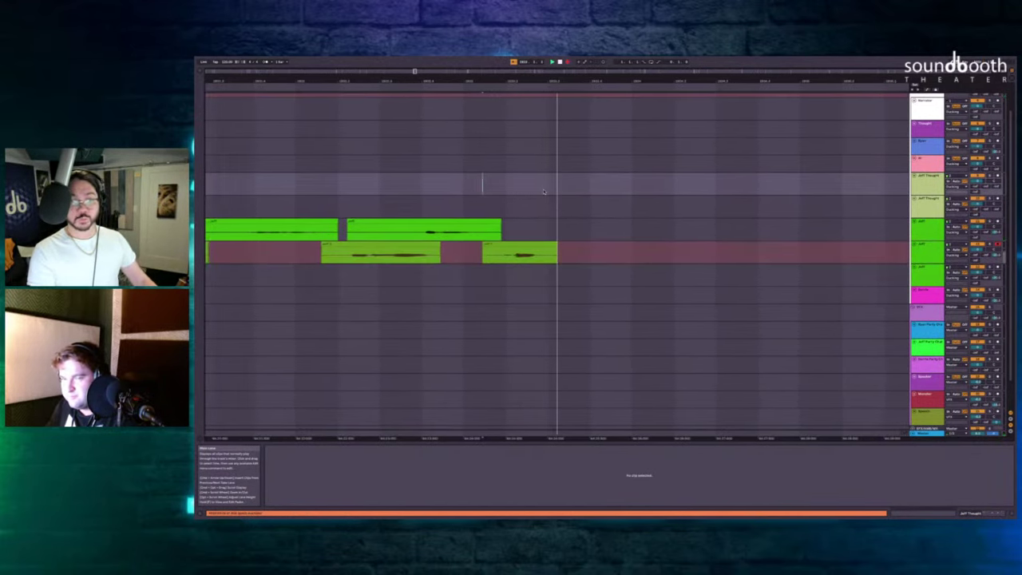
key("space")
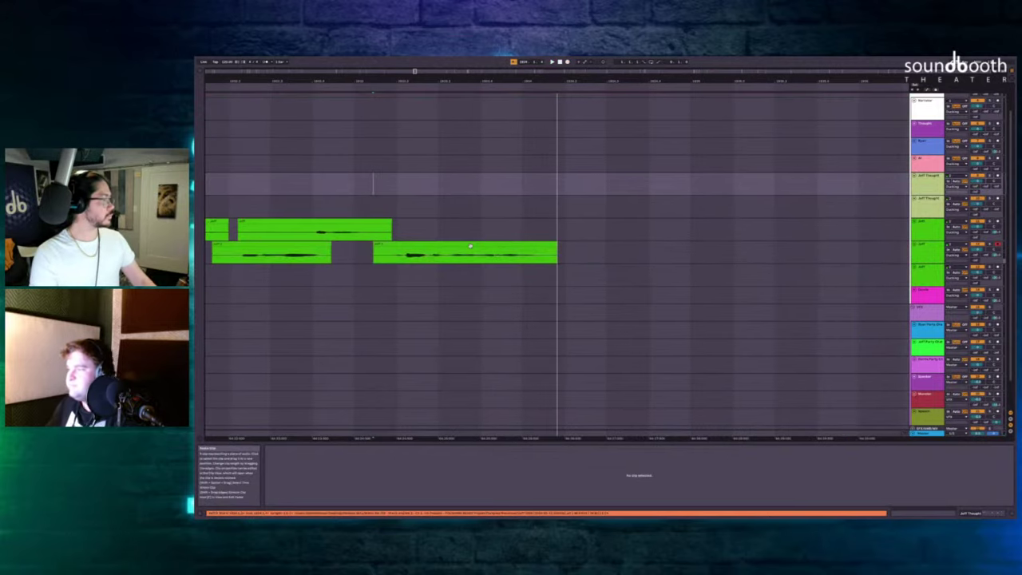
Move the newly recorded lower take slightly earlier under the end of the last upper take.
left_click(461, 250)
left_click_drag(460, 249, 447, 250)
scroll(451, 243, "left", 5)
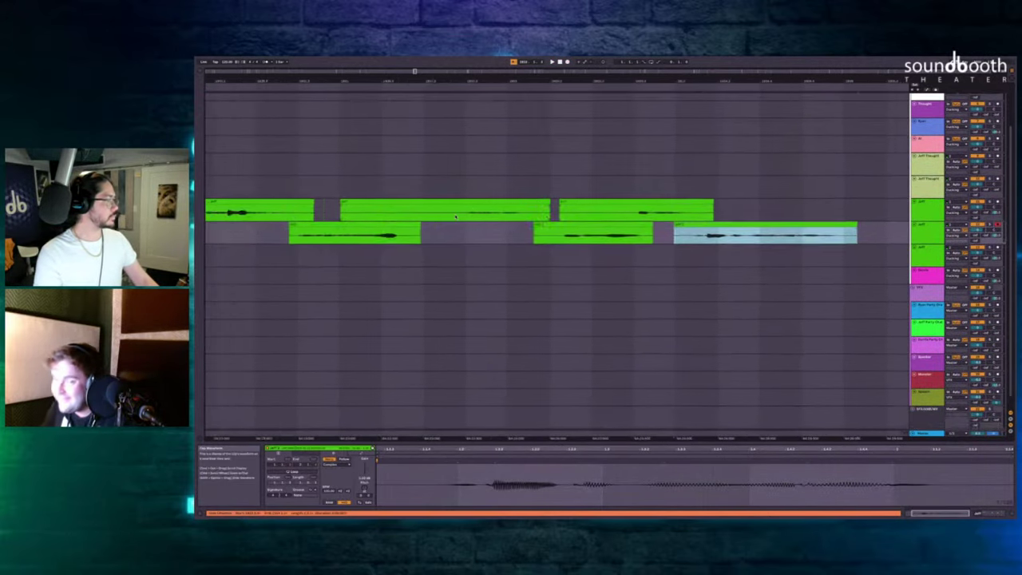
scroll(453, 232, "down", 3)
scroll(373, 178, "left", 4)
scroll(518, 188, "right", 6)
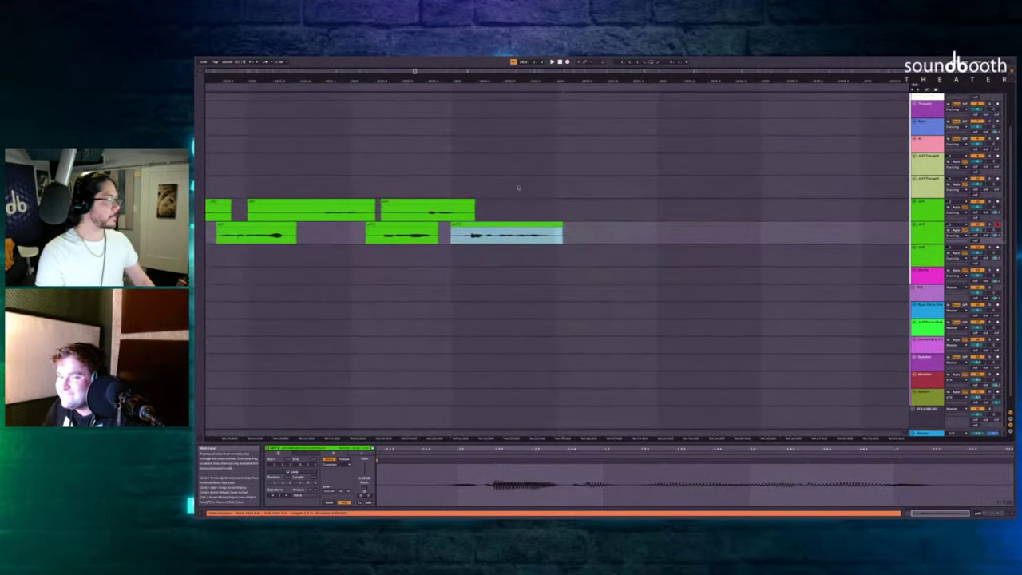
Record the next take on the first green track near the end of the last lower take and re-record it in place.
left_click(539, 205)
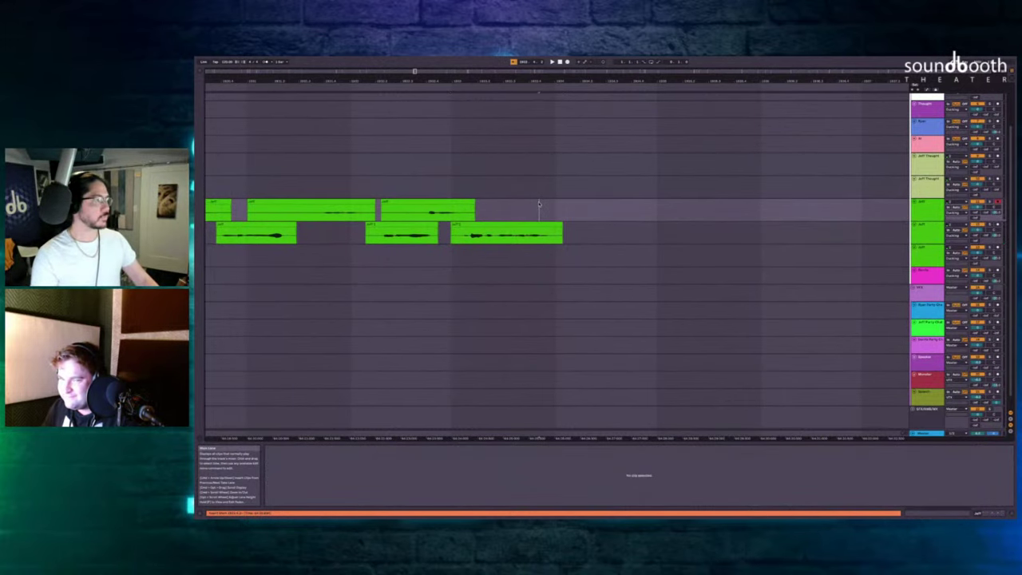
key("space")
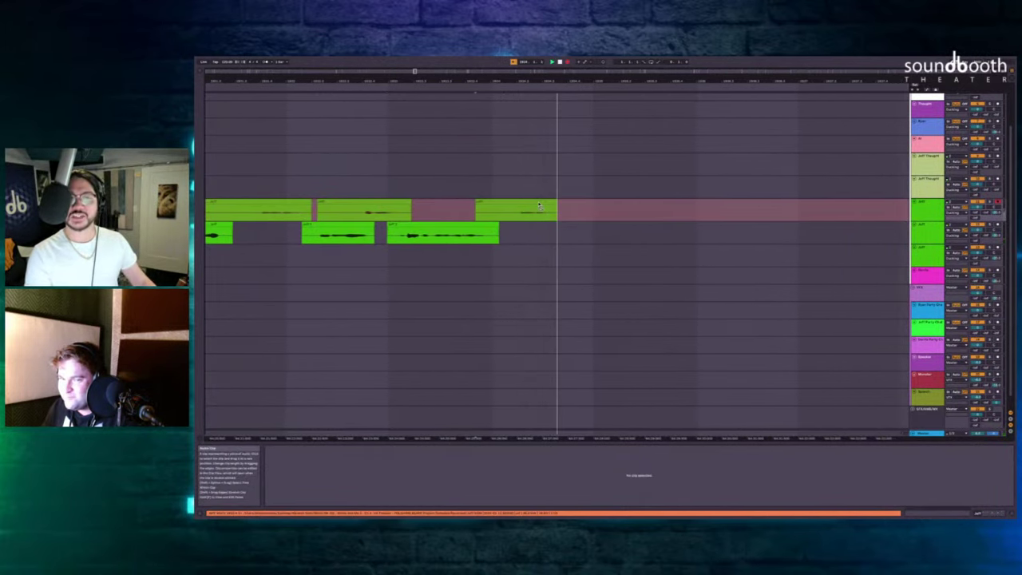
left_click(455, 212)
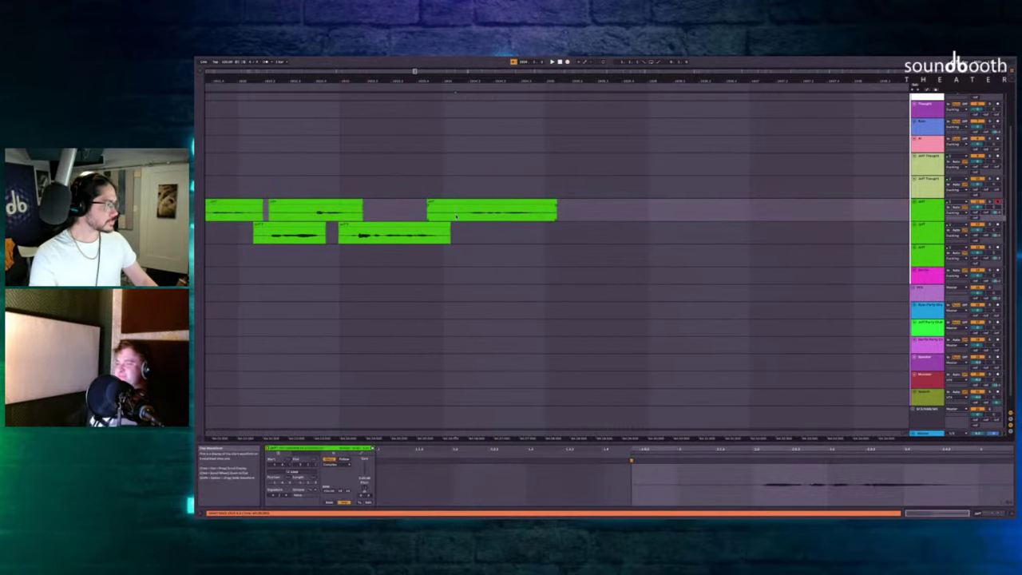
scroll(460, 206, "left", 3)
scroll(559, 194, "down", 3)
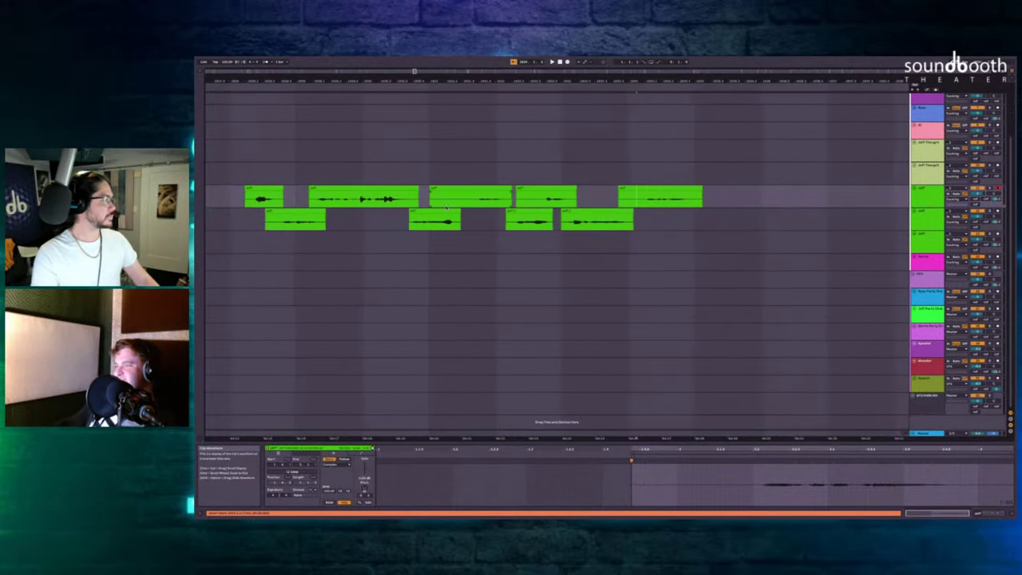
left_click(670, 188)
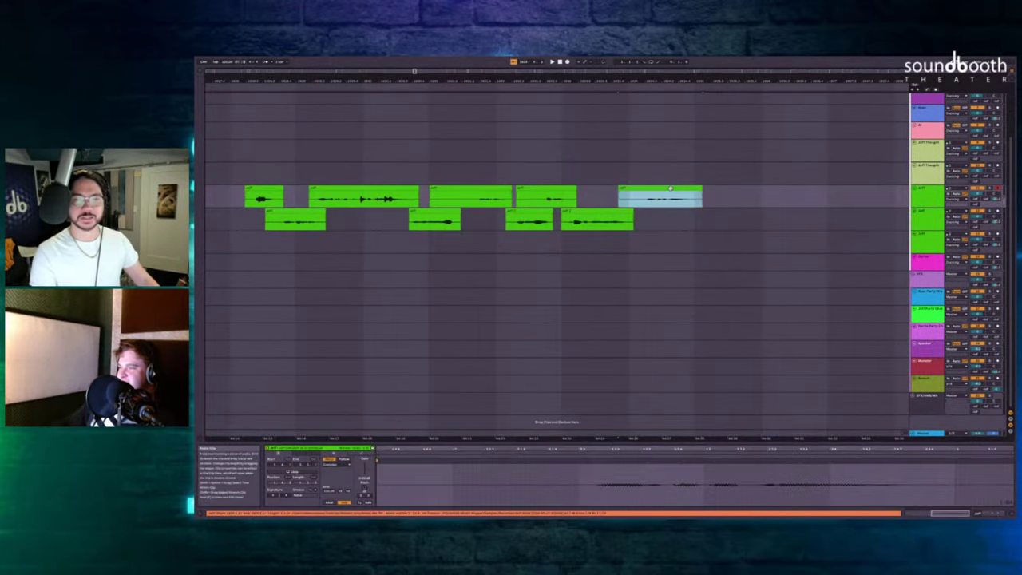
key("F9")
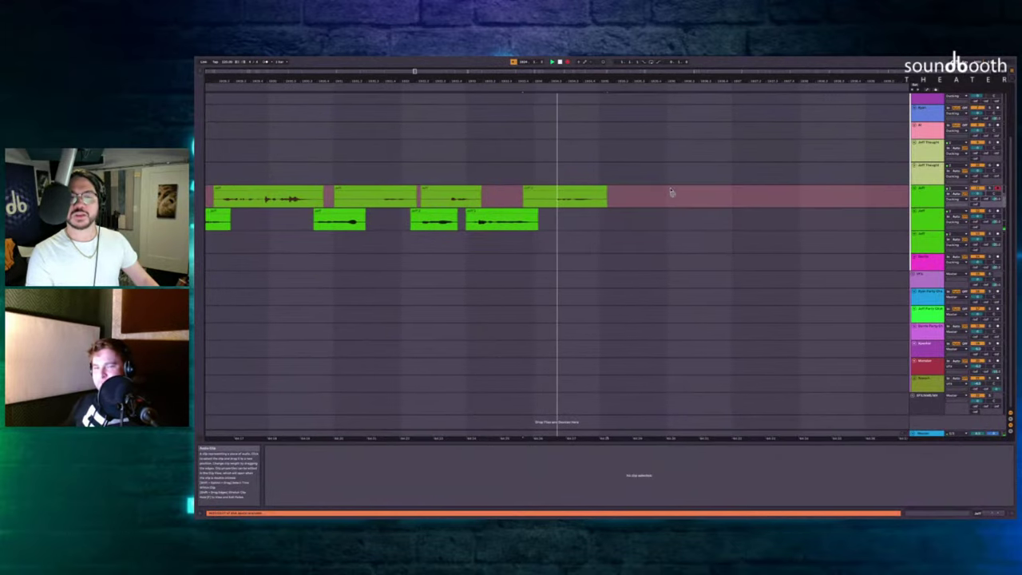
key("space")
scroll(485, 215, "left", 5)
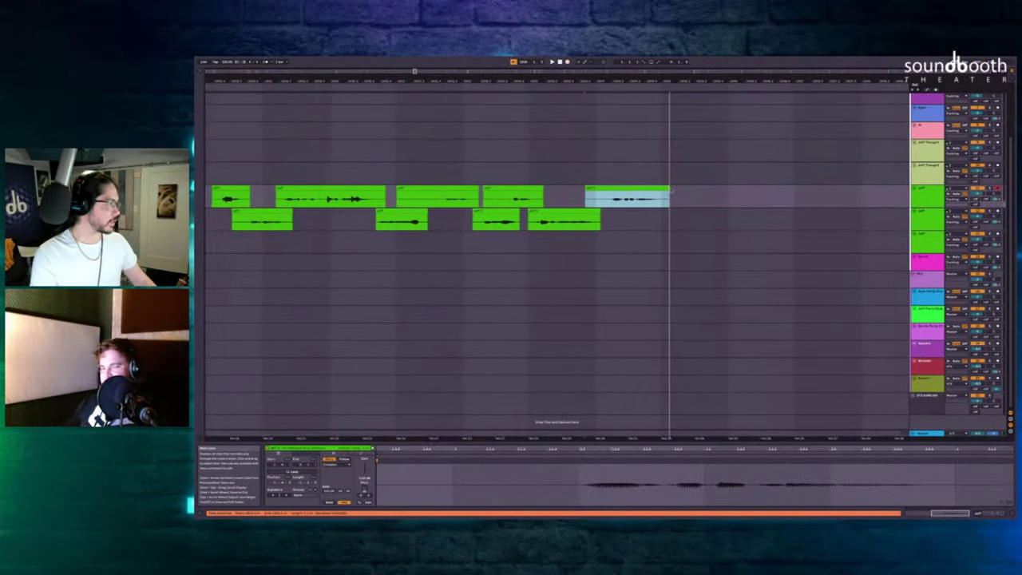
Delete the empty time between the end of the last upper take and the start of the next narration clip.
scroll(506, 180, "up", 4)
left_click(515, 179)
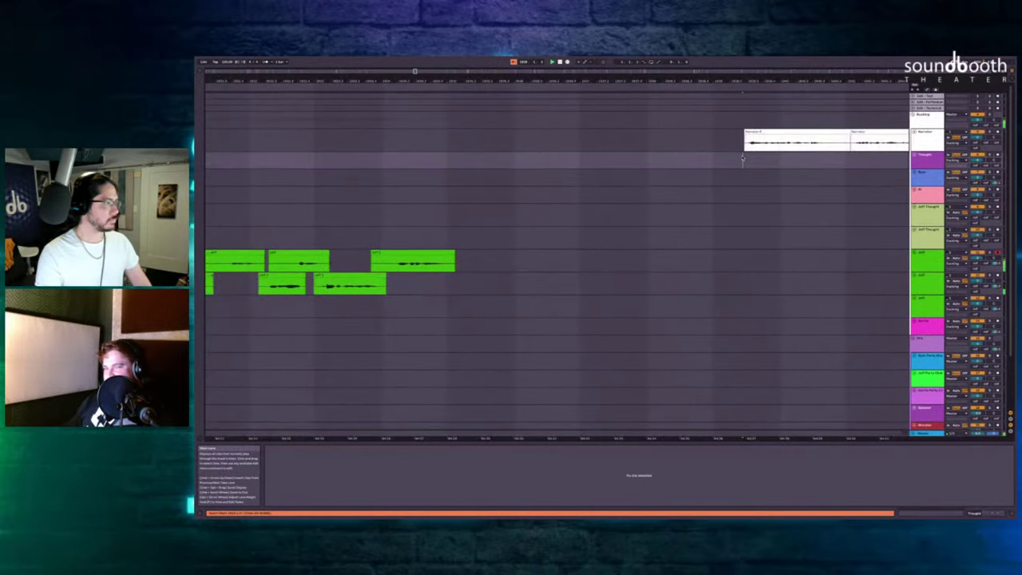
left_click_drag(860, 152, 569, 243)
key("ctrl+shift+Delete")
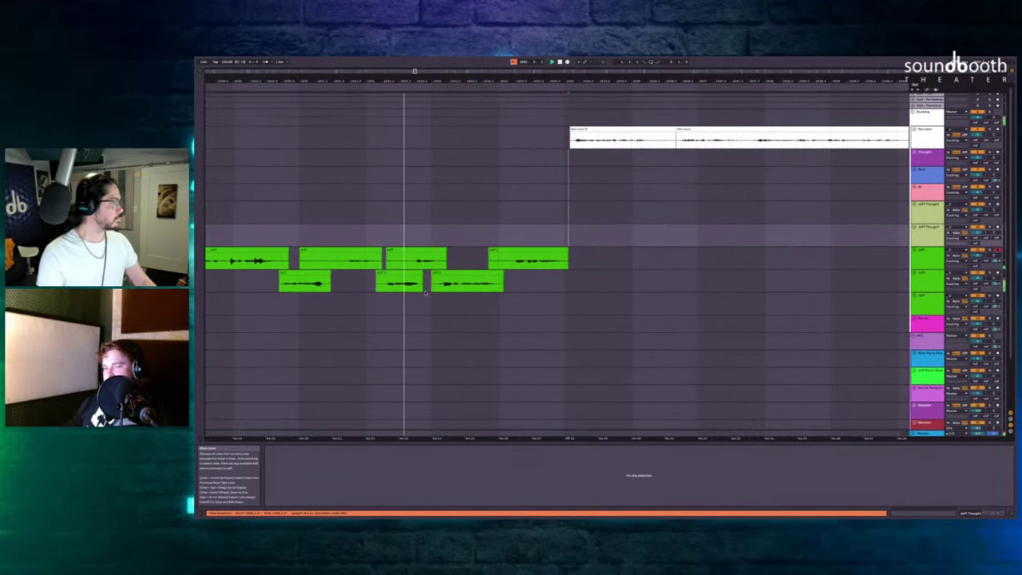
Trim the silent beginning off the last upper take.
scroll(407, 308, "up", 3)
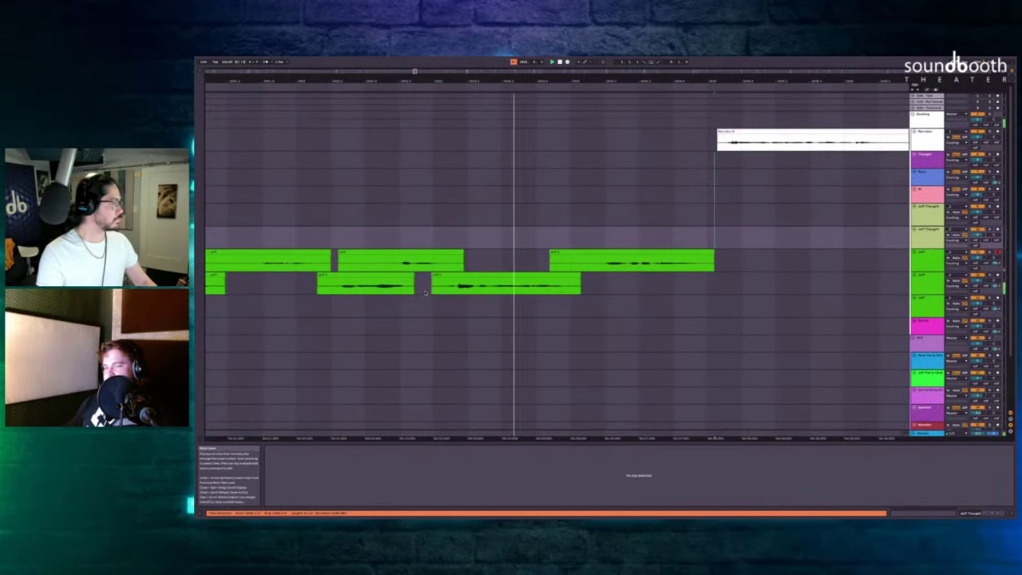
left_click(580, 253)
scroll(527, 257, "down", 8)
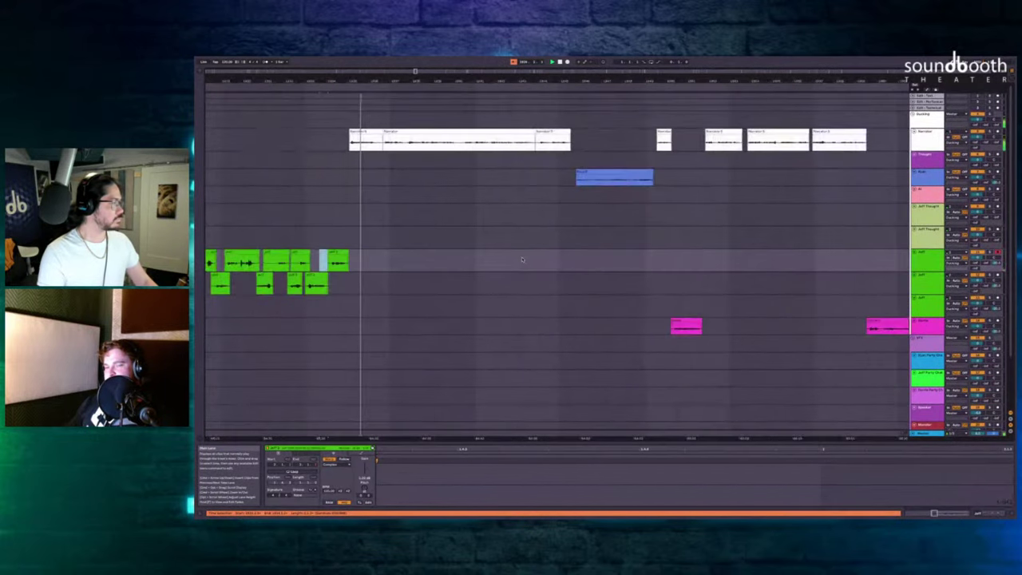
Re-record the next short line on the first green track, overlapping the end of the blue clip and ending before the narration.
scroll(522, 259, "right", 5)
scroll(522, 260, "down", 5)
scroll(628, 236, "up", 6)
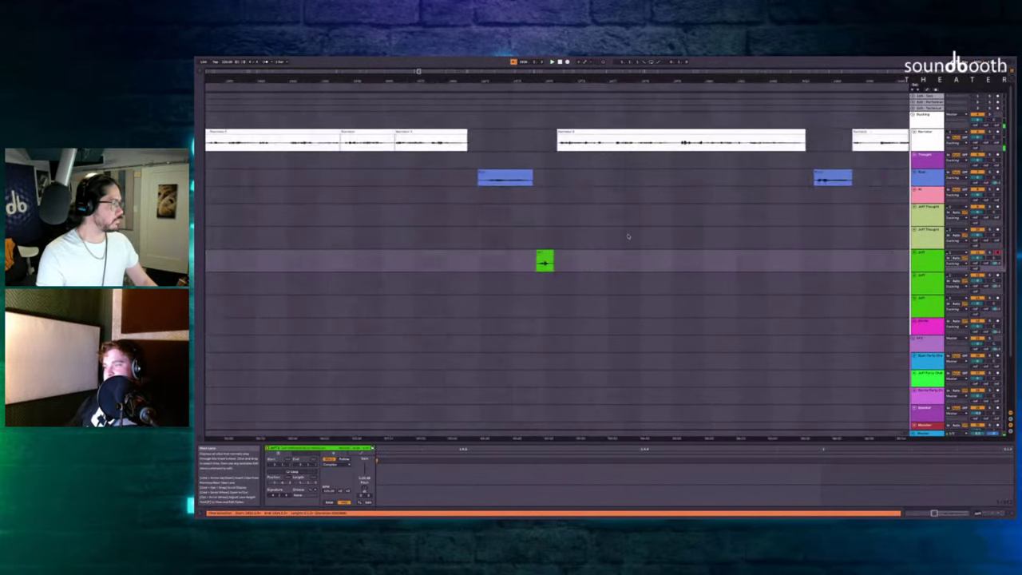
left_click(426, 192)
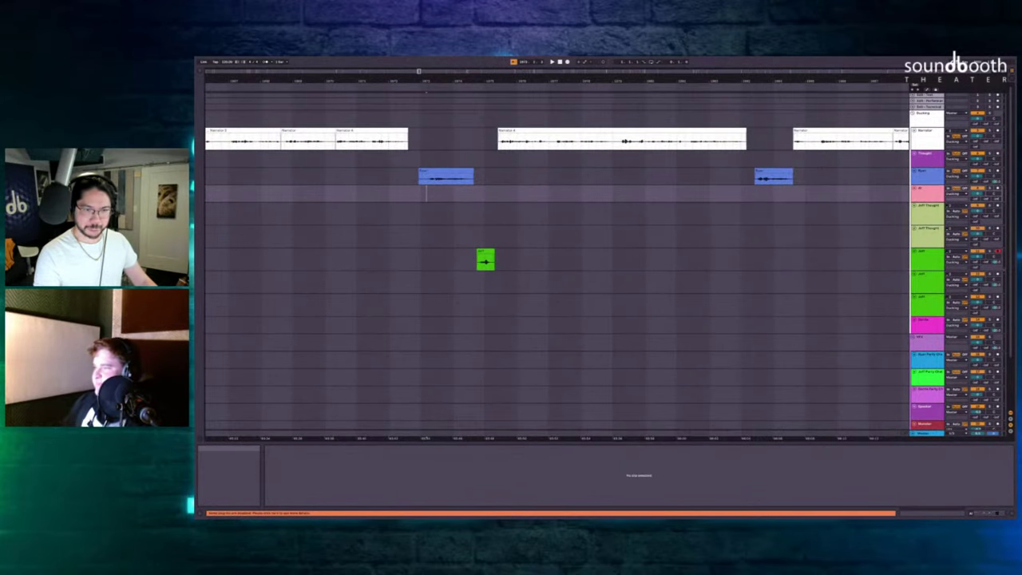
scroll(487, 284, "up", 3)
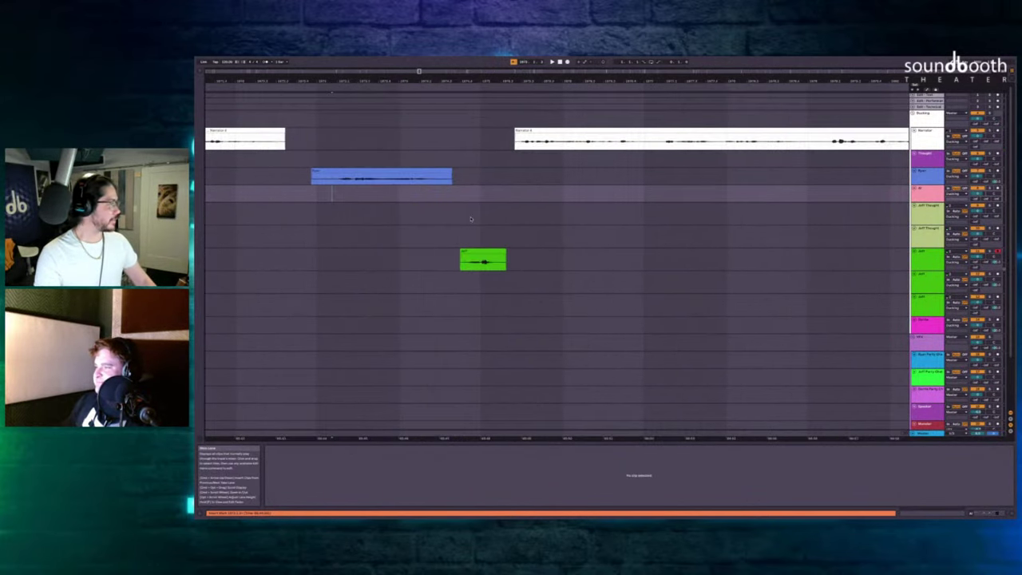
key("space")
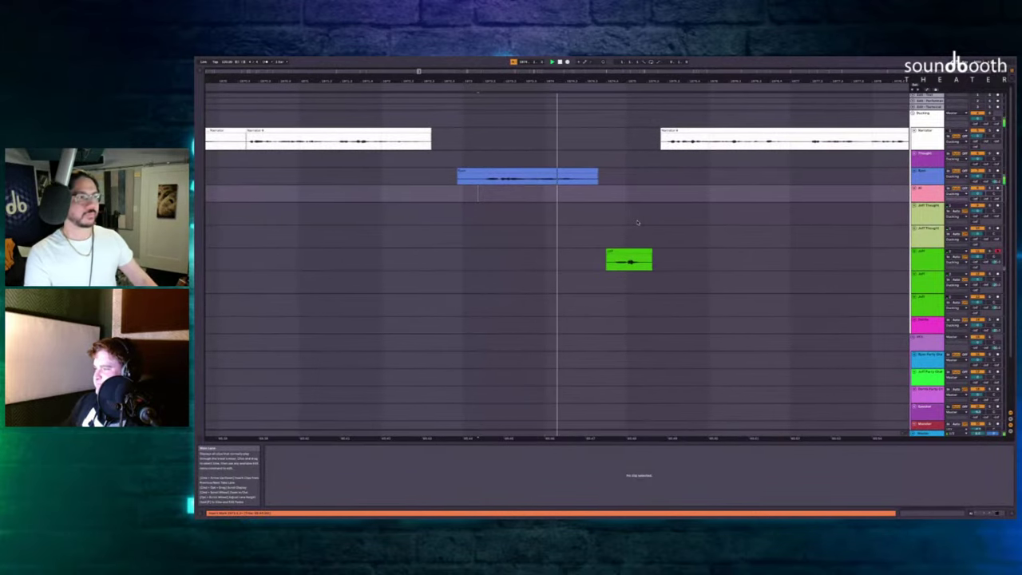
key("F9")
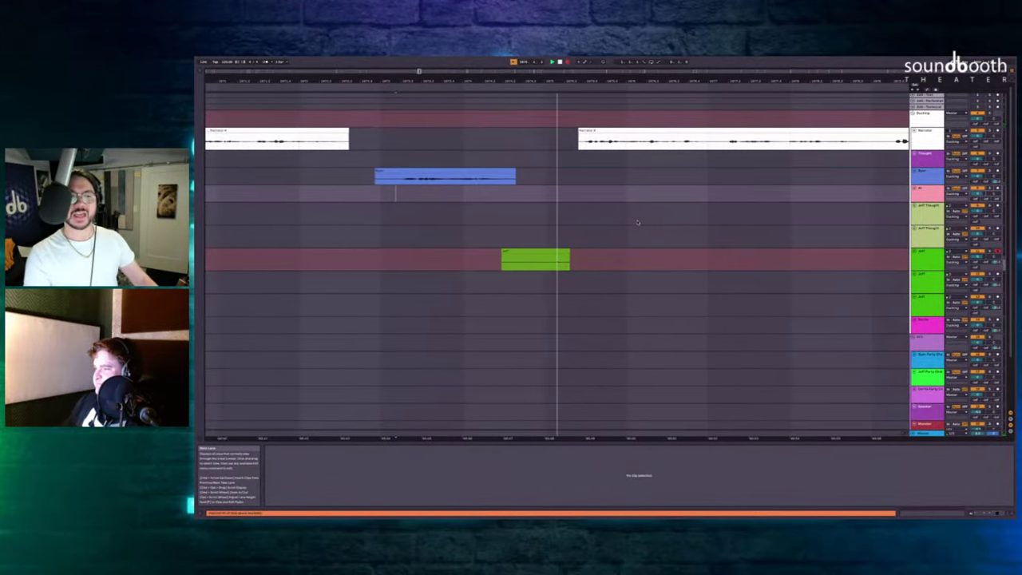
key("space")
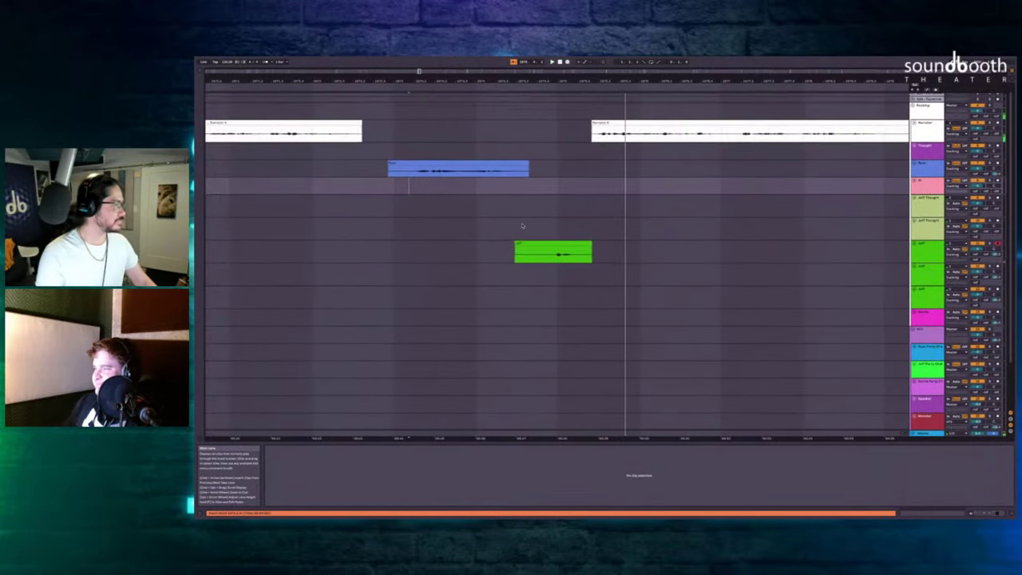
Play back the re-recorded short line and select the silent lead-in at its start.
left_click(480, 208)
key("space")
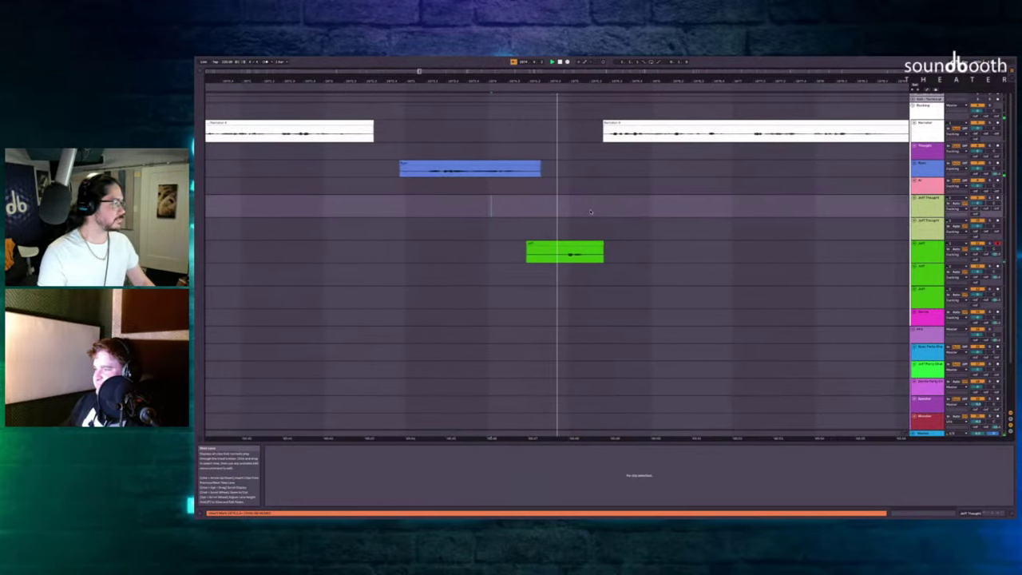
left_click_drag(506, 254, 452, 252)
Play the scene up to the next green line and record a new first phrase over its start, overlapping the short narration clip.
scroll(523, 244, "right", 5)
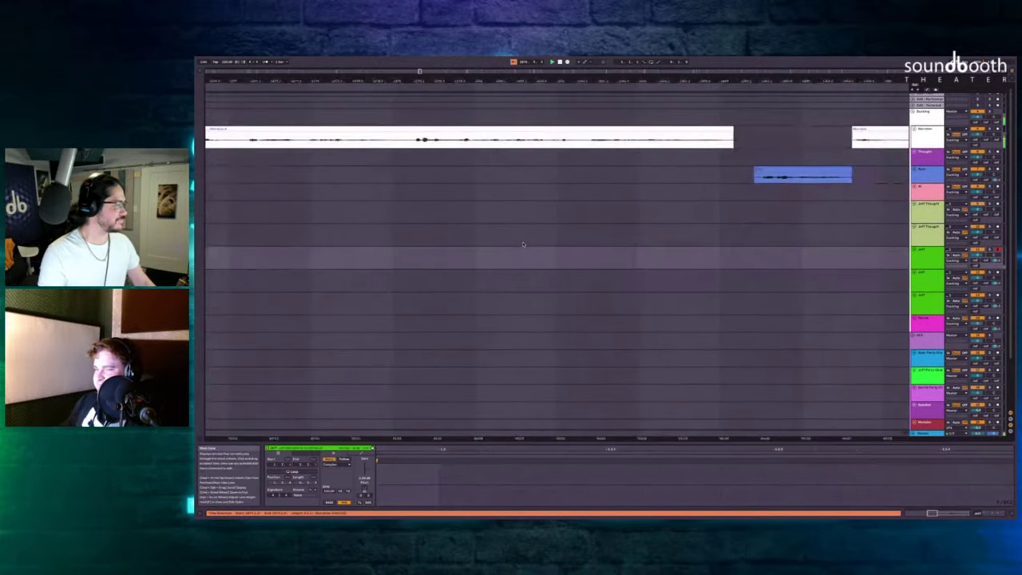
scroll(523, 244, "down", 5)
scroll(523, 244, "right", 4)
scroll(480, 237, "up", 5)
key("space")
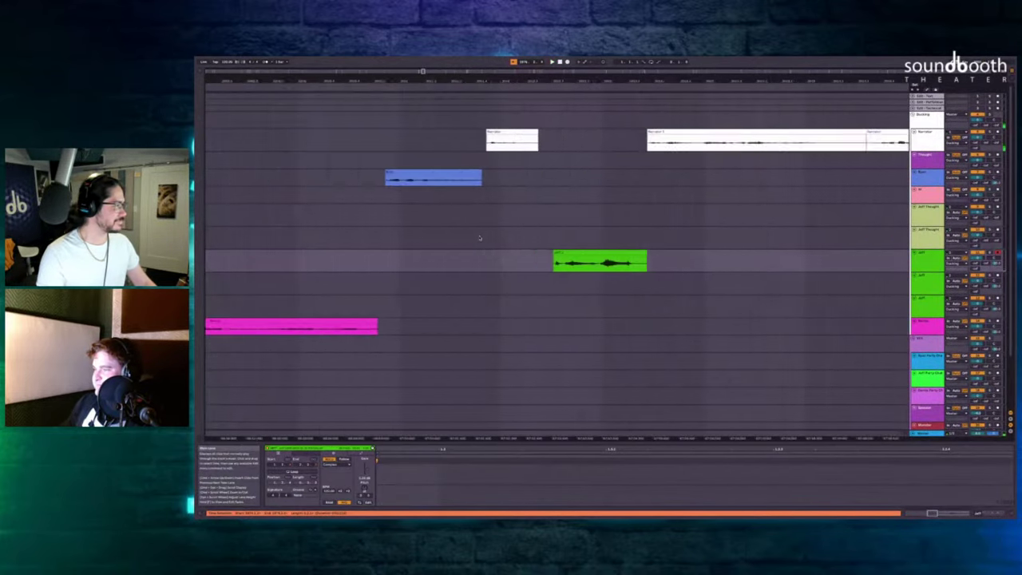
left_click(425, 254)
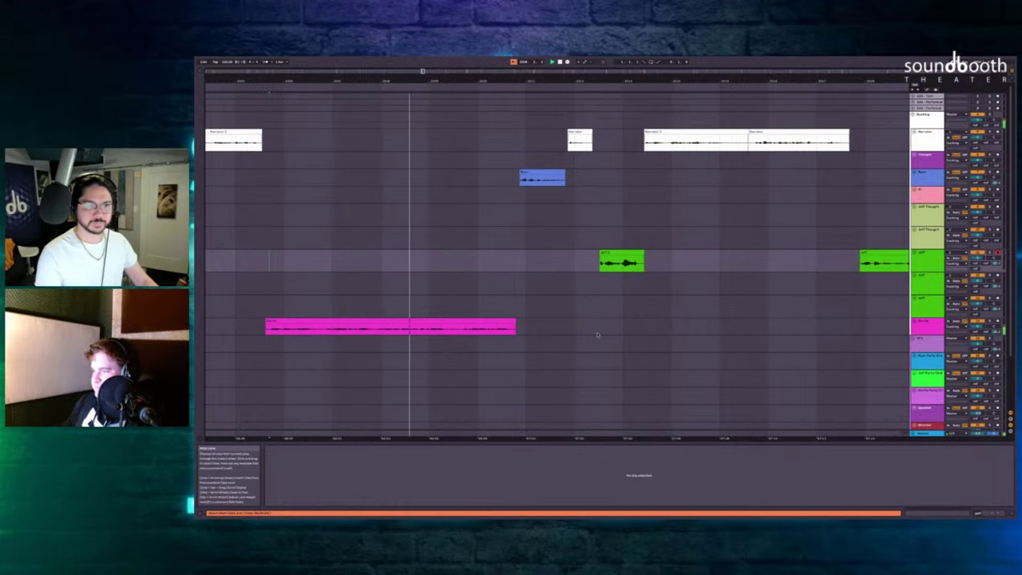
scroll(610, 241, "up", 2)
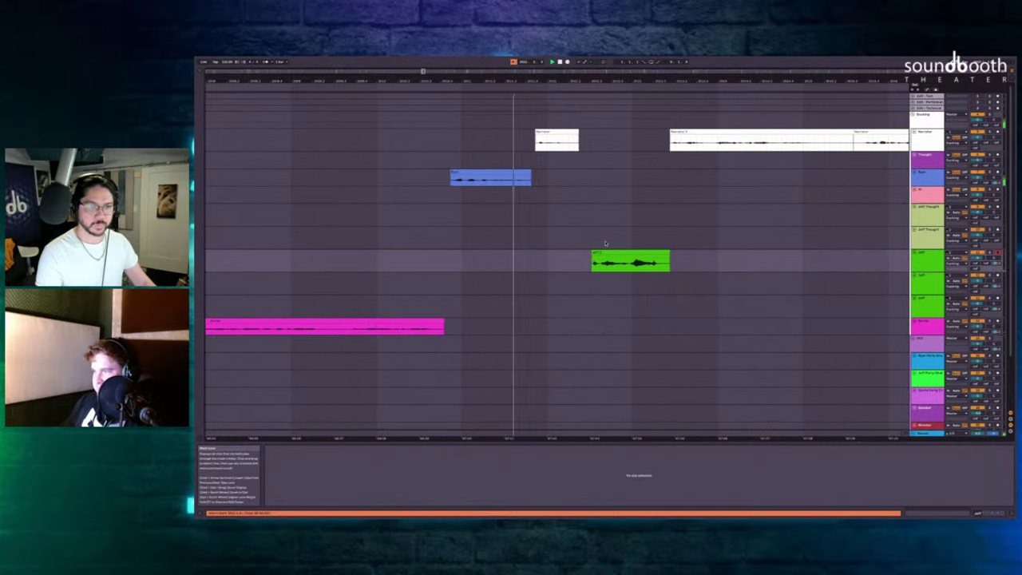
left_click(537, 164)
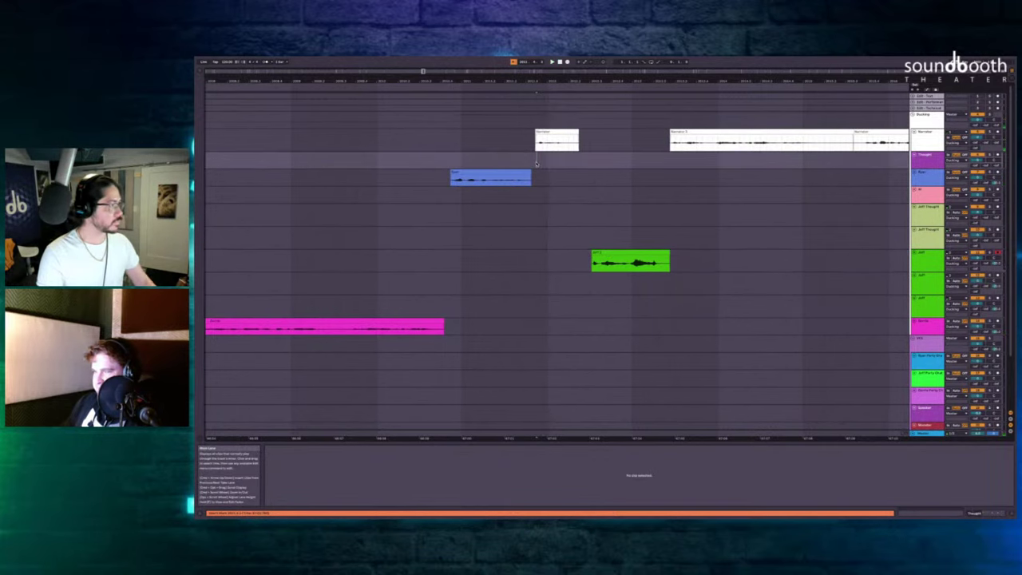
key("space")
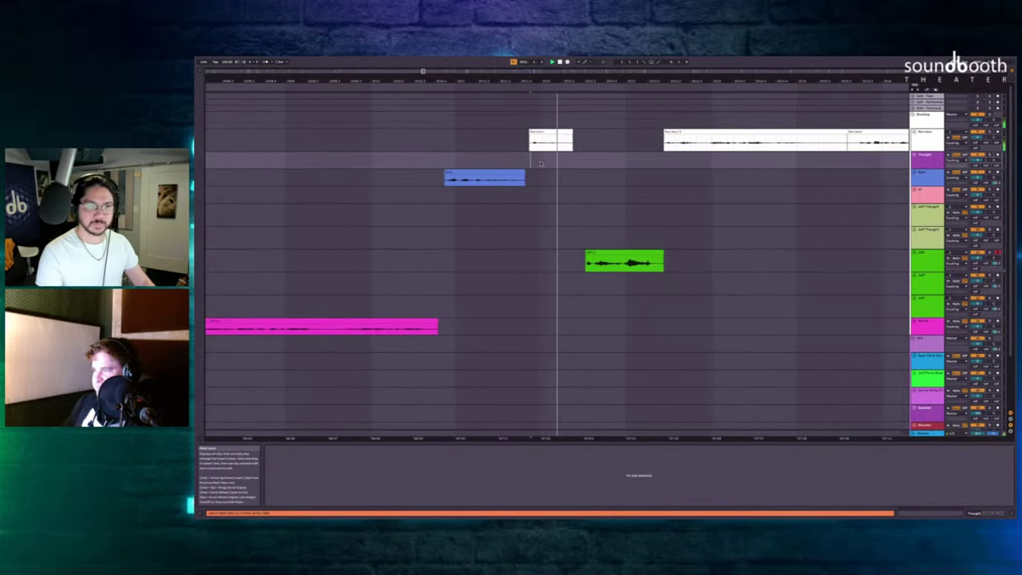
key("space")
scroll(556, 162, "up", 3)
key("space")
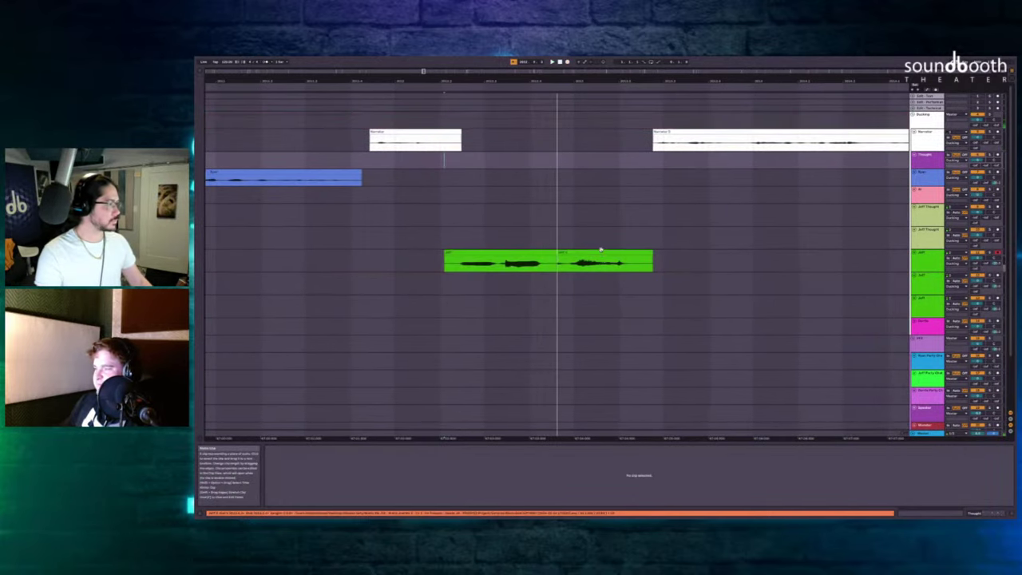
Remove the leftover old audio after the new phrase and record the following phrase on the second green track, overlapping it.
key("space")
left_click(601, 250)
key("F9")
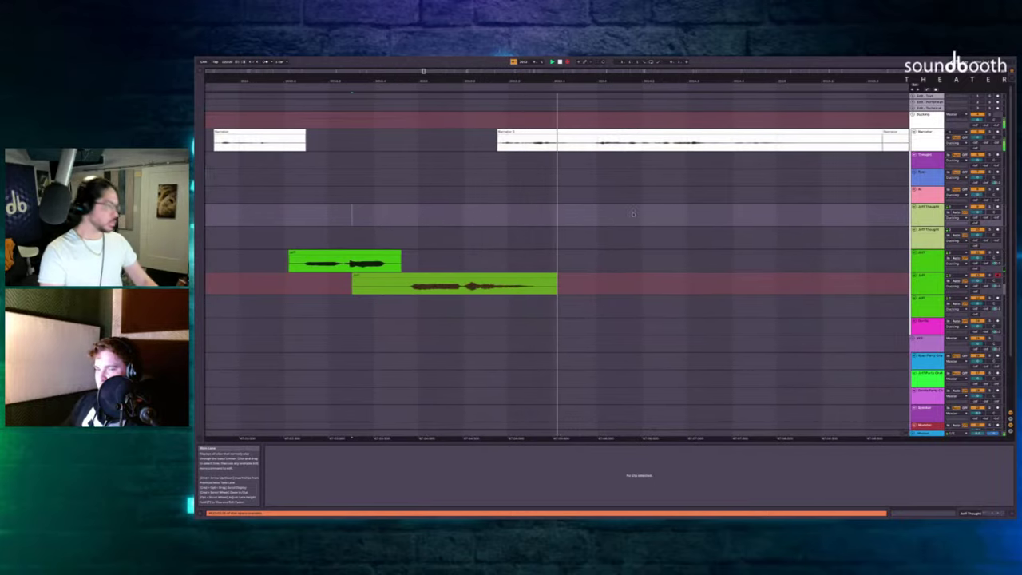
key("space")
Insert empty time across all tracks at the start of the next narration clip.
left_click(536, 179)
left_click_drag(492, 169, 549, 269)
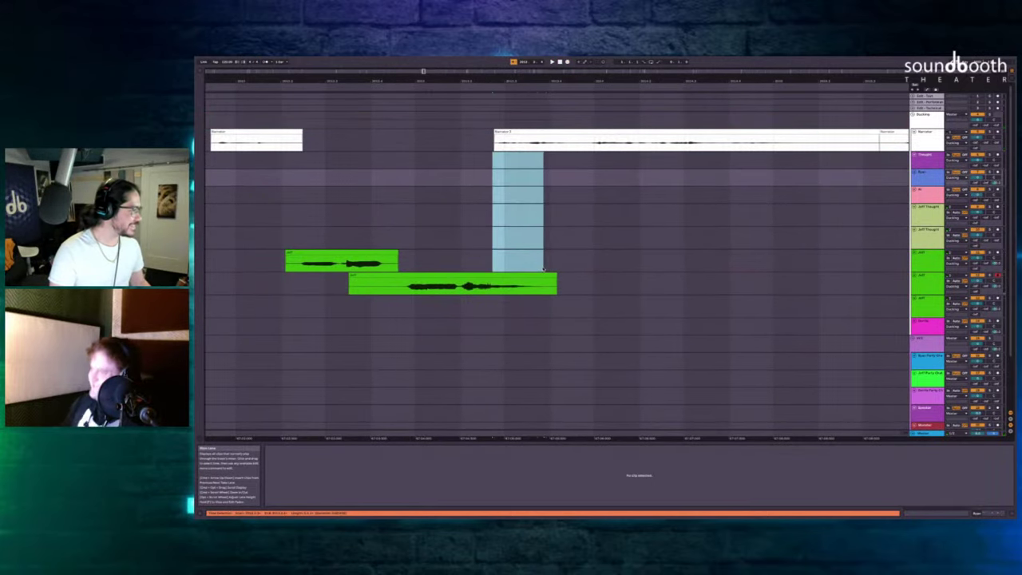
key("ctrl+i")
Extend the first part of the split lower take over the gap, delete the excess tail, and play back the exchange.
left_click(489, 282)
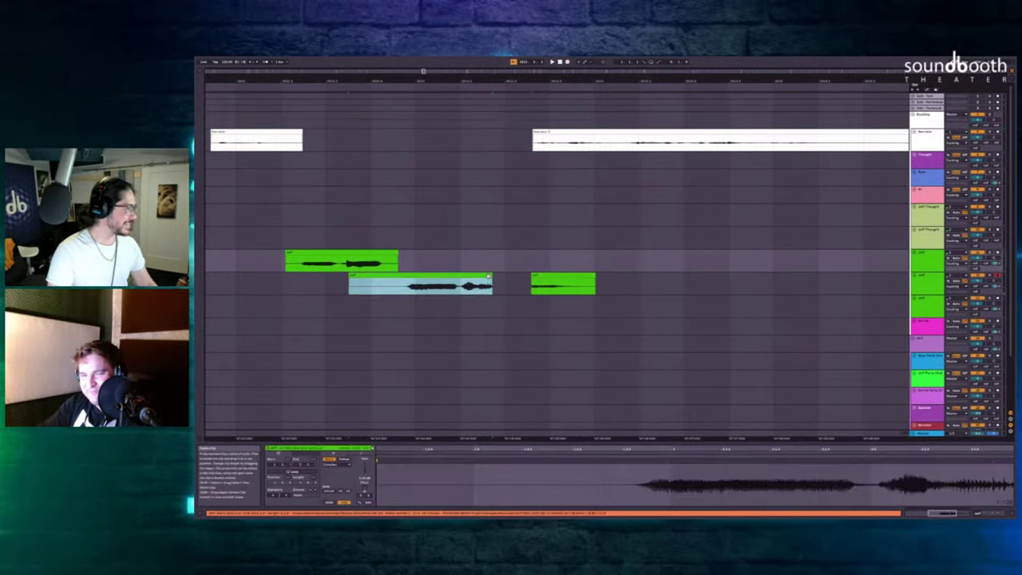
left_click_drag(491, 282, 557, 282)
left_click_drag(647, 283, 547, 281)
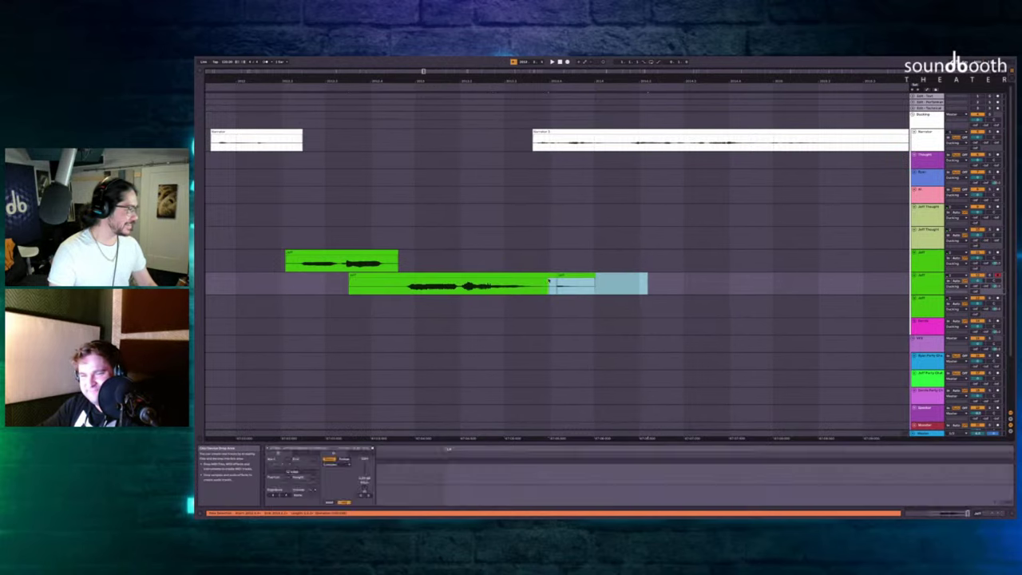
key("Delete")
scroll(547, 281, "left", 3)
left_click(393, 209)
key("space")
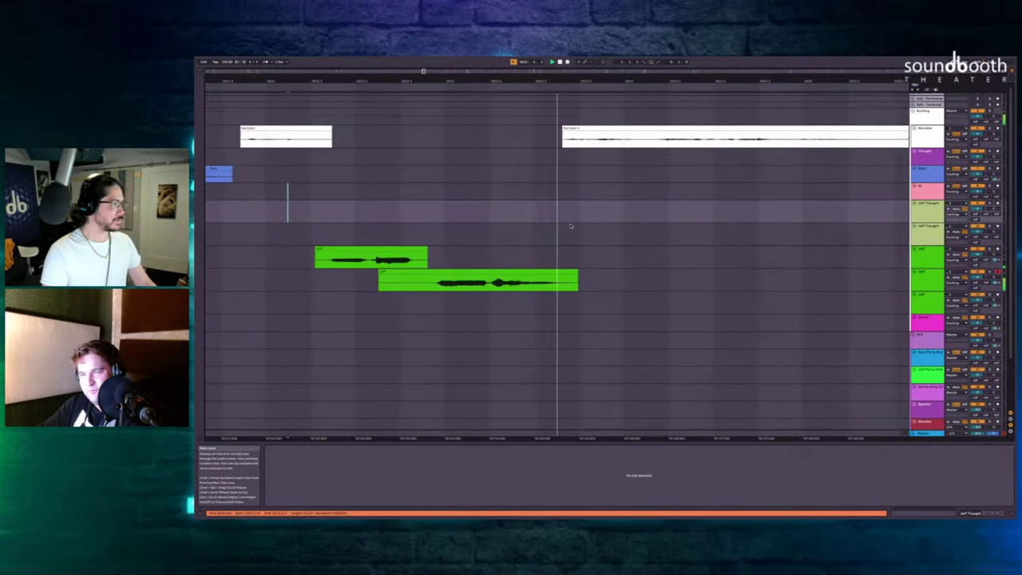
Insert empty time the length of the next upper take ahead of it, after the two joined narration clips.
scroll(570, 225, "down", 4)
scroll(570, 226, "right", 4)
left_click(513, 257)
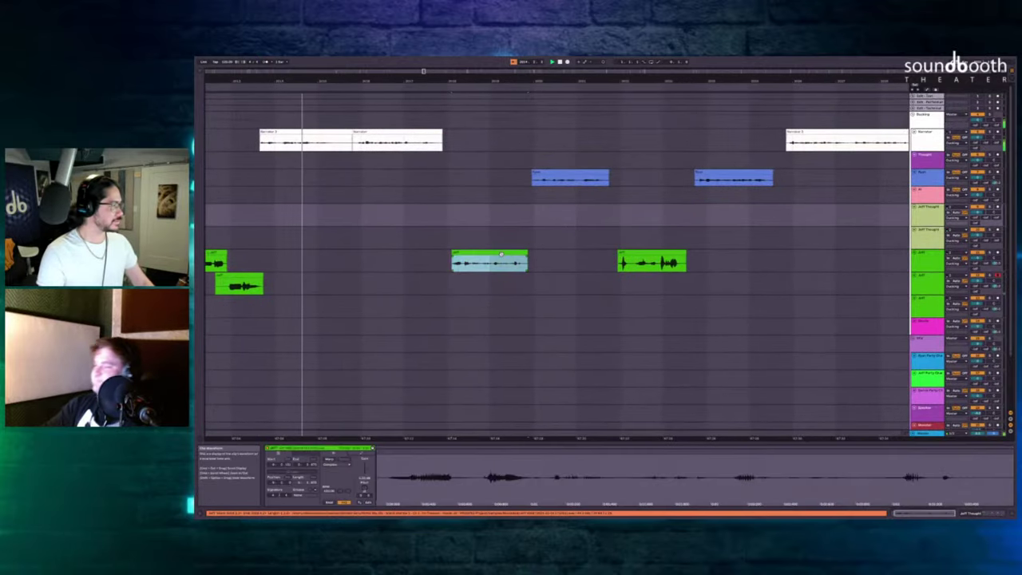
key("ctrl+shift+d")
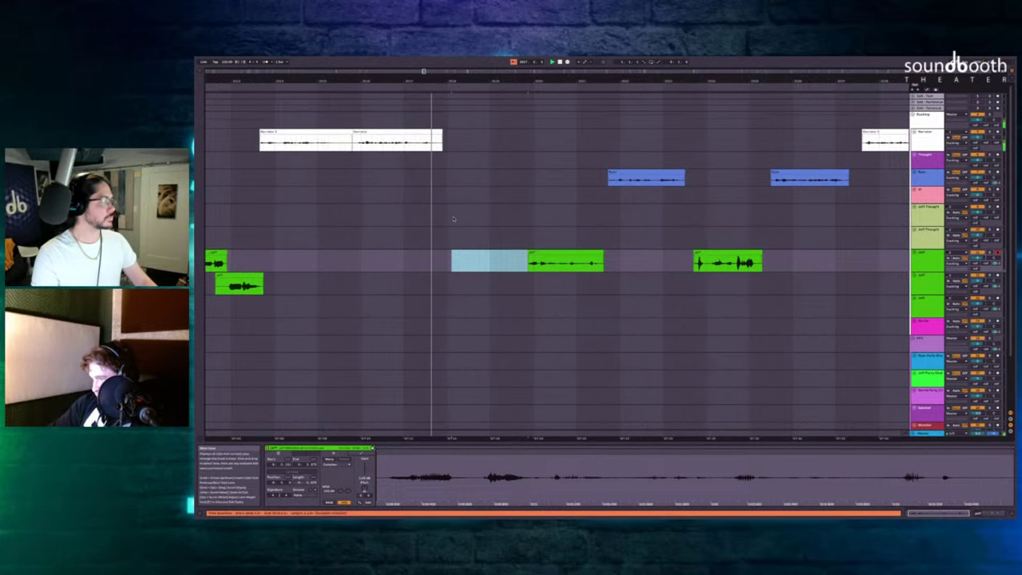
Record a take on the first green track from the end of the narration and an overlapping take on the second green track.
left_click(440, 156)
key("F9")
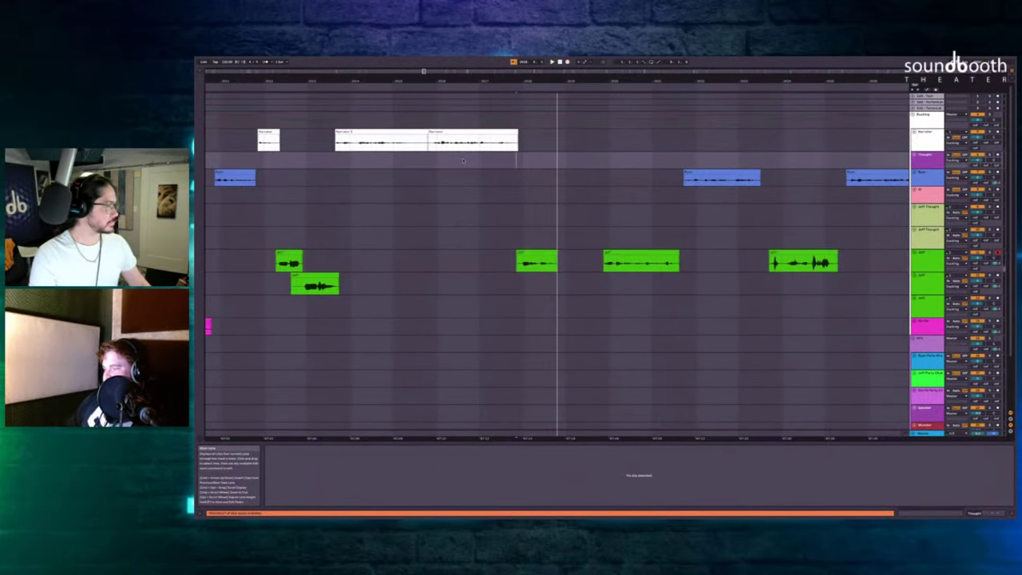
left_click(545, 235)
key("F9")
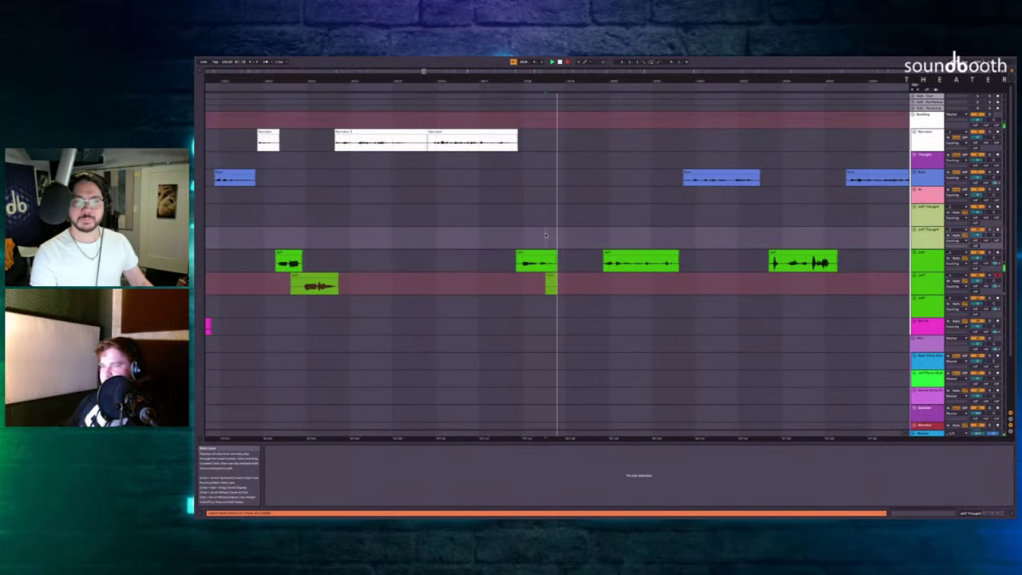
key("F9")
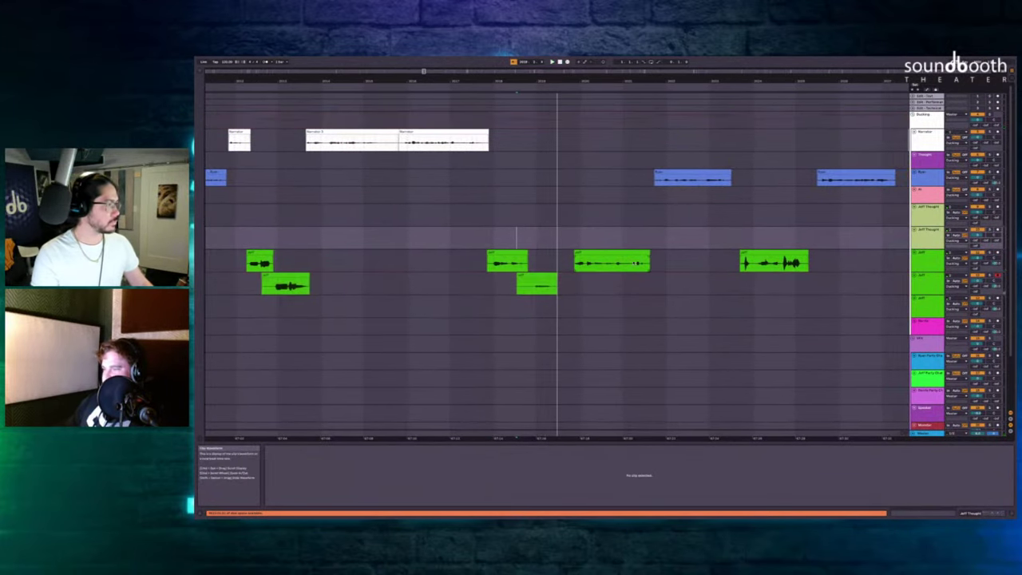
Delete the old clip from the first green track and record a new take there overlapping the end of the lower take.
left_click(634, 255)
scroll(520, 261, "up", 5)
key("Delete")
left_click(639, 258)
key("c")
key("F9")
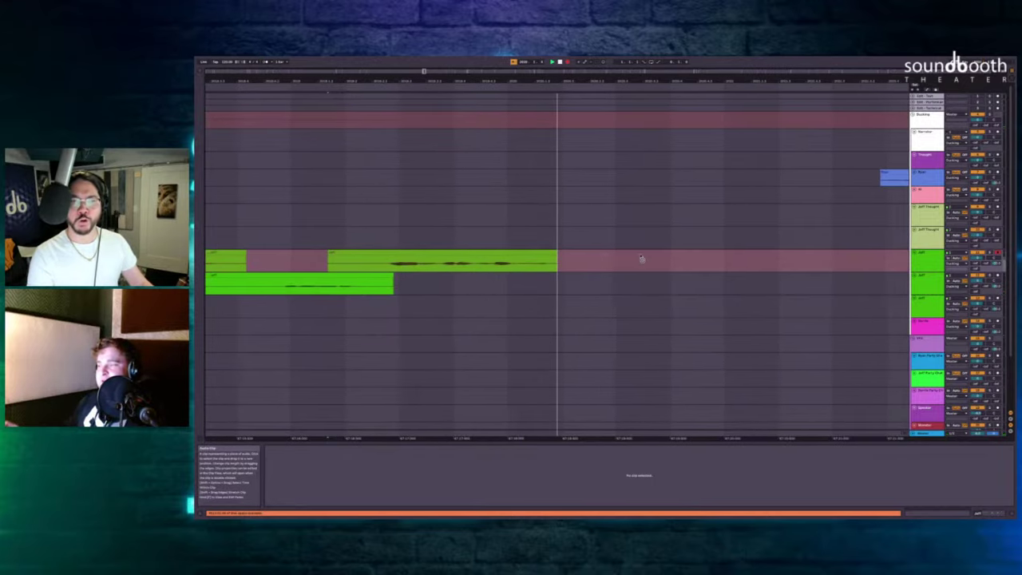
key("F9")
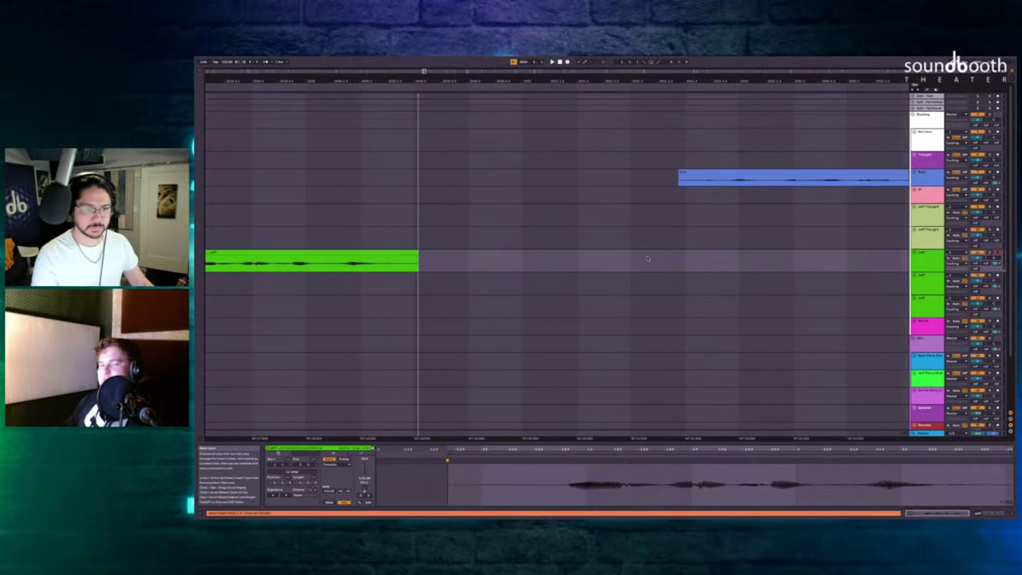
Re-record that take over the previous attempt, starting just before the lower take ends.
scroll(627, 221, "down", 5)
scroll(627, 222, "left", 2)
left_click(514, 255)
key("F9")
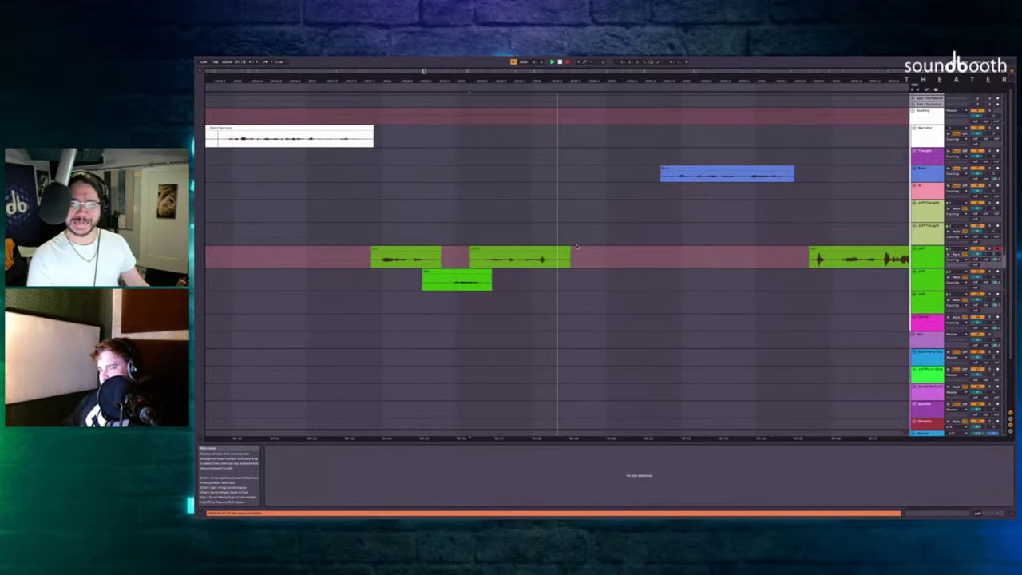
key("space")
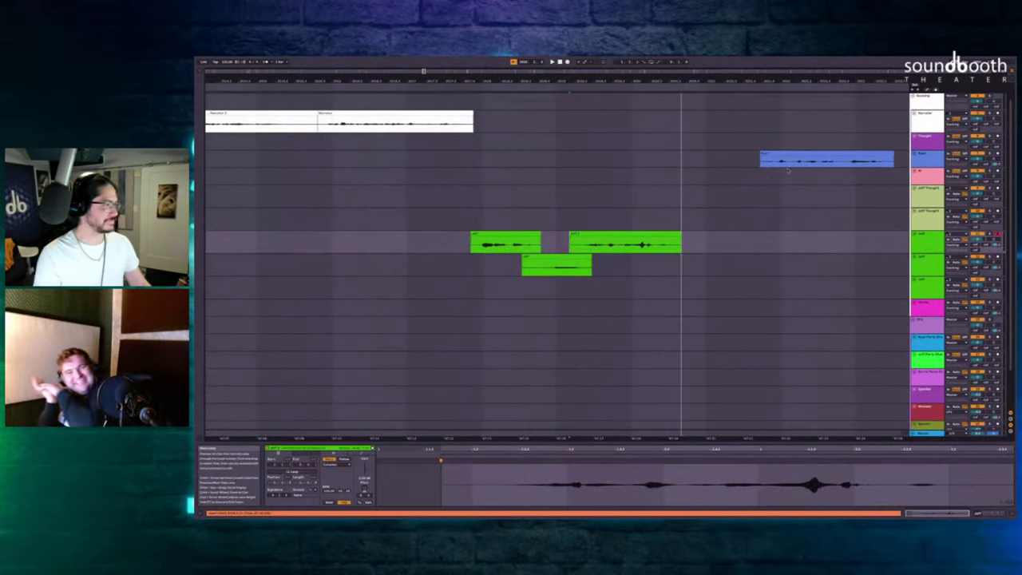
Delete the time on all tracks between the new take's tail and the next blue clip, and play back the exchange.
left_click_drag(763, 167, 677, 242)
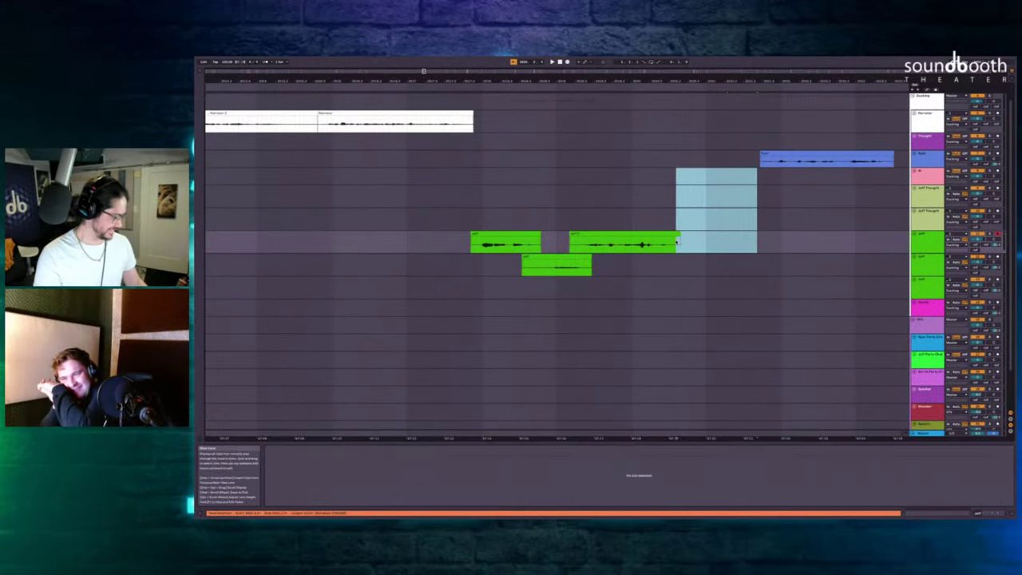
key("super+shift+Delete")
scroll(609, 213, "left", 3)
left_click(578, 206)
key("space")
scroll(578, 194, "up", 1)
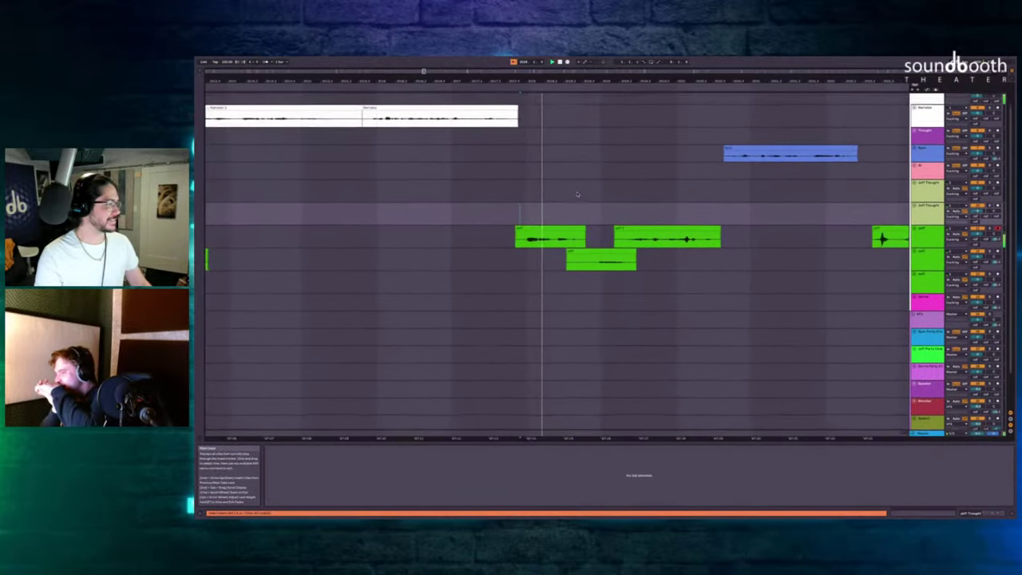
scroll(576, 194, "up", 1)
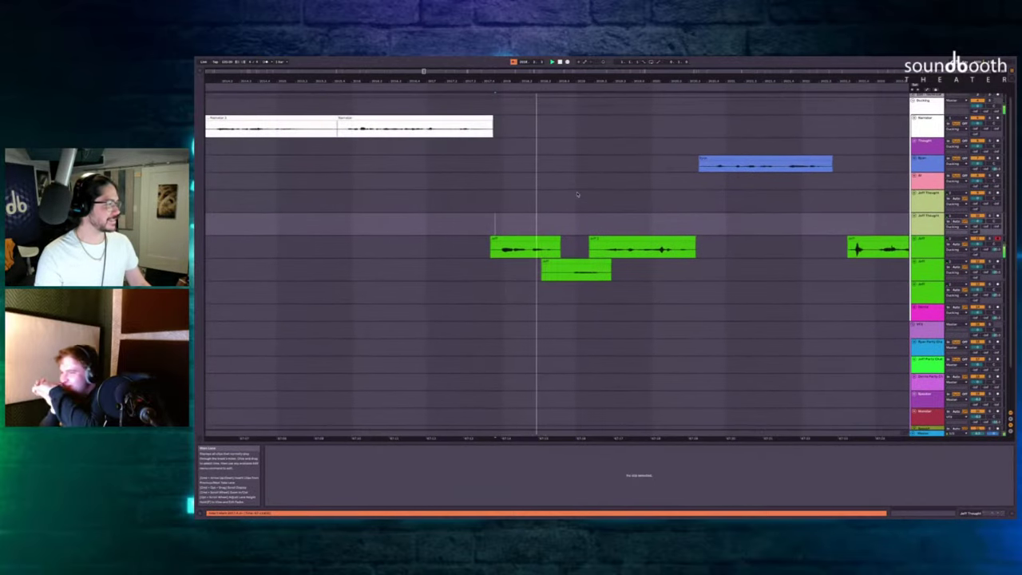
left_click(557, 243)
scroll(555, 245, "right", 3)
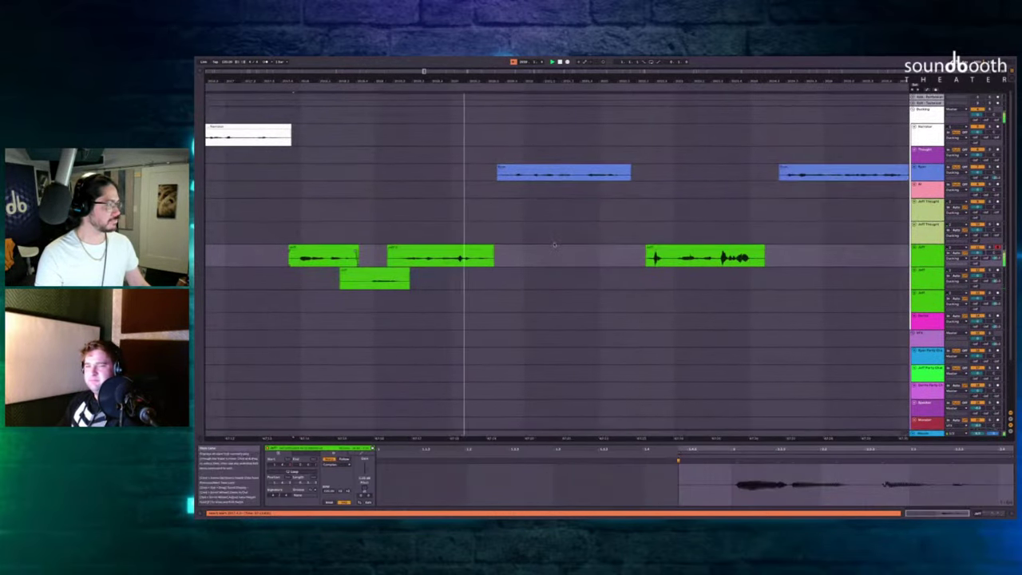
Insert empty time the length of the green clip following the blue clip ahead of it, and delete that old green clip.
left_click(603, 252)
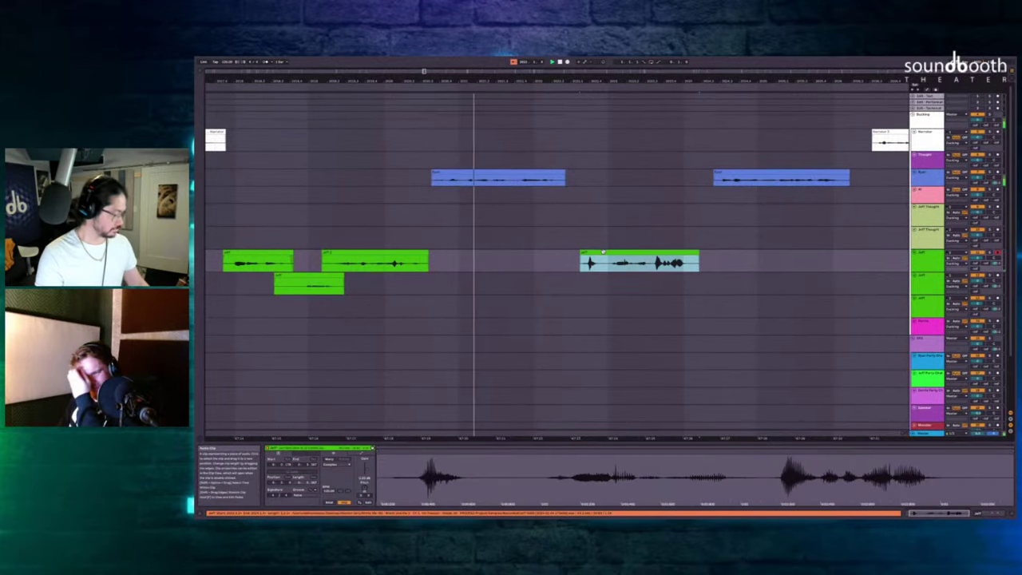
key("super+i")
left_click(704, 252)
key("Delete")
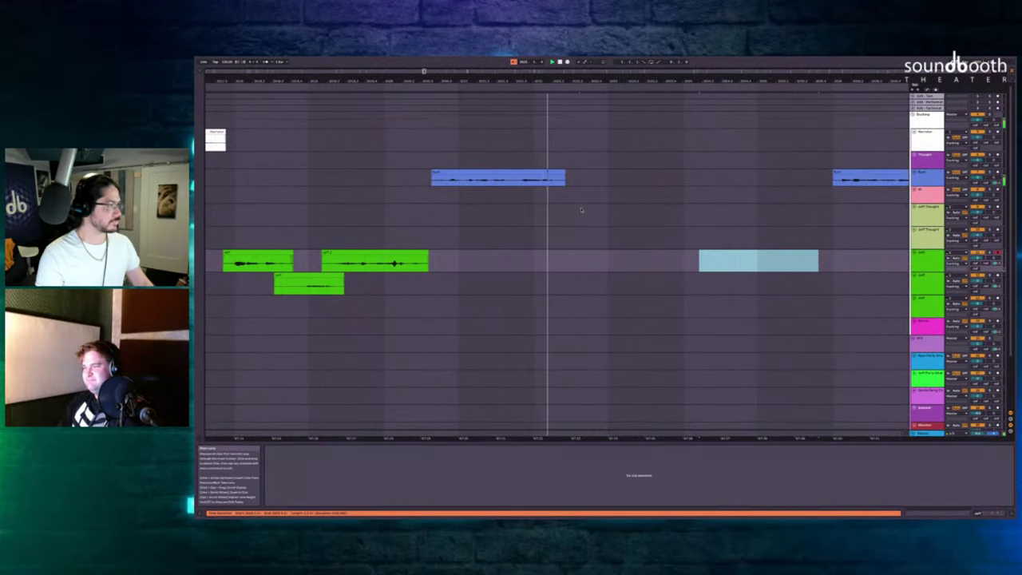
Record a take on the first green track from the end of the blue clip and an overlapping take on the second green track.
left_click(563, 195)
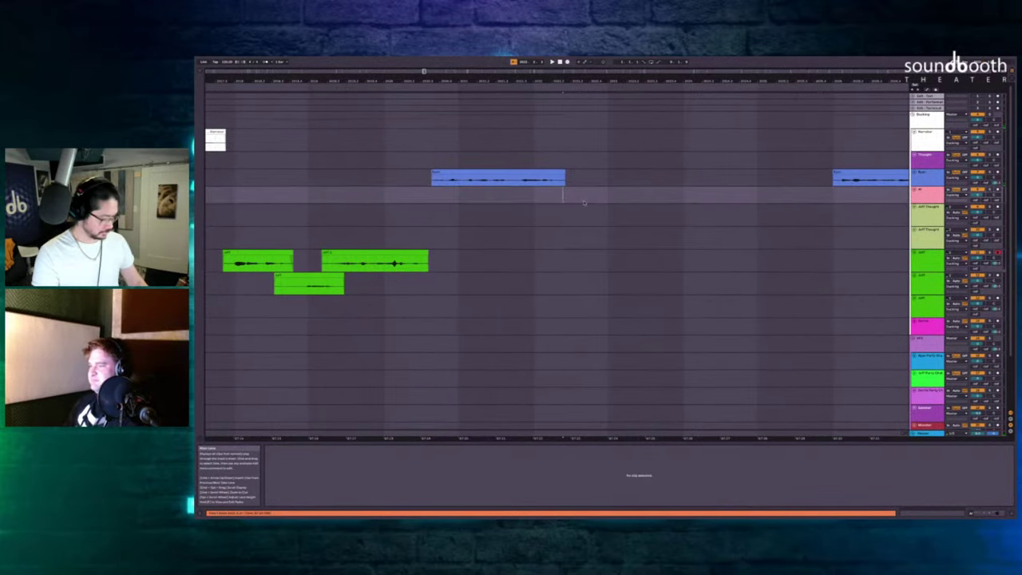
key("space")
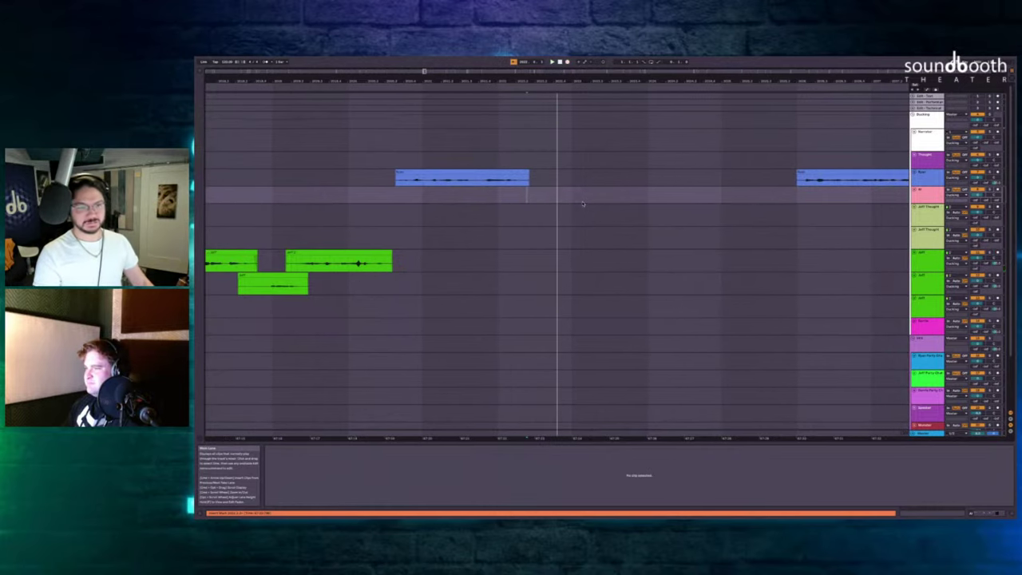
key("F9")
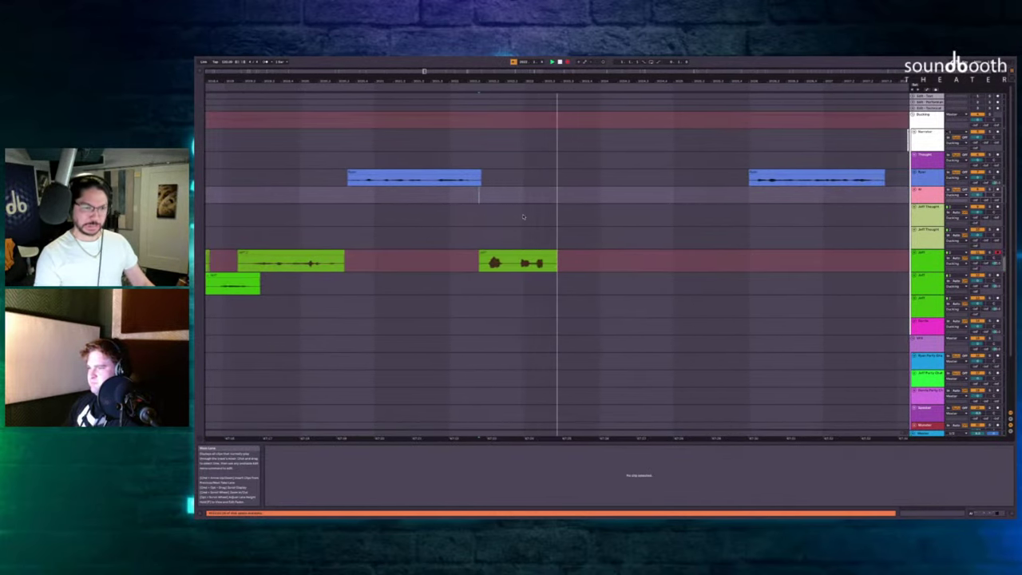
key("space")
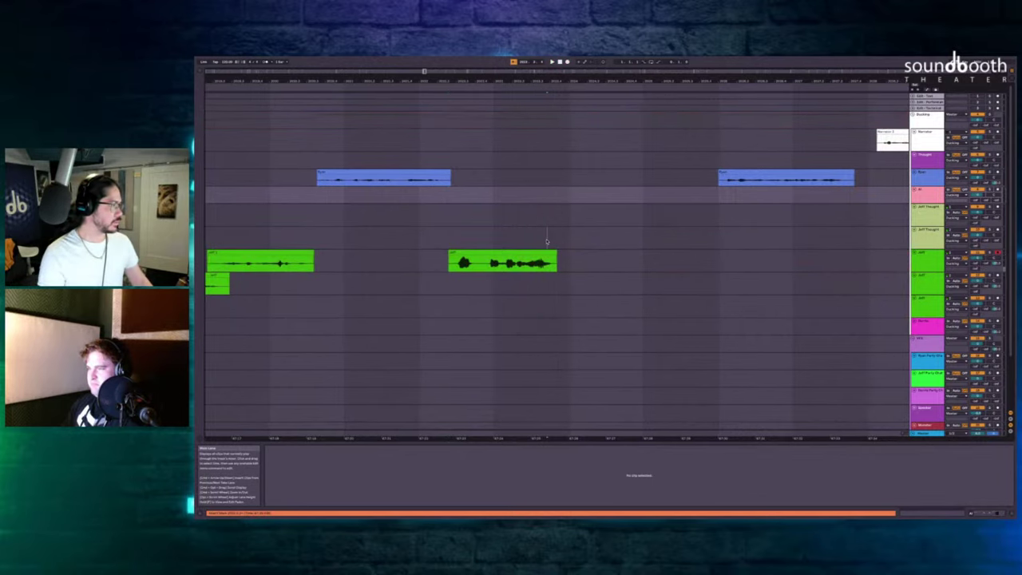
left_click(547, 240)
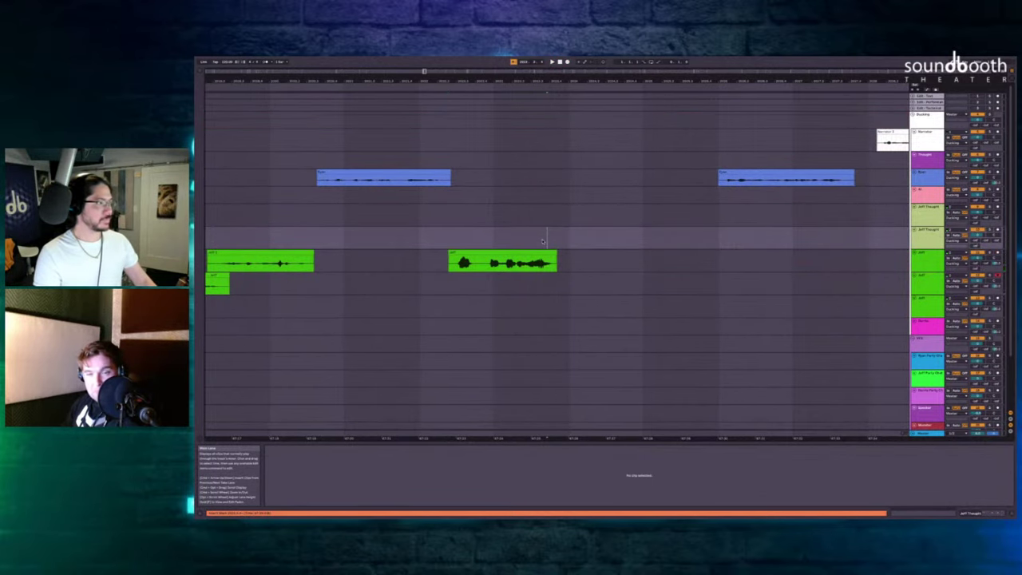
key("F9")
key("space")
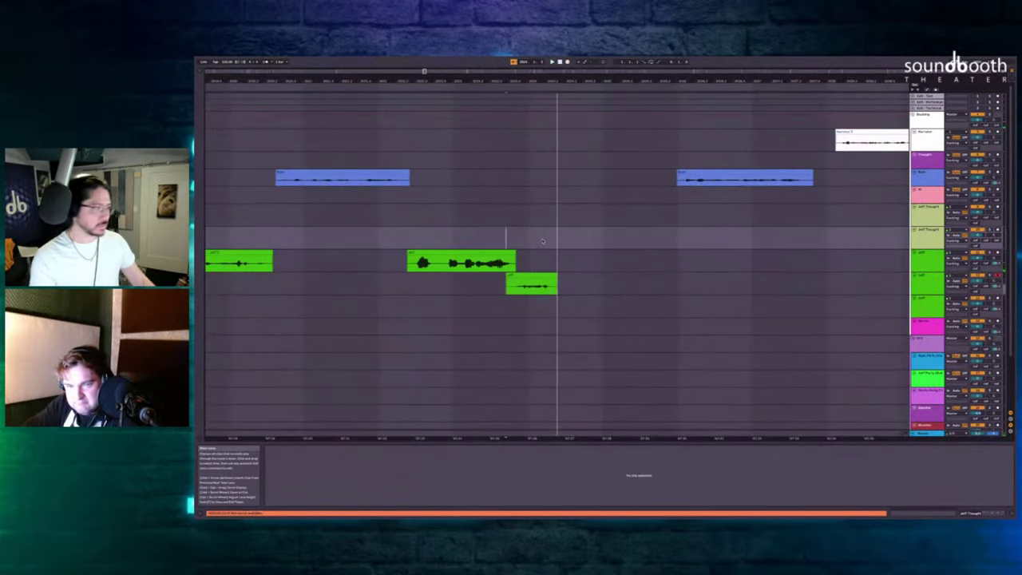
Record a follow-up take on the first green track overlapping the lower take's end, redoing it twice over the same spot.
left_click(541, 269)
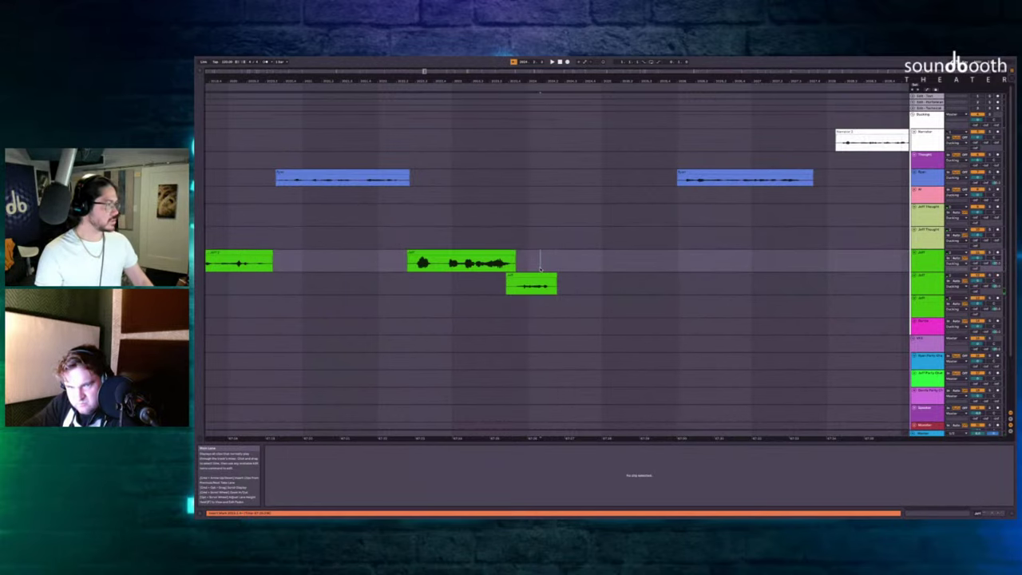
key("F9")
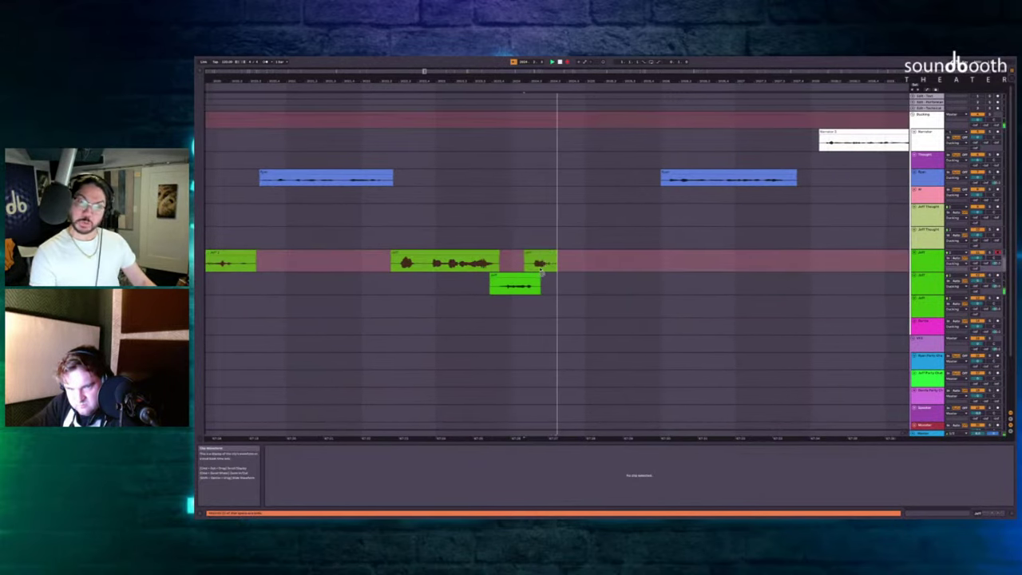
key("space")
key("F9")
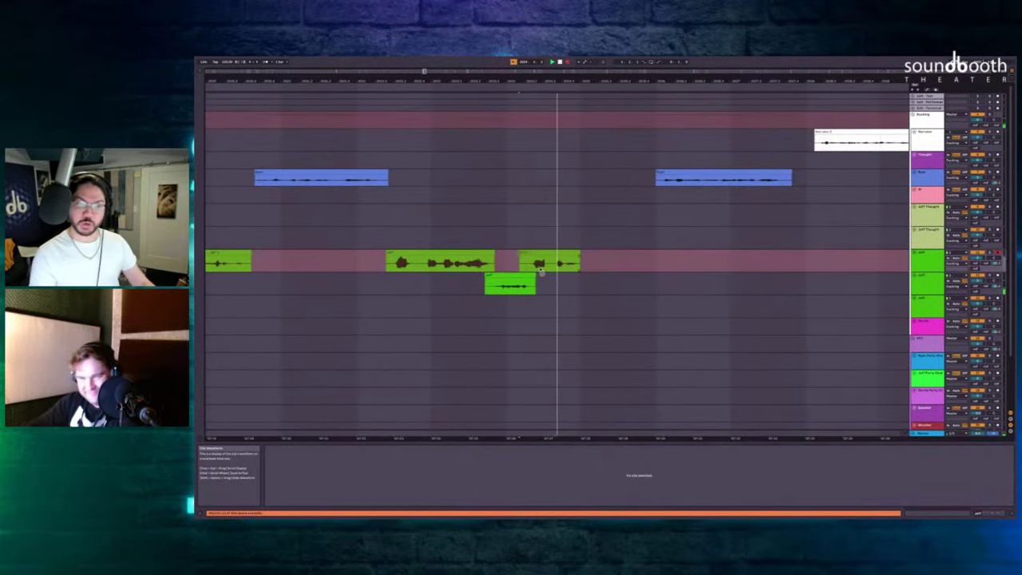
key("space")
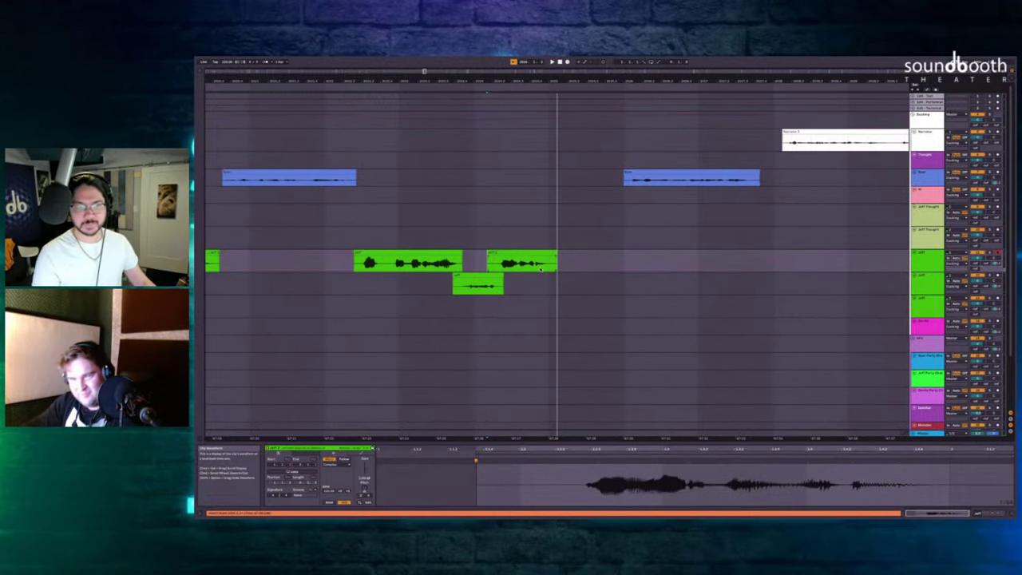
key("F9")
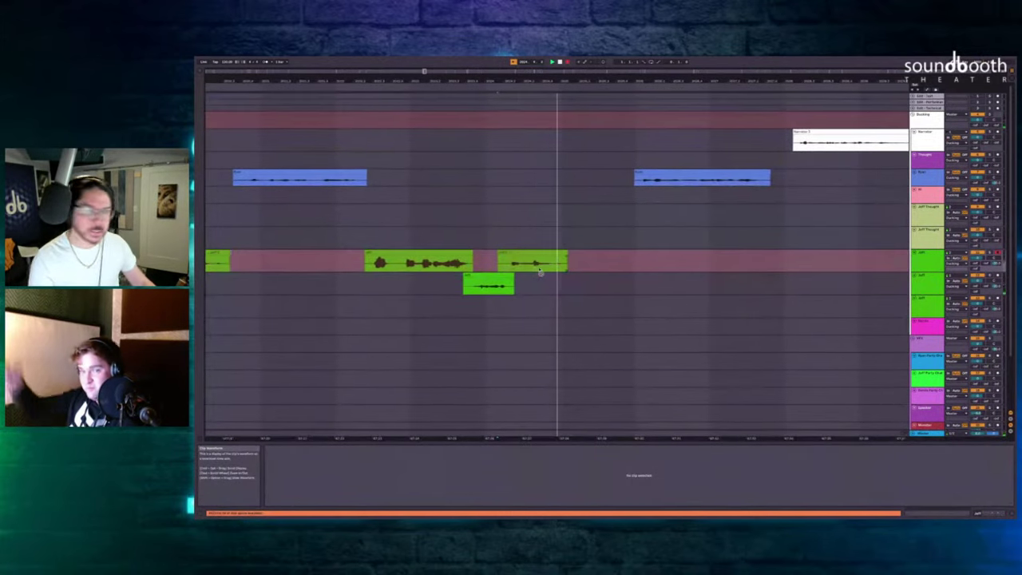
key("space")
Play back the three overlapping green takes from the end of the preceding blue clip.
left_click_drag(541, 271, 607, 260)
left_click(429, 220)
key("space")
left_click_drag(540, 204, 494, 207)
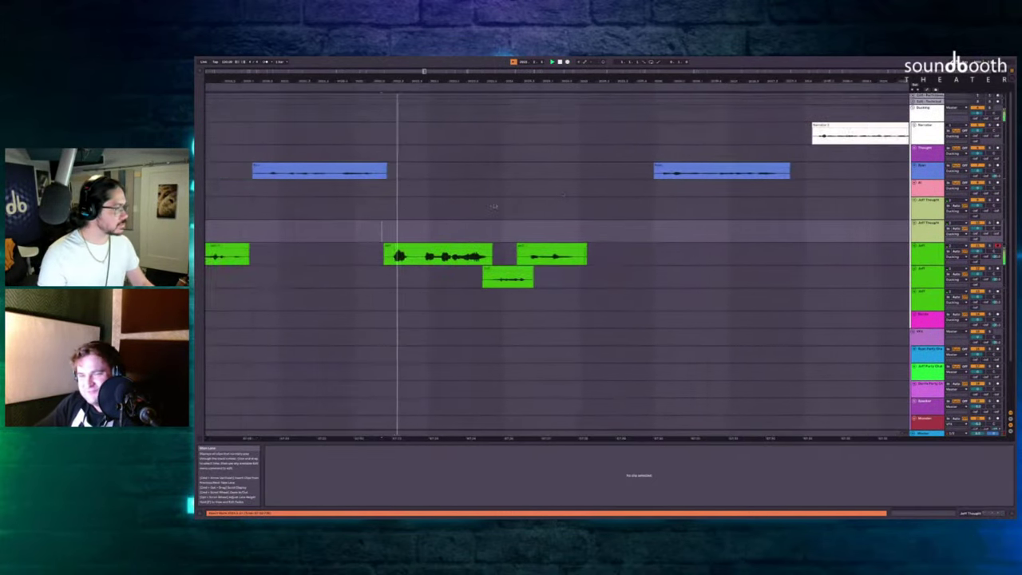
scroll(561, 193, "up", 3)
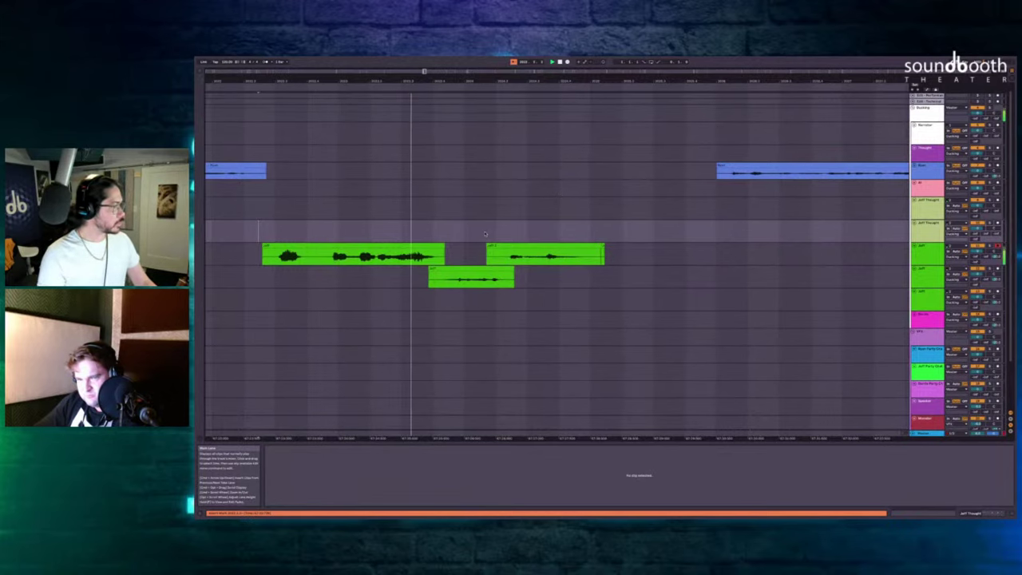
scroll(483, 234, "right", 3)
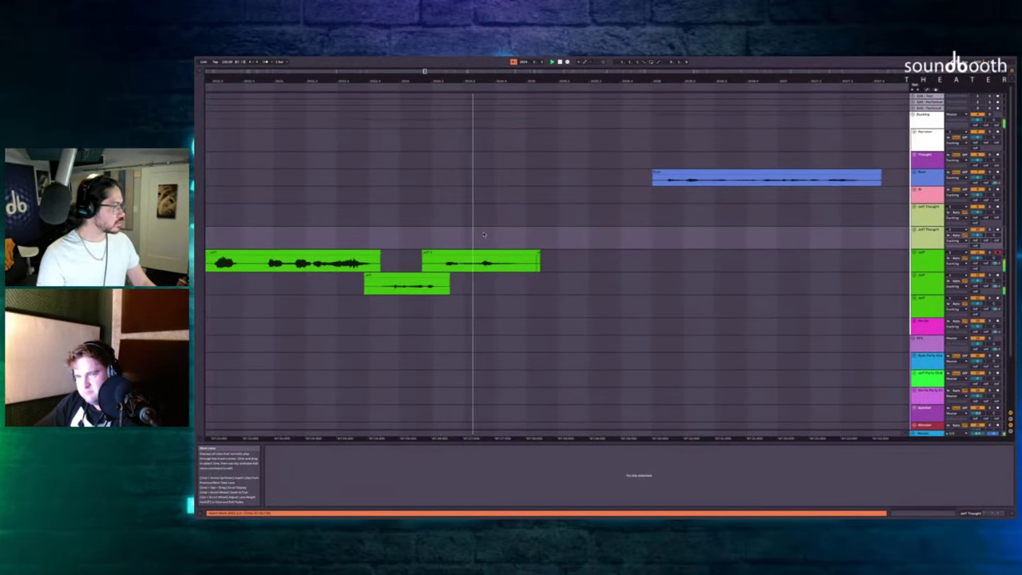
Delete the excess time on all tracks between the last take's tail and the next blue clip, and play back the transition.
left_click_drag(652, 198, 521, 308)
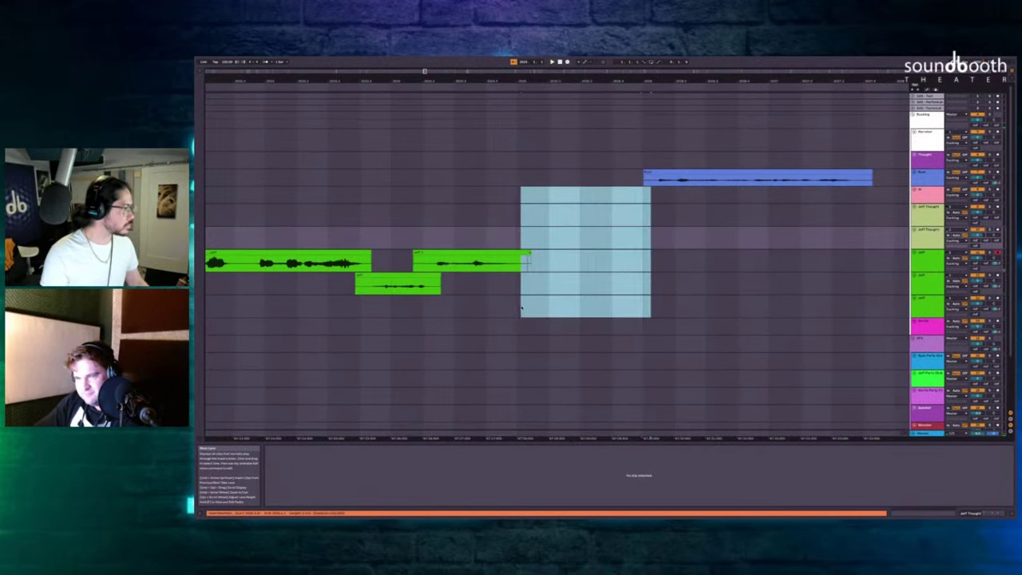
key("super+shift+BackSpace")
left_click(493, 224)
key("space")
scroll(493, 226, "right", 4)
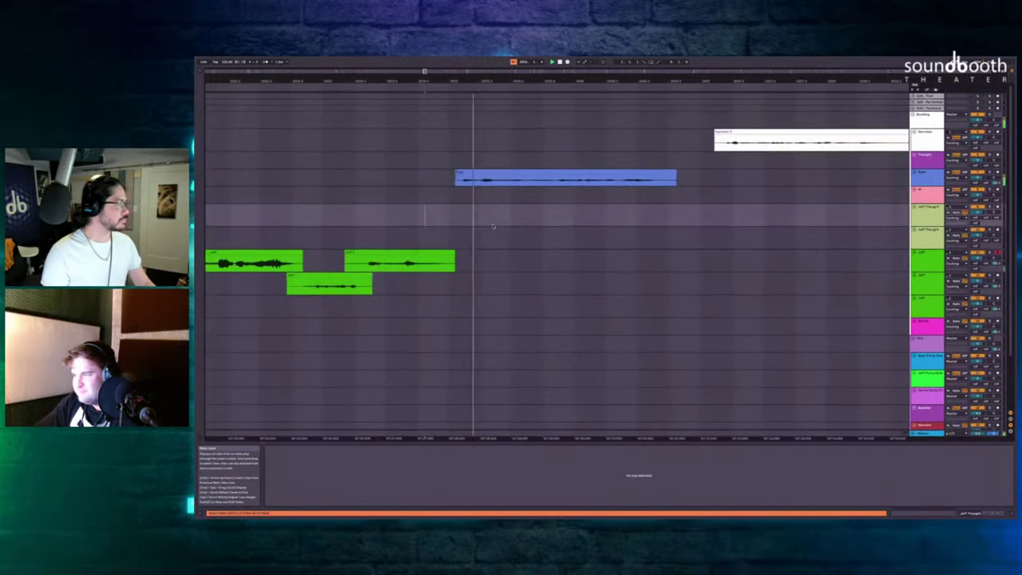
scroll(493, 226, "down", 5)
scroll(403, 174, "up", 8)
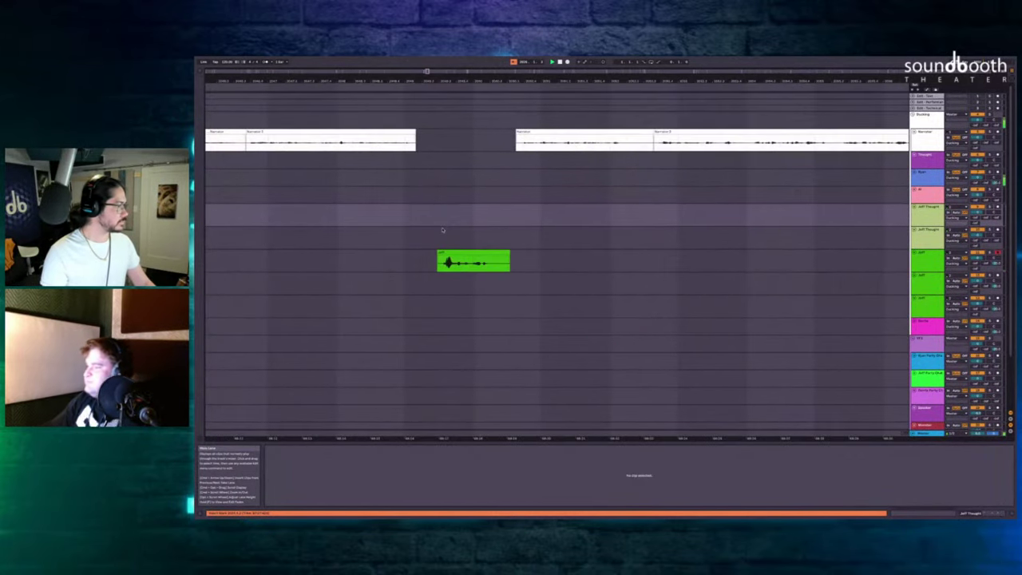
Insert empty time the length of the next green clip ahead of it and record a new take there from the end of the narration.
left_click(411, 174)
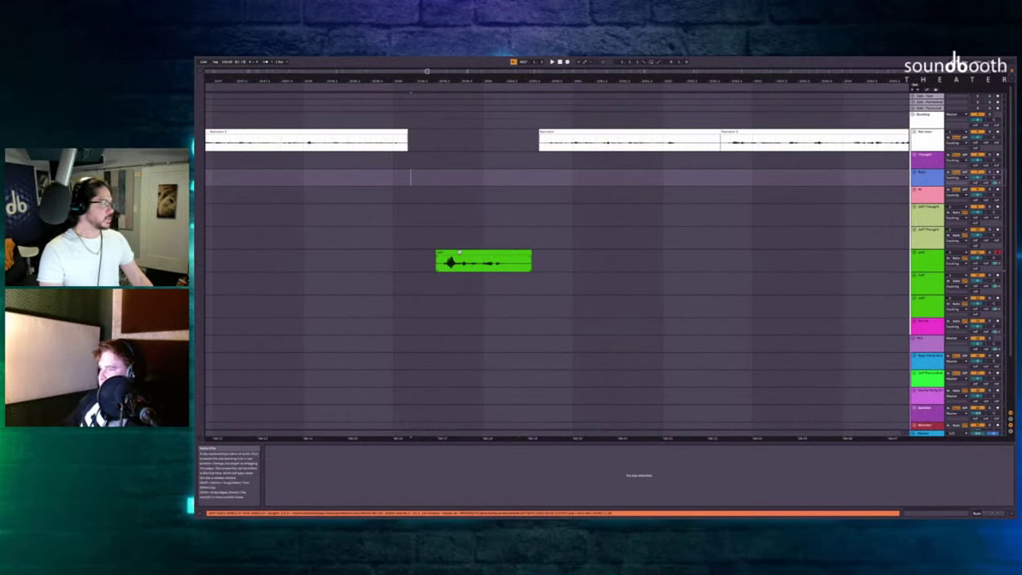
left_click(459, 253)
key("ctrl+i")
left_click(411, 158)
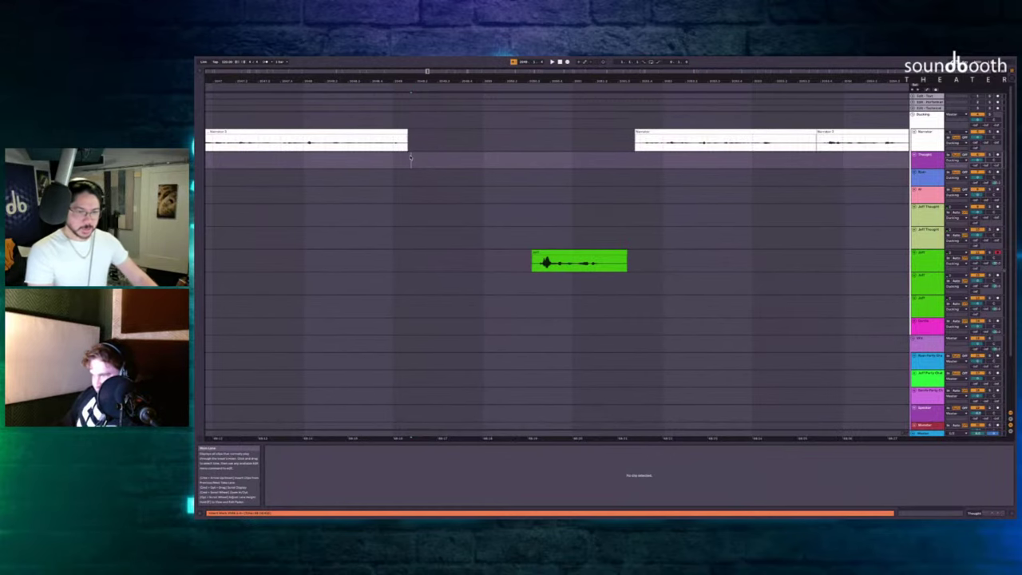
key("F9")
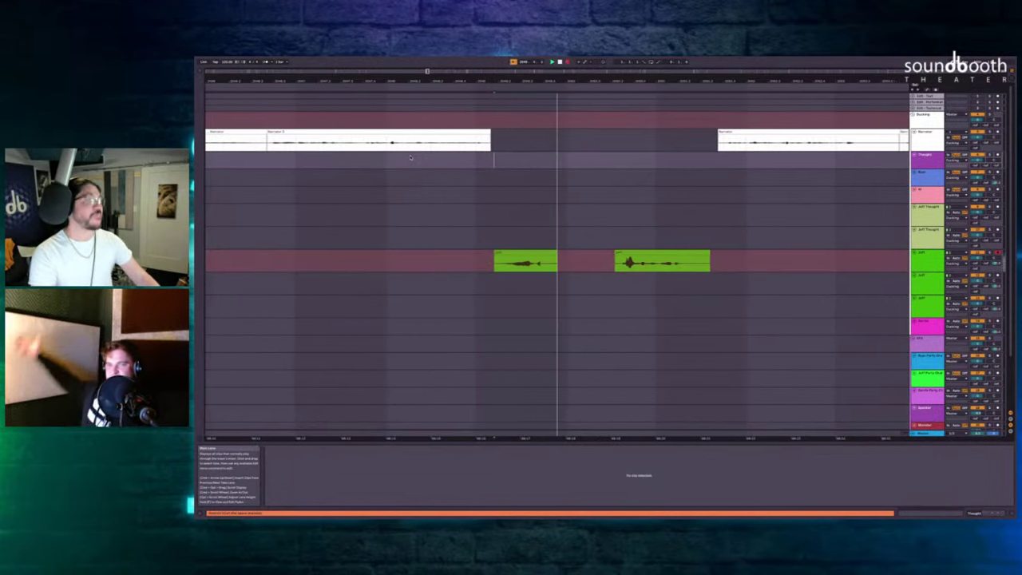
key("space")
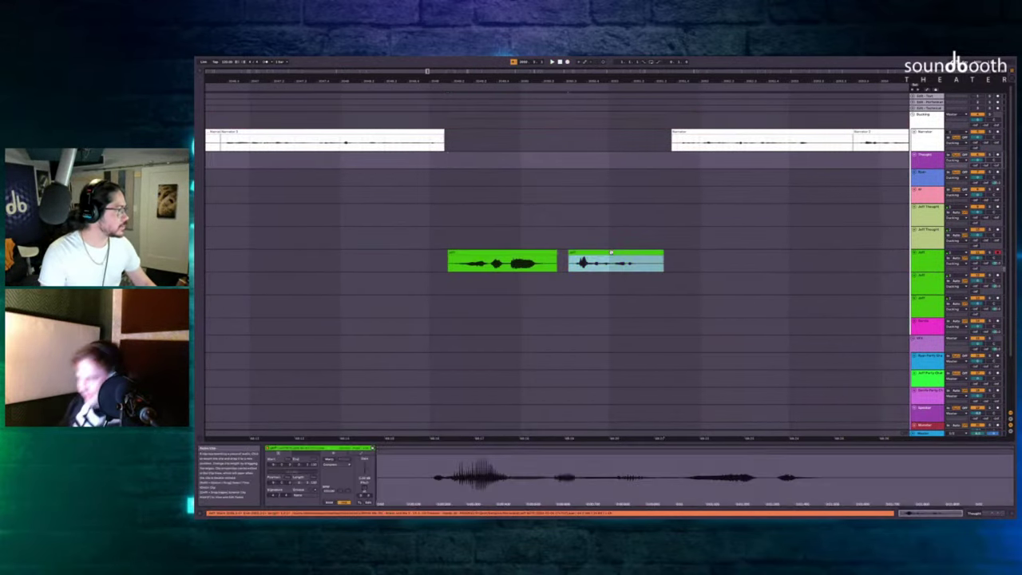
Delete the time on all tracks from the new take's tail through the old green clip to the next narration, and play back the result.
left_click(591, 252)
scroll(591, 252, "up", 2)
left_click_drag(701, 161, 545, 284)
key("ctrl+shift+Delete")
left_click(407, 230)
key("space")
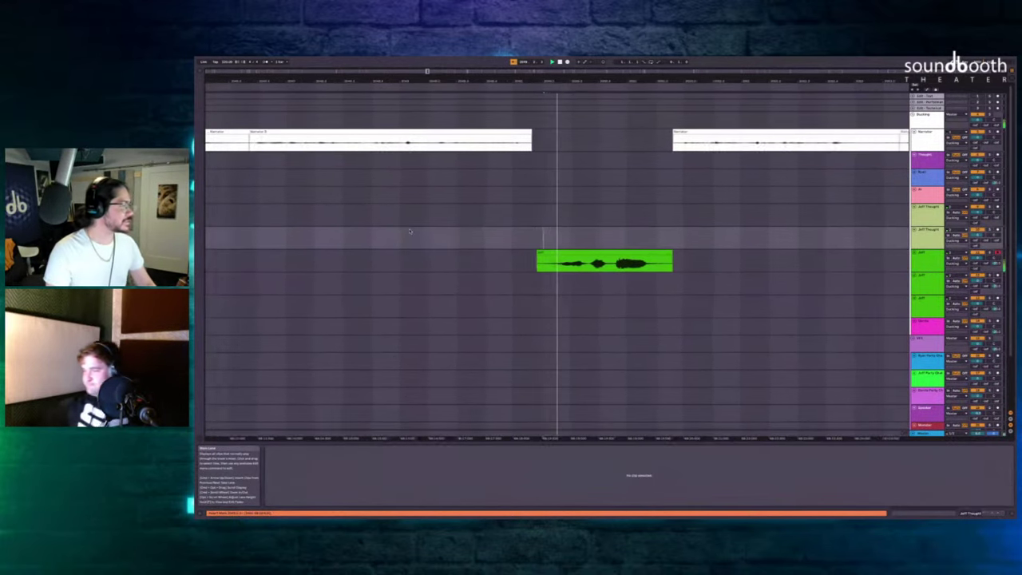
scroll(587, 207, "down", 2)
scroll(587, 207, "up", 4)
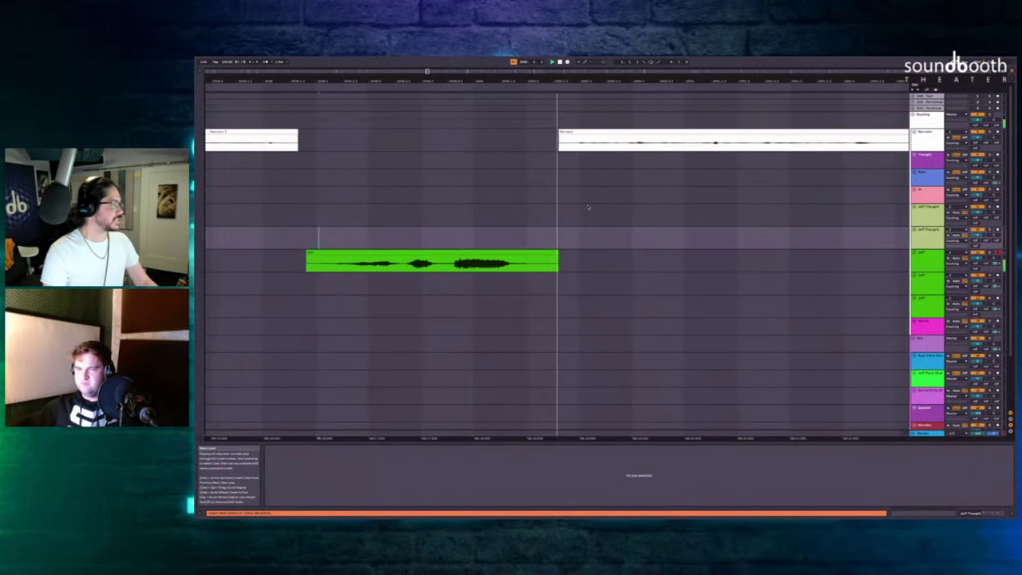
Insert empty time the length of the next green clip ahead of it, after the two joined narration clips.
scroll(588, 208, "down", 2)
left_click(661, 253)
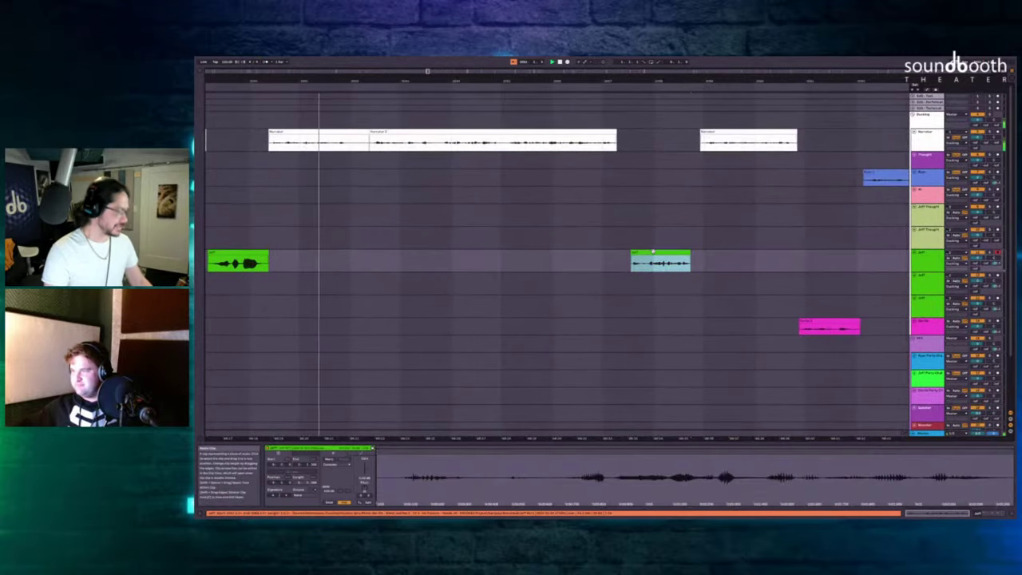
scroll(656, 253, "up", 3)
key("super+i")
scroll(505, 179, "left", 5)
scroll(505, 179, "down", 3)
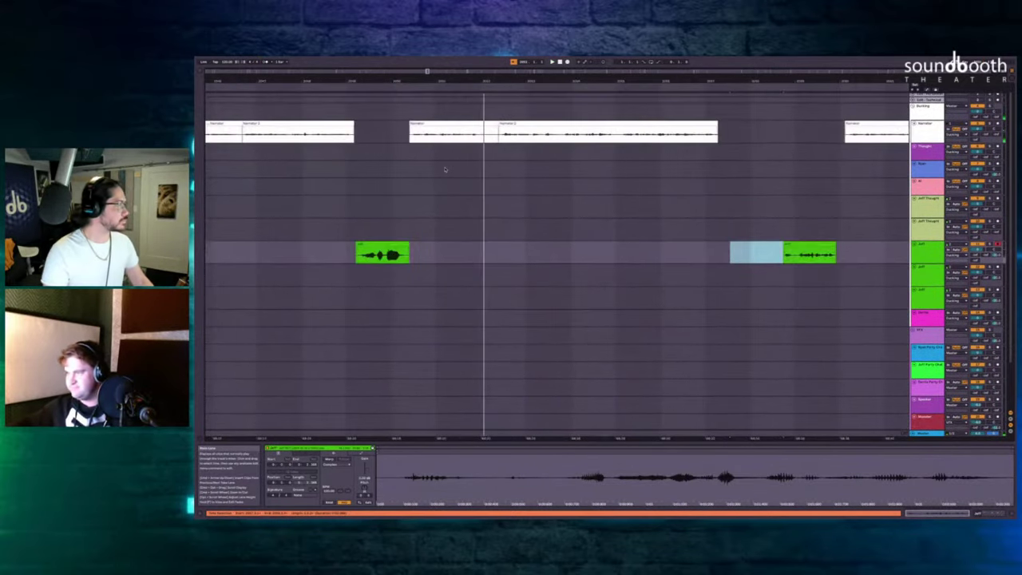
Insert empty time into the narration just after its start, leaving a gap behind its opening fragment.
scroll(447, 168, "up", 4)
scroll(385, 168, "left", 3)
left_click_drag(435, 148, 611, 151)
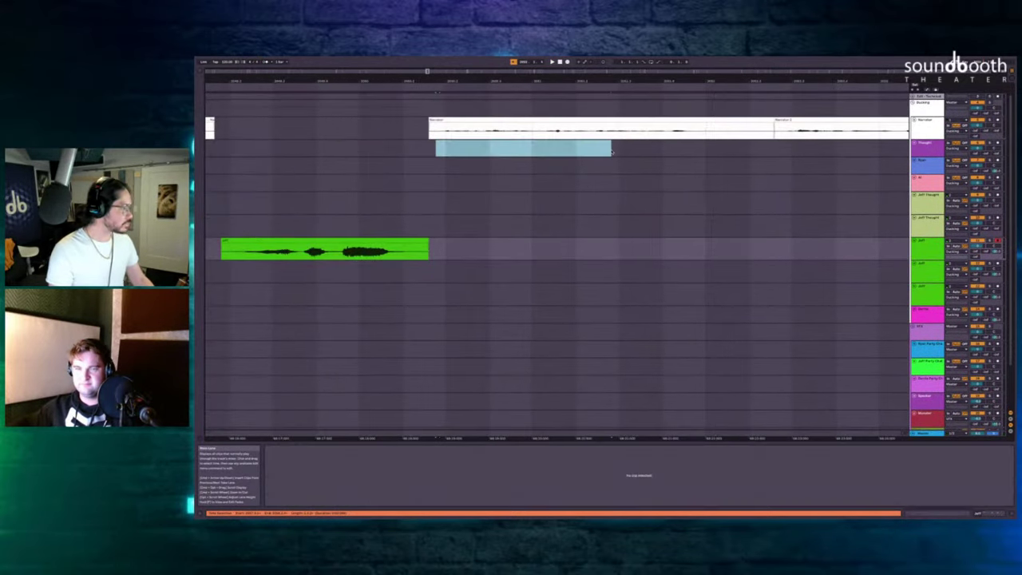
key("Delete")
Record a new take on the second green track, starting over the last word of the preceding green clip.
scroll(477, 183, "left", 2)
left_click(441, 192)
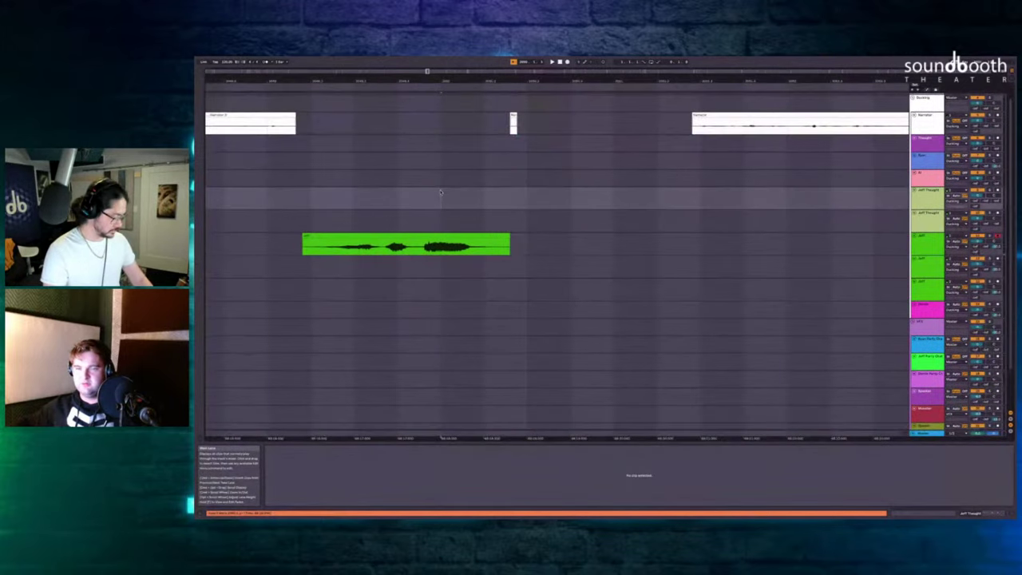
key("F9")
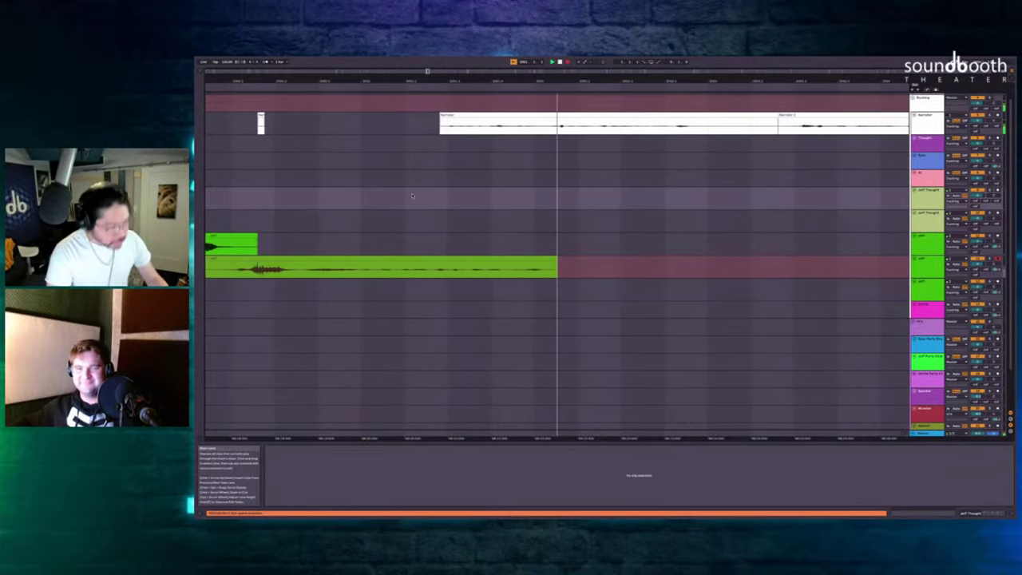
key("space")
scroll(464, 199, "left", 2)
scroll(464, 199, "right", 5)
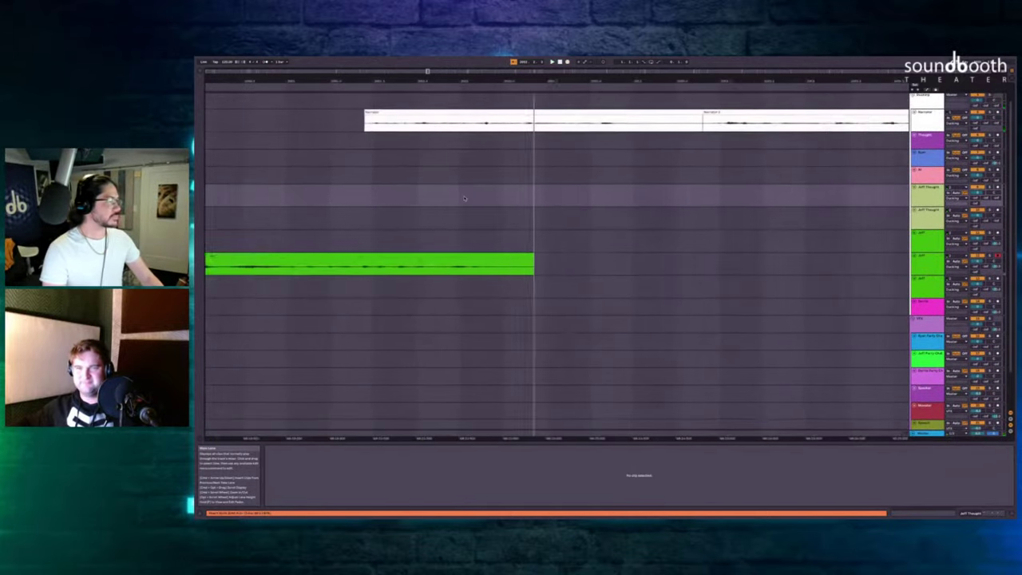
Extend the end of the new take further under the resumed narration and play it back.
scroll(459, 191, "down", 2)
scroll(399, 129, "up", 3)
left_click_drag(402, 129, 293, 275)
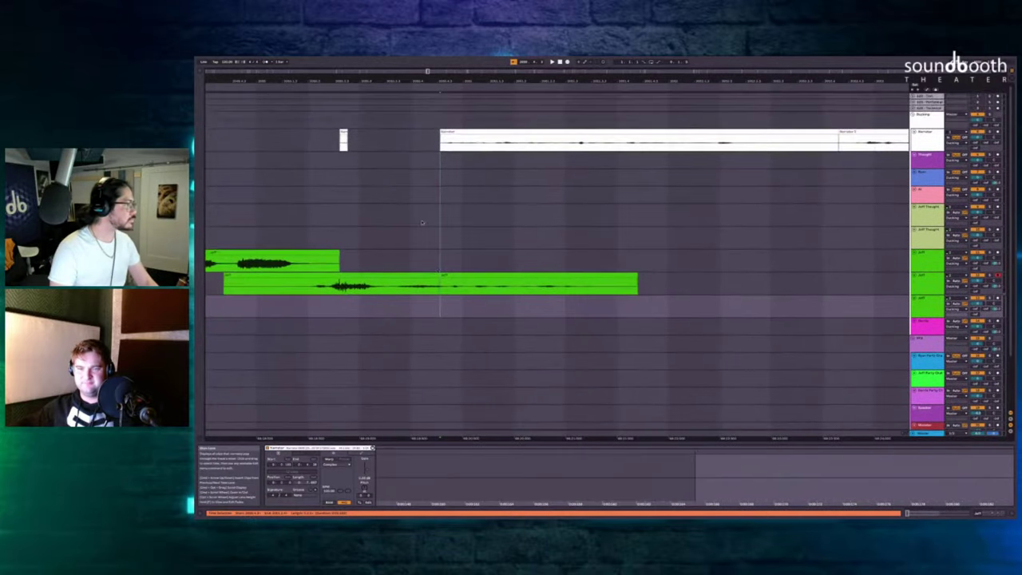
left_click_drag(637, 283, 755, 284)
left_click(301, 177)
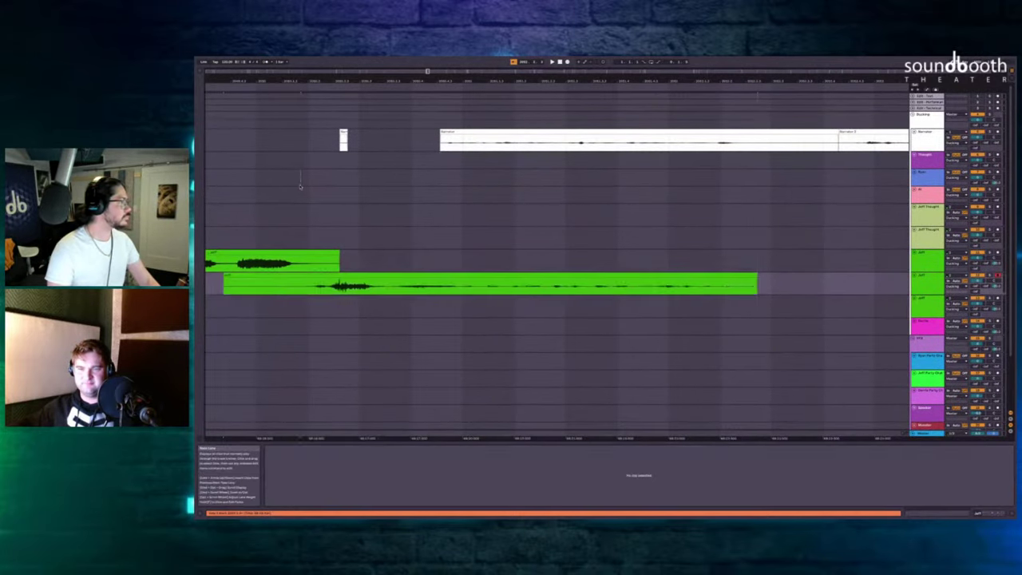
key("space")
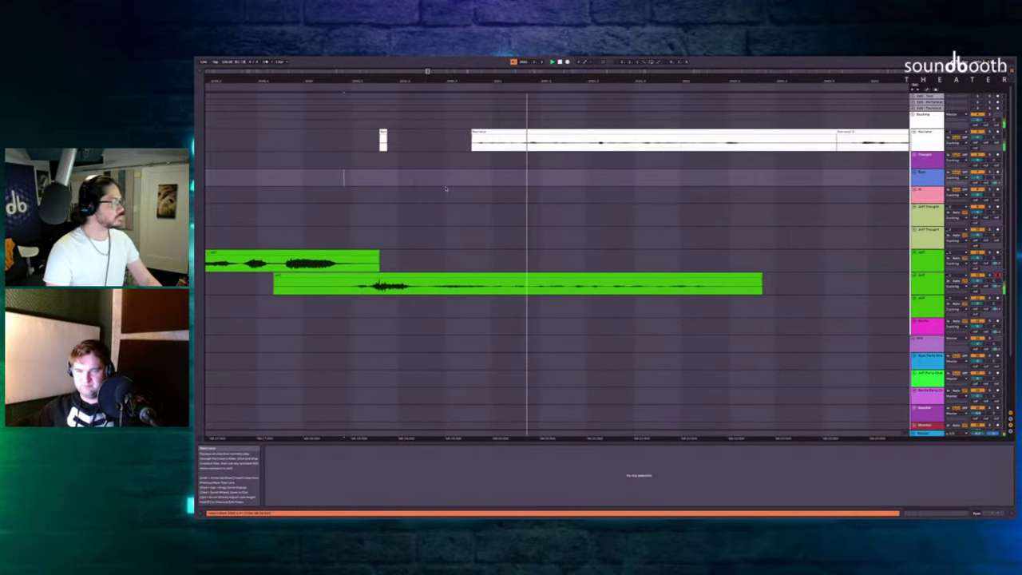
Split the take where the narration resumes and blend it into a quieter second part with lower gain and a crossfade.
left_click(426, 286)
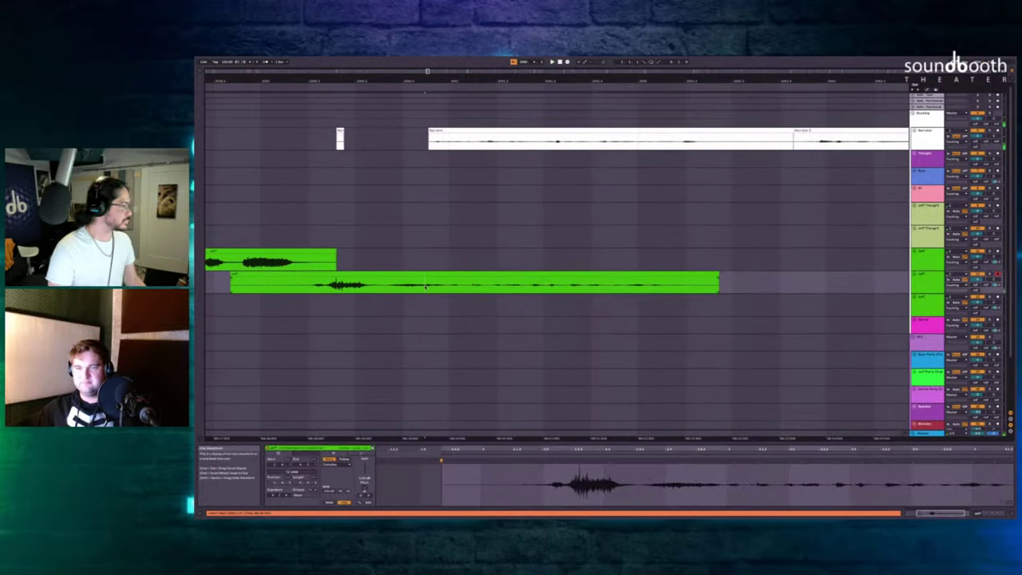
key("ctrl+e")
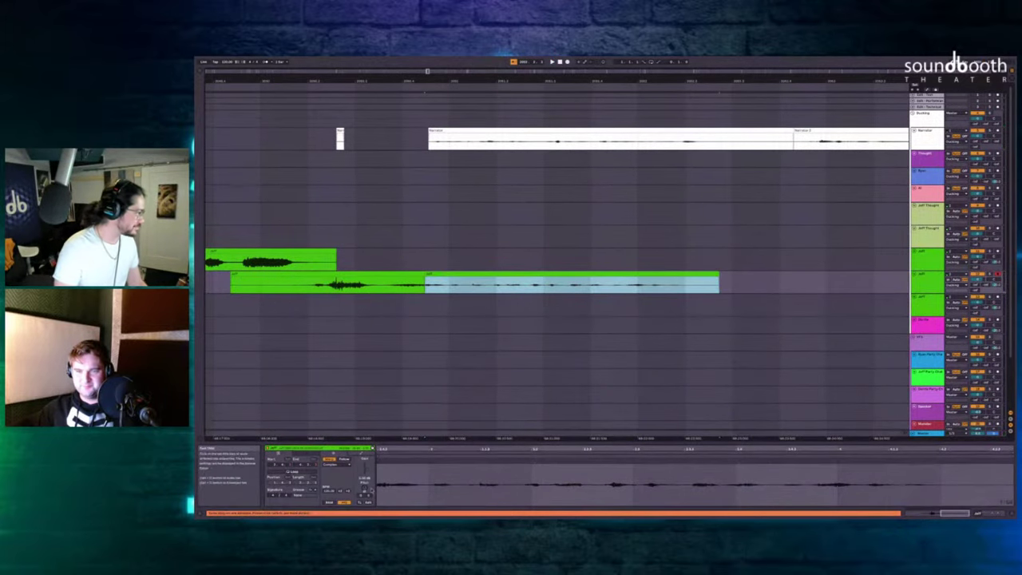
left_click(365, 477)
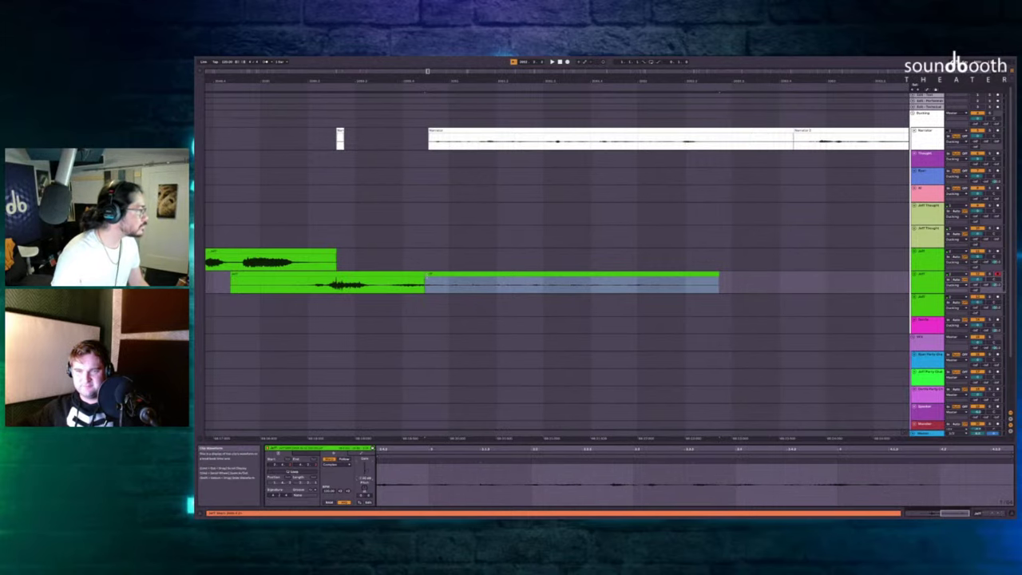
left_click(424, 281)
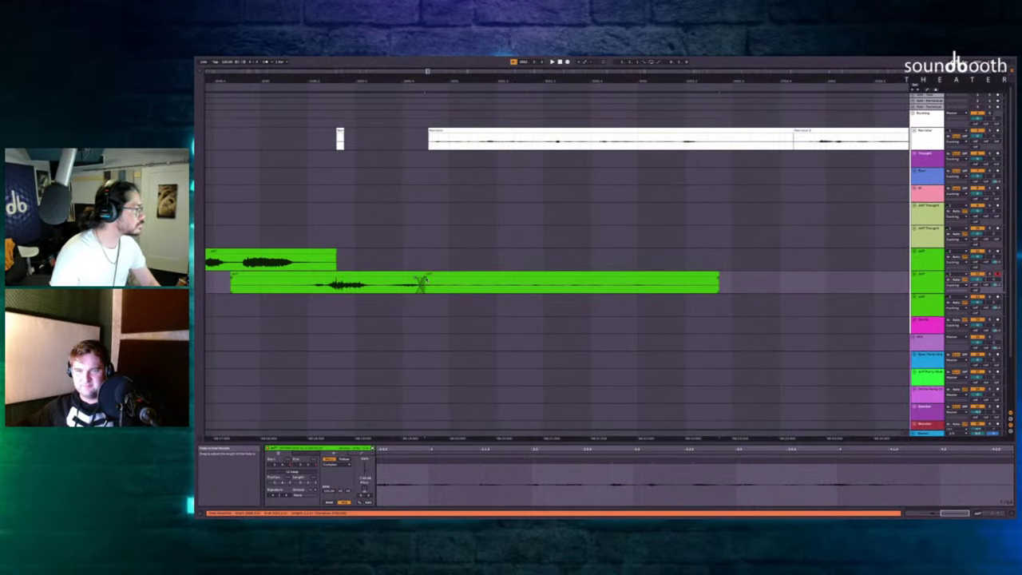
left_click_drag(424, 280, 435, 279)
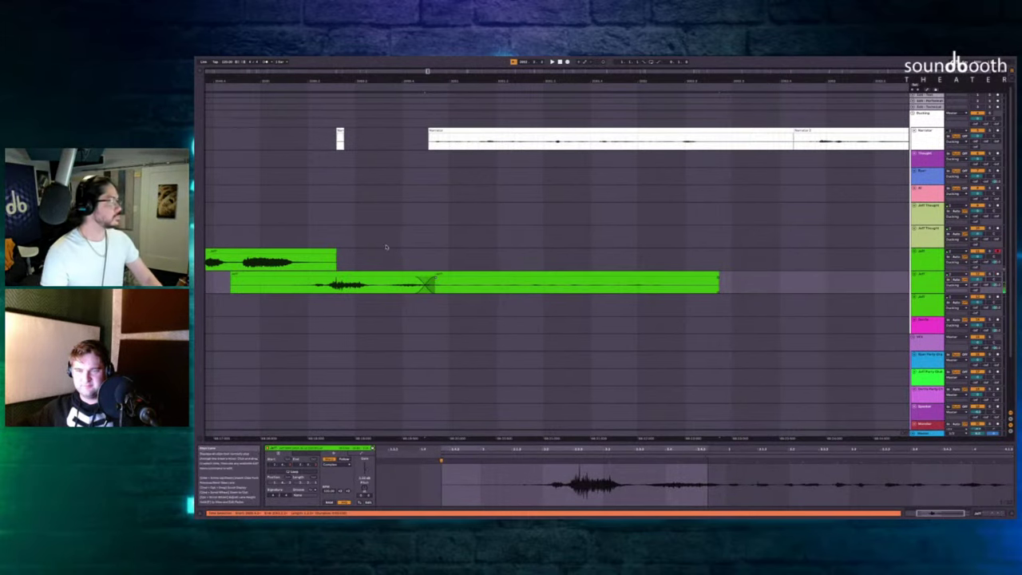
Record another take on the first green track, starting in the gap just before the narration resumes.
left_click(388, 240)
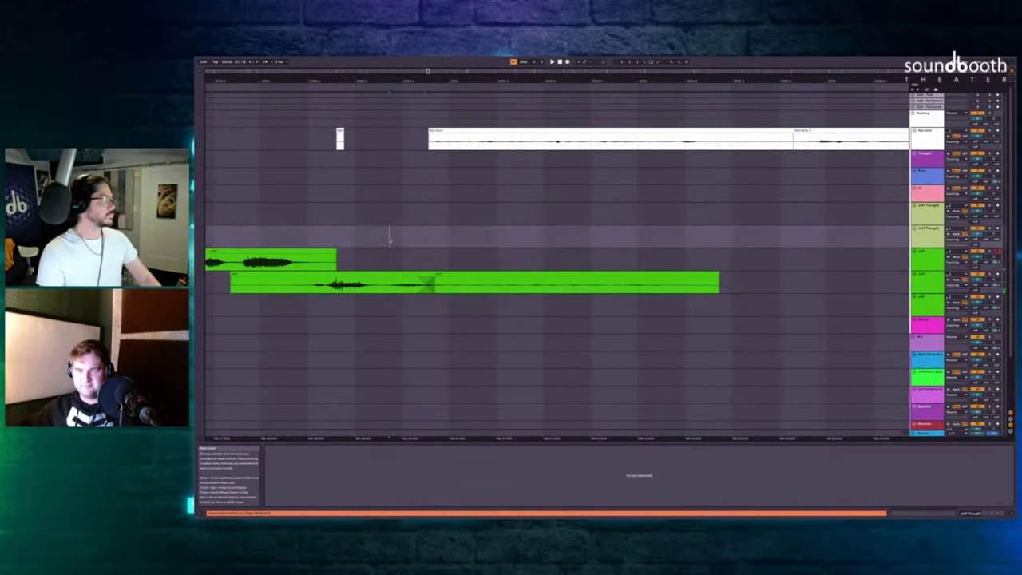
key("F9")
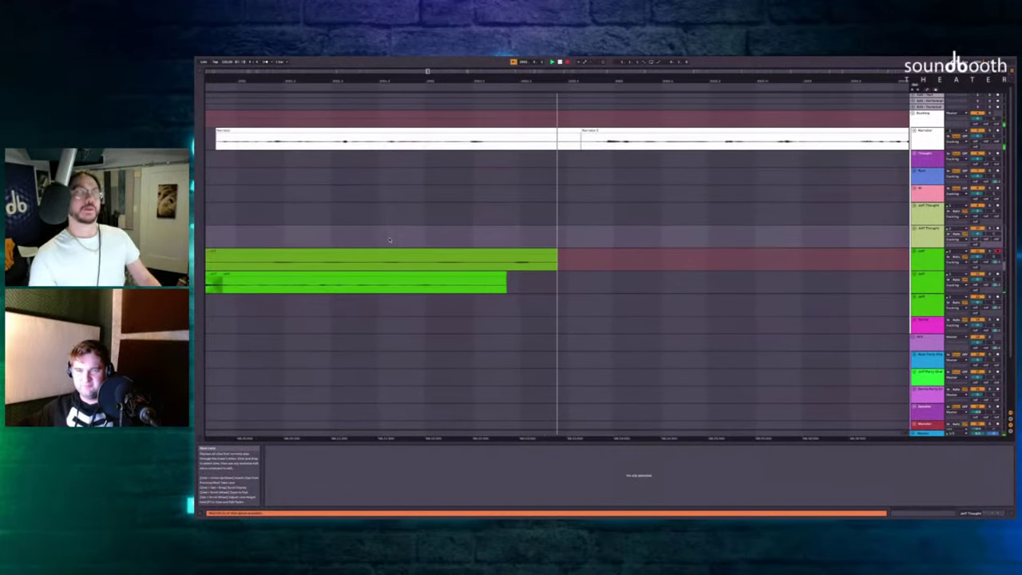
key("F9")
scroll(443, 251, "left", 3)
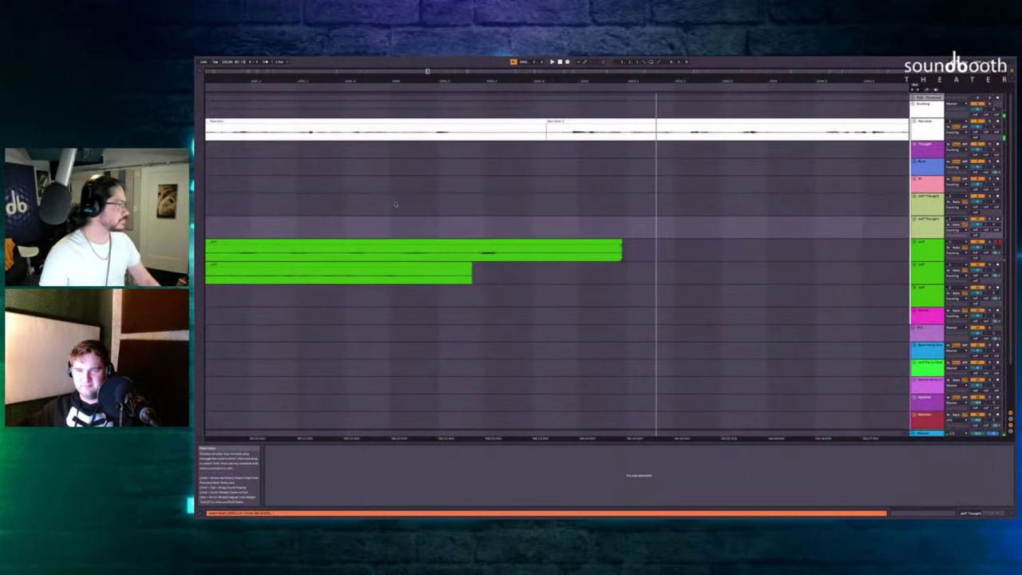
Play back the overlapping green takes against the narration, from the short narration fragment through the latest take's end.
left_click(391, 202)
key("space")
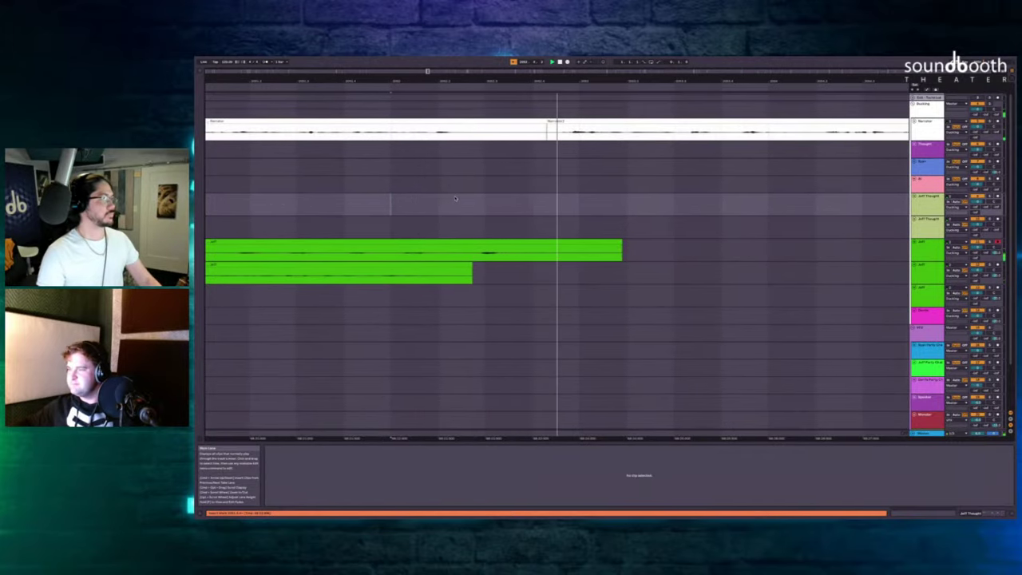
scroll(455, 198, "down", 5)
key("space")
scroll(455, 198, "left", 2)
key("plus")
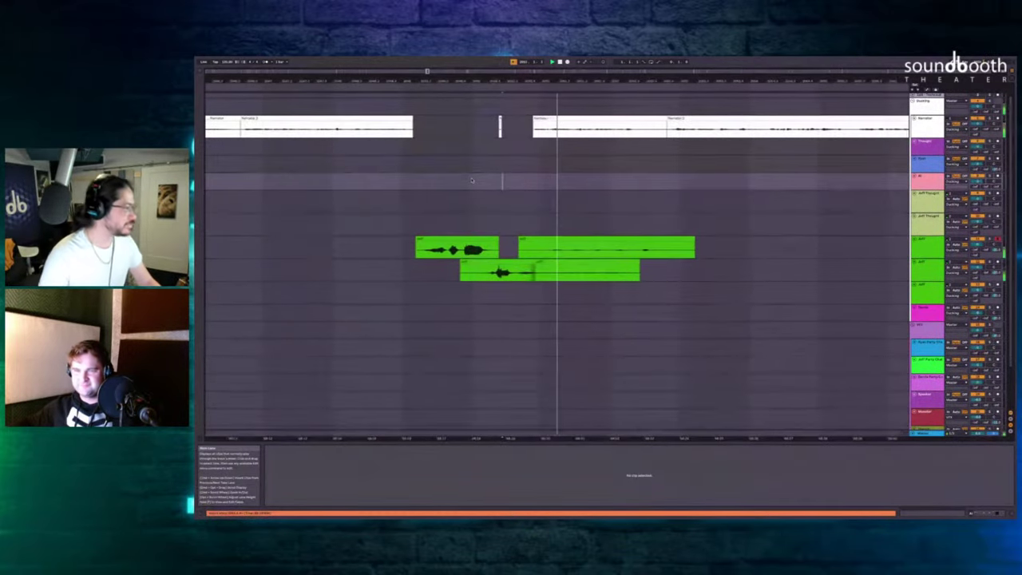
scroll(541, 170, "down", 3)
scroll(540, 169, "up", 5)
key("minus")
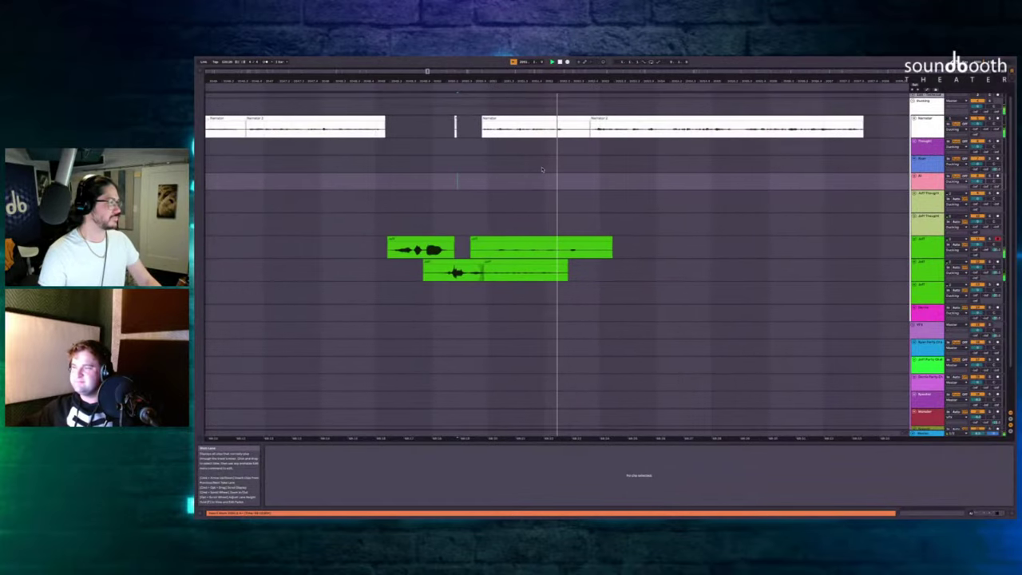
scroll(542, 169, "right", 2)
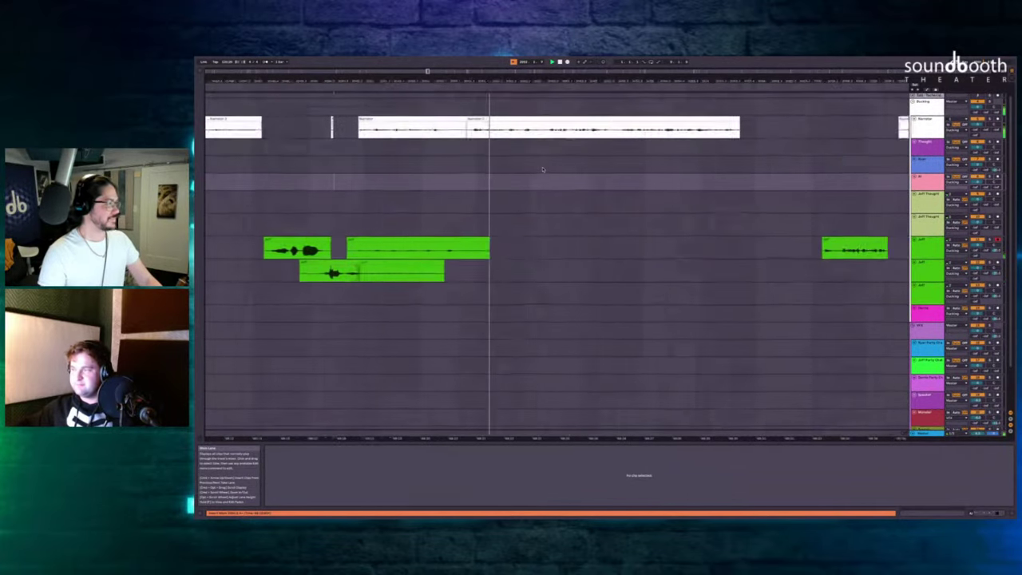
scroll(500, 173, "down", 2)
Record a take on the second green track under the narration, shortly after the previous take's end, and play it back.
scroll(473, 176, "up", 5)
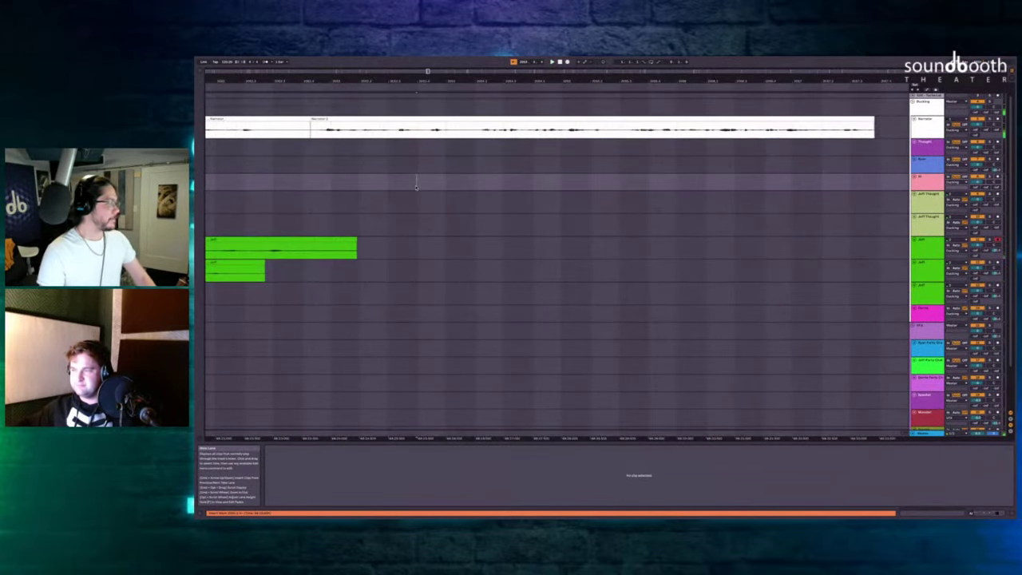
key("plus")
key("F9")
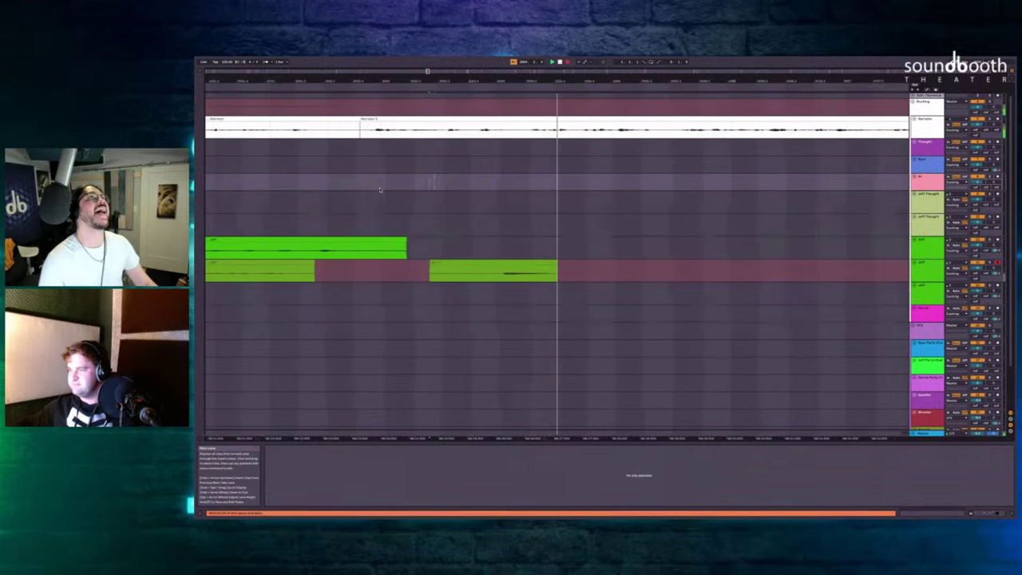
key("F9")
key("plus")
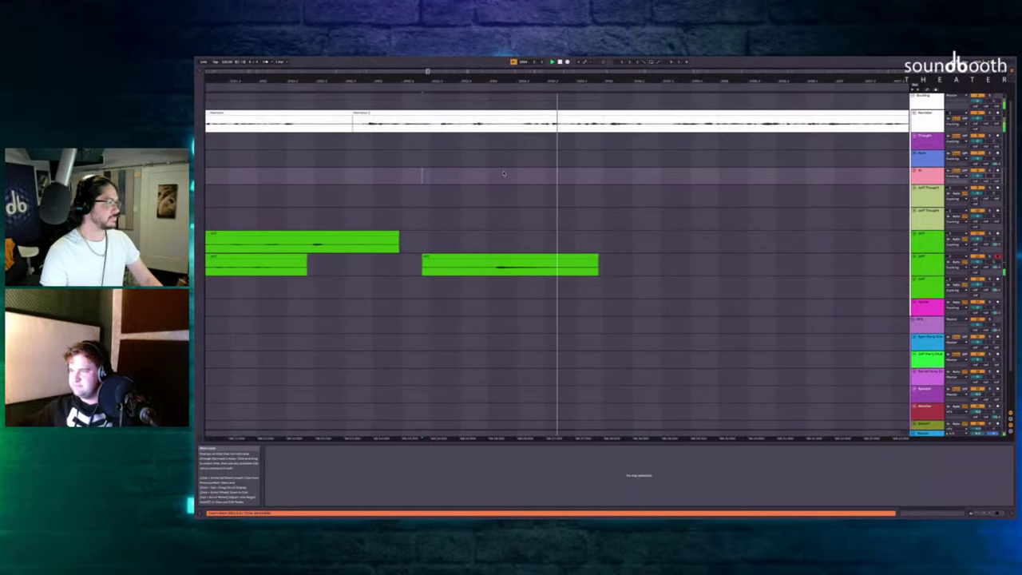
Record a take on the first green track from the middle of the last take, overlapping it, and play back the result.
left_click(425, 242)
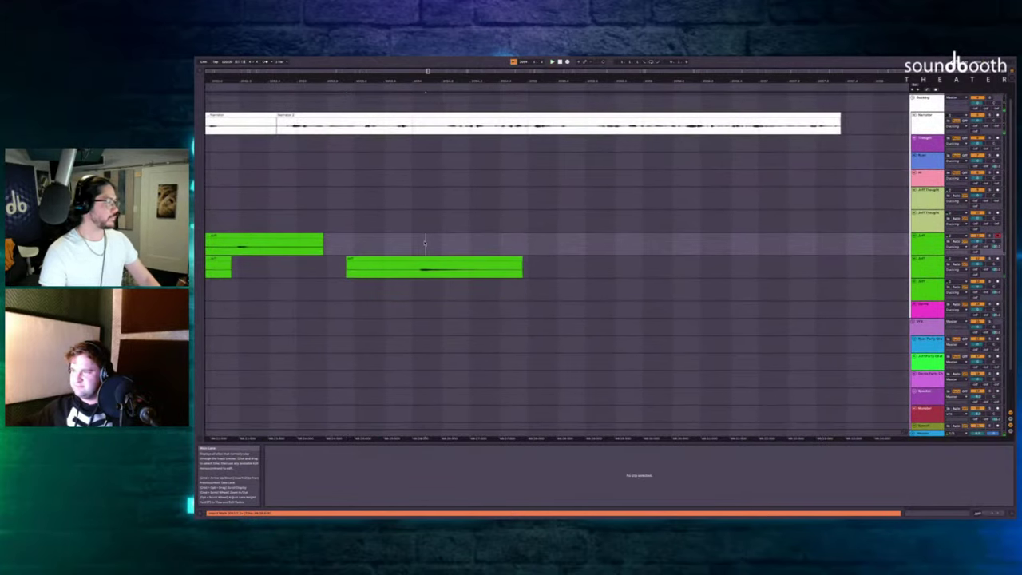
key("F9")
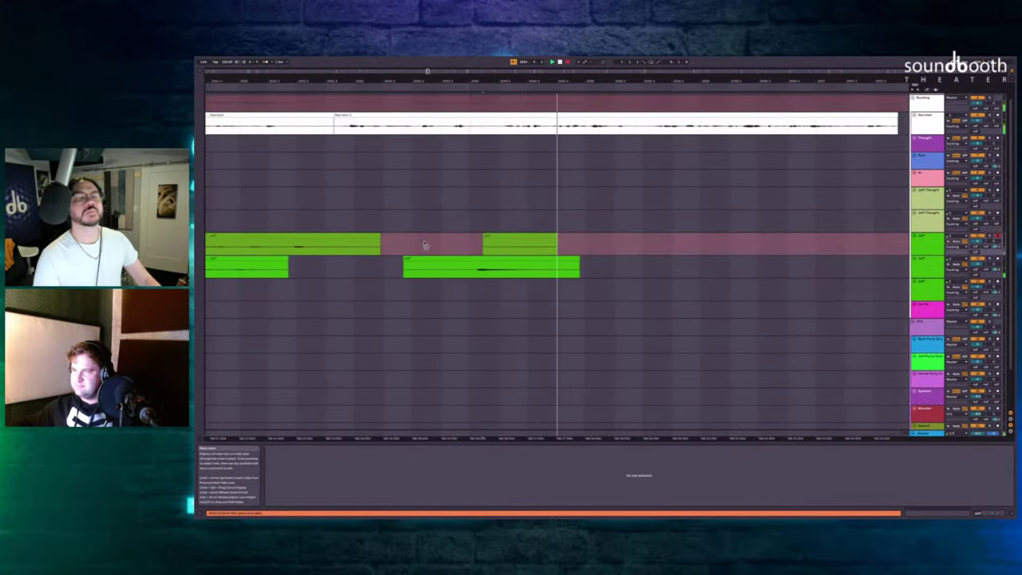
key("space")
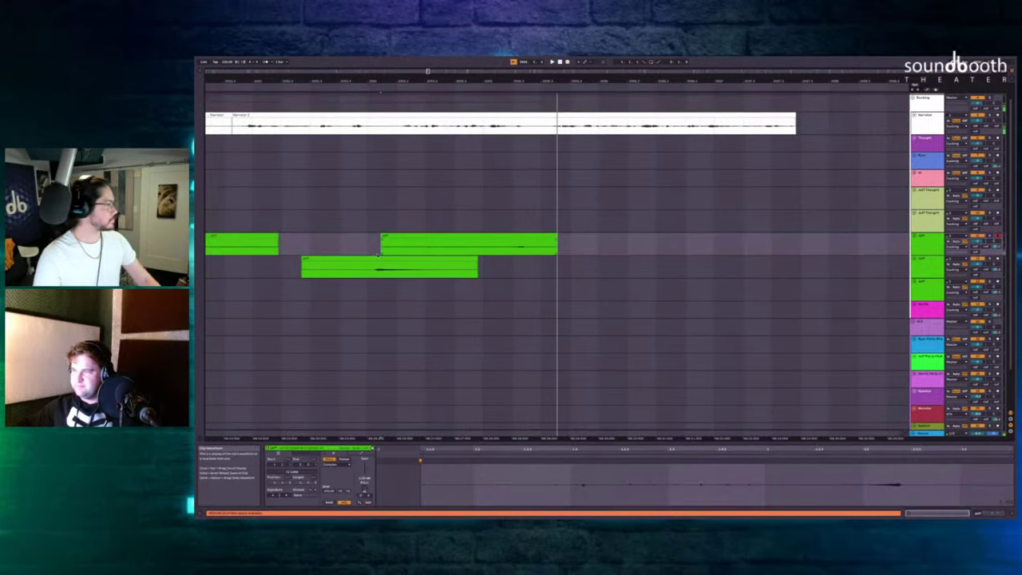
left_click(384, 197)
key("space")
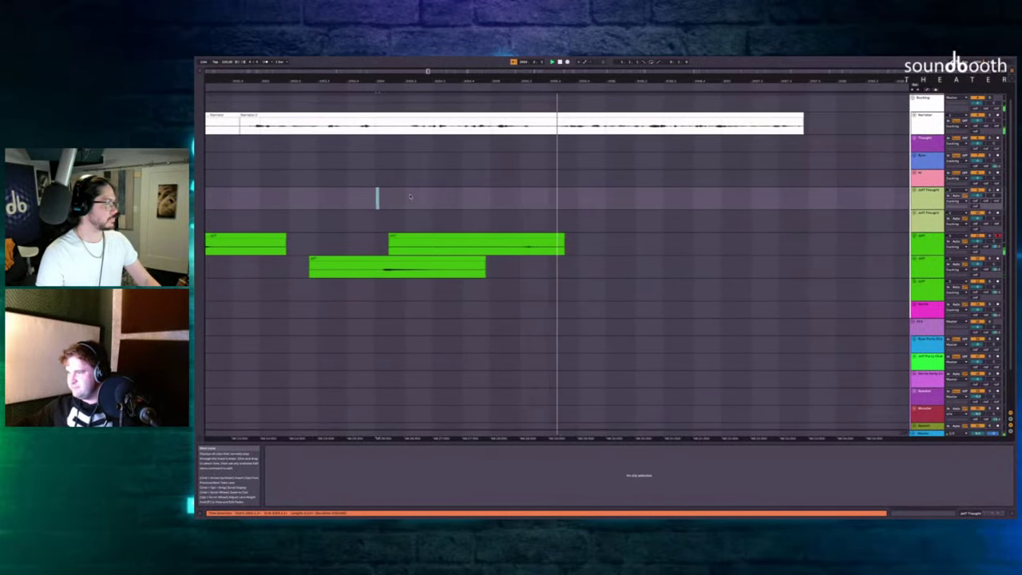
scroll(409, 195, "right", 2)
scroll(423, 195, "down", 3)
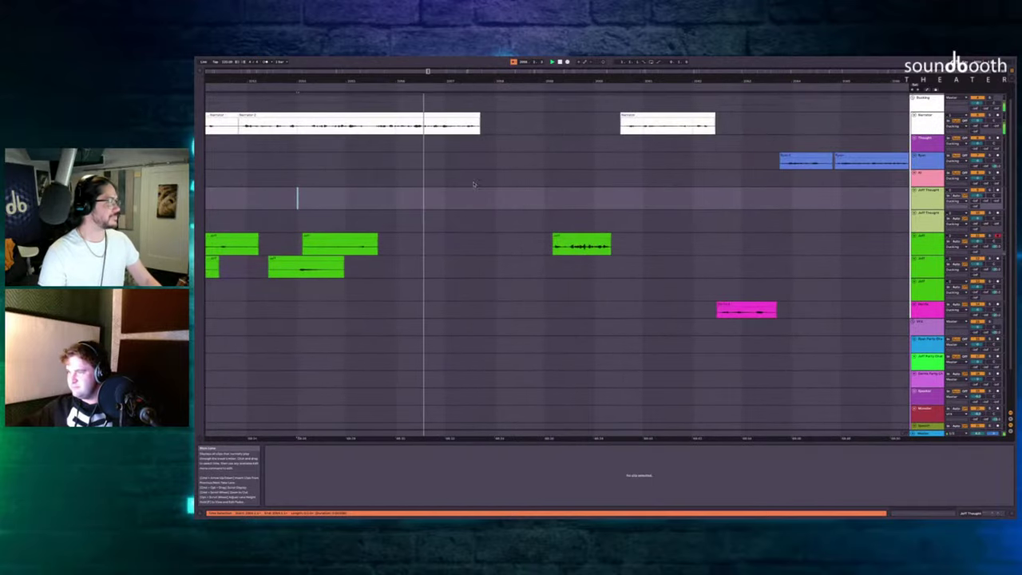
Play back the whole run of overlapping takes from the short narration fragment to the end of the narration.
left_click(480, 143)
key("plus")
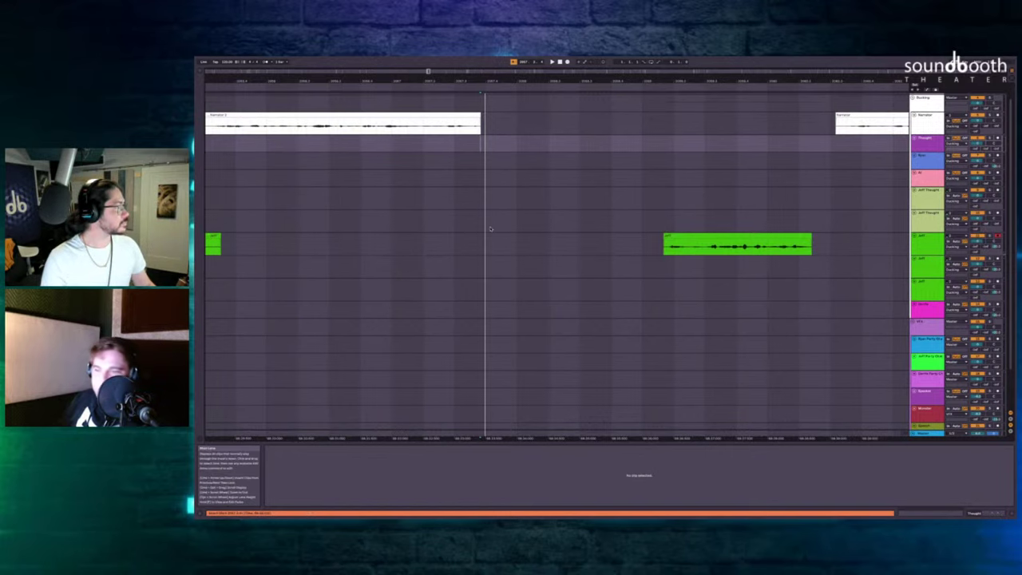
scroll(491, 229, "down", 3)
scroll(561, 190, "up", 2)
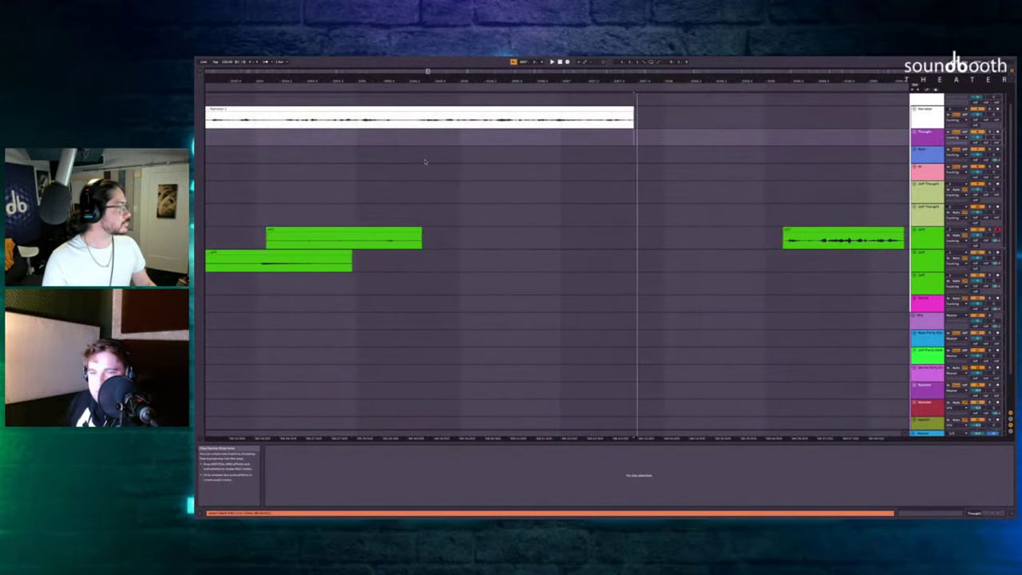
scroll(362, 159, "left", 3)
scroll(368, 159, "down", 3)
scroll(414, 156, "left", 2)
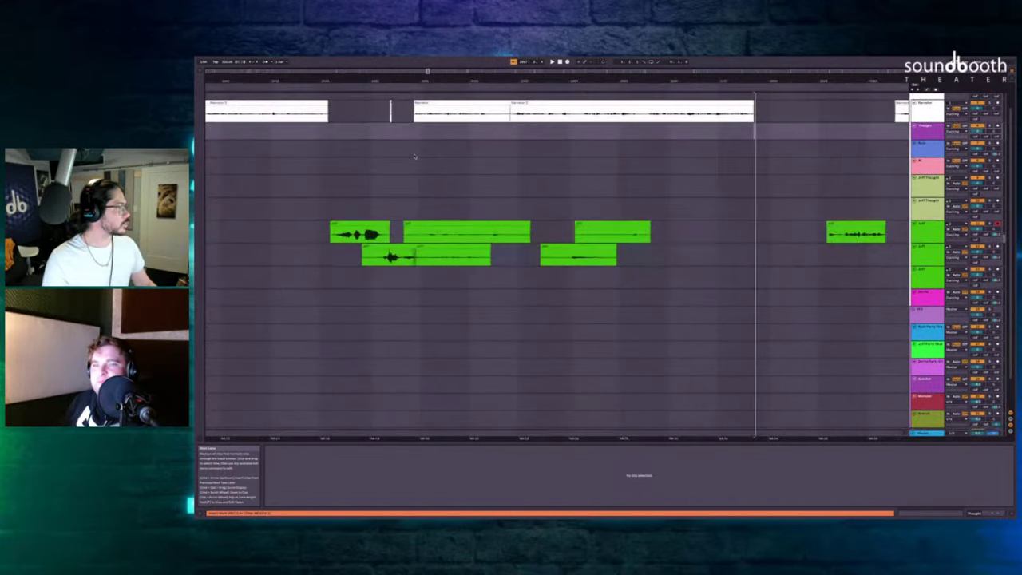
left_click(383, 168)
scroll(383, 166, "up", 2)
key("space")
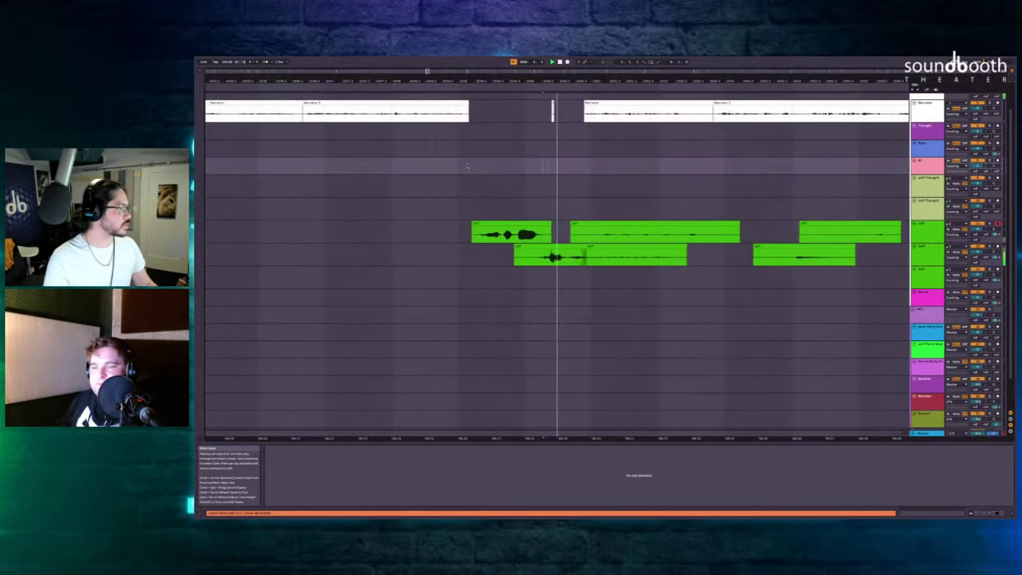
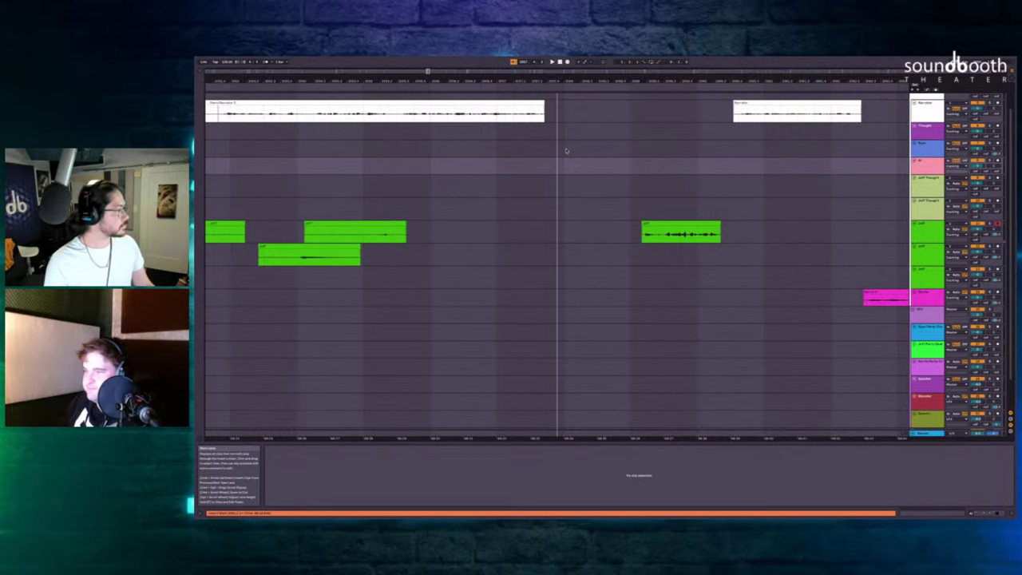
Place a short imported stereo clip on the first green track just after the narration and delete the old green clip that follows.
left_click(503, 255)
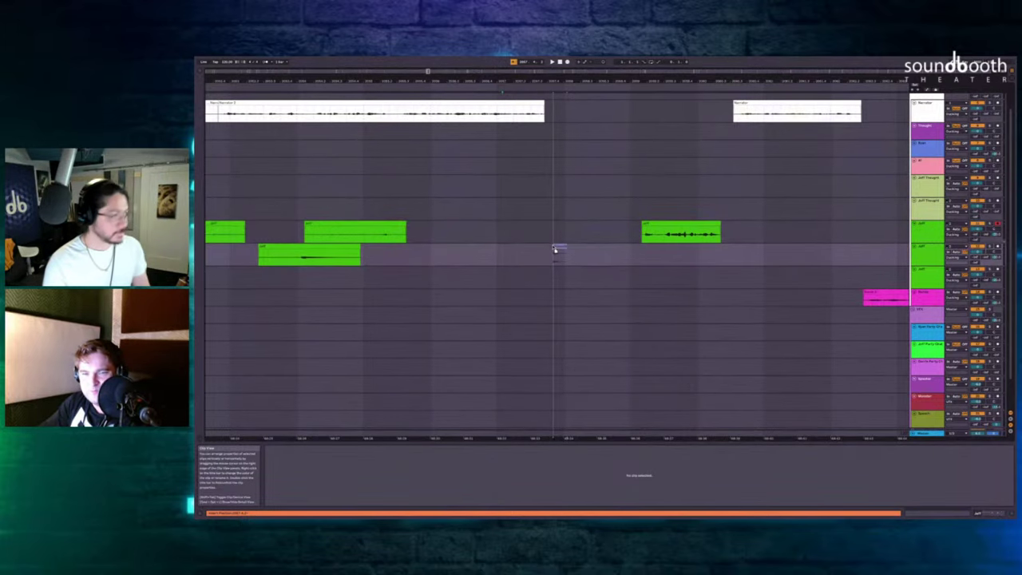
left_click_drag(555, 250, 556, 232)
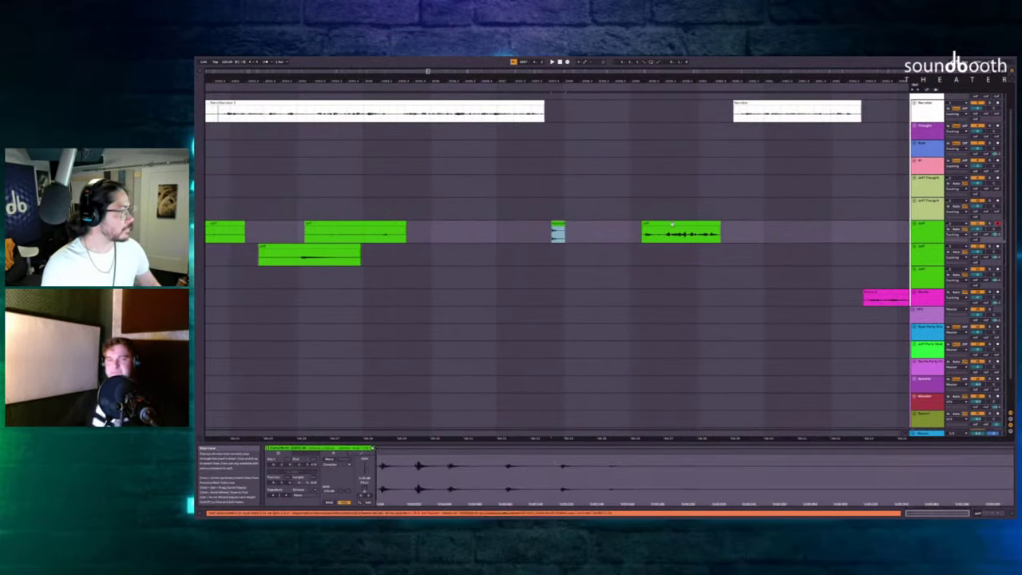
left_click(669, 229)
key("Delete")
scroll(577, 237, "up", 3)
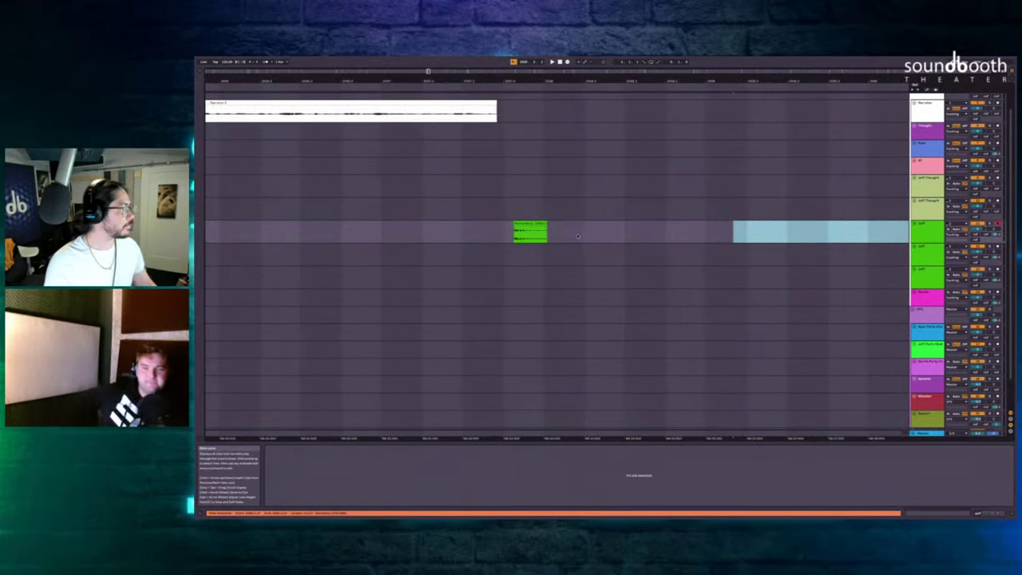
Nudge the short stereo clip slightly later on the first green track, widening its gap from the end of the narration.
left_click_drag(523, 226, 527, 225)
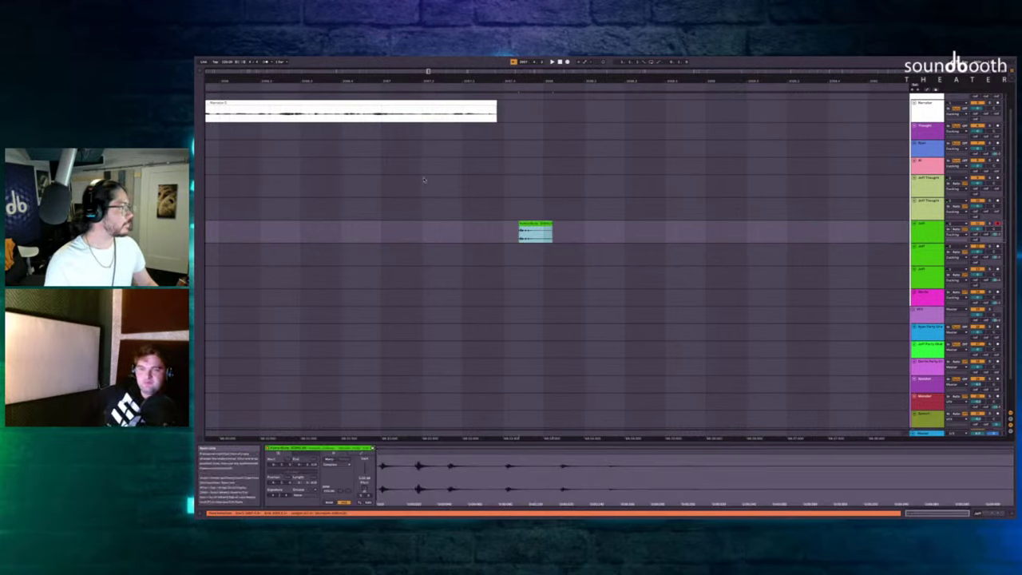
left_click(421, 180)
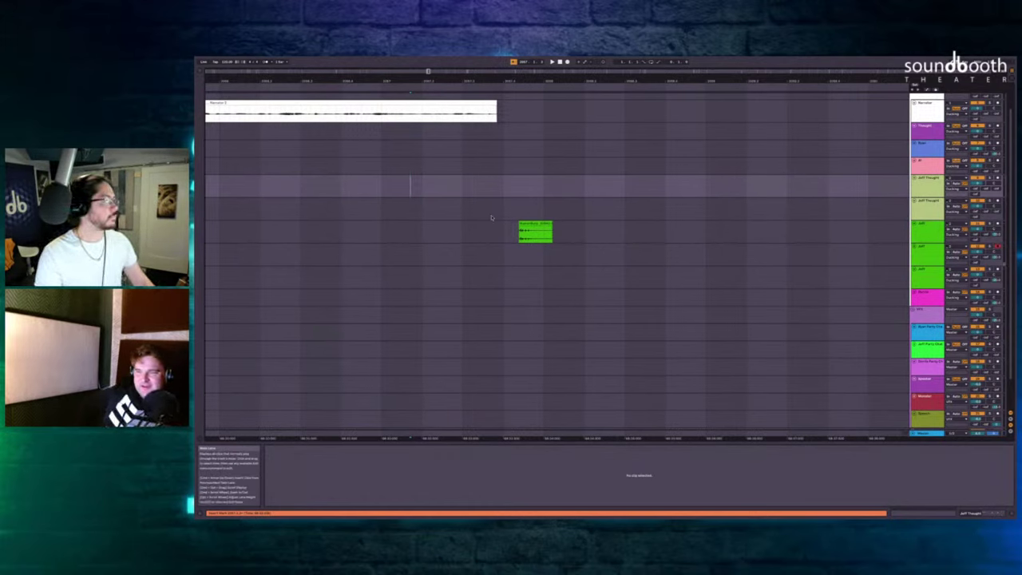
left_click(466, 139)
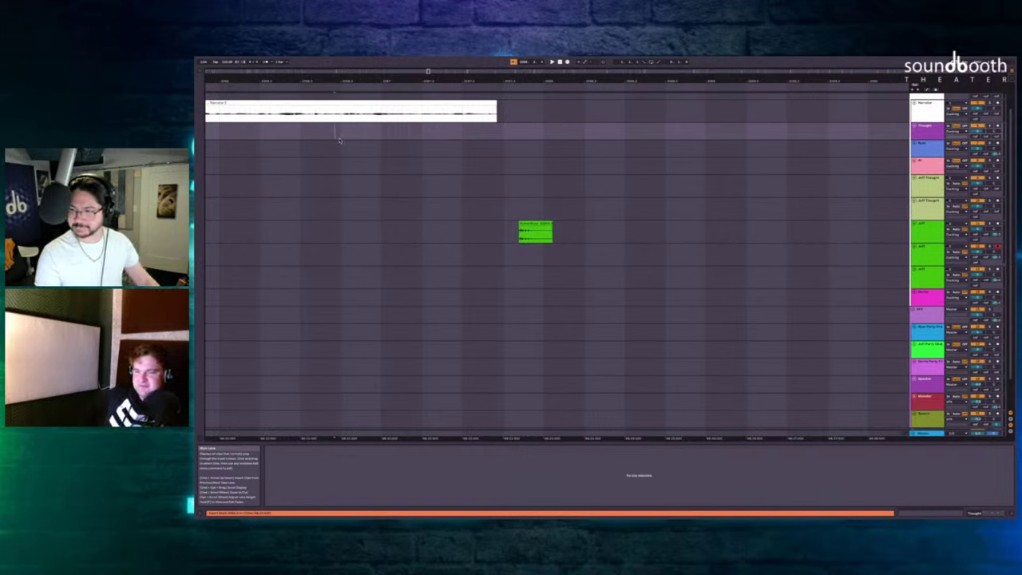
Play back the narration from several points ahead of the short stereo clip to find the lead-in for recording.
scroll(351, 132, "left", 3)
scroll(363, 128, "down", 2)
left_click(350, 127)
key("space")
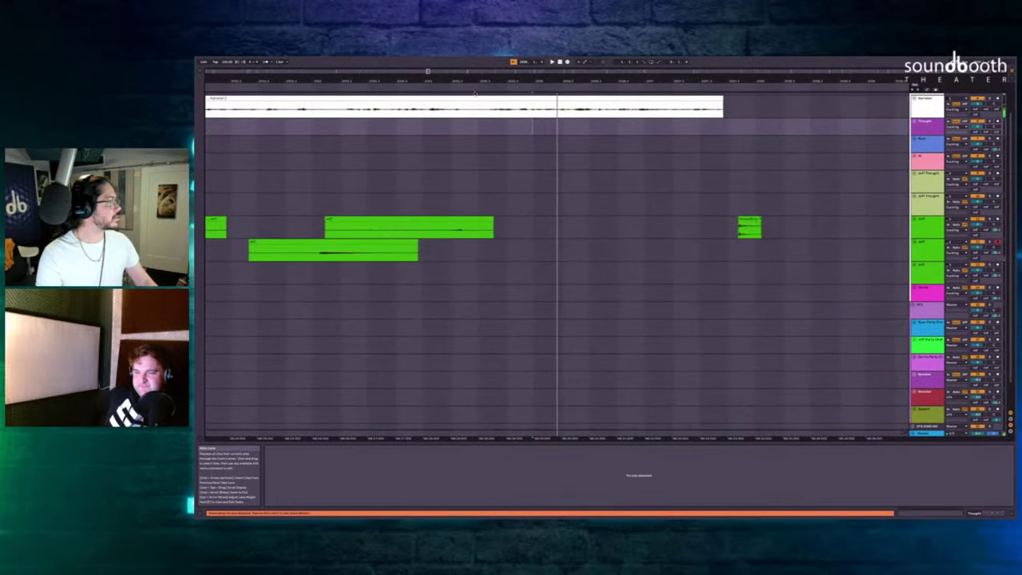
left_click(485, 109)
key("space")
scroll(508, 111, "right", 2)
scroll(508, 110, "up", 1)
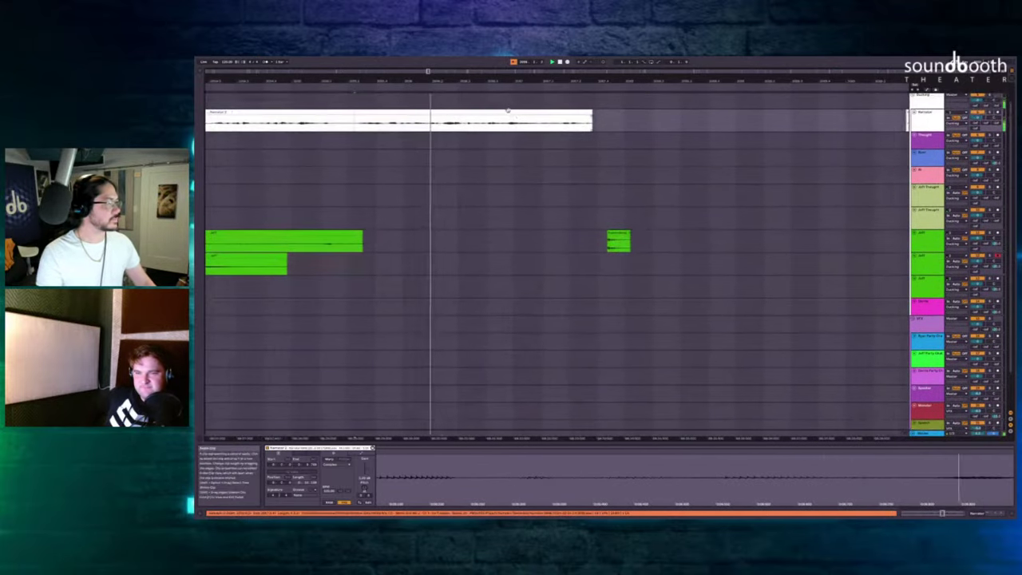
Record a take on the second green track from the last part of the narration past the short stereo clip, and play it back.
key("space")
scroll(468, 141, "left", 4)
scroll(468, 142, "down", 1)
left_click(467, 142)
key("space")
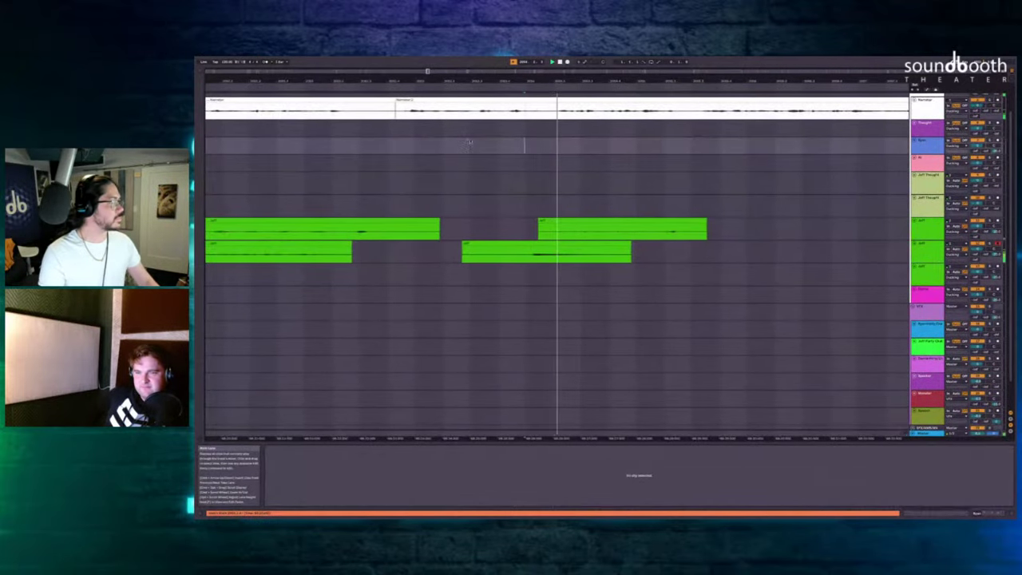
scroll(468, 142, "right", 4)
scroll(468, 142, "up", 1)
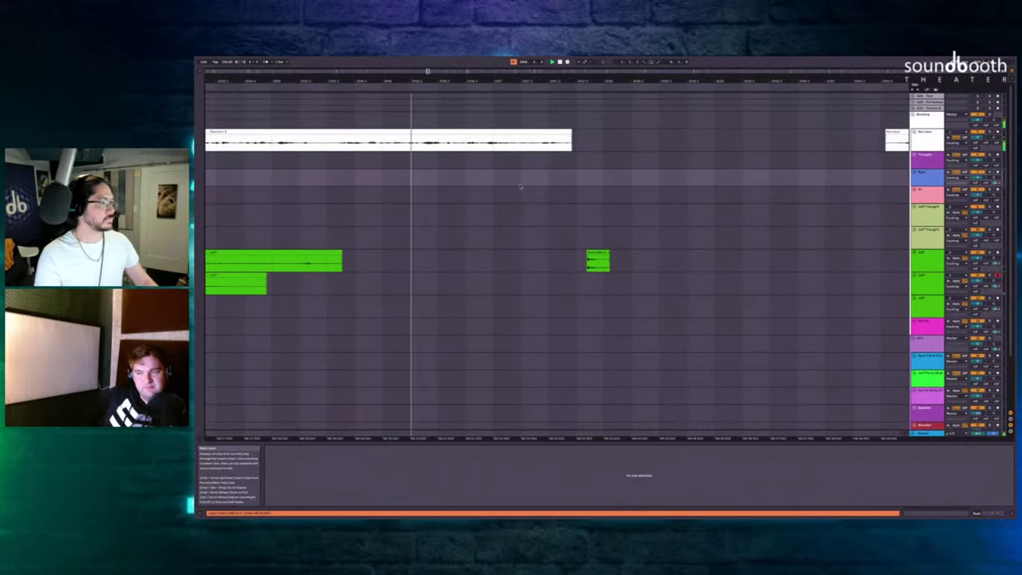
key("F9")
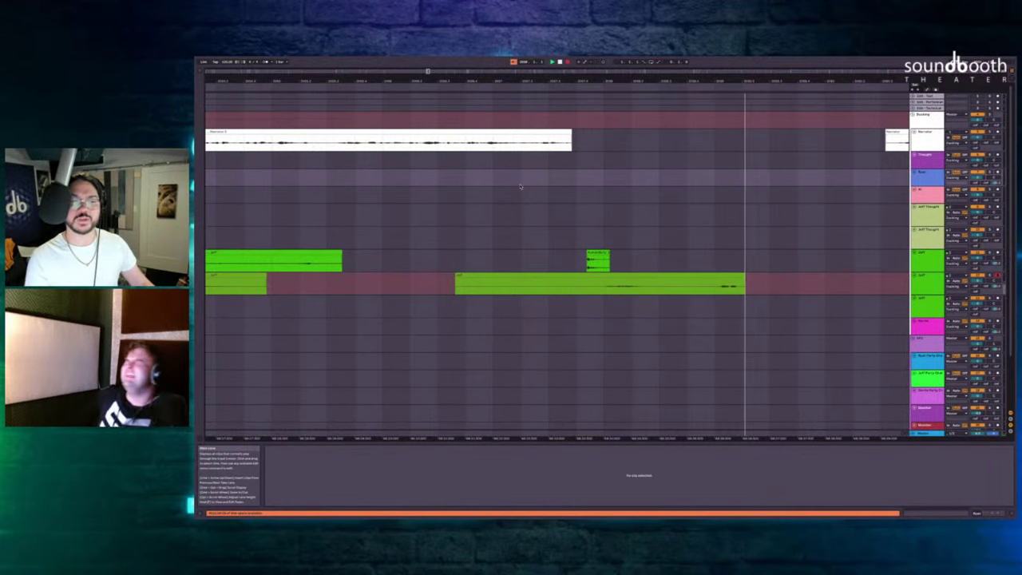
key("F9")
scroll(733, 160, "right", 4)
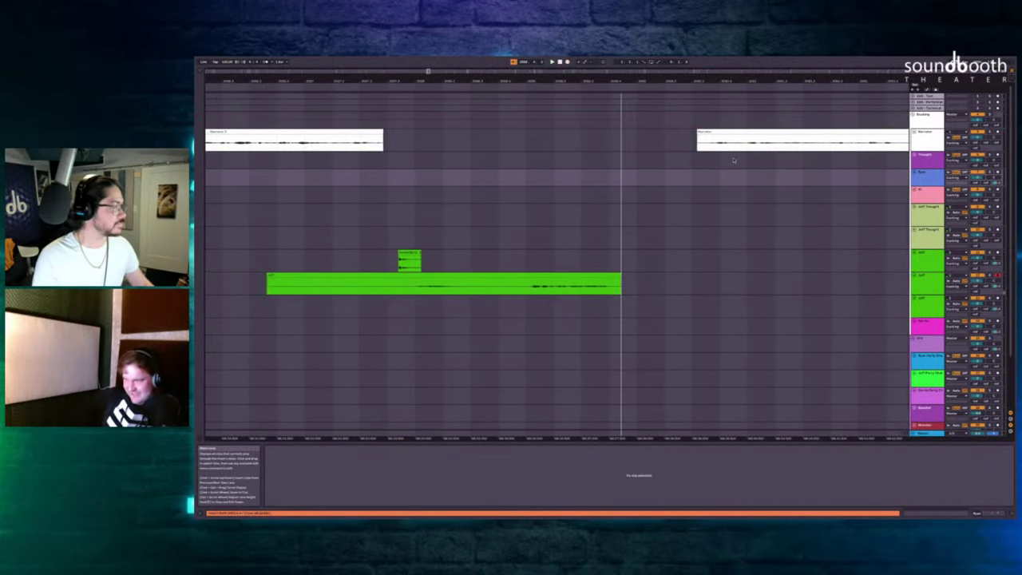
left_click(341, 215)
key("space")
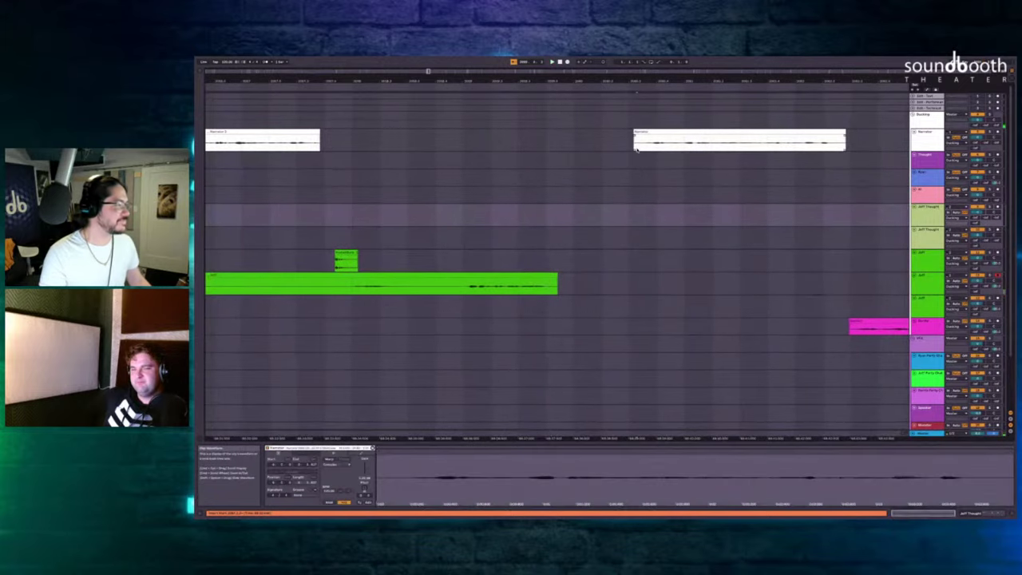
Remove the empty time between the take's end and the next narration, and cut the take's opening back to just after the previous narration.
left_click_drag(636, 136, 556, 289)
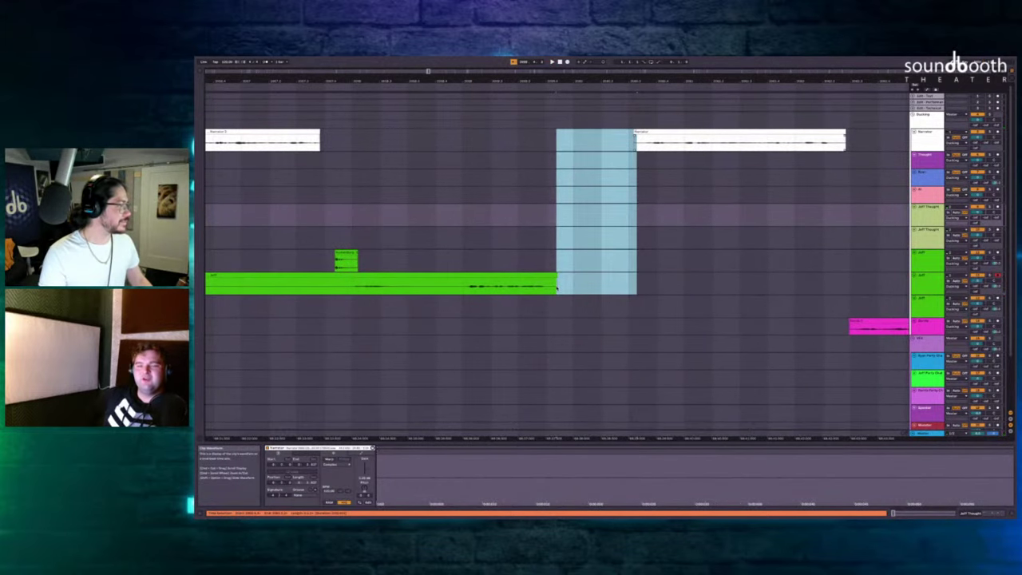
key("super+shift+BackSpace")
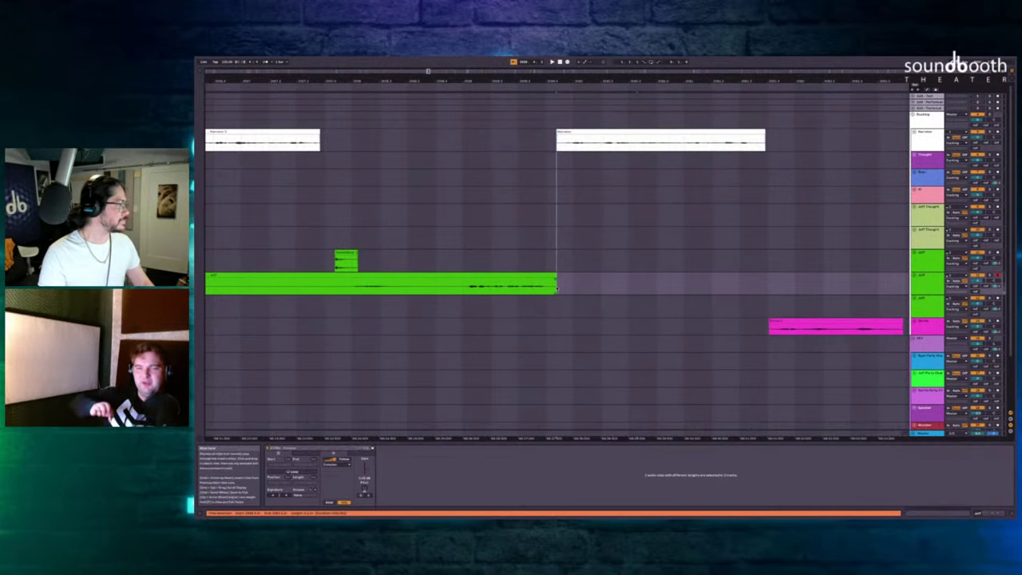
scroll(543, 284, "down", 2)
scroll(542, 284, "left", 3)
left_click_drag(440, 249, 305, 275)
scroll(456, 232, "up", 2)
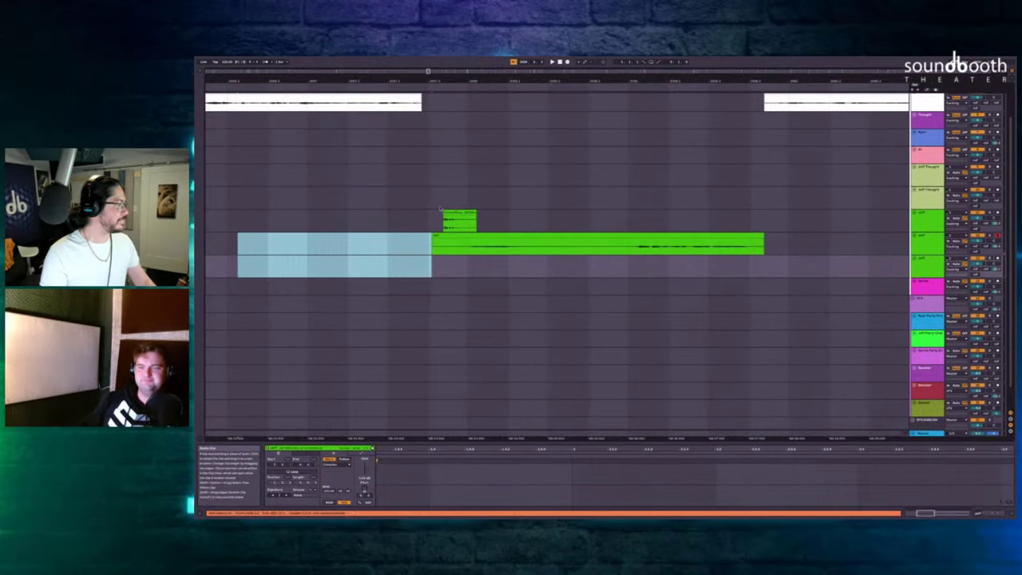
Insert a short silence near the start of the take, then re-extend the split stereo clip and delete its leftover piece.
left_click(453, 213)
key("space")
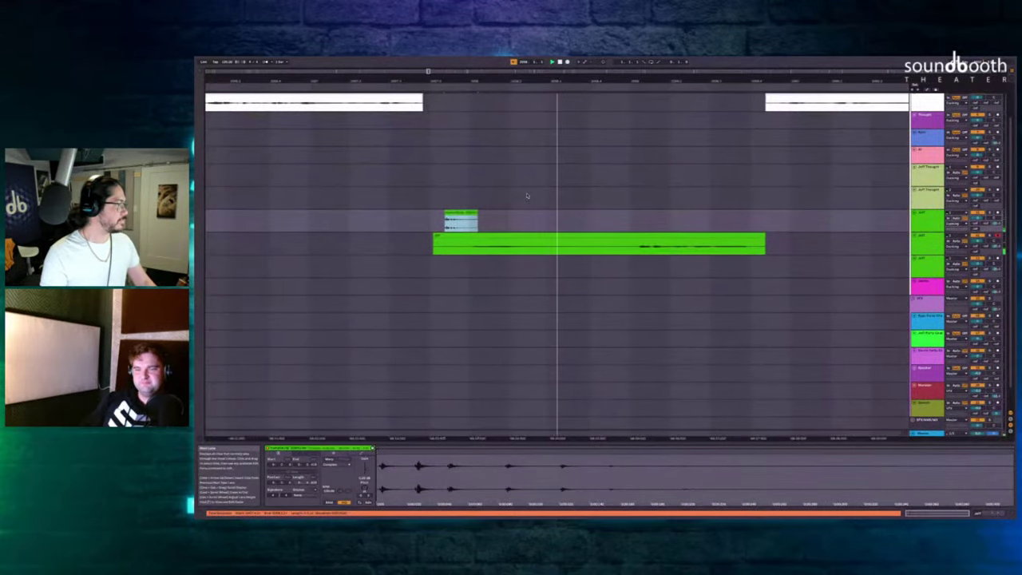
left_click(463, 246)
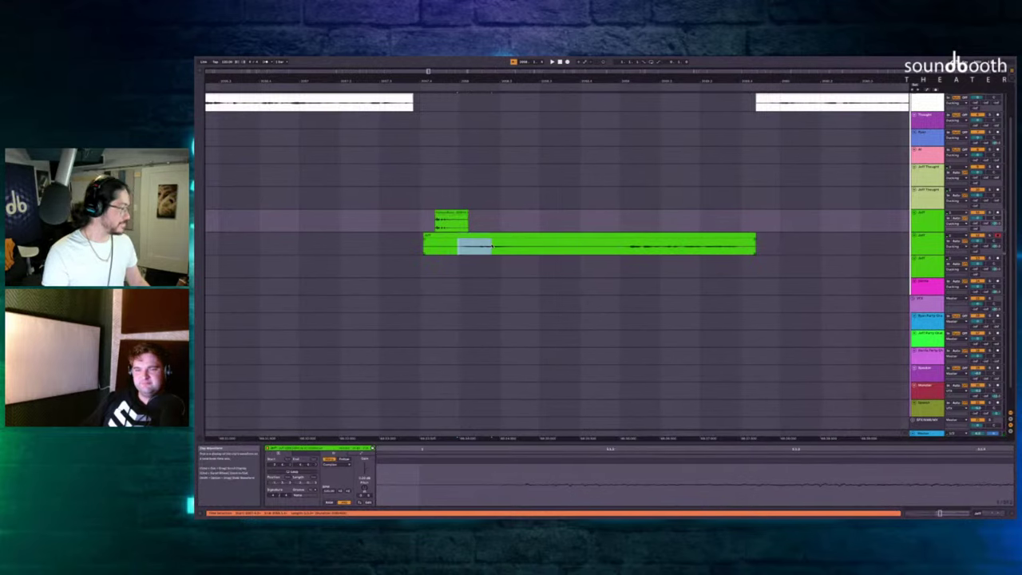
key("ctrl+i")
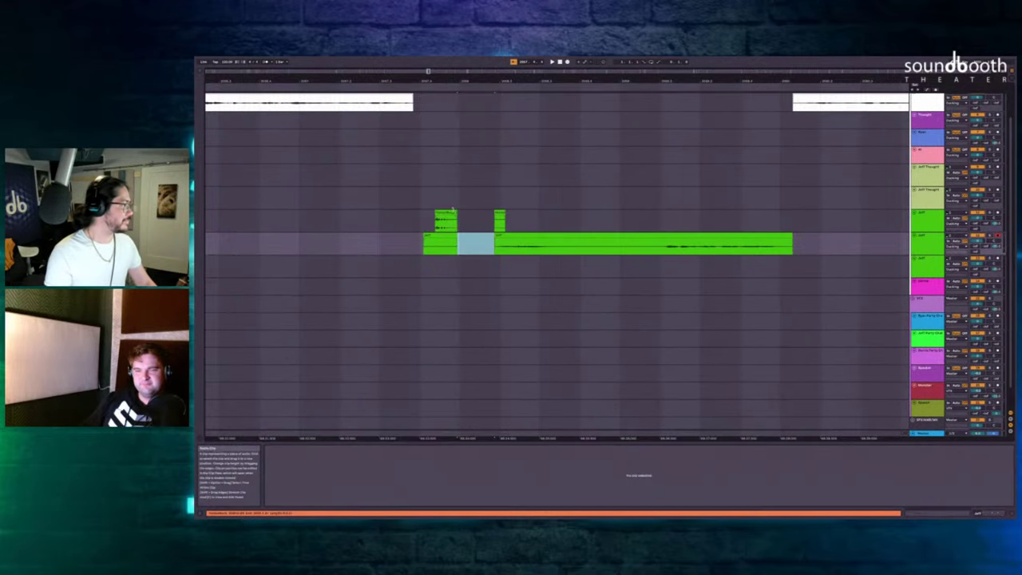
left_click_drag(456, 213, 483, 216)
key("Delete")
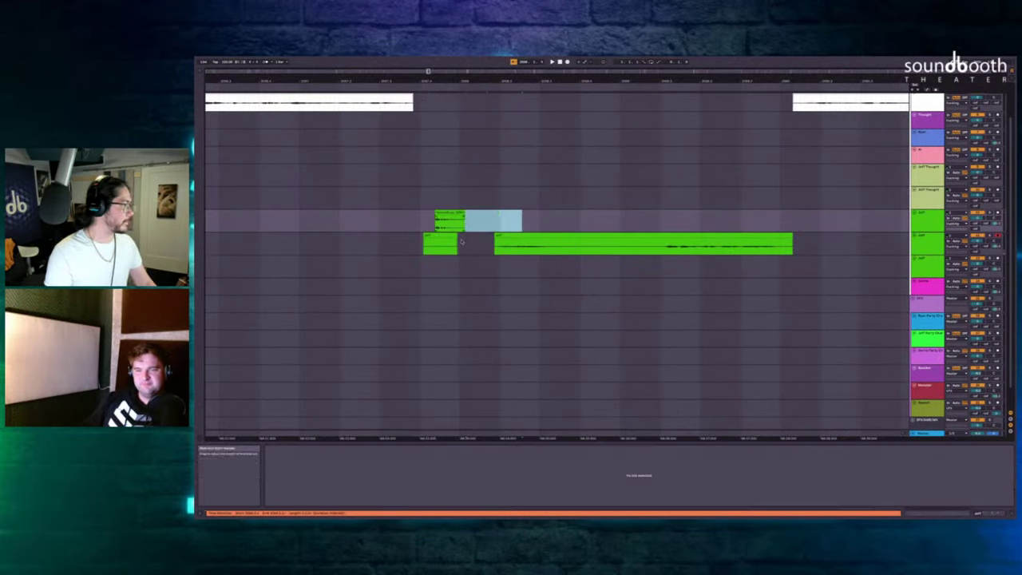
Replace the take's leftover opening fragment with a new take recorded on the second green track across the narration's end, and play it back.
left_click(440, 237)
key("Delete")
left_click_drag(371, 242, 436, 229)
scroll(455, 220, "up", 2)
key("F9")
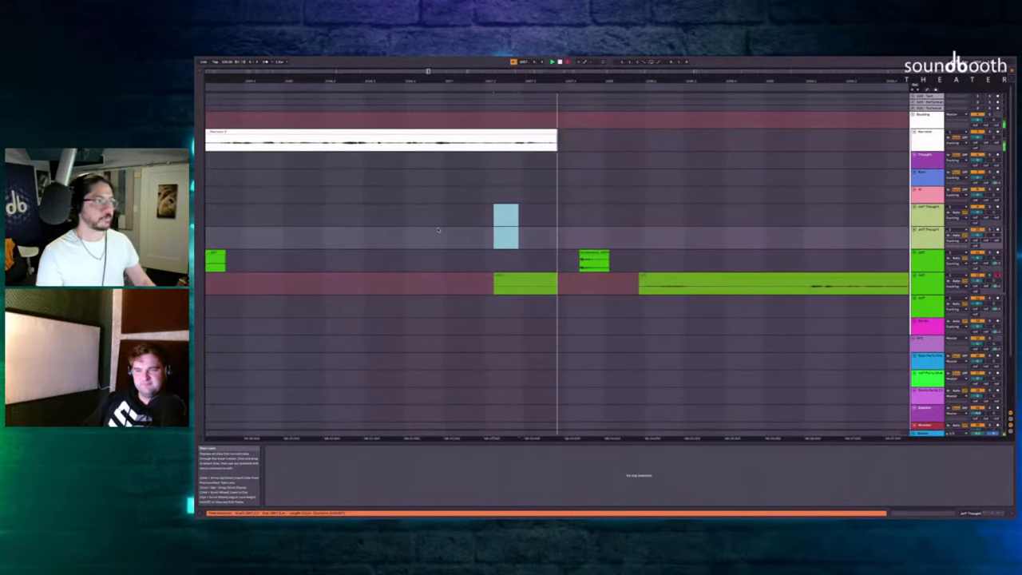
key("F9")
left_click(478, 242)
key("space")
key("space")
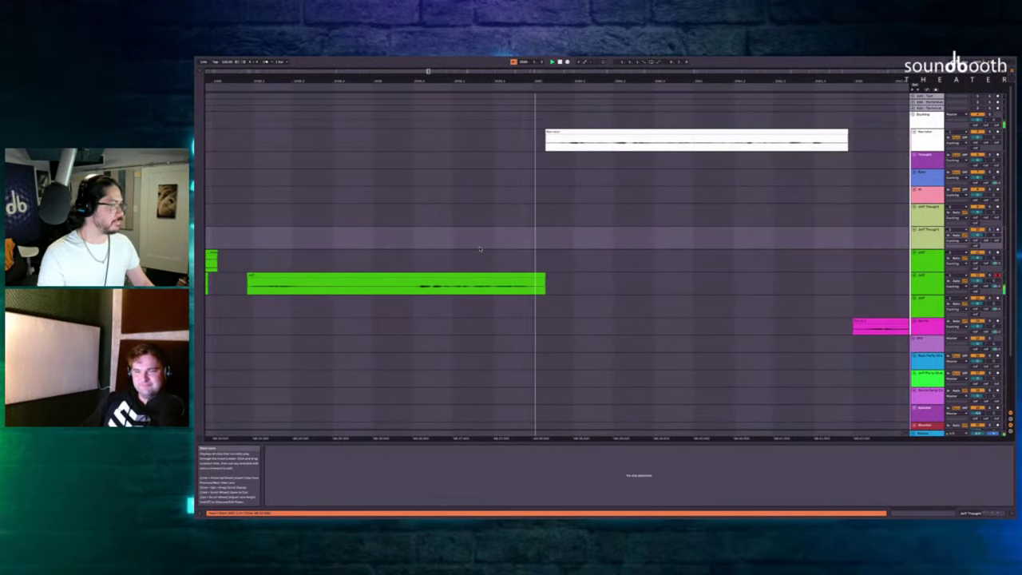
Record a take on the first green track from near the end of the previous take, running under the next narration clip.
scroll(480, 249, "right", 4)
scroll(449, 253, "down", 5)
scroll(431, 260, "right", 1)
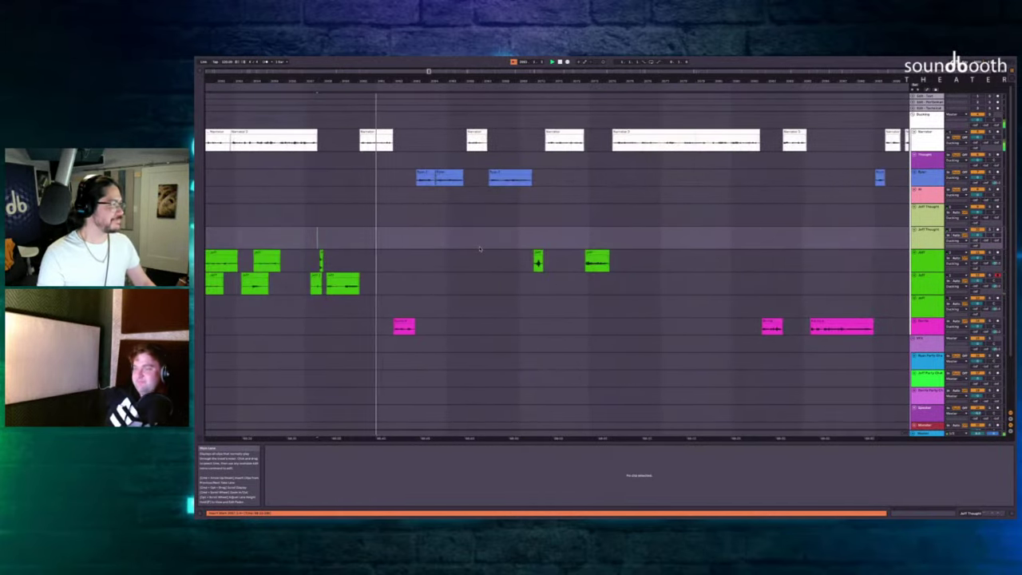
scroll(425, 262, "up", 5)
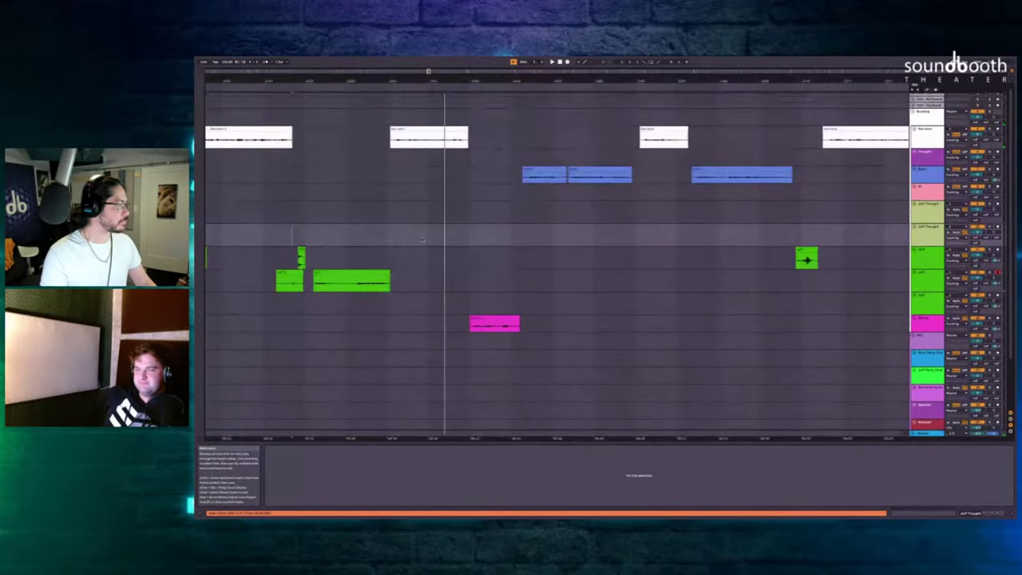
scroll(423, 240, "left", 3)
scroll(422, 240, "down", 1)
left_click(433, 202)
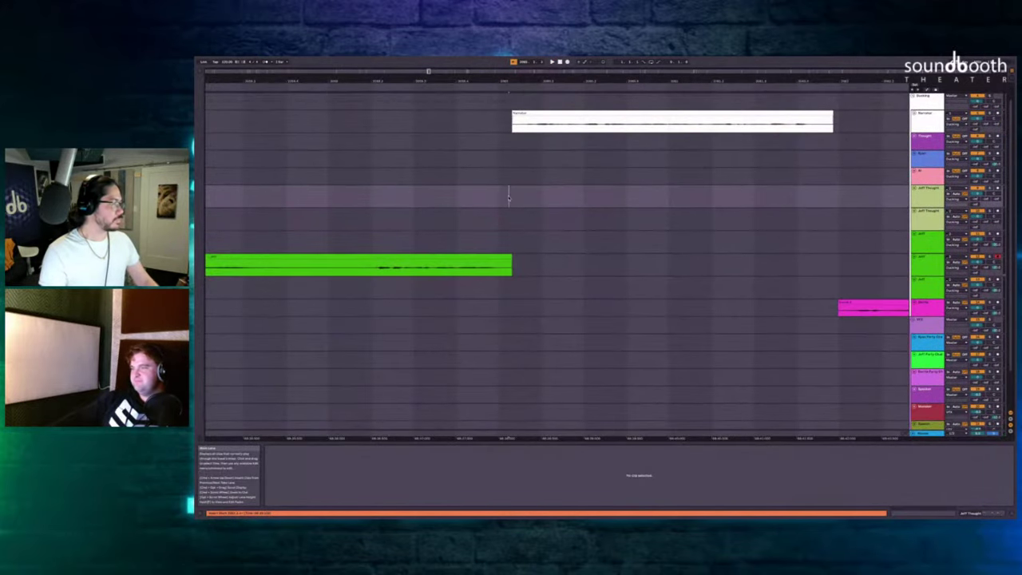
left_click(435, 211)
key("space")
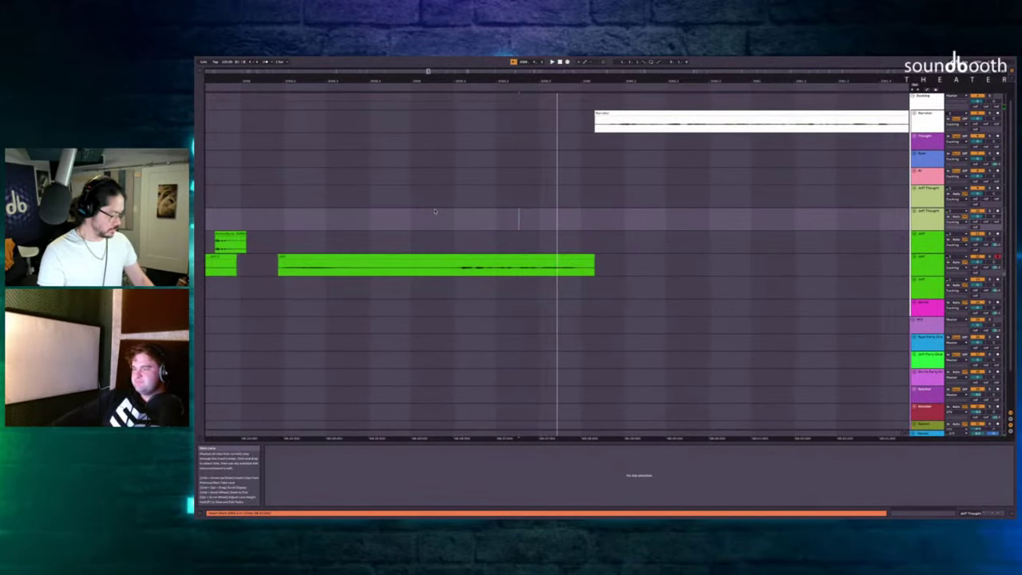
key("F9")
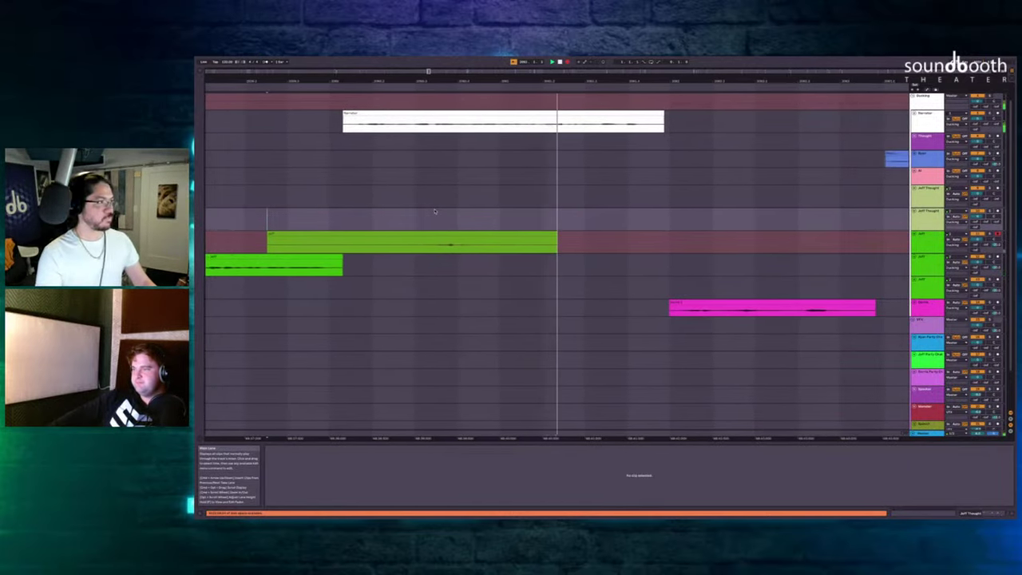
key("F9")
scroll(435, 210, "down", 3)
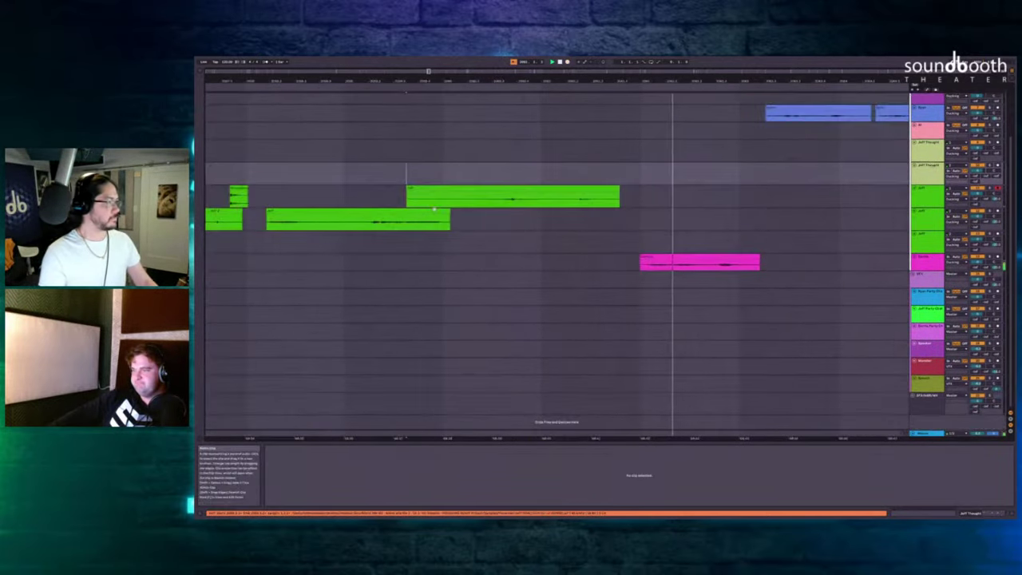
Play back the overlapping green takes and the narration through to the start of the pink clip.
key("space")
scroll(463, 184, "left", 2)
left_click(494, 146)
key("space")
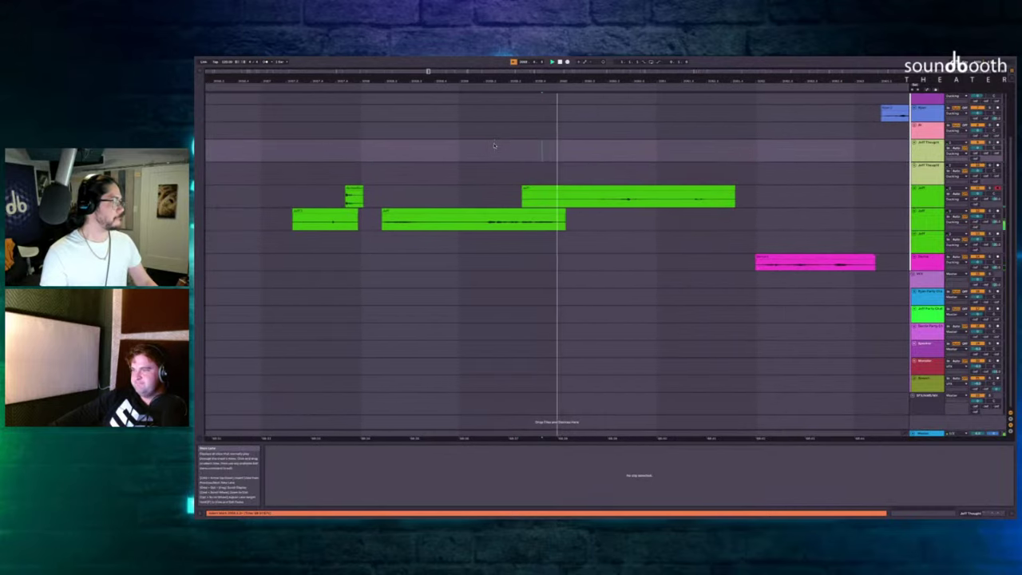
scroll(494, 146, "up", 1)
scroll(494, 146, "up", 2)
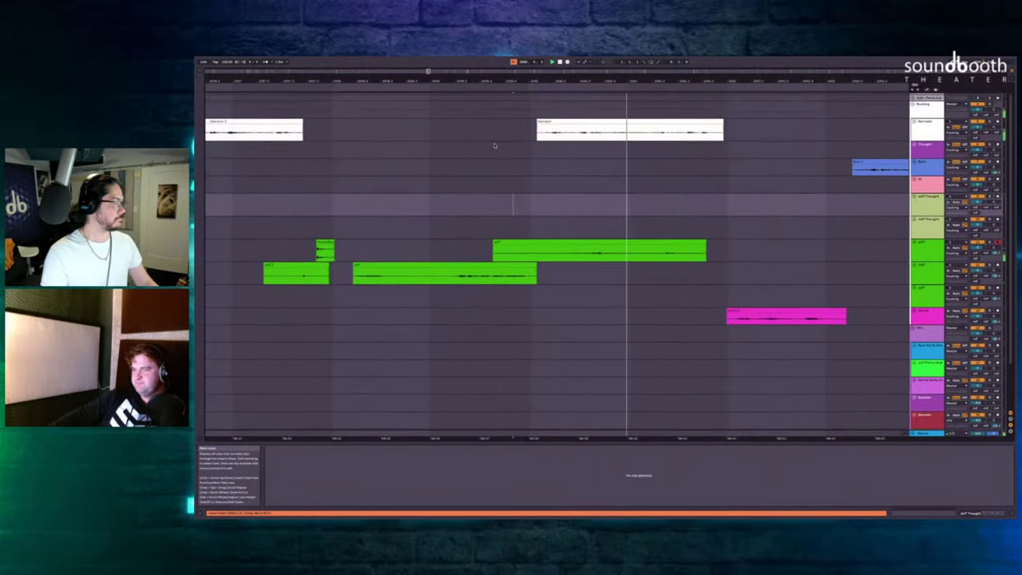
scroll(494, 146, "up", 1)
scroll(494, 145, "right", 2)
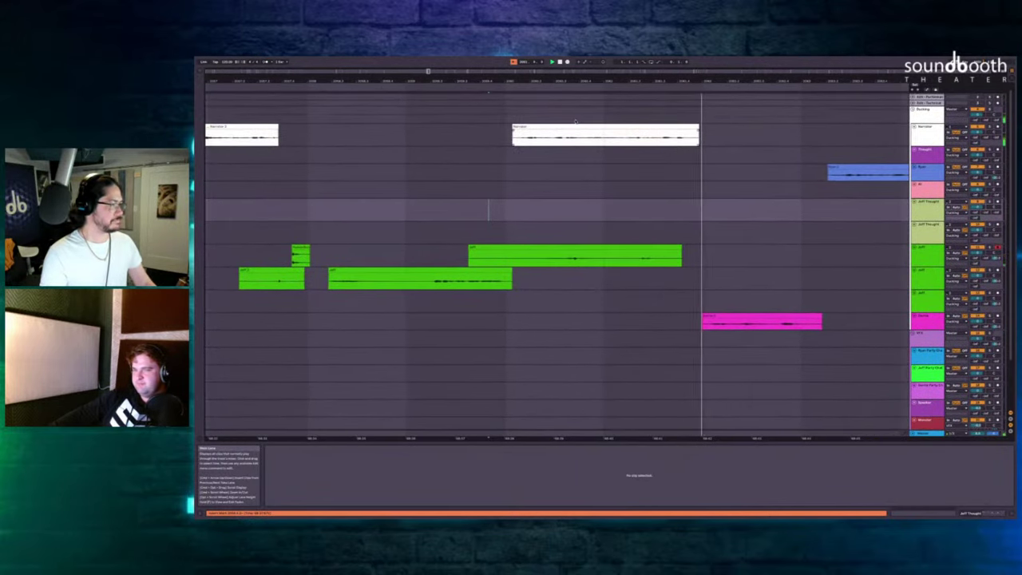
Listen through the following blue dialogue and narration, checking the next short green clip in context.
scroll(575, 121, "right", 2)
scroll(623, 183, "down", 3)
scroll(621, 187, "right", 3)
scroll(620, 206, "down", 2)
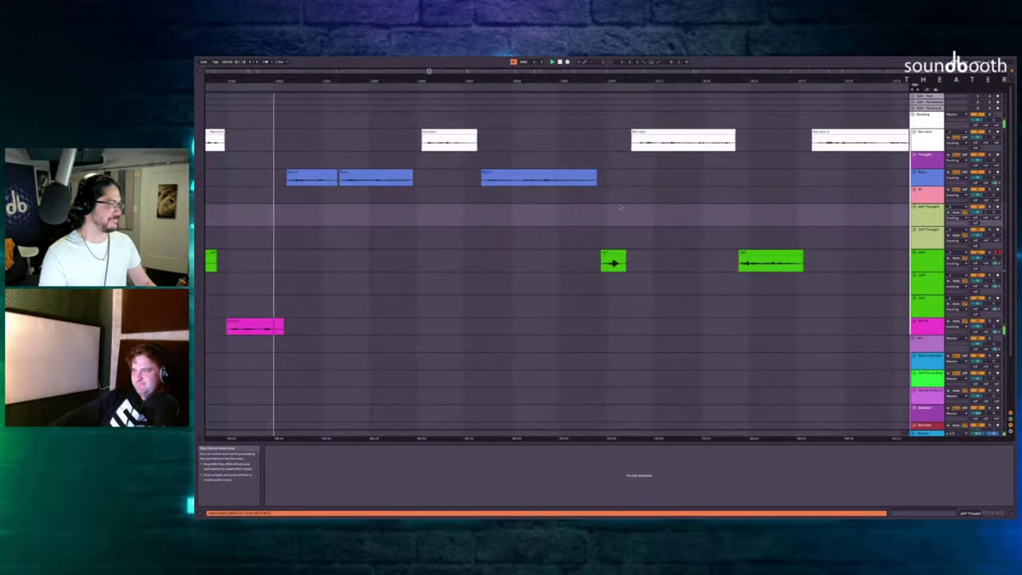
scroll(620, 206, "right", 2)
left_click(564, 262)
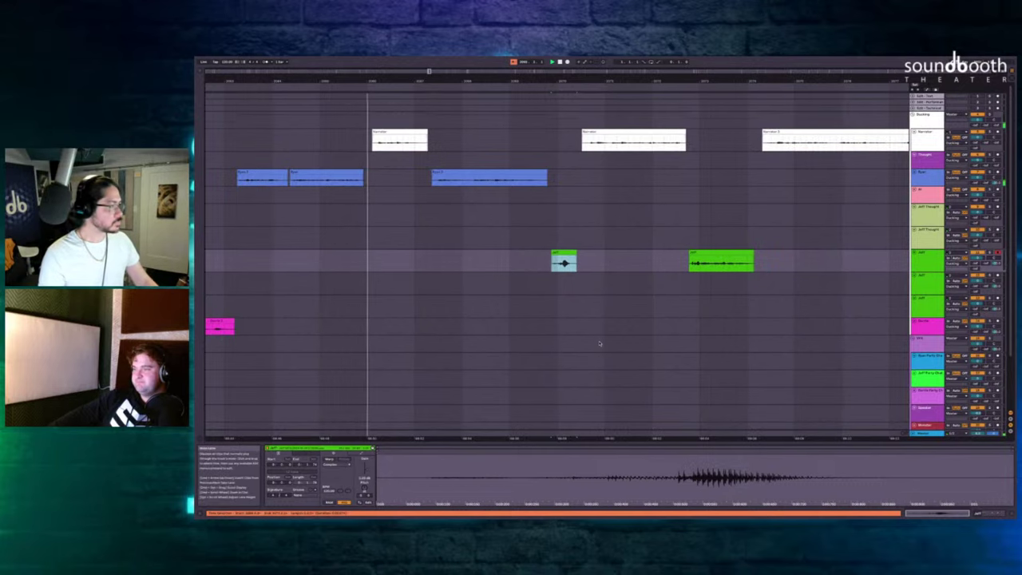
scroll(554, 292, "up", 3)
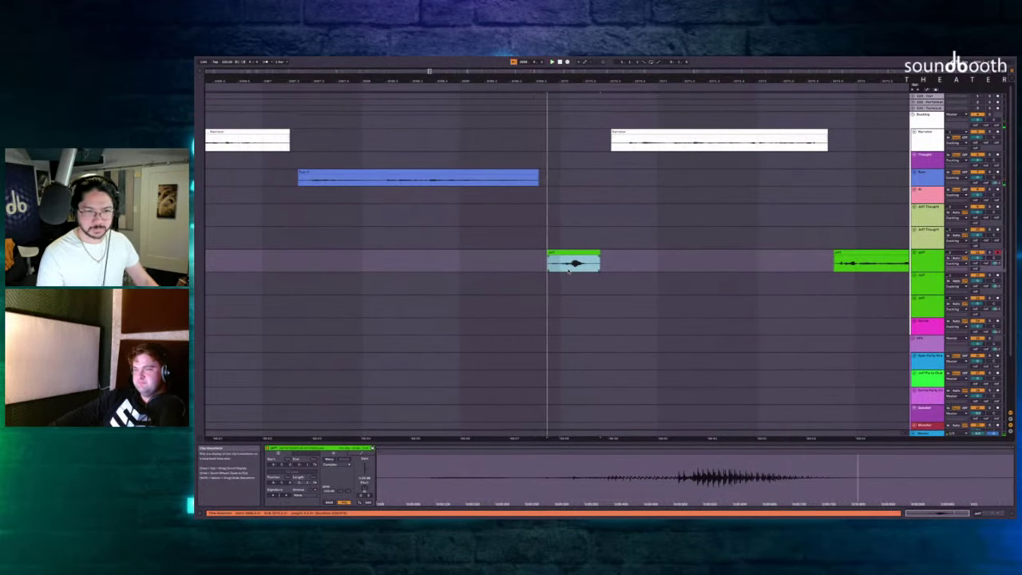
left_click(624, 162)
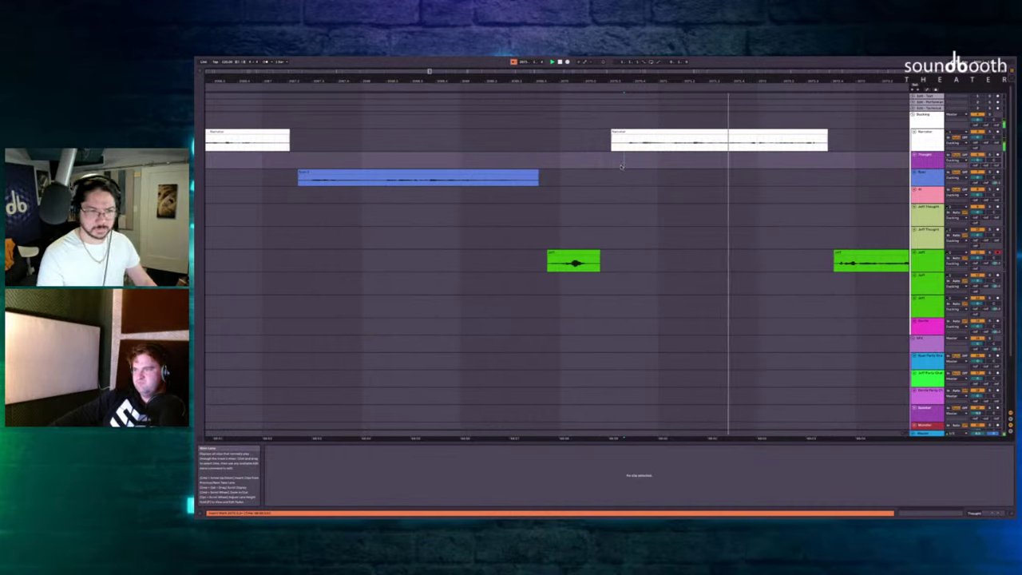
left_click(566, 236)
left_click(571, 260)
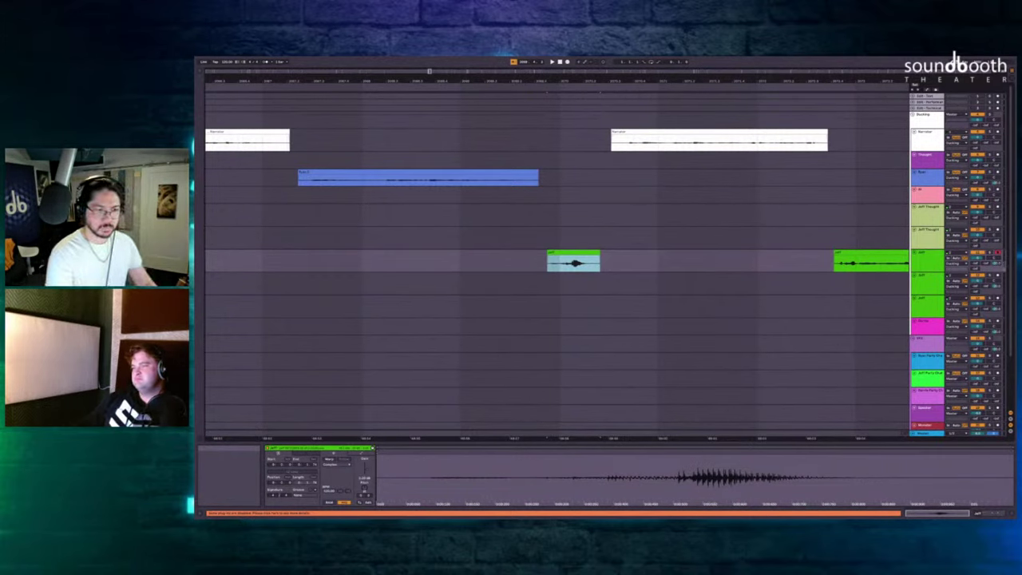
Replace the short green clip with a take recorded from under the blue dialogue's end, and close the gap before the following narration.
left_click(481, 217)
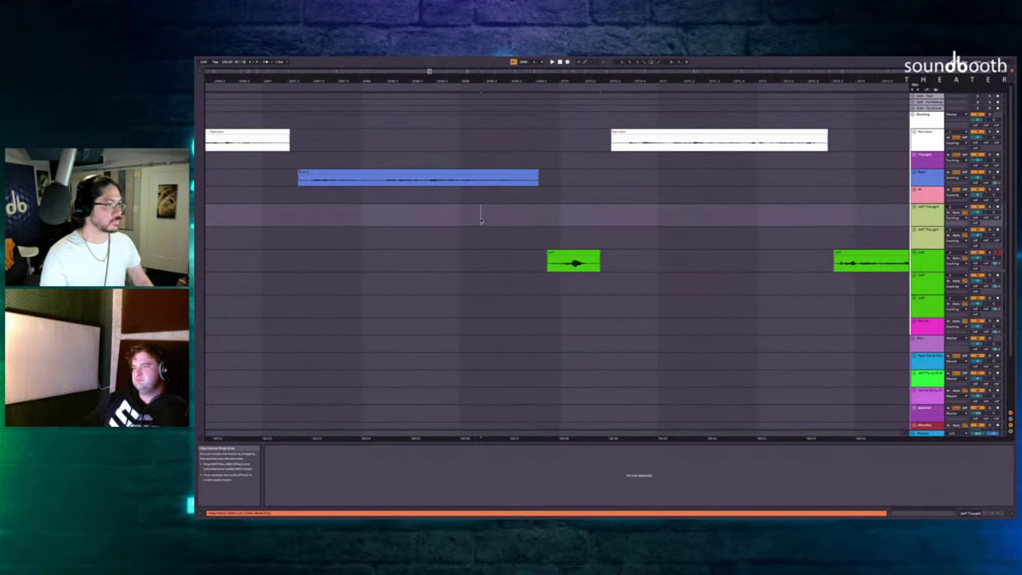
key("F9")
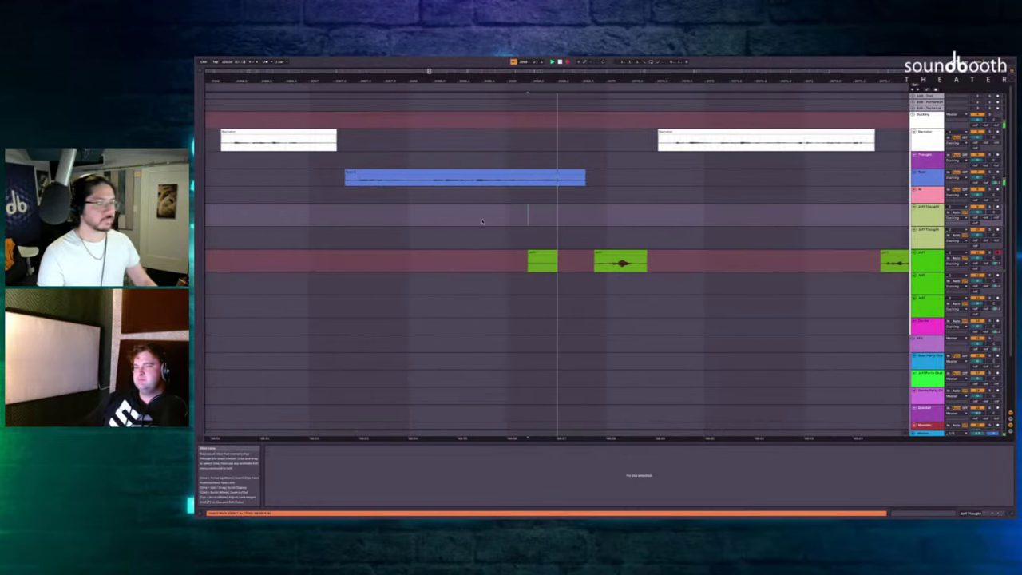
key("F9")
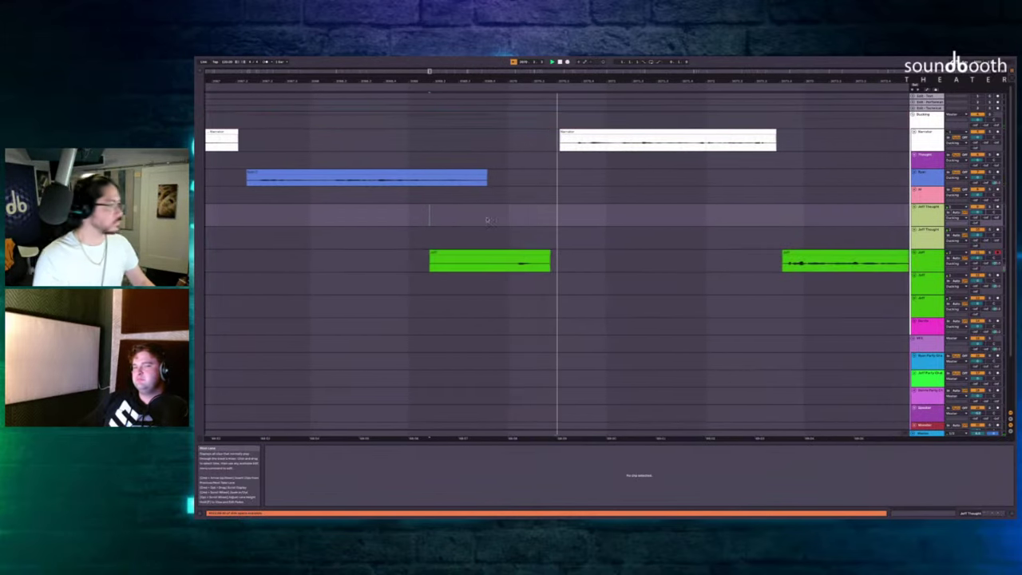
key("space")
left_click_drag(508, 142, 497, 244)
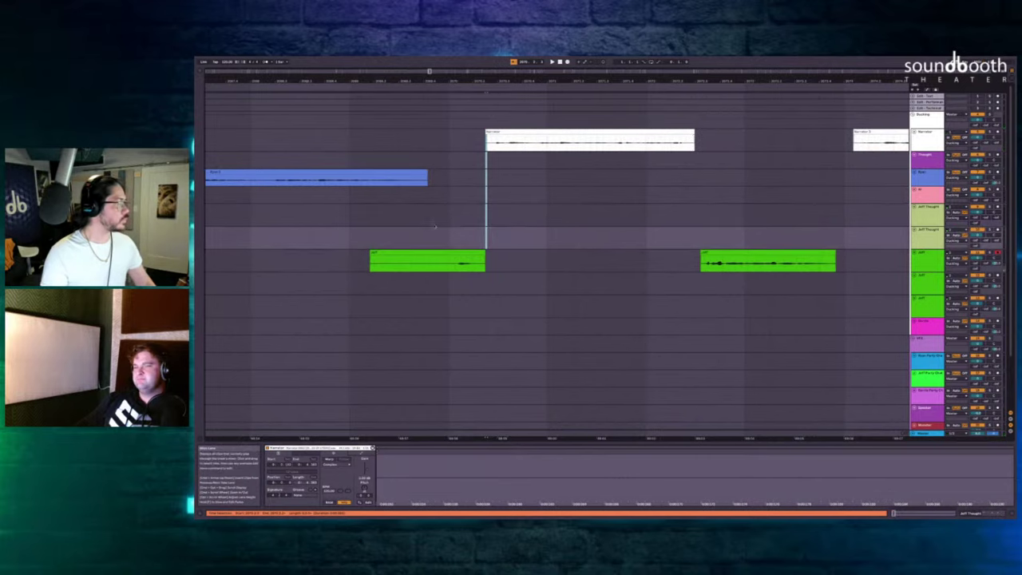
left_click(381, 212)
key("space")
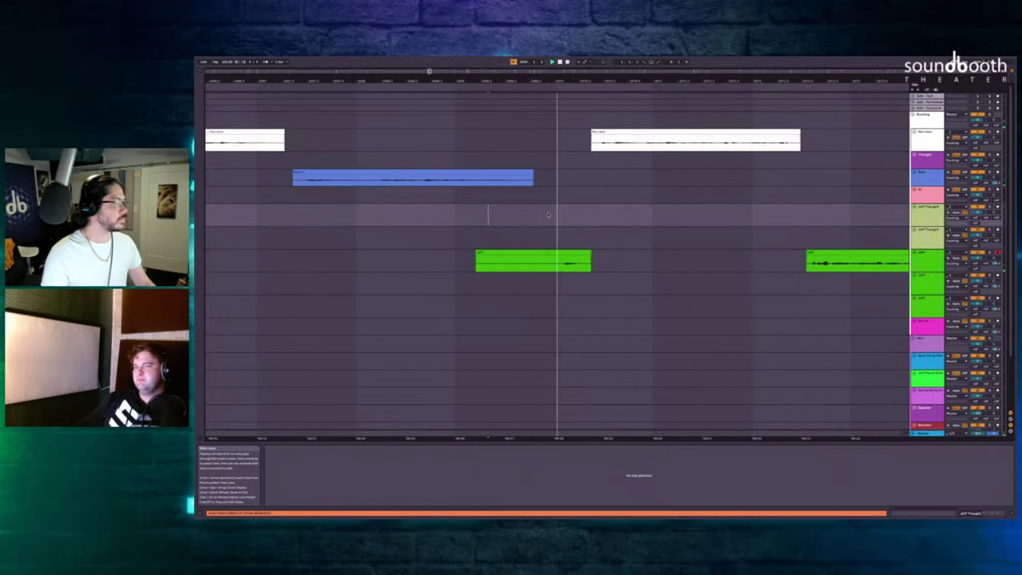
Insert empty time as long as the next green clip in front of it, and add an "Intentional Pause" locator near the blue dialogue's end.
left_click(612, 257)
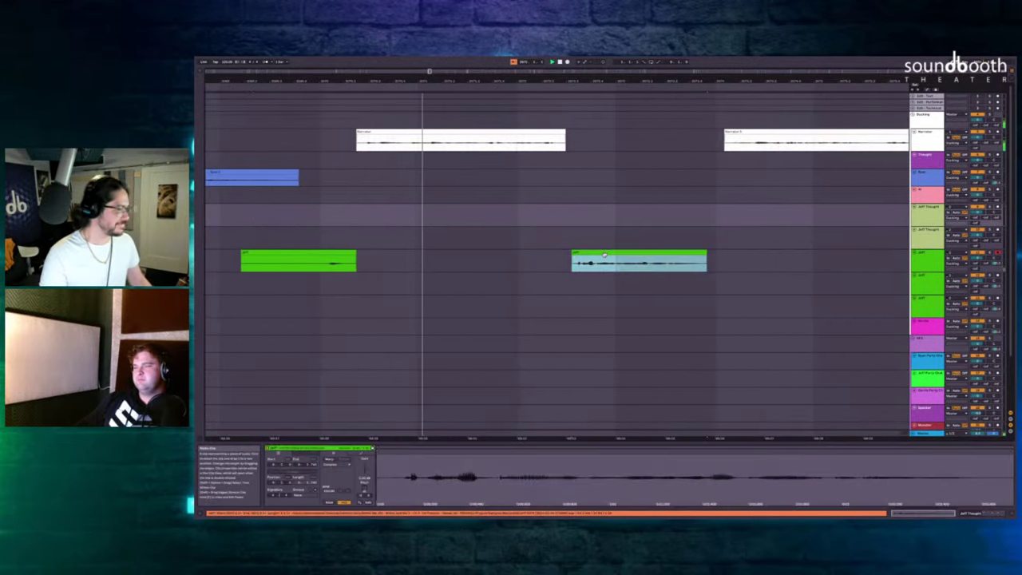
key("ctrl+shift+d")
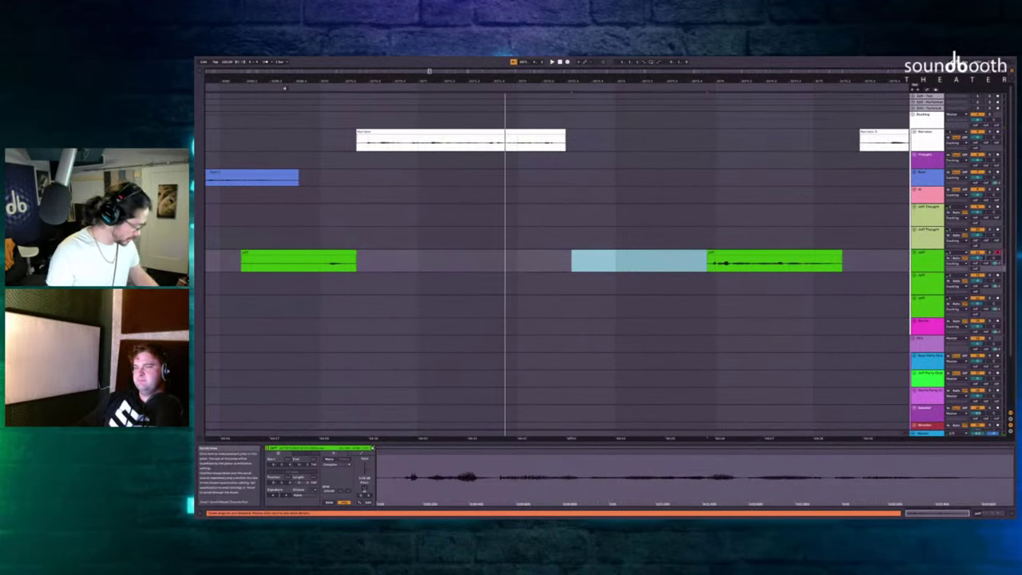
left_click(284, 88)
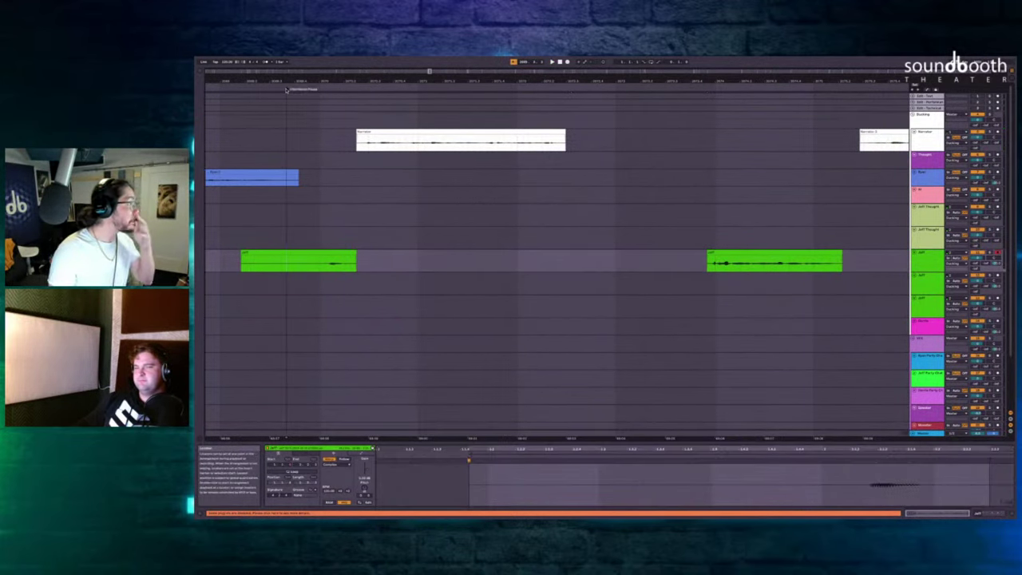
left_click(241, 134)
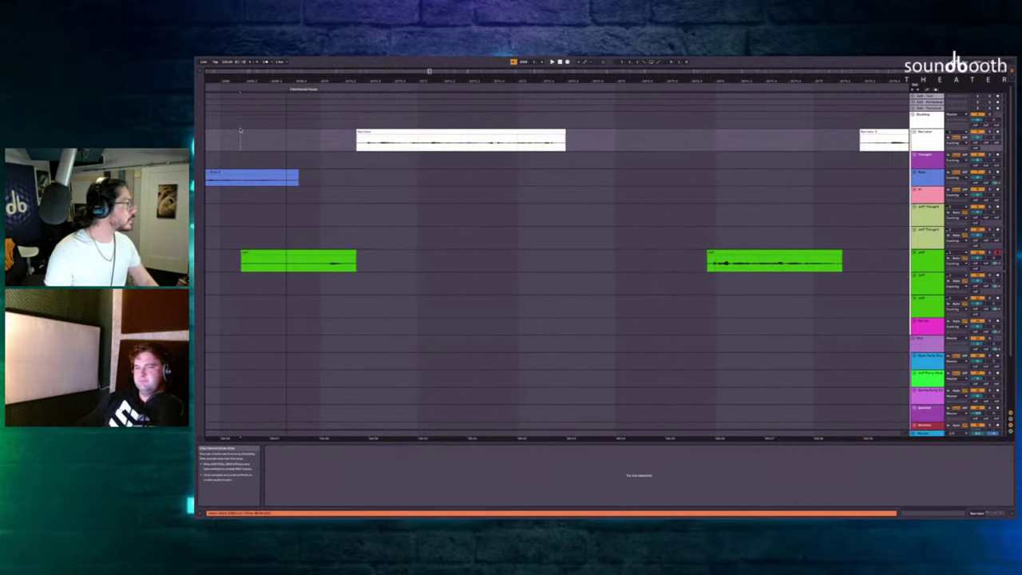
Add an "Intentional Pause" locator above the earlier overlapping green takes, in the gap between the two narration clips.
scroll(246, 129, "down", 3)
scroll(246, 130, "left", 3)
key("minus")
key("minus")
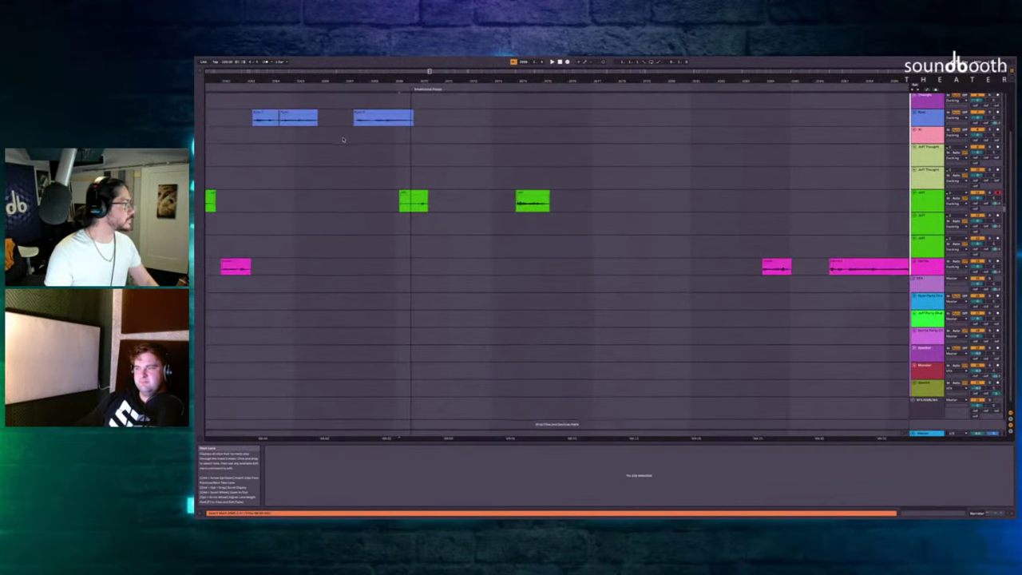
scroll(391, 121, "left", 4)
scroll(471, 102, "up", 4)
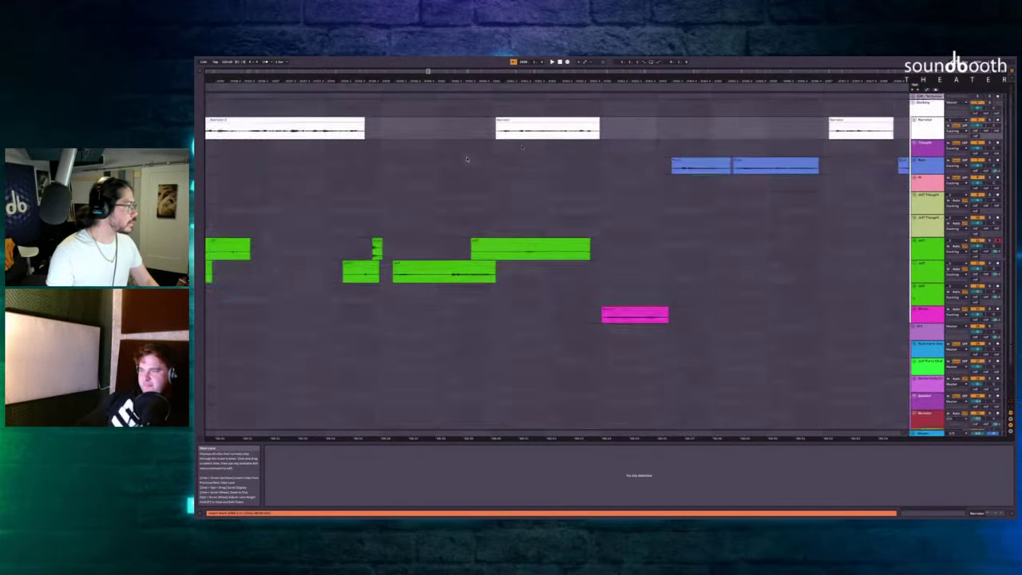
scroll(409, 167, "up", 3)
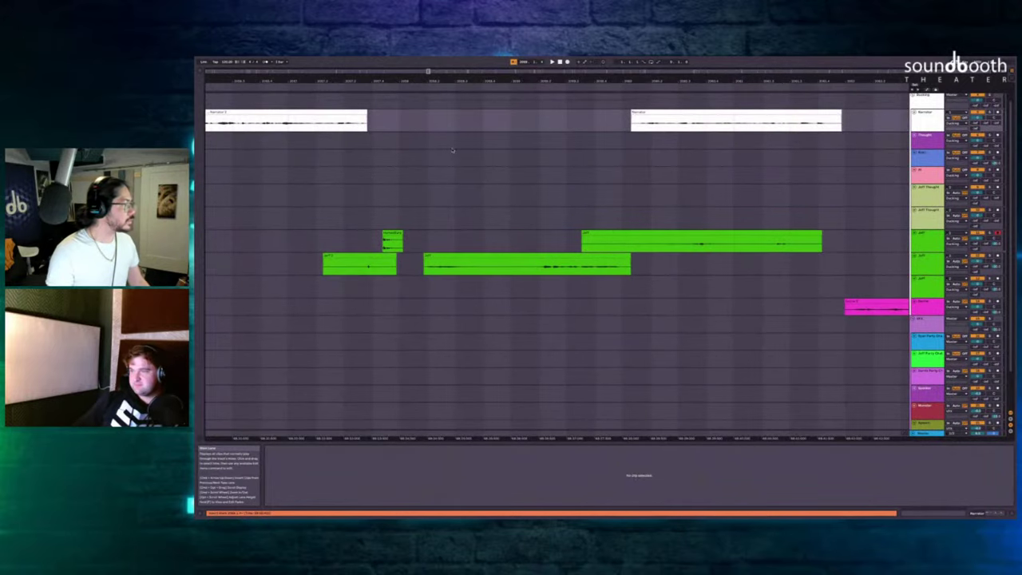
left_click(471, 120)
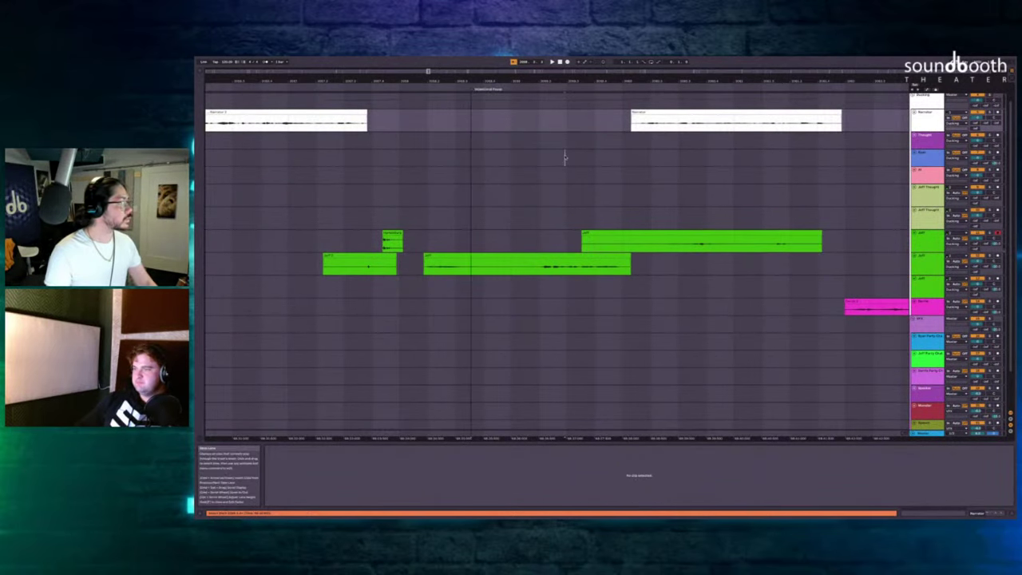
Record a short take on the first green track starting at the end of the narration clip that follows the blue dialogue.
scroll(565, 156, "right", 5)
scroll(566, 156, "right", 8)
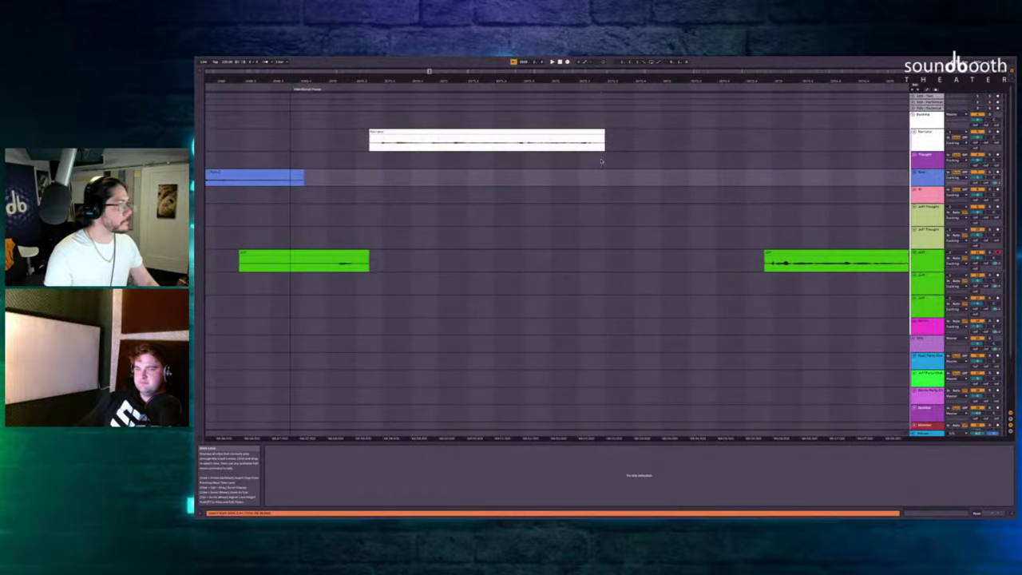
left_click(600, 160)
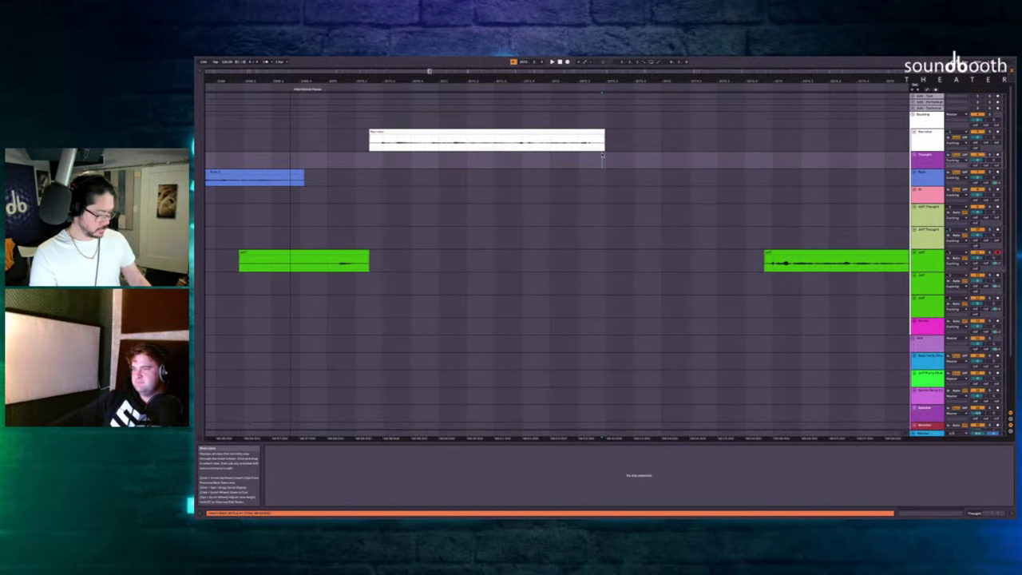
key("space")
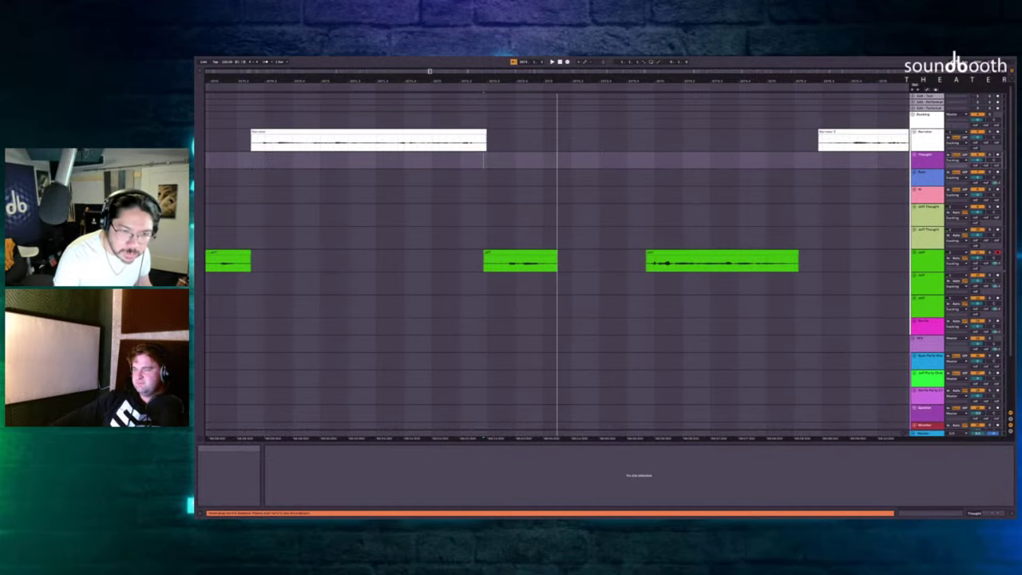
Delete the old green clip ahead and record a longer take on the second green track, starting under the first take.
left_click(533, 281)
left_click(706, 252)
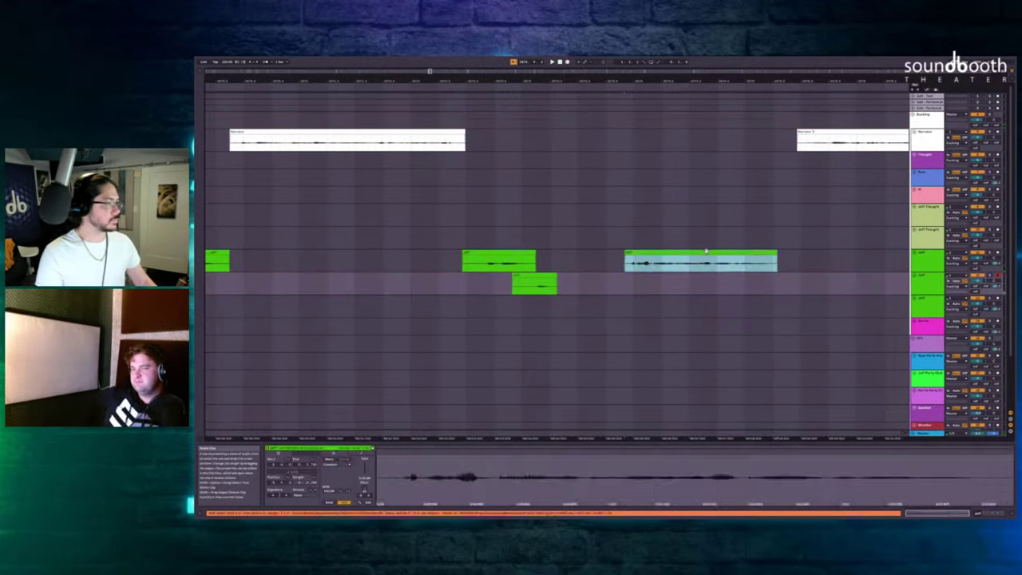
key("Delete")
left_click(490, 233)
key("F9")
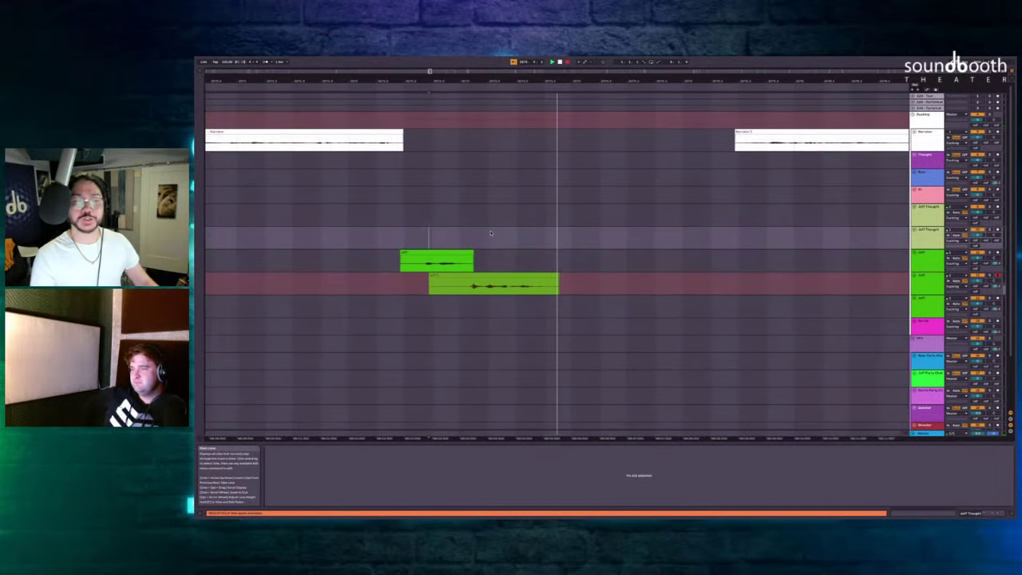
key("space")
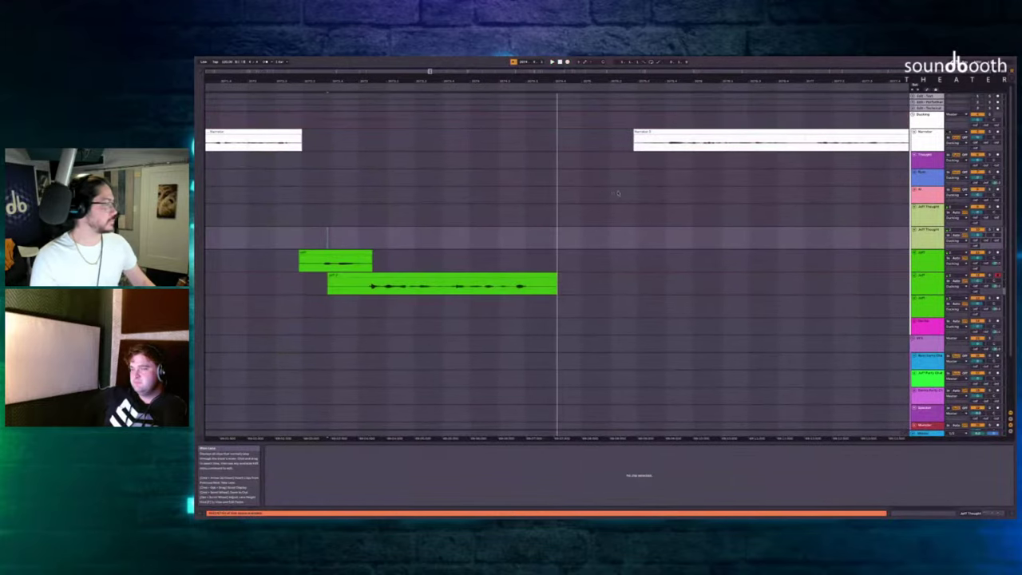
Move the second-track take slightly earlier against the first take and play back the overlap.
scroll(594, 196, "right", 3)
key("space")
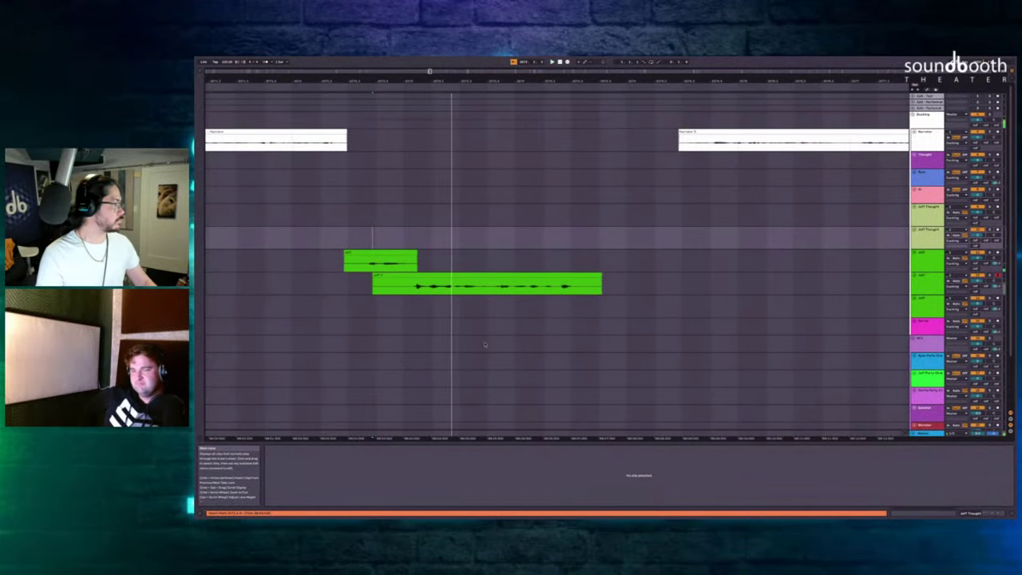
left_click_drag(413, 283, 405, 283)
left_click(333, 236)
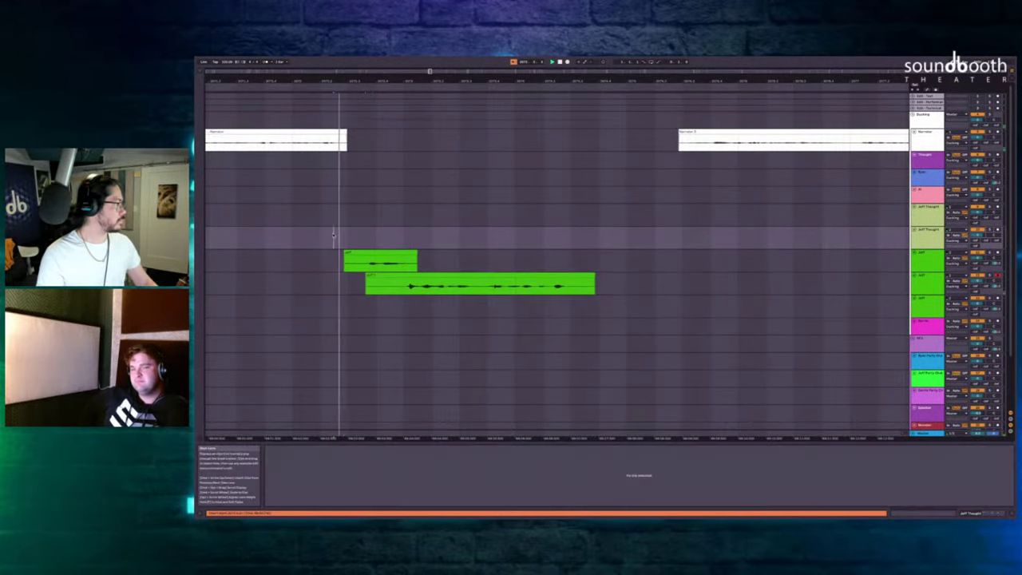
Delete the empty time between the second-track take and the next narration, and listen on into the narration.
scroll(426, 234, "right", 3)
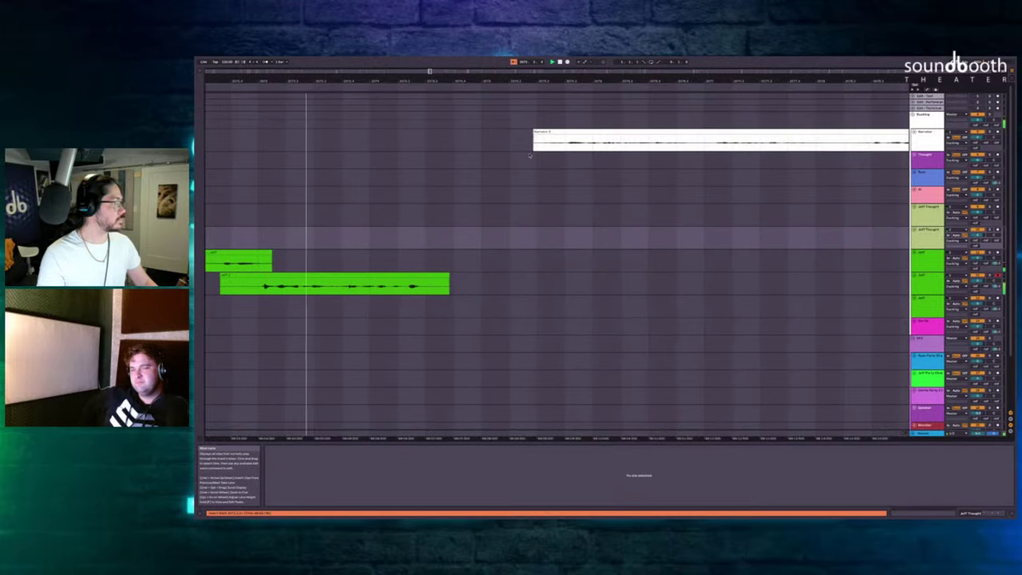
left_click(535, 136)
left_click_drag(445, 258, 536, 231)
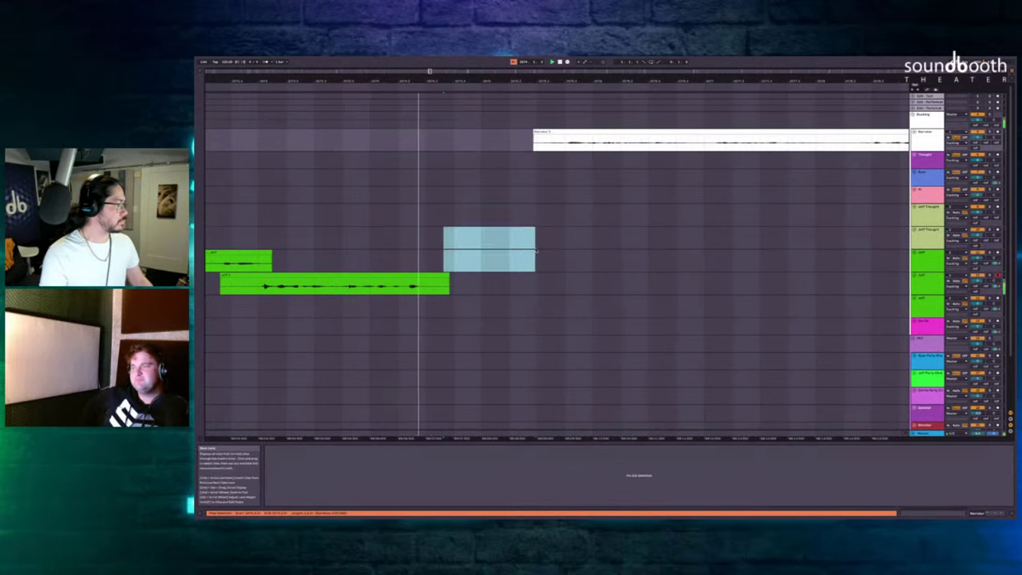
key("ctrl+shift+Delete")
scroll(535, 250, "right", 3)
scroll(536, 250, "down", 3)
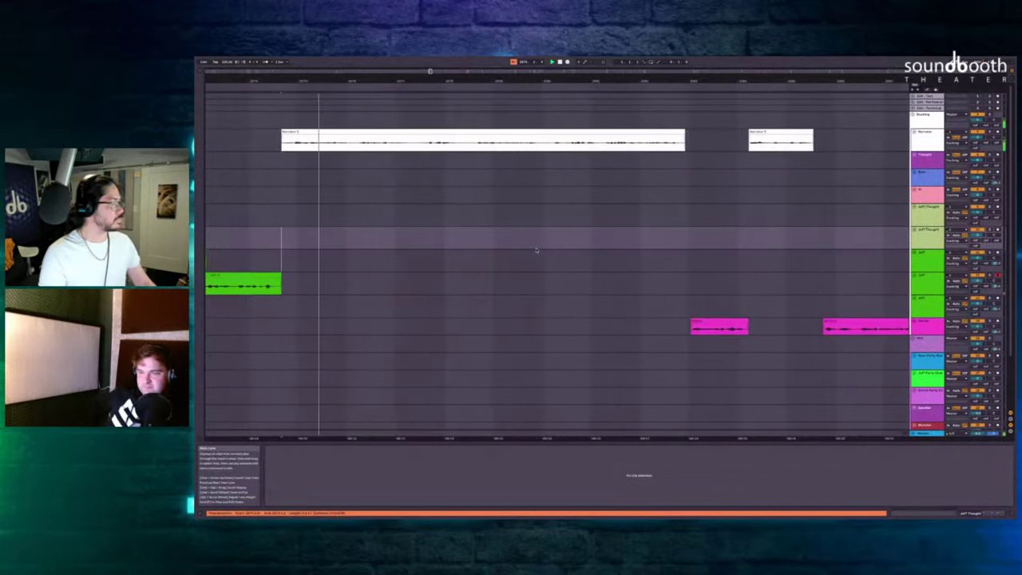
scroll(536, 251, "right", 3)
scroll(535, 251, "down", 5)
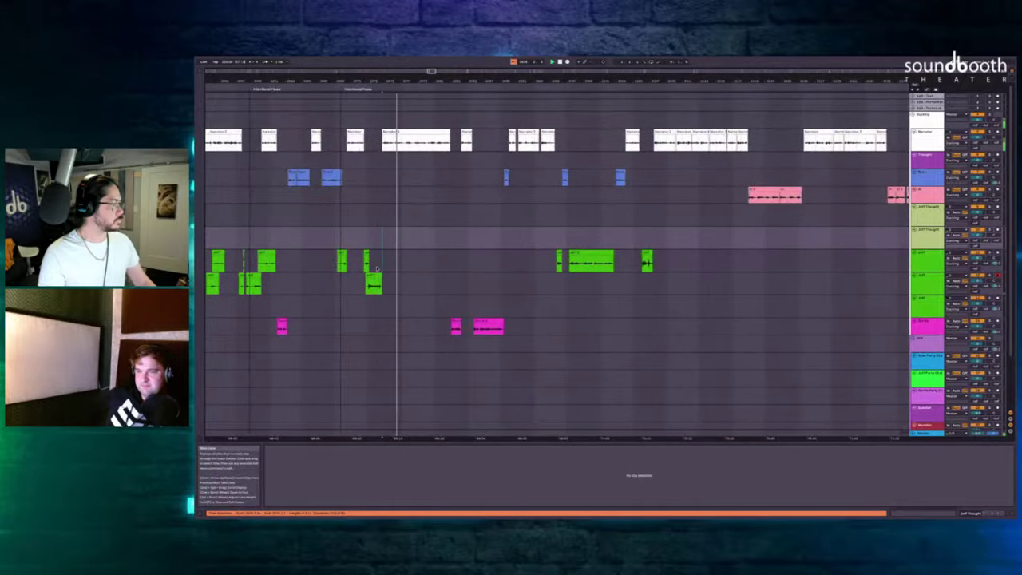
Insert silence between the second-track take and the narration, and record a take on the first green track under that take's end.
scroll(376, 268, "up", 6)
left_click_drag(475, 163, 589, 173)
key("super+i")
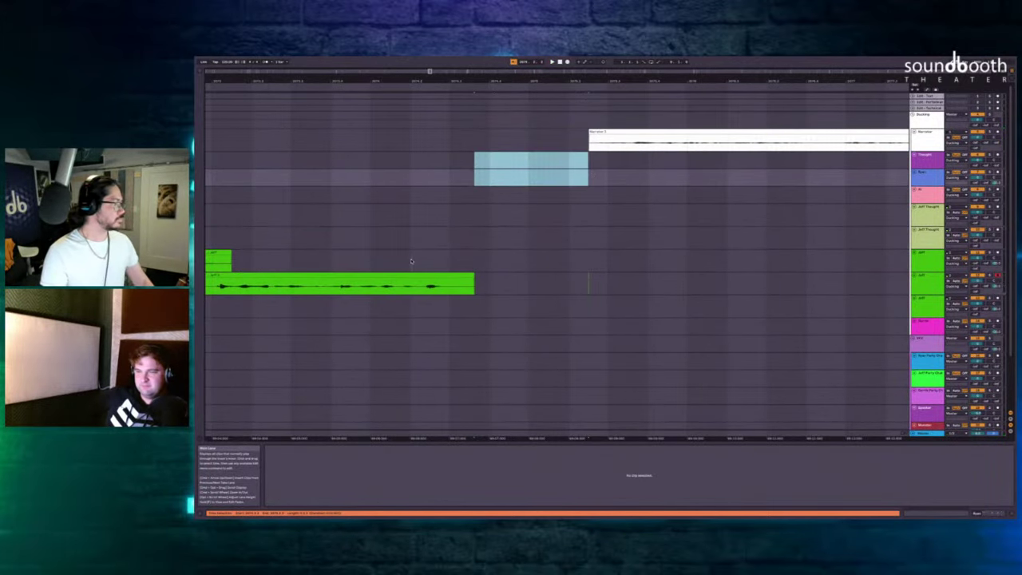
left_click(411, 261)
key("F9")
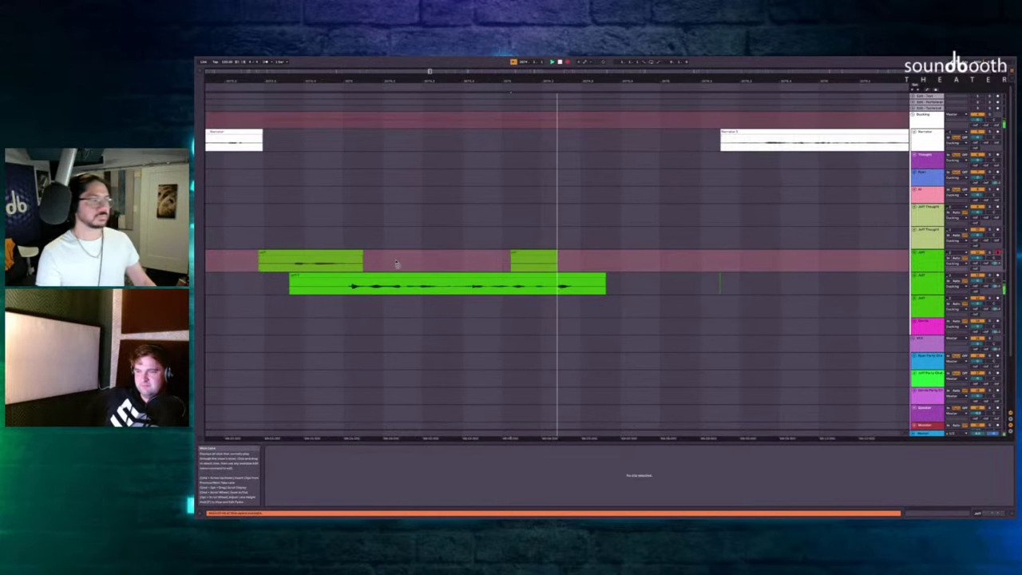
key("space")
Widen the space before the narration and re-record the first-track take so it runs on well past the second-track take.
left_click_drag(661, 160, 840, 144)
left_click(454, 260)
key("F9")
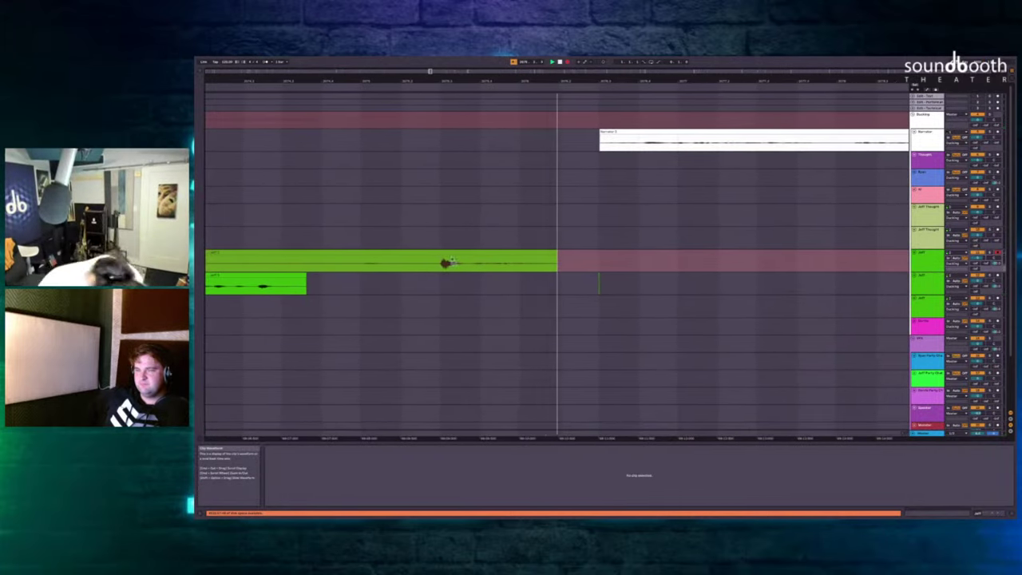
key("space")
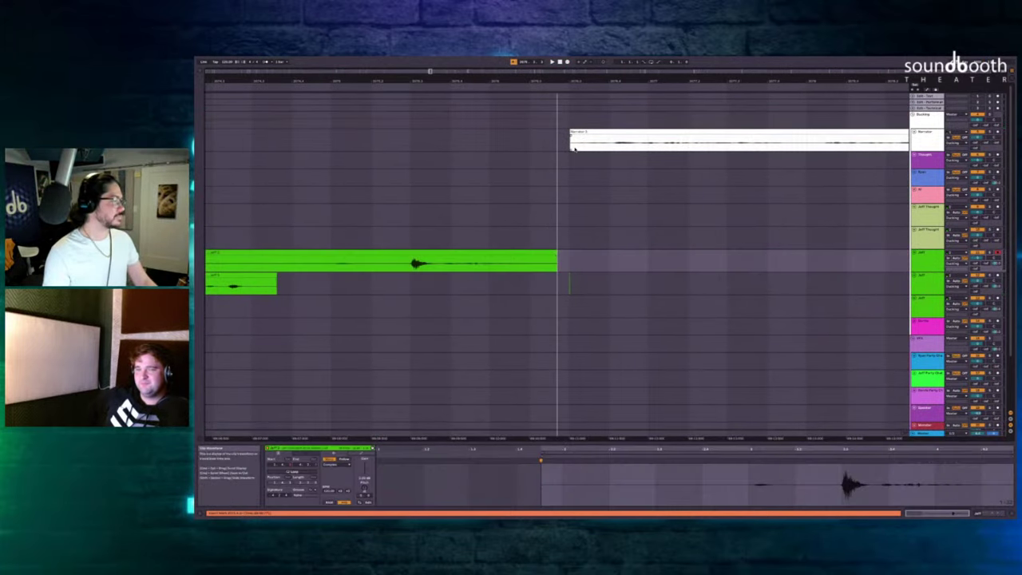
Pull the following narration earlier so that it starts over the tail of the new first-track take.
left_click_drag(573, 149, 703, 230)
key("super+shift+Delete")
scroll(498, 262, "left", 4)
Play back the overlapping green takes into the narration, checking the timing of the narration's entry.
left_click(442, 192)
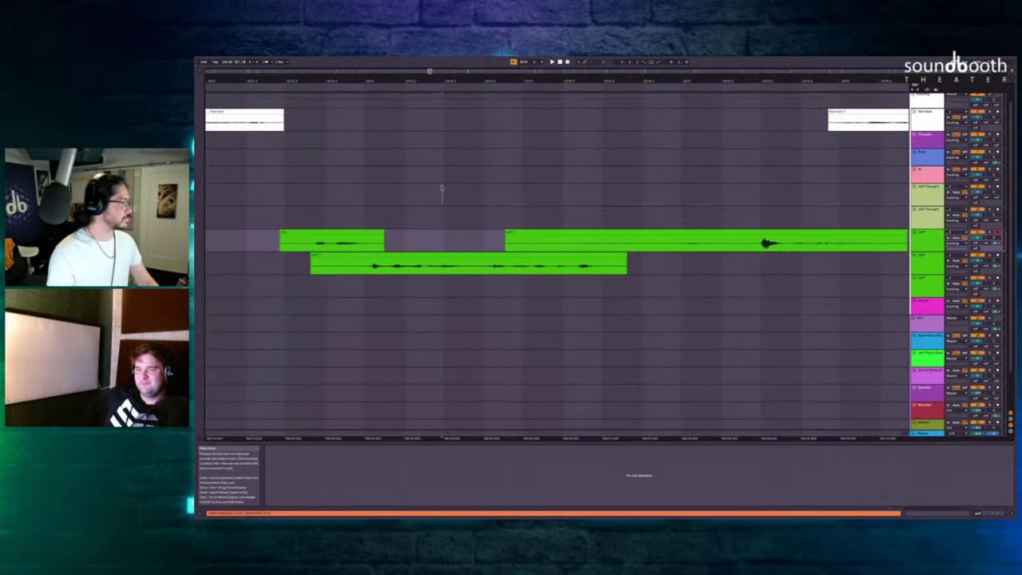
key("space")
scroll(533, 192, "down", 3)
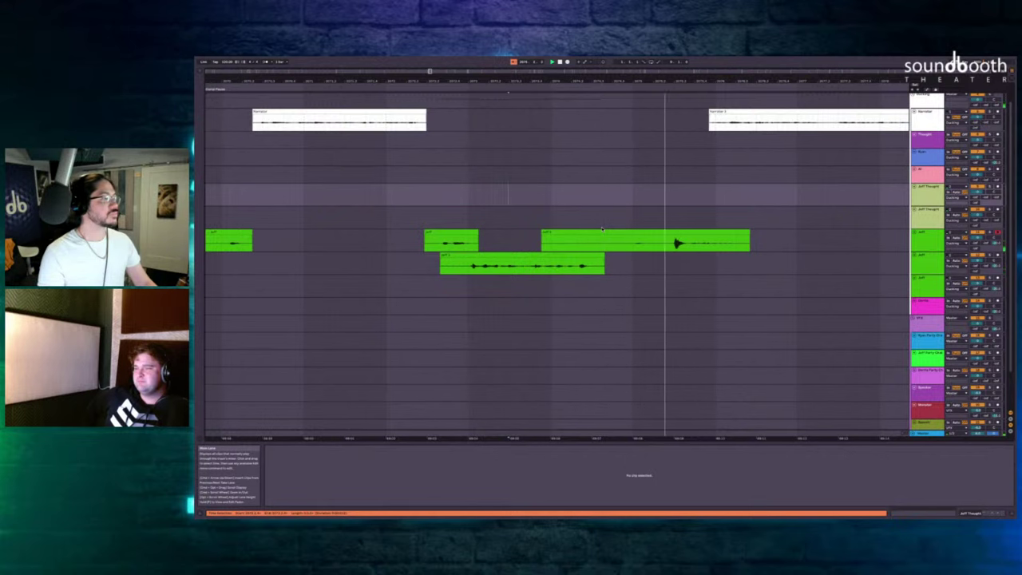
scroll(630, 225, "right", 4)
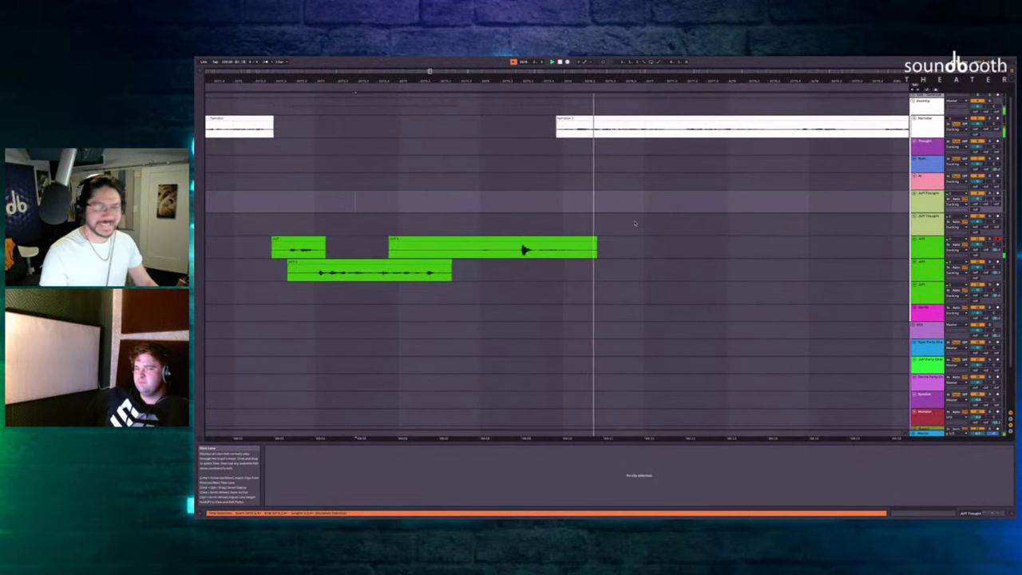
scroll(720, 229, "down", 4)
scroll(720, 228, "right", 3)
scroll(720, 228, "down", 2)
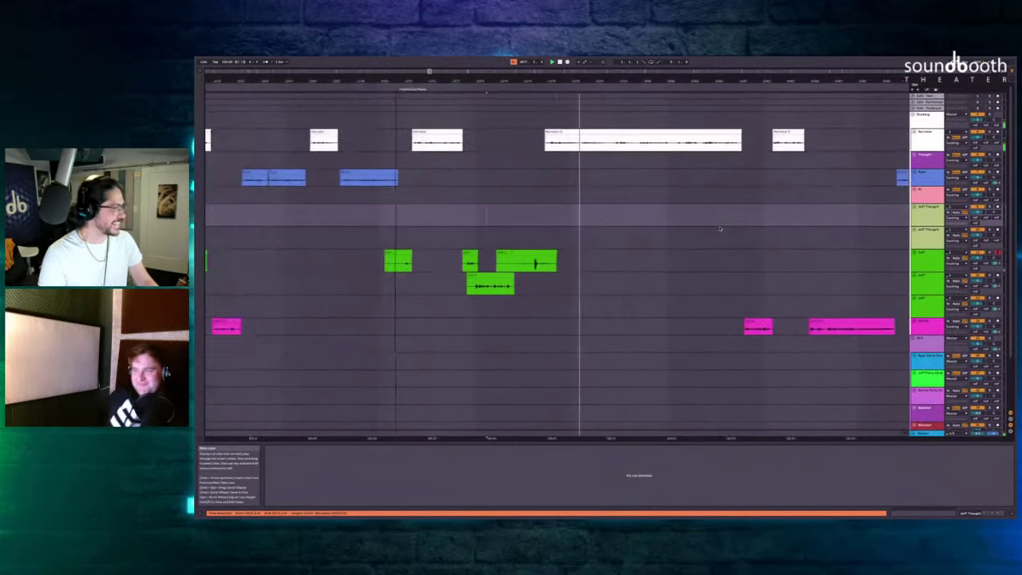
Re-record the next short green line on the first track, starting right after the narration and ending into its existing clip before the blue reply.
scroll(720, 229, "right", 5)
scroll(719, 229, "right", 10)
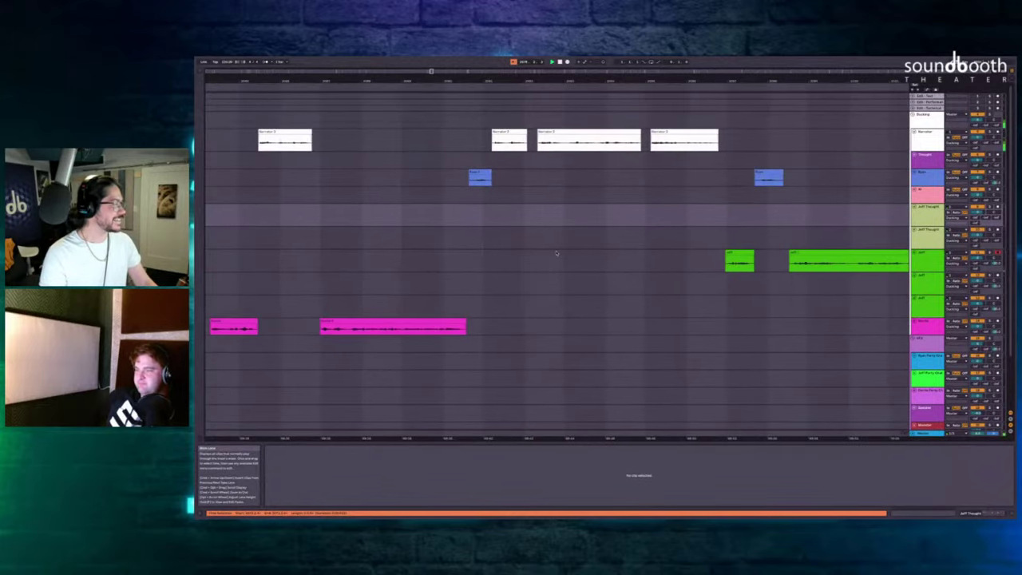
scroll(521, 252, "up", 5)
left_click(554, 253)
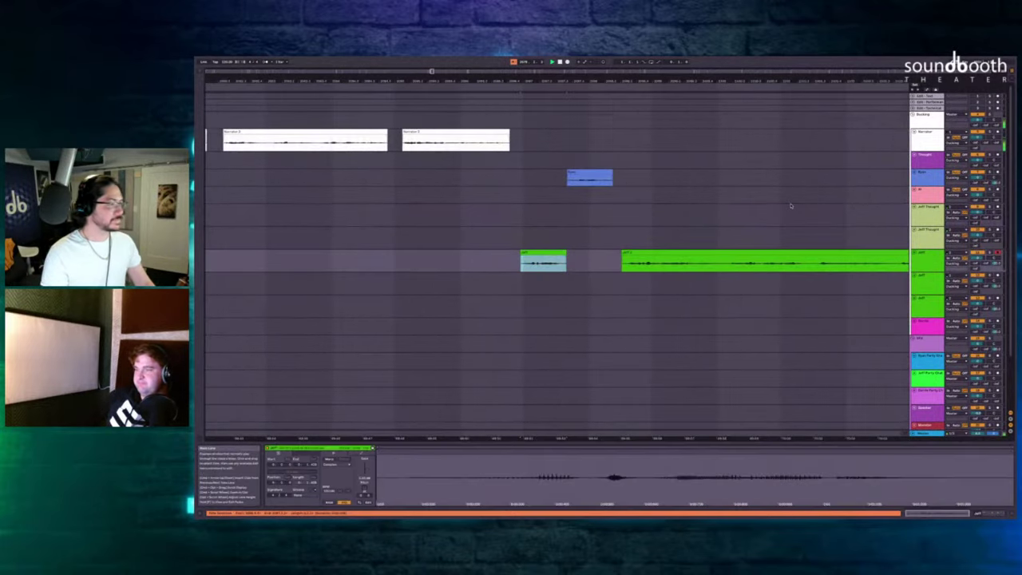
scroll(903, 227, "right", 4)
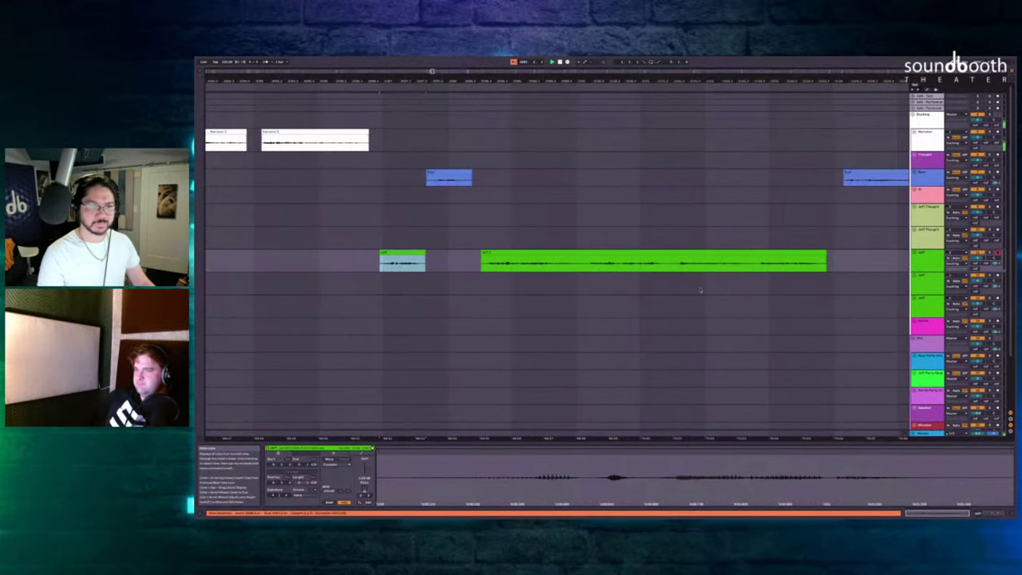
scroll(700, 290, "left", 5)
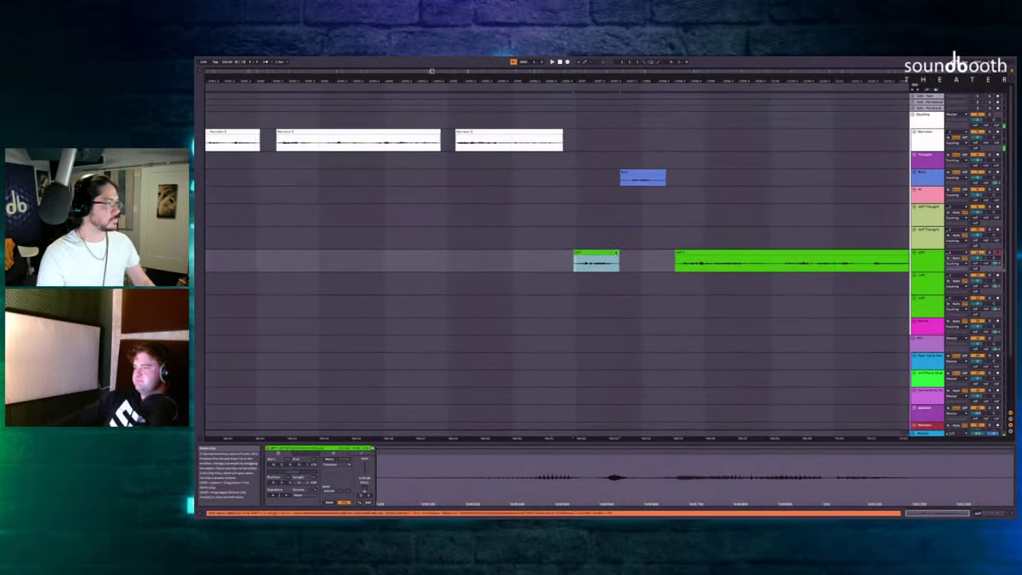
scroll(619, 246, "right", 1)
left_click(548, 215)
key("F9")
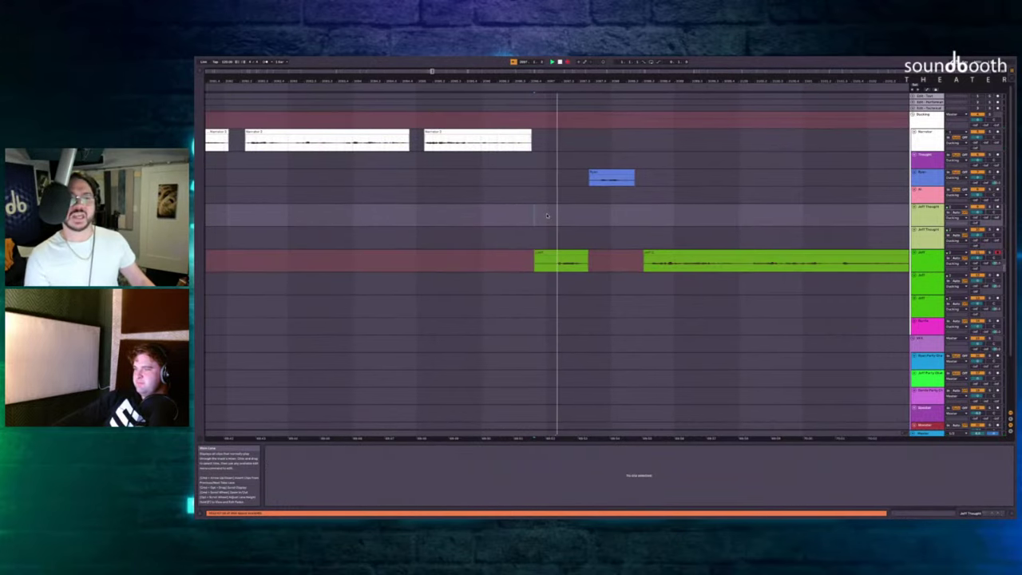
key("F9")
Delete the long first-track green clip after the blue reply and record a new take of it on the same track.
scroll(609, 235, "up", 3)
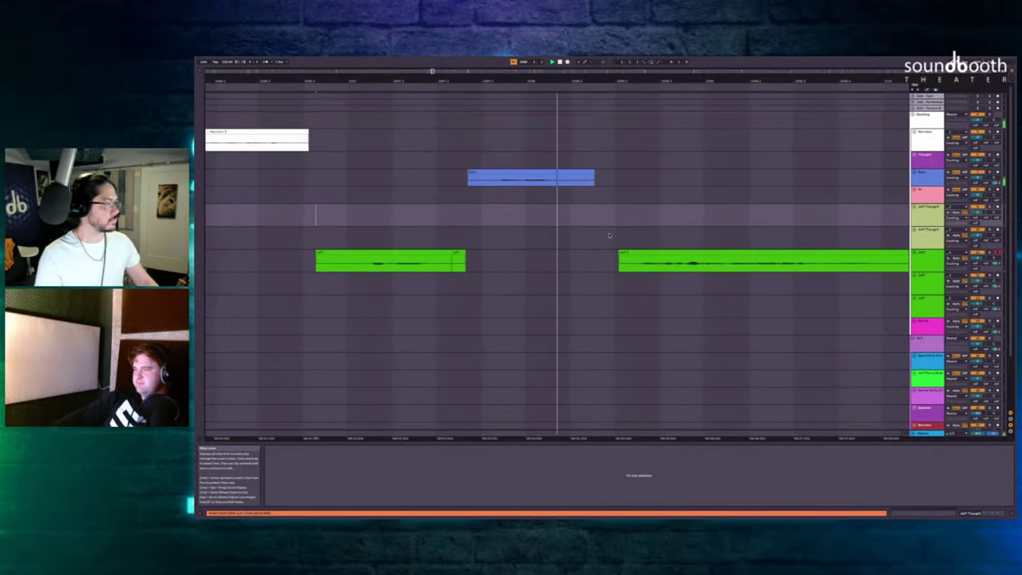
scroll(609, 235, "right", 1)
left_click(622, 251)
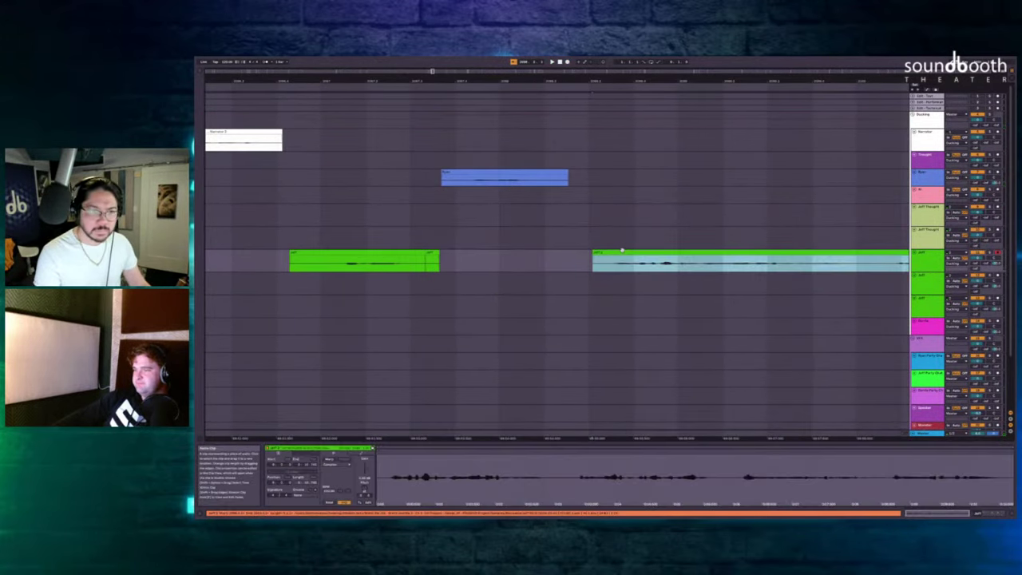
scroll(622, 250, "right", 1)
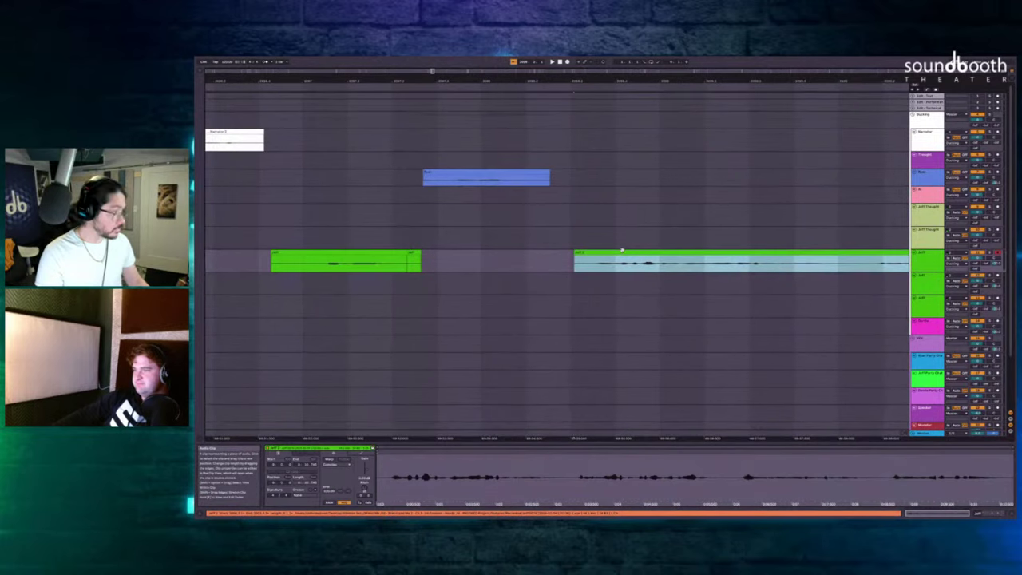
key("Delete")
left_click(530, 212)
key("F9")
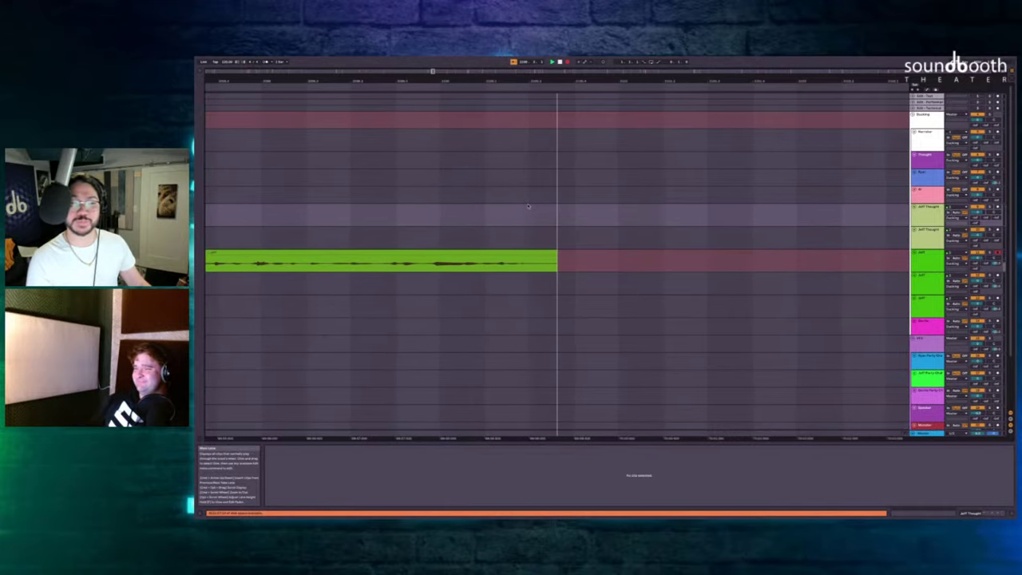
key("space")
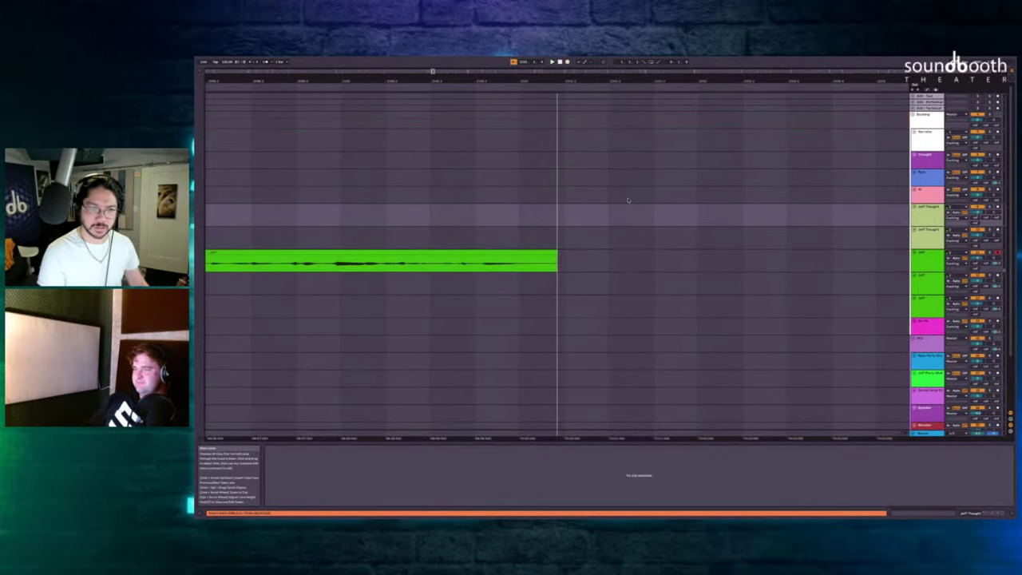
Record a take on the second green track that starts under the end of the new first-track take.
left_click(509, 237)
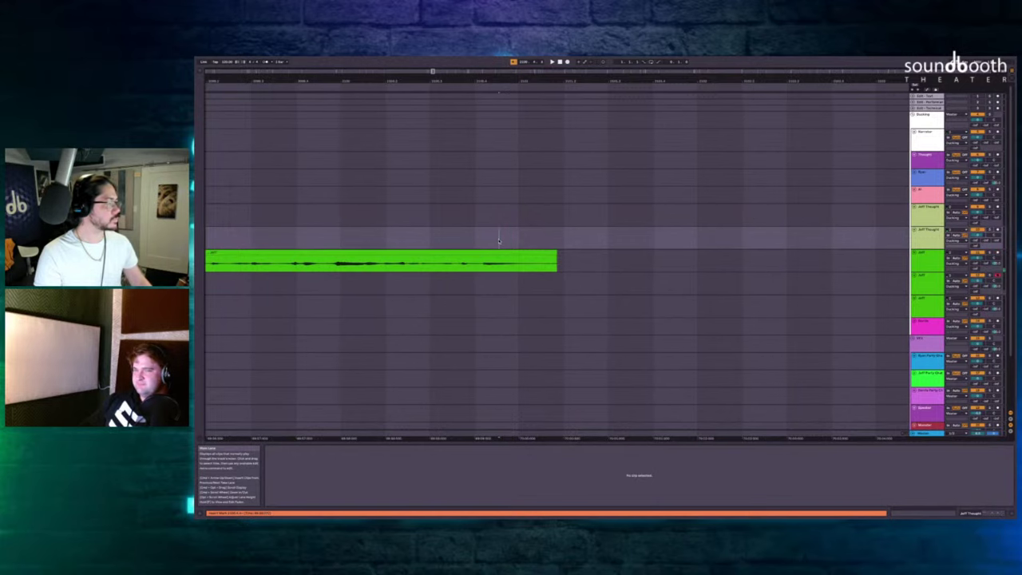
key("F9")
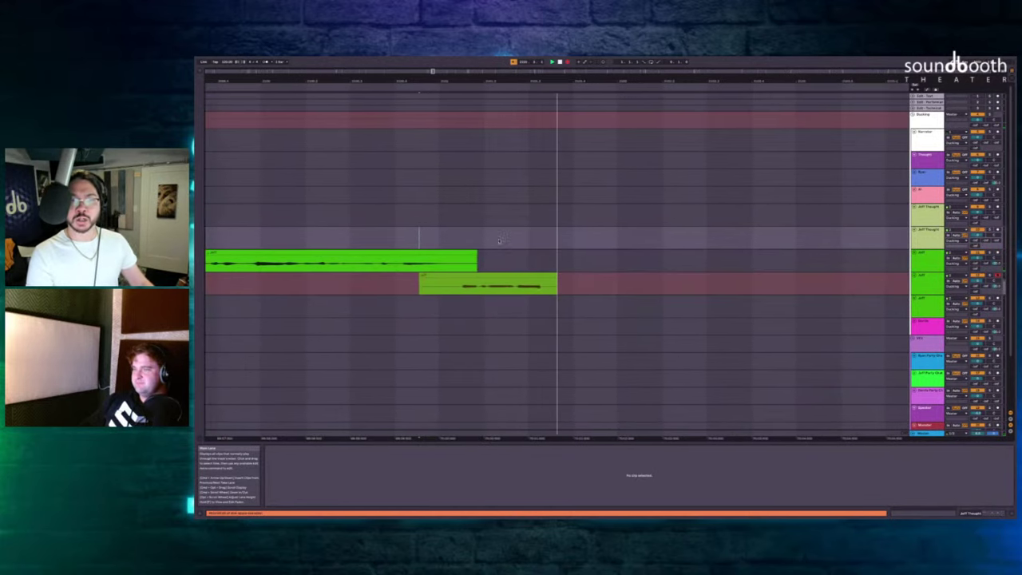
key("space")
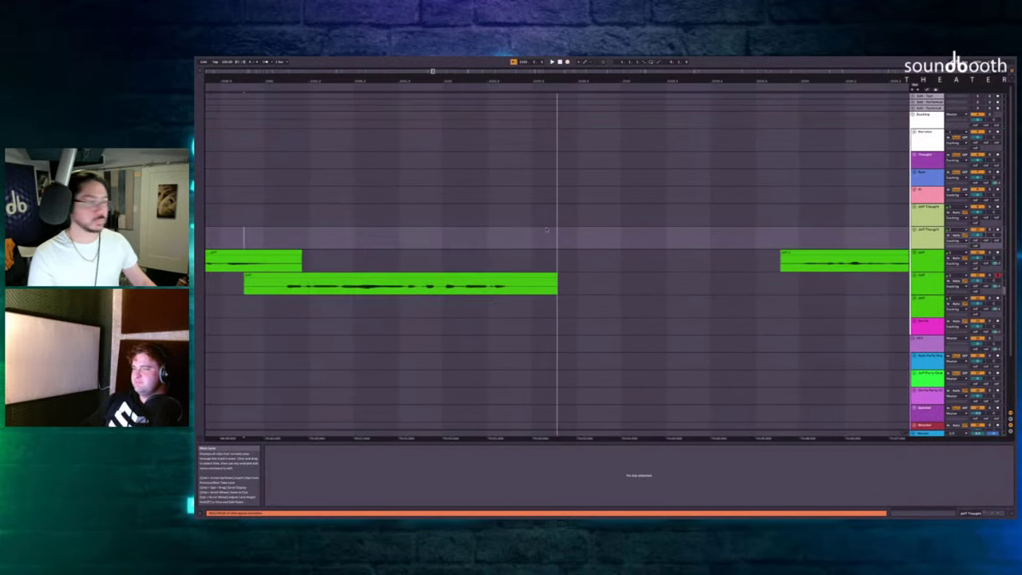
Record a short take on the first green track over the second half of the second-track take.
left_click(484, 266)
key("F9")
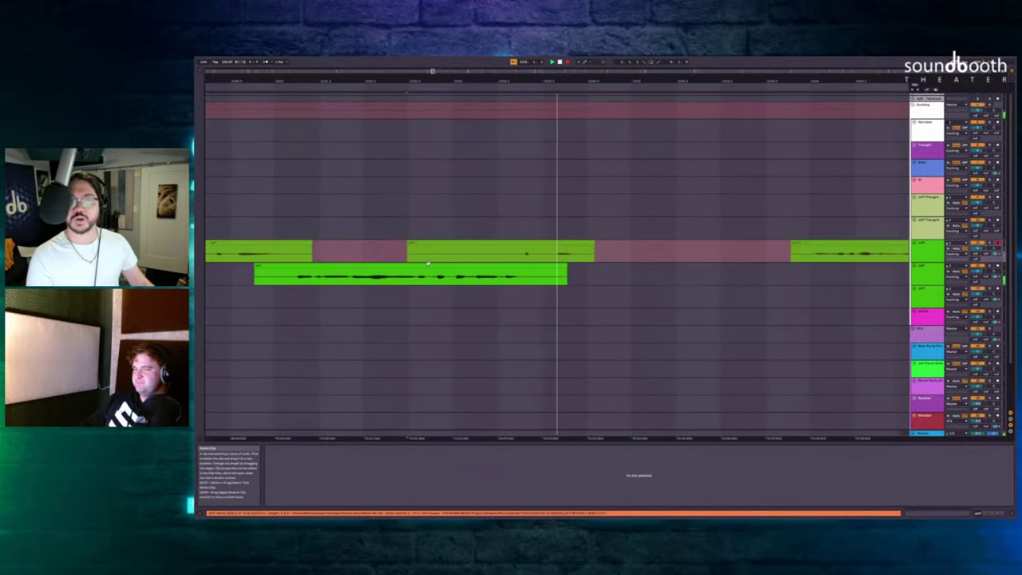
key("space")
Record a continuation on the second green track, bridging the gap after the short first-track take.
left_click_drag(552, 254, 764, 209)
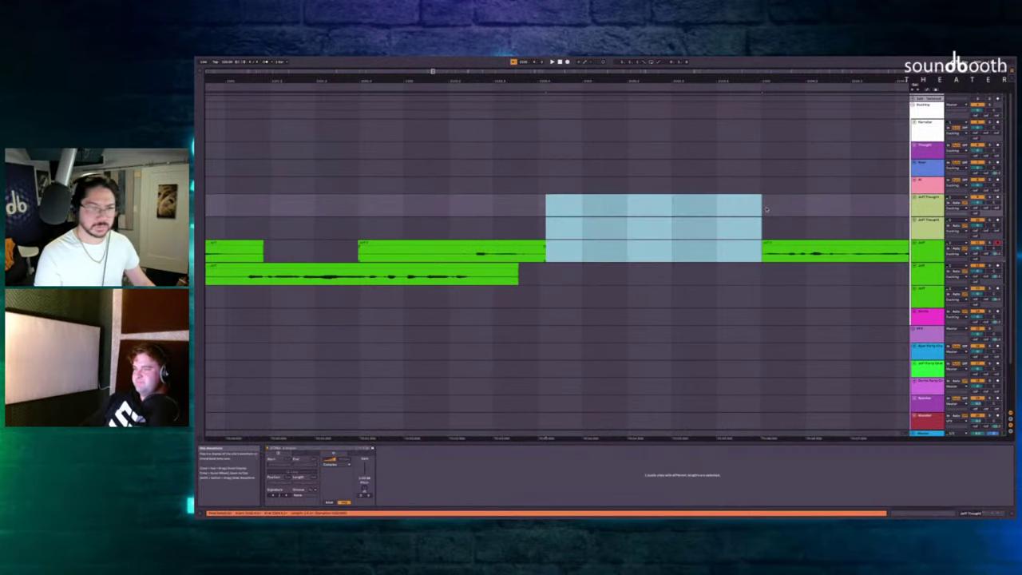
left_click(514, 278)
key("F9")
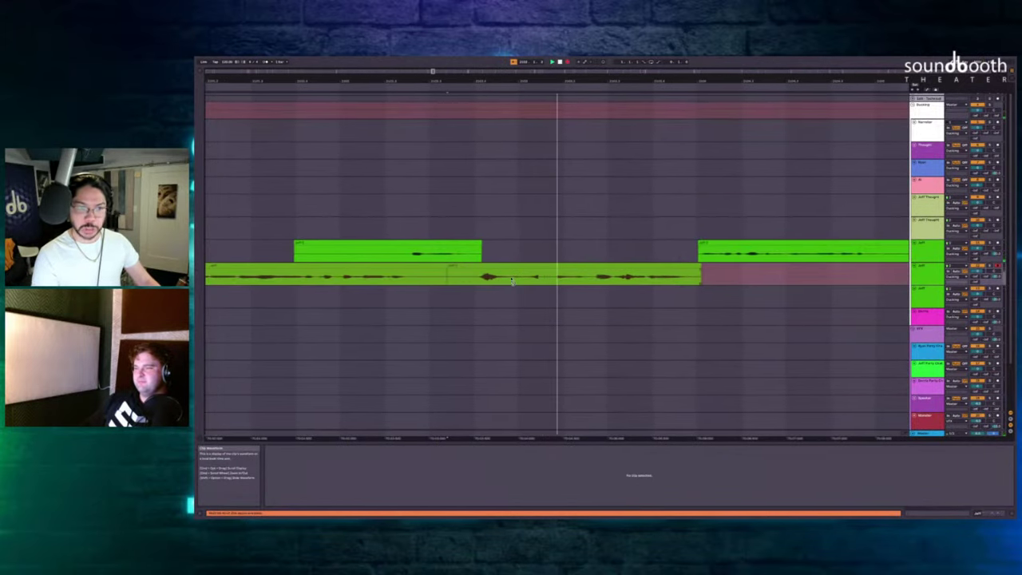
key("space")
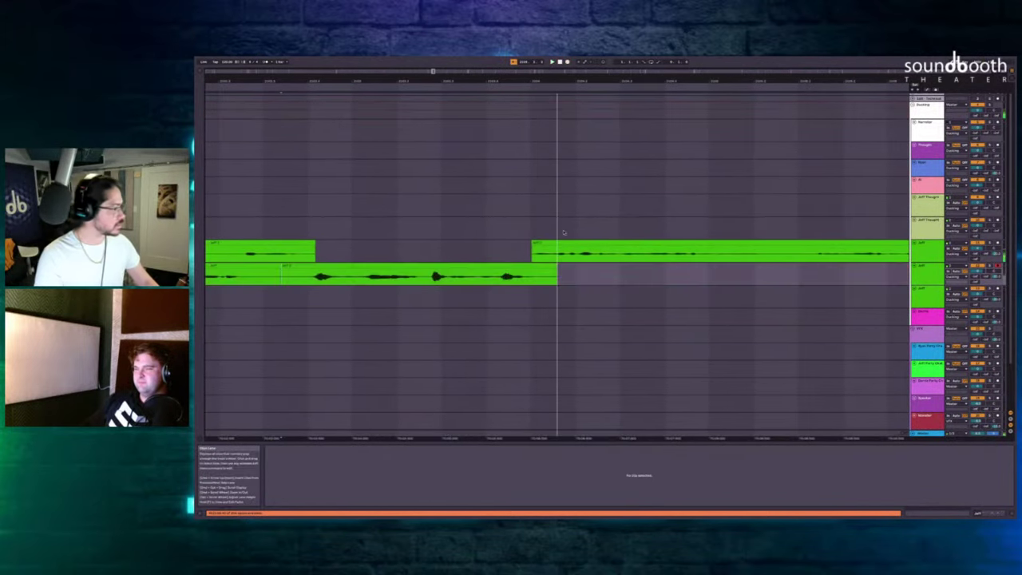
Delete the next old first-track clip and record a replacement that begins over the end of the second-track continuation.
left_click(558, 249)
key("Delete")
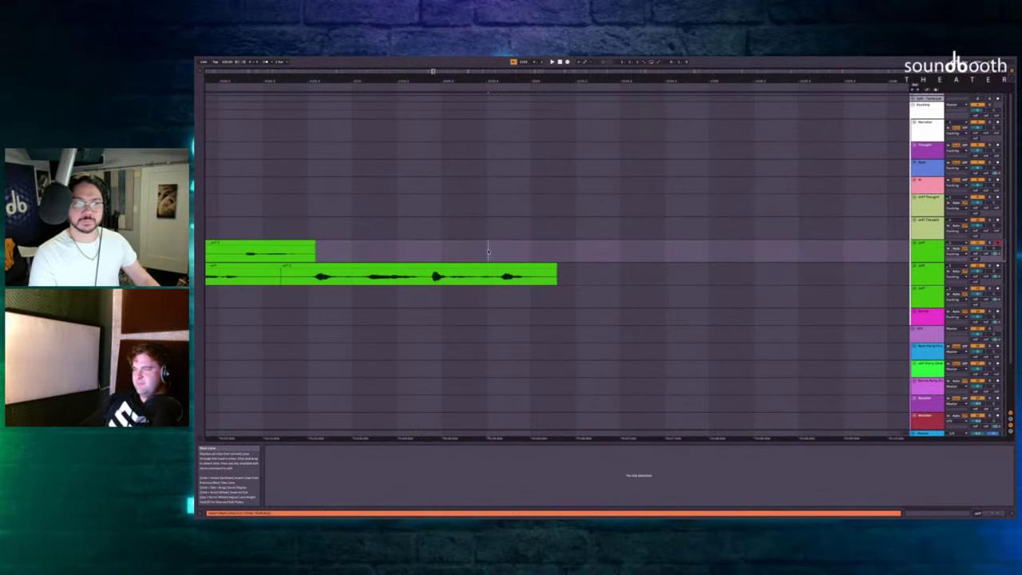
key("F9")
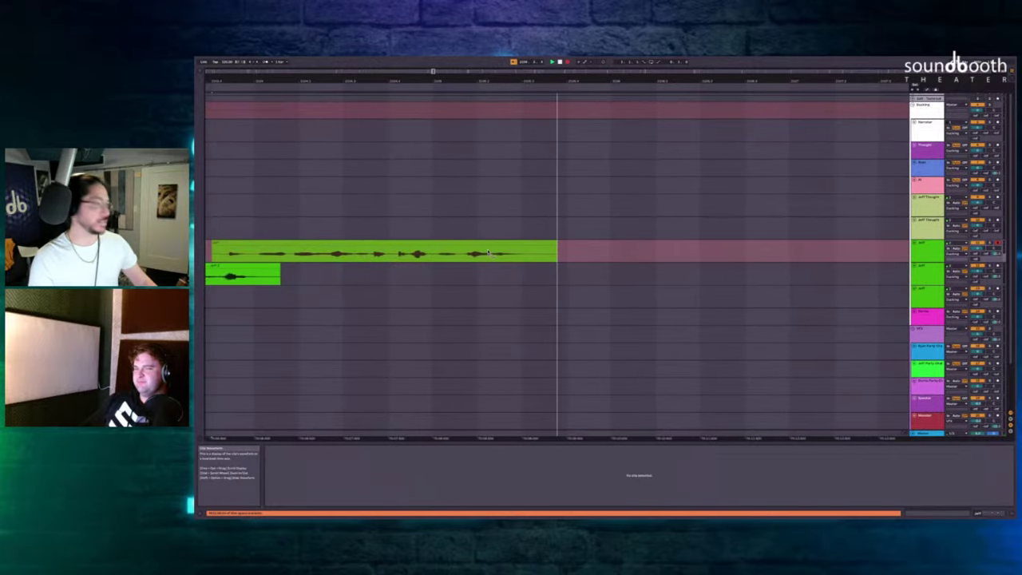
key("space")
Trim the silent lead-in from the start of the newest first-track take, leaving the second-track take beneath it whole.
left_click_drag(454, 200, 416, 219)
key("Delete")
scroll(418, 220, "left", 3)
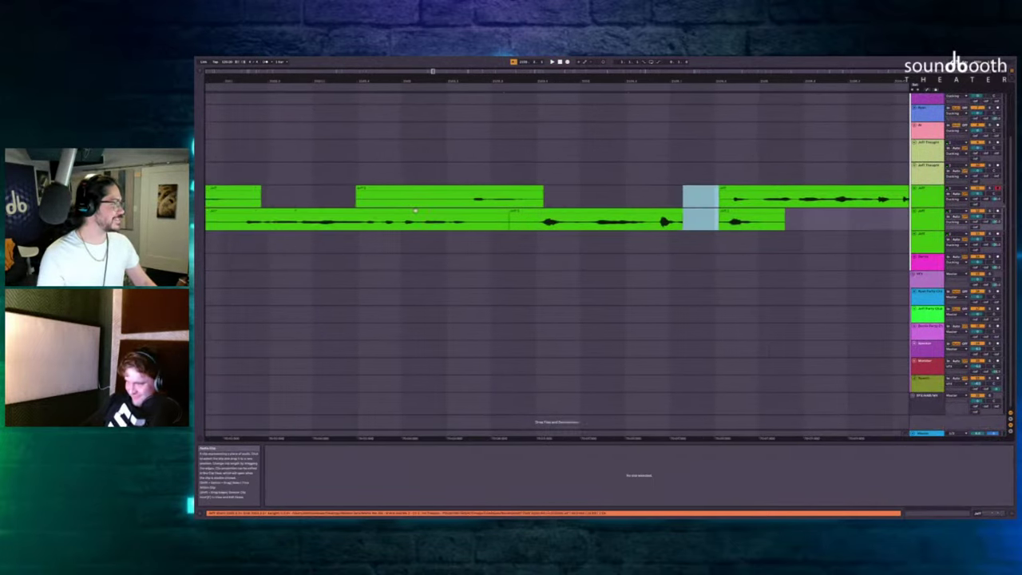
scroll(418, 219, "down", 2)
left_click_drag(620, 197, 656, 198)
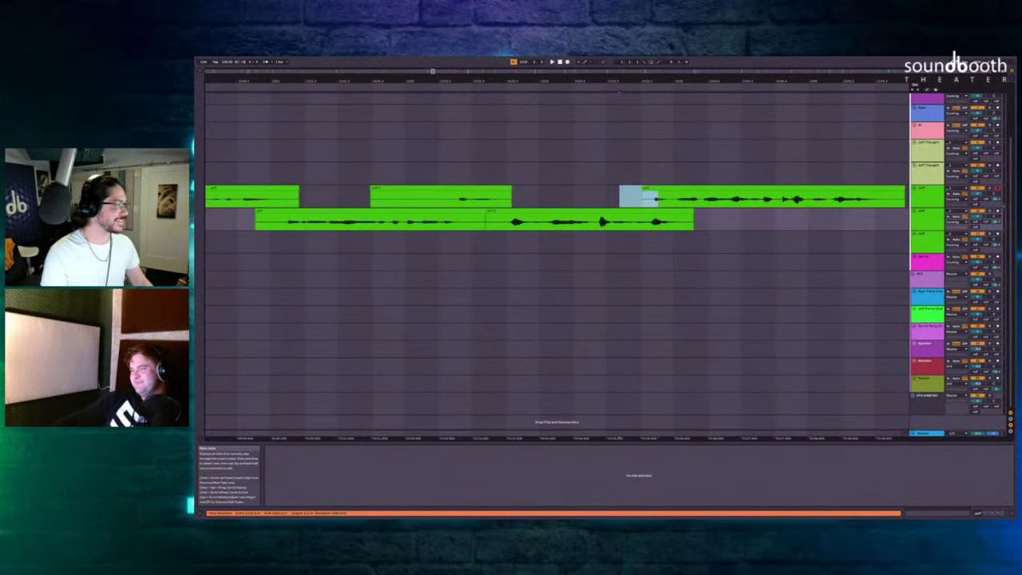
Play back the exchange from the short green line onward and select the leftover sliver at the end of that line.
scroll(647, 201, "left", 4)
scroll(436, 199, "down", 4)
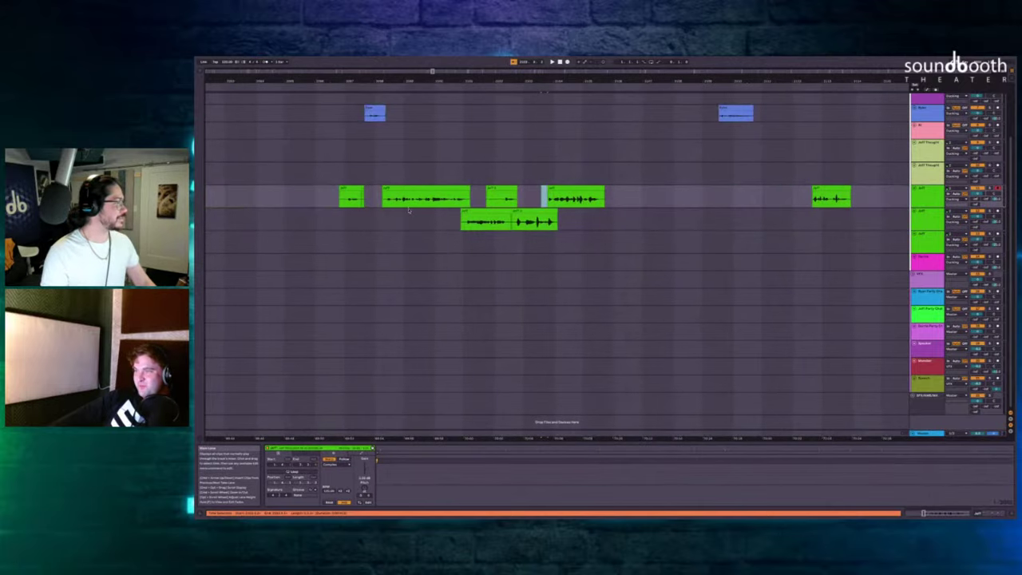
left_click(355, 166)
scroll(355, 166, "left", 4)
key("space")
scroll(443, 176, "up", 2)
scroll(442, 175, "right", 1)
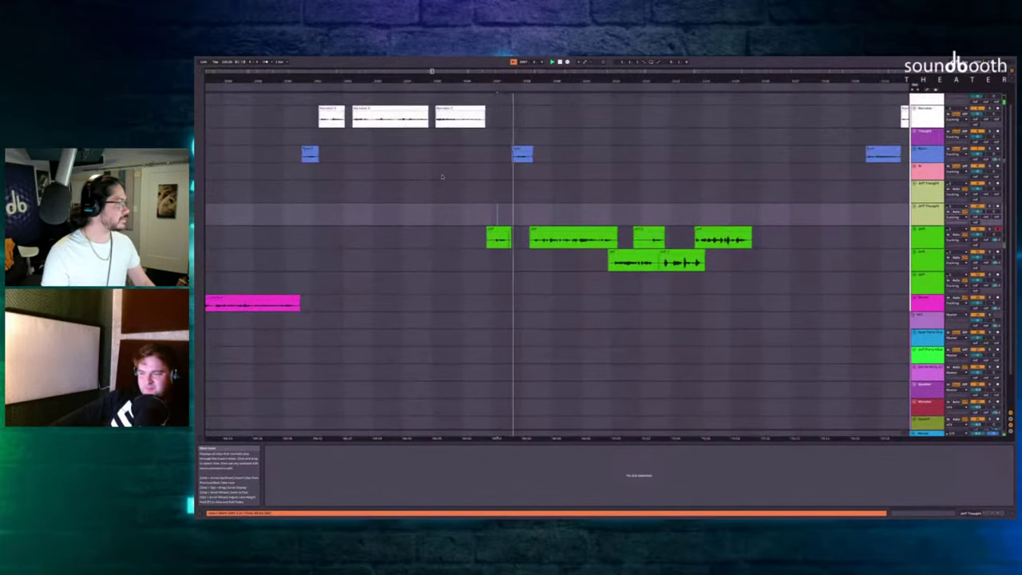
scroll(442, 176, "right", 1)
scroll(467, 243, "up", 3)
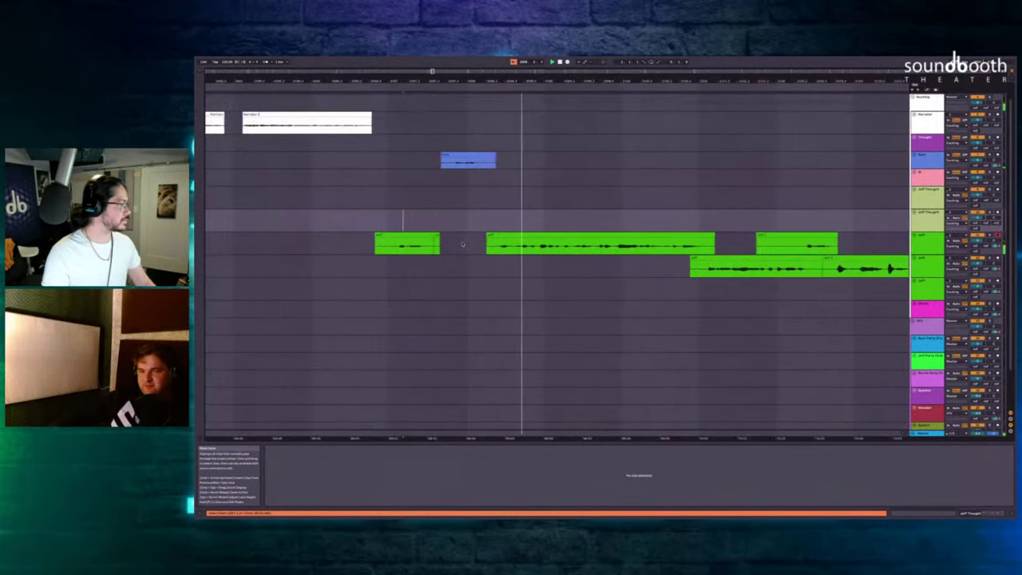
left_click_drag(460, 244, 431, 246)
Remove the empty time across all tracks between the last overlapping green take and the next blue line.
scroll(536, 198, "right", 7)
scroll(536, 198, "up", 1)
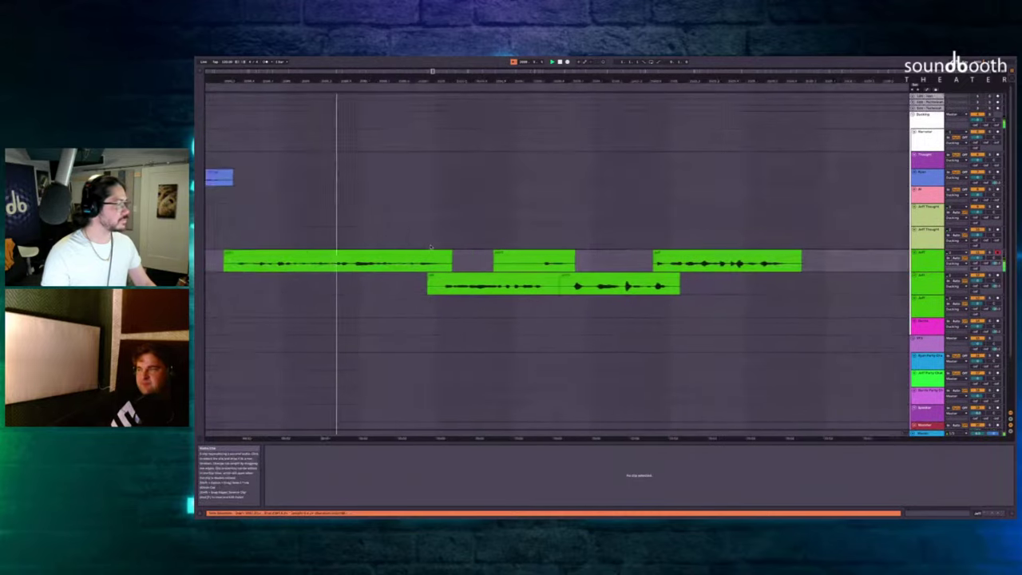
scroll(536, 197, "down", 1)
scroll(535, 197, "down", 2)
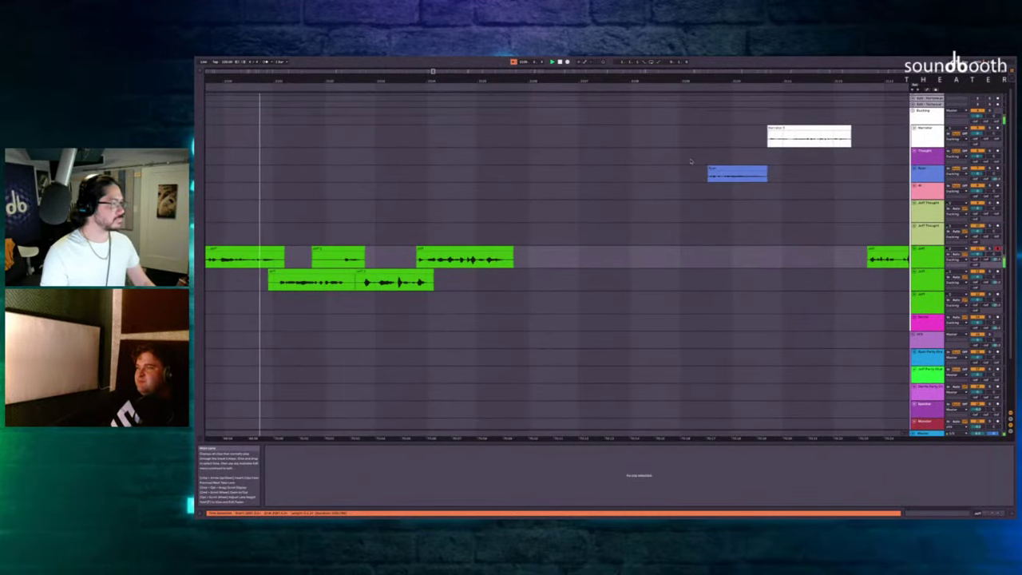
left_click_drag(703, 171, 510, 309)
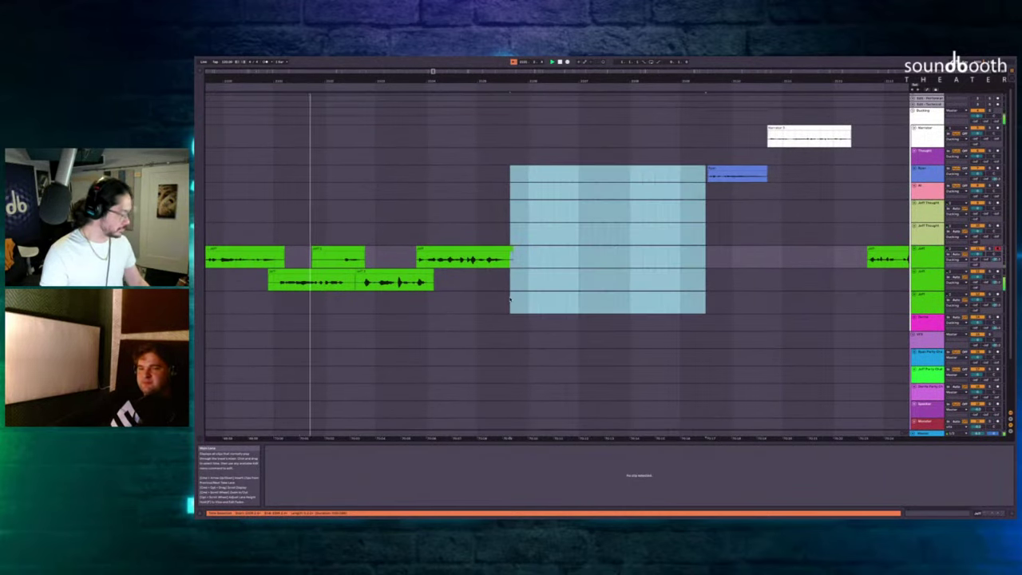
key("ctrl+shift+Delete")
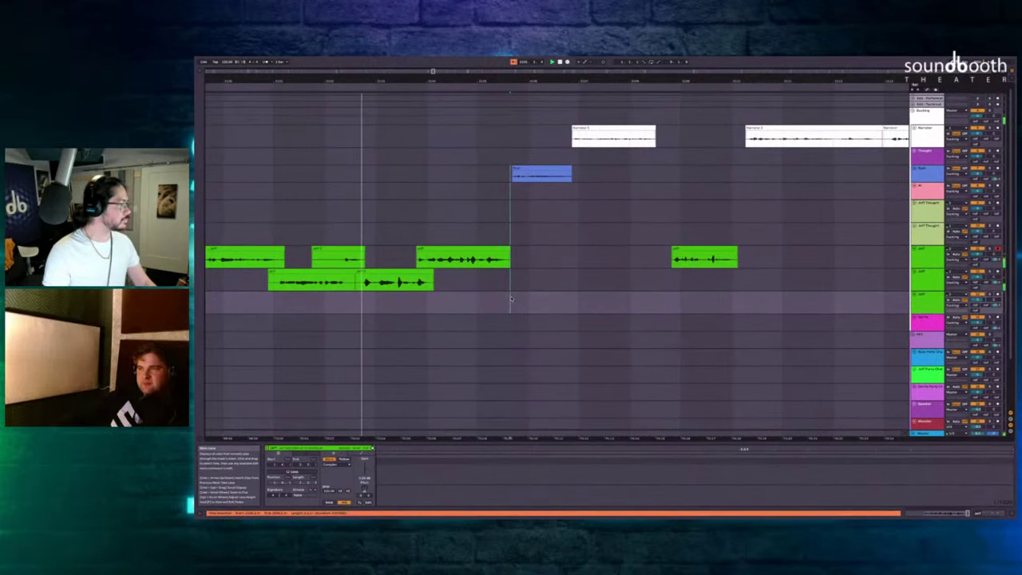
Insert a little silence near the start of the last first-track take to delay its entry over the second-track take, and audition it.
scroll(511, 300, "up", 3)
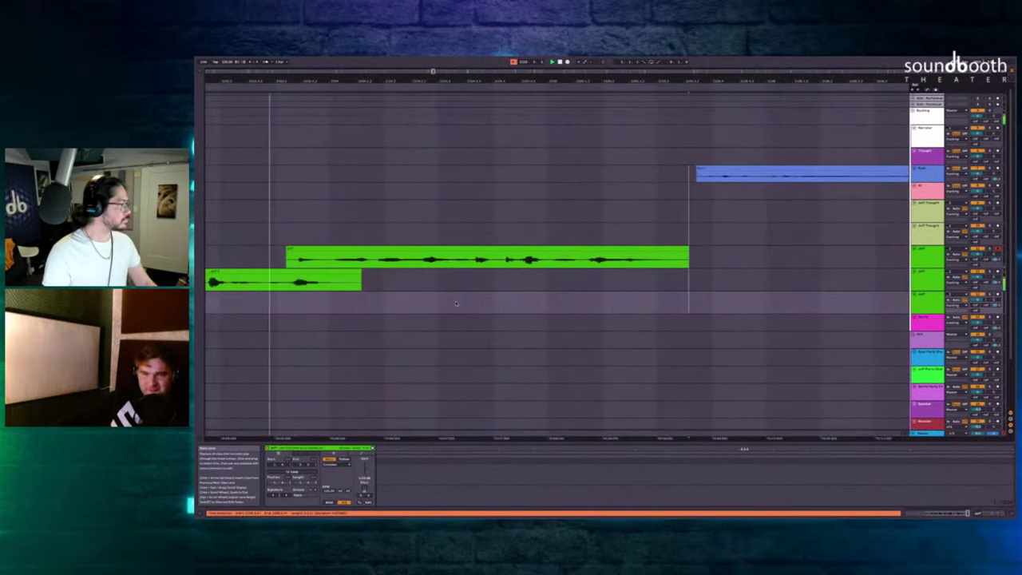
left_click_drag(290, 226, 361, 274)
key("ctrl+i")
left_click_drag(427, 281, 423, 281)
key("Delete")
left_click(232, 191)
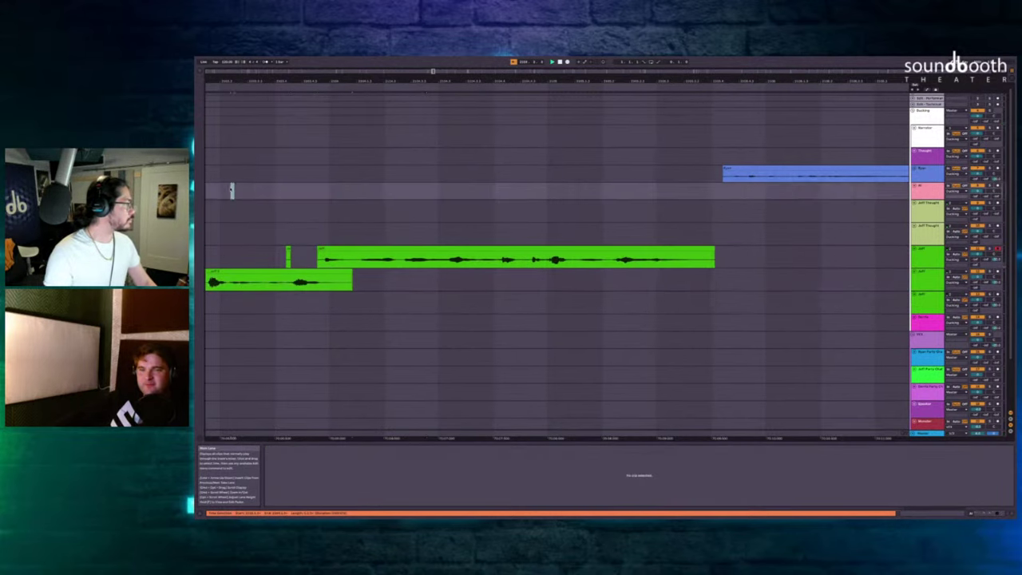
key("space")
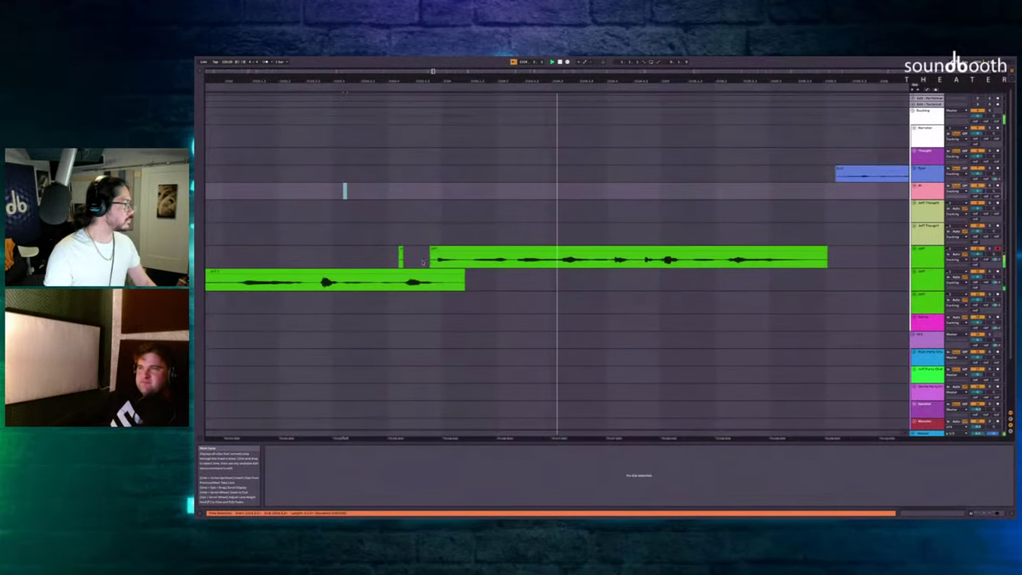
Delete the stray sliver left in front of the delayed first-track take and play back the overlap again.
left_click_drag(407, 256, 444, 280)
key("Delete")
left_click(326, 272)
left_click(367, 229)
key("space")
key("space")
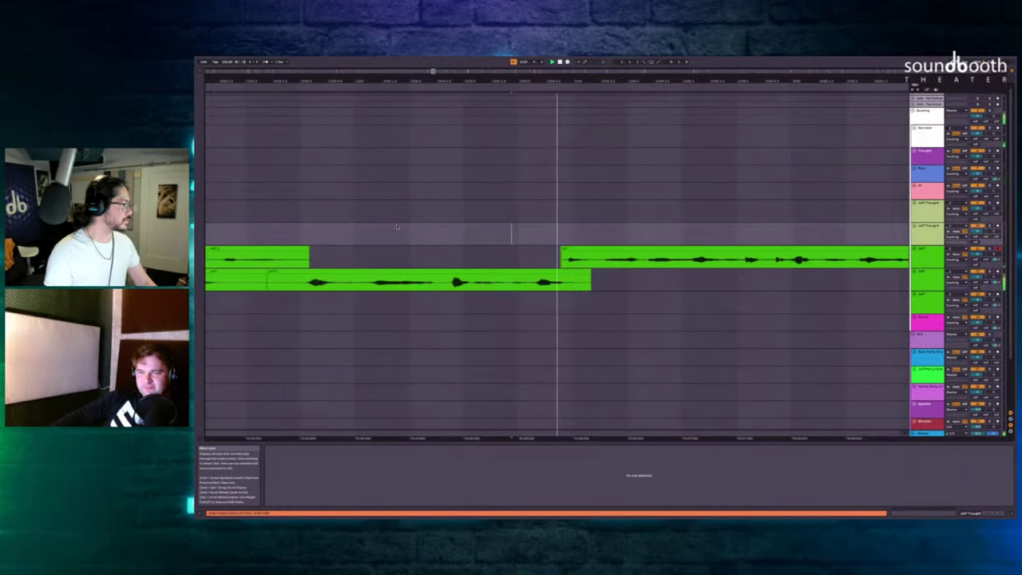
Play on through the blue line and narration, and place the insertion point at the end of that narration clip.
scroll(397, 227, "right", 5)
scroll(542, 203, "right", 3)
scroll(542, 202, "down", 3)
scroll(542, 203, "right", 3)
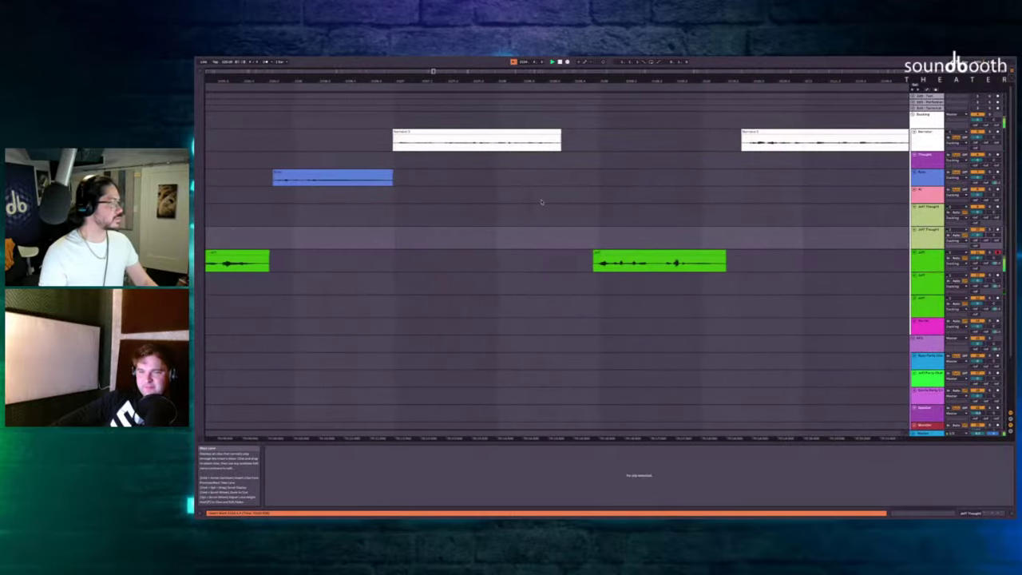
scroll(542, 203, "down", 1)
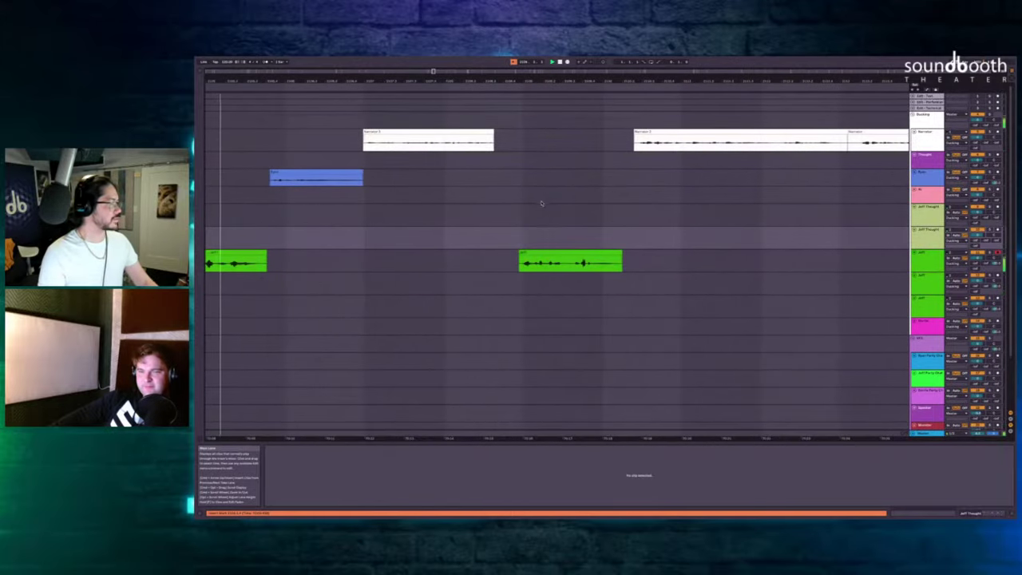
left_click(493, 162)
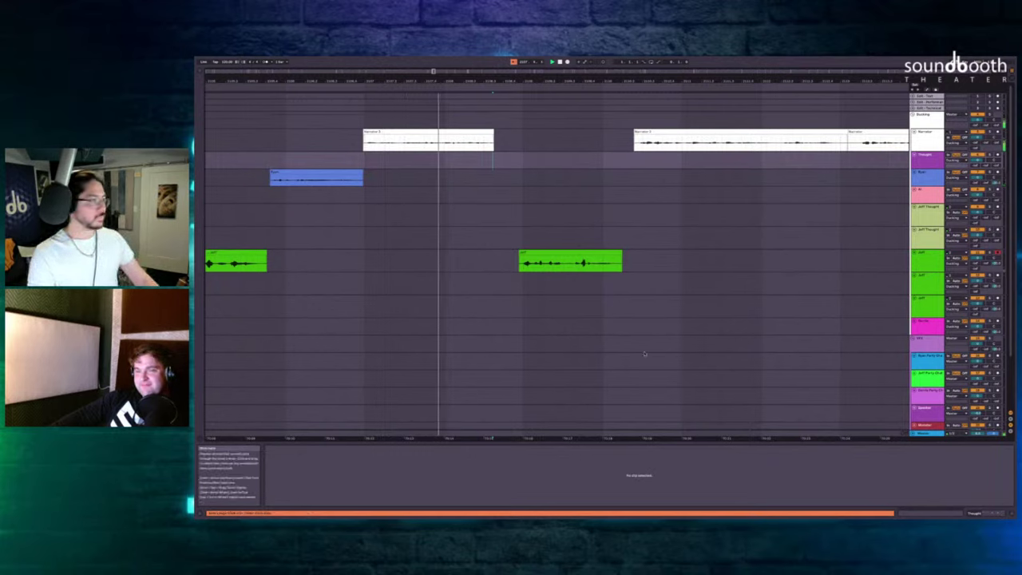
Re-record the line that follows the short narration clip on the first green track, and delete the old take's remainder.
key("F9")
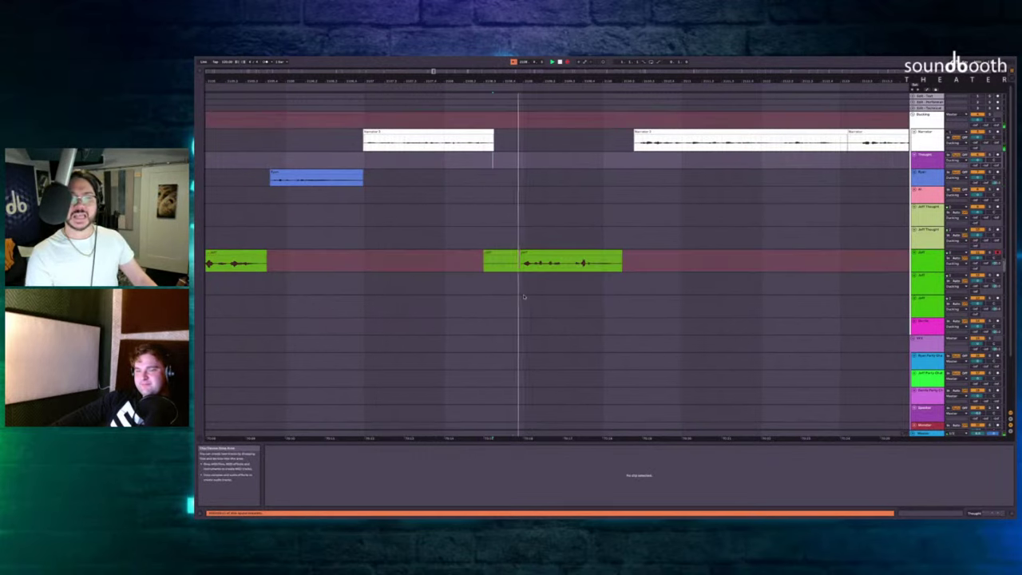
key("F9")
left_click(569, 252)
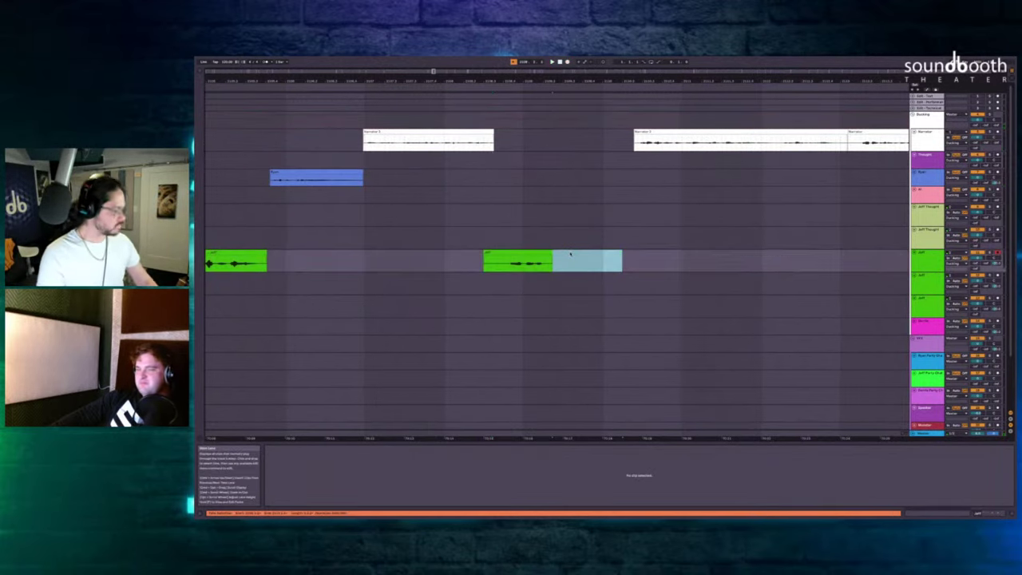
Record an overlapping take on the second green track from partway through the new first-track take, and play back the overlap.
left_click(519, 214)
key("F9")
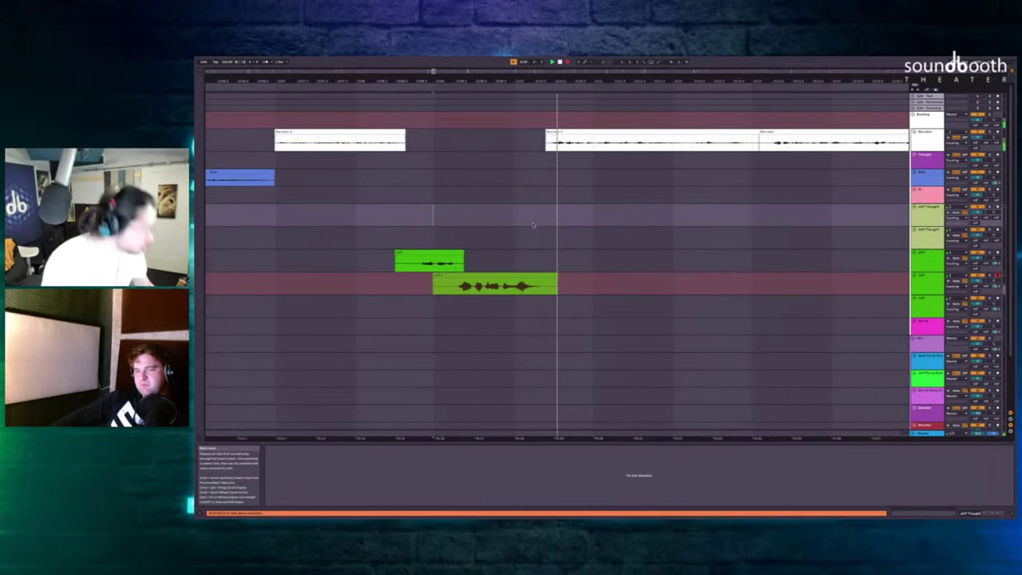
scroll(503, 239, "up", 5)
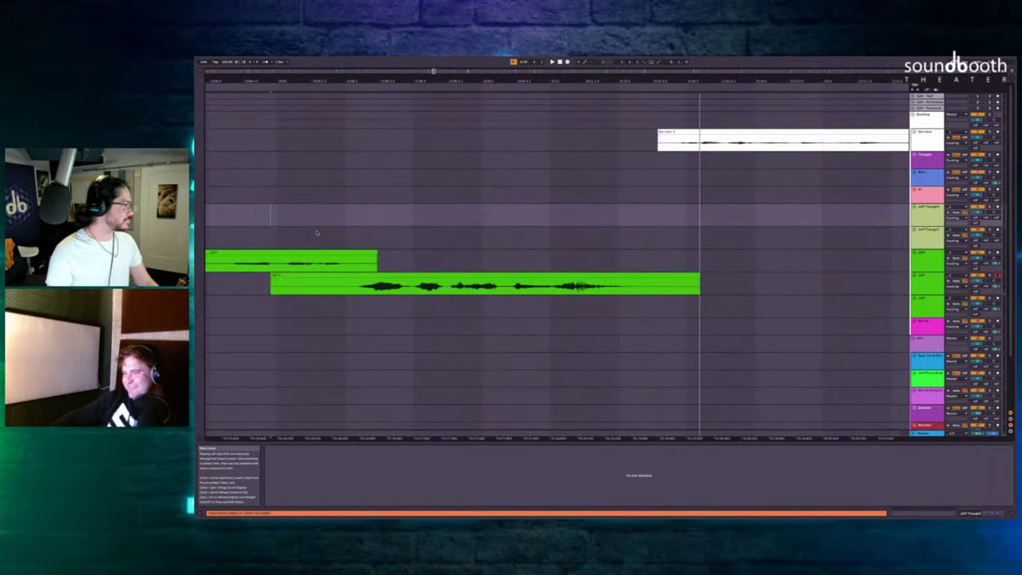
left_click(317, 232)
key("space")
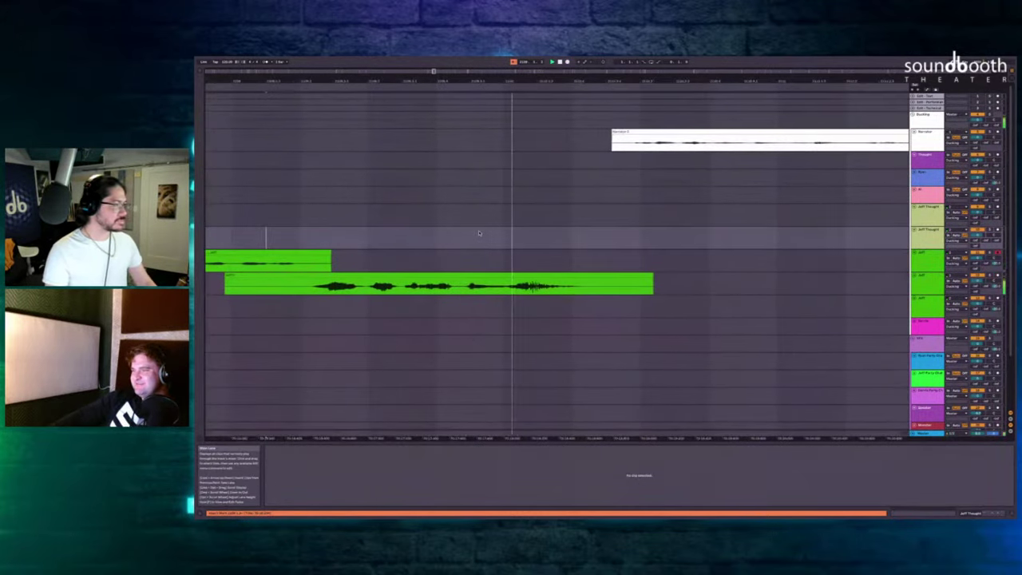
Record another take on the first green track, starting over the last words of the second-track take.
left_click(530, 232)
key("space")
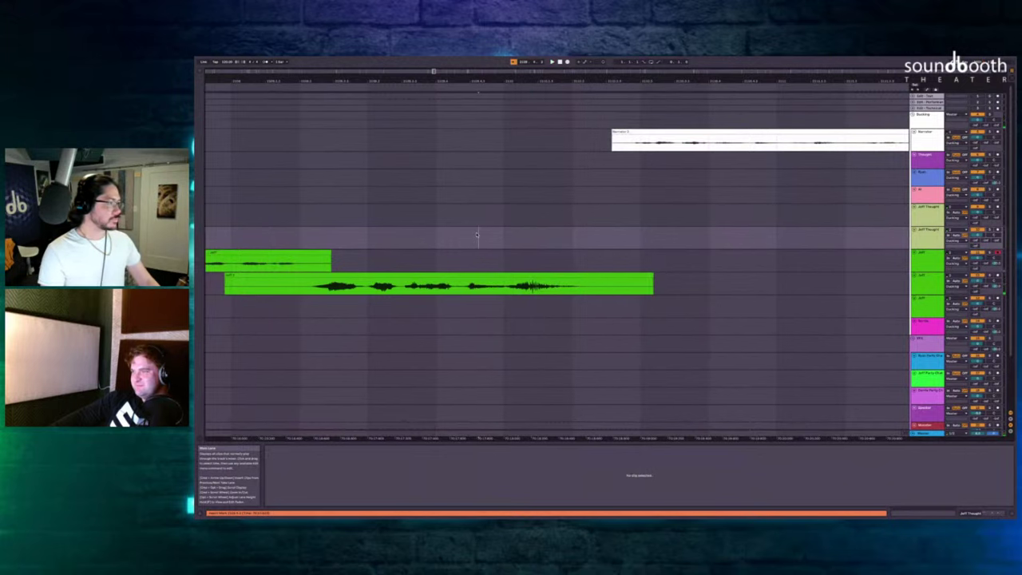
key("F9")
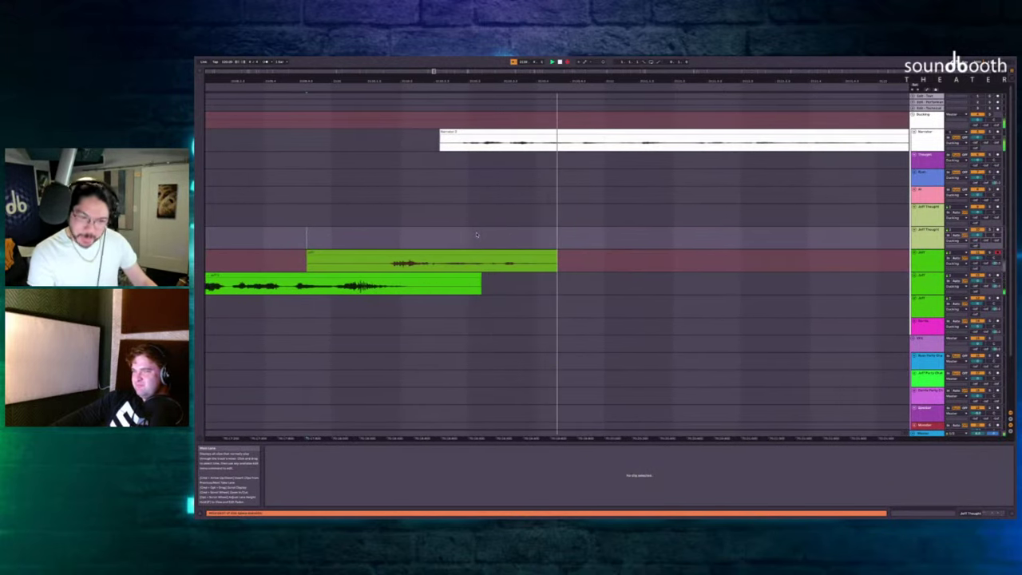
key("space")
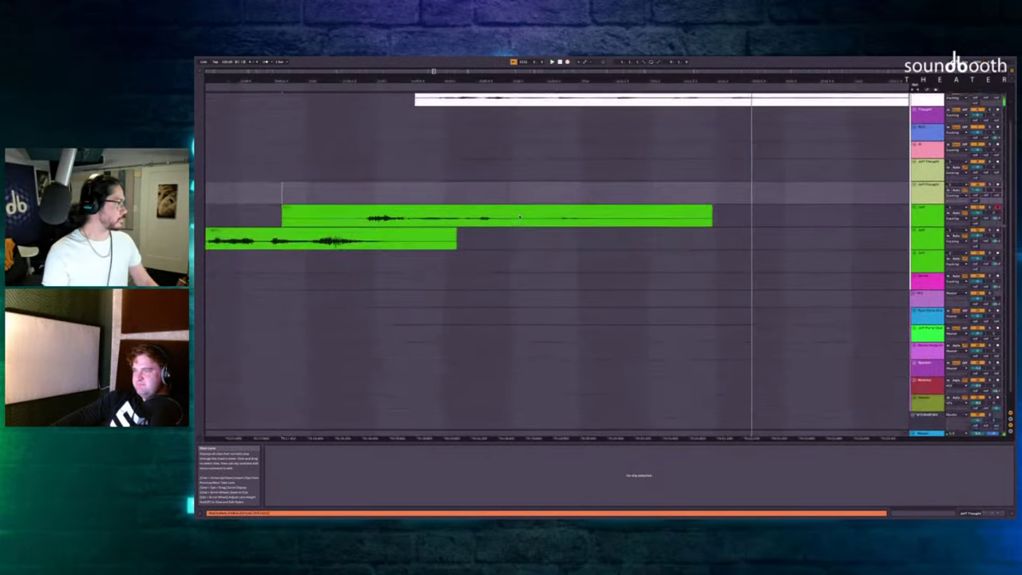
Record a further take on the second green track, starting just after the long narration begins, under the latest first-track take.
scroll(519, 216, "right", 2)
scroll(520, 216, "up", 1)
left_click(356, 213)
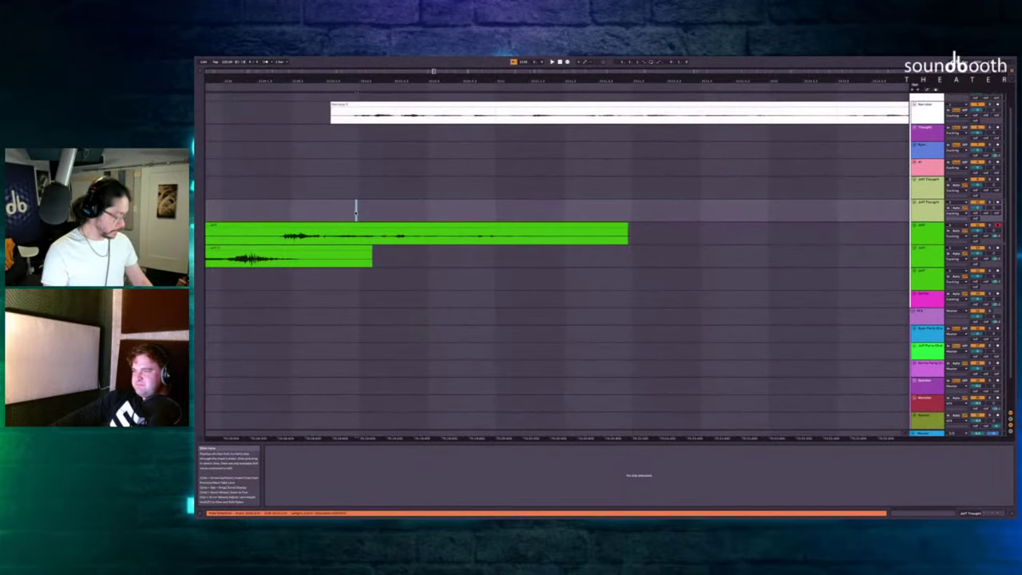
key("F9")
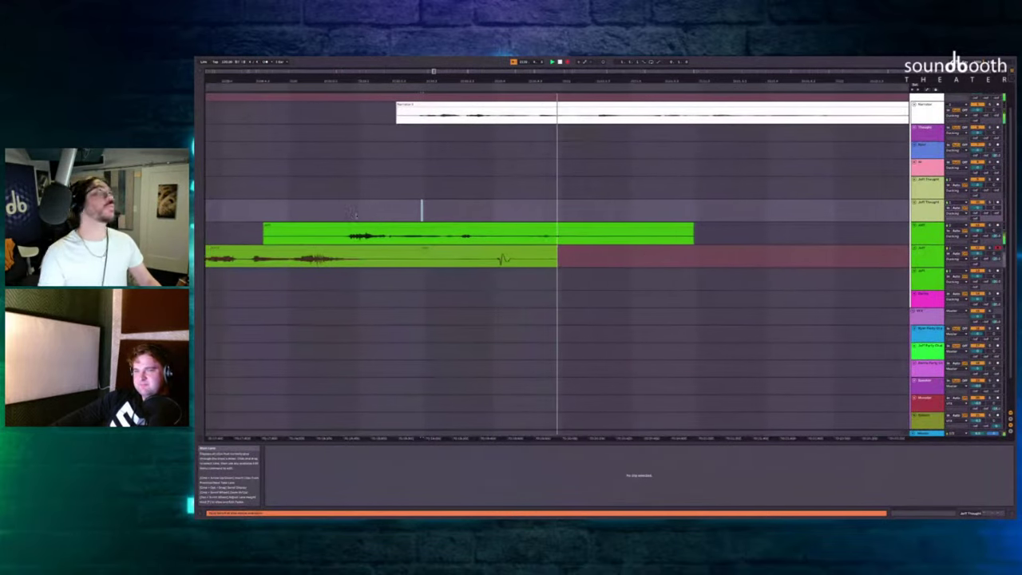
key("space")
Play back the newest overlapping green takes and continue into the narration that follows.
scroll(426, 143, "left", 3)
scroll(426, 143, "down", 1)
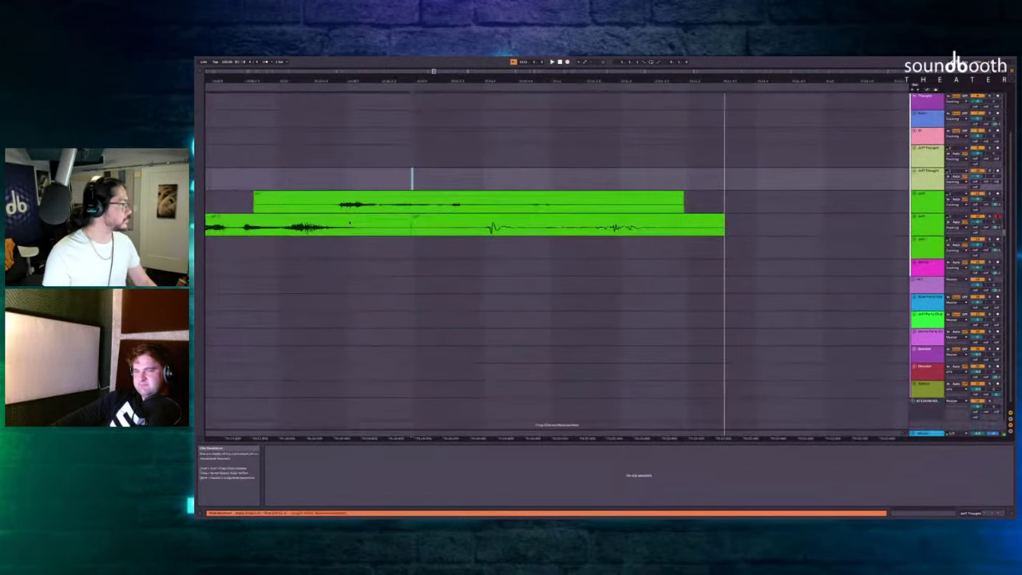
key("space")
scroll(424, 143, "down", 3)
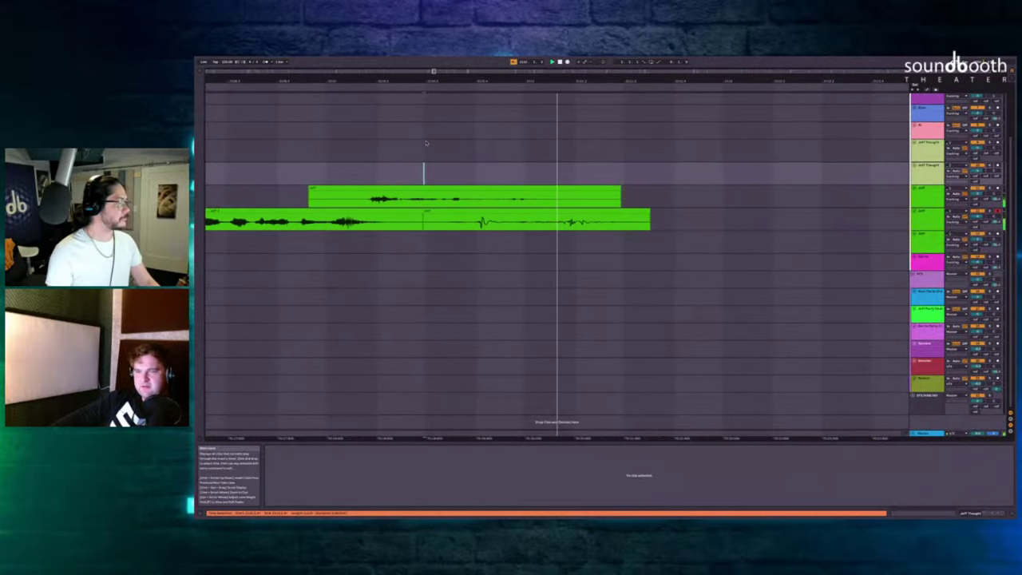
scroll(429, 142, "up", 2)
scroll(497, 180, "right", 5)
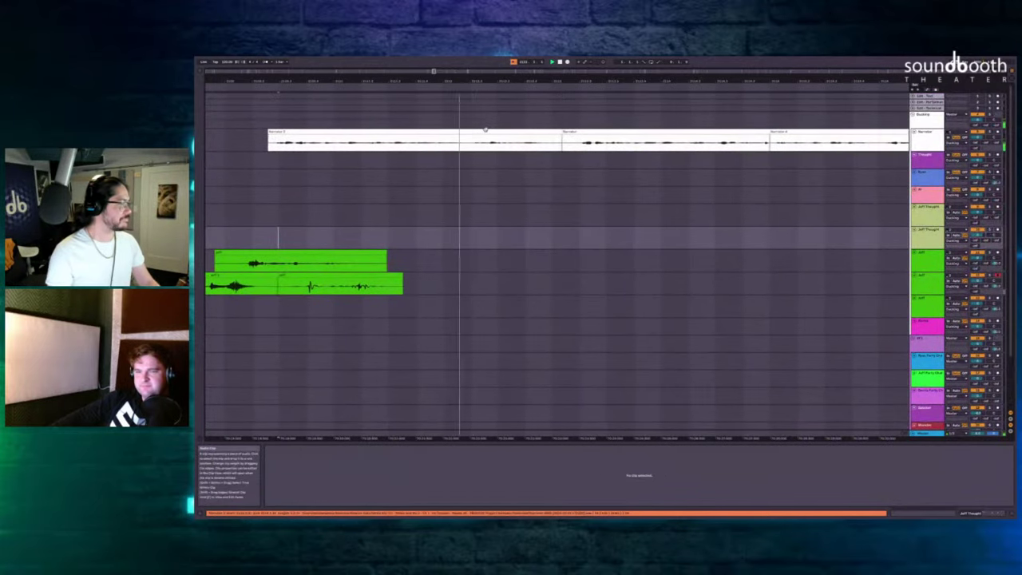
scroll(497, 179, "right", 1)
left_click(479, 175)
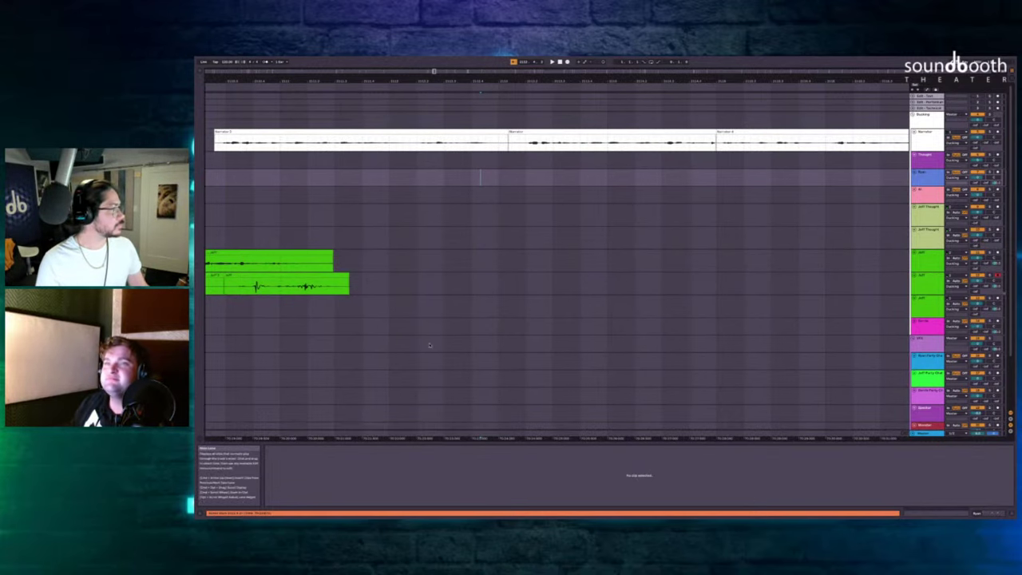
Look over the session timeline around the latest green takes and the spread of dialogue across the remaining scenes.
scroll(483, 238, "down", 5)
scroll(482, 237, "down", 3)
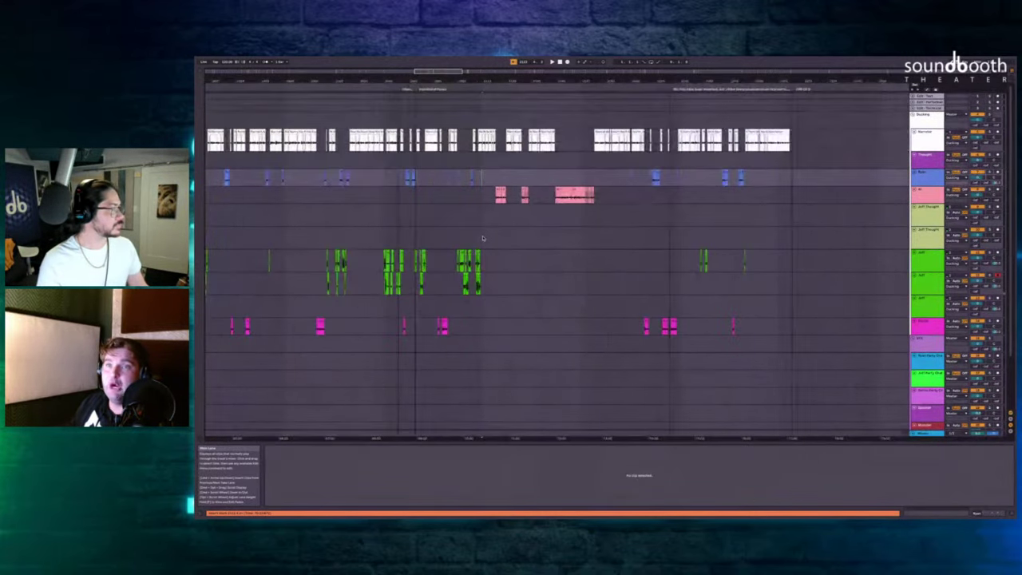
scroll(481, 232, "up", 10)
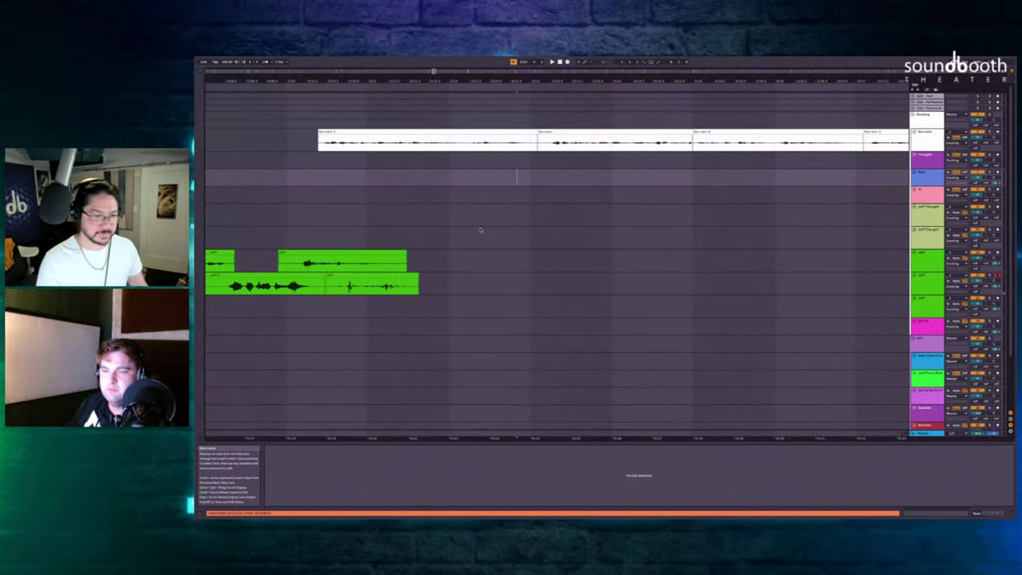
scroll(552, 242, "down", 5)
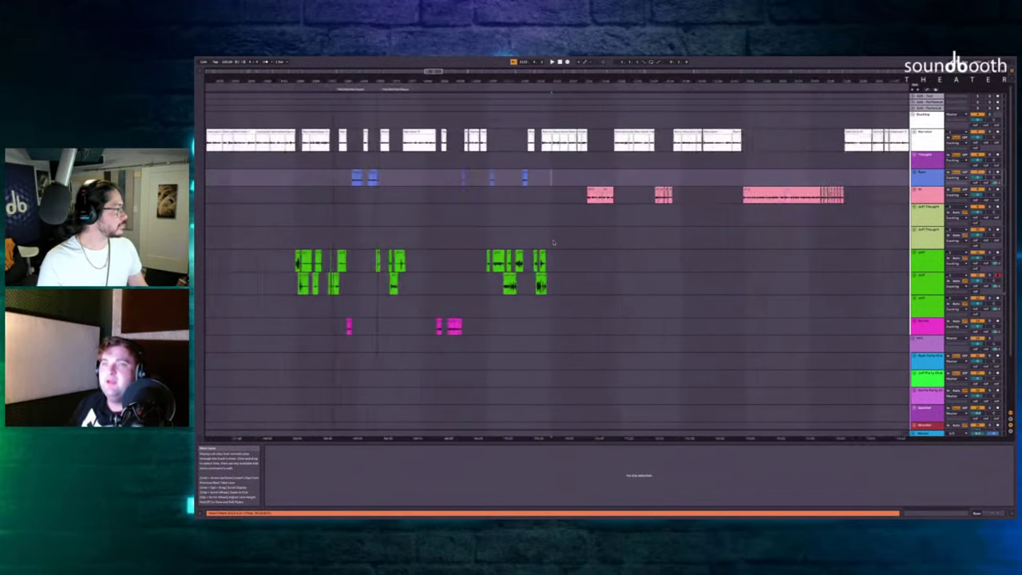
scroll(551, 240, "up", 8)
scroll(544, 221, "down", 5)
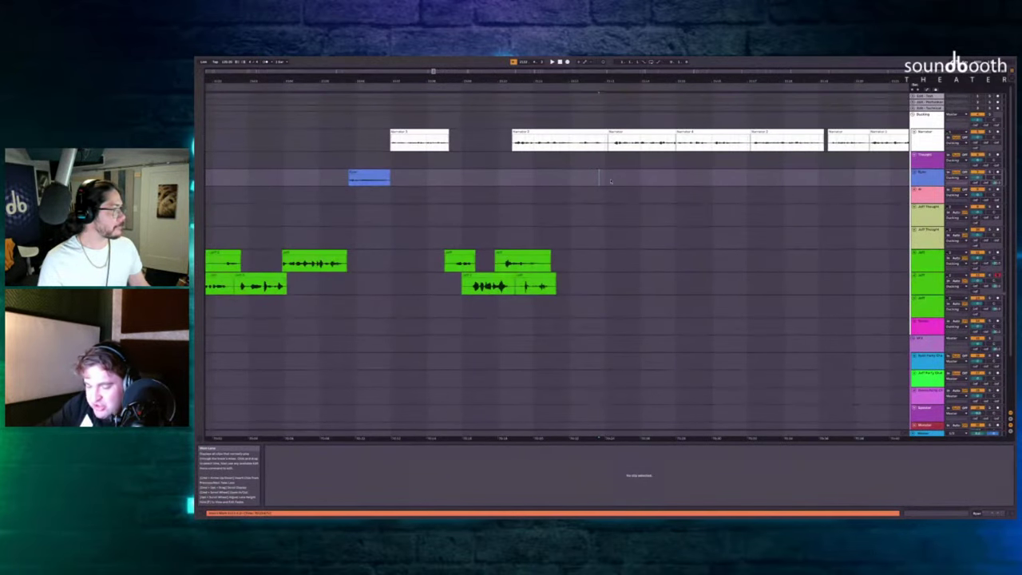
scroll(615, 181, "up", 3)
scroll(581, 176, "up", 2)
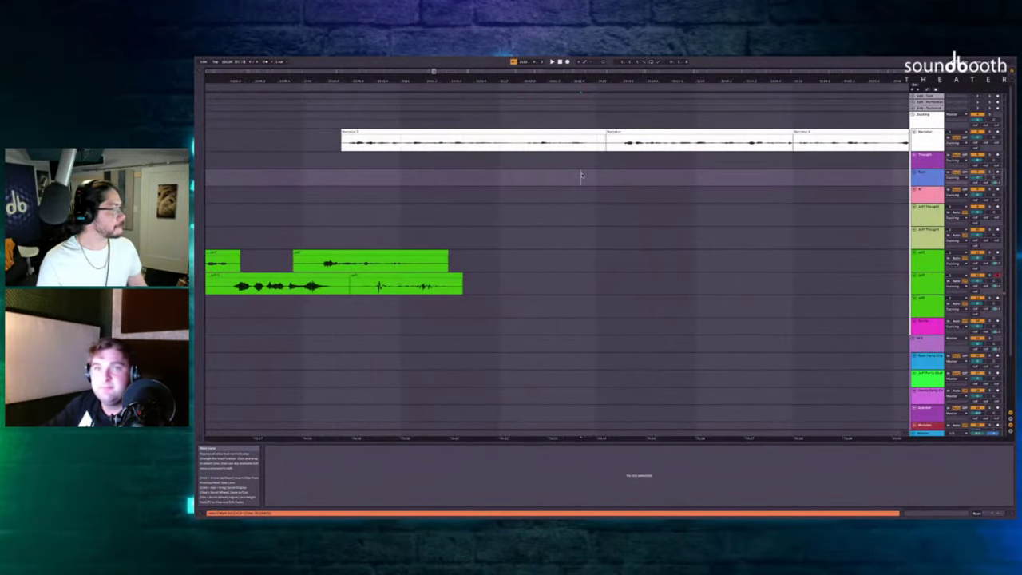
scroll(581, 175, "down", 6)
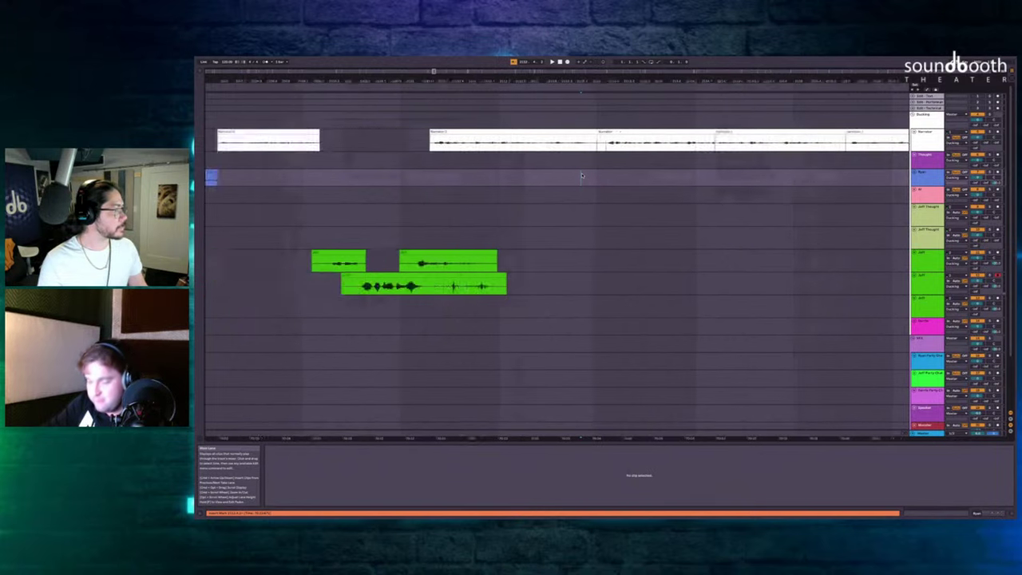
scroll(582, 175, "up", 1)
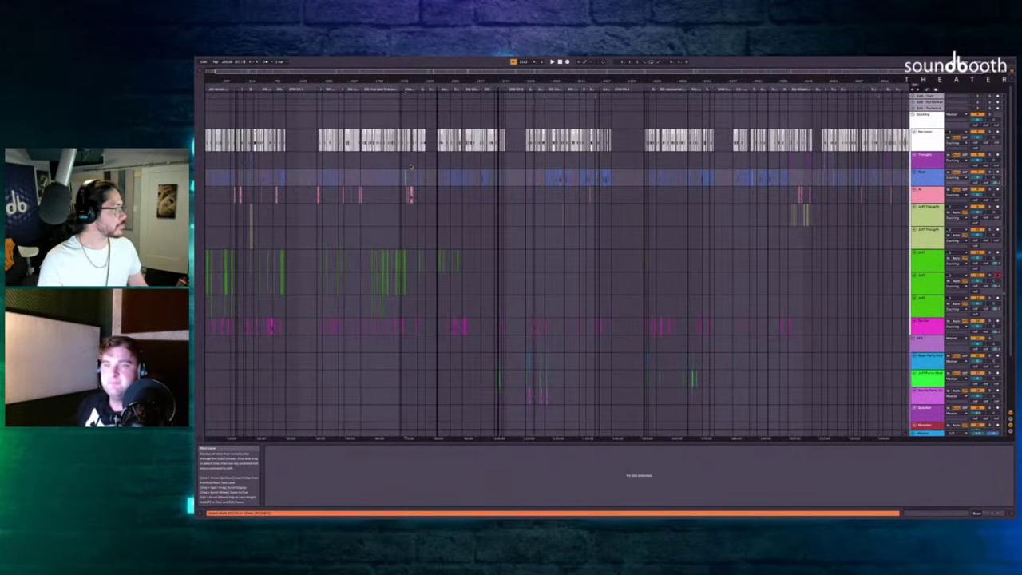
scroll(411, 166, "up", 8)
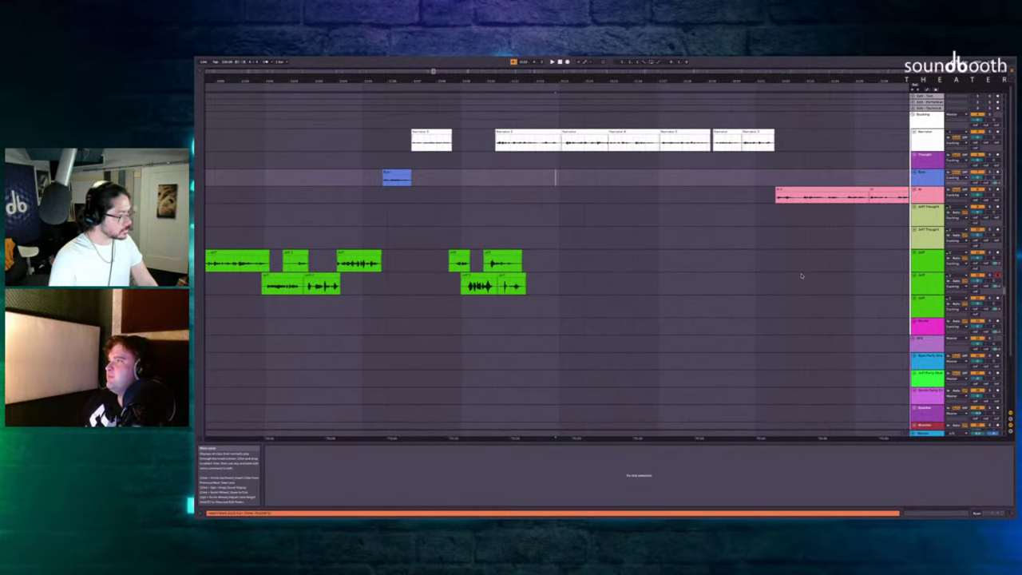
Import the growling audio file onto the first green track under the narration, and move it slightly earlier across the narration clip boundary.
scroll(813, 238, "down", 1)
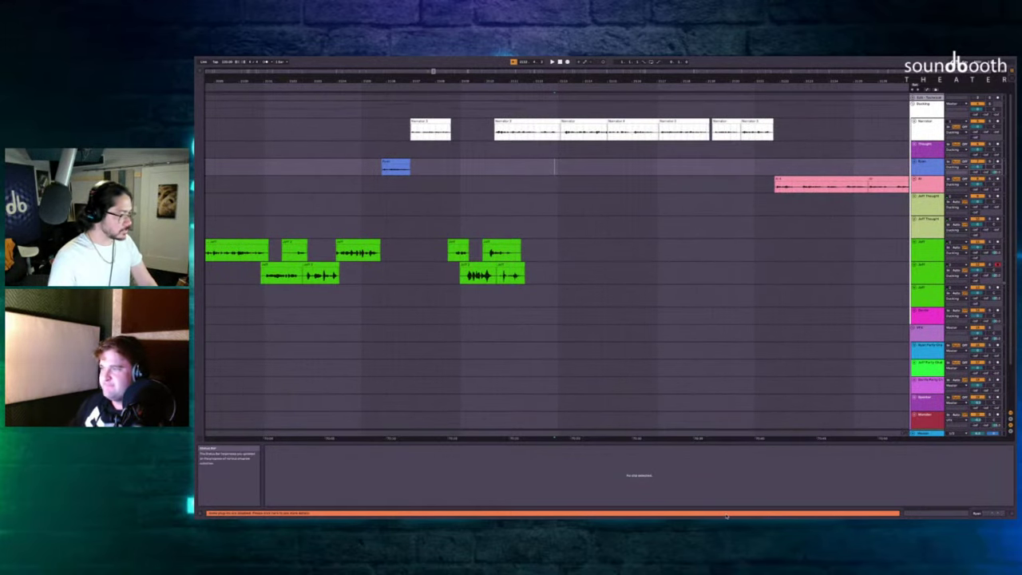
mouse_move(743, 460)
left_mouse_down()
mouse_move(614, 351)
mouse_move(593, 350)
mouse_move(585, 337)
mouse_move(604, 237)
mouse_move(606, 251)
mouse_move(568, 264)
mouse_move(568, 276)
mouse_move(568, 257)
left_mouse_up()
scroll(556, 224, "up", 5)
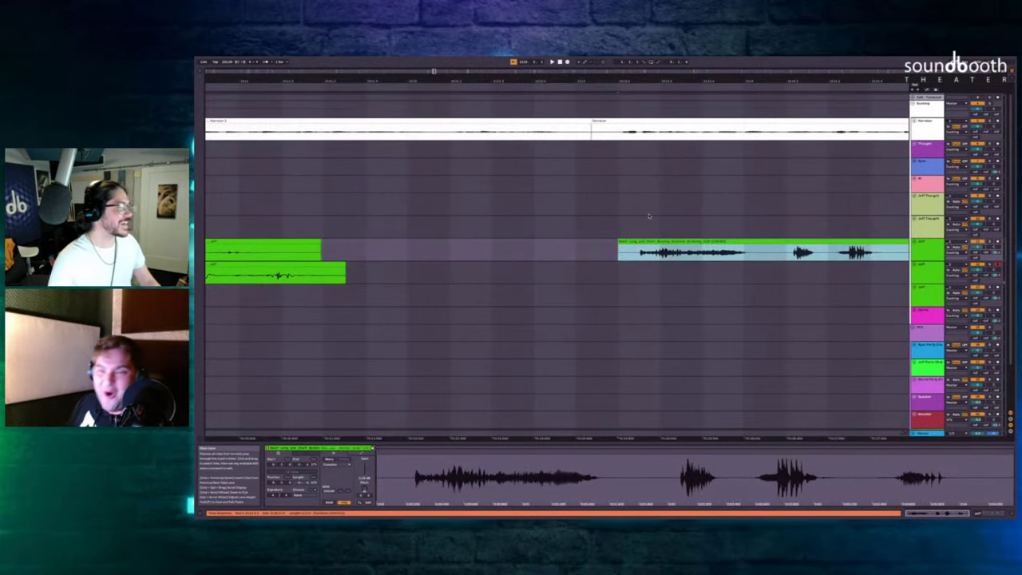
left_click_drag(649, 252, 571, 260)
scroll(535, 238, "right", 2)
scroll(535, 238, "up", 1)
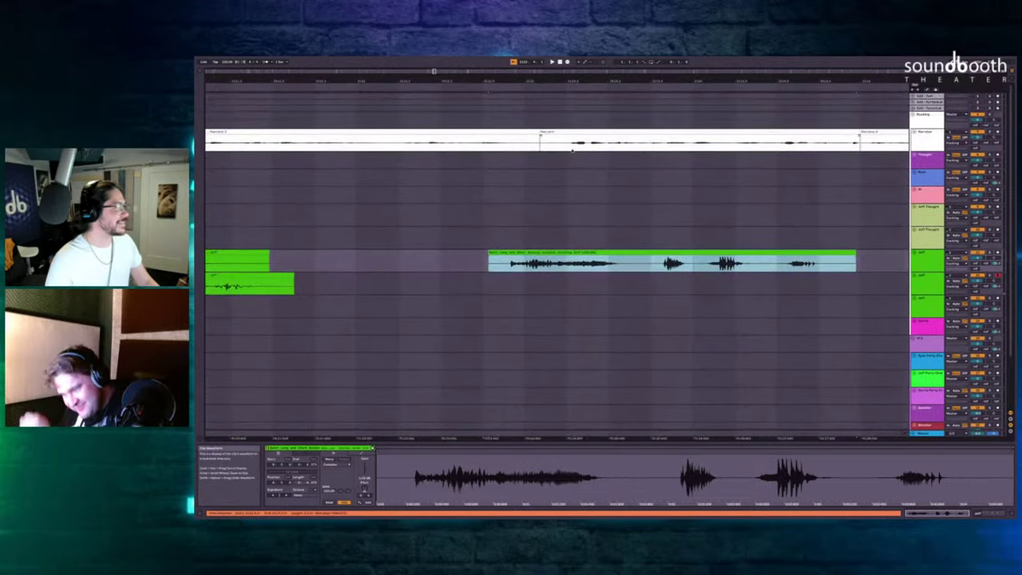
Insert a short silence in the narration after the imported sound's start, and delete everything after the sound's first burst.
left_click_drag(567, 152, 903, 192)
key("ctrl+i")
key("Delete")
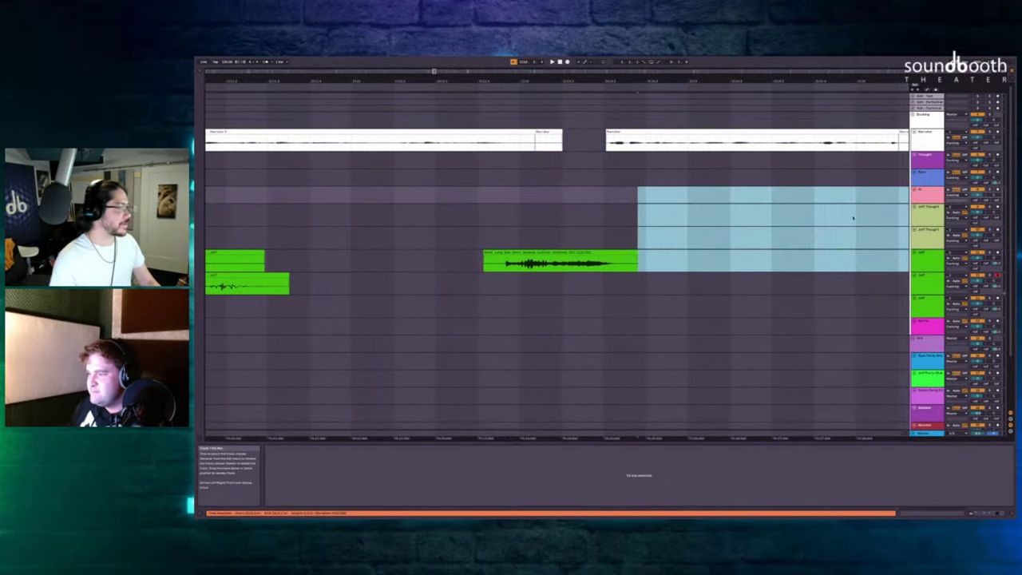
Play back from the overlapping green takes through the imported sound and the gap in the narration.
scroll(297, 293, "left", 3)
scroll(297, 292, "down", 2)
scroll(351, 263, "down", 4)
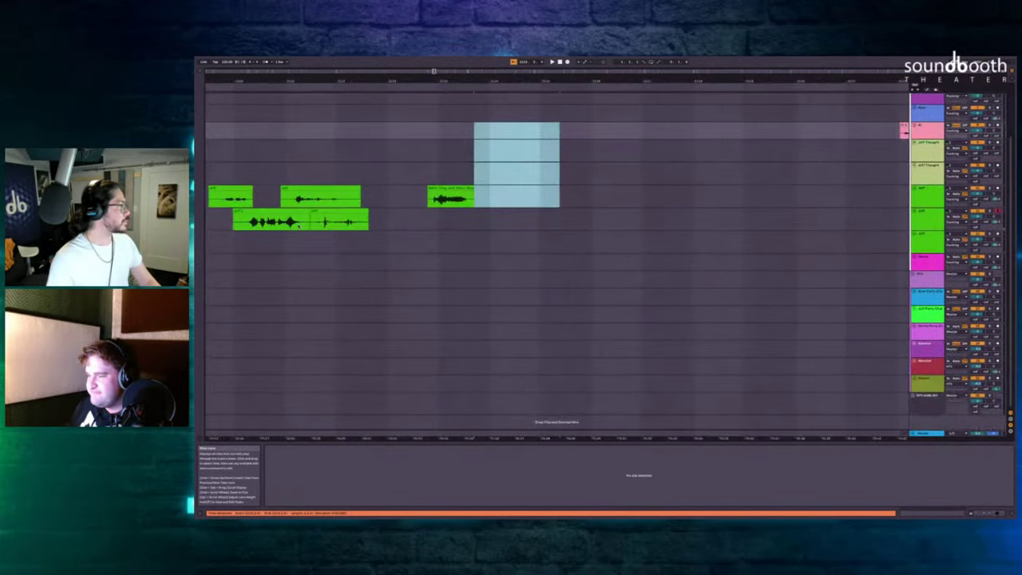
scroll(298, 226, "left", 3)
scroll(298, 226, "up", 2)
left_click(359, 197)
key("space")
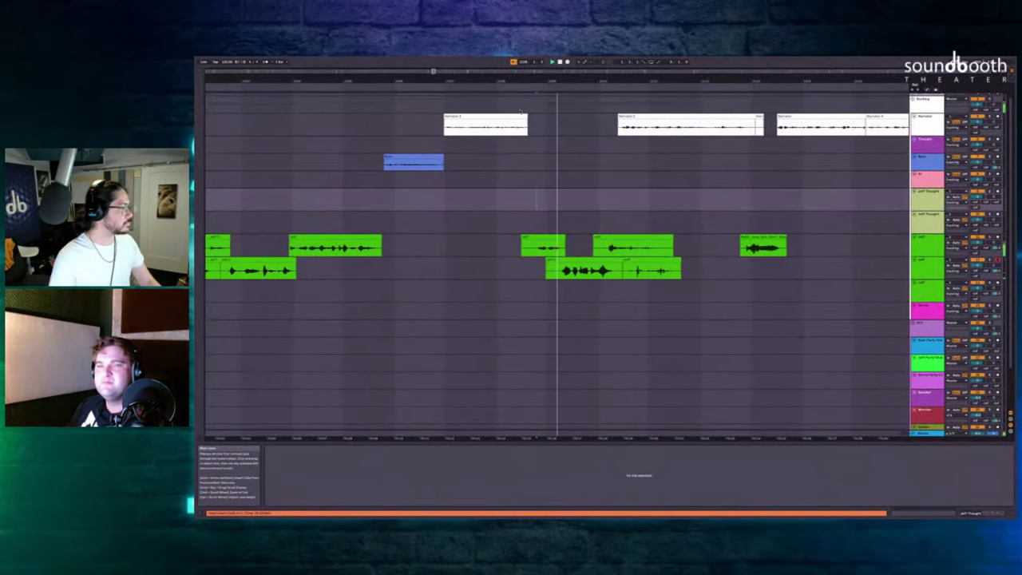
scroll(575, 110, "up", 4)
scroll(575, 110, "right", 1)
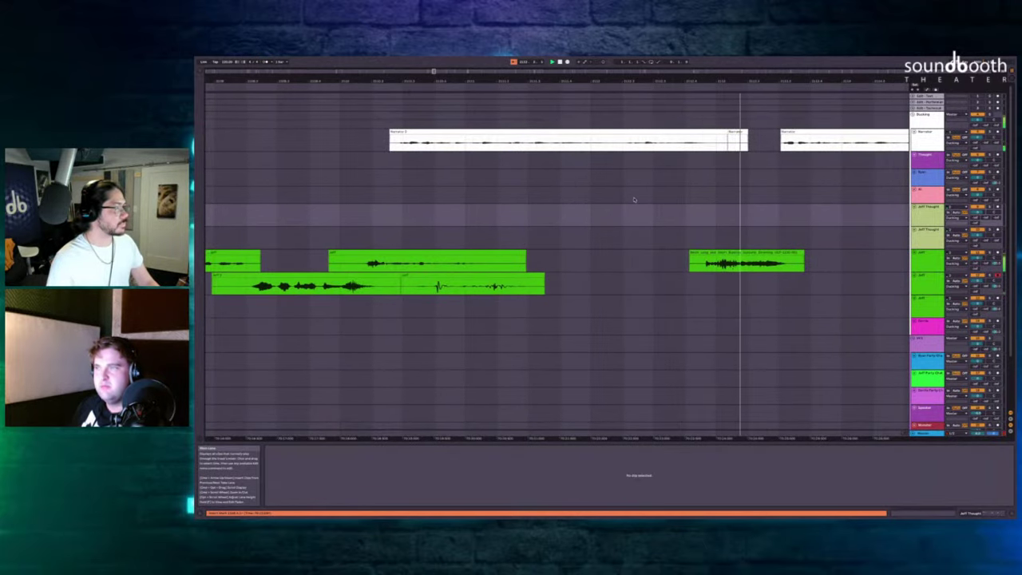
scroll(633, 200, "right", 2)
scroll(634, 200, "down", 3)
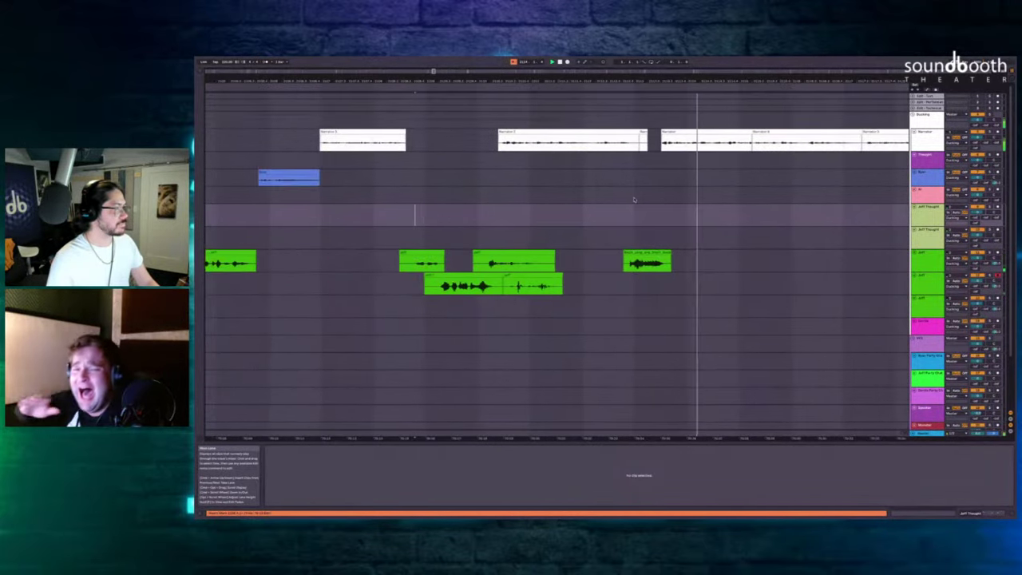
Widen the narration gap with a little more silence, replacing the split-off remainder of the imported sound by extending its end.
scroll(634, 200, "right", 1)
scroll(623, 146, "up", 5)
left_click_drag(703, 140, 734, 192)
key("Delete")
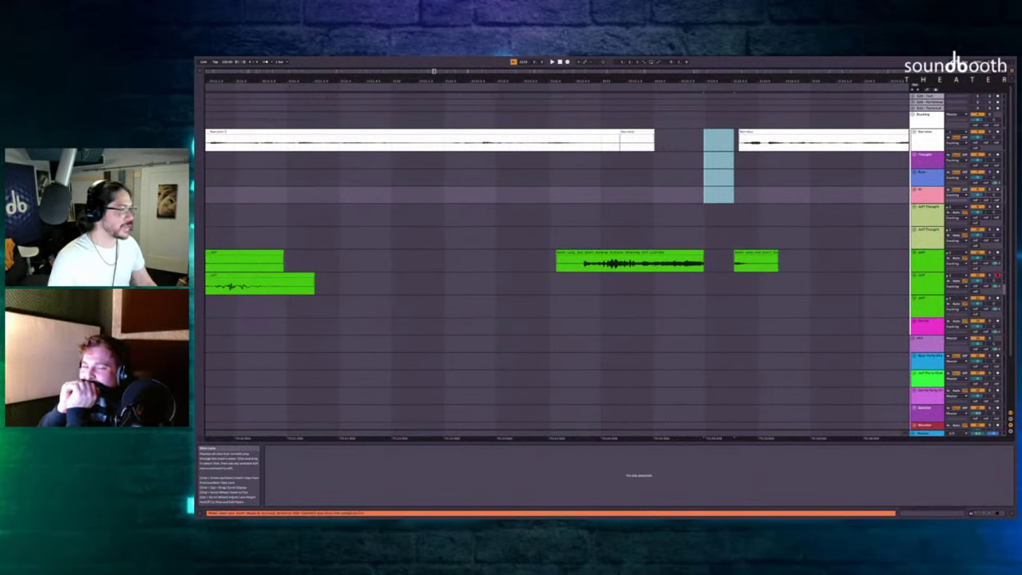
left_click_drag(702, 253, 728, 298)
Play back the extended imported sound against the widened narration gap.
left_click(471, 268)
key("space")
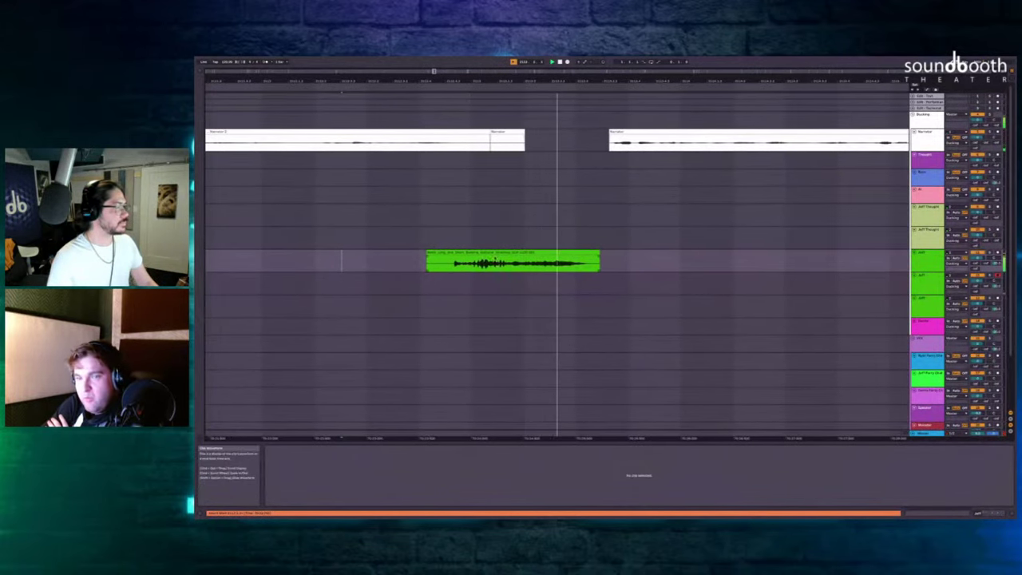
scroll(476, 236, "down", 3)
scroll(471, 240, "up", 3)
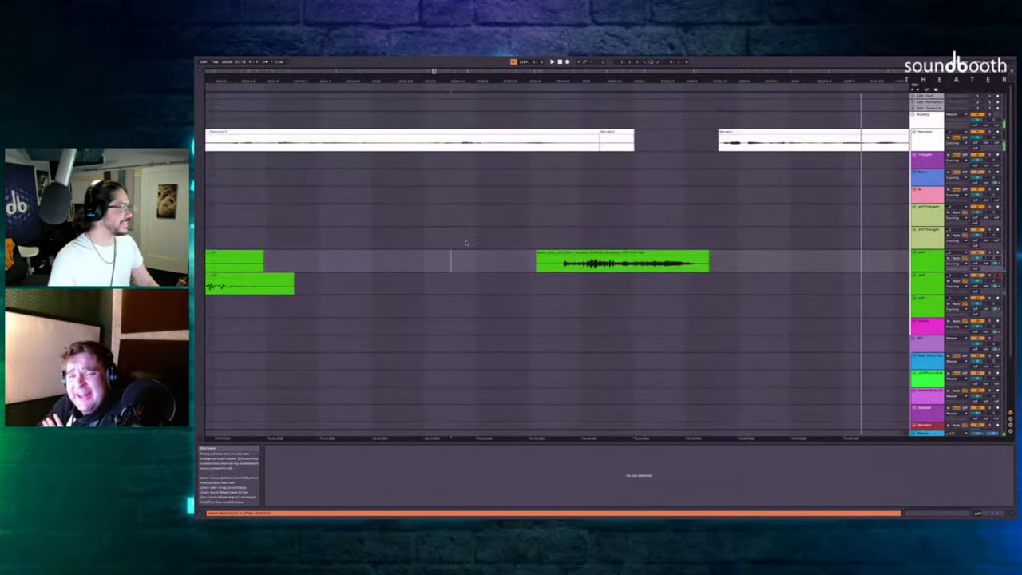
key("space")
scroll(440, 196, "left", 3)
left_click(421, 183)
scroll(550, 175, "up", 1)
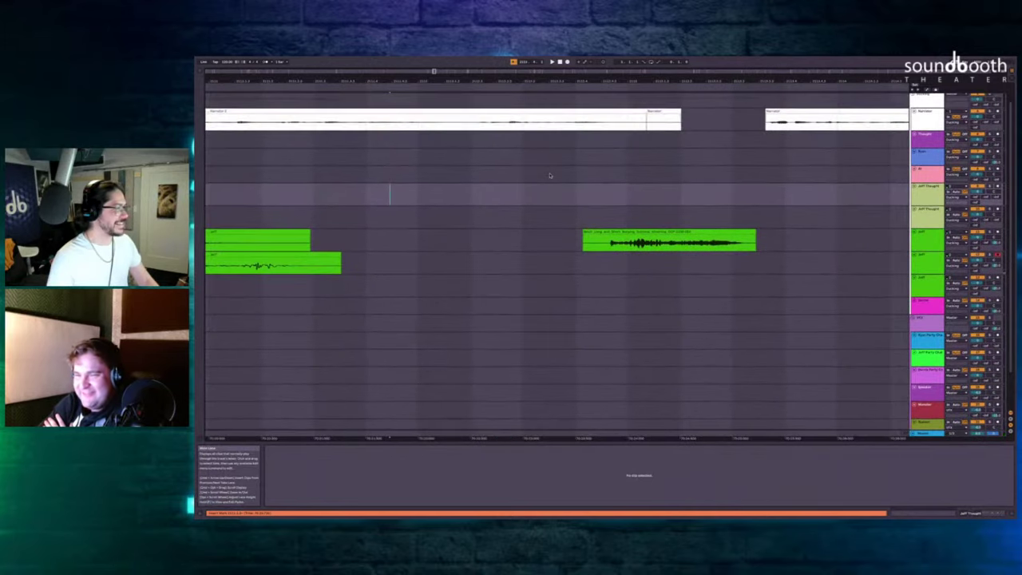
Insert more silence just before the narration resumes after the imported sound, and audition the longer pause.
left_click_drag(798, 158, 839, 203)
key("super+i")
left_click(701, 217)
key("space")
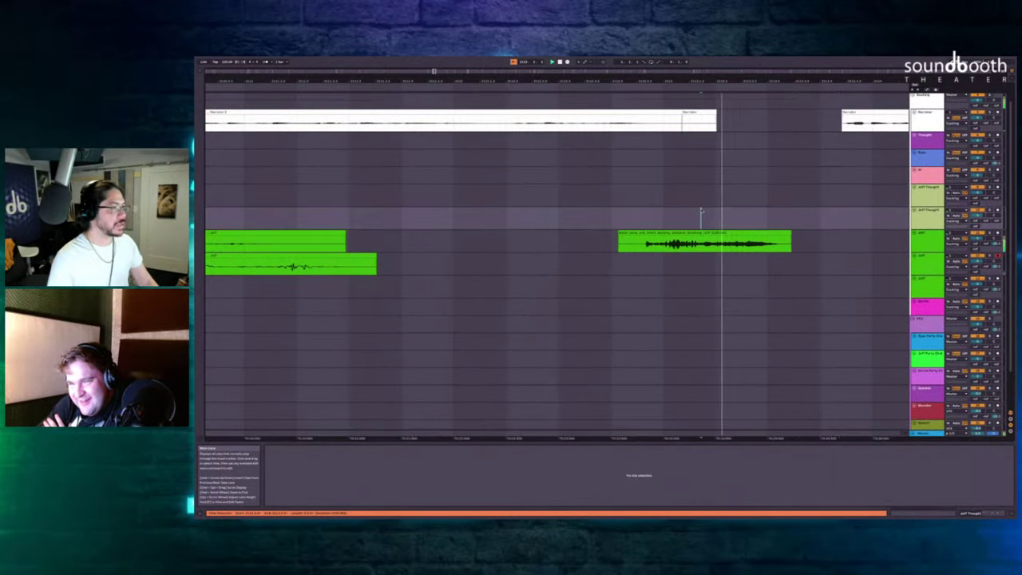
Fade out the end of the imported creature sound and record a short take on the green track in the gap before it.
left_click(780, 241)
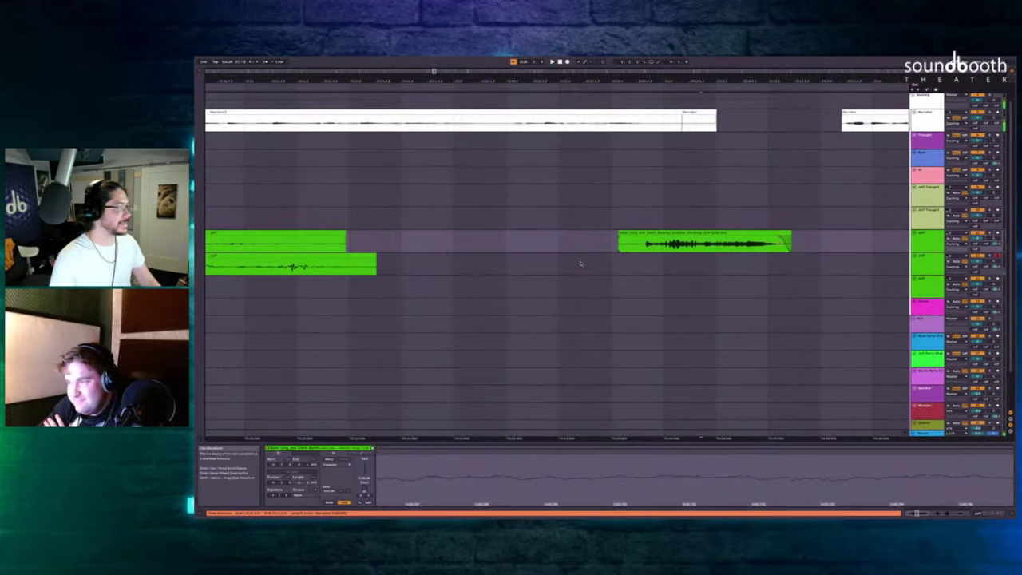
left_click(421, 222)
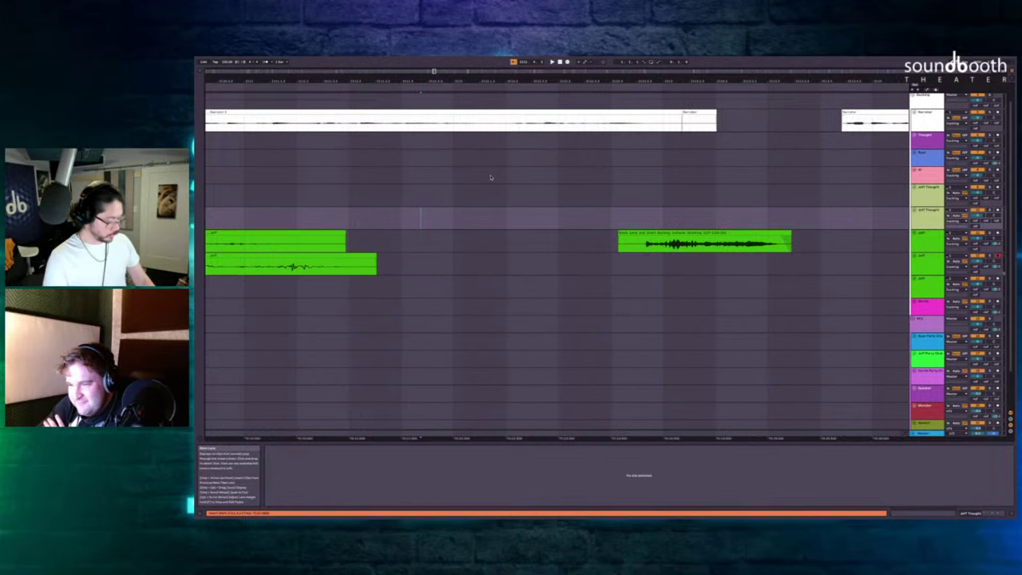
key("F9")
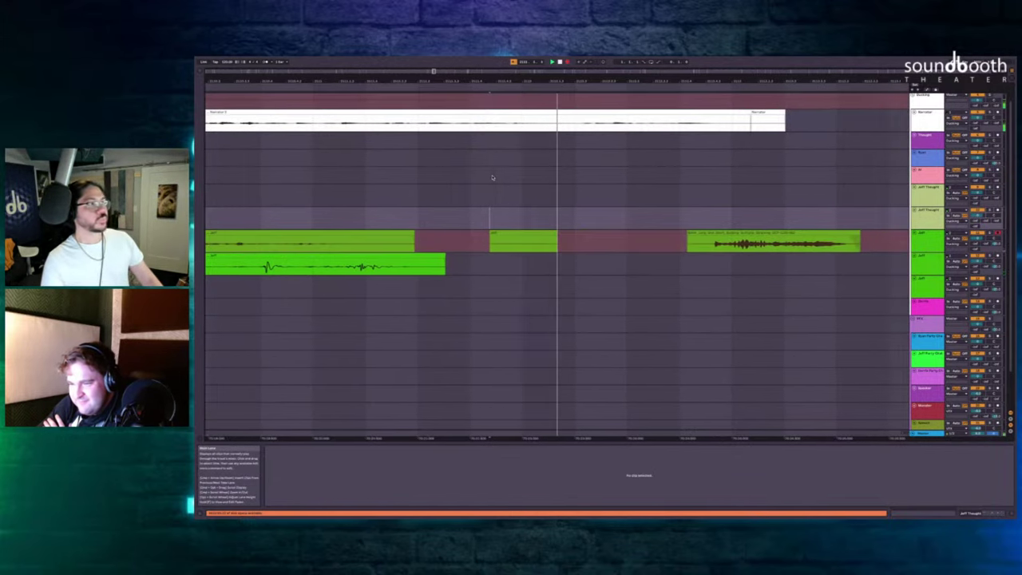
key("F9")
Play back the new short take through the creature sound and into the narration that follows.
left_click(447, 224)
key("space")
scroll(446, 224, "down", 3)
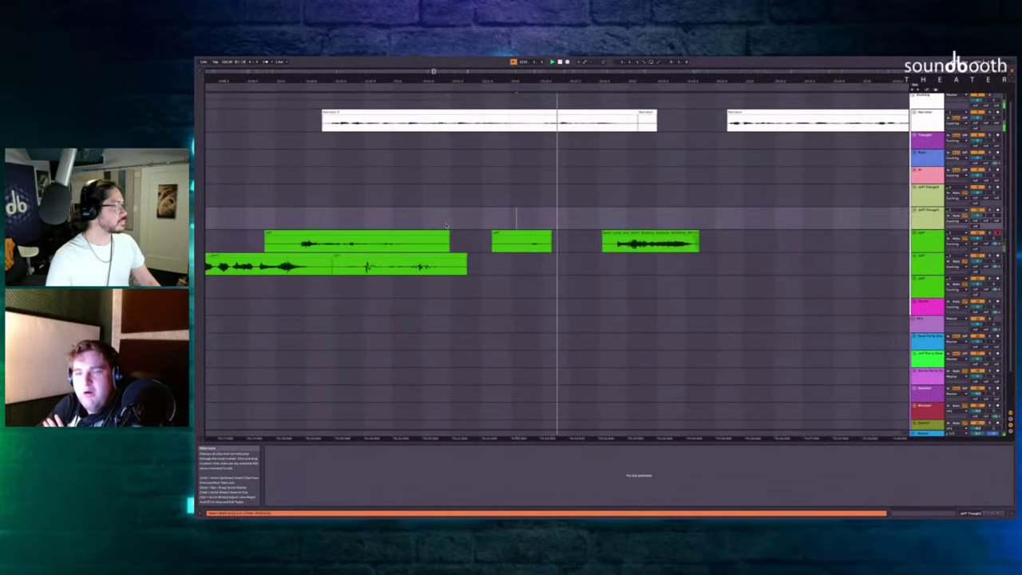
scroll(451, 222, "right", 3)
scroll(452, 221, "up", 1)
scroll(455, 220, "down", 1)
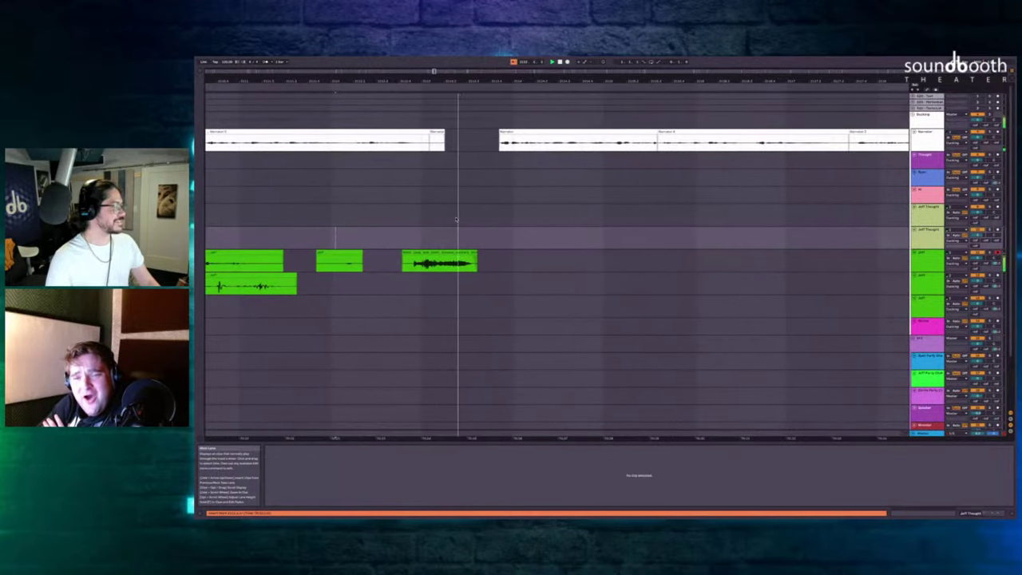
scroll(456, 219, "down", 3)
scroll(456, 219, "right", 5)
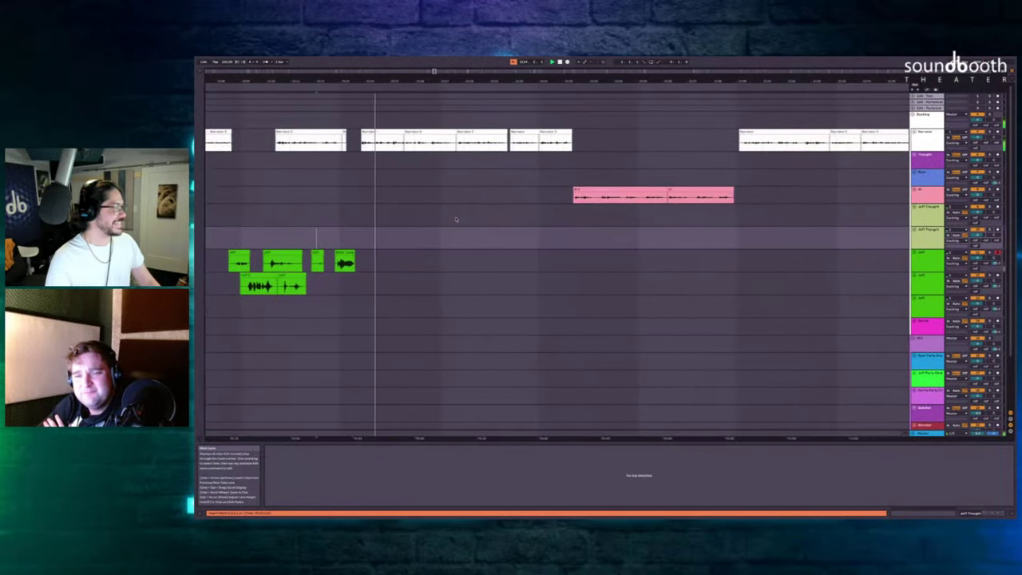
scroll(455, 220, "down", 2)
scroll(463, 214, "right", 2)
key("space")
scroll(470, 210, "down", 2)
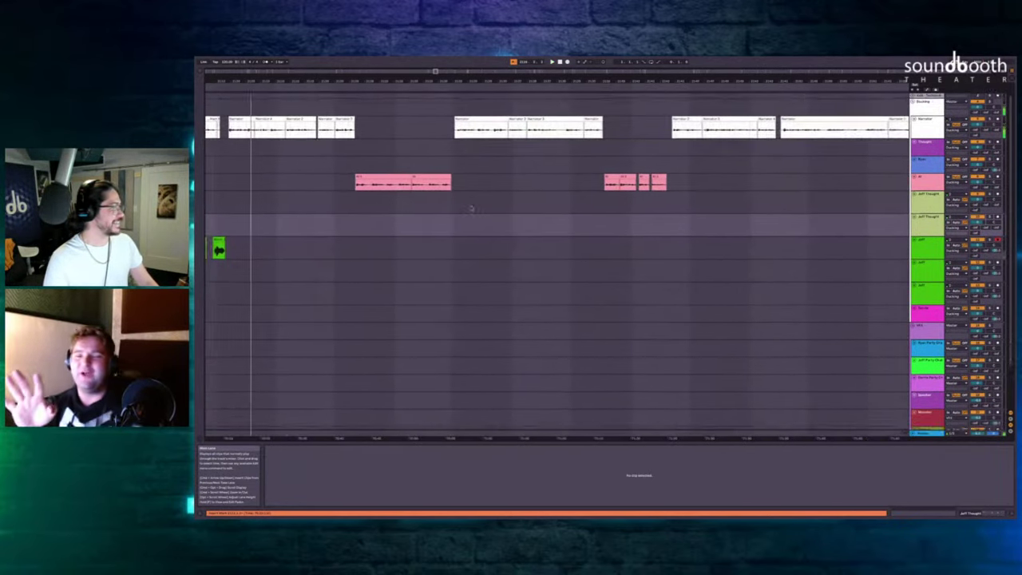
Delete the short narration piece at the end of the passage before the creature-sound gap.
scroll(470, 210, "left", 3)
scroll(325, 236, "up", 5)
scroll(479, 176, "up", 3)
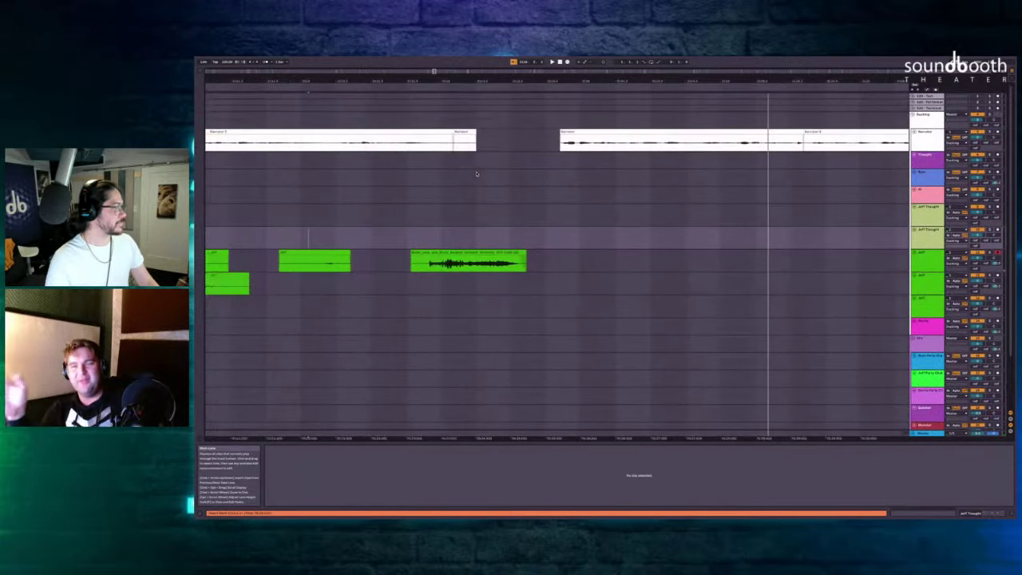
left_click(459, 133)
scroll(461, 132, "down", 2)
scroll(462, 132, "left", 2)
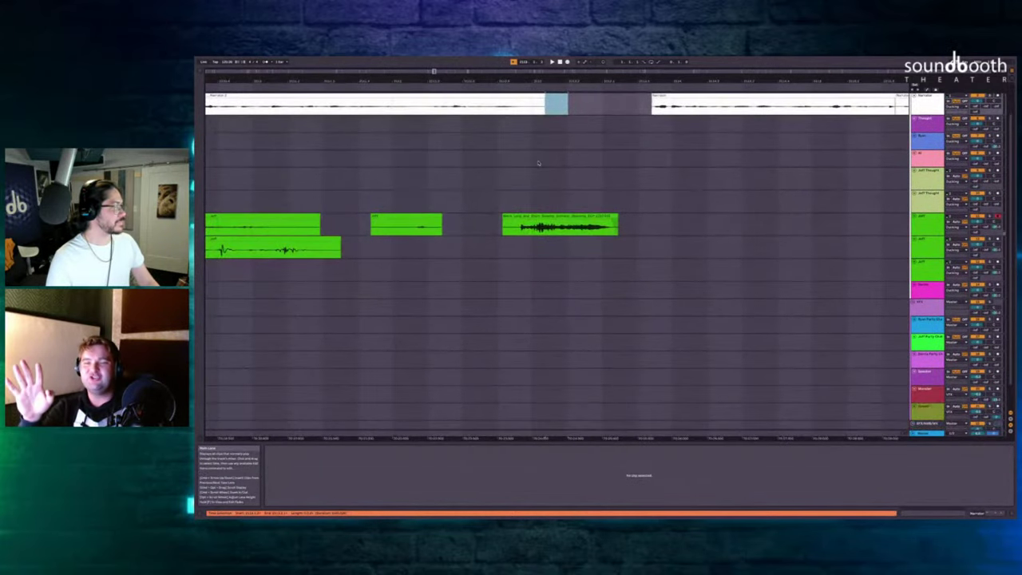
scroll(553, 209, "up", 2)
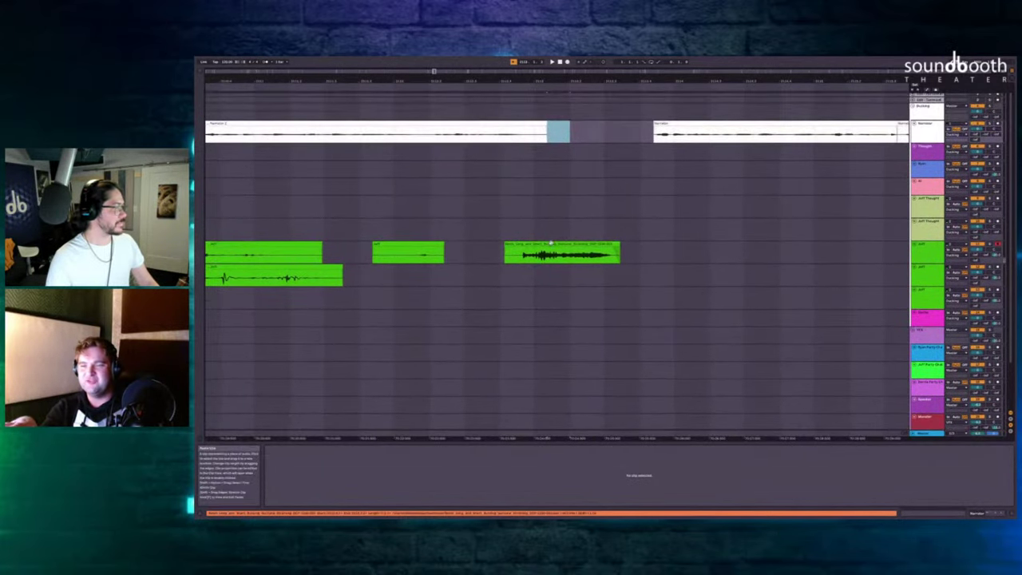
Shift the creature sound slightly later and insert a little more silence before the narration resumes.
left_click(556, 248)
left_click_drag(556, 247, 563, 244)
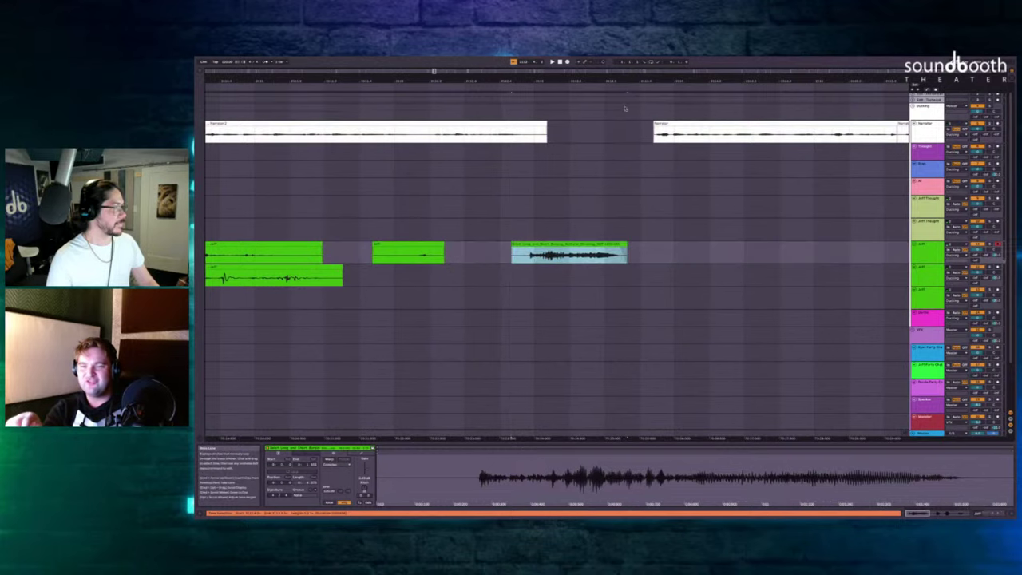
left_click_drag(647, 155, 694, 152)
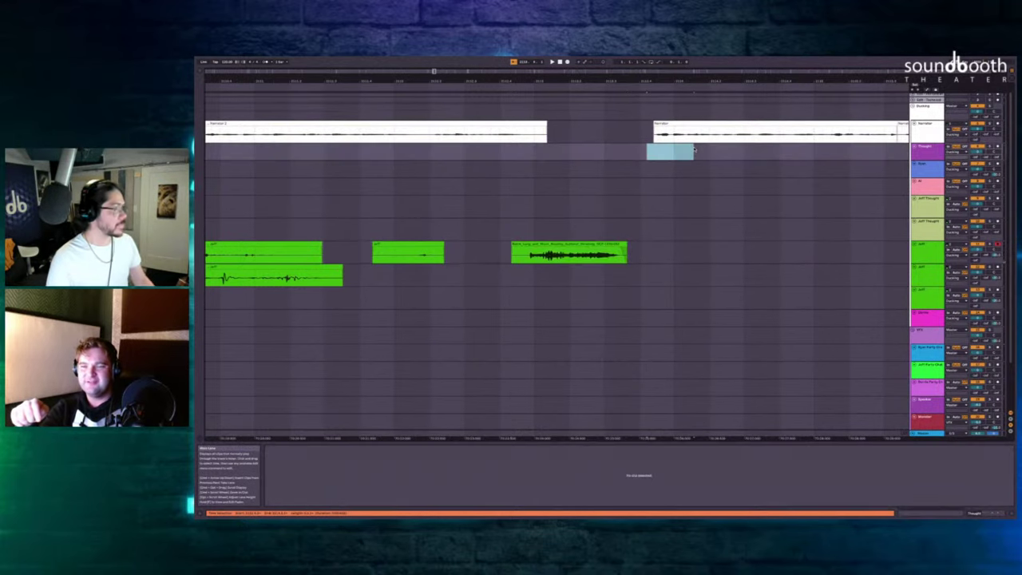
key("ctrl+i")
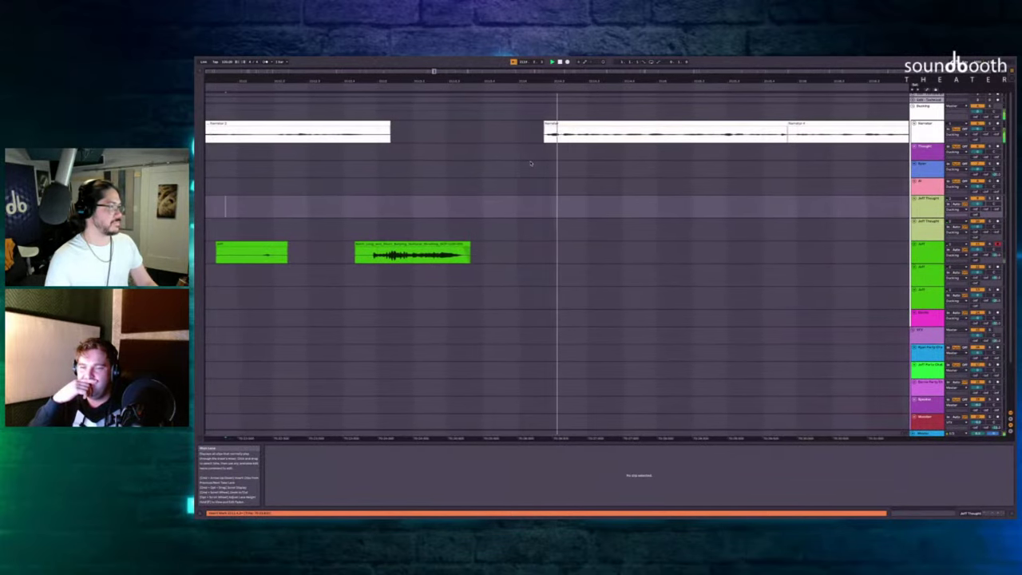
Play back the widened pause after the creature sound and look ahead through the following narration and dialogue.
scroll(530, 163, "down", 3)
scroll(530, 163, "up", 3)
scroll(530, 164, "down", 4)
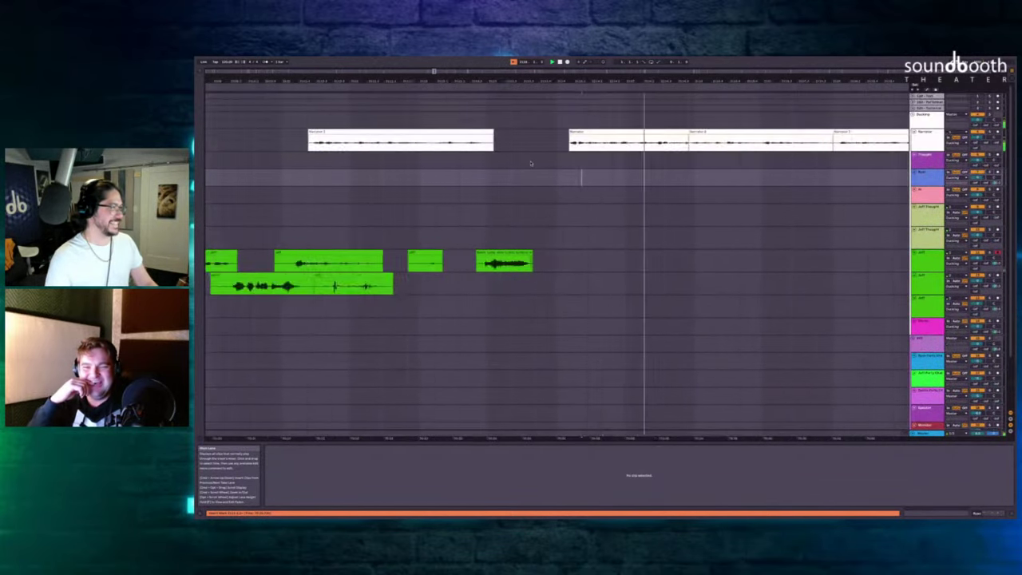
scroll(531, 163, "right", 3)
scroll(497, 227, "down", 4)
scroll(497, 228, "right", 7)
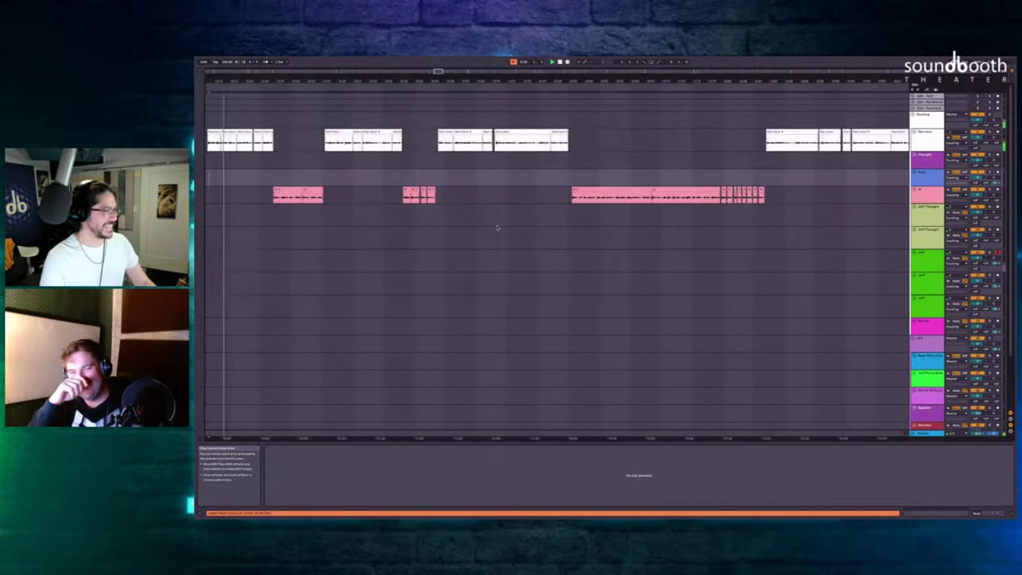
scroll(497, 227, "down", 4)
scroll(497, 228, "right", 3)
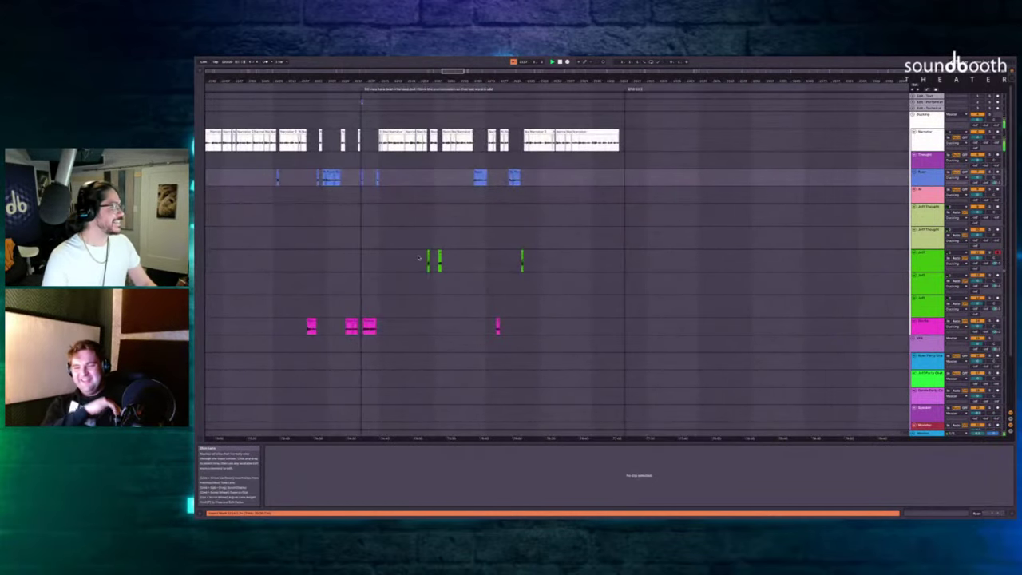
Examine the green dialogue clips further along the session, and return to the creature sound in the narration gap.
scroll(419, 222, "up", 10)
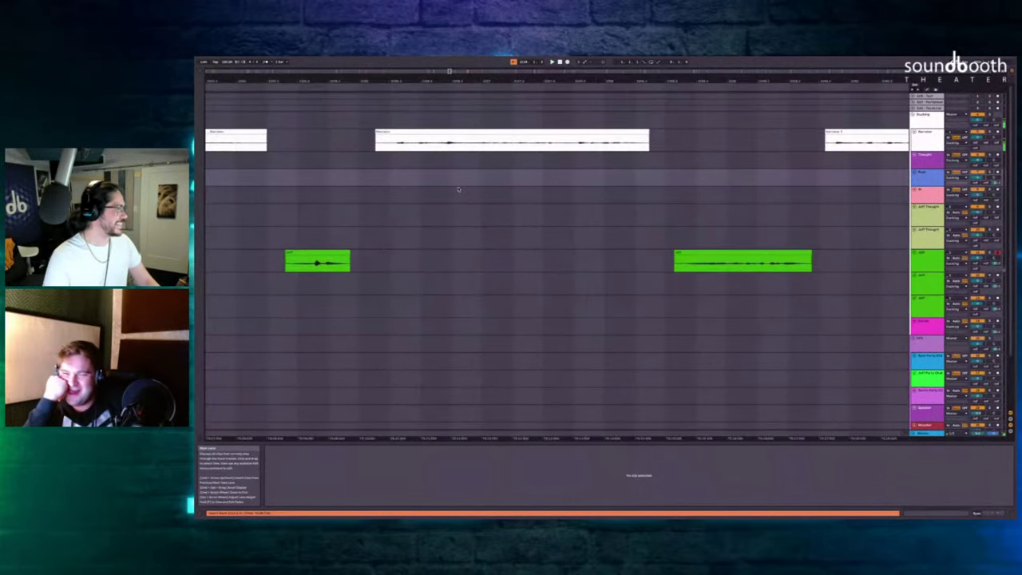
scroll(458, 189, "down", 3)
scroll(458, 189, "left", 2)
scroll(458, 188, "up", 2)
scroll(318, 288, "down", 3)
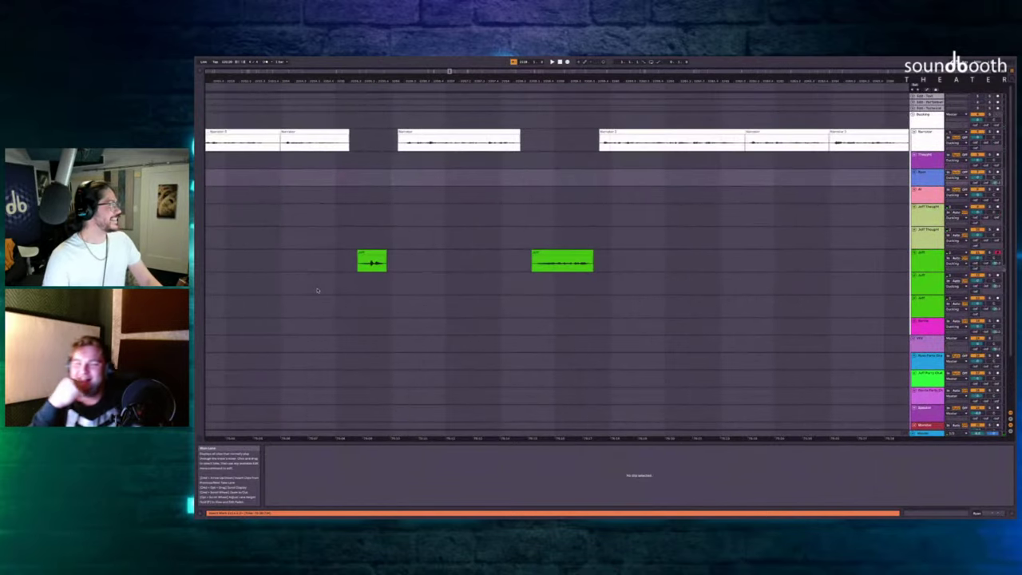
scroll(318, 287, "left", 5)
scroll(318, 287, "down", 3)
scroll(336, 152, "up", 3)
scroll(335, 152, "down", 3)
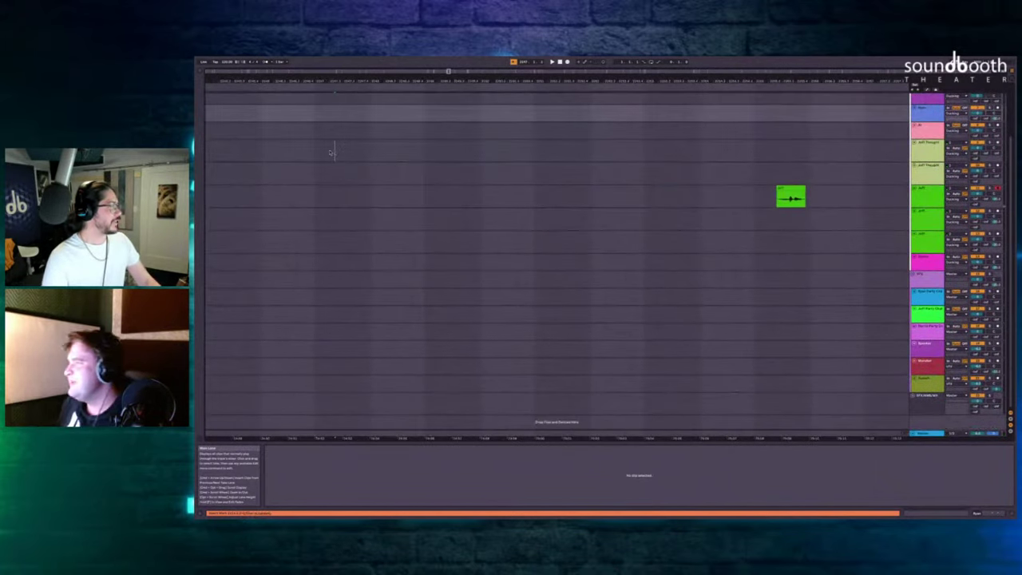
left_click_drag(330, 153, 318, 153)
scroll(346, 150, "down", 10)
scroll(351, 130, "left", 3)
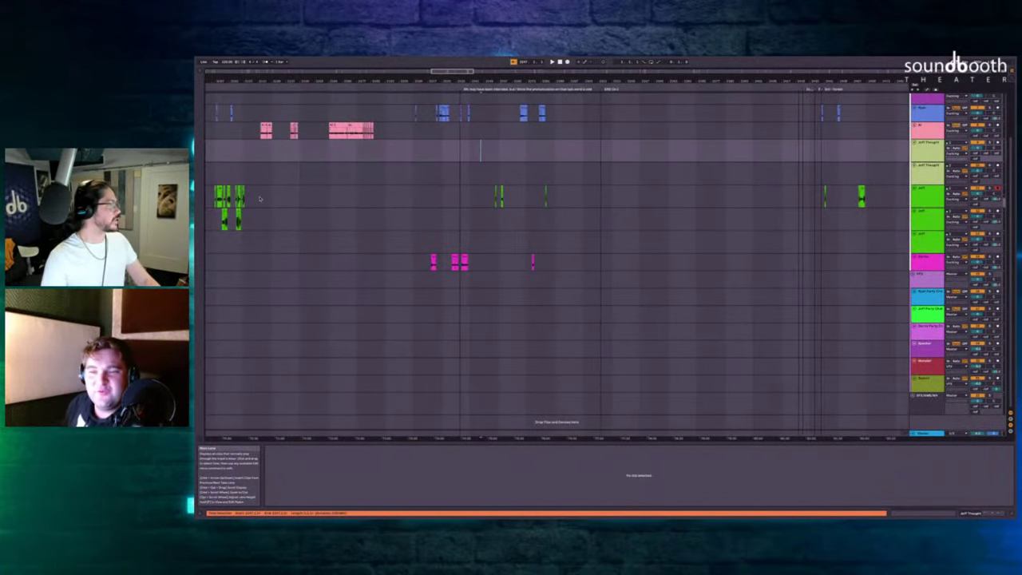
scroll(260, 198, "left", 4)
scroll(337, 120, "up", 3)
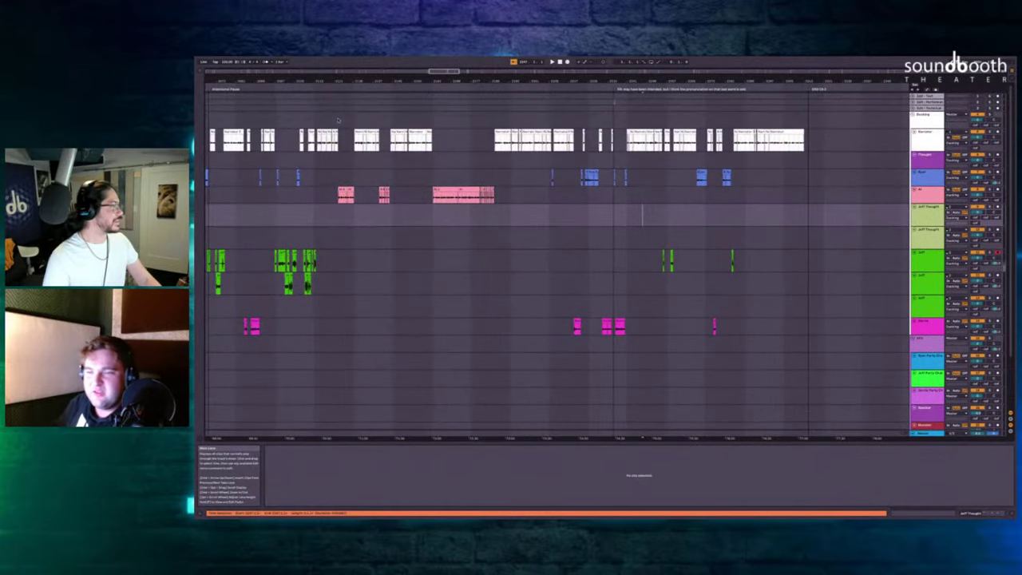
scroll(346, 212, "up", 8)
scroll(367, 191, "down", 1)
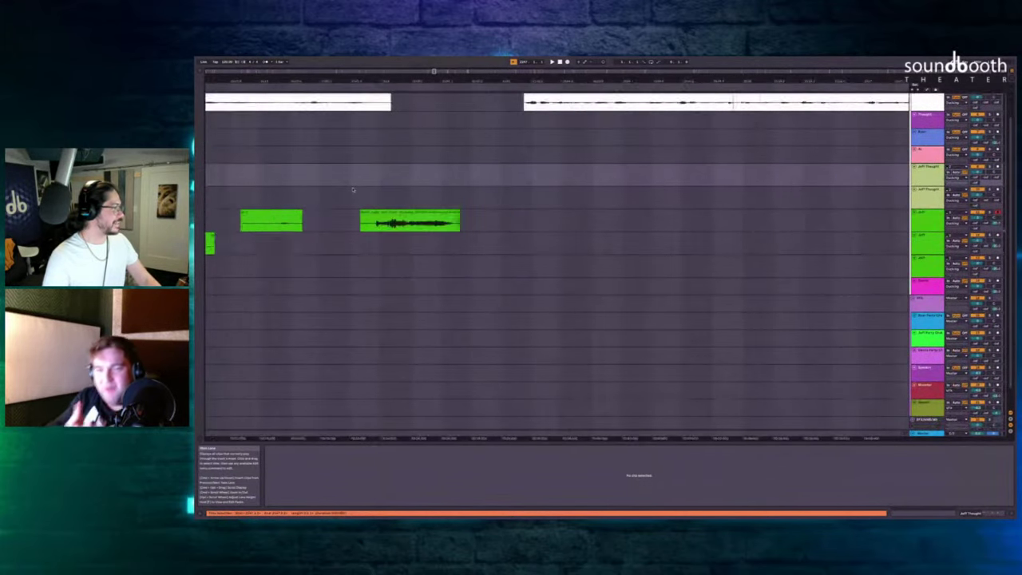
Record another short take on the green track just after the creature sound.
left_click(383, 201)
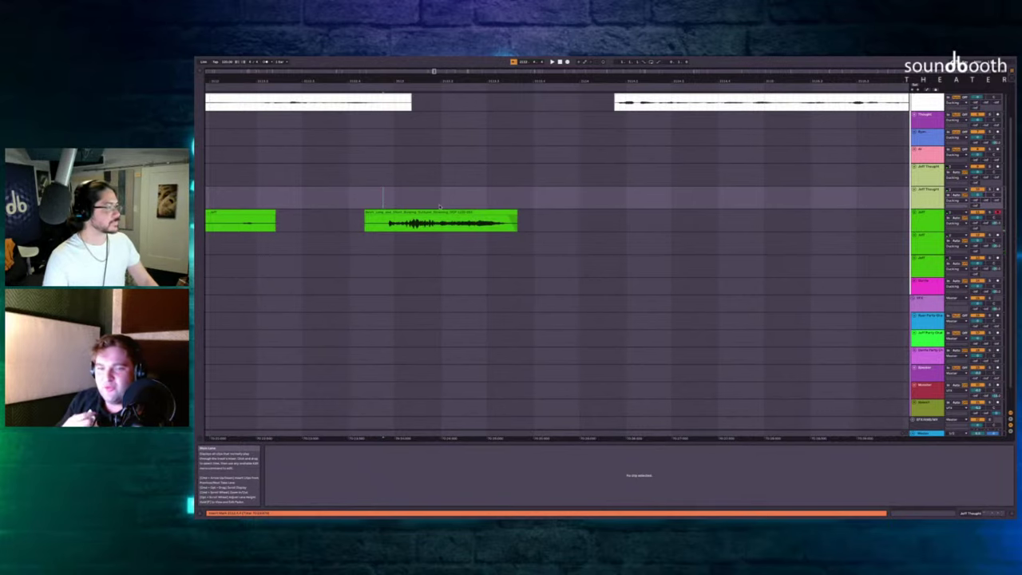
scroll(455, 200, "right", 2)
scroll(475, 194, "up", 1)
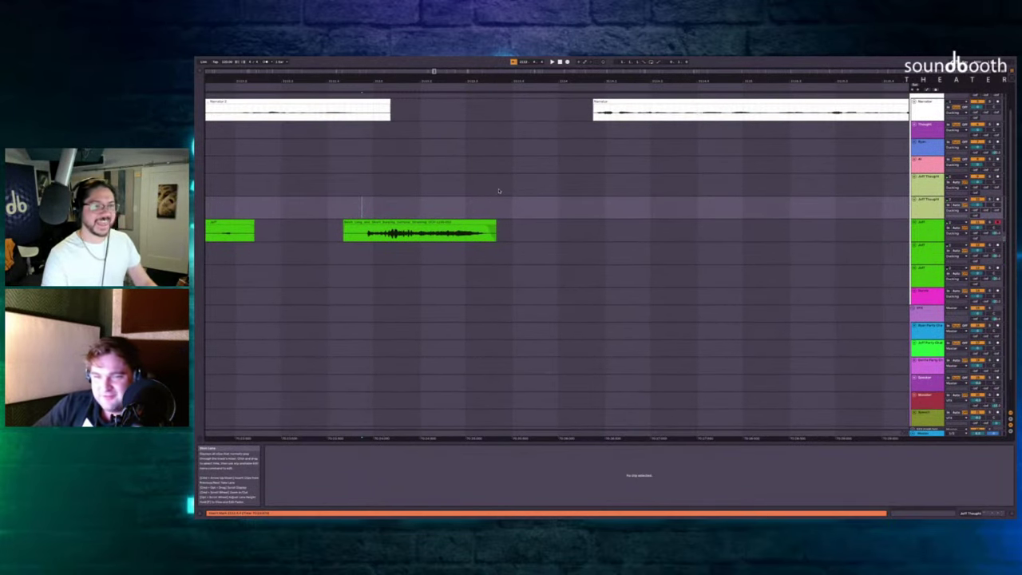
key("F9")
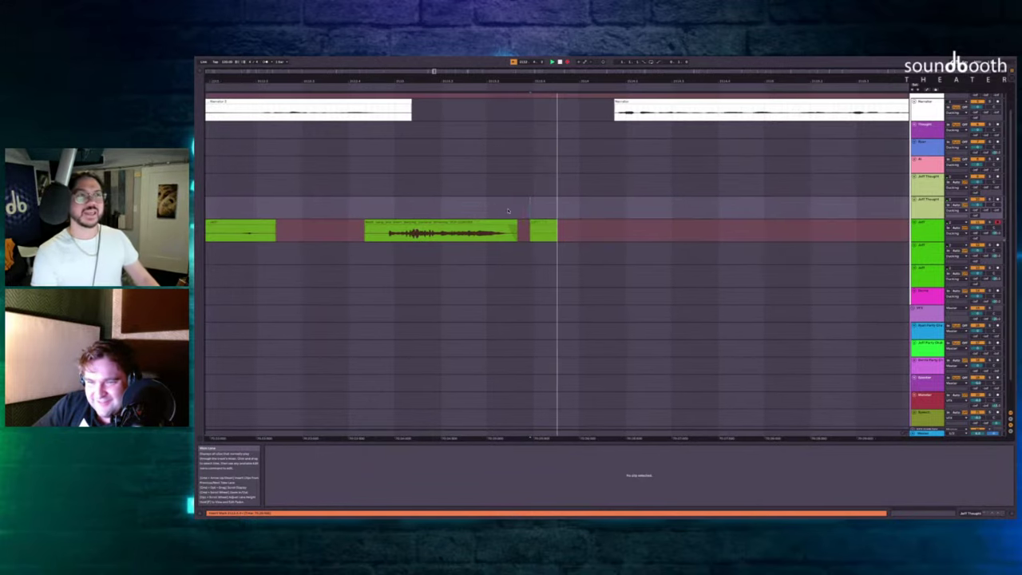
key("space")
scroll(509, 195, "up", 3)
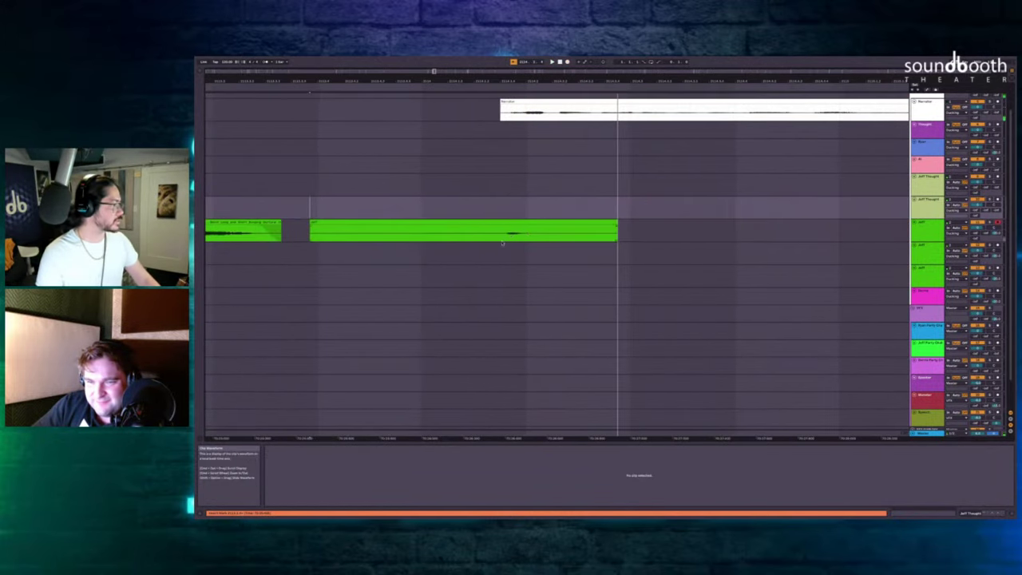
key("space")
Isolate the brief audible part of the new take and move it earlier, closer to the creature sound.
left_click_drag(503, 222, 543, 262)
scroll(542, 240, "down", 2)
scroll(559, 208, "left", 3)
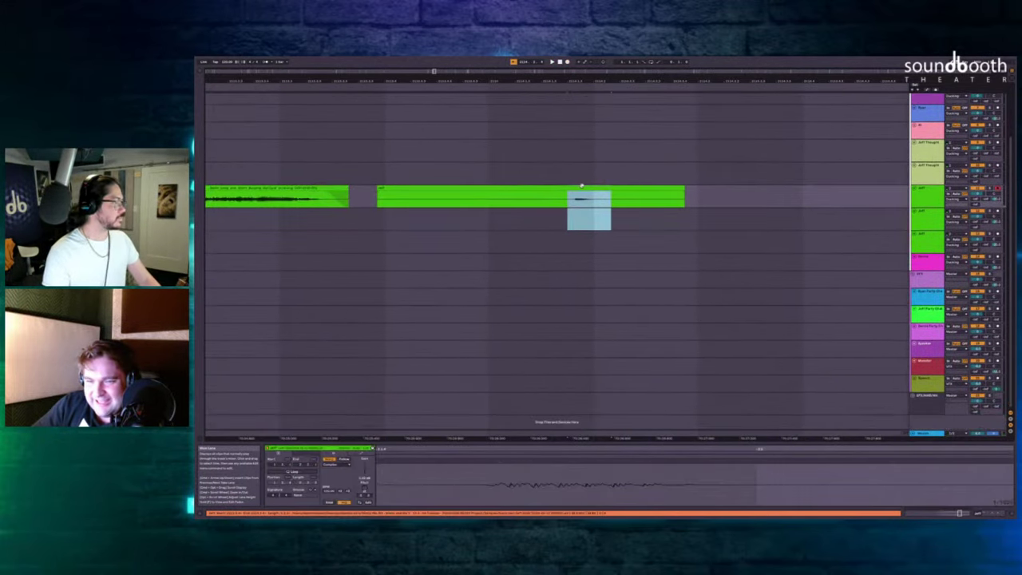
left_click_drag(582, 188, 463, 205)
scroll(463, 205, "up", 3)
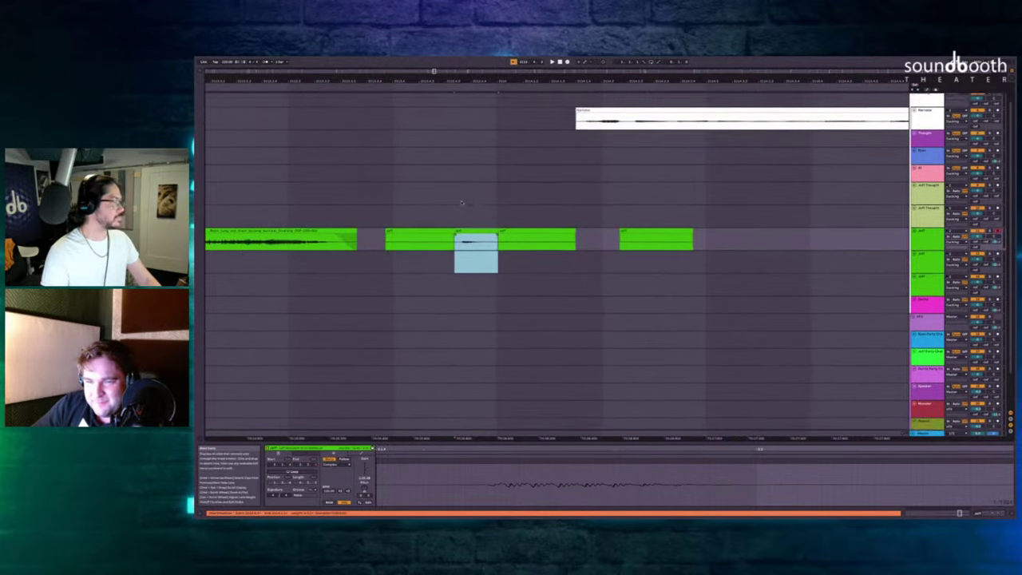
Delete the silent parts of the take directly before and after the isolated vocal sound.
left_click(523, 253)
key("Delete")
scroll(525, 252, "down", 3)
scroll(525, 253, "left", 3)
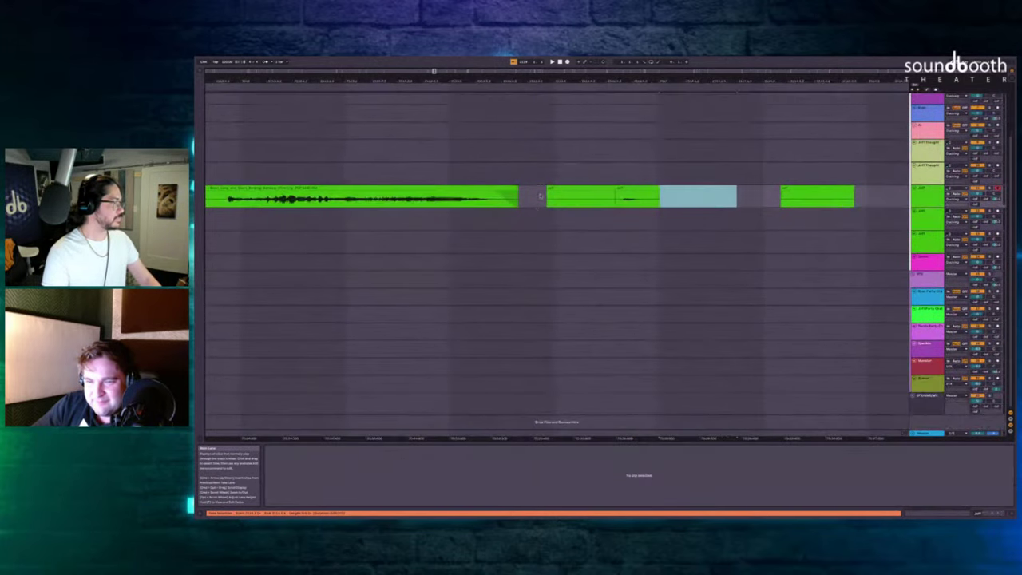
left_click(552, 188)
key("Delete")
Play back from the start of the creature sound through the repositioned vocal sound.
key("minus")
key("minus")
left_click(414, 174)
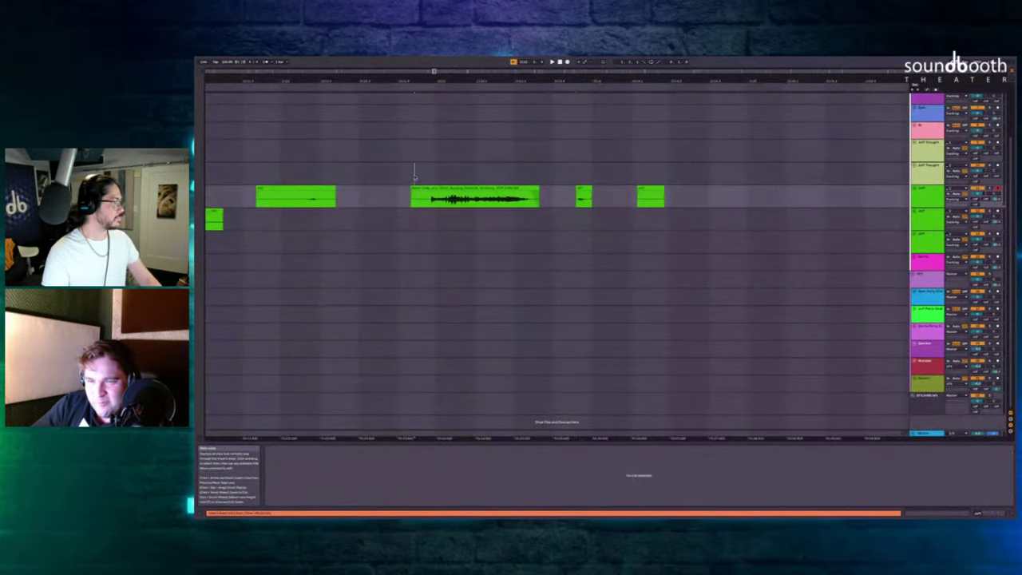
key("space")
scroll(479, 171, "up", 3)
scroll(479, 170, "left", 1)
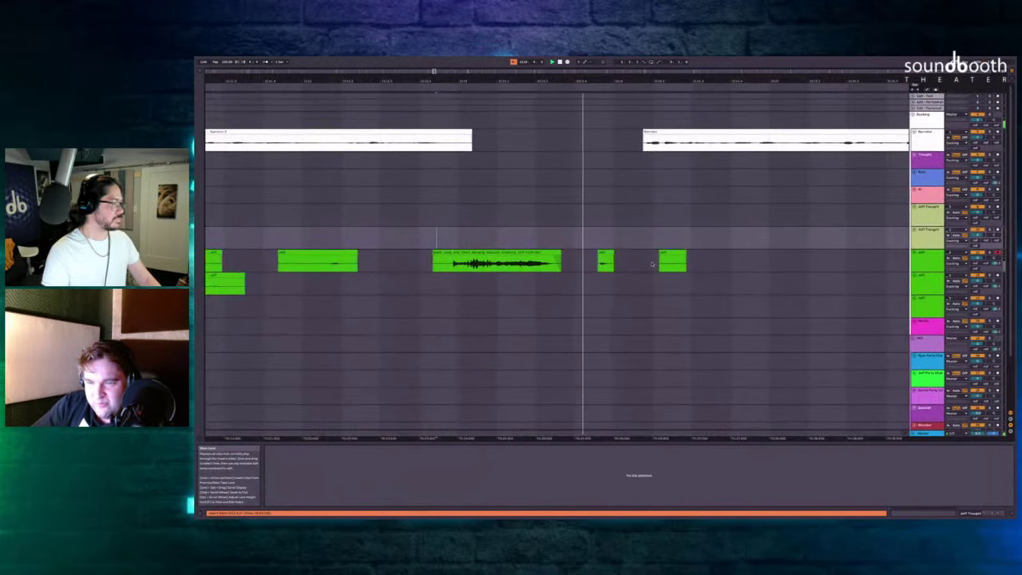
Delete the remaining silent end piece of the take and stop playback.
left_click_drag(654, 262, 730, 233)
key("plus")
scroll(647, 267, "right", 4)
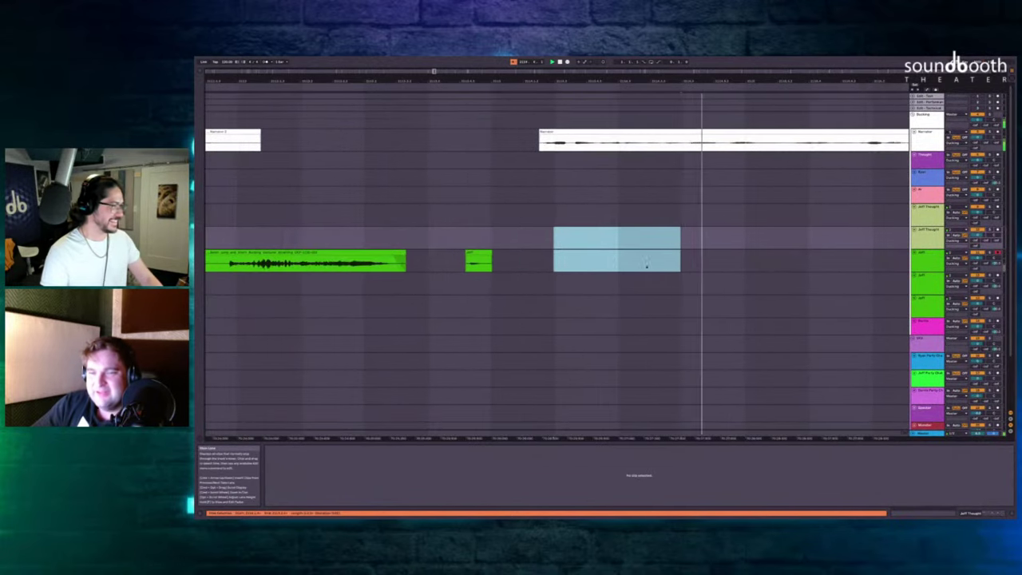
key("space")
Nudge the short vocal sound slightly later in the gap after the creature sound.
scroll(599, 294, "down", 4)
scroll(592, 294, "right", 2)
scroll(591, 293, "right", 3)
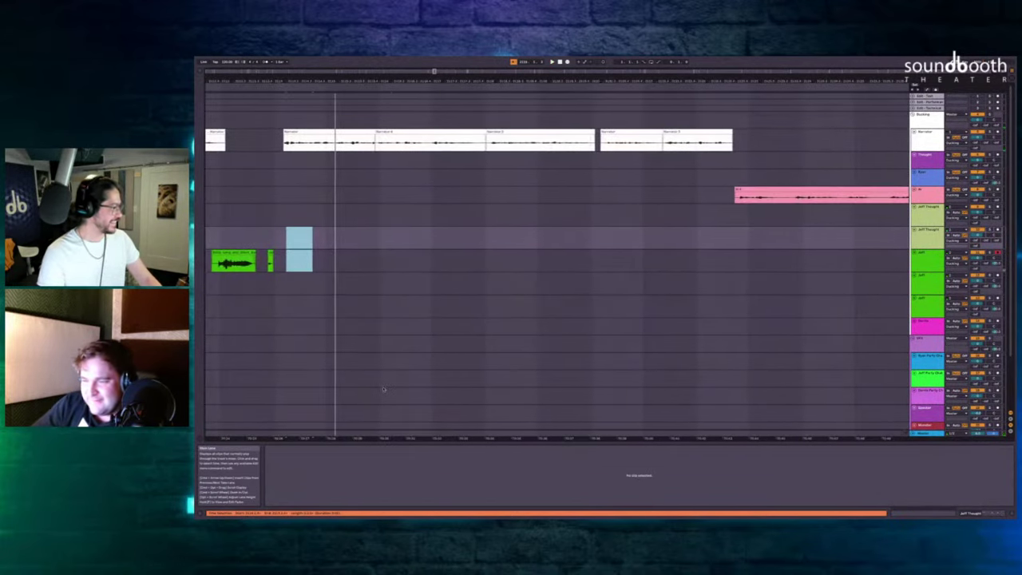
scroll(297, 264, "up", 5)
scroll(304, 263, "down", 2)
scroll(335, 183, "up", 3)
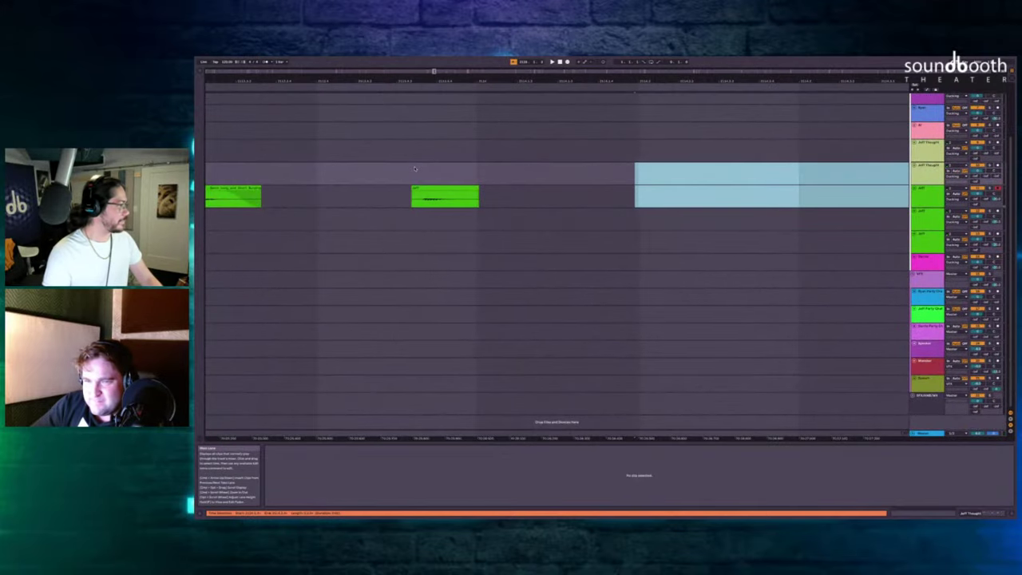
mouse_move(435, 188)
left_mouse_down()
mouse_move(447, 188)
mouse_move(455, 168)
mouse_move(453, 193)
left_mouse_up()
scroll(456, 184, "down", 1)
scroll(450, 192, "down", 3)
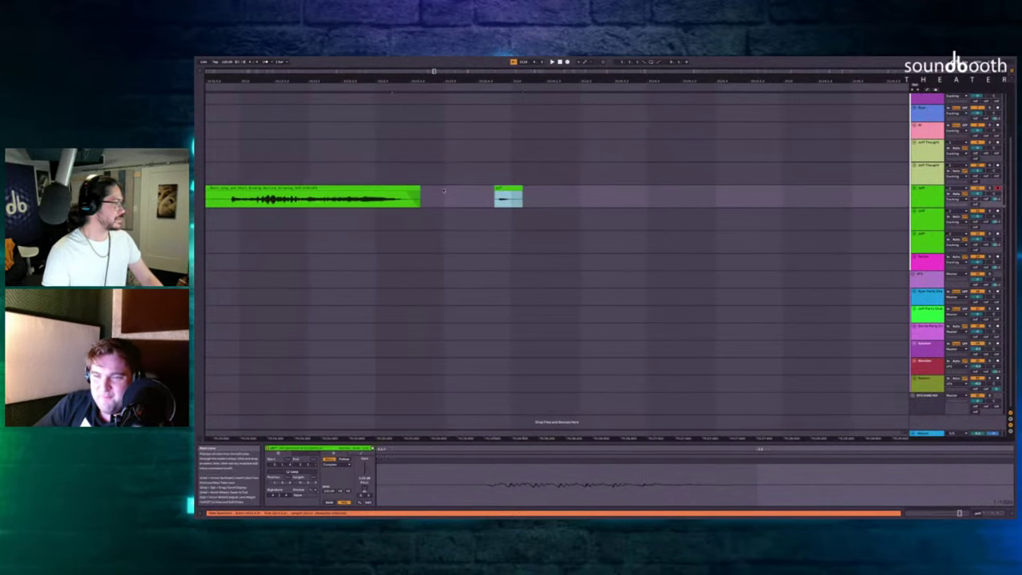
Play back the end of the creature sound through the repositioned vocal sound.
left_click(392, 176)
key("space")
scroll(427, 162, "down", 1)
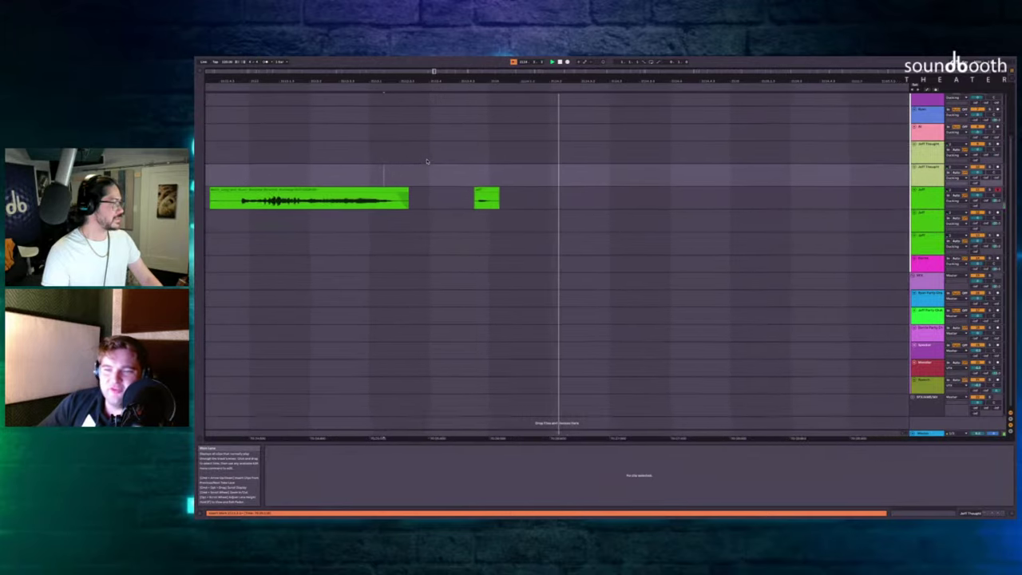
scroll(427, 161, "up", 3)
scroll(443, 162, "down", 1)
key("space")
scroll(463, 166, "right", 4)
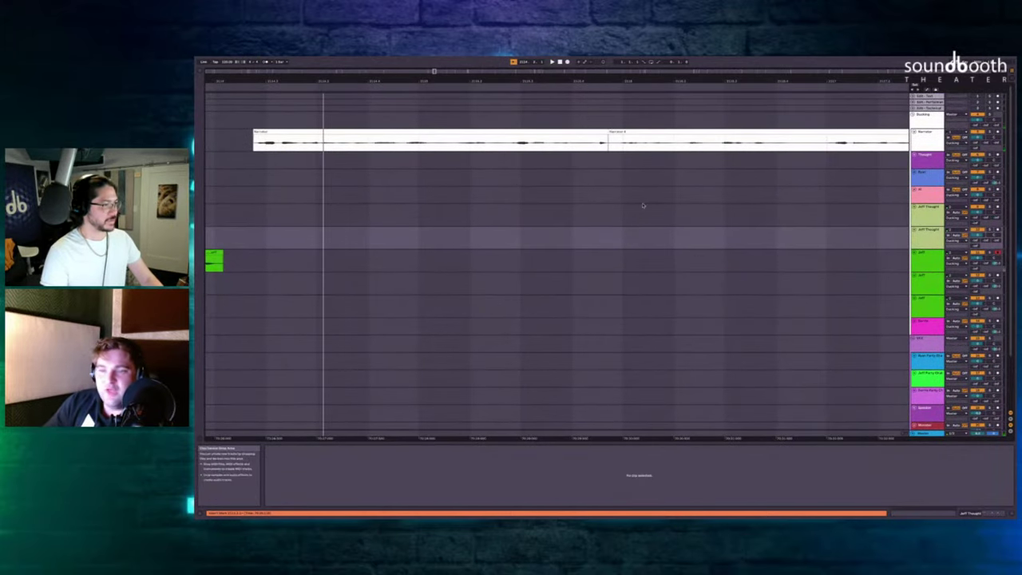
Look further along the timeline for the character's next dialogue lines between the narration clips.
scroll(716, 280, "down", 6)
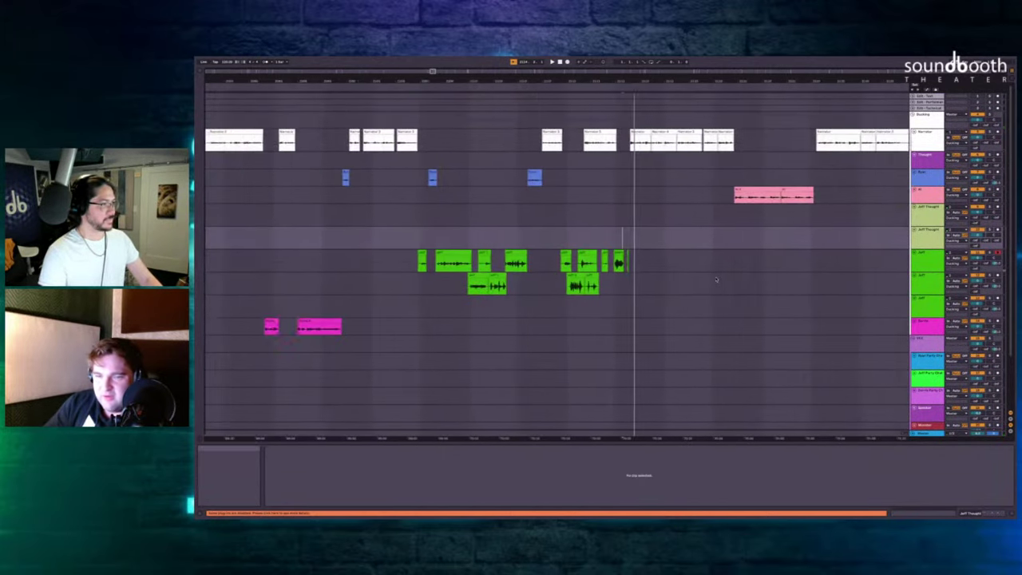
scroll(716, 279, "right", 5)
scroll(717, 280, "down", 5)
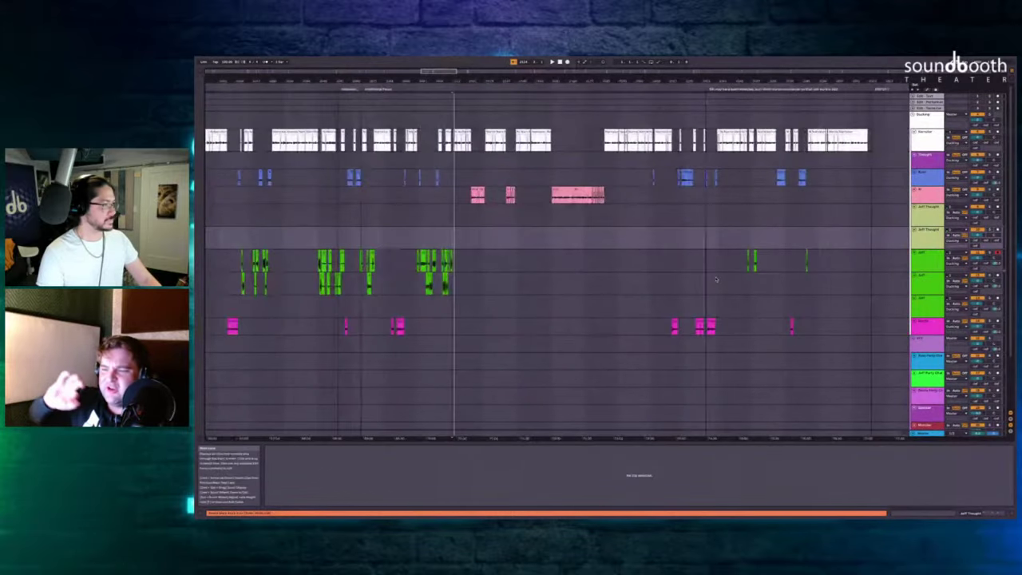
left_click(595, 194)
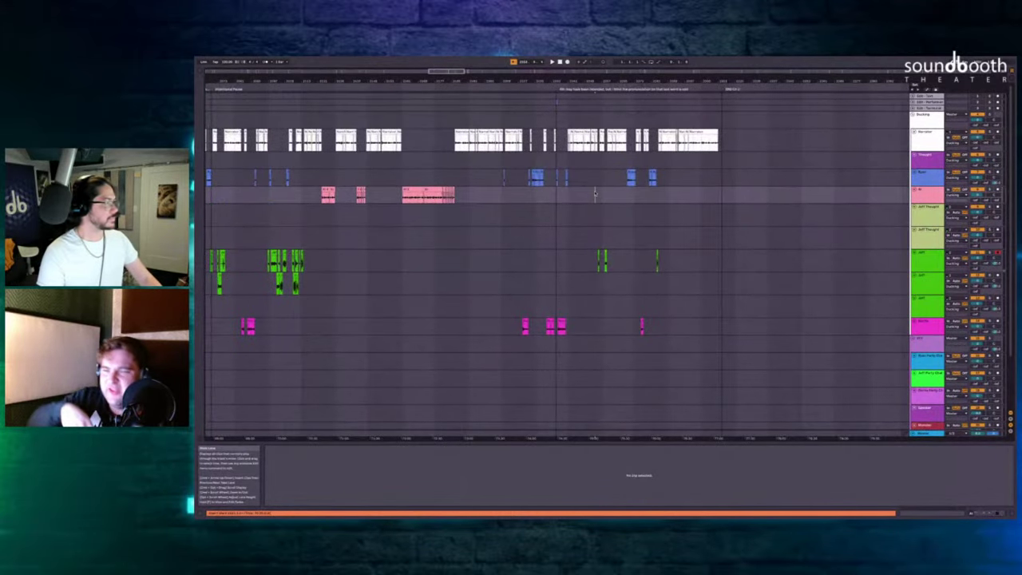
scroll(597, 190, "up", 8)
left_click(742, 226)
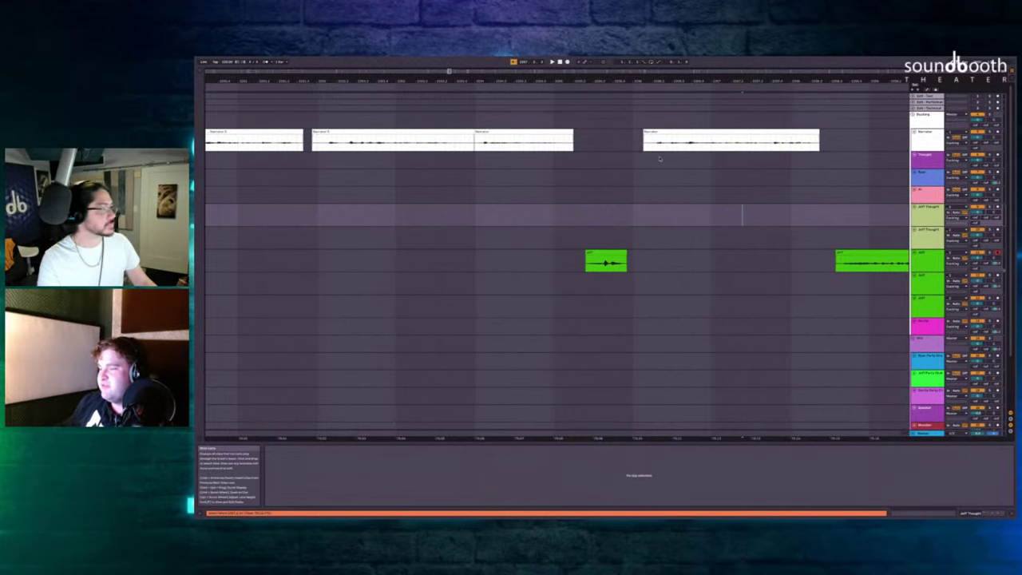
left_click(583, 155)
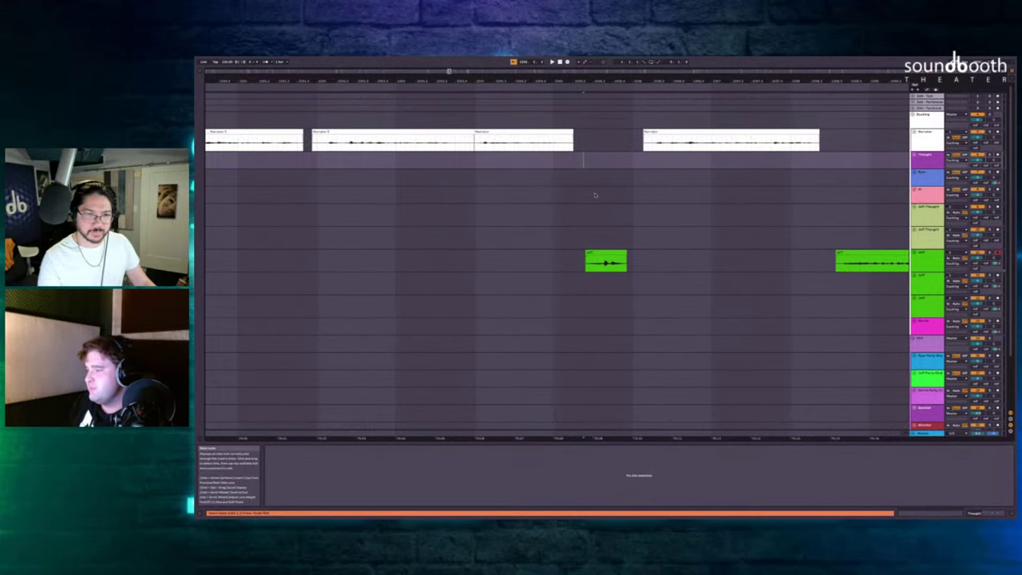
Re-record the character's short line in the gap between the two narration clips.
scroll(573, 184, "down", 5)
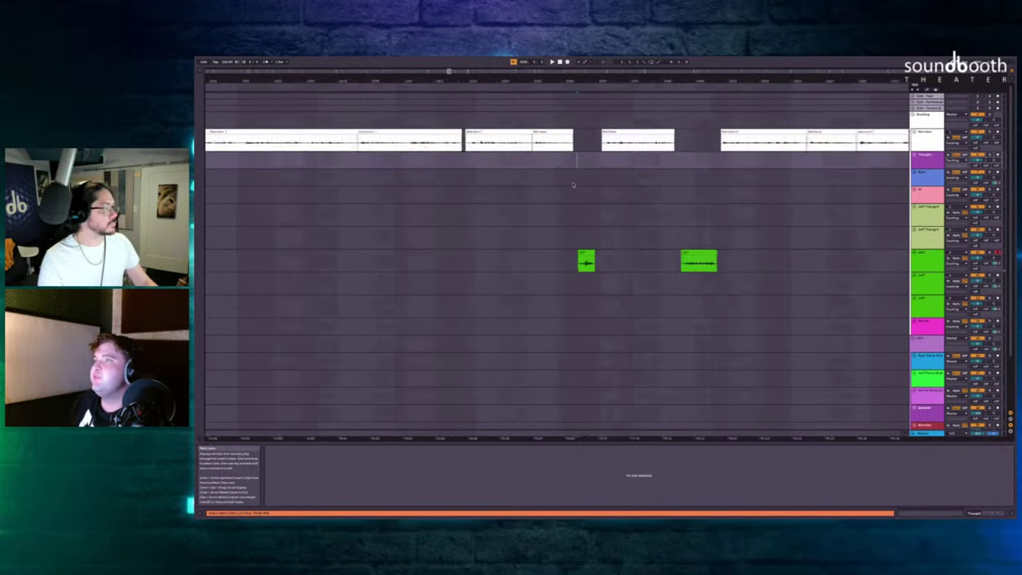
left_click(581, 146)
scroll(581, 147, "up", 7)
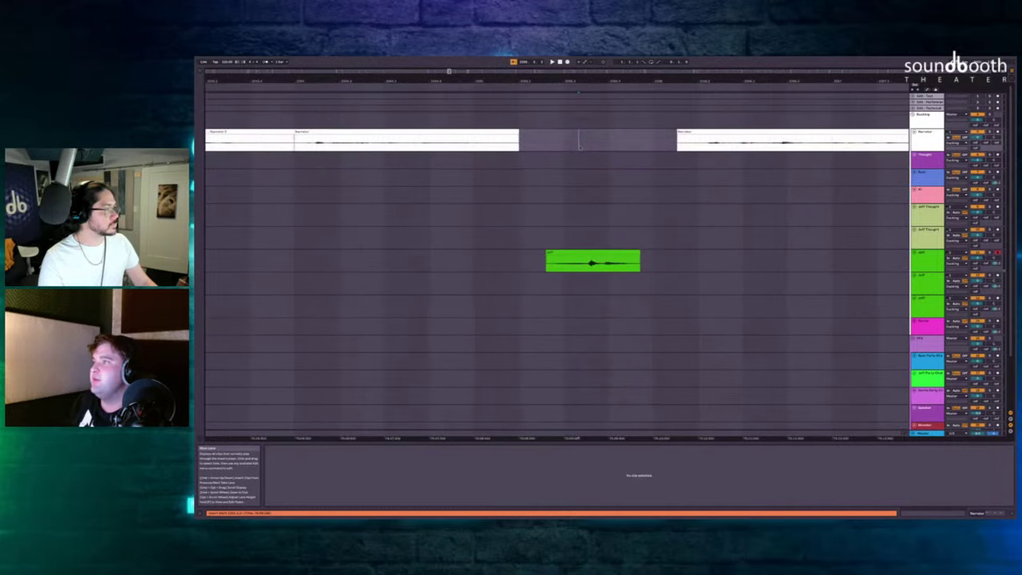
left_click(508, 170)
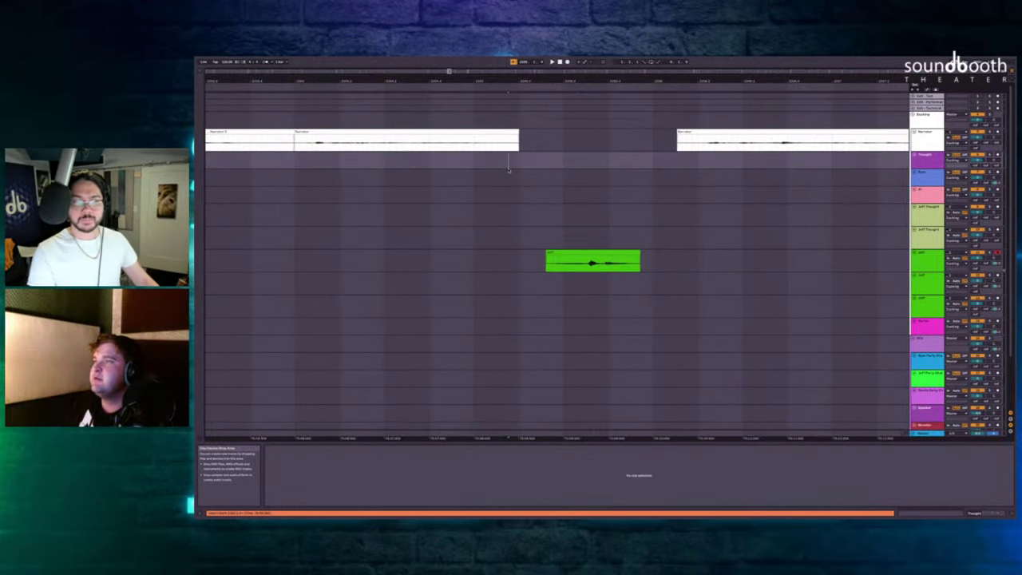
key("F9")
key("F9")
key("space")
Delete the surplus time at the end of the new take so the following narration starts directly after it.
scroll(508, 170, "left", 3)
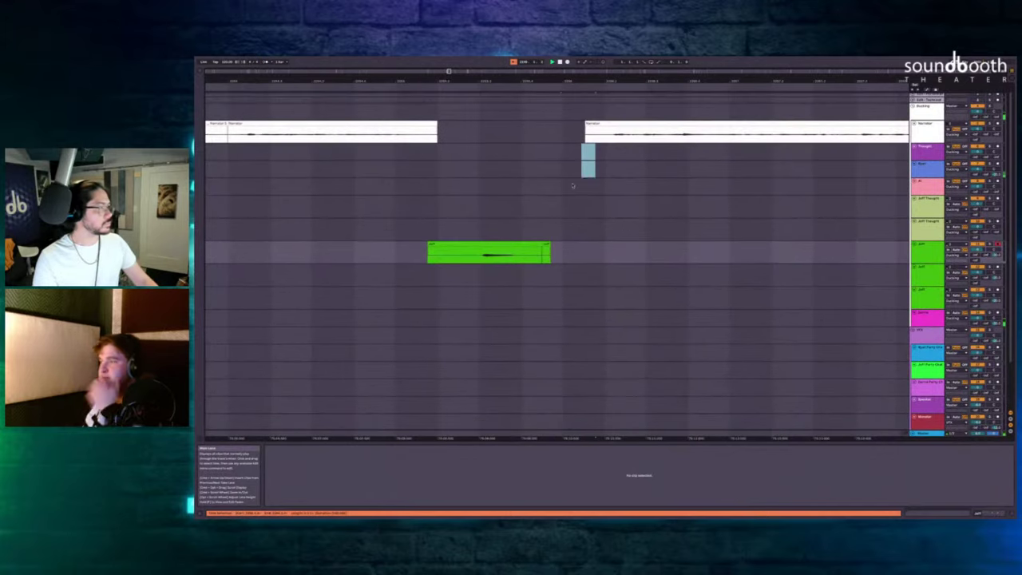
left_click_drag(572, 185, 542, 242)
key("shift+super+BackSpace")
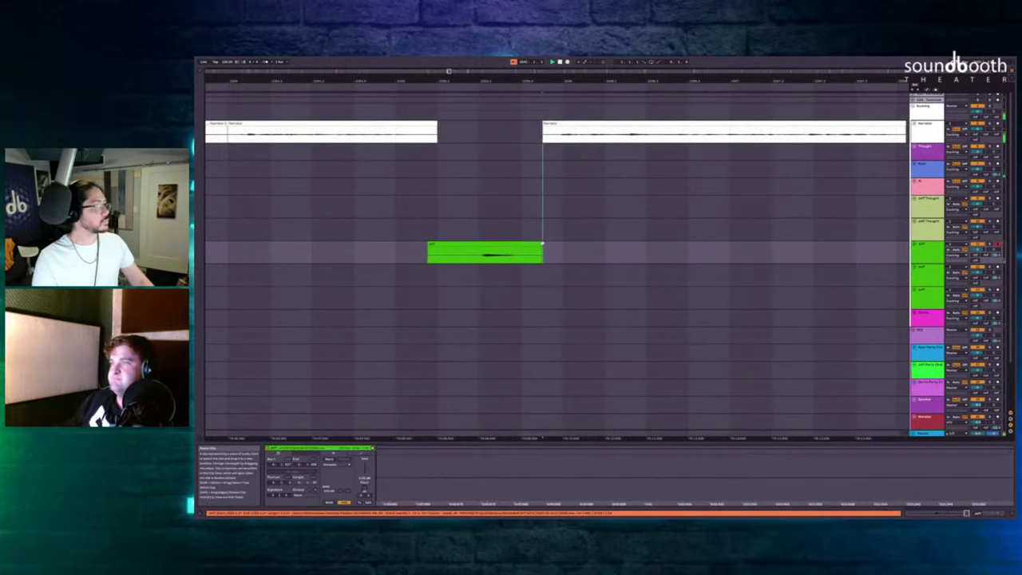
scroll(542, 244, "down", 6)
scroll(523, 214, "up", 5)
key("space")
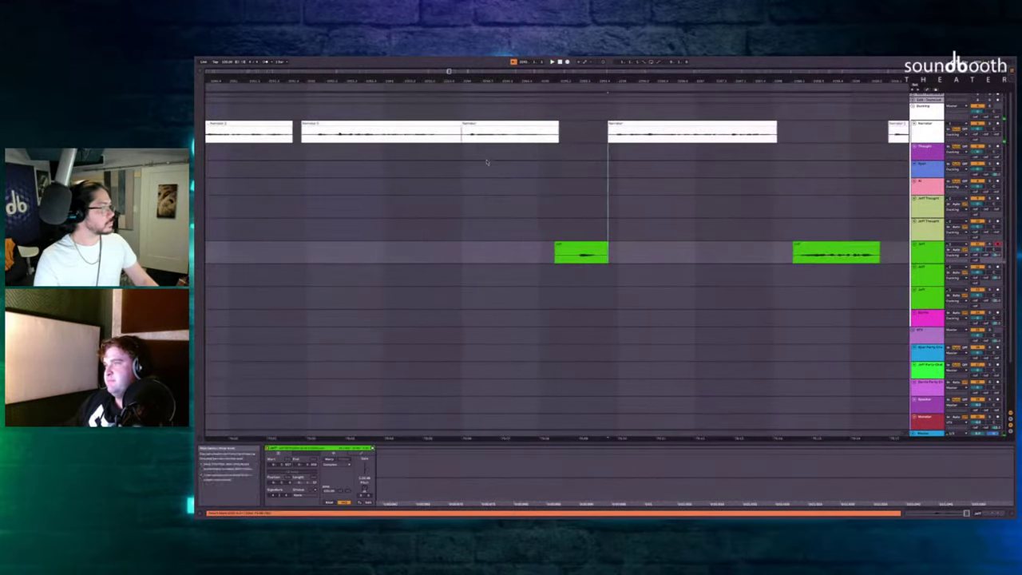
Play from the preceding narration and re-record the character's next, longer line in the following narration gap.
left_click(487, 162)
key("space")
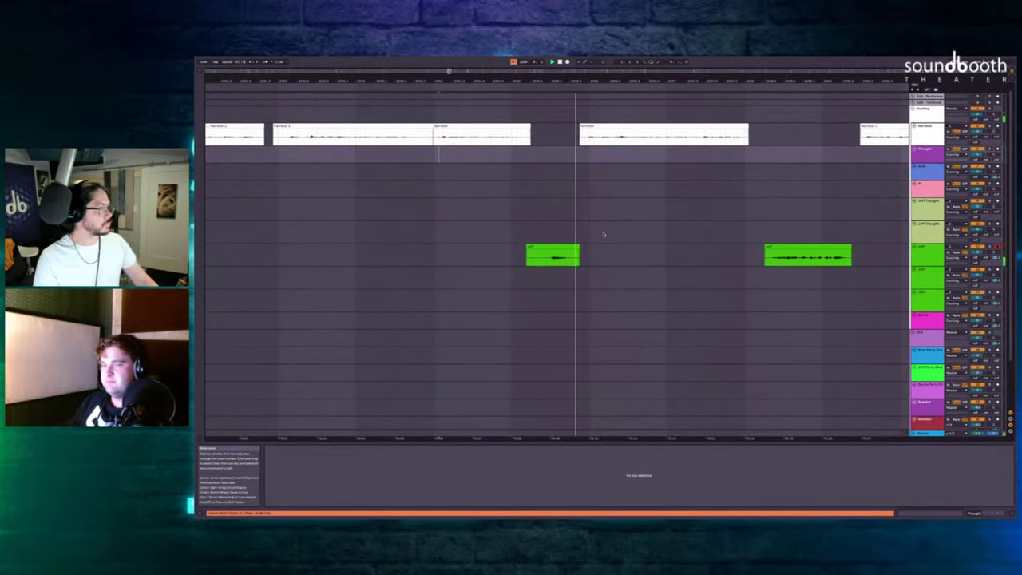
scroll(604, 234, "right", 3)
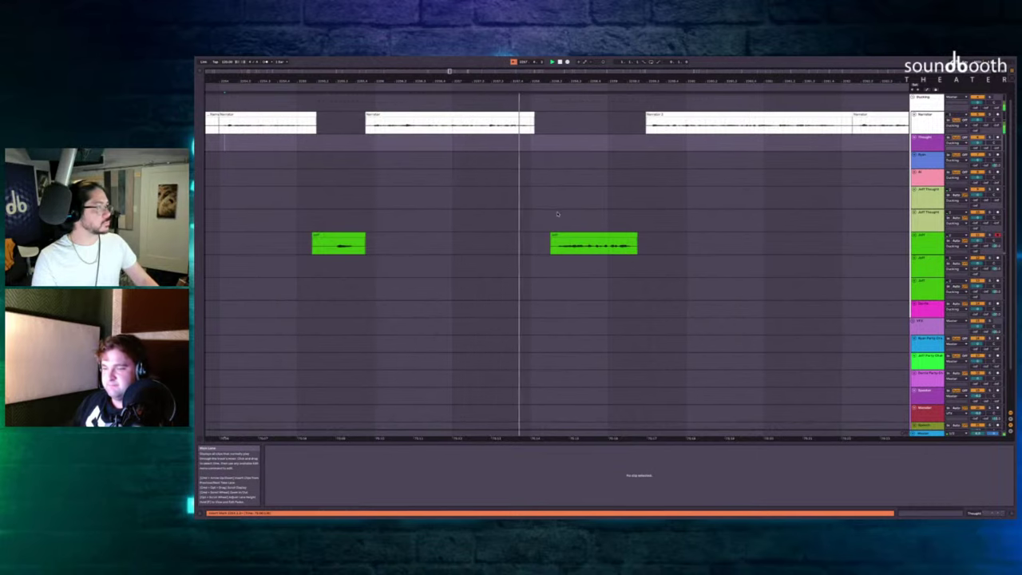
key("F9")
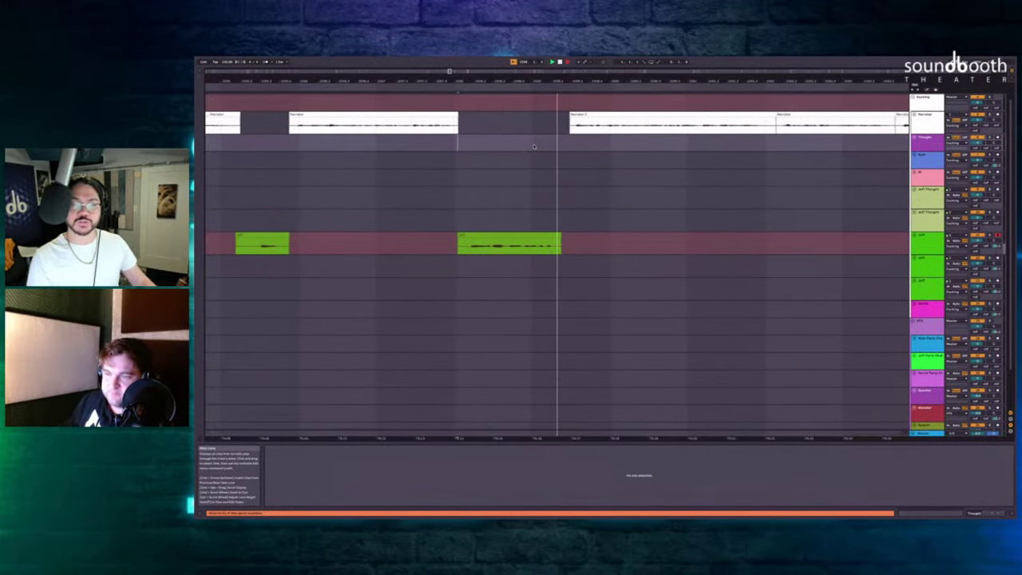
key("F9")
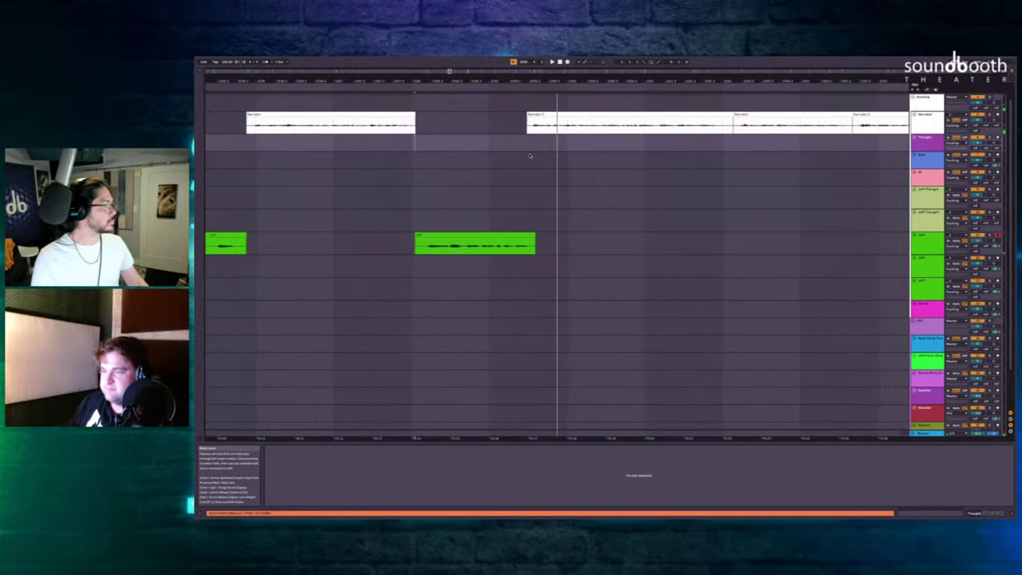
key("space")
Insert a short silence near the end of the new take to push the following narration later.
left_click_drag(530, 153, 597, 244)
key("super+i")
key("Delete")
left_click_drag(529, 235, 536, 235)
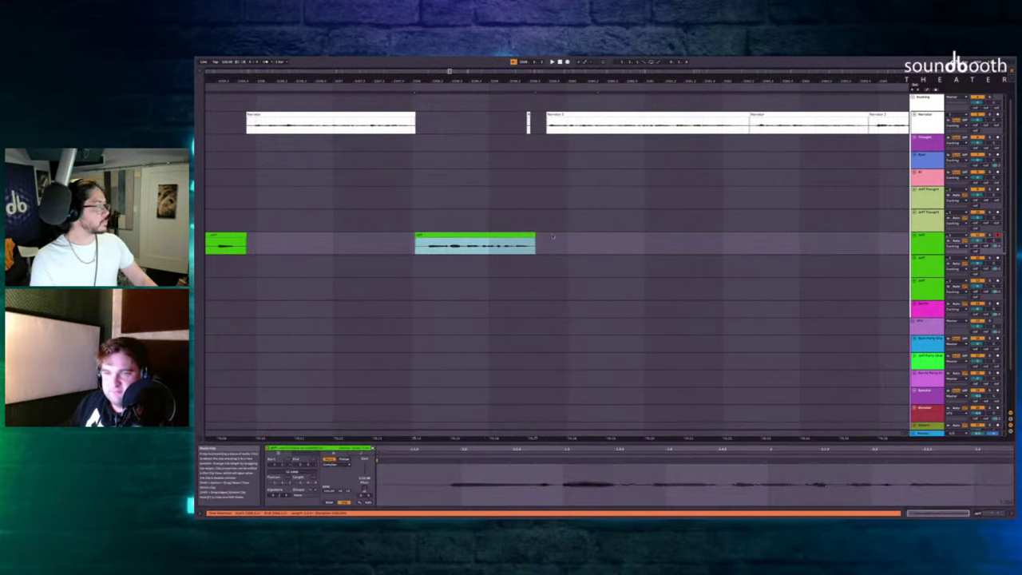
Play back the new take and delete the leftover narration sliver above its end.
left_click_drag(431, 194, 420, 196)
left_click(395, 177)
key("space")
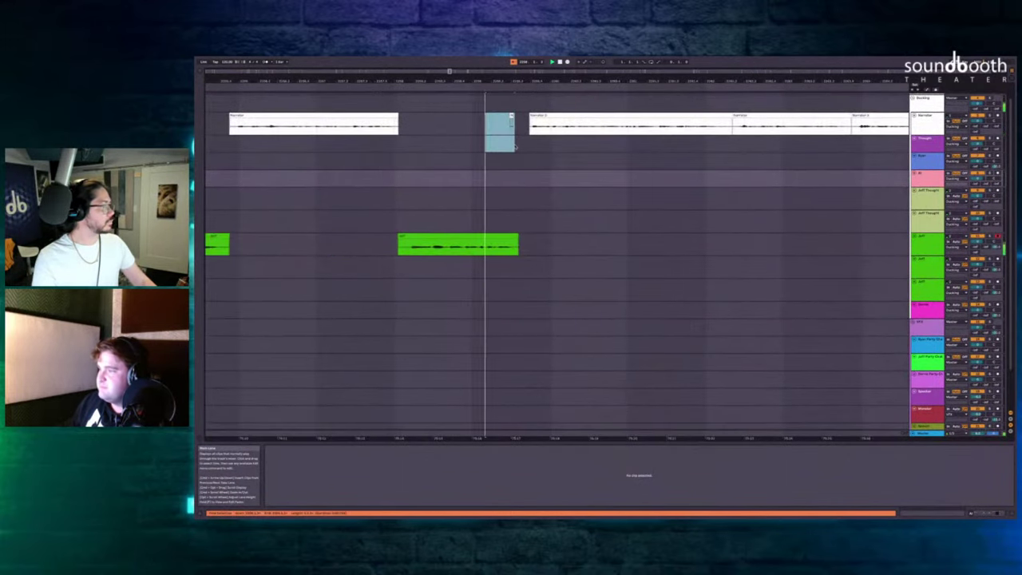
scroll(487, 151, "right", 5)
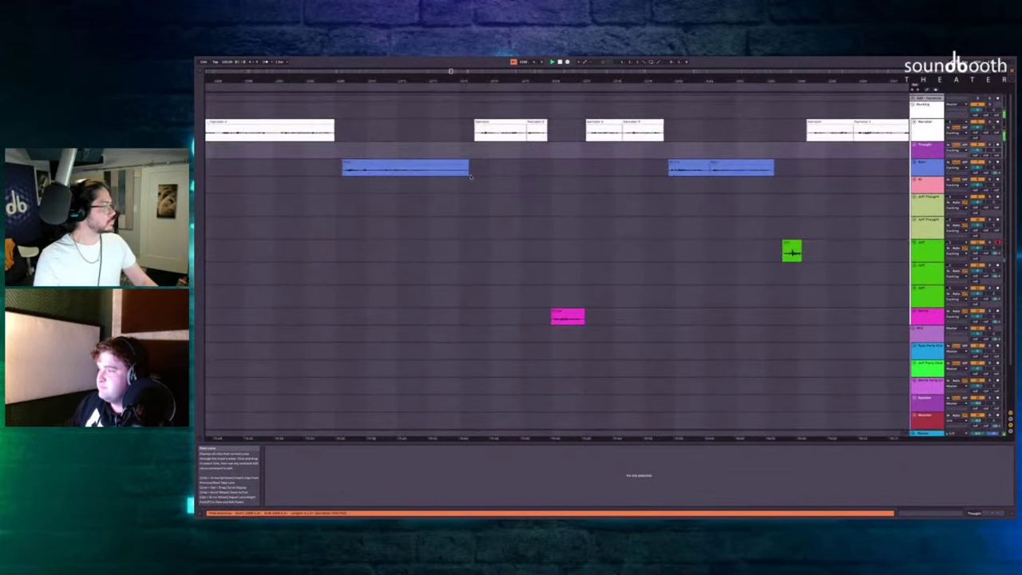
key("space")
Try an imported audio clip on the character's track ahead of the next short line, audition it and delete it.
left_click(462, 207)
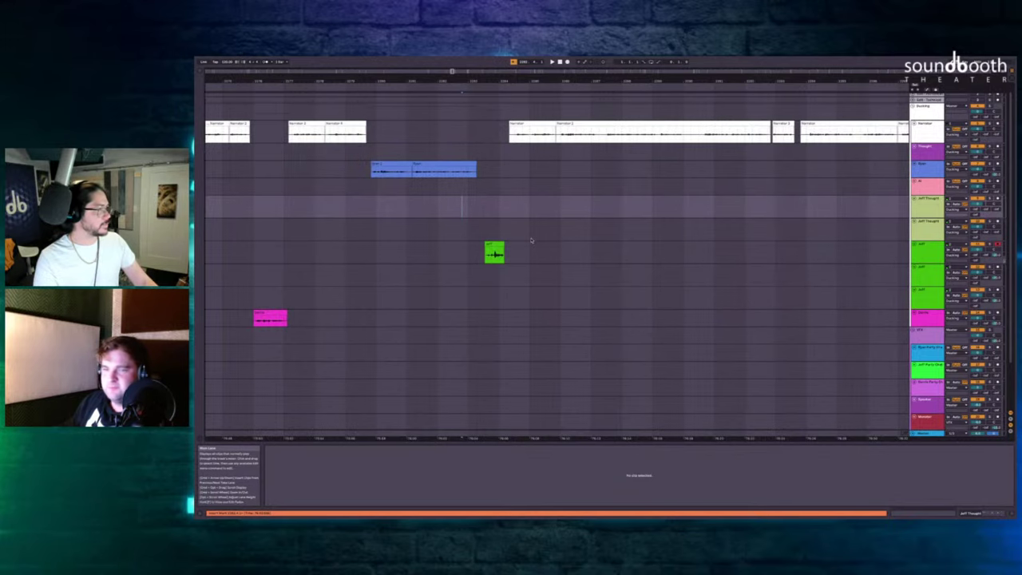
scroll(483, 216, "left", 5)
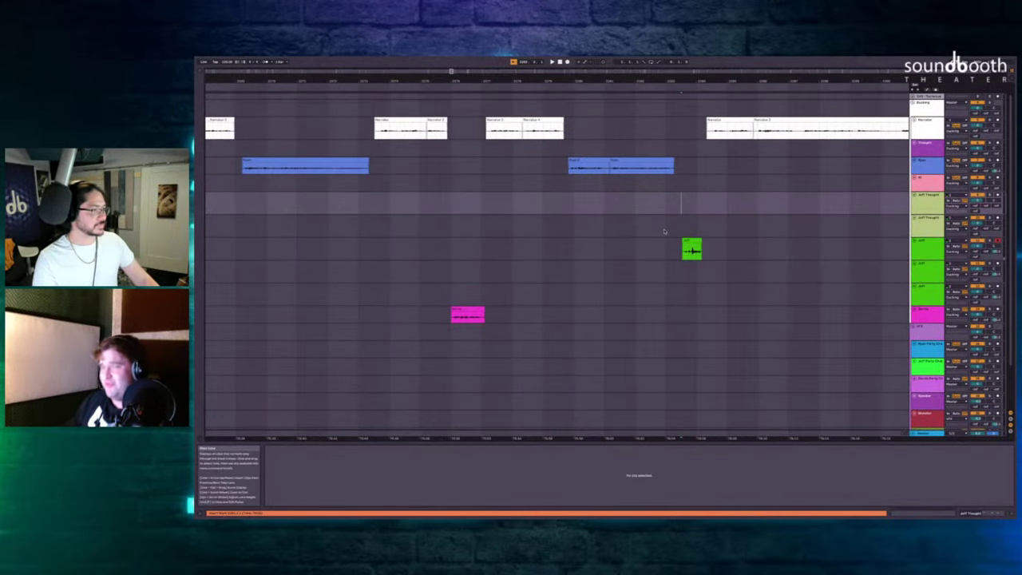
scroll(675, 230, "down", 3)
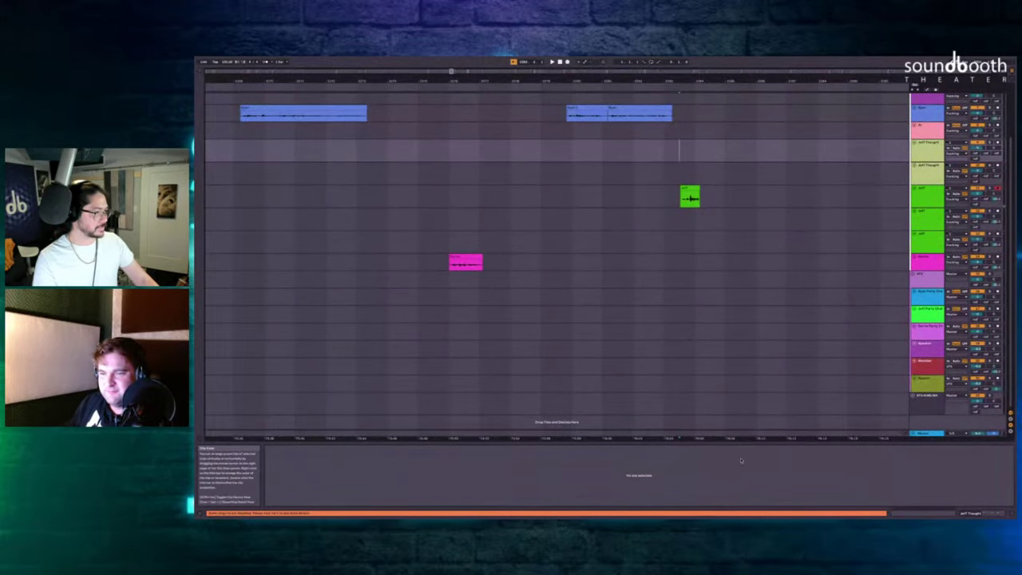
left_click_drag(727, 341, 550, 197)
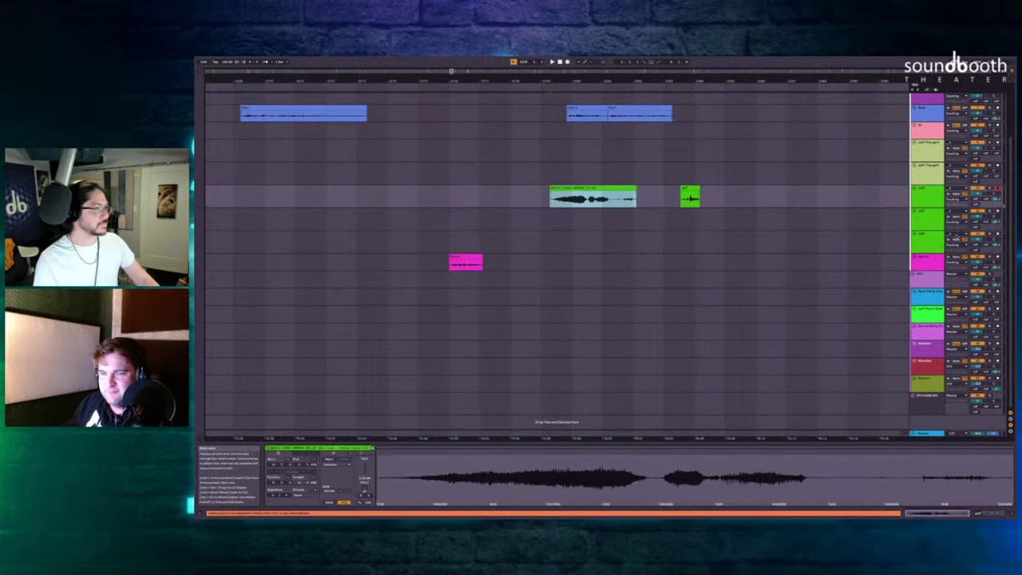
key("space")
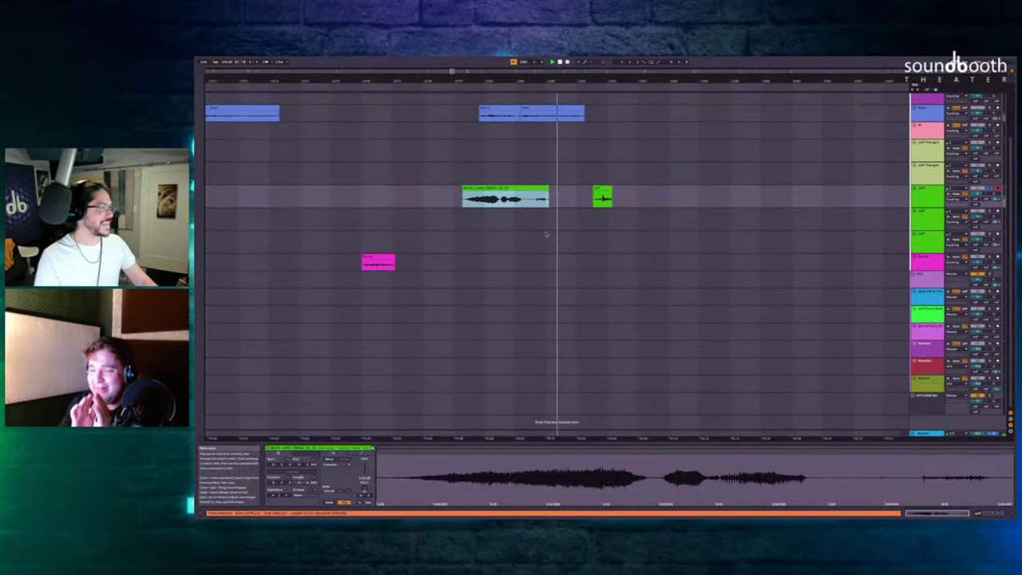
key("space")
scroll(540, 231, "up", 1)
key("Delete")
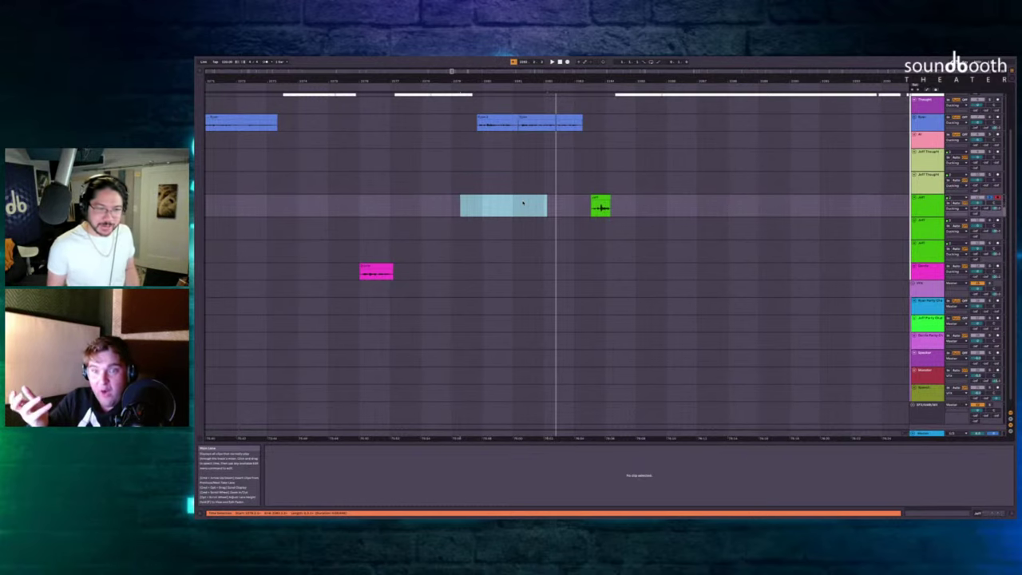
Re-record the character's short line between the blue dialogue clips and the following narration.
scroll(611, 178, "up", 2)
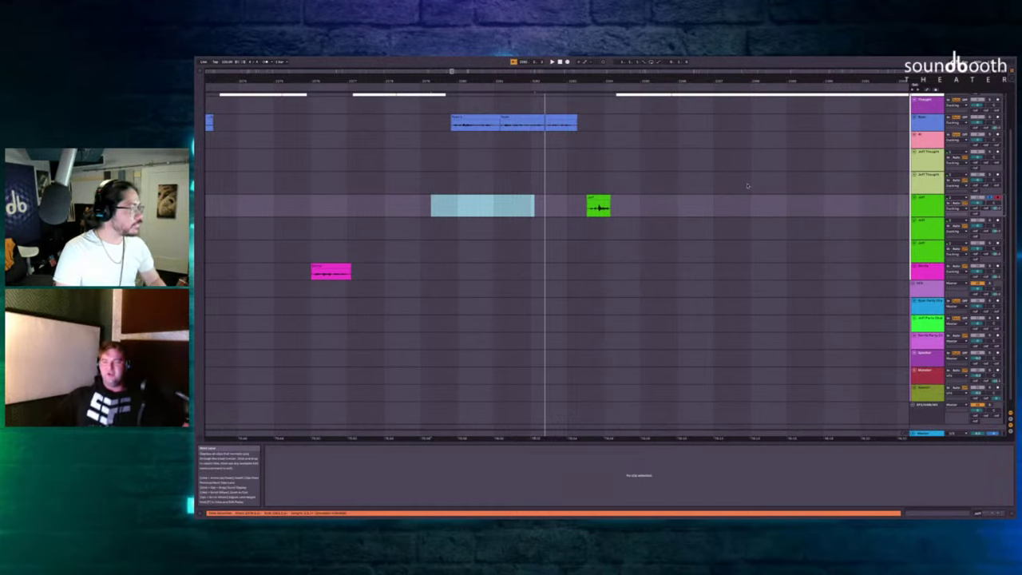
scroll(551, 217, "up", 3)
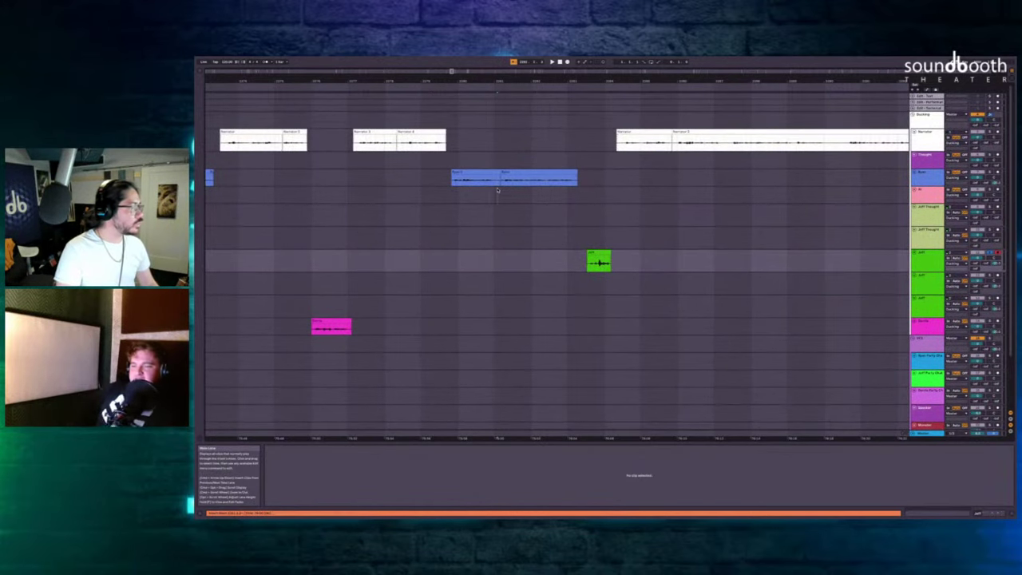
left_click(497, 192)
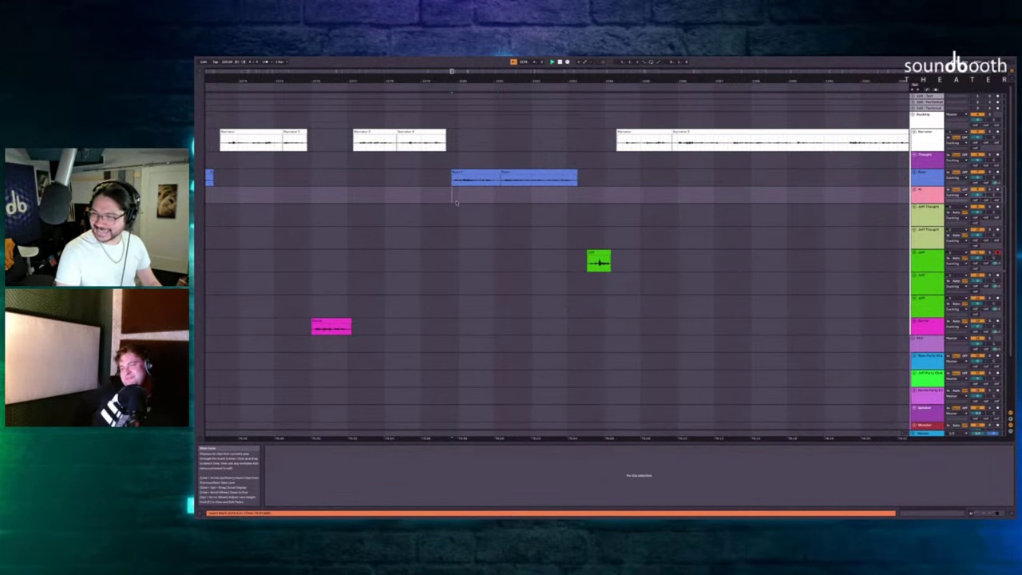
key("space")
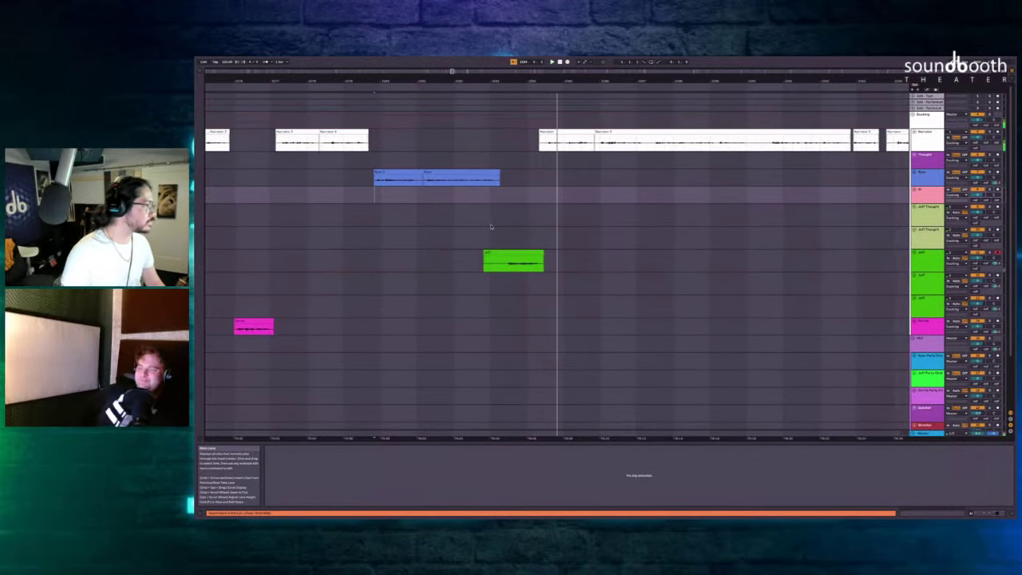
Play back the new take from the end of the blue dialogue and delete its silent start.
scroll(491, 227, "up", 3)
left_click(471, 209)
key("space")
scroll(572, 268, "up", 1)
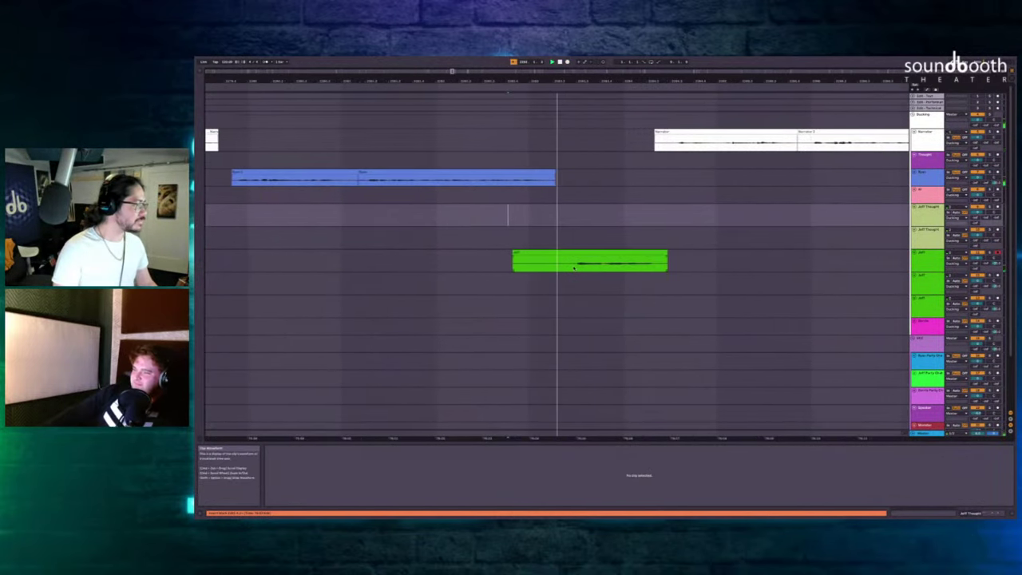
left_click_drag(499, 260, 437, 259)
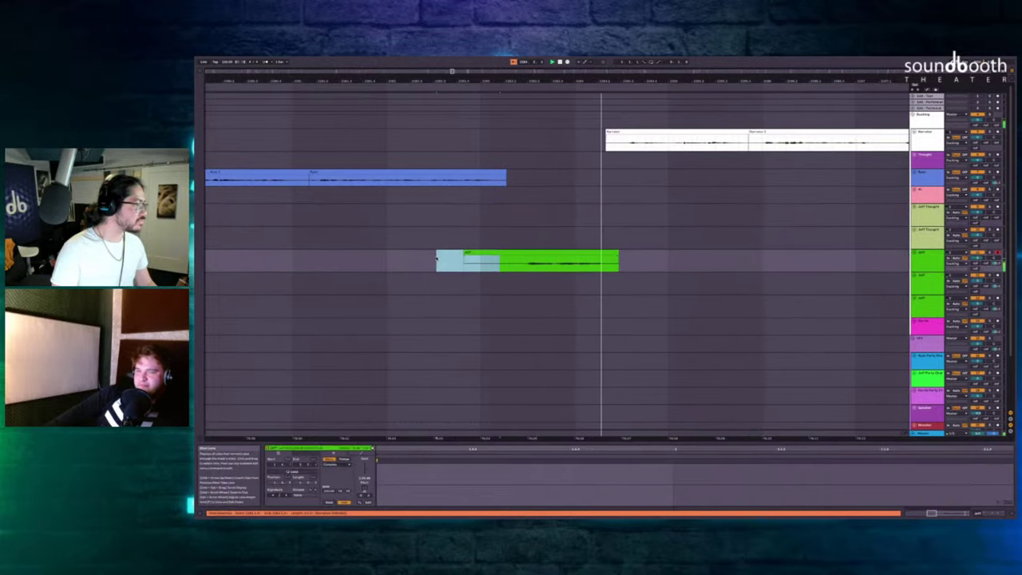
scroll(436, 258, "down", 10)
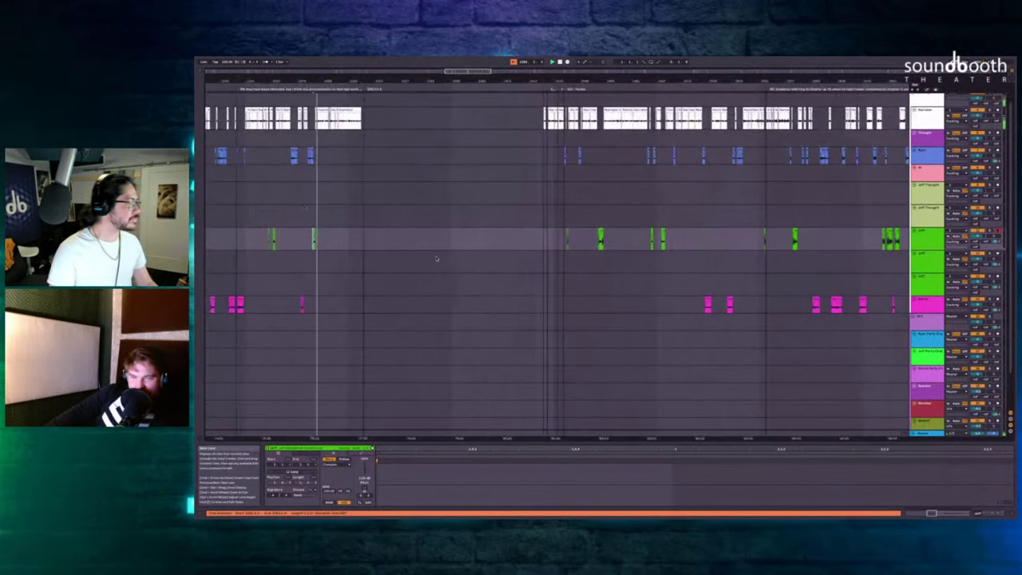
scroll(309, 185, "up", 10)
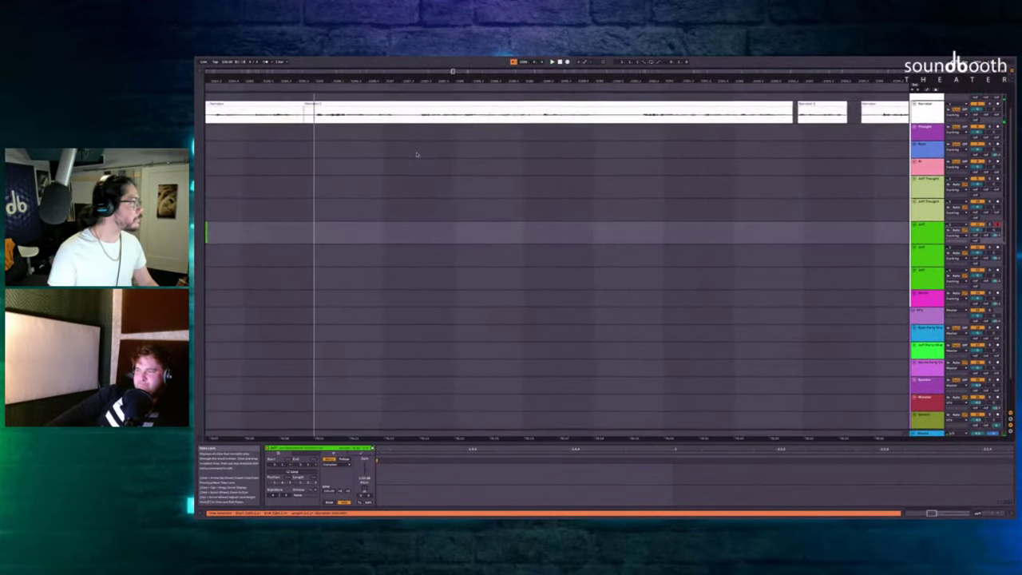
Play into the following narration and insert a silent gap after its opening phrase.
left_click(418, 146)
key("space")
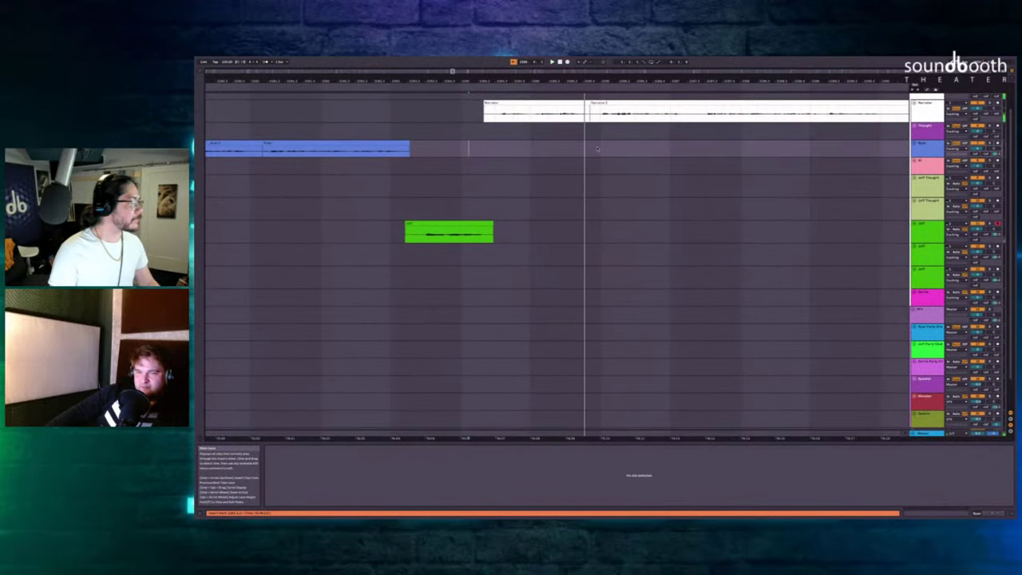
left_click_drag(529, 117, 582, 126)
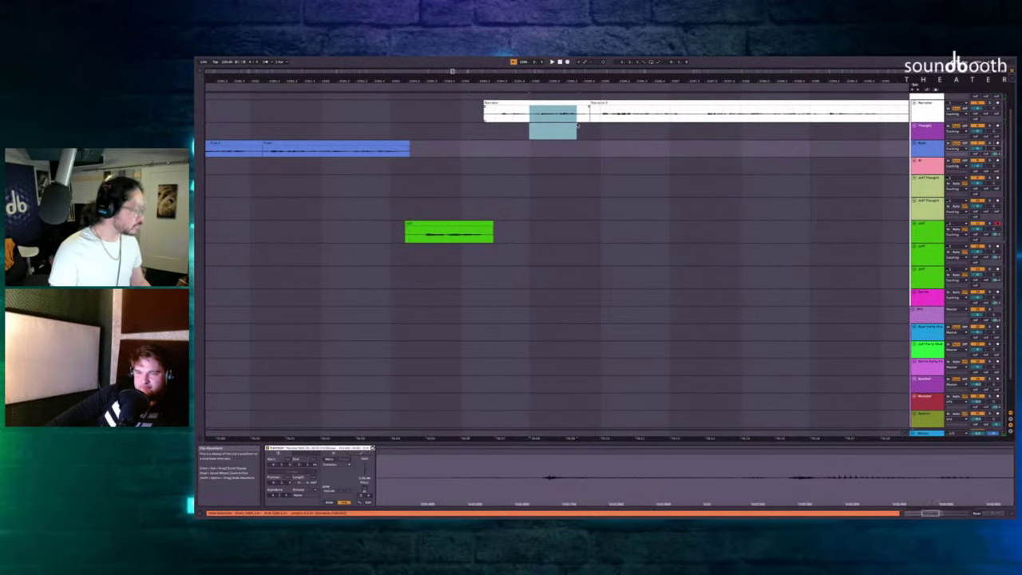
key("Delete")
Record the character's vocal on the same track from the start of the split narration through the new gap.
left_click(500, 150)
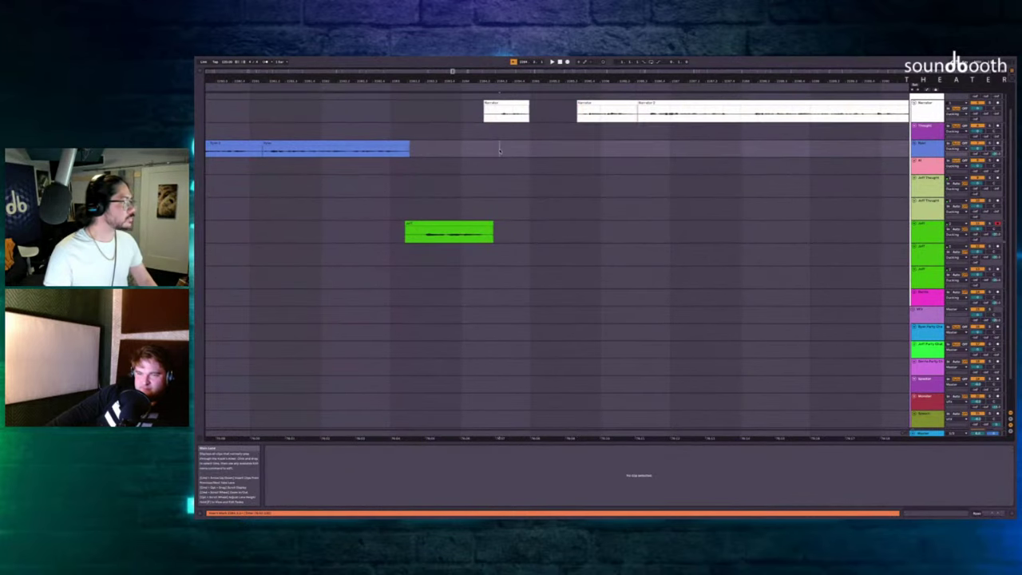
left_click(485, 162)
key("F9")
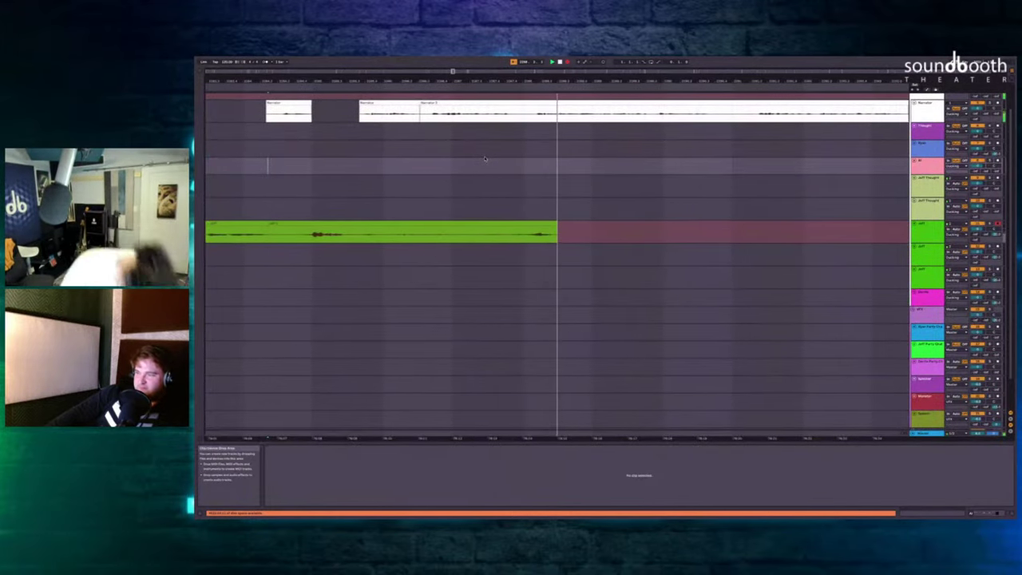
Stop the recording and play back the new take on the armed green track.
key("space")
scroll(489, 157, "left", 3)
scroll(490, 157, "down", 2)
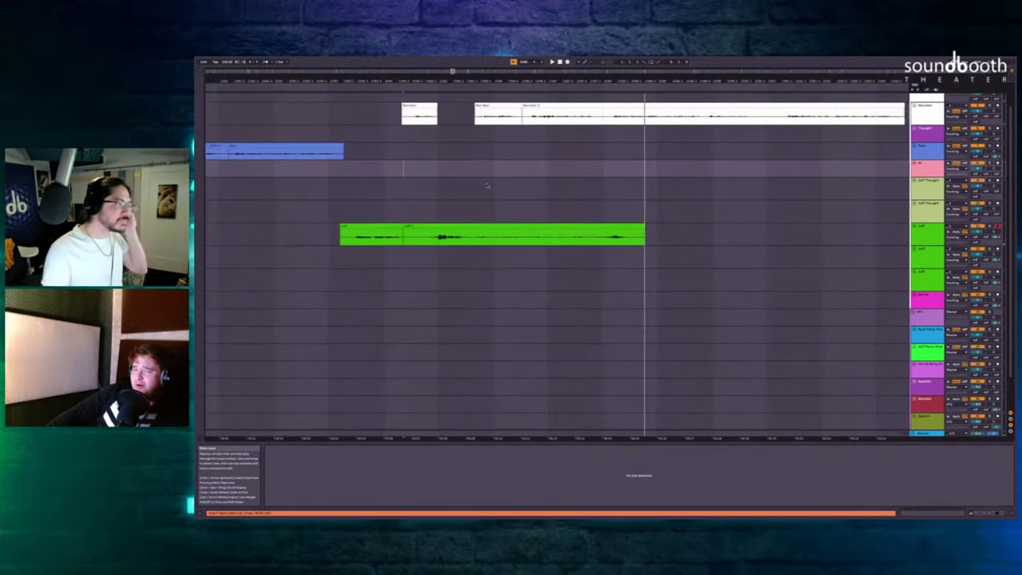
scroll(479, 187, "left", 1)
left_click(559, 153)
scroll(560, 160, "up", 4)
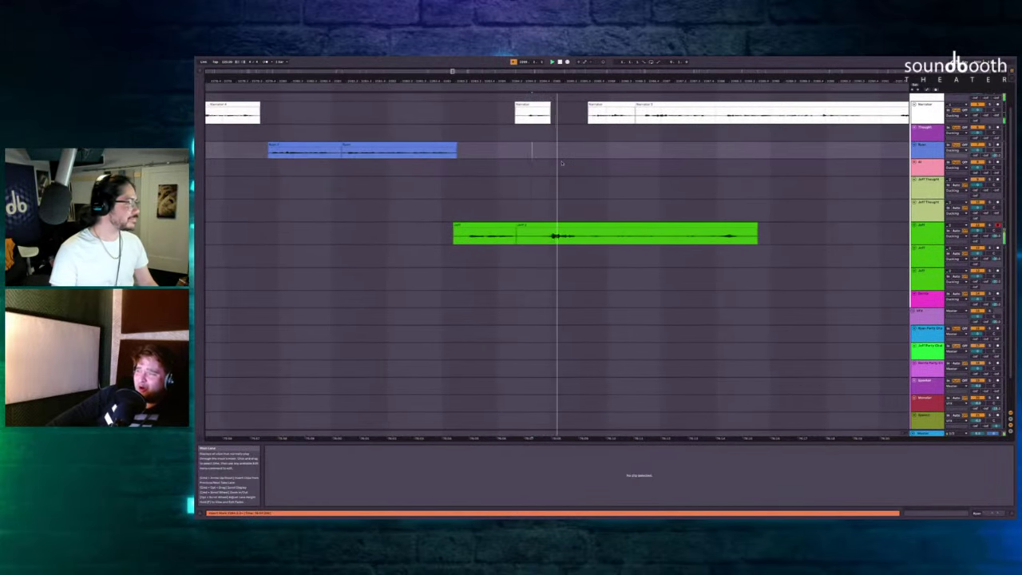
scroll(562, 164, "down", 4)
scroll(562, 163, "right", 1)
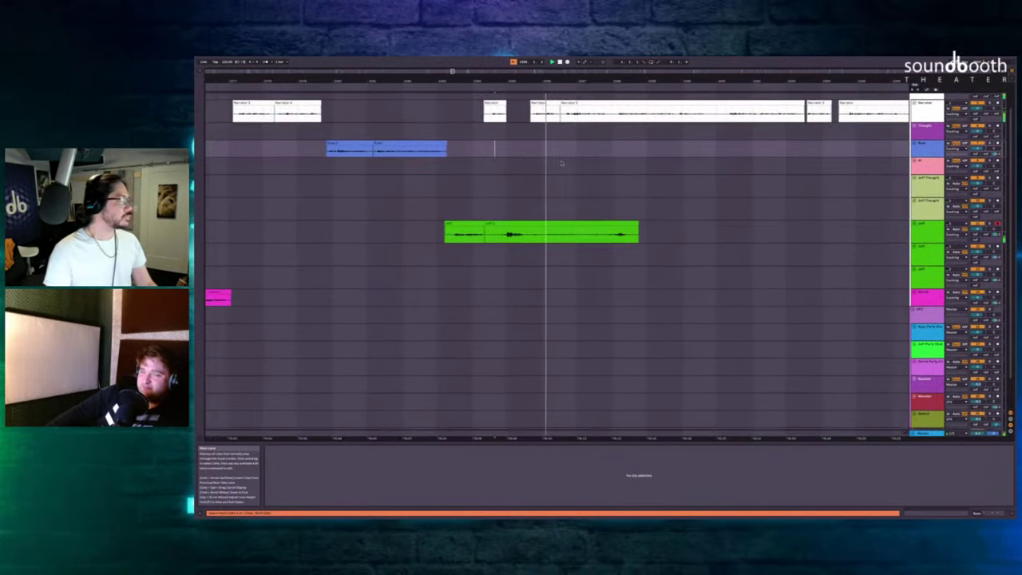
scroll(562, 164, "up", 3)
scroll(561, 163, "down", 4)
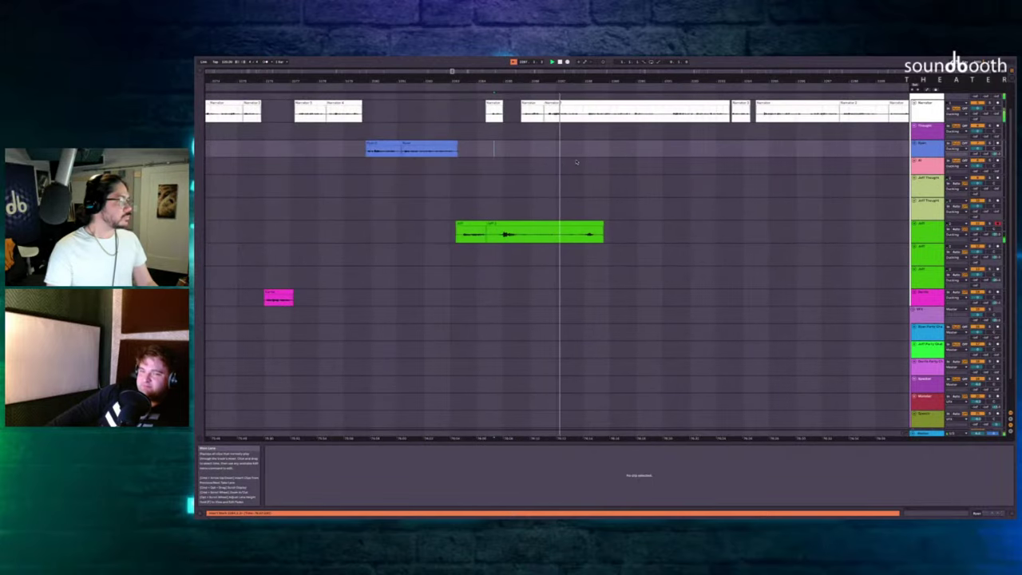
scroll(575, 162, "up", 4)
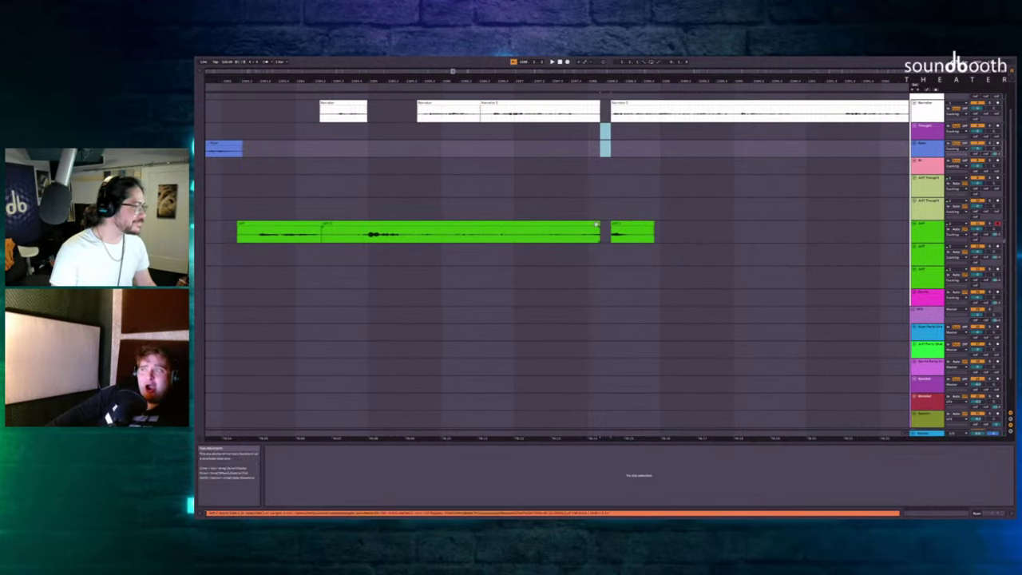
Extend the green clip across the short gap, delete the excess past its last spoken phrase, and audition the edit.
left_click_drag(596, 224, 643, 224)
left_click_drag(705, 242, 629, 239)
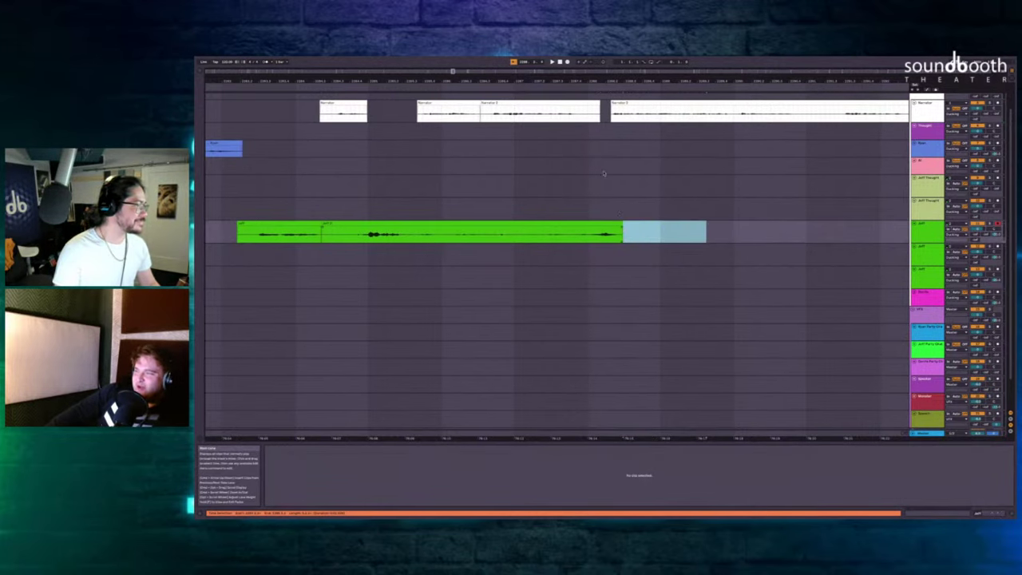
left_click_drag(604, 168, 557, 167)
key("space")
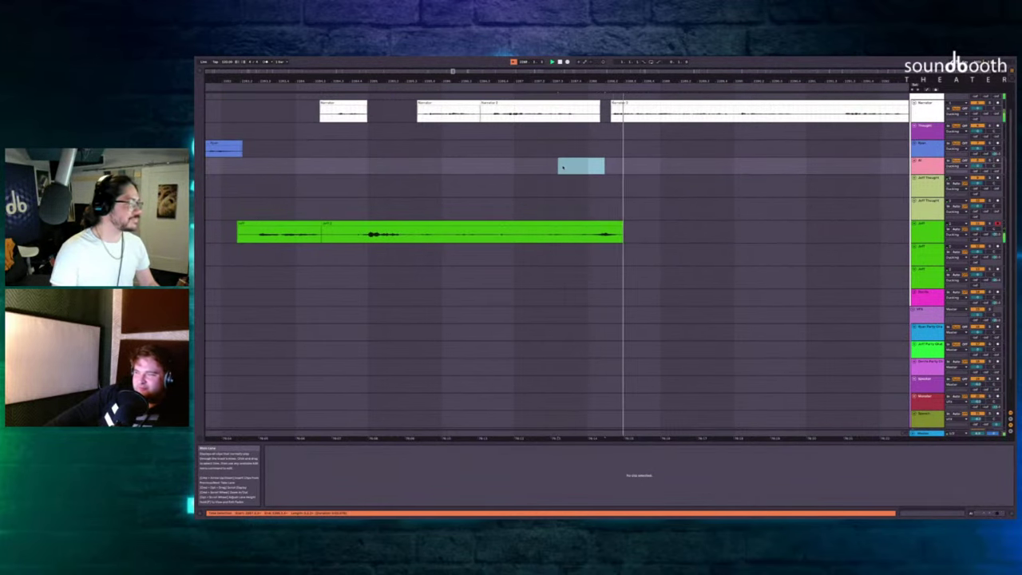
scroll(563, 168, "right", 3)
scroll(483, 199, "down", 3)
scroll(459, 201, "up", 5)
key("space")
Record a new take on the armed green track, starting at the end of the existing green clip.
left_click(426, 200)
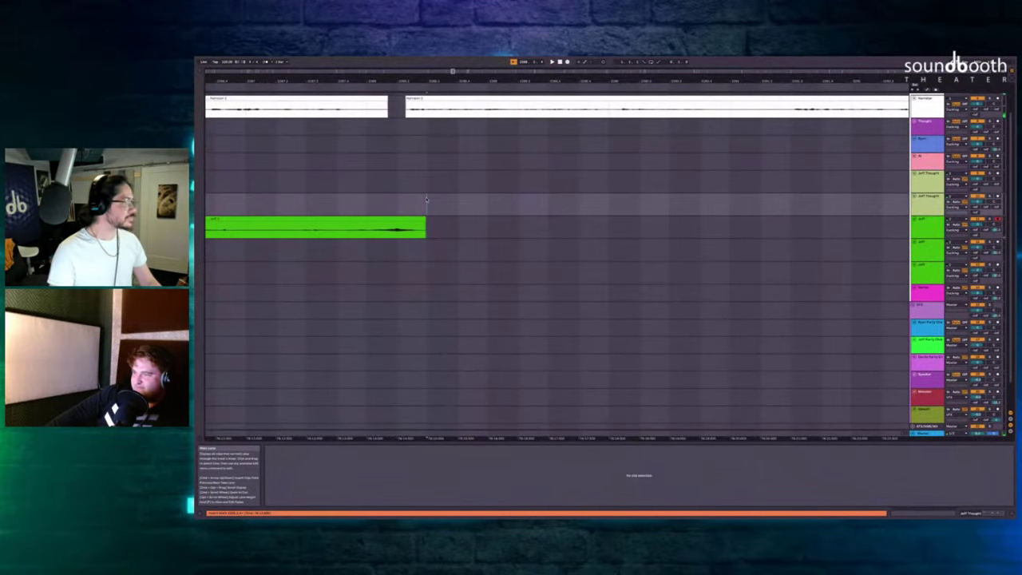
key("F9")
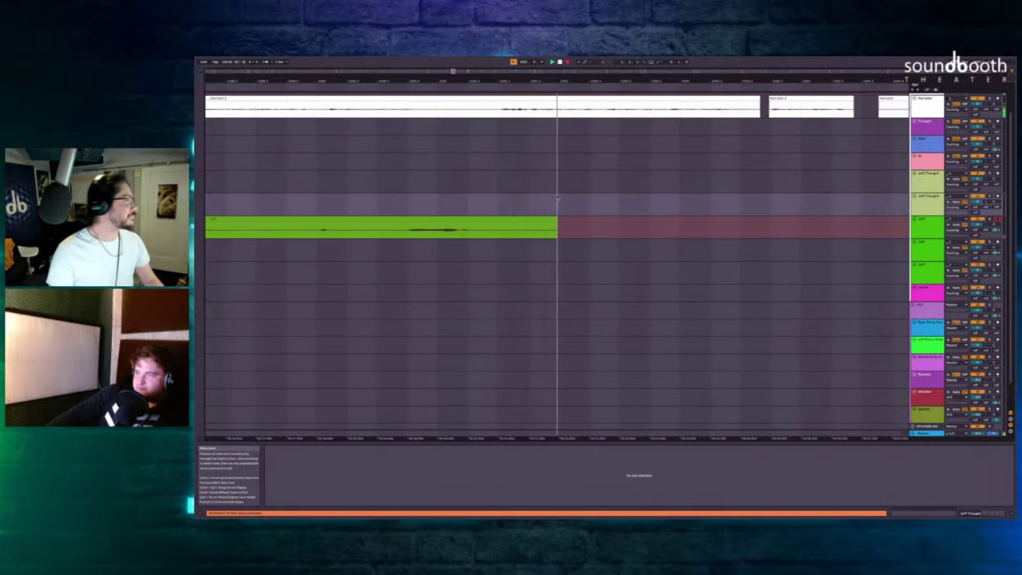
key("F9")
Play back the newly recorded green take from within the long narrator clip above it.
scroll(479, 232, "left", 3)
key("space")
scroll(508, 215, "down", 4)
left_click(507, 162)
key("space")
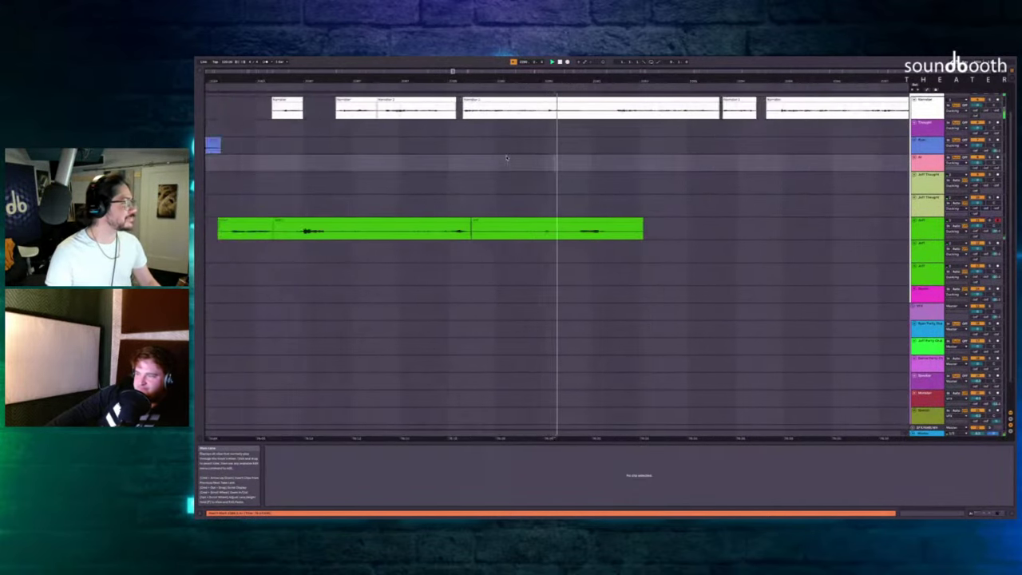
scroll(600, 182, "up", 3)
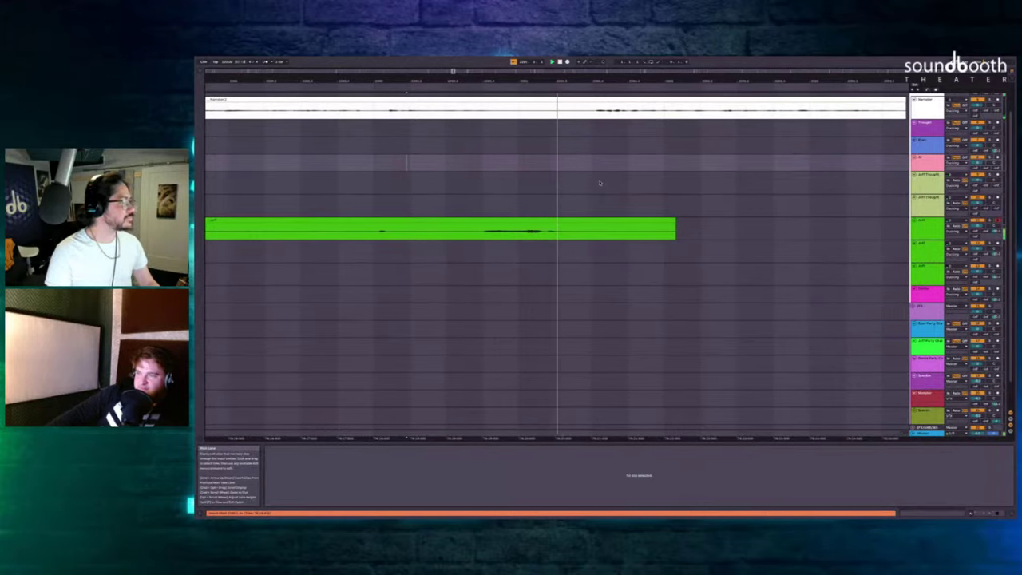
key("space")
Replay the end of the latest green take and look ahead to the green clips in the following scene.
scroll(519, 142, "left", 2)
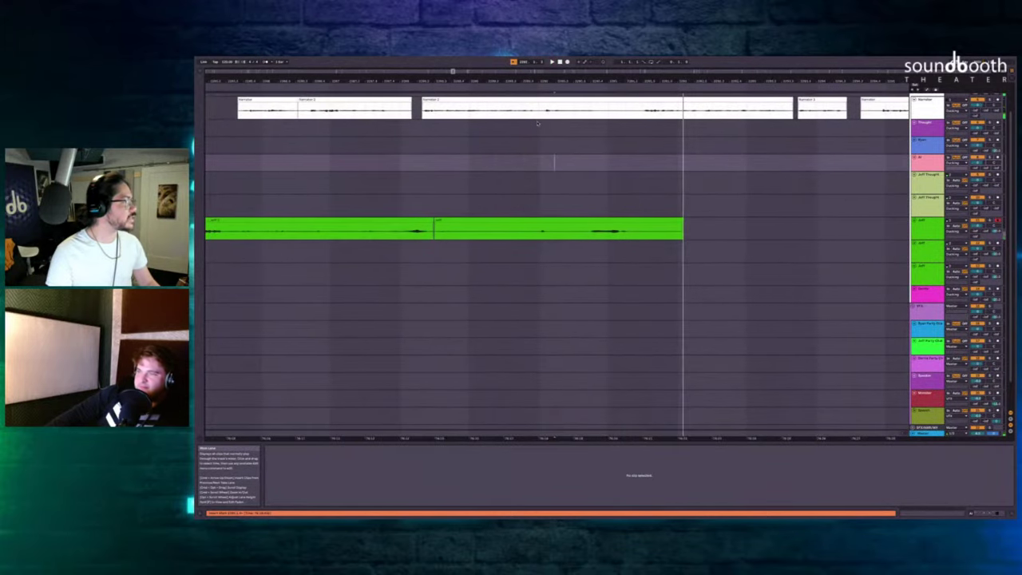
left_click(498, 128)
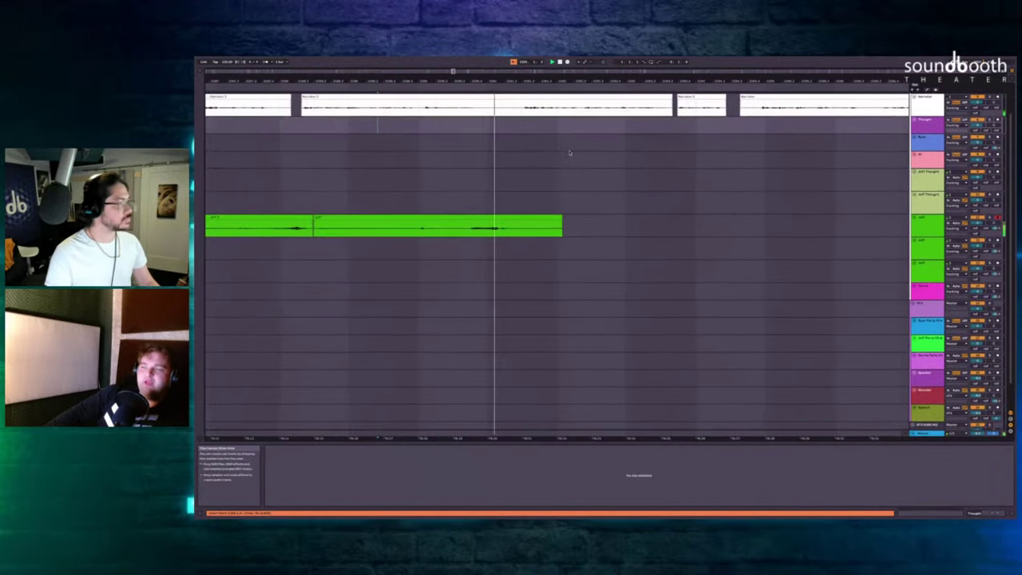
scroll(569, 152, "down", 6)
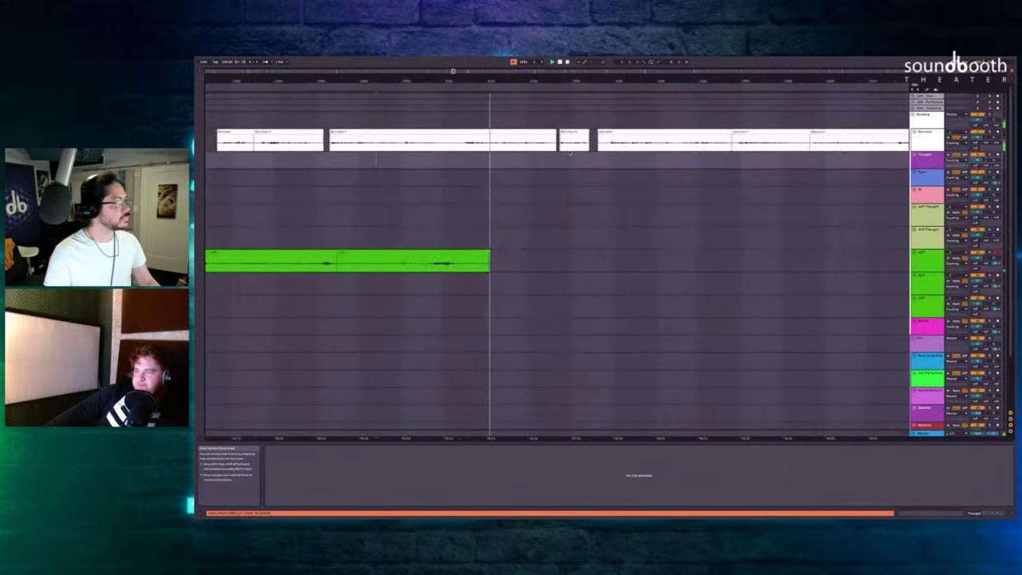
scroll(611, 173, "right", 3)
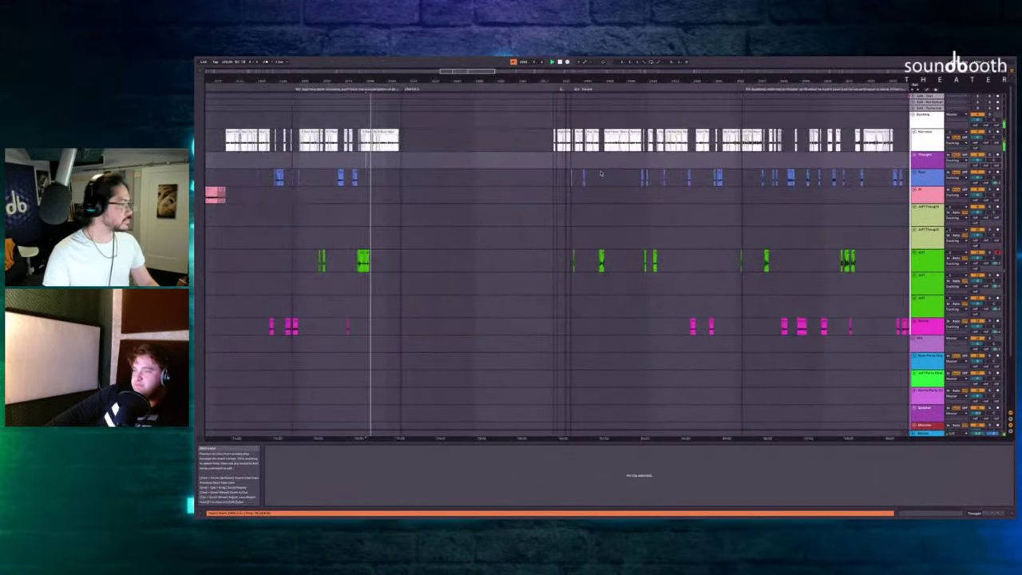
scroll(593, 220, "up", 8)
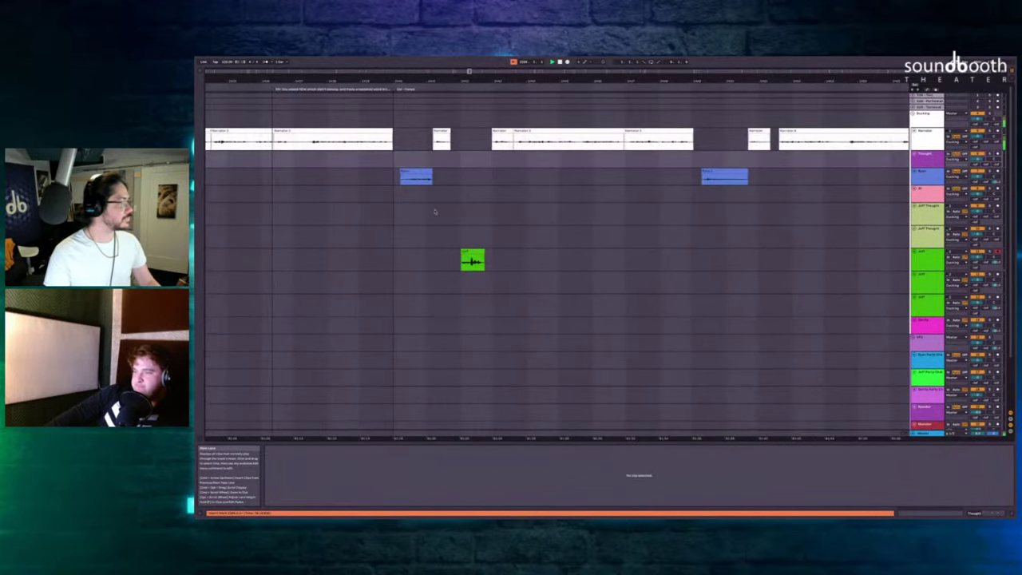
left_click(409, 192)
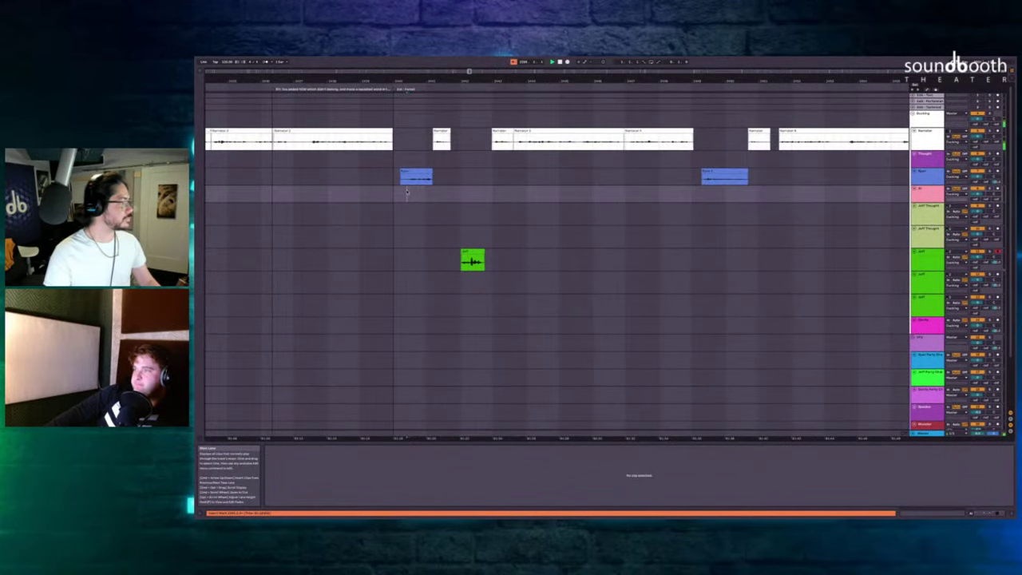
scroll(407, 192, "down", 10)
scroll(366, 157, "up", 10)
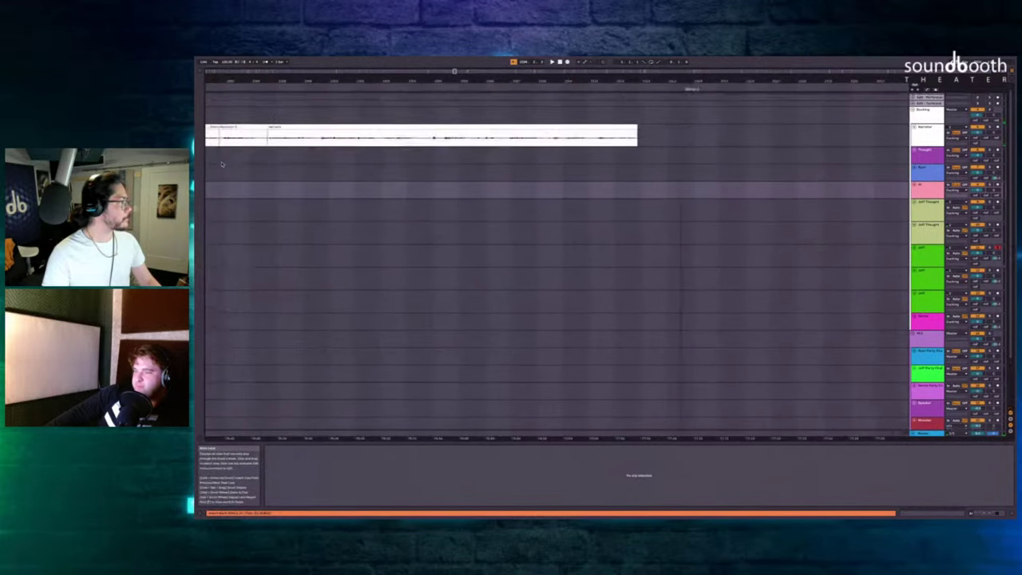
Record another take on the armed green track, starting under the short narrator clip that follows the previous take.
scroll(366, 156, "left", 2)
left_click(320, 175)
key("space")
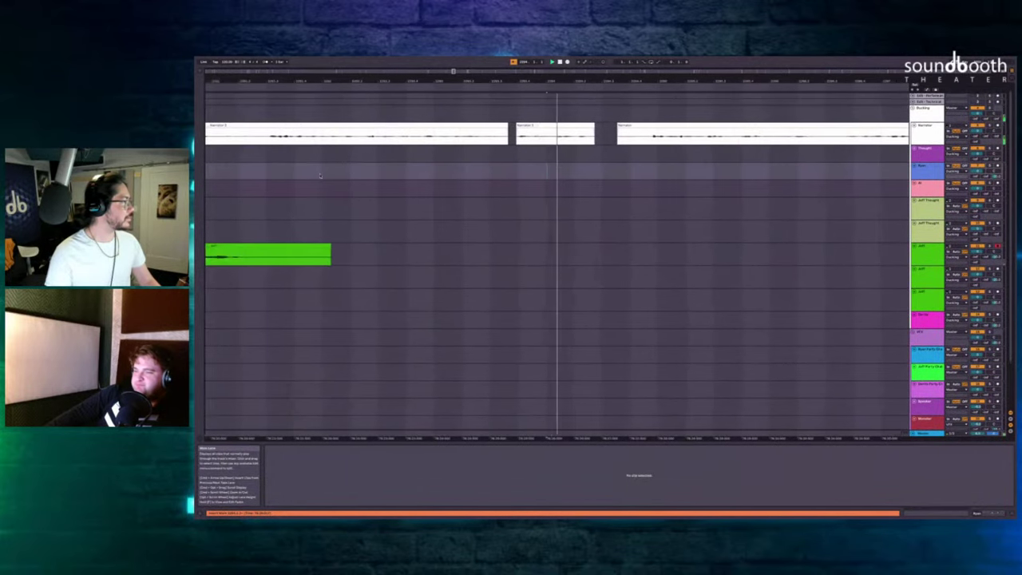
key("F9")
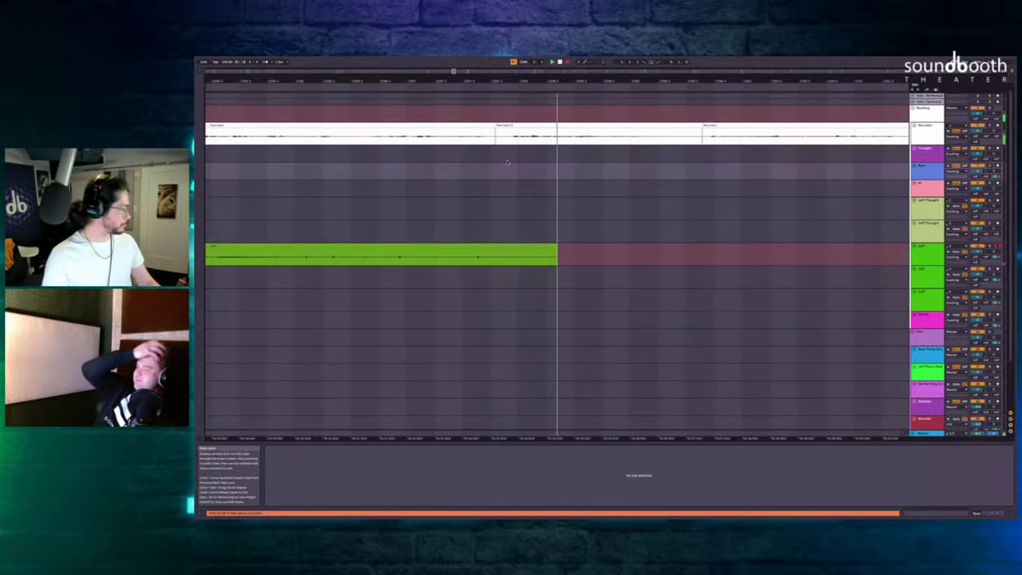
key("space")
Play back the take just recorded beneath the continuing narration.
scroll(507, 162, "left", 3)
key("space")
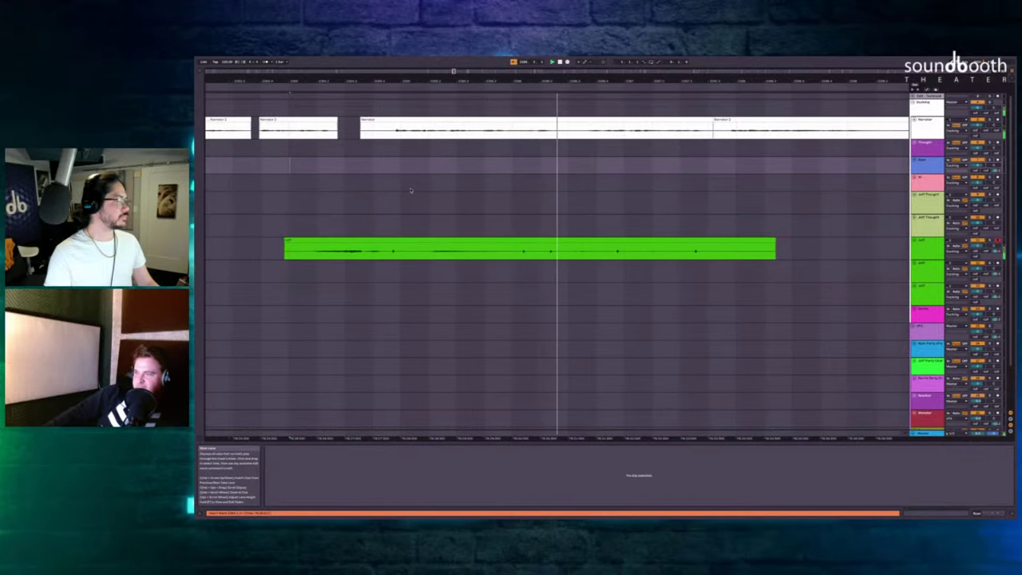
scroll(411, 191, "down", 1)
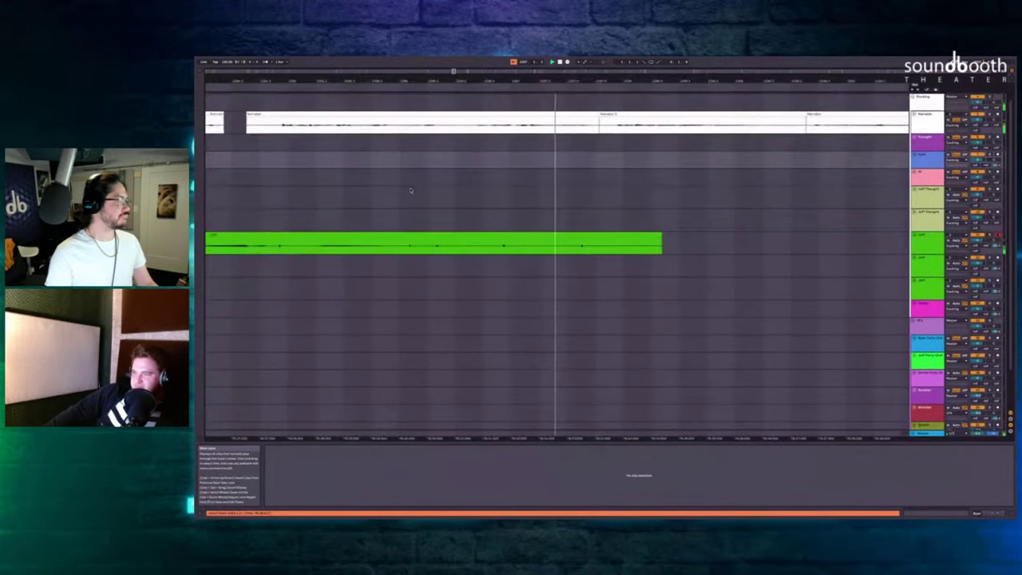
Examine the rest of the arrangement for the remaining clips on the green character tracks, up to the later chapters.
scroll(411, 190, "right", 2)
scroll(411, 191, "down", 5)
scroll(415, 191, "right", 3)
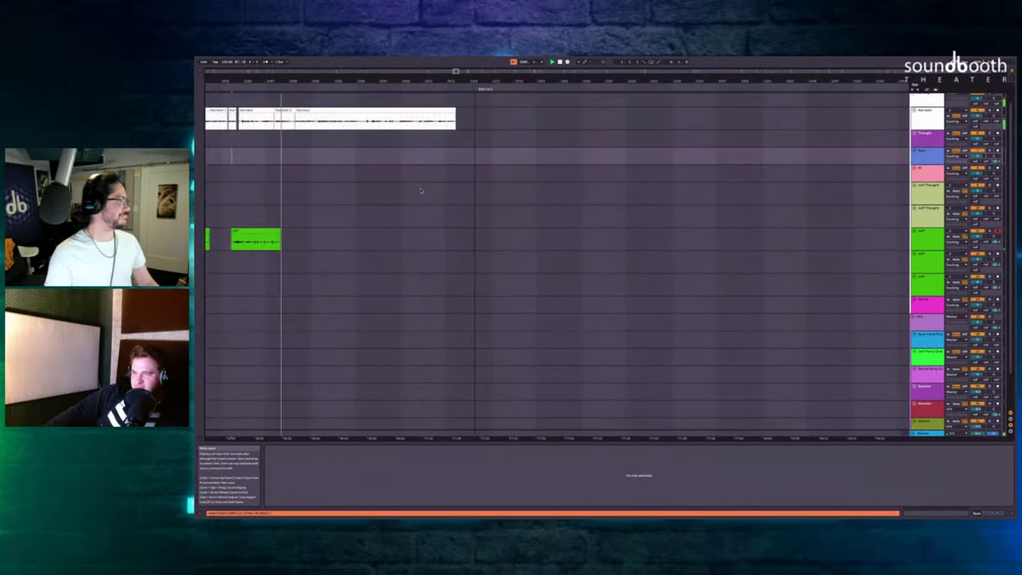
scroll(431, 190, "right", 1)
scroll(432, 191, "down", 1)
scroll(456, 187, "right", 1)
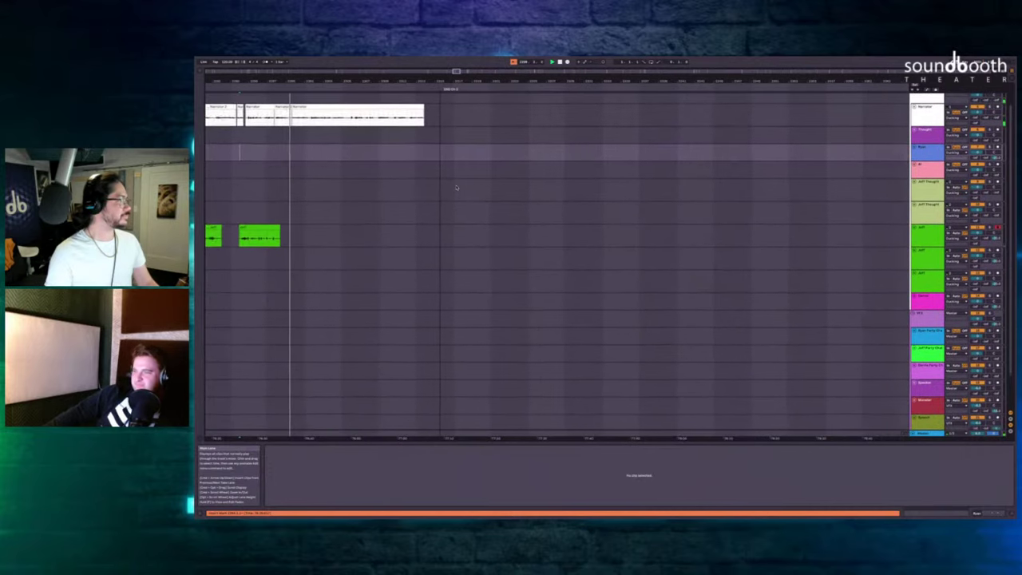
scroll(456, 187, "down", 3)
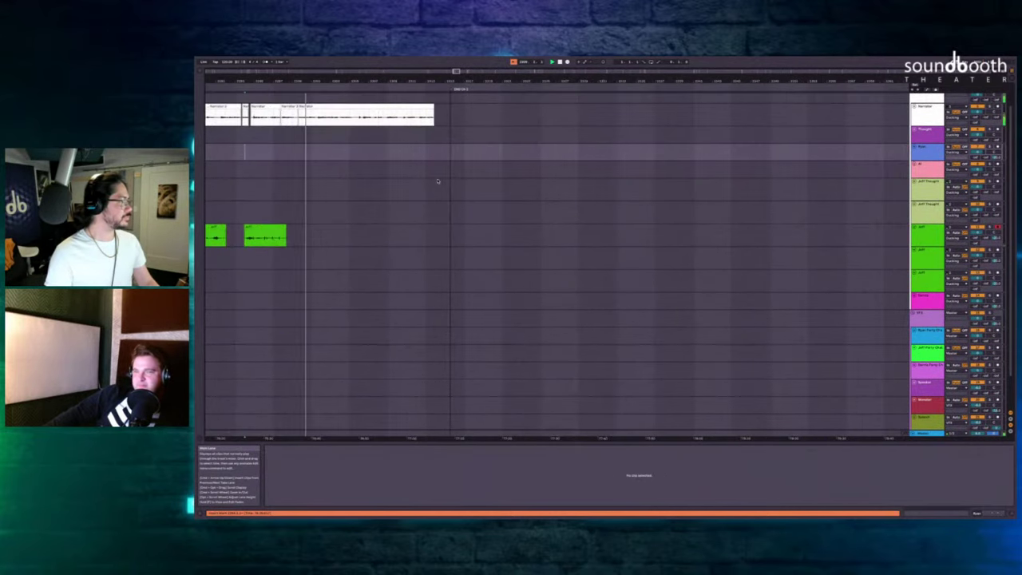
scroll(439, 181, "right", 5)
scroll(586, 196, "down", 3)
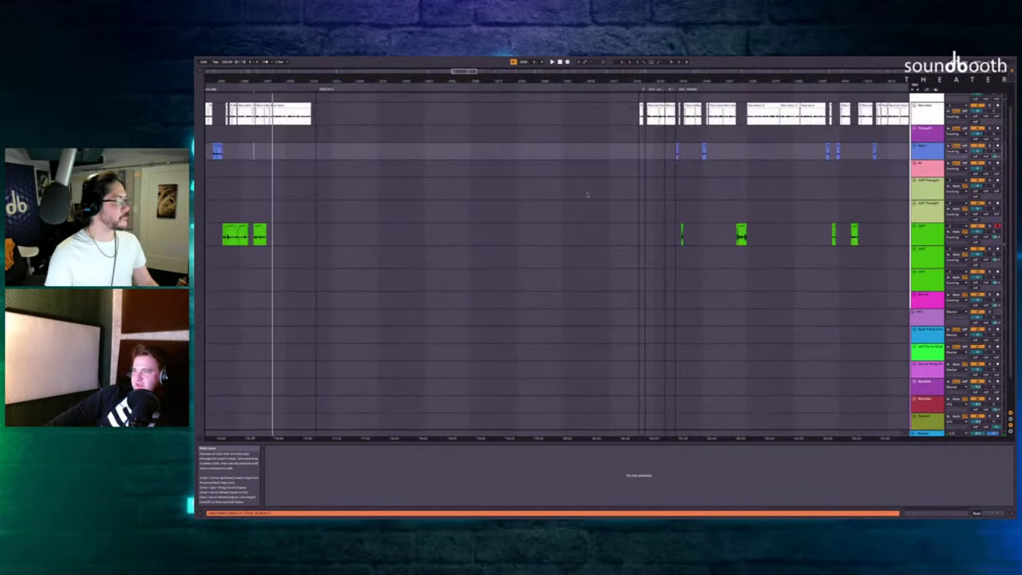
scroll(586, 196, "right", 2)
scroll(586, 194, "down", 5)
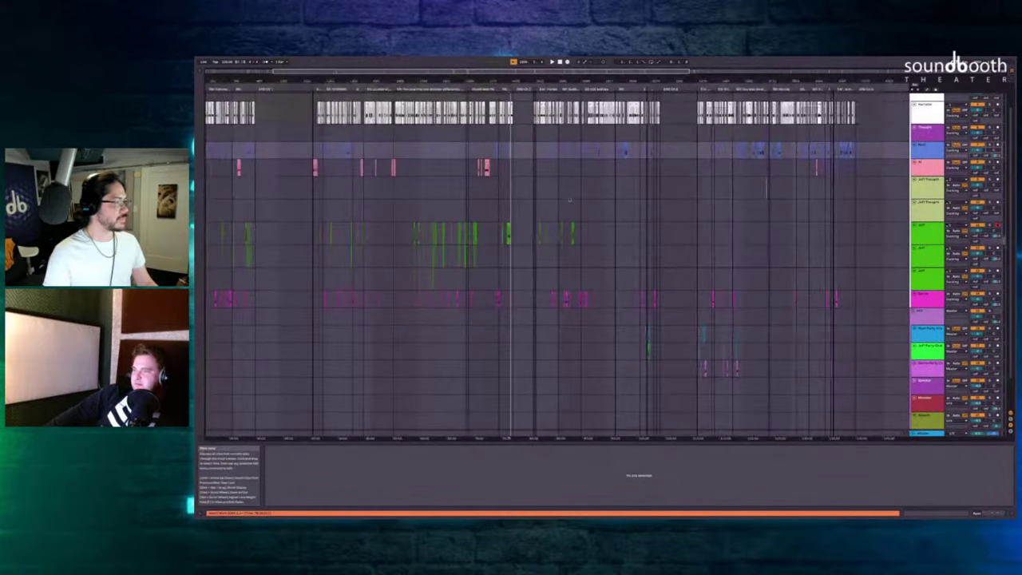
scroll(580, 202, "right", 8)
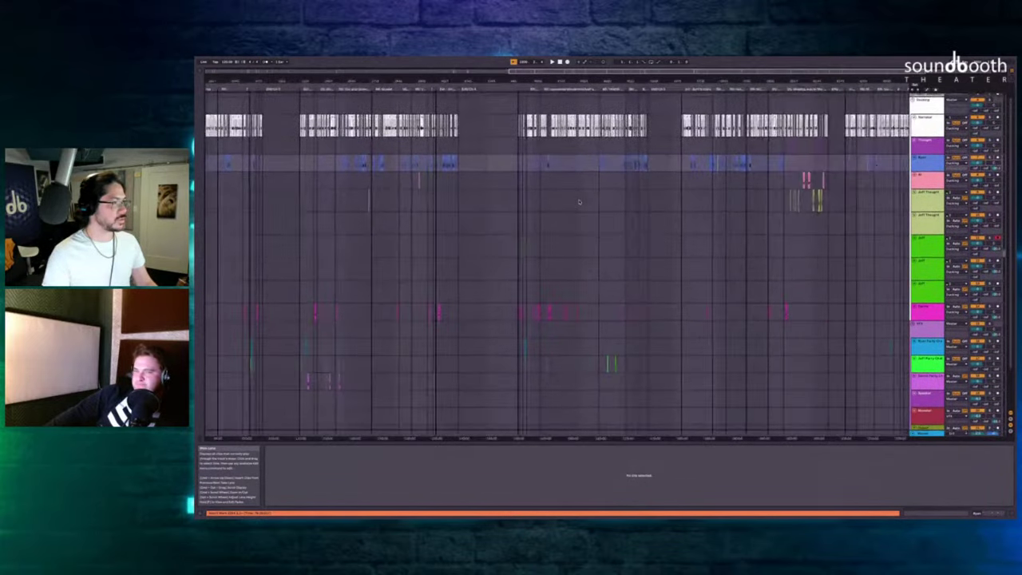
scroll(579, 201, "up", 1)
scroll(579, 201, "down", 2)
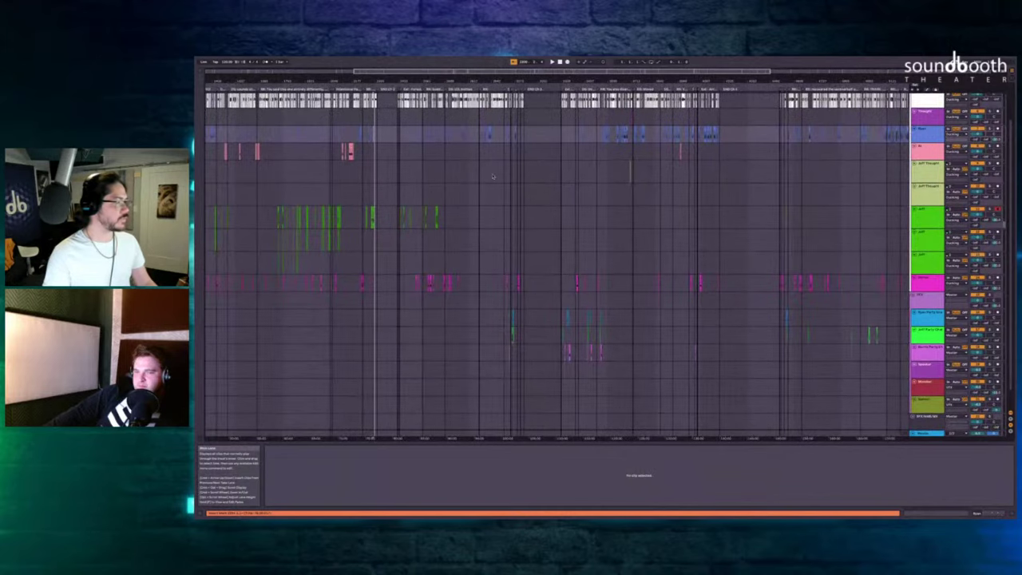
scroll(392, 166, "up", 10)
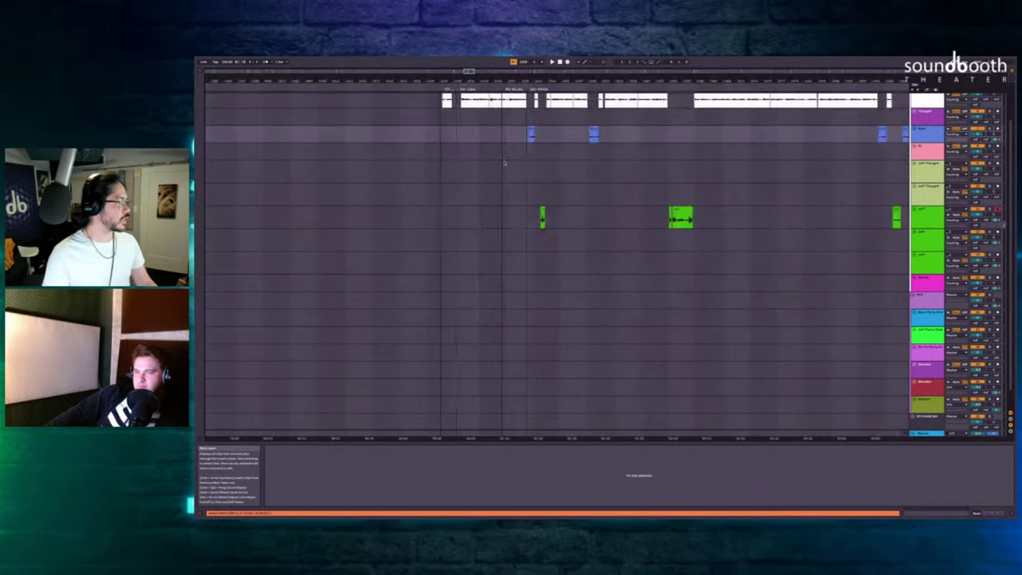
Play the lead-in from the blue clip opening the next scene and re-record the short green clip after the narrator line.
left_click(568, 171)
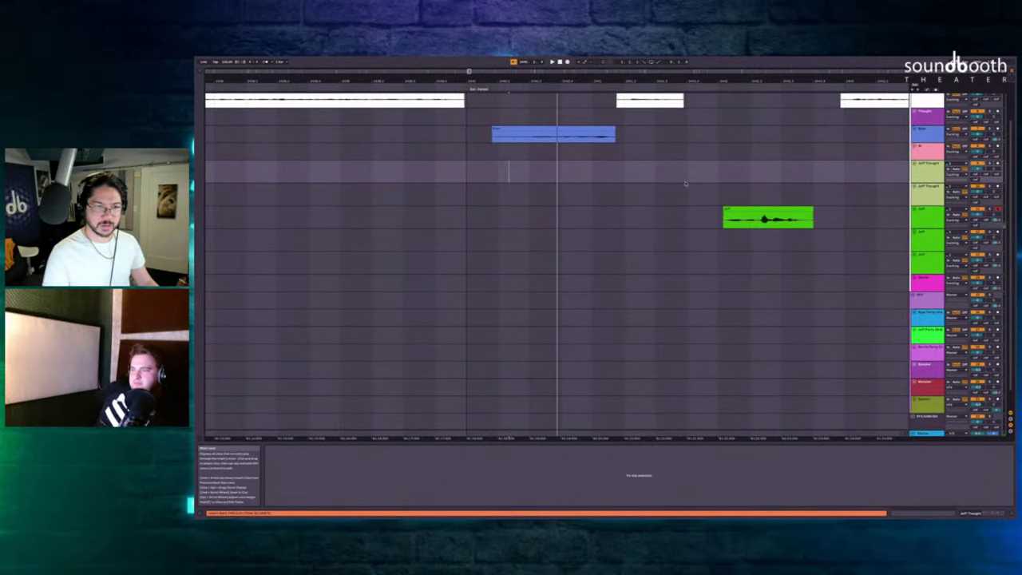
scroll(528, 96, "up", 1)
scroll(528, 97, "right", 1)
left_click(488, 161)
key("space")
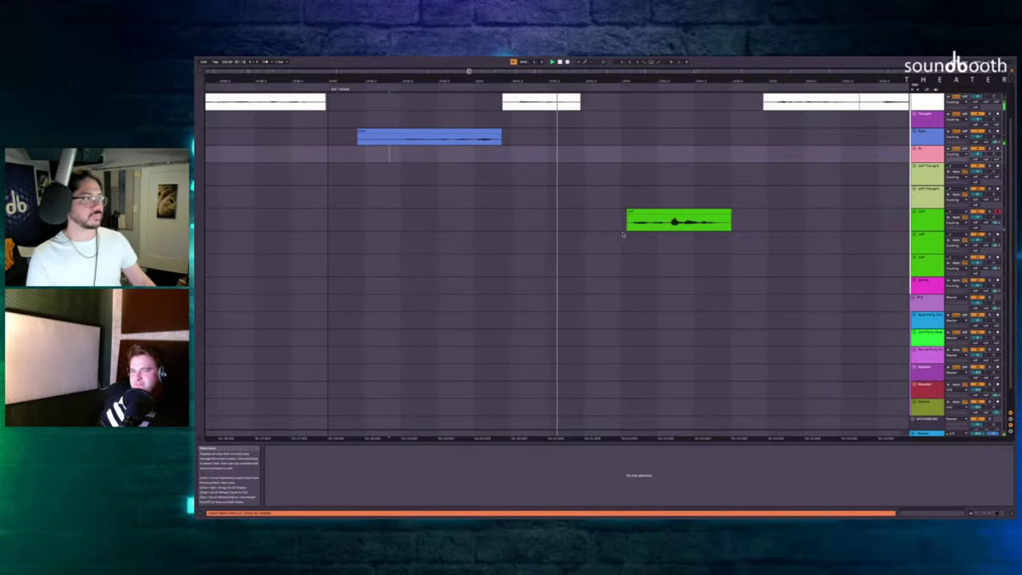
key("F9")
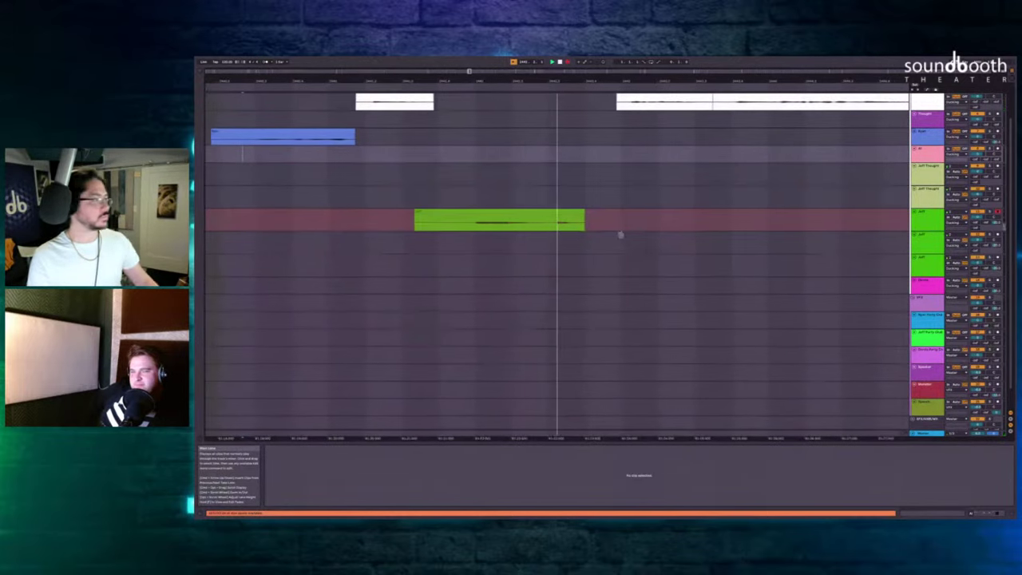
key("F9")
Delete the stretch of time holding the old clip's remainder and the tail of the new green take.
scroll(610, 169, "up", 1)
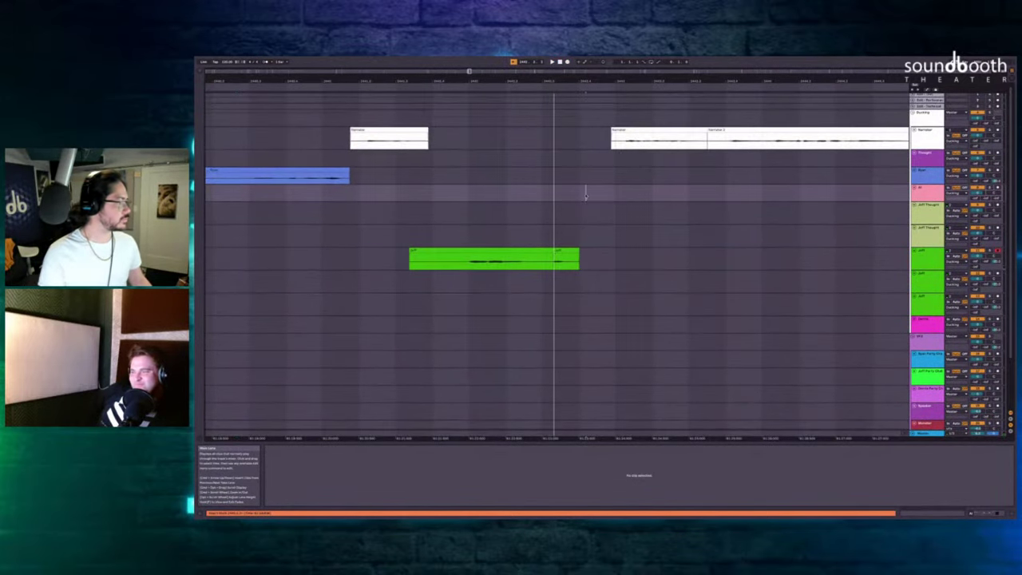
left_click_drag(585, 194, 549, 265)
key("shift+super+BackSpace")
left_click(458, 212)
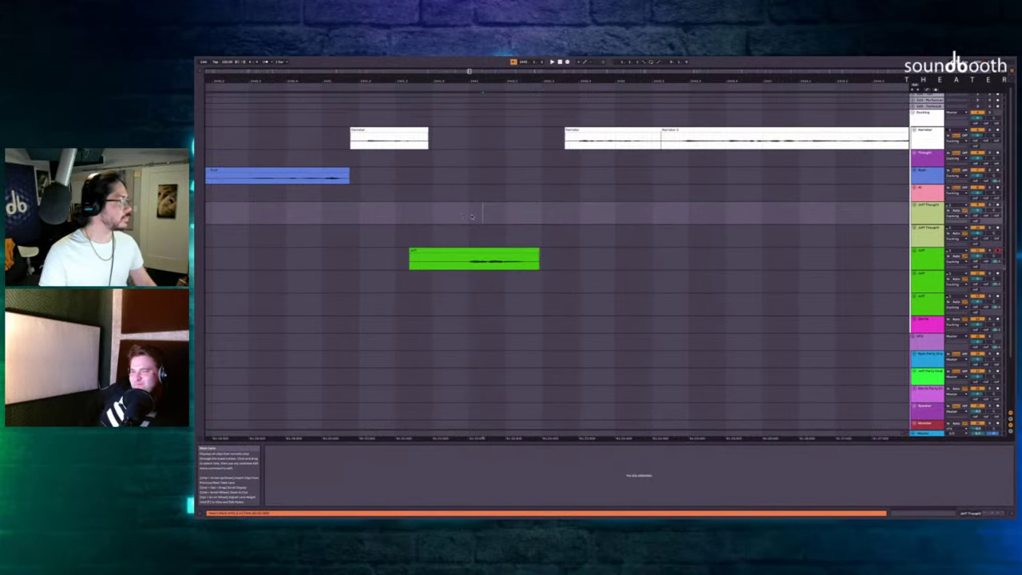
Play through the new green take and delete the empty time between it and the following narrator clip.
key("space")
scroll(563, 224, "right", 4)
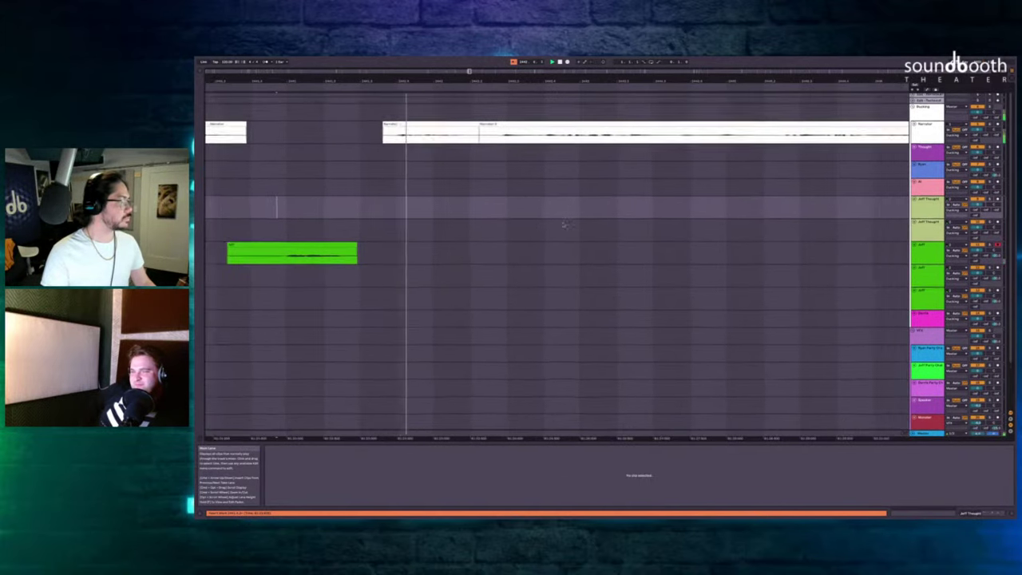
scroll(343, 173, "left", 3)
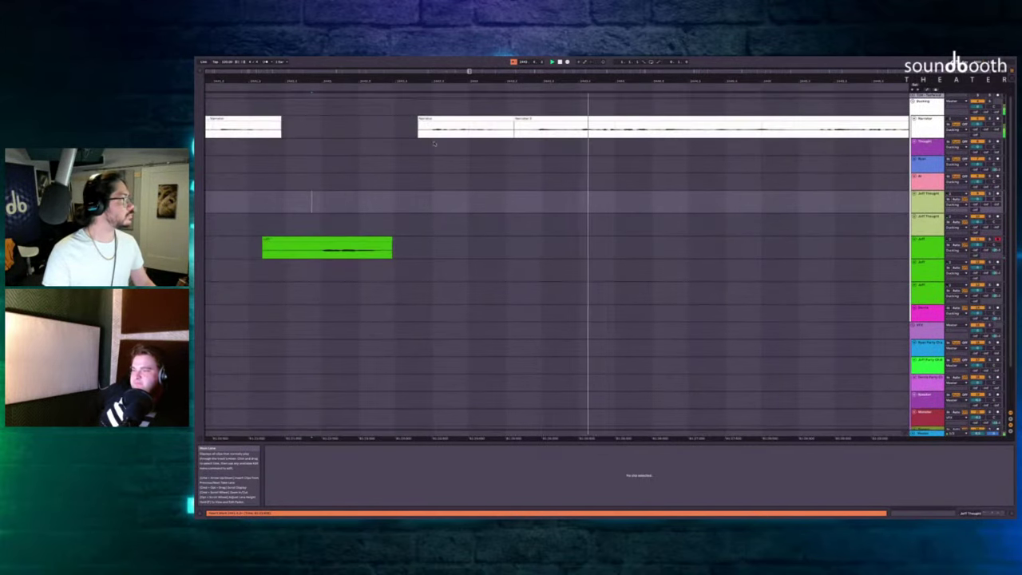
key("space")
left_click_drag(420, 141, 356, 164)
key("shift+super+BackSpace")
key("space")
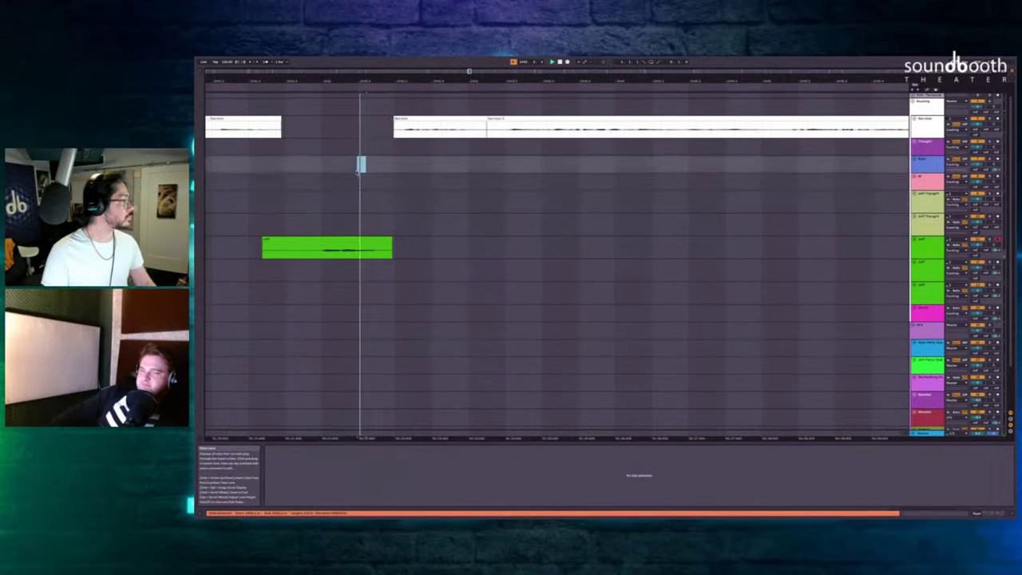
Insert silence the length of the longer green clip ahead of it, shifting that clip and everything following.
scroll(419, 180, "down", 4)
scroll(484, 195, "right", 3)
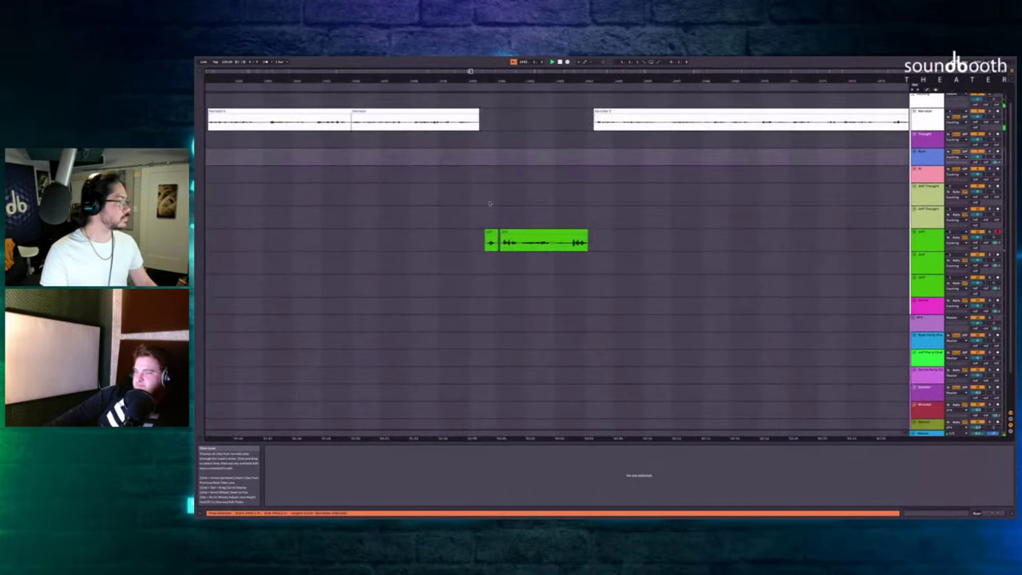
left_click(511, 234)
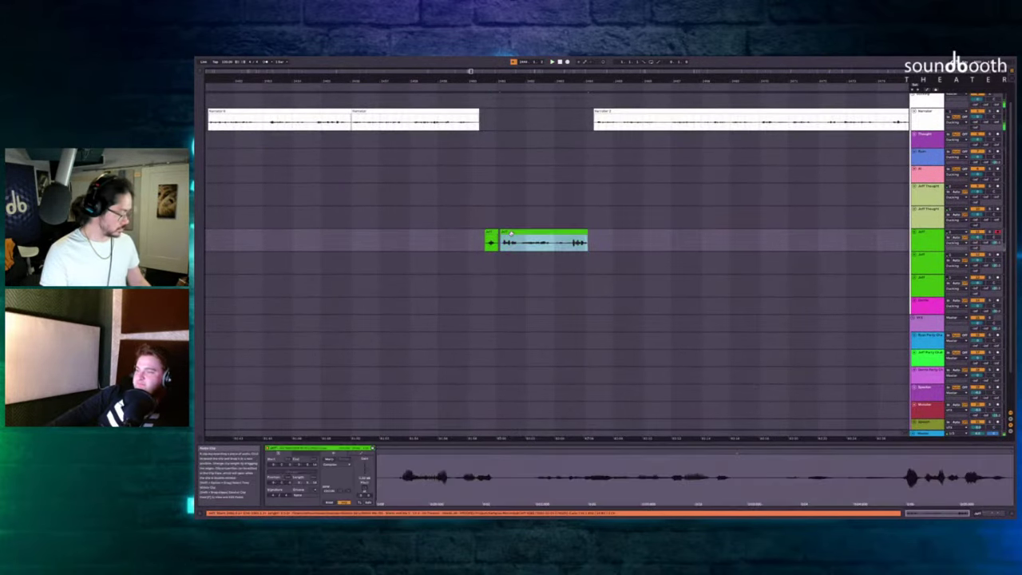
key("ctrl+i")
Record a replacement for the short green clip directly after the end of the narrator line.
left_click(480, 139)
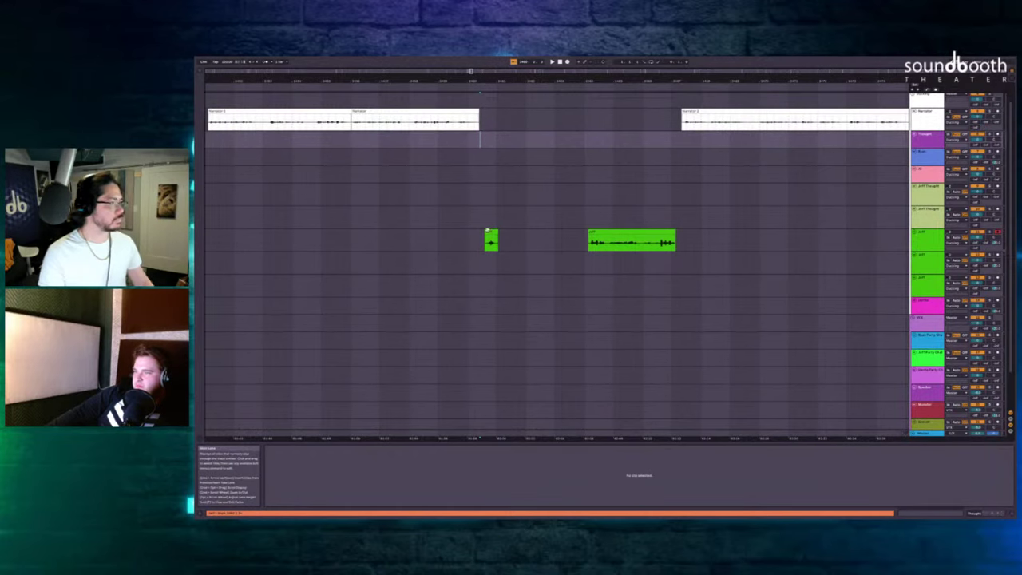
key("F9")
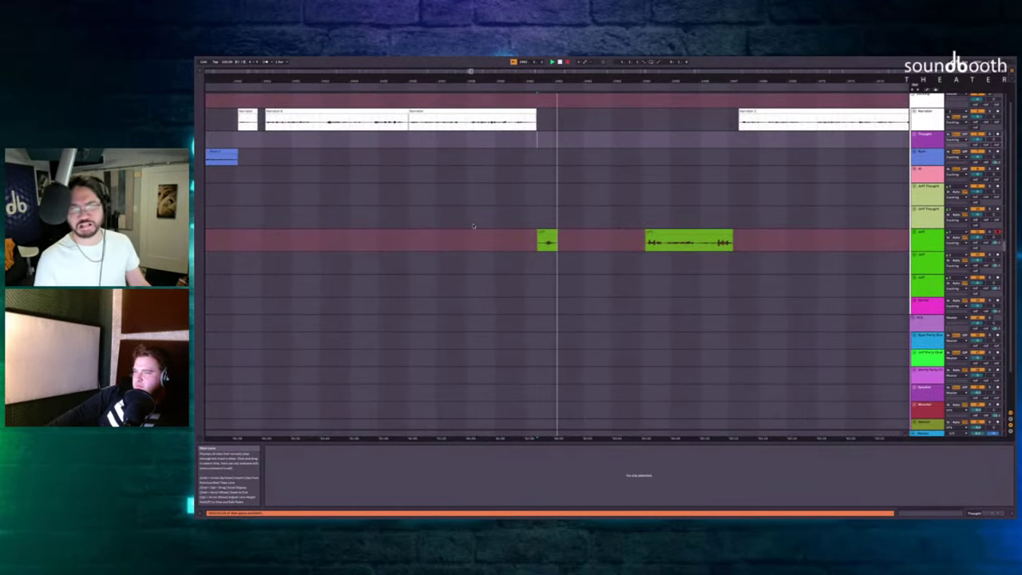
key("space")
Record the next line on the second green track, starting within the tail of the short replacement take.
scroll(497, 225, "up", 5)
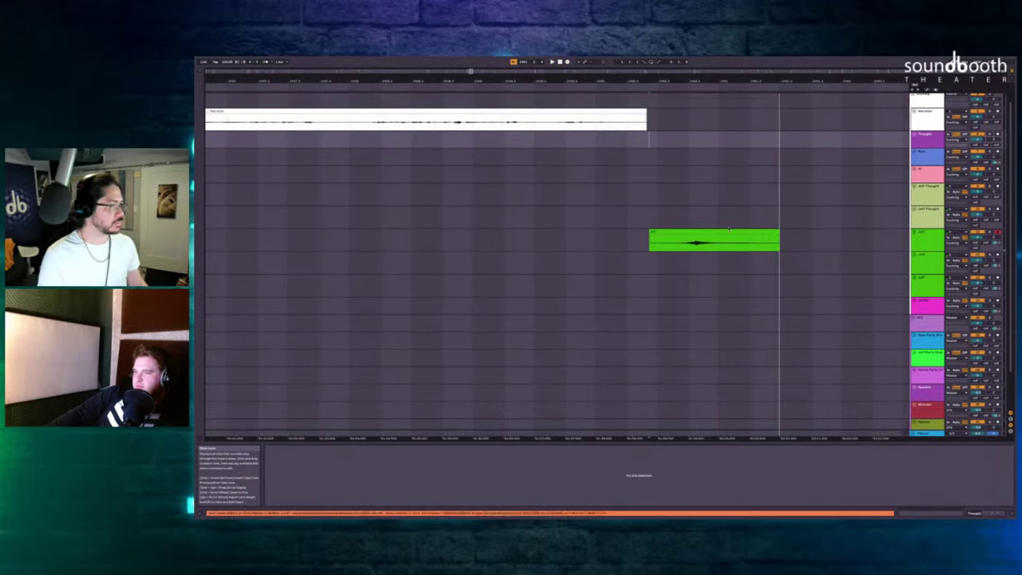
left_click(682, 201)
key("F9")
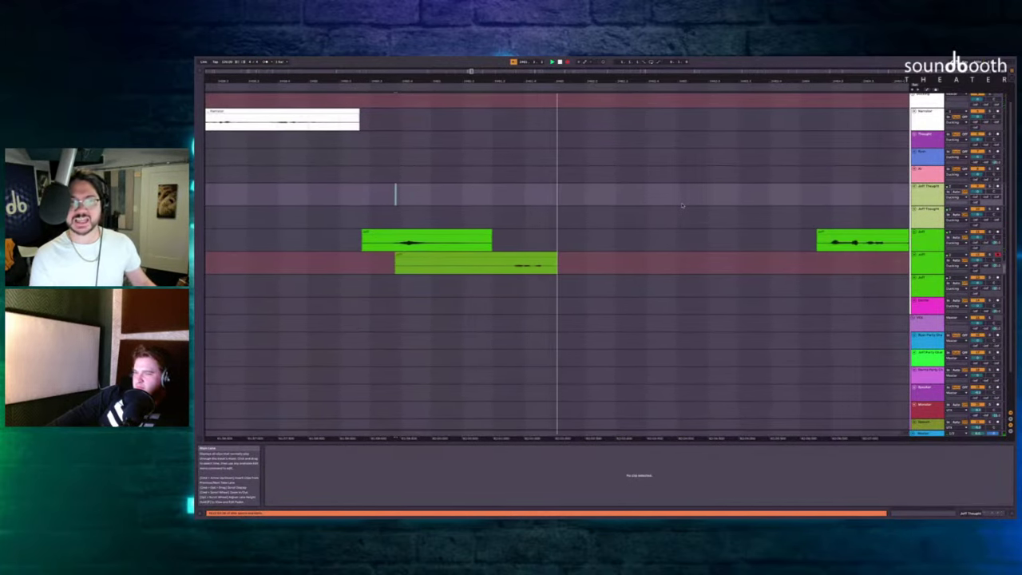
key("space")
Record a further line on the first green track, overlapping the end of the take on the second green track.
left_click(530, 232)
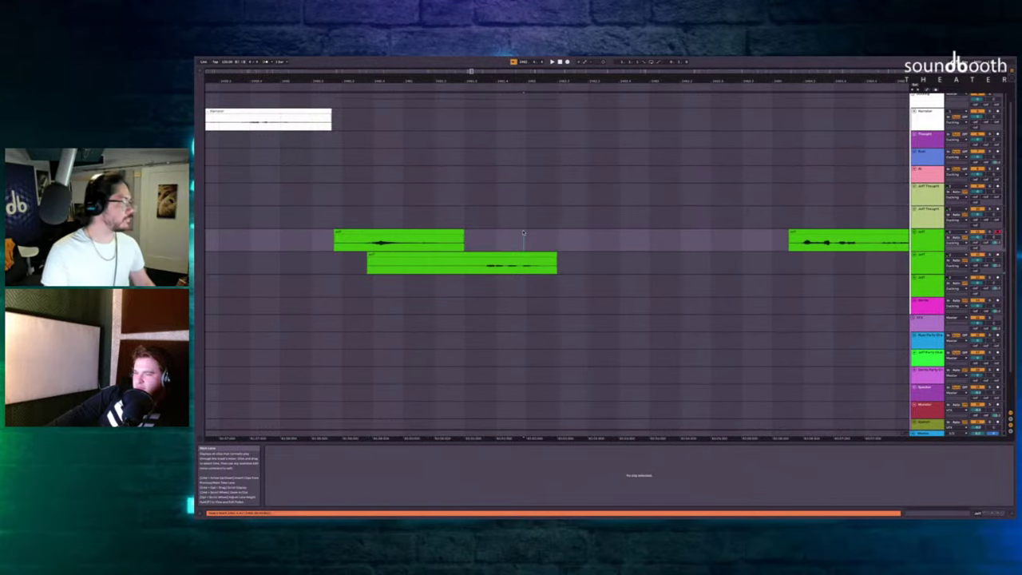
key("F9")
key("F9")
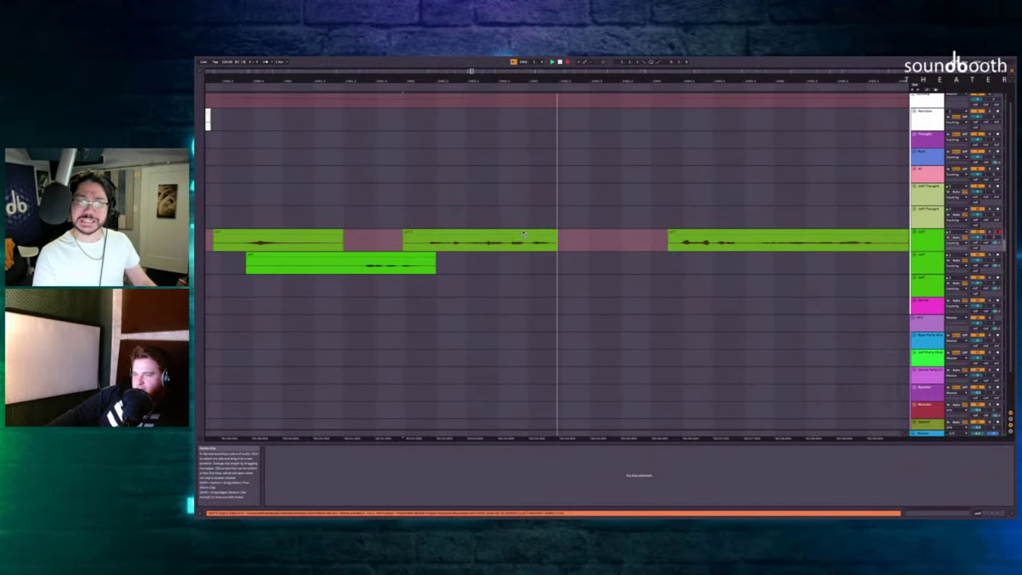
key("space")
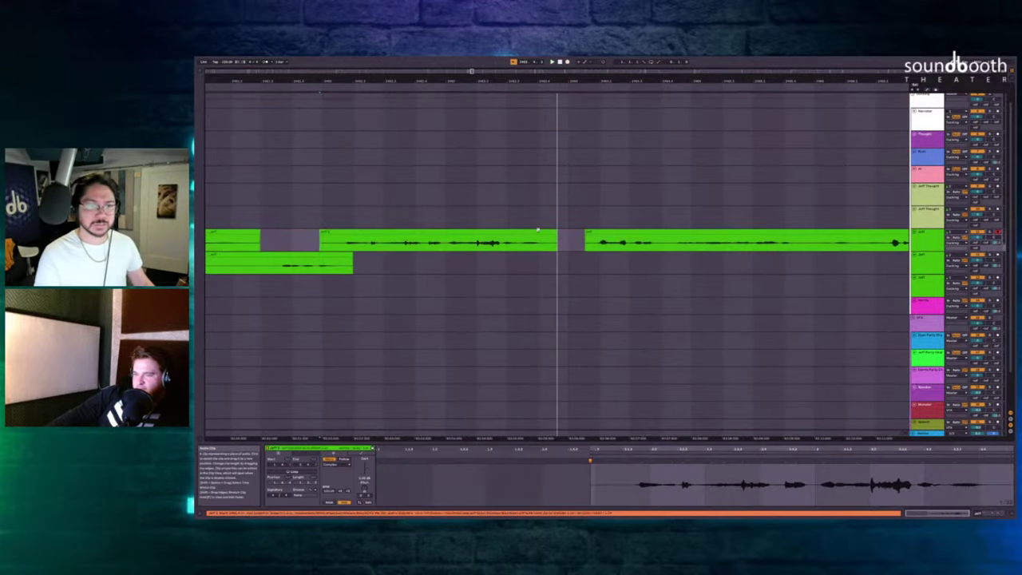
Delete the old green clip after the new takes and record its closing line on the second green track.
left_click(598, 233)
key("Delete")
left_click(507, 255)
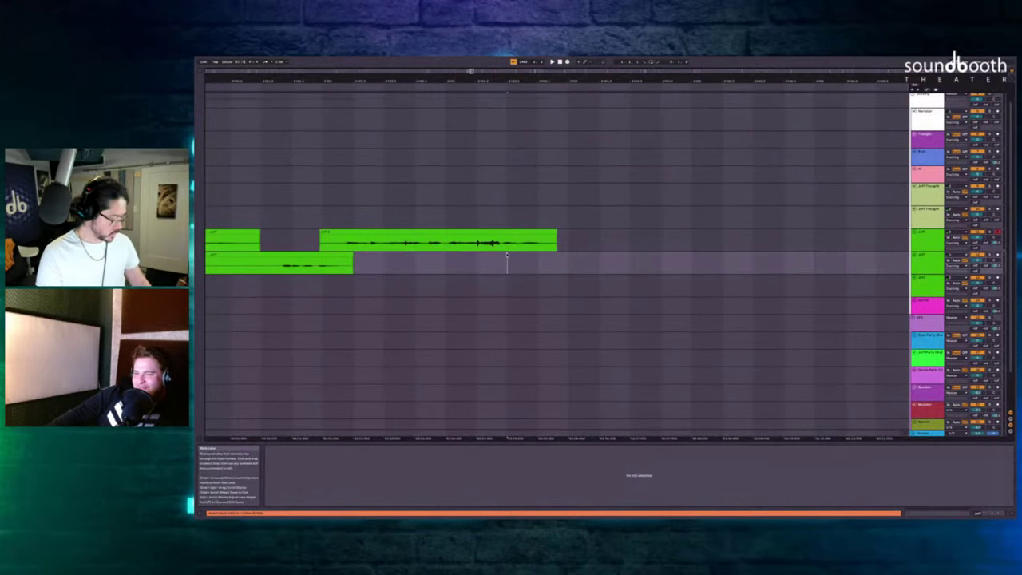
key("F9")
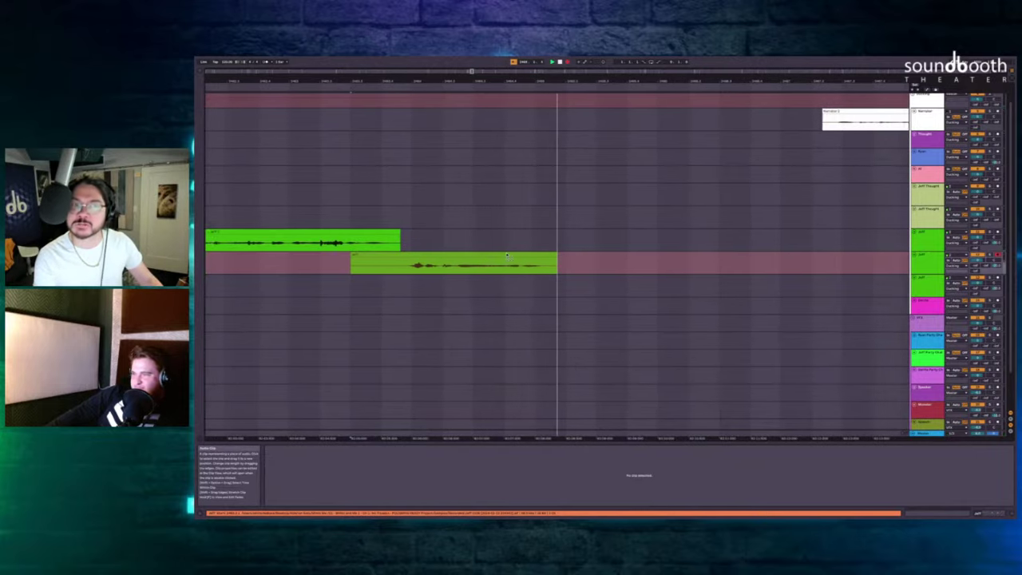
key("space")
Play back the overlapping takes and delete the empty time between the last one and the next narrator clip.
scroll(506, 251, "left", 2)
scroll(540, 239, "right", 1)
key("space")
scroll(541, 240, "left", 2)
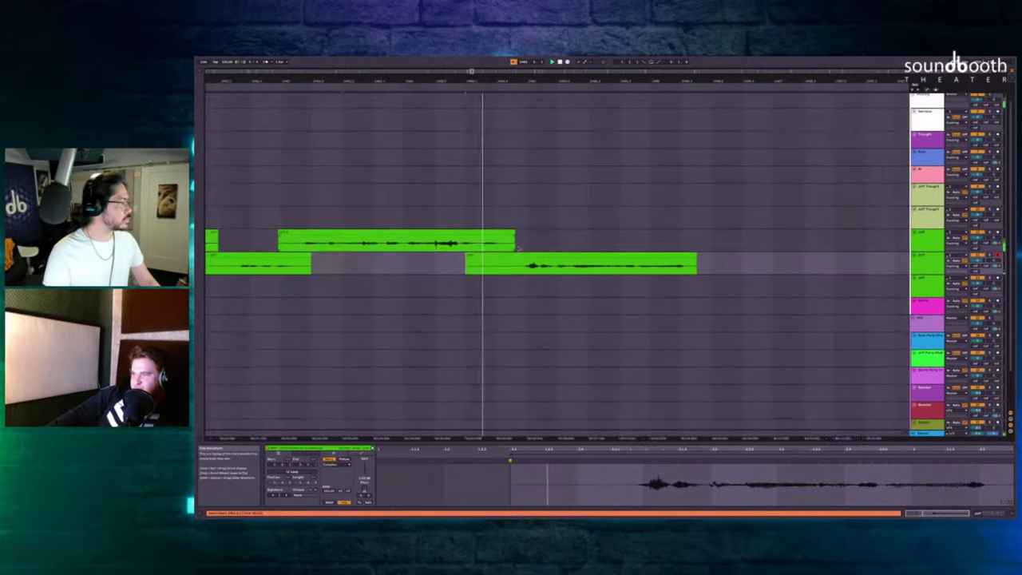
scroll(632, 257, "right", 2)
left_click_drag(758, 132, 523, 243)
key("super+shift+Delete")
scroll(522, 242, "down", 3)
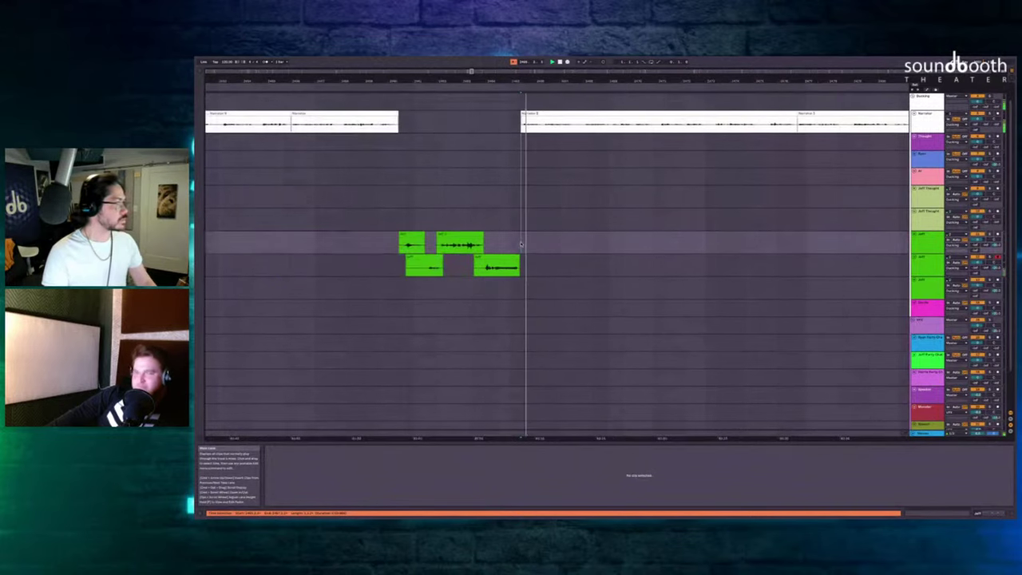
Play the next scene's lead-in from its first blue clip and re-record the green line after the short narrator clip.
scroll(521, 243, "right", 3)
scroll(521, 244, "right", 5)
scroll(522, 246, "down", 2)
scroll(550, 207, "left", 1)
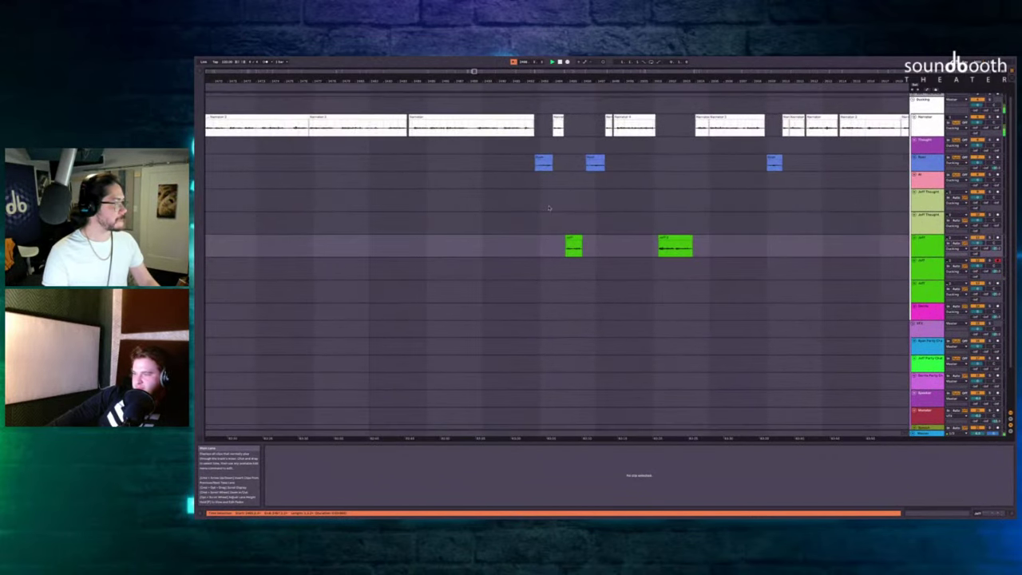
scroll(550, 208, "up", 4)
scroll(548, 207, "right", 2)
left_click(466, 183)
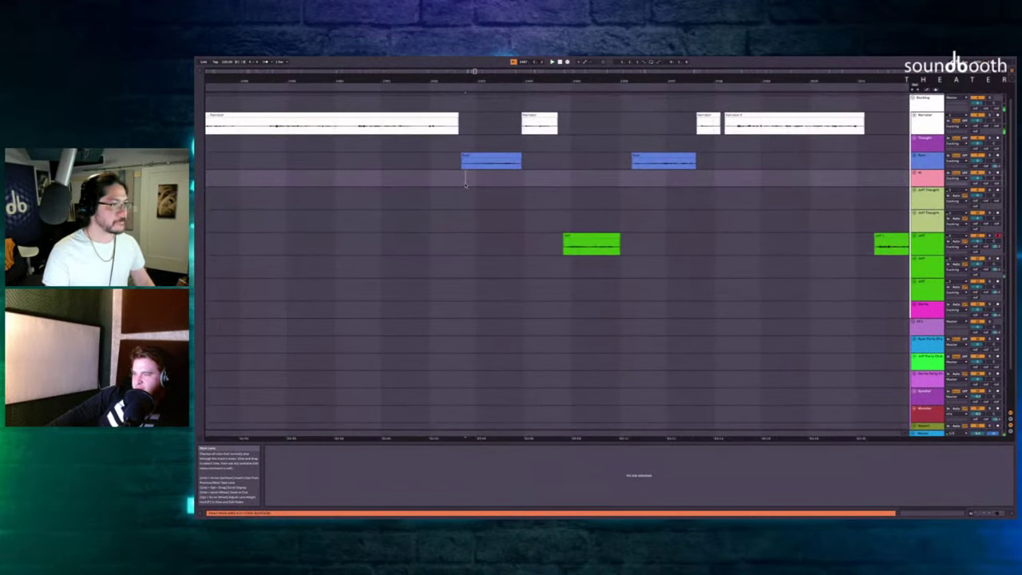
key("space")
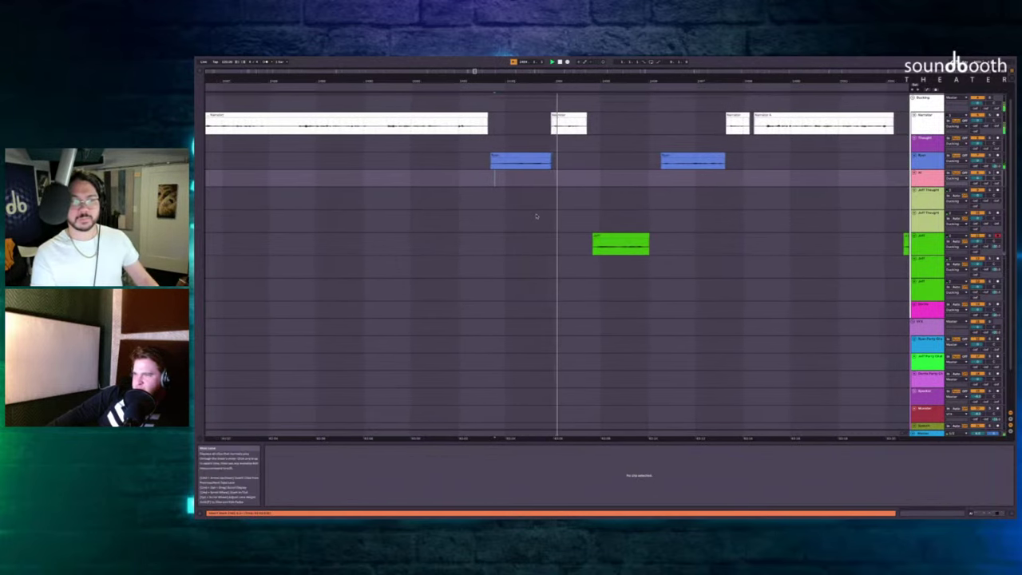
key("F9")
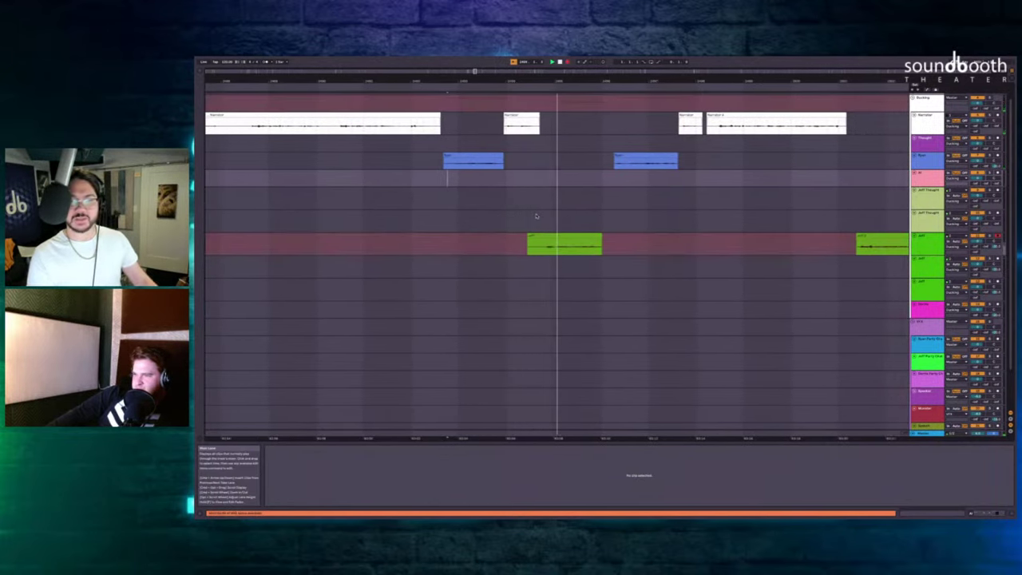
key("space")
Delete the old green clip's remainder and record the continuation on the second green track, overlapping the new take.
left_click(571, 233)
key("plus")
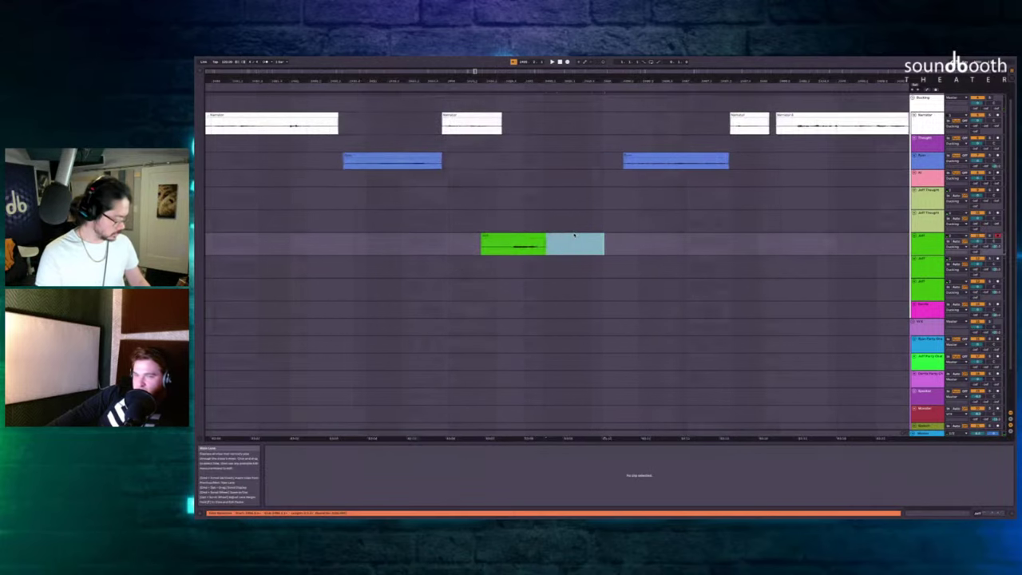
left_click(528, 214)
key("F9")
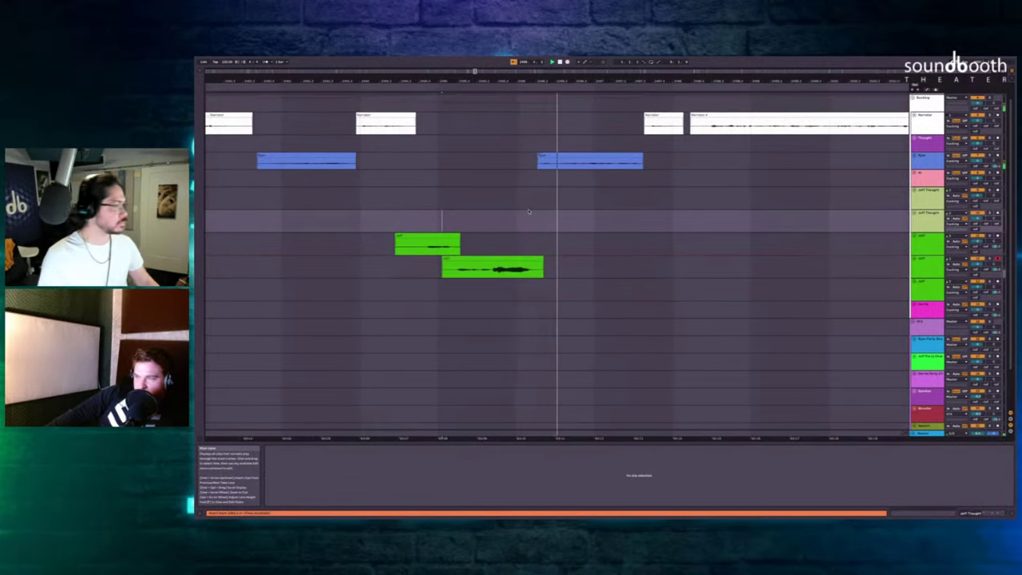
Play back the two overlapping takes into the following dialogue and insert silence ahead of the next green clip.
left_click(450, 192)
key("space")
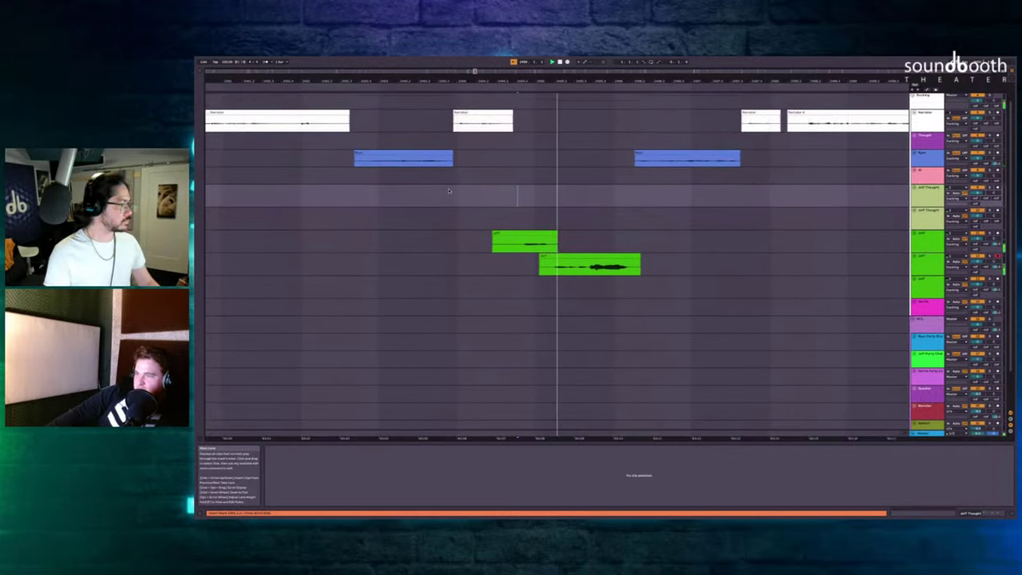
scroll(449, 191, "right", 1)
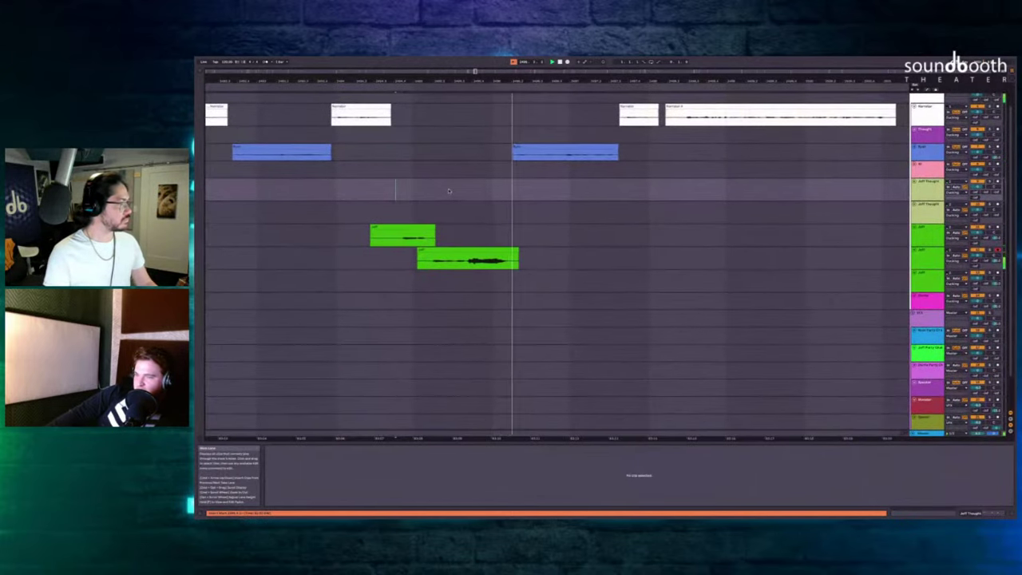
left_click(464, 219)
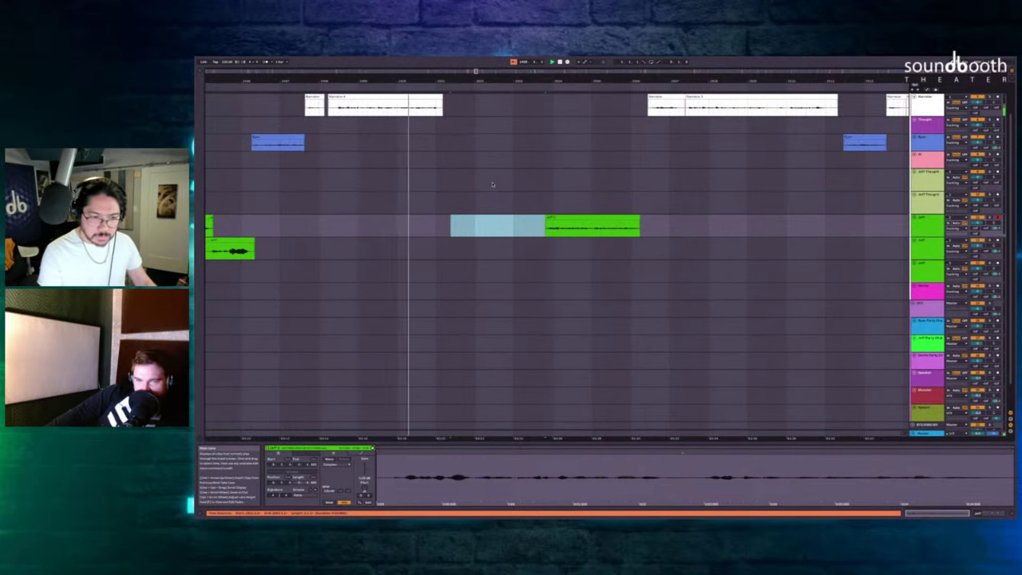
key("space")
Delete the short narrator clip after the second blue clip along with its time, and play across the join.
scroll(492, 184, "left", 3)
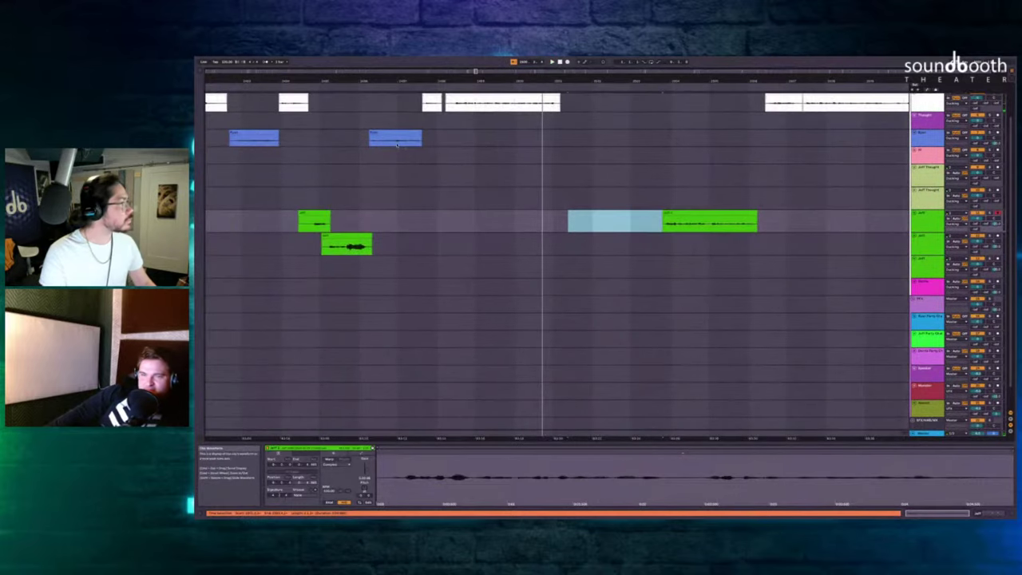
scroll(430, 115, "up", 3)
scroll(428, 114, "up", 2)
left_click(423, 133)
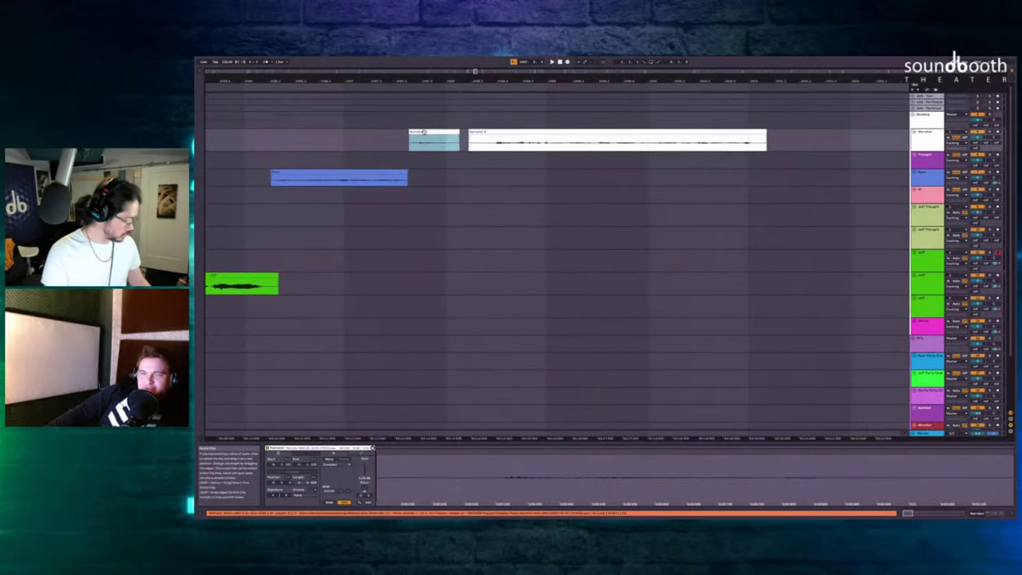
key("super+shift+BackSpace")
left_click(378, 119)
key("space")
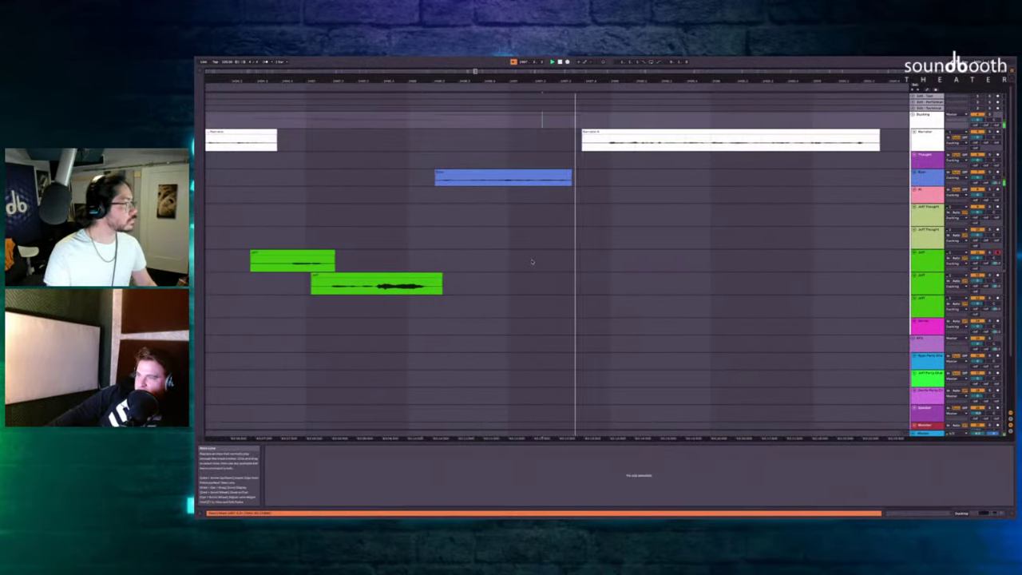
Record a new take on the first green track from the end of the longer narrator clip.
scroll(536, 261, "right", 1)
scroll(535, 260, "right", 8)
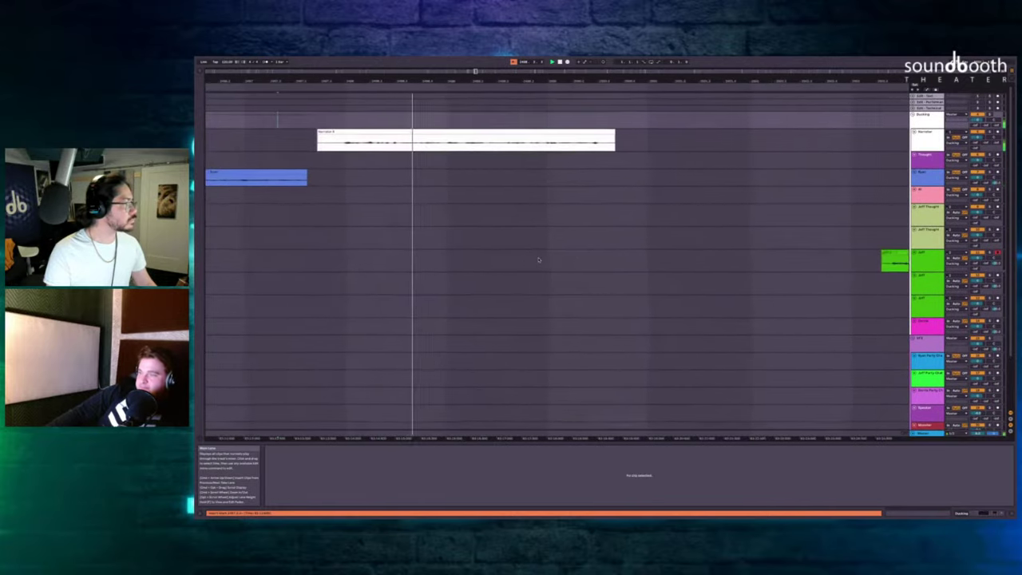
left_click(547, 160)
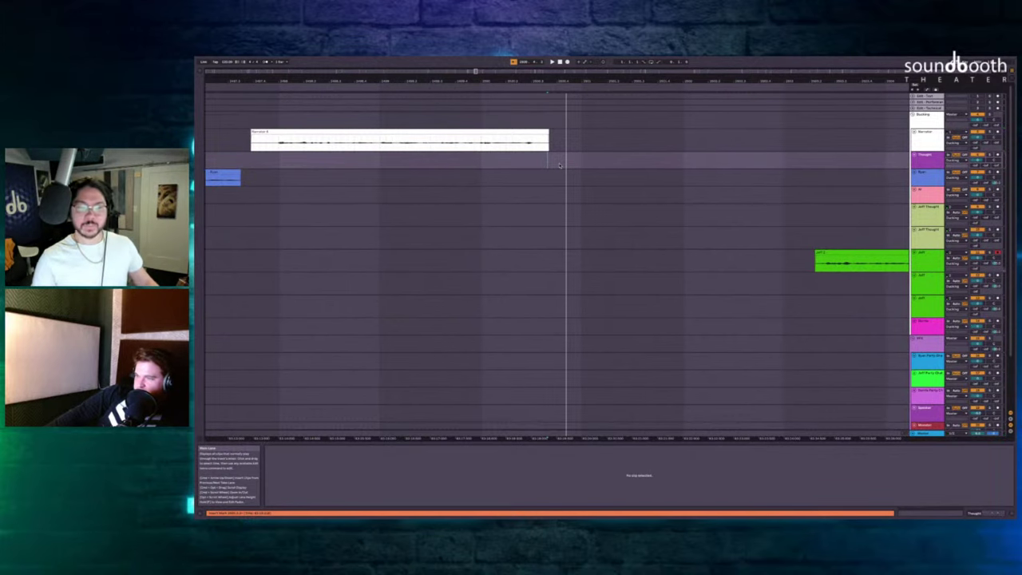
key("F9")
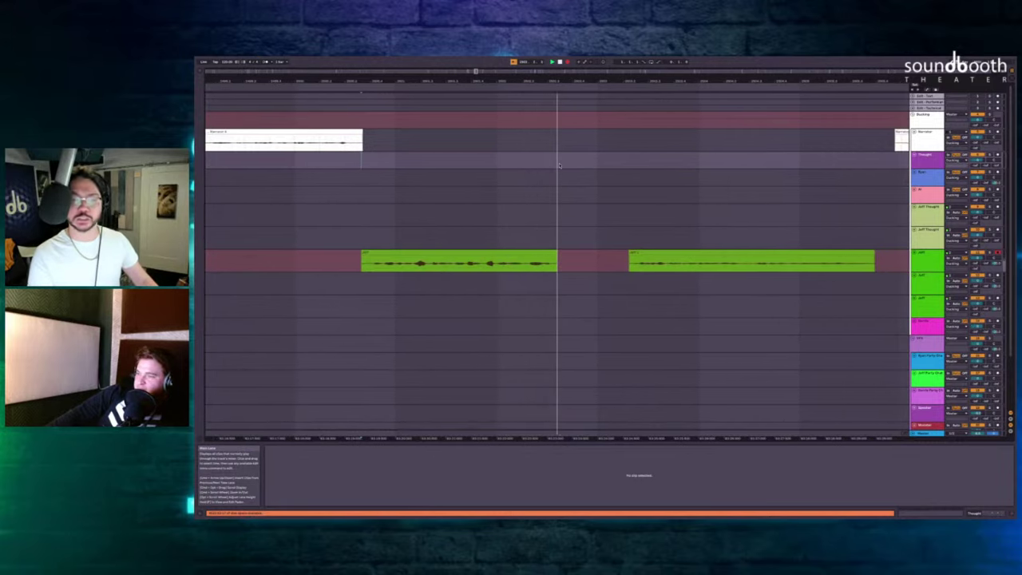
key("space")
Delete the old green clip after the new take and record the rest of the line on the second green track.
left_click(649, 253)
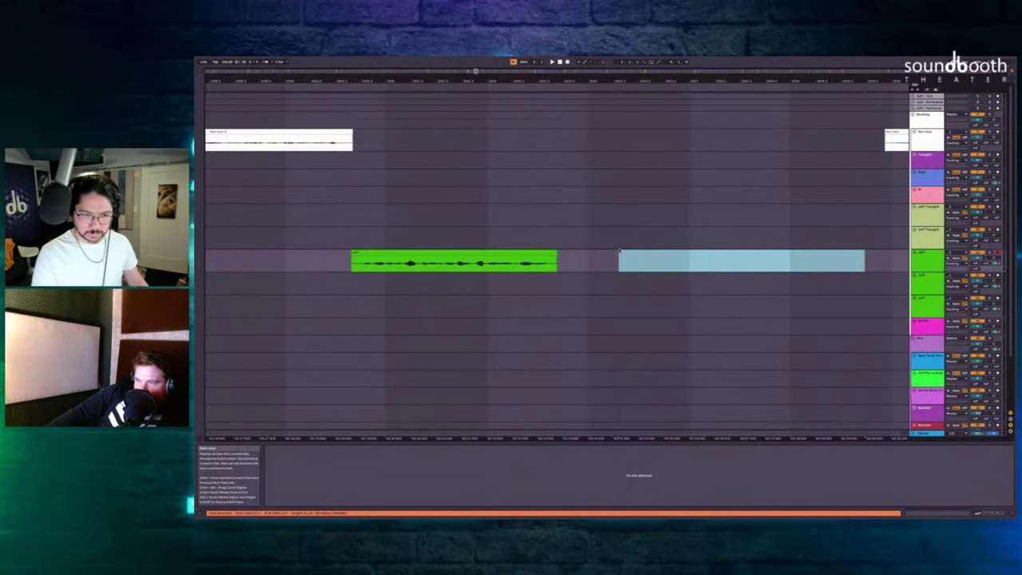
key("Delete")
left_click(536, 235)
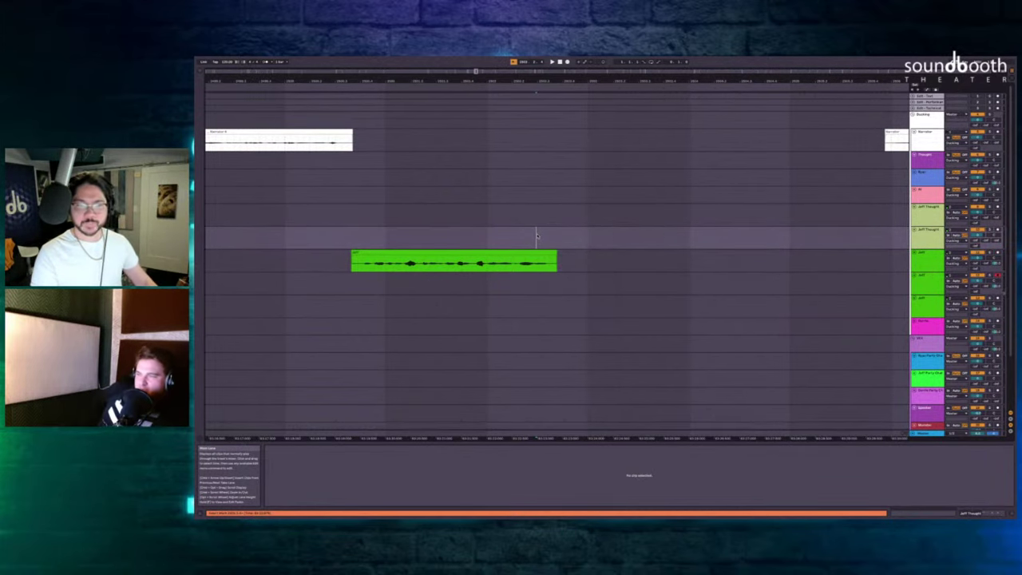
key("F9")
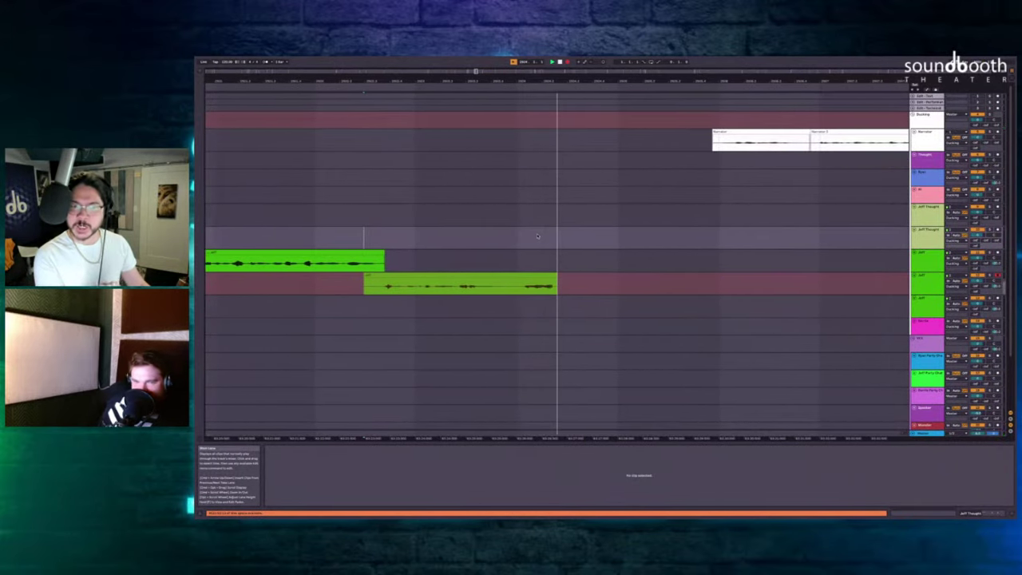
key("space")
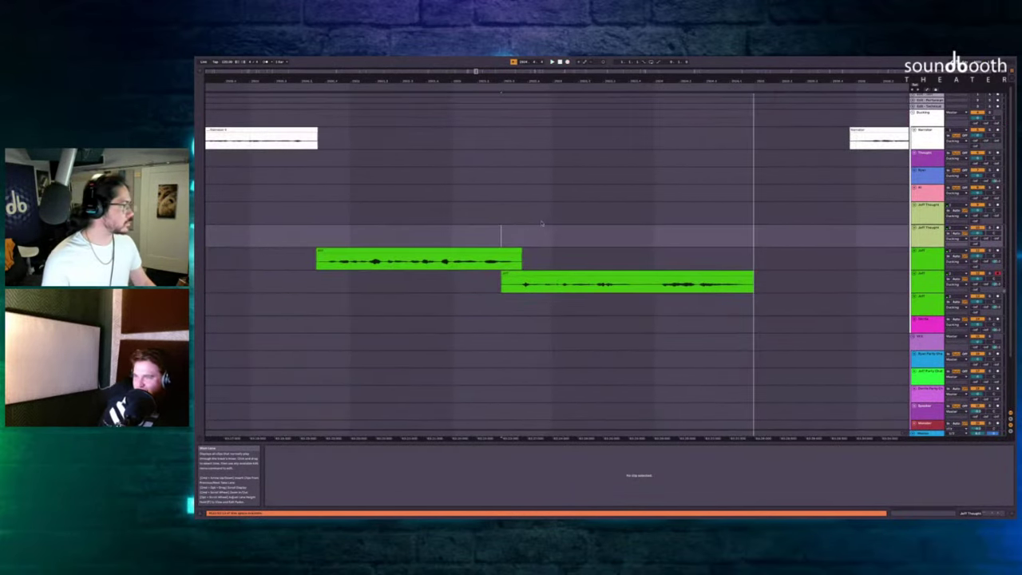
Play back the two overlapping green takes and delete the empty time between the second take and the next narrator clip.
key("space")
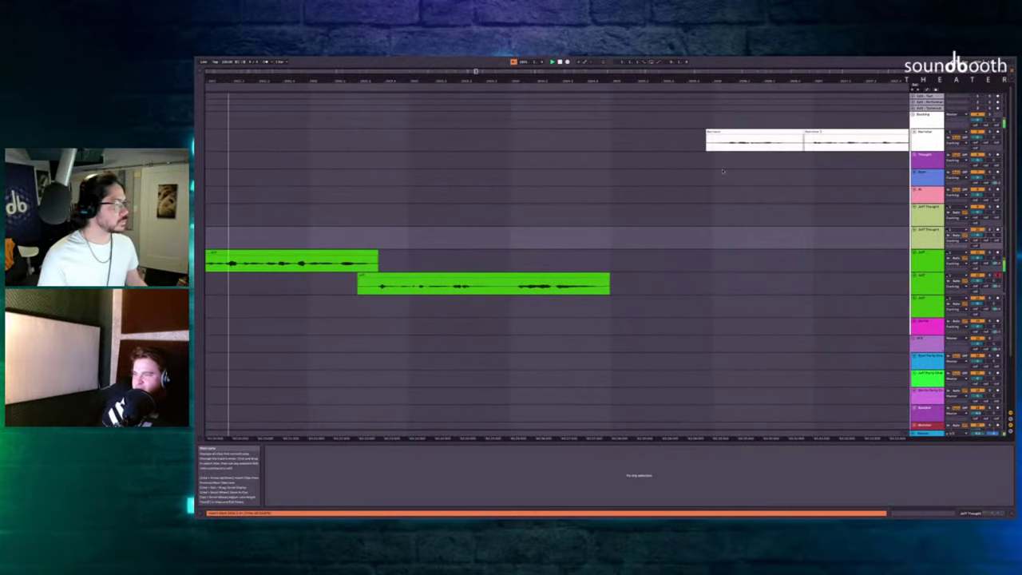
left_click_drag(708, 152, 610, 270)
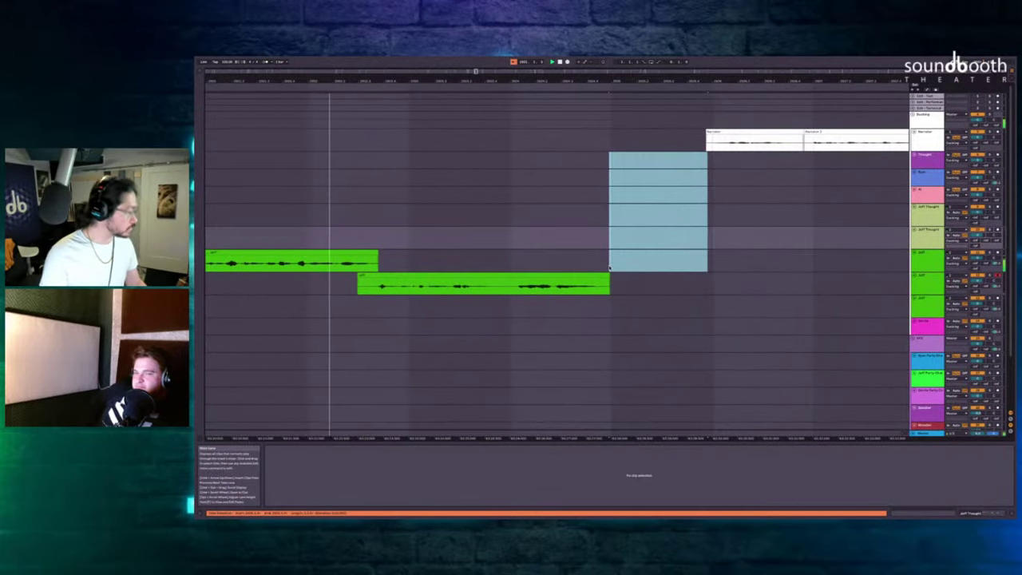
key("ctrl+shift+Delete")
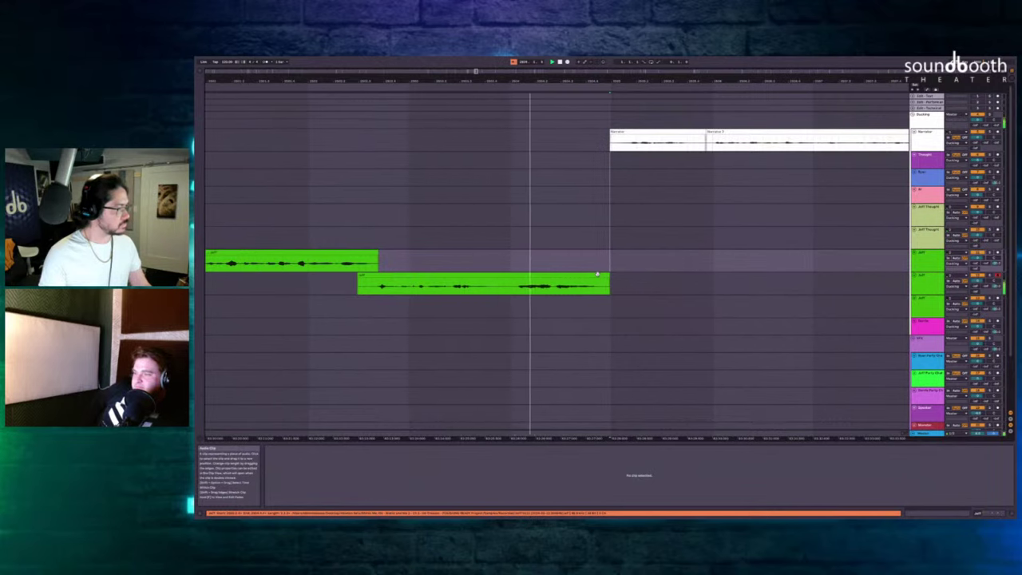
Check the join into the narrator clips and insert silence of the clip's own length ahead of the next green clip.
scroll(597, 273, "right", 3)
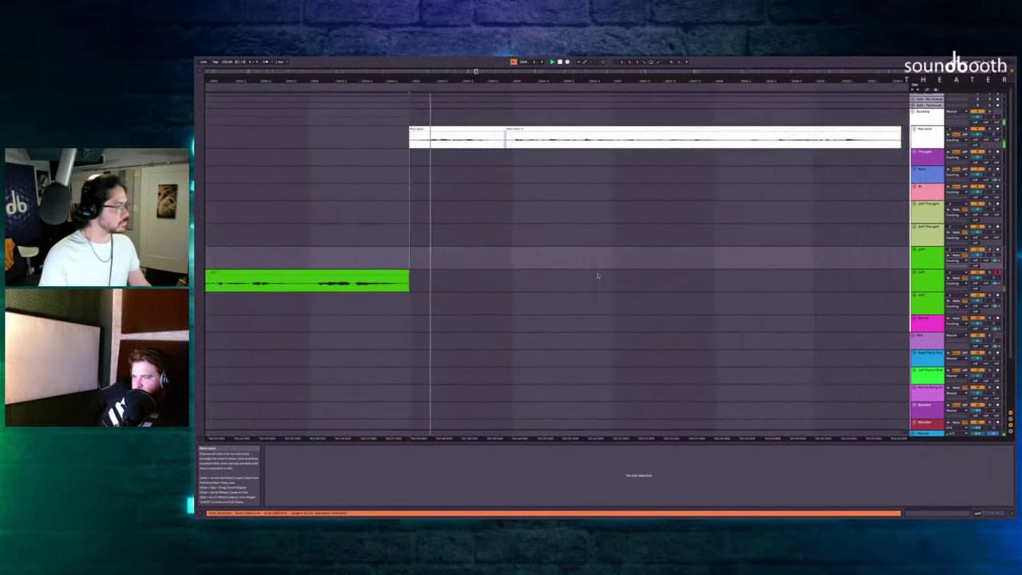
scroll(598, 275, "down", 3)
key("minus")
key("minus")
key("minus")
key("minus")
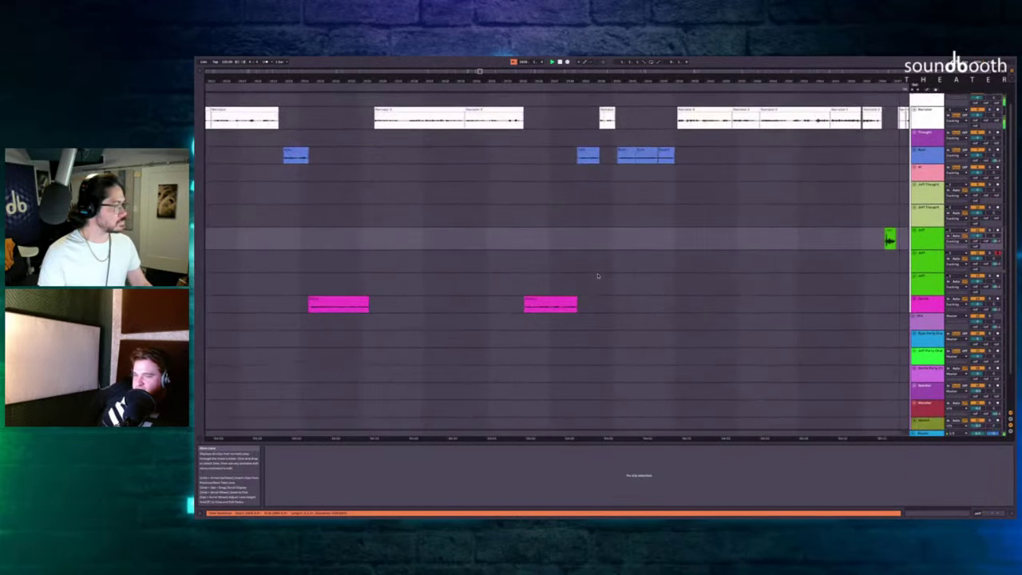
key("space")
scroll(597, 276, "right", 1)
scroll(584, 210, "up", 5)
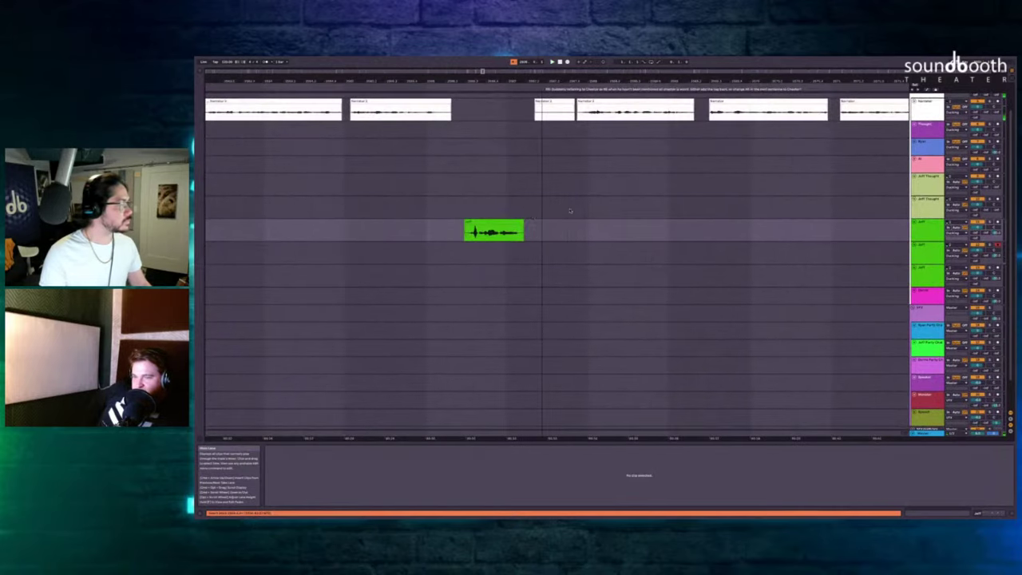
left_click(505, 224)
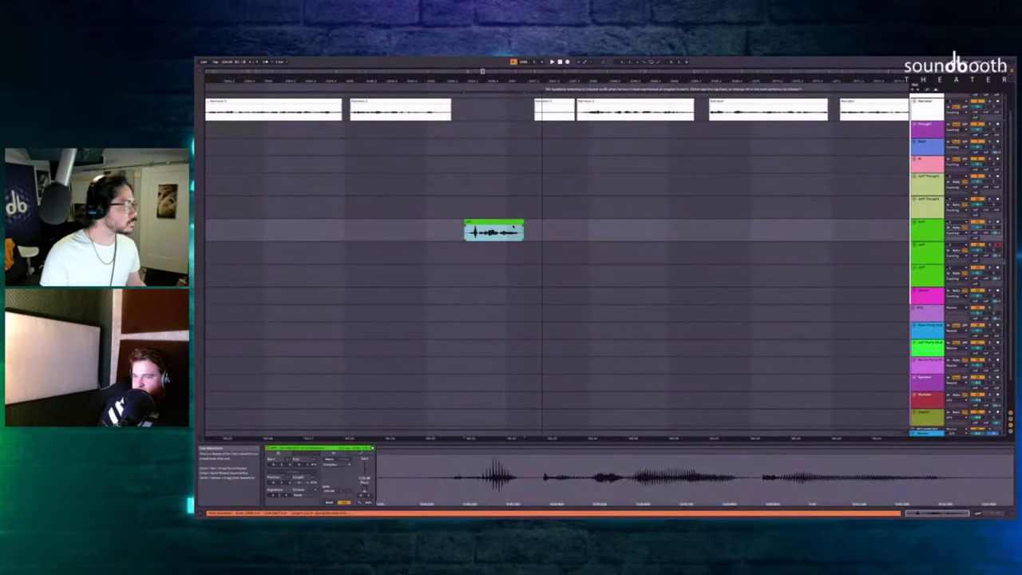
key("ctrl+i")
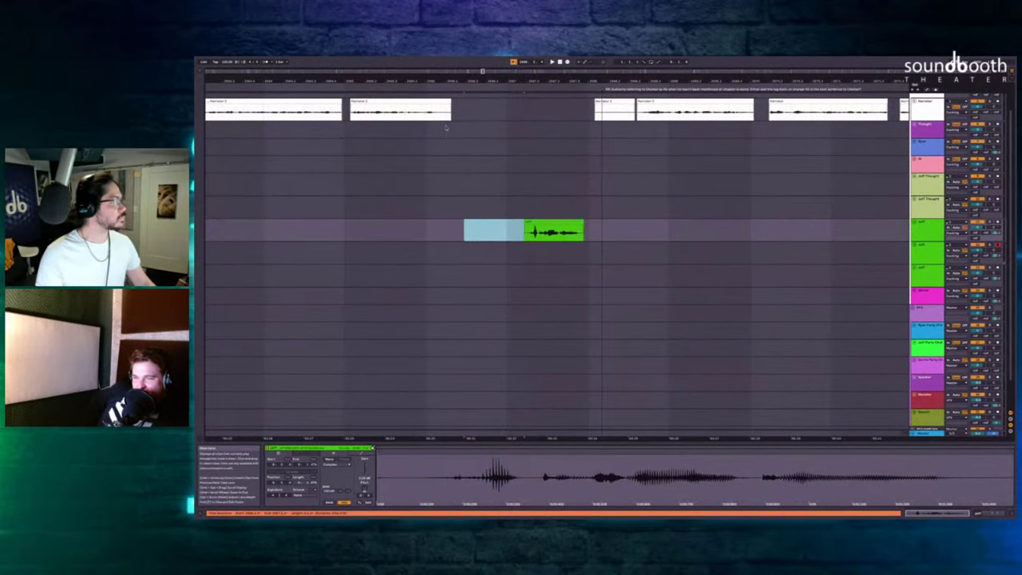
Record a new take on the first green track from just before the end of the narrator clip preceding the gap.
left_click(445, 127)
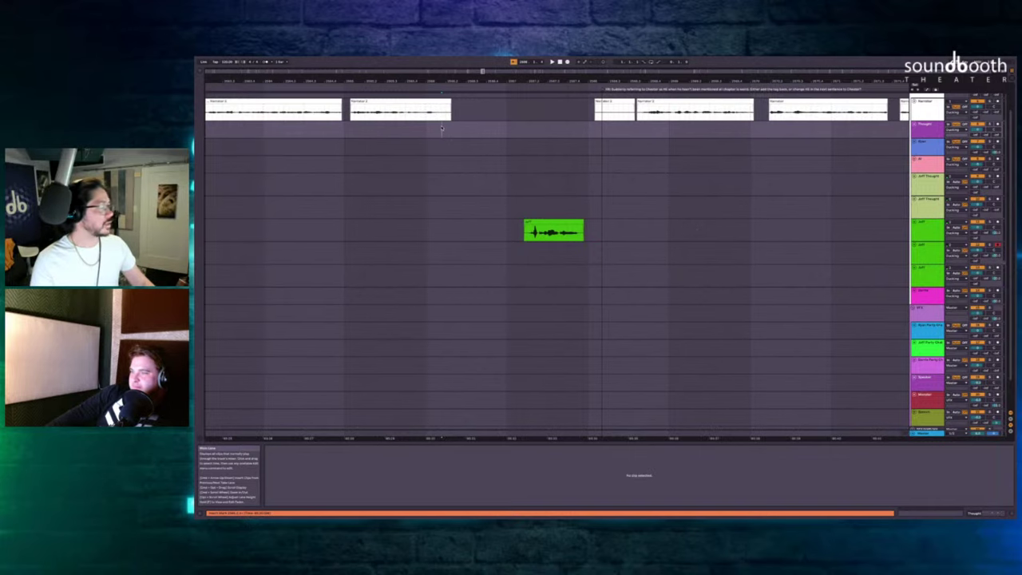
key("F9")
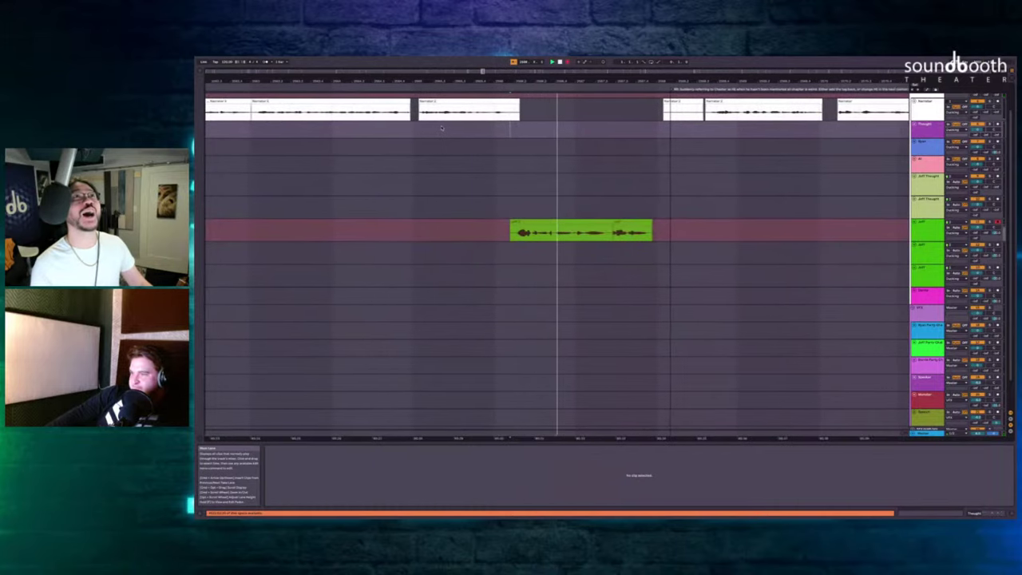
key("space")
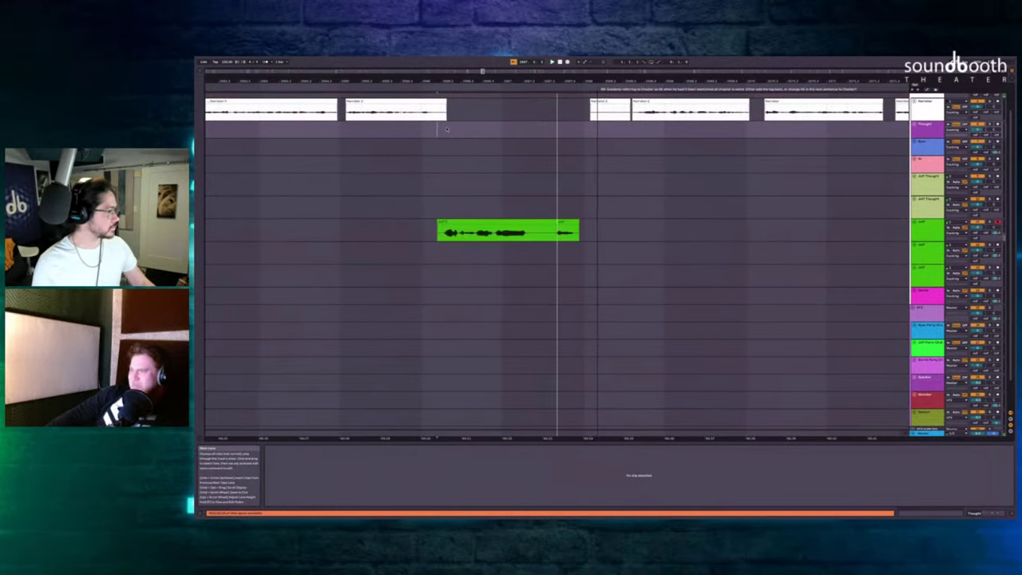
Delete the time between the end of the new take and the next narrator clip, including the remnant of the old green clip.
scroll(591, 166, "up", 2)
scroll(578, 170, "right", 1)
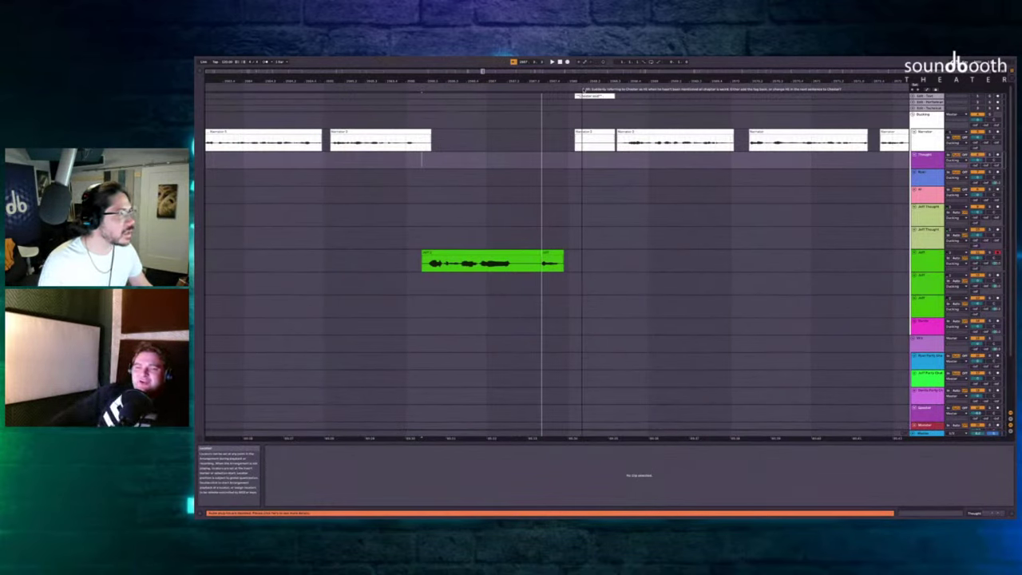
left_click_drag(569, 135, 523, 268)
key("ctrl+shift+Delete")
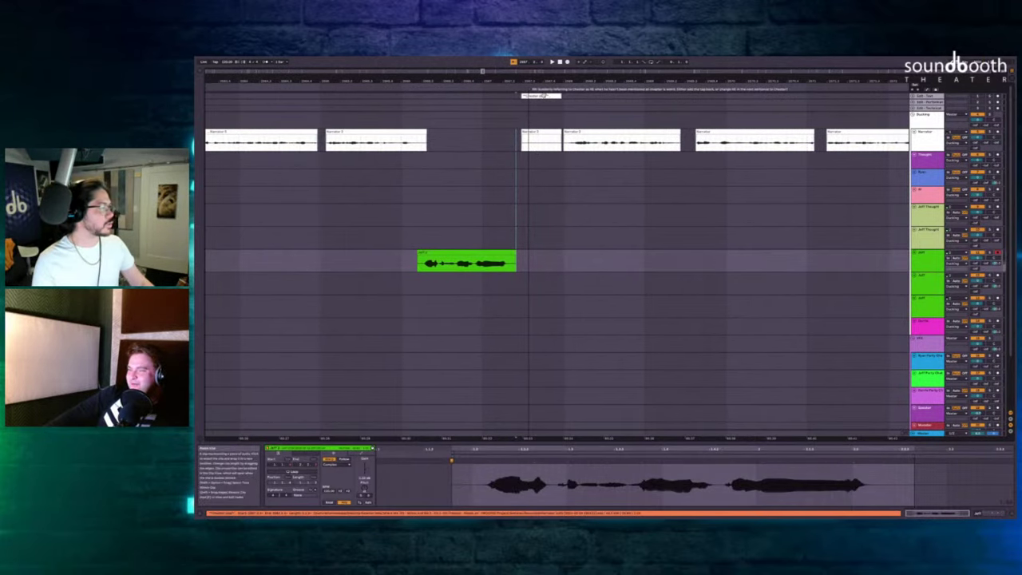
Find the next green clip, after the blue and short narrator clips, and insert silence of its own length ahead of it.
scroll(581, 187, "right", 2)
scroll(581, 186, "down", 3)
scroll(581, 187, "right", 5)
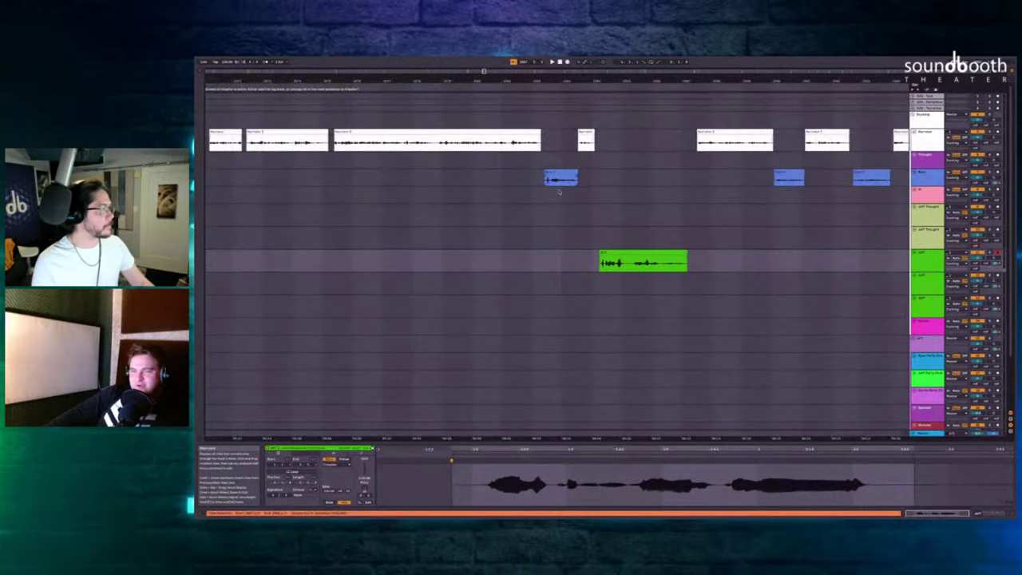
scroll(559, 190, "up", 3)
left_click(563, 179)
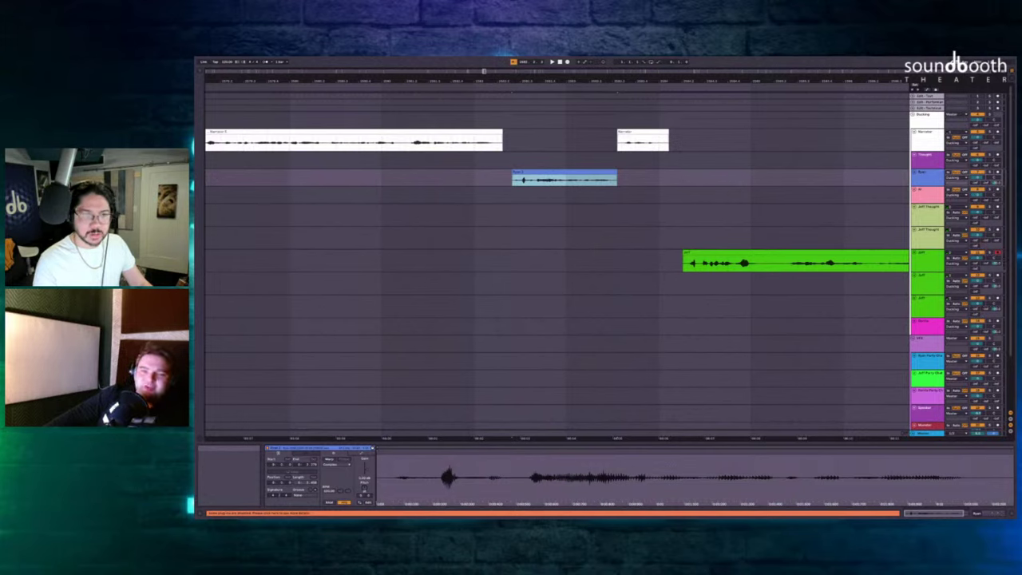
left_click(571, 177)
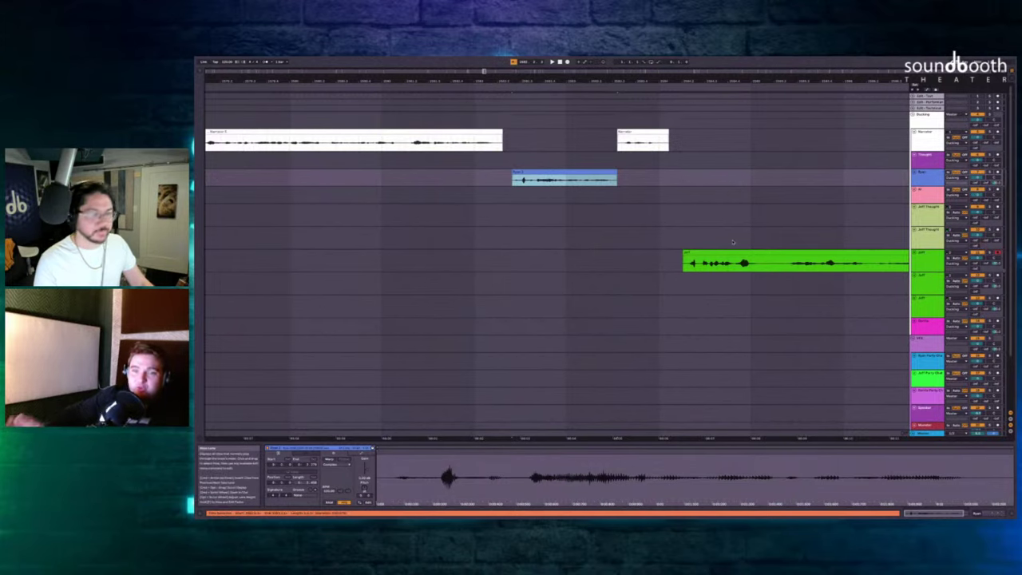
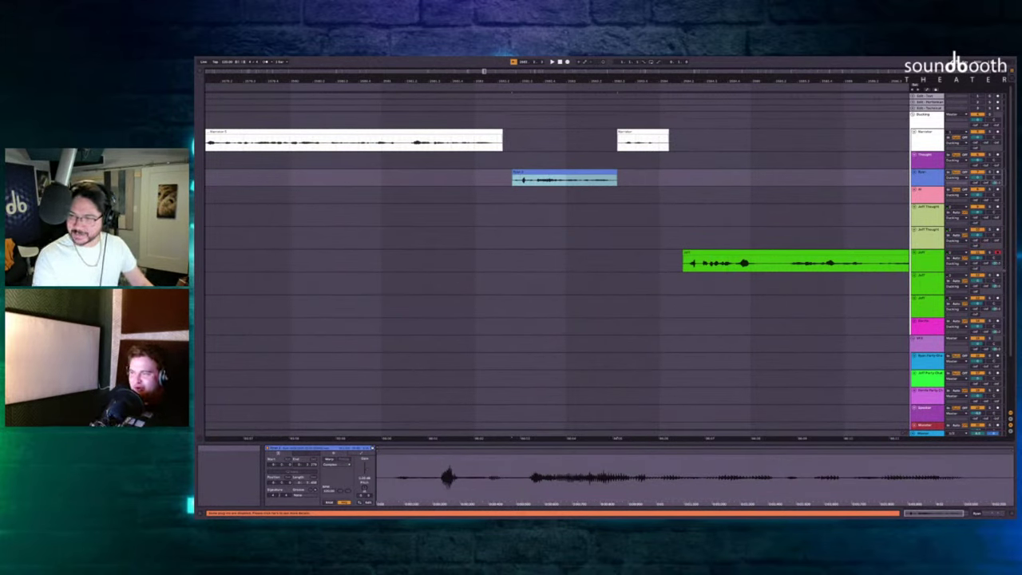
scroll(542, 198, "up", 2)
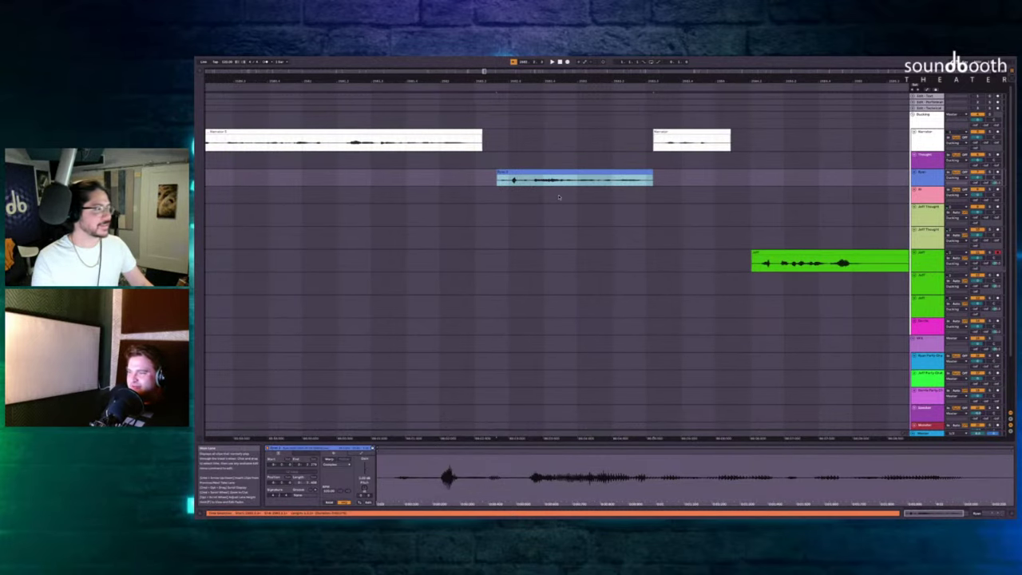
scroll(559, 197, "down", 4)
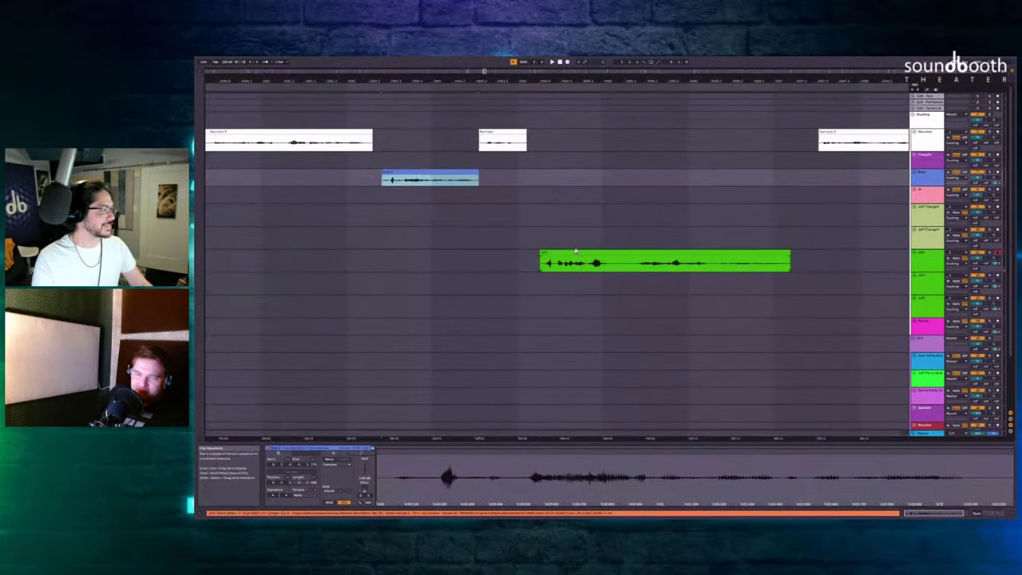
left_click(575, 252)
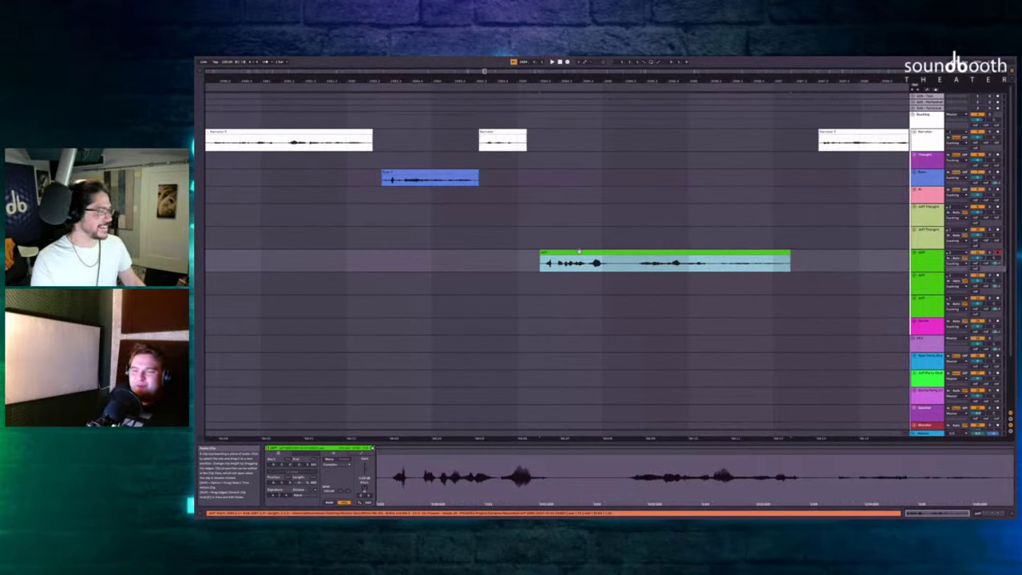
key("super+i")
Play the preceding blue line as a cue and record a new take on the first green track from the end of the short narrator clip.
left_click(384, 194)
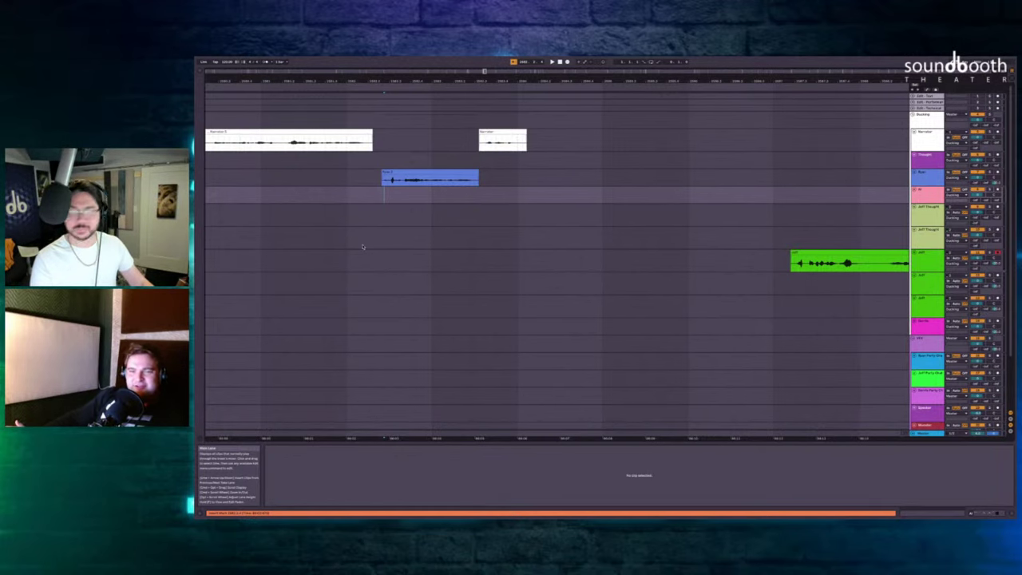
key("space")
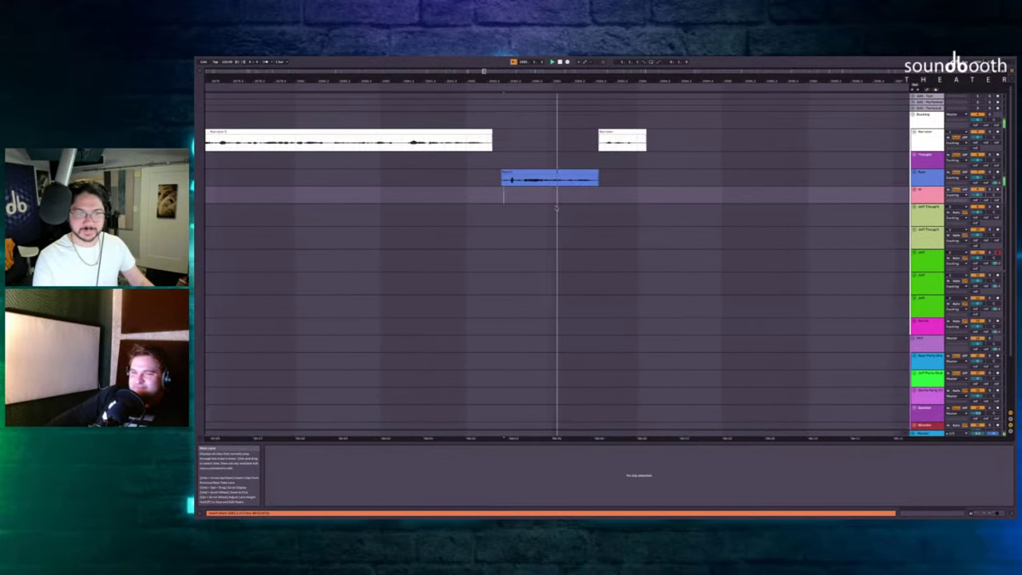
key("space")
left_click(584, 161)
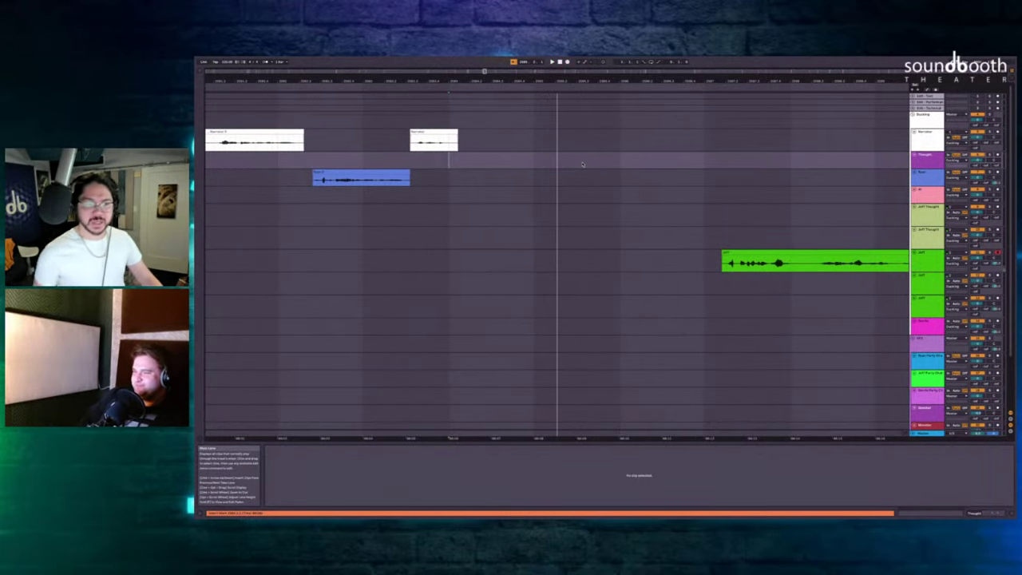
key("F9")
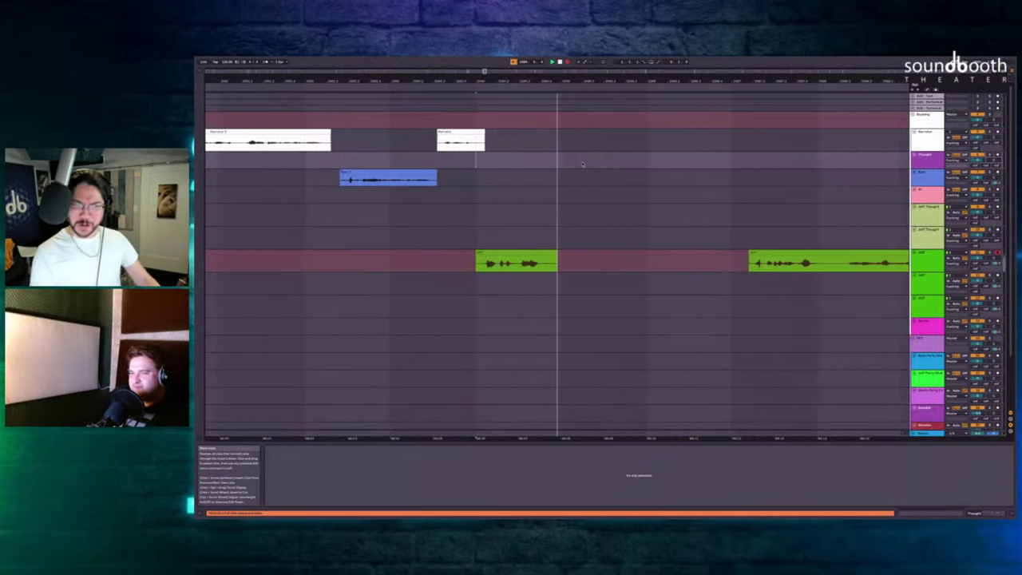
key("F9")
Record the next part of the line on the second green track, starting over the tail of the first take.
left_click(535, 232)
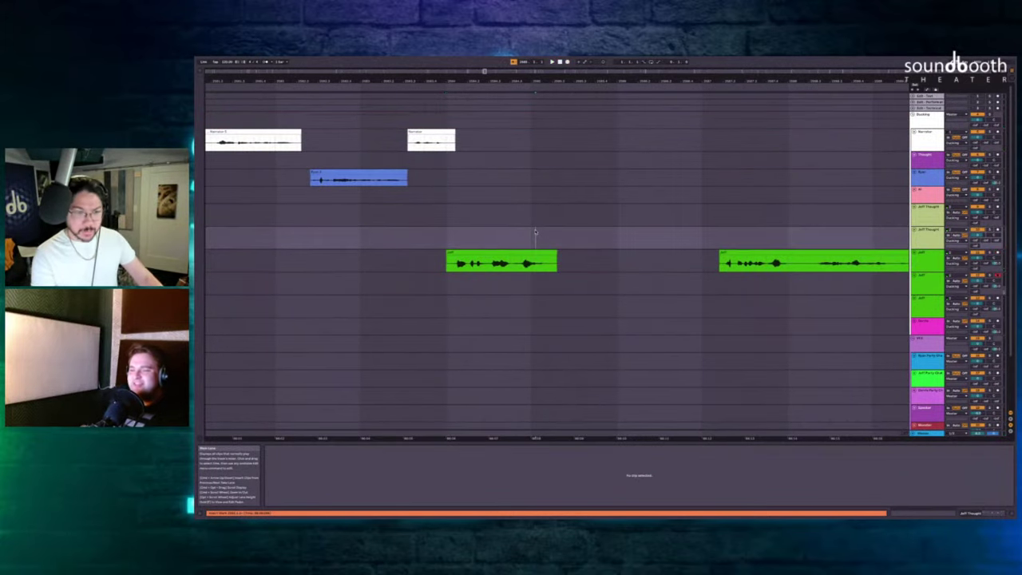
key("F9")
key("space")
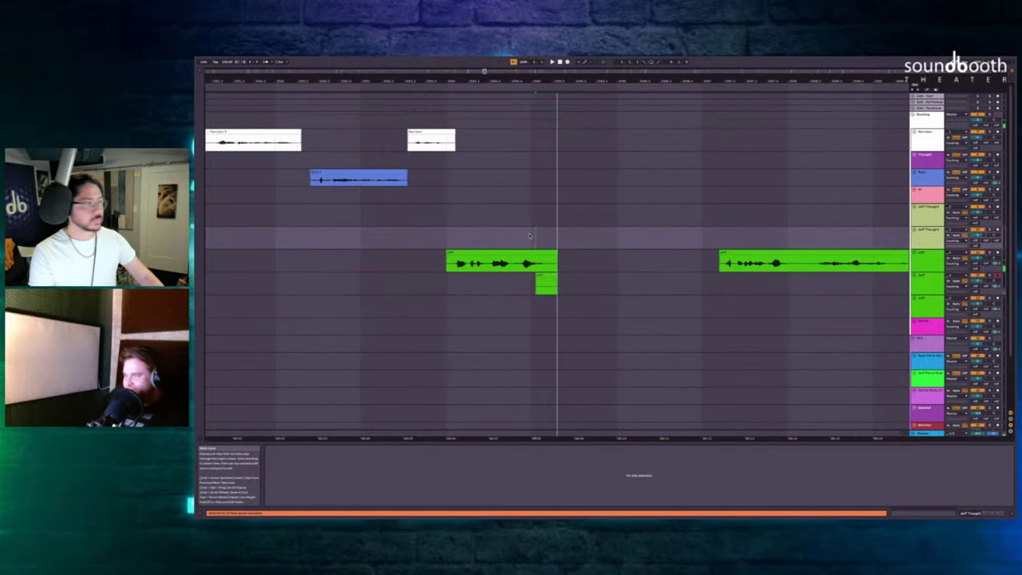
key("F9")
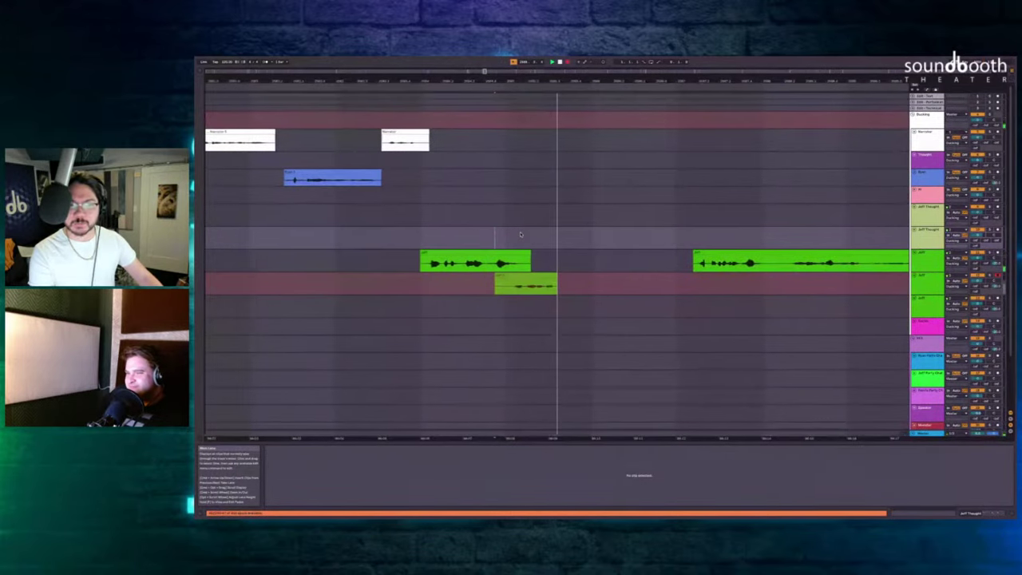
key("space")
Delete the old green clip and record the rest of the line on the first green track from near the second take's end.
left_click(663, 254)
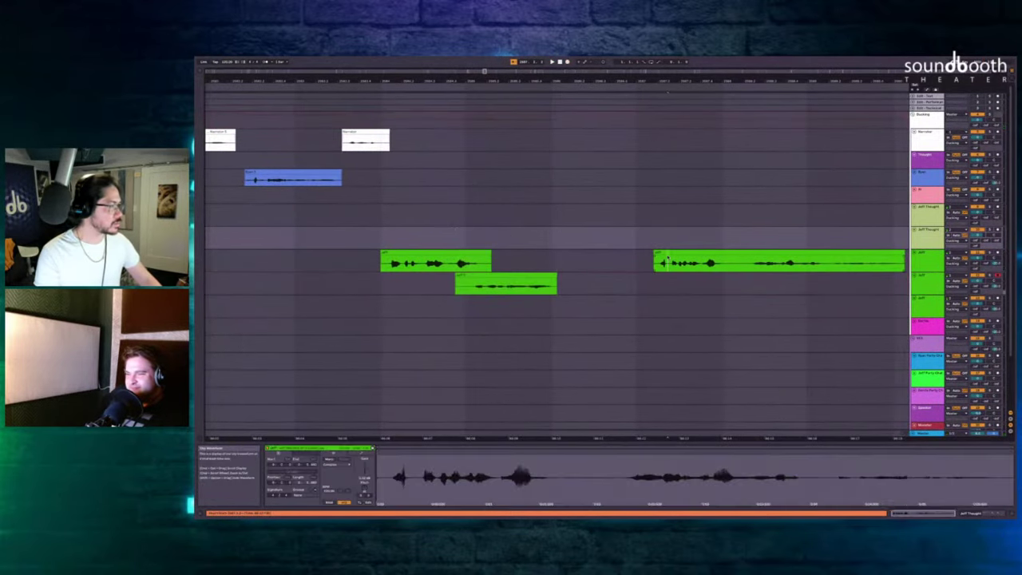
key("Delete")
left_click(531, 244)
key("F9")
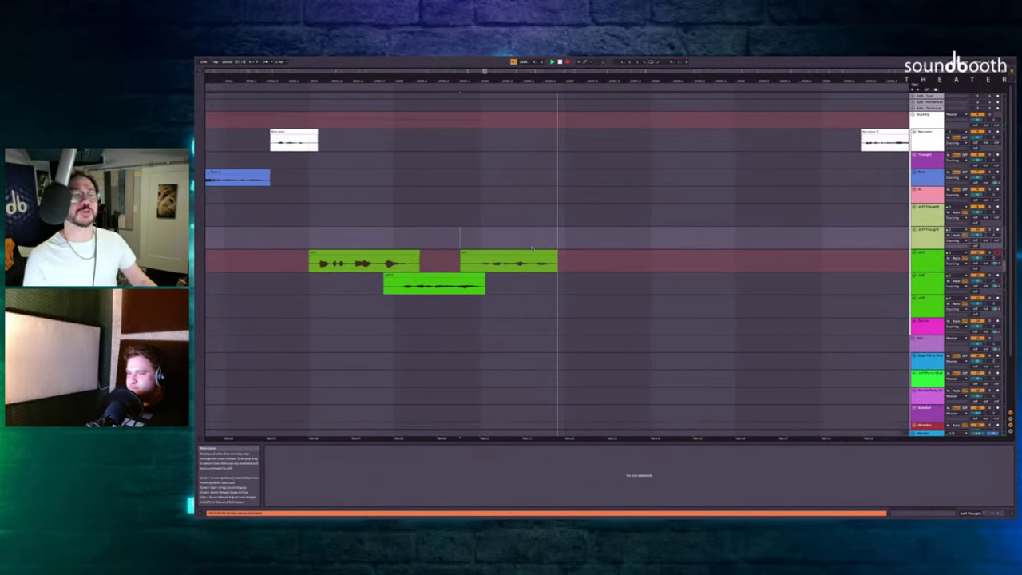
key("space")
Play back the three new takes and delete the empty time between the last take and the next narrator clip.
scroll(571, 272, "left", 1)
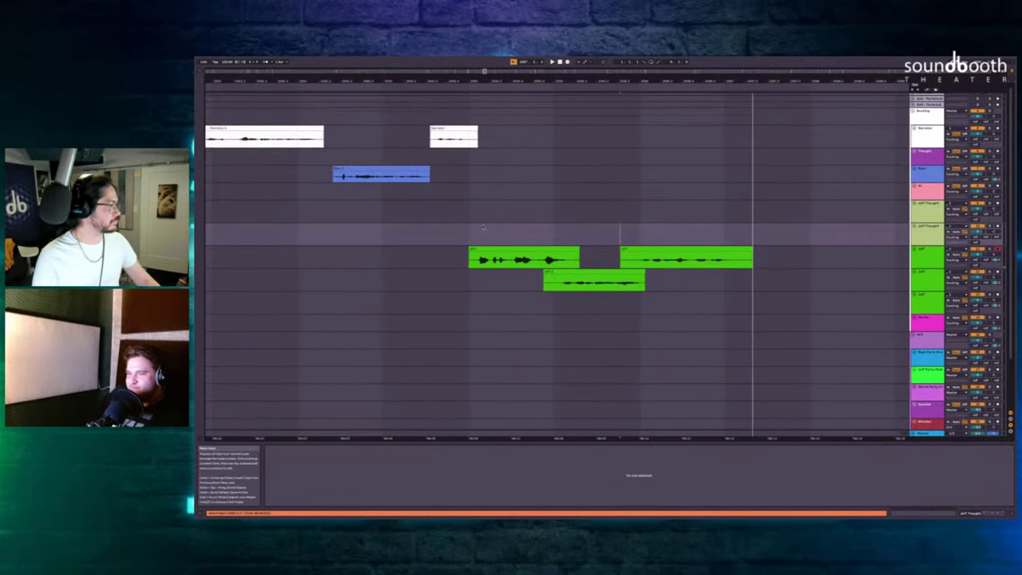
key("space")
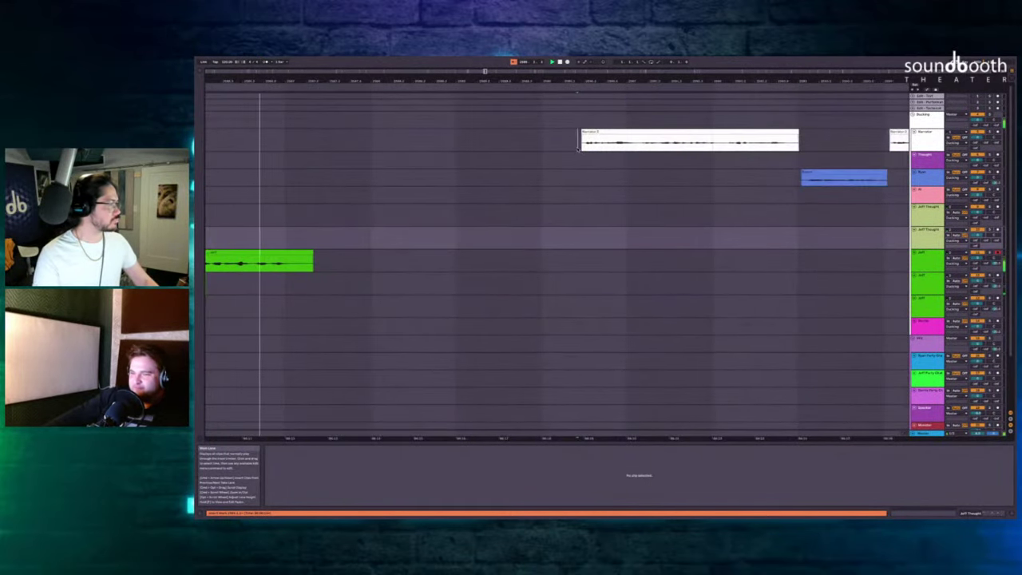
left_click_drag(578, 148, 309, 264)
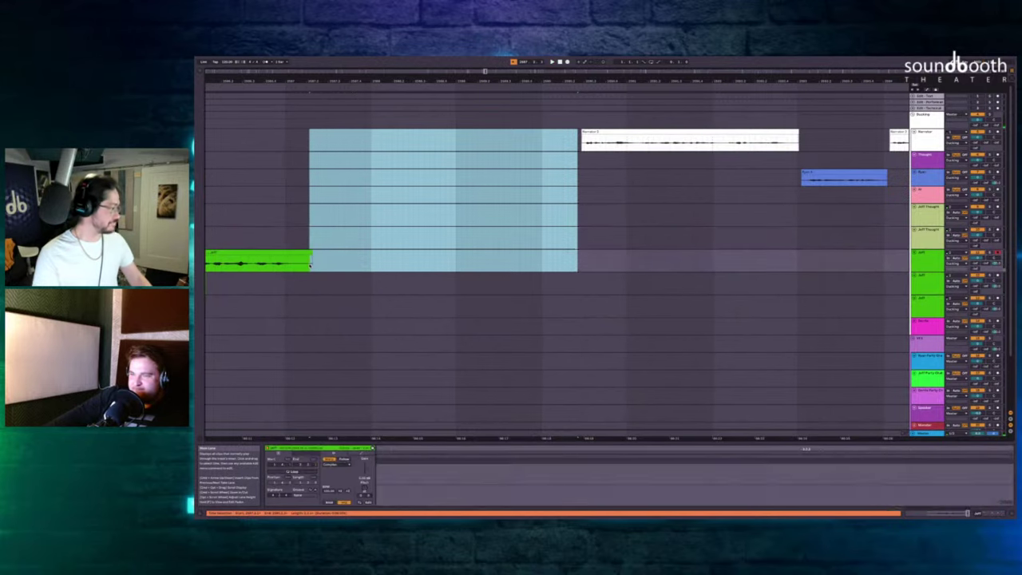
key("super+shift+Delete")
Find the next group of three green clips and play from the blue clip before the narrator line leading into them.
scroll(361, 253, "down", 5)
scroll(361, 253, "right", 5)
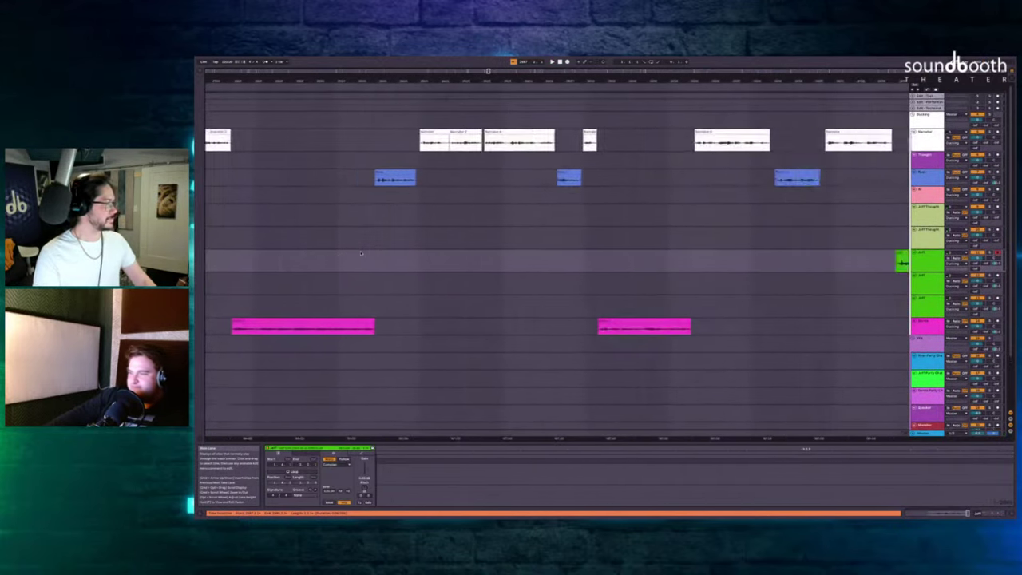
scroll(360, 253, "down", 3)
scroll(418, 237, "up", 8)
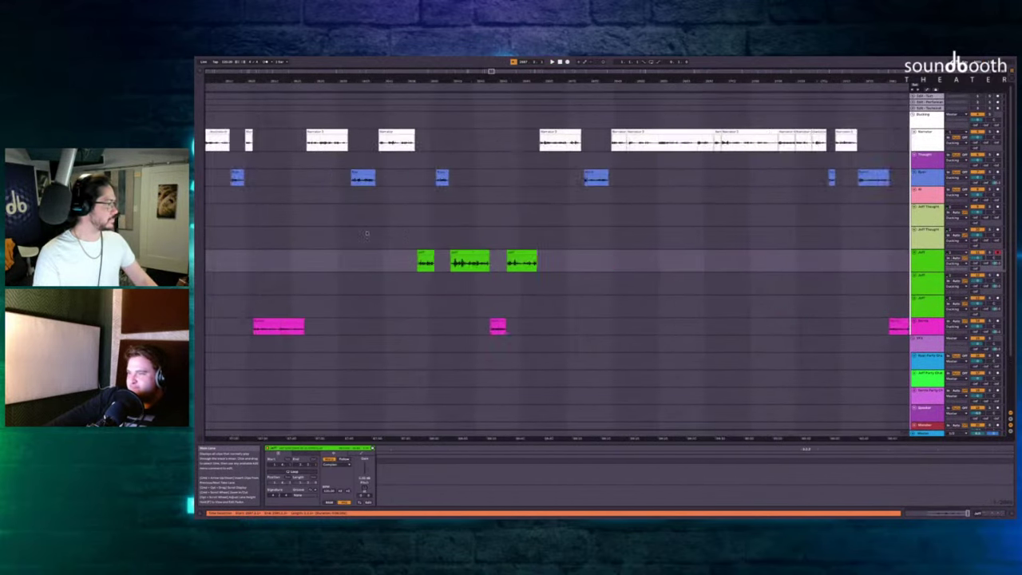
left_click(234, 192)
key("space")
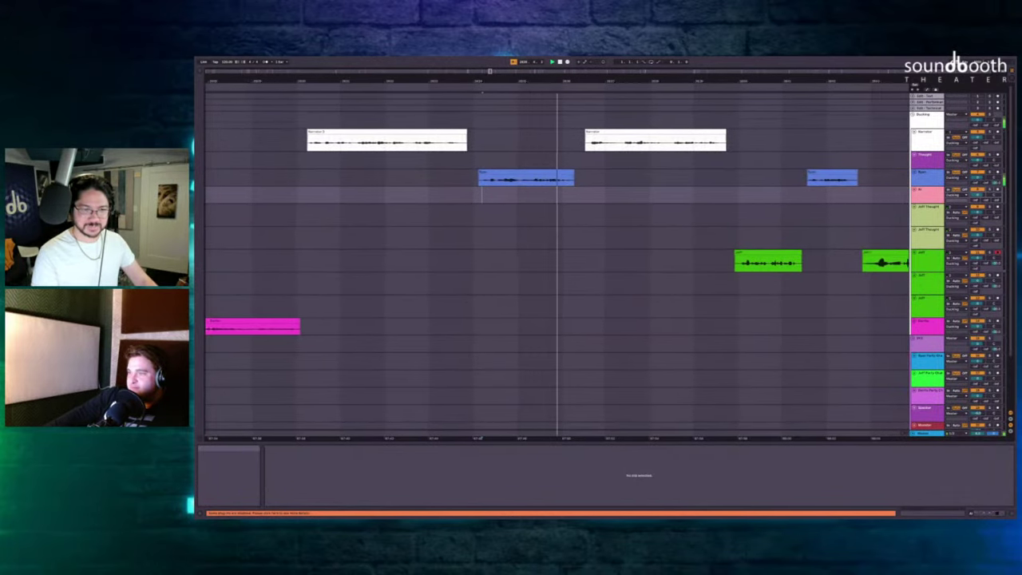
Record a take on the first green track from the end of the narrator clip before the old green line, then re-record it from the same point.
left_click(651, 181)
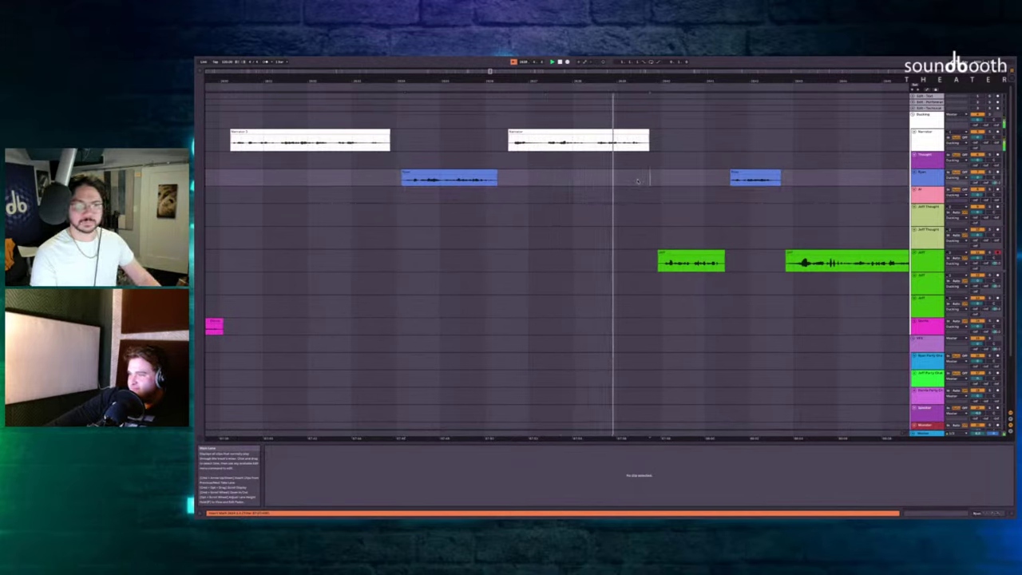
key("F9")
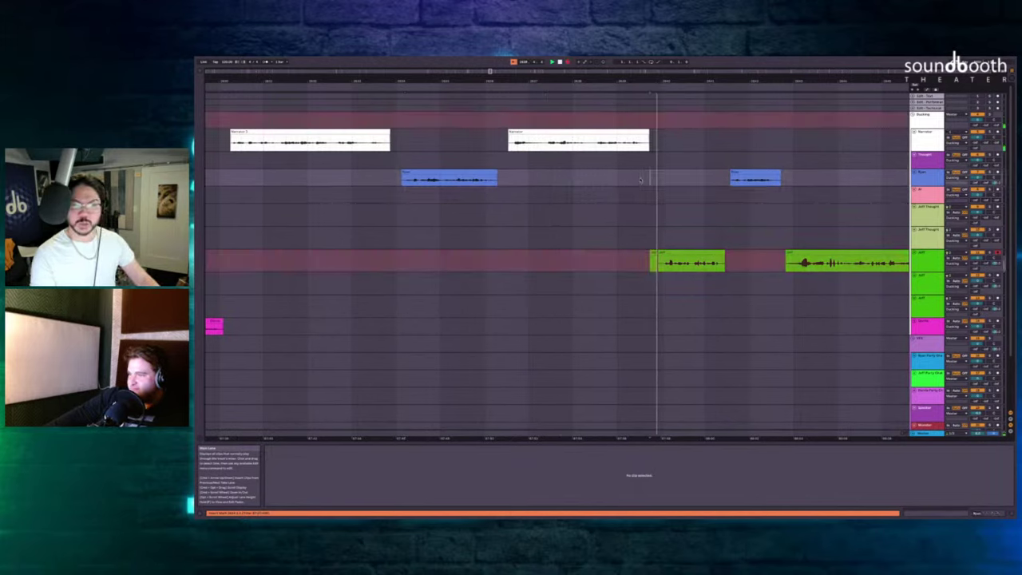
key("F9")
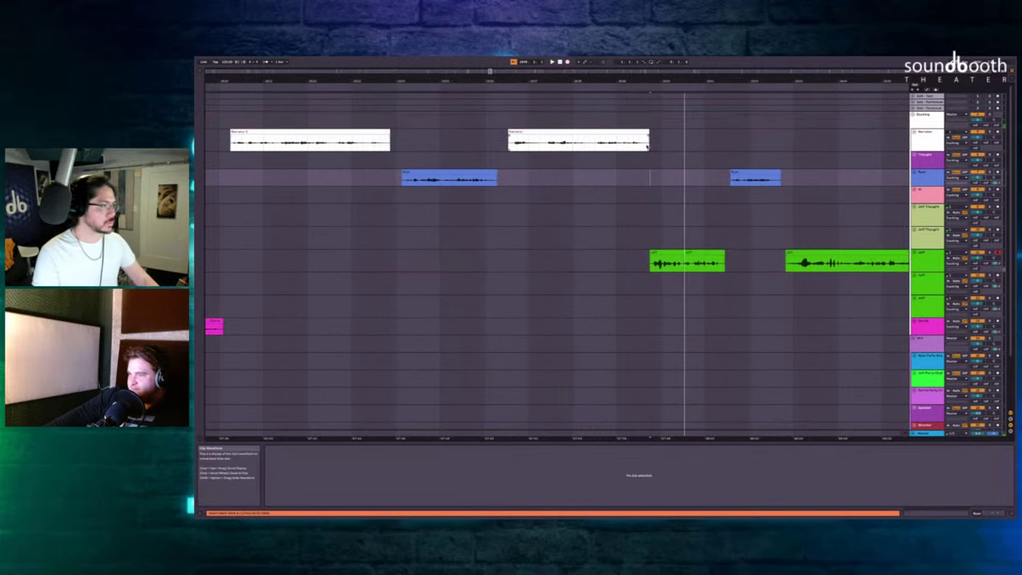
scroll(735, 143, "up", 5)
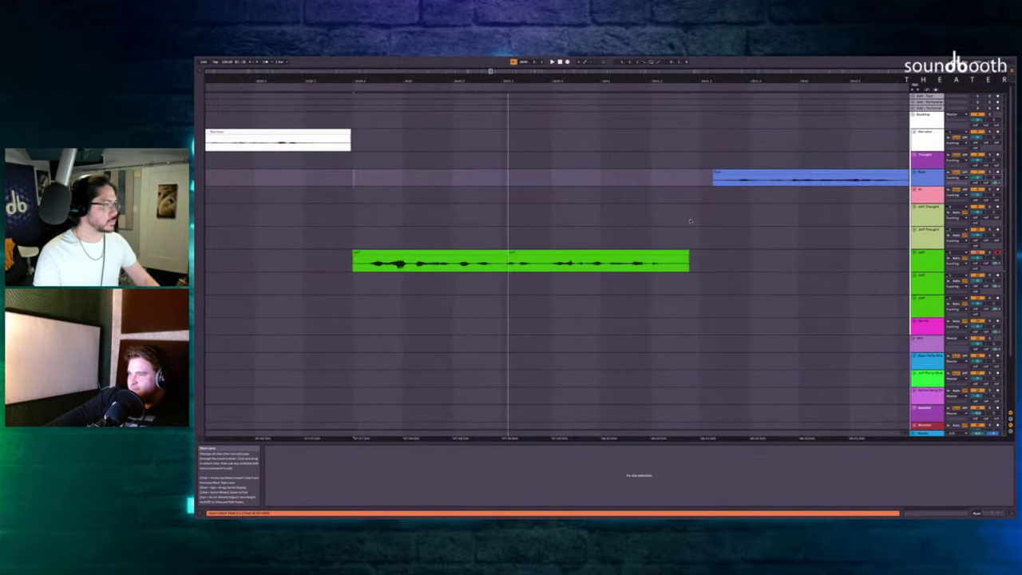
left_click(464, 254)
key("F9")
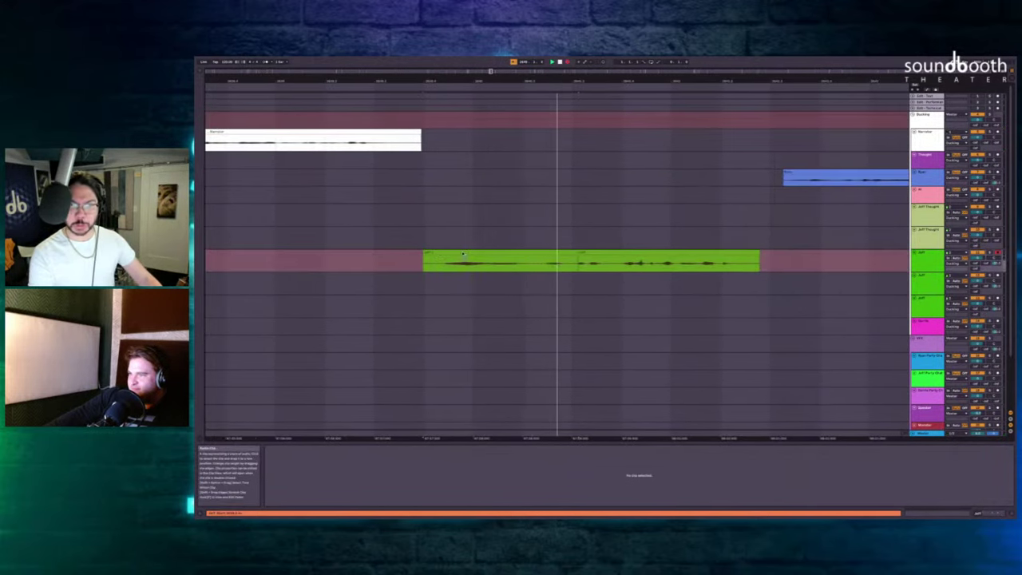
key("space")
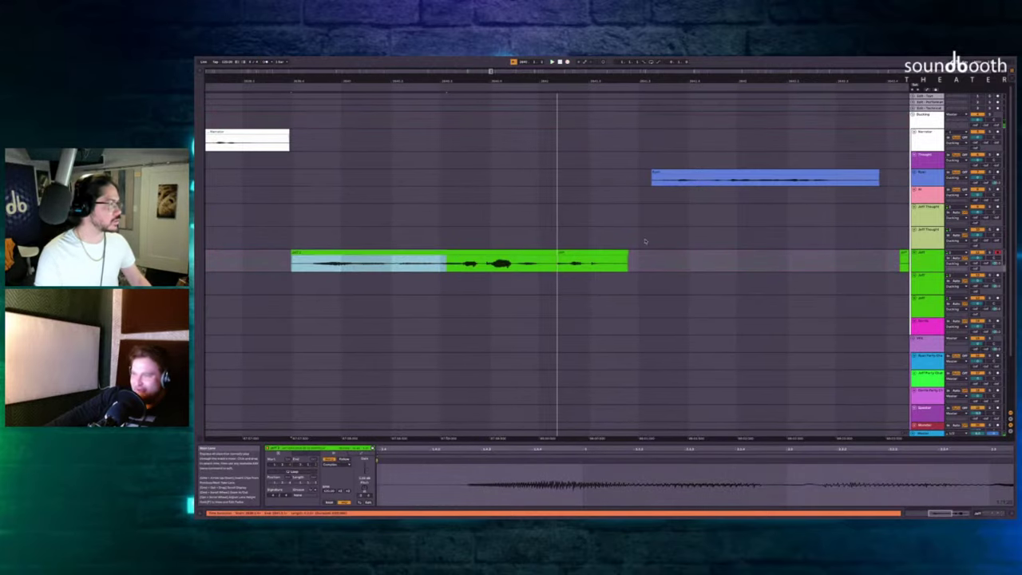
Delete the time between the new take's last word and the next blue clip, and record the following take from near the blue clip's end.
left_click_drag(653, 195, 549, 269)
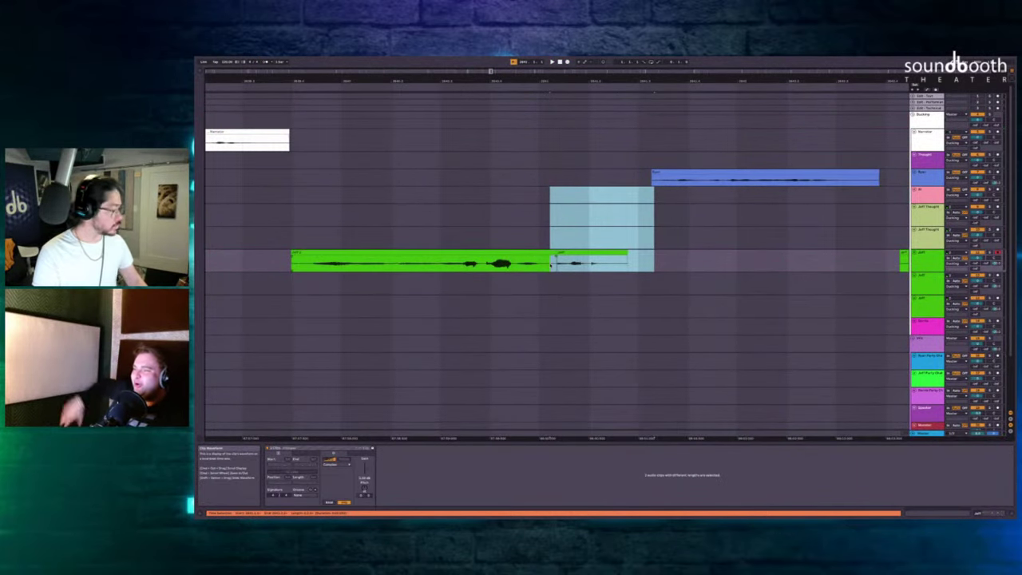
key("ctrl+shift+Delete")
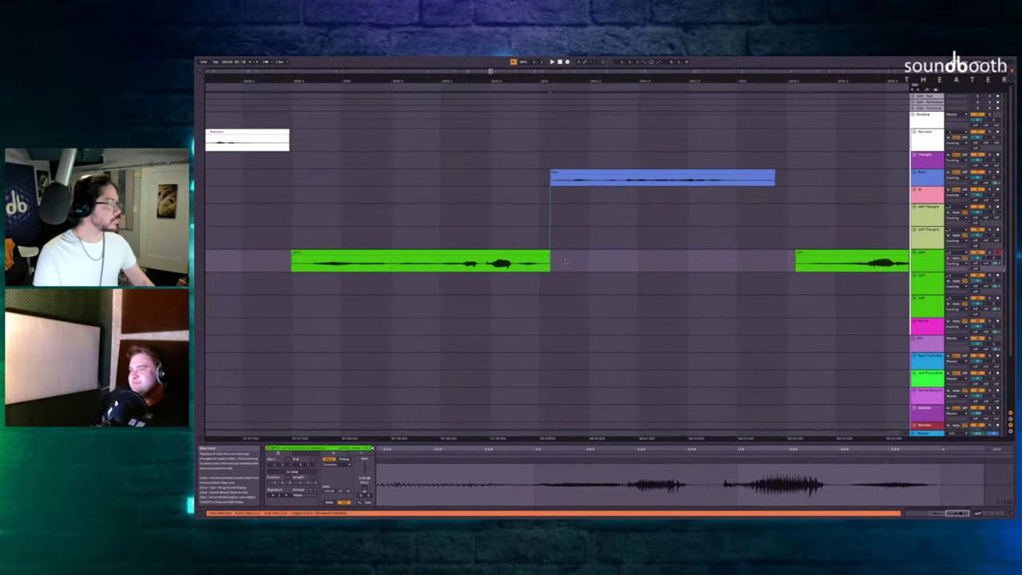
key("space")
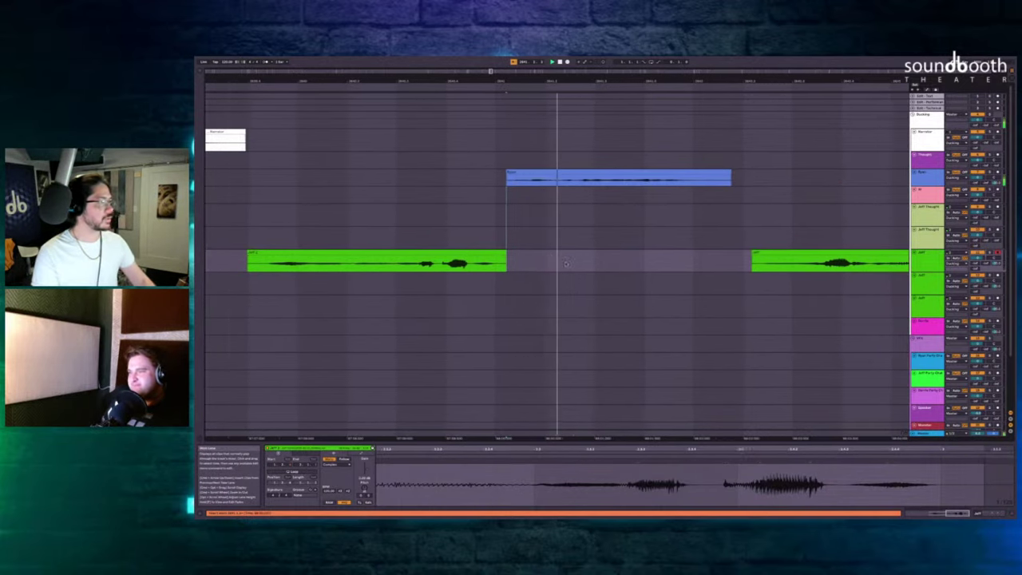
key("F9")
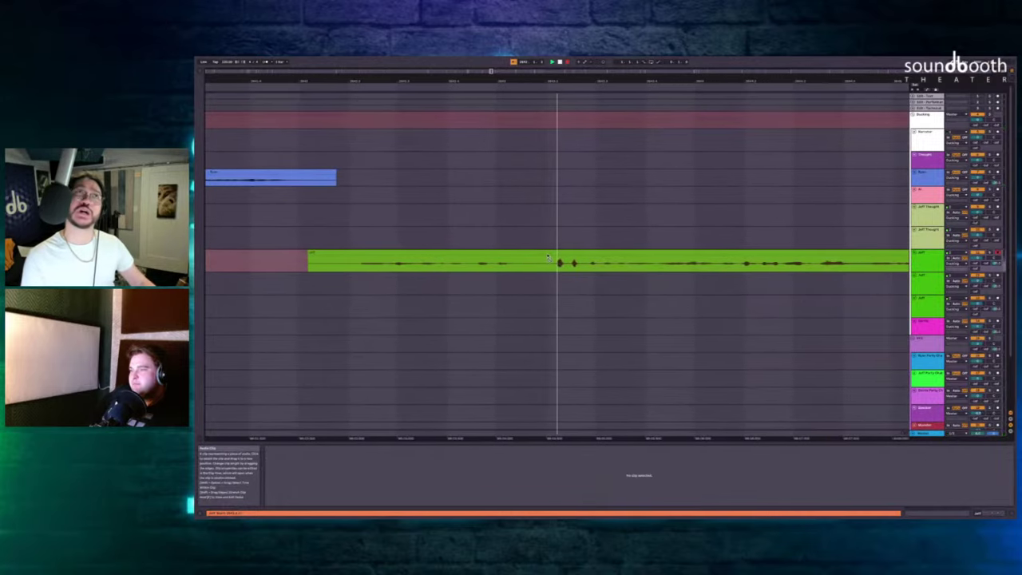
key("space")
Trim the start of the newest green take to the end of the blue clip.
left_click(618, 253)
scroll(617, 253, "down", 5)
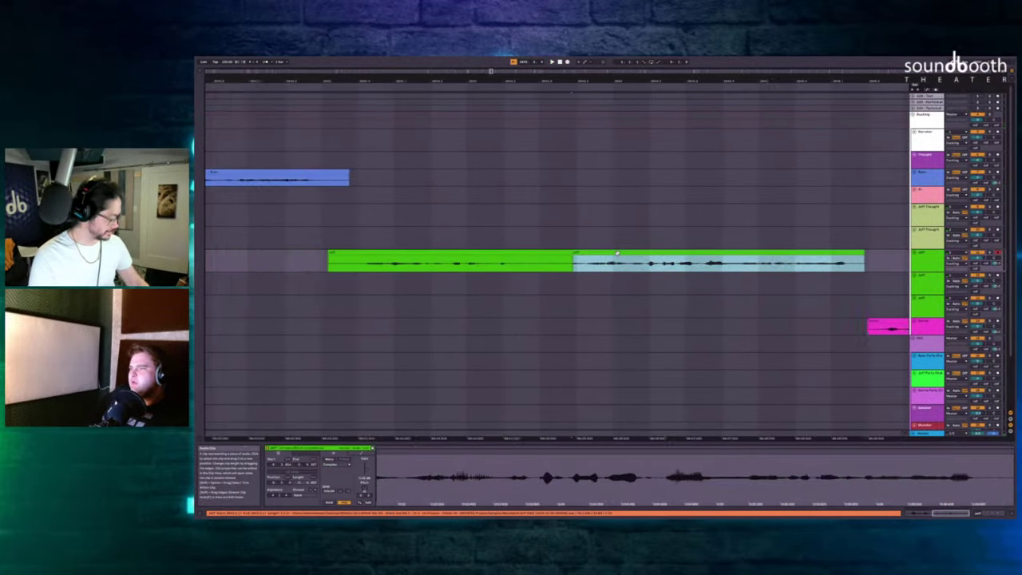
scroll(580, 265, "left", 3)
scroll(579, 266, "down", 3)
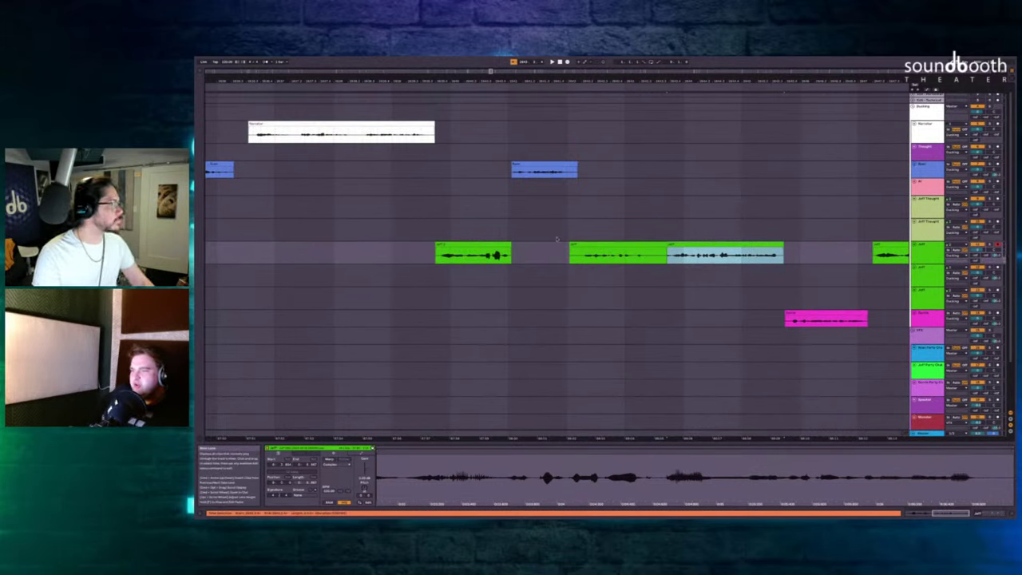
left_click_drag(569, 252, 581, 252)
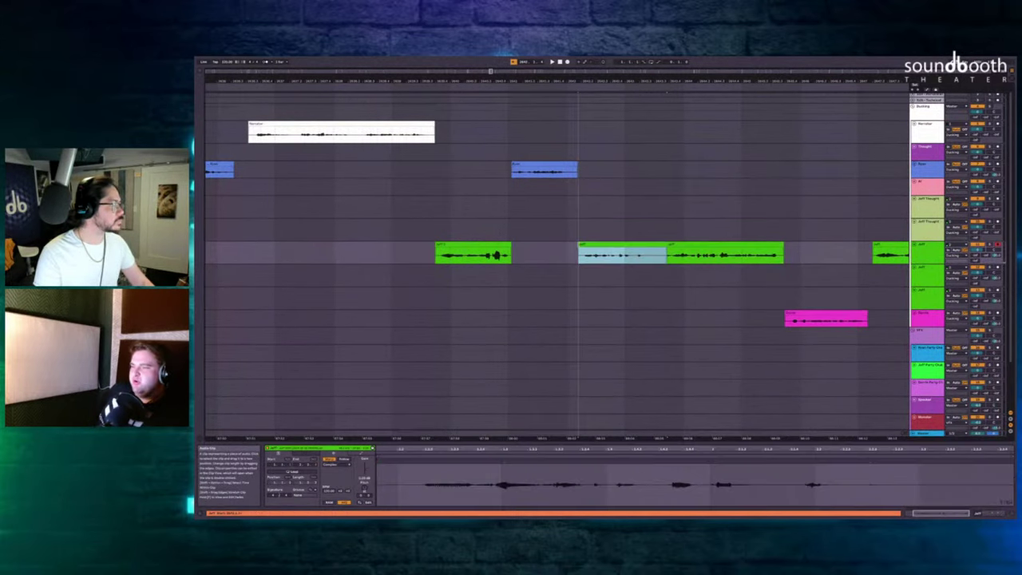
Insert silence as long as the blue clip before it and move the trimmed green take directly behind the previous green take.
left_click(534, 164)
key("super+i")
left_click_drag(667, 245, 530, 246, "alt")
Play back the joined green takes from the end of the first one.
left_click(496, 232)
key("space")
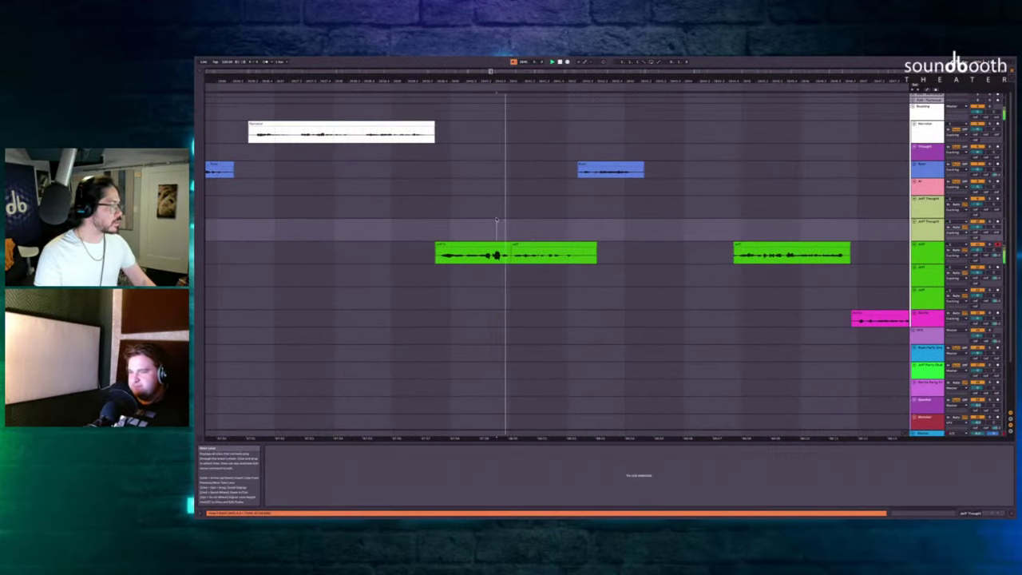
scroll(588, 201, "up", 3)
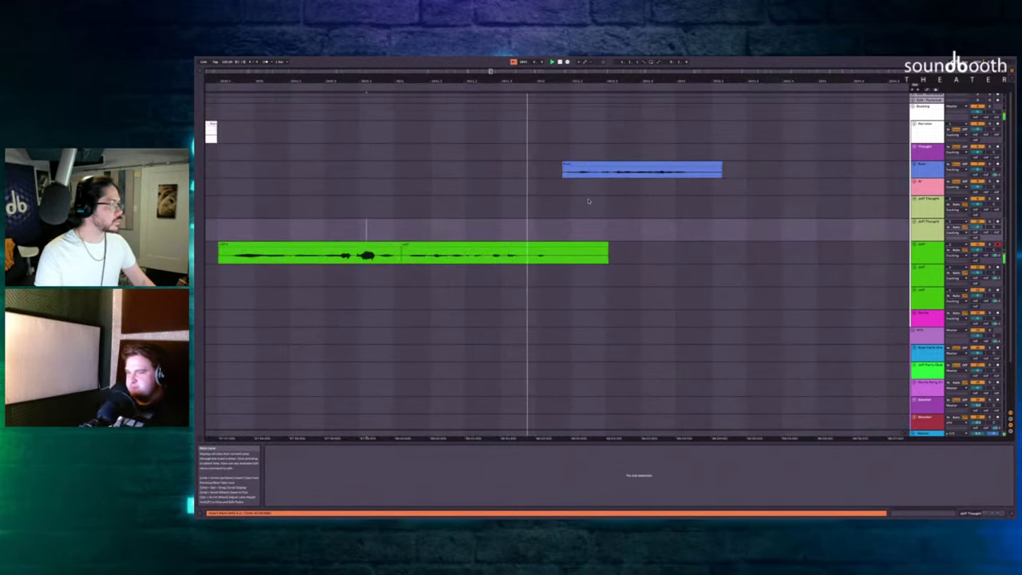
Play from just before the blue clip and record the next line after it on the first green track in two consecutive takes.
left_click(637, 190)
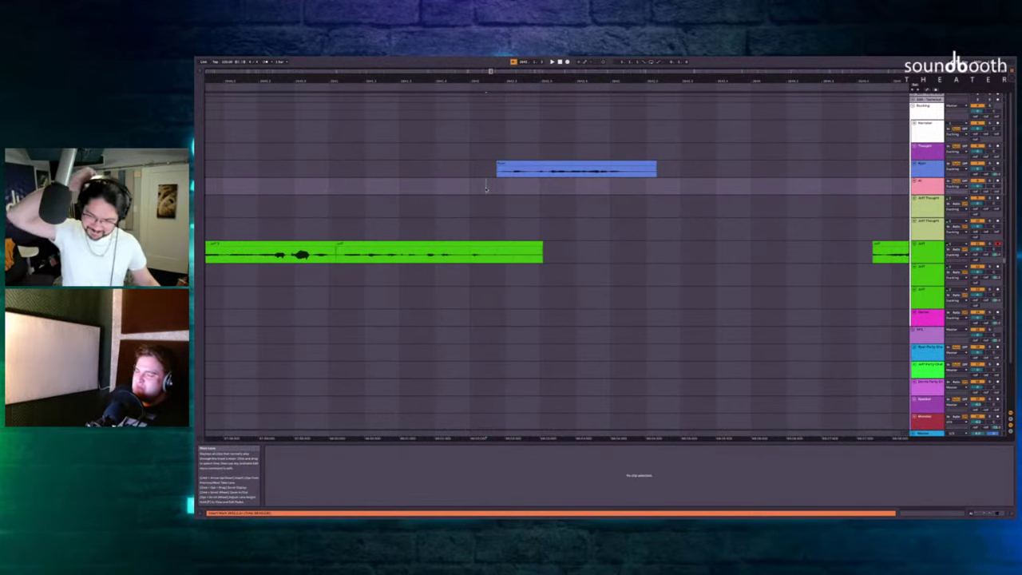
key("space")
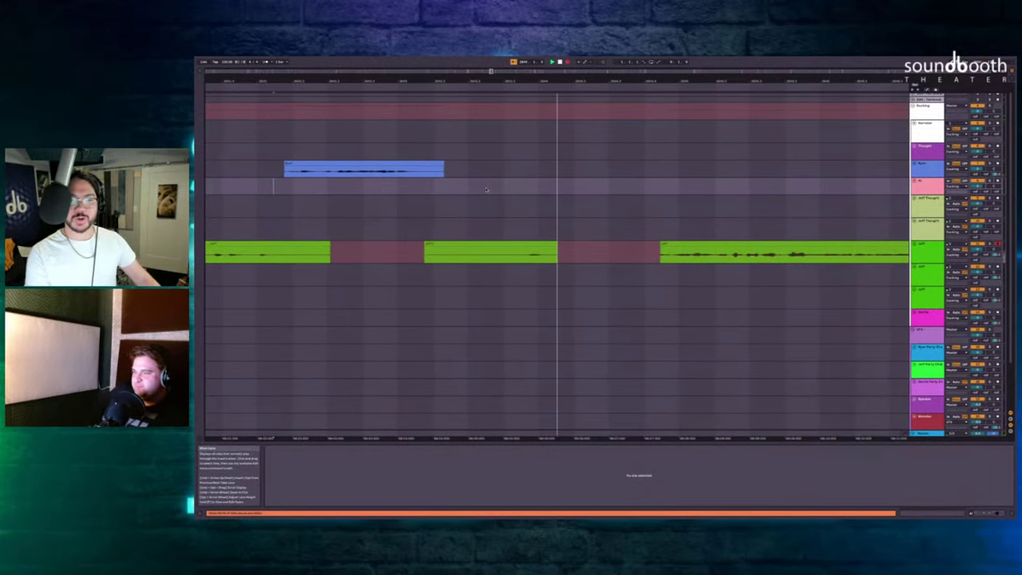
left_click(554, 230)
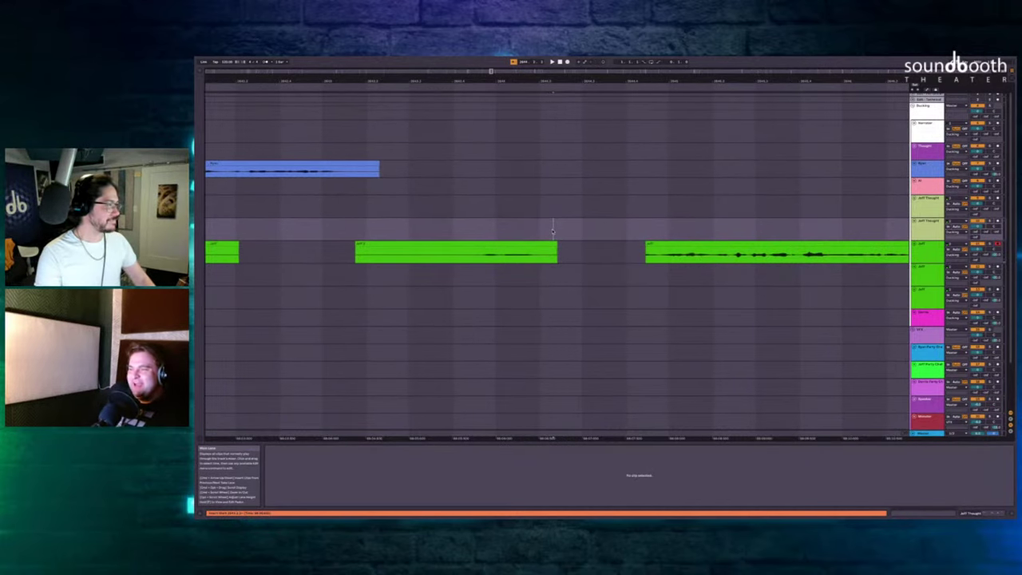
key("F9")
key("space")
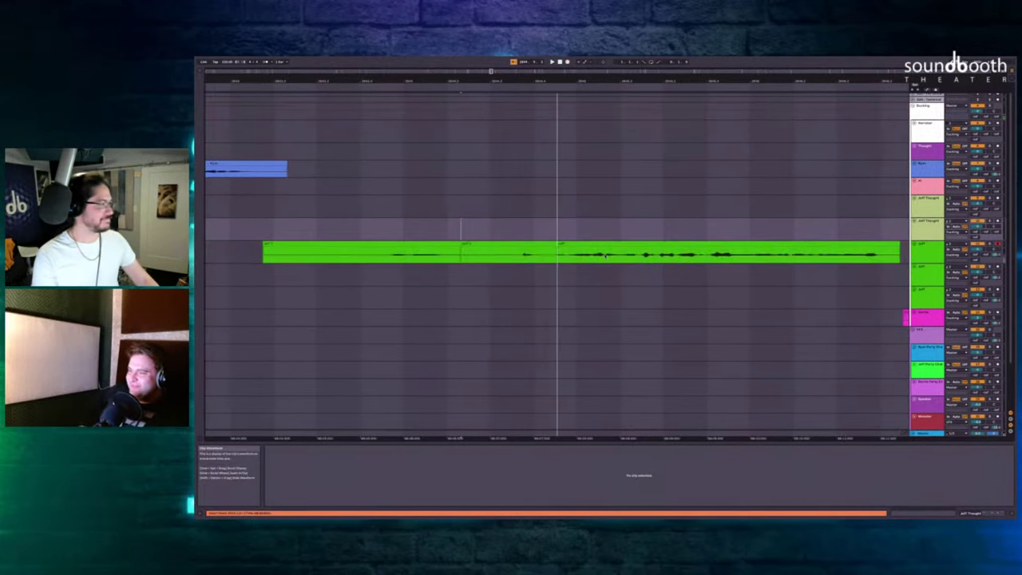
Delete the remaining old green clip and record a take on the second green track, starting midway through the first of the two takes above.
left_click(603, 245)
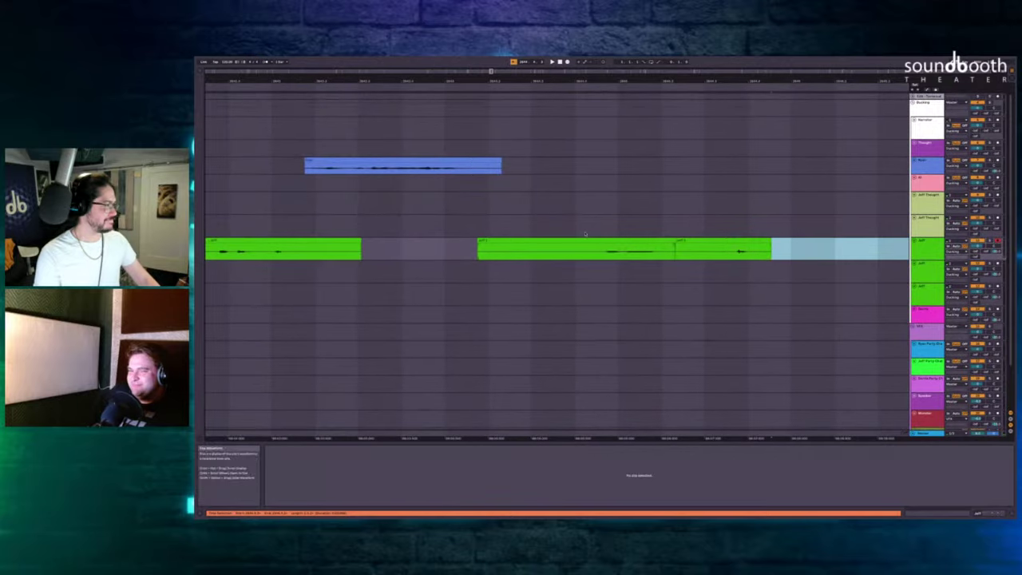
left_click(581, 210)
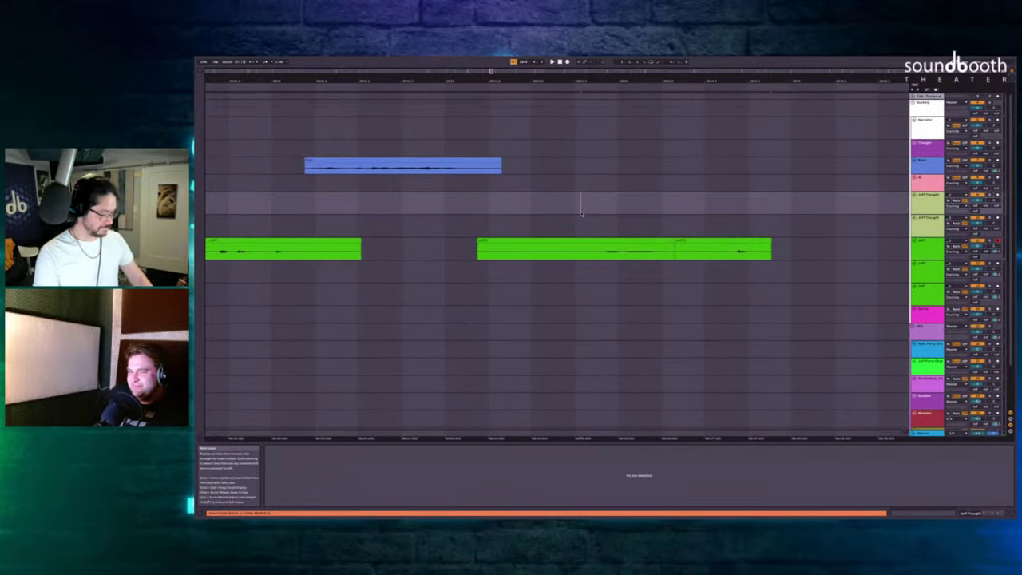
key("F9")
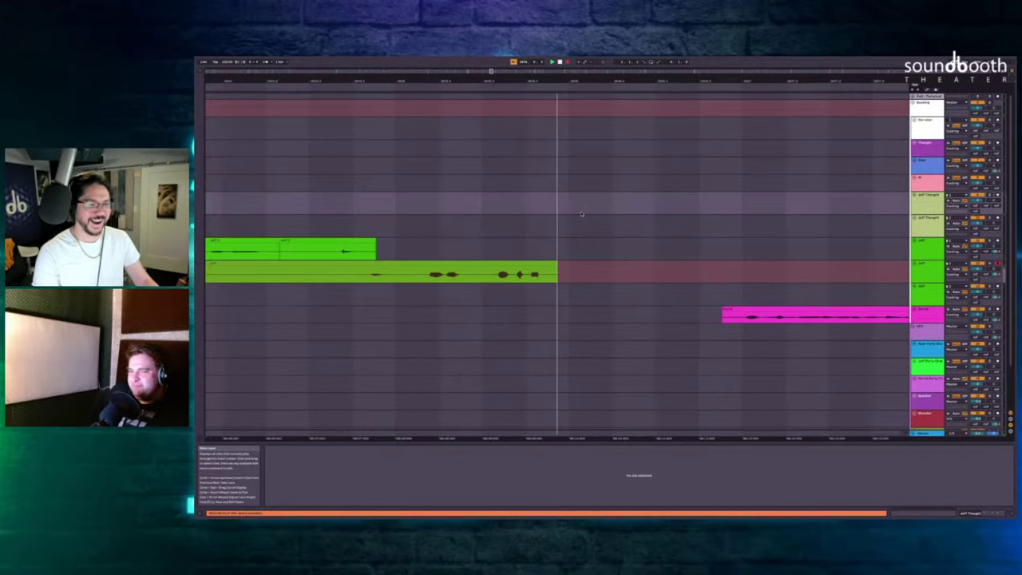
key("space")
scroll(645, 284, "left", 5)
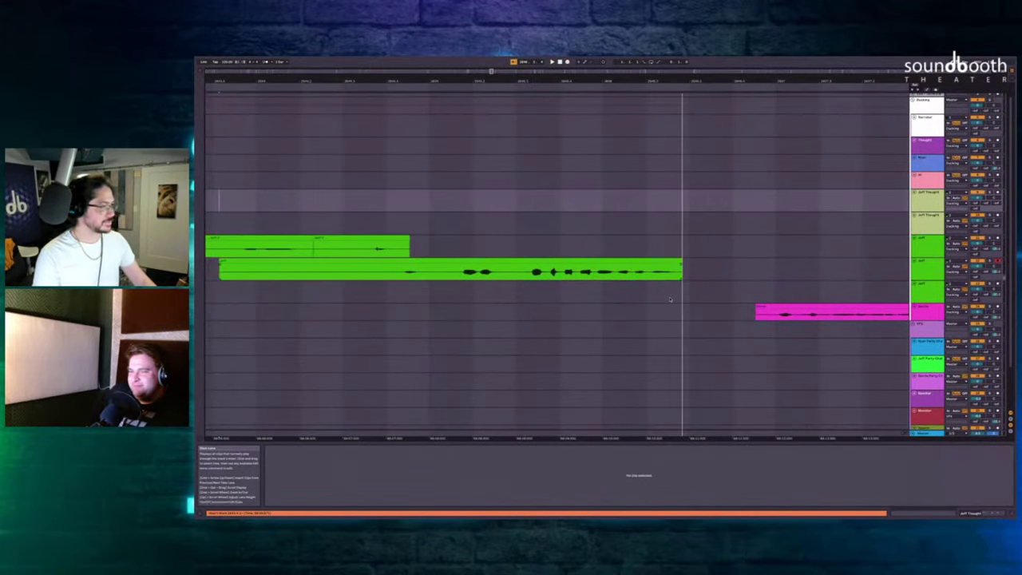
Push the magenta clip later to make room, and record another take on the first green track from near the end of its last take.
left_click(766, 311)
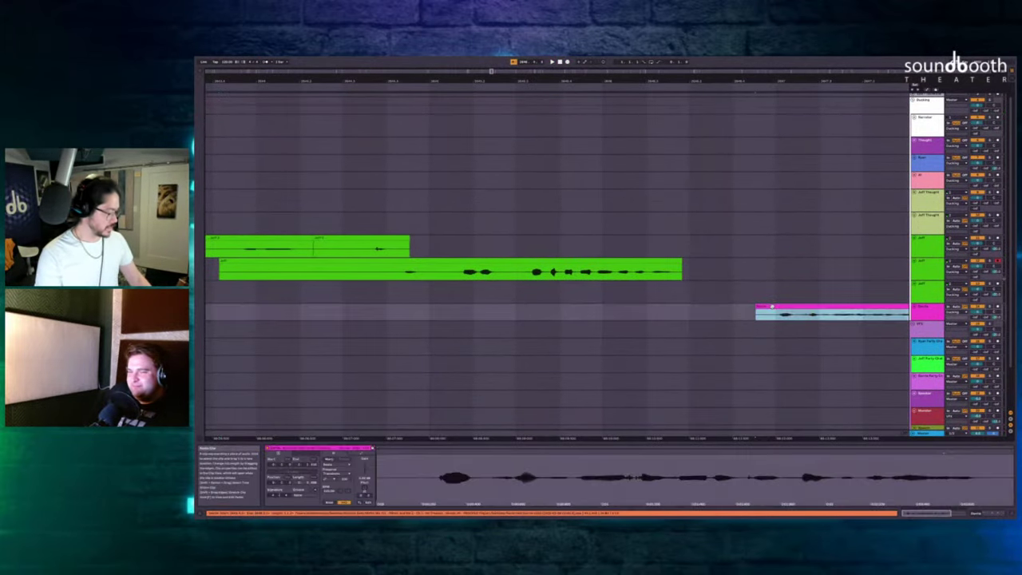
scroll(772, 309, "left", 7)
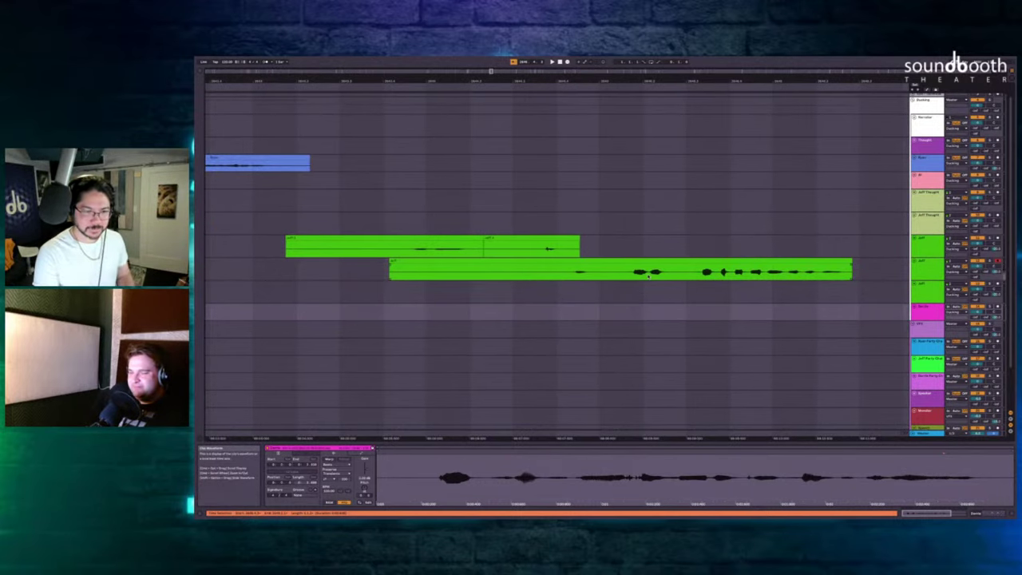
left_click(572, 251)
key("F9")
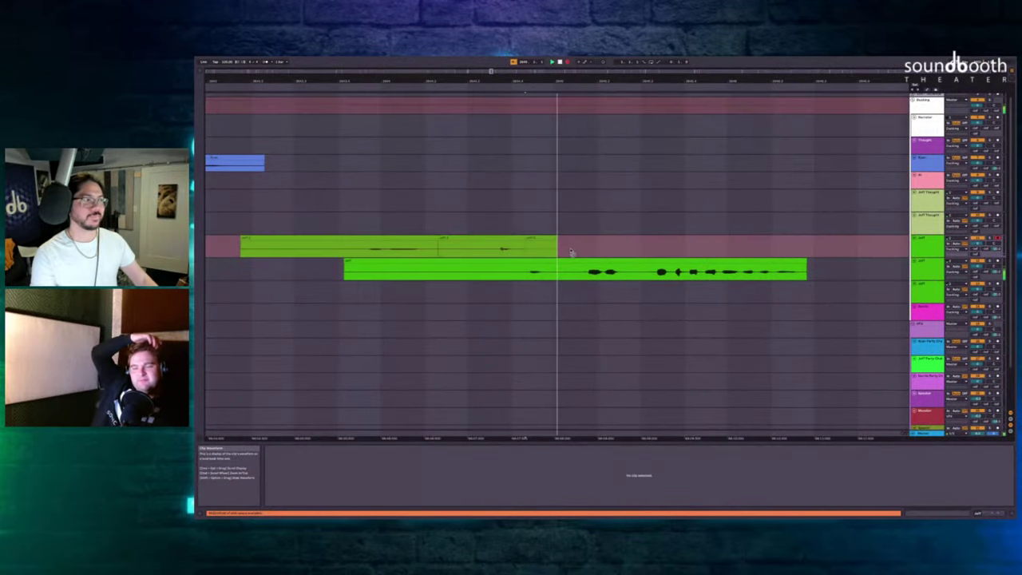
key("space")
key("F9")
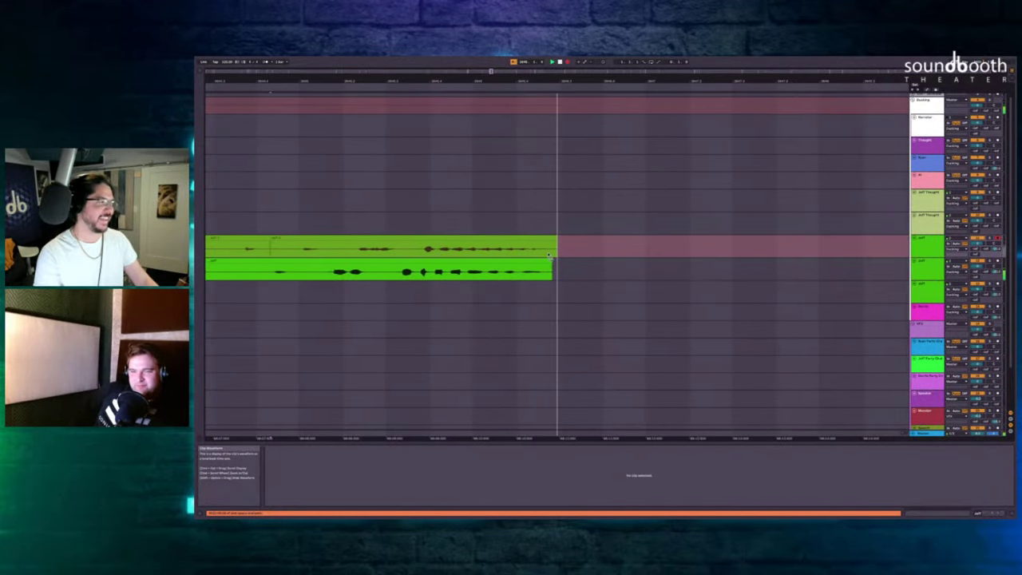
key("space")
Record a layered take on the third green track from near the start of the first green track's last take.
left_click(309, 288)
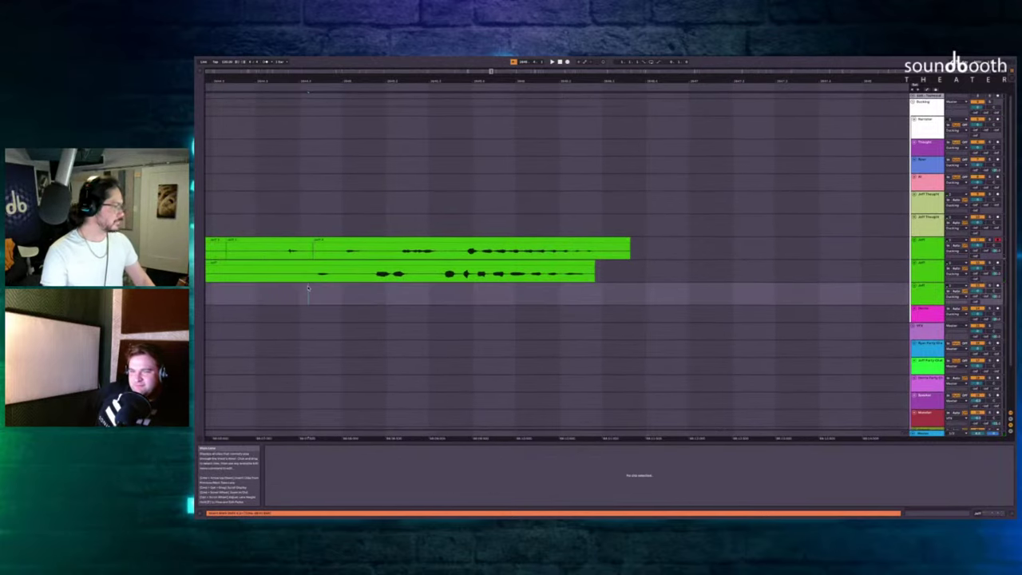
key("F9")
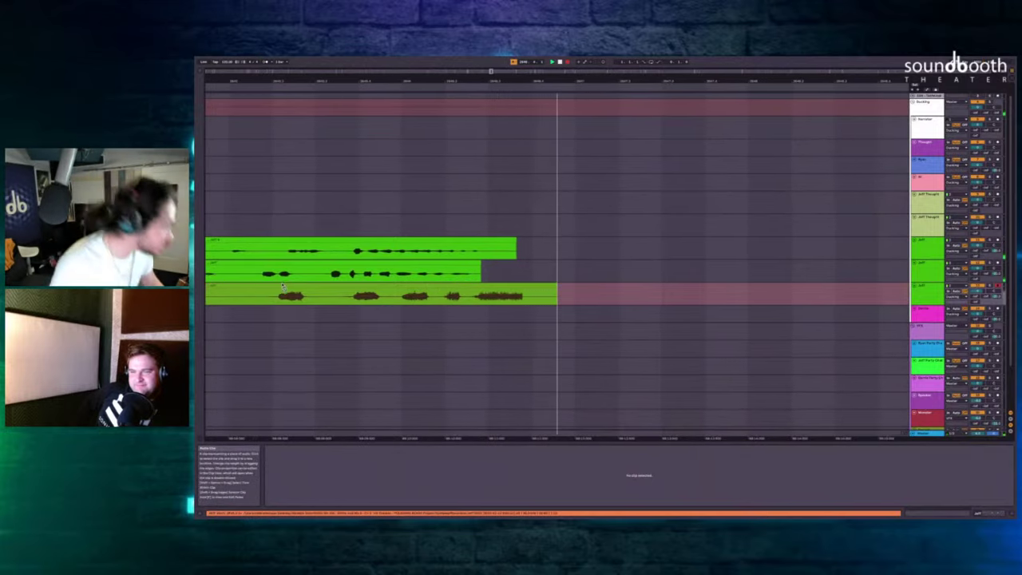
key("space")
left_click(488, 268)
left_click(488, 268)
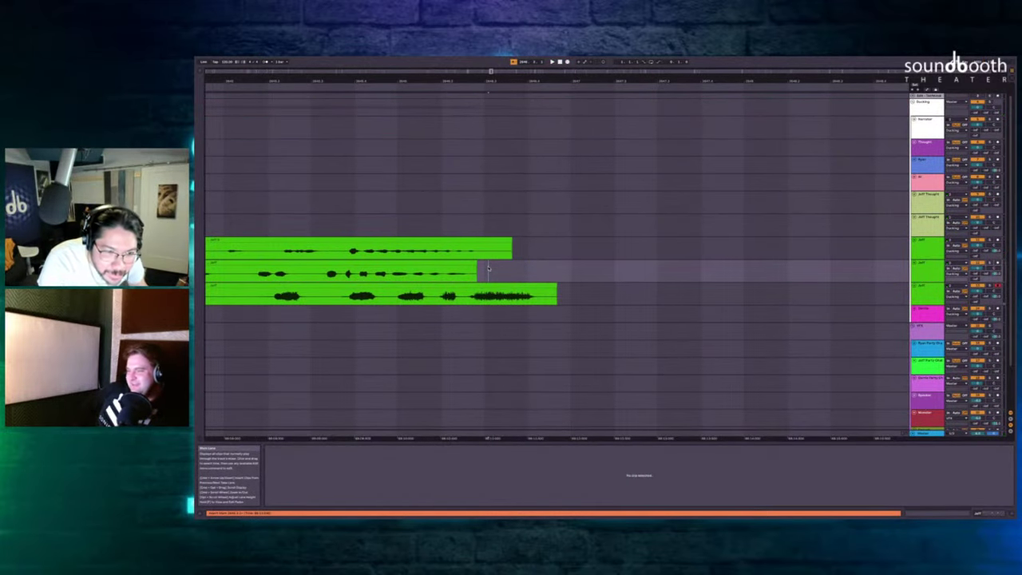
Shift the third green track's take earlier, then split out the middle phrase on the first green track and move it slightly later.
scroll(503, 276, "left", 5)
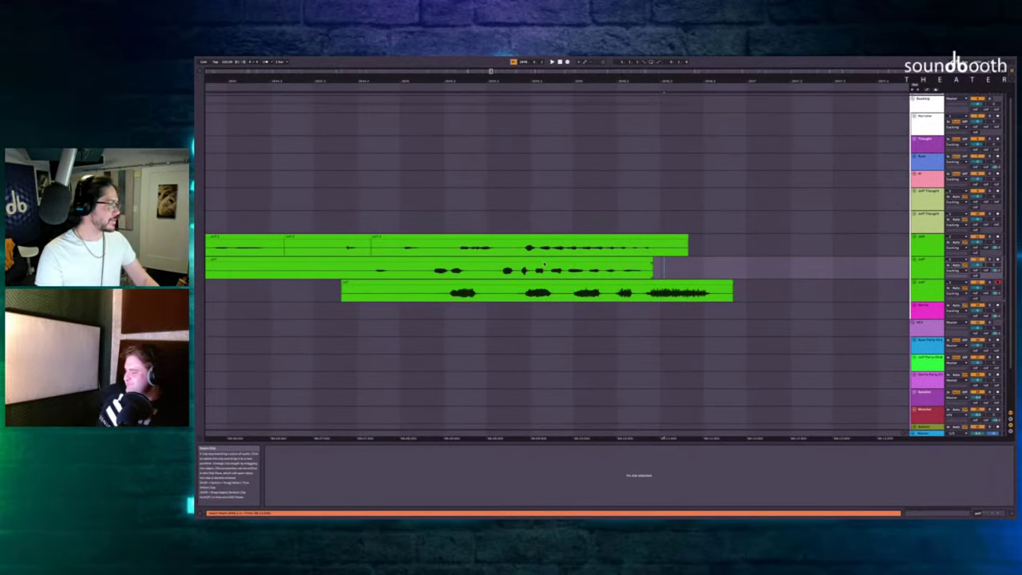
scroll(522, 283, "left", 2)
left_click_drag(545, 283, 448, 280)
scroll(421, 252, "right", 3)
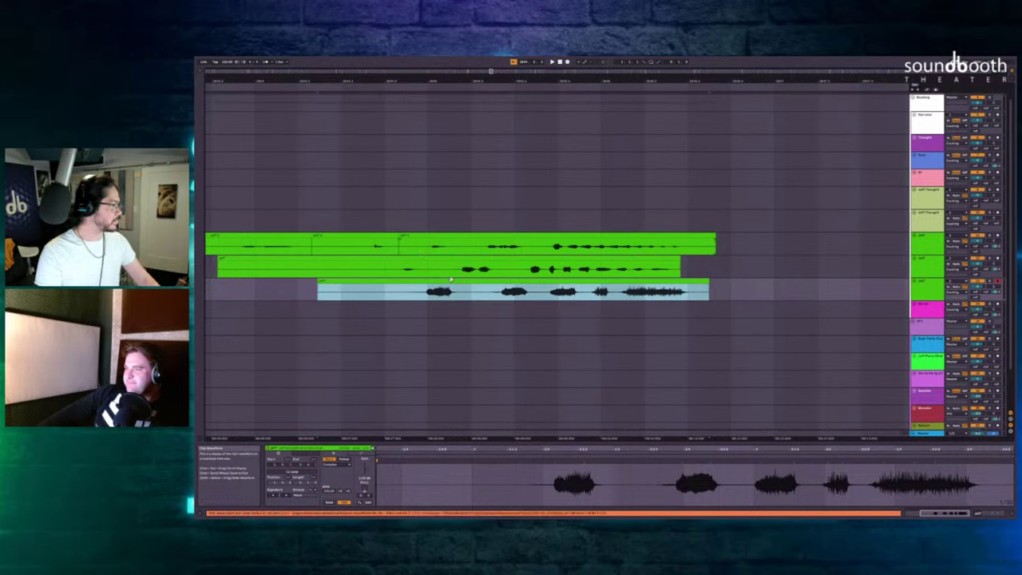
left_click_drag(442, 279, 429, 284)
left_click_drag(479, 248, 501, 237)
scroll(501, 236, "left", 3)
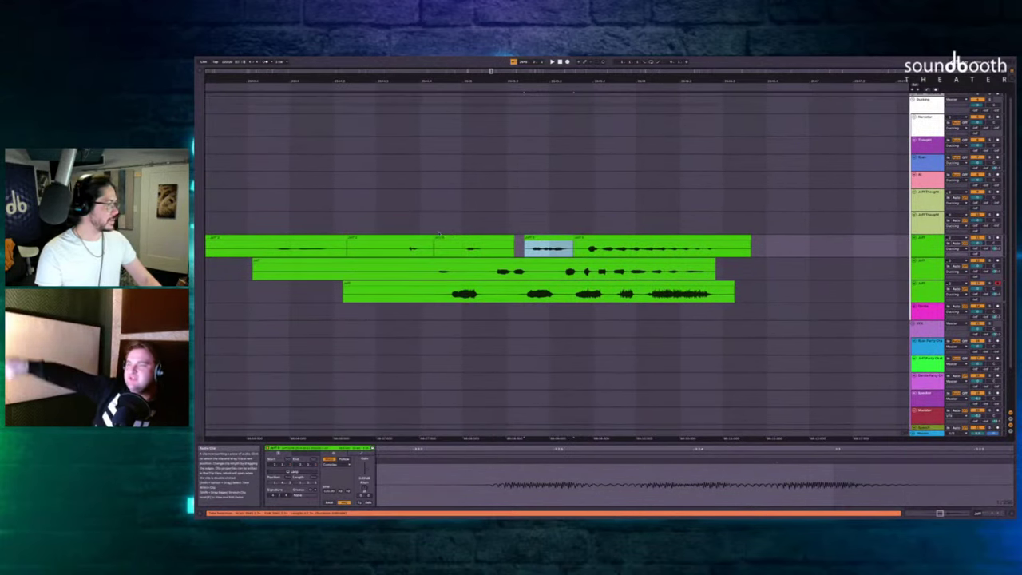
Play back the three layered green takes from before their overlap to check the timing.
left_click(398, 223)
scroll(432, 228, "right", 2)
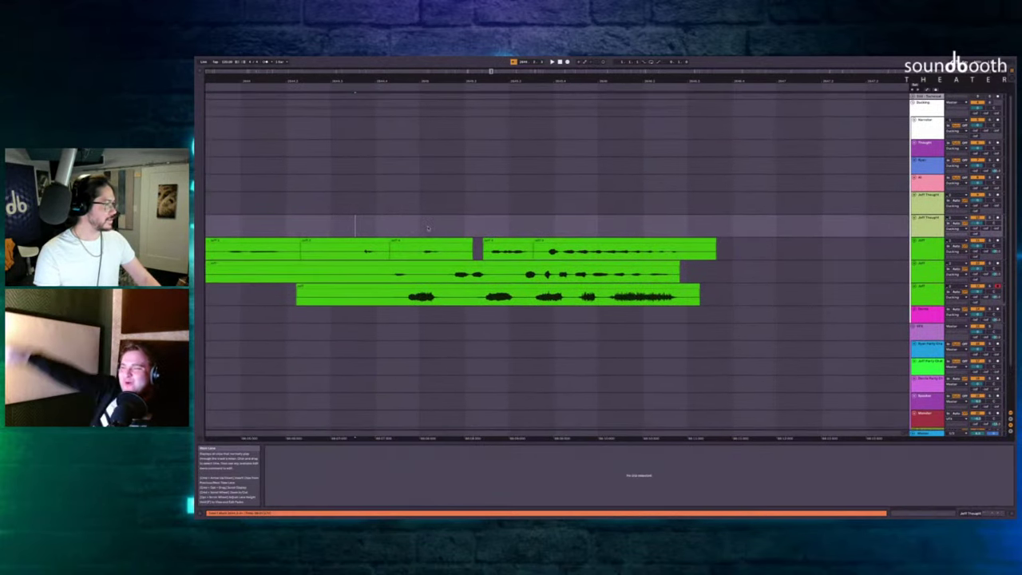
scroll(432, 229, "left", 3)
key("space")
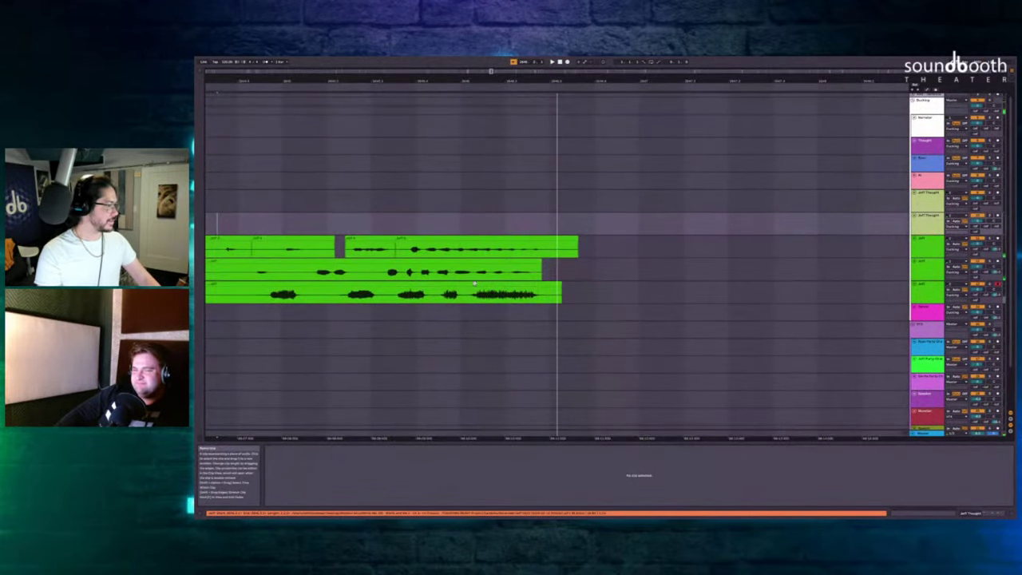
Record a take on the third green track from the end of the second green track's take, and shift it slightly earlier.
left_click(544, 272)
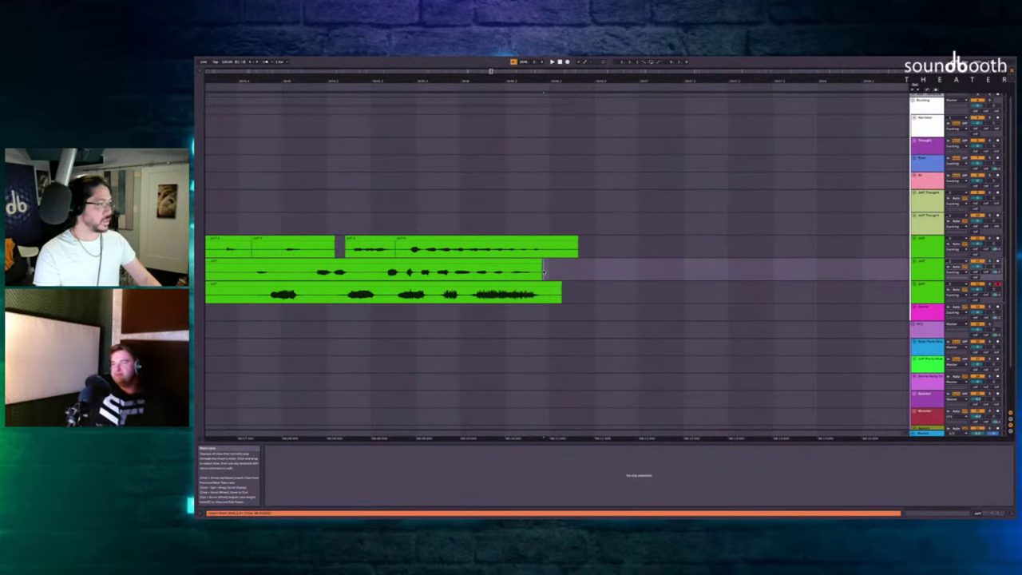
key("F9")
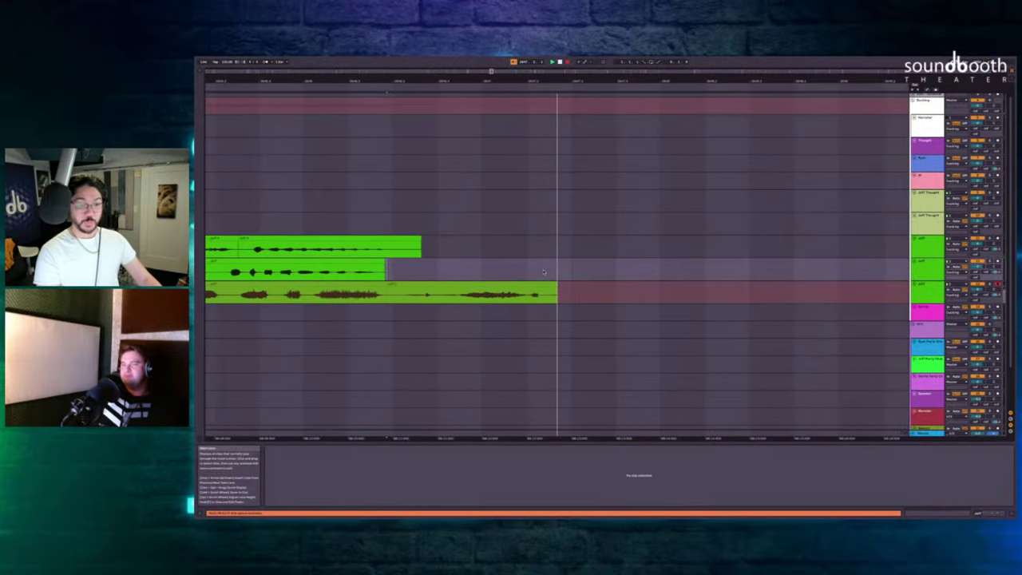
key("space")
scroll(543, 271, "left", 4)
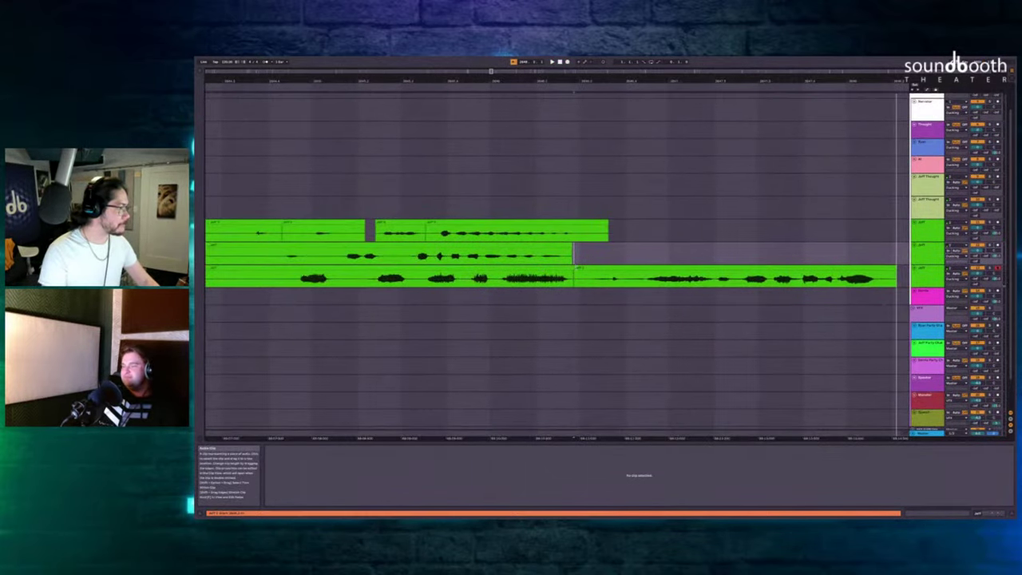
mouse_move(574, 269)
left_mouse_down()
mouse_move(598, 270)
mouse_move(569, 273)
left_mouse_up()
left_click(566, 273)
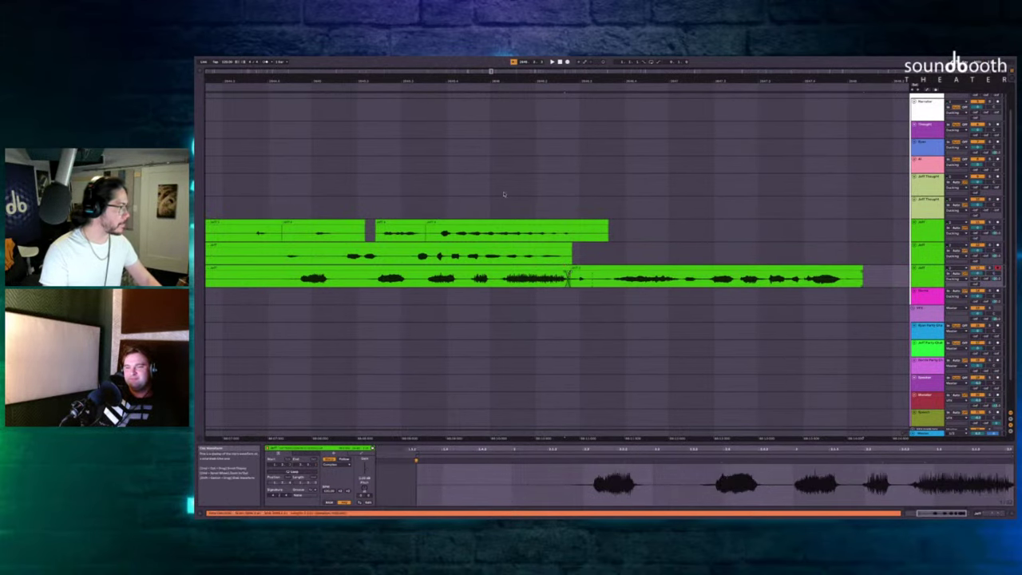
Play back the layered green takes across the new join on the third green track to check the timing.
left_click(503, 194)
key("space")
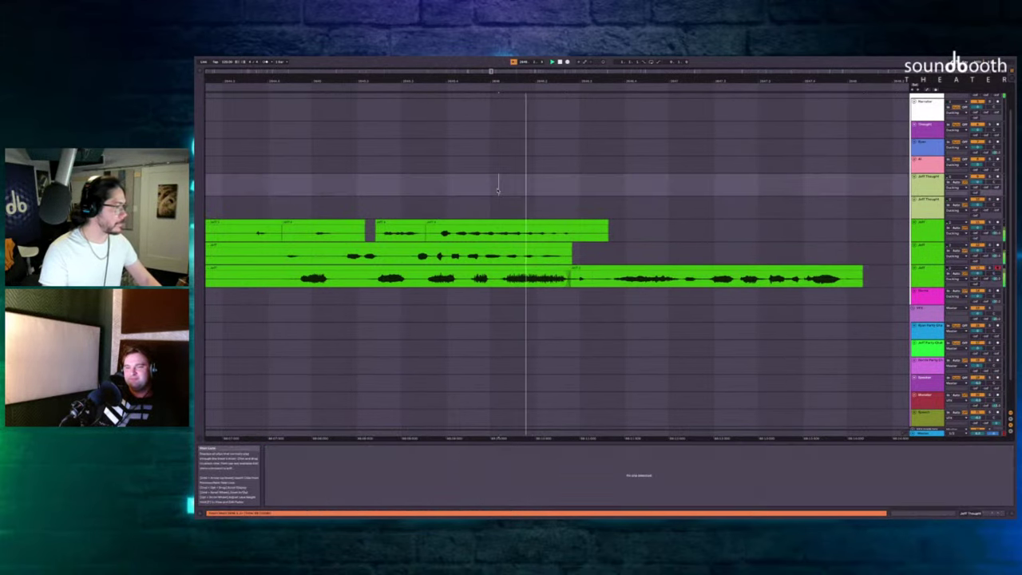
scroll(504, 189, "up", 3)
scroll(503, 190, "down", 2)
scroll(503, 190, "down", 3)
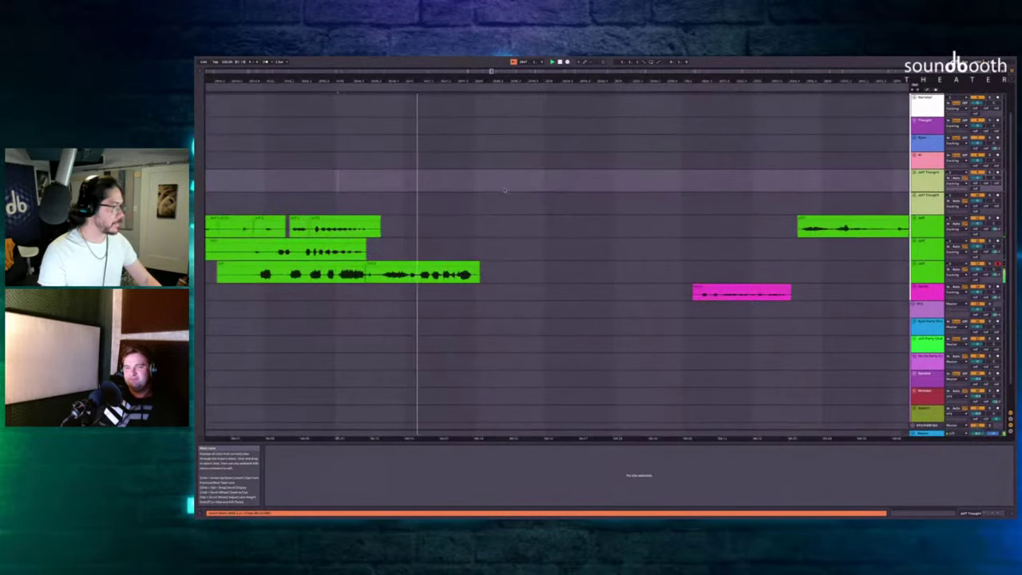
scroll(475, 229, "up", 2)
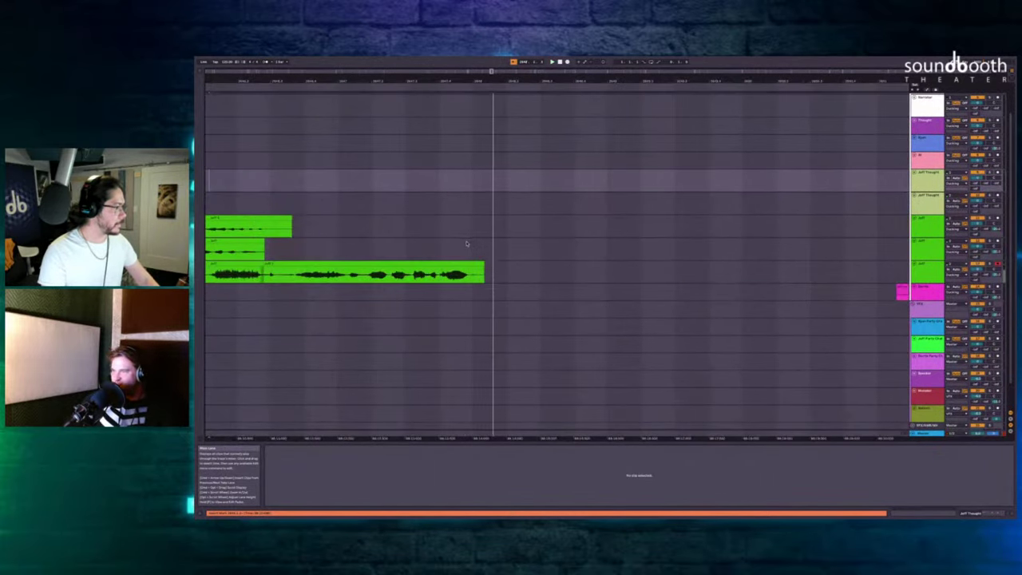
Record a take on the first green track from near the end of the third green track's last take.
left_click(468, 243)
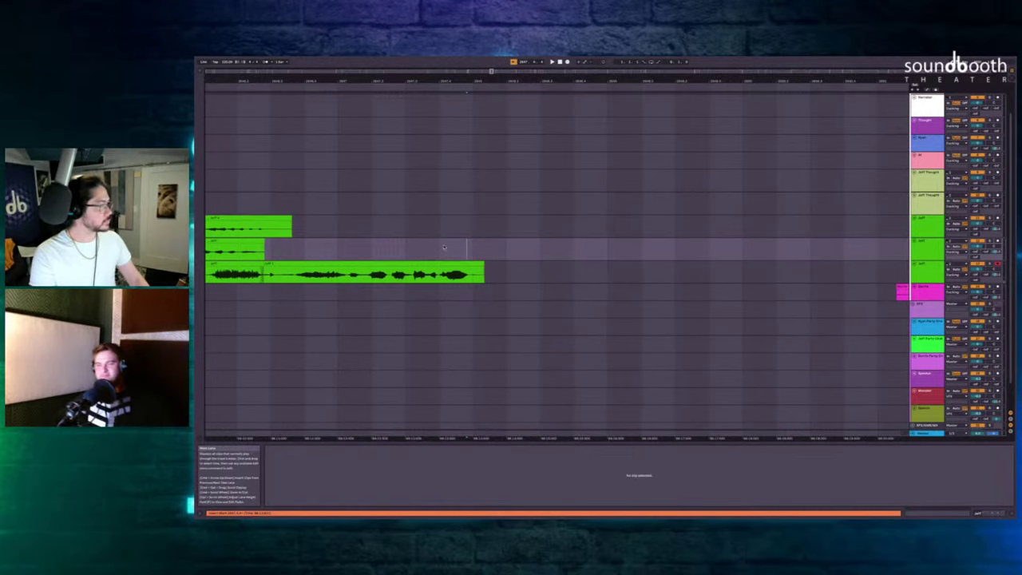
left_click(452, 251)
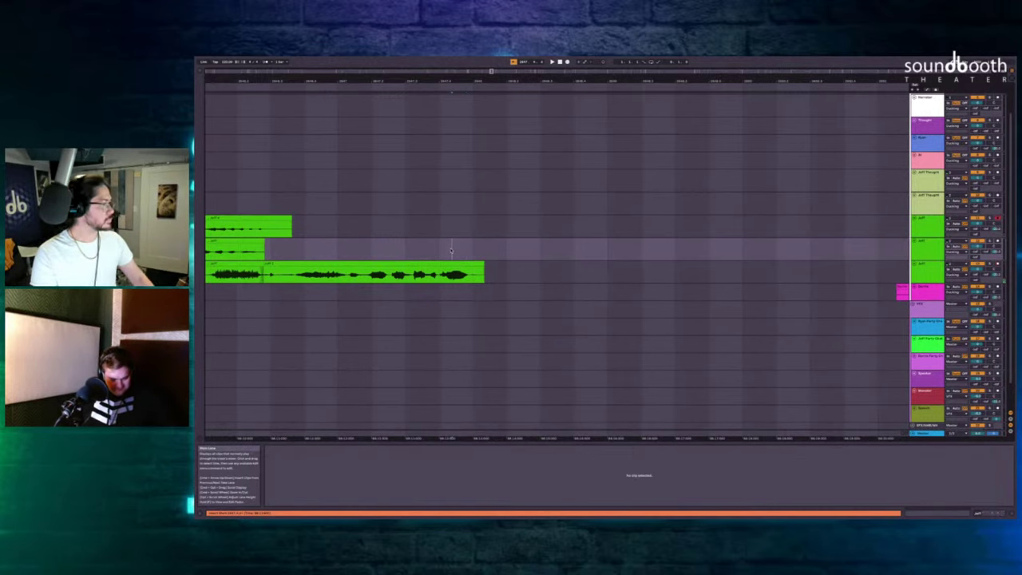
key("space")
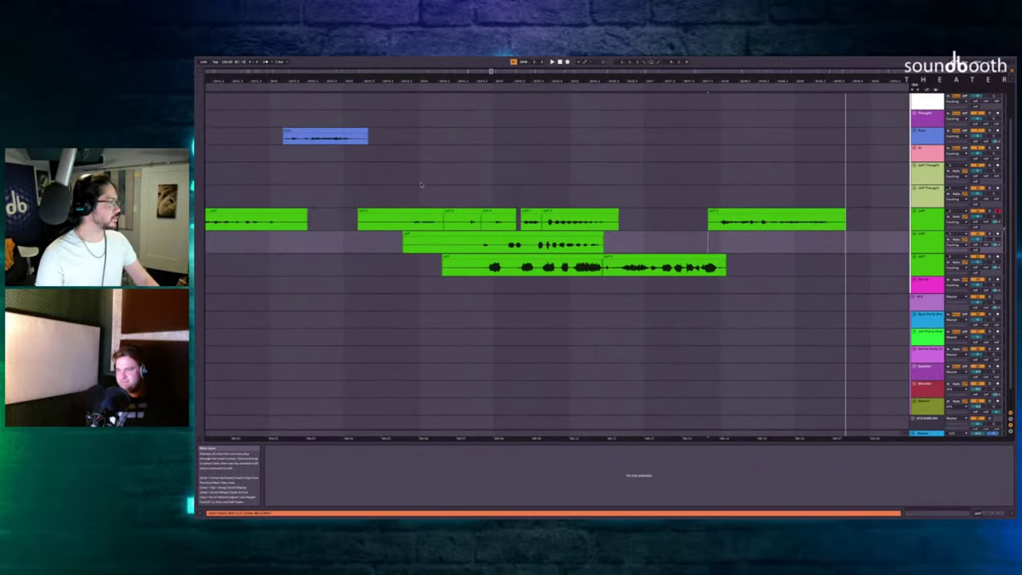
Play back the layered green takes from before their overlap through the newly recorded first-track take.
left_click(413, 188)
key("space")
scroll(559, 196, "up", 2)
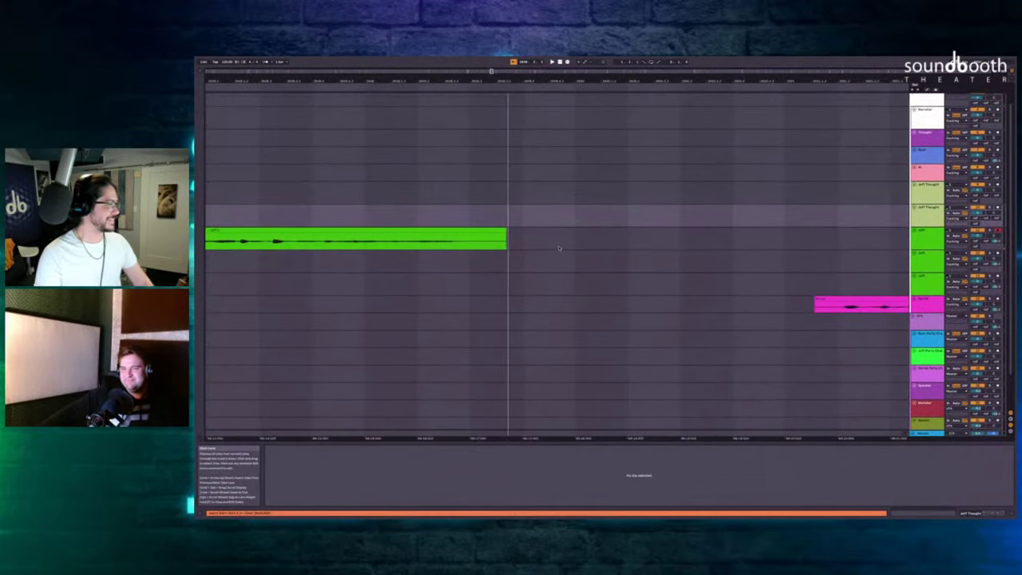
Delete the time between the tail of the newest first-track take and the start of the magenta clip.
left_click(473, 244)
left_click(824, 308)
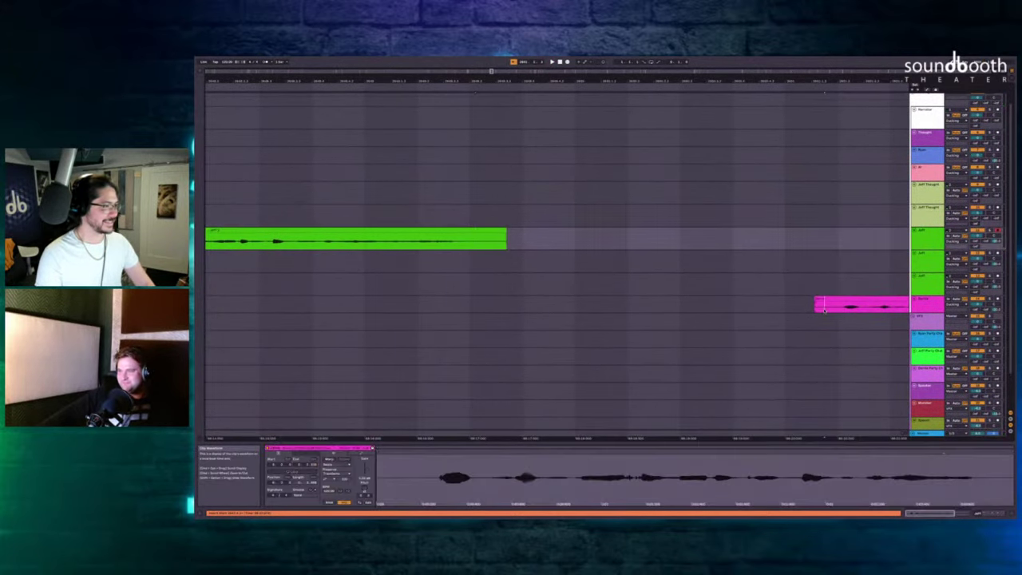
left_click(484, 240, "shift")
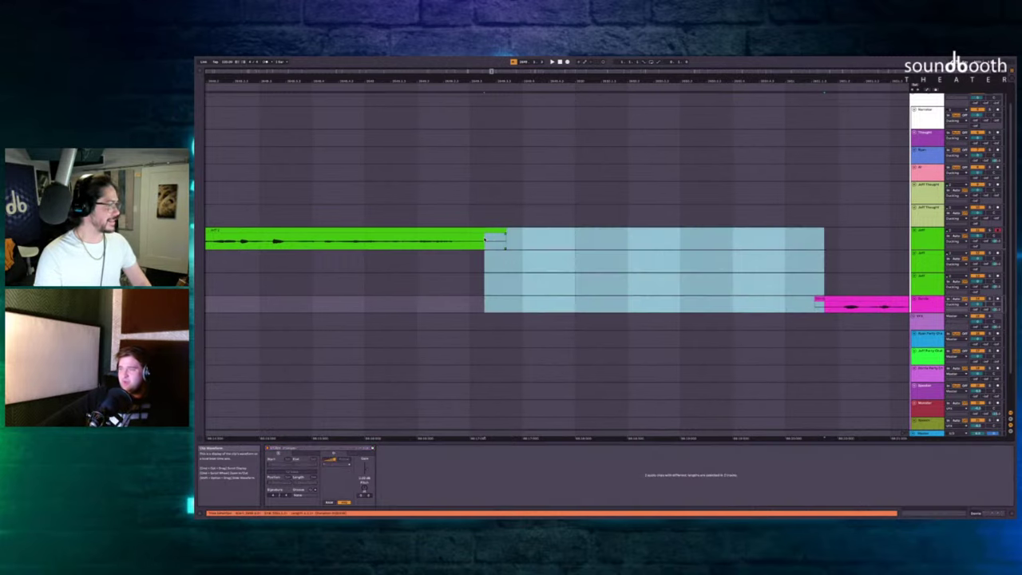
key("super+shift+BackSpace")
Insert empty time ahead of the old green take after the magenta clip, matching that take's length.
scroll(484, 240, "left", 1)
scroll(484, 240, "down", 5)
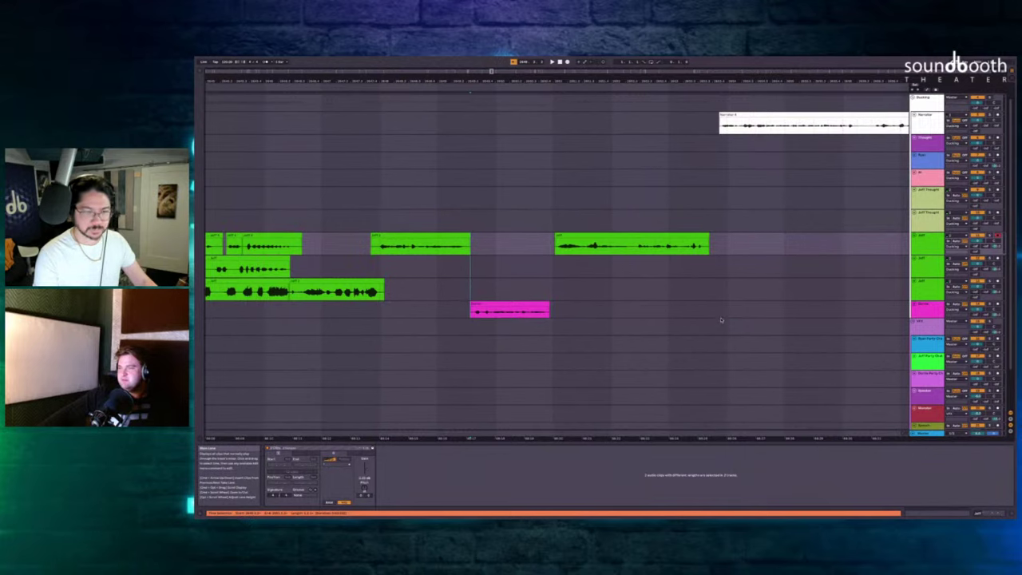
left_click(595, 231)
key("ctrl+i")
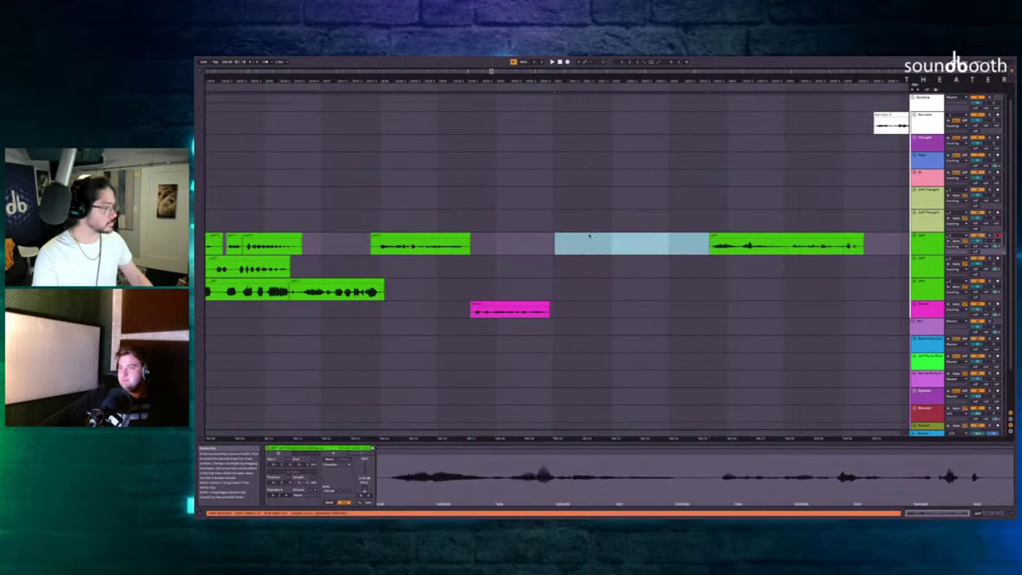
Play the lead-in from the preceding green take and record a replacement take on the first green track after the magenta clip.
left_click(428, 270)
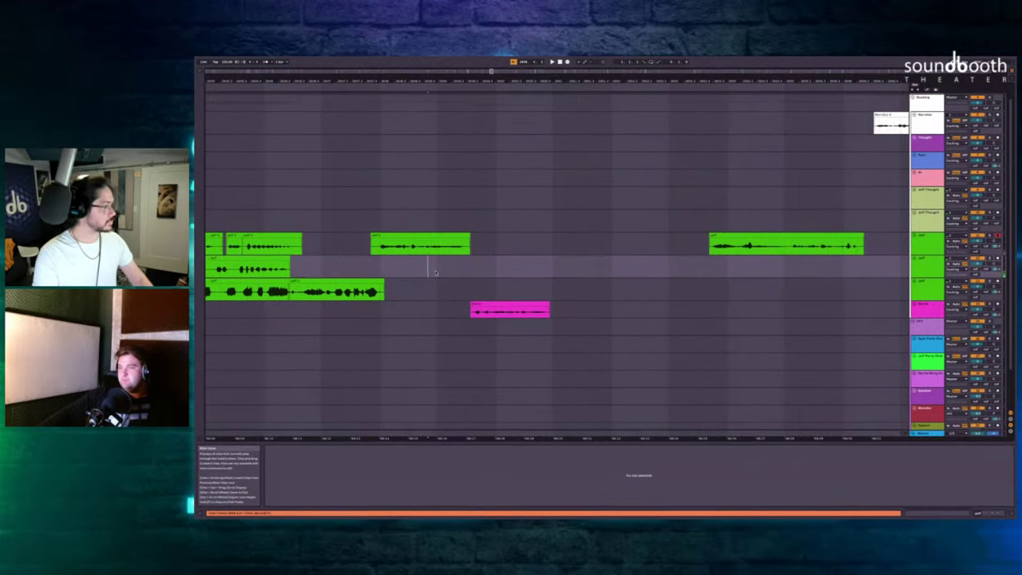
key("space")
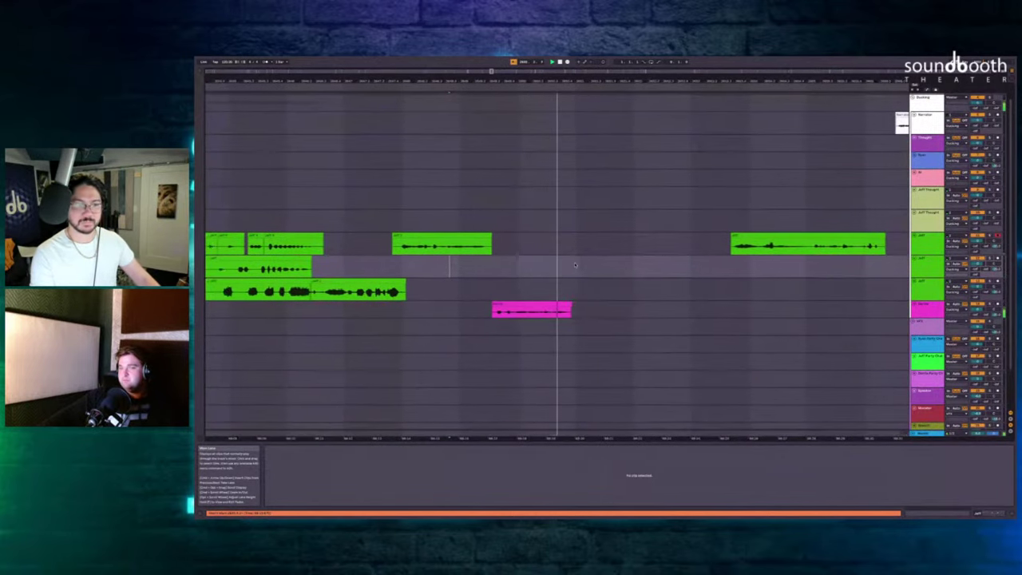
key("F9")
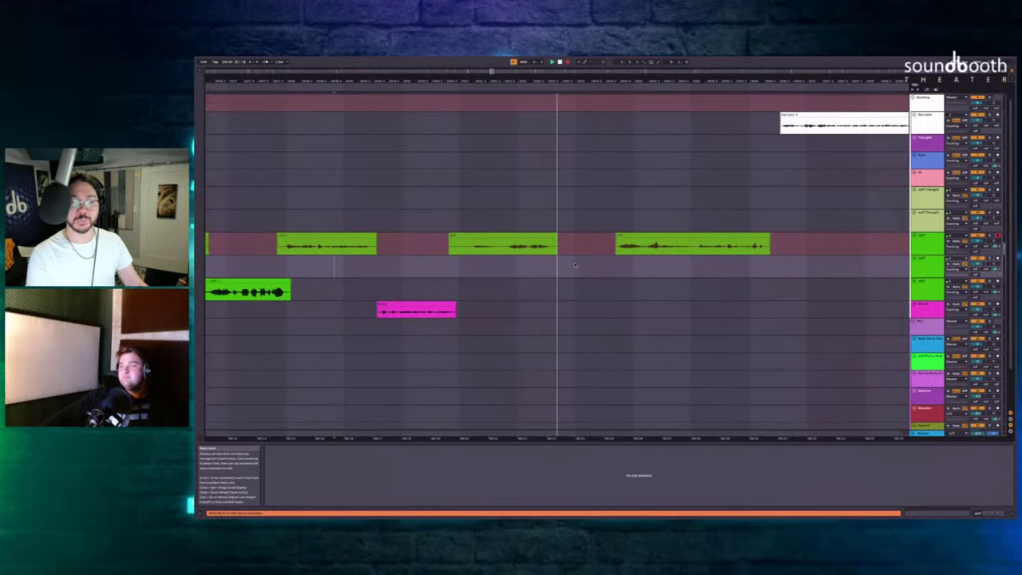
key("F9")
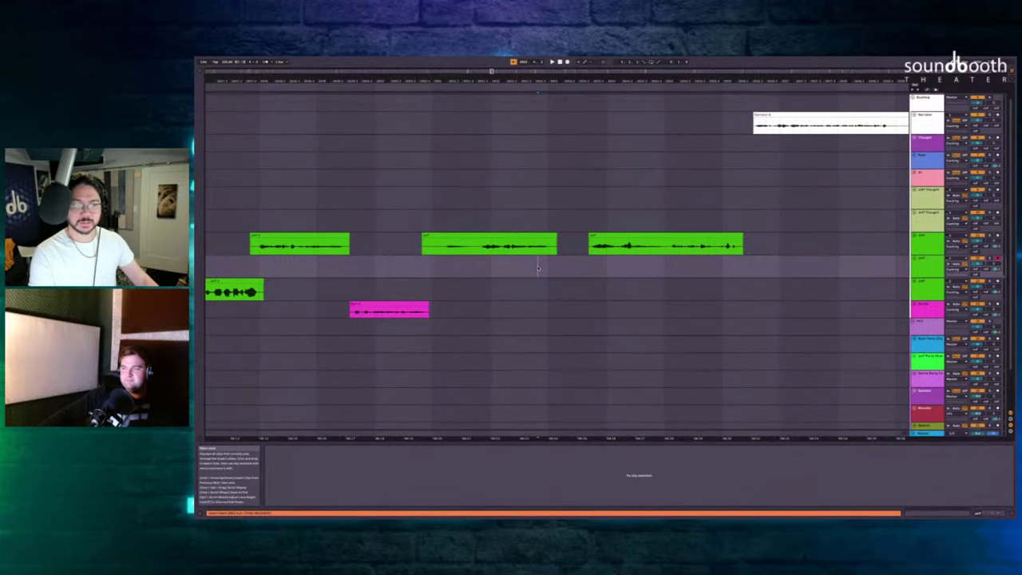
Delete the old green take before the narrator clip, and record a layered take on the second green track overlapping the new first-track take.
key("F9")
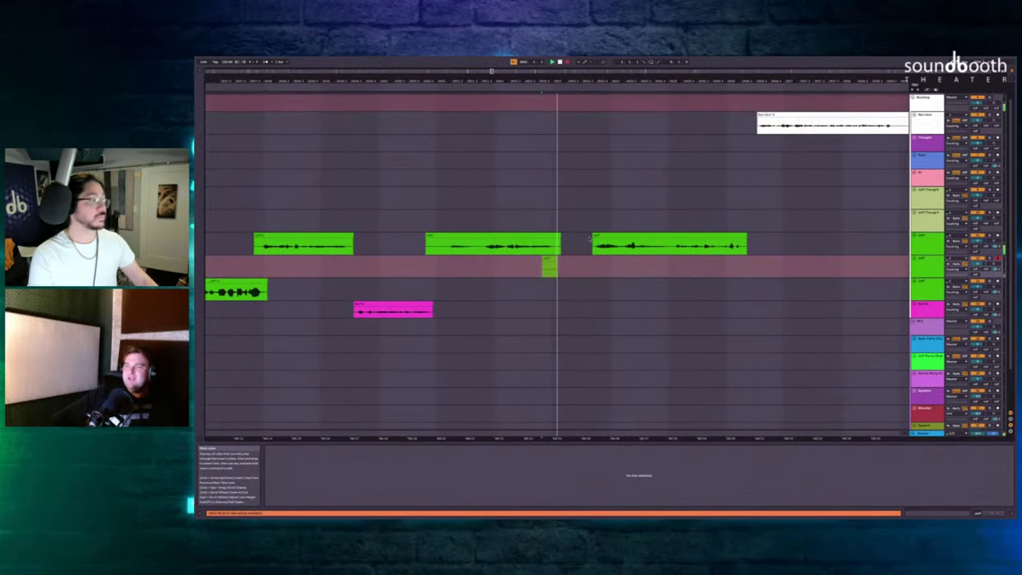
key("space")
left_click(602, 235)
key("Delete")
key("F9")
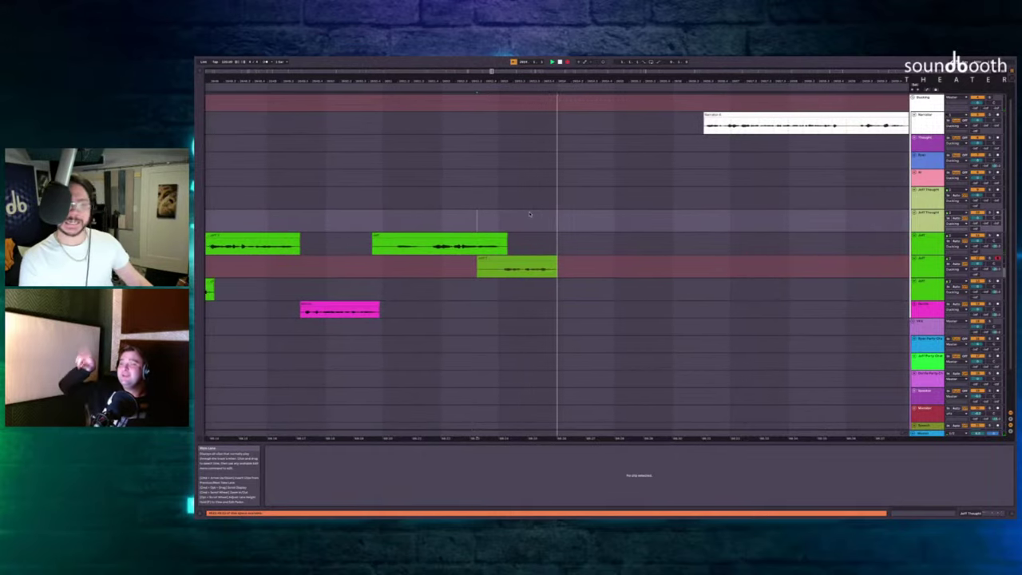
key("space")
Record a take on the first green track overlapping the end of the second green track's new take.
key("F9")
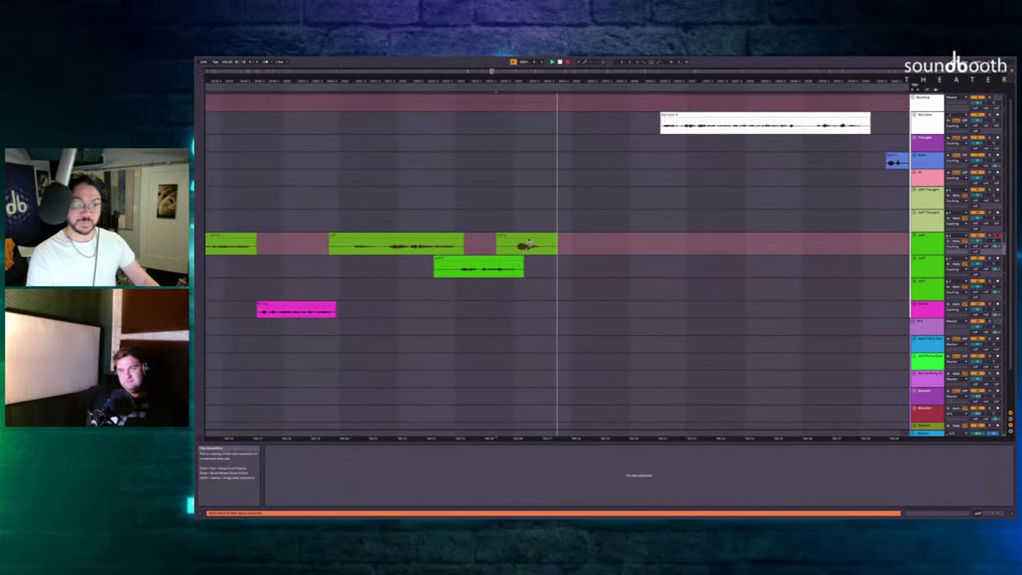
key("space")
scroll(528, 239, "left", 2)
key("F9")
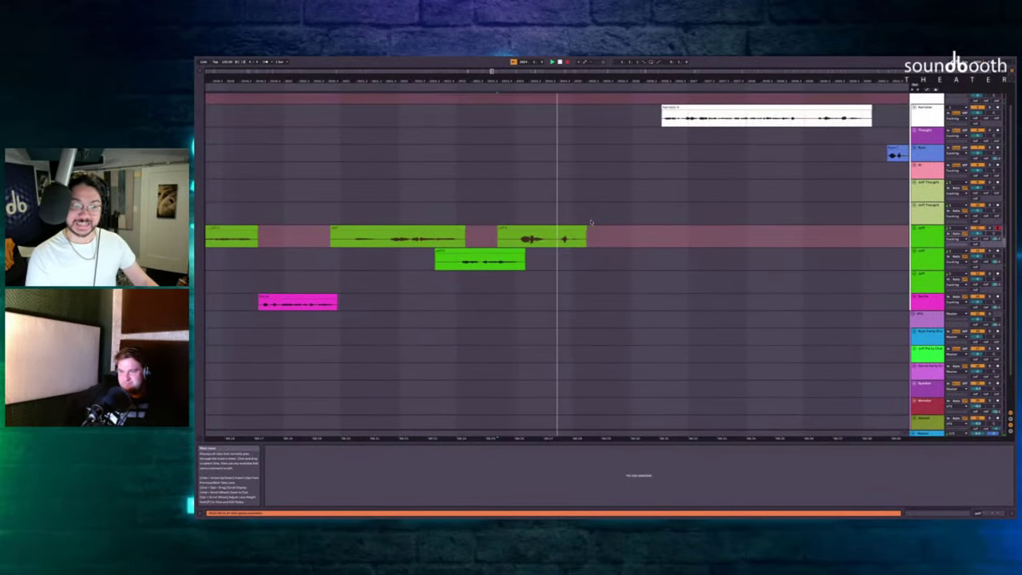
key("space")
Trim the quiet opening off the first green take after the magenta clip while playing back the new takes.
scroll(591, 221, "left", 3)
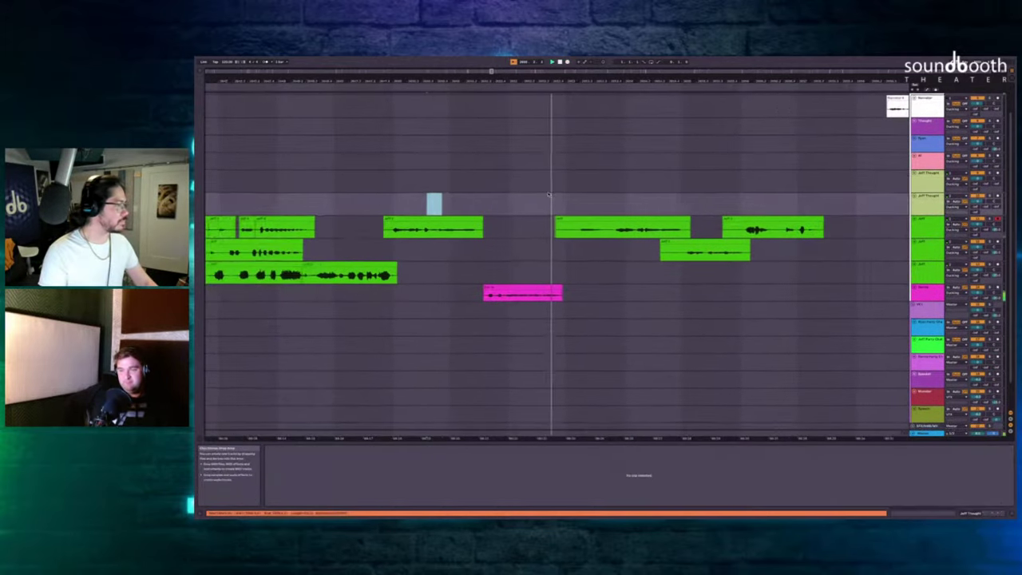
scroll(515, 196, "right", 2)
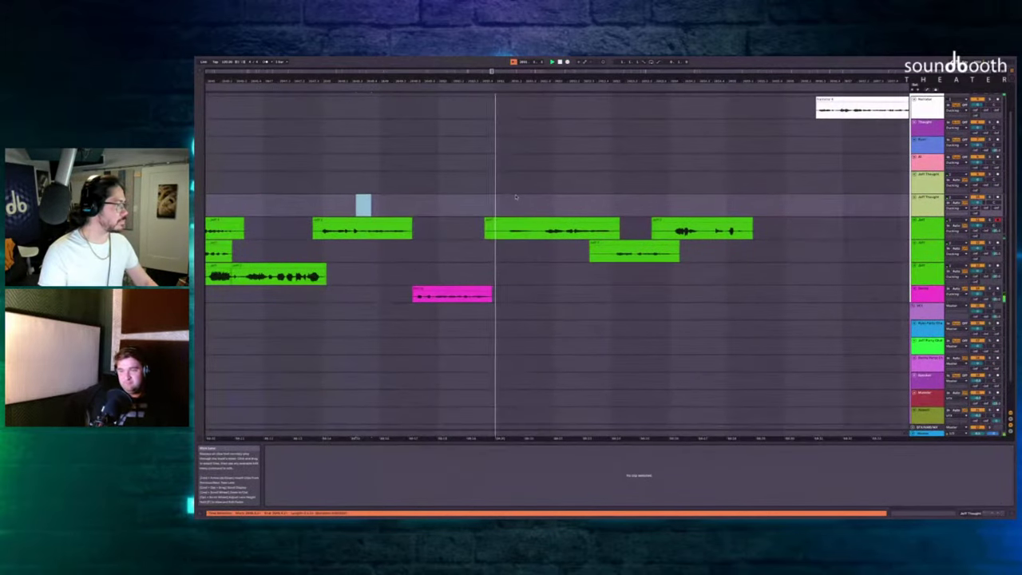
left_click_drag(499, 233, 454, 232)
key("Delete")
scroll(454, 237, "right", 2)
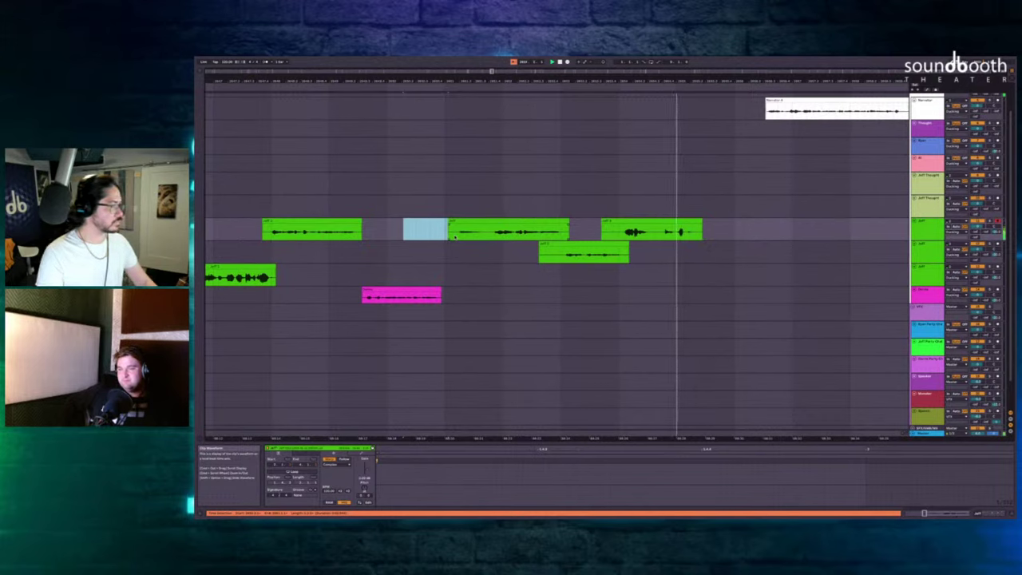
left_click(610, 209)
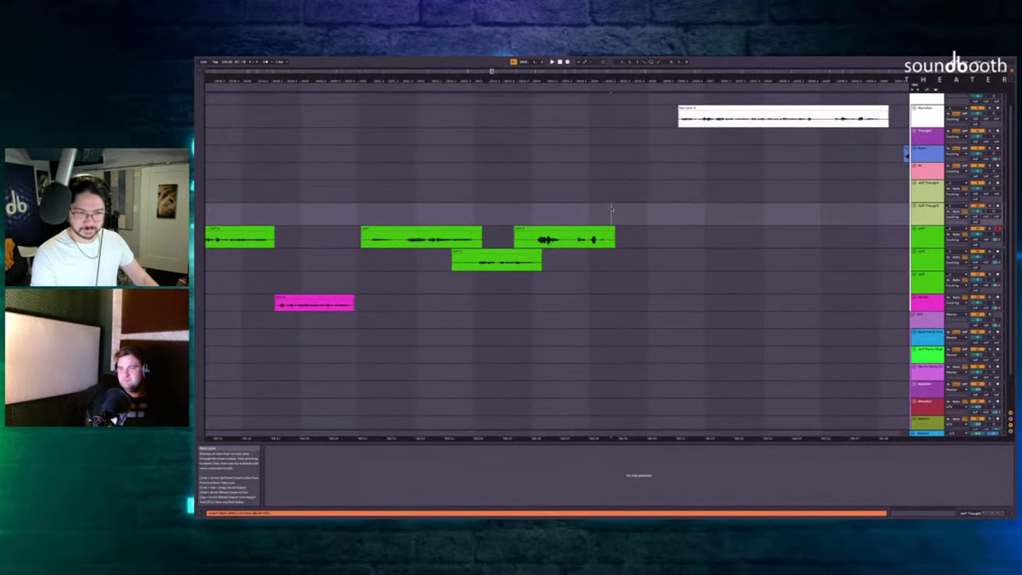
Record another take on the second green track from near the end of the first green track's last take.
scroll(611, 209, "up", 1)
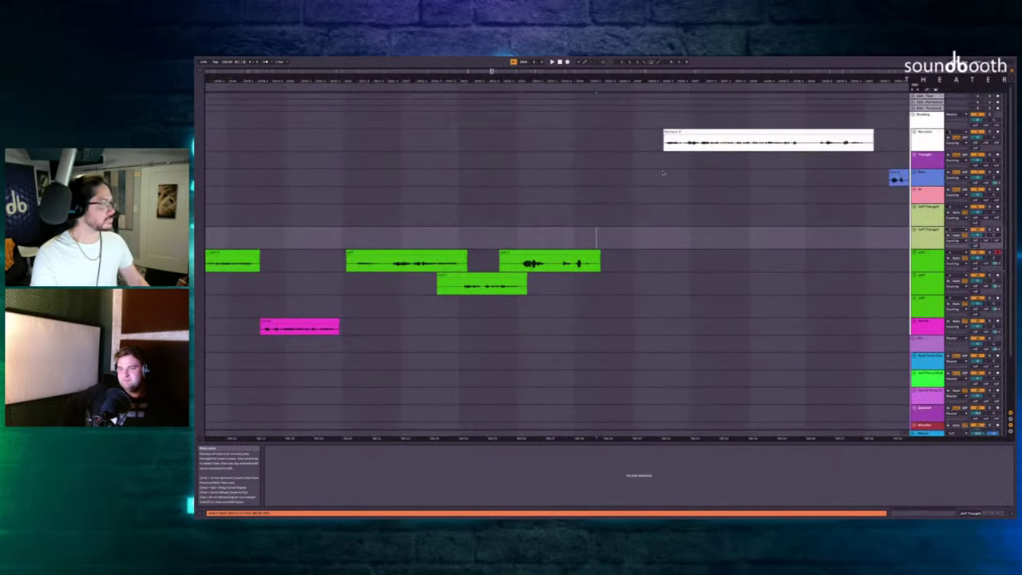
left_click_drag(661, 156, 627, 211)
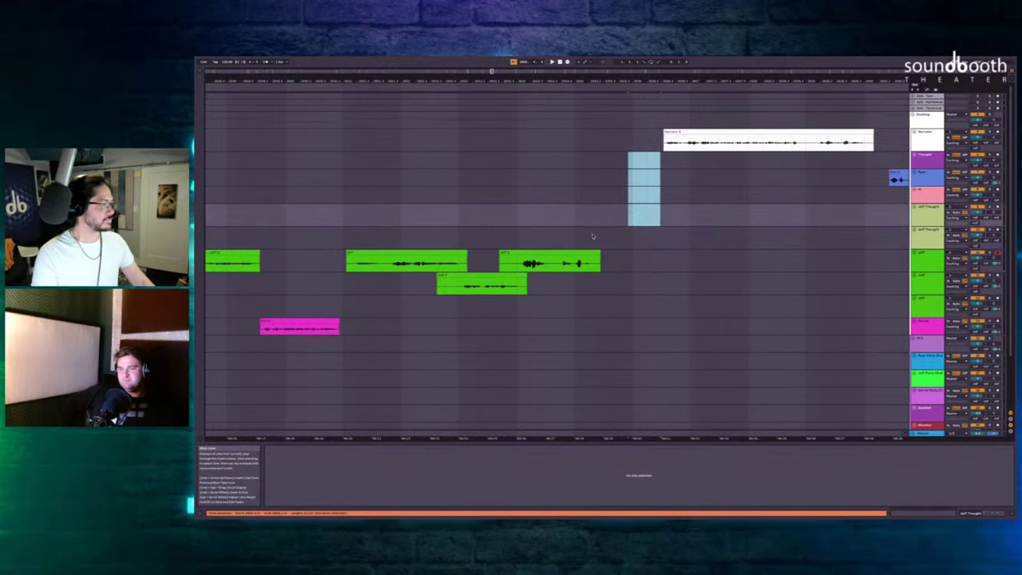
left_click(574, 278)
key("F9")
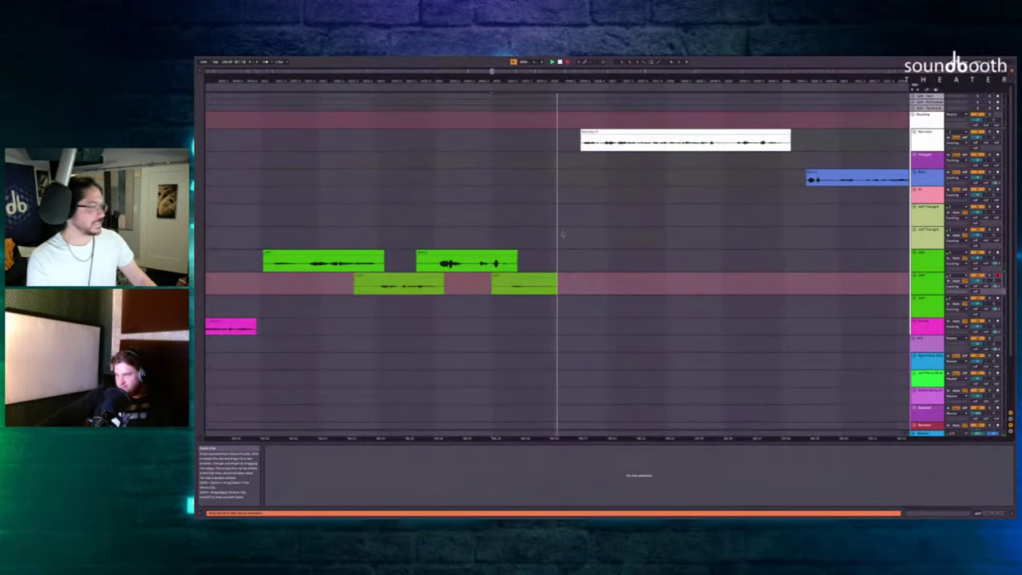
key("space")
Remove most of the empty time between the last first-track green take and the narrator clip.
left_click_drag(575, 153, 516, 240)
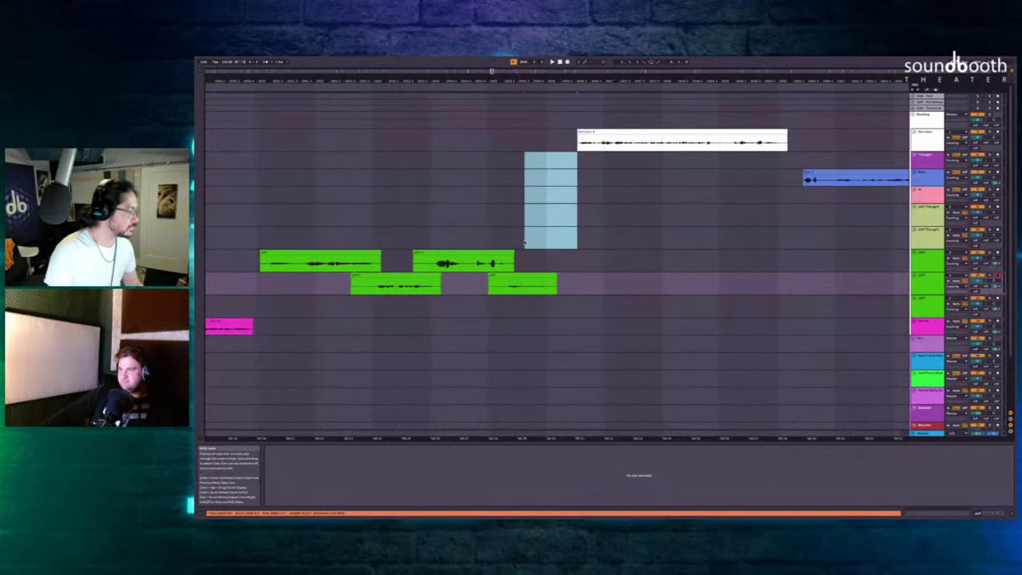
key("ctrl+shift+Delete")
left_click_drag(524, 276, 556, 275)
Play back the transition from the last green takes into the narrator clip, and look further along the arrangement for the character's next lines.
left_click(473, 197)
key("space")
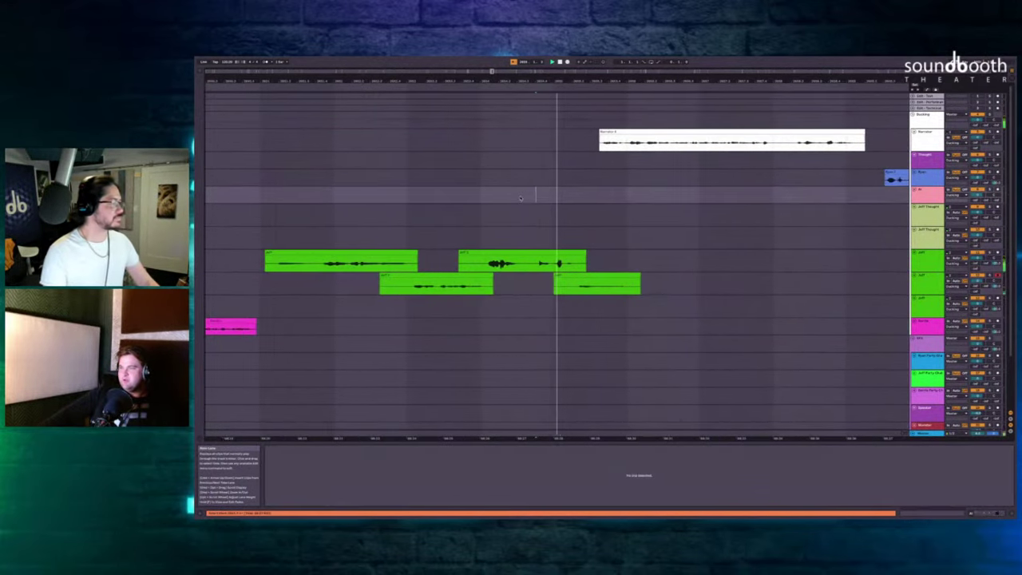
scroll(523, 199, "right", 3)
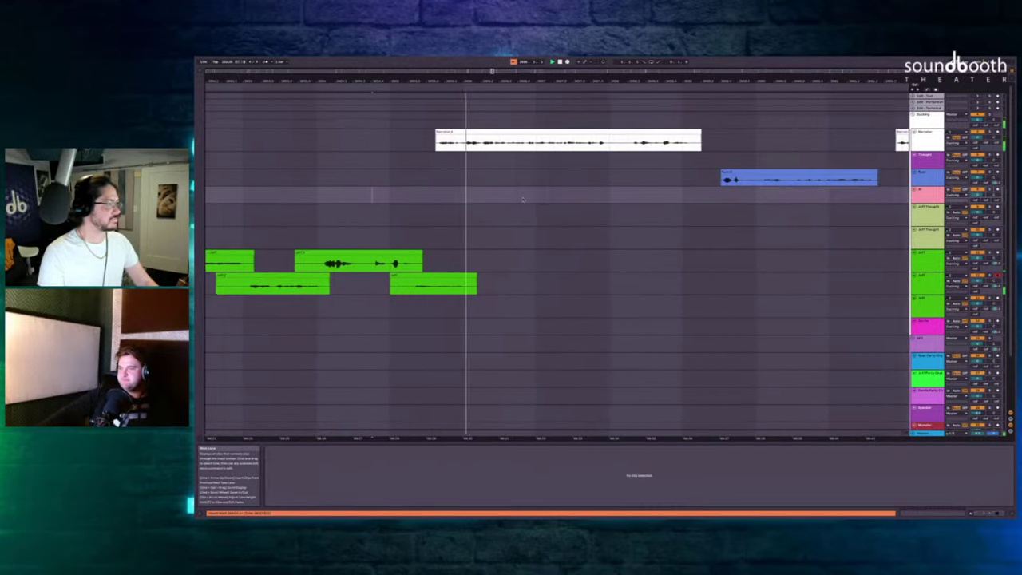
scroll(523, 199, "down", 8)
scroll(523, 200, "down", 5)
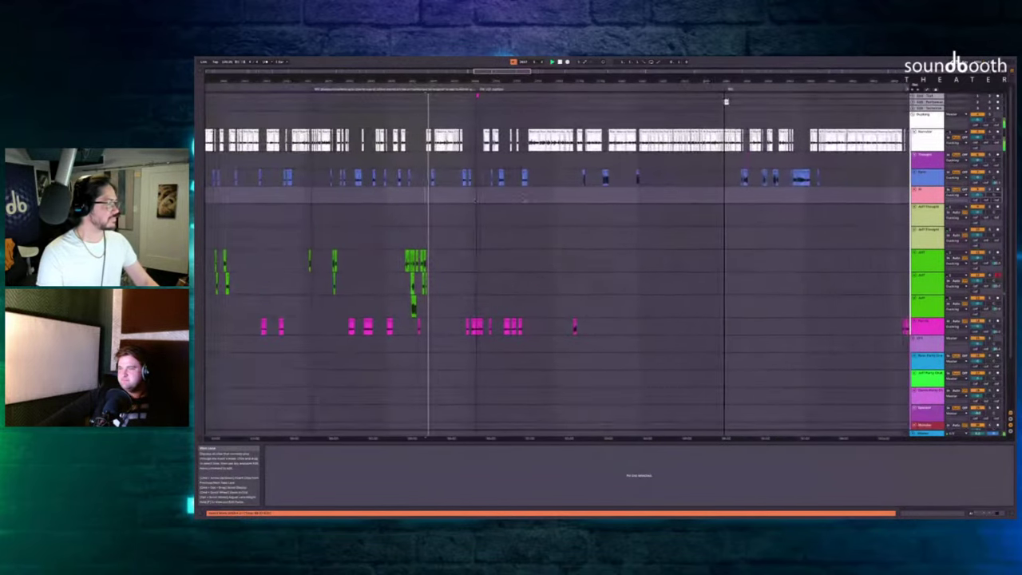
scroll(523, 200, "right", 6)
scroll(523, 199, "right", 6)
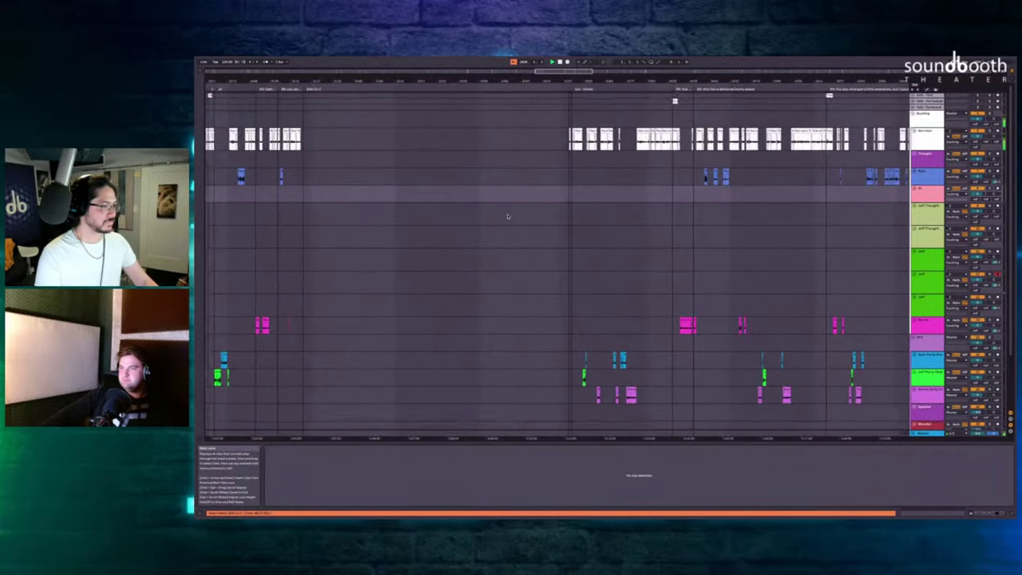
Look along the arrangement for the character's green party chat clips and the other voices' clips leading into them.
scroll(507, 216, "left", 5)
scroll(508, 216, "down", 2)
scroll(479, 214, "down", 8)
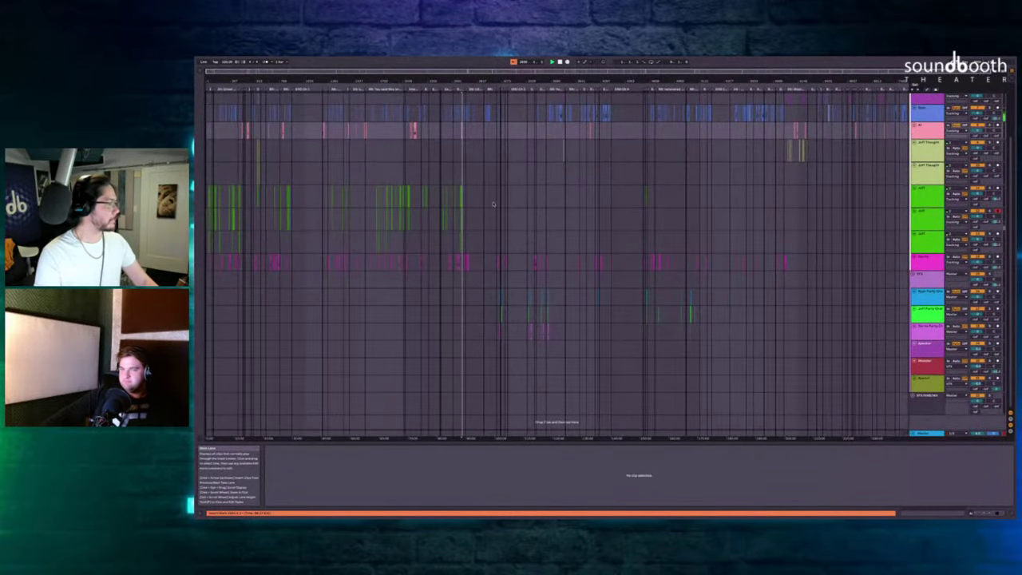
key("plus")
key("plus")
key("plus")
key("plus")
key("plus")
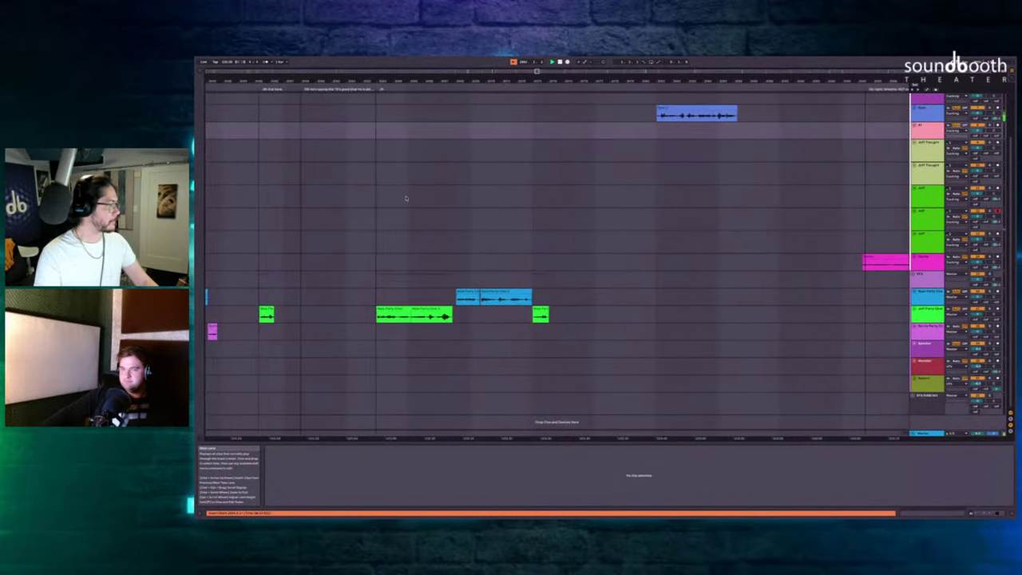
key("plus")
key("plus")
scroll(391, 273, "down", 1)
scroll(391, 273, "left", 3)
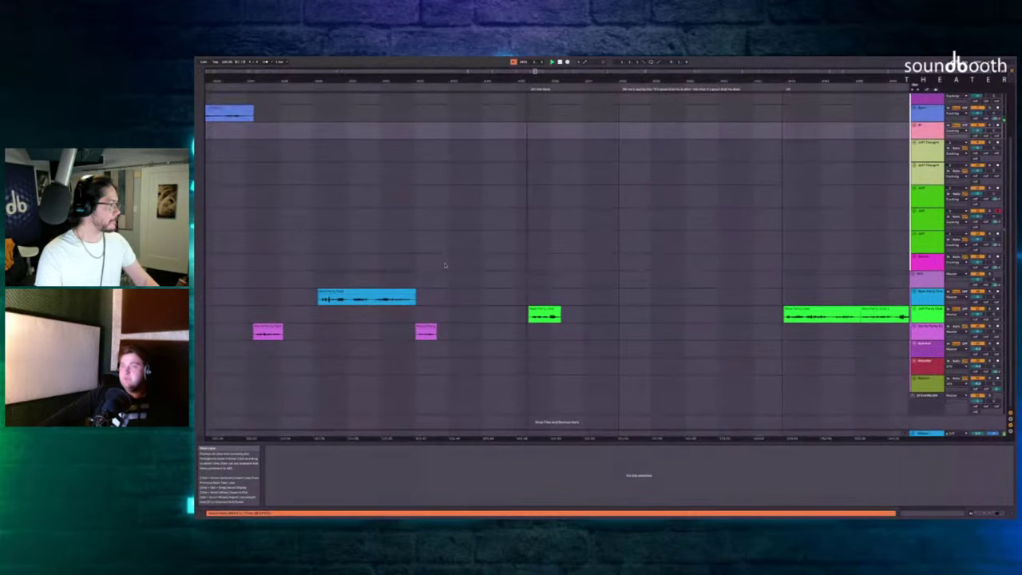
Play in from the first pink party clip, arm the green party chat track and record a take over its short clip.
key("space")
left_click(391, 263)
left_click(253, 279)
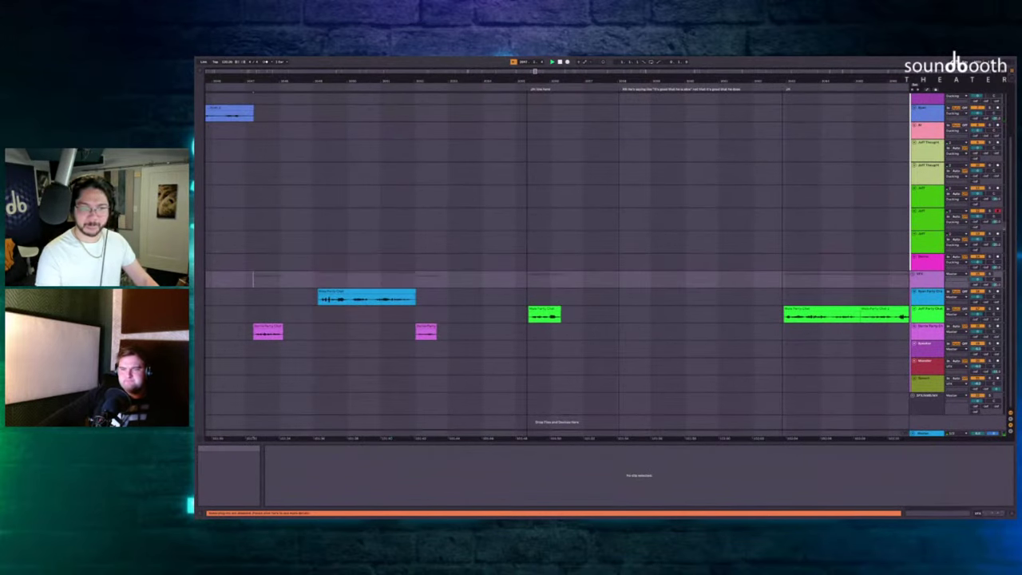
key("space")
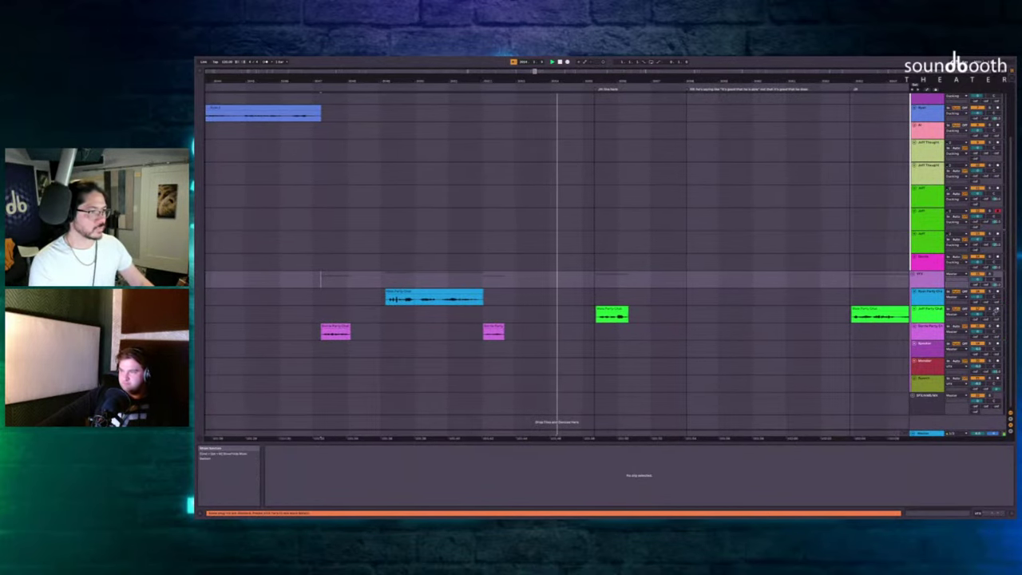
left_click(996, 310)
key("F9")
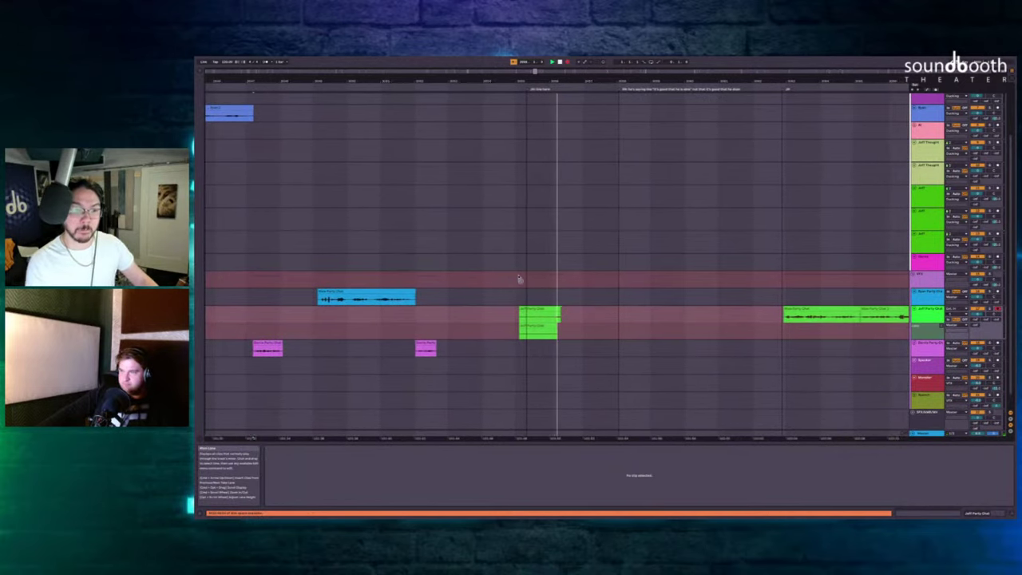
key("space")
Record a second take of the short green party chat line.
scroll(575, 249, "up", 5)
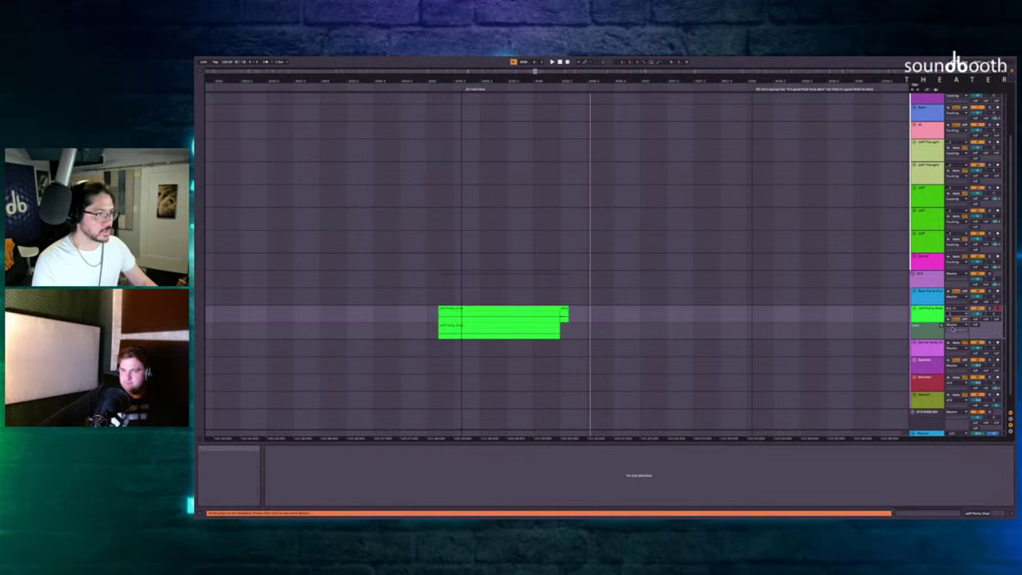
key("F9")
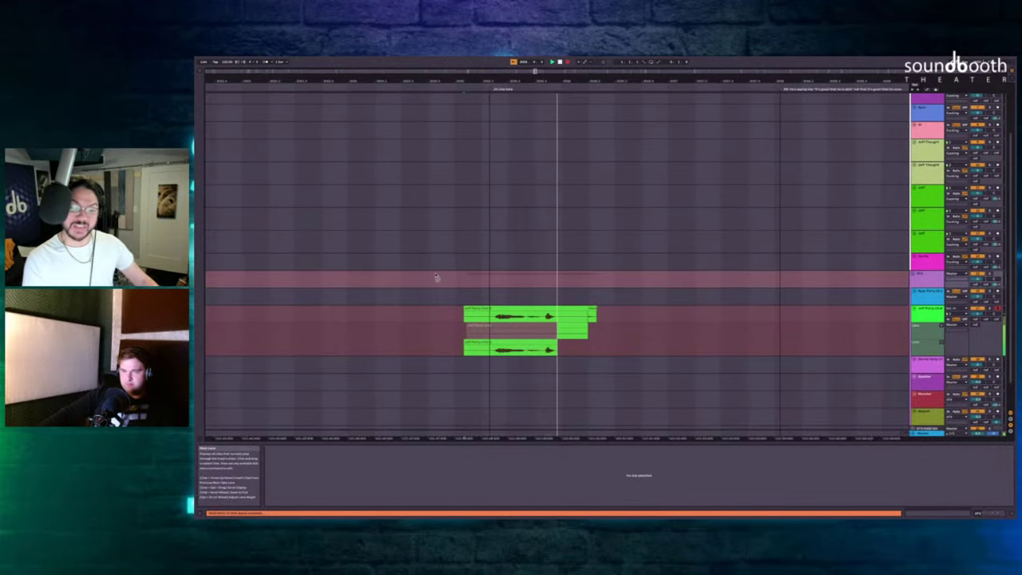
key("space")
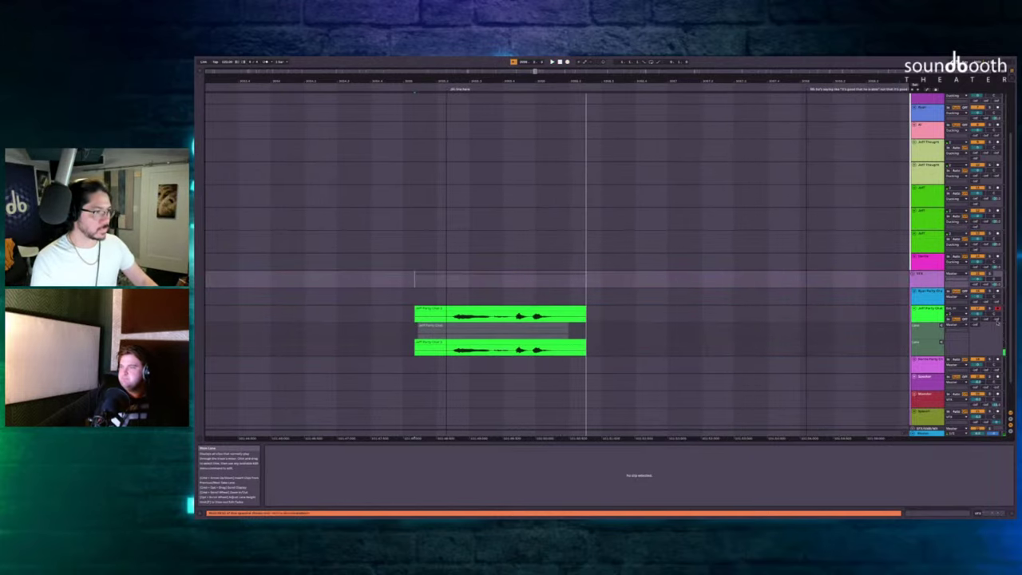
Play back the second take into the narration and remove the excess time just before the following narrator clip.
key("space")
scroll(586, 259, "down", 5)
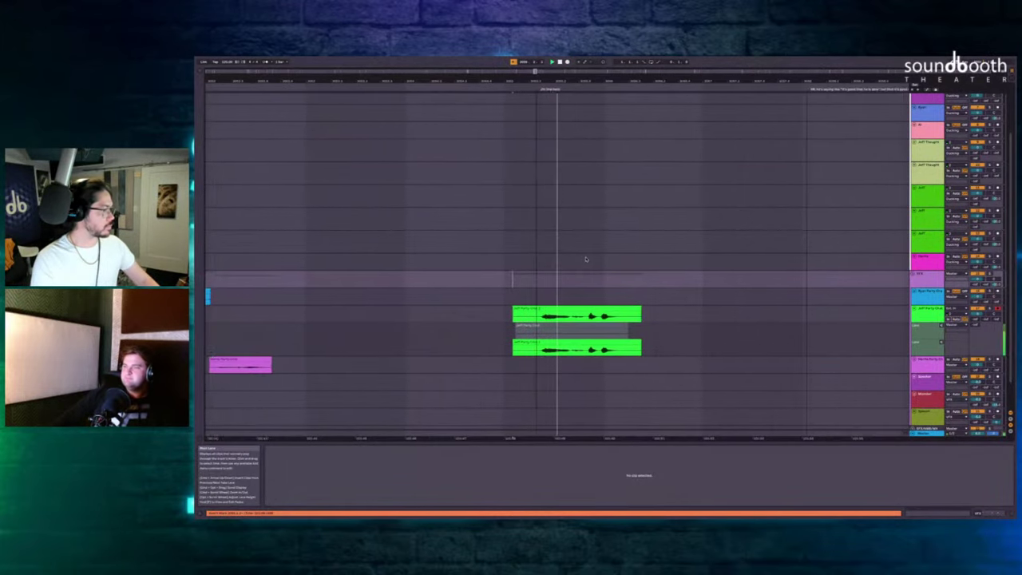
scroll(585, 260, "up", 3)
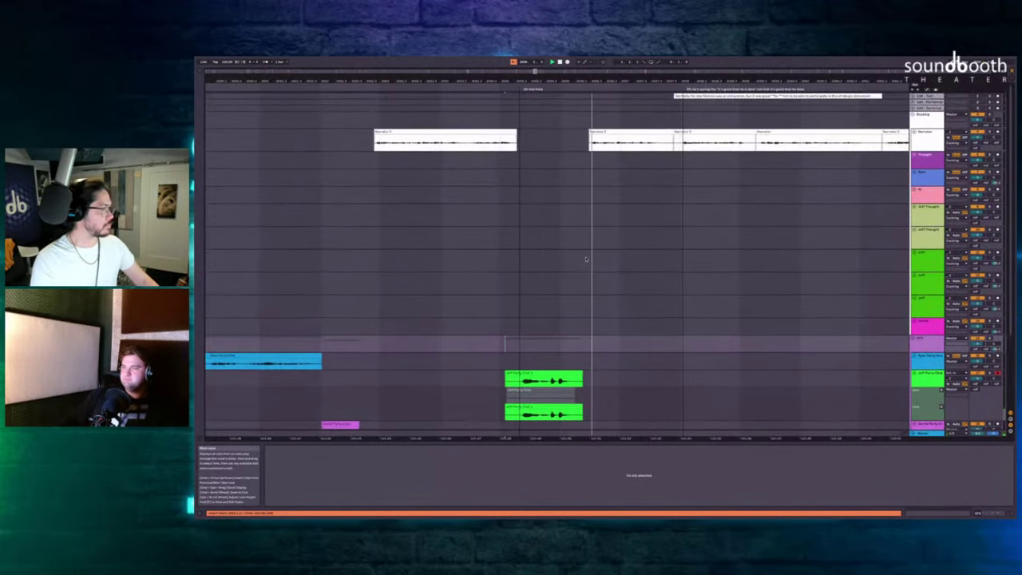
scroll(585, 259, "up", 3)
left_click_drag(595, 147, 557, 299)
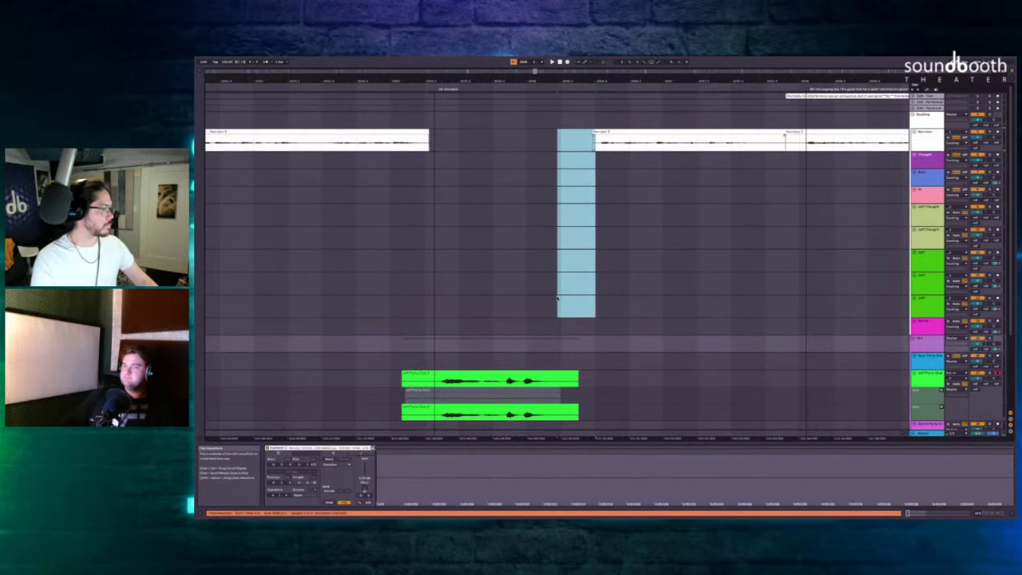
key("super+shift+Delete")
Hide the take lanes of the green party chat track.
scroll(602, 294, "down", 3)
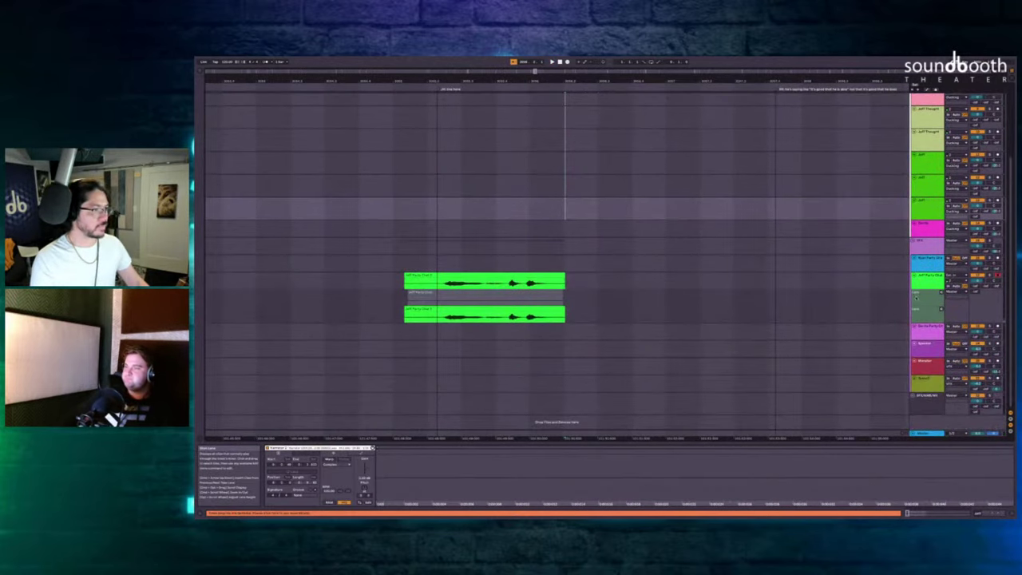
left_click(927, 283)
key("super+alt+u")
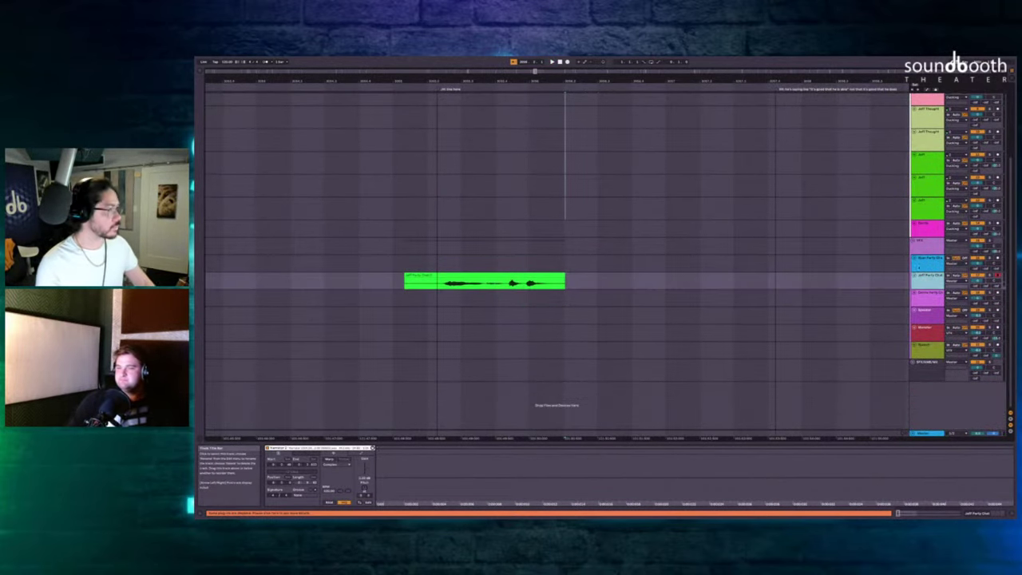
Record over the opening of the longer green party chat line, starting just before the preceding narrator clip ends.
scroll(917, 259, "up", 3)
scroll(717, 220, "right", 5)
scroll(702, 224, "down", 3)
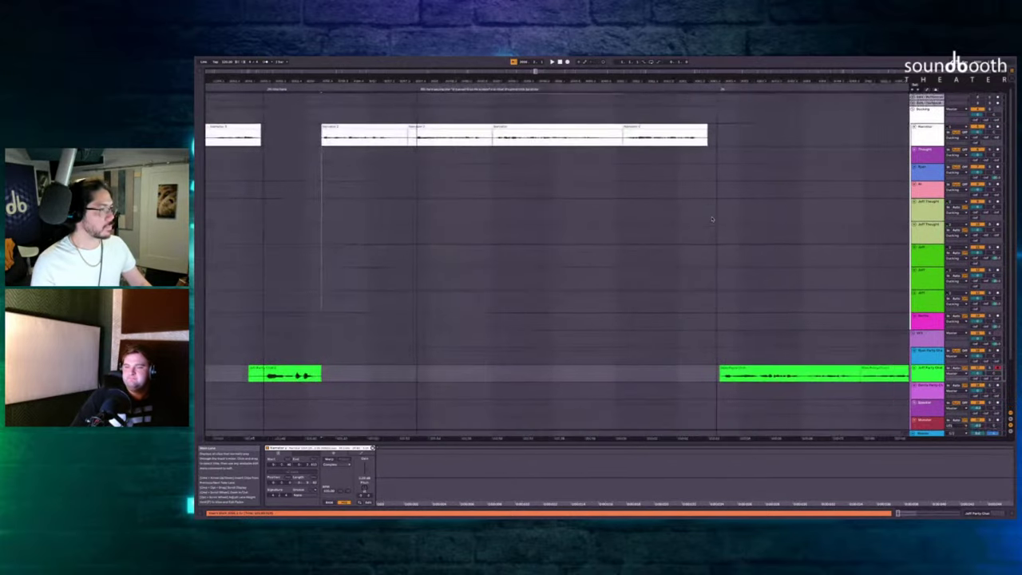
scroll(690, 226, "down", 2)
scroll(691, 226, "right", 2)
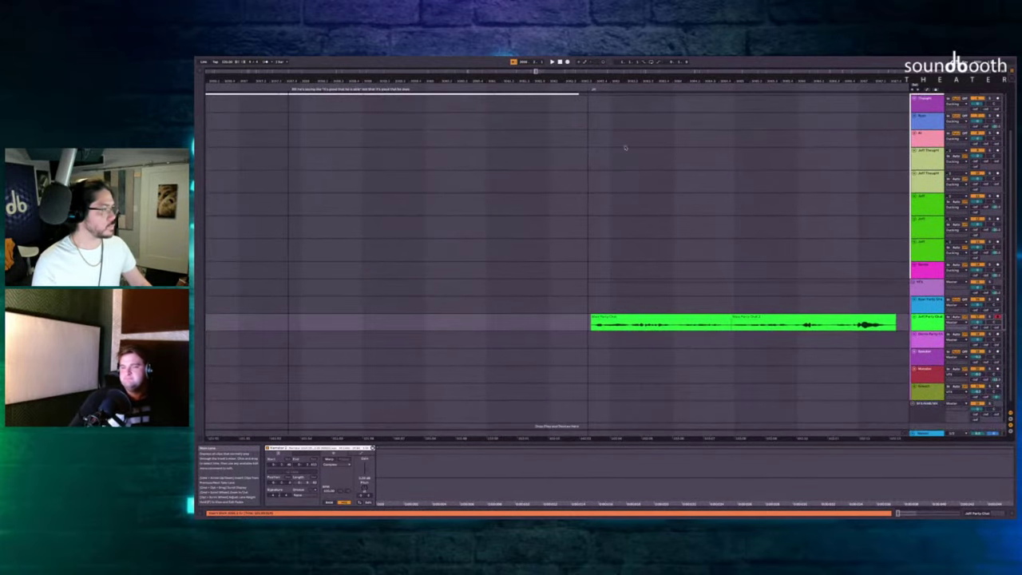
left_click(578, 130)
scroll(577, 127, "up", 2)
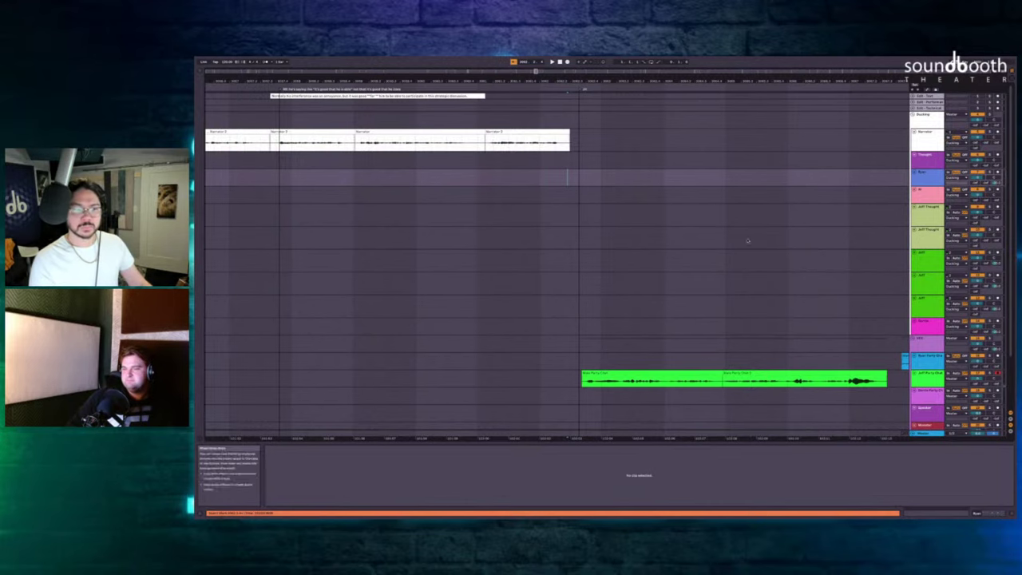
key("F9")
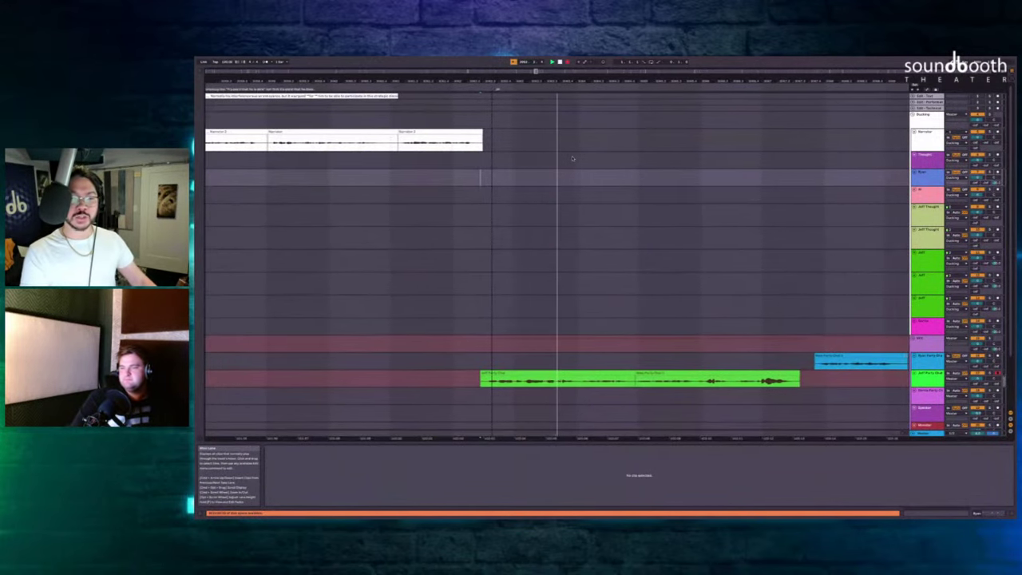
left_click(564, 374)
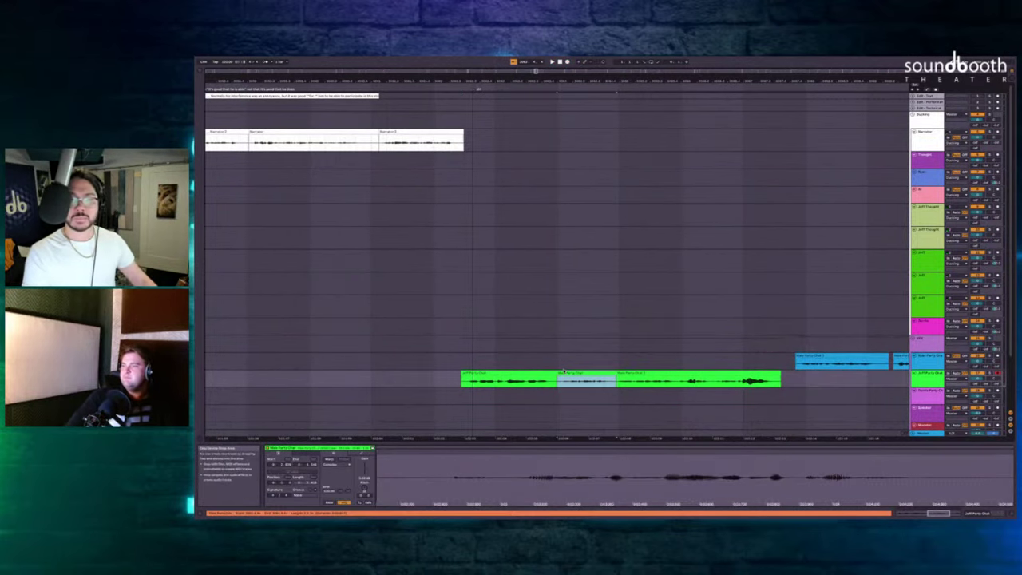
Record the next two sections of the longer party chat line, each from where the previous take stopped.
key("space")
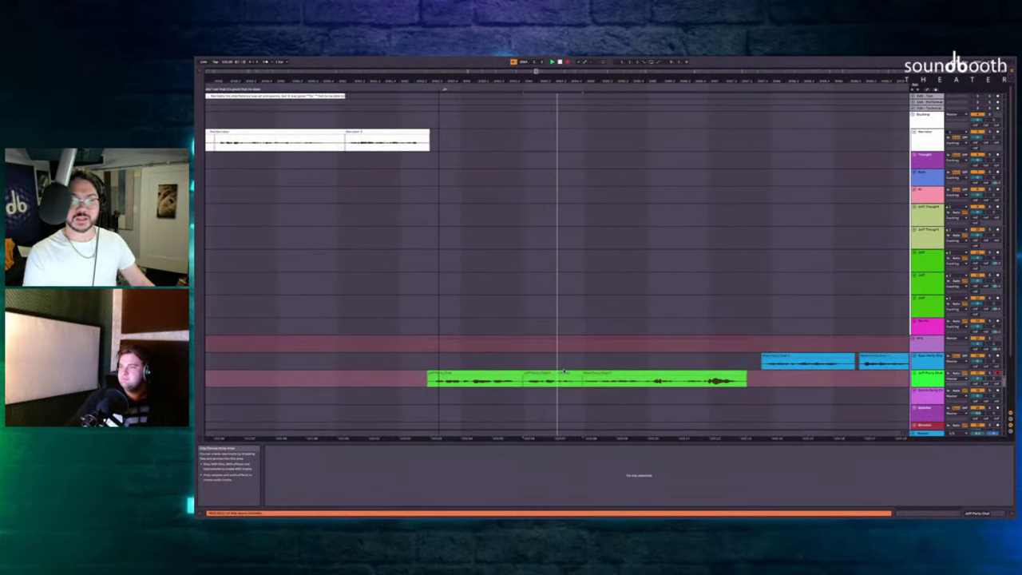
left_click(565, 374)
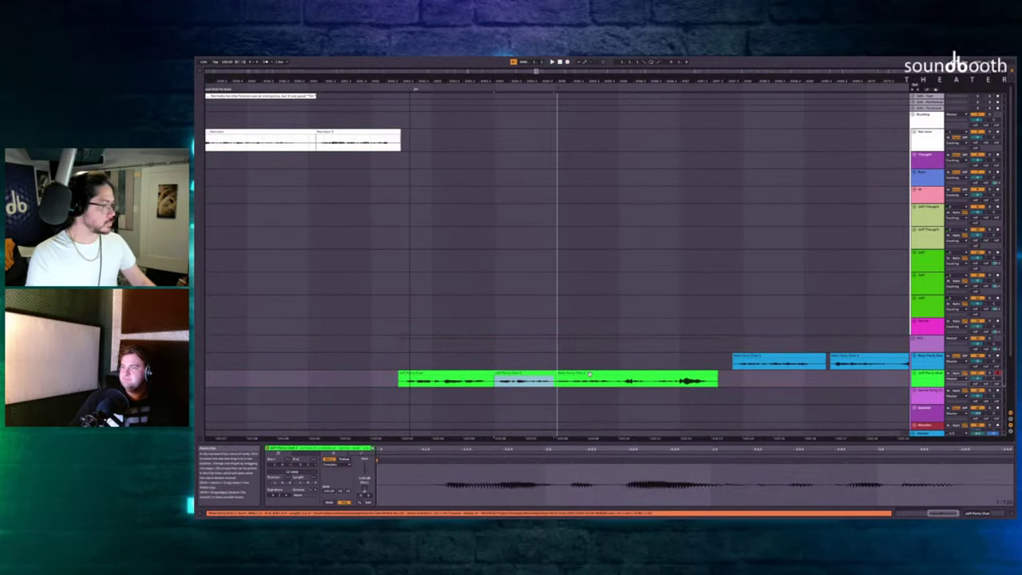
left_click(572, 373)
key("F9")
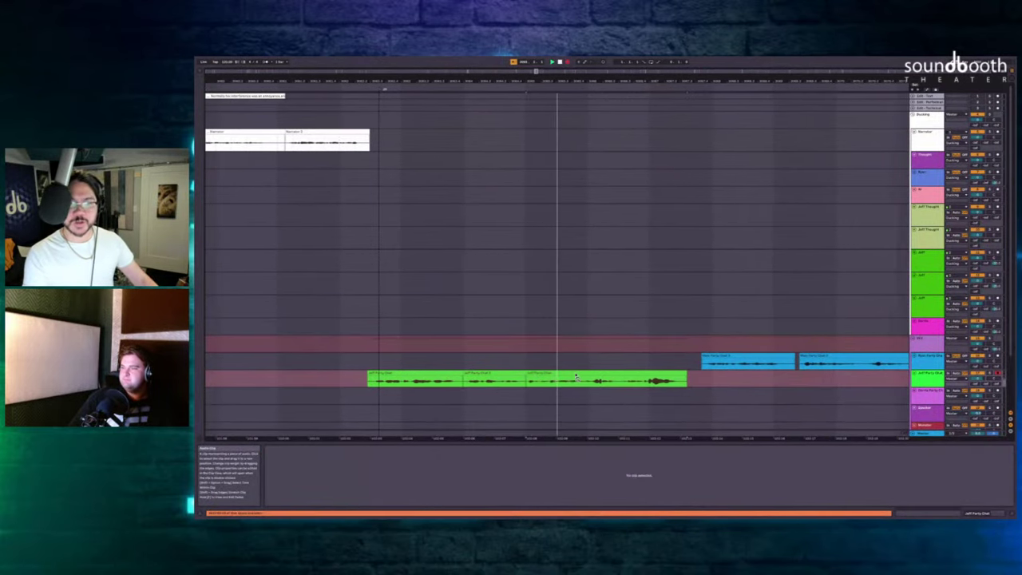
left_click(576, 376)
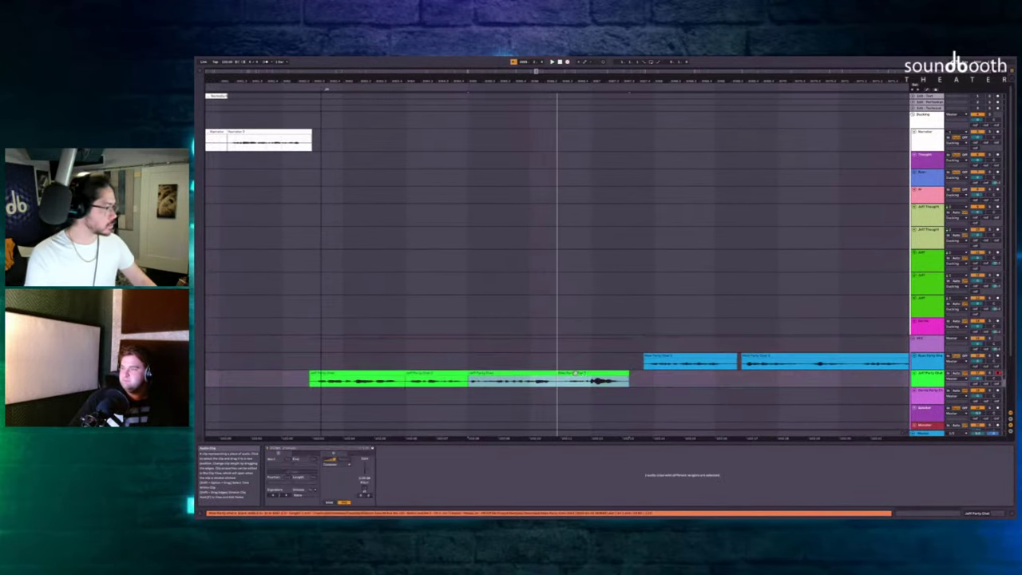
Delete the remaining old green clip before the blue clips and record the line's last section in its place.
left_click(584, 374)
key("Delete")
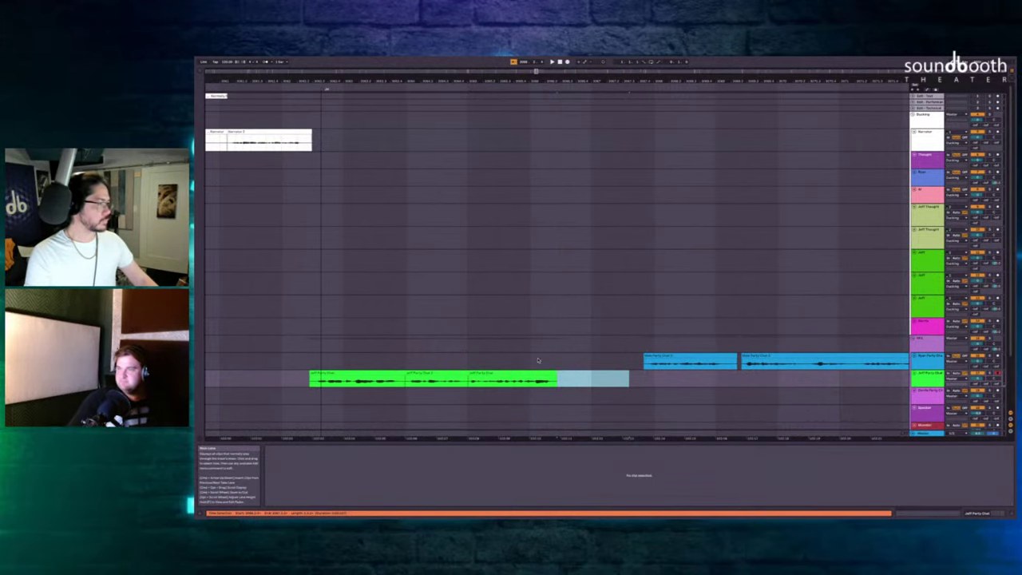
key("space")
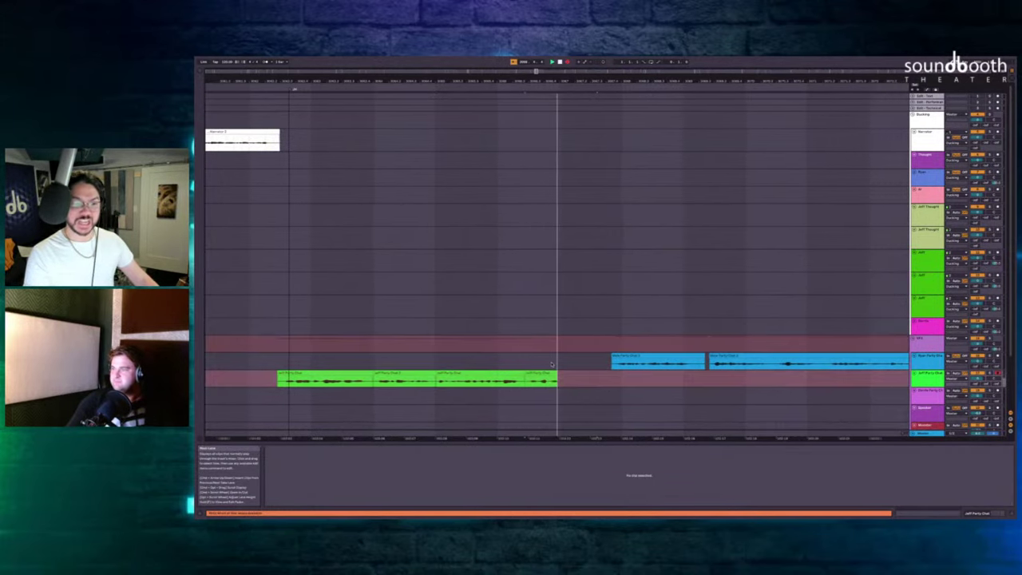
key("space")
Play in from slightly earlier and re-record the line's last section, punching in at the start of its clip.
scroll(552, 364, "left", 2)
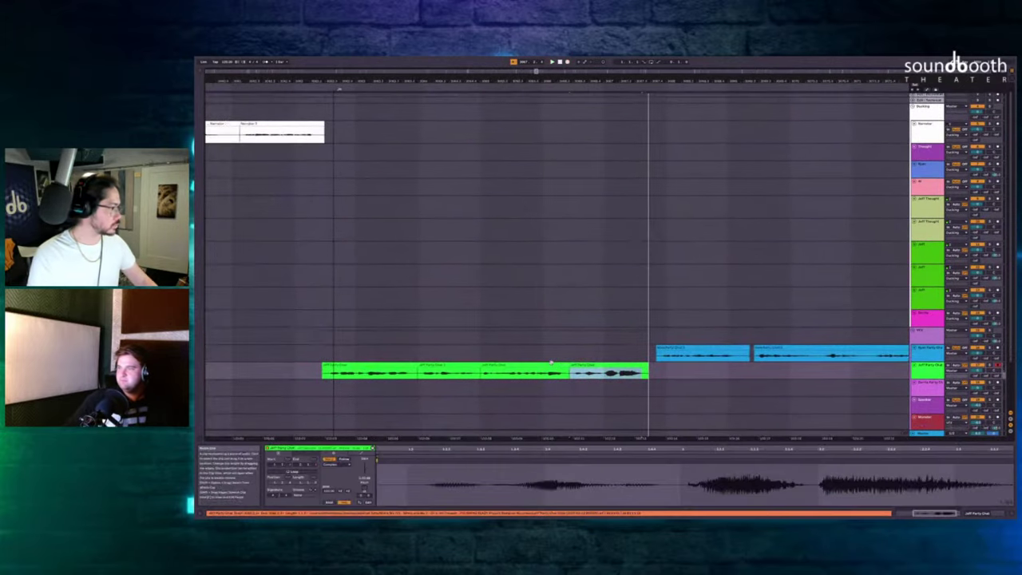
scroll(553, 364, "up", 2)
left_click_drag(599, 369, 582, 369)
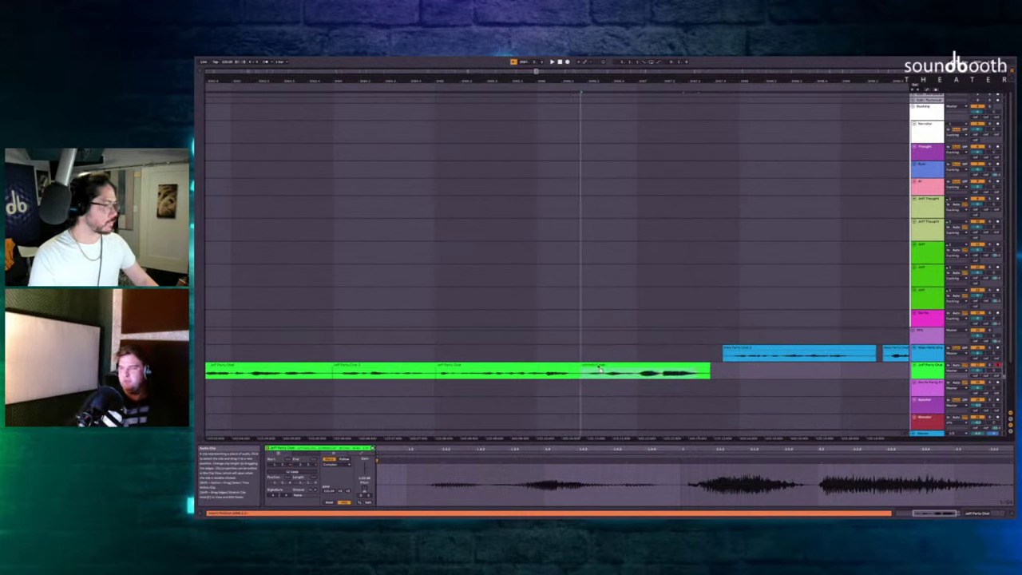
left_click_drag(599, 368, 598, 369)
left_click(541, 344)
key("space")
key("F9")
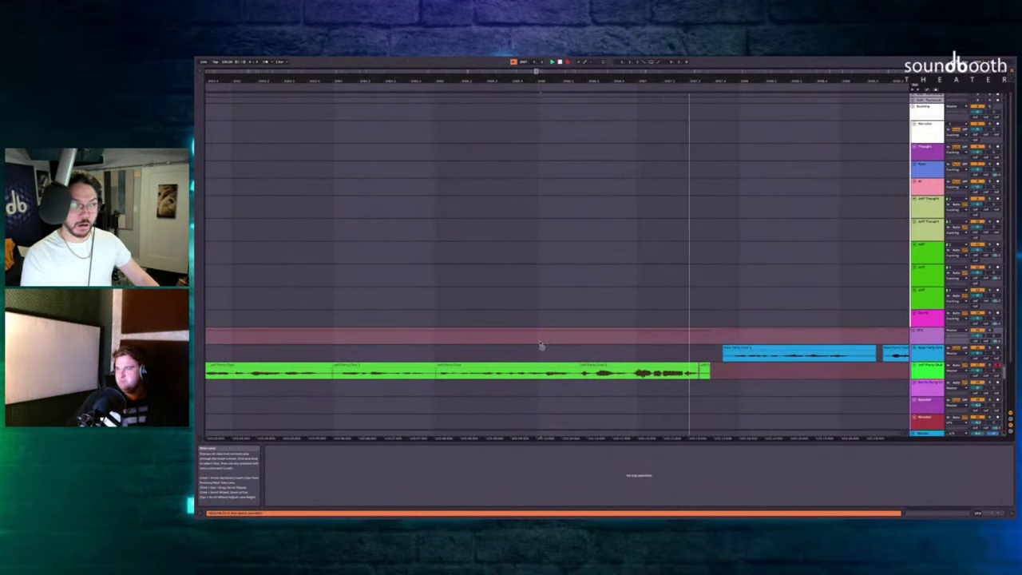
key("space")
Play back the re-recorded last section through its transition into the blue party chat clips.
scroll(580, 331, "up", 3)
left_click(510, 322)
key("space")
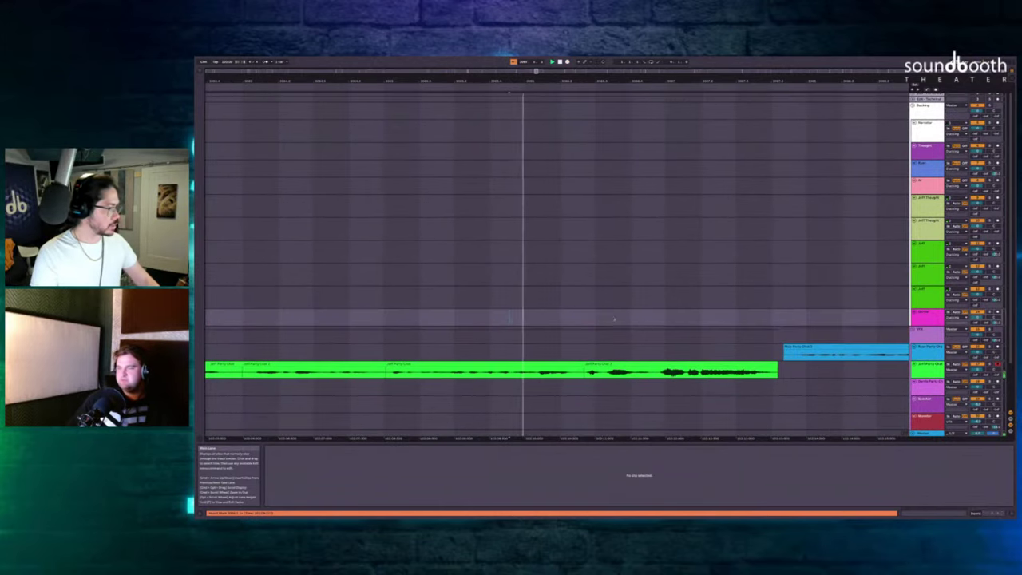
scroll(643, 322, "up", 2)
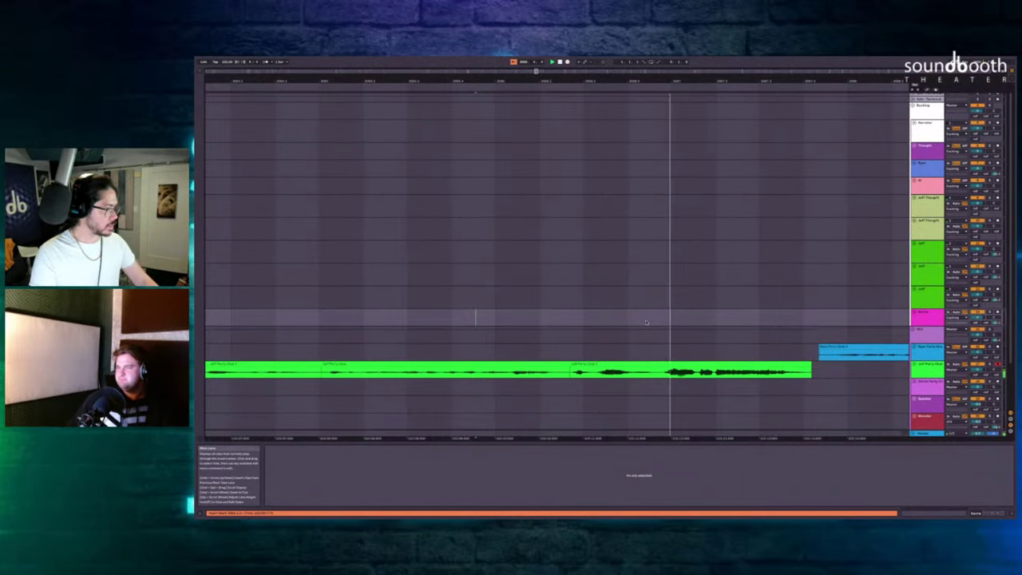
scroll(646, 322, "down", 4)
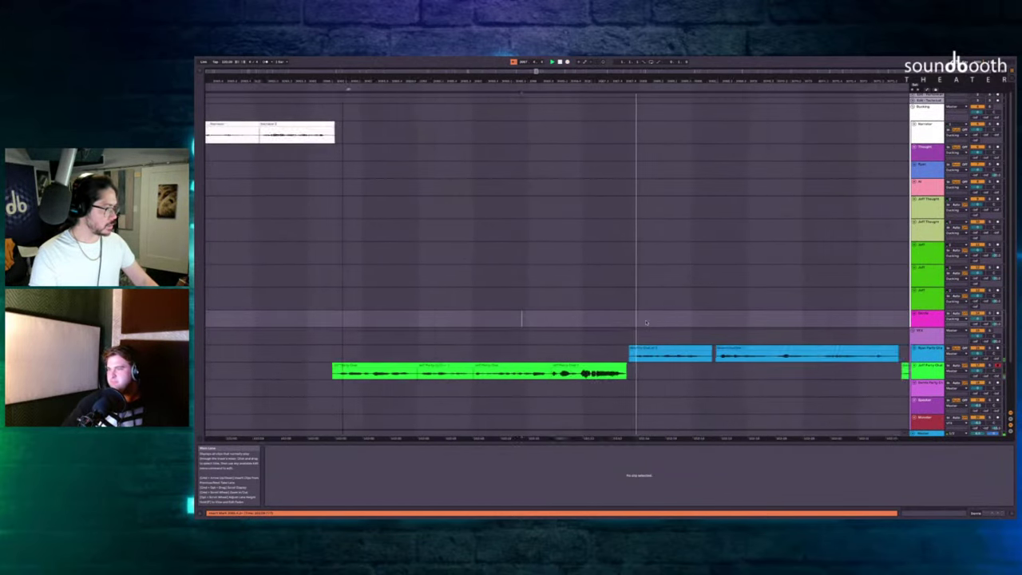
Record a new take over the short green clip after the blue clips, punching in near the second blue clip's end.
scroll(646, 322, "down", 2)
scroll(646, 324, "right", 4)
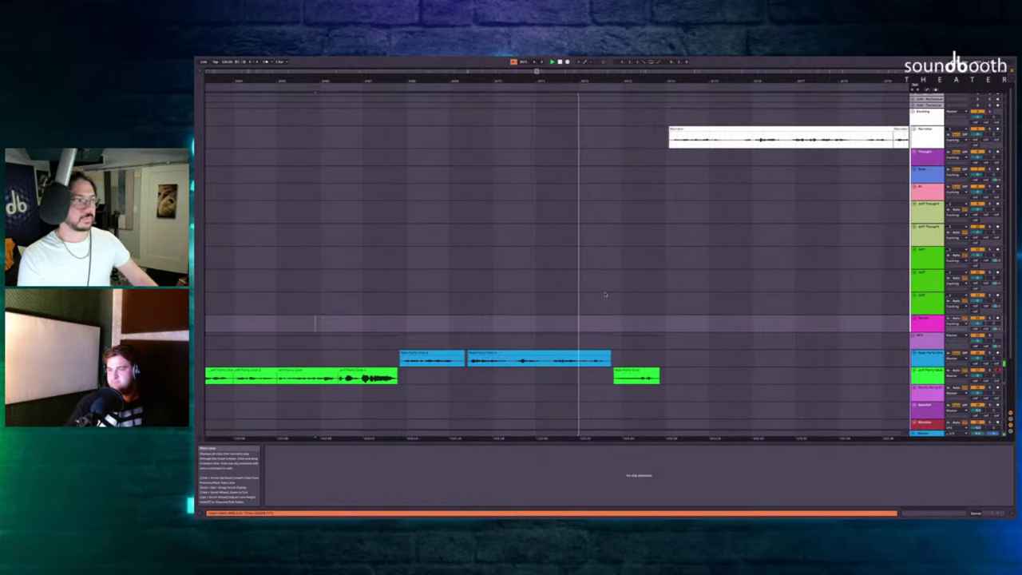
key("F9")
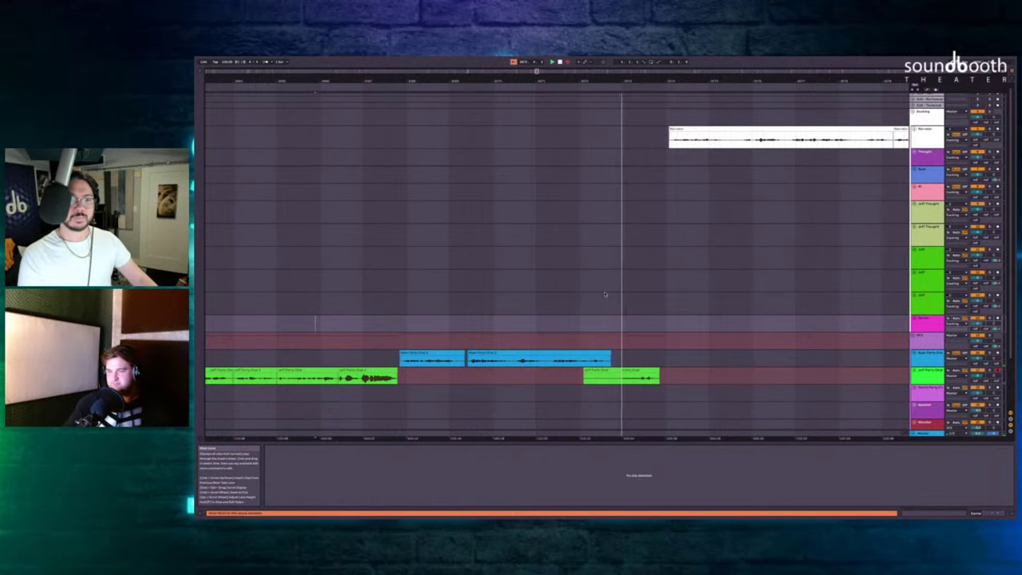
key("space")
Play back the new short green take from its start, over the end of the second blue clip.
scroll(623, 289, "left", 2)
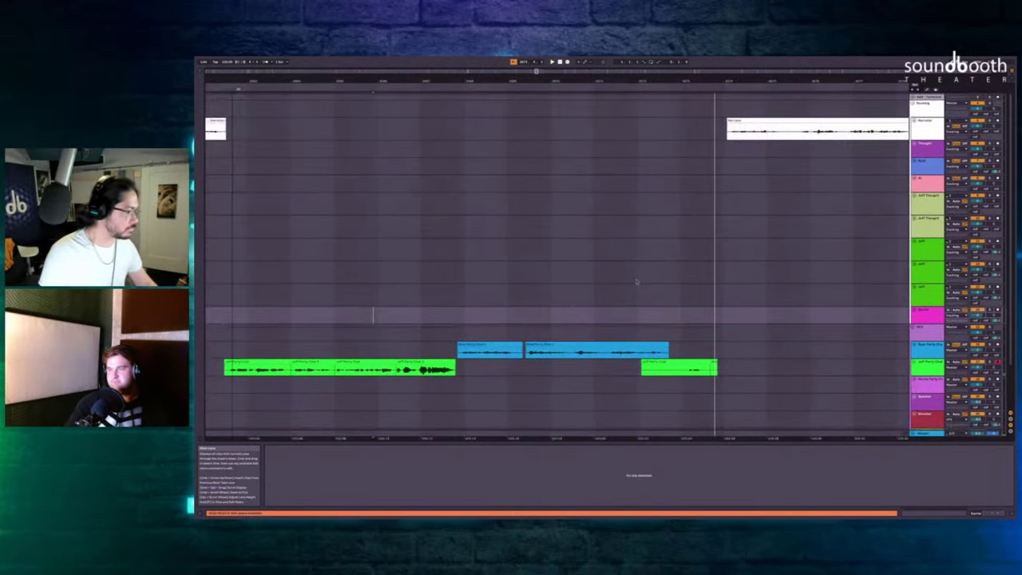
scroll(637, 285, "up", 3)
left_click(646, 305)
key("space")
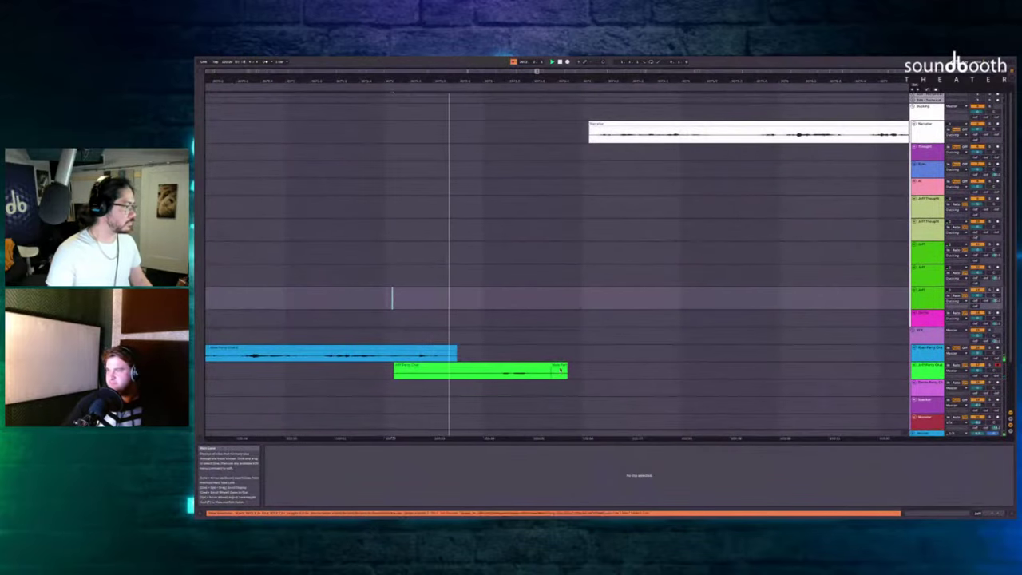
Delete the leftover fragment at the end of the short green clip and cut the empty time before the next narrator clip.
left_click(559, 369)
key("super+shift+BackSpace")
scroll(563, 364, "left", 1)
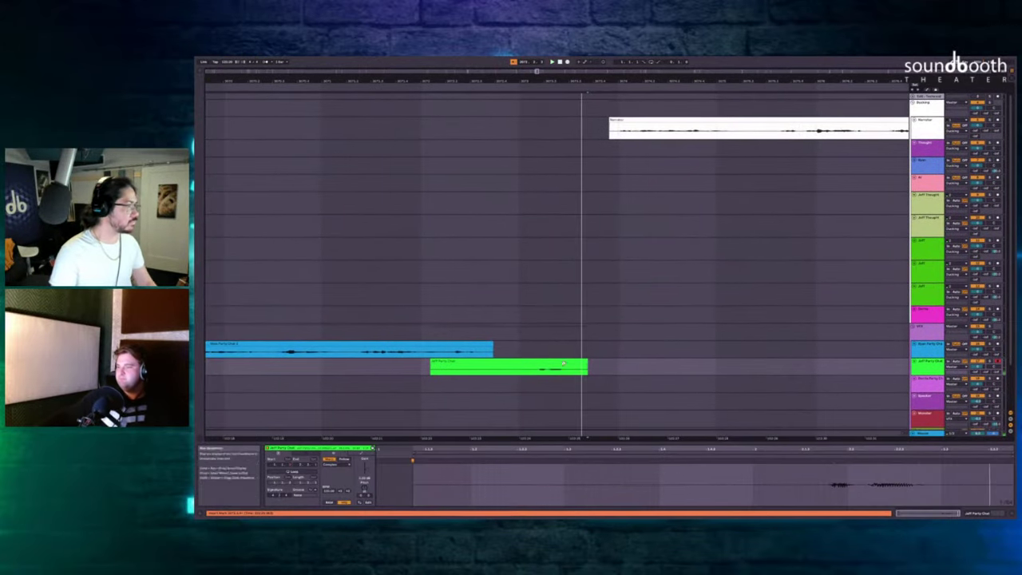
left_click_drag(604, 157, 580, 295)
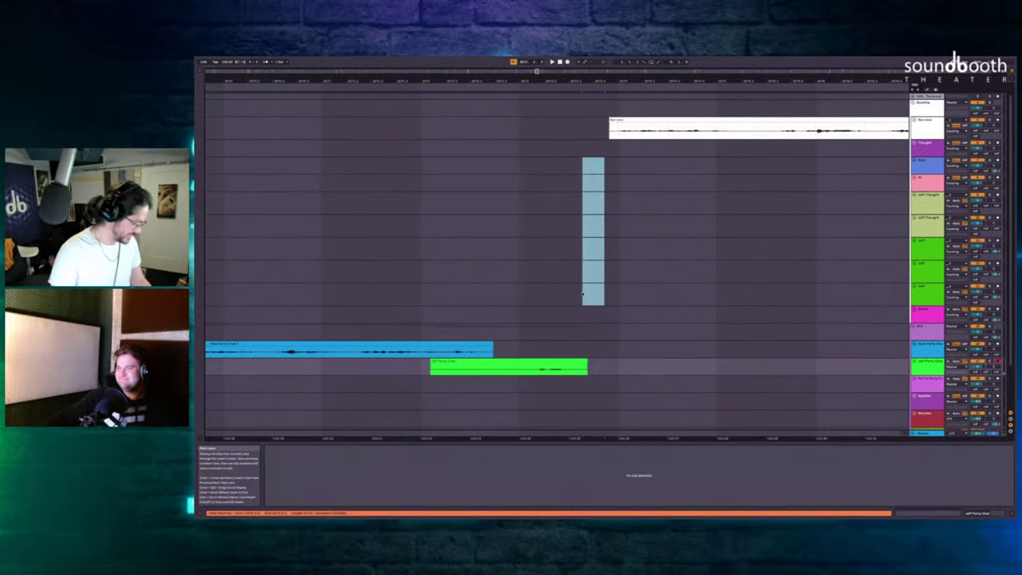
key("ctrl+shift+Delete")
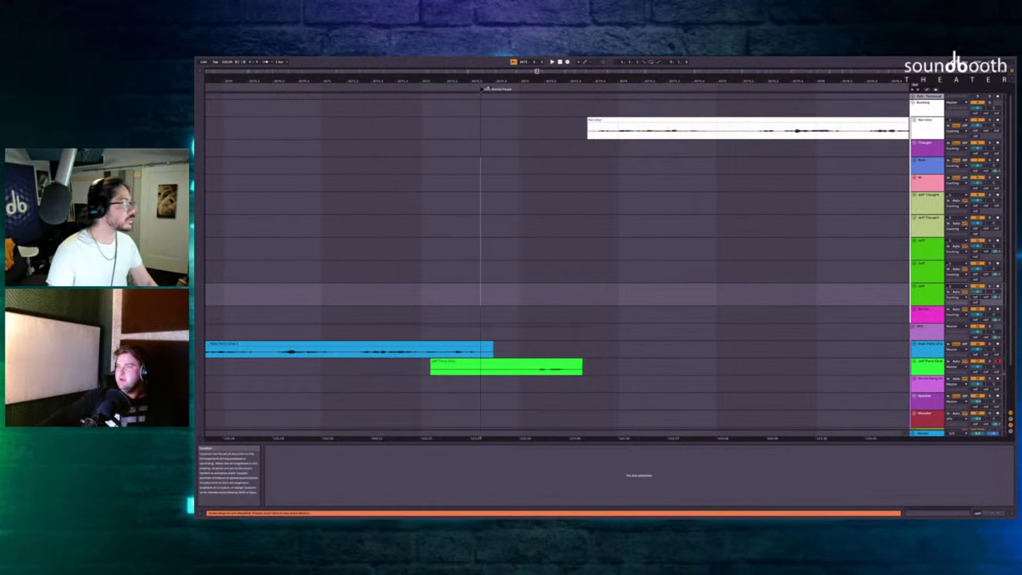
Record a new take over the opening of the next green party chat clip, punching in just before the preceding narrator clip ends.
scroll(649, 221, "right", 3)
scroll(650, 221, "down", 5)
scroll(649, 221, "right", 8)
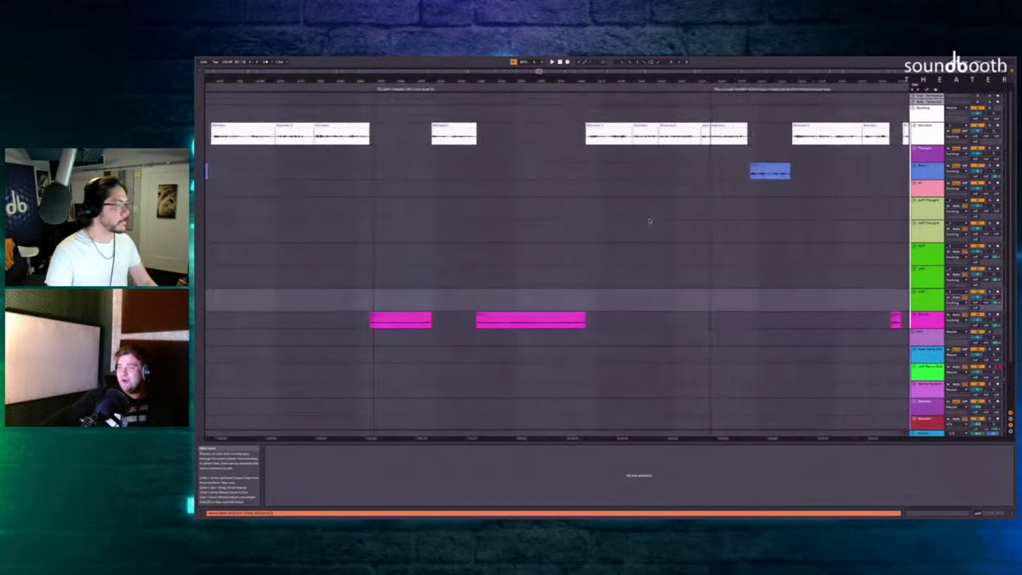
scroll(649, 221, "down", 5)
scroll(649, 221, "right", 10)
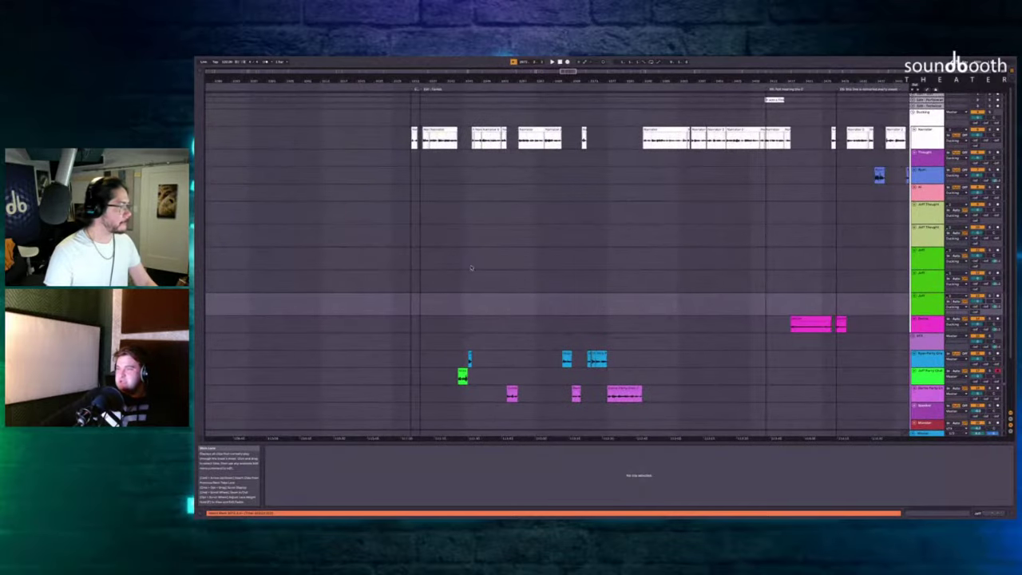
scroll(463, 266, "up", 8)
left_click(393, 210)
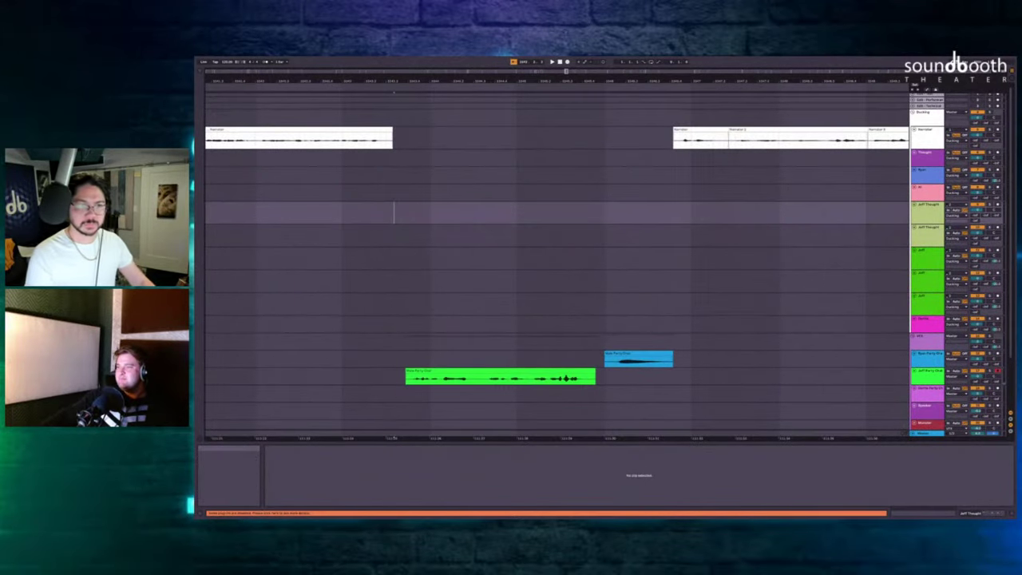
left_click(384, 157)
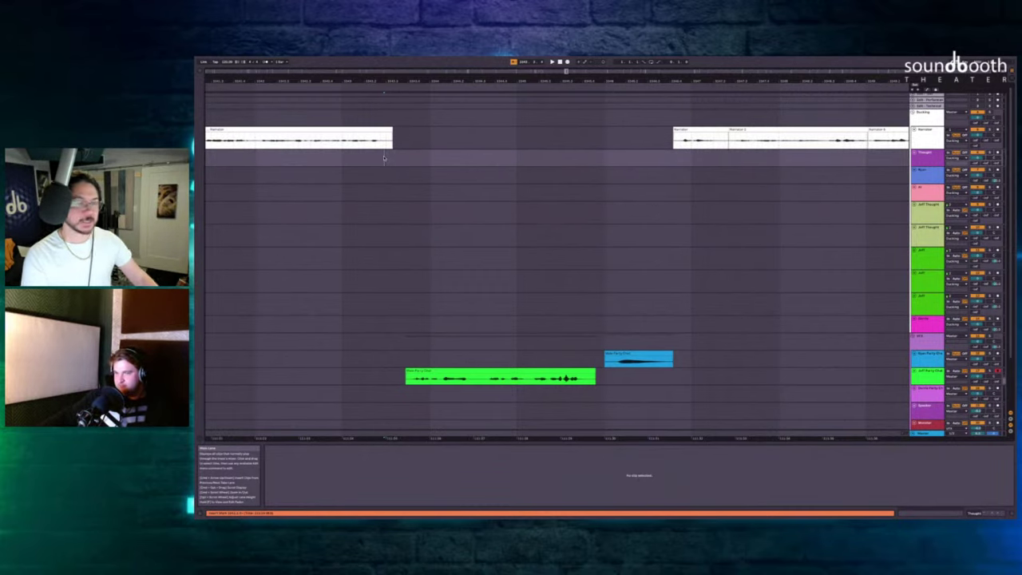
key("F9")
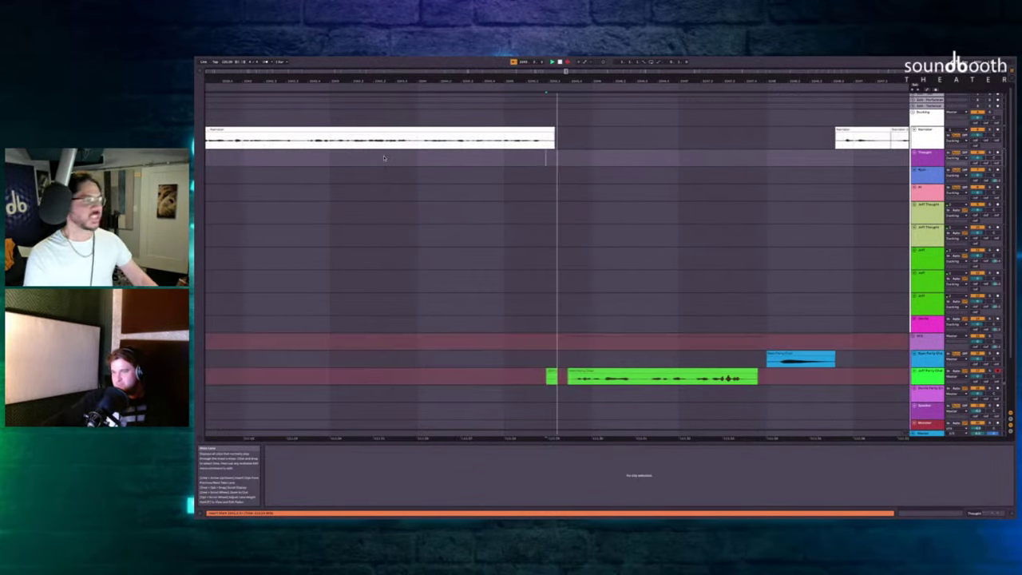
key("space")
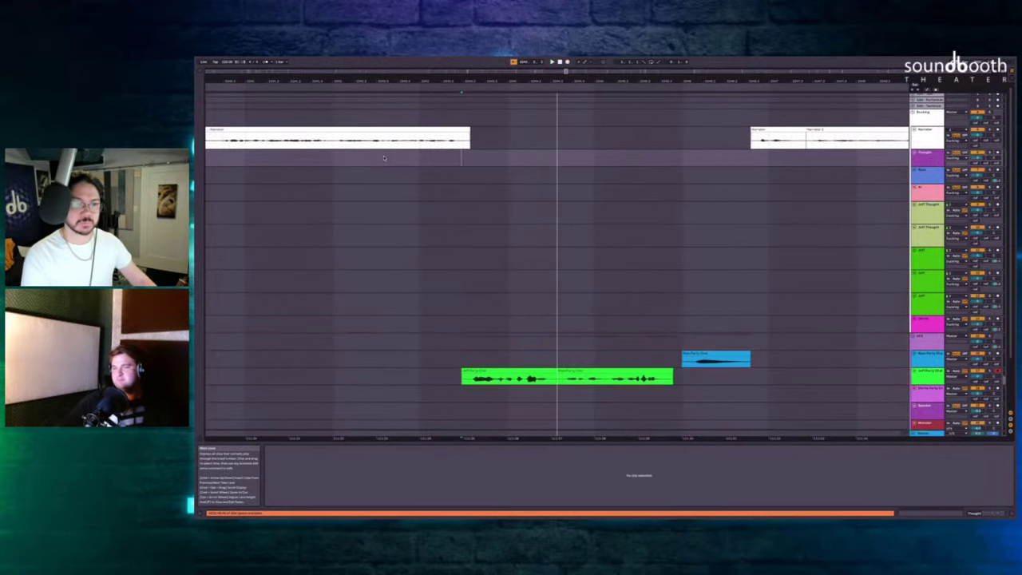
Re-record the green line's middle section, punching in at the start of the remaining old clip.
scroll(517, 290, "down", 1)
left_click(583, 363)
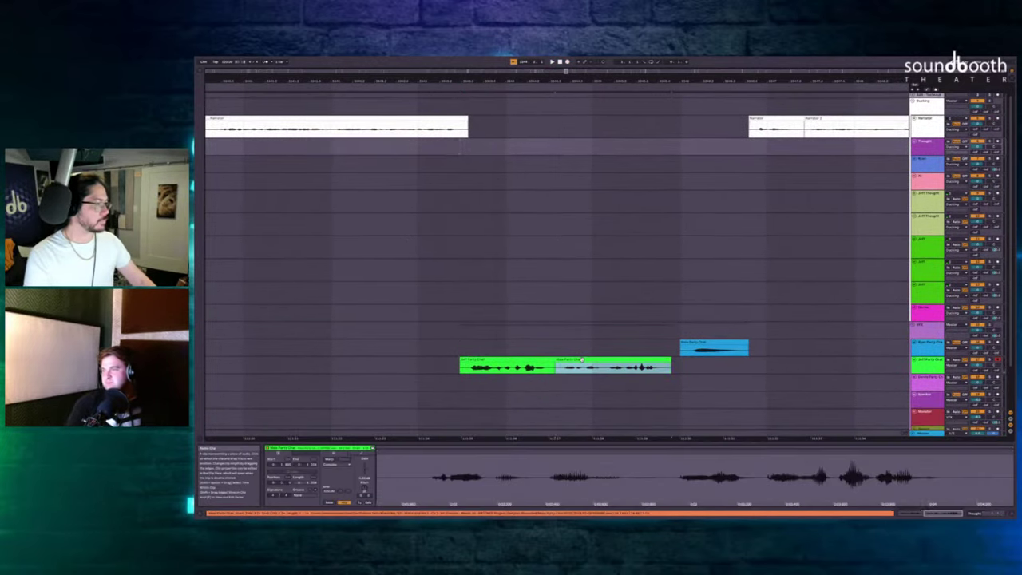
key("F9")
left_click(595, 360)
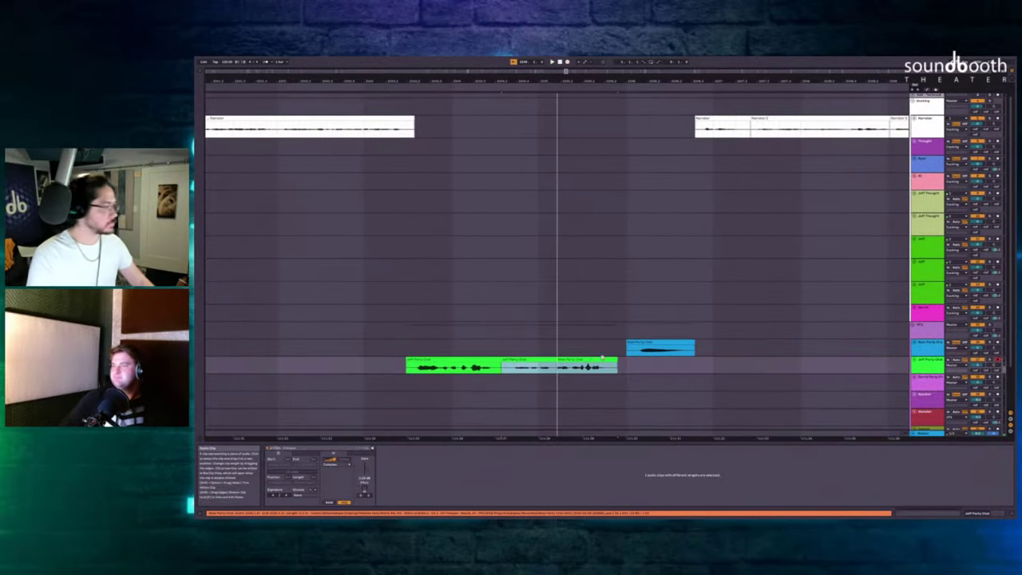
Record the green line's closing section over the last remaining piece of the old clip.
left_click(592, 359)
key("F9")
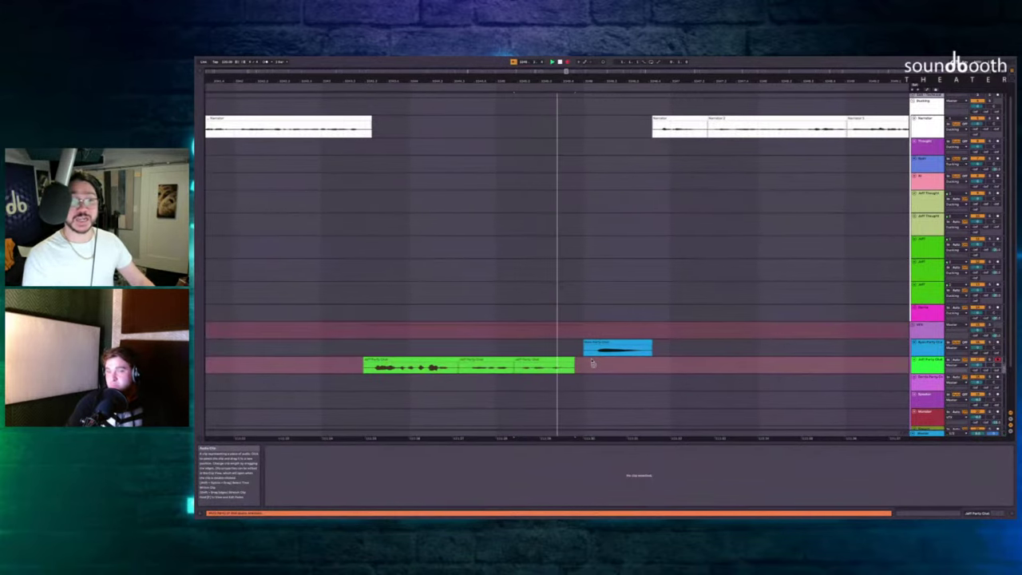
key("F9")
scroll(591, 362, "left", 2)
scroll(592, 362, "down", 1)
key("space")
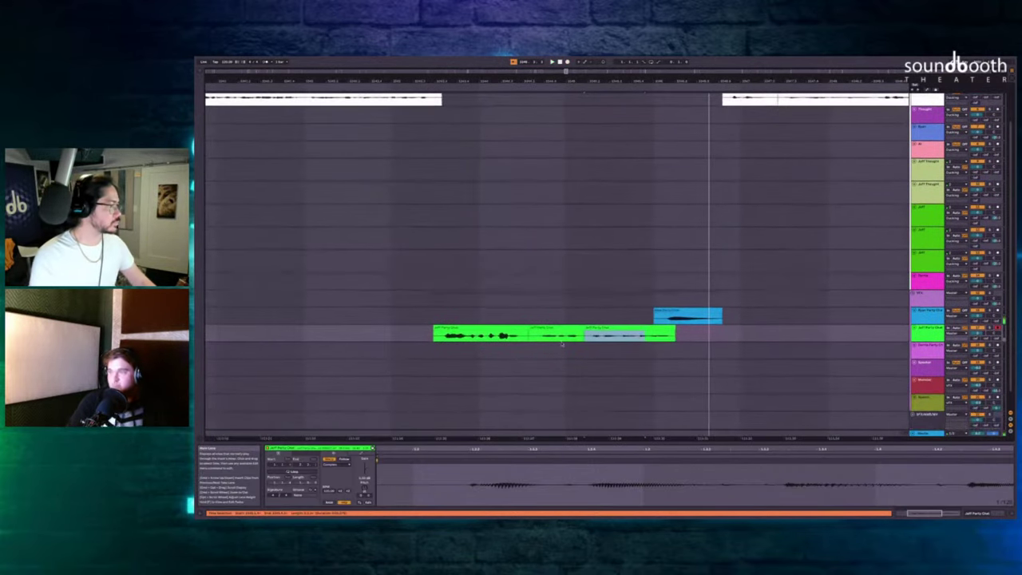
Play back the three re-recorded sections from the start of the line through to the blue party chat clip.
left_click(435, 305)
key("space")
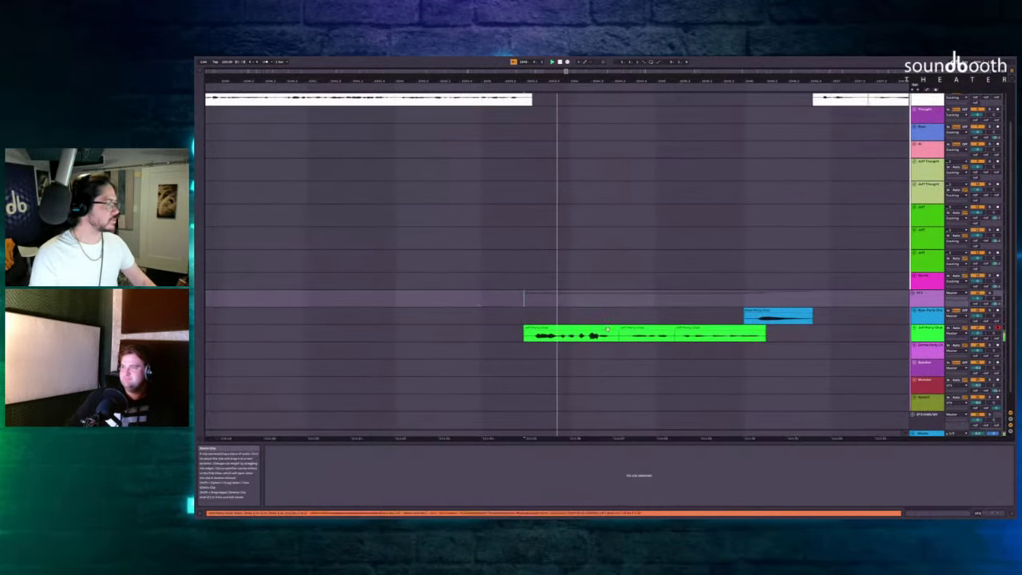
key("plus")
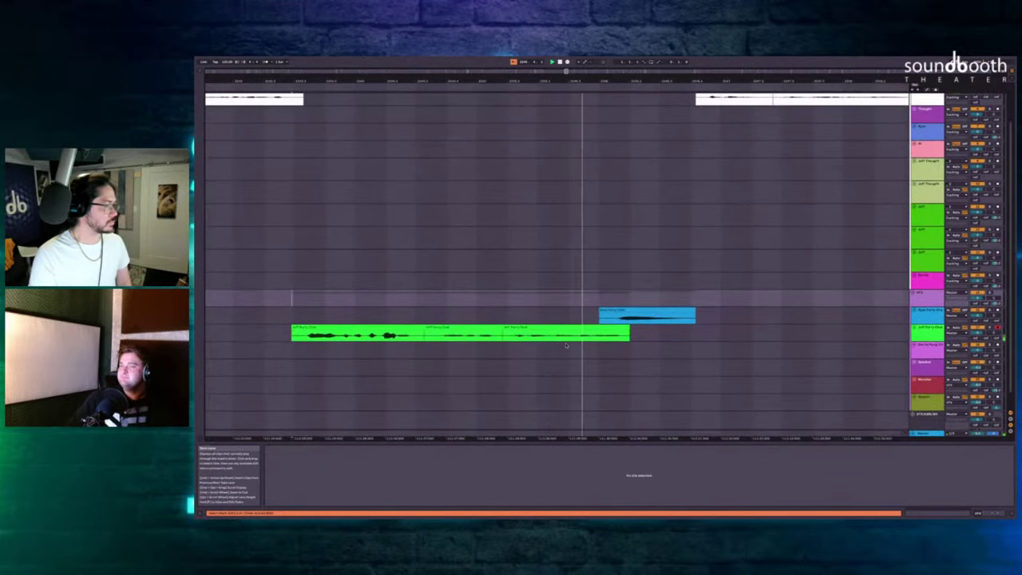
Record and retake the opening of the next green party chat line, punching in at the short blue clip after the purple clips.
scroll(566, 347, "down", 3)
scroll(566, 346, "right", 10)
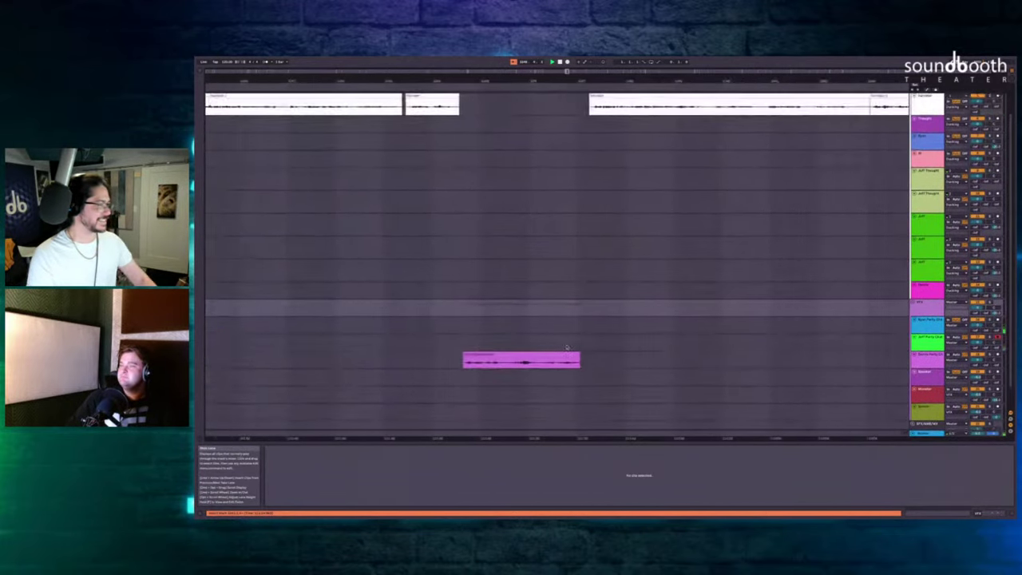
scroll(566, 346, "down", 3)
scroll(566, 346, "right", 8)
scroll(566, 346, "down", 6)
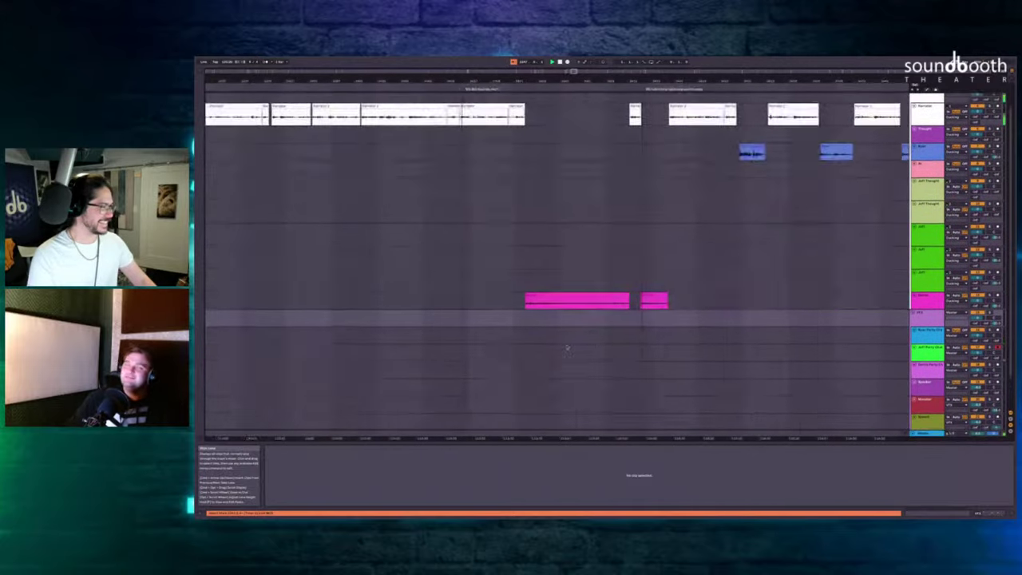
scroll(566, 347, "up", 10)
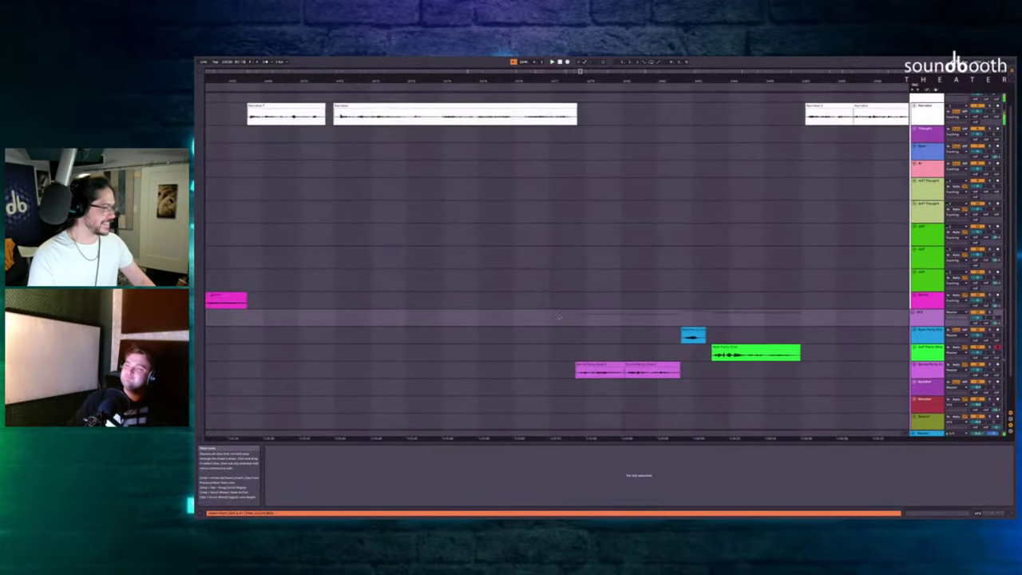
left_click(519, 332)
scroll(520, 332, "left", 2)
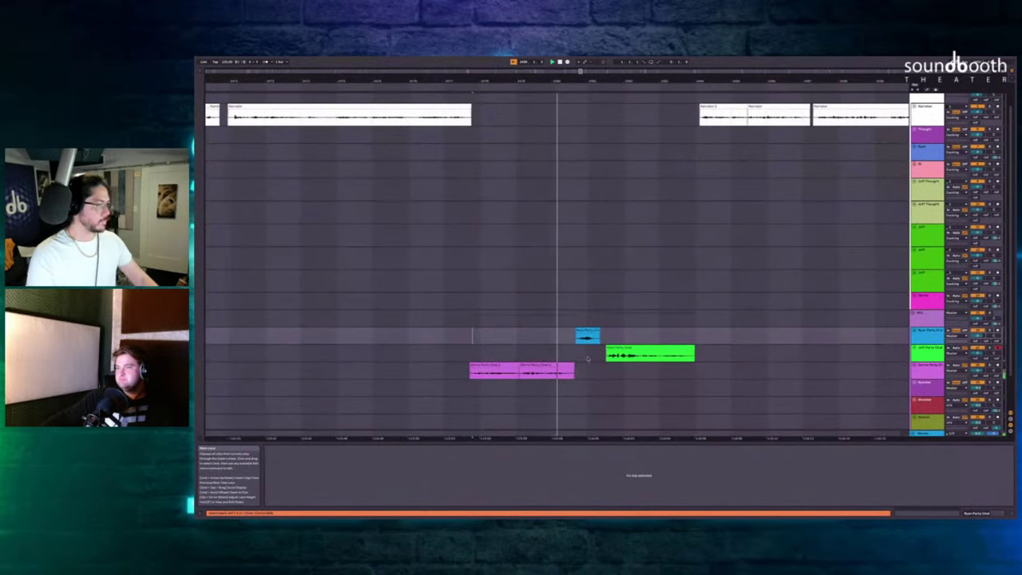
key("F9")
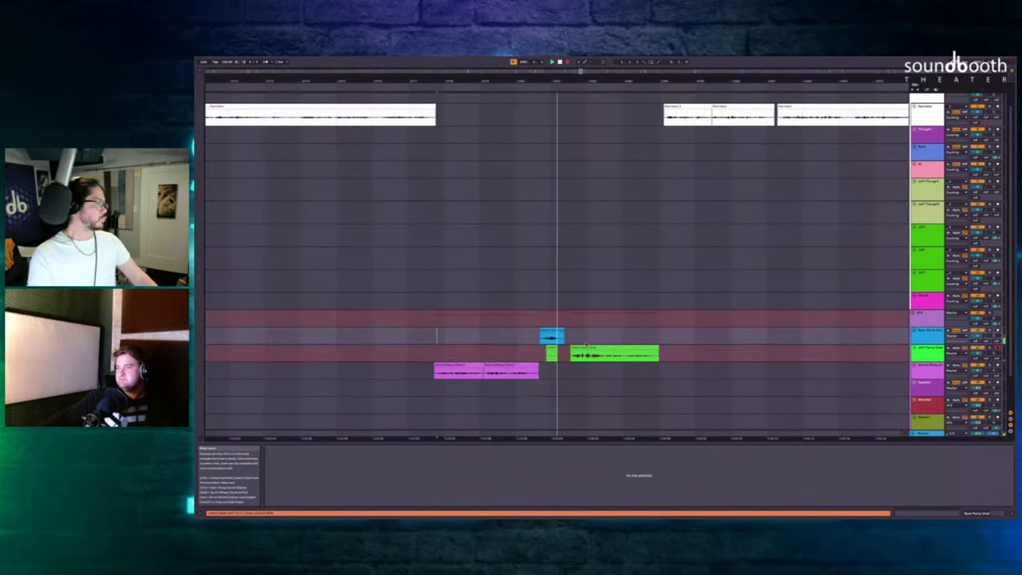
key("space")
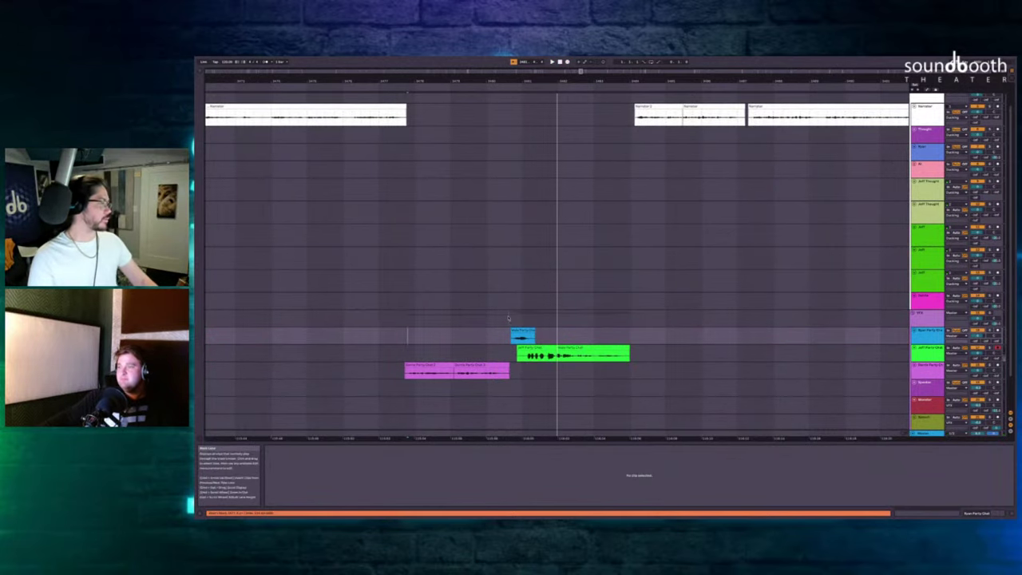
key("F9")
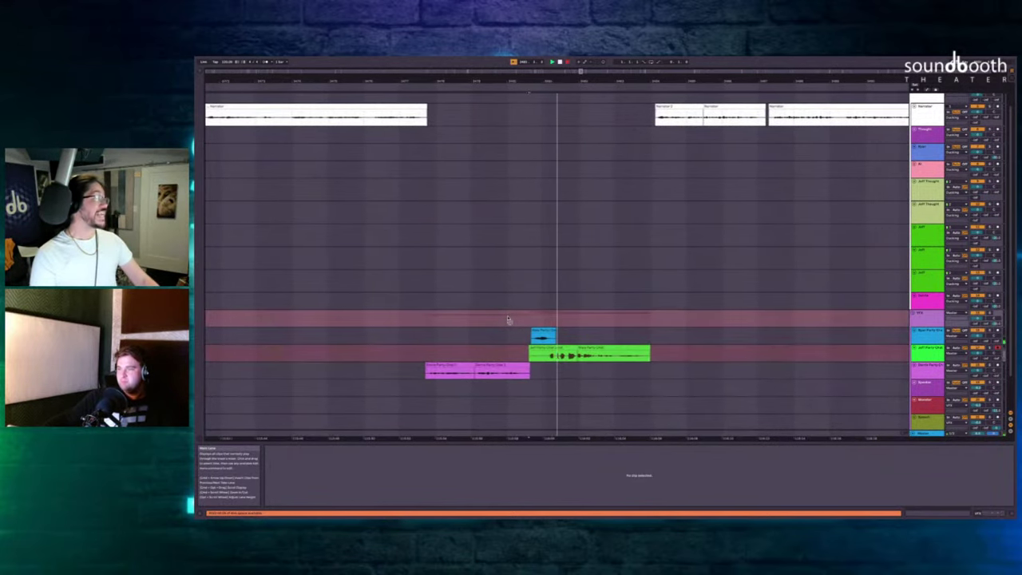
key("space")
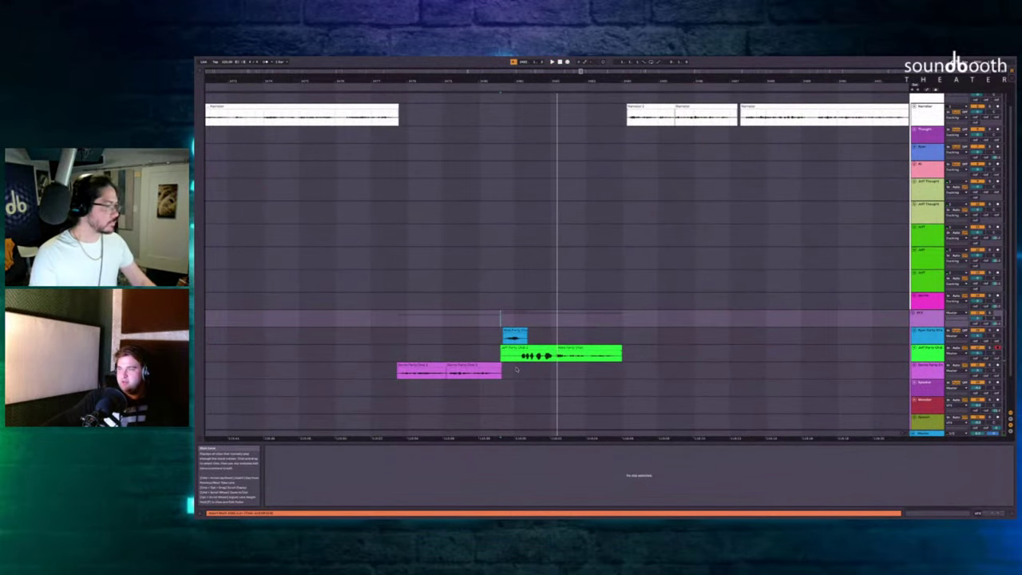
Record the line's middle section from the start of the remaining old clip, undoing the first attempt and retaking it.
left_click(587, 348)
key("F9")
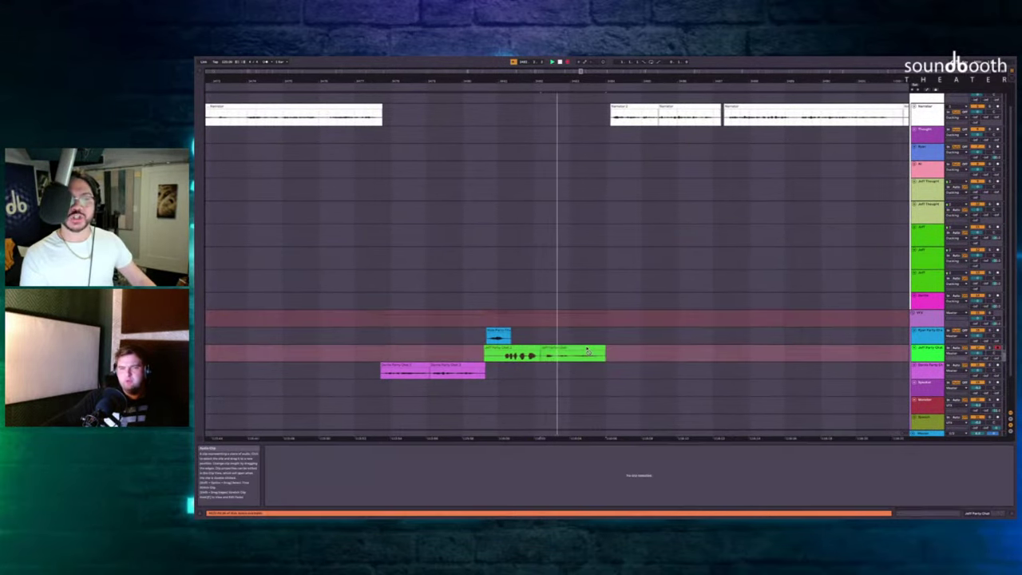
key("super+z")
key("F9")
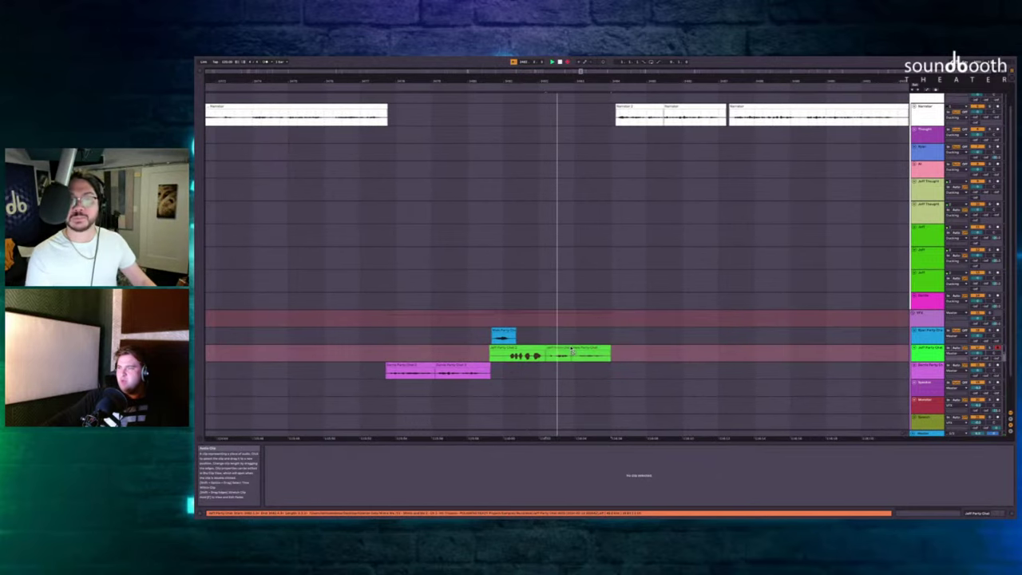
key("space")
Delete the old remainder of the green line and record its closing section from that point.
left_click(567, 349)
key("Delete")
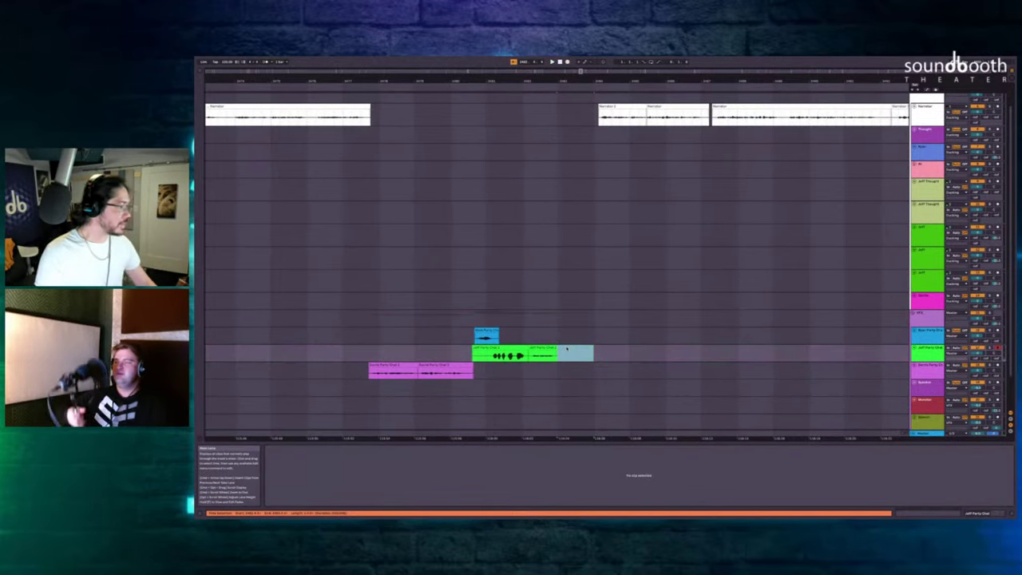
key("F9")
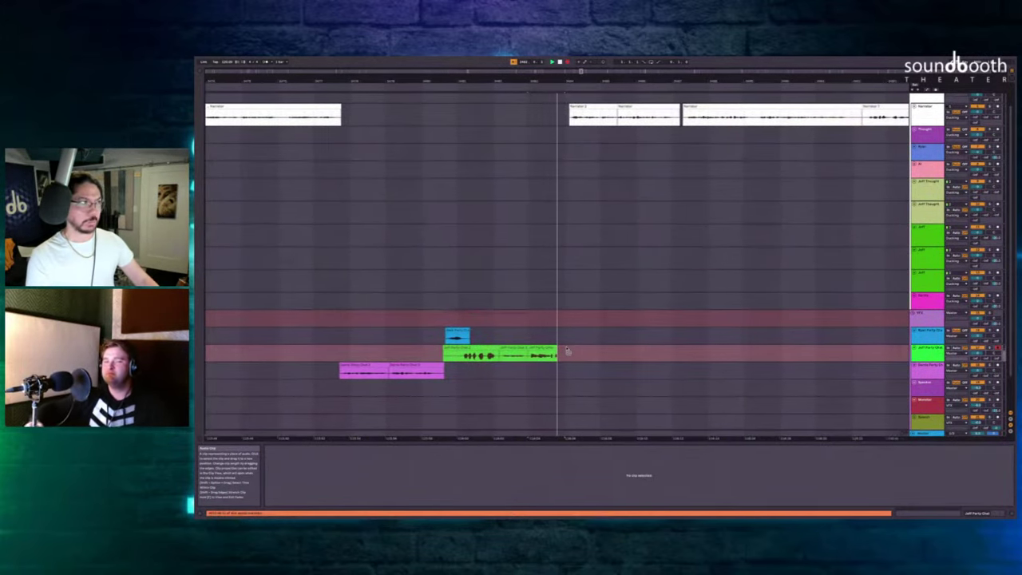
key("space")
Move the closing take slightly earlier, extend its end over the recorded tail and delete the leftover fragment.
scroll(609, 335, "left", 3)
scroll(610, 330, "up", 4)
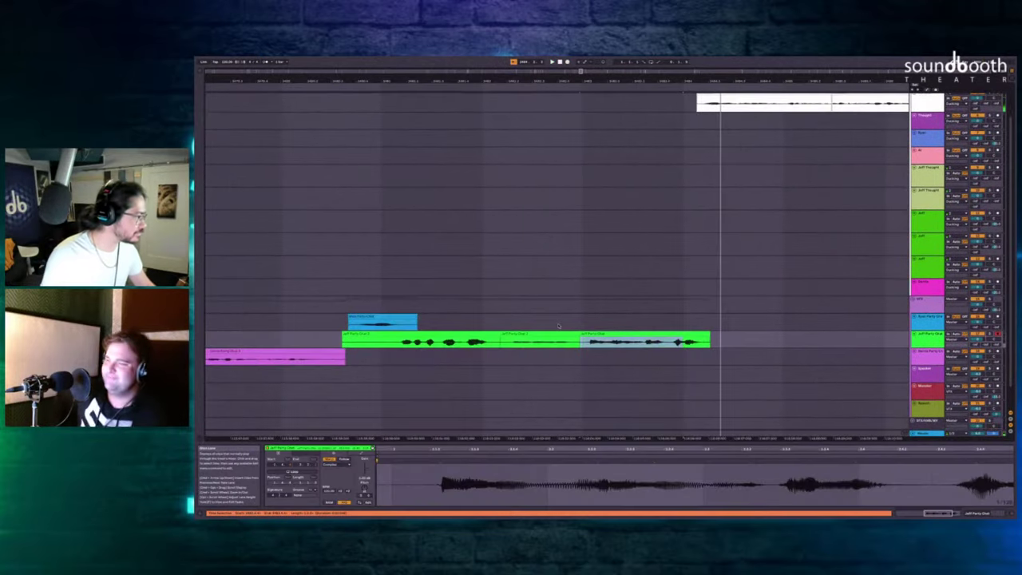
left_click_drag(605, 332, 598, 335)
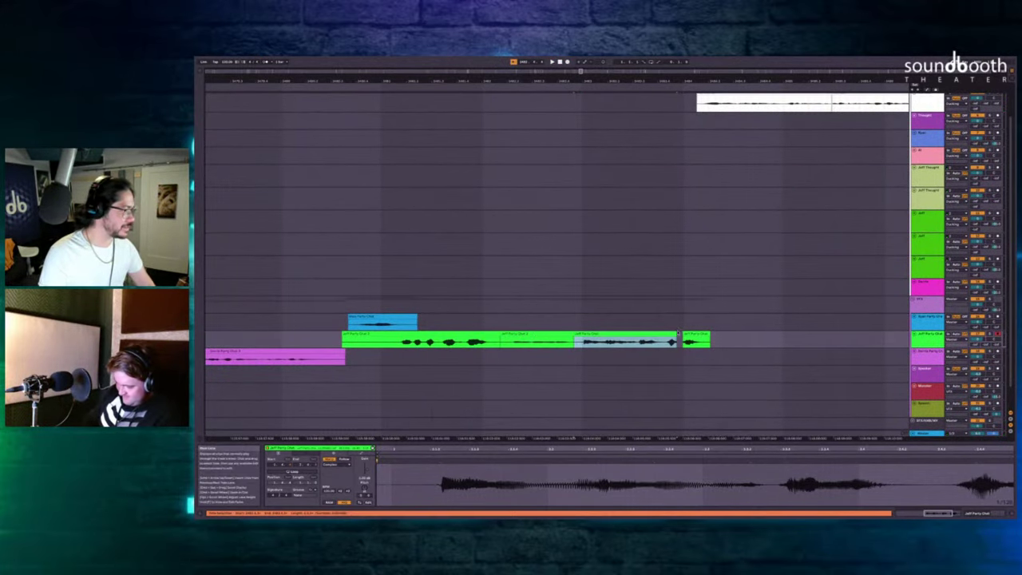
left_click_drag(675, 334, 703, 333)
left_click(706, 333)
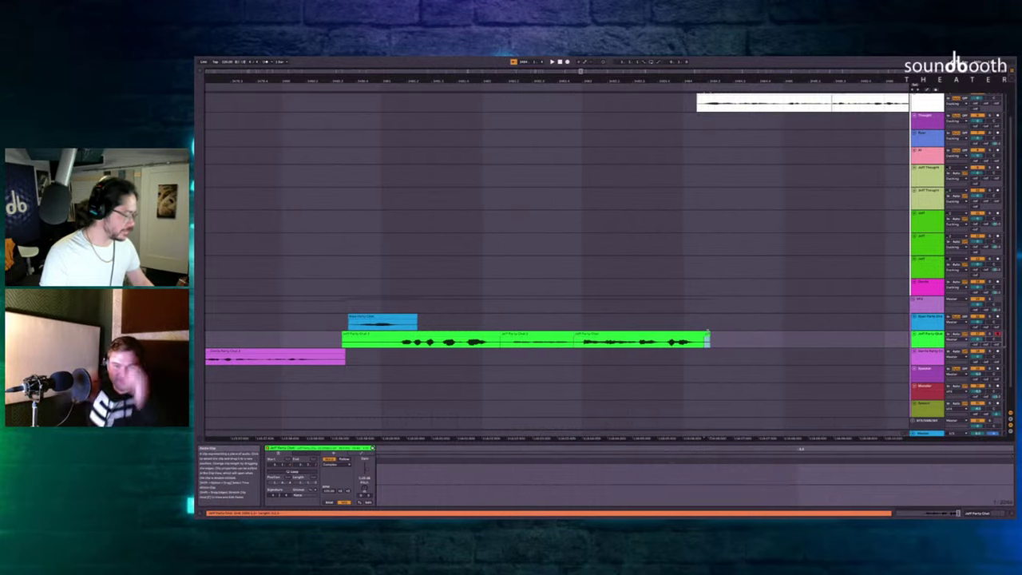
key("Delete")
Shift the line's last two green clips earlier together and play back the line from near its start.
left_click(662, 335)
left_click(556, 340, "shift")
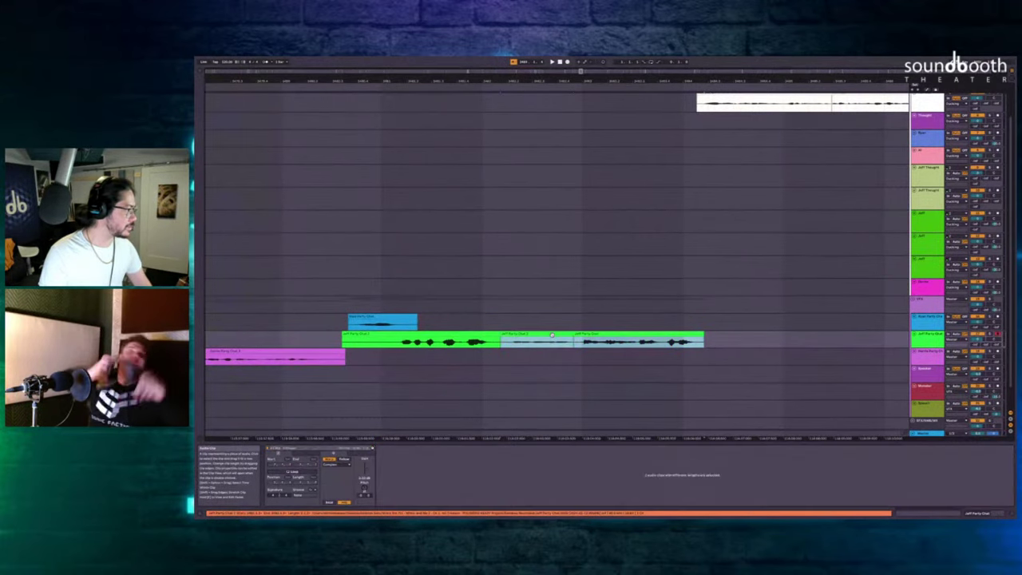
left_click_drag(556, 340, 497, 334)
left_click(367, 287)
key("space")
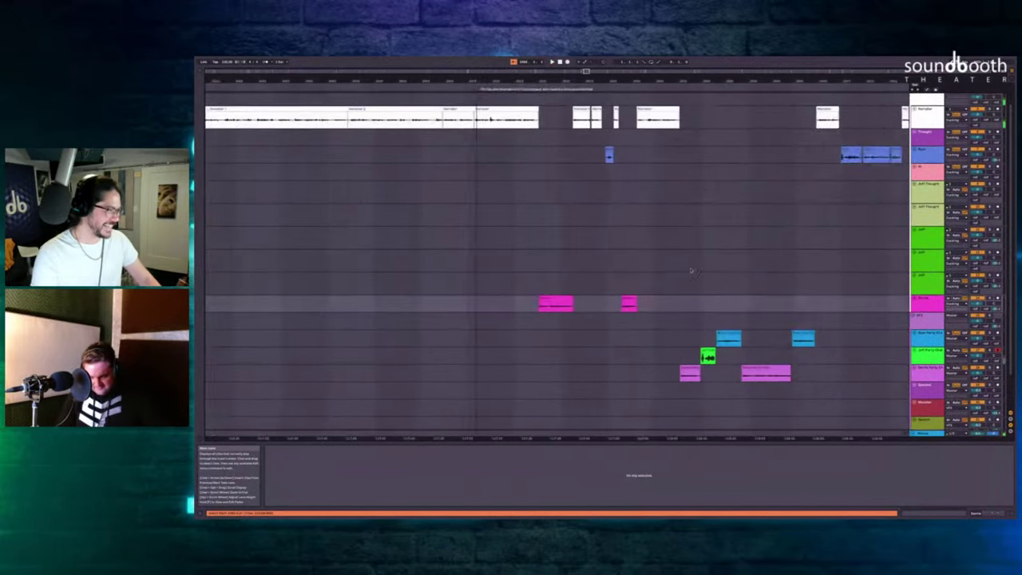
Play from before the party chat exchange and record a replacement take over the green party chat line.
left_click(415, 294)
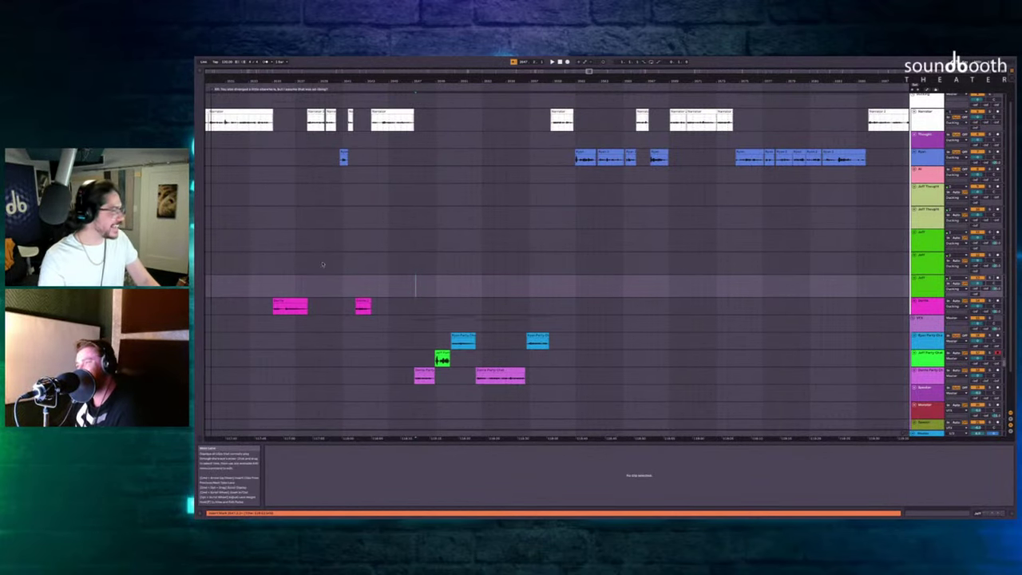
scroll(447, 268, "up", 3)
scroll(448, 269, "left", 3)
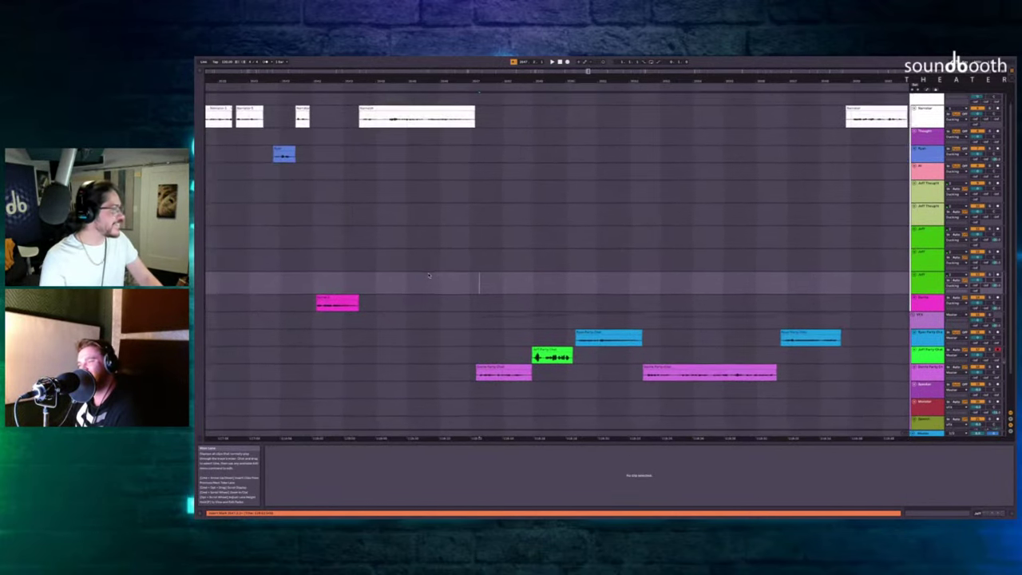
scroll(427, 274, "up", 3)
key("plus")
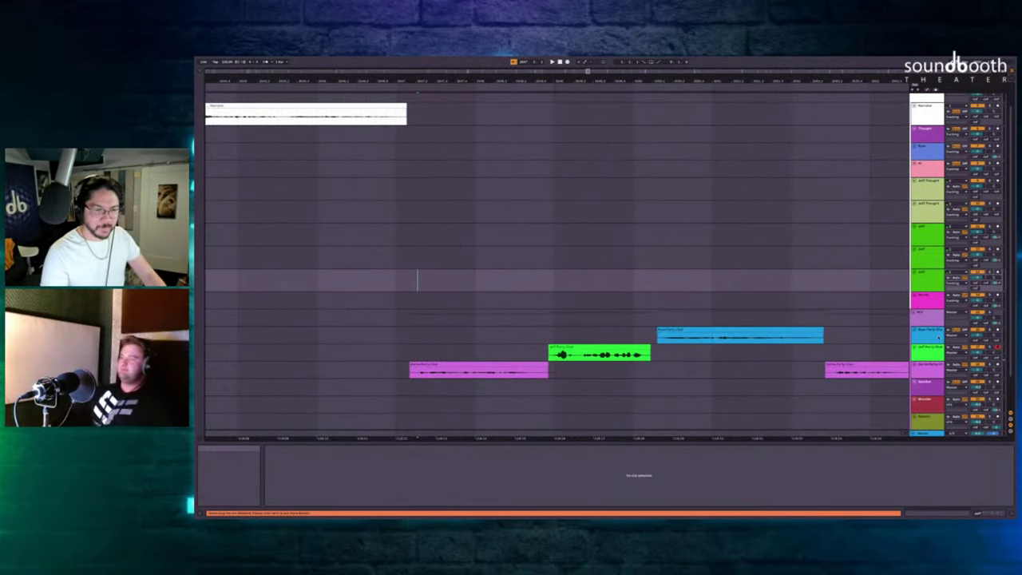
key("space")
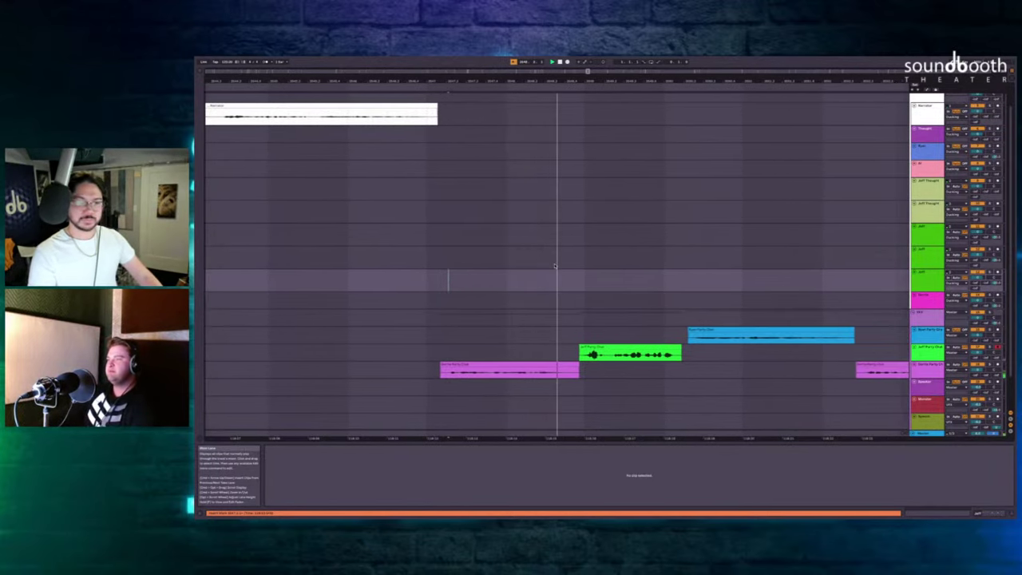
key("F9")
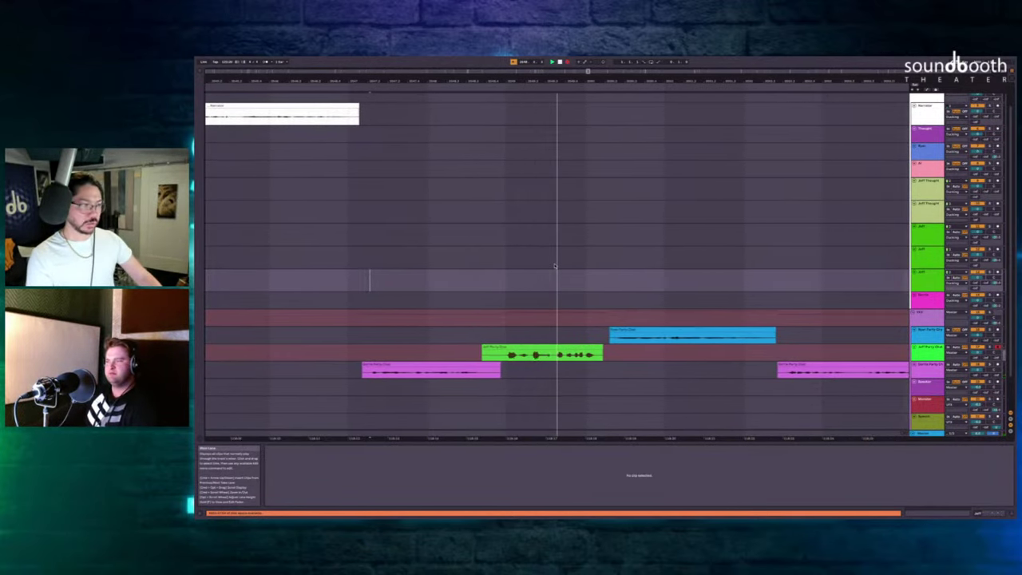
key("space")
Move the new green party chat take slightly later and add a locator named Intentional Pause just before it.
scroll(555, 266, "up", 5)
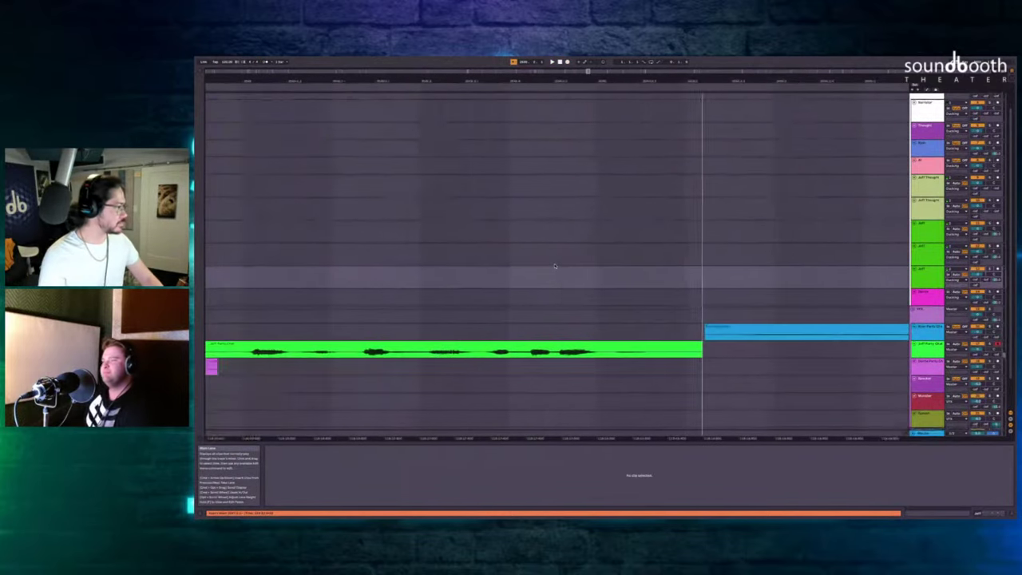
scroll(519, 294, "down", 3)
left_click(461, 341)
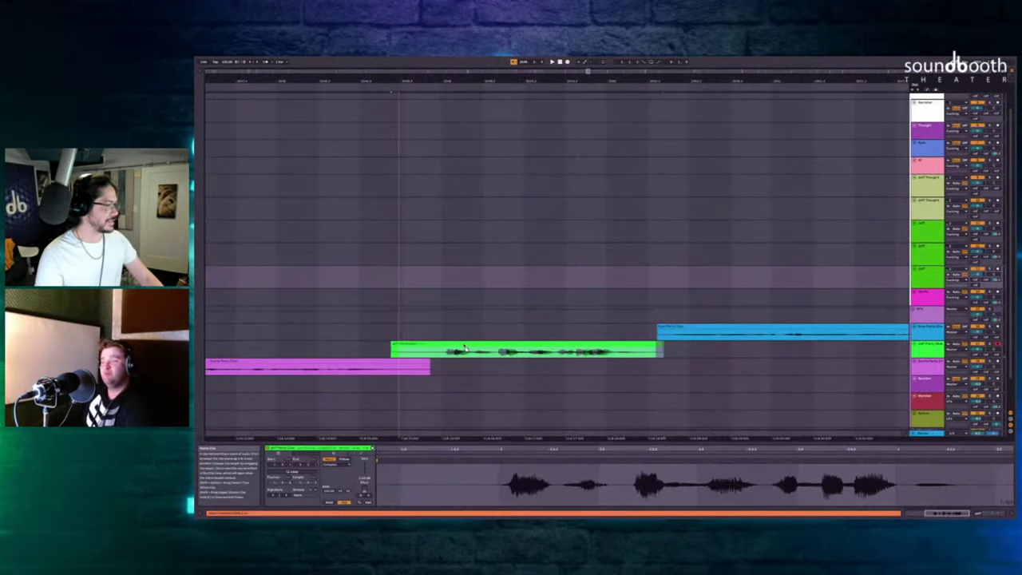
scroll(475, 343, "left", 1)
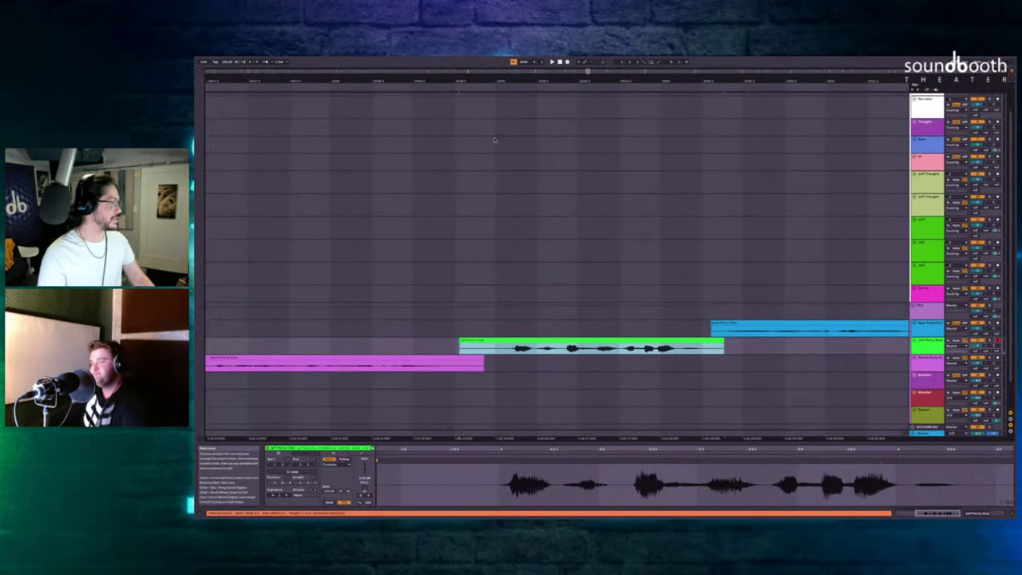
left_click(446, 88)
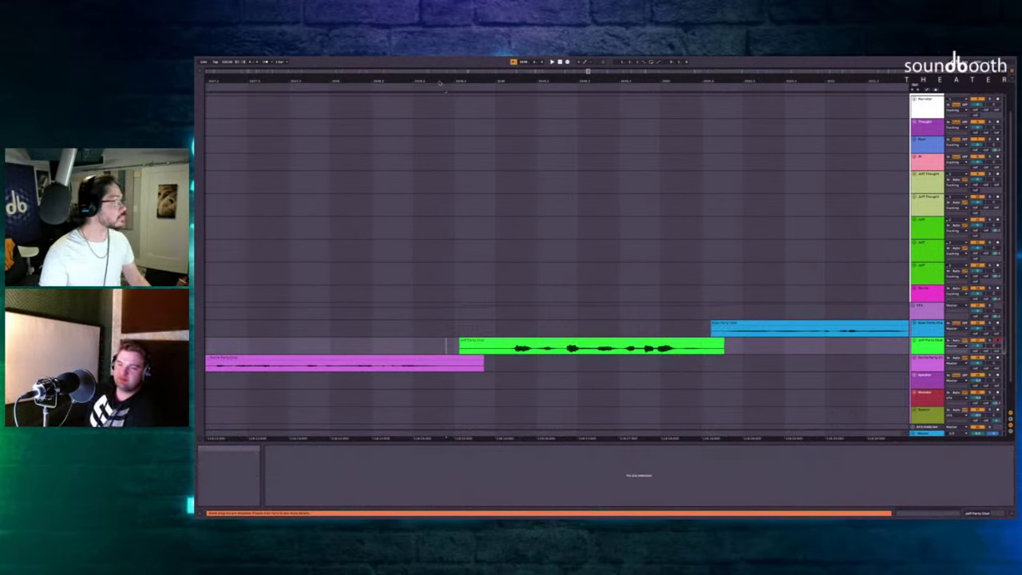
Play the lead-in to the green take, then insert a short silence across the arrangement and delete the take's blank opening.
left_click(359, 183)
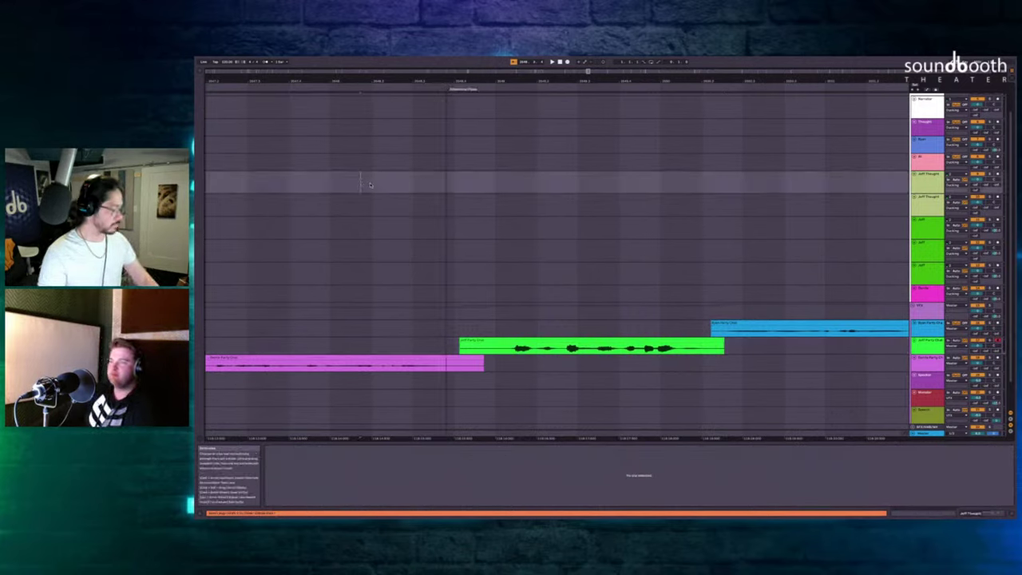
key("space")
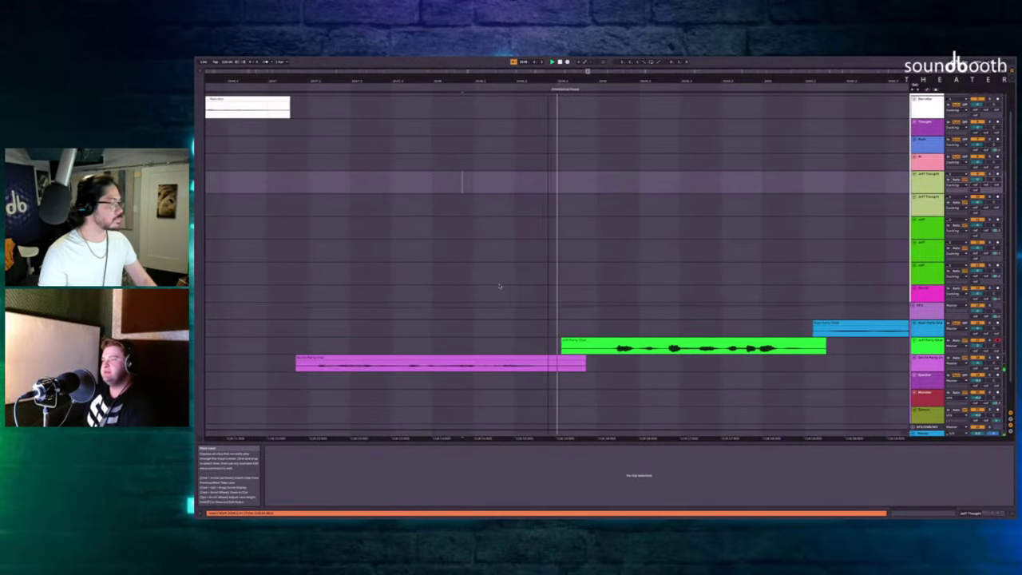
key("space")
left_click(546, 330)
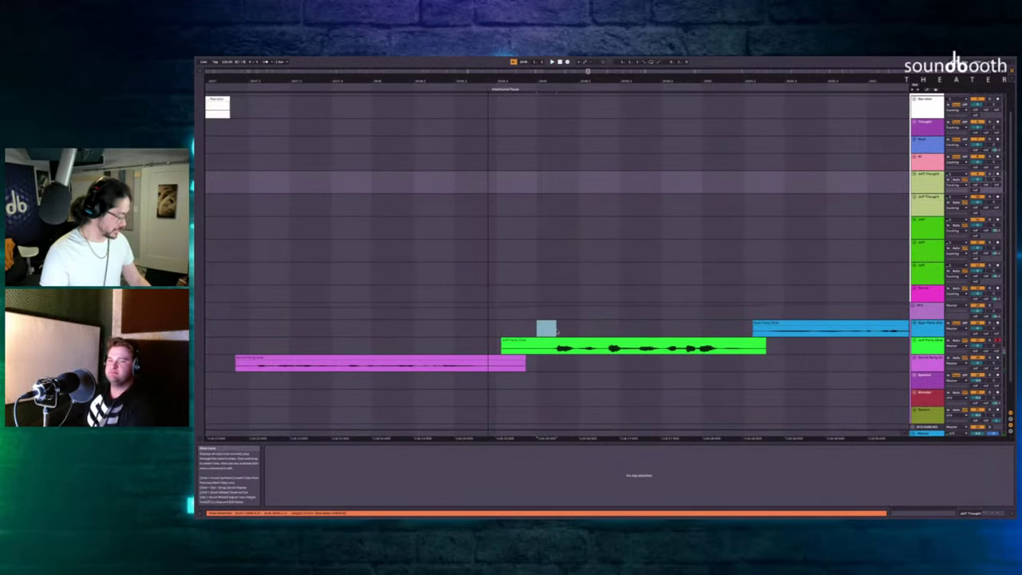
key("super+i")
left_click_drag(544, 347, 457, 349)
key("Delete")
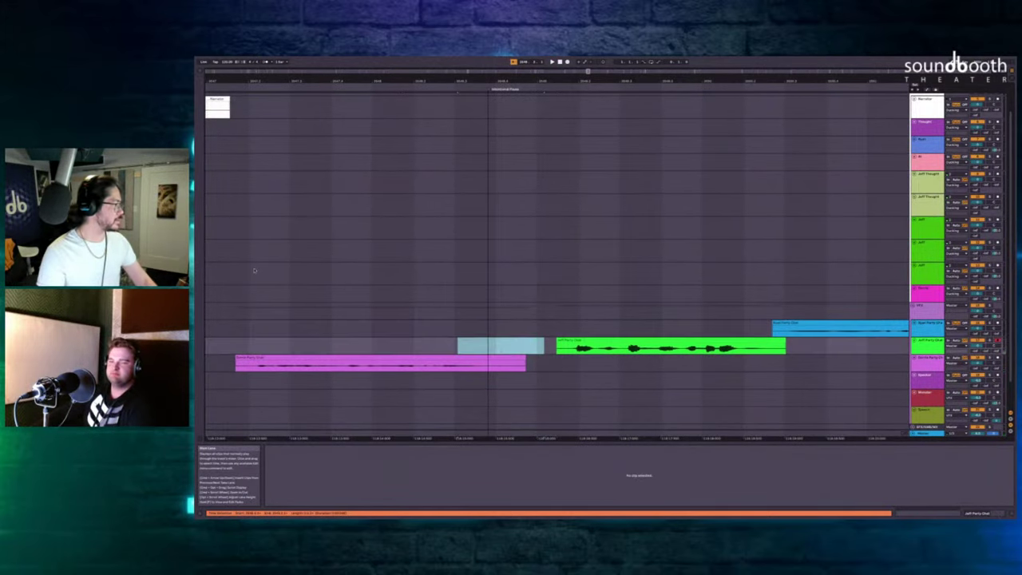
Play back the party chat exchange and shift the blue reply slightly earlier, undoing the trim of the green take's tail.
left_click(254, 271)
key("space")
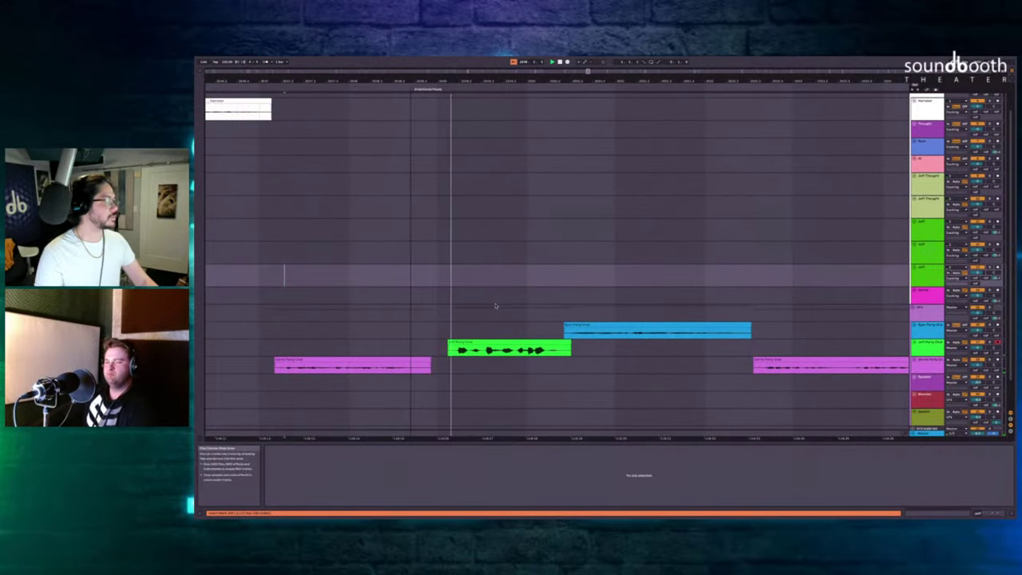
scroll(523, 301, "up", 3)
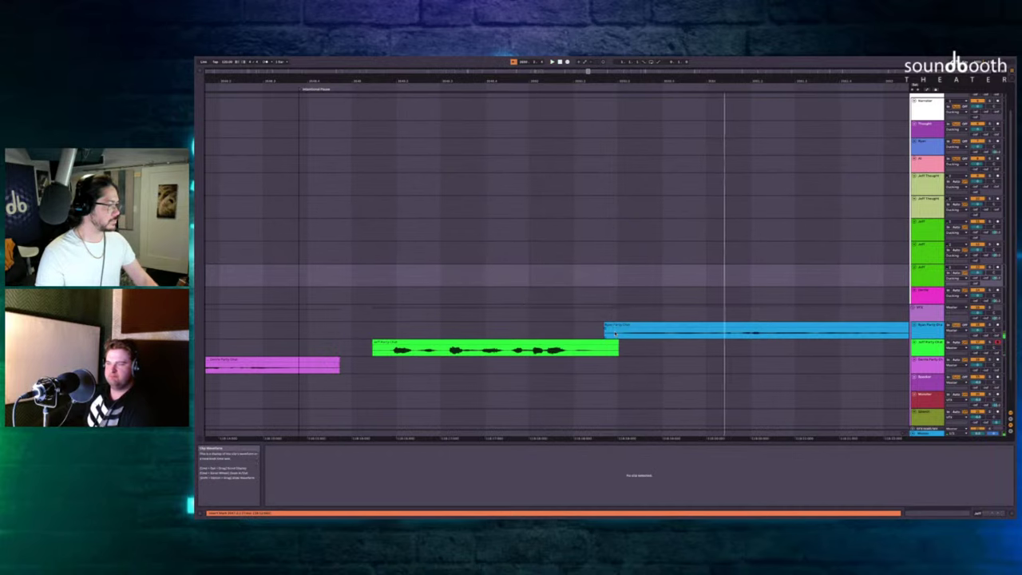
key("space")
left_click_drag(614, 329, 598, 348)
key("Delete")
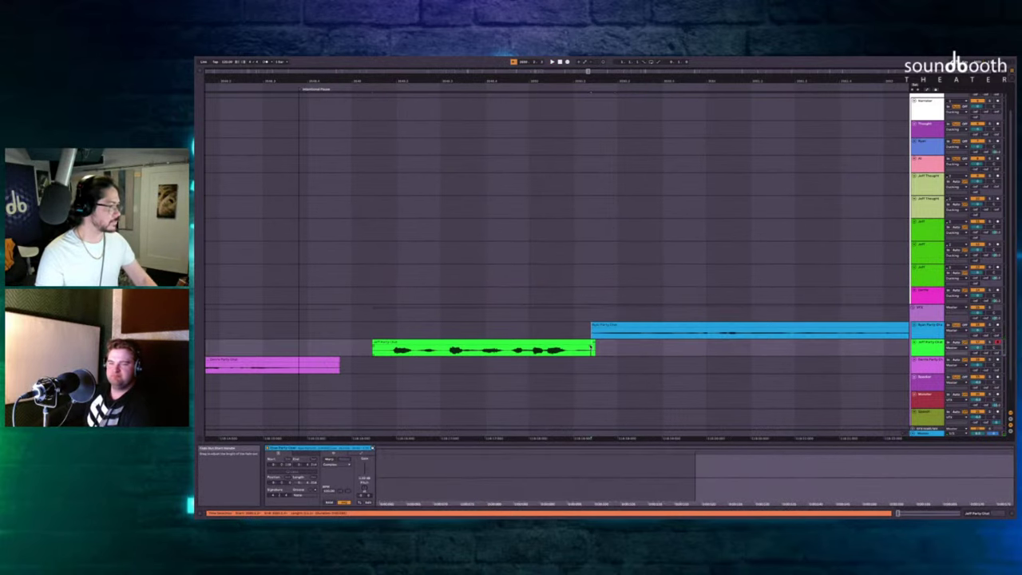
key("ctrl+z")
Play back the handoff from the green take to the blue reply and find the next lines needing replacement.
left_click(505, 295)
key("space")
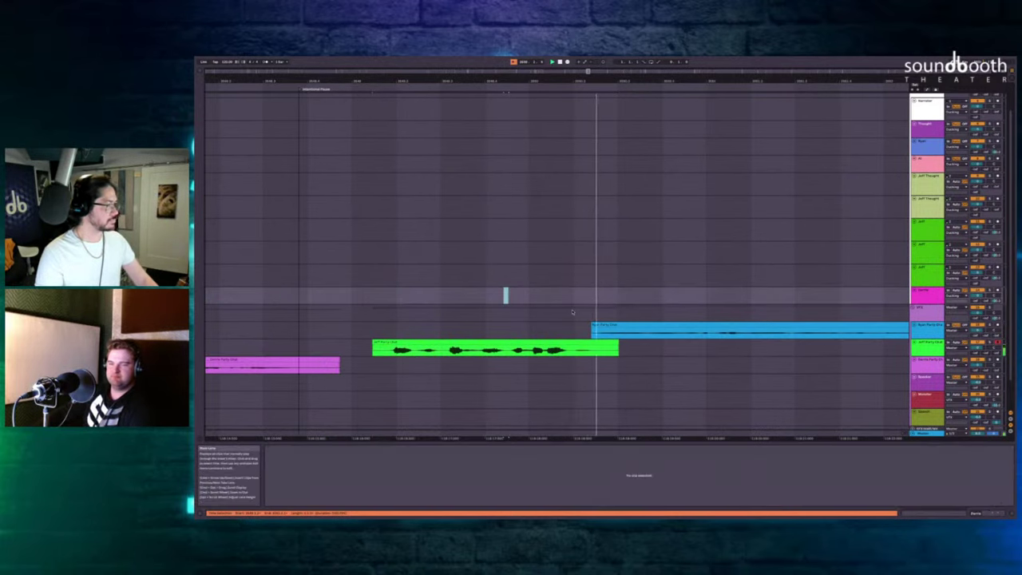
scroll(573, 313, "down", 3)
scroll(572, 312, "right", 2)
scroll(572, 312, "down", 6)
scroll(573, 312, "right", 5)
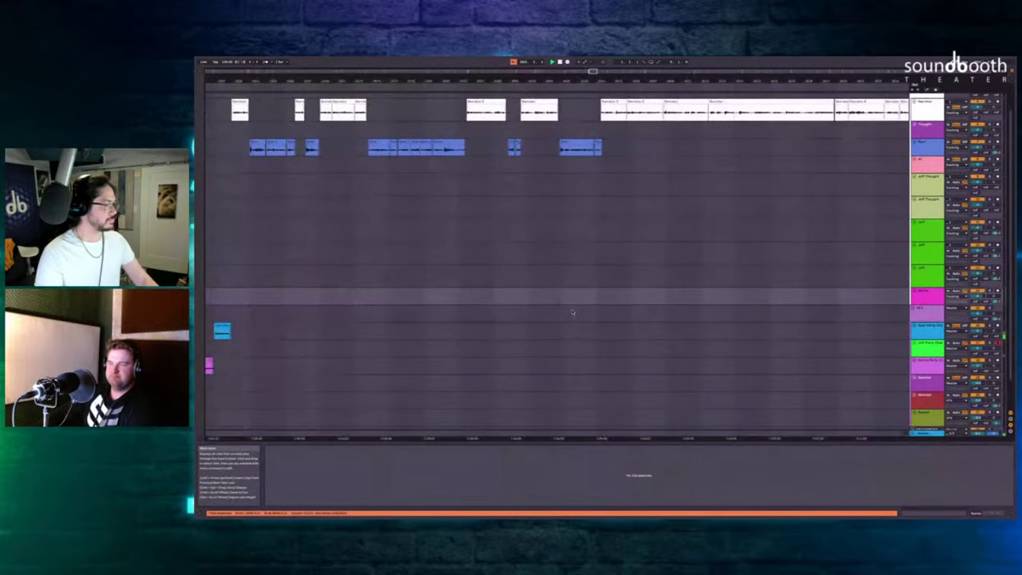
scroll(573, 312, "down", 5)
scroll(588, 301, "right", 4)
scroll(586, 300, "up", 1)
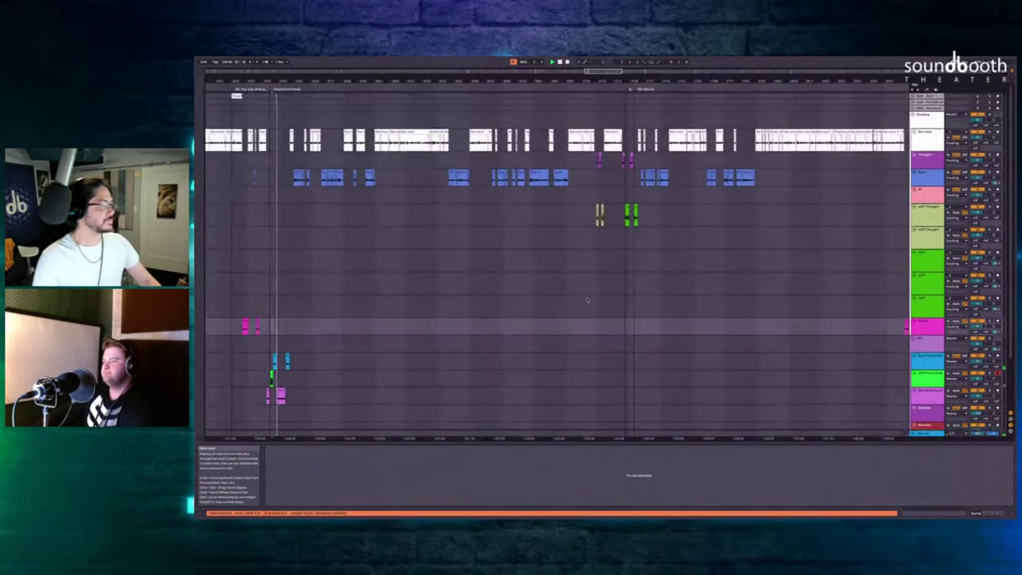
scroll(588, 299, "right", 3)
key("space")
Play from before the first purple thought and record replacement takes over both yellow-green thought lines.
left_click(517, 247)
scroll(516, 247, "up", 10)
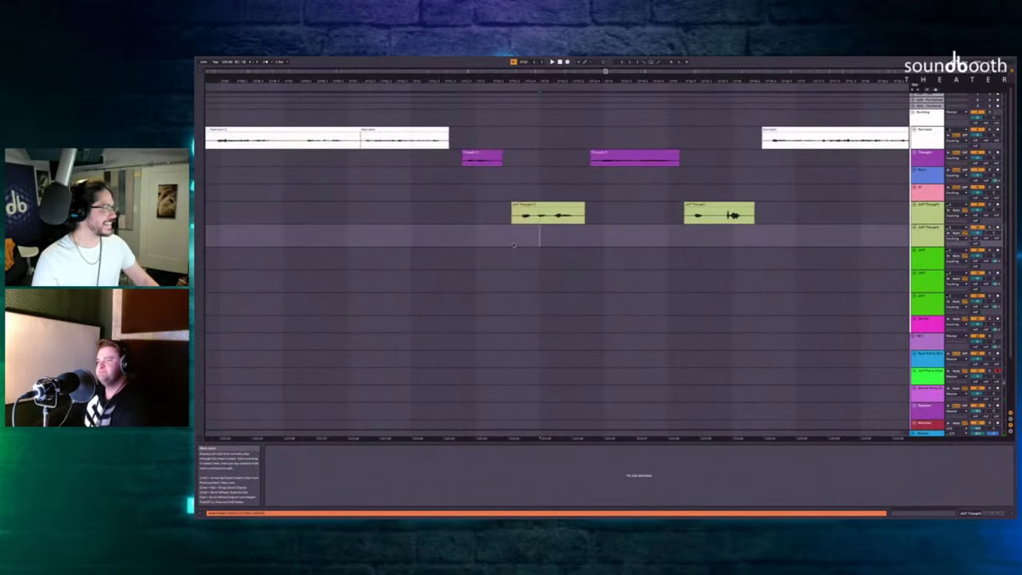
left_click(456, 193)
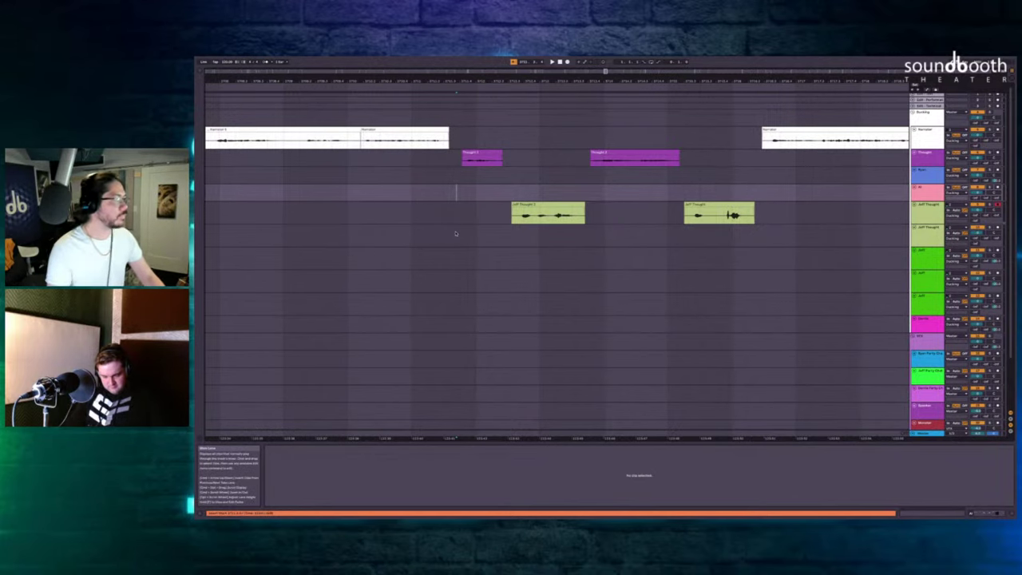
key("space")
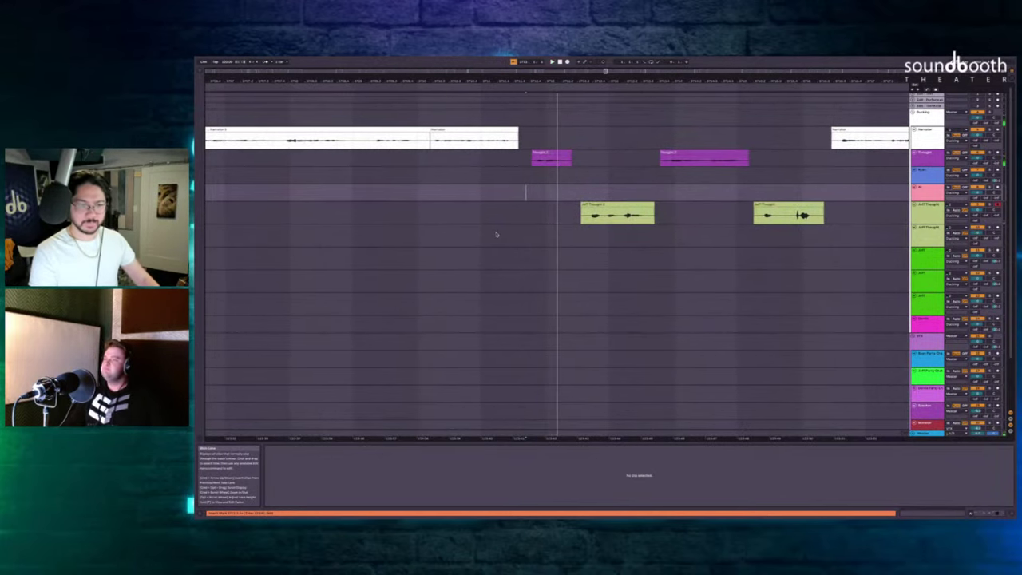
key("F9")
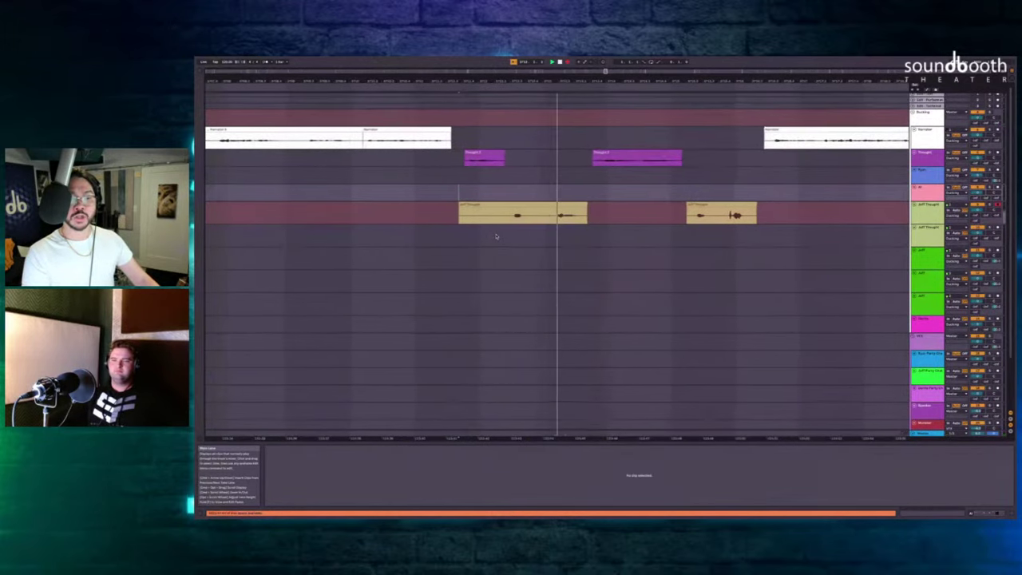
key("F9")
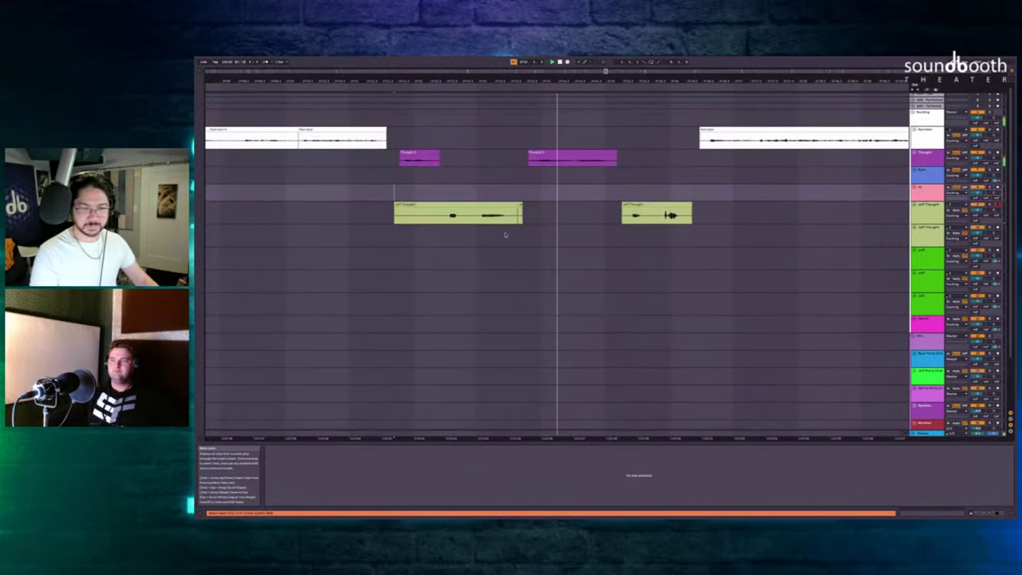
key("F9")
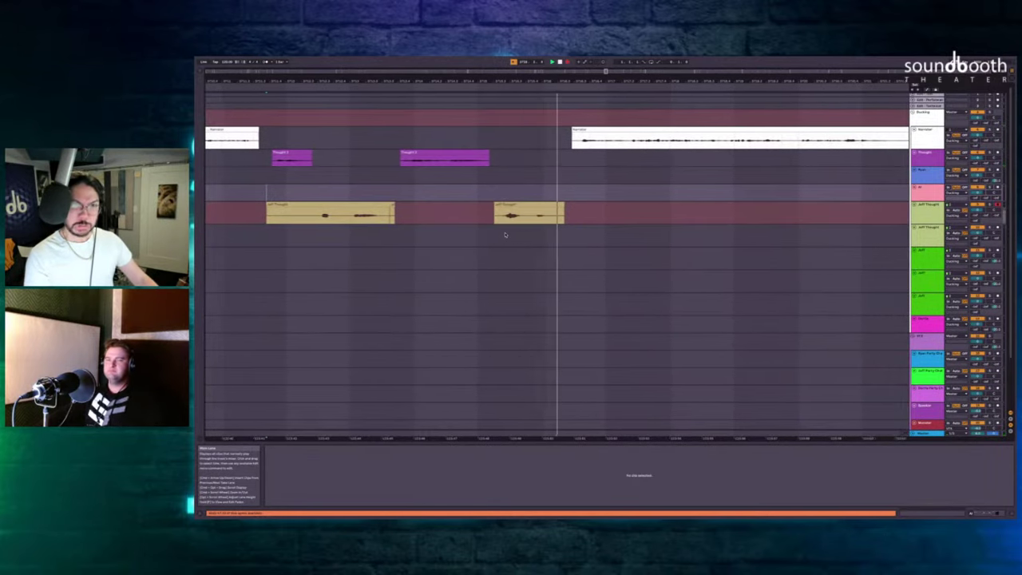
key("F9")
key("space")
Delete the leftover fragment of the old clip at the end of the first thought take.
scroll(504, 234, "left", 5)
scroll(543, 215, "up", 2)
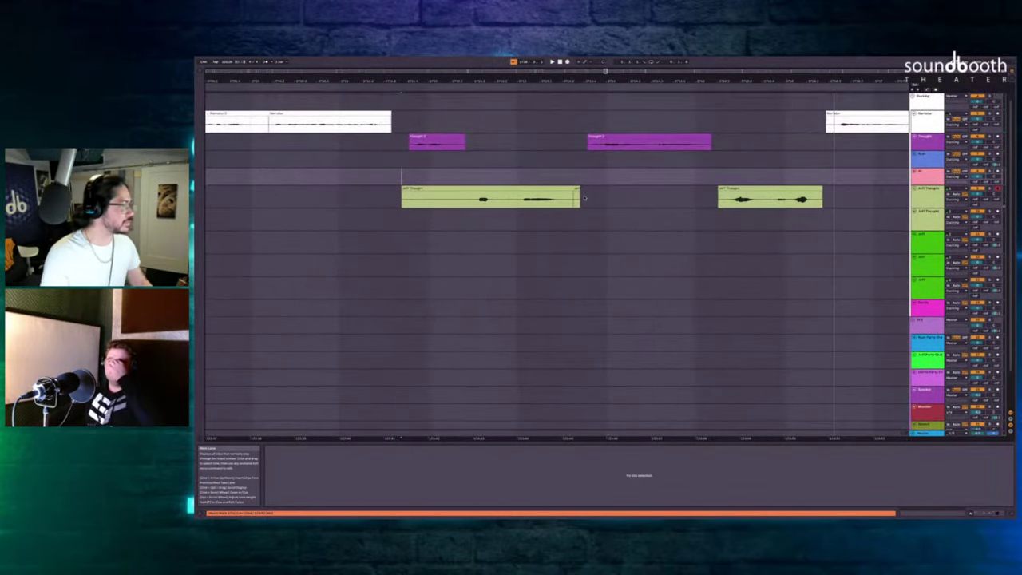
left_click(575, 188)
key("super+shift+BackSpace")
scroll(488, 158, "left", 4)
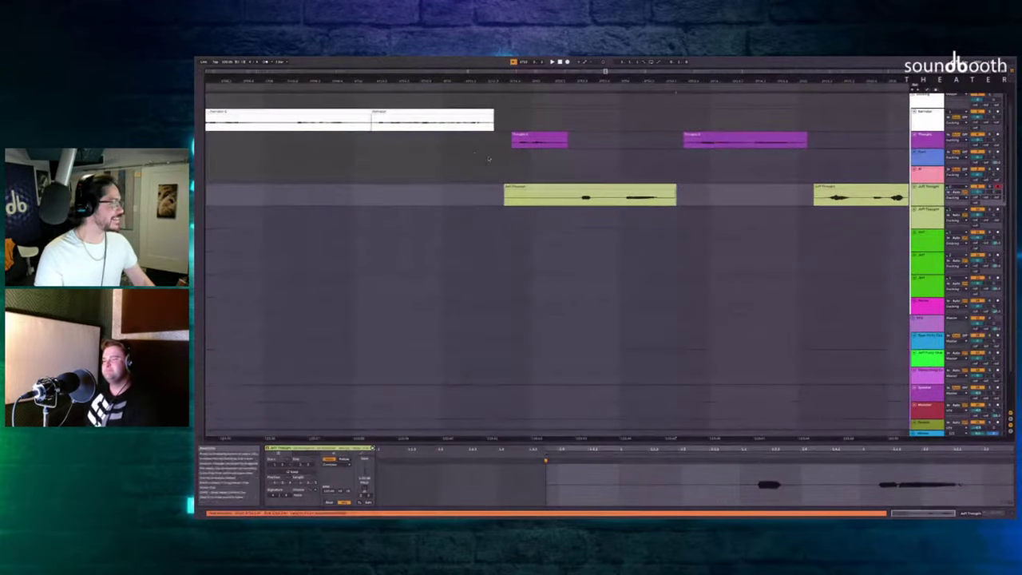
Play back the thought exchange from before the first purple clip through both new takes.
left_click(550, 154)
key("space")
scroll(559, 154, "up", 2)
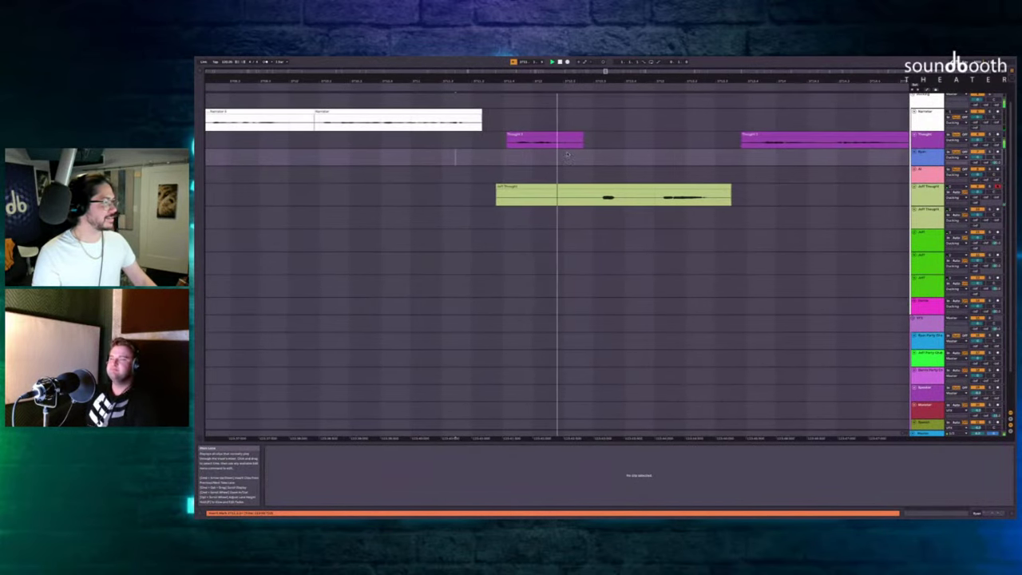
scroll(567, 156, "right", 2)
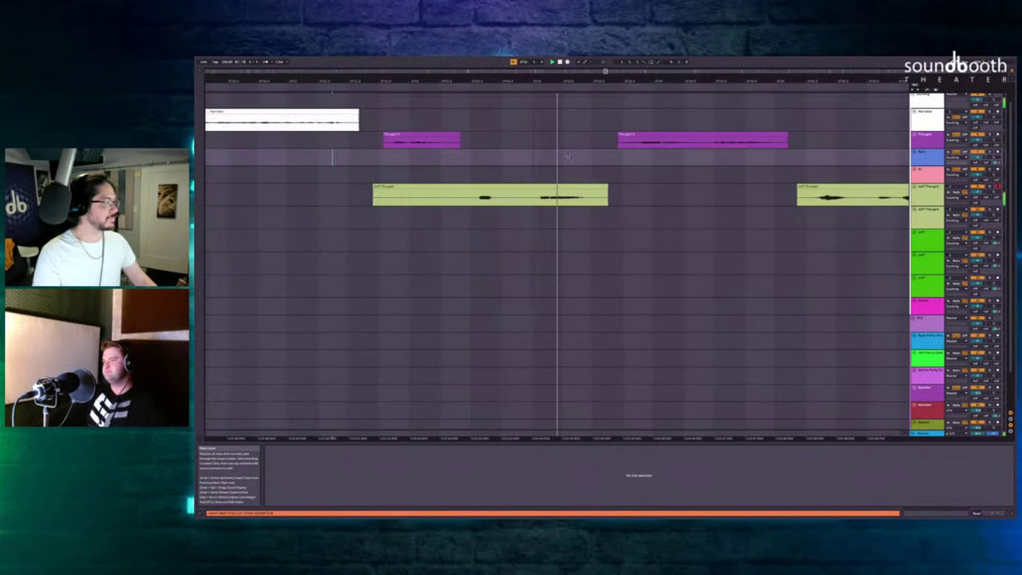
scroll(567, 156, "down", 2)
scroll(567, 153, "right", 3)
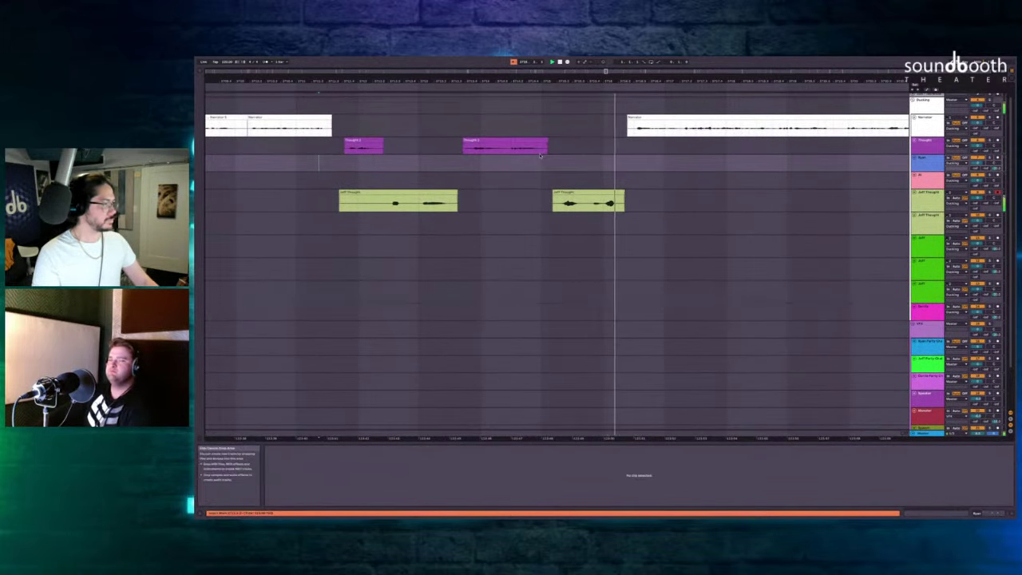
Insert a short silence across the arrangement between the second purple thought and the second new take.
key("space")
left_click_drag(549, 160, 562, 179)
key("ctrl+i")
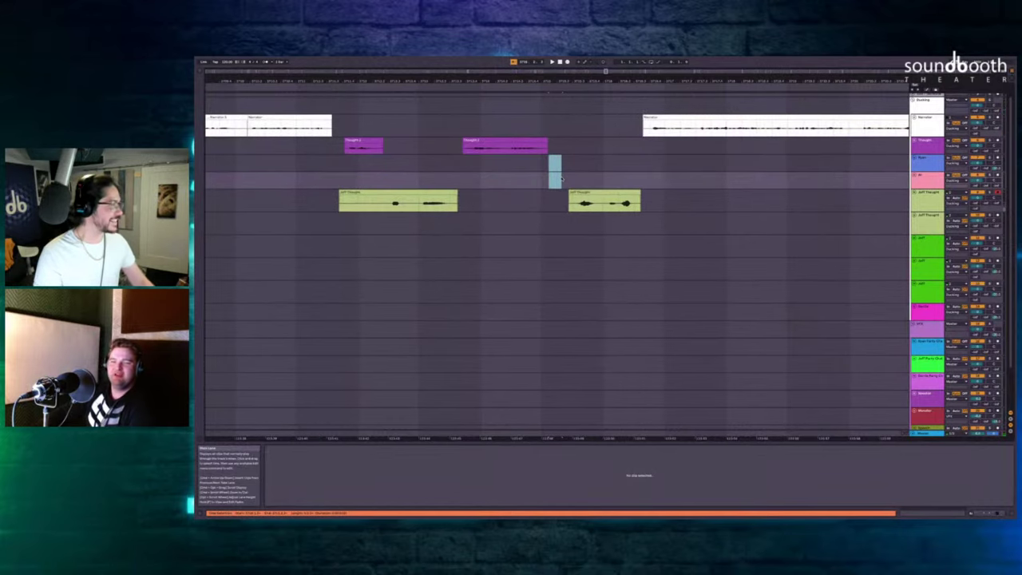
Delete the short stretch of time just before the second purple thought clip across all tracks.
scroll(540, 163, "up", 1)
scroll(542, 164, "up", 3, "ctrl")
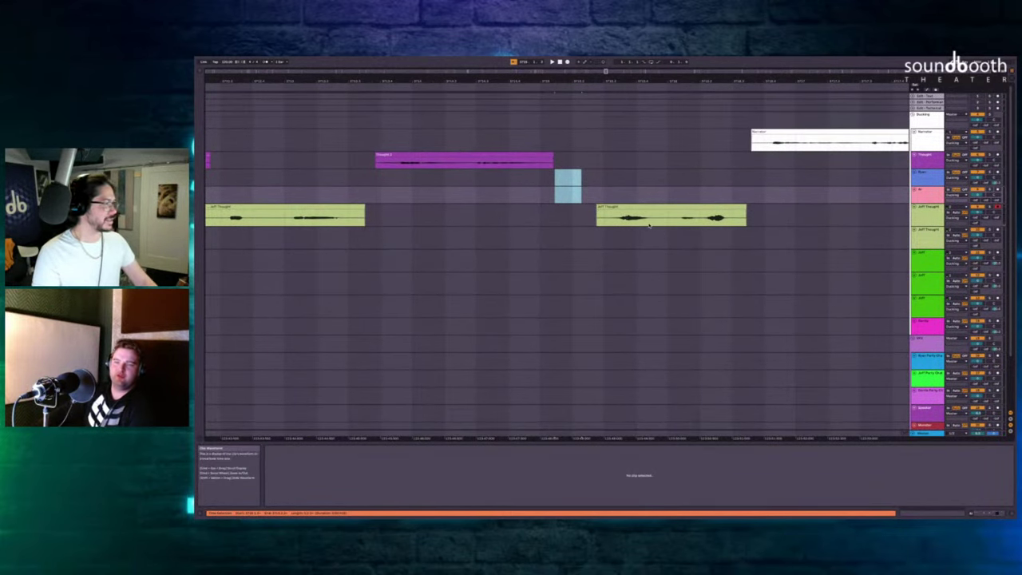
scroll(591, 224, "left", 2)
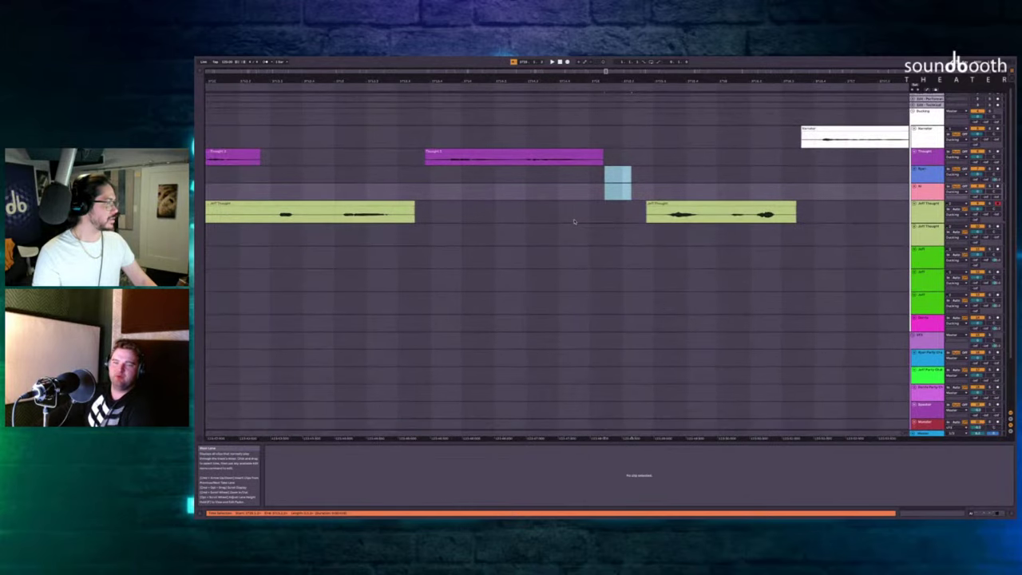
scroll(574, 221, "left", 3)
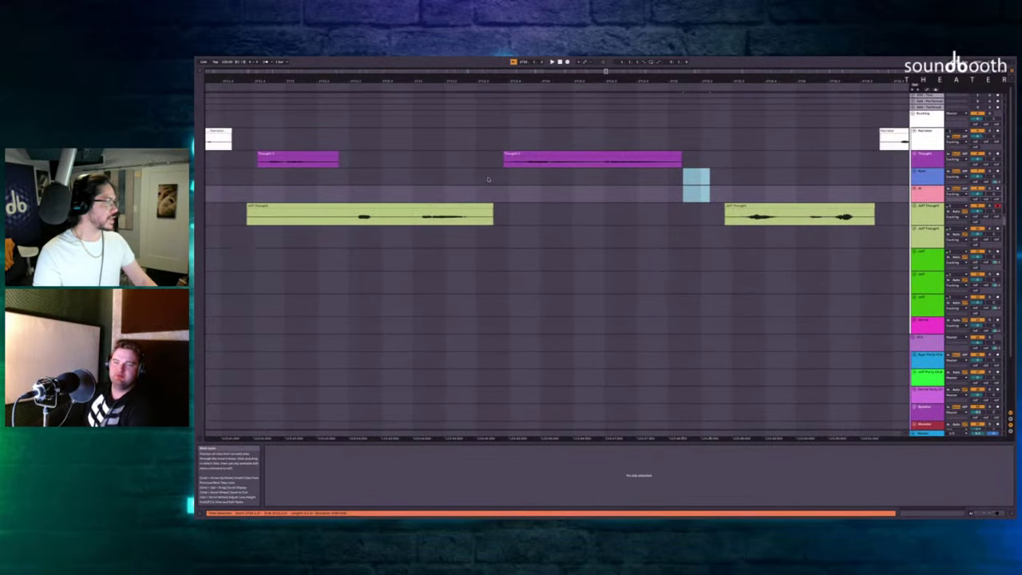
left_click_drag(485, 178, 501, 231)
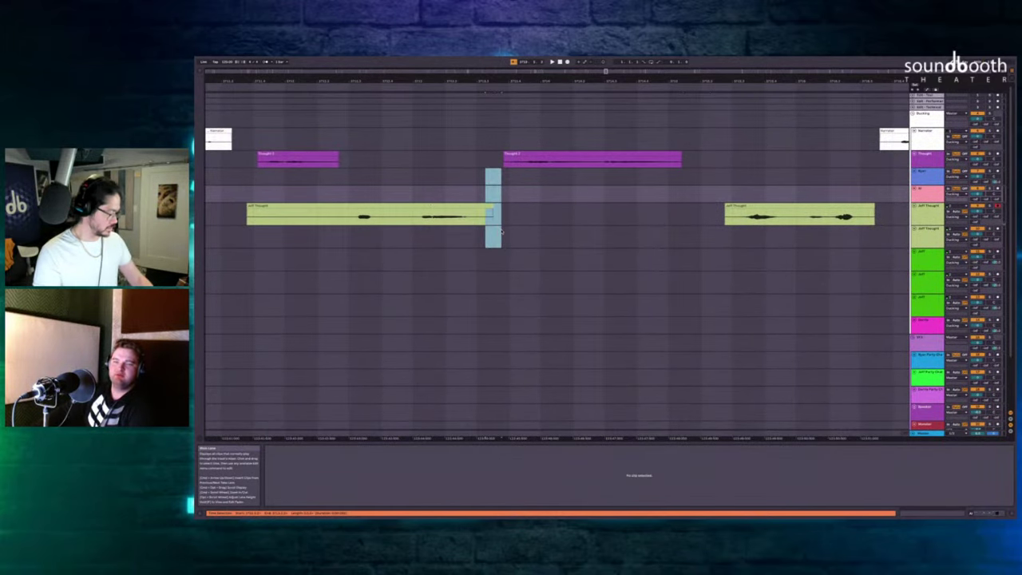
key("ctrl+shift+Delete")
Play back from the first purple thought and delete the silent lead-in of the first yellow-green take.
left_click(272, 137)
key("space")
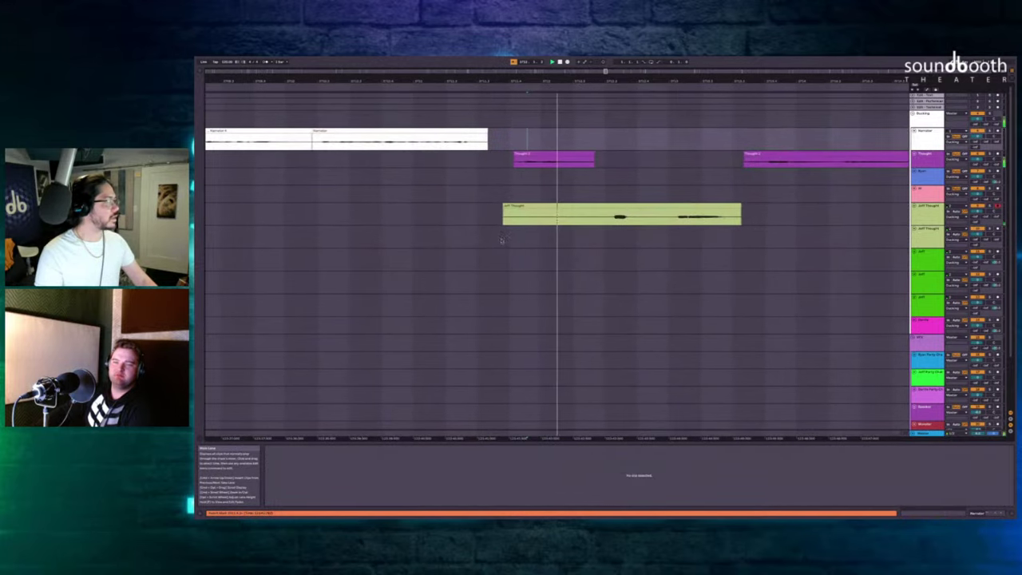
left_click(540, 221)
left_click_drag(583, 222, 443, 223)
key("Delete")
Add a locator named "Intentional Pause" at the end of the second purple thought clip.
scroll(660, 262, "right", 3)
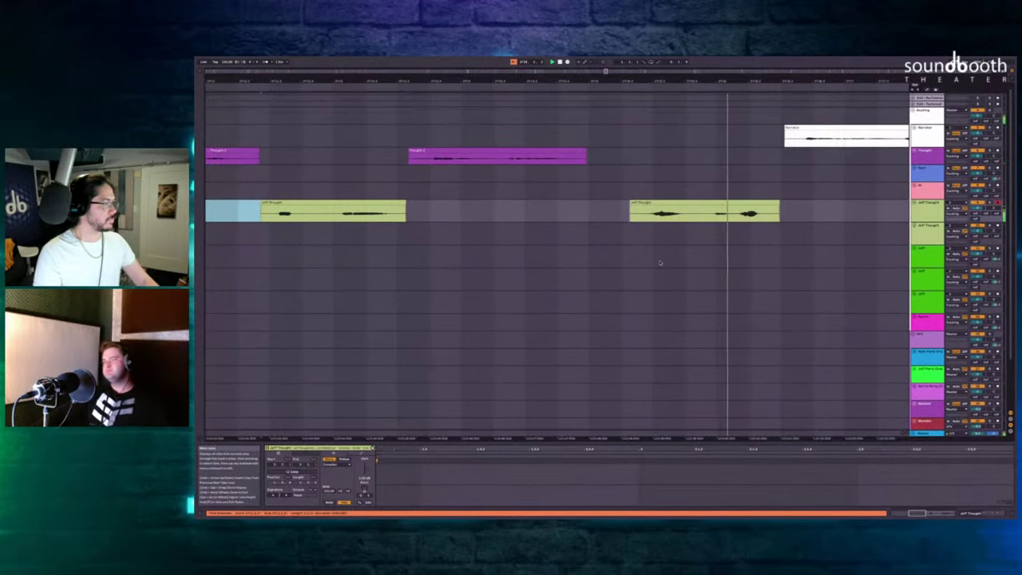
left_click(584, 89)
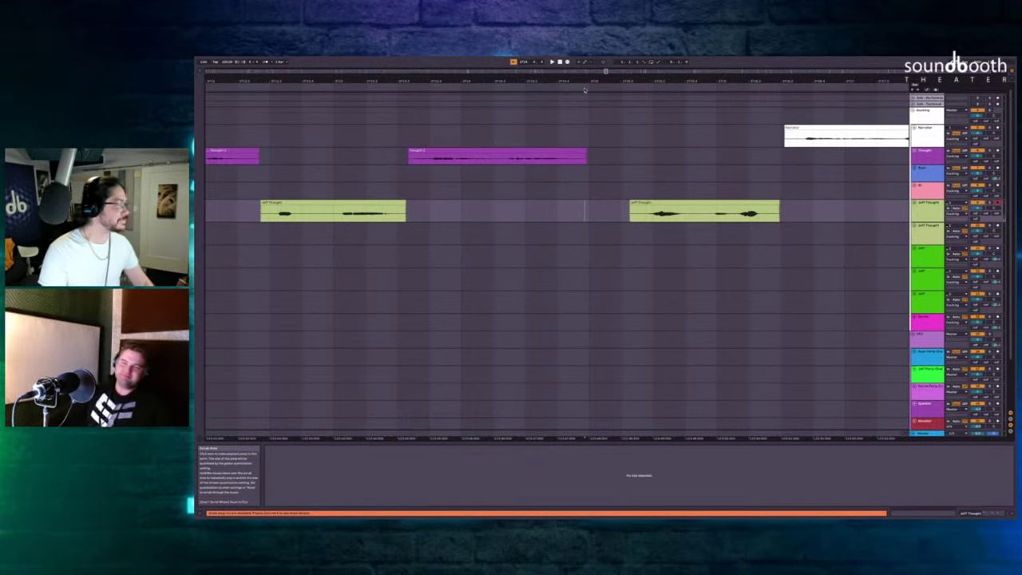
type("Intentional Pause")
key("Return")
Record a replacement take over the first green line in the next thought exchange, starting at the purple thought before it.
scroll(601, 202, "right", 3)
scroll(601, 201, "down", 5)
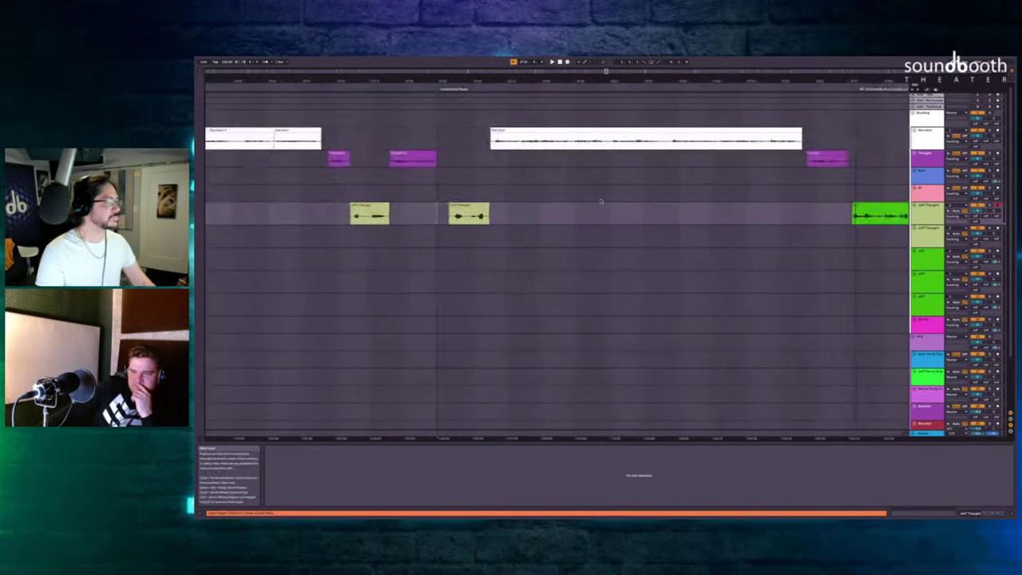
scroll(600, 202, "right", 3)
scroll(597, 200, "up", 5, "ctrl")
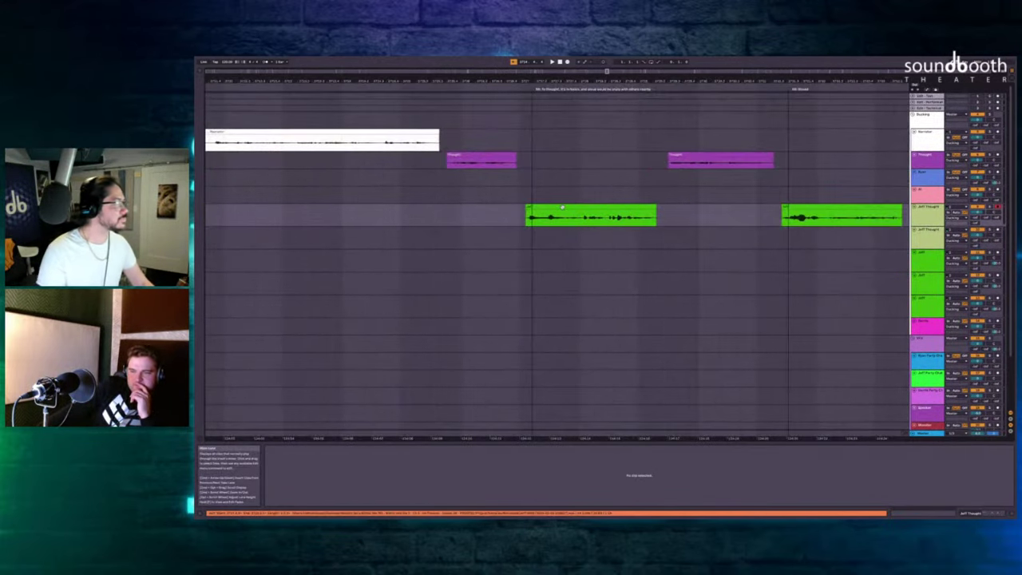
left_click(413, 194)
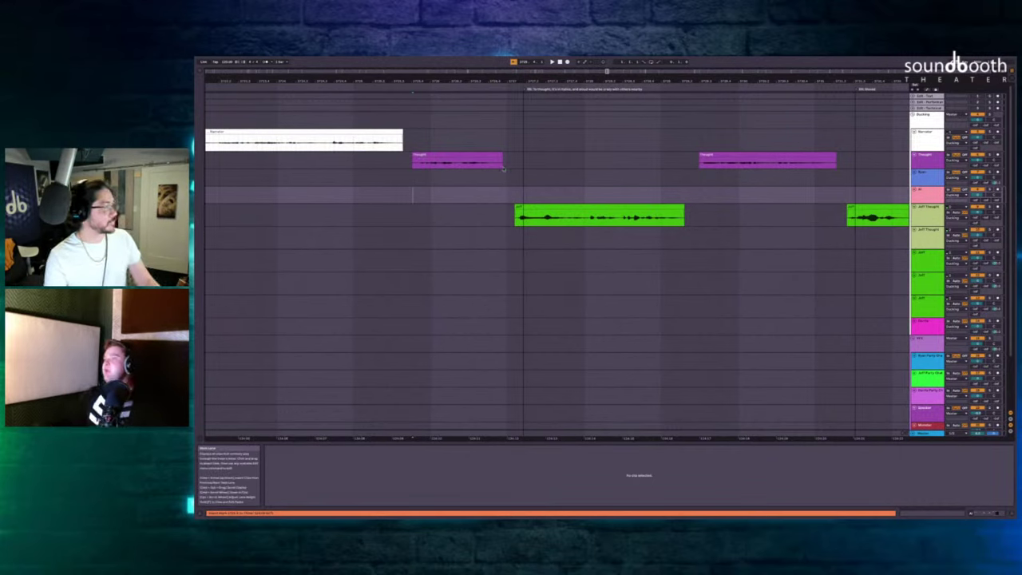
left_click(415, 179)
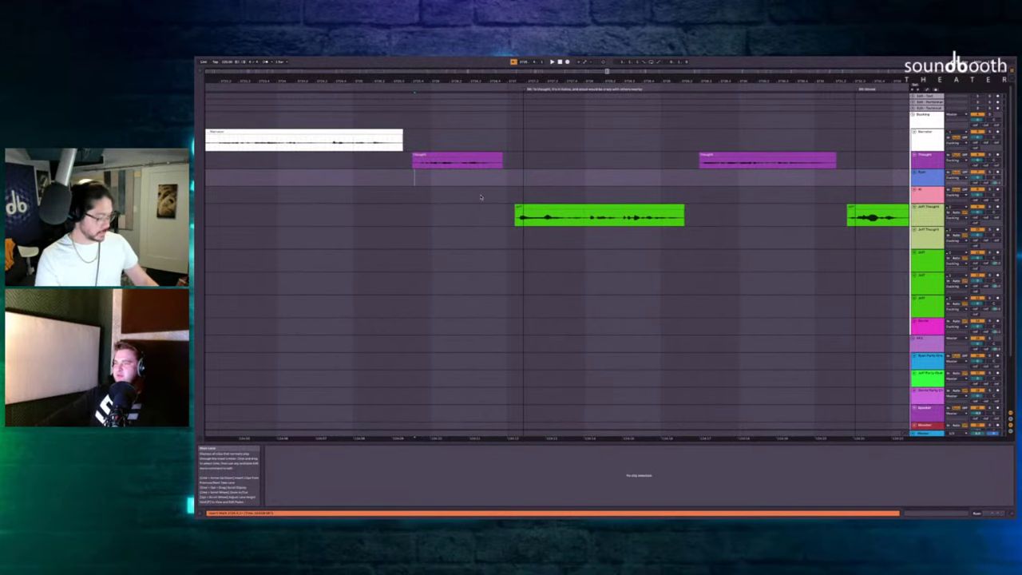
key("F9")
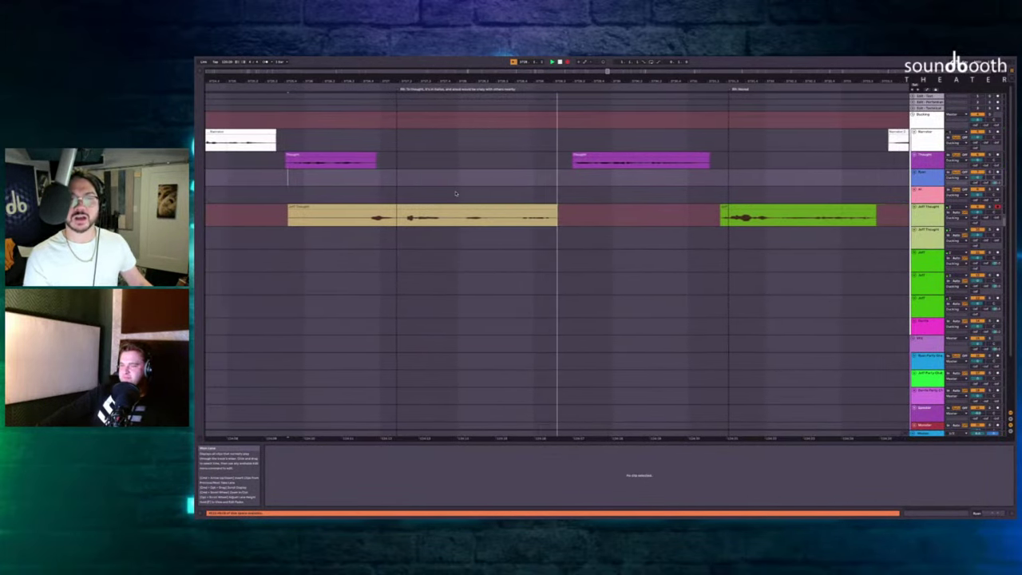
key("F9")
Record a replacement take over the start of the second green line and insert silence before that line's leftover part.
scroll(494, 198, "right", 1)
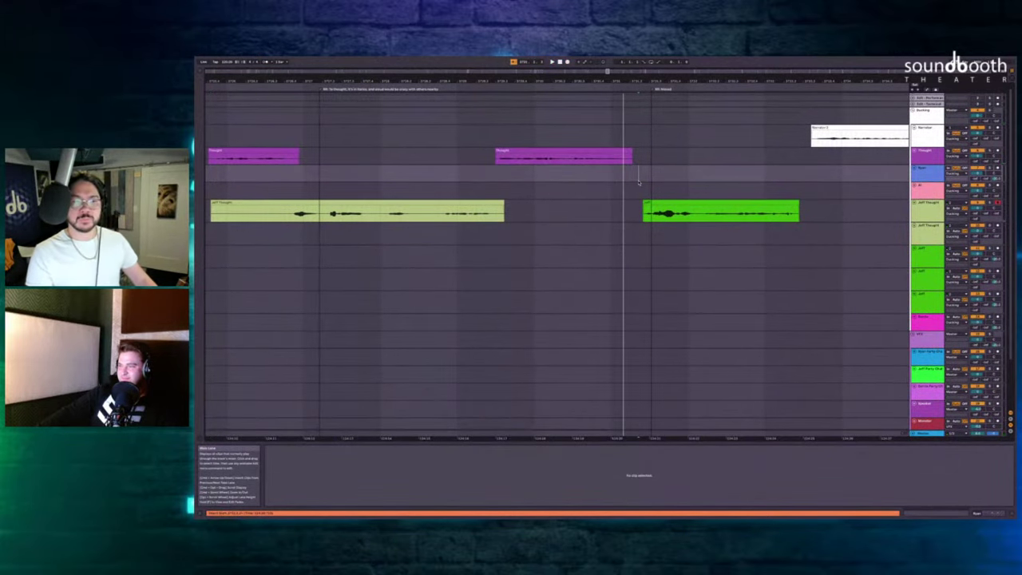
key("F9")
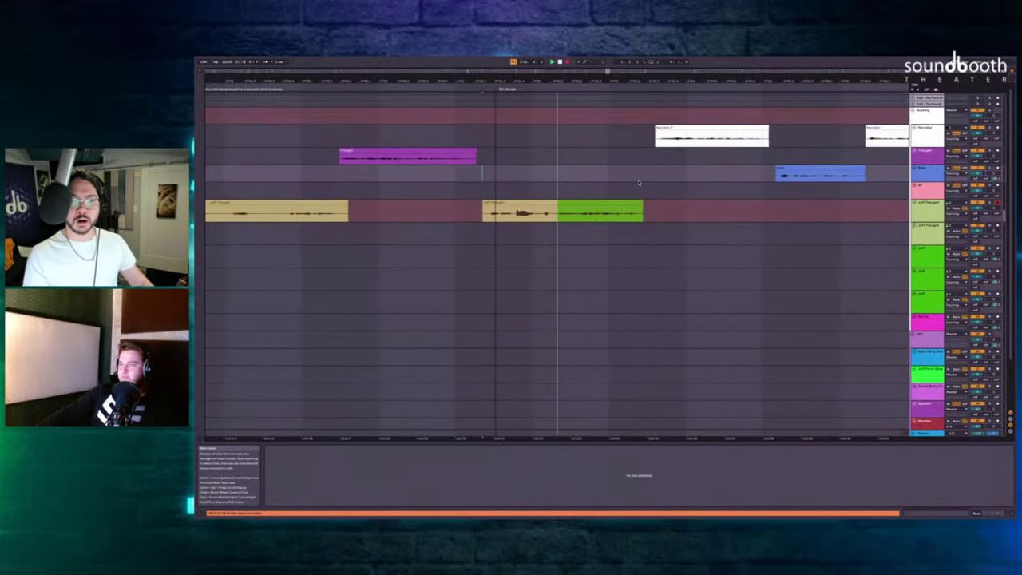
key("F9")
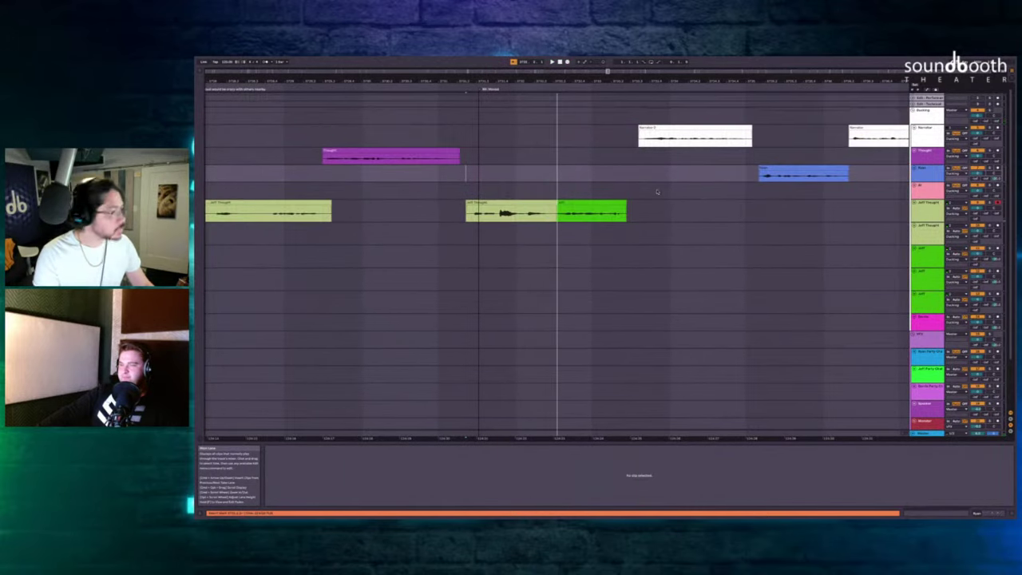
left_click(599, 202)
key("ctrl+i")
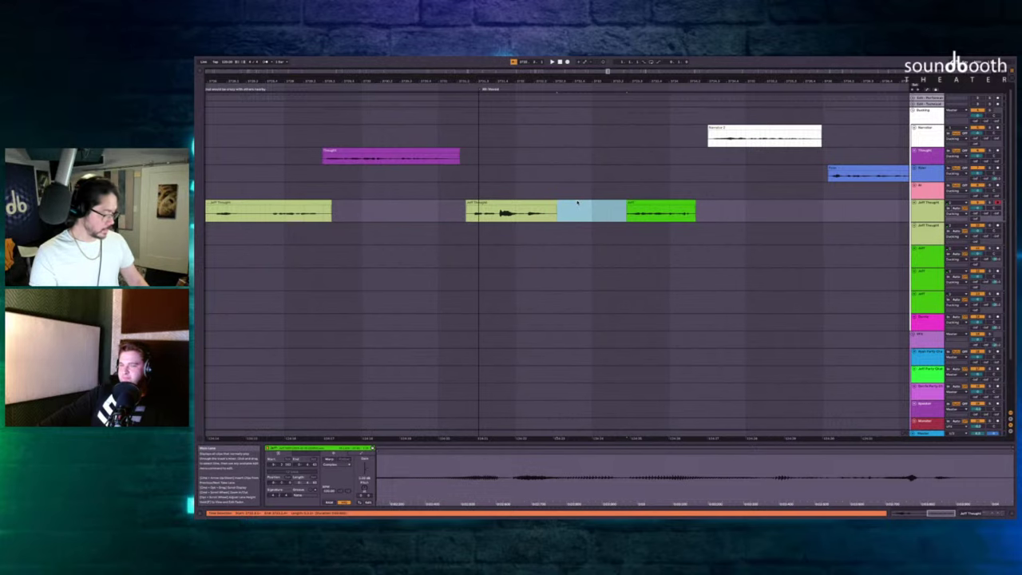
Record an overlapping follow-up take on the second yellow-green thought track and delete the leftover green clip above it.
key("F9")
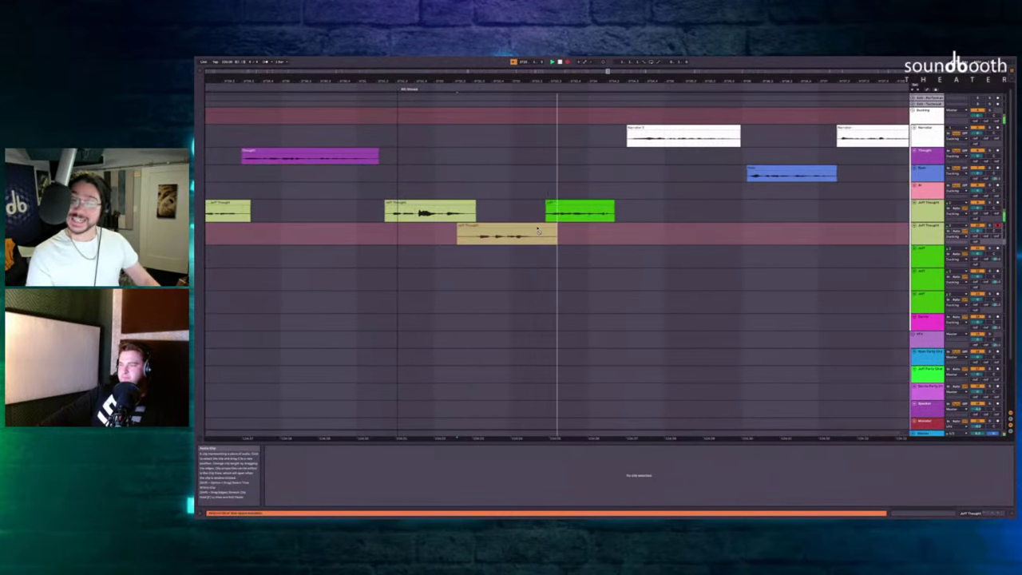
key("space")
left_click(600, 191)
left_click(567, 202)
key("Delete")
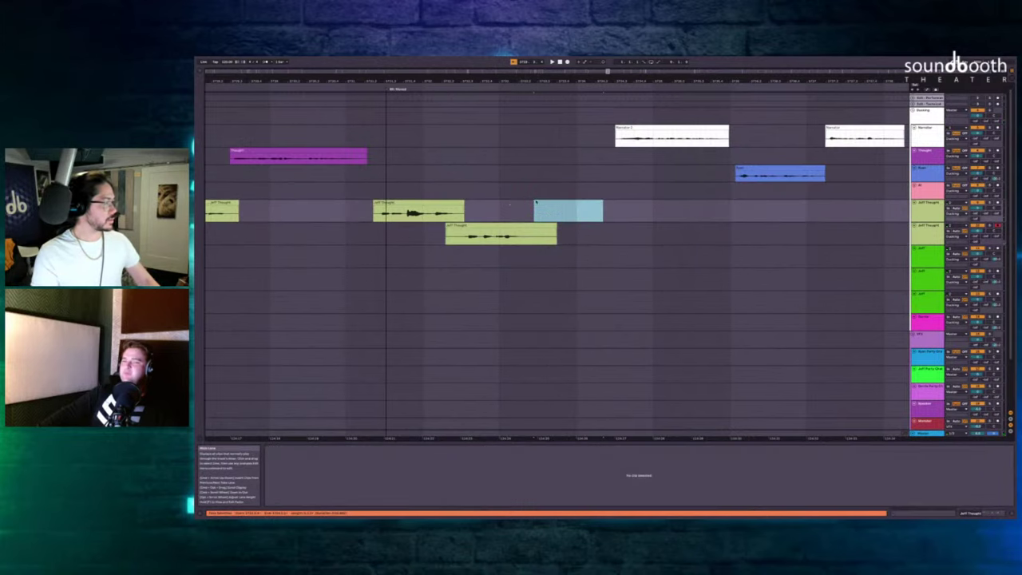
Play back the overlapping takes and record another take directly after the existing one on the second thought track.
left_click(475, 211)
key("space")
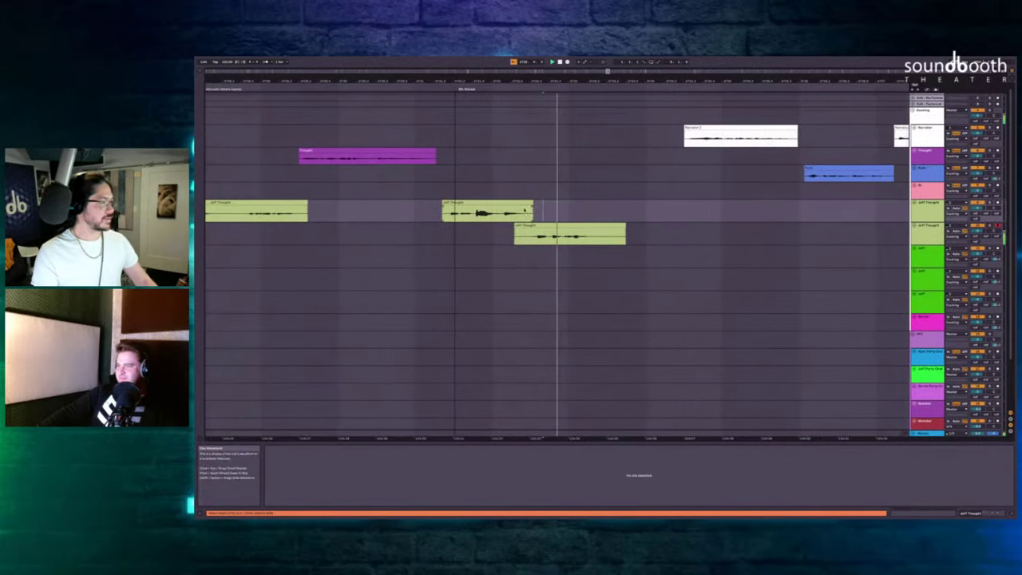
key("F9")
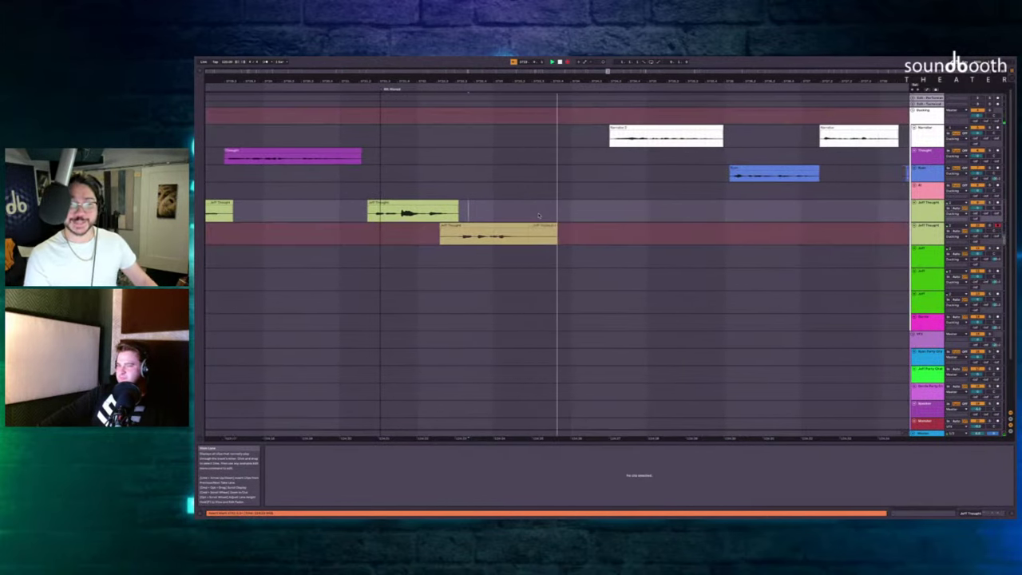
key("F9")
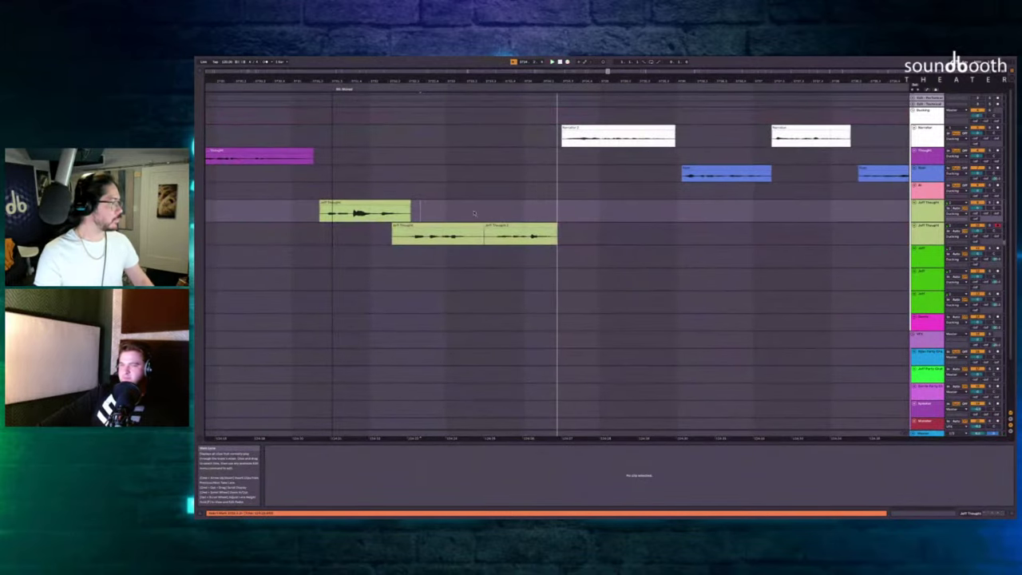
Record one more take on the first thought track, starting a short gap after its last take.
left_click(431, 209)
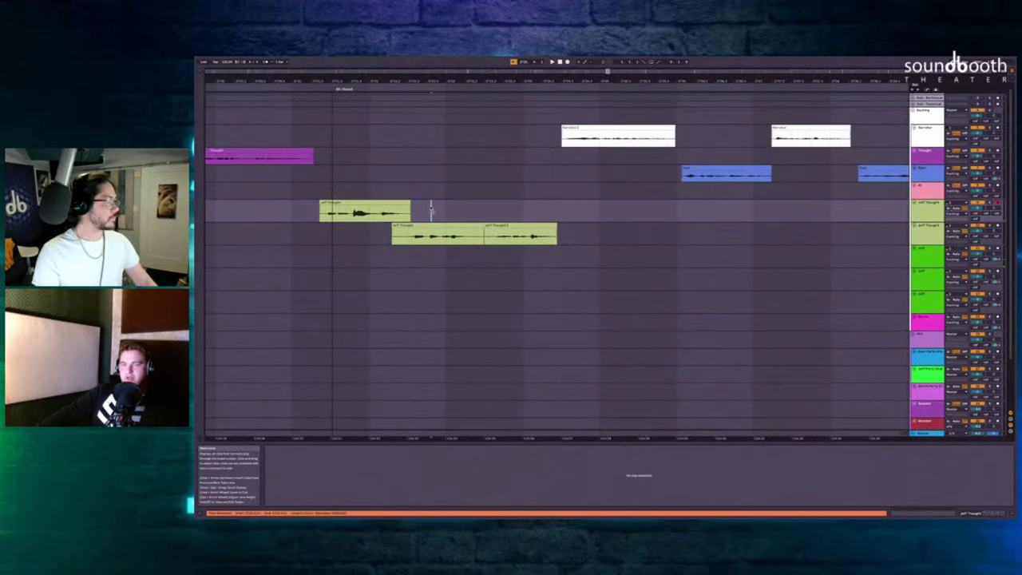
key("F9")
key("F9")
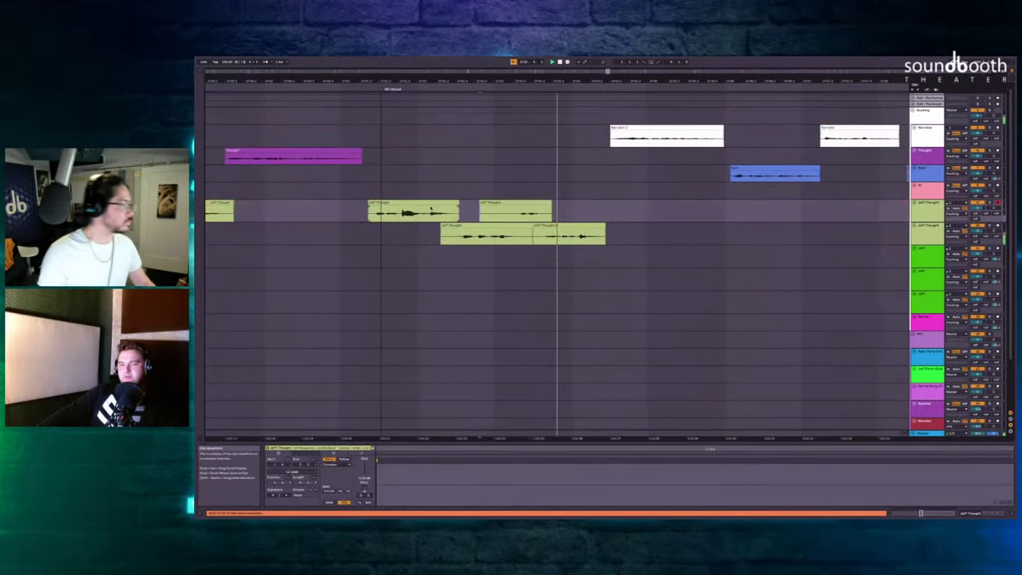
Play back the layered thought takes from the end of the preceding purple clip.
scroll(431, 208, "left", 2)
left_click(426, 184)
key("space")
key("space")
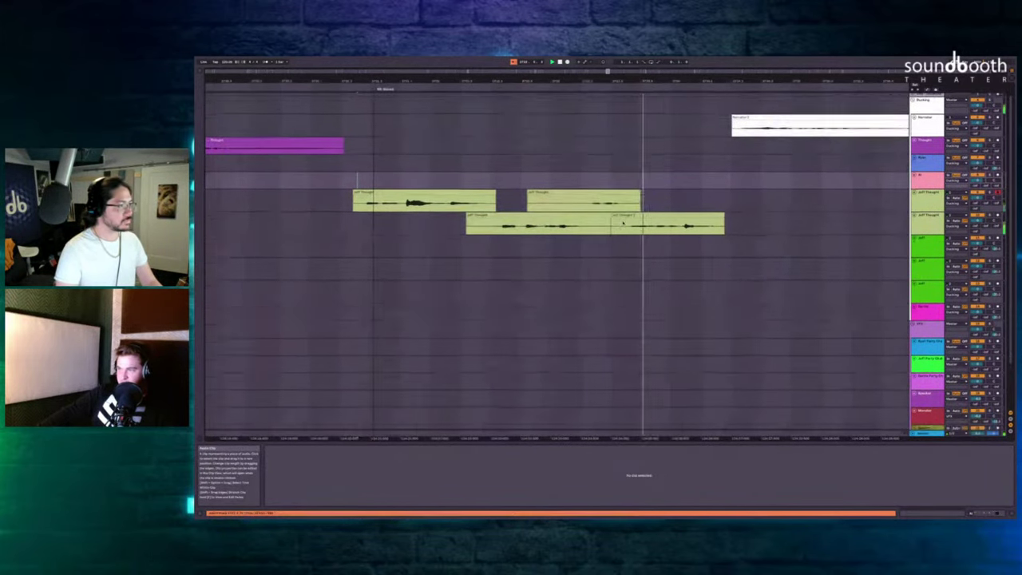
Look ahead through the arrangement for the next marked passage with green dialogue lines and stop playback there.
scroll(622, 223, "right", 2)
scroll(622, 223, "down", 2)
scroll(623, 223, "right", 4)
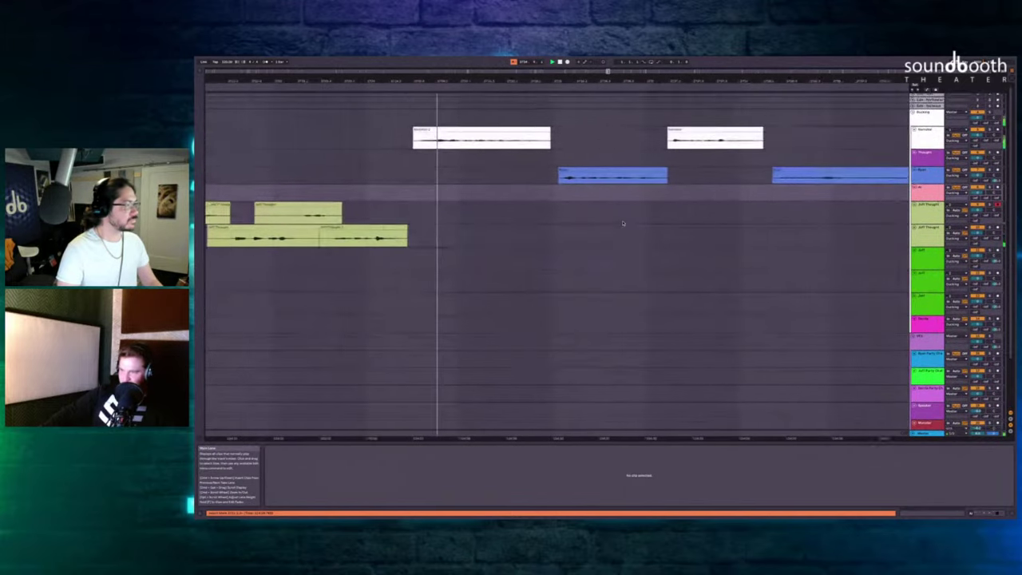
scroll(623, 223, "down", 3)
scroll(623, 223, "up", 4)
scroll(623, 223, "down", 5)
scroll(623, 223, "left", 4)
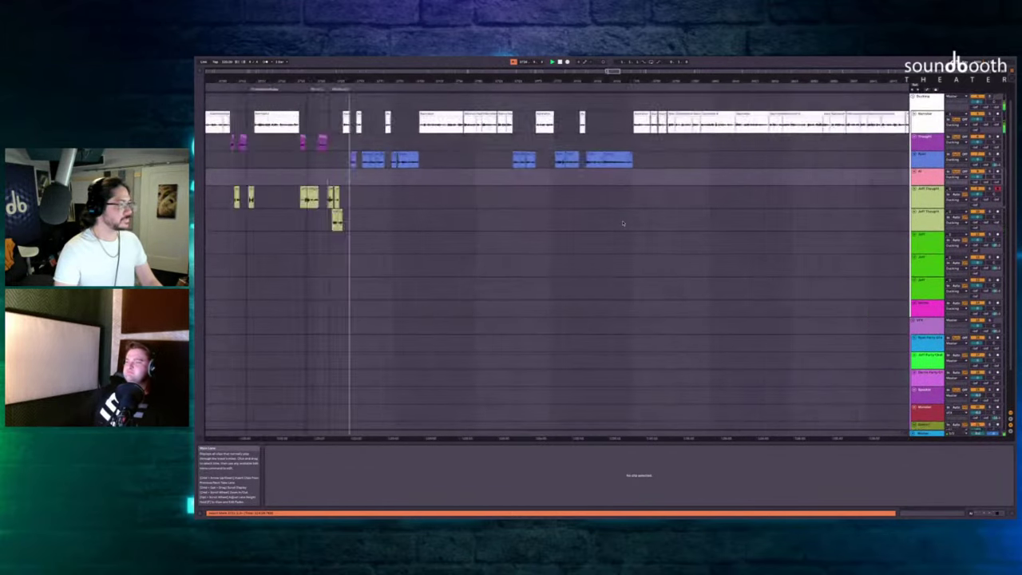
scroll(623, 223, "right", 15)
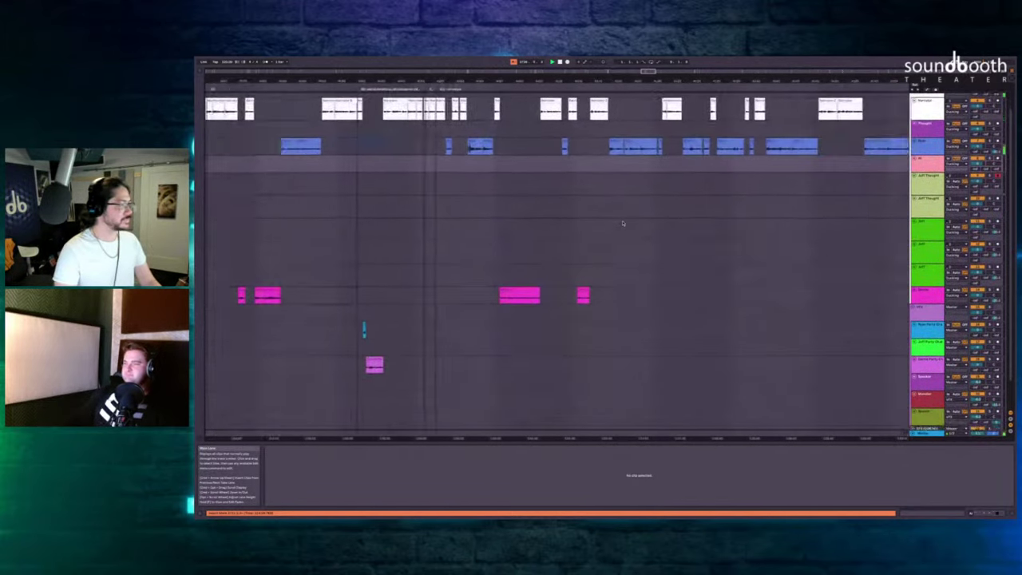
scroll(623, 223, "down", 5)
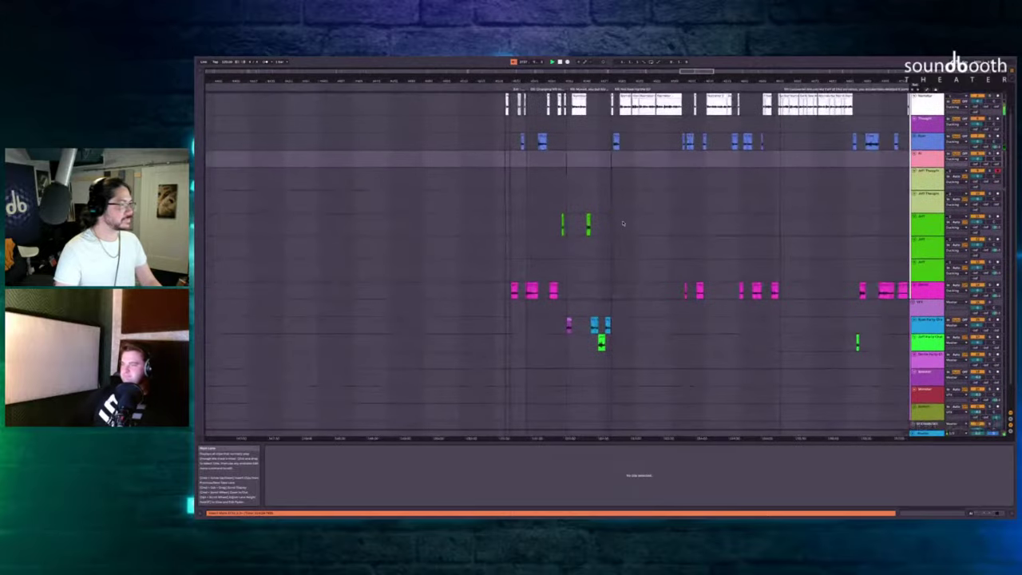
left_click(557, 179)
scroll(559, 178, "up", 5)
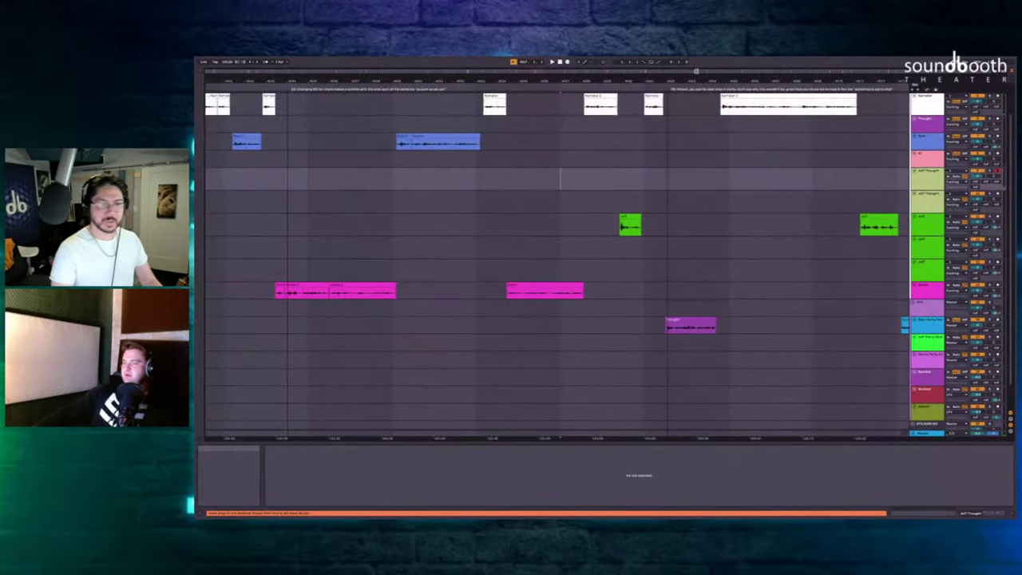
scroll(524, 188, "down", 6)
scroll(525, 189, "up", 2)
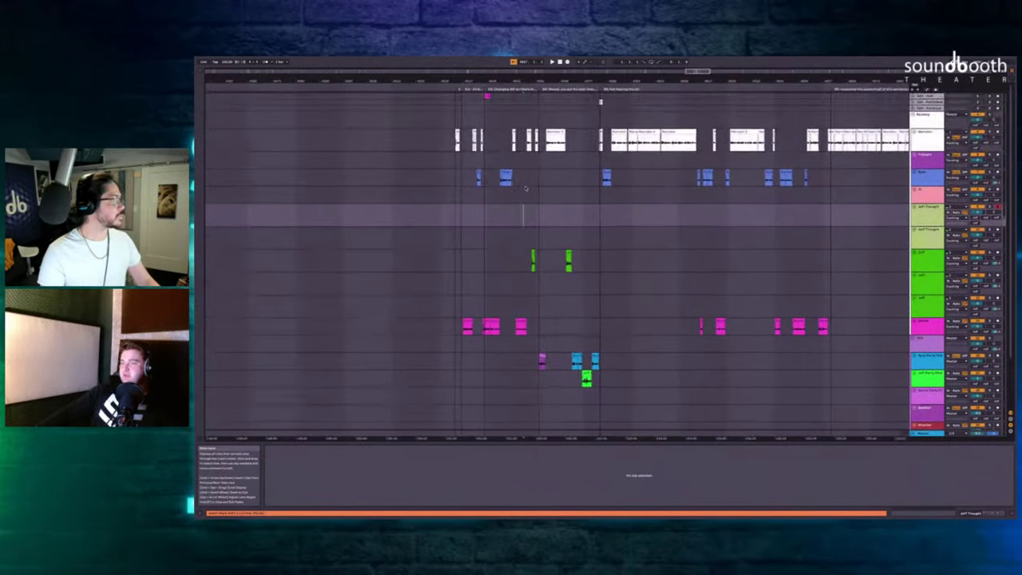
scroll(478, 153, "up", 5)
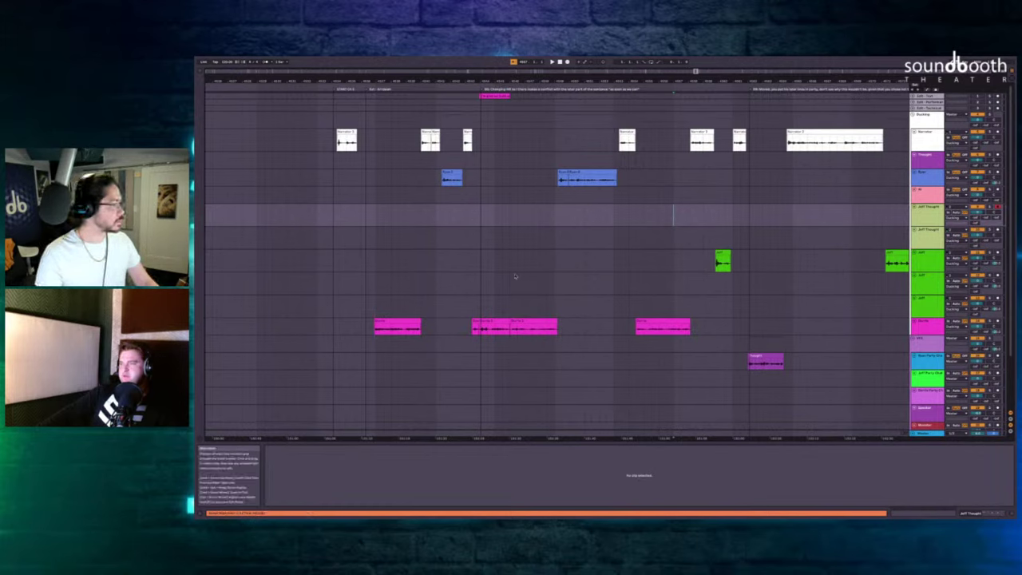
scroll(707, 250, "up", 3)
scroll(687, 251, "right", 2)
Insert silence ahead of the passage's first green dialogue line and record a replacement take in that space.
left_click(667, 248)
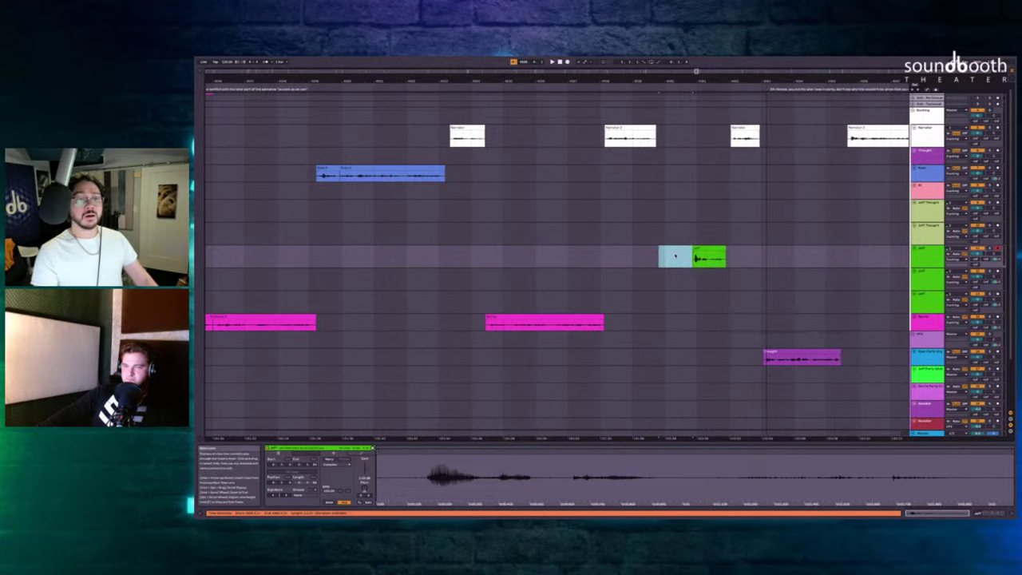
left_click(674, 255)
key("space")
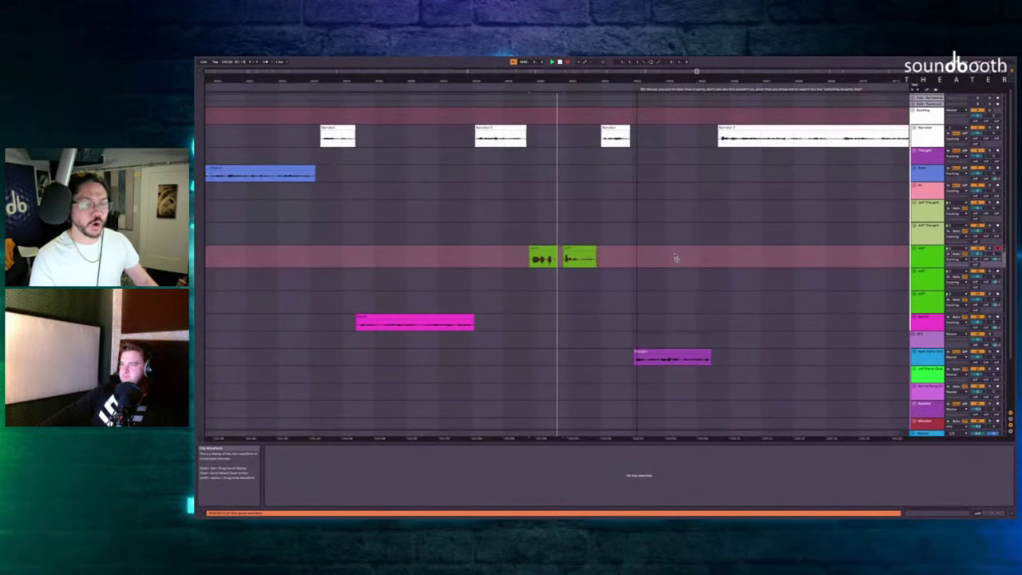
key("space")
Delete the old green clip that follows the new dialogue take.
scroll(533, 253, "up", 5)
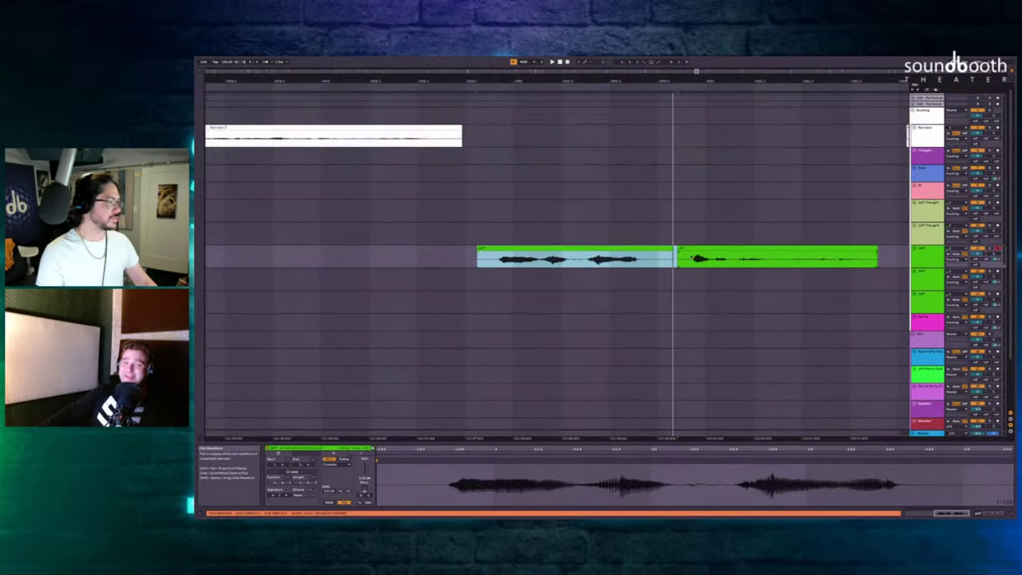
left_click(692, 256)
key("Delete")
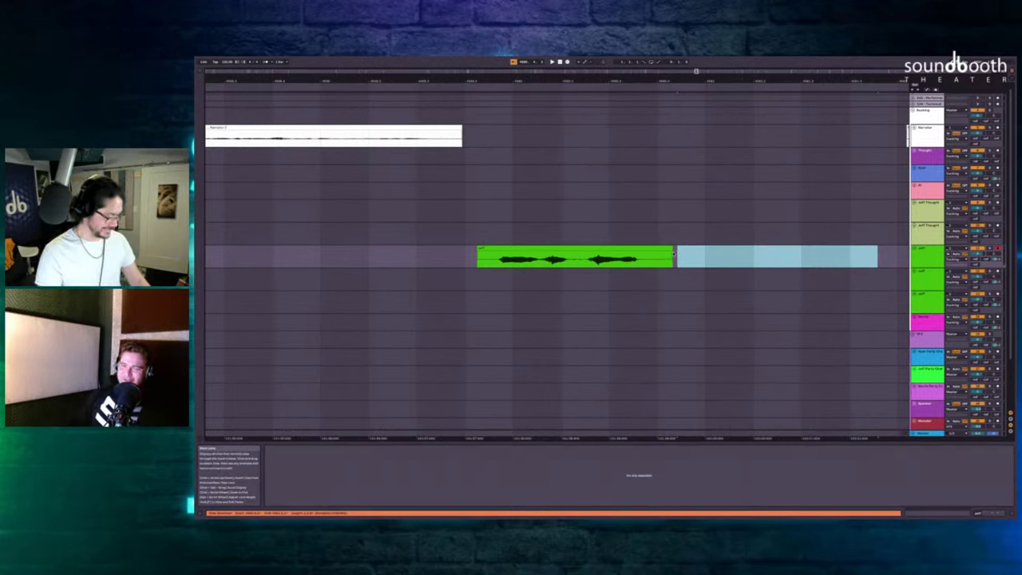
Record a thought take overlapping the end of the new green dialogue take and move it to the second green dialogue track.
left_click(583, 211)
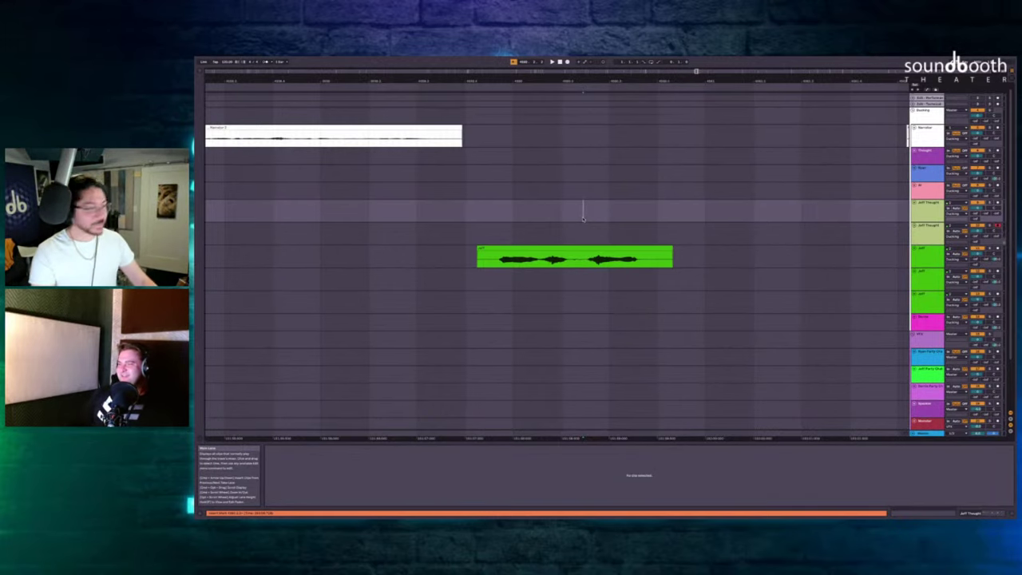
key("F9")
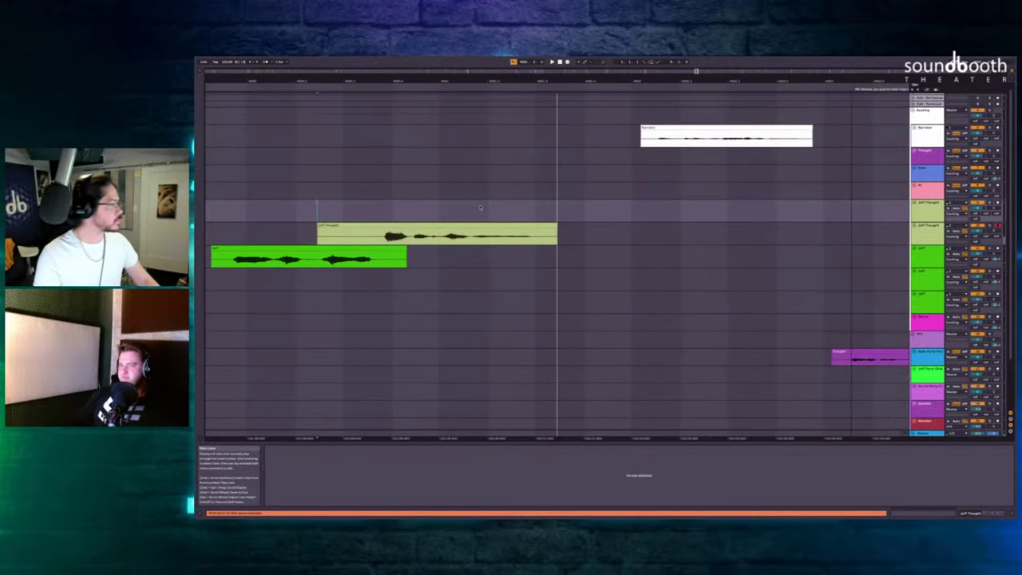
left_click(425, 226)
key("super+x")
key("Down")
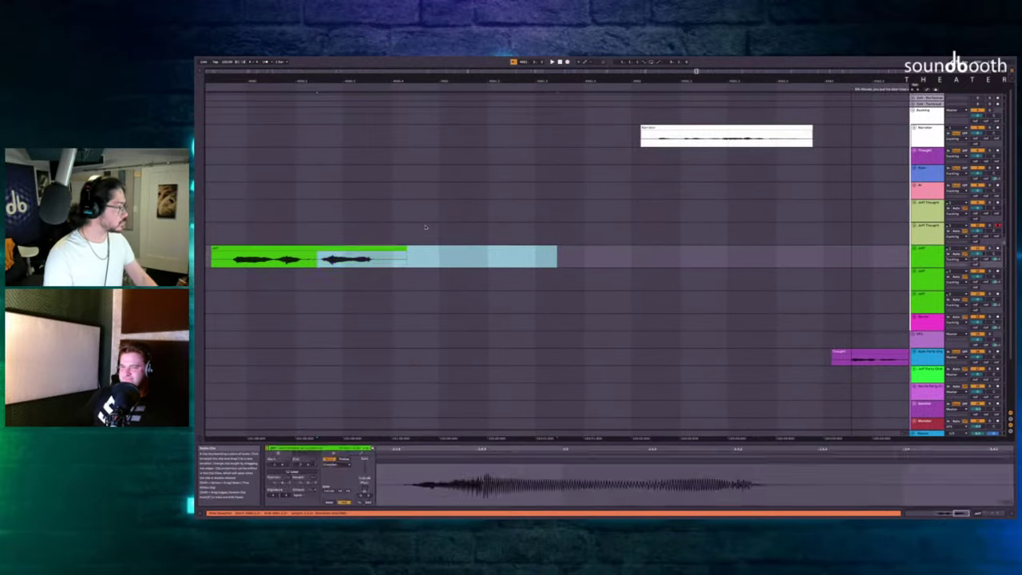
key("Down")
left_click(381, 274)
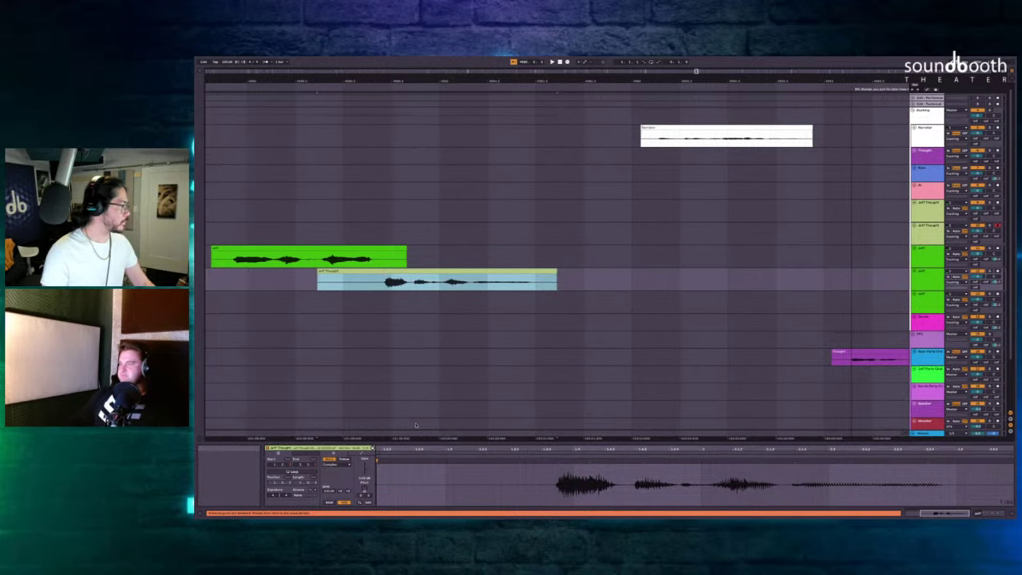
Play back the two overlapping dialogue takes from just after the preceding narrator clip.
left_click(447, 385)
key("space")
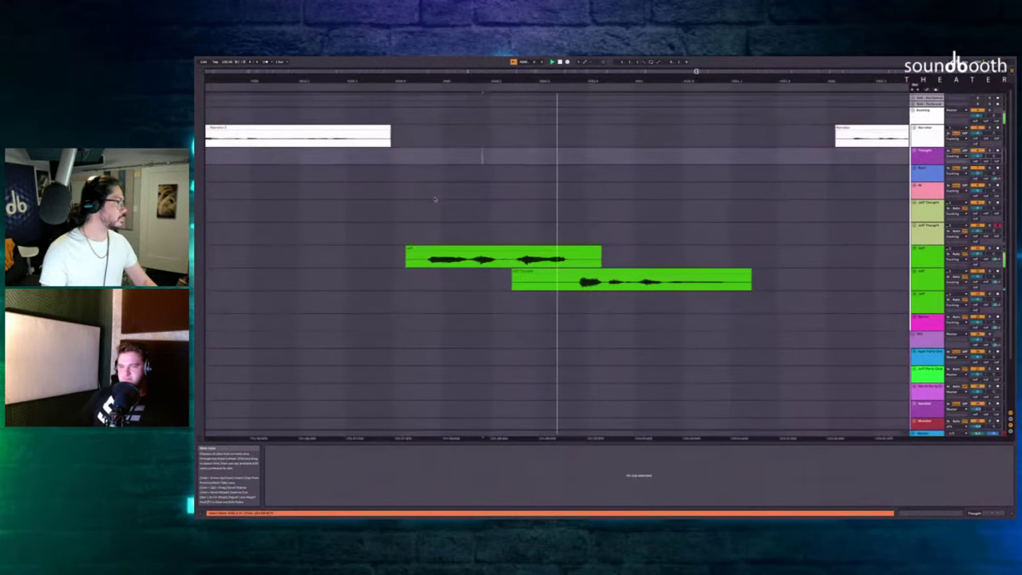
scroll(435, 200, "right", 3)
key("space")
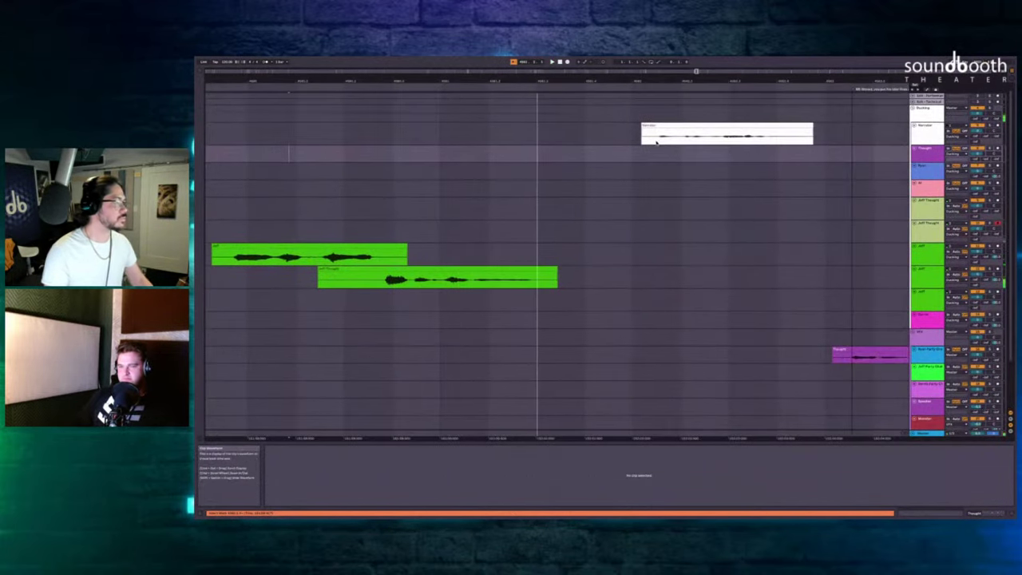
Remove the empty time between the end of the lower green take and the next narrator clip.
left_click_drag(652, 141, 551, 259)
key("super+shift+Delete")
scroll(552, 260, "right", 3)
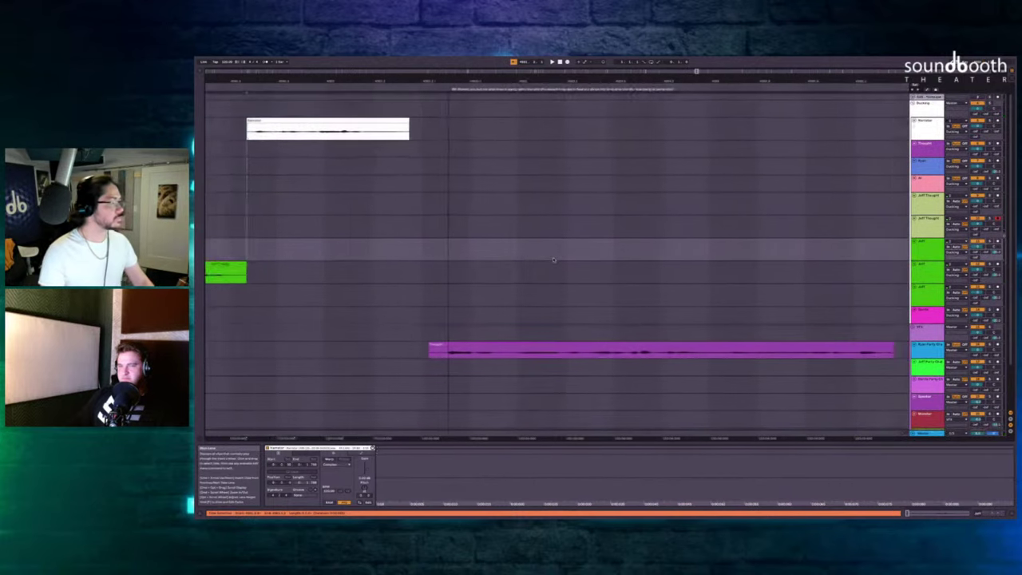
Add recording time at the next green dialogue clip, ahead of the blue party chat clips, and delete the old dialogue clip.
scroll(553, 259, "down", 4)
left_click(613, 244)
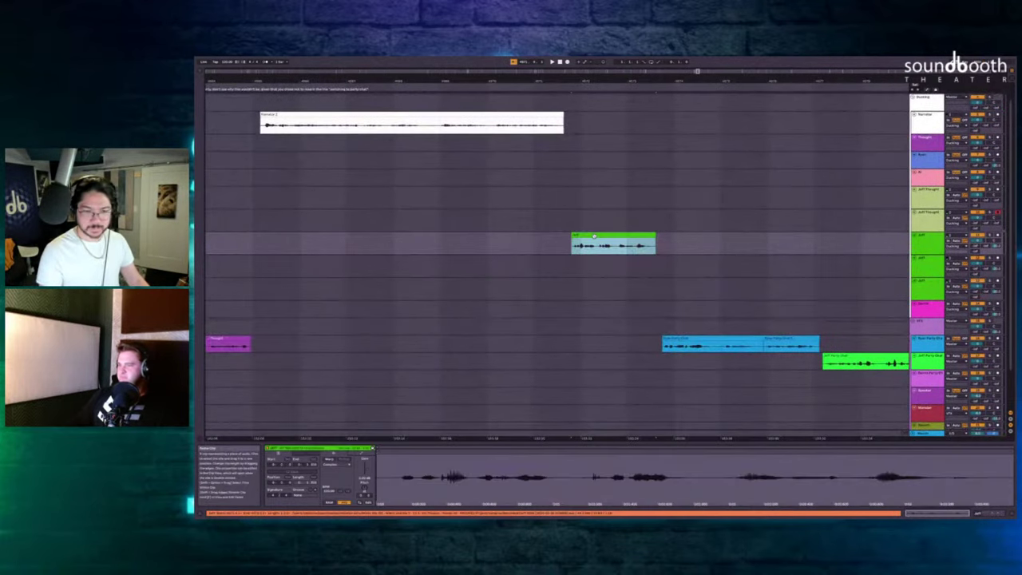
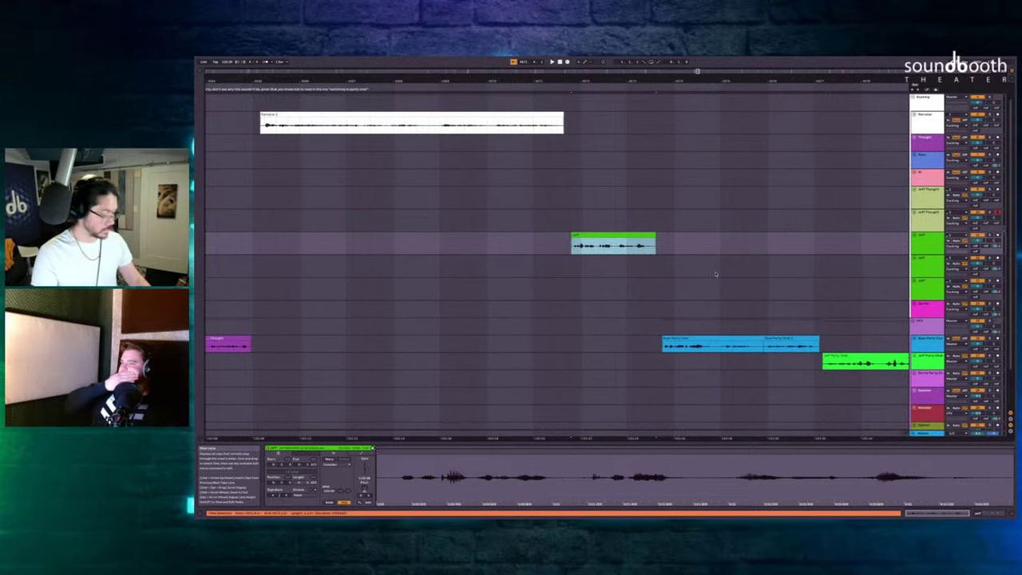
key("ctrl+shift+d")
key("Delete")
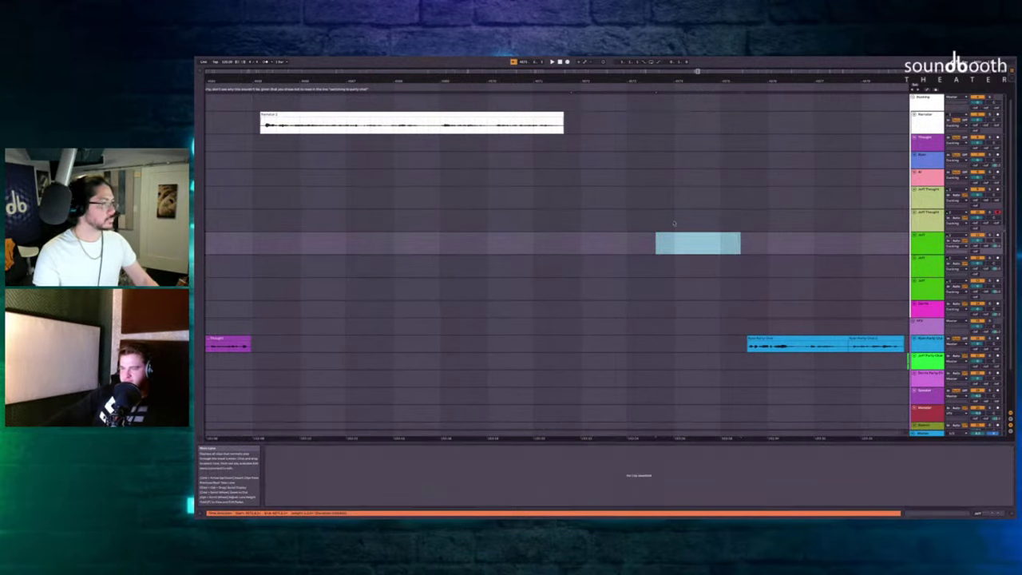
Record a replacement dialogue take on the first green track starting at the end of the narrator clip.
left_click(565, 142)
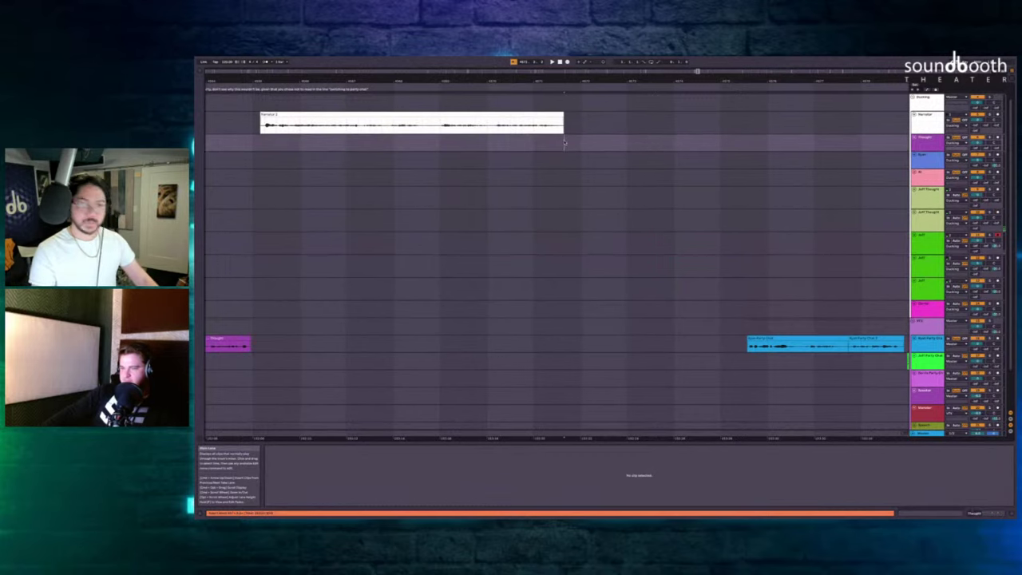
key("F9")
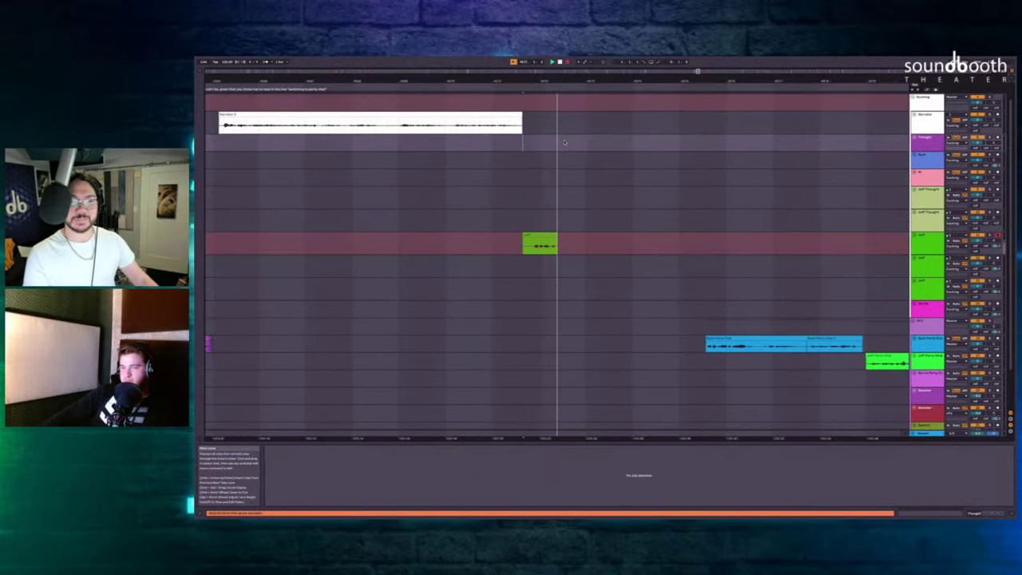
key("space")
Record the following line on the second green dialogue track, overlapping the end of the first replacement take.
scroll(565, 179, "up", 2)
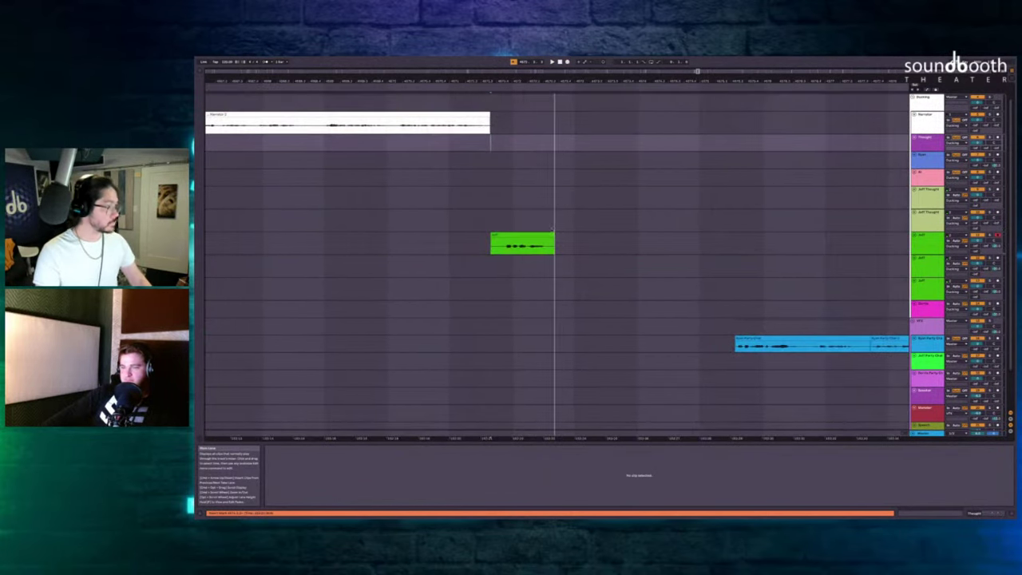
left_click(539, 213)
key("F9")
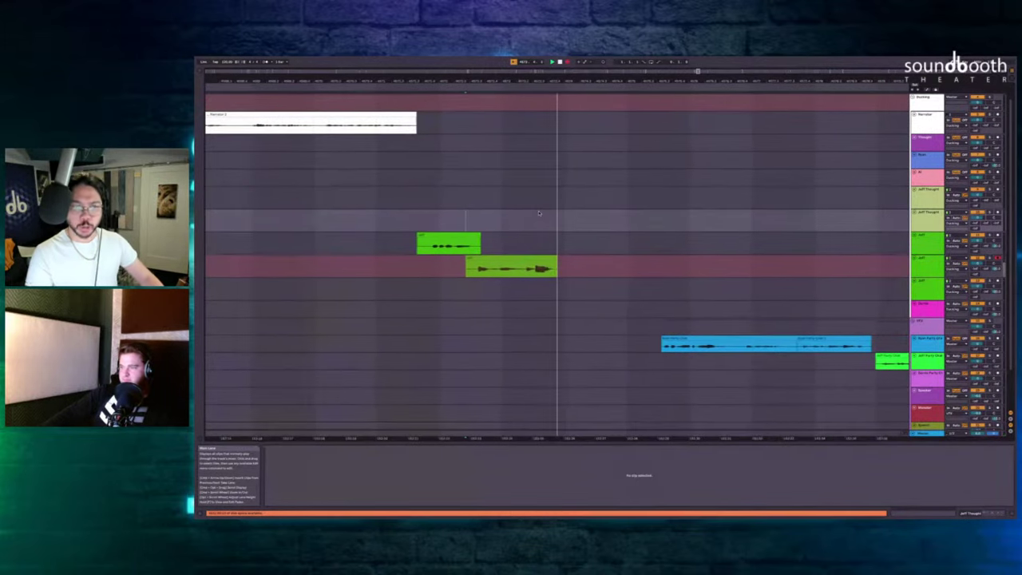
key("space")
Play back the two overlapping replacement takes after the narrator clip.
key("space")
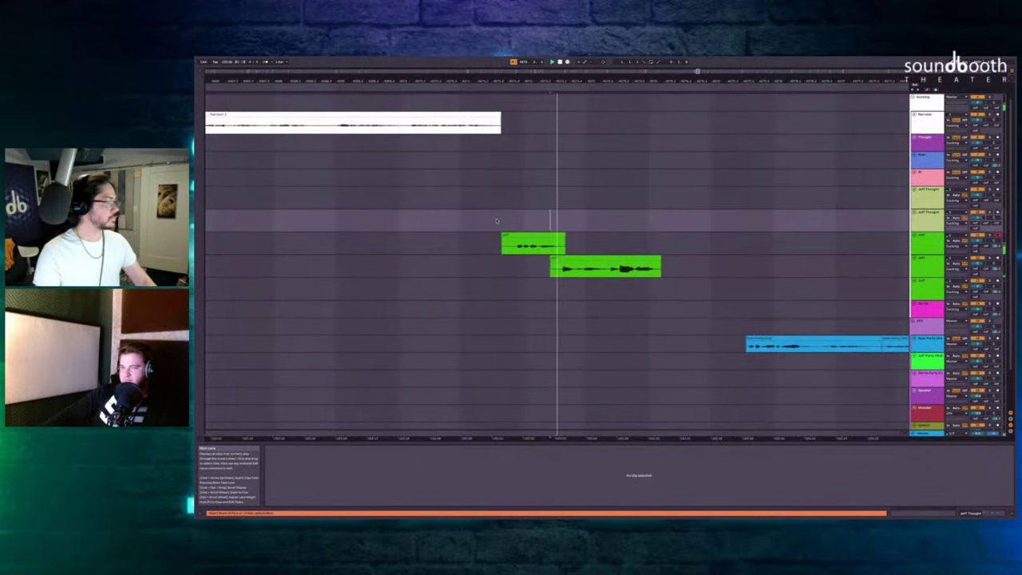
key("space")
left_click(494, 220)
key("space")
scroll(568, 220, "right", 2)
scroll(572, 220, "right", 3)
key("space")
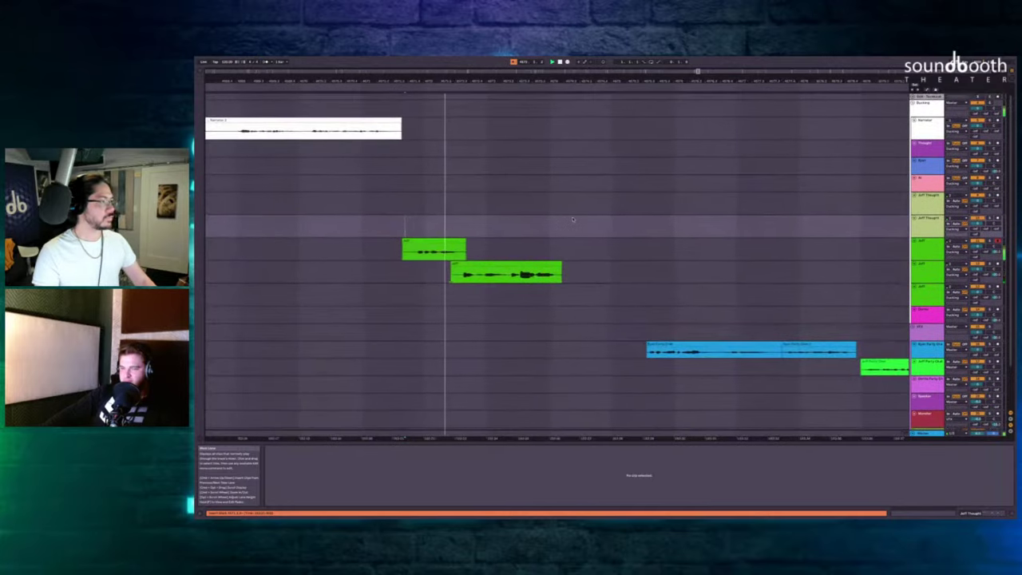
Record a third line on the first green dialogue track over the end of the lower take, and re-record its closing part.
key("F9")
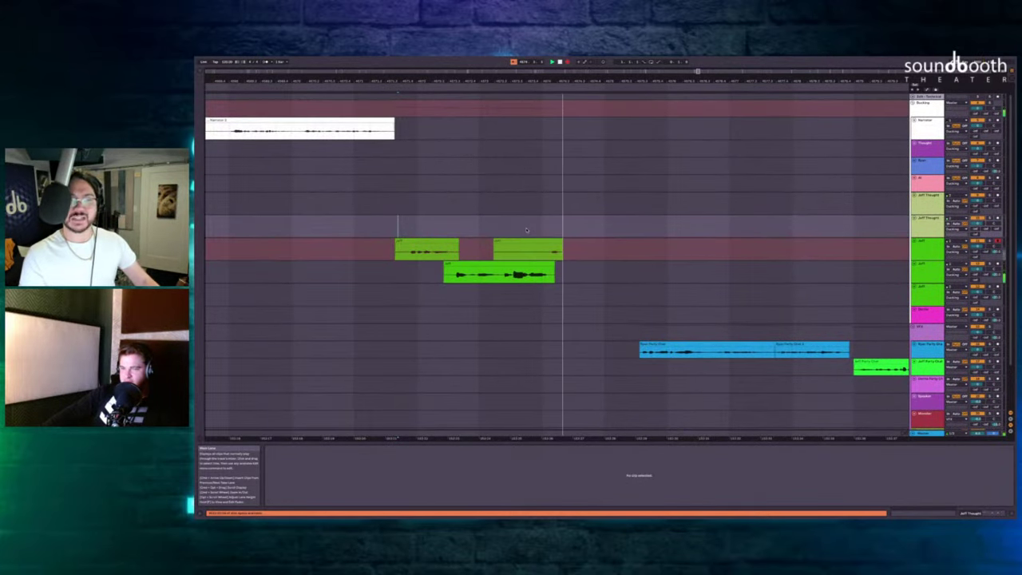
key("space")
key("F9")
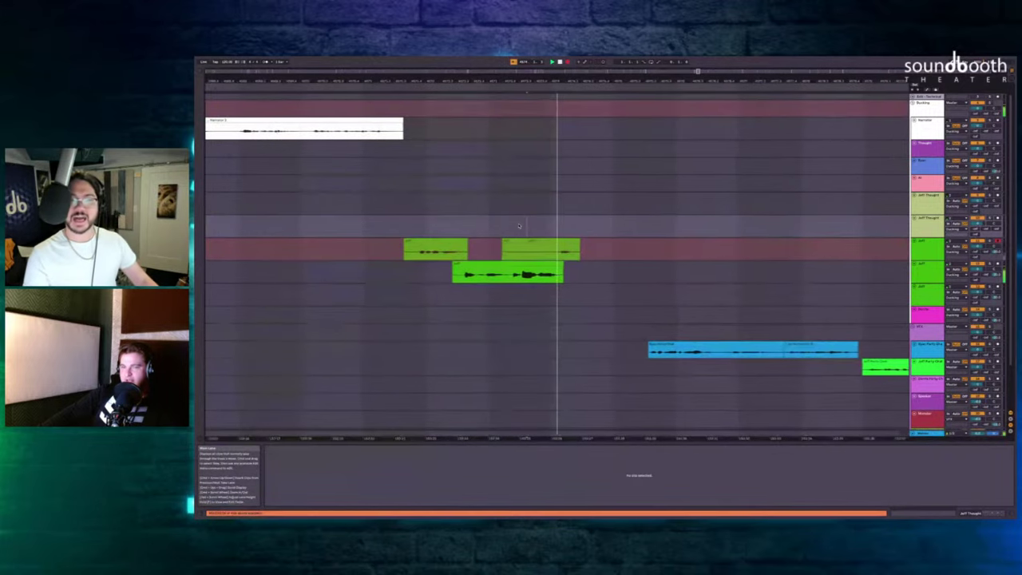
key("space")
Play back the three layered dialogue takes from the end of the narrator clip.
scroll(518, 226, "left", 3)
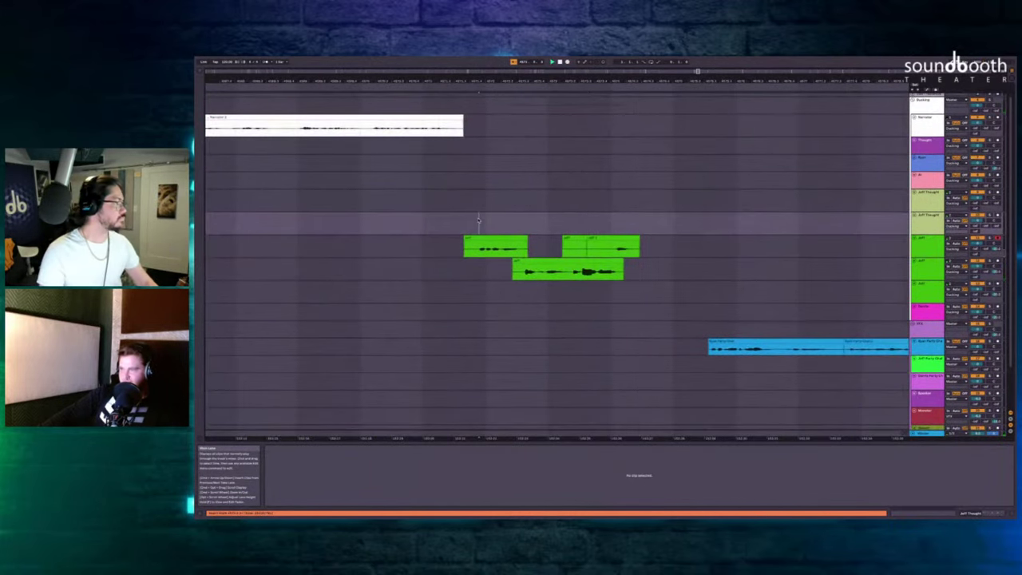
scroll(551, 247, "right", 2)
scroll(626, 277, "up", 3)
scroll(628, 278, "up", 1)
scroll(627, 277, "down", 2)
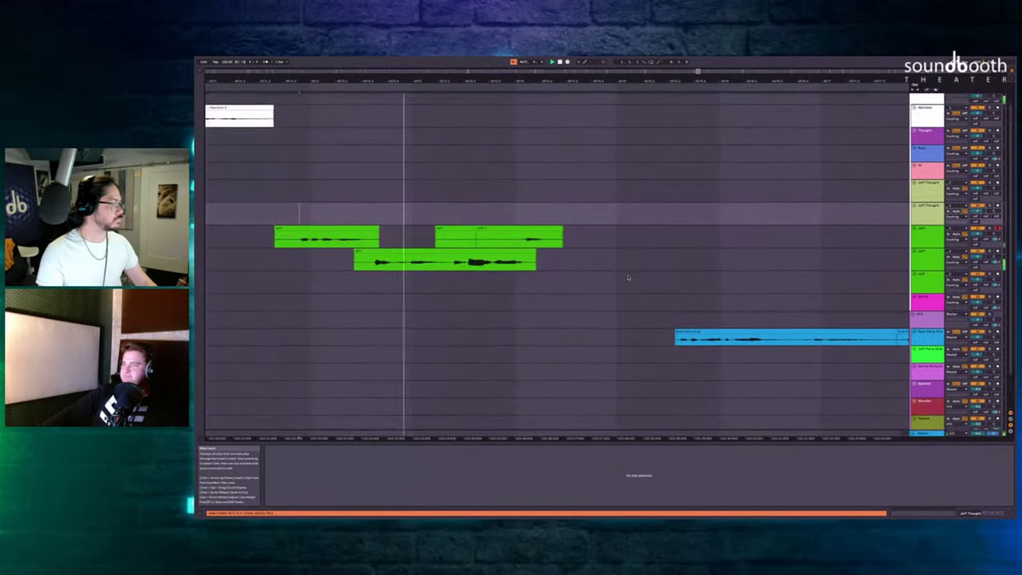
Remove the empty time between the last green dialogue take and the first blue party chat clip.
left_click(672, 311)
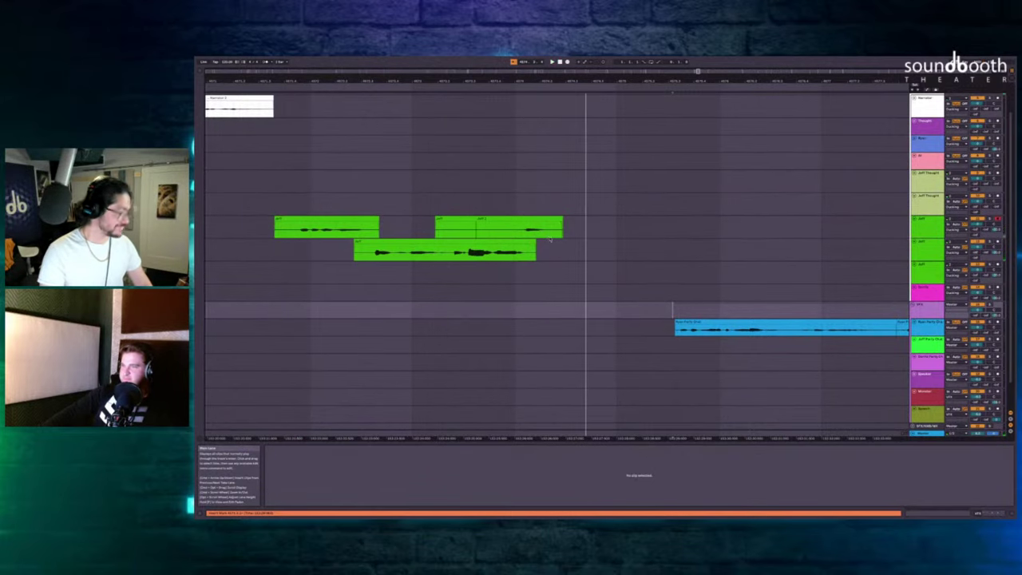
key("space")
left_click(557, 249, "shift")
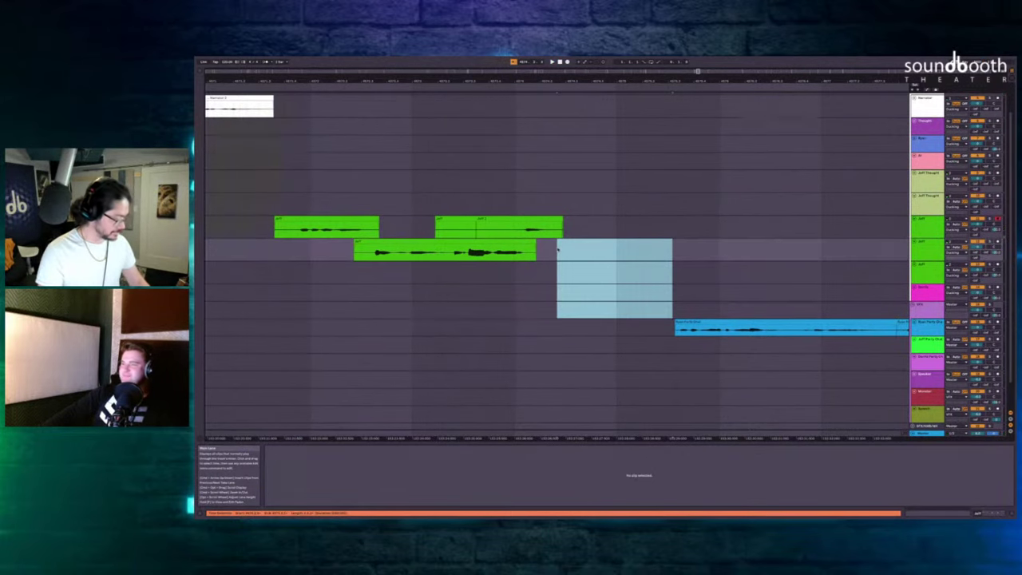
key("super+shift+BackSpace")
Insert silence the length of the green party chat clip directly ahead of that clip.
scroll(559, 249, "down", 5)
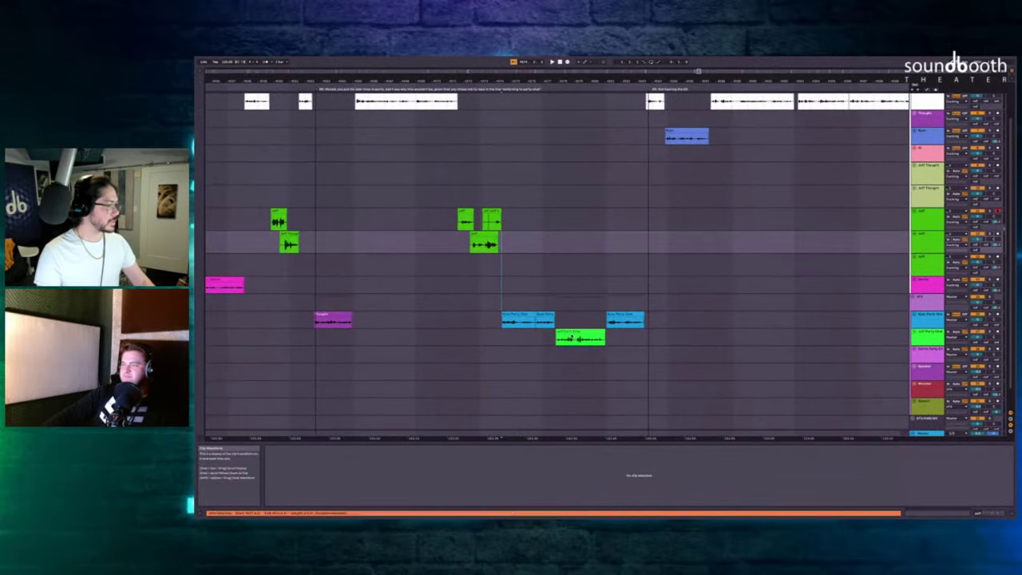
left_click(571, 336)
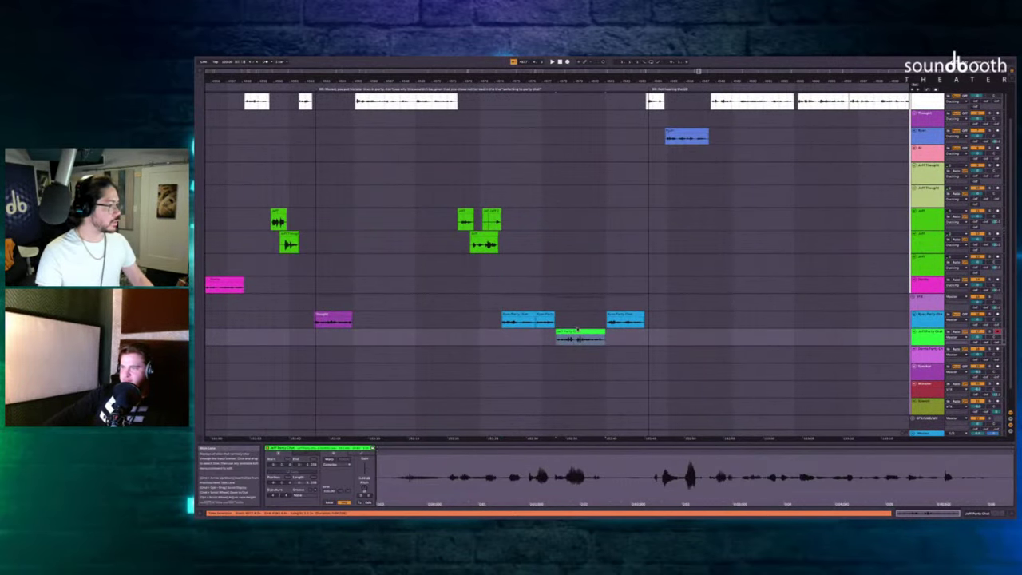
key("ctrl+i")
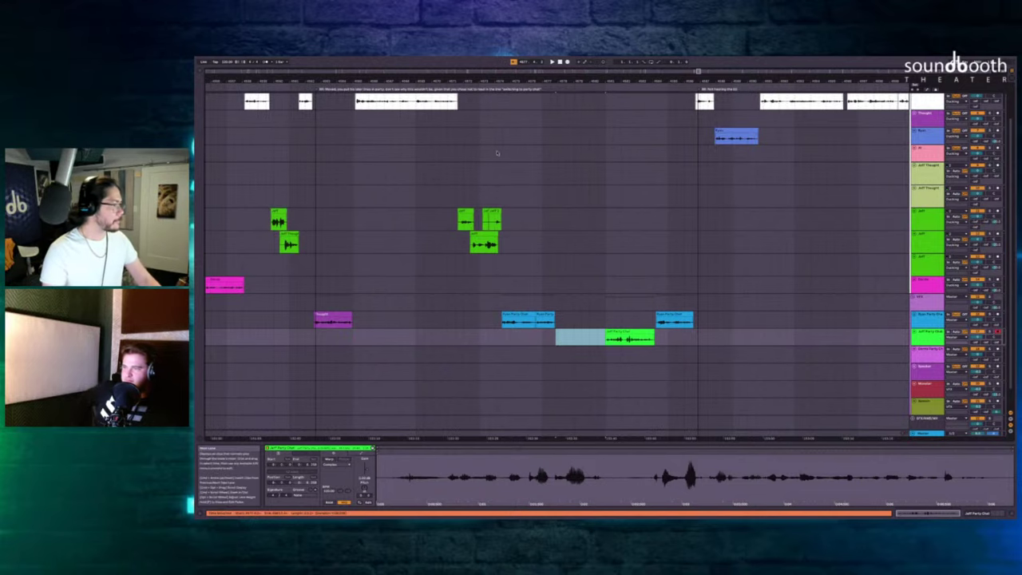
Record a replacement take on the green party chat track from the start of the second blue party chat clip, restarting it once.
left_click(540, 272)
key("F9")
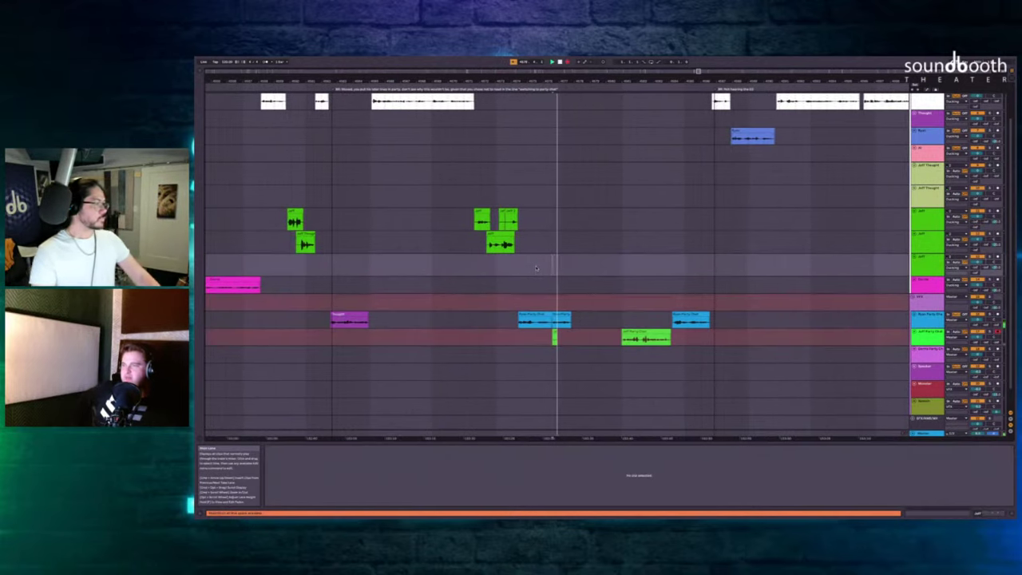
key("space")
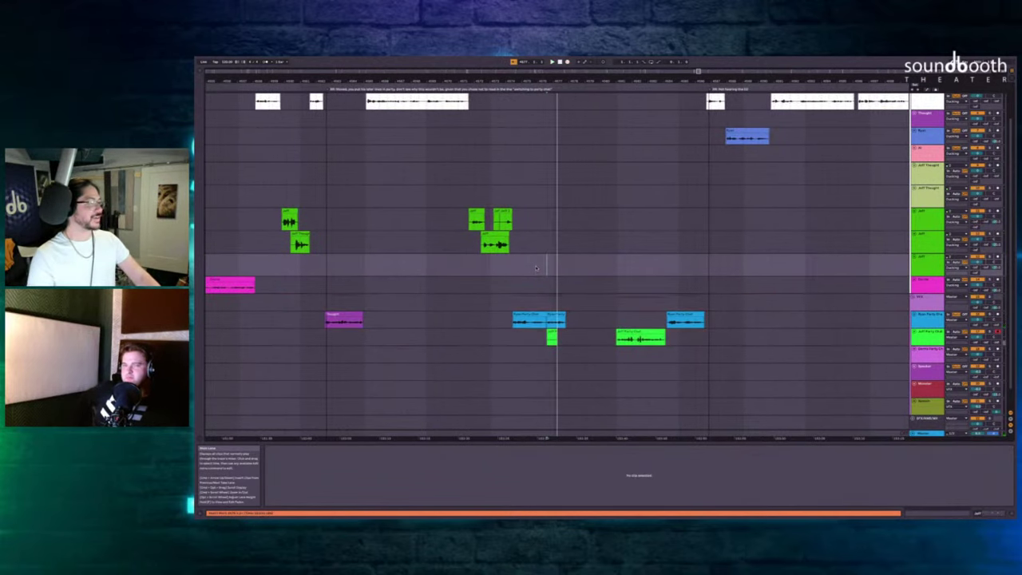
key("F9")
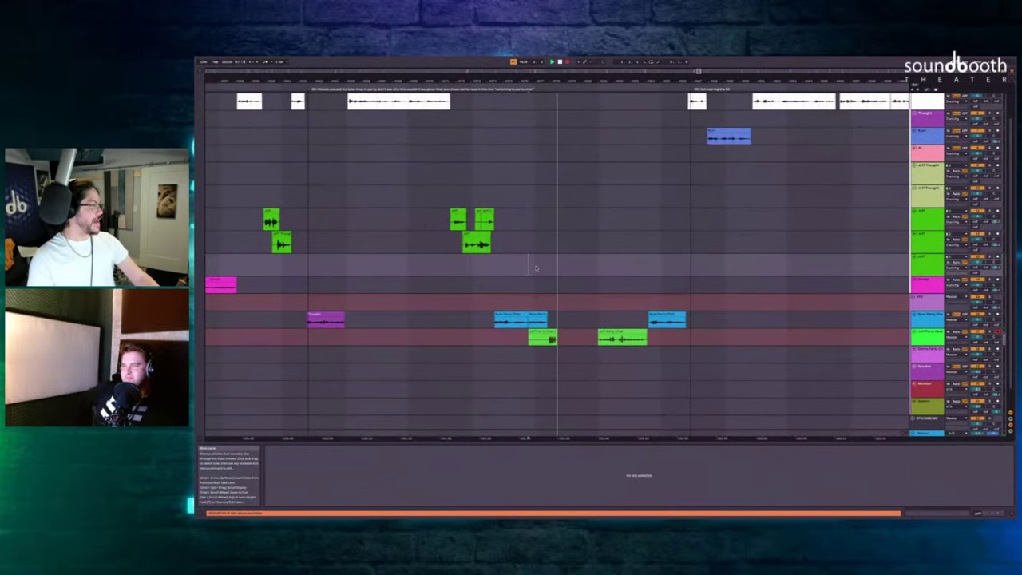
key("F9")
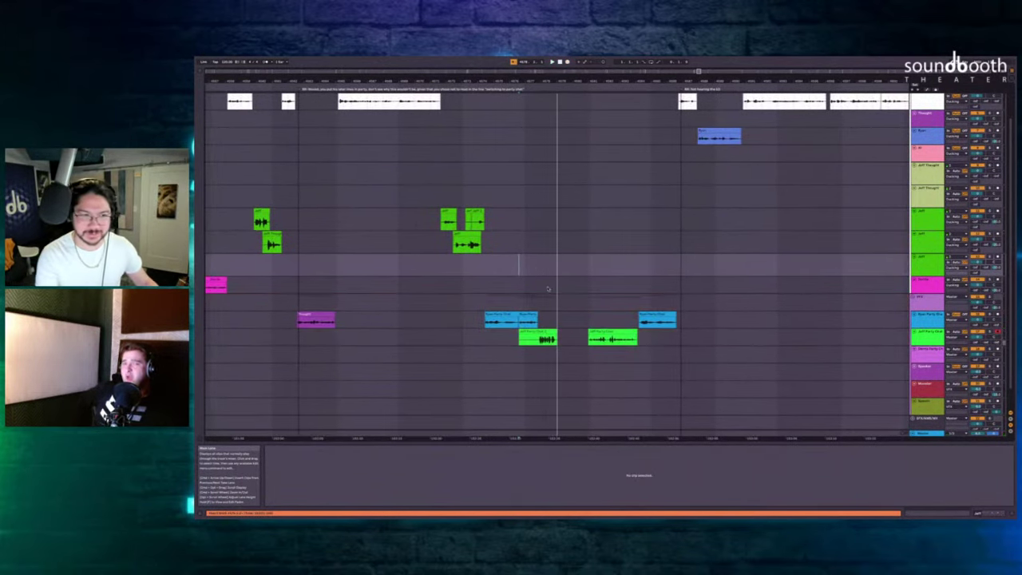
Record two further green party chat takes back to back after the first replacement take.
scroll(548, 289, "up", 10)
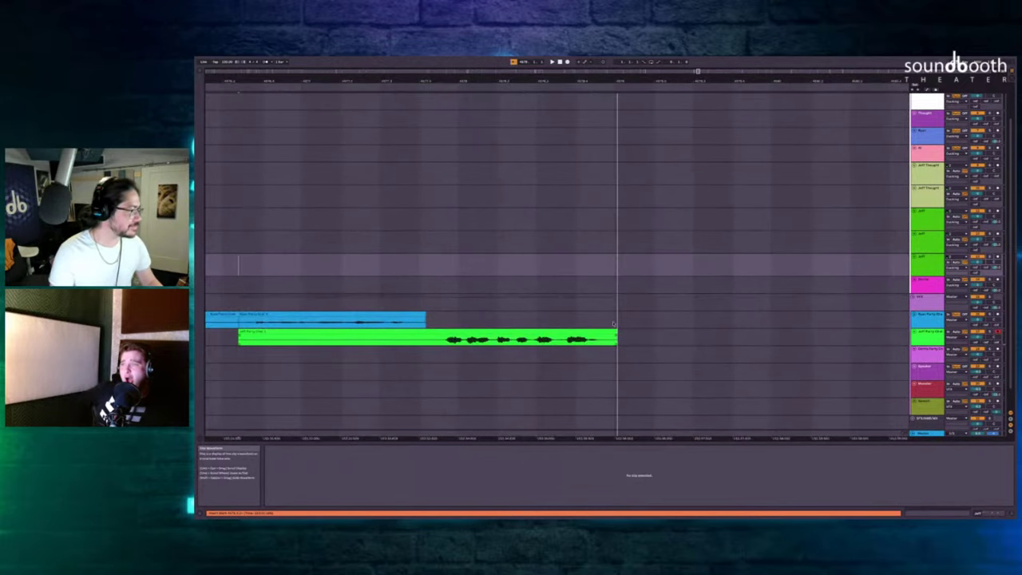
key("F9")
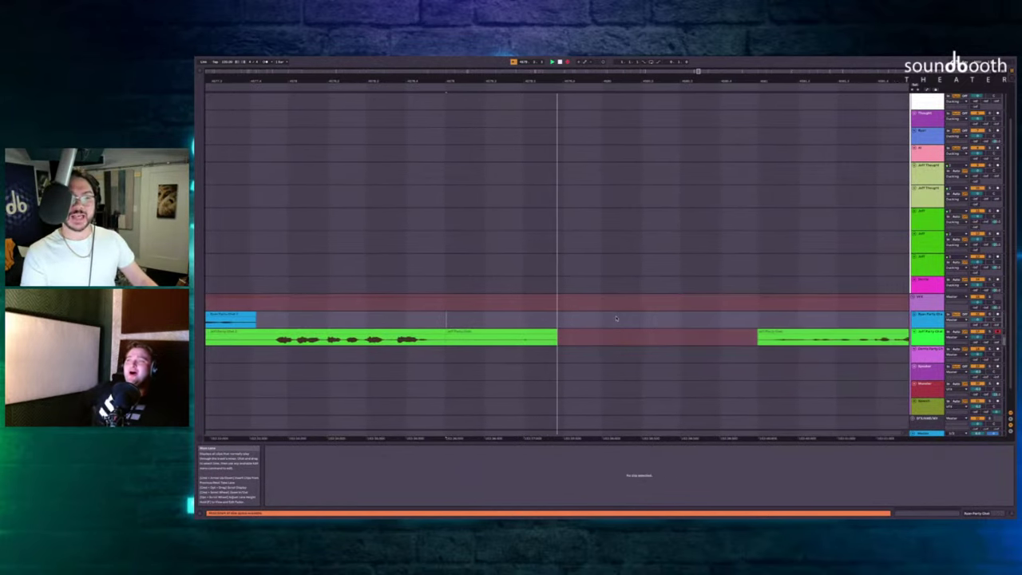
key("F9")
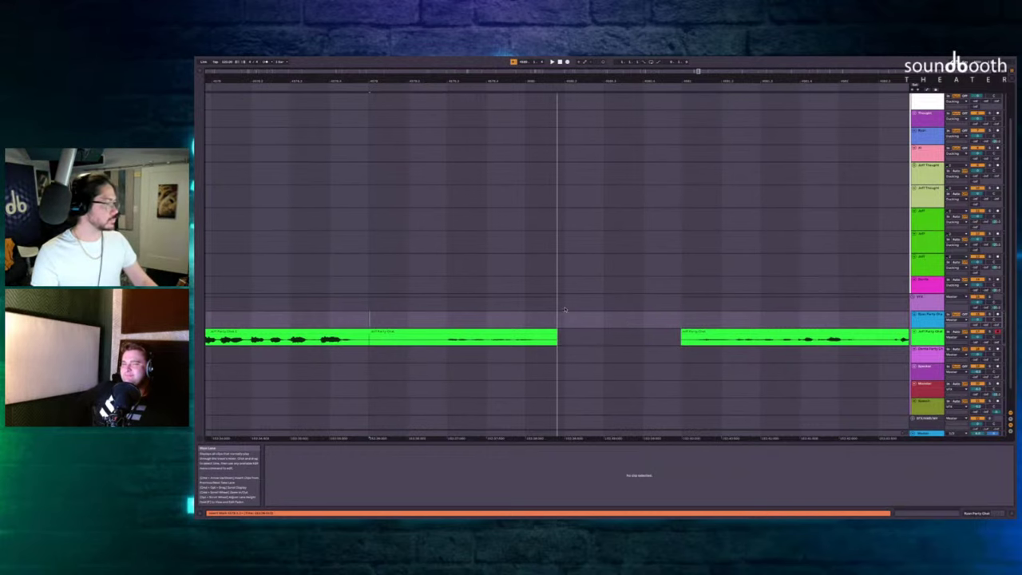
key("F9")
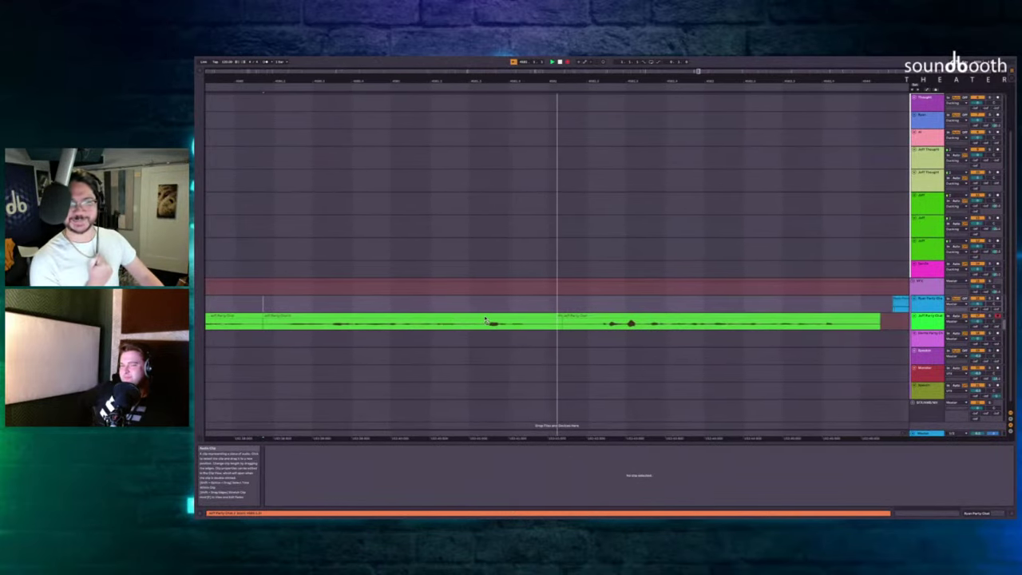
key("space")
Remove the silent time ahead of the first green party chat take's speech, restoring the trimmed end of the second blue party chat clip.
key("minus")
scroll(591, 344, "left", 3)
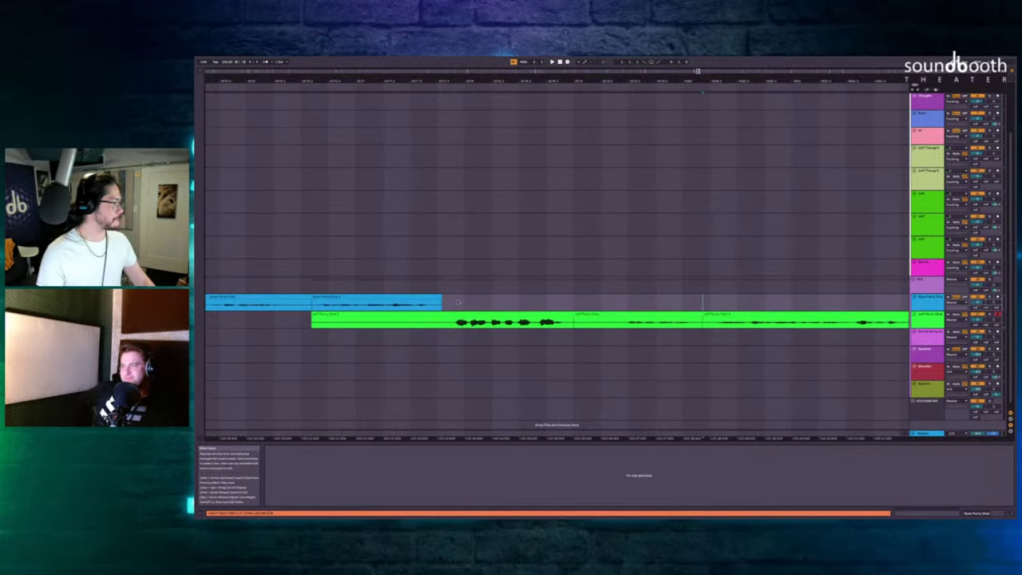
key("space")
left_click_drag(539, 304, 524, 320)
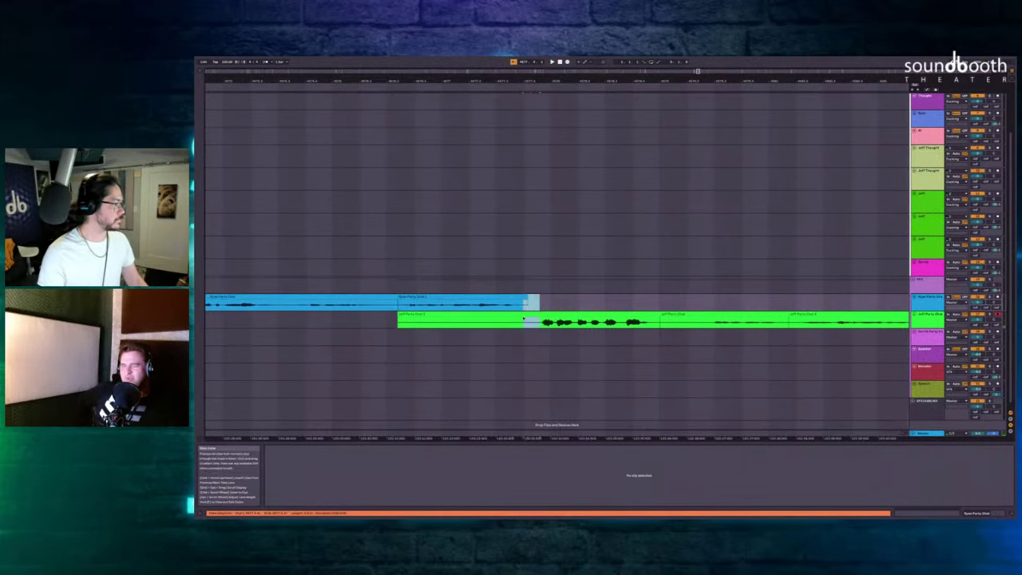
key("ctrl+shift+Delete")
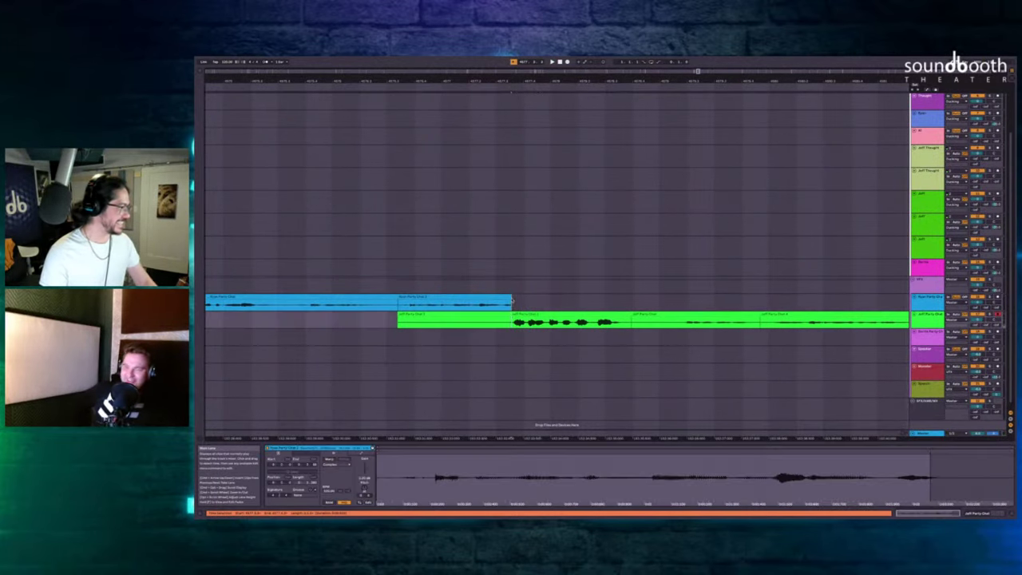
left_click_drag(512, 300, 528, 300)
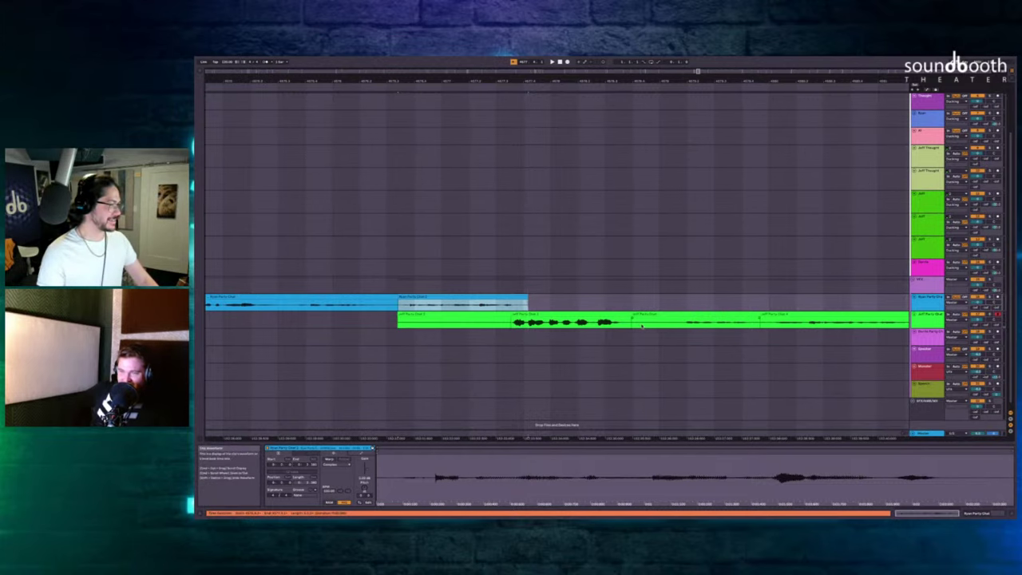
Play back the party chat exchange and delete the silent green clip beneath the second blue party chat clip.
left_click(322, 225)
key("space")
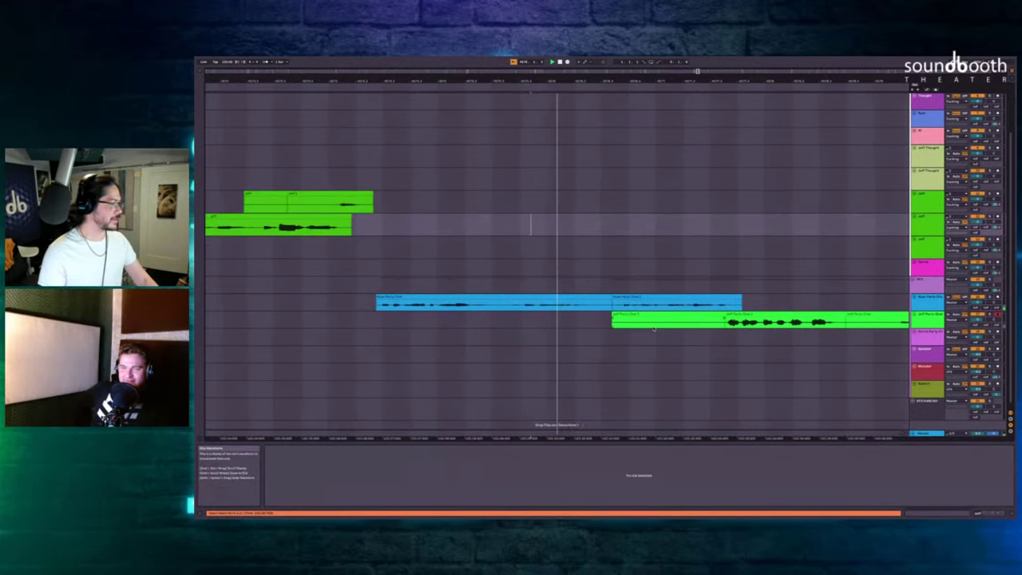
left_click(597, 321)
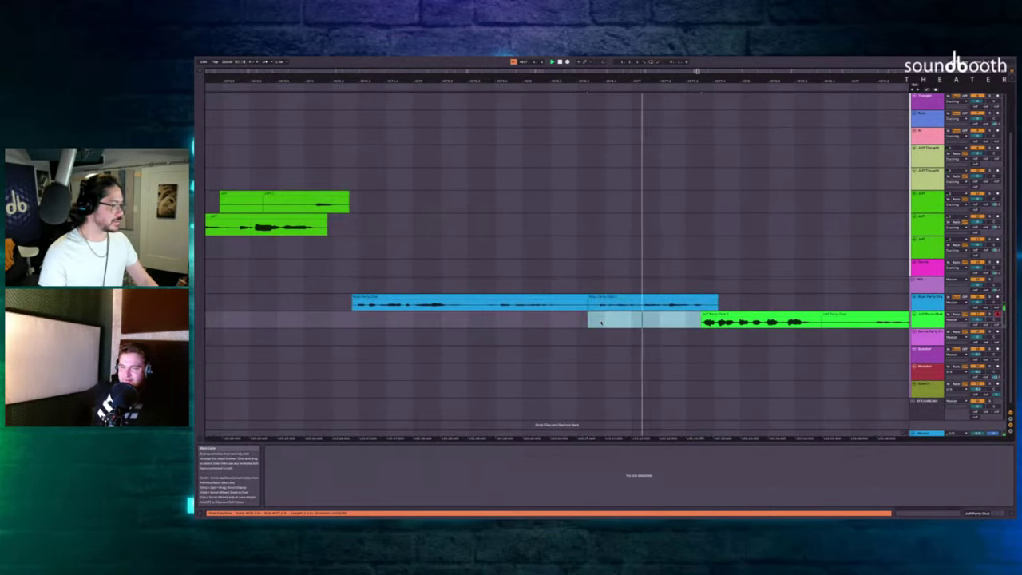
scroll(601, 322, "right", 3)
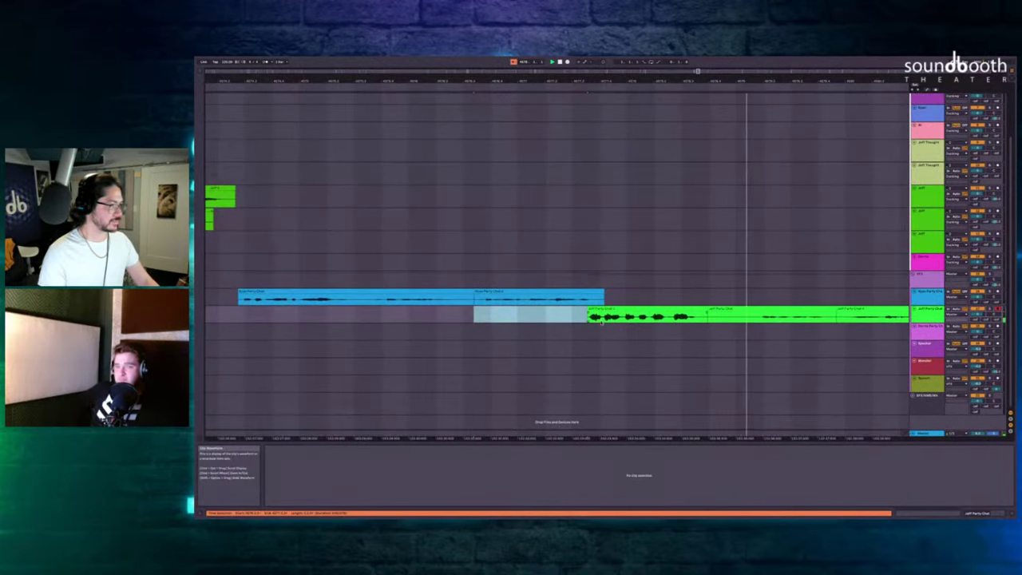
scroll(602, 322, "right", 10)
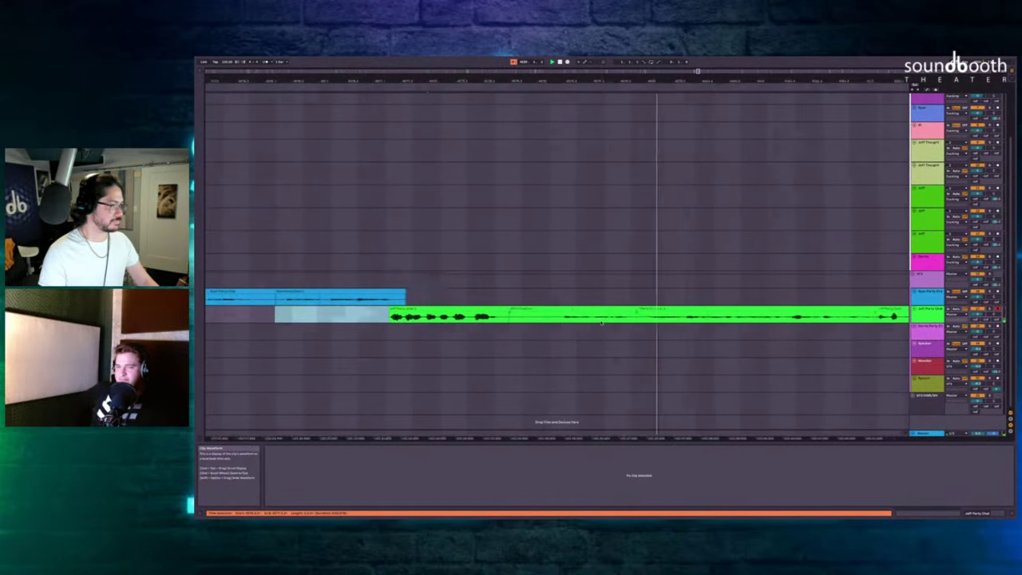
Remove the old green party chat clip and its time after the last new take, and close the gap before the next blue clip.
left_click(678, 309)
key("super+shift+BackSpace")
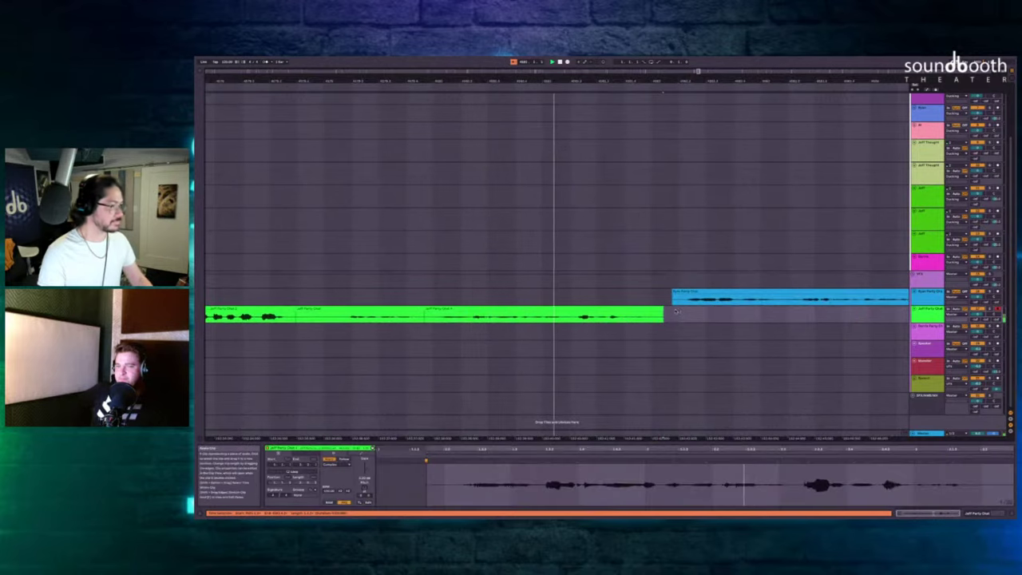
left_click_drag(675, 309, 662, 311)
key("super+shift+BackSpace")
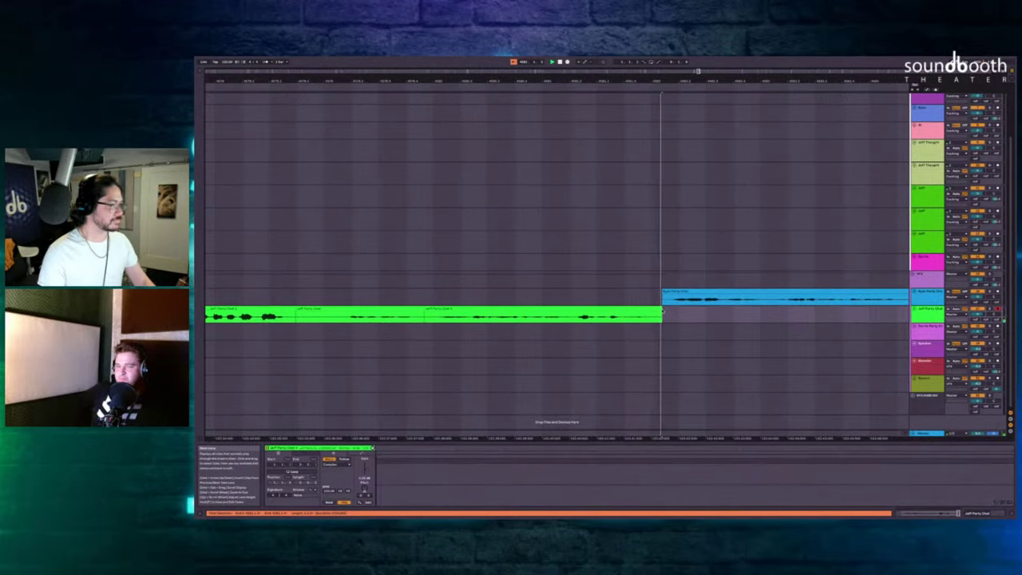
scroll(662, 311, "down", 1)
scroll(511, 283, "left", 3)
scroll(511, 283, "up", 2)
scroll(511, 283, "right", 4)
key("space")
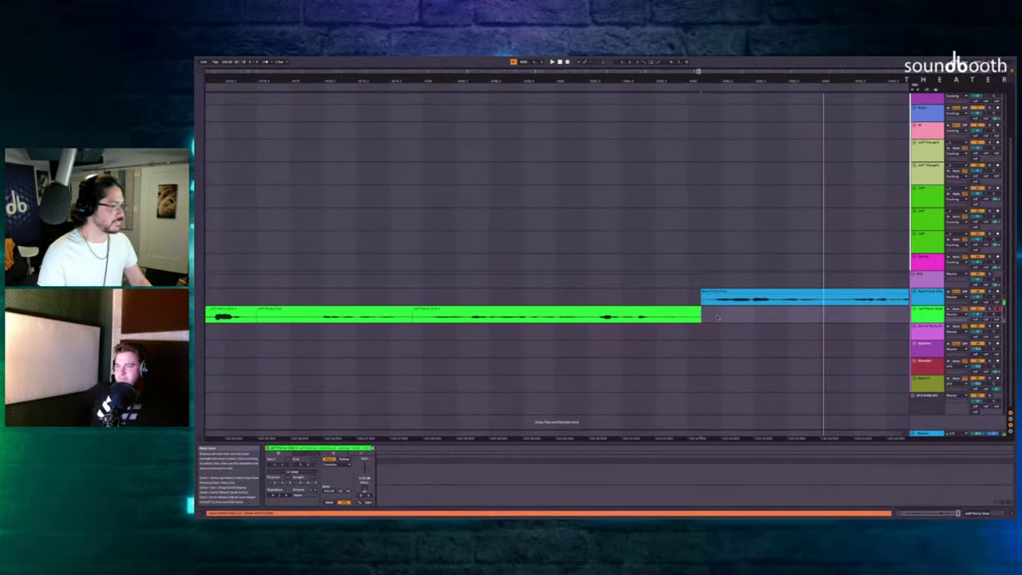
Tighten the transition from the last green take to the next blue clip, and cut surplus time between the second and third green takes.
left_click(713, 303)
left_click_drag(713, 302, 632, 326)
key("super+shift+BackSpace")
scroll(536, 306, "left", 3)
scroll(531, 307, "up", 2)
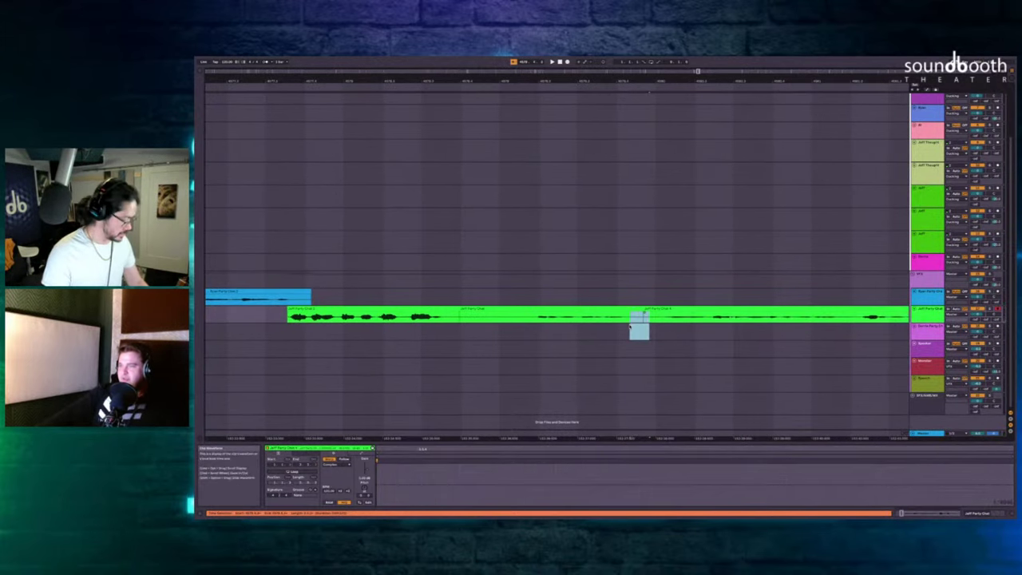
key("ctrl+shift+Delete")
Mark the start of the second green take with a locator named "Intentional Pause" and play back the exchange.
left_click(530, 265)
scroll(519, 231, "left", 2)
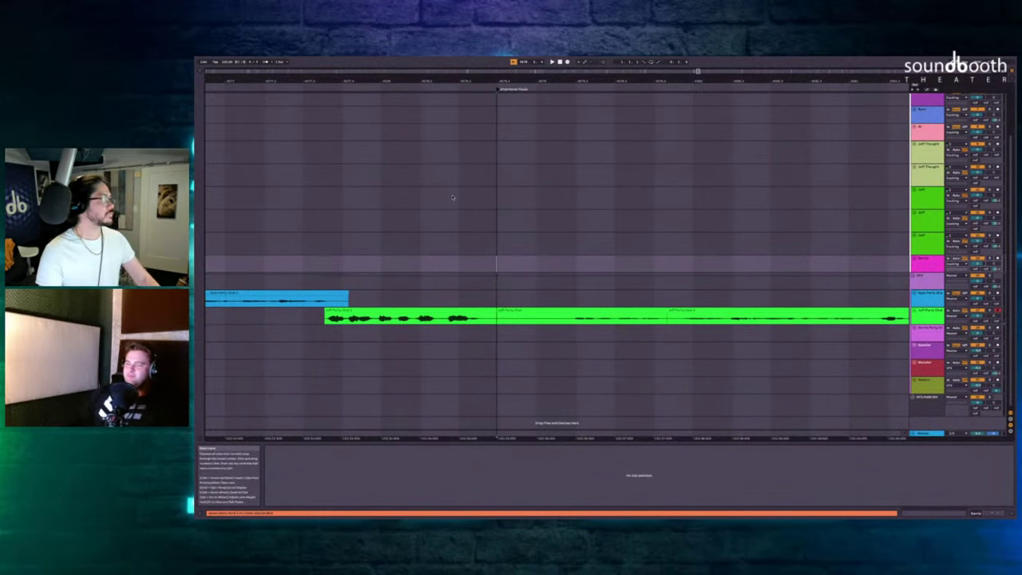
left_click(258, 177)
scroll(353, 182, "down", 3)
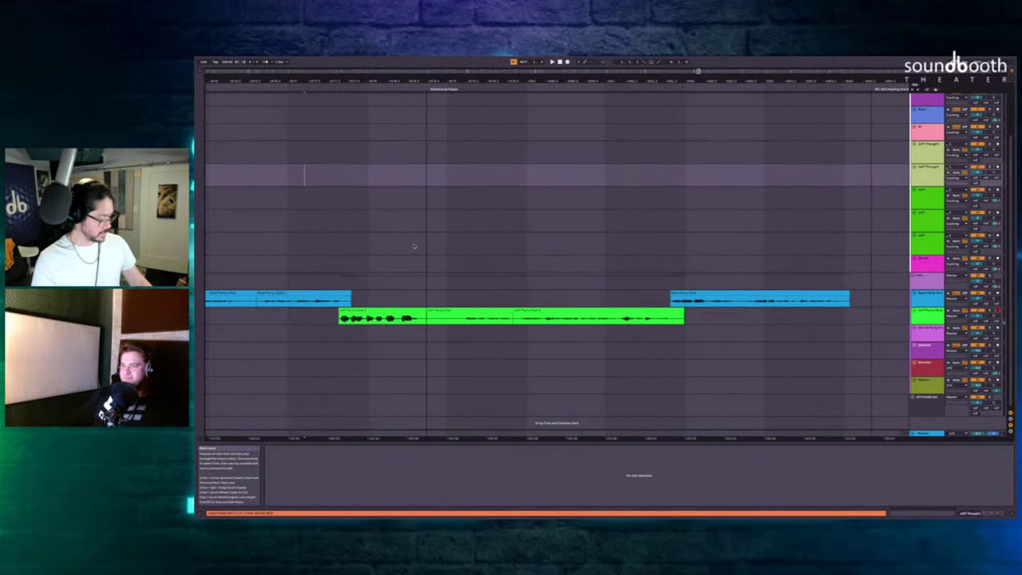
key("space")
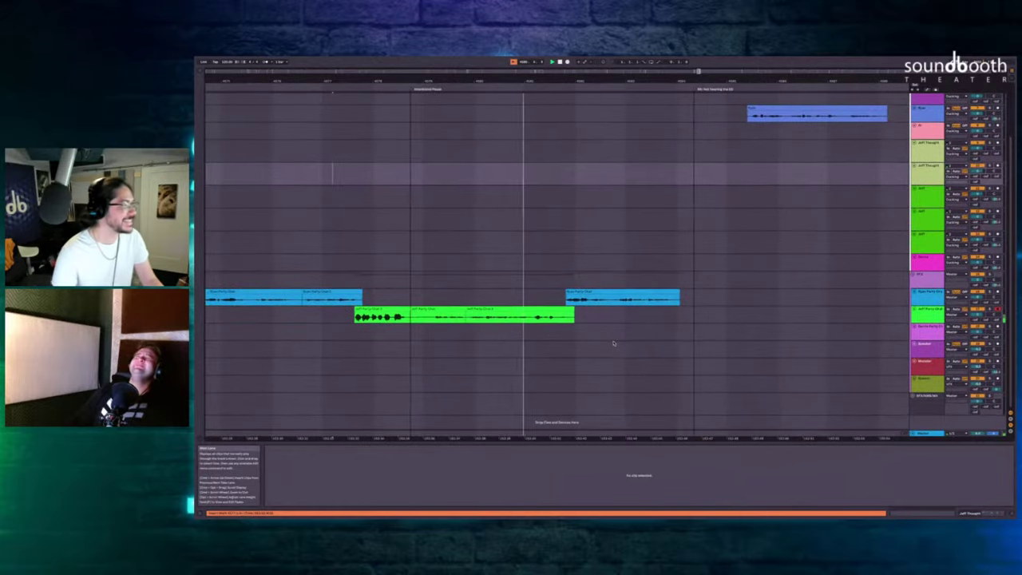
Insert silence the length of the next green party chat clip directly ahead of it, between the blue and pink dialogue clips.
scroll(613, 343, "right", 3)
scroll(613, 343, "up", 3)
scroll(613, 343, "down", 3)
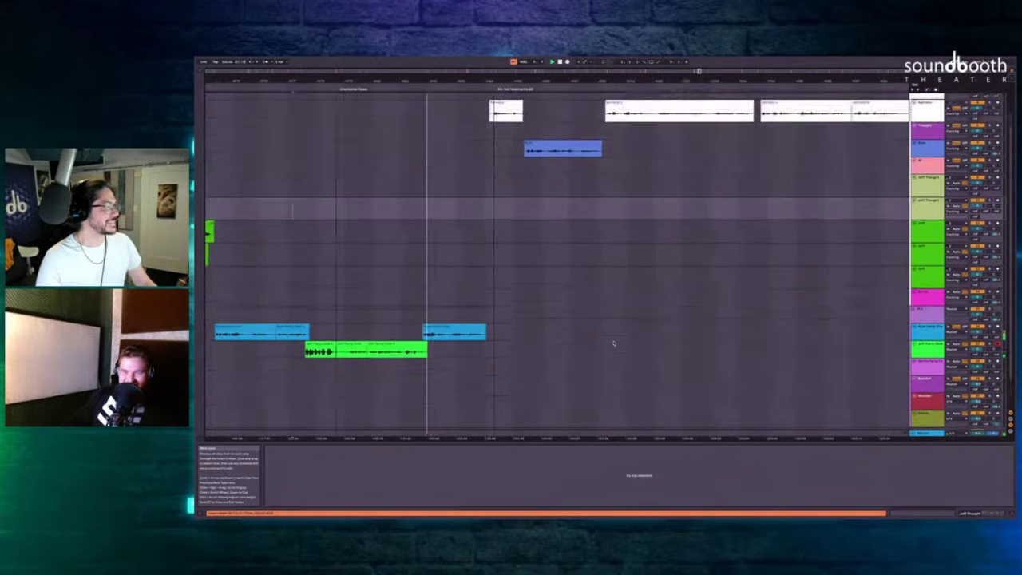
scroll(559, 347, "up", 2)
scroll(560, 347, "down", 3)
scroll(560, 347, "right", 8)
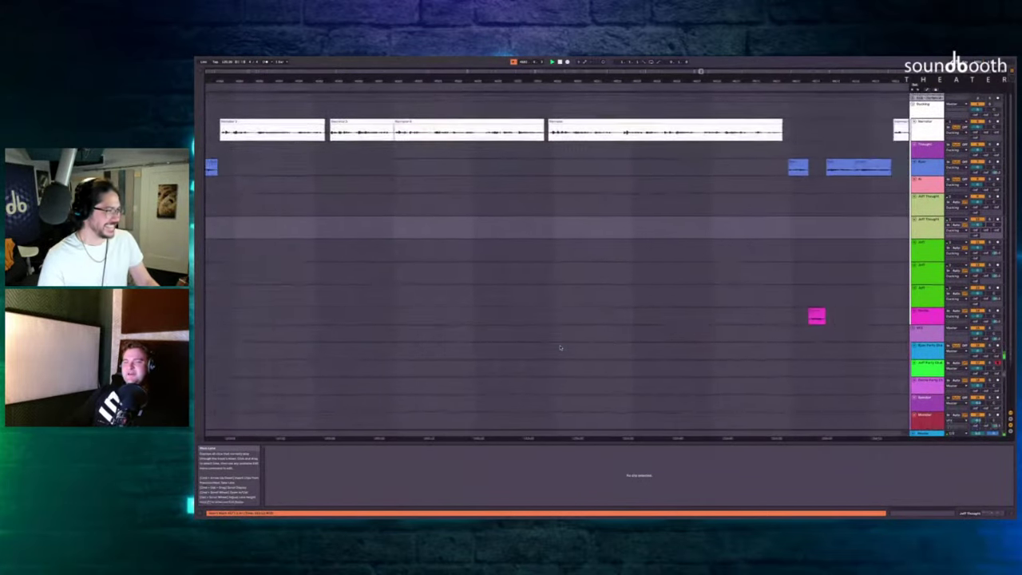
scroll(560, 347, "up", 5)
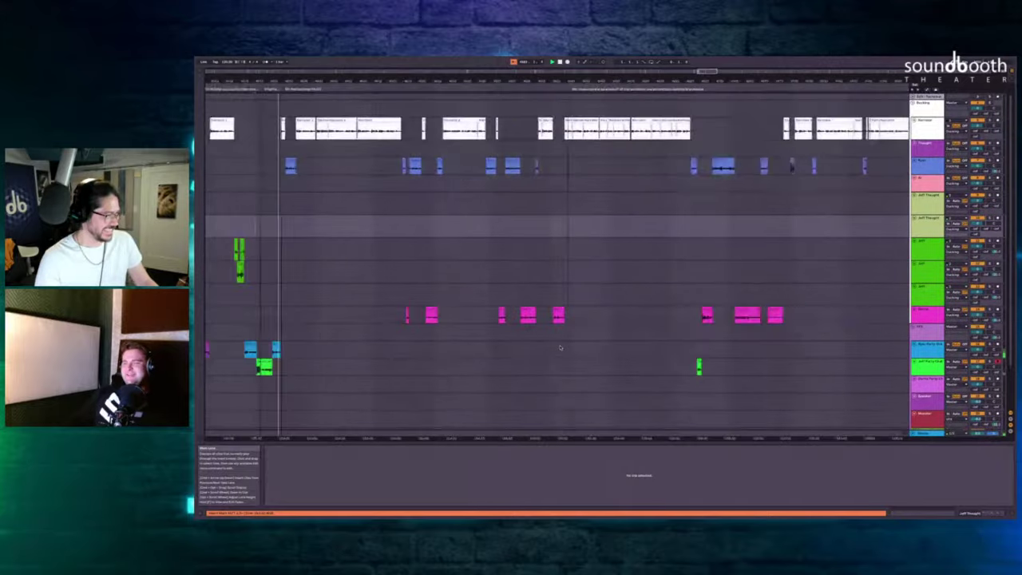
left_click(613, 329)
scroll(614, 329, "down", 6)
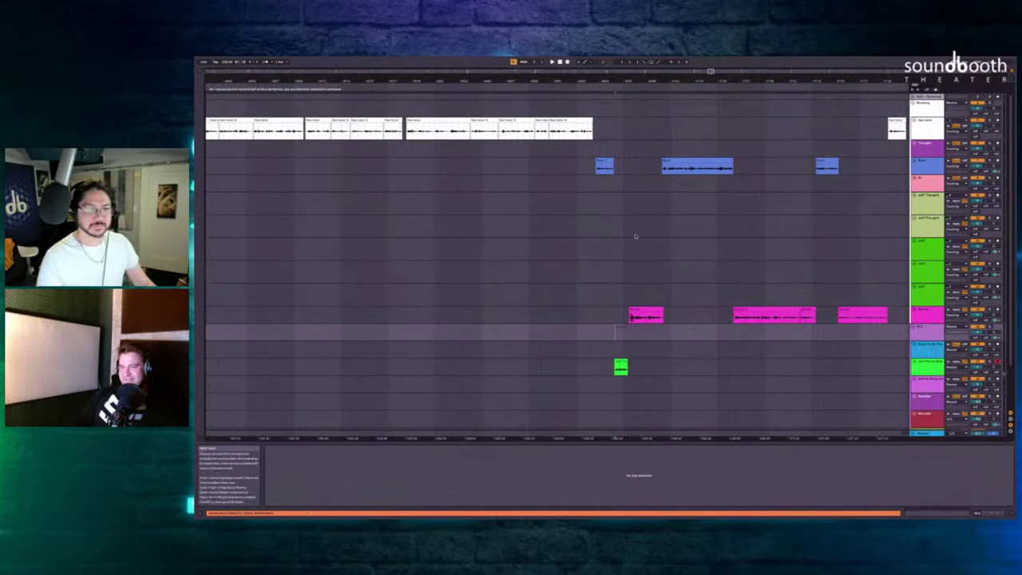
scroll(637, 231, "up", 5)
left_click(575, 361)
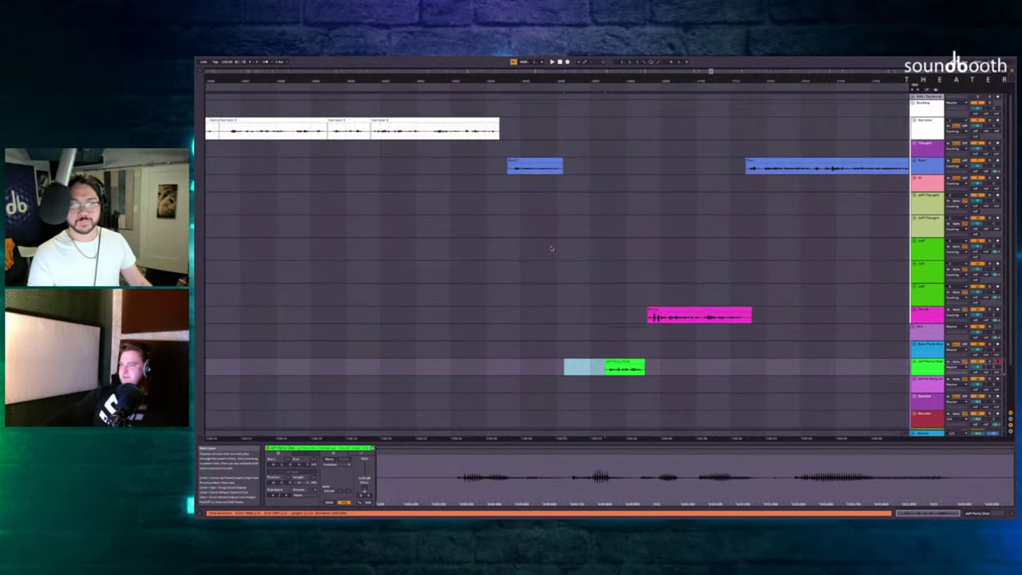
Record a replacement green party chat take from the start of the inserted silence, and remove the old clip's remainder and its time before the pink clip.
key("F9")
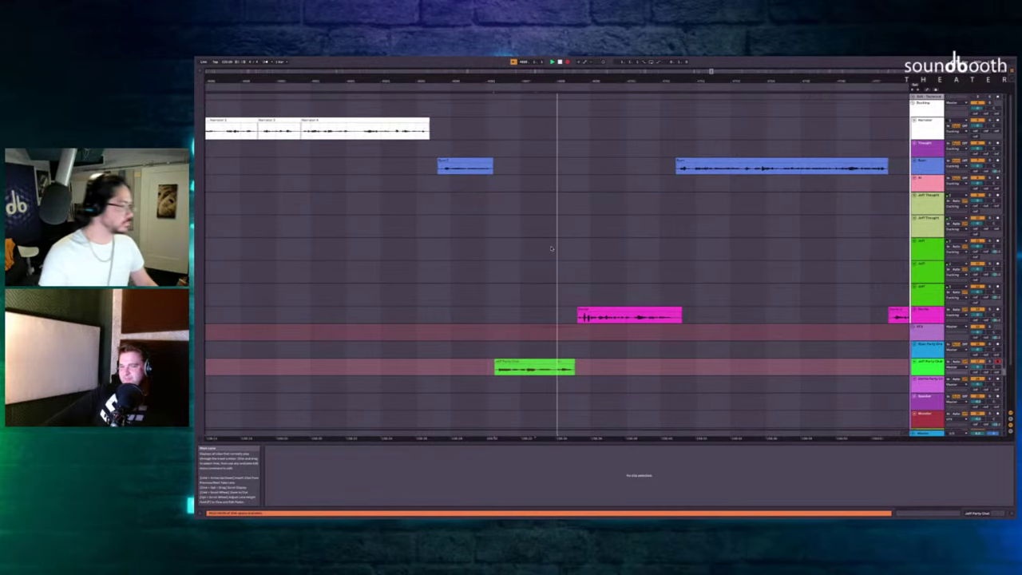
key("space")
left_click_drag(619, 333, 565, 366)
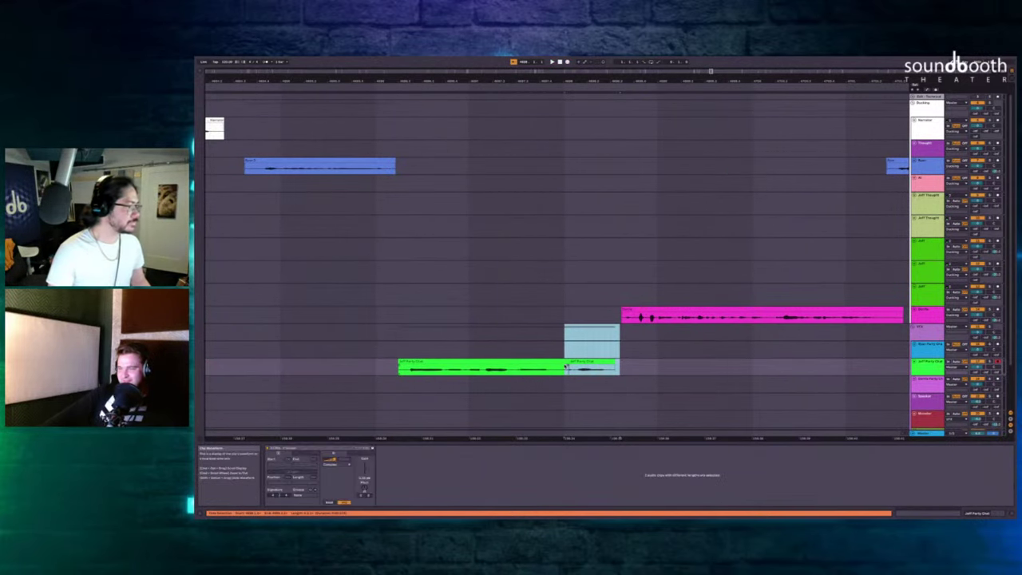
key("ctrl+shift+Delete")
Play back the new green party chat take together with the preceding blue clip and the following pink clip.
left_click(367, 204)
key("space")
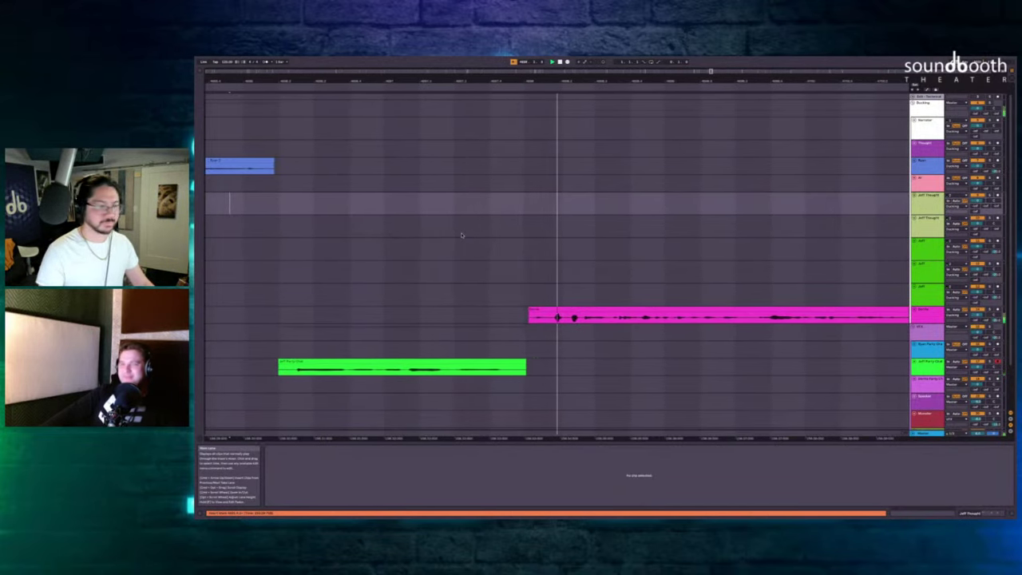
left_click_drag(501, 320, 463, 386)
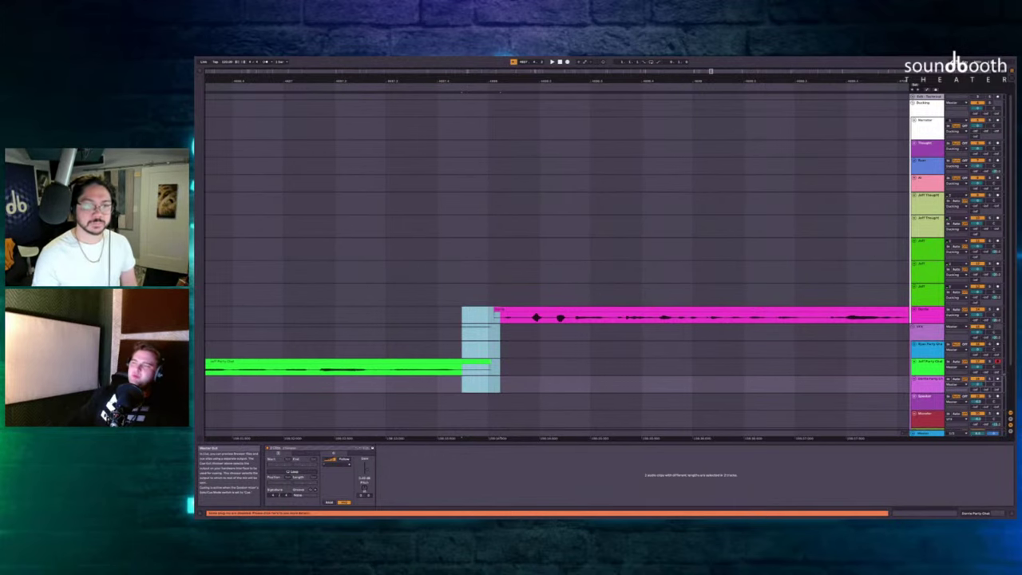
scroll(385, 235, "down", 3)
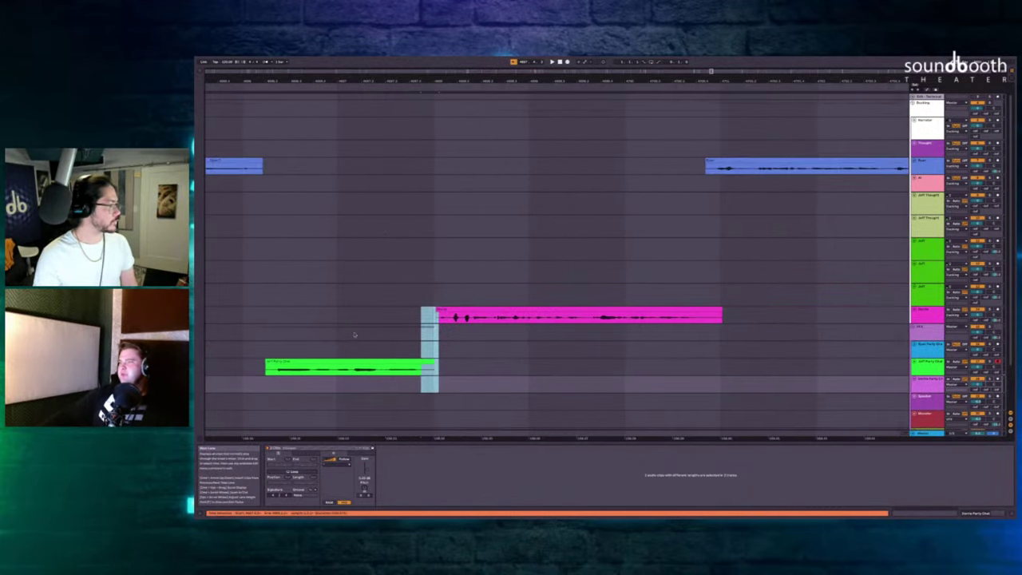
left_click(332, 362)
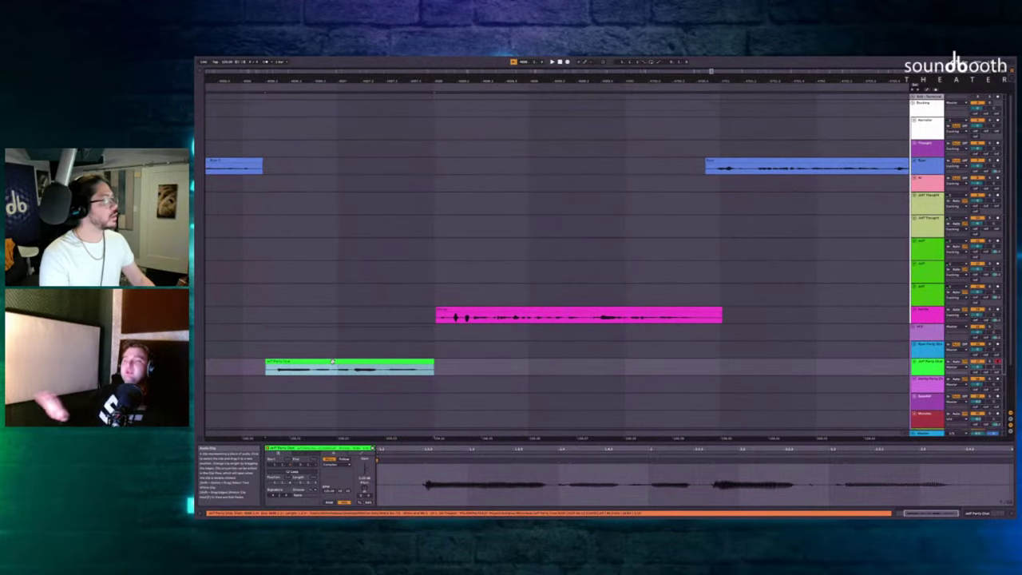
scroll(333, 361, "left", 4)
scroll(572, 250, "up", 4)
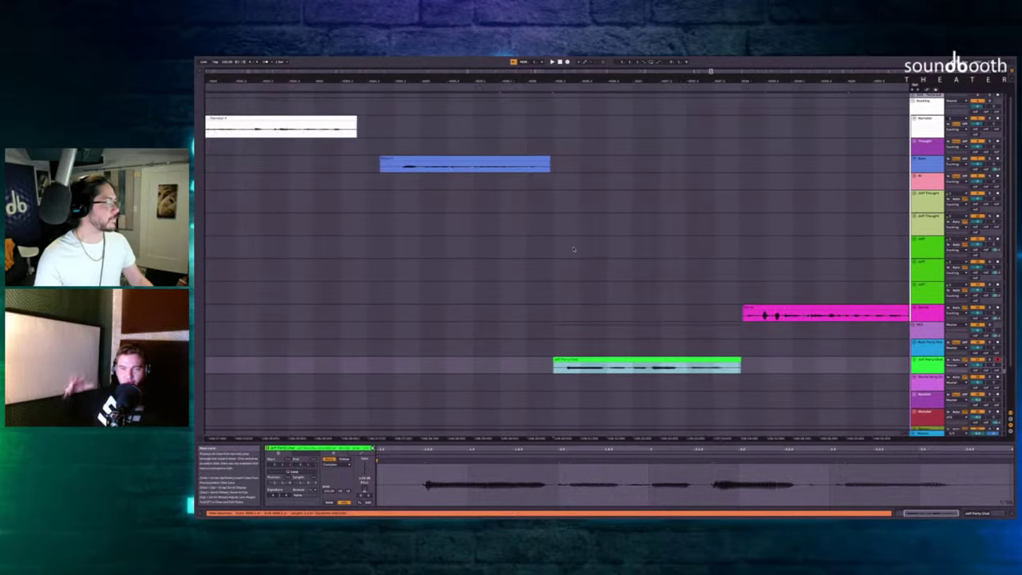
left_click(438, 181)
key("space")
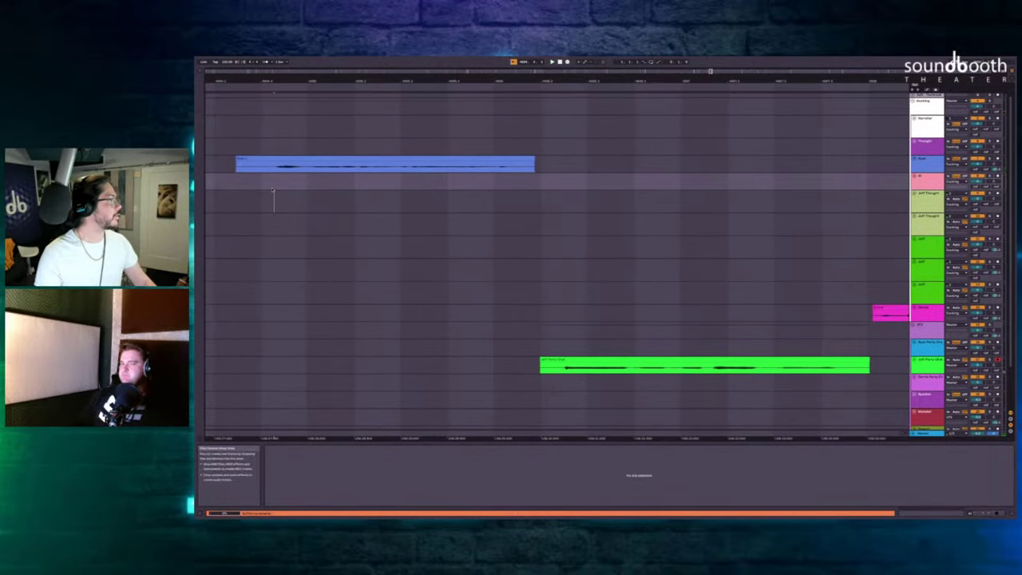
scroll(687, 282, "down", 2)
scroll(678, 288, "up", 3)
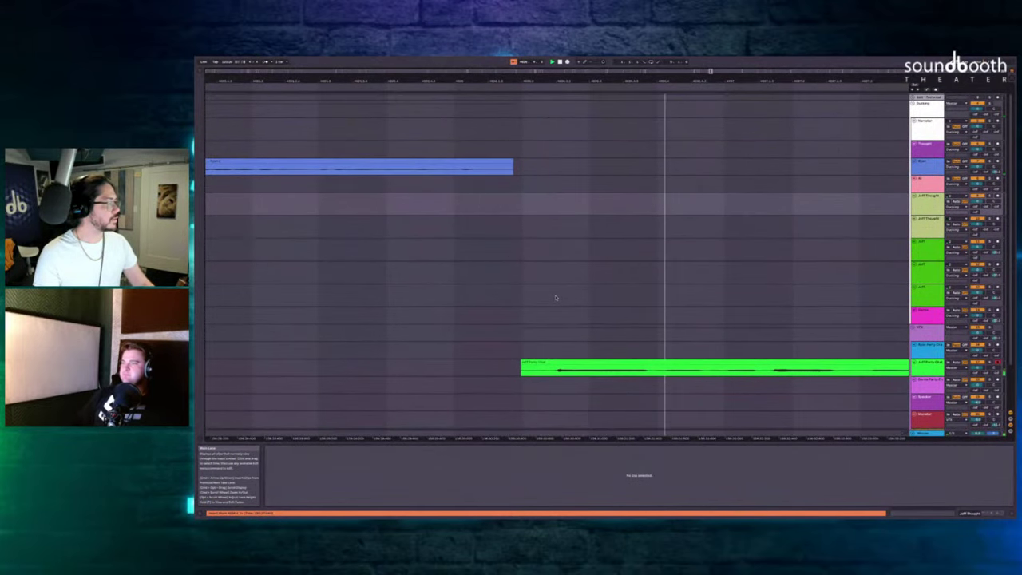
Trim the tail of the blue dialogue clip and the silent start of the green party chat take.
left_click_drag(497, 160, 535, 354)
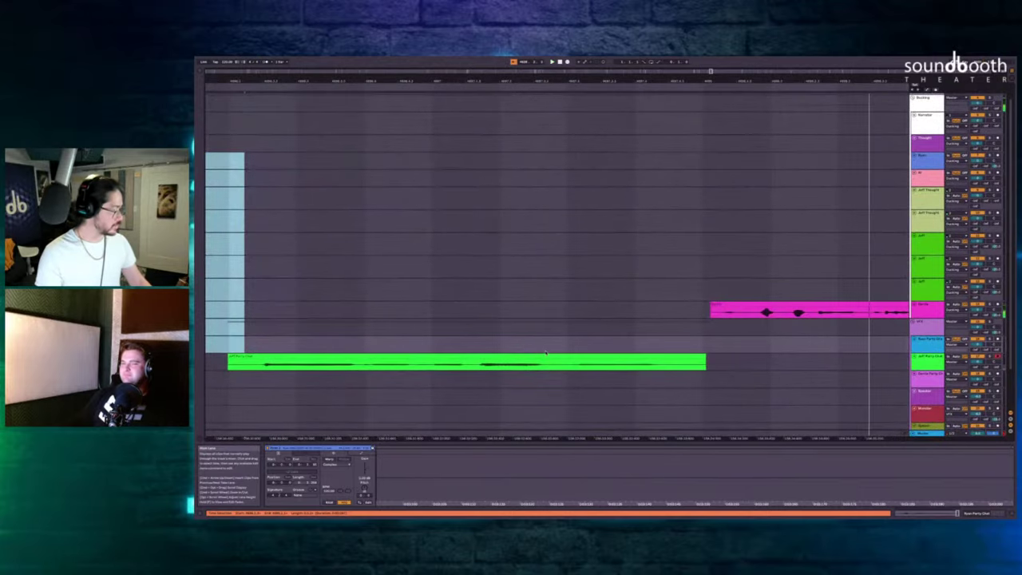
scroll(542, 345, "left", 3)
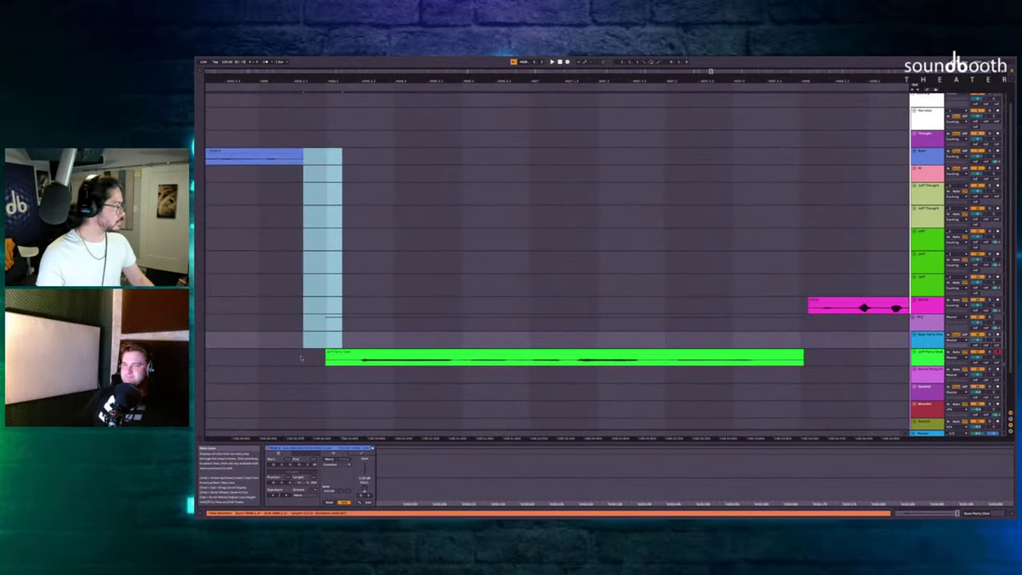
left_click_drag(292, 339, 342, 391)
key("Delete")
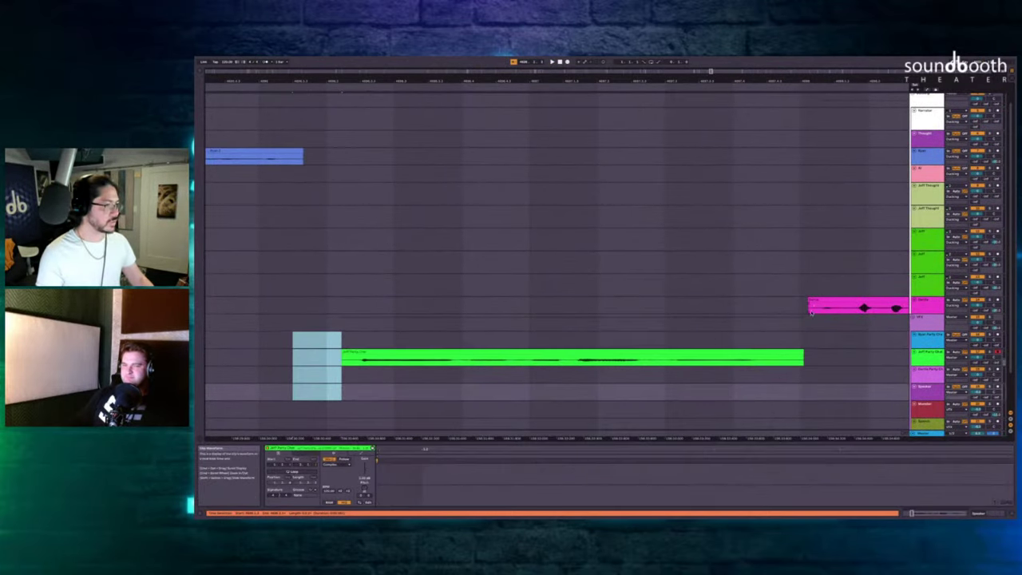
Remove surplus time before the pink clip, play back the transition, and extend the green take's end to overlap the pink clip slightly.
left_click_drag(811, 312, 769, 351)
key("super+shift+Delete")
left_click_drag(660, 300, 654, 300)
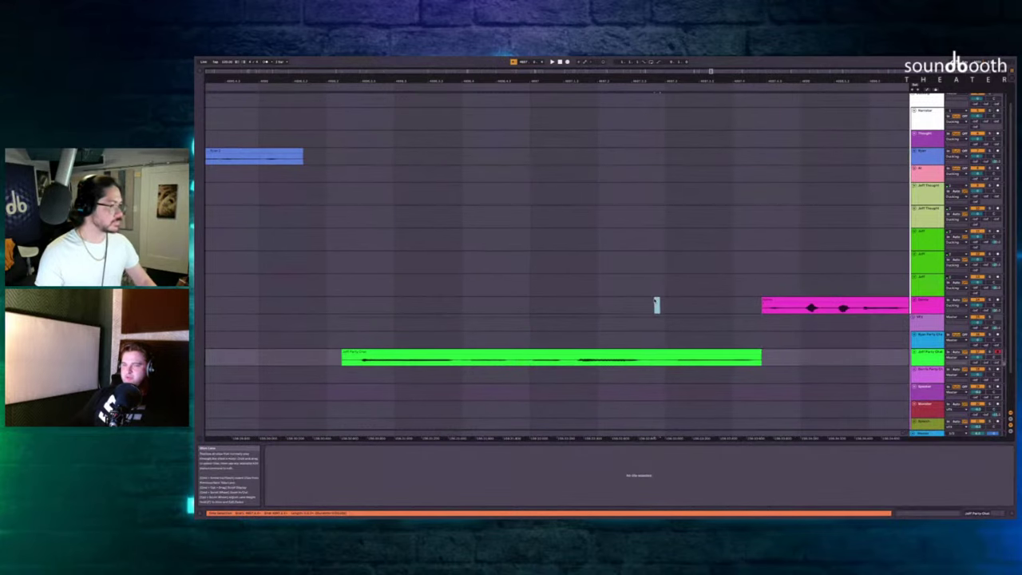
key("space")
scroll(655, 299, "down", 3)
scroll(654, 299, "right", 2)
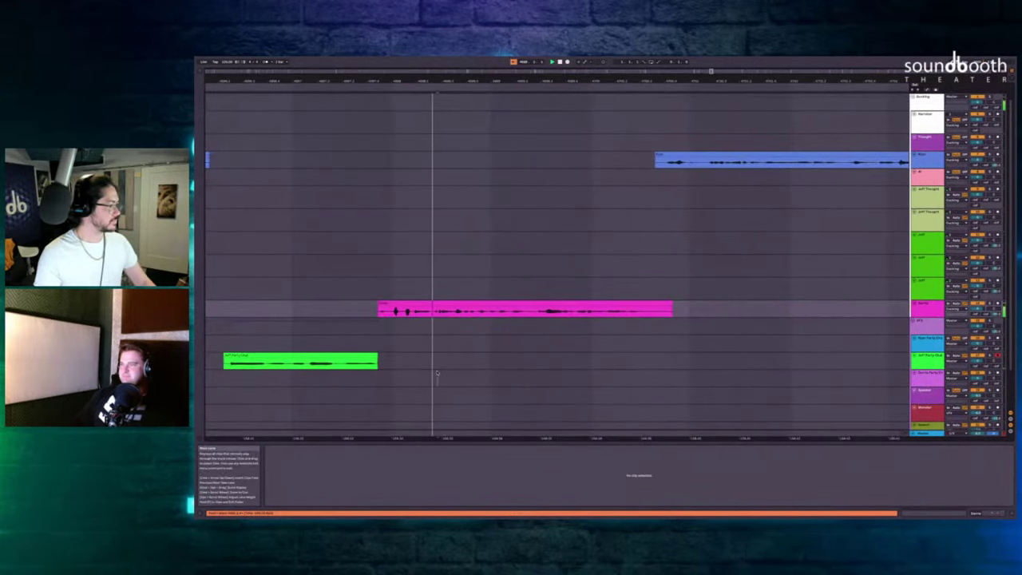
left_click(436, 375)
left_click_drag(378, 357, 390, 357)
scroll(392, 357, "right", 2)
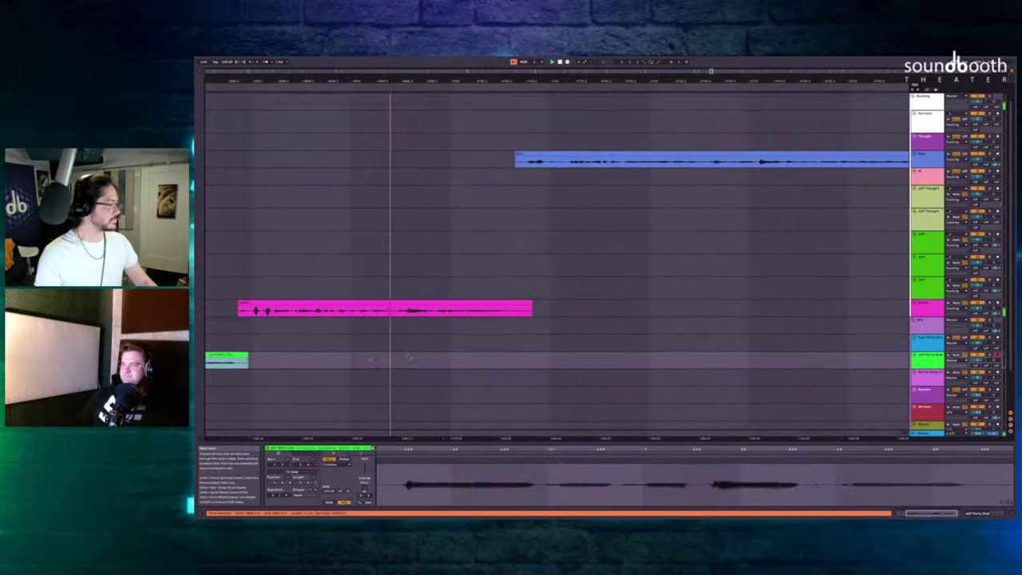
Locate the next green party chat clip further along and set the playback position just before the purple clip preceding it.
scroll(407, 356, "down", 3)
scroll(408, 356, "right", 4)
scroll(408, 356, "down", 5)
key("plus")
key("plus")
key("plus")
key("plus")
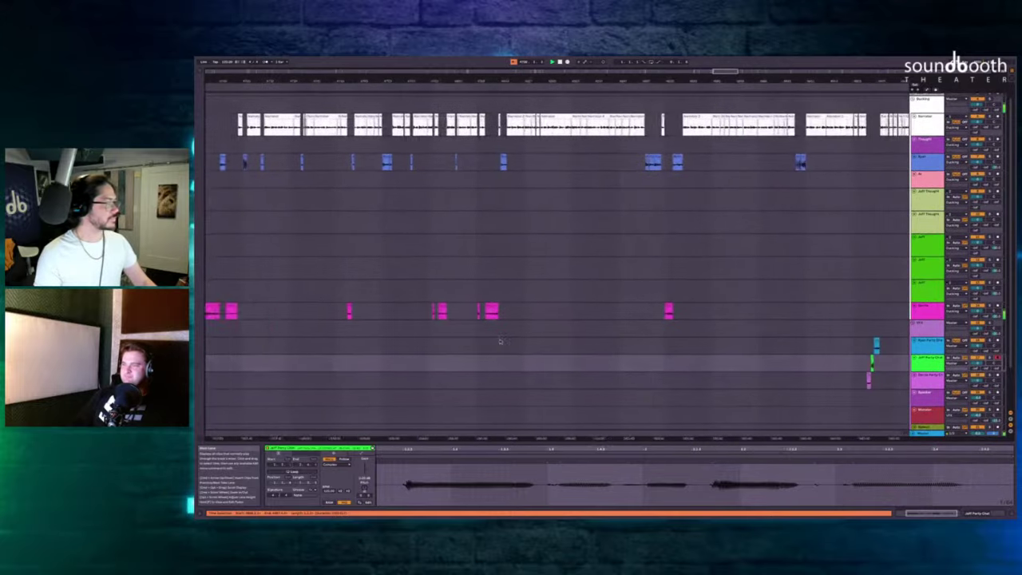
key("plus")
key("plus")
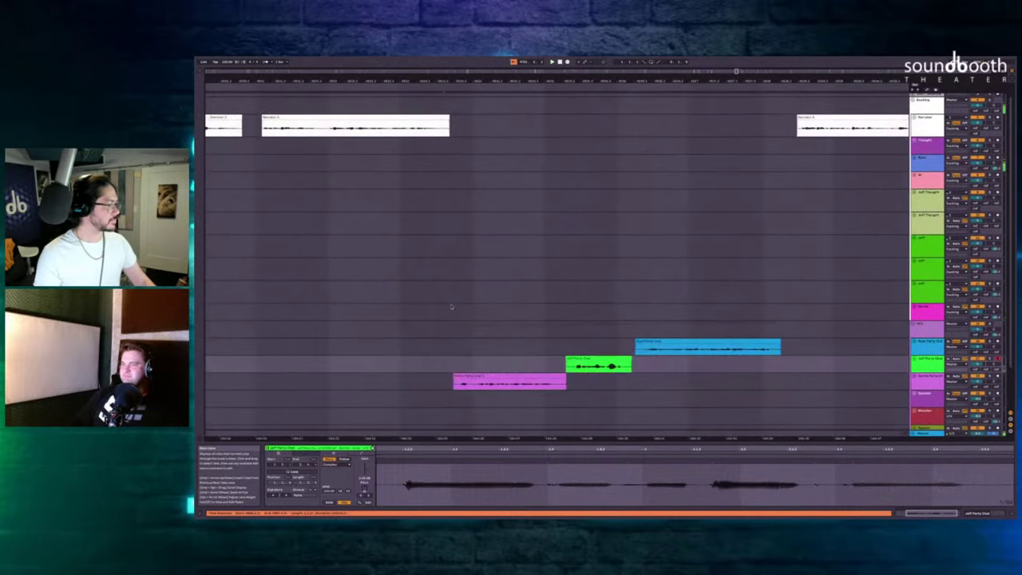
left_click(443, 291)
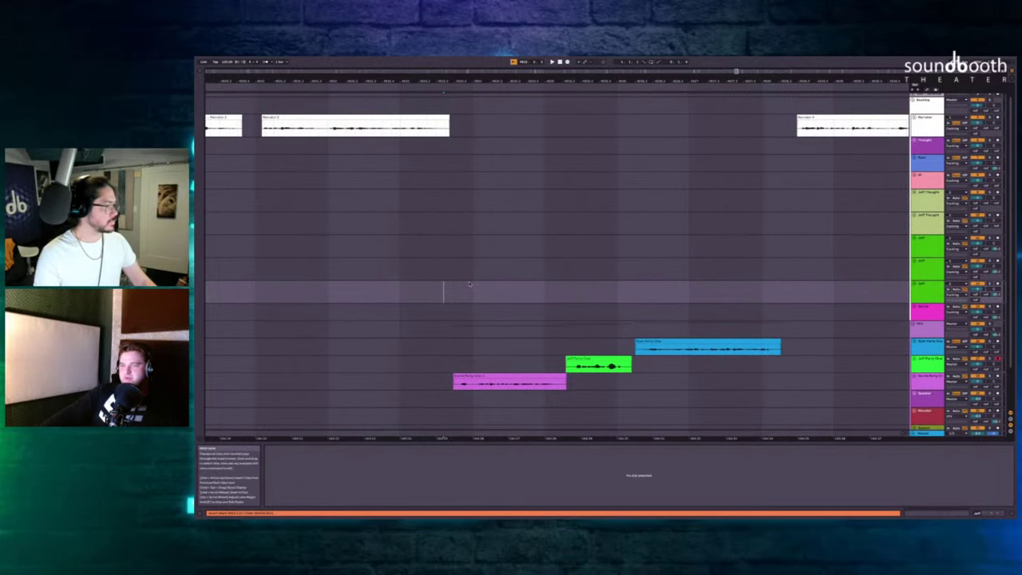
Insert silence matching the green party chat clip's length before it, and record a replacement take from just after the purple clip's start.
scroll(470, 284, "up", 2)
left_click(447, 347)
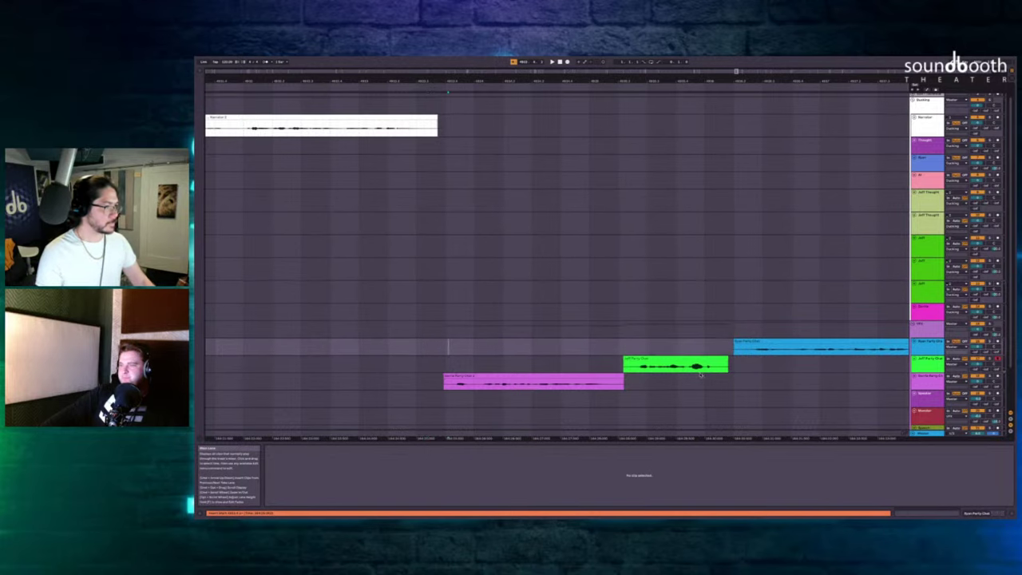
left_click(683, 358)
key("ctrl+i")
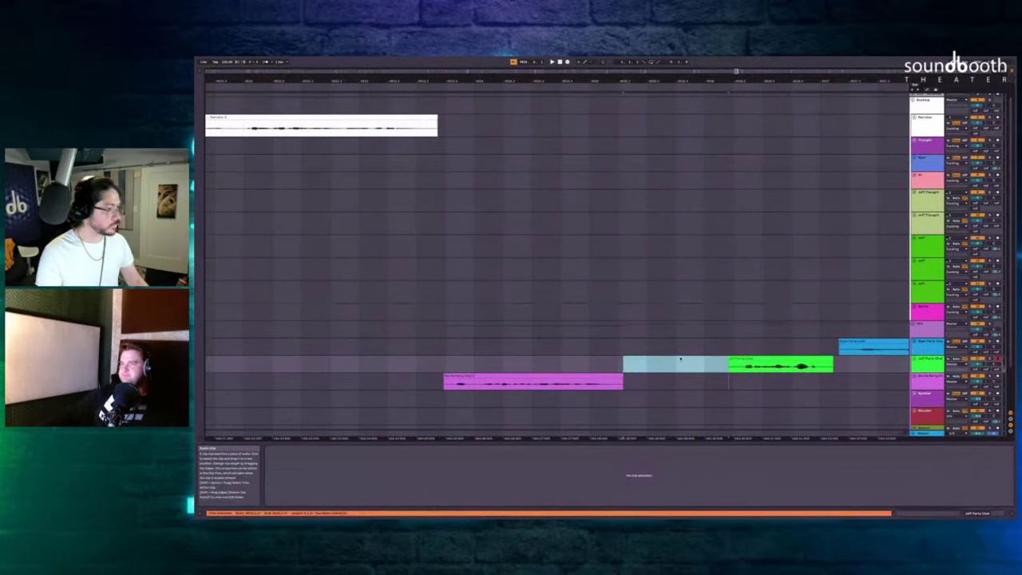
key("F9")
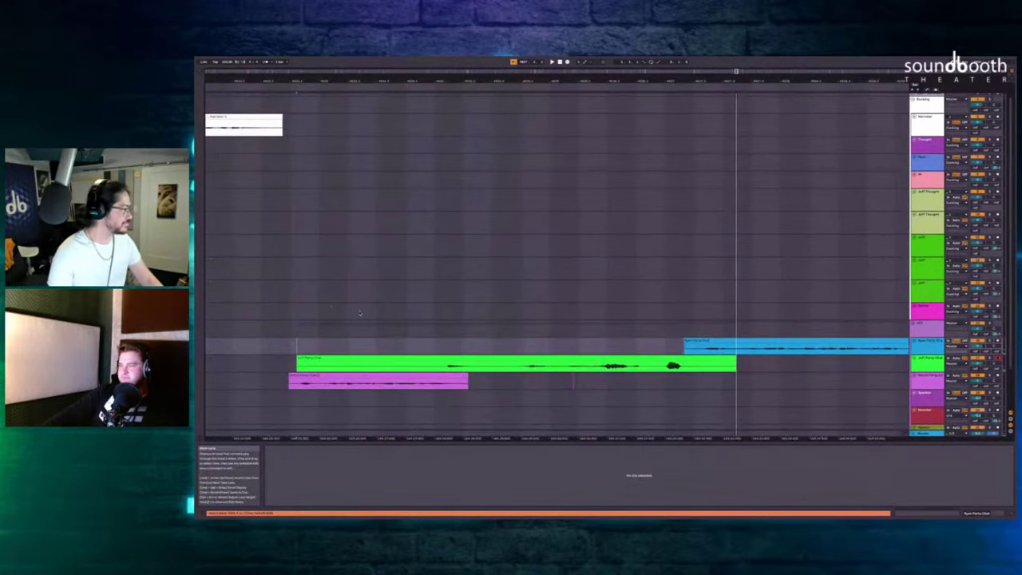
Play back the Jeff Party Chat clip and delete the silence at its opening.
key("minus")
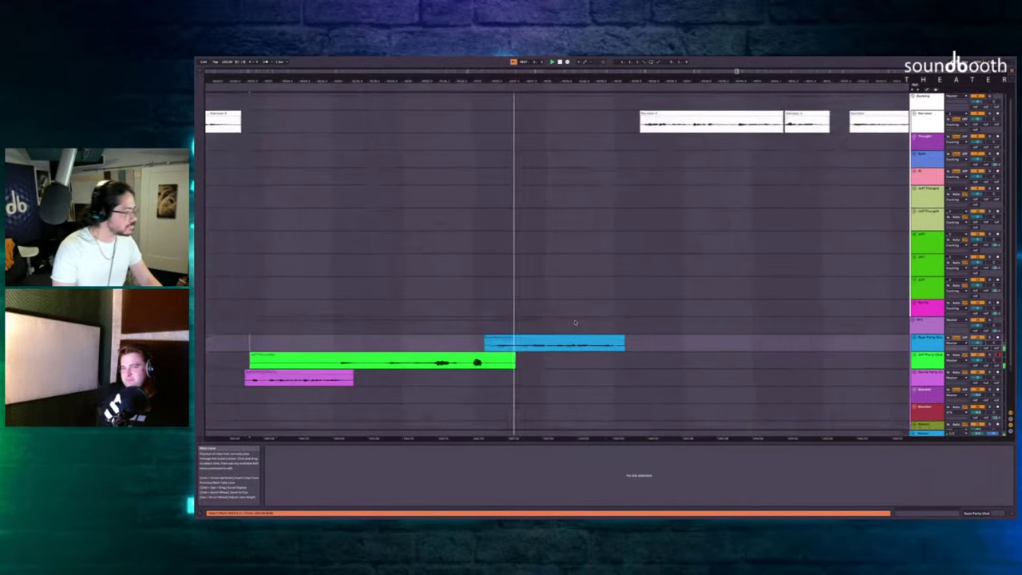
scroll(574, 322, "down", 3)
scroll(616, 329, "right", 2)
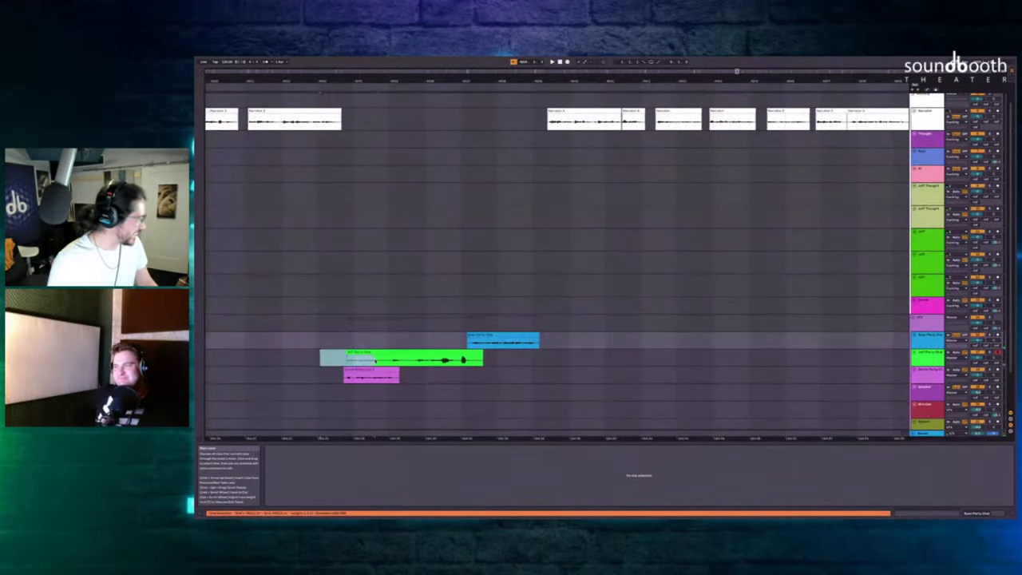
left_click_drag(375, 361, 384, 360)
key("Delete")
Record a new Jeff Party Chat take over the two next green clips, starting just after the purple party chat clip begins.
scroll(628, 342, "right", 3)
scroll(628, 342, "down", 4)
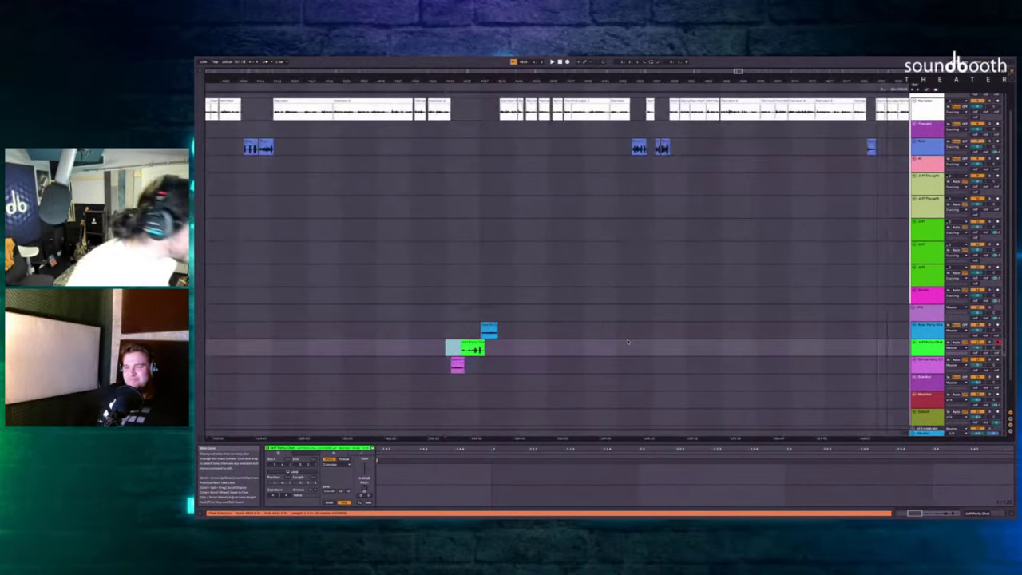
scroll(627, 342, "right", 3)
scroll(629, 342, "down", 3)
scroll(628, 335, "right", 2)
scroll(635, 320, "up", 4)
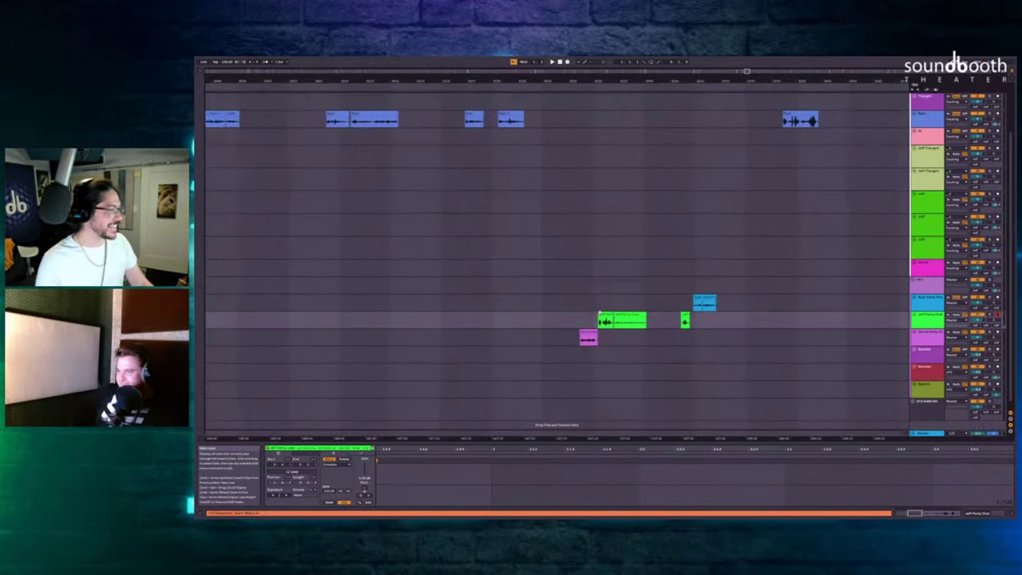
scroll(599, 313, "right", 2)
scroll(488, 287, "up", 4)
scroll(488, 288, "up", 2)
scroll(487, 287, "right", 1)
scroll(489, 287, "up", 3)
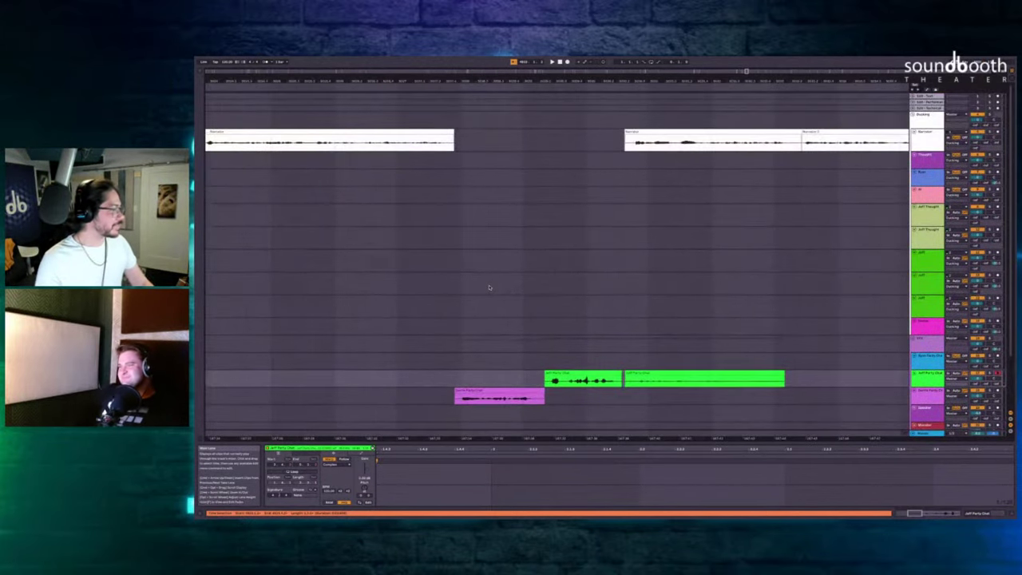
left_click(458, 361)
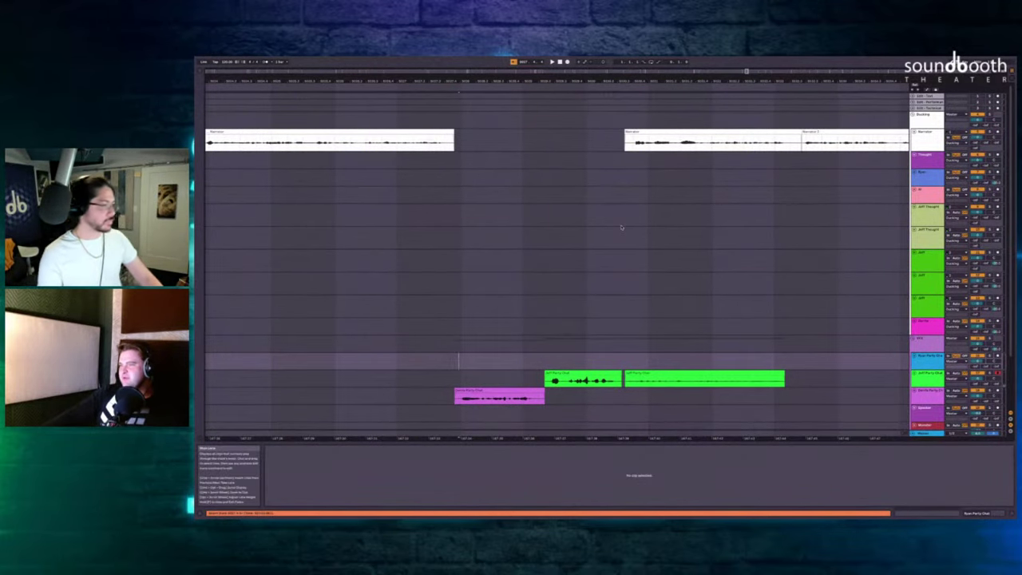
key("F9")
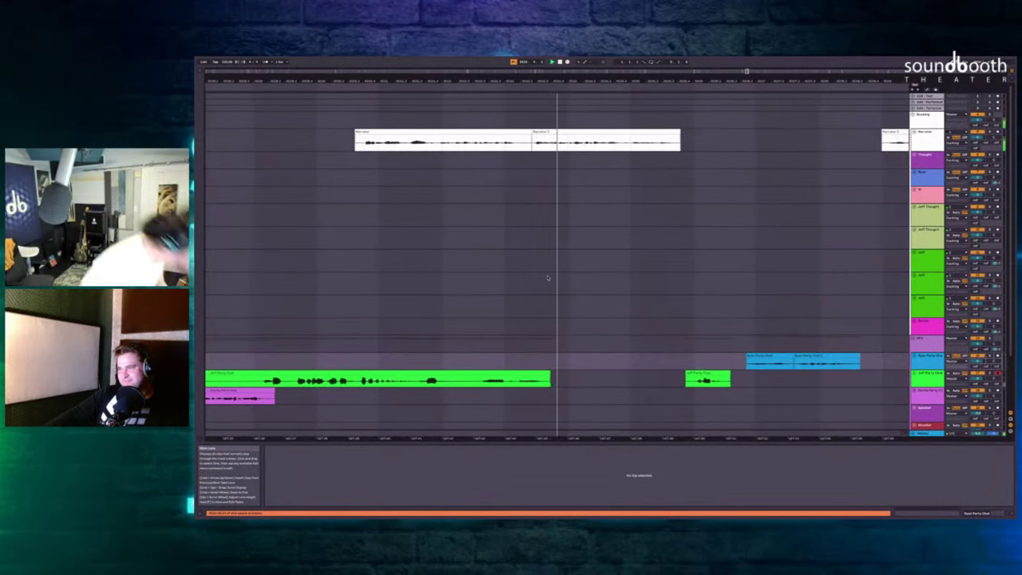
key("space")
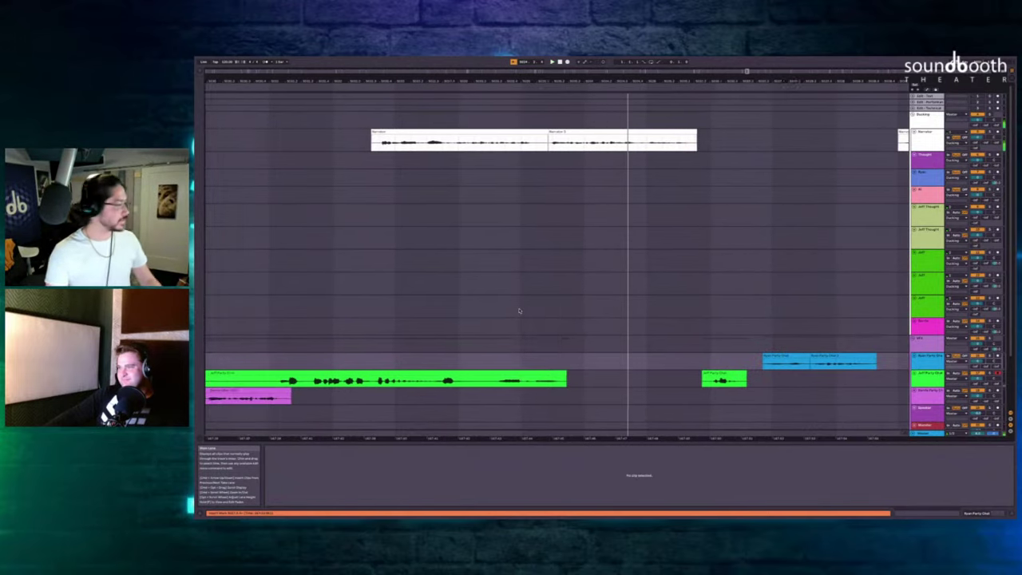
Replay the new take and insert a short stretch of silence near the start of the Narrator clip above it.
scroll(519, 310, "left", 5)
left_click(500, 309)
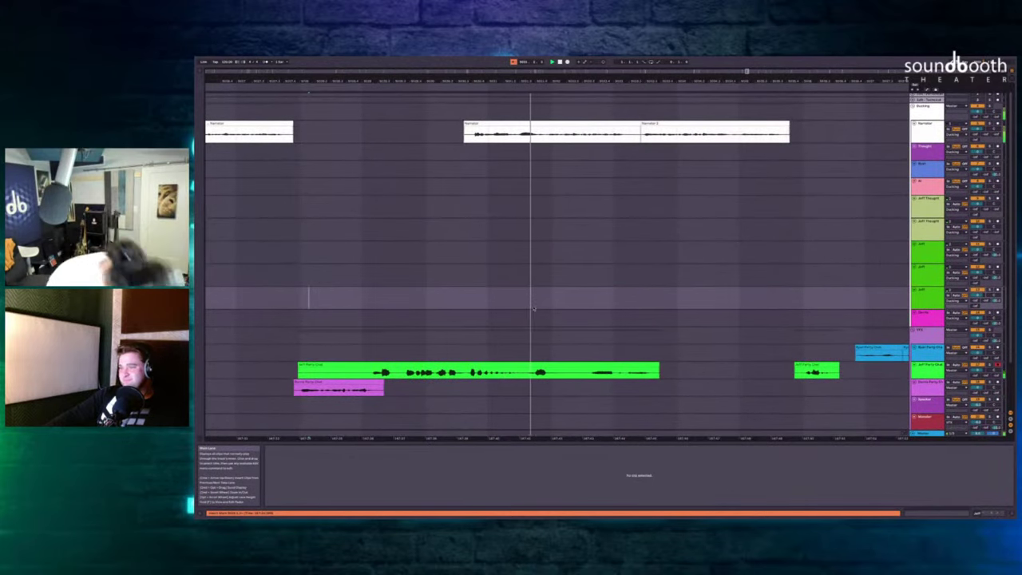
left_click_drag(474, 155, 497, 209)
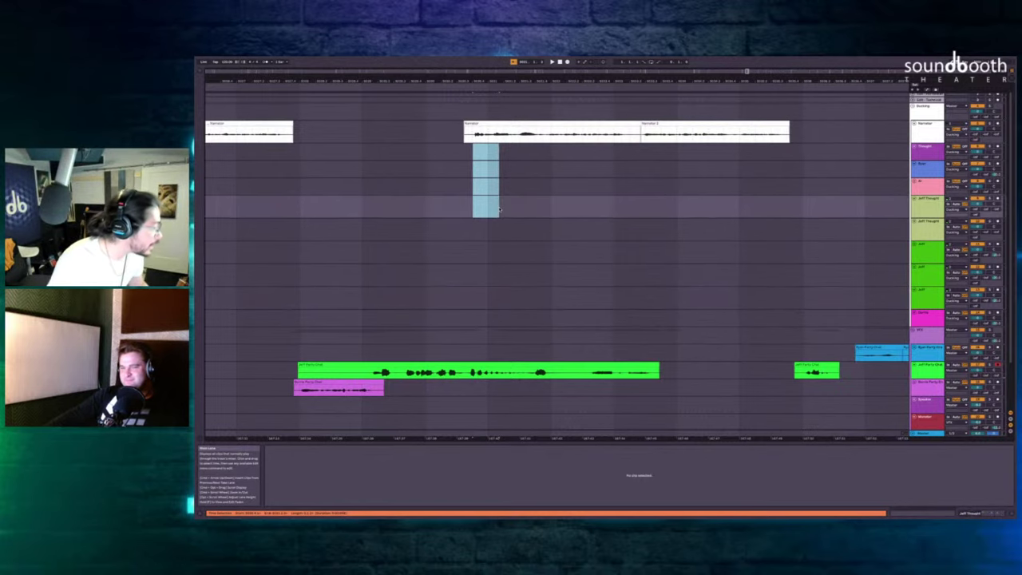
key("ctrl+i")
Extend the Jeff Party Chat take across the split, delete the leftover piece, and shift its last phrase slightly later.
left_click_drag(471, 368, 750, 367)
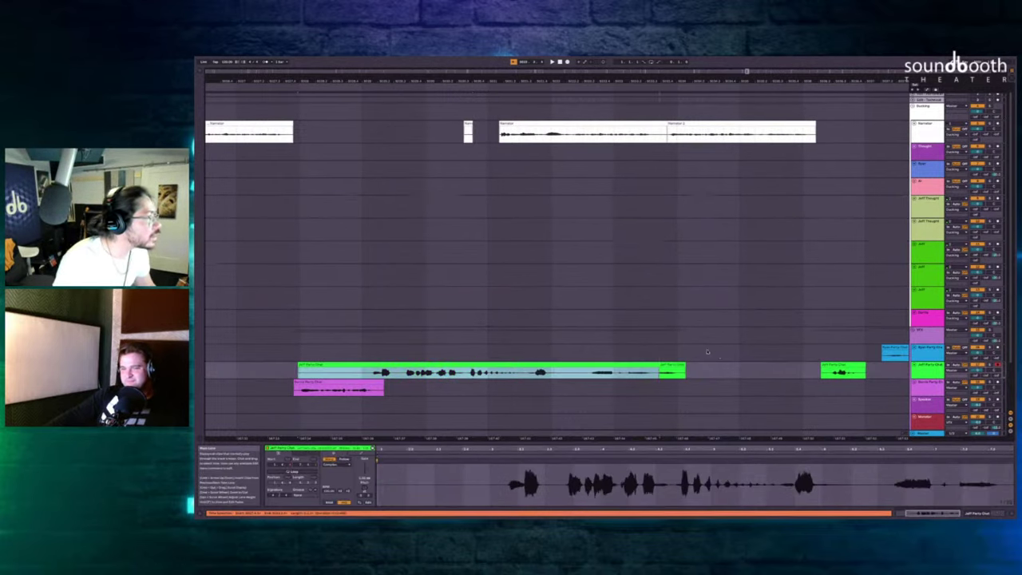
left_click(586, 372)
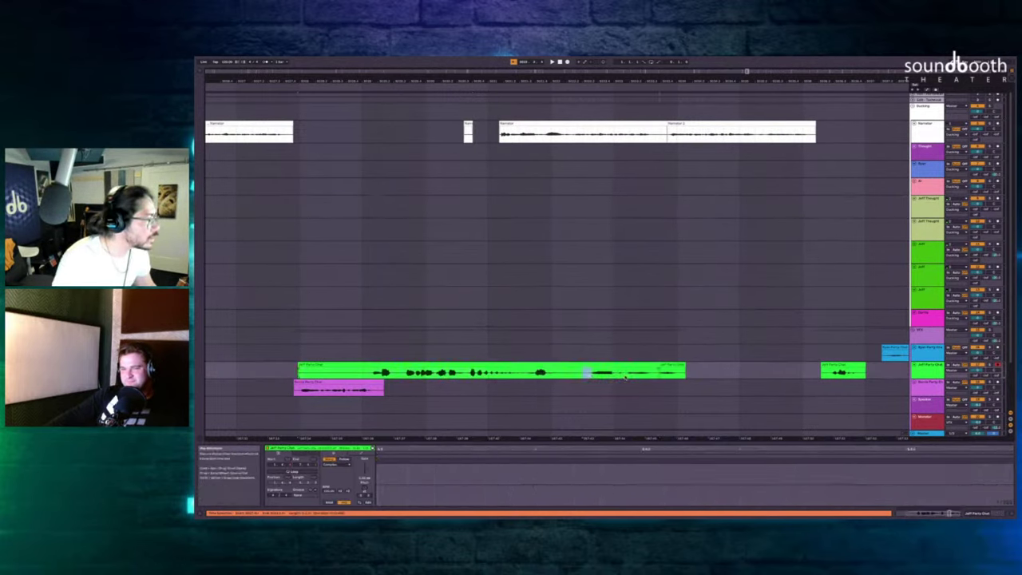
left_click(668, 365)
key("Delete")
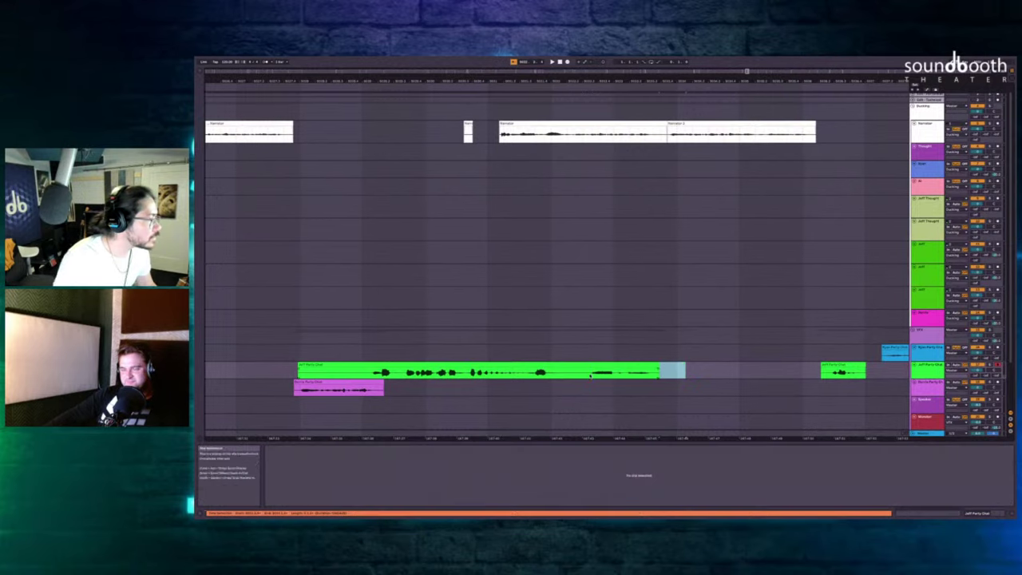
left_click_drag(590, 374, 653, 366)
Play the edited passage and delete the short leftover Narrator fragment before the next Narrator clip.
left_click(456, 318)
key("space")
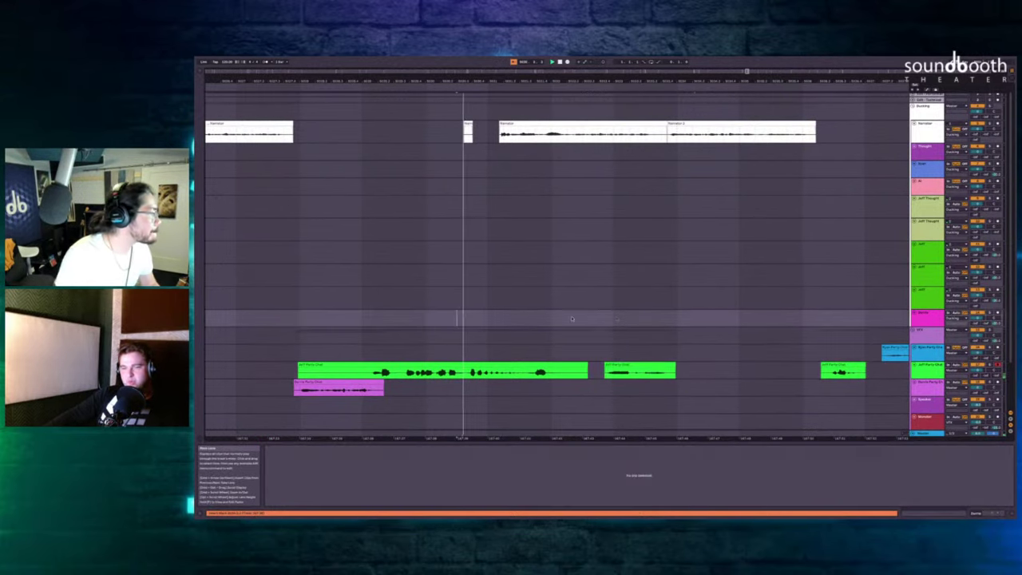
left_click_drag(482, 130, 433, 127)
key("Delete")
Add a short fade-out to the end of the long Jeff Party Chat clip.
scroll(433, 152, "right", 3)
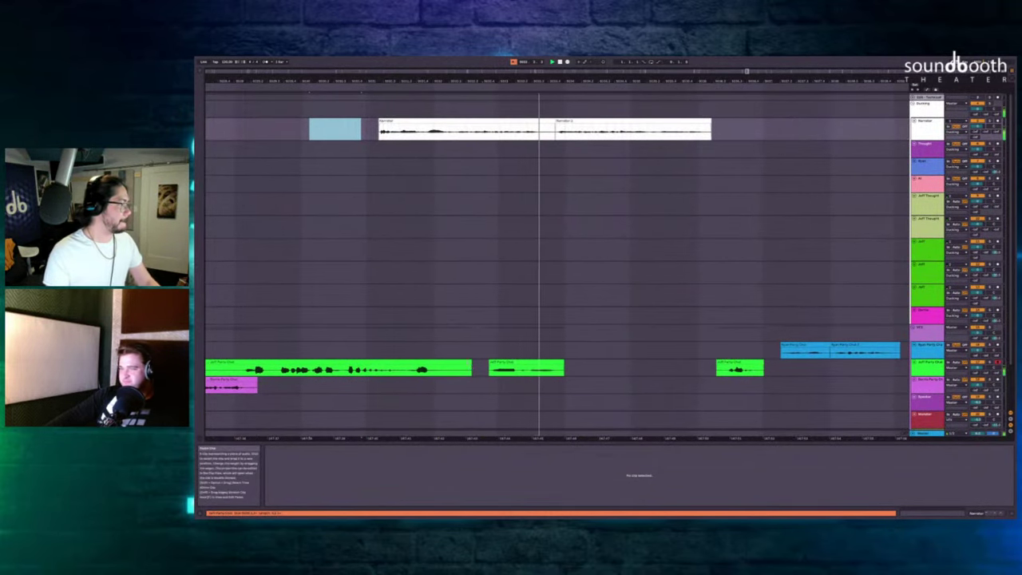
left_click(457, 369)
scroll(530, 278, "right", 4)
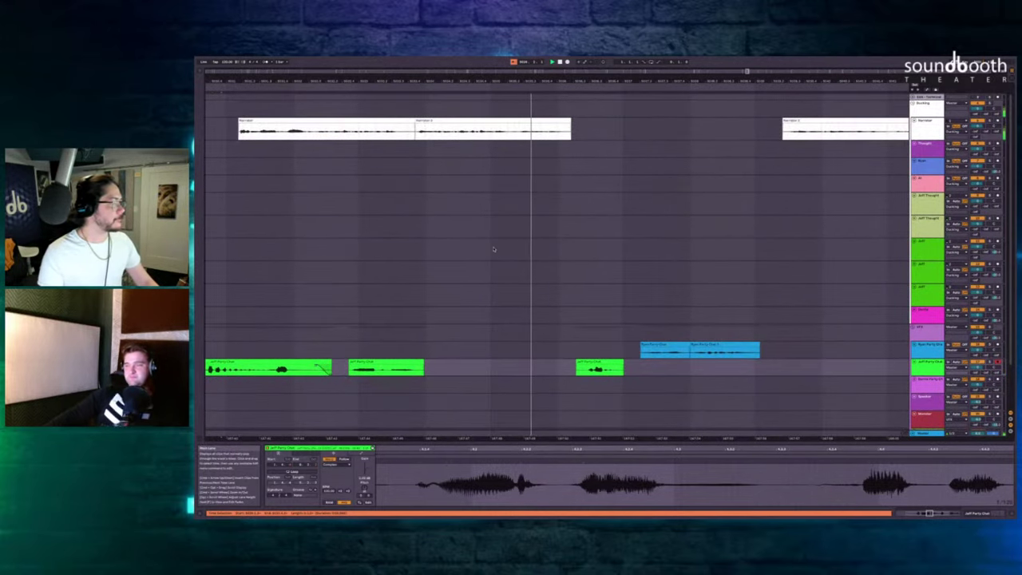
Record a Jeff Party Chat take beneath the second half of the Narrator 2 clip and play it back.
left_click(493, 165)
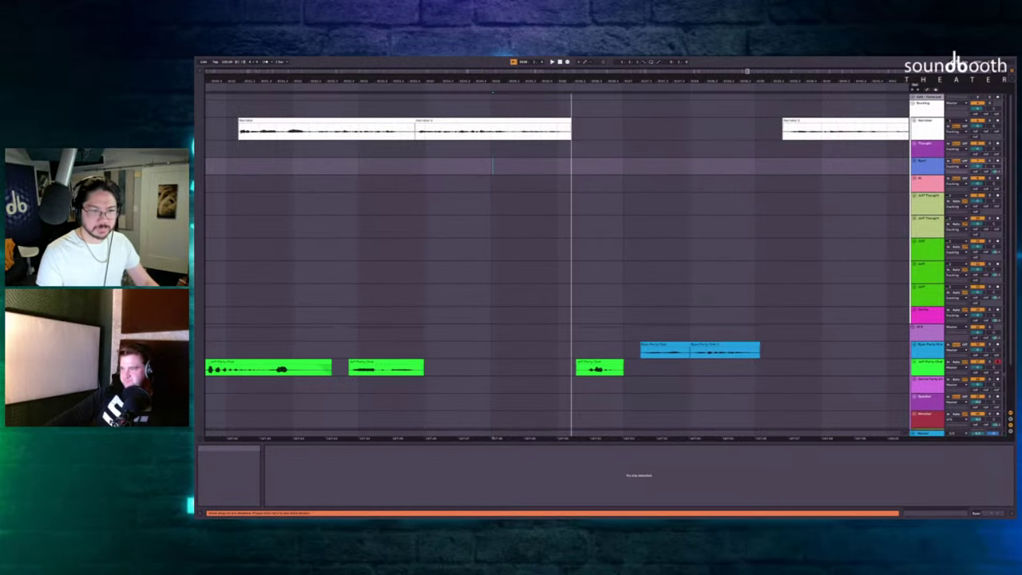
key("F9")
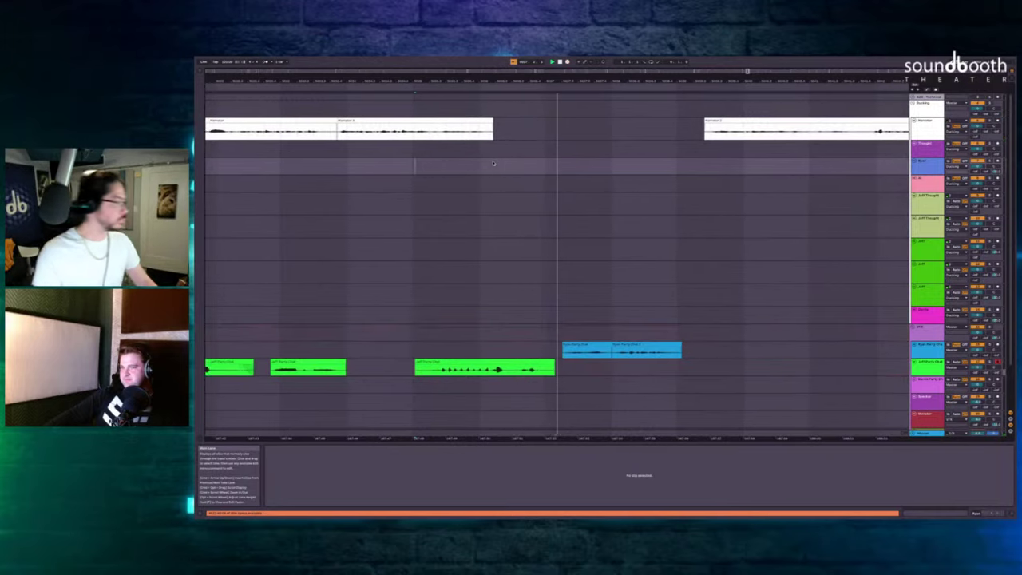
key("plus")
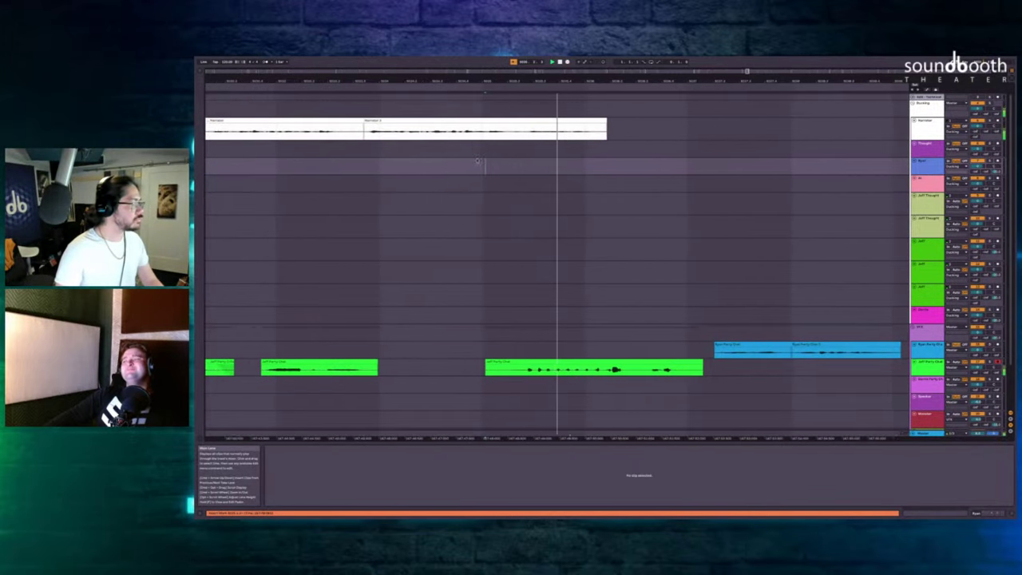
key("space")
Re-record the Jeff Party Chat line from earlier starting points, with the final take beginning just after the Narrator 2 clip starts.
left_click(535, 360)
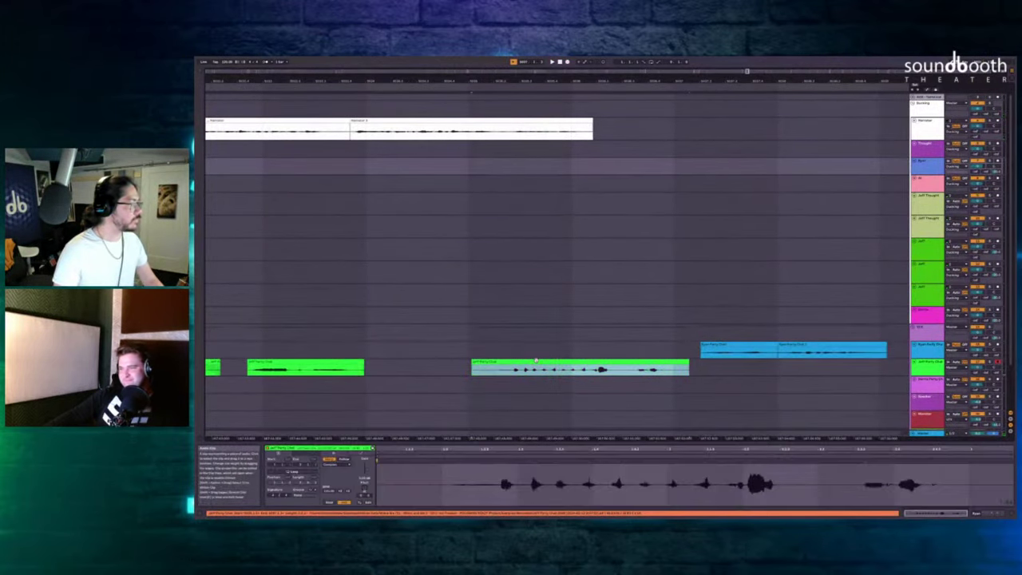
left_click(449, 309)
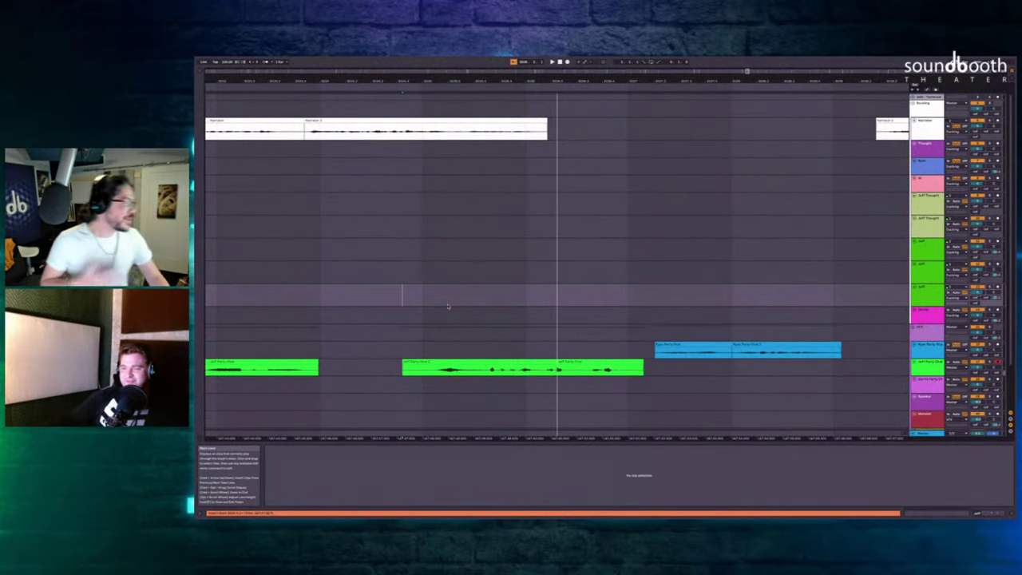
left_click(311, 180)
key("F9")
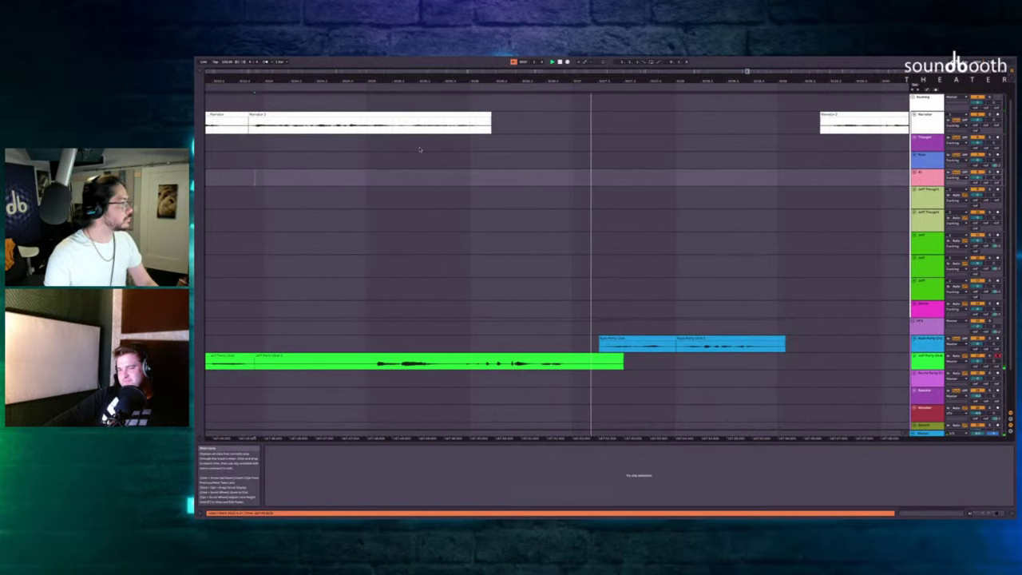
Split the Narrator 2 clip above the new take, leaving a small gap, and play the passage.
left_click_drag(409, 121, 465, 115)
left_click(346, 159)
key("space")
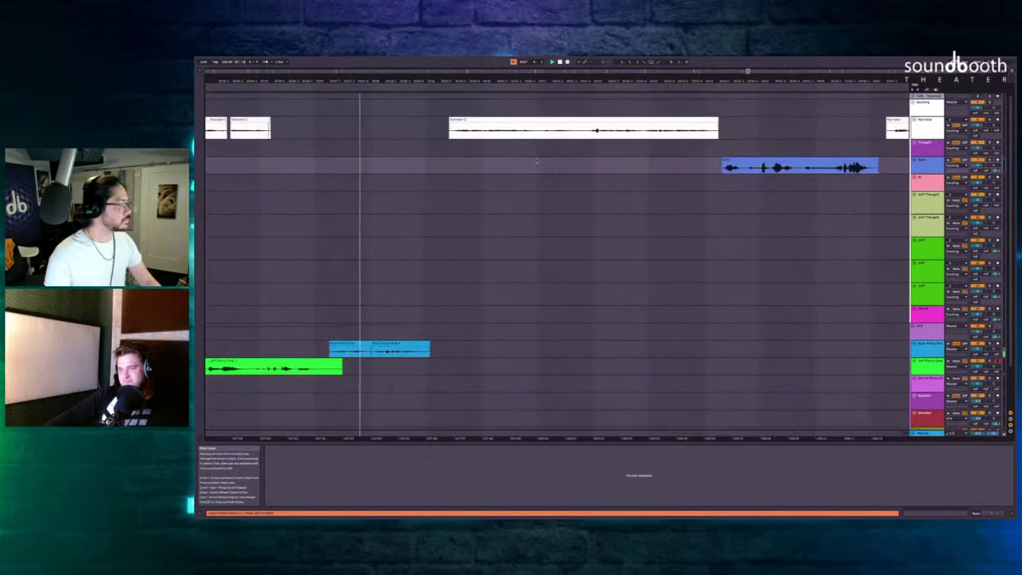
Insert silence between the end of the Narrator clips and the next Jeff Party Chat clip.
scroll(536, 160, "right", 4)
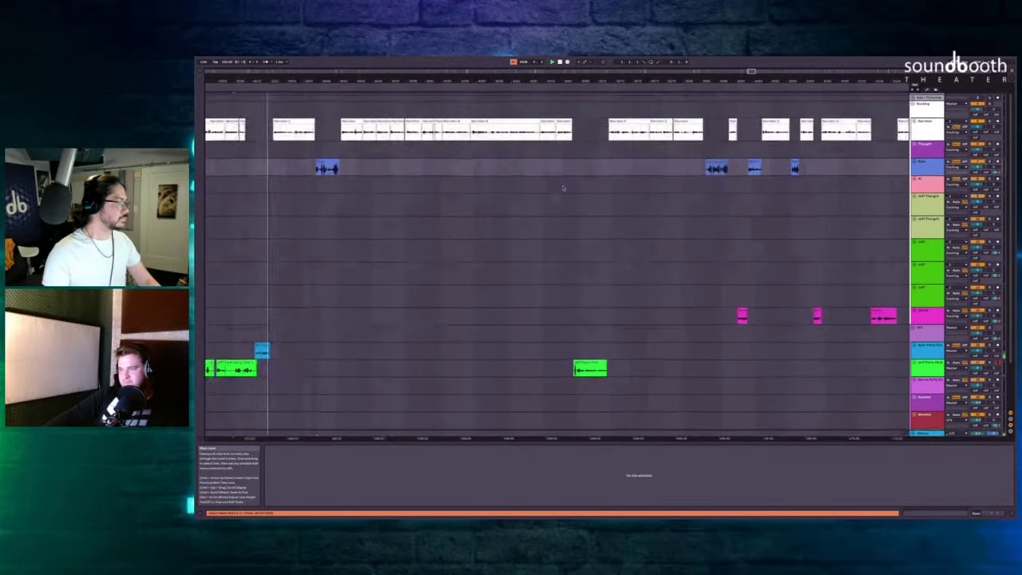
key("space")
left_click(463, 150)
scroll(463, 150, "up", 3)
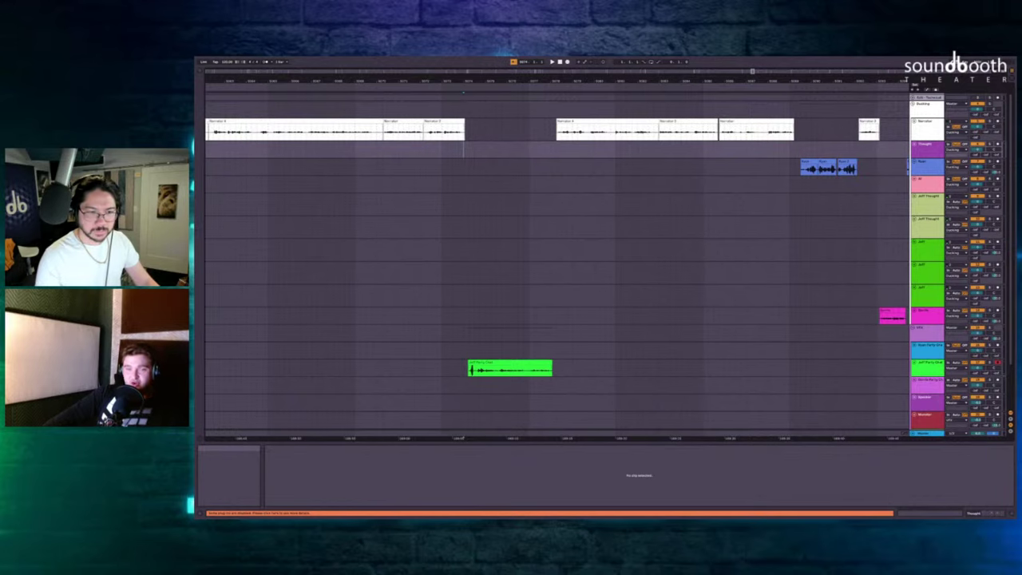
left_click(486, 363)
scroll(487, 365, "up", 3)
key("super+i")
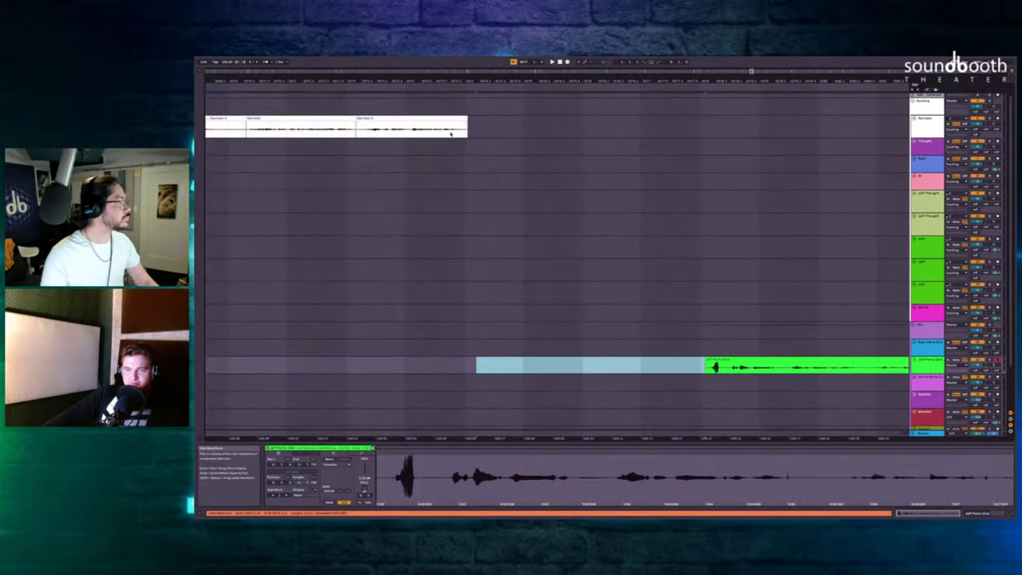
Record a Jeff Party Chat line starting just before the Narrator clip ends, and continue it with a second take near its end.
left_click(449, 146)
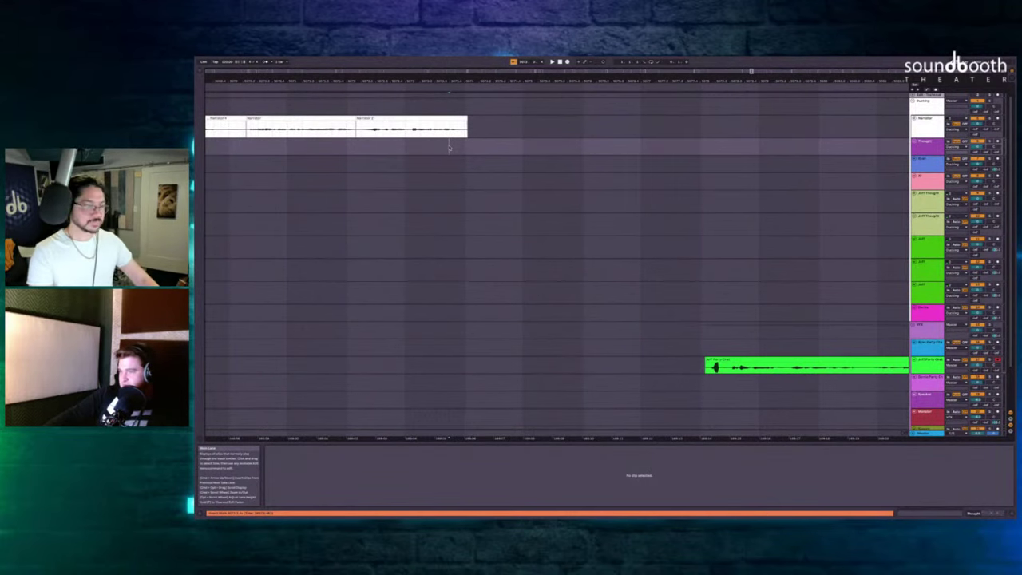
key("F9")
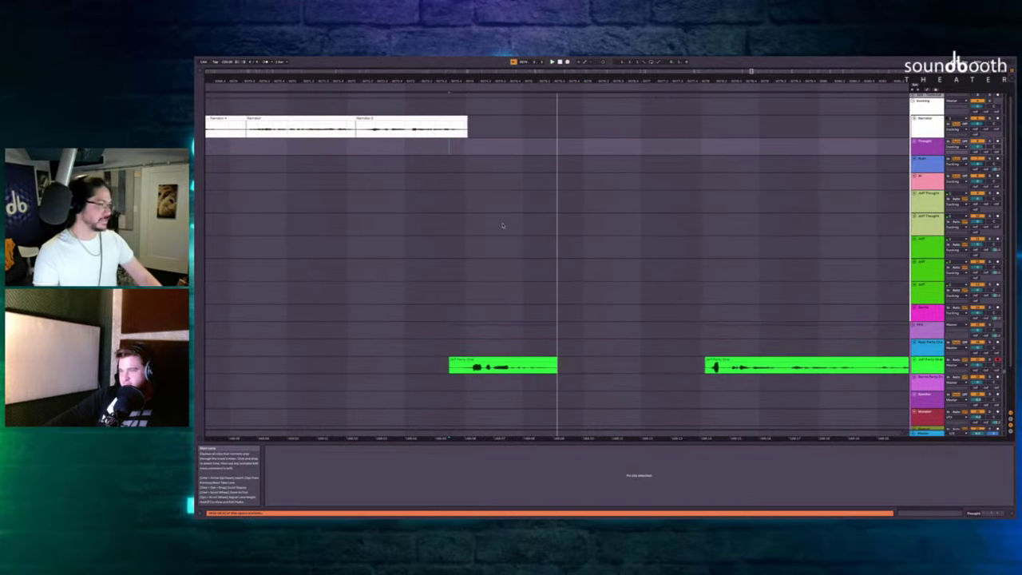
left_click(547, 344)
key("F9")
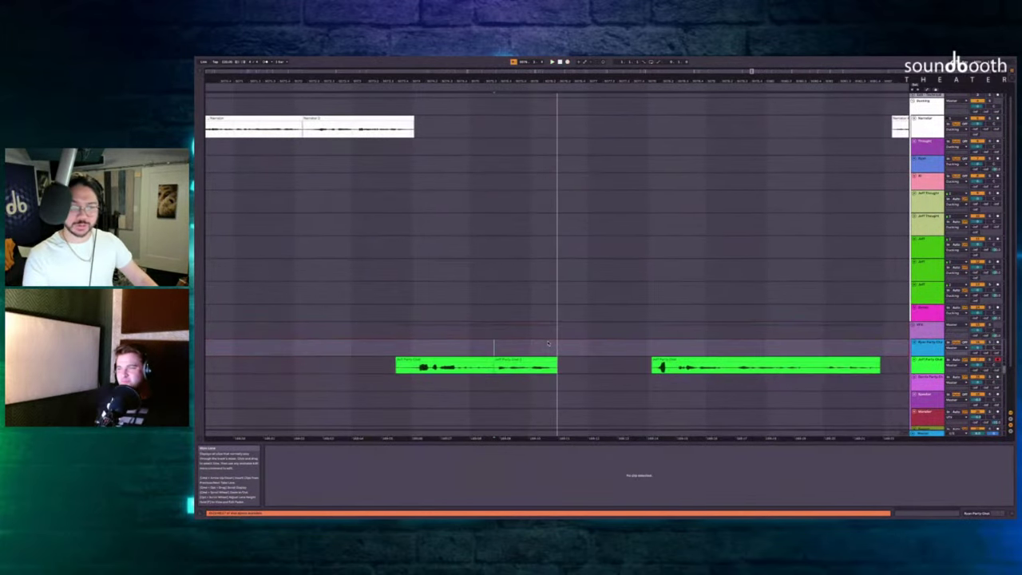
Record a third Jeff Party Chat take from the end of the second one and play it back.
scroll(504, 342, "up", 3)
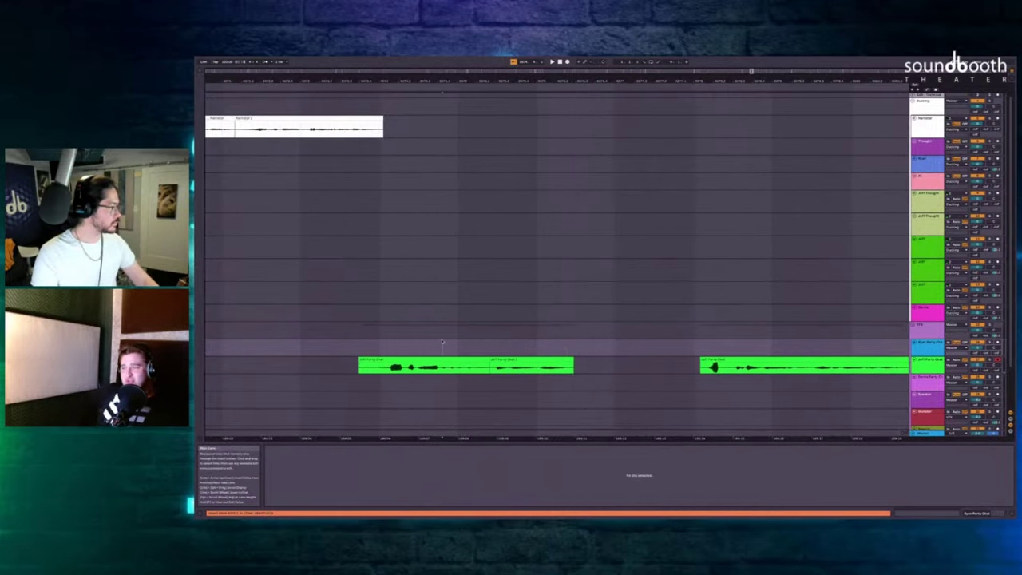
scroll(514, 345, "up", 2)
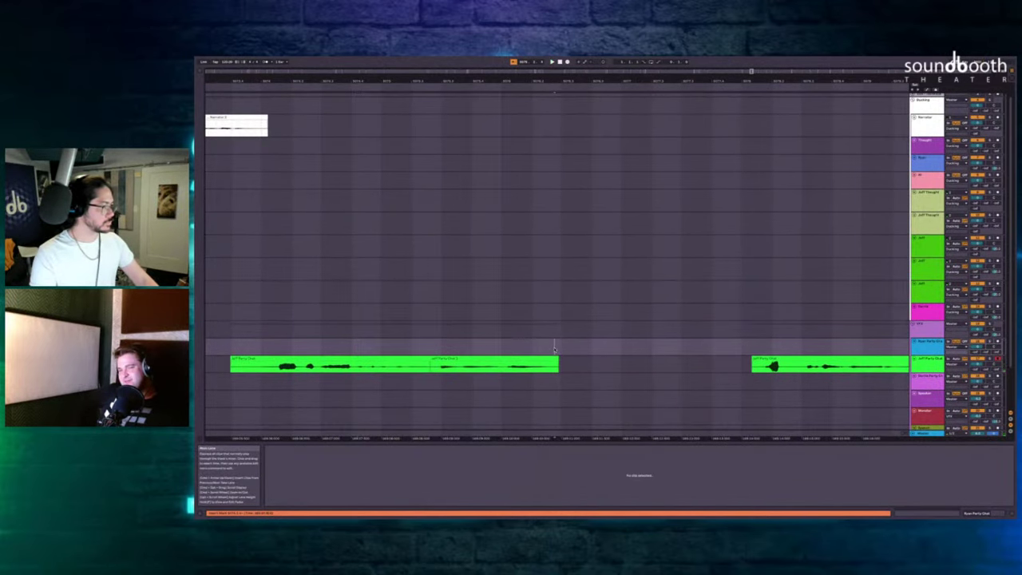
key("F9")
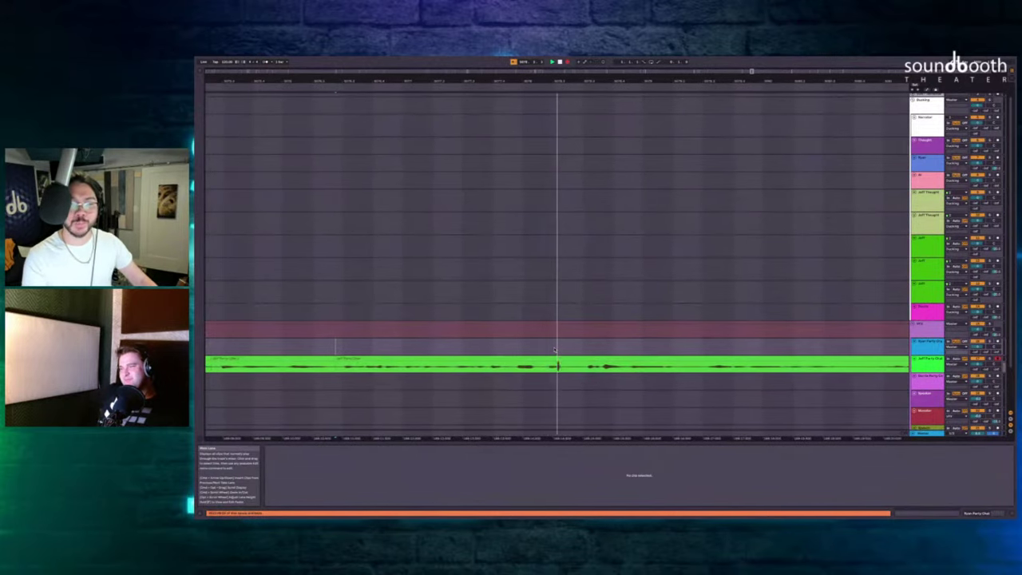
key("space")
key("space")
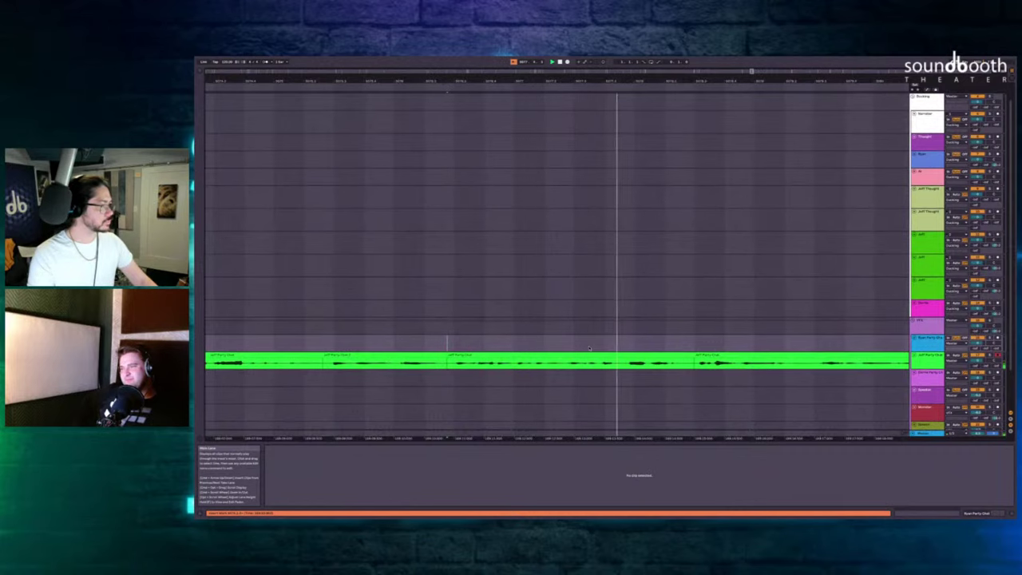
Re-record the third Jeff Party Chat take from the same starting point and replay the line from the first take.
key("space")
key("F9")
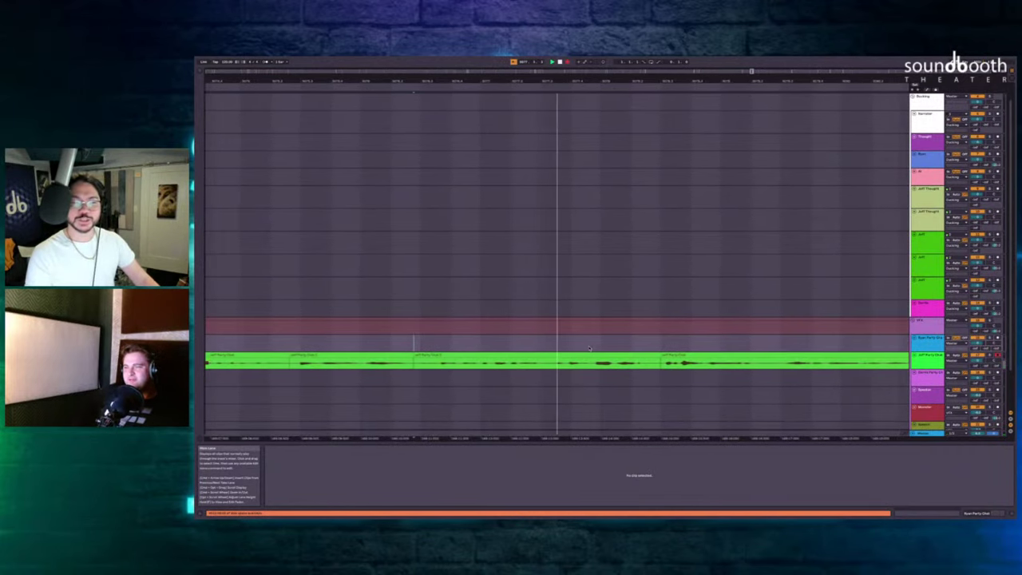
key("F9")
left_click(300, 308)
key("space")
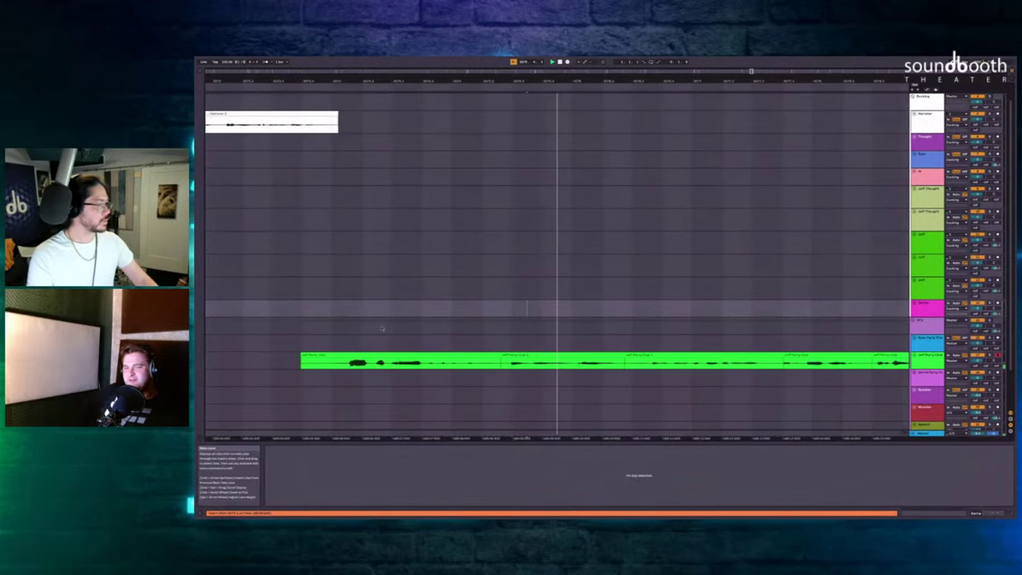
Record another Jeff Party Chat take that continues the line toward the next Narrator clip.
key("F9")
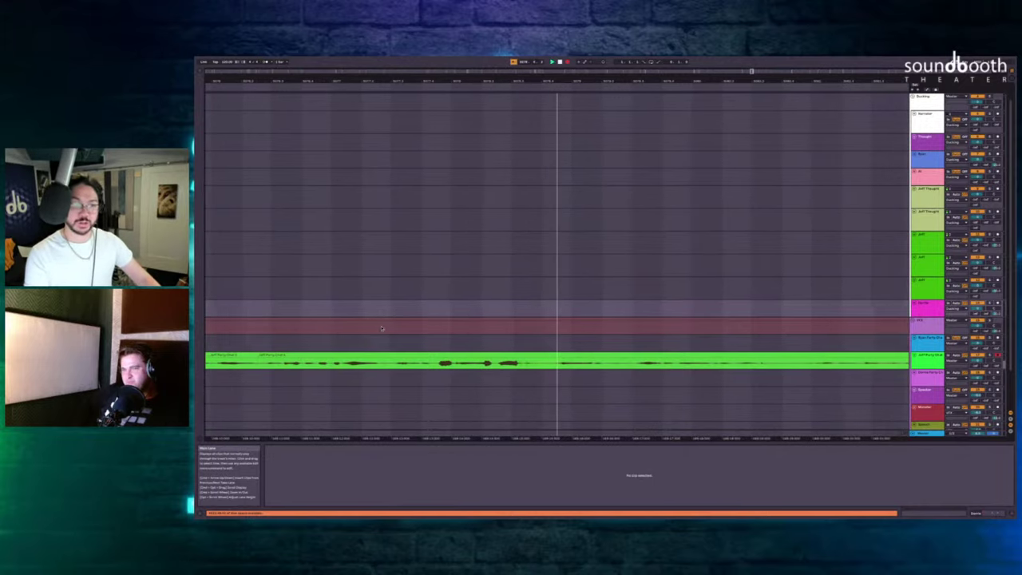
key("F9")
key("F9")
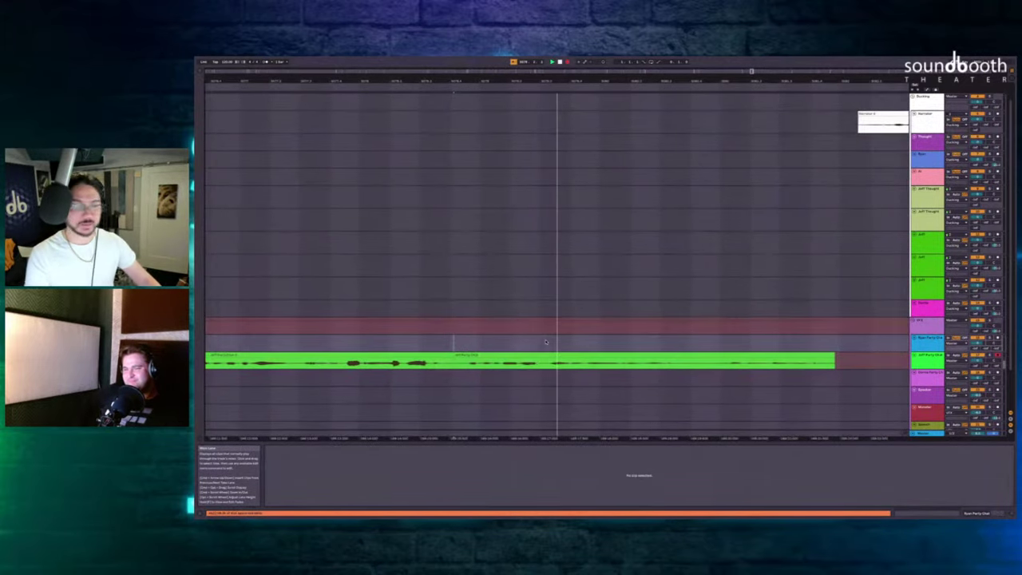
Return to just before the preceding Narrator clip ends and play the Jeff Party Chat line through.
key("space")
scroll(386, 319, "left", 5)
left_click(335, 282)
key("F9")
scroll(335, 281, "left", 2)
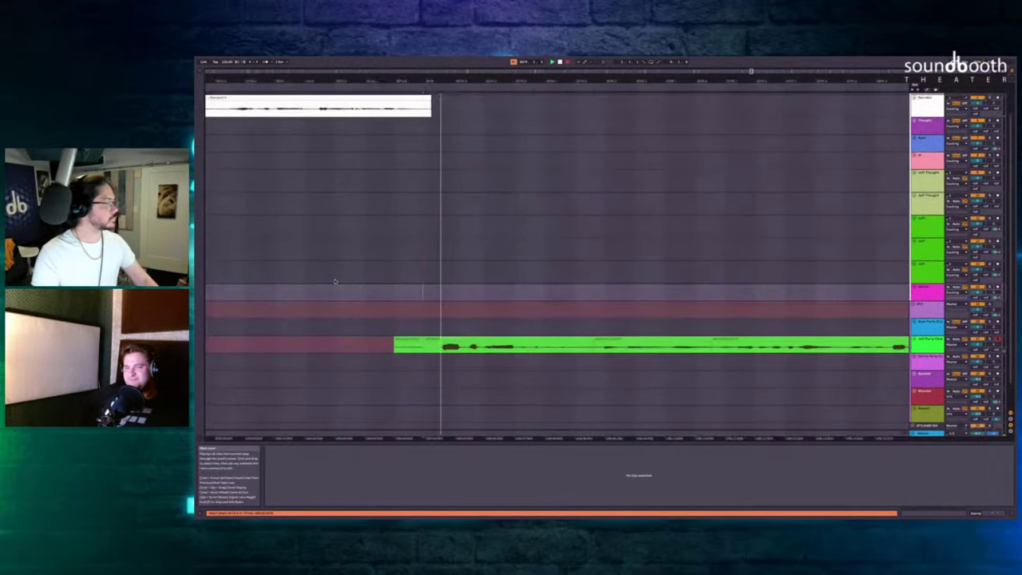
scroll(335, 281, "right", 4)
key("space")
key("space")
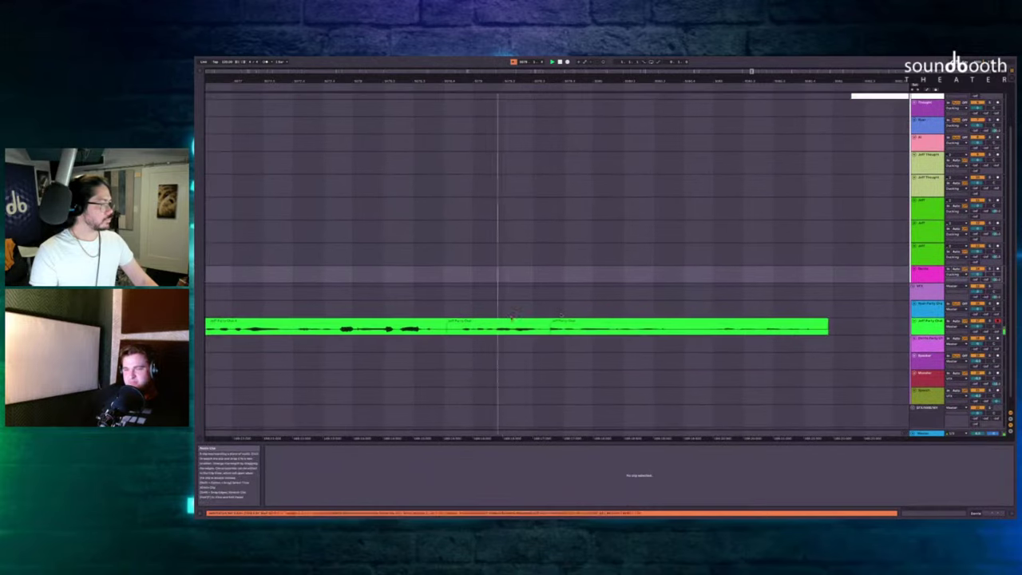
Delete the leftover clip after the last Jeff Party Chat take together with its time, pulling the next Narrator clip closer.
left_click(579, 321)
key("Delete")
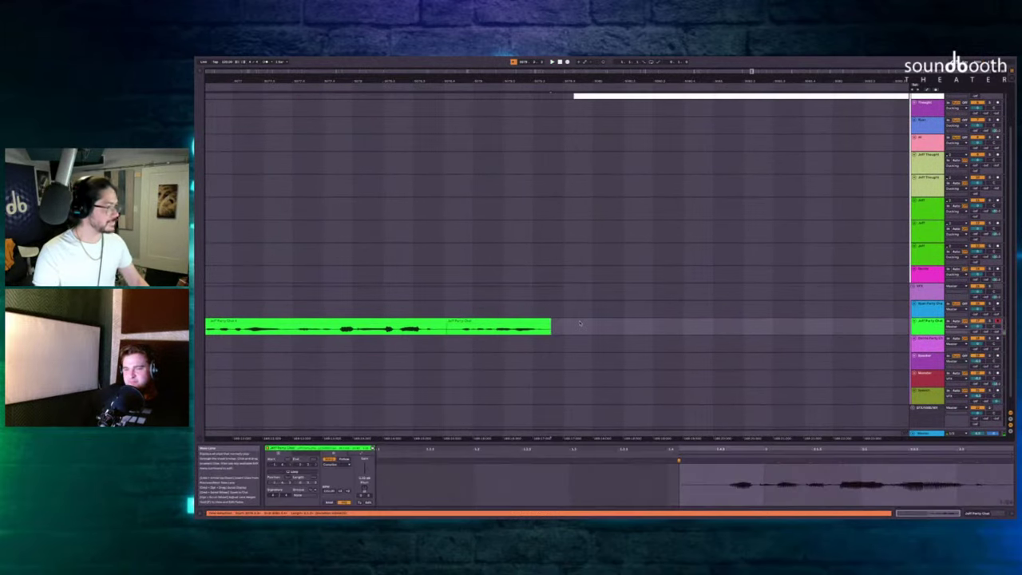
scroll(580, 276, "up", 2)
scroll(568, 210, "right", 2)
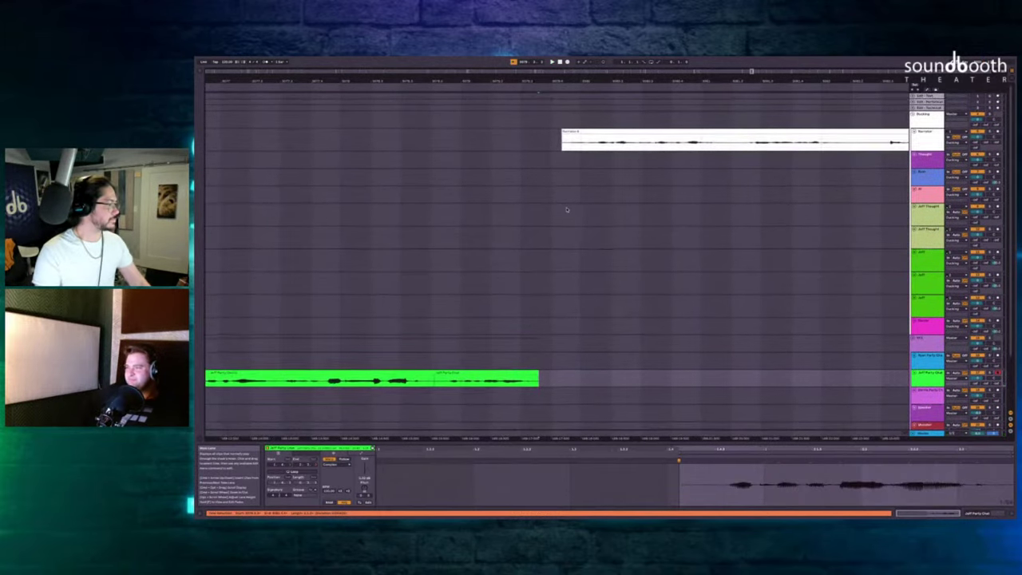
left_click(451, 361)
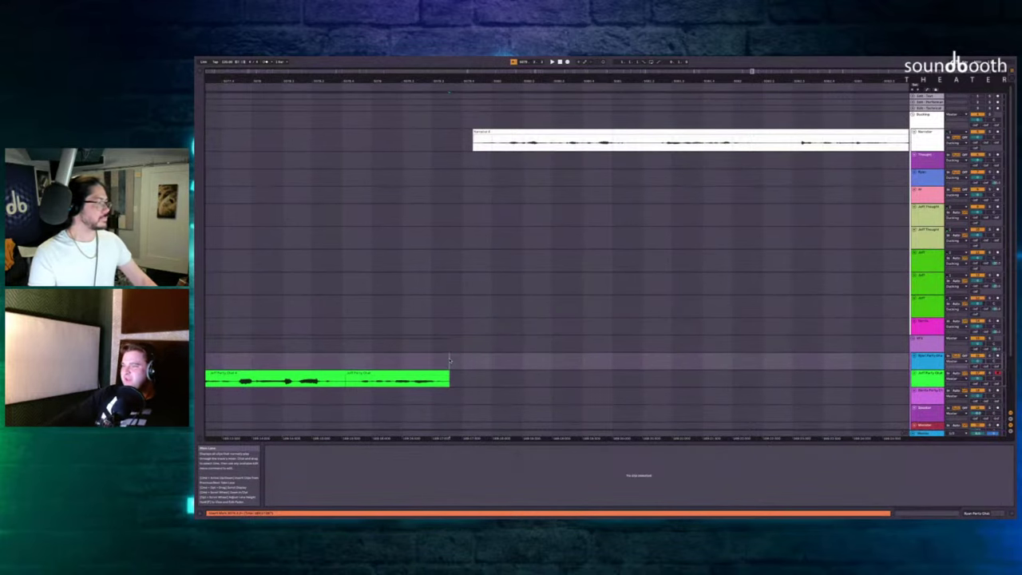
Scan the timeline beyond the finished Jeff Party Chat clips for the next Jeff line.
scroll(449, 360, "right", 2)
scroll(449, 360, "down", 2)
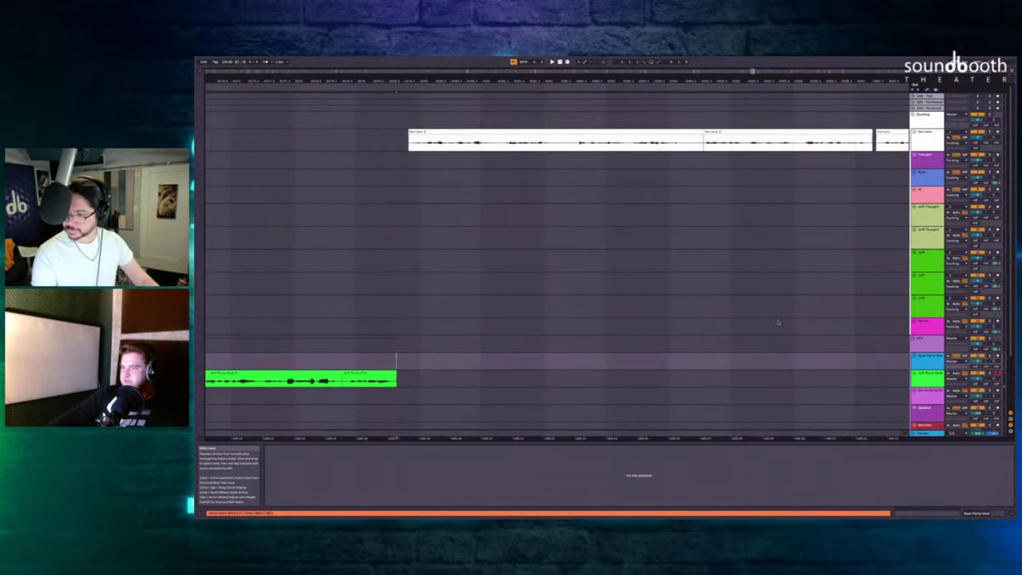
key("minus")
key("minus")
key("minus")
key("minus")
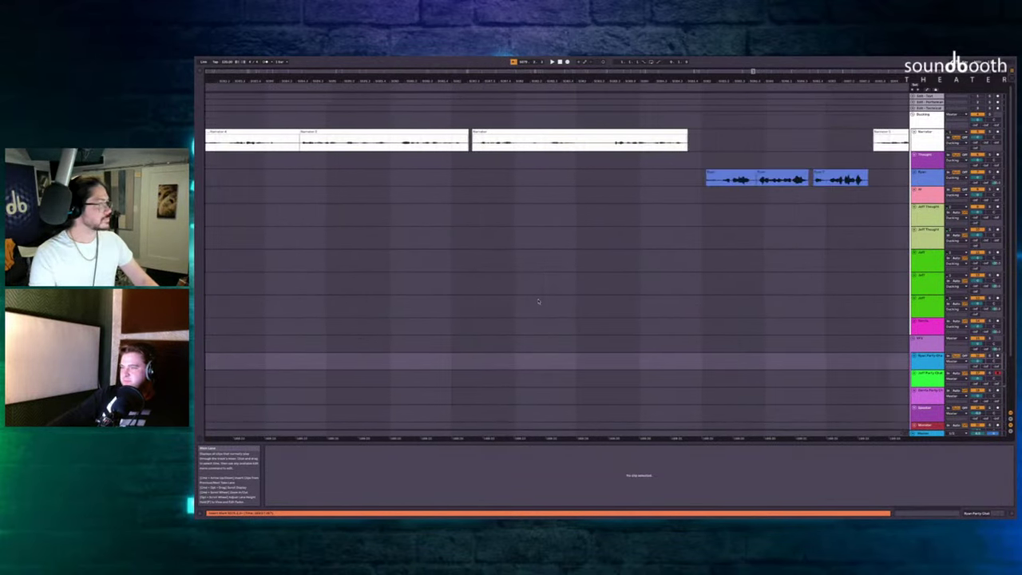
key("minus")
key("minus")
key("minus")
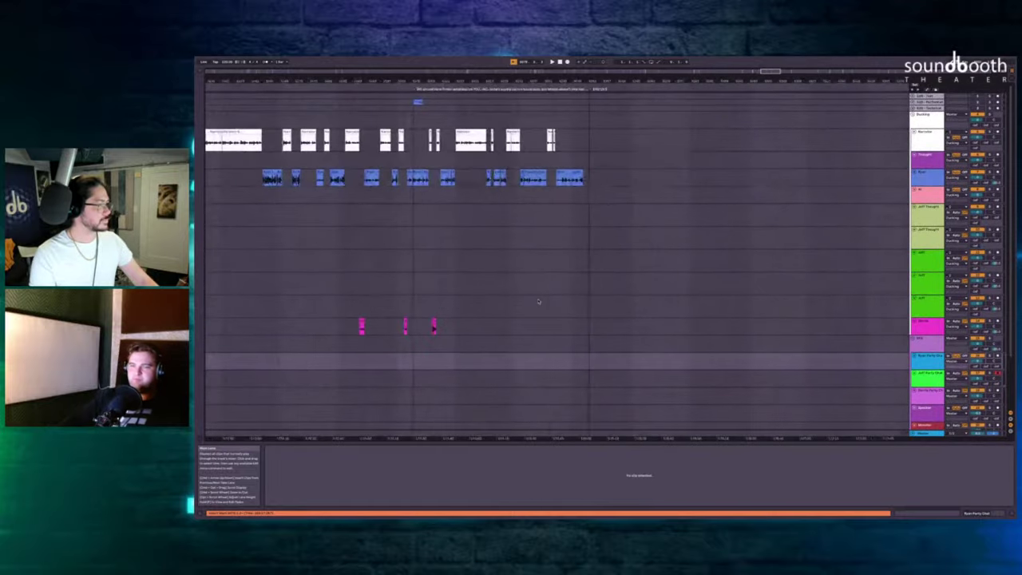
key("minus")
key("minus")
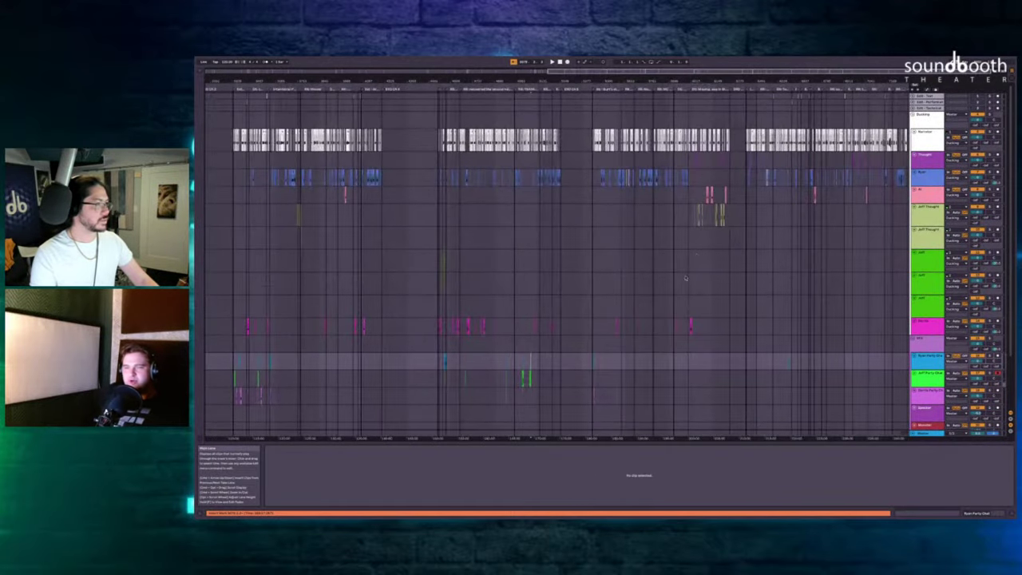
scroll(600, 279, "up", 4)
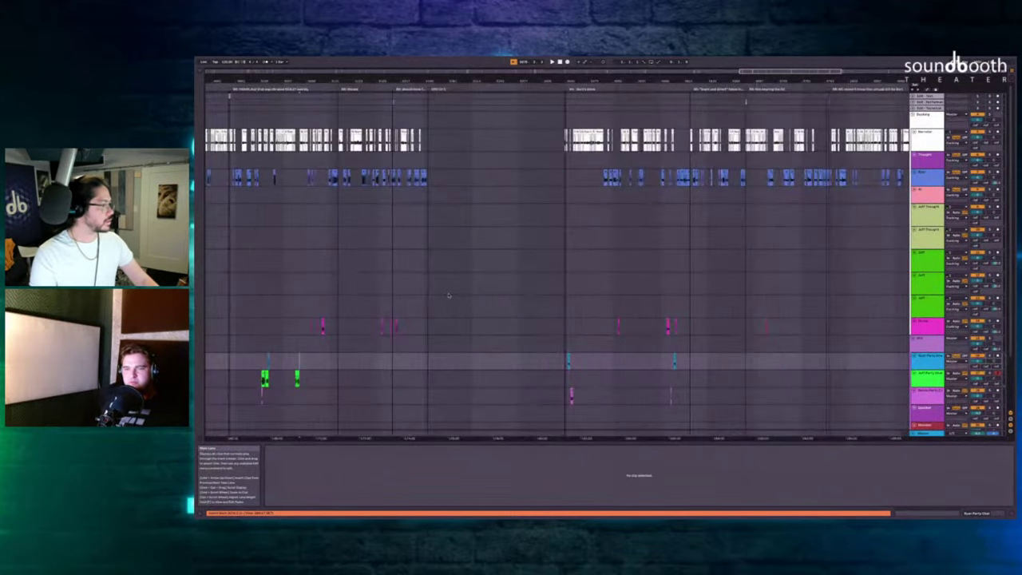
scroll(358, 283, "up", 2)
scroll(358, 284, "down", 3)
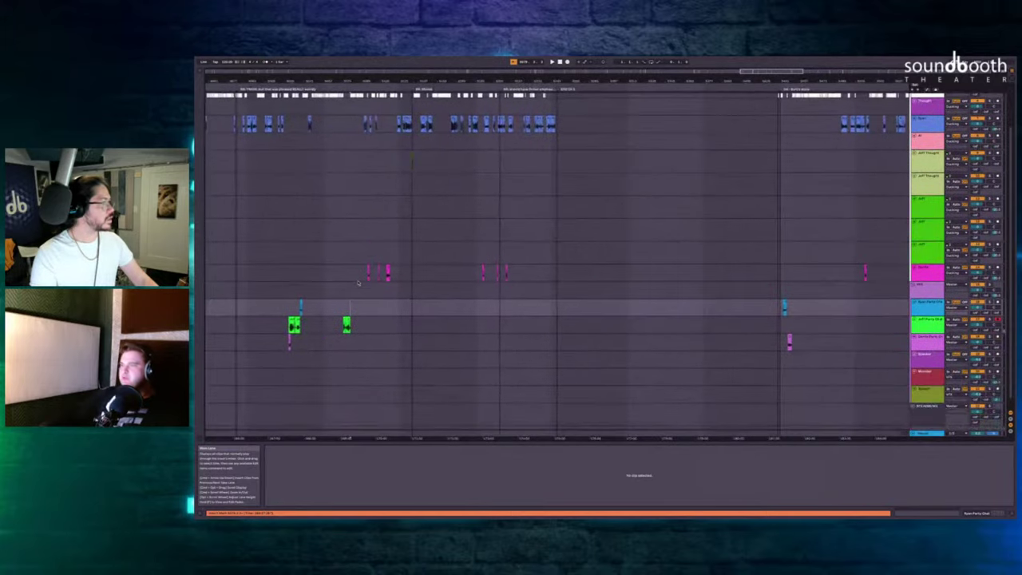
scroll(408, 180, "up", 4)
key("plus")
key("plus")
key("plus")
key("plus")
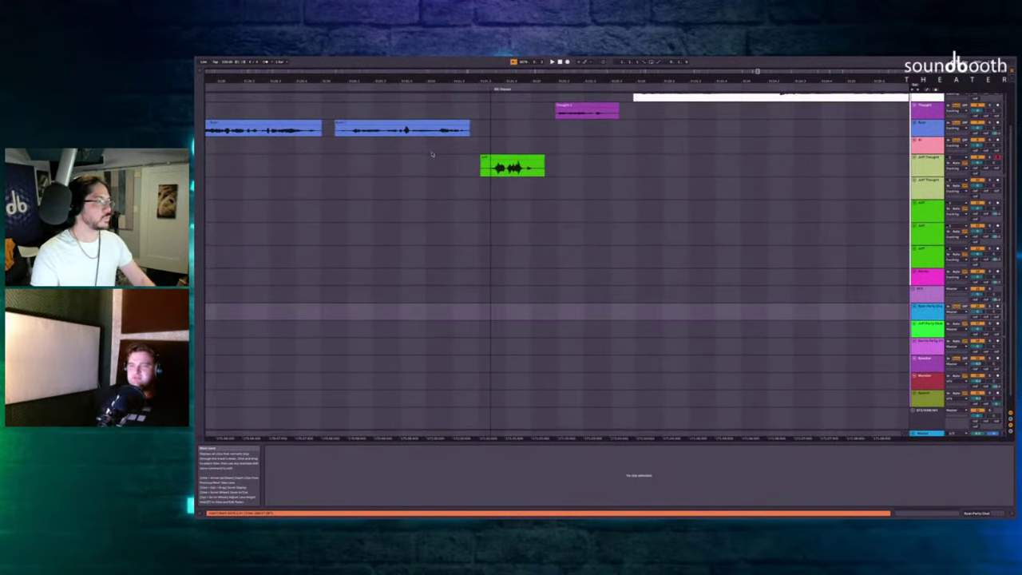
Record a Jeff Thought take from the start of the second blue clip, and delete the leftover time before the purple Thought clip.
left_click(337, 148)
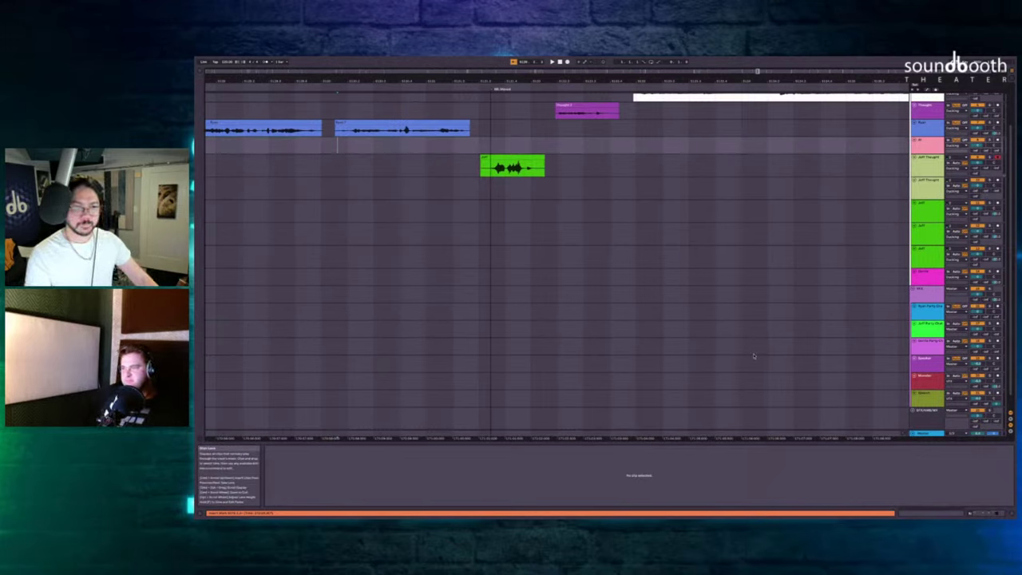
key("F9")
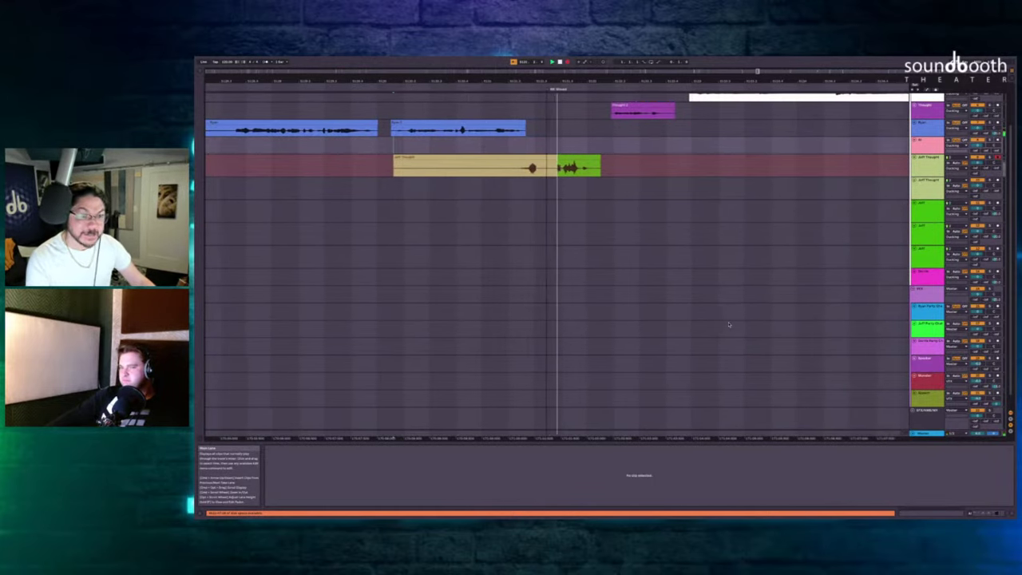
key("space")
scroll(576, 308, "up", 3)
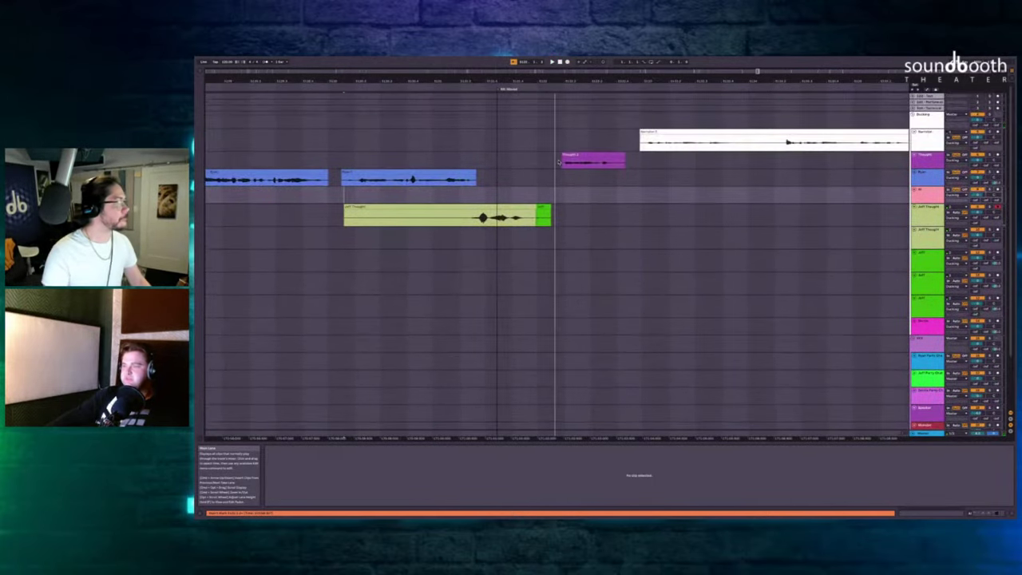
left_click_drag(559, 162, 534, 244)
key("ctrl+shift+Delete")
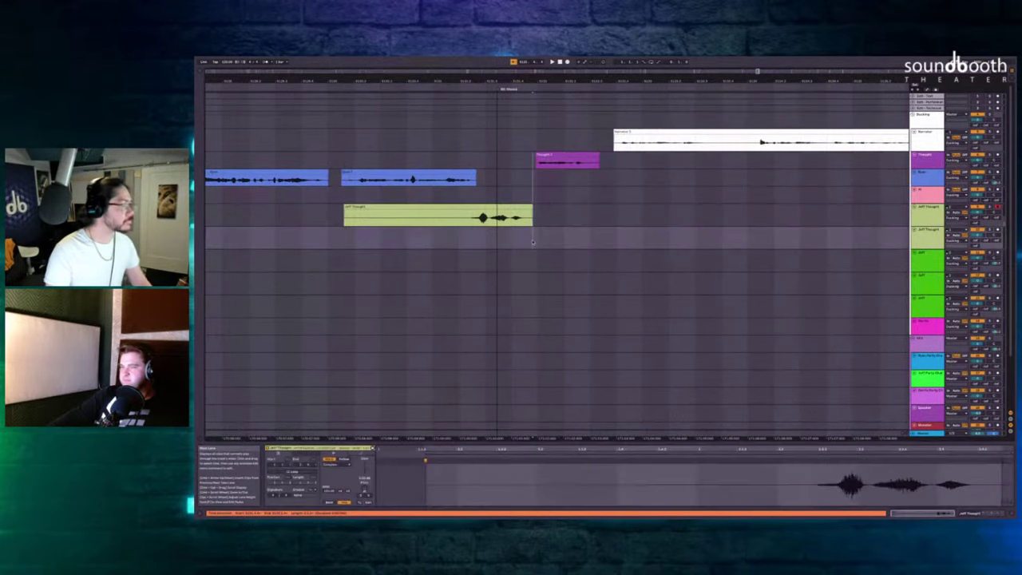
Play back the new Jeff Thought take into the purple Thought clip, and select its silent lead-in.
left_click(419, 161)
key("space")
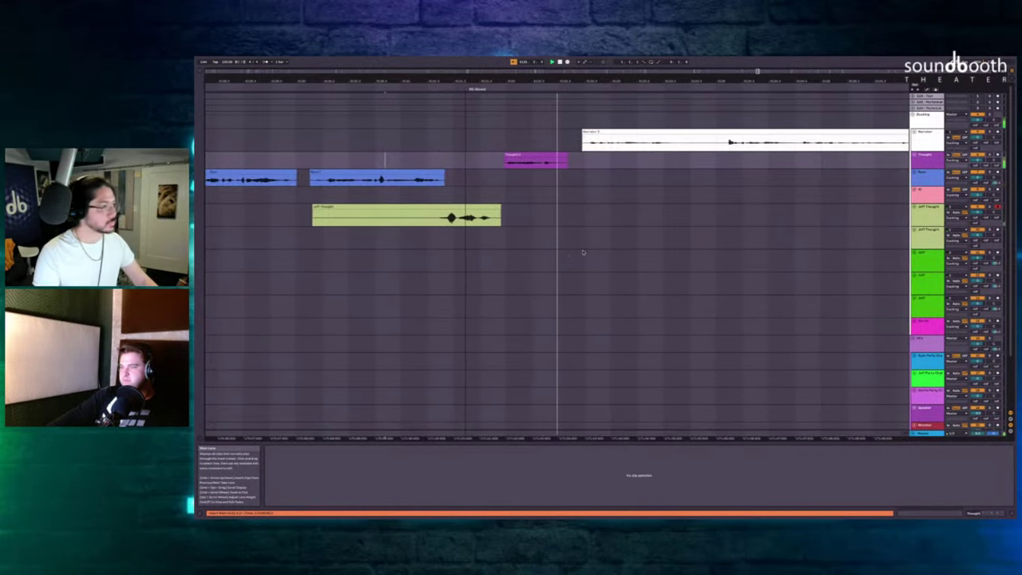
left_click_drag(367, 217, 238, 217)
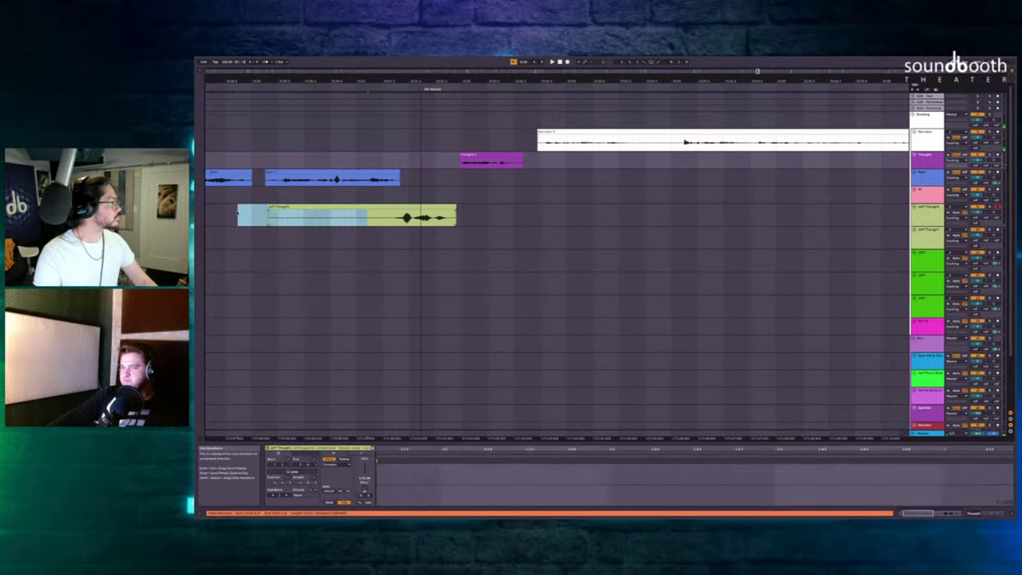
Look further along the timeline for the next group of Jeff Thought clips between the purple Thought clips.
scroll(479, 224, "right", 2)
scroll(479, 224, "down", 3)
scroll(478, 226, "right", 5)
scroll(478, 226, "down", 3)
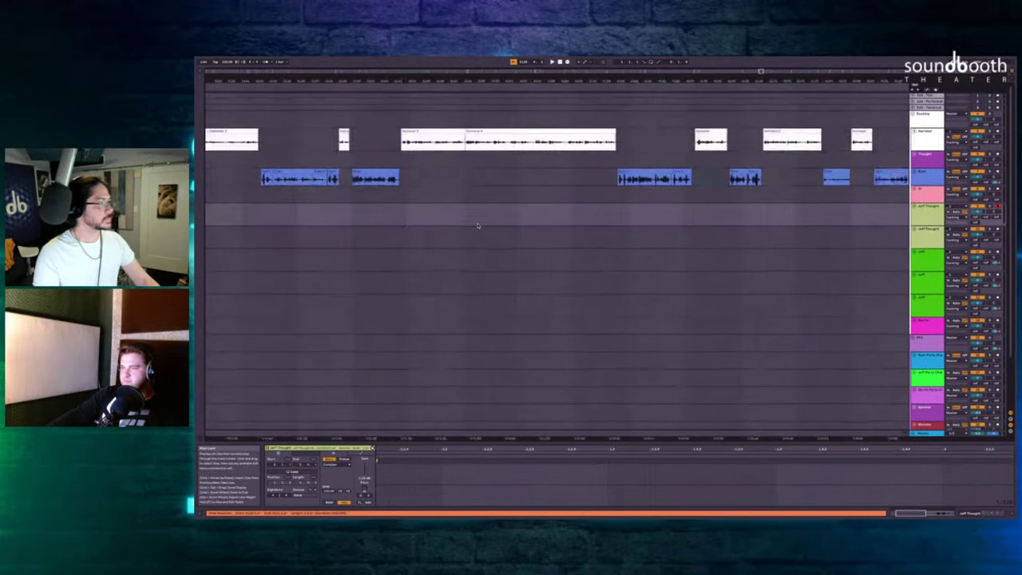
scroll(478, 226, "right", 10)
scroll(477, 225, "down", 3)
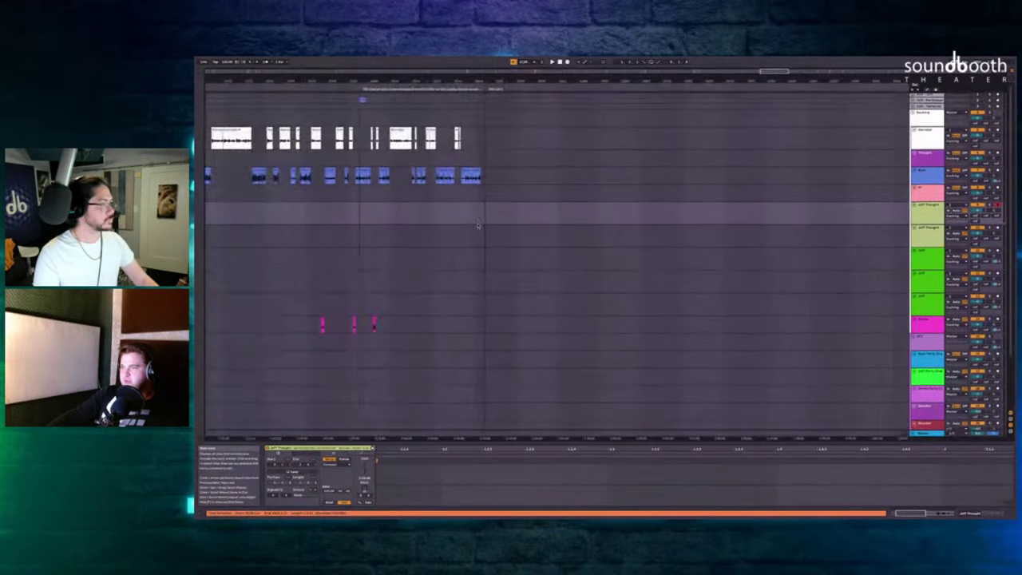
scroll(478, 225, "up", 3)
scroll(477, 225, "down", 3)
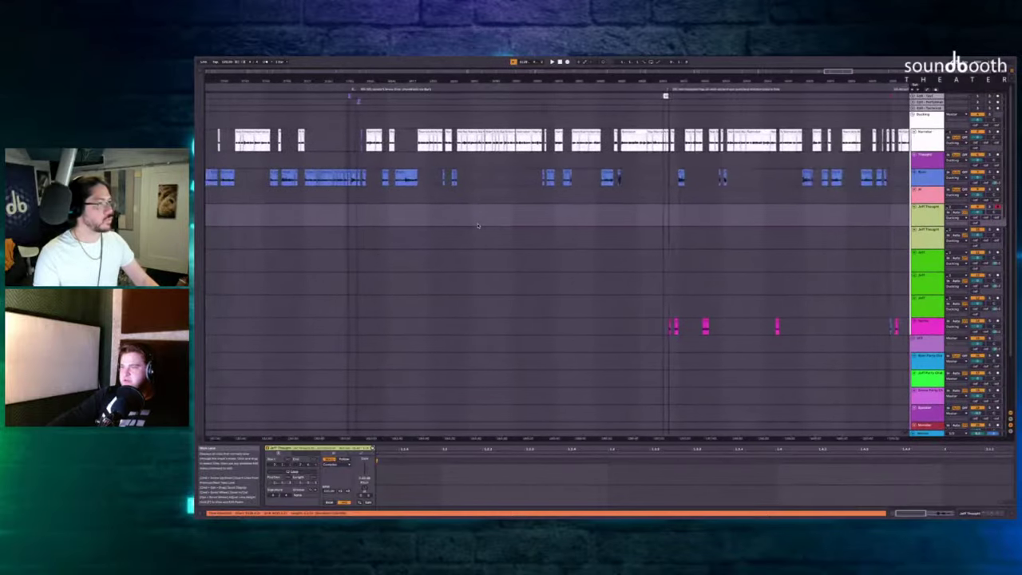
scroll(478, 225, "up", 3)
scroll(477, 225, "down", 4)
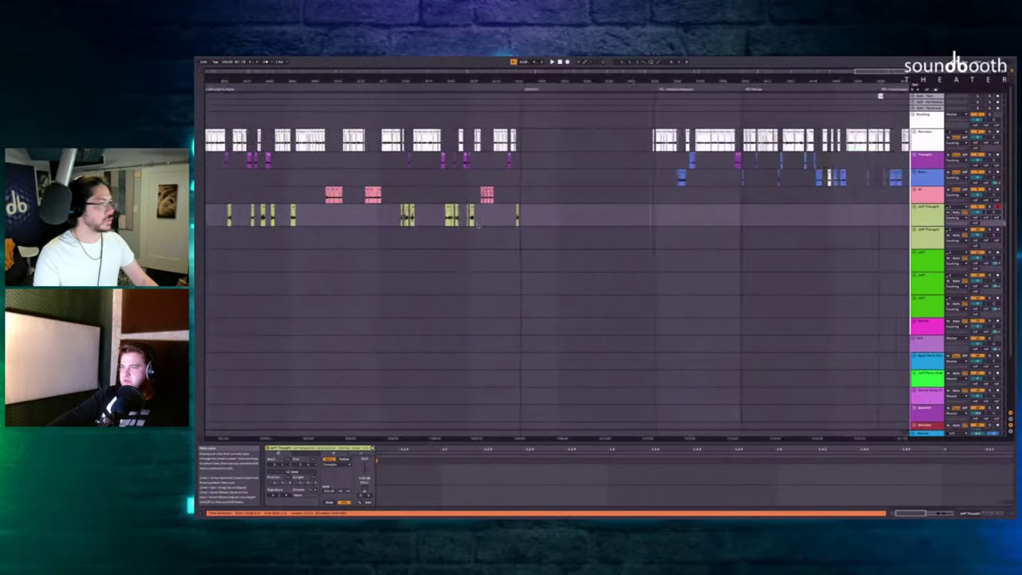
scroll(477, 225, "up", 4)
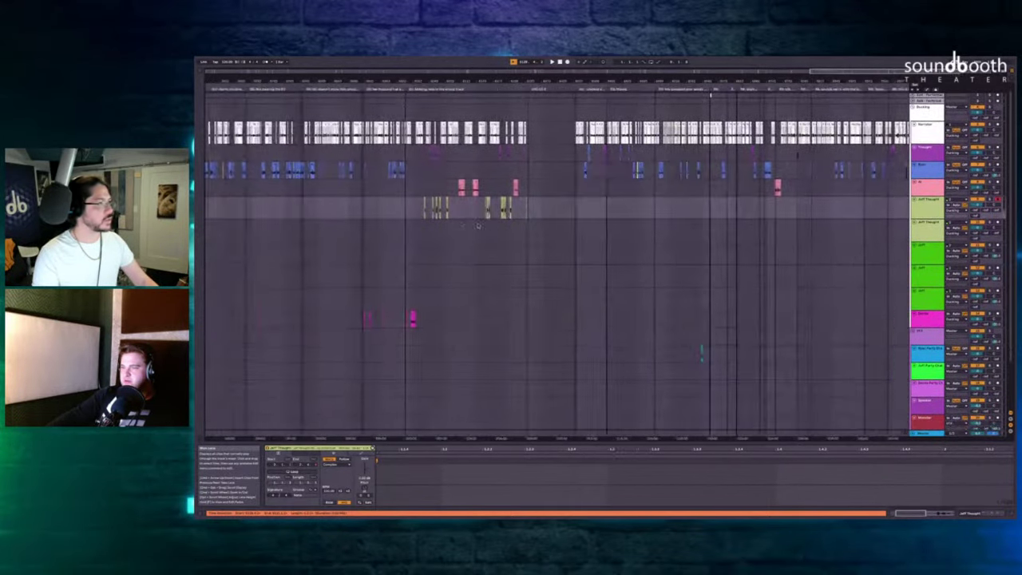
scroll(474, 187, "up", 2)
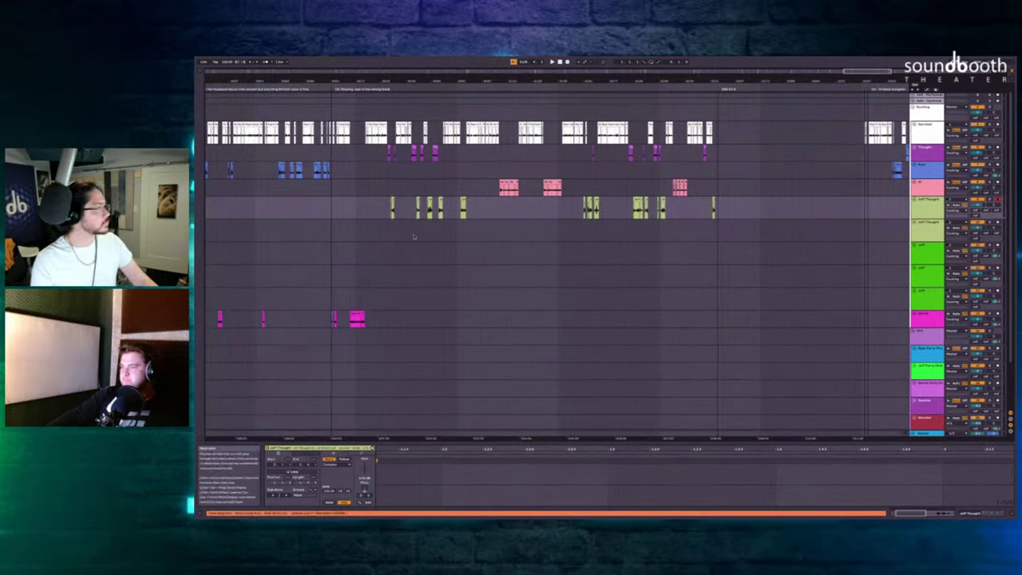
scroll(357, 217, "up", 5)
scroll(595, 183, "up", 3)
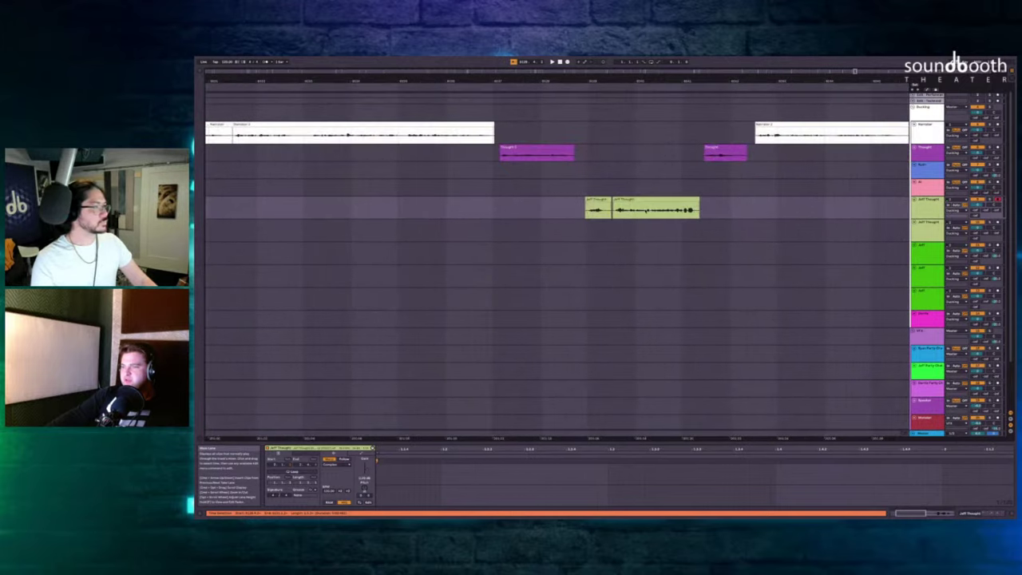
Insert silence before the second Jeff Thought clip, and record a new take from the start of the preceding purple Thought clip.
left_click(639, 200)
key("ctrl+i")
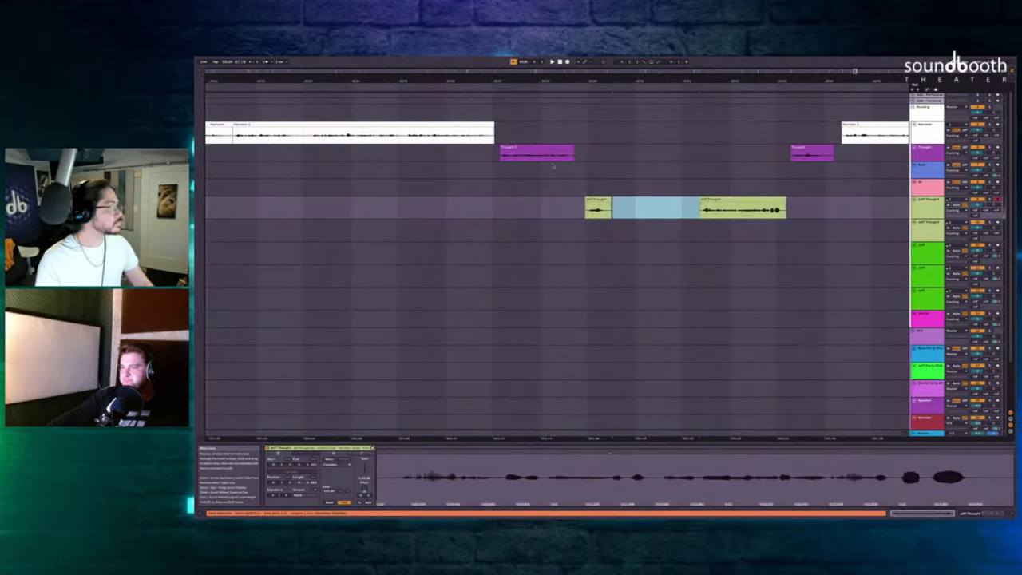
left_click(499, 170)
key("F9")
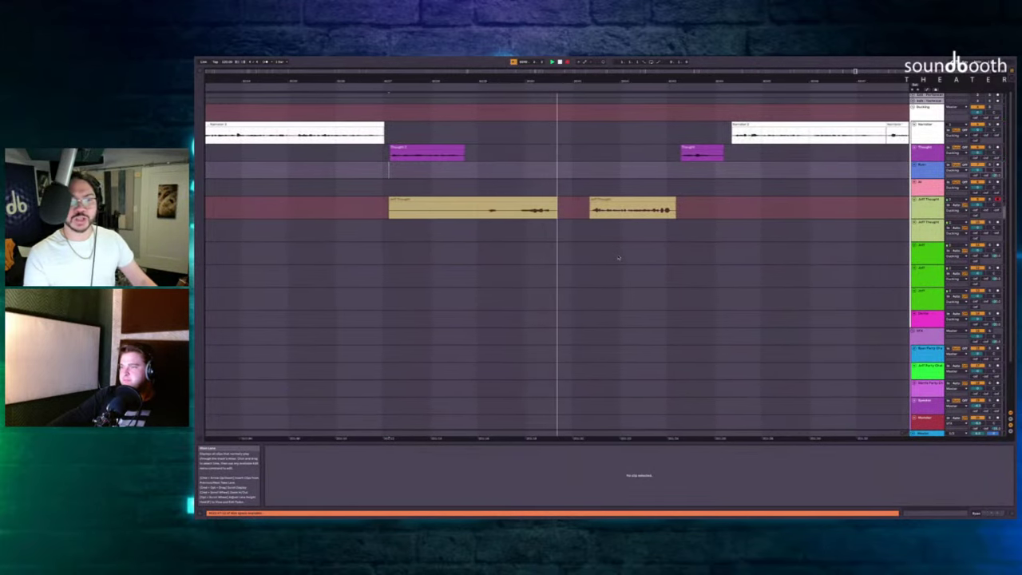
key("space")
scroll(559, 219, "up", 3)
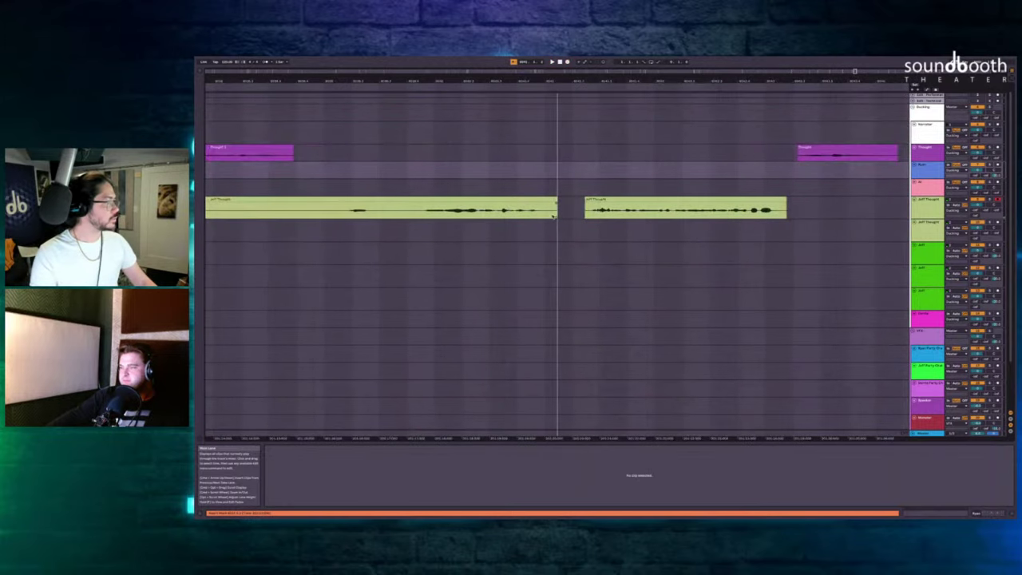
Record a second Jeff Thought take from near the end of the first, and delete the remainder of the old clip.
left_click(552, 215)
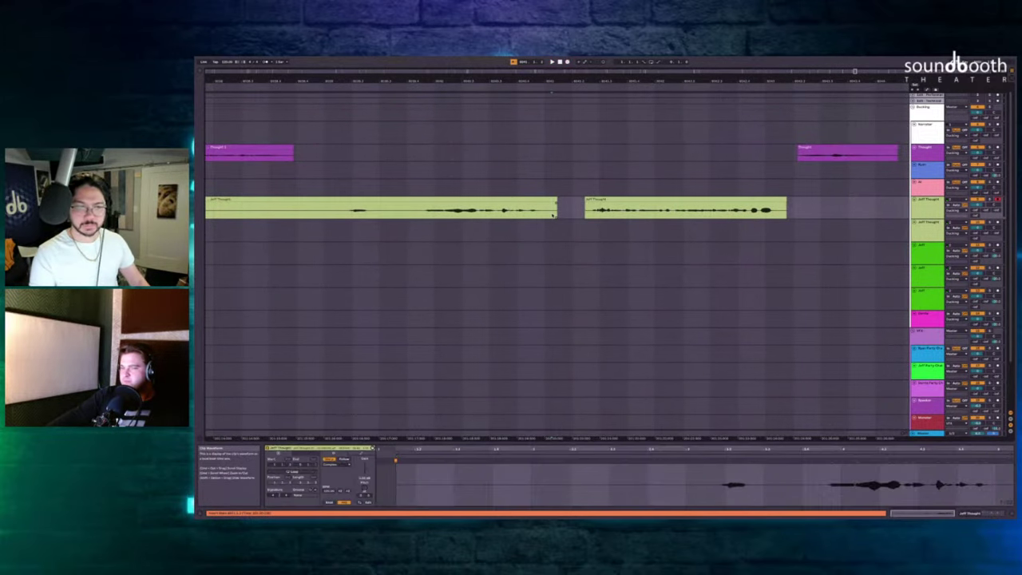
key("F9")
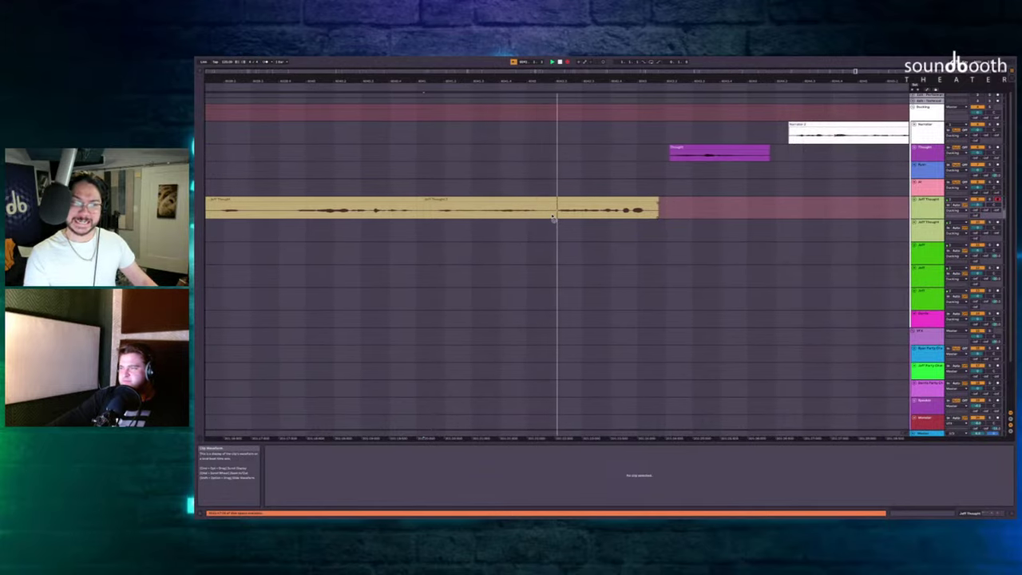
key("space")
left_click(583, 203)
key("Delete")
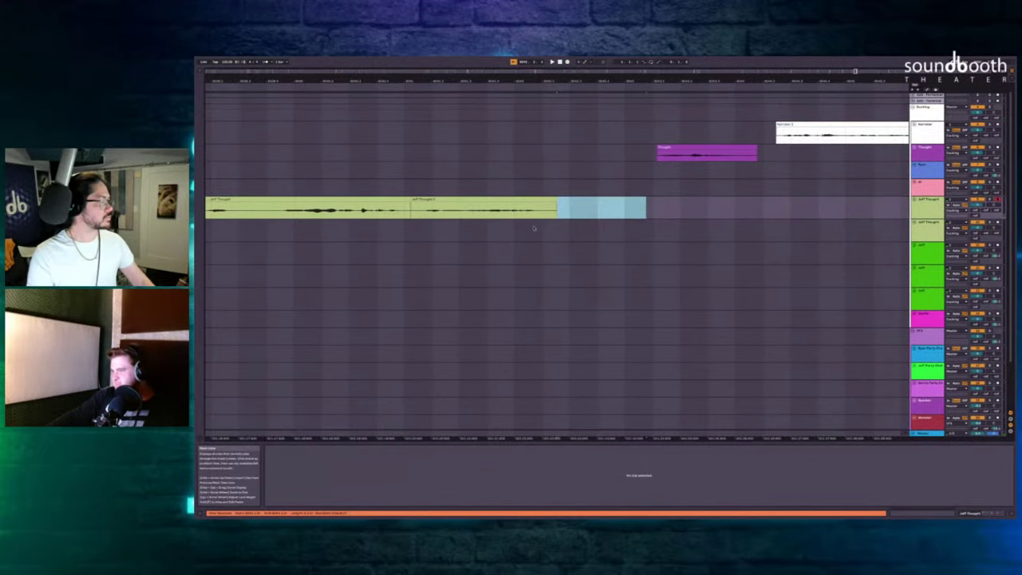
Arm the second Jeff Thought track and record a take overlapping the end of the last one, up to the purple Thought clip.
left_click(521, 229)
left_click(997, 223)
key("F9")
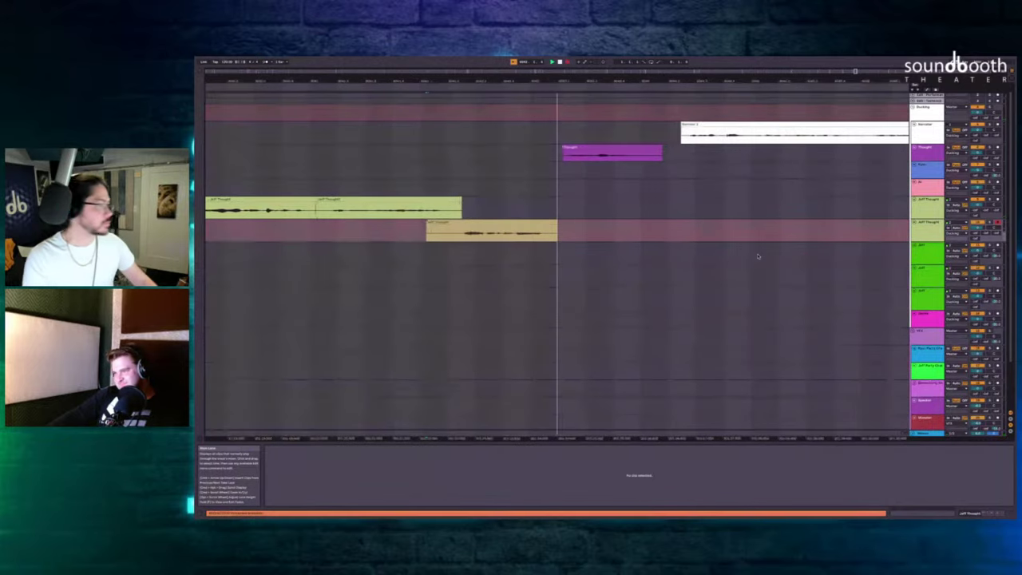
key("F9")
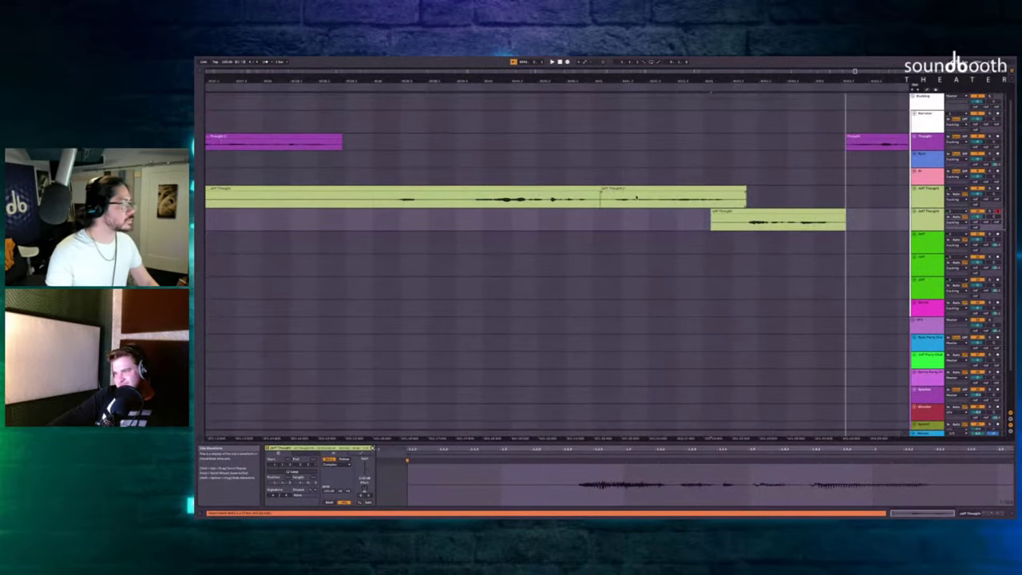
Play from the purple Thought clip and add an "Intentional Pause" locator just before that clip's end.
left_click(303, 161)
key("space")
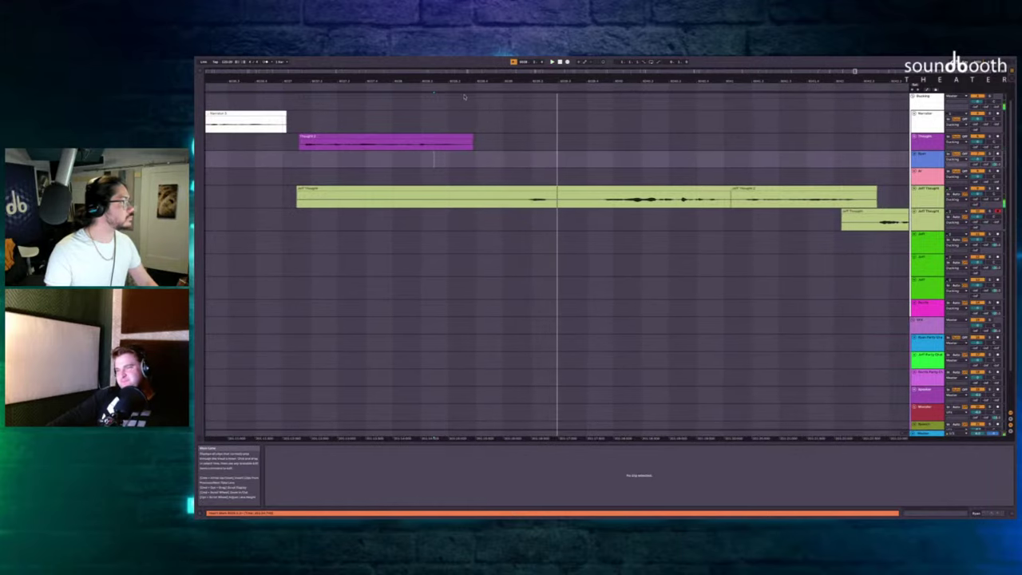
left_click(466, 90)
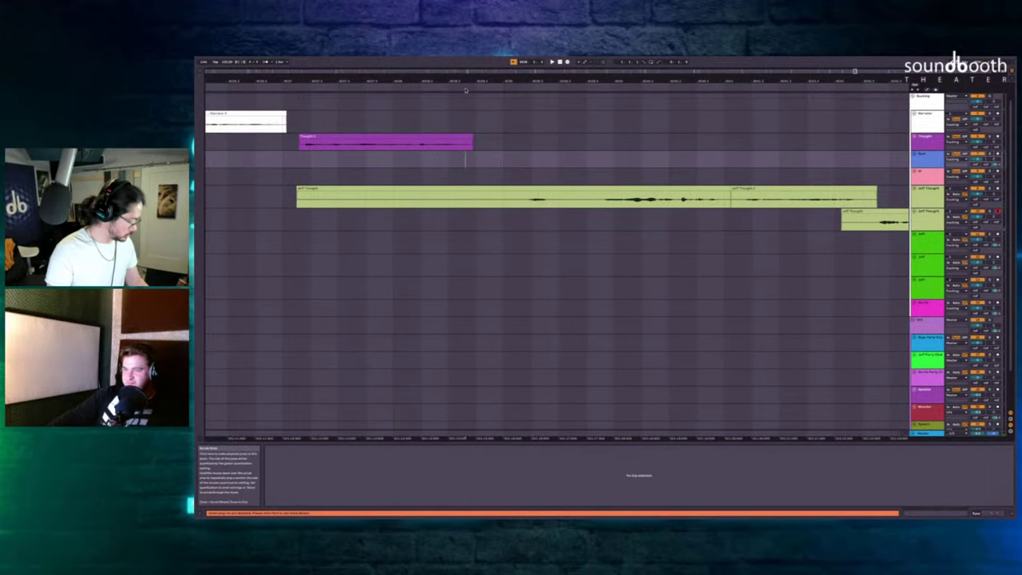
key("l")
left_click(413, 132)
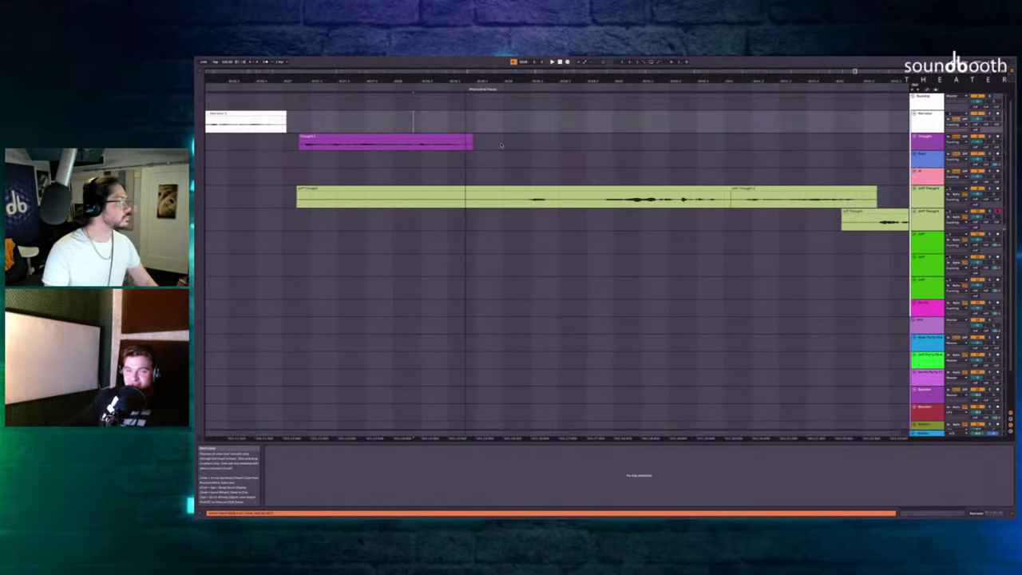
Play across the locator and delete the silent start of the first Jeff Thought clip up to just past the locator.
key("space")
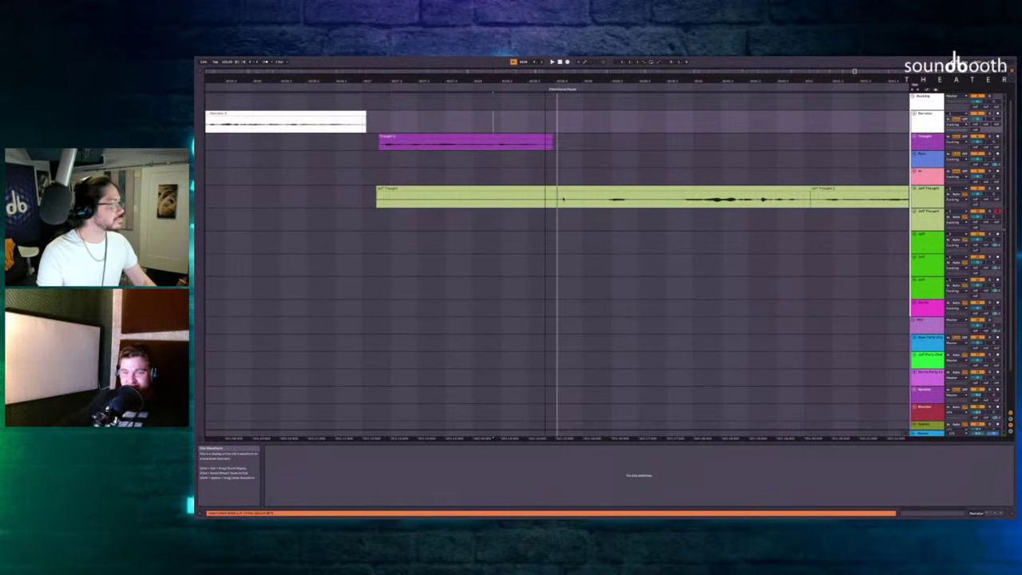
left_click_drag(563, 199, 363, 196)
key("Delete")
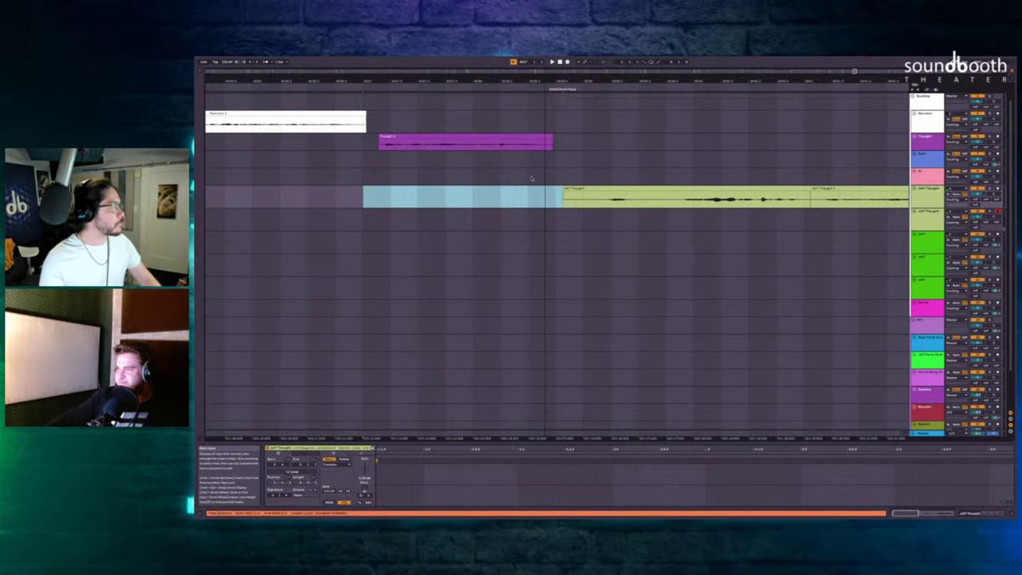
Play from the purple Thought clip and shift the Jeff Thought clip on the second track slightly earlier.
scroll(531, 178, "right", 2)
scroll(531, 178, "down", 3)
left_click(485, 153)
key("space")
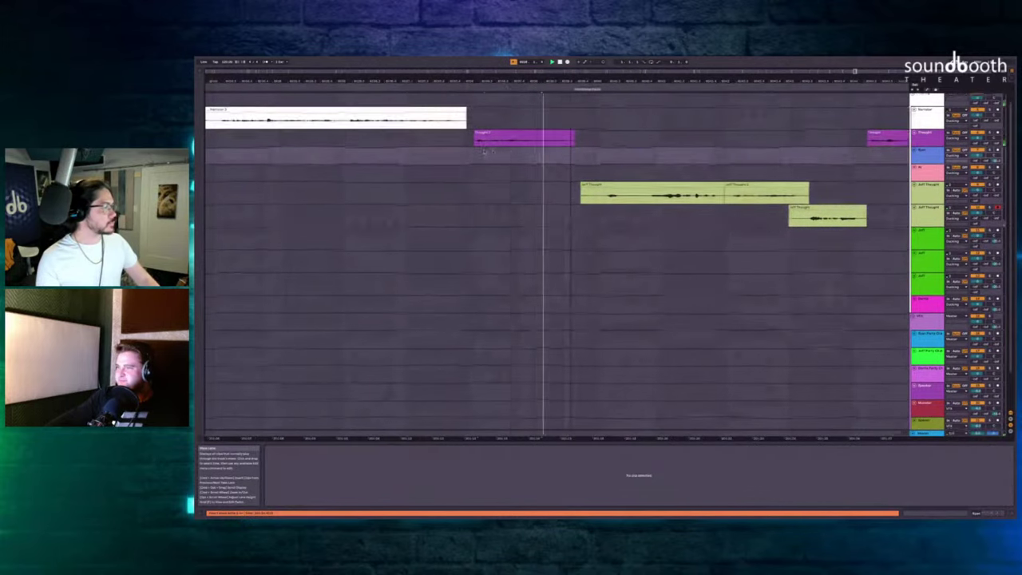
scroll(484, 152, "right", 3)
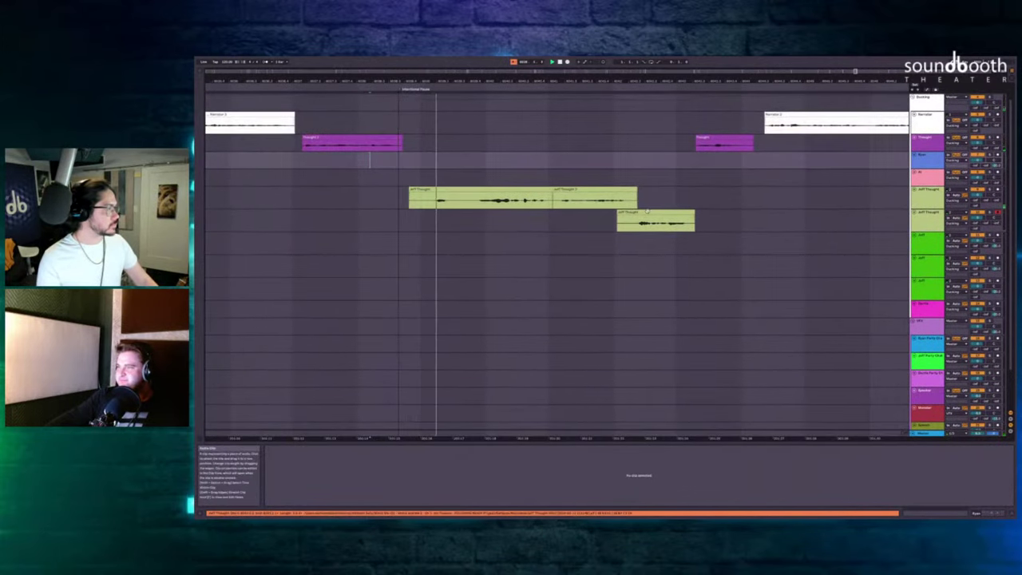
left_click_drag(648, 212, 639, 213)
key("space")
Cut the time of a silent stretch between the first two phrases of the Jeff Thought clip and play the edit back.
left_click_drag(475, 205, 462, 207)
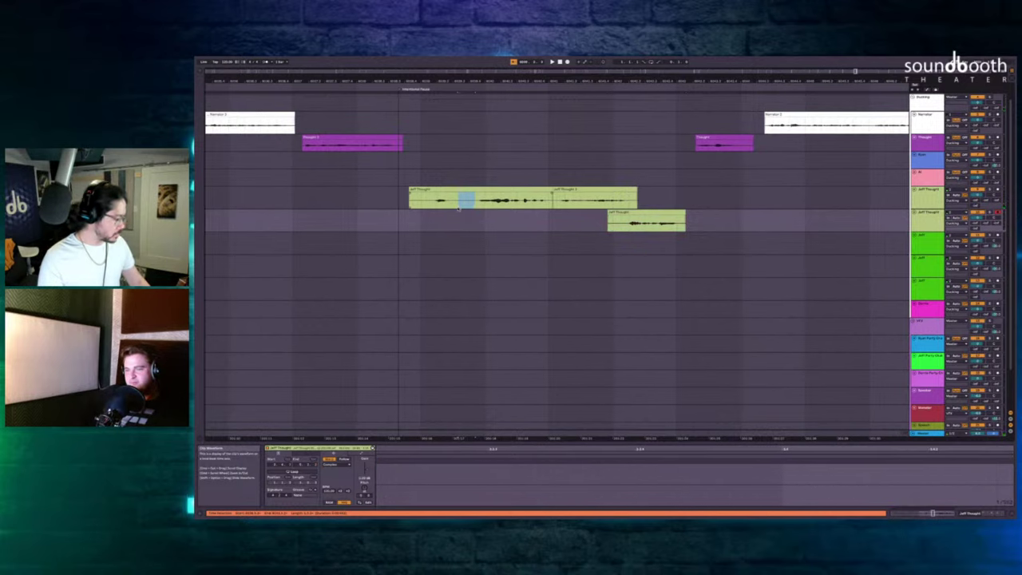
key("shift+super+BackSpace")
left_click(430, 160)
key("space")
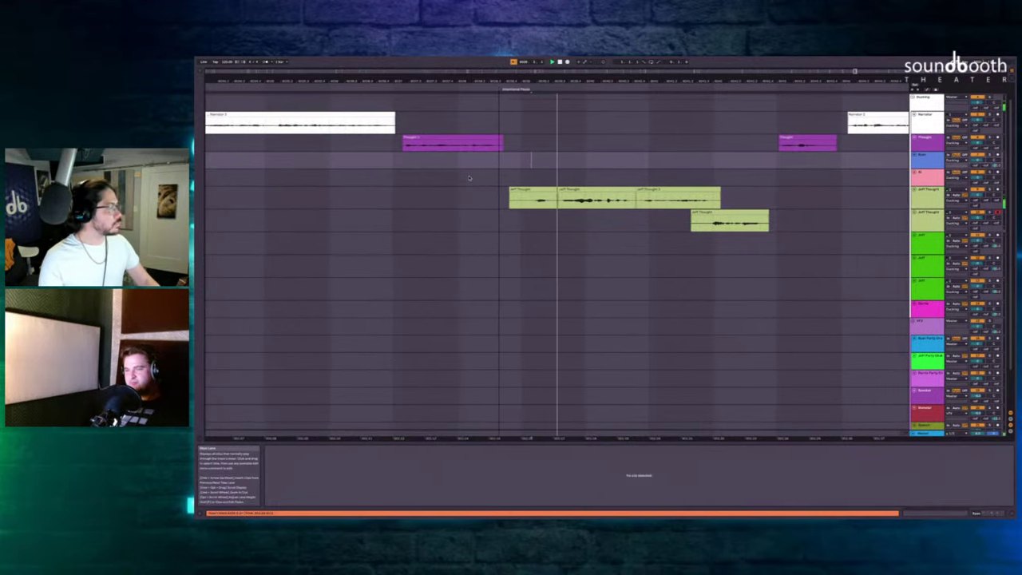
Cut the time between the end of the second-track Jeff Thought clip and the next purple Thought clip.
scroll(469, 178, "right", 2)
scroll(557, 177, "up", 4)
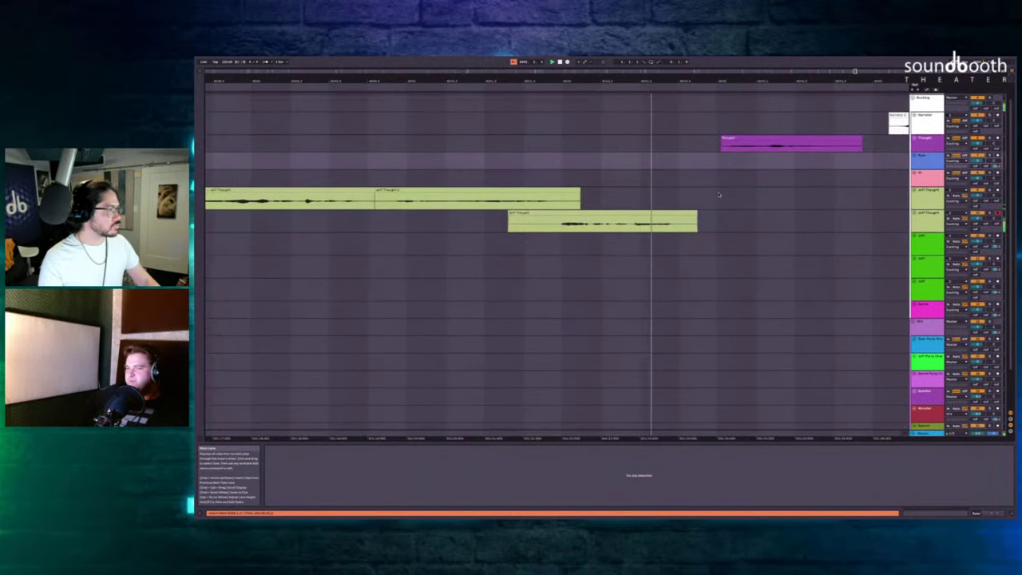
left_click_drag(721, 162, 696, 190)
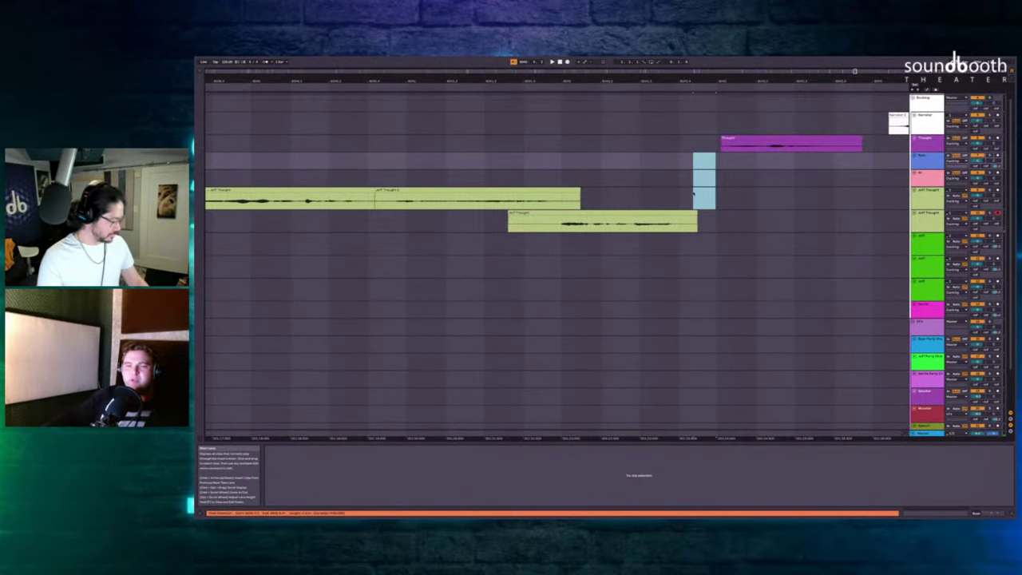
key("ctrl+shift+Delete")
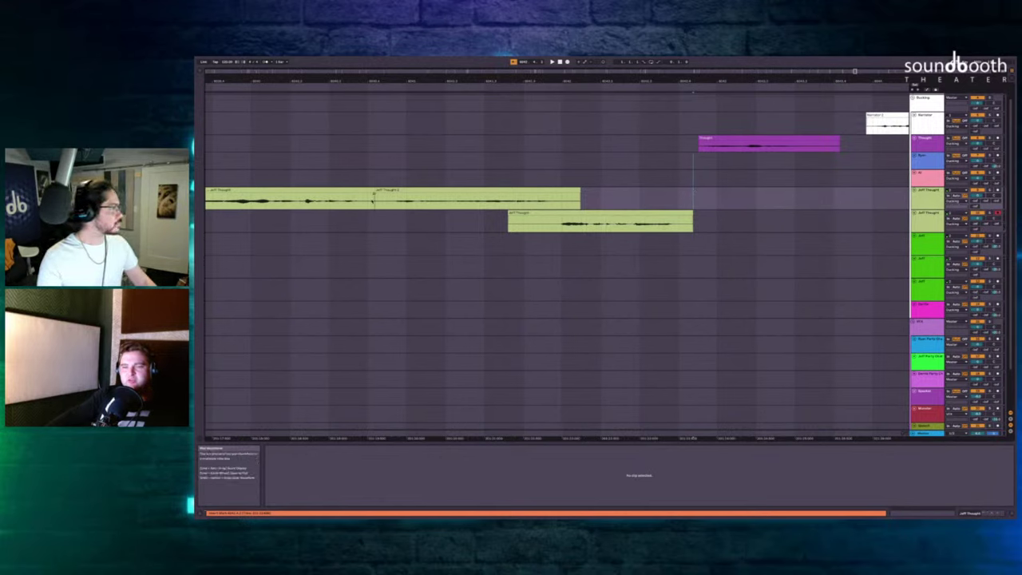
Delete a short piece at the start of the Jeff Thought 2 clip and play across the gap.
left_click_drag(372, 199, 386, 199)
key("Delete")
left_click(341, 159)
key("space")
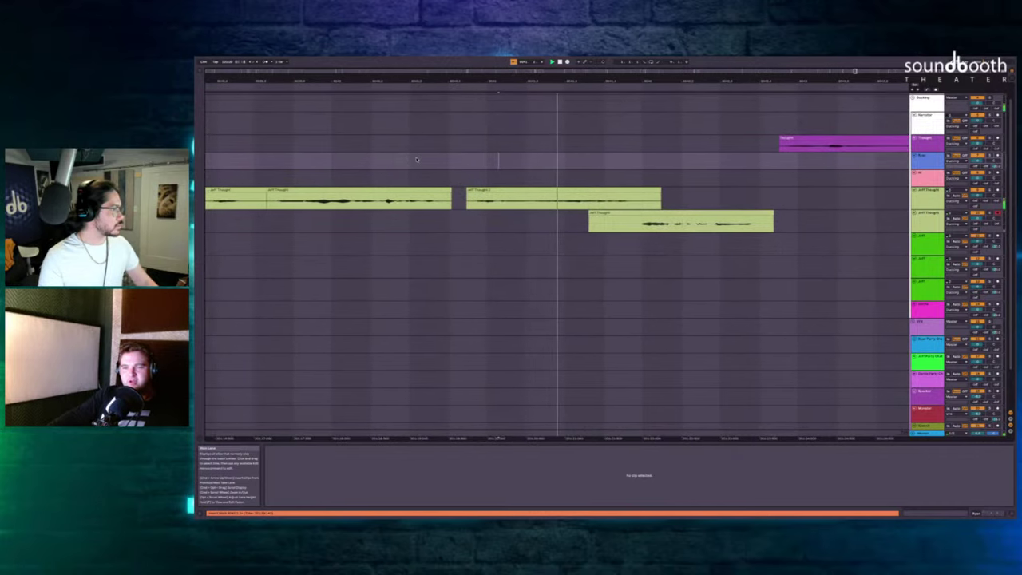
left_click(290, 145)
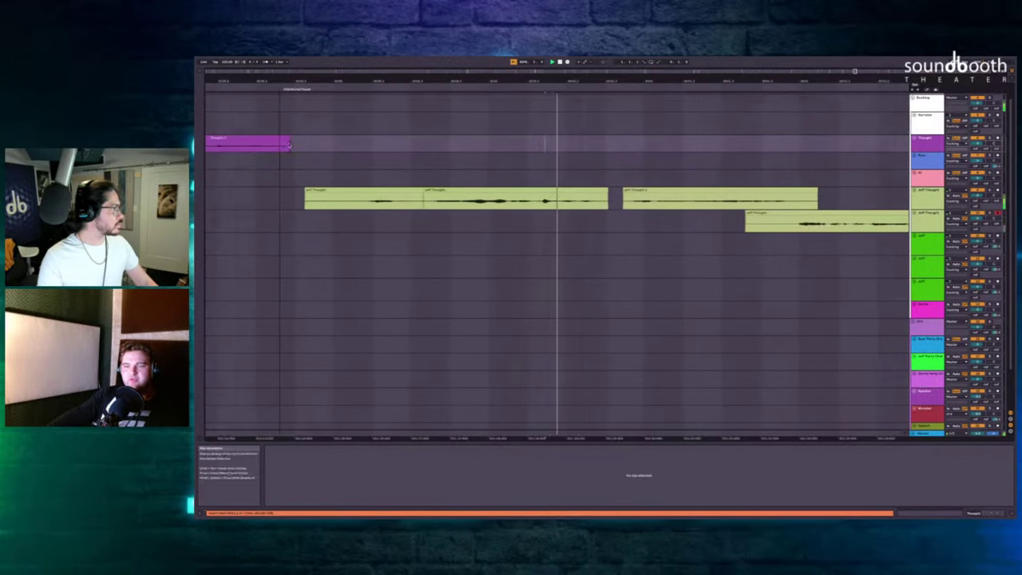
Trim the silent tail off the Jeff Thought clip before the gap and listen to the transition.
scroll(399, 200, "up", 3)
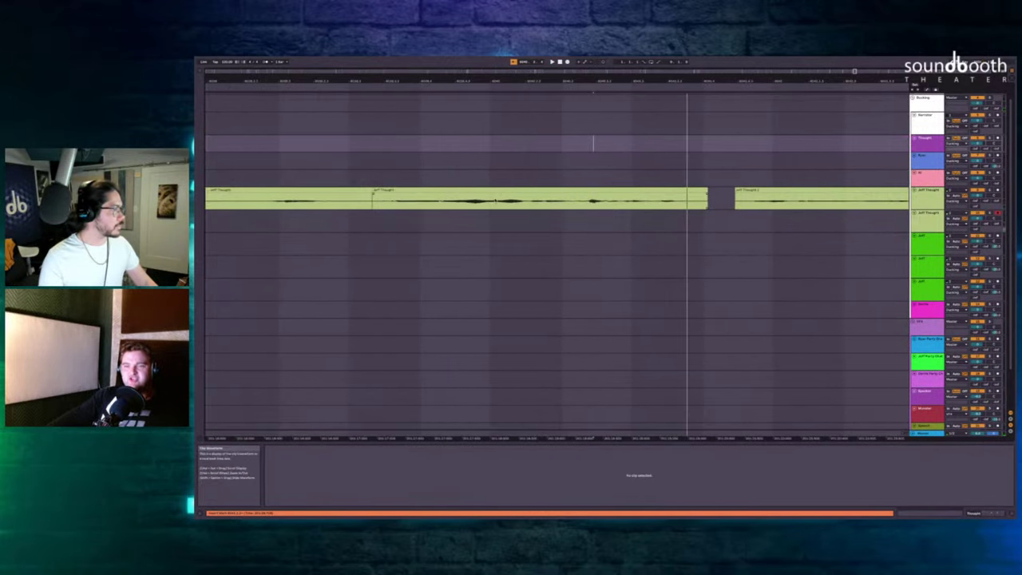
left_click_drag(679, 204, 722, 204)
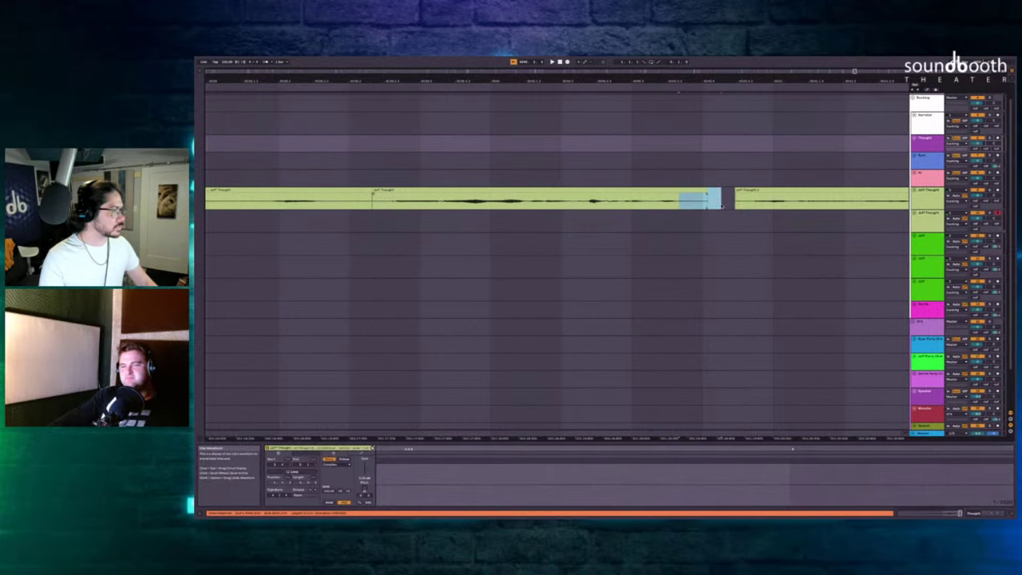
key("Delete")
left_click_drag(562, 124, 552, 124)
key("space")
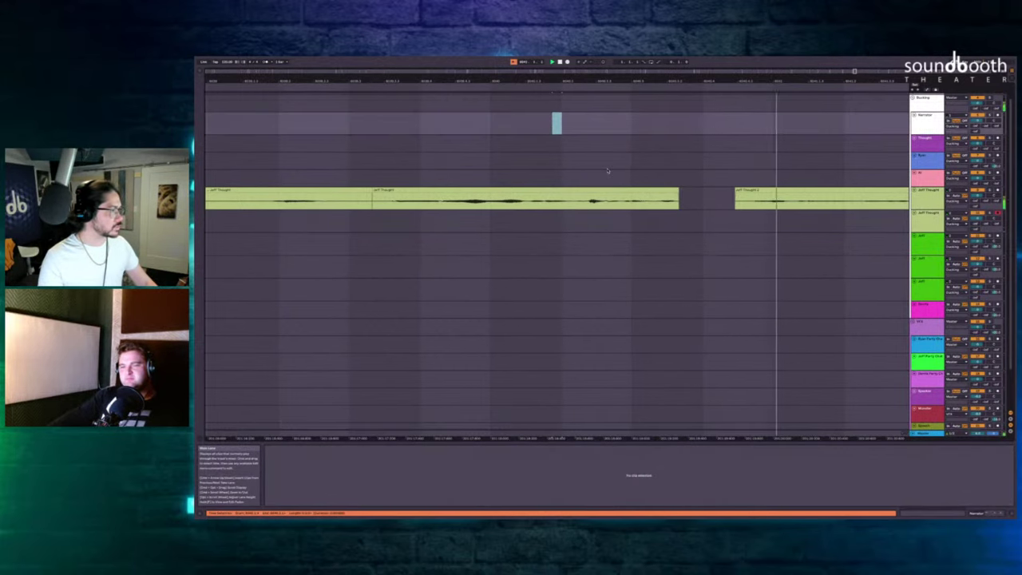
Insert silence before the next Jeff Thought clip between the purple Thought clips, matching that clip's length.
scroll(607, 170, "down", 5)
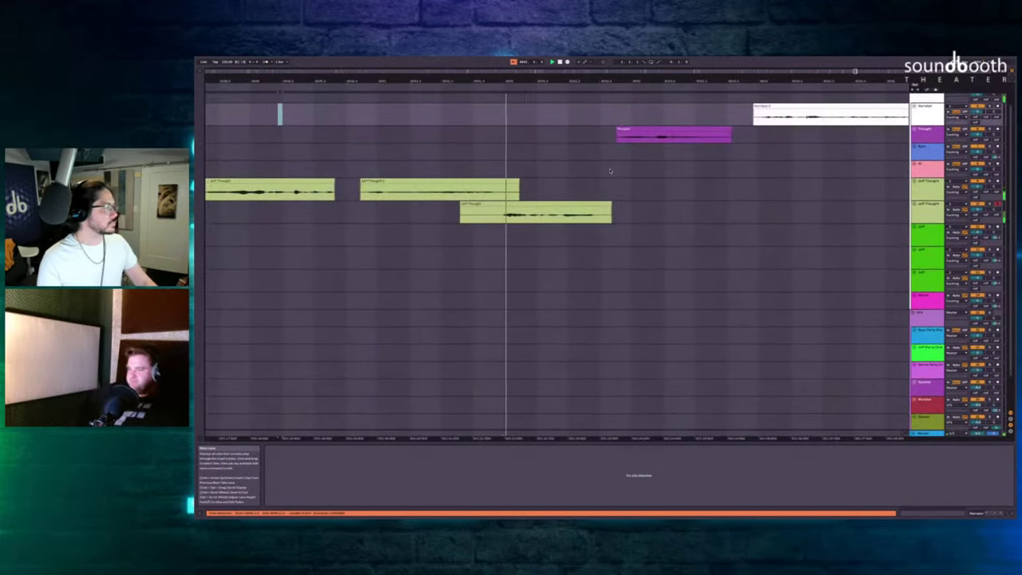
scroll(608, 170, "down", 3)
scroll(604, 171, "down", 3)
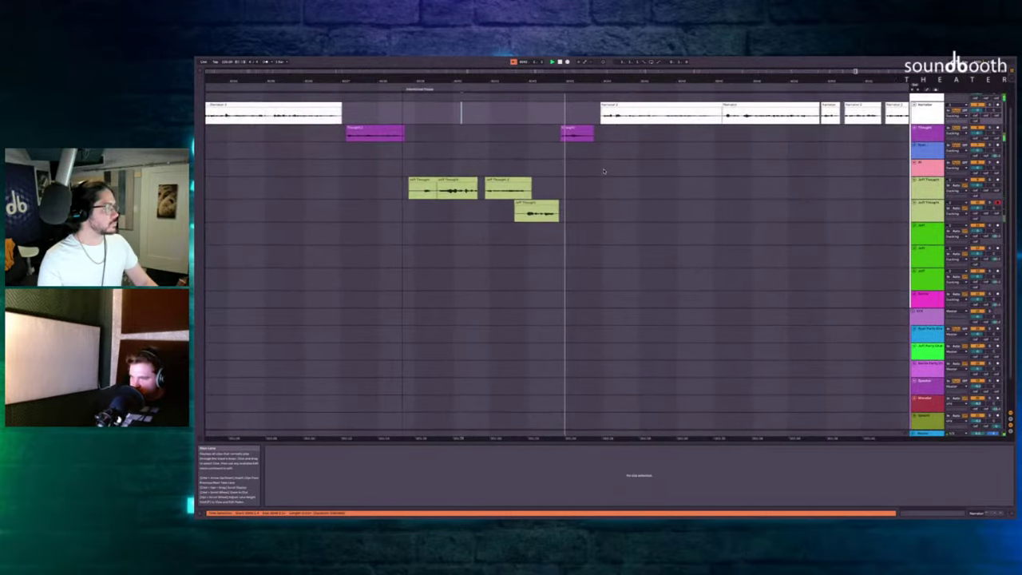
scroll(603, 171, "right", 3)
scroll(604, 172, "down", 3)
scroll(604, 172, "right", 1)
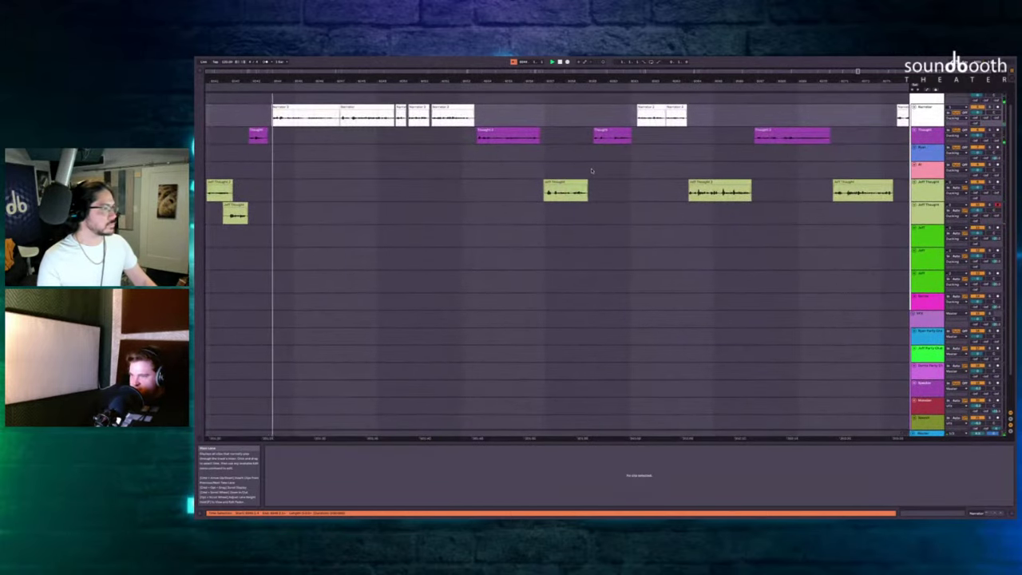
scroll(590, 184, "up", 6)
left_click(560, 184)
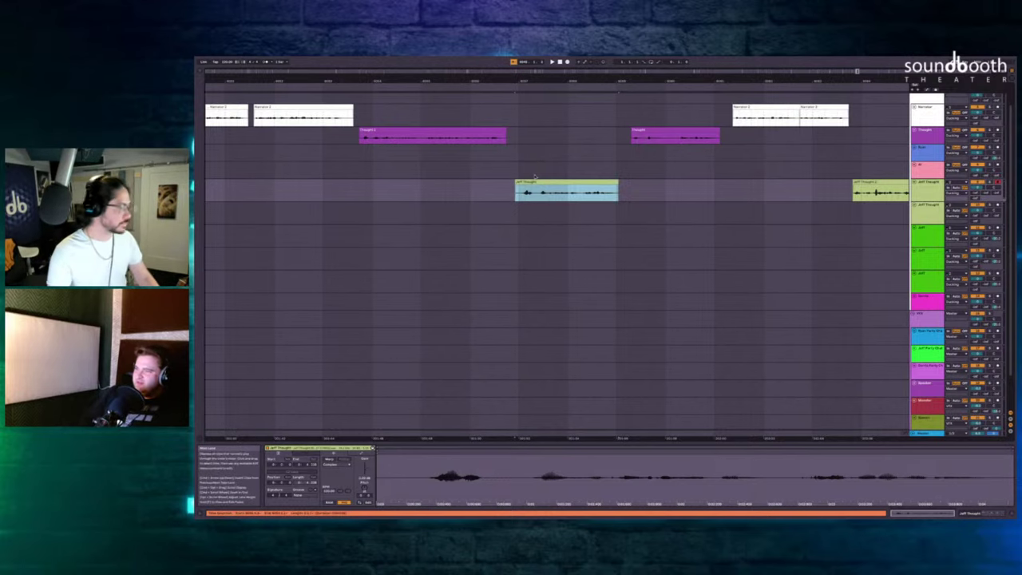
key("ctrl+i")
Record a new take on the first Jeff Thought track, starting near the end of the preceding purple Thought clip.
left_click(491, 154)
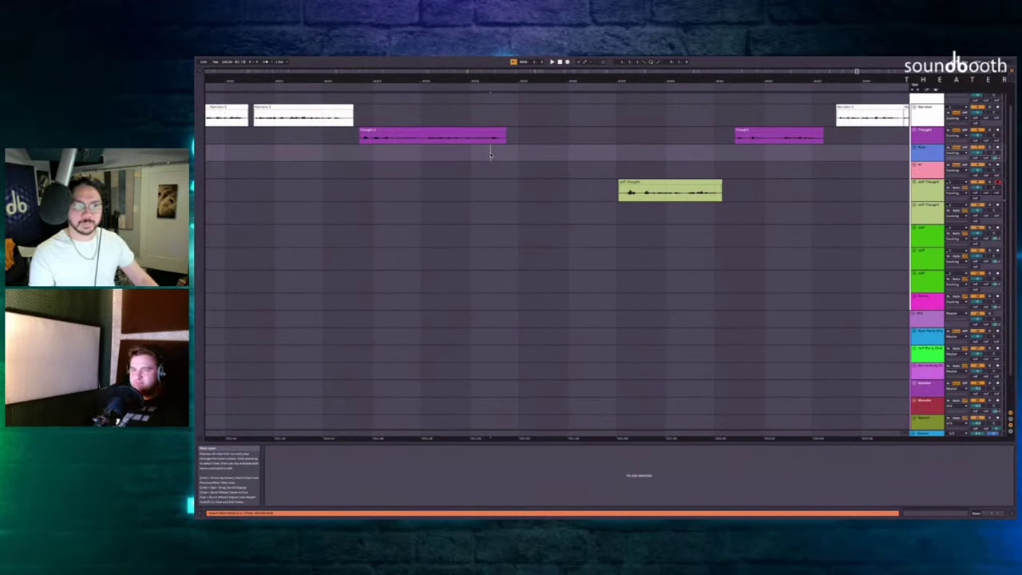
key("F9")
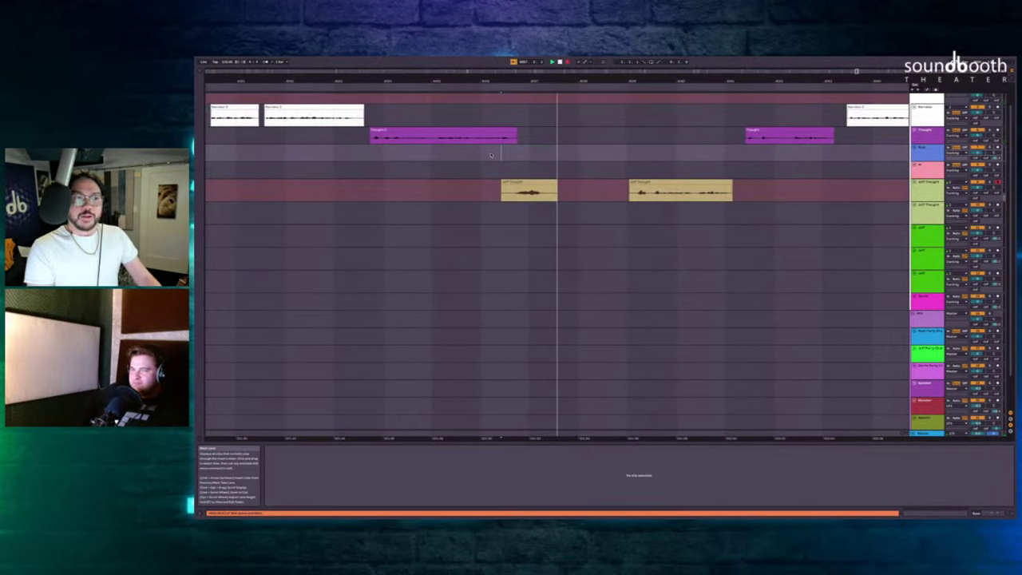
key("space")
Delete the old Jeff Thought clip that follows the new take.
scroll(546, 155, "up", 3)
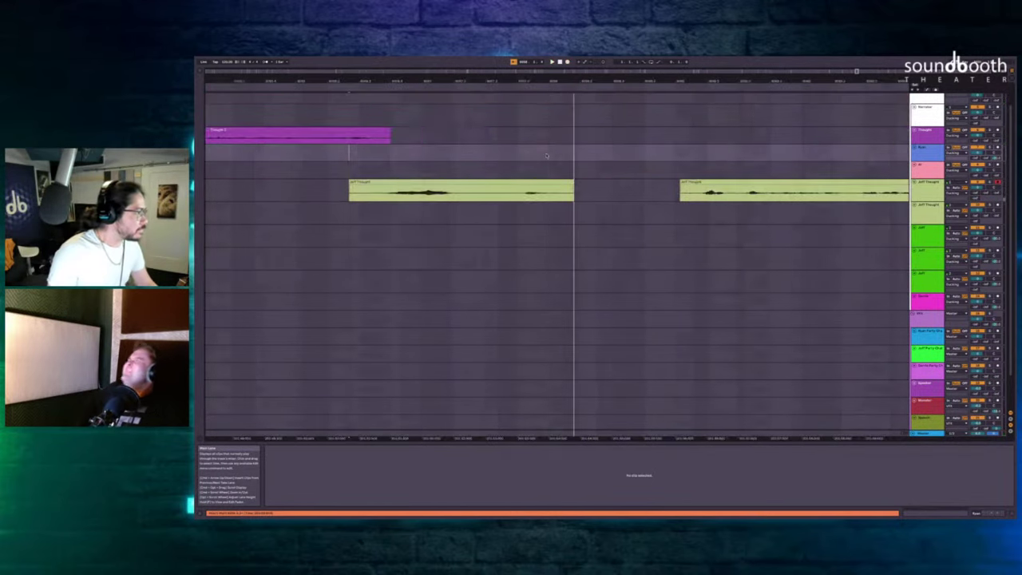
left_click(534, 210)
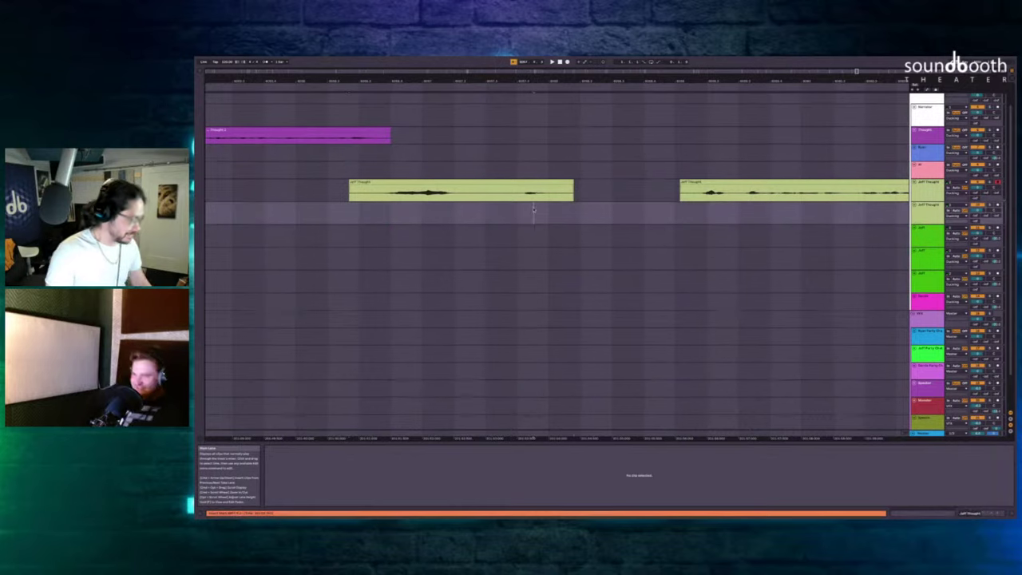
left_click(699, 188)
key("Delete")
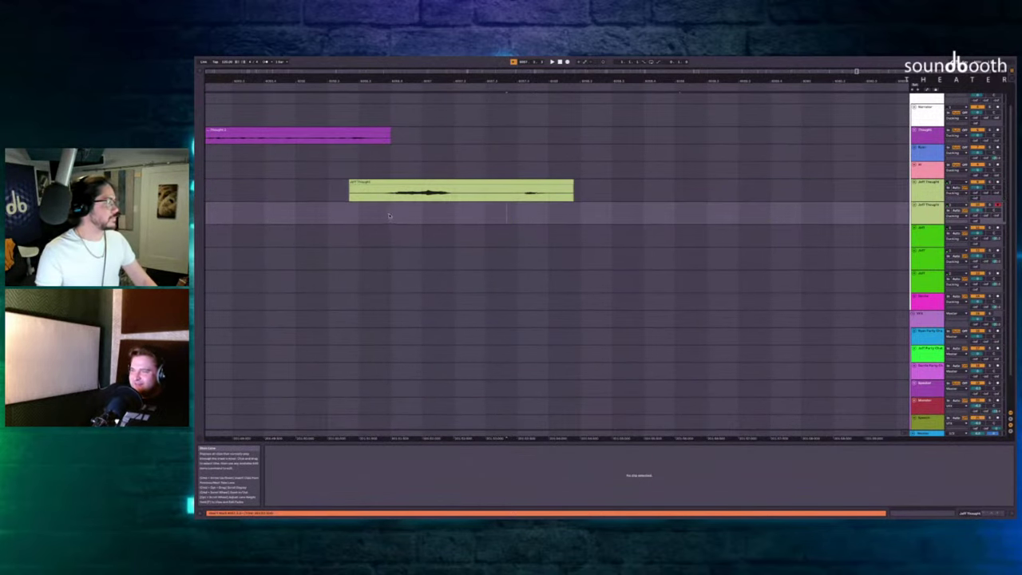
Play into the new take and record the continuation on the second Jeff Thought track, overlapping the take's end.
left_click(390, 216)
key("space")
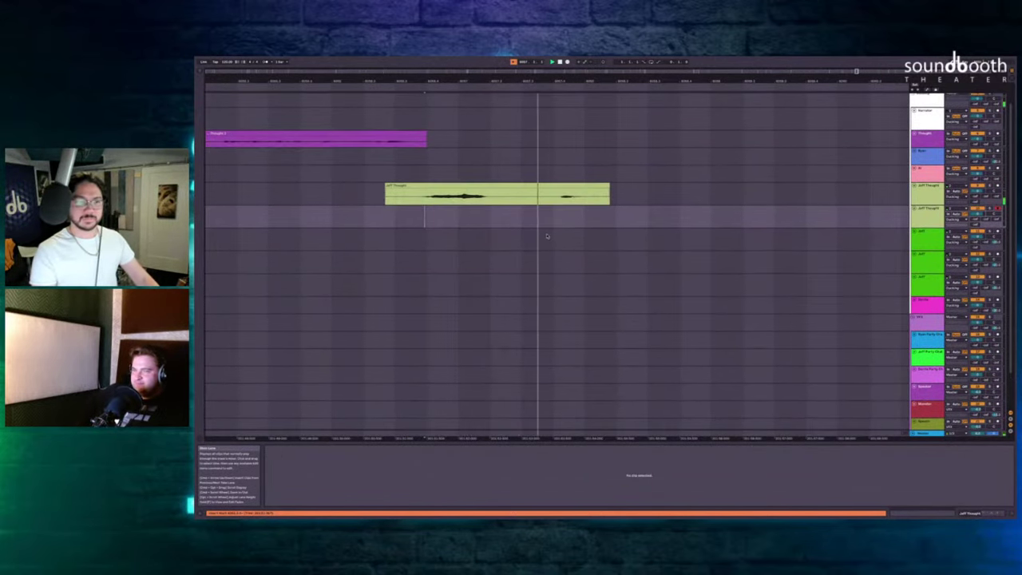
key("F9")
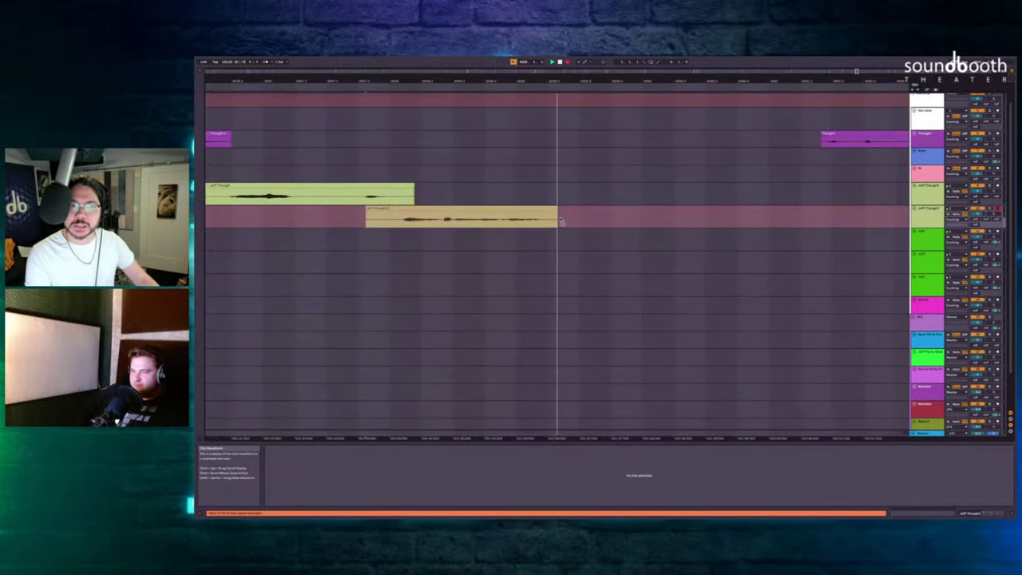
key("space")
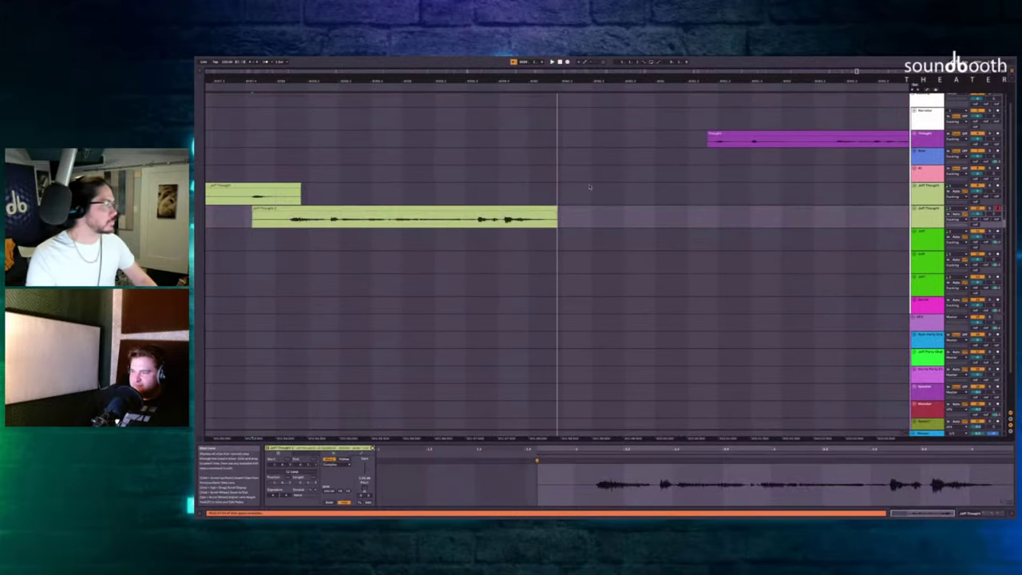
Record another take on the first Jeff Thought track, from the end of the second-track take to just before the purple Thought clip.
left_click(525, 189)
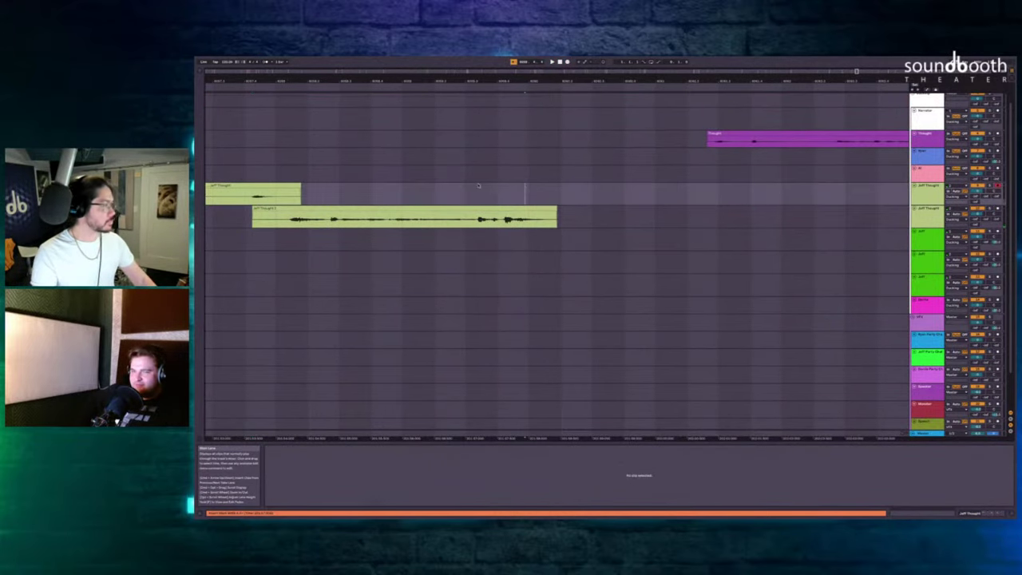
key("F9")
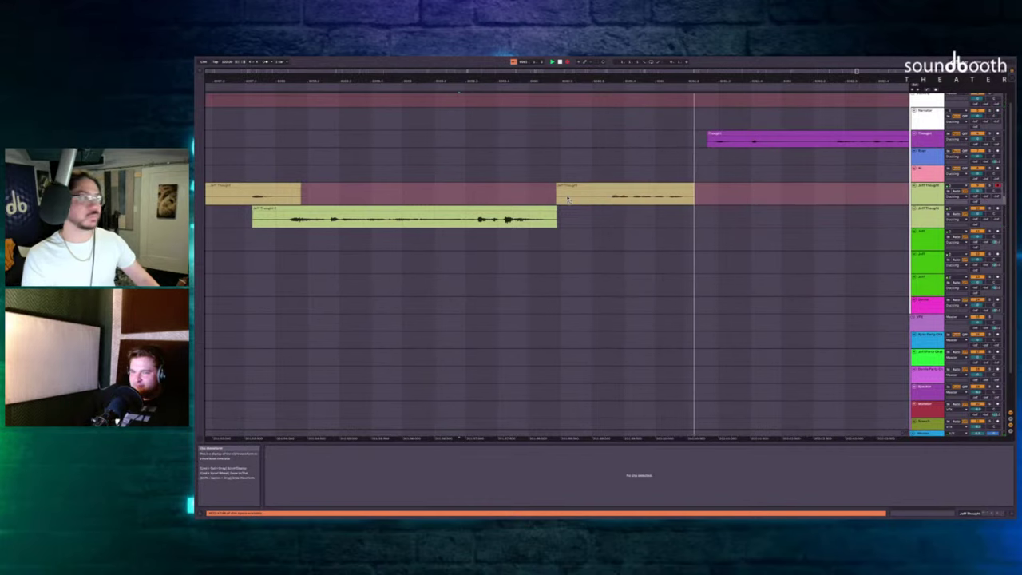
key("space")
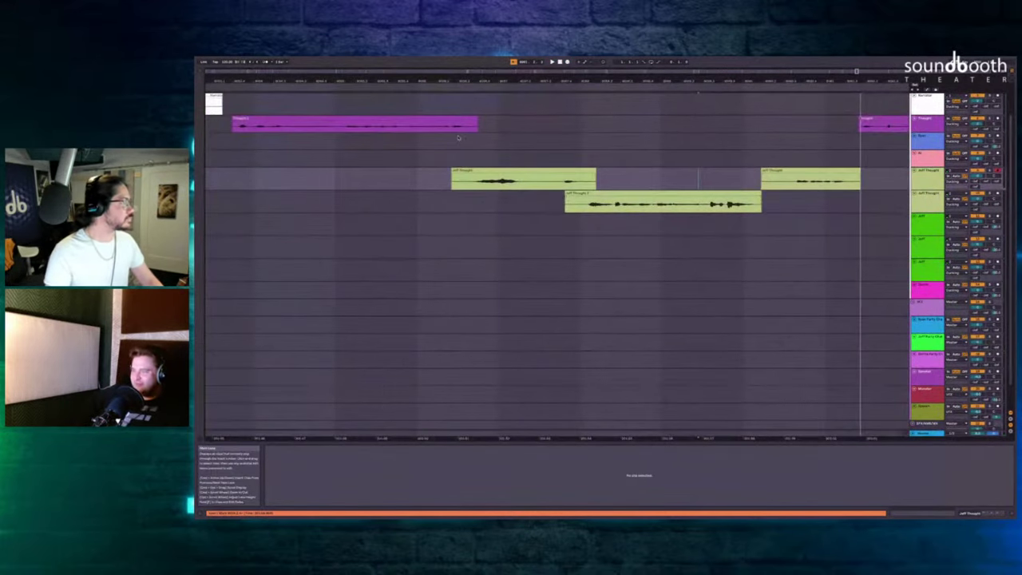
Play back the overlapping Jeff Thought takes and trim the silent tail off the take that follows the first purple Thought clip.
scroll(610, 136, "left", 3)
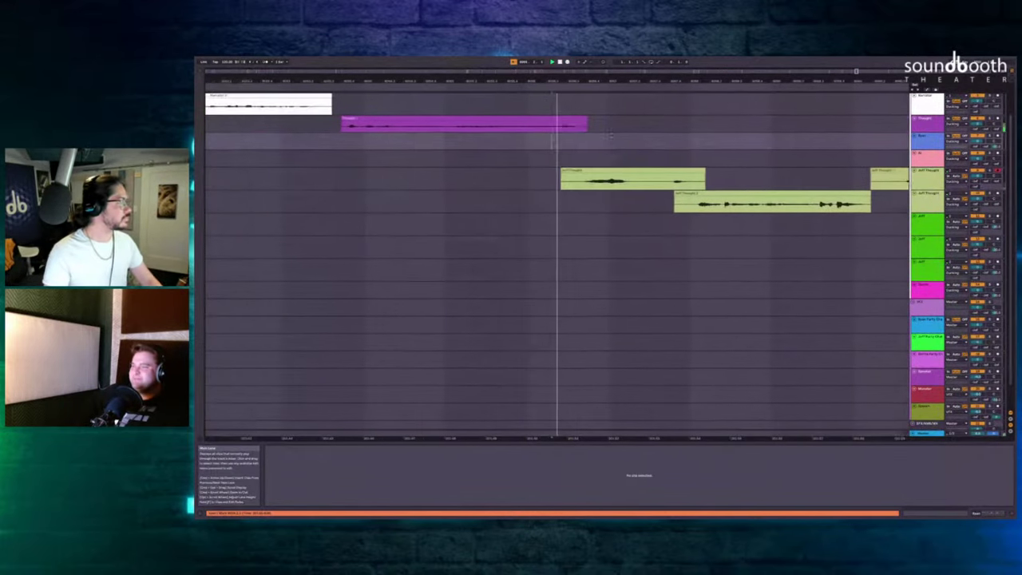
scroll(610, 136, "right", 2)
scroll(593, 152, "up", 2)
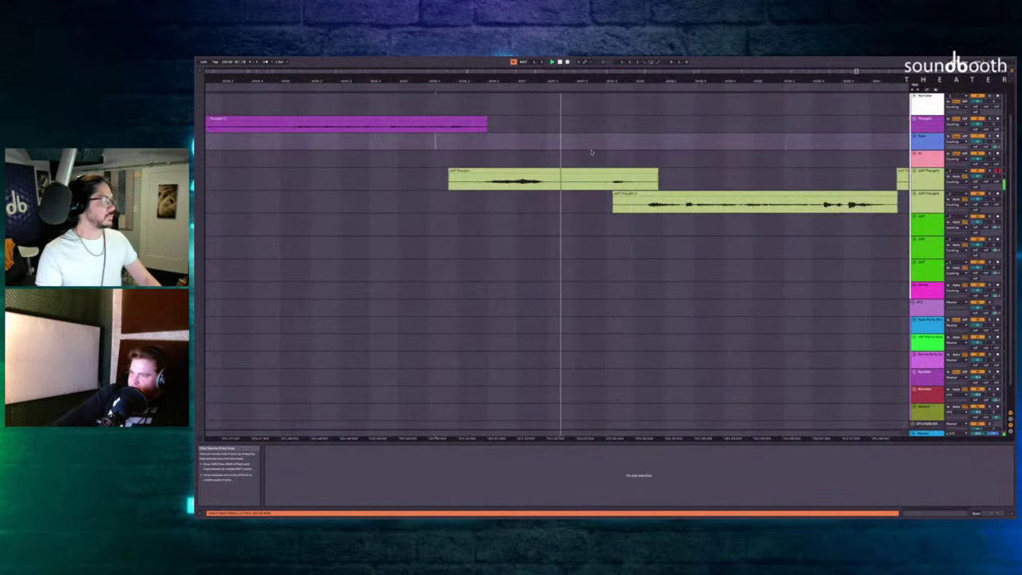
scroll(575, 171, "right", 3)
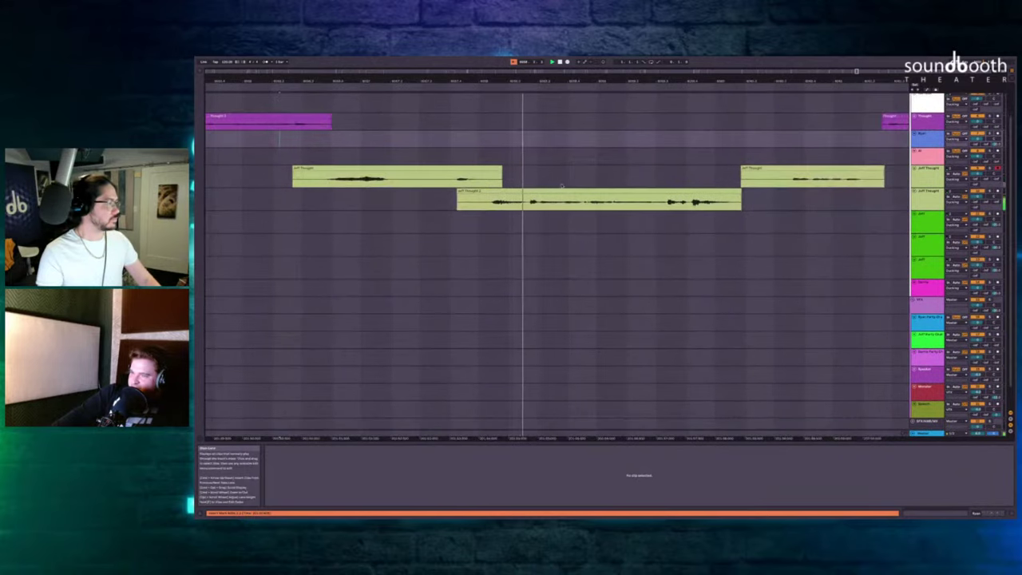
left_click_drag(520, 182, 542, 182)
key("Delete")
key("Delete")
scroll(543, 182, "right", 1)
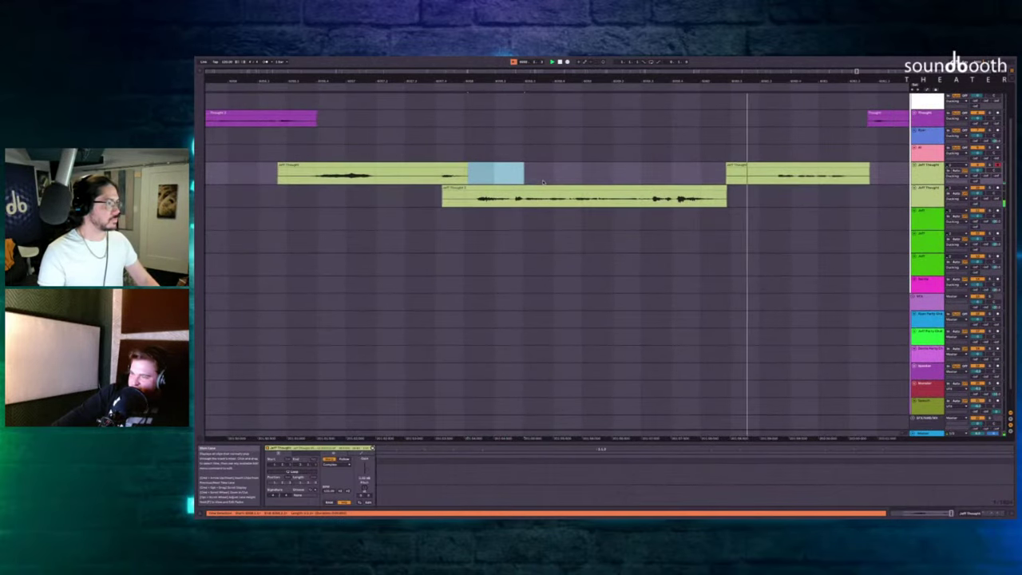
Insert silence the length of the Jeff Thought clip that follows the Narrator clips ahead of it, and record a new take in that gap.
scroll(542, 182, "right", 10)
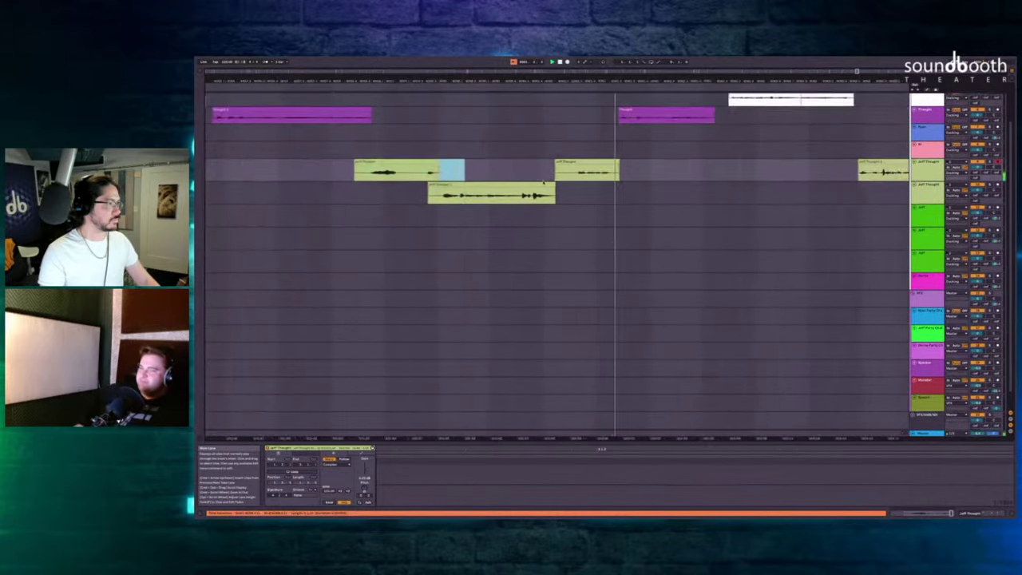
left_click(550, 181)
left_click(548, 169)
scroll(549, 168, "up", 2)
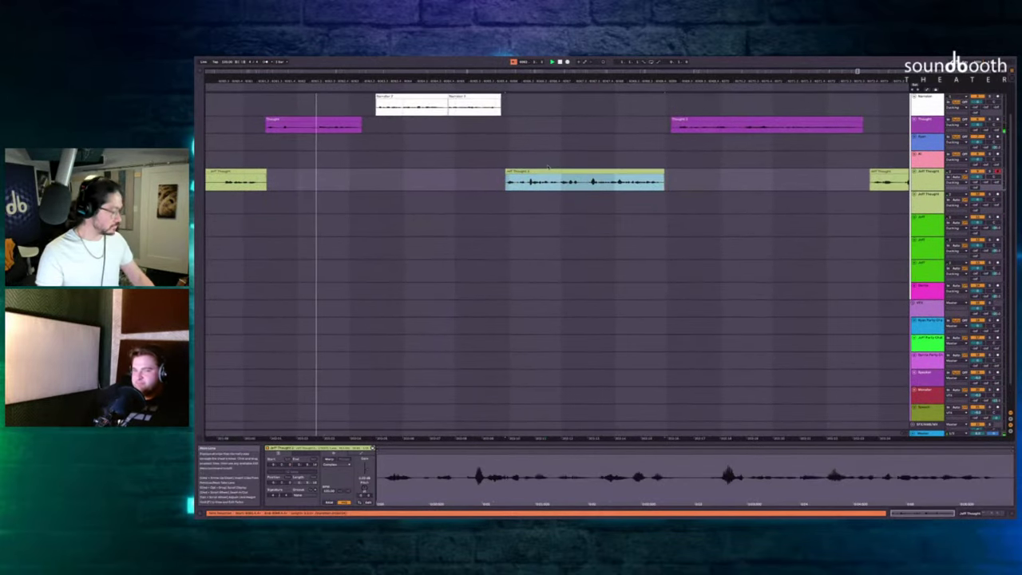
key("super+i")
scroll(548, 168, "up", 1)
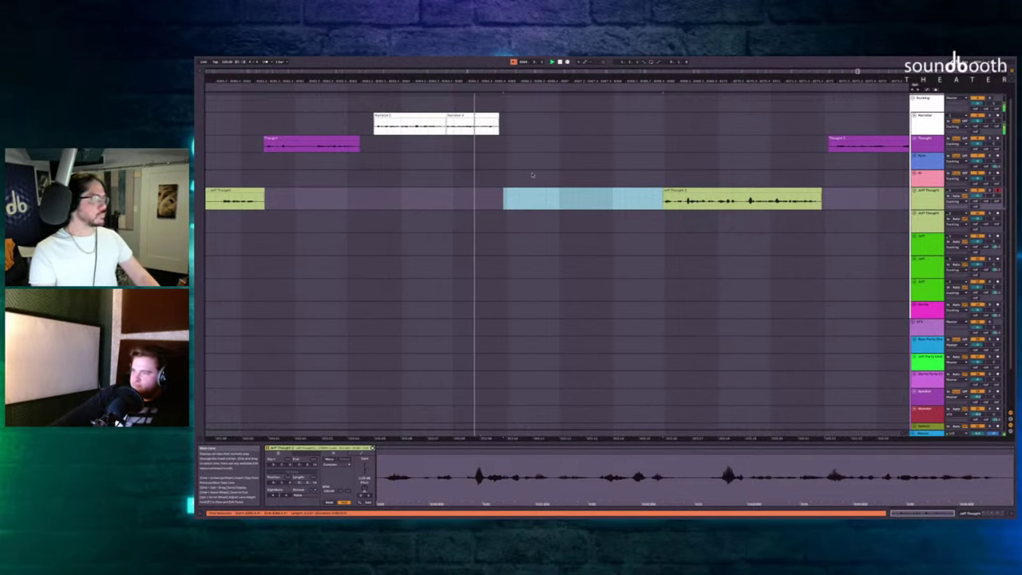
key("F9")
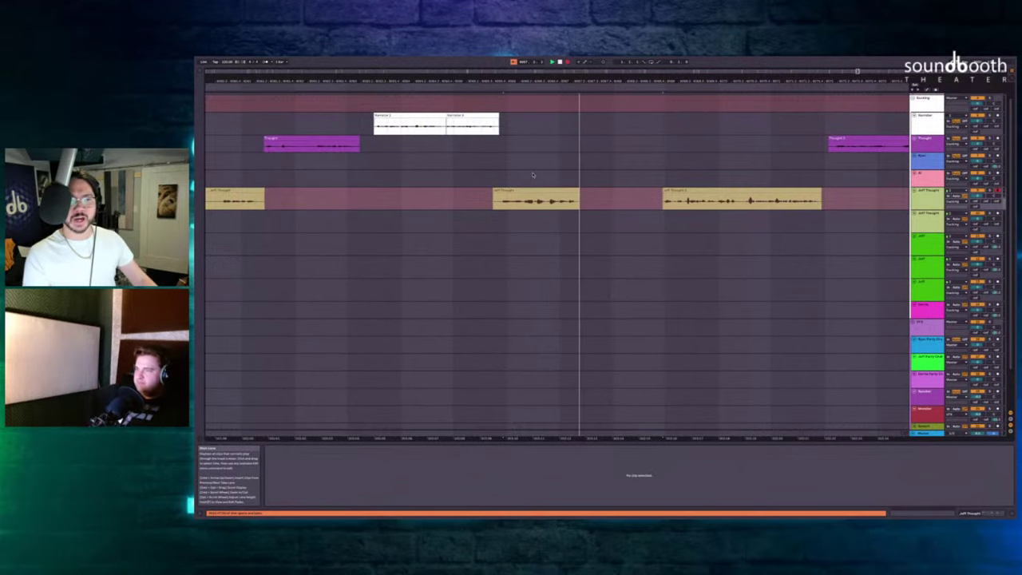
key("space")
Record another pass on the first Jeff Thought track beneath the Narrator clips, stopping just before the new take.
scroll(533, 173, "left", 3)
scroll(595, 138, "up", 3)
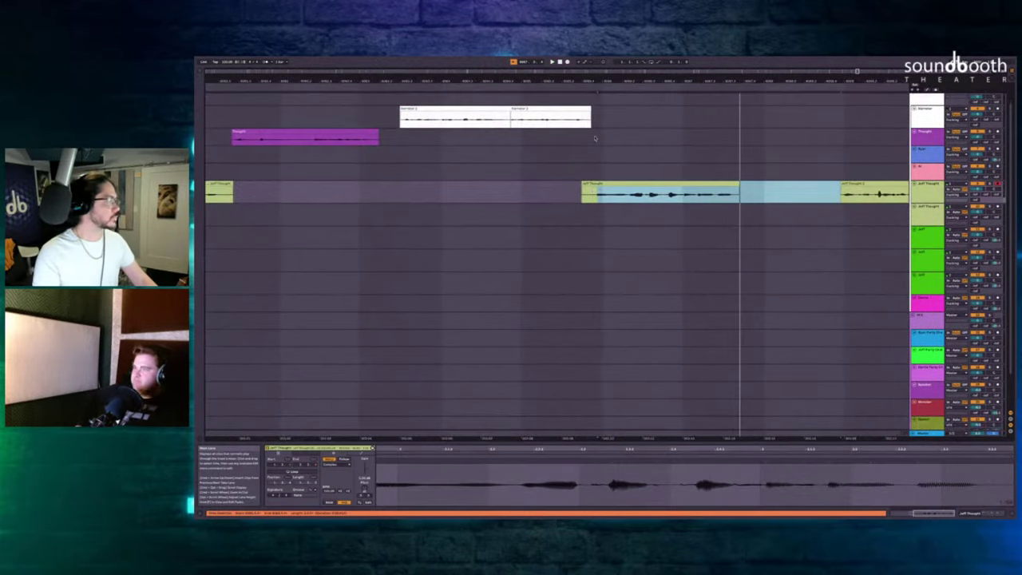
left_click(591, 185)
left_click(407, 149)
key("F9")
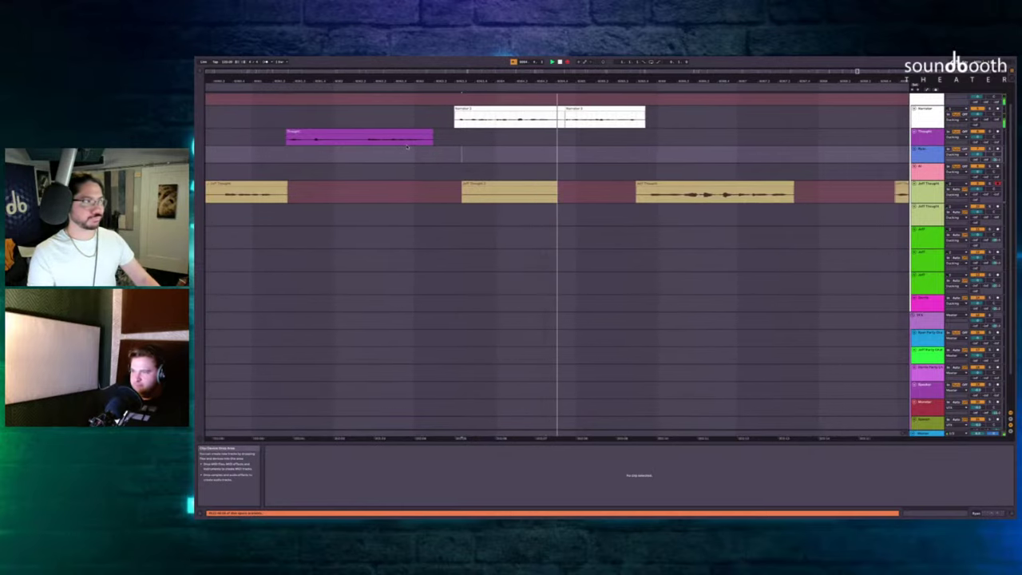
key("F9")
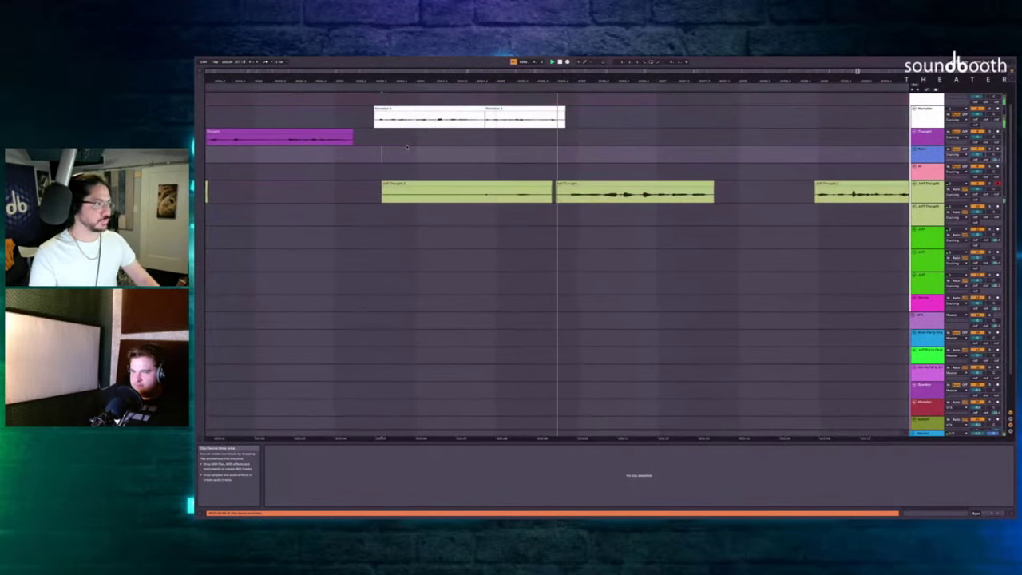
Play from the Narrator clips into the take and record its continuation on the second Jeff Thought track, overlapping the take's end.
left_click(444, 150)
key("space")
key("space")
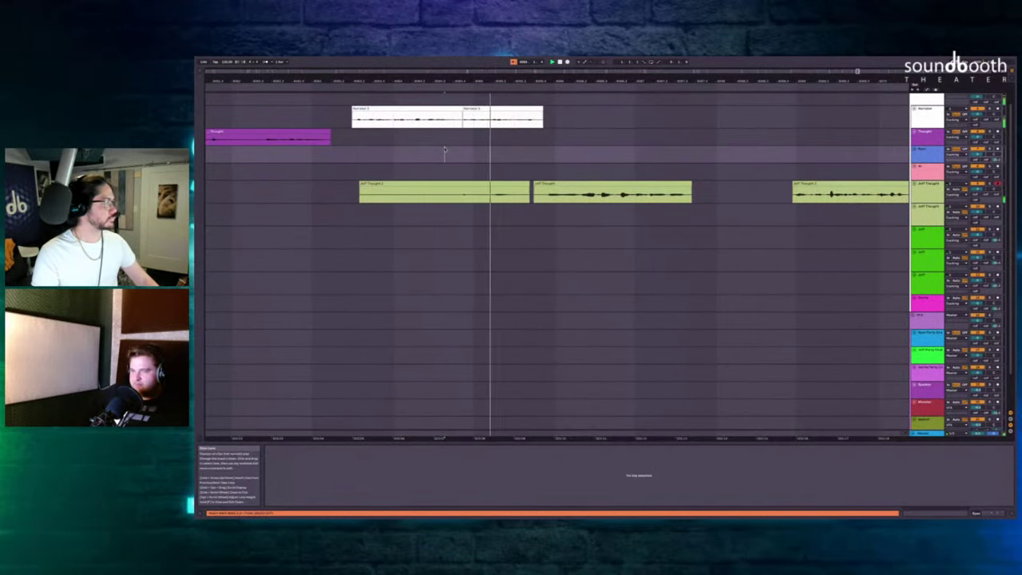
scroll(550, 170, "right", 3)
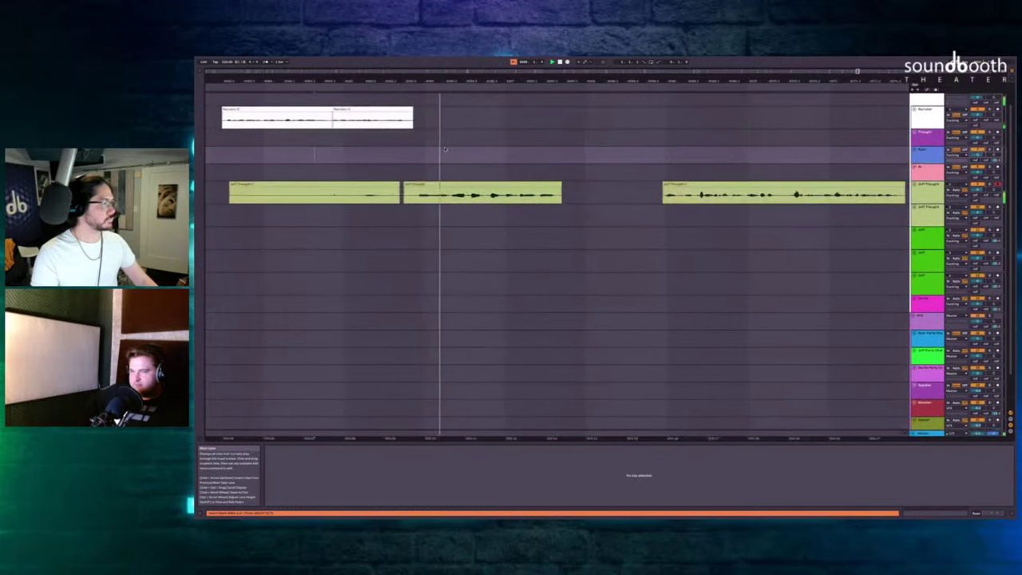
left_click(548, 171)
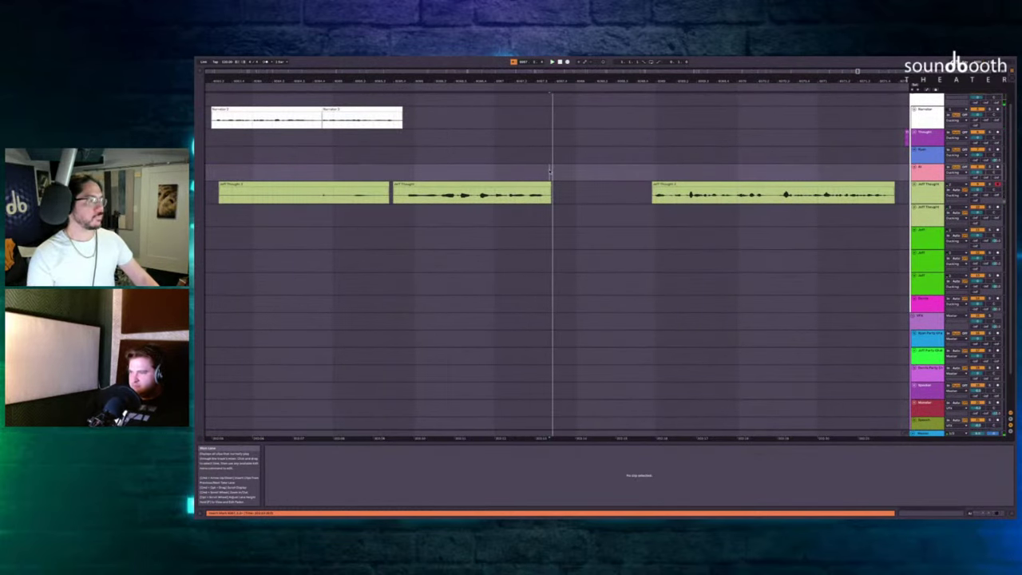
left_click(517, 162)
key("F9")
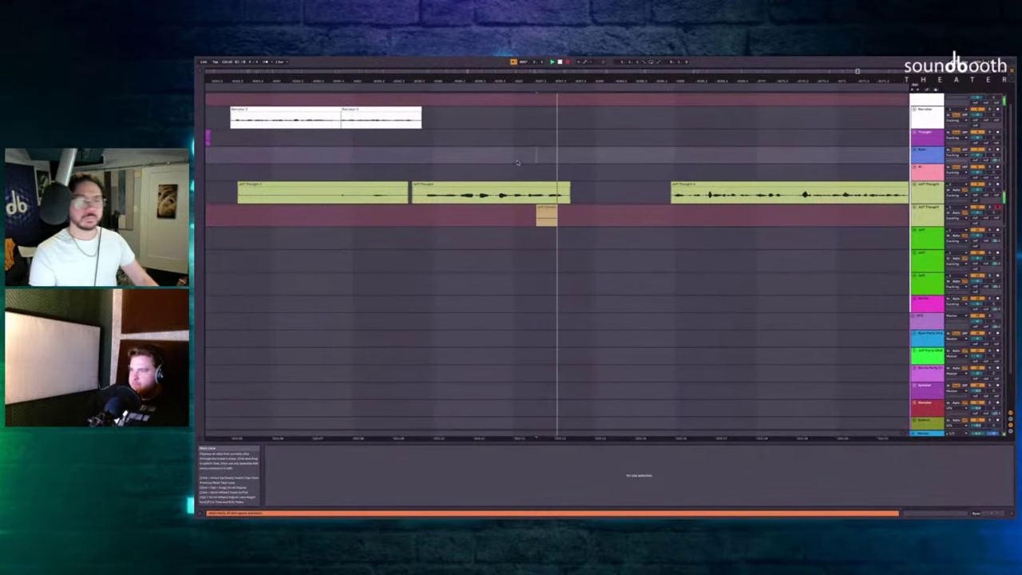
key("F9")
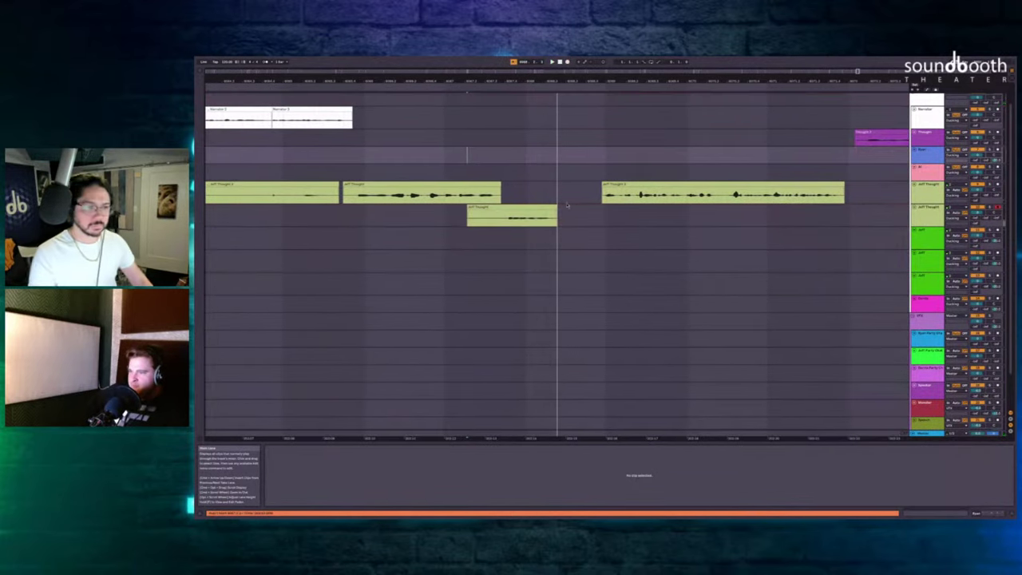
Record the following lines on the first Jeff Thought track from just before the second-track take's end, over most of the old clip.
left_click(544, 192)
key("F9")
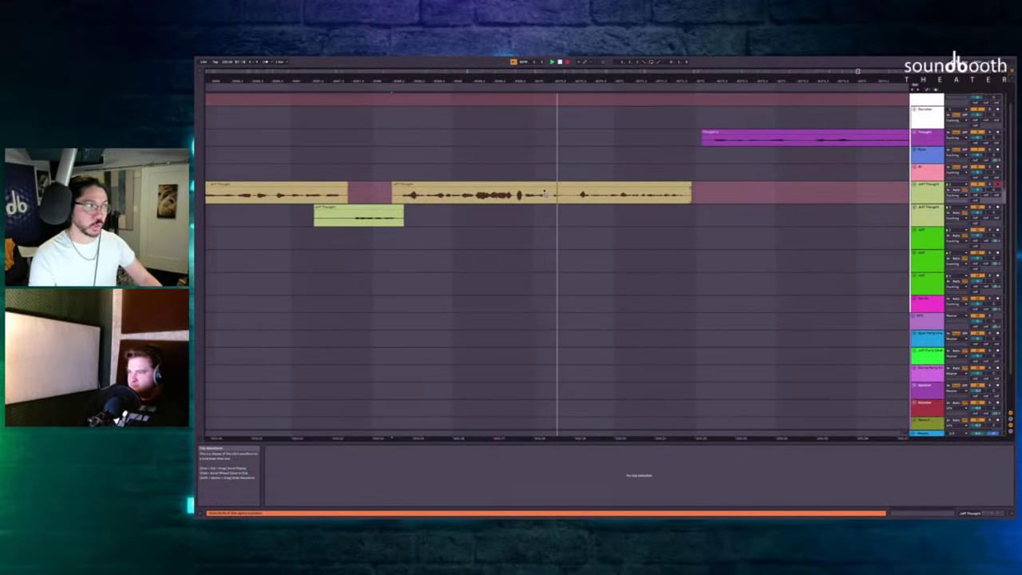
key("space")
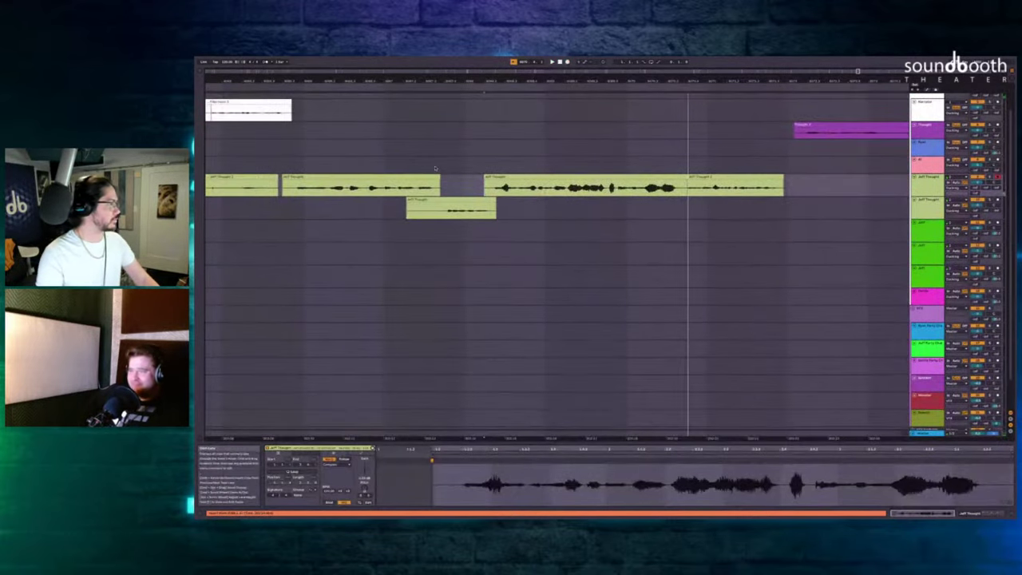
Play back the new takes and delete the leftover old Jeff Thought piece with its time, pulling the following purple Thought clip earlier.
scroll(395, 162, "left", 3)
left_click(386, 152)
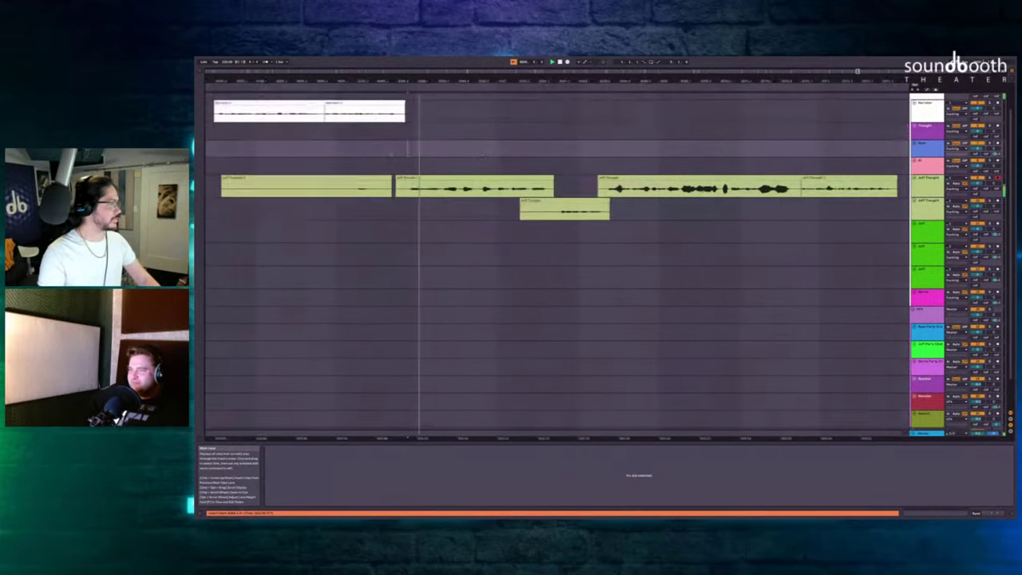
scroll(504, 160, "right", 5)
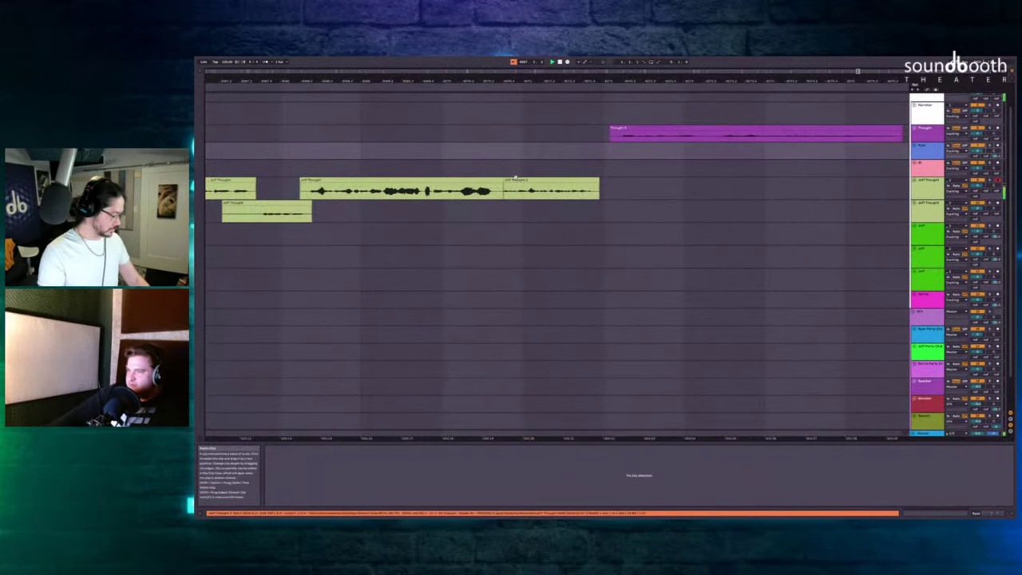
left_click(515, 179)
key("ctrl+shift+Delete")
scroll(523, 155, "up", 2)
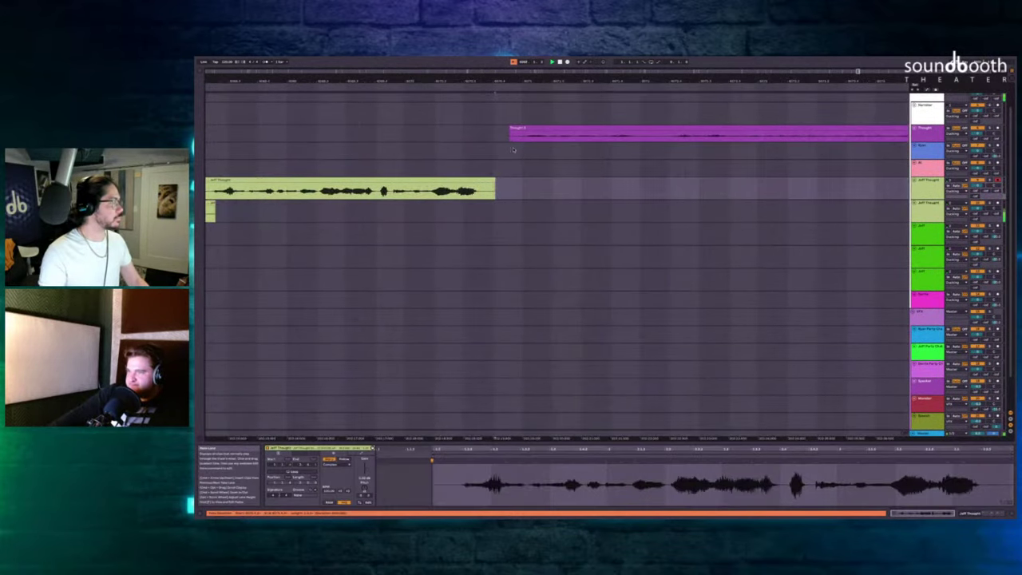
Delete the short stretch of time where the first-track take ends over the second-track take, tightening the transition between them.
left_click(504, 151)
scroll(495, 167, "left", 5)
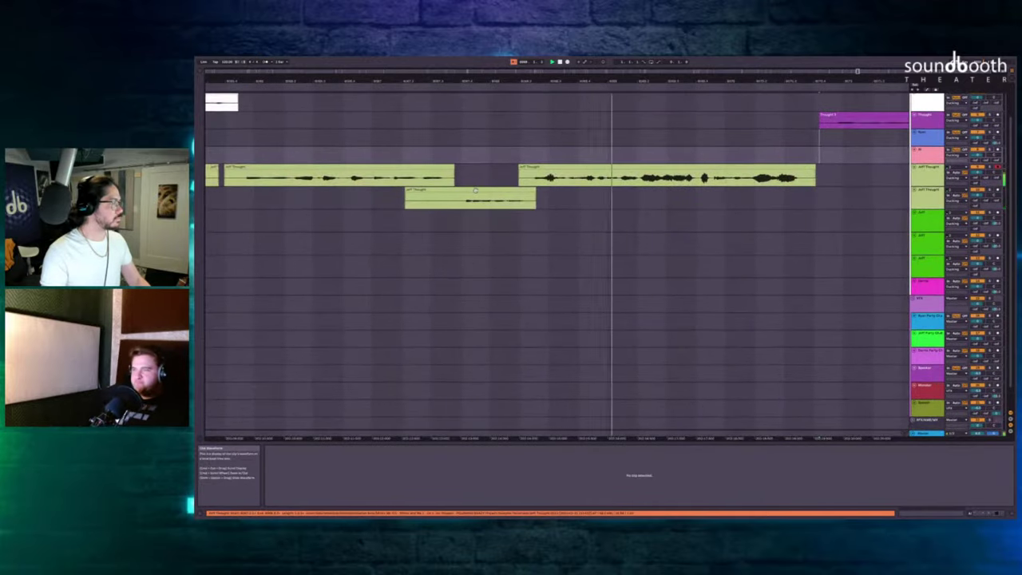
left_click(453, 196)
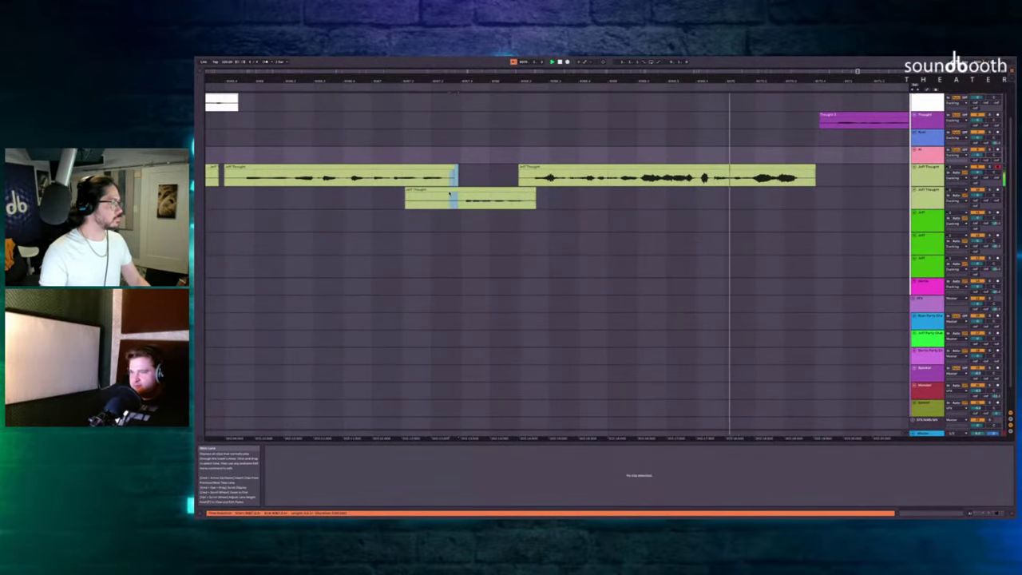
key("super+shift+BackSpace")
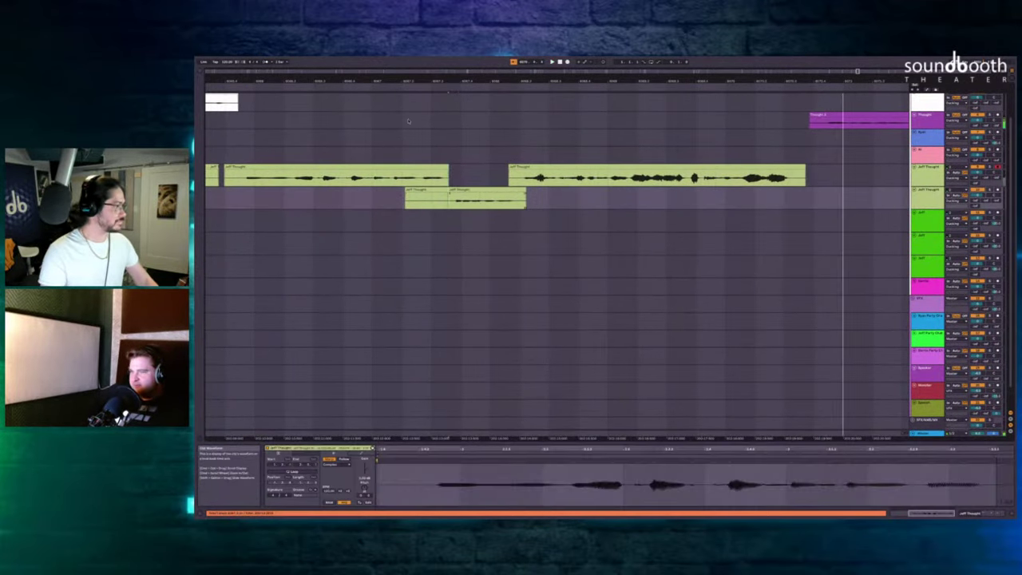
Play back the tightened transition and delete the silent leading piece of the second-track clip beneath the first take's end.
left_click(408, 121)
key("space")
left_click(493, 202)
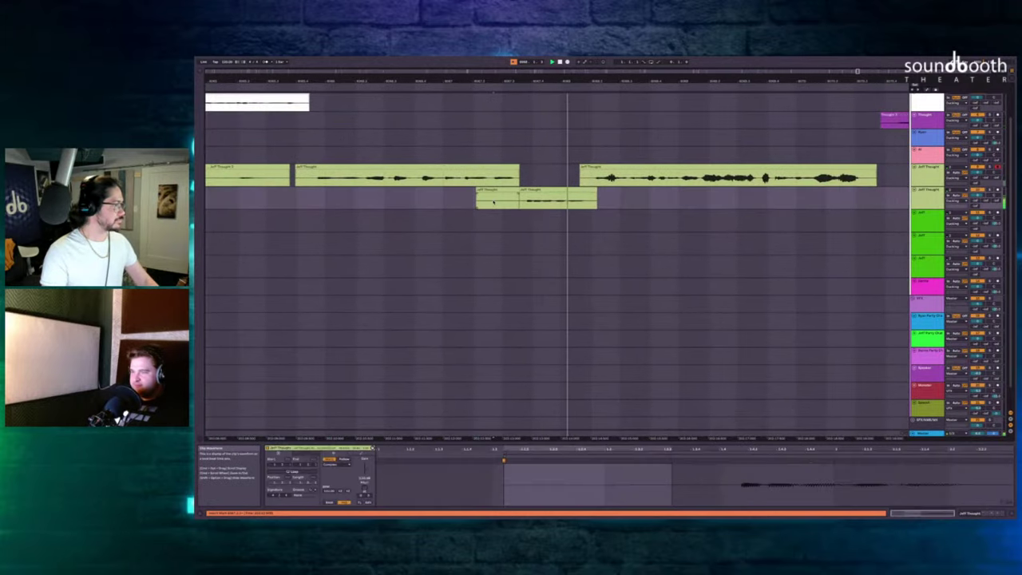
left_click(493, 192)
key("BackSpace")
scroll(424, 171, "down", 4)
scroll(383, 155, "right", 4)
key("space")
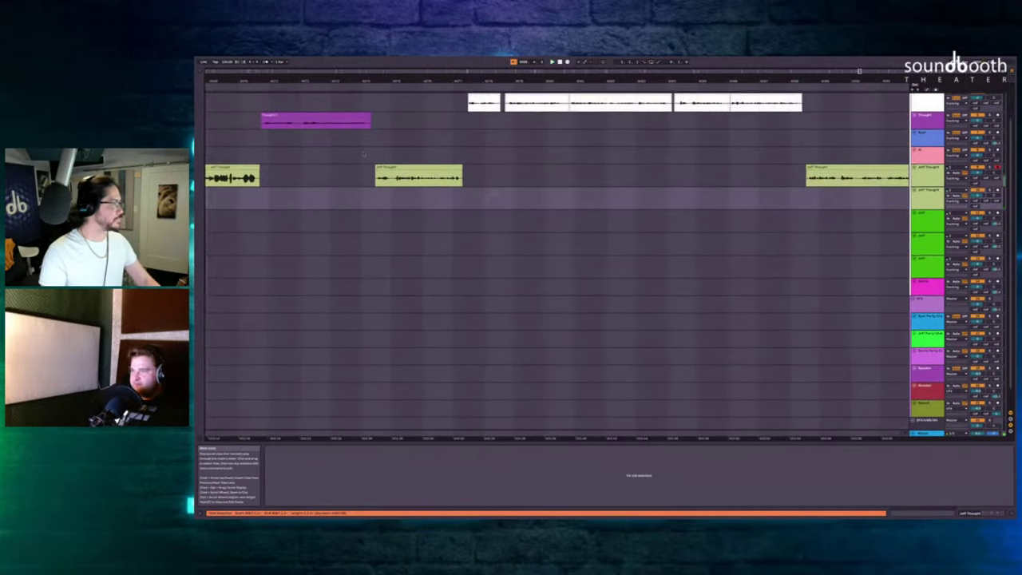
Play from the next purple Thought clip and insert silence the length of the following Jeff Thought clip ahead of it.
left_click(363, 145)
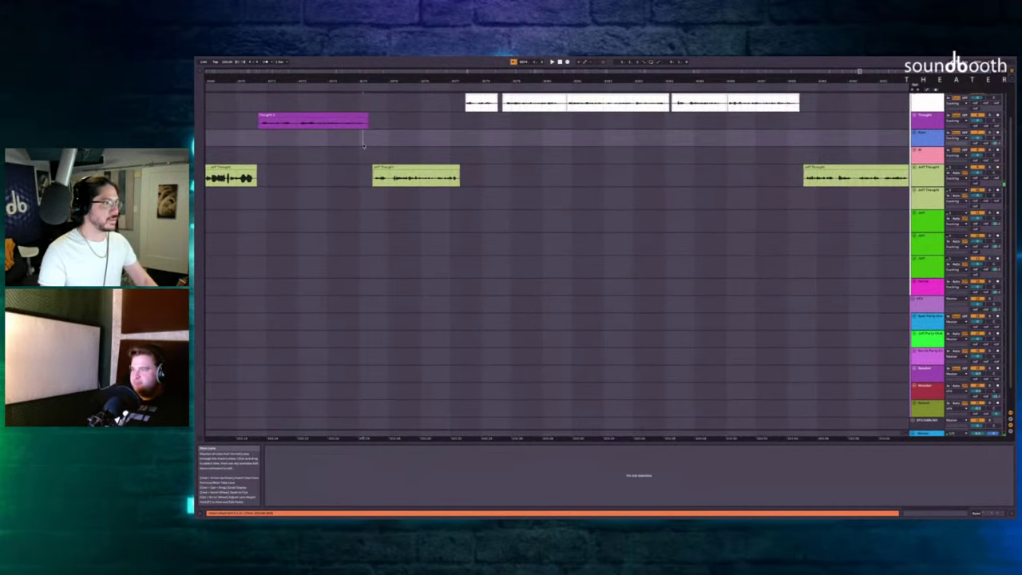
left_click(263, 138)
key("space")
scroll(263, 138, "right", 4)
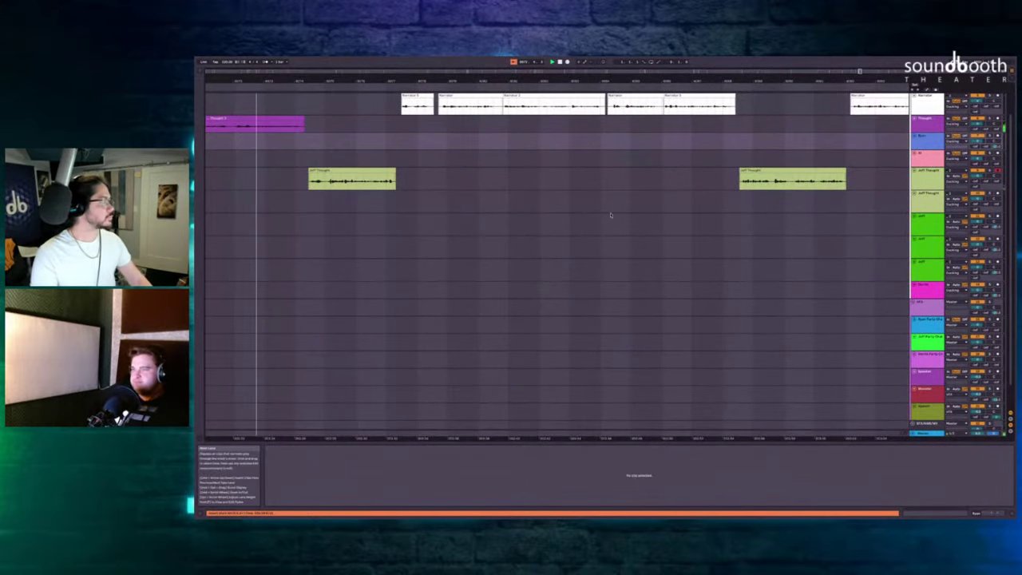
left_click(351, 170)
key("ctrl+i")
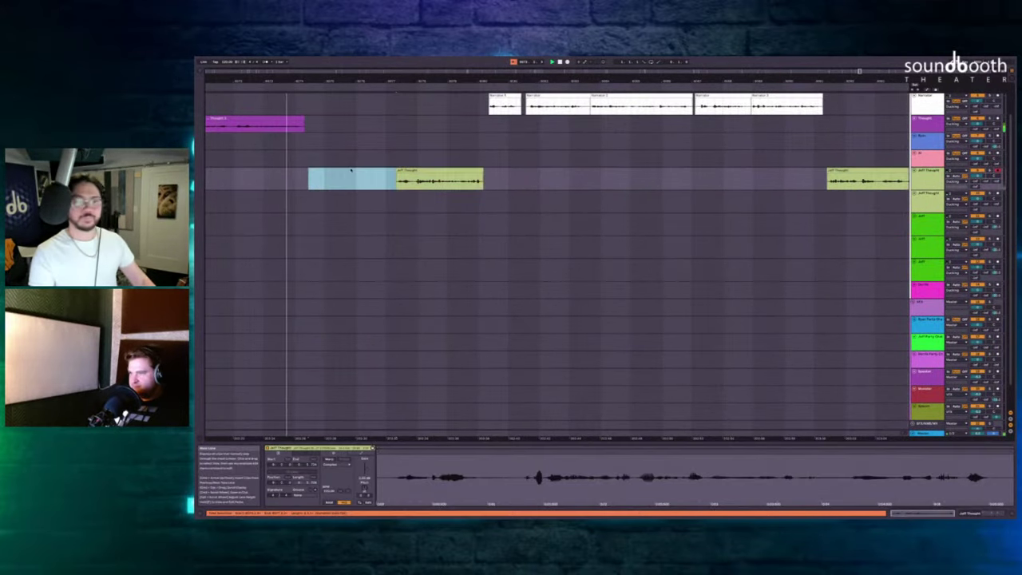
Record a short take on the first Jeff Thought track at the purple Thought clip's end, and its overlapping continuation on the second track.
key("F9")
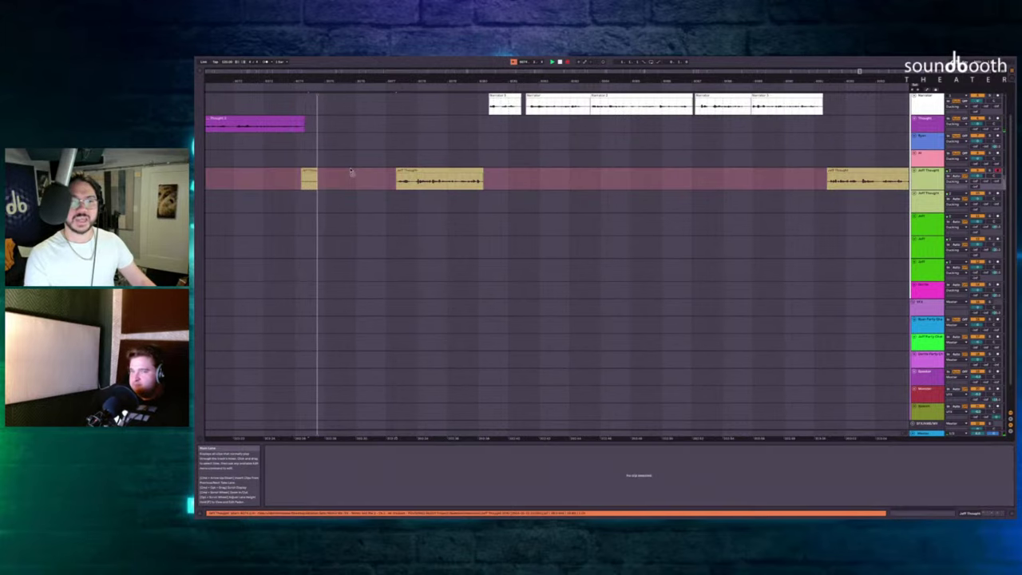
key("space")
left_click(344, 175)
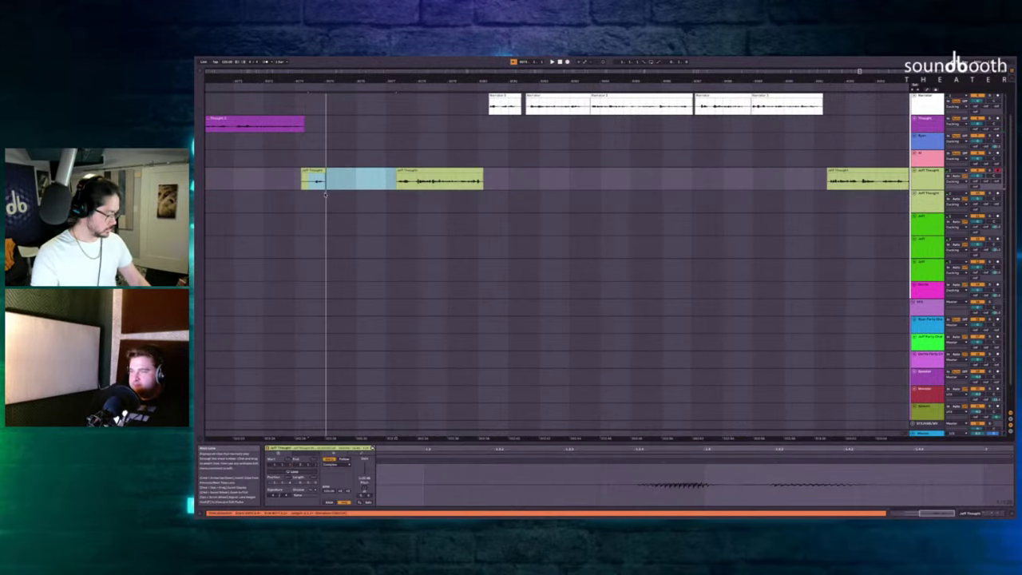
left_click(316, 196)
key("F9")
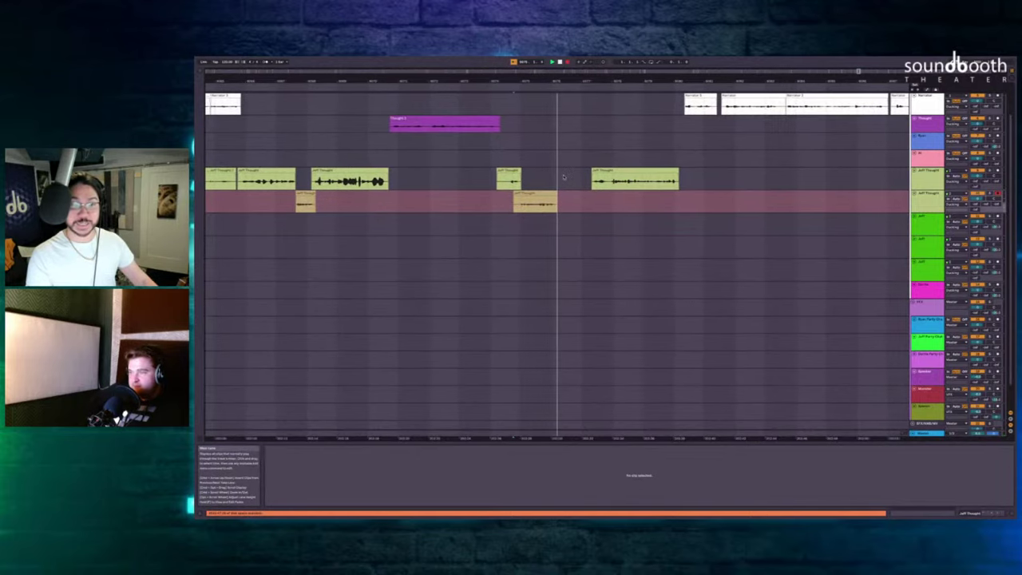
key("space")
Delete the old Jeff Thought clip before the Narrator clips and record the next take on the first track, overlapping the second-track take's end.
left_click(604, 175)
key("Delete")
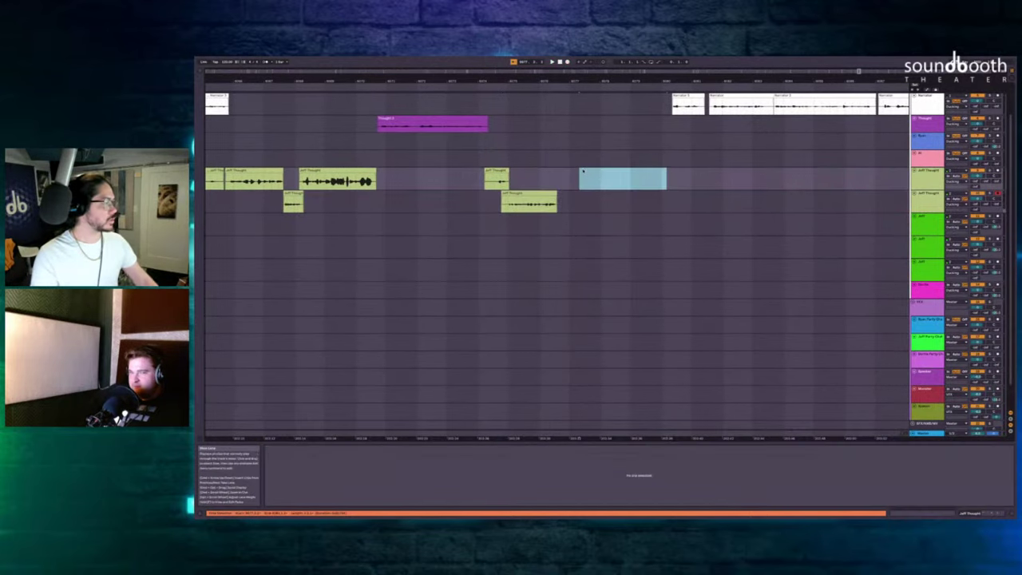
scroll(581, 174, "up", 3)
key("F9")
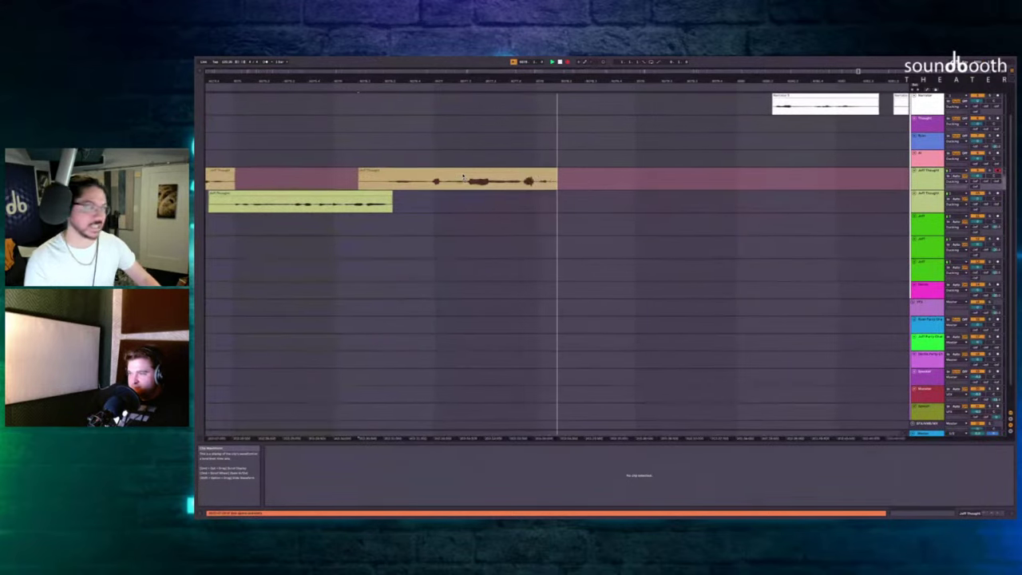
key("space")
Delete the empty time between the new Jeff Thought take and the following Narrator clip, and play back the overlapping takes.
left_click_drag(762, 115, 558, 185)
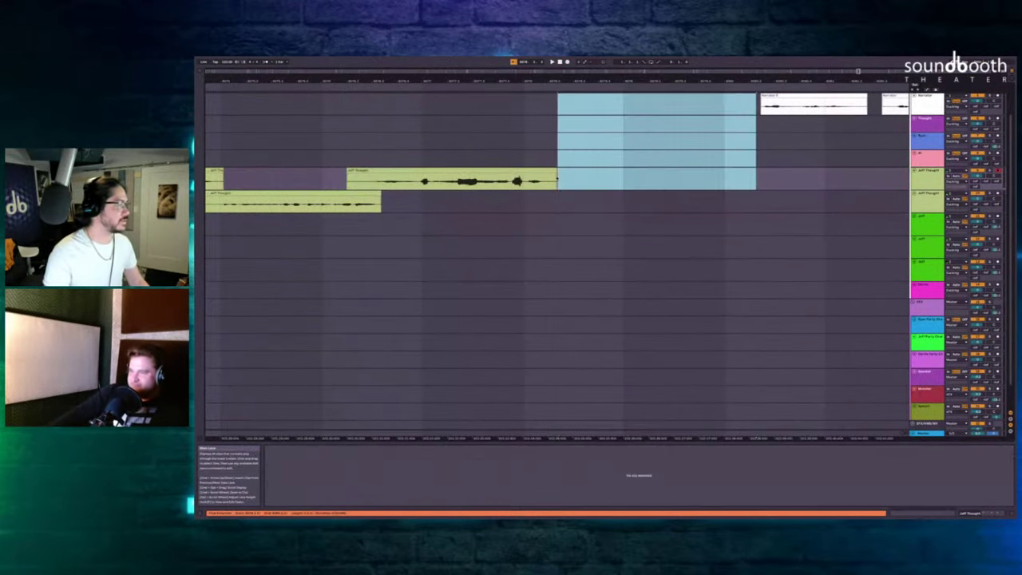
key("super+shift+BackSpace")
scroll(479, 159, "left", 3)
left_click(440, 140)
key("space")
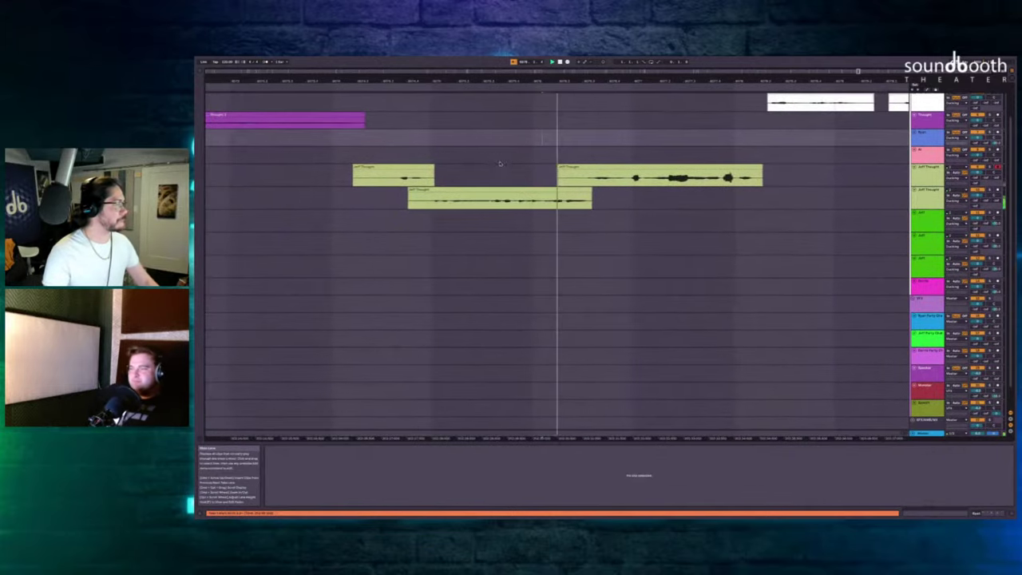
Delete the silent leading piece of the first-track take where it overlaps the second-track take's end.
left_click_drag(514, 180, 461, 178)
key("BackSpace")
scroll(511, 180, "right", 5)
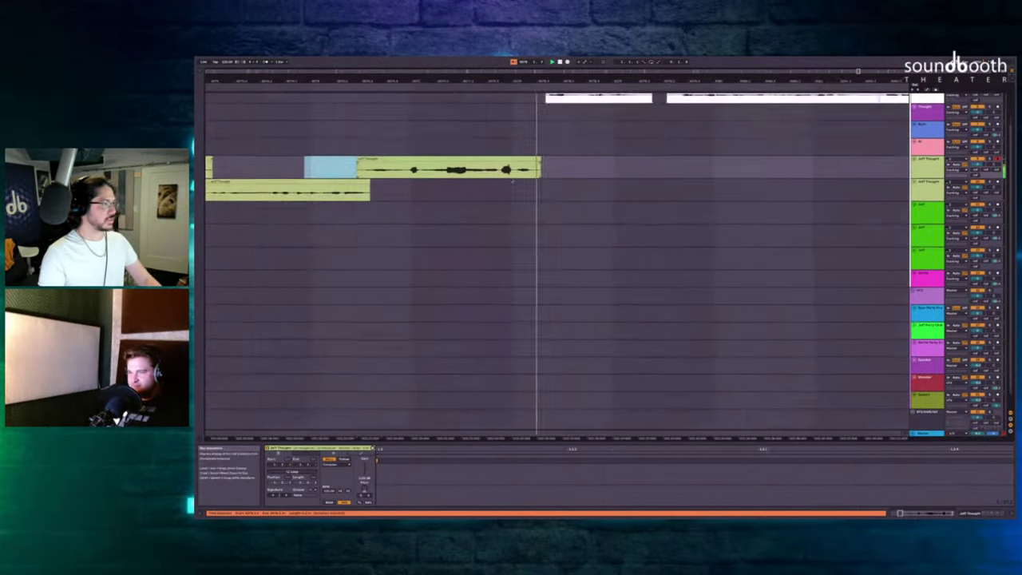
Insert silence the length of the next Jeff Thought clip between the Narrator clips, and delete that old clip.
scroll(672, 169, "down", 4)
scroll(673, 169, "right", 3)
left_click(605, 163)
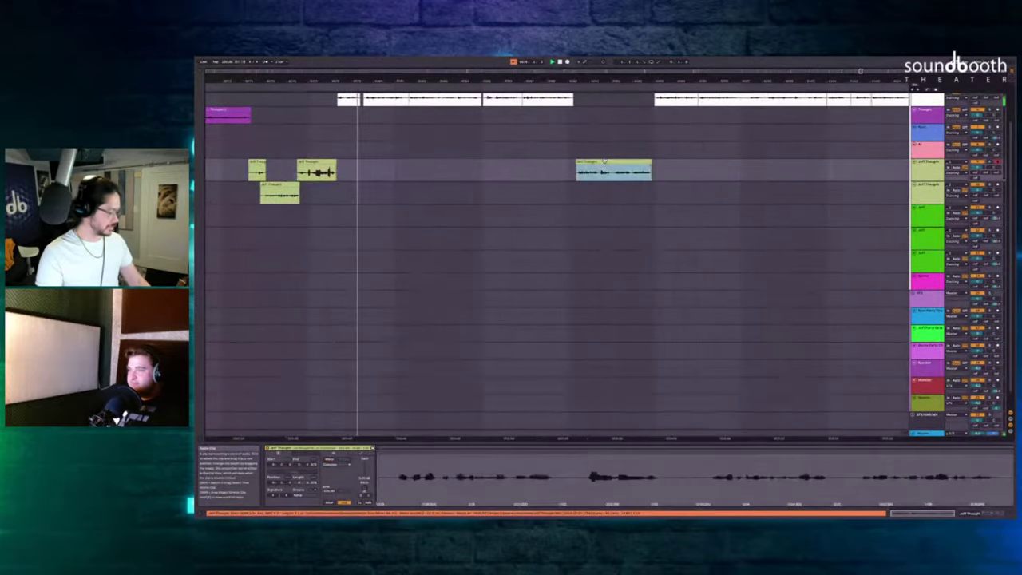
scroll(605, 163, "up", 3)
key("super+i")
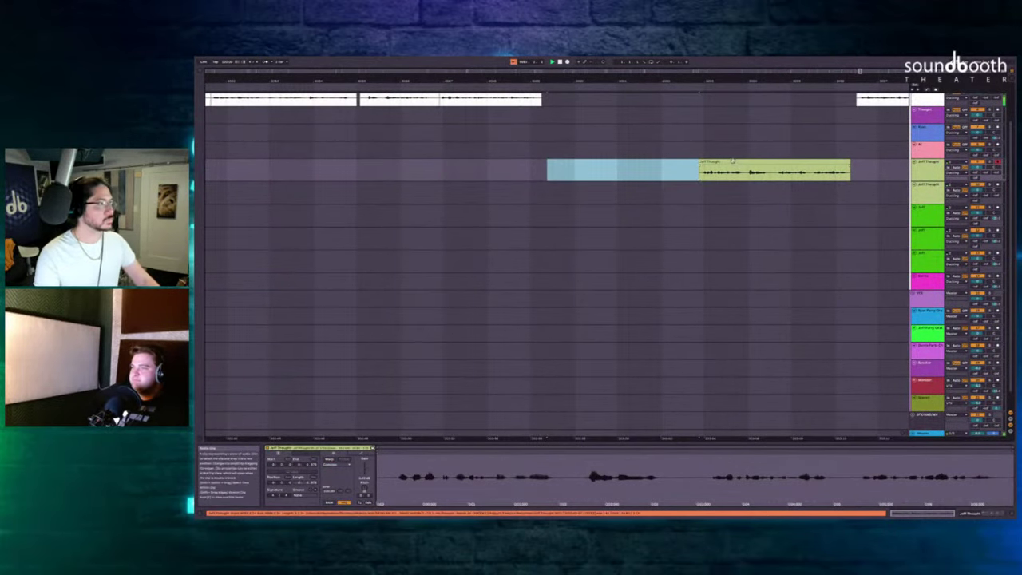
key("Delete")
Record a take on the first Jeff Thought track at the Narrator clip's end, and its overlapping continuation on the second track.
left_click(538, 119)
key("plus")
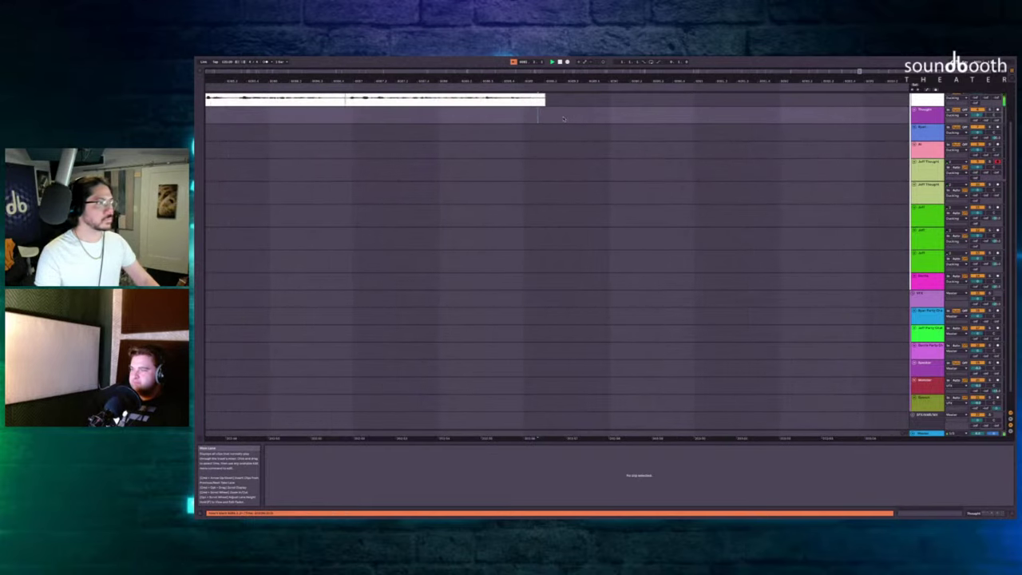
scroll(558, 119, "right", 1)
key("F9")
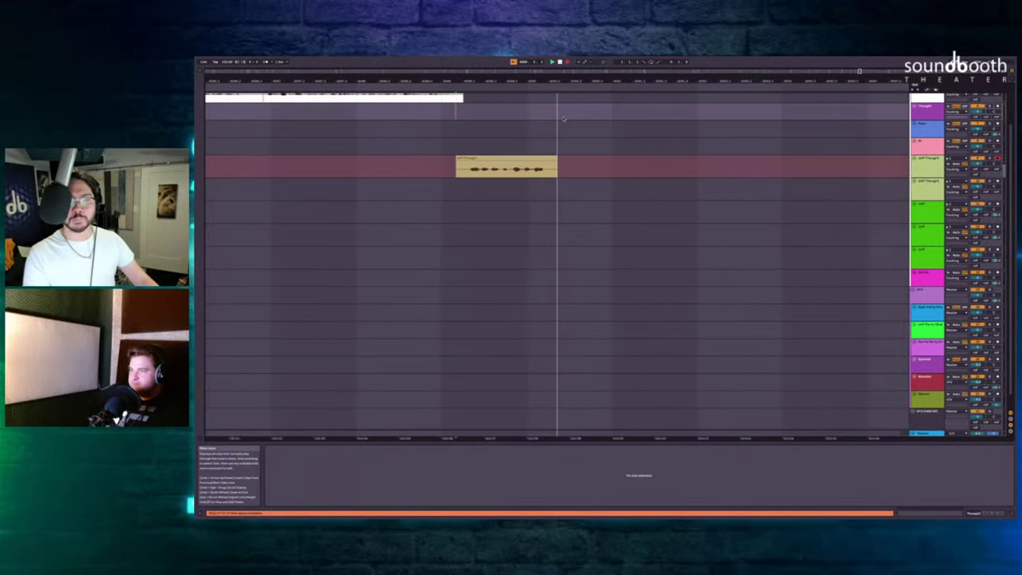
key("space")
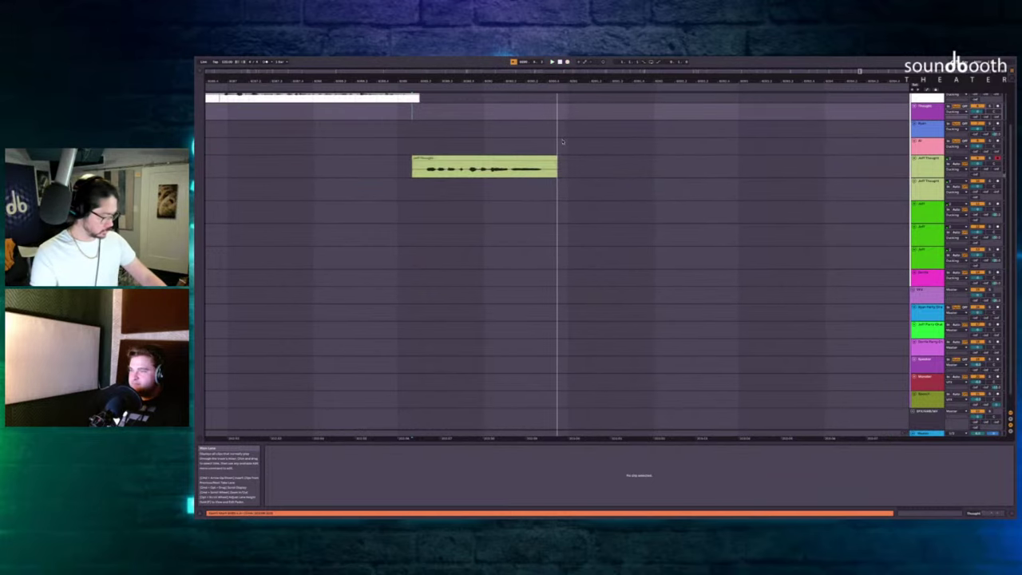
key("F9")
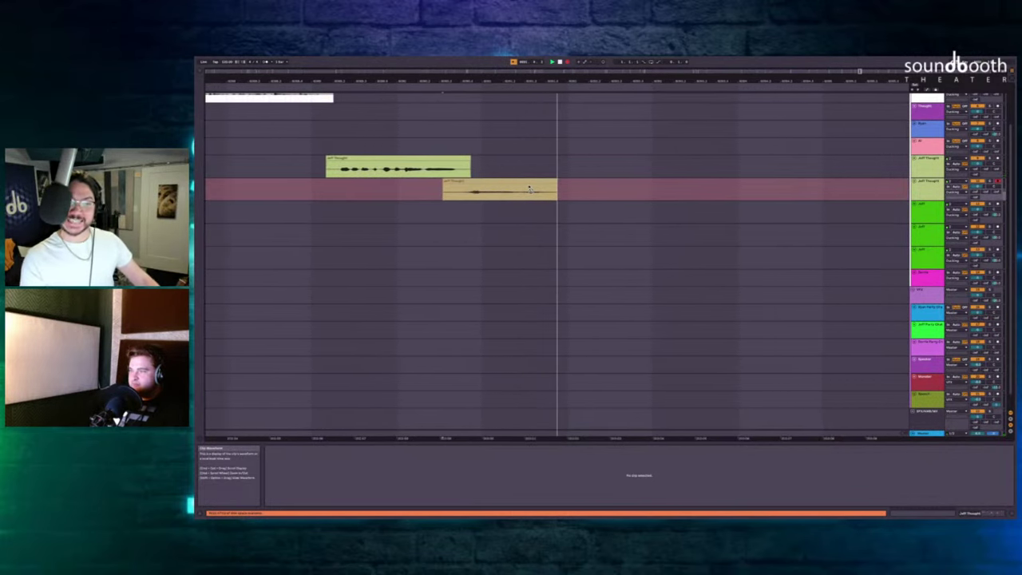
key("space")
Record the third take on the first Jeff Thought track and the fourth on the second, each overlapping the preceding take's end.
key("F9")
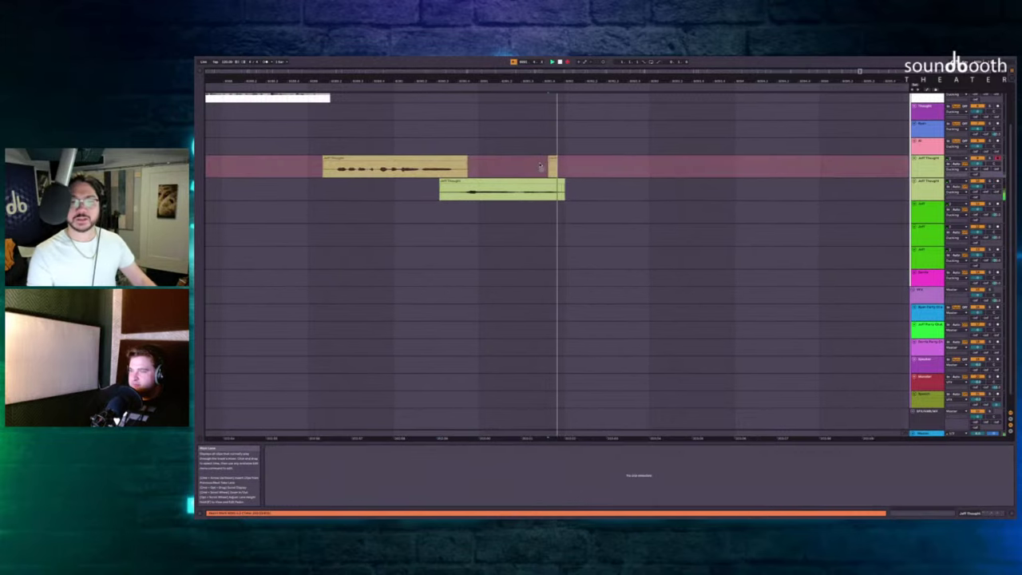
key("space")
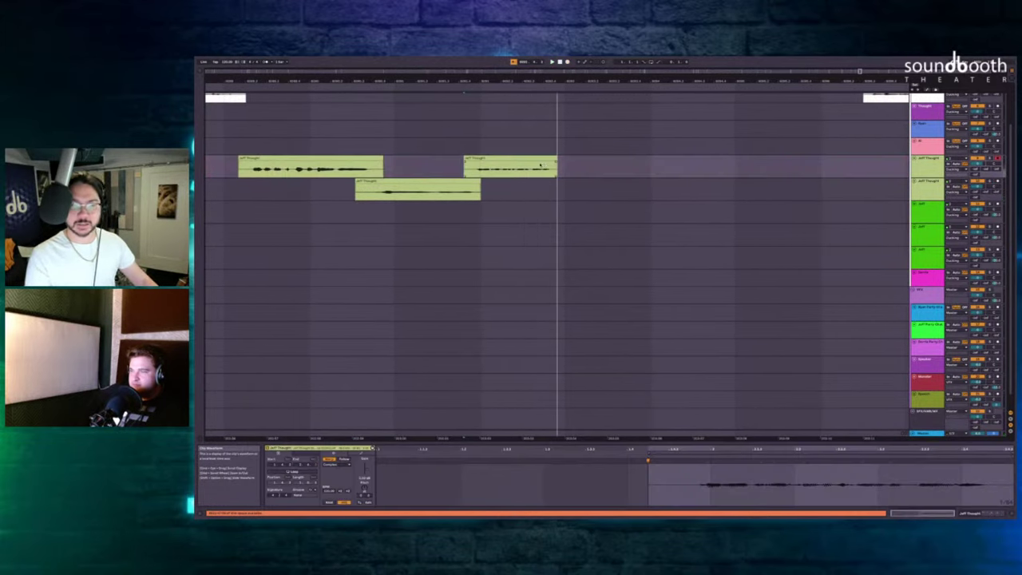
left_click(544, 185)
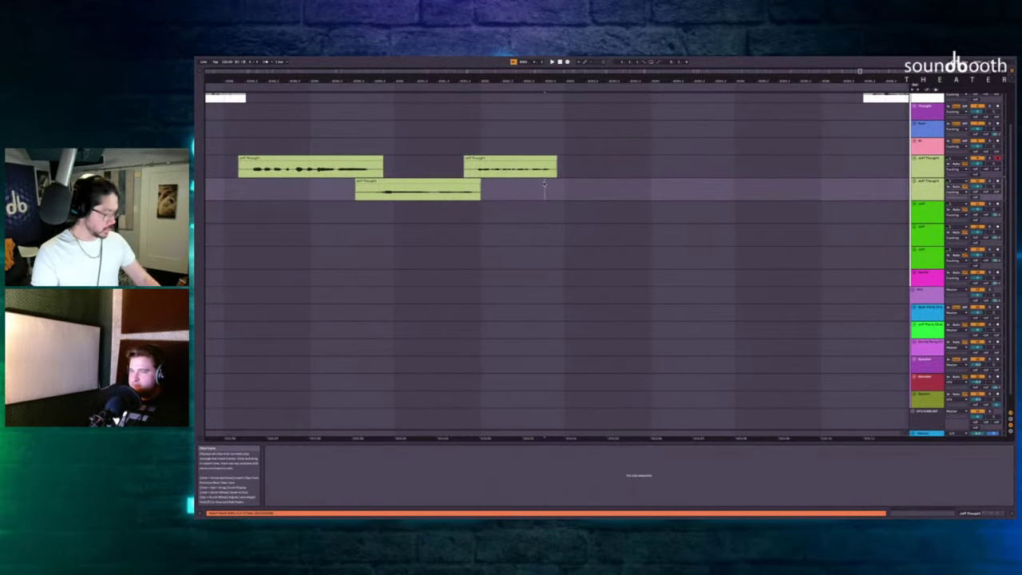
key("F9")
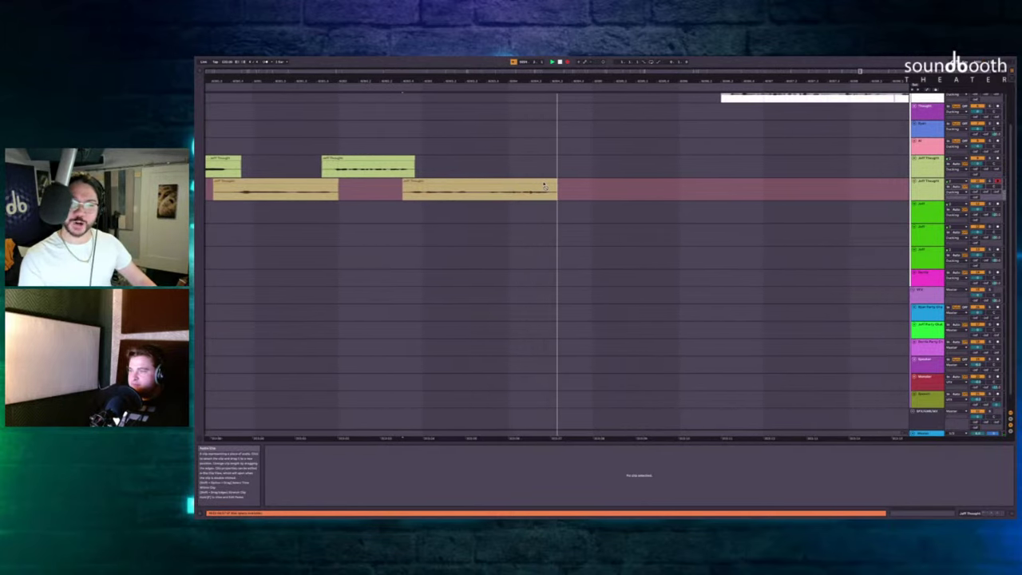
key("space")
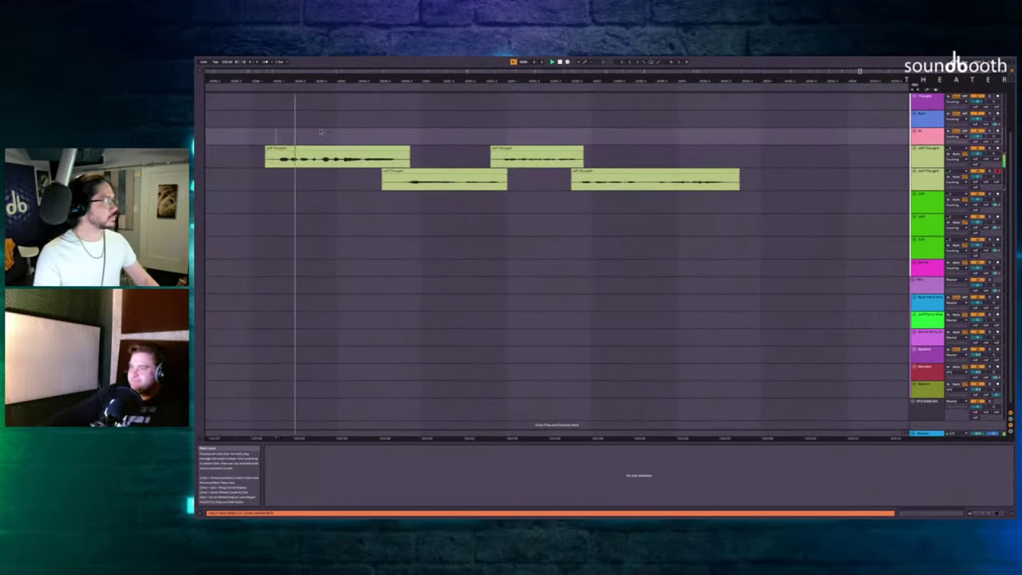
Delete the empty time between the fourth Jeff Thought take and the next Narrator clip, and listen through the takes up to the join.
scroll(577, 178, "up", 3)
scroll(578, 178, "right", 2)
left_click_drag(831, 144, 676, 236)
key("ctrl+shift+Delete")
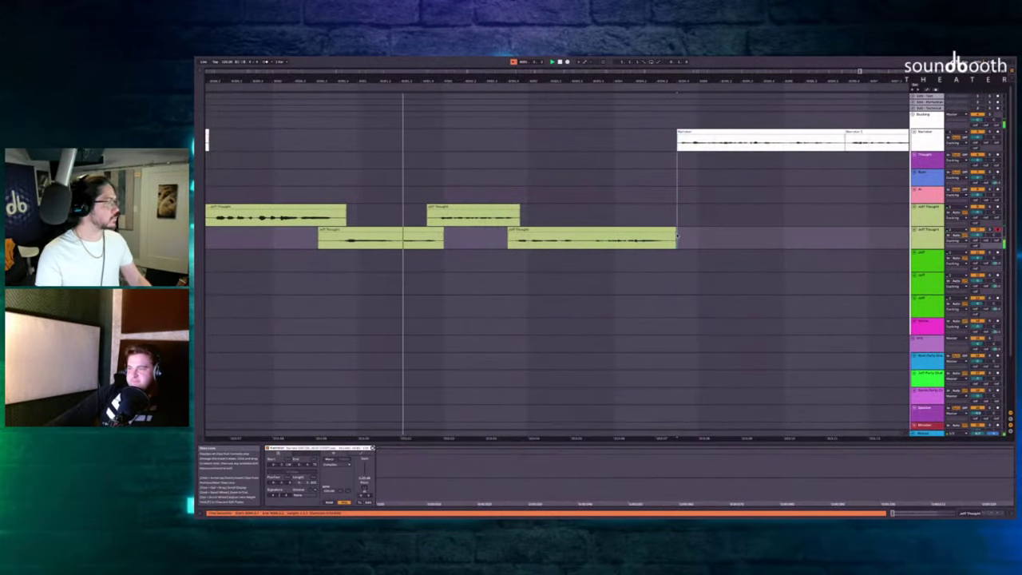
scroll(676, 236, "up", 5)
scroll(671, 235, "down", 3)
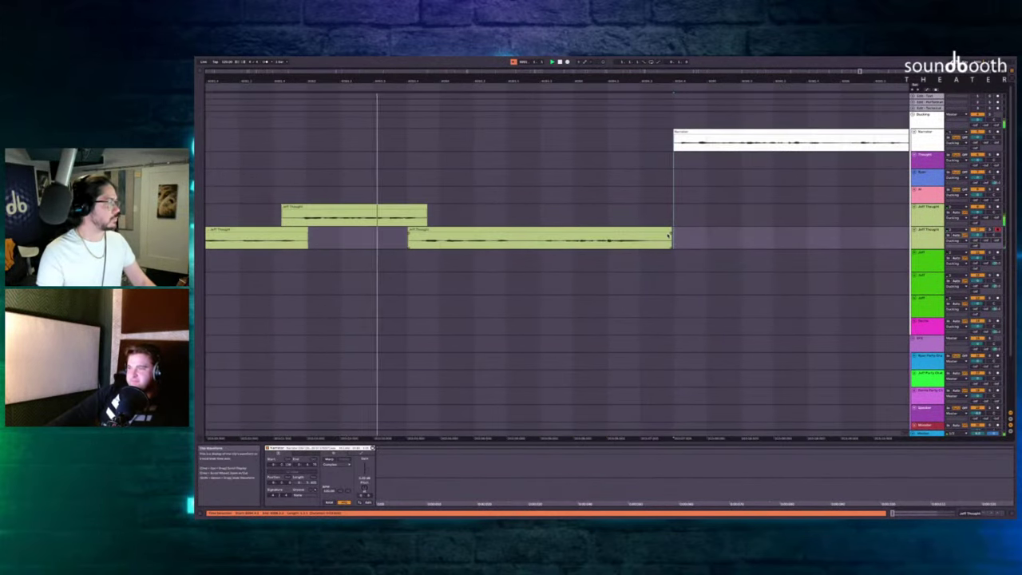
scroll(667, 235, "right", 1)
scroll(668, 235, "right", 2)
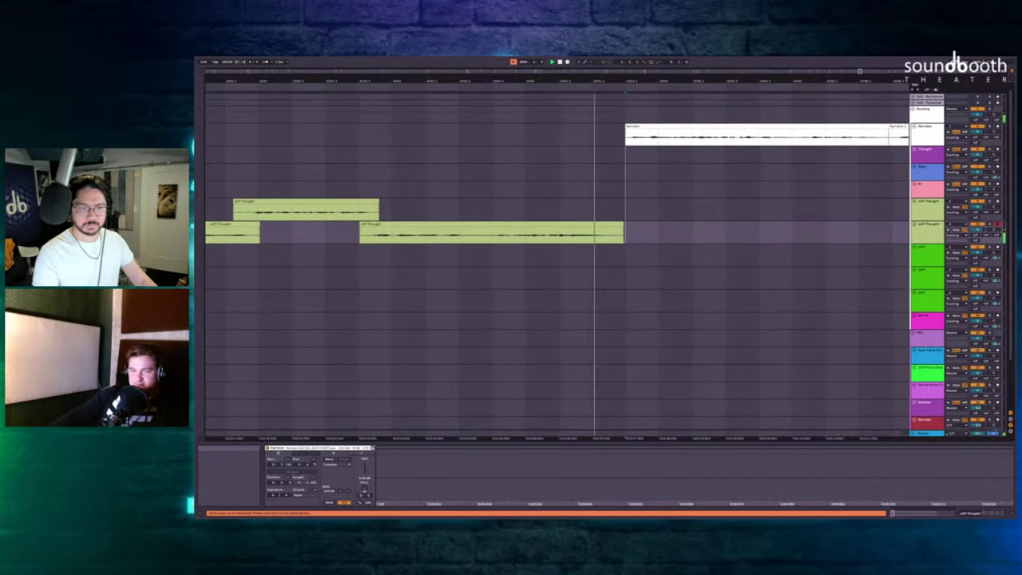
Past the pink AI clips, insert silence matching the next short Jeff Thought clip ahead of it, and likewise ahead of the Jeff Thought 2 clip.
scroll(764, 190, "down", 5)
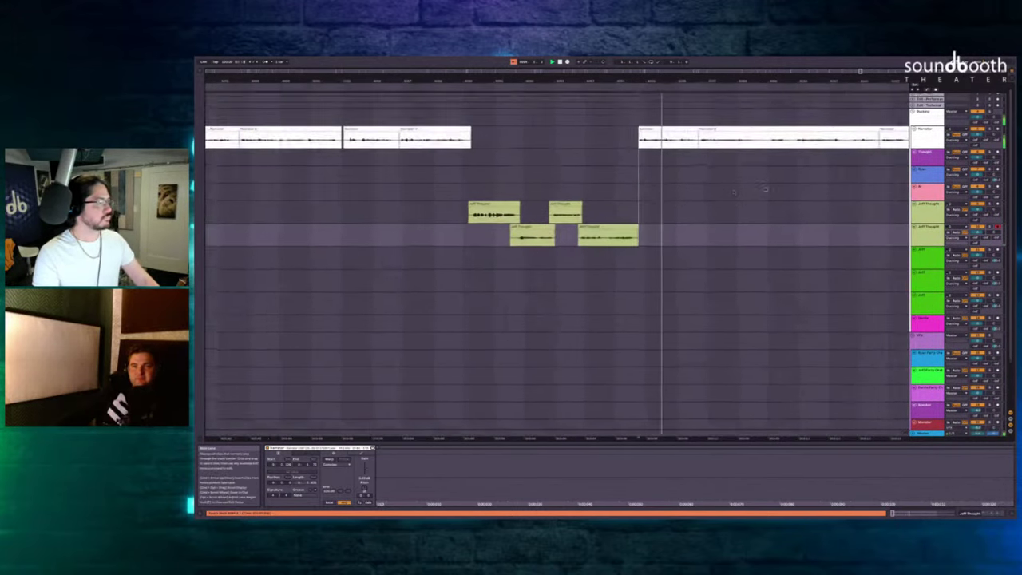
scroll(671, 189, "right", 10)
scroll(668, 186, "down", 5)
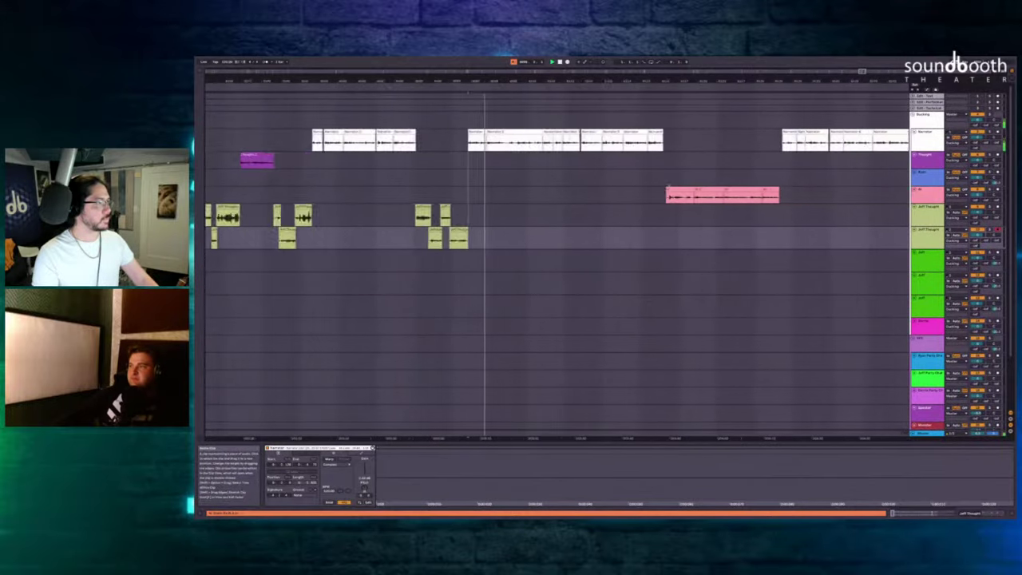
scroll(656, 190, "down", 3)
scroll(656, 190, "right", 8)
scroll(657, 190, "up", 4)
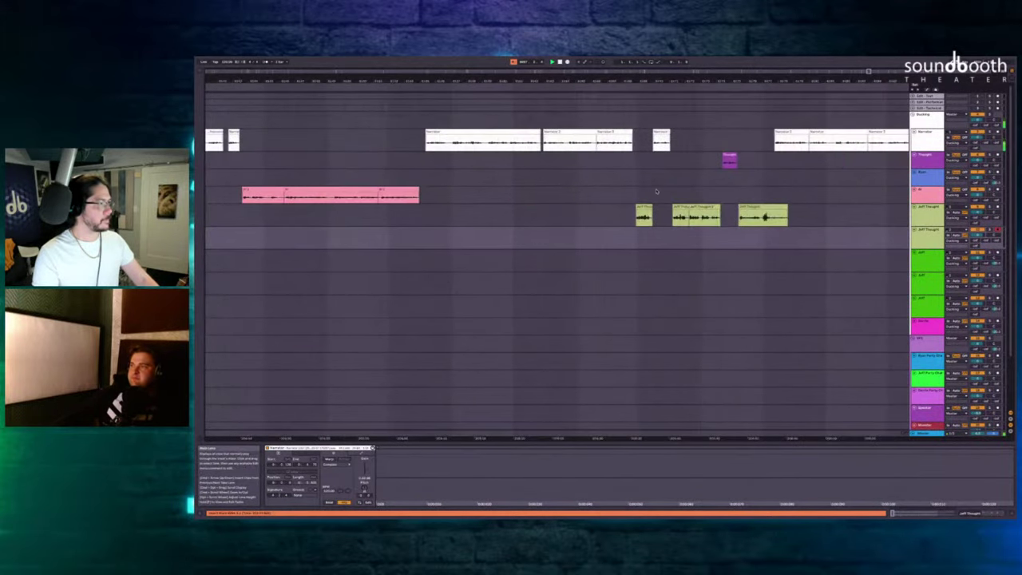
scroll(657, 190, "up", 3)
left_click(608, 209)
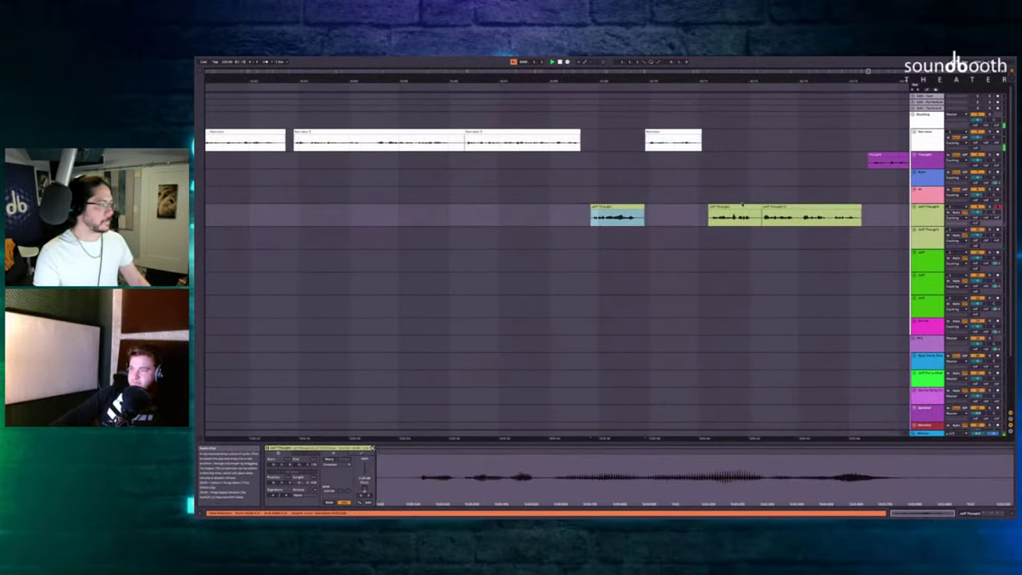
key("super+i")
left_click(839, 206)
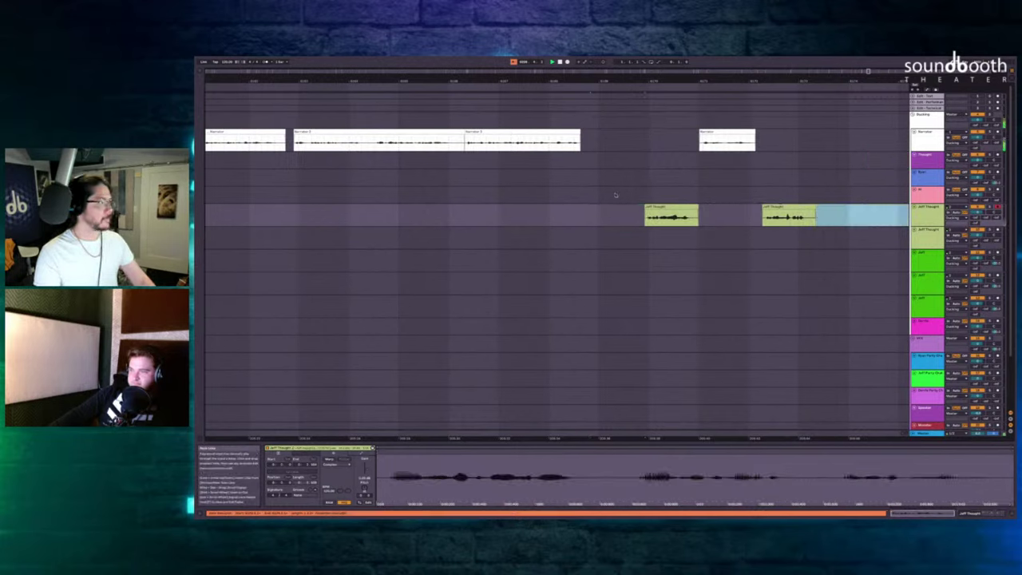
Record a Jeff Thought take at the Narrator clip's end and delete the old clip's time up to the next Narrator clip.
left_click(573, 160)
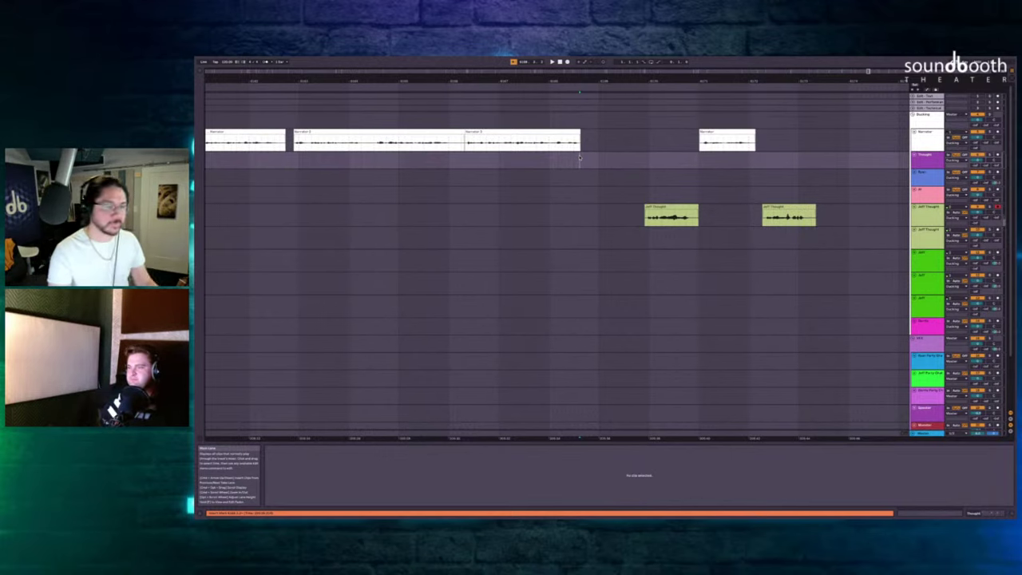
key("space")
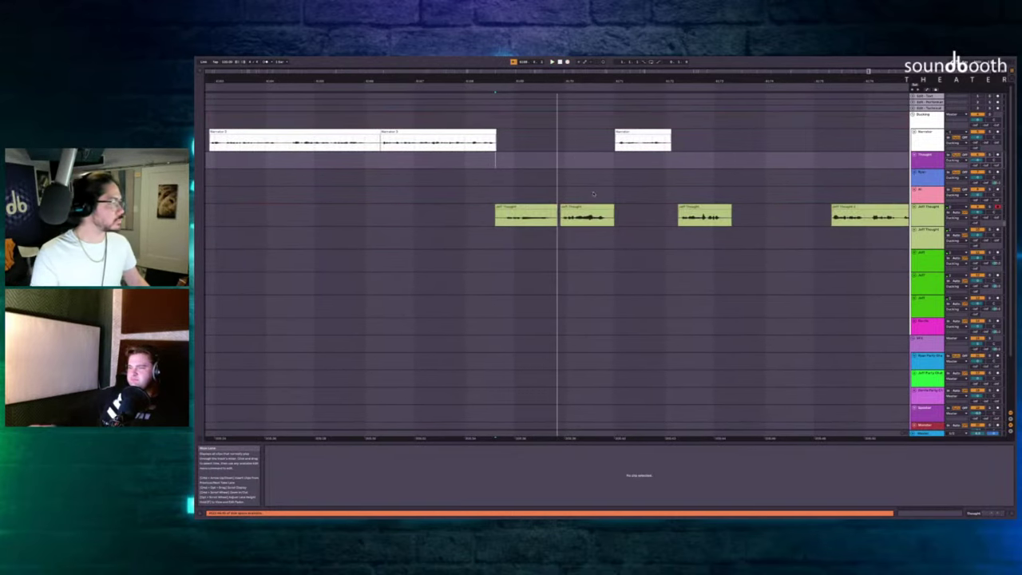
left_click(575, 211)
scroll(575, 206, "up", 2)
key("ctrl+shift+Delete")
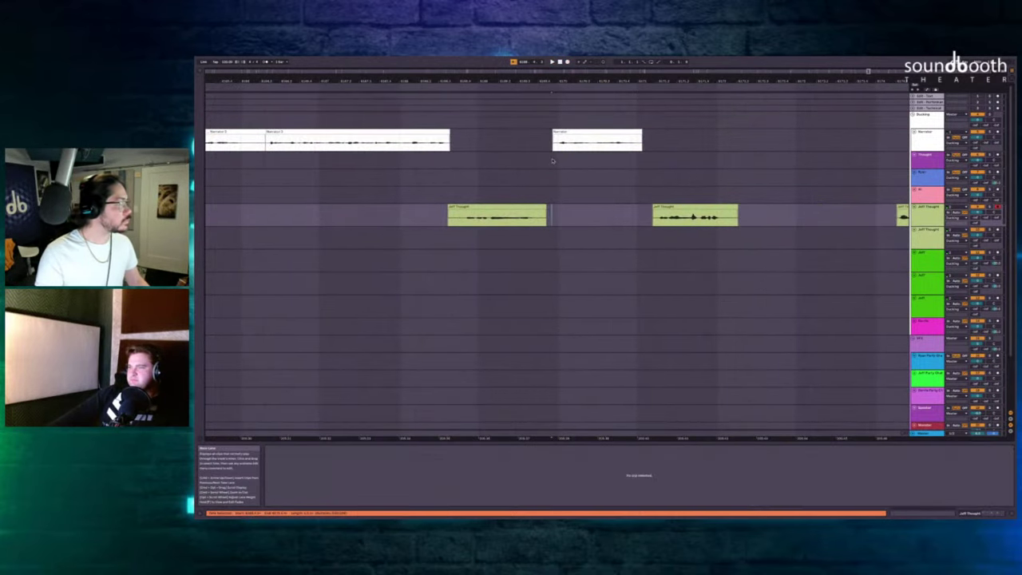
key("ctrl+shift+Delete")
Record a take over the old Jeff Thought clip at the short Narrator clip's end and clear the old clip's remainder.
left_click(633, 160)
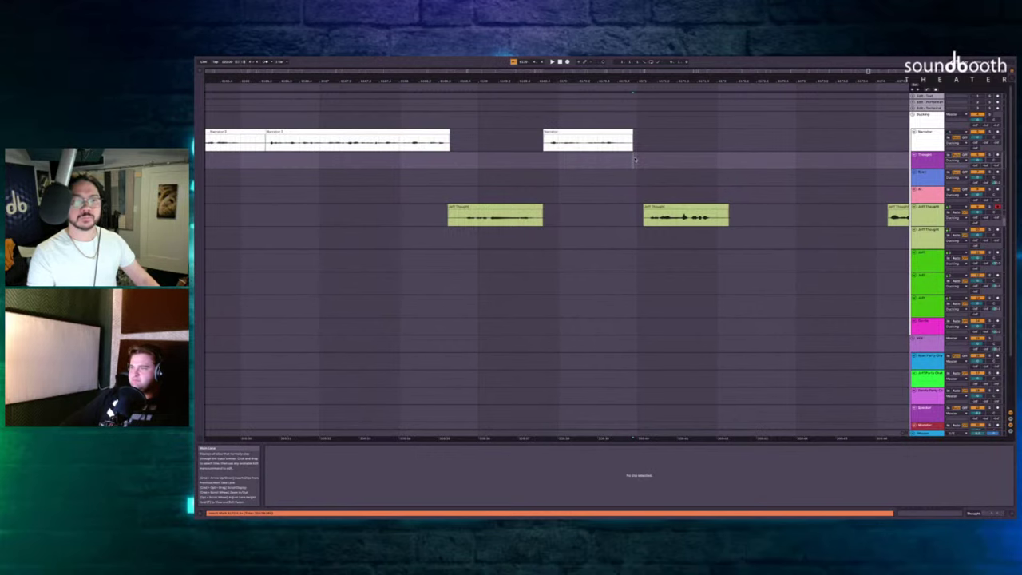
key("space")
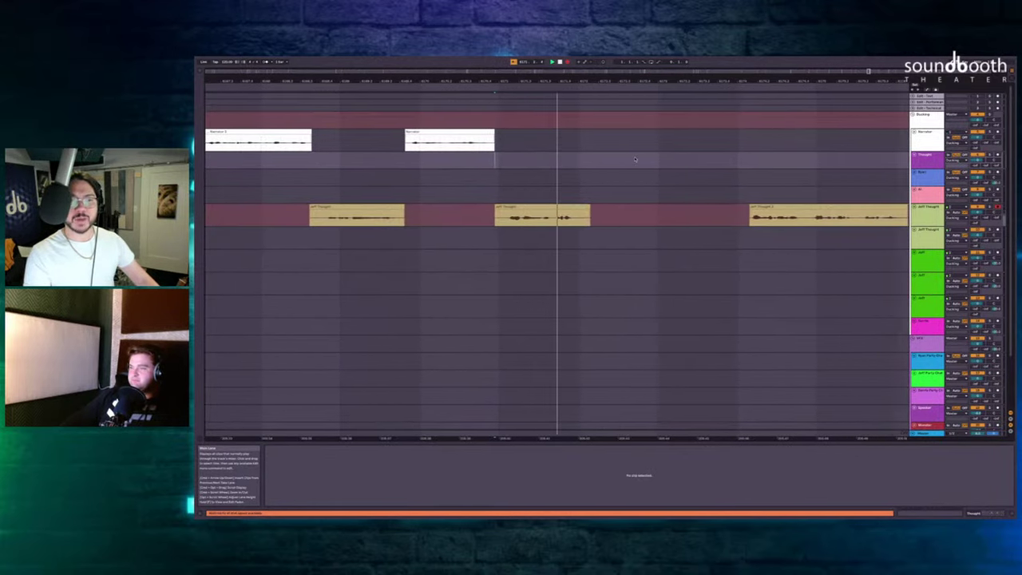
left_click(645, 200)
left_click_drag(553, 212, 700, 213)
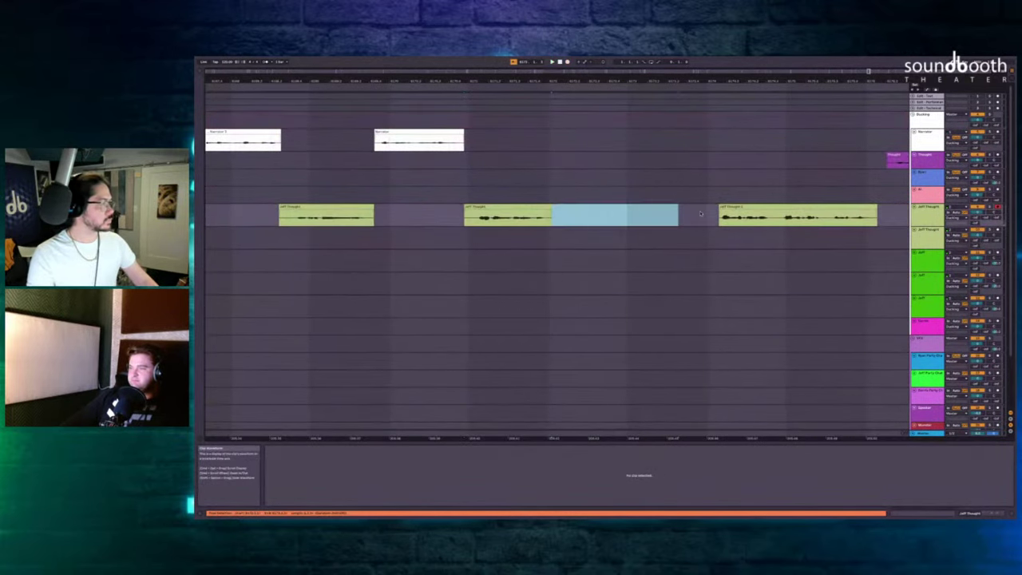
Record the continuation on the second Jeff Thought track at the take's end, and the next overlapping take on the first track.
key("F9")
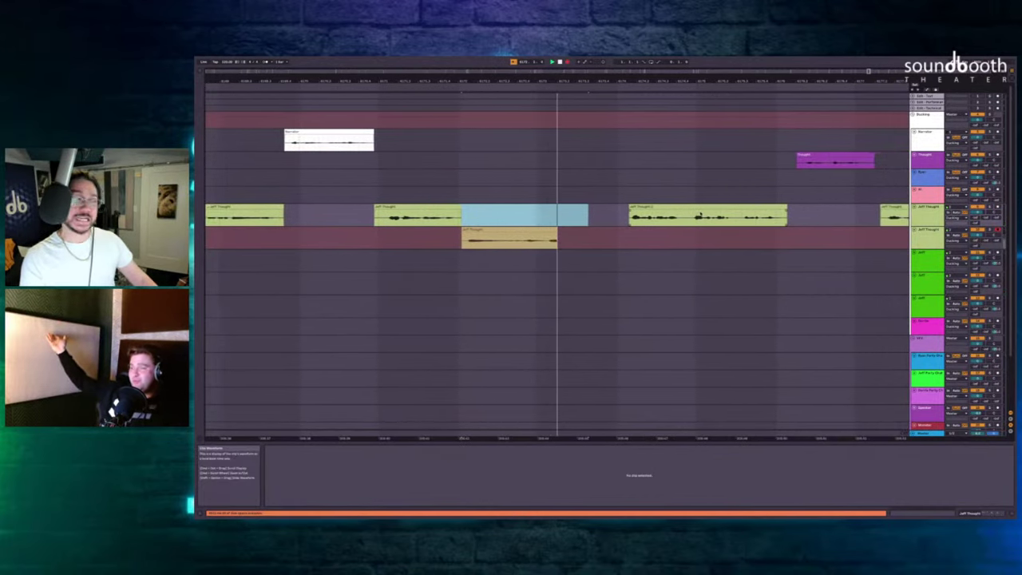
key("space")
left_click(552, 214)
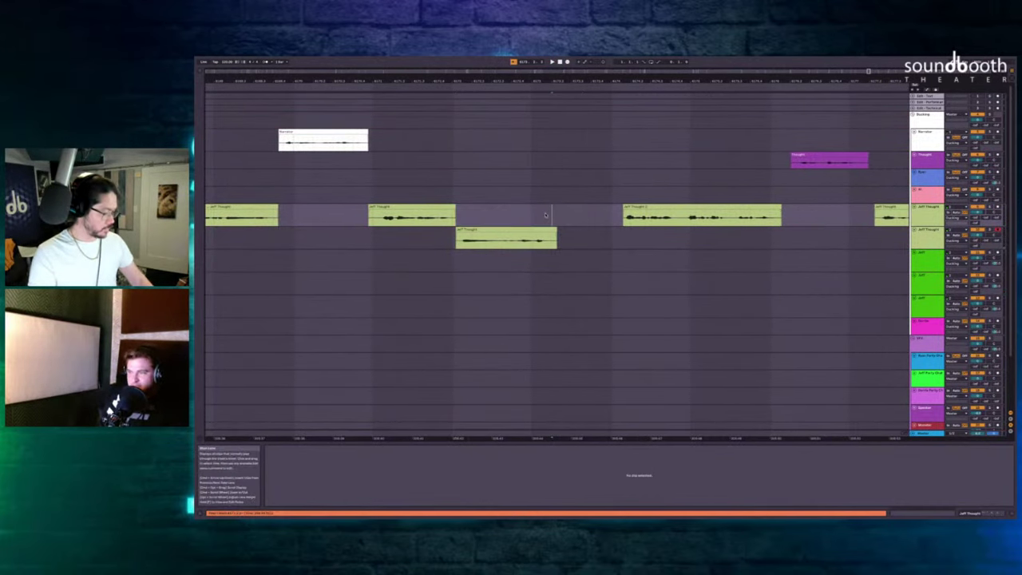
key("F9")
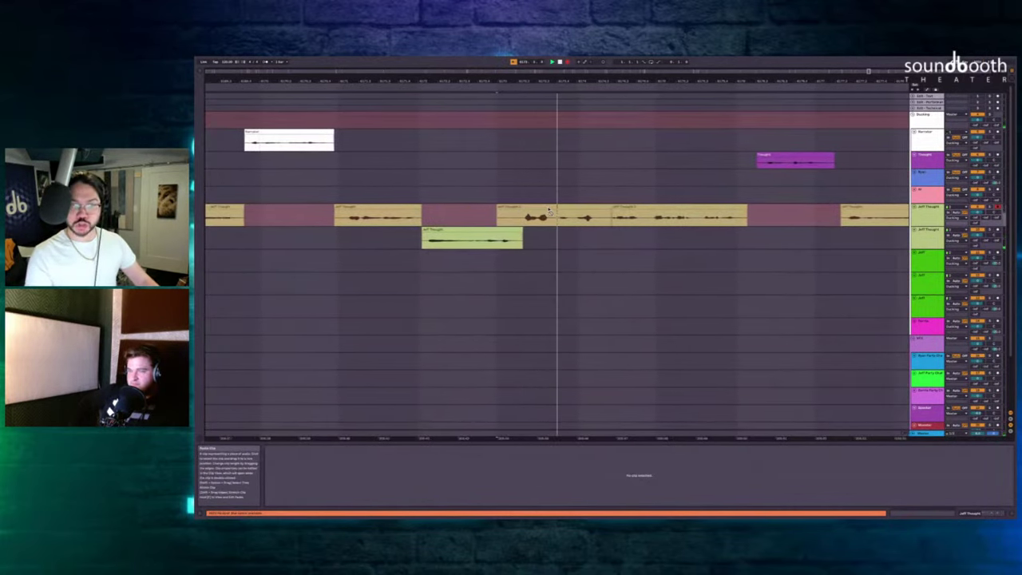
key("space")
Delete both leftover pieces of the old Jeff Thought clip following the new first-track take.
left_click(581, 209)
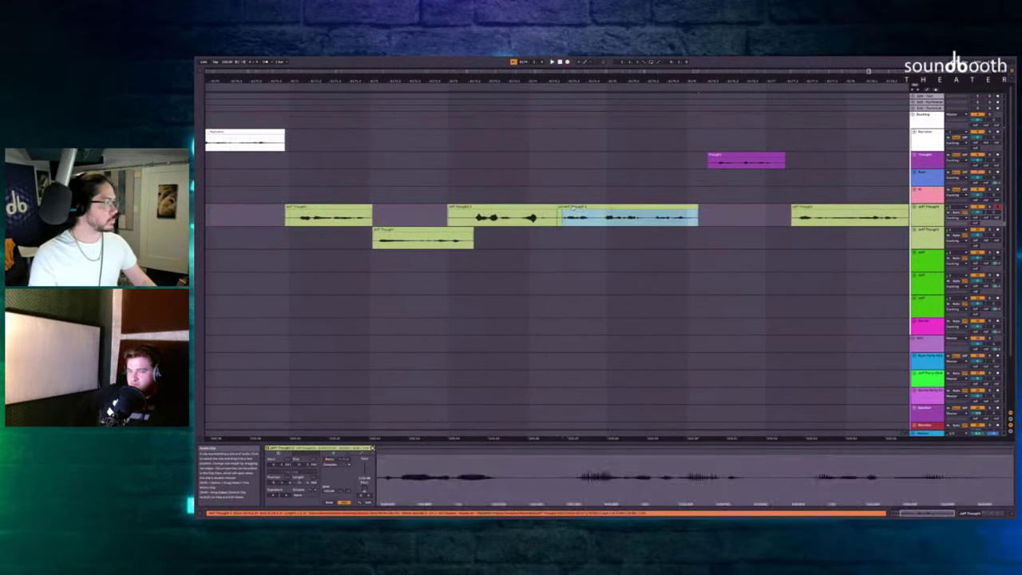
key("Delete")
left_click(561, 209)
key("Delete")
Record another take on the second Jeff Thought track, overlapping the first-track take's end ahead of the purple Thought clip.
left_click(523, 175)
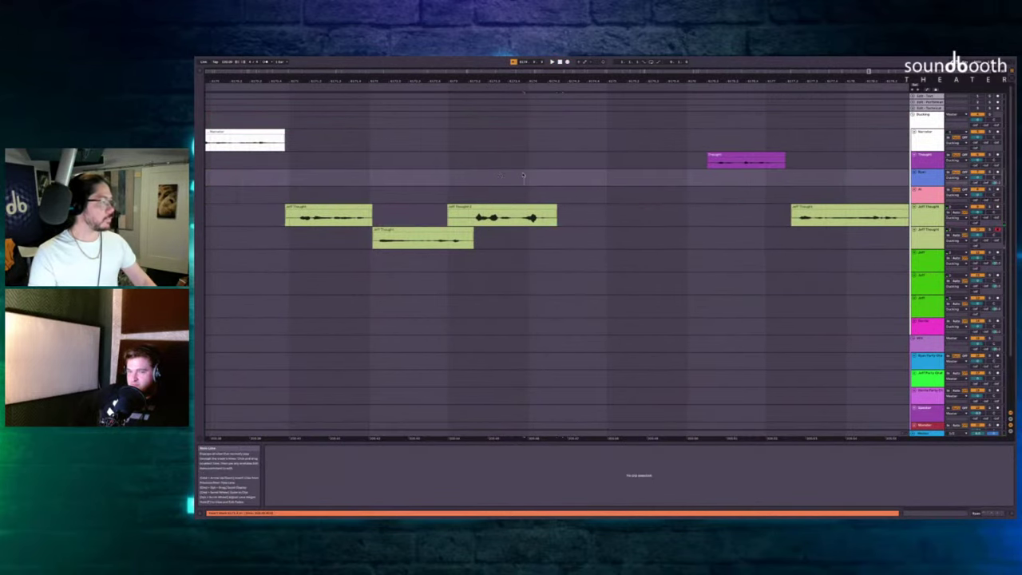
key("F9")
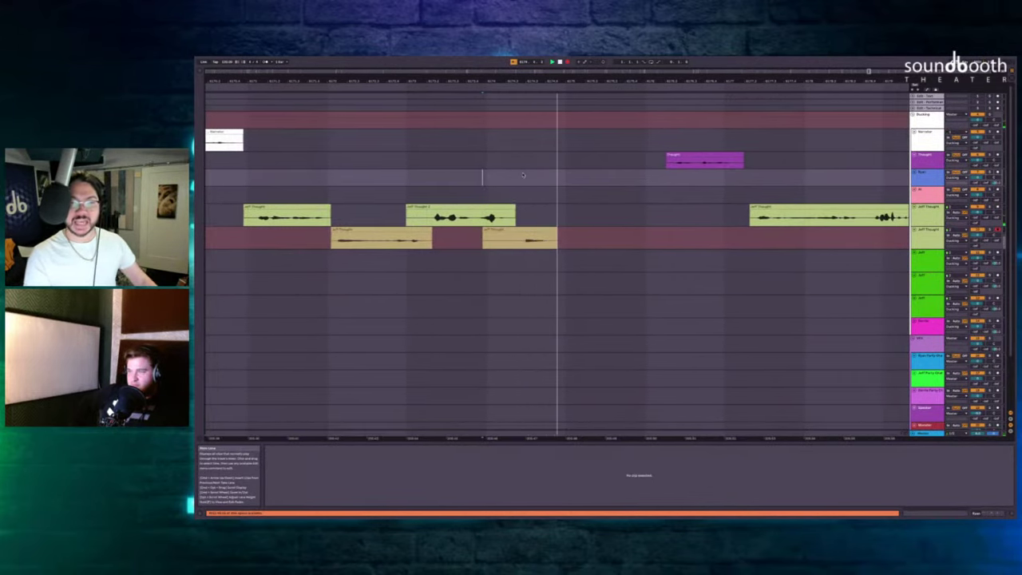
key("space")
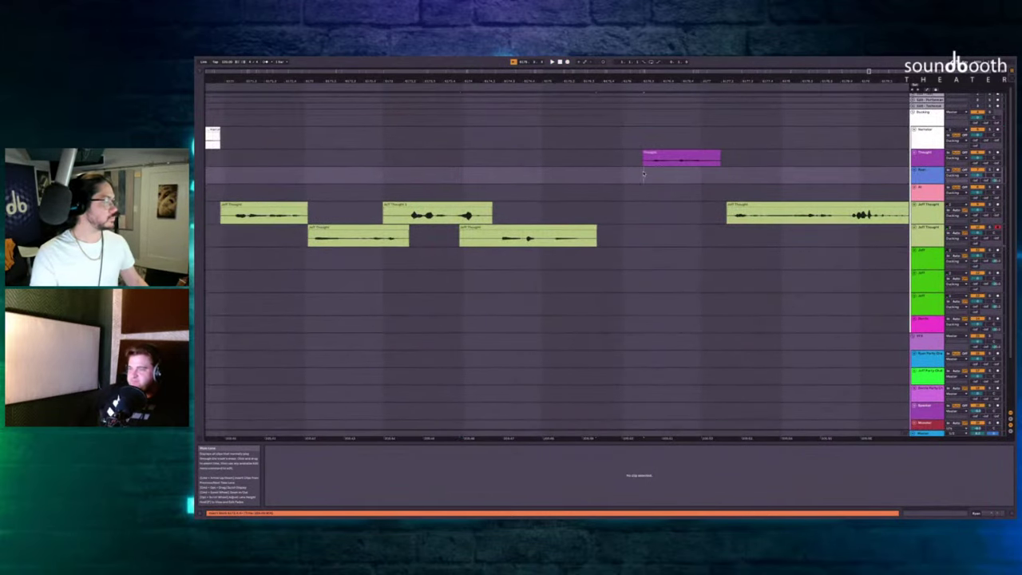
Delete the empty time between the second-track Jeff Thought take and the purple Thought clip, and play back the overlapping takes.
key("shift+super+BackSpace")
scroll(590, 219, "left", 3)
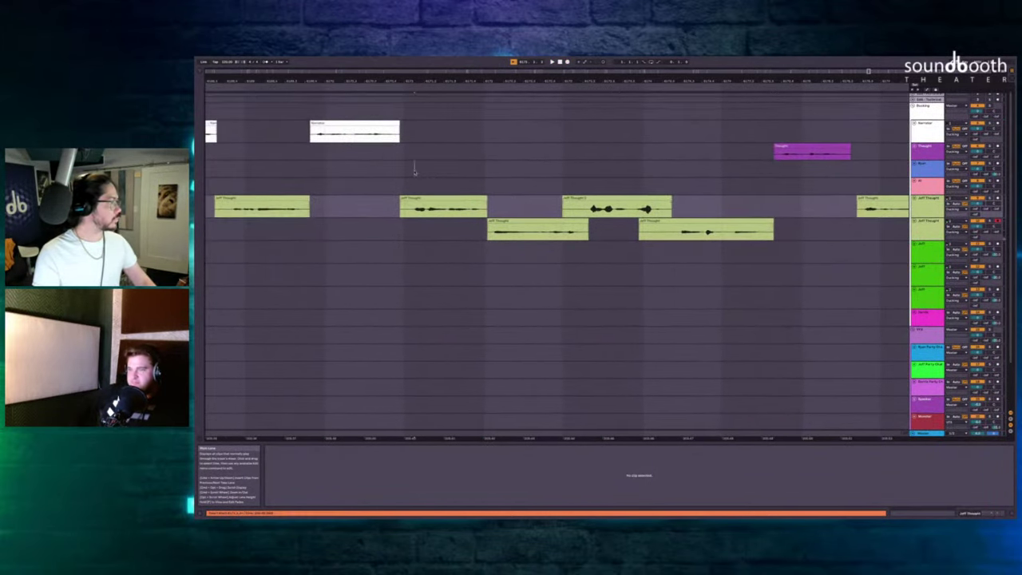
left_click(415, 169)
key("space")
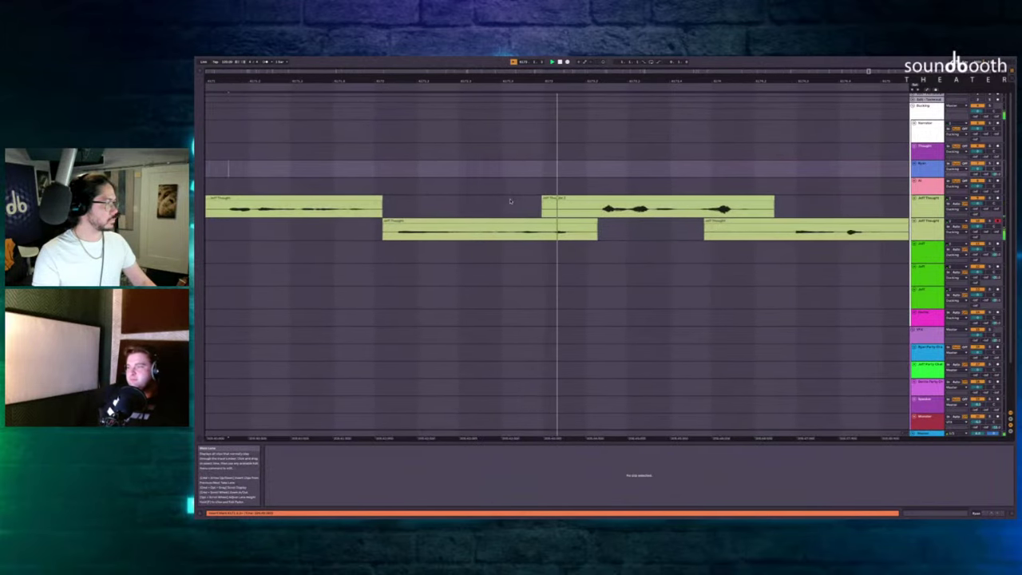
scroll(510, 201, "left", 4)
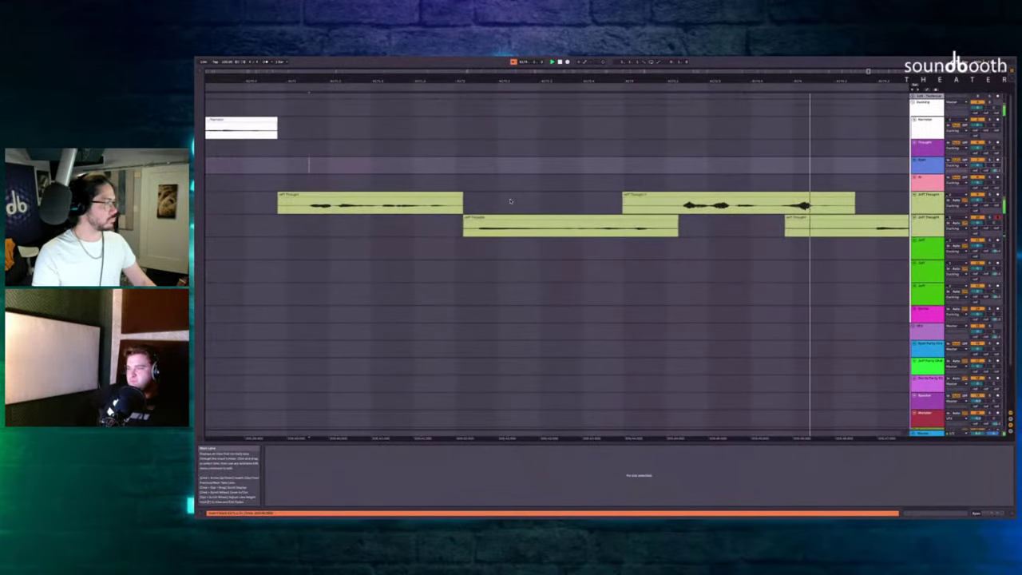
scroll(510, 201, "right", 1)
scroll(325, 239, "down", 2)
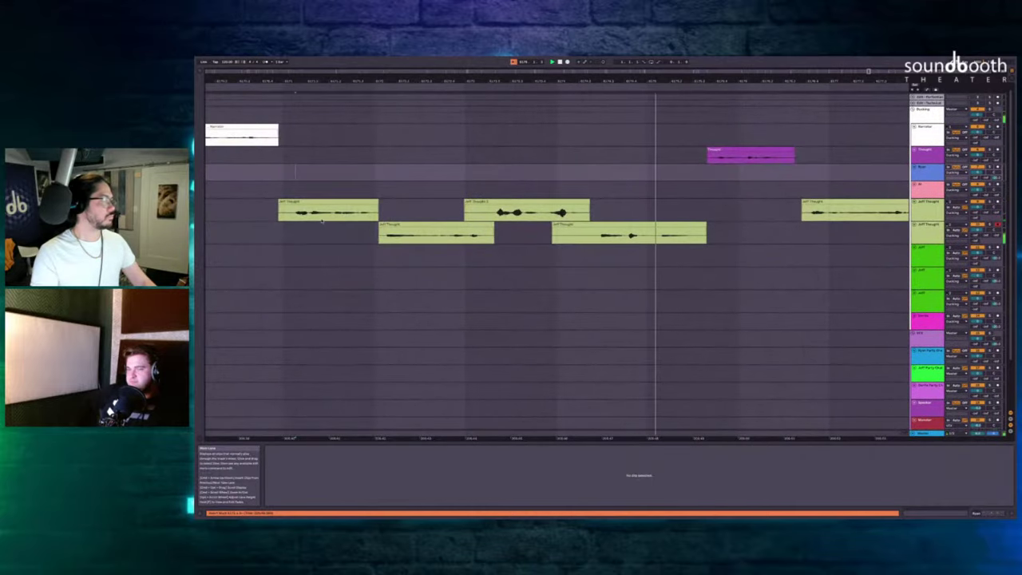
scroll(322, 248, "up", 1)
key("space")
Insert a short silence between the first Jeff Thought take and its second-track continuation, and clear the leftover sliver of the first take.
left_click_drag(392, 212, 402, 250)
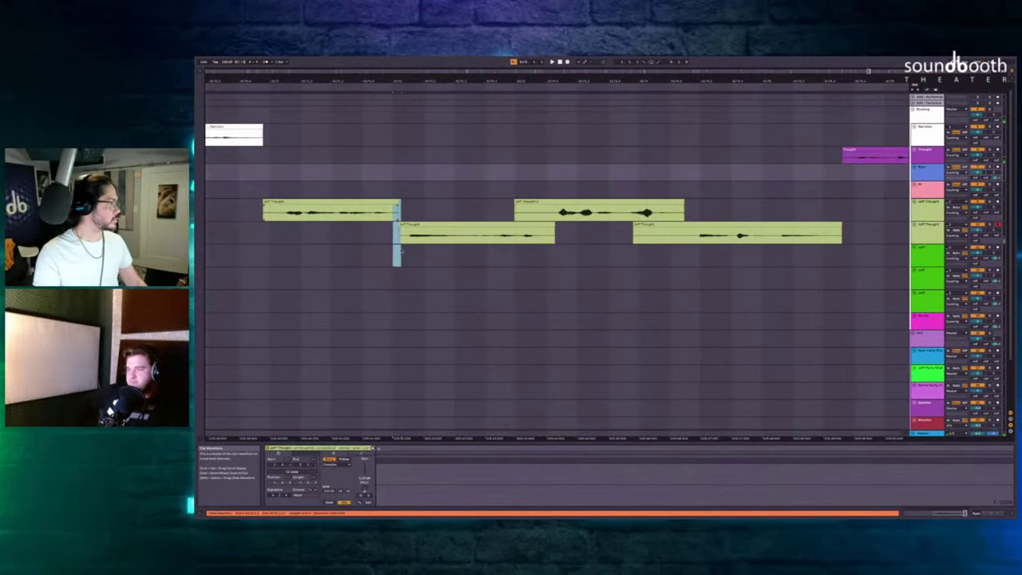
key("ctrl+i")
left_click_drag(403, 211, 400, 210)
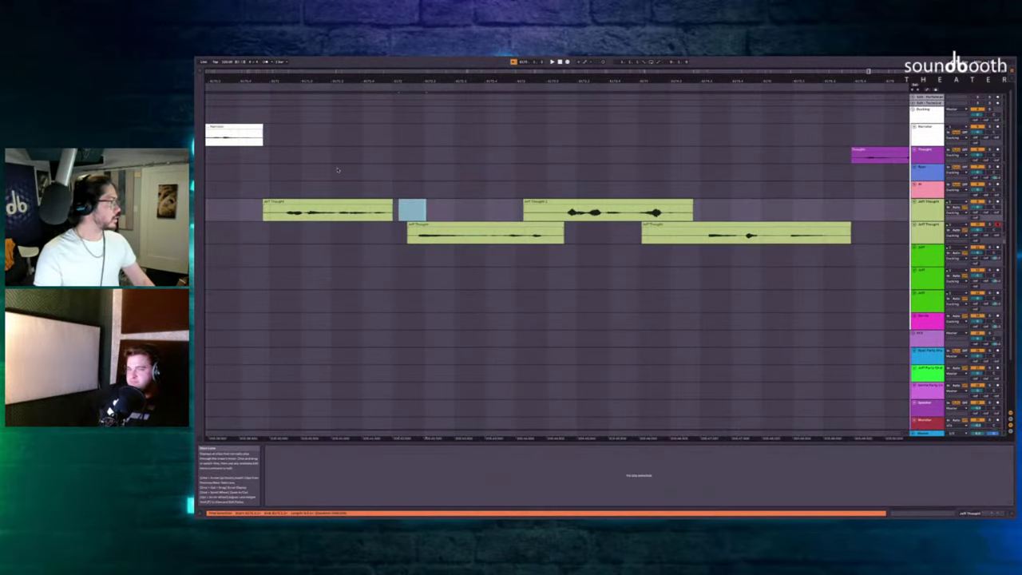
Play back the respaced takes and add a short fade-out to the end of the Jeff Thought 2 clip.
left_click(336, 172)
key("space")
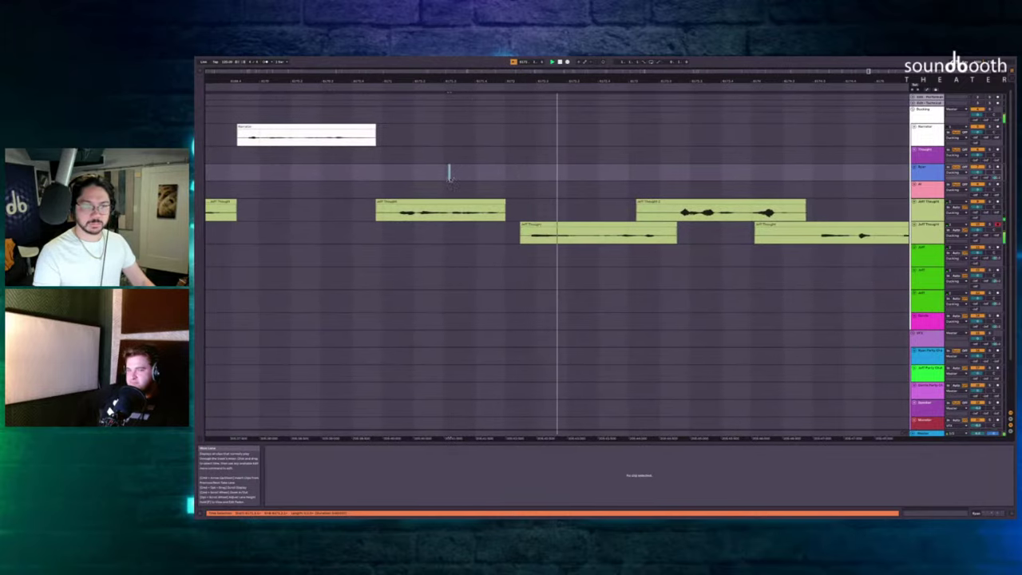
scroll(450, 180, "down", 1)
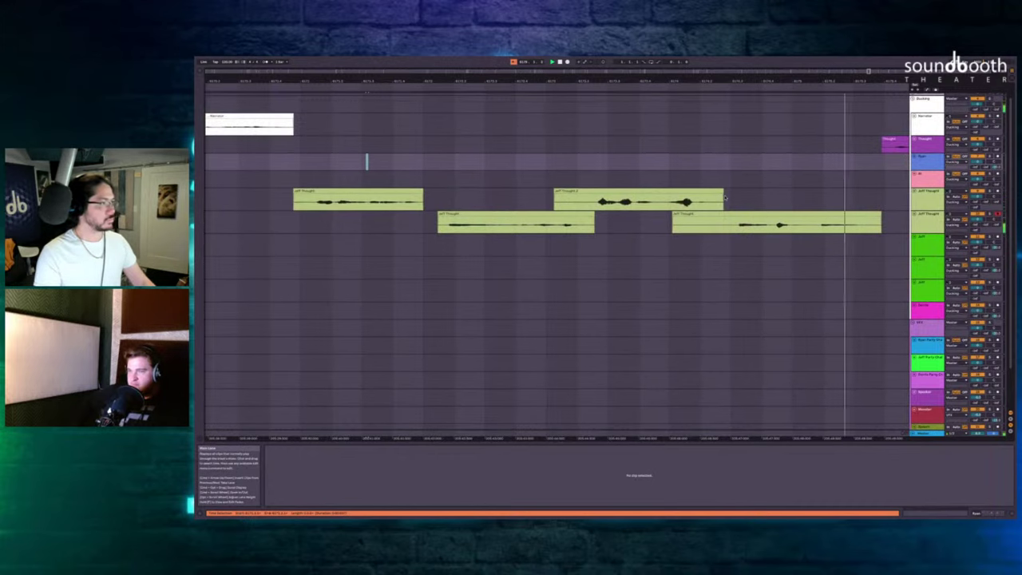
left_click(722, 195)
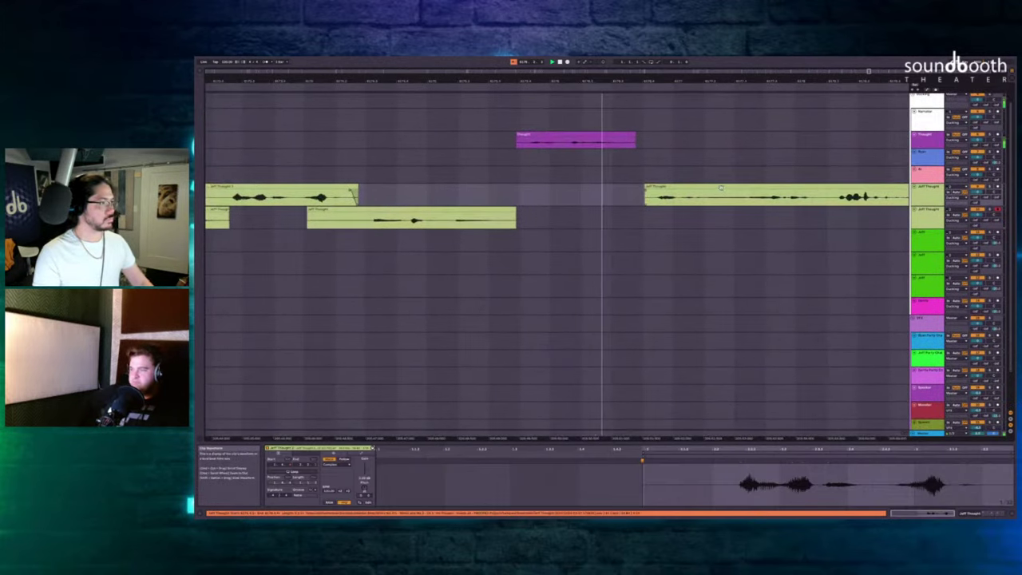
Record a new take over the old Jeff Thought clip following the purple Thought clip, and delete the old clip's remainder.
left_click(719, 187)
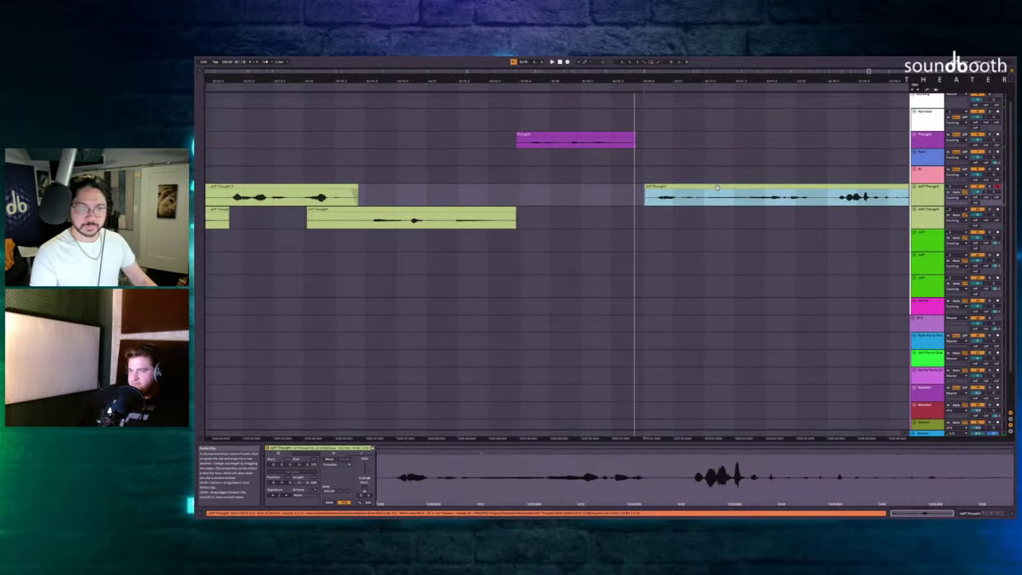
key("F9")
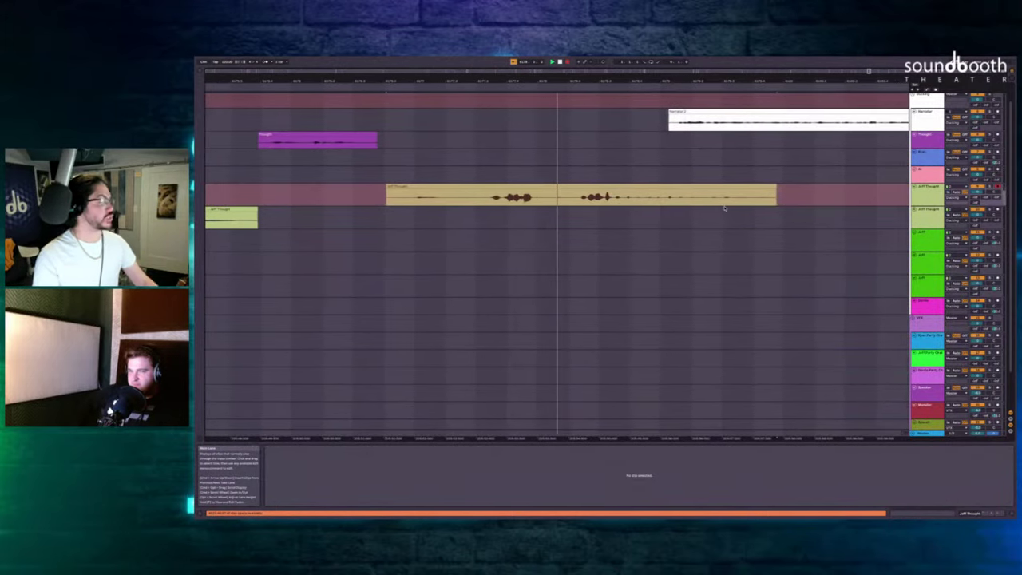
key("space")
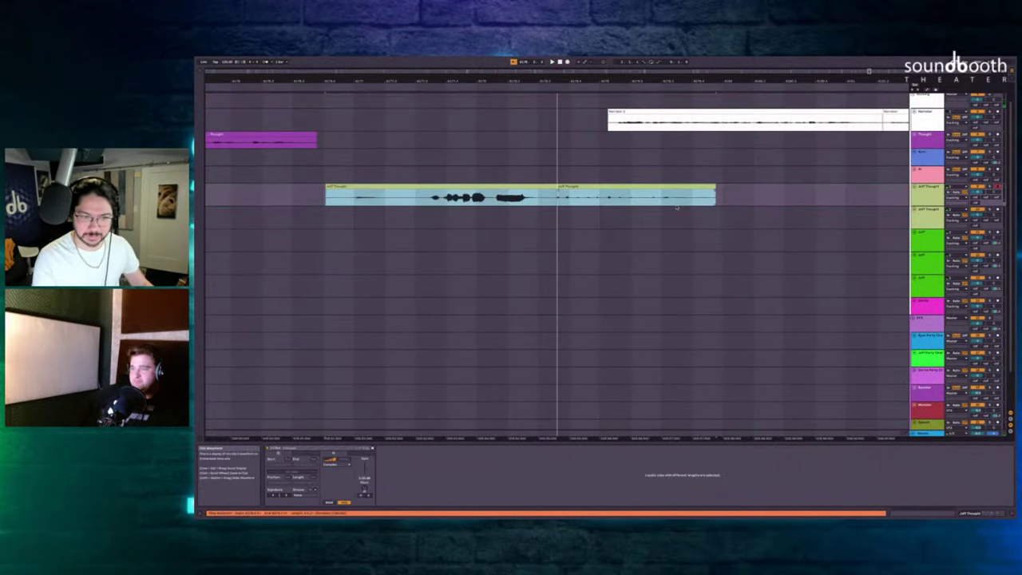
left_click(570, 186)
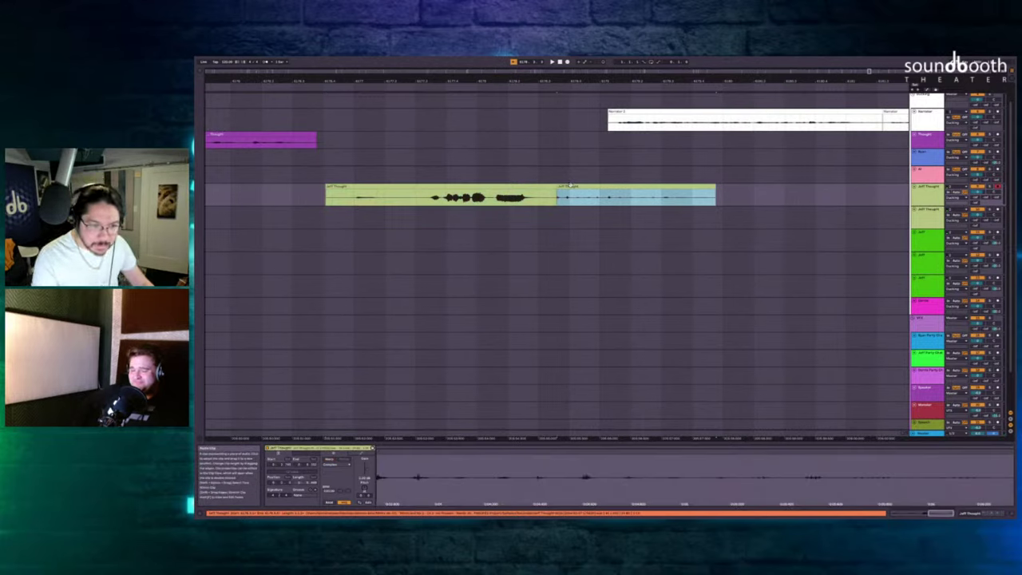
key("Delete")
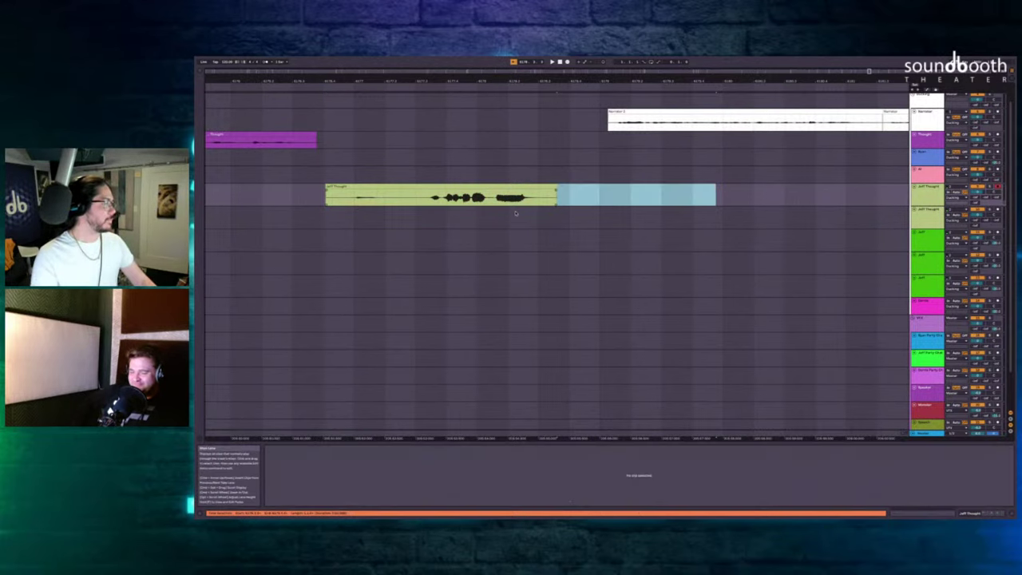
Record an overlapping take on the second Jeff Thought track, starting shortly before the new first-track take ends.
left_click(513, 212)
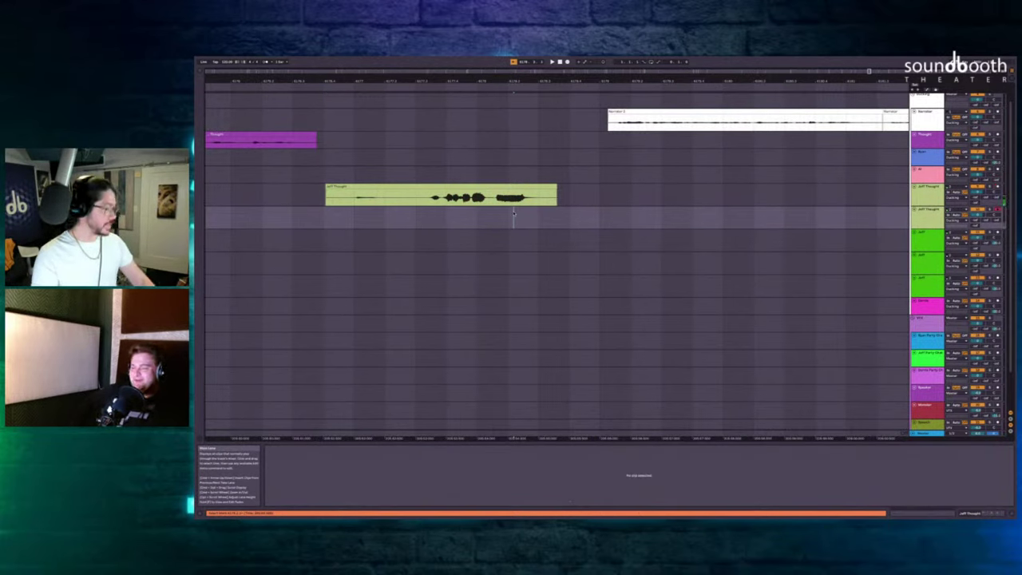
key("F9")
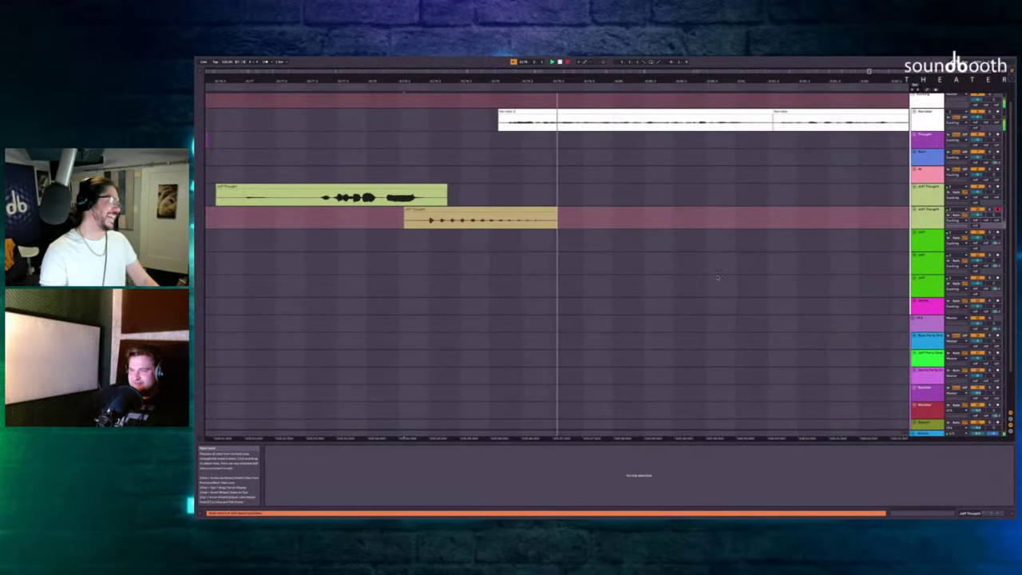
key("space")
scroll(442, 180, "left", 5)
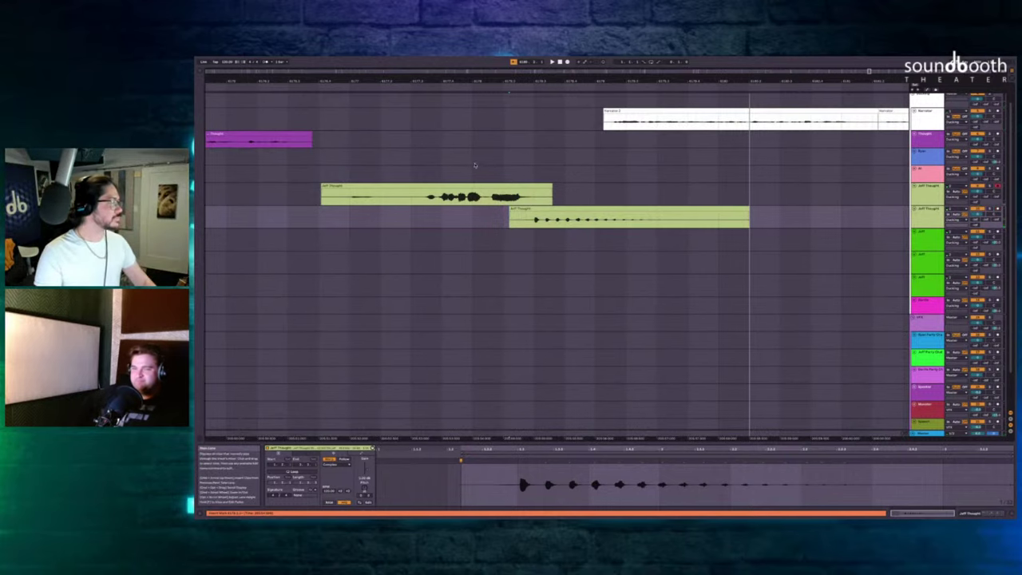
Play in from the loud passage and record another take on the first Jeff Thought track, continuing from the previous take's end.
left_click(485, 164)
key("space")
key("F9")
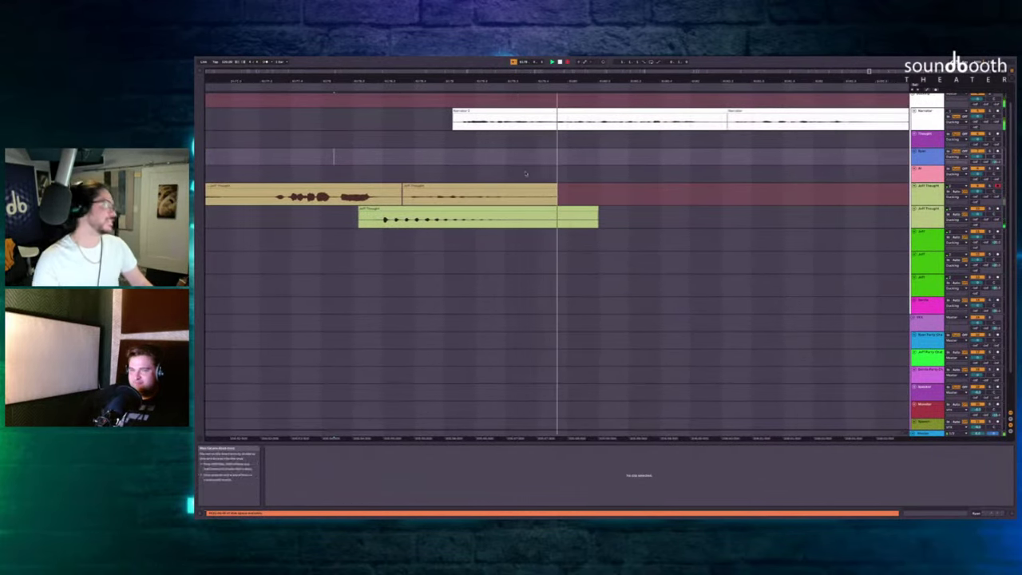
key("space")
Play back the overlapping Jeff Thought takes to check how they run into the start of the Narrator 2 clip.
left_click(440, 165)
key("space")
scroll(518, 160, "right", 3)
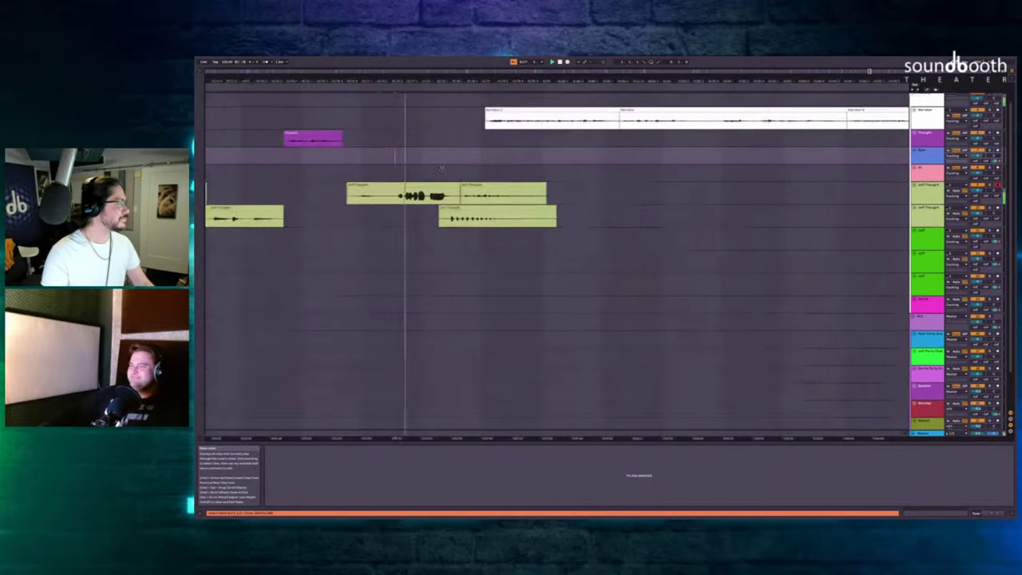
scroll(519, 160, "up", 2)
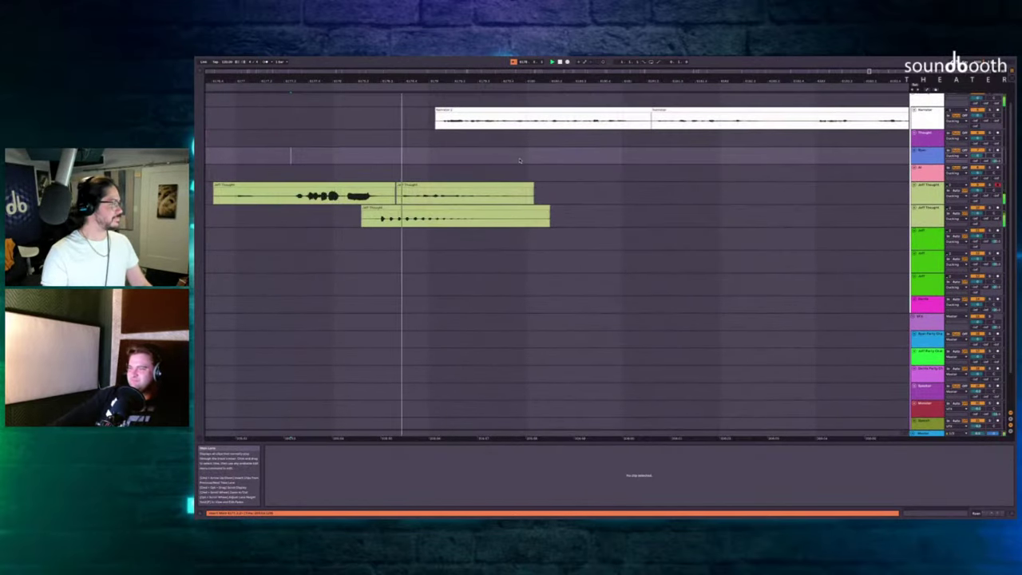
scroll(518, 160, "left", 1)
scroll(519, 160, "right", 2)
scroll(520, 160, "down", 1)
scroll(519, 161, "right", 3)
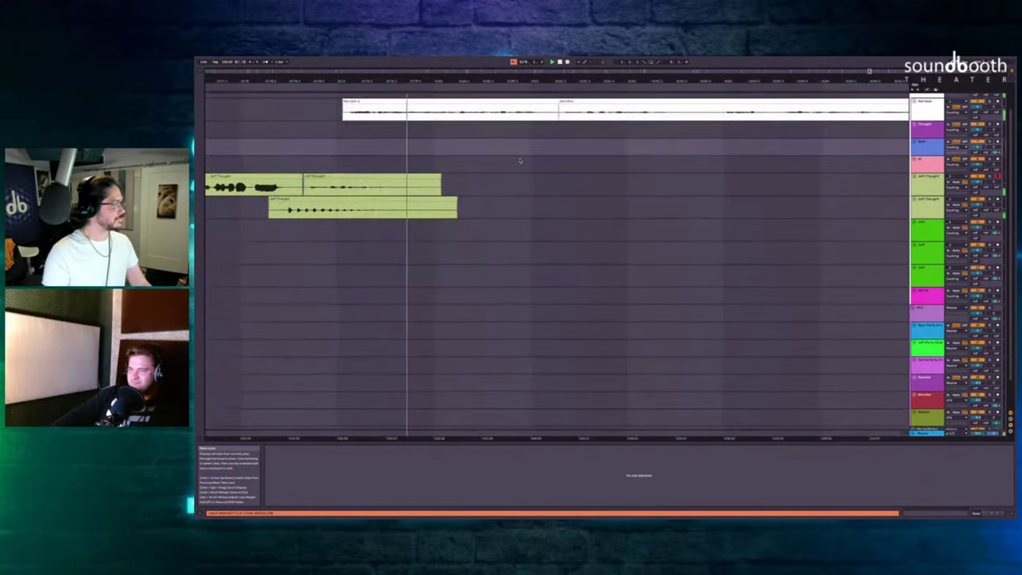
Insert silence the length of the Jeff Thought 2 clip ahead of it, in the section following the next purple Thought clip.
scroll(520, 160, "down", 3)
scroll(519, 160, "right", 2)
scroll(520, 161, "right", 5)
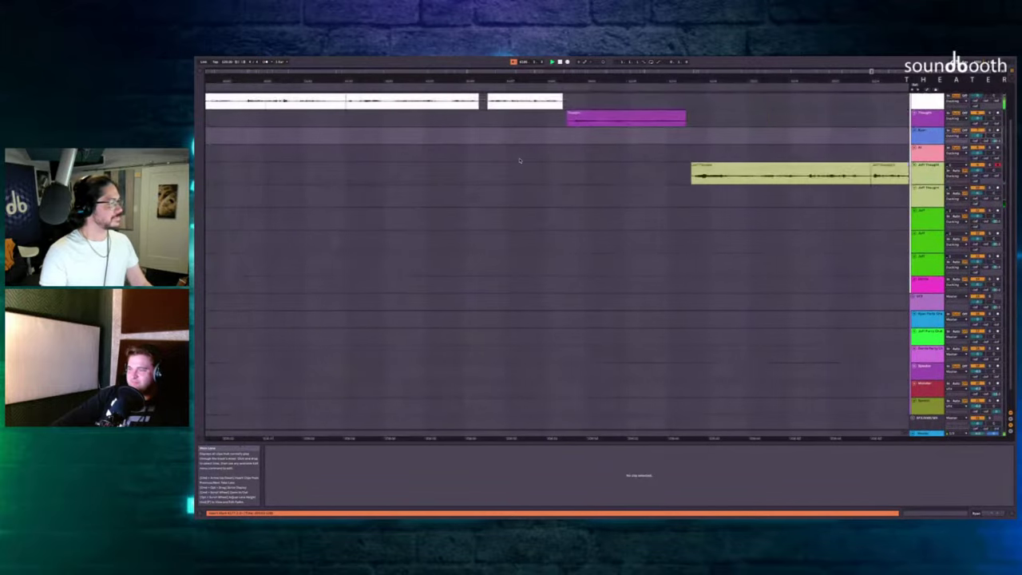
scroll(520, 160, "down", 3)
scroll(519, 160, "up", 2)
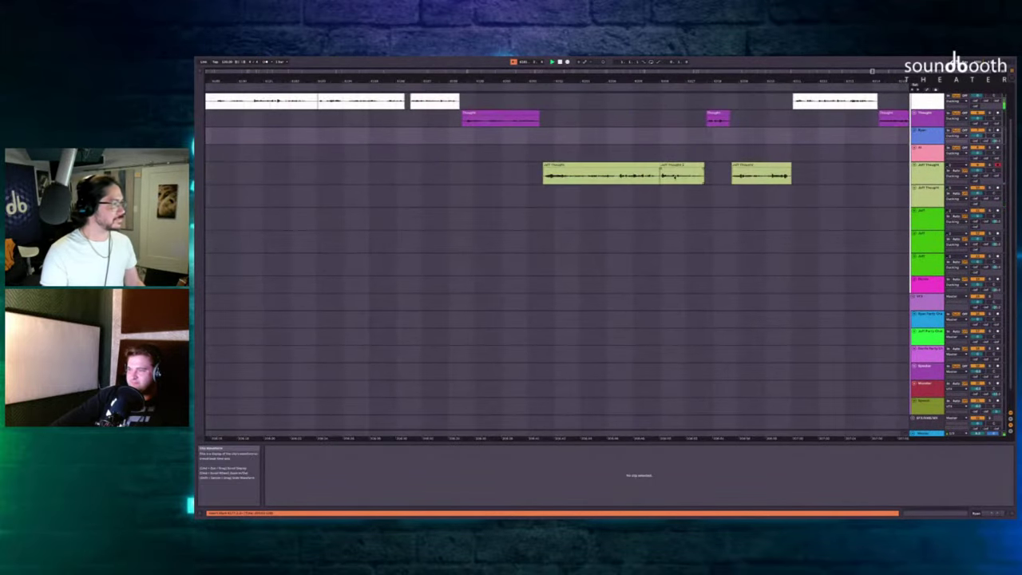
left_click(673, 166)
key("super+i")
Play in from the purple Thought clip, record a take over the old Jeff Thought clip's start, and delete the old clip's remainder.
left_click(465, 134)
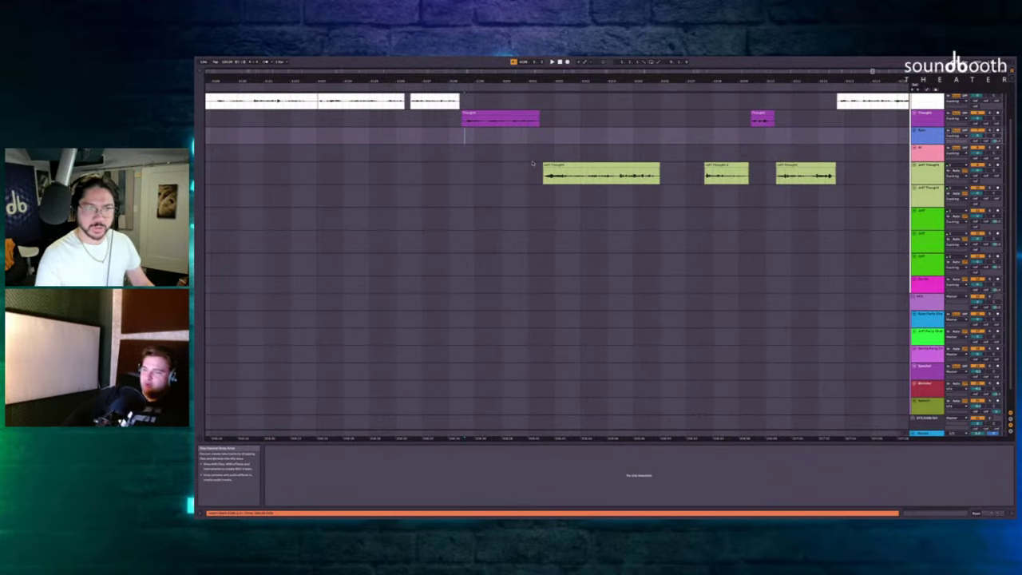
key("space")
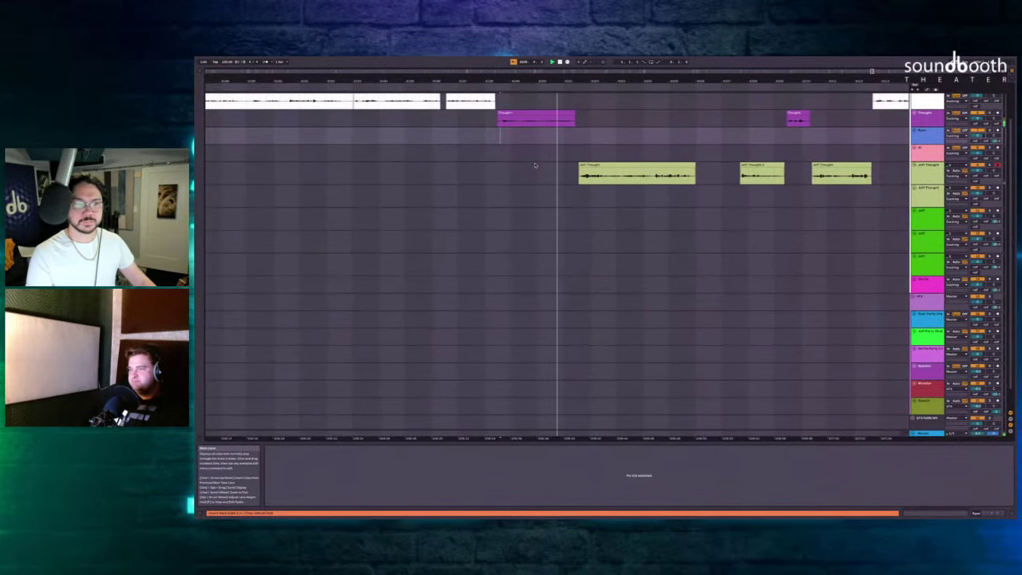
key("F9")
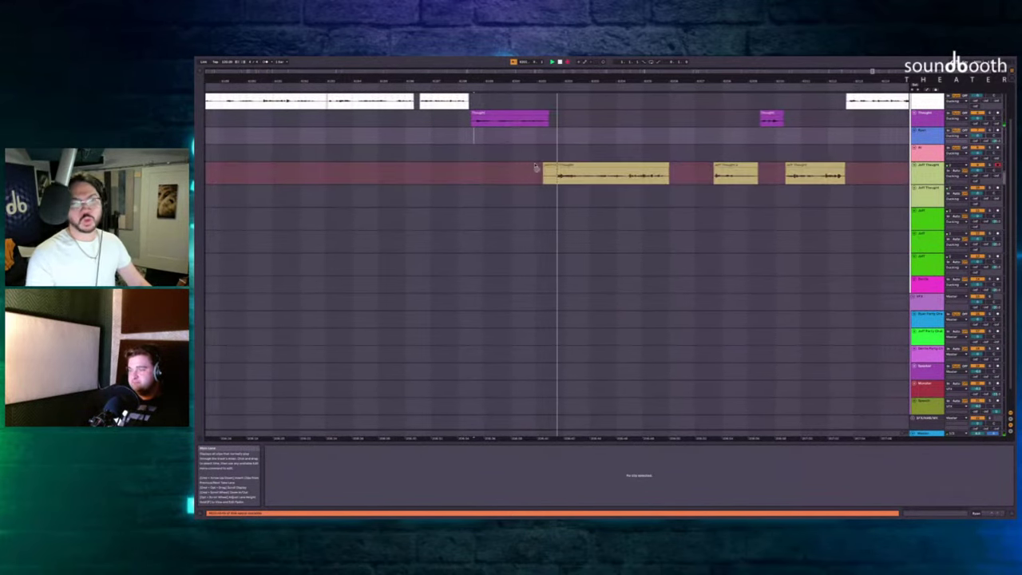
key("F9")
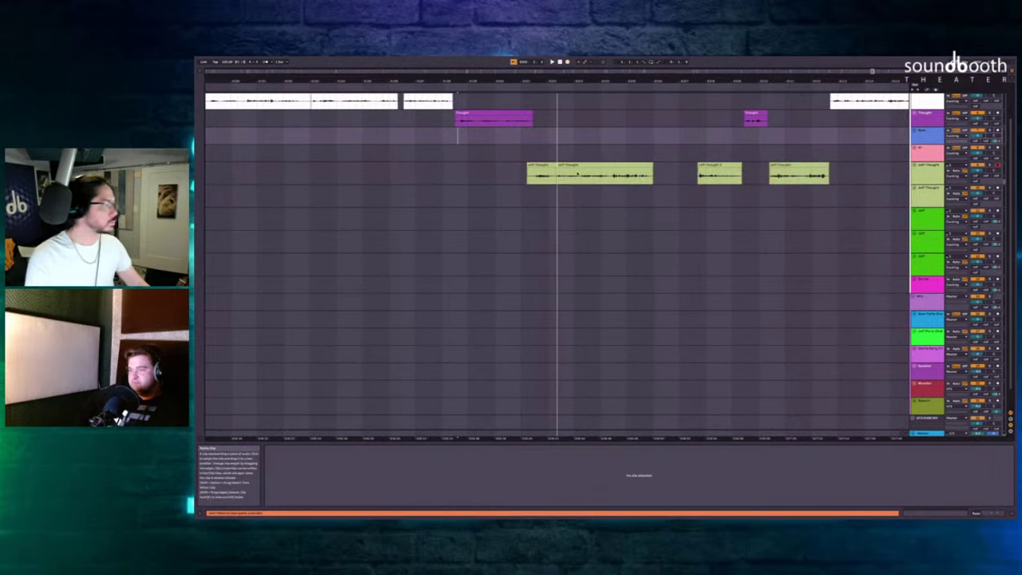
left_click(570, 167)
key("Delete")
Record an overlapping take on the second Jeff Thought track, and the following take on the first track over its end.
scroll(569, 169, "up", 3)
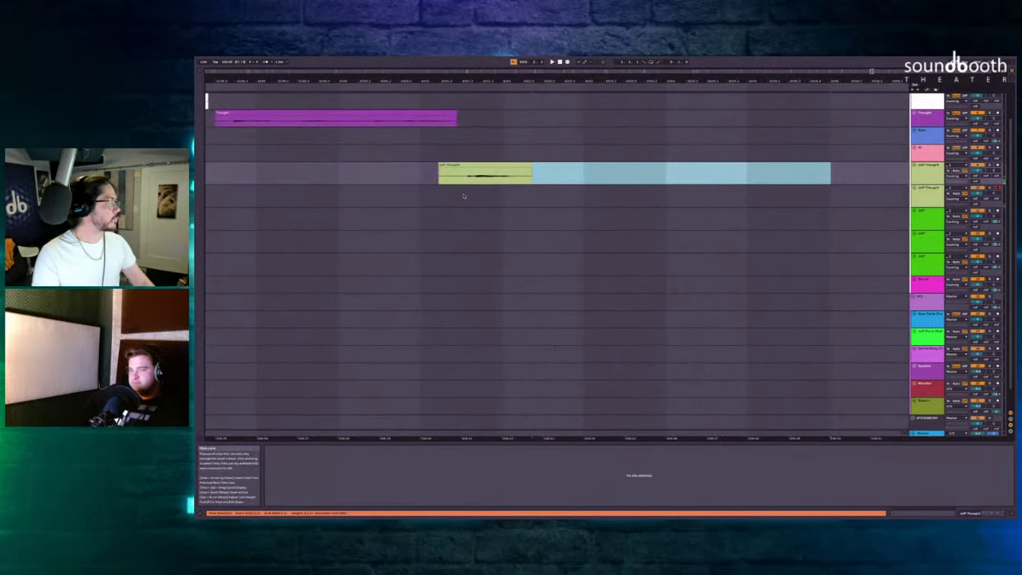
key("F9")
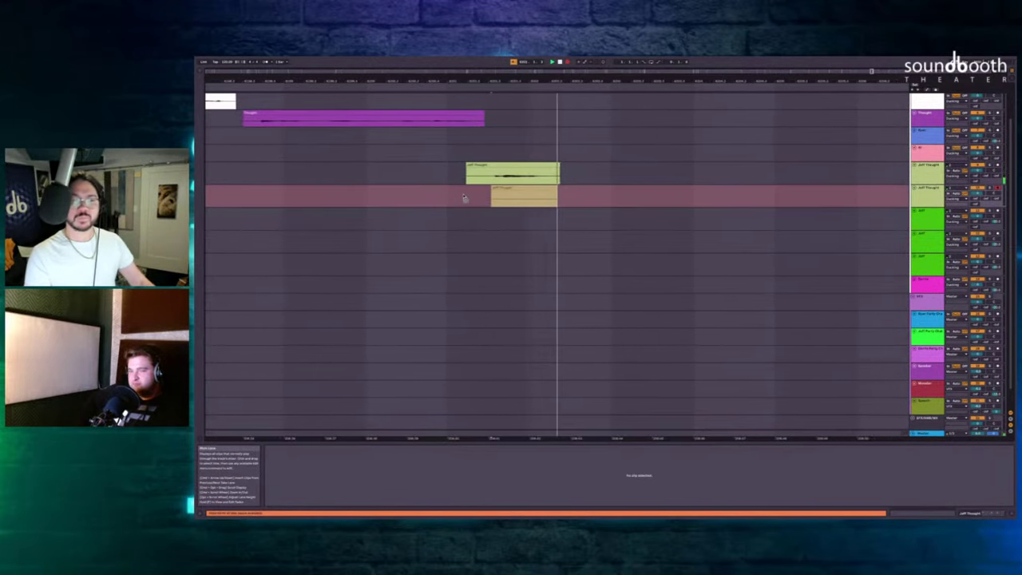
key("space")
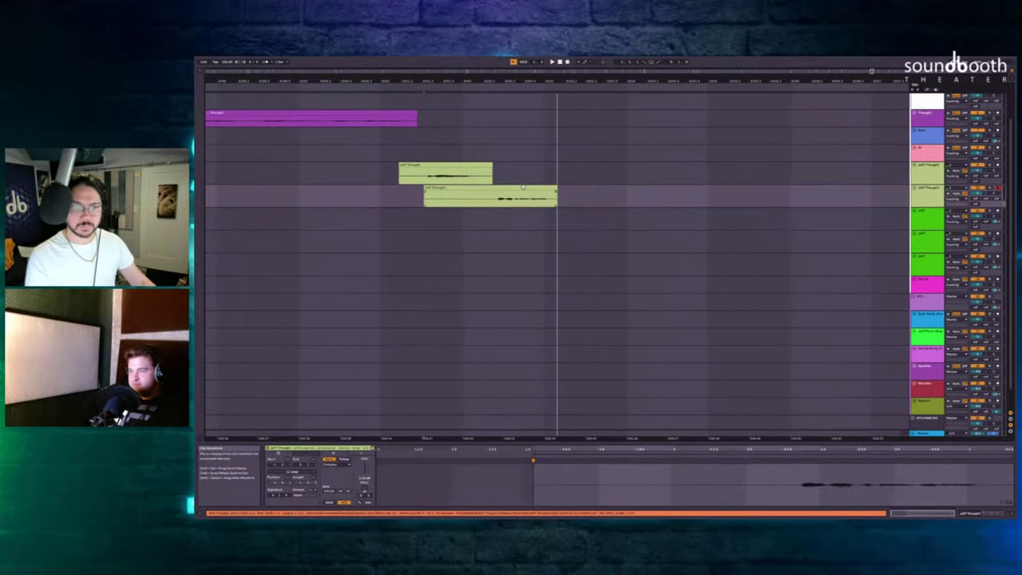
key("F9")
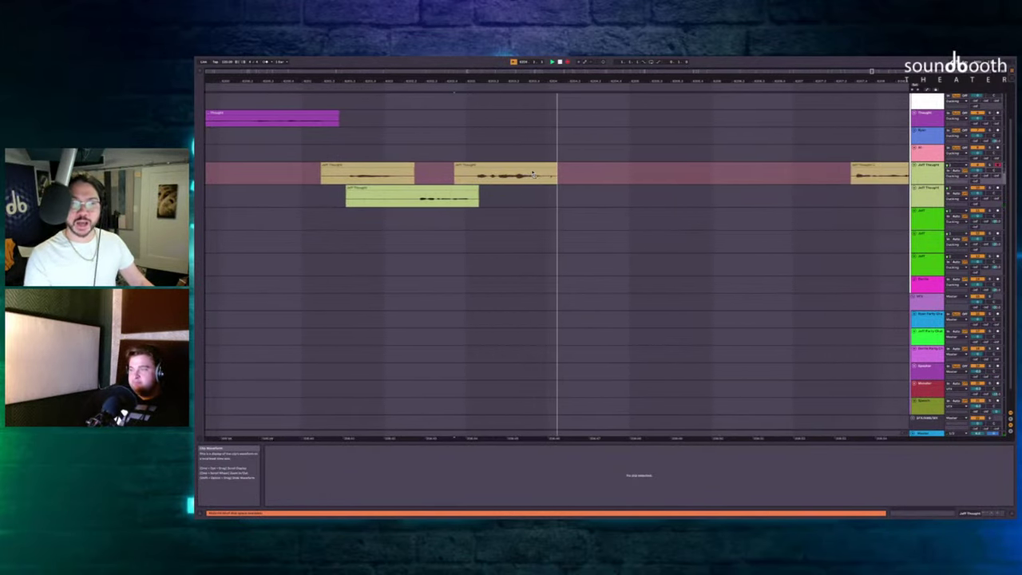
key("space")
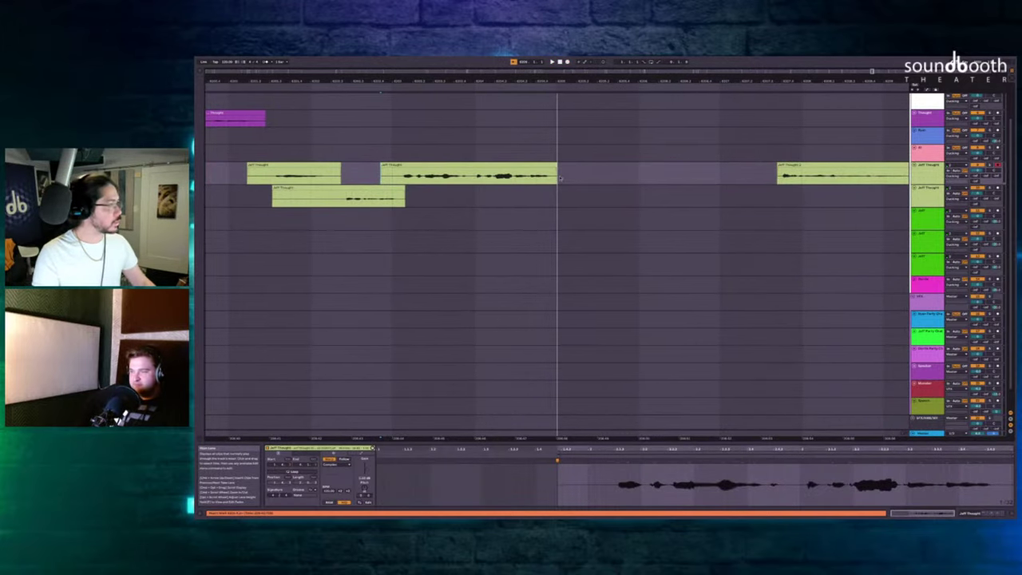
Record a continuation on the second Jeff Thought track over the last take's end, and set the next take's start on the first track.
left_click(536, 194)
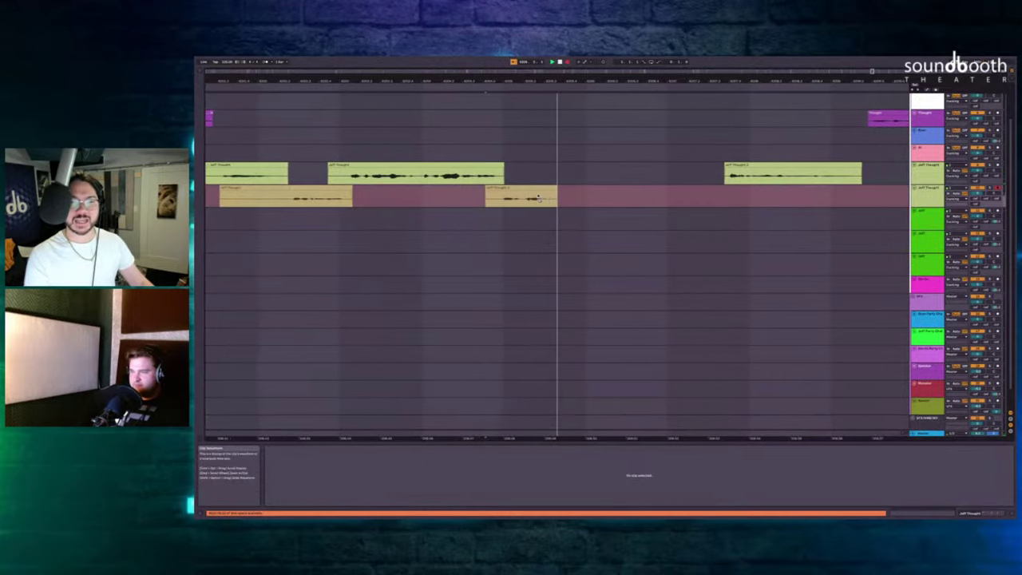
key("space")
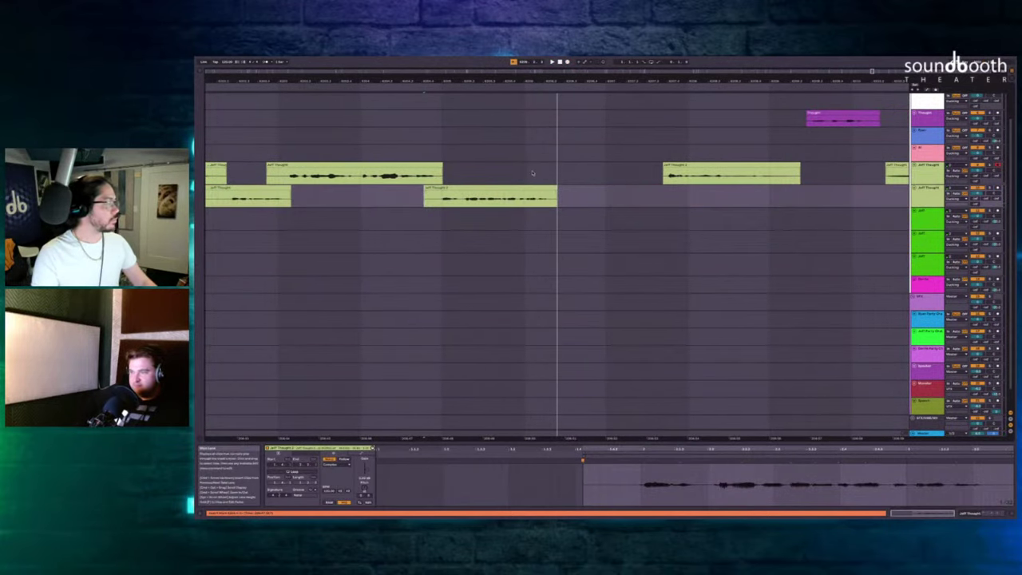
left_click(529, 173)
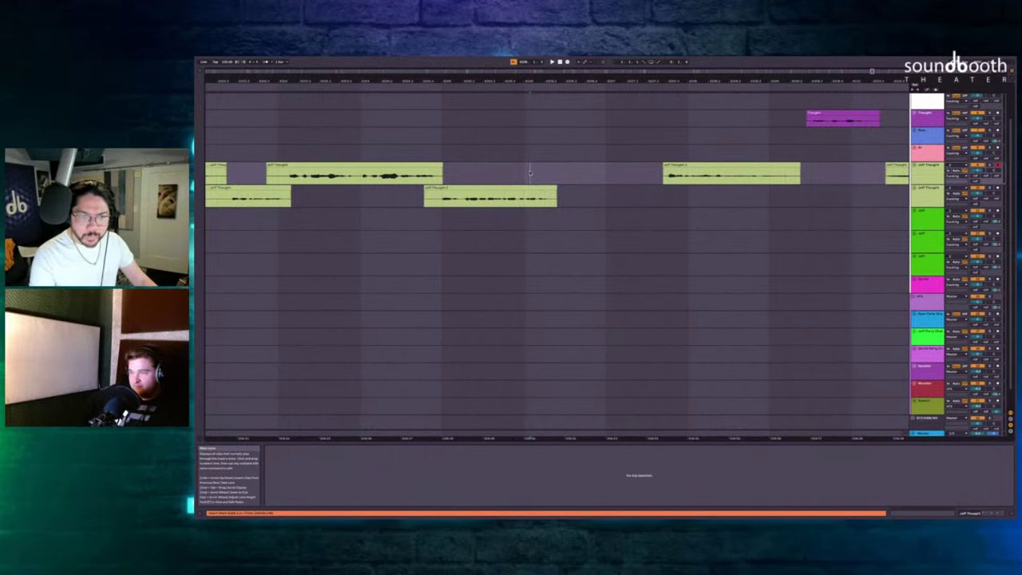
Record a take on the first Jeff Thought track, and delete the remainder of the old Jeff Thought 2 clip together with its time.
key("F9")
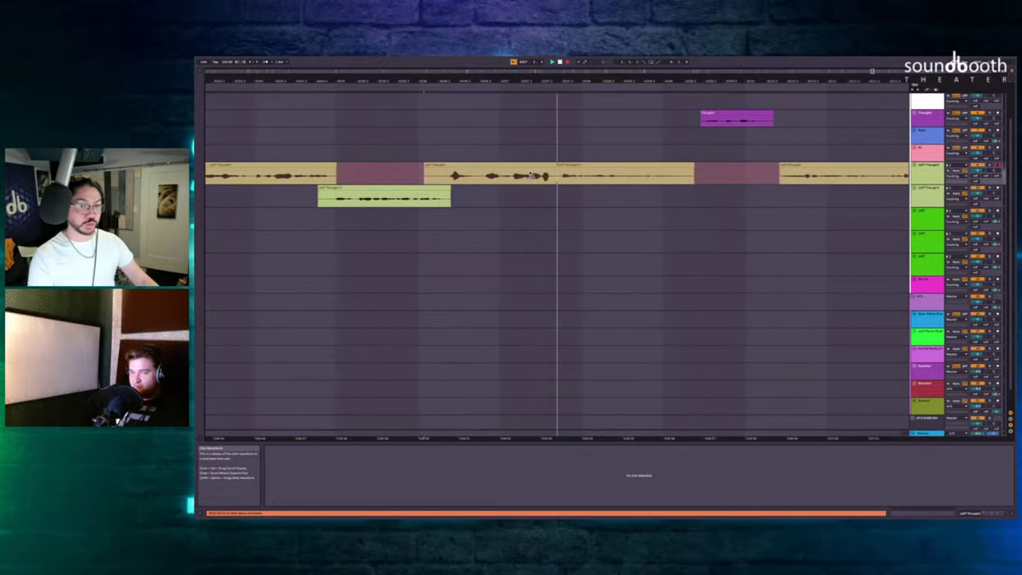
key("space")
left_click(597, 166)
key("super+shift+BackSpace")
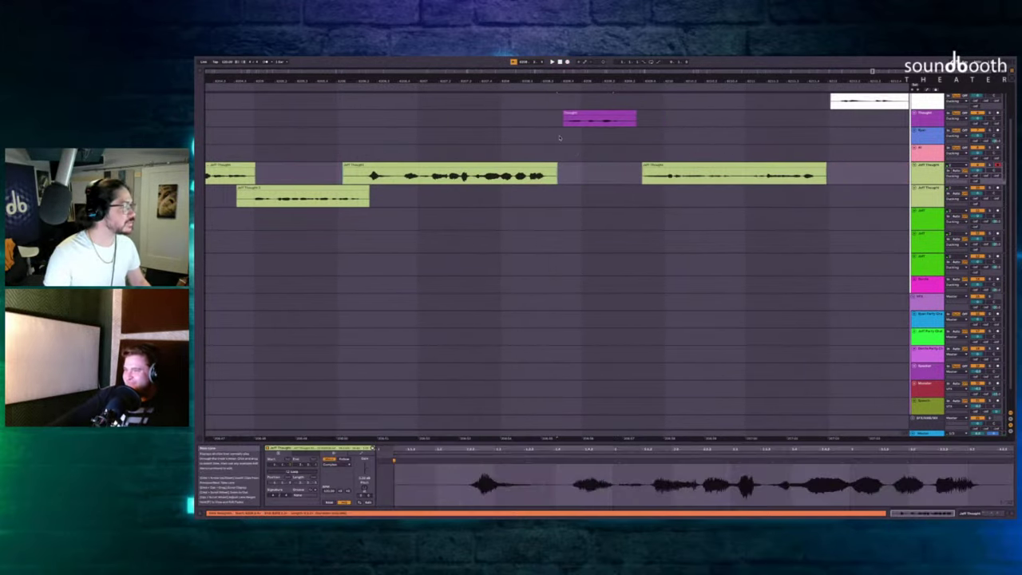
Delete the empty time ahead of the next purple Thought clip, and insert silence the length of the following old Jeff Thought clip before it.
scroll(560, 138, "up", 3)
left_click_drag(566, 140, 548, 151)
key("super+shift+BackSpace")
scroll(548, 151, "right", 3)
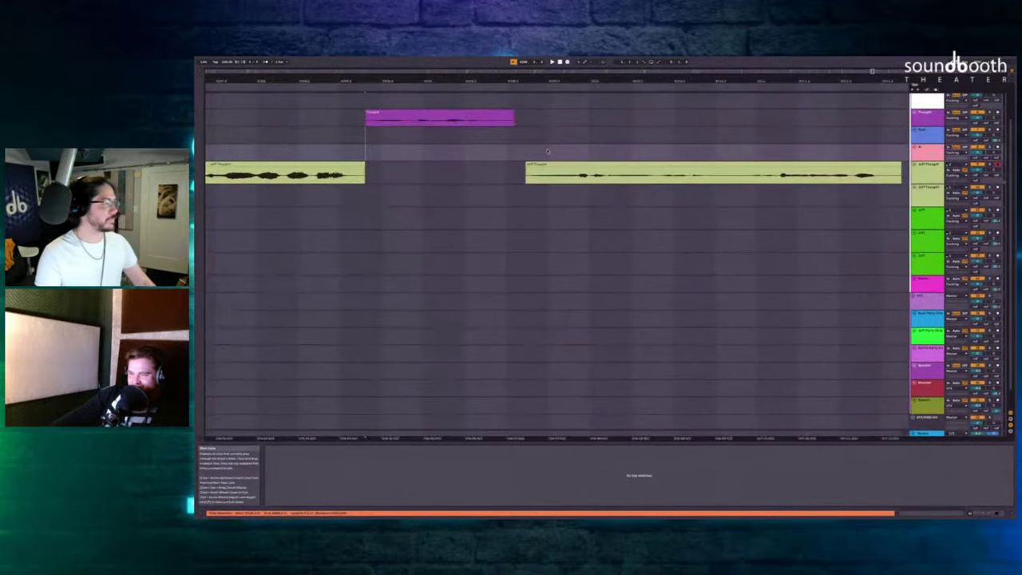
left_click(610, 166)
key("super+i")
Play in from the start of the purple Thought clip and record a take over its end on the first Jeff Thought track.
left_click(369, 141)
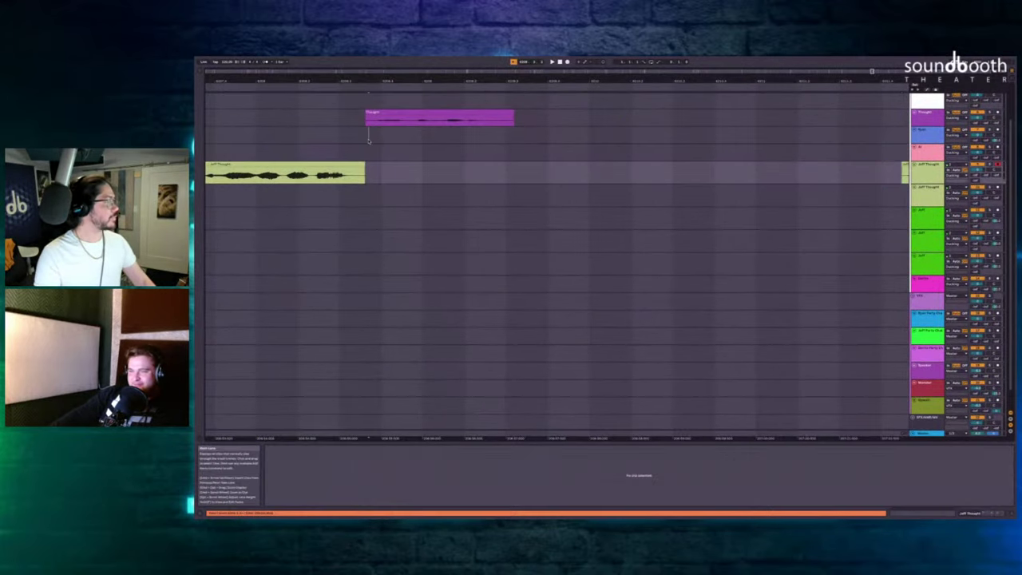
left_click(368, 139)
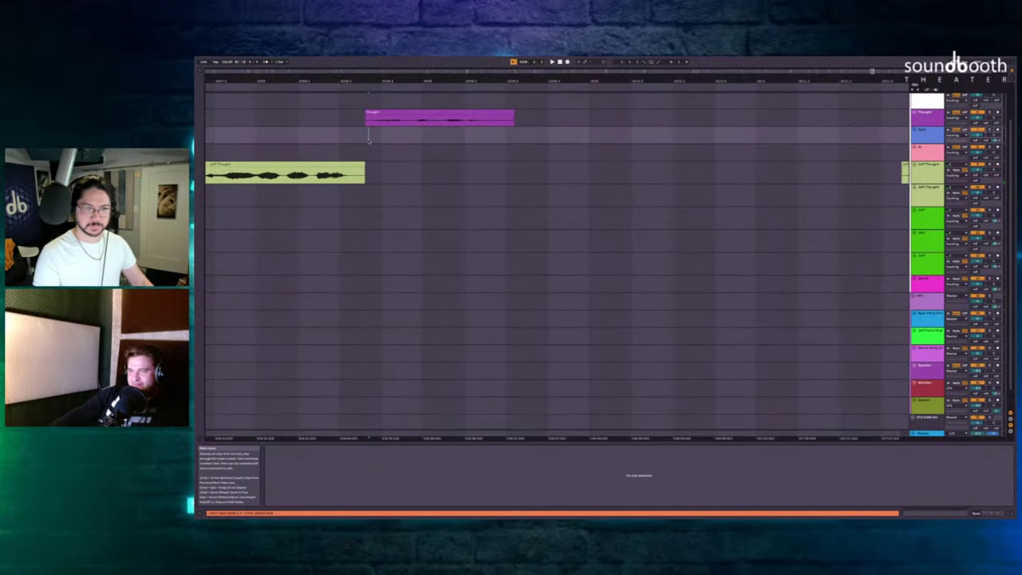
key("space")
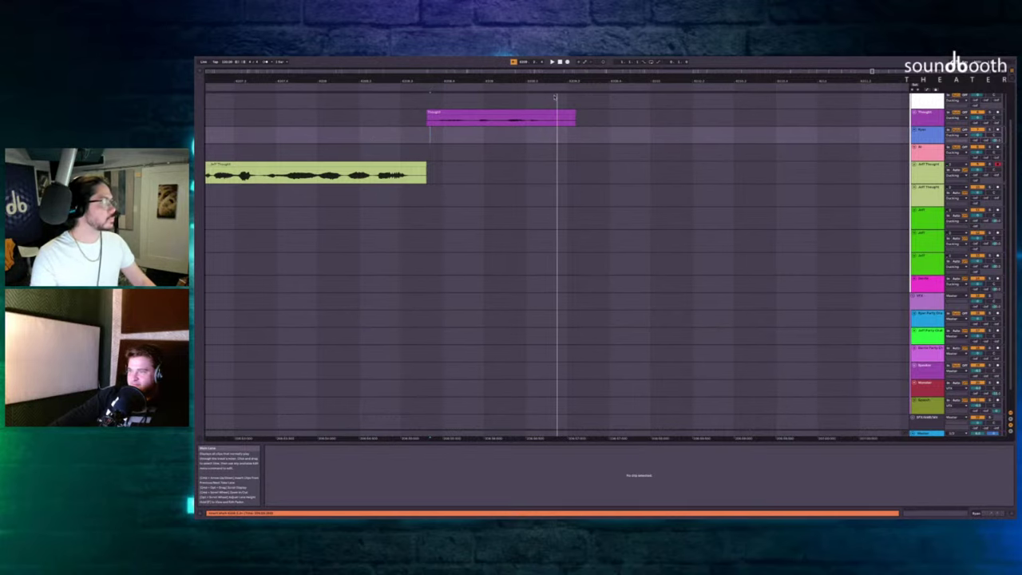
key("F9")
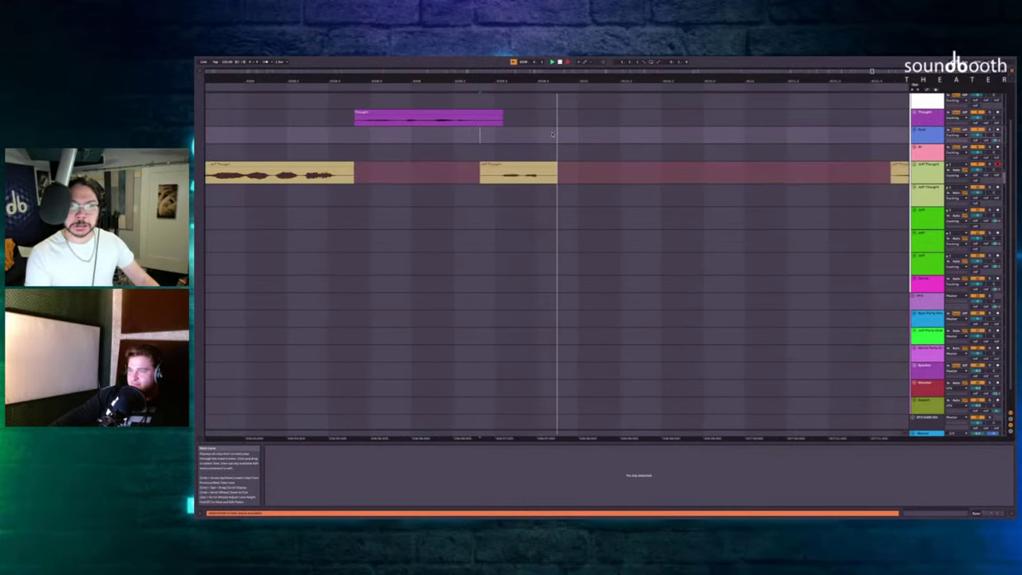
key("space")
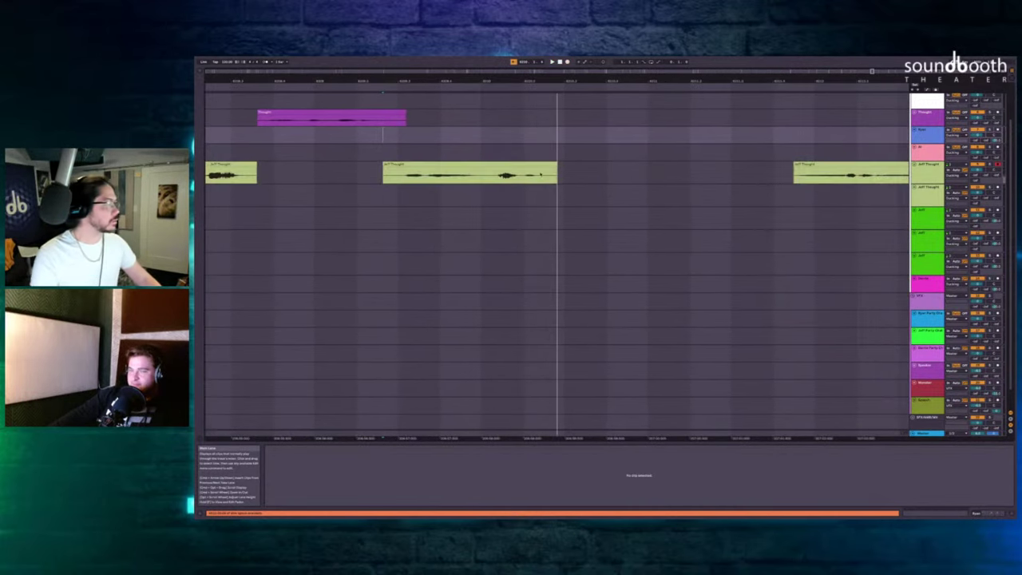
Record an overlapping take on the second Jeff Thought track, and the following take on the first track up into the old clip.
left_click(529, 188)
key("F9")
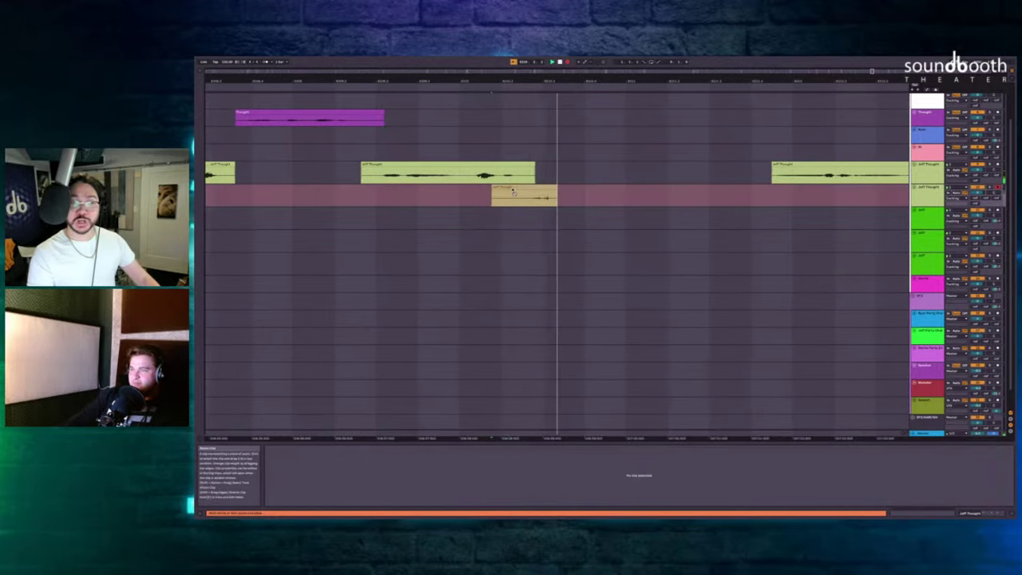
key("F9")
left_click(541, 175)
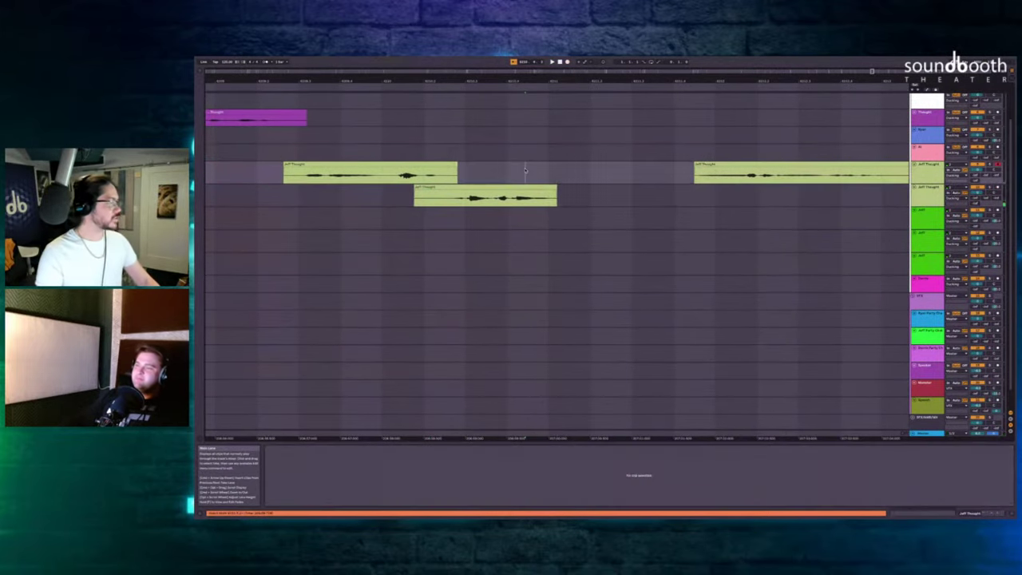
key("F9")
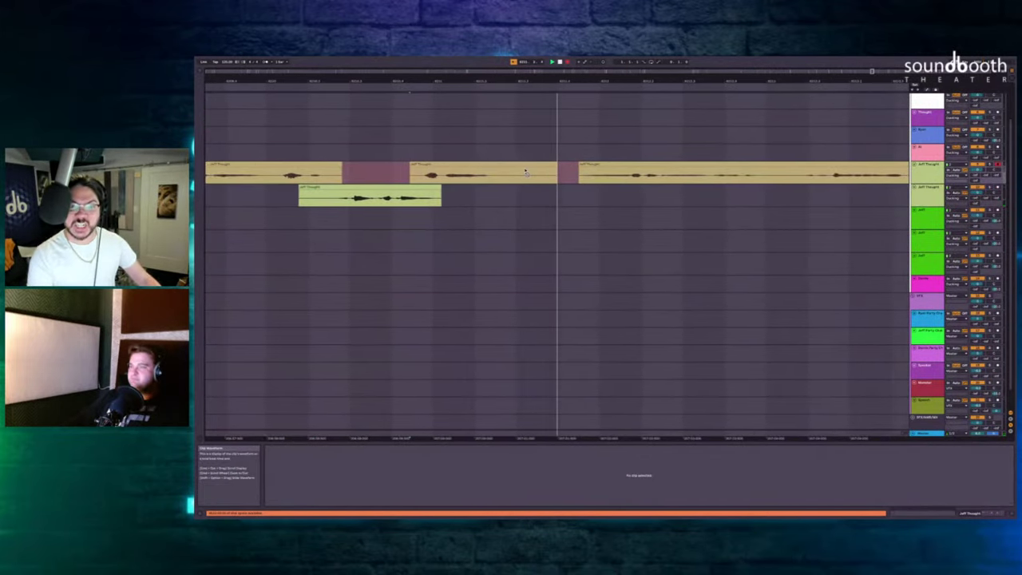
key("F9")
Delete the old clip's remainder on the first Jeff Thought track and record an overlapping take on the second track.
left_click(583, 163)
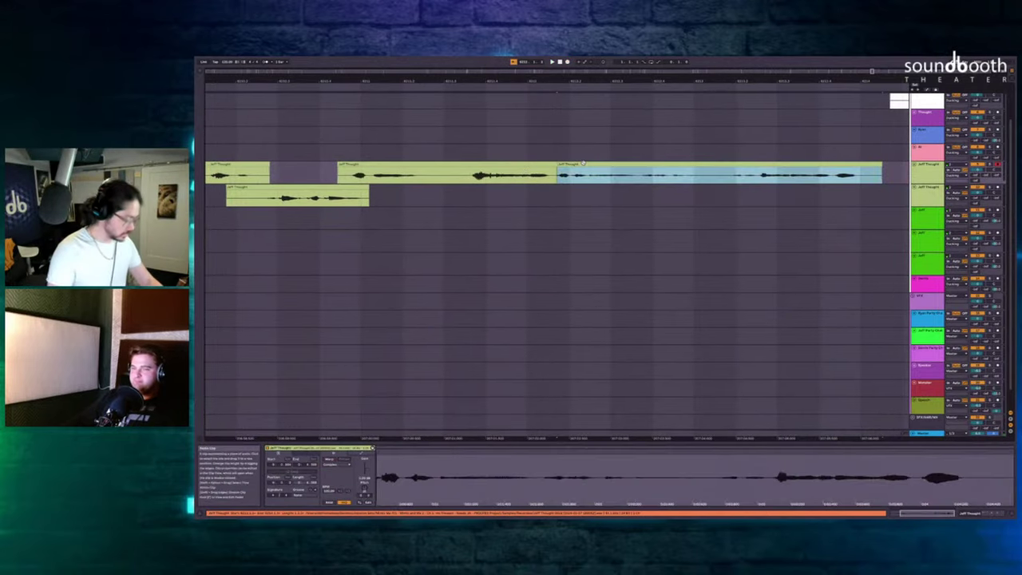
key("Delete")
key("F9")
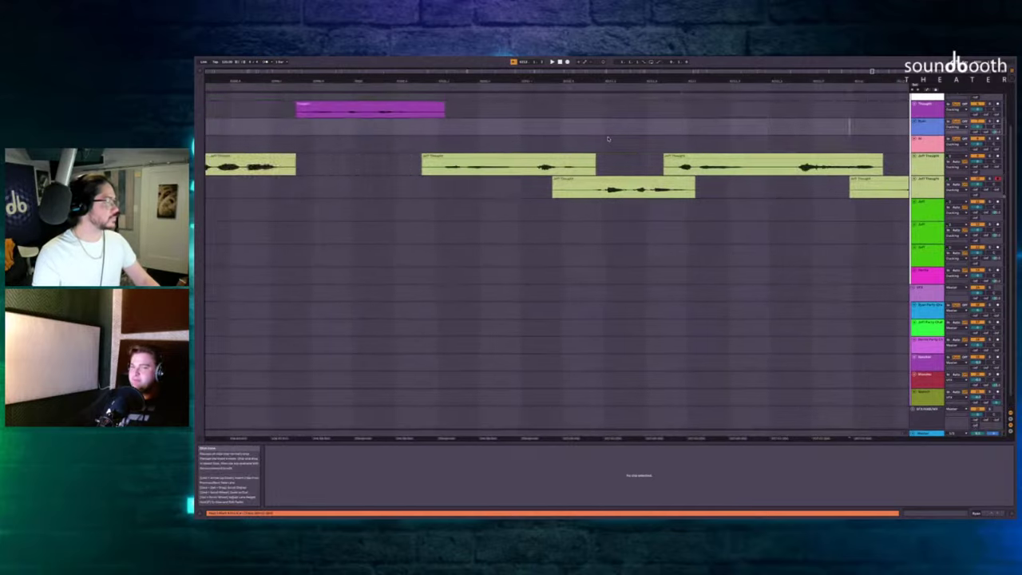
Play back the new takes on both Jeff Thought tracks from the end of the purple Thought clip.
scroll(607, 139, "down", 2)
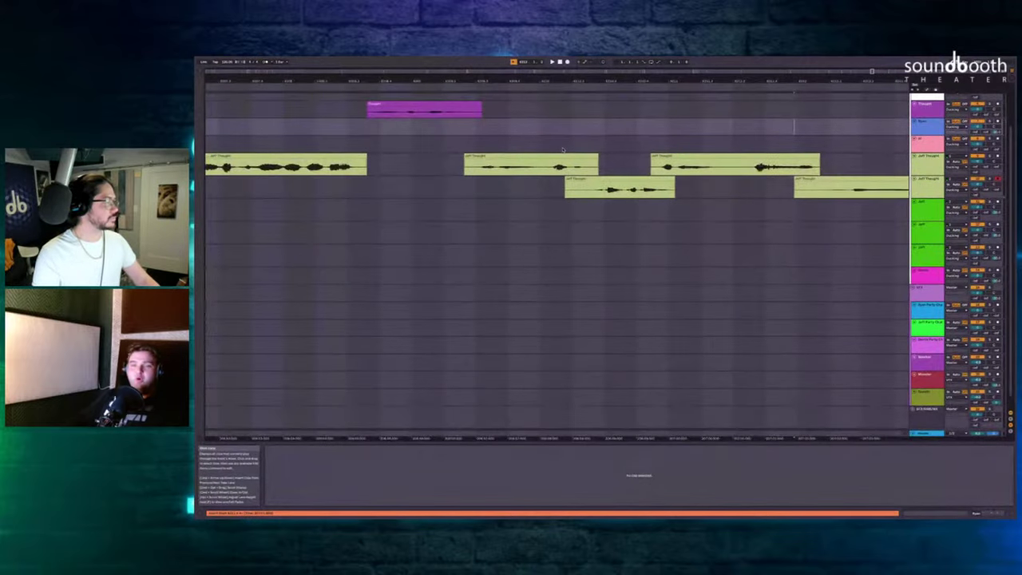
scroll(616, 147, "down", 5)
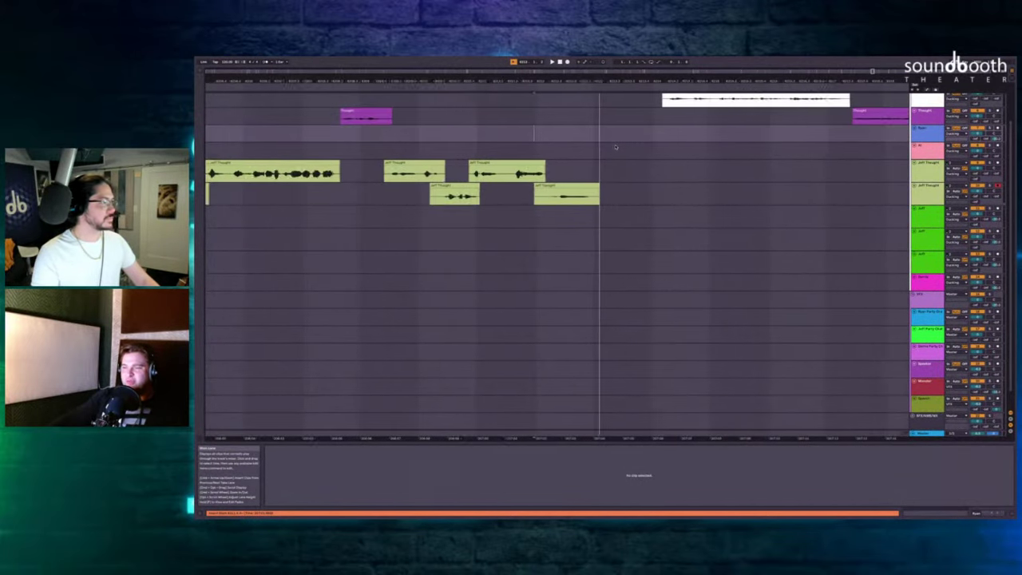
scroll(592, 155, "up", 4)
left_click(594, 185)
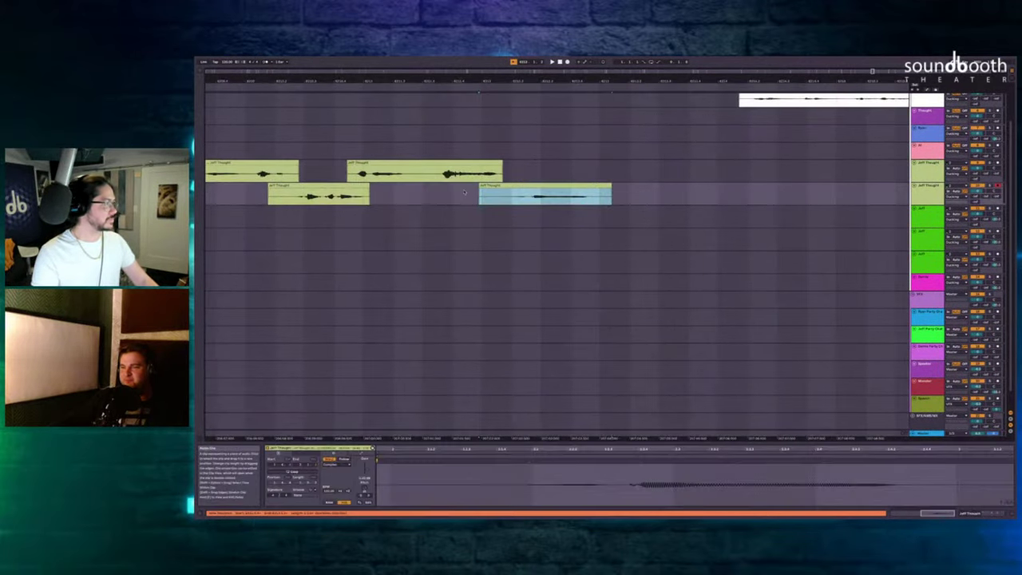
scroll(459, 189, "left", 3)
scroll(459, 188, "right", 5)
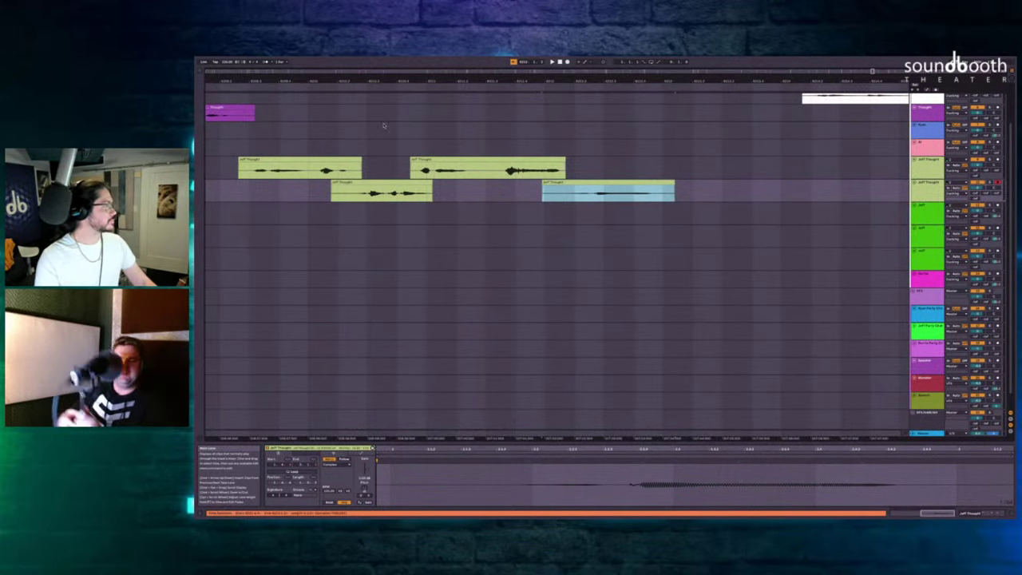
scroll(492, 147, "left", 5)
scroll(494, 148, "right", 1)
left_click(418, 131)
key("space")
scroll(418, 131, "left", 3)
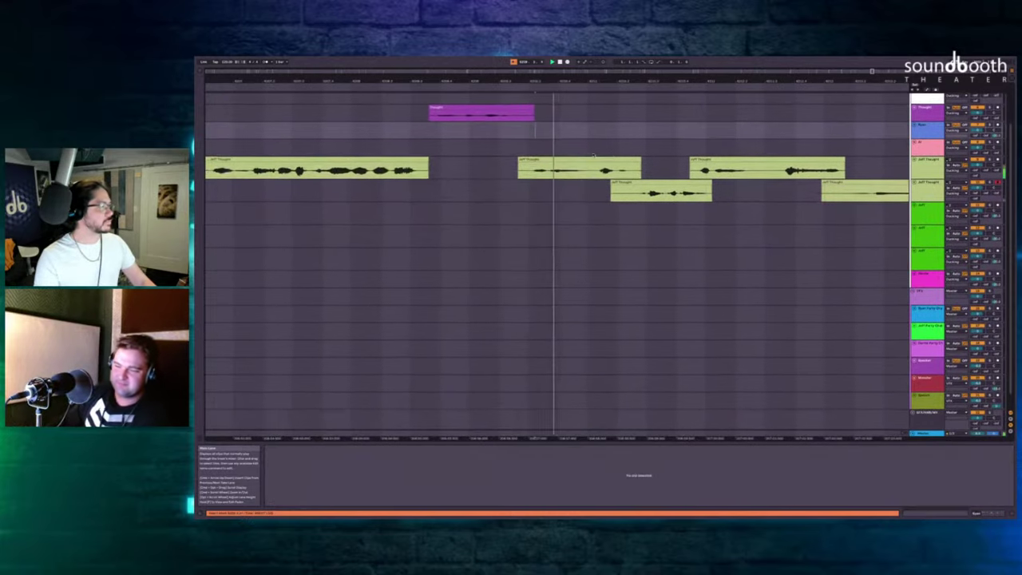
scroll(590, 155, "right", 2)
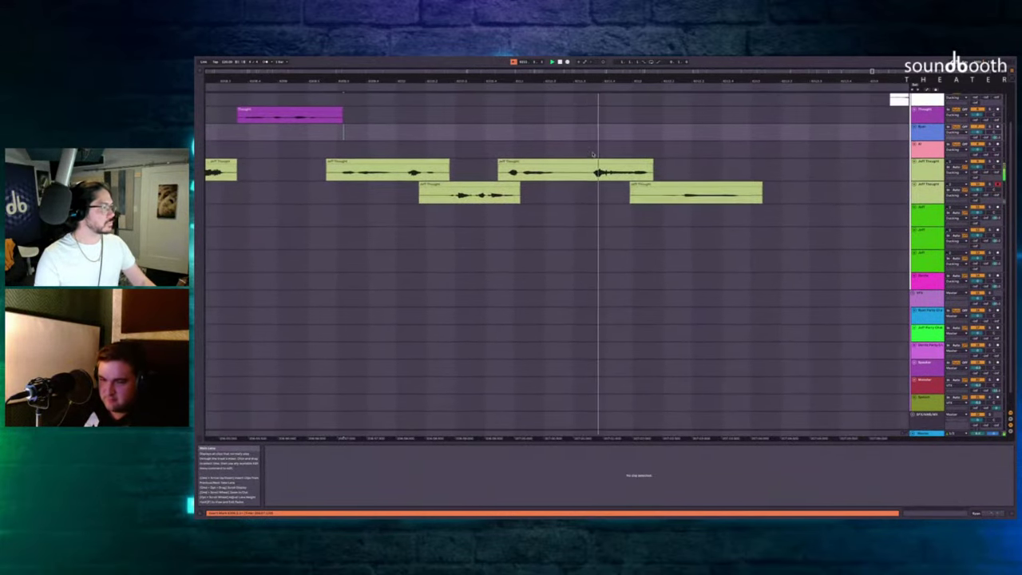
scroll(593, 155, "down", 1)
scroll(592, 155, "right", 1)
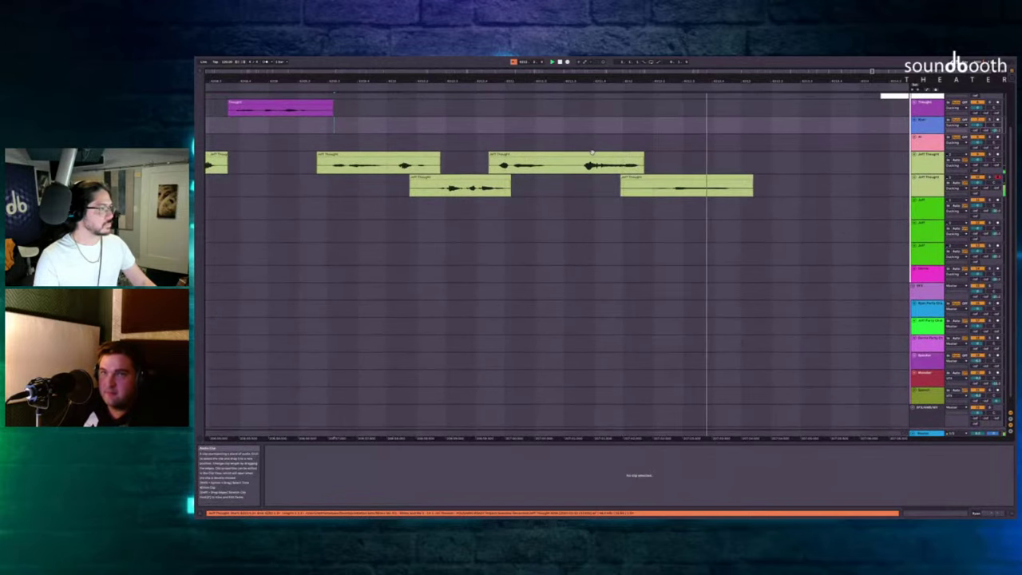
scroll(592, 153, "right", 2)
Re-record the last take on the second Jeff Thought track, and record the following take on the first track over its end.
left_click(576, 176)
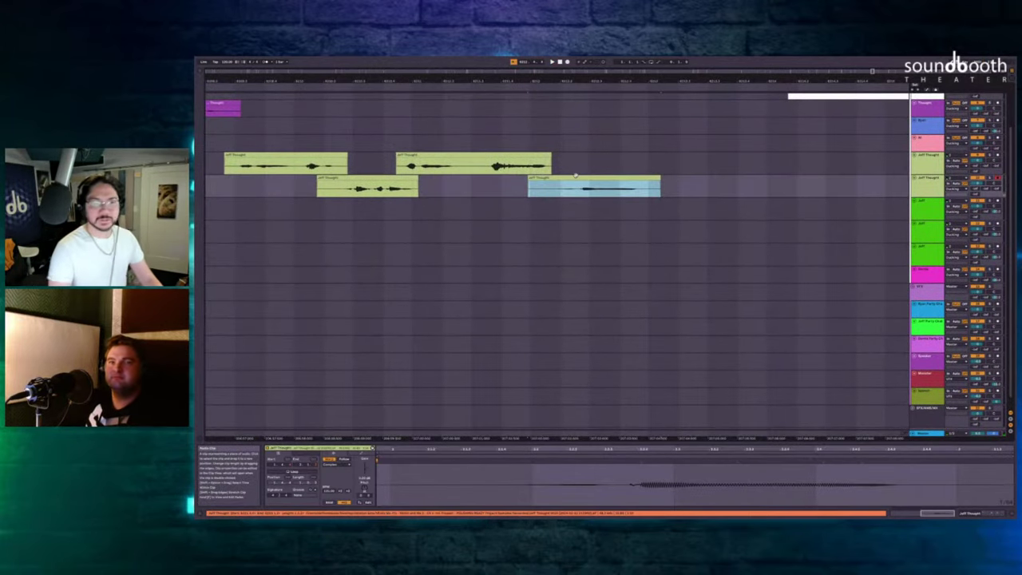
key("F9")
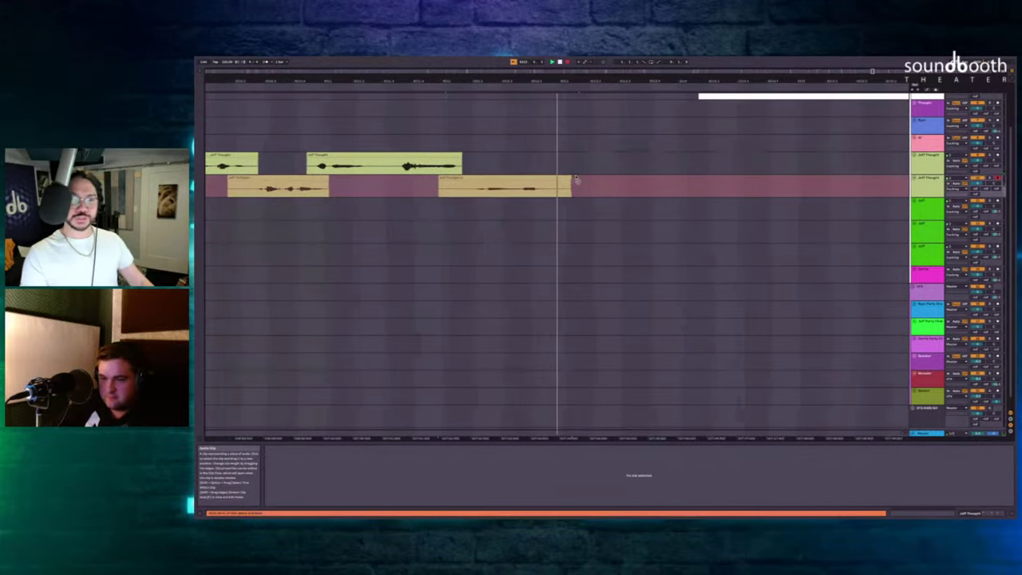
left_click(547, 183)
left_click(493, 165)
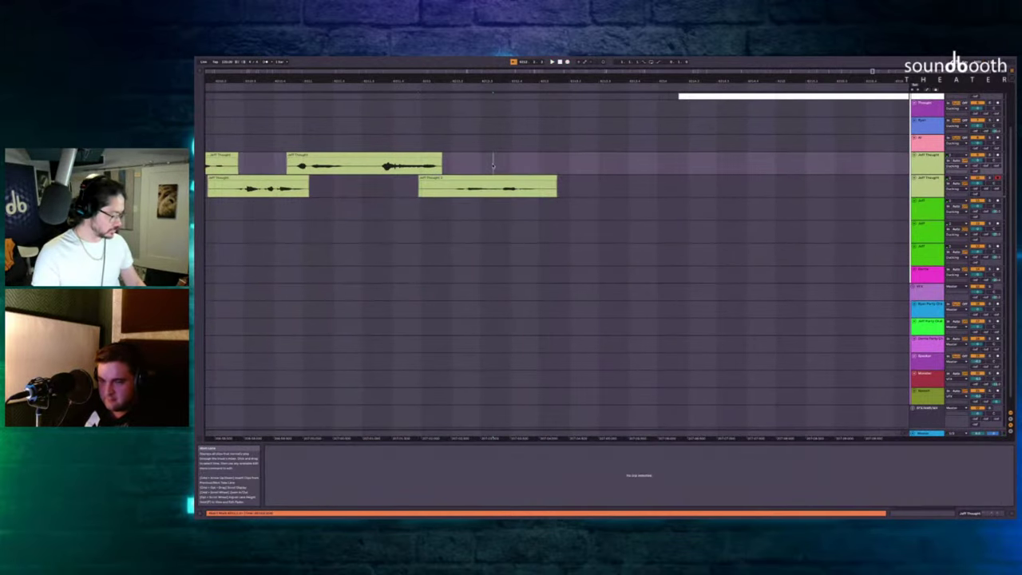
key("F9")
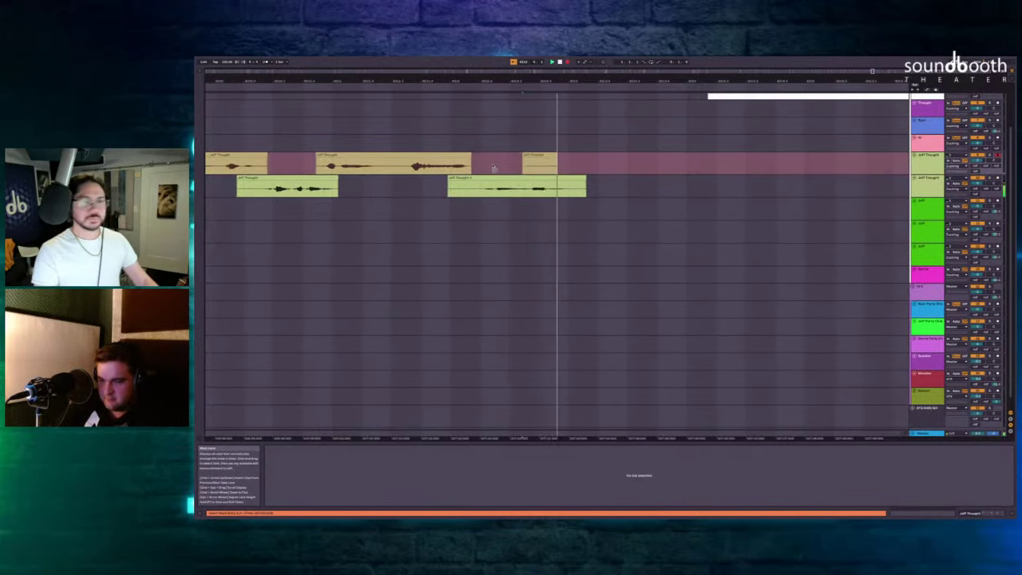
left_click(495, 166)
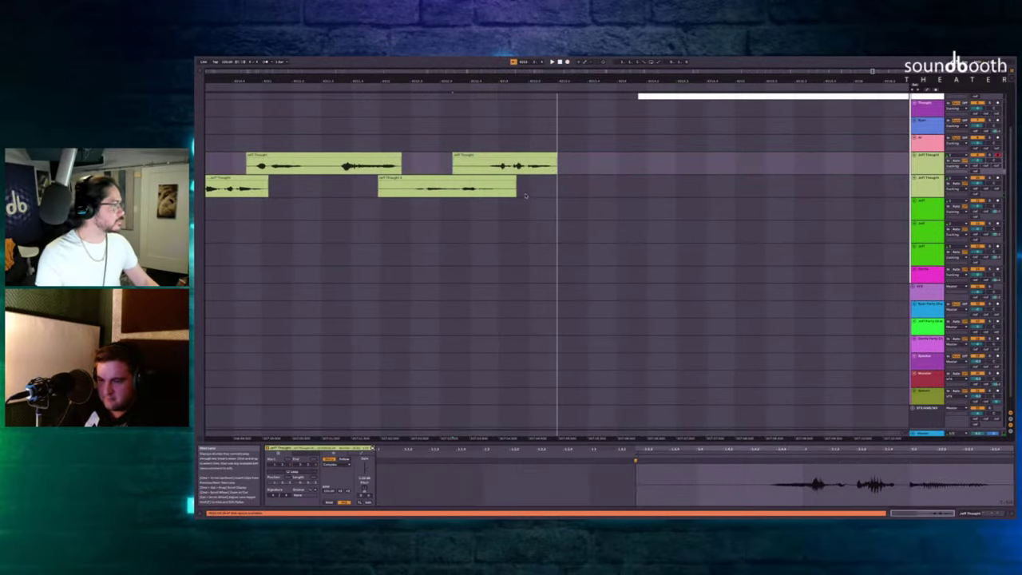
Record a short take on the second Jeff Thought track, starting just before the end of the first track's last take.
left_click(535, 188)
left_click(539, 185)
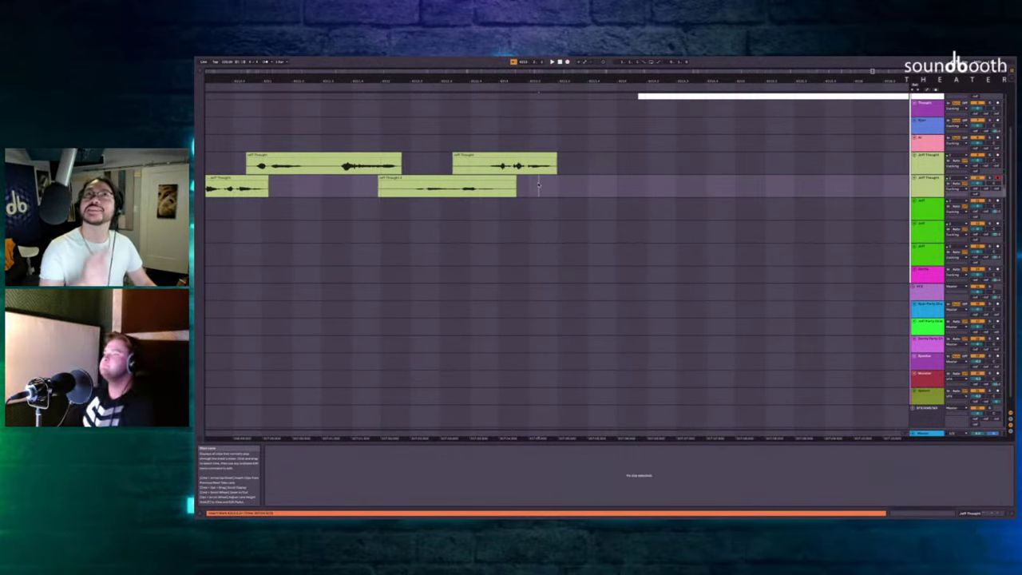
key("F9")
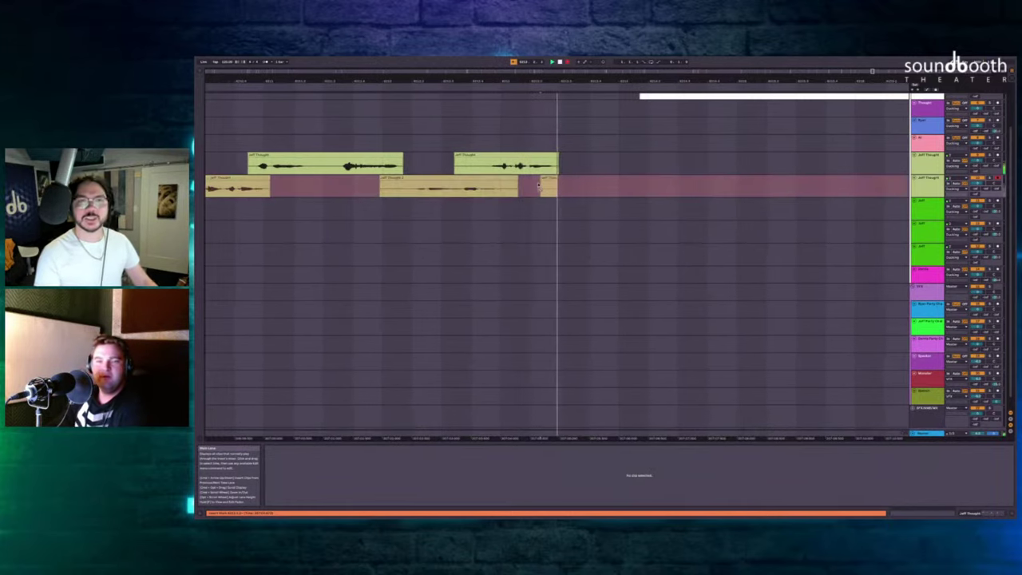
key("space")
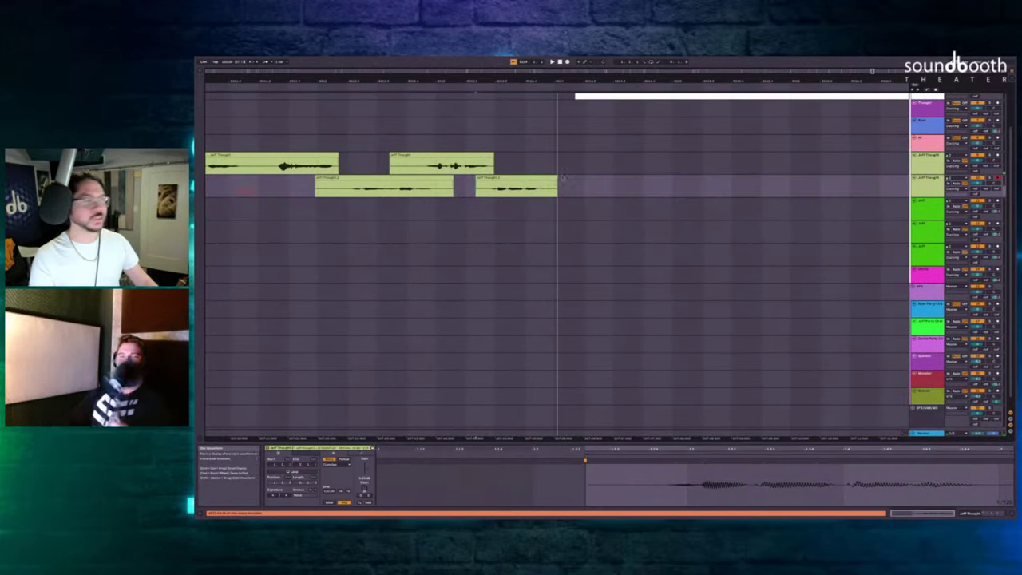
Play in from the middle of the first Jeff Thought track's last take and record the next line there over the second track's take end.
left_click(534, 160)
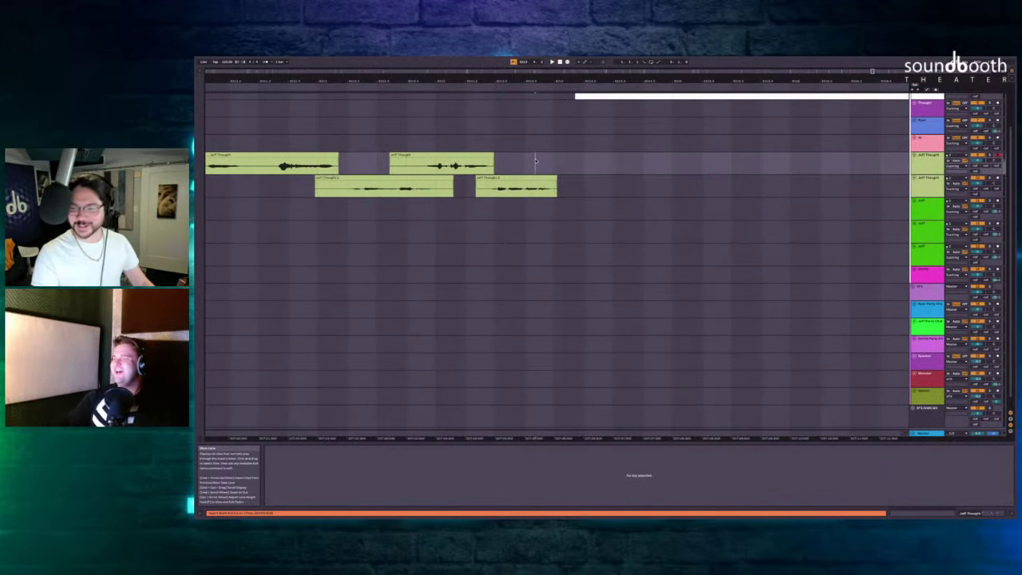
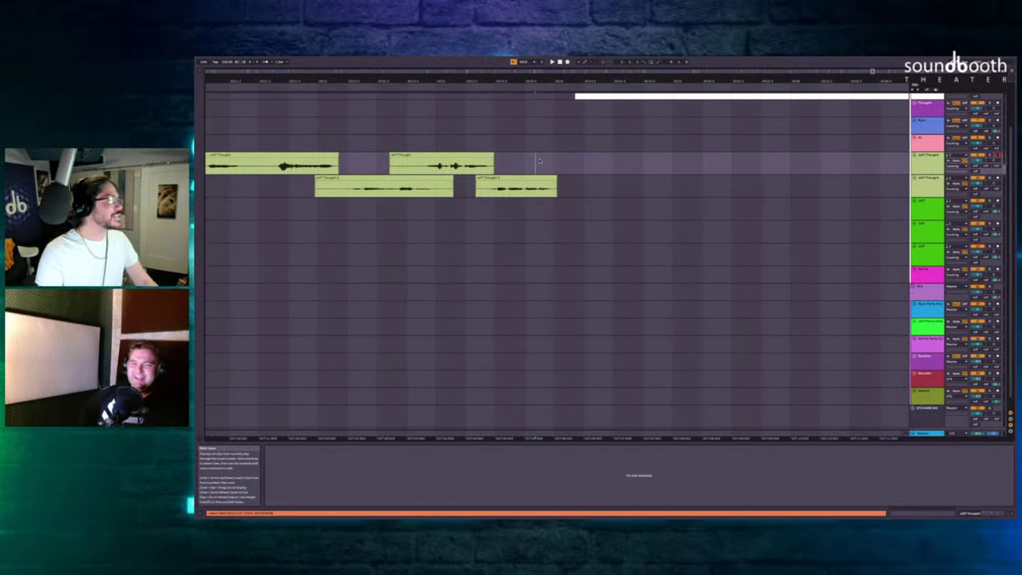
left_click(440, 144)
key("space")
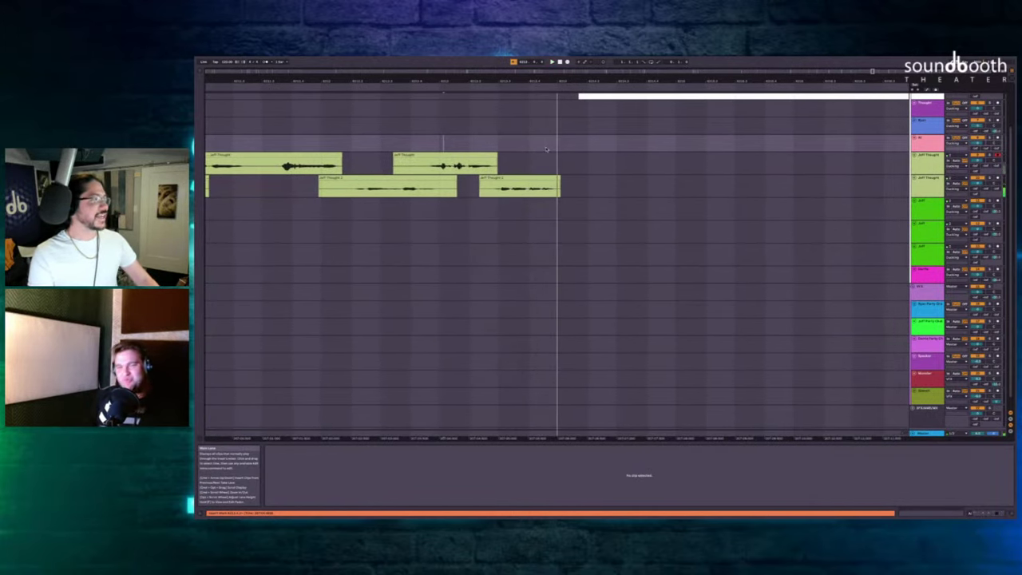
key("F9")
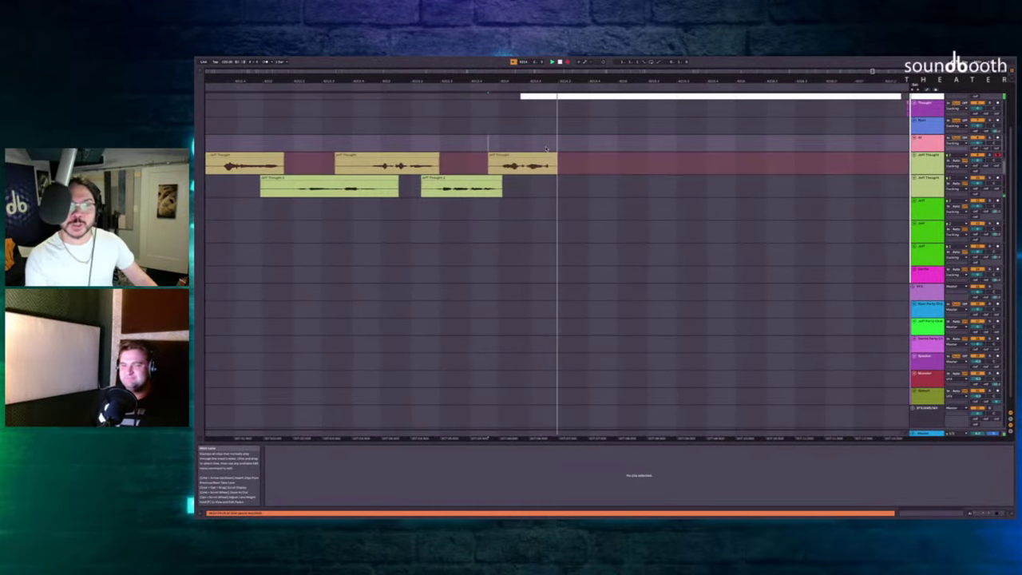
key("space")
Record a take on the second Jeff Thought track, starting just before the end of the first track's last take.
scroll(575, 146, "up", 2)
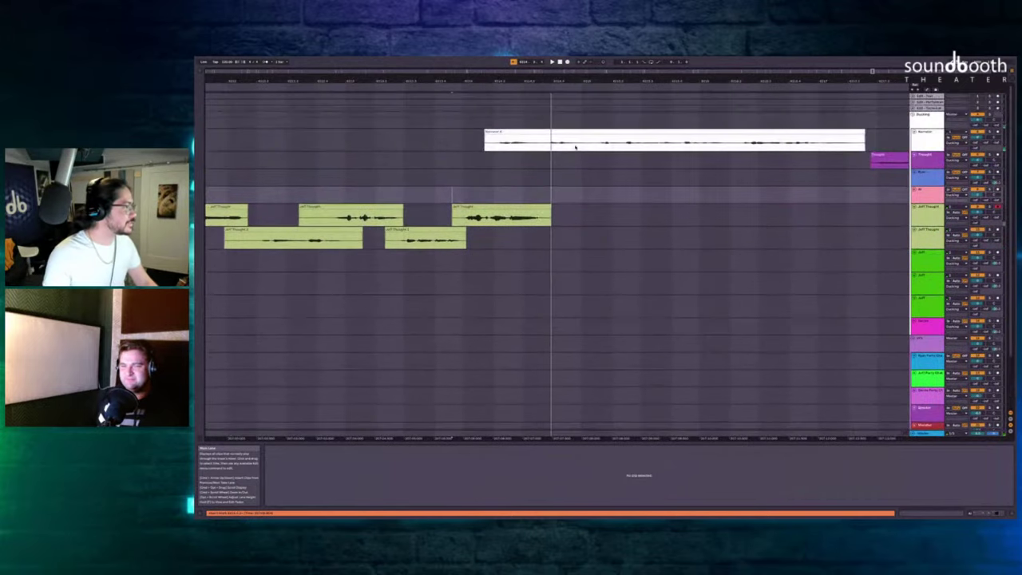
left_click(525, 232)
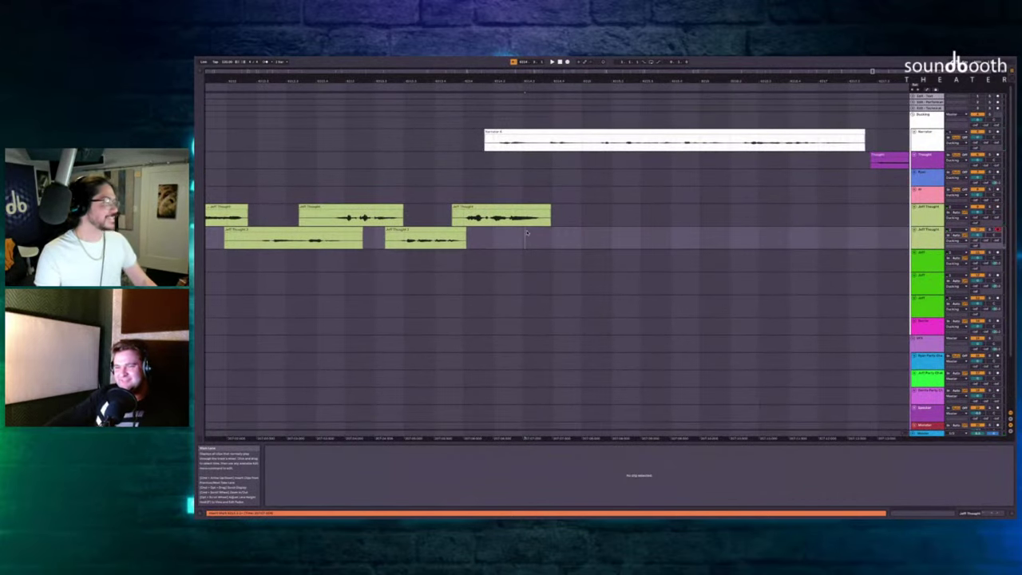
scroll(529, 234, "up", 1)
scroll(529, 235, "down", 4)
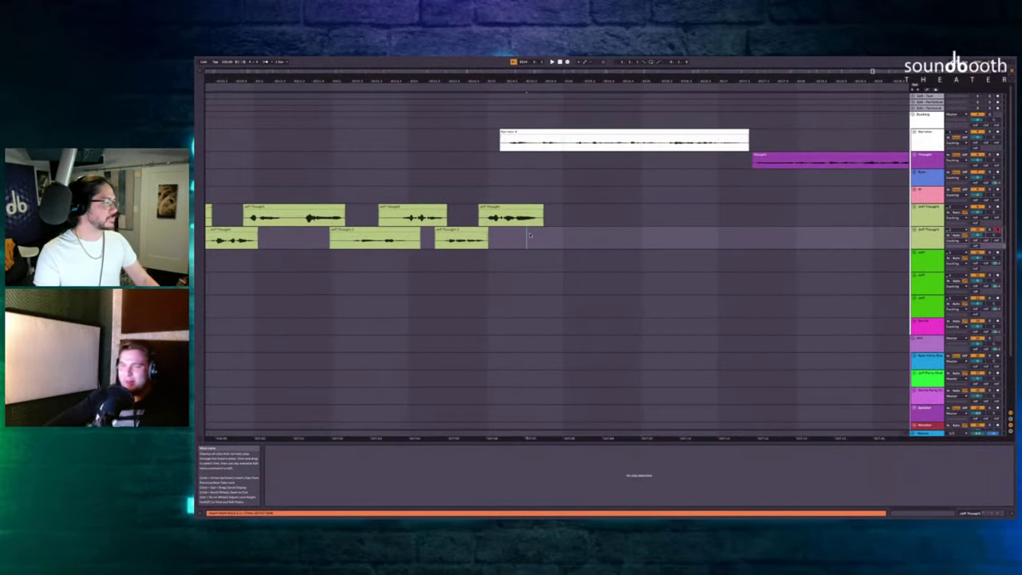
key("F9")
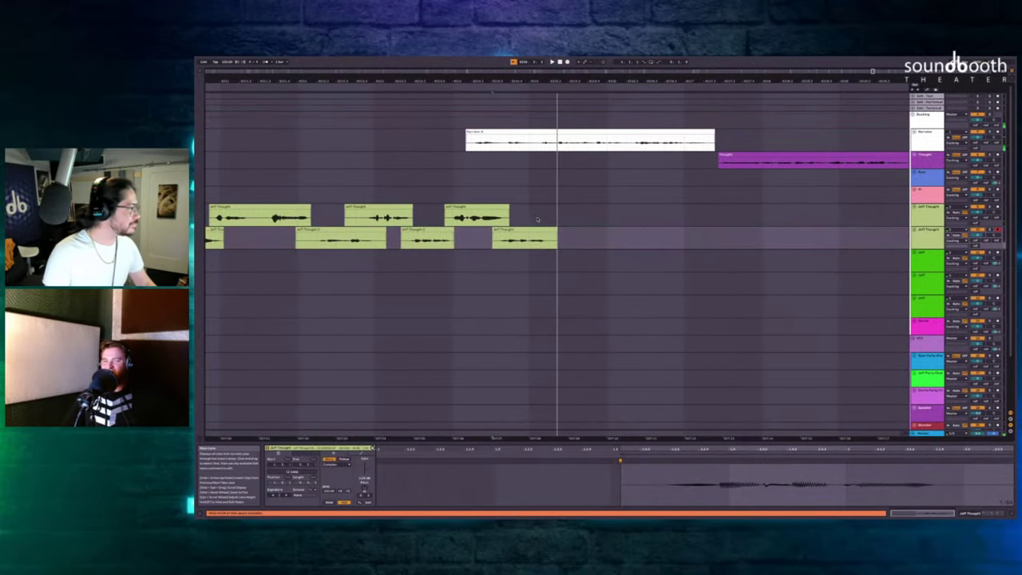
key("space")
Record the following line on the first Jeff Thought track, starting over the end of the second track's newest take.
left_click(537, 217)
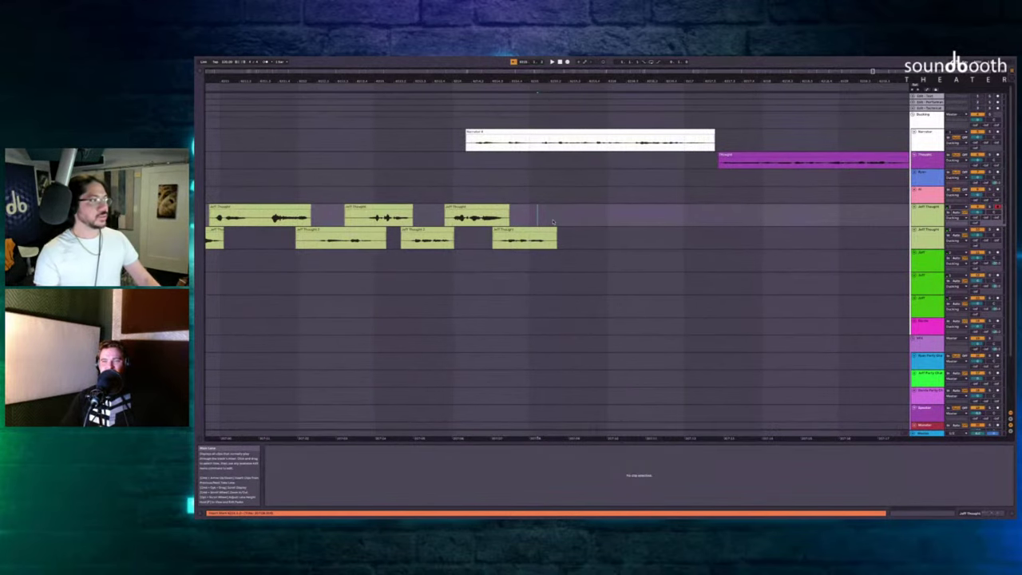
key("space")
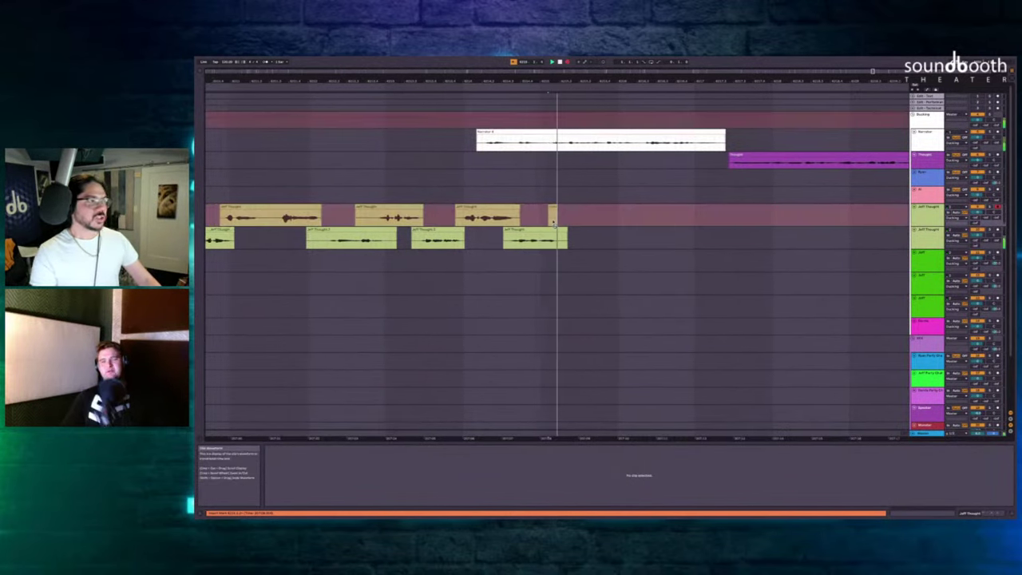
left_click(553, 220)
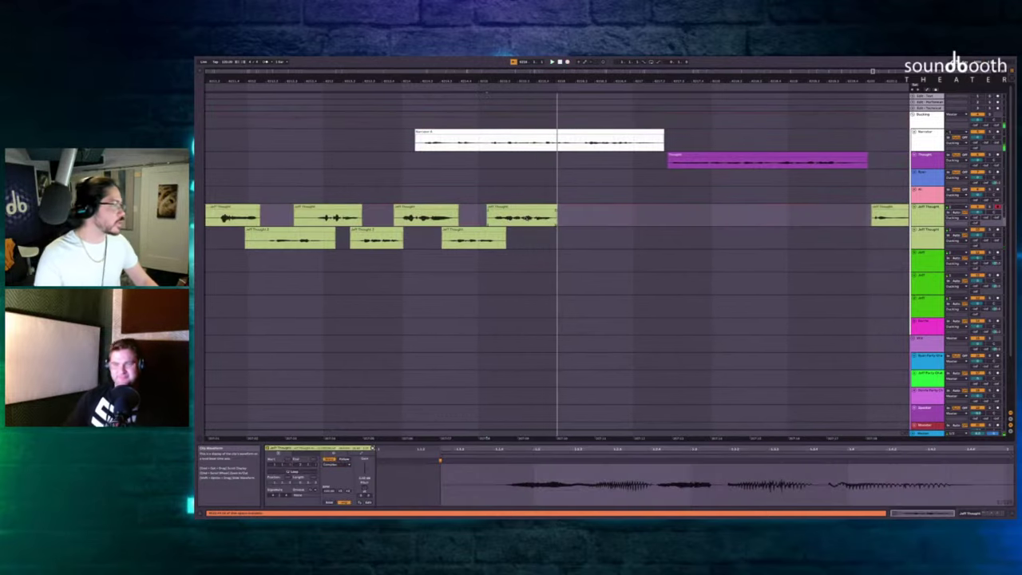
Play back the overlapping Jeff Thought takes, starting near the beginning of the first track's fourth-to-last take.
left_click(542, 240)
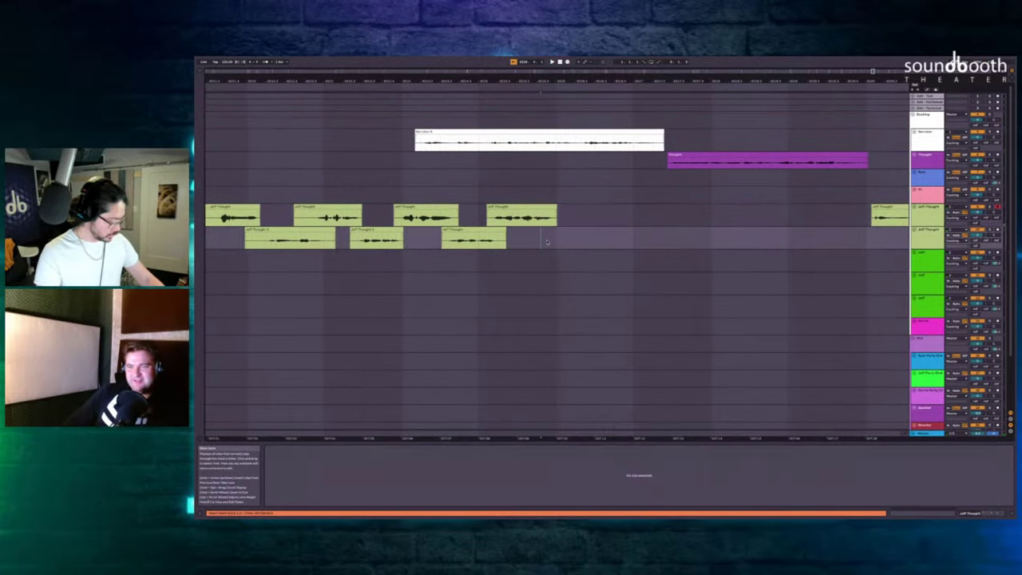
scroll(549, 242, "down", 5)
scroll(549, 242, "up", 3)
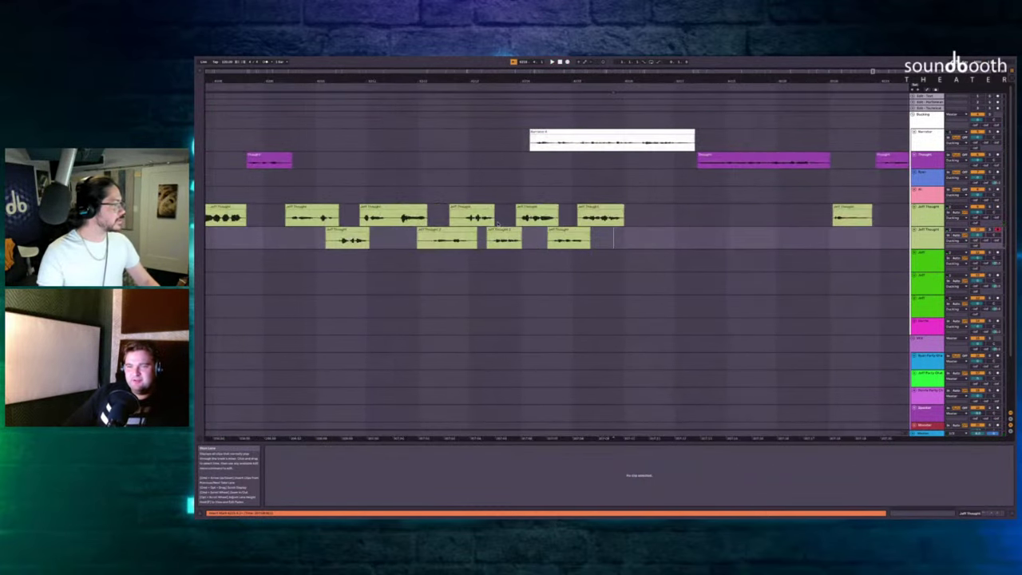
scroll(549, 242, "left", 3)
left_click(586, 188)
key("space")
scroll(587, 189, "right", 3)
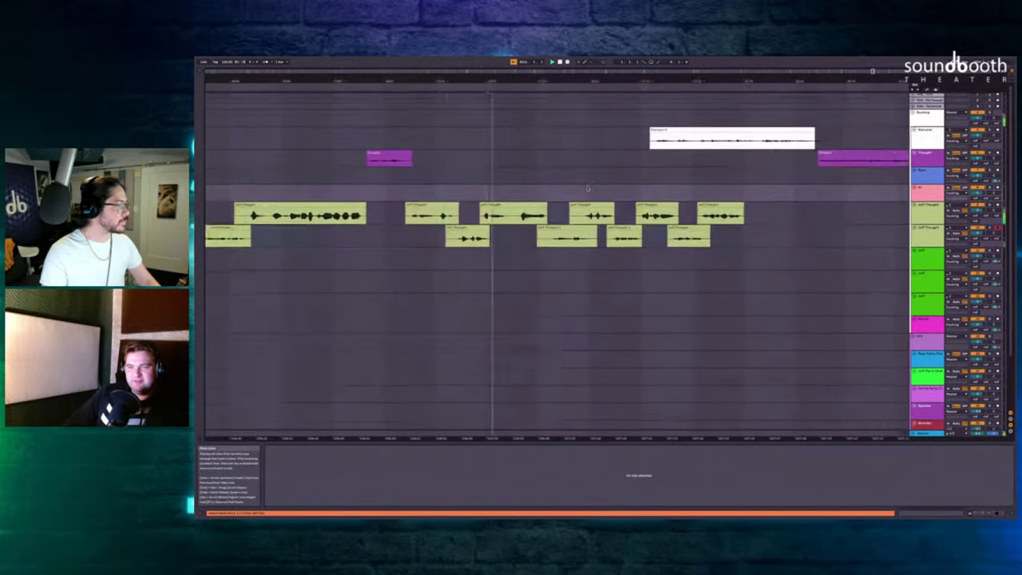
scroll(585, 188, "down", 2)
scroll(503, 194, "up", 3)
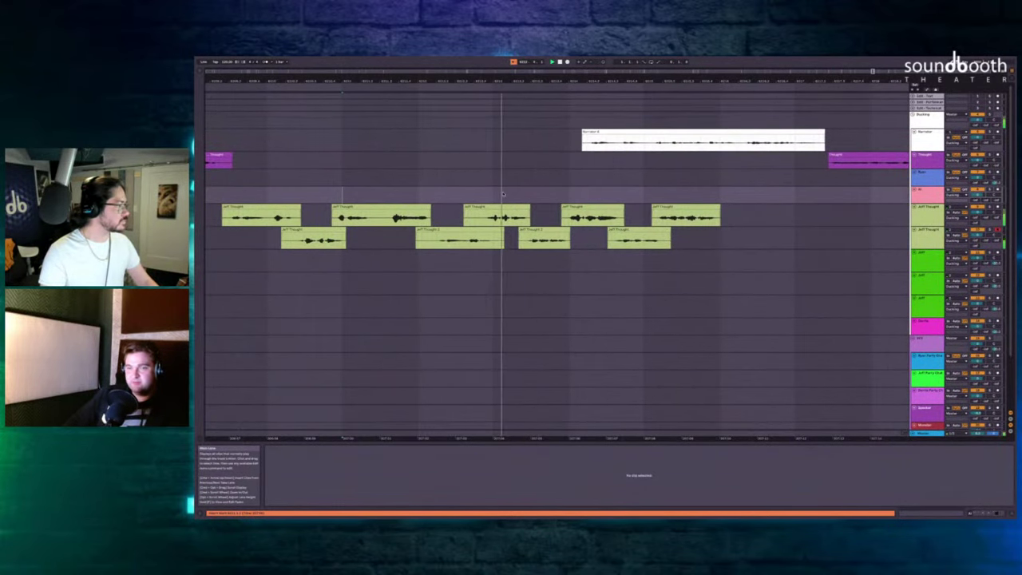
scroll(503, 194, "up", 3)
scroll(503, 194, "down", 4)
scroll(545, 192, "up", 2)
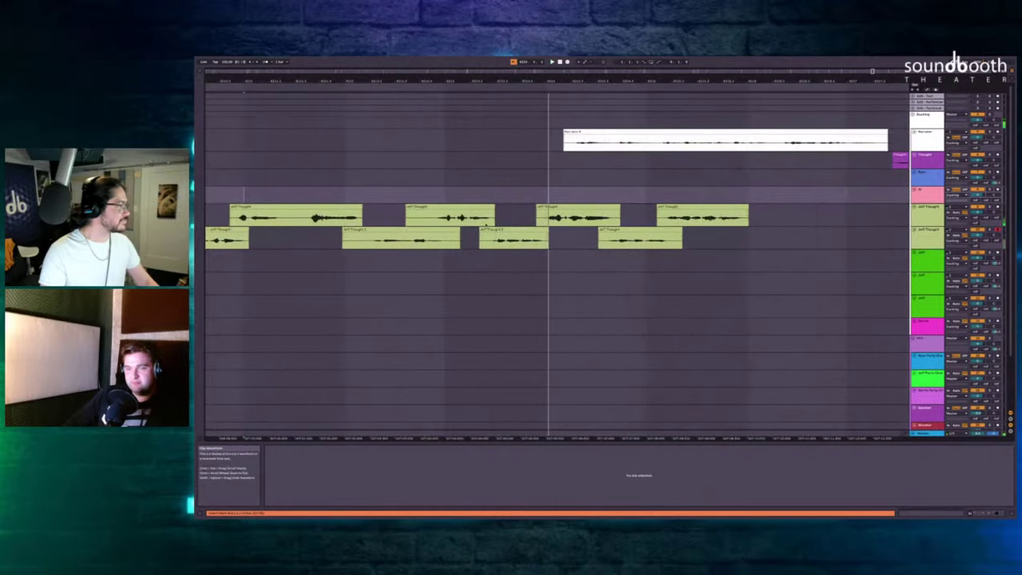
Shift the last four Jeff Thought takes, two on each track, slightly earlier to tighten their timing.
left_click_drag(498, 229, 492, 229)
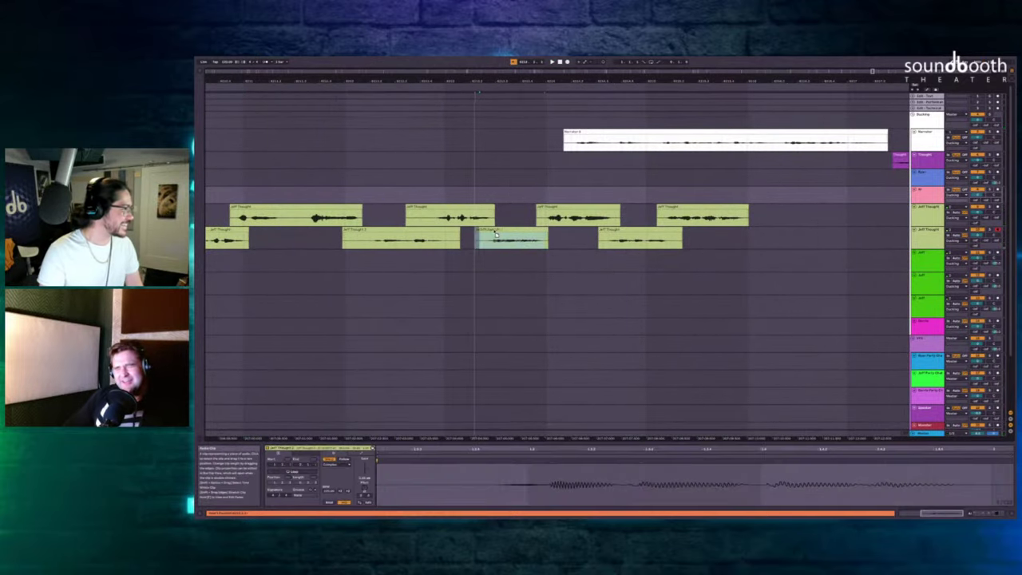
left_click(550, 210)
left_click_drag(545, 209, 544, 209)
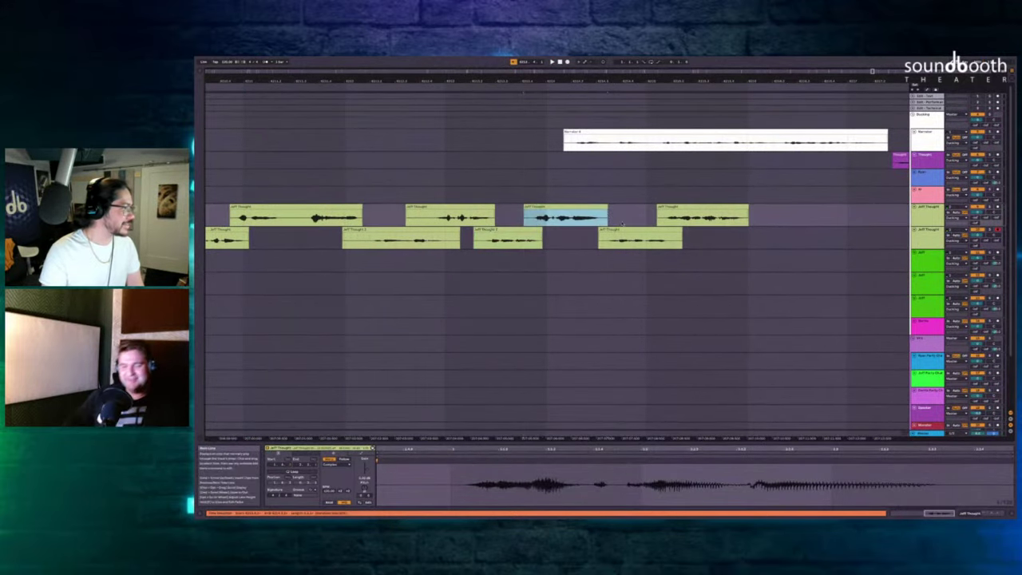
left_click_drag(618, 230, 606, 229)
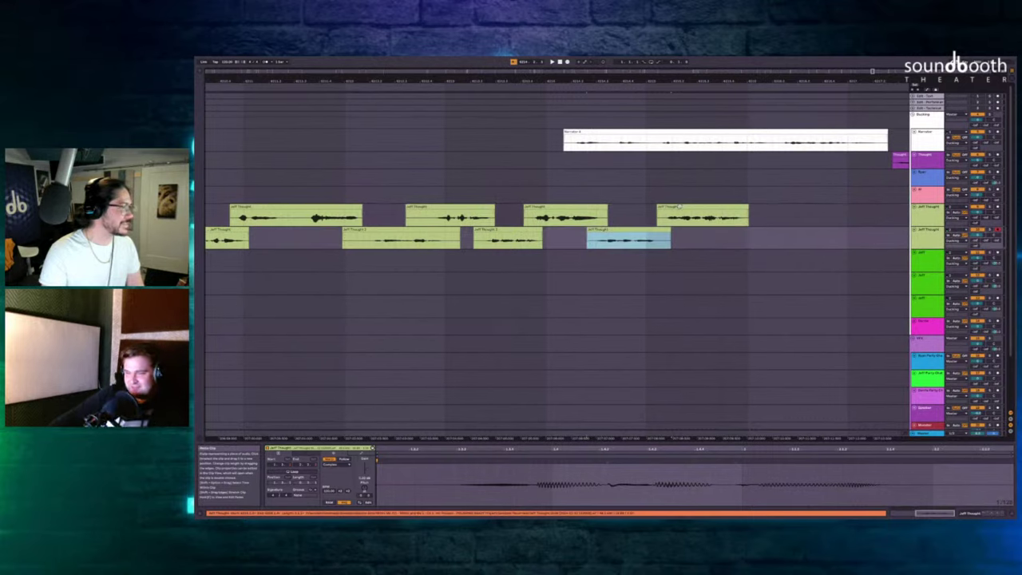
left_click(669, 210)
left_click_drag(663, 211, 659, 212)
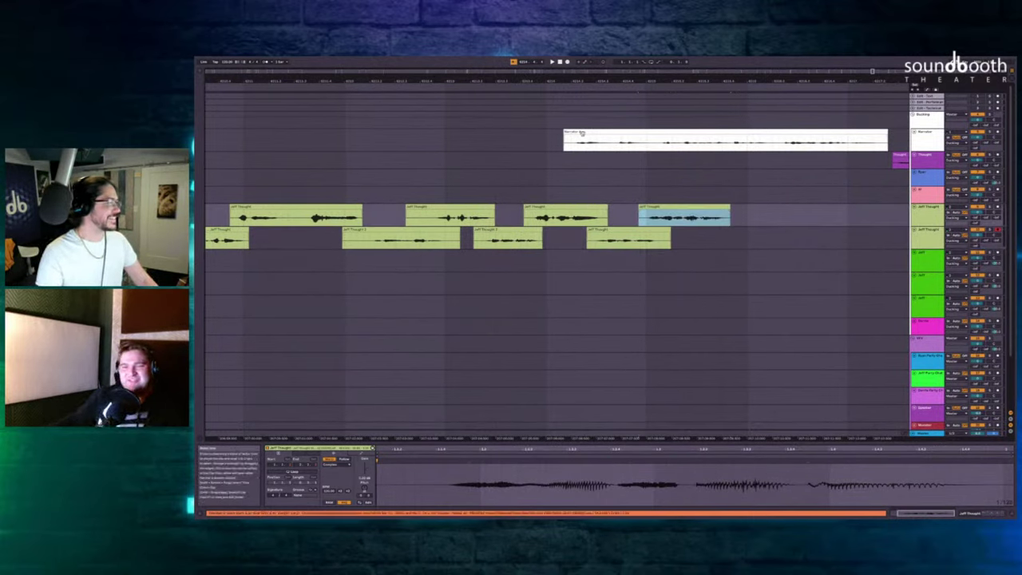
Move the Narrator clip earlier so it starts over the second Jeff Thought track's second-to-last take, and play the lead-in.
left_click_drag(582, 135, 524, 137)
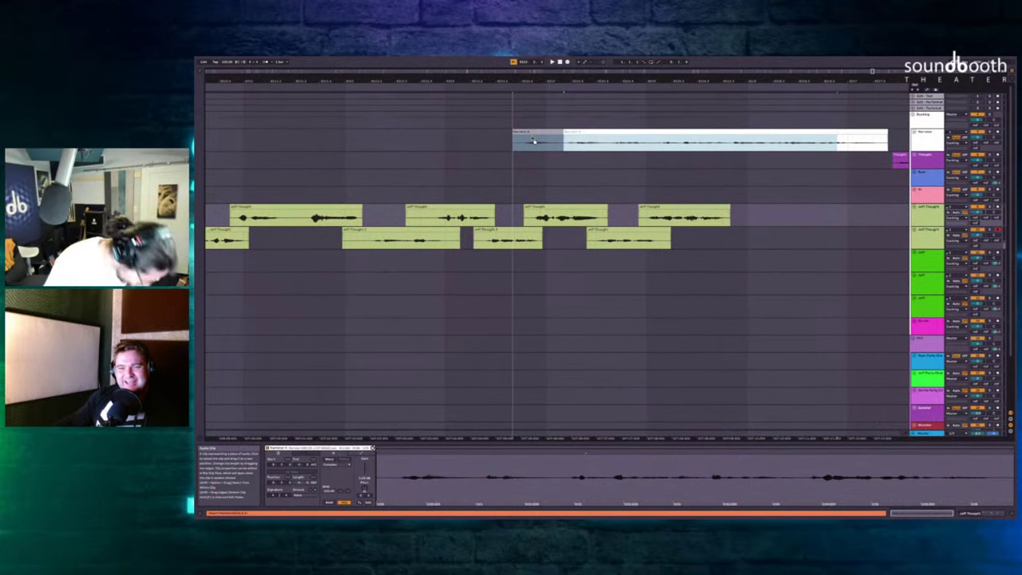
left_click_drag(532, 140, 522, 139)
left_click(449, 140)
key("space")
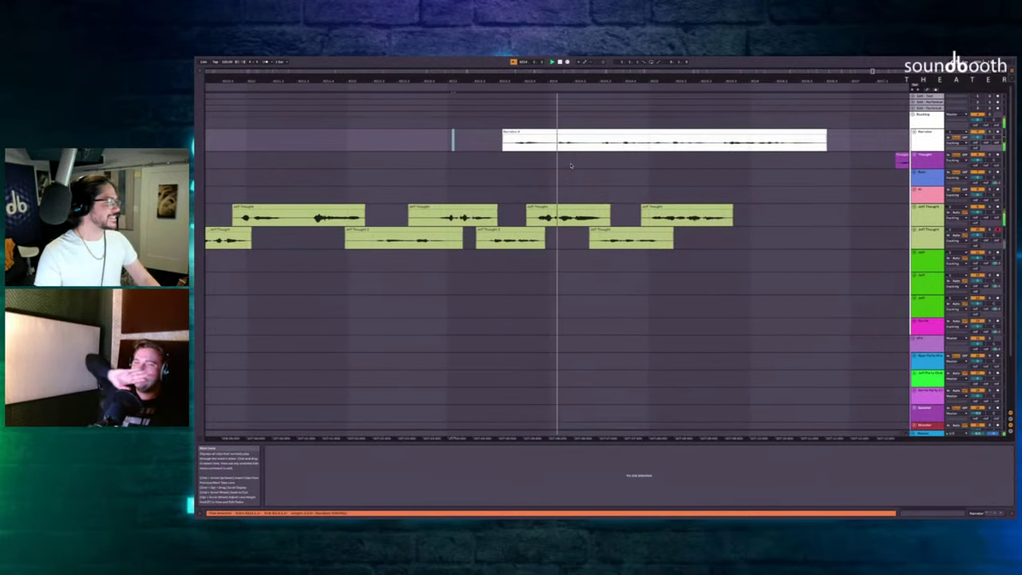
scroll(498, 215, "up", 4)
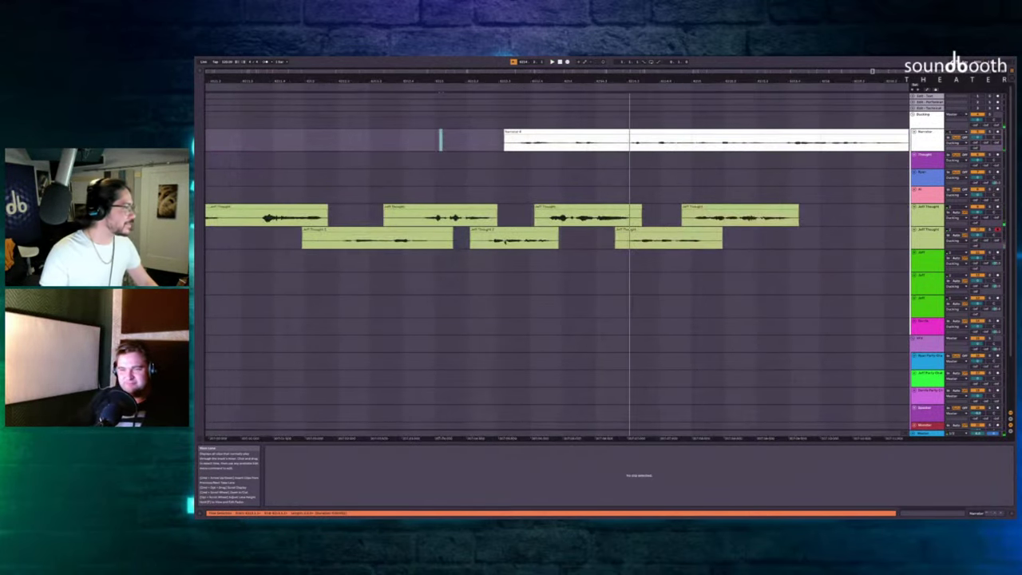
Move the Narrator clip back to the start of the first Jeff Thought track's third-to-last take and audition the overlap.
left_click(431, 219)
scroll(439, 224, "up", 1)
scroll(471, 207, "down", 3)
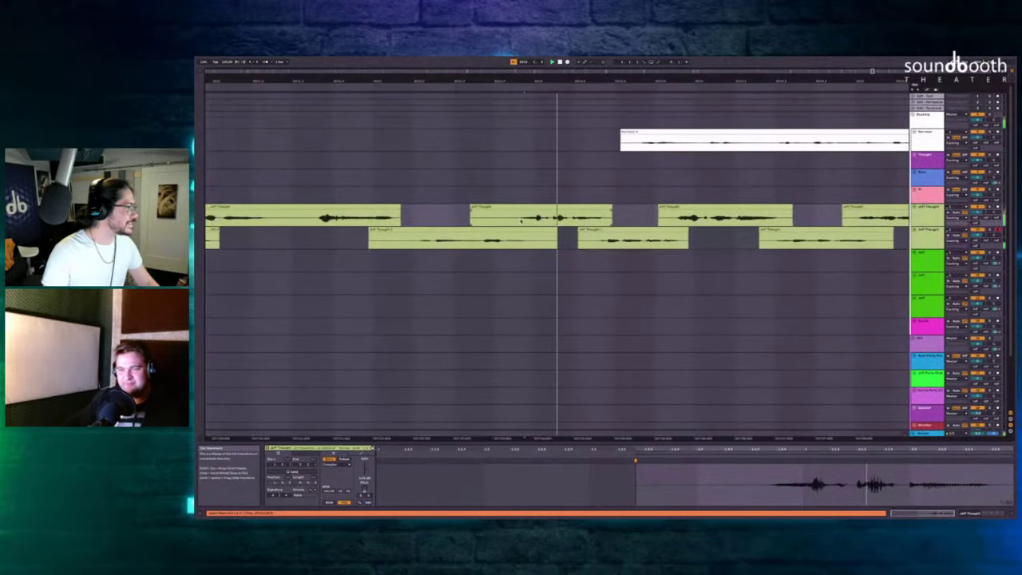
left_click_drag(599, 133, 505, 136)
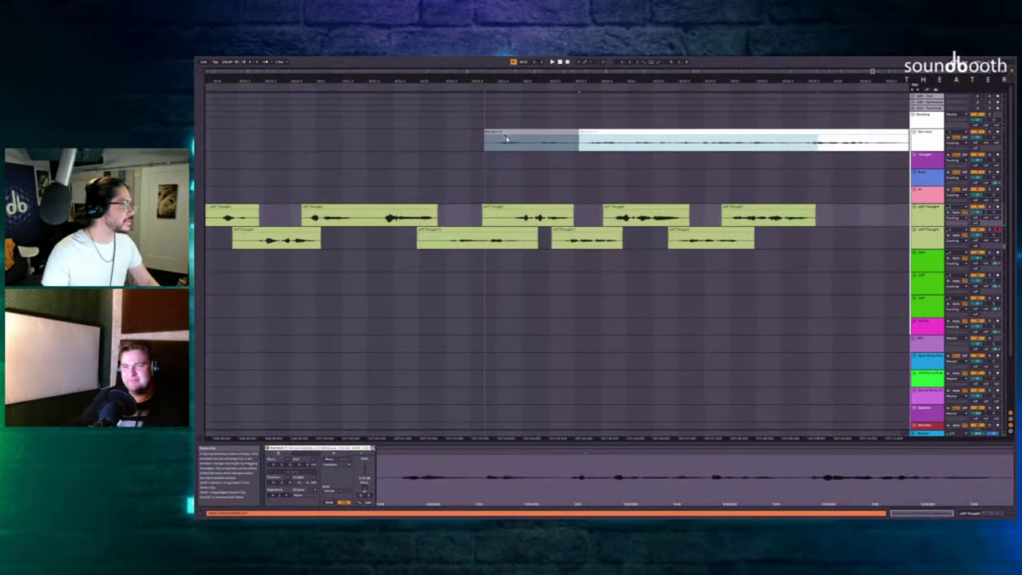
left_click(437, 149)
key("space")
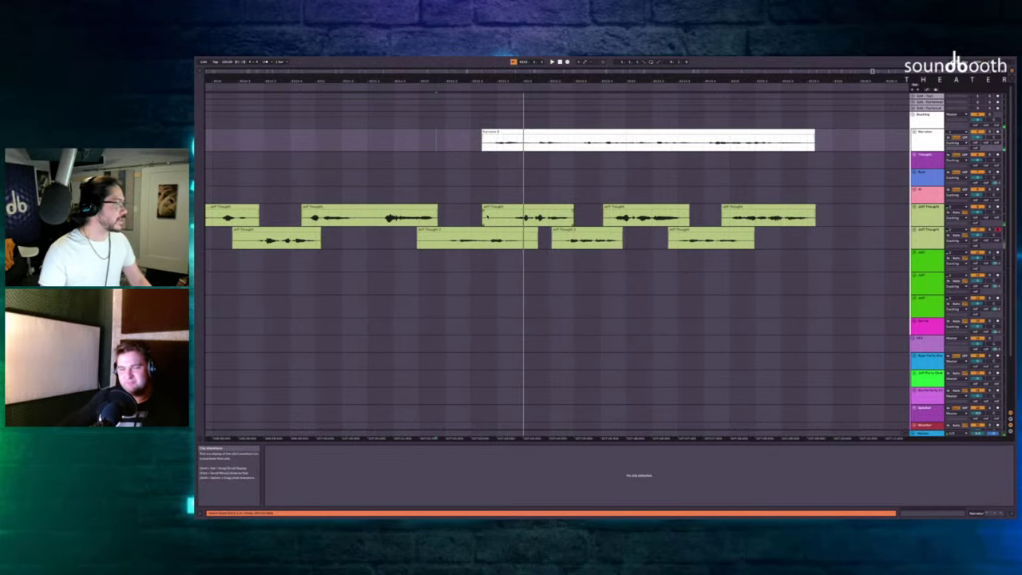
Insert silence near the start of the first Jeff Thought track's third-to-last take and re-record the second track's split take across the gap.
left_click_drag(487, 217, 520, 219)
key("ctrl+i")
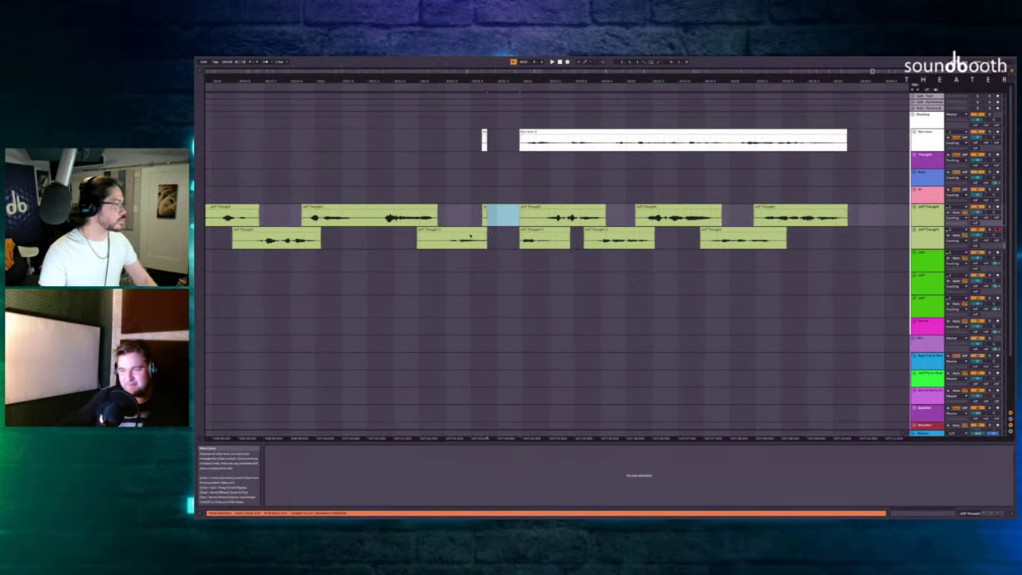
left_click(461, 230)
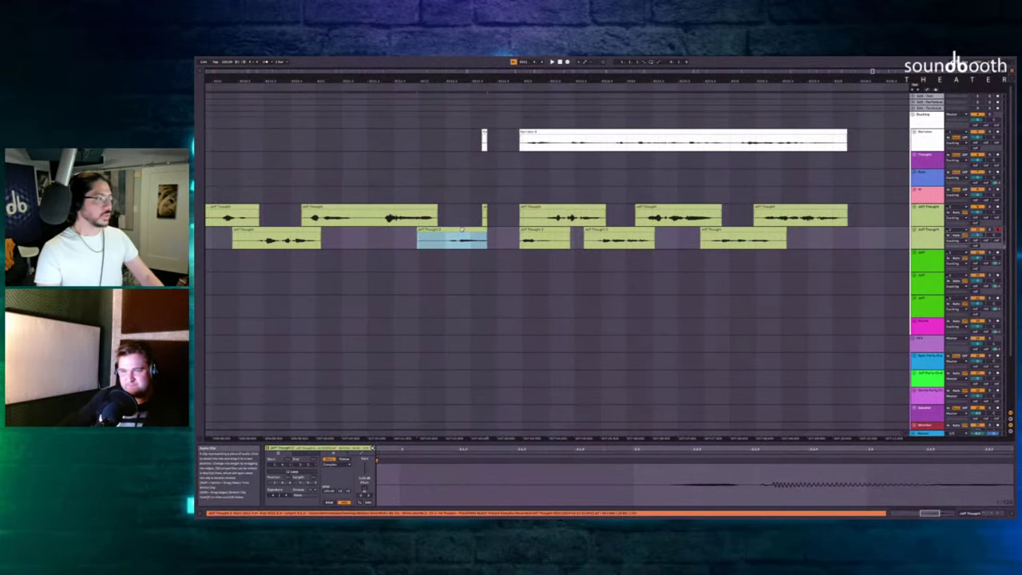
key("F9")
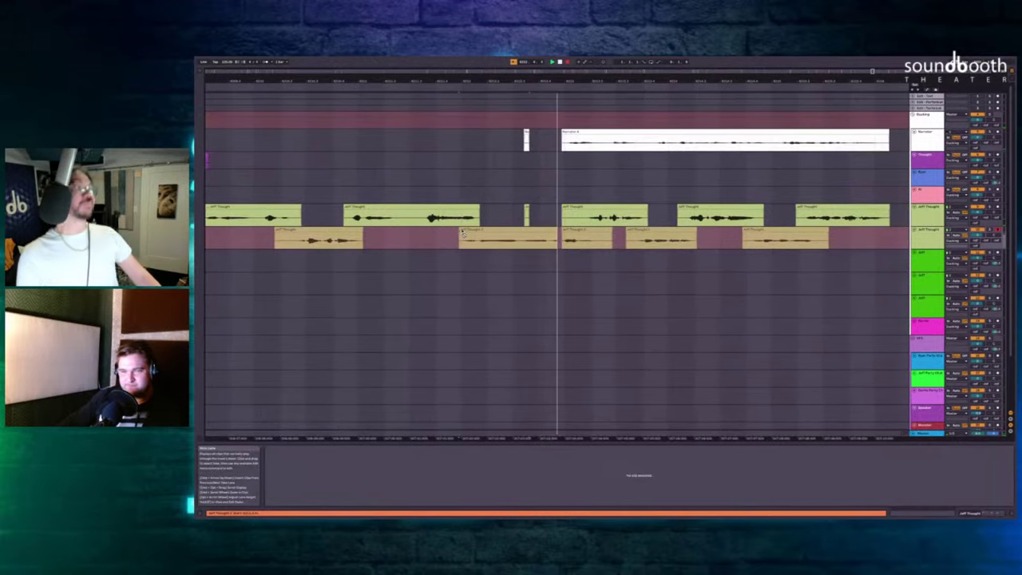
key("space")
scroll(463, 234, "up", 1)
key("F9")
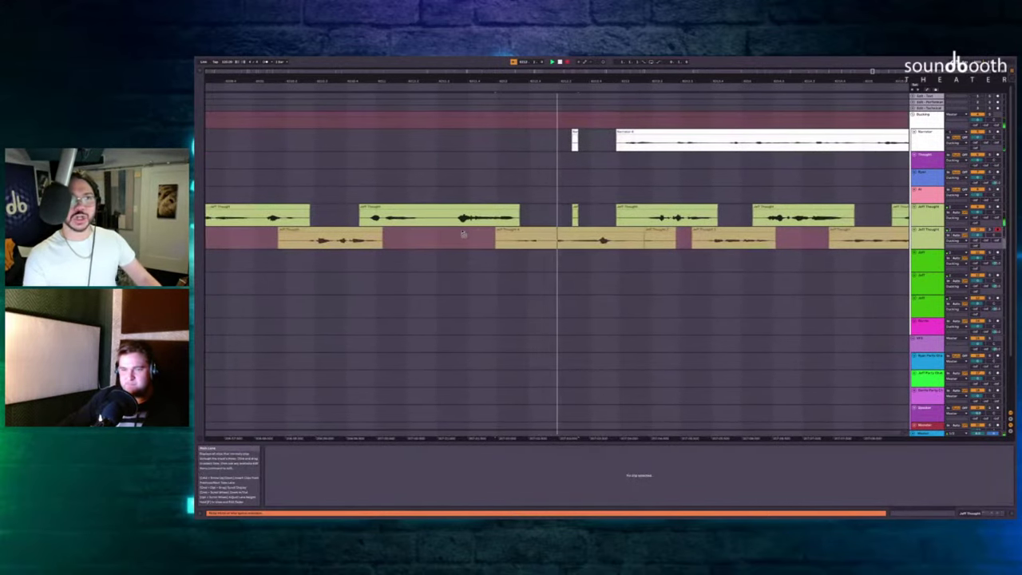
key("space")
left_click(469, 233)
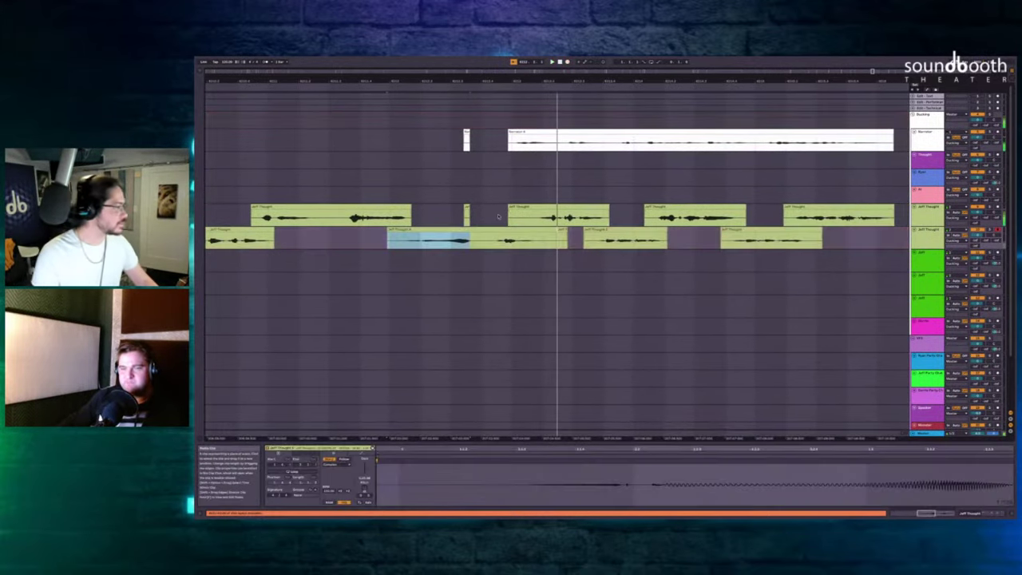
Move the long Narrator clip earlier against its short split-off beginning to close the gap.
scroll(545, 205, "up", 2)
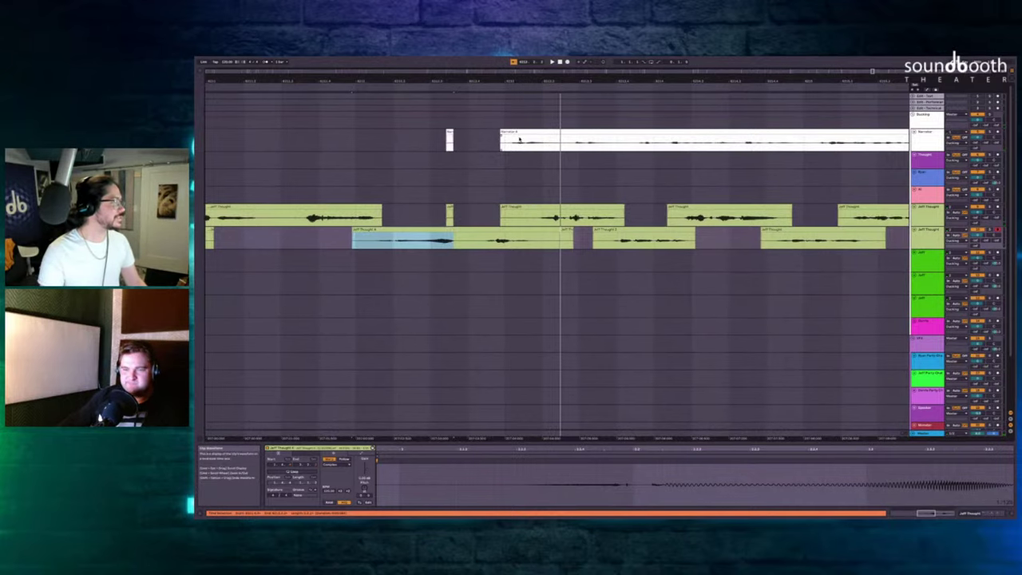
left_click_drag(519, 140, 470, 142)
scroll(441, 225, "right", 2)
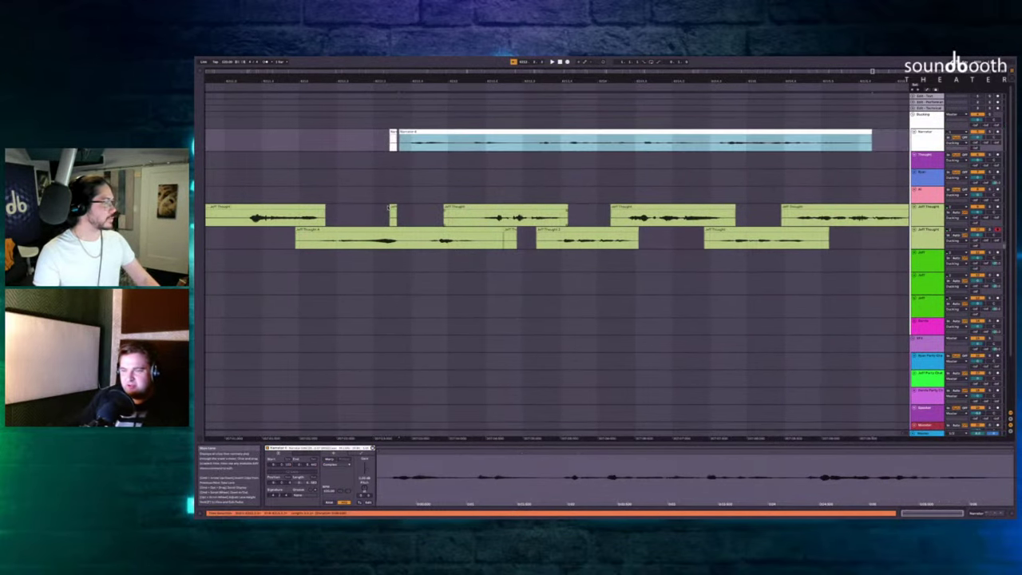
Play back the re-recorded second-track take and the following Jeff Thought takes against the repositioned Narrator clip.
left_click(313, 177)
key("space")
scroll(359, 187, "left", 4)
scroll(413, 194, "right", 2)
scroll(414, 194, "right", 5)
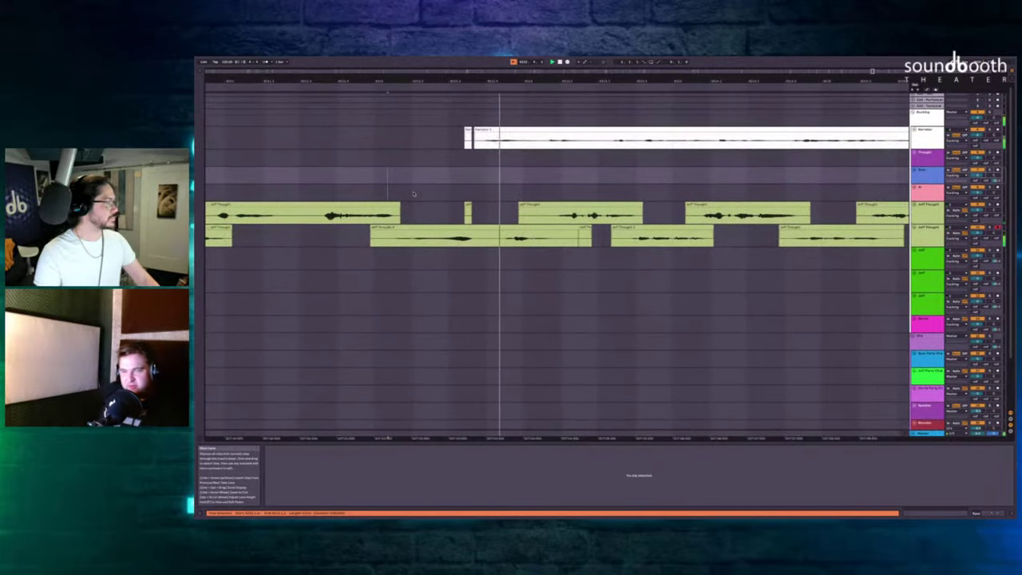
scroll(413, 194, "down", 2)
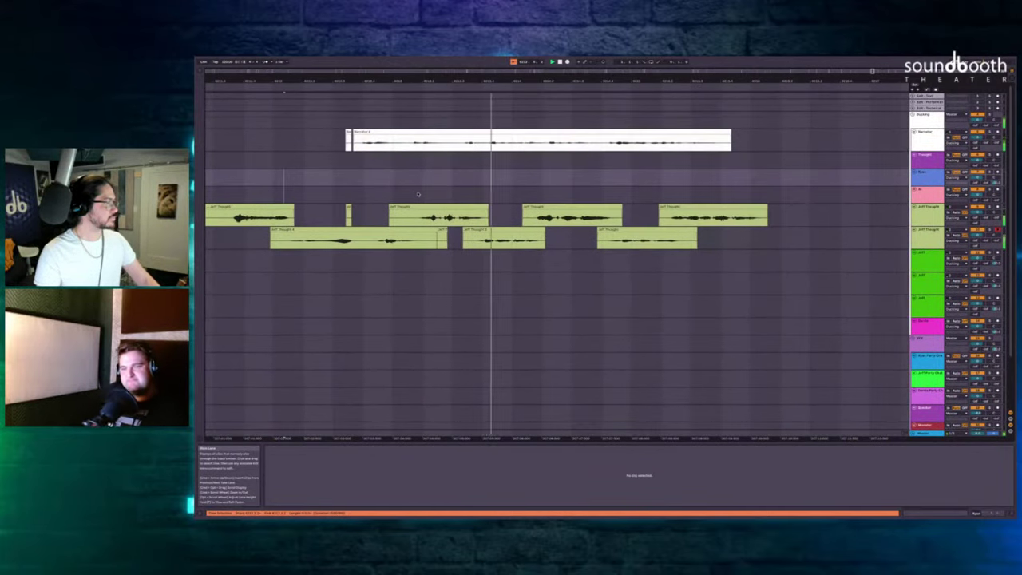
scroll(414, 194, "right", 2)
key("space")
scroll(454, 224, "right", 3)
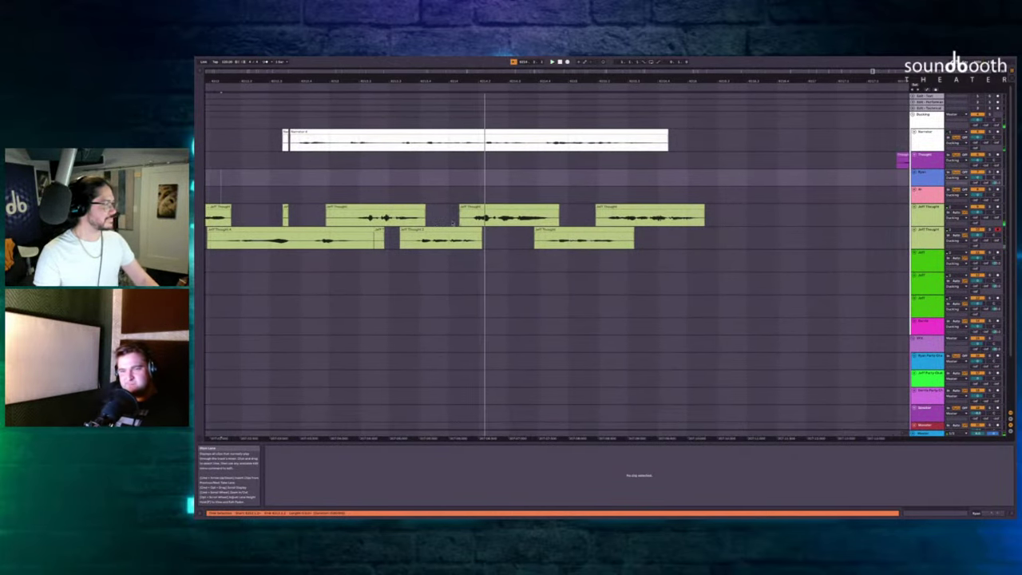
Play from just before the second Jeff Thought track's last take past the end of the Narrator clip.
left_click(448, 200)
key("space")
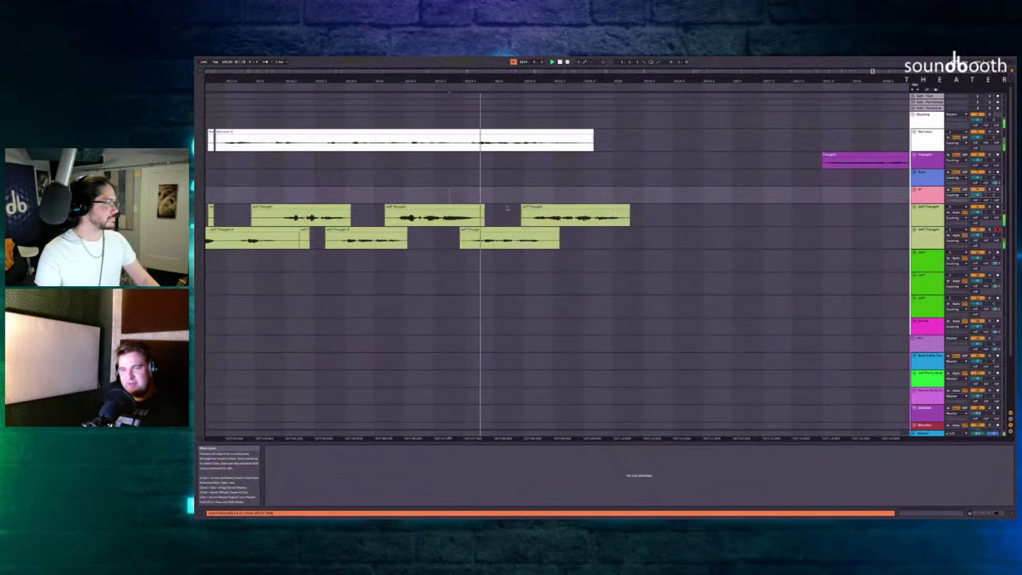
scroll(569, 201, "right", 3)
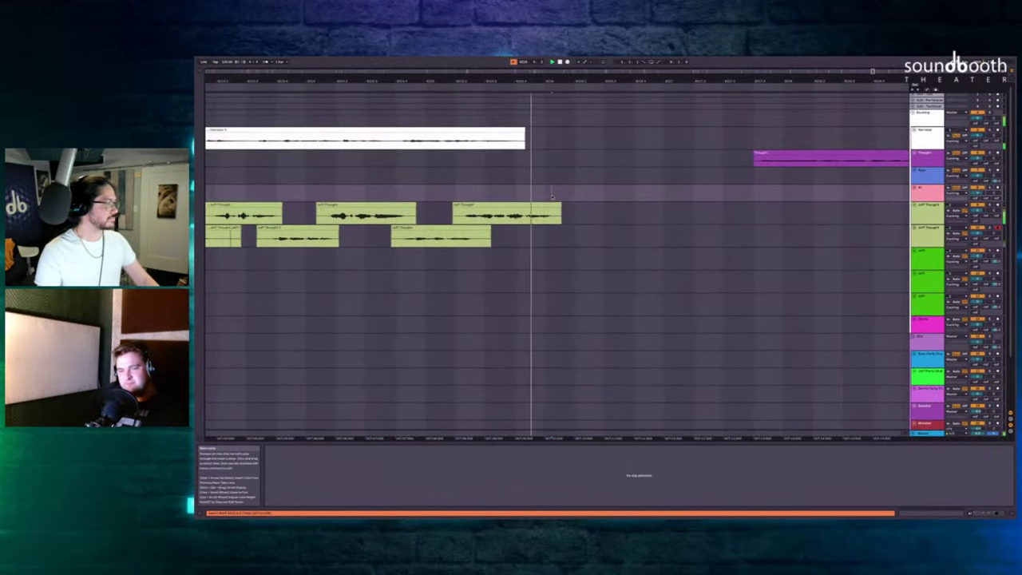
scroll(730, 171, "right", 1)
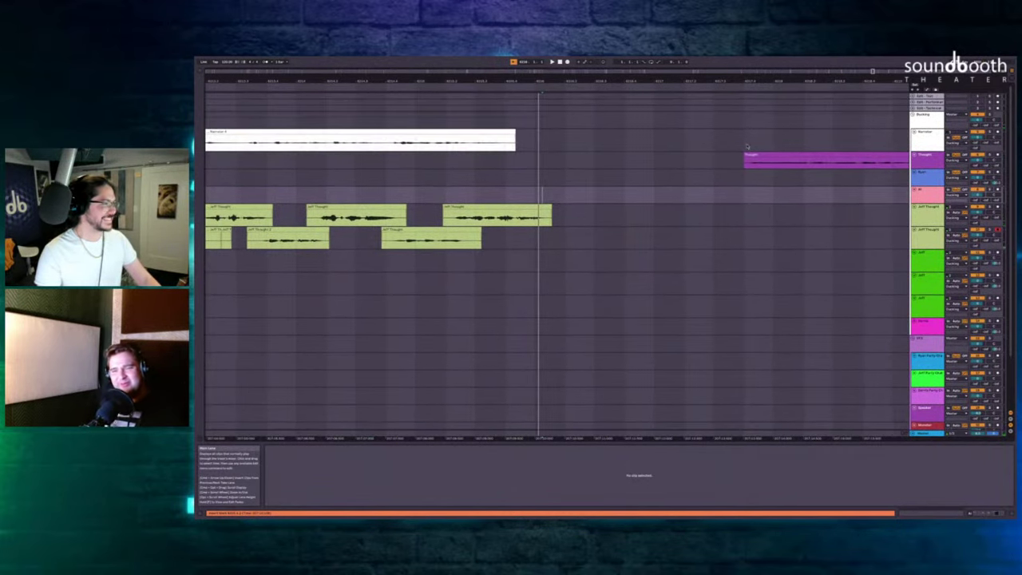
Delete the empty time between the end of the long Narrator clip and the Thought clip that follows it.
left_click_drag(743, 141, 543, 152)
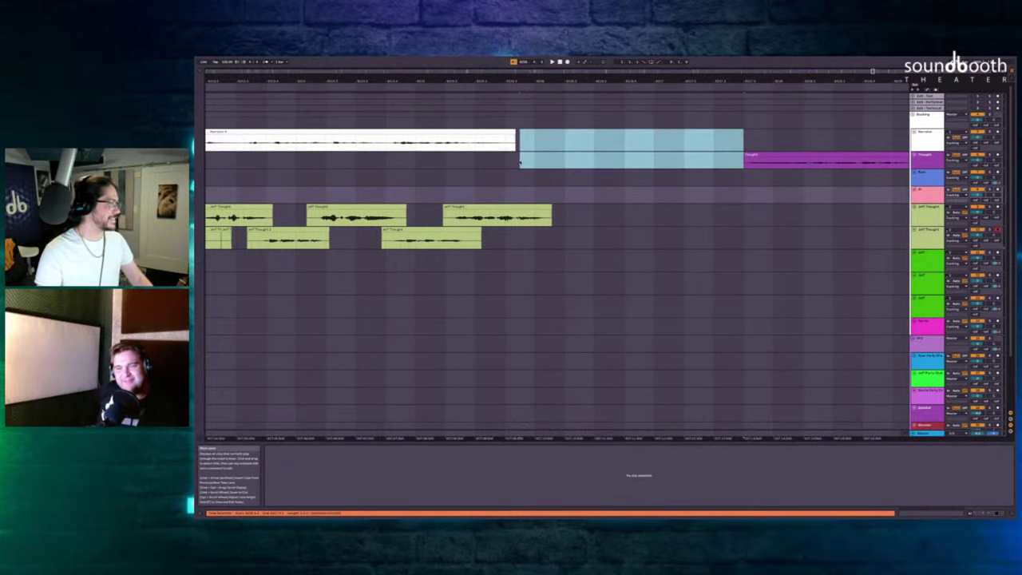
key("ctrl+shift+Delete")
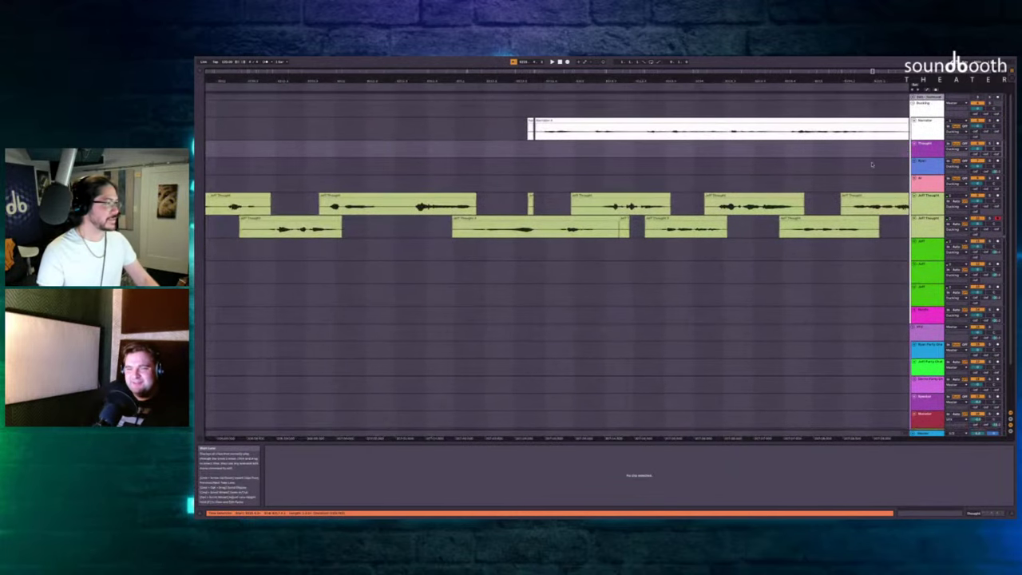
Lower the clip gain of the overlapping takes beneath the long Narrator clip on both Jeff Thought tracks.
left_click_drag(755, 204, 780, 204)
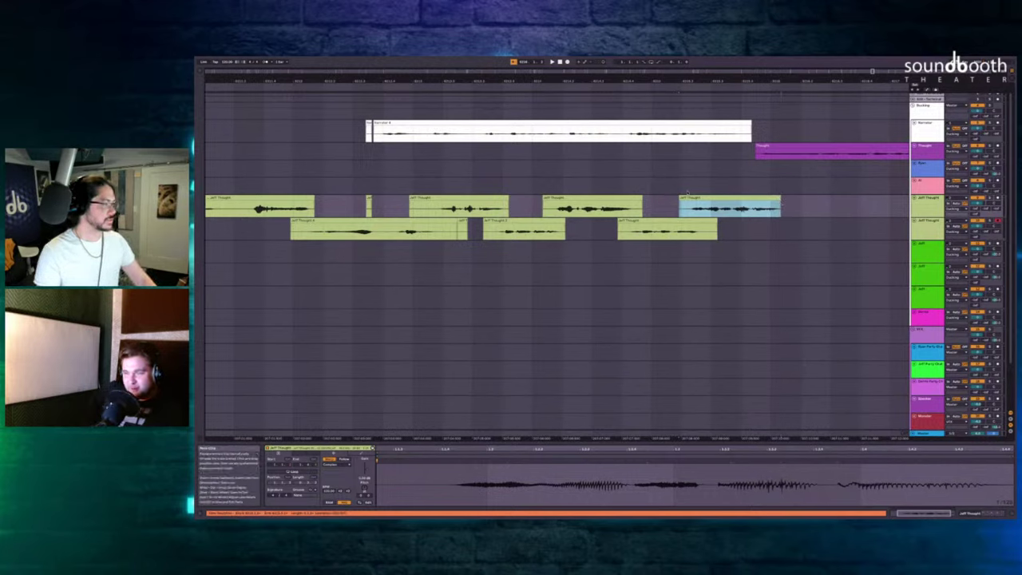
left_click(571, 200)
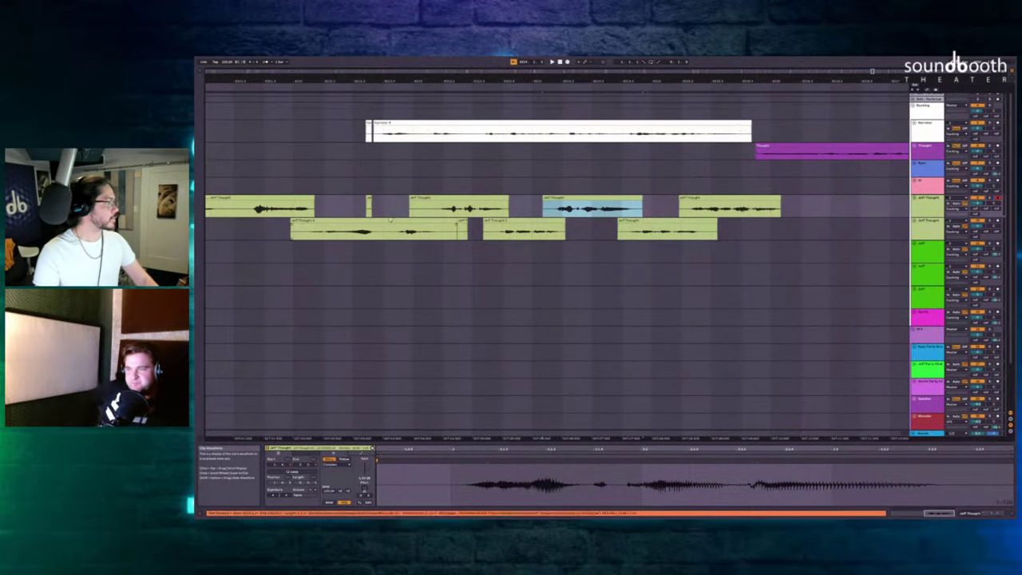
left_click_drag(390, 198, 802, 232)
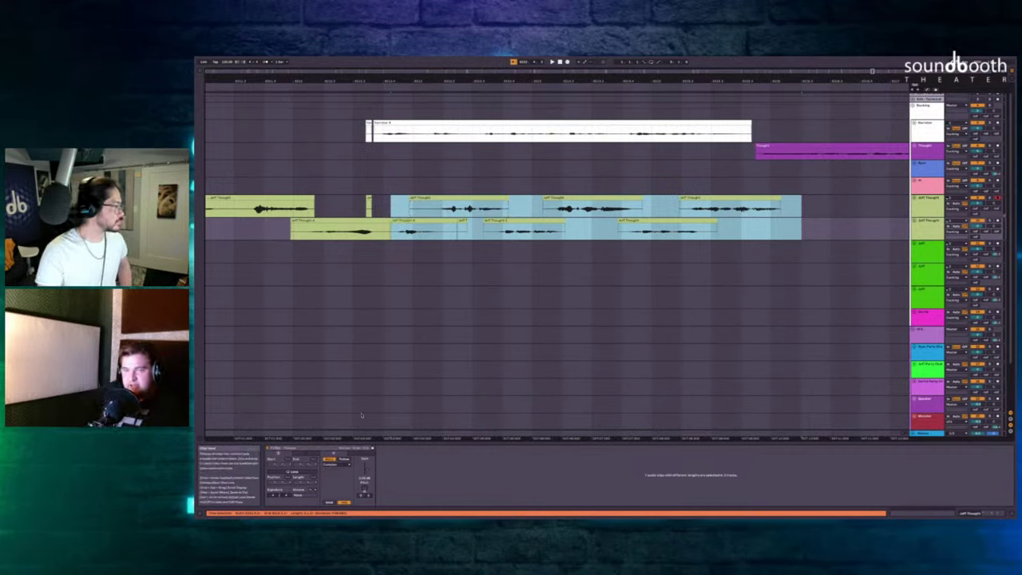
left_click(363, 479)
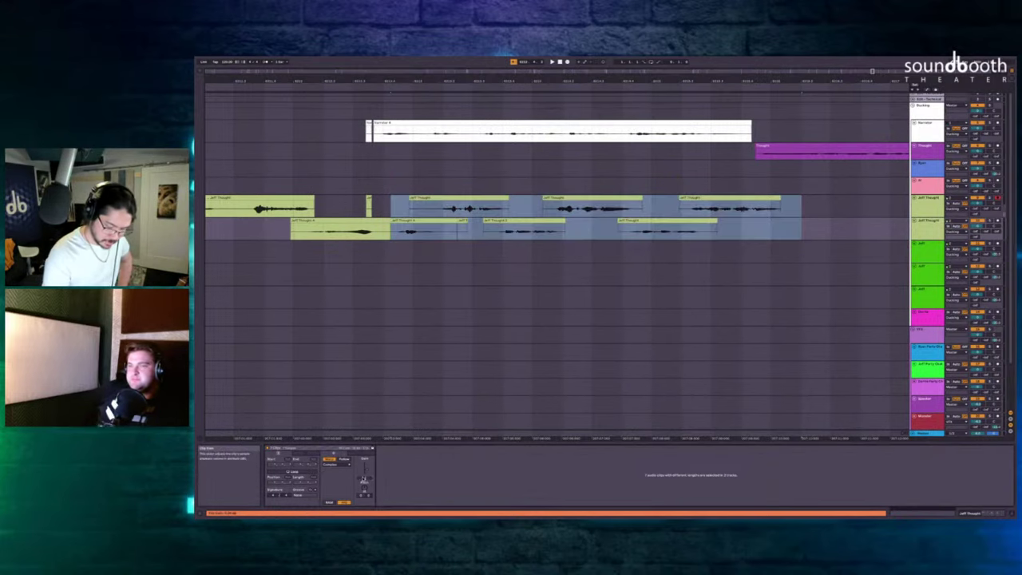
left_click_drag(364, 479, 365, 479)
Play from the start of the long Narrator clip into the following Thought clip to check the level of the Jeff Thought takes.
left_click(367, 166)
key("space")
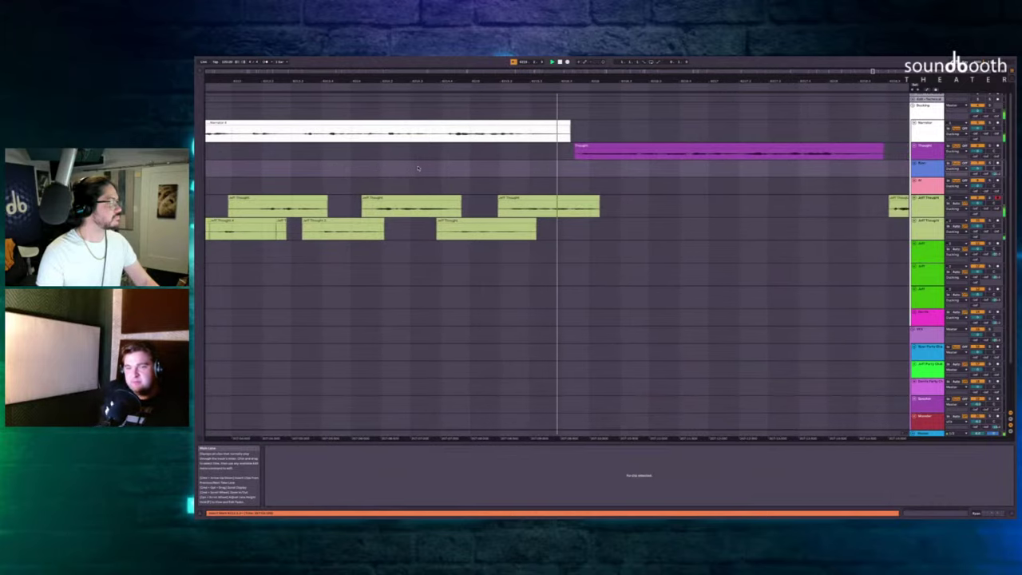
scroll(406, 181, "down", 5)
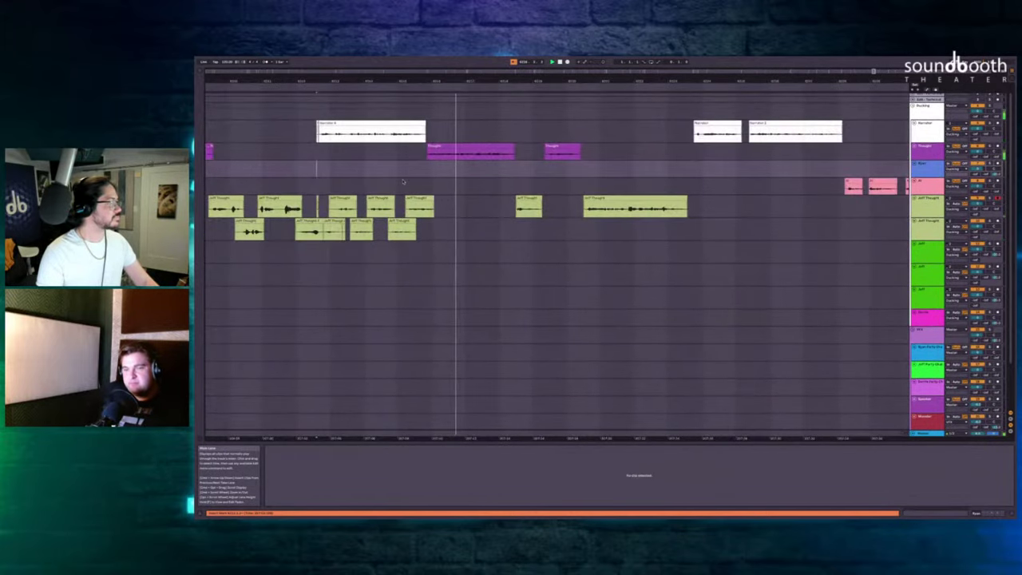
scroll(431, 174, "left", 2)
scroll(456, 169, "up", 3)
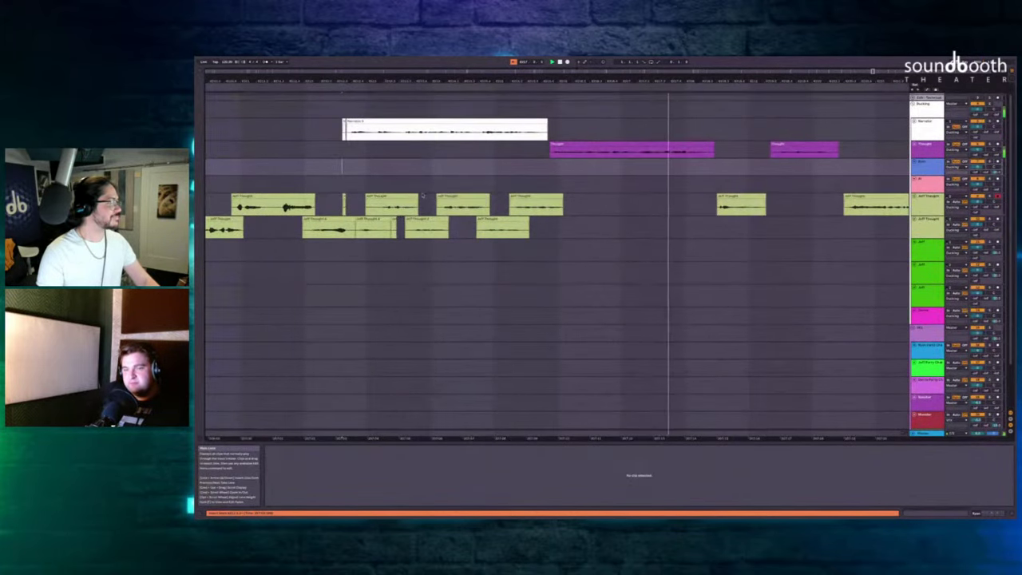
Lower the gain of the same Jeff Thought takes further and delete the tiny first-track fragment under the Narrator clip's start.
left_click(375, 228)
left_click(583, 208, "shift")
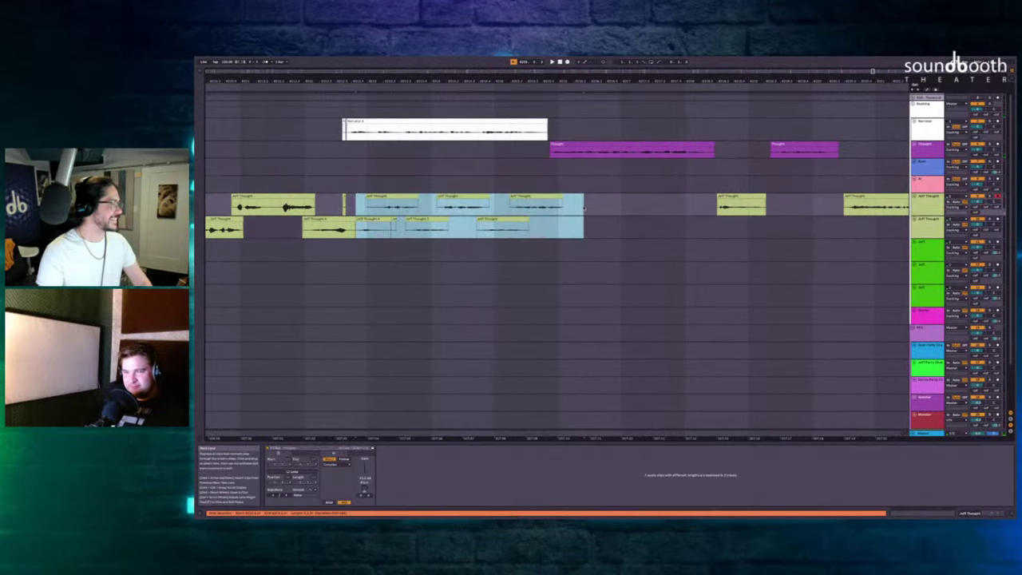
left_click(364, 481)
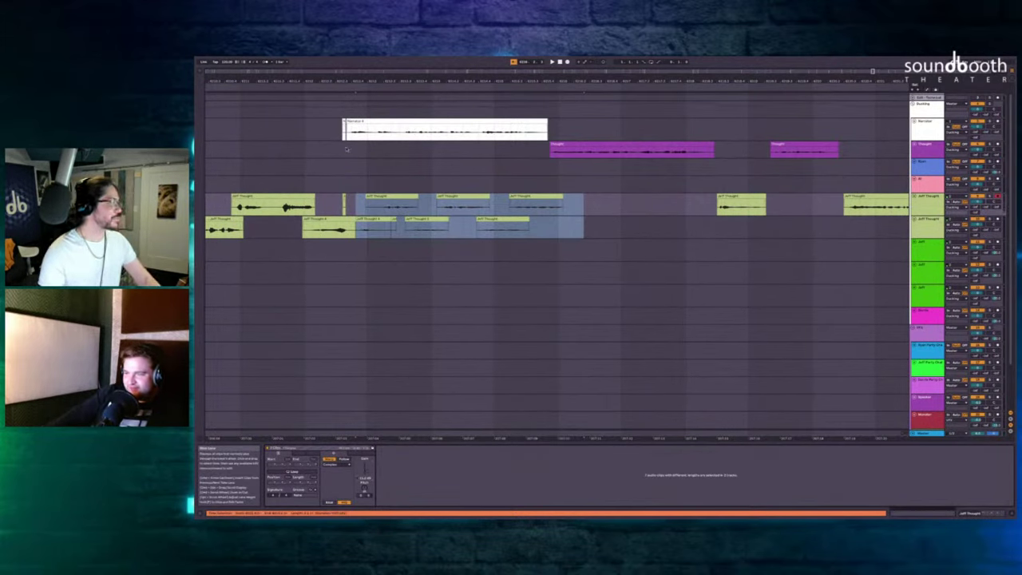
left_click_drag(327, 204, 353, 206)
scroll(363, 191, "up", 3)
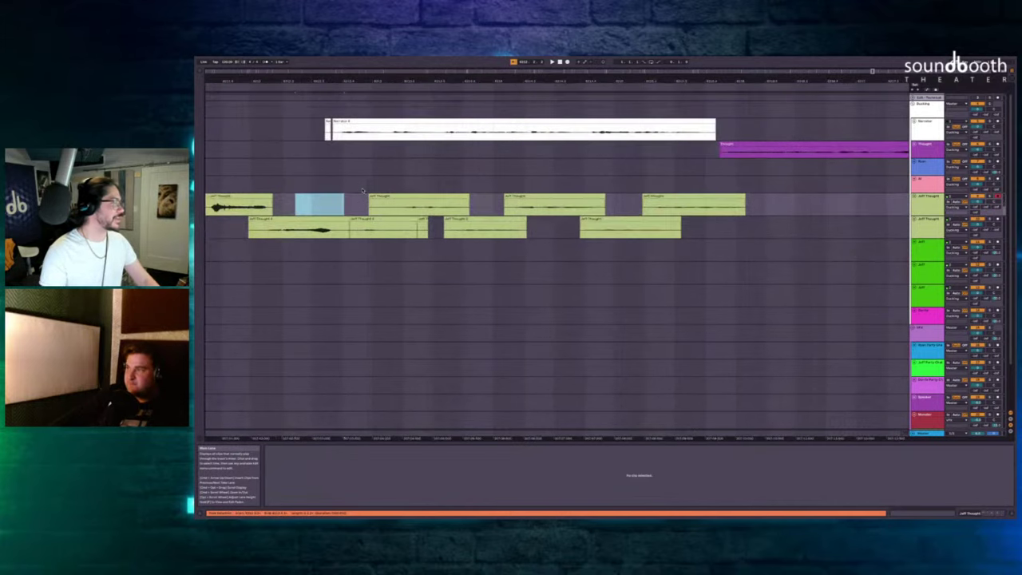
Play back from just before the long Narrator clip to the end of the following Thought clip, checking the quieter Jeff Thought takes.
left_click(324, 149)
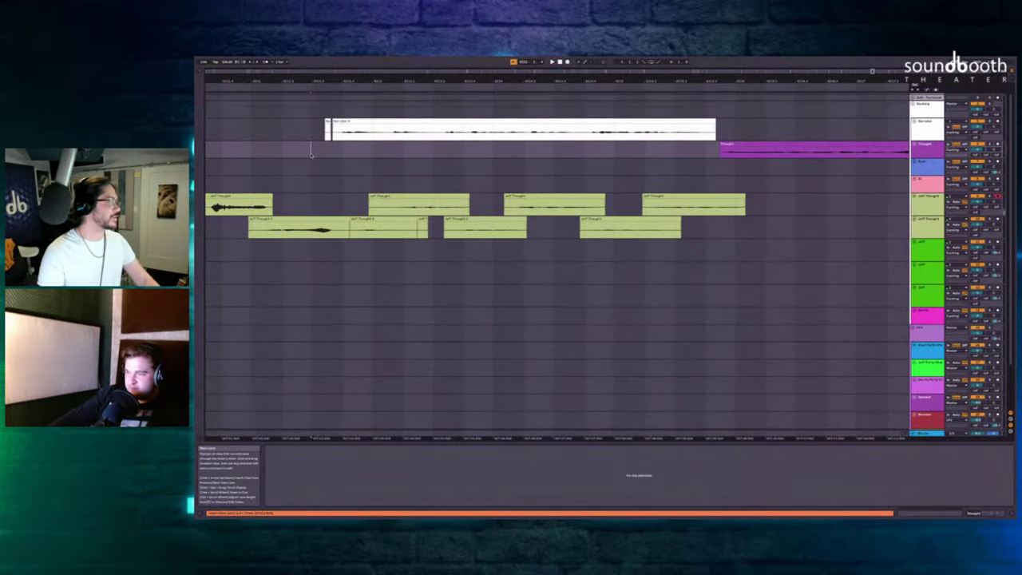
key("space")
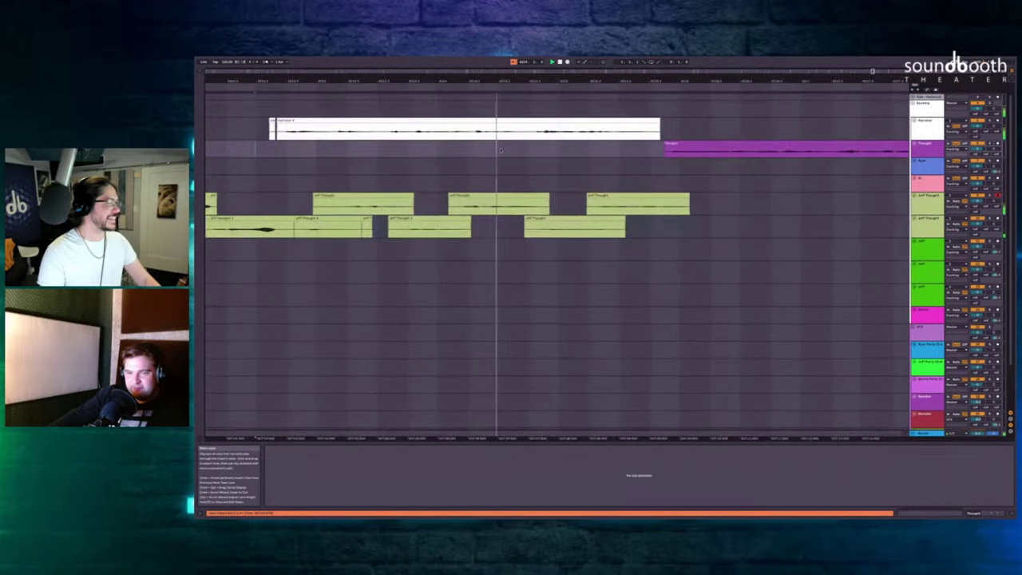
scroll(500, 150, "down", 3)
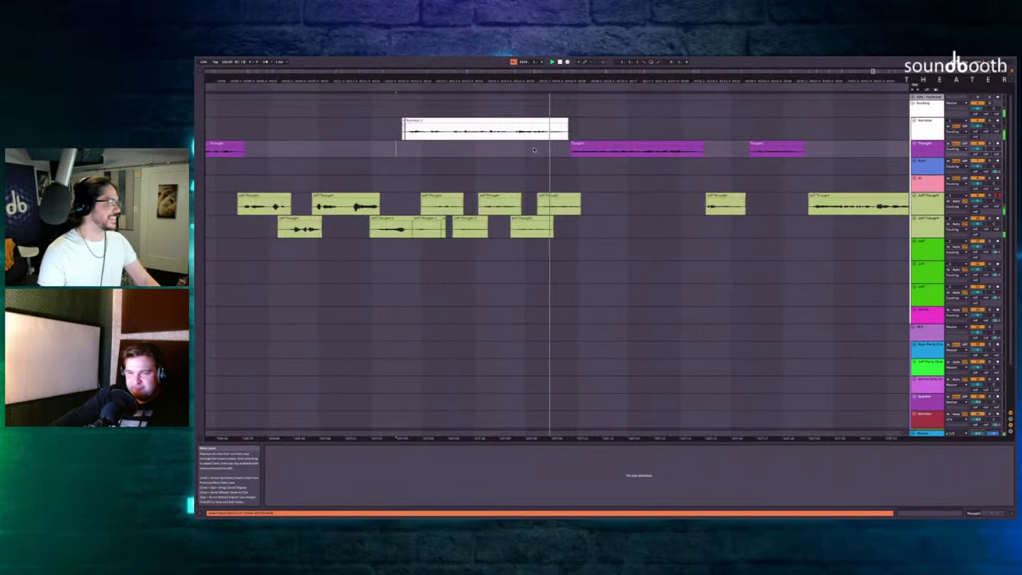
scroll(534, 150, "up", 3)
scroll(534, 149, "down", 6)
scroll(534, 177, "up", 2)
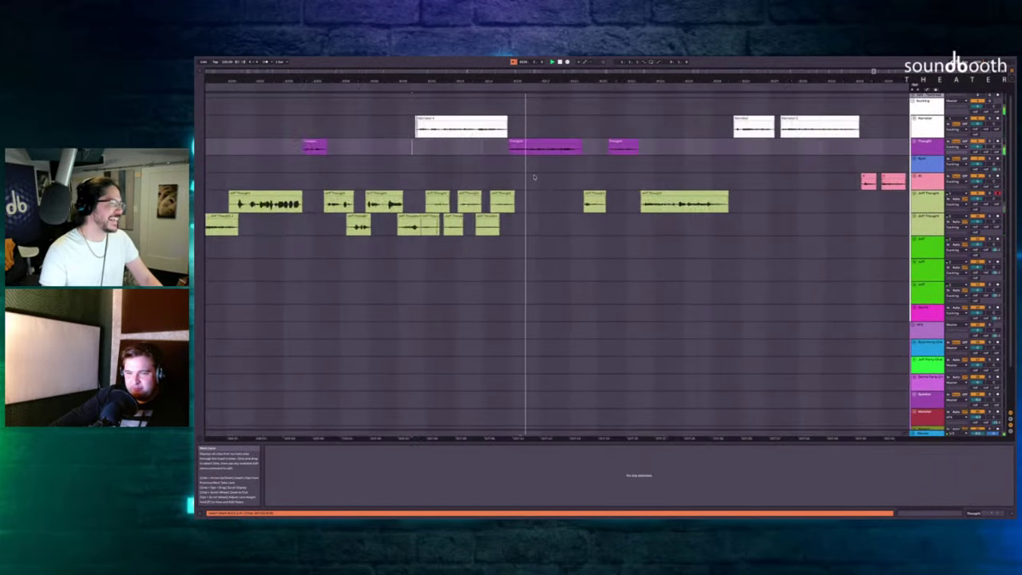
scroll(534, 177, "up", 3)
left_click(534, 177)
scroll(536, 178, "left", 3)
scroll(539, 177, "right", 3)
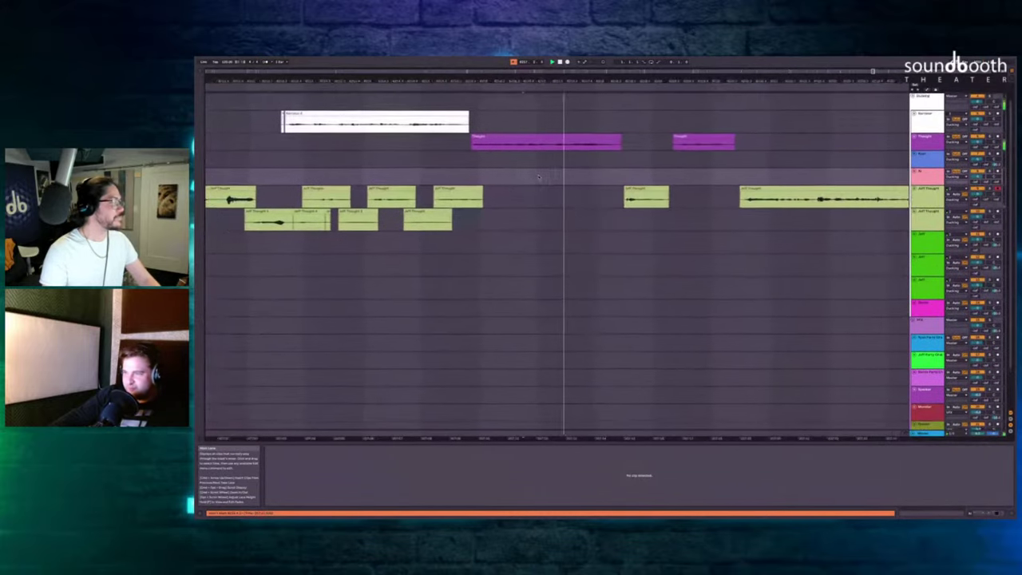
key("plus")
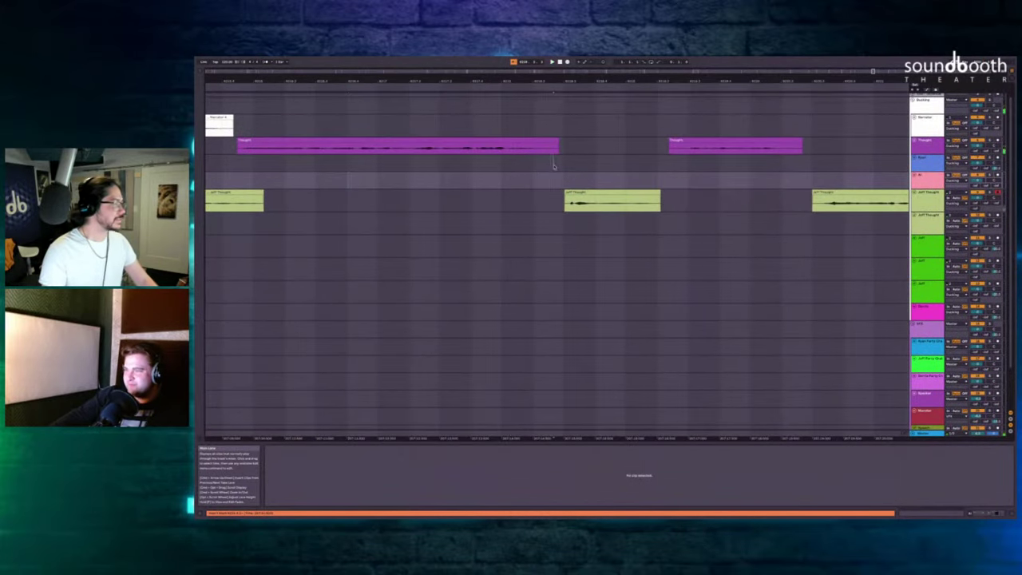
left_click(553, 164)
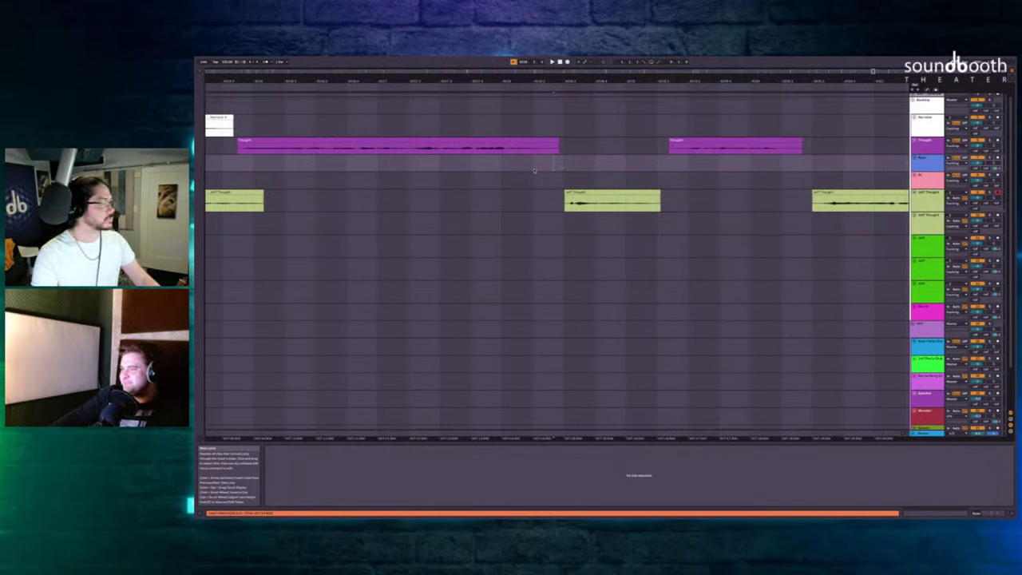
Insert silence before the Jeff Thought take between the two Thought clips and record a new take from near the first clip's end.
left_click(595, 194)
key("ctrl+i")
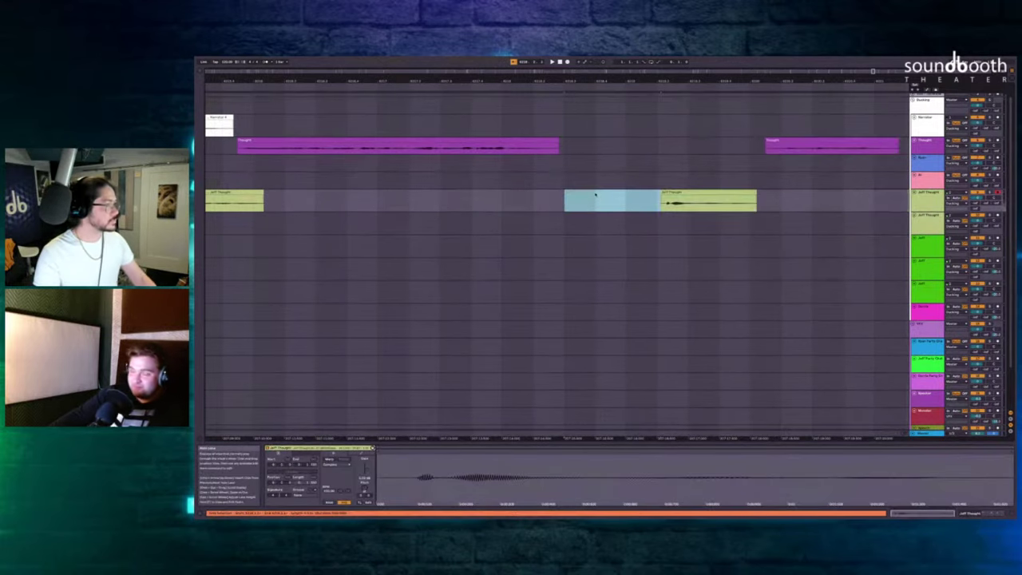
left_click(523, 174)
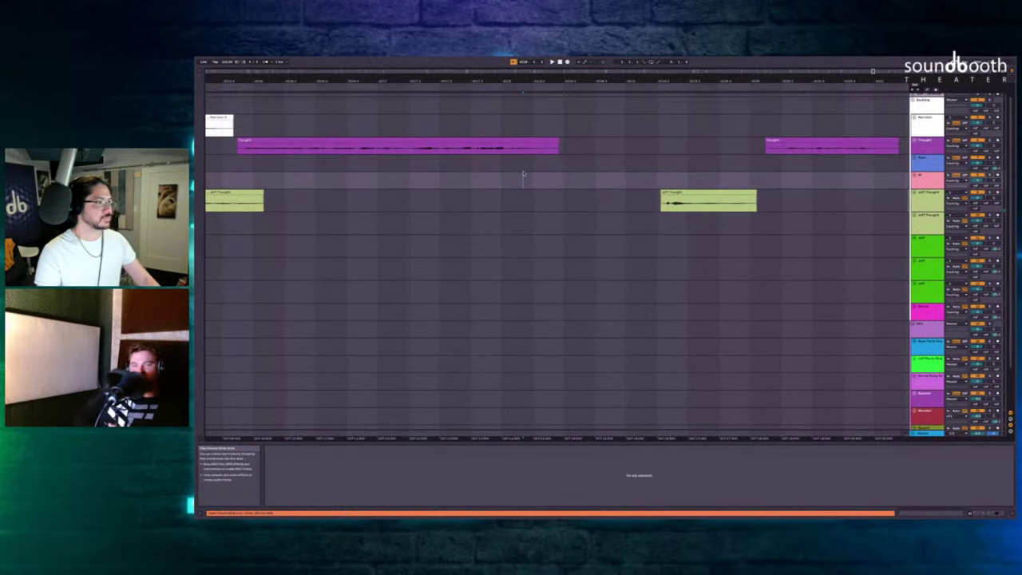
key("F9")
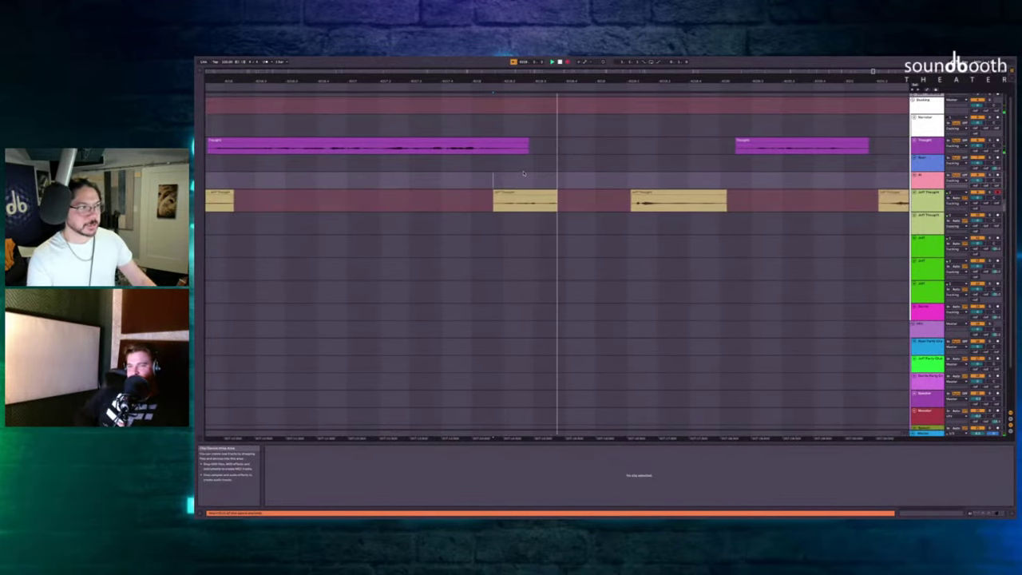
key("space")
Play the newly recorded take and punch in a second one directly after it, recording over the start of the following Jeff Thought take.
left_click(611, 194)
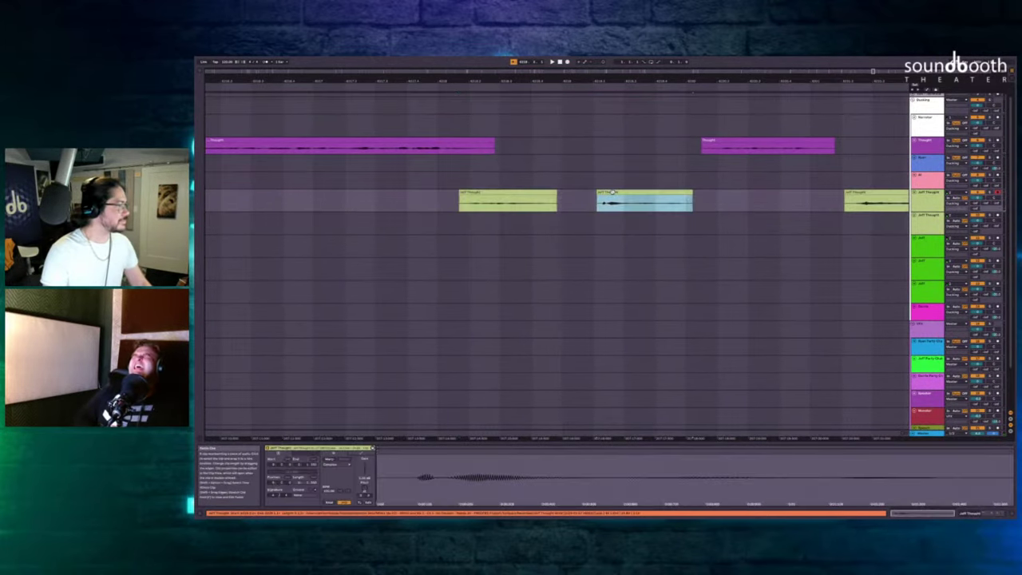
left_click(572, 200)
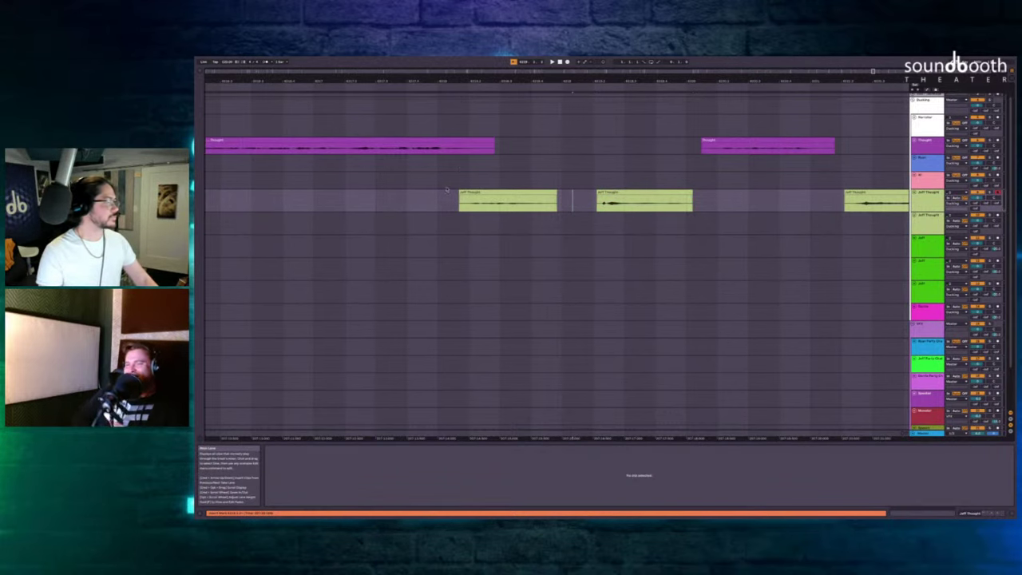
left_click(458, 164)
key("space")
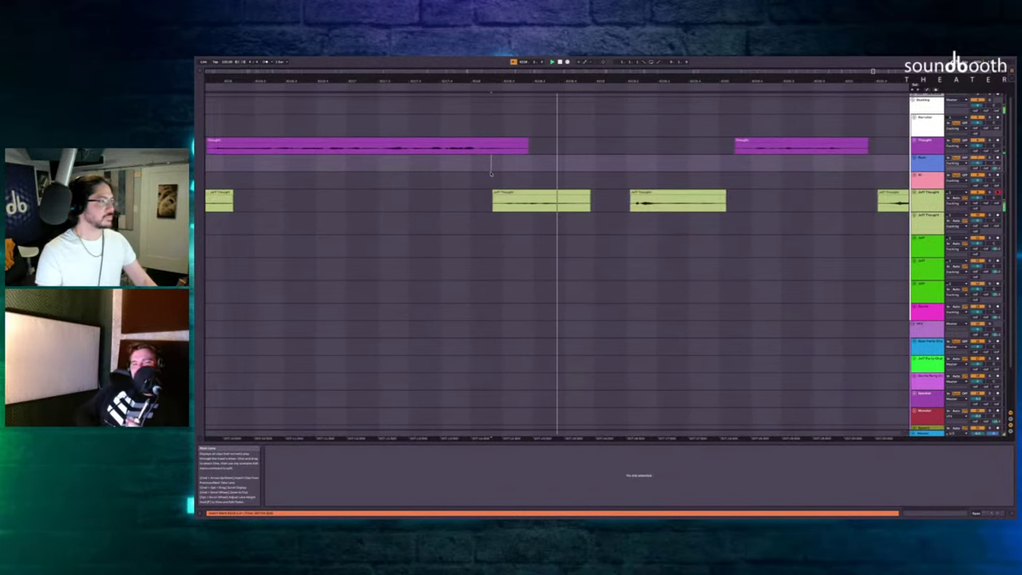
key("F9")
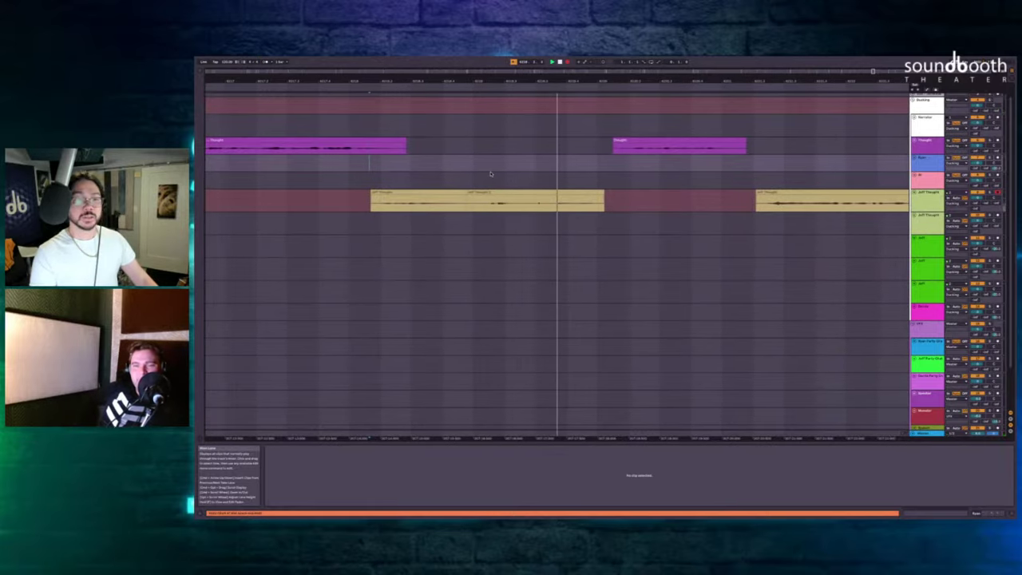
key("space")
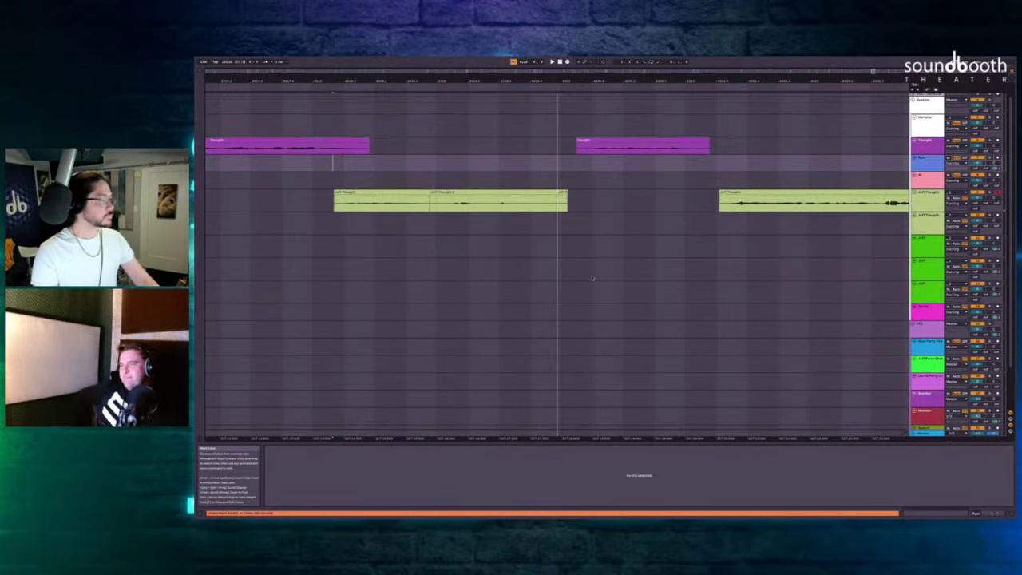
Play back the joined Jeff Thought takes between the Thought clips and punch in a re-recording of their final part.
key("space")
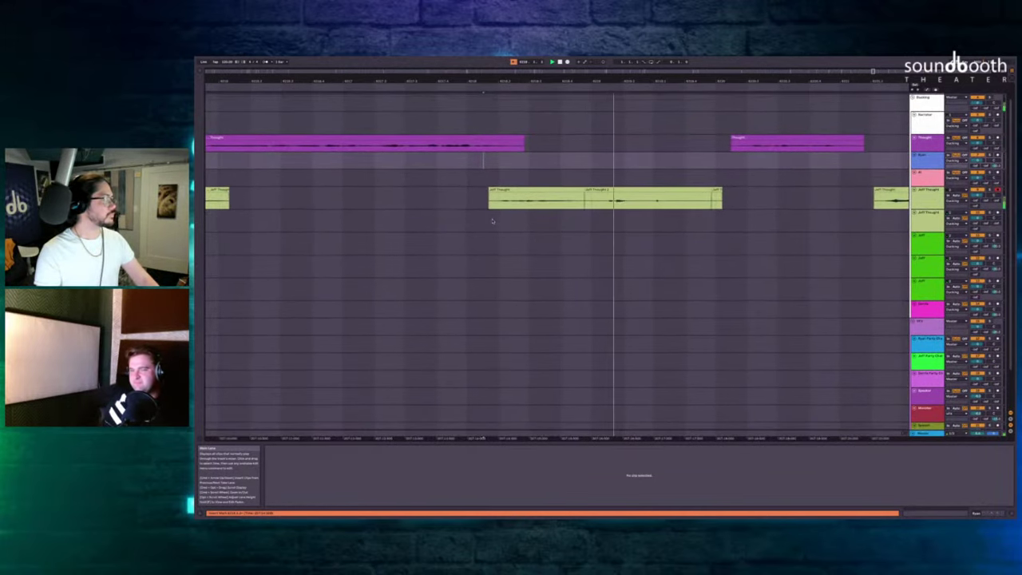
key("F9")
key("F9")
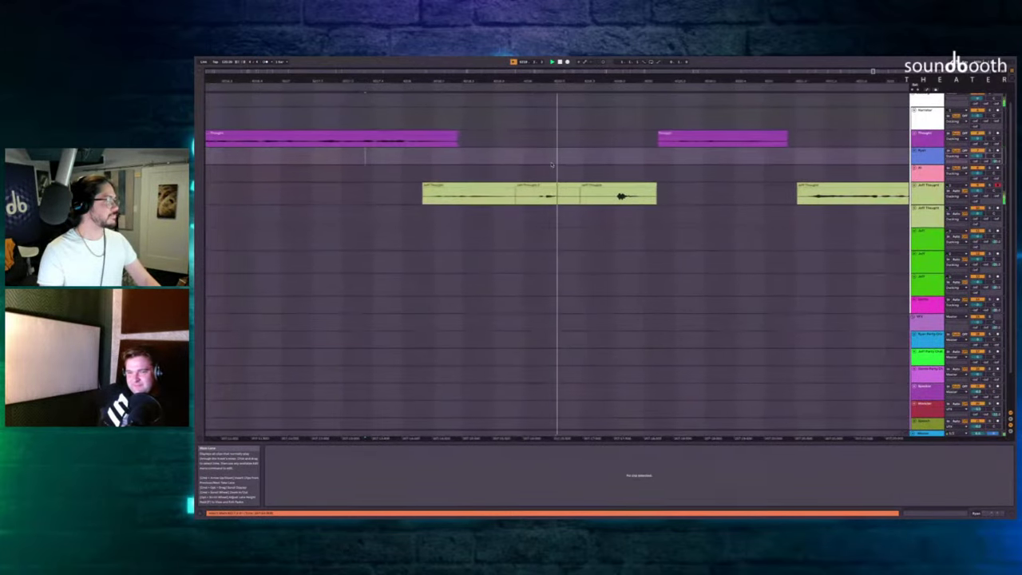
Record a take on the second Jeff Thought track, overlapping the end of the first track's take at the Thought clip's start.
scroll(552, 165, "left", 4)
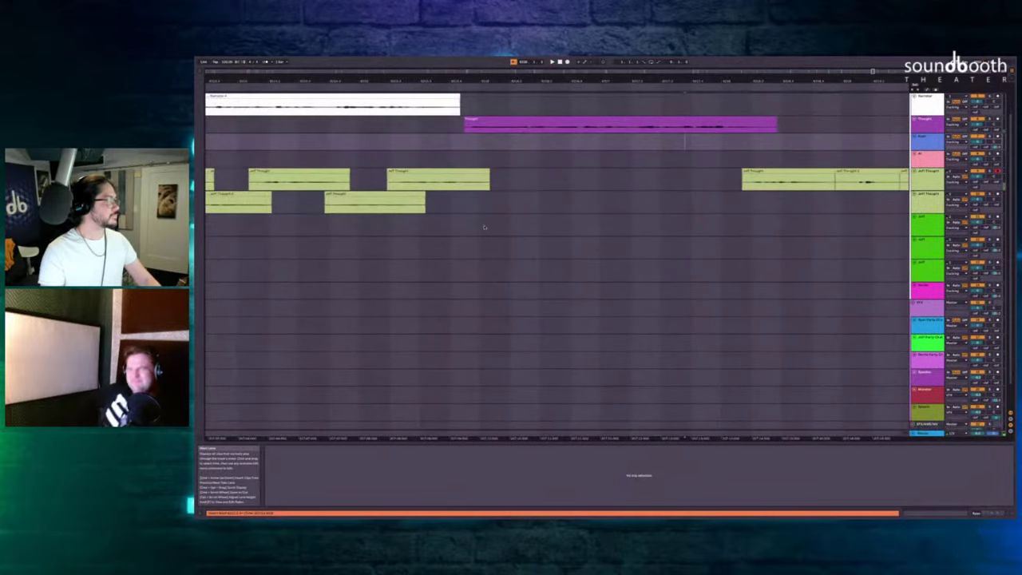
left_click(467, 201)
left_click(375, 162)
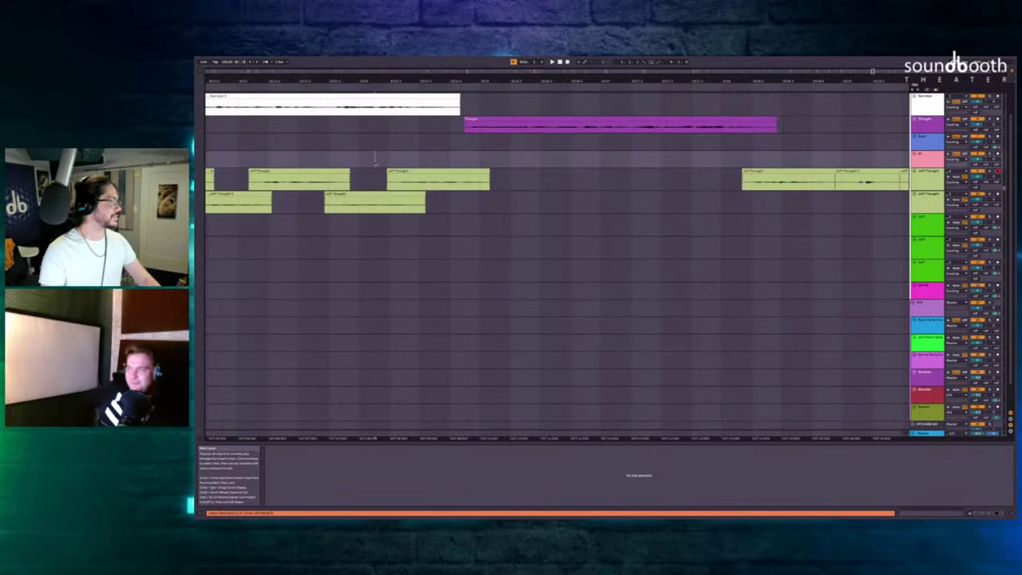
key("space")
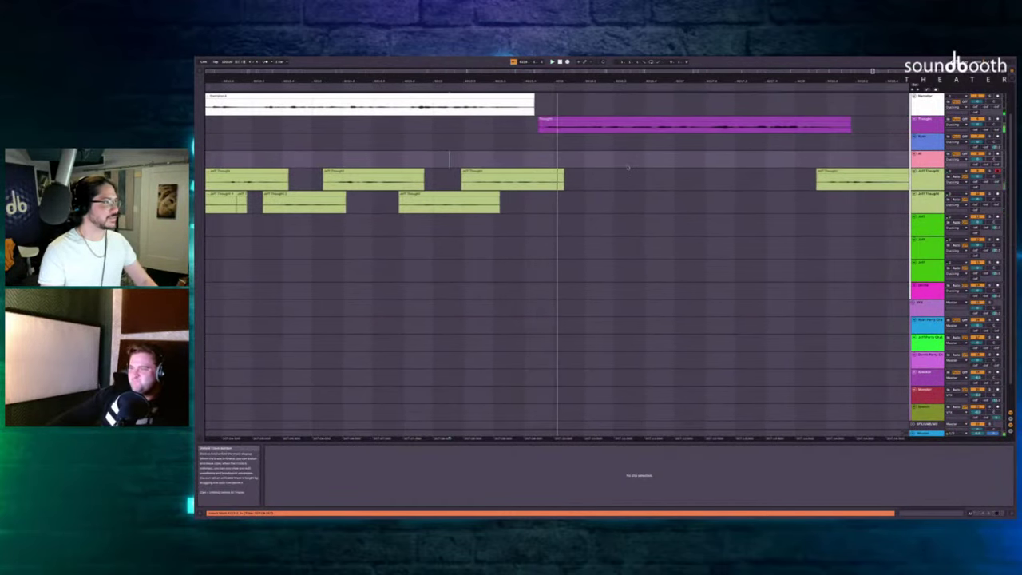
key("space")
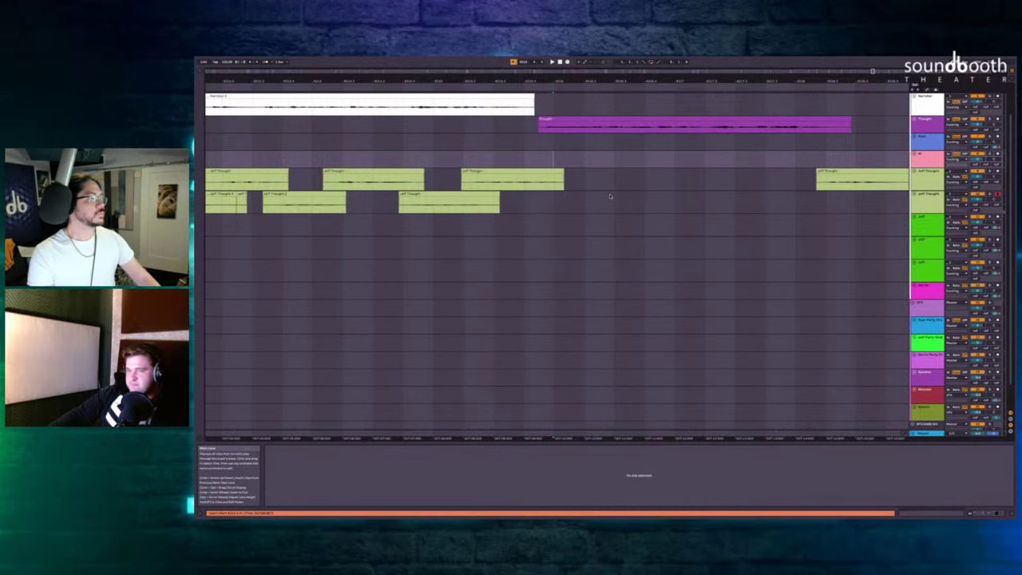
key("F9")
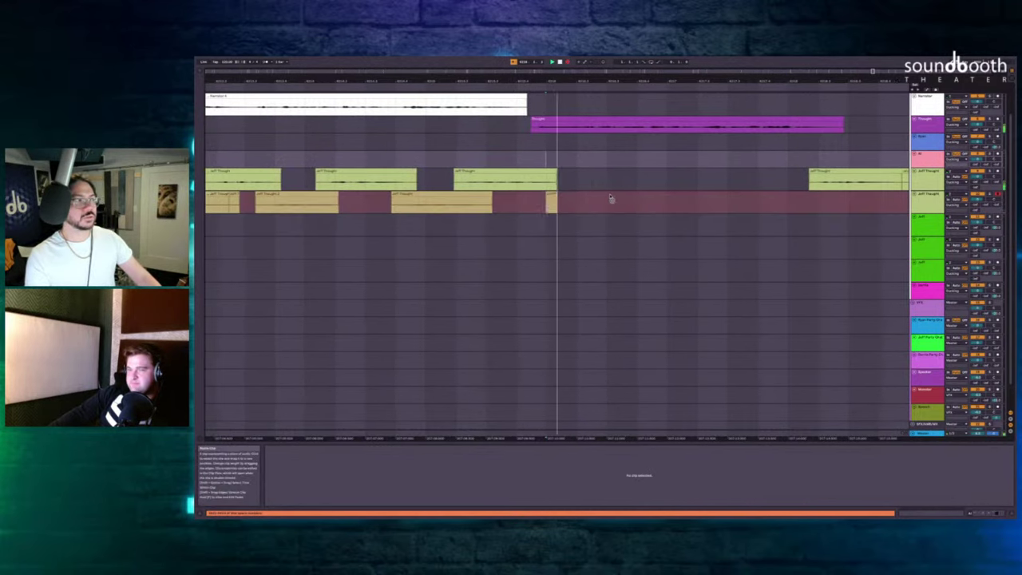
key("space")
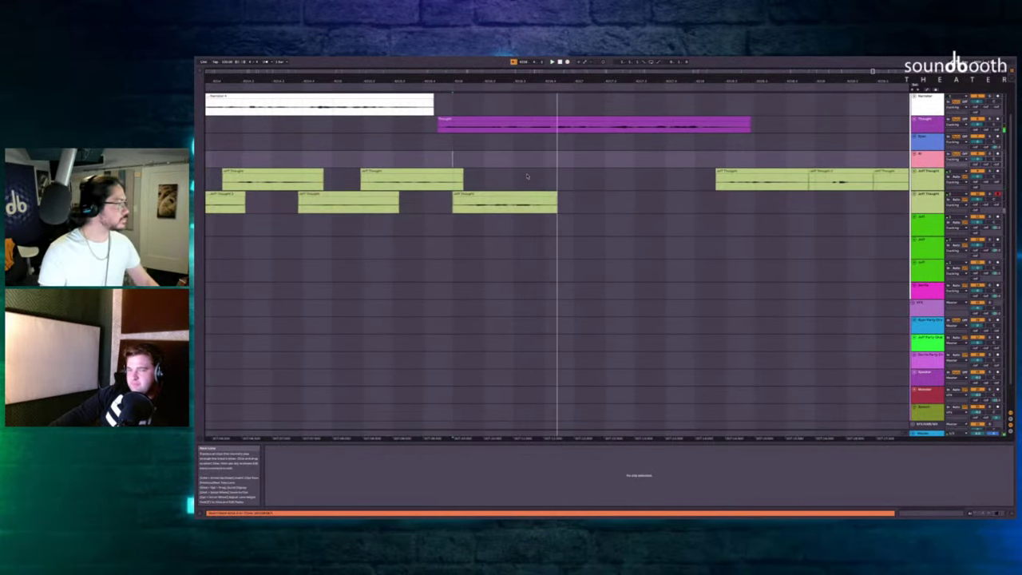
Record a take on the first Jeff Thought track under the first Thought clip, overlapping the end of the second track's take.
left_click(526, 175)
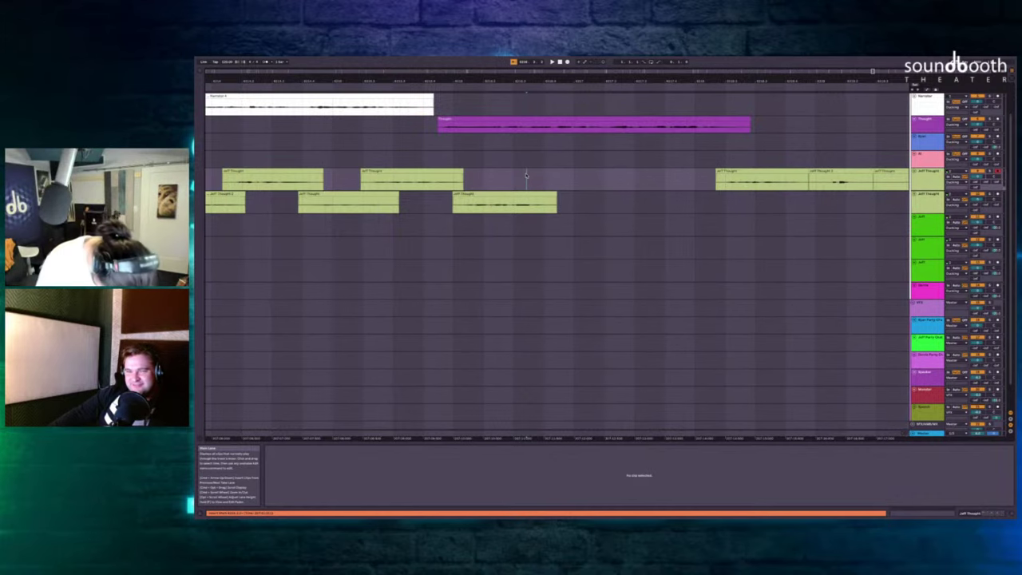
key("F9")
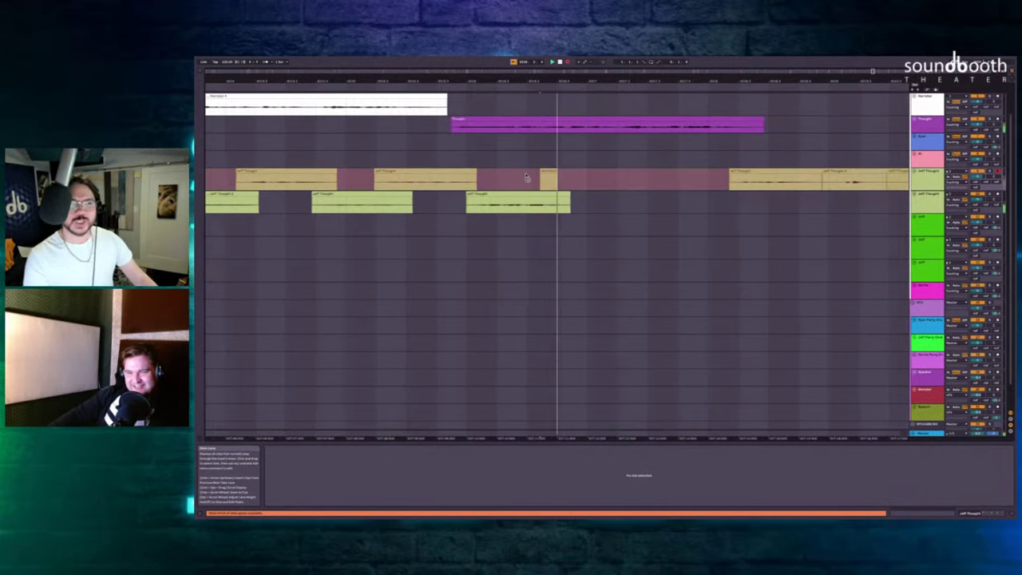
key("space")
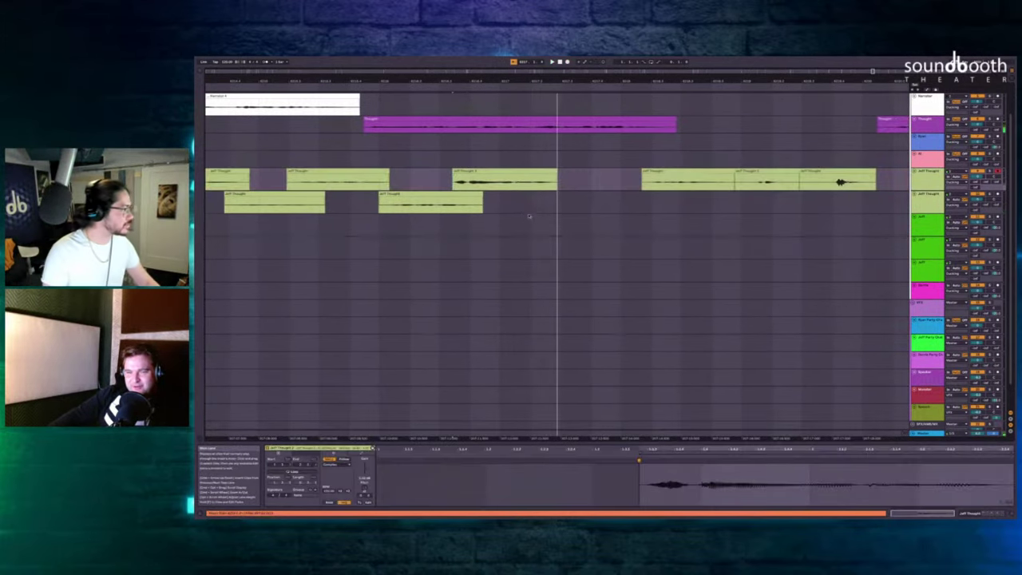
key("space")
Record a take on the second Jeff Thought track, overlapping the end of the newest first-track take under the Thought clip.
left_click(536, 204)
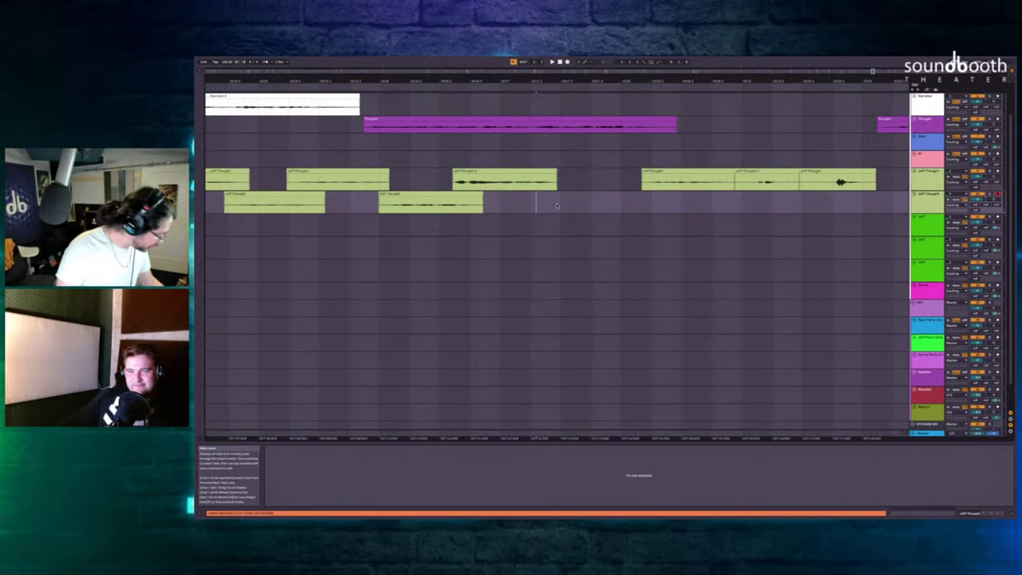
left_click(557, 206)
key("F9")
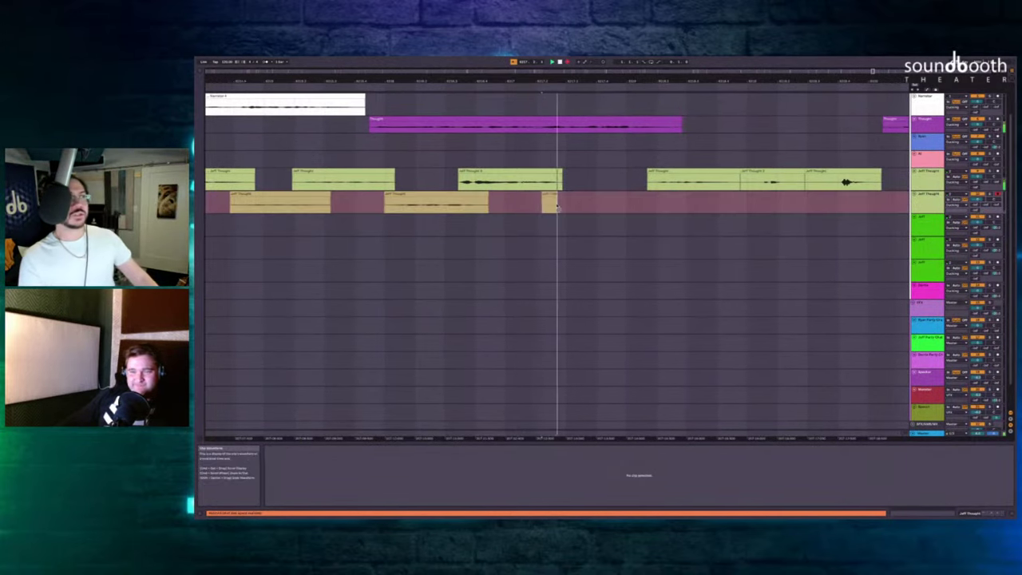
key("space")
key("plus")
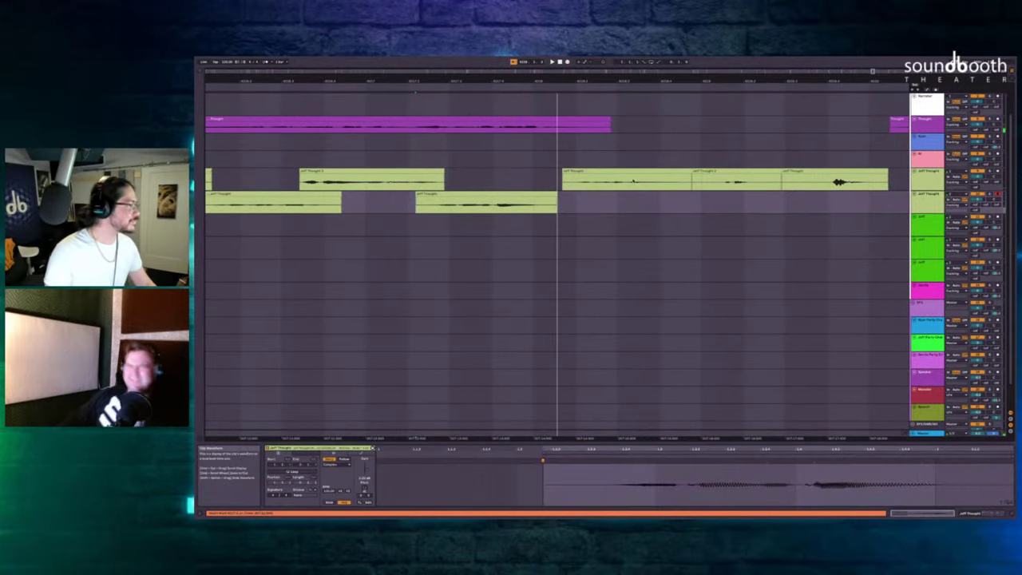
Move the three joined Jeff Thought clips earlier so they overlap the end of the second track's new take.
left_click(627, 171)
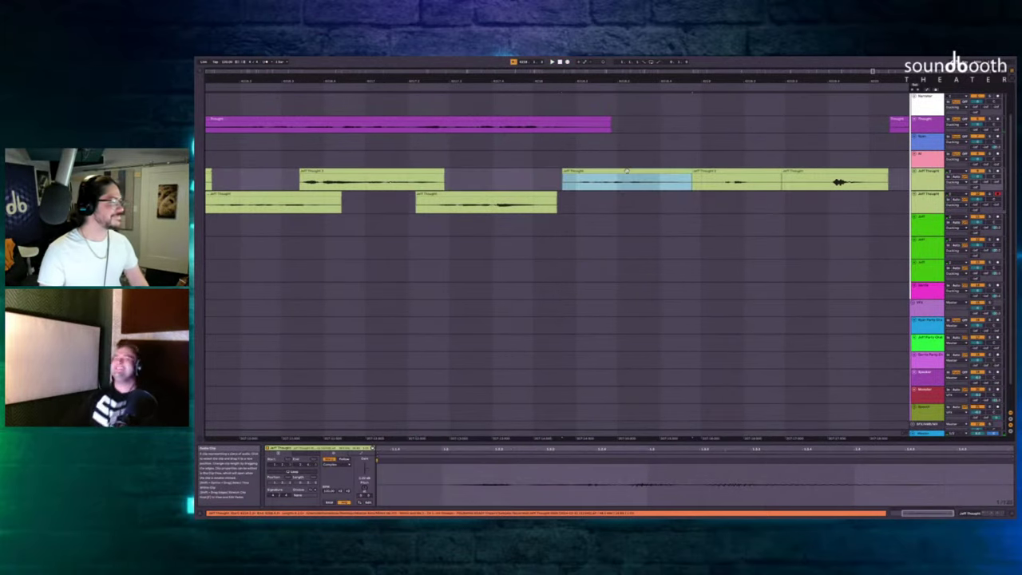
left_click(794, 177, "shift")
left_click_drag(794, 177, 762, 178)
scroll(725, 178, "left", 5)
Lower the clip gain of the overlapping Jeff Thought takes on both tracks, from under the first Thought clip through the first joined clip.
left_click(722, 177)
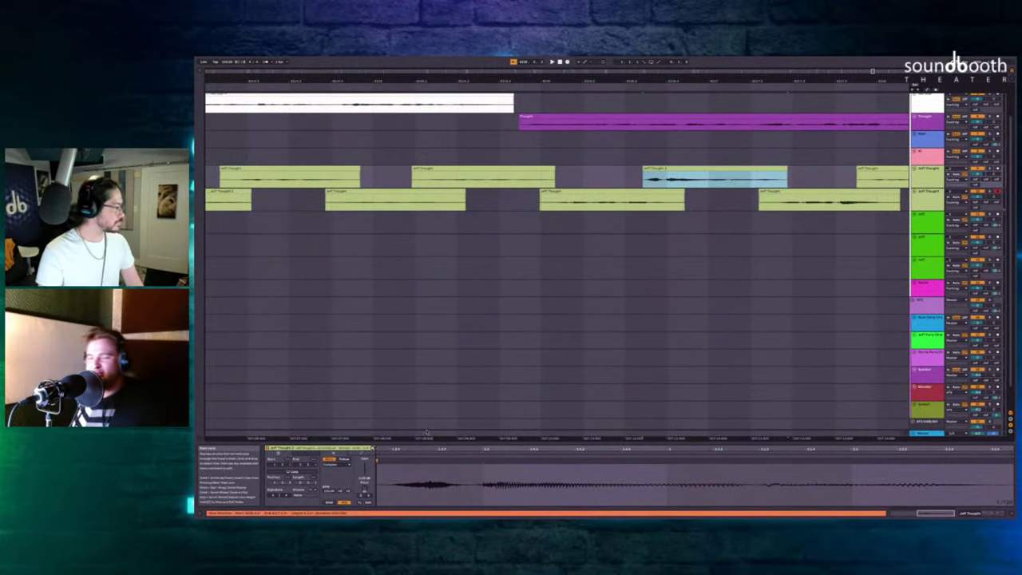
left_click(522, 163)
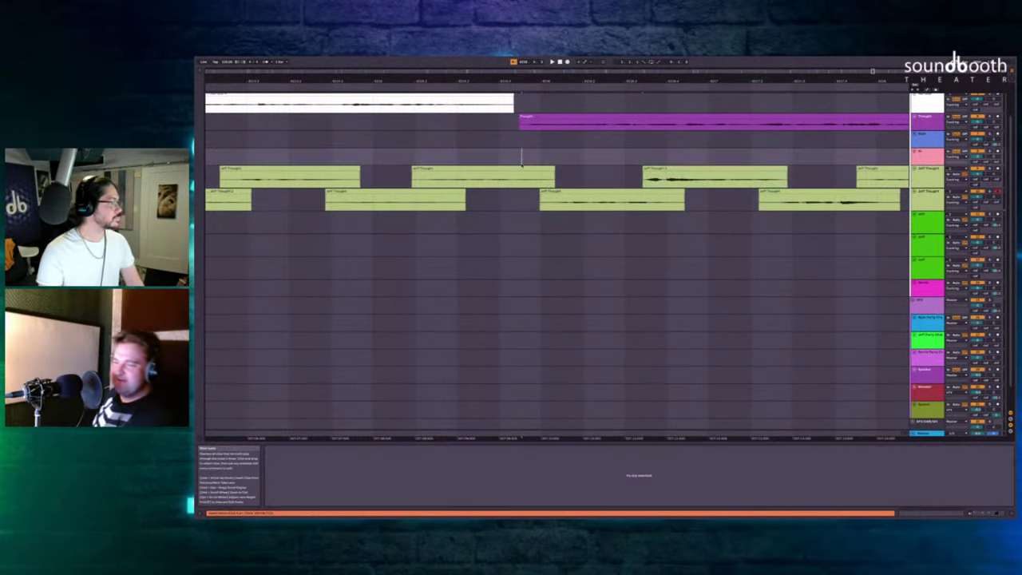
left_click(522, 169)
scroll(539, 169, "right", 3)
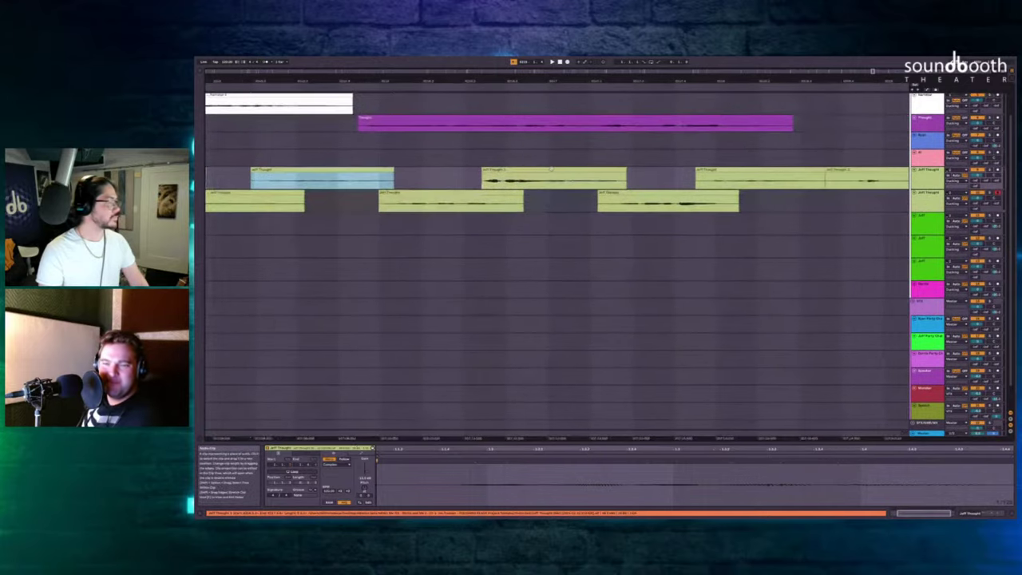
scroll(539, 169, "down", 3)
left_click(618, 194)
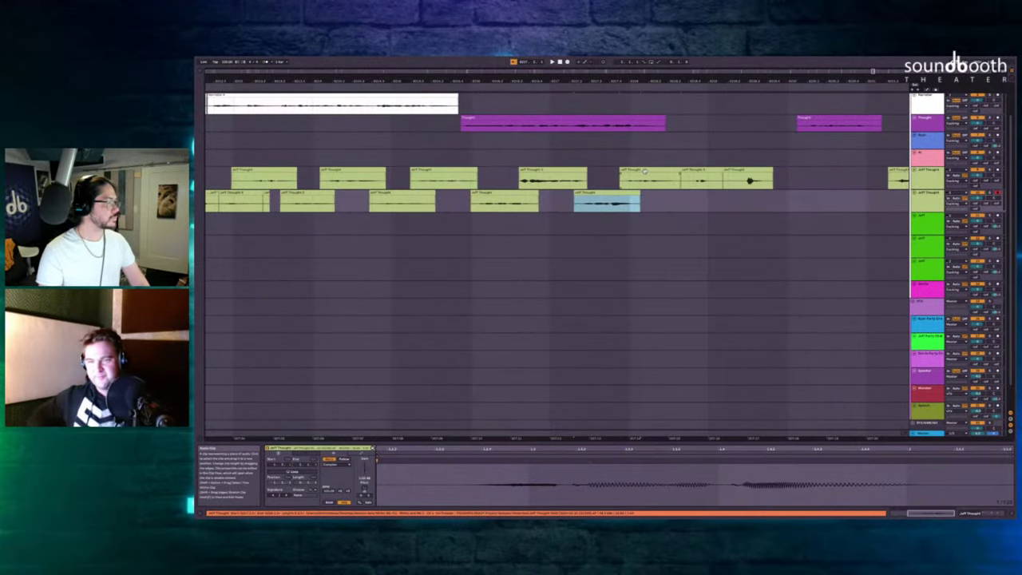
left_click_drag(620, 177, 680, 178)
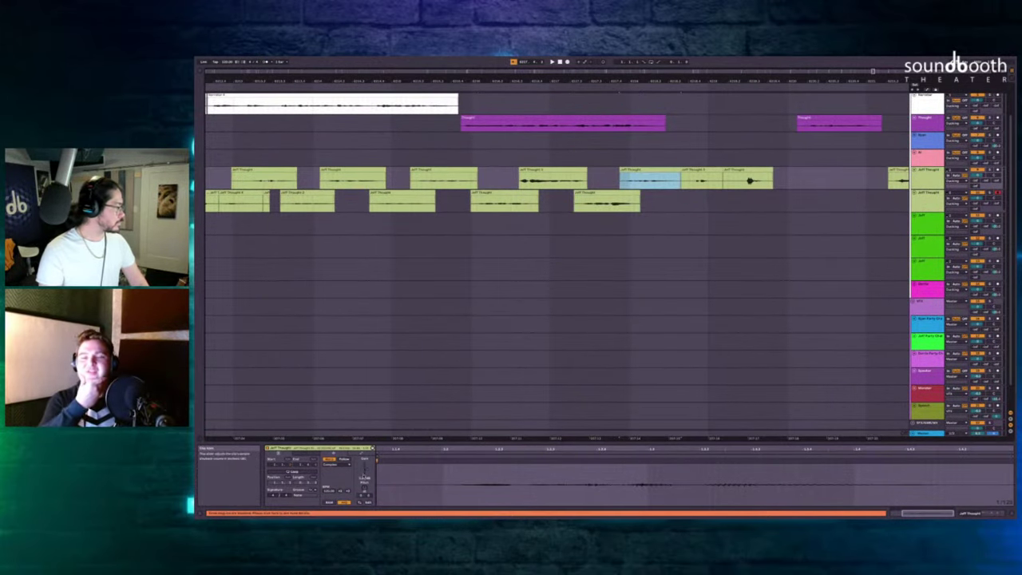
left_click(364, 479)
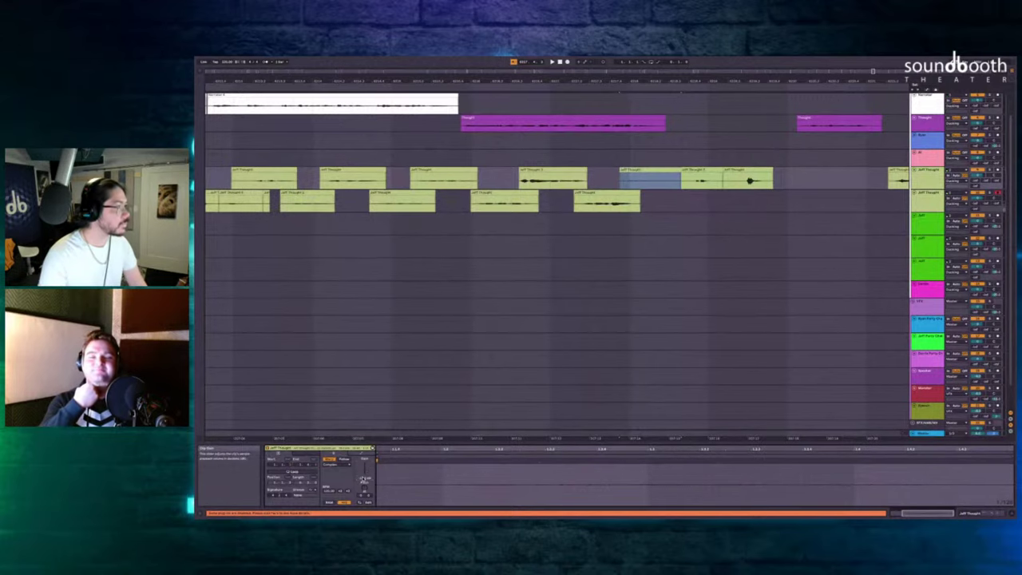
left_click(492, 191, "shift")
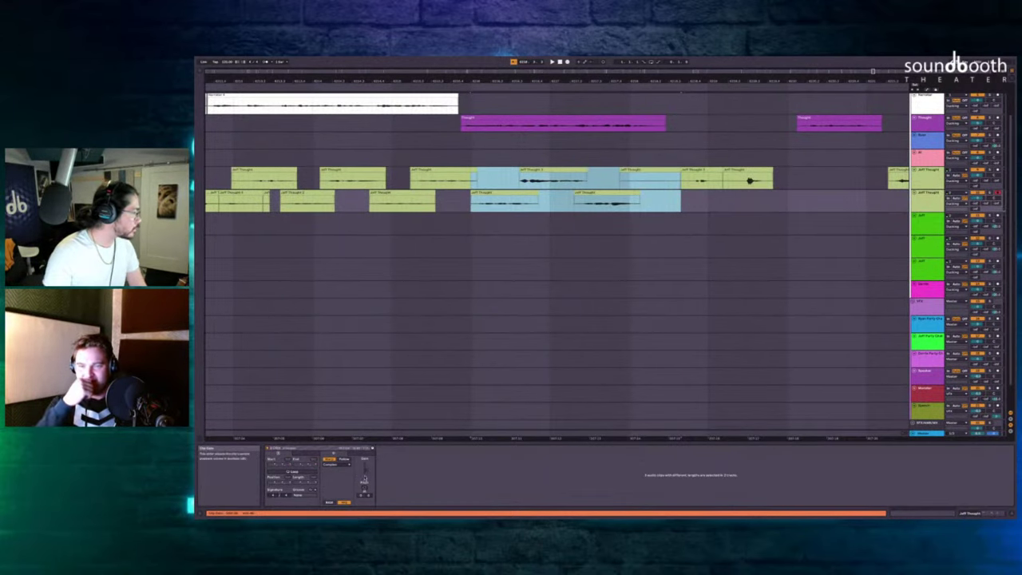
left_click(365, 479)
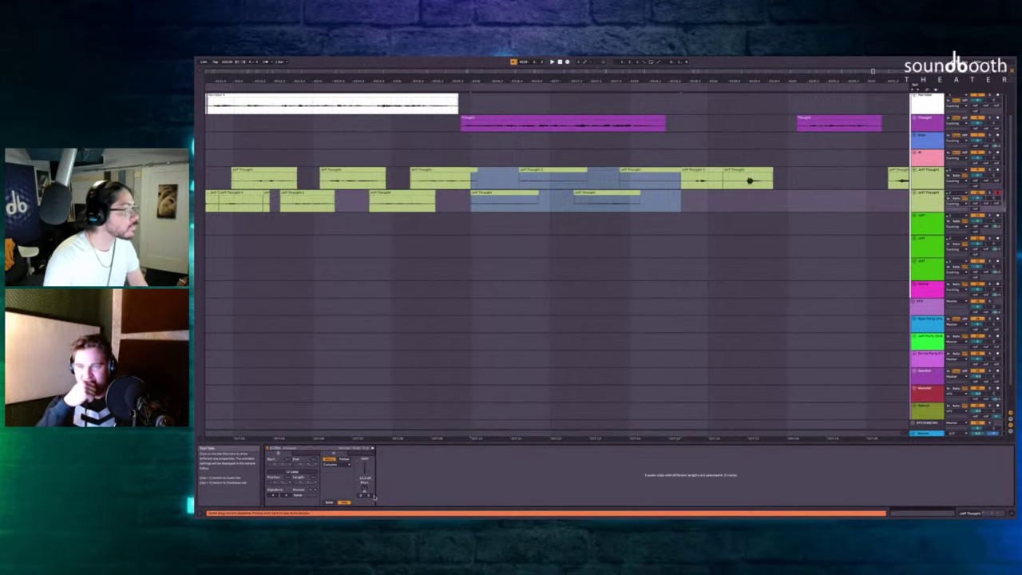
Play the quieter Jeff Thought takes from just before the first Thought clip and adjust the gain of the first joined clip.
left_click(447, 145)
key("space")
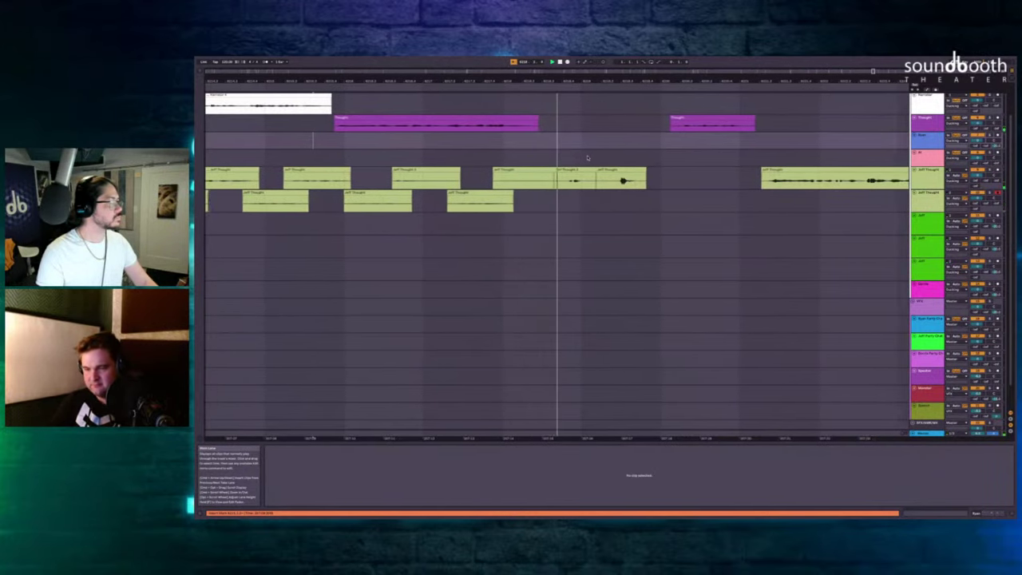
left_click(472, 172)
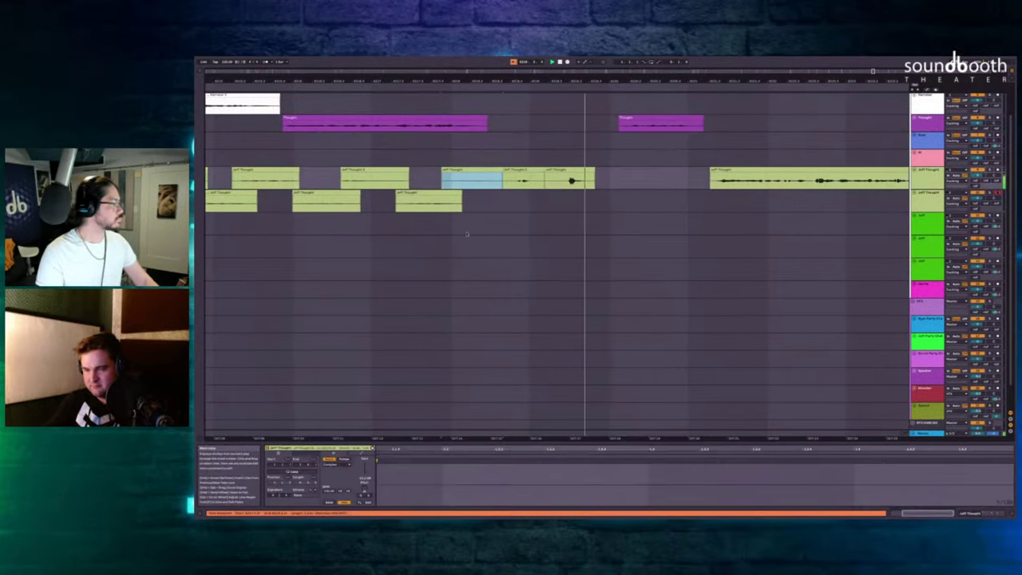
left_click(364, 478)
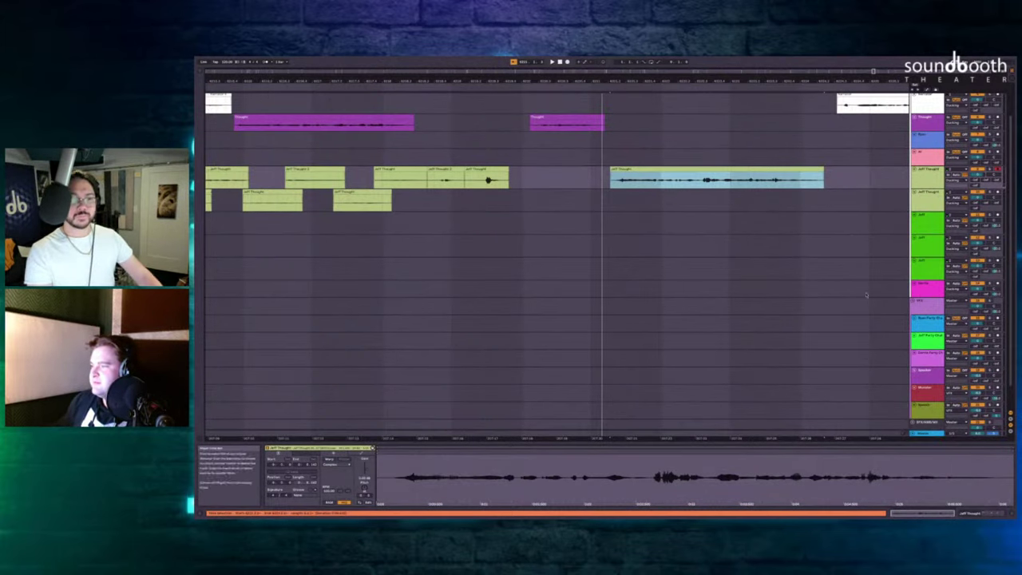
Re-record the start of the long Jeff Thought clip after the second Thought clip and replace its old remainder with inserted silence.
key("F9")
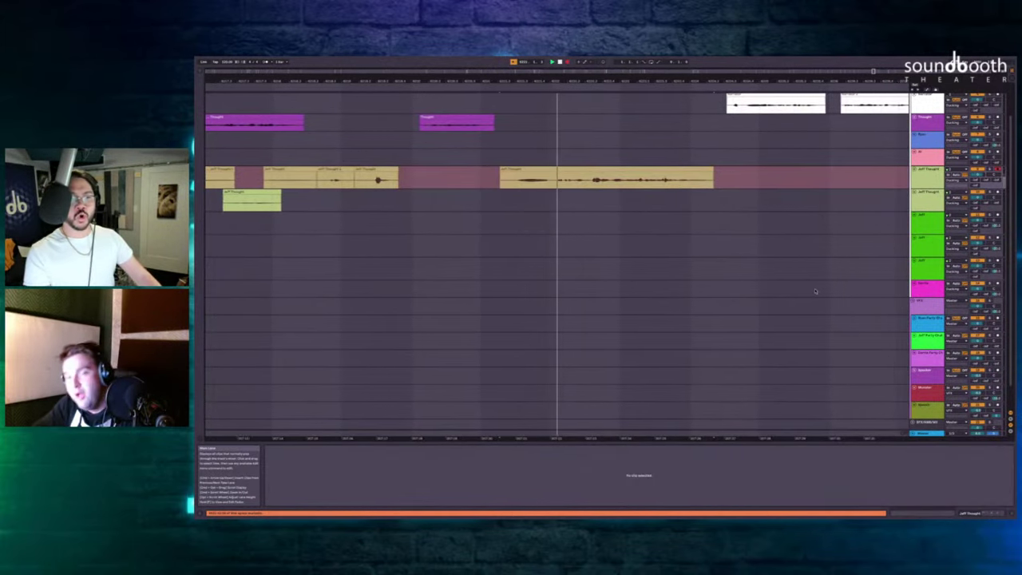
key("space")
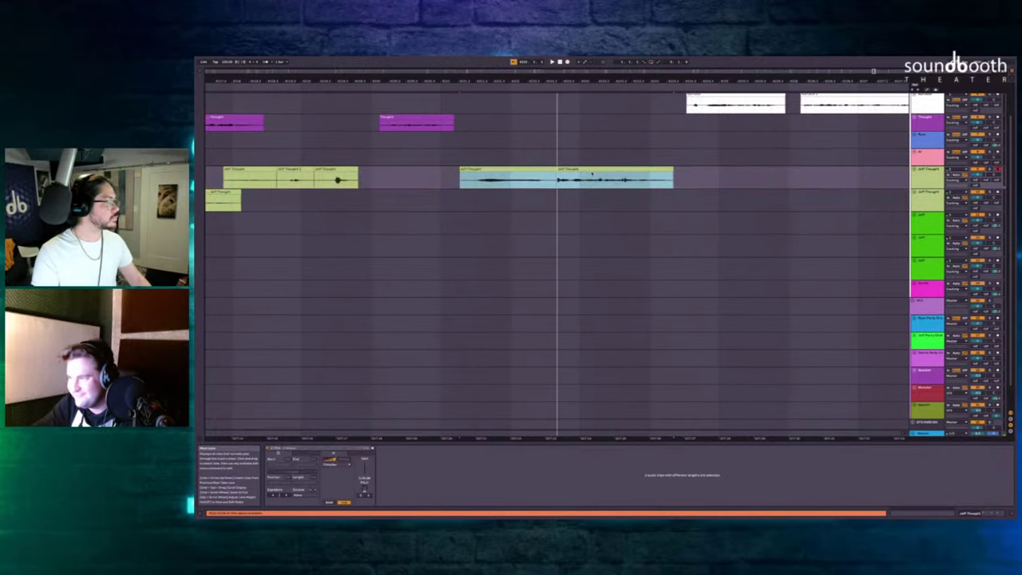
left_click(591, 171)
key("super+i")
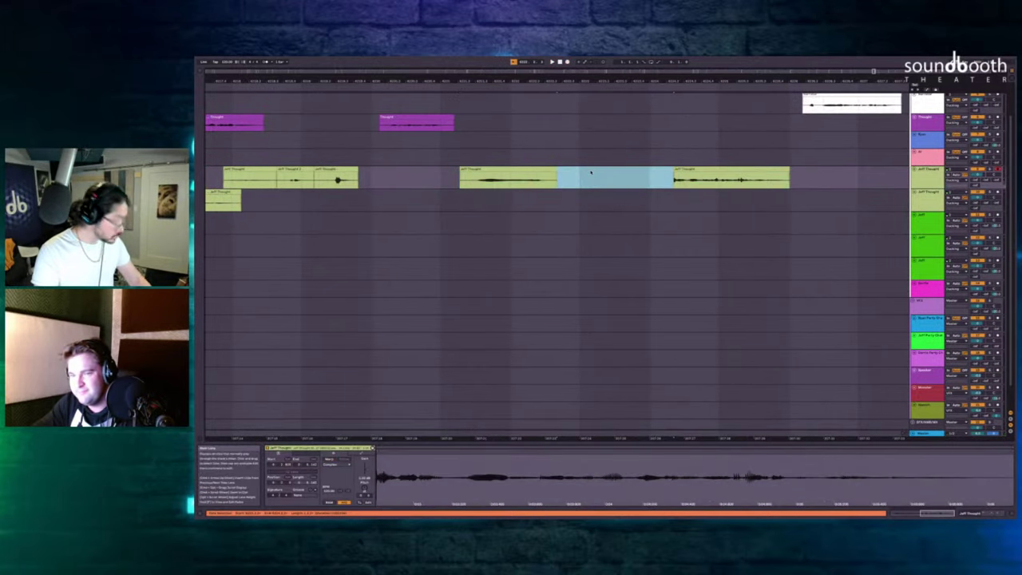
left_click(736, 172)
key("Delete")
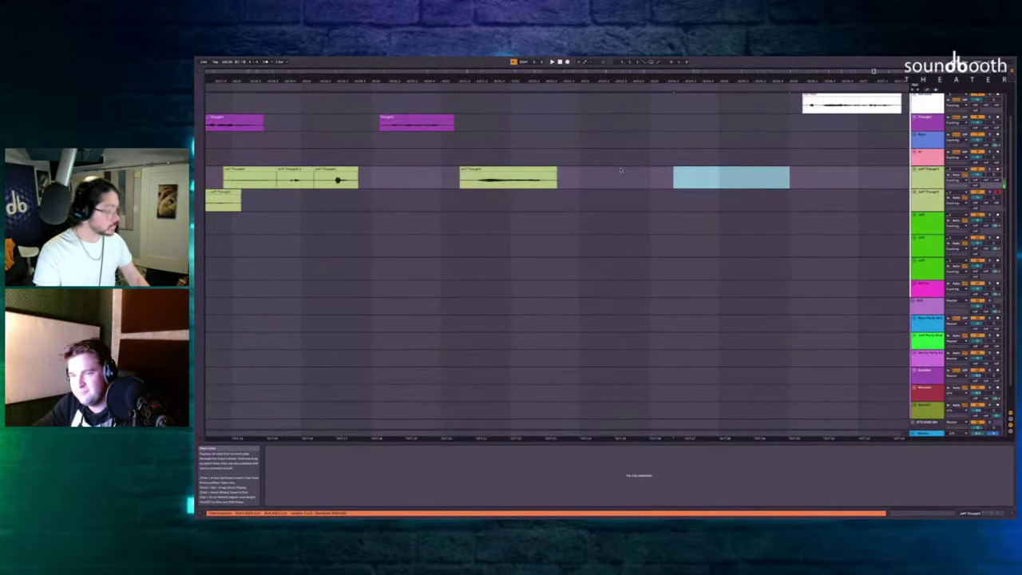
Record a take on the second Jeff Thought track overlapping the re-recorded one, and another on the first track overlapping its end.
left_click(514, 144)
key("F9")
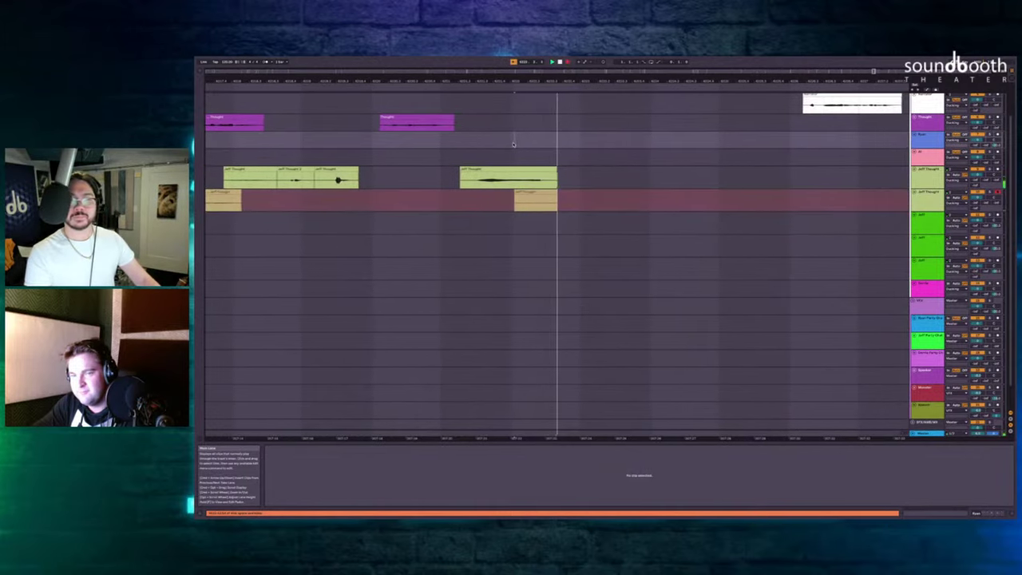
key("space")
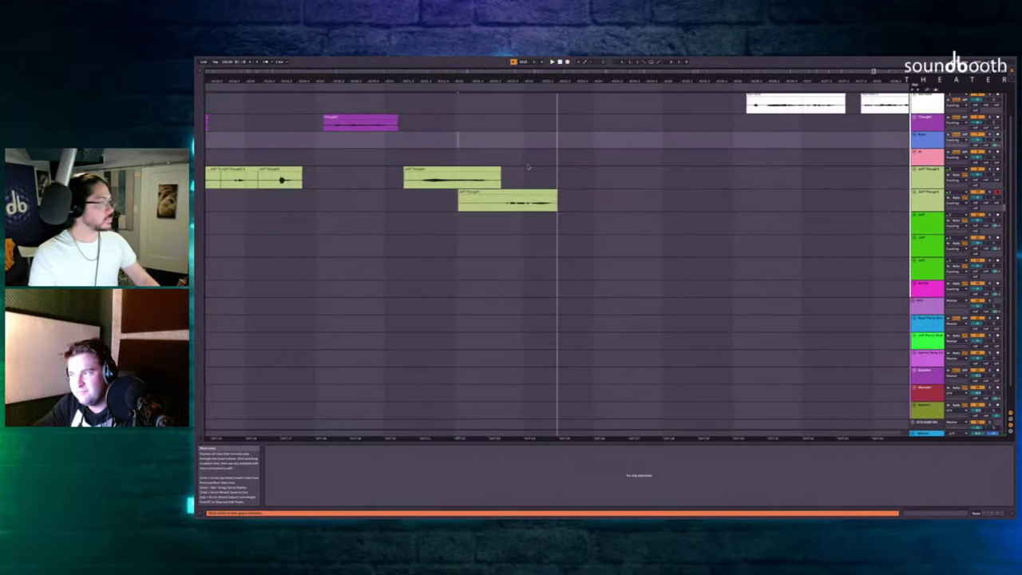
left_click(541, 179)
key("F9")
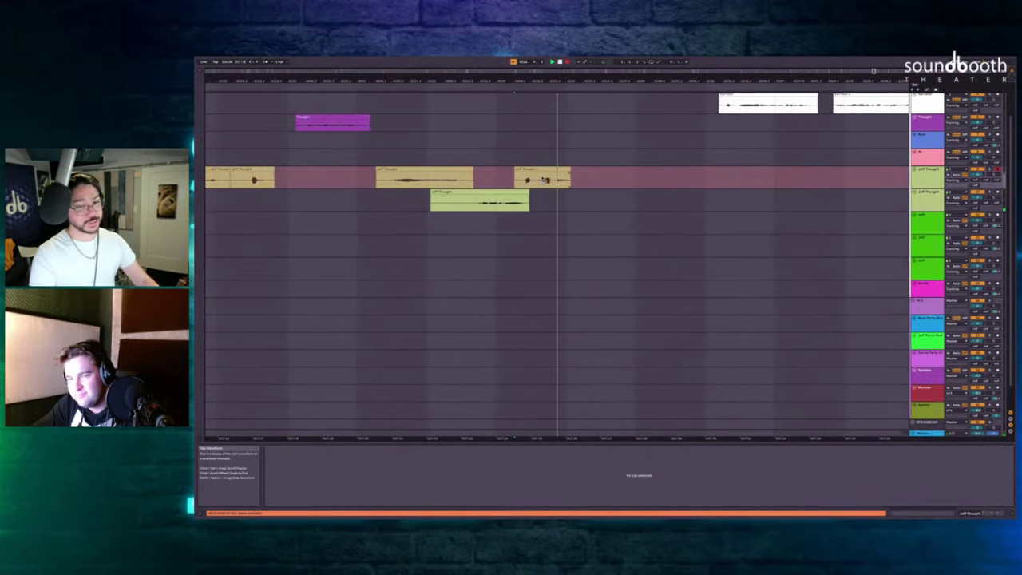
key("space")
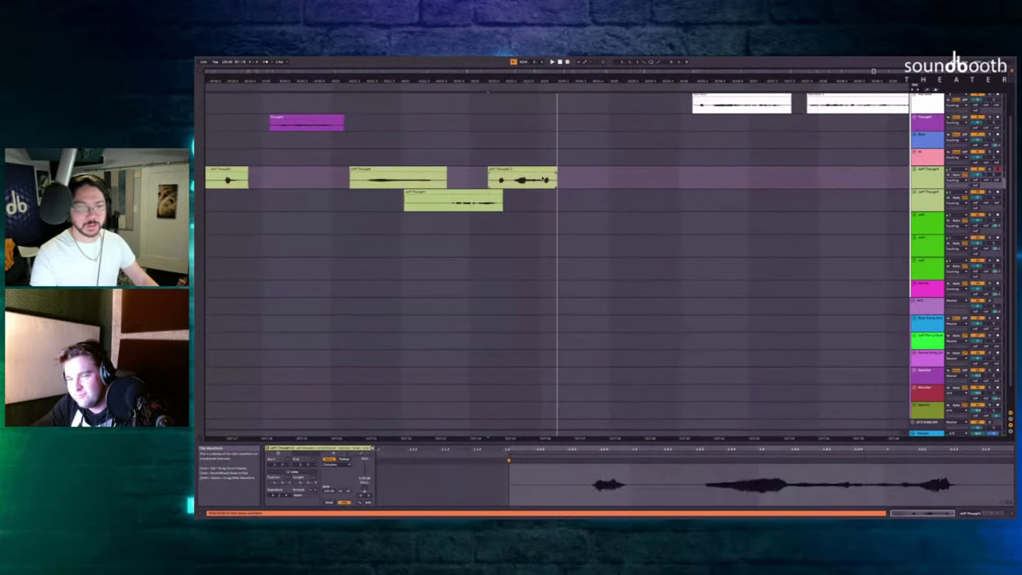
Record a longer take on the second Jeff Thought track from the previous take's end up to the start of the Narrator clip.
left_click(542, 195)
key("F9")
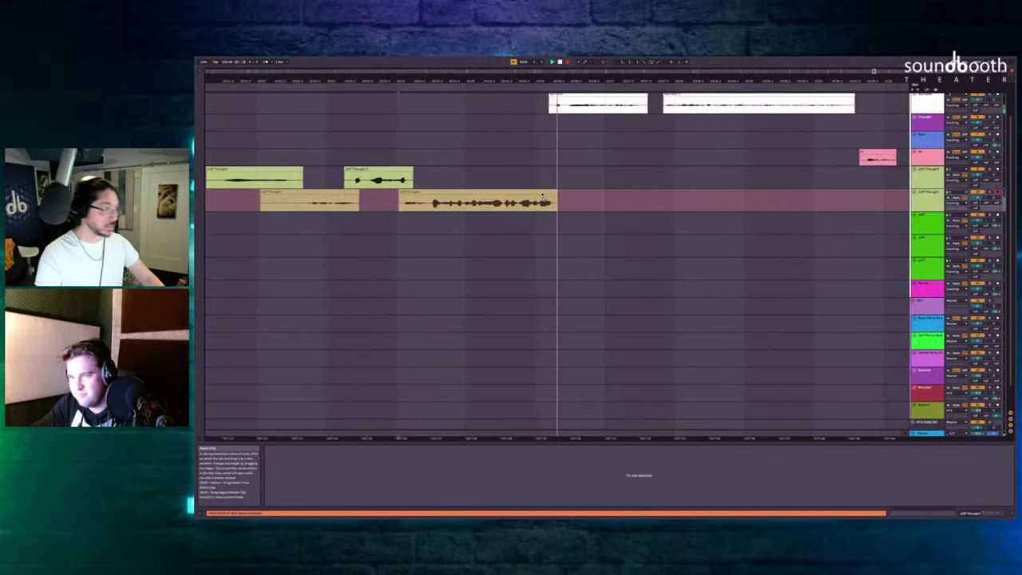
key("space")
Play back the overlapping Jeff Thought takes from the second Thought clip into the Narrator clip and look over the clips that follow.
scroll(539, 177, "left", 2)
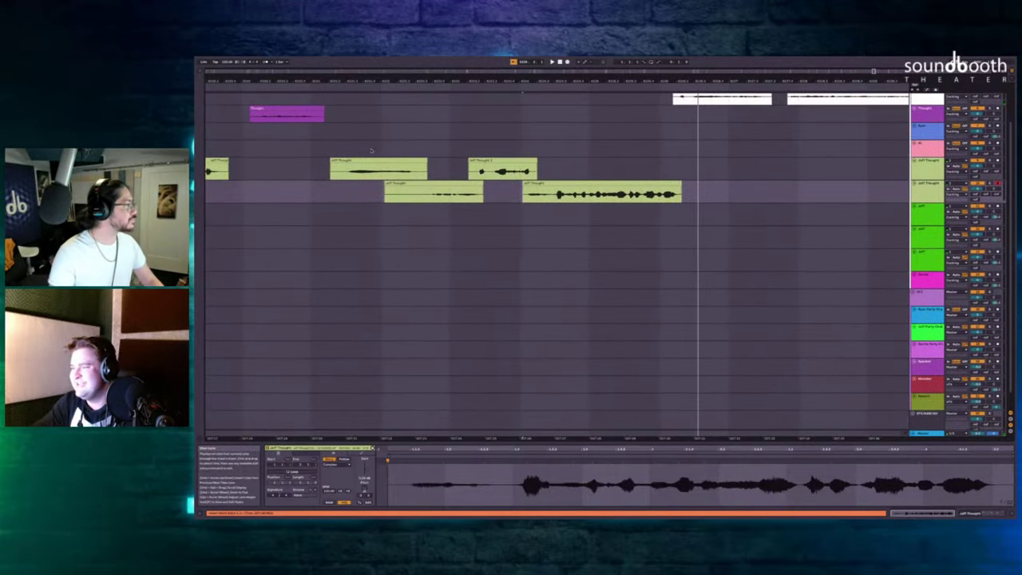
left_click(283, 133)
key("space")
scroll(539, 165, "right", 2)
scroll(537, 165, "up", 1)
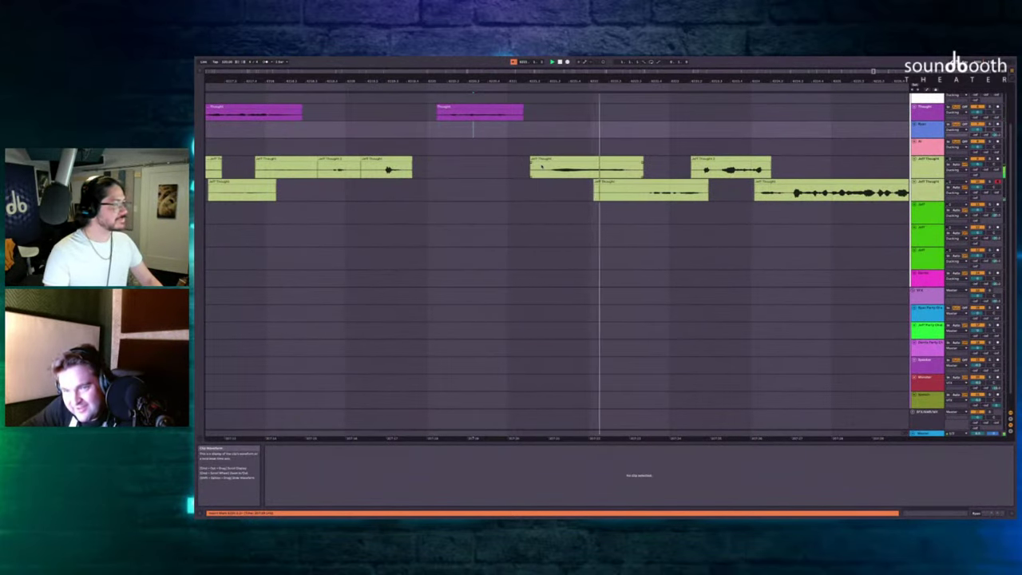
scroll(620, 169, "right", 3)
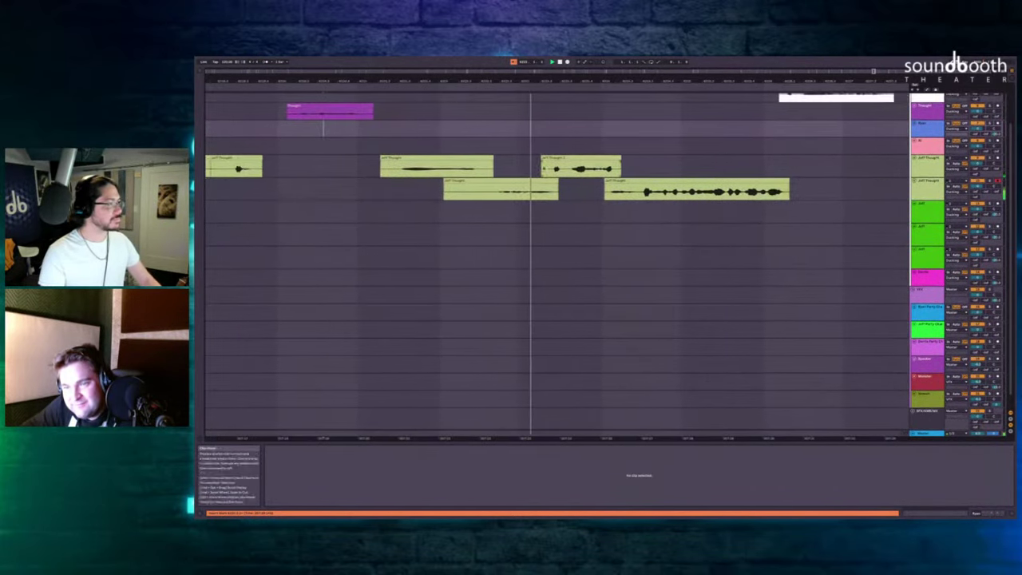
scroll(619, 170, "right", 4)
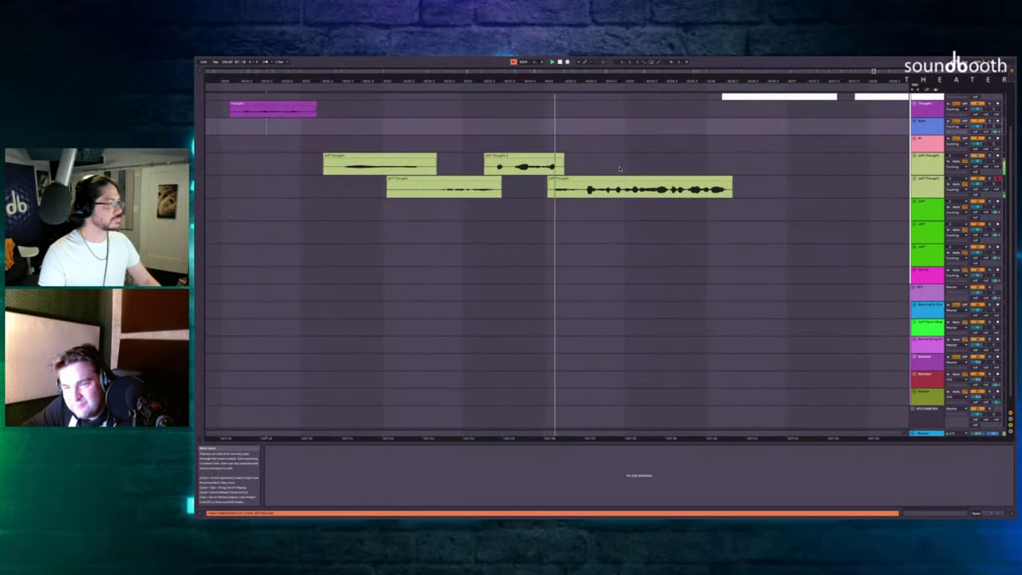
scroll(619, 170, "right", 1)
scroll(619, 169, "up", 3)
scroll(619, 169, "right", 3)
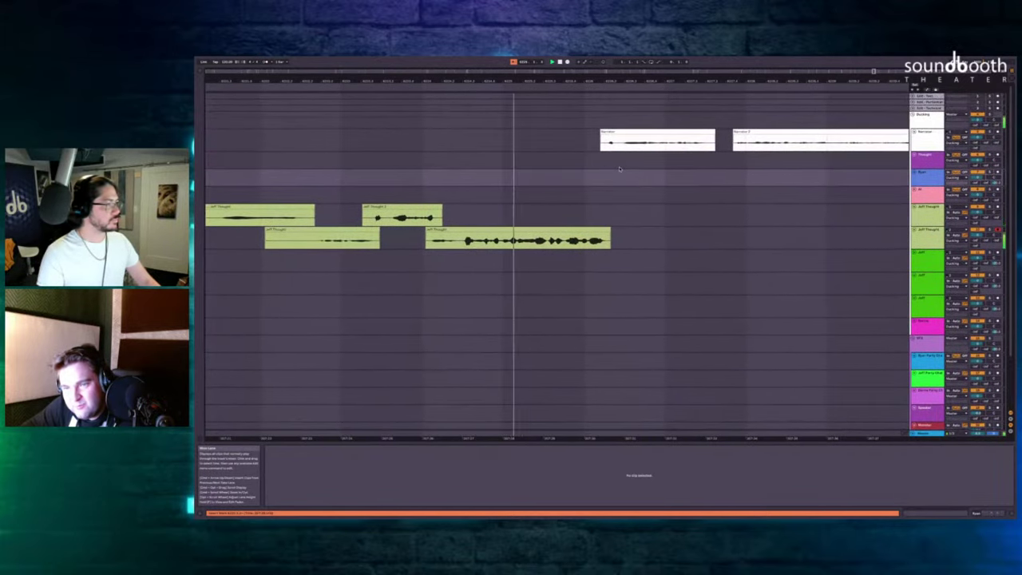
scroll(632, 169, "up", 3)
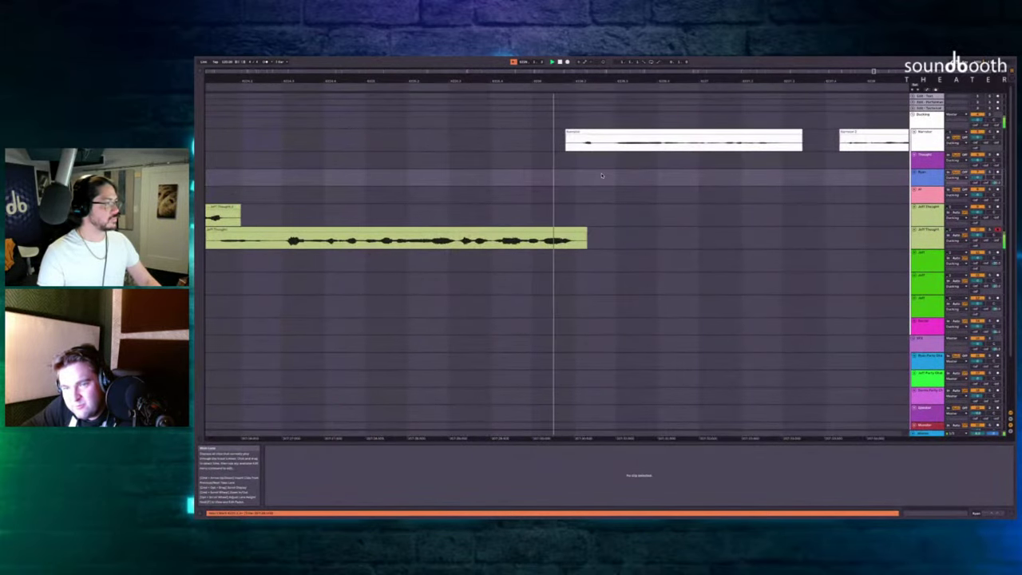
scroll(601, 176, "right", 1)
scroll(602, 175, "down", 8)
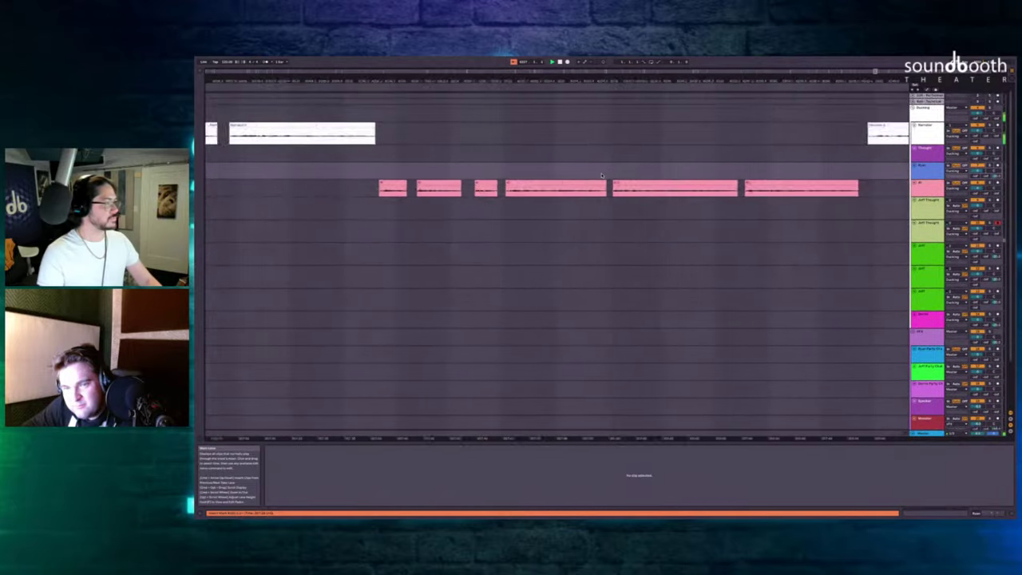
scroll(602, 175, "up", 5)
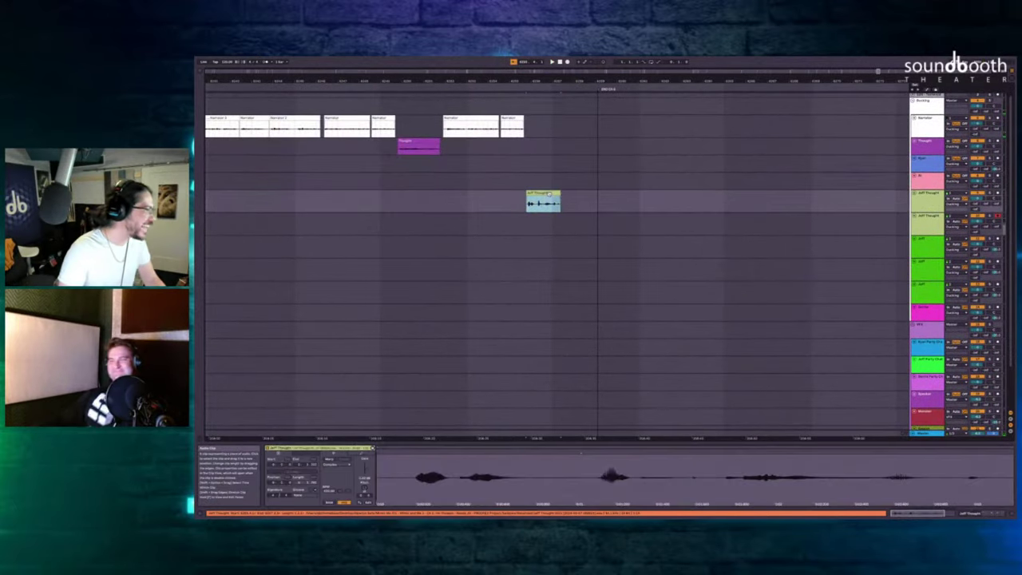
Re-record the Jeff Thought line after the last Narrator clip on the first Jeff Thought track, in two takes extending past its old end.
left_click(542, 202)
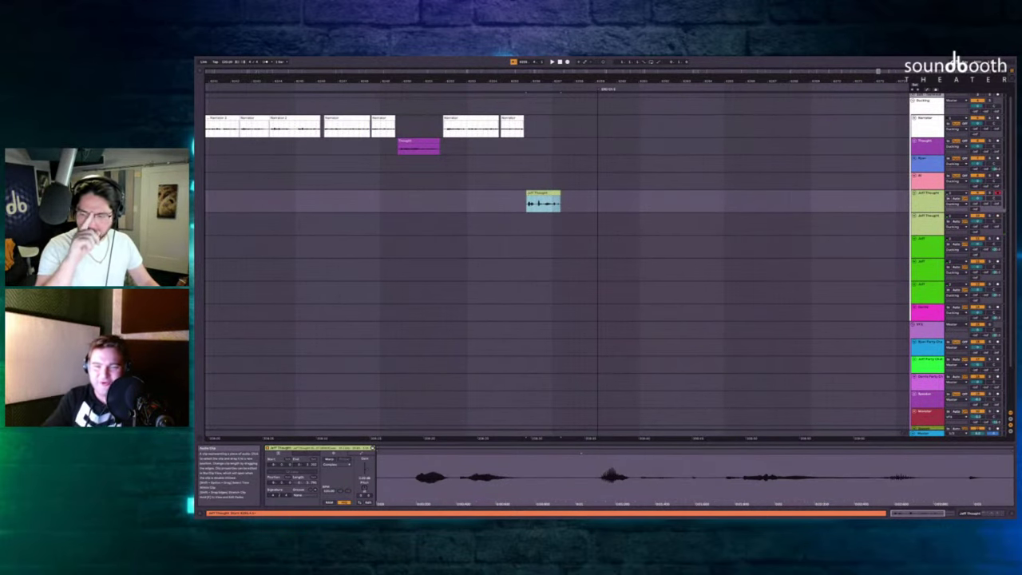
scroll(516, 133, "up", 5)
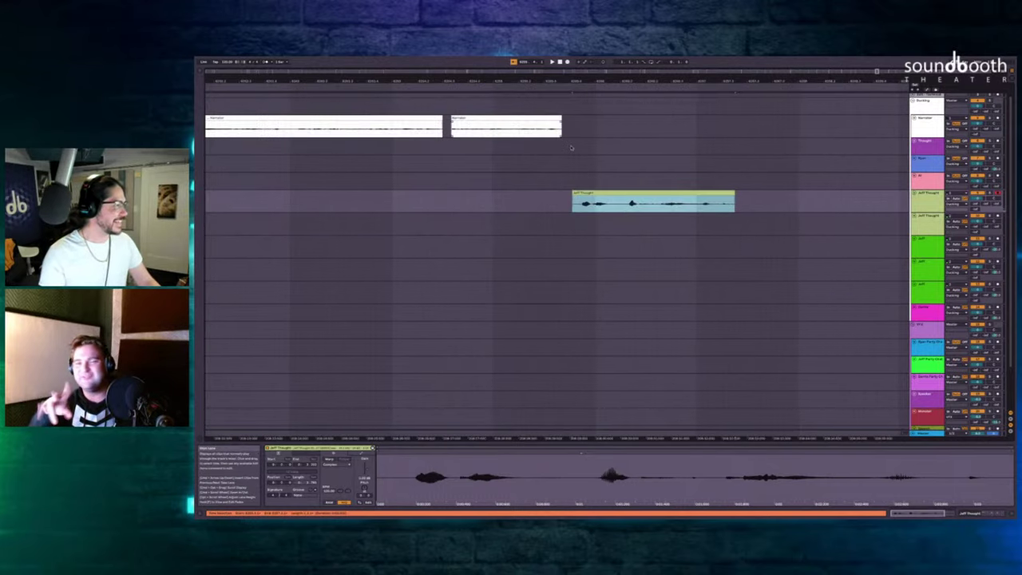
scroll(572, 148, "up", 2)
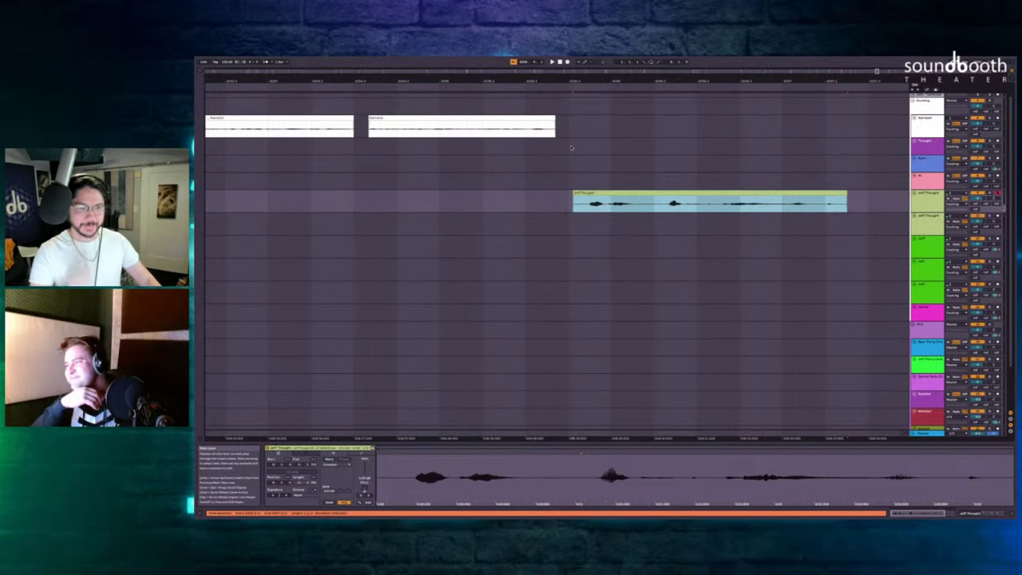
key("F9")
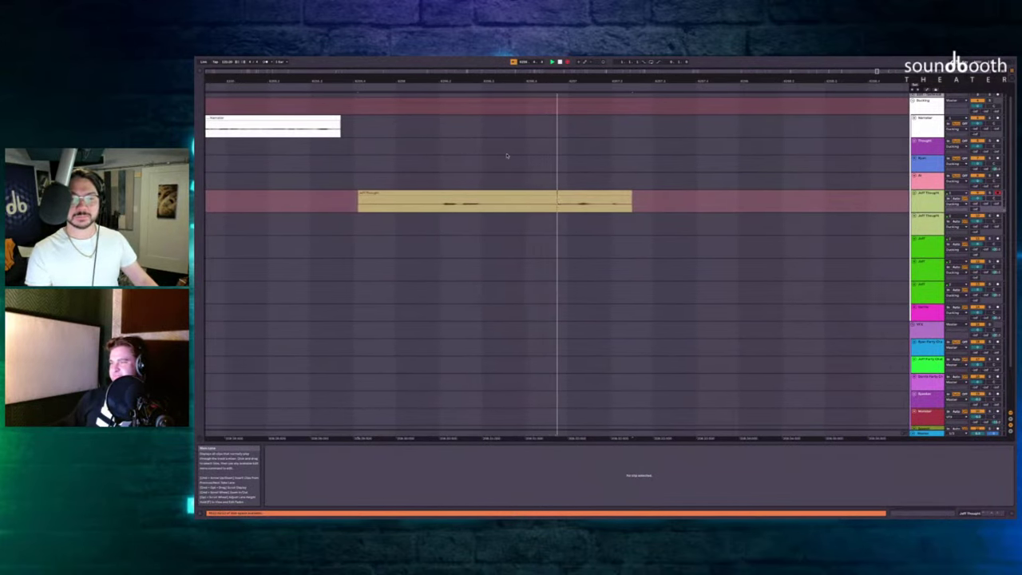
key("space")
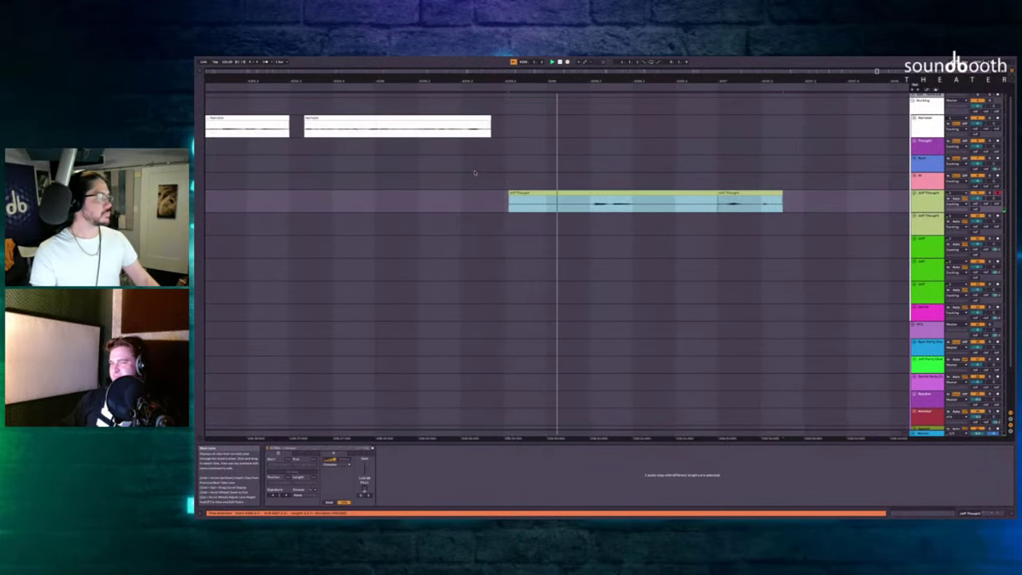
key("F9")
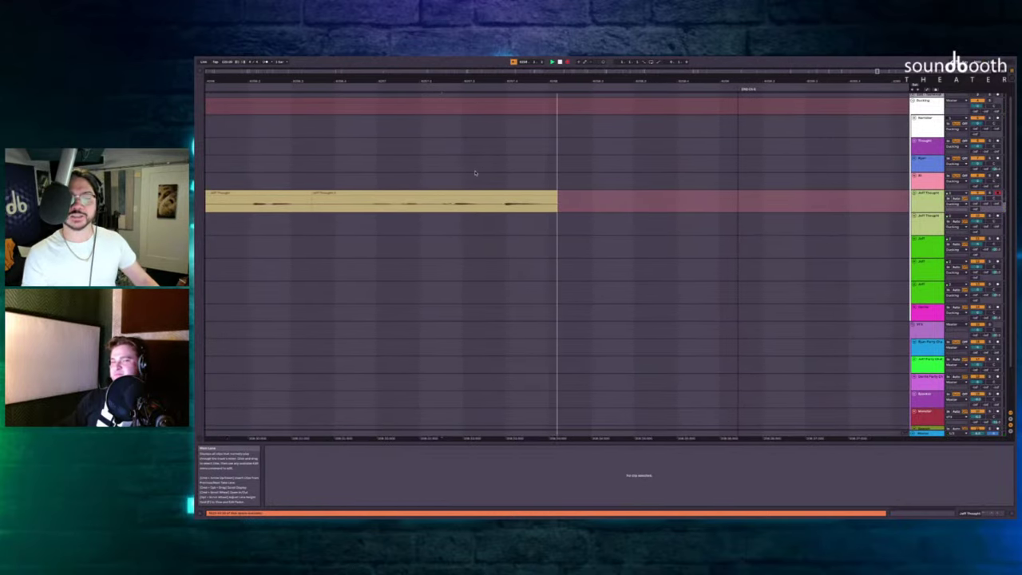
key("space")
Play back the re-recorded Jeff Thought takes, starting again from the end of the preceding Narrator clip.
key("space")
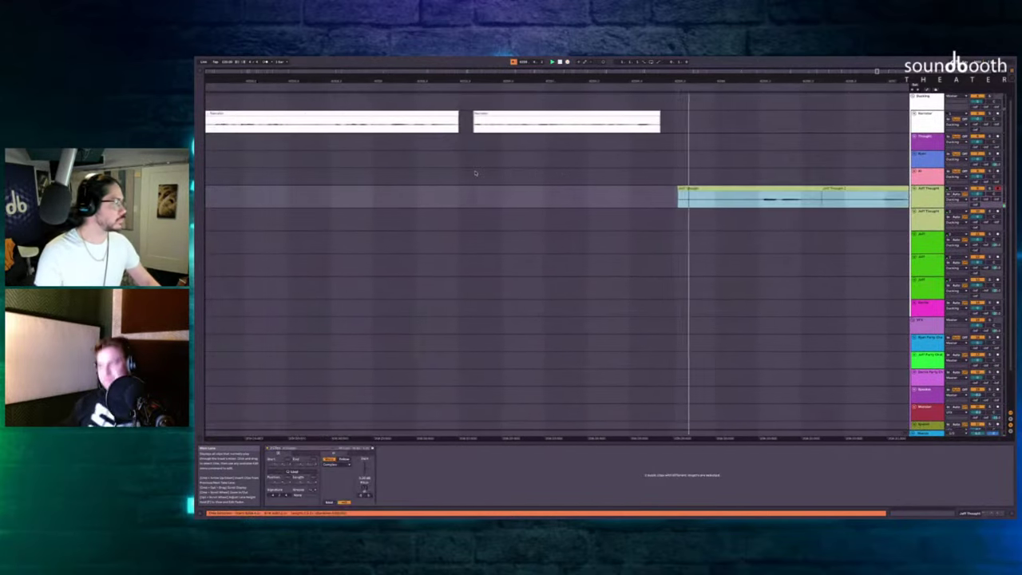
scroll(523, 183, "right", 2)
scroll(523, 183, "up", 1)
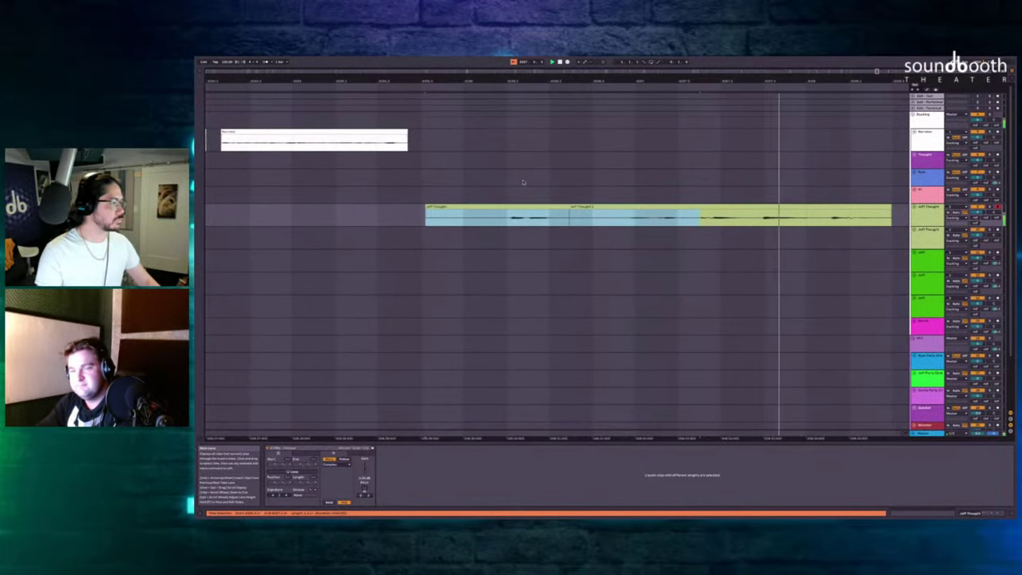
left_click_drag(460, 176, 424, 185)
left_click(424, 199)
scroll(423, 203, "left", 3)
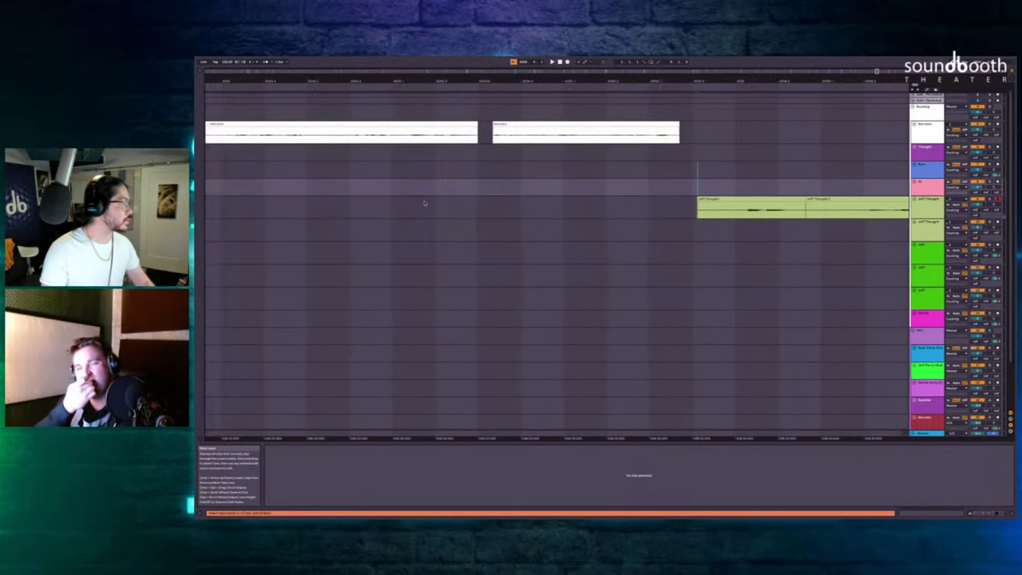
key("minus")
left_click(600, 166)
key("space")
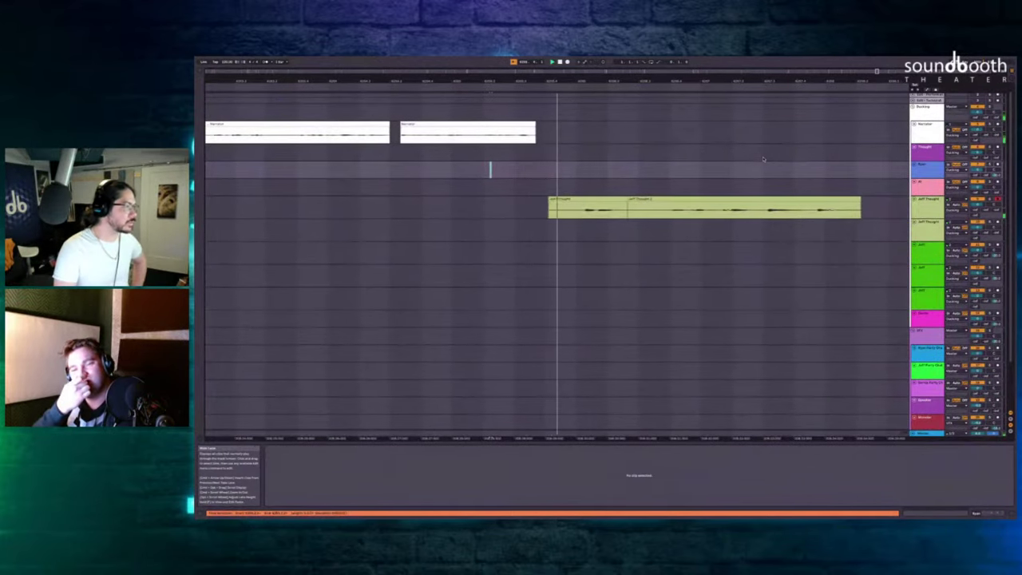
Delete the silent beginning of the first re-recorded Jeff Thought clip, up to just before its first words.
left_click(433, 230)
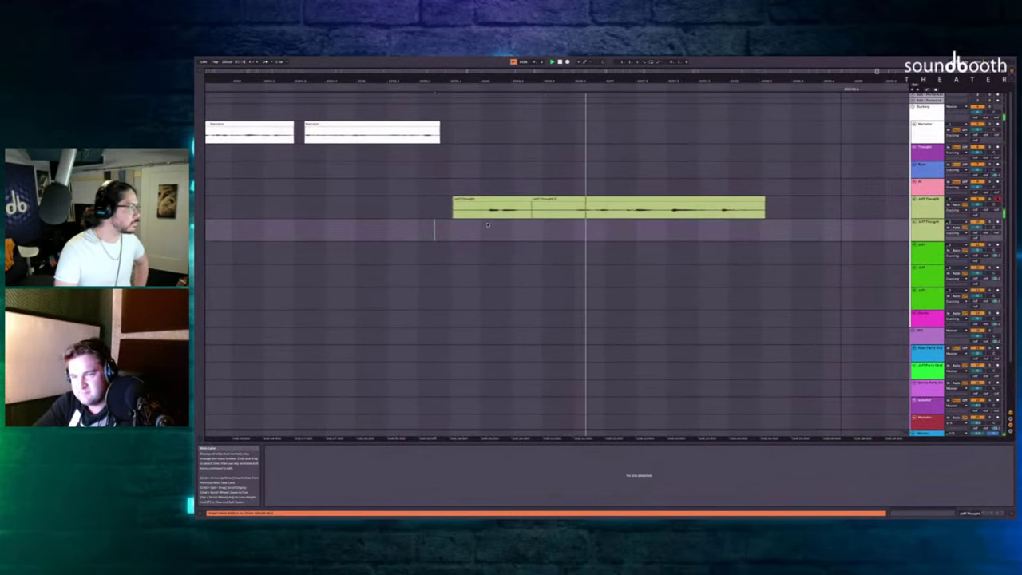
left_click_drag(485, 211, 430, 215)
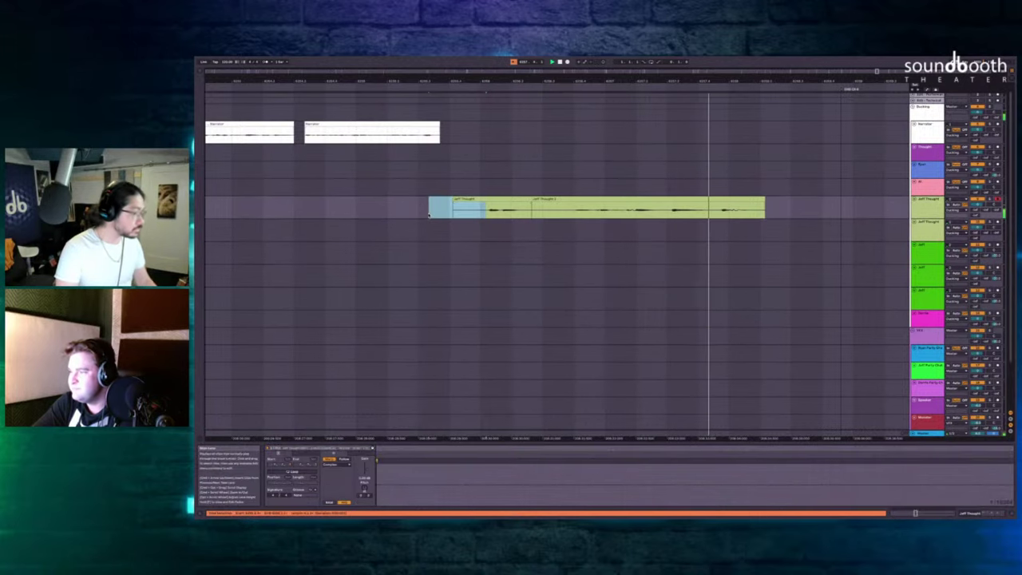
key("Delete")
Stop playback and look over the Jeff Thought takes on both tracks against the rest of the session.
scroll(436, 216, "right", 3)
key("minus")
scroll(436, 216, "down", 10)
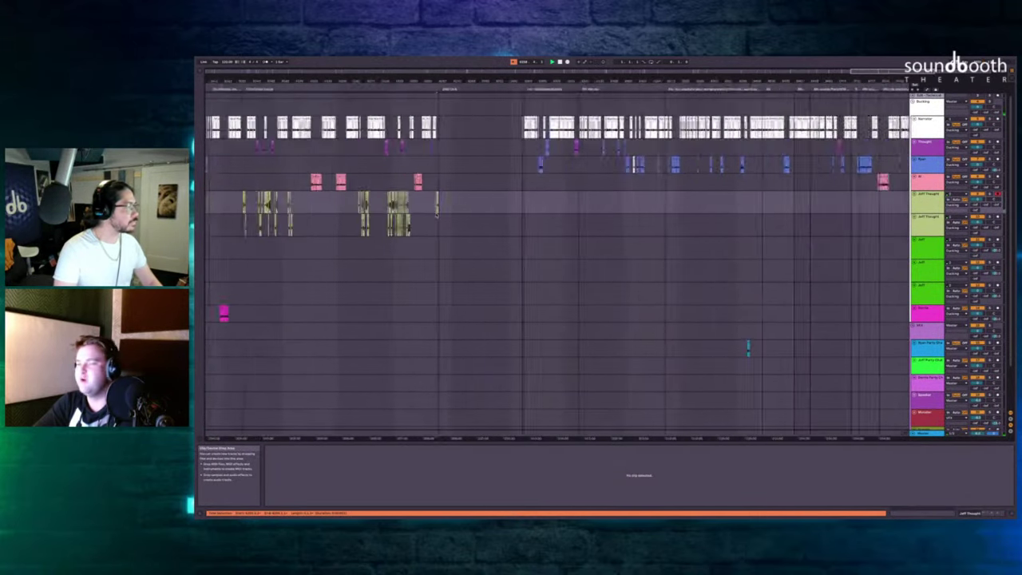
key("space")
scroll(554, 206, "down", 5)
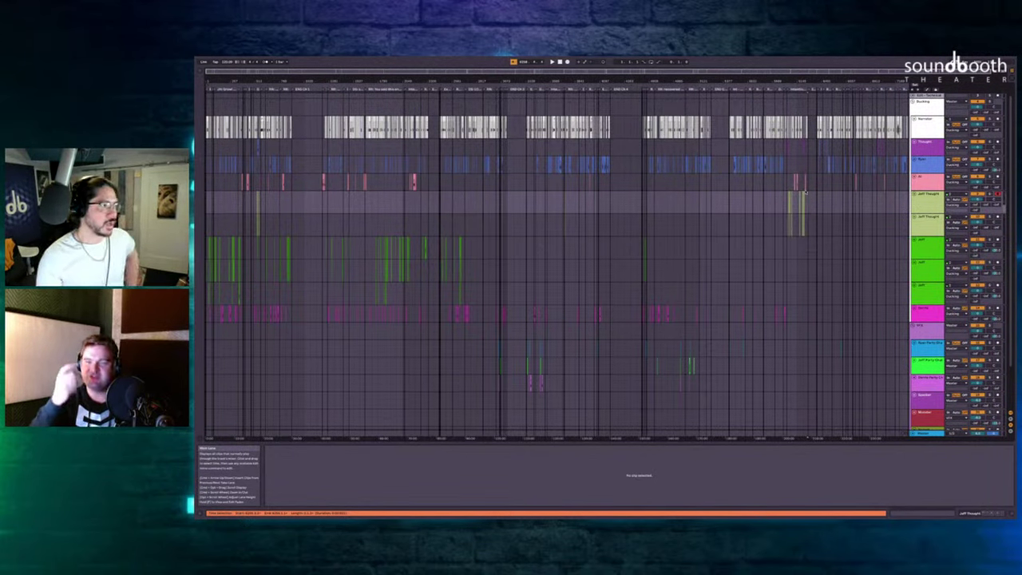
scroll(825, 216, "up", 6)
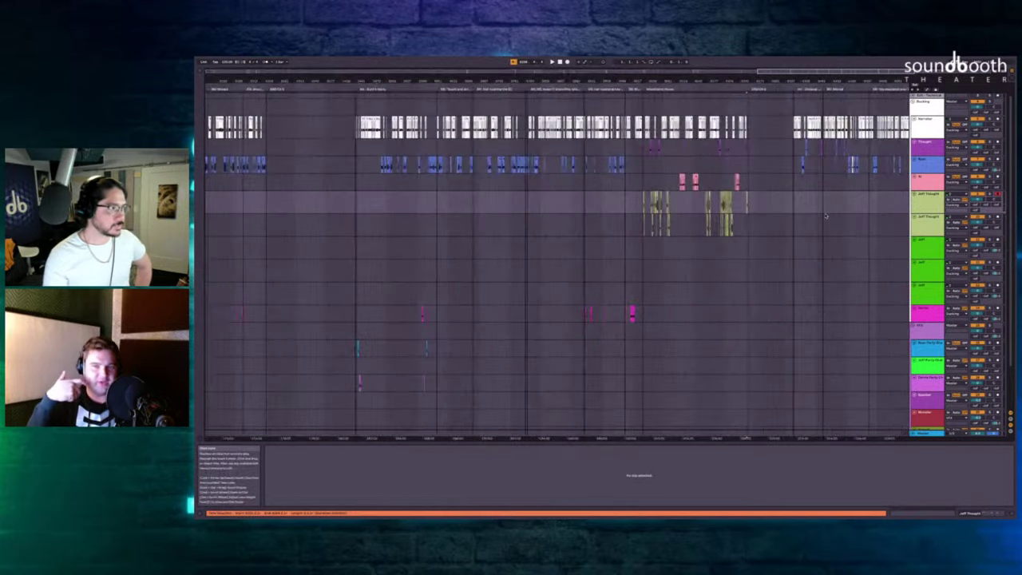
scroll(827, 216, "down", 2)
scroll(821, 206, "down", 8)
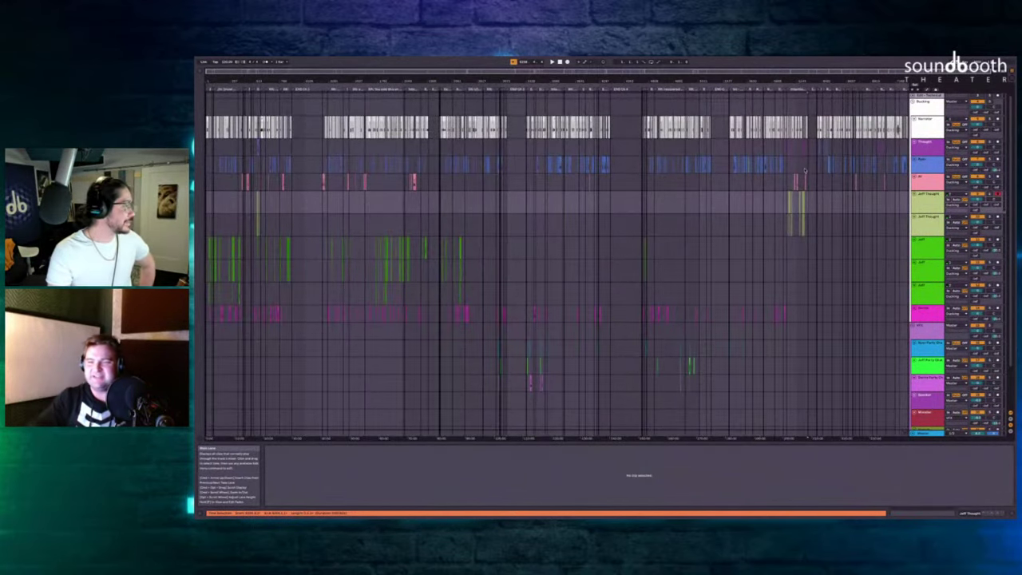
key("plus")
key("plus")
key("plus")
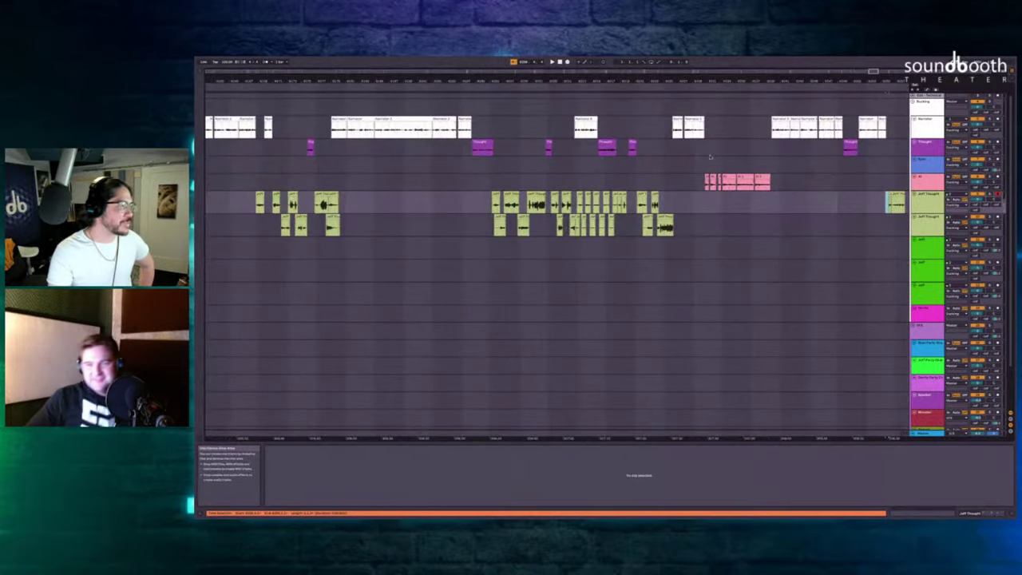
scroll(707, 157, "down", 5)
scroll(621, 165, "down", 1)
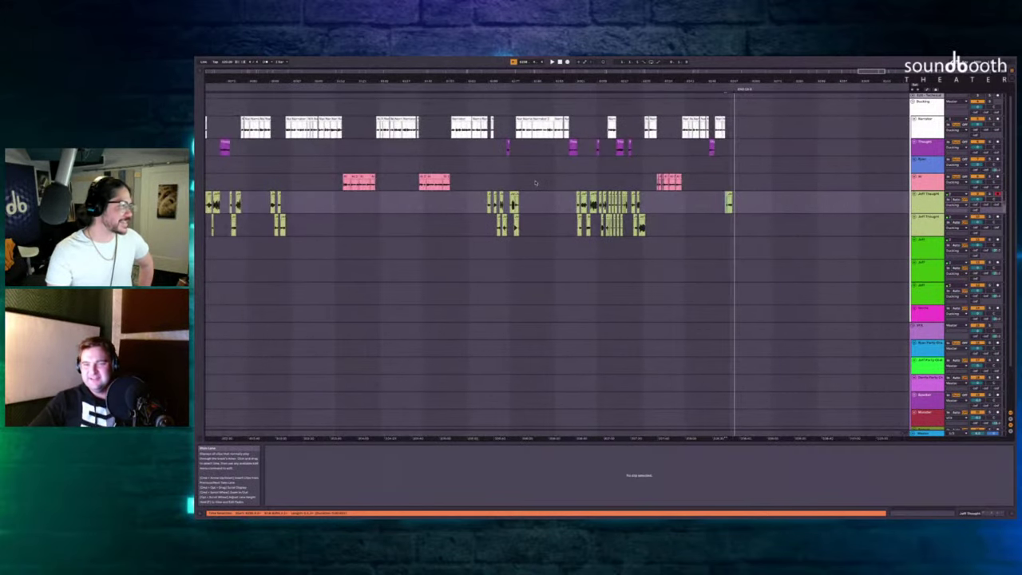
scroll(536, 182, "up", 2)
scroll(538, 183, "left", 7)
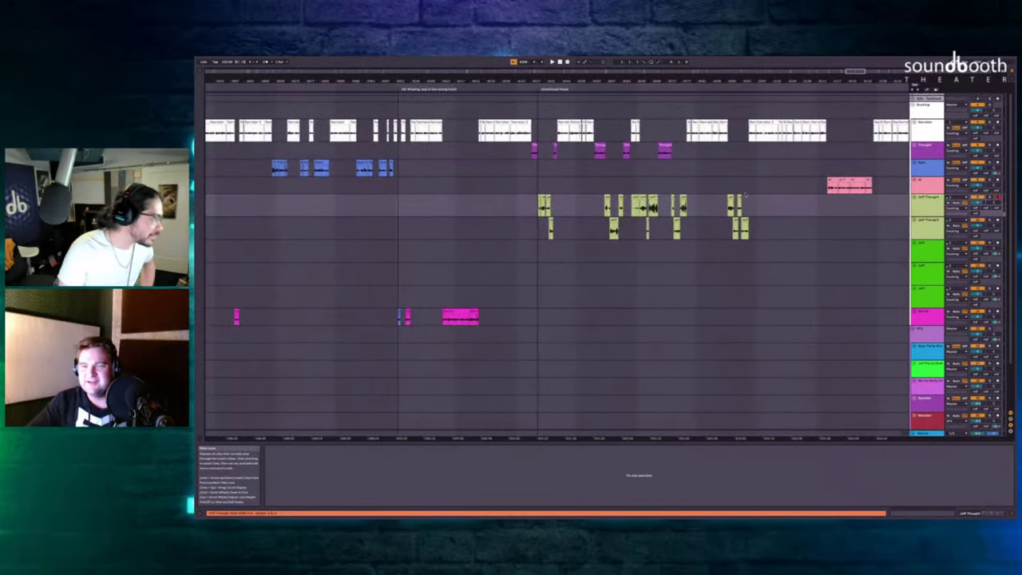
key("minus")
key("minus")
key("minus")
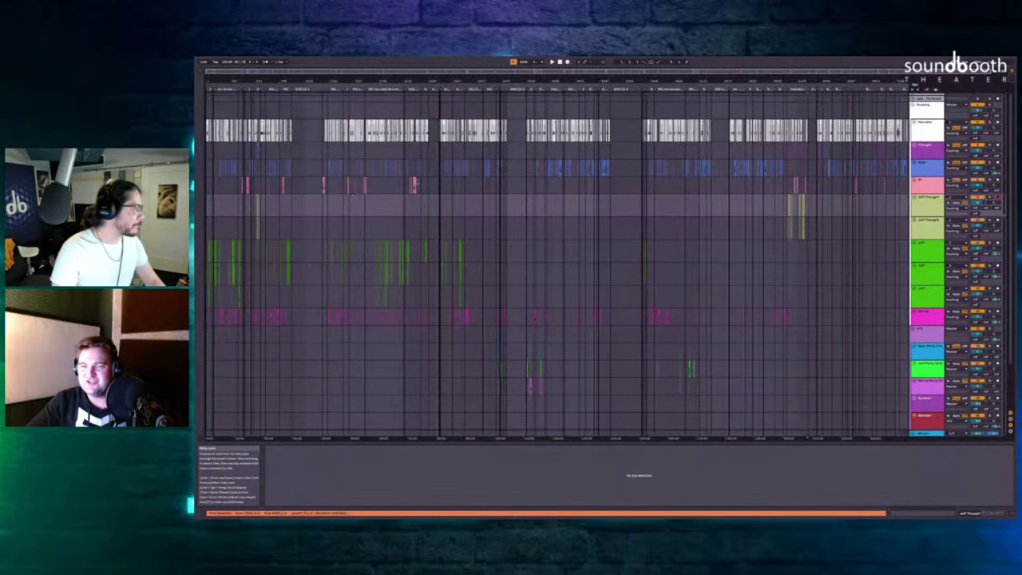
Find the Jeff Party Chat clips below the Narrator clips earlier in the session and examine their timing and waveforms.
left_click(376, 223)
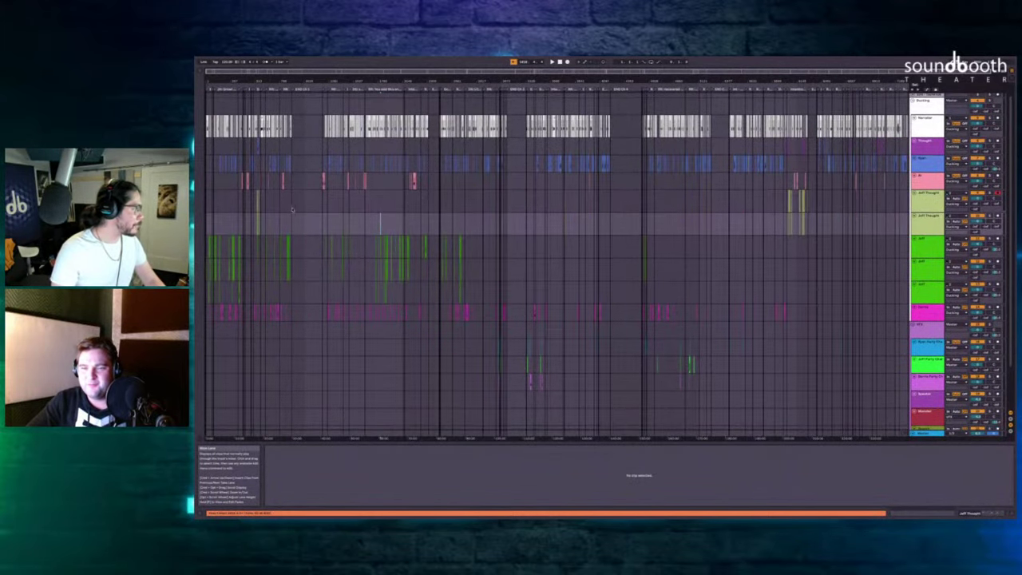
key("plus")
key("plus")
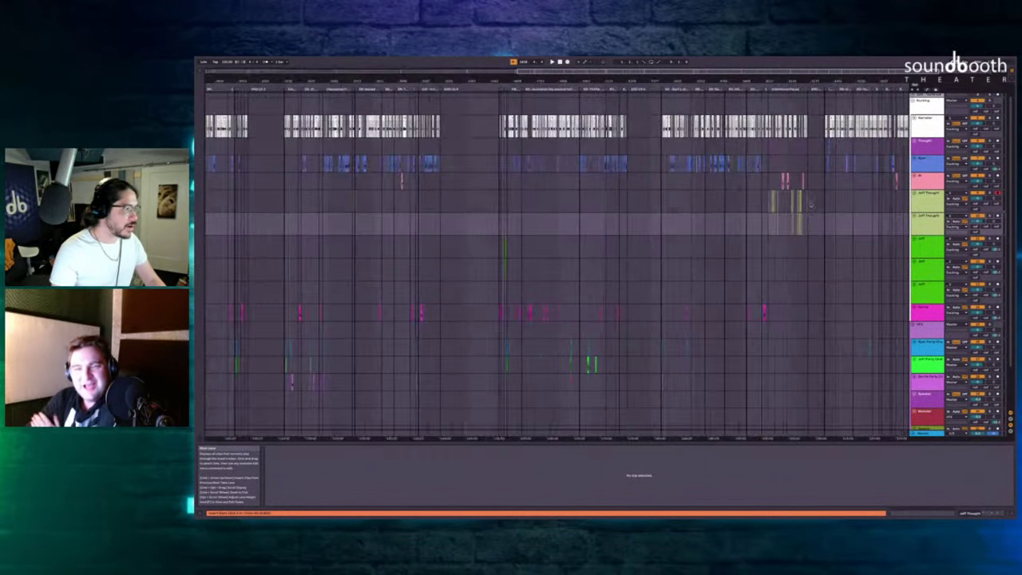
scroll(484, 247, "up", 5)
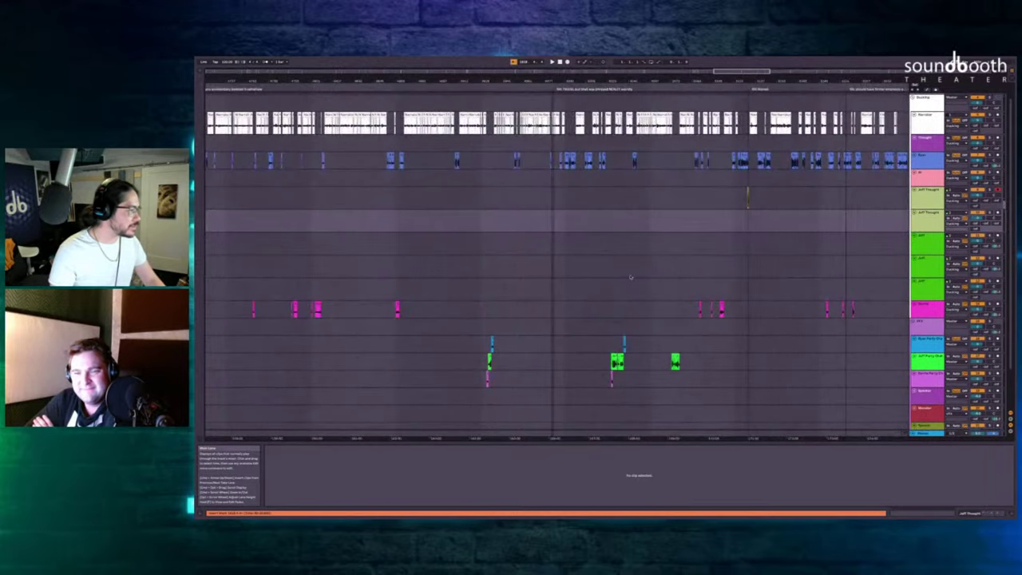
scroll(630, 277, "up", 5)
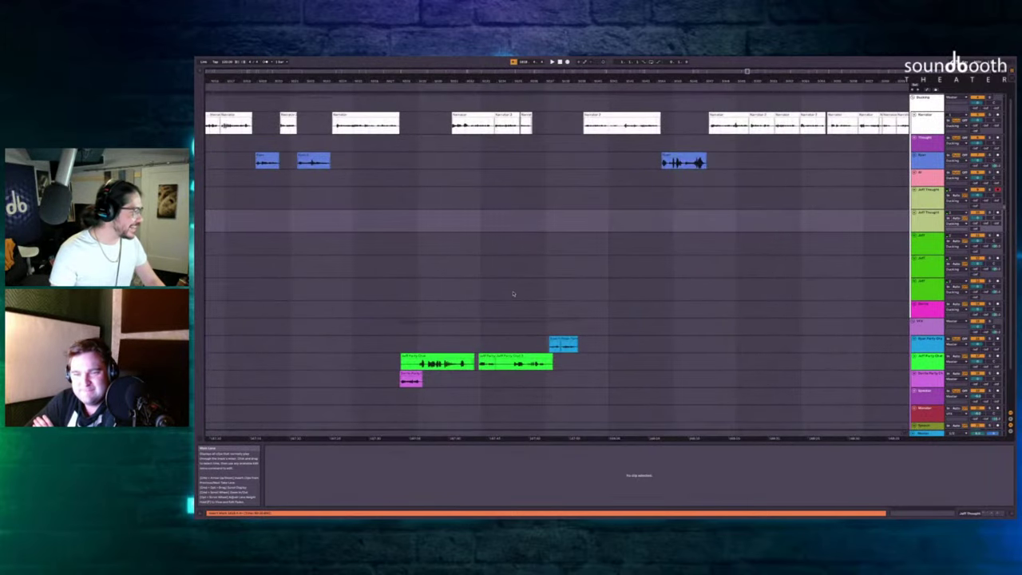
left_click(416, 340)
key("plus")
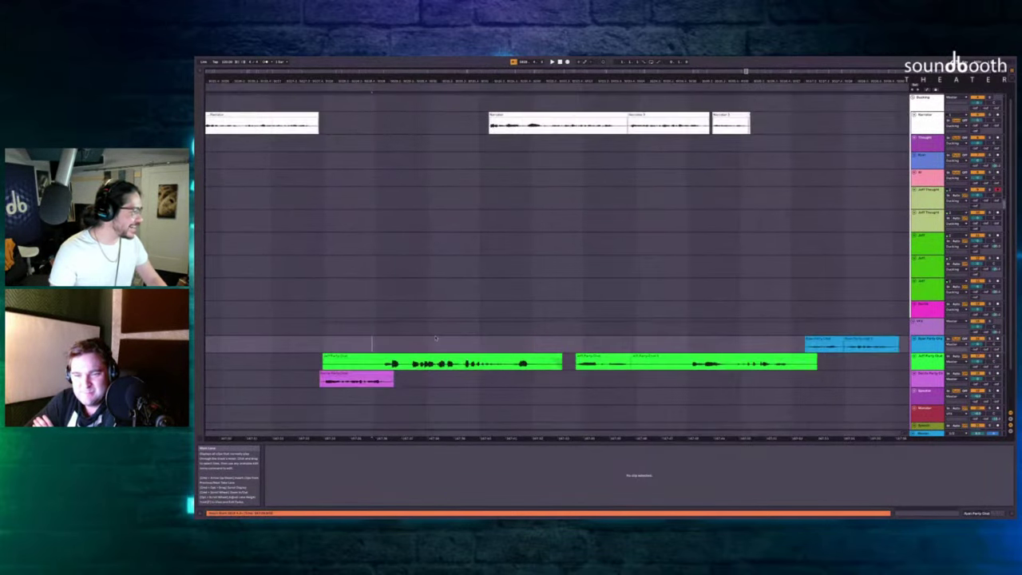
scroll(456, 338, "right", 1)
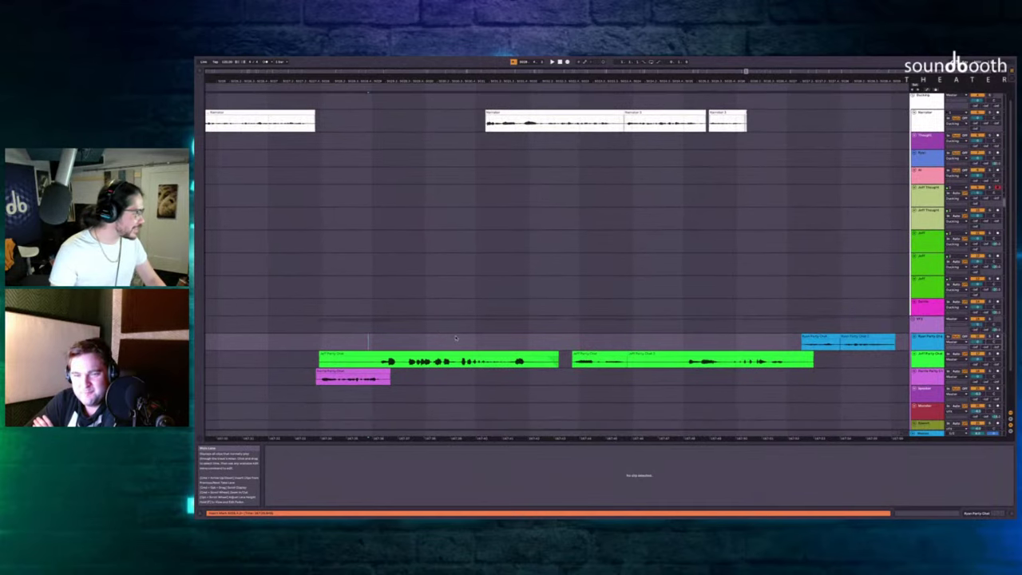
scroll(456, 338, "left", 3)
key("minus")
key("minus")
key("minus")
key("minus")
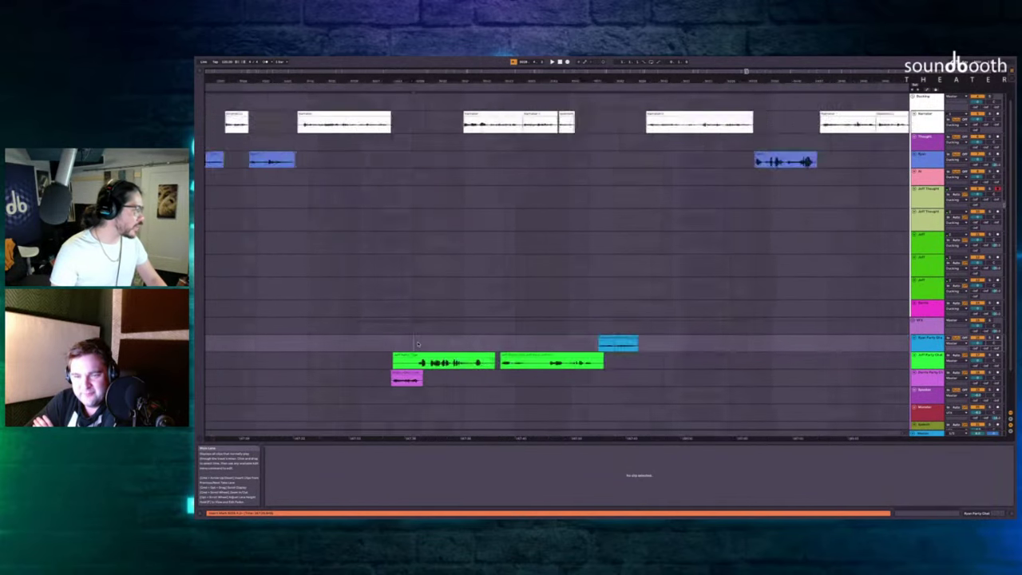
Find the Party Chat clips around the Intentional Pause marker and play them back from the first one.
scroll(514, 349, "left", 10)
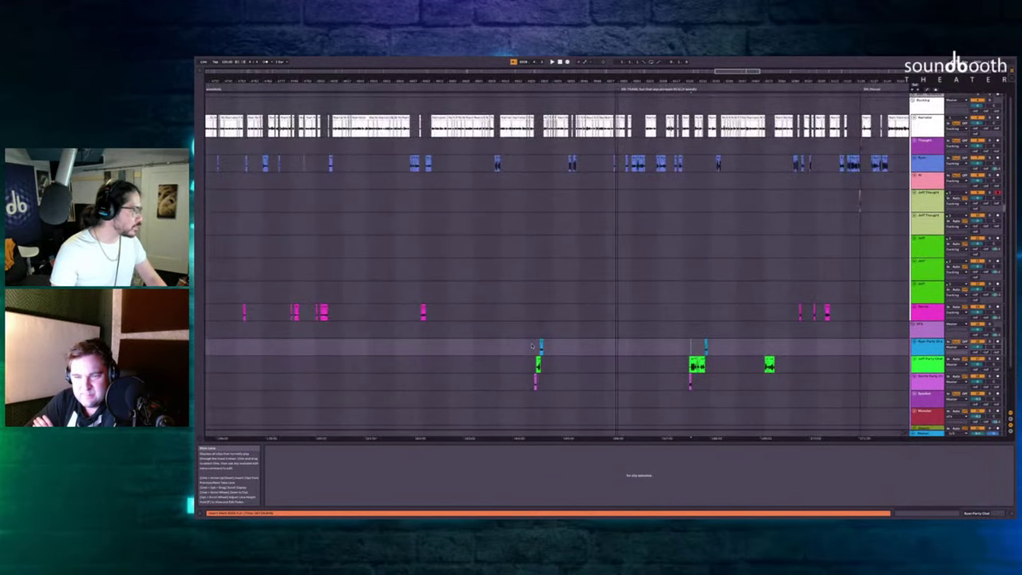
scroll(536, 345, "right", 20)
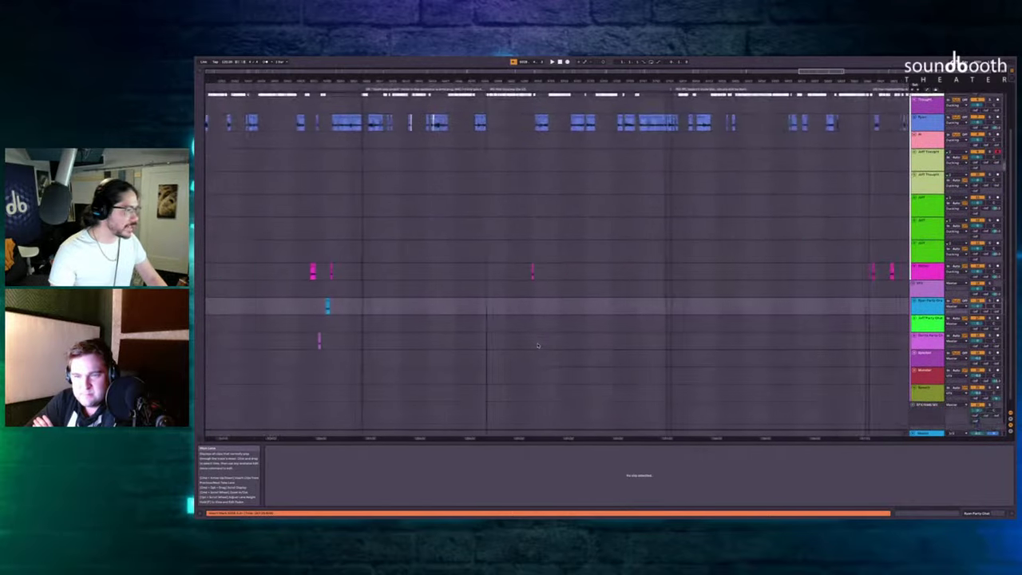
scroll(537, 345, "left", 15)
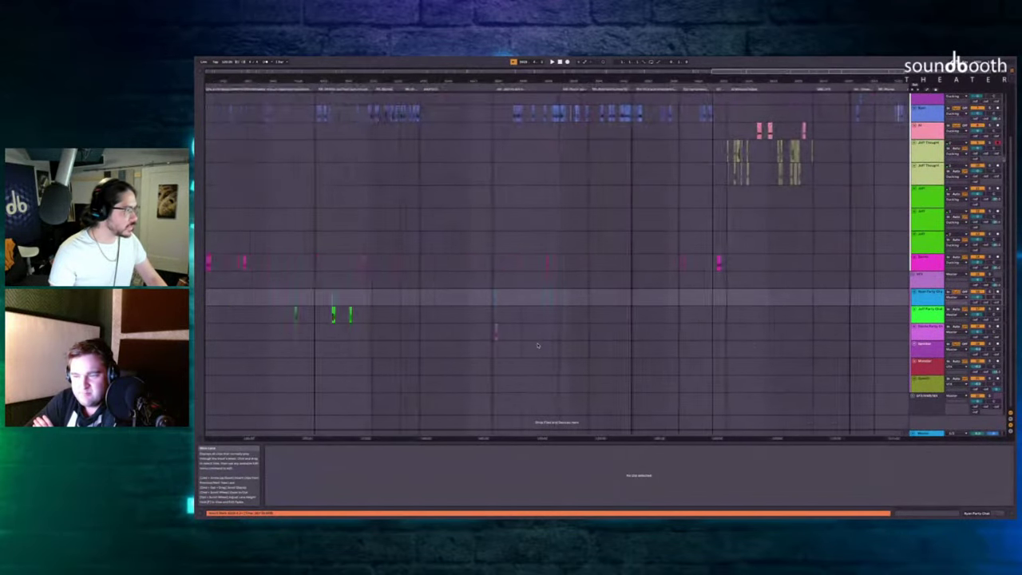
scroll(537, 345, "left", 8)
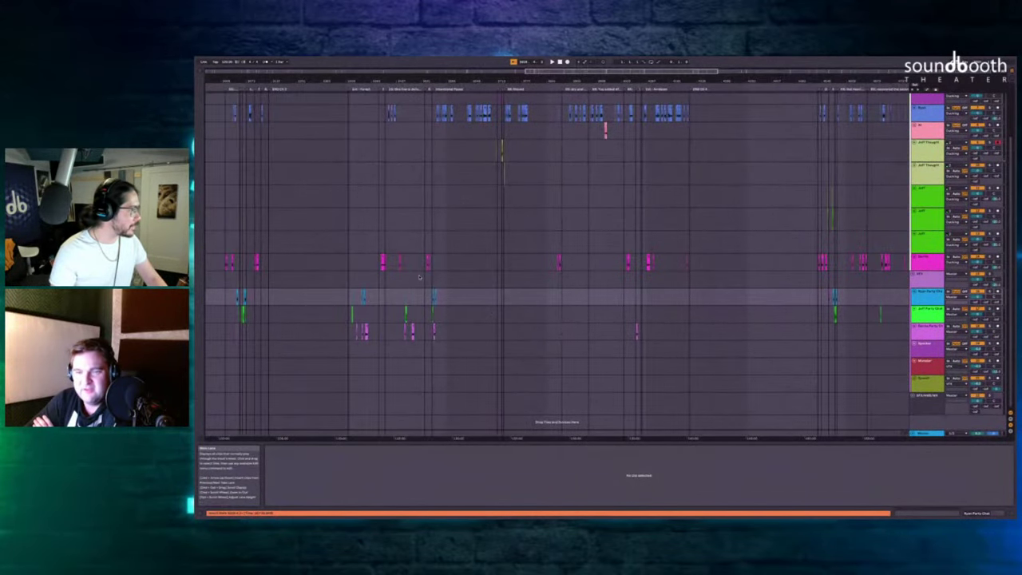
scroll(419, 277, "up", 5)
scroll(420, 277, "up", 4)
scroll(615, 299, "up", 6)
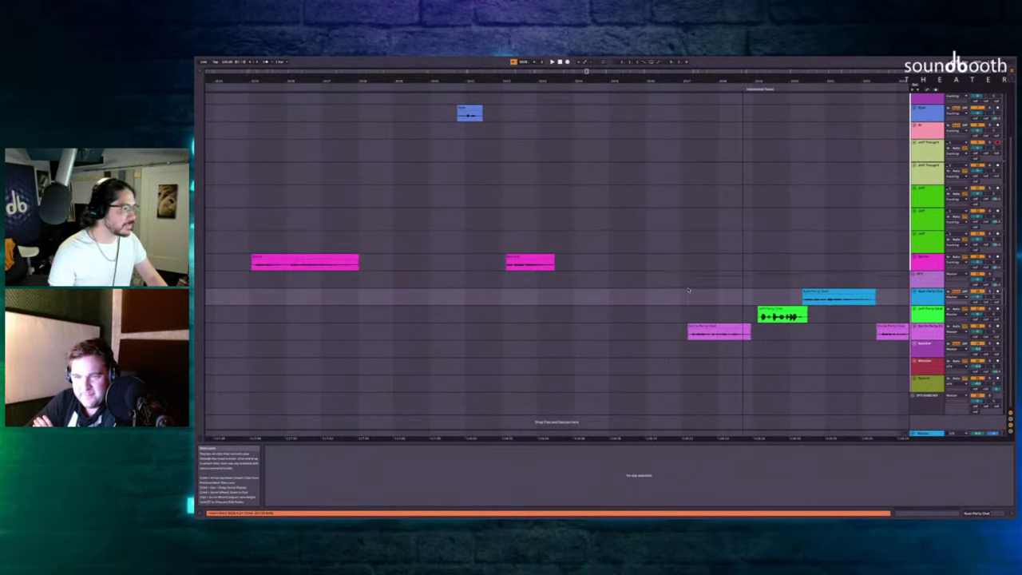
scroll(696, 292, "right", 3)
scroll(592, 283, "up", 3)
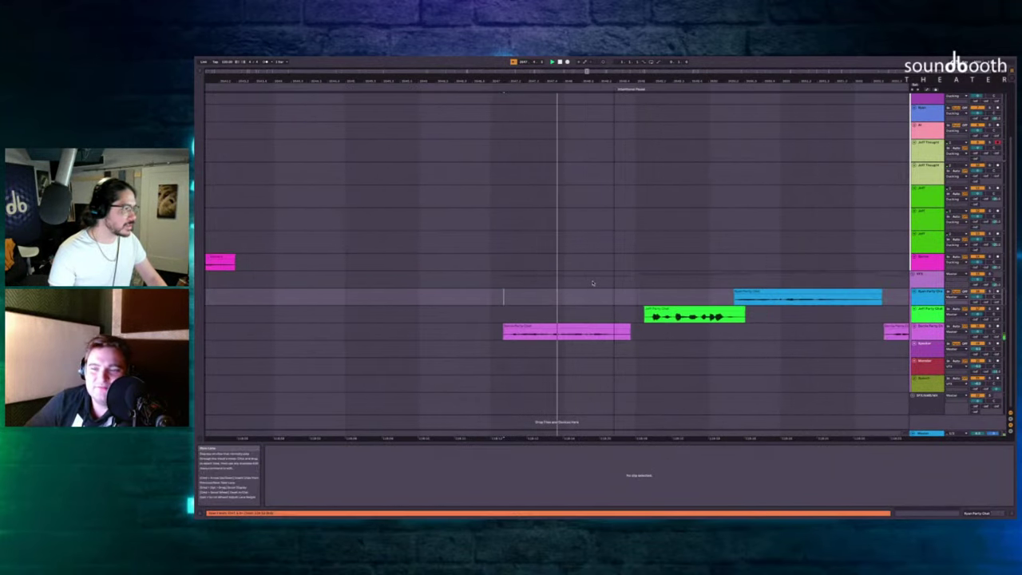
Play back the previous group of overlapping Party Chat clips on the three Party Chat tracks.
scroll(592, 283, "down", 5)
scroll(527, 281, "left", 3)
scroll(457, 280, "up", 5)
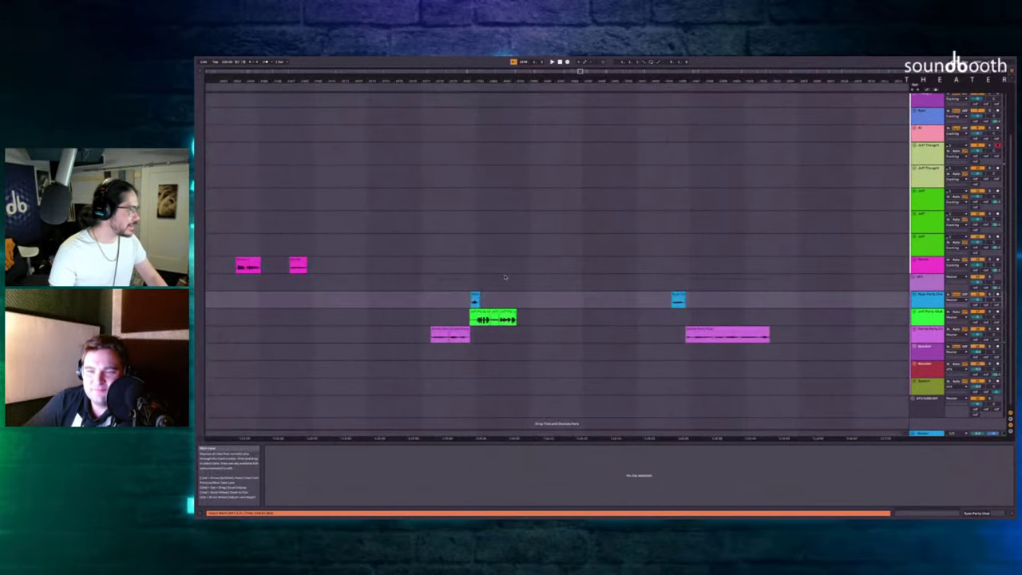
left_click(386, 286)
key("space")
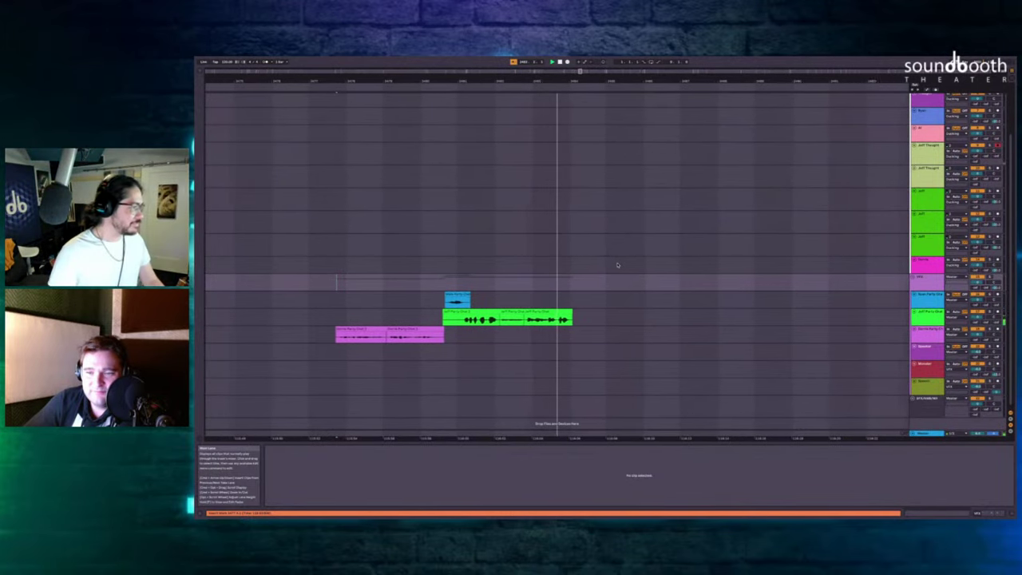
key("space")
Look over the Jeff, Jeff Thought and Party Chat clips across the earlier and following chapters.
scroll(617, 265, "down", 8)
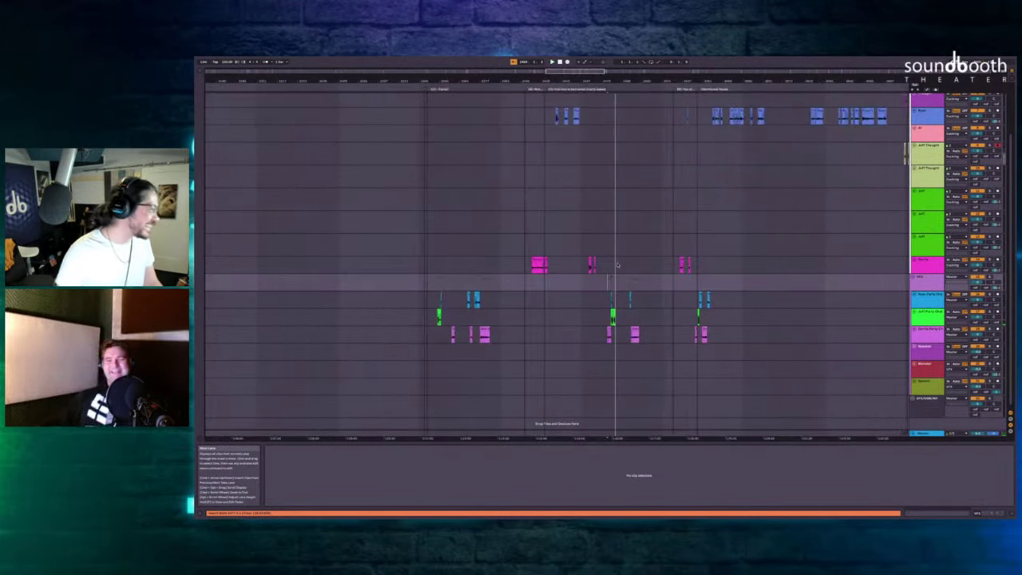
scroll(616, 264, "up", 3)
scroll(617, 264, "left", 10)
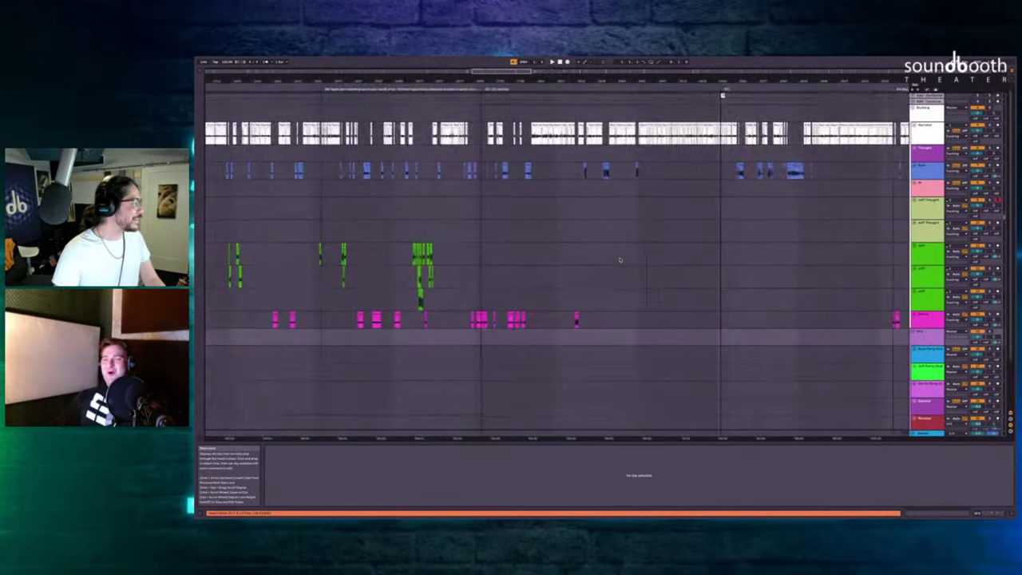
scroll(619, 259, "left", 2)
scroll(619, 259, "right", 15)
scroll(619, 260, "down", 1)
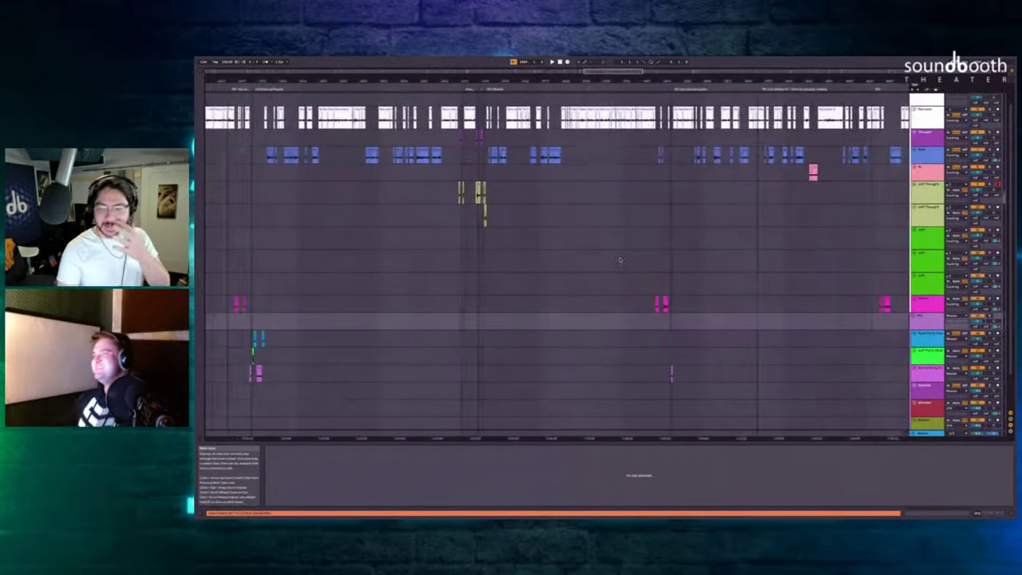
scroll(620, 260, "right", 2)
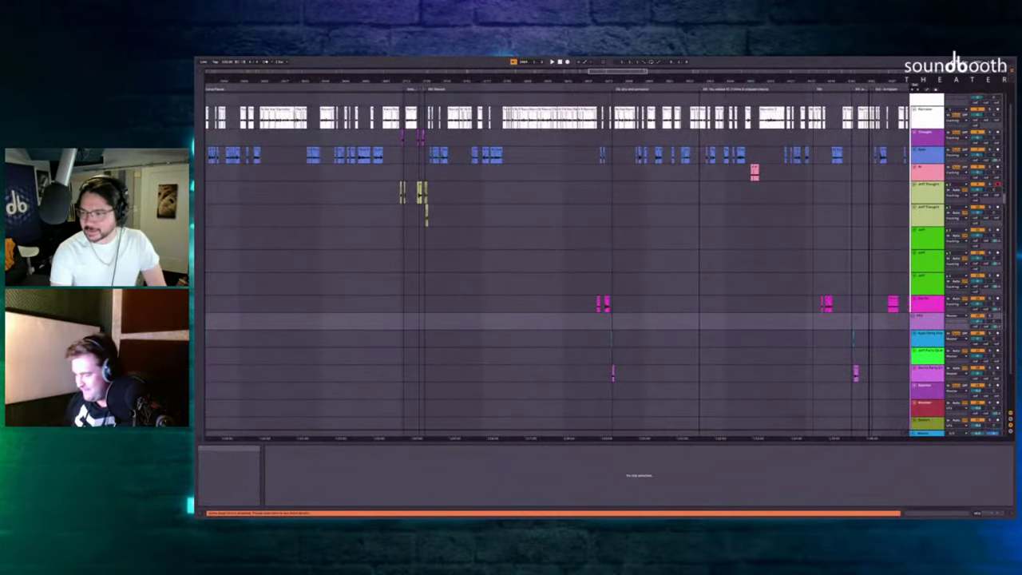